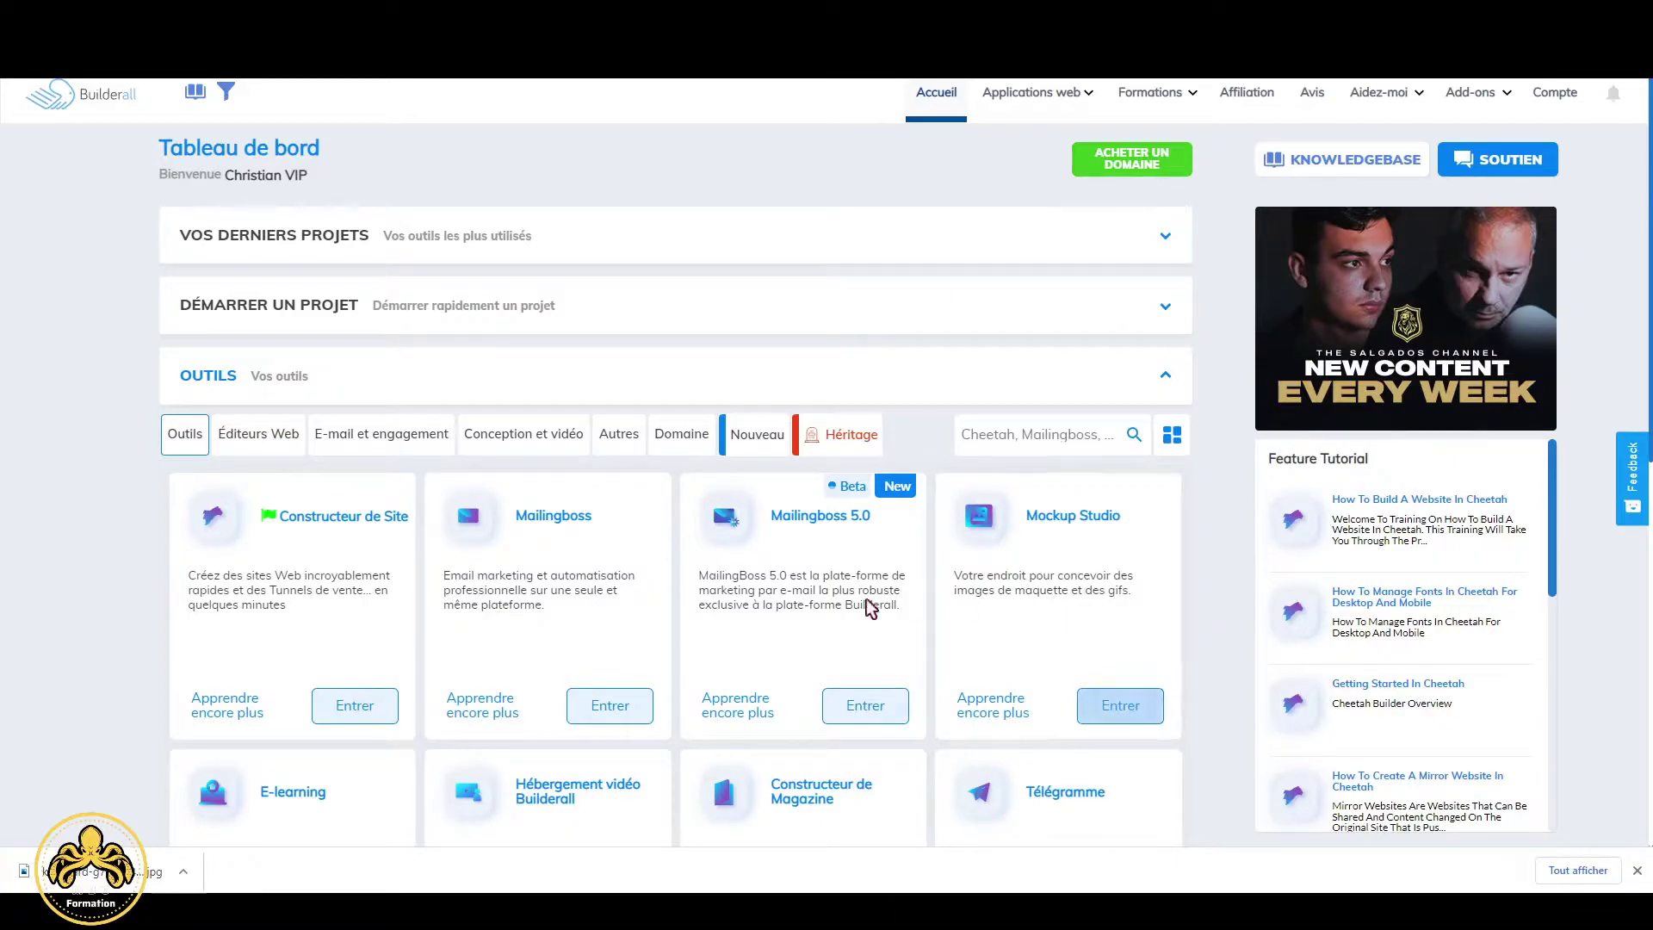
Create a new Cheetah website from the blank "Modèle vierge" template and open its Home page for editing.
{"action": "left_click", "coordinate": [360, 715]}
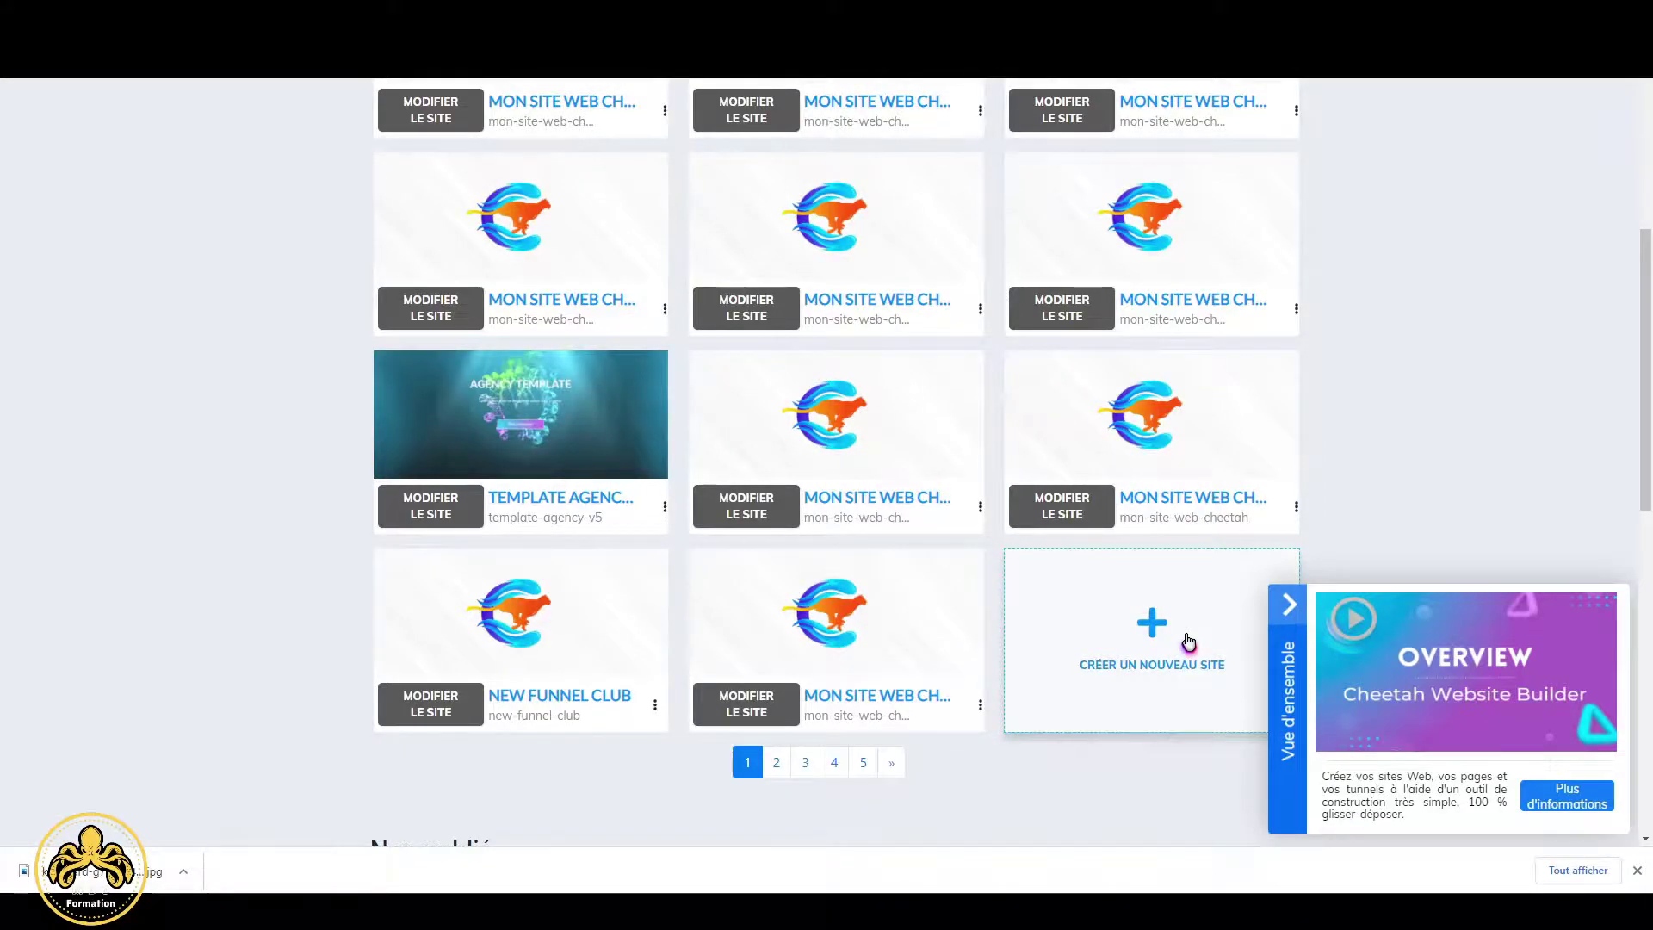
{"action": "left_click", "coordinate": [1188, 642]}
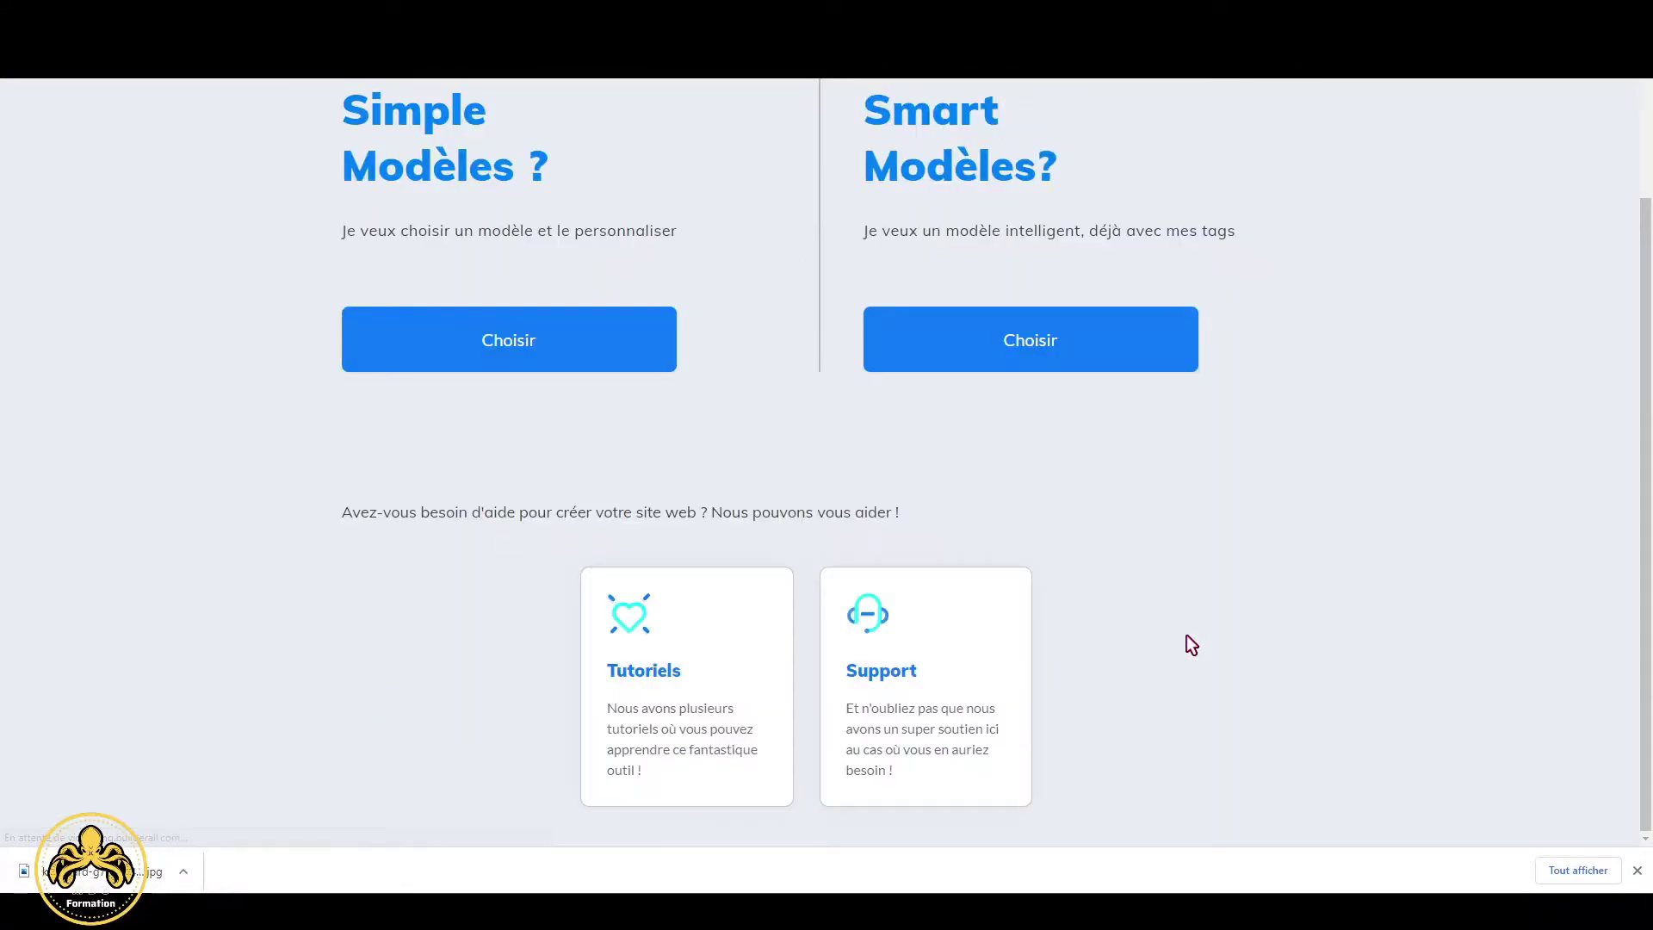
{"action": "left_click", "coordinate": [589, 364]}
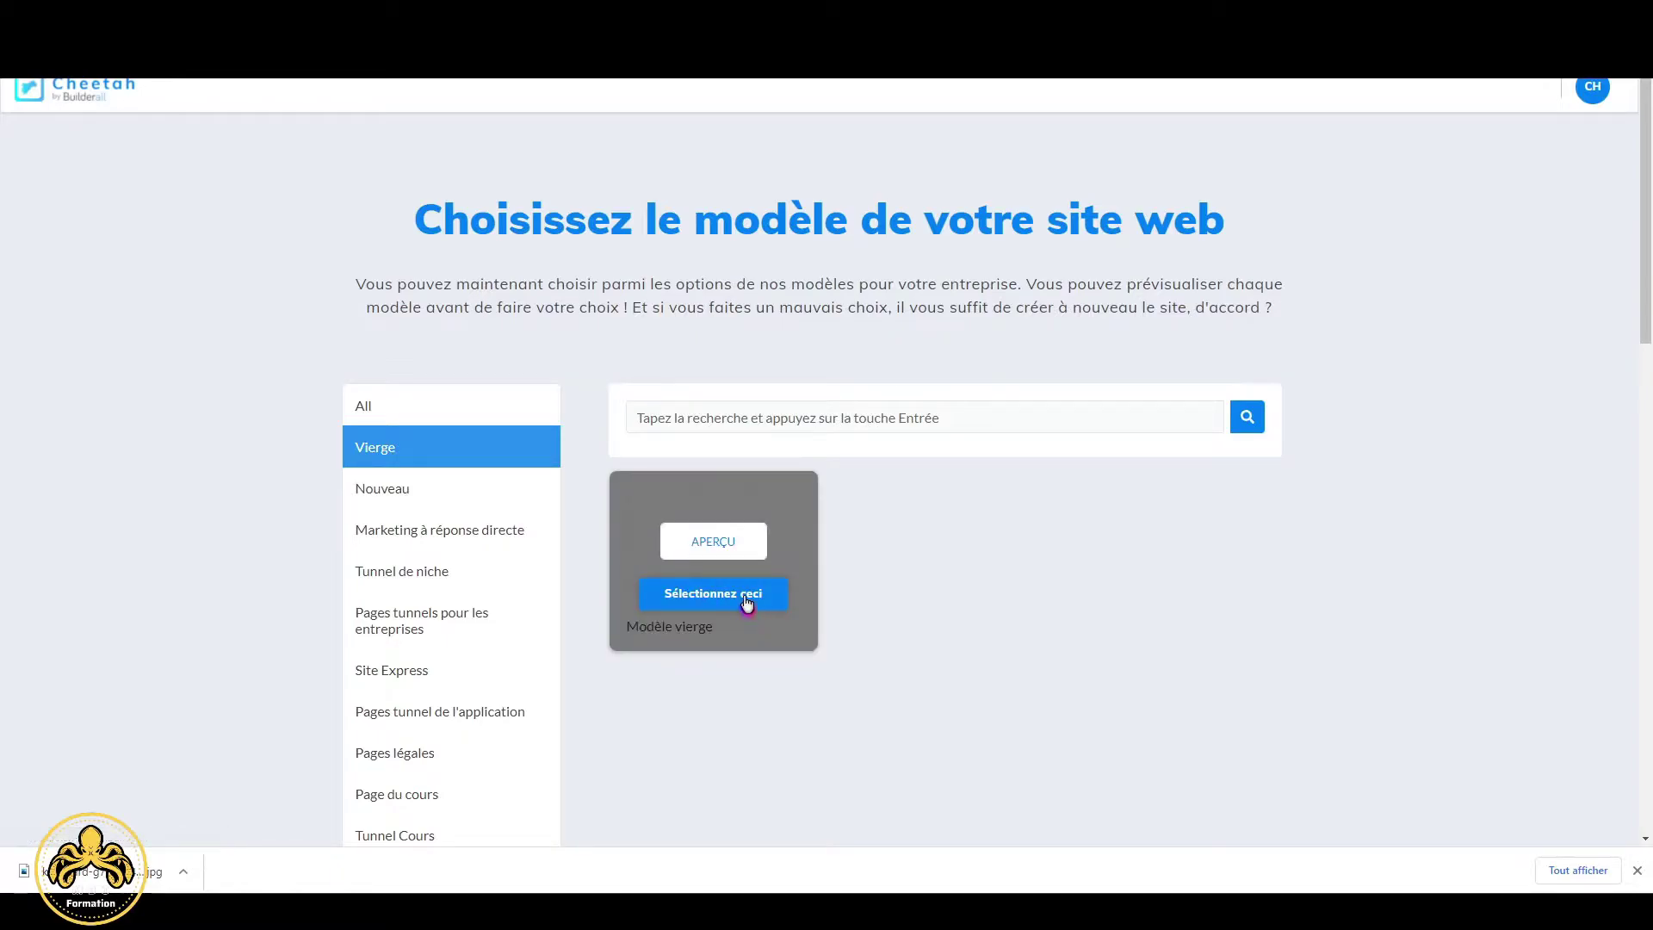
{"action": "left_click", "coordinate": [746, 597]}
{"action": "left_click", "coordinate": [953, 527]}
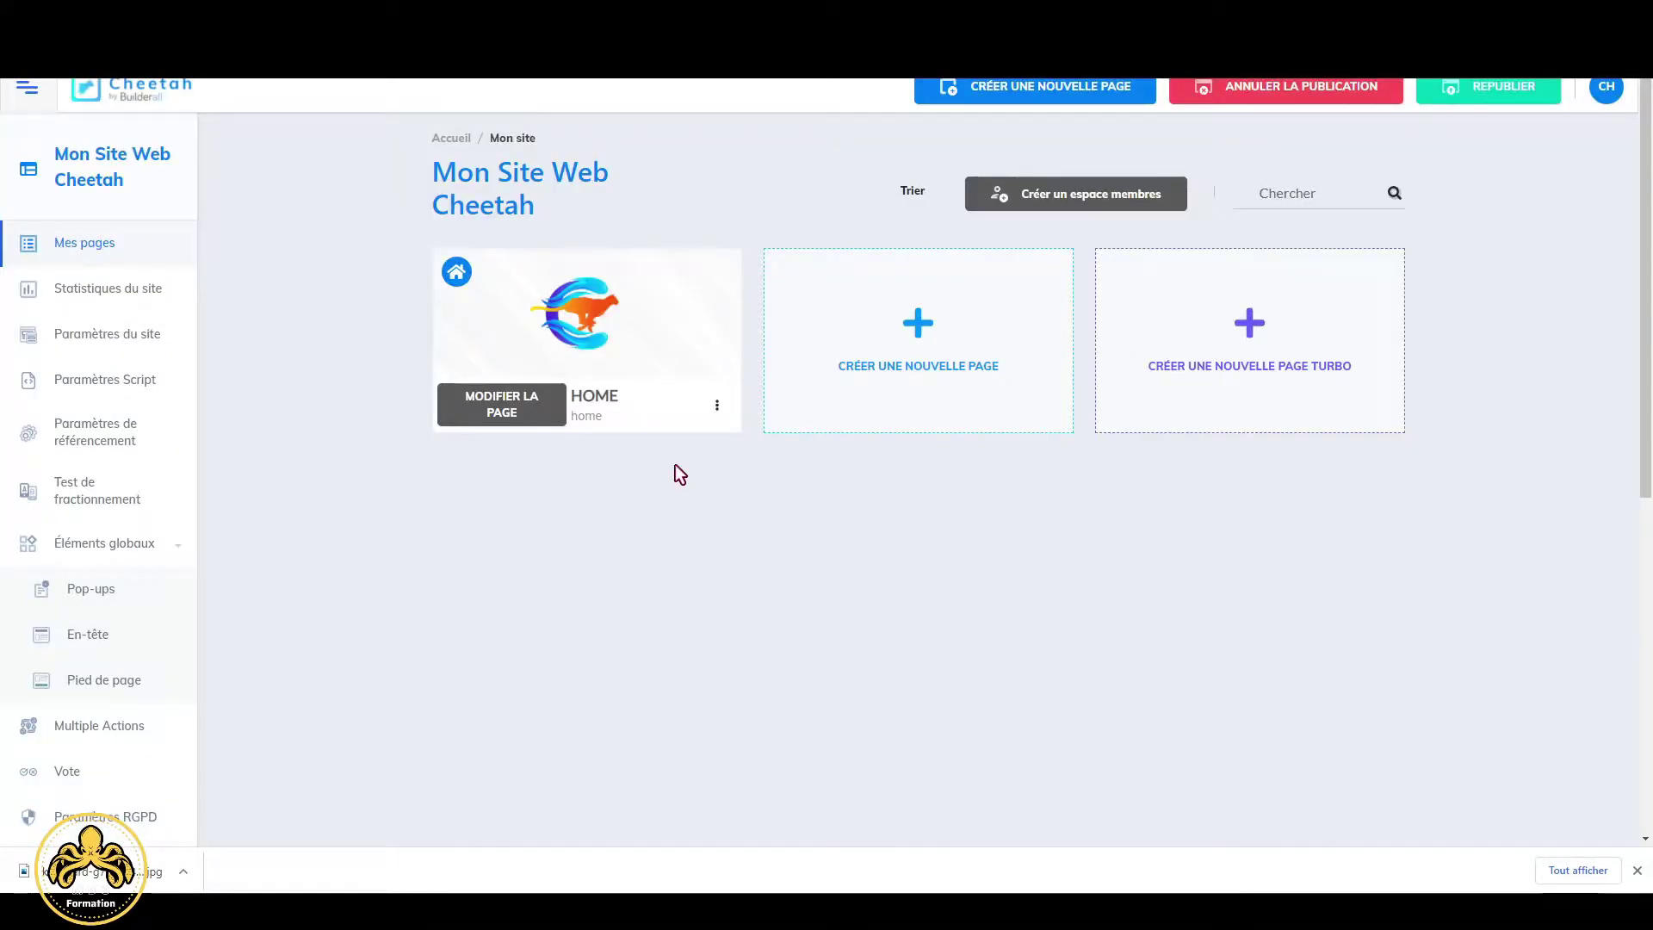
{"action": "left_click", "coordinate": [521, 419]}
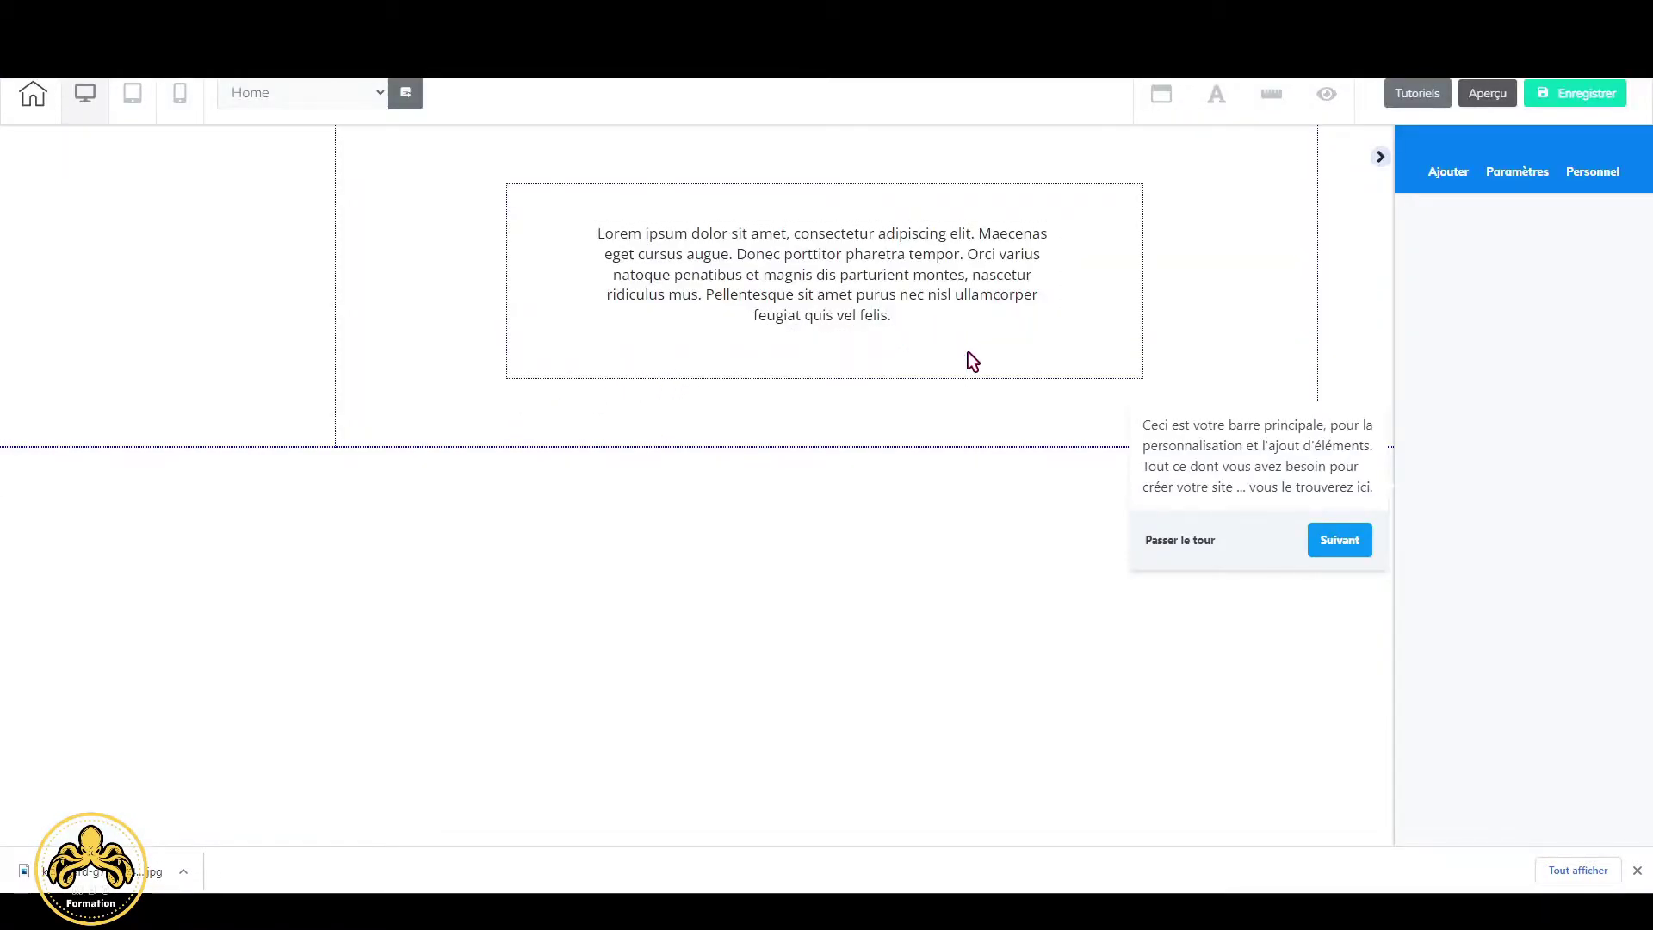
Delete the placeholder Lorem ipsum box from the page and skip the guided tour.
{"action": "left_click", "coordinate": [968, 351]}
{"action": "key", "text": "Delete"}
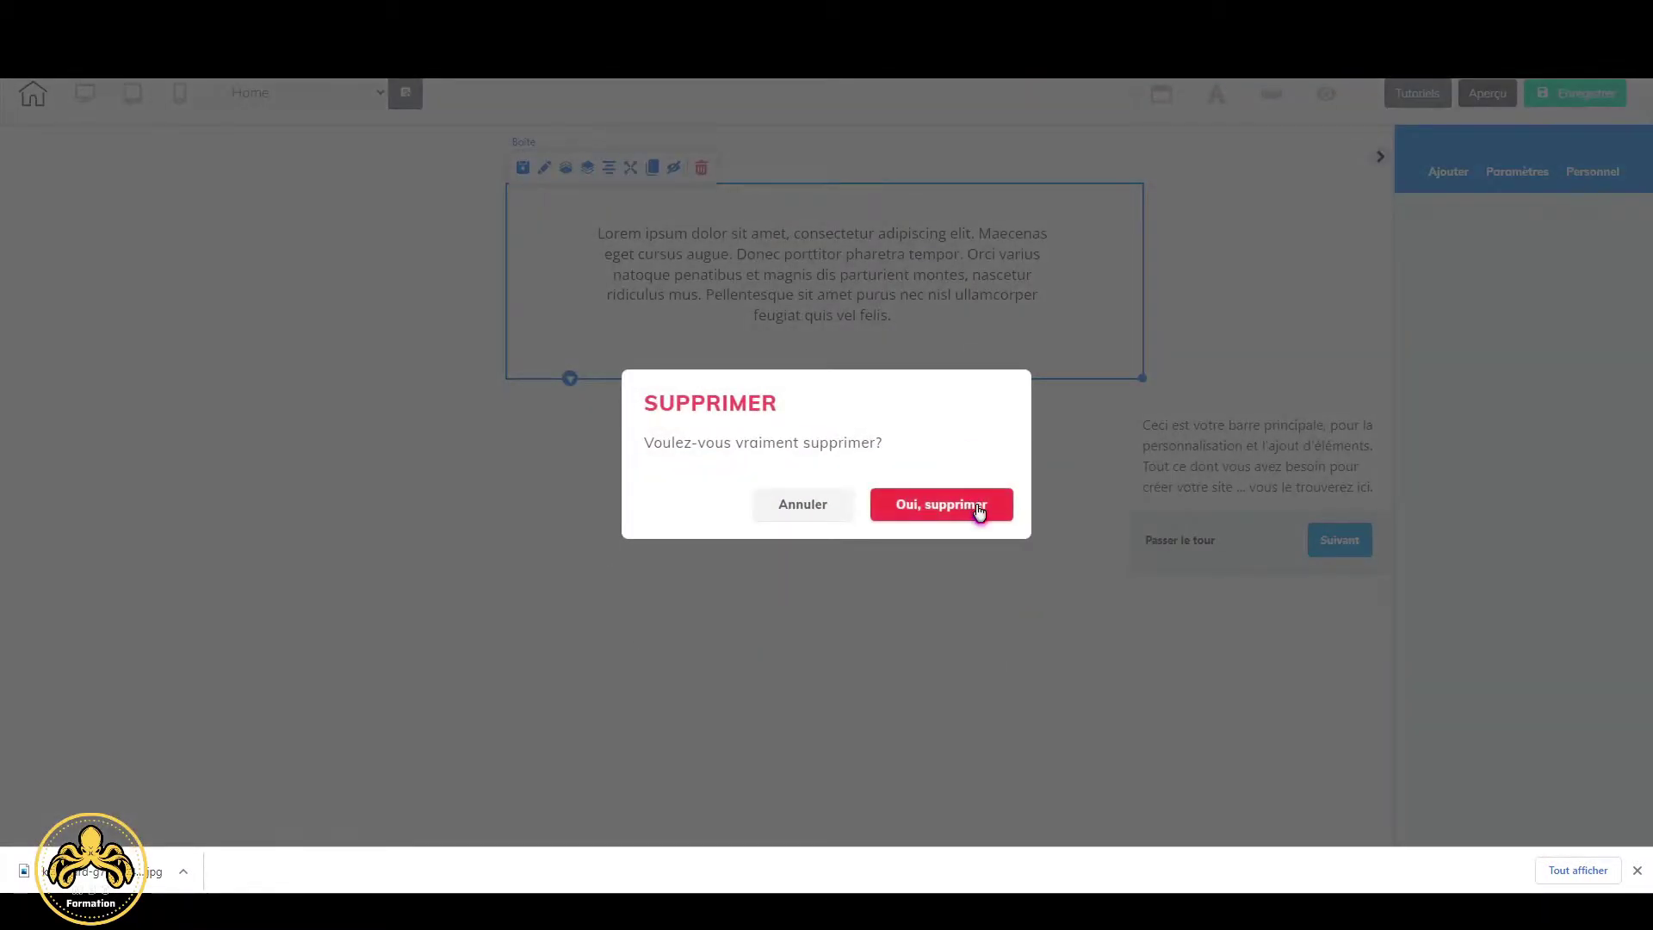
{"action": "left_click", "coordinate": [980, 508]}
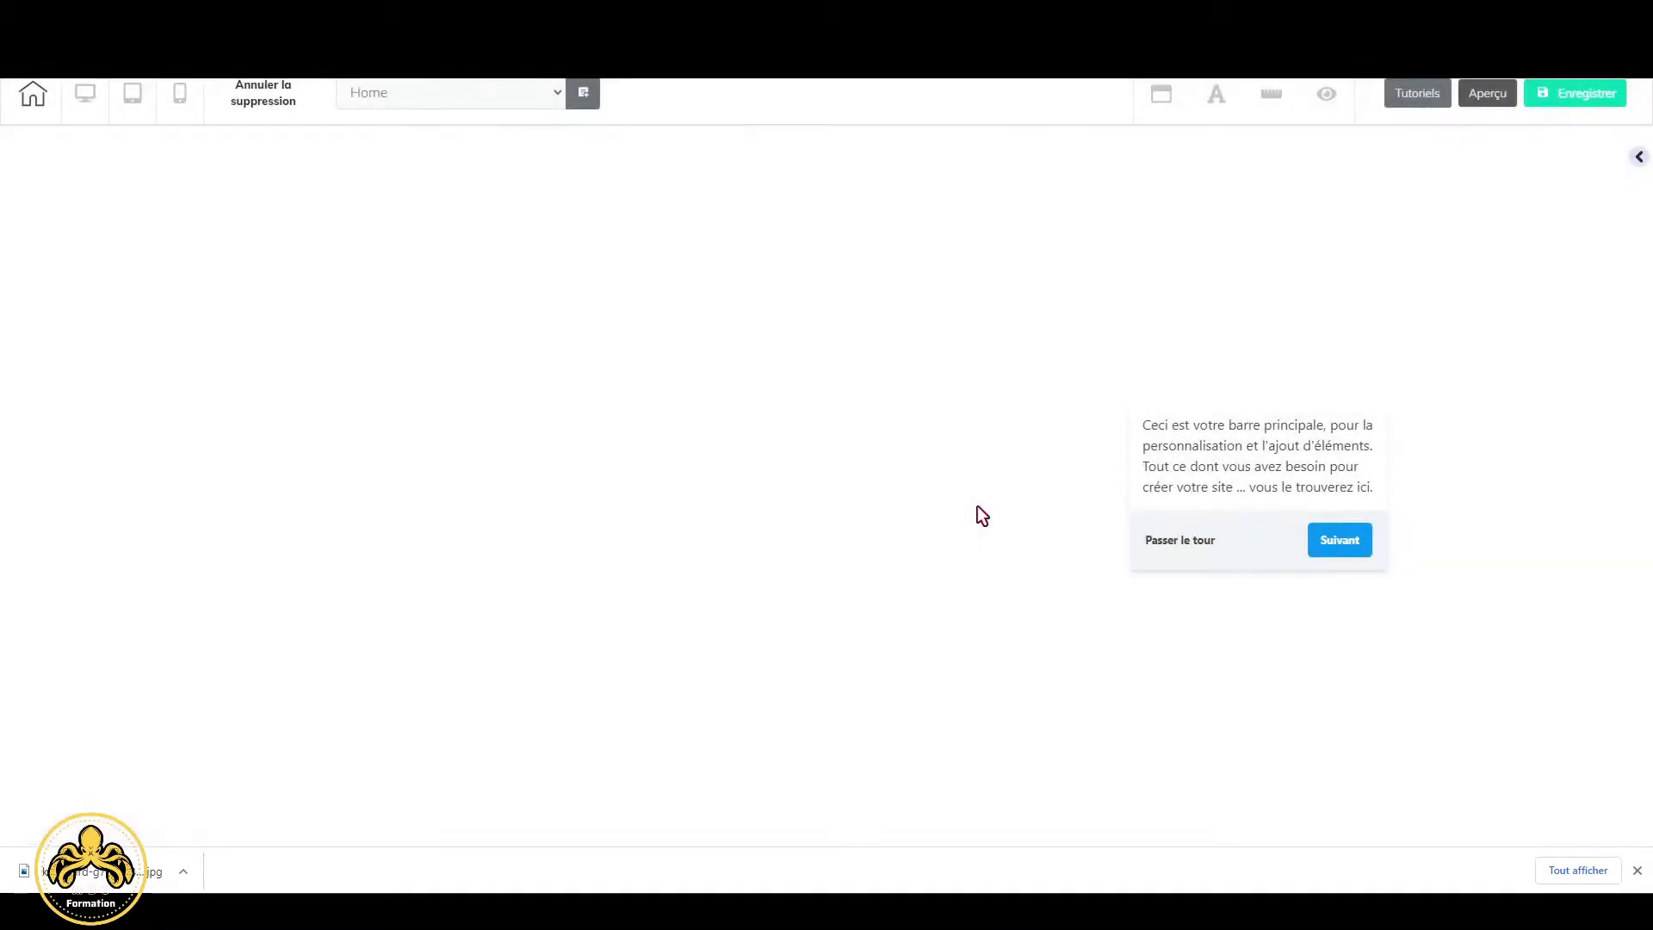
{"action": "left_click", "coordinate": [1173, 543]}
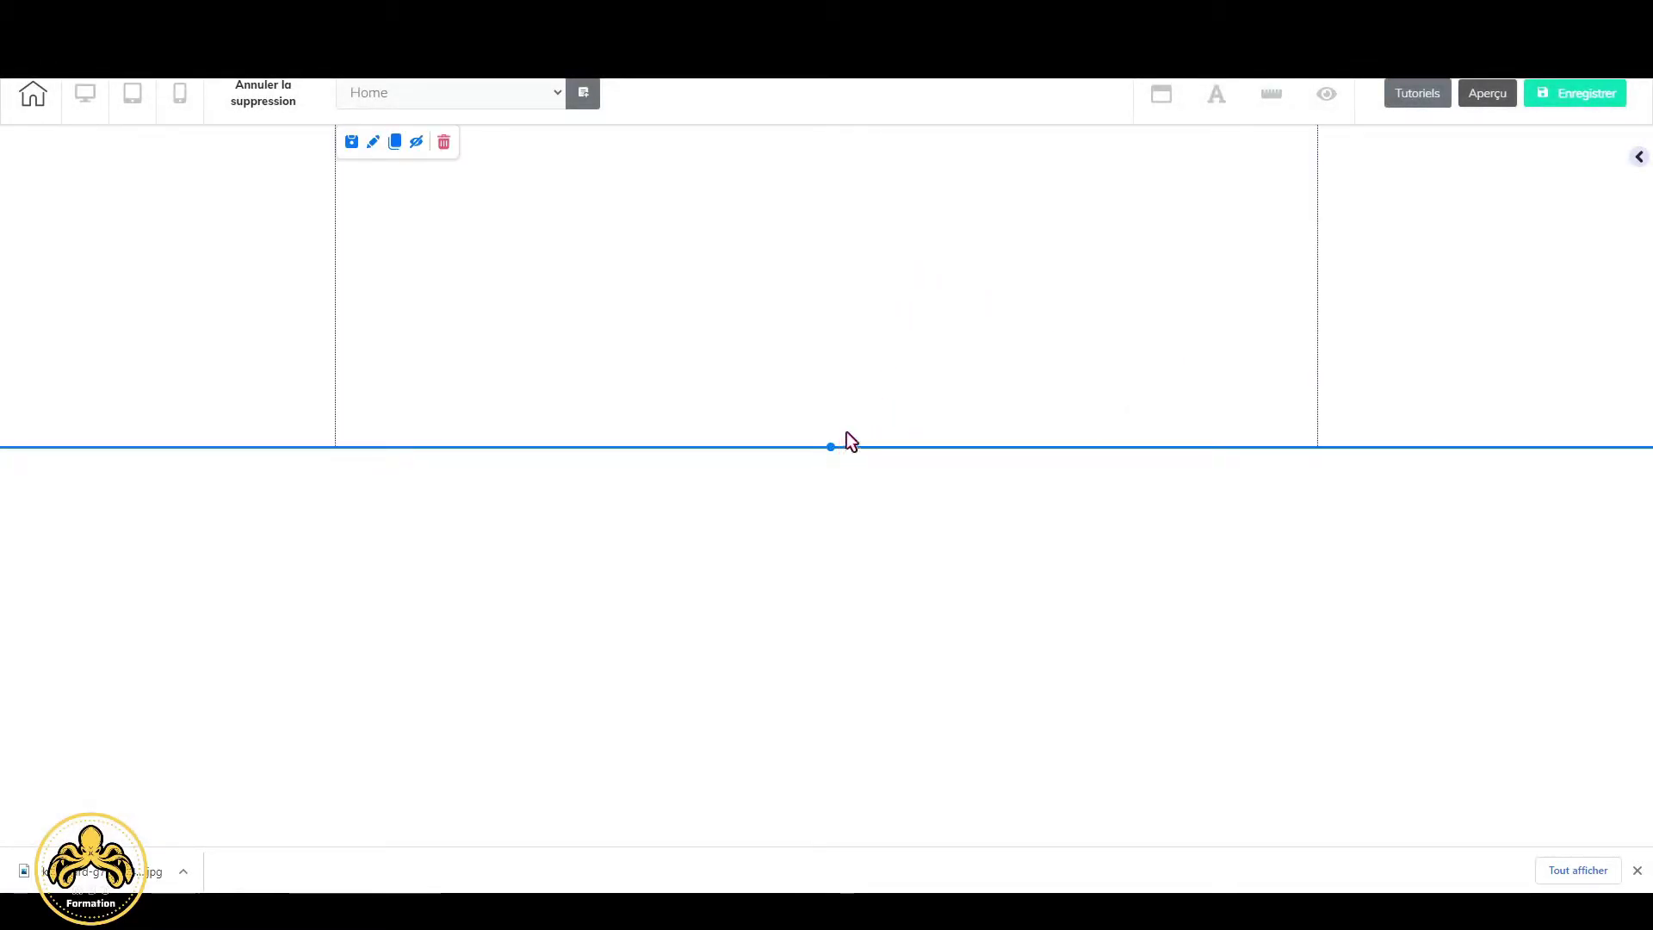
Increase the height of the empty panel to about 985.
{"action": "double_click", "coordinate": [897, 376]}
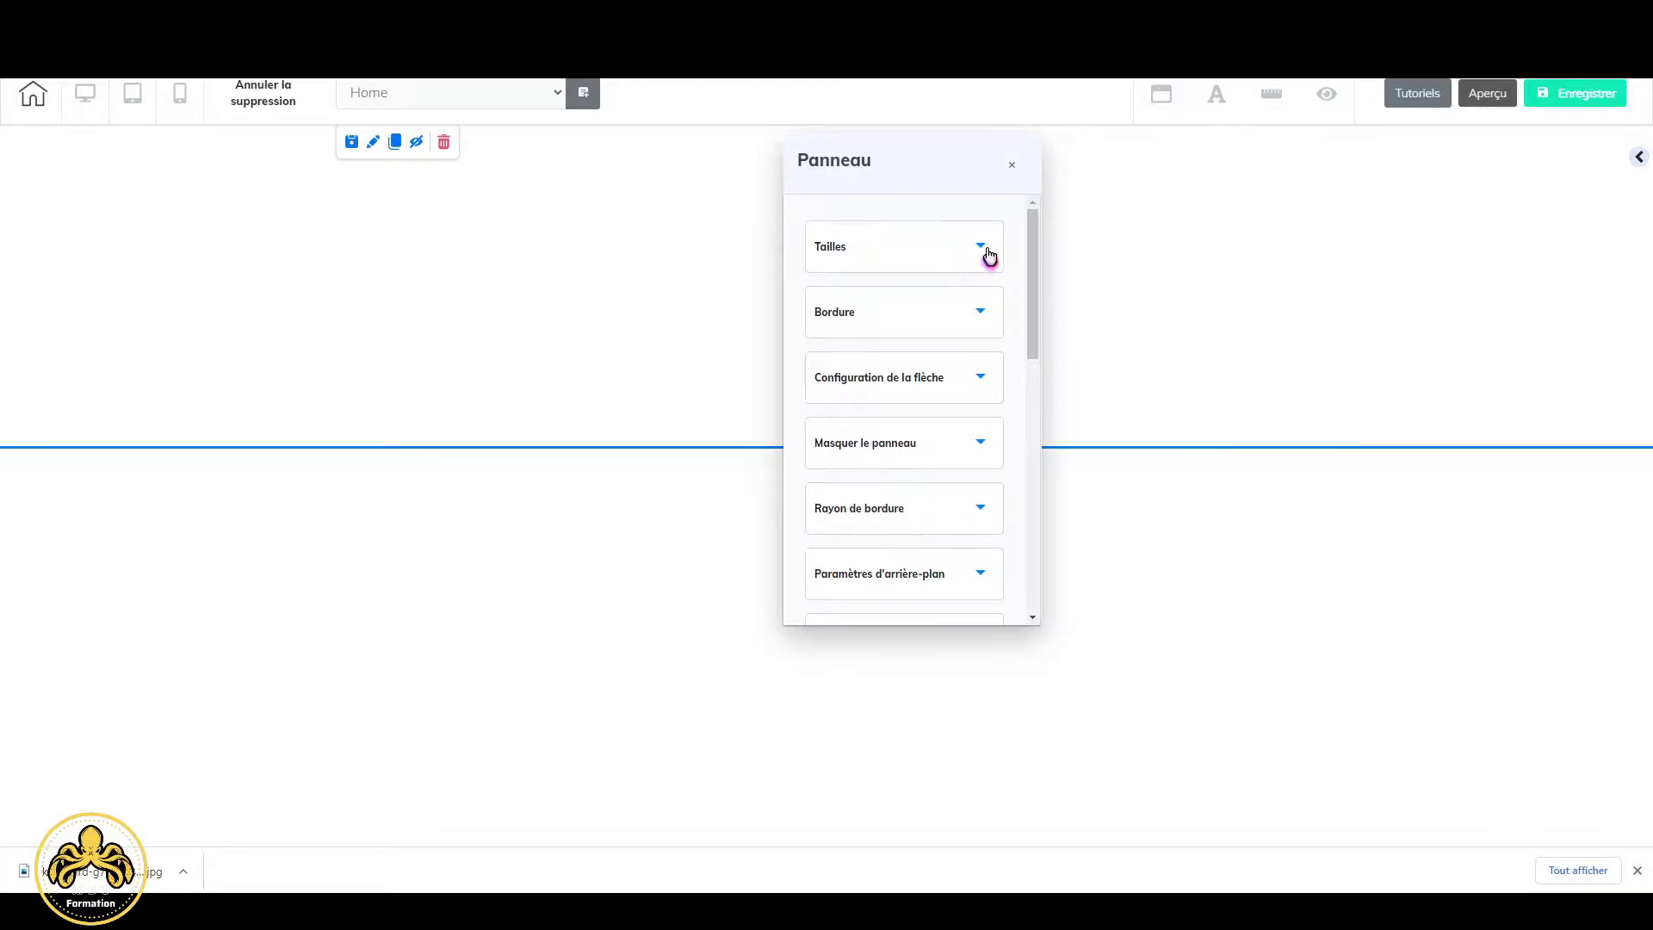
{"action": "left_click", "coordinate": [989, 256]}
{"action": "mouse_move", "coordinate": [820, 361]}
{"action": "left_mouse_down"}
{"action": "mouse_move", "coordinate": [852, 365]}
{"action": "mouse_move", "coordinate": [836, 365]}
{"action": "left_mouse_up"}
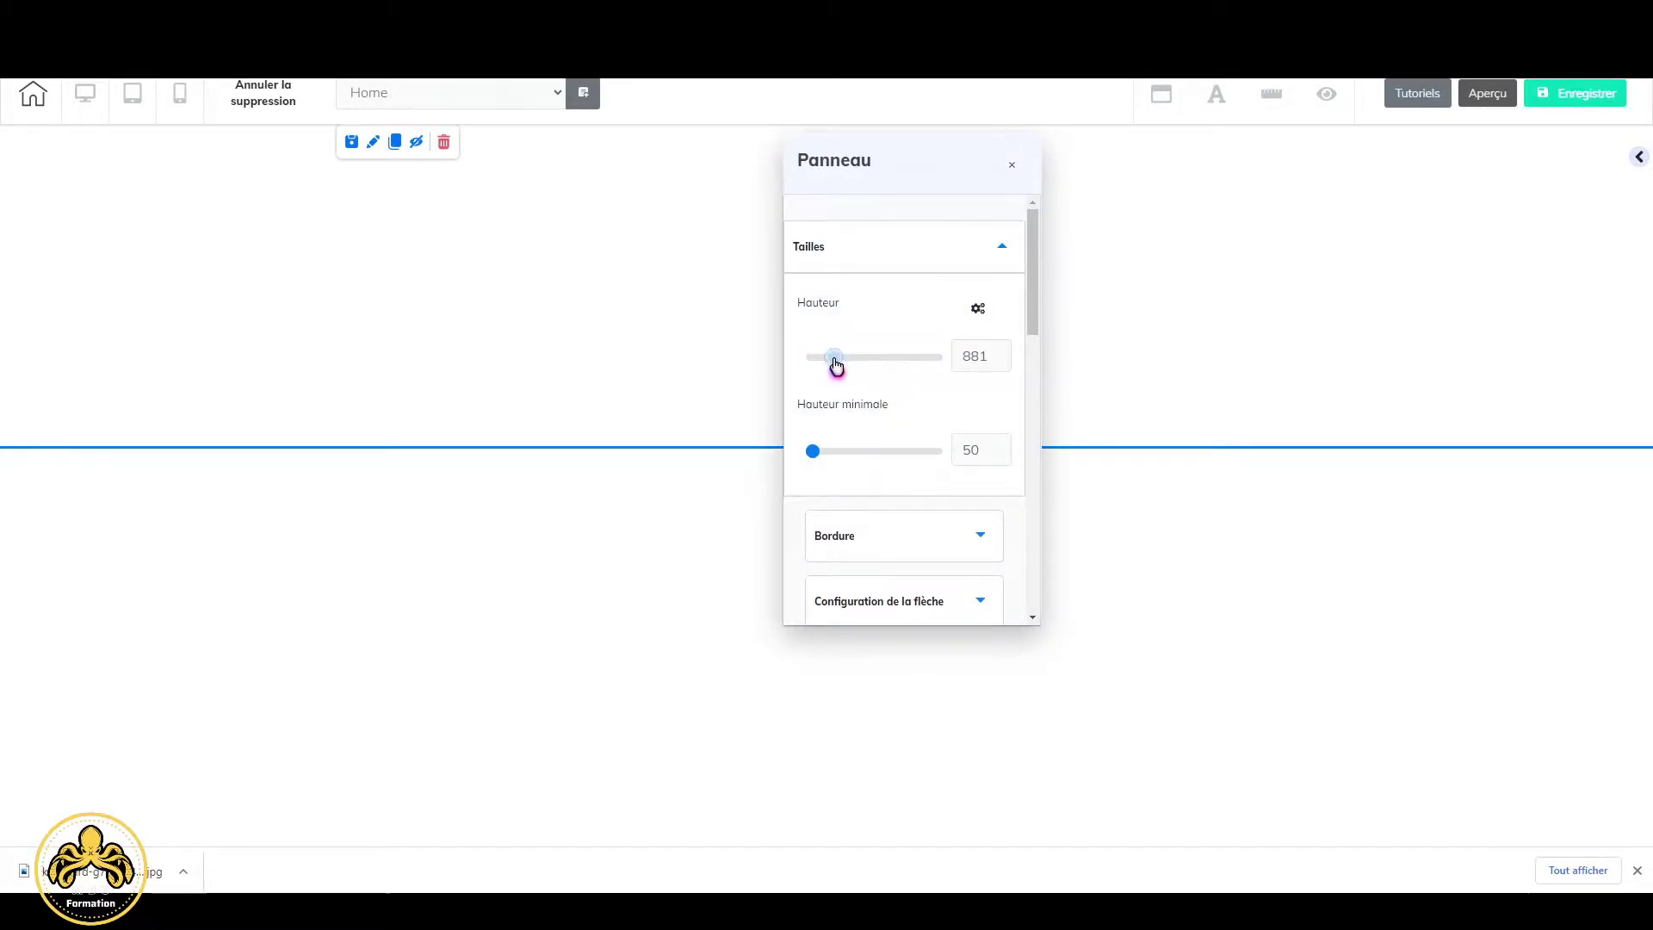
{"action": "left_click", "coordinate": [711, 439]}
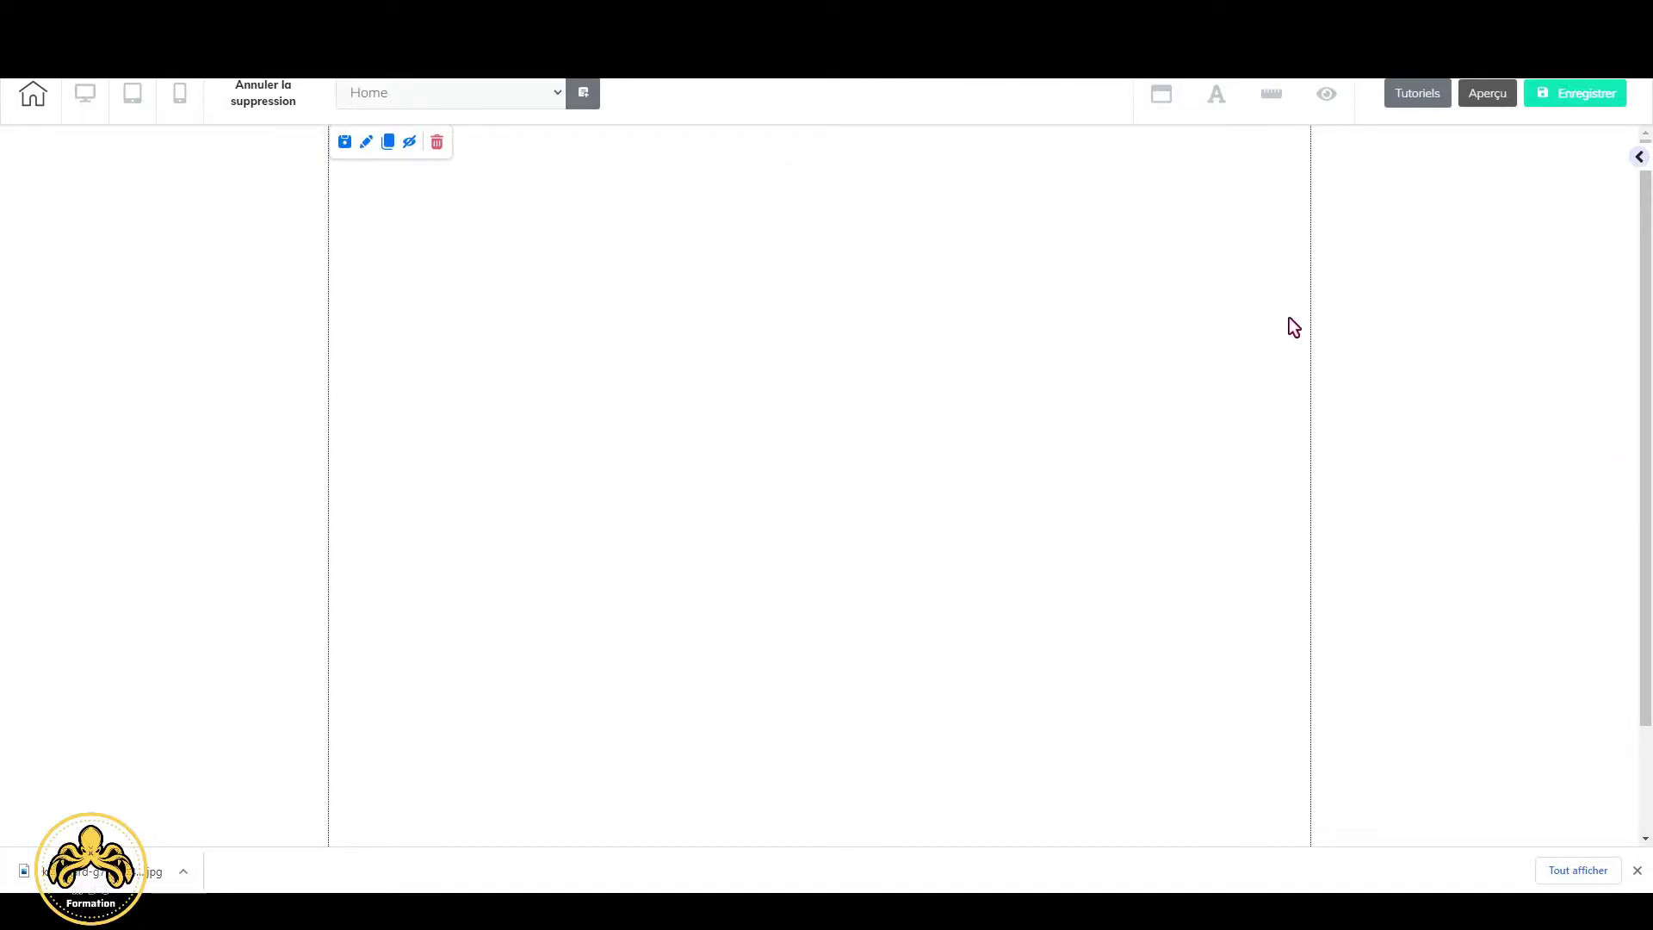
Set the panel's background image to the user file keyboard-g7e1b54e98_1280.
{"action": "left_click", "coordinate": [1638, 157]}
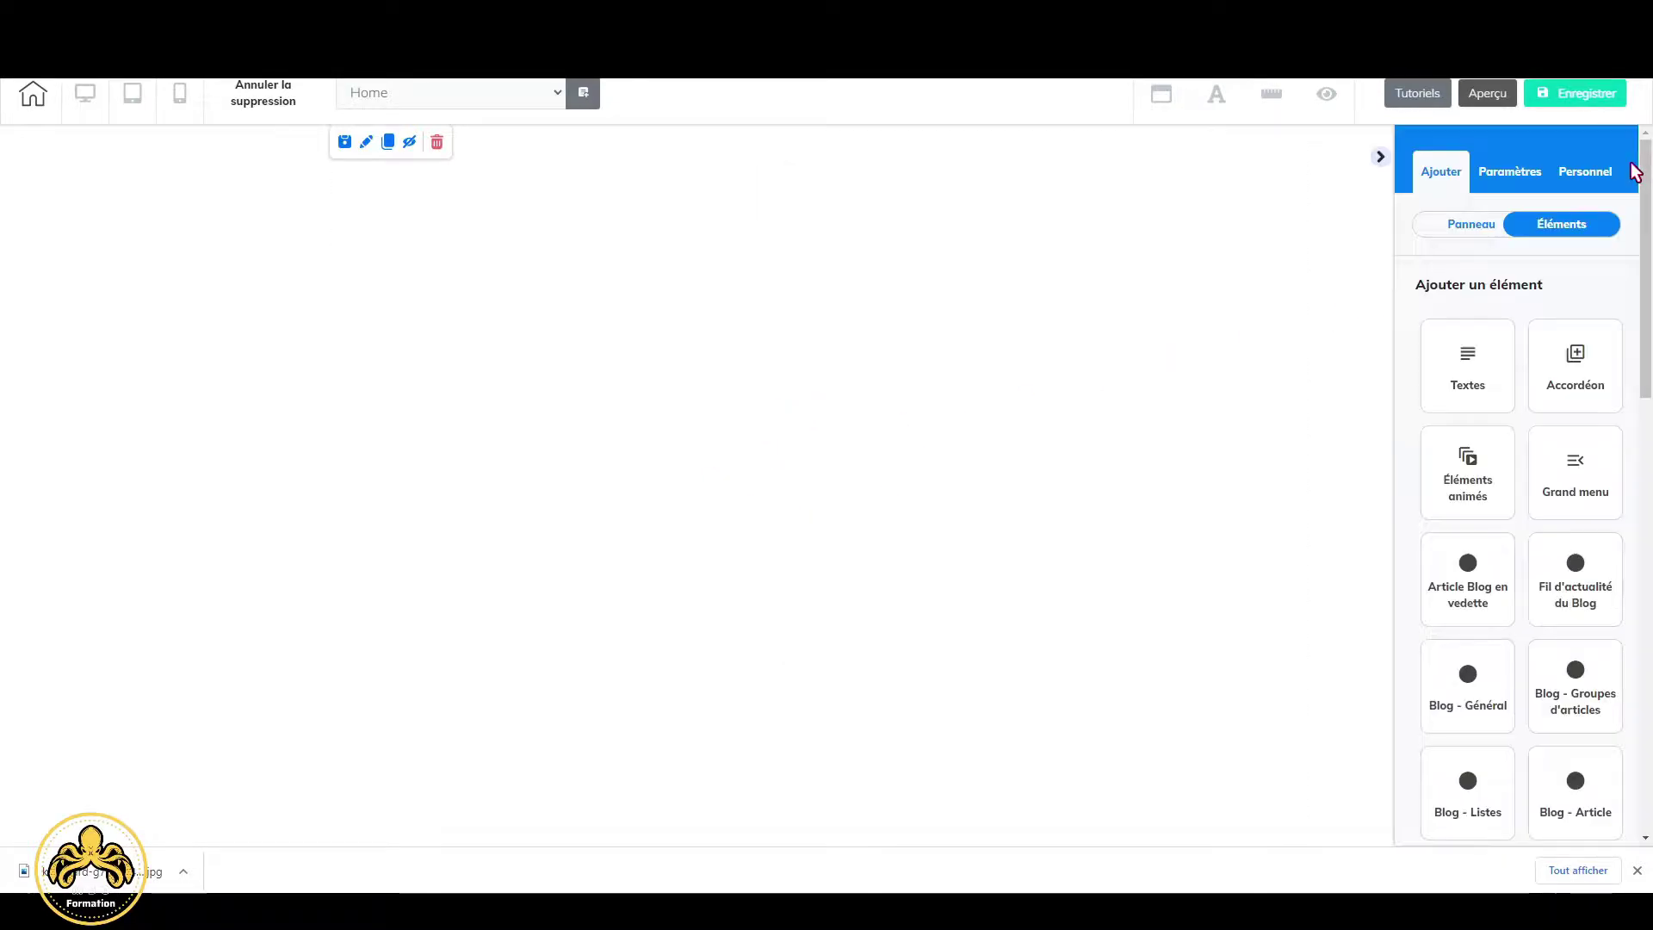
{"action": "left_click", "coordinate": [1032, 405]}
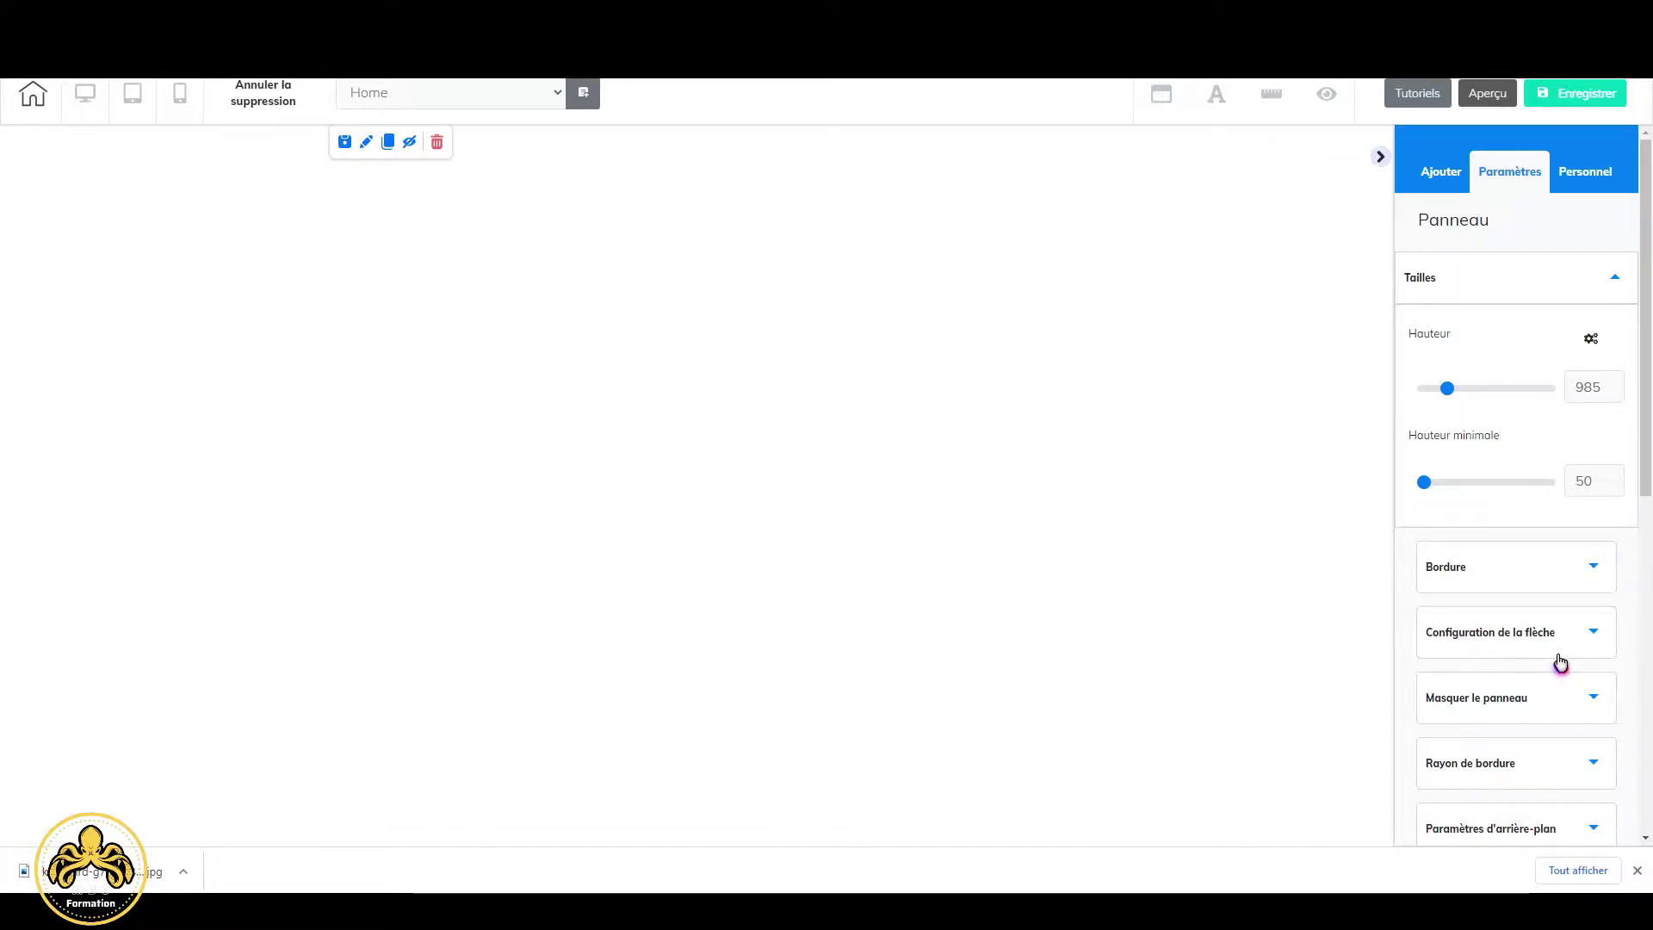
{"action": "scroll", "coordinate": [1558, 668], "scroll_direction": "down", "scroll_amount": 2}
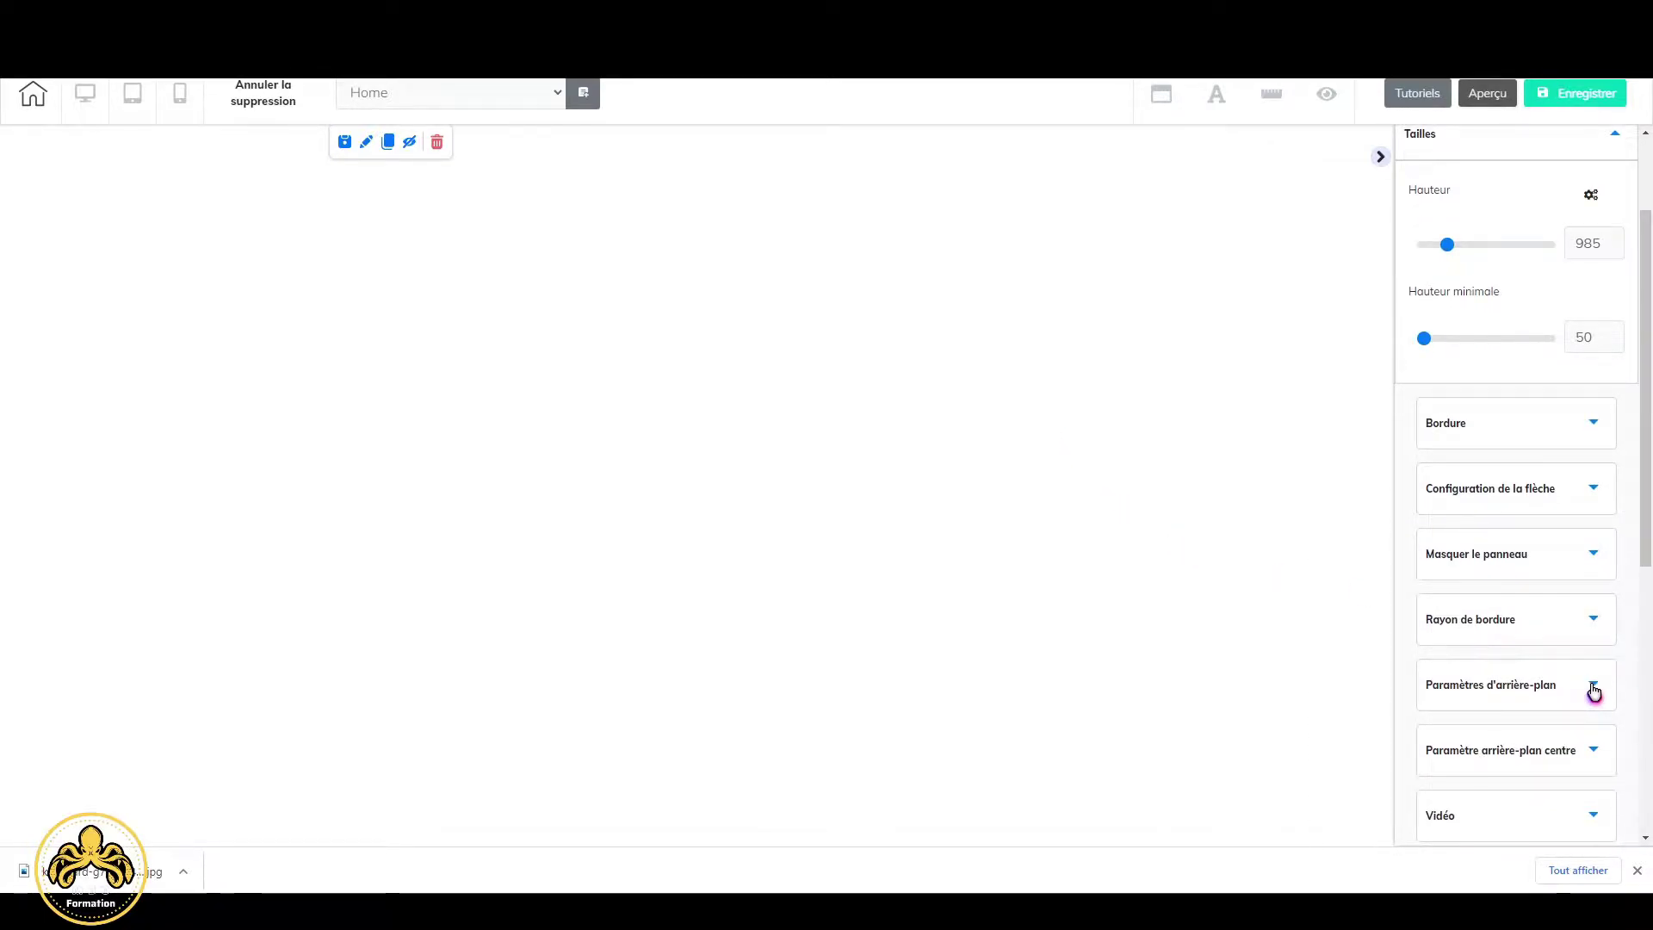
{"action": "scroll", "coordinate": [1593, 691], "scroll_direction": "up", "scroll_amount": 2}
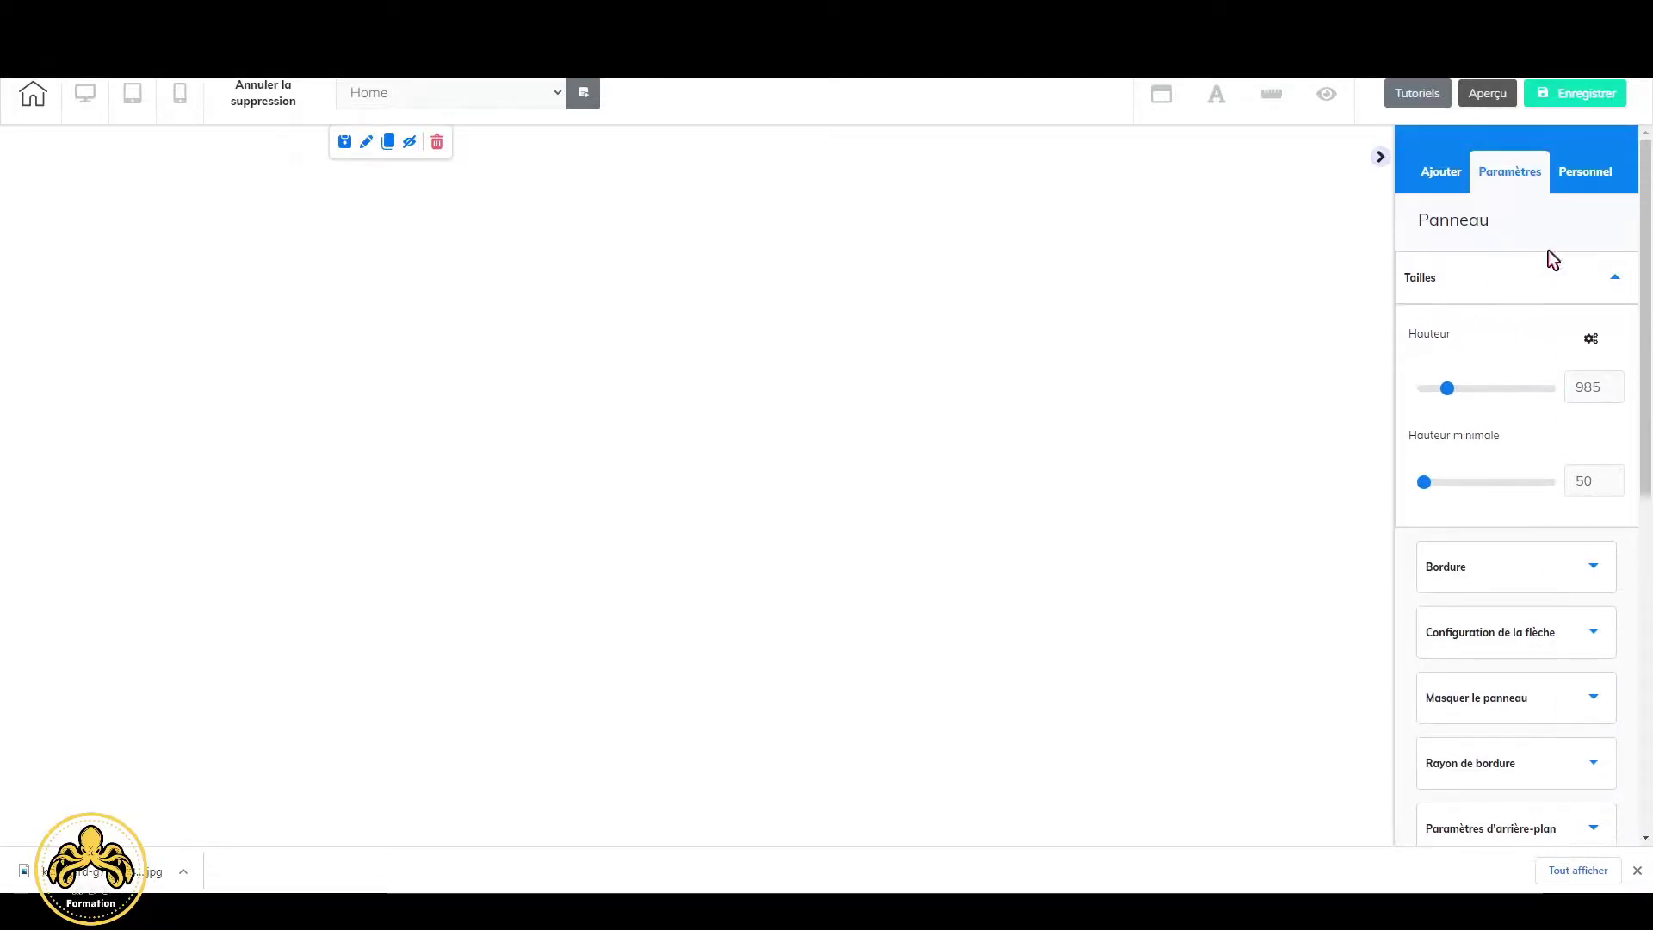
{"action": "scroll", "coordinate": [1515, 672], "scroll_direction": "down", "scroll_amount": 2}
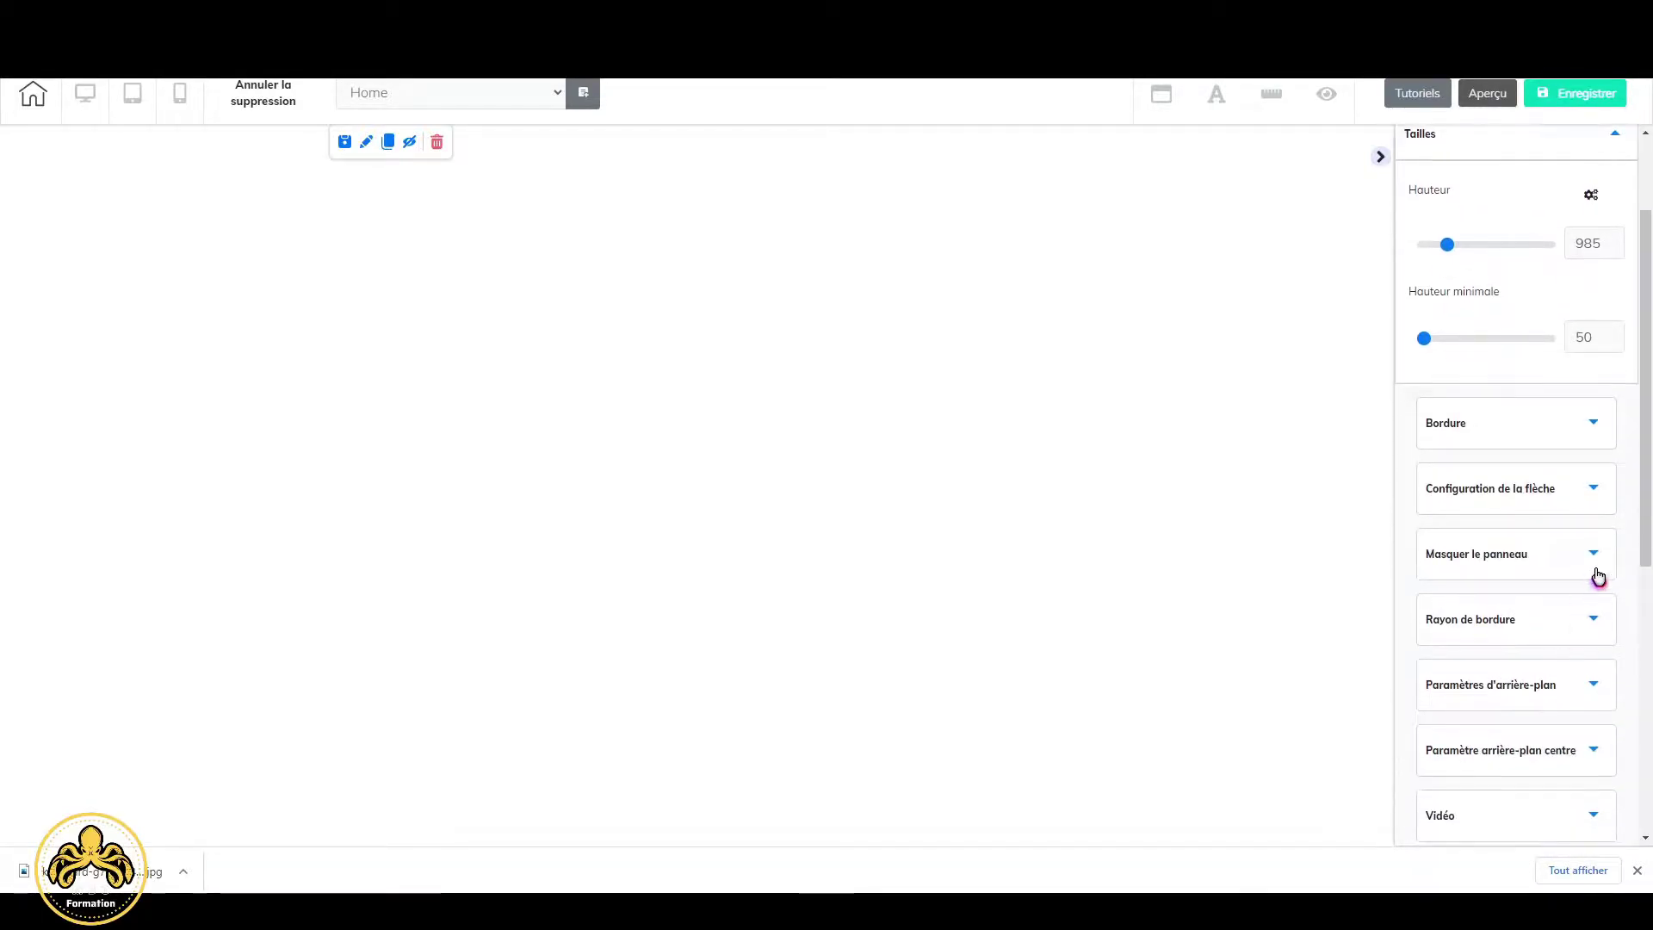
{"action": "left_click", "coordinate": [1590, 688]}
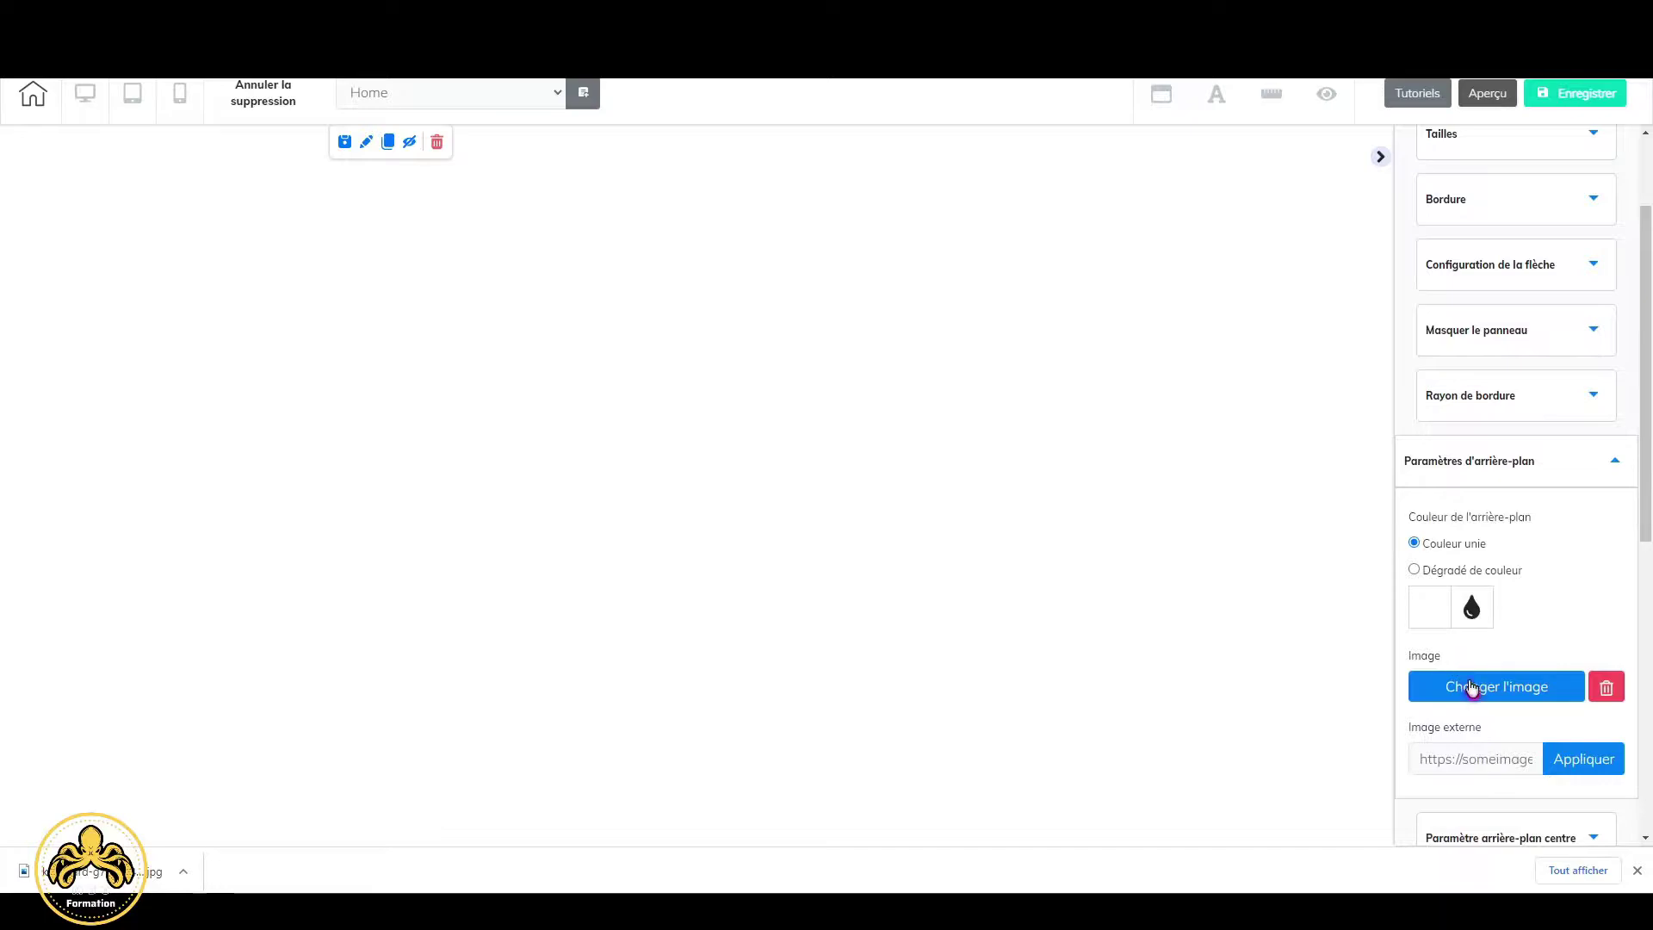
{"action": "left_click", "coordinate": [1474, 688]}
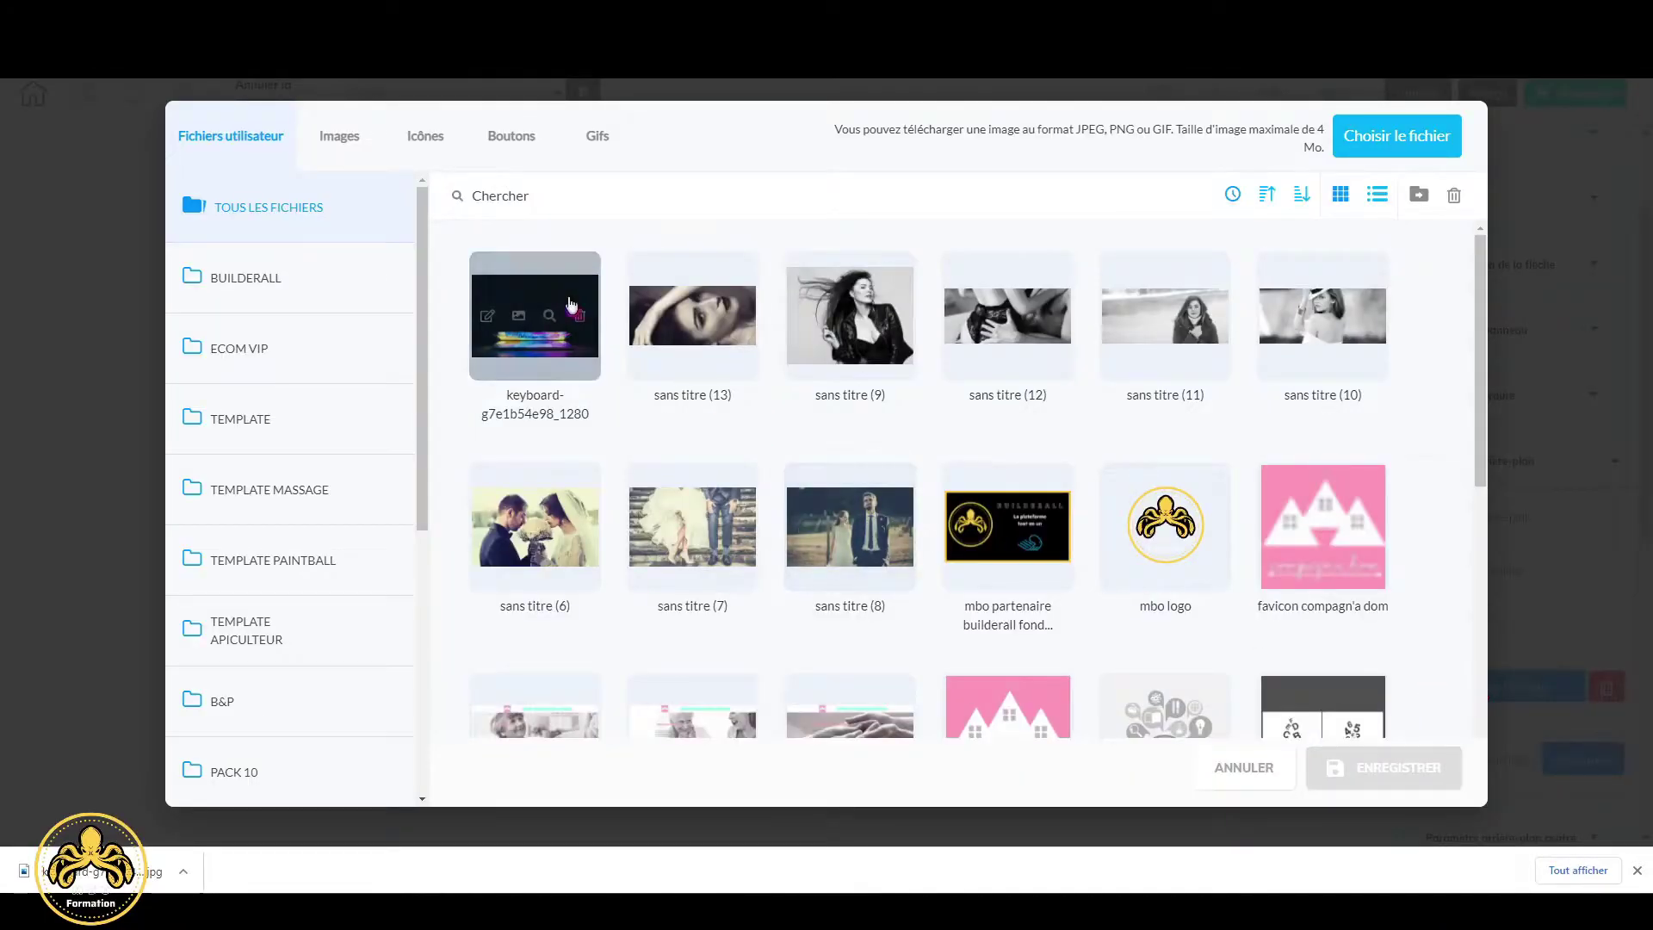
{"action": "left_click", "coordinate": [564, 297]}
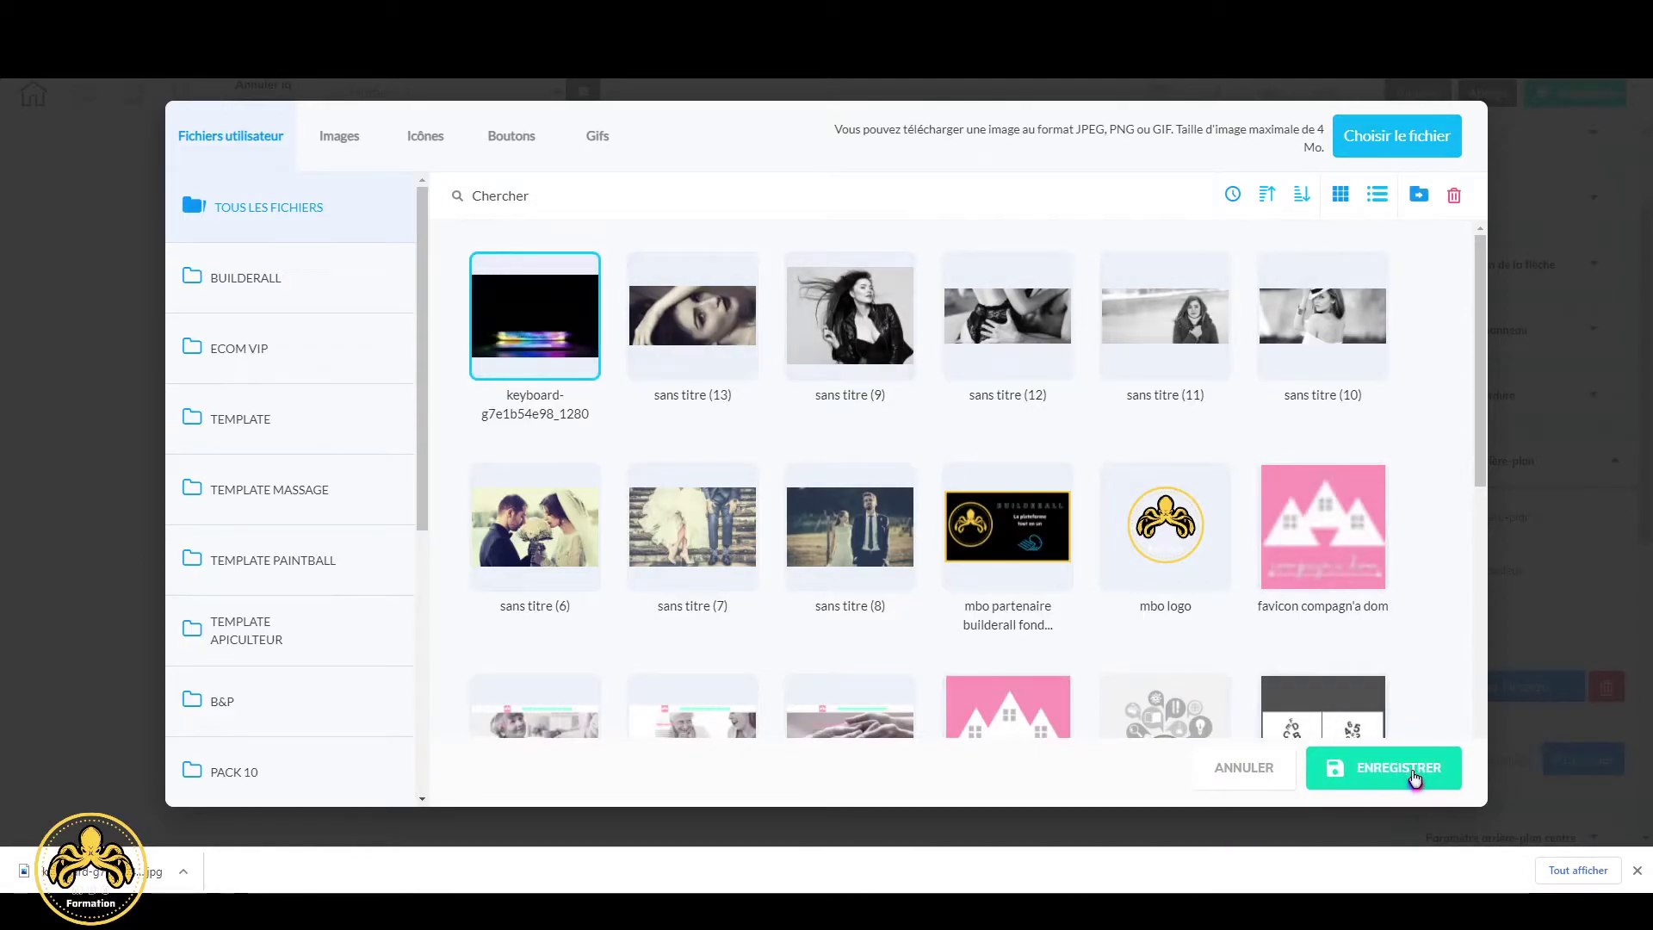
{"action": "left_click", "coordinate": [1413, 774]}
{"action": "scroll", "coordinate": [1138, 657], "scroll_direction": "down", "scroll_amount": 2}
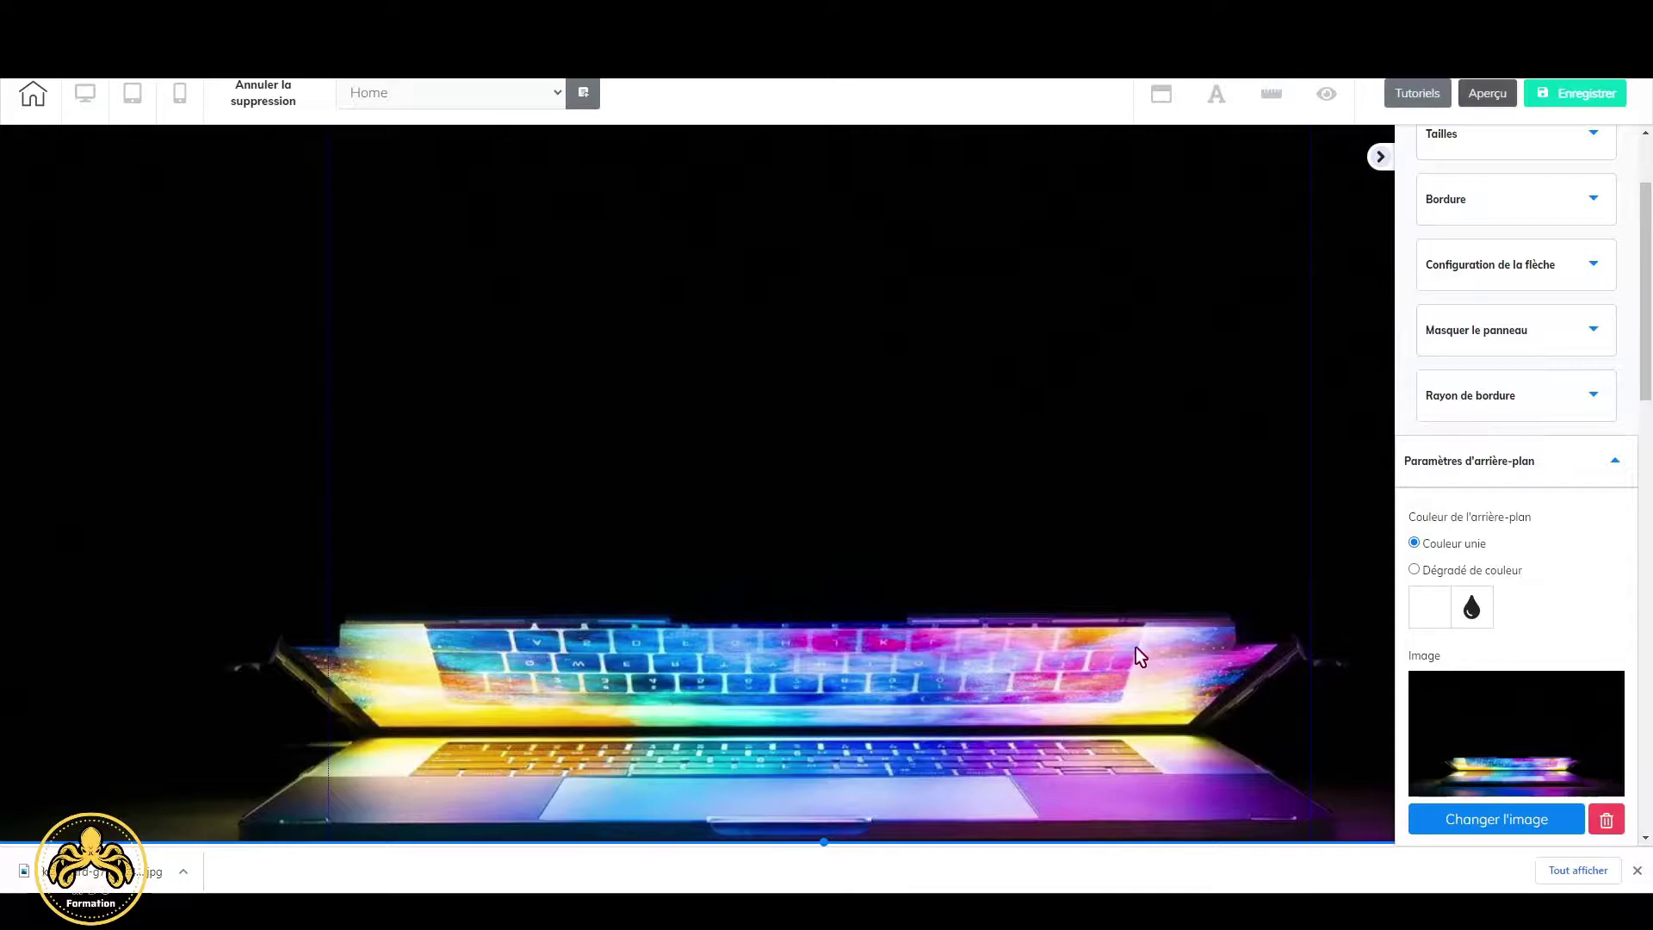
Add a "Titre H1" text element to the upper part of the panel, above the laptop.
{"action": "scroll", "coordinate": [1500, 525], "scroll_direction": "up", "scroll_amount": 5}
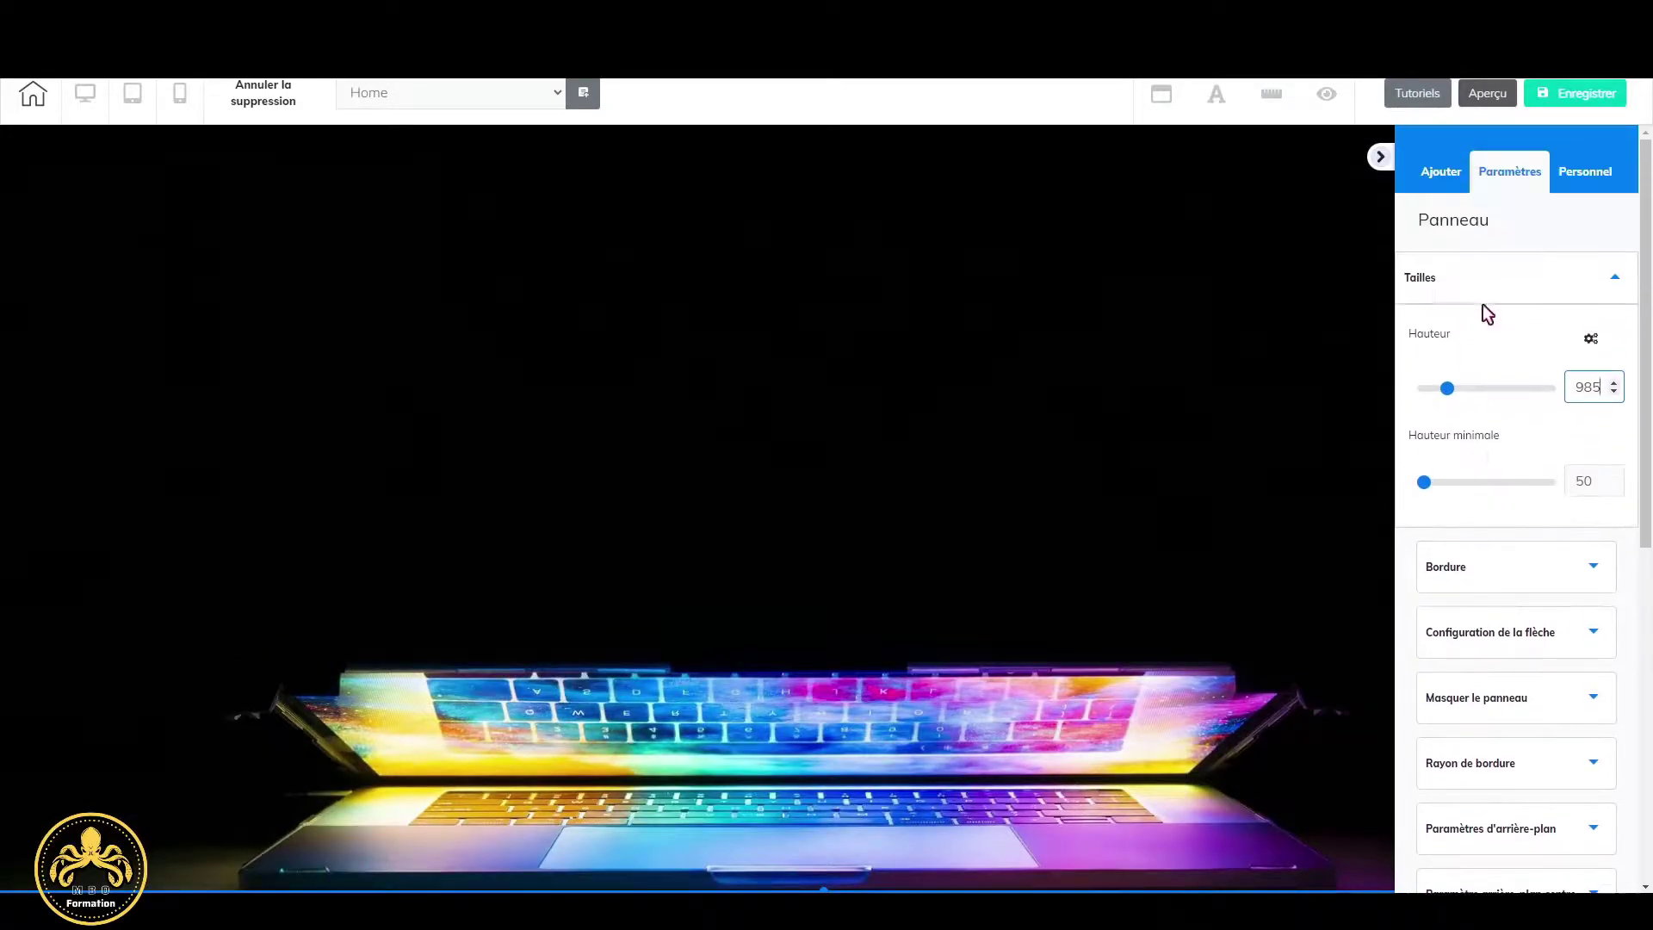
{"action": "left_click", "coordinate": [1449, 176]}
{"action": "left_click", "coordinate": [1559, 223]}
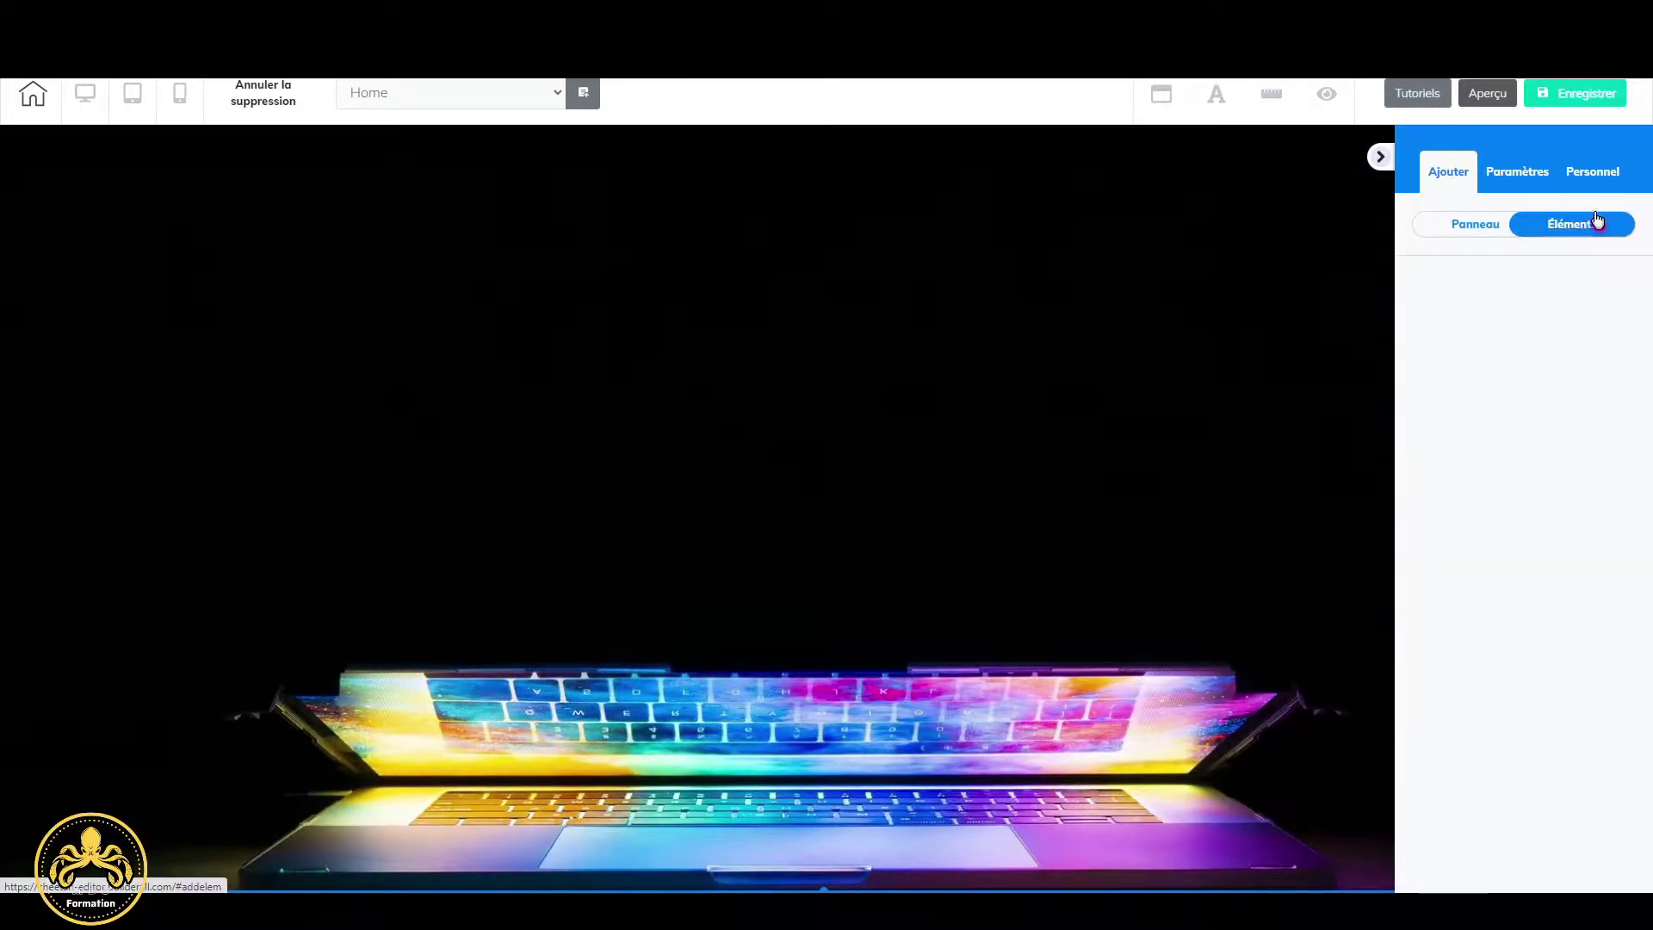
{"action": "left_click", "coordinate": [1500, 353]}
{"action": "left_click_drag", "start_coordinate": [1529, 431], "coordinate": [775, 327]}
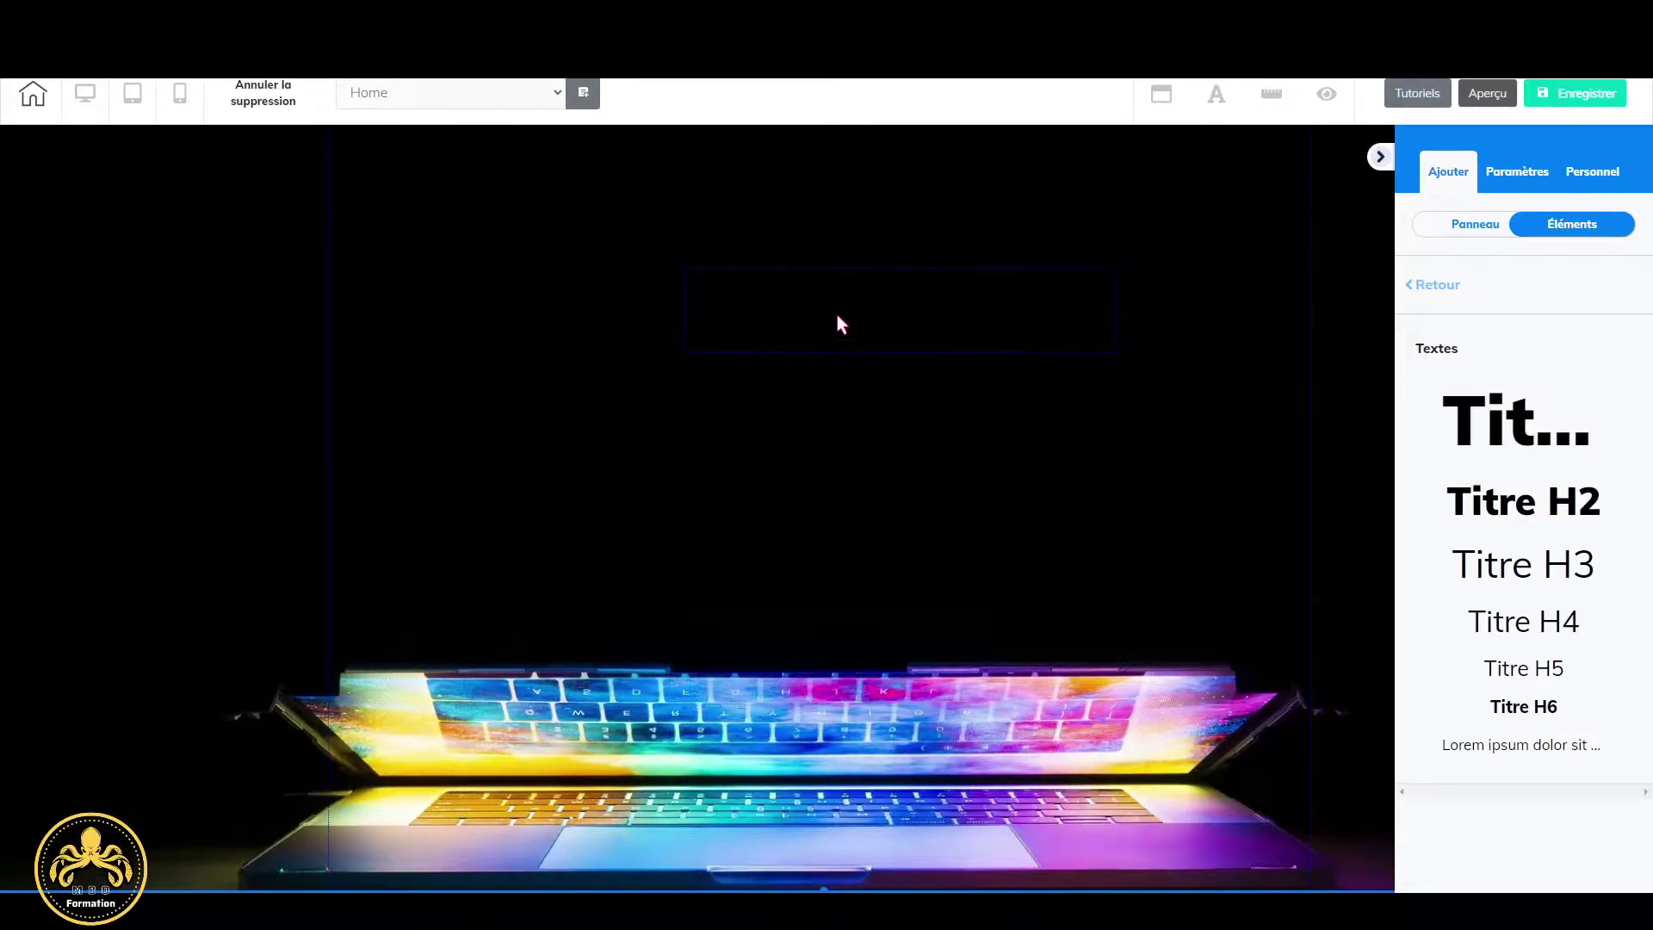
Change the H1 heading's text colour to white and move the heading near the panel's horizontal centre.
{"action": "left_click", "coordinate": [1086, 322]}
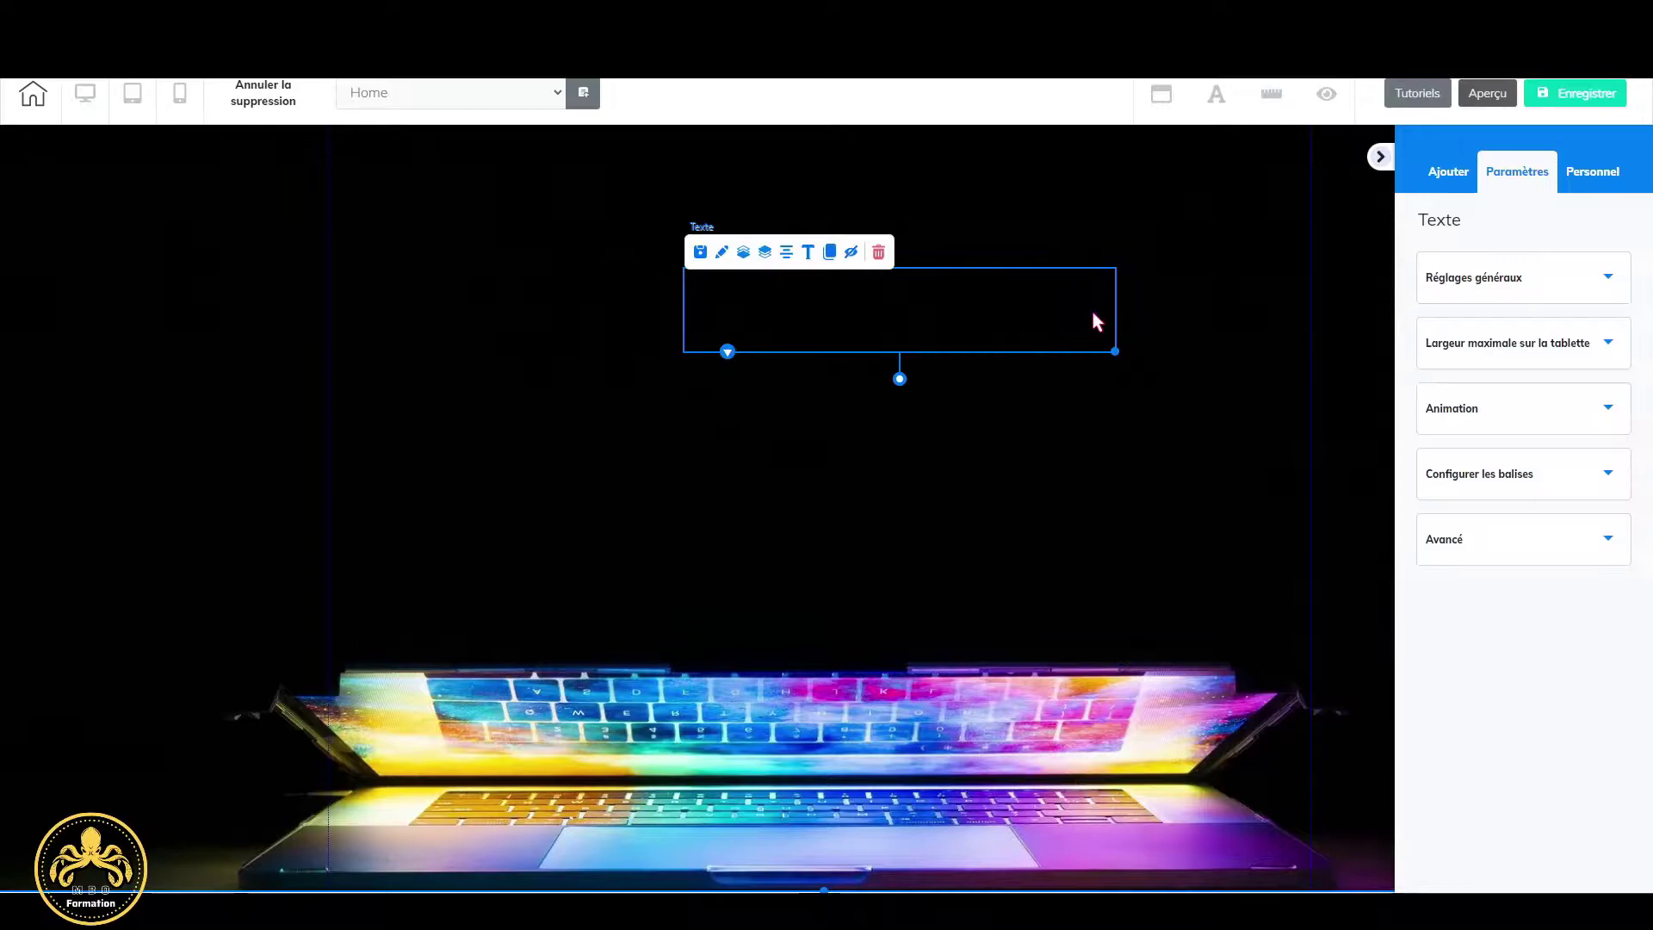
{"action": "double_click", "coordinate": [1059, 321]}
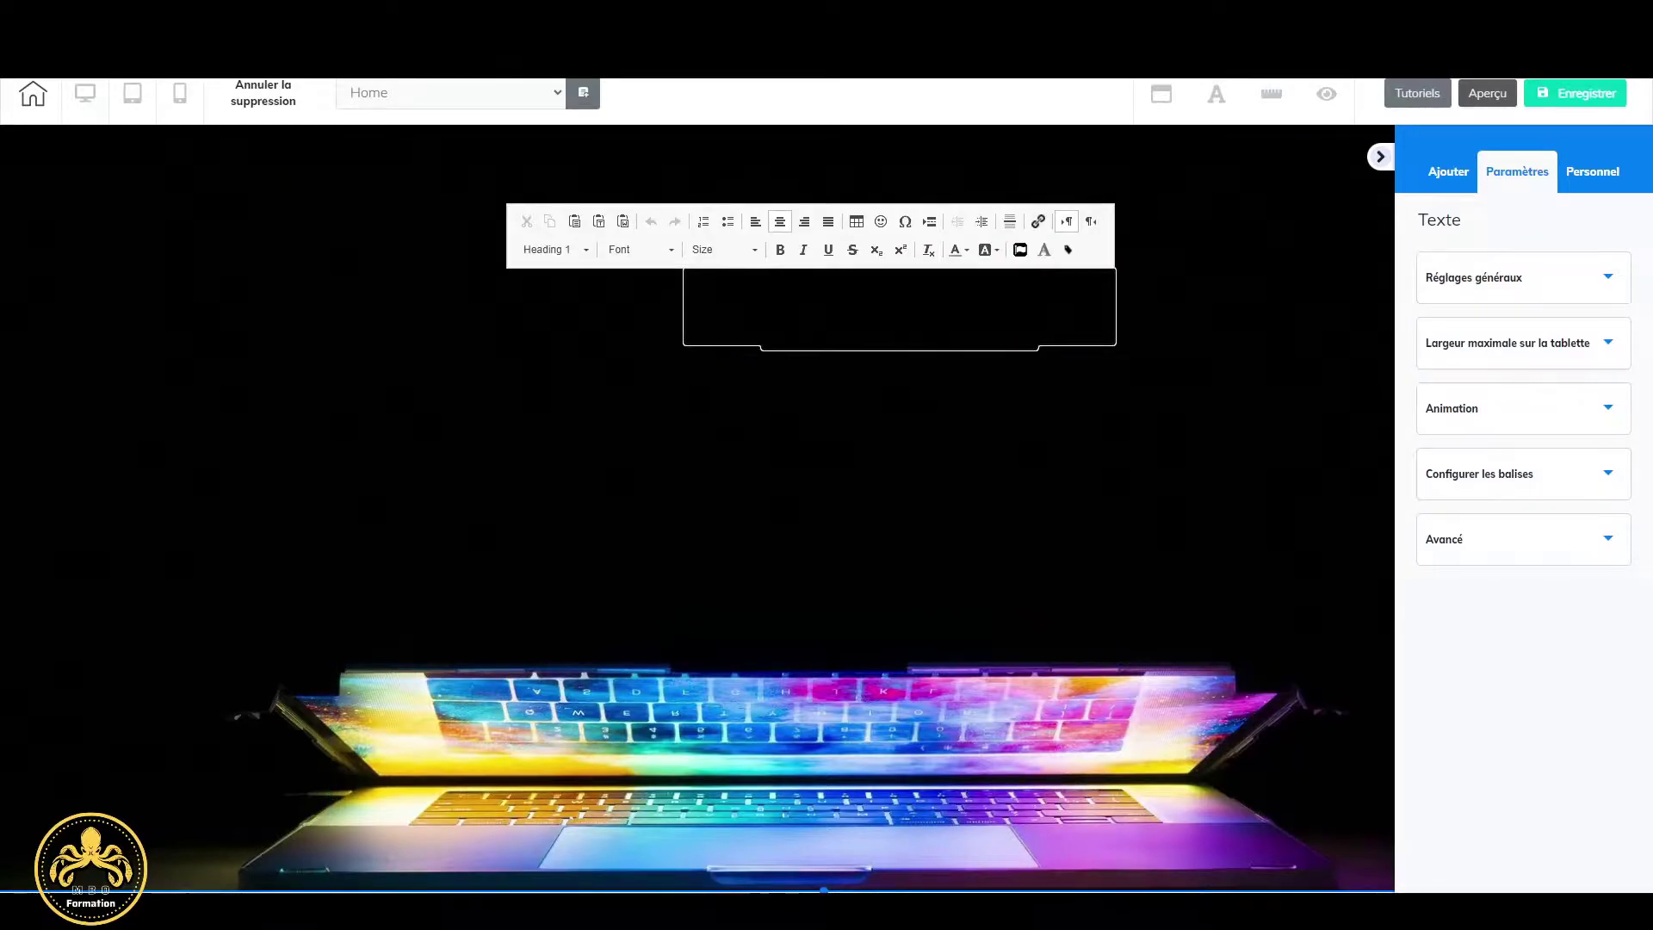
{"action": "left_click", "coordinate": [959, 249]}
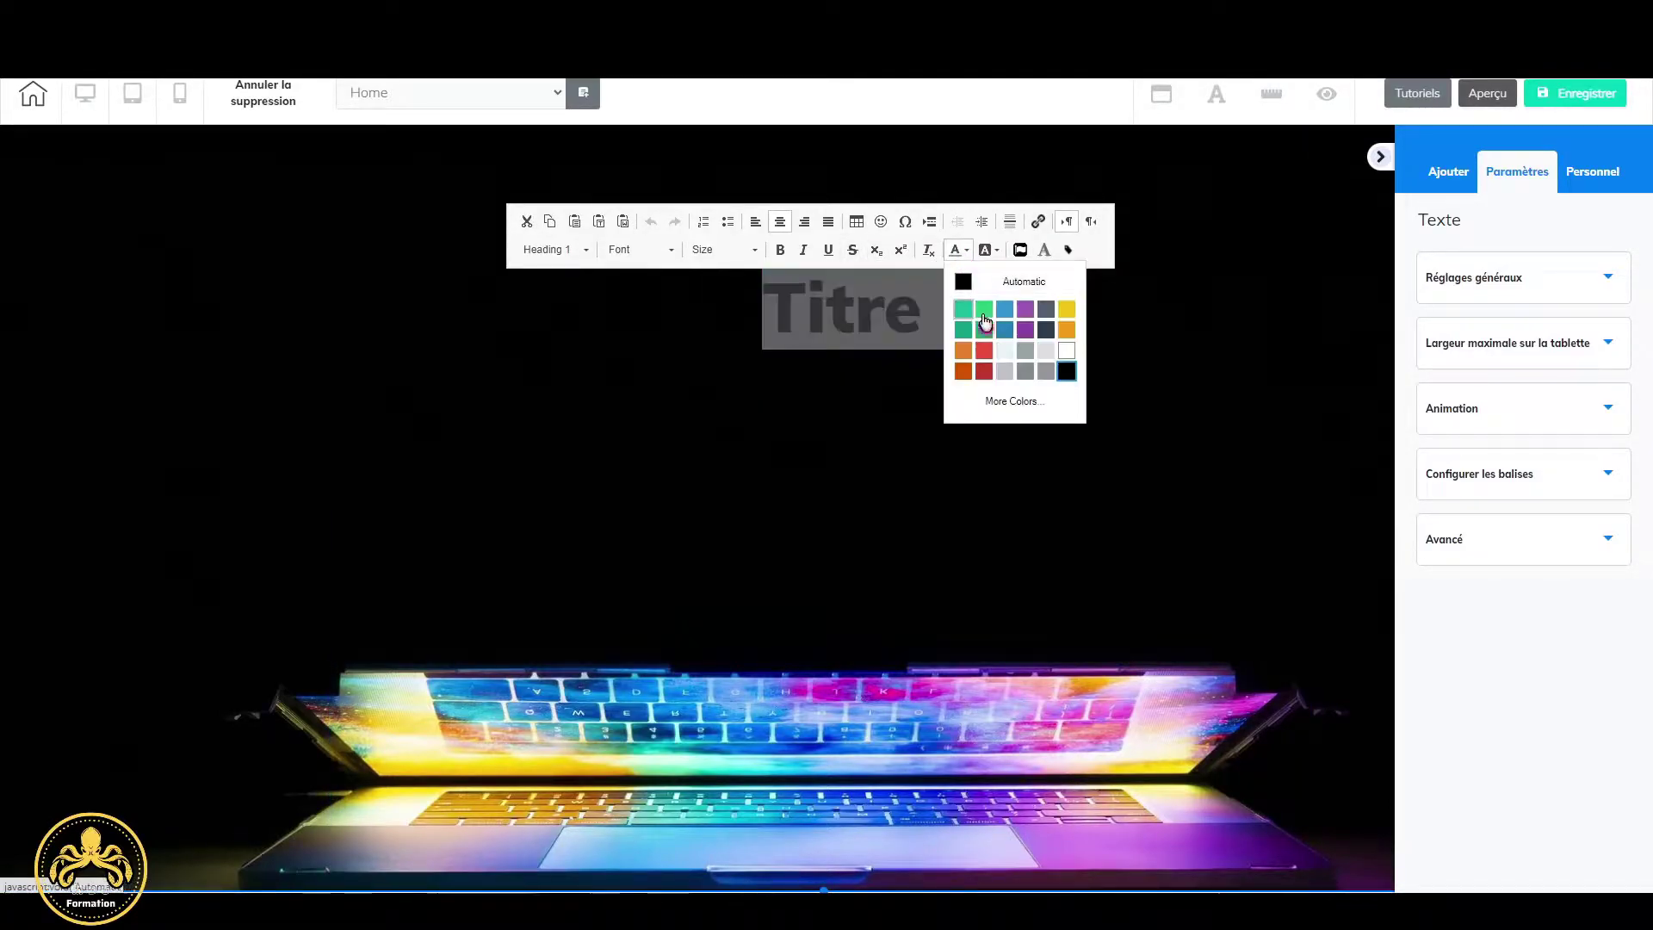
{"action": "left_click", "coordinate": [1068, 351]}
{"action": "left_click", "coordinate": [964, 404]}
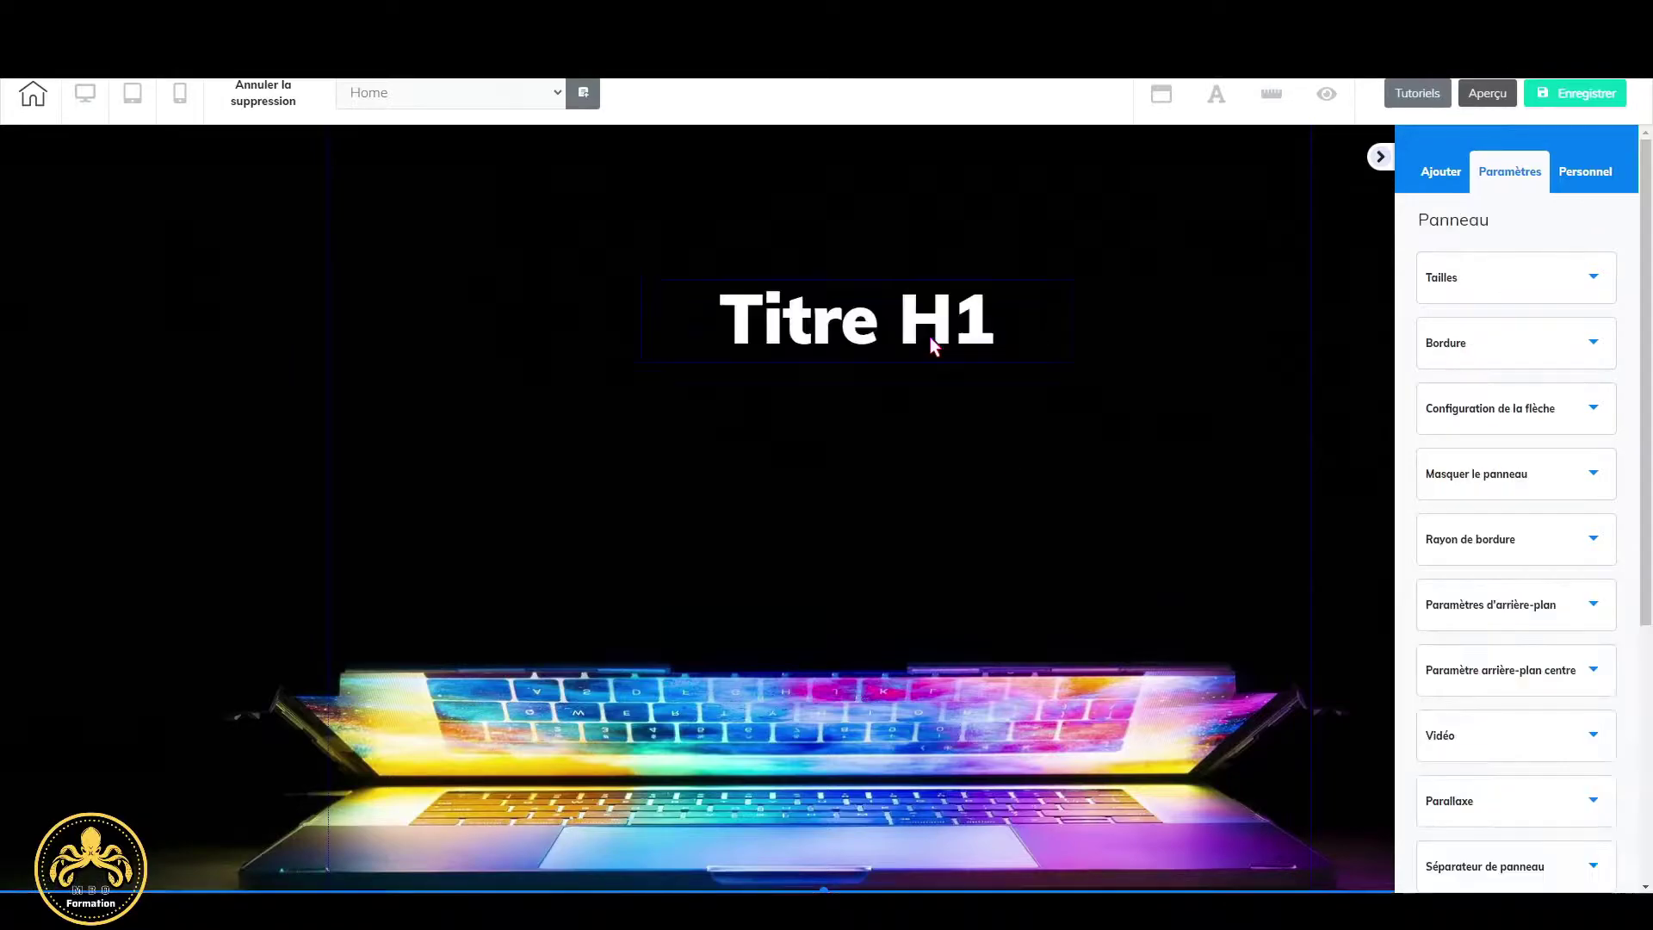
{"action": "left_click", "coordinate": [894, 320]}
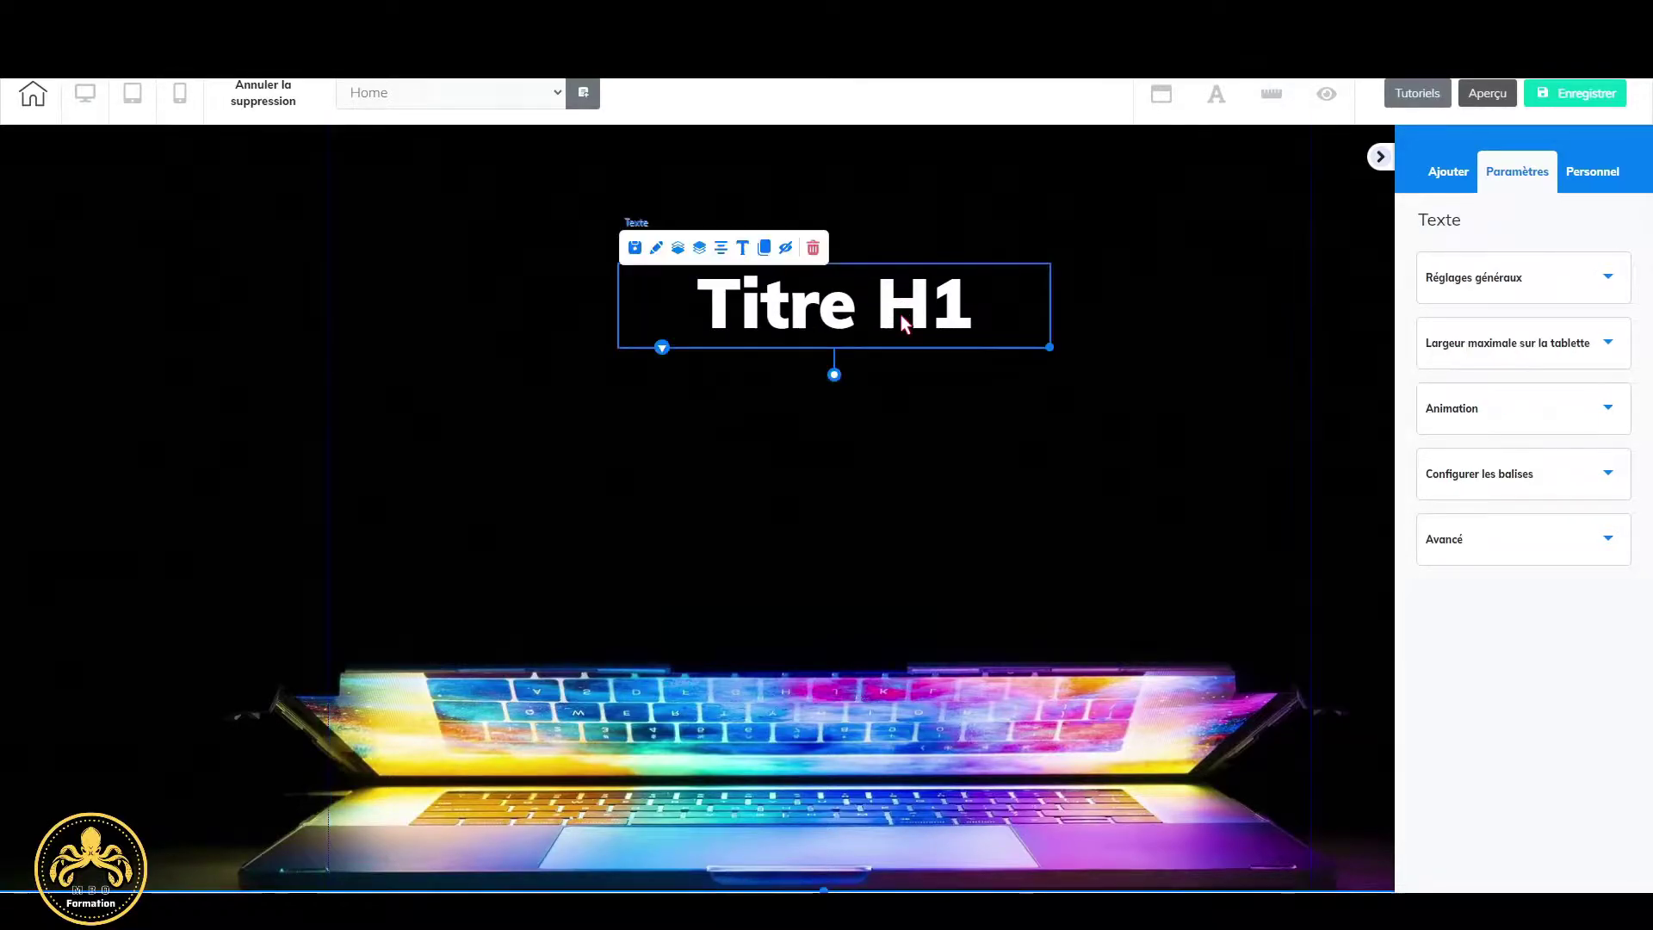
Add a Lorem ipsum paragraph element between the H1 heading and the laptop.
{"action": "left_click", "coordinate": [1448, 172]}
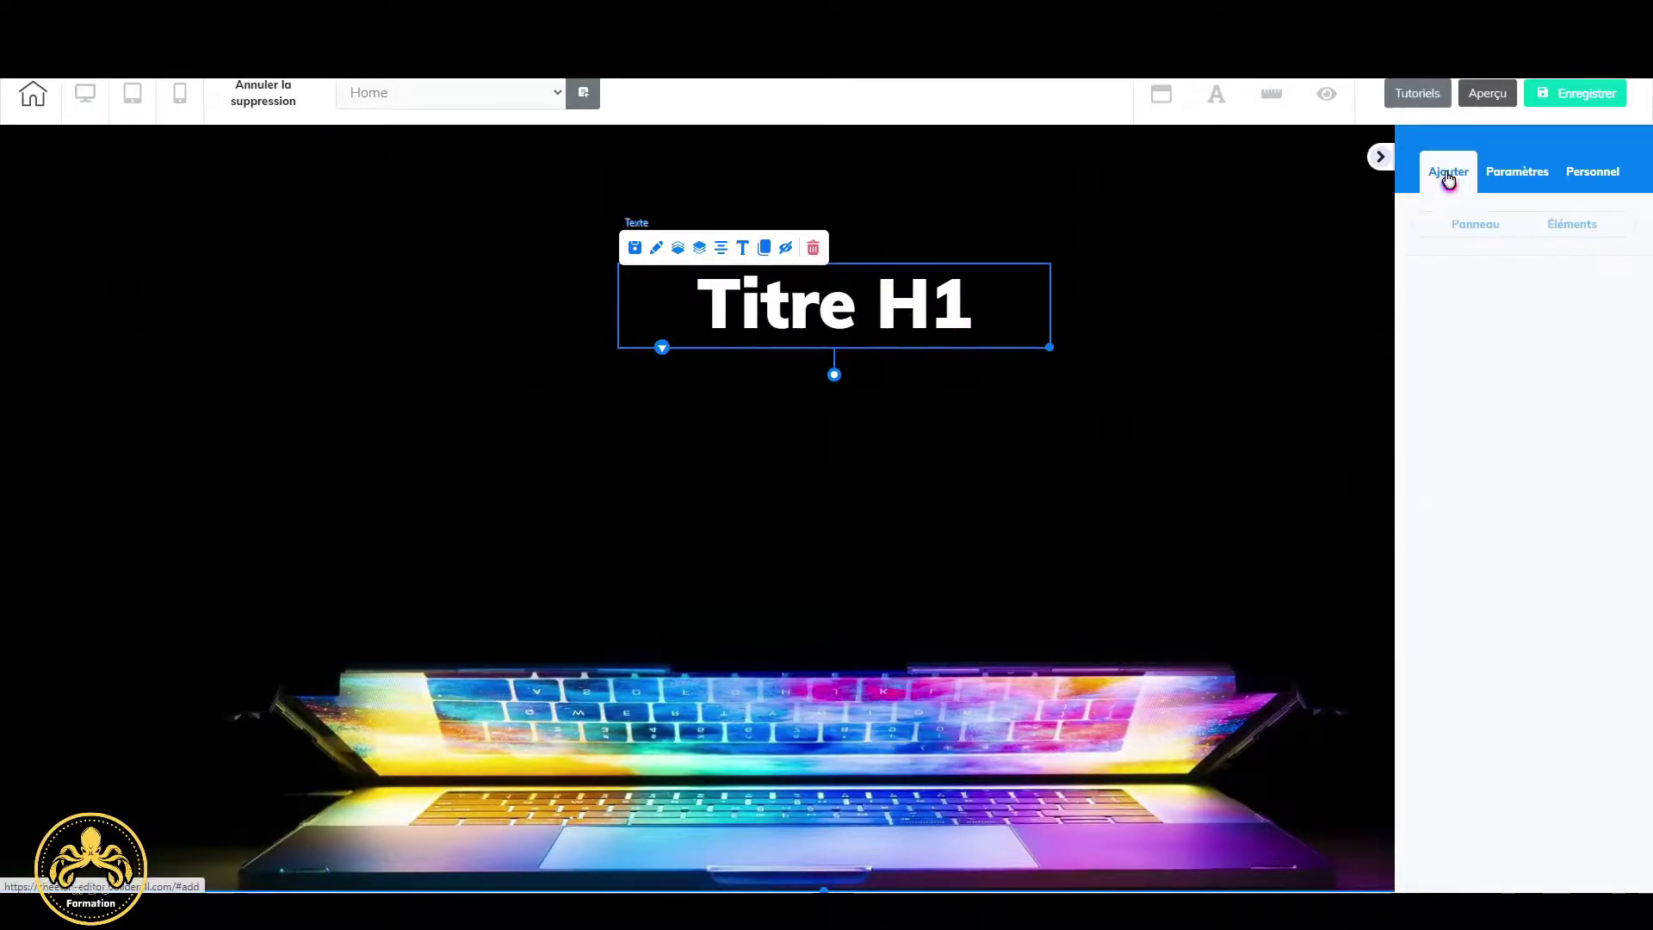
{"action": "left_click", "coordinate": [1589, 235]}
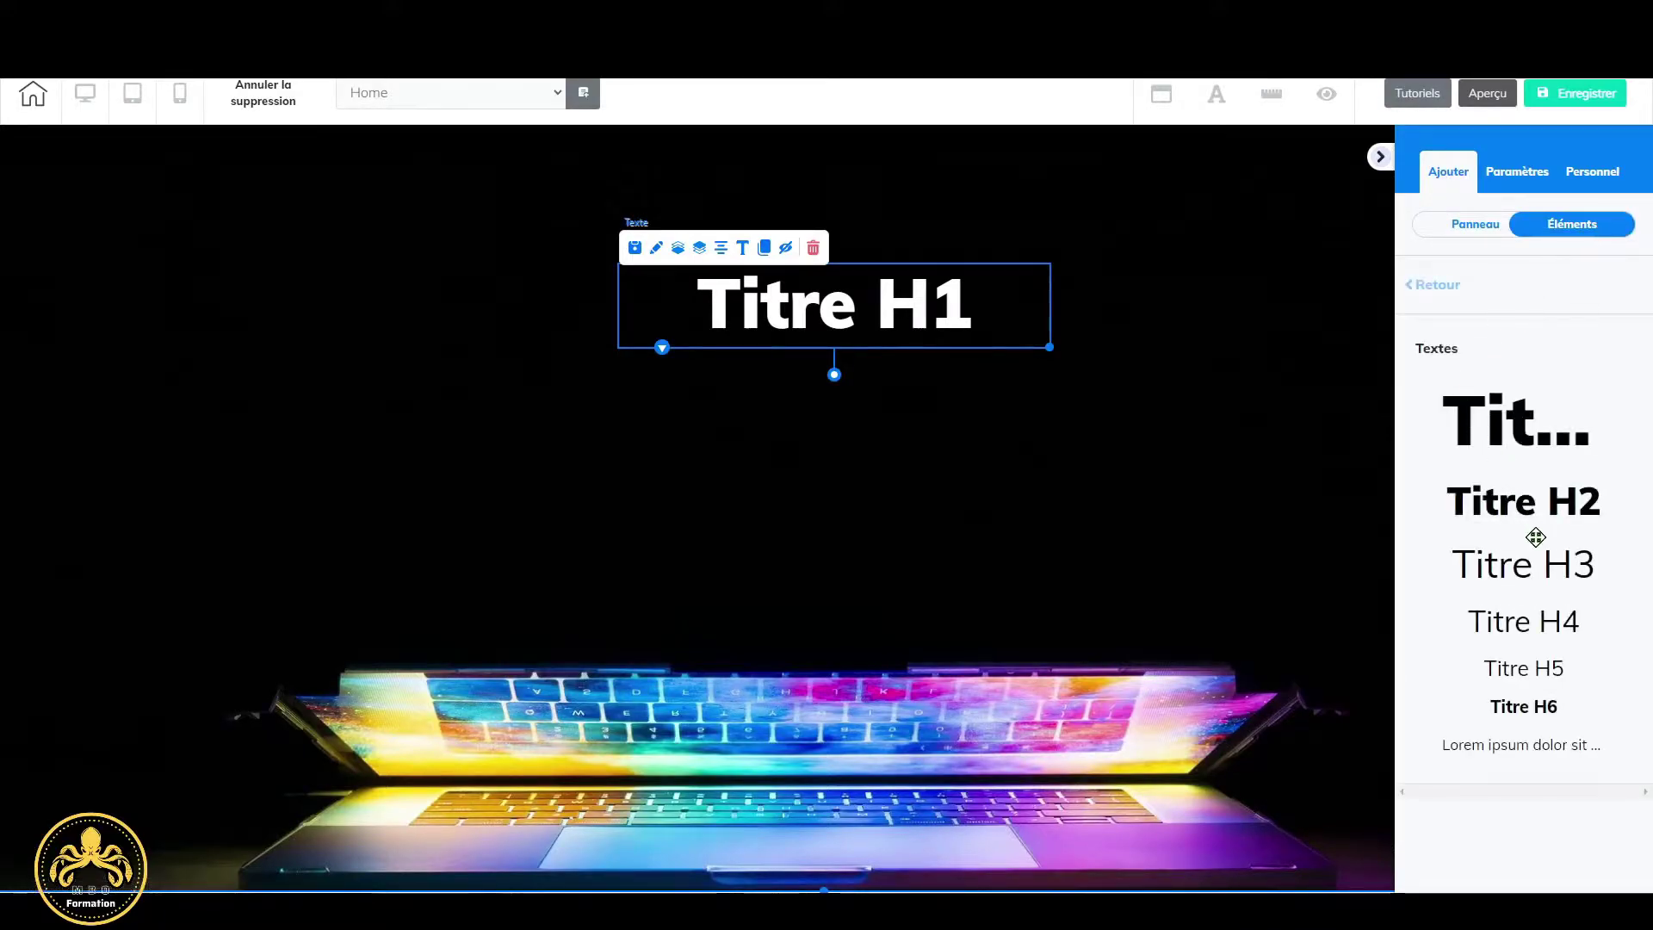
{"action": "left_click_drag", "start_coordinate": [1556, 751], "coordinate": [969, 545]}
Change the colour of all the Lorem ipsum paragraph text to white.
{"action": "left_click", "coordinate": [1075, 597]}
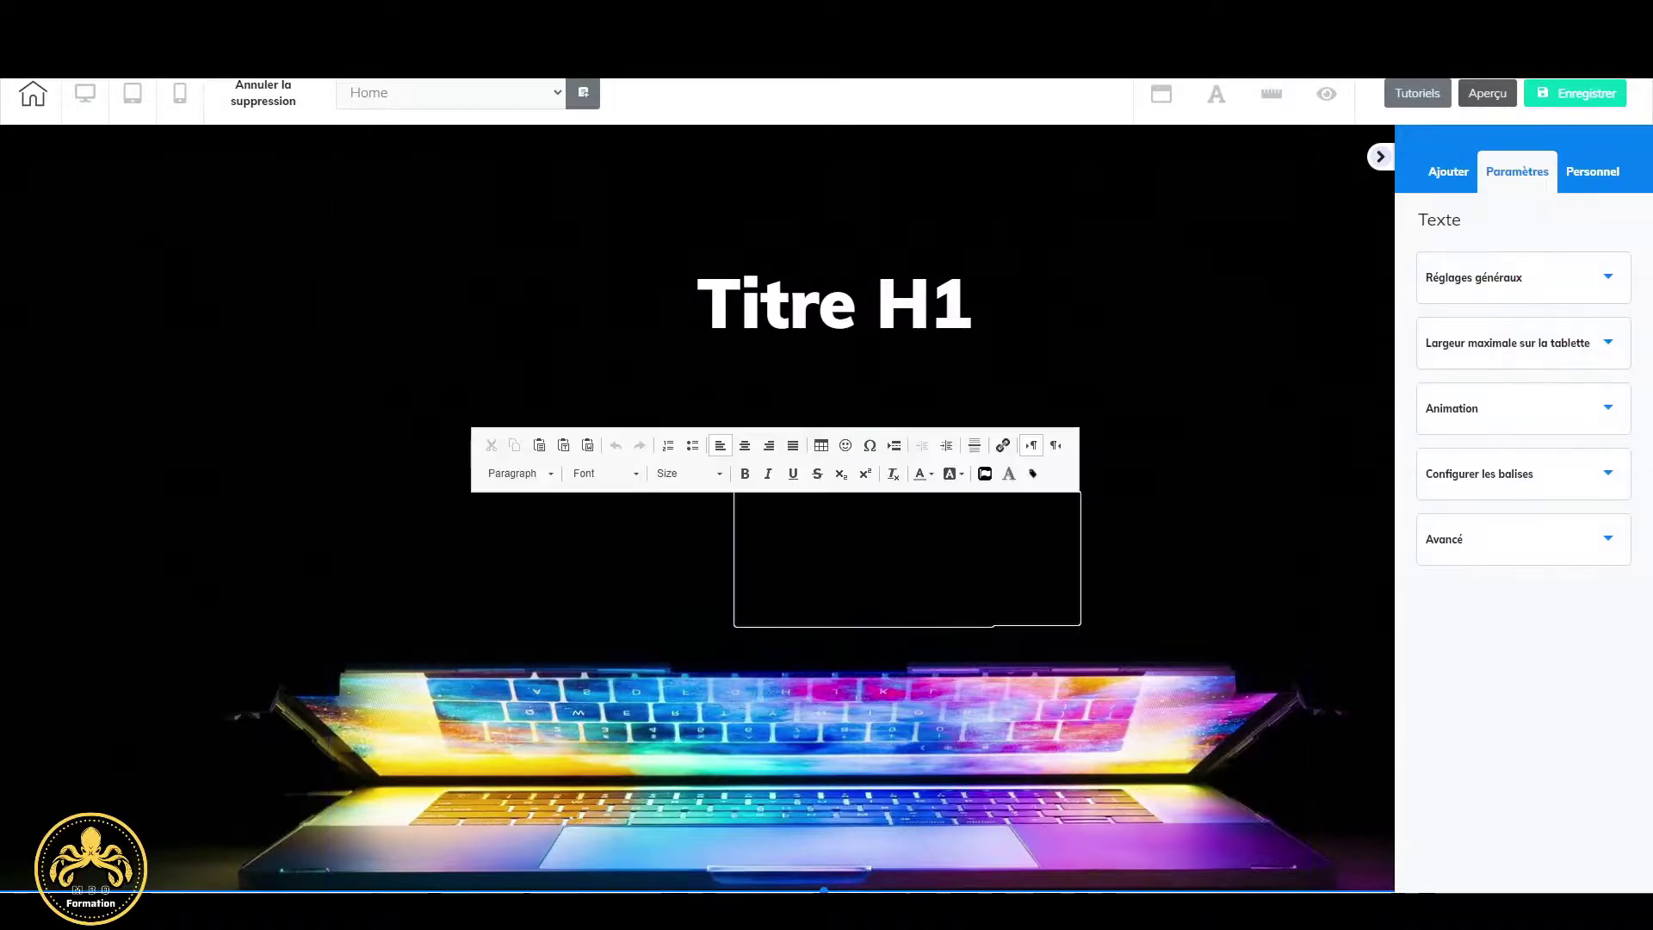
{"action": "left_click_drag", "start_coordinate": [1076, 620], "coordinate": [706, 518]}
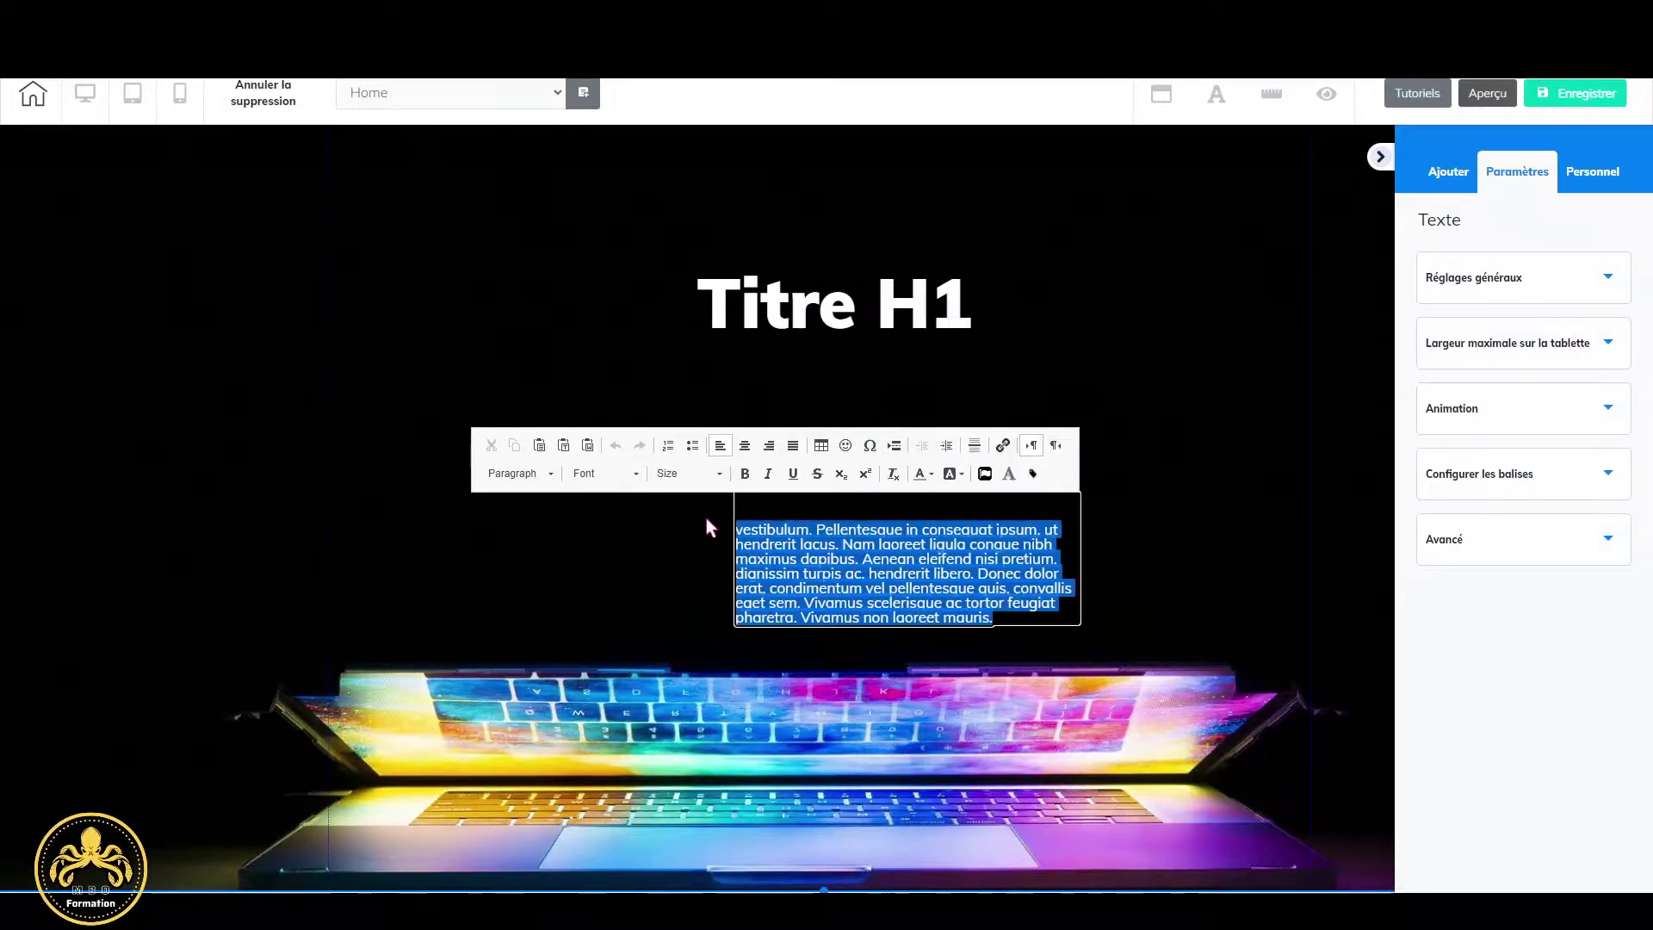
{"action": "left_click", "coordinate": [921, 476]}
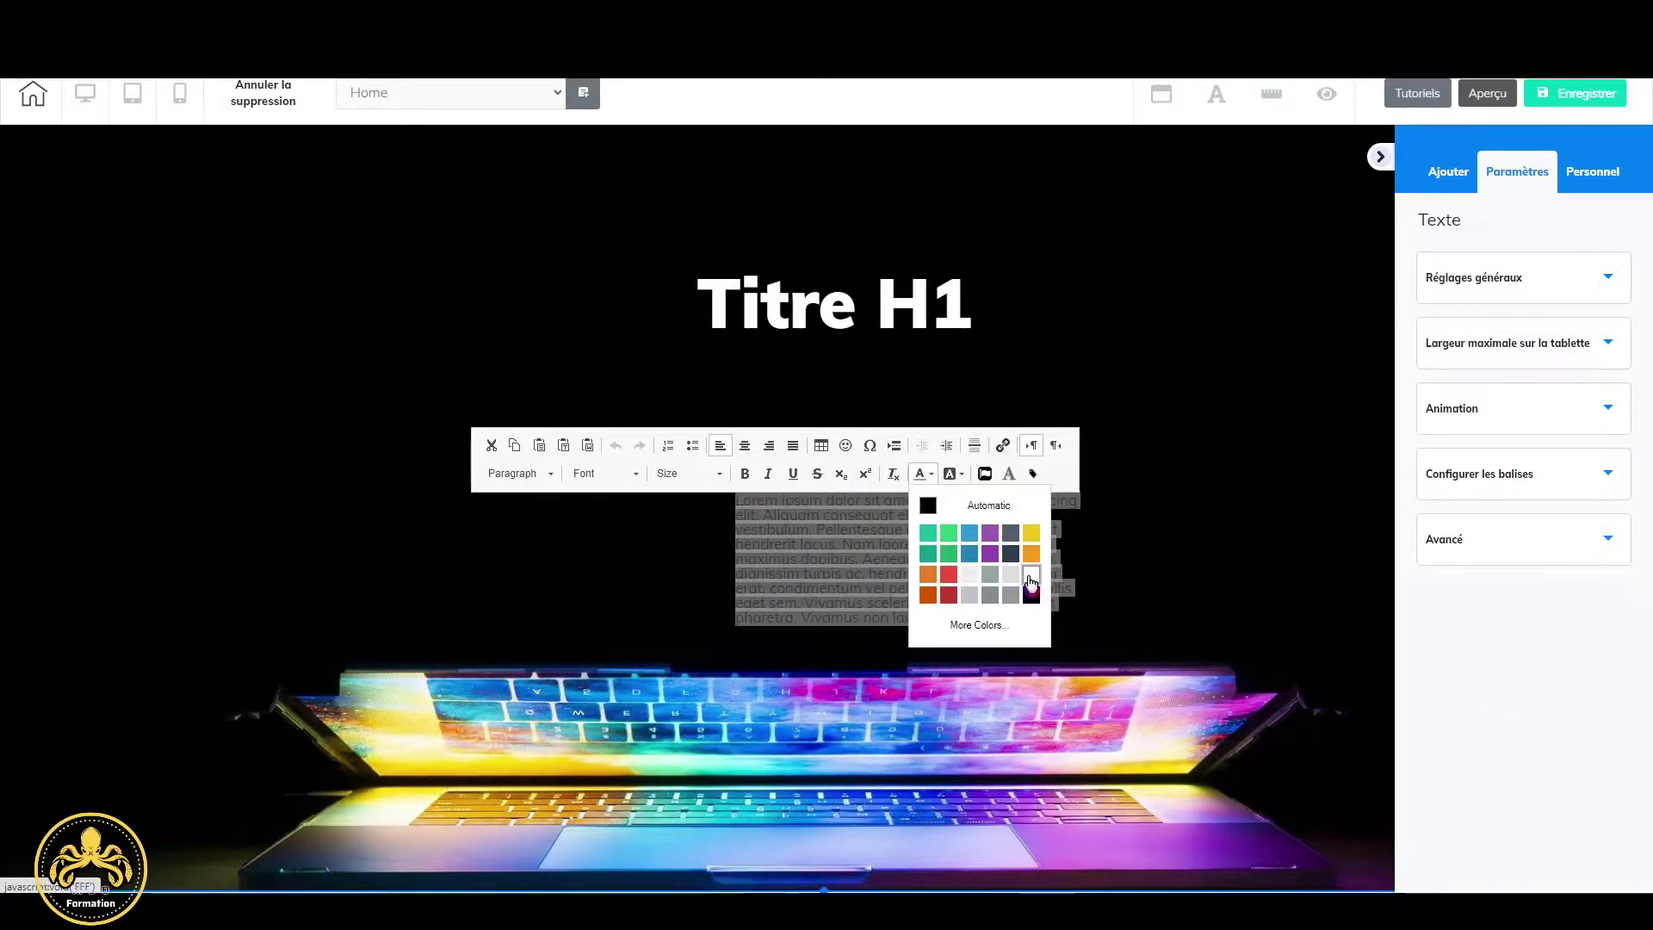
{"action": "left_click", "coordinate": [1030, 575]}
Shorten the paragraph so it ends with "vestibulum." and centre its text.
{"action": "left_click_drag", "start_coordinate": [994, 618], "coordinate": [813, 538]}
{"action": "key", "text": "BackSpace"}
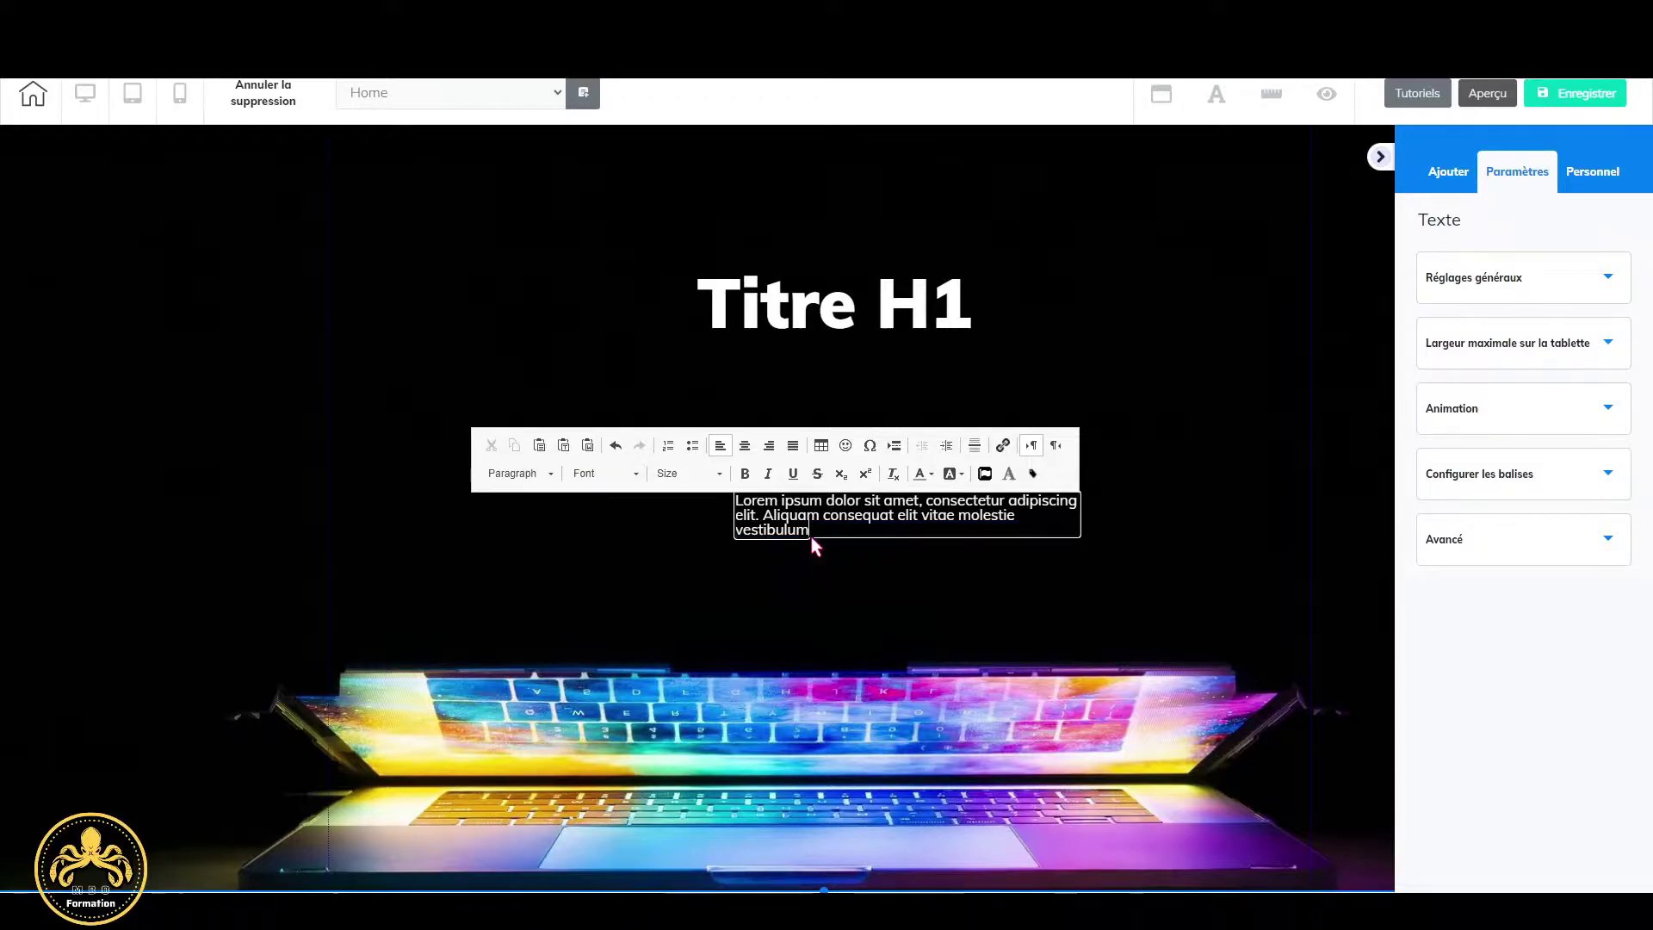
{"action": "type", "text": "."}
{"action": "left_click_drag", "start_coordinate": [812, 531], "coordinate": [728, 506]}
{"action": "left_click", "coordinate": [746, 446]}
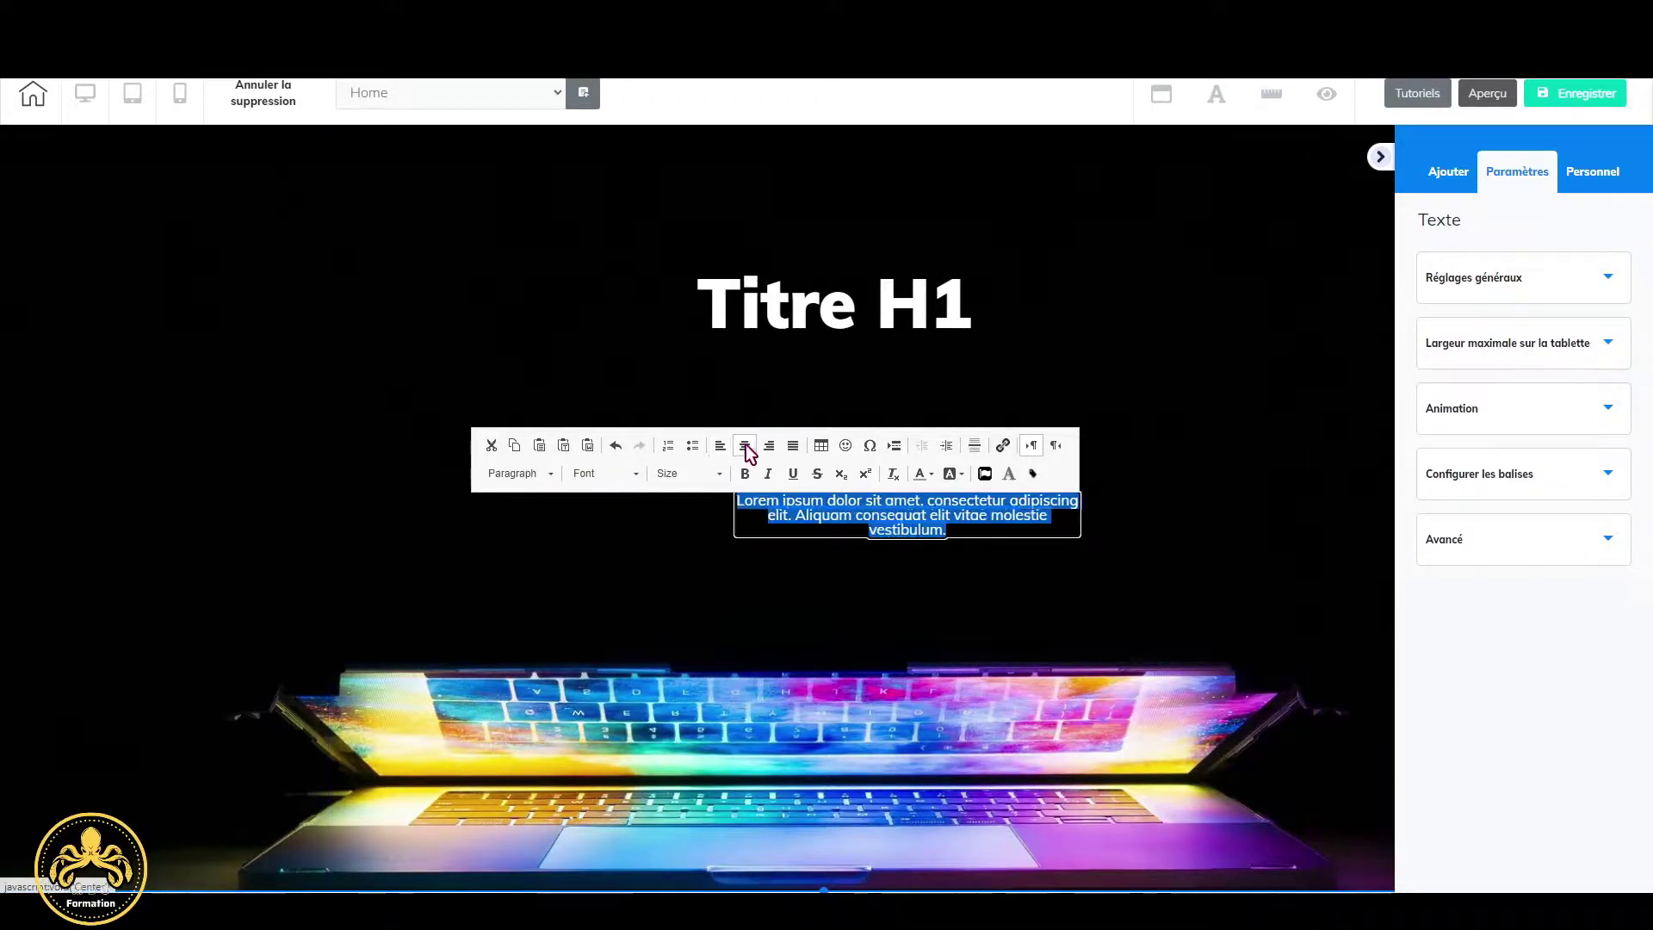
Apply the Neutral Paragraph style and the Muli Black font to the Lorem ipsum paragraph.
{"action": "left_click", "coordinate": [546, 476]}
{"action": "scroll", "coordinate": [542, 580], "scroll_direction": "down", "scroll_amount": 3}
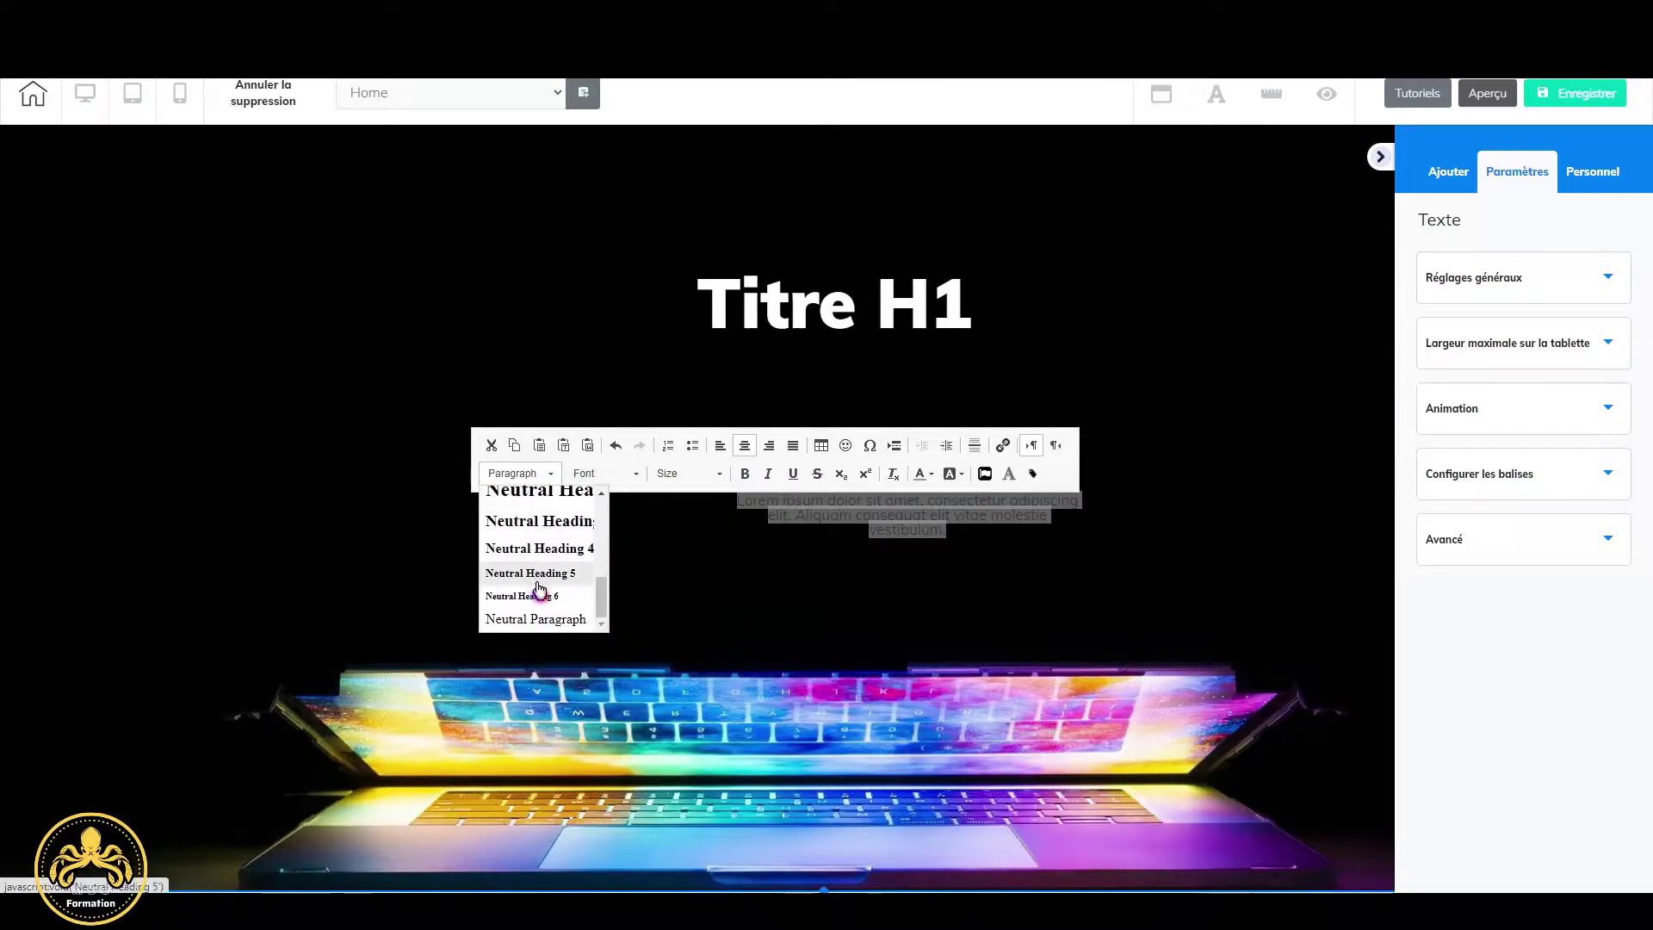
{"action": "left_click", "coordinate": [564, 620]}
{"action": "left_click", "coordinate": [609, 474]}
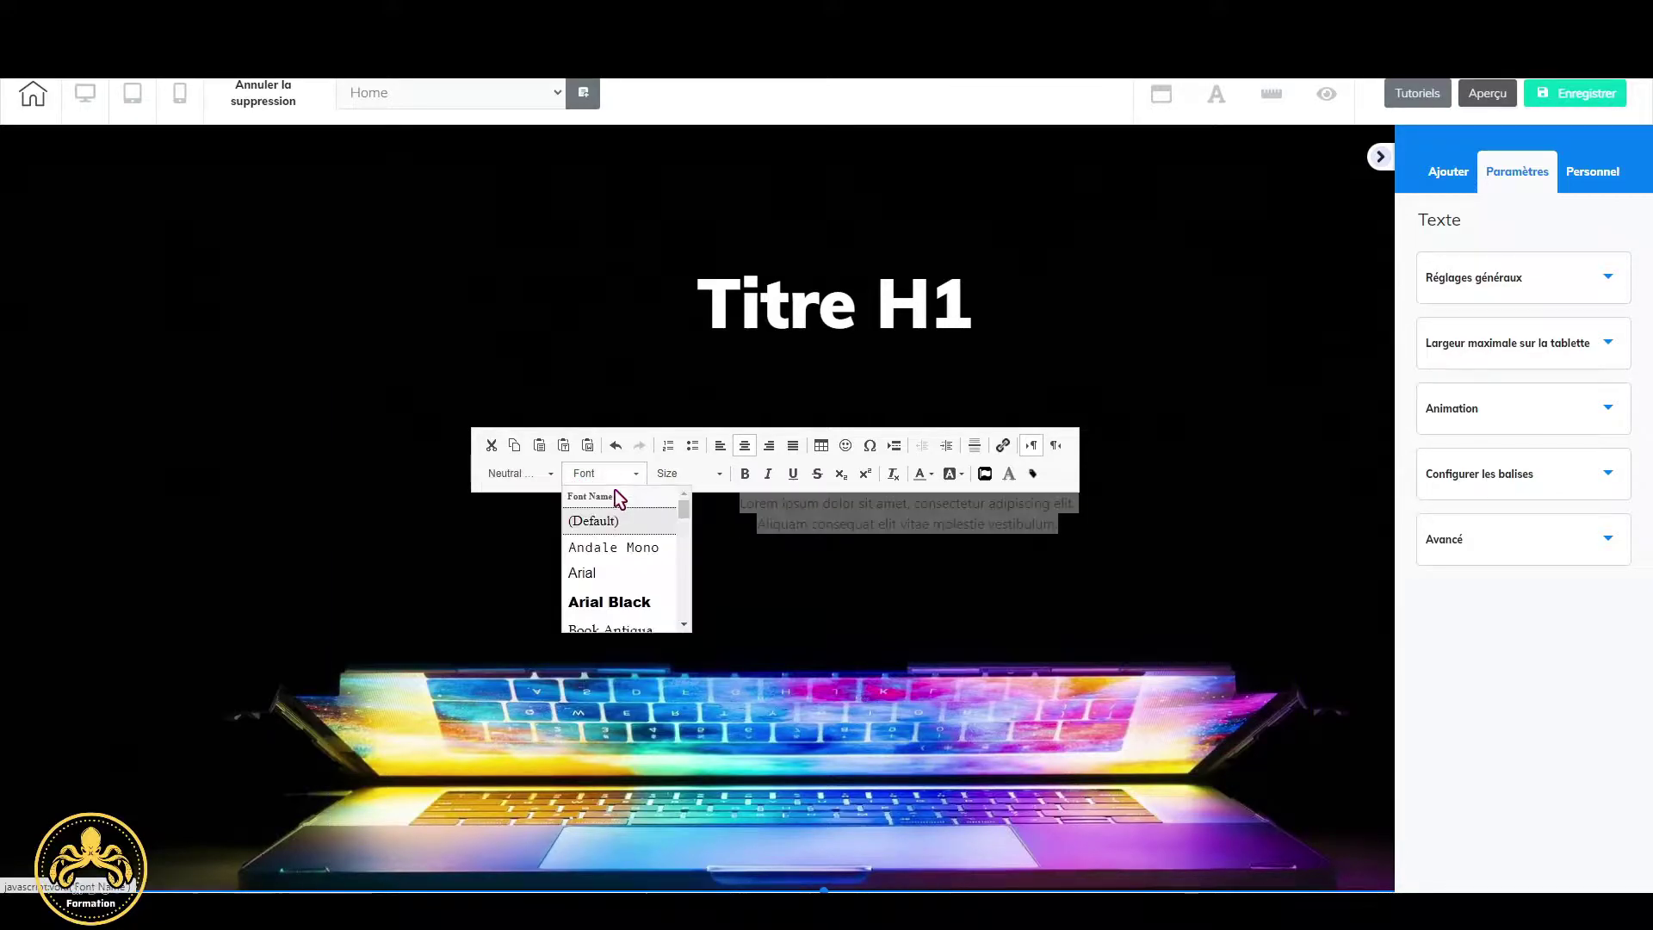
{"action": "scroll", "coordinate": [642, 583], "scroll_direction": "down", "scroll_amount": 5}
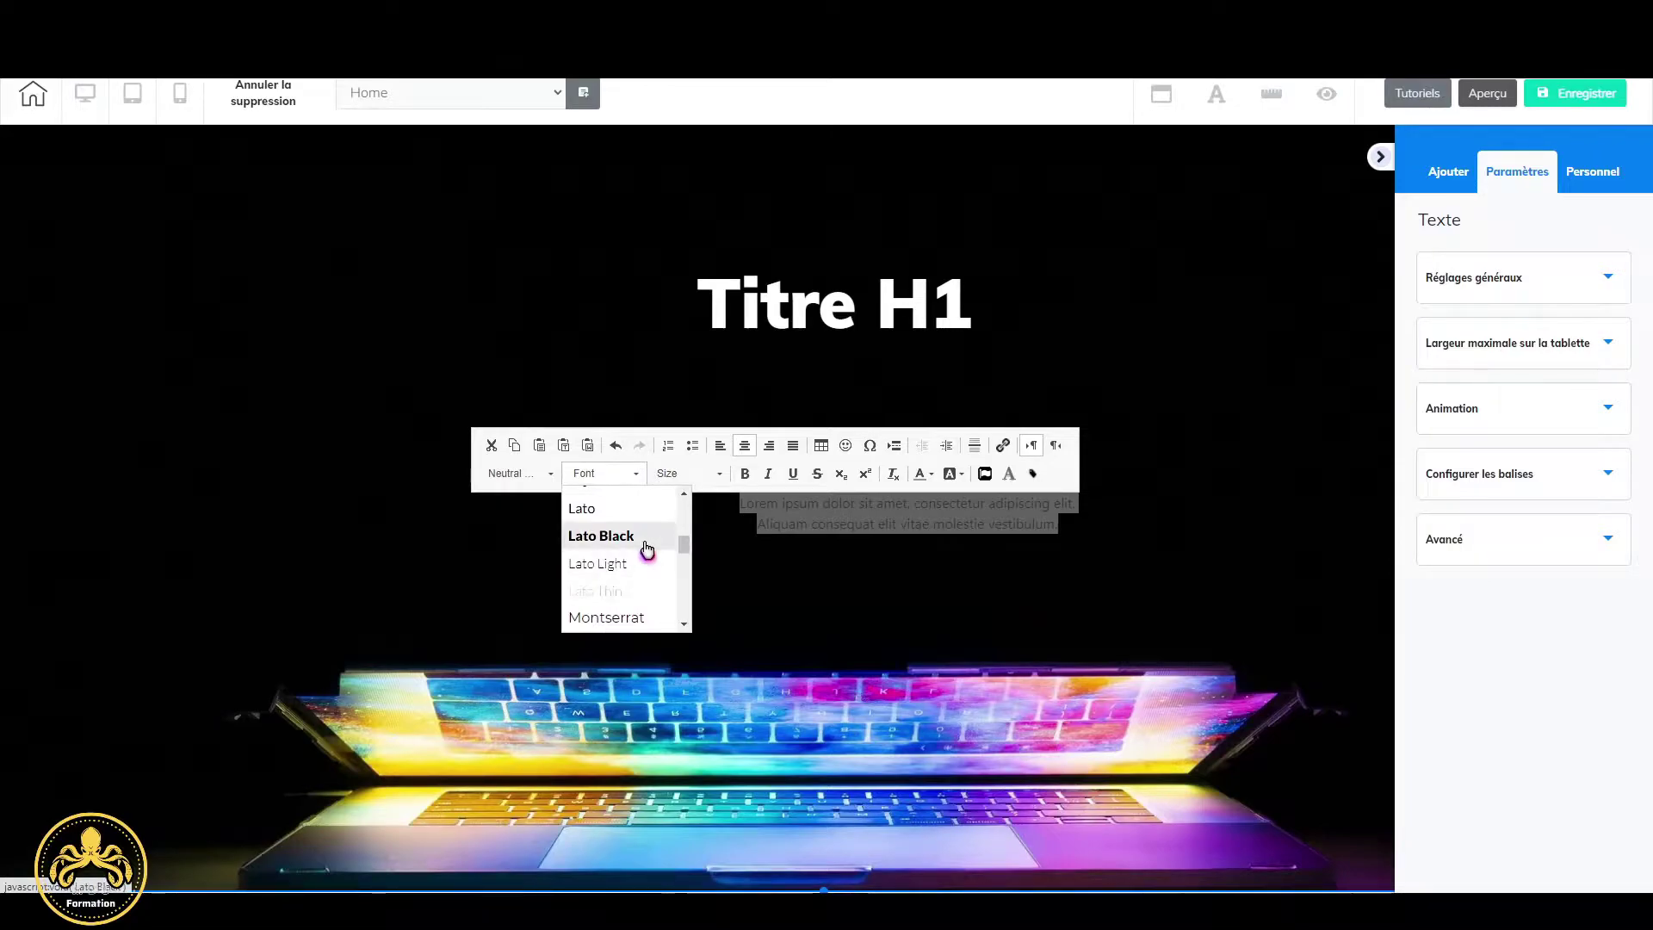
{"action": "scroll", "coordinate": [646, 555], "scroll_direction": "down", "scroll_amount": 3}
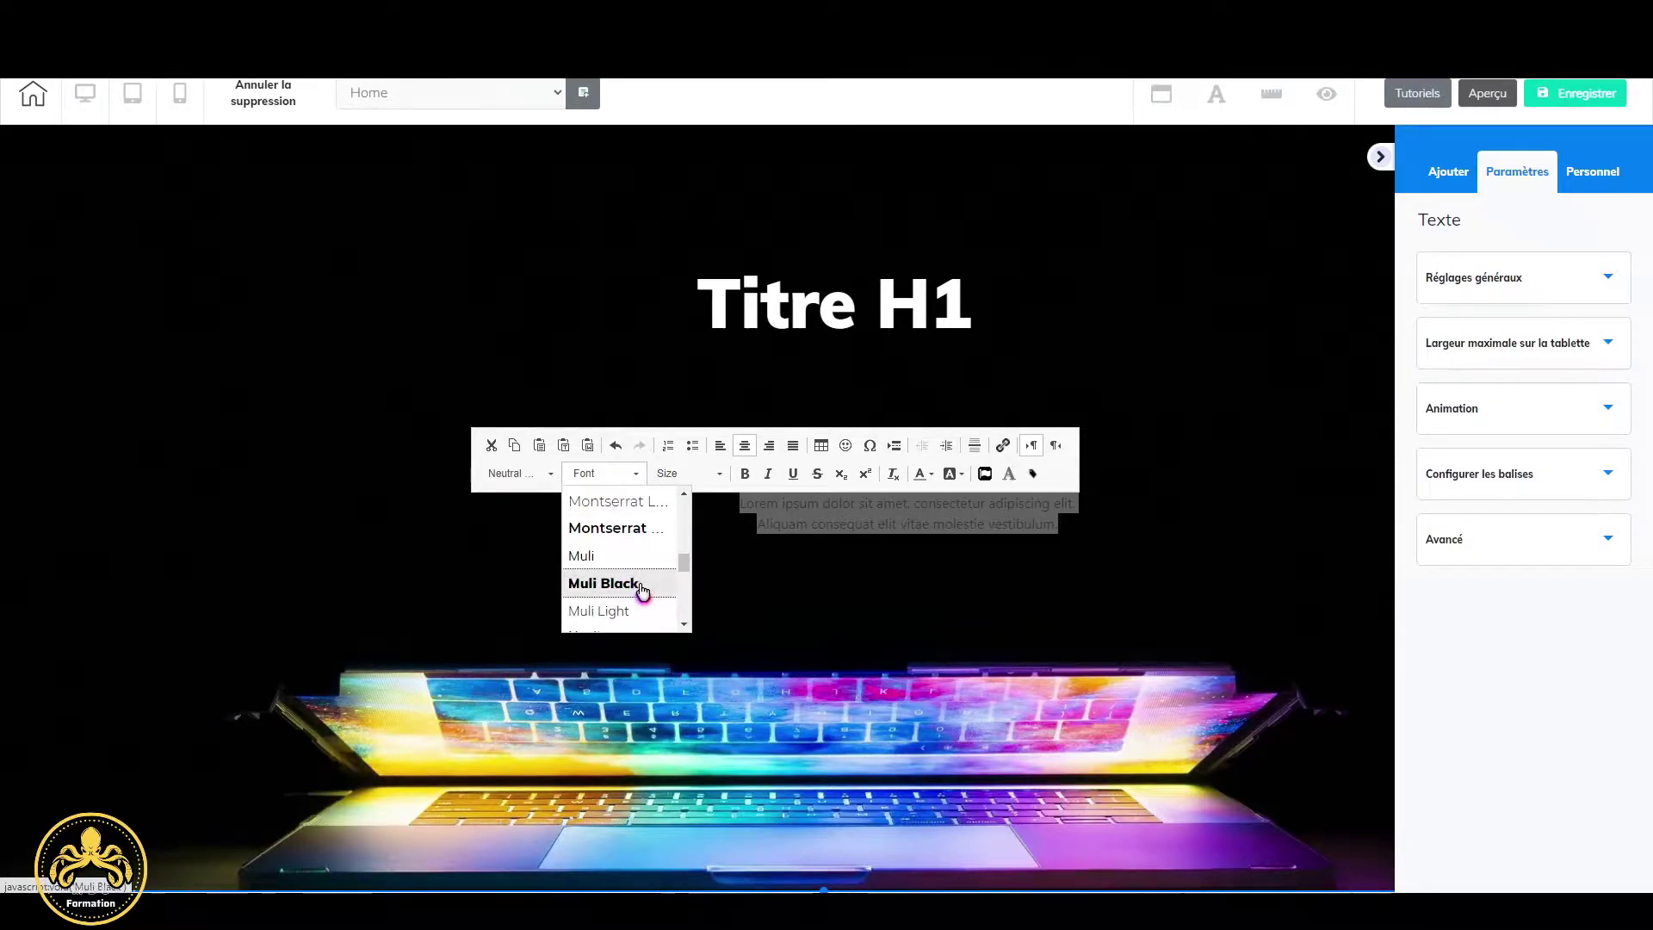
{"action": "left_click", "coordinate": [642, 586]}
Set the Lorem ipsum paragraph's font size to 19.
{"action": "left_click", "coordinate": [720, 474]}
{"action": "scroll", "coordinate": [720, 571], "scroll_direction": "down", "scroll_amount": 5}
{"action": "scroll", "coordinate": [715, 534], "scroll_direction": "up", "scroll_amount": 2}
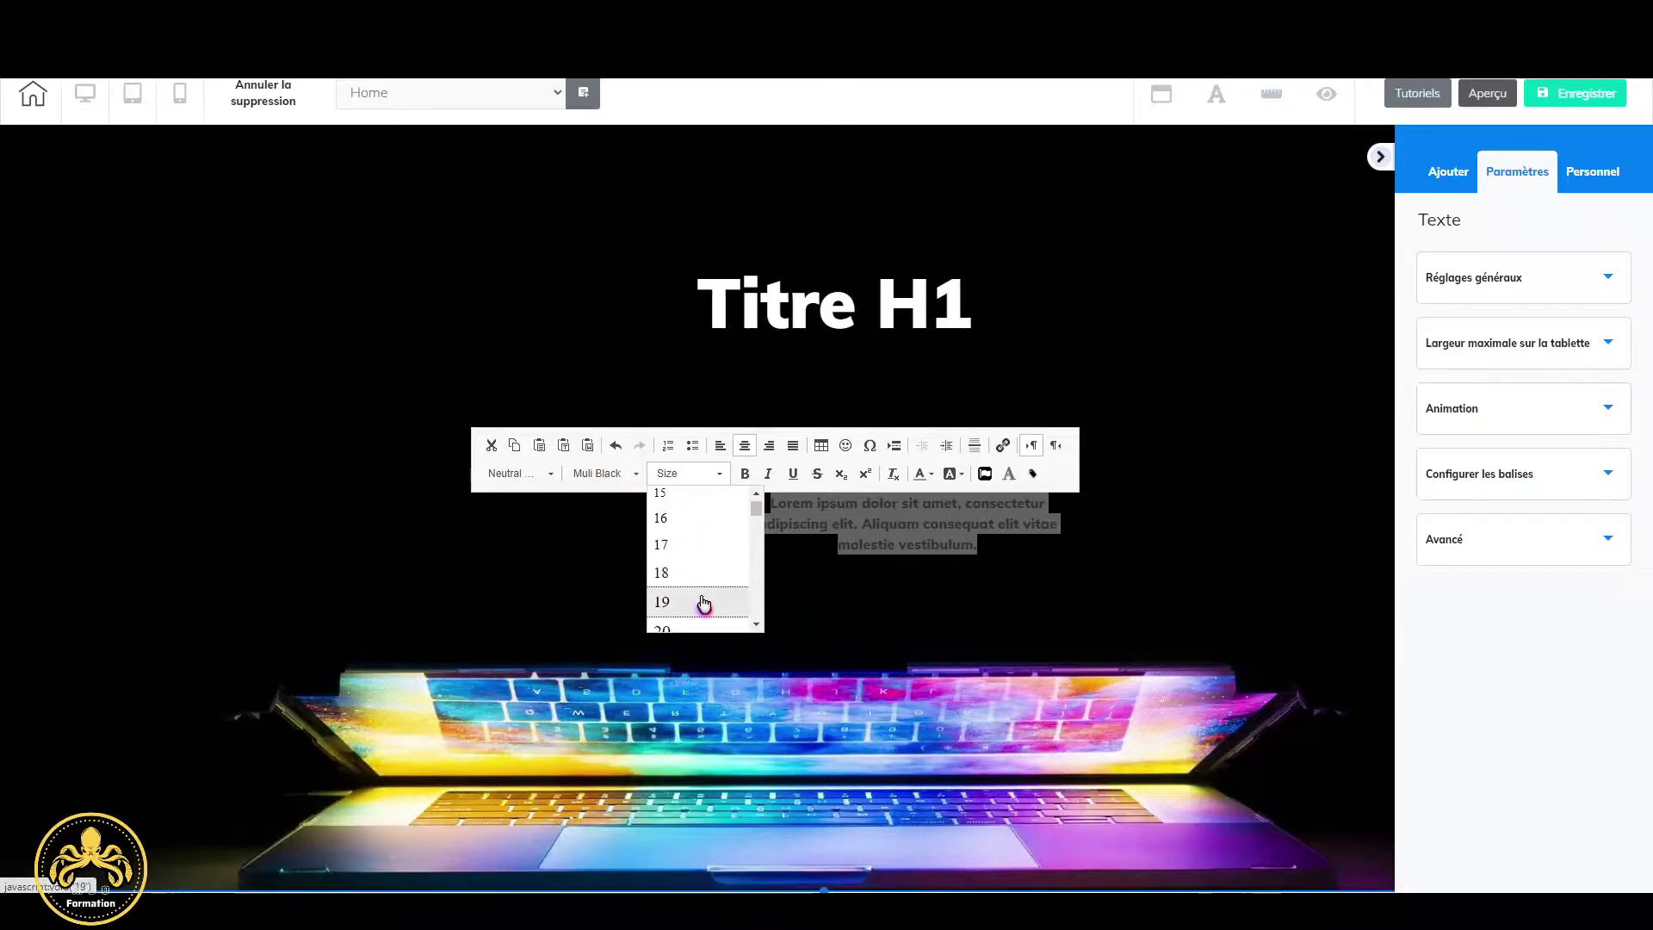
{"action": "left_click", "coordinate": [704, 604]}
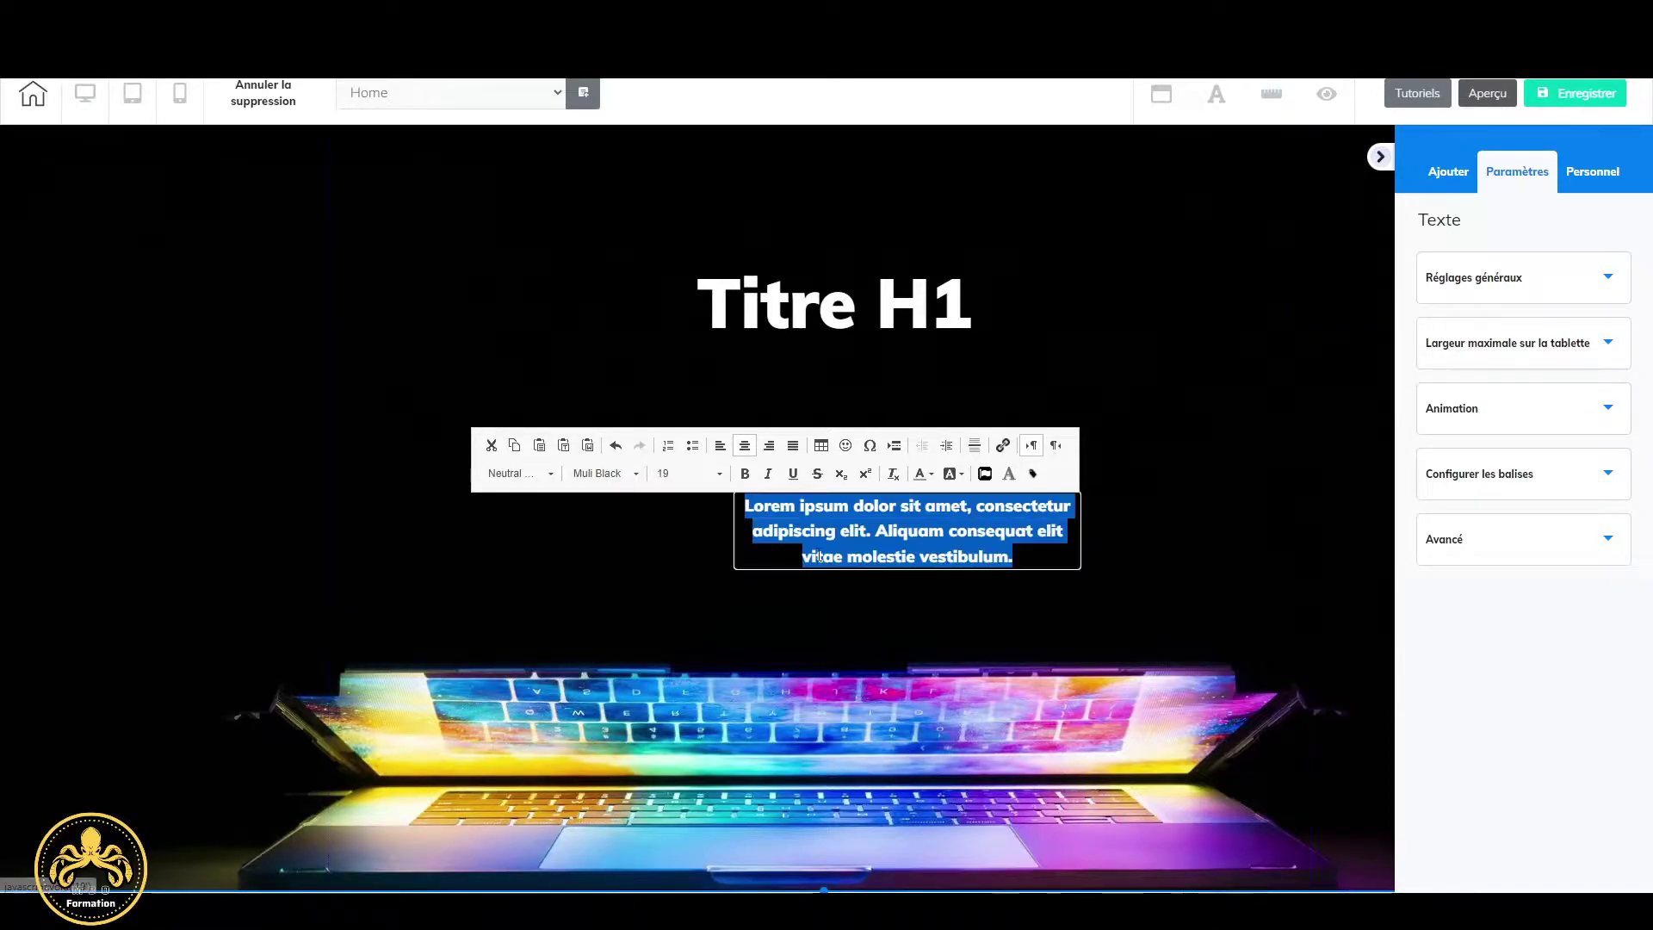
Apply the Neutral Heading 1 style and the Lato Black font to the whole "Titre H1" heading.
{"action": "left_click", "coordinate": [901, 315]}
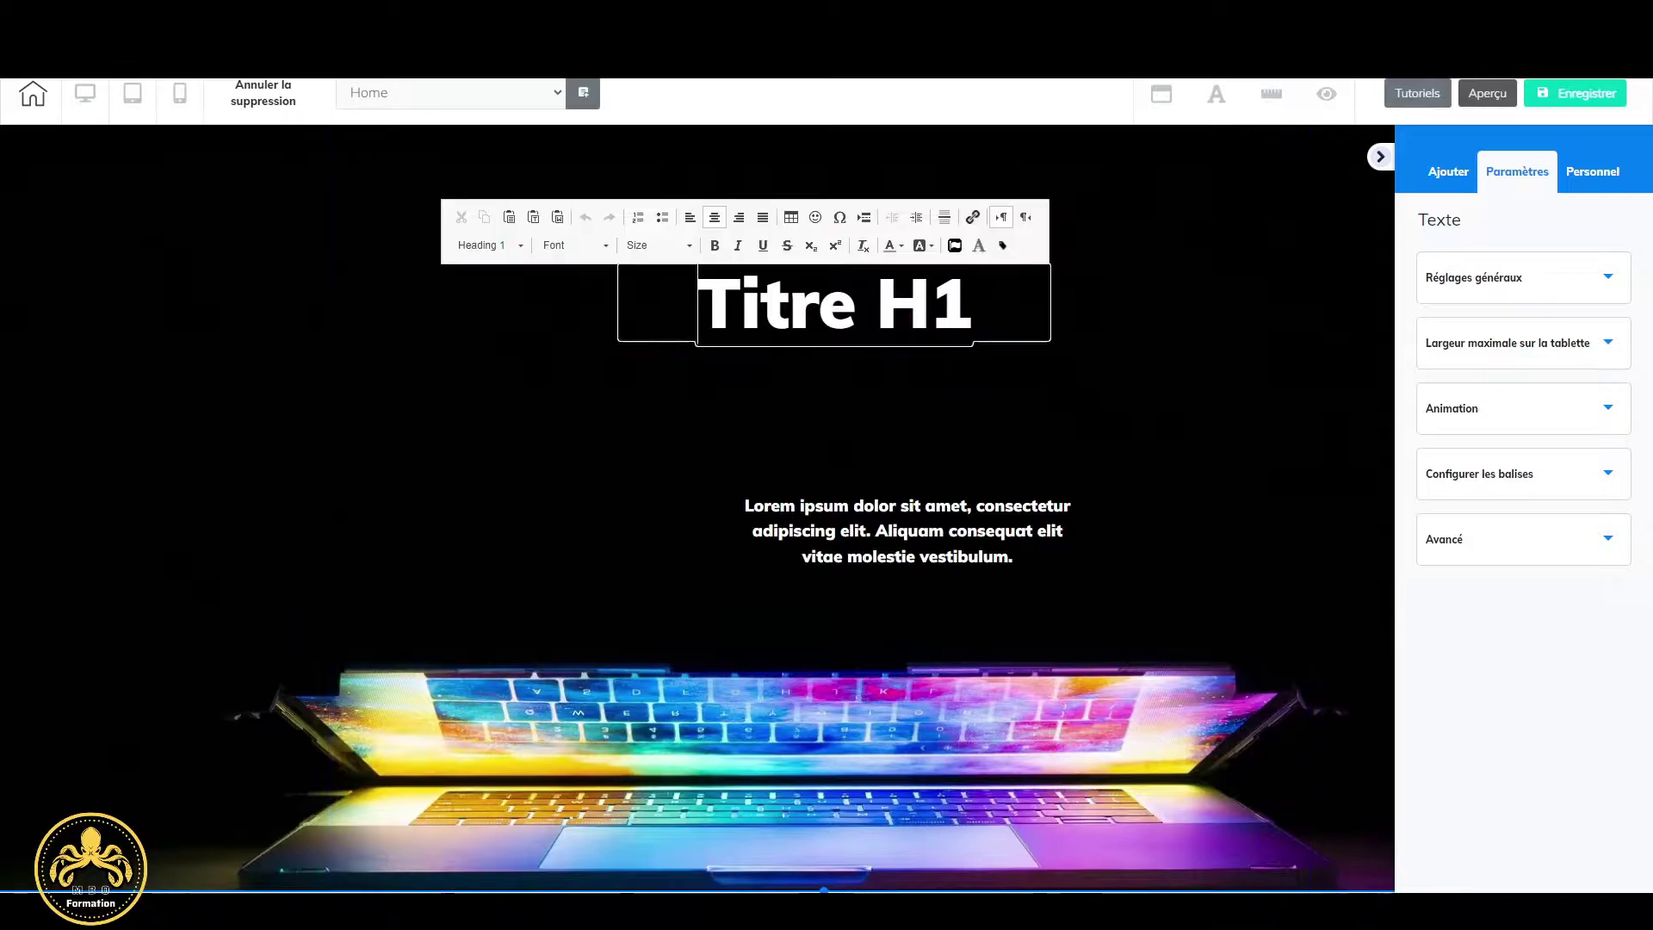
{"action": "key", "text": "ctrl+a"}
{"action": "left_click", "coordinate": [520, 247]}
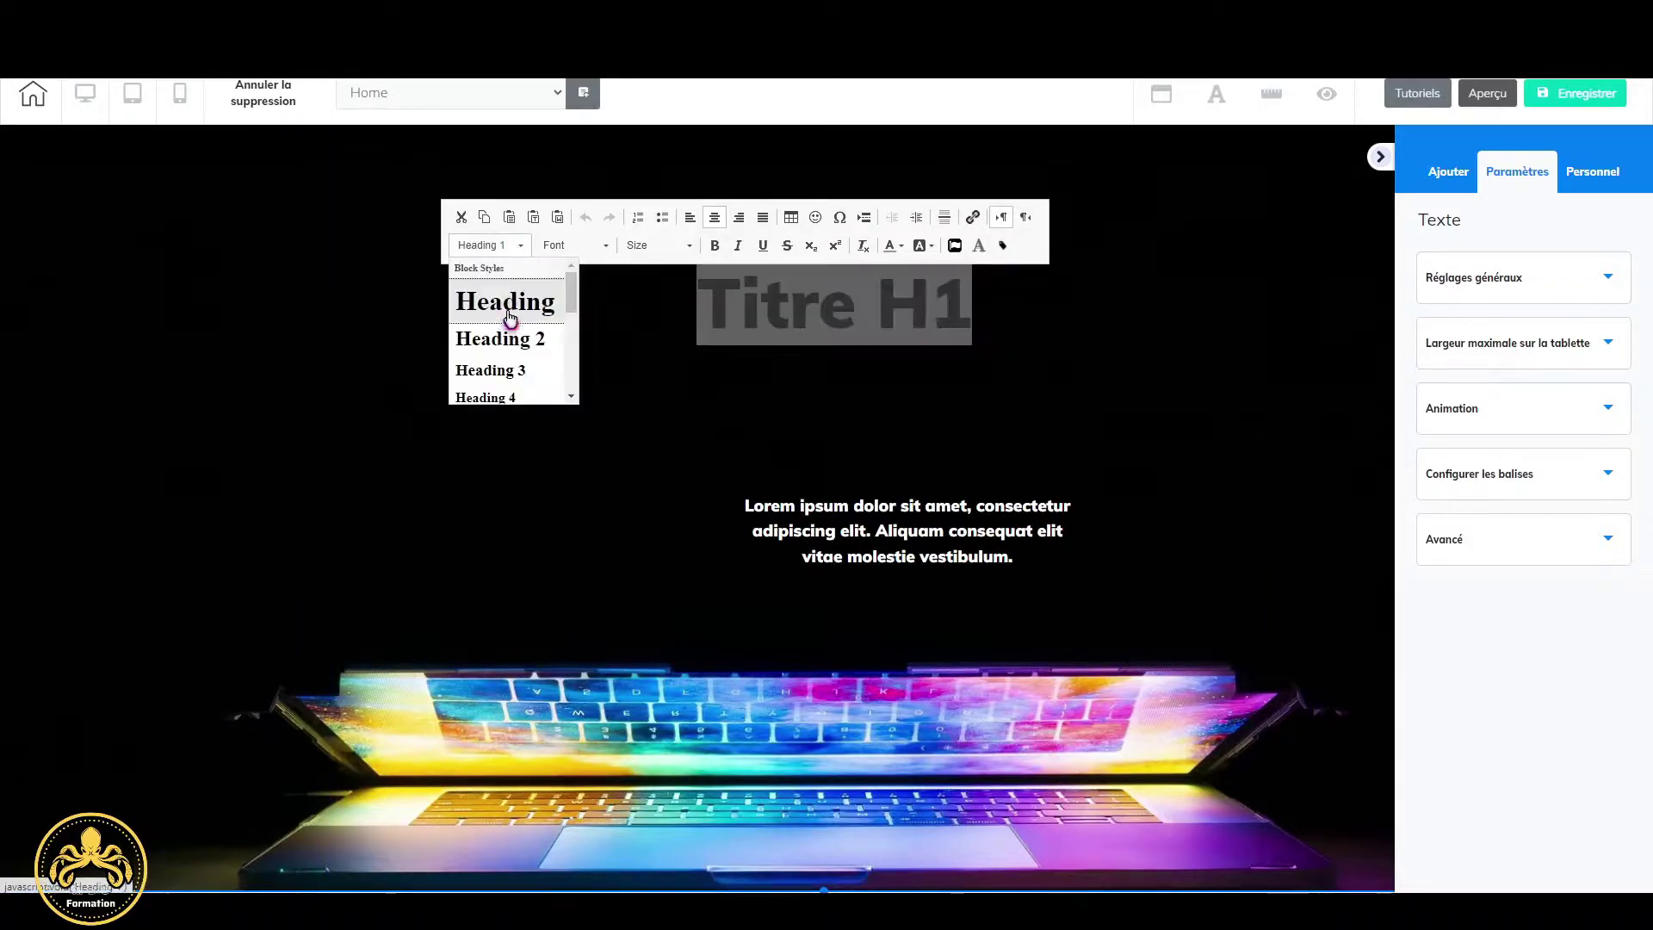
{"action": "scroll", "coordinate": [505, 333], "scroll_direction": "down", "scroll_amount": 3}
{"action": "left_click", "coordinate": [528, 372]}
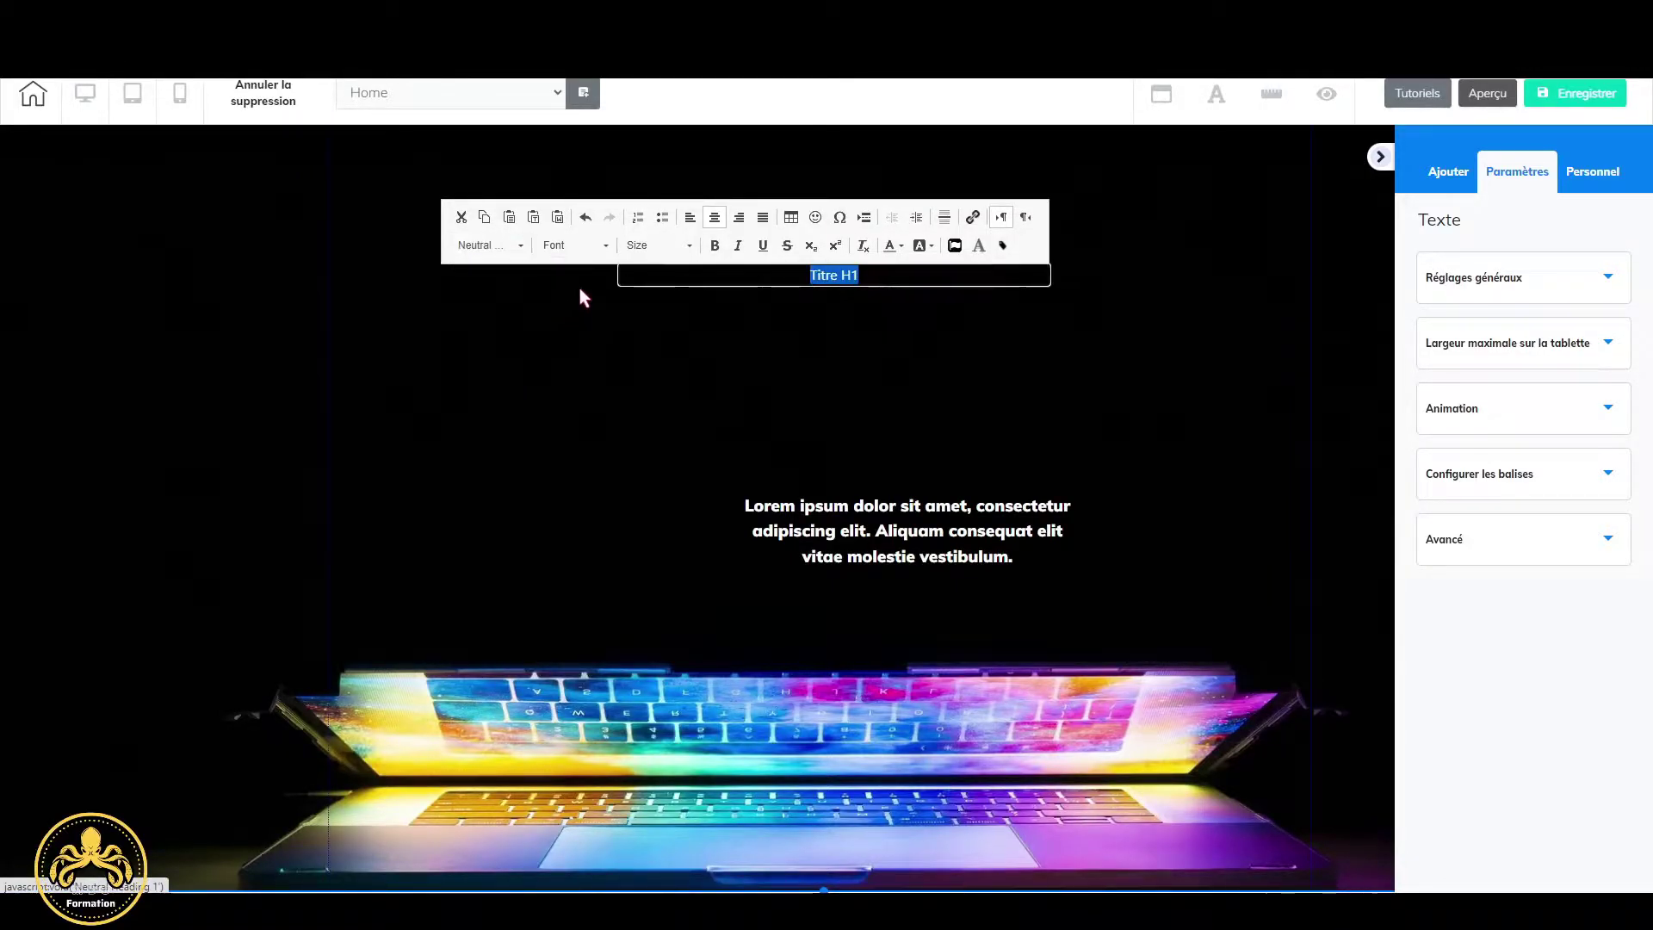
{"action": "left_click", "coordinate": [574, 246]}
{"action": "scroll", "coordinate": [582, 361], "scroll_direction": "down", "scroll_amount": 2}
{"action": "scroll", "coordinate": [584, 365], "scroll_direction": "down", "scroll_amount": 1}
{"action": "left_click", "coordinate": [605, 311]}
Set the "Titre H1" heading's font size to 52 and finish editing its text.
{"action": "left_click", "coordinate": [687, 247]}
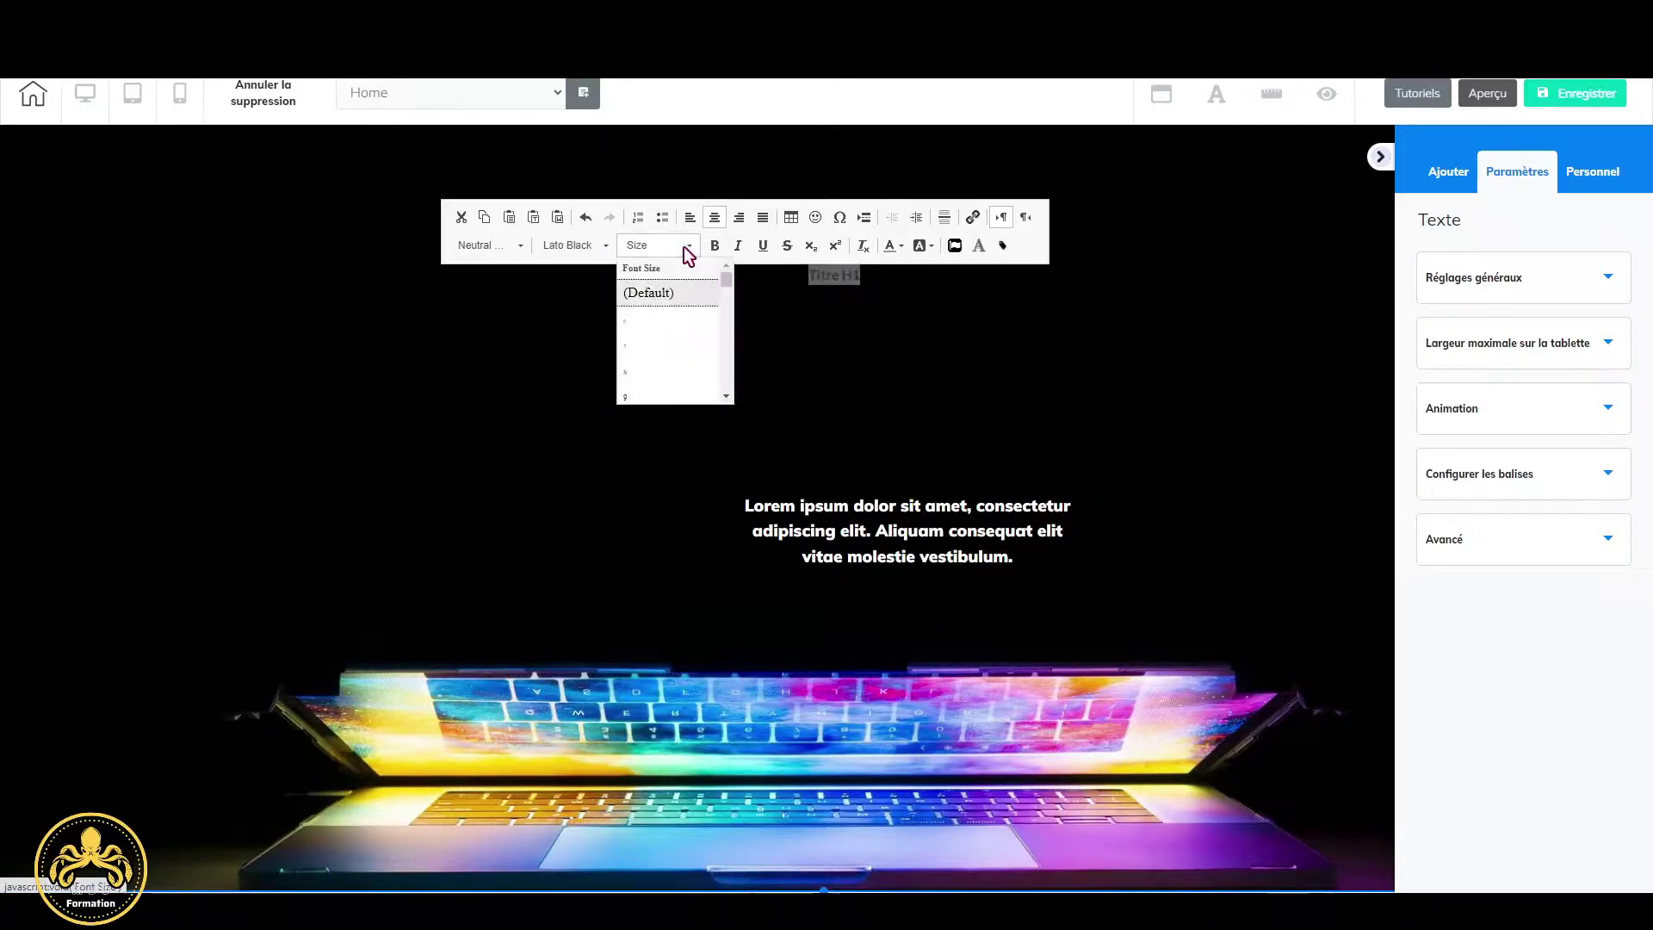
{"action": "scroll", "coordinate": [676, 345], "scroll_direction": "down", "scroll_amount": 10}
{"action": "scroll", "coordinate": [680, 349], "scroll_direction": "down", "scroll_amount": 5}
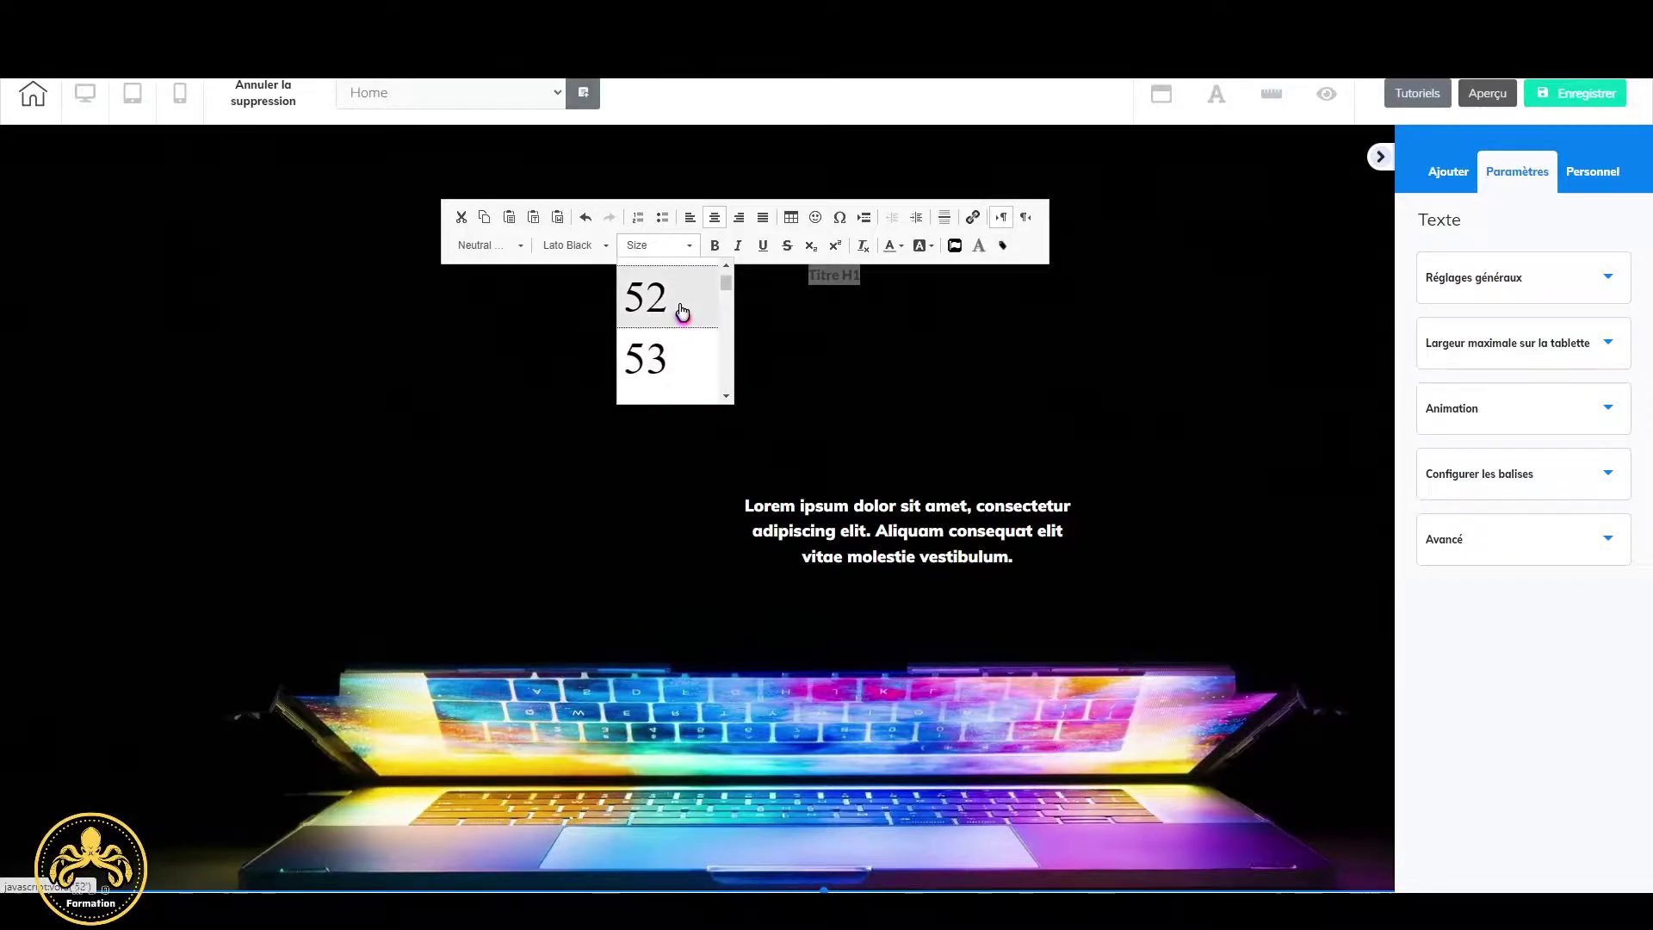
{"action": "left_click", "coordinate": [682, 310]}
{"action": "left_click", "coordinate": [866, 320]}
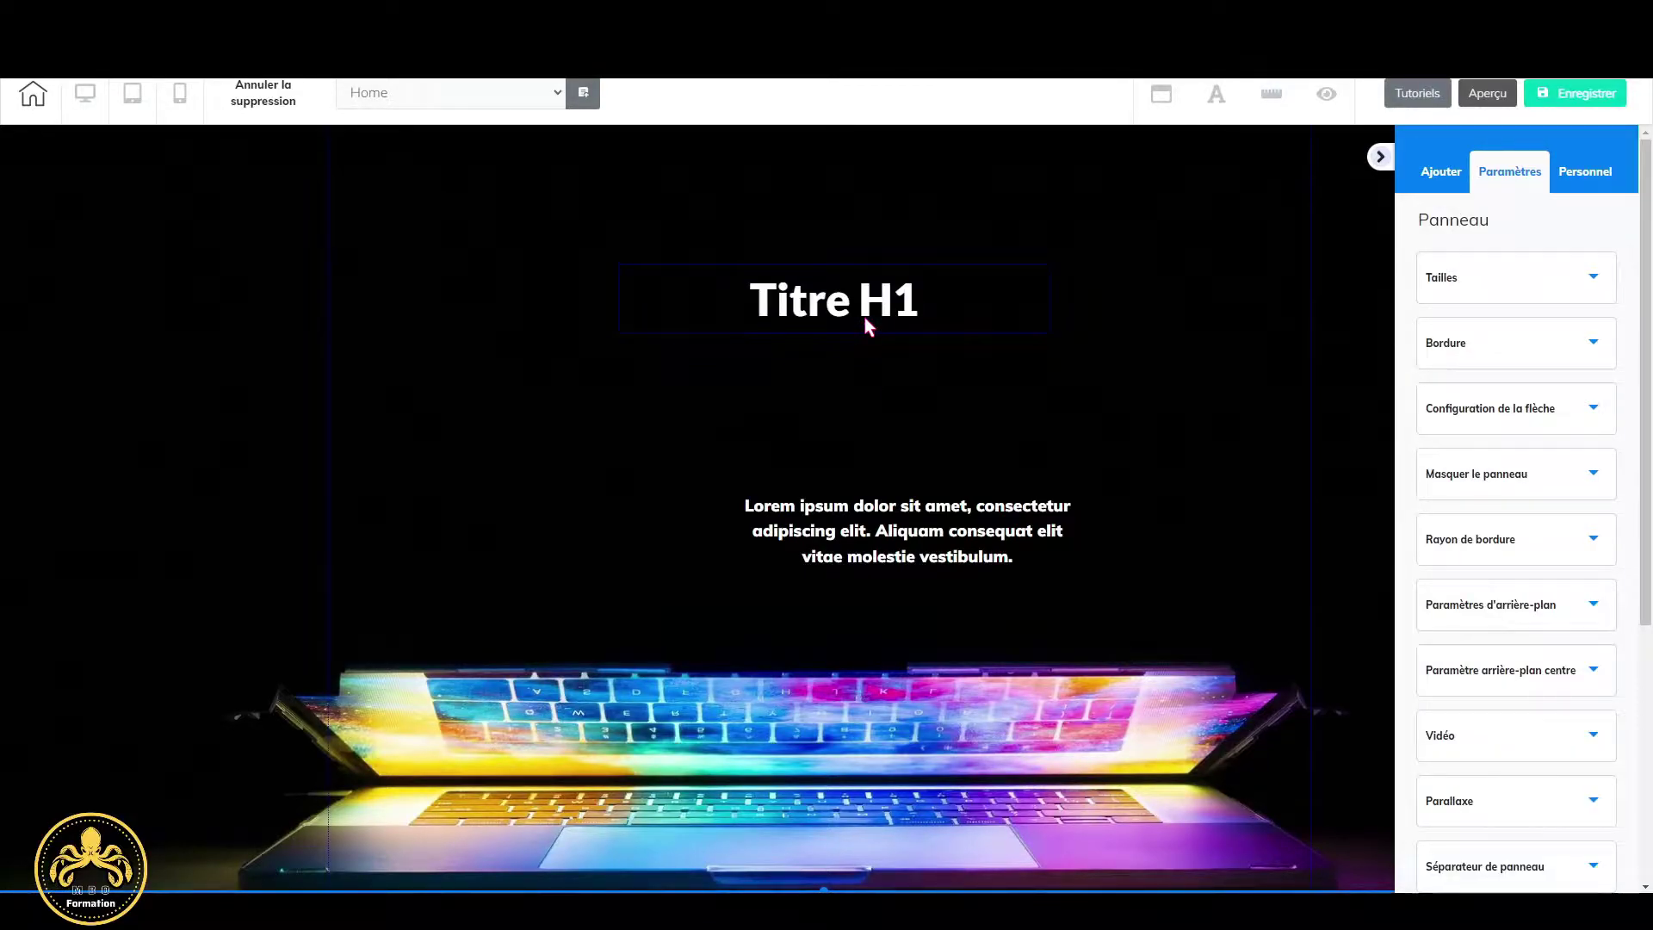
Centre both the "Titre H1" heading and the Lorem ipsum paragraph horizontally in the panel.
{"action": "left_click", "coordinate": [864, 317]}
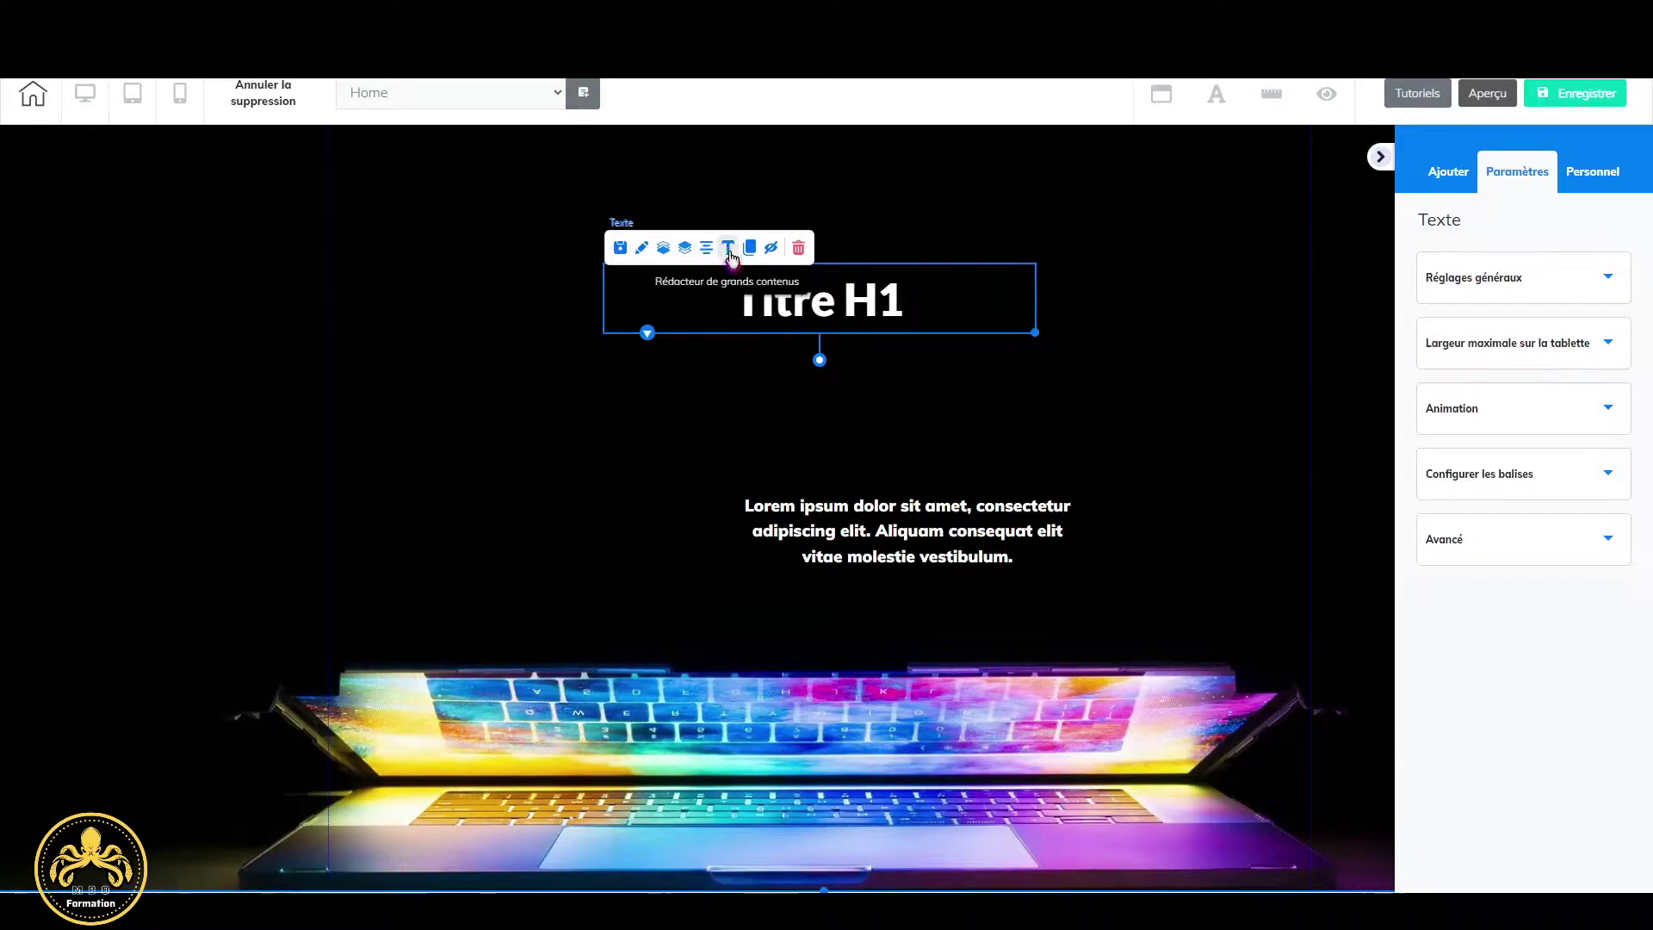
{"action": "left_click", "coordinate": [980, 504]}
{"action": "left_click", "coordinate": [841, 485]}
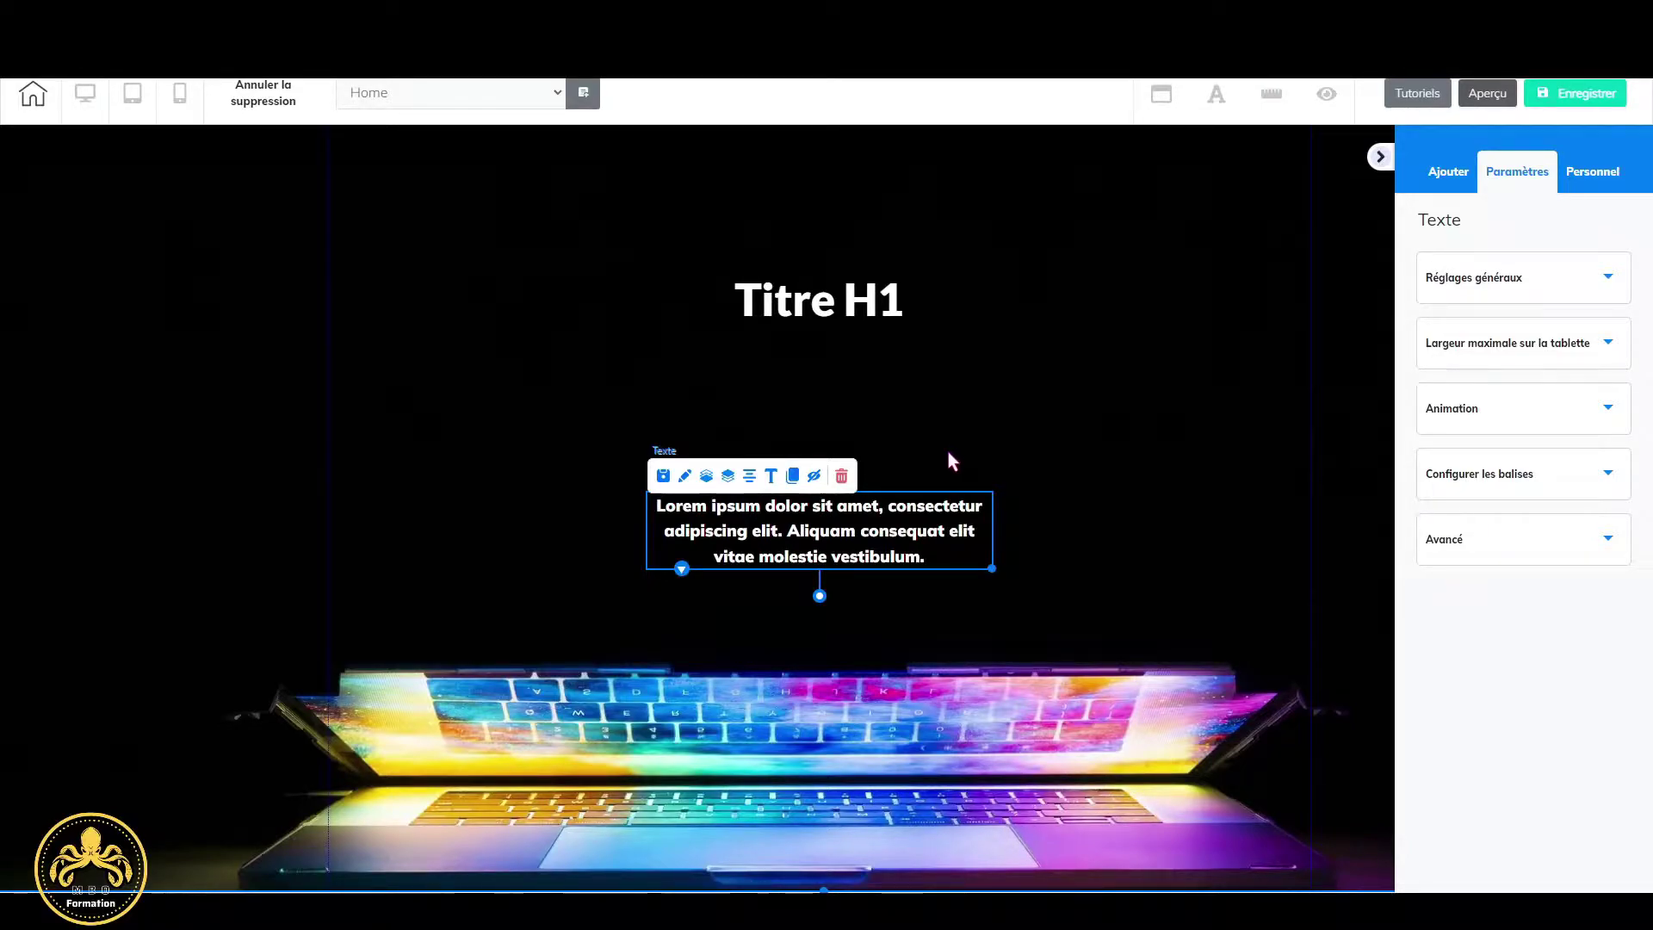
Nudge the Lorem ipsum paragraph upward so it sits closer beneath the heading.
{"action": "key", "text": "Up"}
{"action": "key", "text": "Up"}
{"action": "key", "text": "Up"}
{"action": "key", "text": "Up"}
{"action": "key", "text": "Up"}
{"action": "key", "text": "Up"}
{"action": "key", "text": "Up"}
{"action": "key", "text": "Up"}
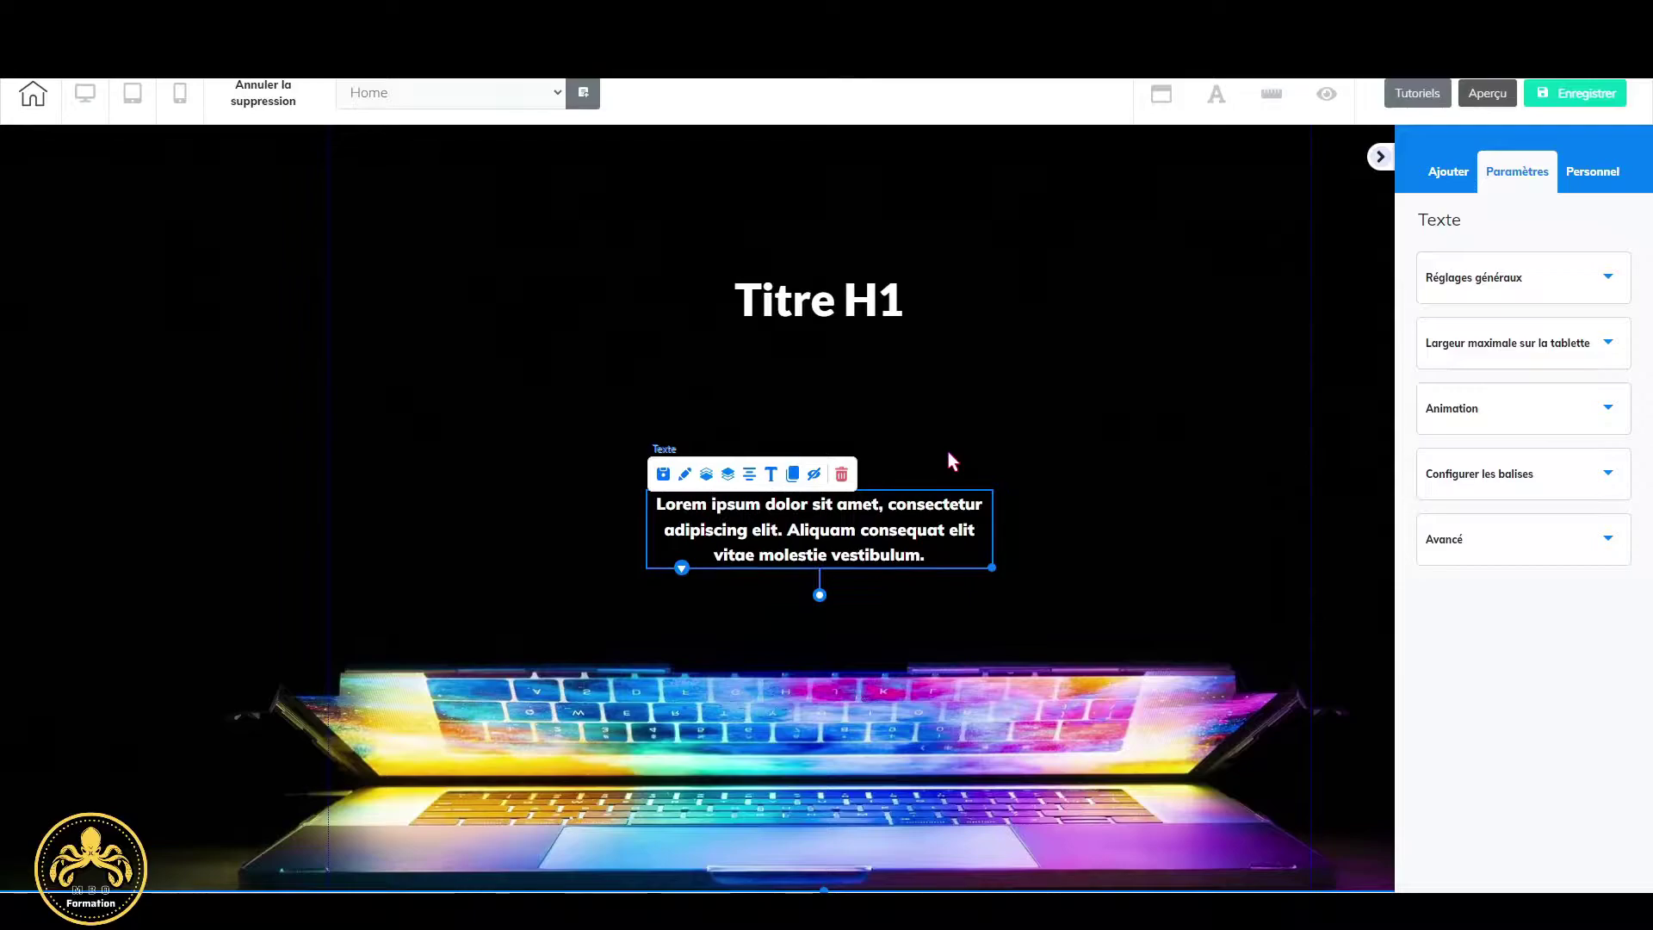
{"action": "key", "text": "Up"}
{"action": "key", "text": "Up"}
{"action": "key", "text": "Up"}
{"action": "key", "text": "Up"}
{"action": "key", "text": "Up"}
{"action": "key", "text": "Up"}
{"action": "key", "text": "Up"}
{"action": "key", "text": "Up"}
{"action": "key", "text": "Up"}
{"action": "key", "text": "Up"}
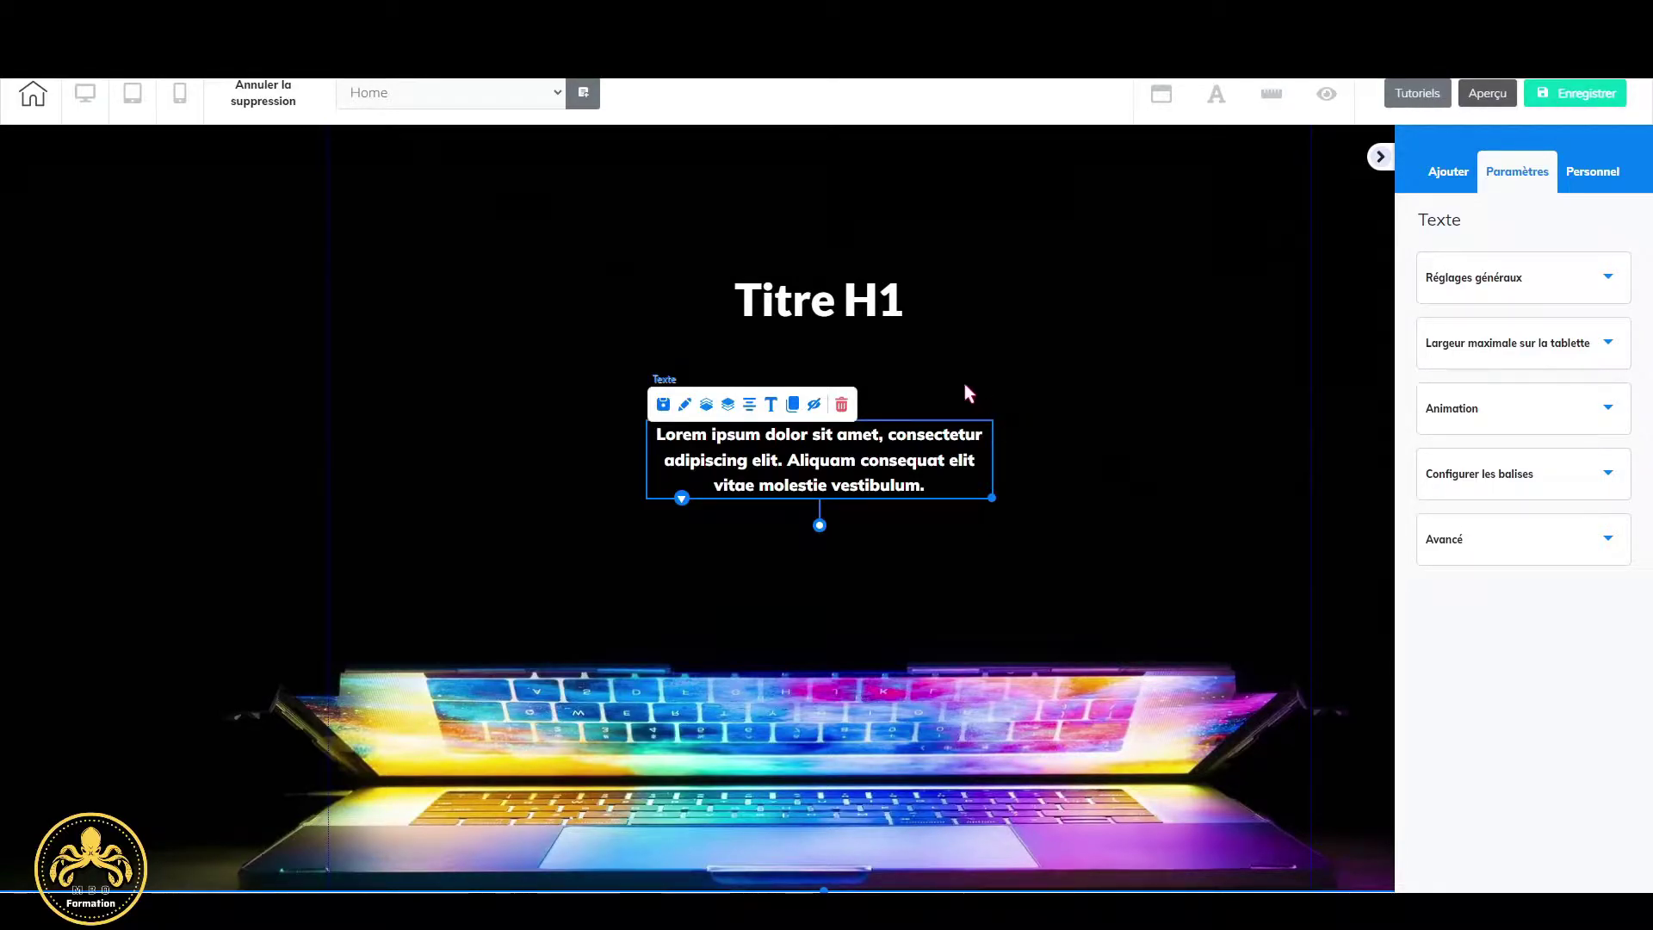
Replace the "Titre H1" heading text with "Template Agency".
{"action": "left_click", "coordinate": [927, 296]}
{"action": "left_click_drag", "start_coordinate": [927, 296], "coordinate": [765, 327]}
{"action": "type", "text": "e"}
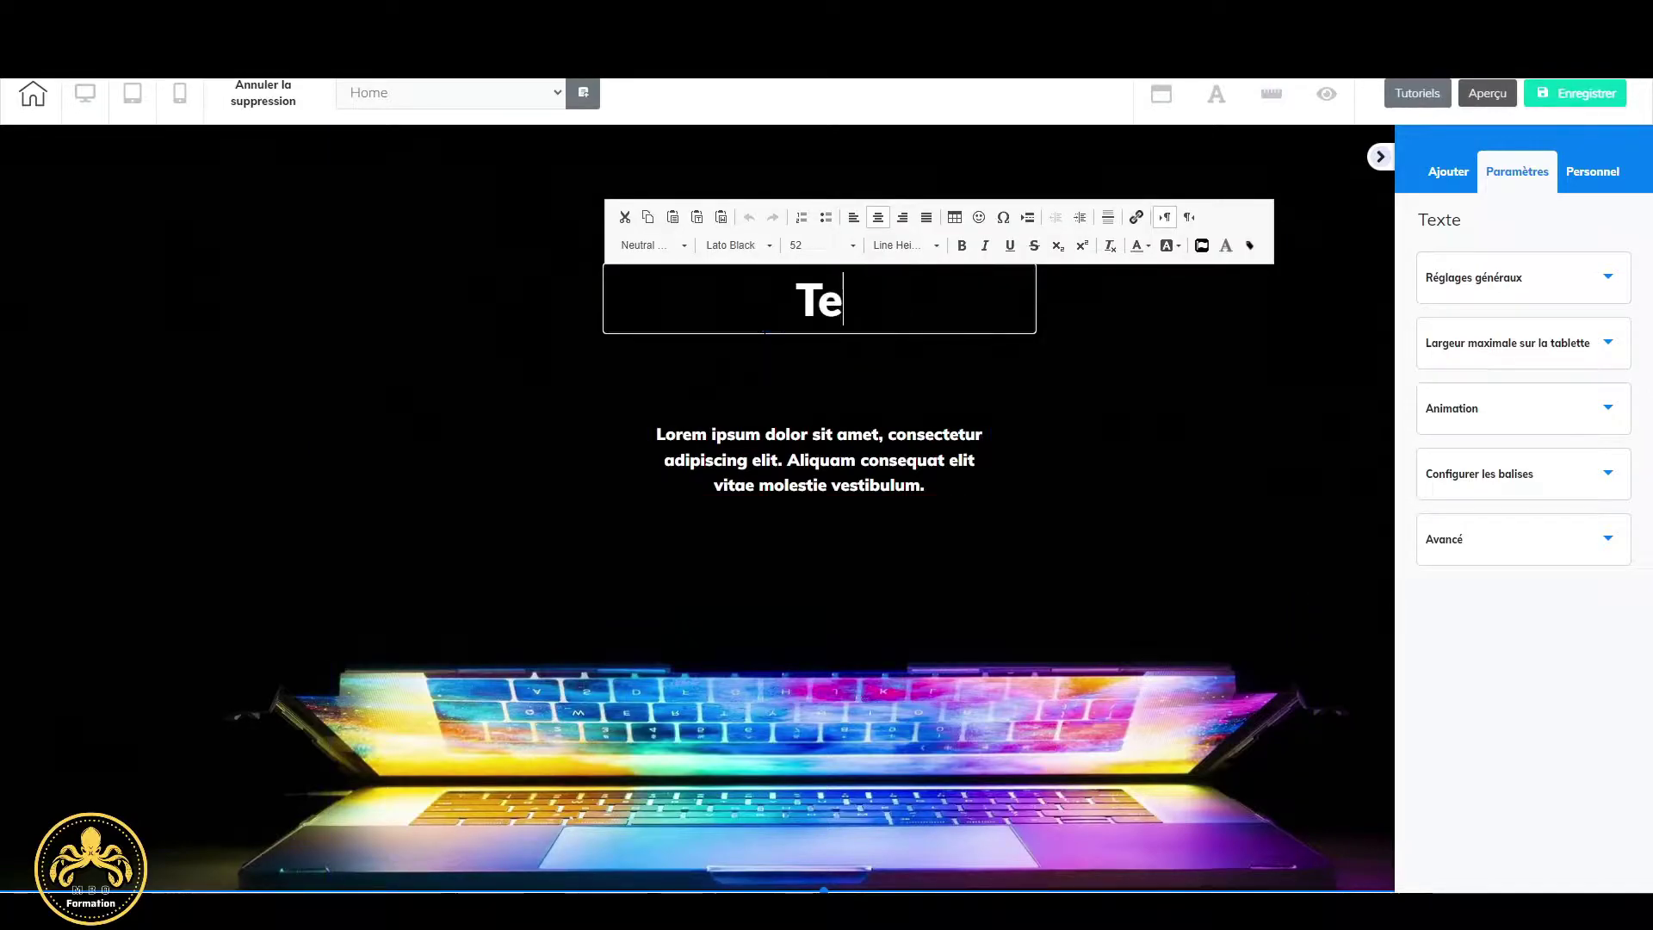
{"action": "type", "text": "mplate Agency"}
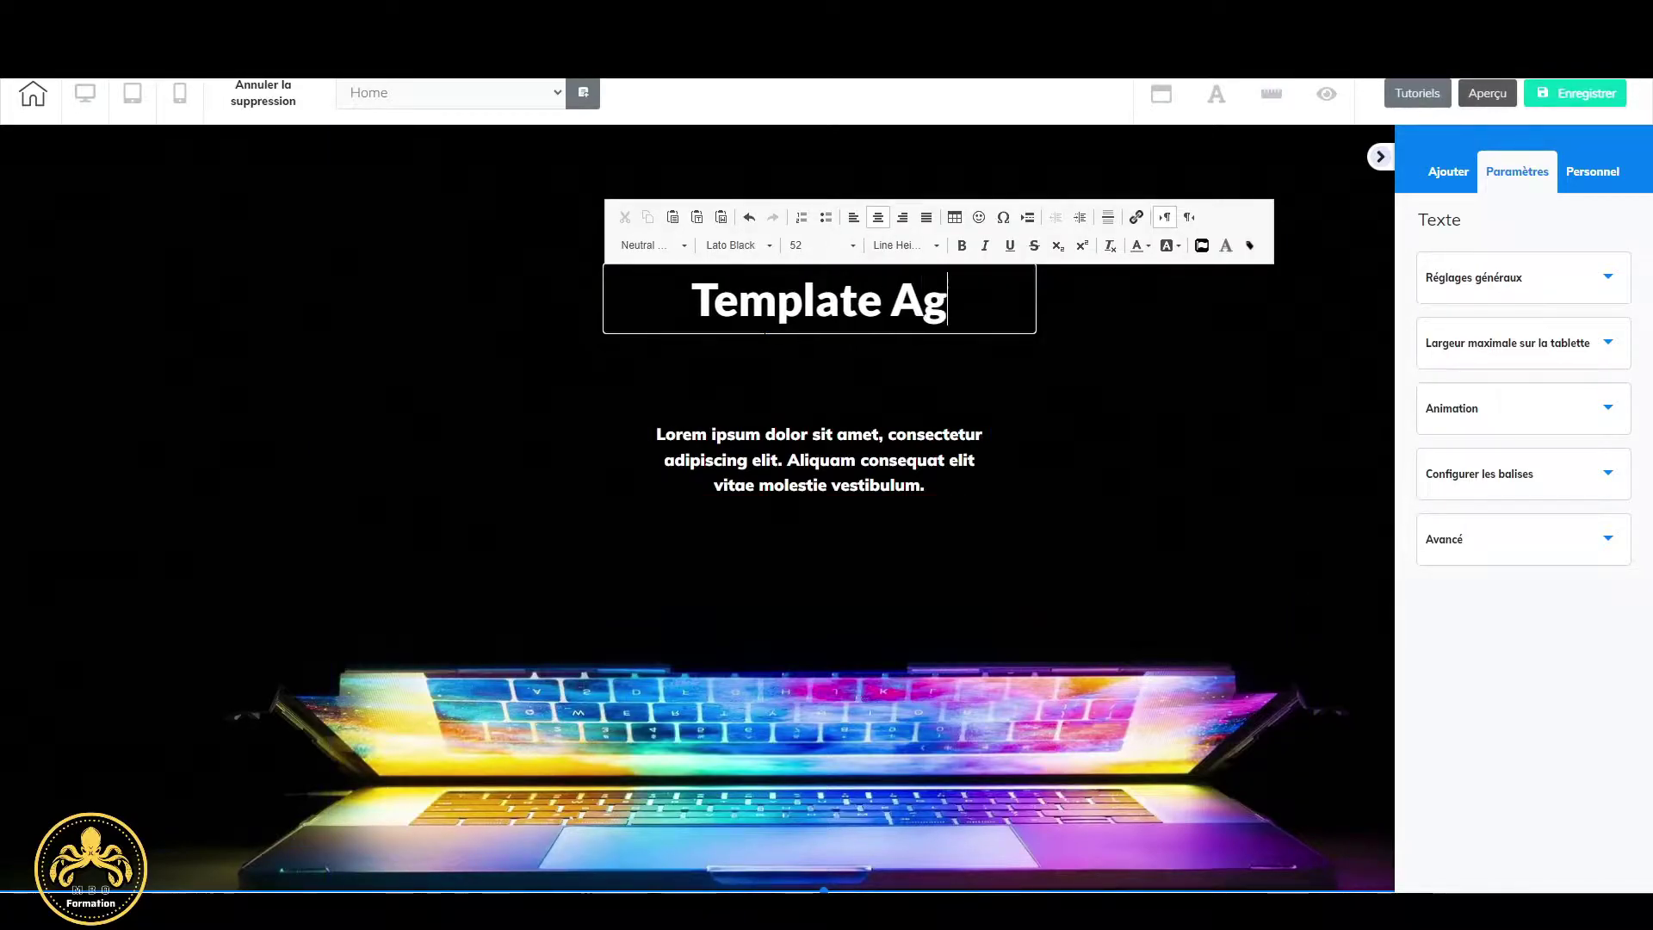
{"action": "left_click", "coordinate": [878, 479]}
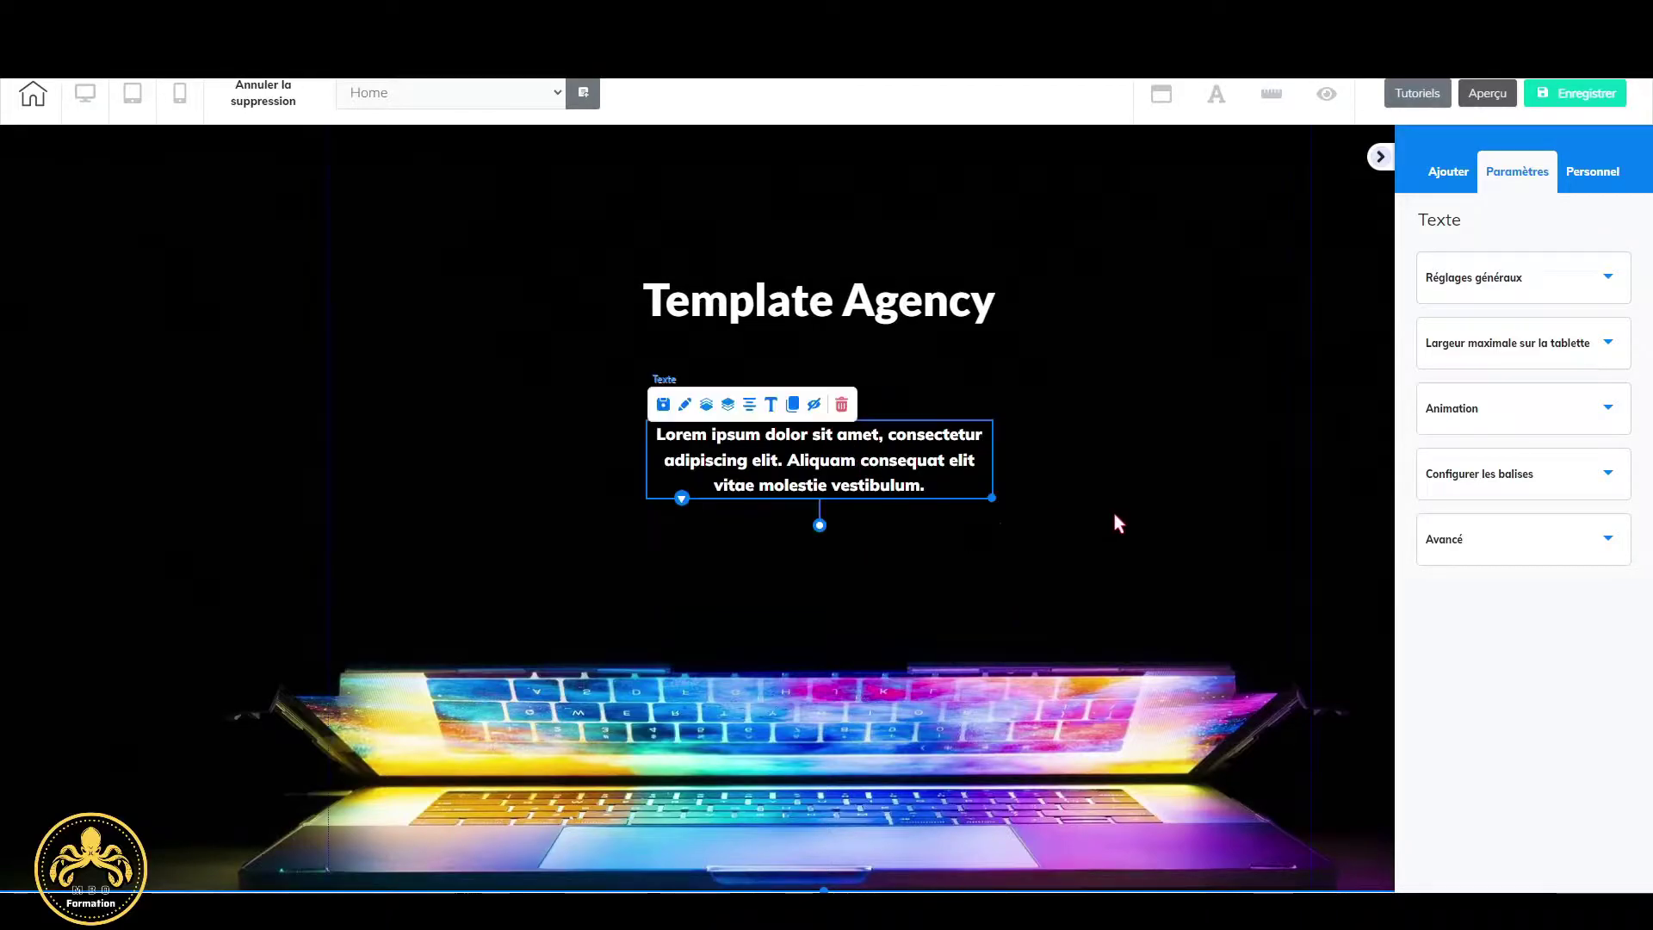
Add a blank panel below the laptop panel and apply the Neutral Heading 2 style to its placeholder text.
{"action": "left_click", "coordinate": [1443, 176]}
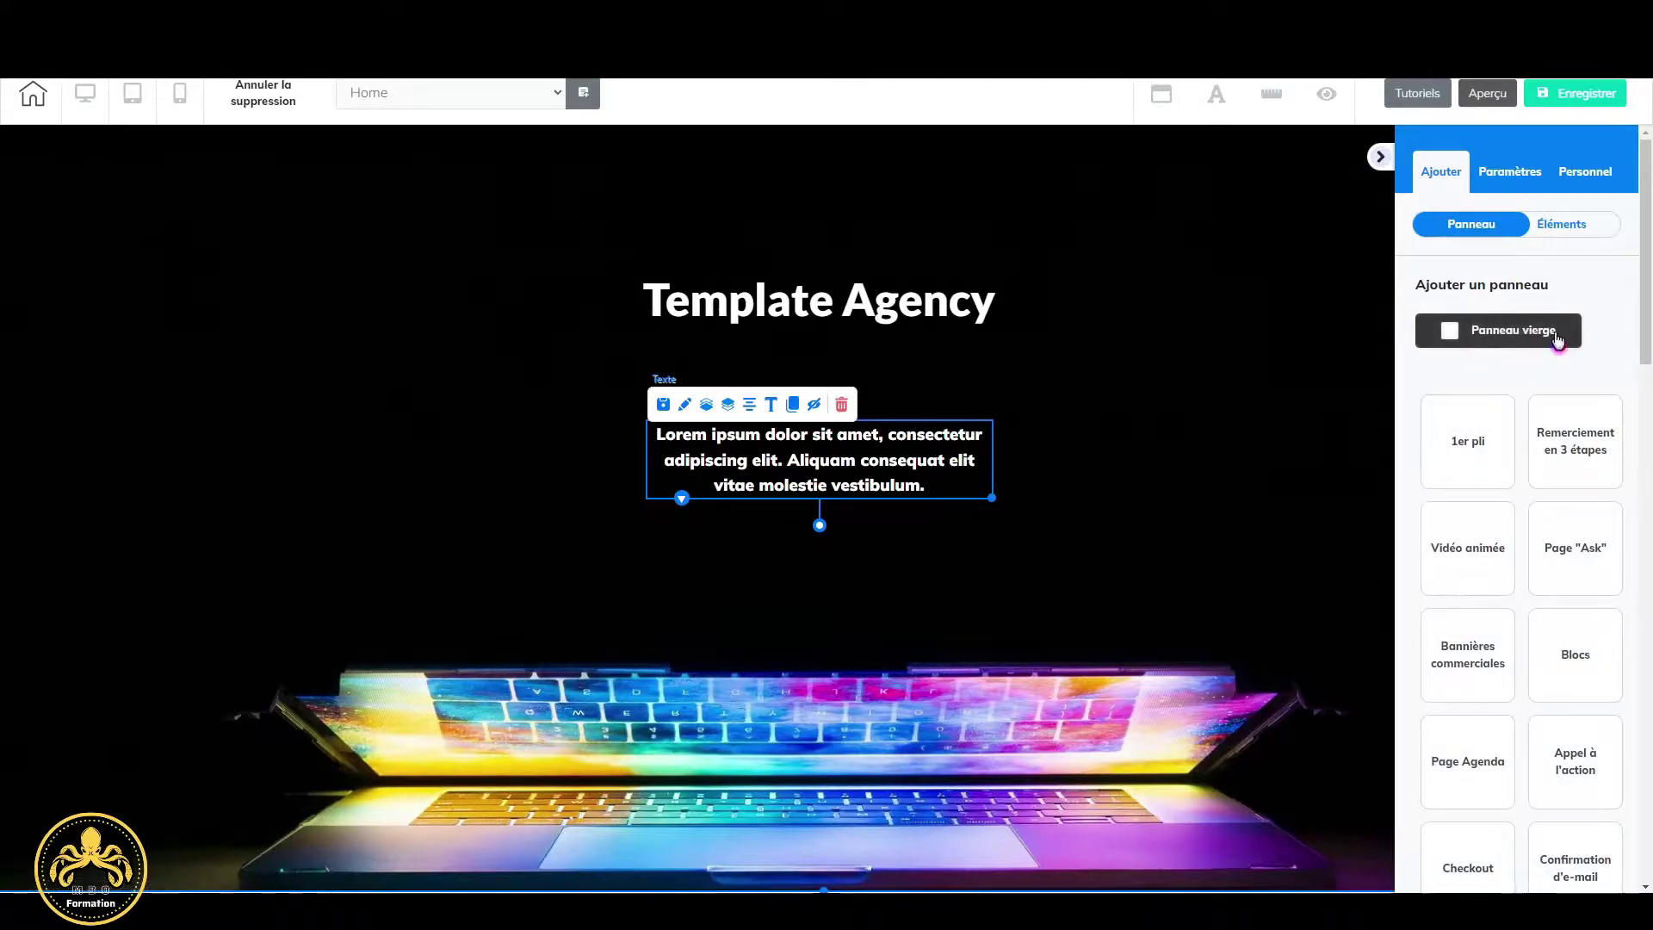
{"action": "left_click", "coordinate": [1558, 338]}
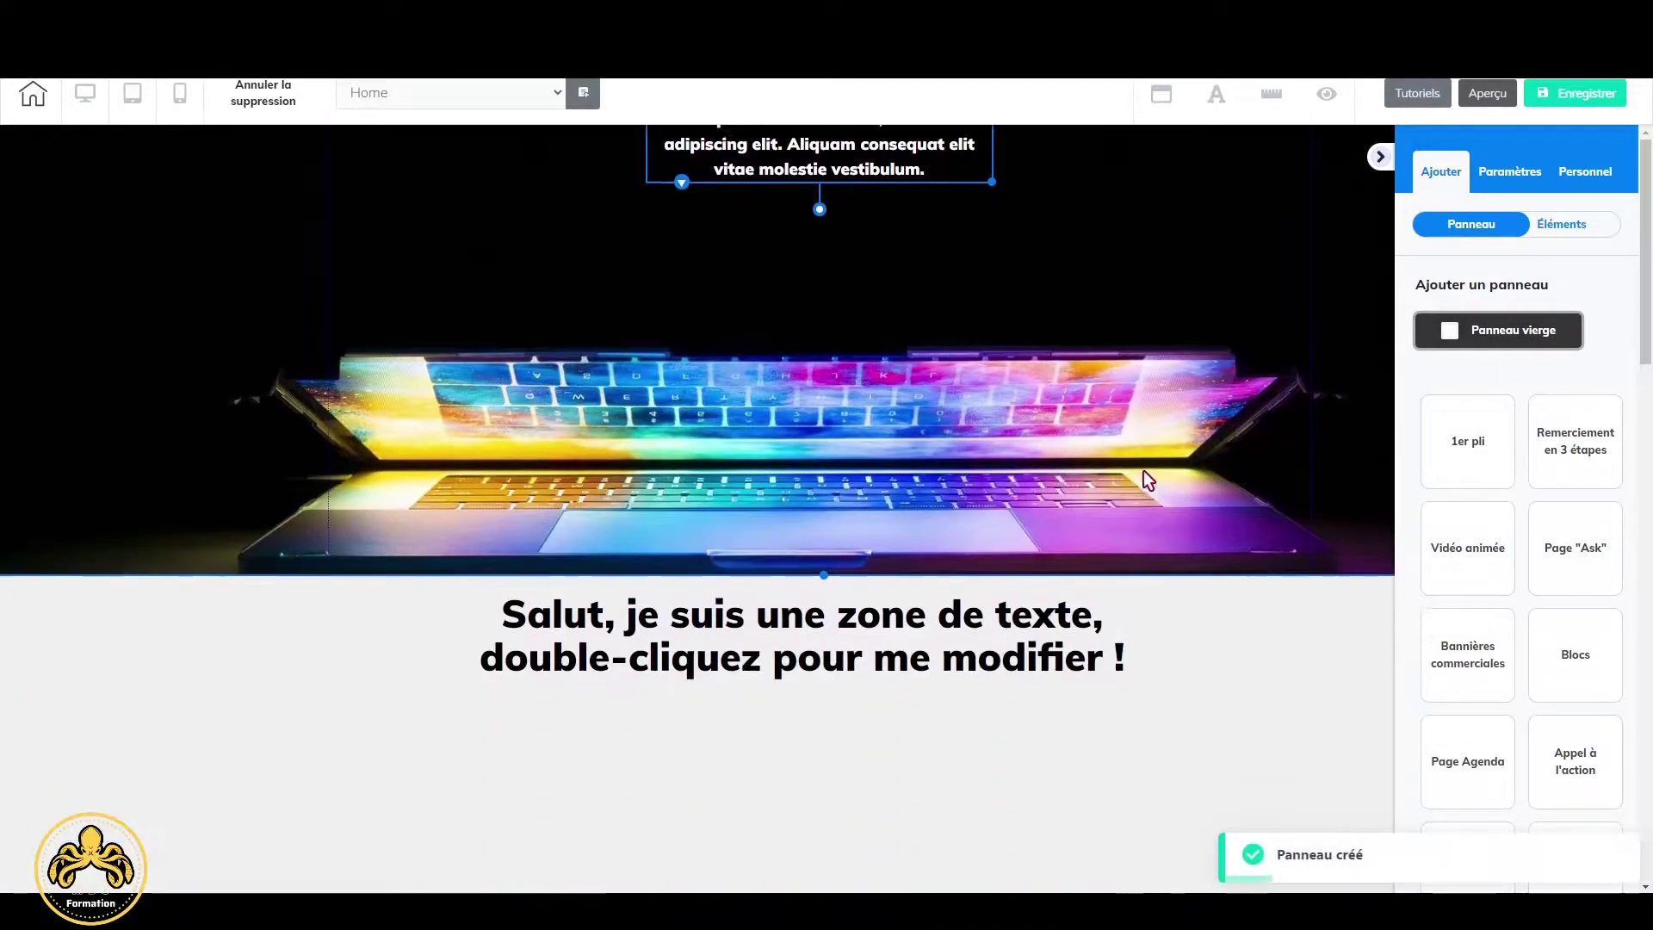
{"action": "double_click", "coordinate": [1135, 644]}
{"action": "left_click_drag", "start_coordinate": [1127, 639], "coordinate": [462, 600]}
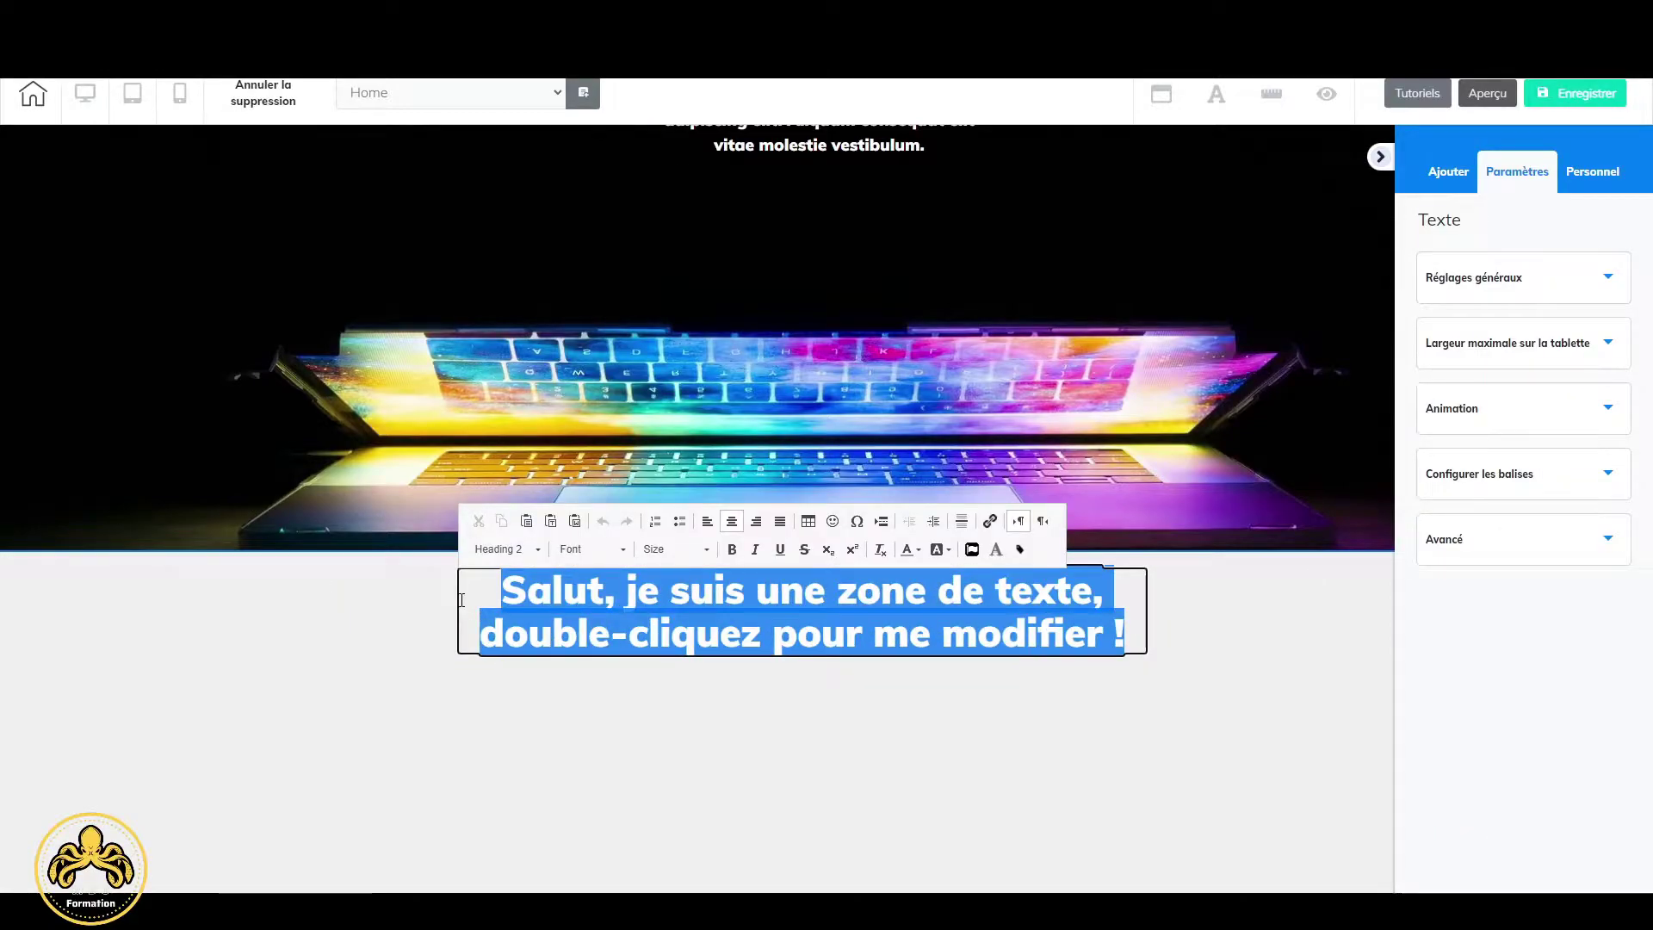
{"action": "left_click", "coordinate": [532, 551]}
{"action": "scroll", "coordinate": [542, 667], "scroll_direction": "down", "scroll_amount": 3}
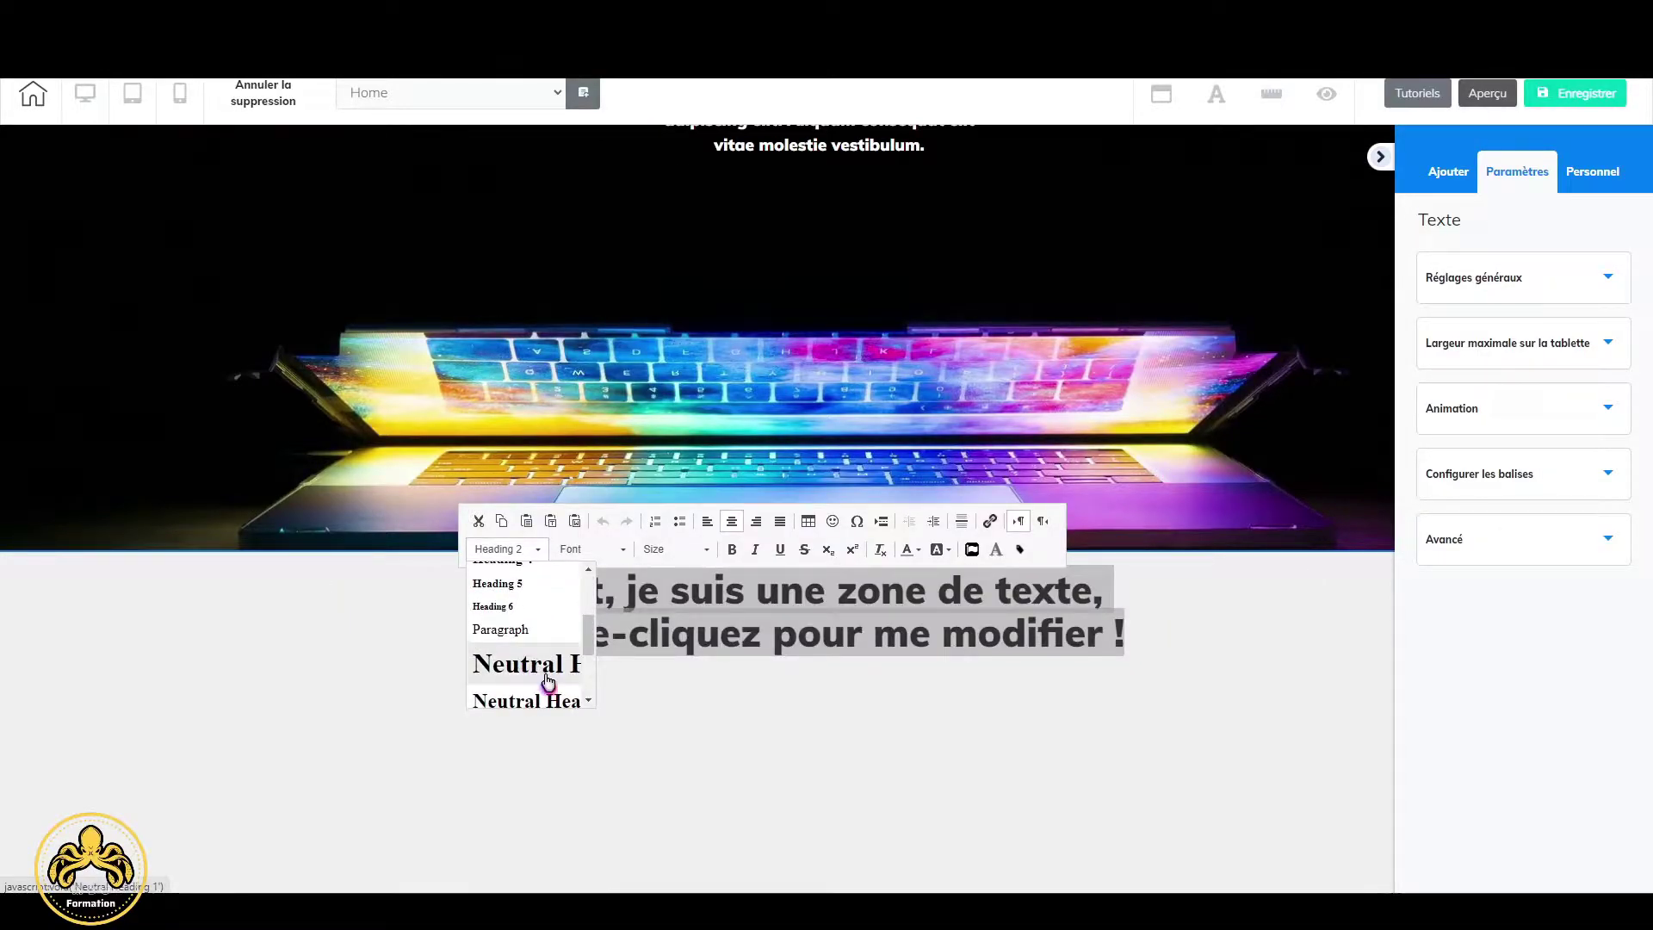
{"action": "scroll", "coordinate": [548, 672], "scroll_direction": "down", "scroll_amount": 3}
{"action": "scroll", "coordinate": [551, 680], "scroll_direction": "up", "scroll_amount": 3}
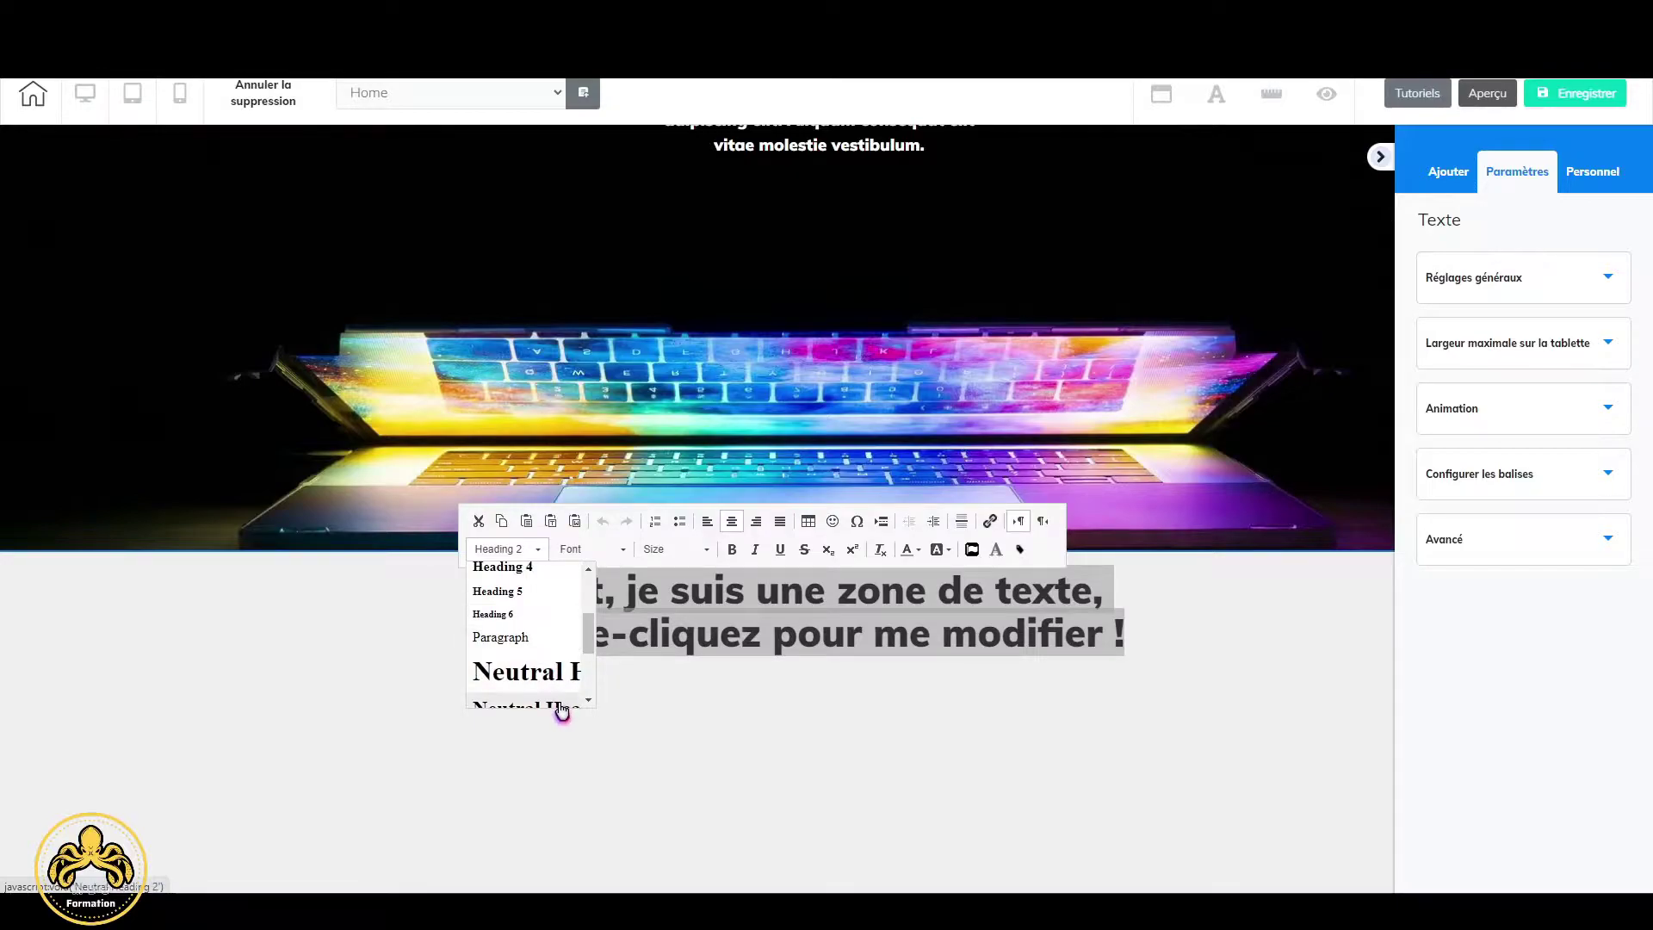
{"action": "left_click", "coordinate": [564, 708]}
Set the new panel's placeholder text to the Lato Black font at size 42.
{"action": "left_click", "coordinate": [620, 549]}
{"action": "scroll", "coordinate": [603, 637], "scroll_direction": "down", "scroll_amount": 2}
{"action": "scroll", "coordinate": [605, 663], "scroll_direction": "down", "scroll_amount": 3}
{"action": "scroll", "coordinate": [607, 662], "scroll_direction": "up", "scroll_amount": 2}
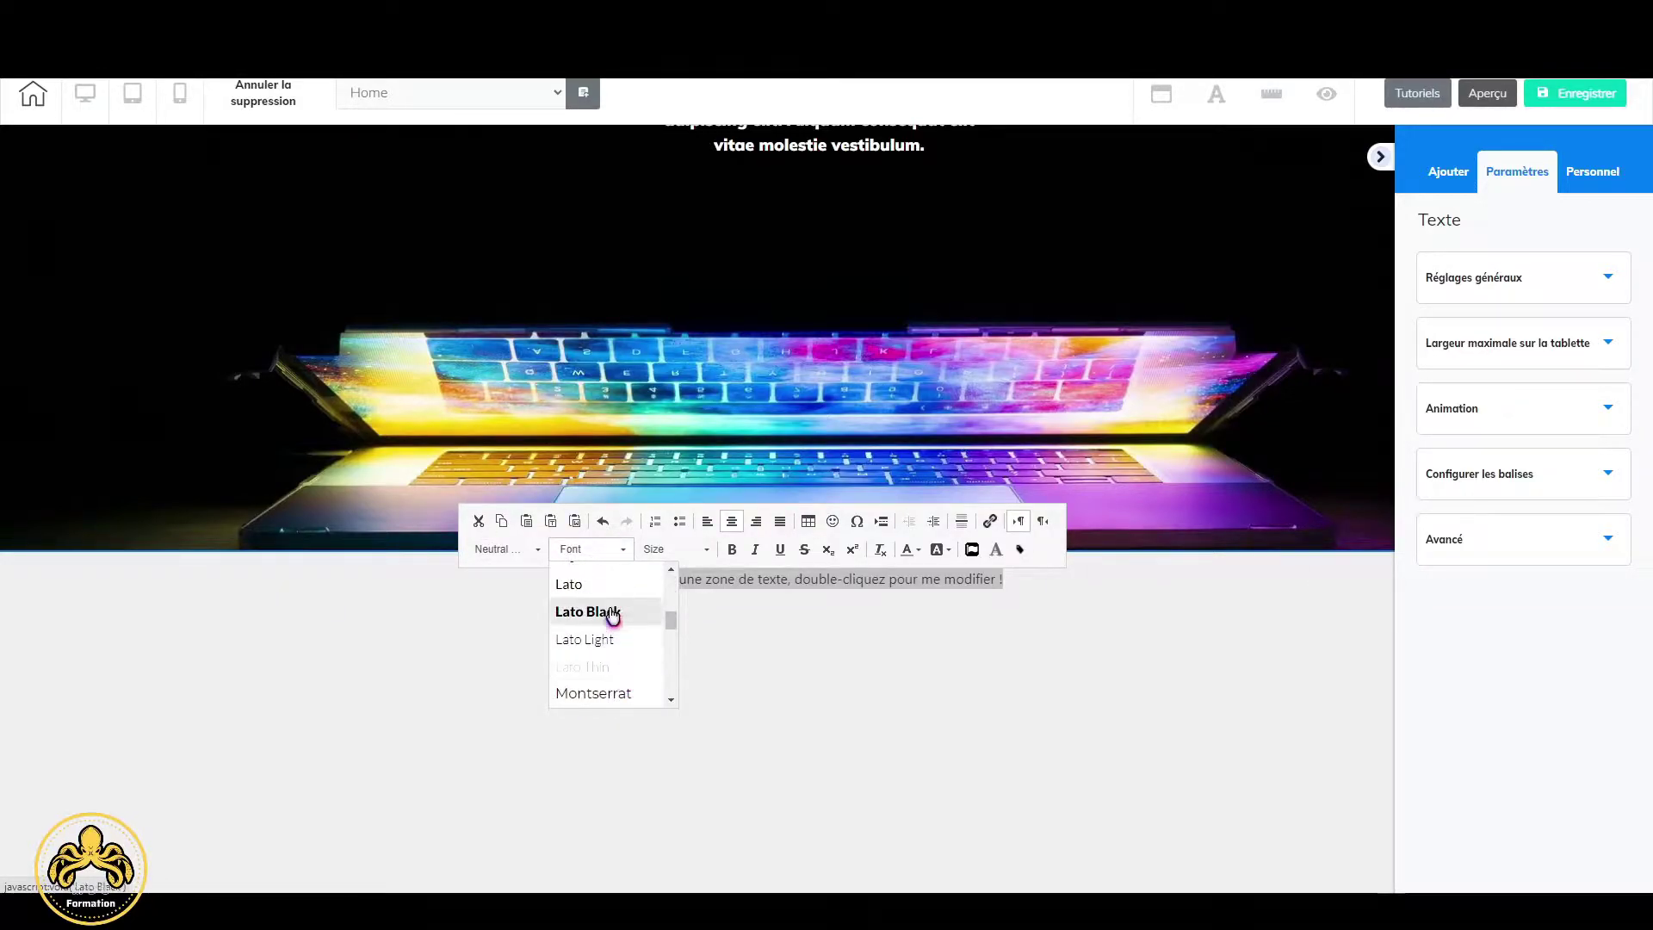
{"action": "left_click", "coordinate": [608, 641]}
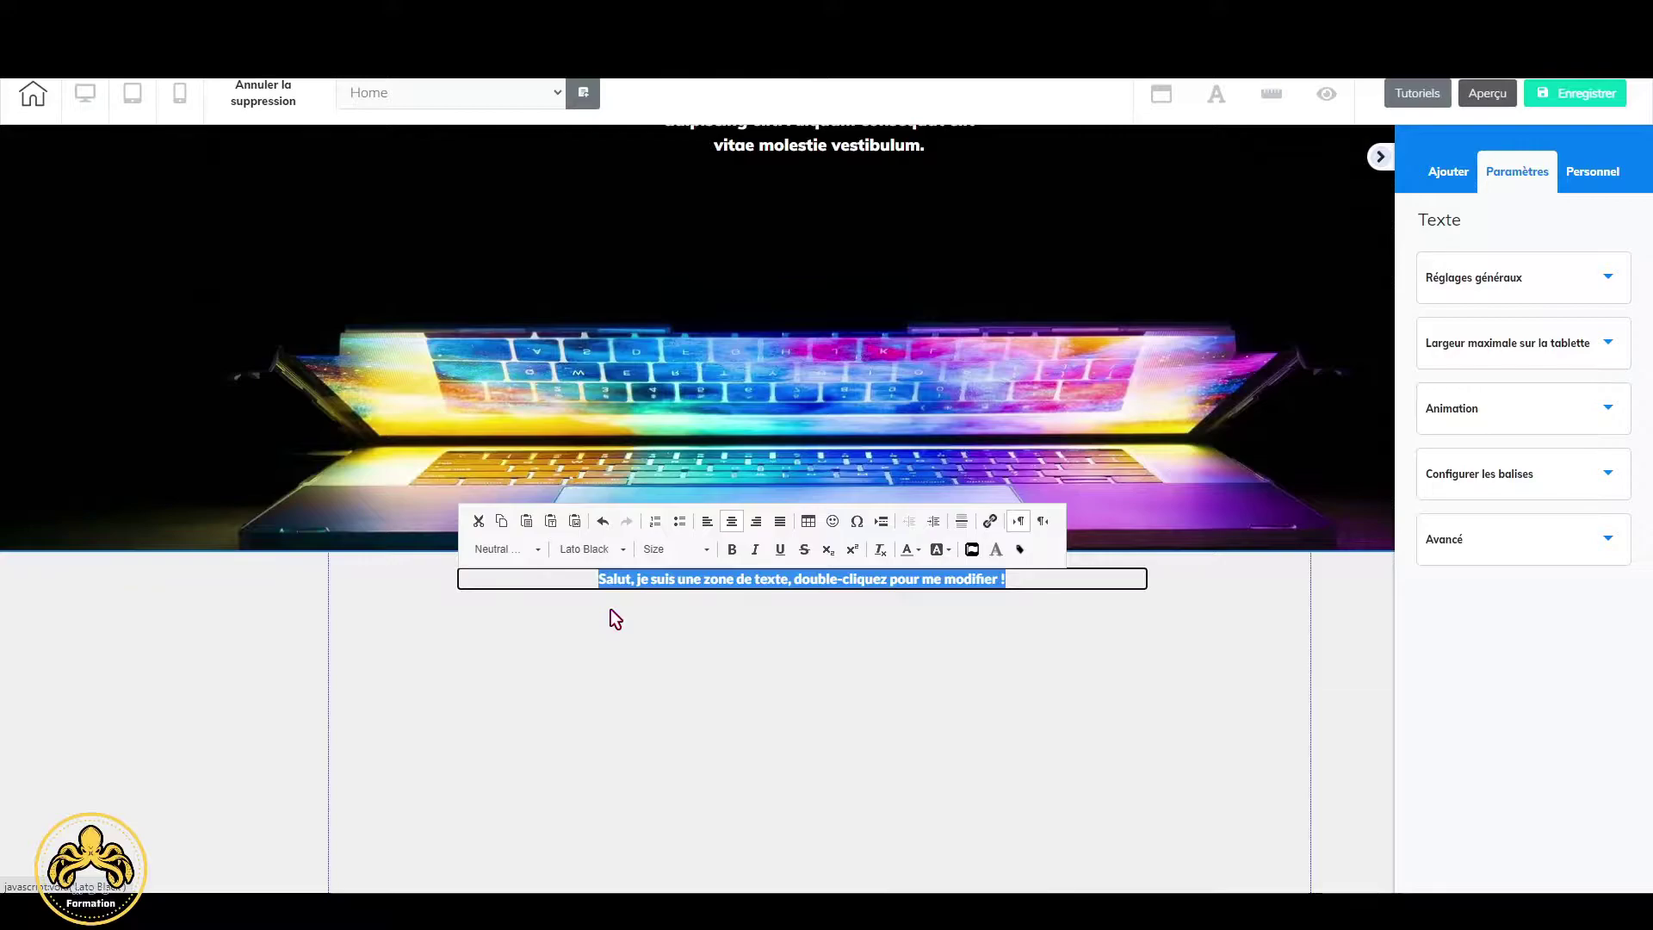
{"action": "left_click", "coordinate": [706, 551]}
{"action": "scroll", "coordinate": [687, 675], "scroll_direction": "down", "scroll_amount": 10}
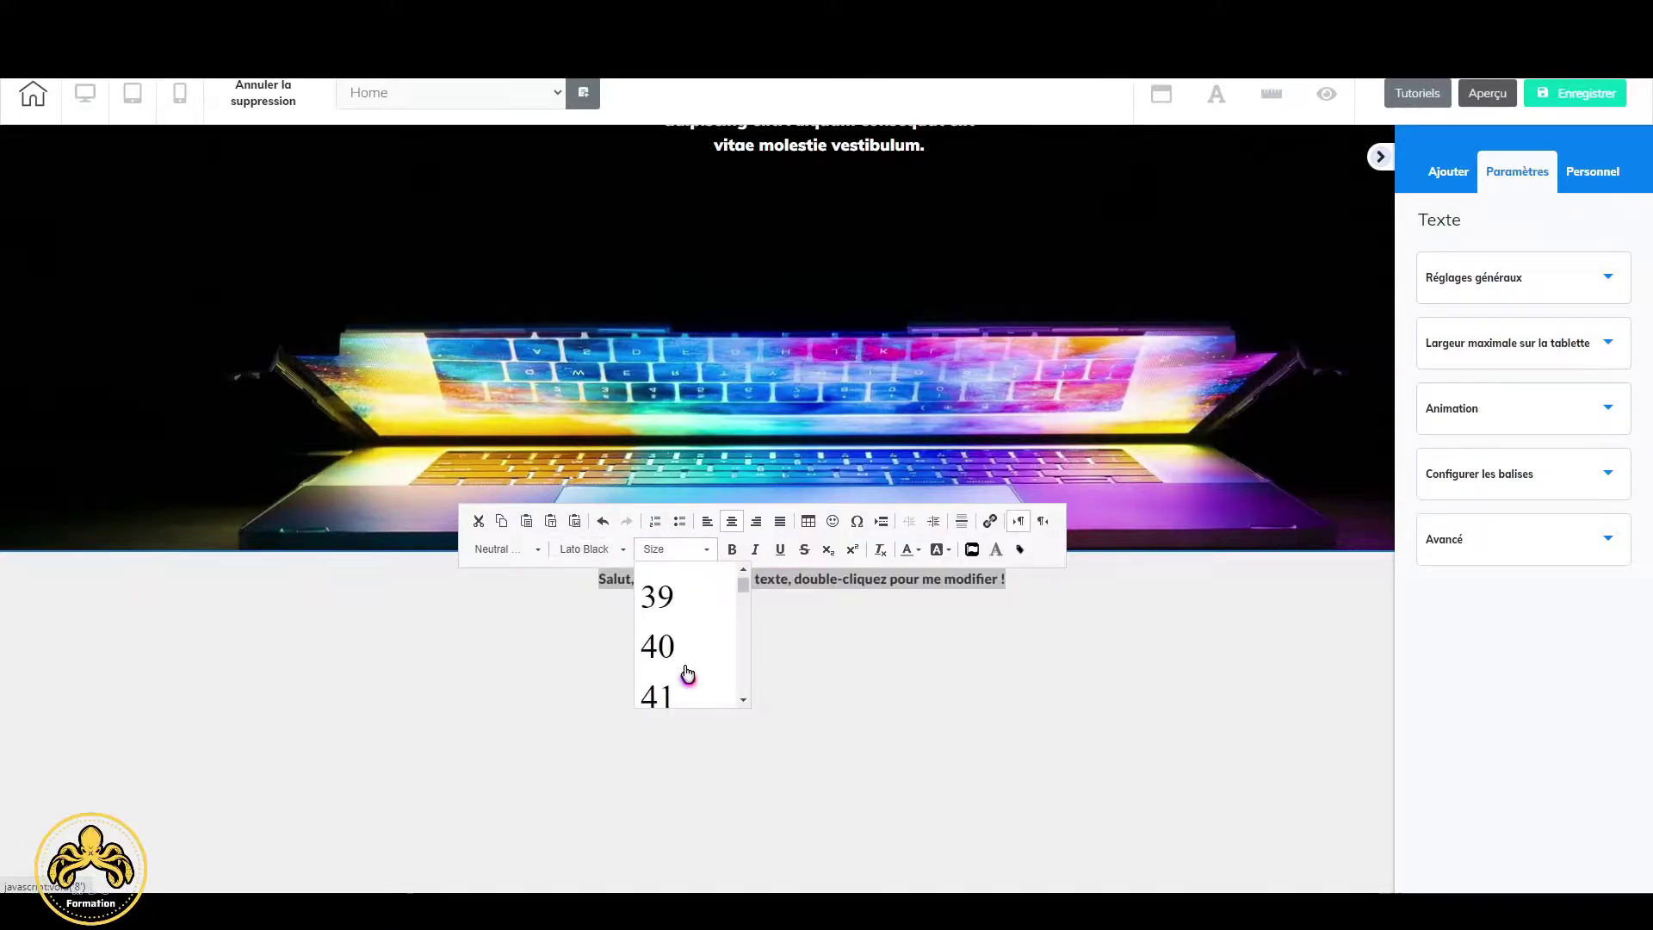
{"action": "scroll", "coordinate": [687, 674], "scroll_direction": "down", "scroll_amount": 2}
{"action": "left_click", "coordinate": [693, 613]}
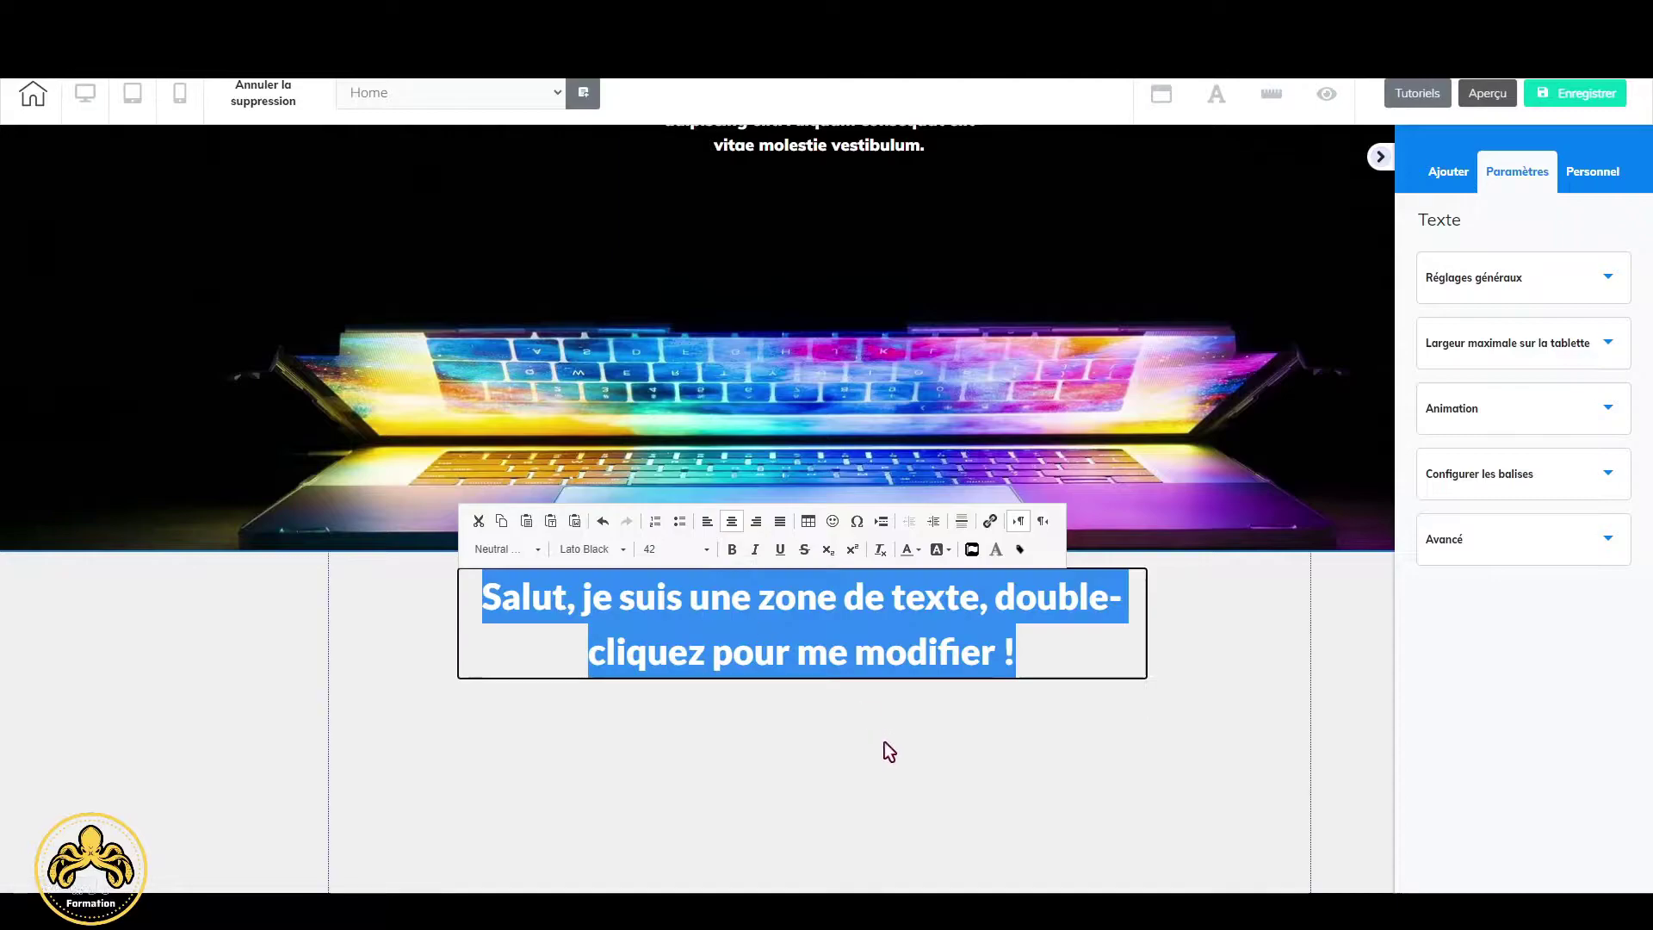
Replace the new panel's placeholder text with "Who I Am?".
{"action": "left_click_drag", "start_coordinate": [1037, 651], "coordinate": [486, 592]}
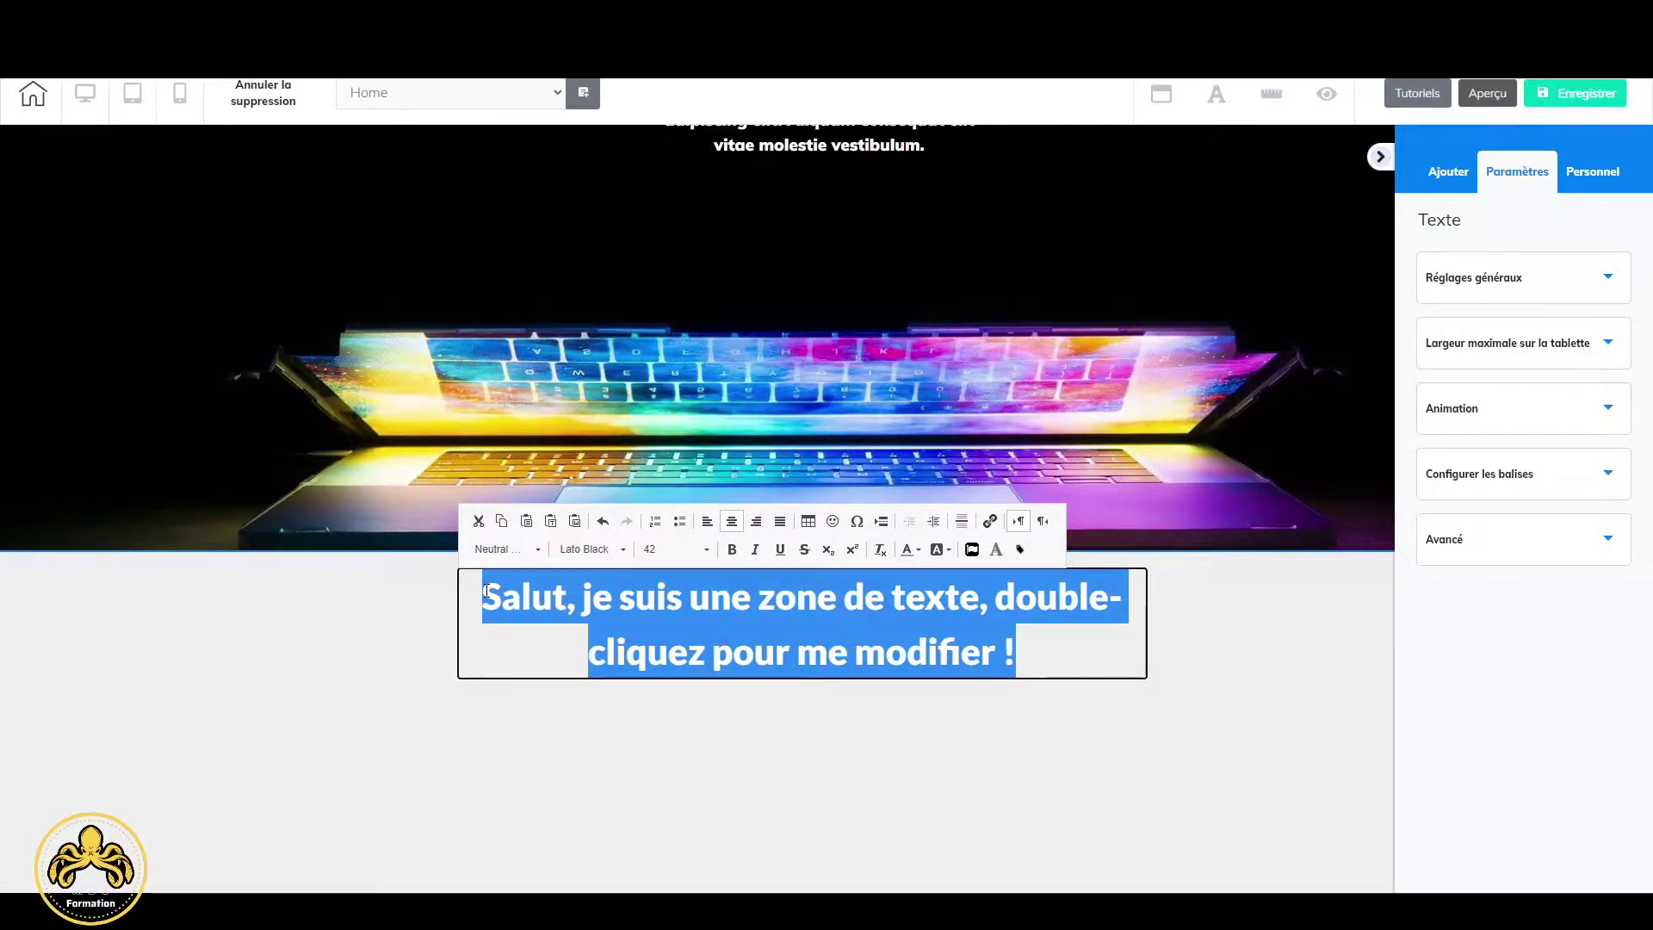
{"action": "type", "text": "Who "}
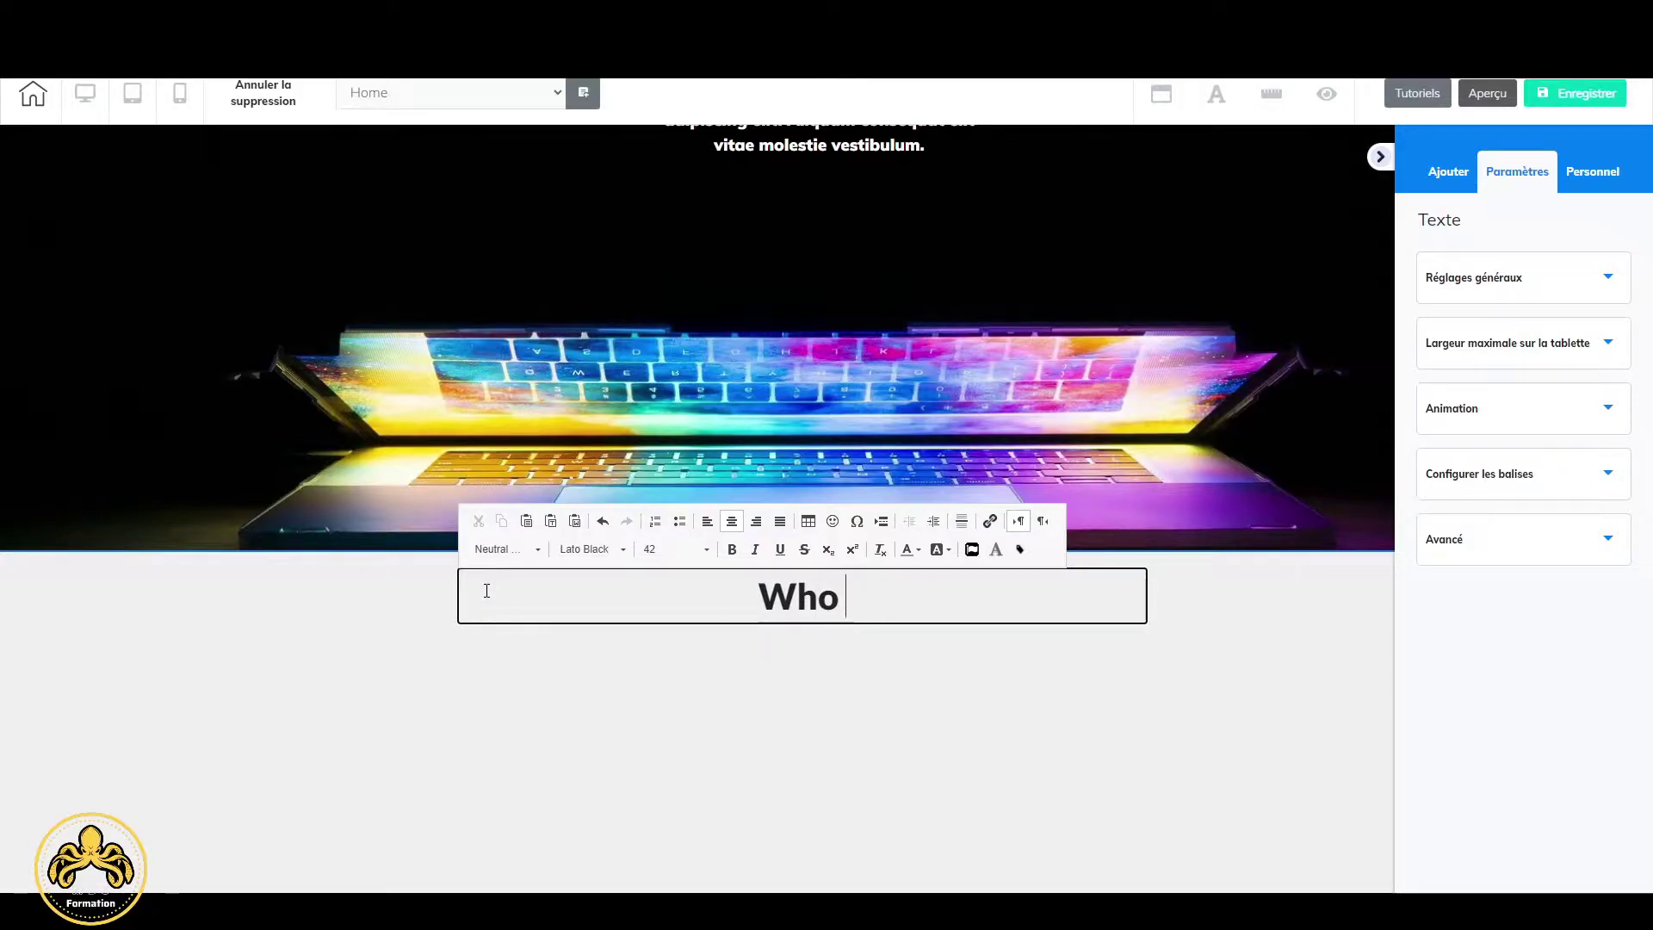
{"action": "type", "text": "I "}
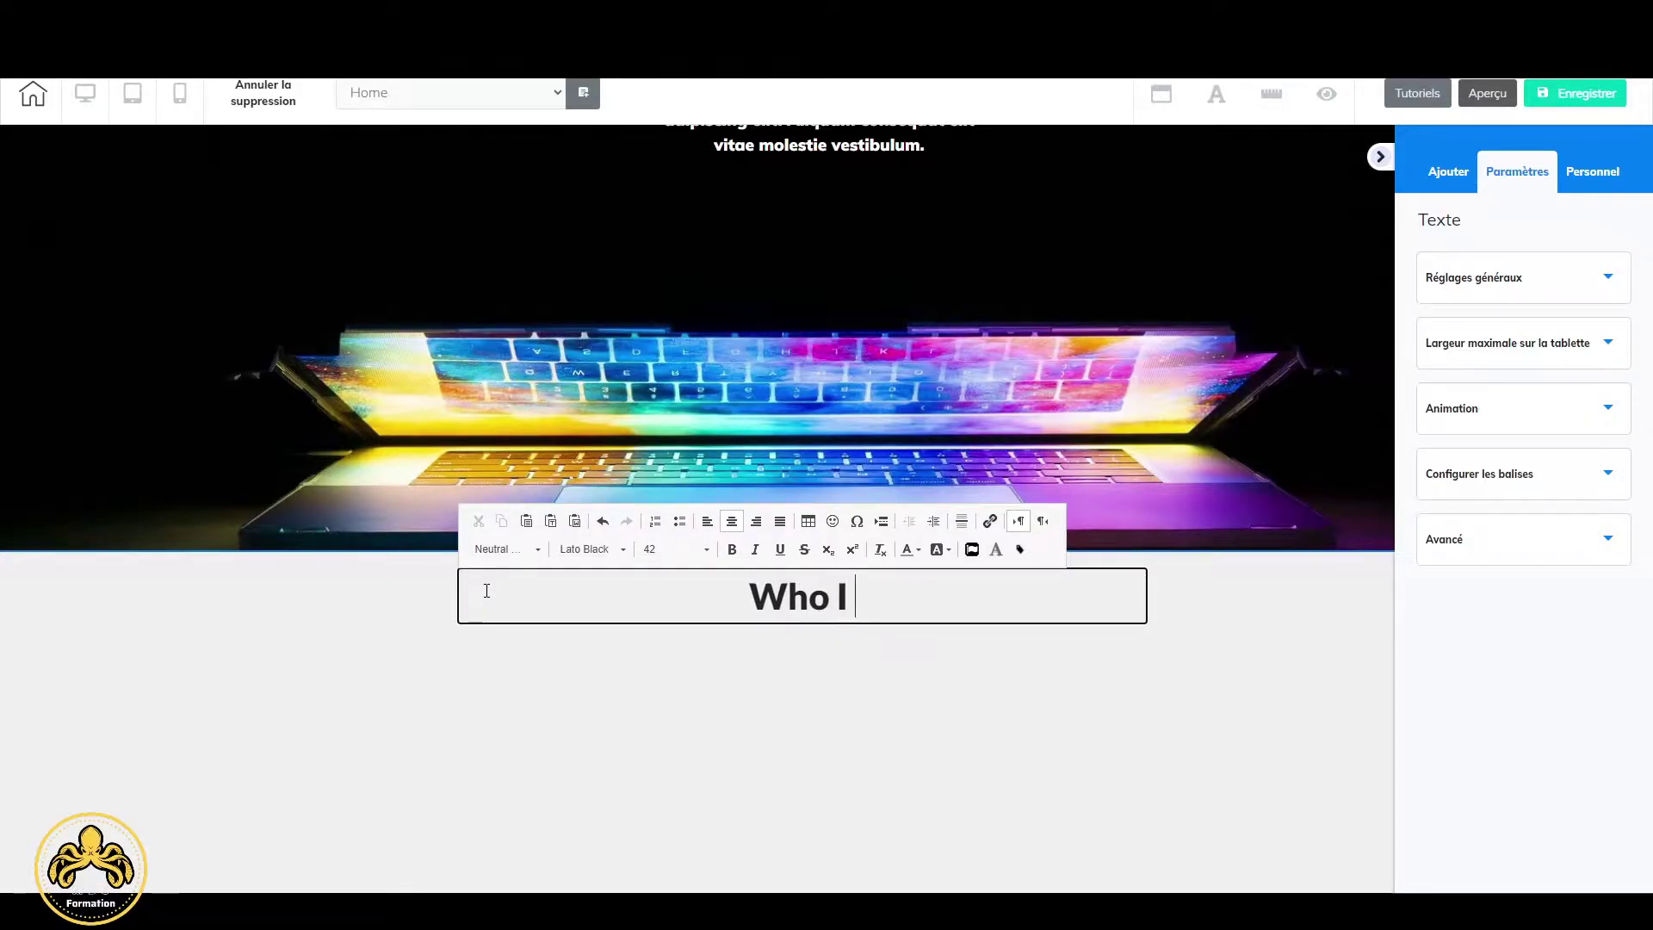
{"action": "type", "text": "Am?"}
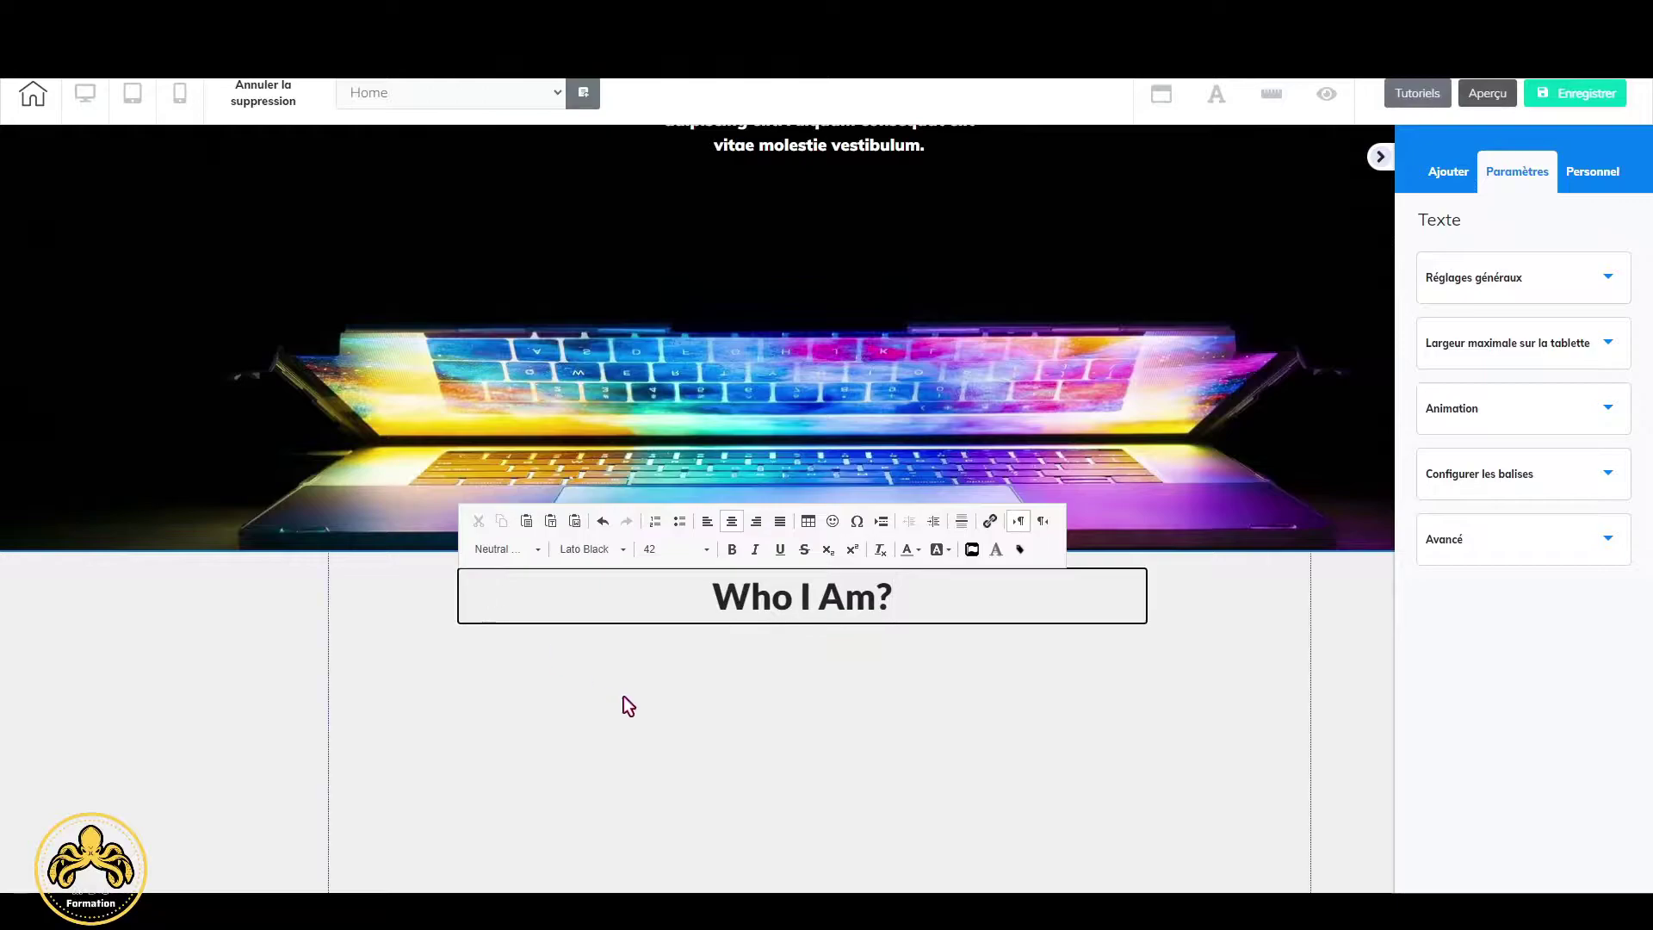
Change the "Who I Am?" panel's solid background colour to white (FFFFFF).
{"action": "left_click", "coordinate": [778, 726]}
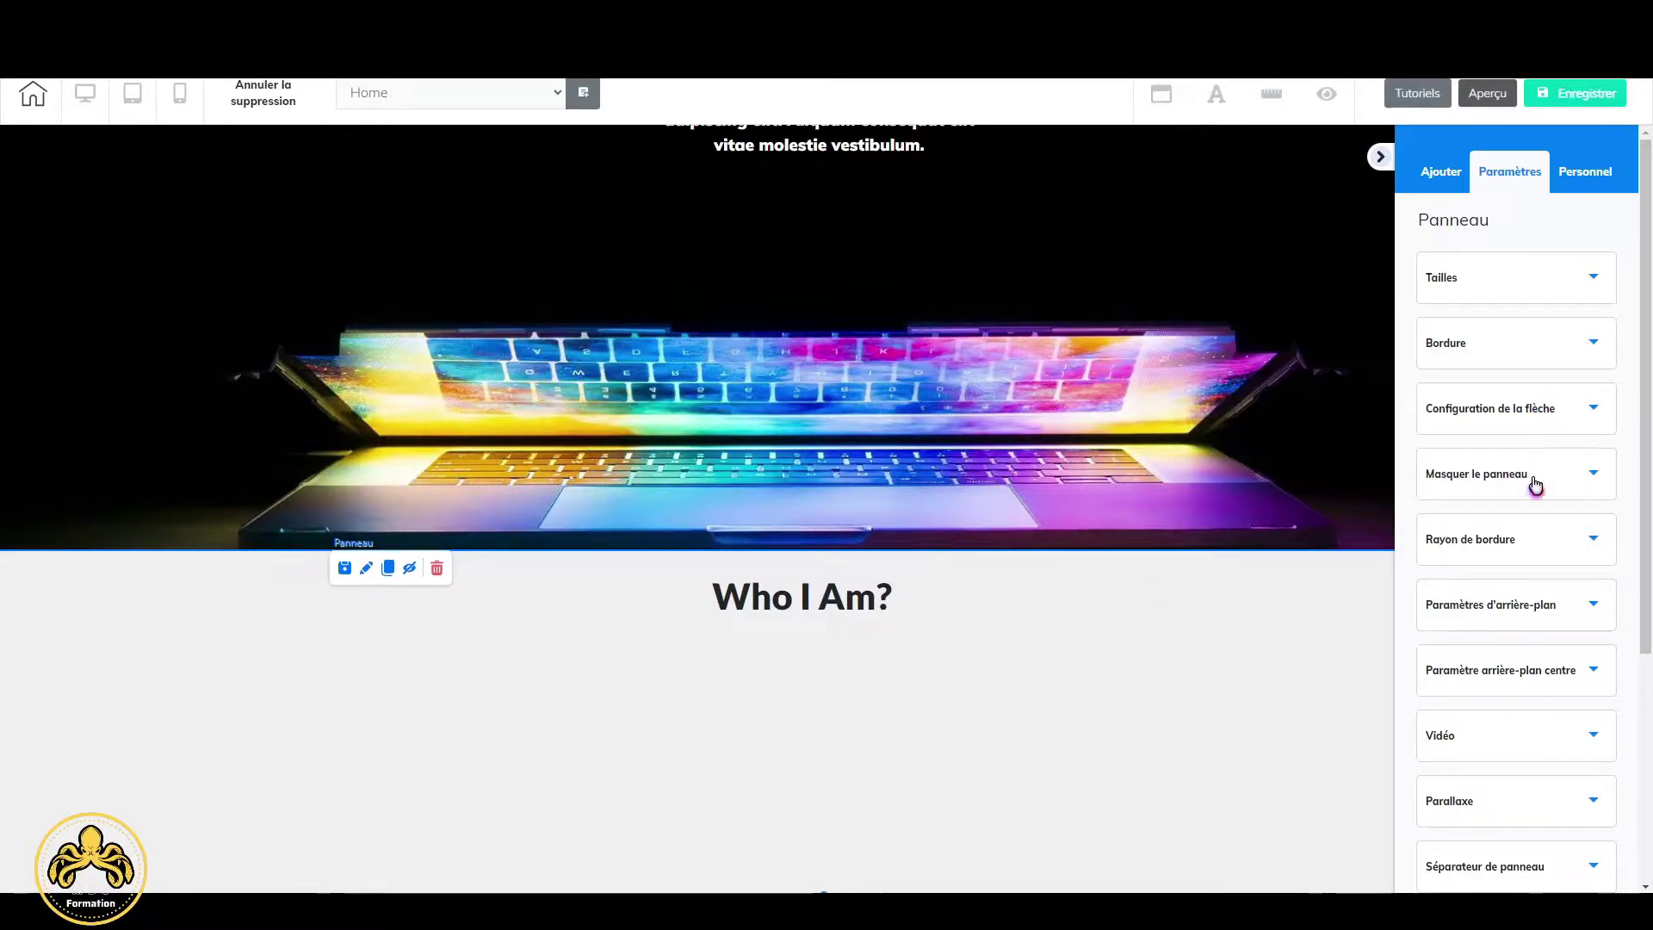
{"action": "left_click", "coordinate": [1594, 617]}
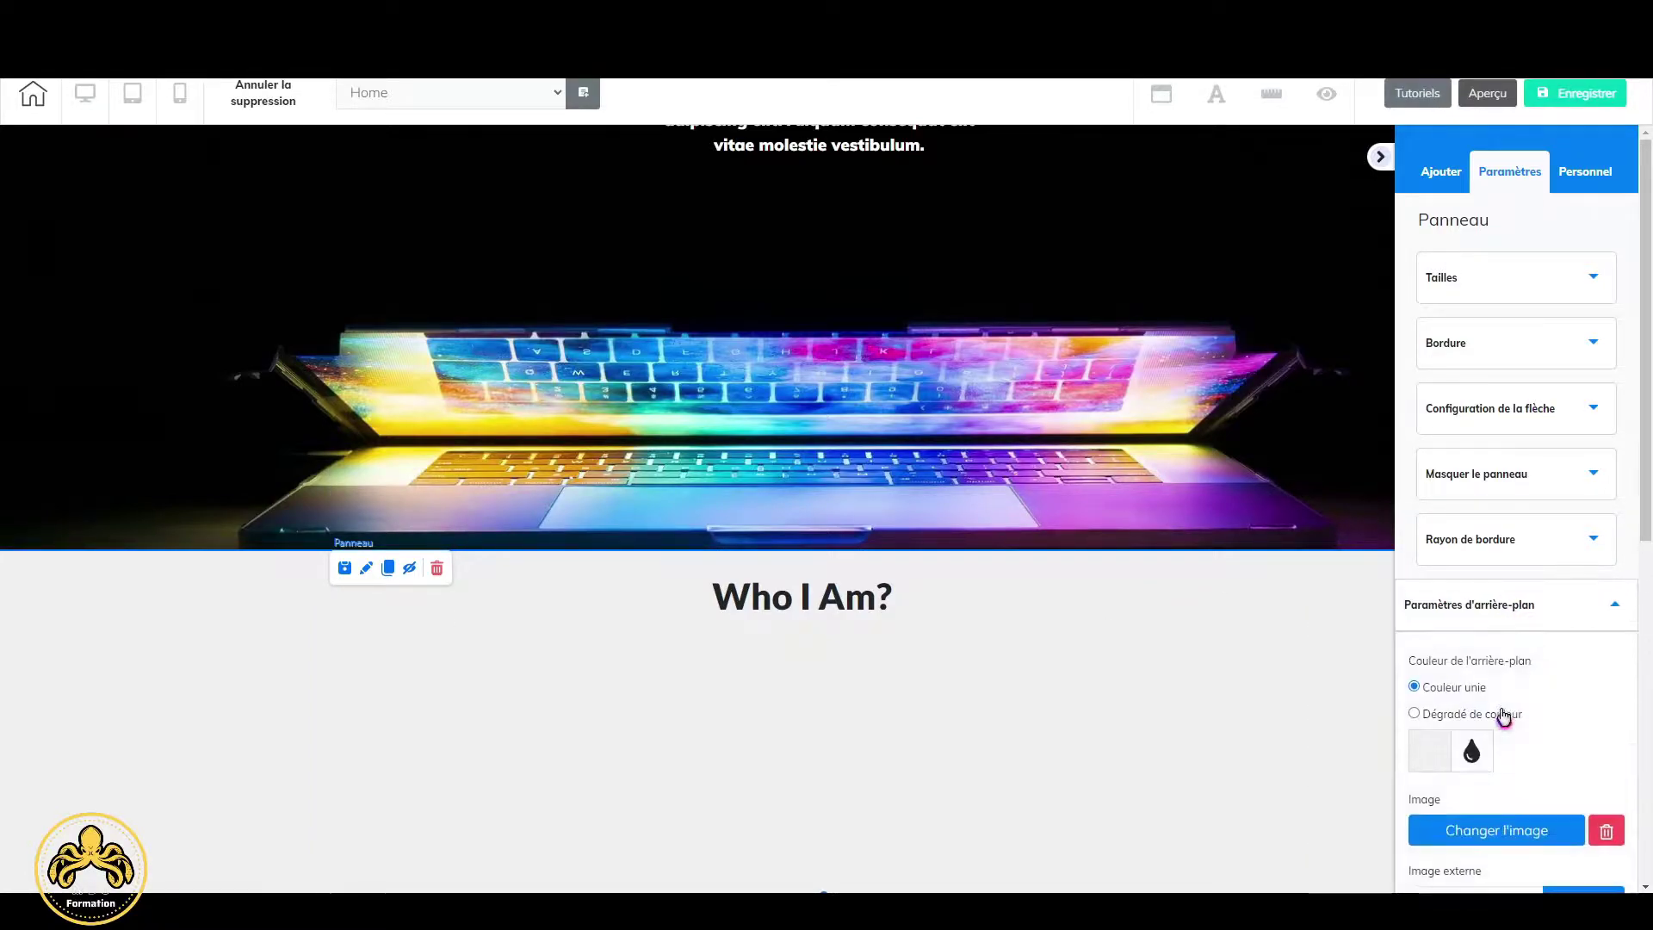
{"action": "left_click", "coordinate": [1439, 755]}
{"action": "scroll", "coordinate": [1575, 644], "scroll_direction": "down", "scroll_amount": 3}
{"action": "left_click_drag", "start_coordinate": [1576, 643], "coordinate": [1284, 415]}
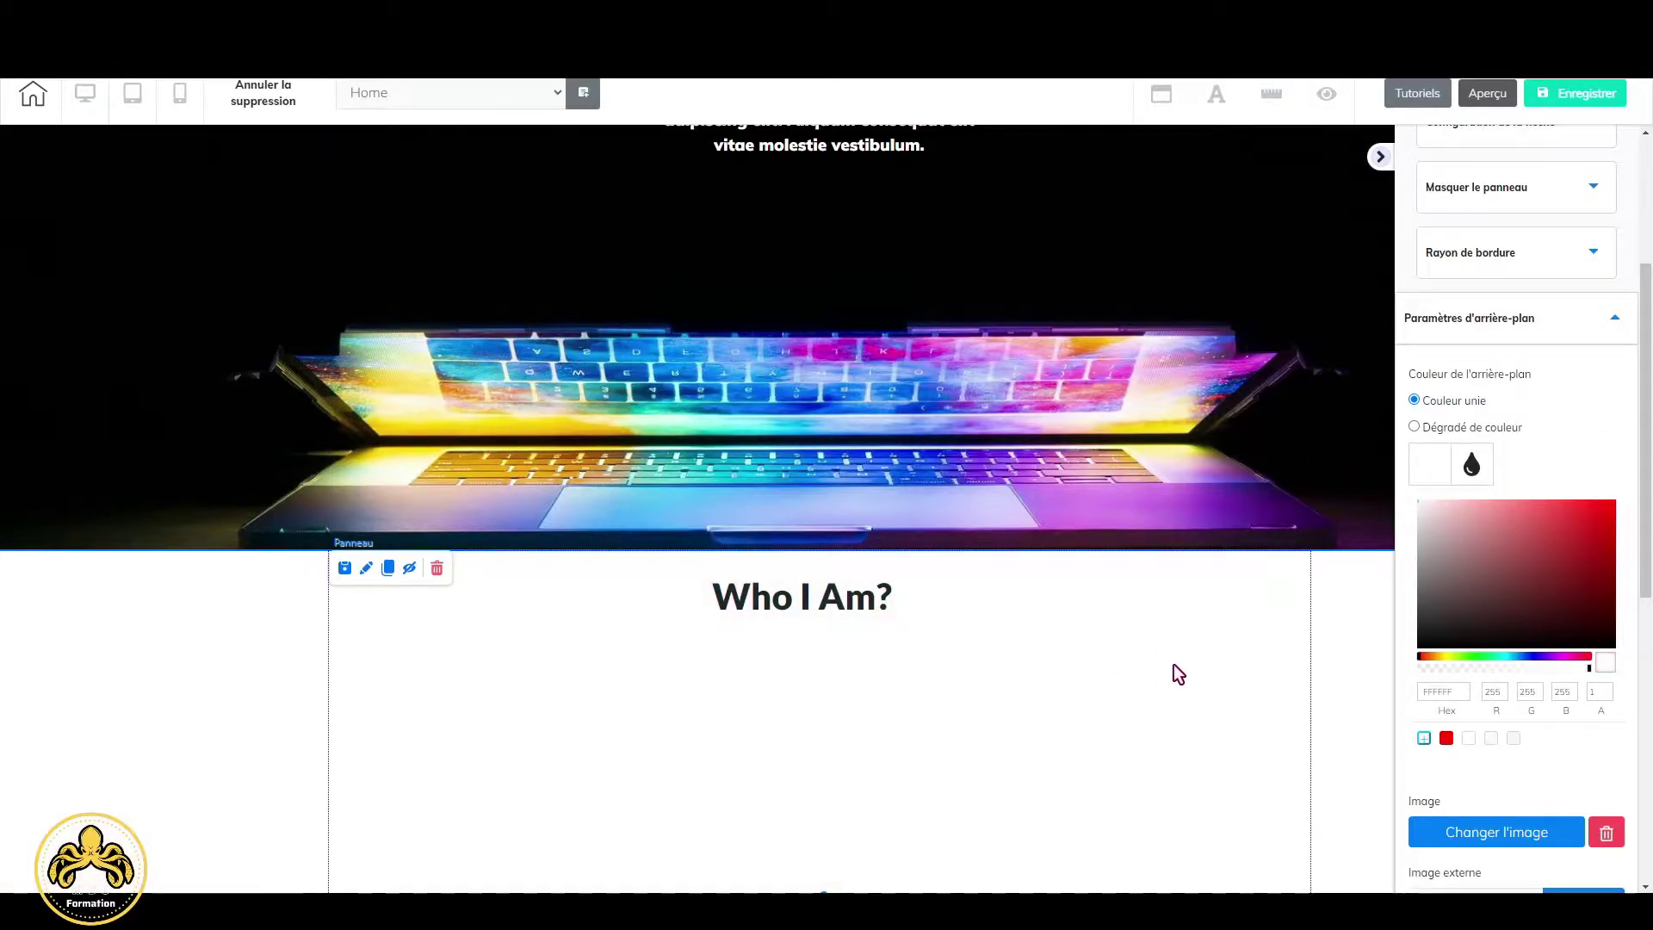
Set the "Who I Am?" panel's height to 800.
{"action": "scroll", "coordinate": [1541, 344], "scroll_direction": "up", "scroll_amount": 4}
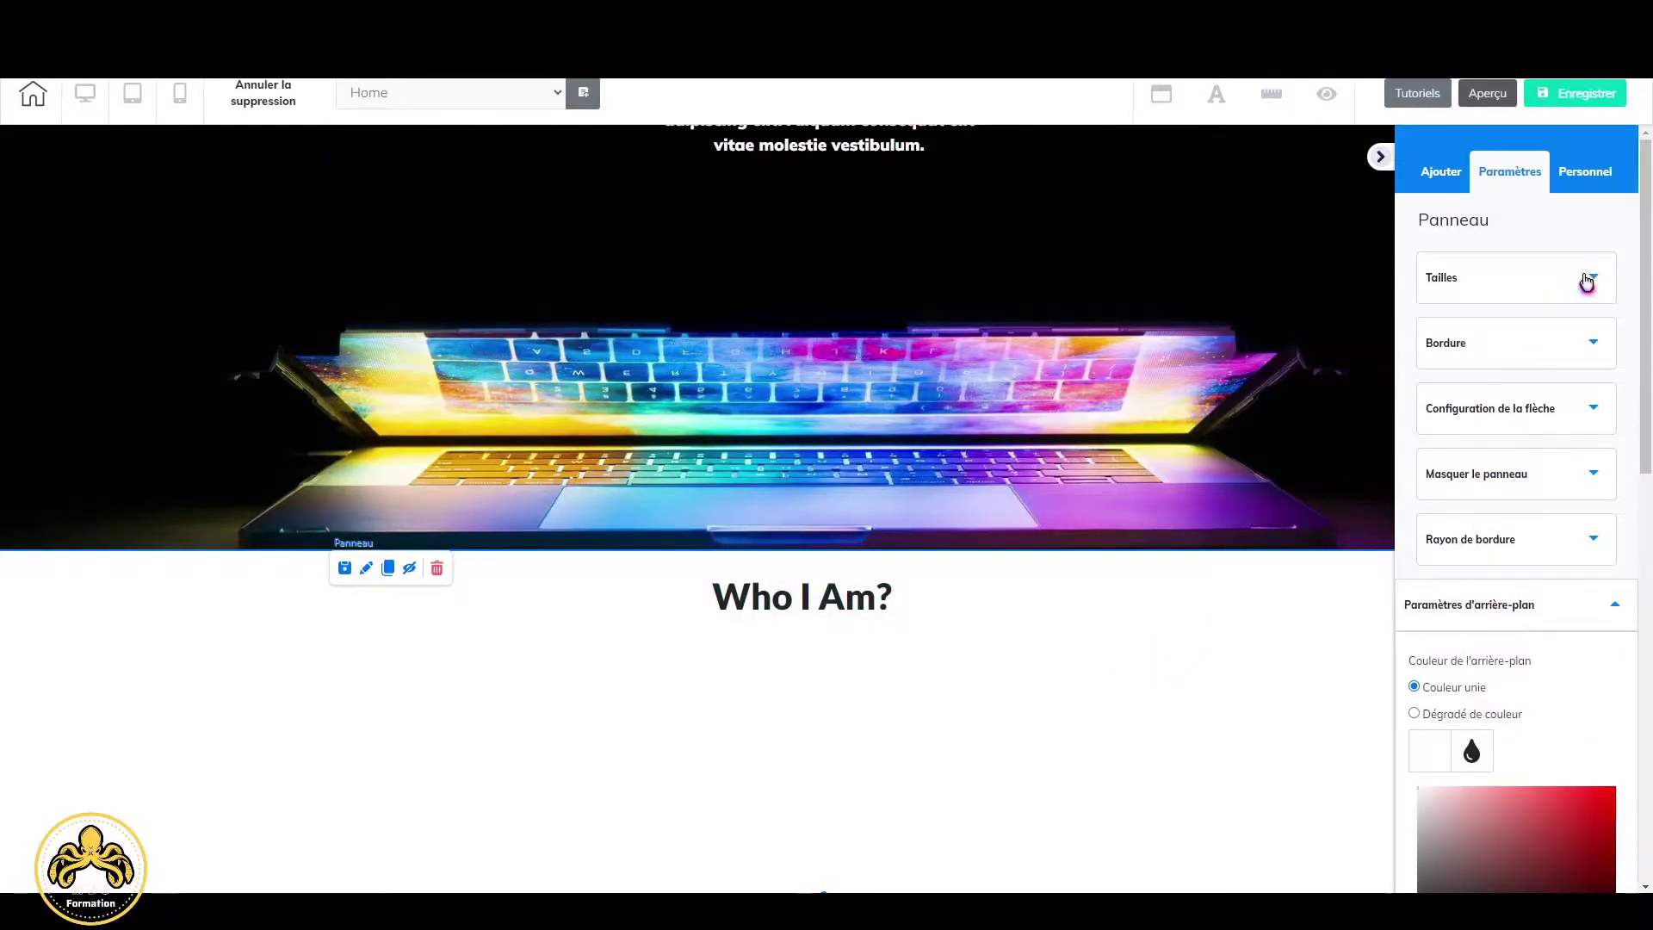
{"action": "left_click", "coordinate": [1587, 283]}
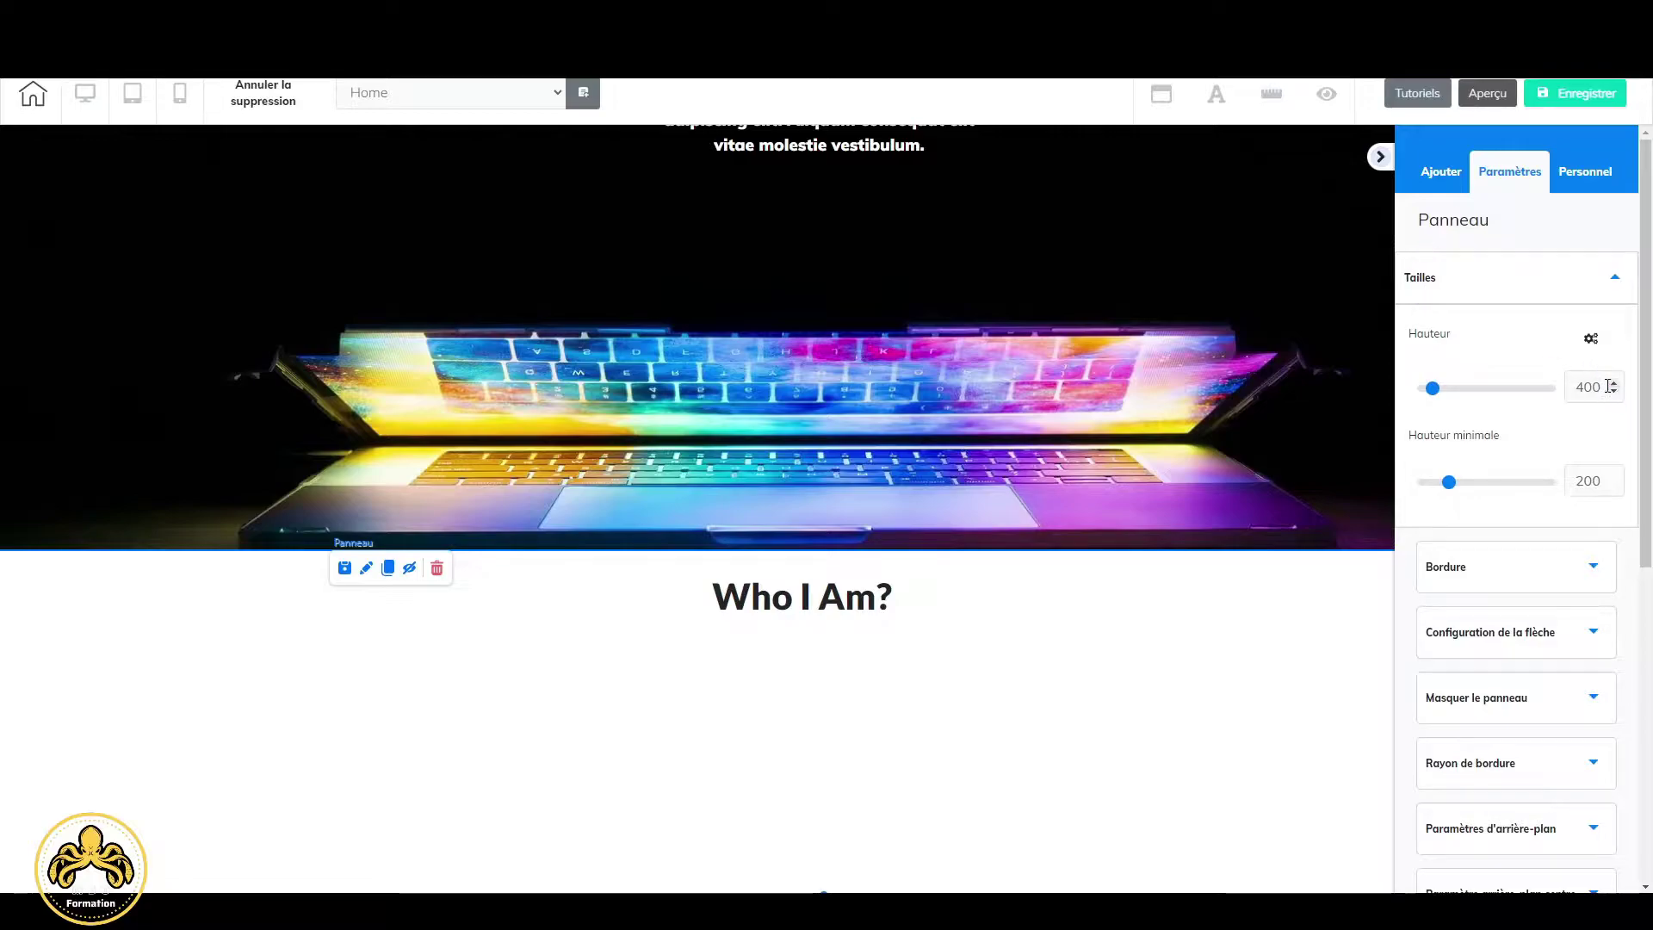
{"action": "left_click_drag", "start_coordinate": [1438, 392], "coordinate": [1443, 398]}
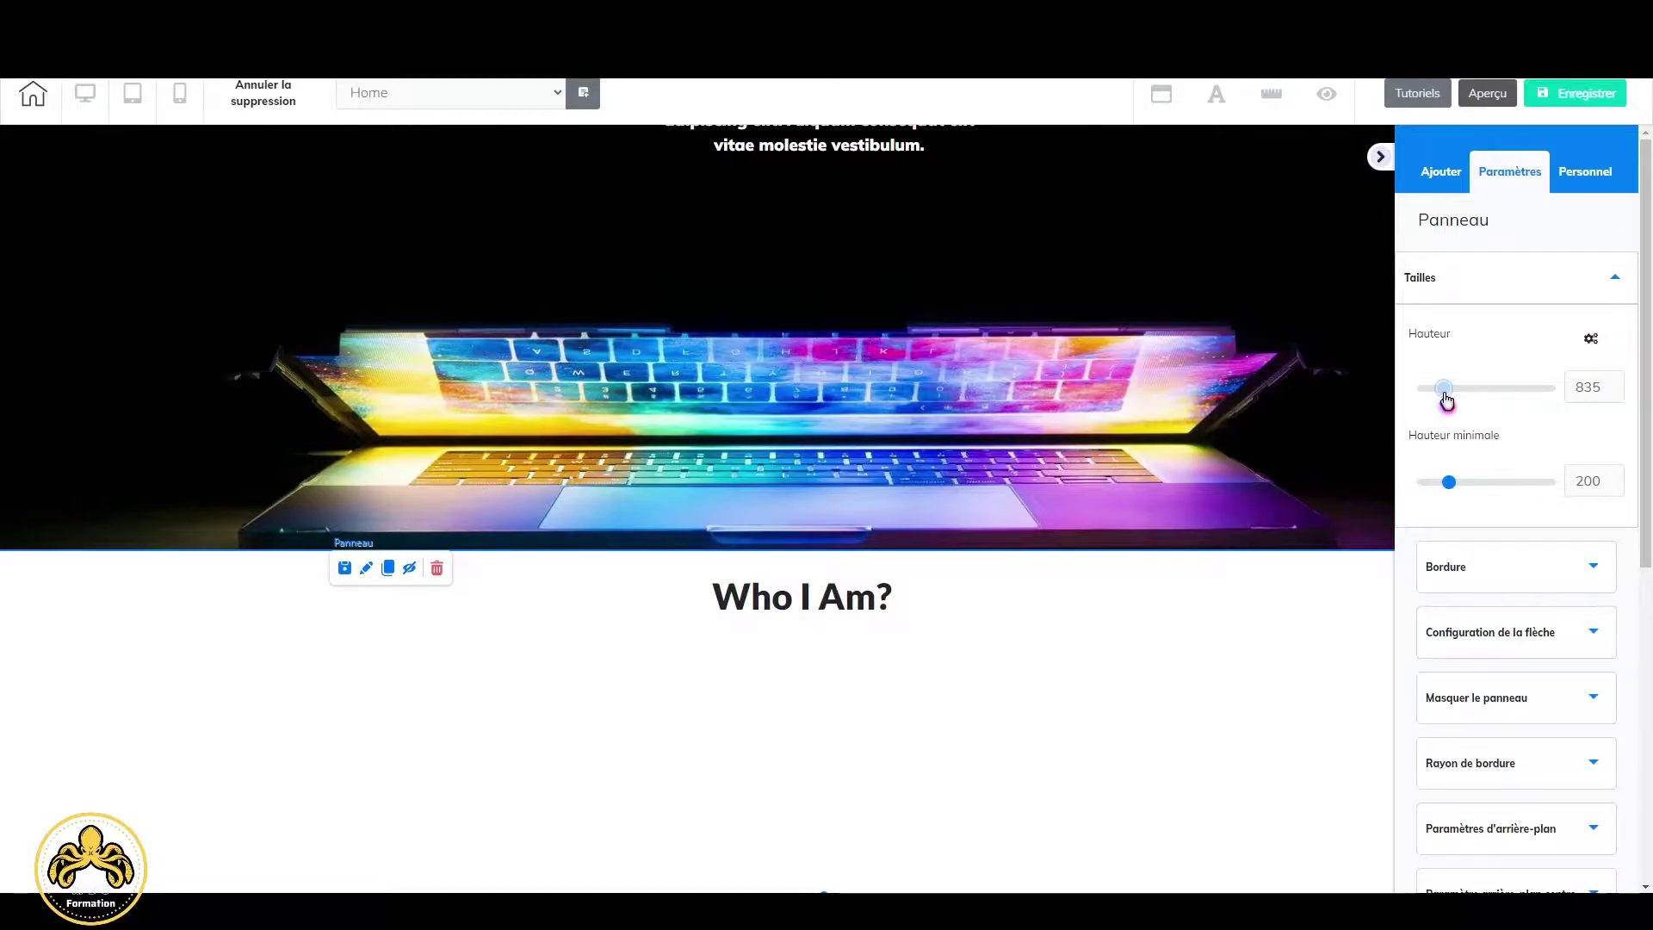
{"action": "left_click", "coordinate": [1613, 392]}
{"action": "scroll", "coordinate": [1061, 748], "scroll_direction": "down", "scroll_amount": 4}
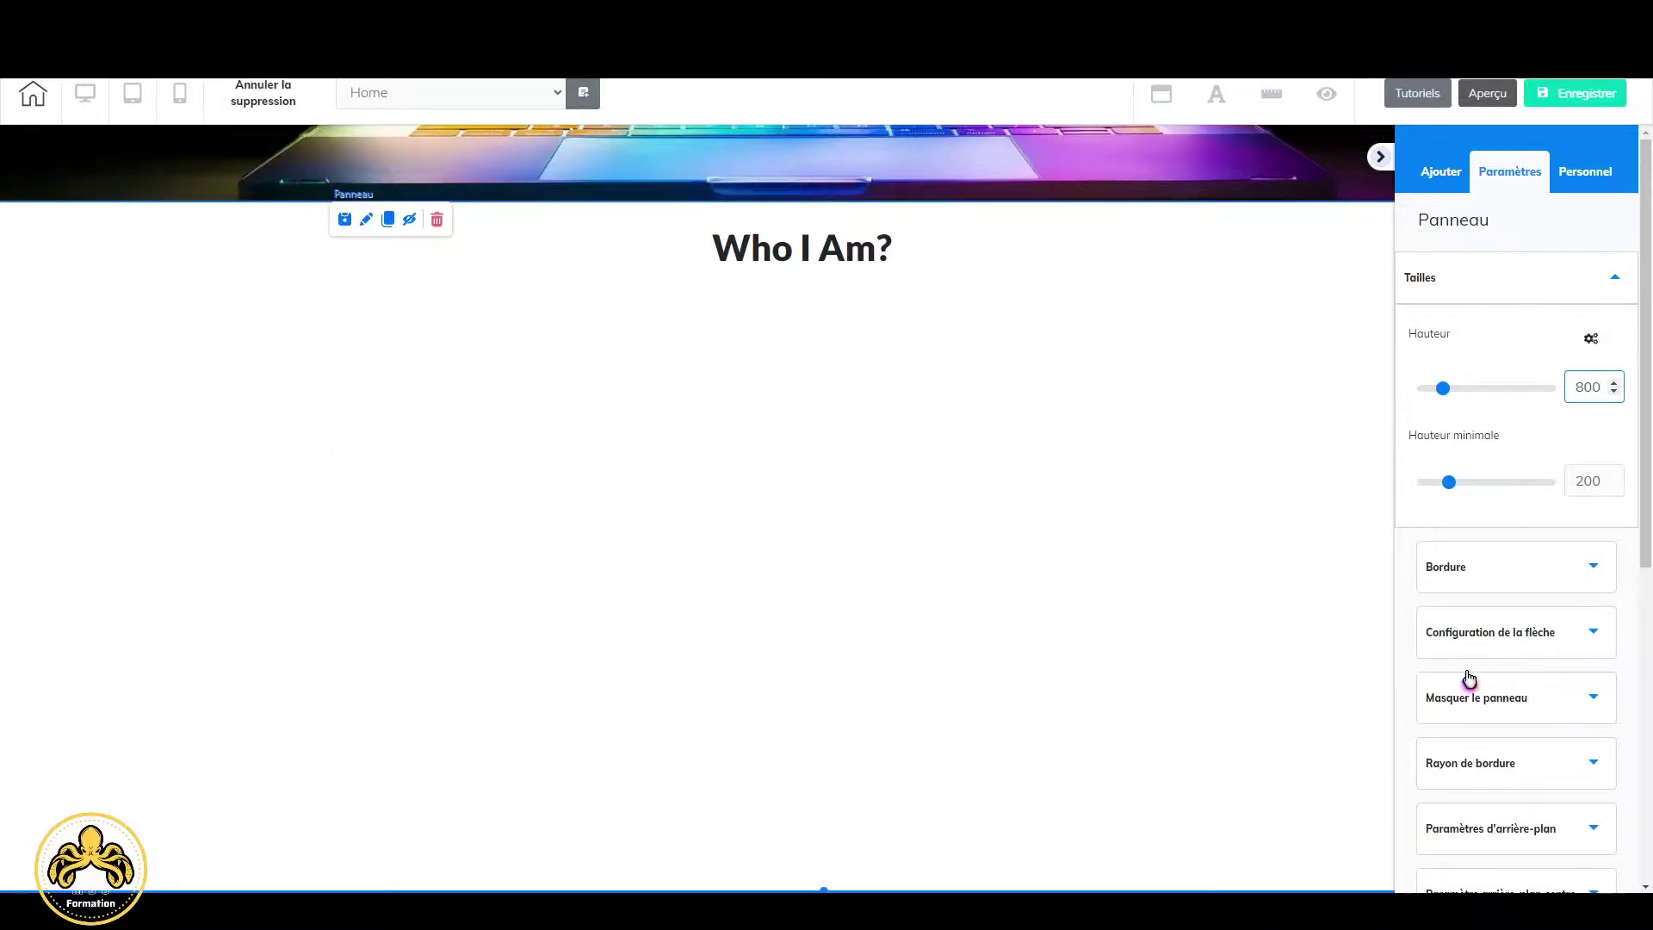
Add a white box element with a soft shadow to the panel, below and left of the "Who I Am?" heading.
{"action": "left_click", "coordinate": [1450, 180]}
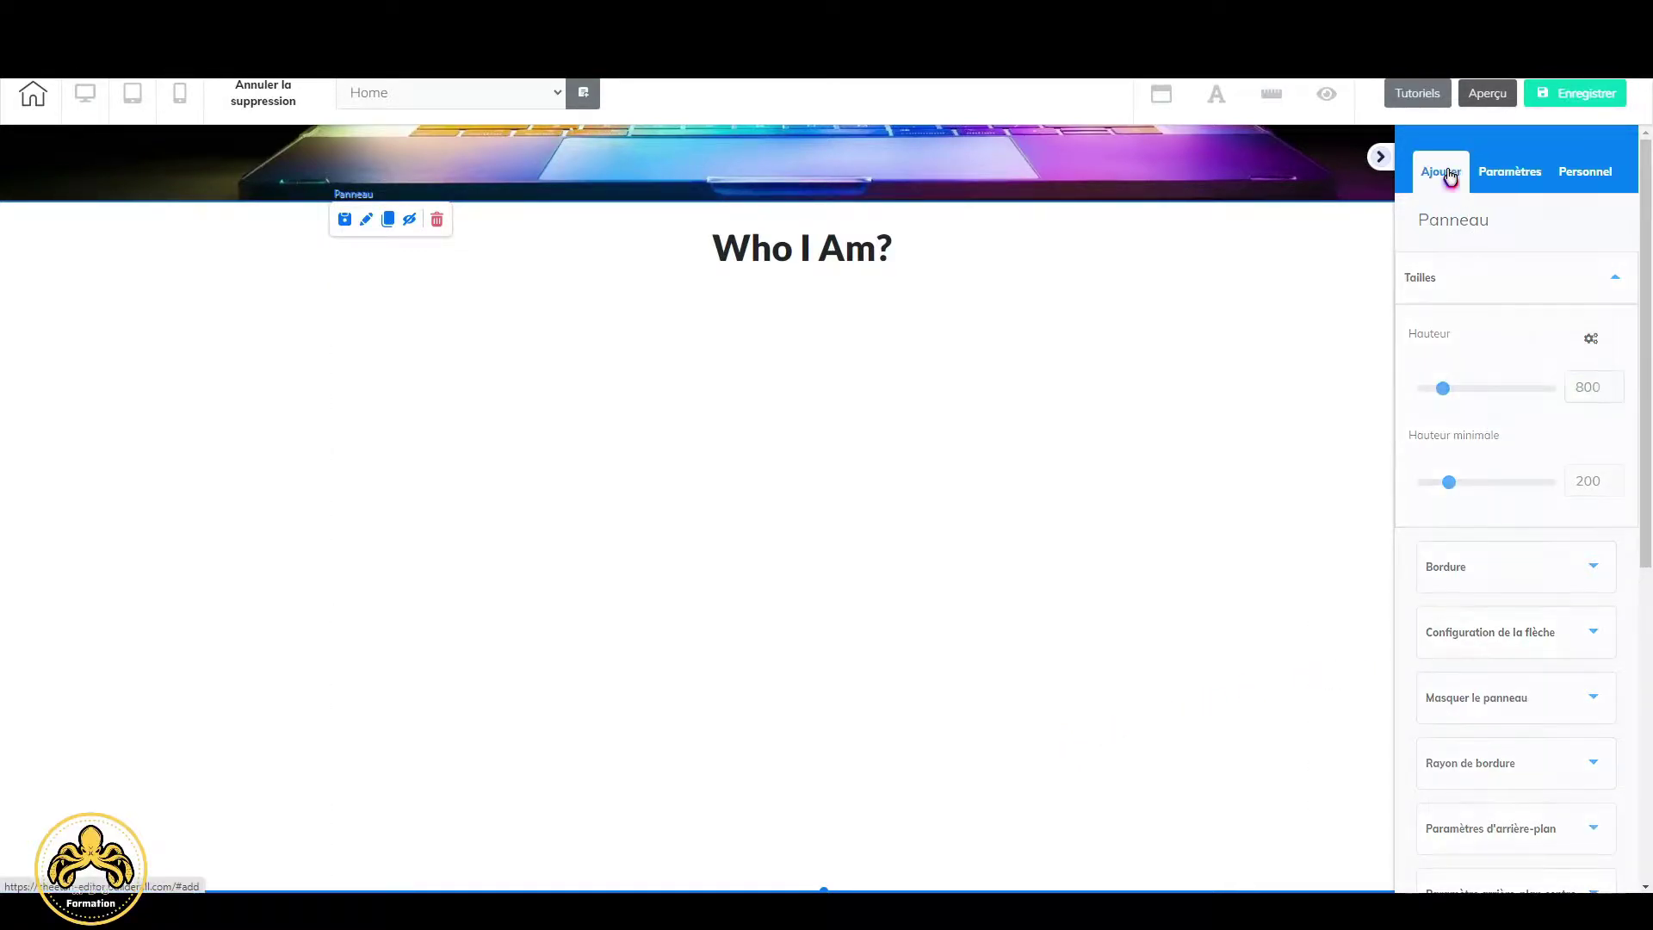
{"action": "left_click", "coordinate": [1538, 229]}
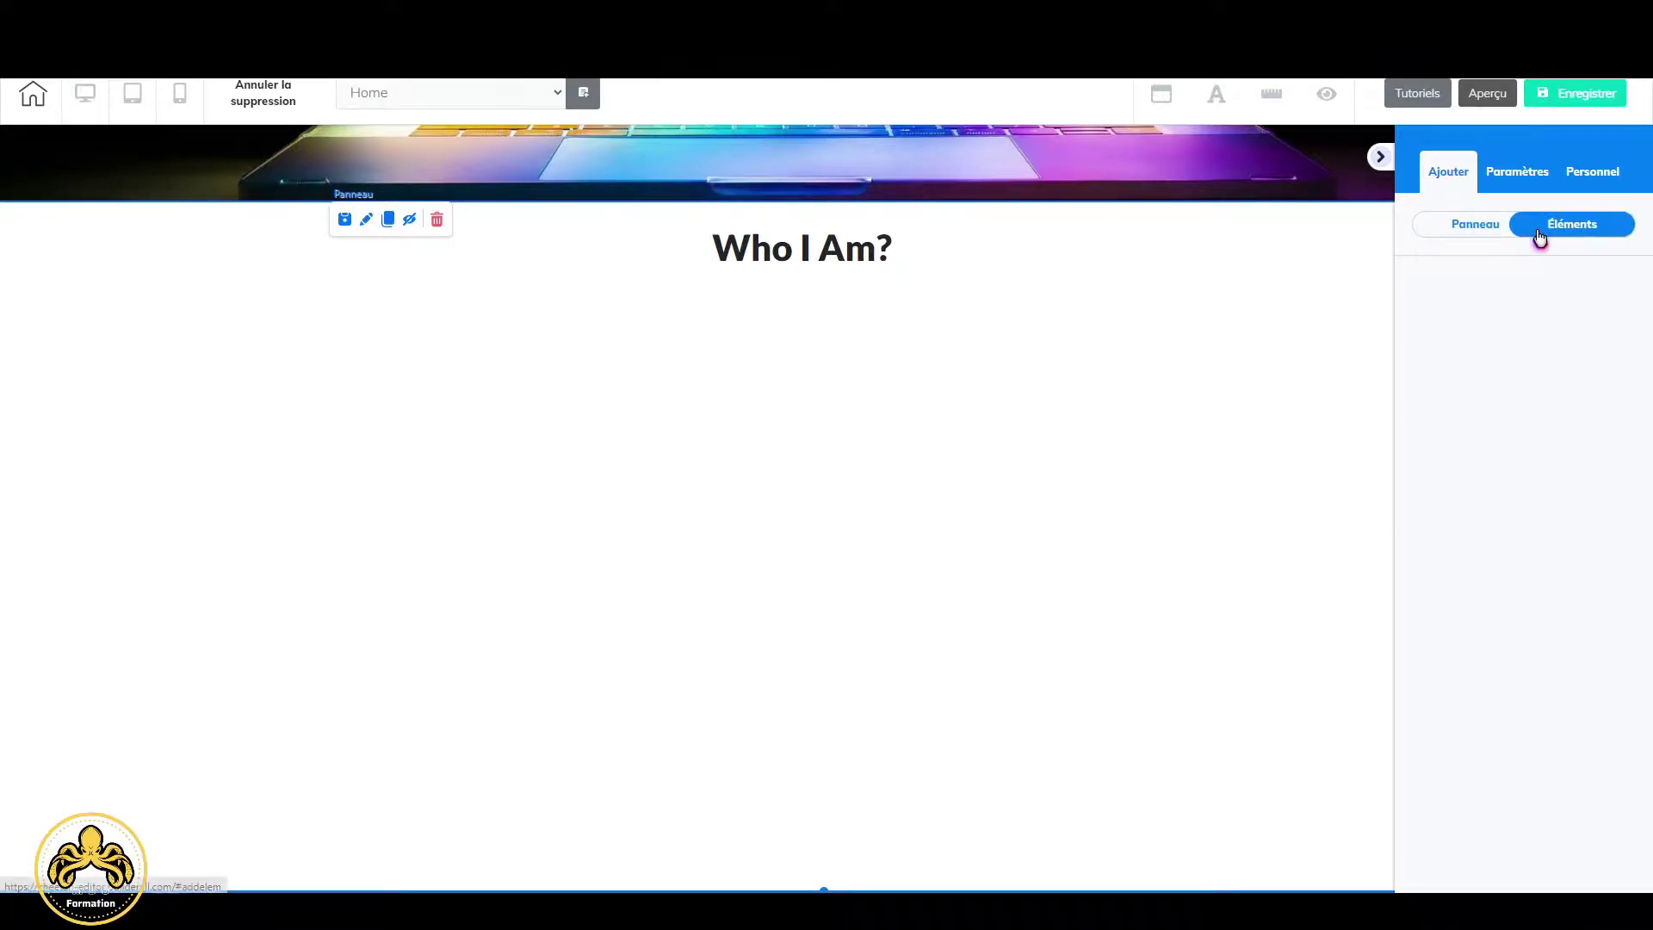
{"action": "left_click", "coordinate": [1435, 287]}
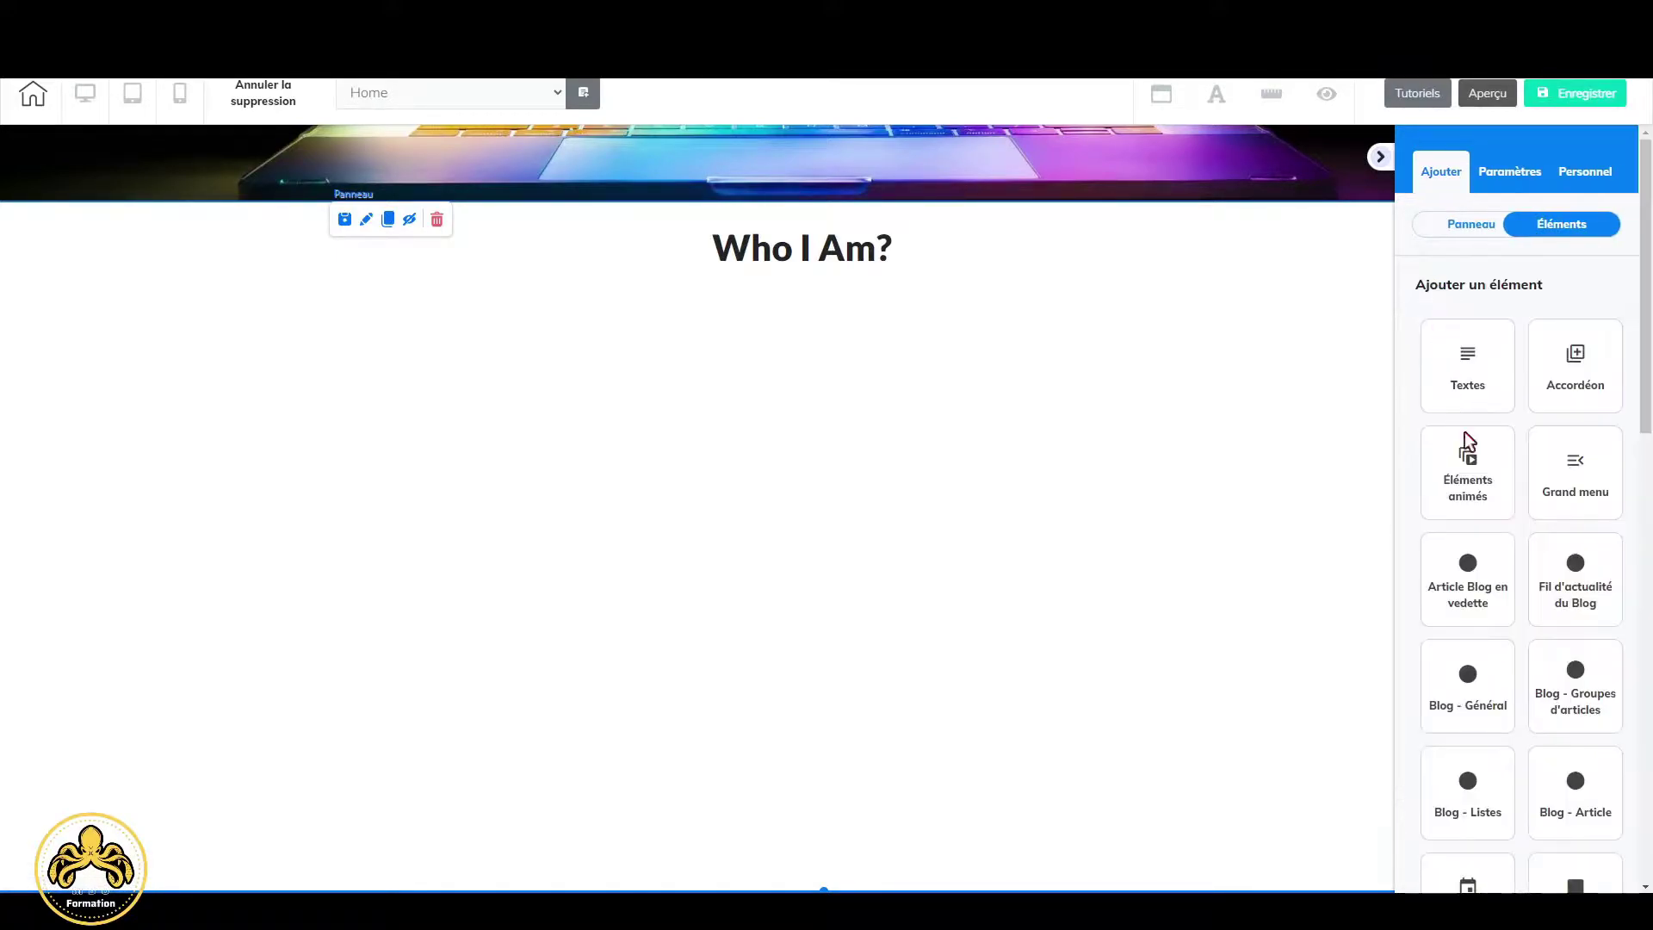
{"action": "scroll", "coordinate": [1494, 491], "scroll_direction": "down", "scroll_amount": 5}
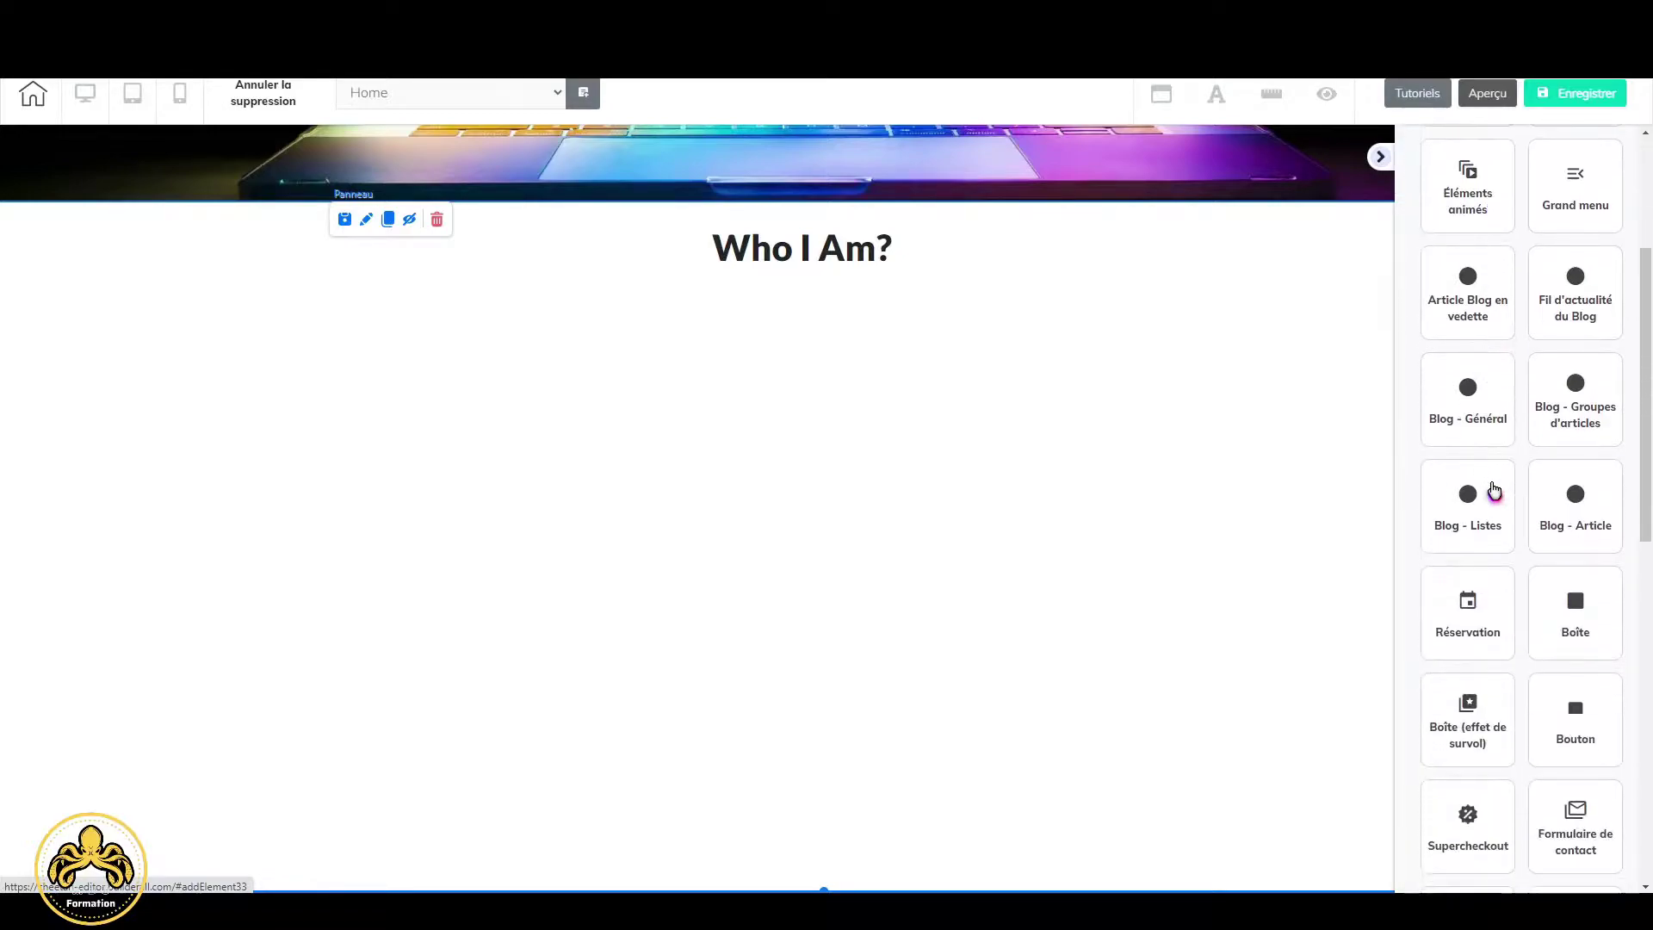
{"action": "left_click", "coordinate": [1587, 465]}
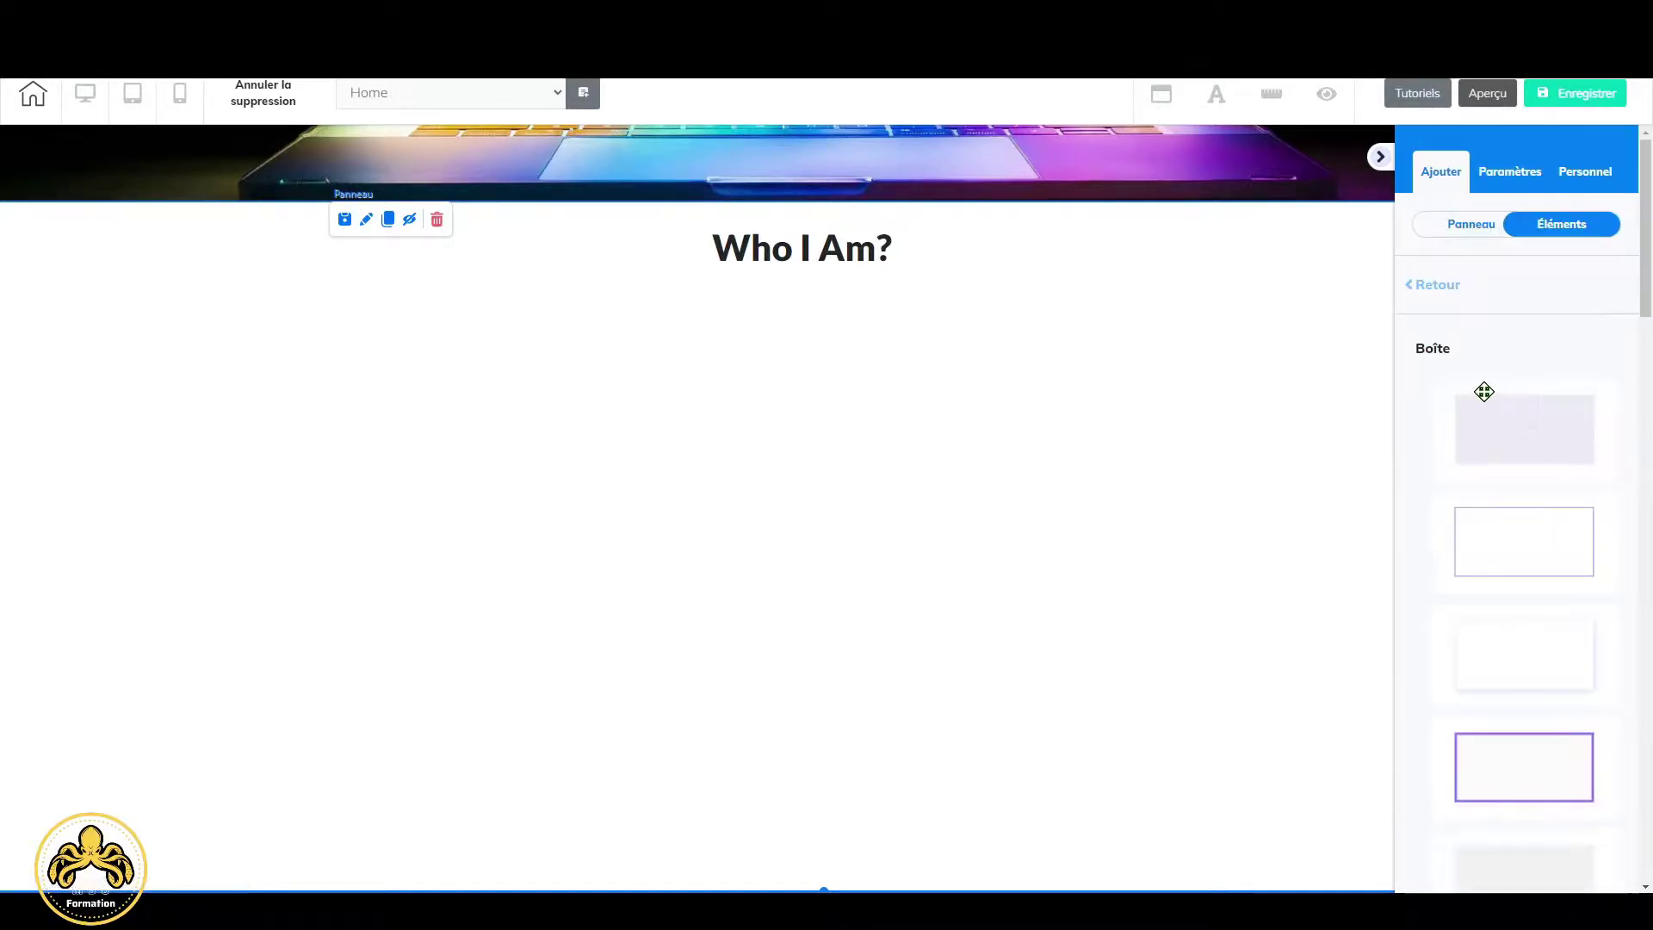
{"action": "scroll", "coordinate": [1540, 662], "scroll_direction": "down", "scroll_amount": 3}
{"action": "left_click_drag", "start_coordinate": [1567, 385], "coordinate": [589, 549]}
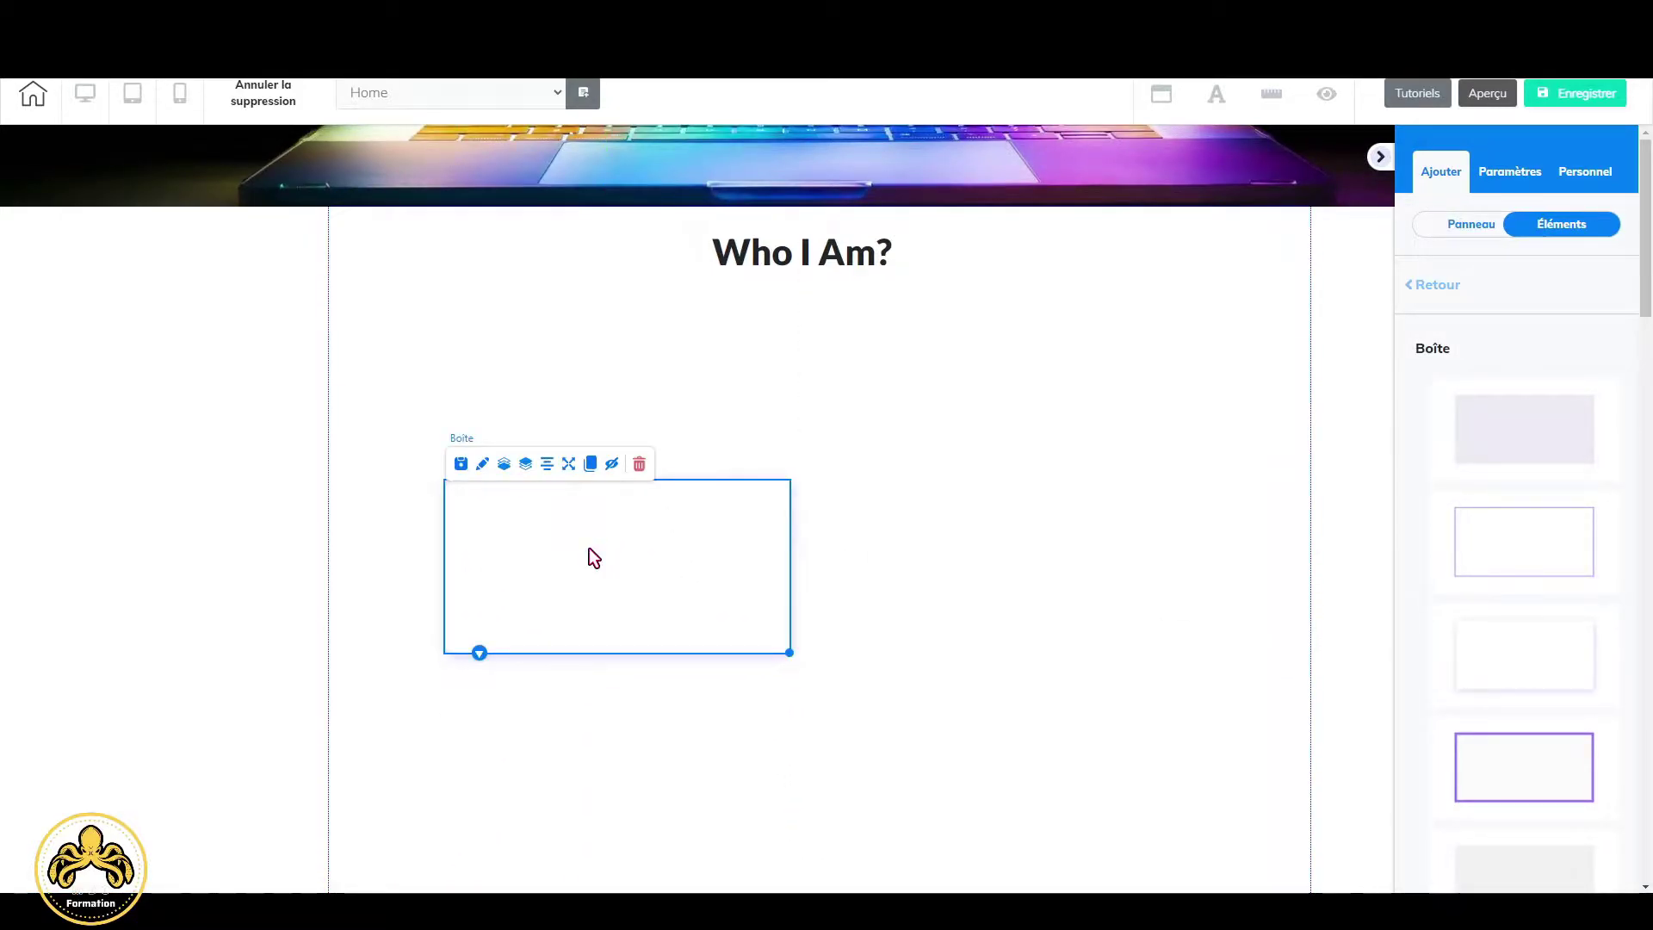
Resize the box to 500 wide and 492 high, and move it closer to the heading in the panel's left half.
{"action": "left_click", "coordinate": [1509, 171]}
{"action": "left_click", "coordinate": [1540, 281]}
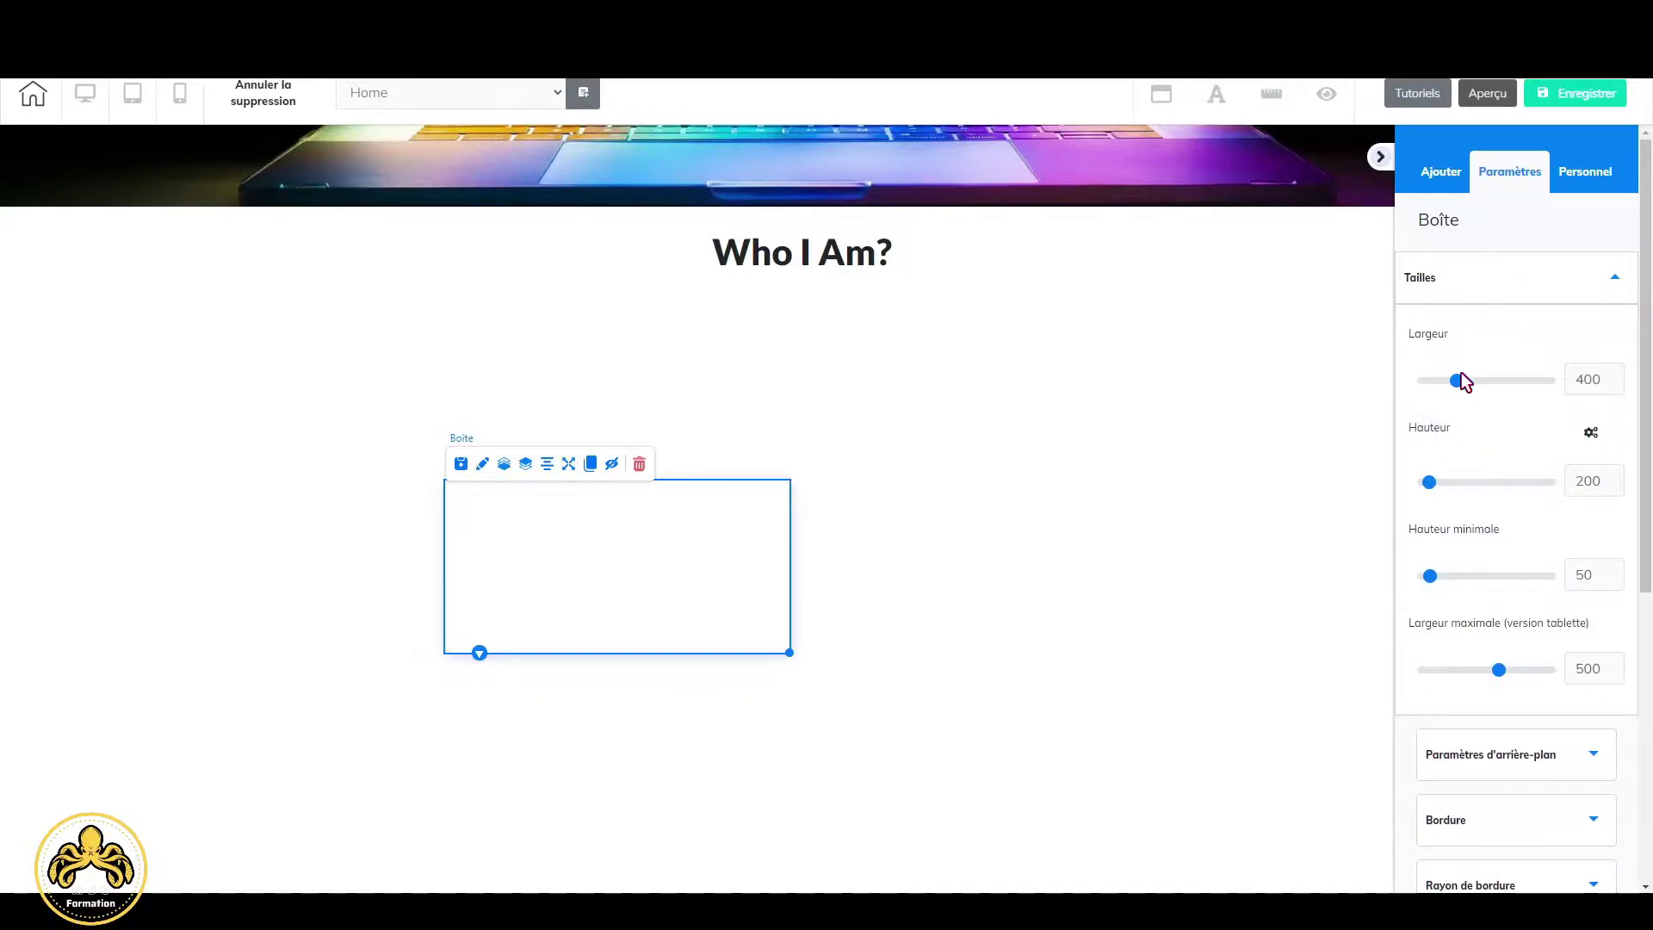
{"action": "left_click", "coordinate": [1613, 376]}
{"action": "left_click_drag", "start_coordinate": [1459, 392], "coordinate": [1463, 392]}
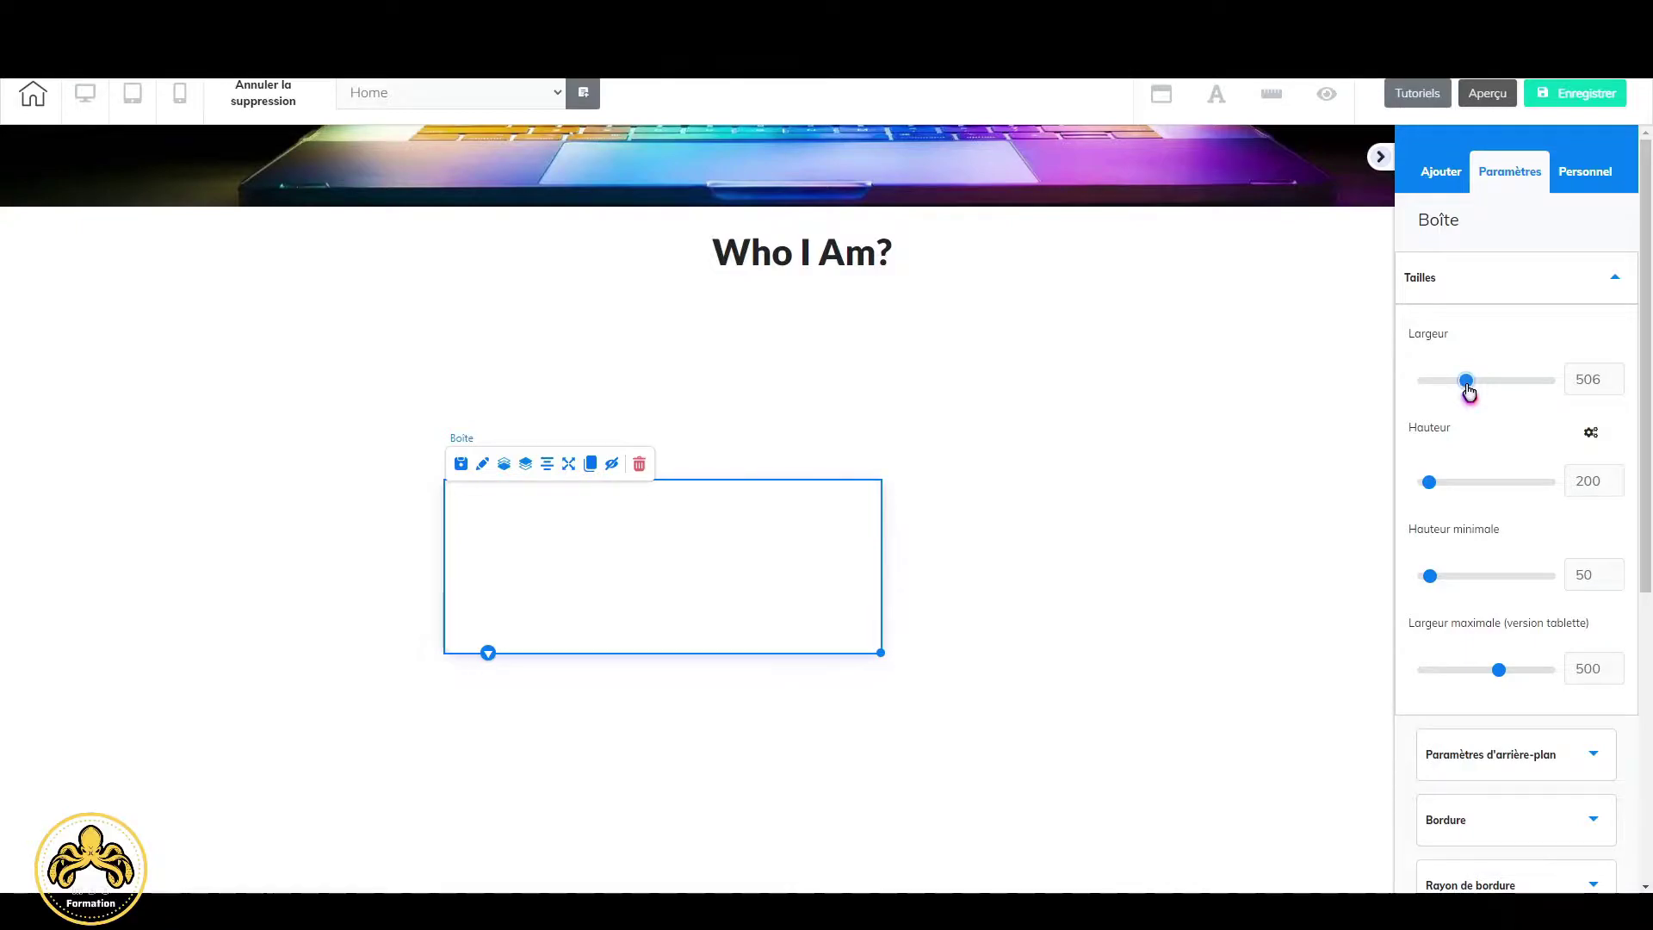
{"action": "left_click", "coordinate": [1614, 383]}
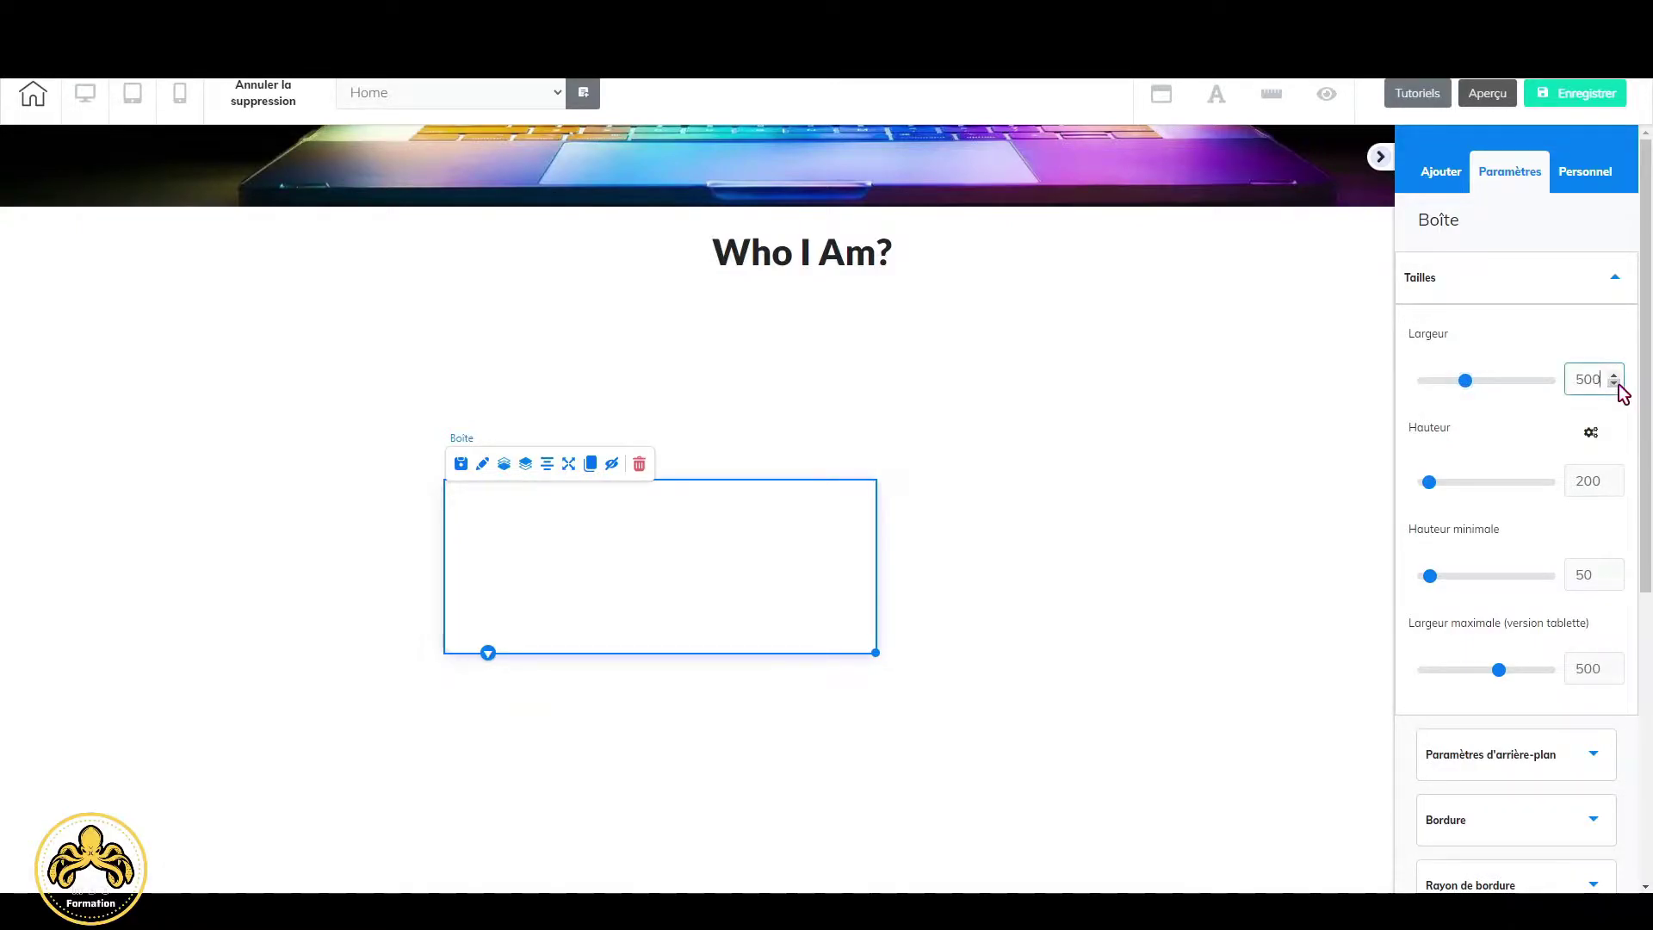
{"action": "left_click_drag", "start_coordinate": [1432, 488], "coordinate": [1444, 487]}
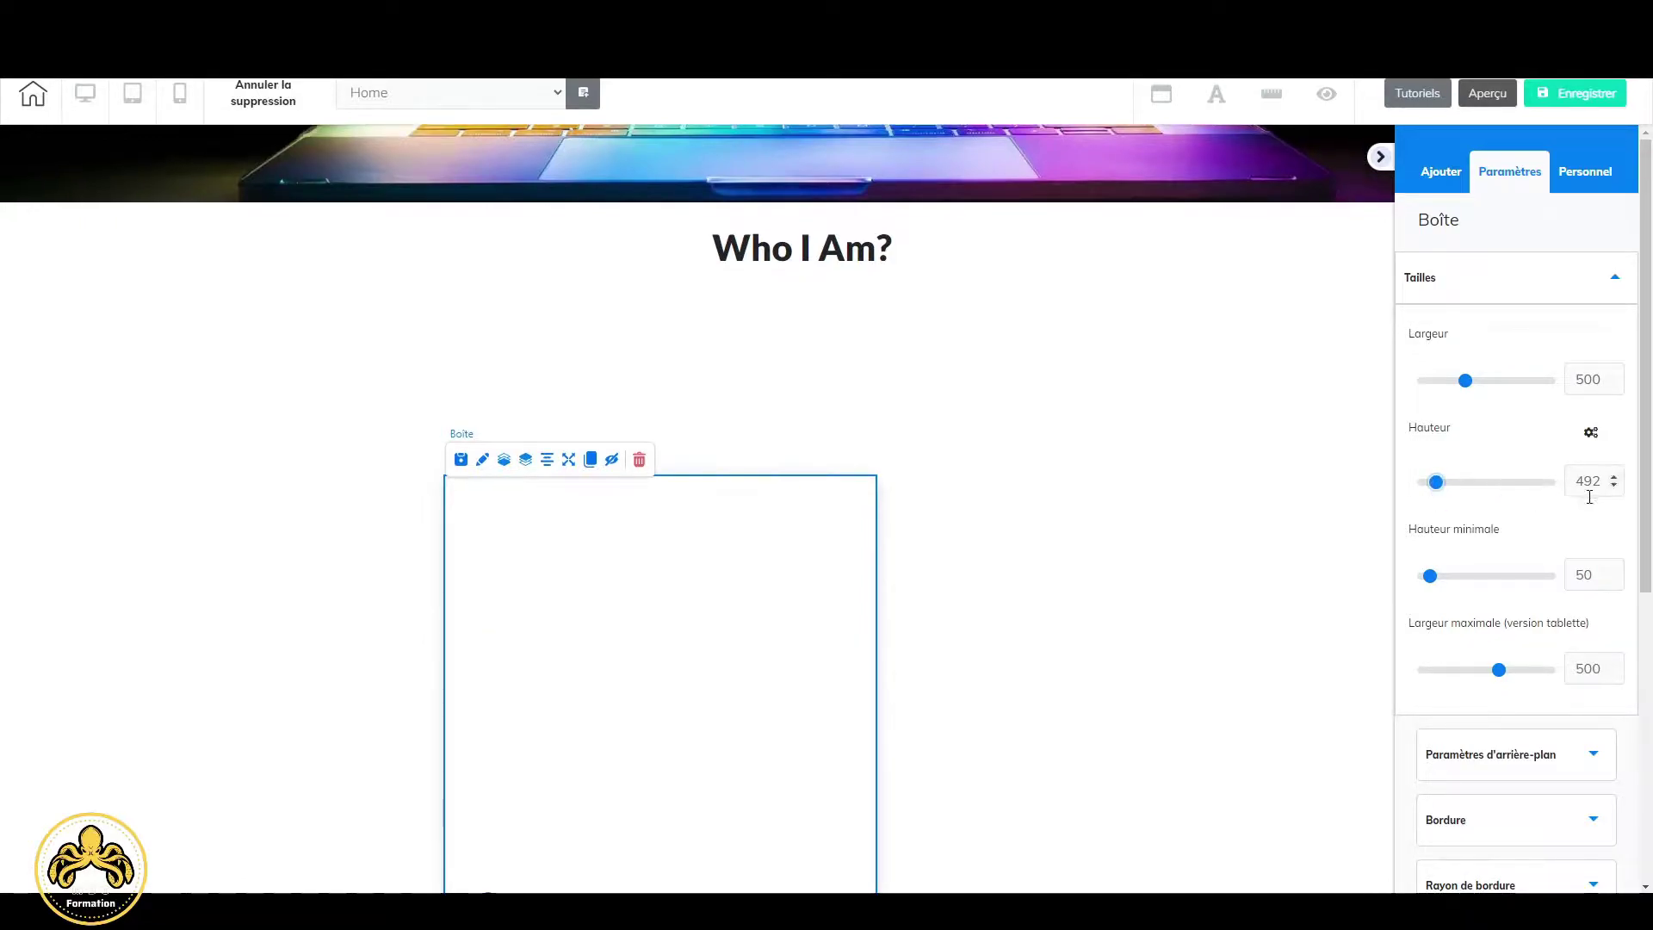
{"action": "left_click_drag", "start_coordinate": [775, 525], "coordinate": [760, 536]}
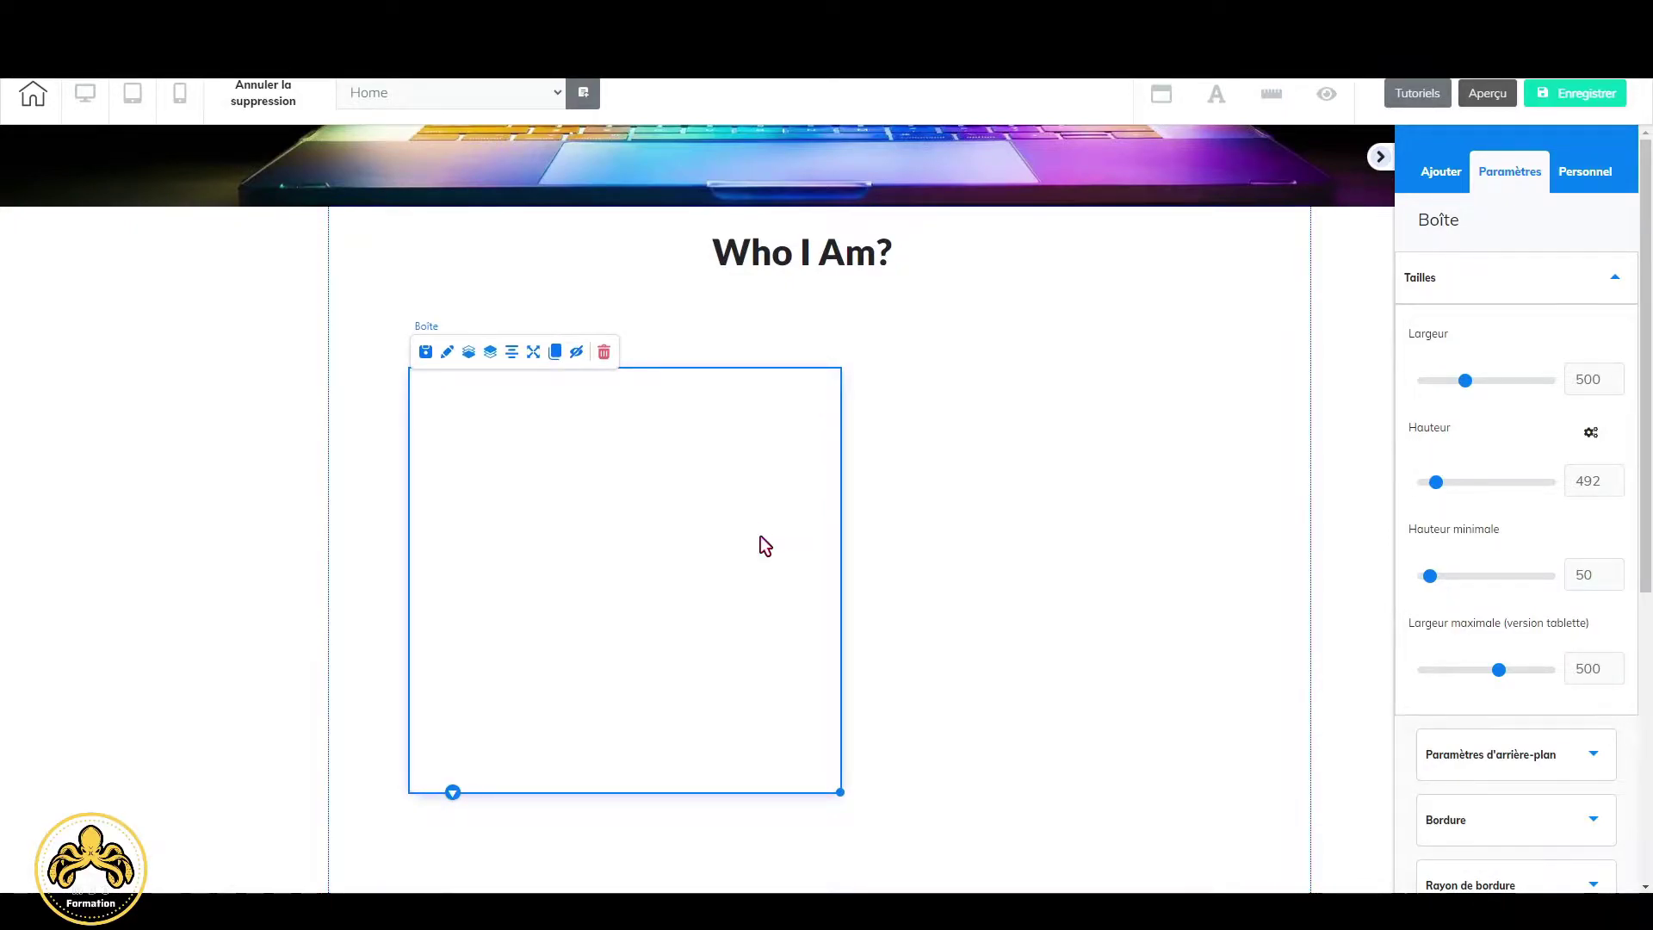
Change the box's border colour to a light blue matching the laptop image (5BCBFF).
{"action": "scroll", "coordinate": [1541, 569], "scroll_direction": "down", "scroll_amount": 3}
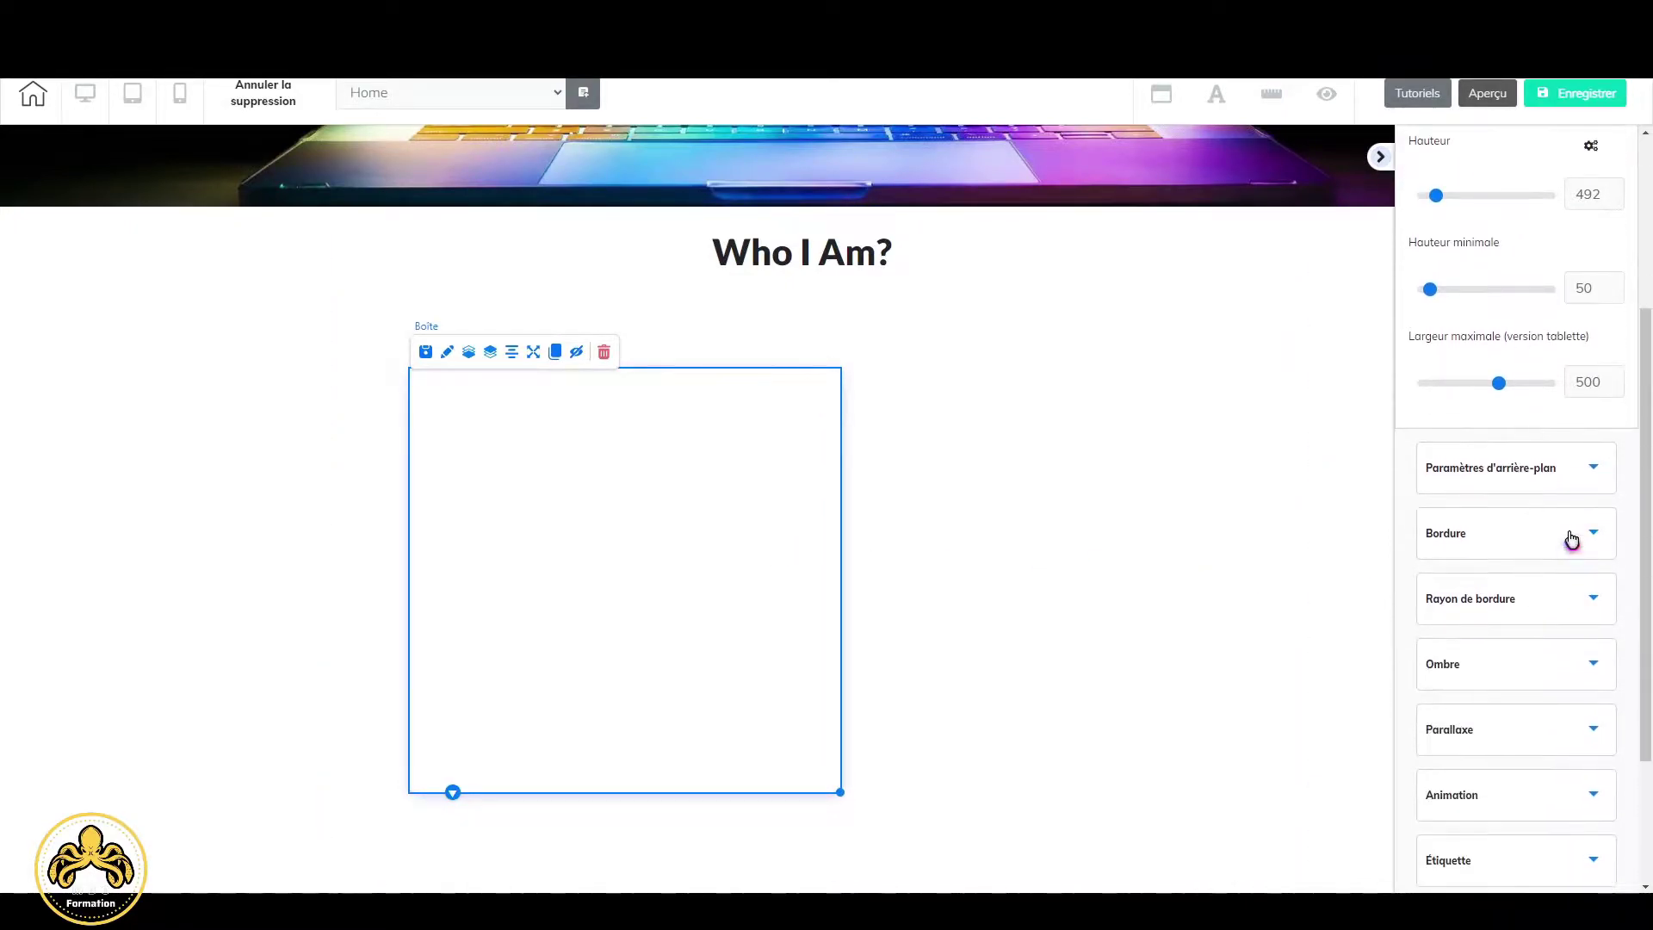
{"action": "left_click", "coordinate": [1594, 538]}
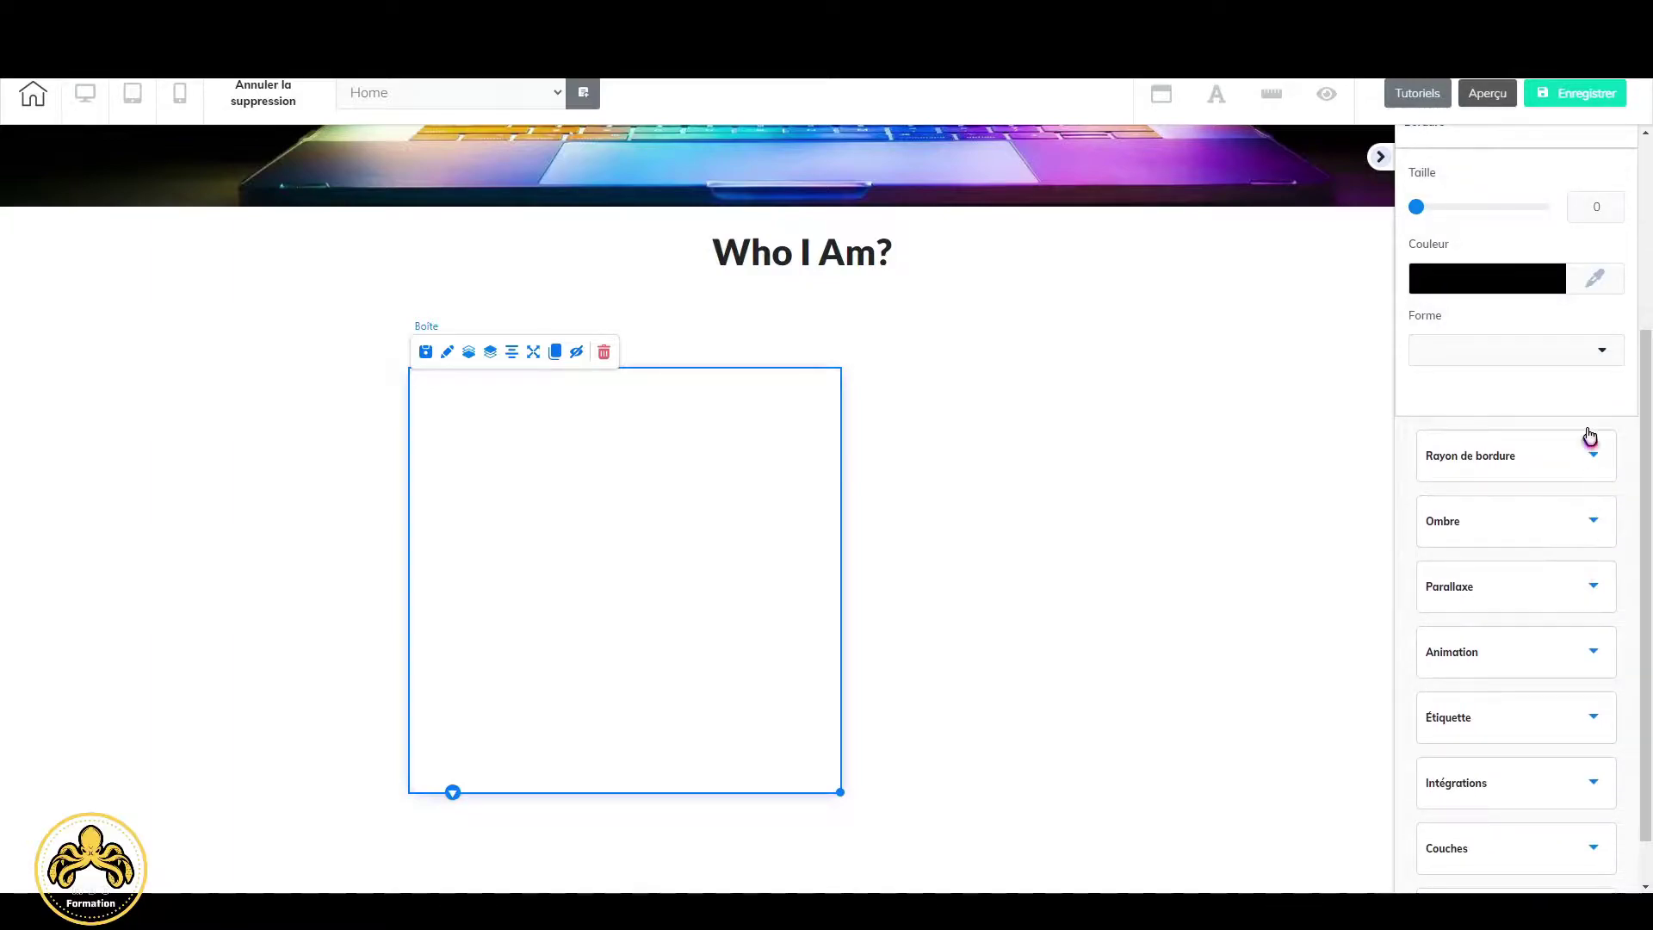
{"action": "scroll", "coordinate": [379, 642], "scroll_direction": "up", "scroll_amount": 5}
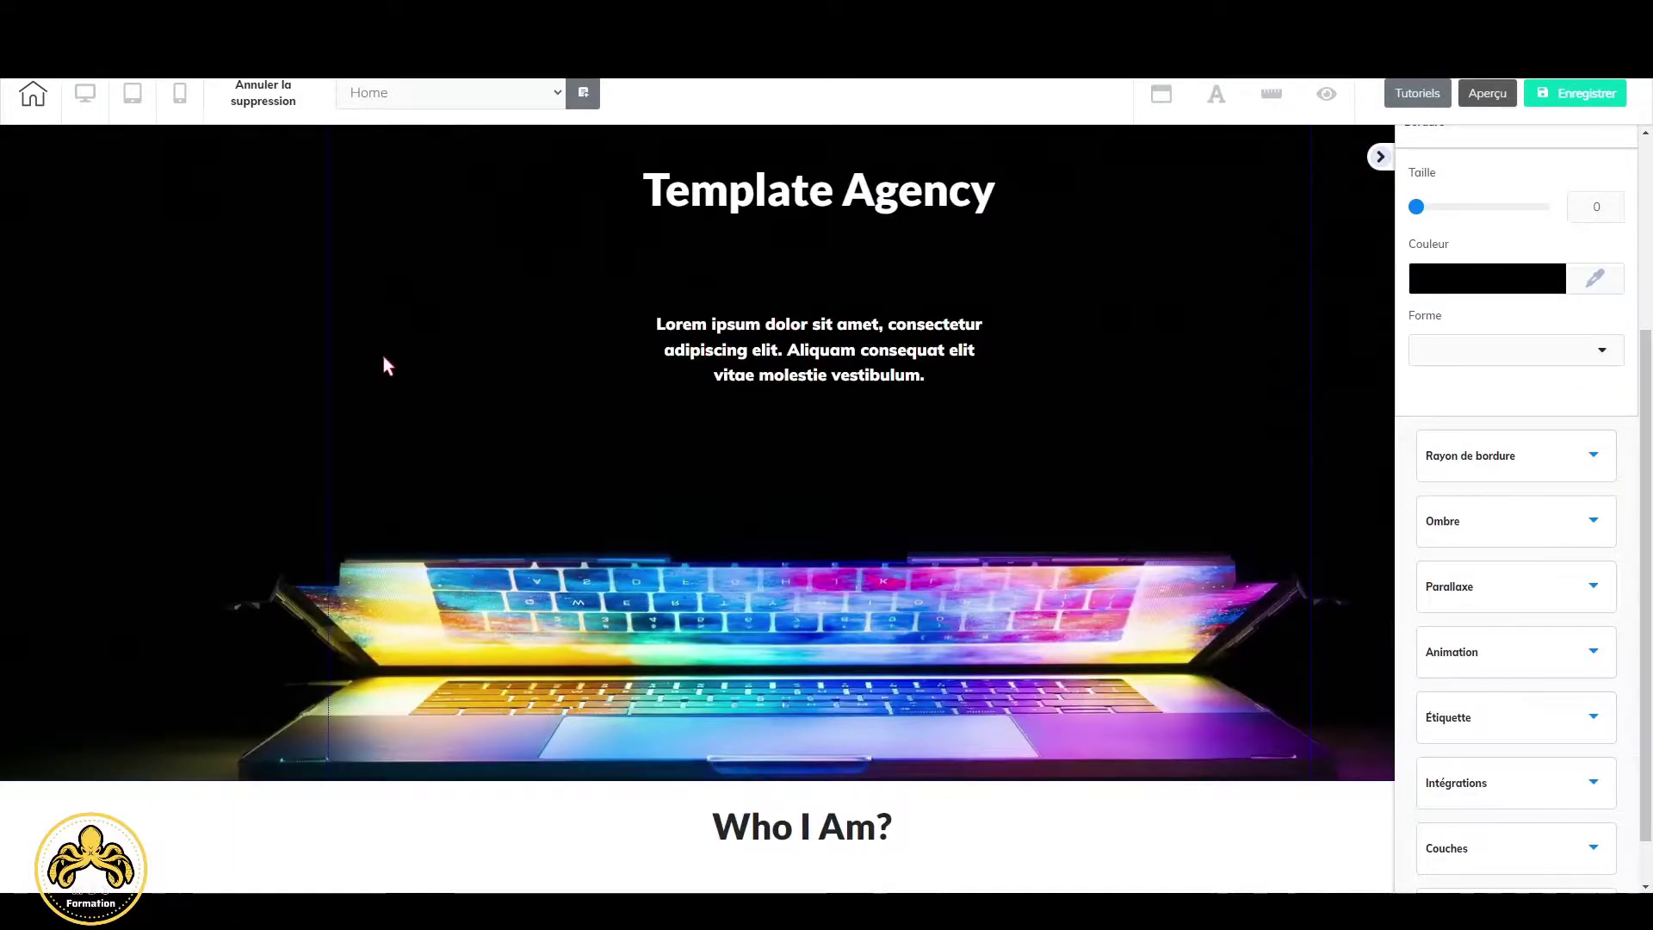
{"action": "scroll", "coordinate": [669, 492], "scroll_direction": "down", "scroll_amount": 3}
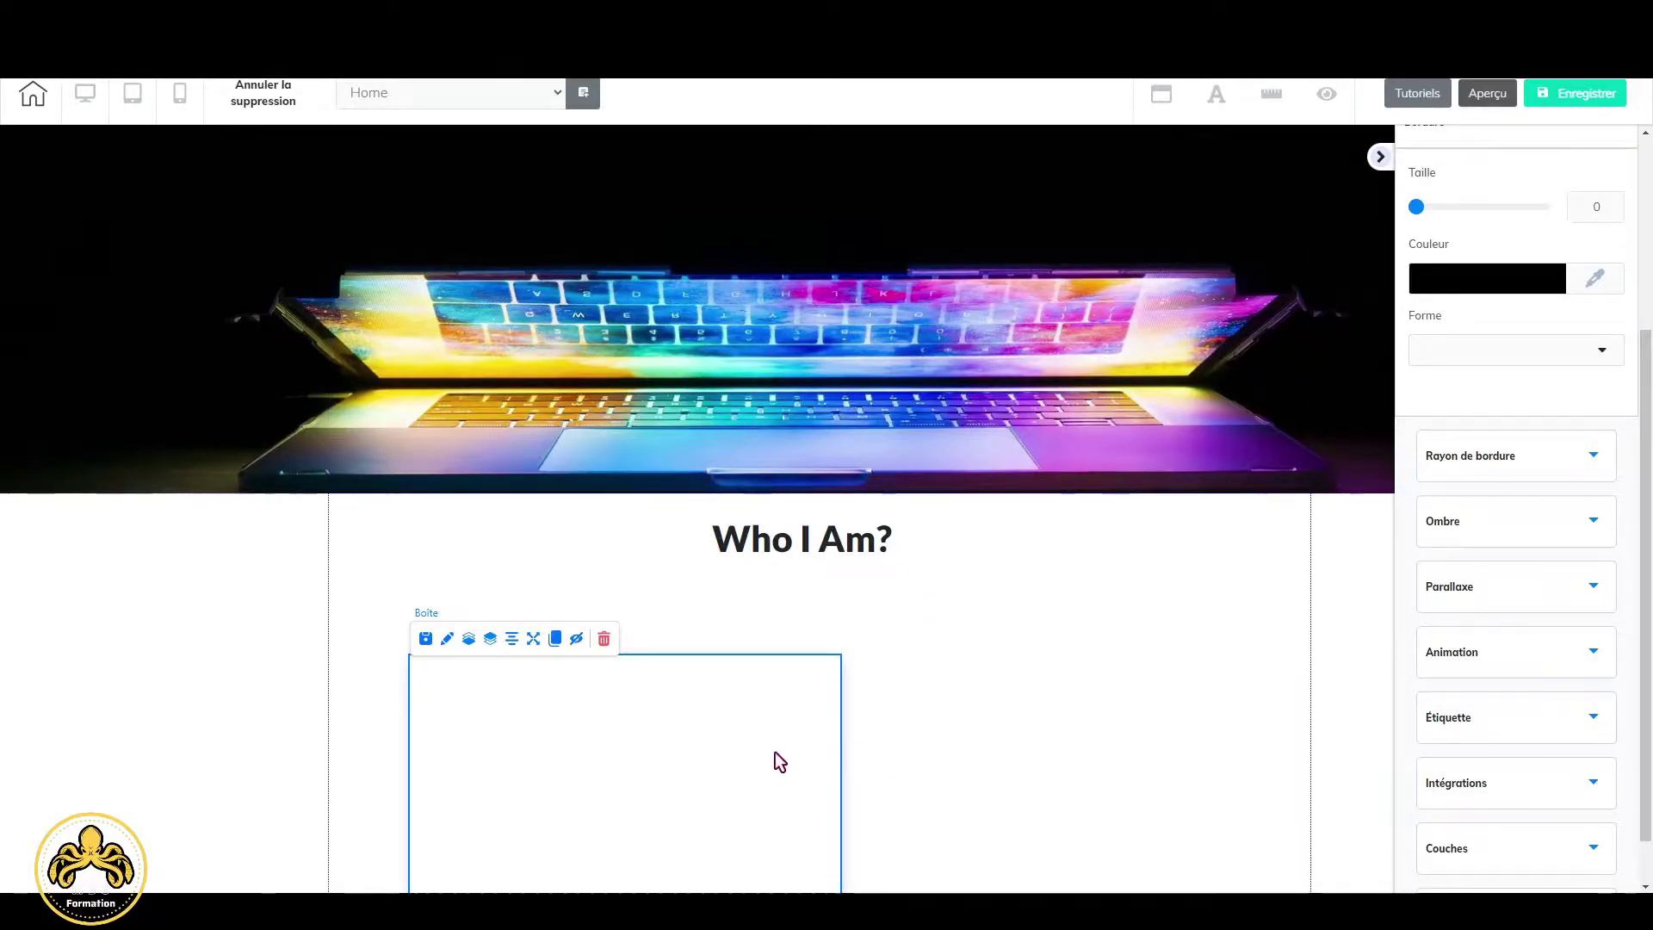
{"action": "scroll", "coordinate": [775, 757], "scroll_direction": "down", "scroll_amount": 2}
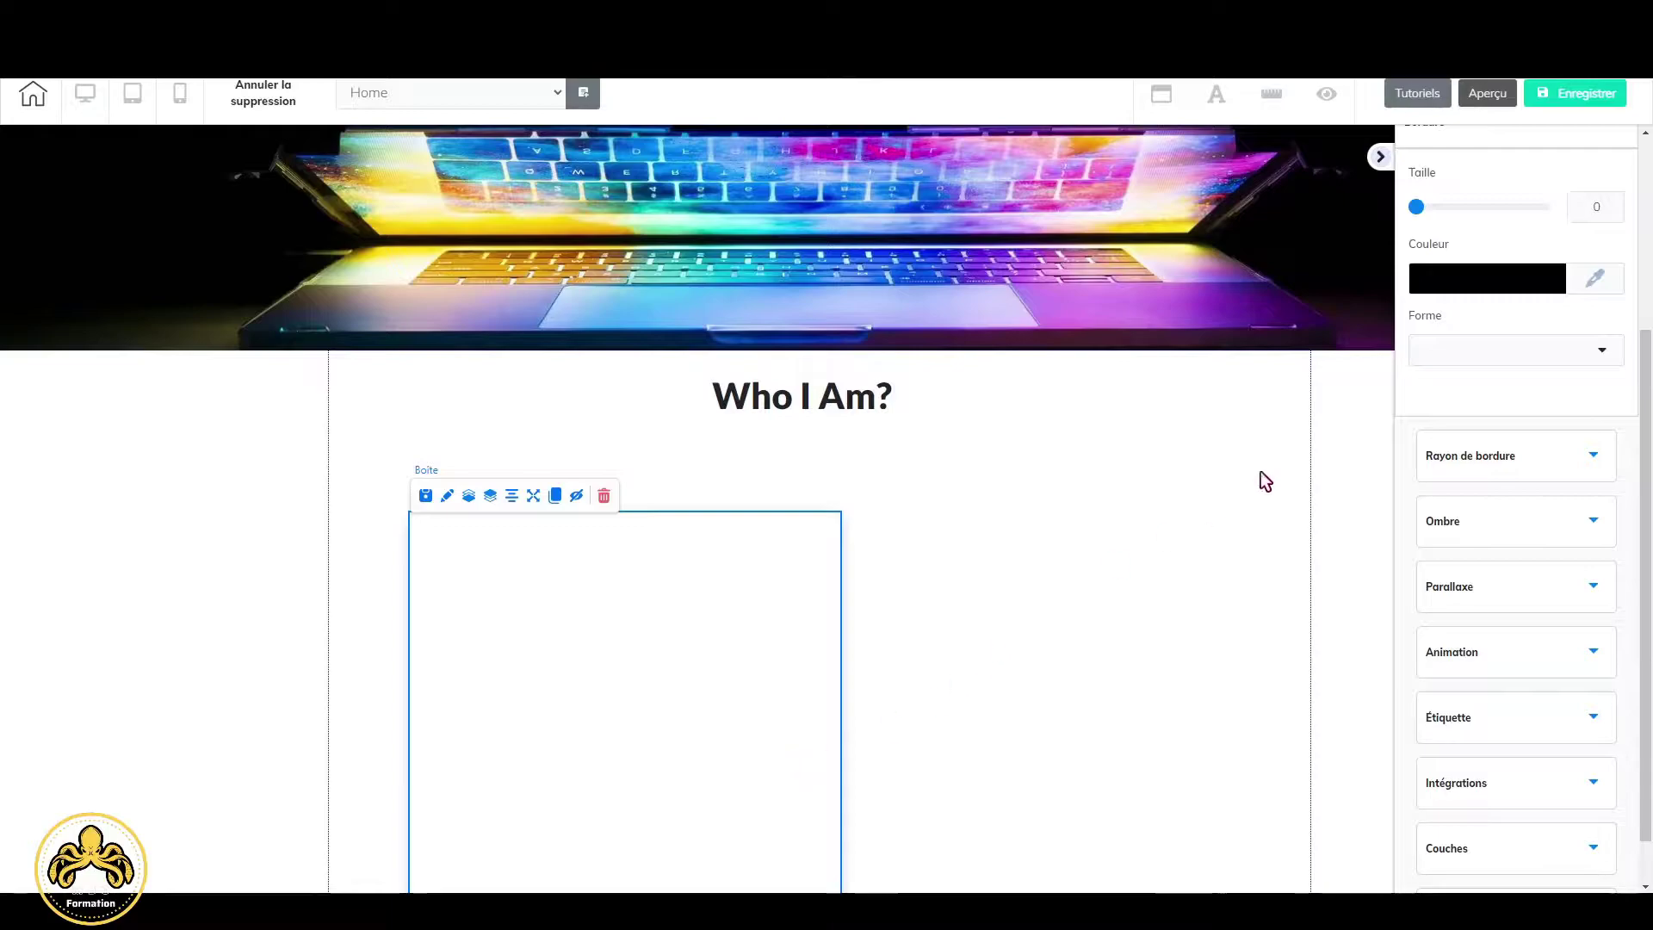
{"action": "left_click", "coordinate": [1510, 287]}
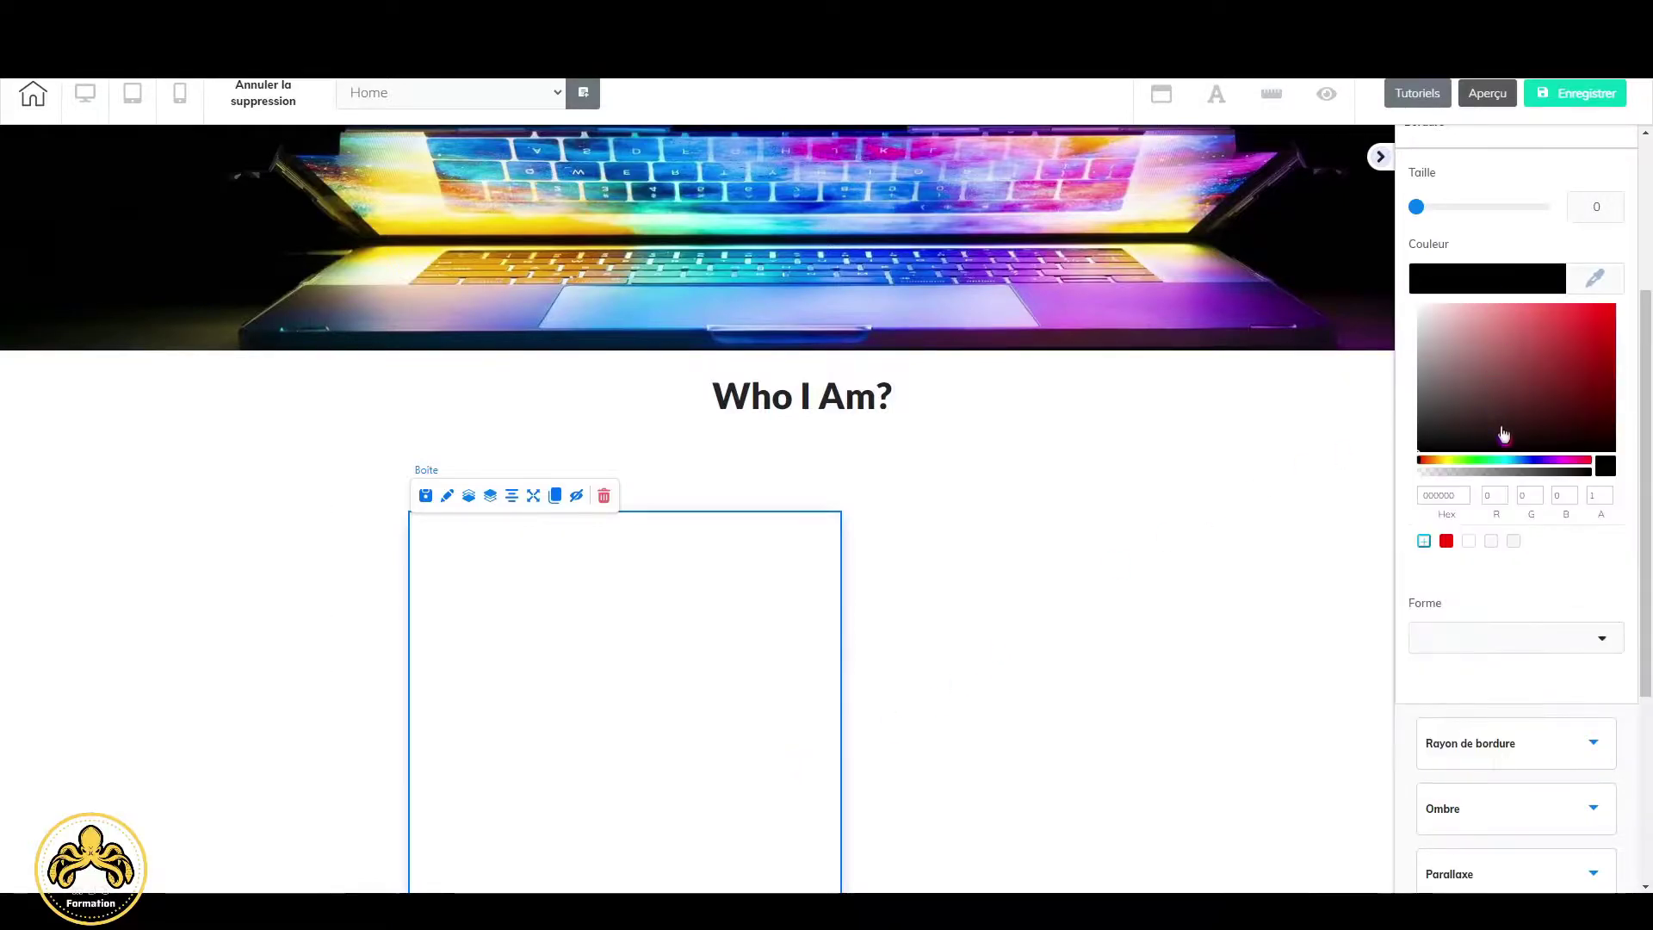
{"action": "left_click", "coordinate": [1519, 466]}
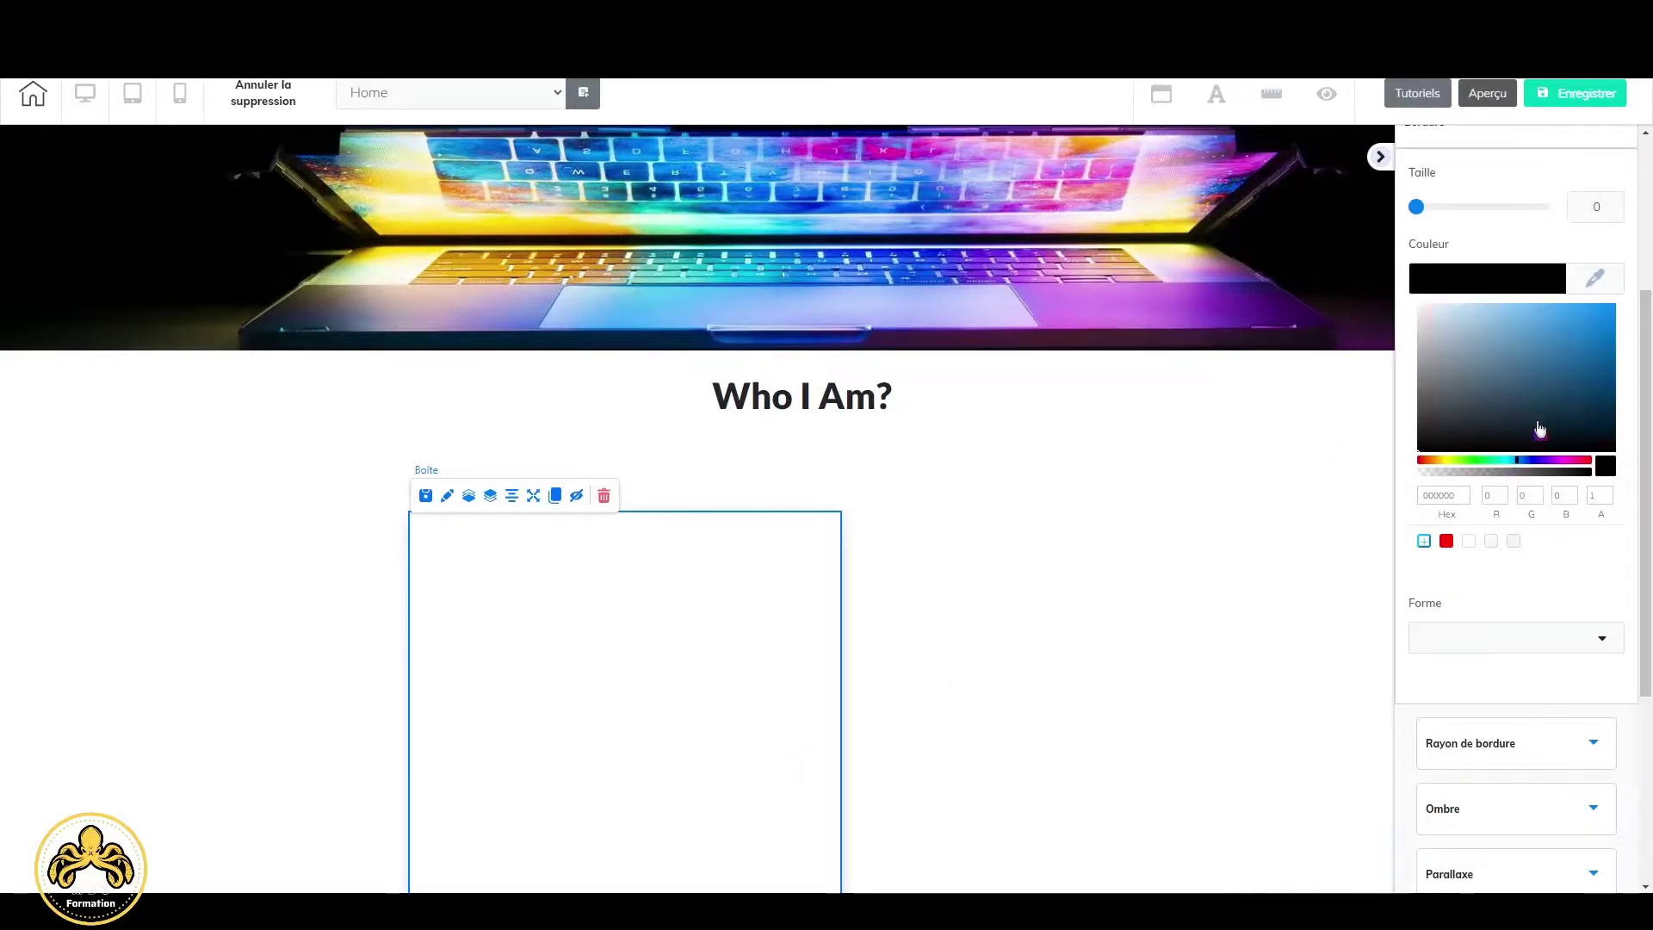
{"action": "left_click", "coordinate": [1573, 320]}
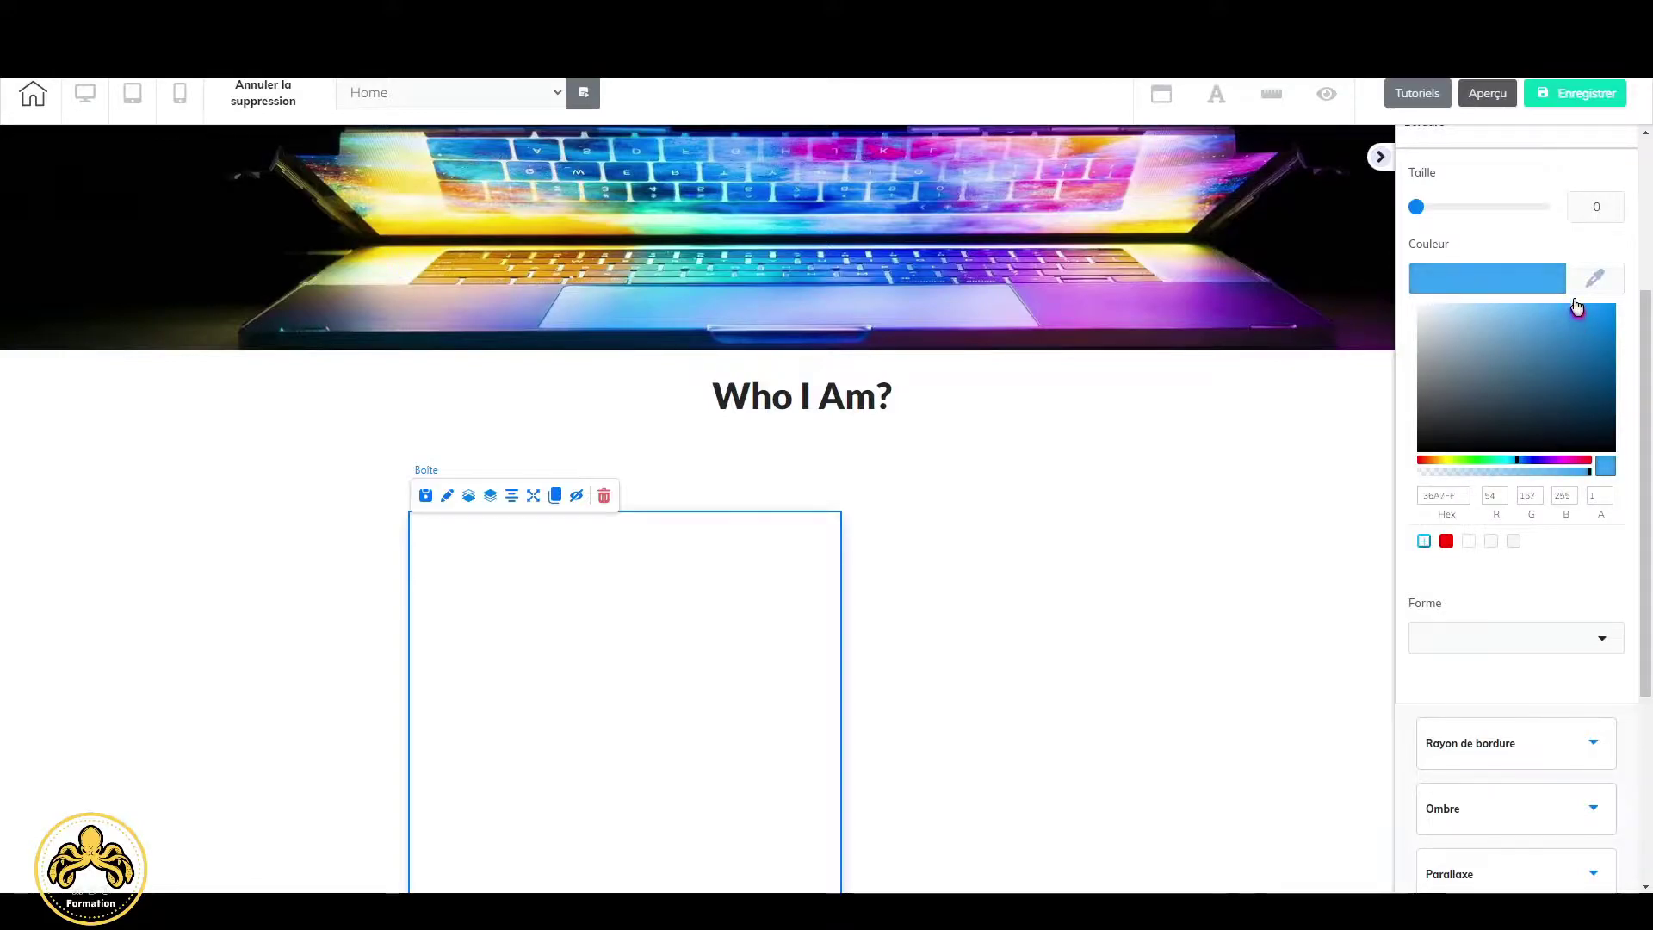
{"action": "left_click", "coordinate": [1534, 304]}
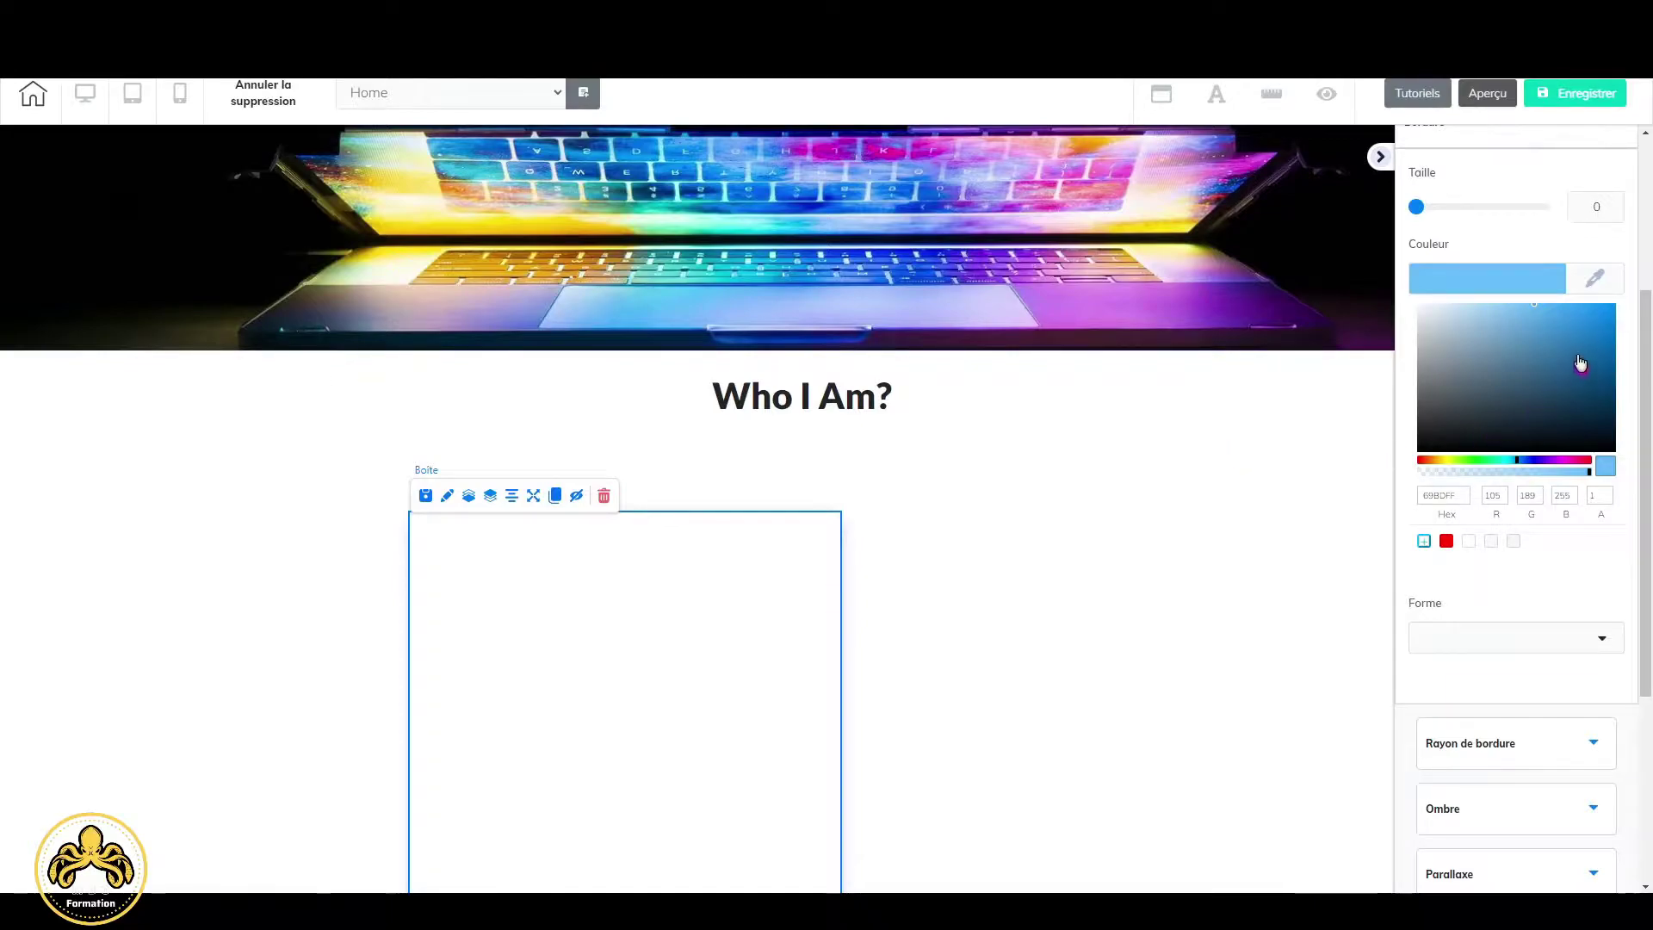
{"action": "left_click", "coordinate": [1572, 317]}
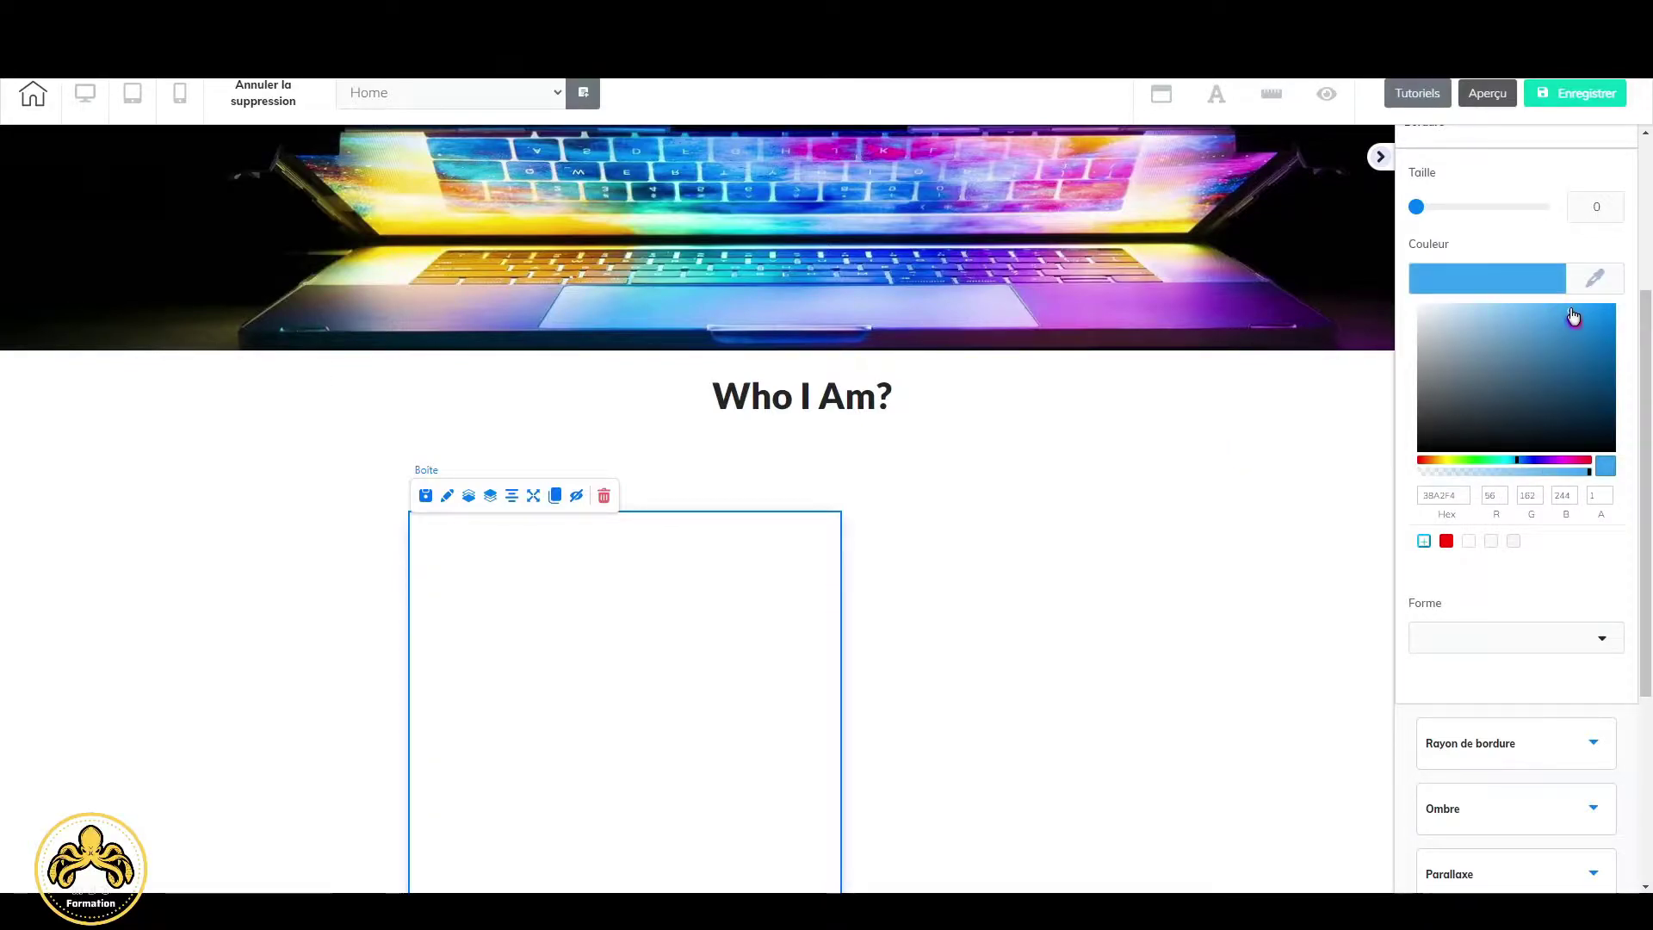
{"action": "left_click_drag", "start_coordinate": [1553, 325], "coordinate": [1548, 300]}
{"action": "left_click_drag", "start_coordinate": [1502, 460], "coordinate": [1512, 462]}
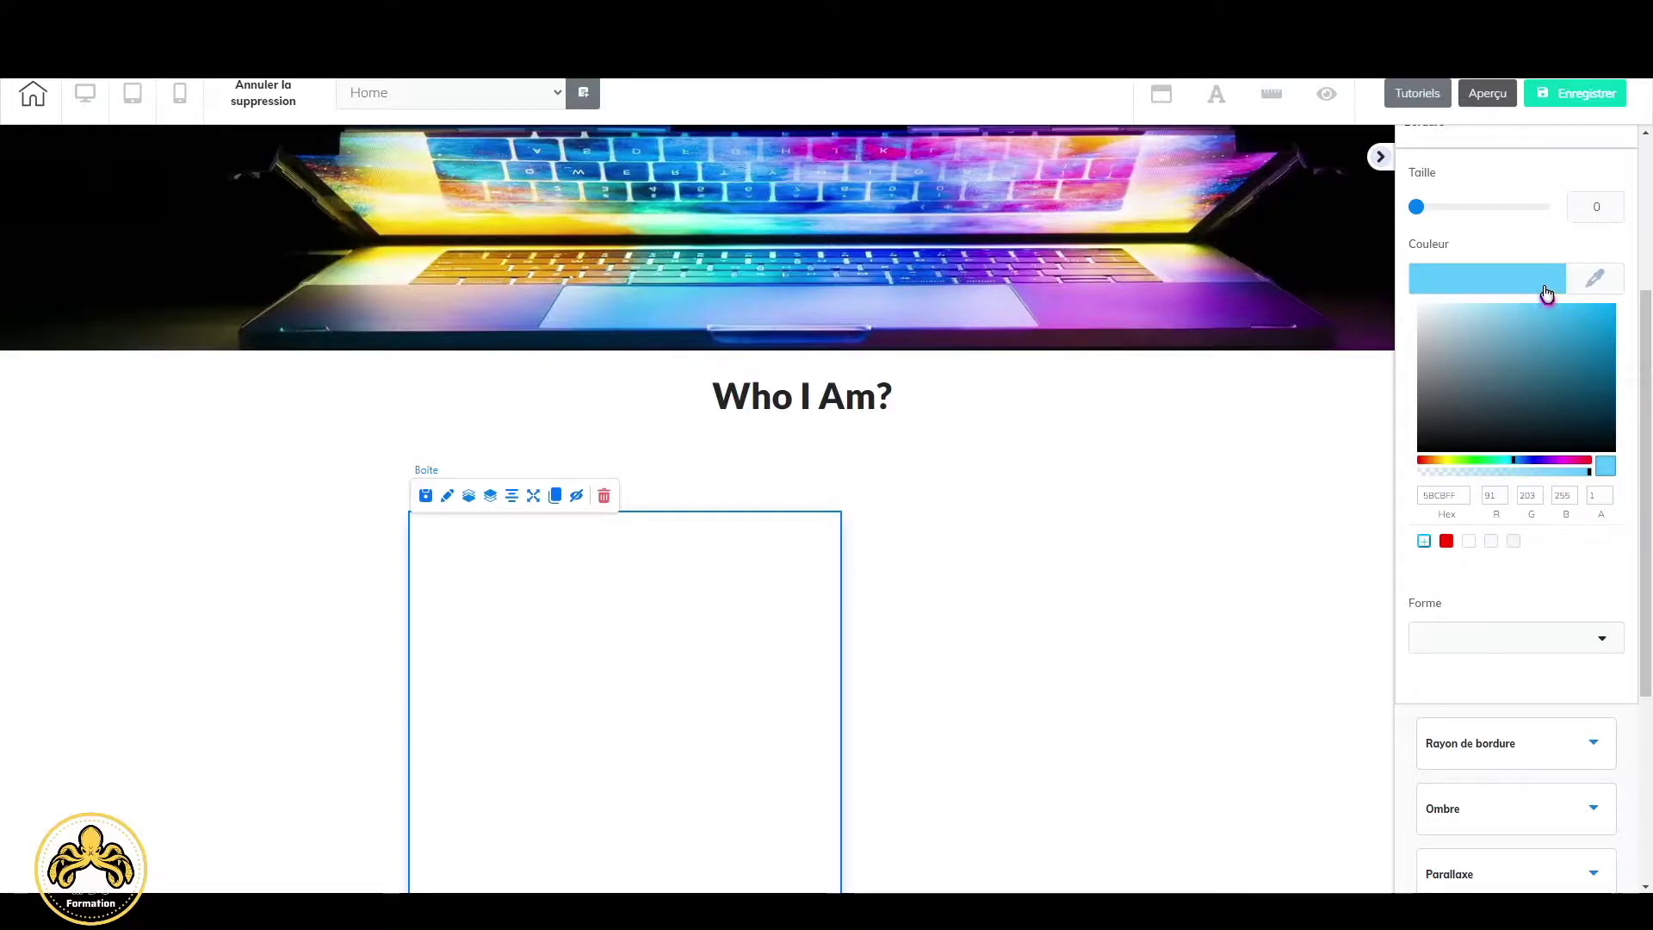
{"action": "left_click", "coordinate": [1547, 292]}
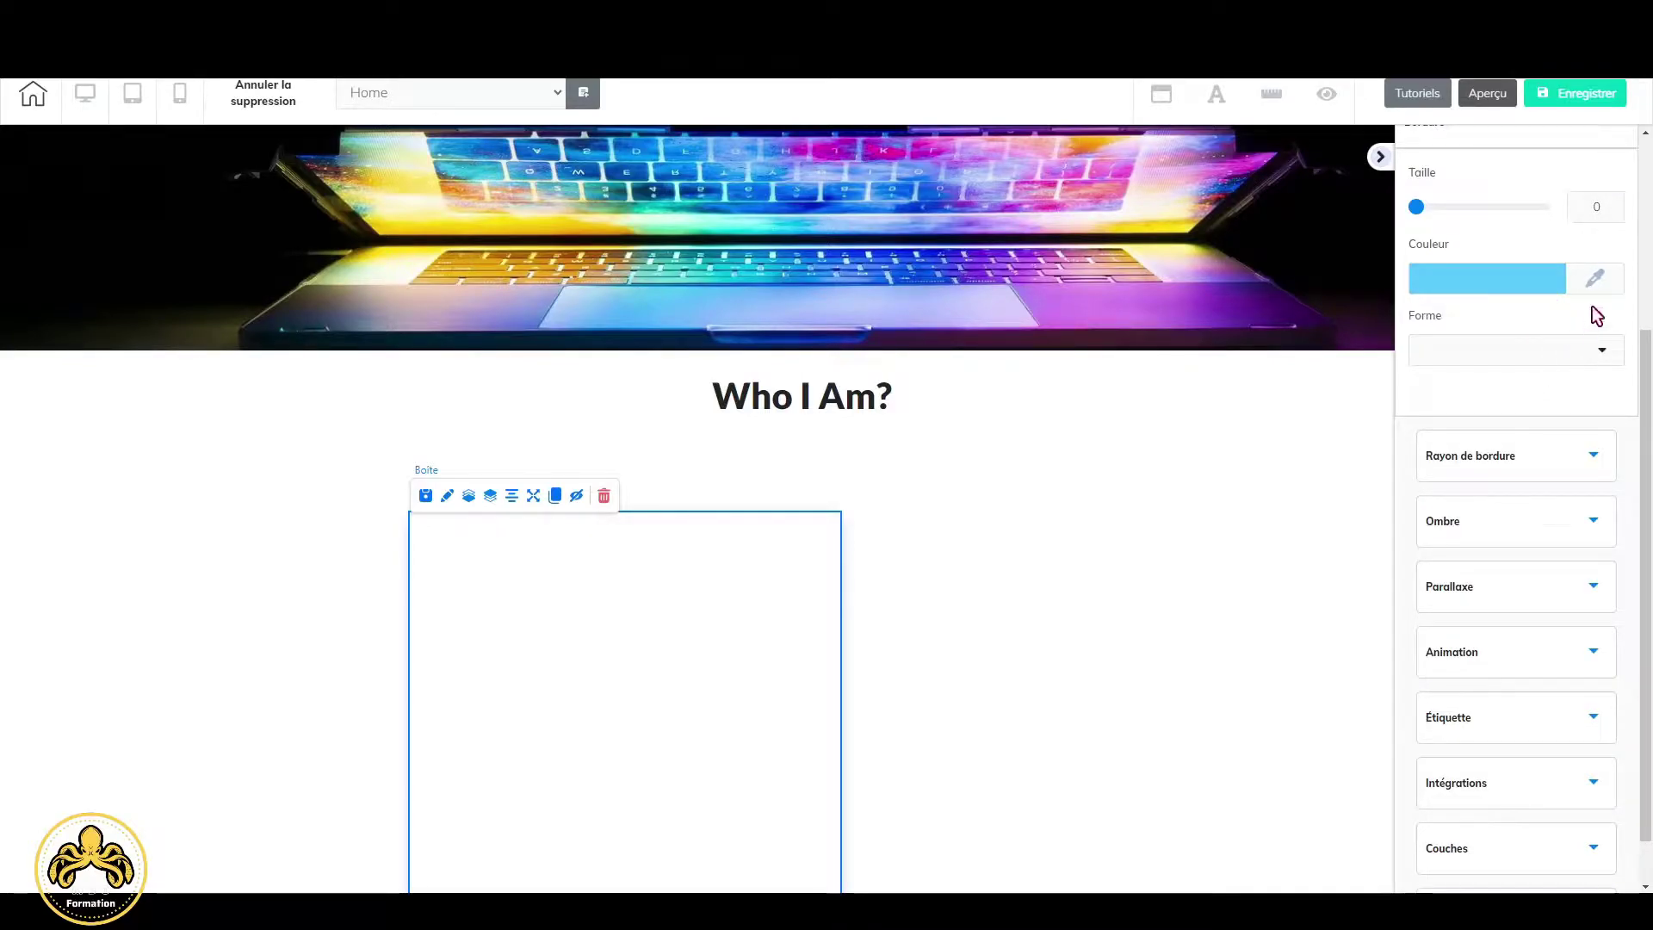
Set the box's border size to 4 with a solid single-line shape.
{"action": "double_click", "coordinate": [1606, 203]}
{"action": "double_click", "coordinate": [1607, 203]}
{"action": "left_click", "coordinate": [1612, 350]}
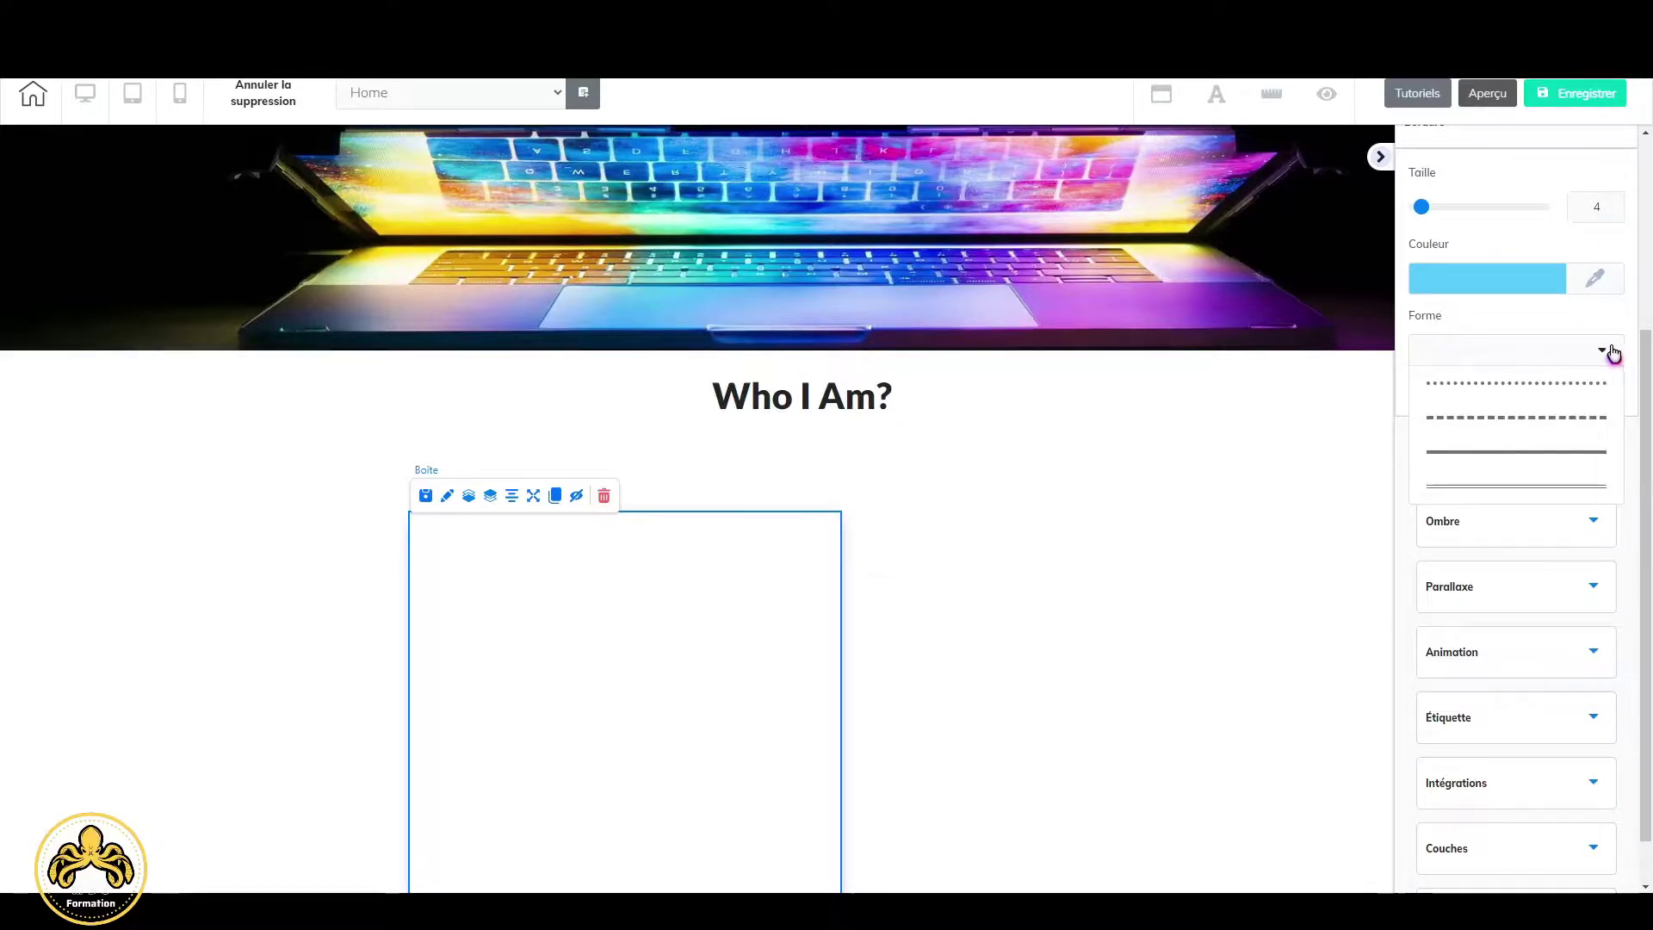
{"action": "left_click", "coordinate": [1559, 456]}
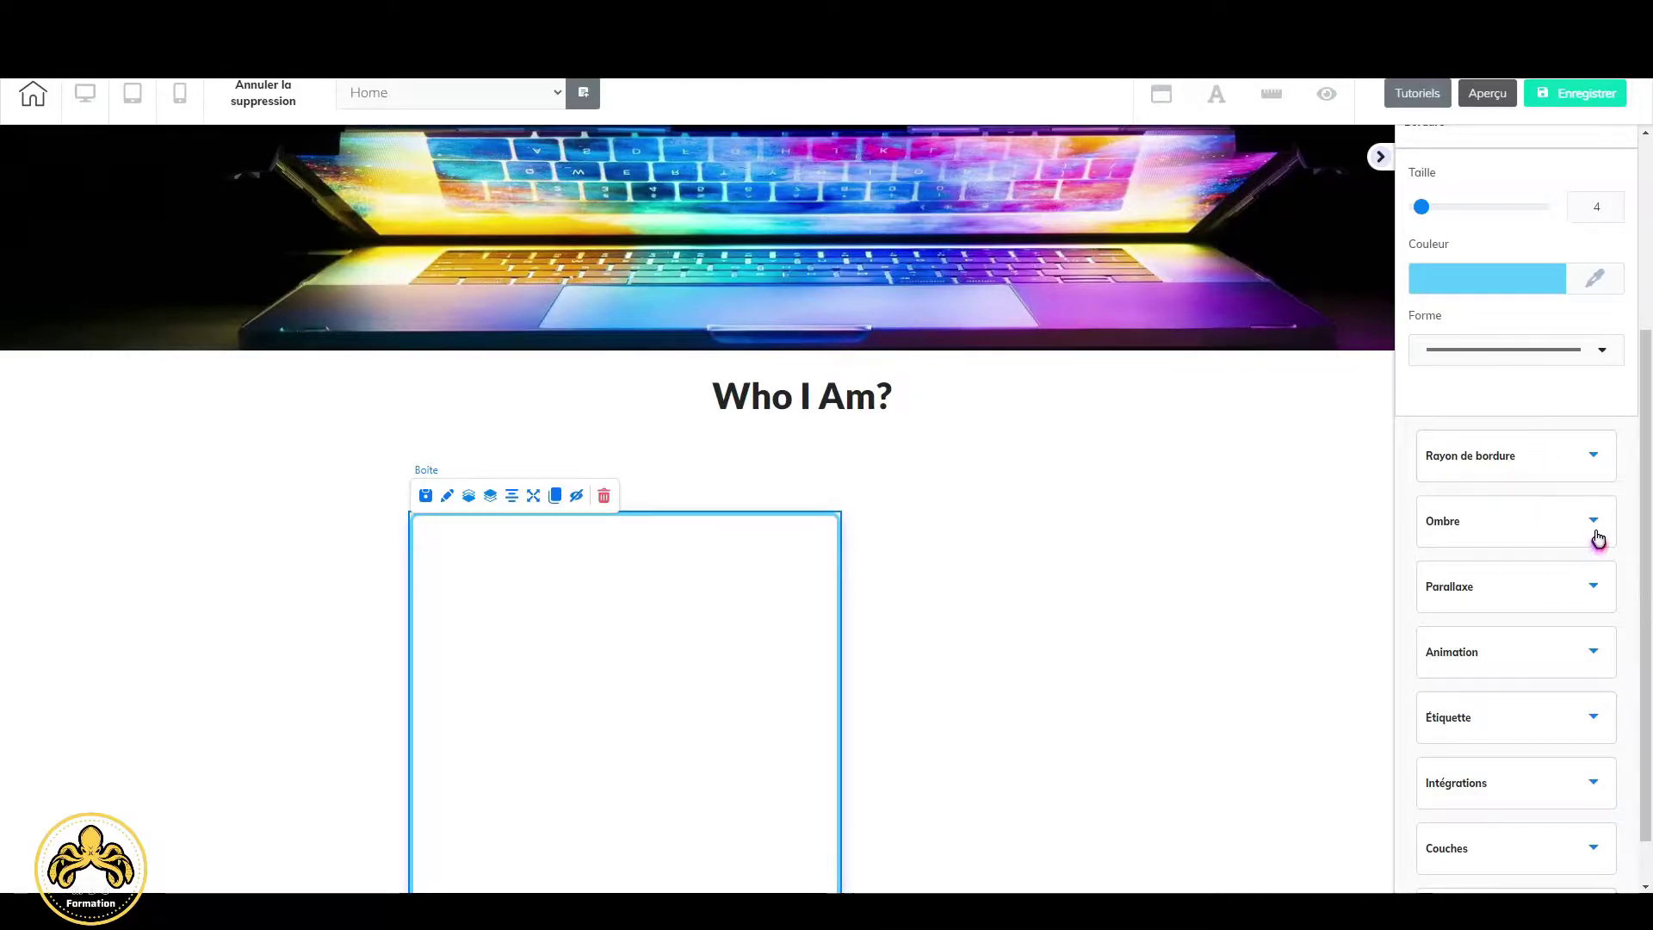
Set all four corner radii of the box's border to 0 and deselect the box.
{"action": "left_click", "coordinate": [1593, 459]}
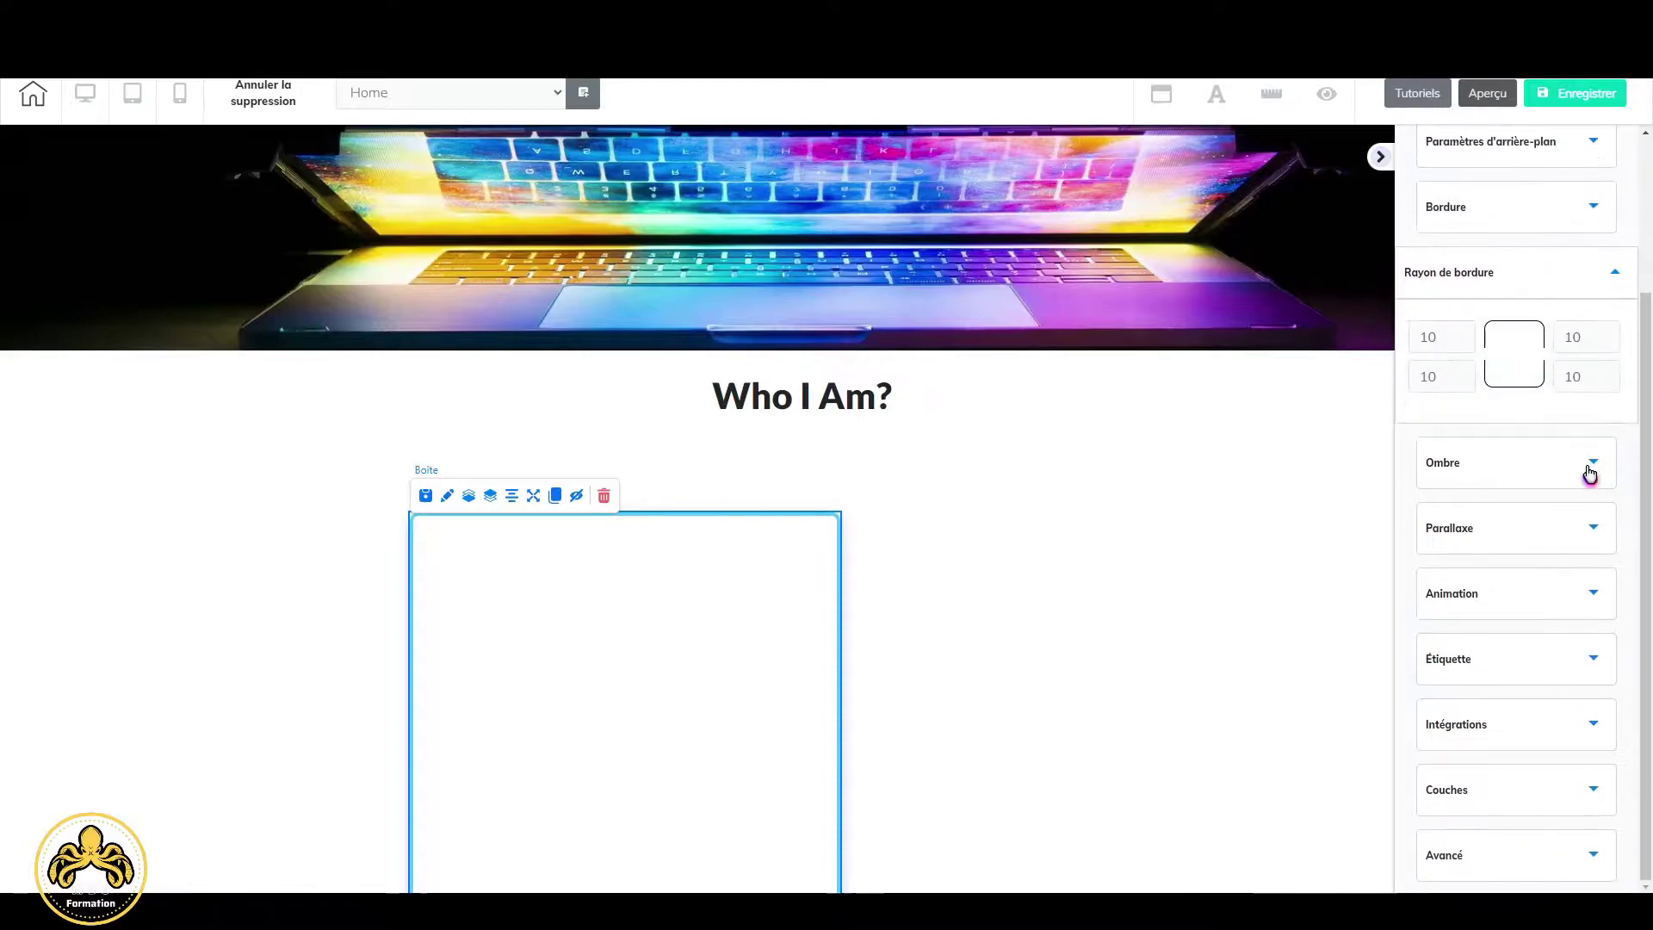
{"action": "double_click", "coordinate": [1419, 339]}
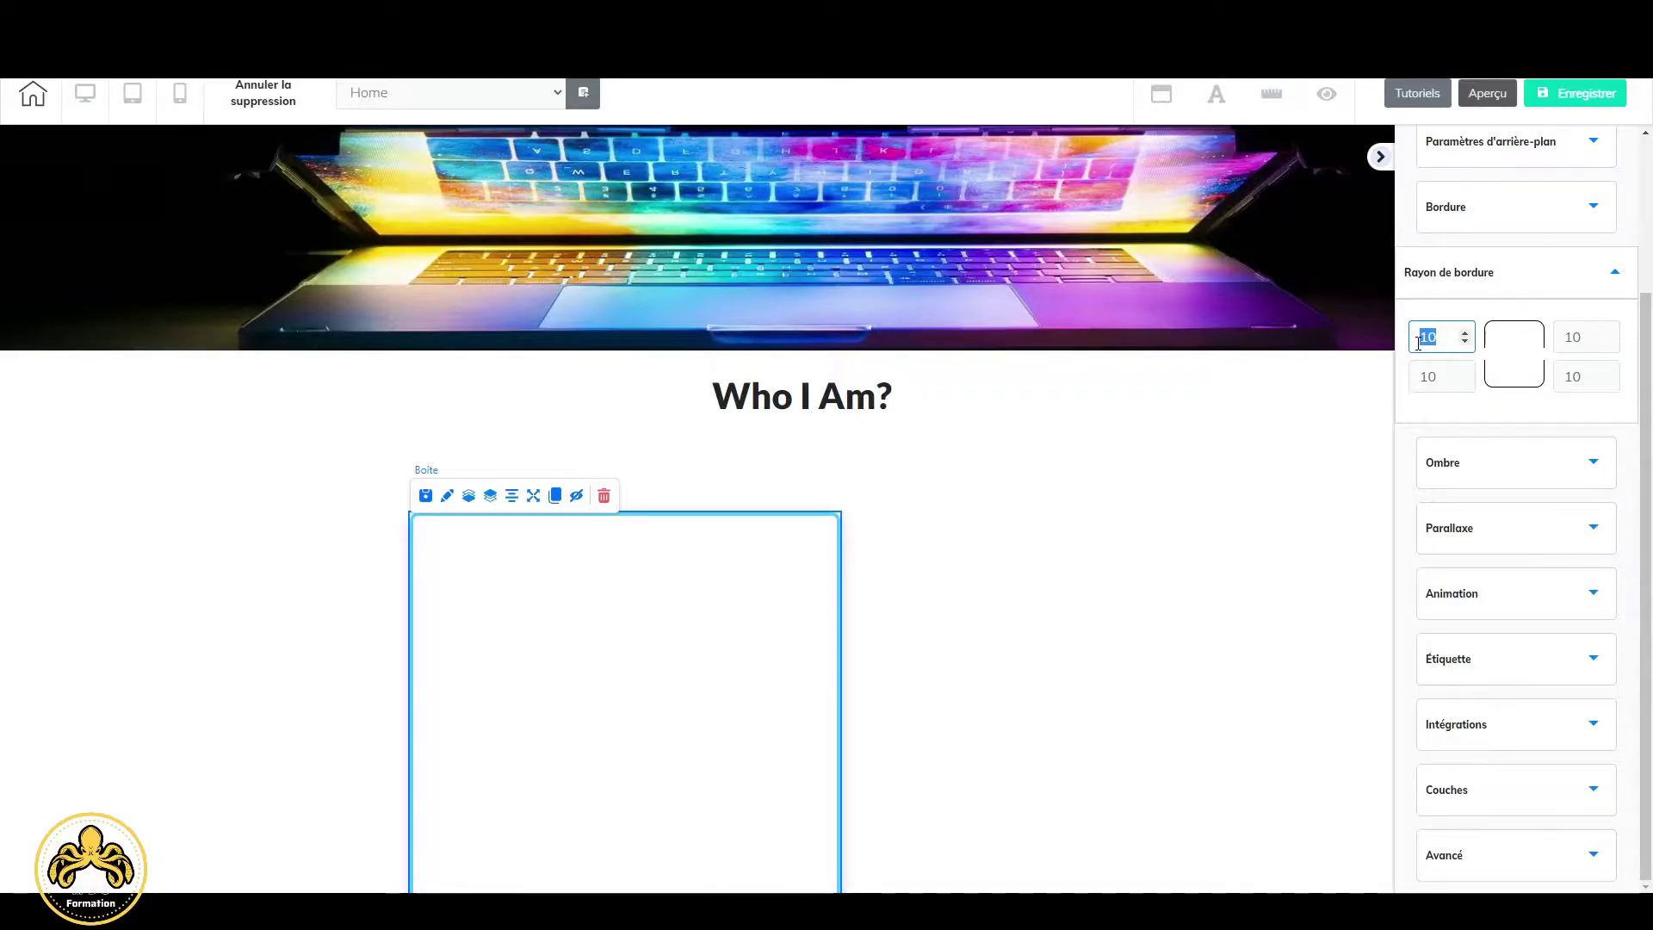
{"action": "type", "text": "0"}
{"action": "key", "text": "Tab"}
{"action": "type", "text": "0"}
{"action": "key", "text": "Tab"}
{"action": "type", "text": "0"}
{"action": "key", "text": "Tab"}
{"action": "type", "text": "0"}
{"action": "left_click", "coordinate": [984, 503]}
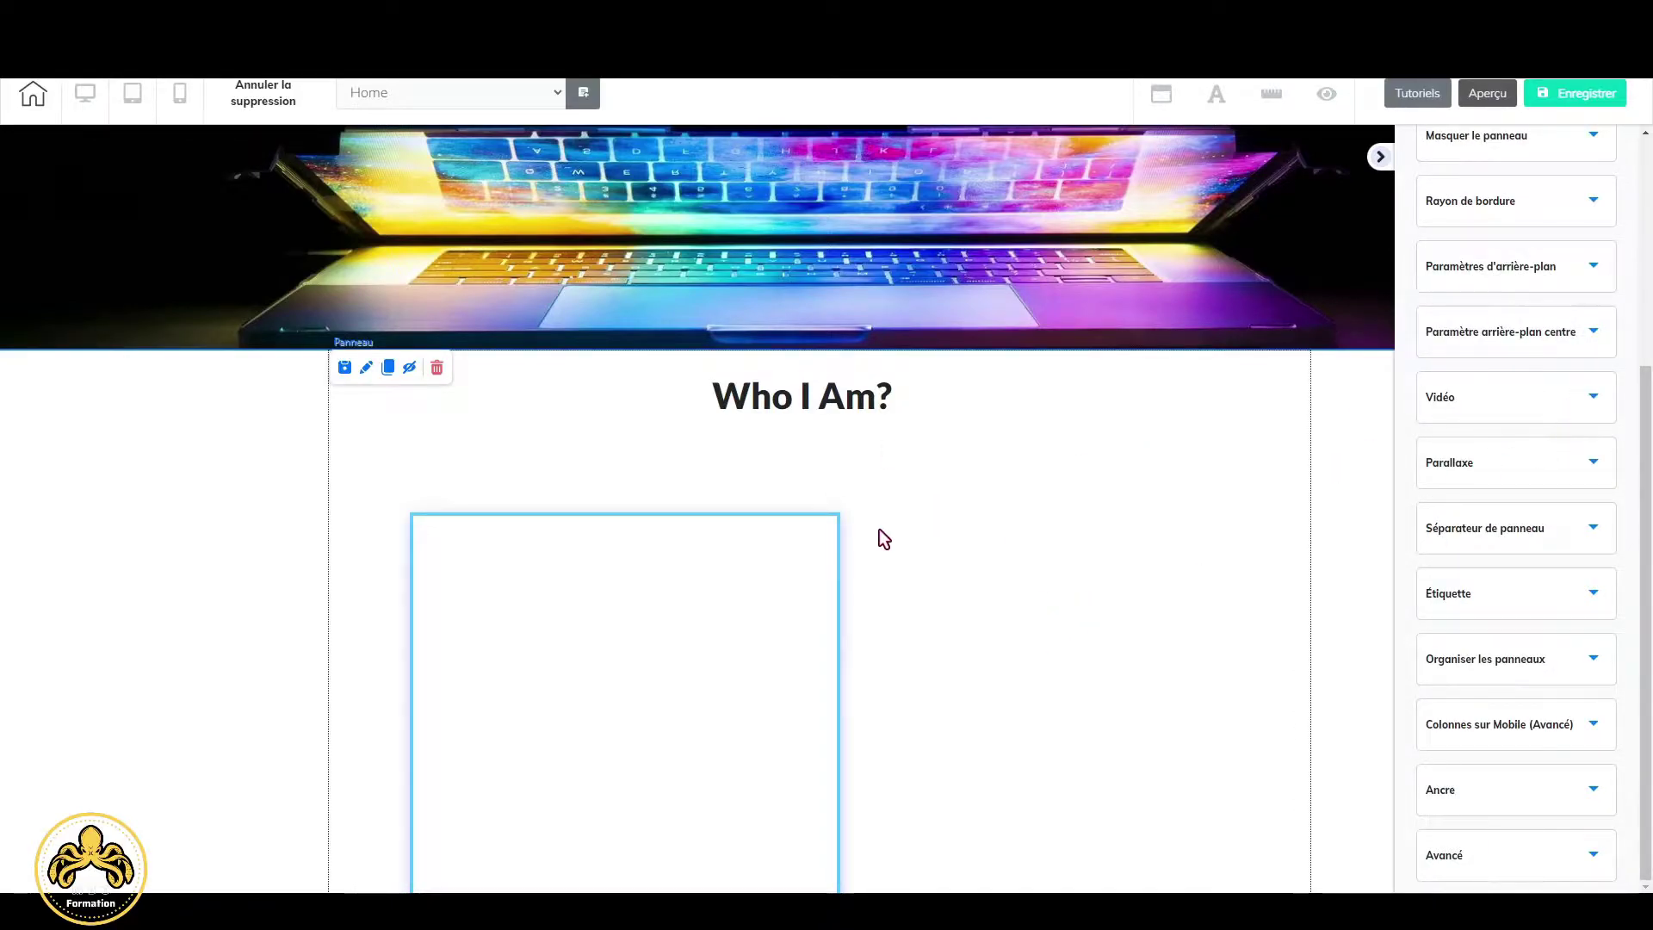
{"action": "scroll", "coordinate": [969, 618], "scroll_direction": "down", "scroll_amount": 2}
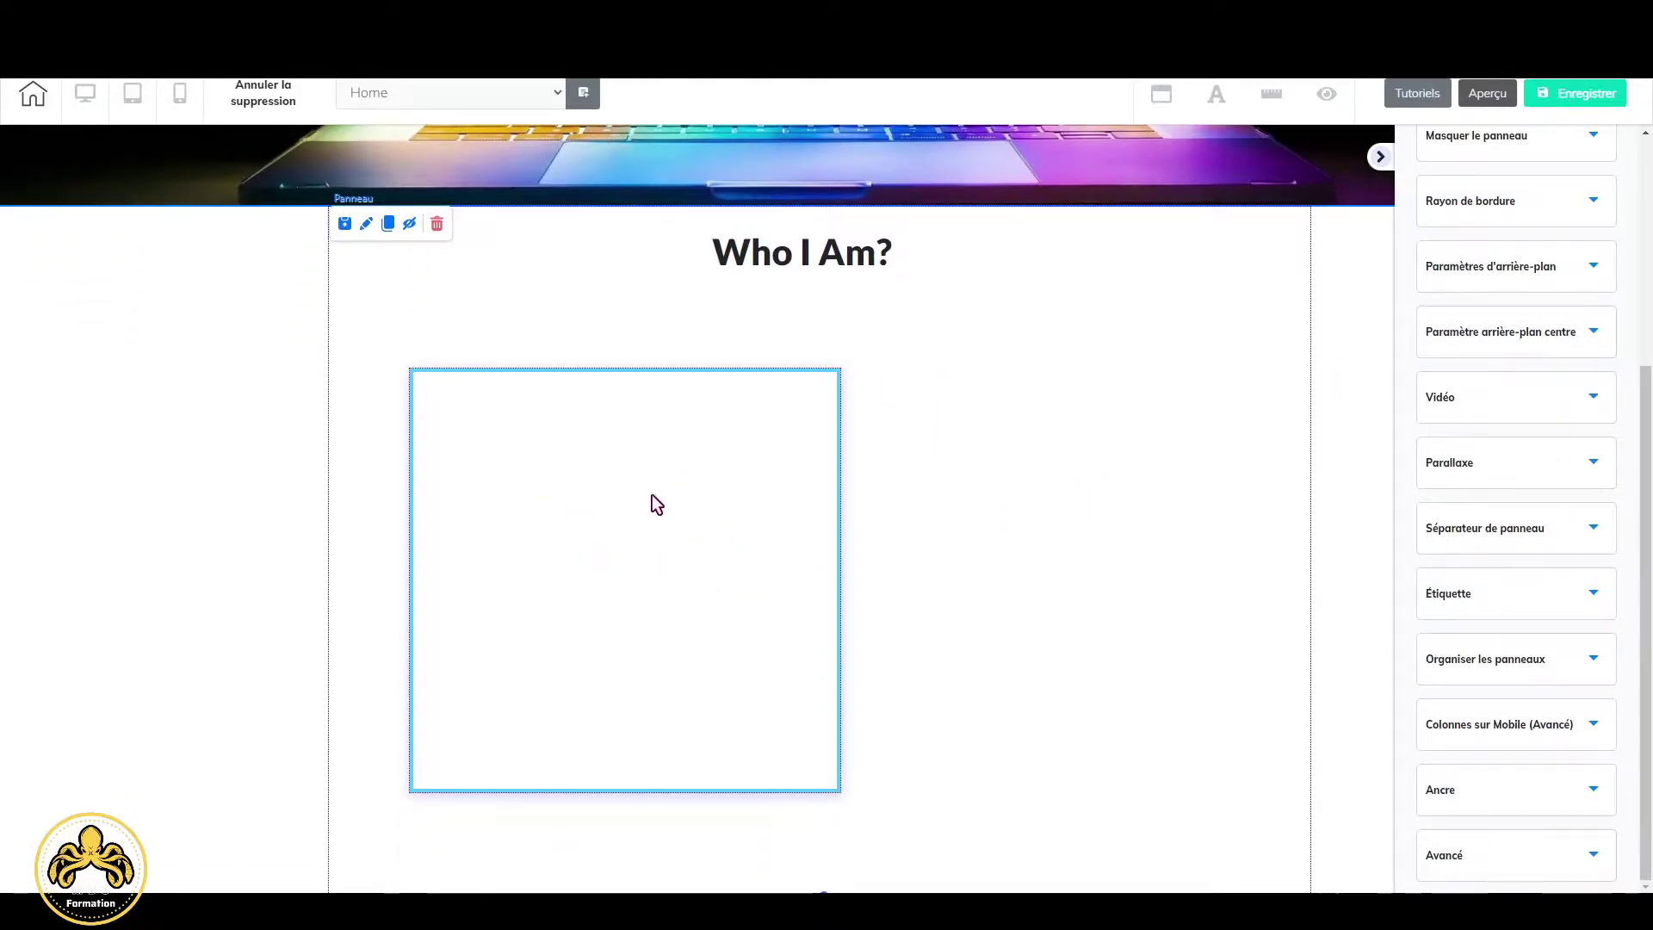
{"action": "scroll", "coordinate": [887, 551], "scroll_direction": "up", "scroll_amount": 4}
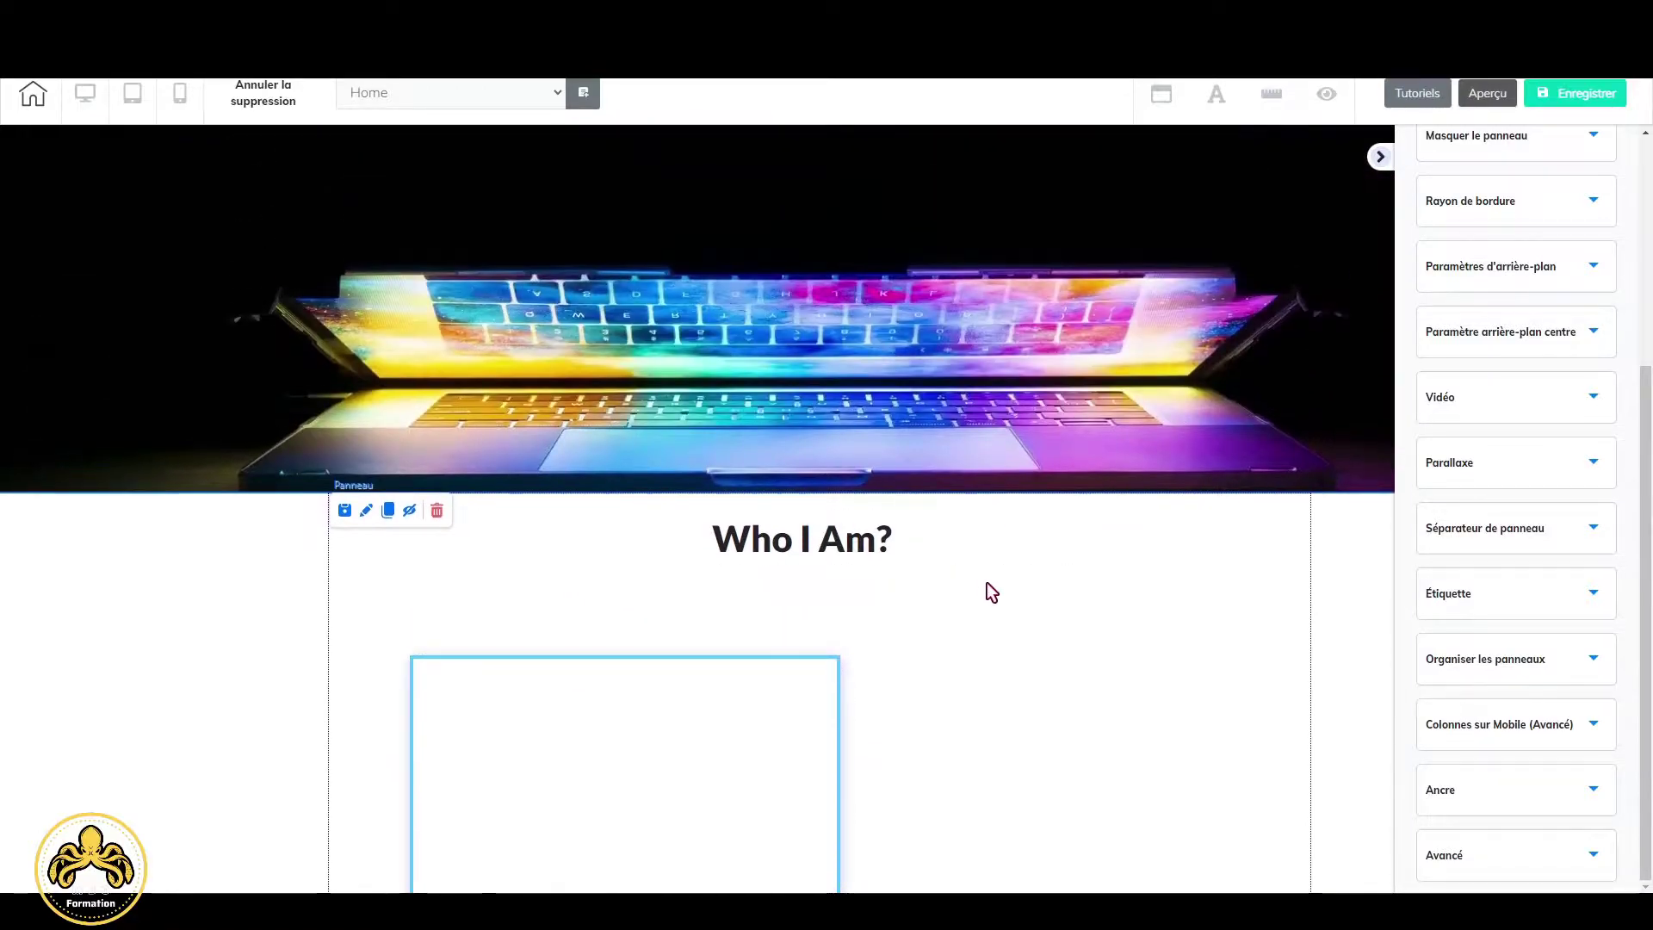
{"action": "scroll", "coordinate": [654, 741], "scroll_direction": "down", "scroll_amount": 4}
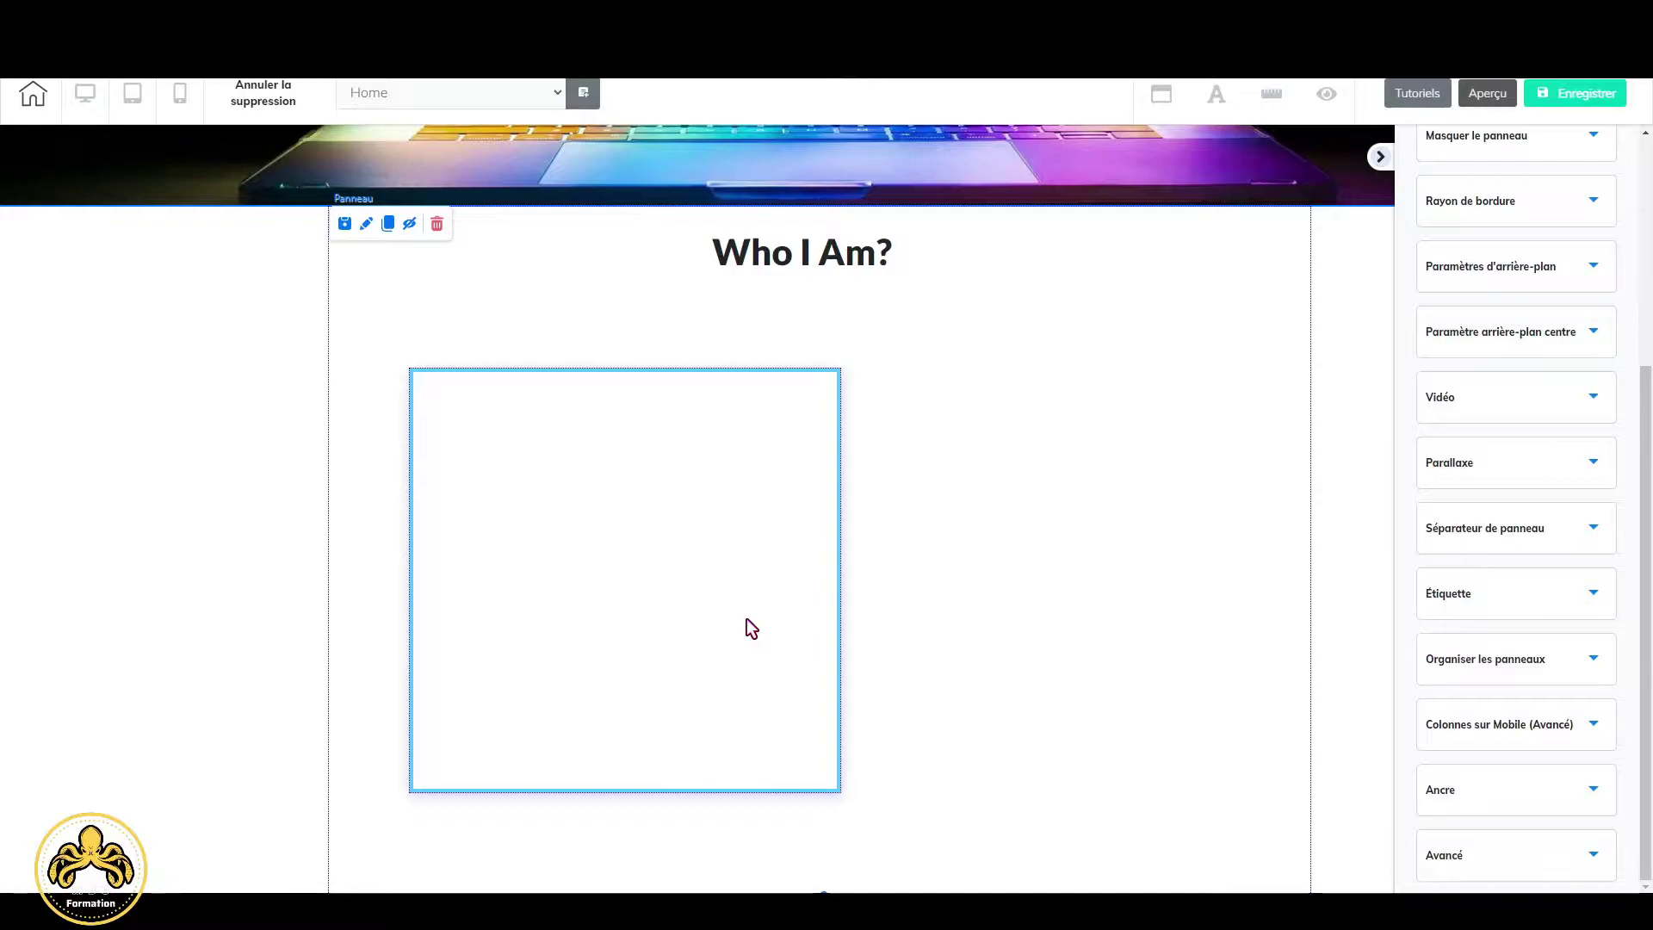
Duplicate the header's Lorem ipsum paragraph and move the copy into the blue-bordered box under "Who I Am?".
{"action": "scroll", "coordinate": [775, 606], "scroll_direction": "up", "scroll_amount": 10}
{"action": "left_click", "coordinate": [907, 513]}
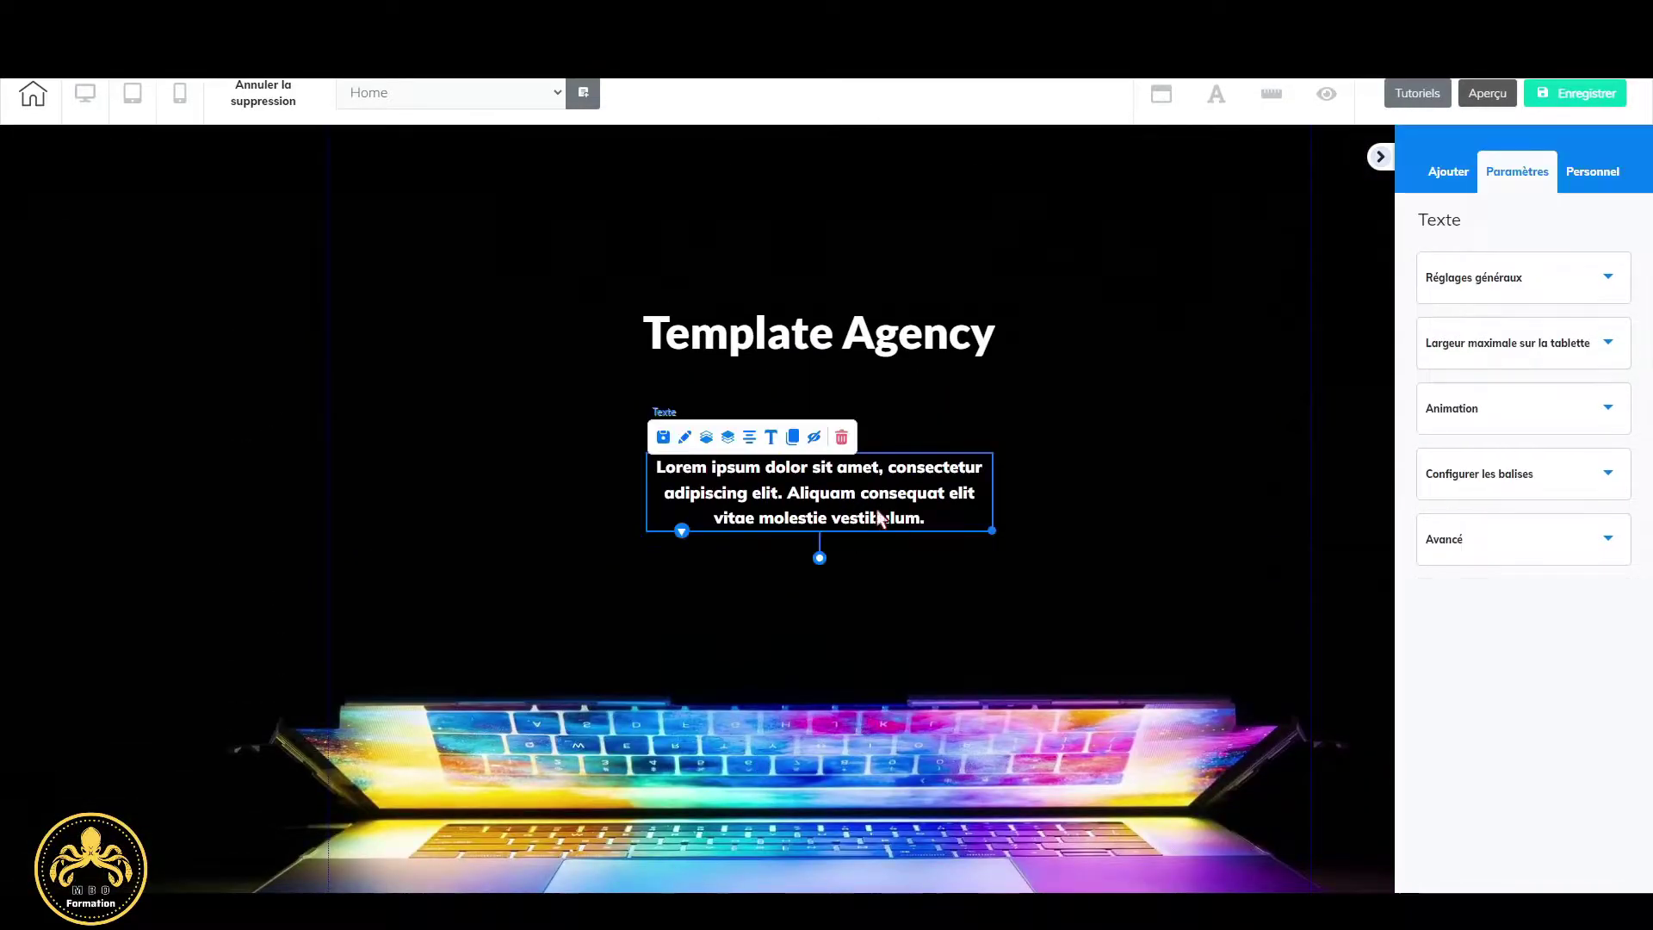
{"action": "left_click", "coordinate": [799, 442]}
{"action": "left_click_drag", "start_coordinate": [989, 530], "coordinate": [925, 680]}
{"action": "scroll", "coordinate": [926, 680], "scroll_direction": "down", "scroll_amount": 3}
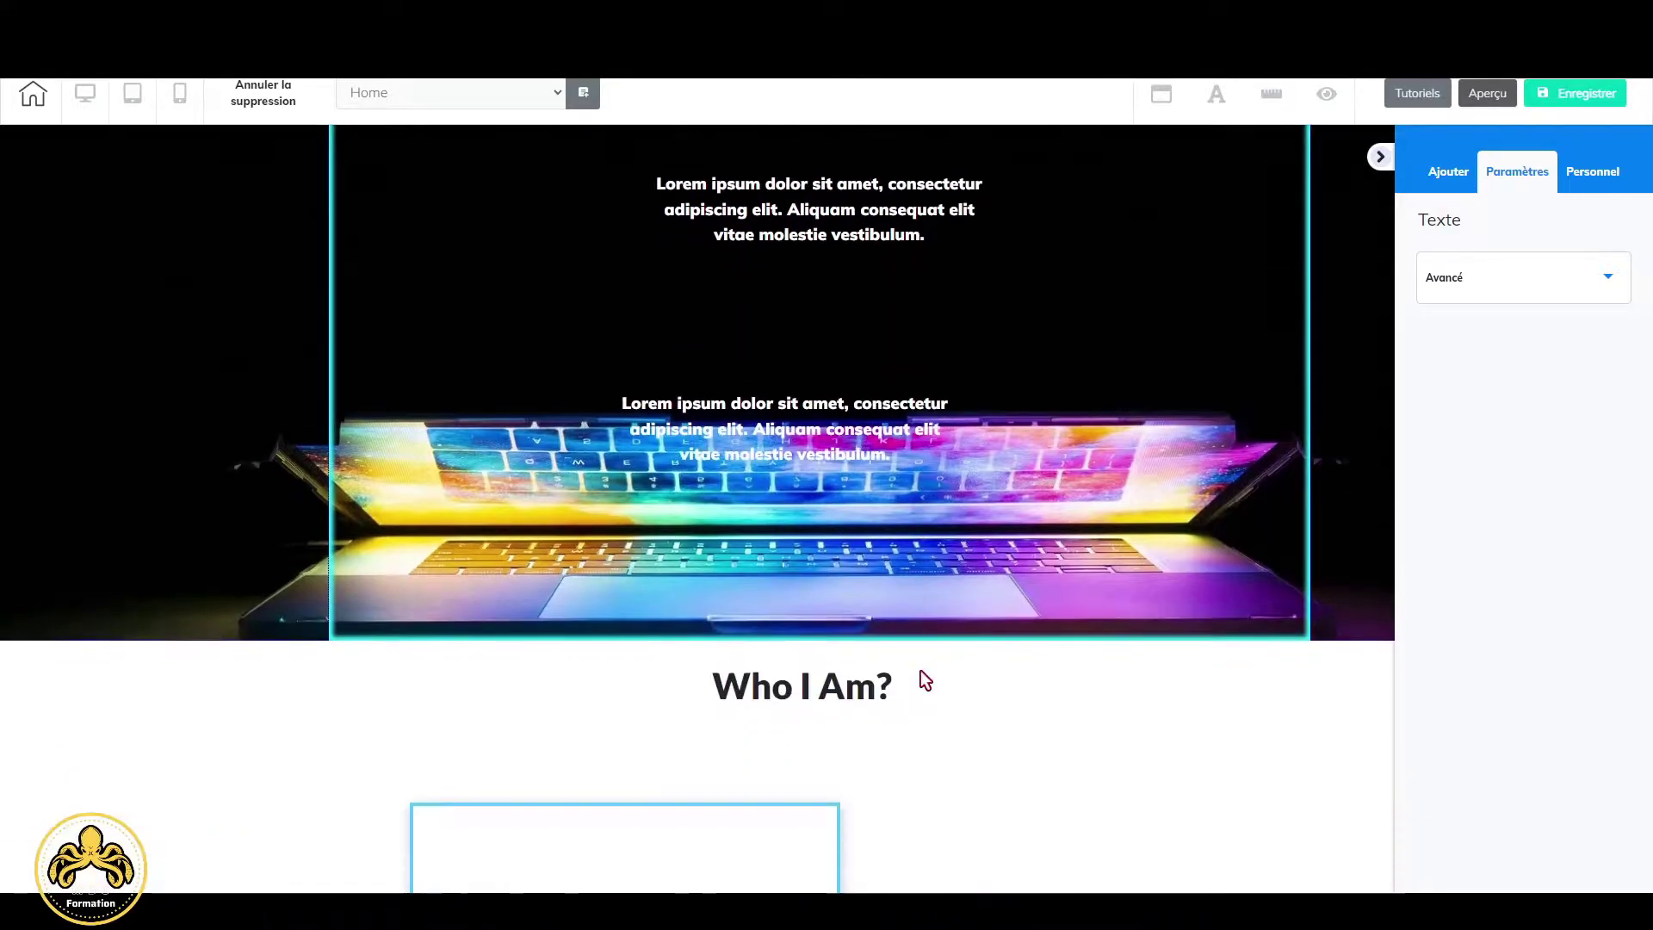
{"action": "scroll", "coordinate": [921, 685], "scroll_direction": "down", "scroll_amount": 4}
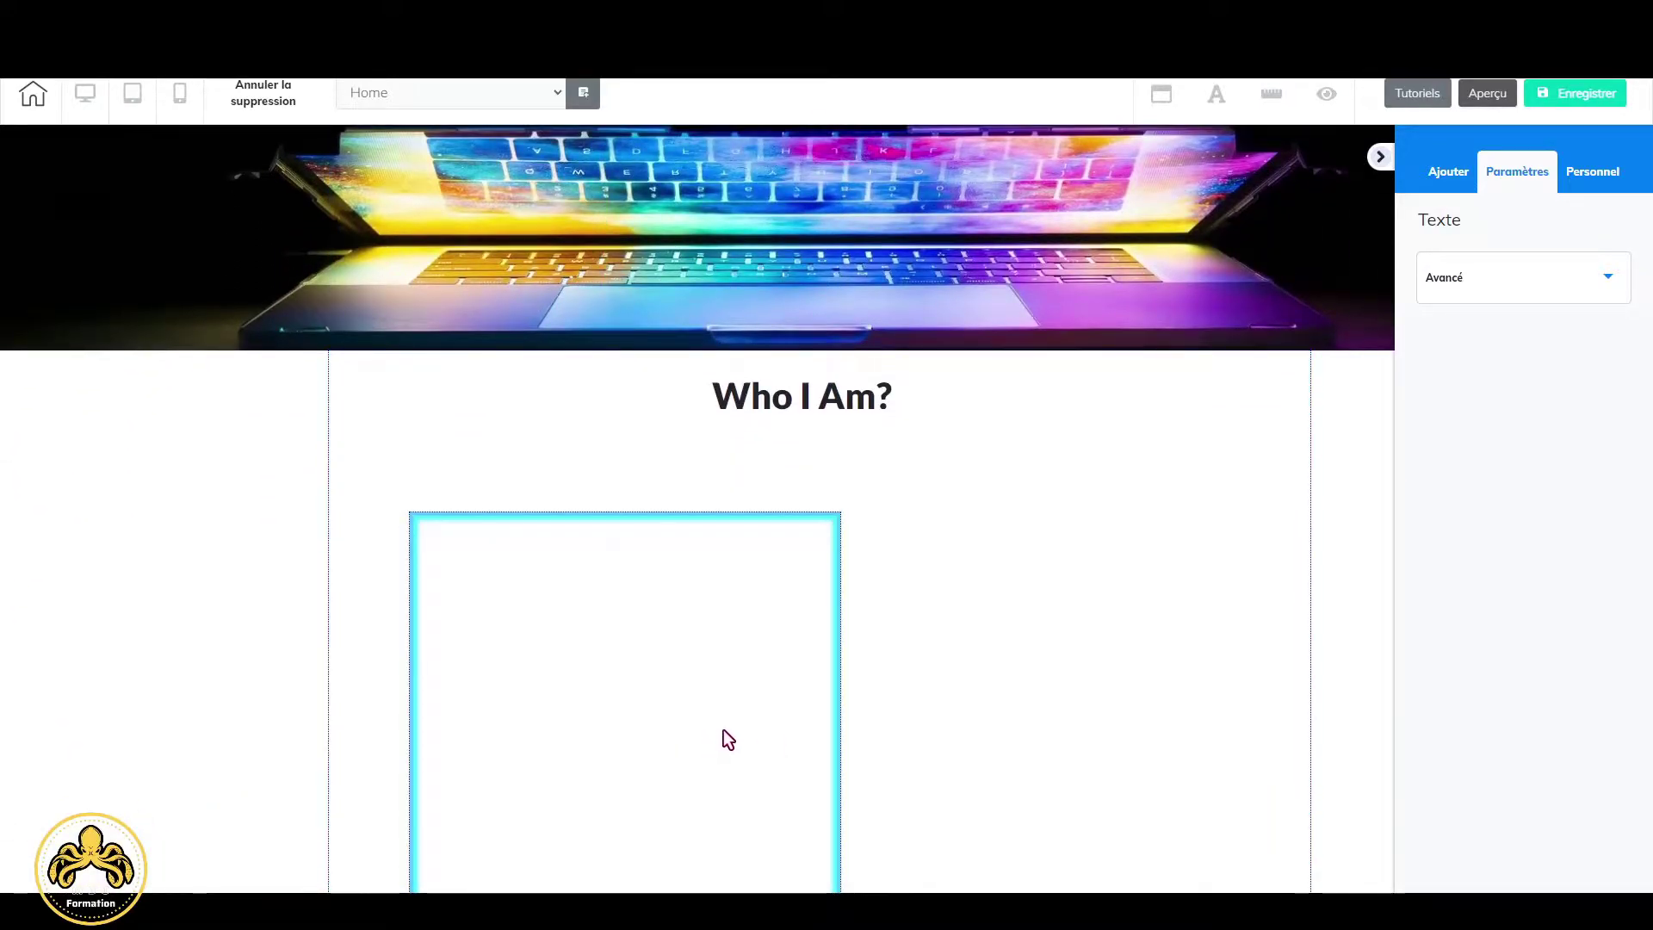
{"action": "left_click_drag", "start_coordinate": [668, 730], "coordinate": [447, 657]}
Copy the text of the duplicated paragraph in the box and change its colour to black.
{"action": "key", "text": "ctrl+c"}
{"action": "left_click", "coordinate": [783, 715]}
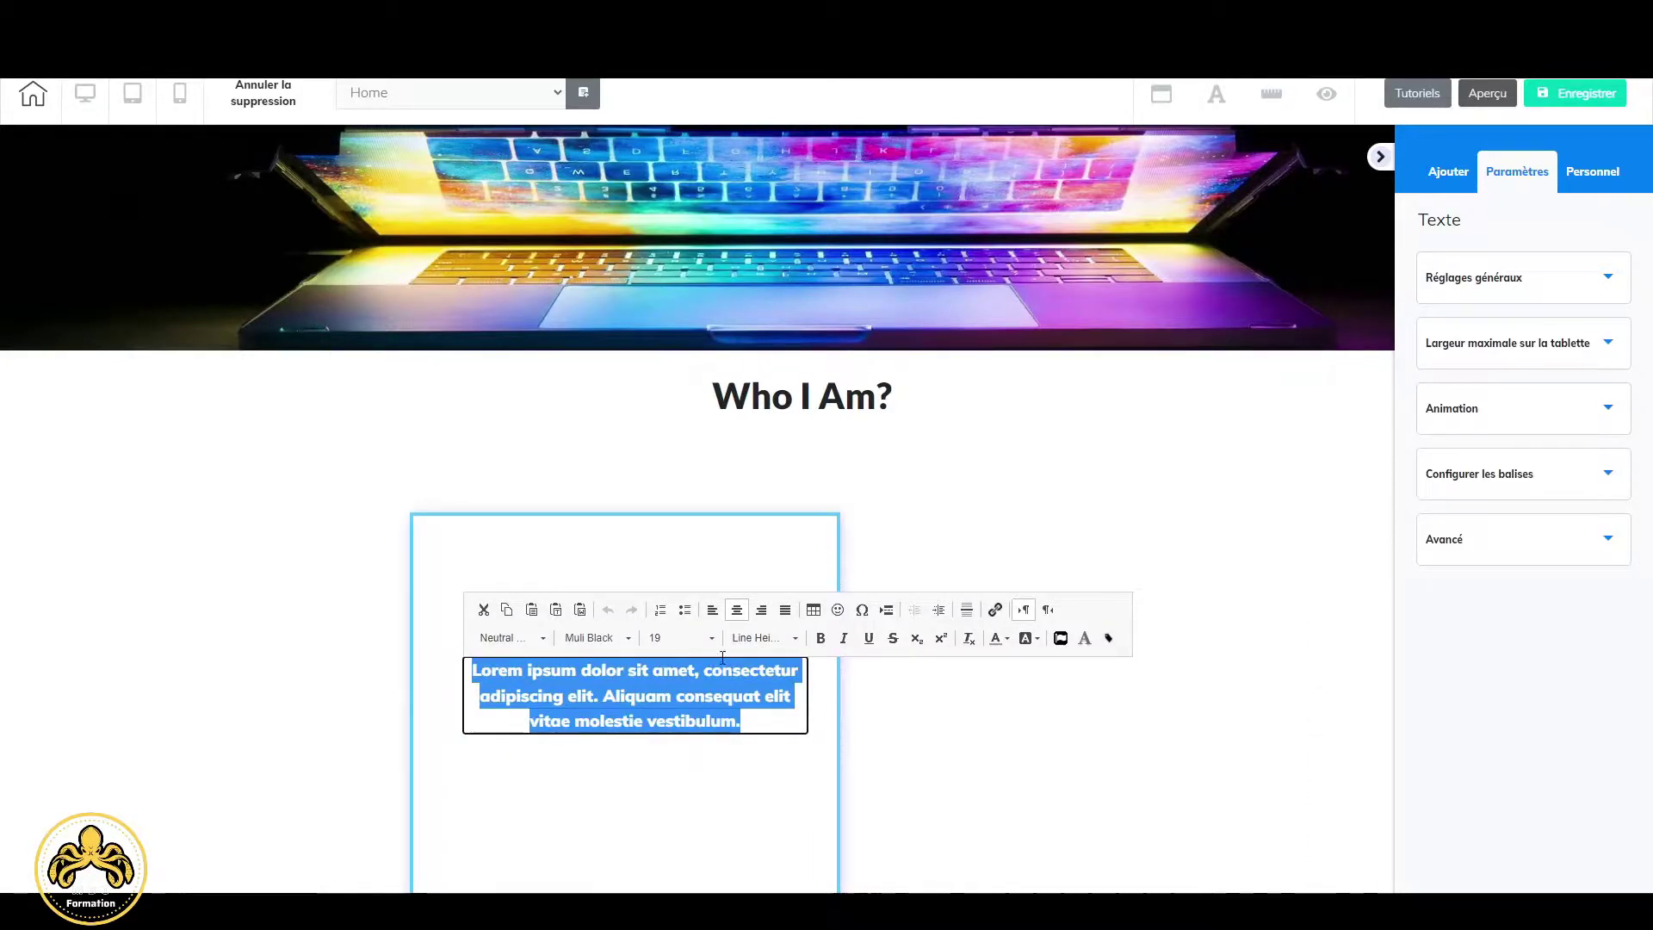
{"action": "left_click", "coordinate": [999, 643]}
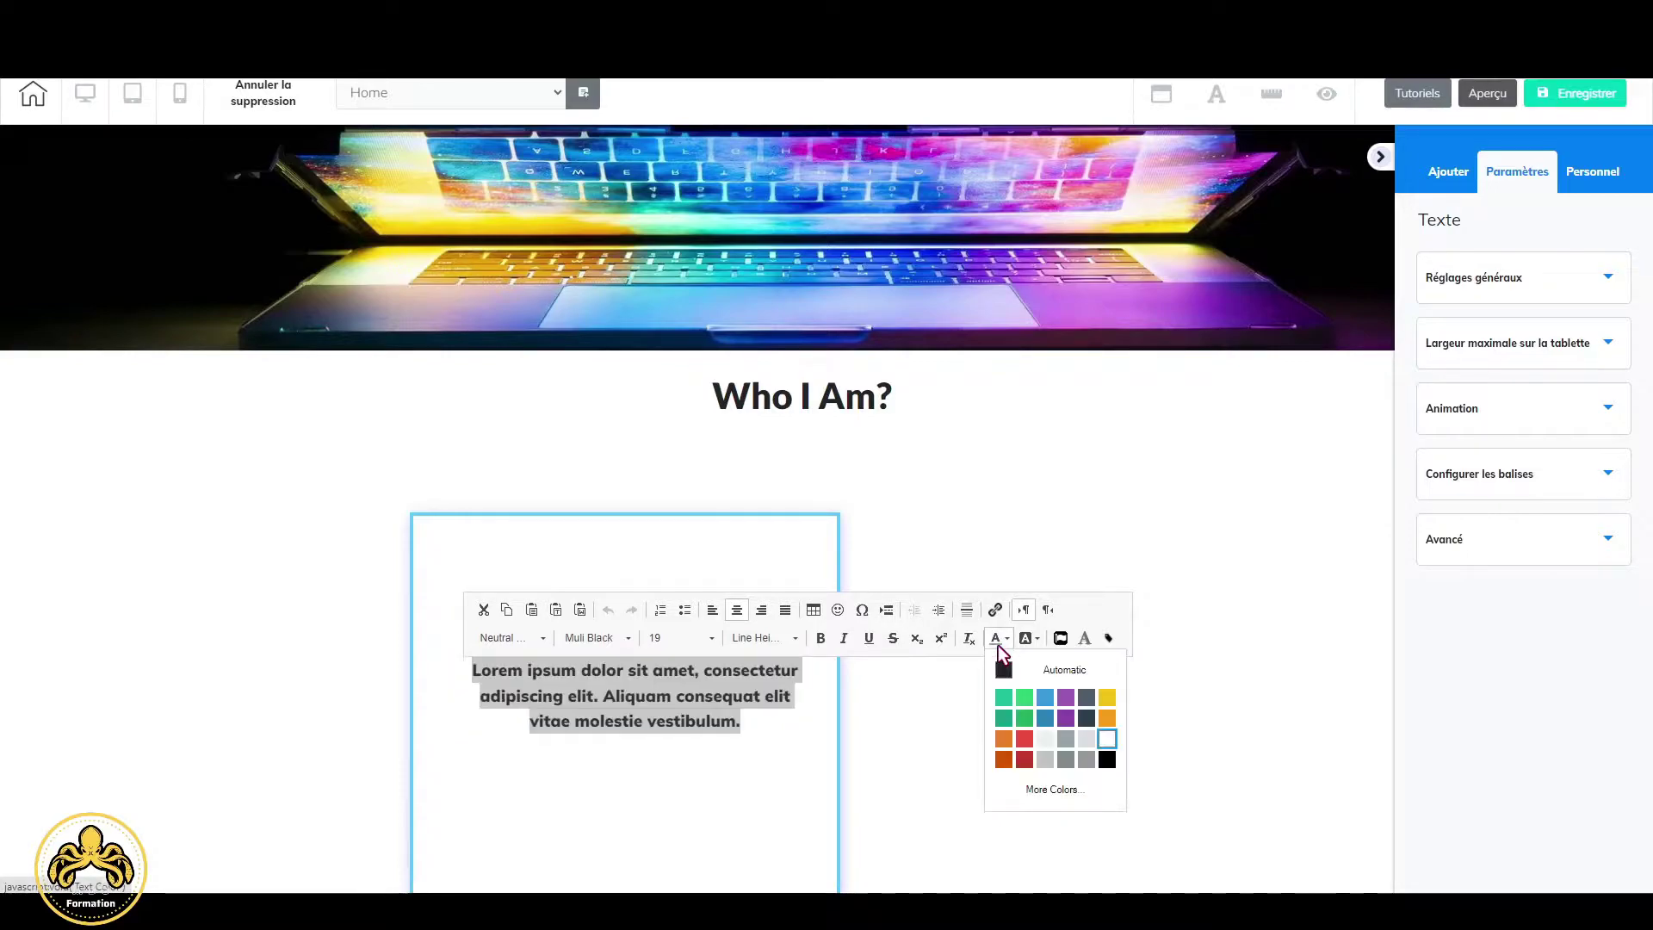
{"action": "left_click", "coordinate": [1107, 759]}
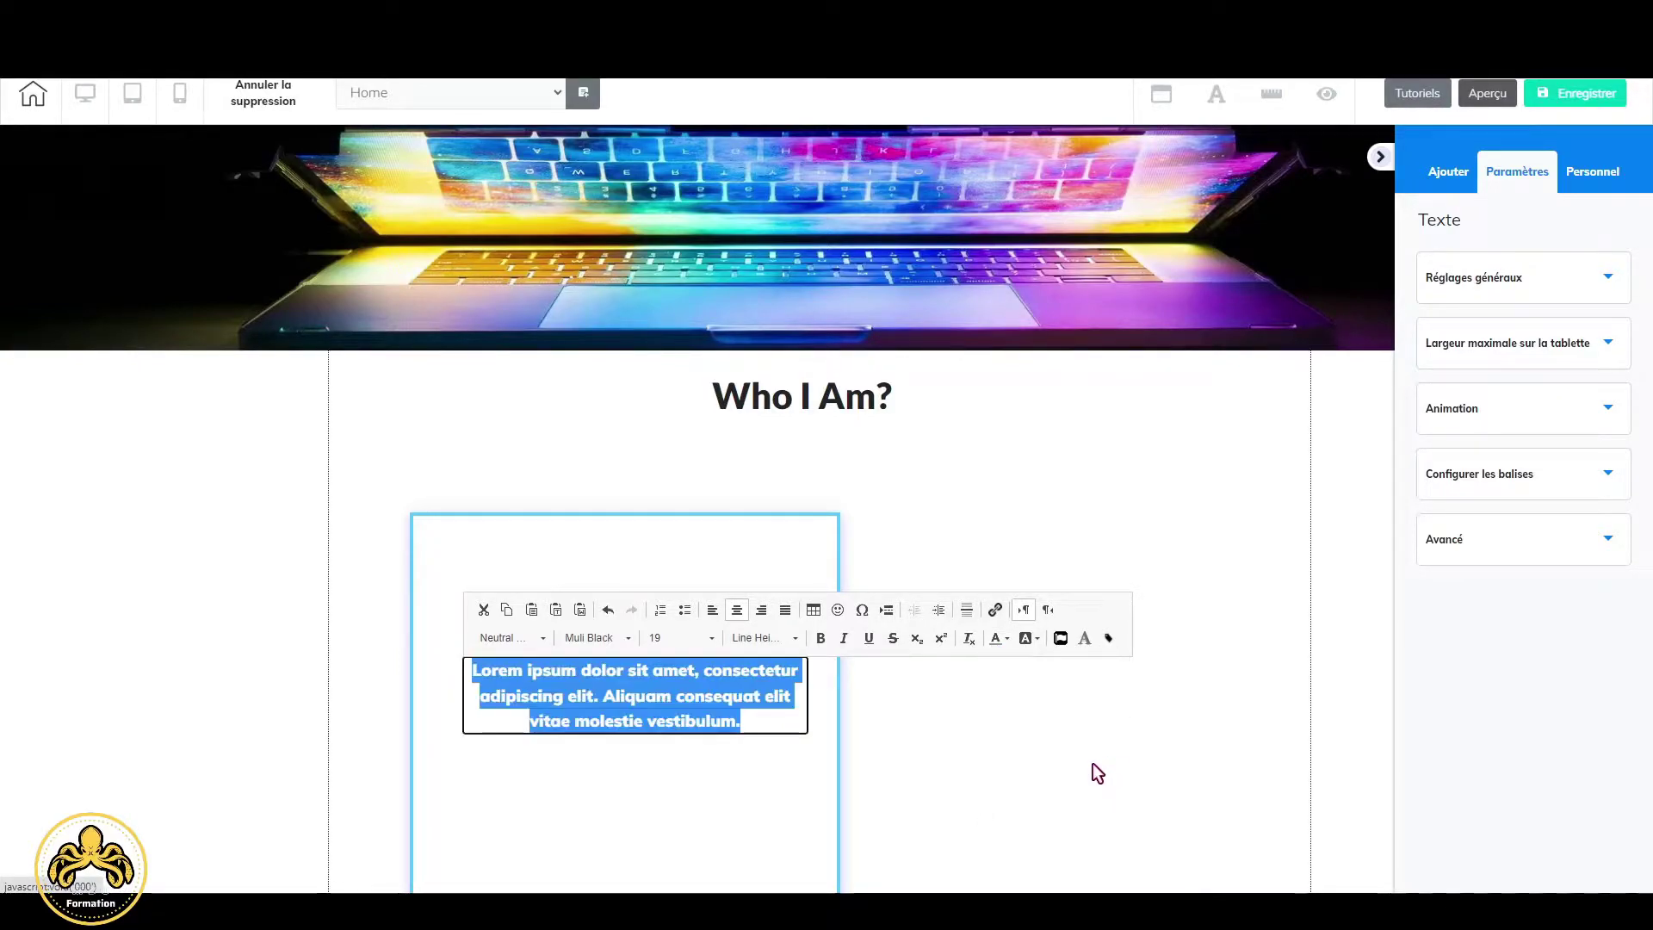
Paste the copied Lorem ipsum text twice at the paragraph's end and move the text block up inside the box.
{"action": "left_click", "coordinate": [791, 728]}
{"action": "key", "text": "ctrl+v"}
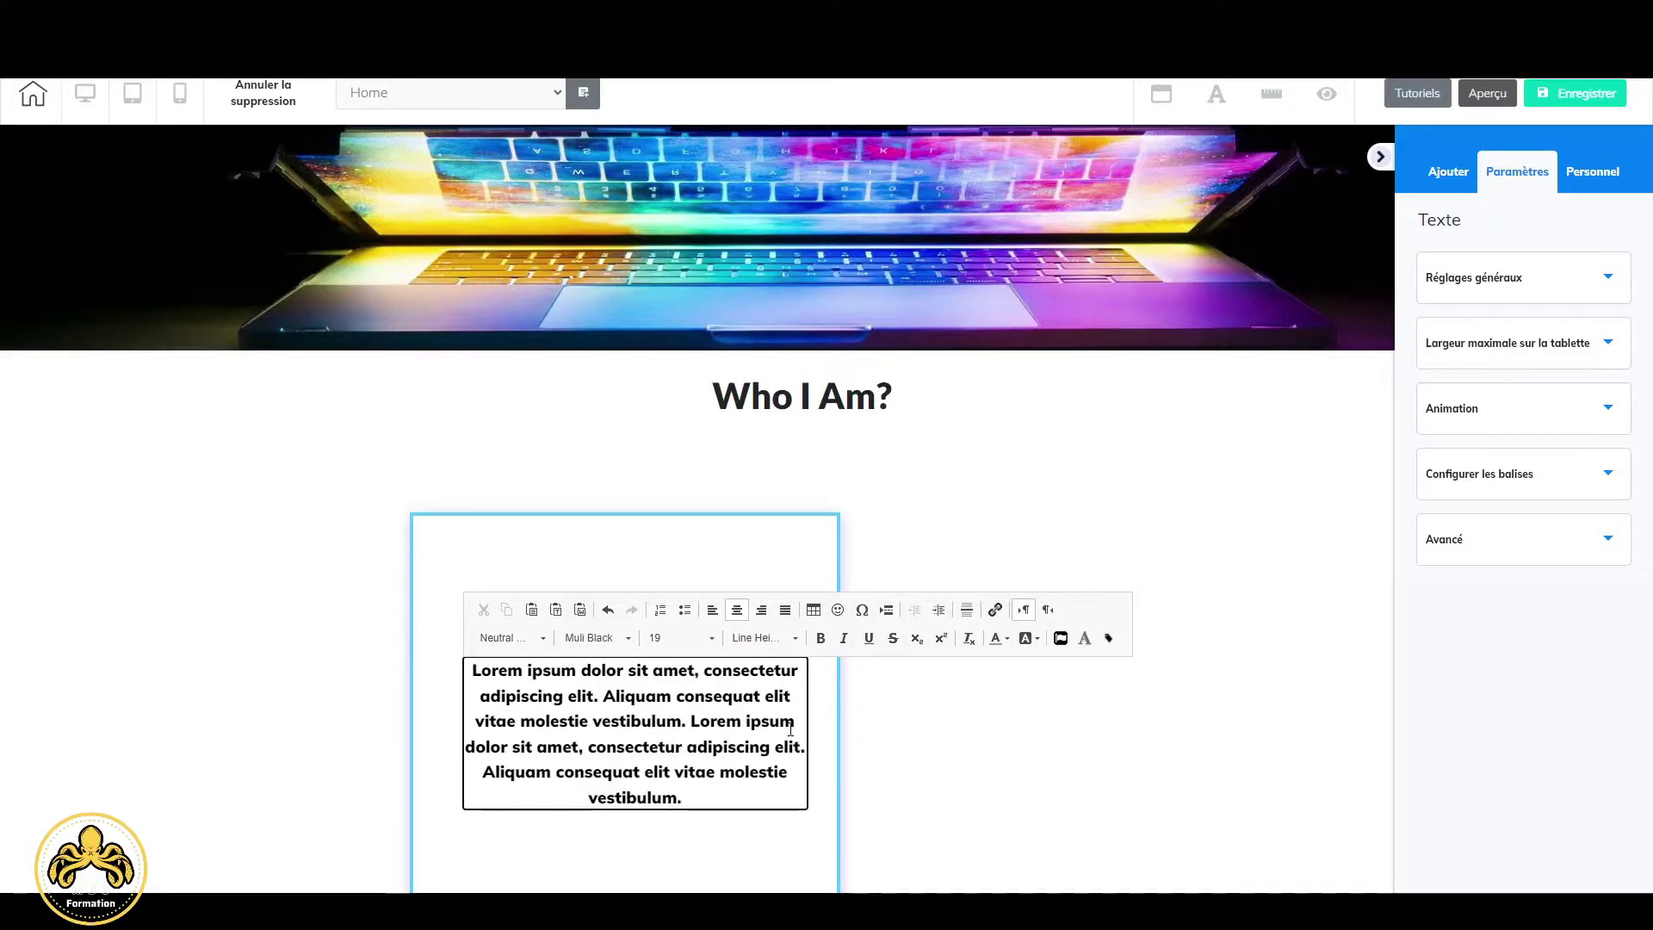
{"action": "key", "text": "ctrl+v"}
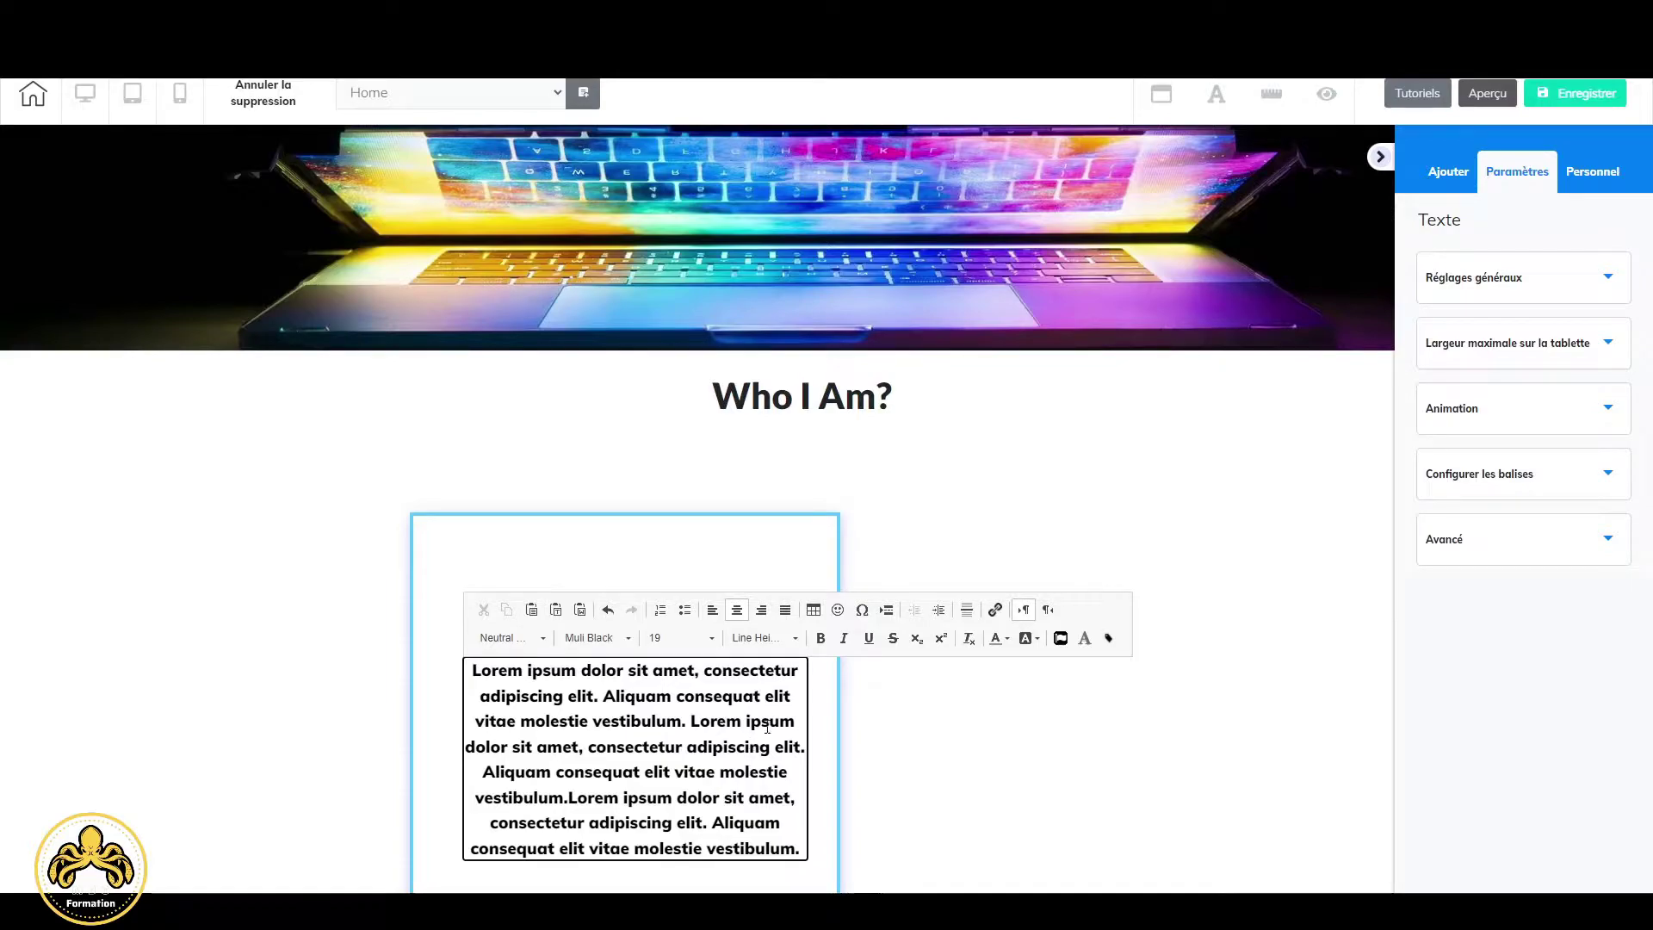
{"action": "left_click", "coordinate": [823, 738]}
{"action": "scroll", "coordinate": [947, 739], "scroll_direction": "down", "scroll_amount": 2}
{"action": "left_click_drag", "start_coordinate": [711, 660], "coordinate": [768, 656]}
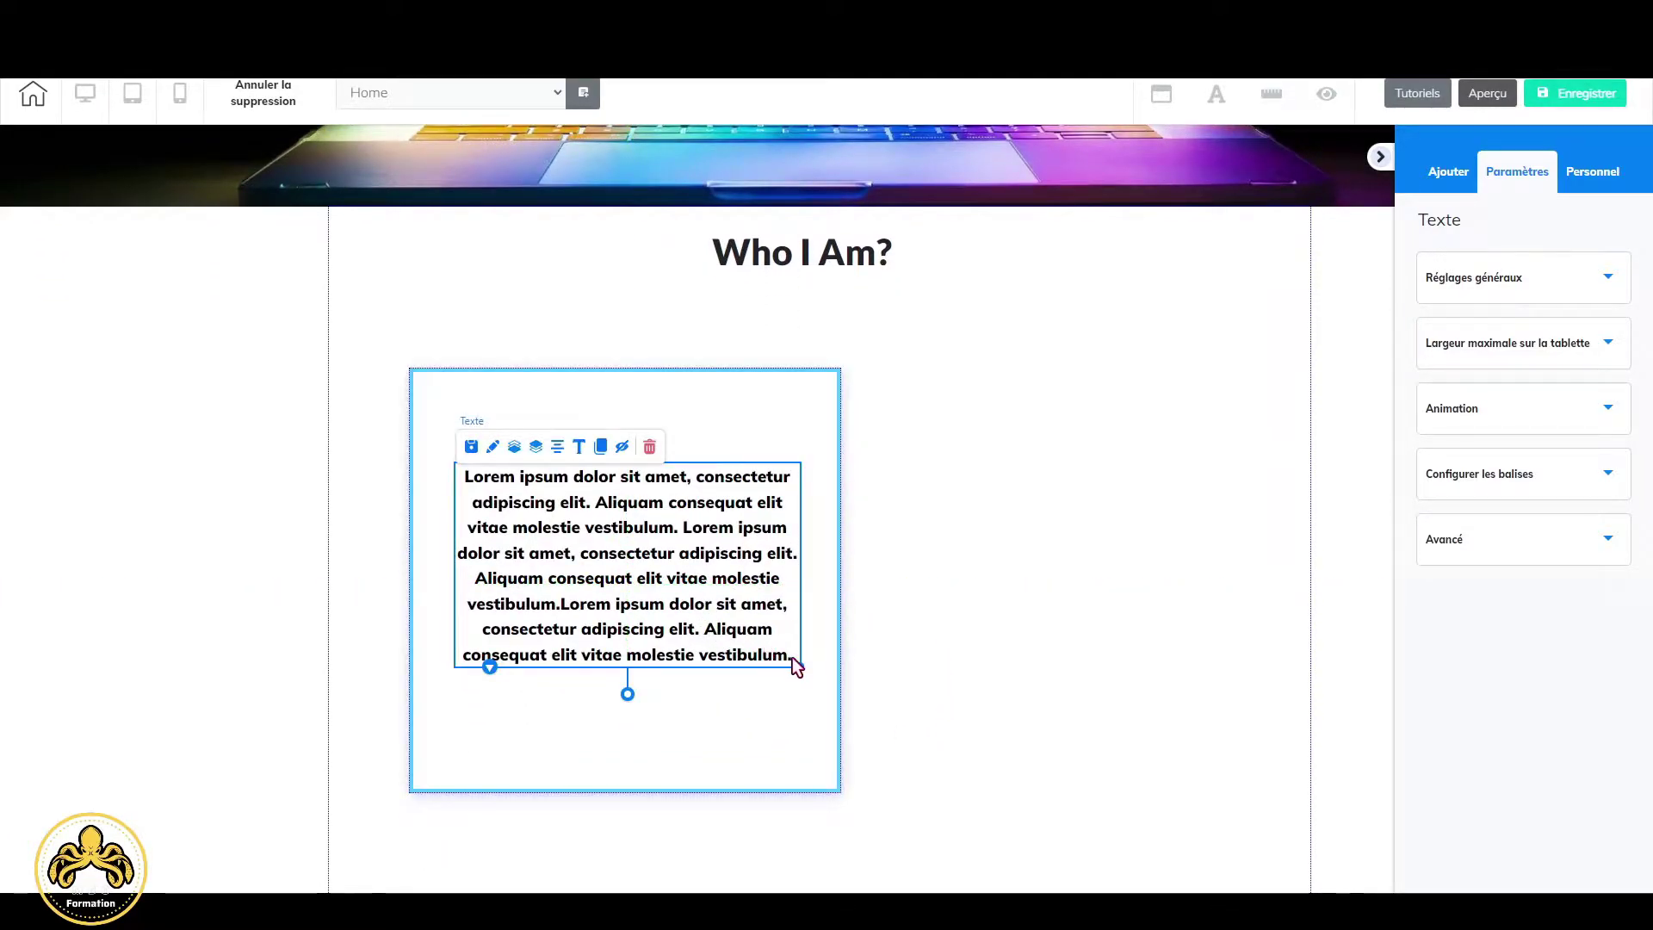
Append one more copy of the Lorem ipsum text, then shift the text block up and centre it in the box.
{"action": "double_click", "coordinate": [793, 657]}
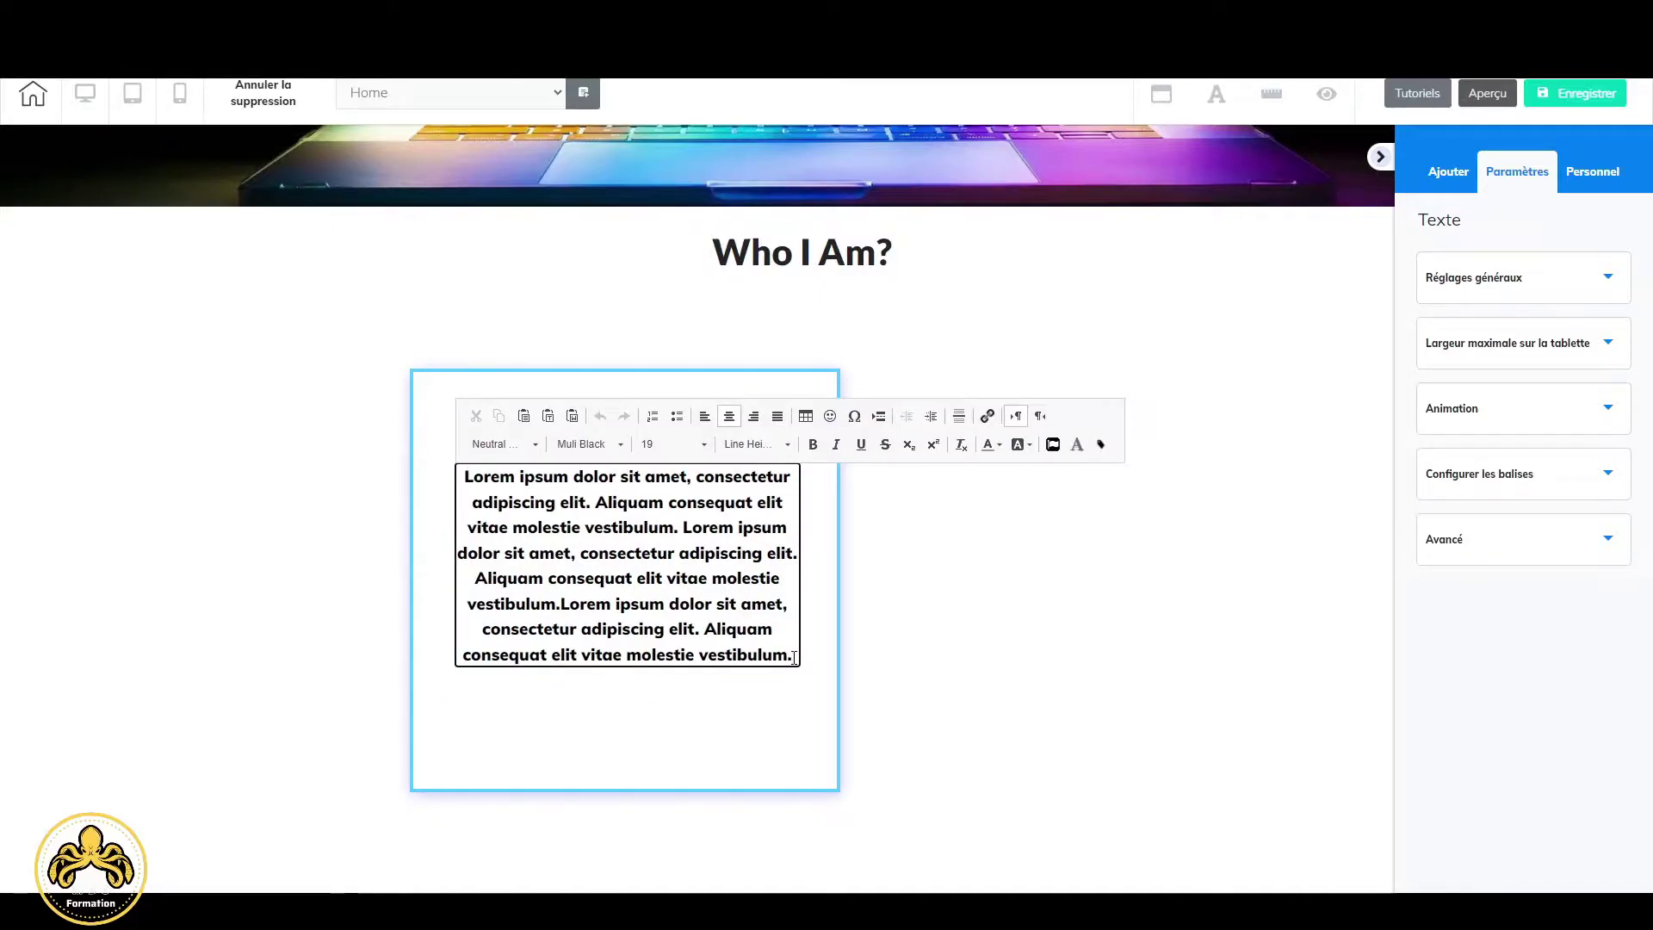
{"action": "key", "text": "ctrl+v"}
{"action": "left_click", "coordinate": [687, 603]}
{"action": "left_click_drag", "start_coordinate": [686, 603], "coordinate": [680, 579]}
{"action": "left_click", "coordinate": [823, 627]}
{"action": "left_click_drag", "start_coordinate": [768, 631], "coordinate": [763, 590]}
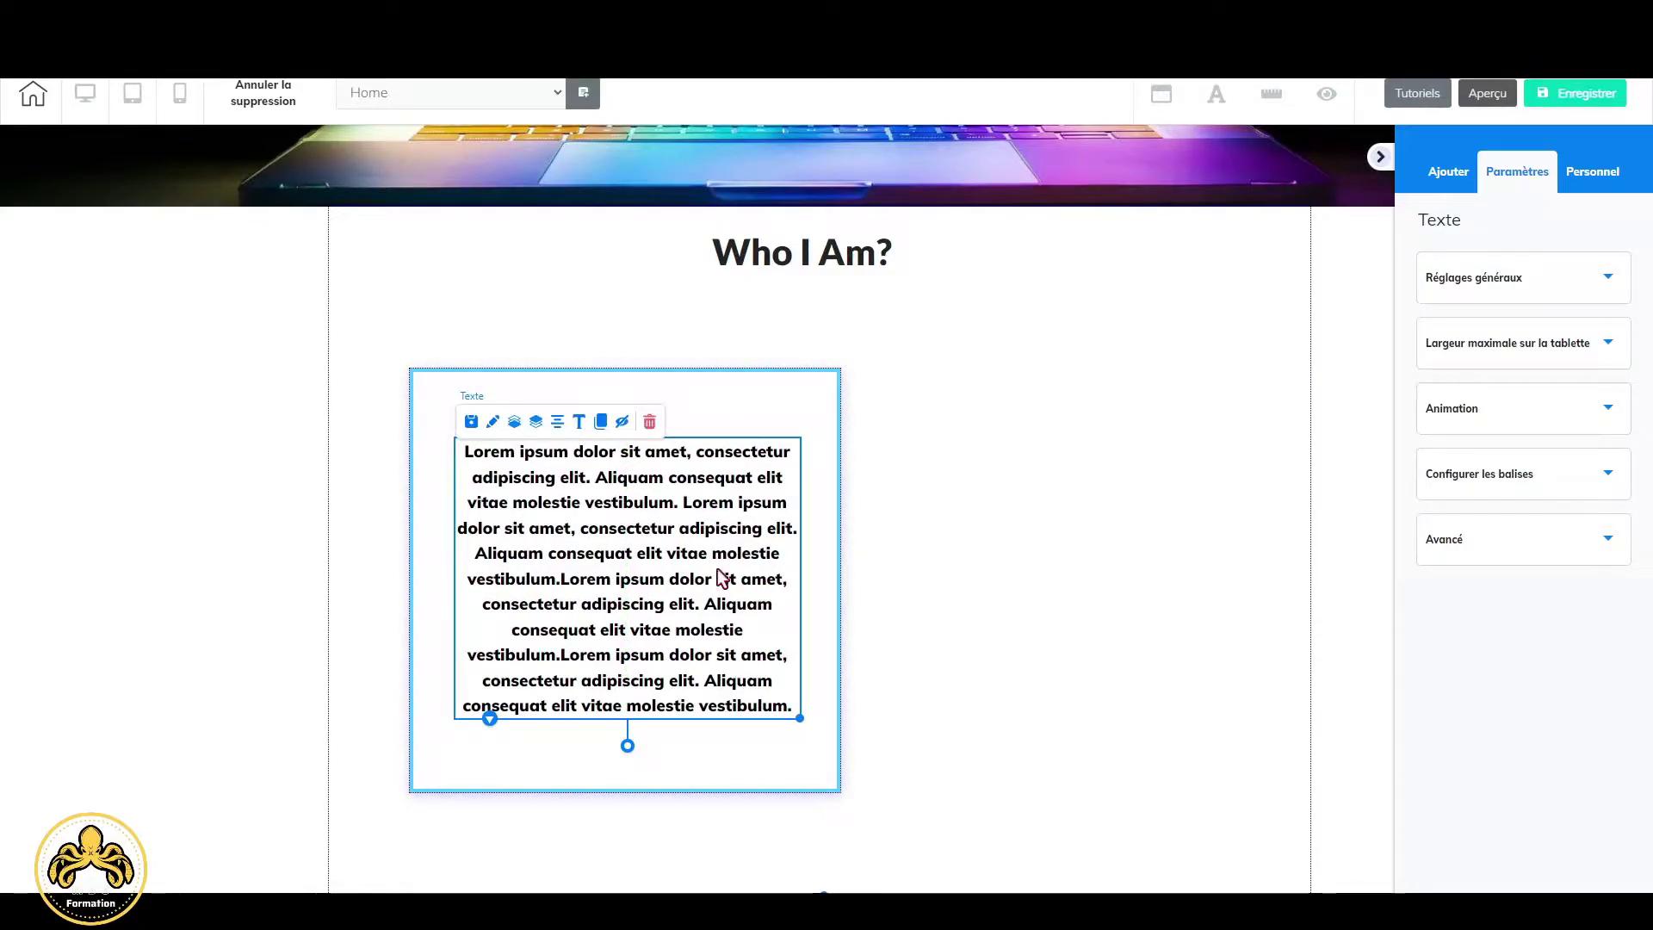
{"action": "left_click", "coordinate": [559, 422]}
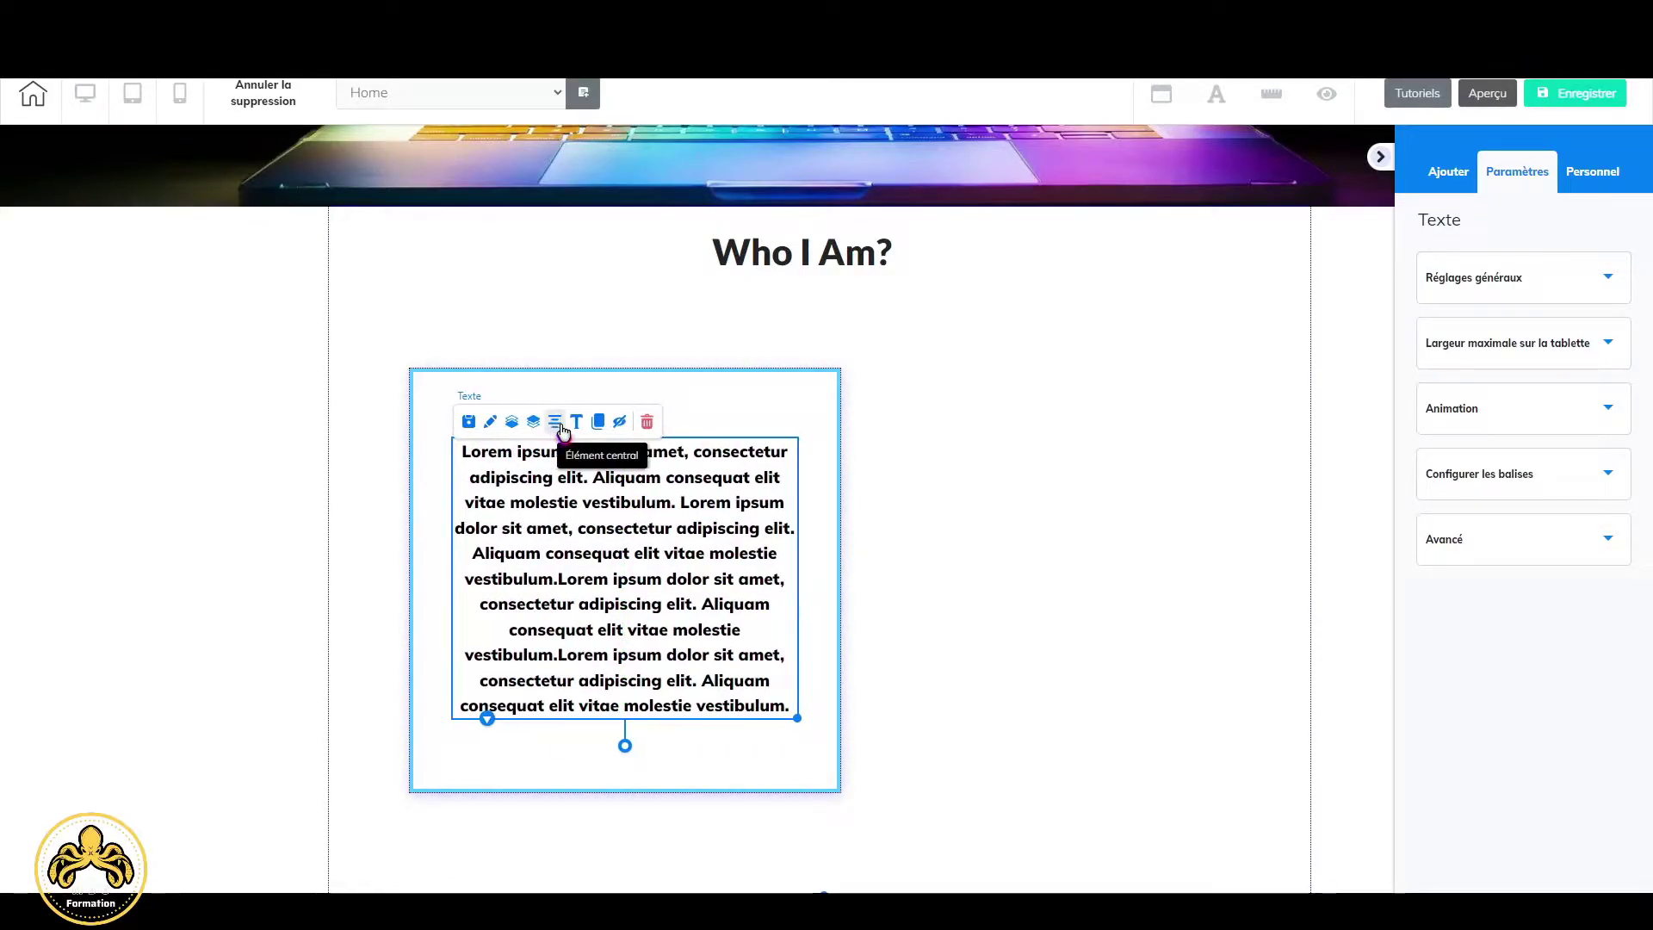
{"action": "left_click", "coordinate": [899, 538]}
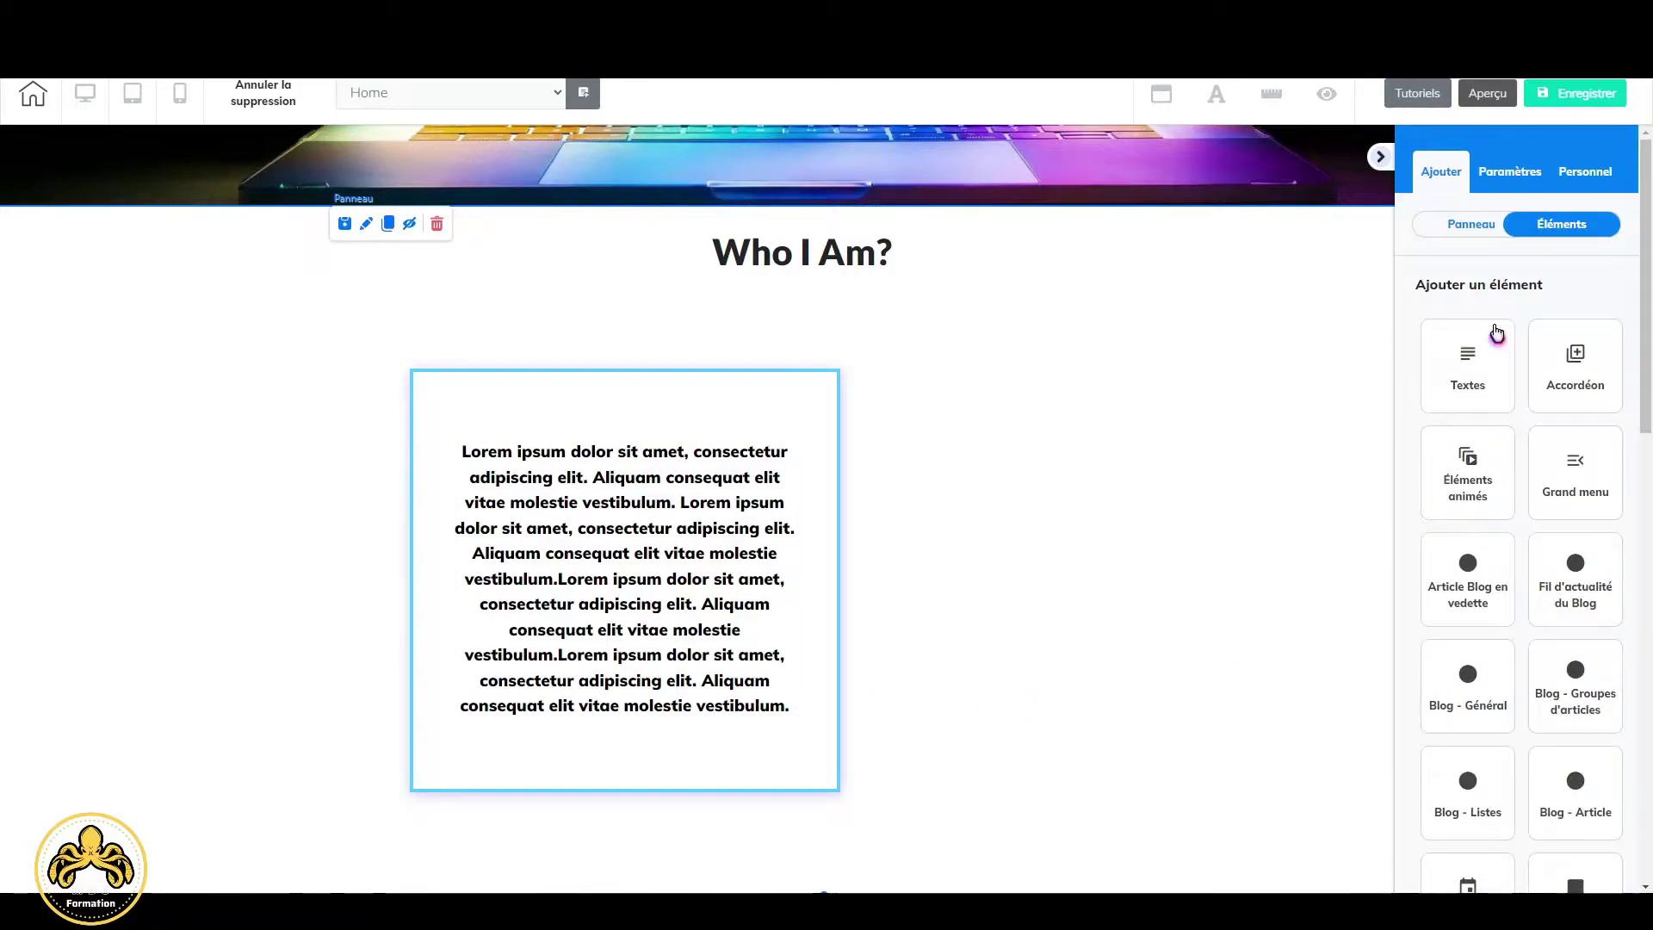
Add a borderless white box with a soft shadow to the empty right half of the "Who I Am?" panel.
{"action": "scroll", "coordinate": [1599, 755], "scroll_direction": "down", "scroll_amount": 2}
{"action": "left_click", "coordinate": [1594, 760]}
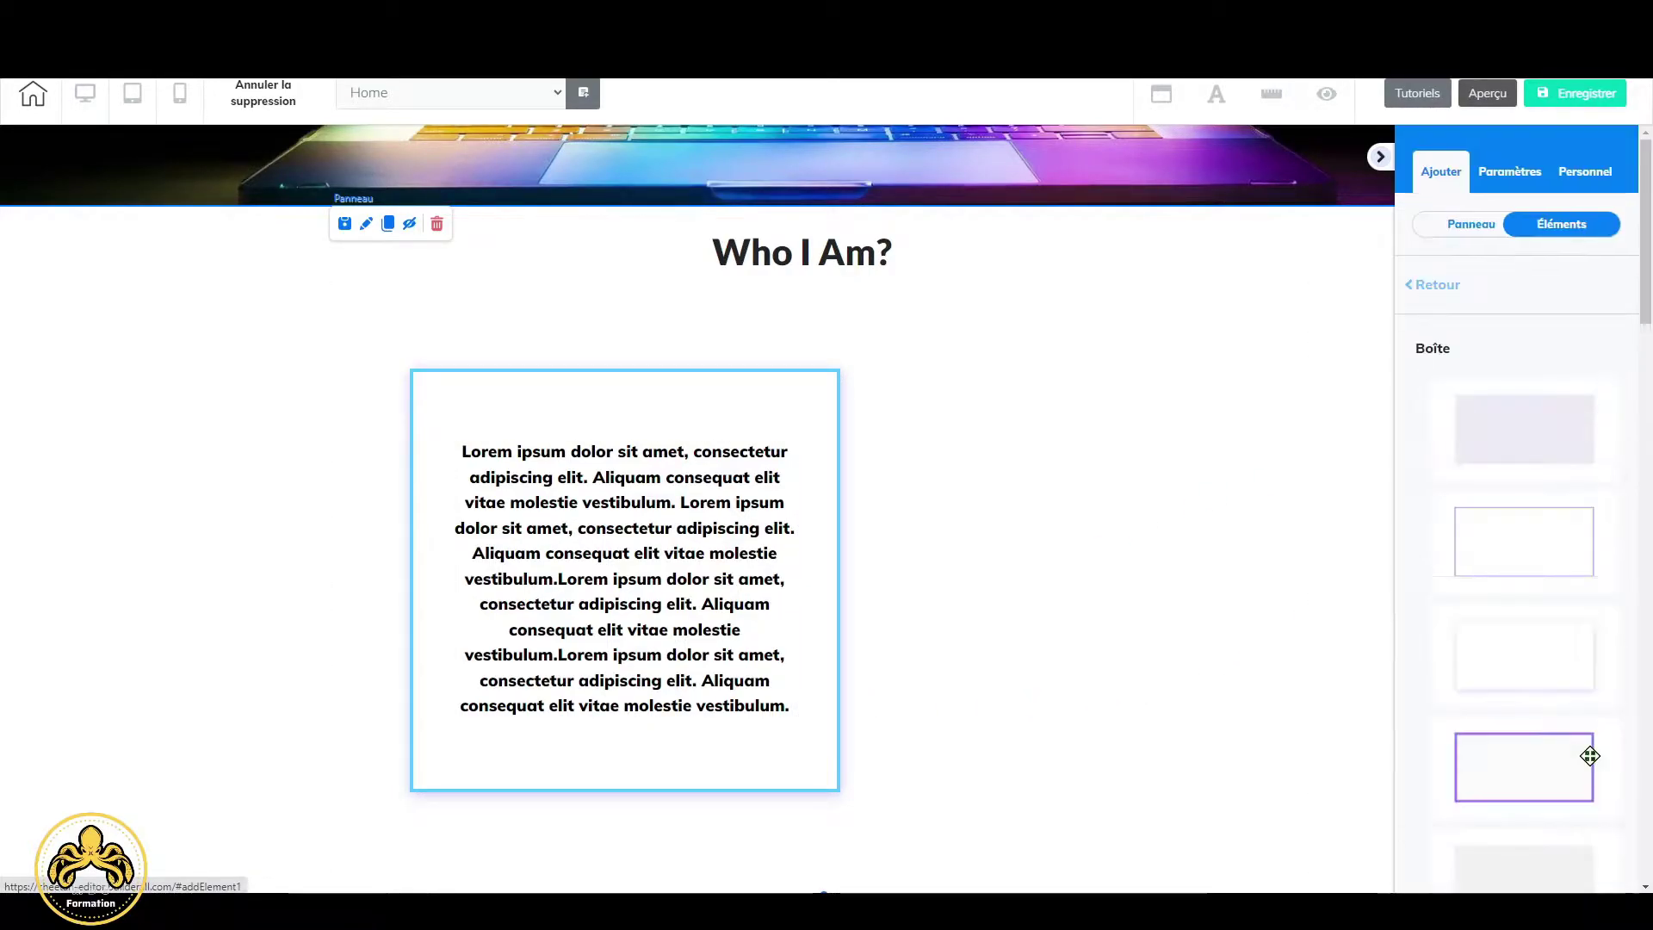
{"action": "scroll", "coordinate": [1540, 669], "scroll_direction": "down", "scroll_amount": 2}
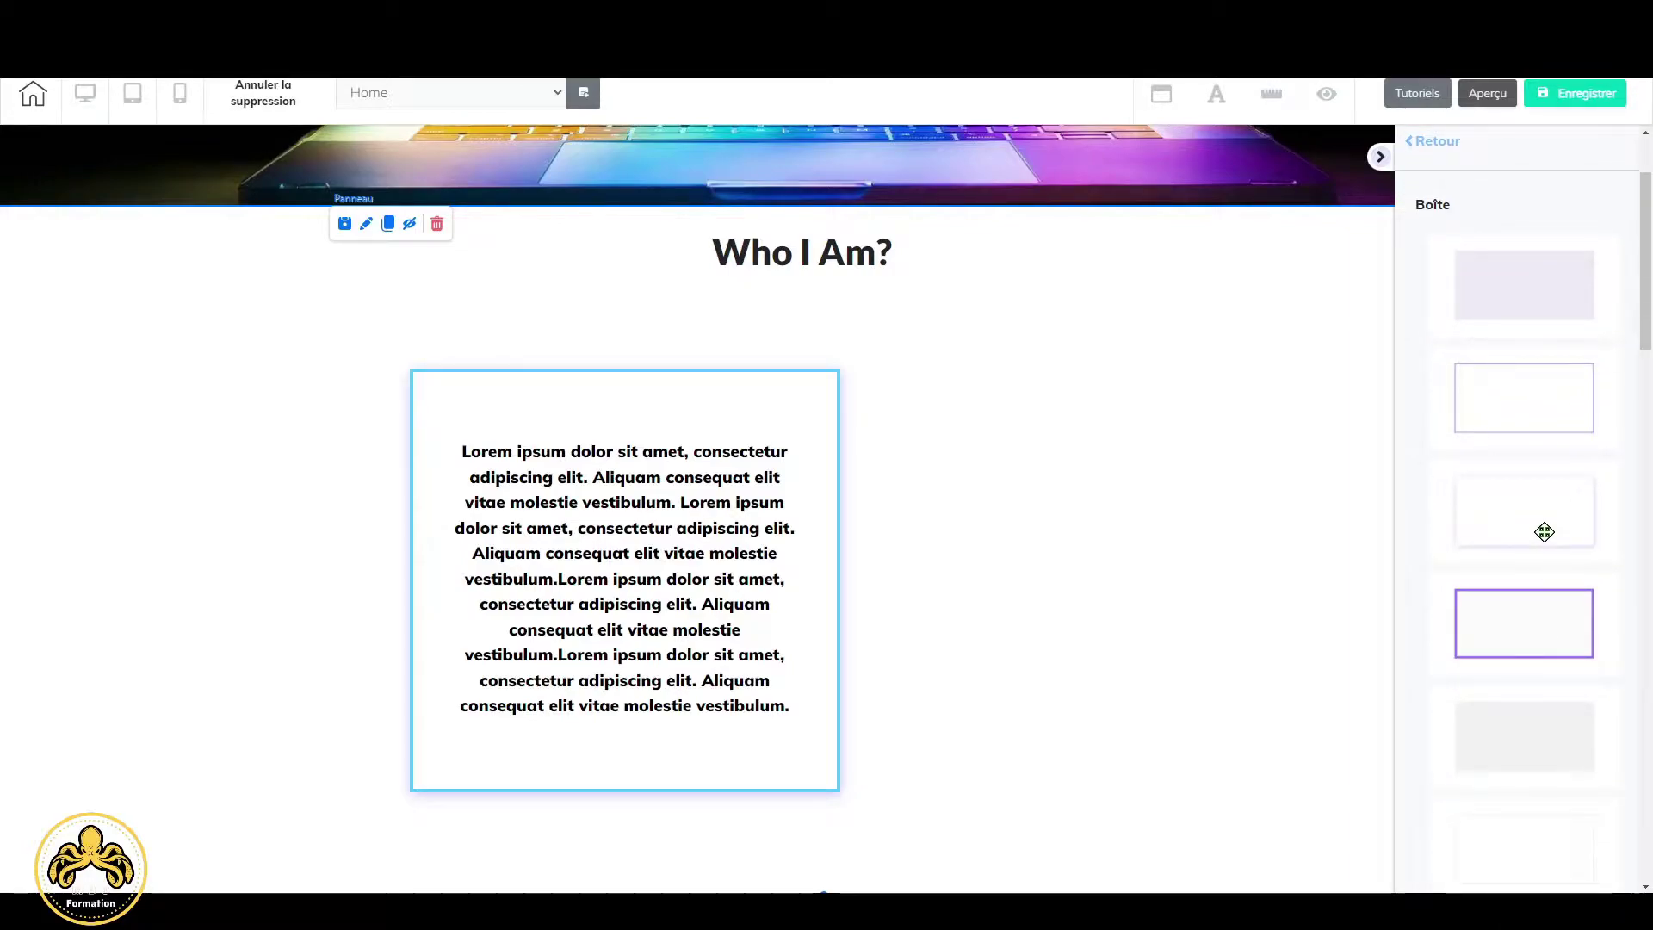
{"action": "left_click_drag", "start_coordinate": [1546, 528], "coordinate": [1057, 514]}
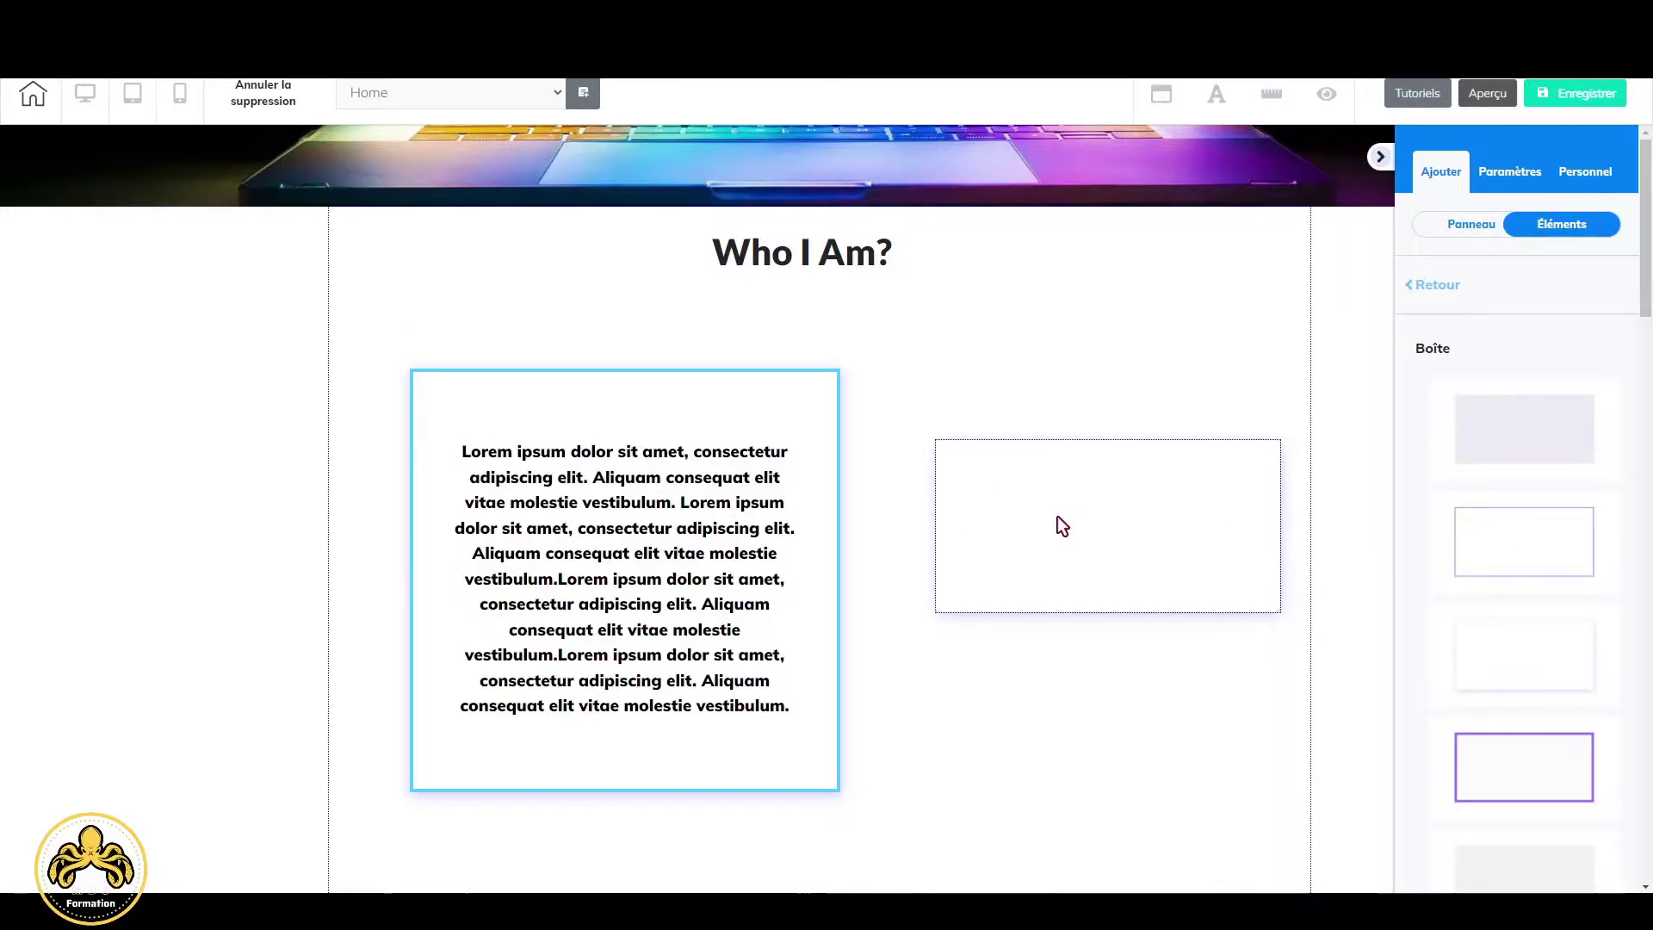
Open the new box's background settings and start changing its background image.
{"action": "left_click", "coordinate": [1061, 525]}
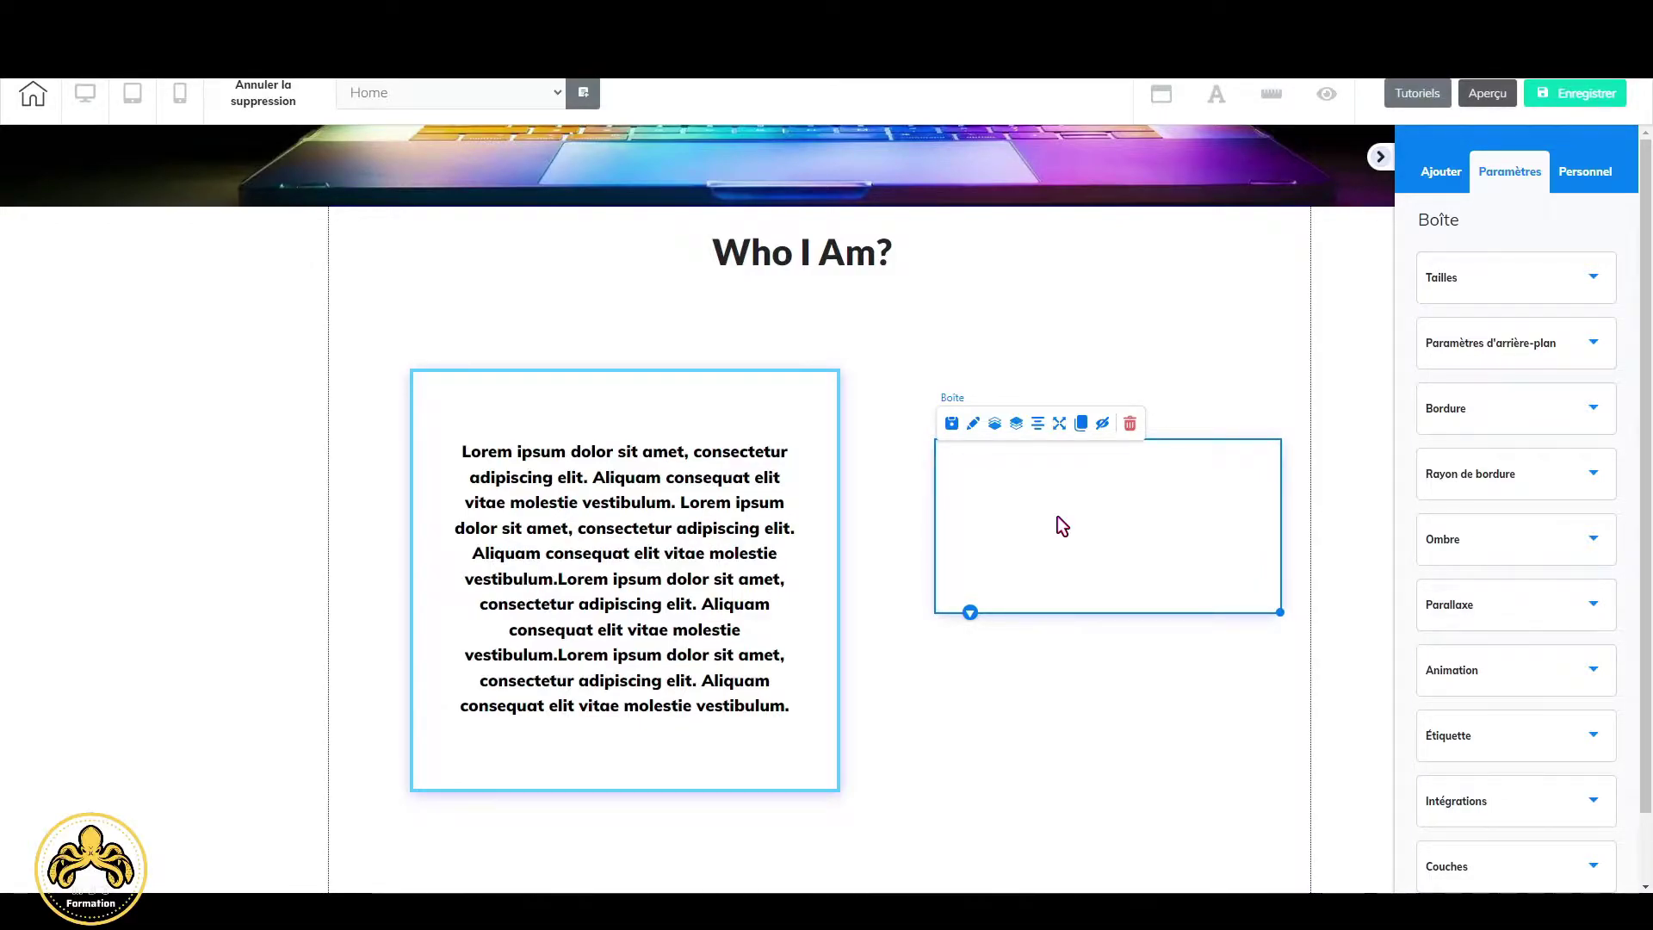
{"action": "left_click", "coordinate": [1596, 344]}
{"action": "right_click", "coordinate": [1494, 572]}
{"action": "key", "text": "Escape"}
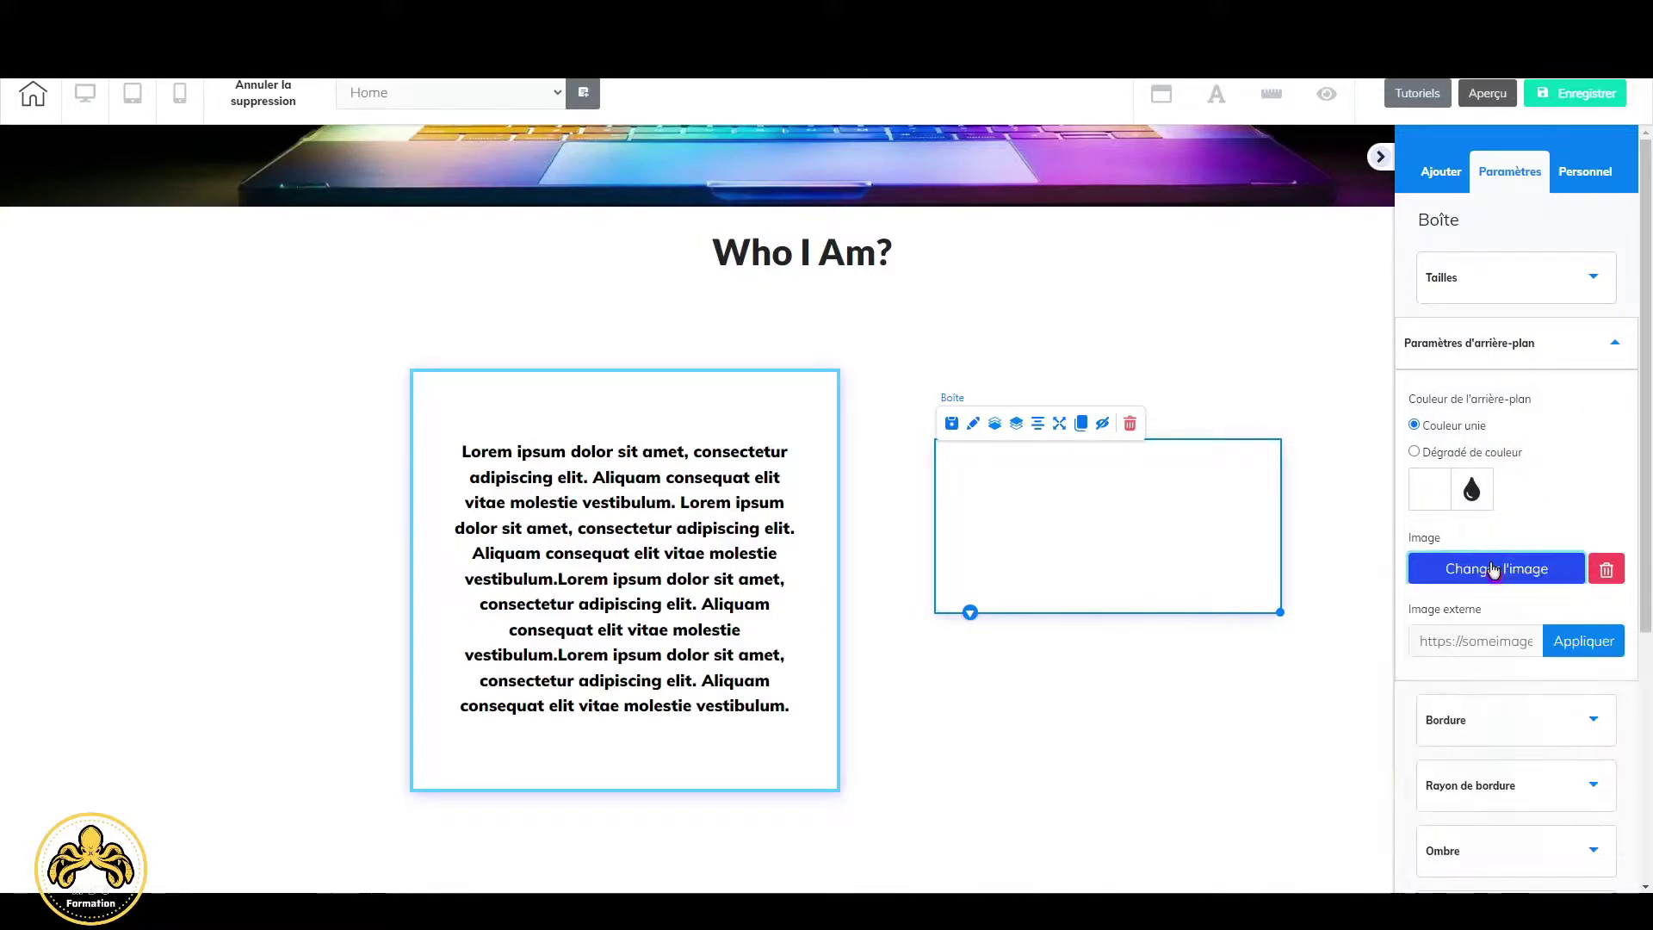
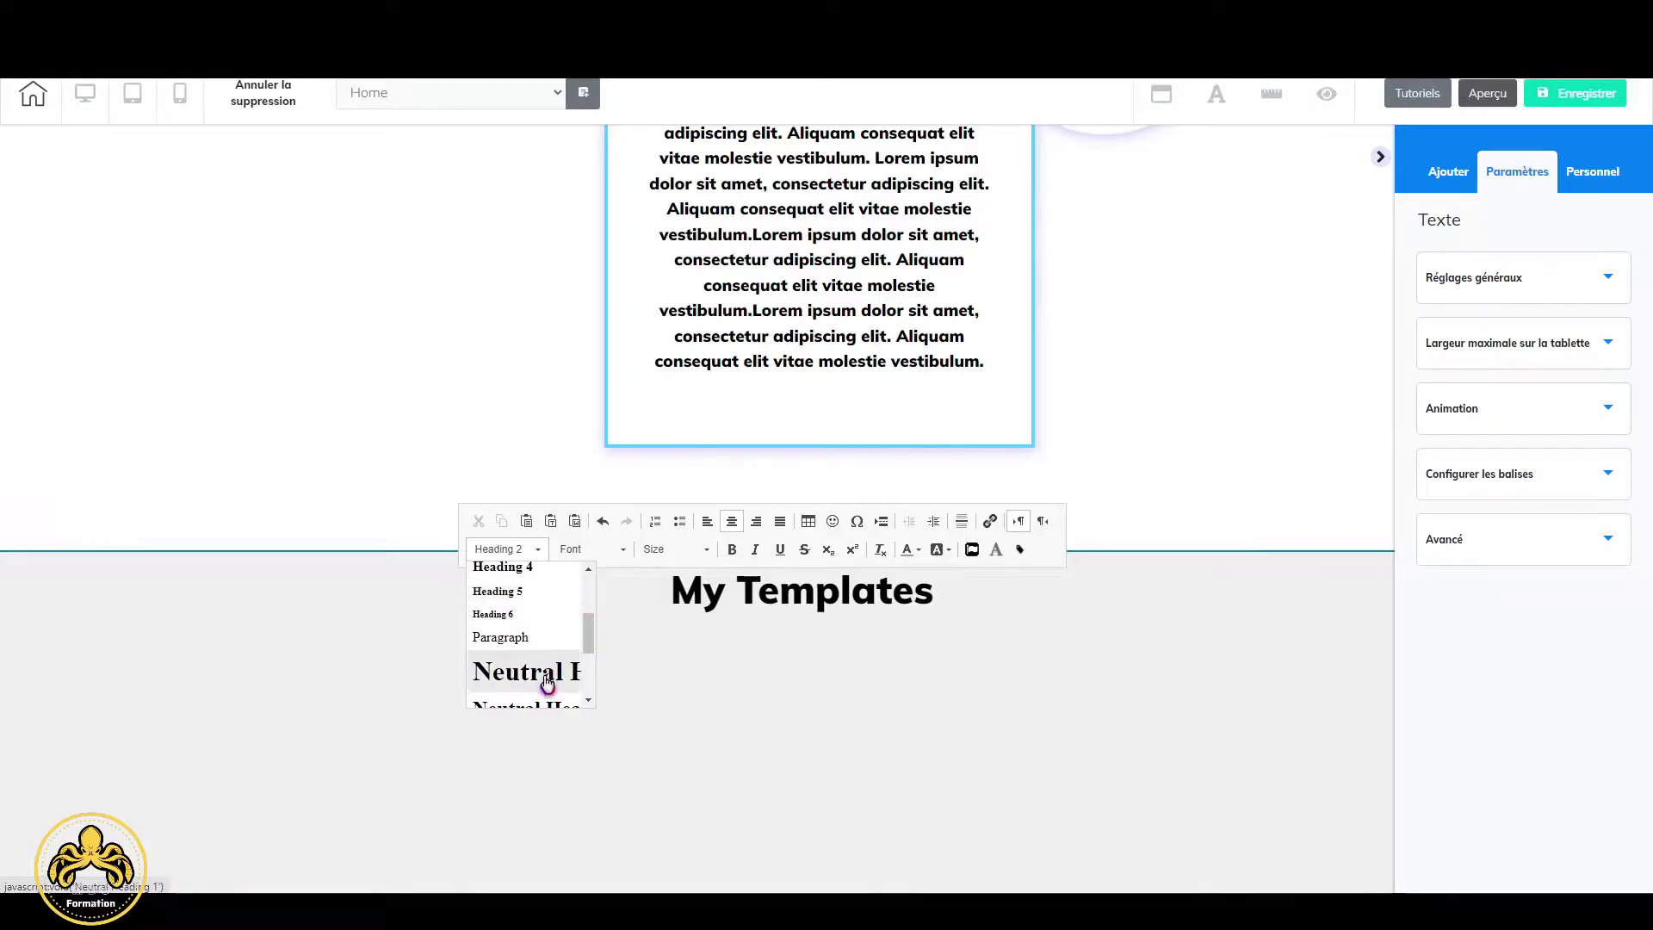
Apply the Neutral Heading 2 style to the "My Templates" title and choose the Lato Black font.
{"action": "left_click", "coordinate": [556, 704]}
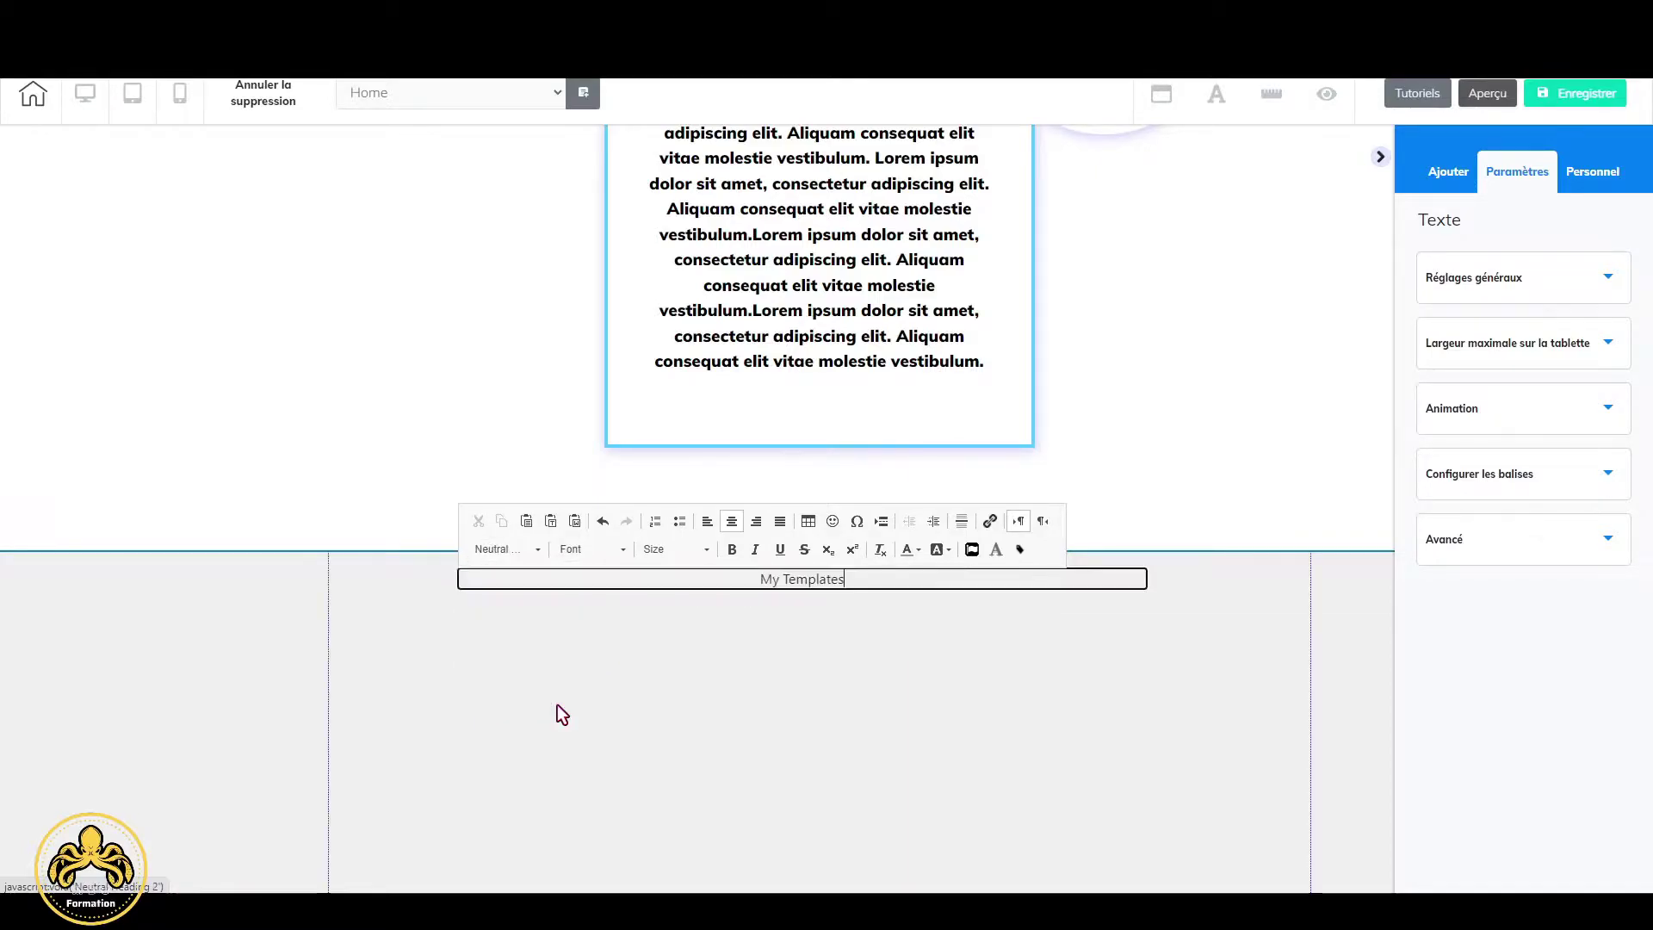
{"action": "left_click", "coordinate": [618, 553]}
{"action": "scroll", "coordinate": [616, 646], "scroll_direction": "down", "scroll_amount": 5}
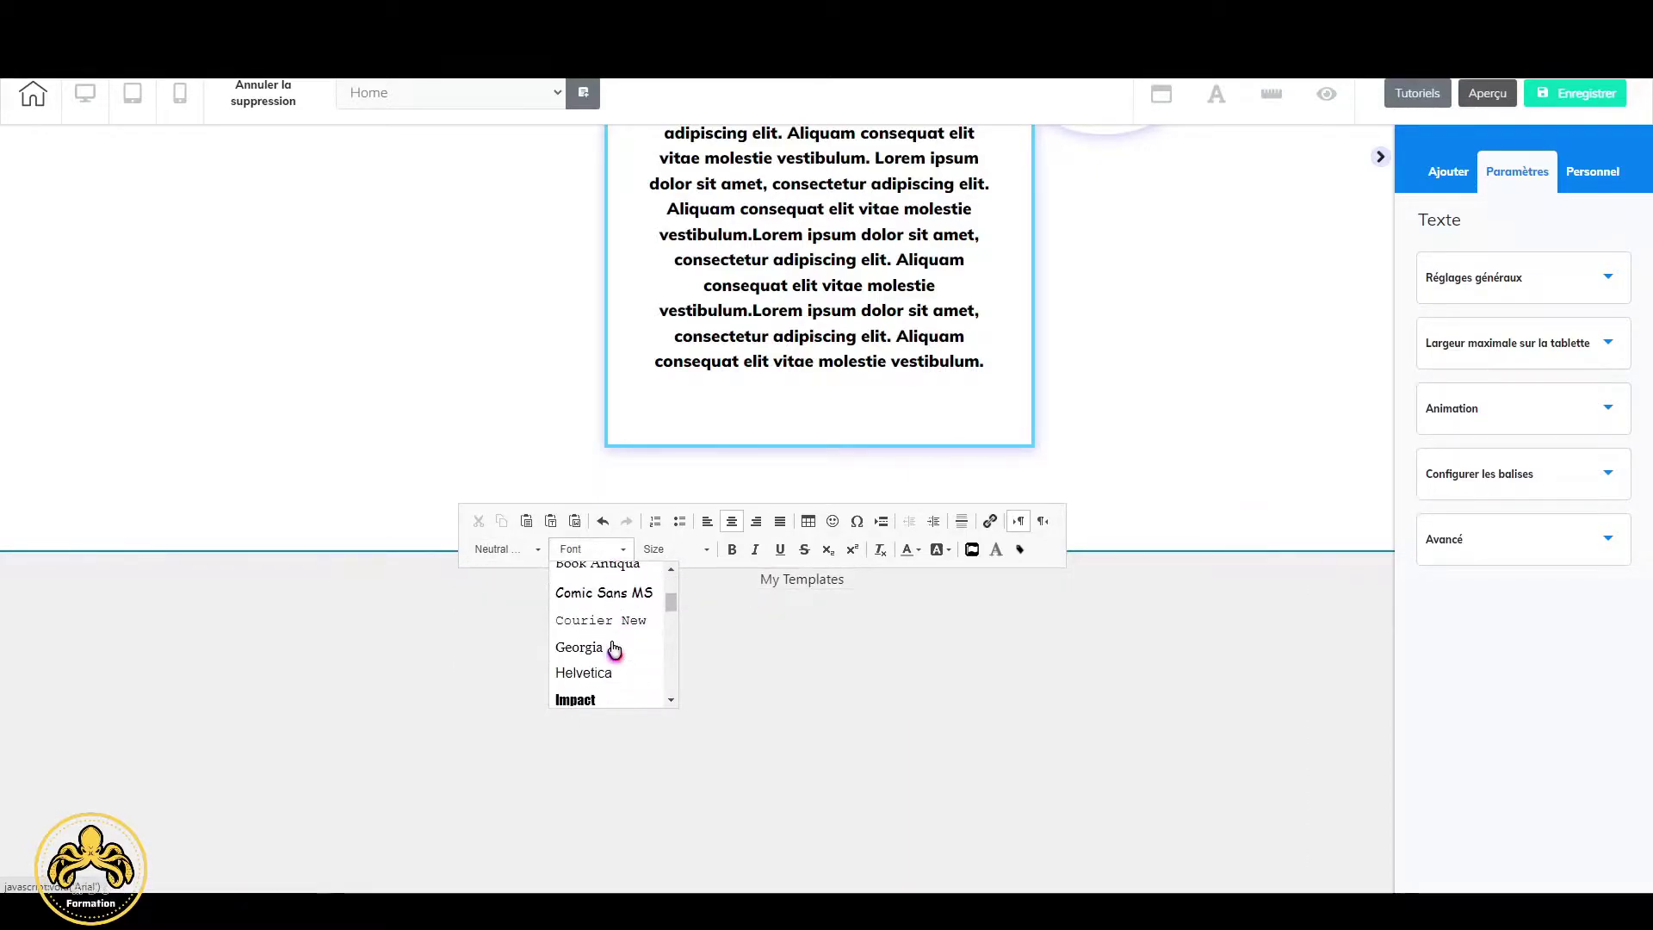
{"action": "left_click", "coordinate": [602, 612]}
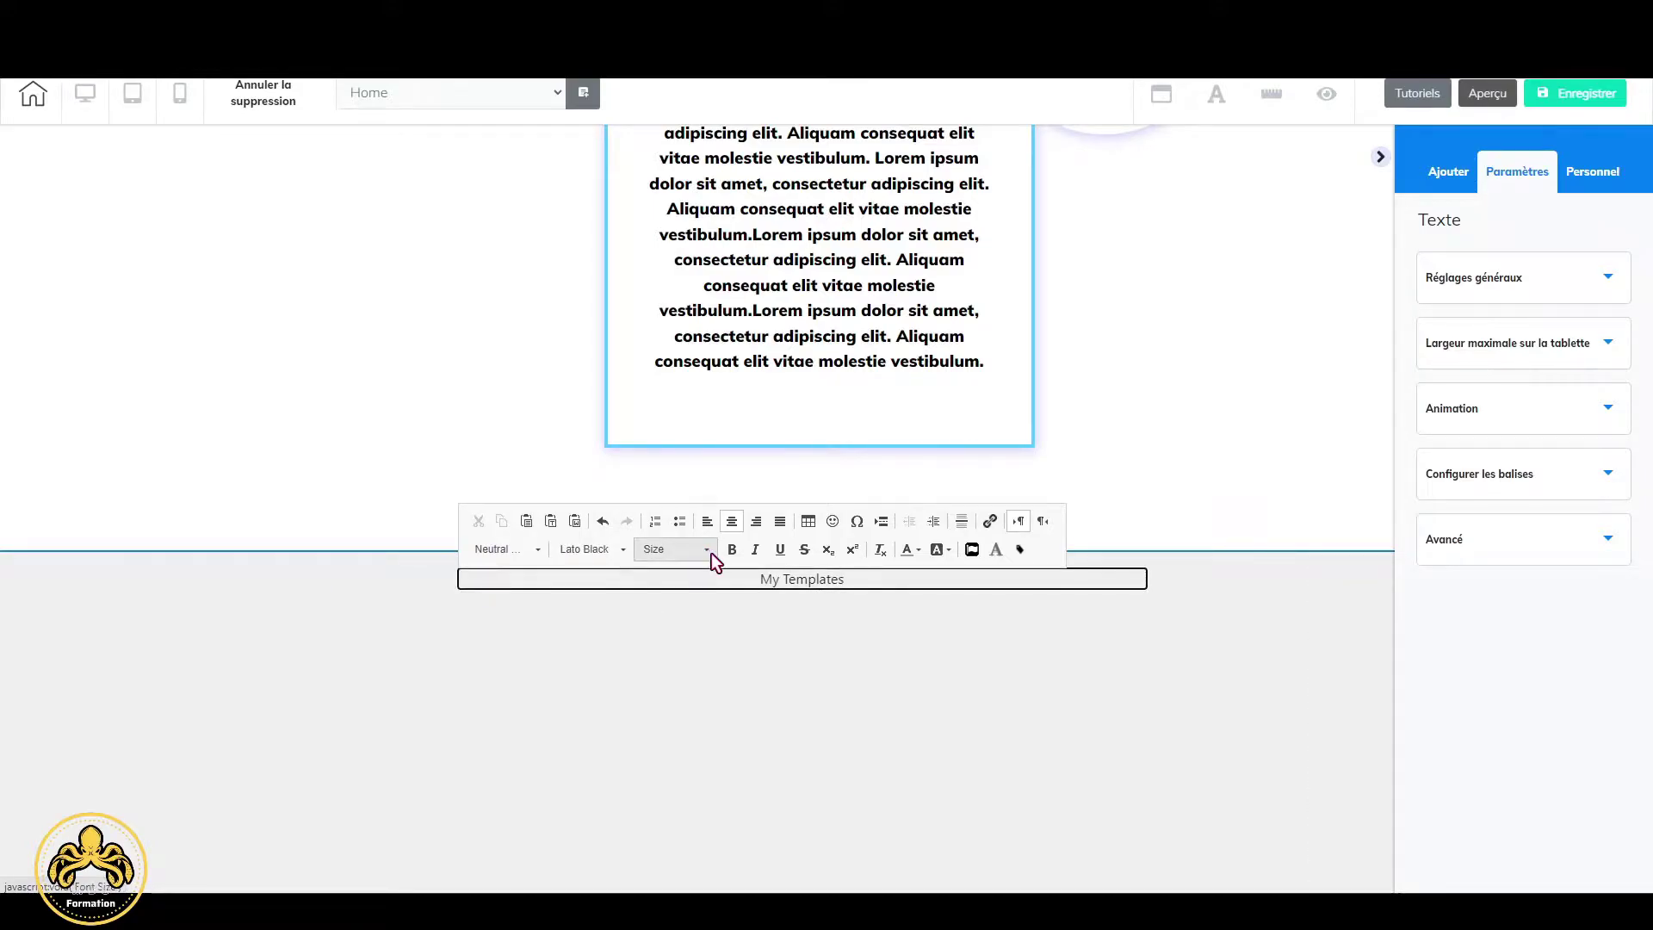
Try to set the "My Templates" title's font size to 42 without selecting its text.
{"action": "left_click", "coordinate": [705, 549]}
{"action": "scroll", "coordinate": [696, 650], "scroll_direction": "down", "scroll_amount": 5}
{"action": "scroll", "coordinate": [697, 650], "scroll_direction": "down", "scroll_amount": 8}
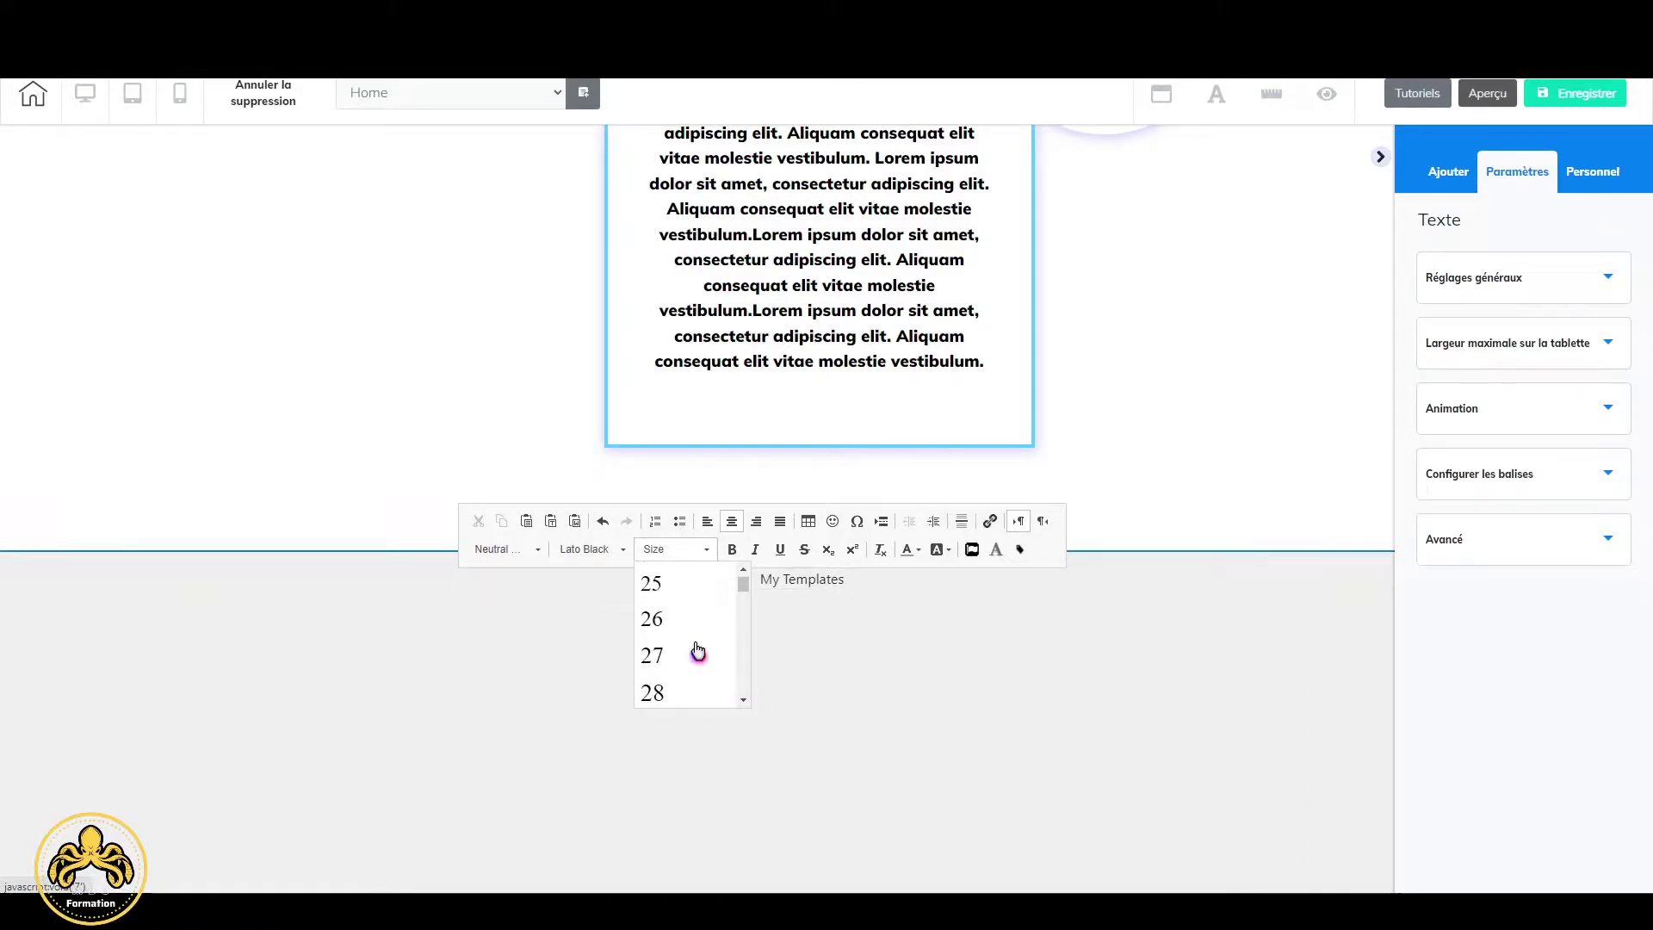
{"action": "scroll", "coordinate": [697, 650], "scroll_direction": "down", "scroll_amount": 3}
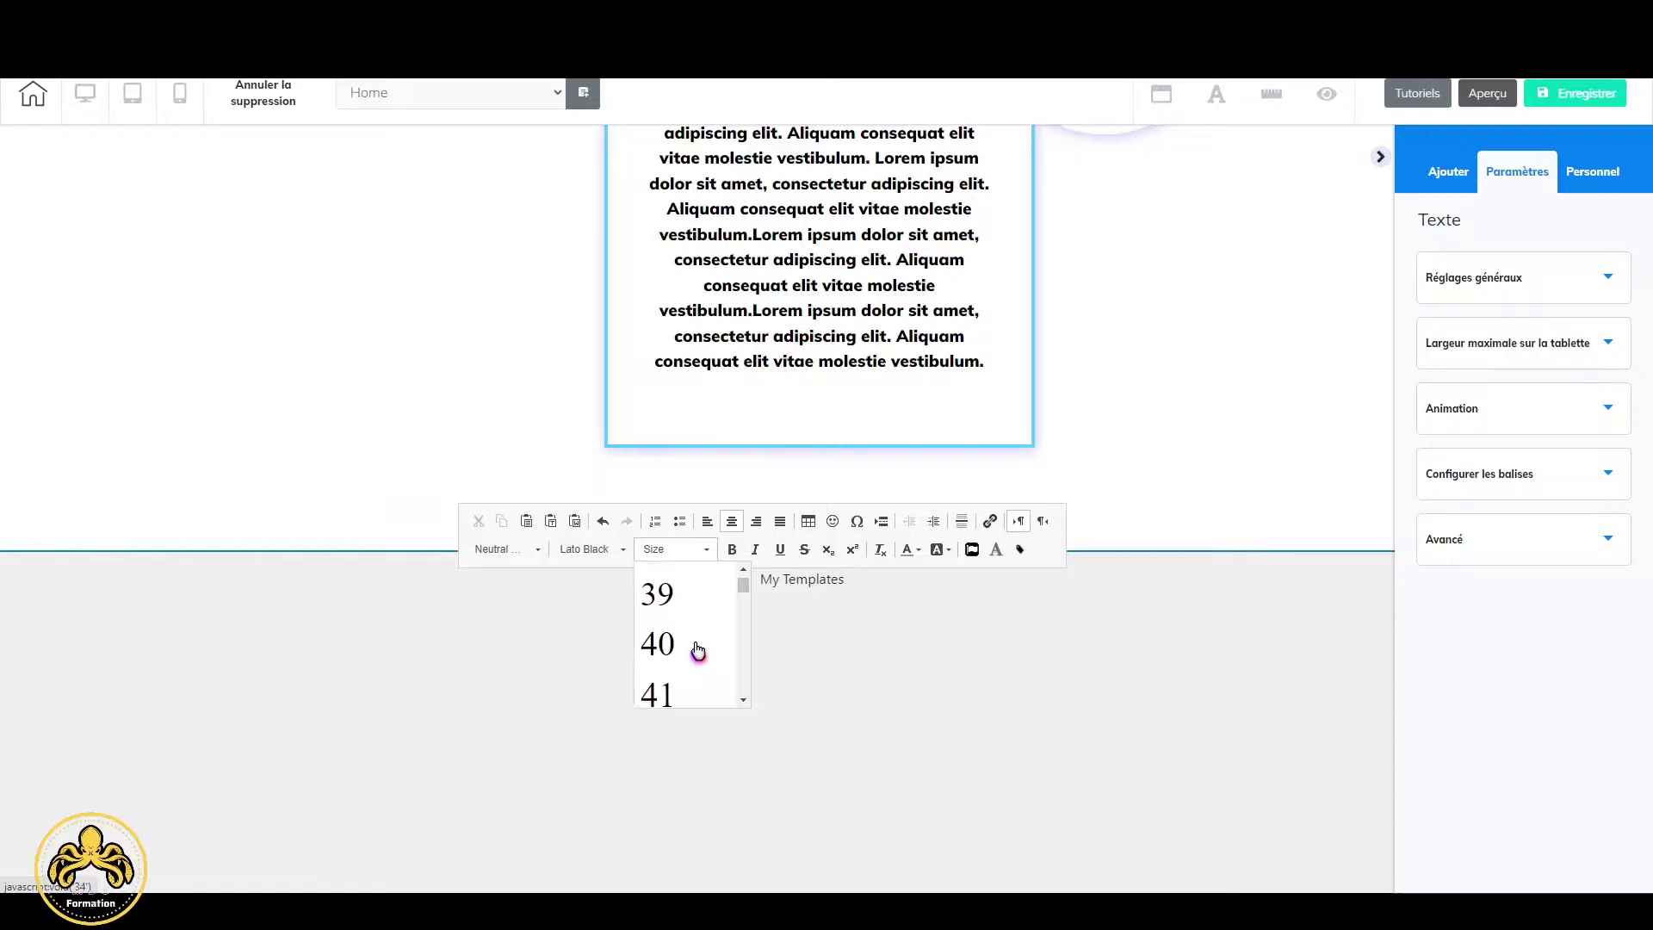
{"action": "left_click", "coordinate": [690, 608]}
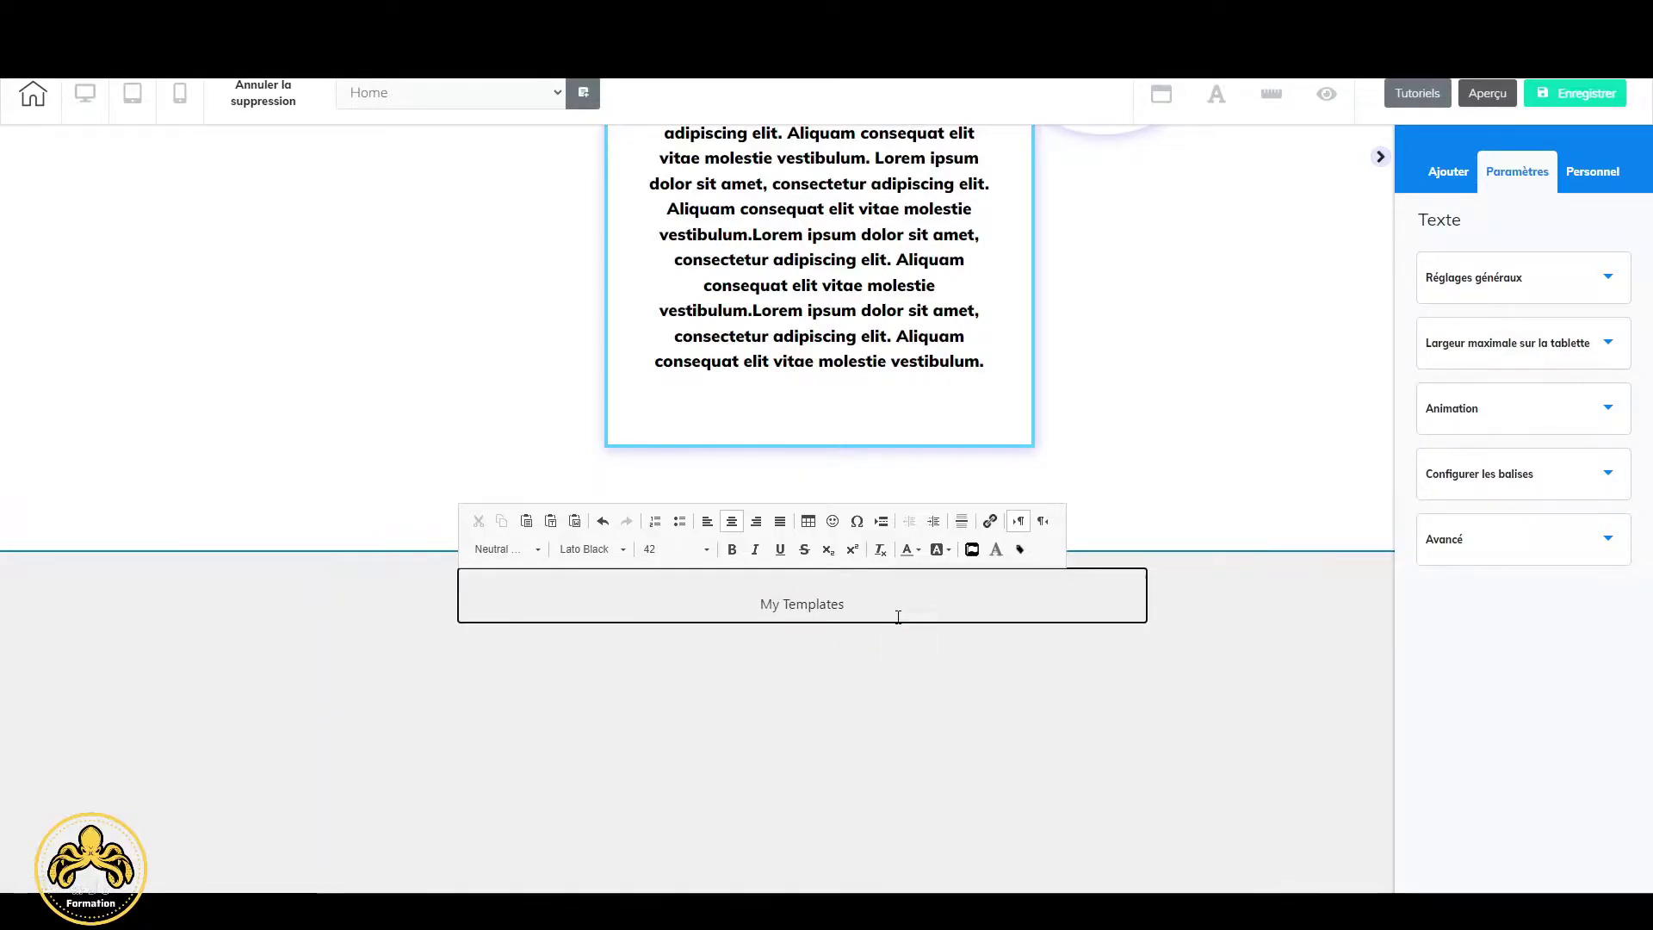
Format the whole "My Templates" title text in Lato Black at size 42 and finish editing it.
{"action": "left_click_drag", "start_coordinate": [896, 613], "coordinate": [686, 609]}
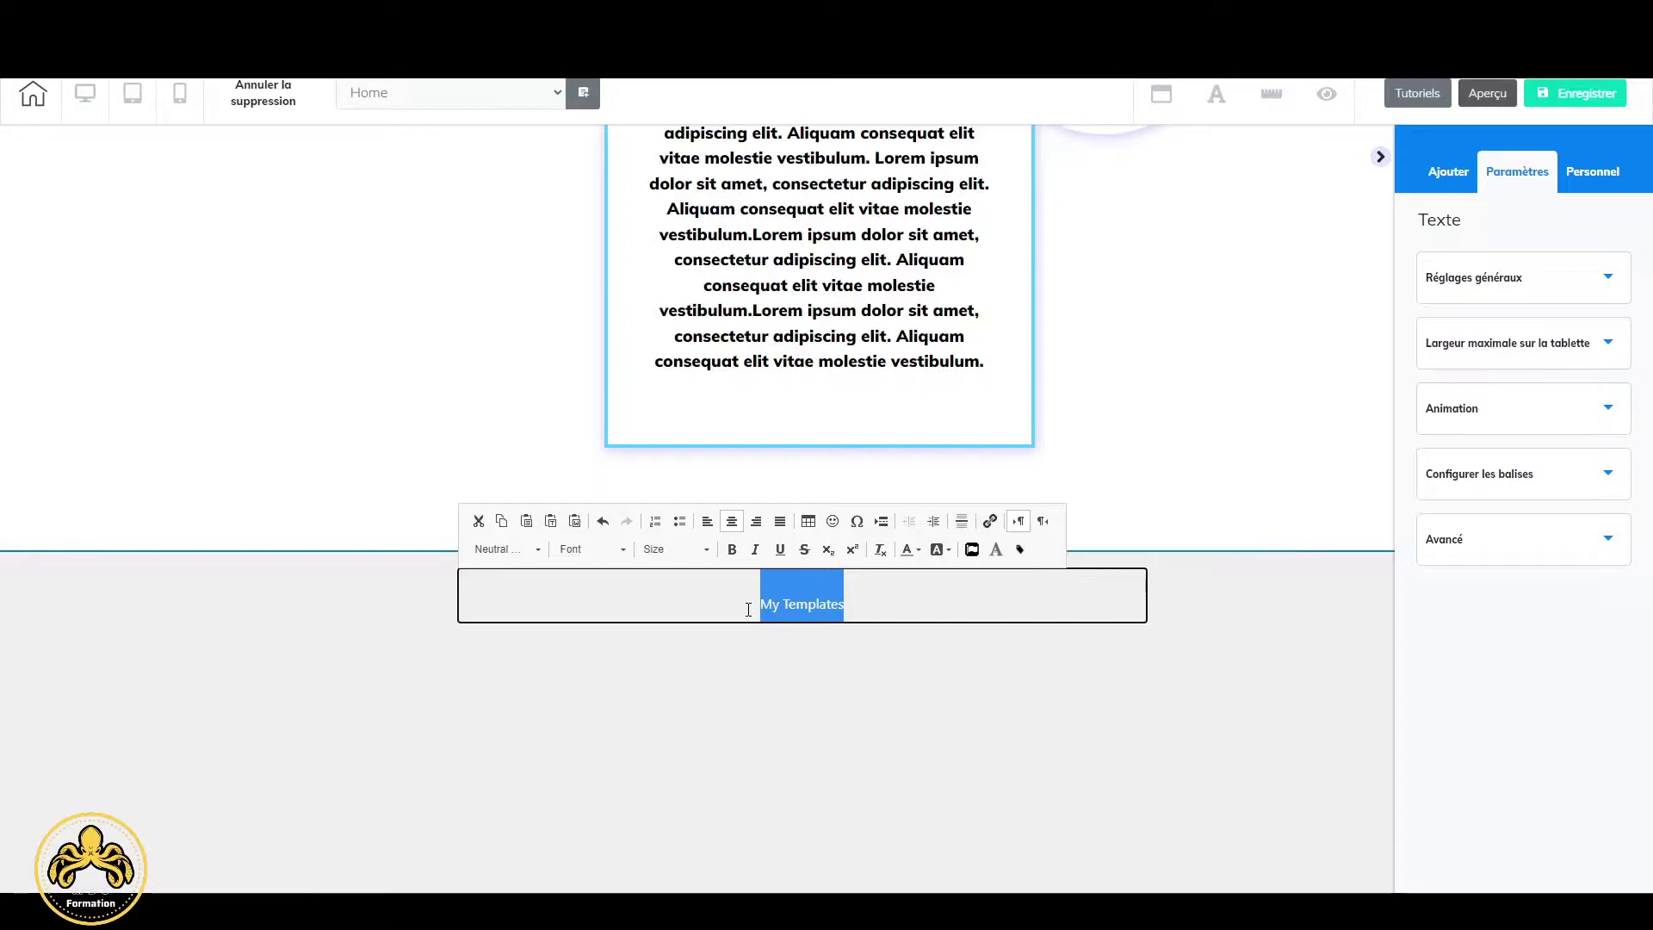
{"action": "left_click", "coordinate": [619, 555]}
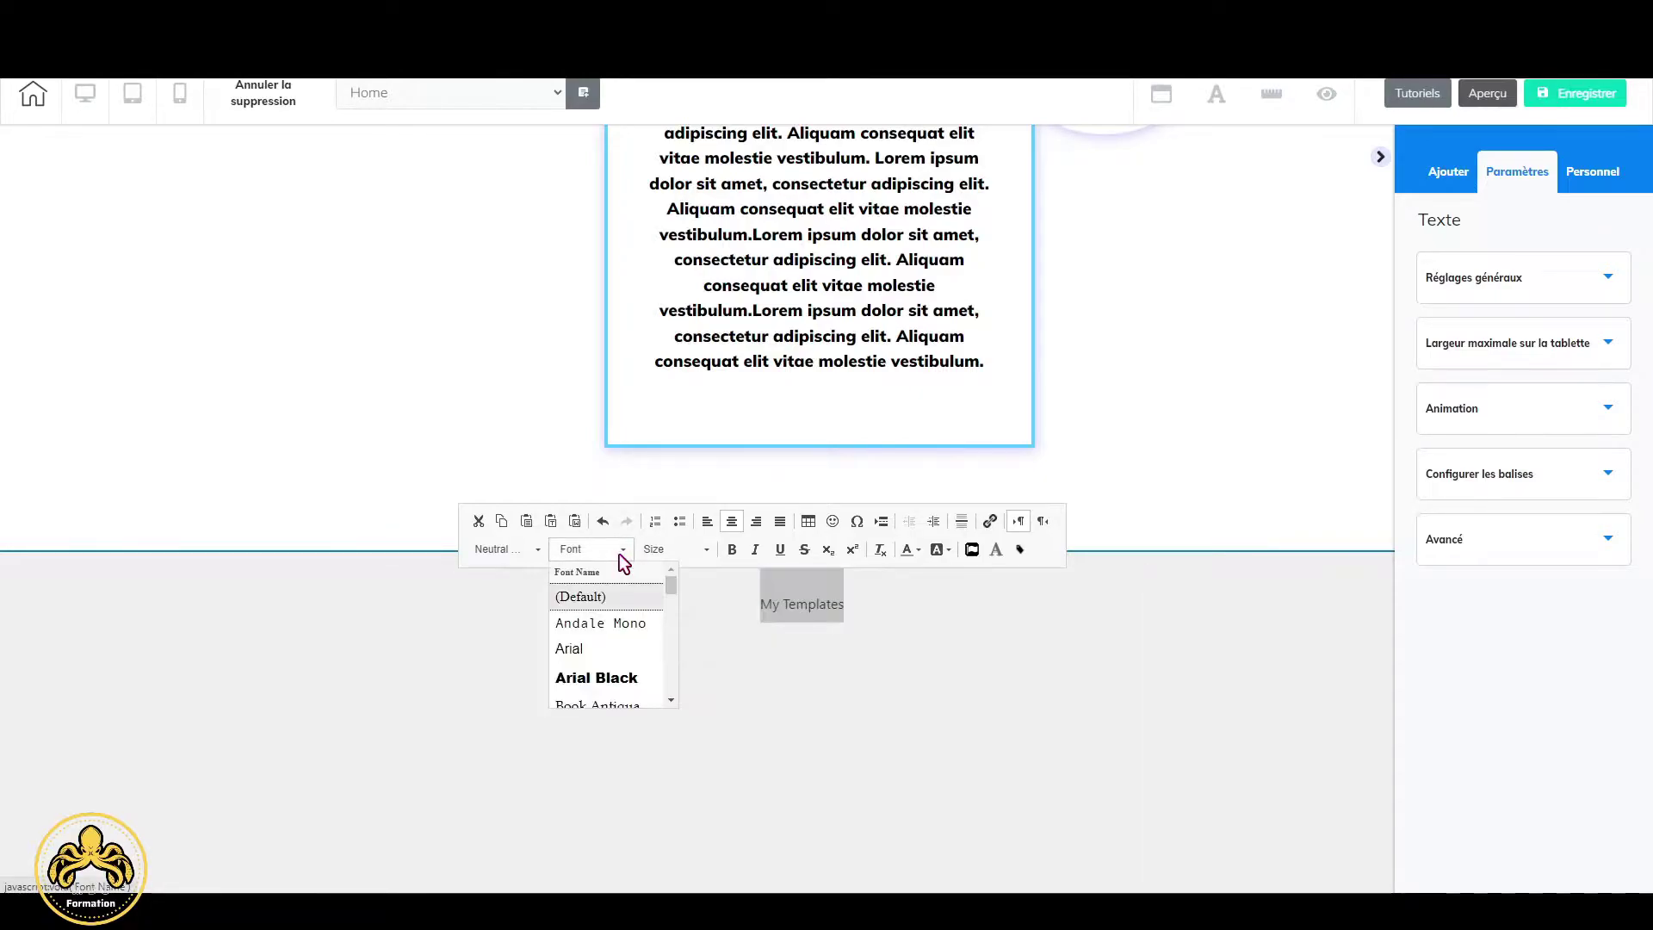
{"action": "scroll", "coordinate": [614, 661], "scroll_direction": "down", "scroll_amount": 5}
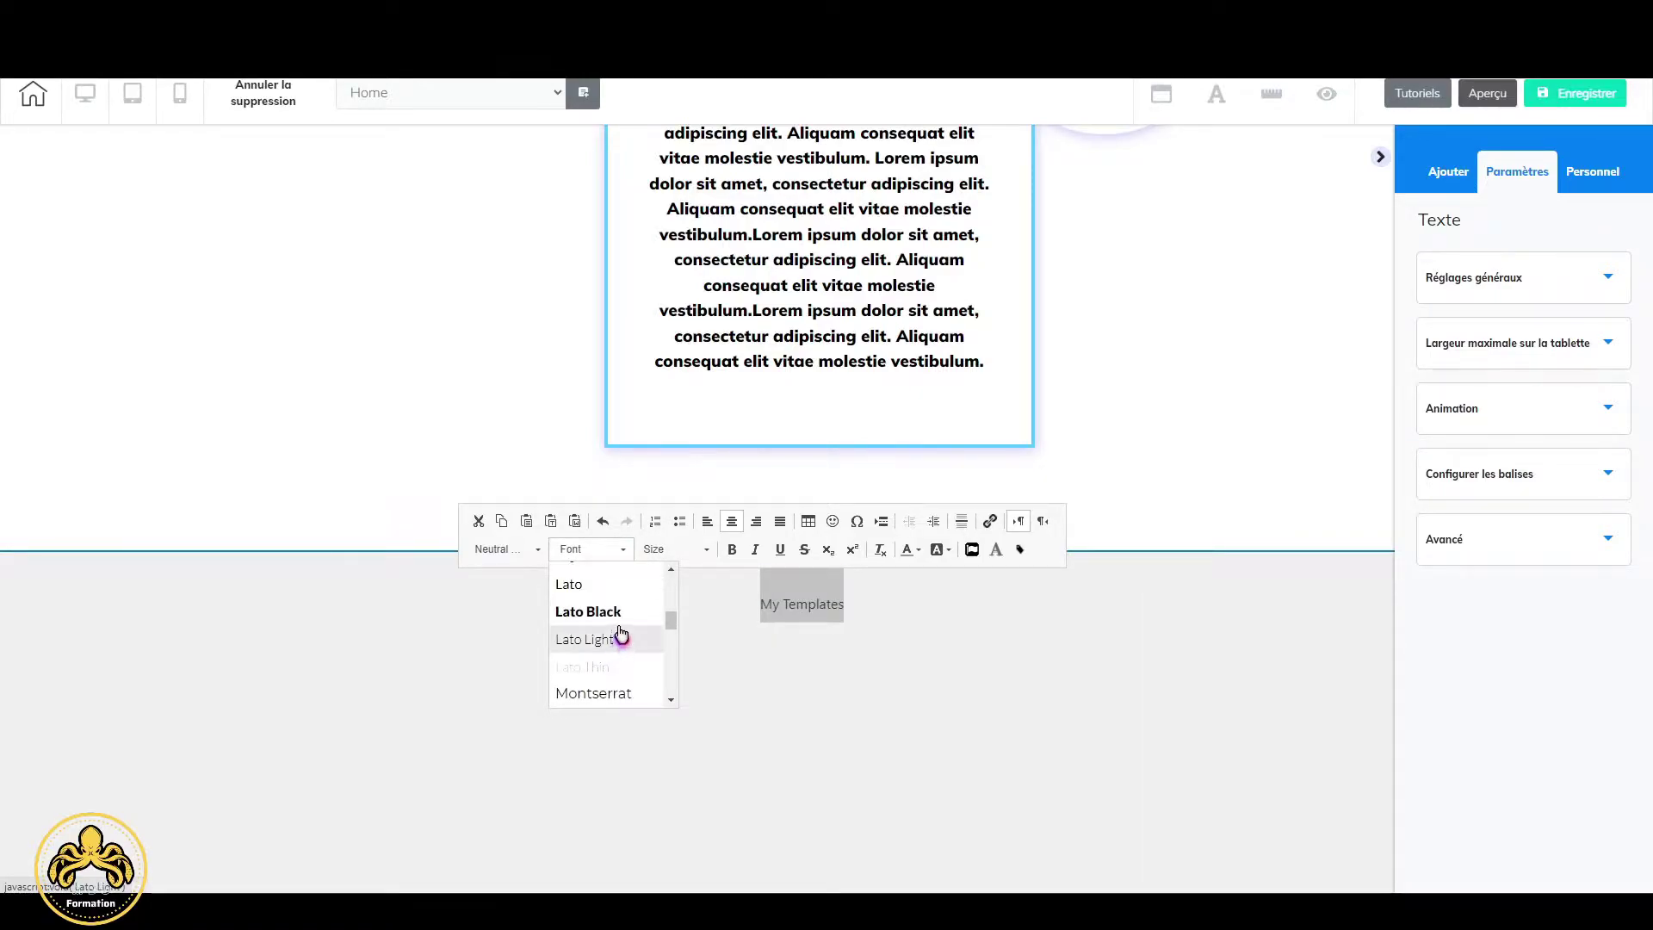
{"action": "left_click", "coordinate": [622, 613]}
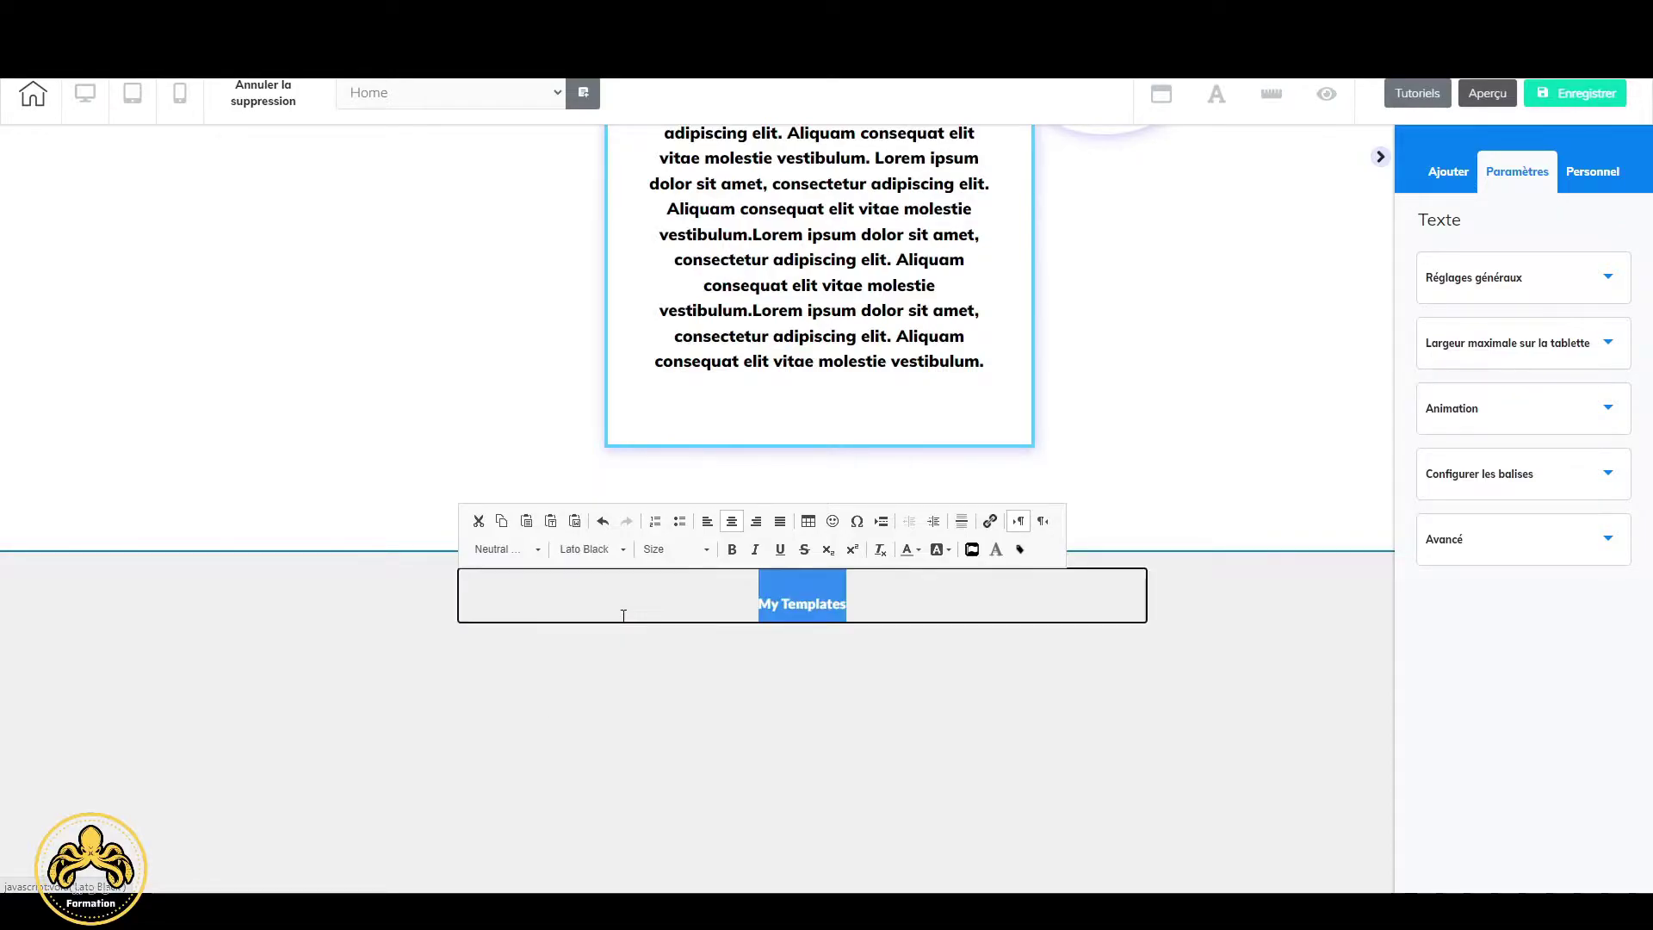
{"action": "left_click", "coordinate": [699, 551]}
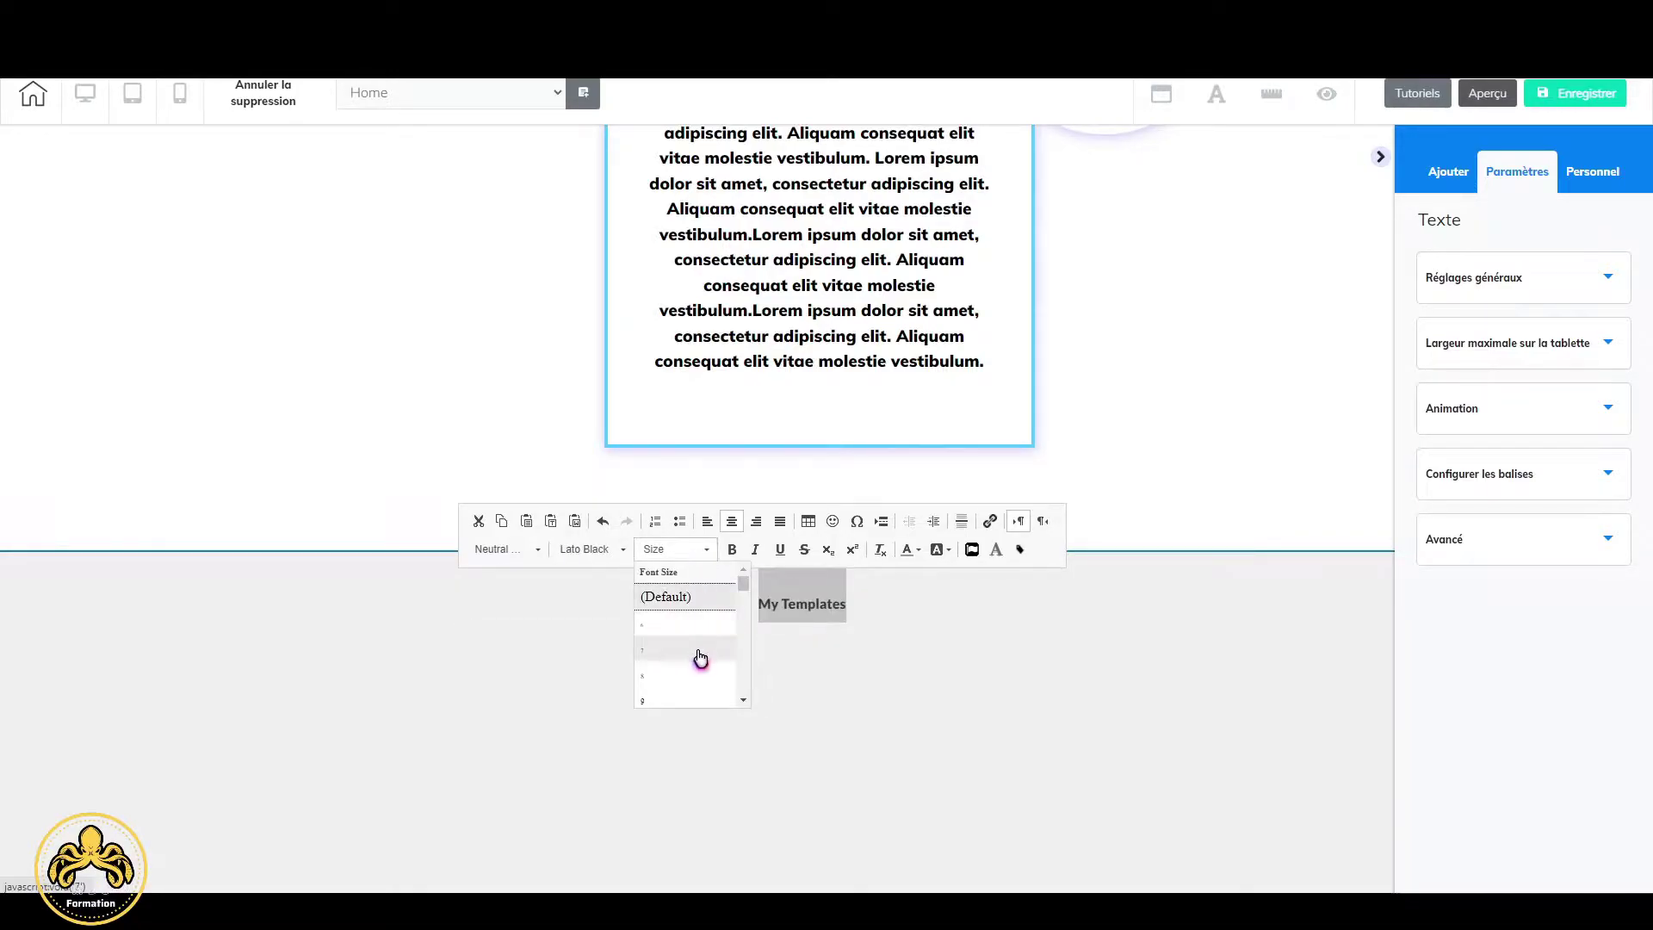
{"action": "scroll", "coordinate": [698, 662], "scroll_direction": "down", "scroll_amount": 5}
{"action": "scroll", "coordinate": [699, 654], "scroll_direction": "down", "scroll_amount": 8}
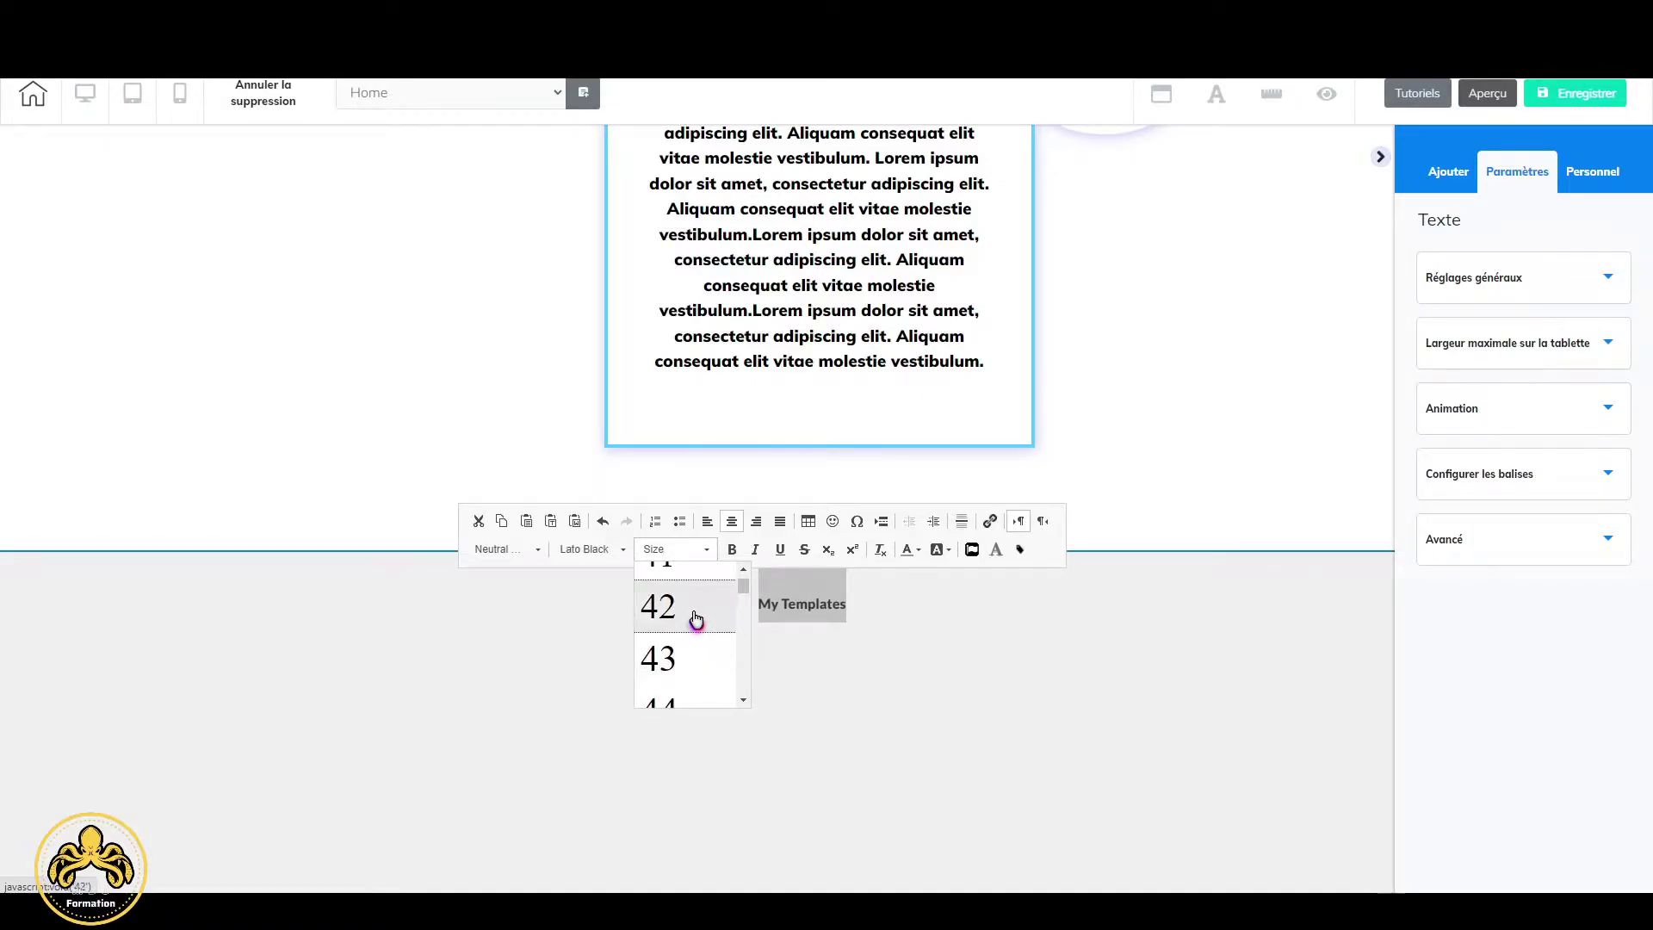
{"action": "left_click", "coordinate": [693, 616]}
{"action": "left_click", "coordinate": [922, 695]}
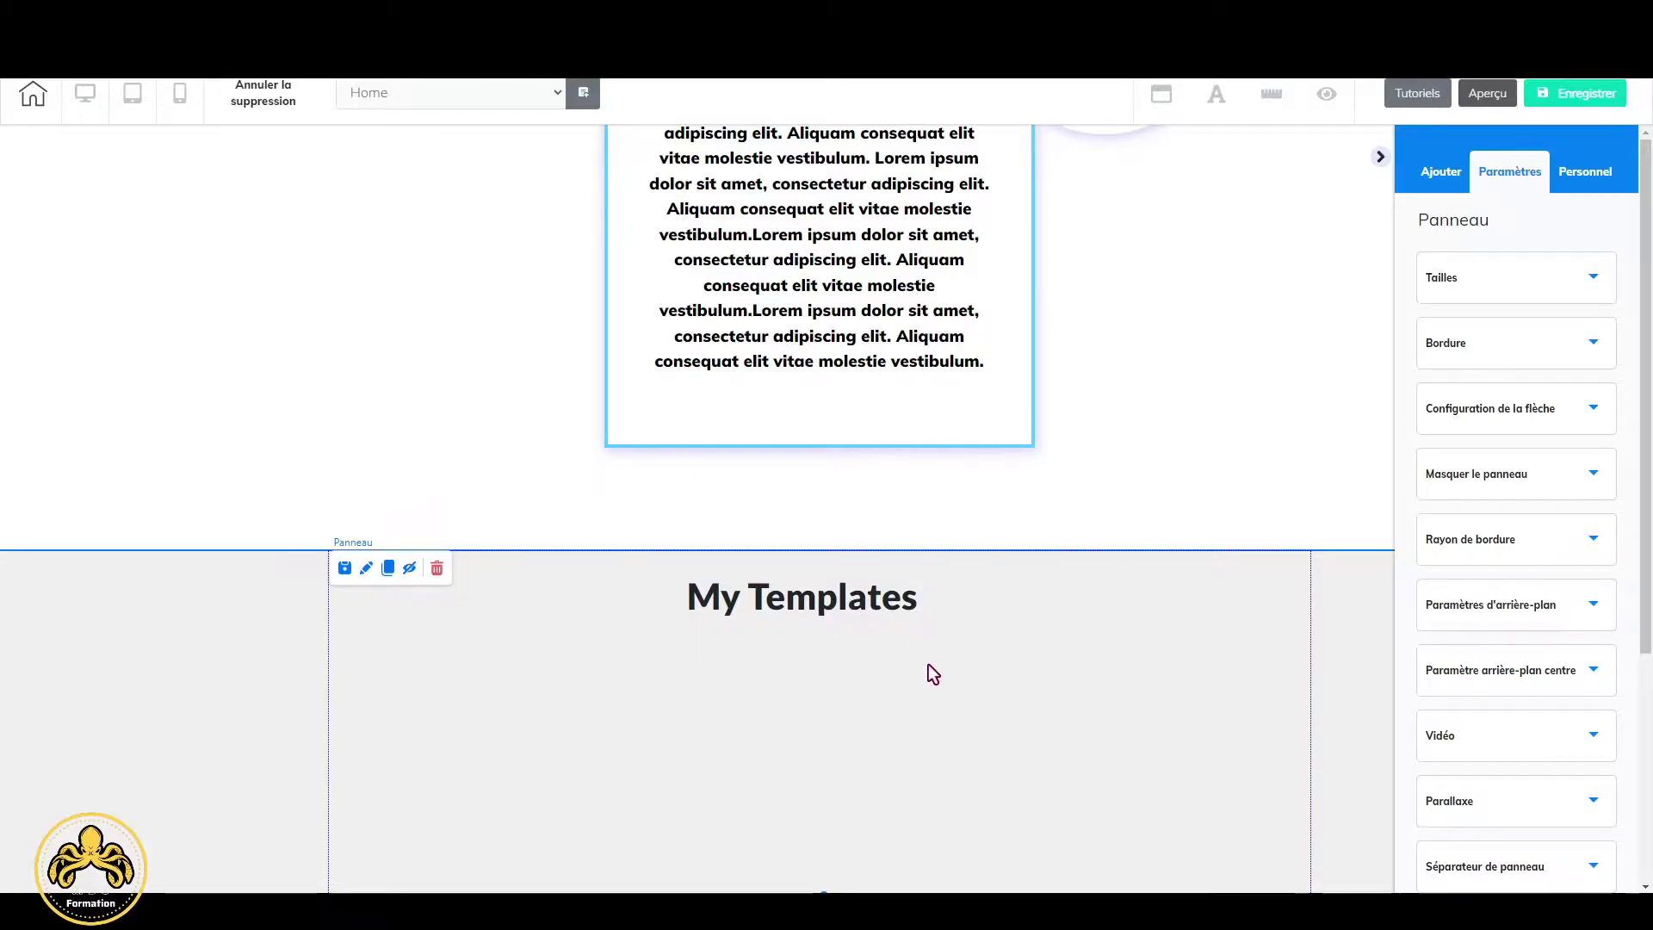
Set the "My Templates" panel's height to 800.
{"action": "scroll", "coordinate": [928, 664], "scroll_direction": "up", "scroll_amount": 6}
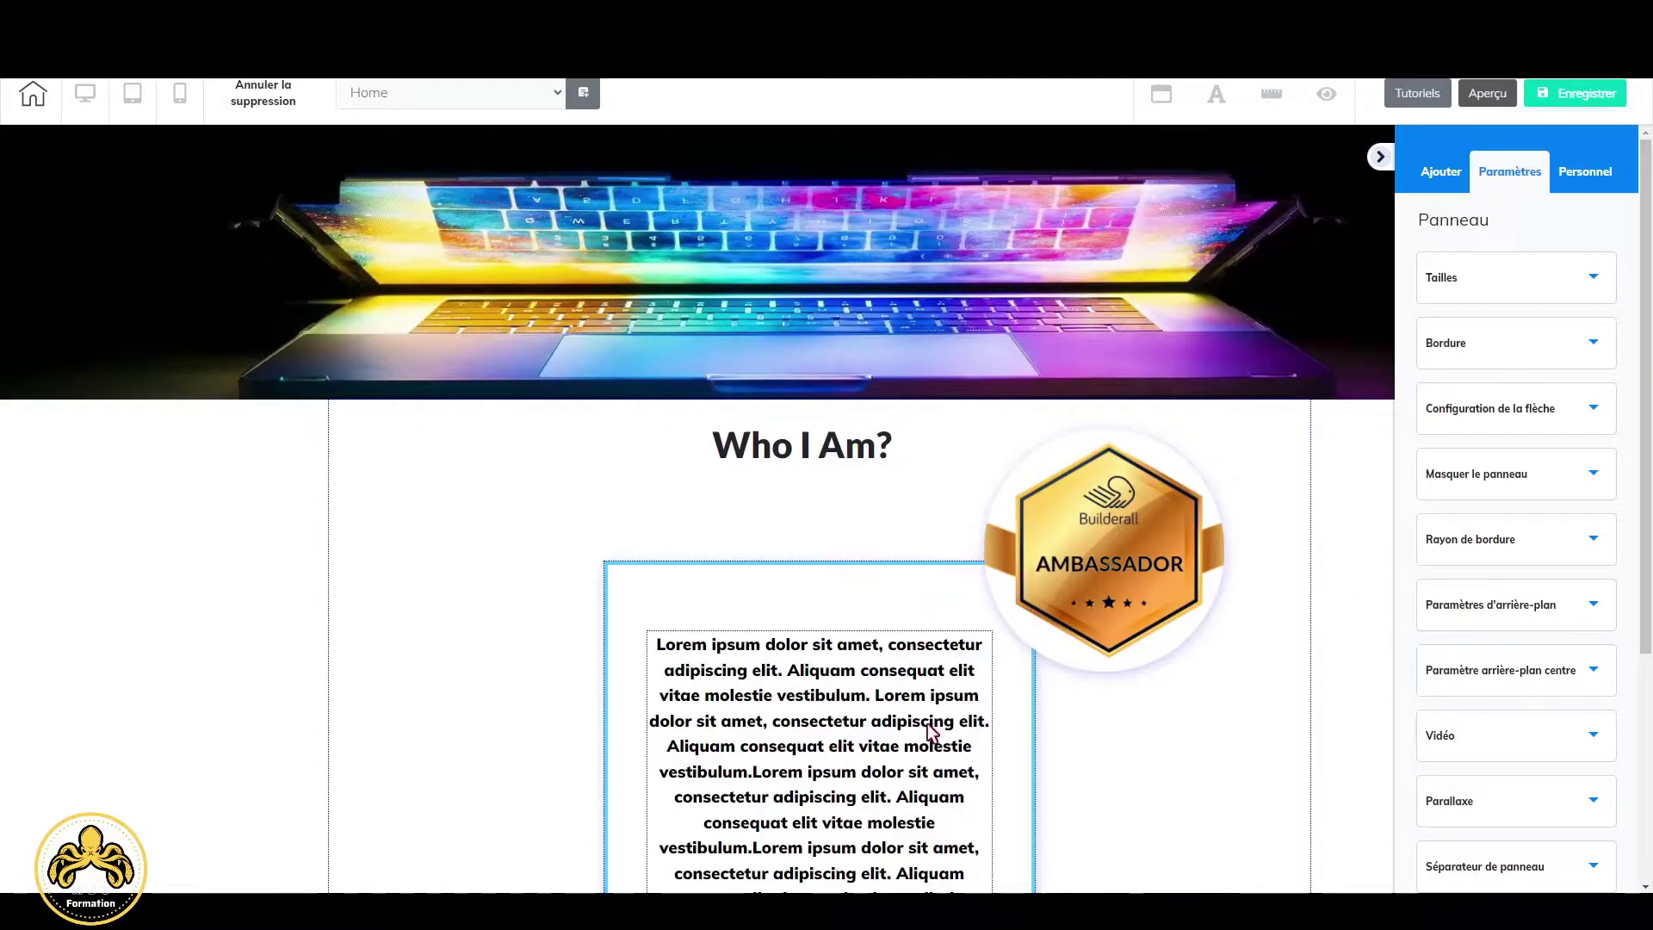
{"action": "scroll", "coordinate": [928, 730], "scroll_direction": "down", "scroll_amount": 5}
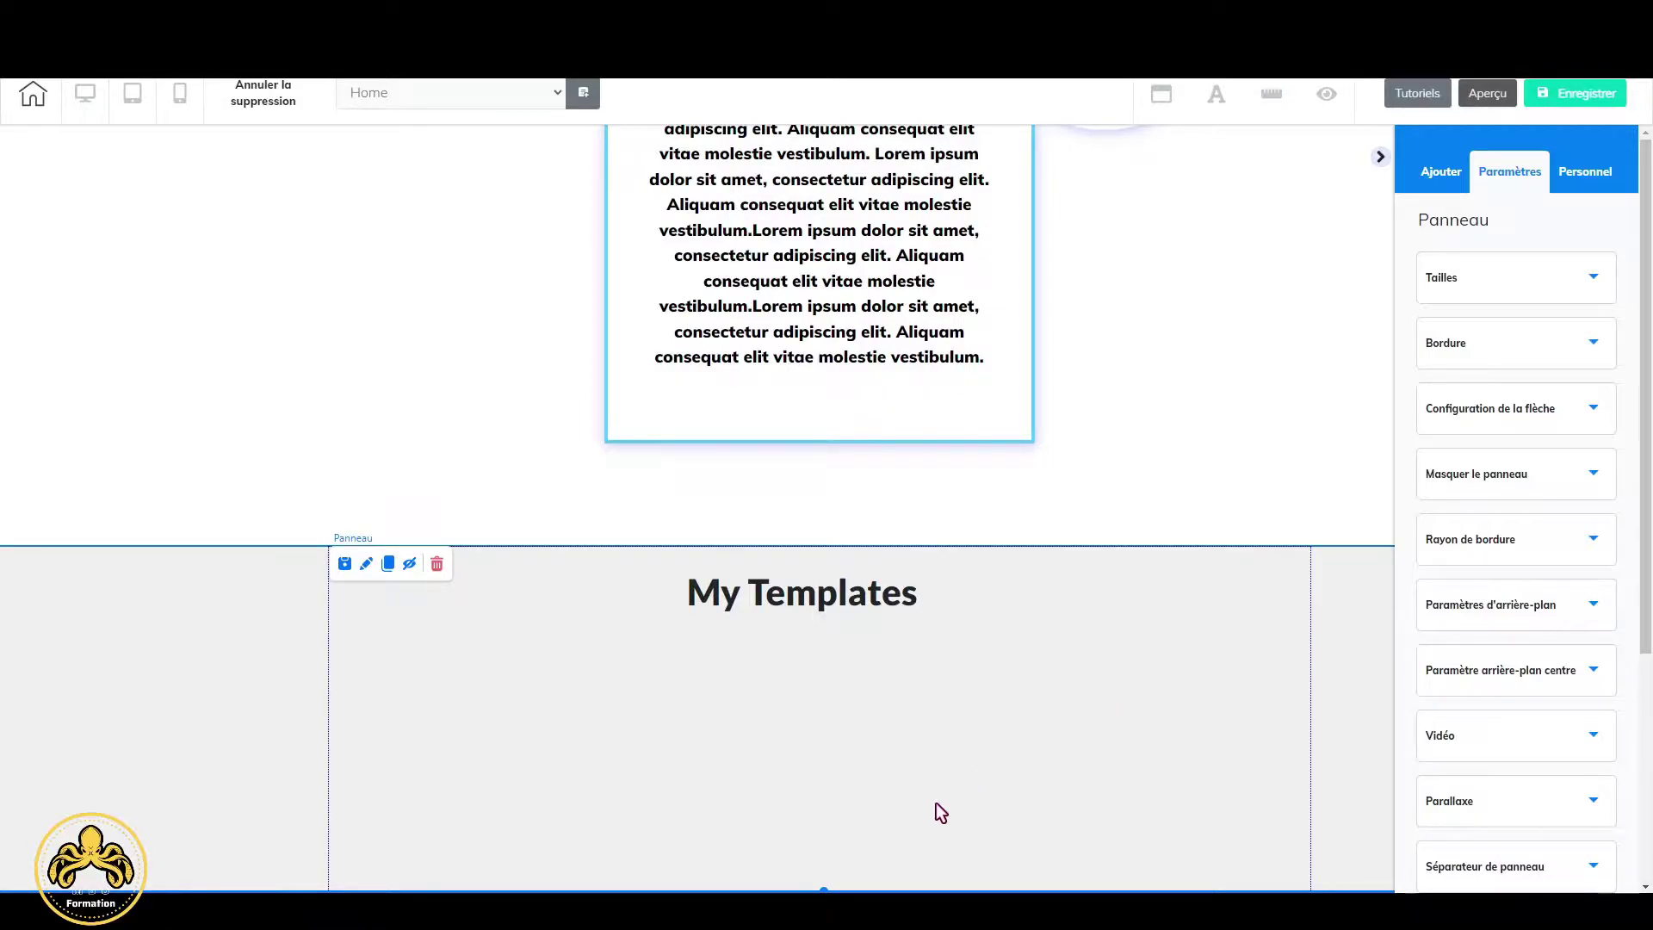
{"action": "left_click", "coordinate": [1566, 289]}
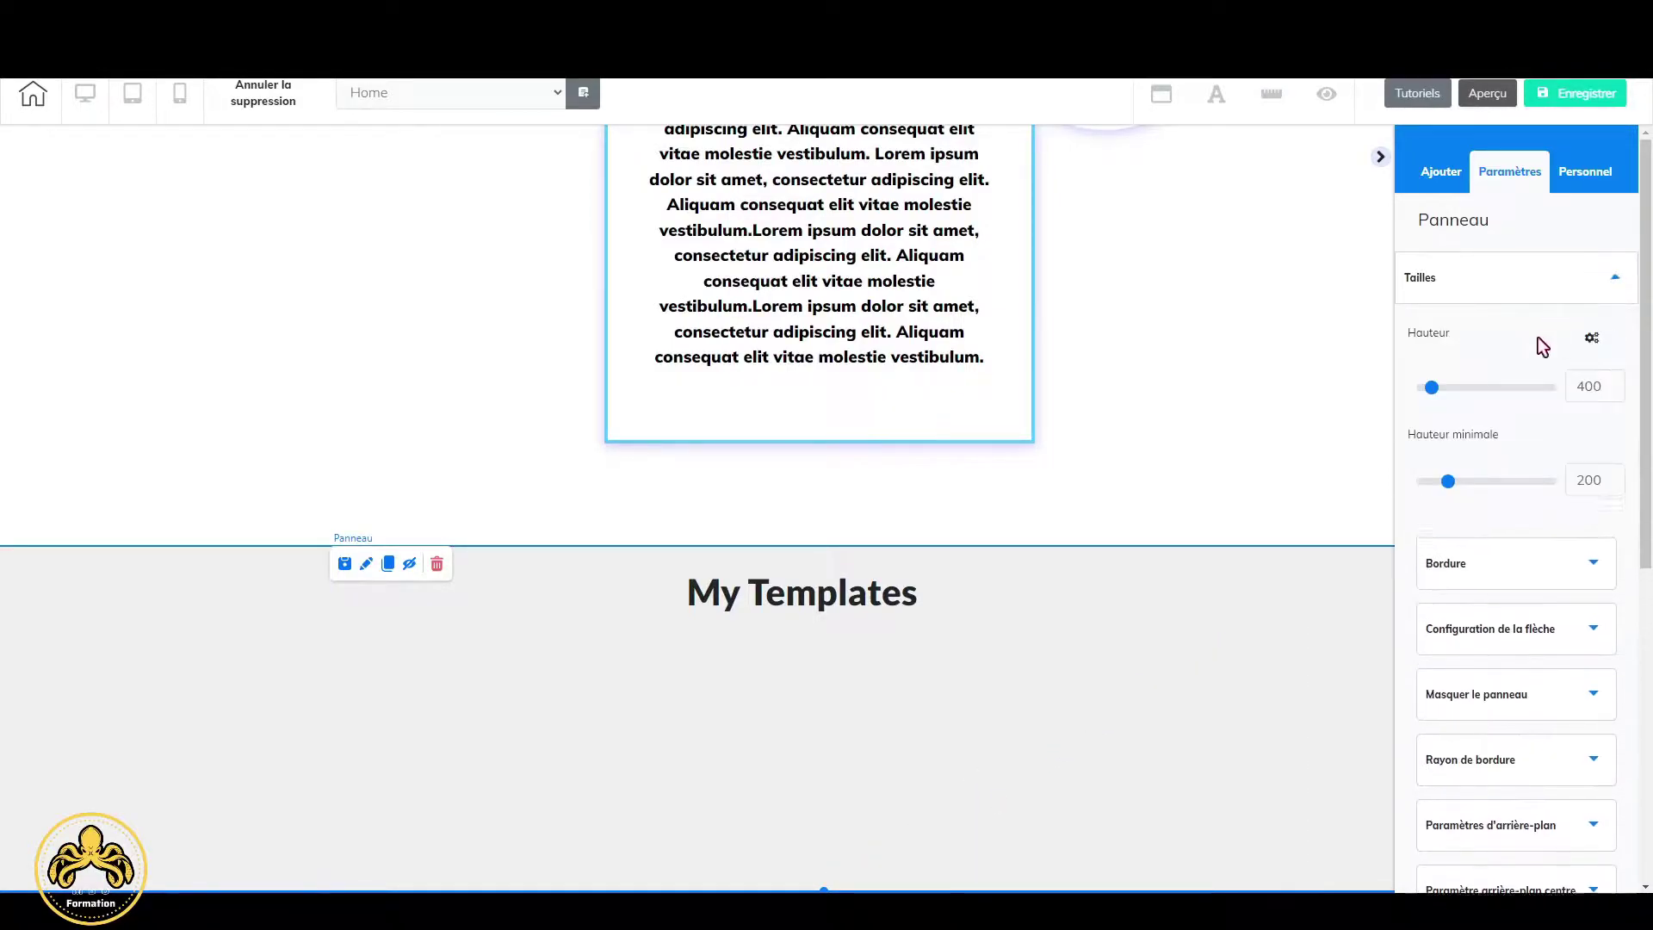
{"action": "left_click", "coordinate": [1464, 393]}
{"action": "left_click_drag", "start_coordinate": [1468, 395], "coordinate": [1446, 407]}
{"action": "left_click", "coordinate": [1612, 393]}
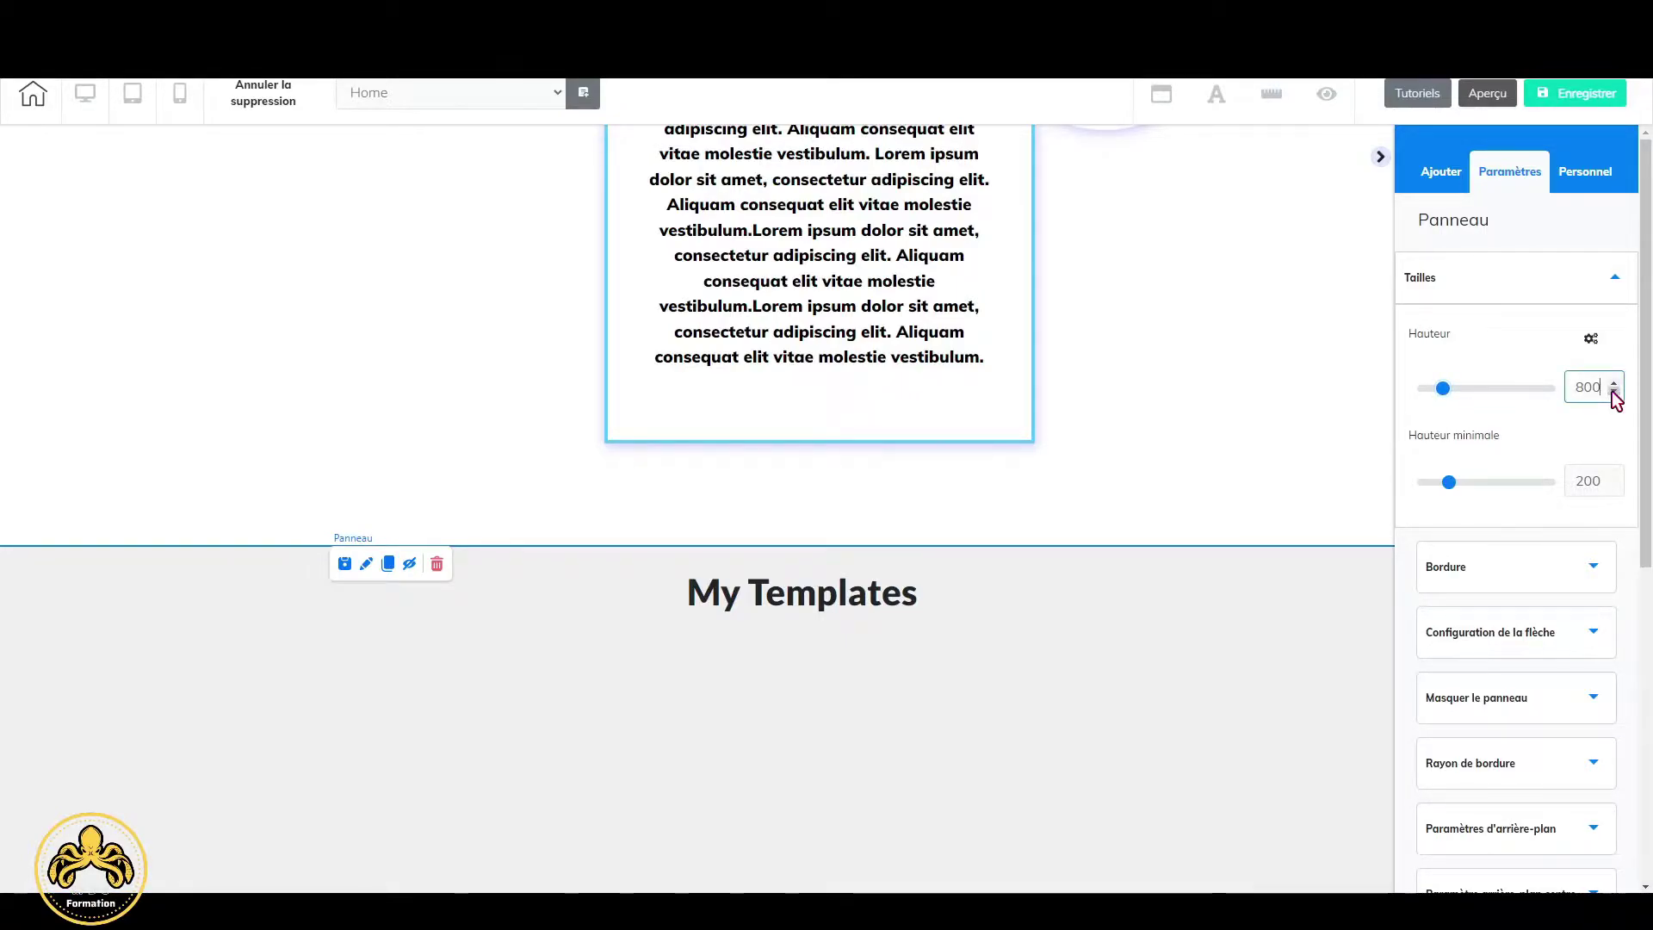
{"action": "scroll", "coordinate": [1195, 474], "scroll_direction": "up", "scroll_amount": 7}
{"action": "scroll", "coordinate": [1171, 508], "scroll_direction": "down", "scroll_amount": 6}
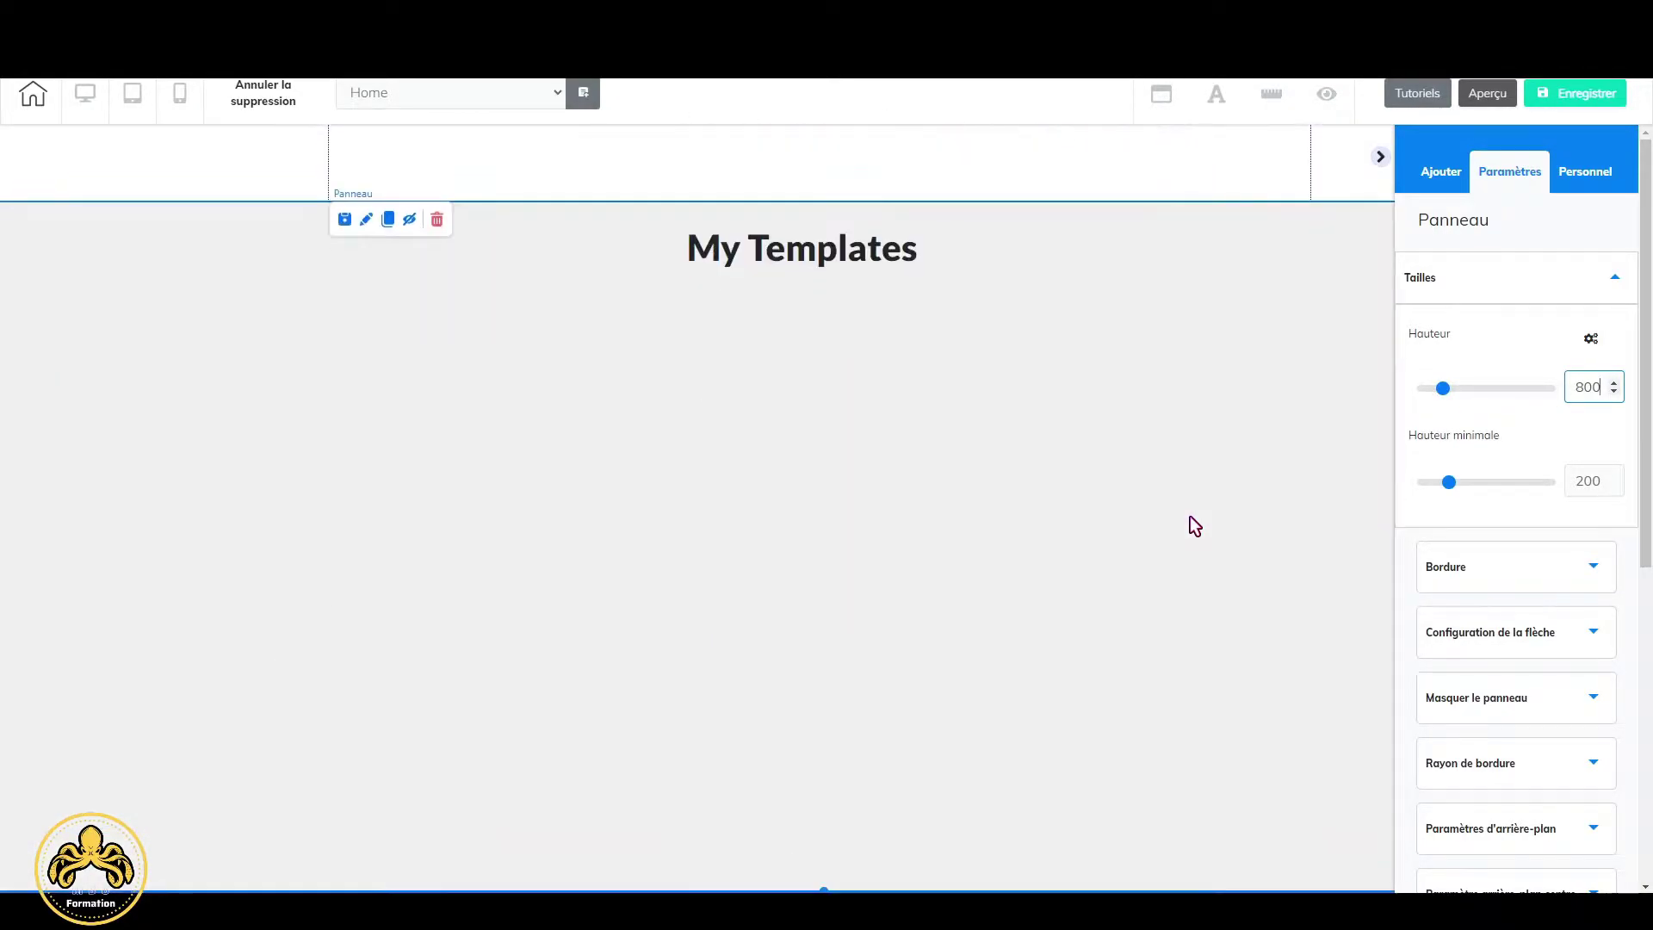
{"action": "left_click", "coordinate": [951, 568]}
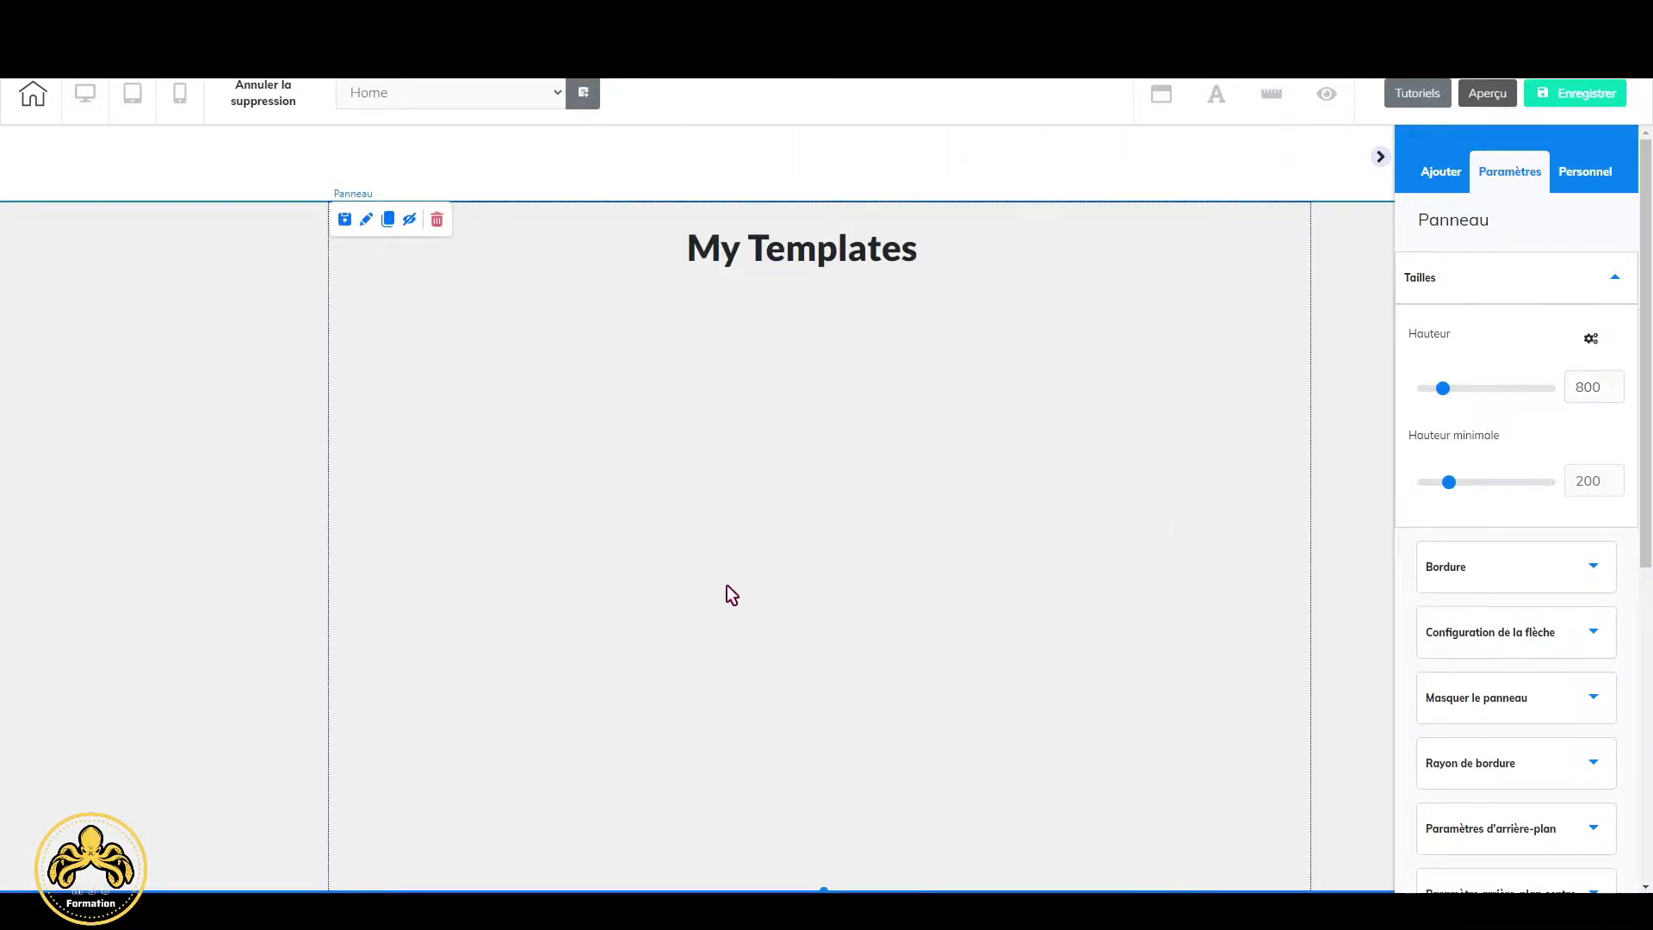
Duplicate the ambassador badge beside the "Who I Am?" text box and place the copy on the left side of the "My Templates" panel.
{"action": "left_click", "coordinate": [1452, 172]}
{"action": "scroll", "coordinate": [1149, 519], "scroll_direction": "up", "scroll_amount": 6}
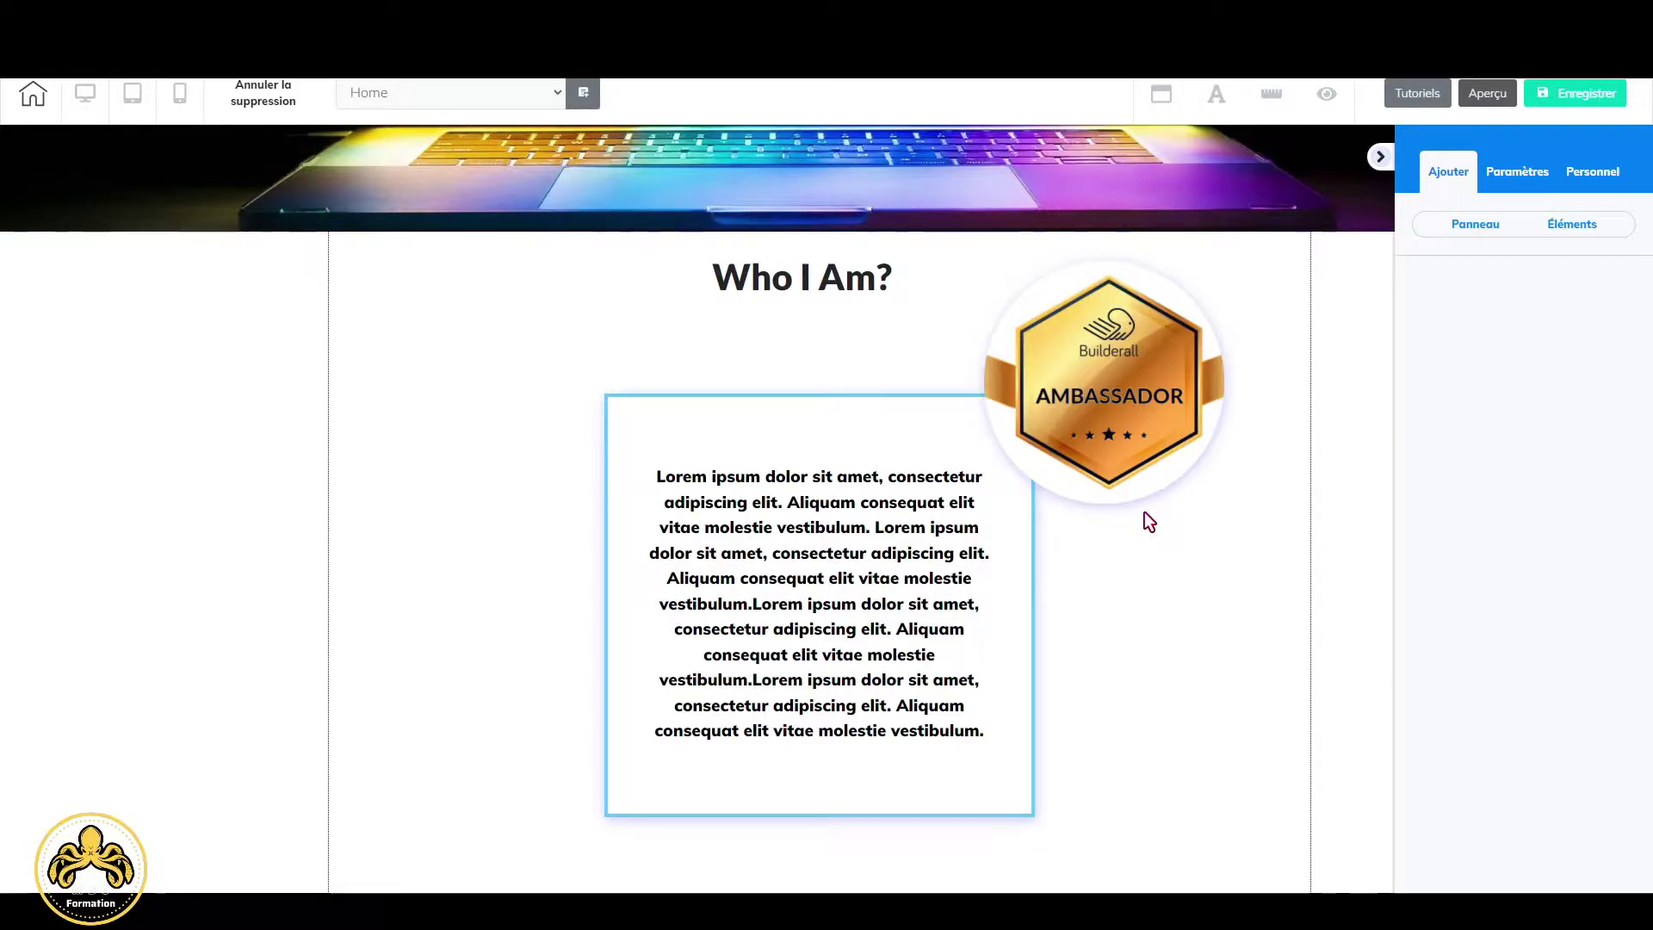
{"action": "left_click", "coordinate": [1158, 458]}
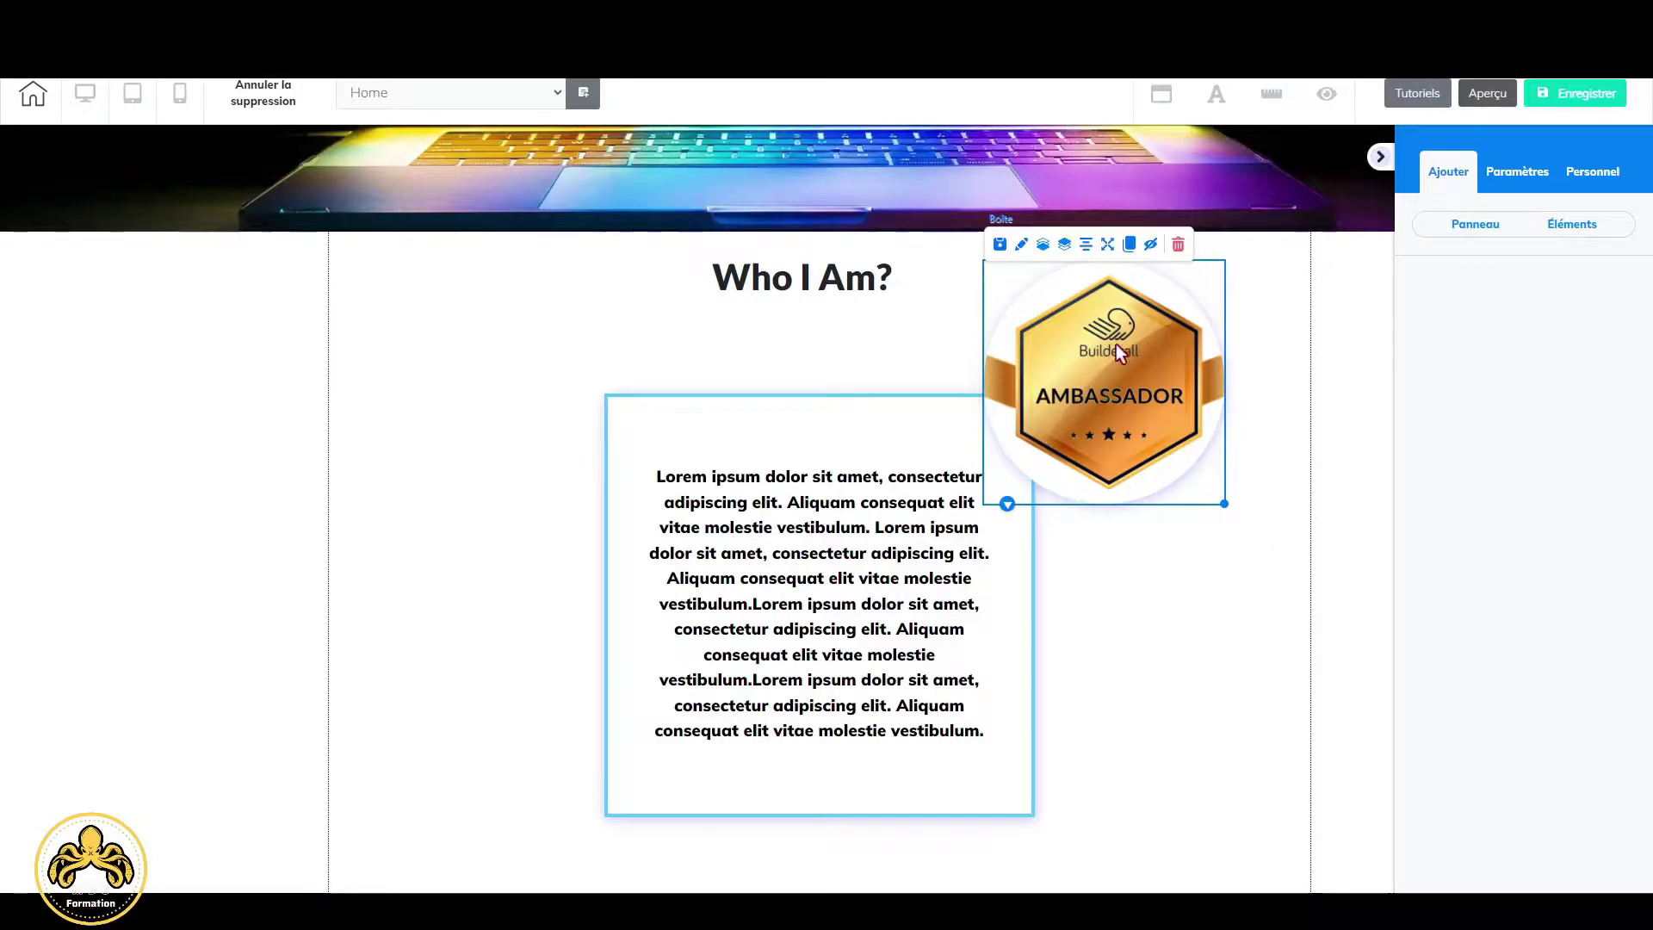
{"action": "left_click", "coordinate": [1133, 250]}
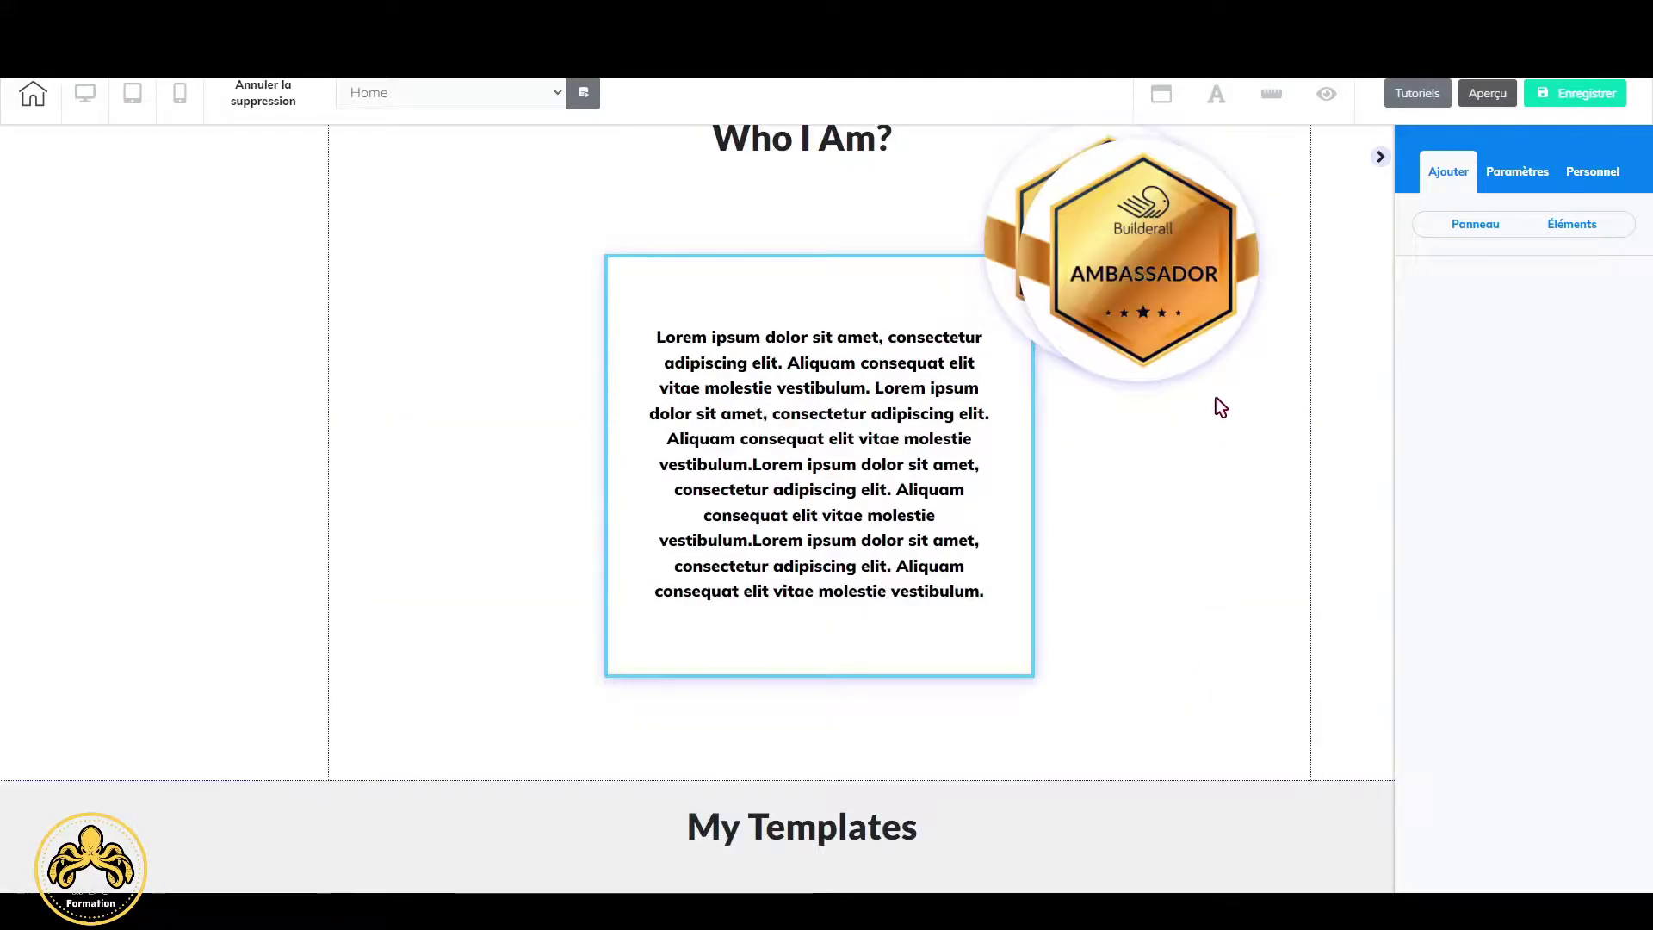
{"action": "mouse_move", "coordinate": [1215, 394]}
{"action": "left_mouse_down"}
{"action": "mouse_move", "coordinate": [1118, 719]}
{"action": "mouse_move", "coordinate": [739, 715]}
{"action": "mouse_move", "coordinate": [590, 648]}
{"action": "mouse_move", "coordinate": [511, 692]}
{"action": "left_mouse_up"}
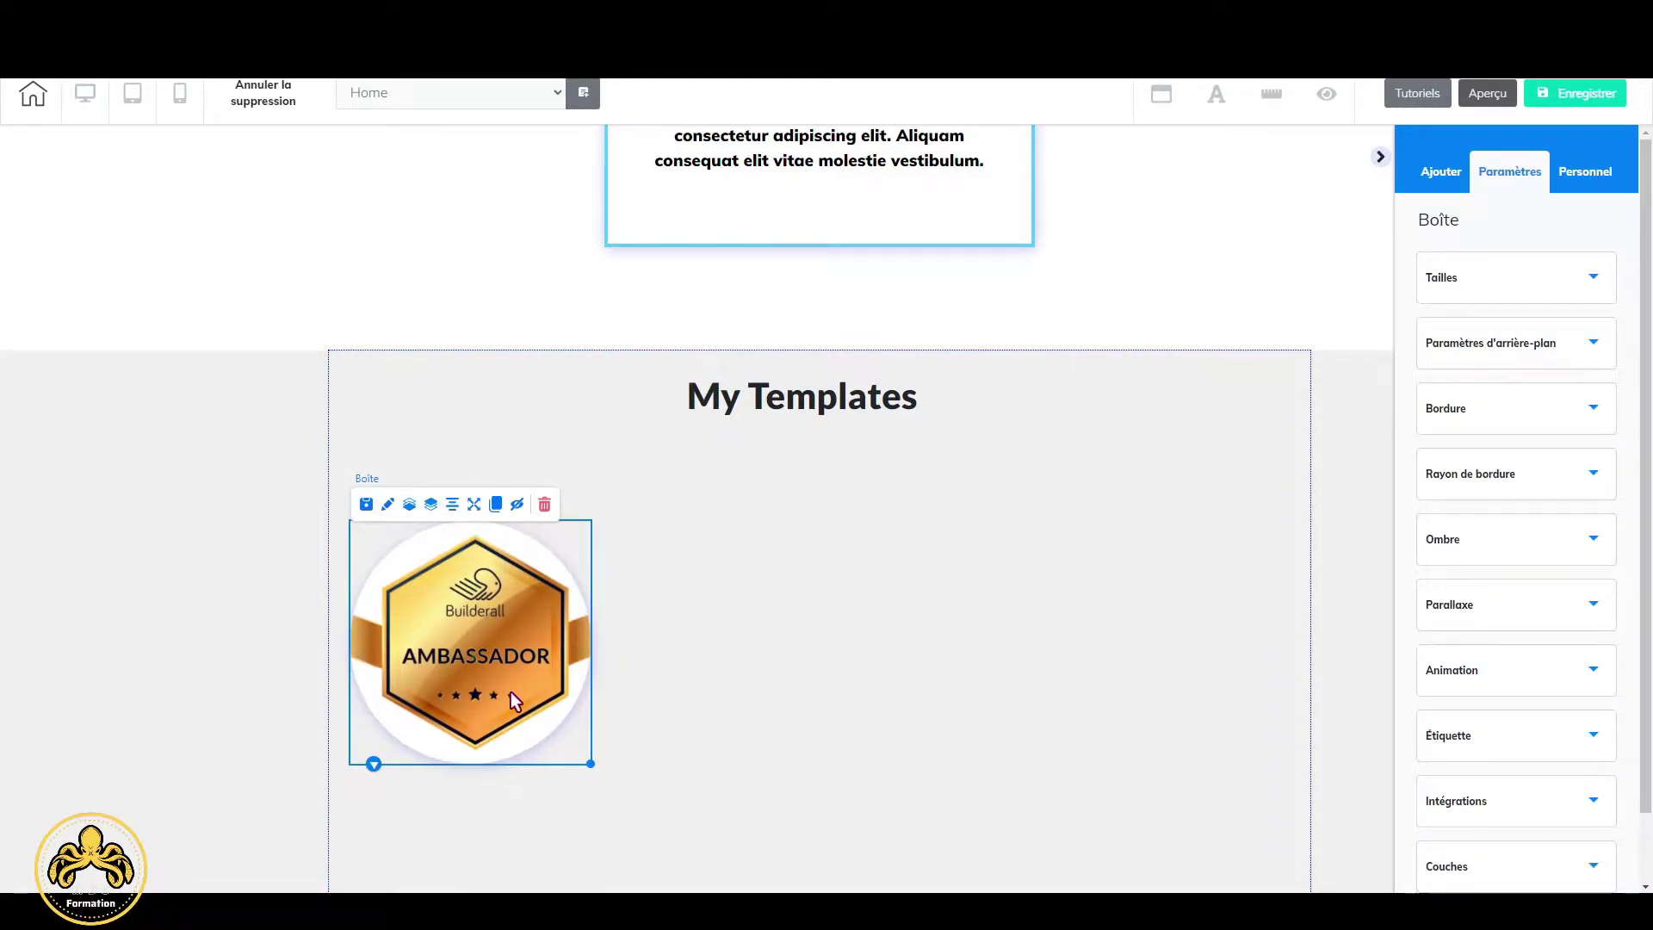
Set the copied badge's animation effect to fadeInLeft.
{"action": "scroll", "coordinate": [1567, 674], "scroll_direction": "down", "scroll_amount": 1}
{"action": "scroll", "coordinate": [1567, 673], "scroll_direction": "down", "scroll_amount": 1}
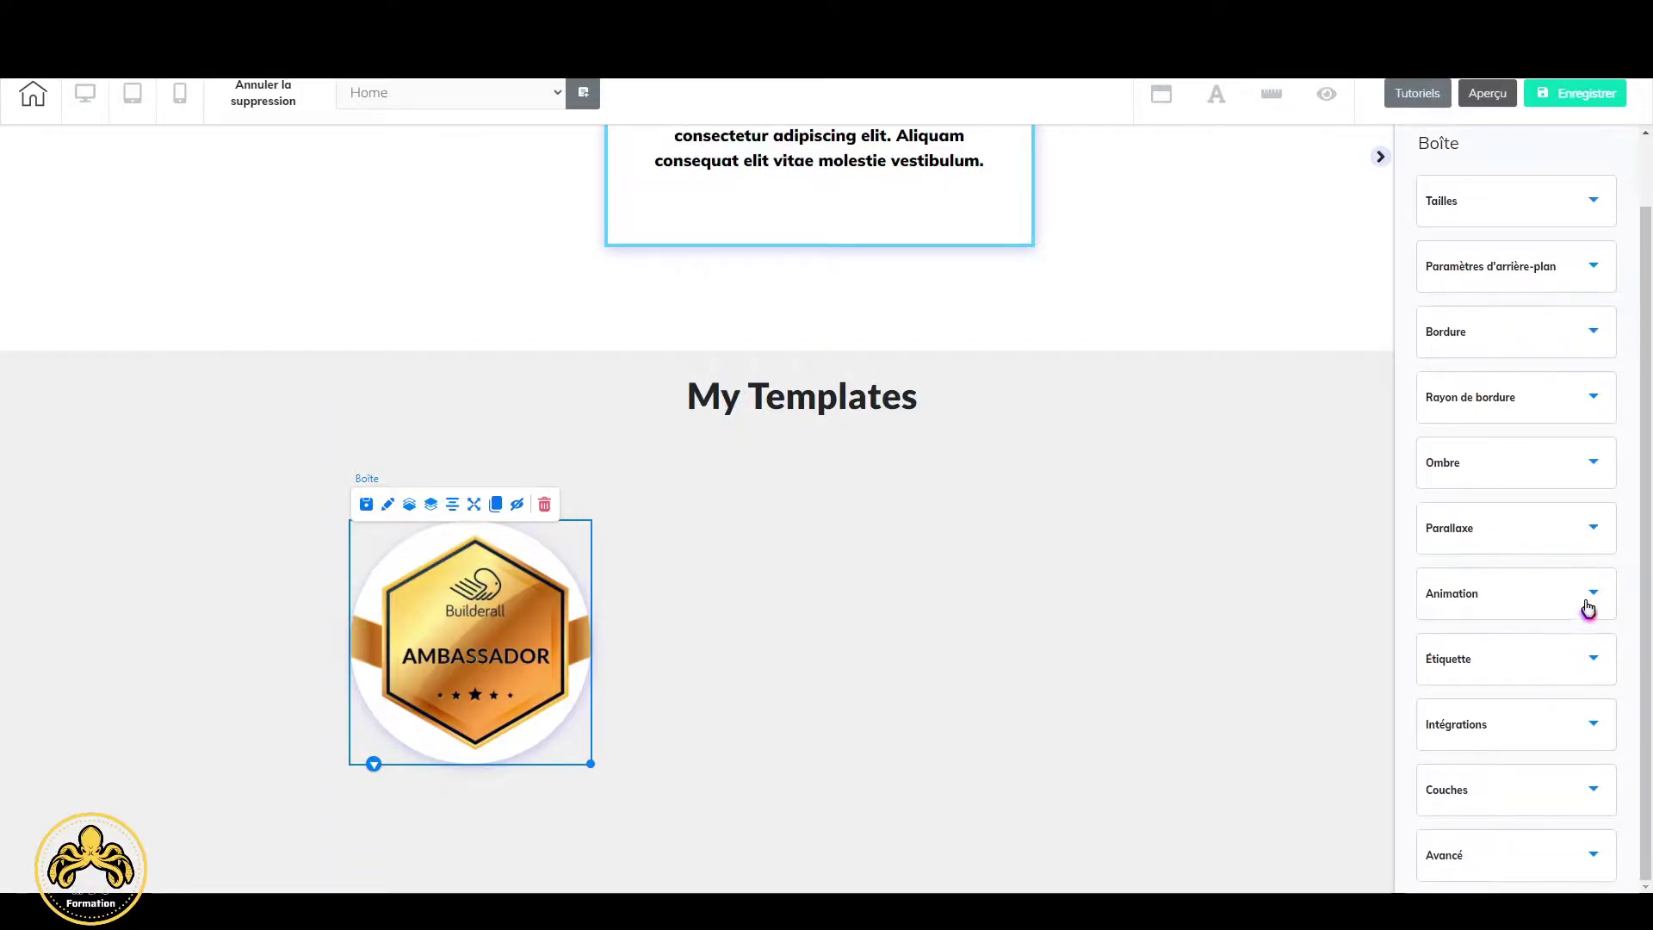
{"action": "left_click", "coordinate": [1587, 607]}
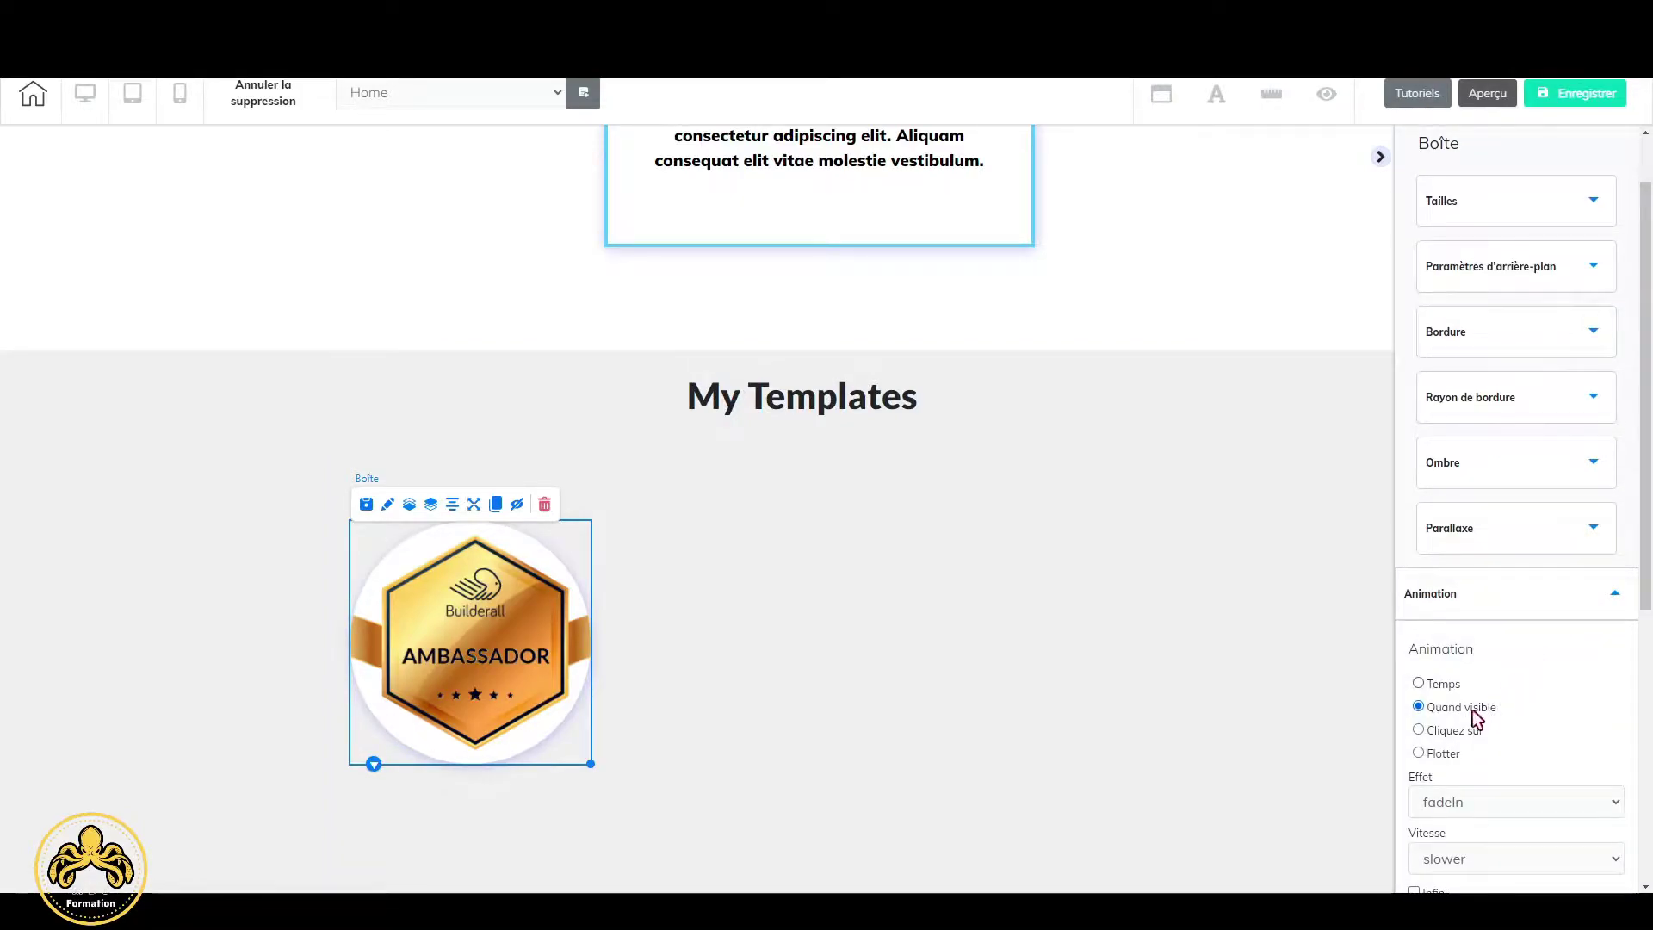
{"action": "scroll", "coordinate": [1602, 803], "scroll_direction": "down", "scroll_amount": 1}
{"action": "scroll", "coordinate": [1603, 805], "scroll_direction": "down", "scroll_amount": 1}
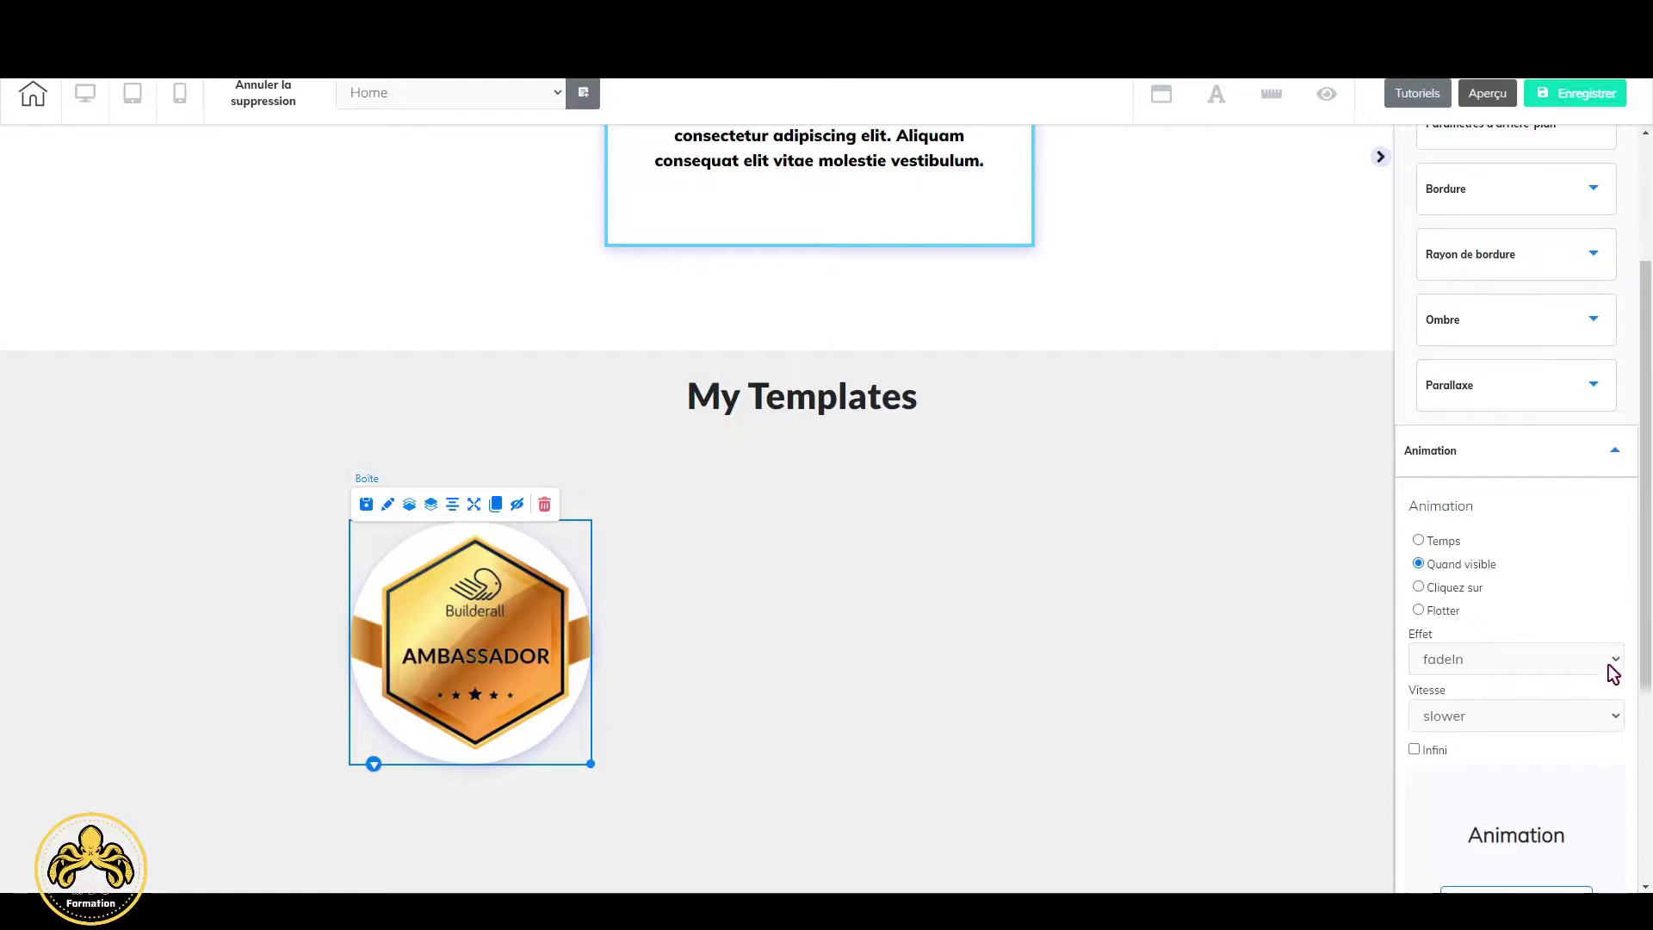
{"action": "left_click", "coordinate": [1608, 663]}
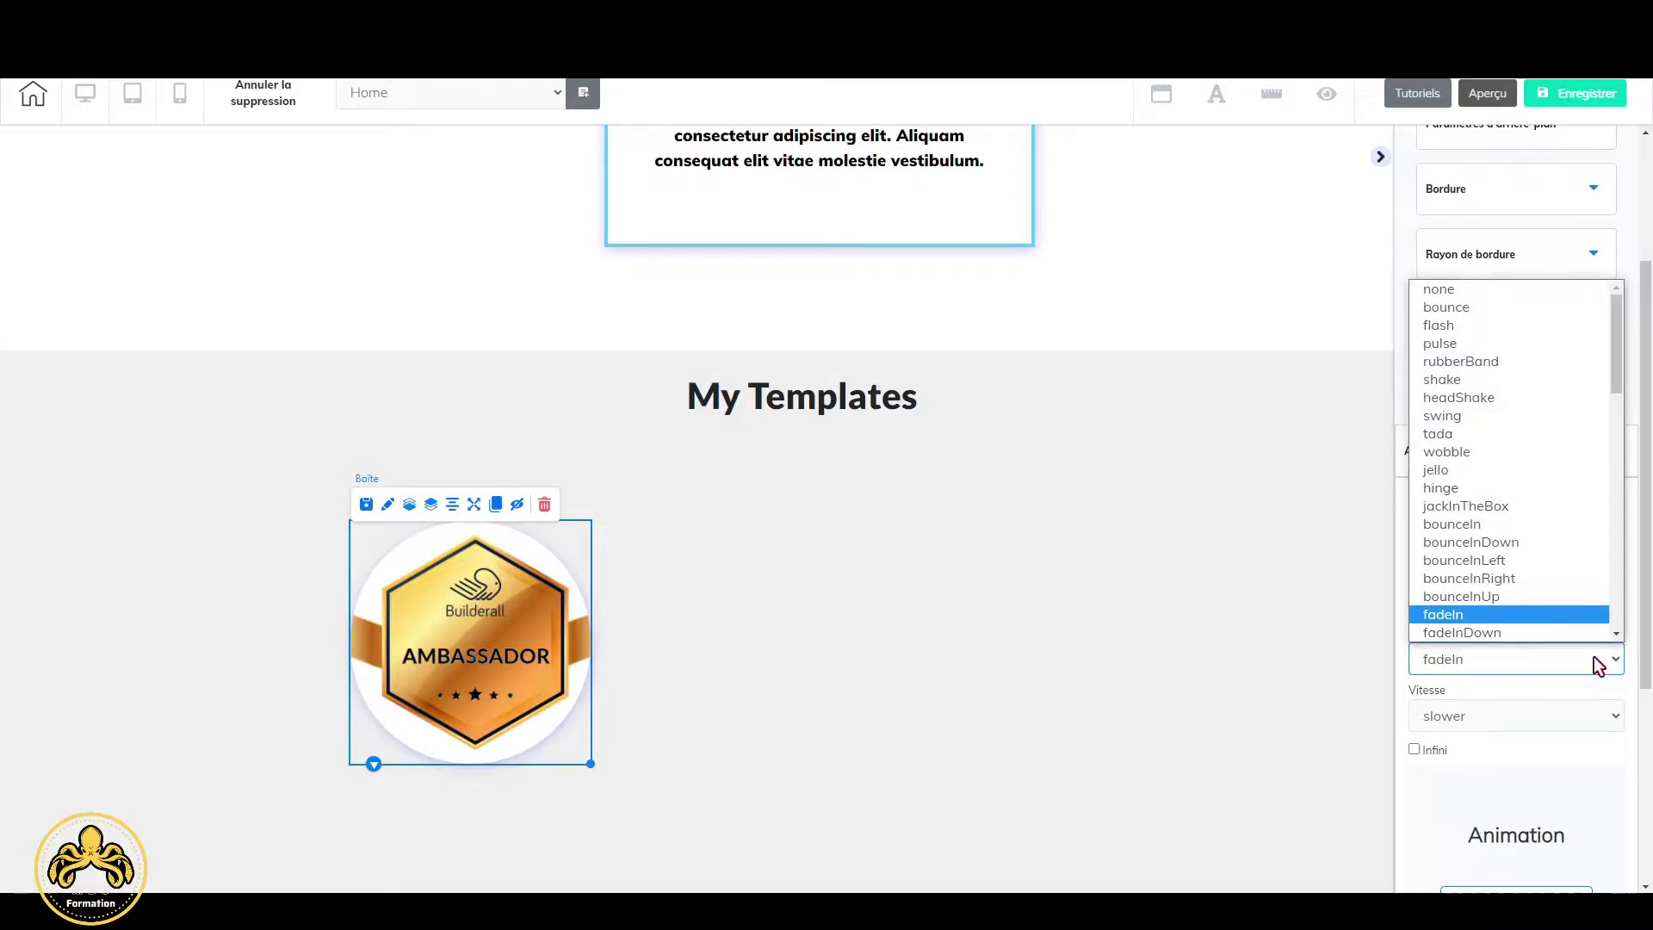
{"action": "scroll", "coordinate": [1554, 617], "scroll_direction": "down", "scroll_amount": 3}
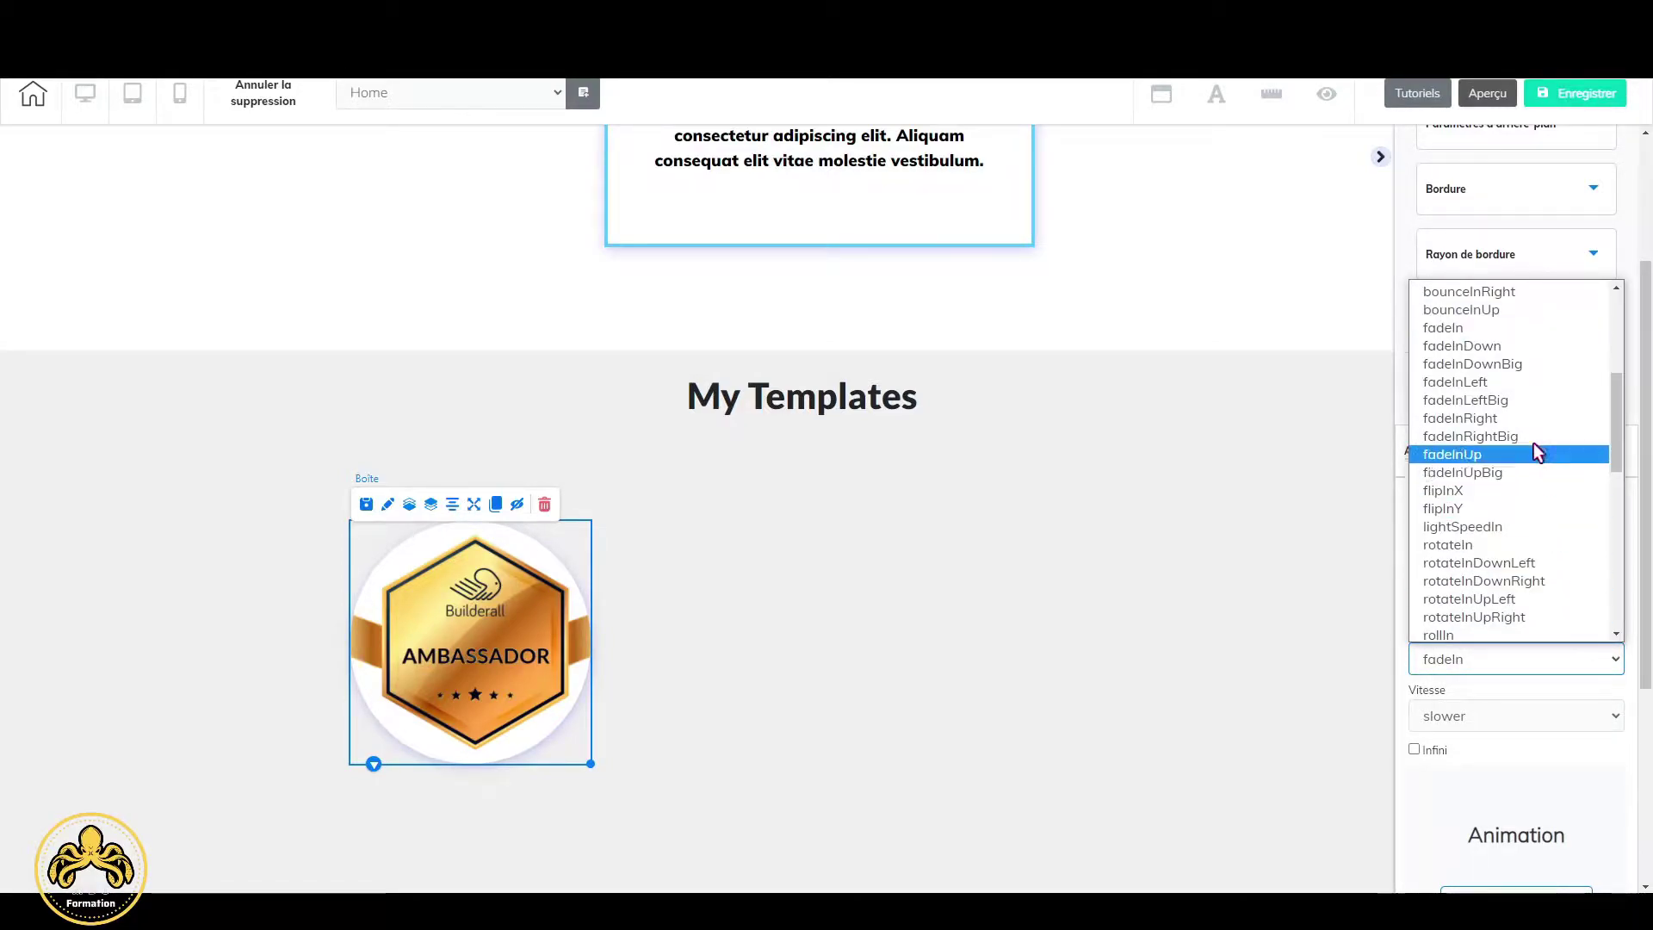
{"action": "left_click", "coordinate": [1521, 382]}
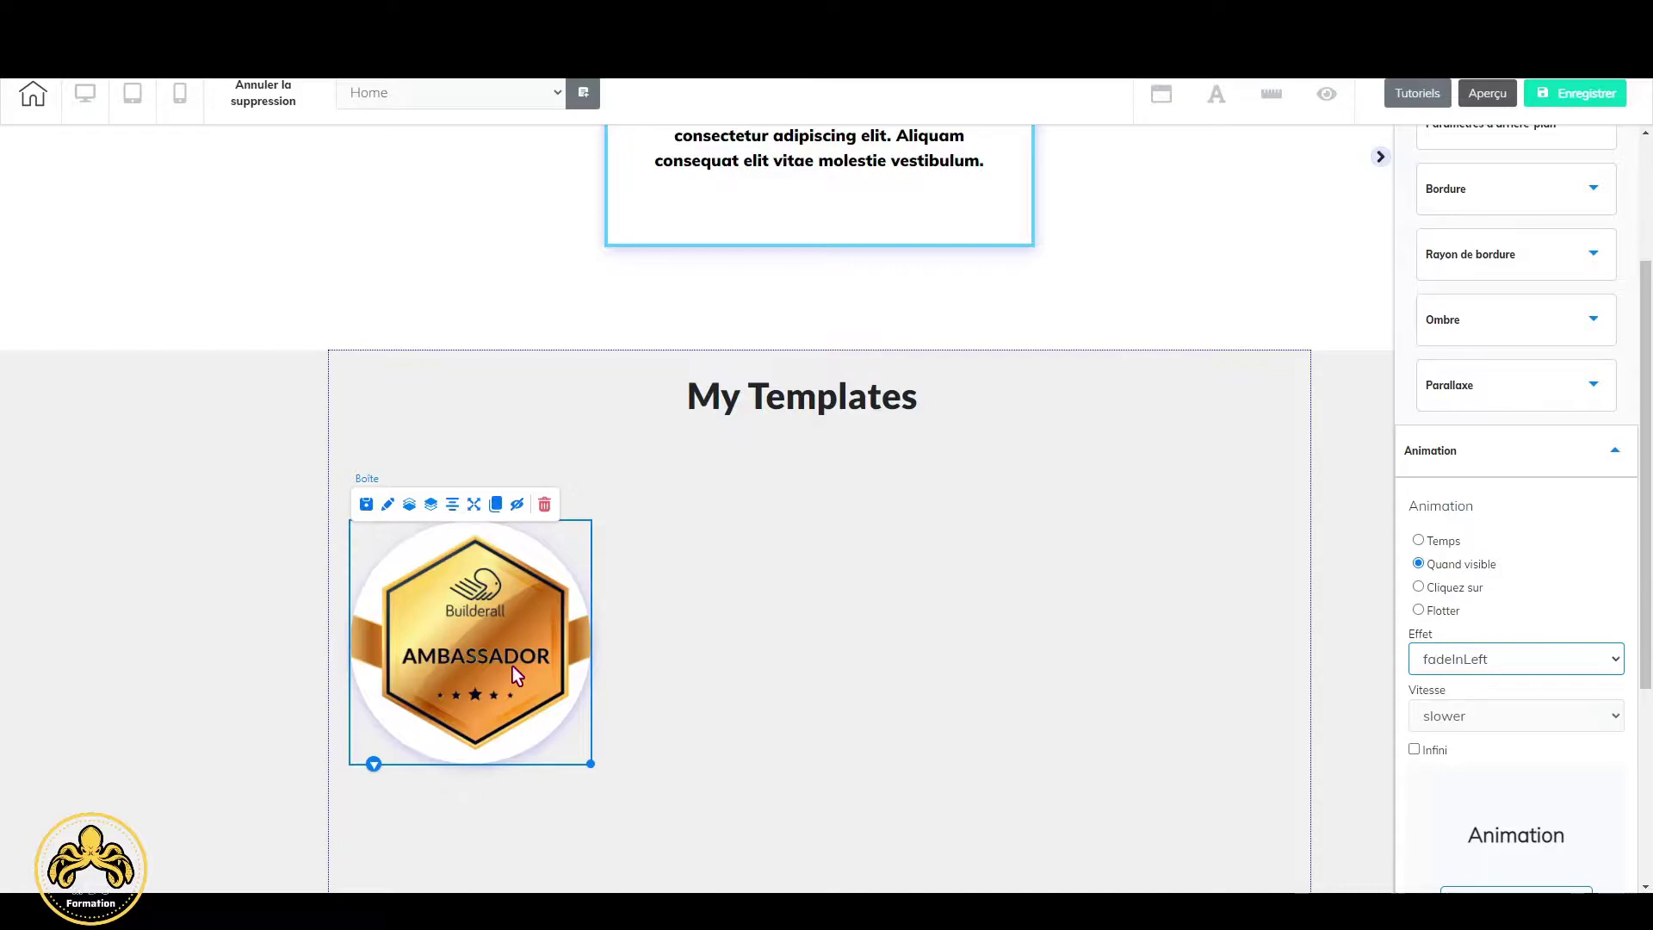
Move the badge to the right side of the "My Templates" panel and place a duplicate directly below it.
{"action": "left_click_drag", "start_coordinate": [513, 665], "coordinate": [1181, 658]}
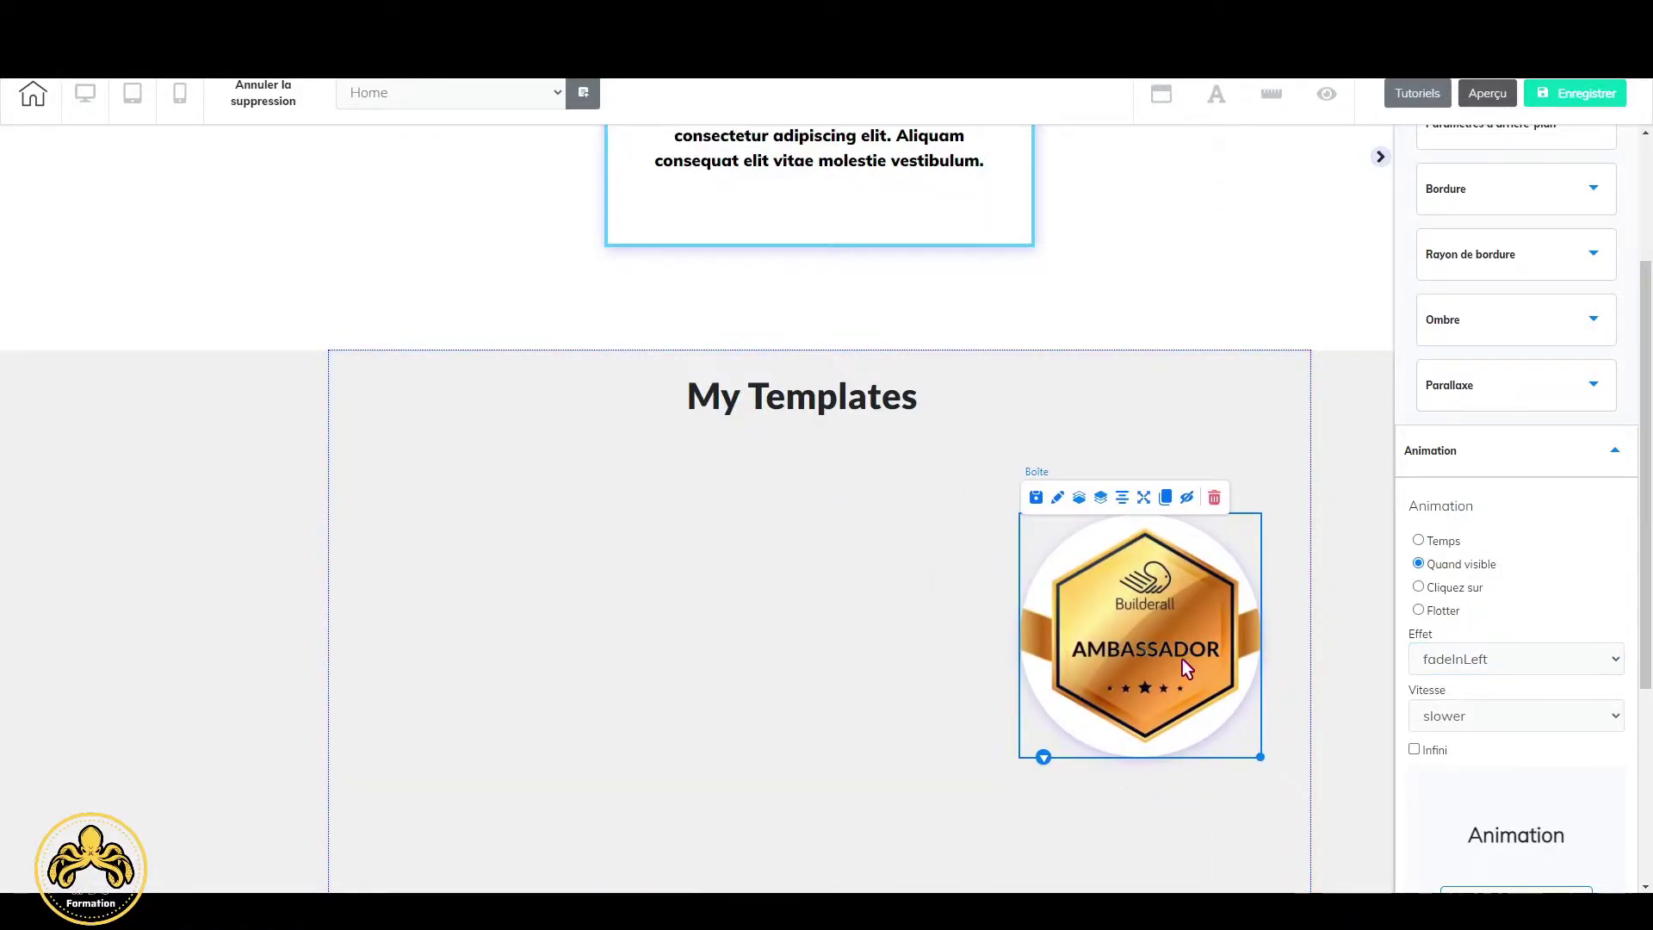
{"action": "scroll", "coordinate": [1181, 658], "scroll_direction": "down", "scroll_amount": 2}
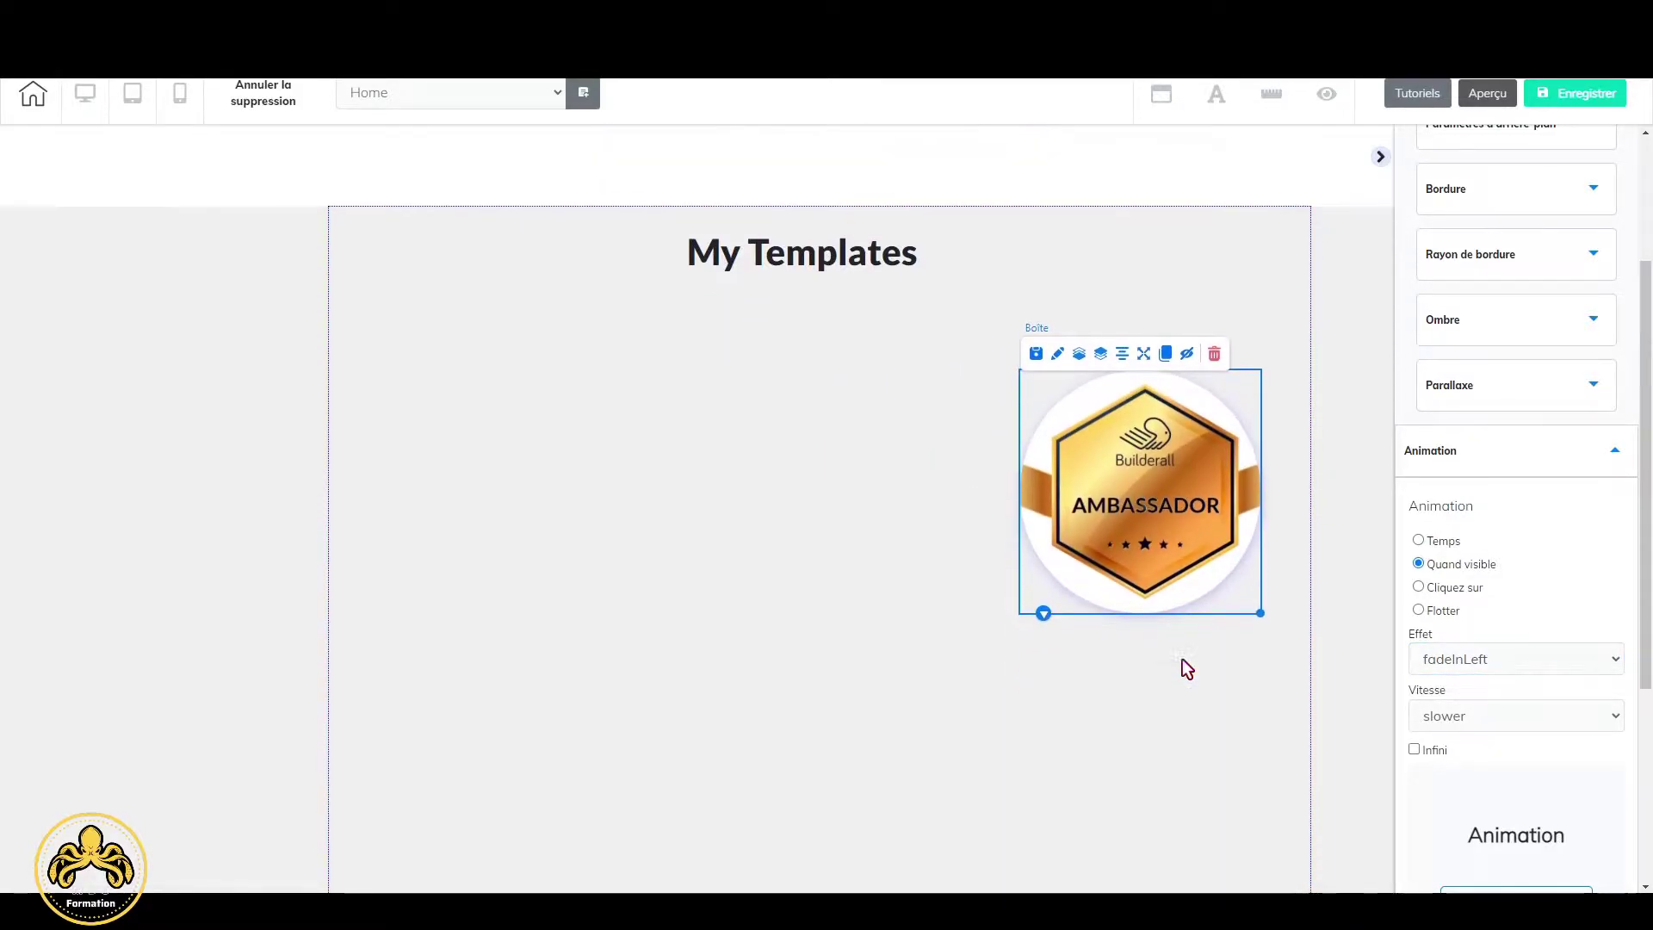
{"action": "left_click", "coordinate": [1167, 355]}
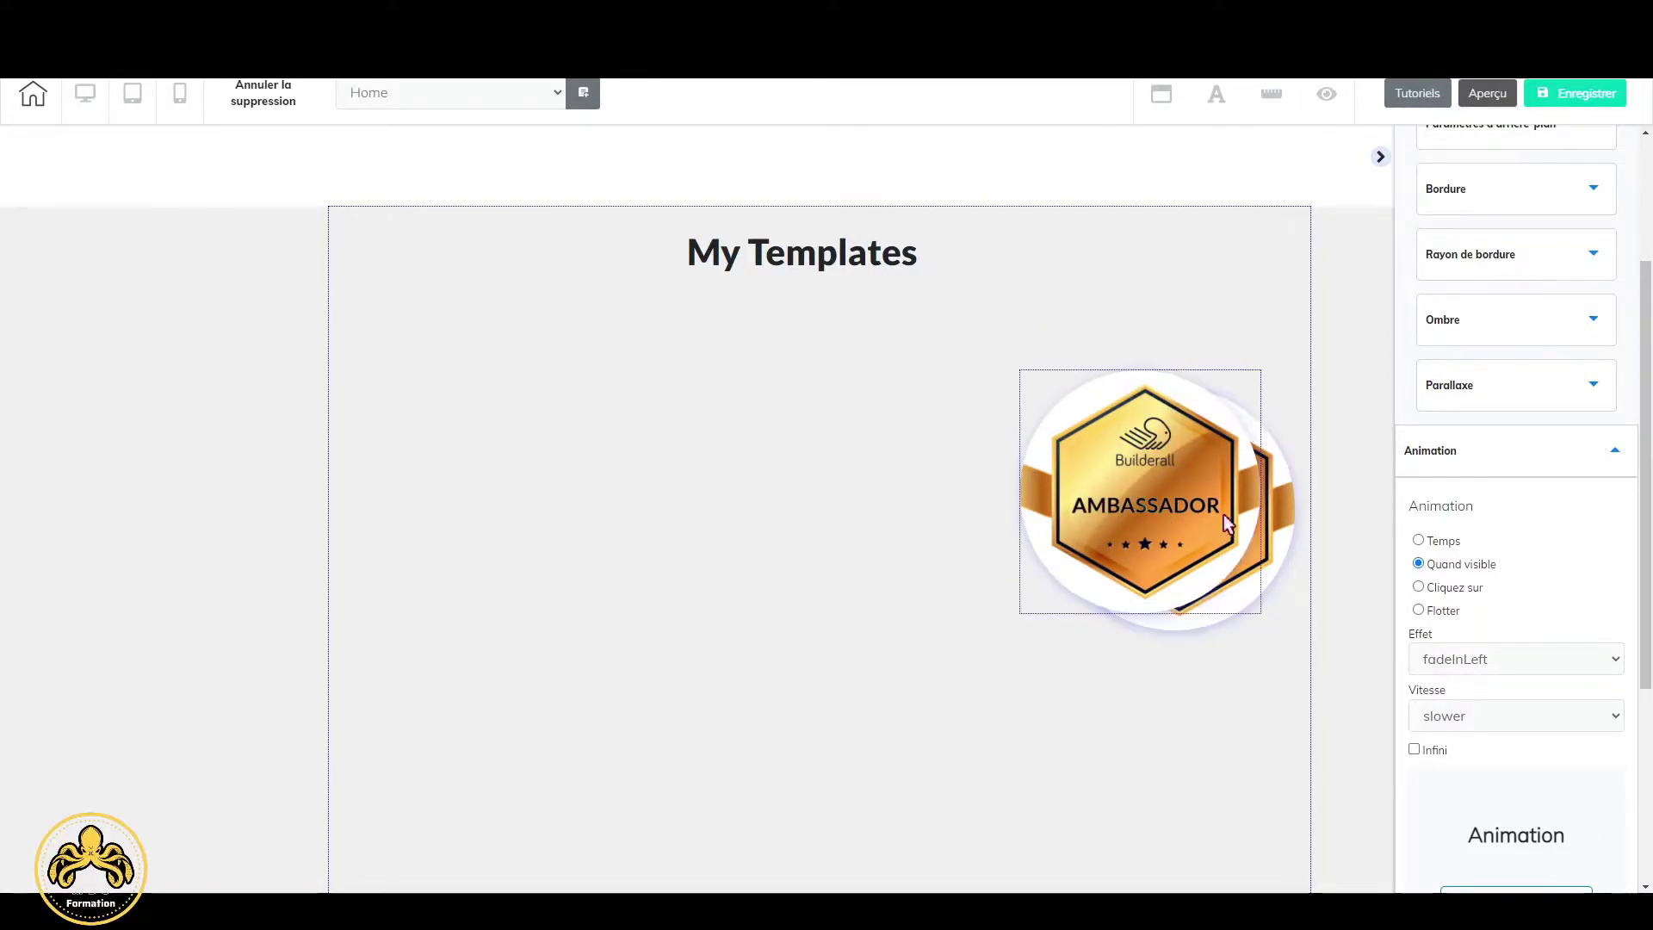
{"action": "mouse_move", "coordinate": [1245, 611]}
{"action": "left_mouse_down"}
{"action": "mouse_move", "coordinate": [1218, 670]}
{"action": "mouse_move", "coordinate": [1185, 871]}
{"action": "mouse_move", "coordinate": [1203, 846]}
{"action": "left_mouse_up"}
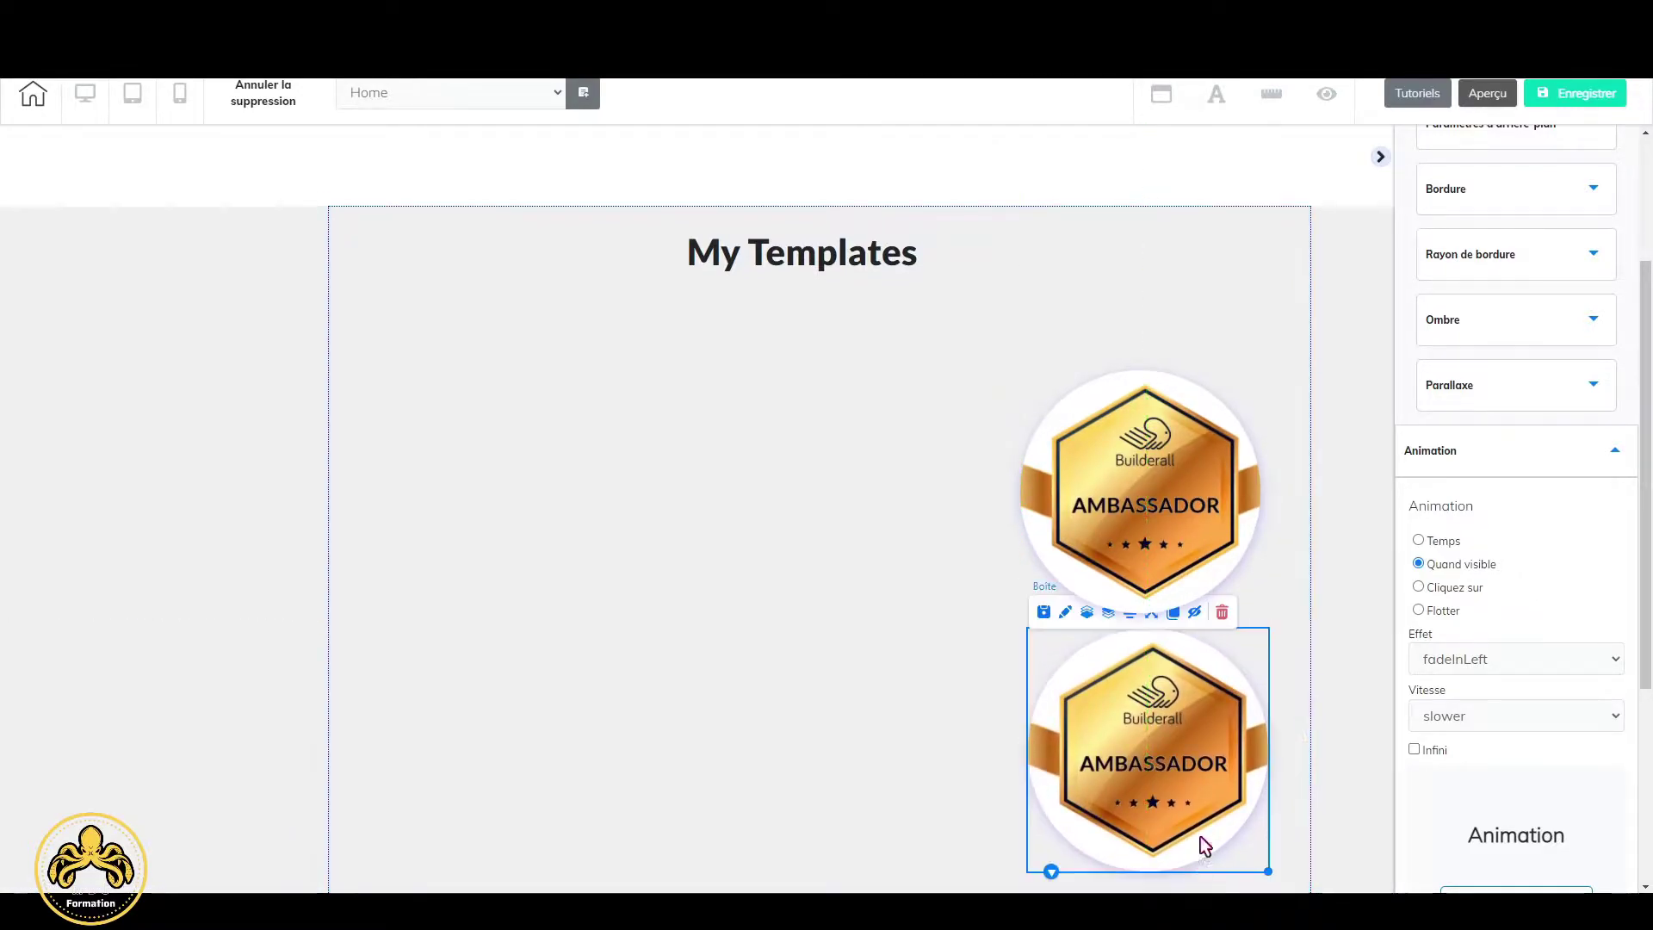
Duplicate the upper right badge and place the copy on the left side of the "My Templates" panel.
{"action": "left_click", "coordinate": [1145, 499]}
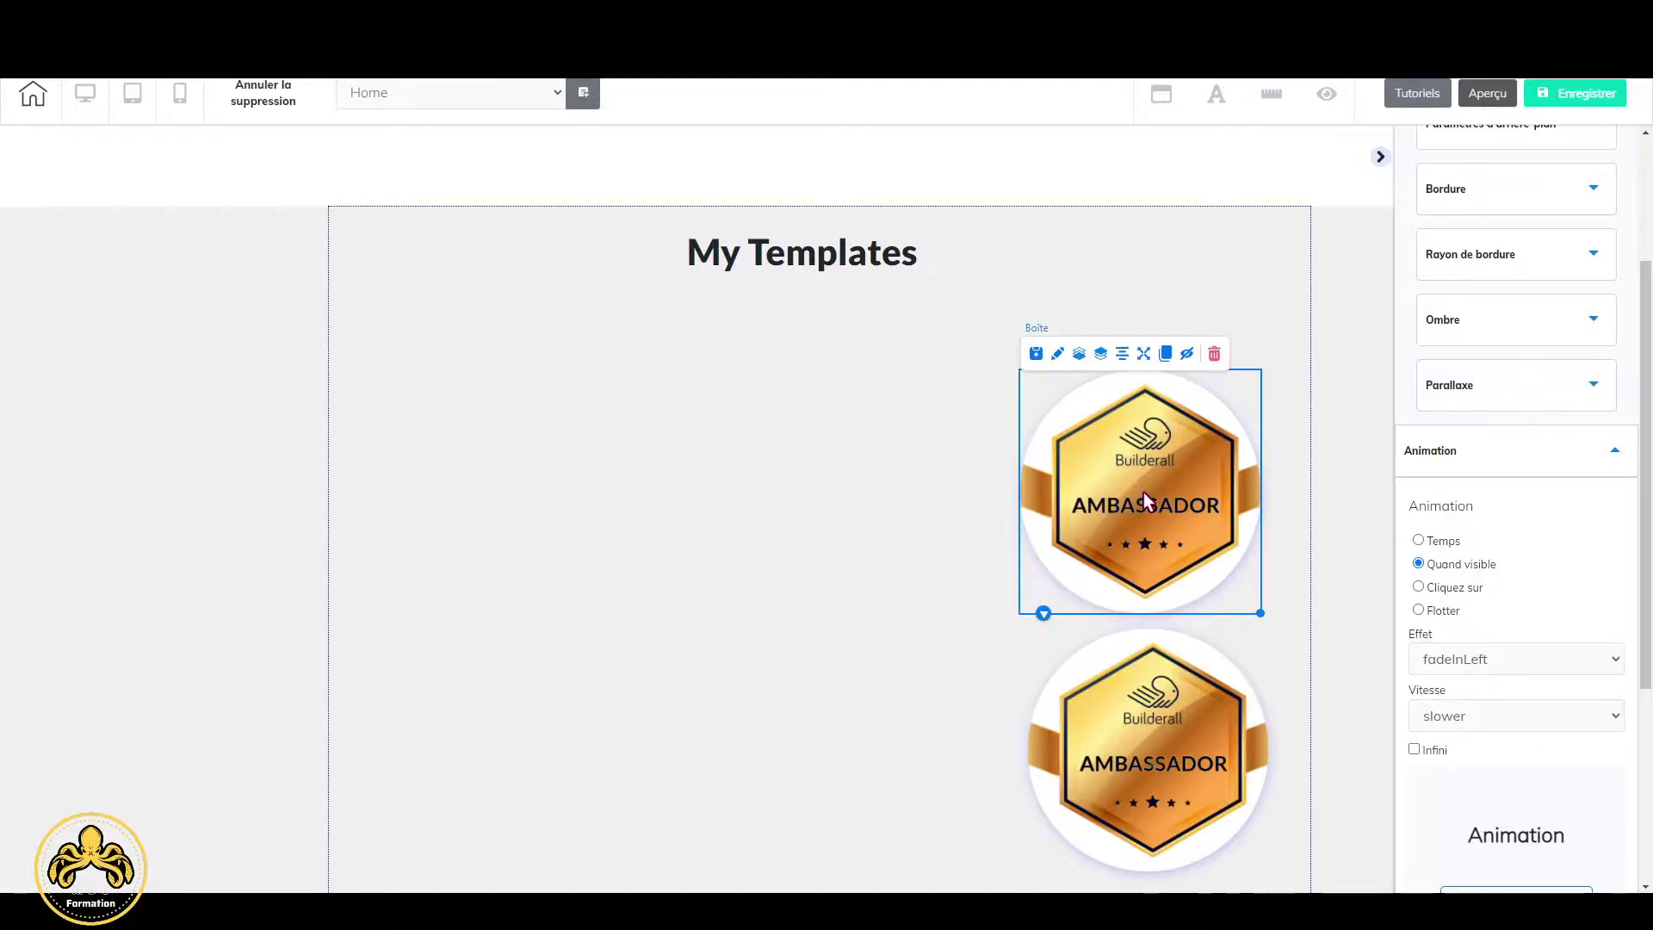
{"action": "left_click", "coordinate": [1169, 359]}
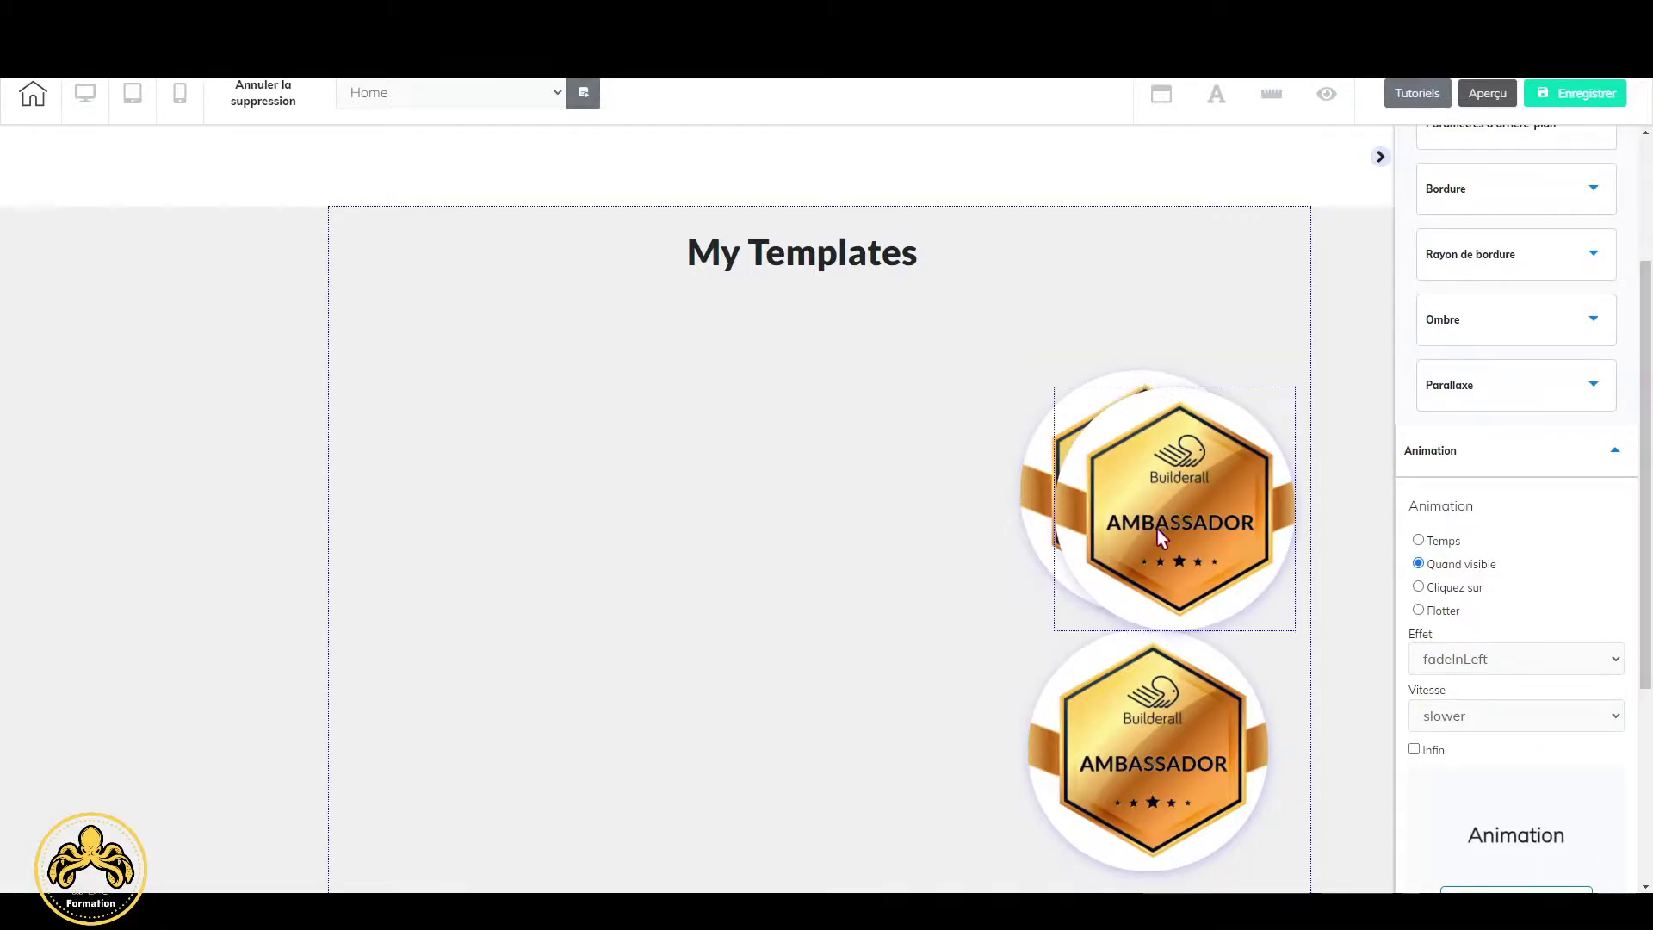
{"action": "left_click_drag", "start_coordinate": [1165, 538], "coordinate": [496, 534]}
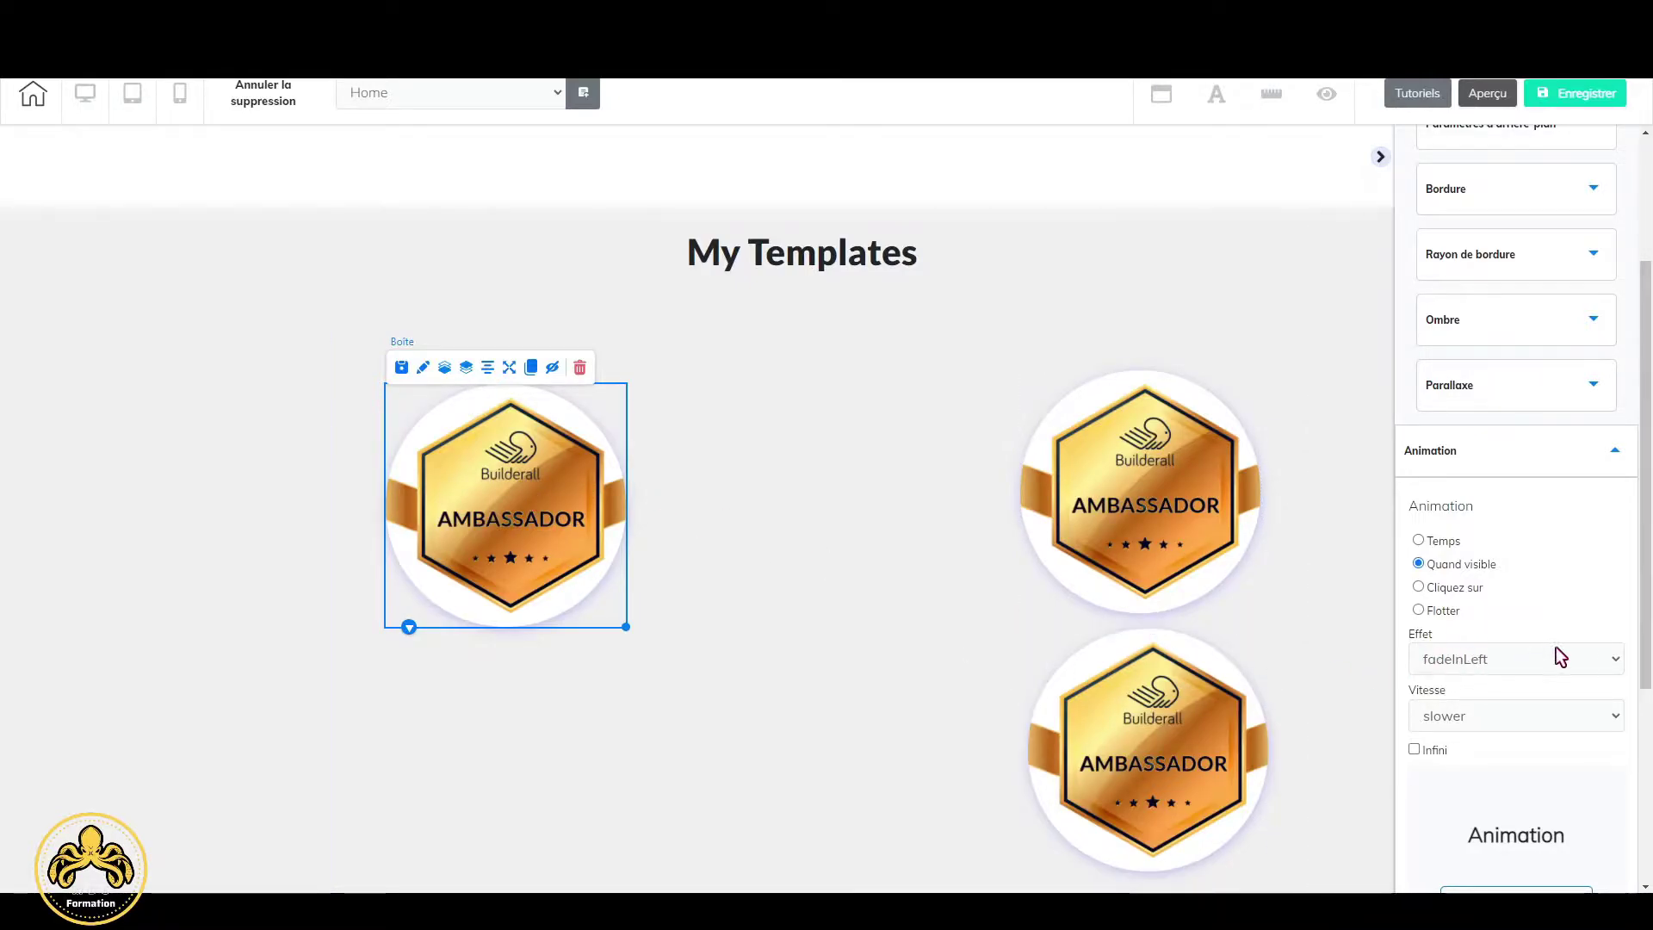
Set the left badge's animation effect to fadeInRight and place a duplicate of it directly below.
{"action": "left_click", "coordinate": [1620, 667]}
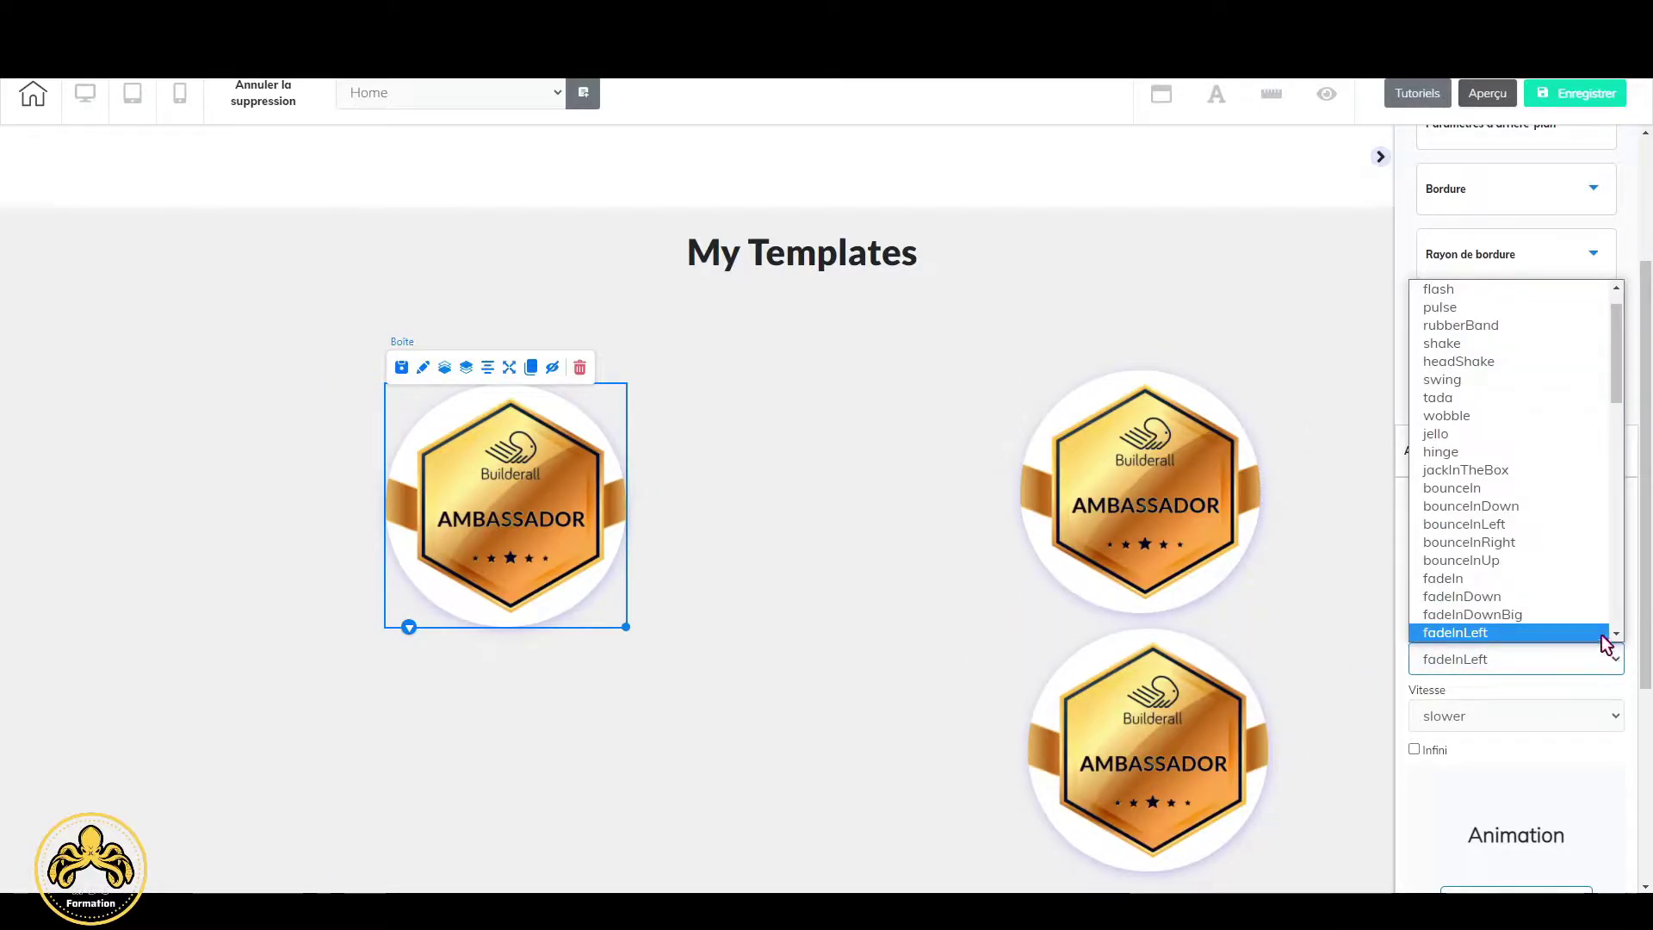
{"action": "left_click", "coordinate": [1618, 639]}
{"action": "left_click", "coordinate": [1618, 639]}
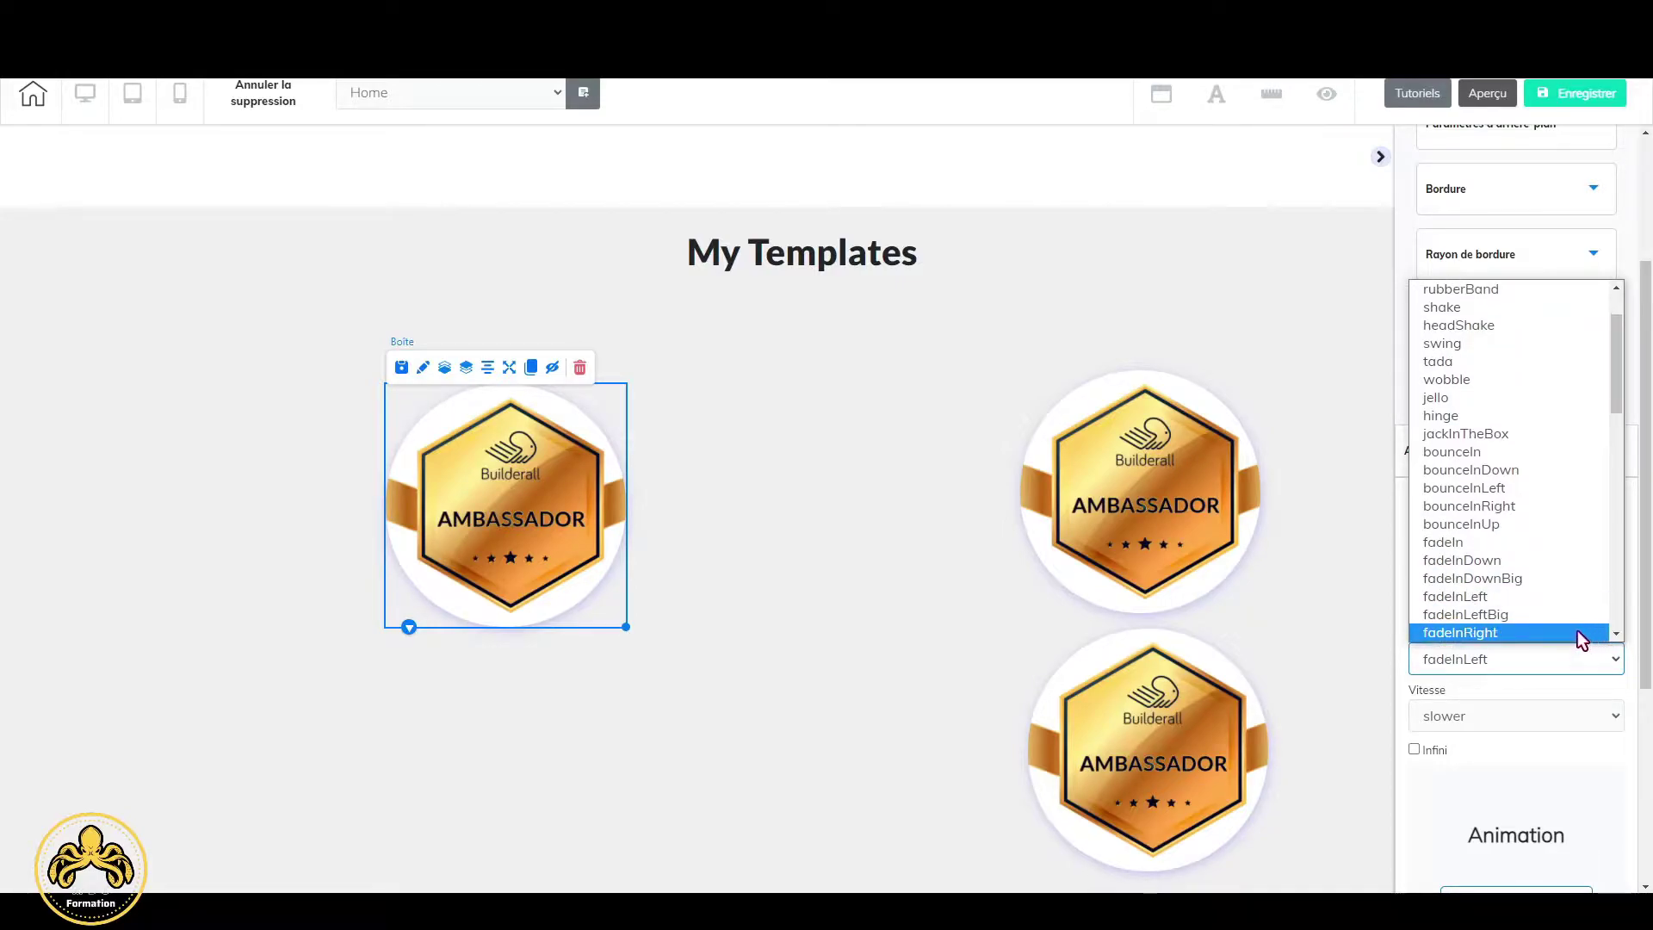
{"action": "left_click", "coordinate": [1578, 631]}
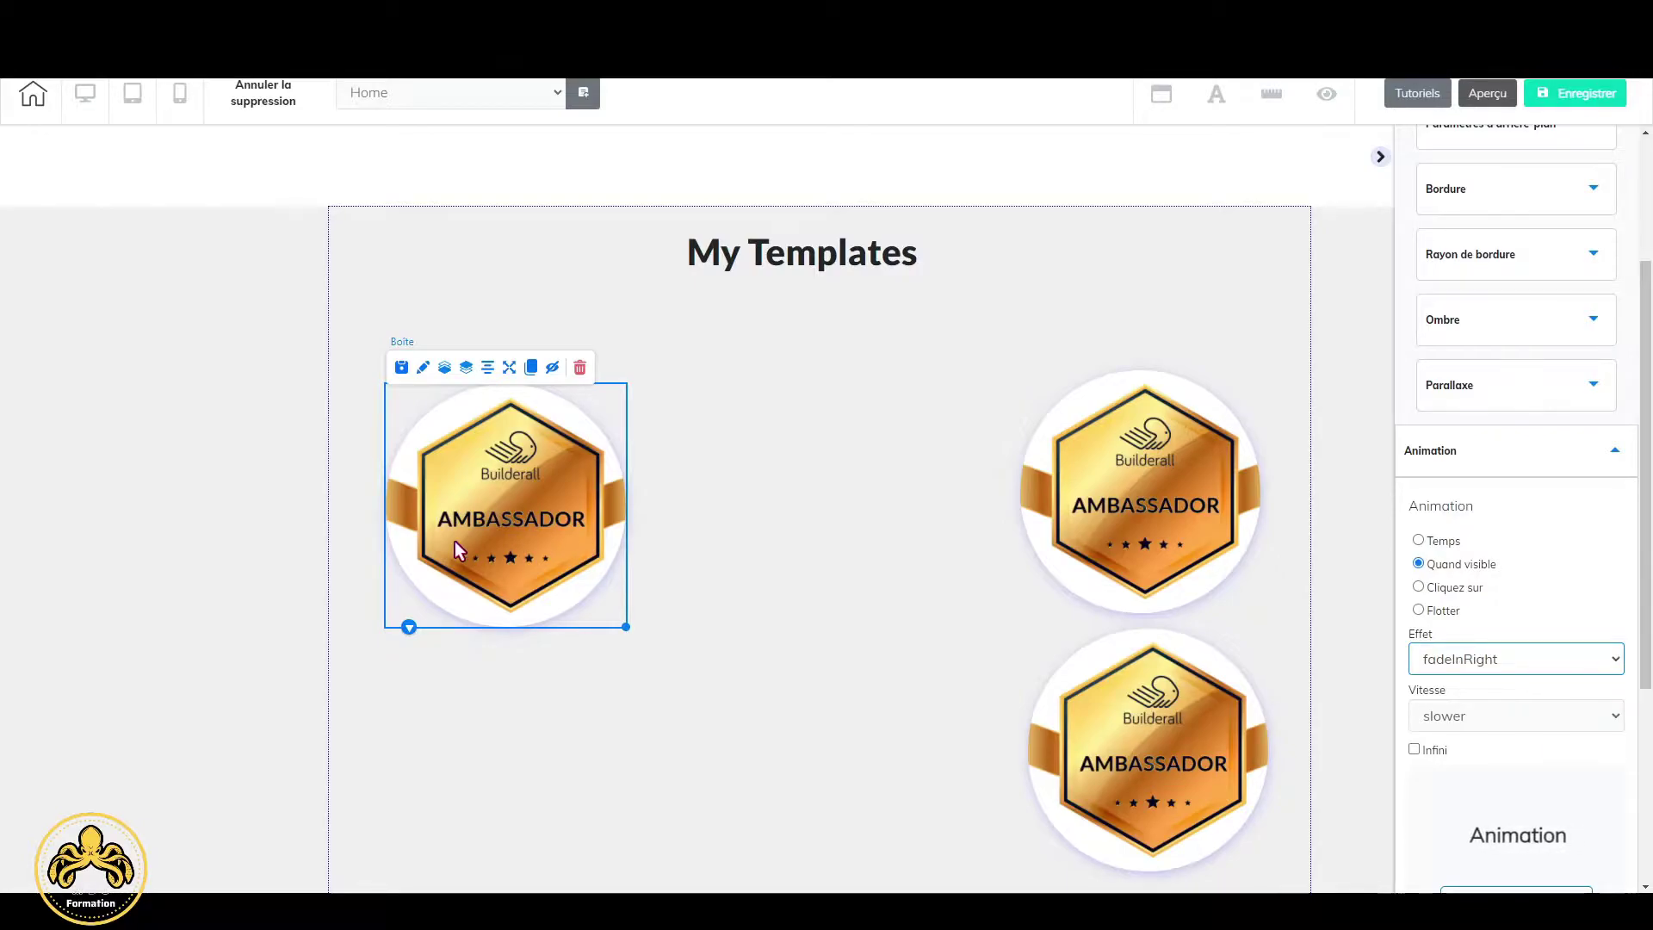
{"action": "left_click", "coordinate": [532, 368]}
{"action": "mouse_move", "coordinate": [536, 385]}
{"action": "left_mouse_down"}
{"action": "mouse_move", "coordinate": [608, 516]}
{"action": "mouse_move", "coordinate": [562, 736]}
{"action": "left_mouse_up"}
Increase the "My Templates" panel's height to 1000.
{"action": "left_click", "coordinate": [900, 788]}
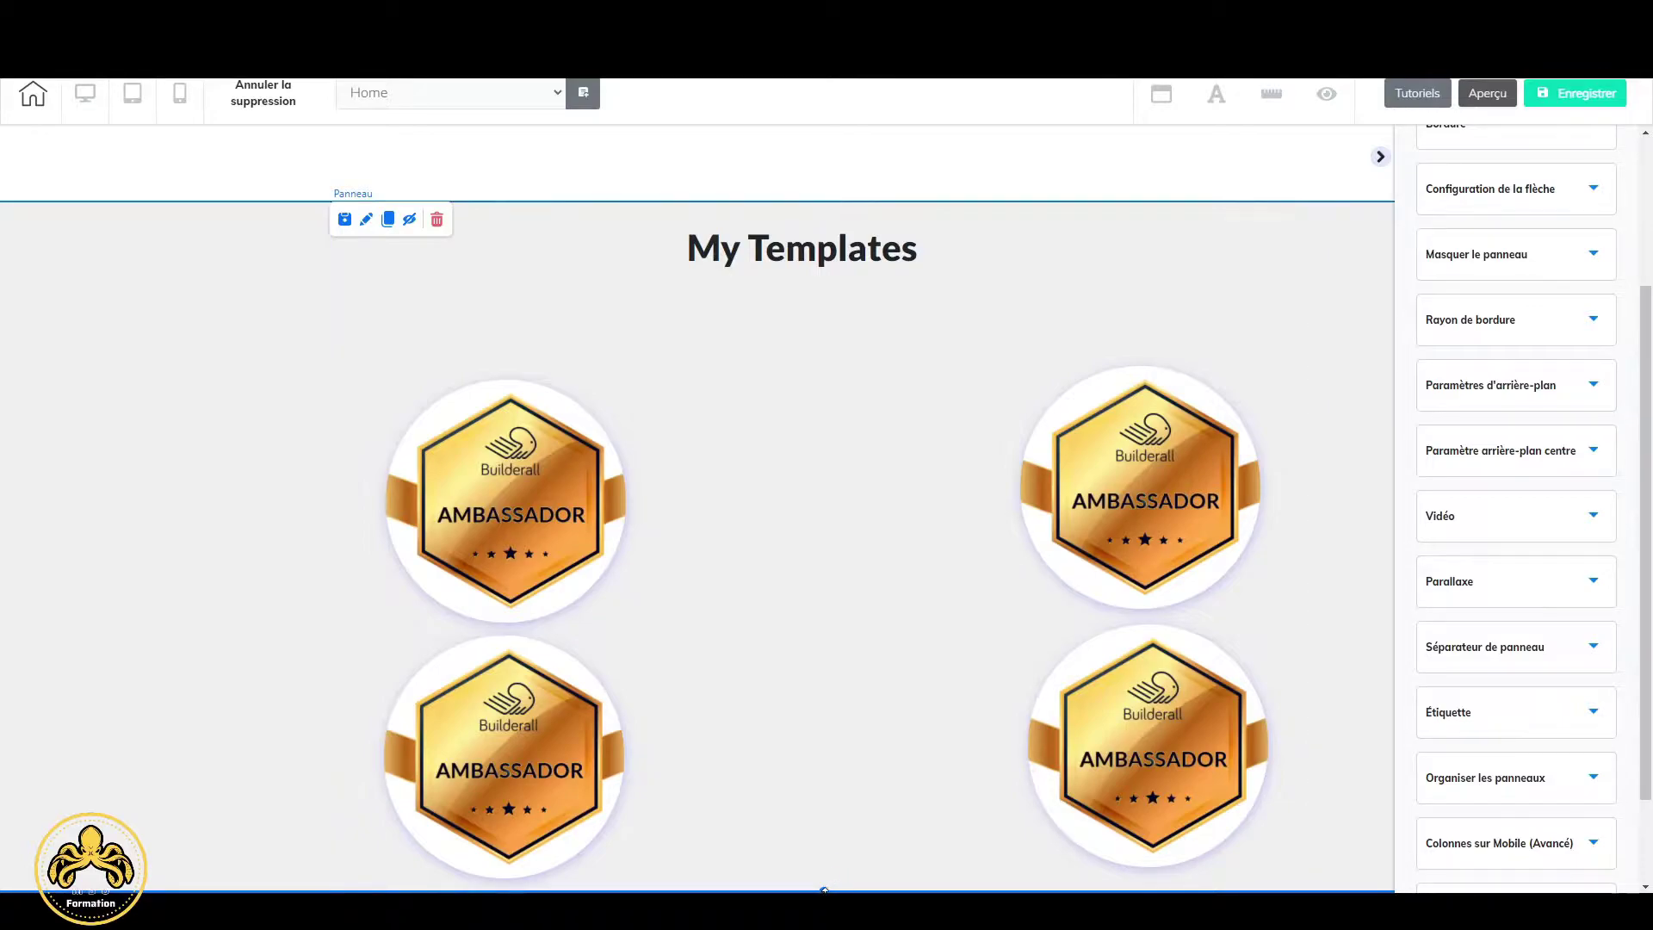
{"action": "scroll", "coordinate": [1520, 395], "scroll_direction": "up", "scroll_amount": 3}
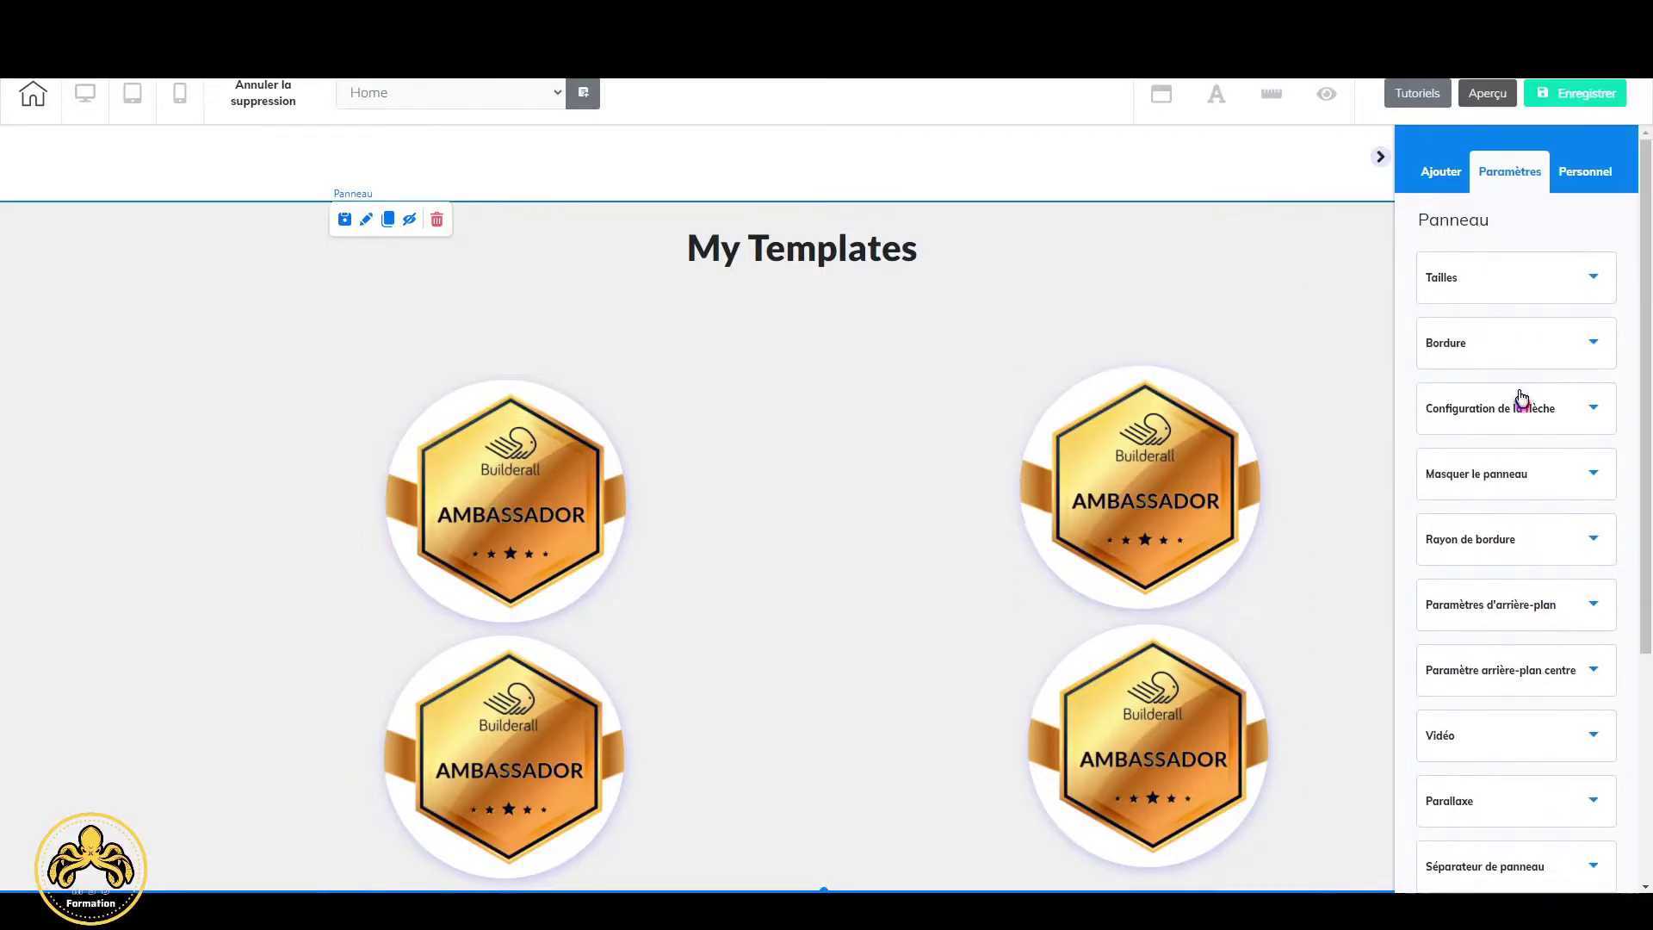
{"action": "left_click", "coordinate": [1582, 282]}
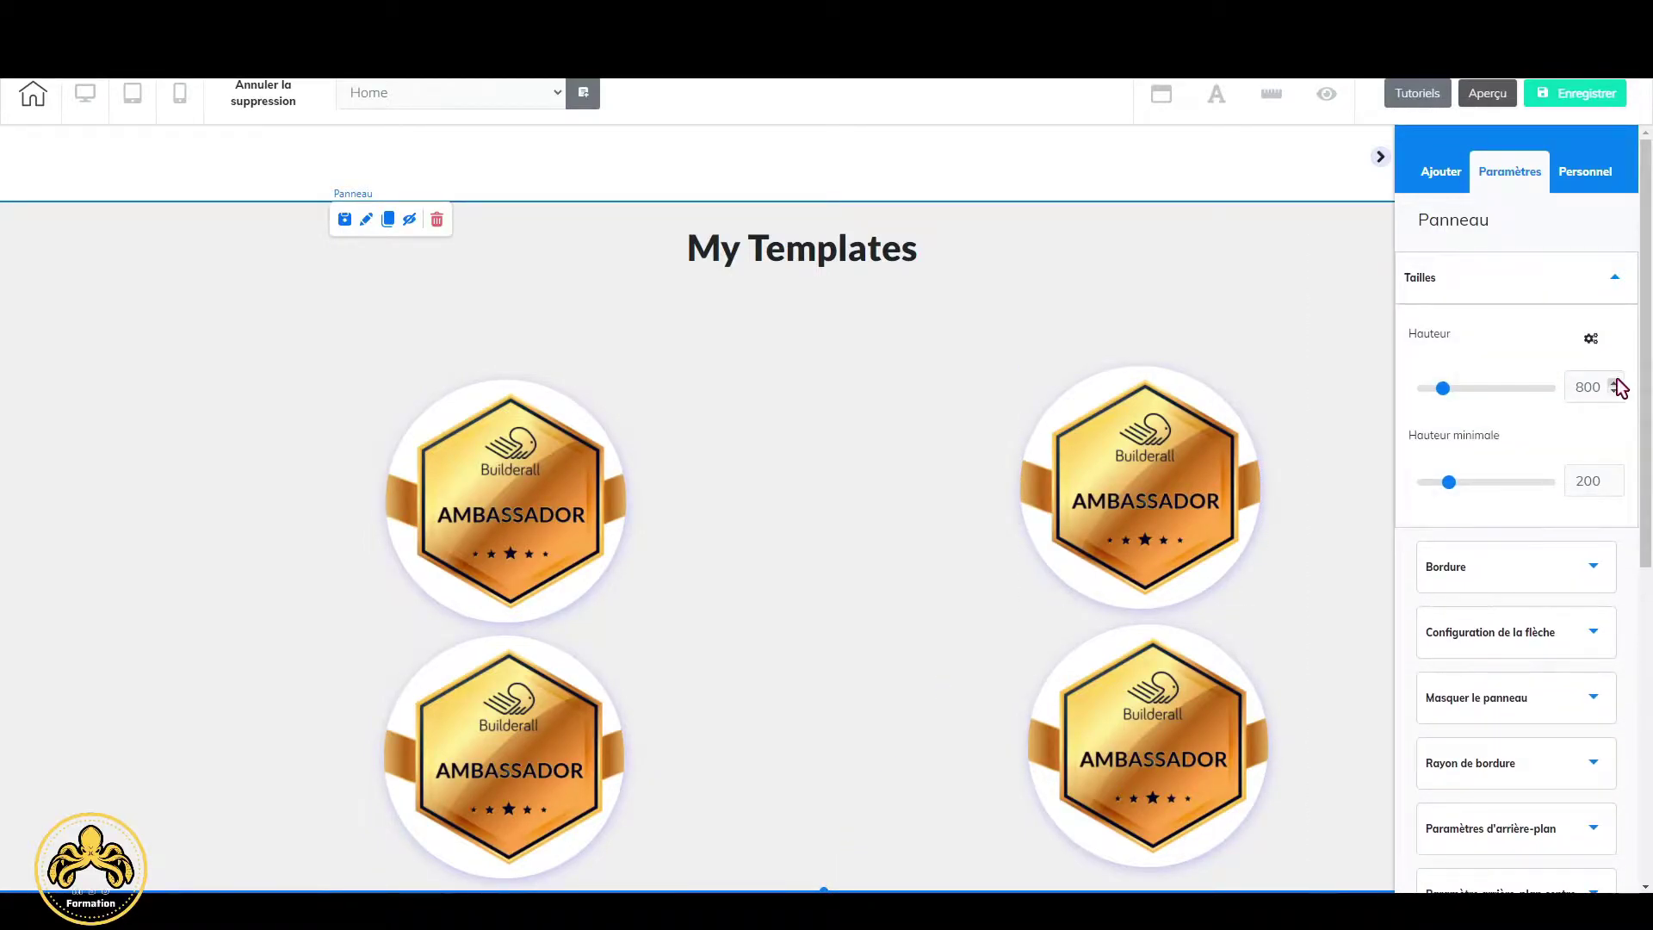
{"action": "left_click_drag", "start_coordinate": [1444, 392], "coordinate": [1453, 398]}
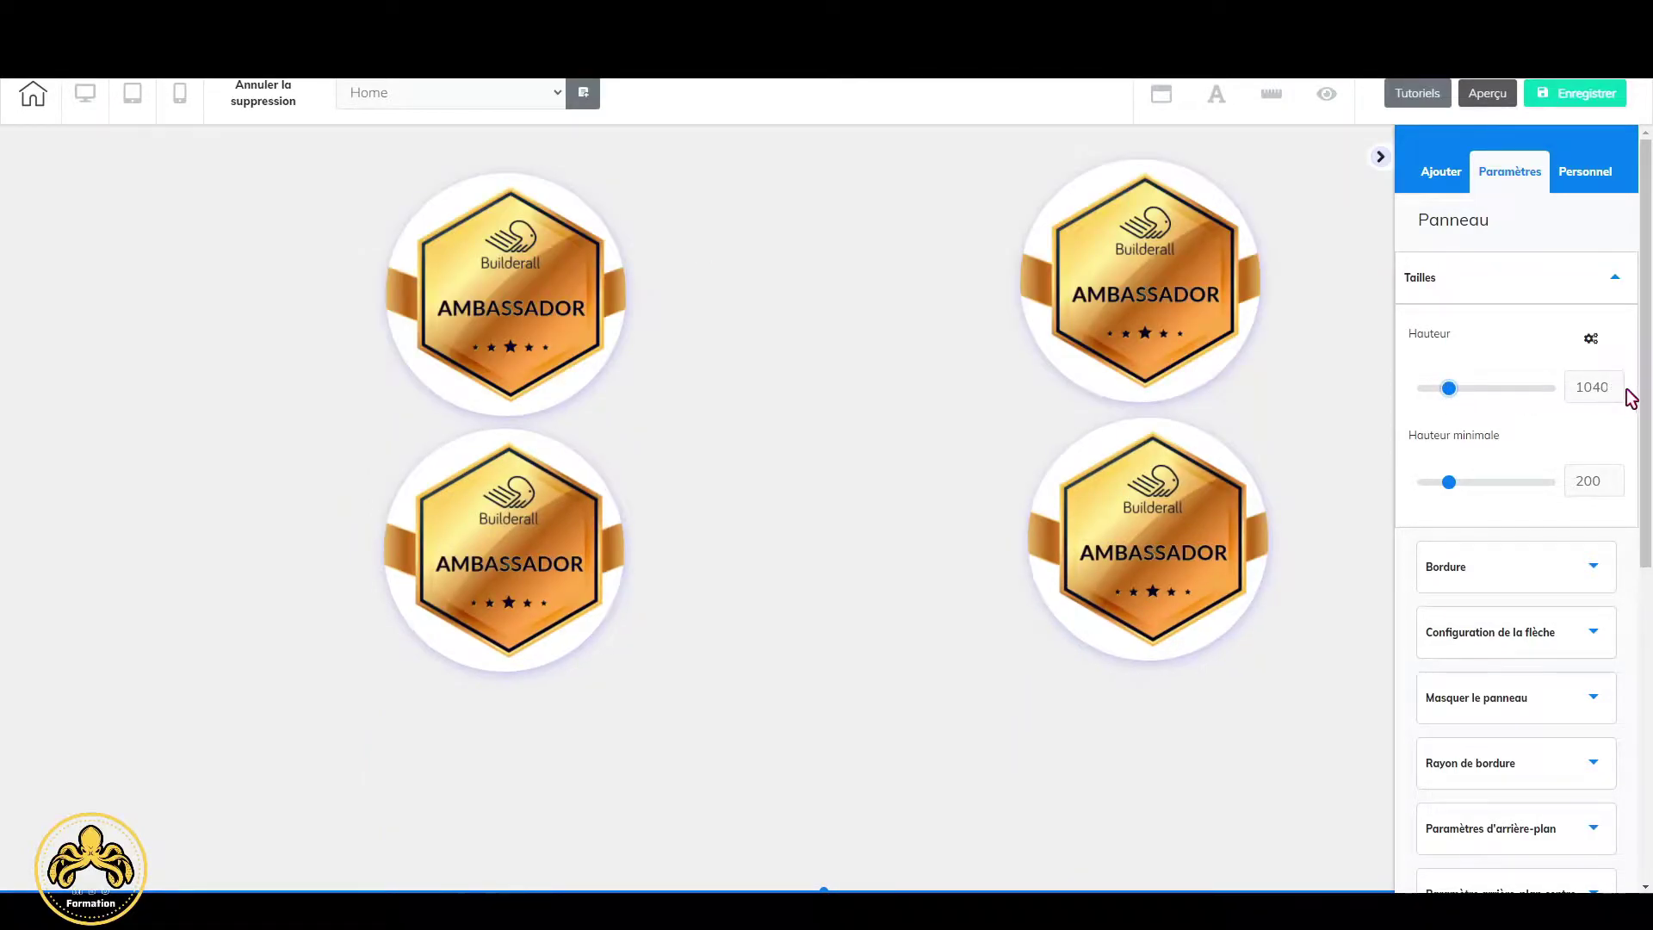
{"action": "left_click", "coordinate": [1615, 391]}
{"action": "left_click_drag", "start_coordinate": [1615, 392], "coordinate": [1615, 392]}
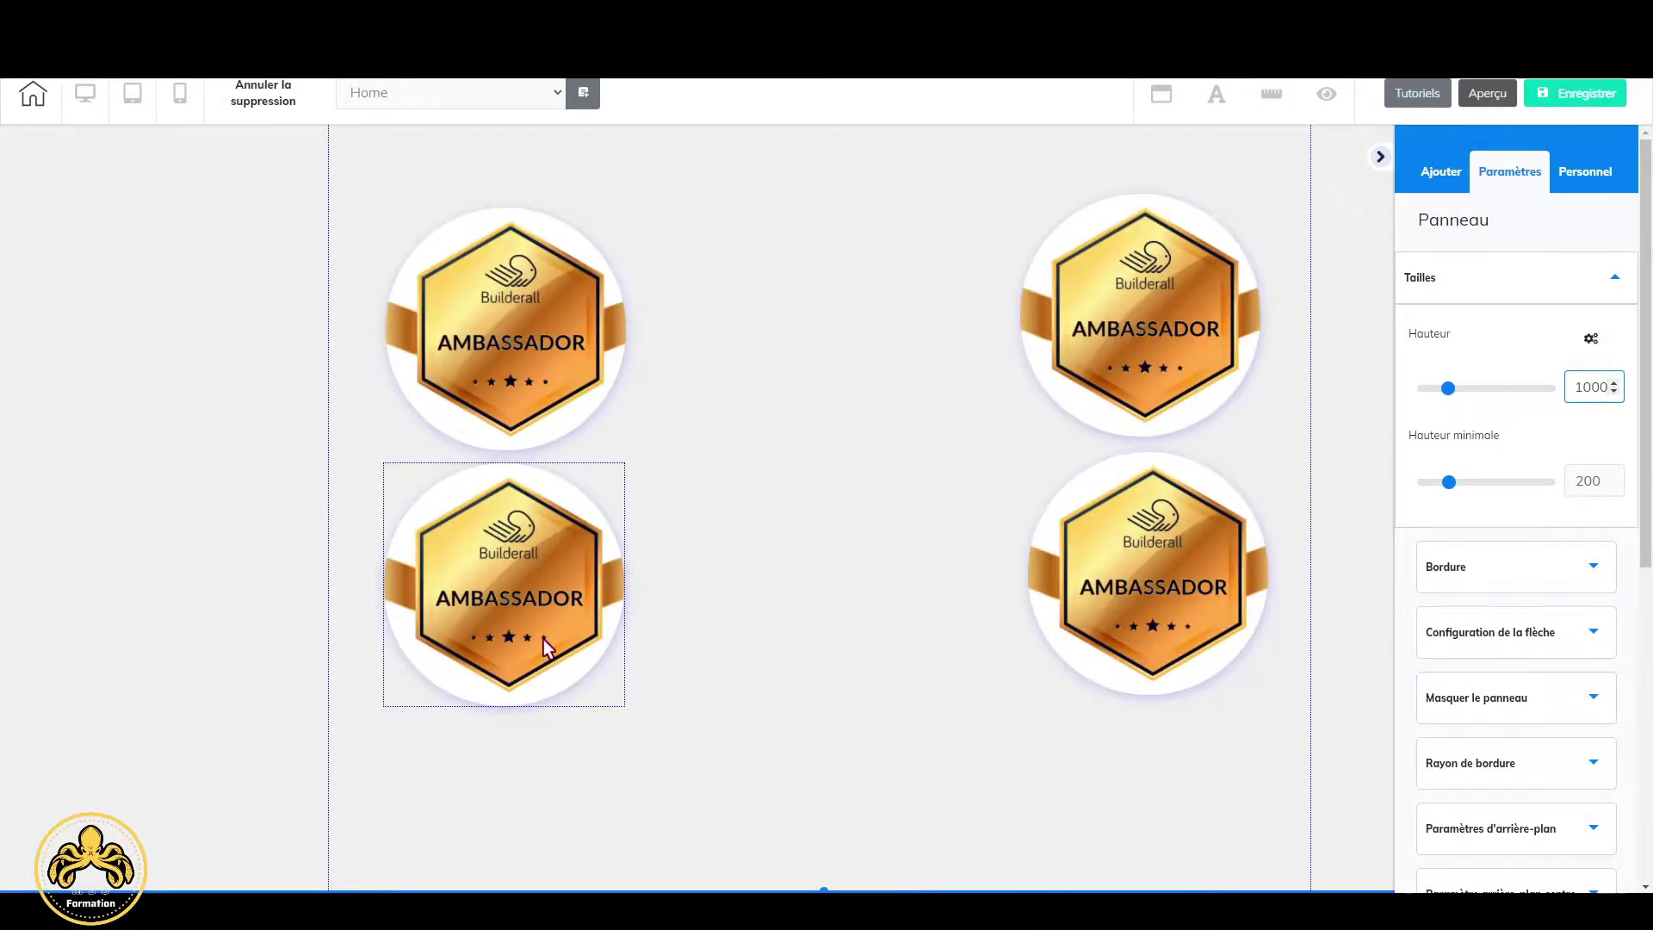
Move the lower left badge slightly down and align the lower right badge horizontally with it.
{"action": "left_click", "coordinate": [544, 639]}
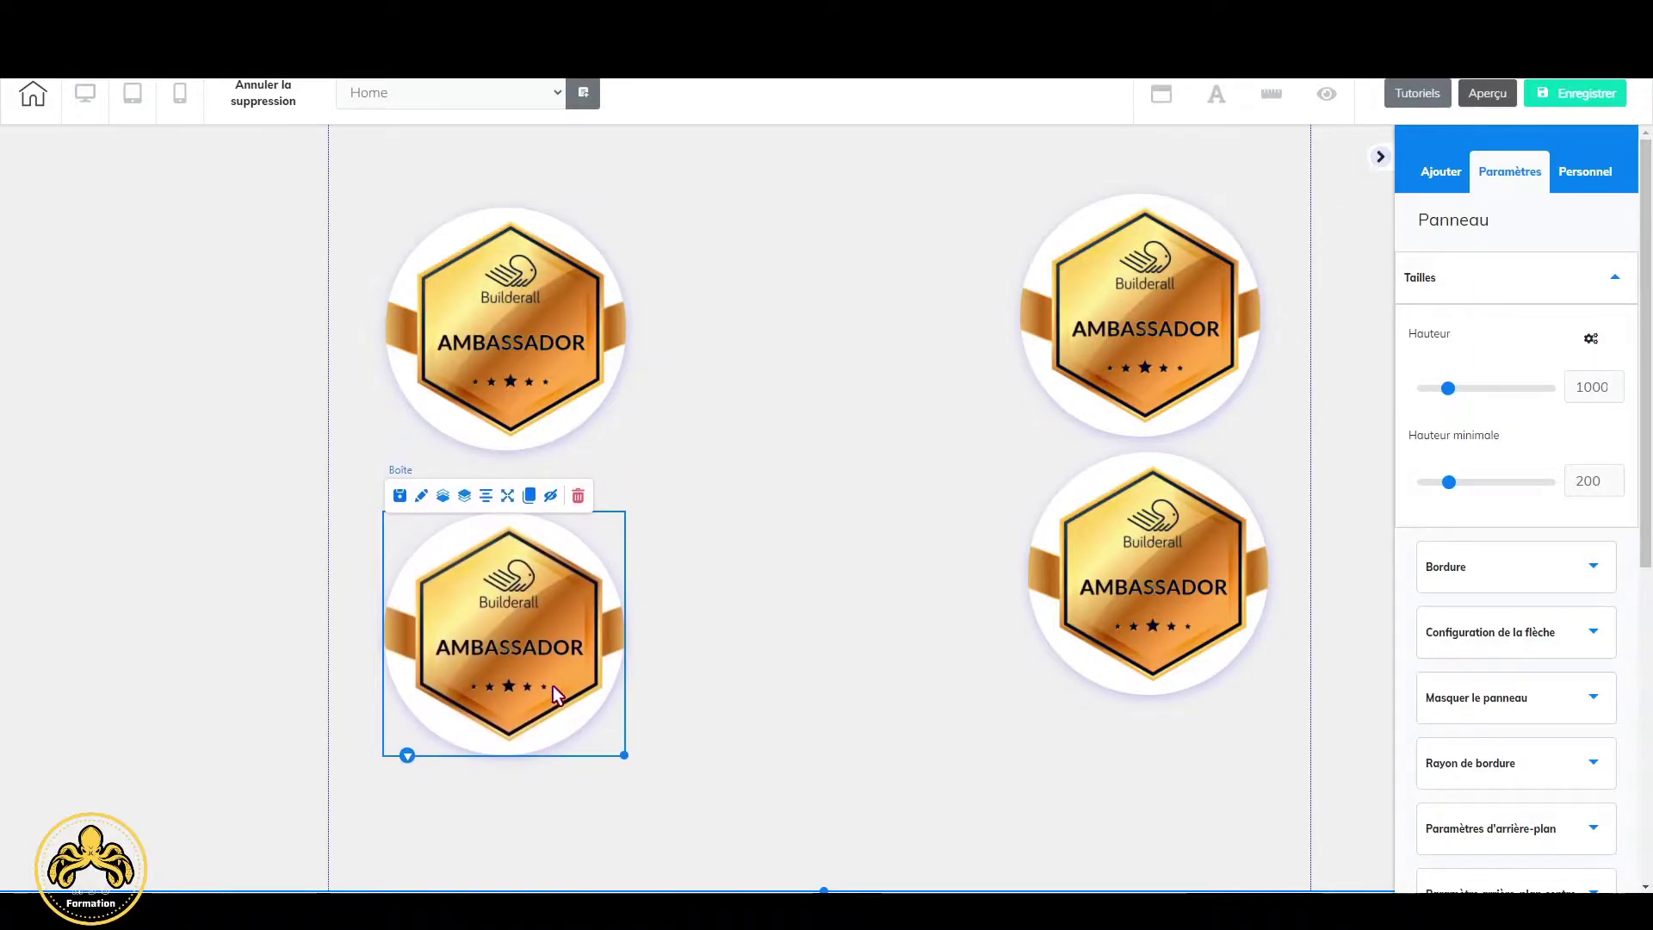
{"action": "left_click", "coordinate": [895, 737]}
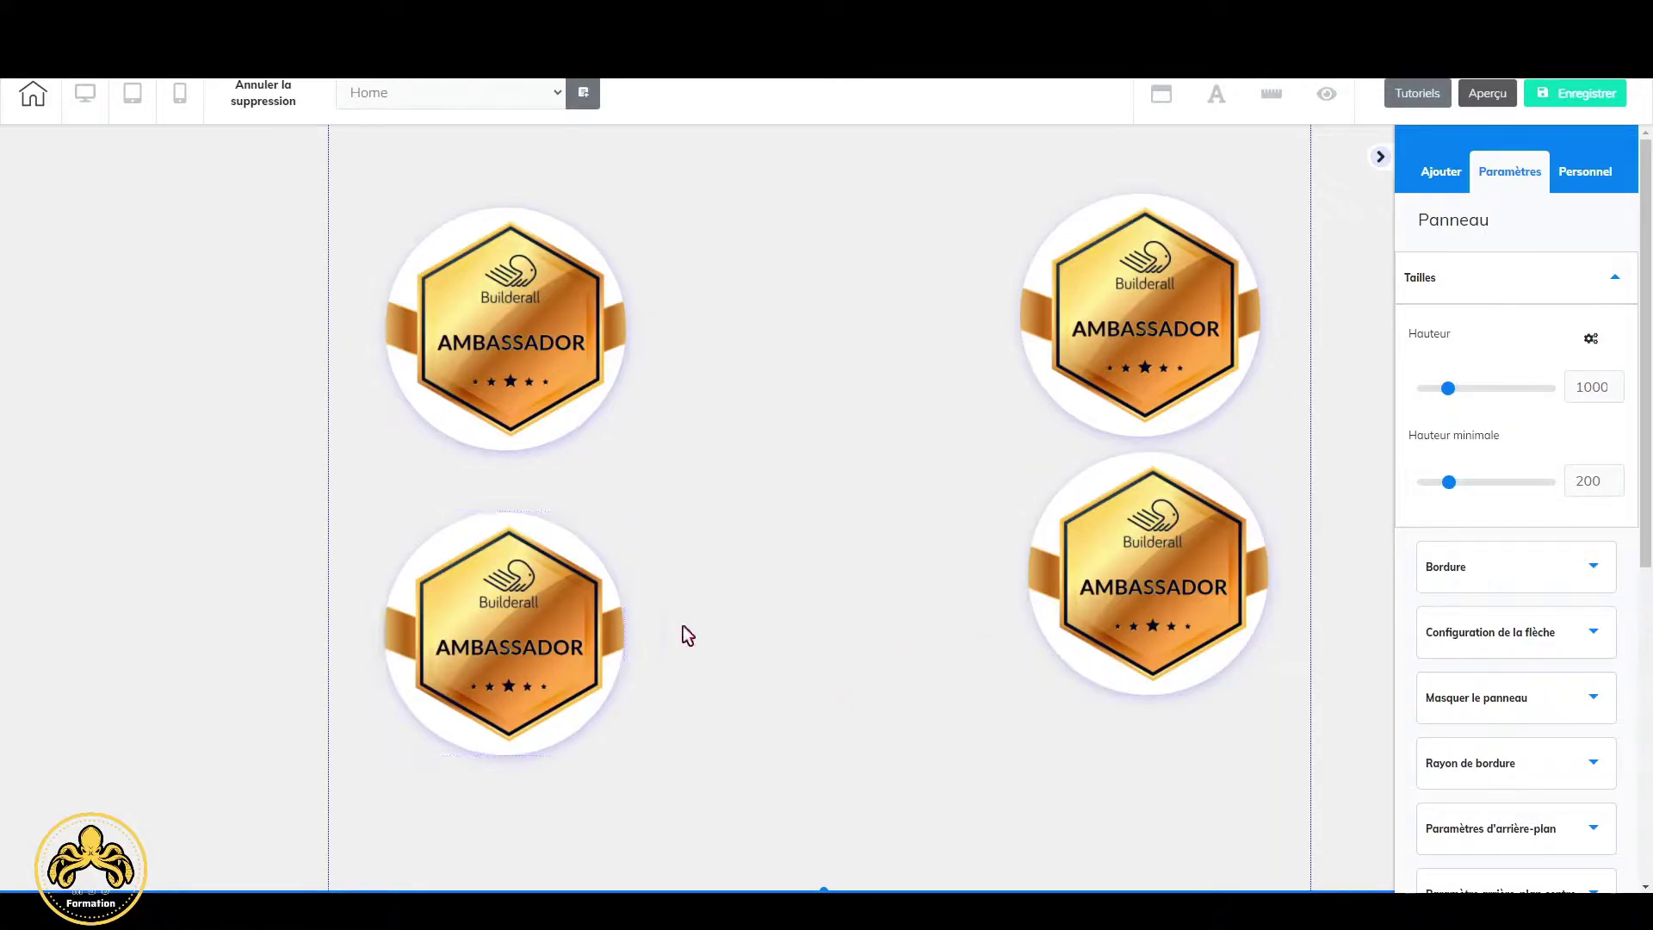
{"action": "left_click", "coordinate": [1180, 629]}
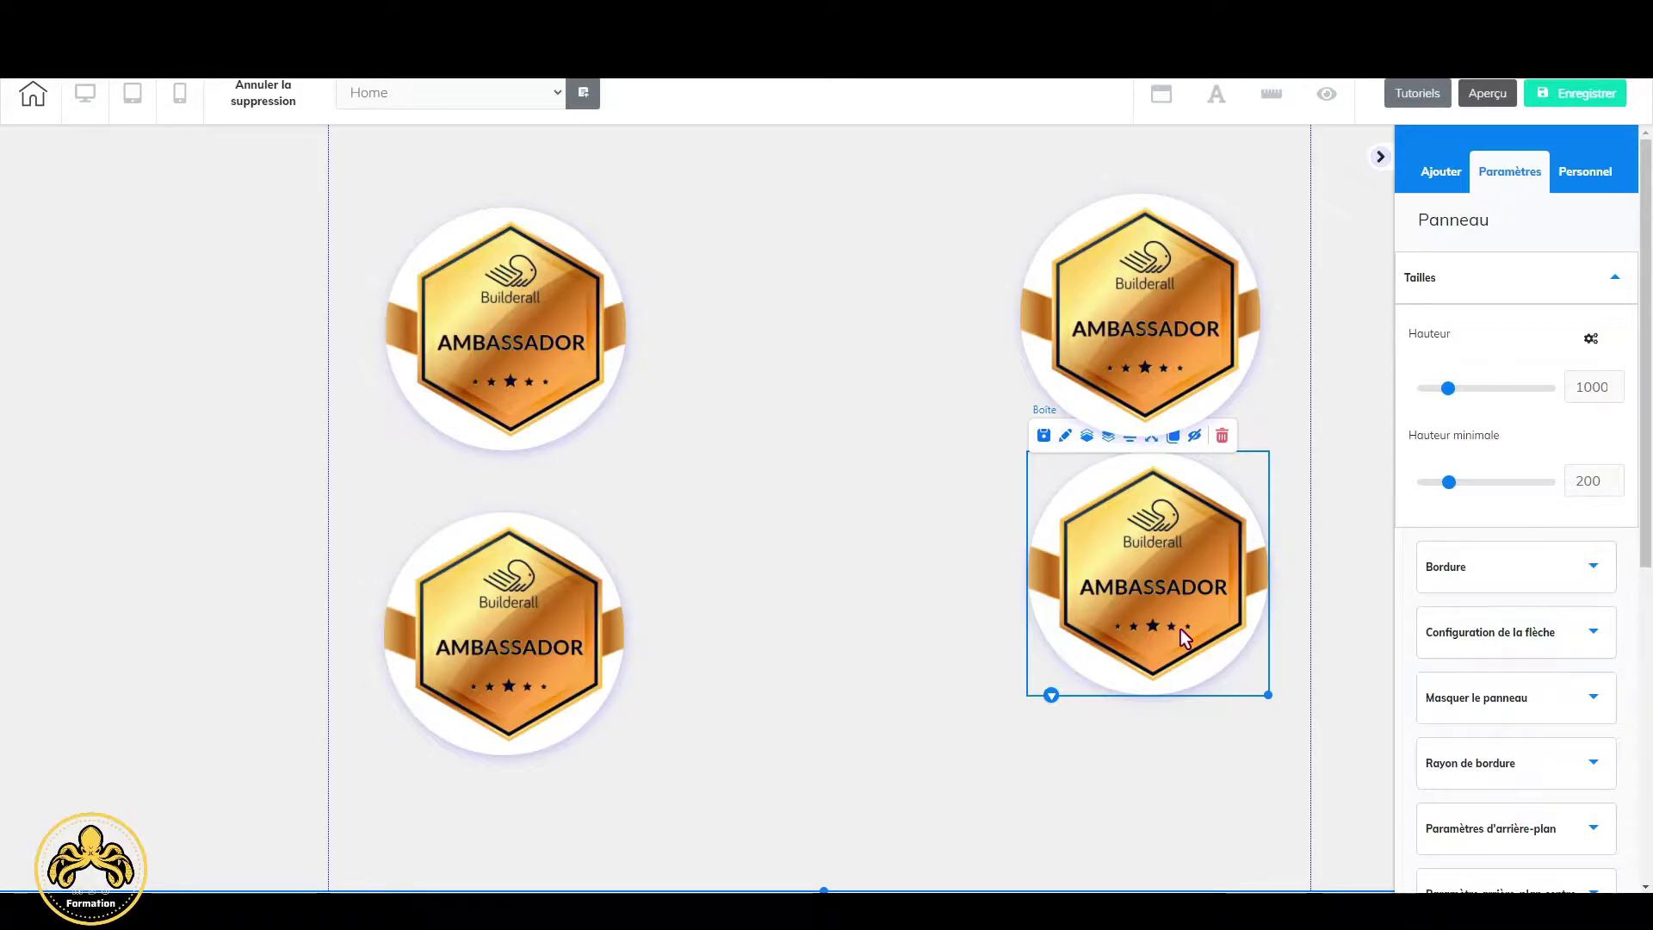
{"action": "left_click", "coordinate": [539, 627]}
{"action": "left_click", "coordinate": [421, 495]}
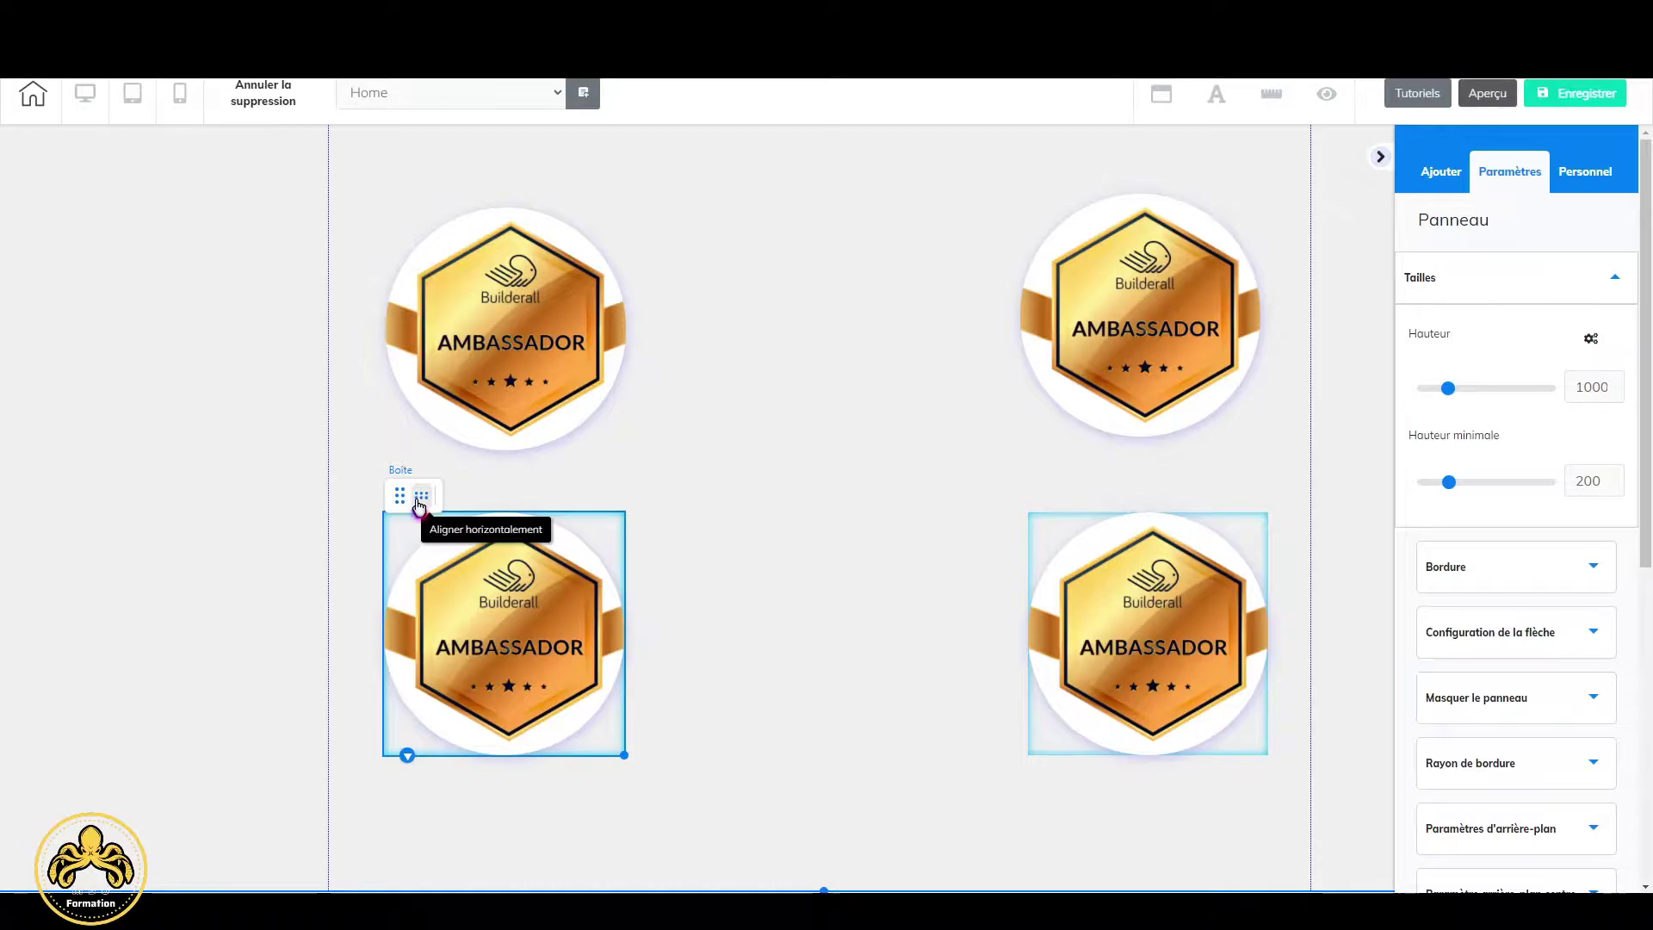
Align the upper left and upper right badges horizontally in the "My Templates" panel.
{"action": "left_click", "coordinate": [1123, 398]}
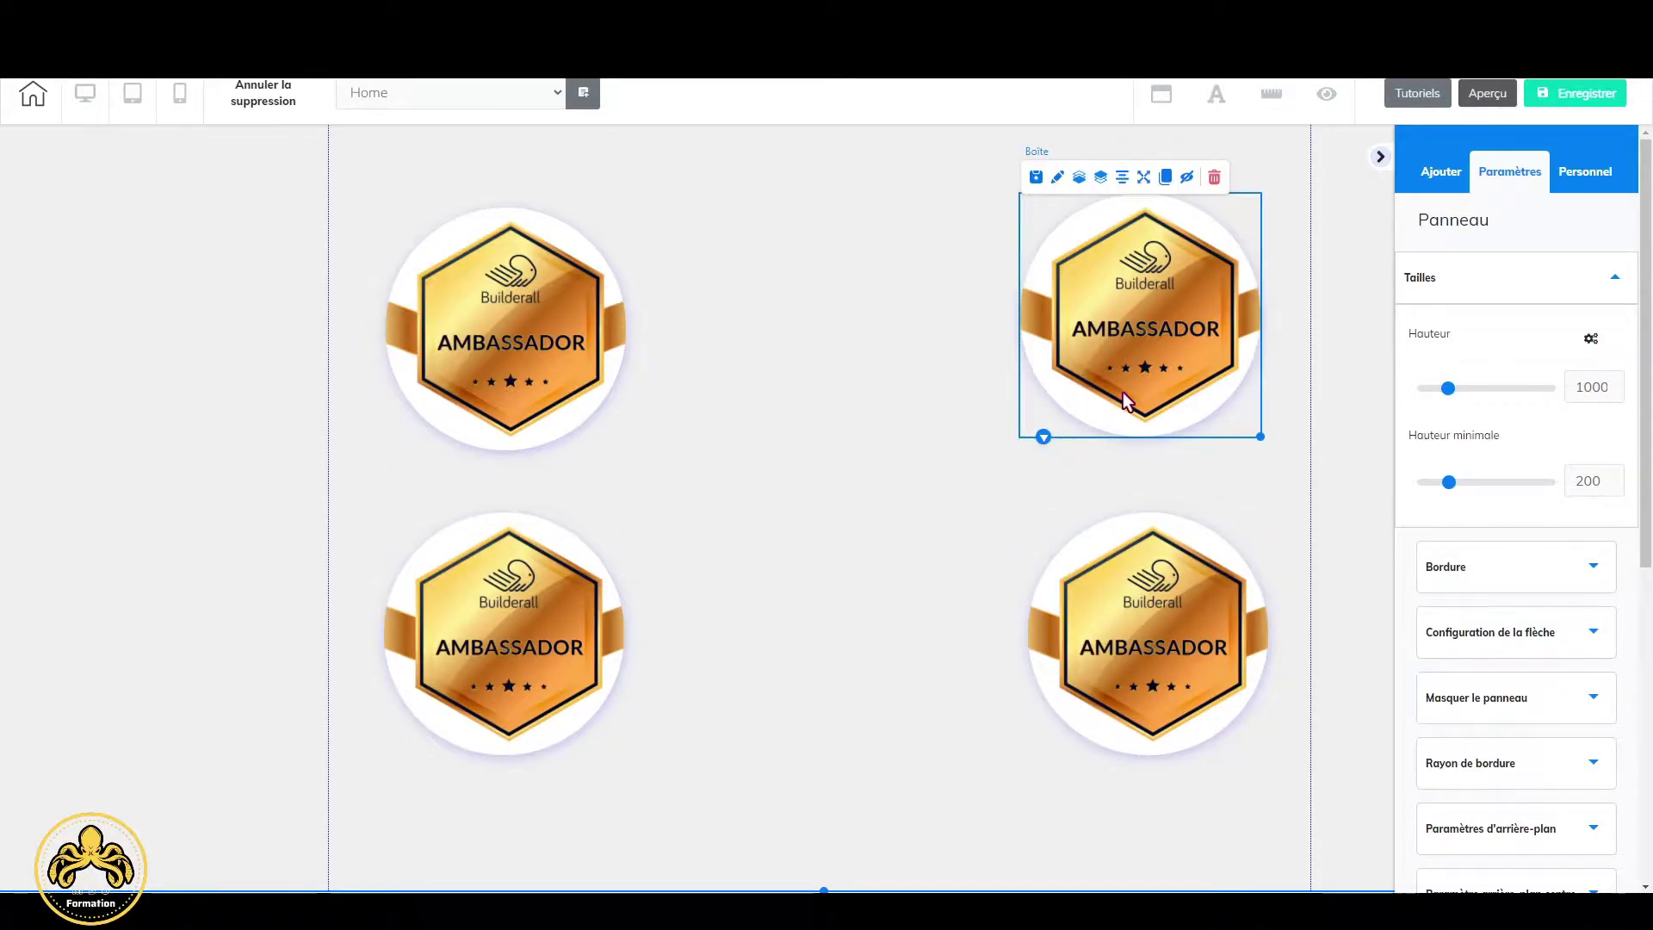
{"action": "left_click", "coordinate": [575, 356]}
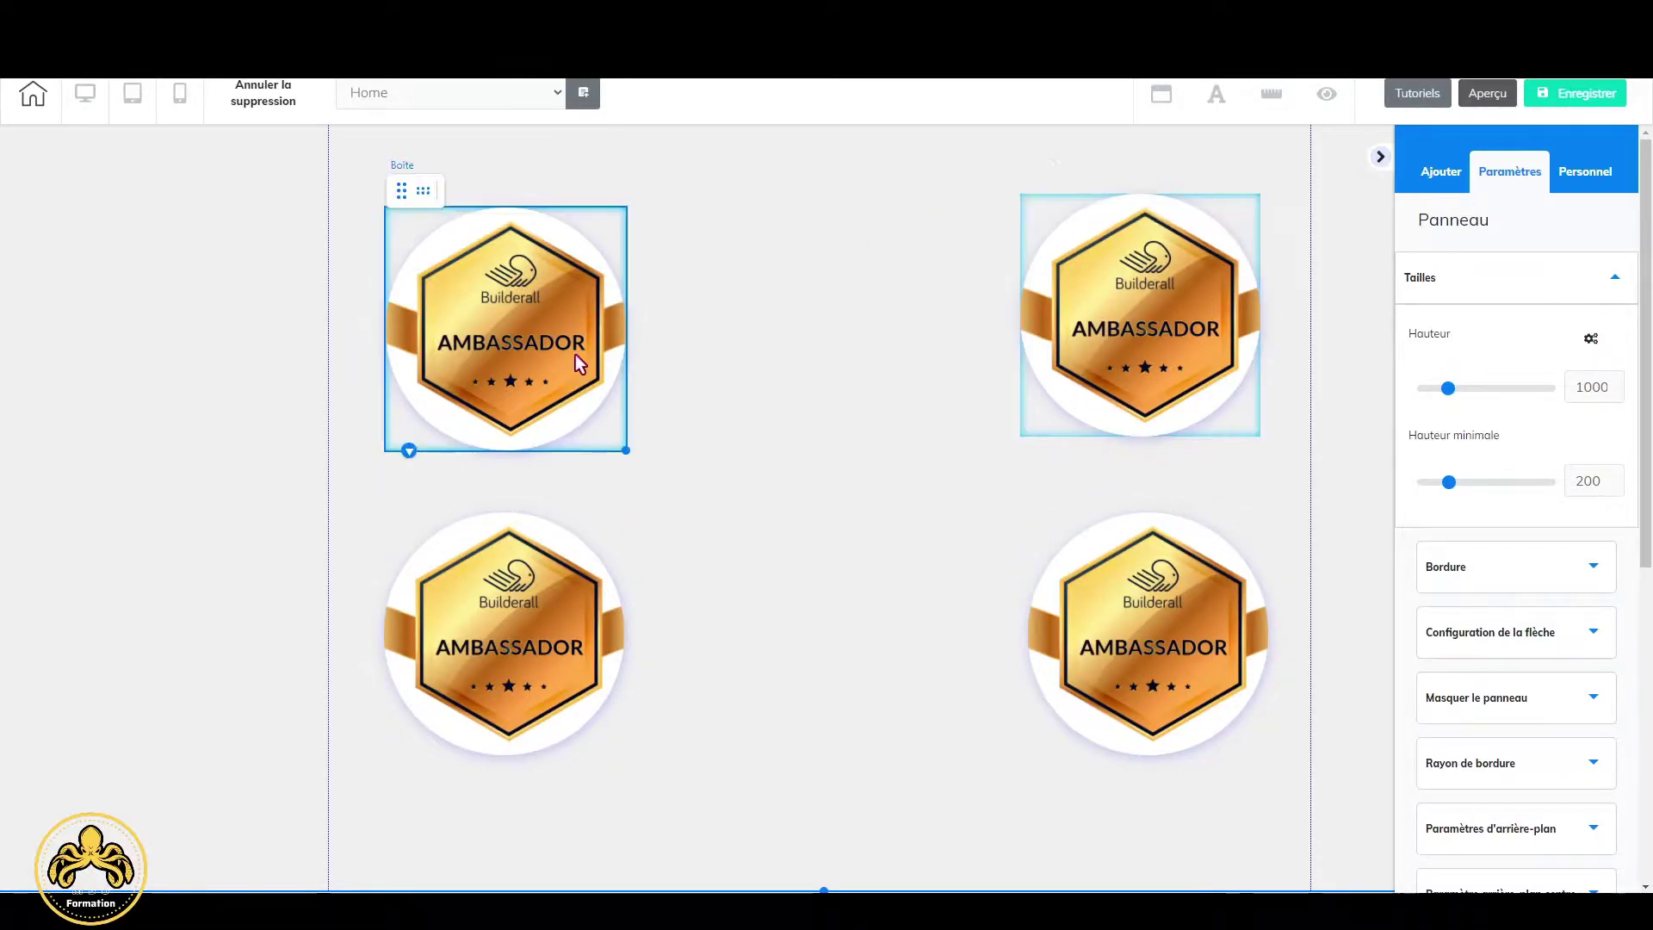
{"action": "left_click", "coordinate": [422, 191]}
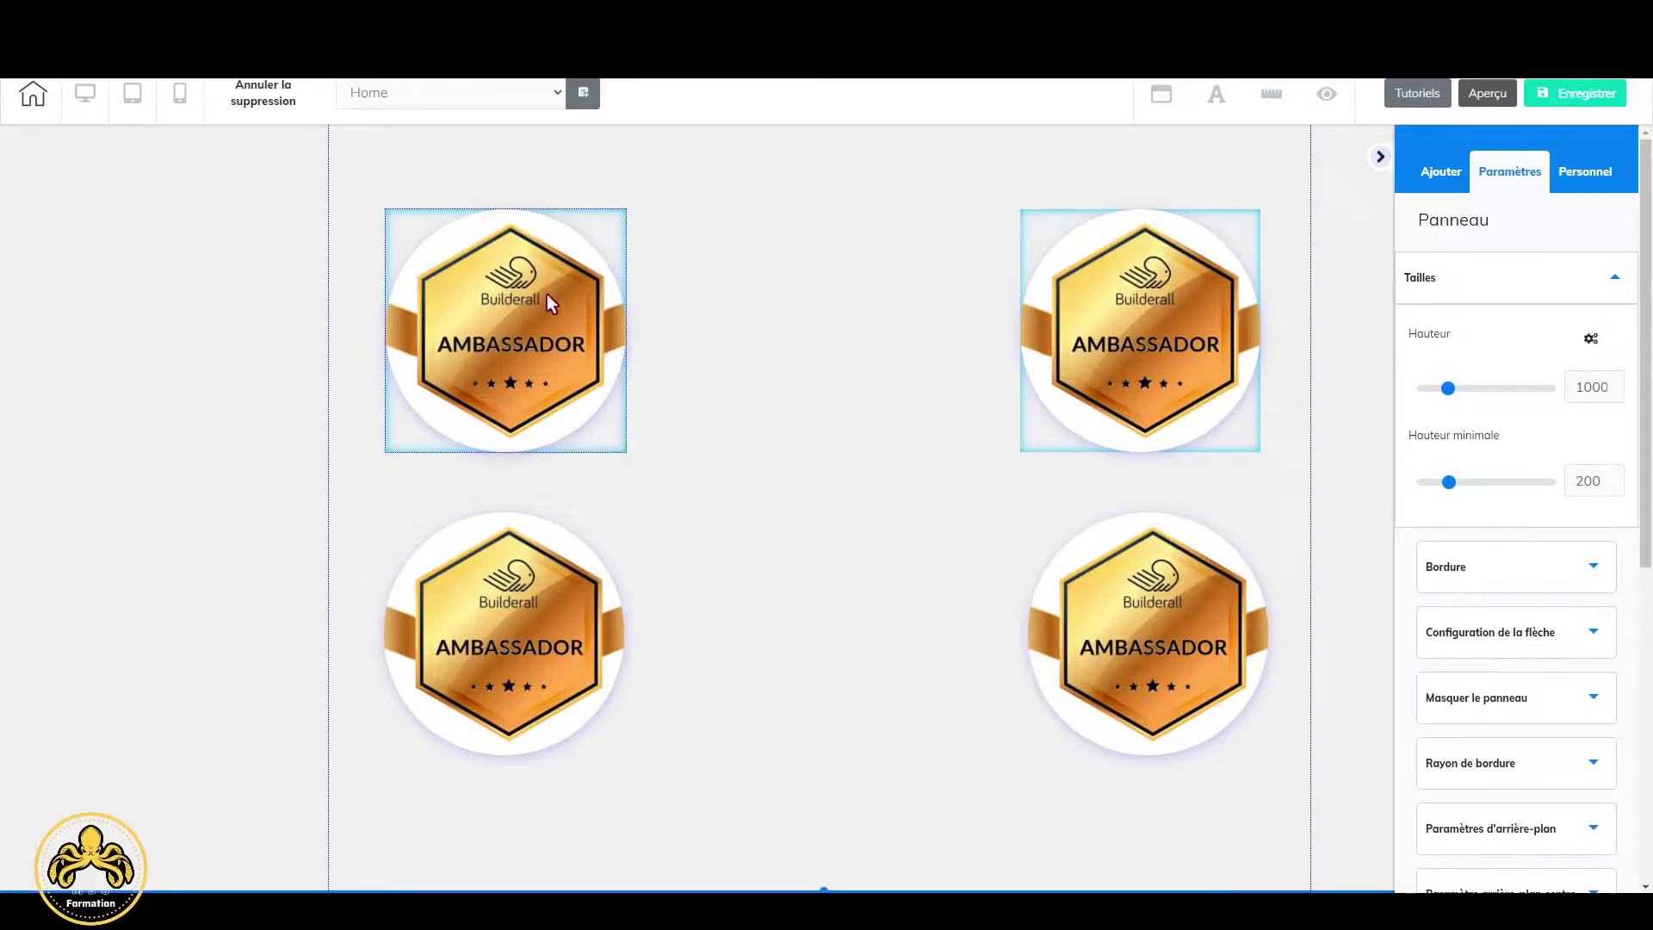
Replace the upper left box's background image with the black watch mockup from the MOCK UP PDV folder.
{"action": "left_click", "coordinate": [520, 379]}
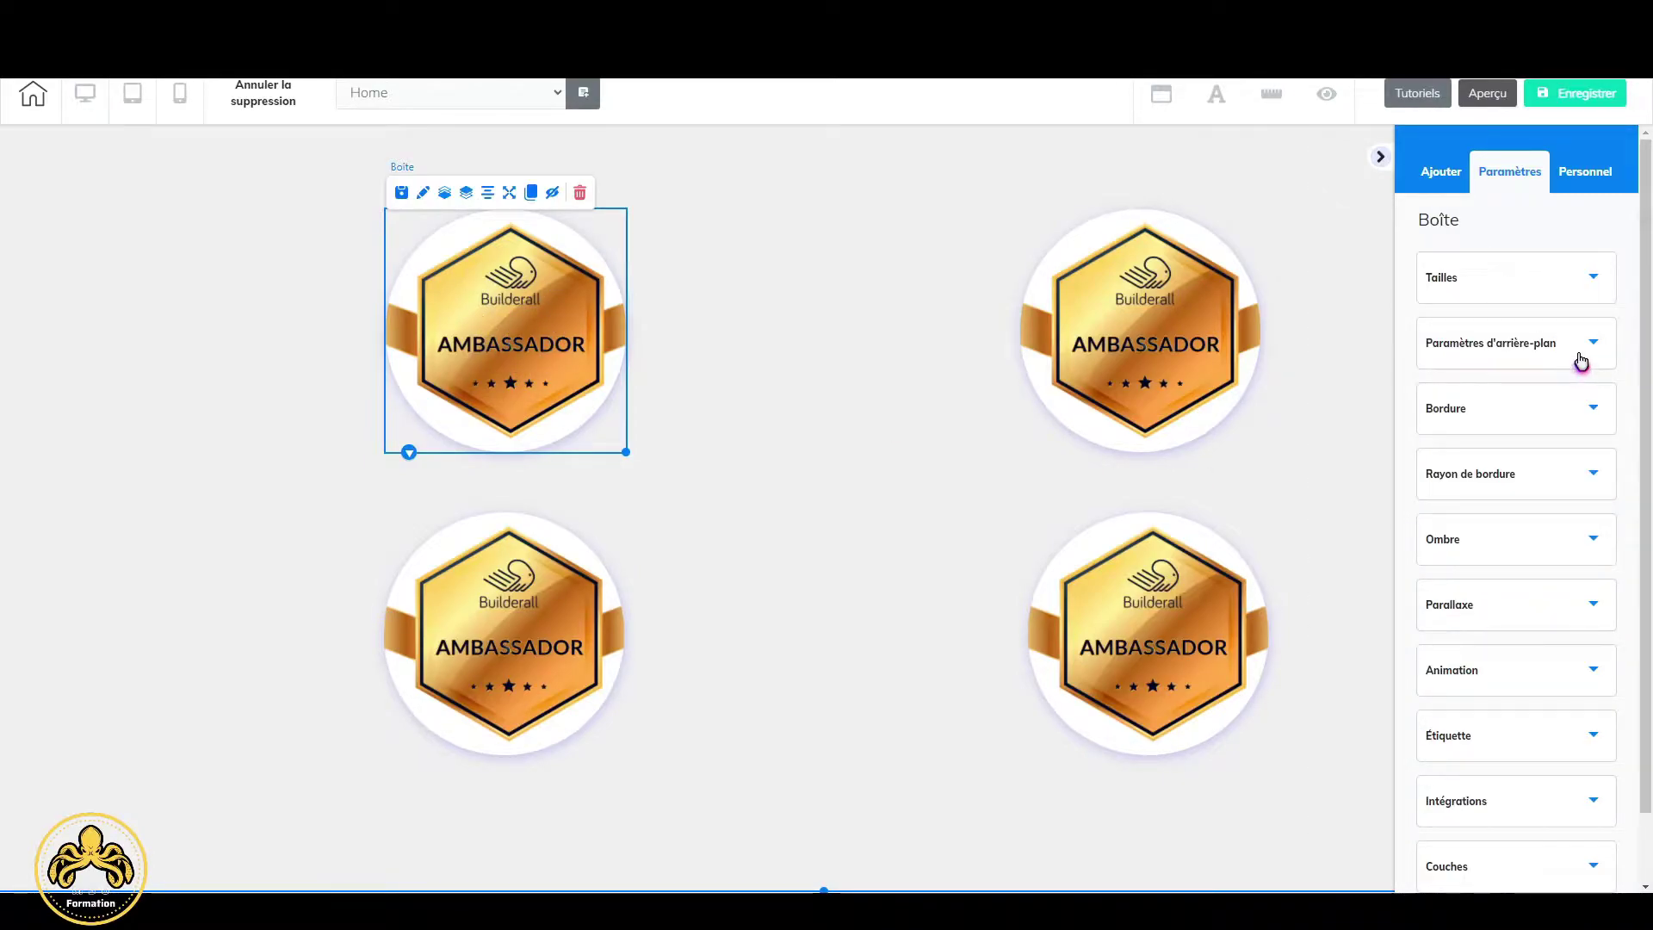
{"action": "left_click", "coordinate": [1582, 362]}
{"action": "left_click", "coordinate": [1515, 700]}
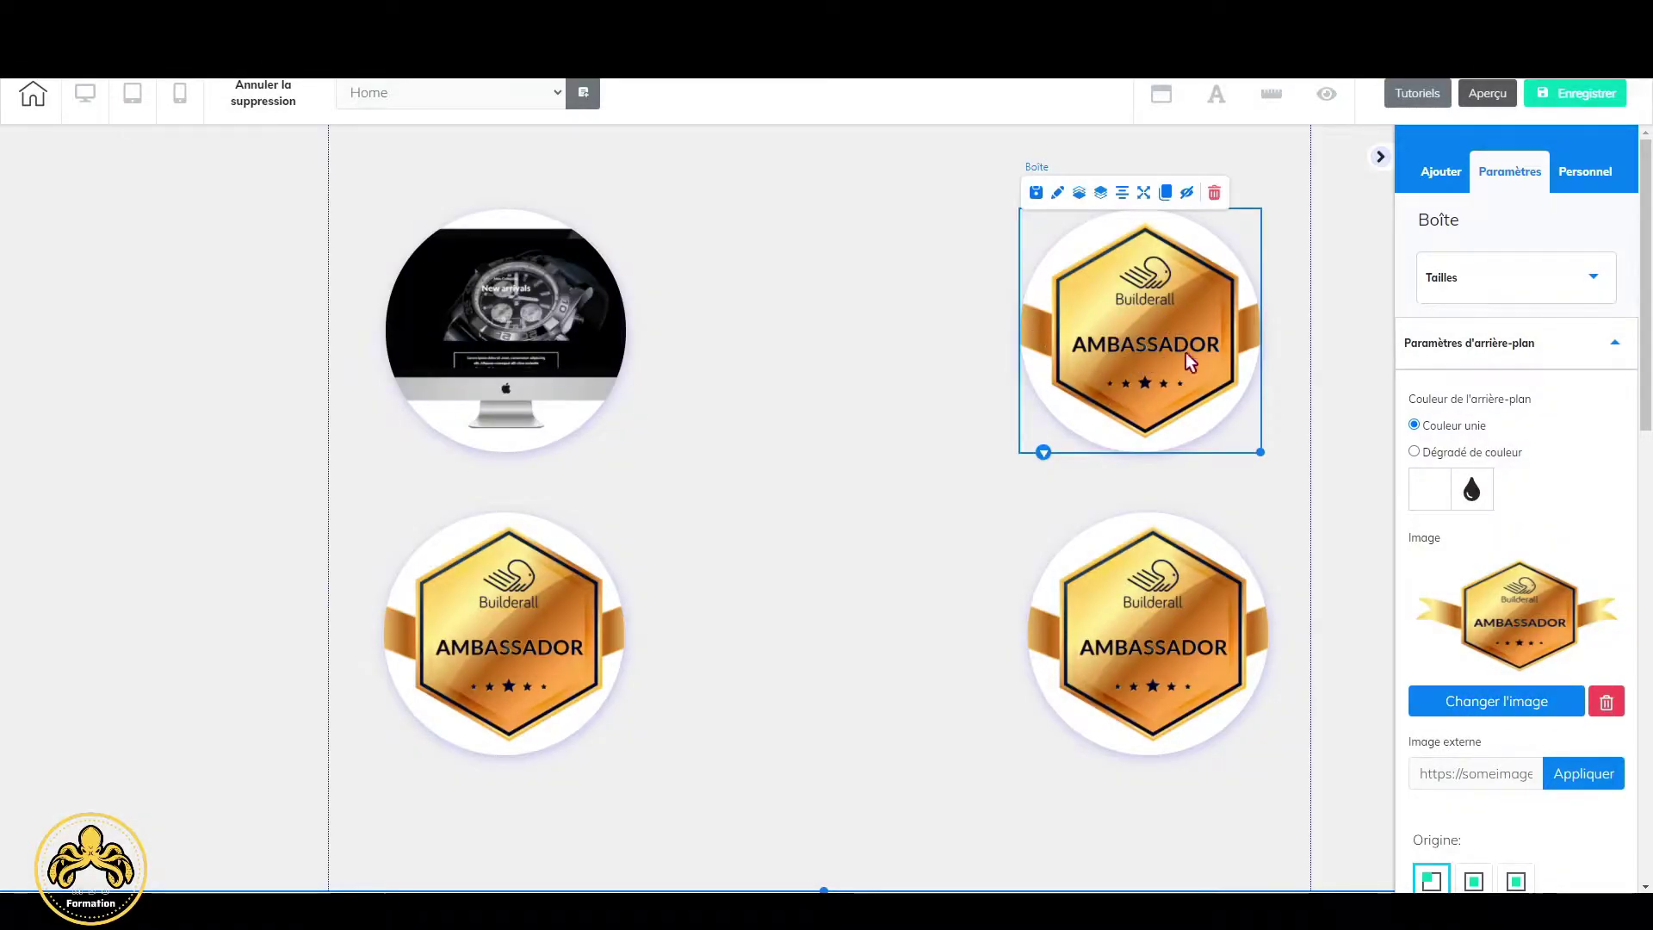
{"action": "left_click", "coordinate": [601, 348]}
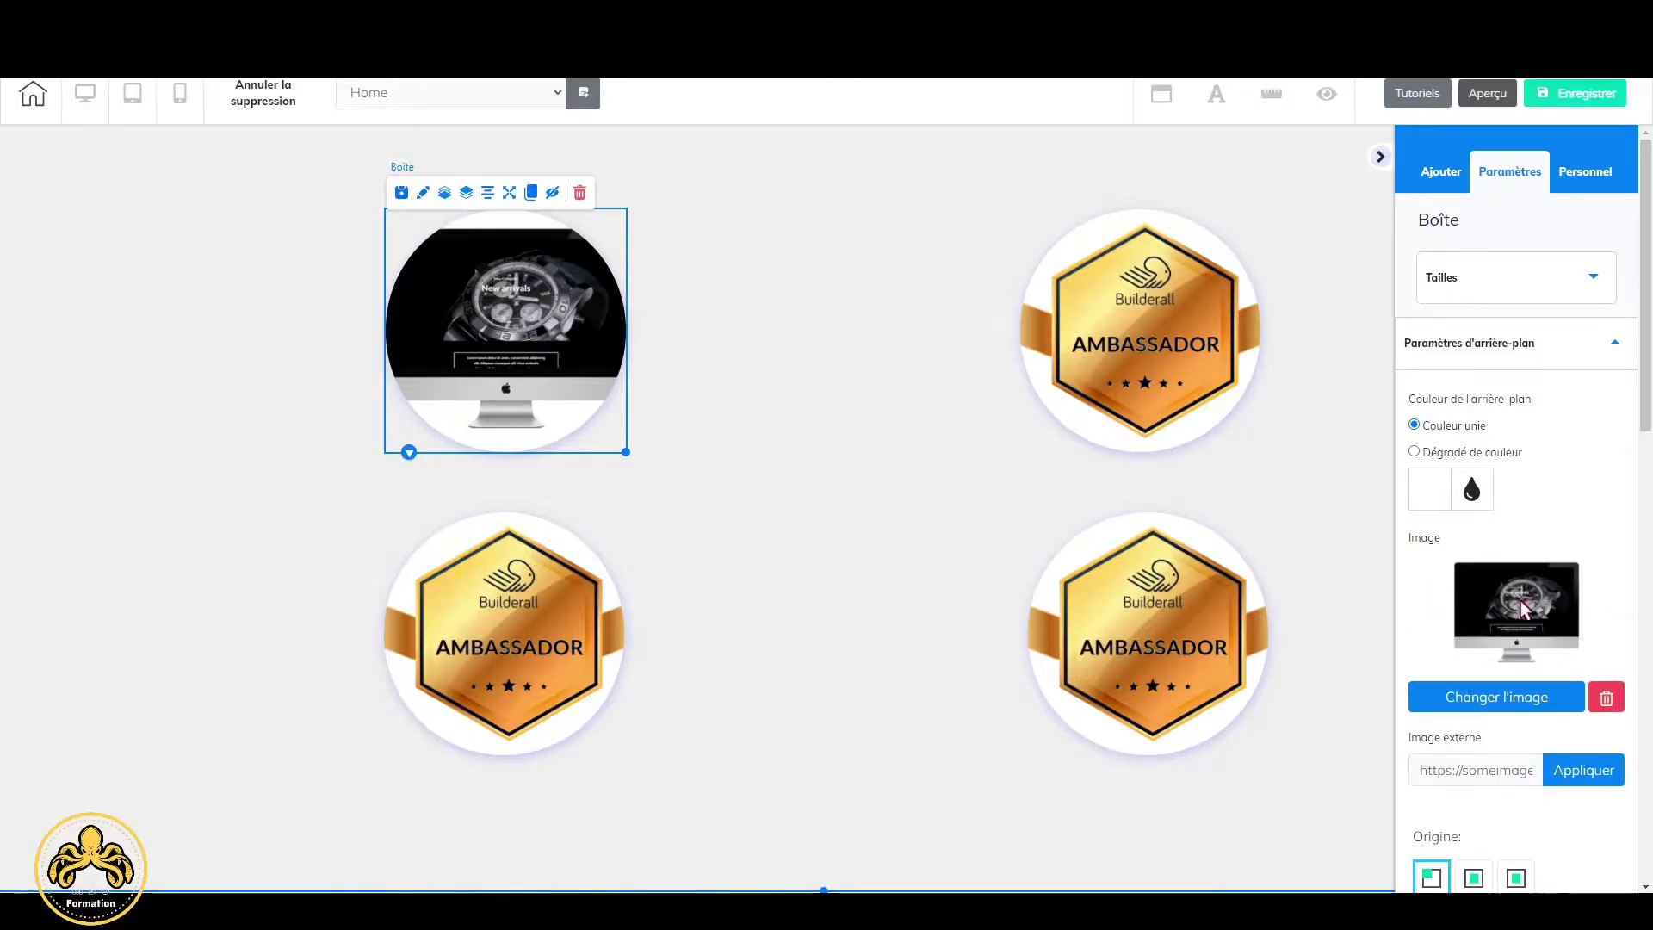
Replace the upper right box's background image with downloaded_jvlqzbcl5y from the MOCK UP PDV folder.
{"action": "left_click", "coordinate": [1190, 373]}
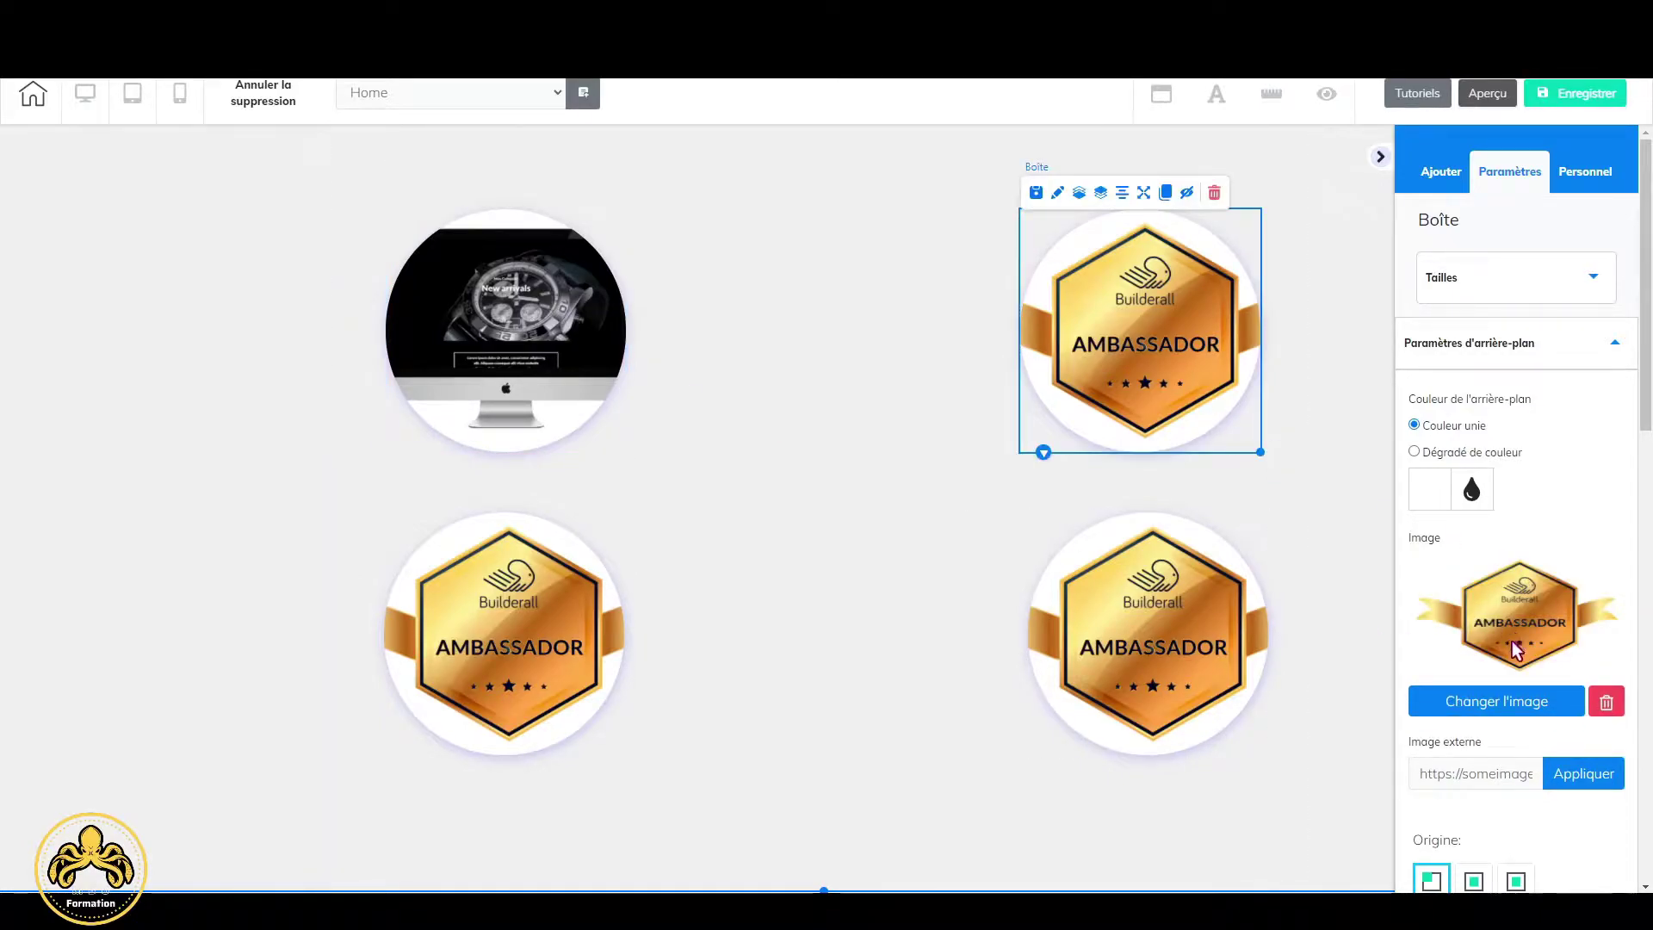
{"action": "left_click", "coordinate": [1495, 709]}
{"action": "left_click", "coordinate": [1007, 528]}
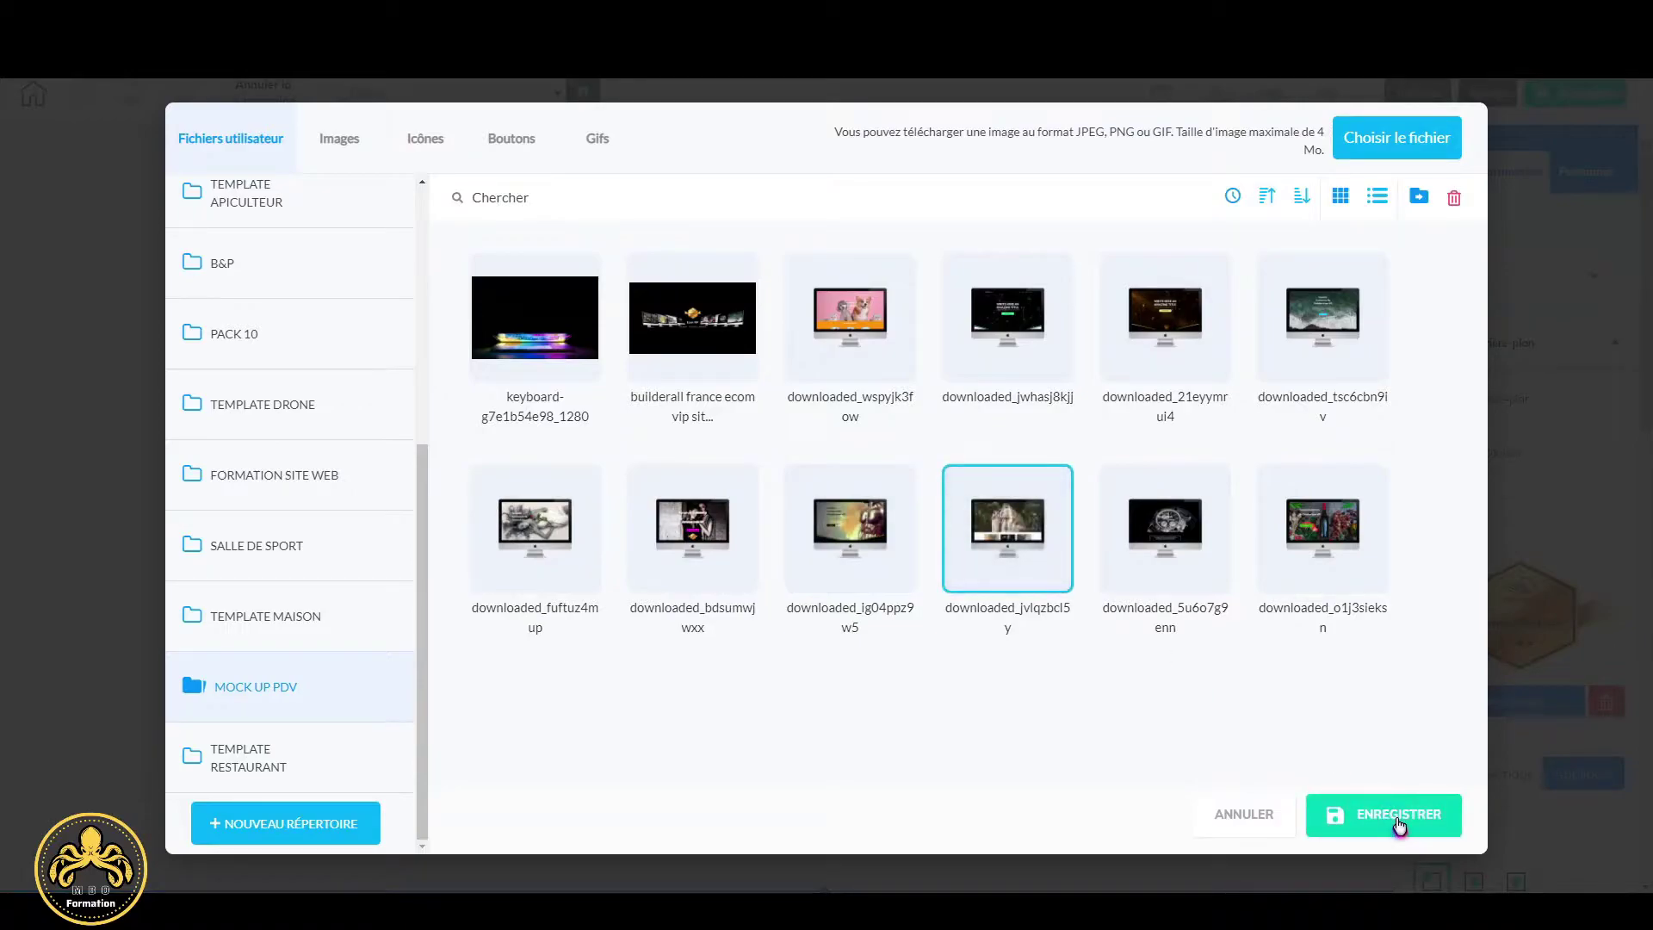
{"action": "left_click", "coordinate": [1399, 818]}
Replace the lower left box's background image with downloaded_fuftuz4mup from the MOCK UP PDV folder.
{"action": "left_click", "coordinate": [582, 641]}
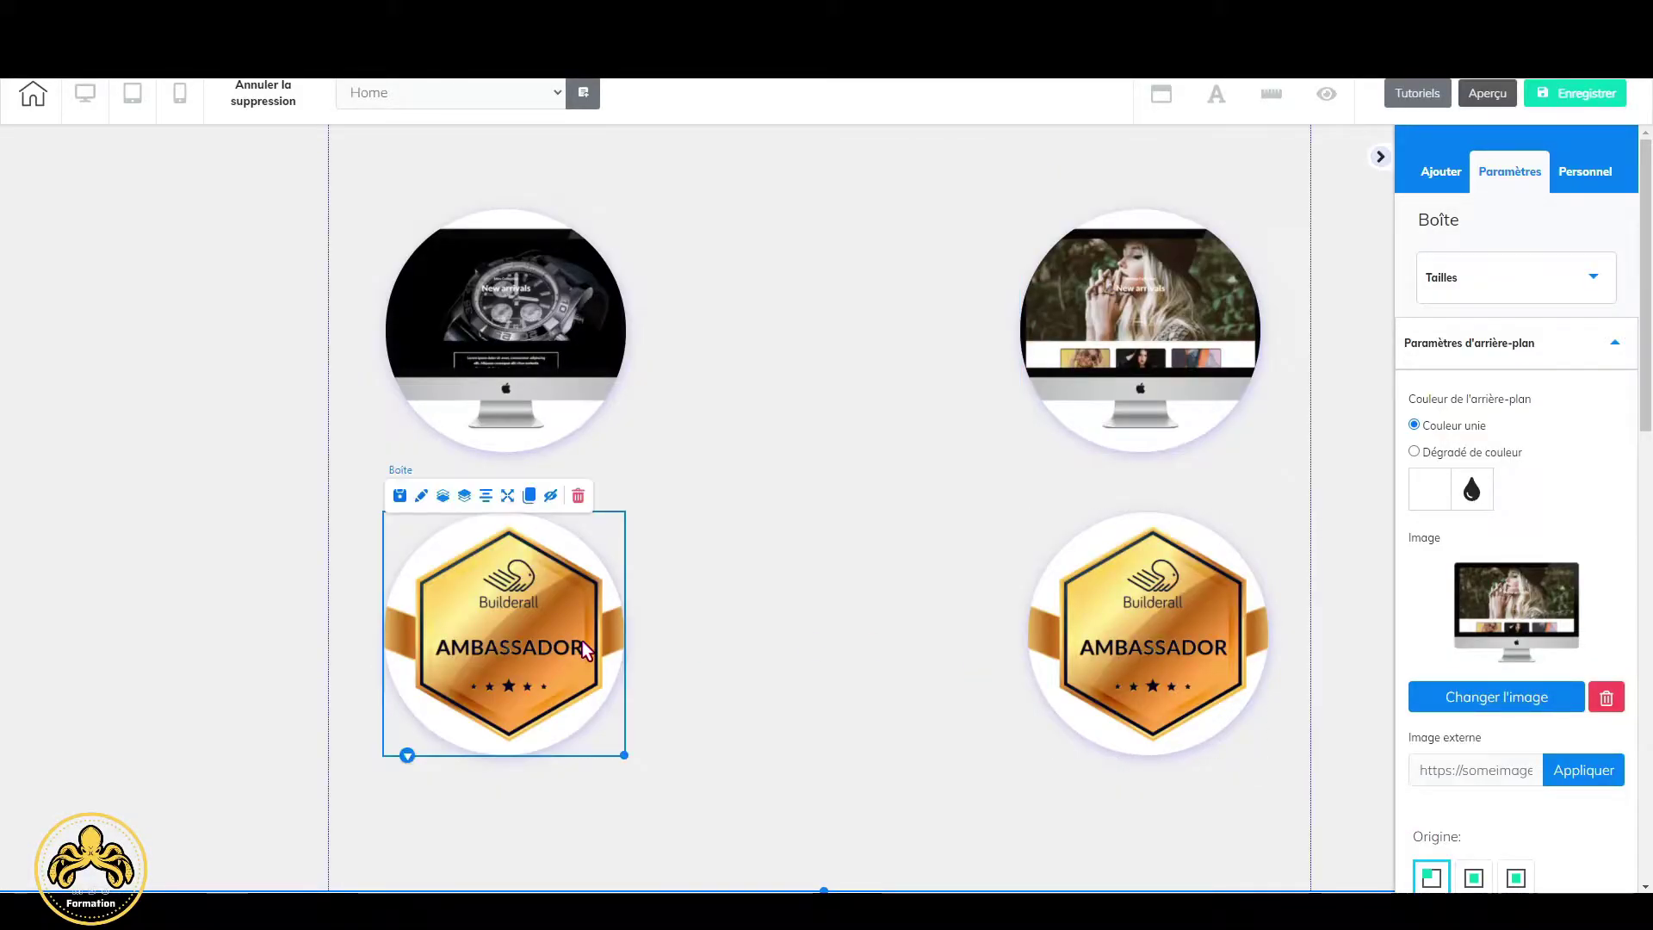
{"action": "left_click", "coordinate": [1495, 697]}
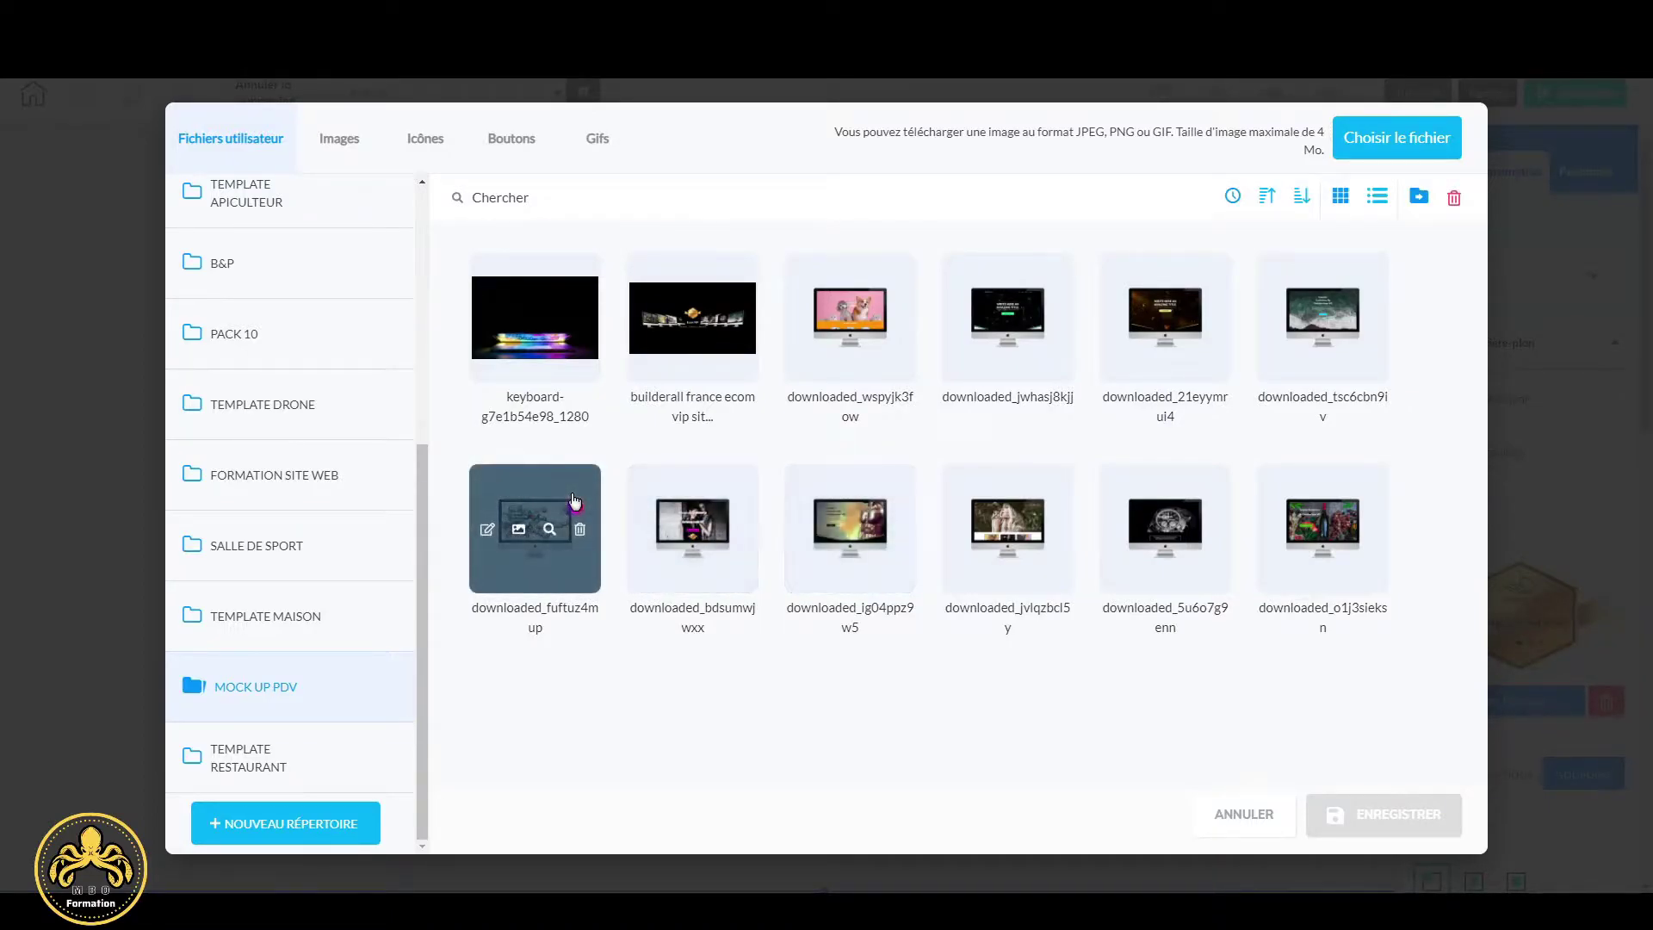
{"action": "left_click", "coordinate": [535, 516]}
{"action": "left_click", "coordinate": [1402, 813]}
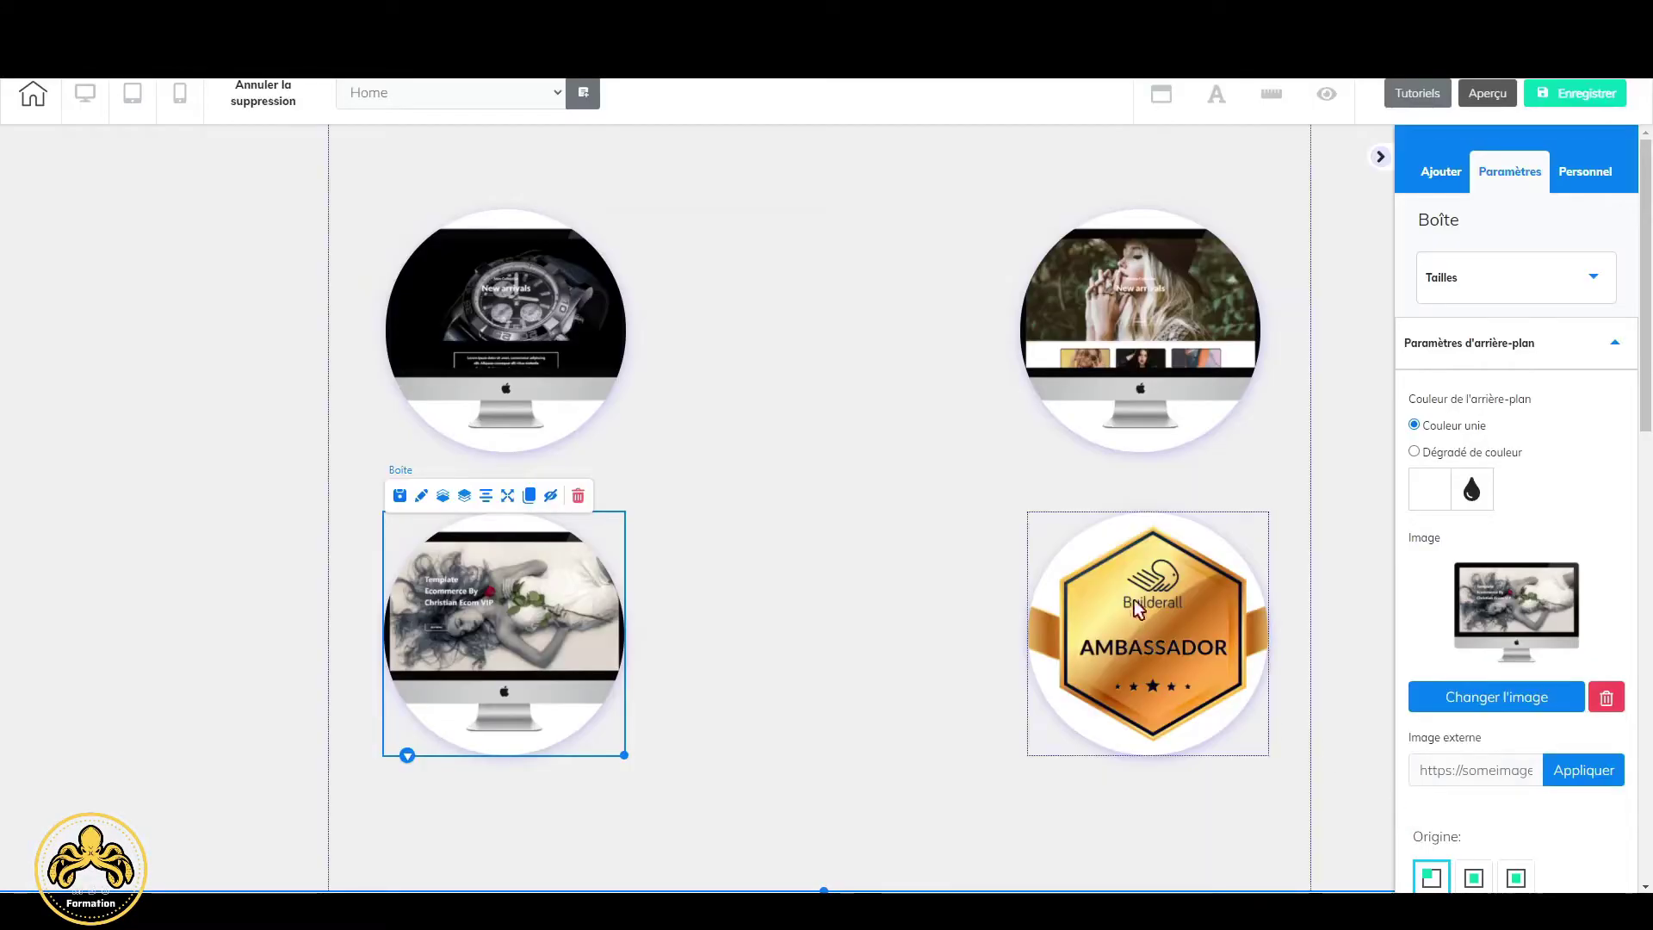
Set all four border radius values of the upper left watch box to 0.
{"action": "left_click", "coordinate": [537, 354]}
{"action": "left_click", "coordinate": [549, 375]}
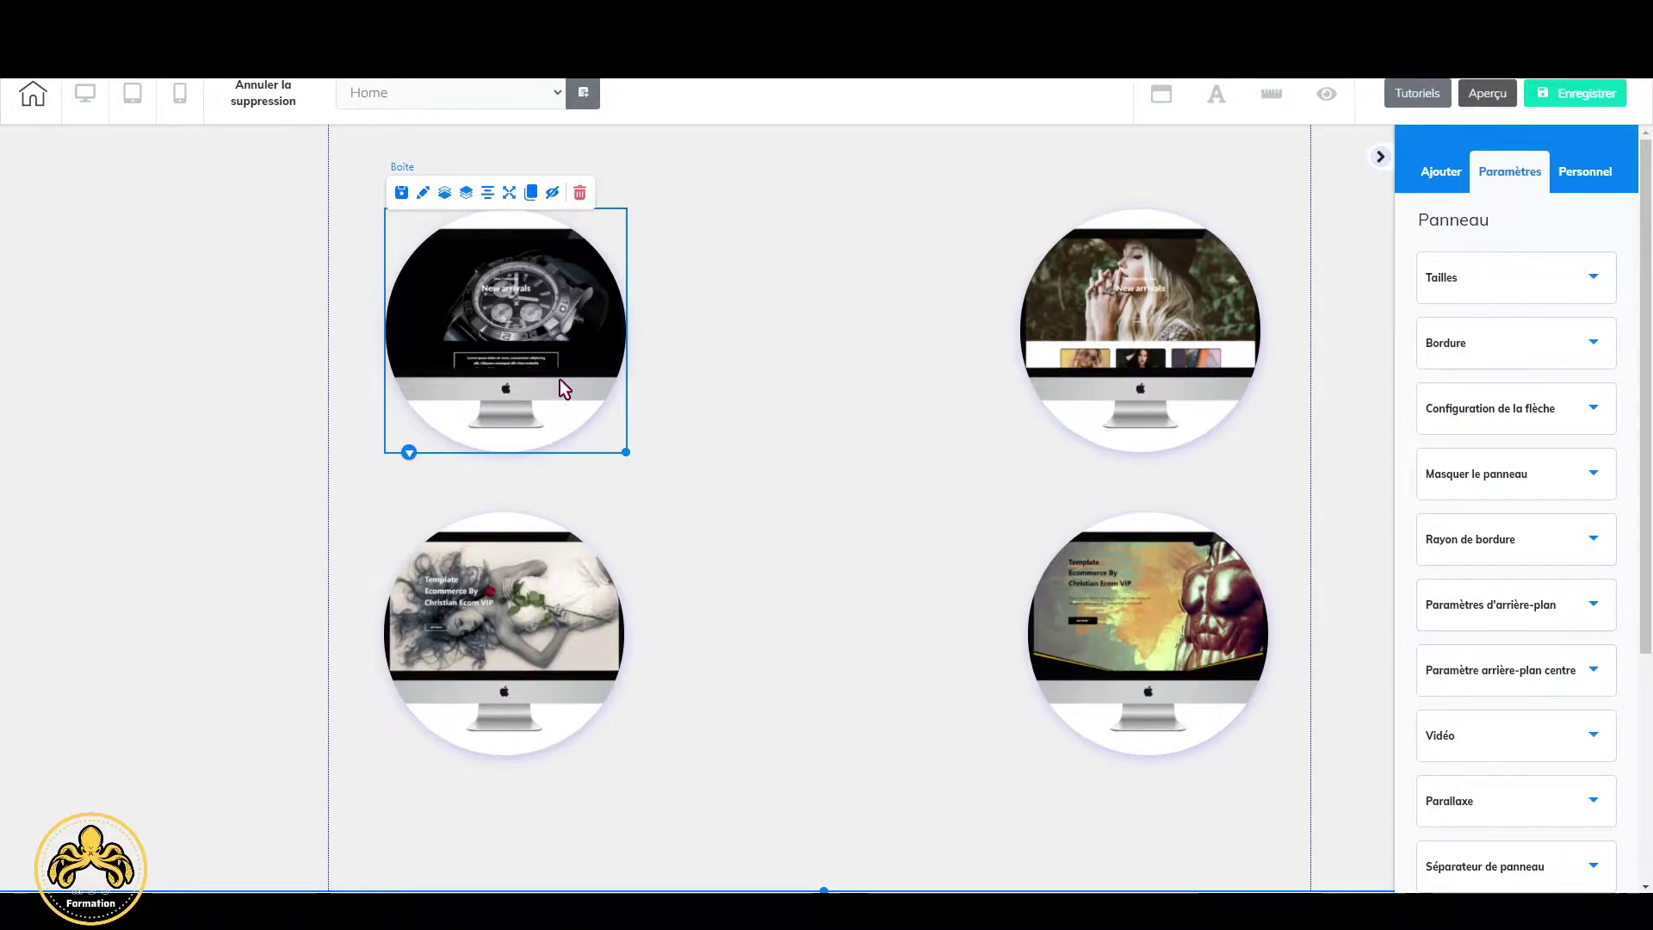
{"action": "left_click", "coordinate": [578, 379]}
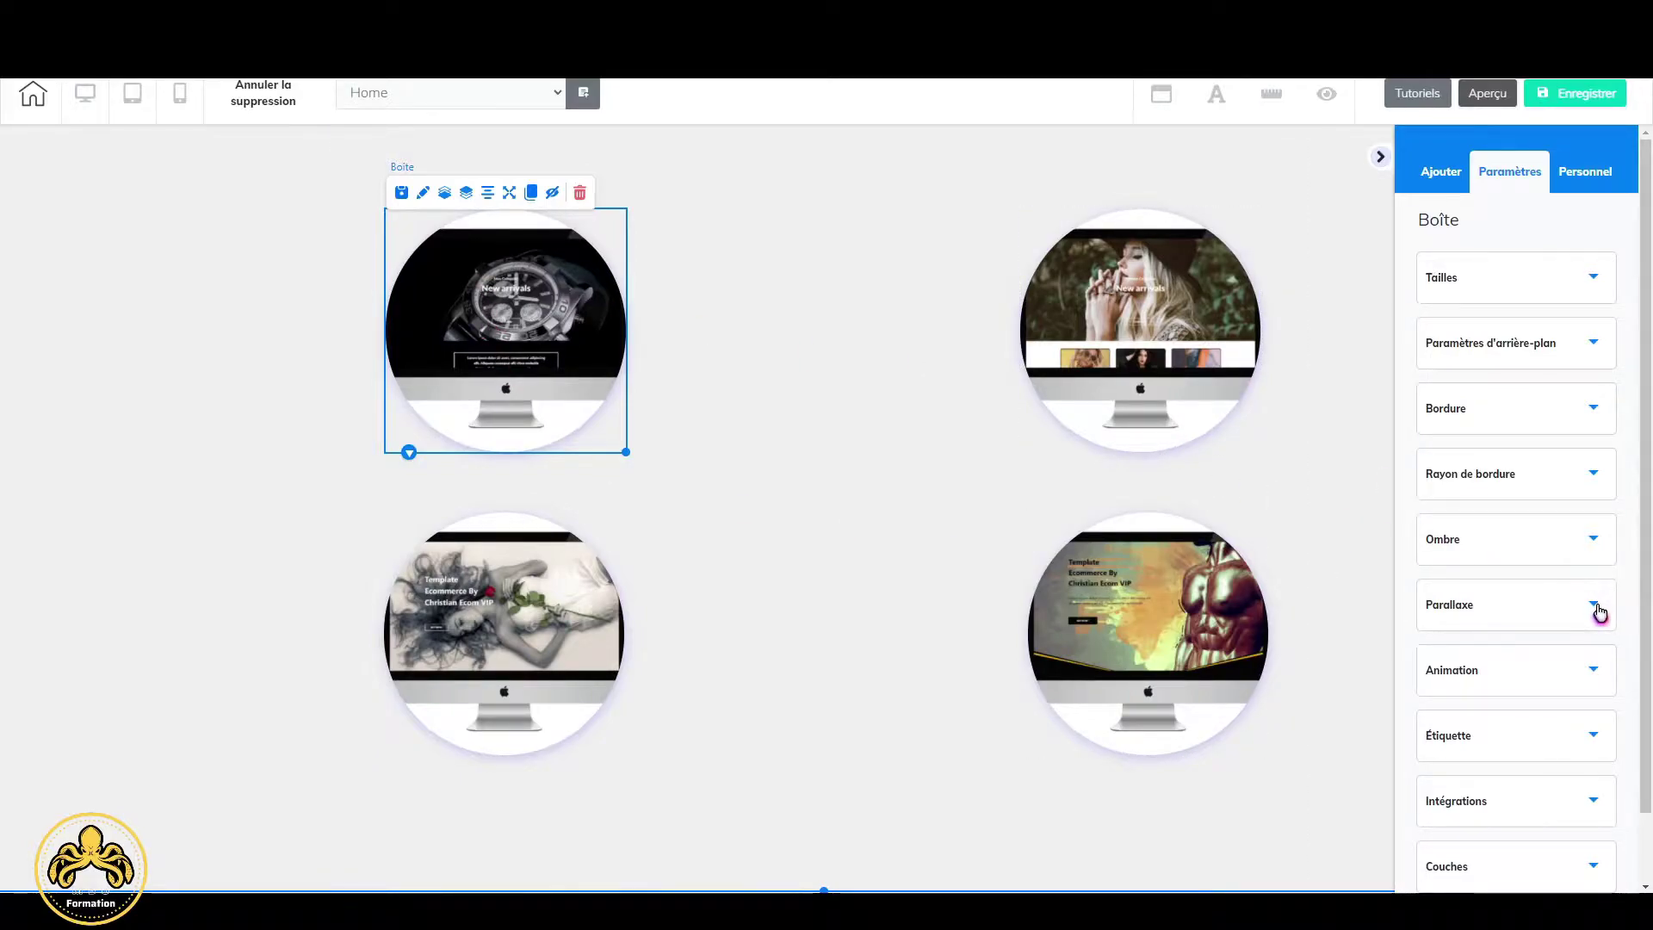
{"action": "left_click", "coordinate": [1595, 478]}
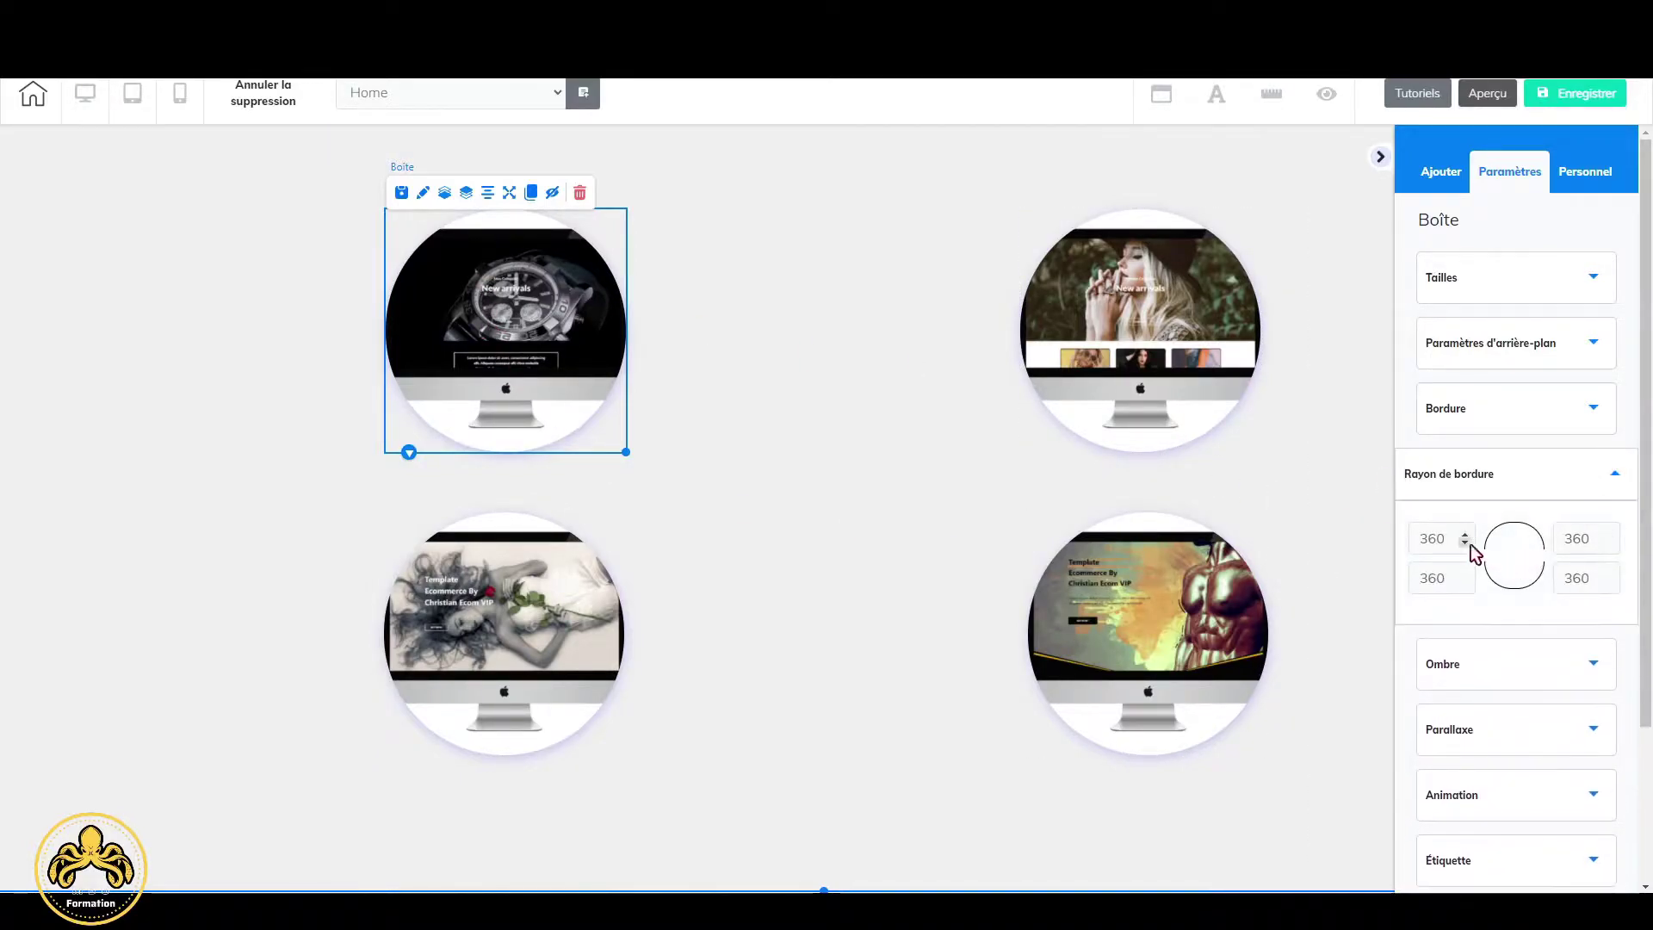
{"action": "type", "text": "0"}
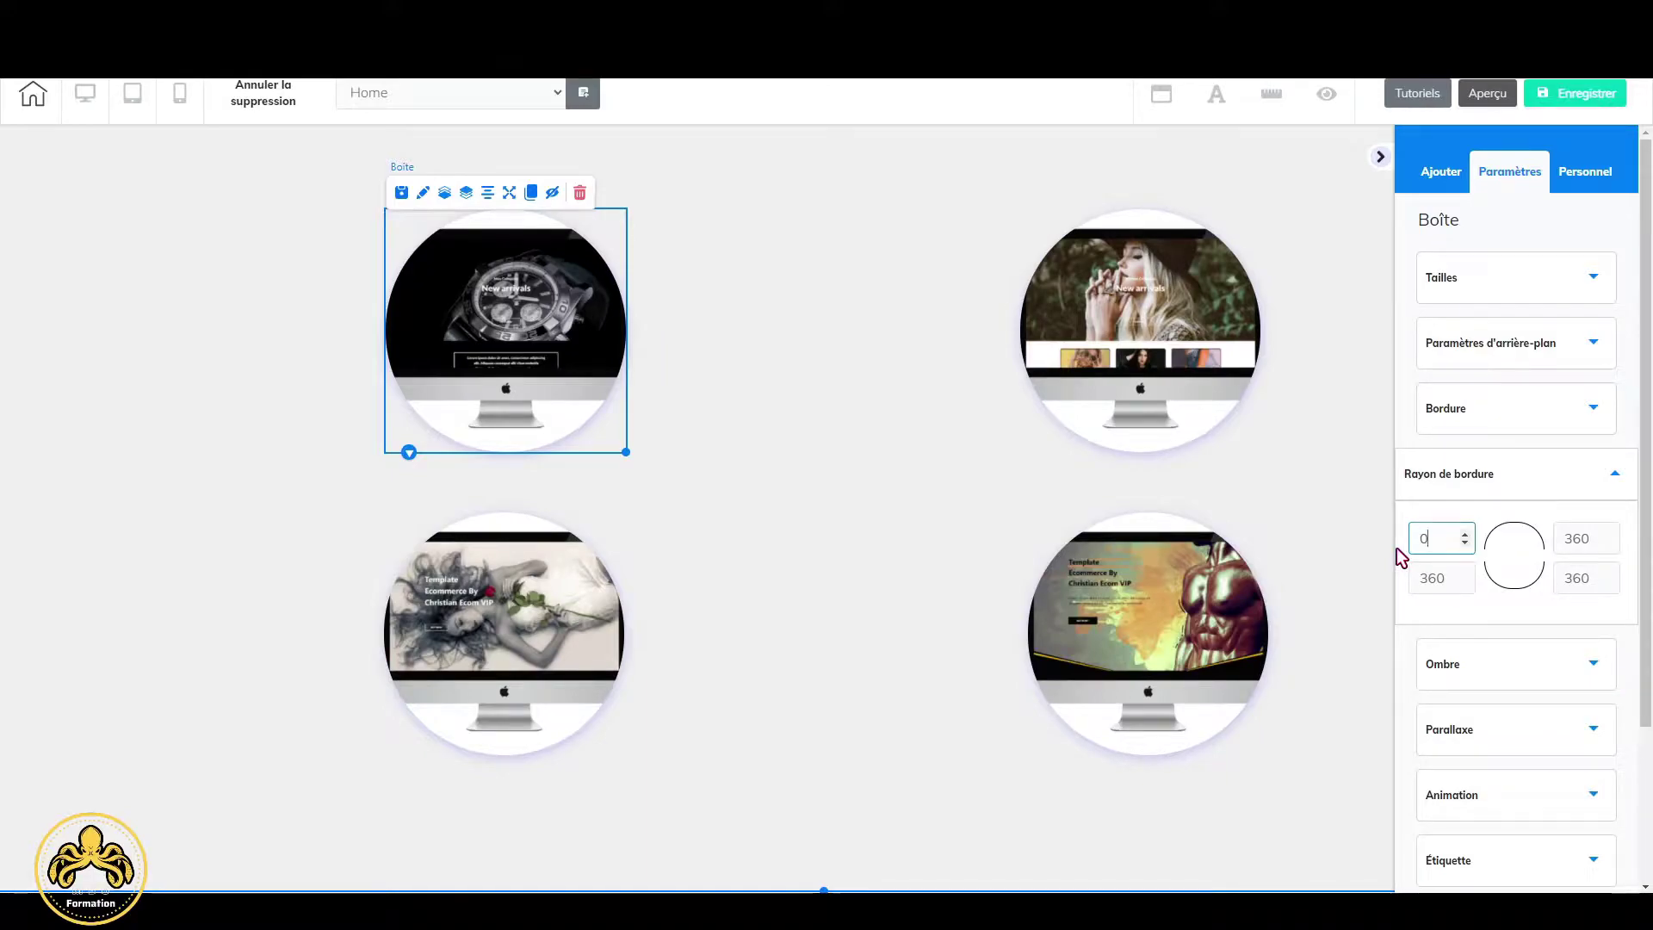
{"action": "key", "text": "Tab"}
{"action": "type", "text": "0"}
{"action": "key", "text": "Tab"}
{"action": "type", "text": "0"}
{"action": "key", "text": "Tab"}
{"action": "type", "text": "0"}
{"action": "key", "text": "Tab"}
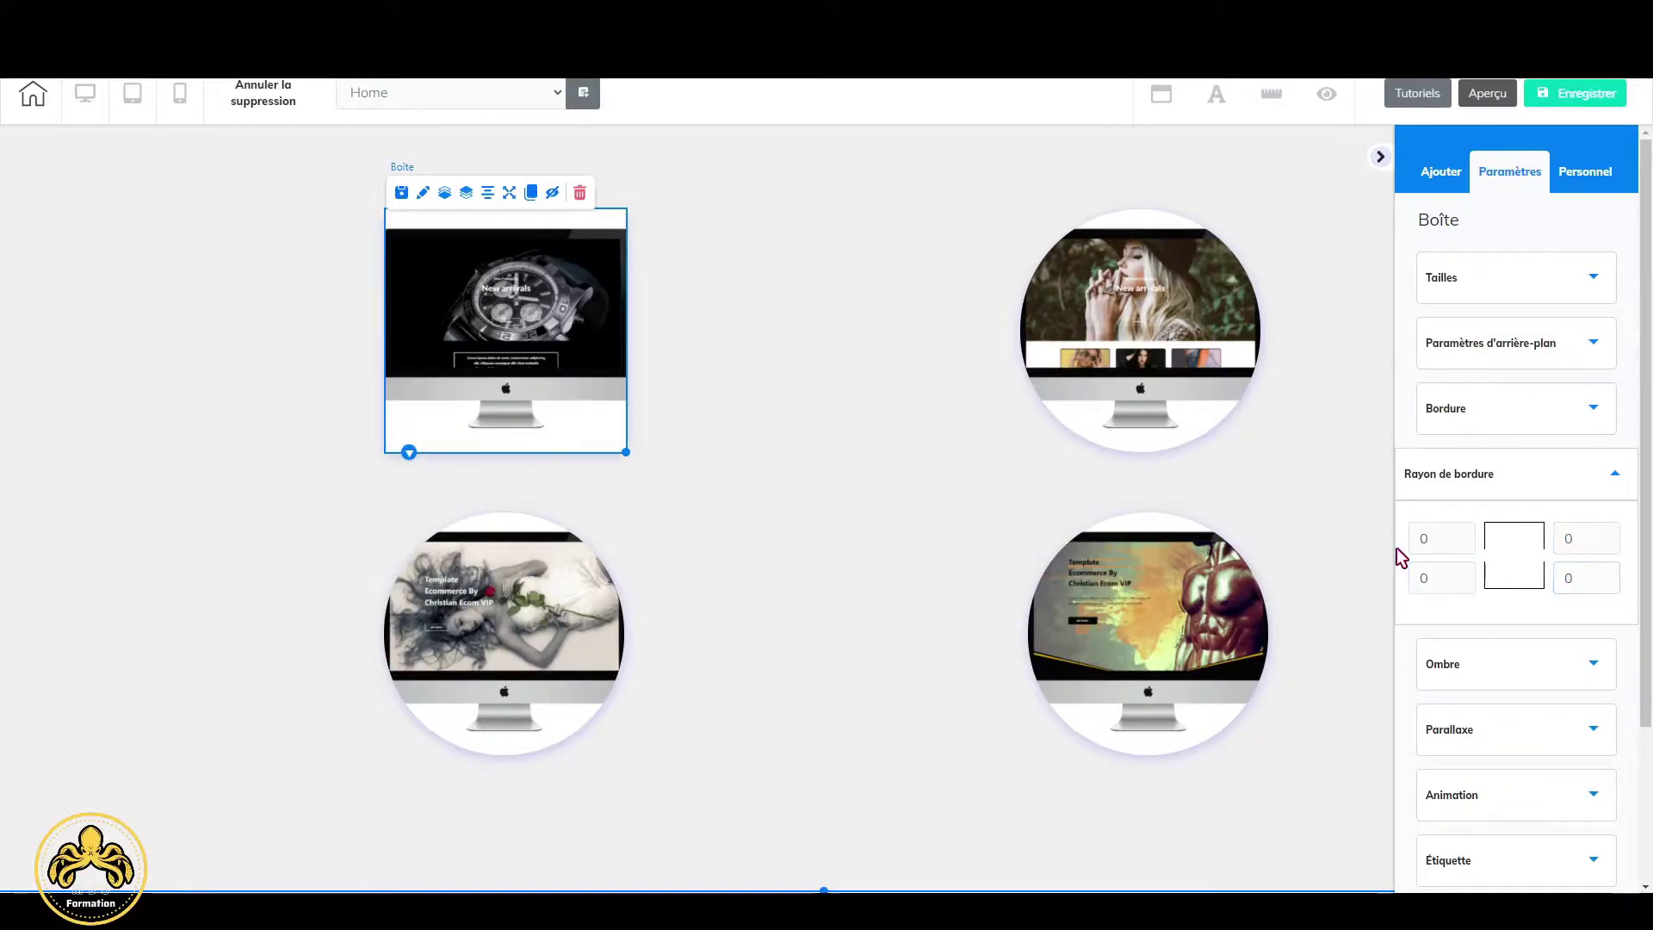
Set all four corners of the upper right box to a border radius of 0.
{"action": "left_click", "coordinate": [1138, 377]}
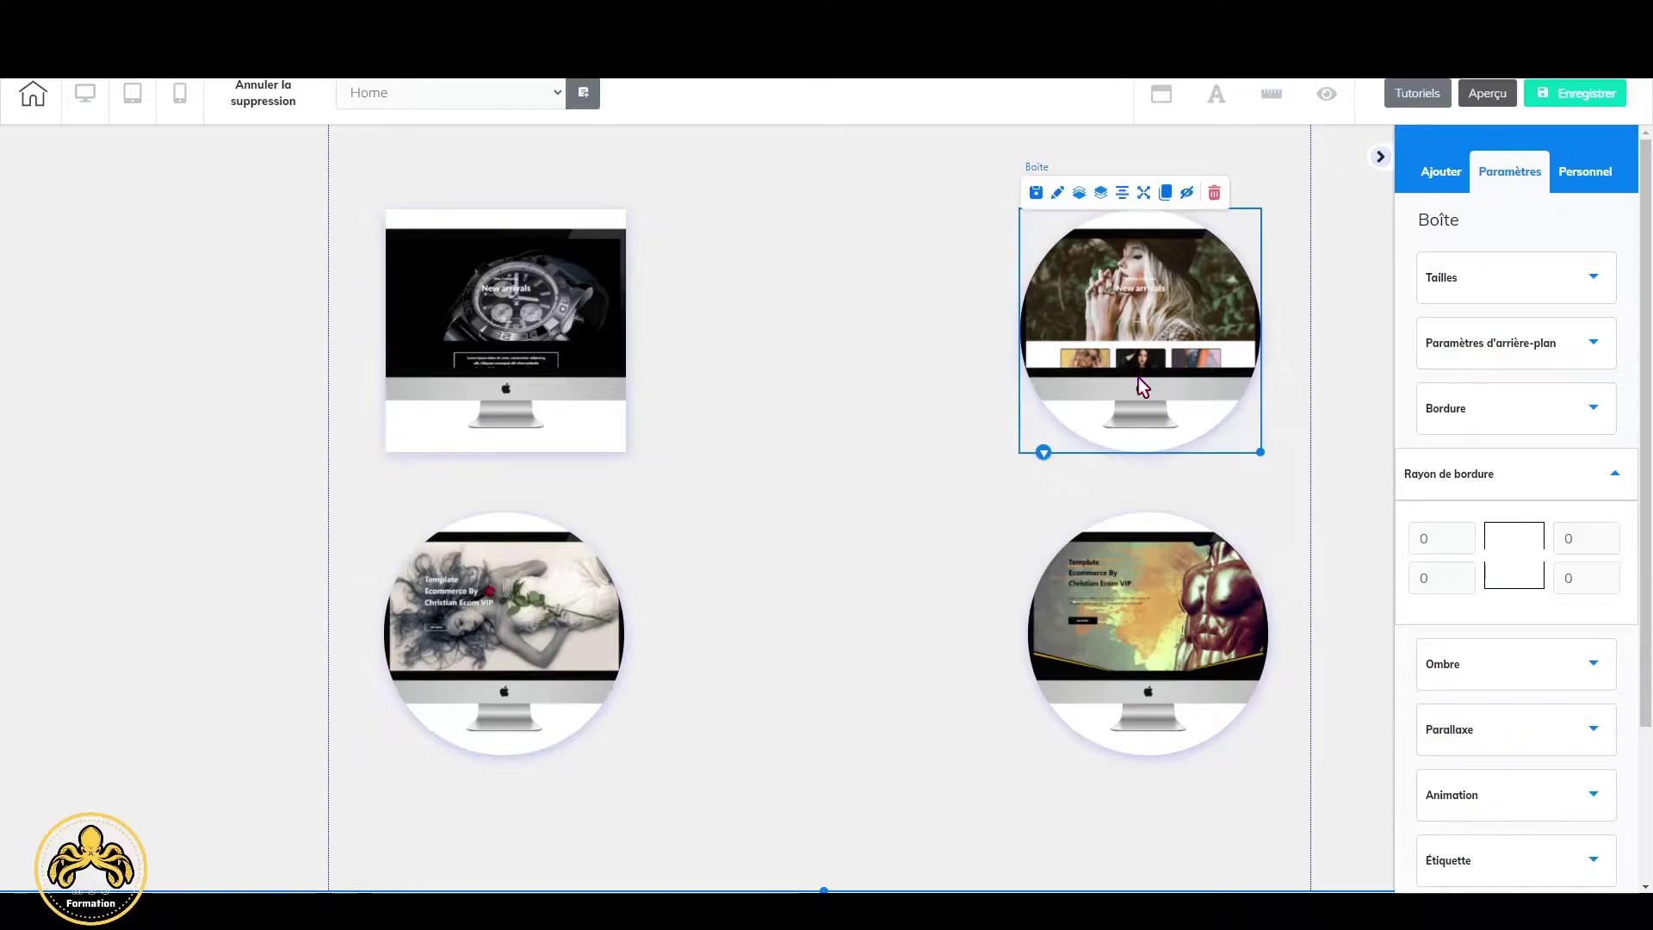
{"action": "double_click", "coordinate": [1445, 540]}
{"action": "type", "text": "0"}
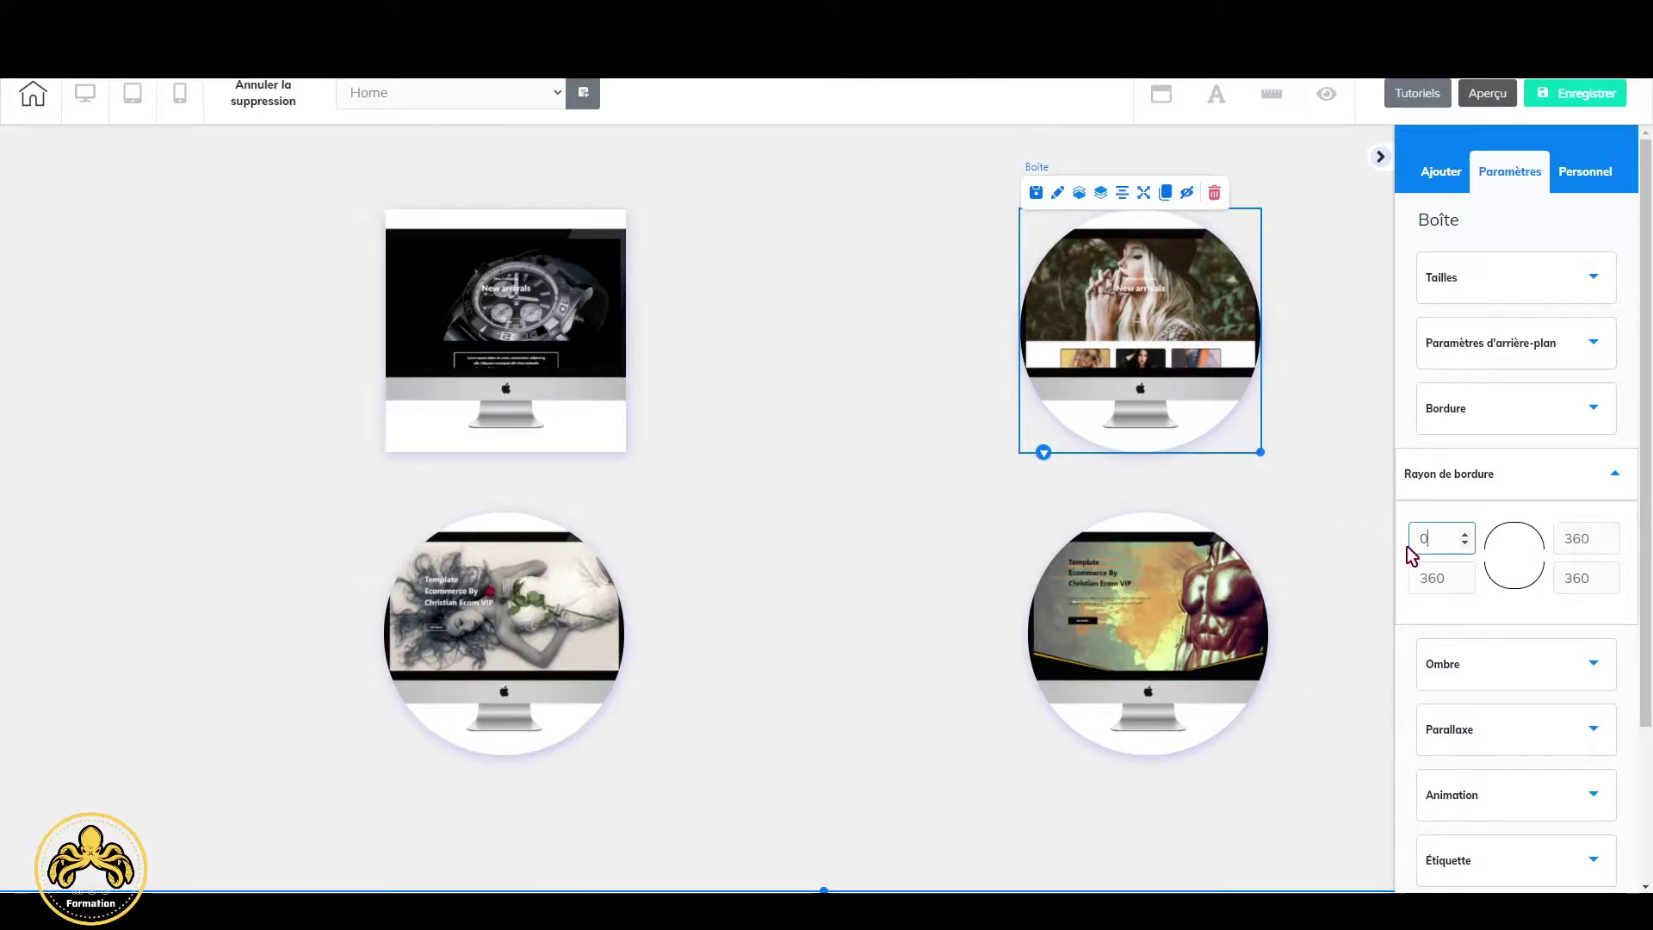
{"action": "key", "text": "Tab"}
{"action": "type", "text": "0"}
{"action": "key", "text": "Tab"}
{"action": "type", "text": "0"}
{"action": "key", "text": "Tab"}
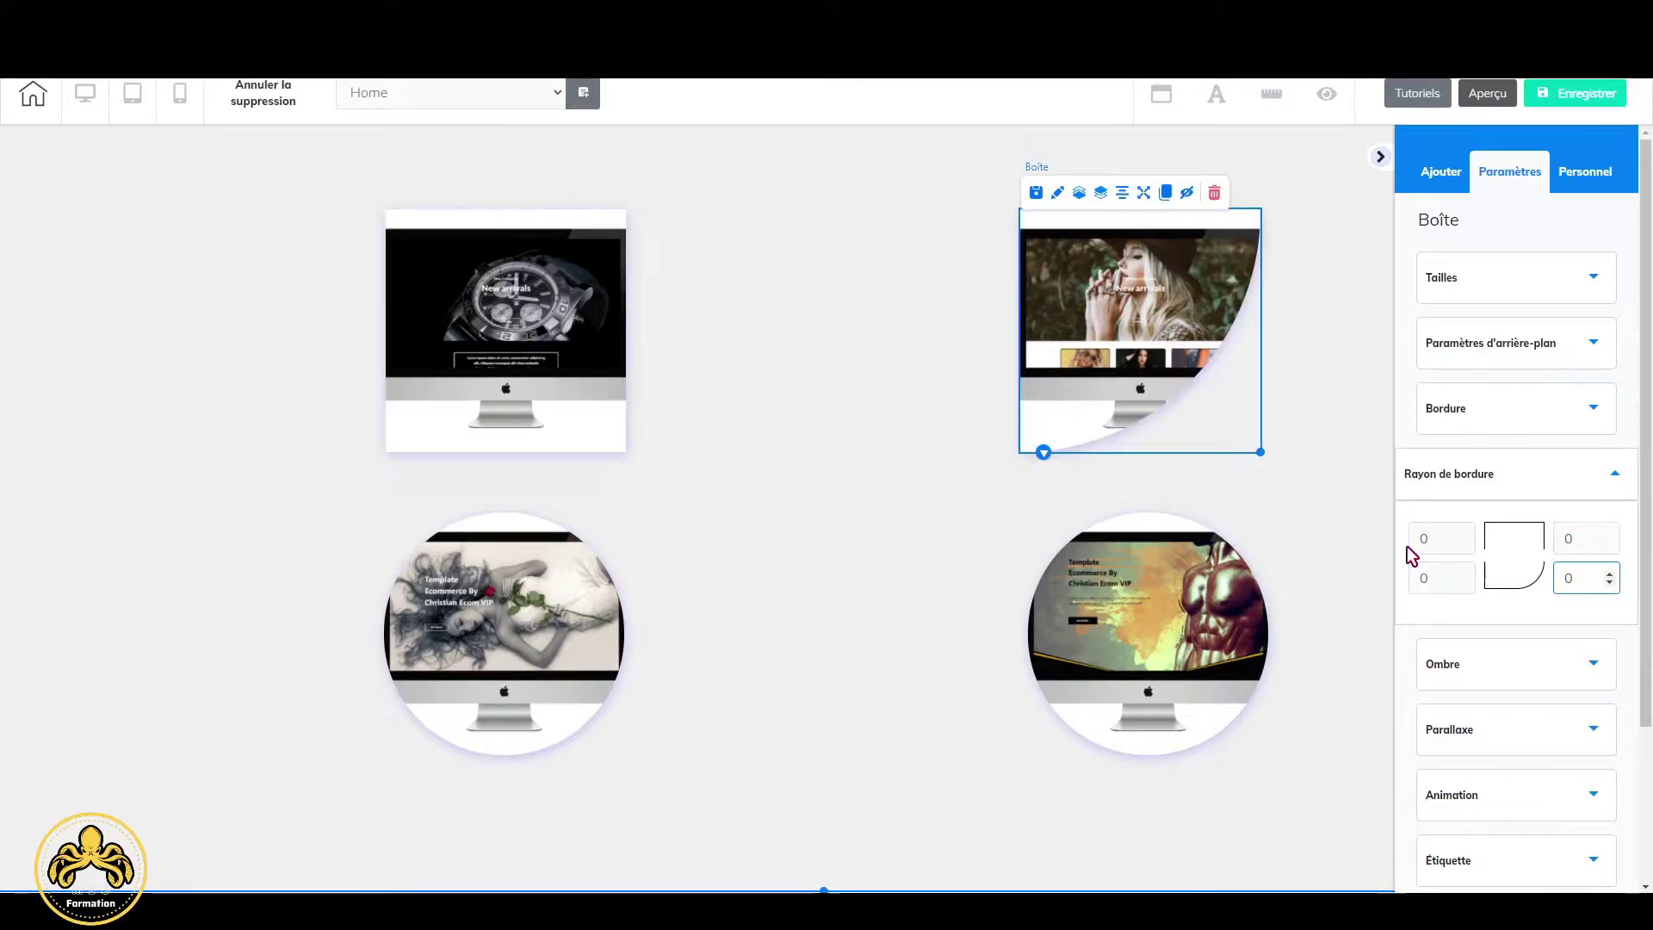
{"action": "type", "text": "0"}
Square off the lower right box by setting its four border radius values to 0.
{"action": "left_click", "coordinate": [1140, 674]}
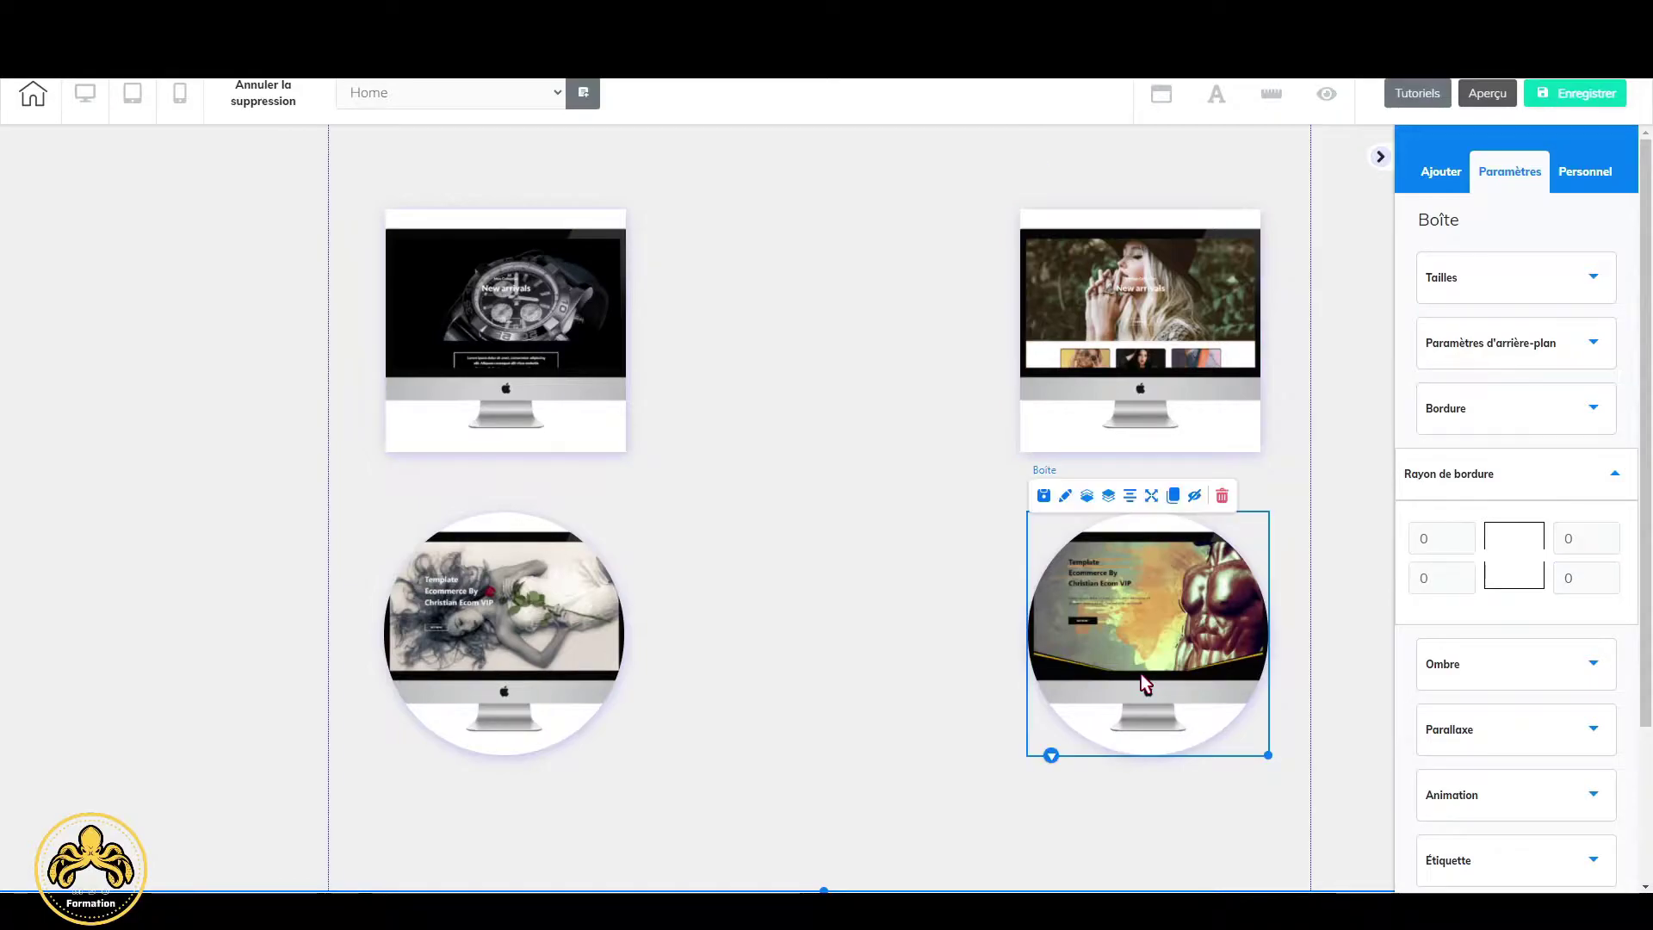
{"action": "double_click", "coordinate": [1416, 541]}
{"action": "type", "text": "0"}
{"action": "key", "text": "Tab"}
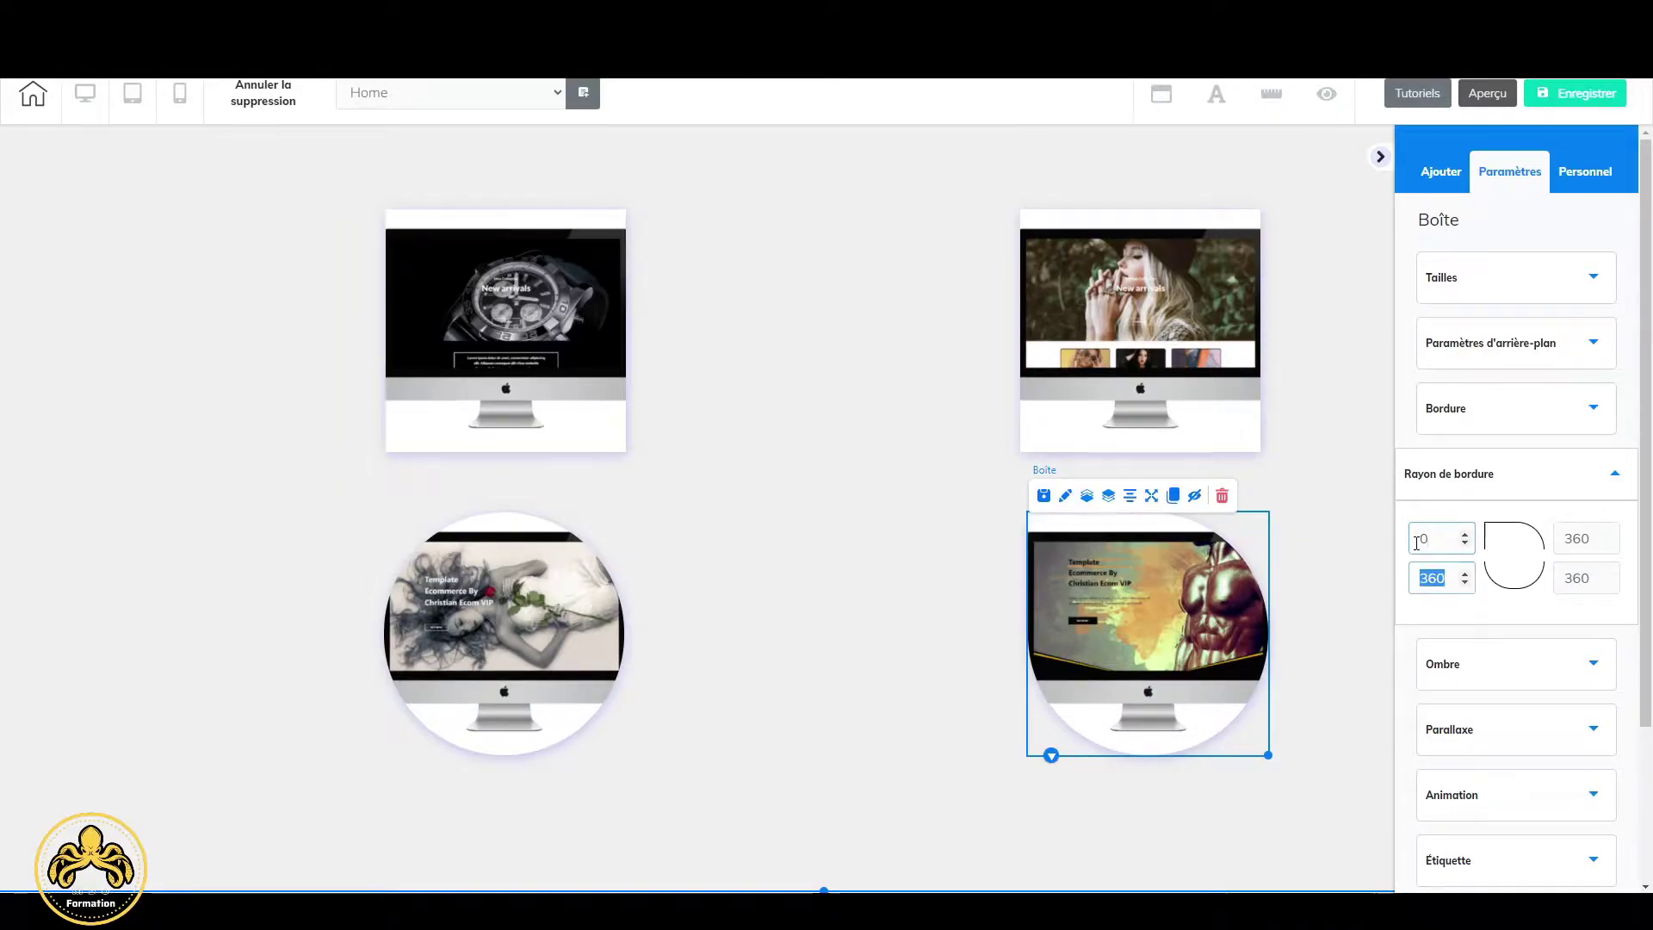
{"action": "type", "text": "0"}
{"action": "key", "text": "Tab"}
{"action": "type", "text": "0"}
{"action": "key", "text": "Tab"}
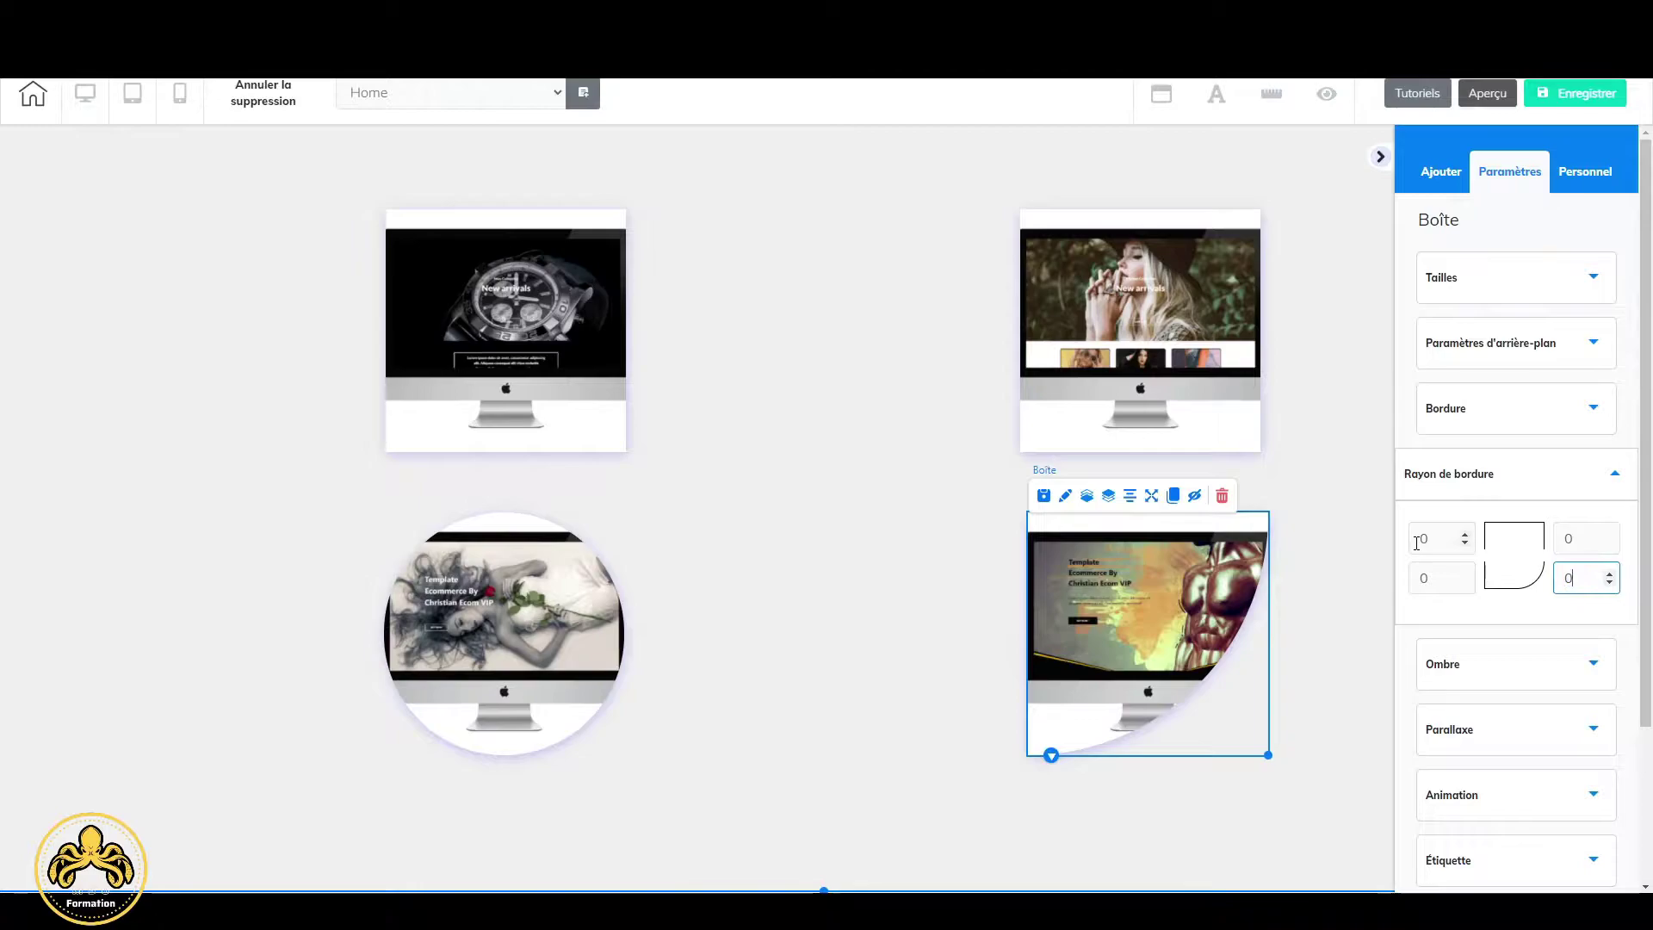
Set the border radius of the lower left box to 0 on all four corners.
{"action": "left_click", "coordinate": [532, 631]}
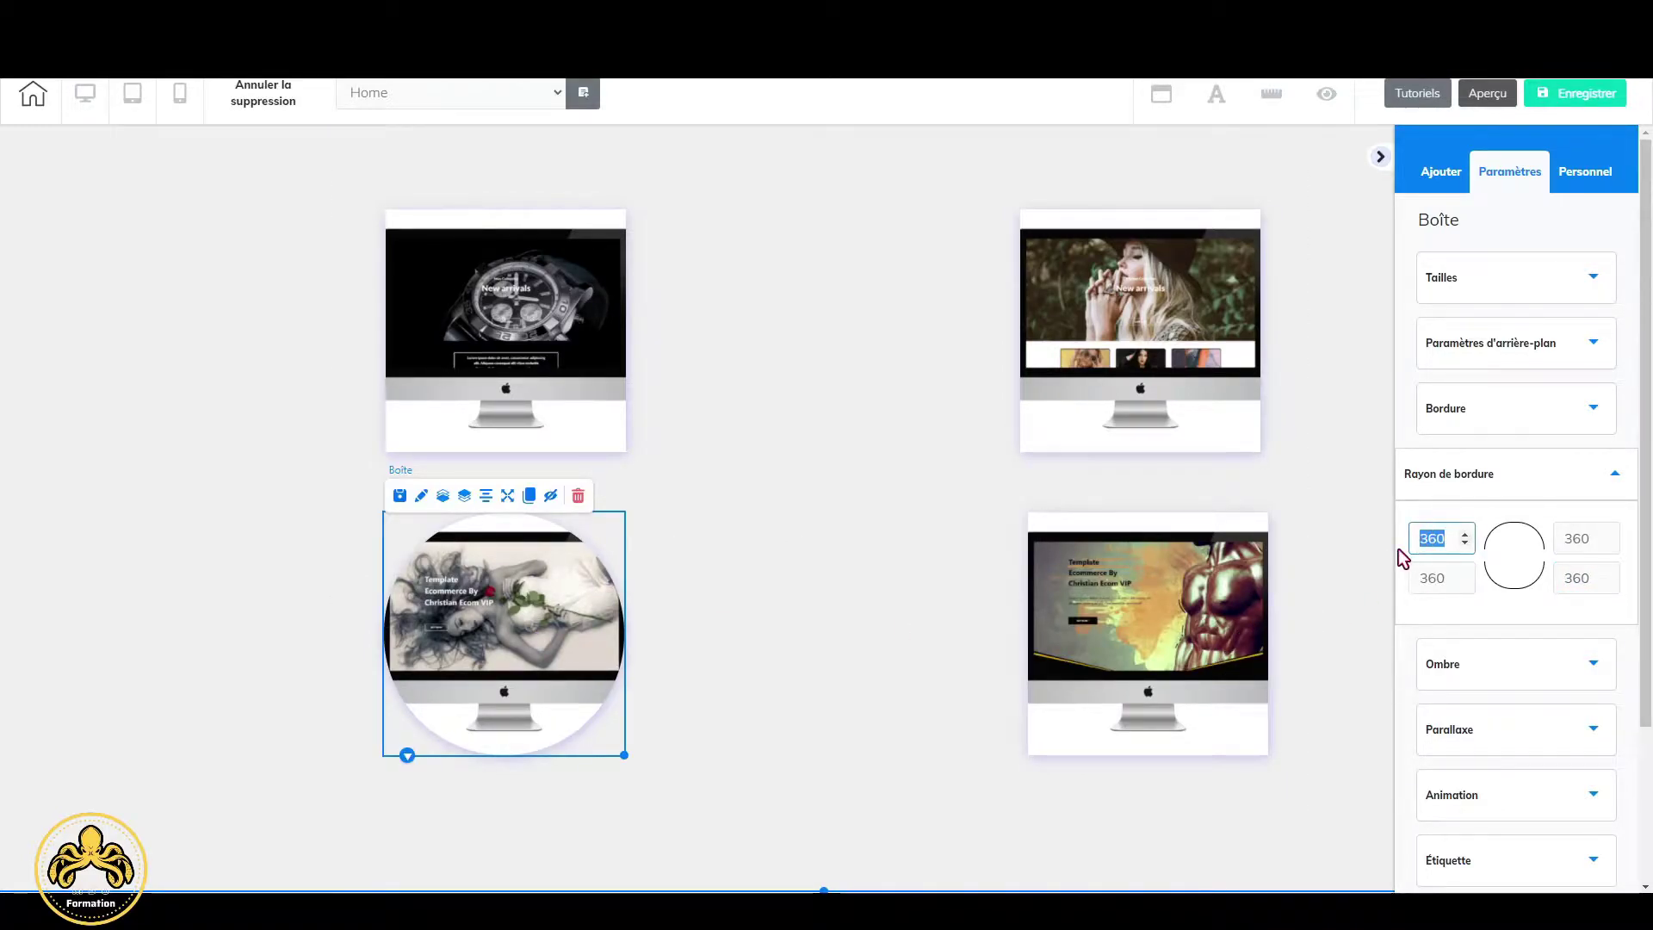
{"action": "type", "text": "0"}
{"action": "key", "text": "Tab"}
{"action": "type", "text": "0"}
{"action": "key", "text": "Tab"}
{"action": "type", "text": "0"}
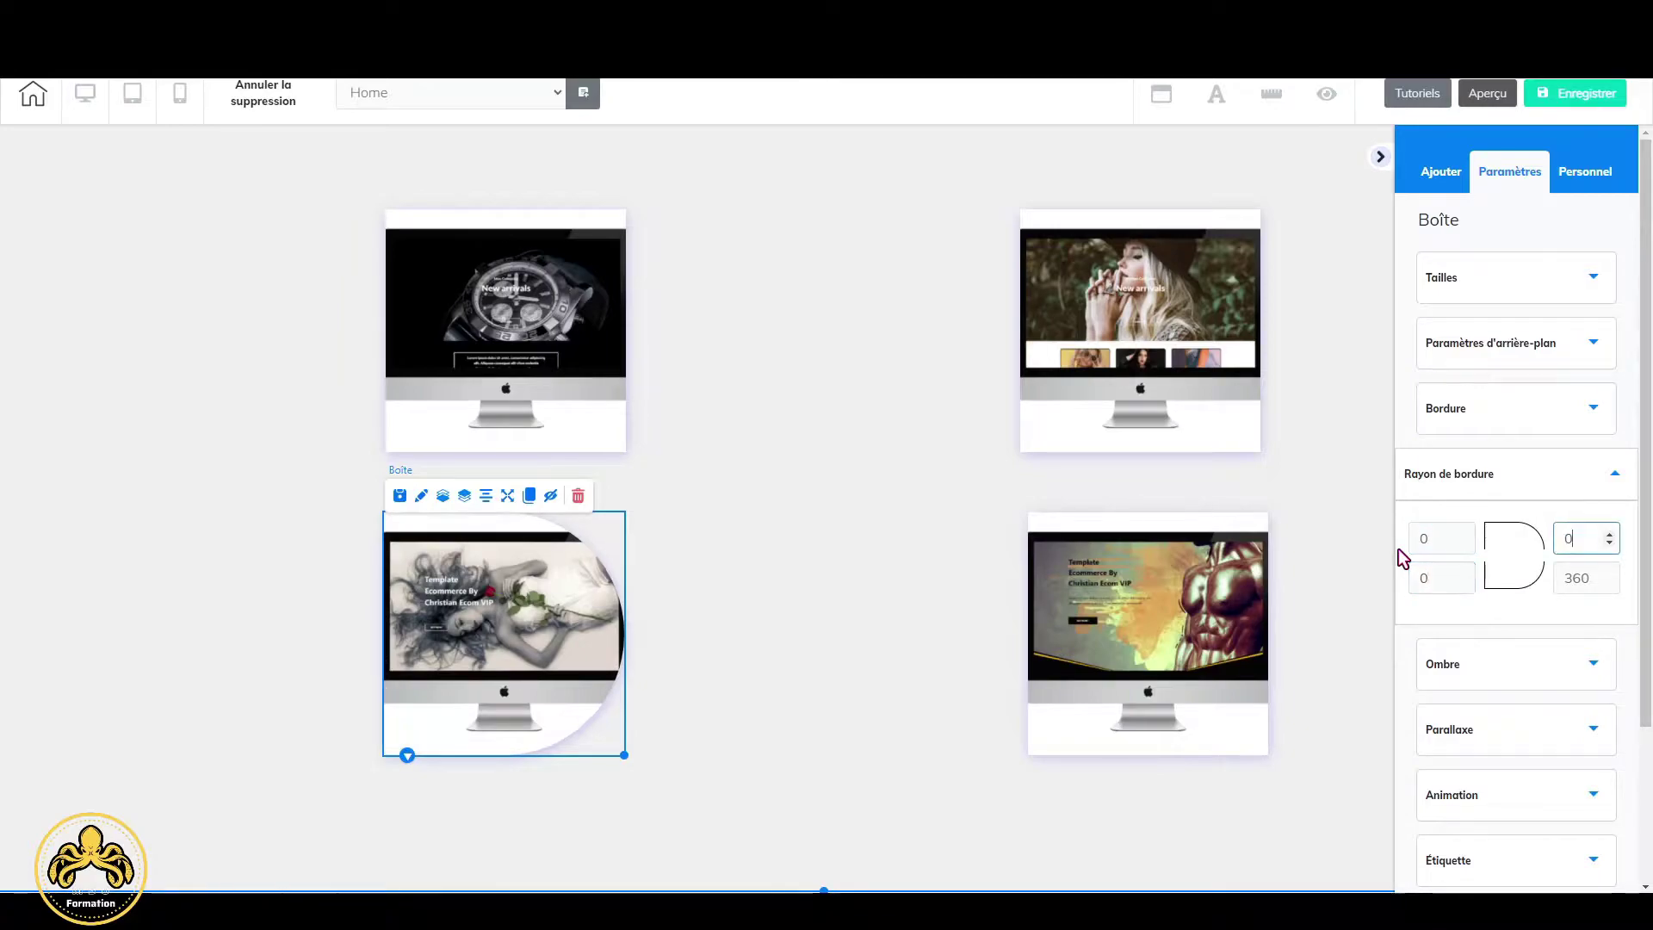
{"action": "key", "text": "Tab"}
{"action": "type", "text": "0"}
{"action": "key", "text": "Tab"}
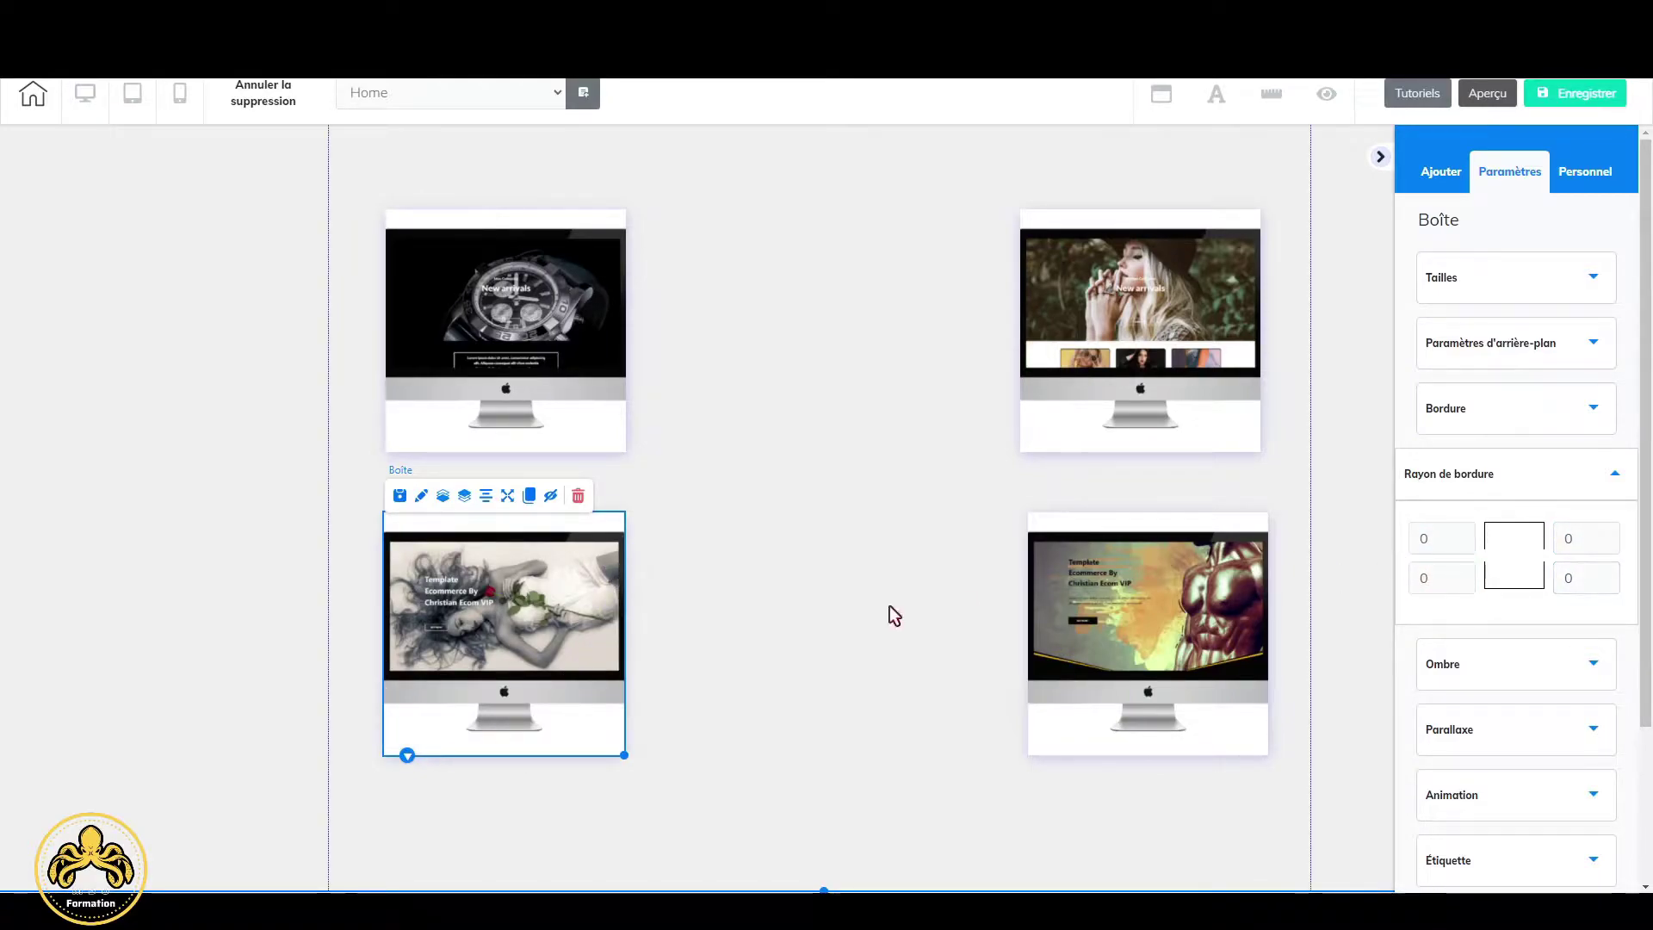
Resize the lower left box to a width of 280 and a height of 215.
{"action": "left_click", "coordinate": [628, 742]}
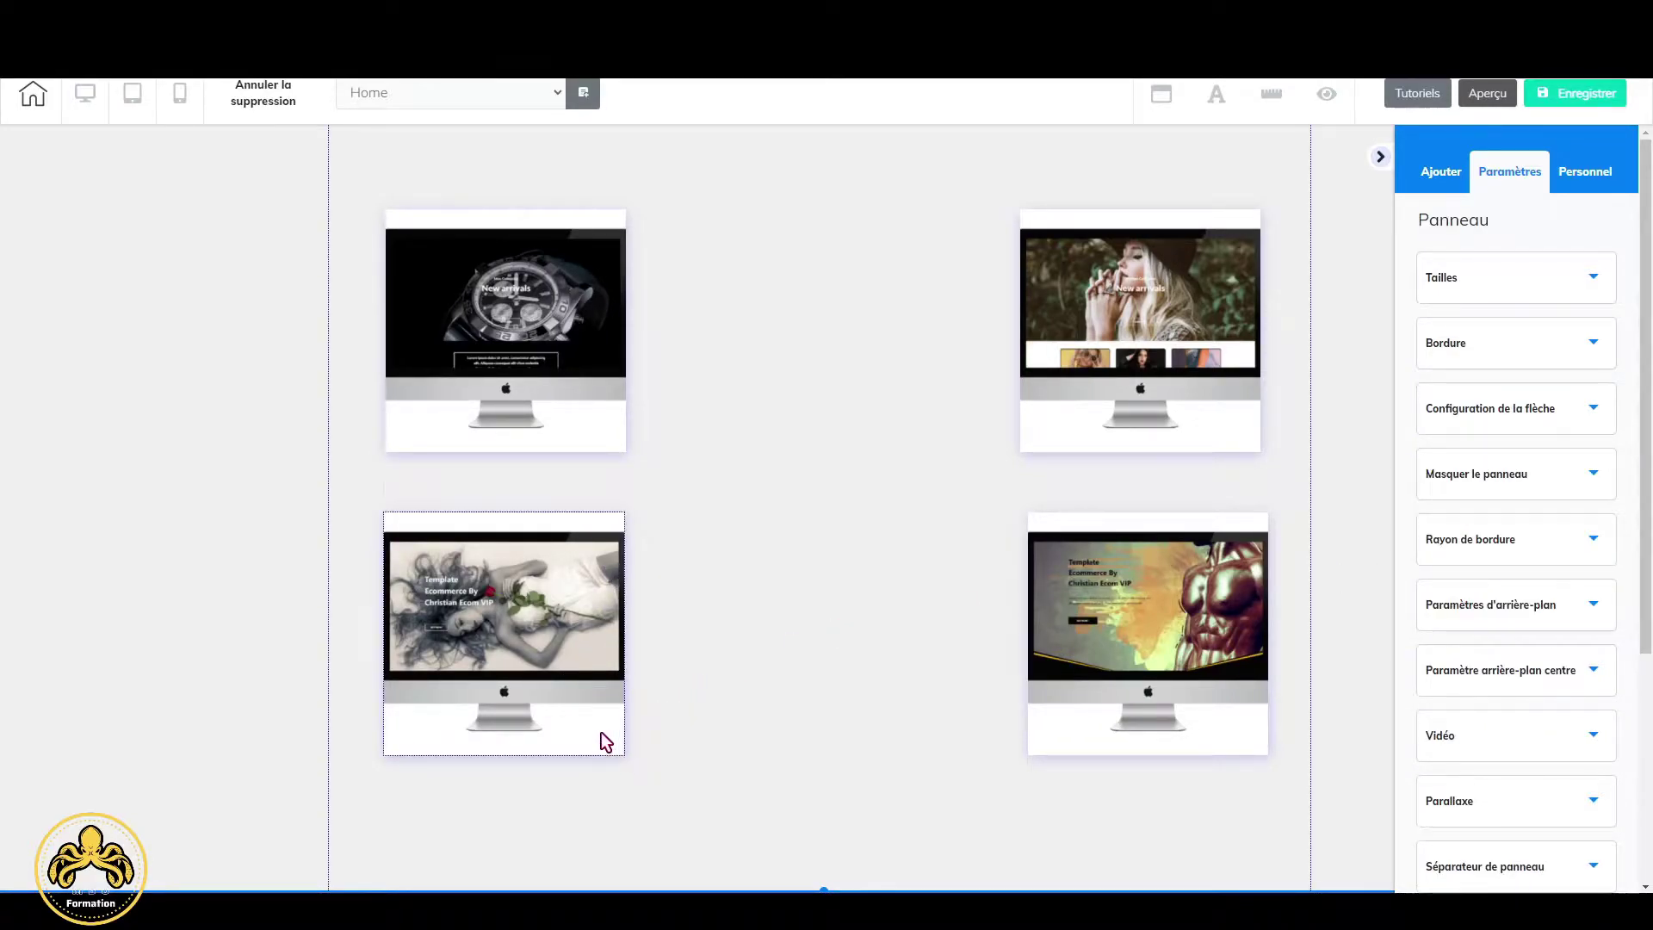
{"action": "left_click_drag", "start_coordinate": [619, 751], "coordinate": [625, 694]}
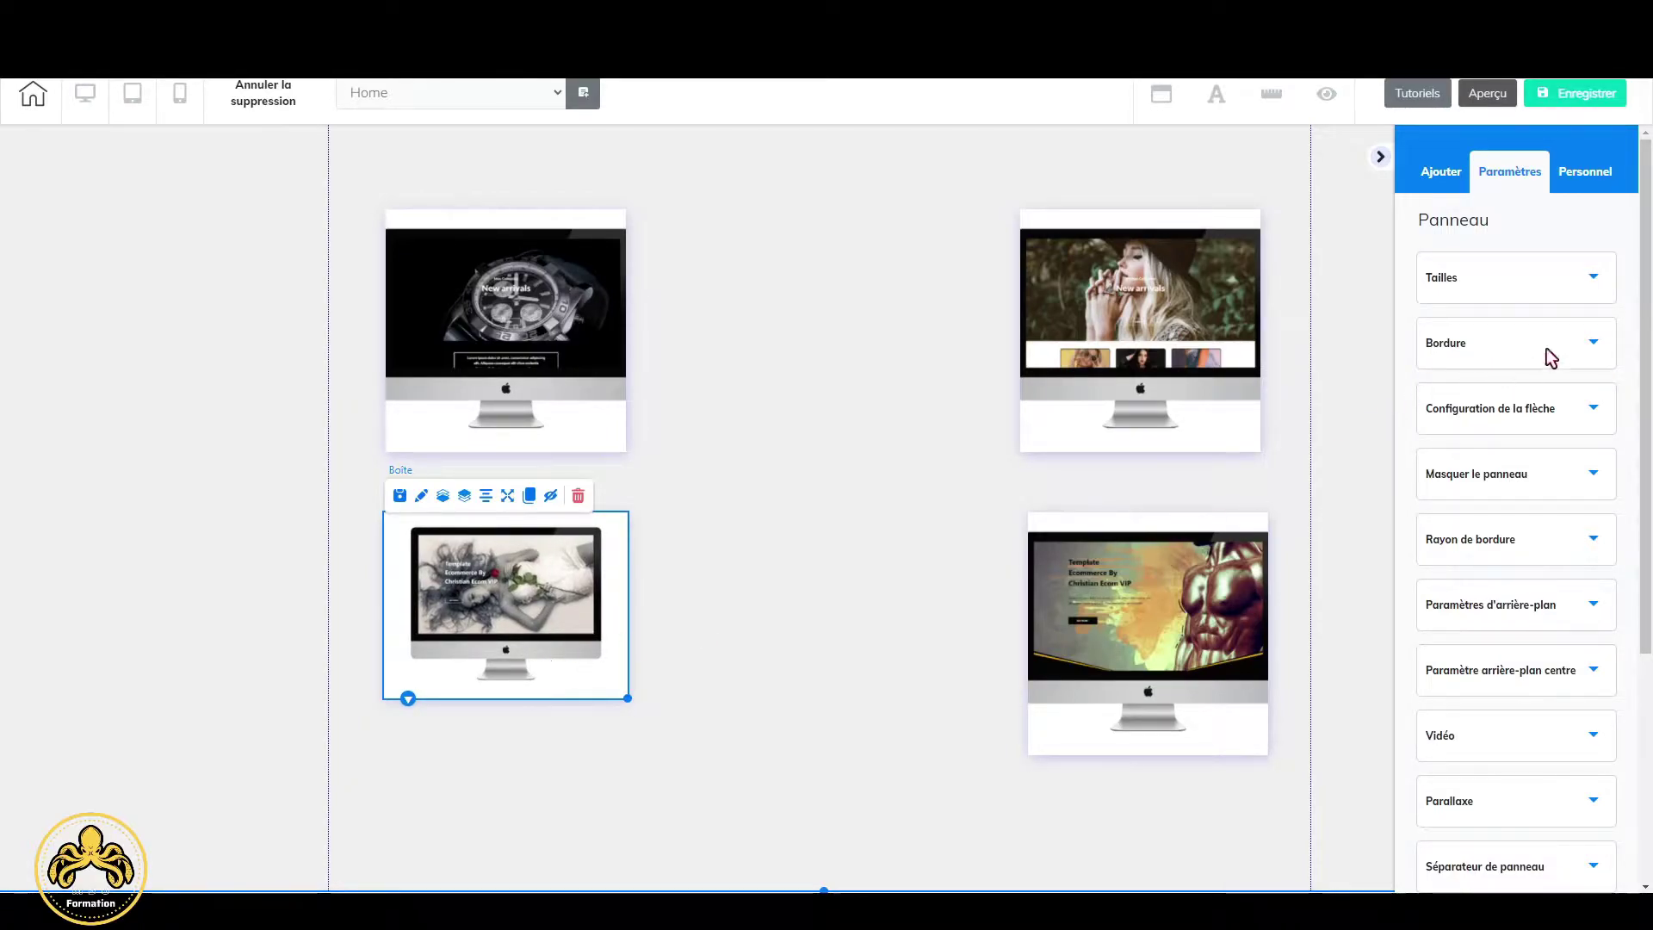
{"action": "left_click", "coordinate": [1597, 278]}
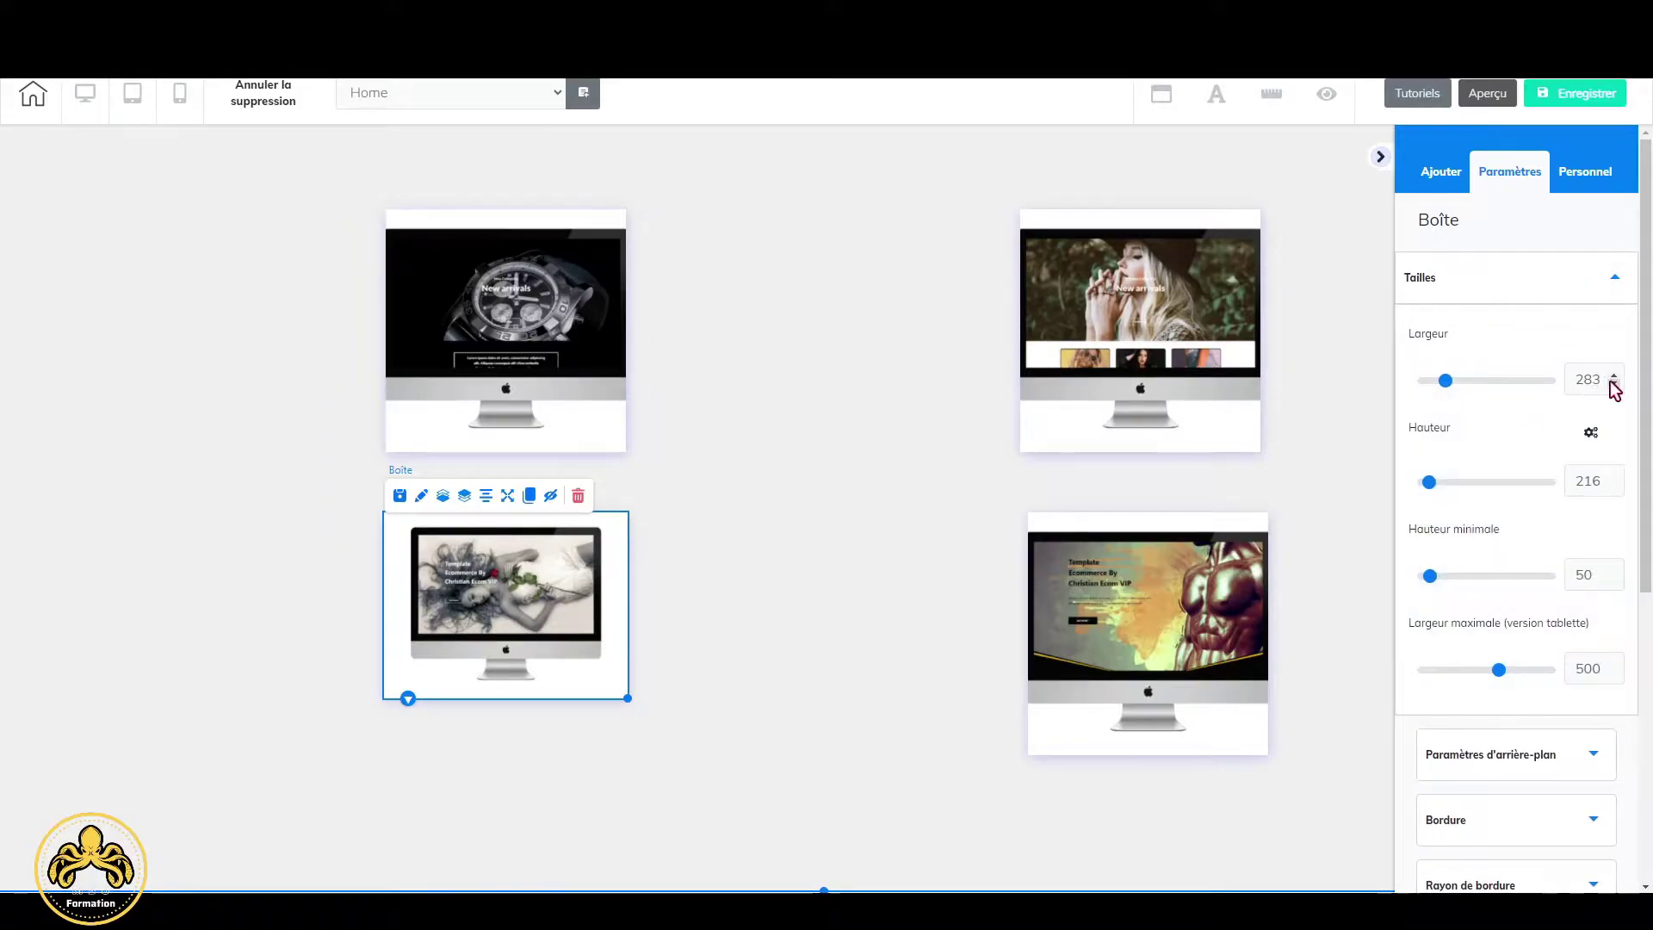
{"action": "left_click", "coordinate": [1614, 384]}
{"action": "left_click", "coordinate": [1614, 383]}
{"action": "left_click", "coordinate": [1614, 384]}
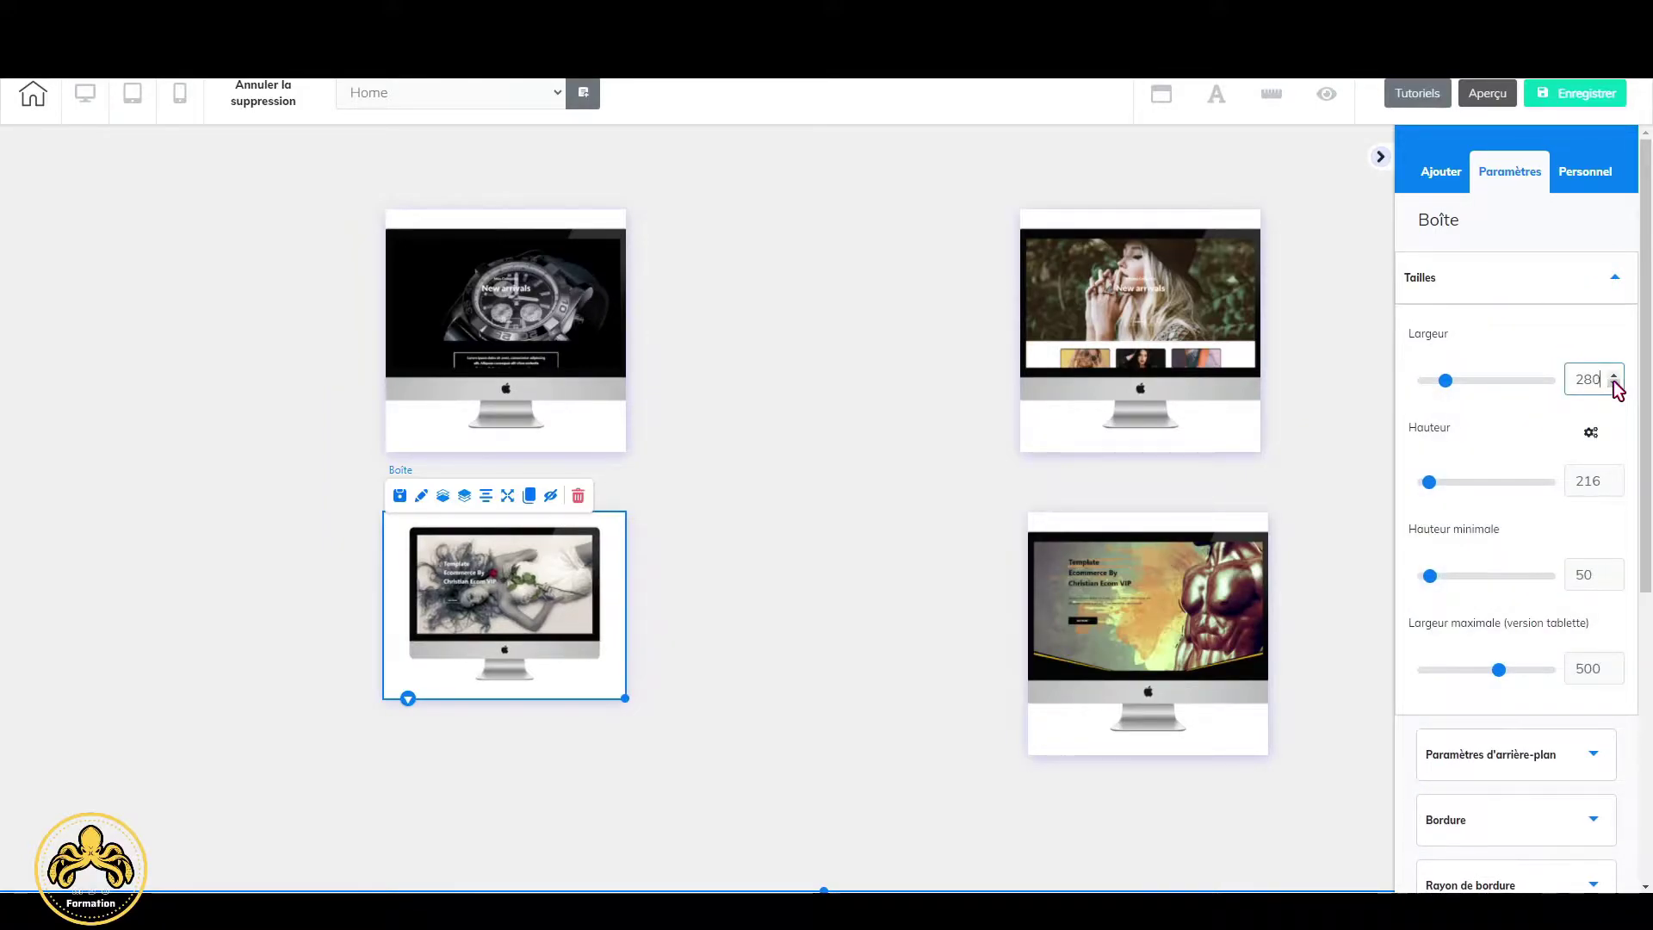
{"action": "left_click", "coordinate": [1614, 485]}
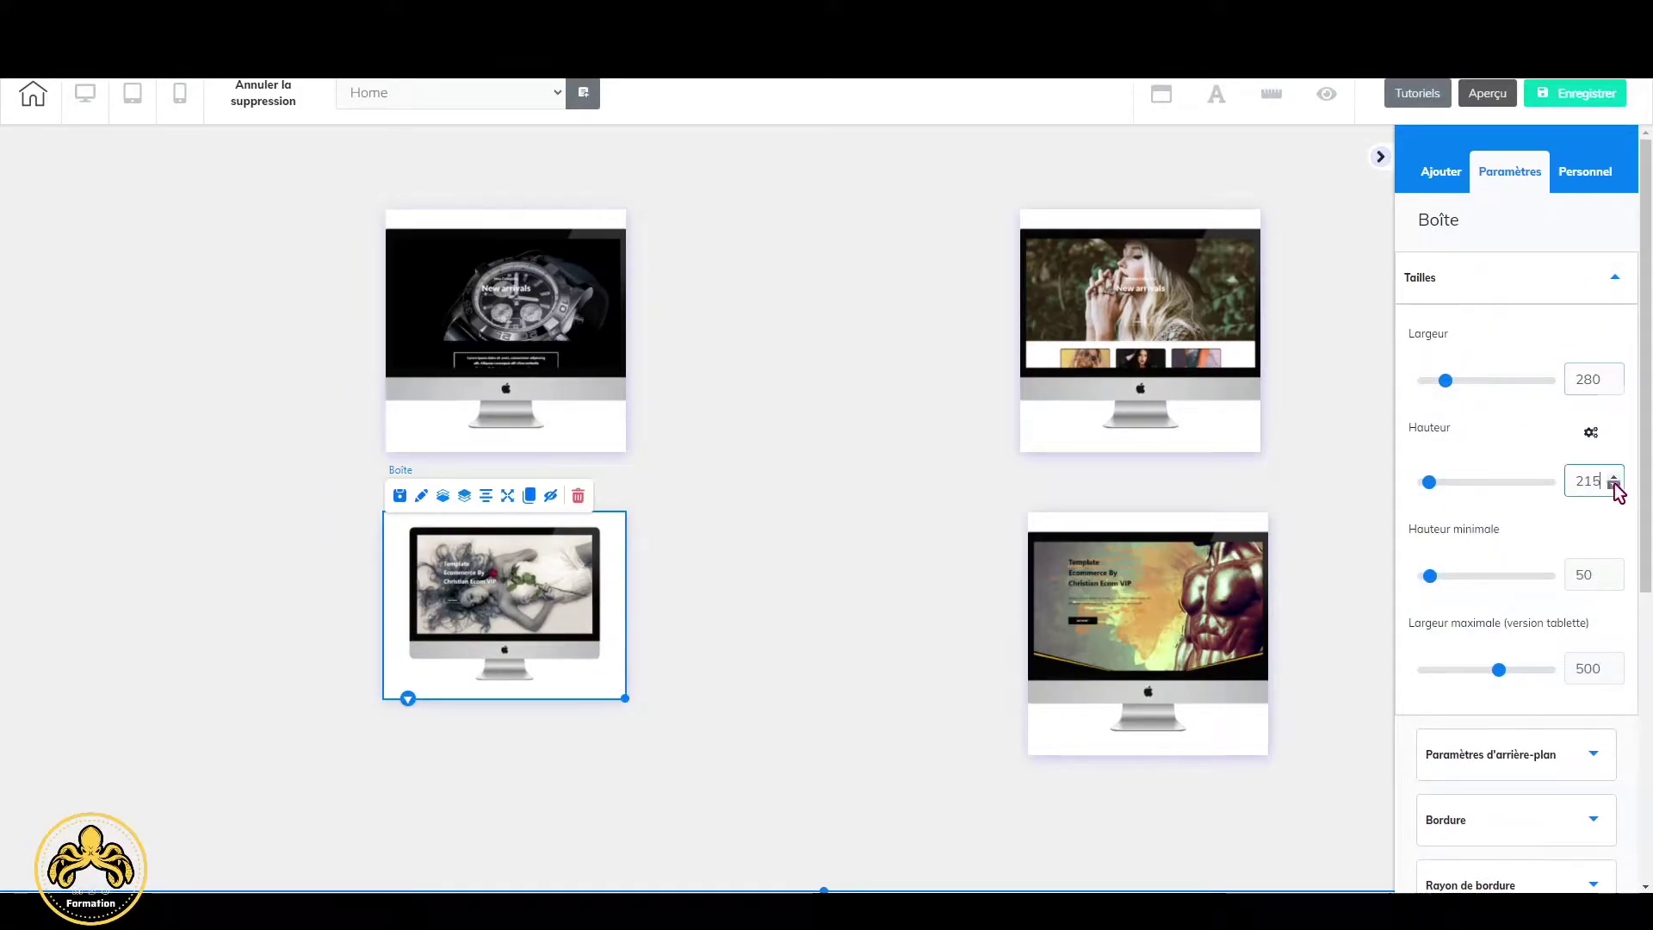
Set the upper left box's width to 280 and reduce its height to match the lower left box.
{"action": "left_click", "coordinate": [606, 396]}
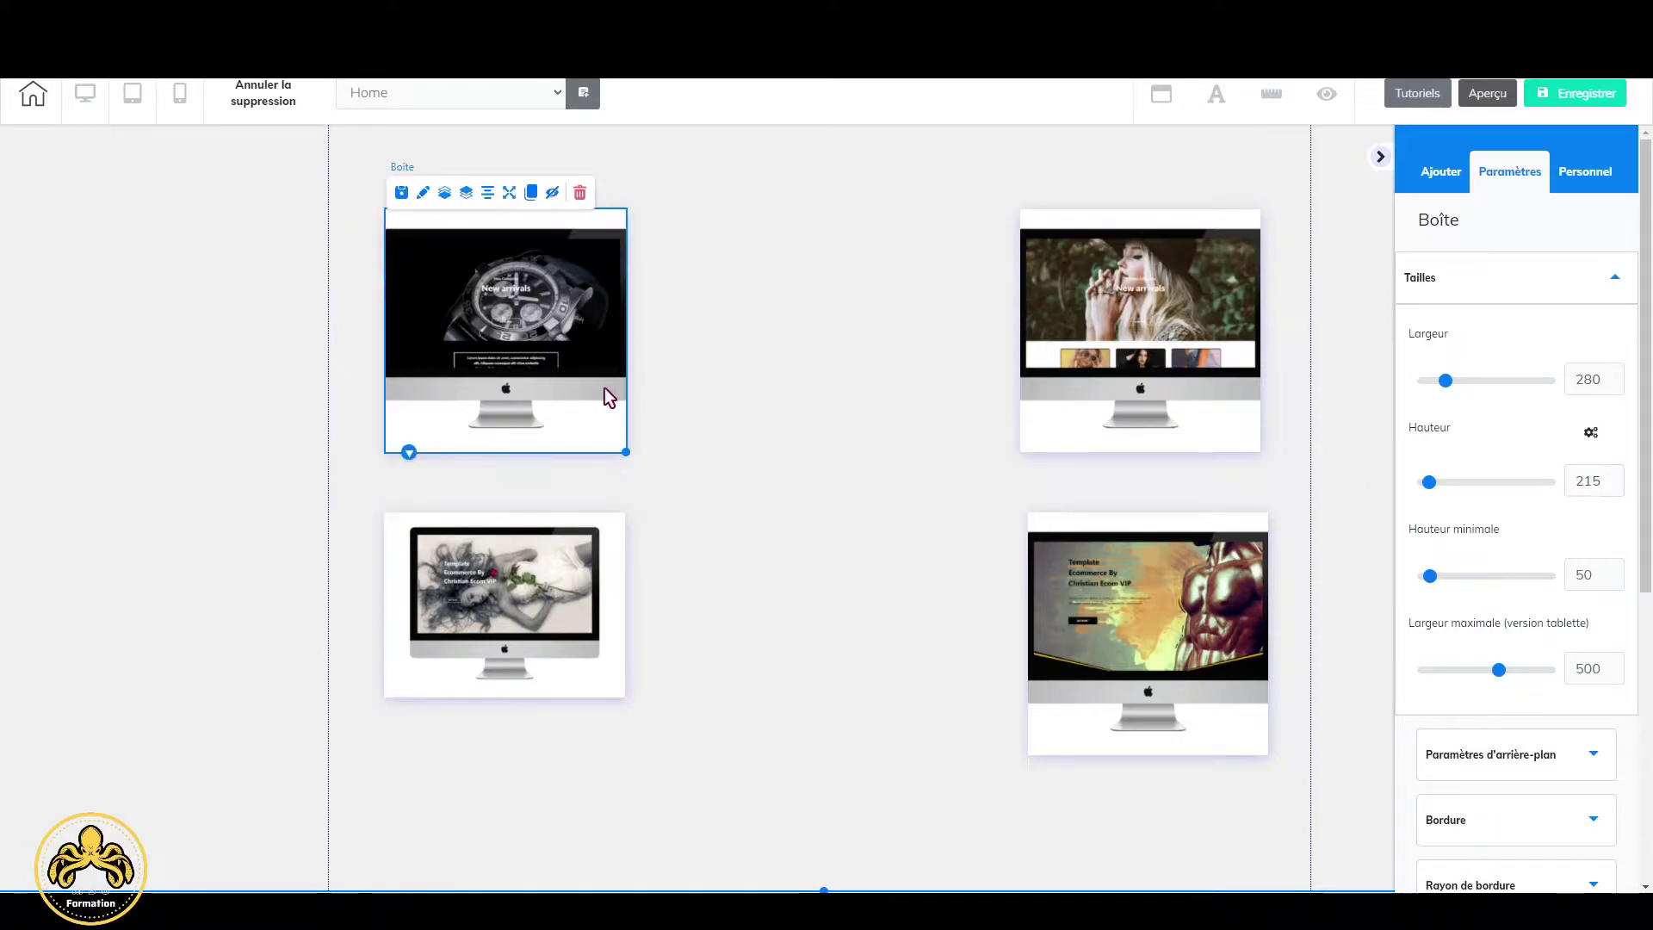
{"action": "left_click", "coordinate": [1614, 374]}
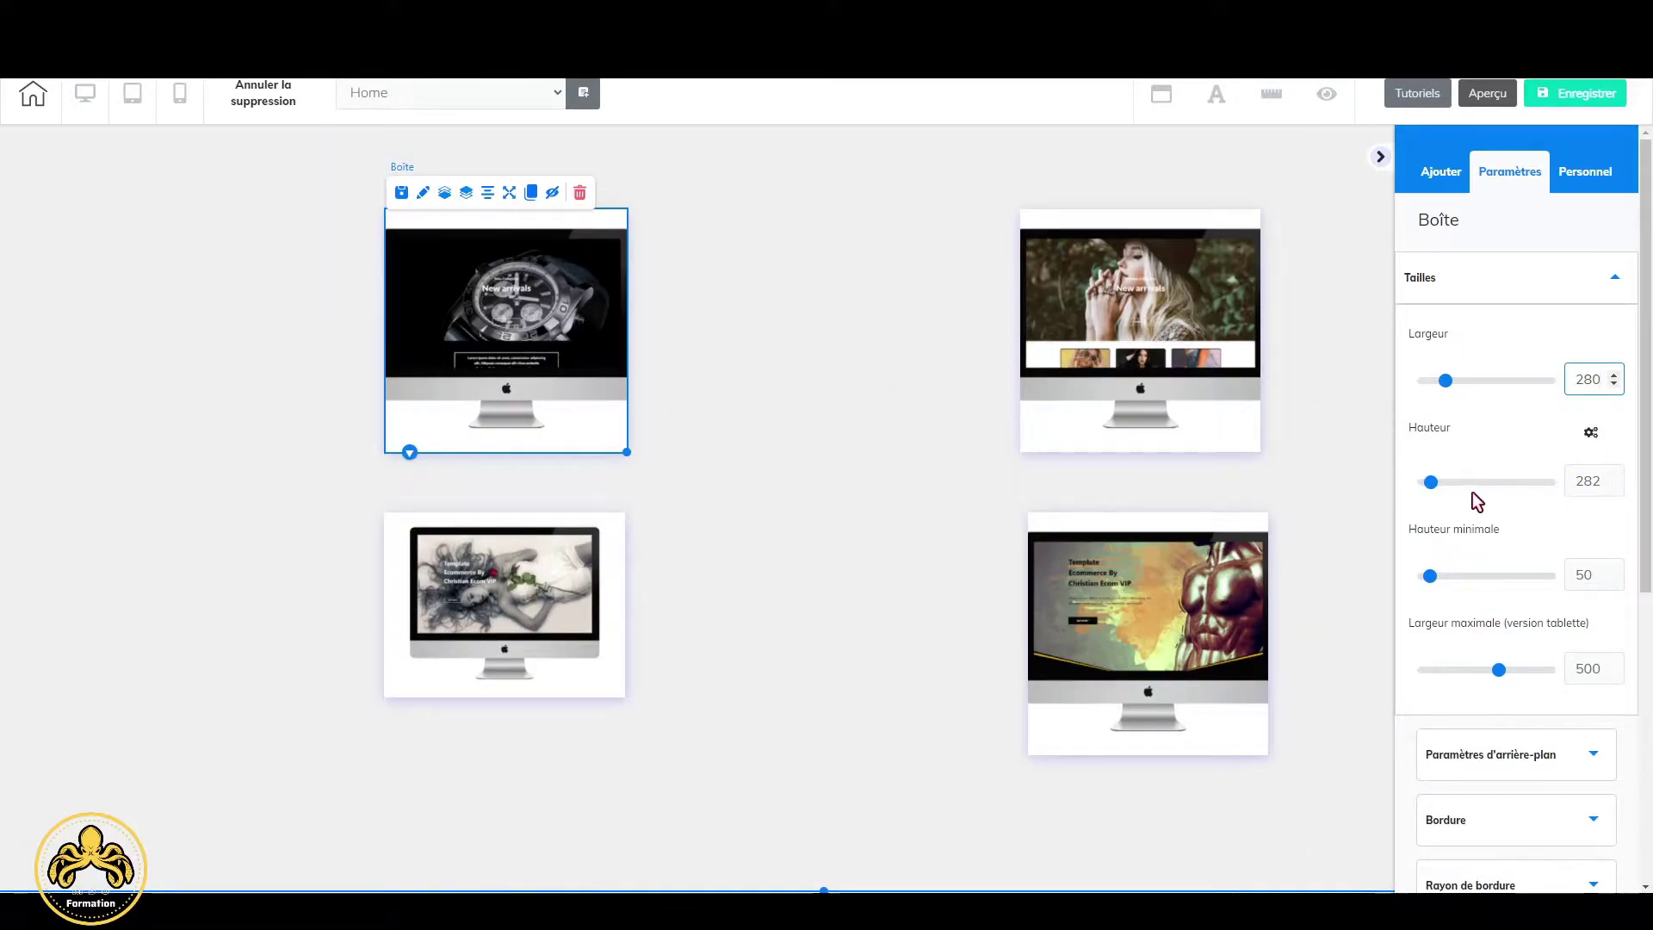
{"action": "left_click", "coordinate": [1614, 485]}
Resize the upper right template box to a width of 280 and a height of 215.
{"action": "left_click", "coordinate": [1188, 355]}
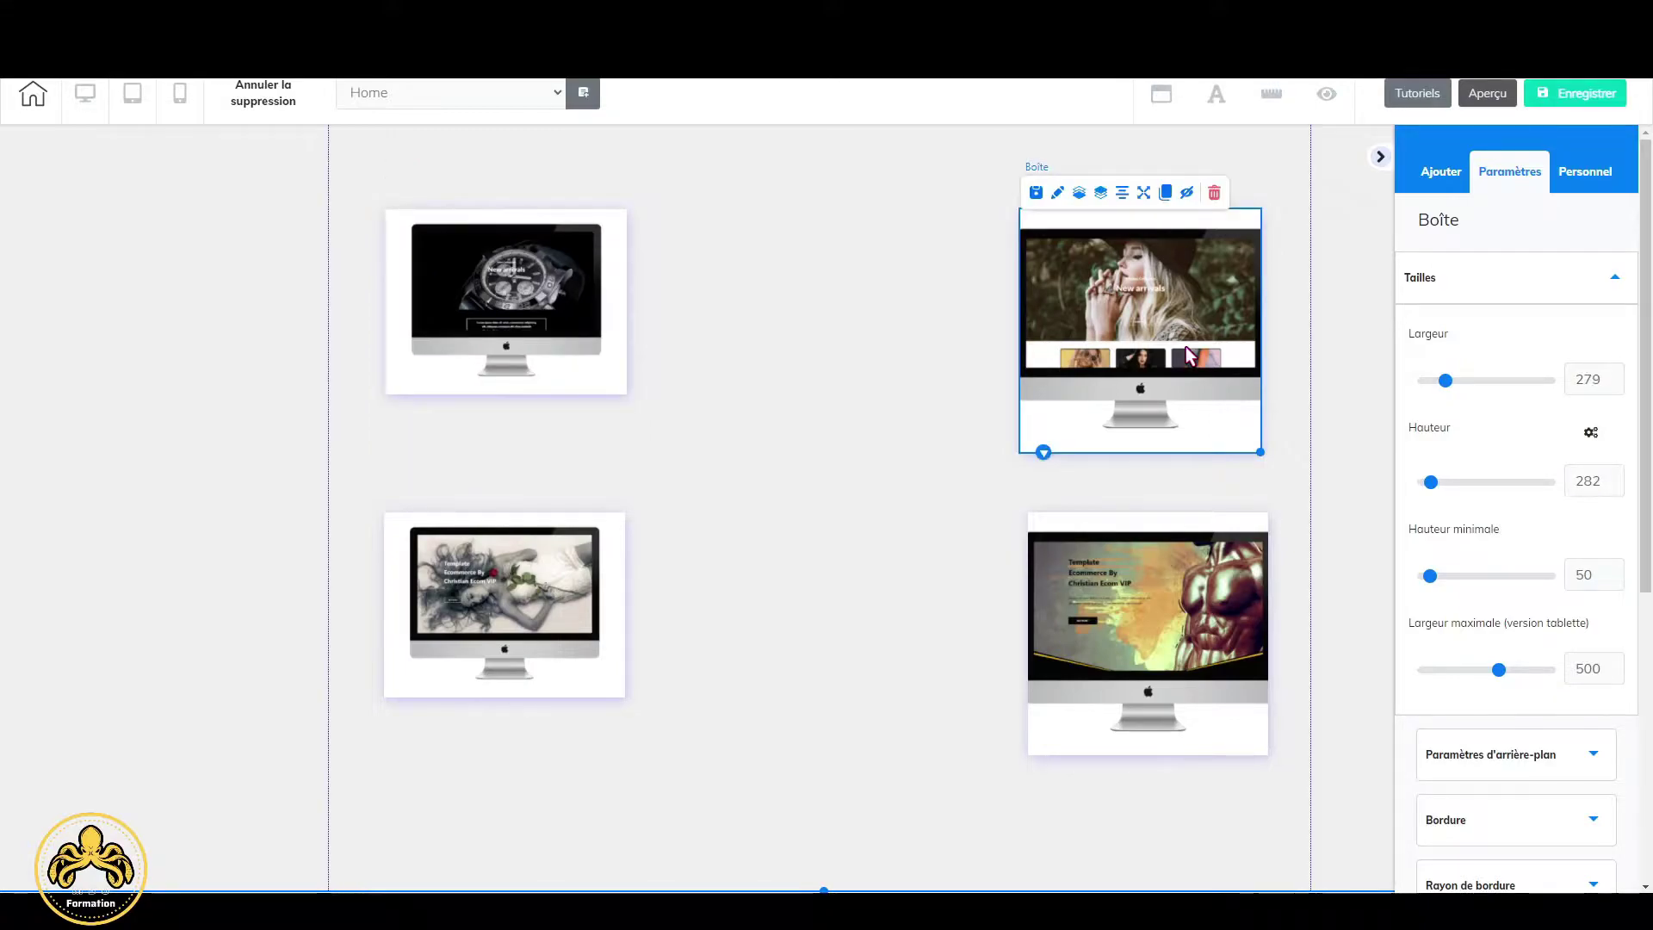
{"action": "left_click", "coordinate": [1614, 377]}
{"action": "left_click", "coordinate": [1613, 486]}
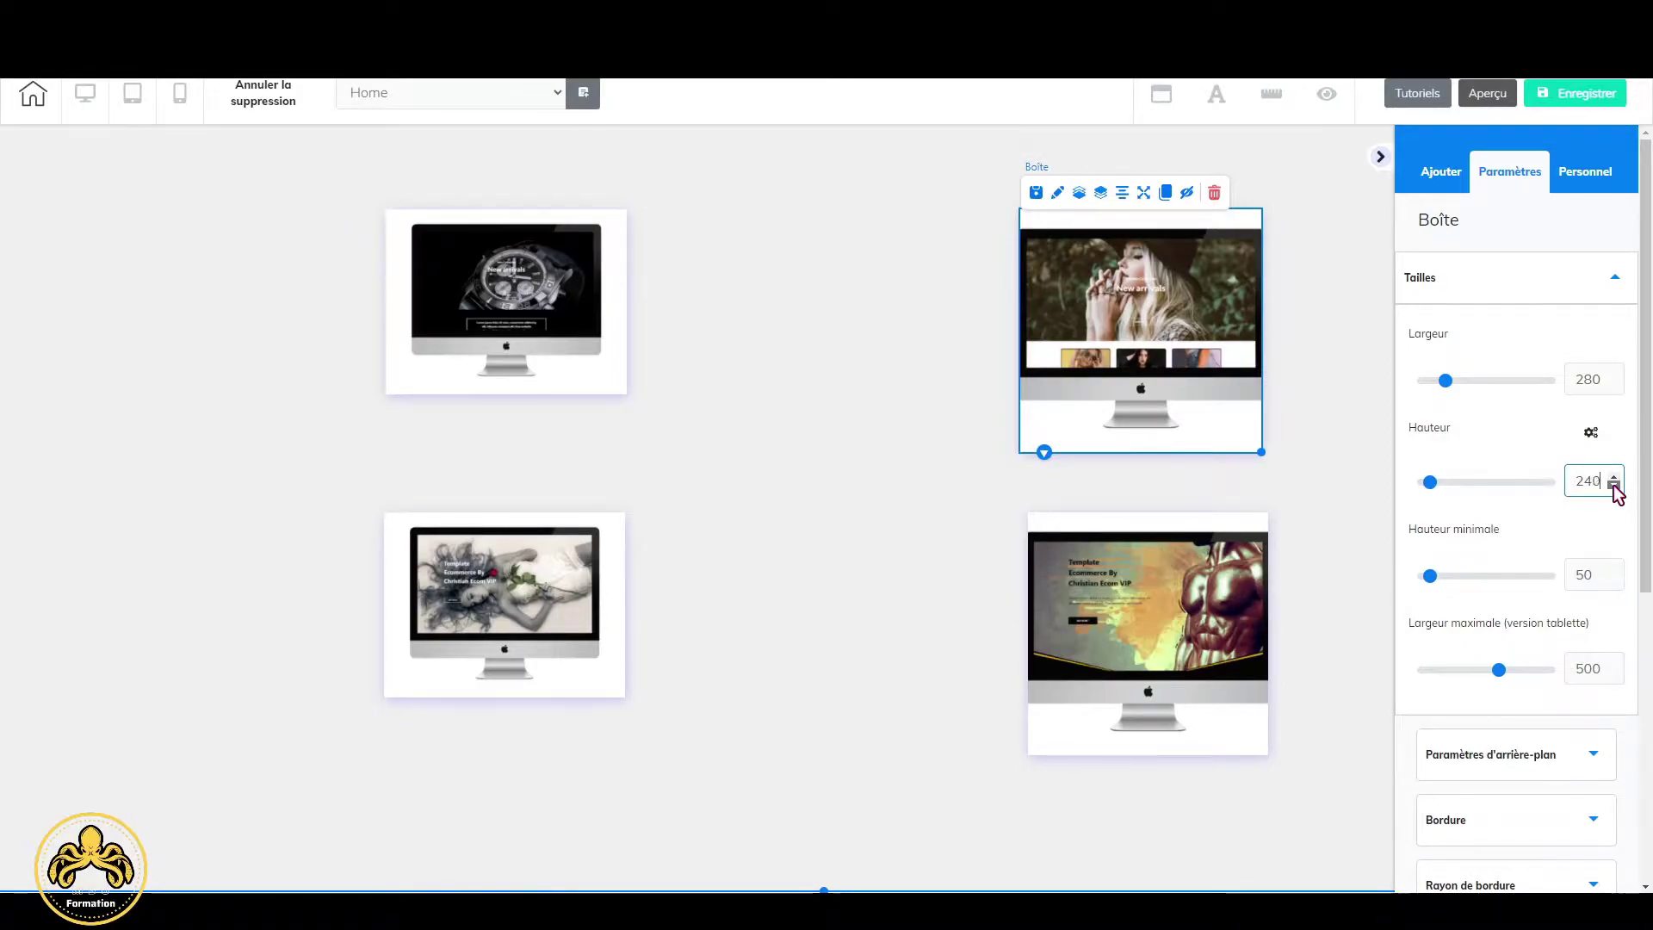
{"action": "left_click", "coordinate": [1613, 486]}
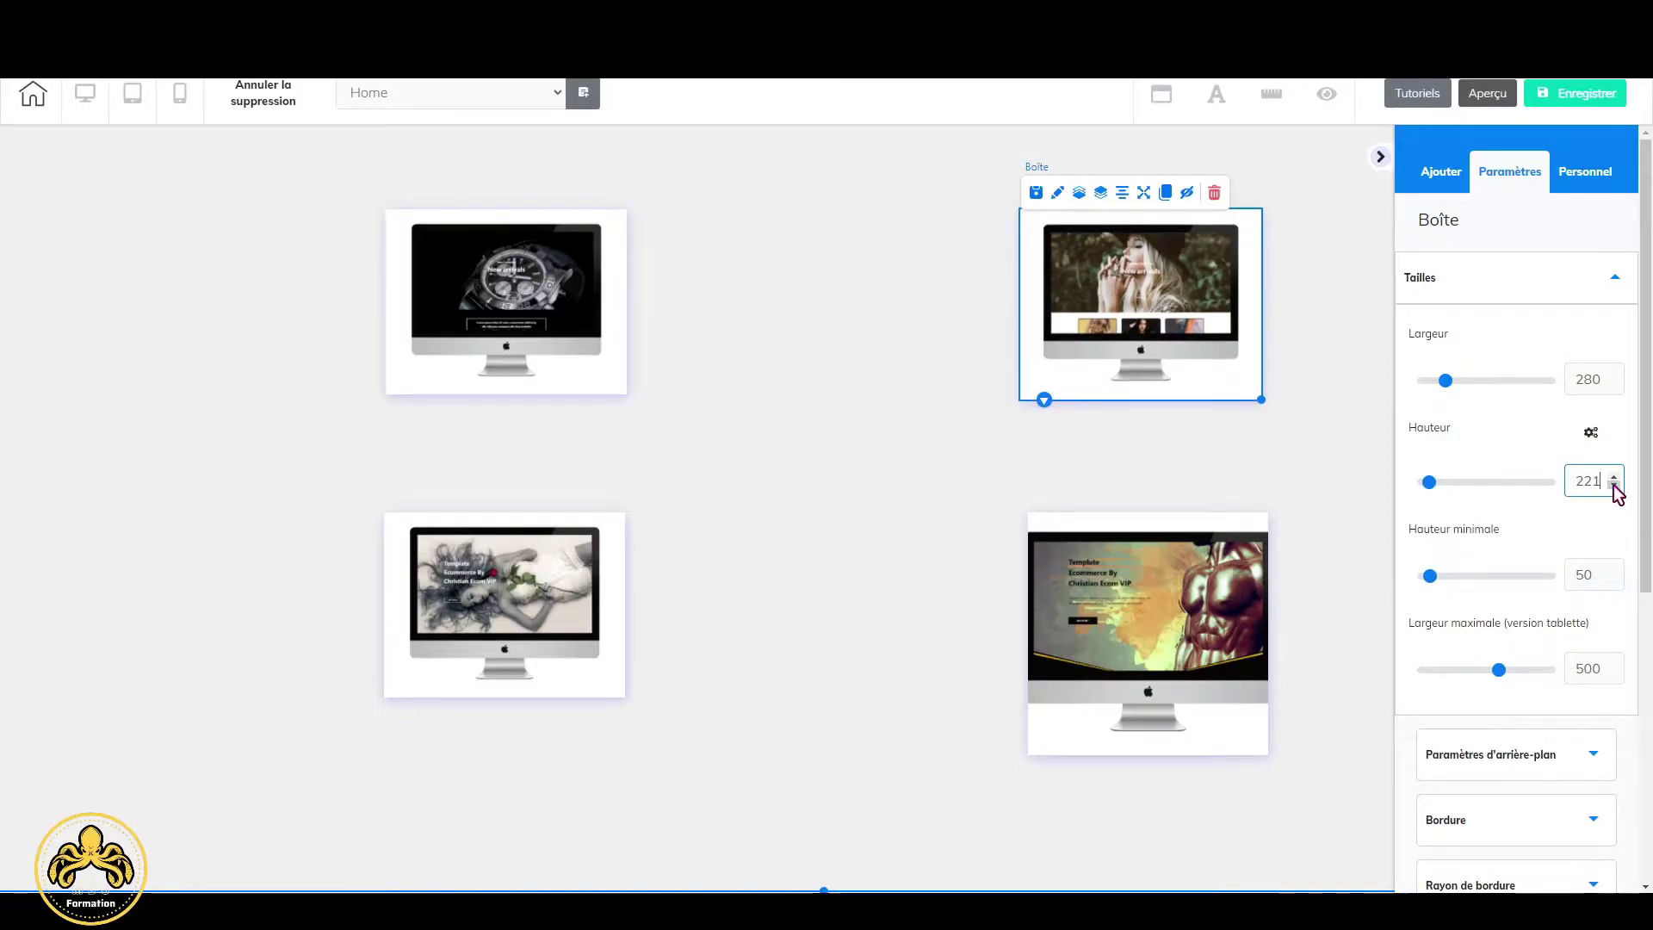
{"action": "left_click", "coordinate": [1613, 486]}
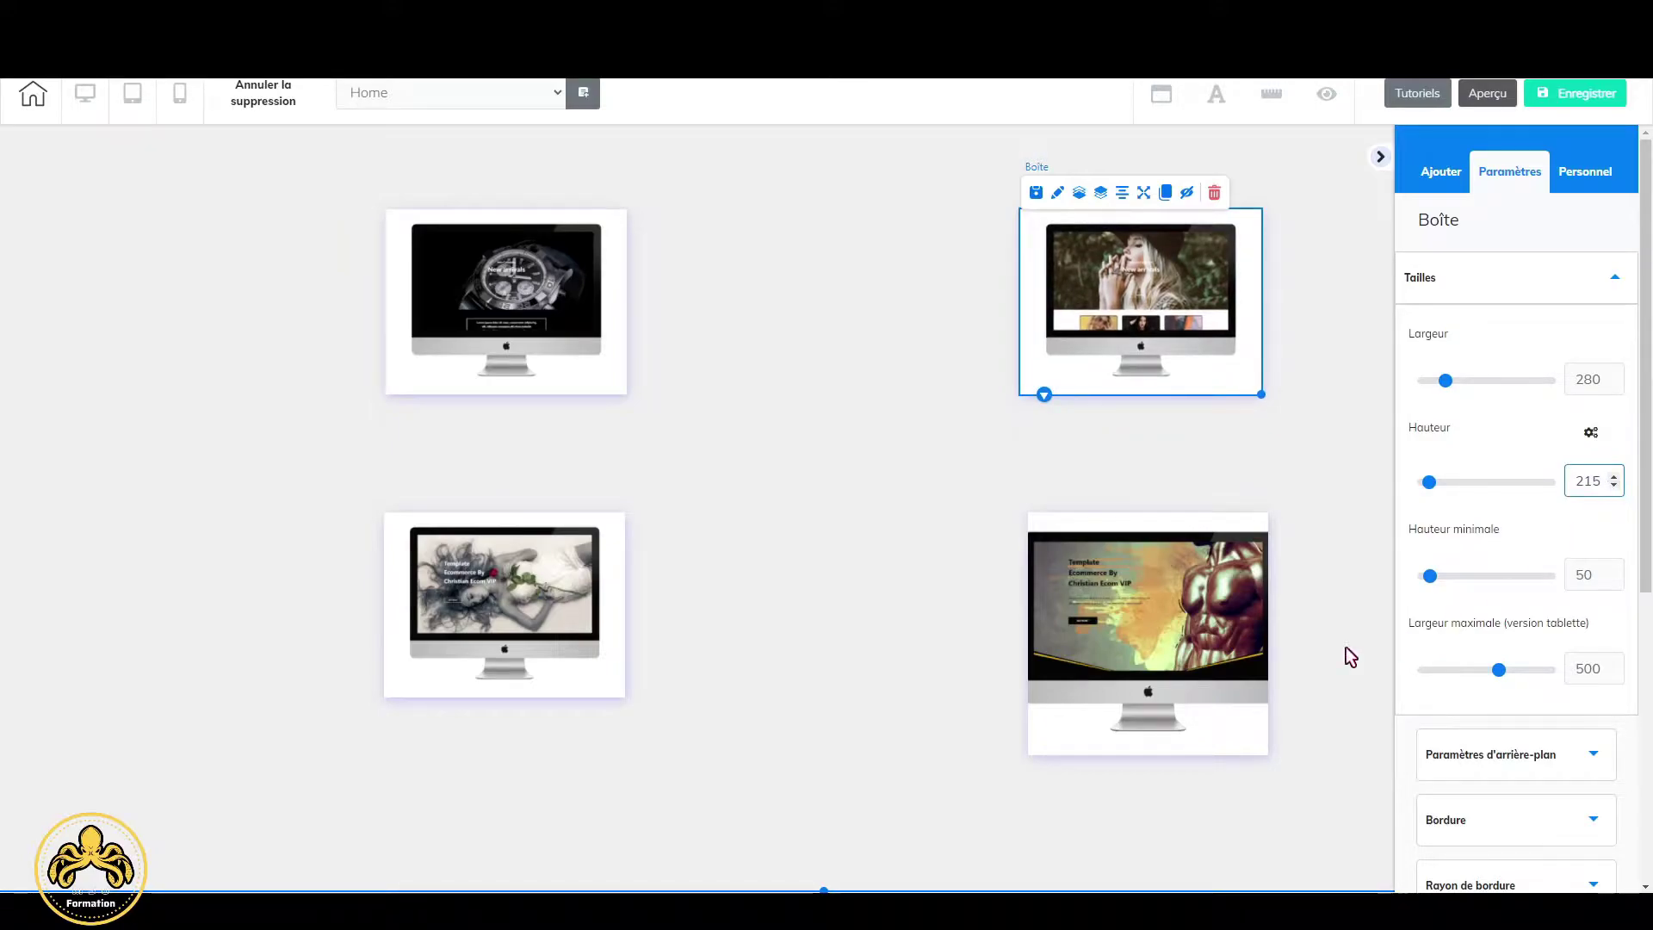
Set the lower right template box's width to 280 and its height to 215.
{"action": "left_click", "coordinate": [1161, 652]}
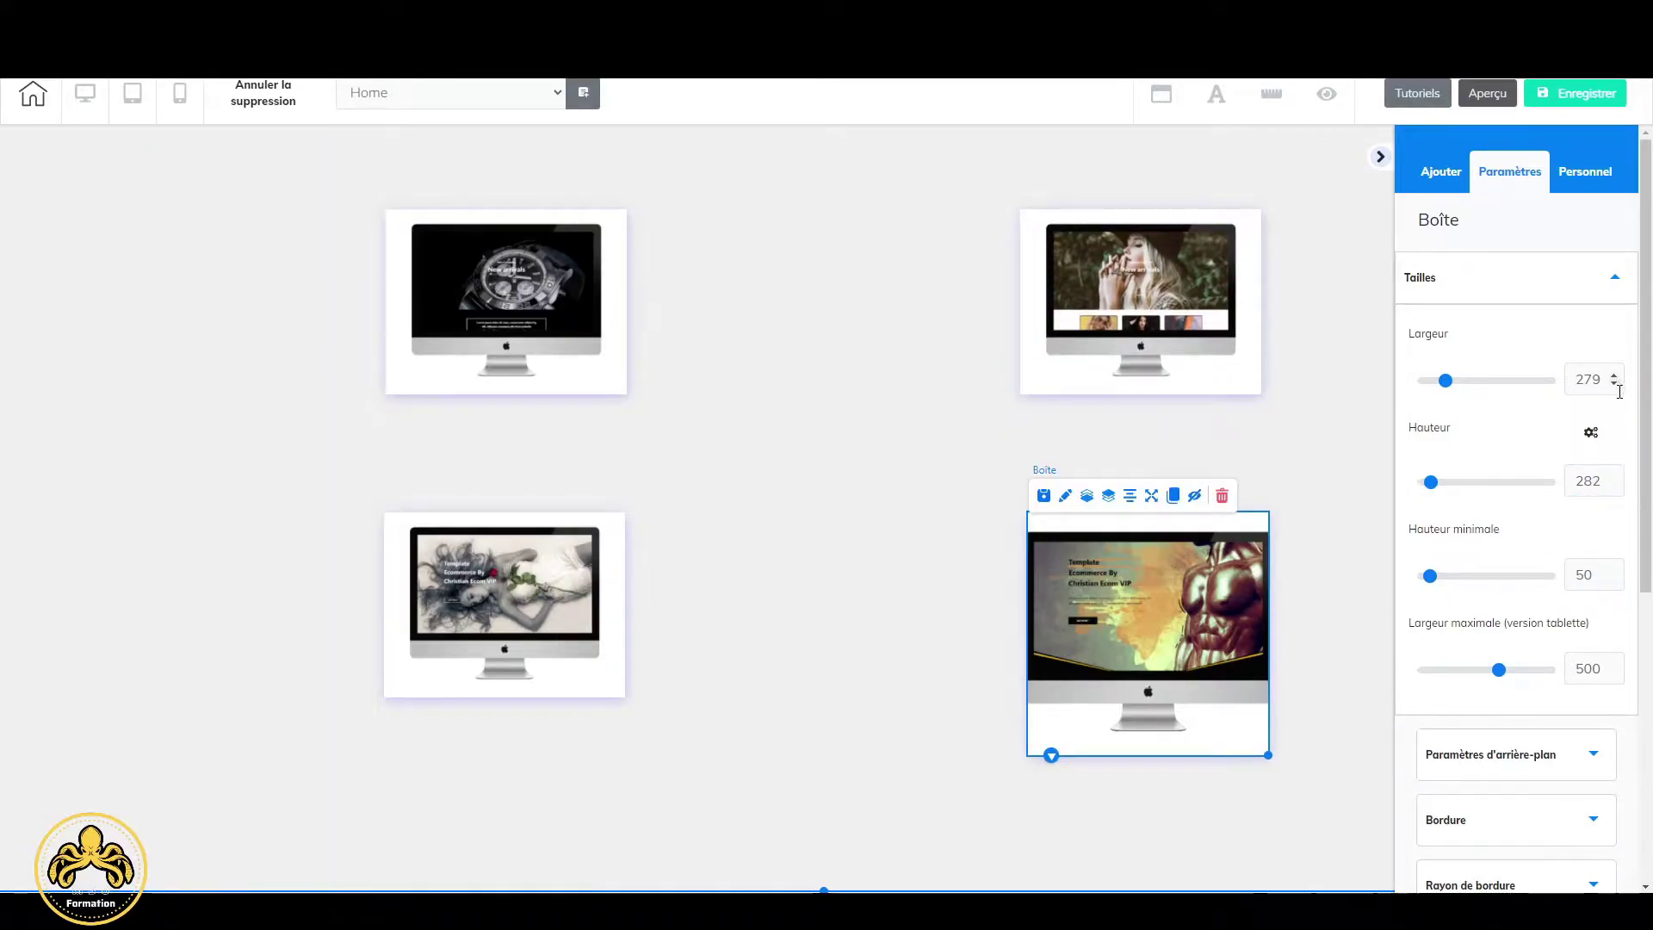
{"action": "left_click", "coordinate": [1614, 487]}
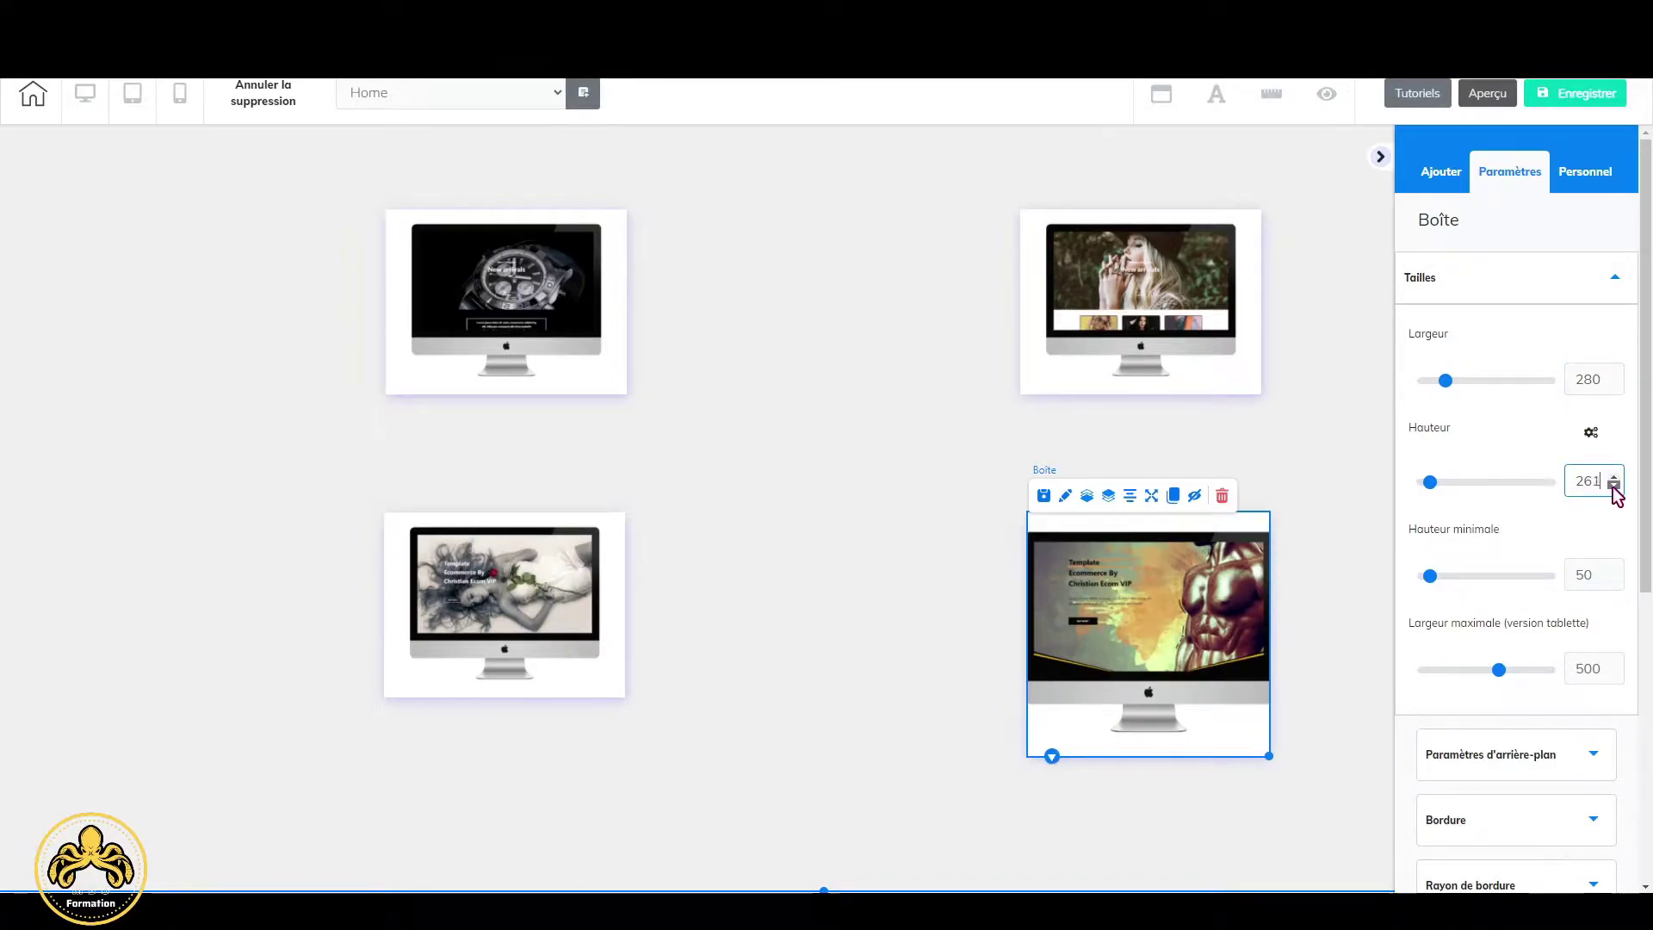
{"action": "left_click", "coordinate": [1615, 487]}
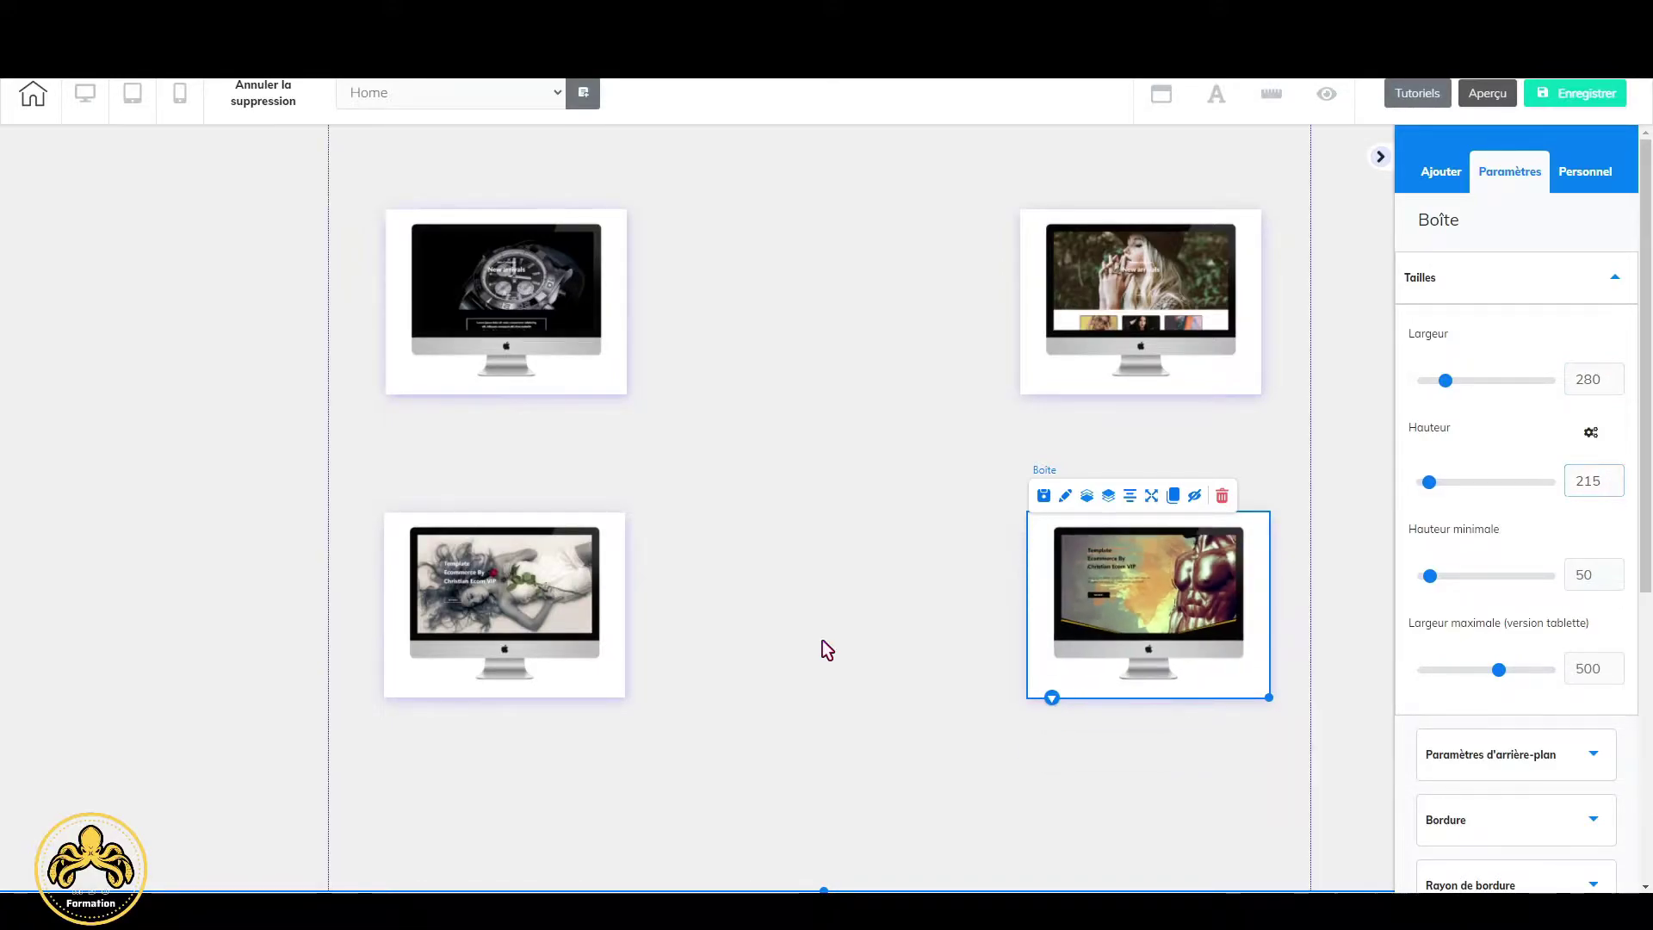
Change the My Templates panel's background to solid white (FFFFFF).
{"action": "left_click", "coordinate": [854, 457]}
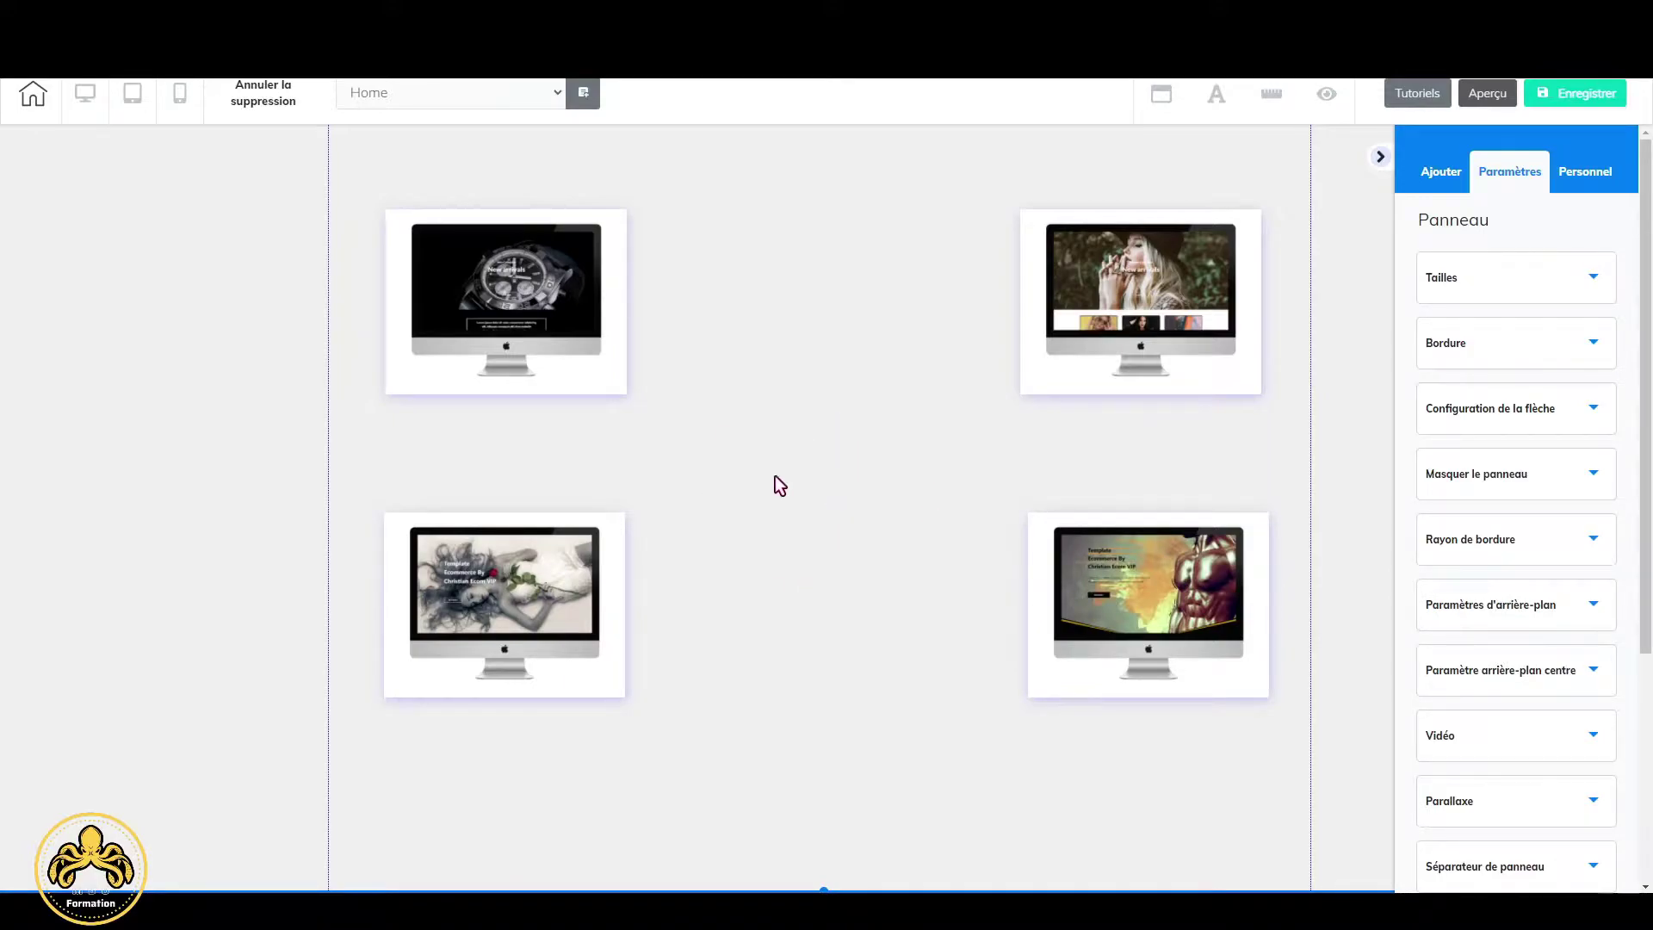
{"action": "scroll", "coordinate": [835, 495], "scroll_direction": "up", "scroll_amount": 3}
{"action": "scroll", "coordinate": [814, 512], "scroll_direction": "down", "scroll_amount": 2}
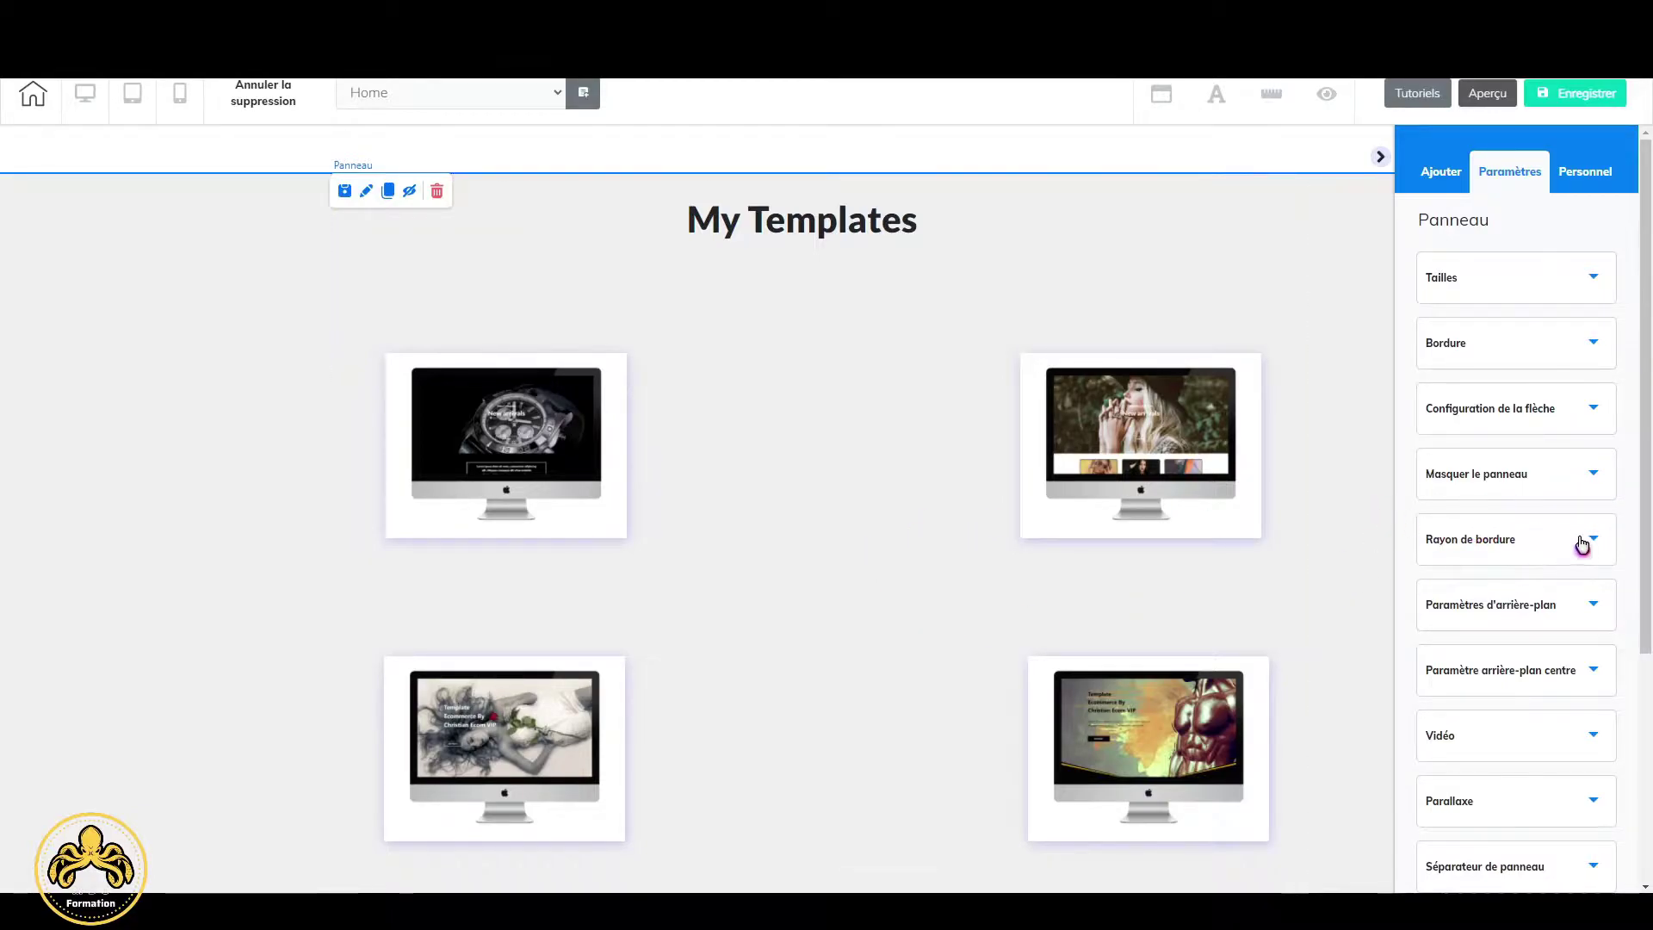
{"action": "left_click", "coordinate": [1593, 610]}
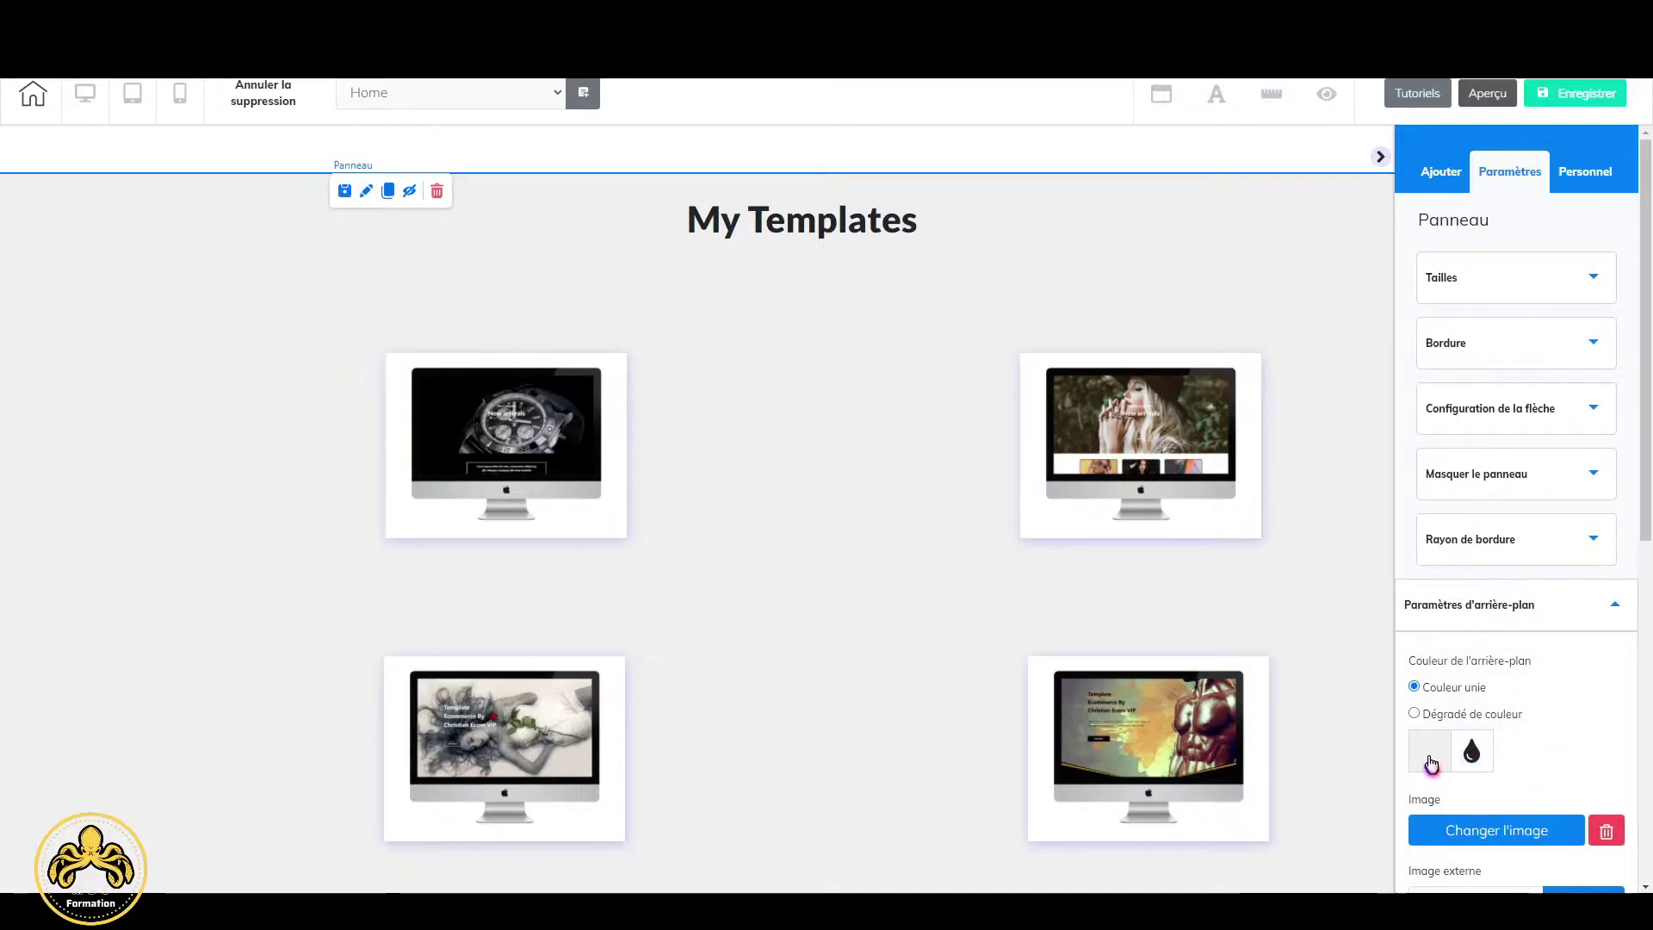
{"action": "left_click", "coordinate": [1431, 753]}
{"action": "scroll", "coordinate": [1433, 749], "scroll_direction": "down", "scroll_amount": 2}
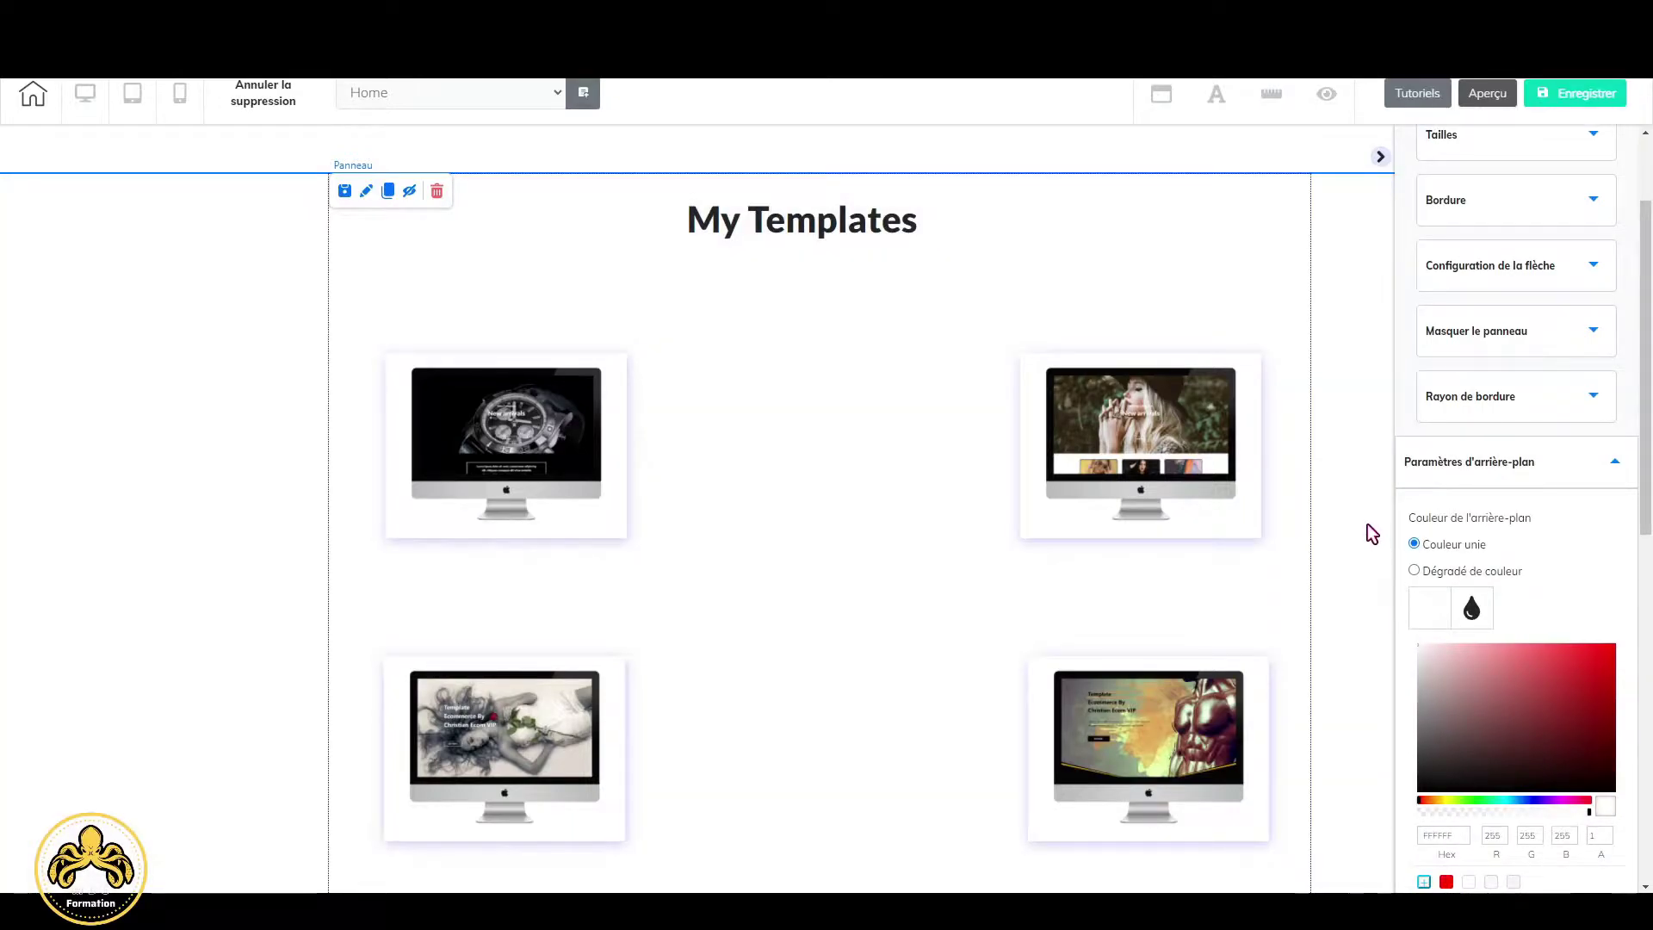
{"action": "scroll", "coordinate": [882, 613], "scroll_direction": "up", "scroll_amount": 5}
{"action": "scroll", "coordinate": [881, 613], "scroll_direction": "down", "scroll_amount": 3}
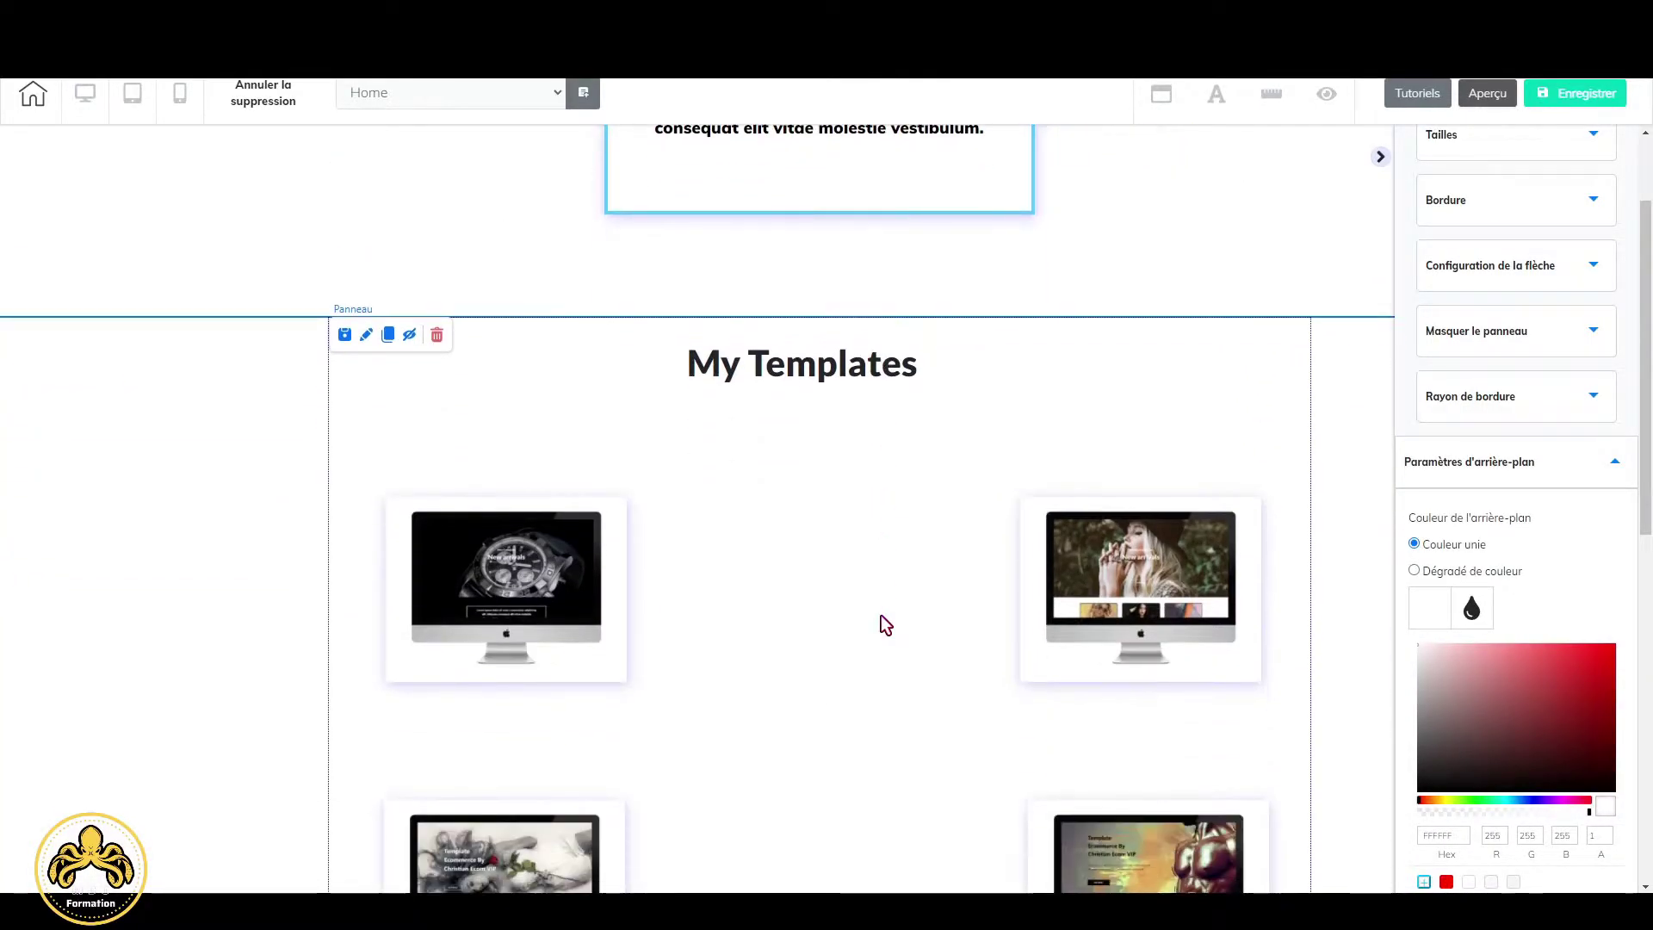
Move the two left template boxes closer to the panel's left edge and align them vertically with each other.
{"action": "left_click", "coordinate": [610, 668]}
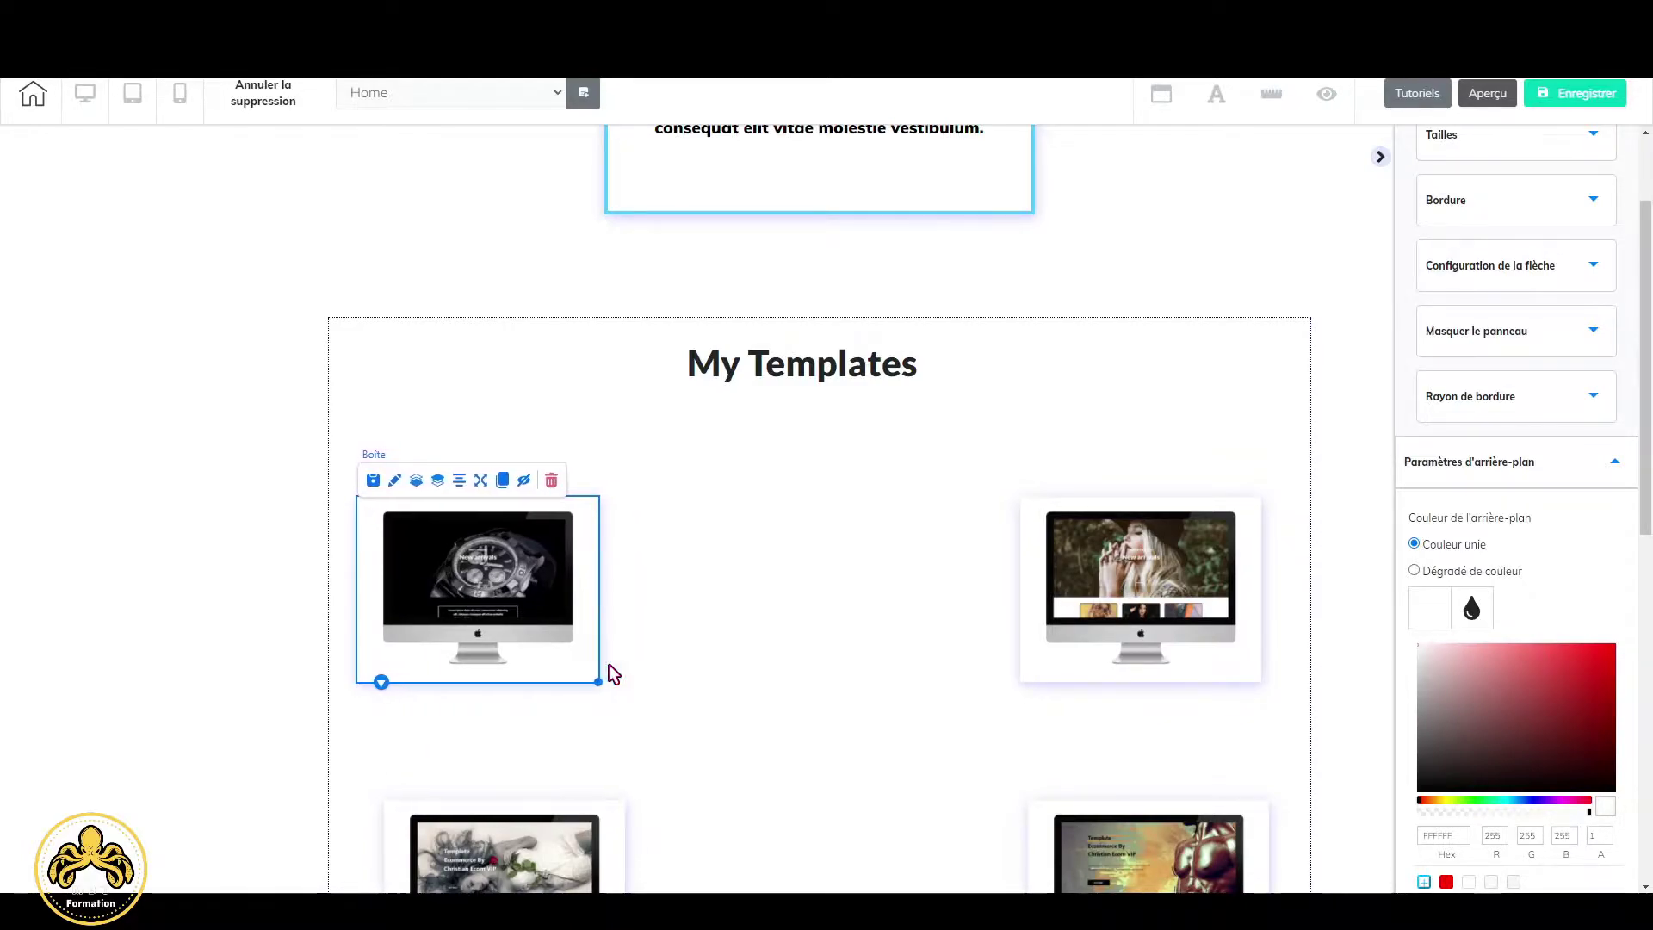
{"action": "scroll", "coordinate": [586, 651], "scroll_direction": "down", "scroll_amount": 3}
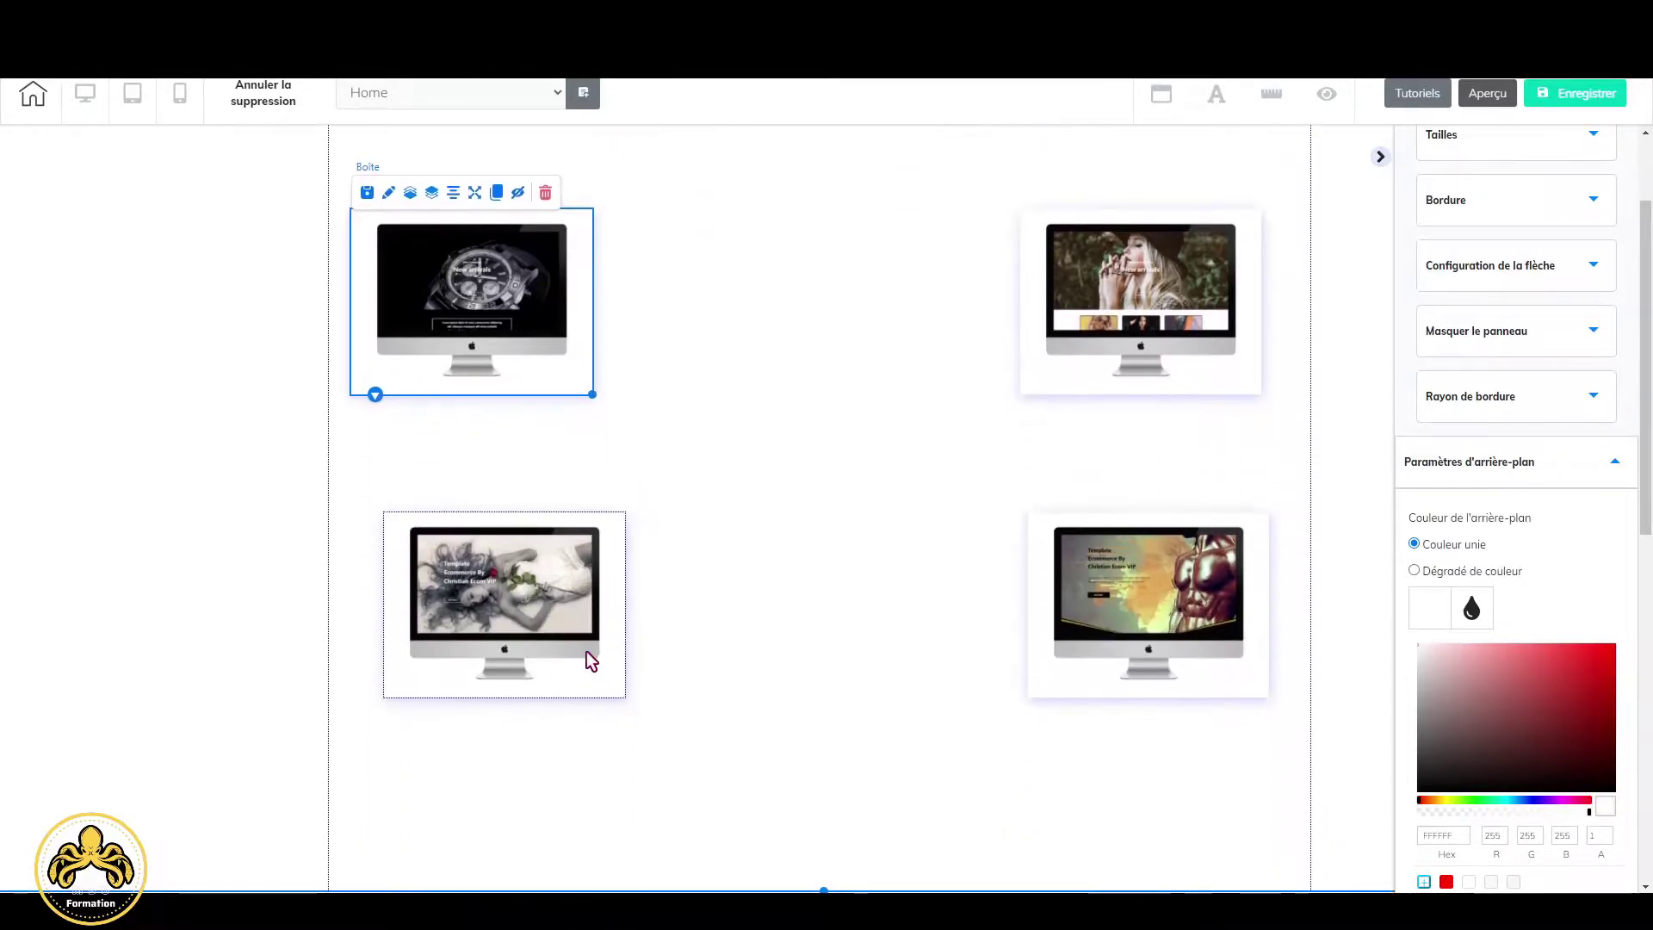
{"action": "left_click", "coordinate": [560, 623]}
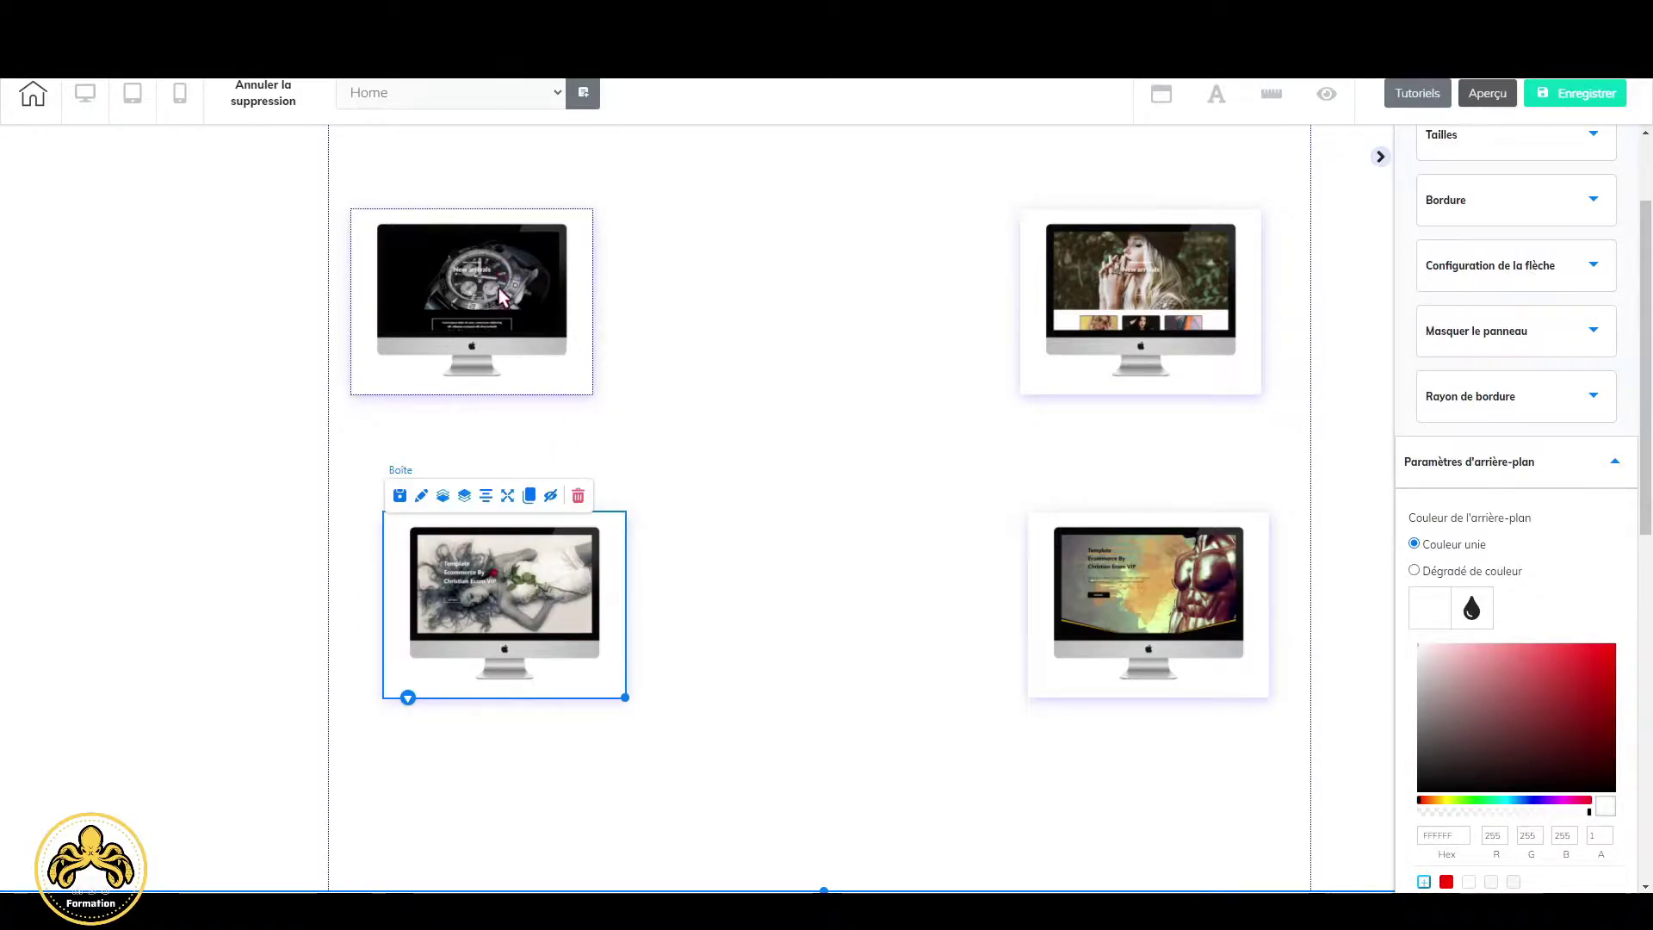
{"action": "left_click", "coordinate": [566, 611]}
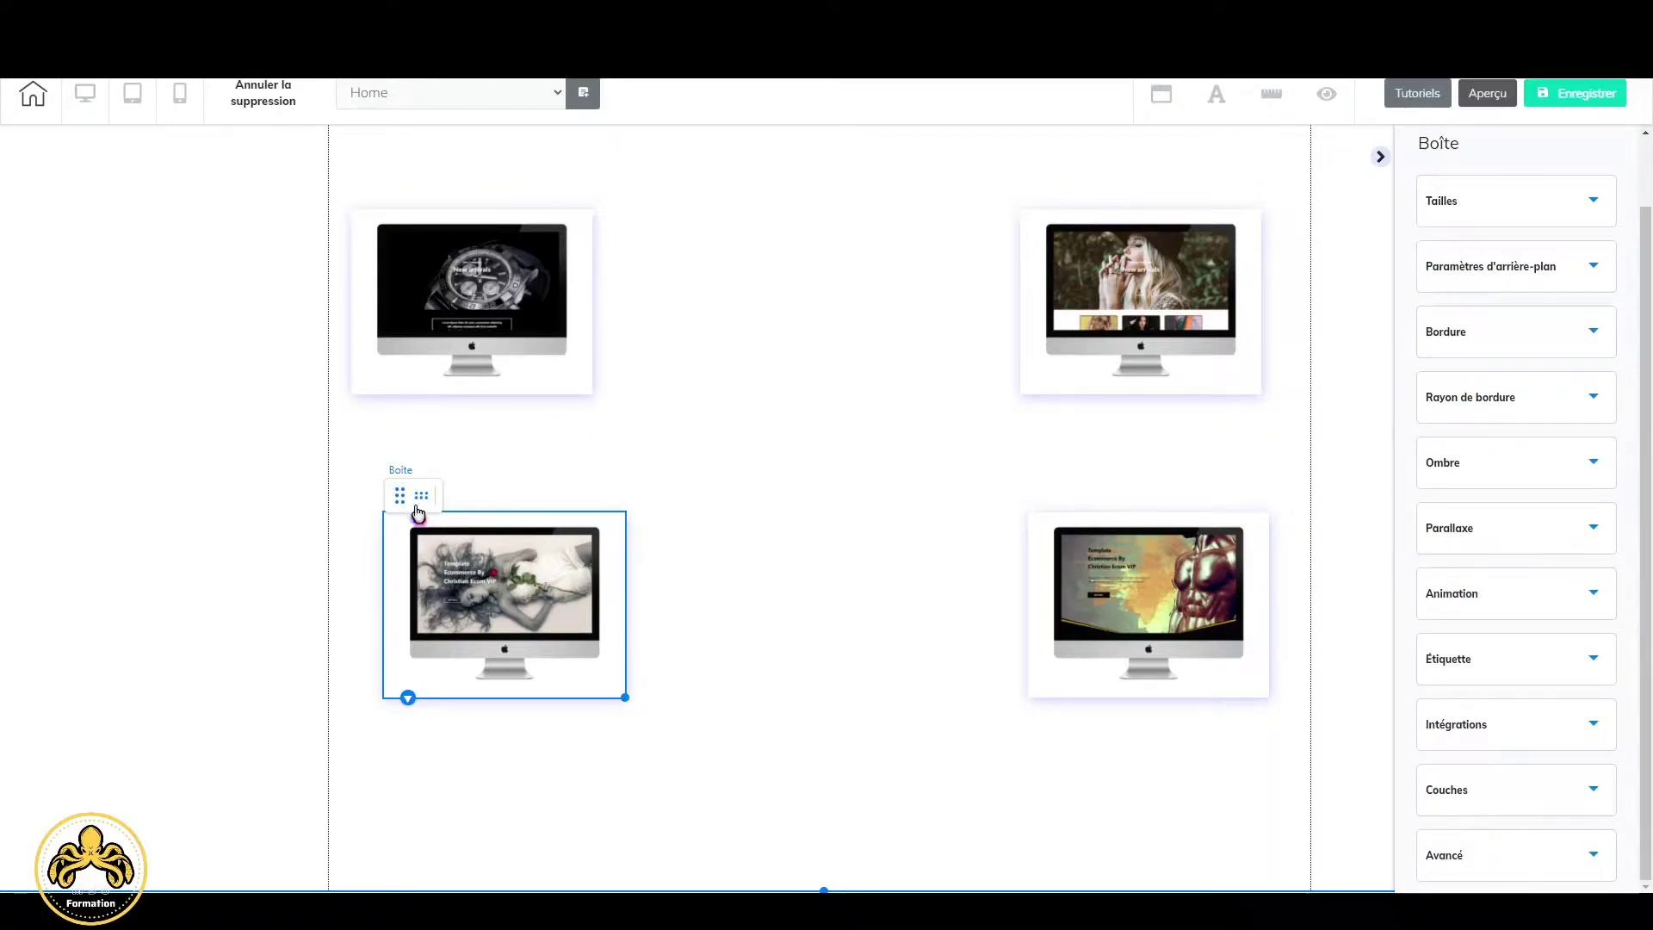
{"action": "left_click", "coordinate": [444, 363]}
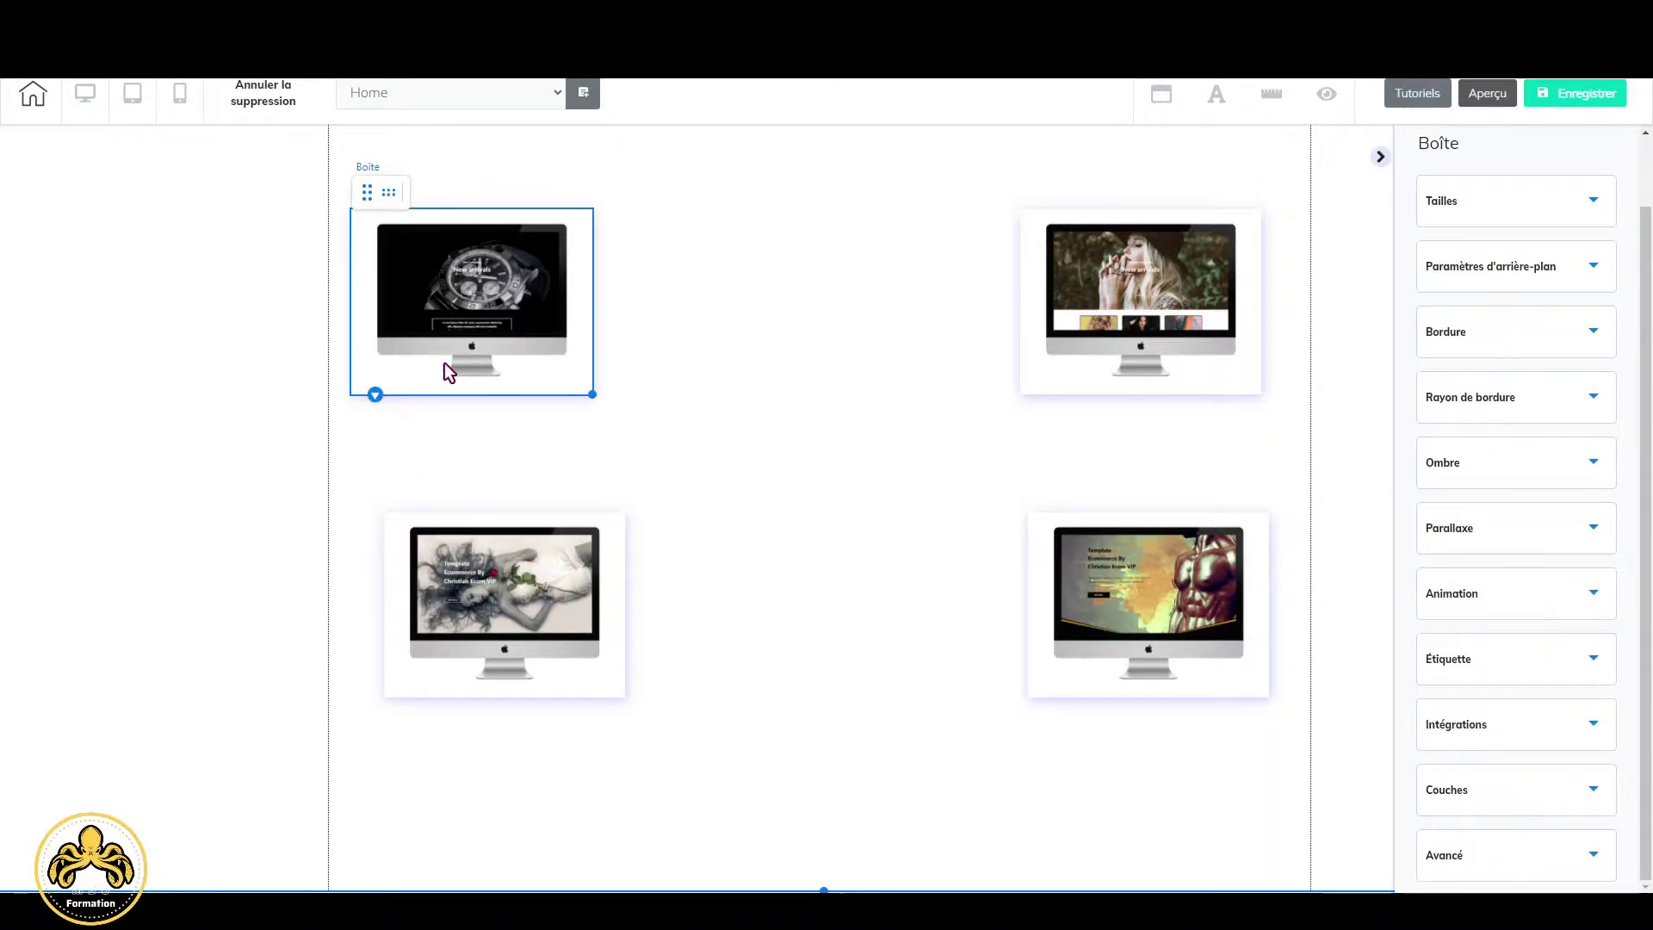
{"action": "left_click", "coordinate": [367, 205]}
Move the two right template boxes closer to the panel's right edge and align them vertically with each other.
{"action": "left_click", "coordinate": [1185, 624]}
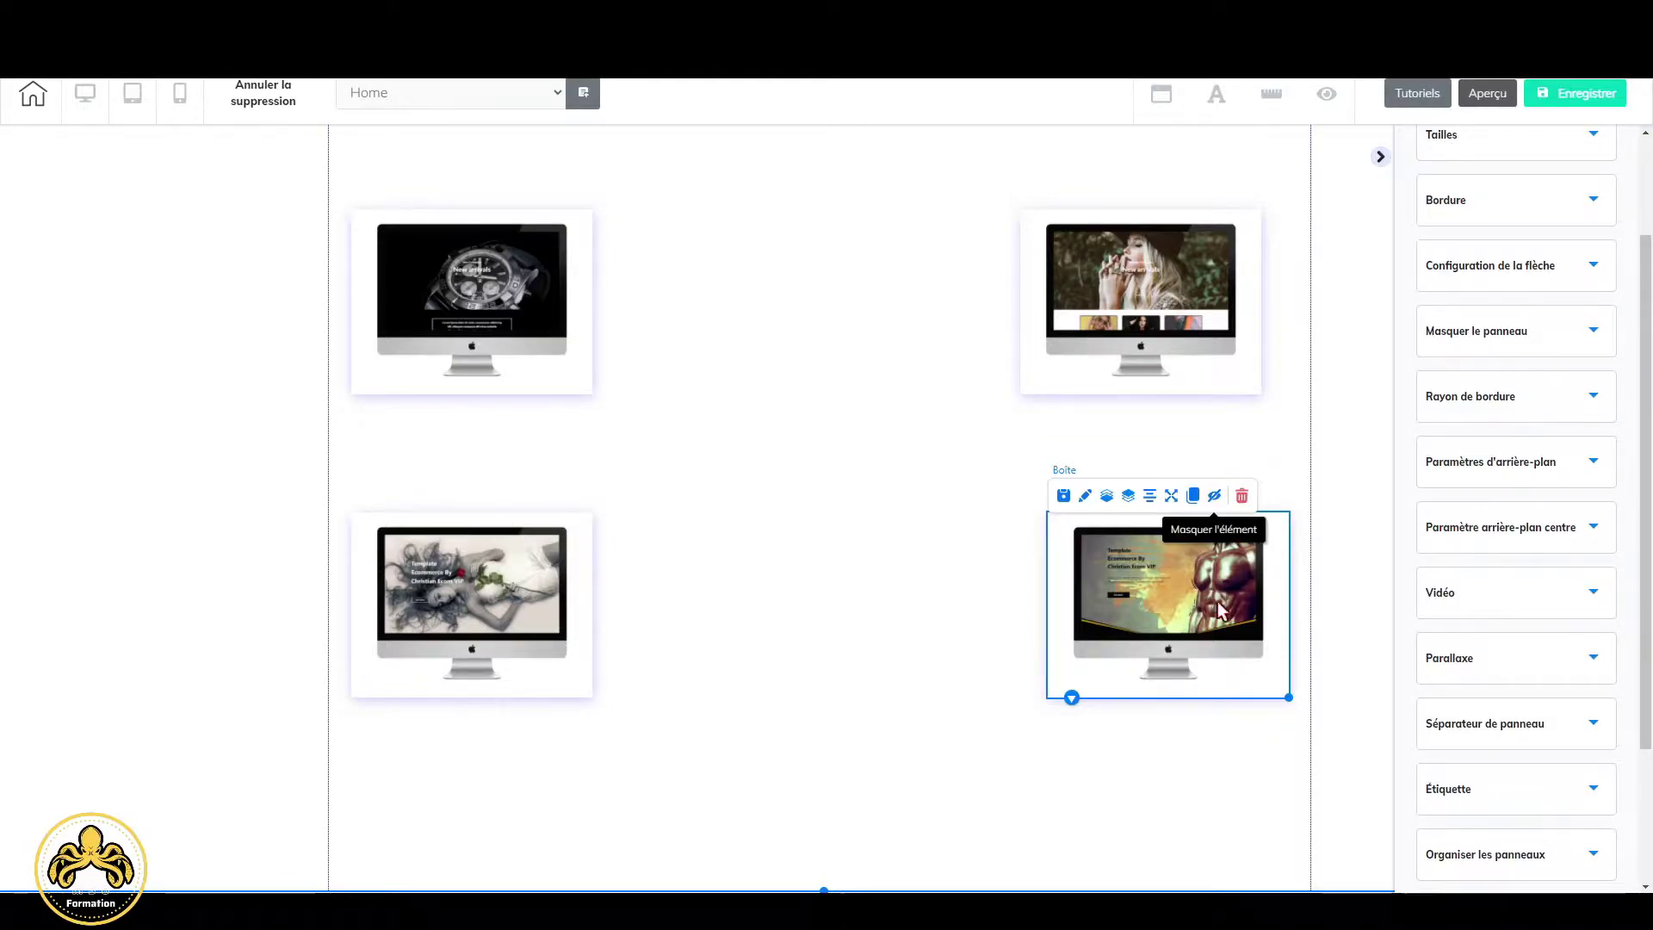
{"action": "left_click", "coordinate": [1196, 358]}
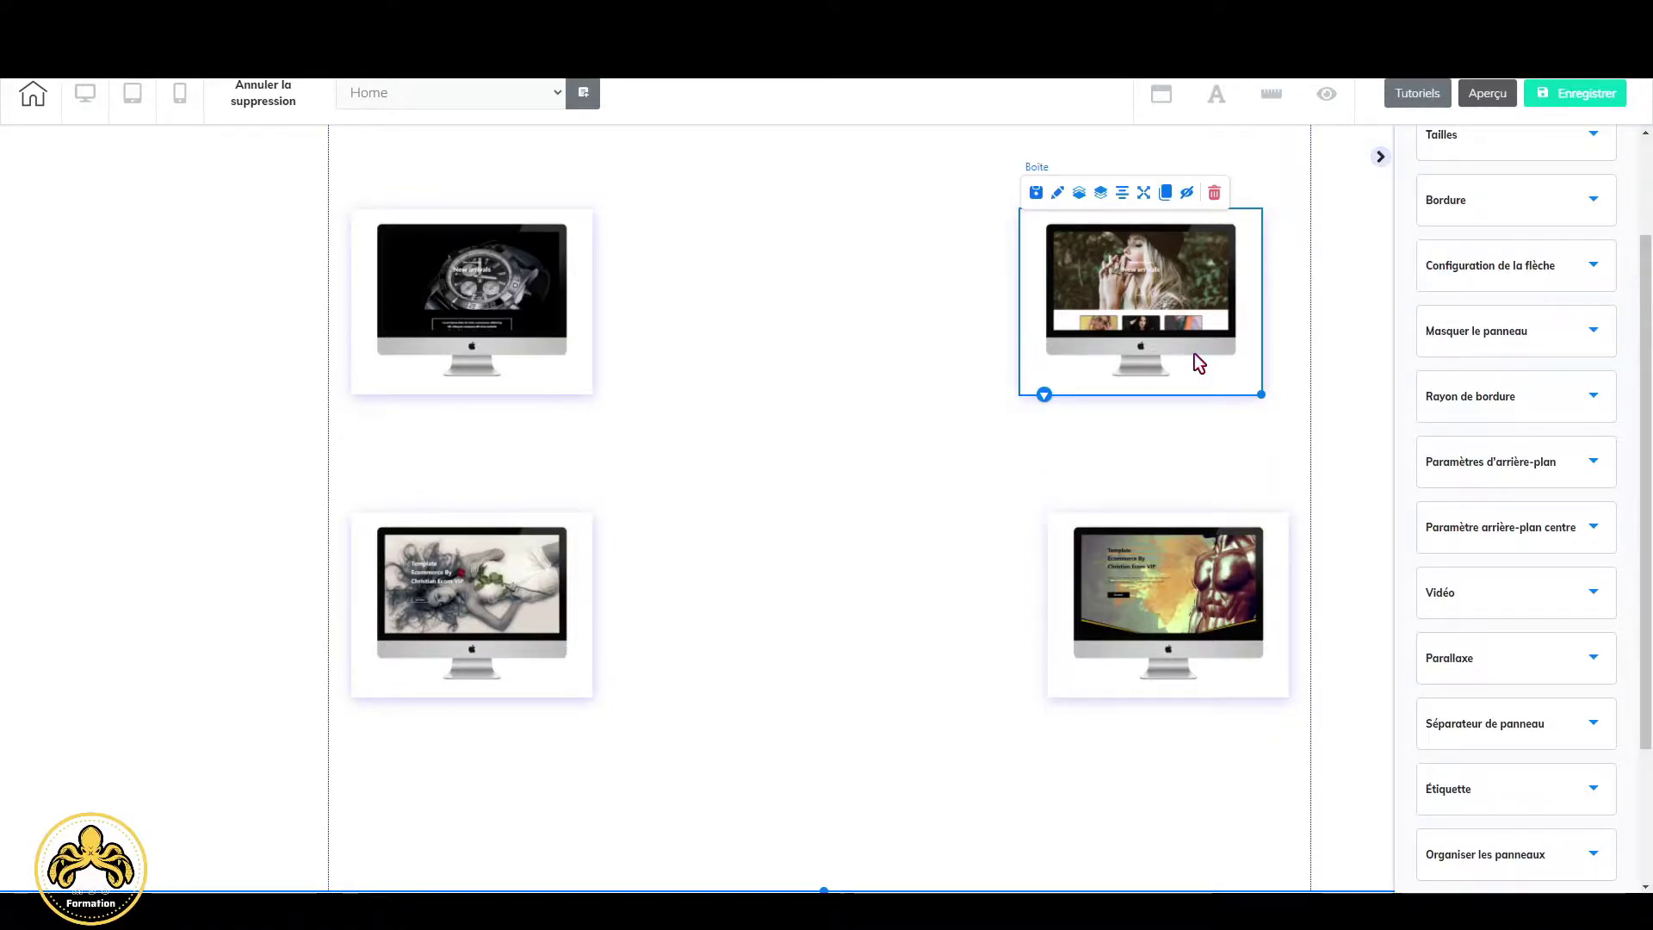
{"action": "left_click", "coordinate": [1232, 661]}
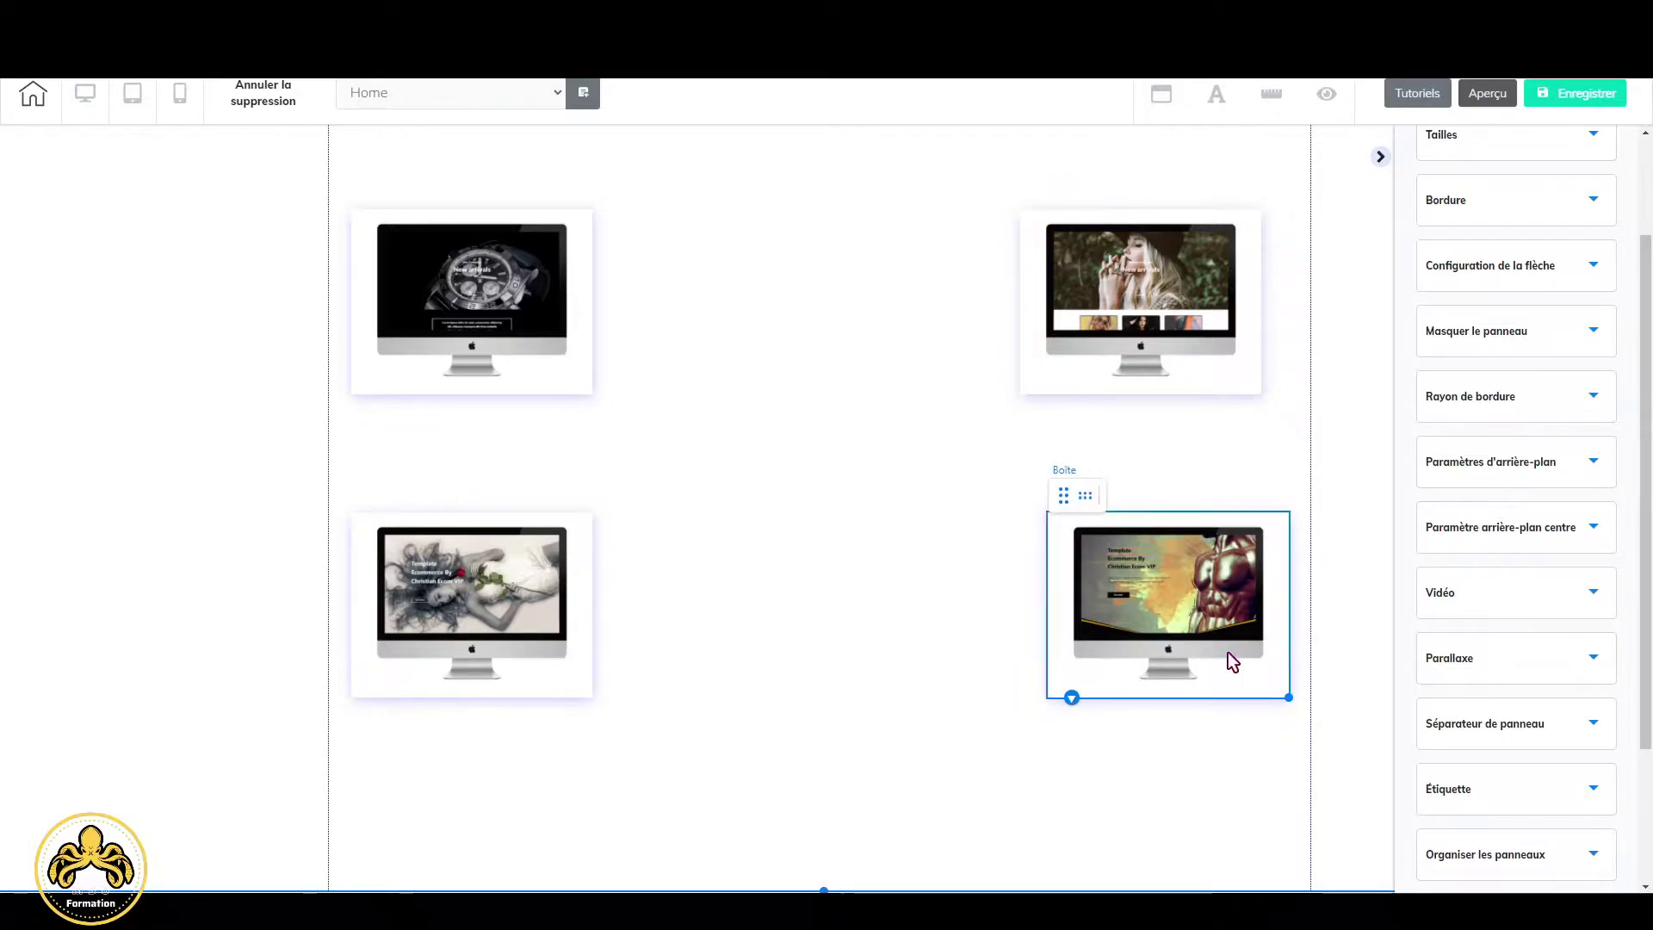
{"action": "left_click", "coordinate": [1064, 495]}
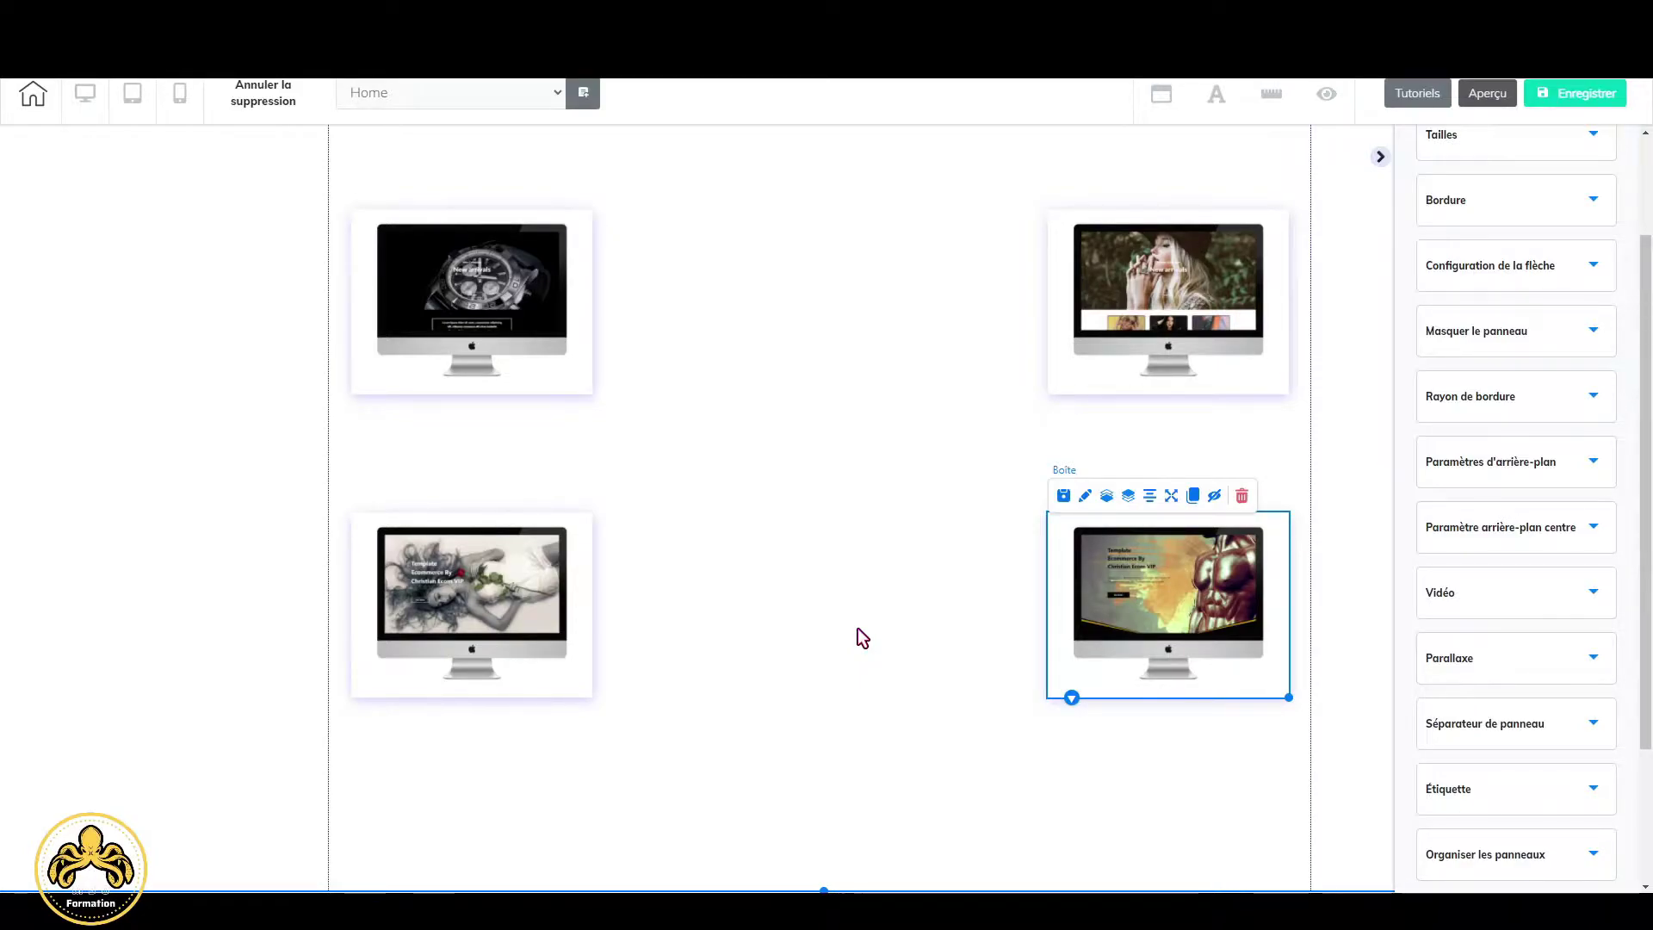
Clone the "Who I Am?" text box and place the copy between the four template boxes in the My Templates panel.
{"action": "scroll", "coordinate": [792, 671], "scroll_direction": "up", "scroll_amount": 3}
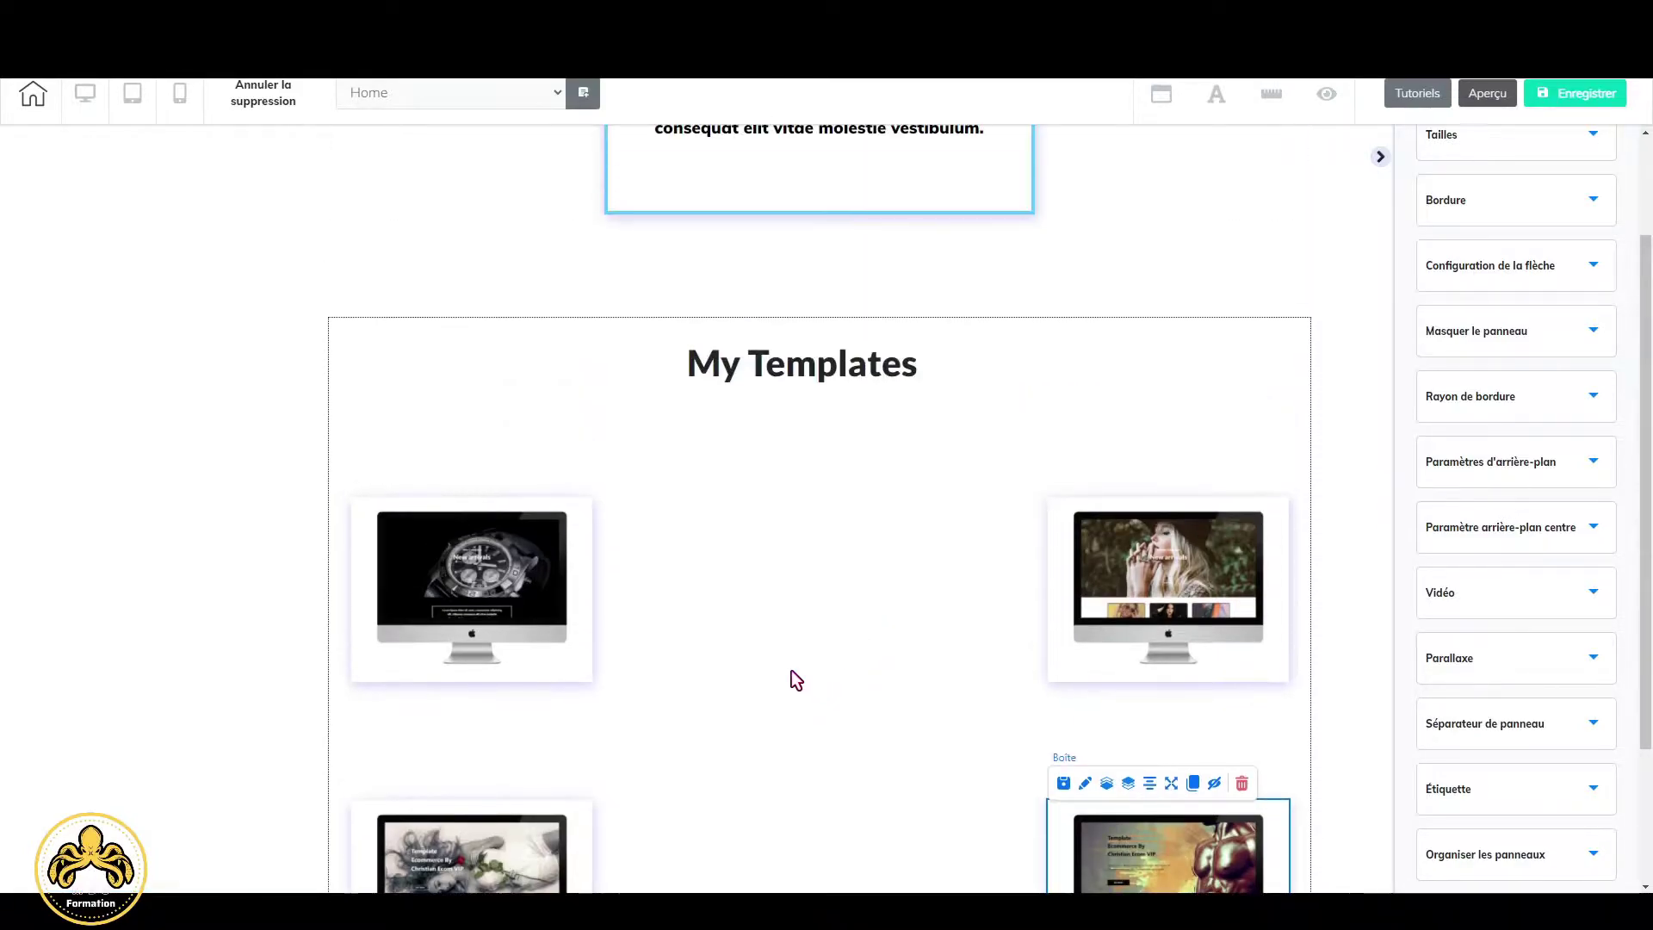
{"action": "scroll", "coordinate": [792, 676], "scroll_direction": "down", "scroll_amount": 2}
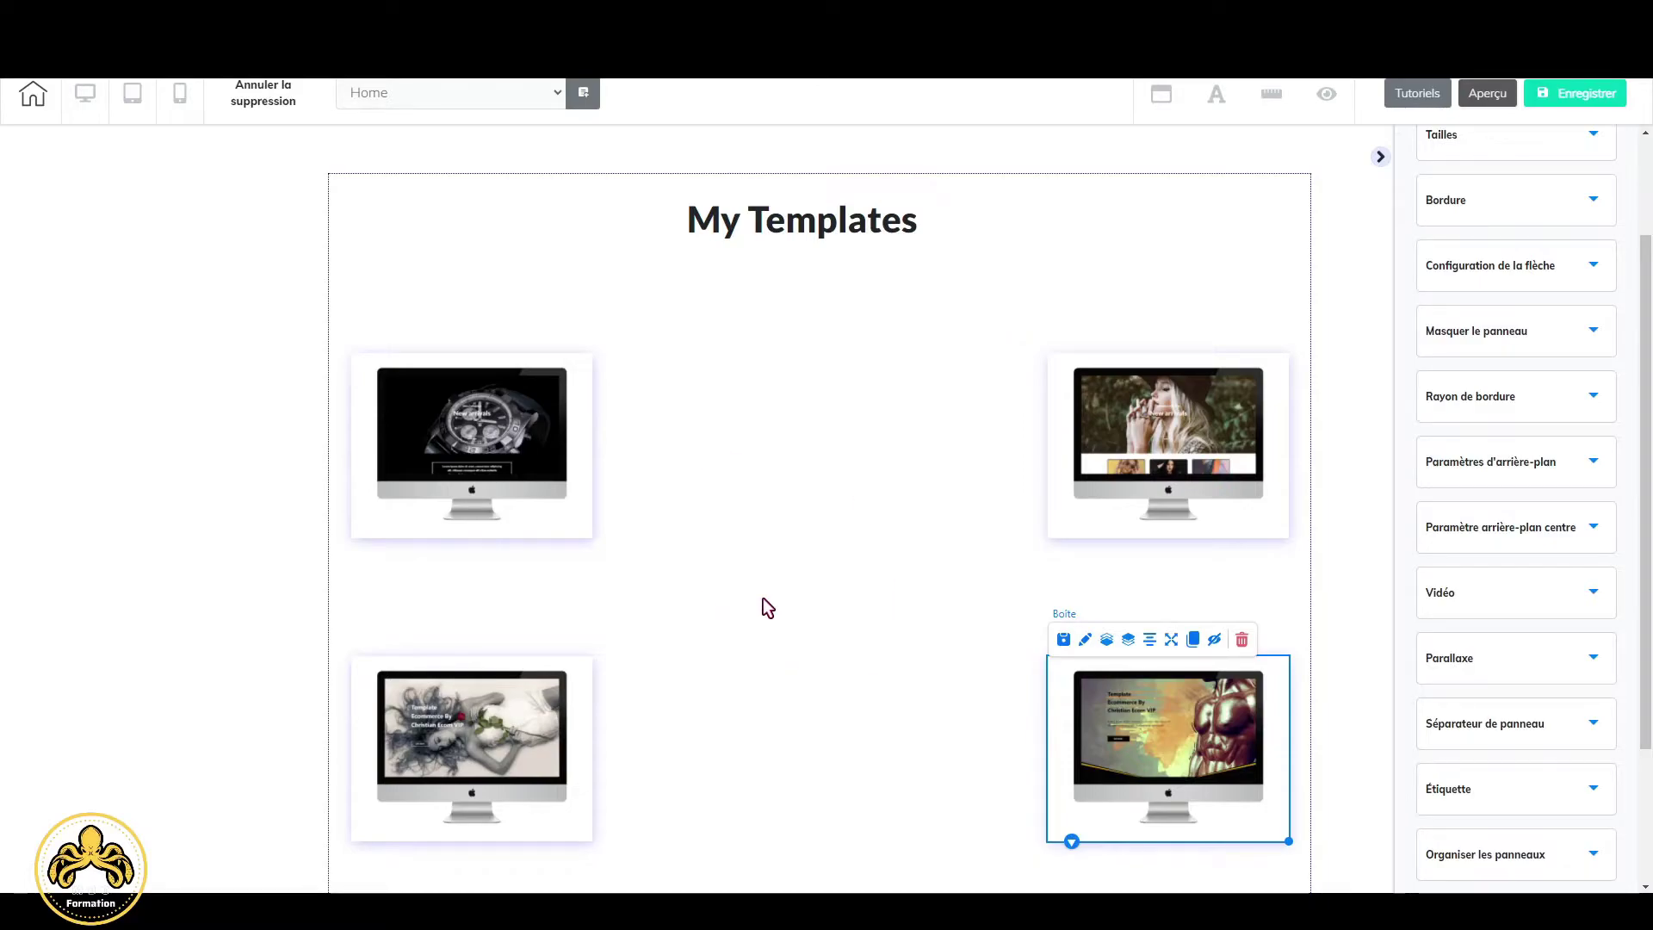
{"action": "scroll", "coordinate": [801, 594], "scroll_direction": "up", "scroll_amount": 8}
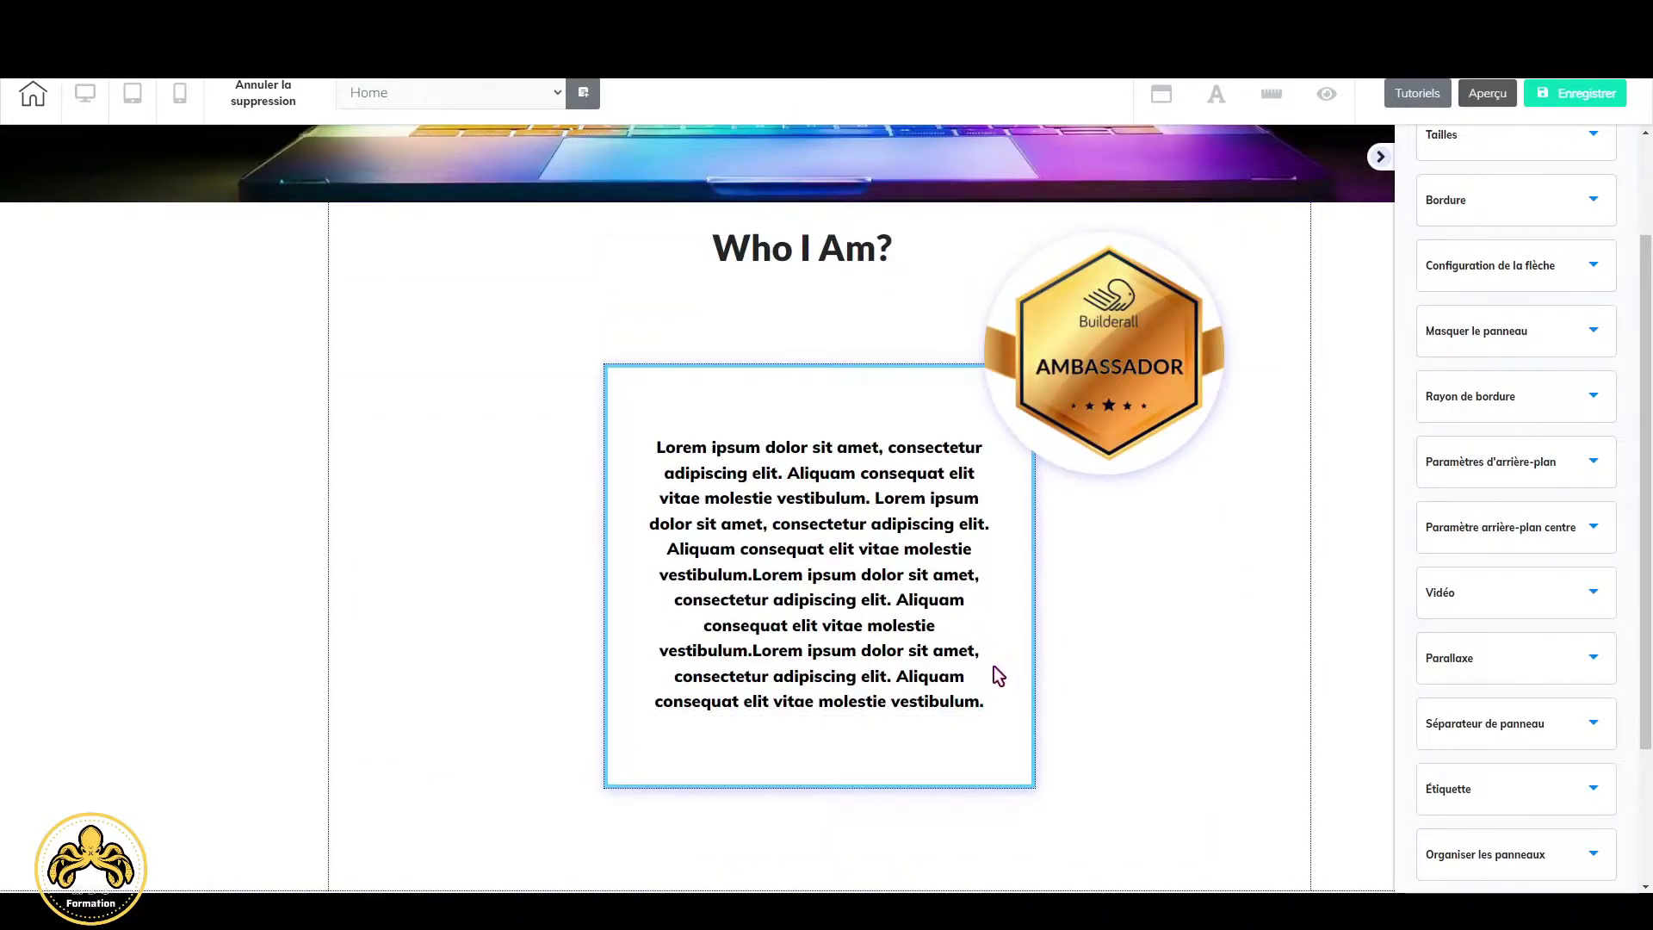
{"action": "scroll", "coordinate": [878, 680], "scroll_direction": "down", "scroll_amount": 2}
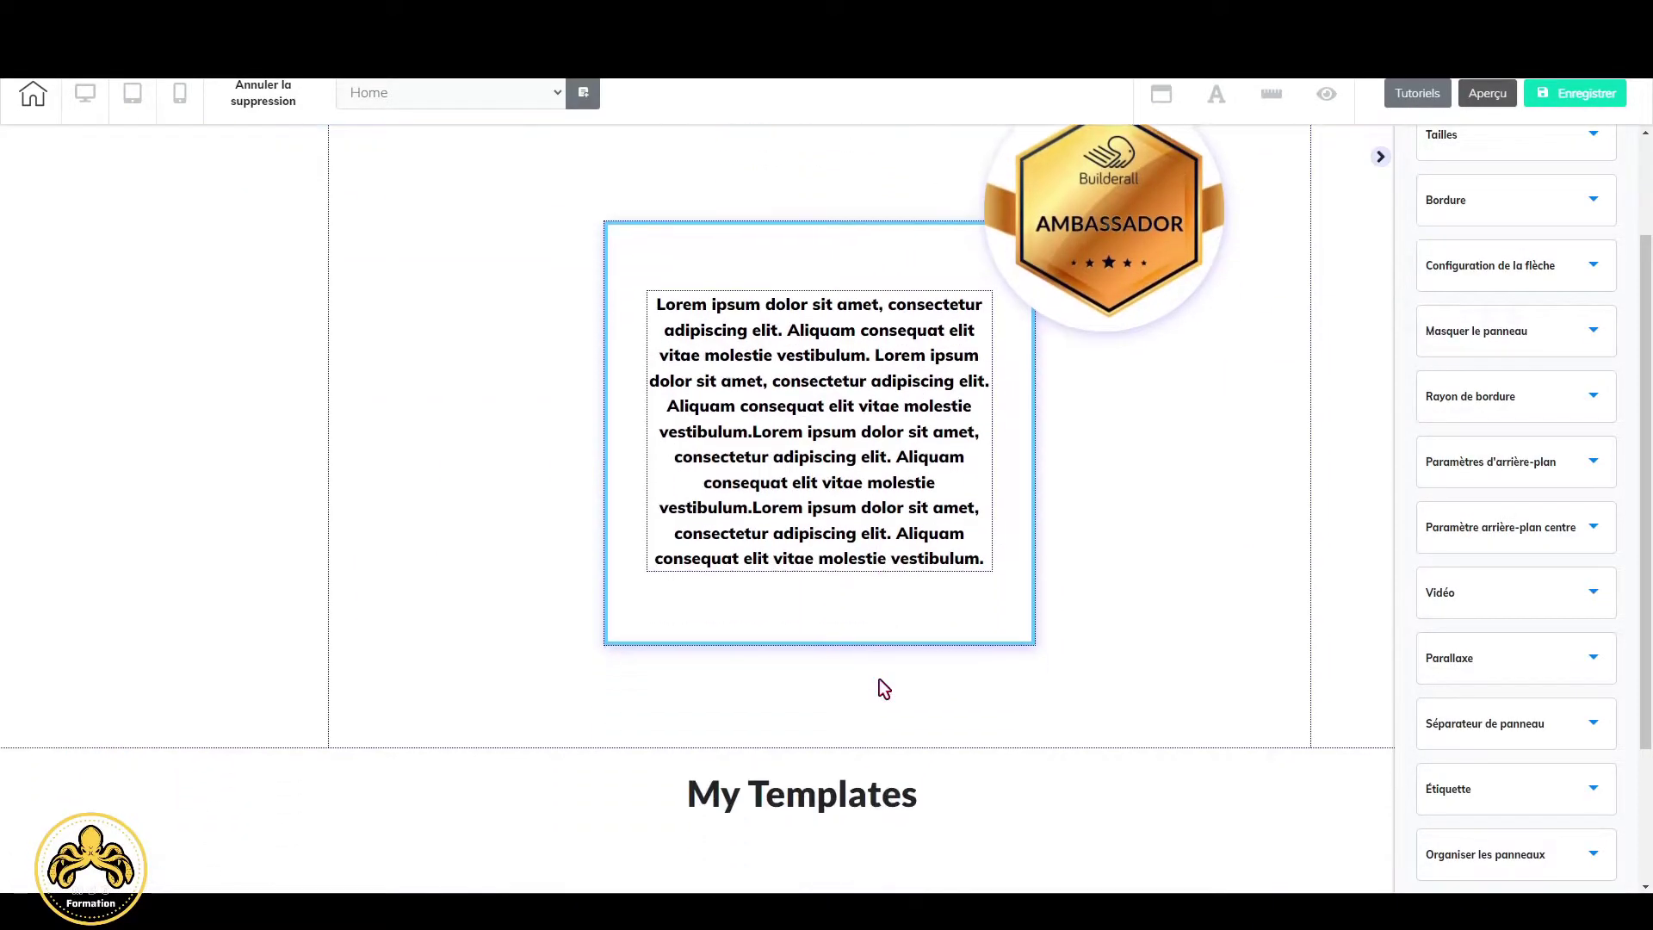
{"action": "left_click", "coordinate": [962, 613]}
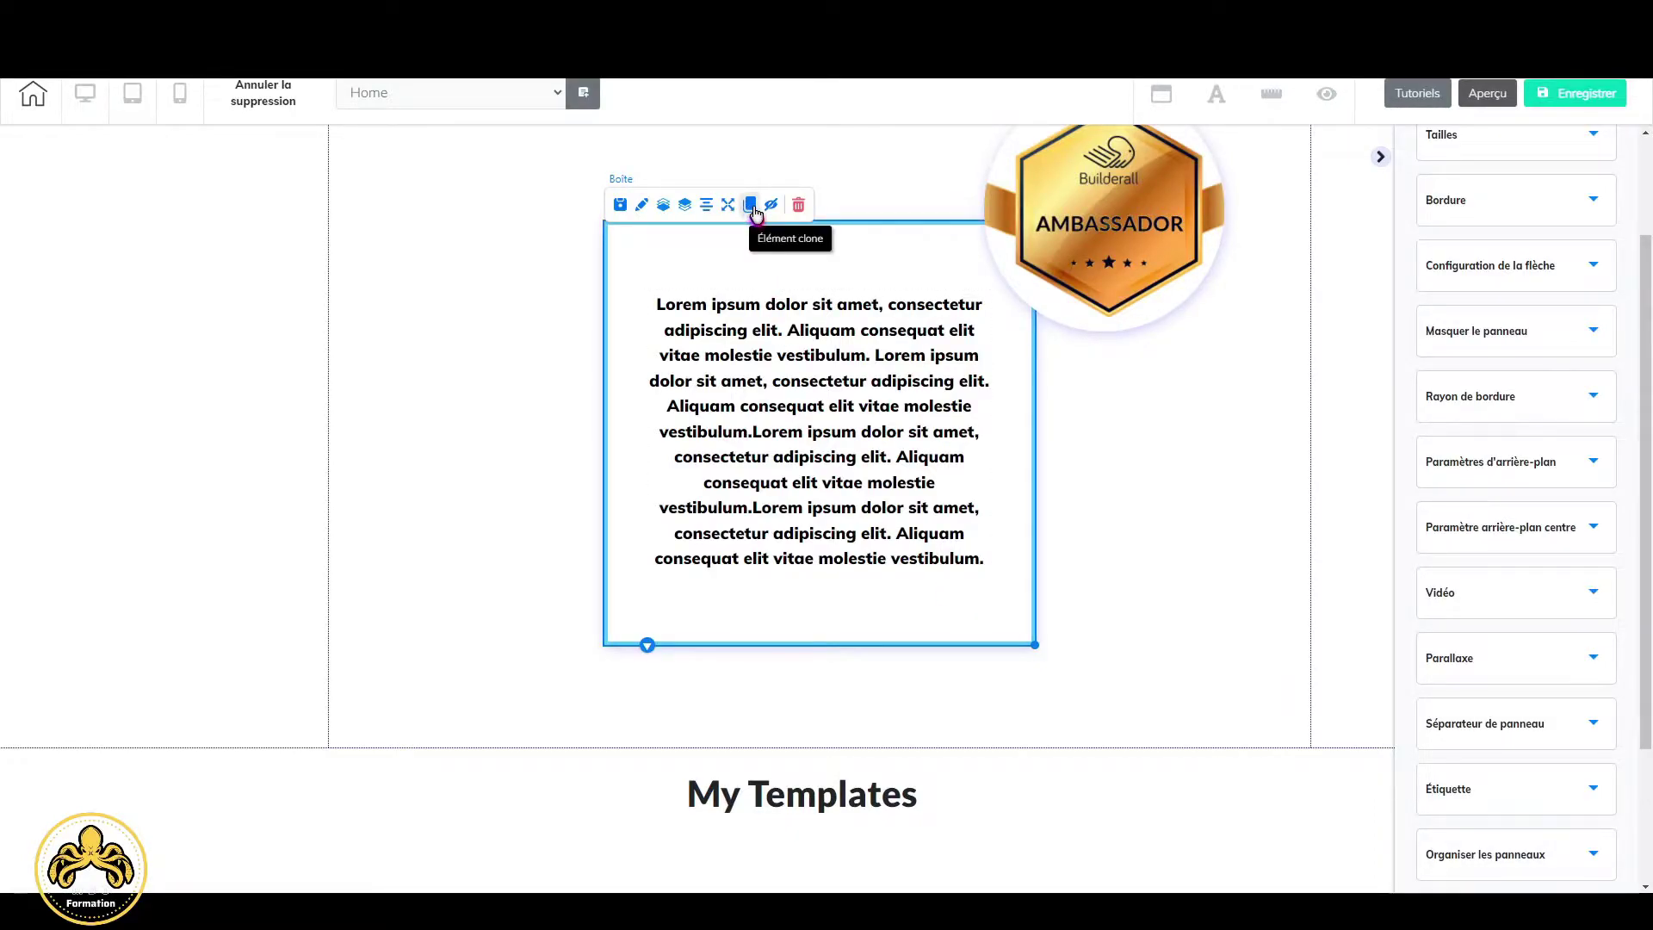
{"action": "scroll", "coordinate": [922, 613], "scroll_direction": "down", "scroll_amount": 2}
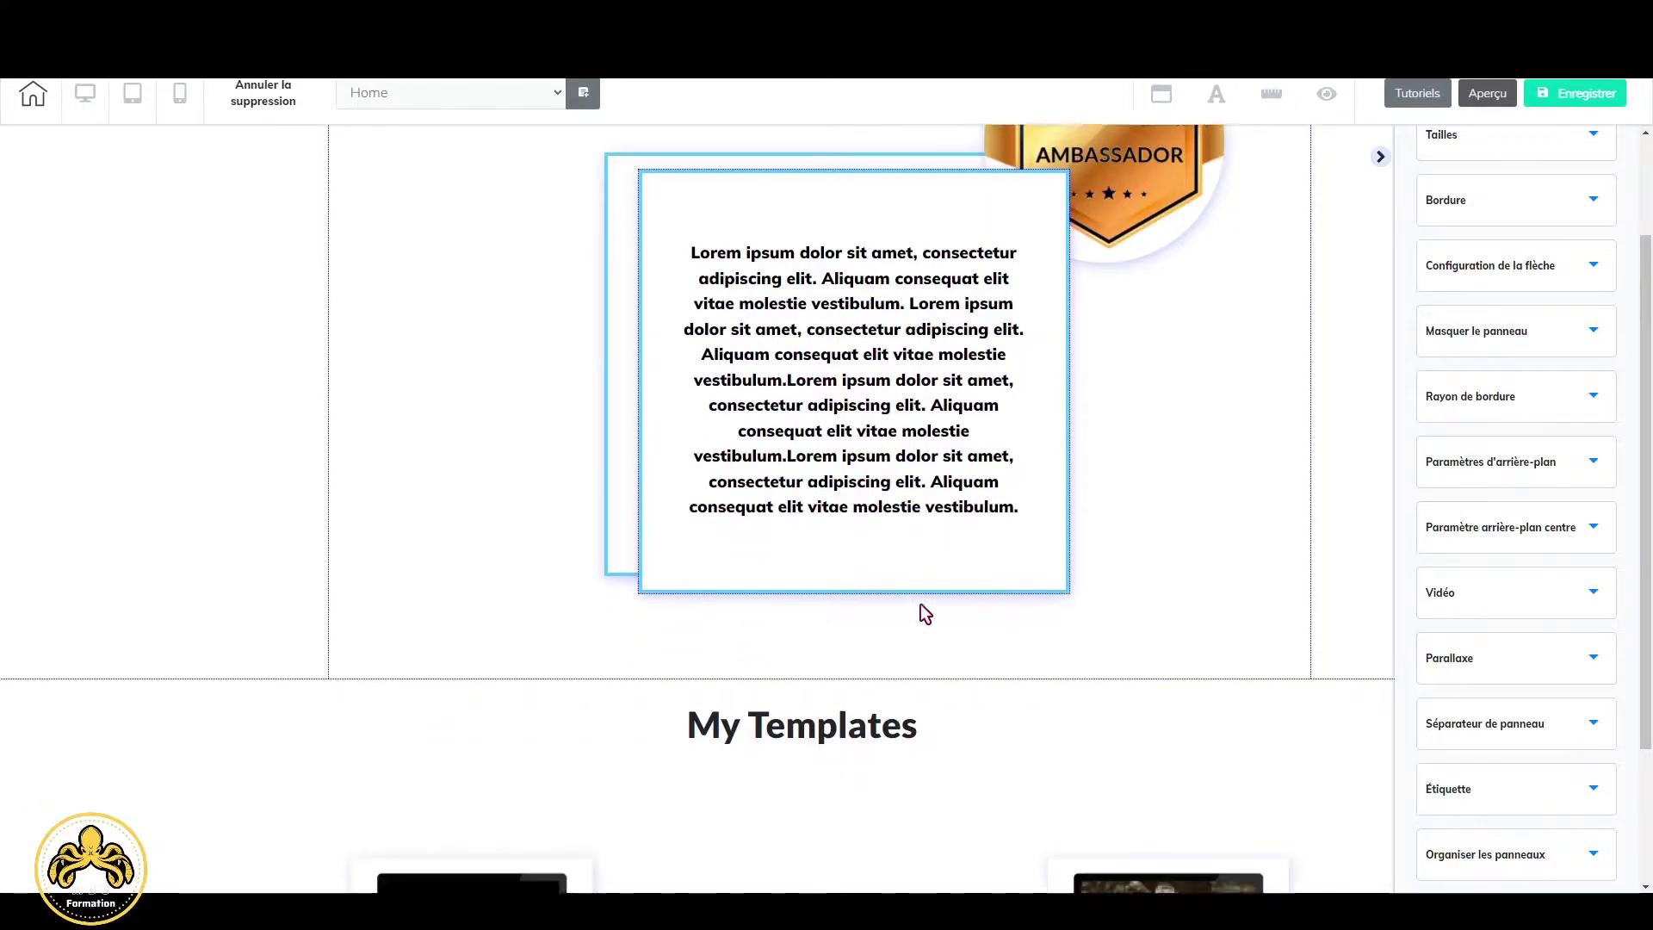
{"action": "mouse_move", "coordinate": [937, 491]}
{"action": "left_mouse_down"}
{"action": "mouse_move", "coordinate": [913, 892]}
{"action": "mouse_move", "coordinate": [863, 804]}
{"action": "mouse_move", "coordinate": [901, 671]}
{"action": "mouse_move", "coordinate": [853, 803]}
{"action": "mouse_move", "coordinate": [849, 926]}
{"action": "left_mouse_up"}
{"action": "scroll", "coordinate": [863, 804], "scroll_direction": "down", "scroll_amount": 4}
{"action": "scroll", "coordinate": [859, 793], "scroll_direction": "down", "scroll_amount": 4}
{"action": "left_click", "coordinate": [810, 660]}
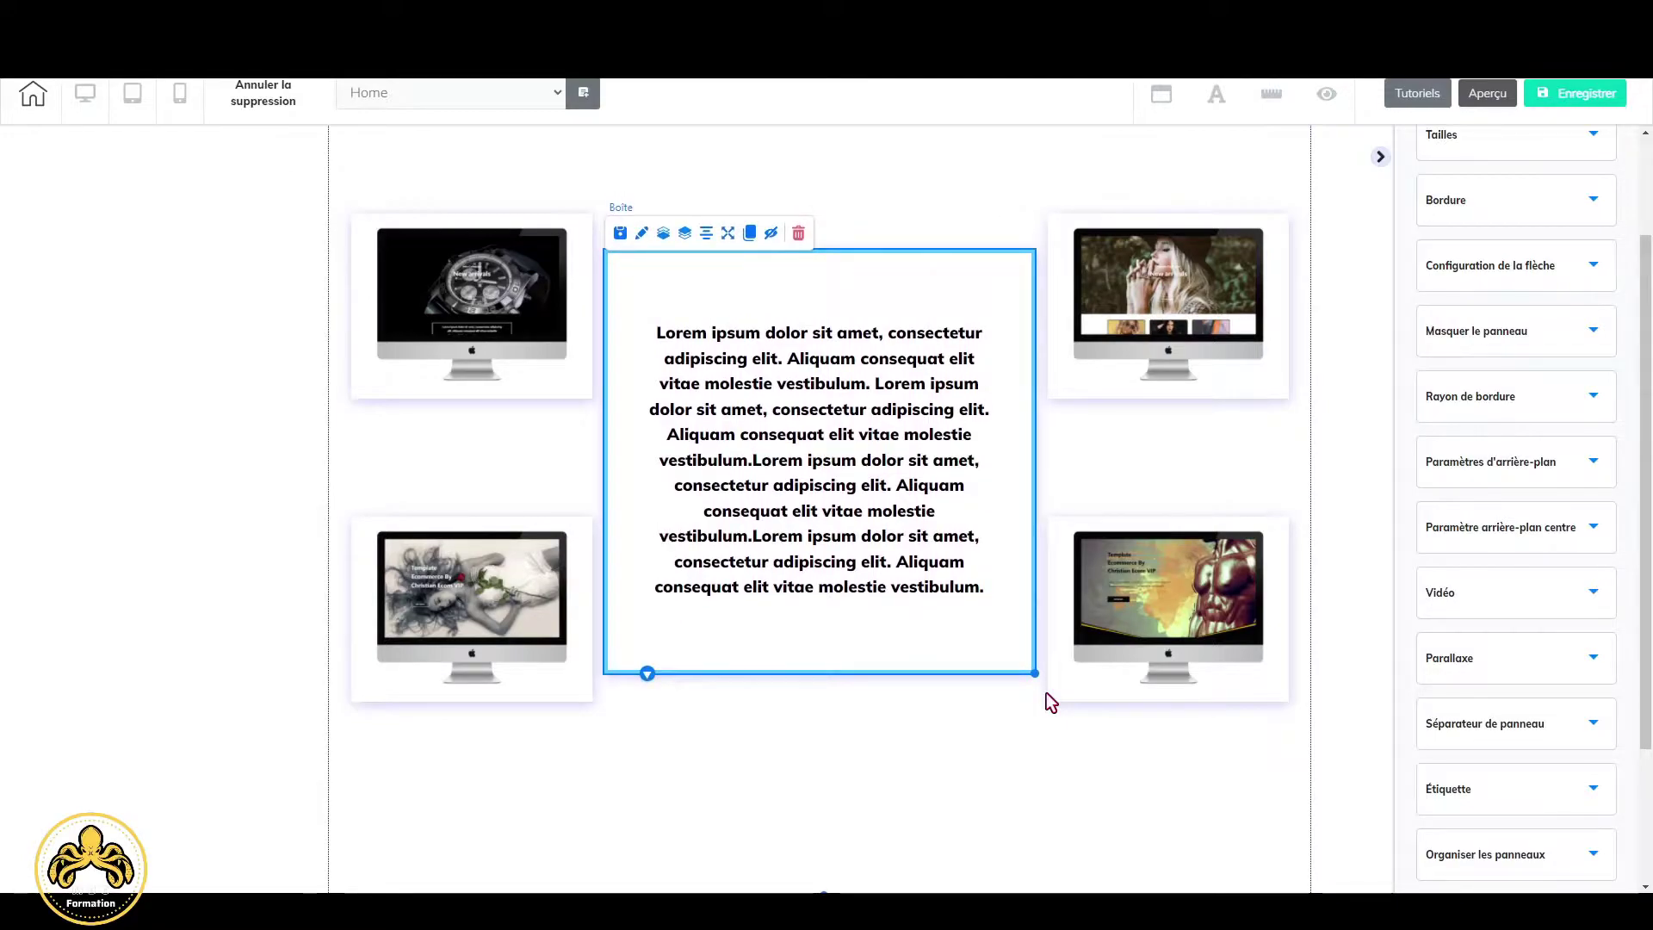
{"action": "left_click", "coordinate": [1022, 799]}
Place two horizontal ruler guides, one near the top and one below the template boxes, and hide the ruler.
{"action": "left_click", "coordinate": [1274, 96]}
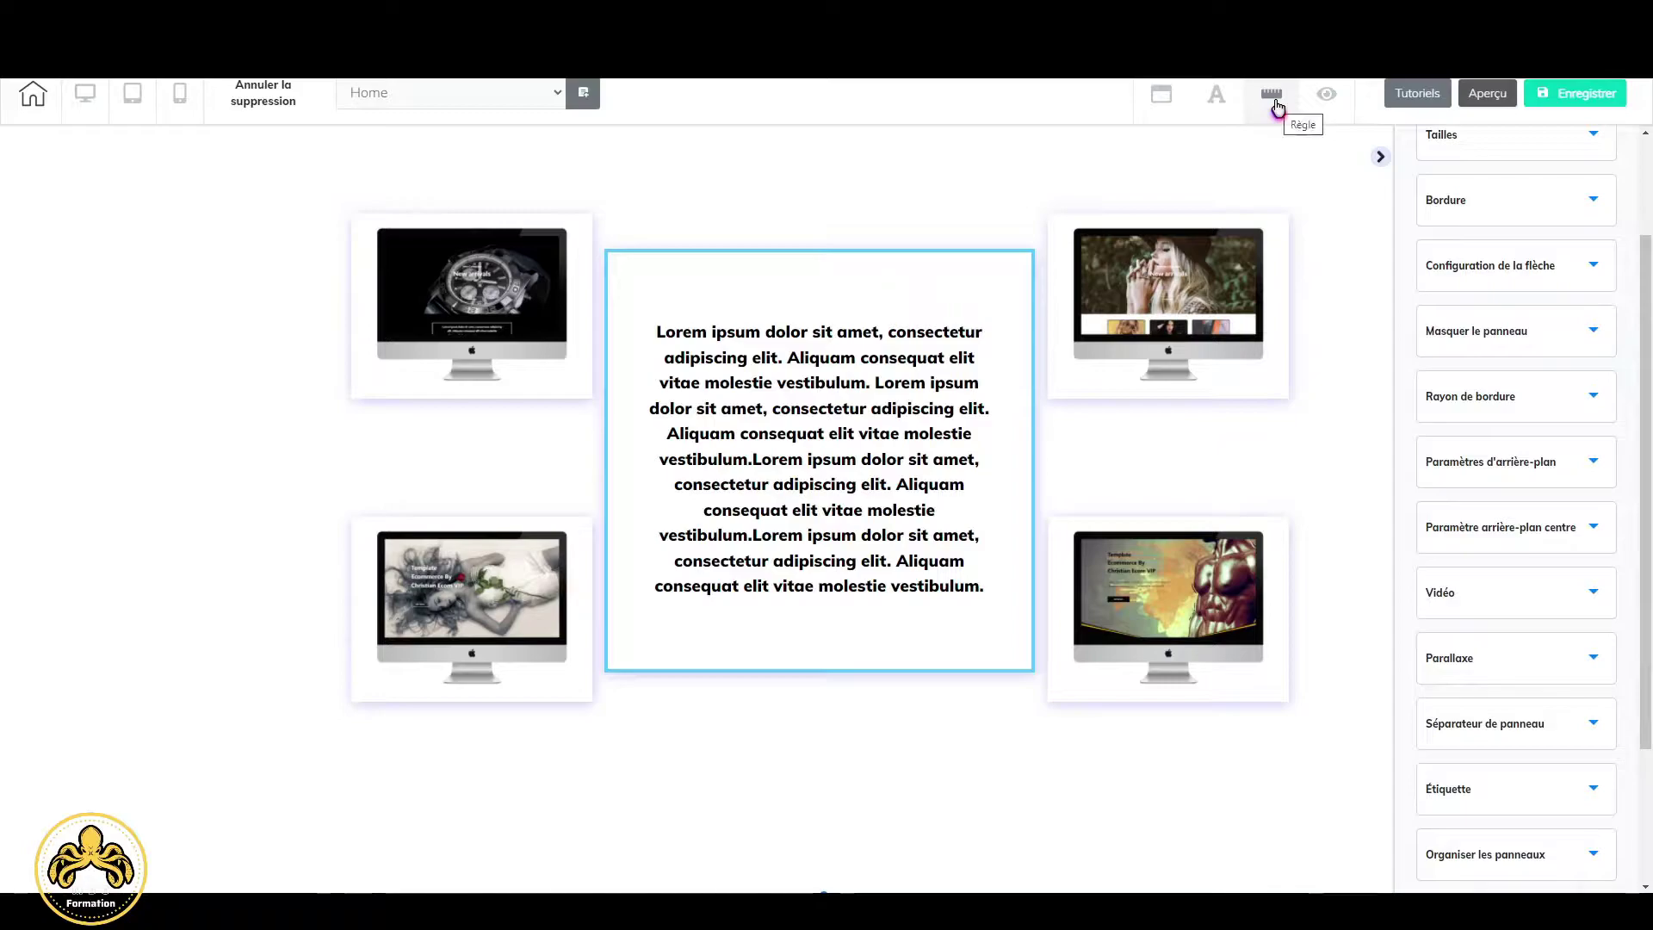
{"action": "left_click", "coordinate": [1274, 99]}
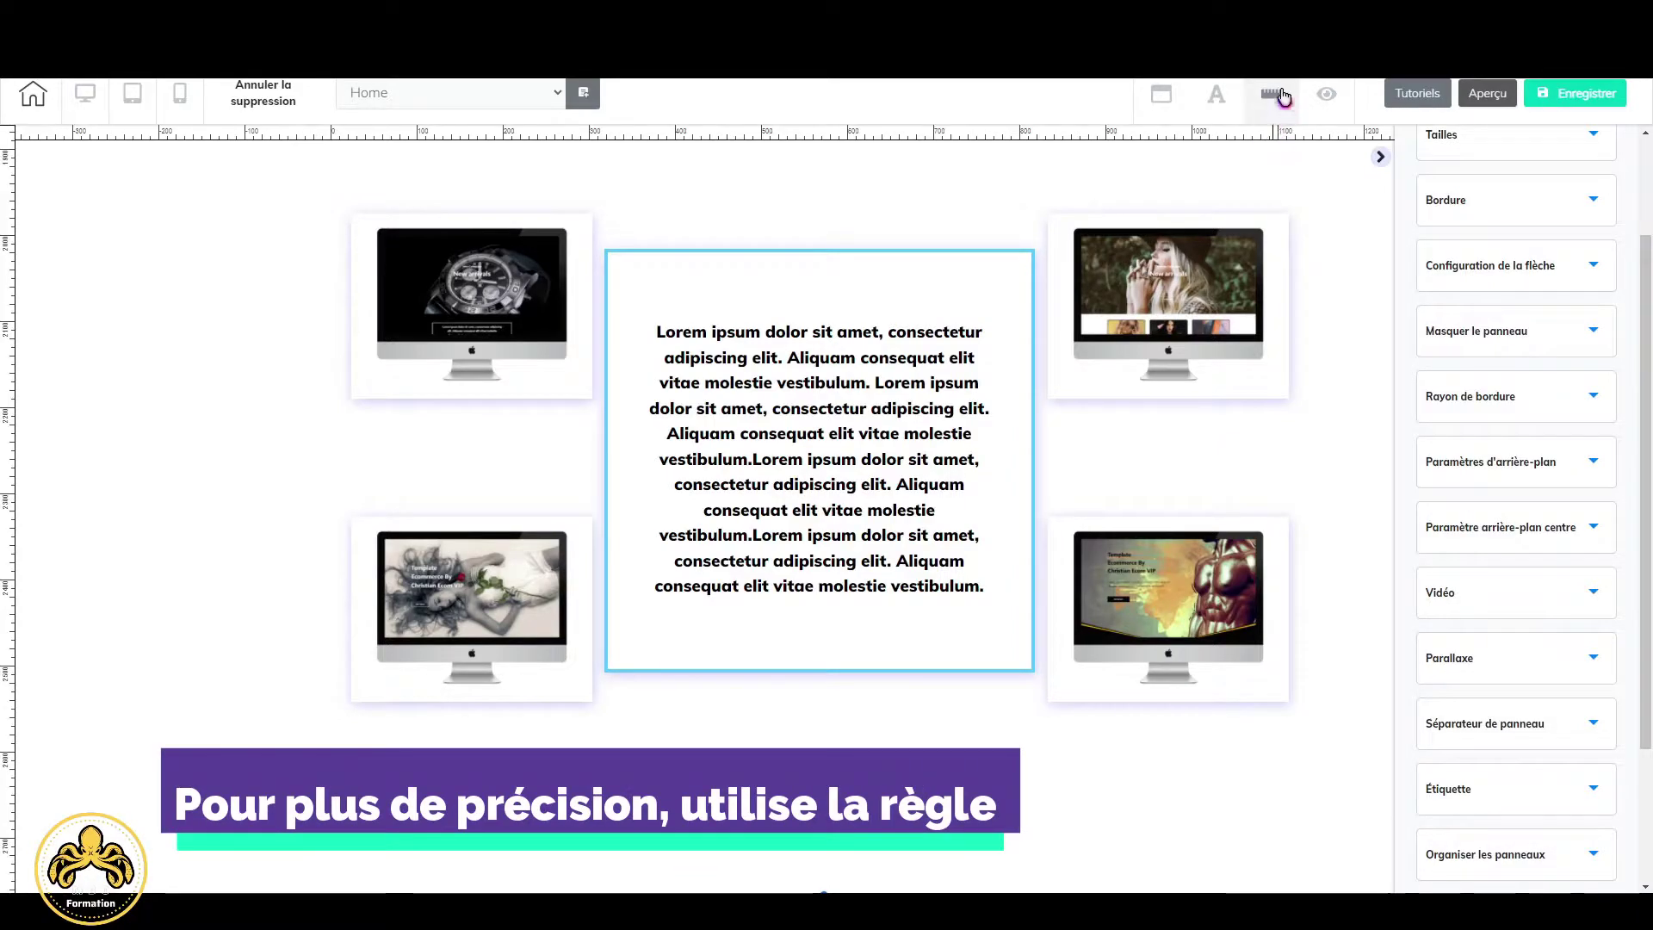
{"action": "left_click", "coordinate": [7, 245]}
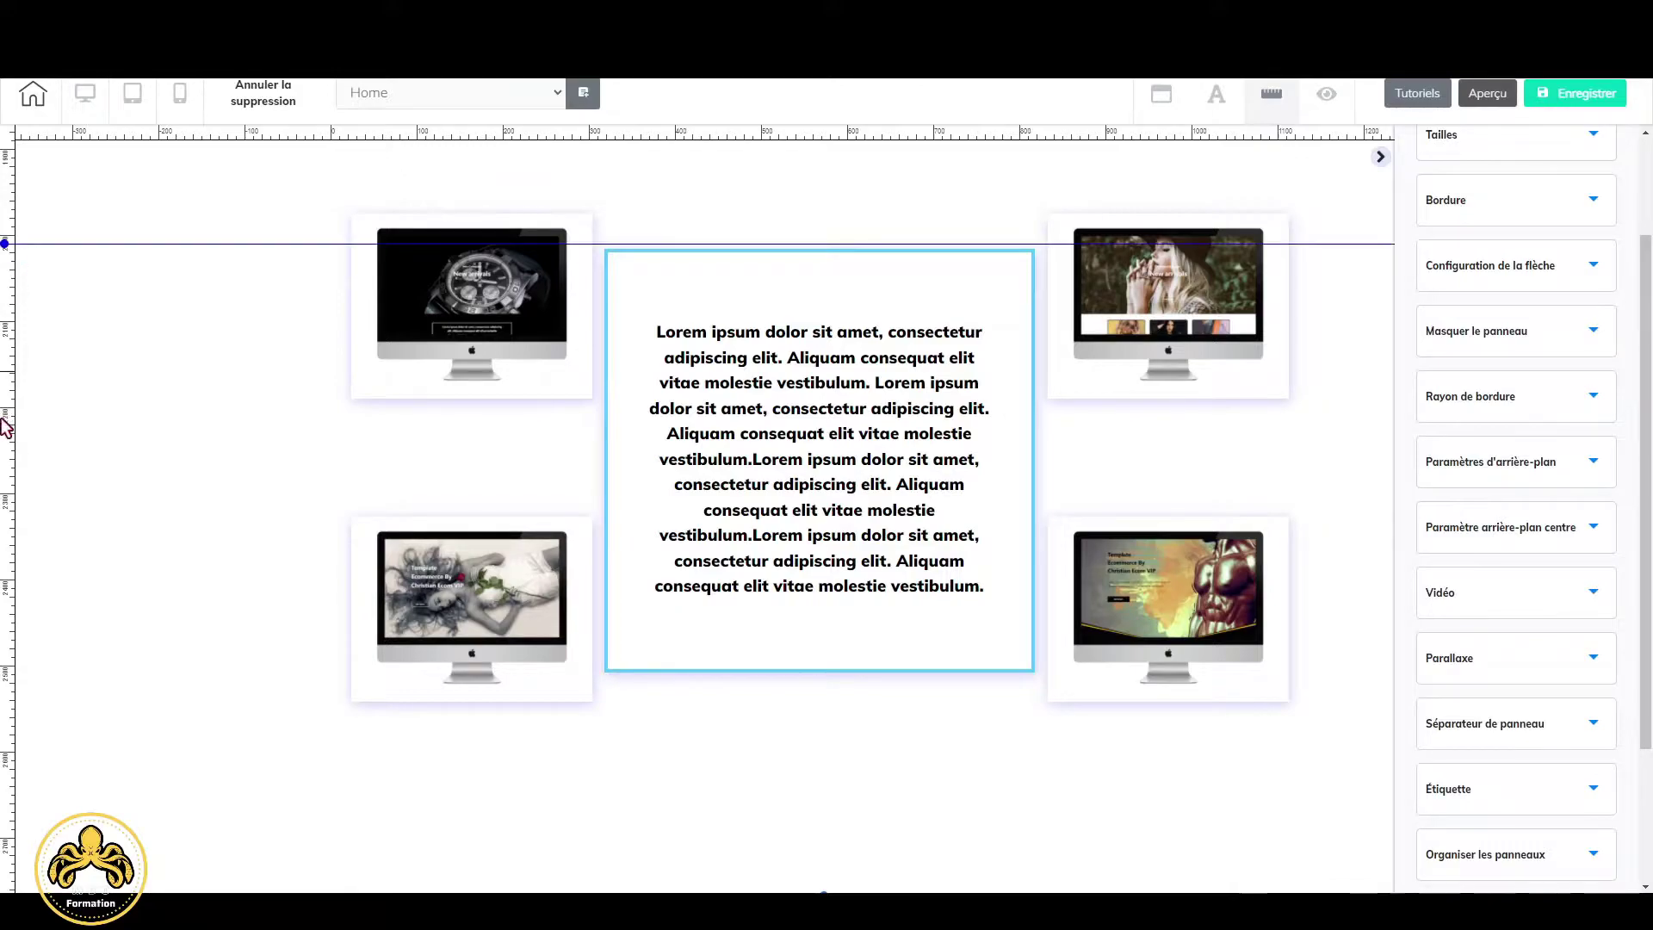
{"action": "left_click", "coordinate": [11, 718]}
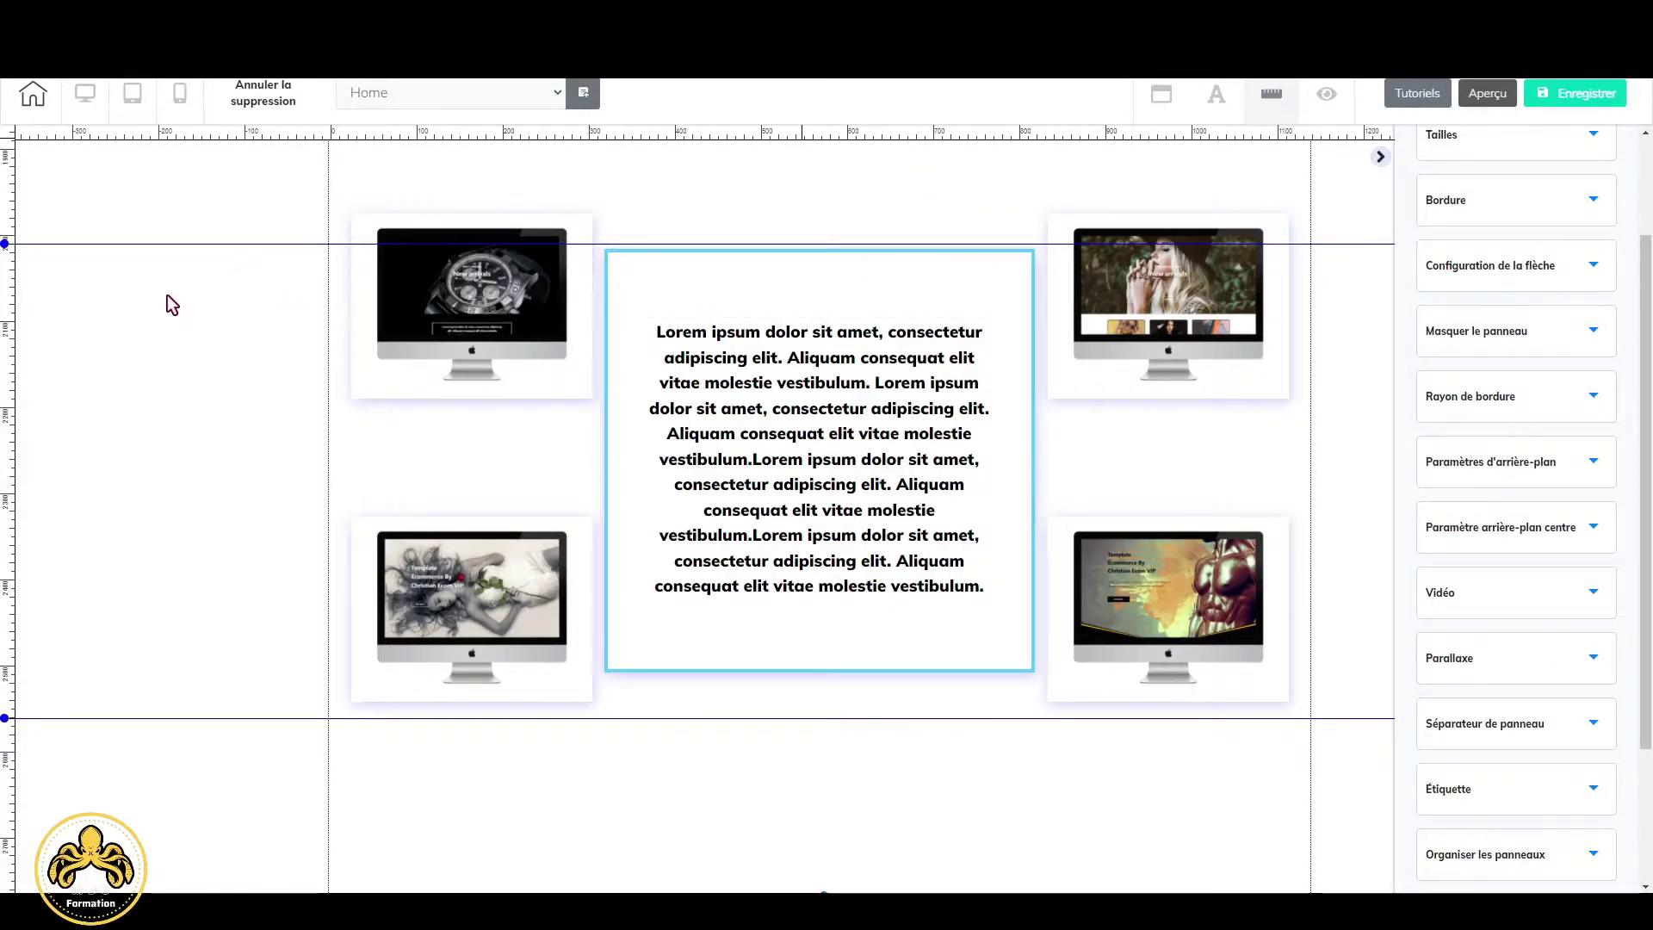
{"action": "left_click", "coordinate": [1265, 94]}
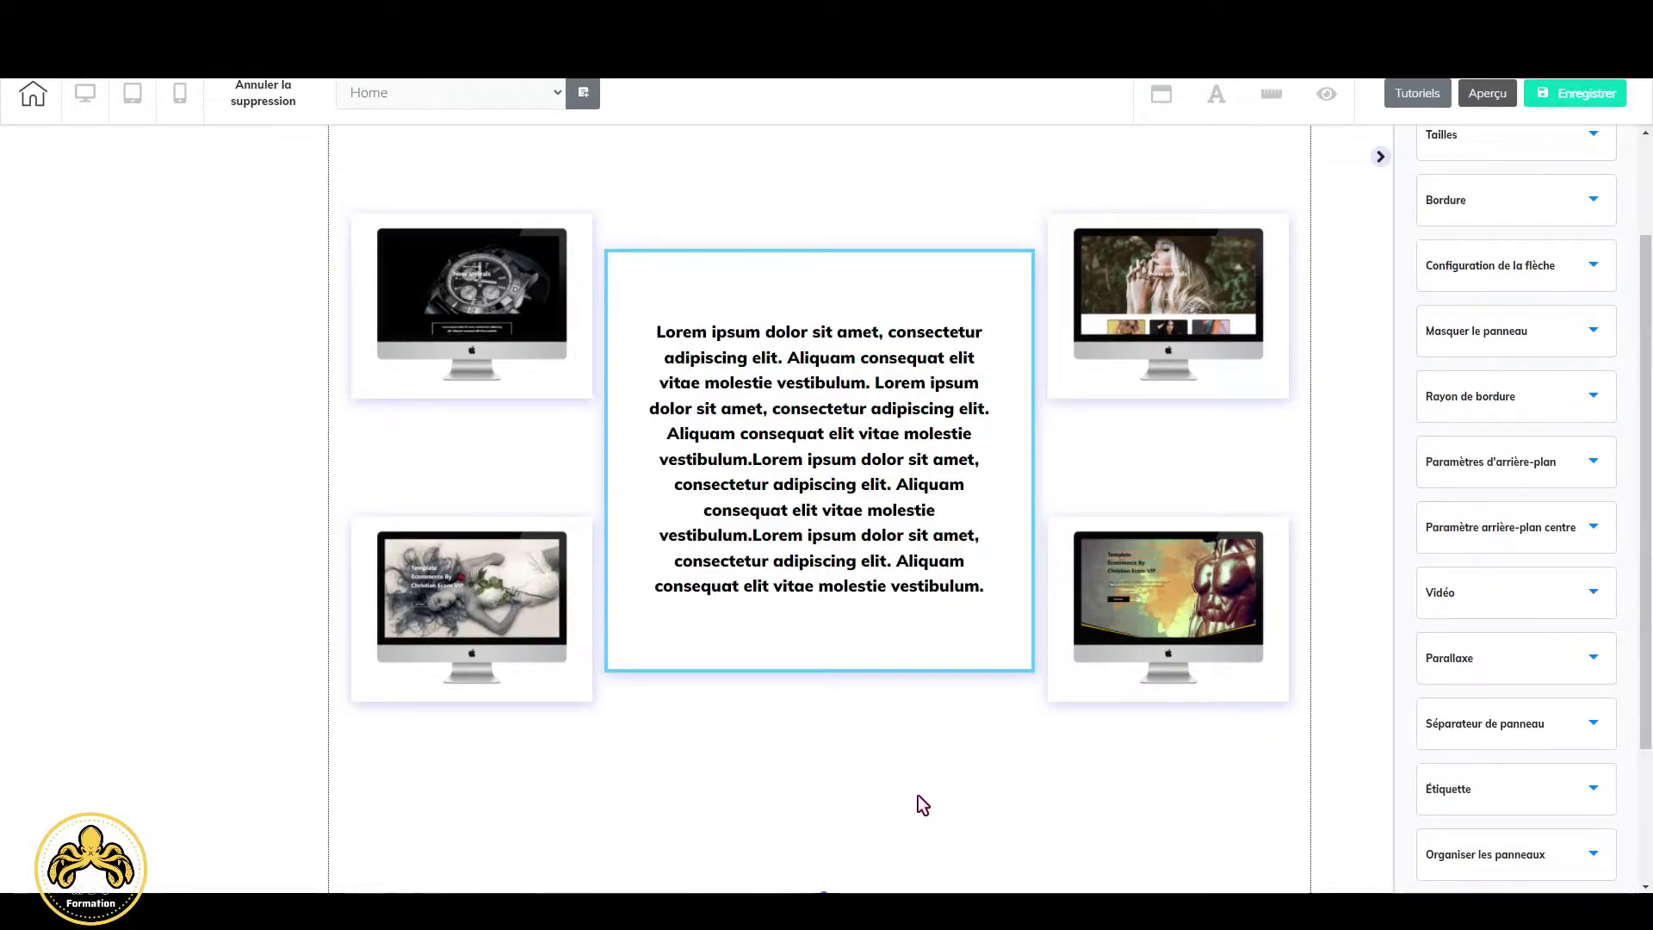
Nudge the central text box slightly to the right between the template boxes.
{"action": "left_click", "coordinate": [962, 666]}
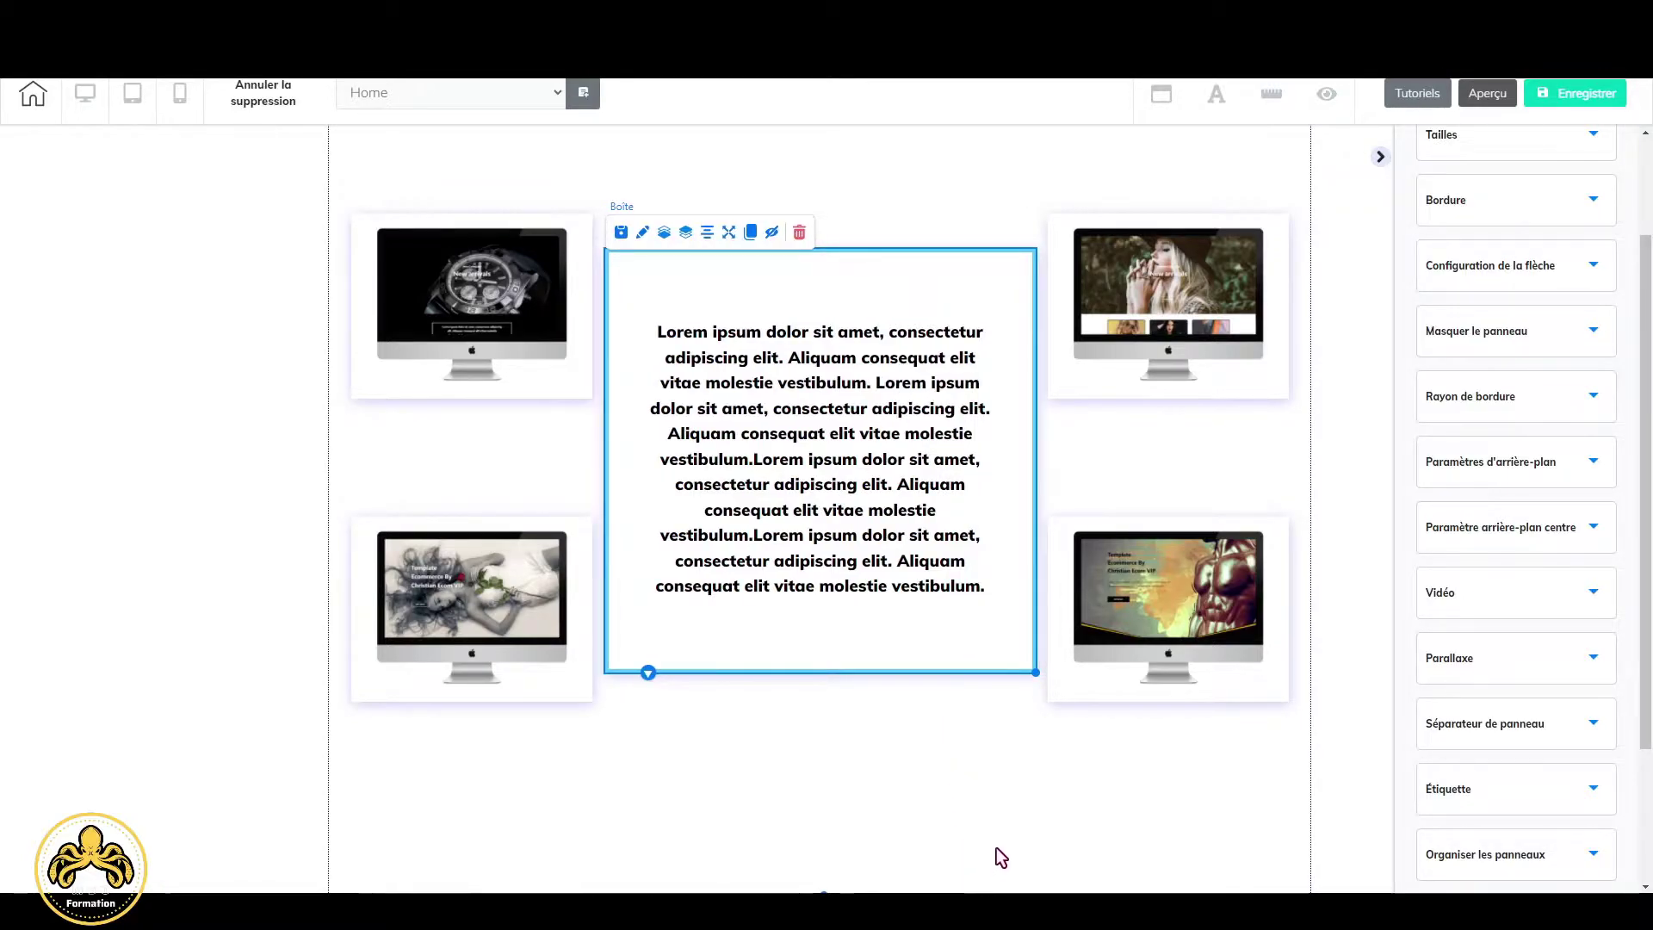
{"action": "left_click", "coordinate": [833, 848]}
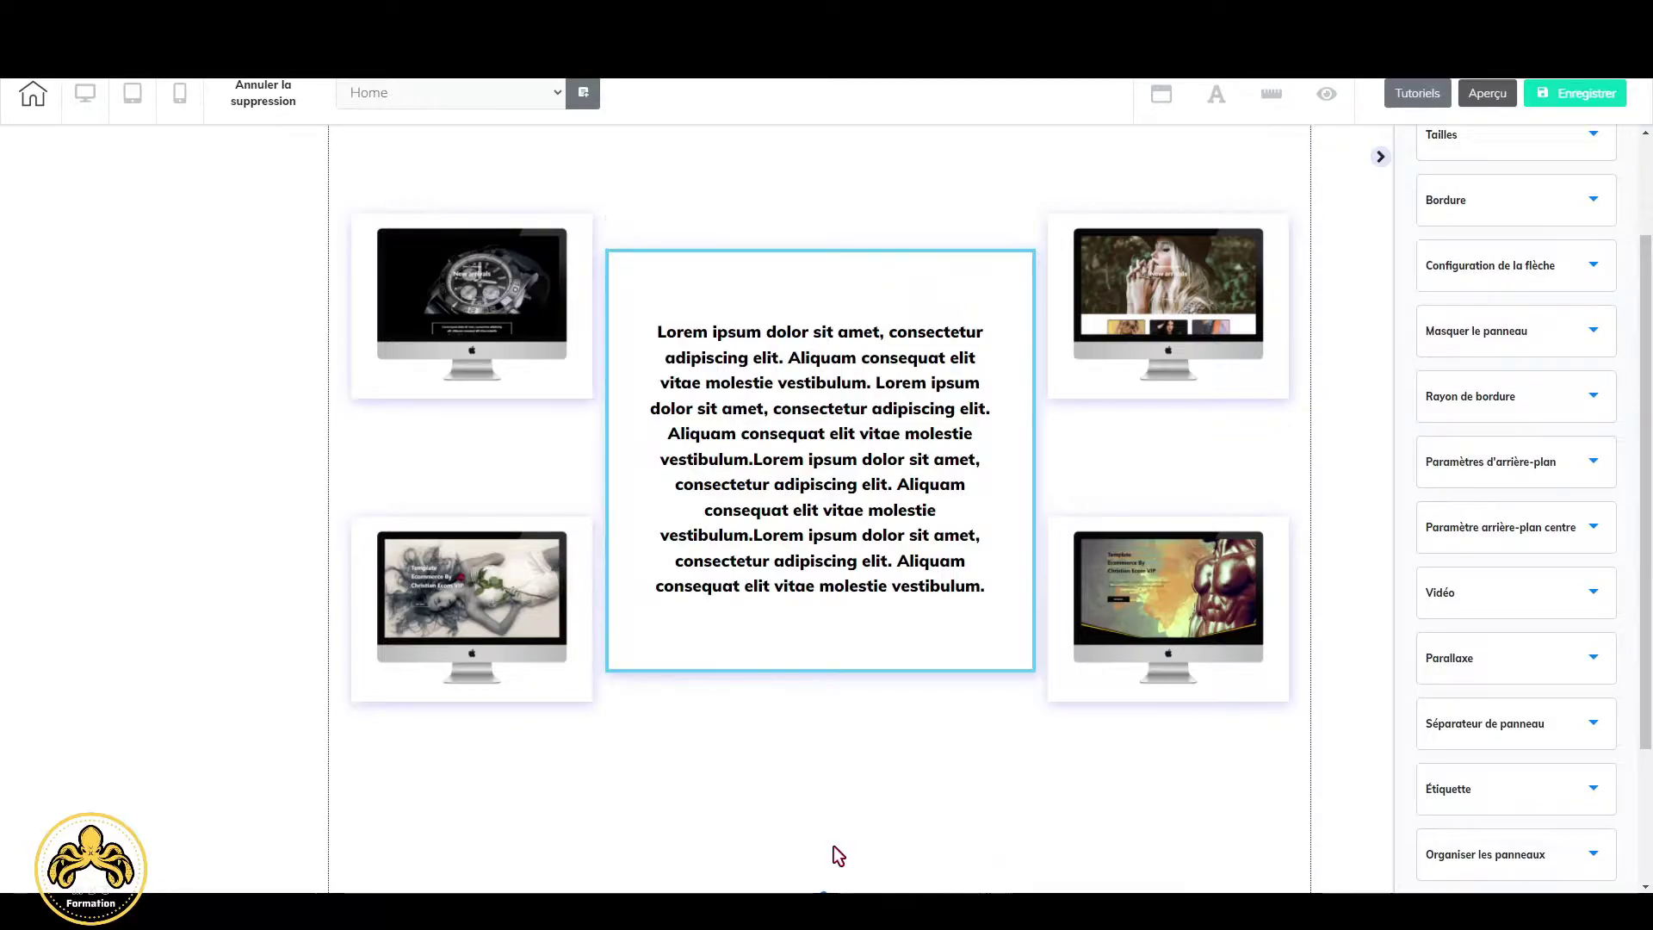
Animate the My Templates text box with a fadeIn effect at slower speed, triggered when visible.
{"action": "scroll", "coordinate": [835, 847], "scroll_direction": "up", "scroll_amount": 3}
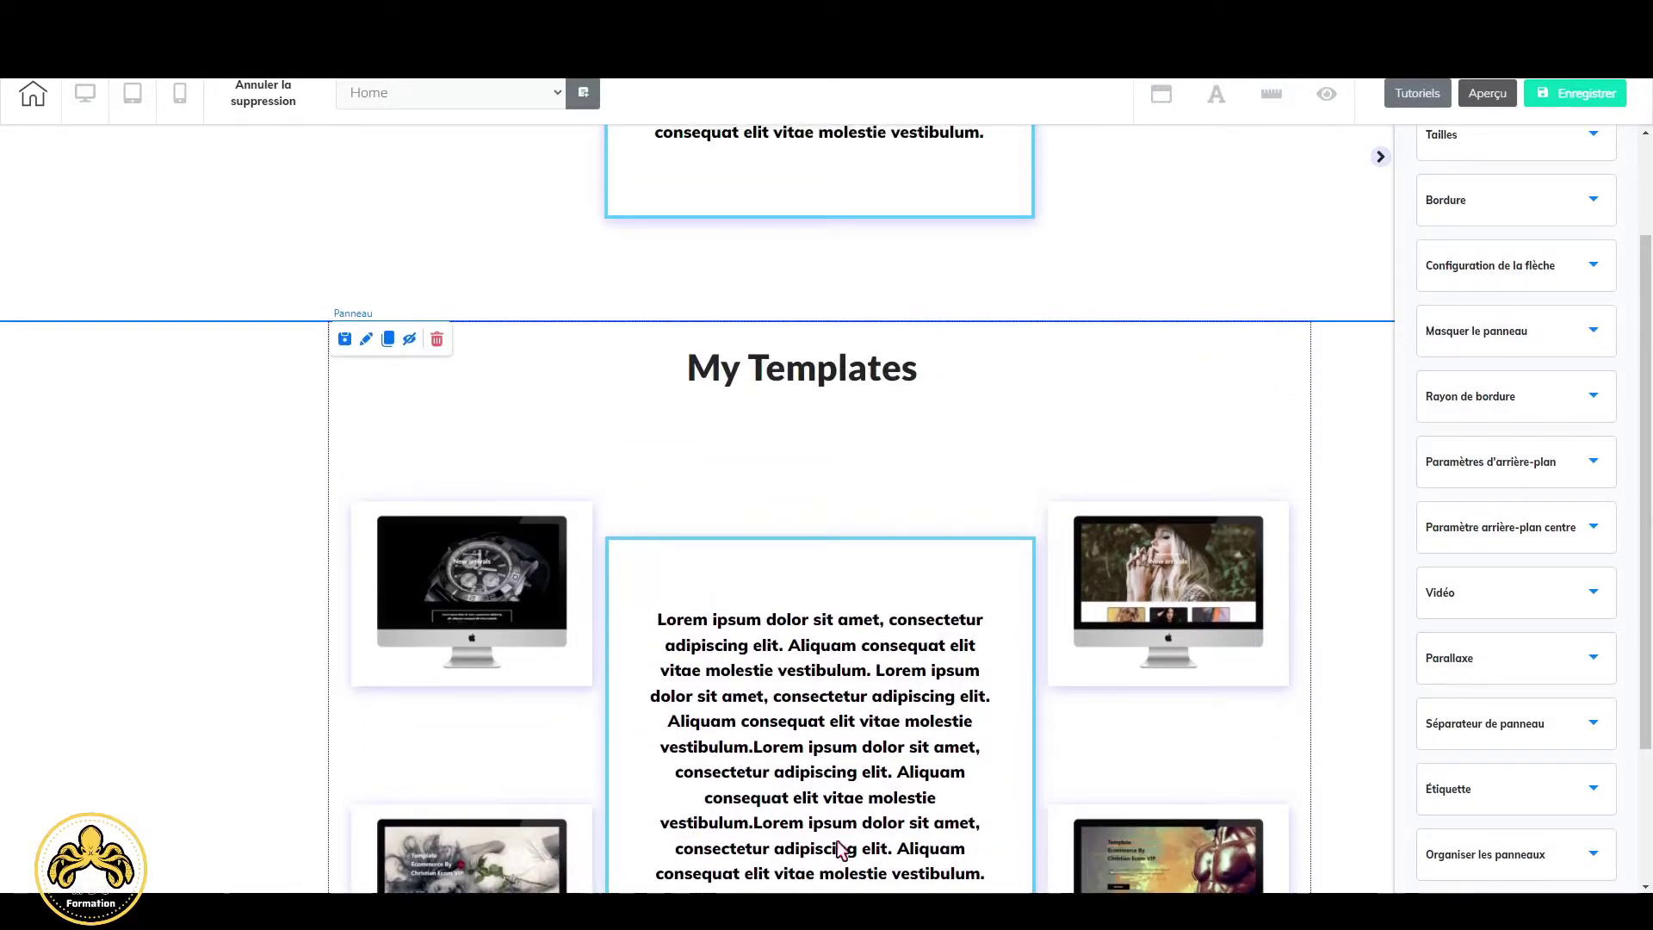
{"action": "left_click", "coordinate": [977, 569]}
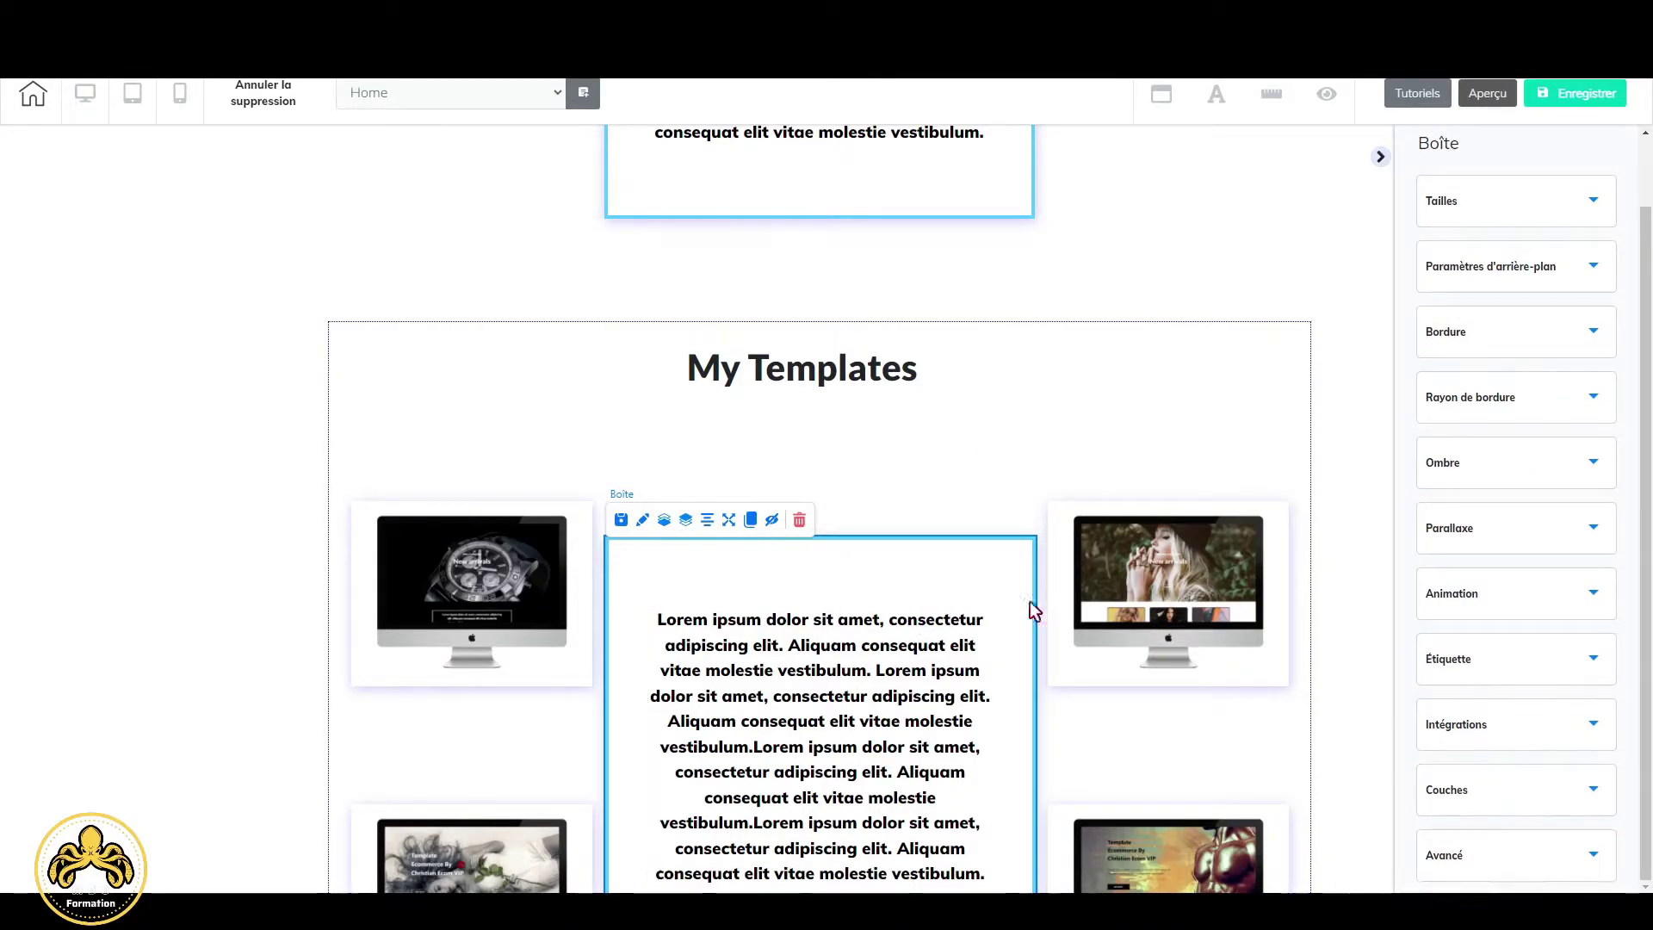
{"action": "left_click", "coordinate": [1594, 588]}
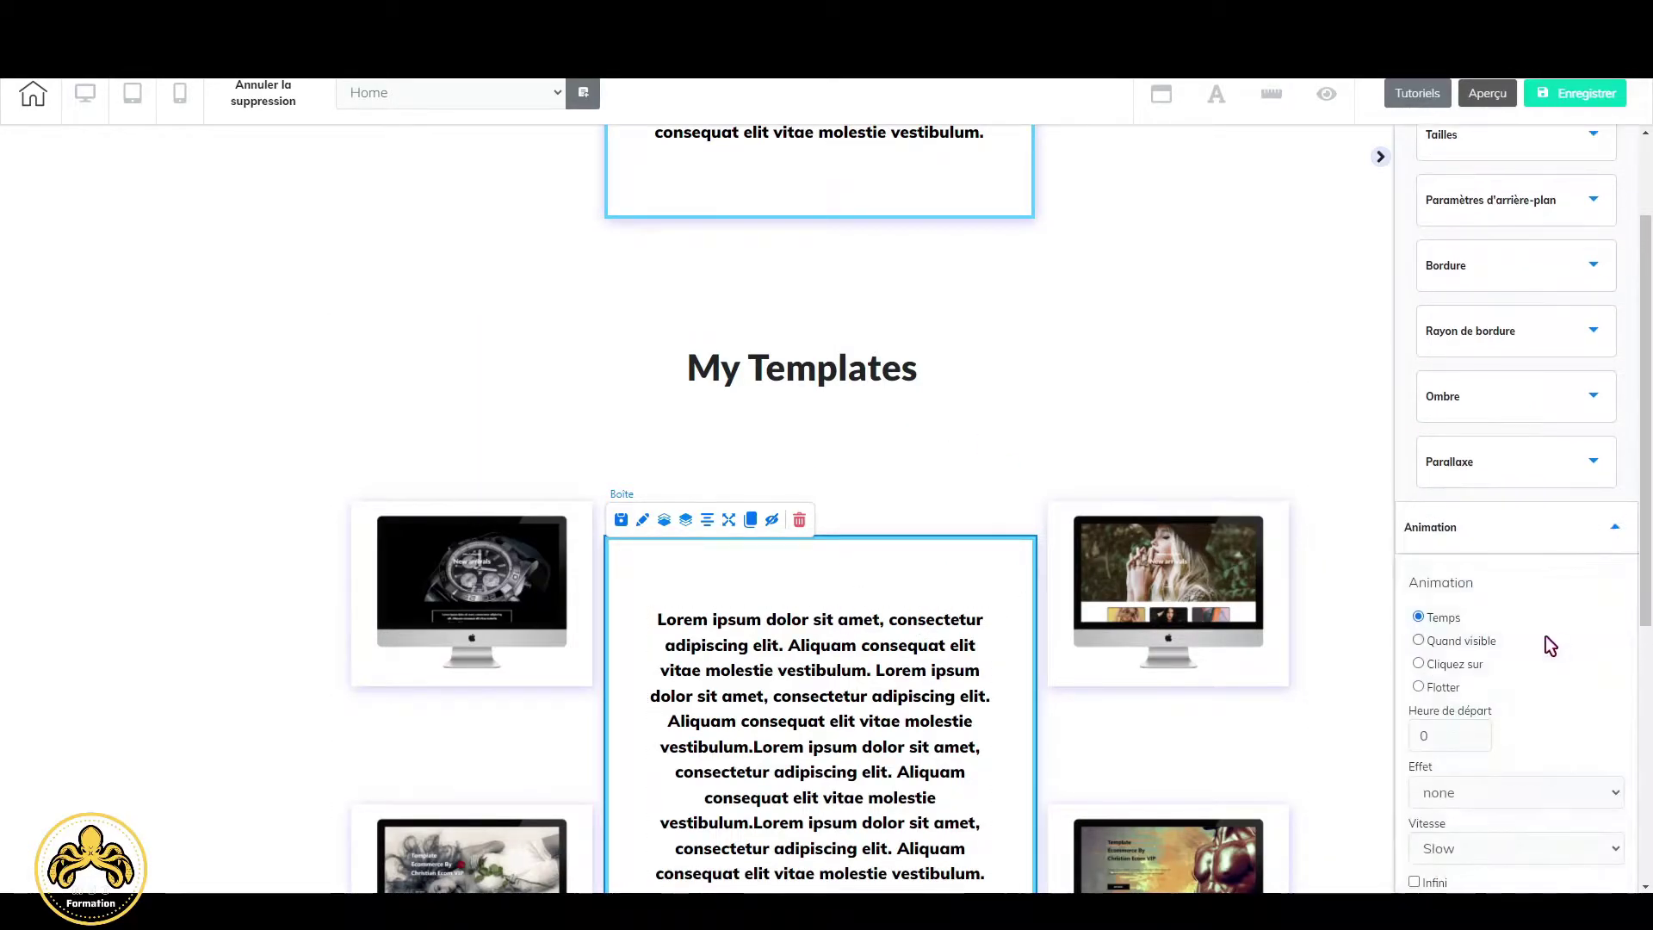
{"action": "left_click", "coordinate": [1418, 640]}
{"action": "scroll", "coordinate": [1438, 653], "scroll_direction": "down", "scroll_amount": 2}
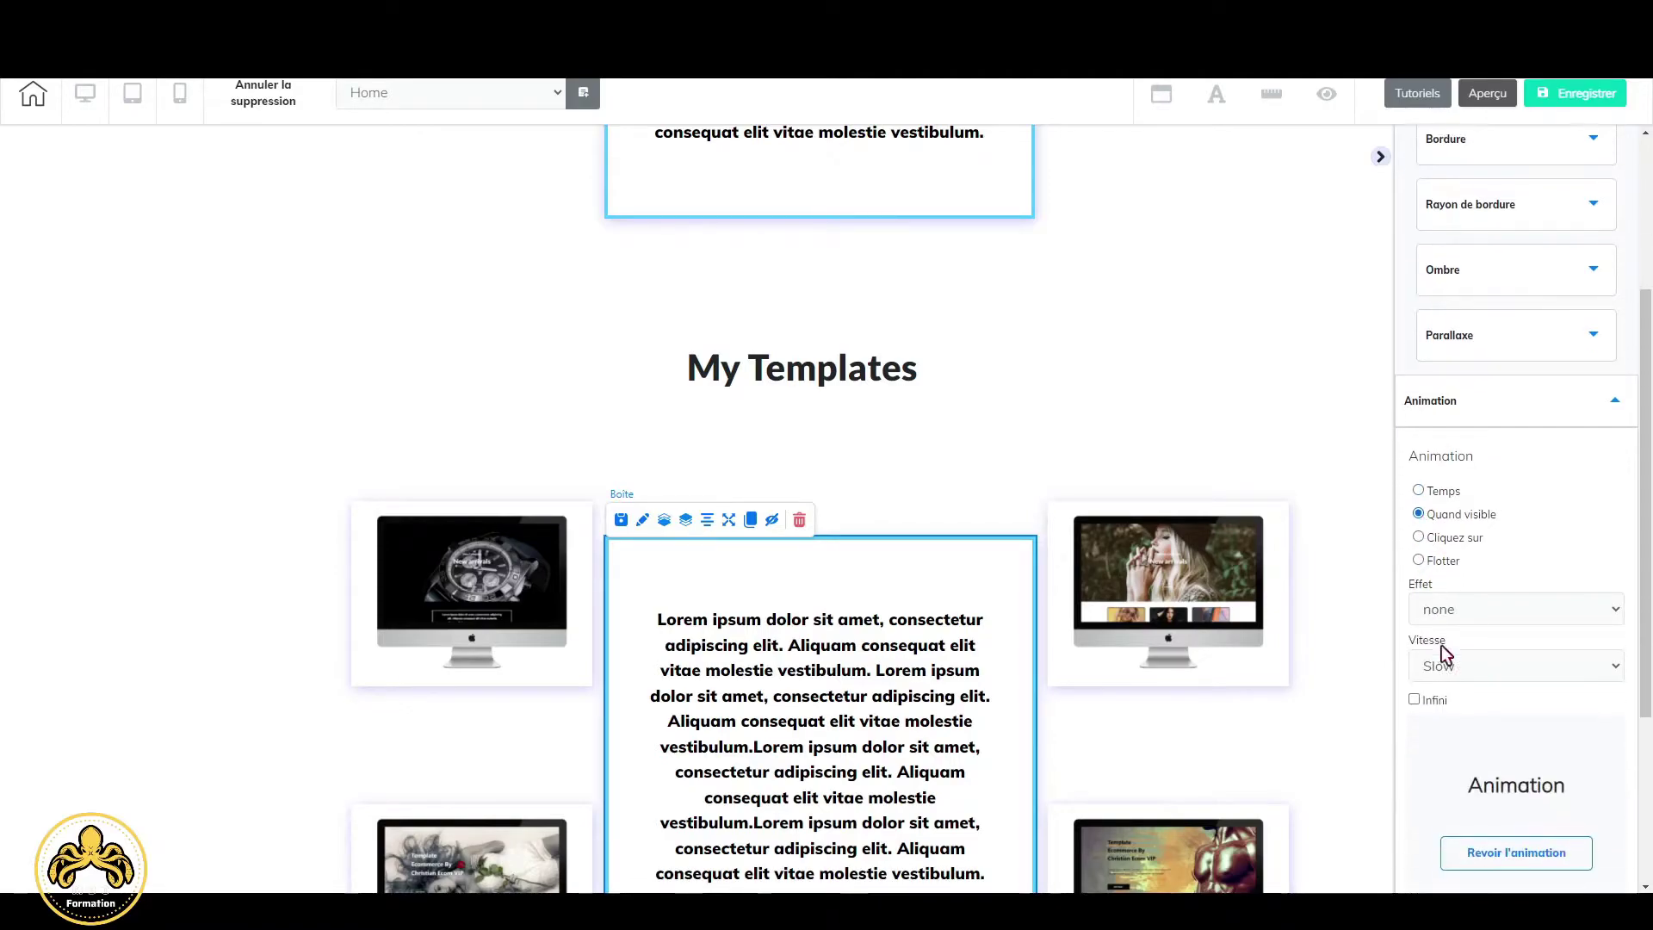
{"action": "left_click", "coordinate": [1618, 594]}
{"action": "left_click", "coordinate": [1560, 556]}
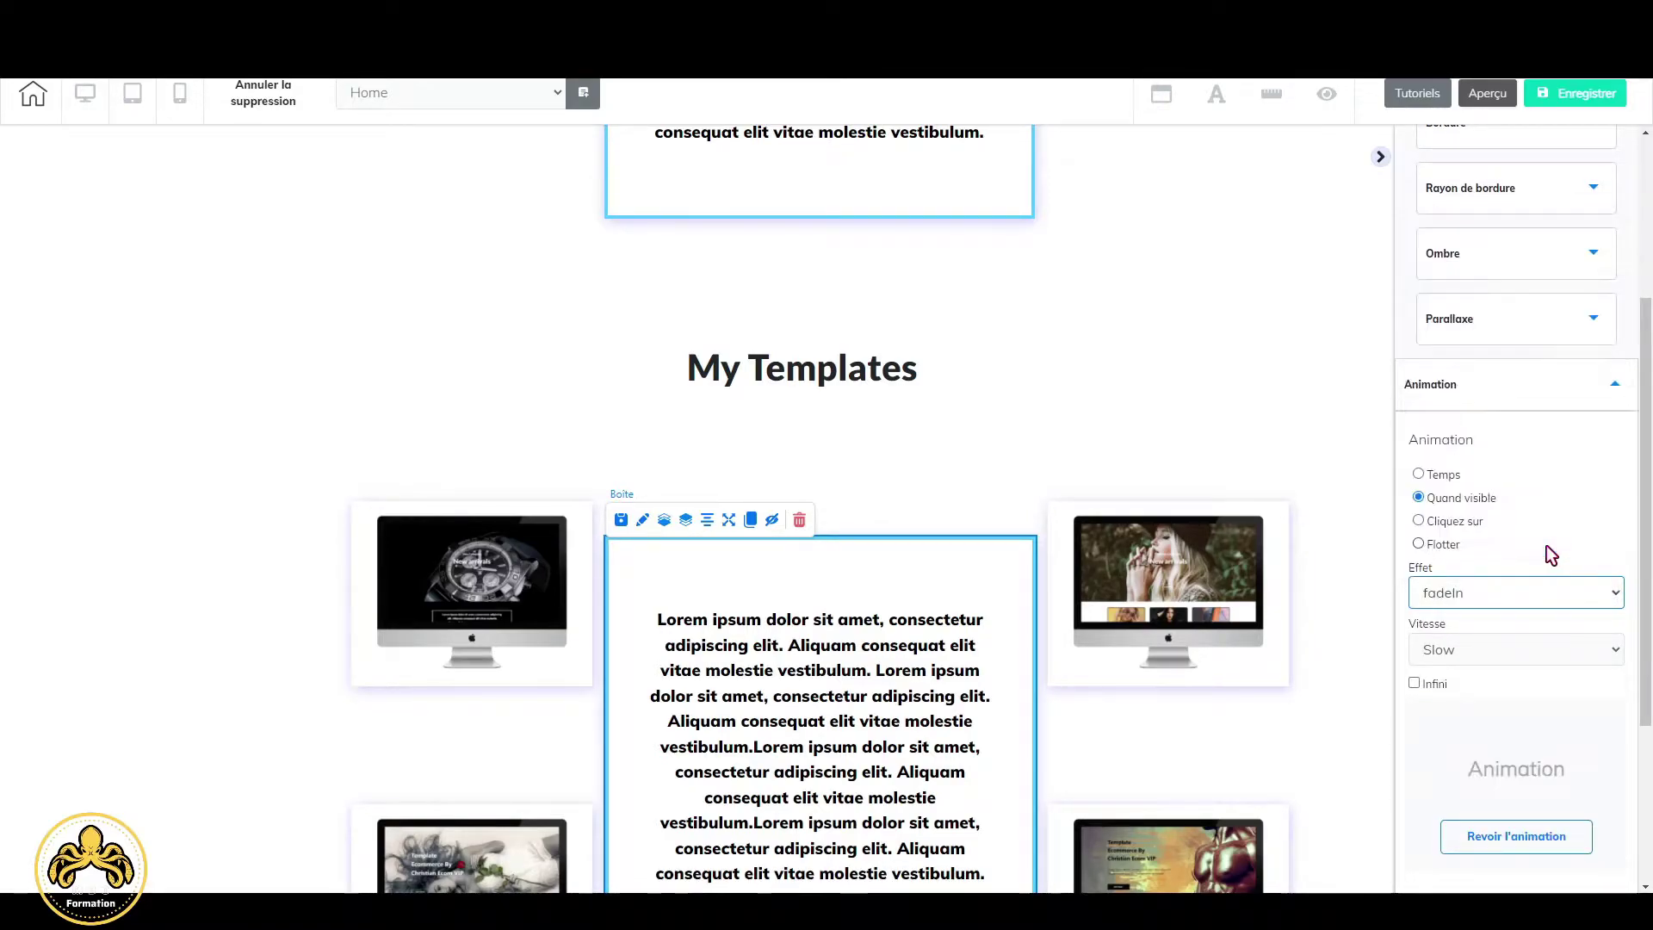
{"action": "left_click", "coordinate": [1564, 653]}
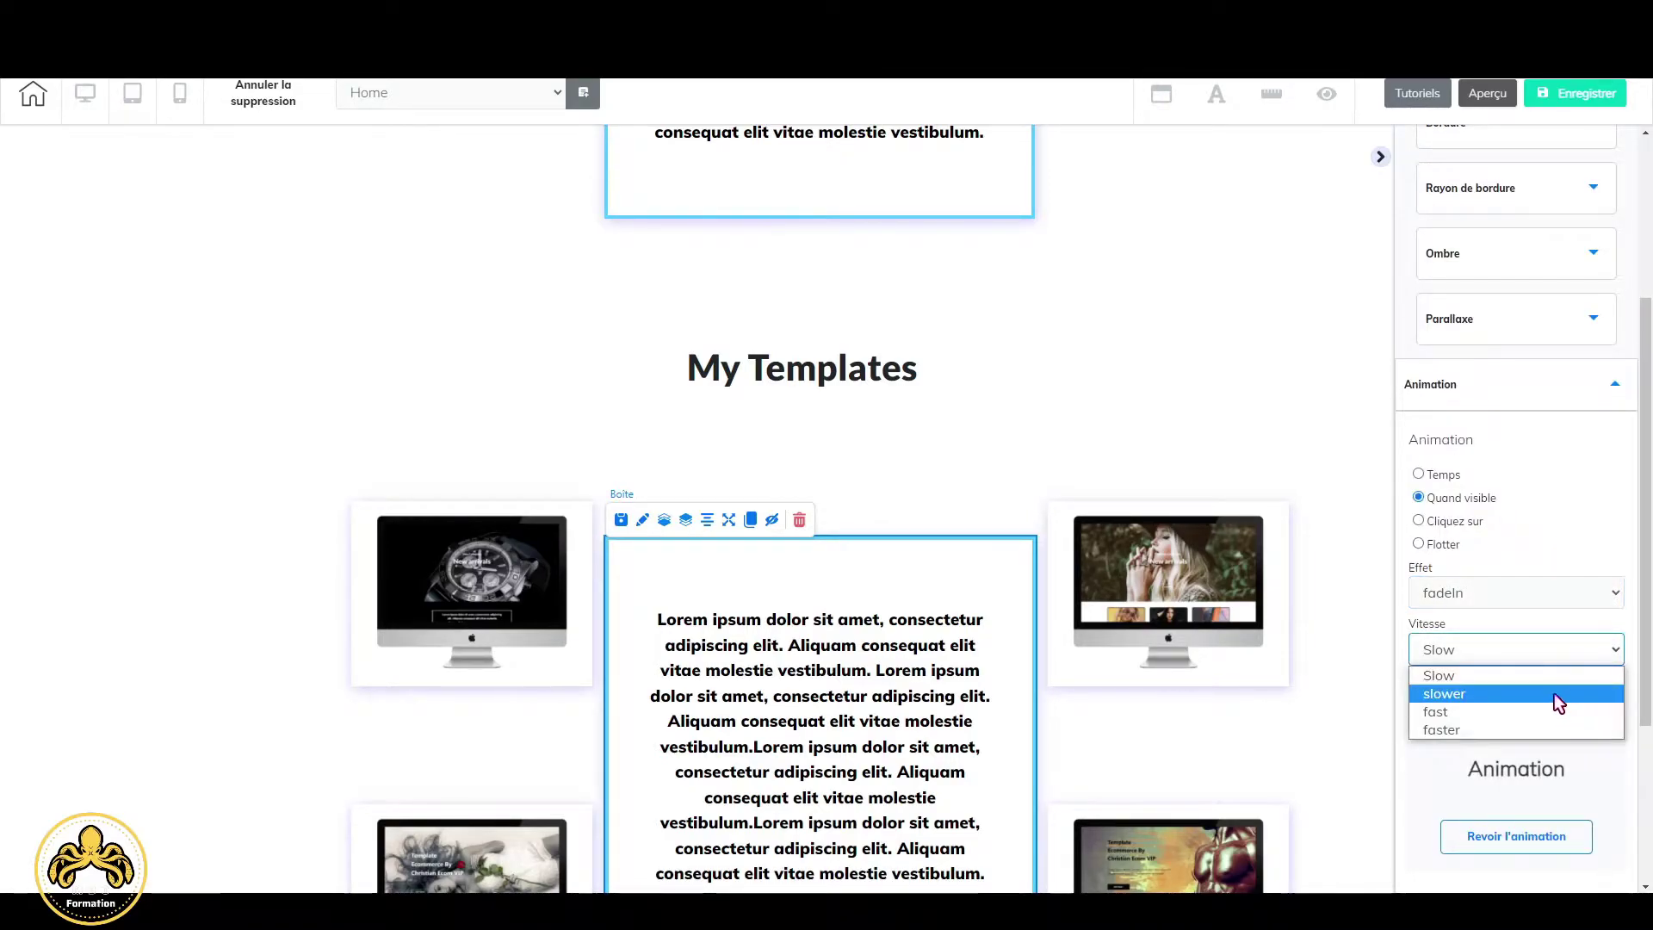
{"action": "left_click", "coordinate": [1553, 694]}
Change the border colour of the "Who I Am?" text box to black (000000).
{"action": "scroll", "coordinate": [1067, 435], "scroll_direction": "up", "scroll_amount": 6}
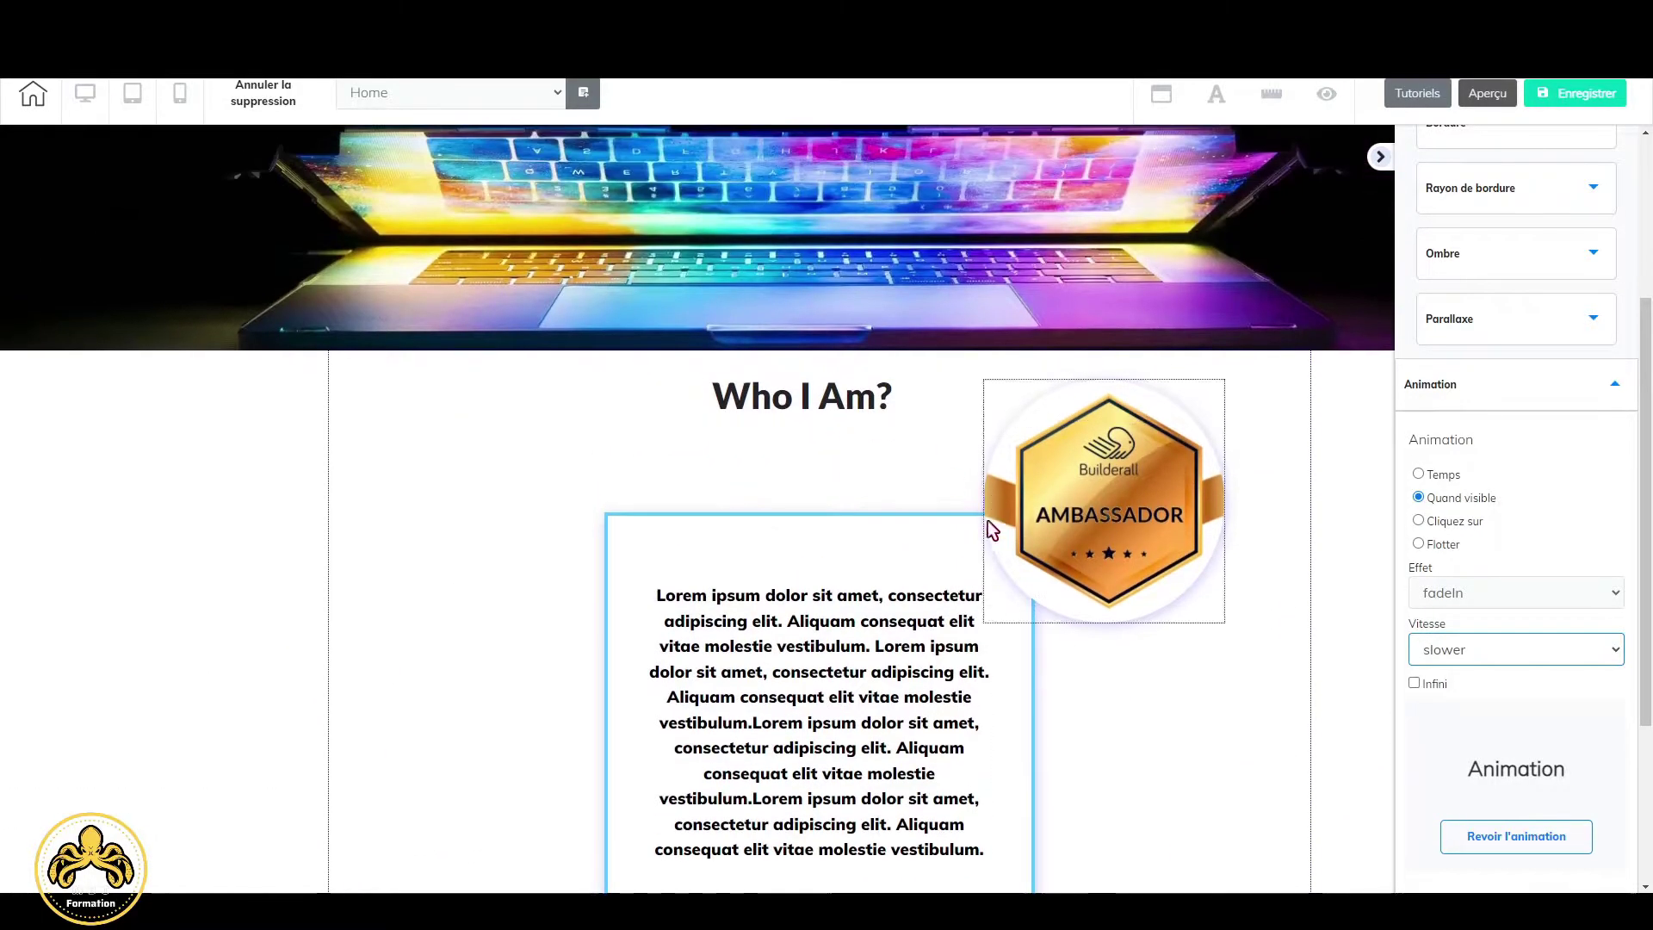
{"action": "left_click", "coordinate": [870, 396]}
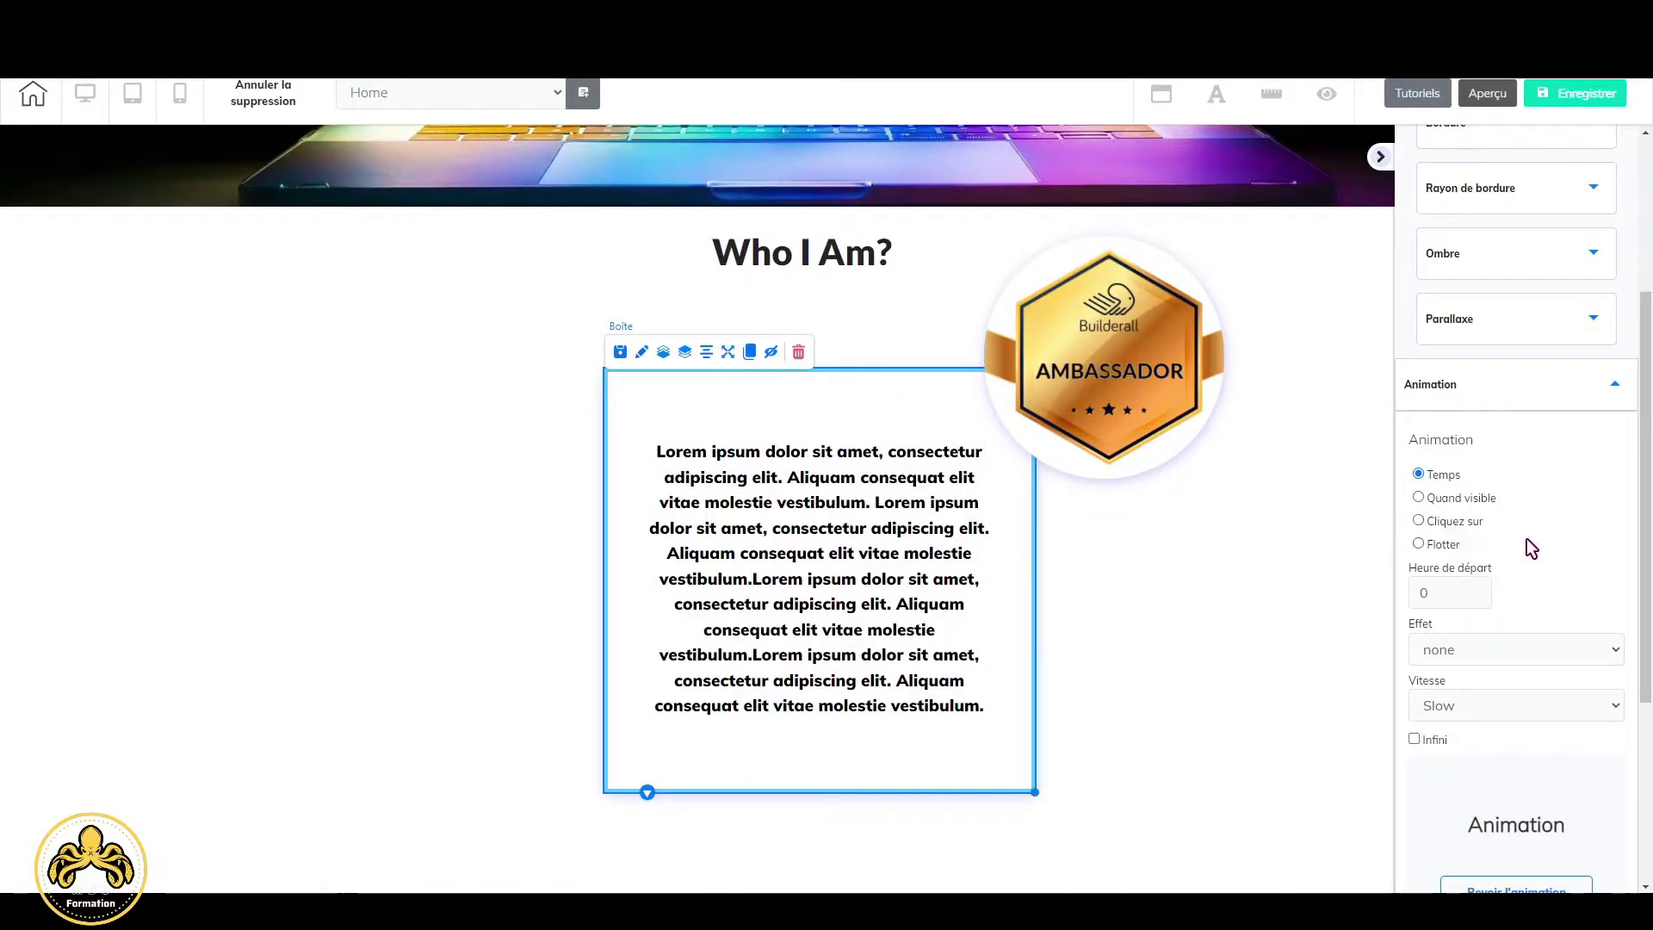
{"action": "scroll", "coordinate": [1526, 539], "scroll_direction": "up", "scroll_amount": 4}
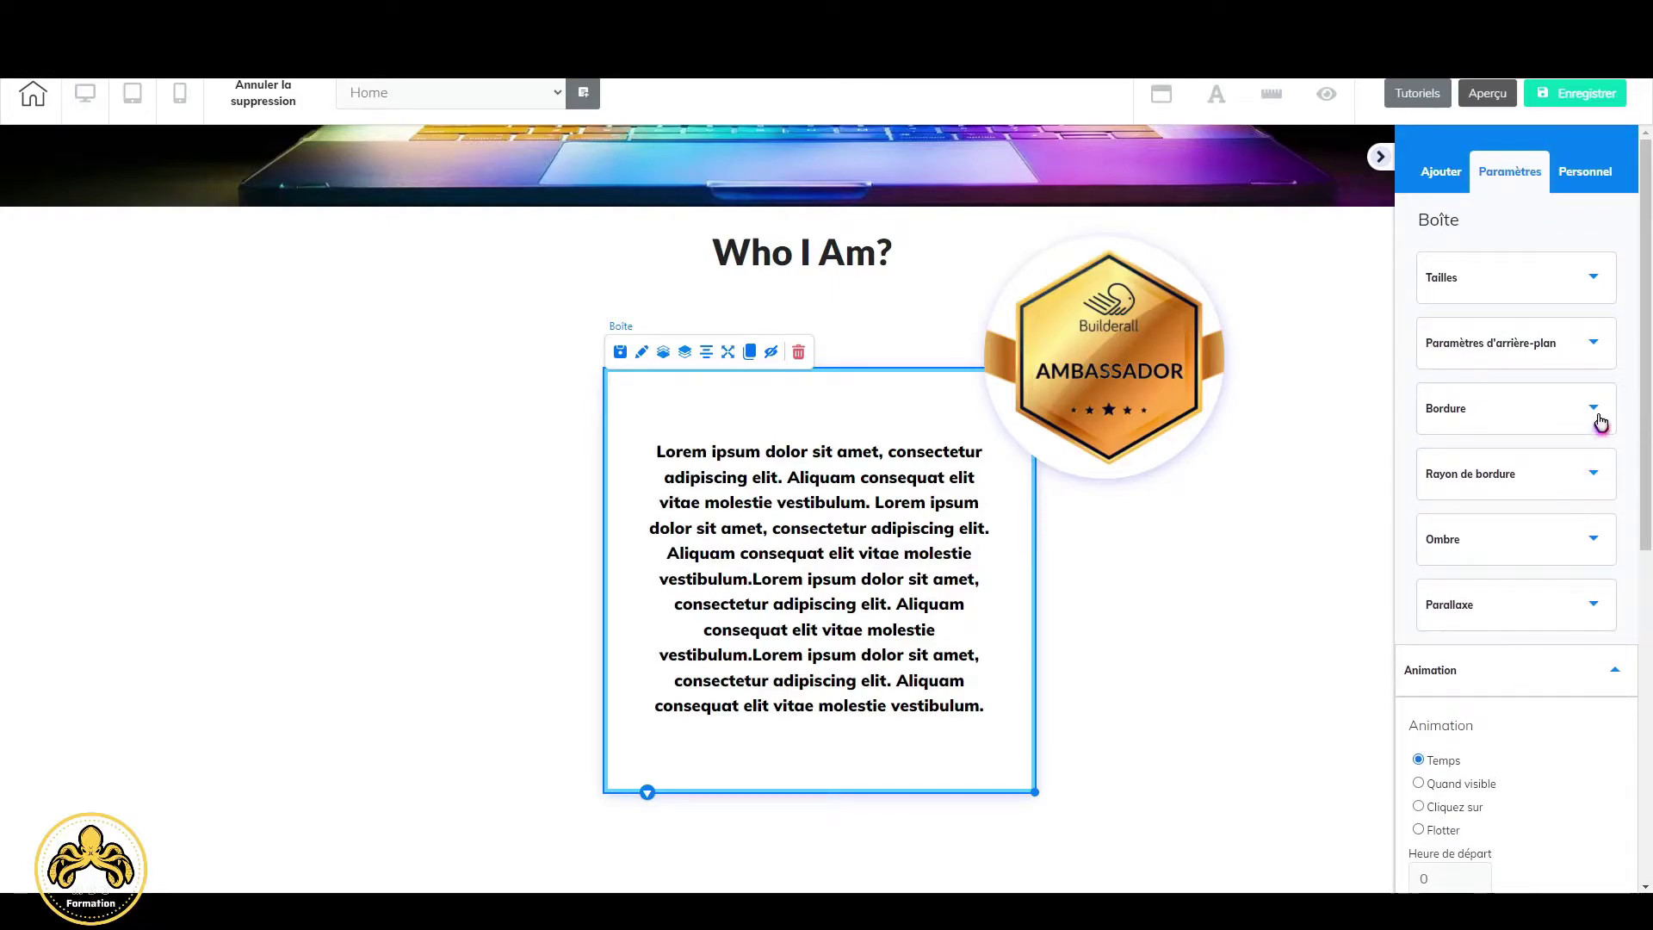
{"action": "left_click", "coordinate": [1600, 422]}
{"action": "left_click", "coordinate": [1475, 566]}
{"action": "left_click_drag", "start_coordinate": [1461, 649], "coordinate": [1415, 761]}
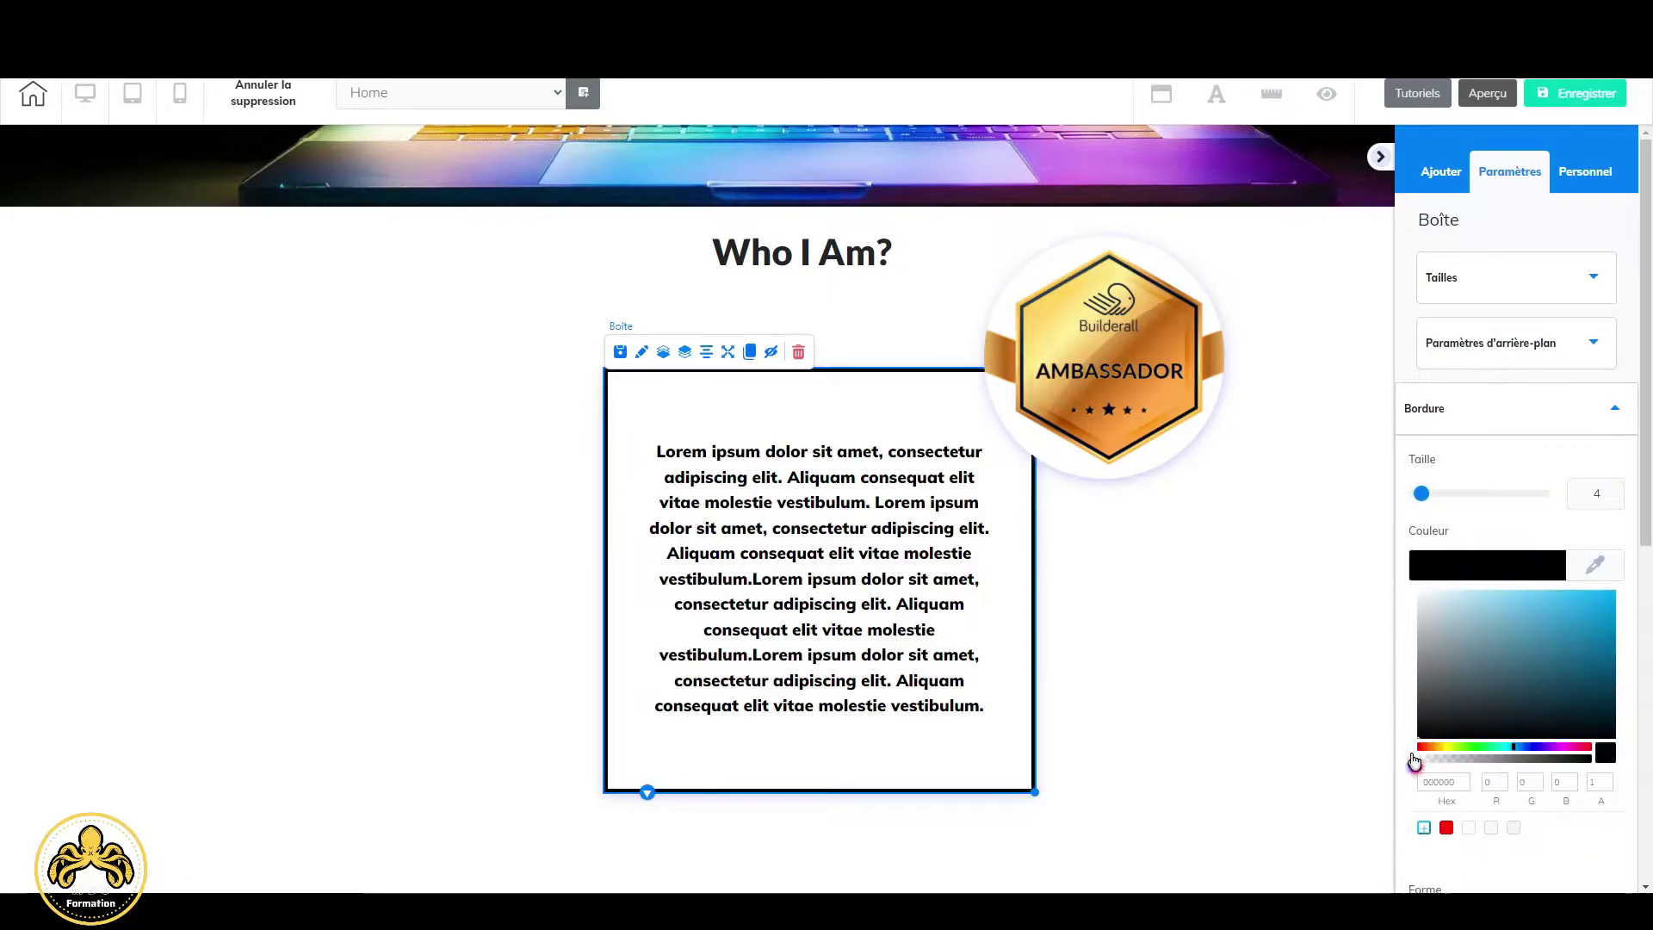
Change the border colour of the central My Templates text box to black (000000).
{"action": "scroll", "coordinate": [1134, 787], "scroll_direction": "down", "scroll_amount": 5}
{"action": "left_click", "coordinate": [1135, 786]}
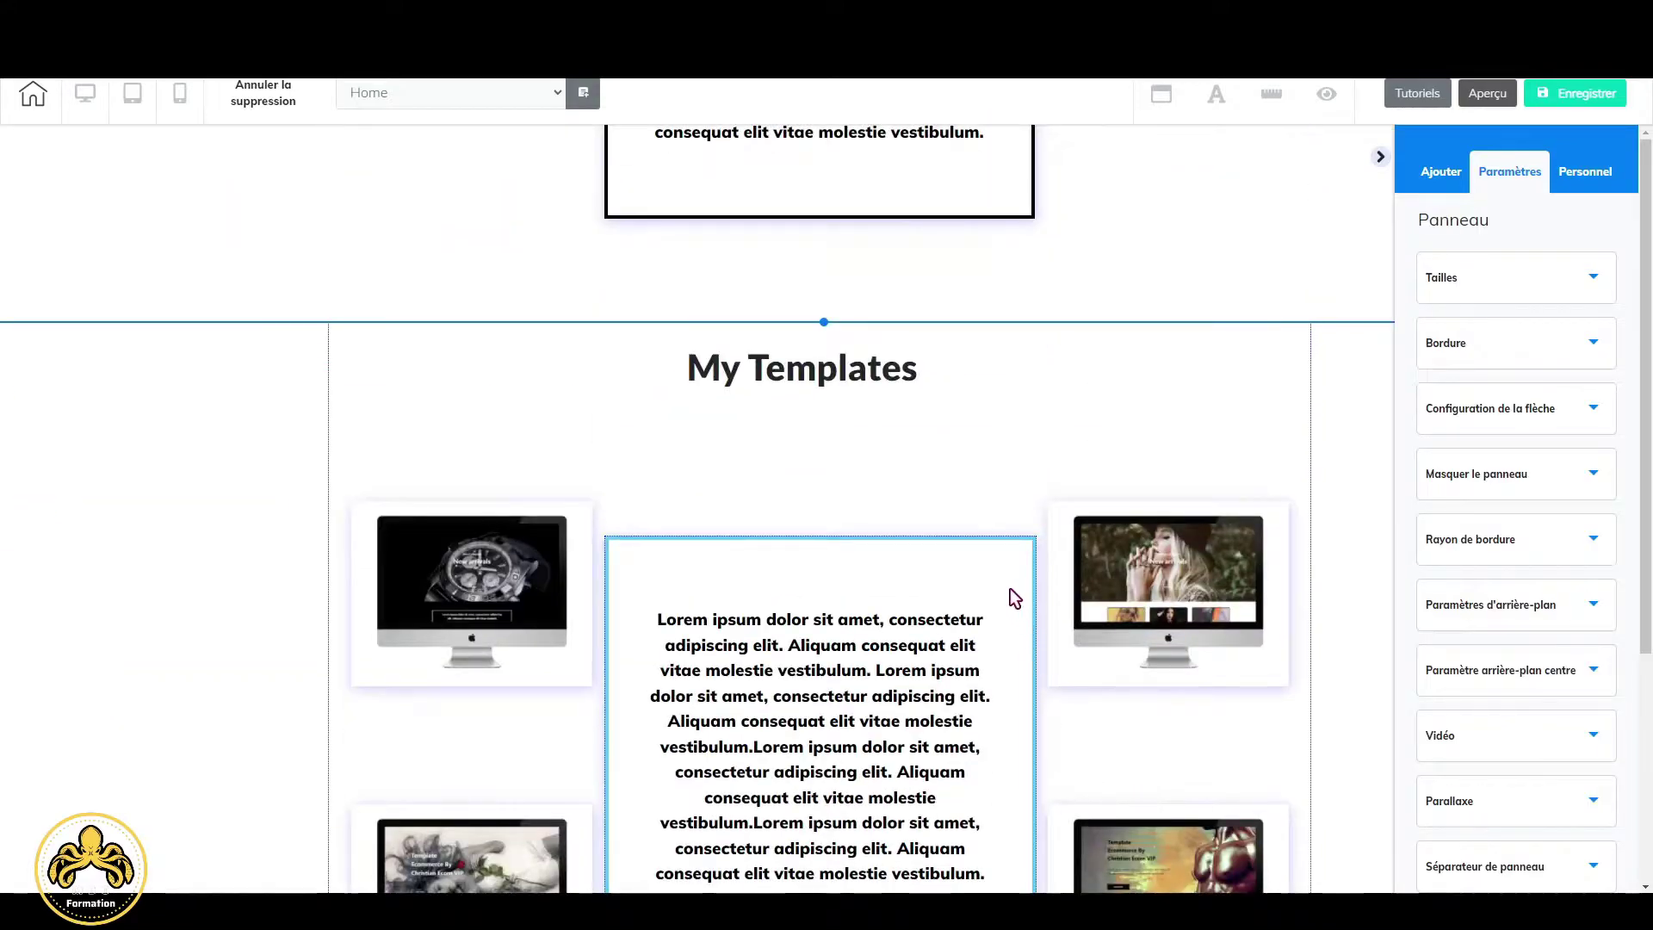
{"action": "left_click", "coordinate": [1013, 598]}
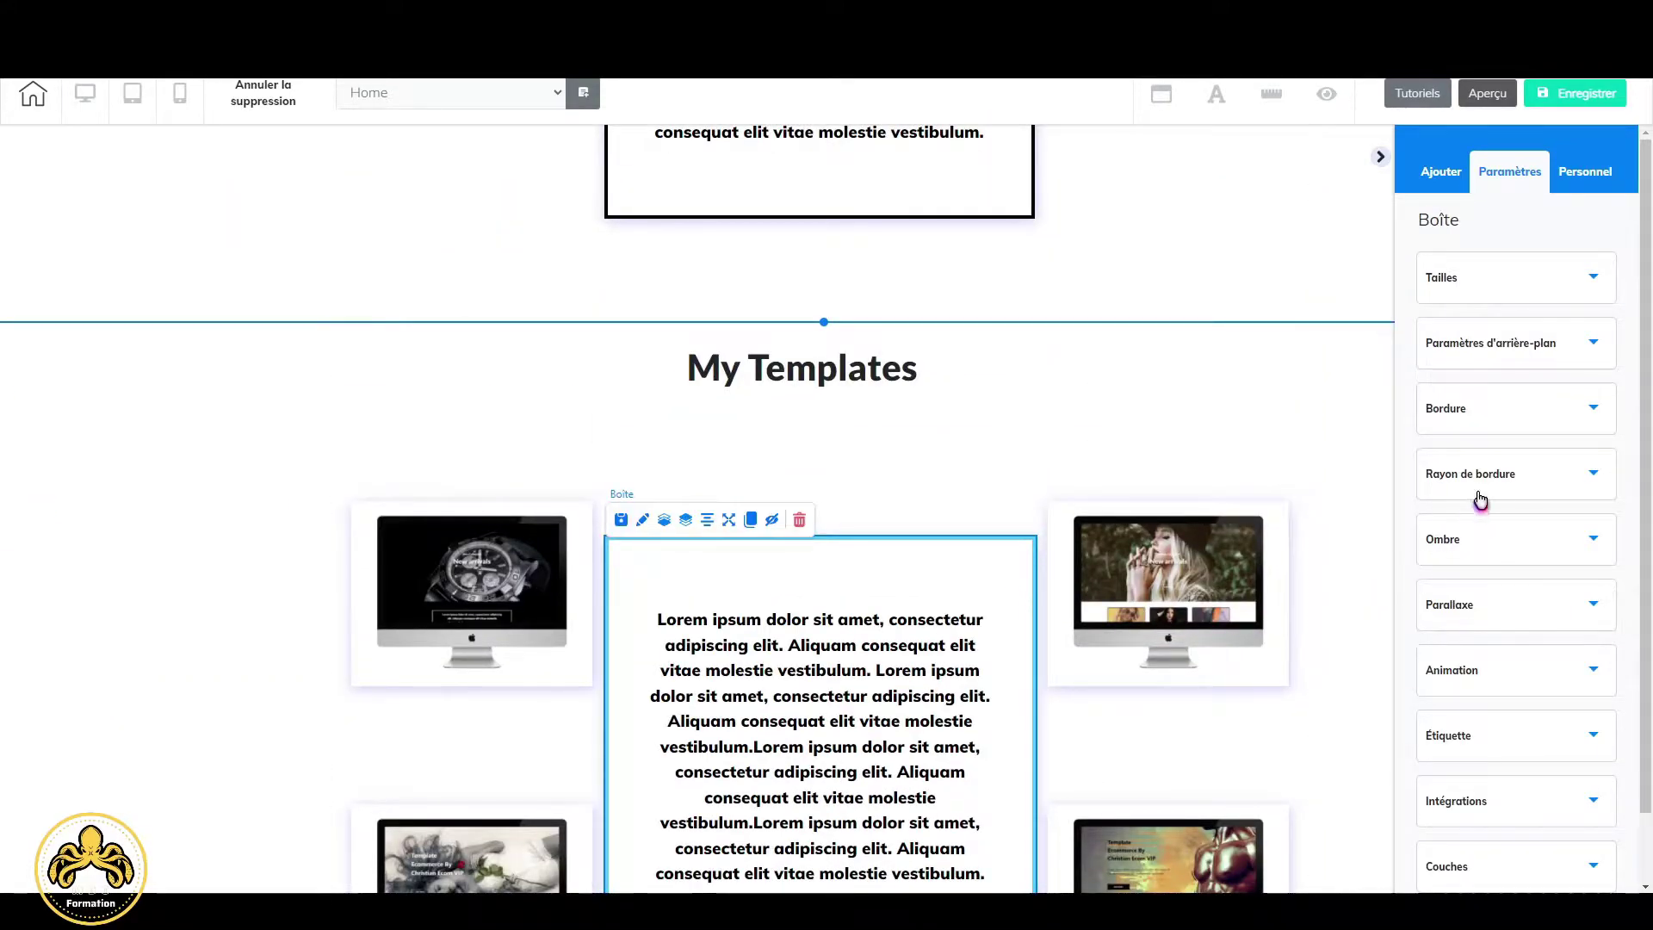
{"action": "left_click", "coordinate": [1559, 417]}
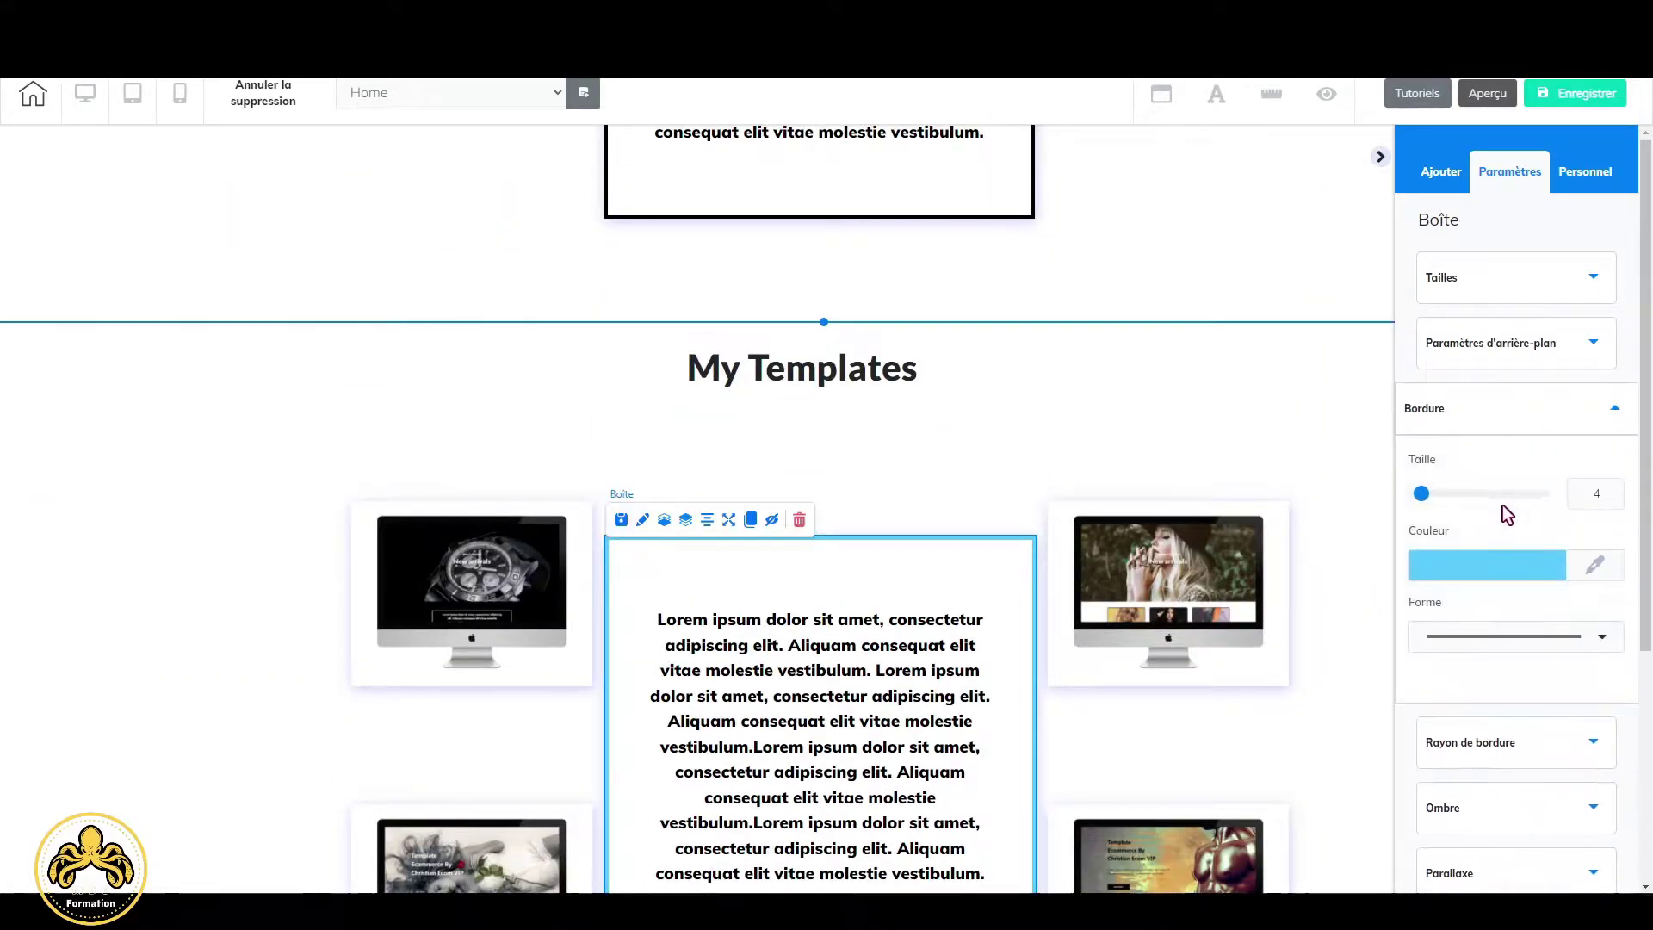
{"action": "left_click", "coordinate": [1487, 565]}
{"action": "left_click_drag", "start_coordinate": [1489, 572], "coordinate": [1406, 613]}
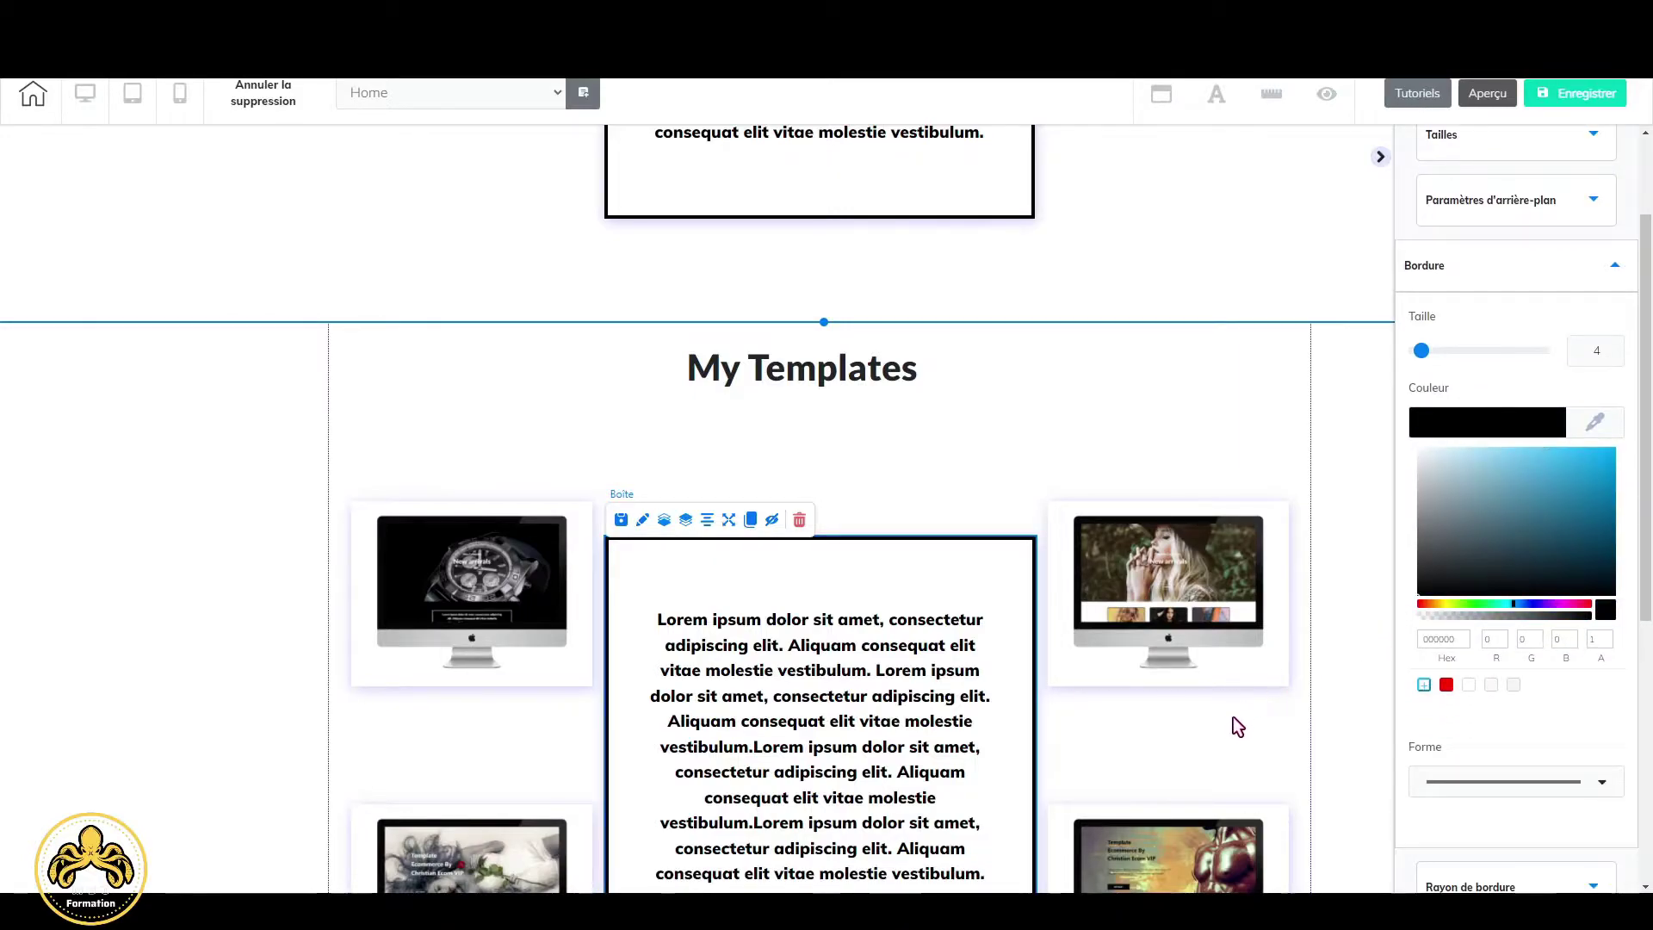
{"action": "left_click", "coordinate": [1208, 747]}
Reduce the shadow blur radius of the upper-right template box to its minimum.
{"action": "scroll", "coordinate": [1242, 381], "scroll_direction": "down", "scroll_amount": 3}
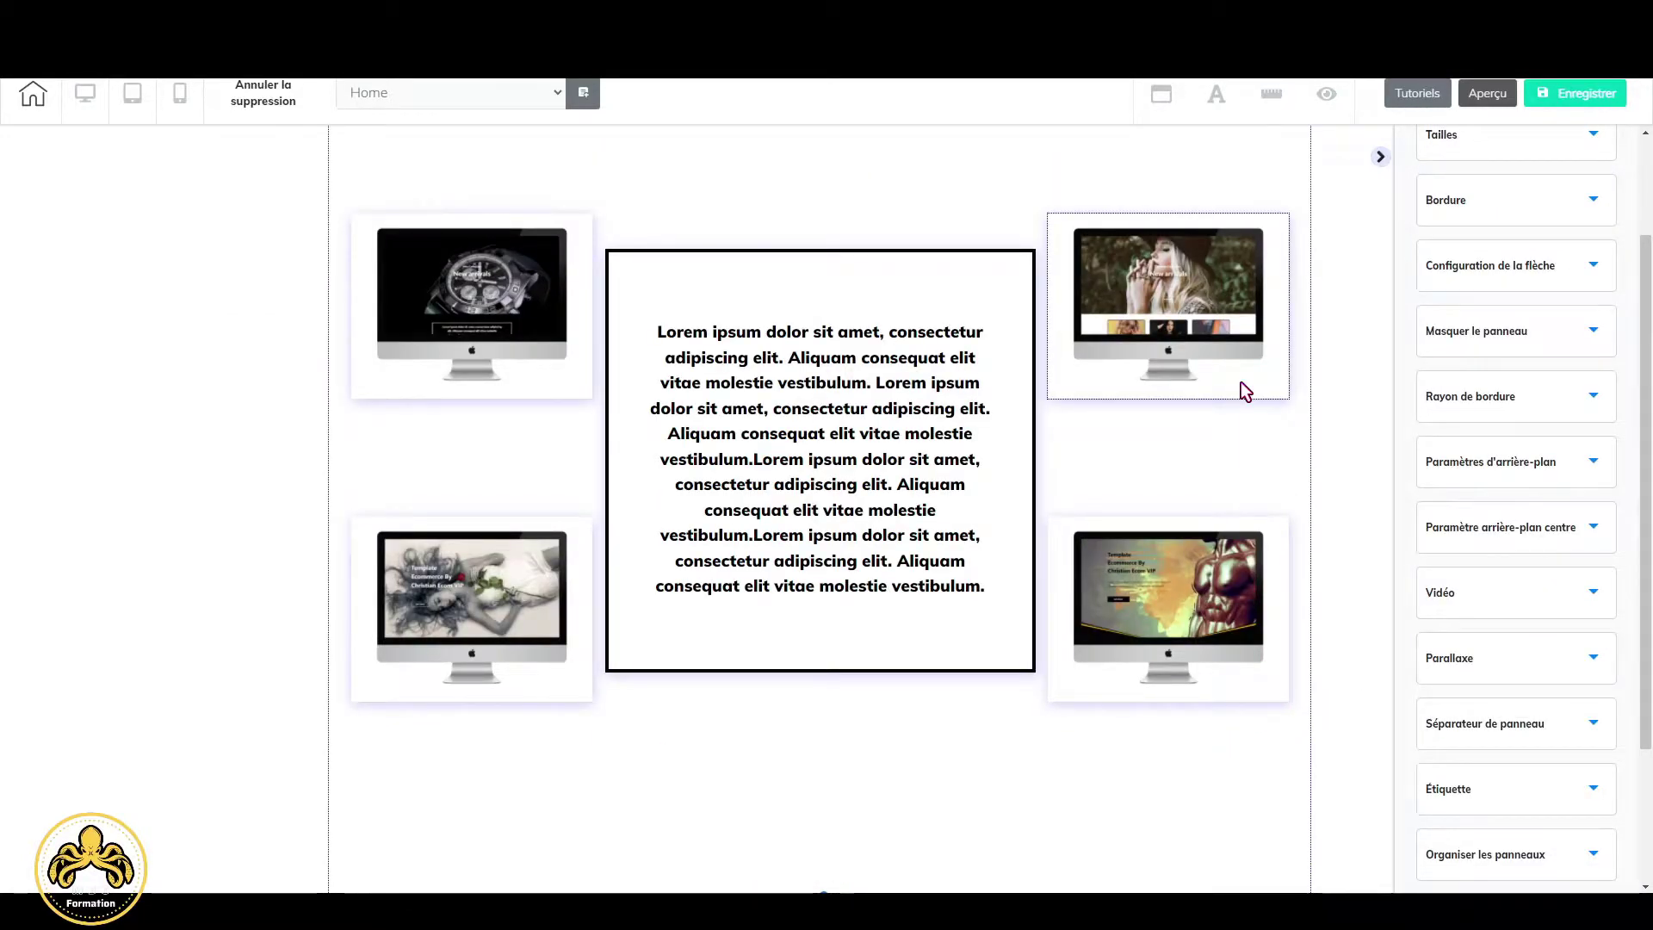
{"action": "left_click", "coordinate": [1242, 383]}
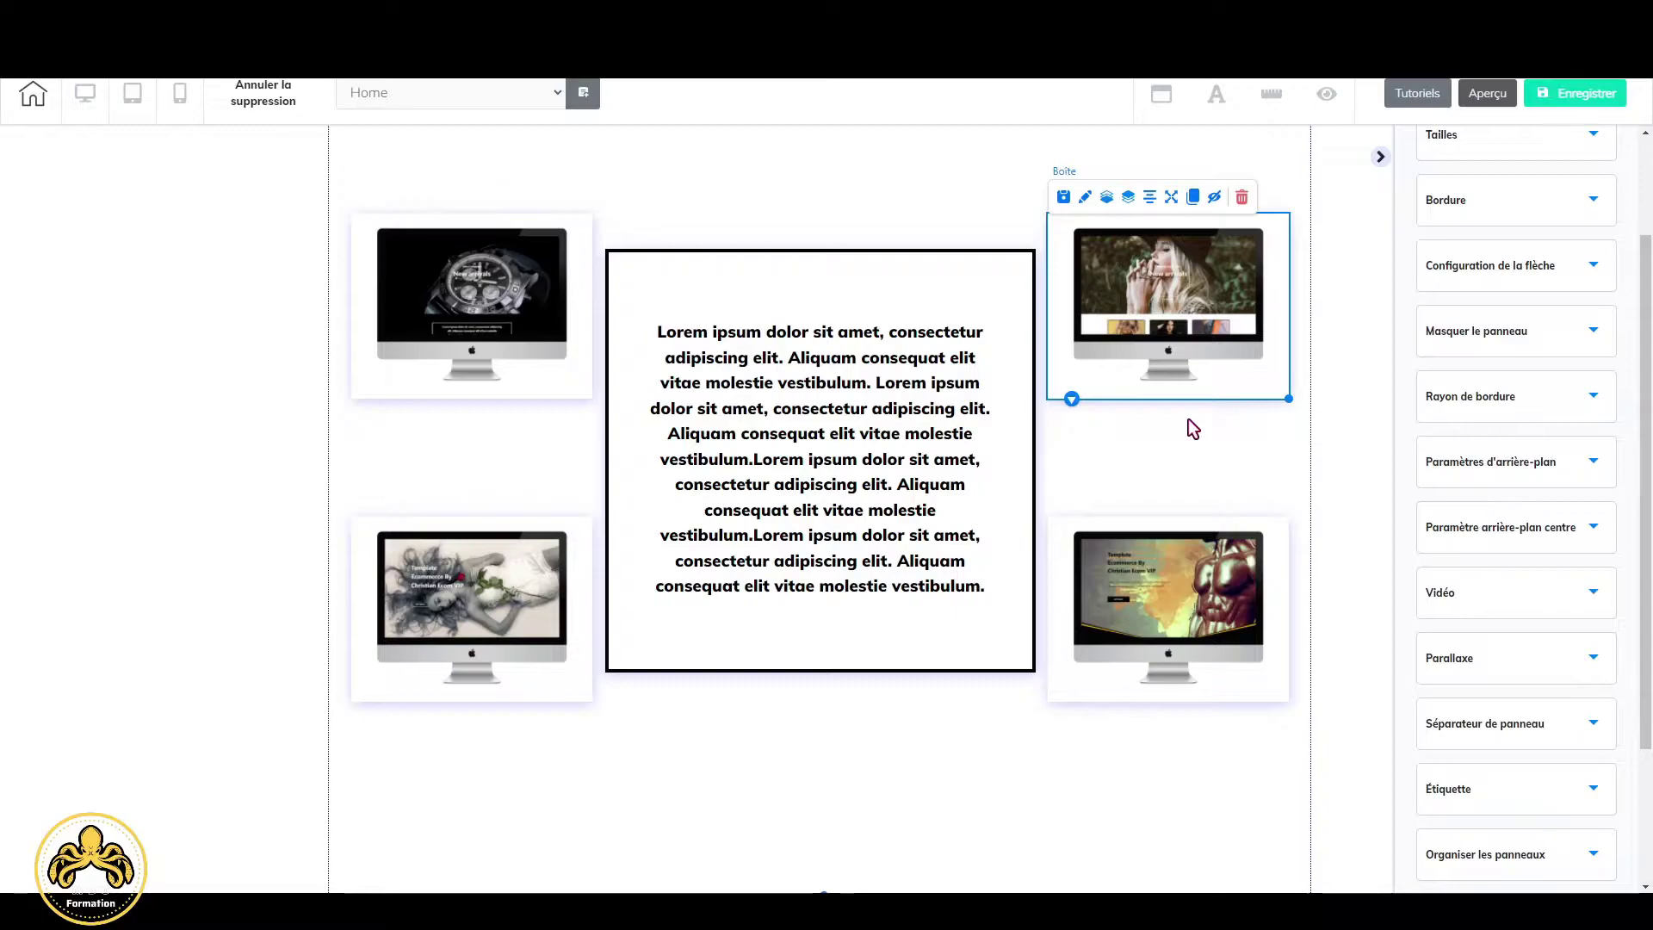
{"action": "left_click", "coordinate": [1269, 403]}
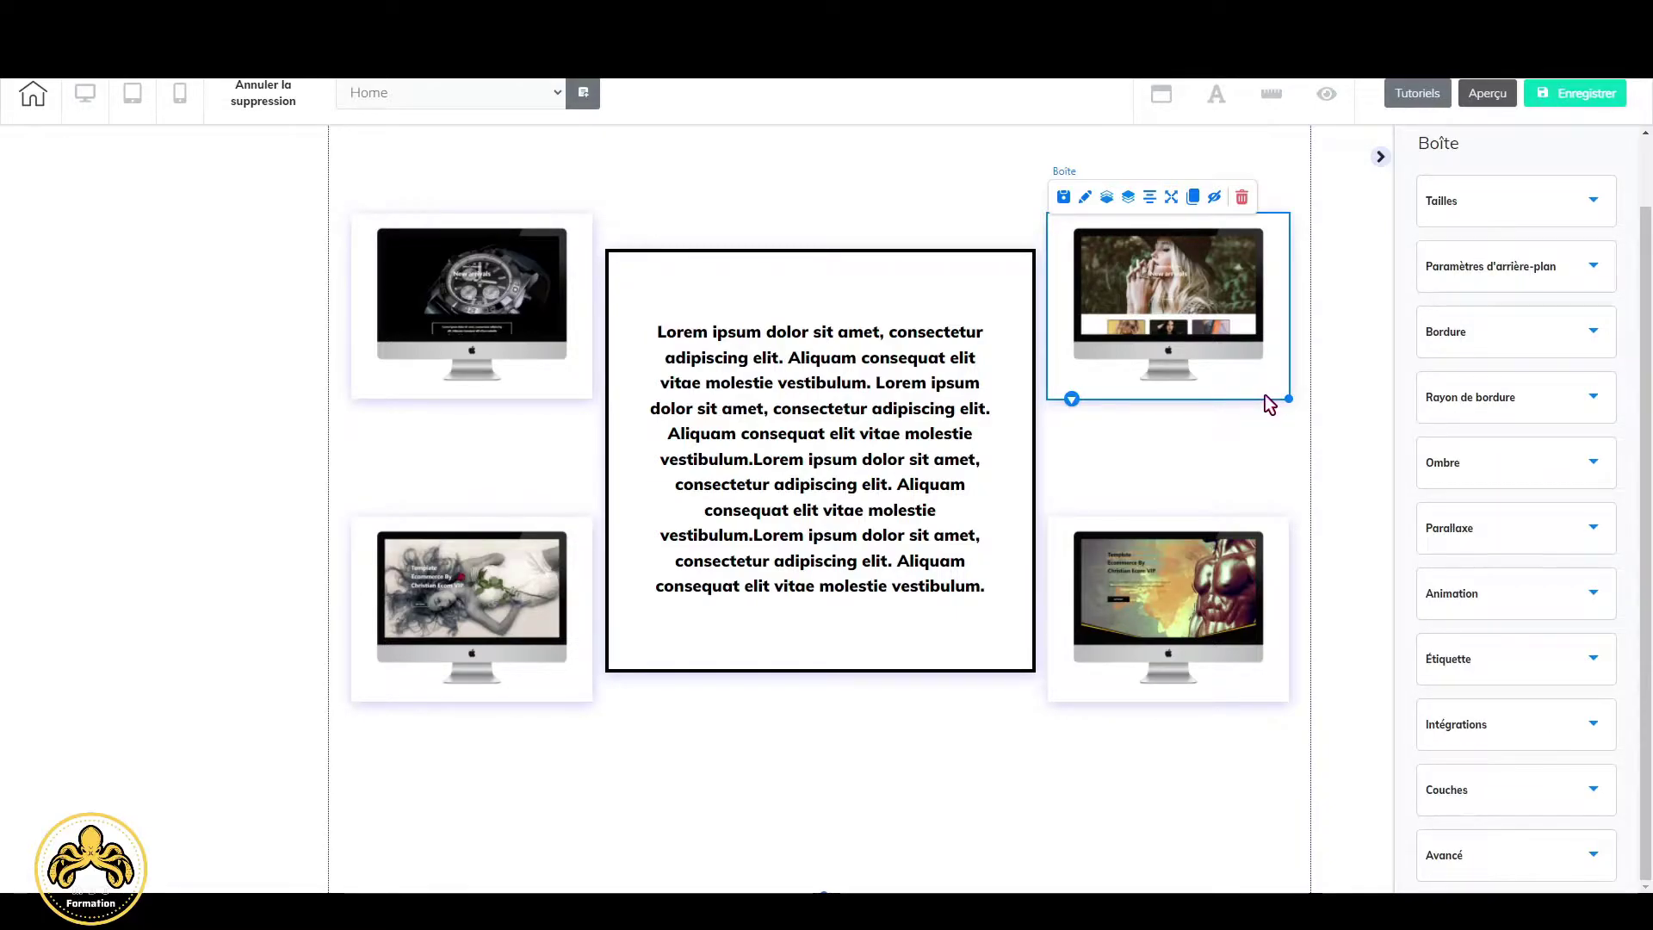
{"action": "left_click", "coordinate": [1592, 465]}
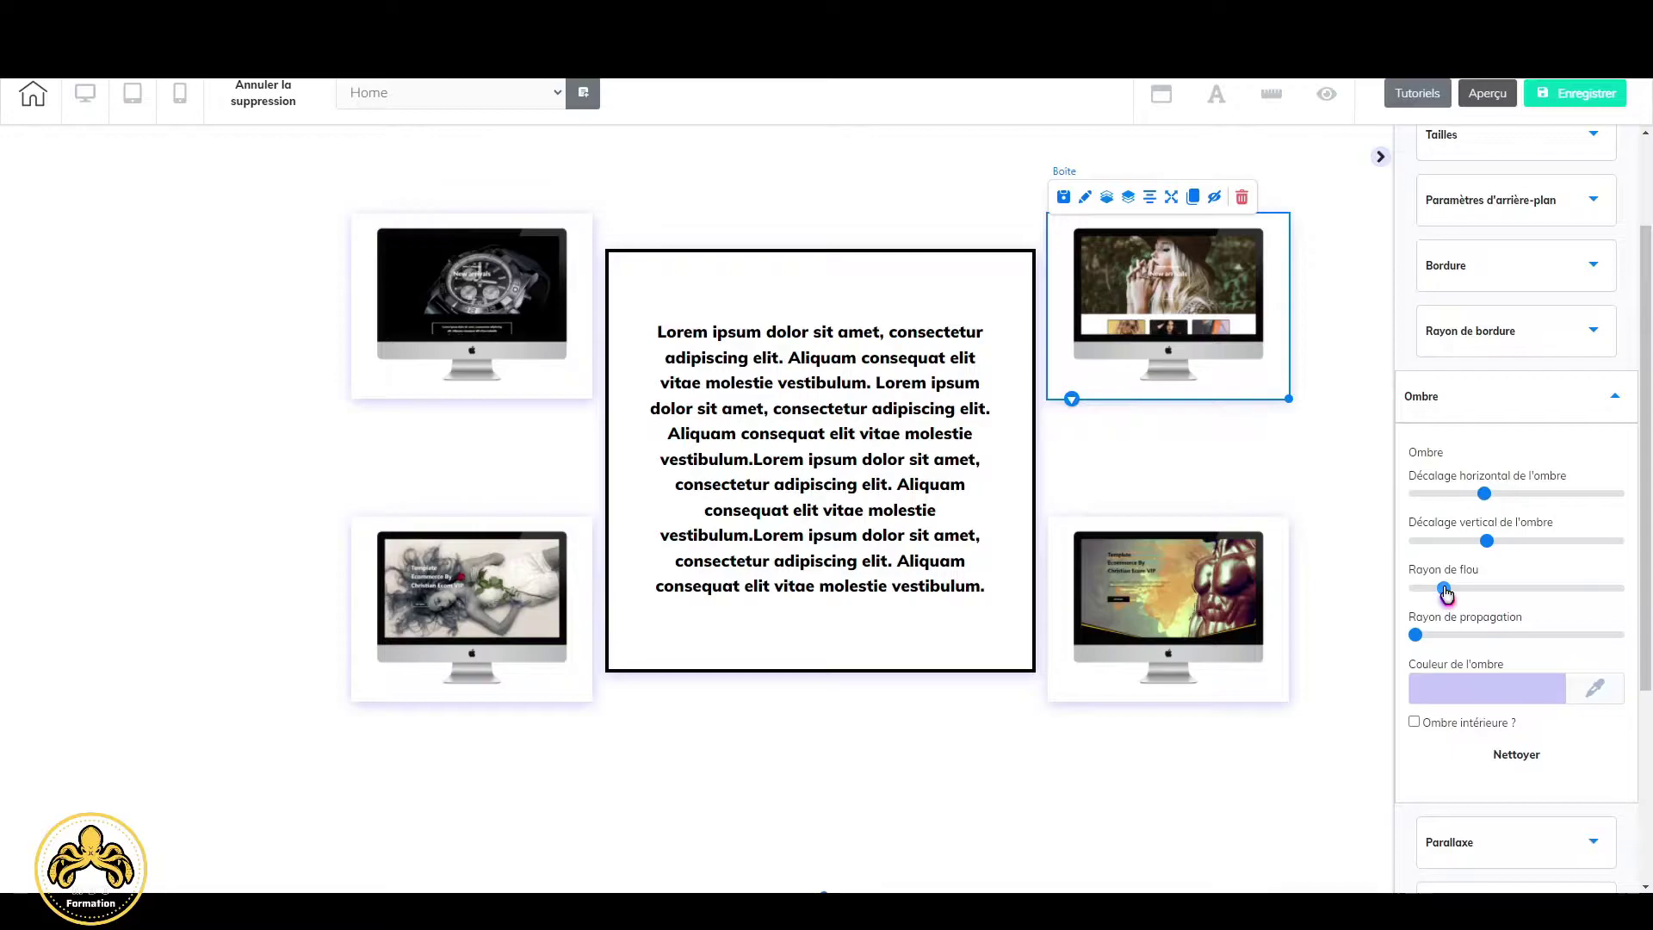
{"action": "left_click_drag", "start_coordinate": [1445, 590], "coordinate": [1372, 598]}
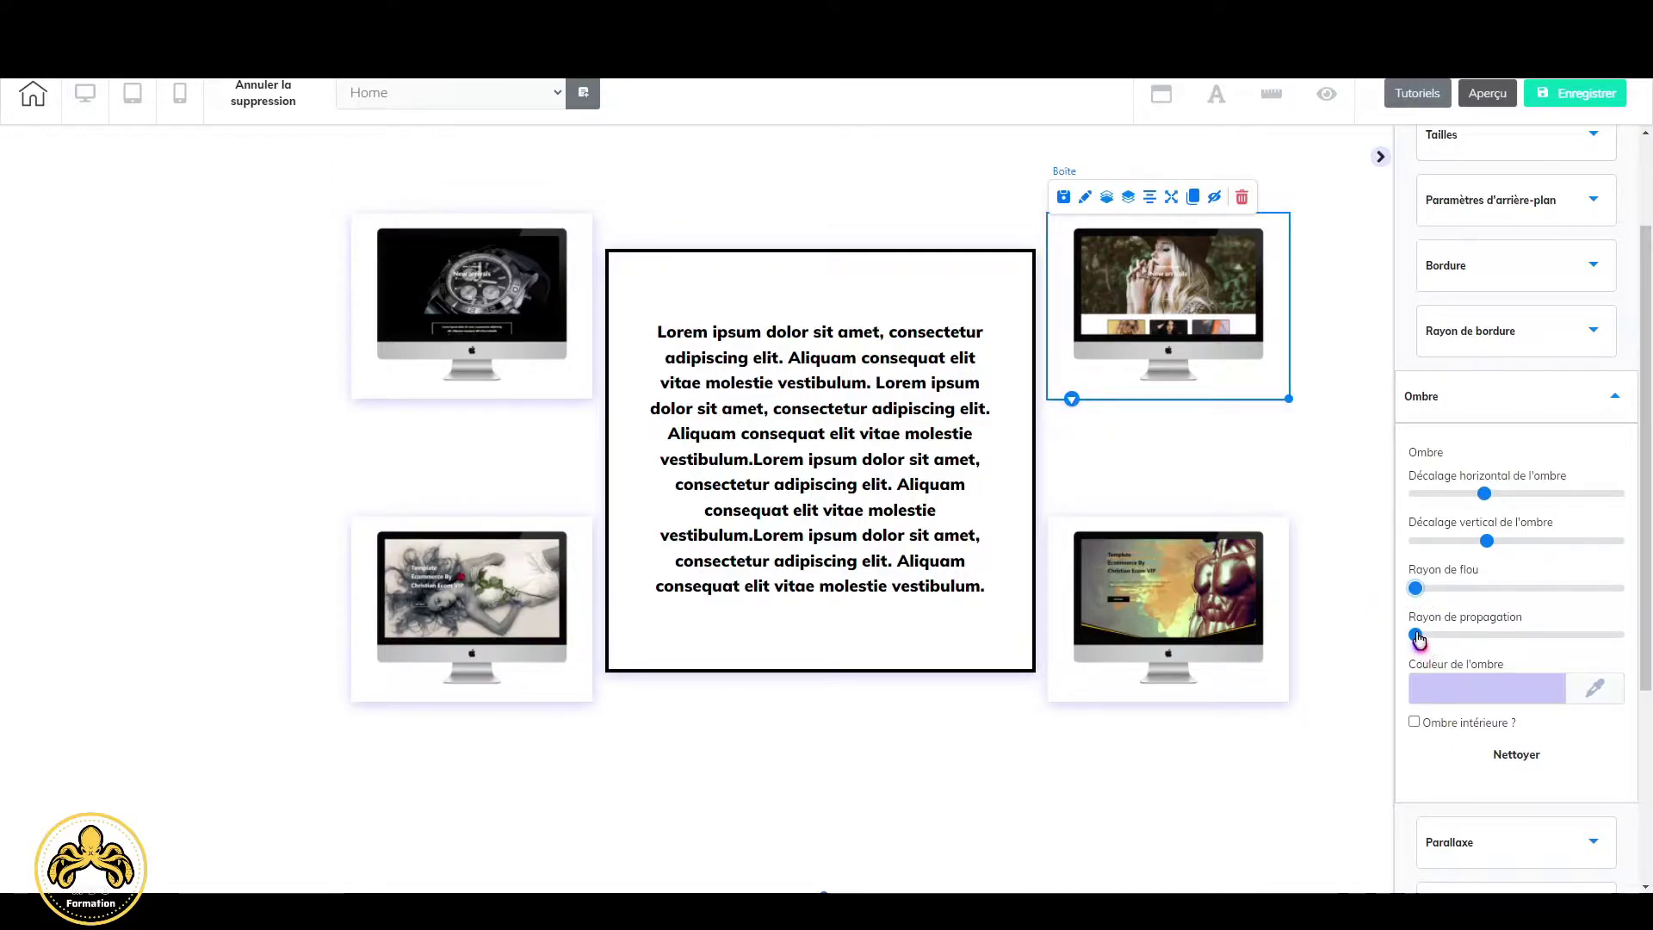
Clear the shadow settings of all four template boxes around the central text box.
{"action": "left_click", "coordinate": [1289, 543]}
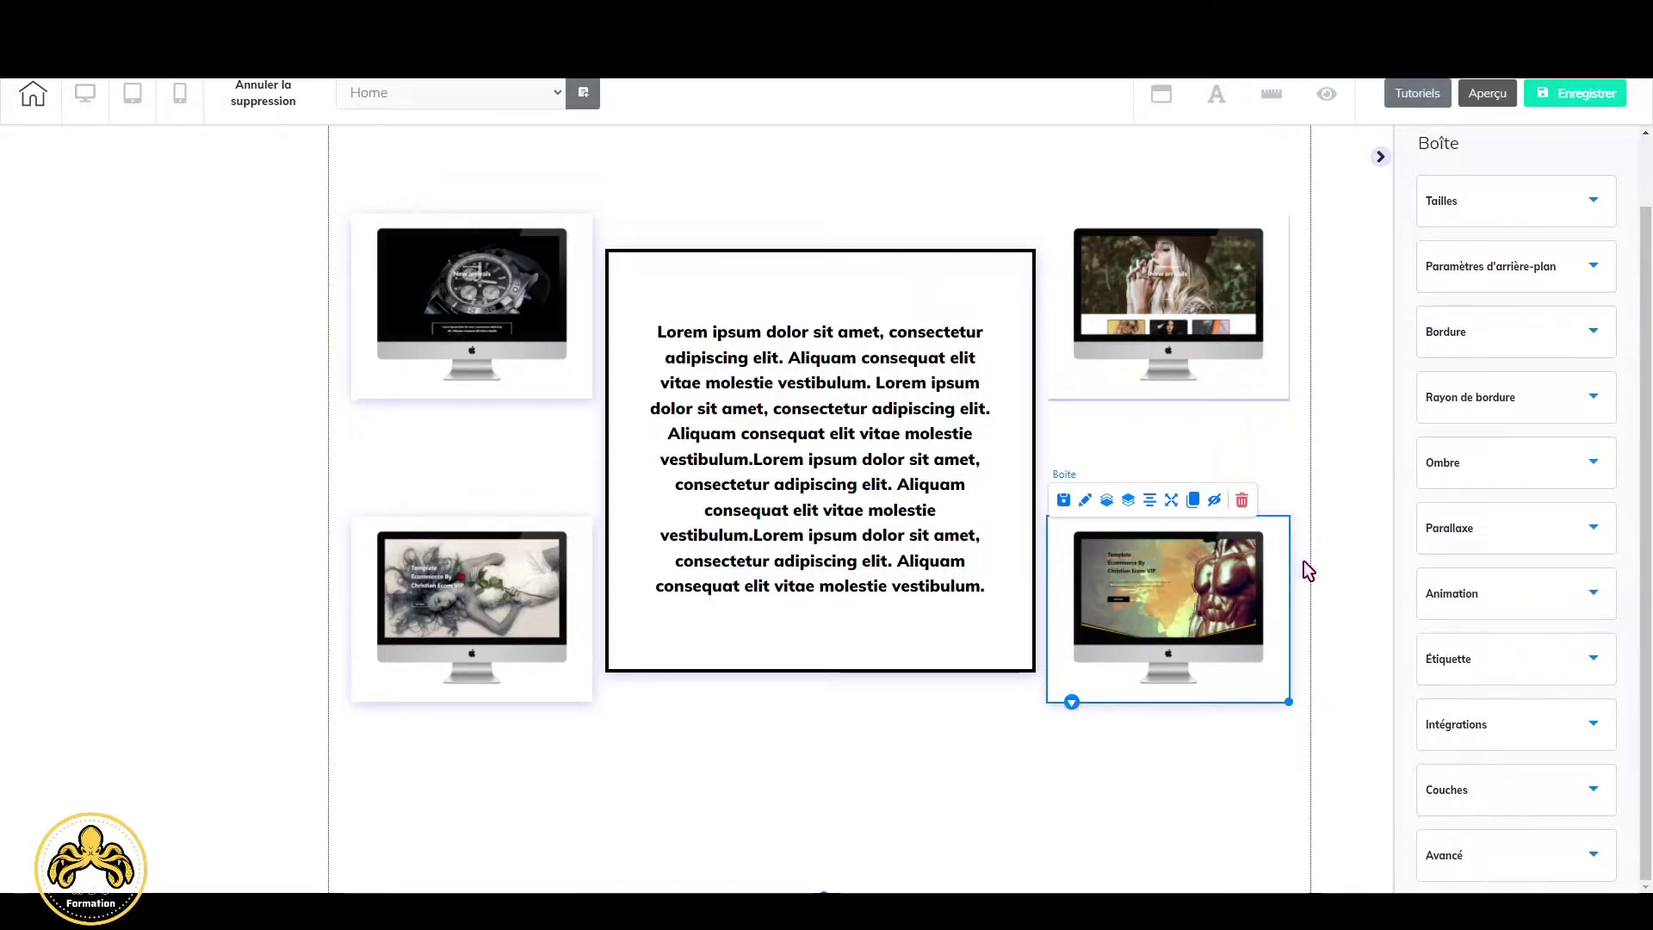
{"action": "left_click", "coordinate": [1560, 469]}
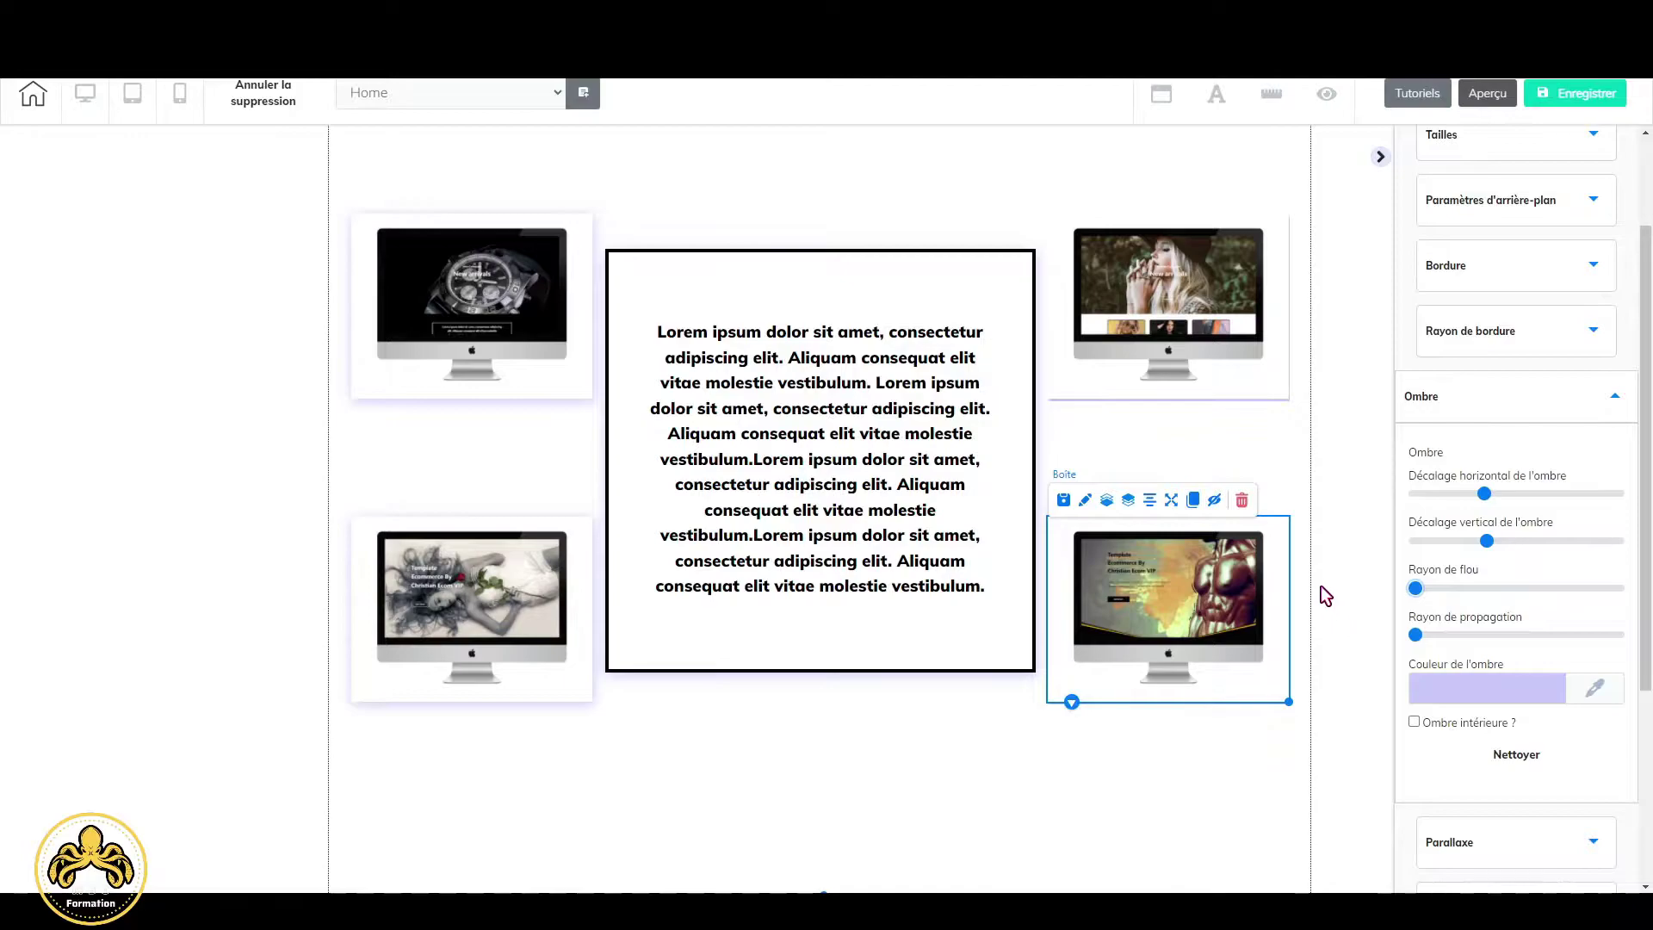
{"action": "left_click", "coordinate": [1535, 764]}
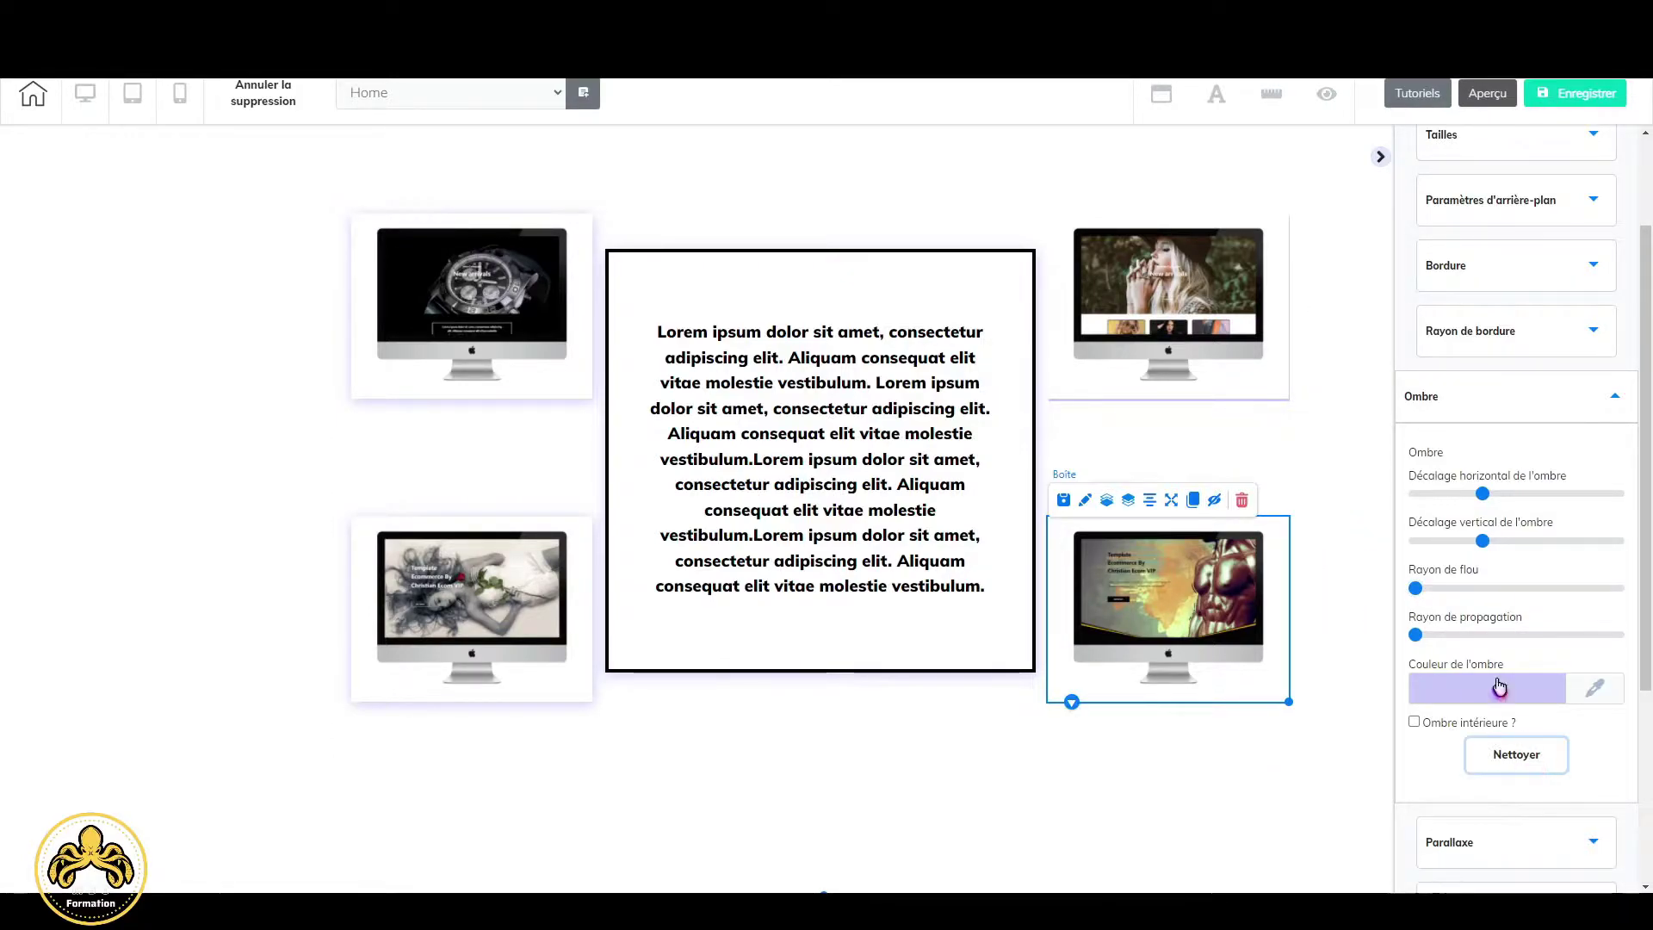
{"action": "left_click", "coordinate": [1262, 396]}
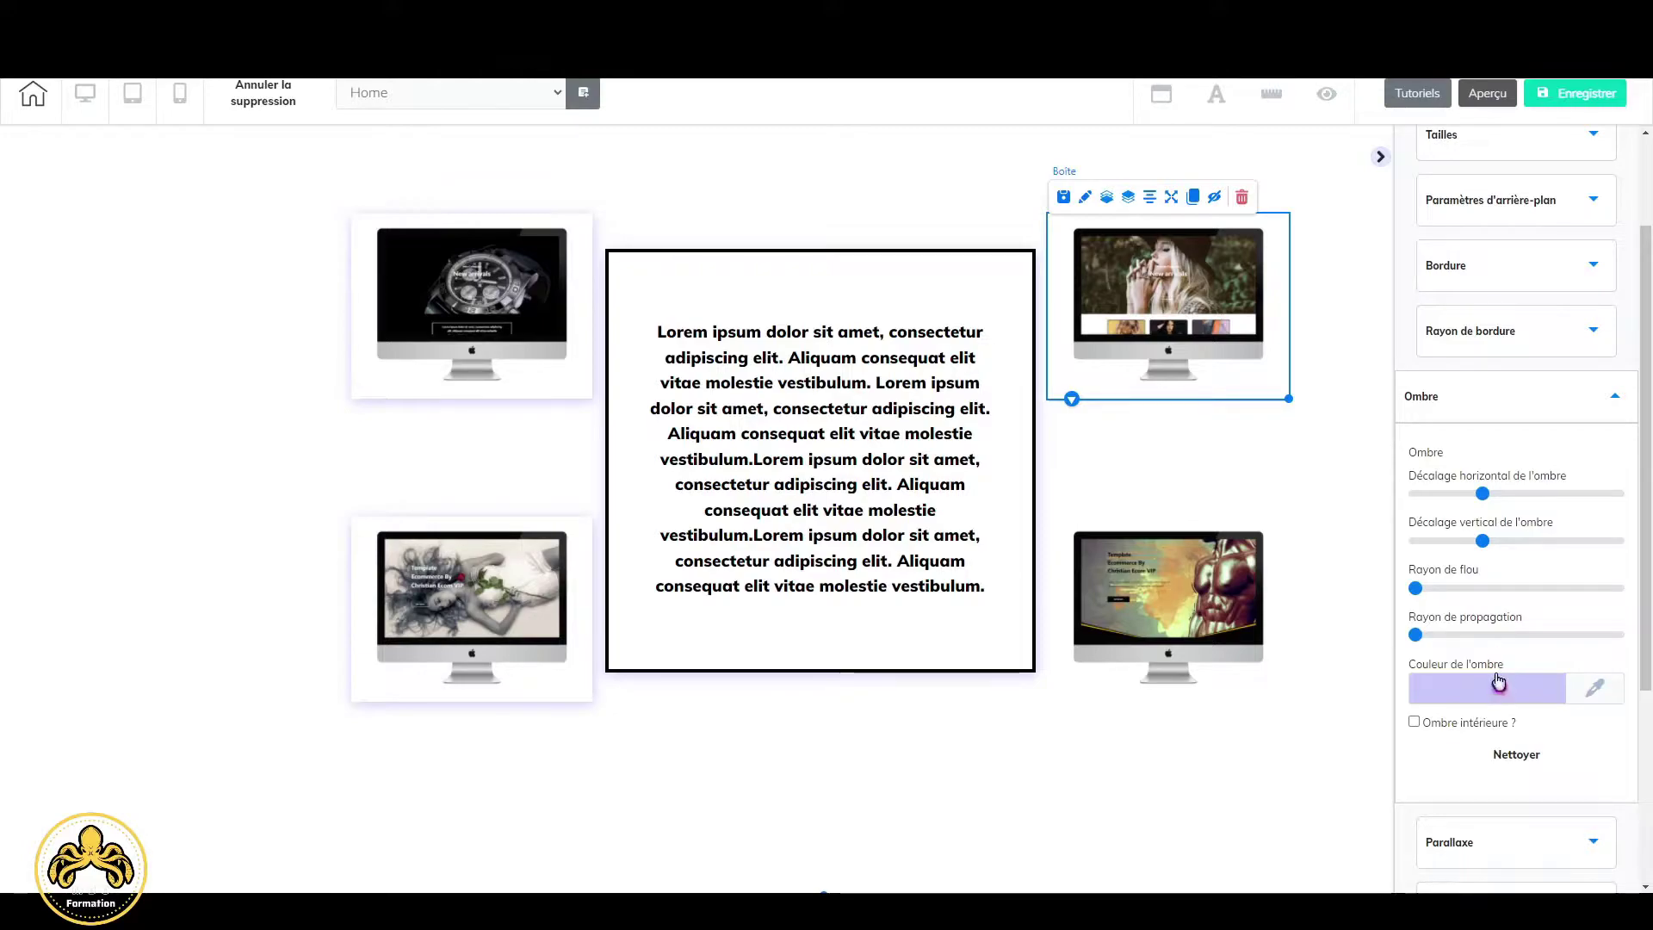
{"action": "left_click", "coordinate": [1516, 755]}
{"action": "left_click", "coordinate": [540, 379]}
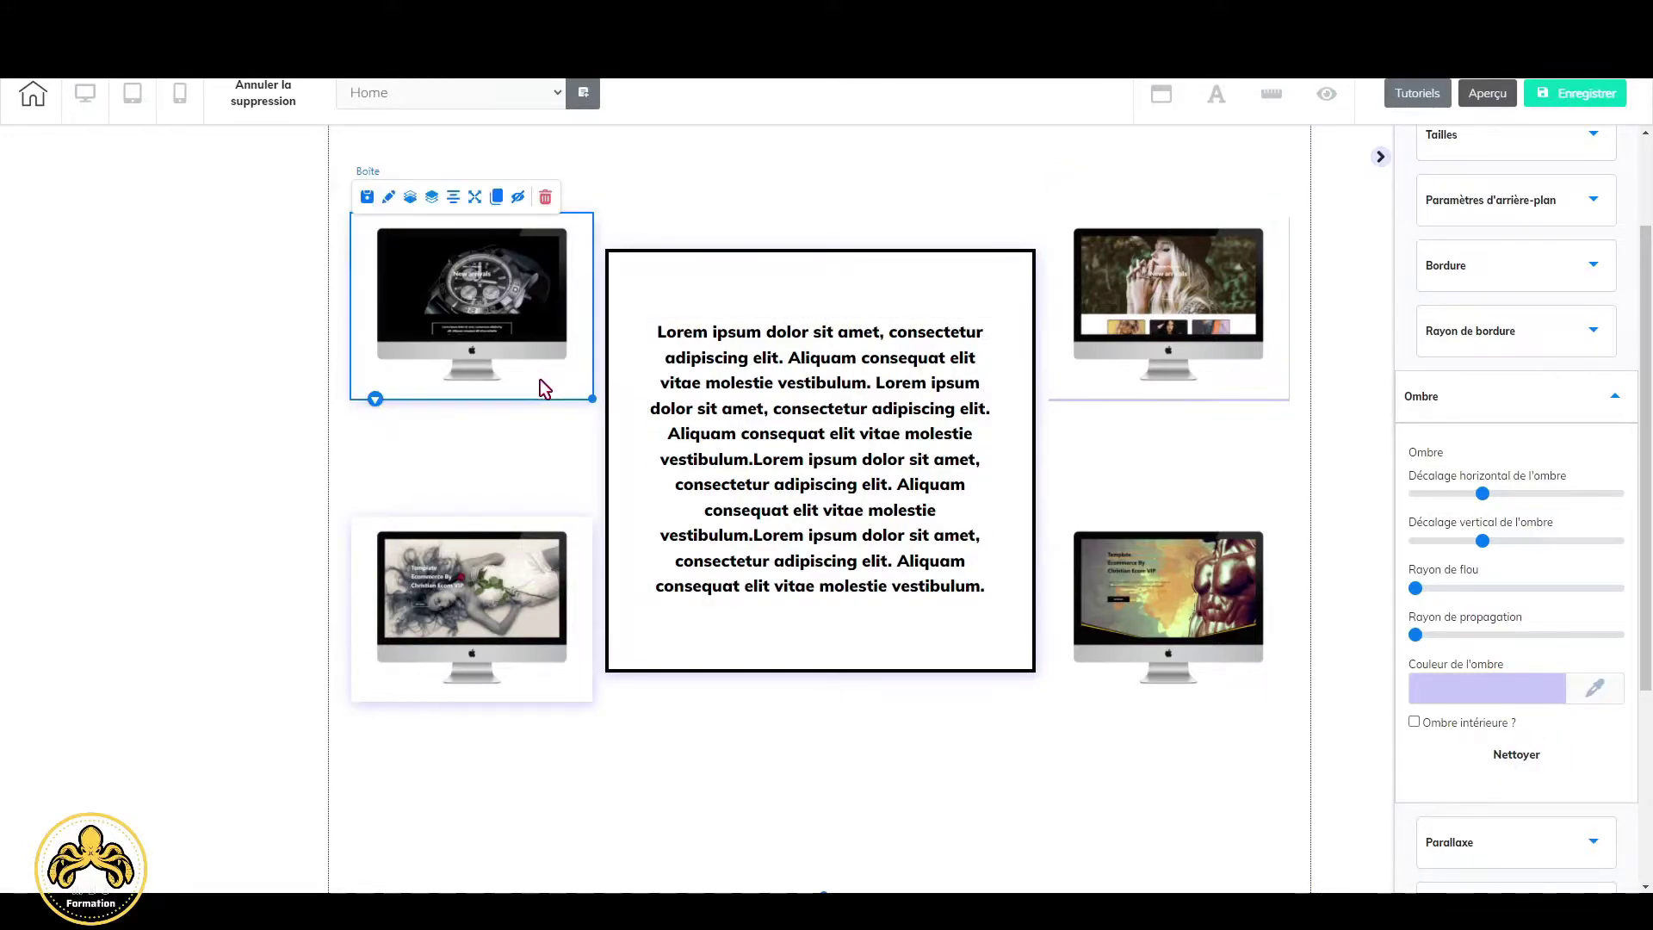
{"action": "left_click", "coordinate": [1512, 757]}
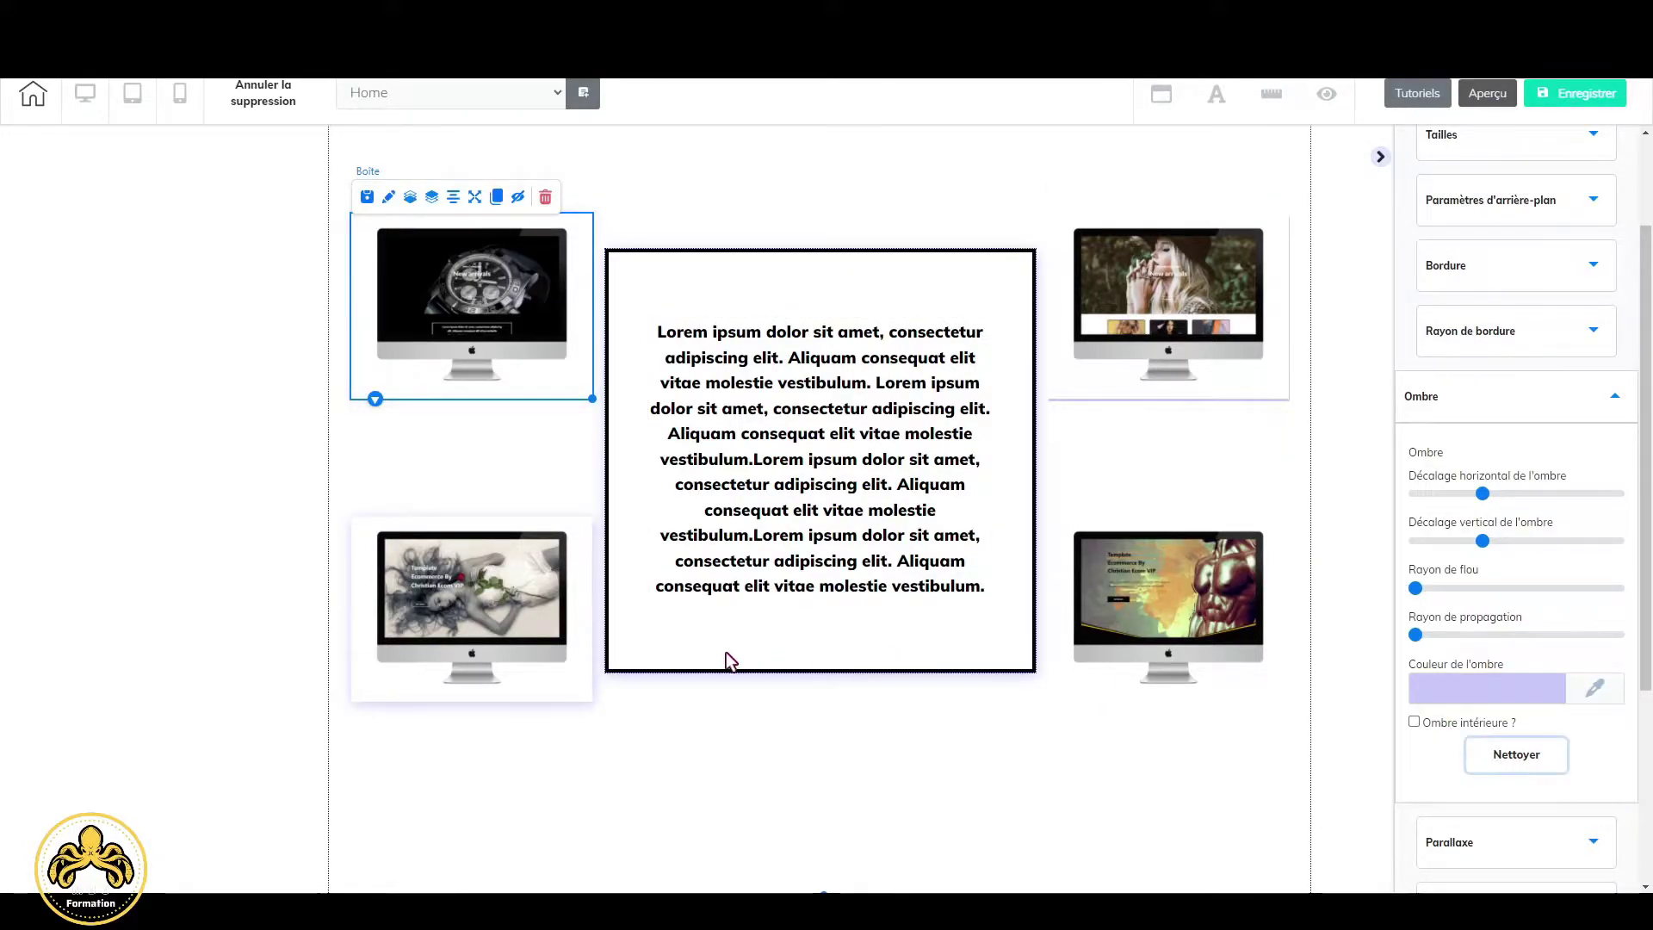
{"action": "left_click", "coordinate": [565, 690]}
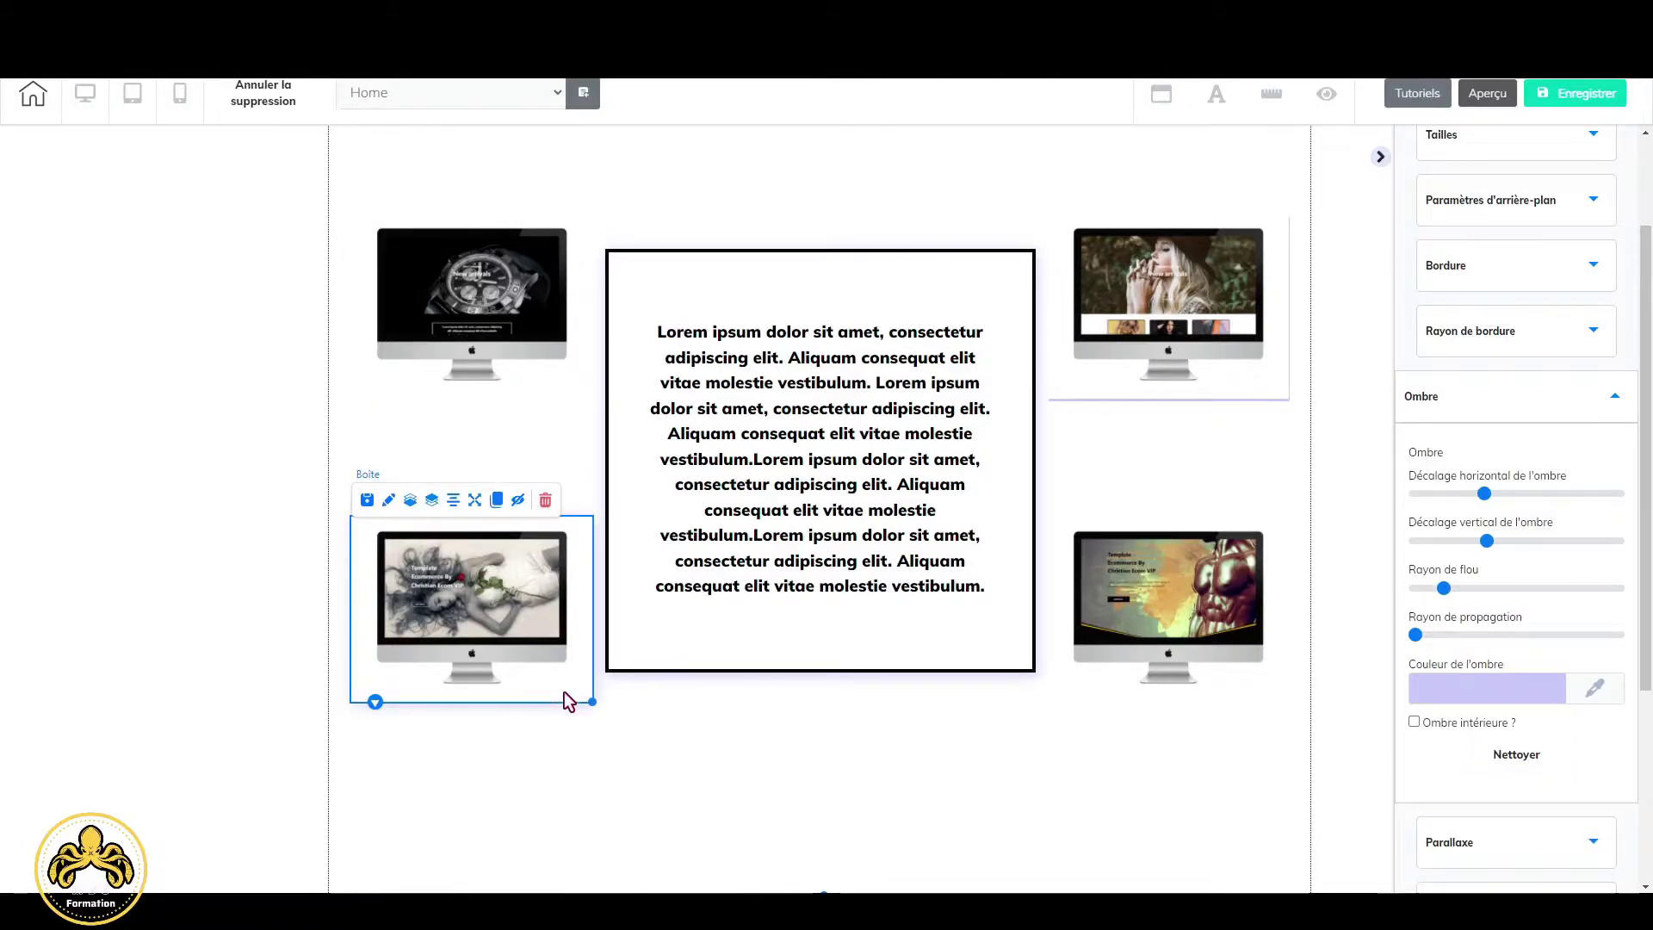
{"action": "left_click", "coordinate": [1522, 758]}
{"action": "left_click", "coordinate": [1078, 793]}
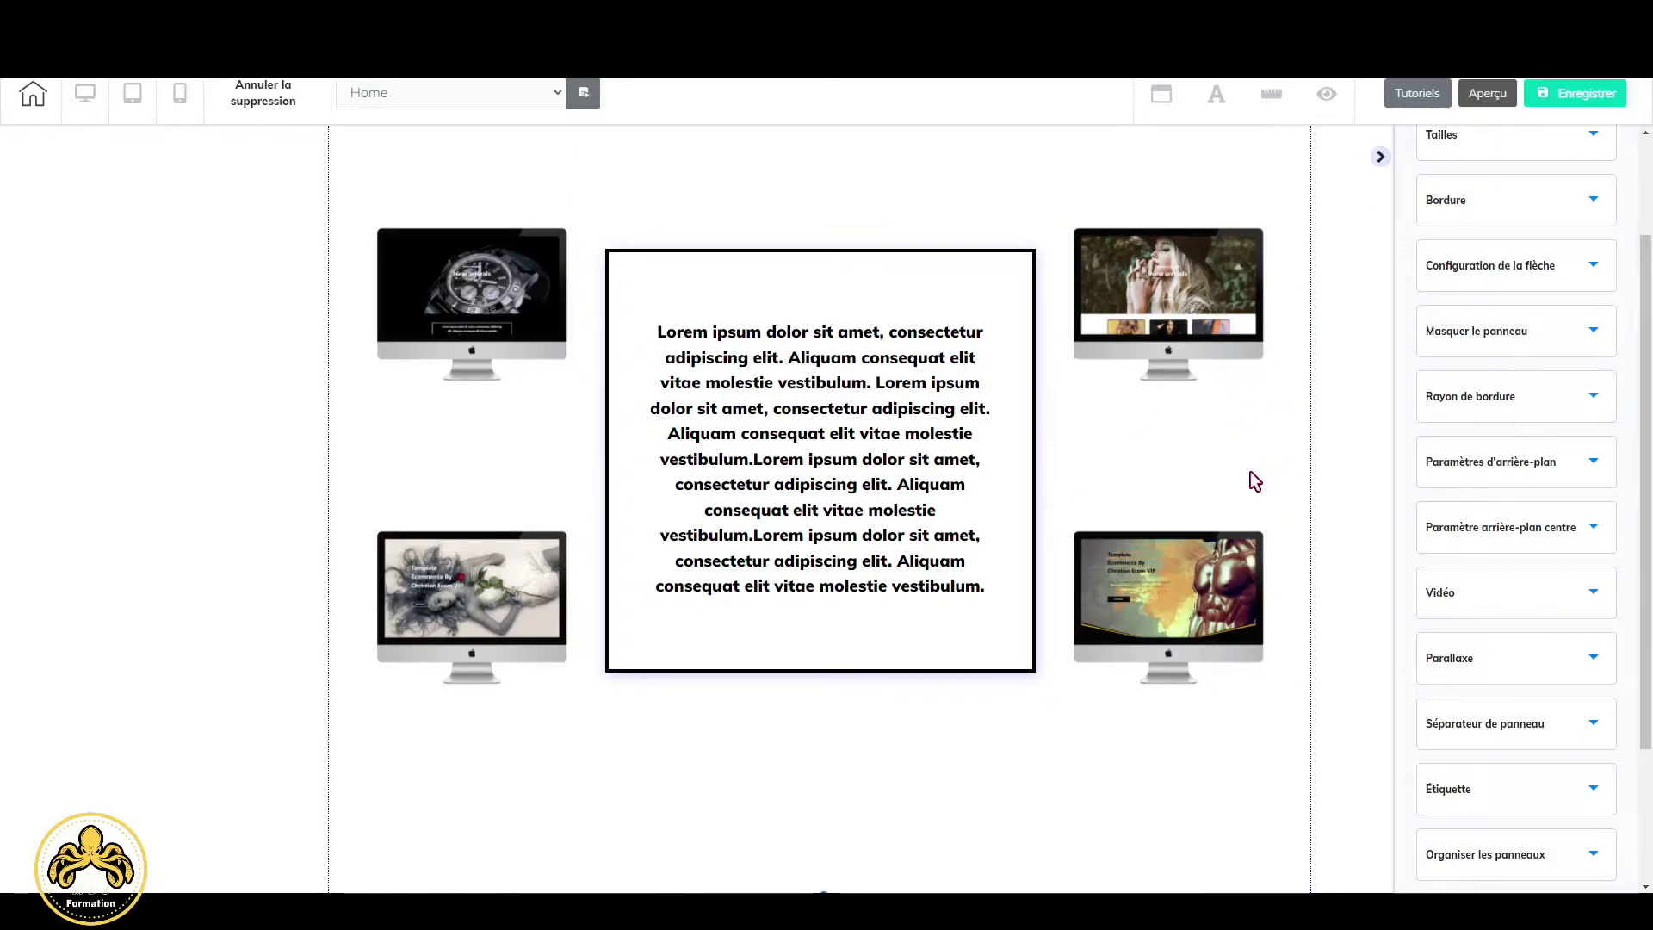
Save the site and decline publishing it for the moment.
{"action": "left_click", "coordinate": [1575, 92]}
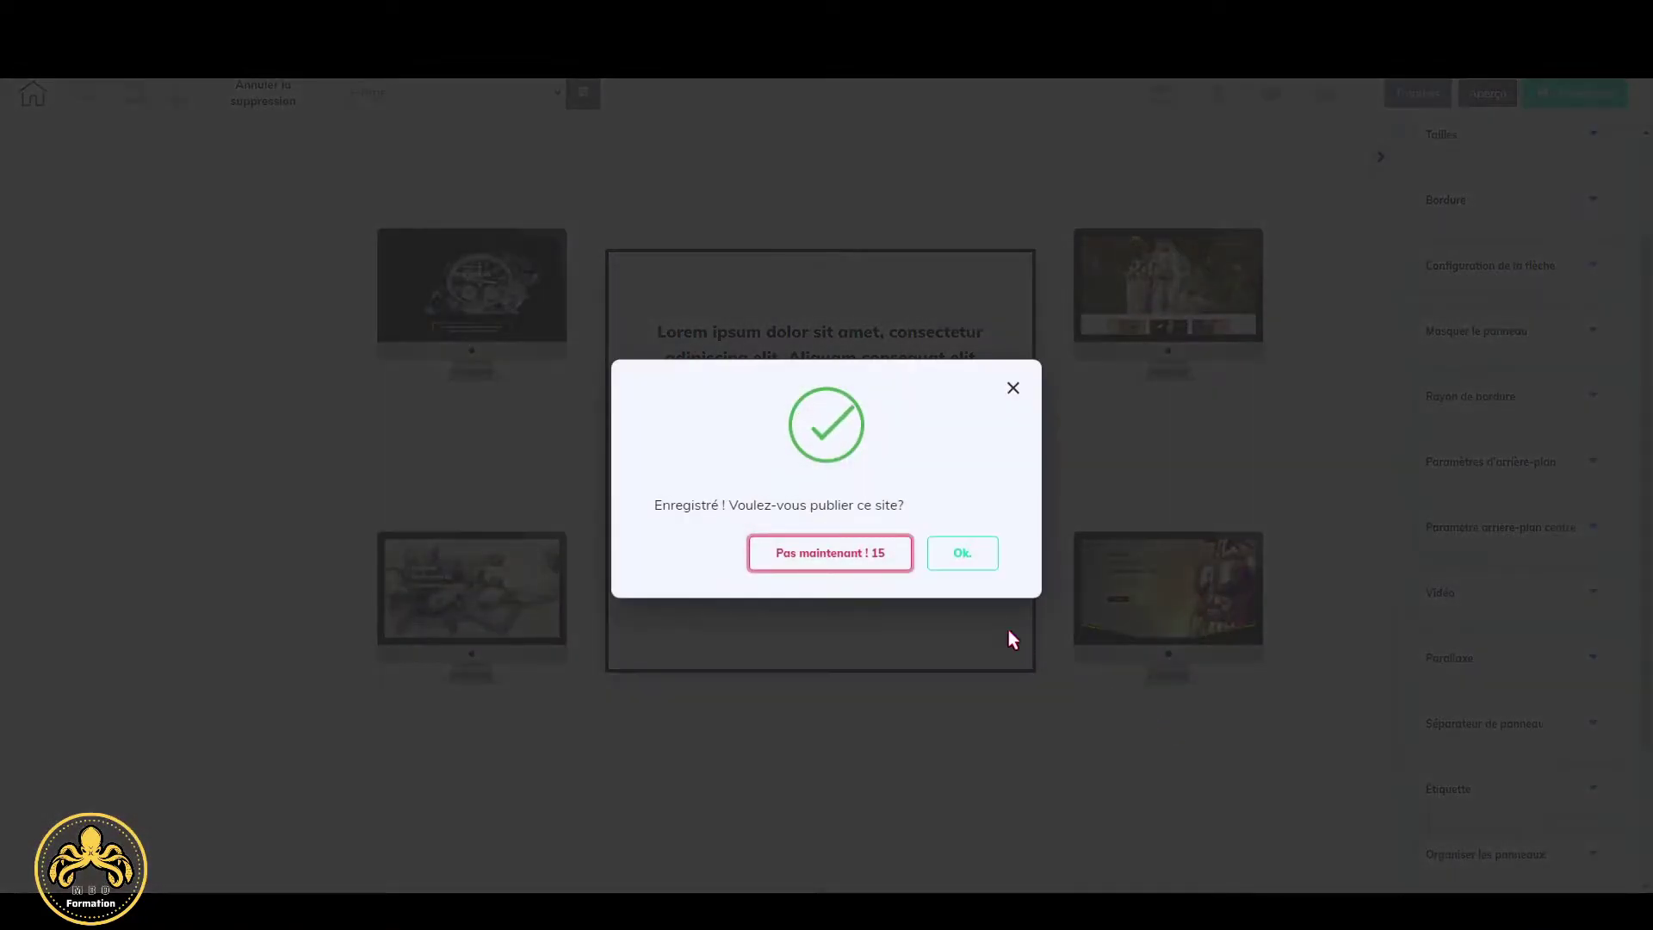
{"action": "left_click", "coordinate": [841, 564]}
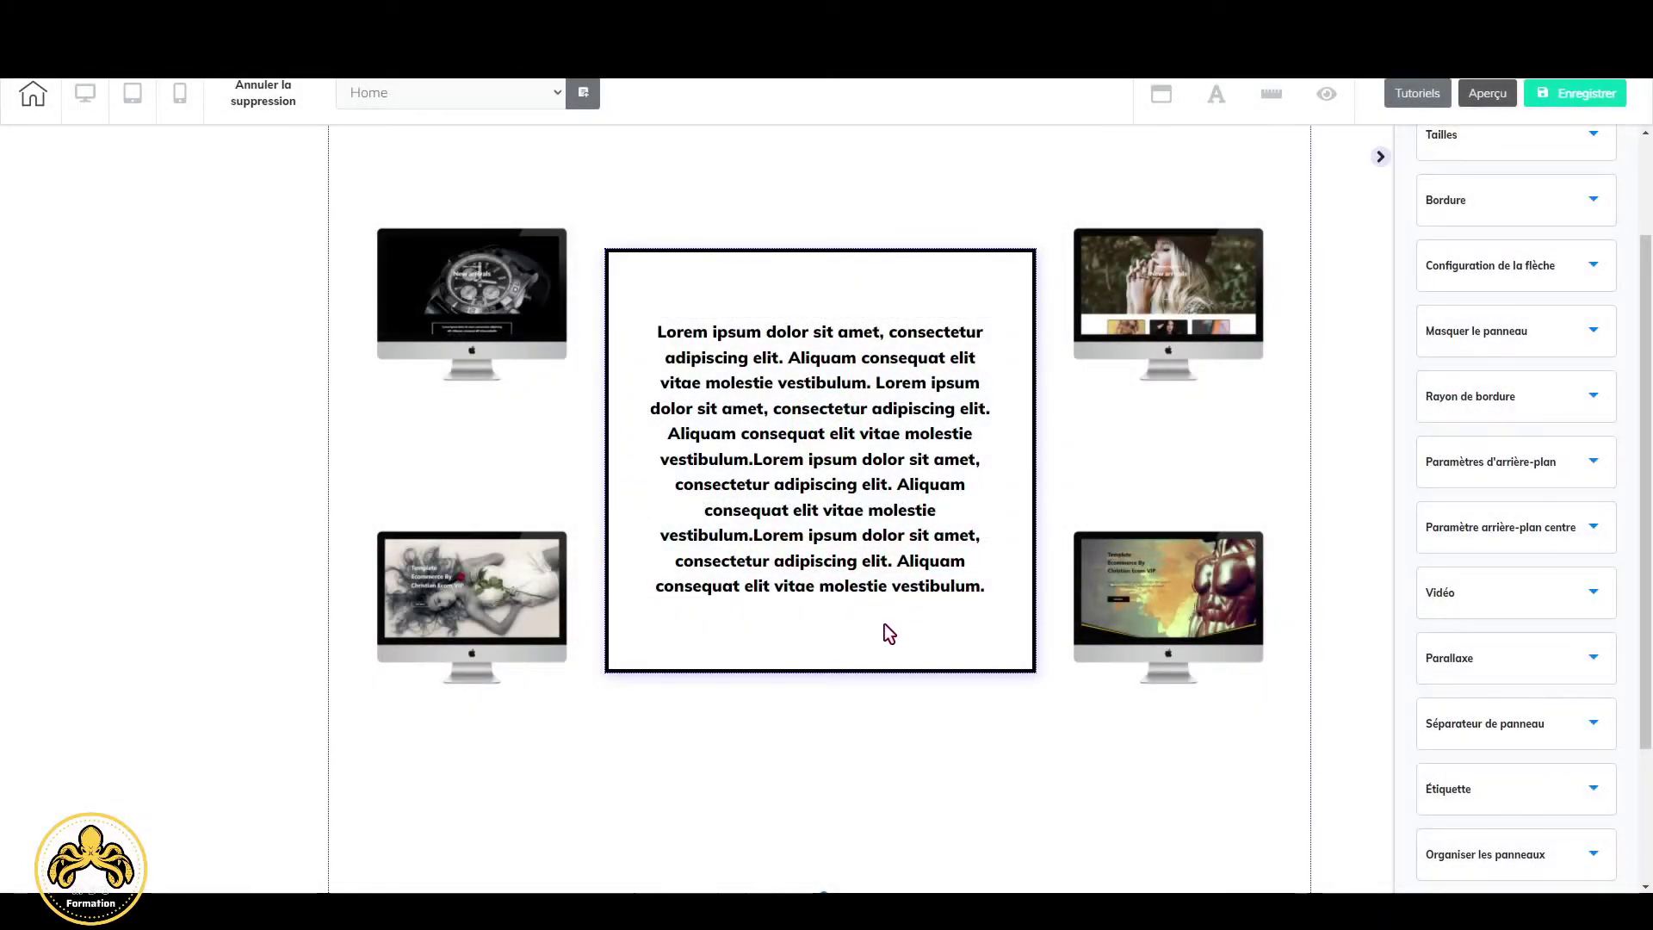
Shift the two lower template boxes slightly down and keep them level with each other.
{"action": "left_click", "coordinate": [475, 675]}
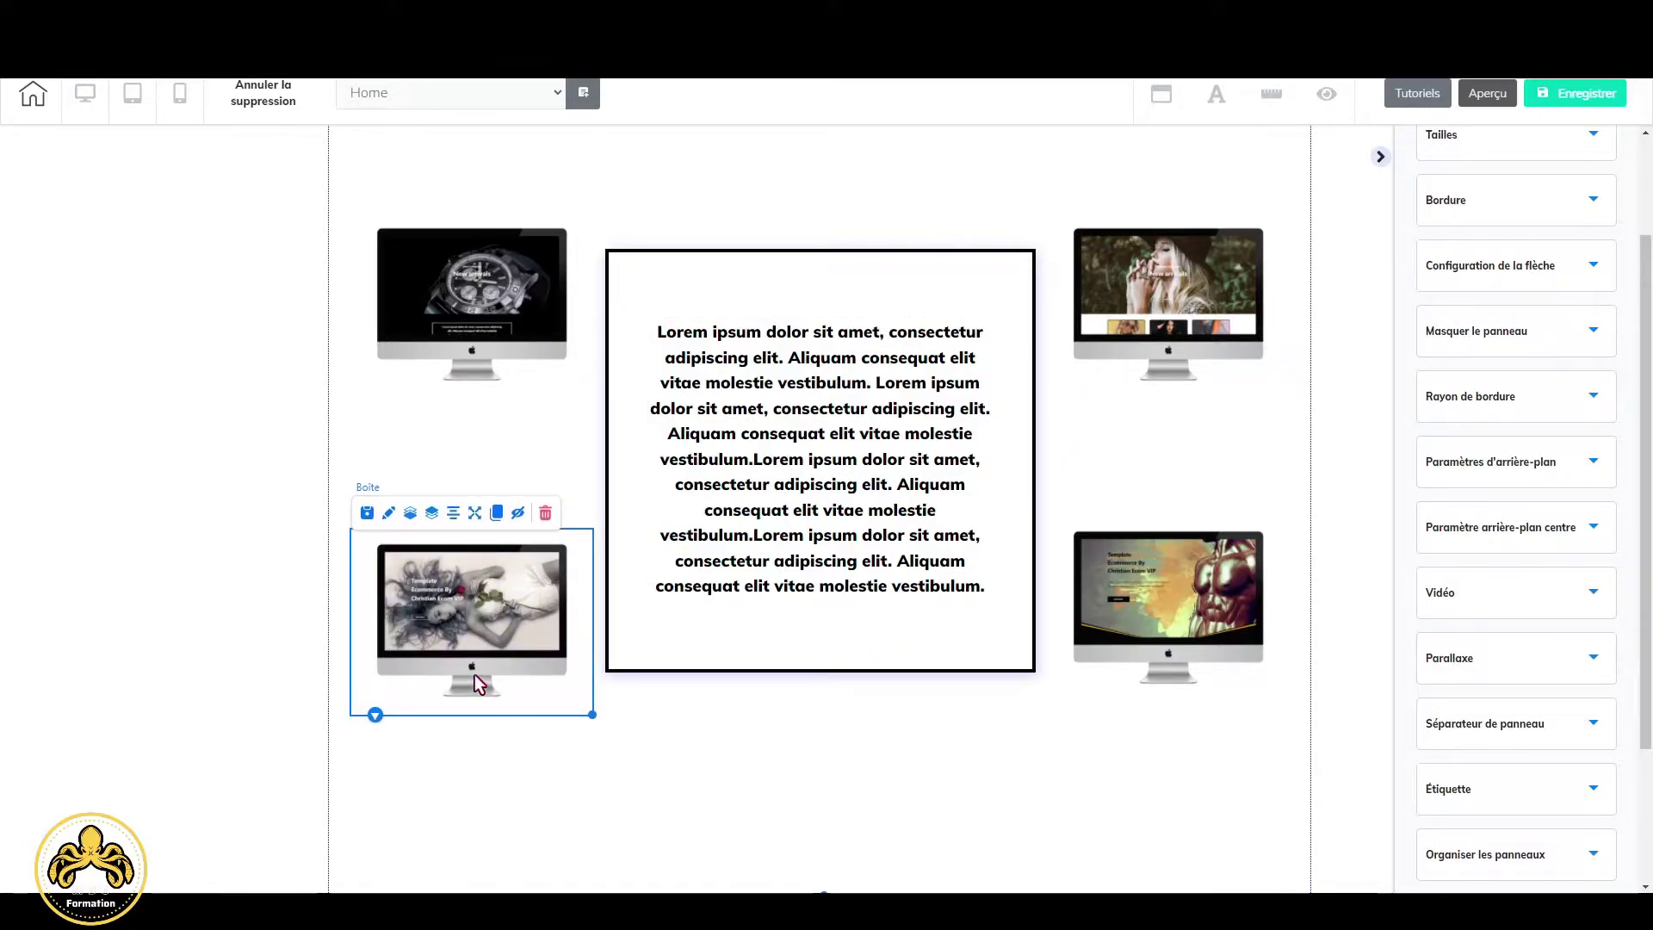
{"action": "left_click", "coordinate": [1167, 632]}
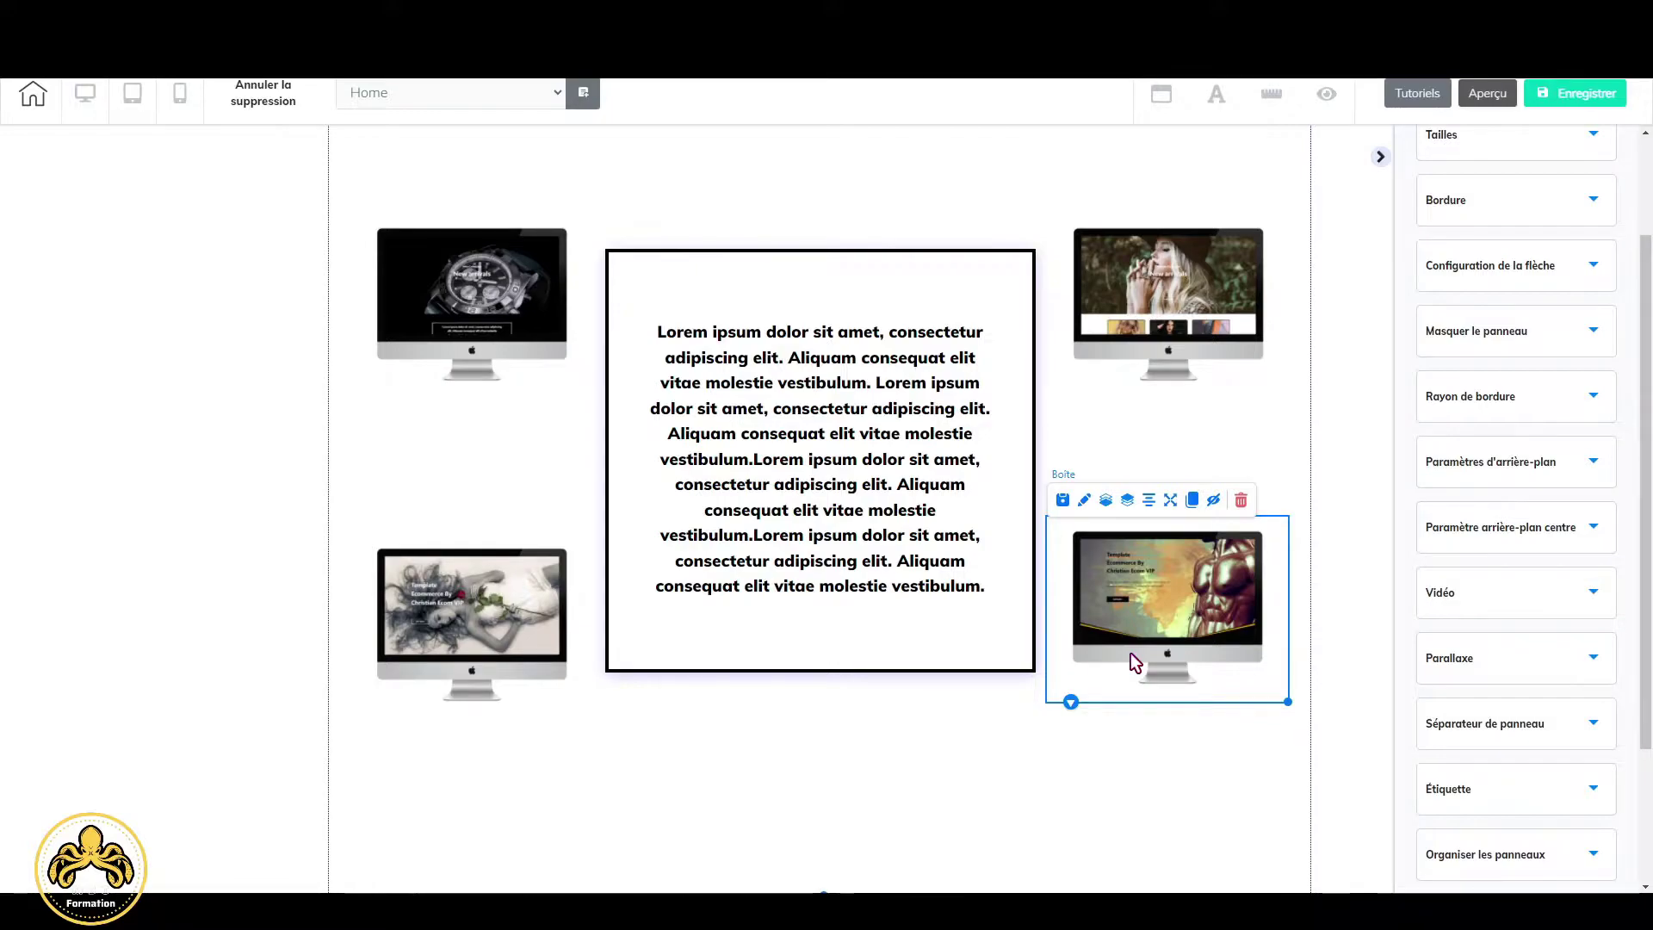
{"action": "left_click", "coordinate": [529, 641]}
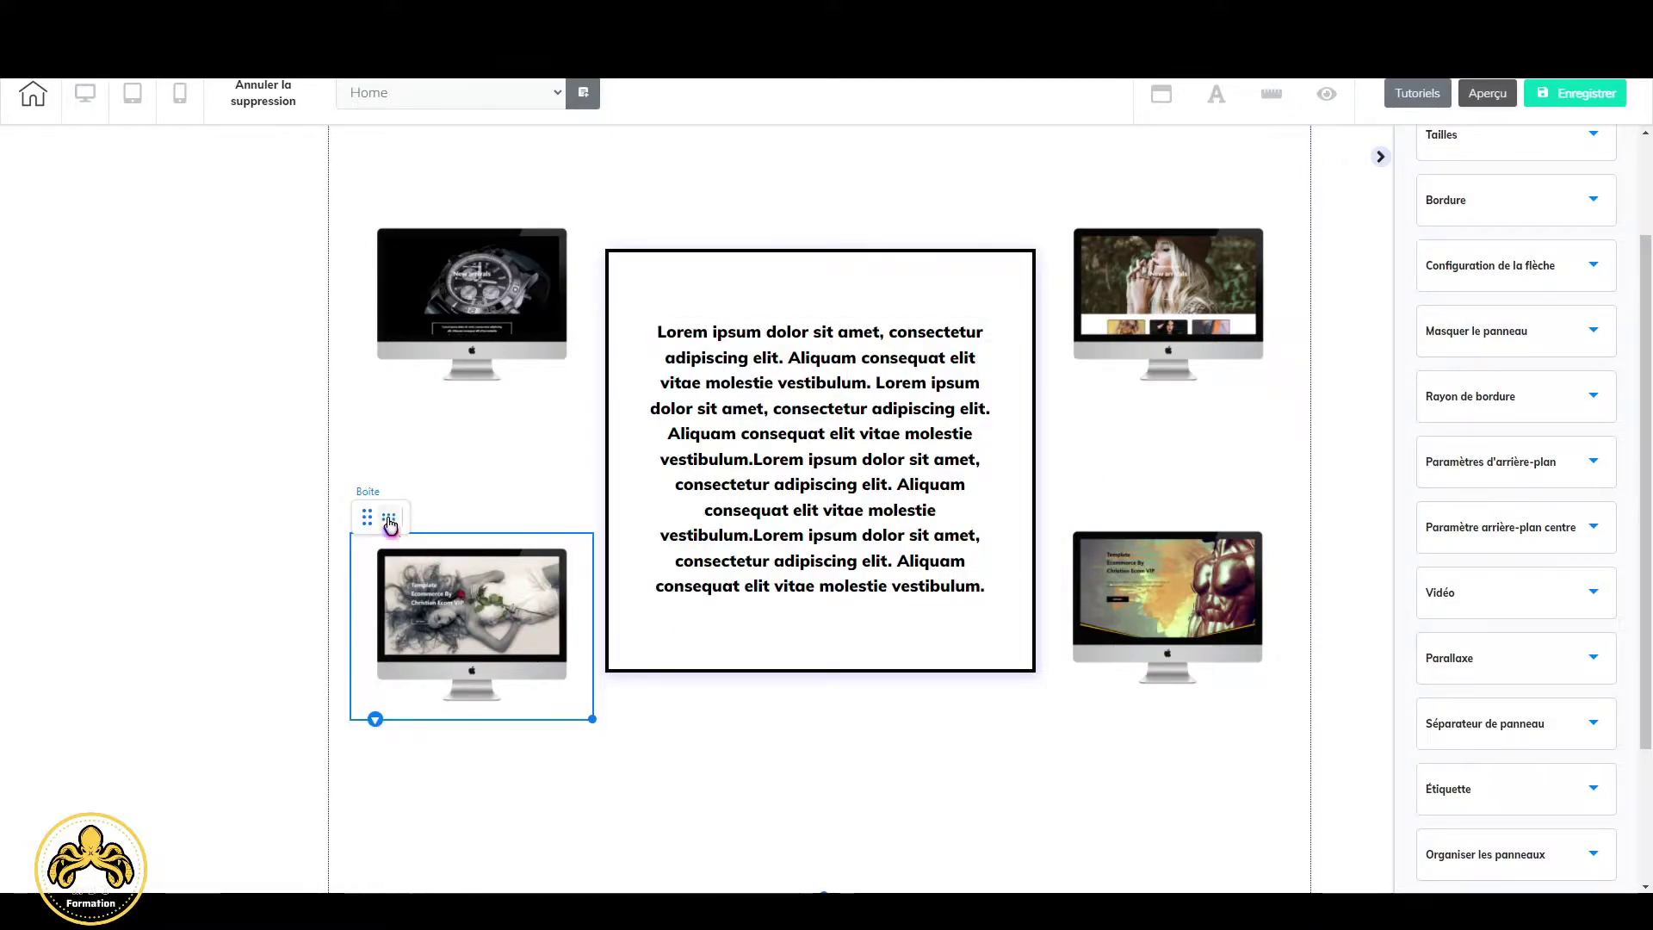
{"action": "left_click", "coordinate": [826, 721]}
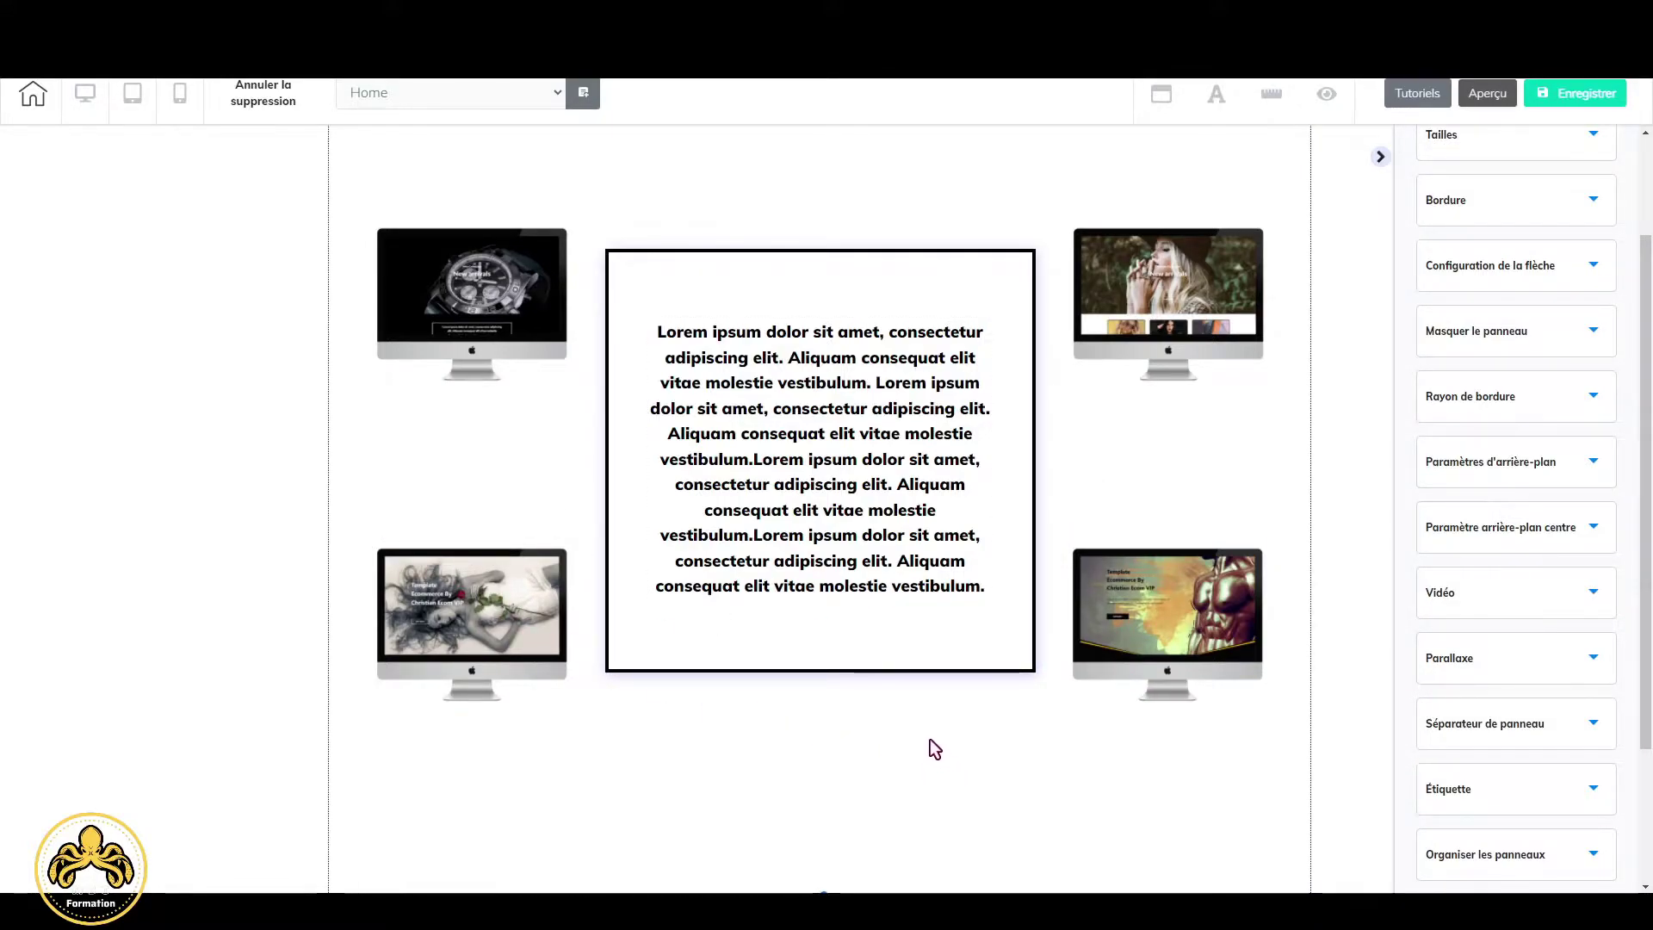
Shift the "My Templates" and "Who I Am?" headings slightly down within their panels.
{"action": "scroll", "coordinate": [881, 804], "scroll_direction": "down", "scroll_amount": 5}
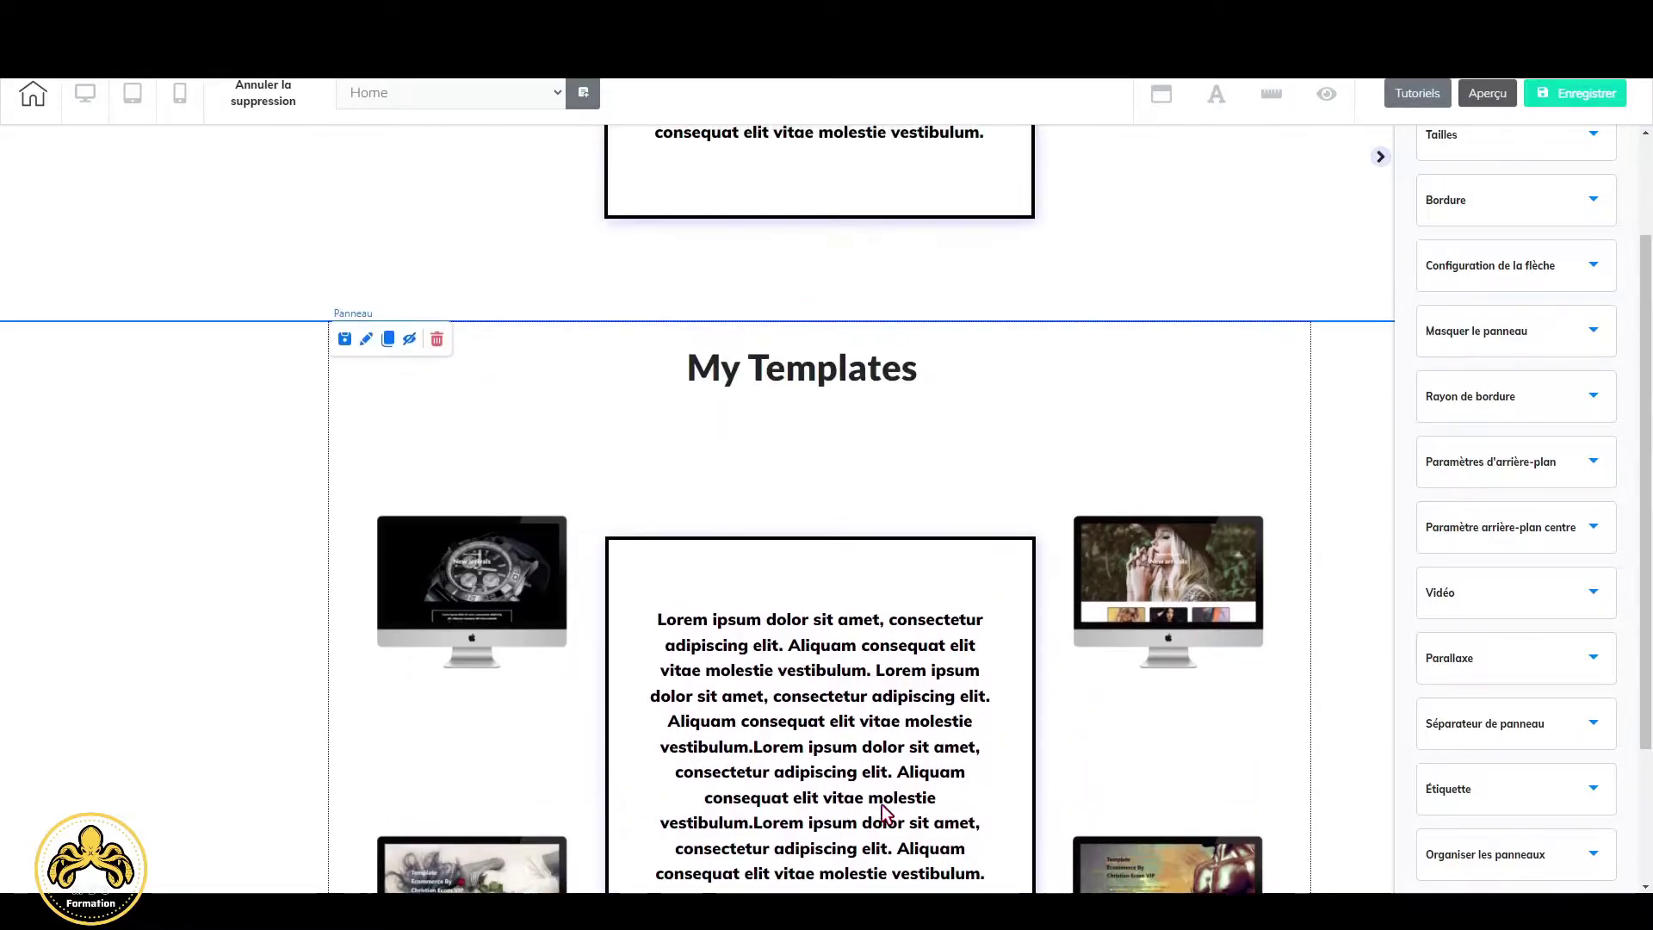
{"action": "left_click", "coordinate": [813, 383]}
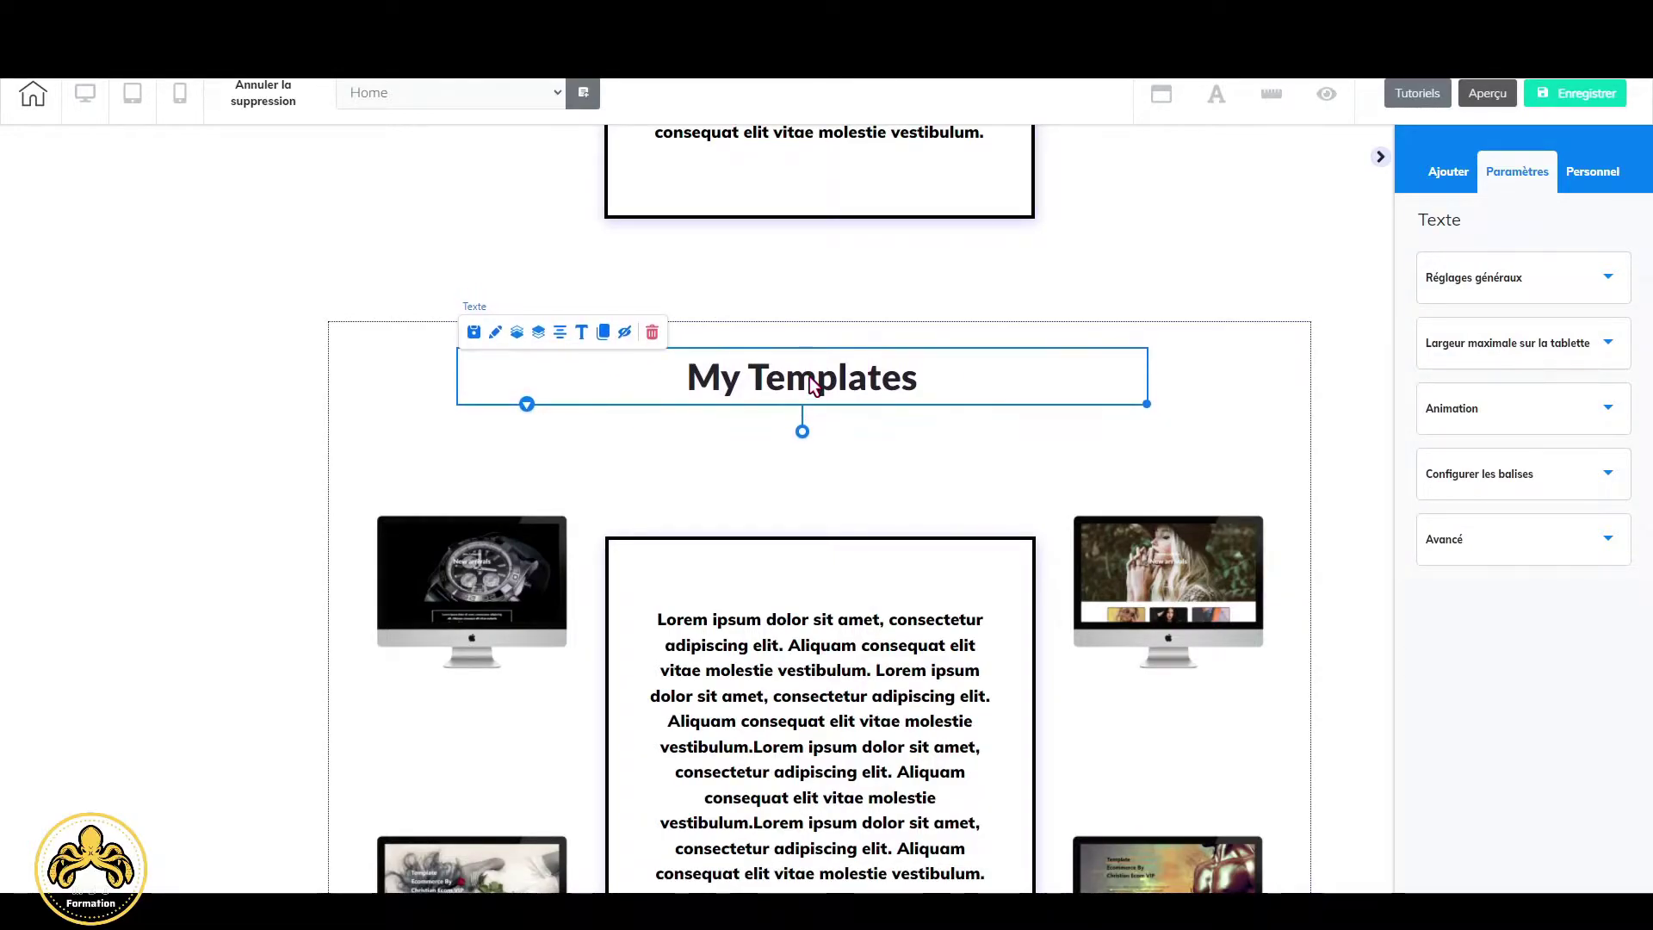
{"action": "scroll", "coordinate": [840, 472], "scroll_direction": "up", "scroll_amount": 8}
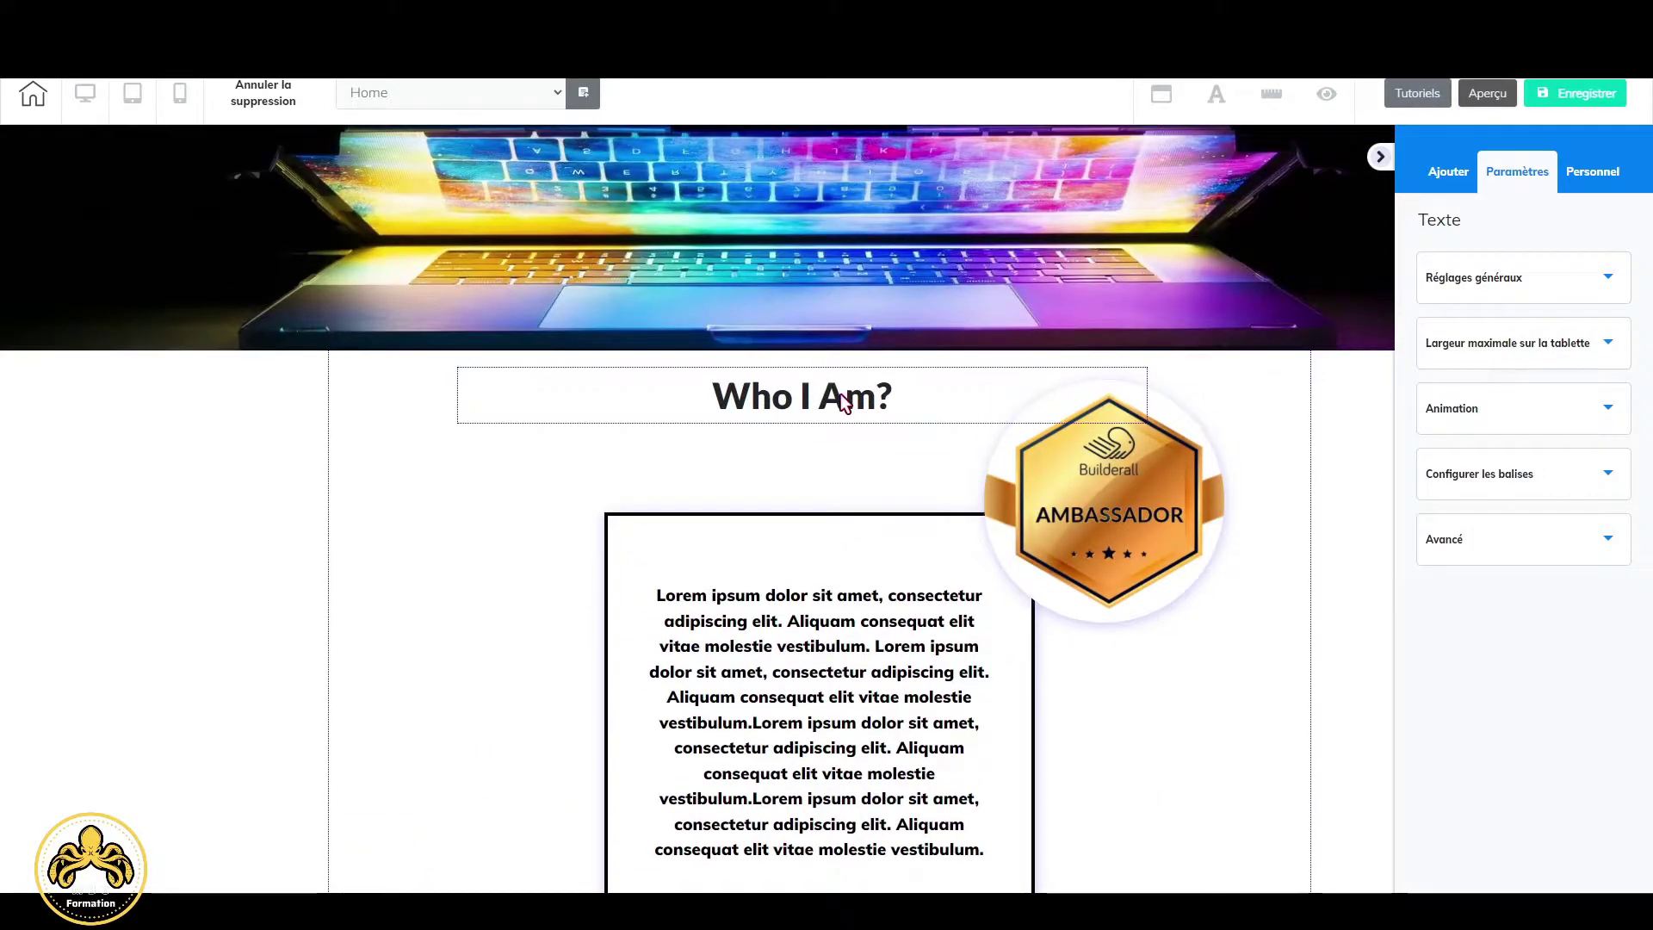
{"action": "left_click", "coordinate": [845, 396]}
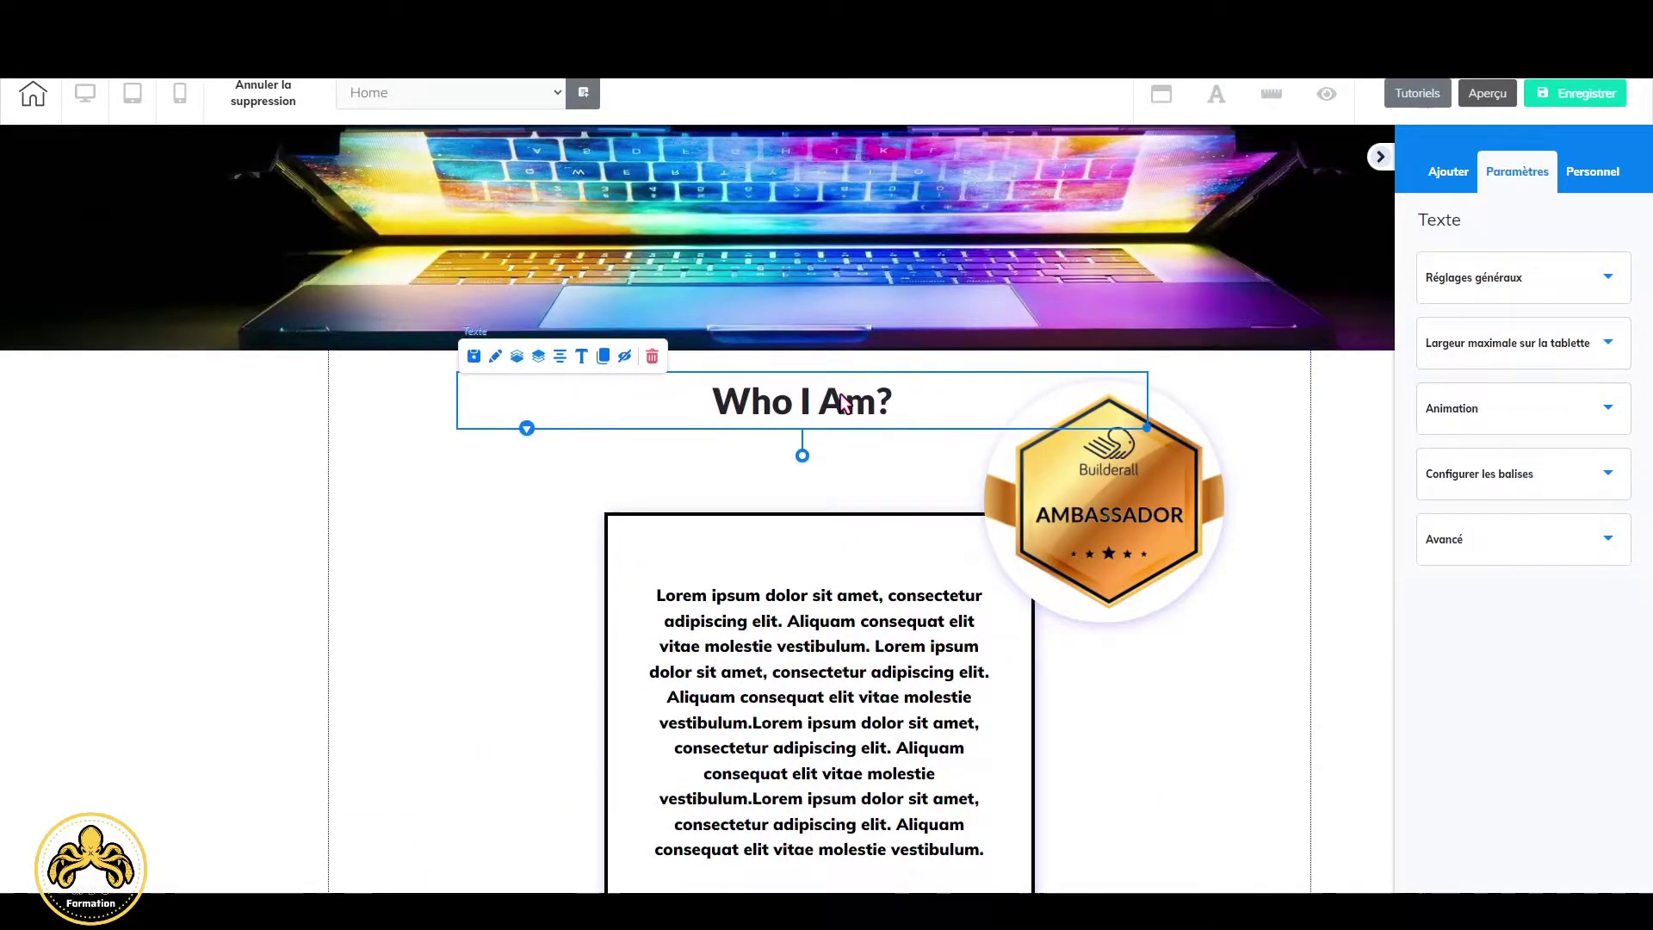
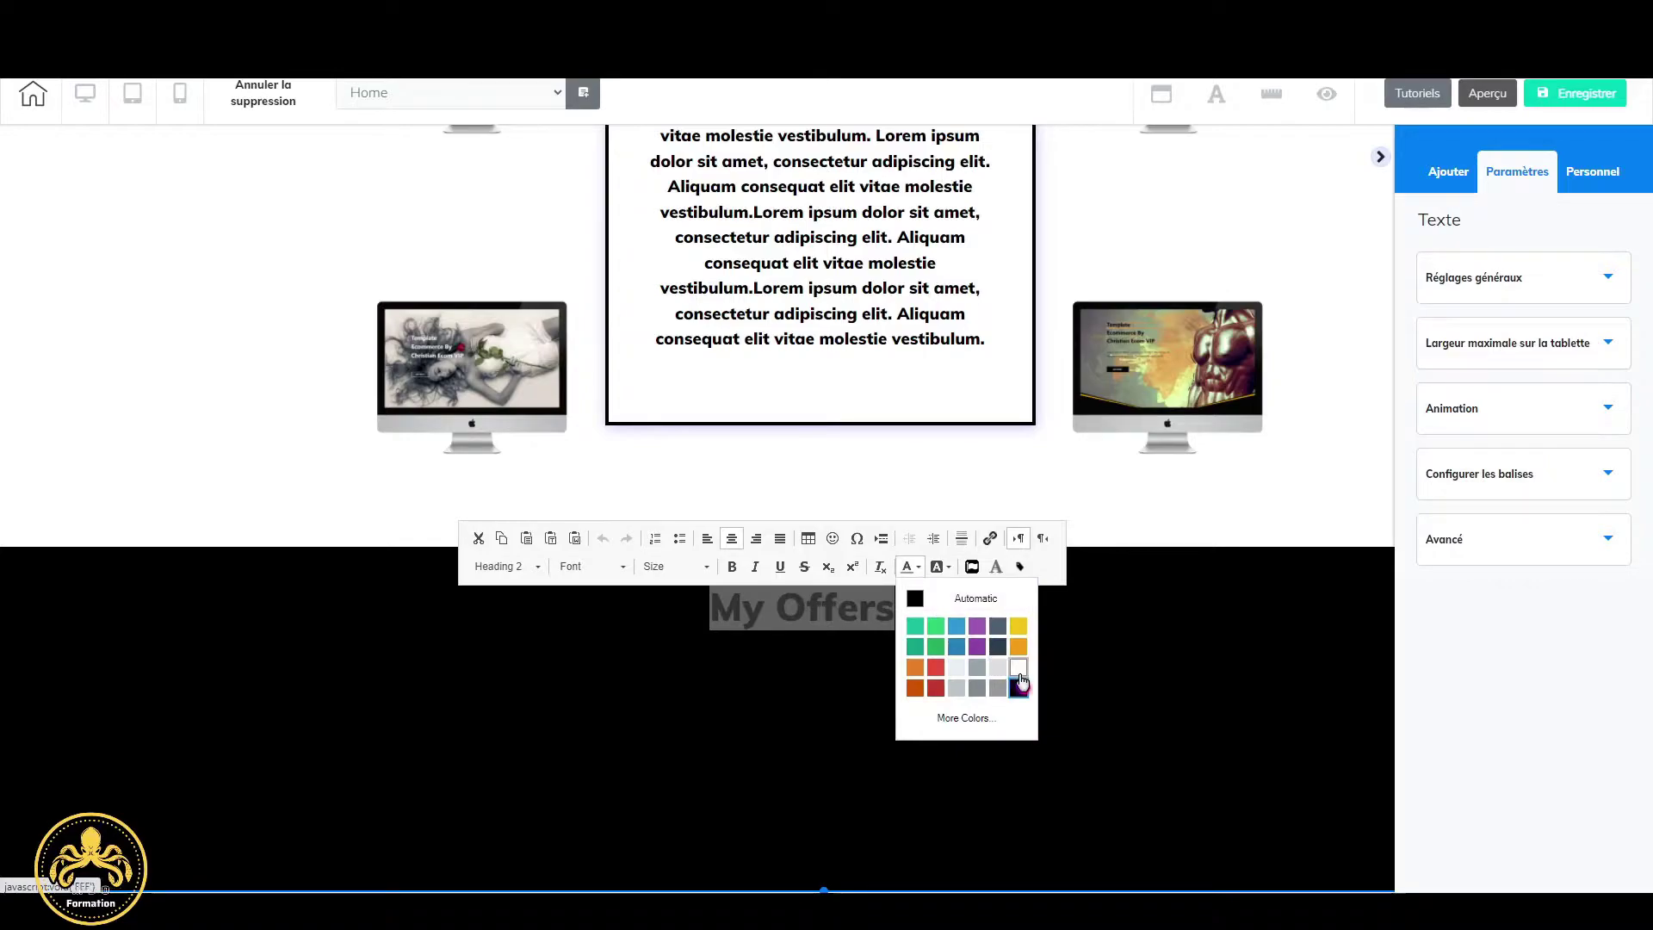
Apply a neutral heading style and the Lato Black font to the "My Offers" title.
{"action": "left_click", "coordinate": [539, 566]}
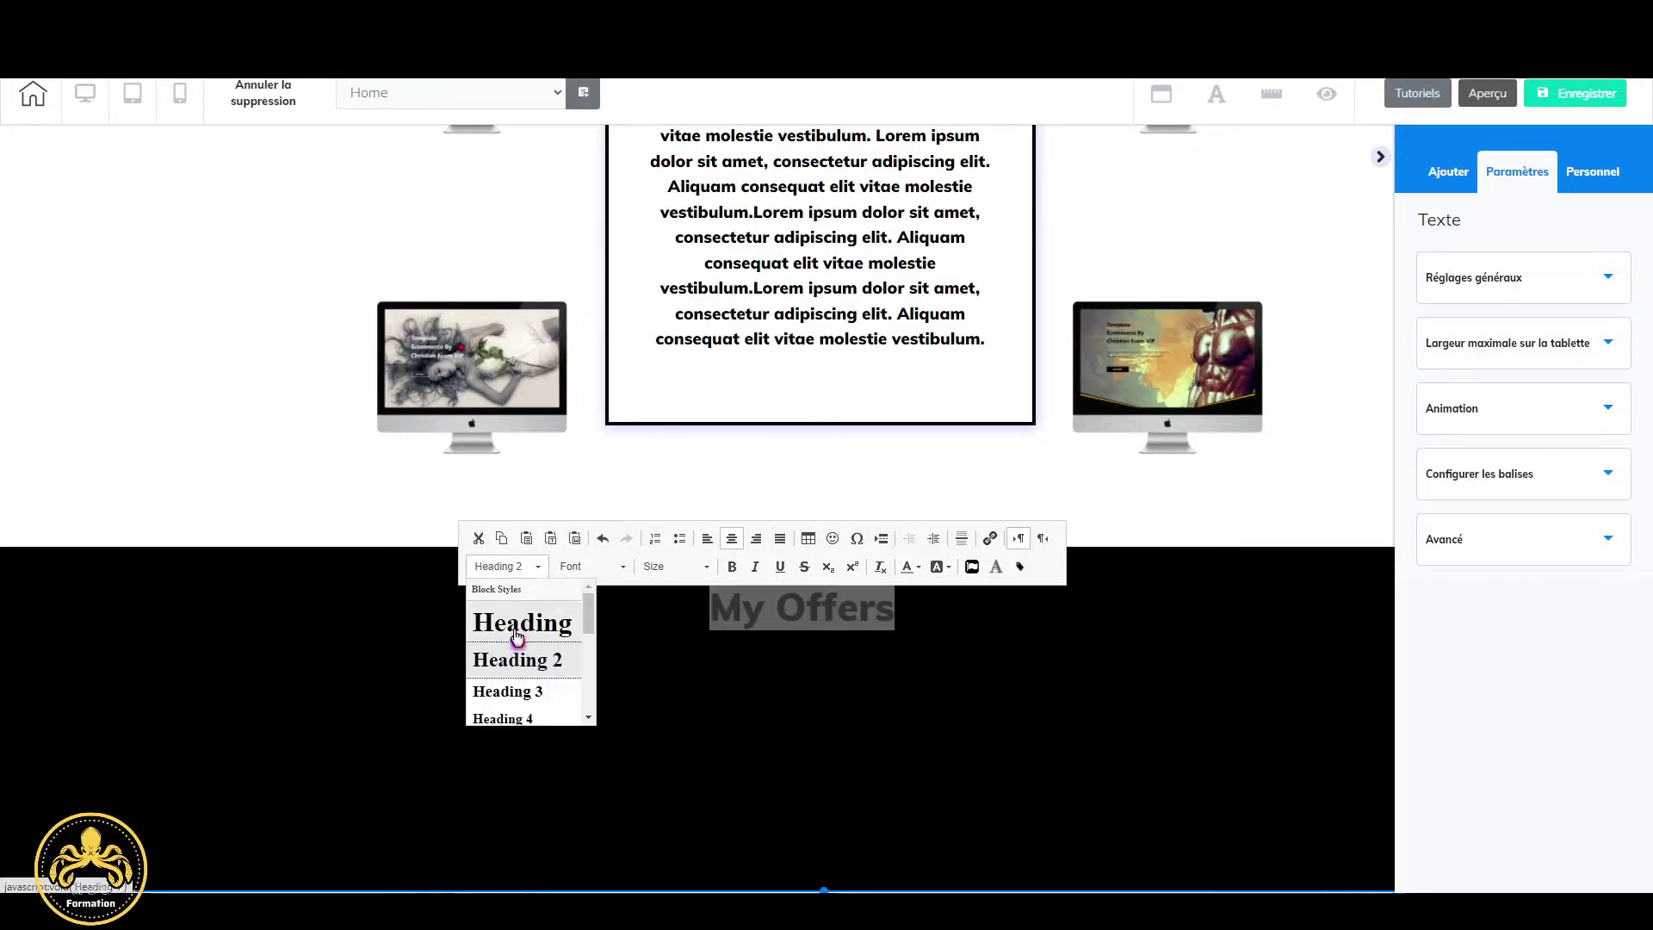
{"action": "scroll", "coordinate": [534, 689], "scroll_direction": "down", "scroll_amount": 3}
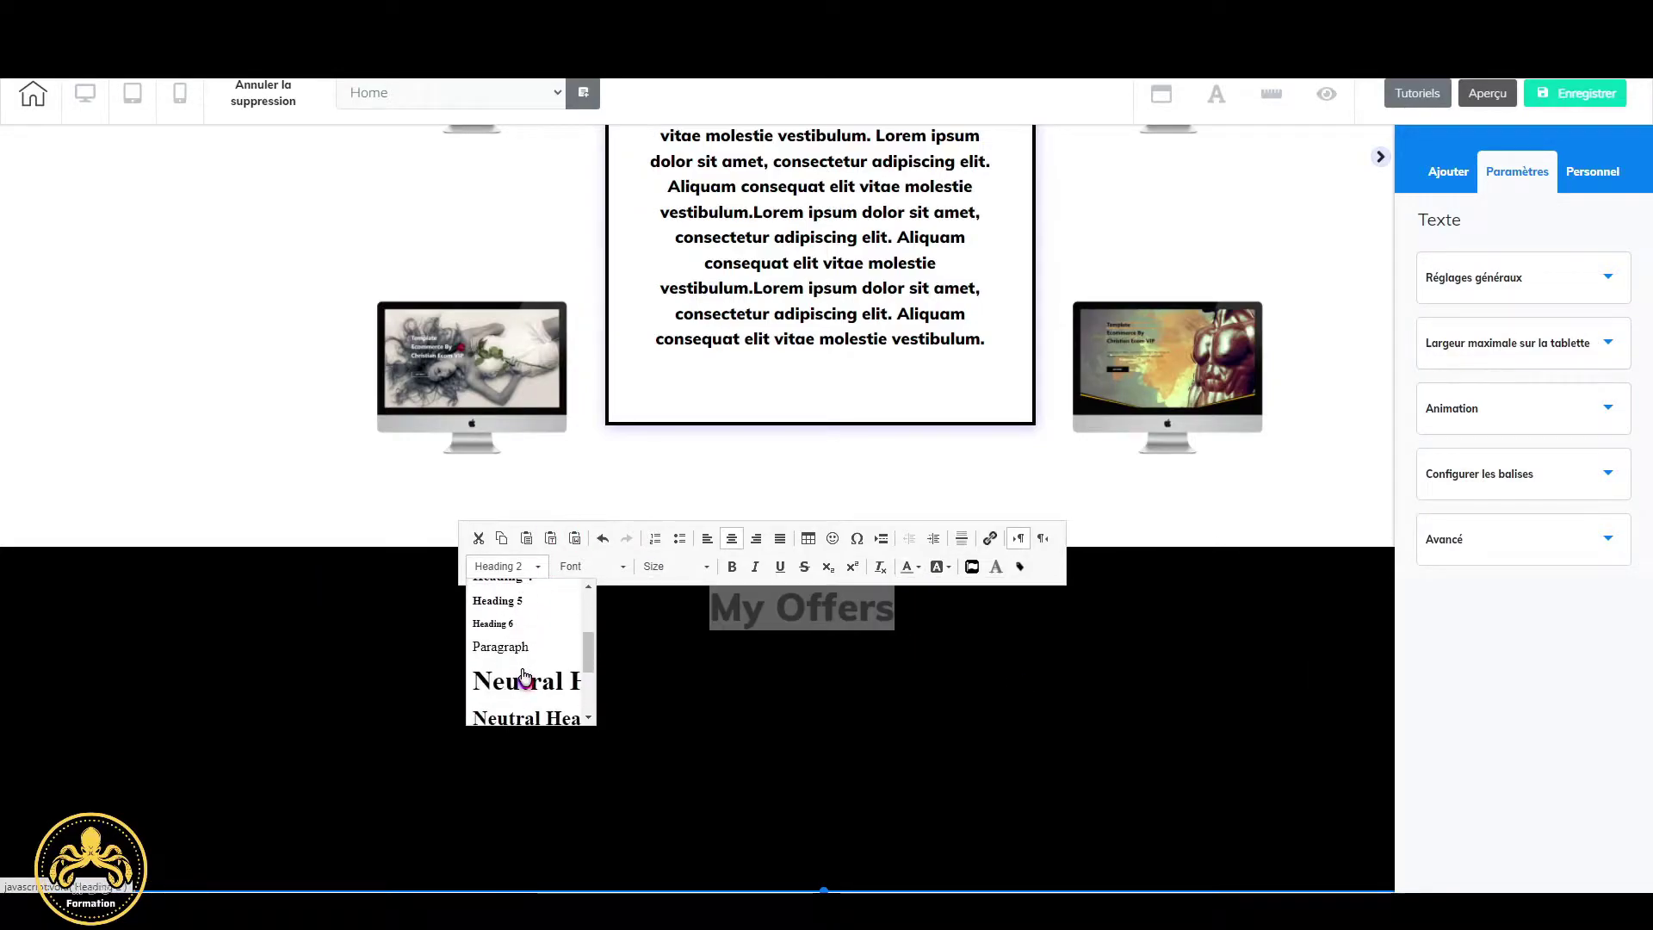
{"action": "left_click", "coordinate": [548, 719]}
{"action": "left_click", "coordinate": [623, 566]}
{"action": "scroll", "coordinate": [619, 656], "scroll_direction": "down", "scroll_amount": 3}
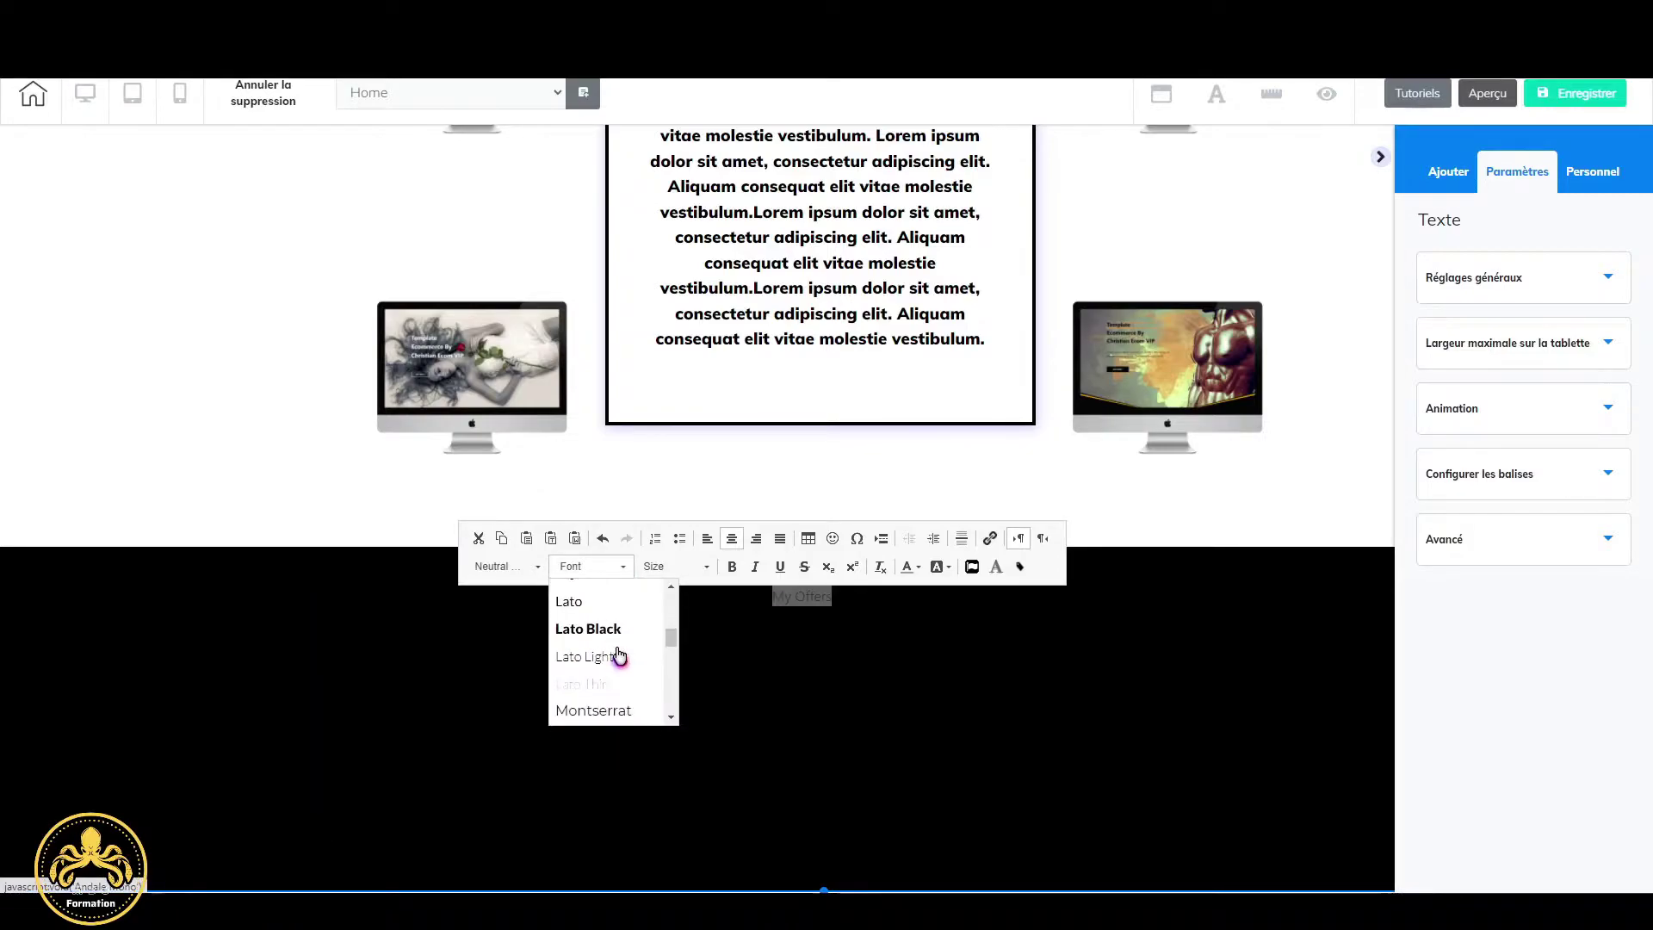
{"action": "left_click", "coordinate": [617, 633]}
Set the font size of the "My Offers" title to 42.
{"action": "left_click", "coordinate": [694, 566]}
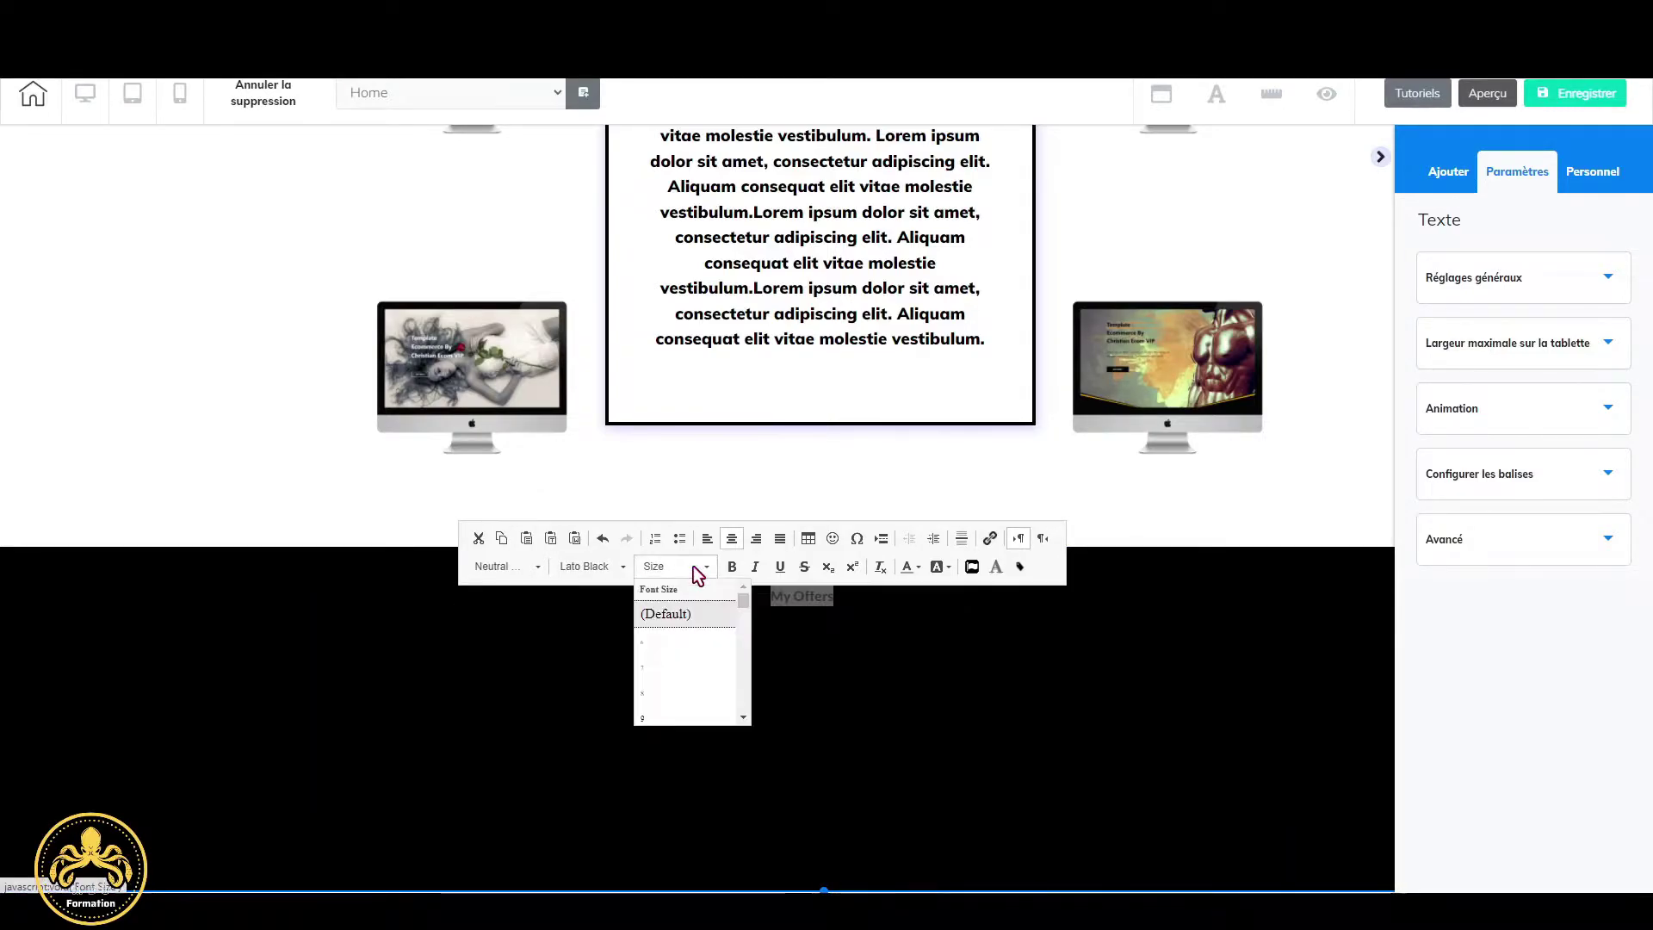
{"action": "scroll", "coordinate": [688, 671], "scroll_direction": "down", "scroll_amount": 5}
{"action": "scroll", "coordinate": [688, 671], "scroll_direction": "down", "scroll_amount": 7}
{"action": "scroll", "coordinate": [688, 670], "scroll_direction": "down", "scroll_amount": 2}
{"action": "left_click", "coordinate": [686, 634]}
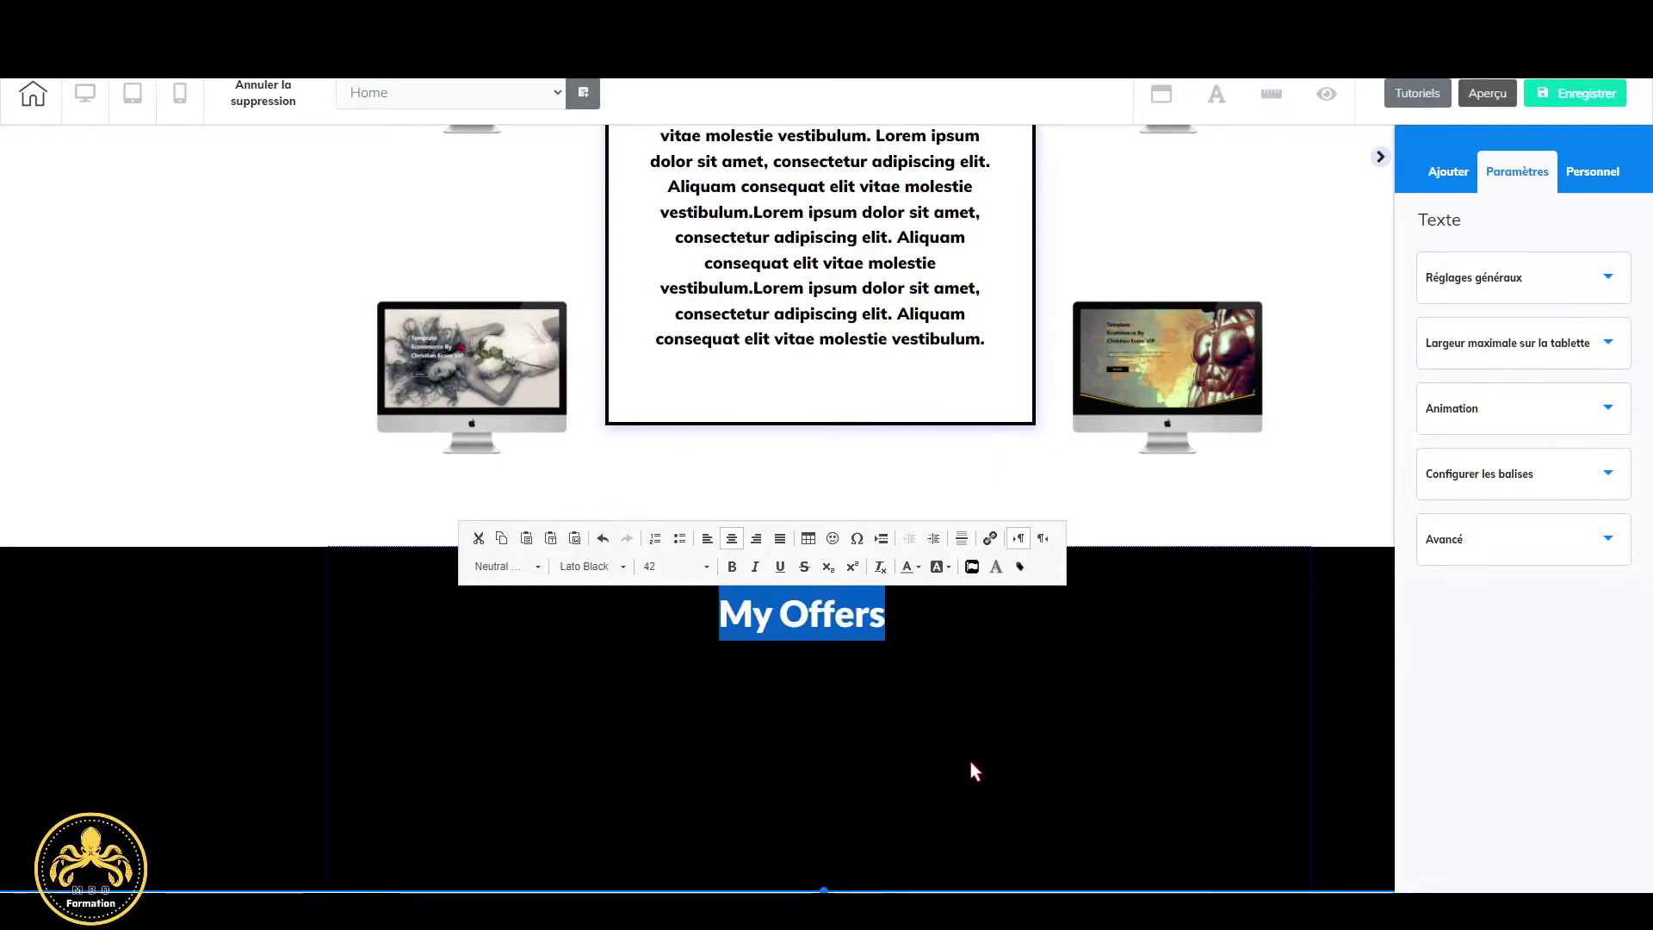
Set the height of the black "My Offers" panel to 1000.
{"action": "left_click", "coordinate": [973, 770]}
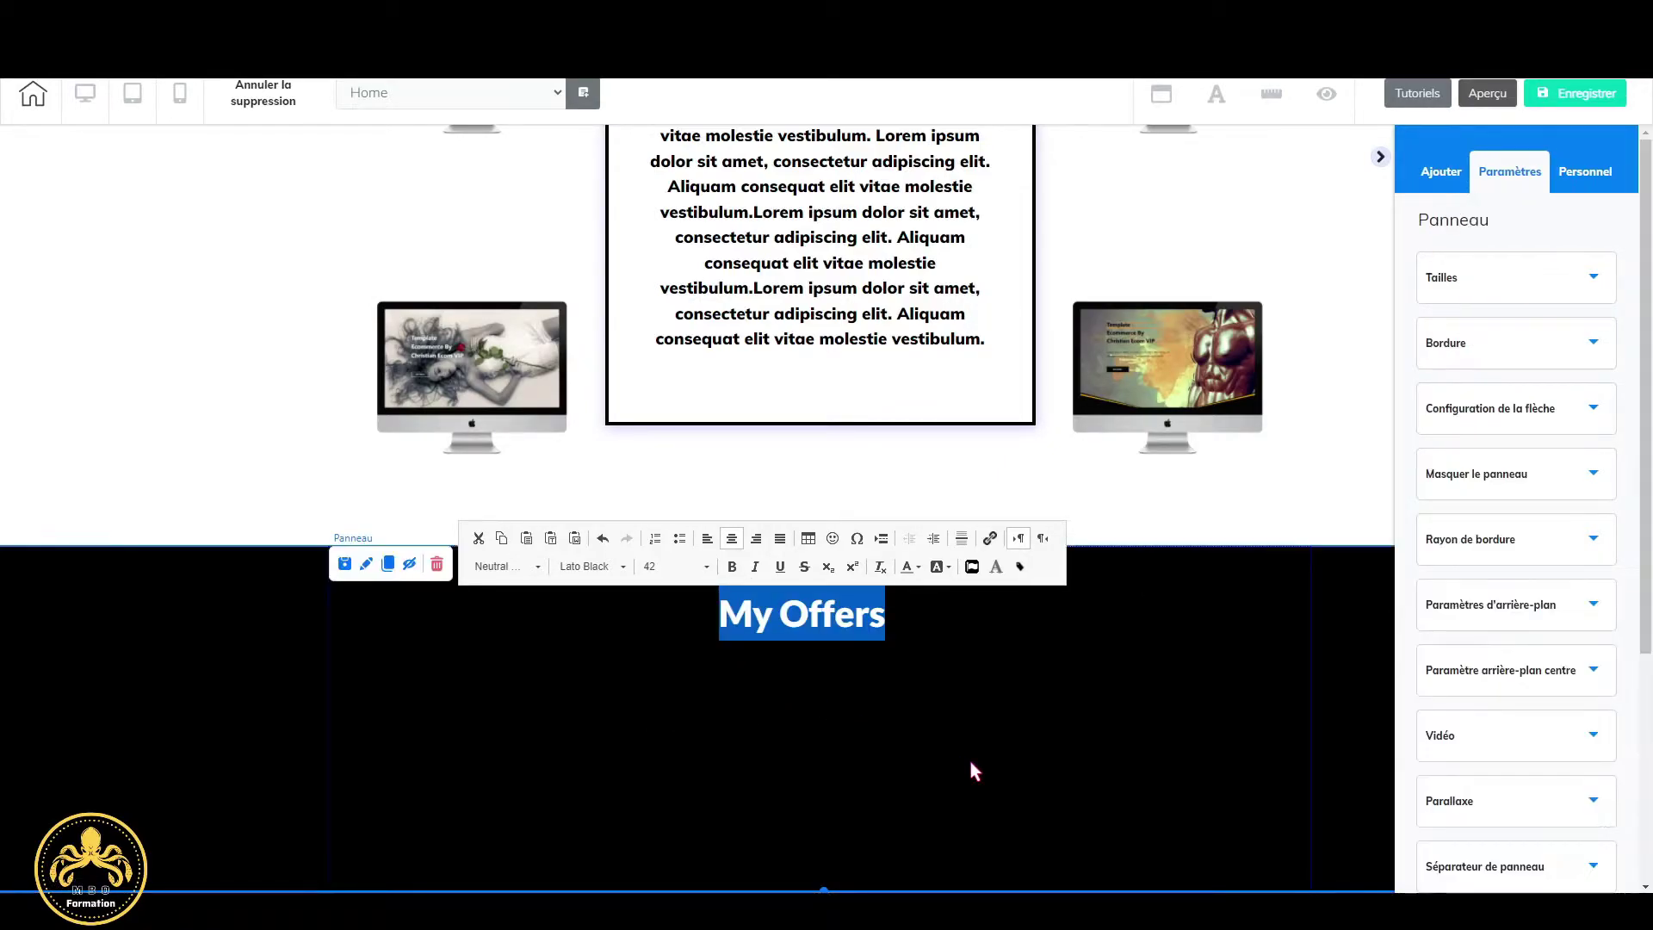
{"action": "left_click", "coordinate": [1595, 277]}
{"action": "left_click_drag", "start_coordinate": [1457, 398], "coordinate": [1451, 396]}
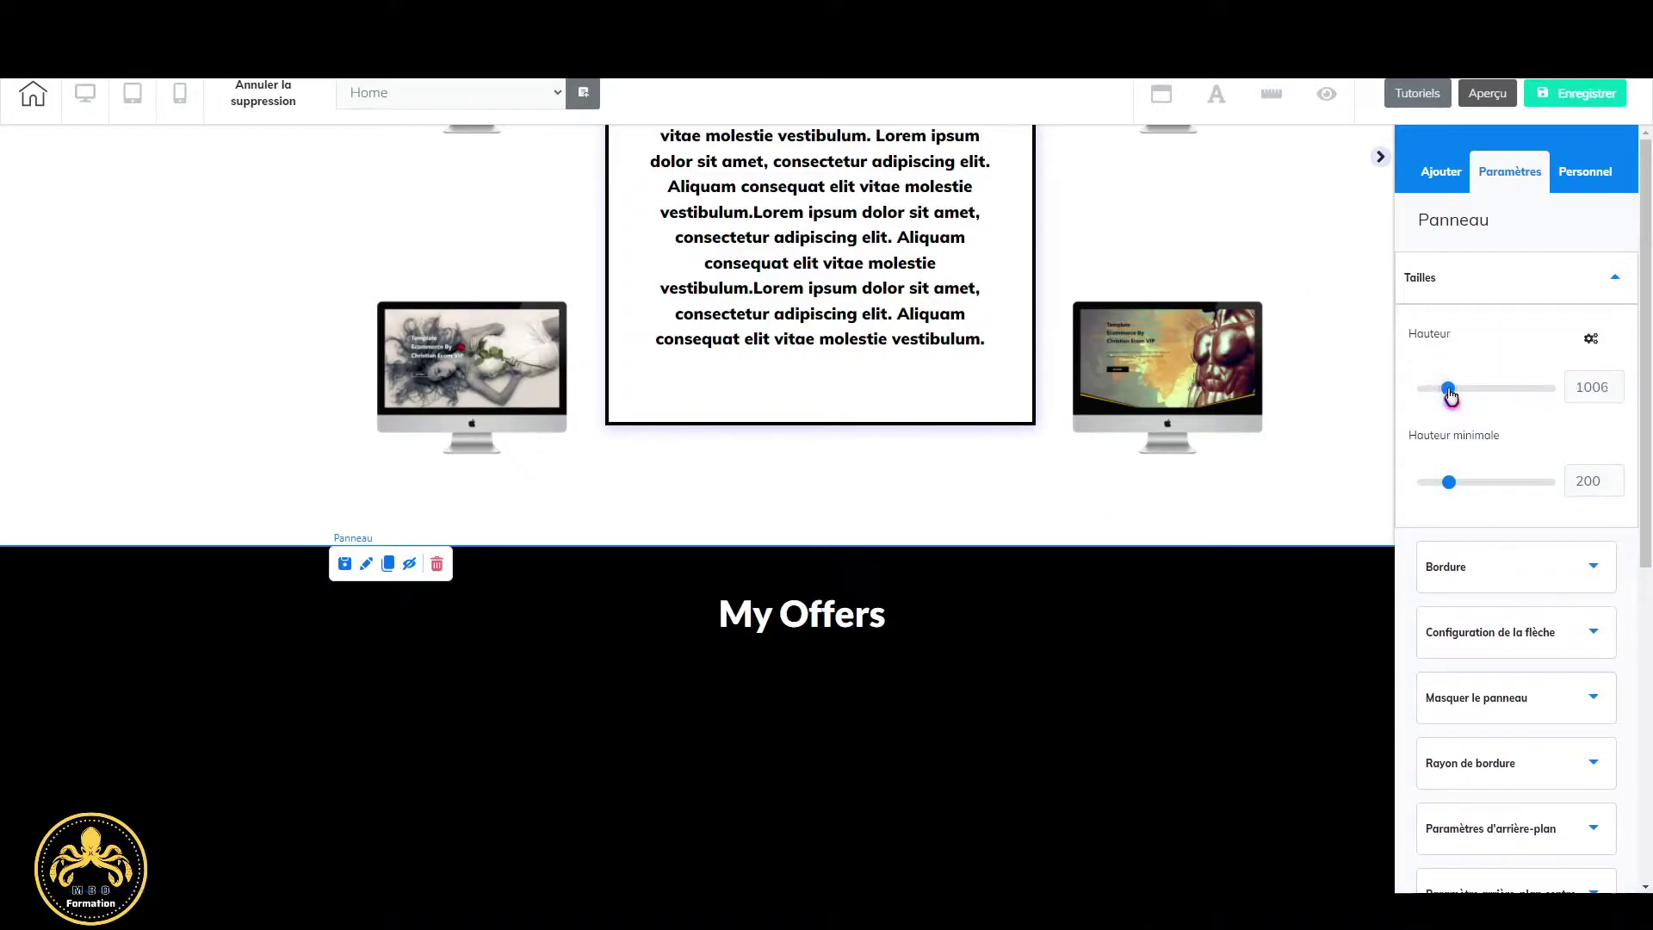
{"action": "left_click", "coordinate": [1614, 392]}
{"action": "left_click", "coordinate": [1614, 393]}
{"action": "scroll", "coordinate": [1013, 743], "scroll_direction": "down", "scroll_amount": 5}
{"action": "scroll", "coordinate": [1011, 745], "scroll_direction": "up", "scroll_amount": 3}
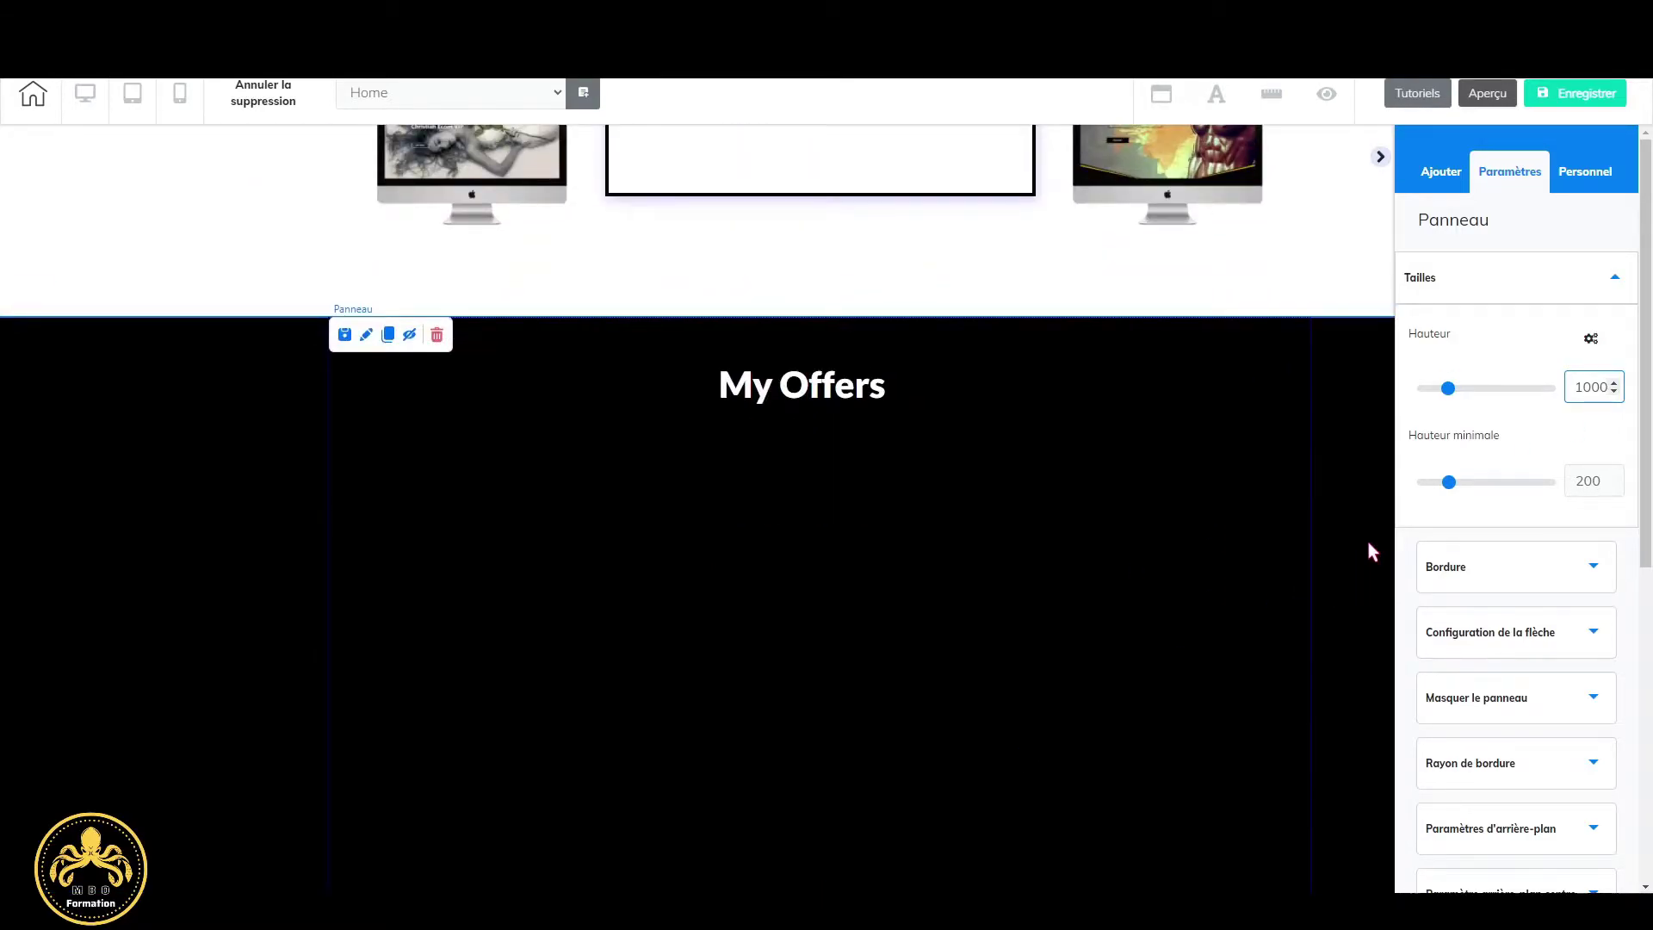
Add the first hover-effect box design to the "My Offers" panel and place it below the title on the panel's left side.
{"action": "left_click", "coordinate": [1455, 193]}
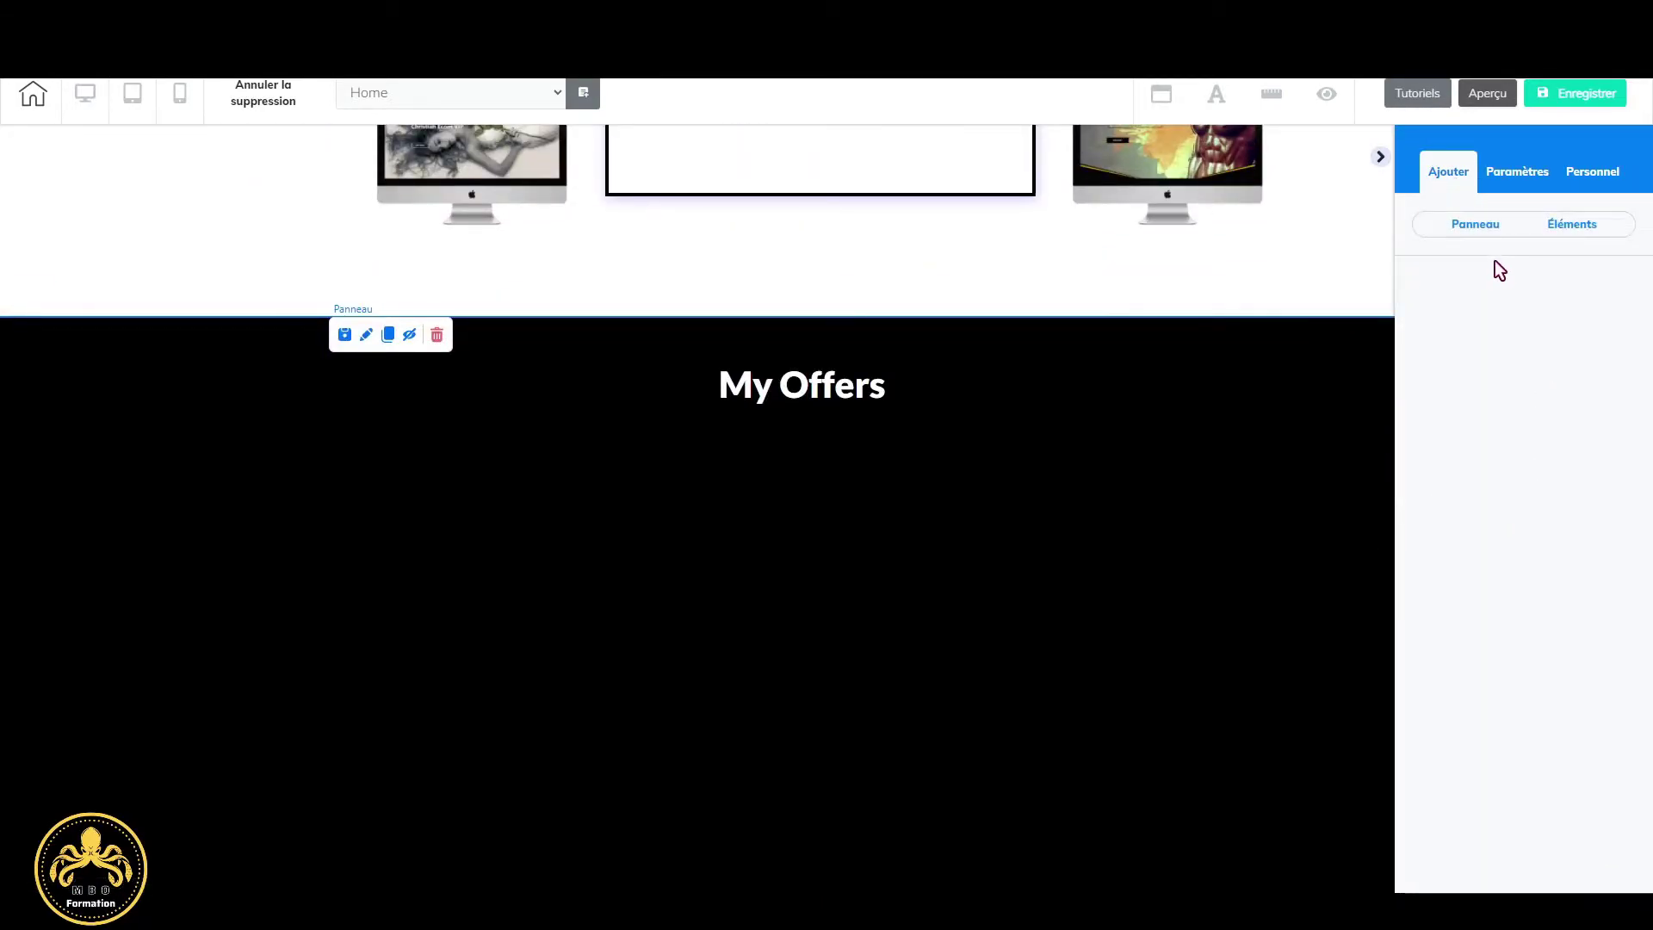
{"action": "left_click", "coordinate": [1582, 234]}
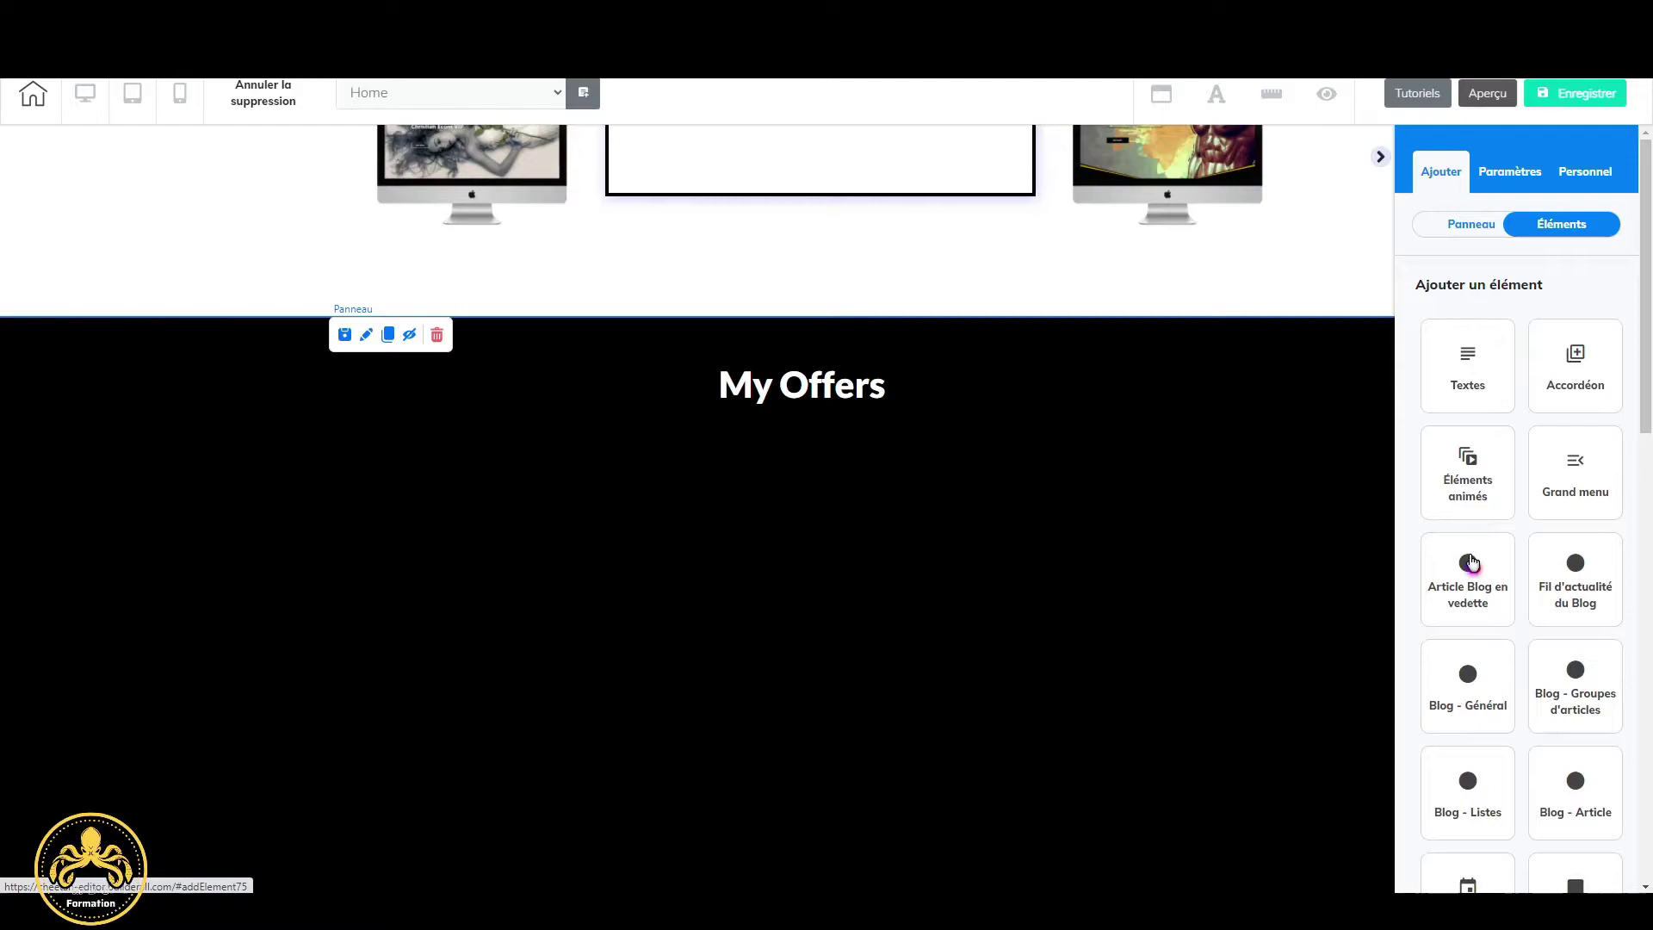
{"action": "scroll", "coordinate": [1515, 568], "scroll_direction": "down", "scroll_amount": 2}
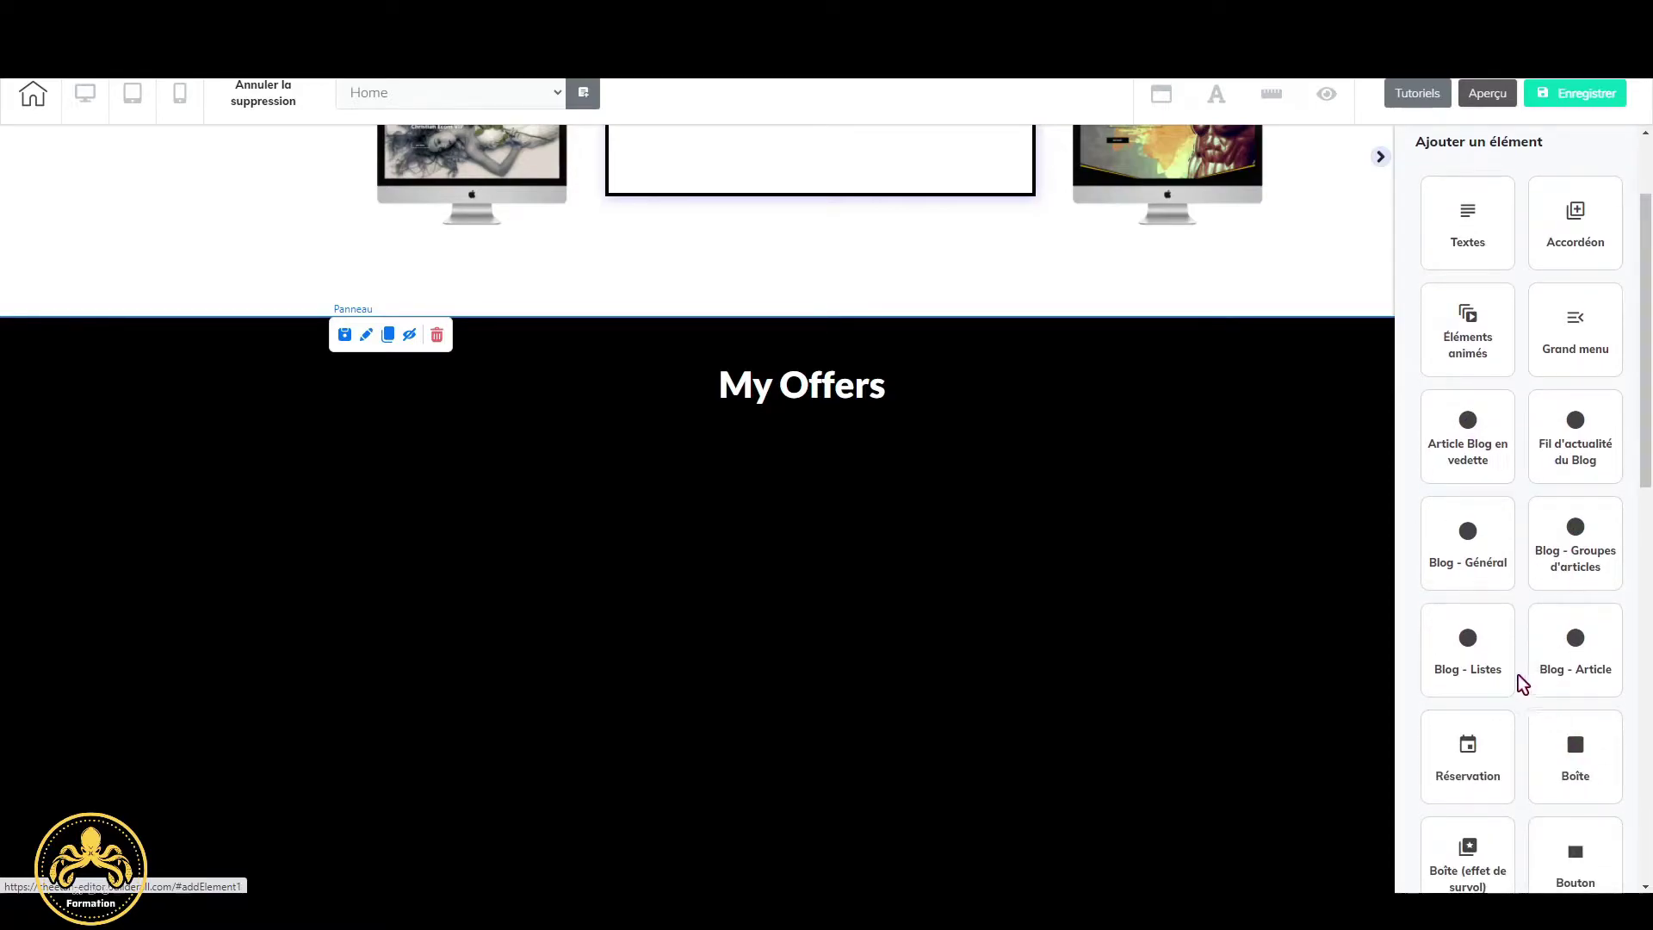
{"action": "scroll", "coordinate": [1496, 675], "scroll_direction": "down", "scroll_amount": 2}
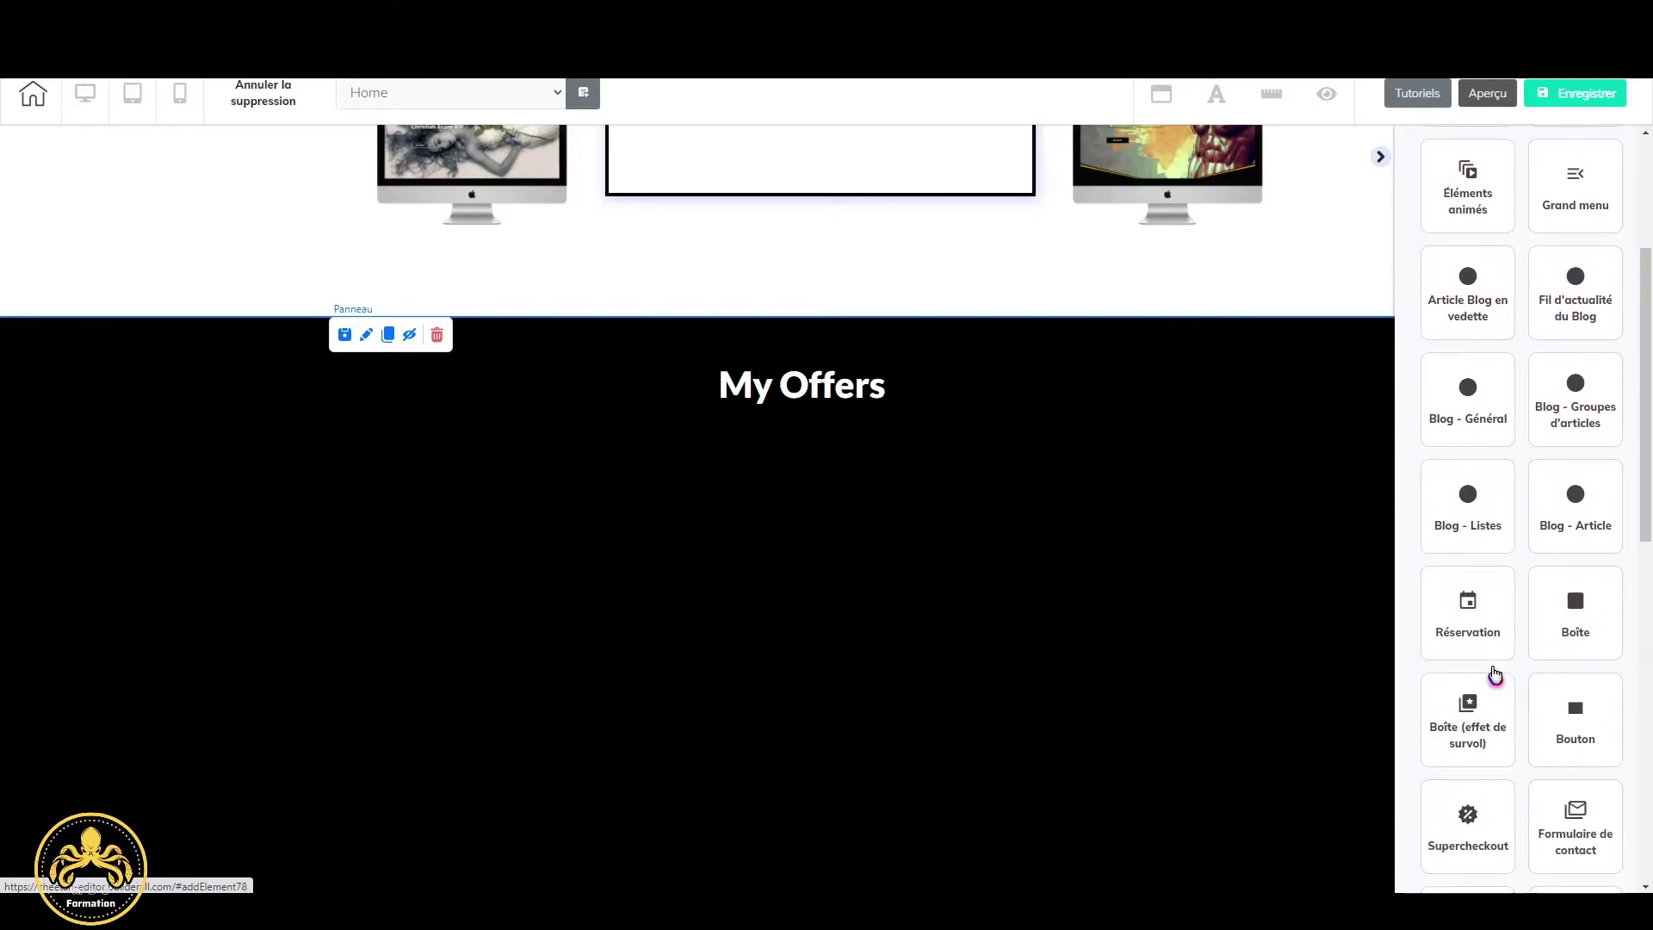
{"action": "left_click", "coordinate": [1485, 717]}
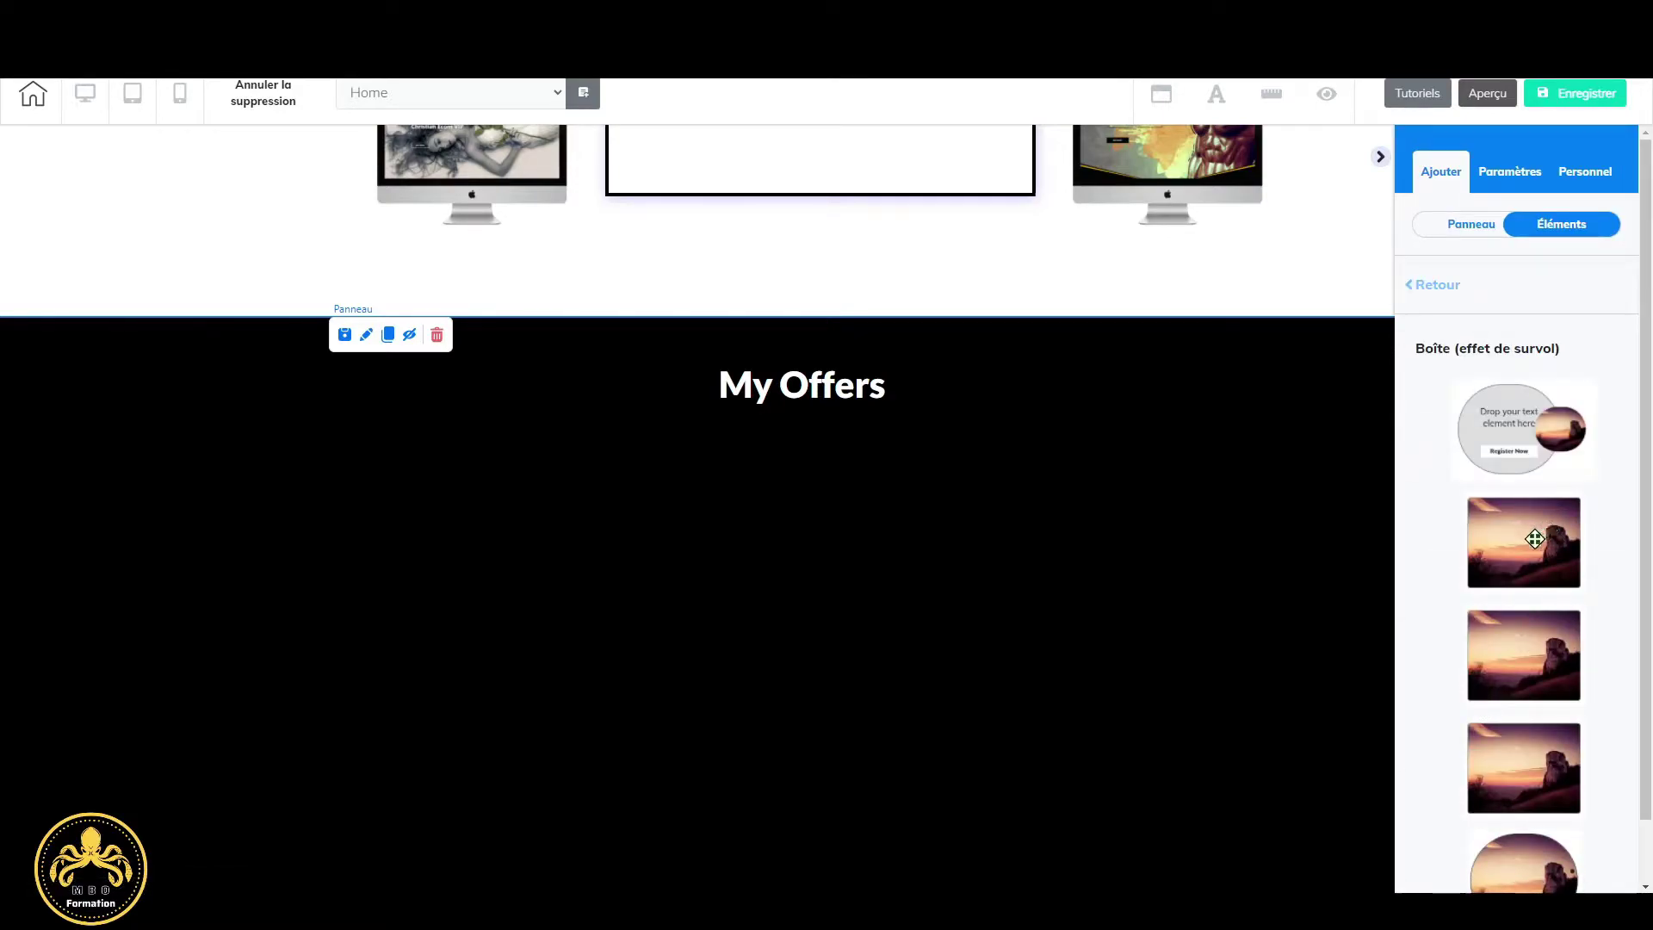
{"action": "scroll", "coordinate": [1535, 539], "scroll_direction": "down", "scroll_amount": 1}
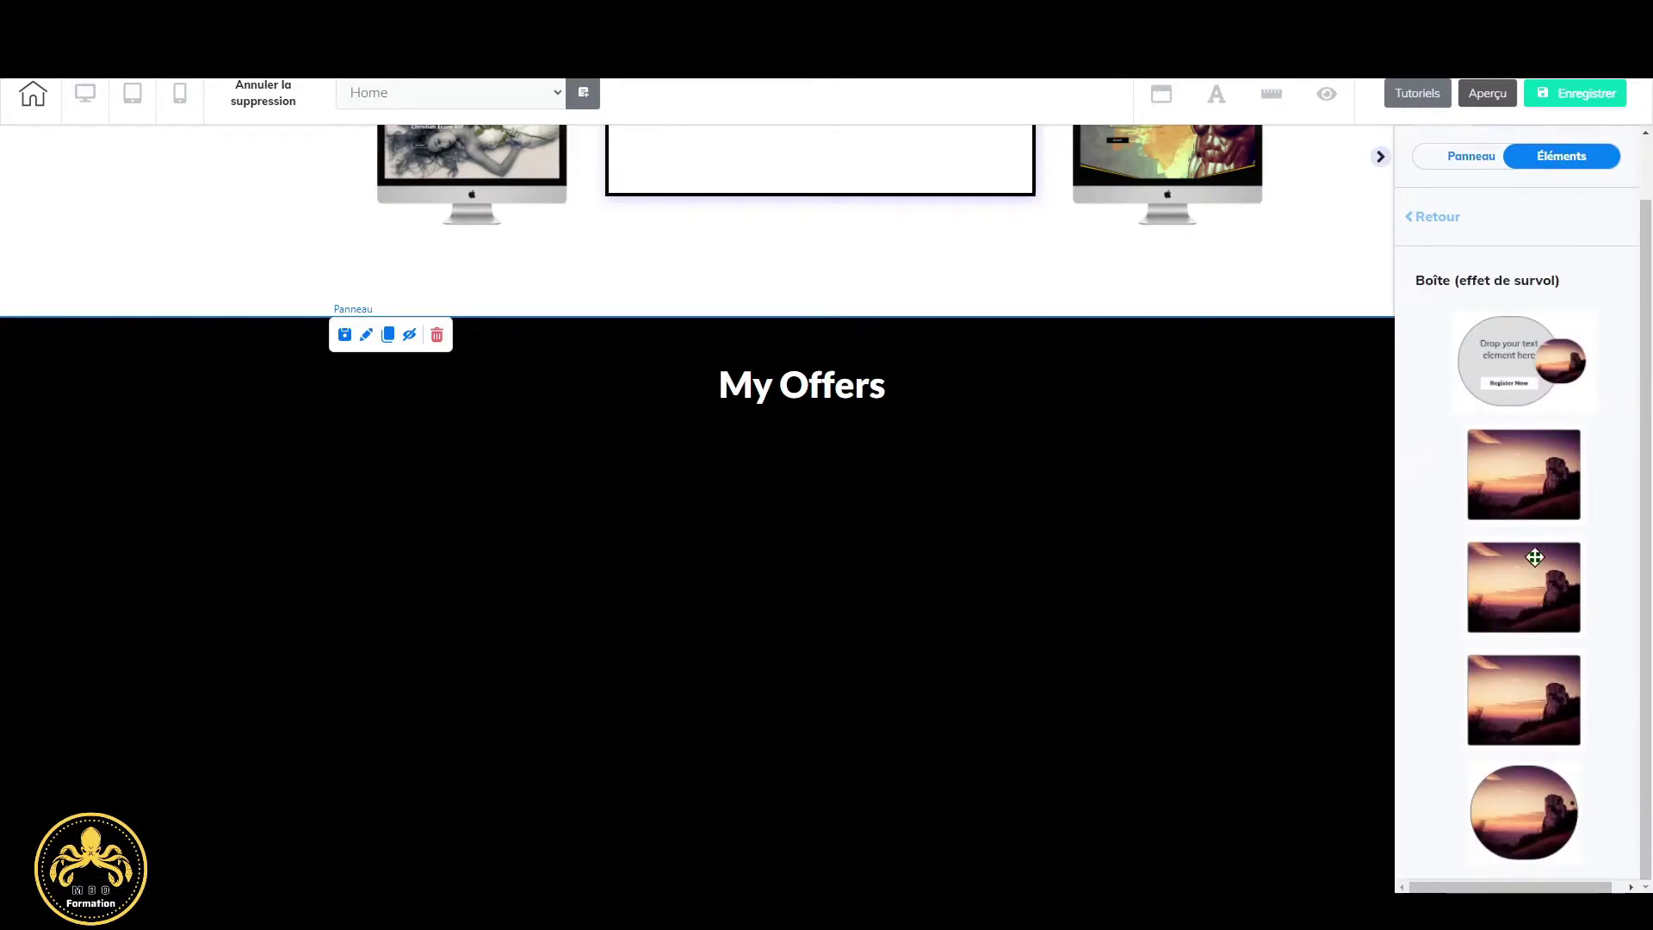
{"action": "scroll", "coordinate": [1361, 457], "scroll_direction": "up", "scroll_amount": 3}
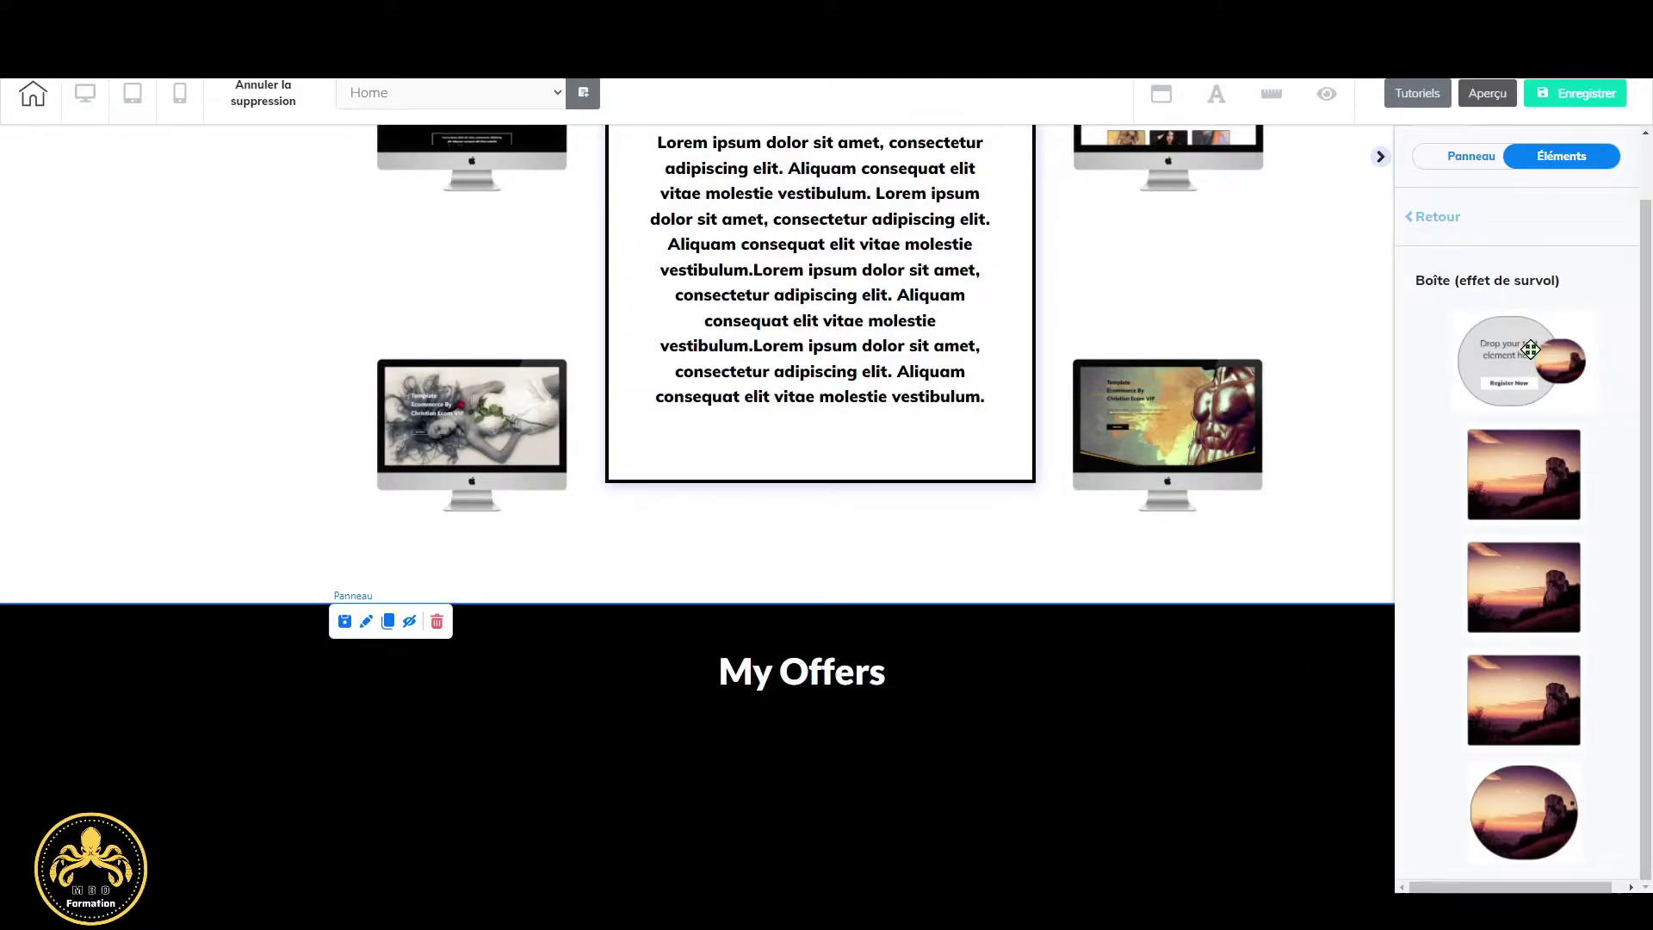
{"action": "left_click_drag", "start_coordinate": [1530, 349], "coordinate": [727, 805]}
{"action": "left_click_drag", "start_coordinate": [747, 633], "coordinate": [509, 670]}
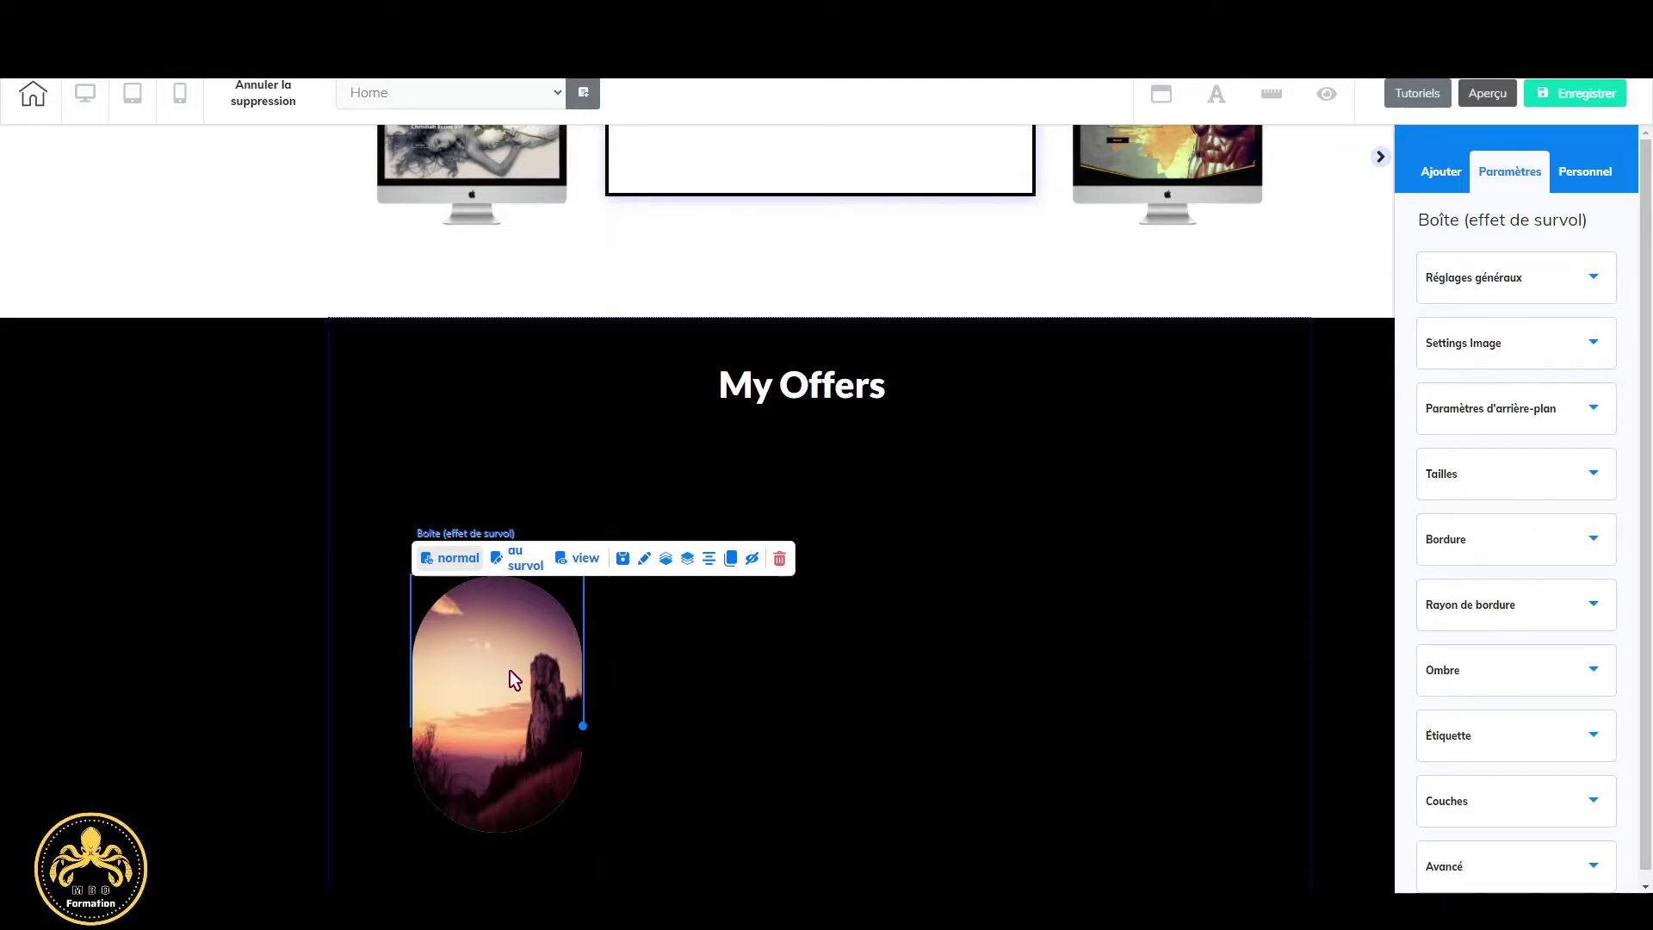
Try Effect 2 on the hover-effect box and preview its hover animation.
{"action": "left_click", "coordinate": [1593, 291]}
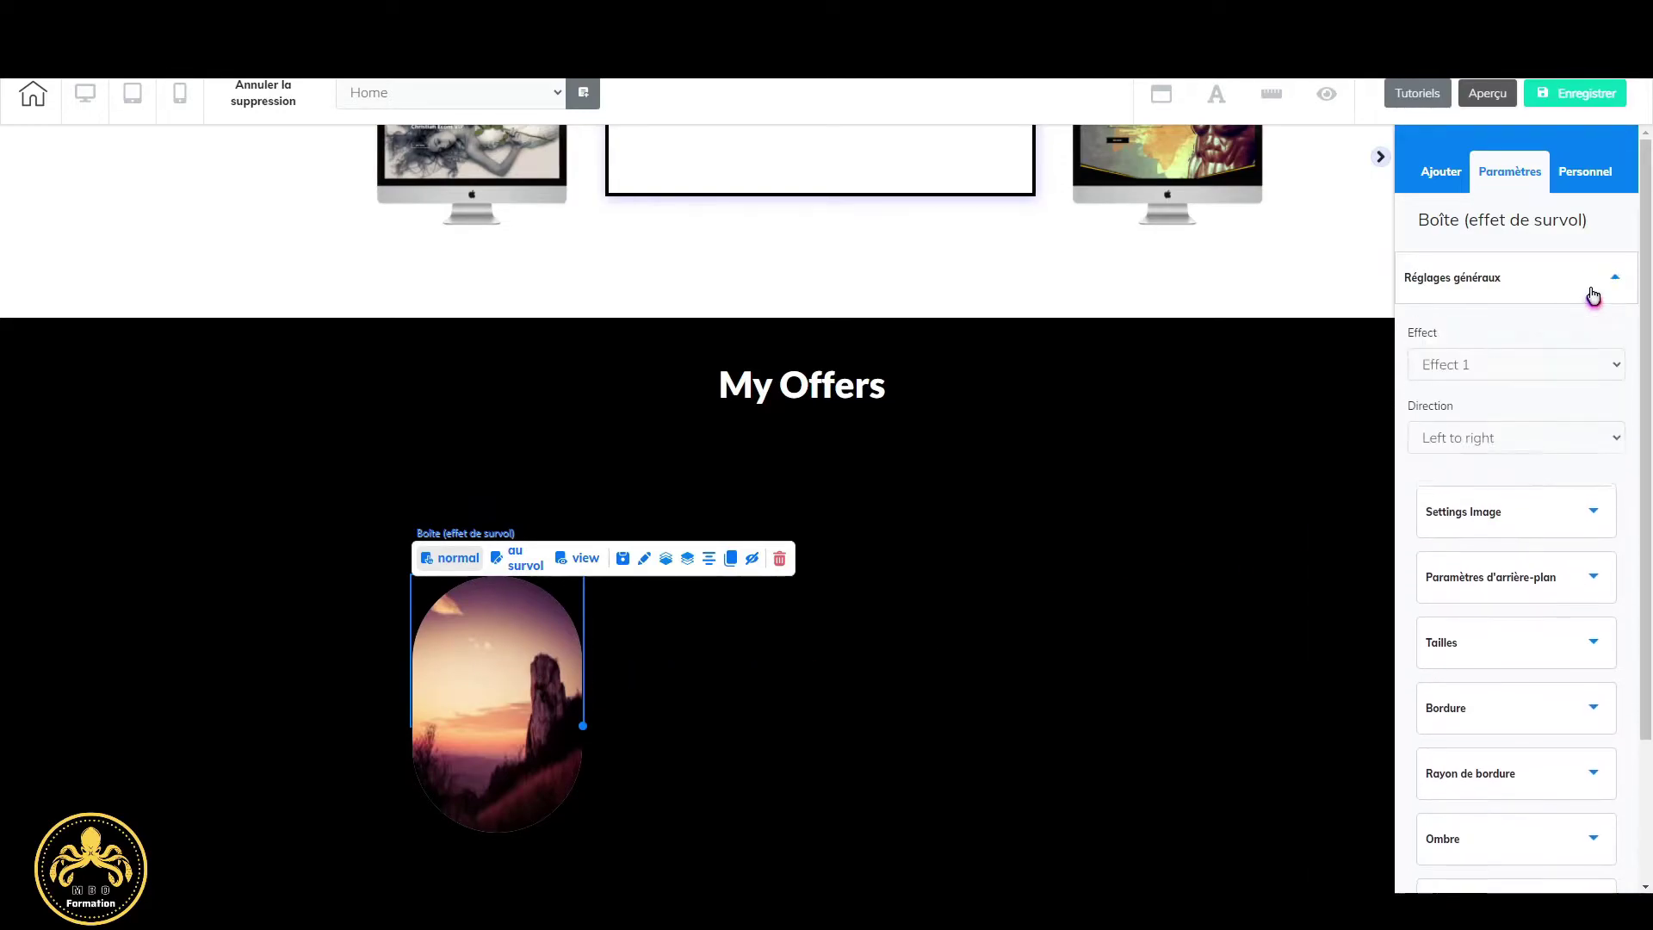
{"action": "left_click", "coordinate": [1603, 365]}
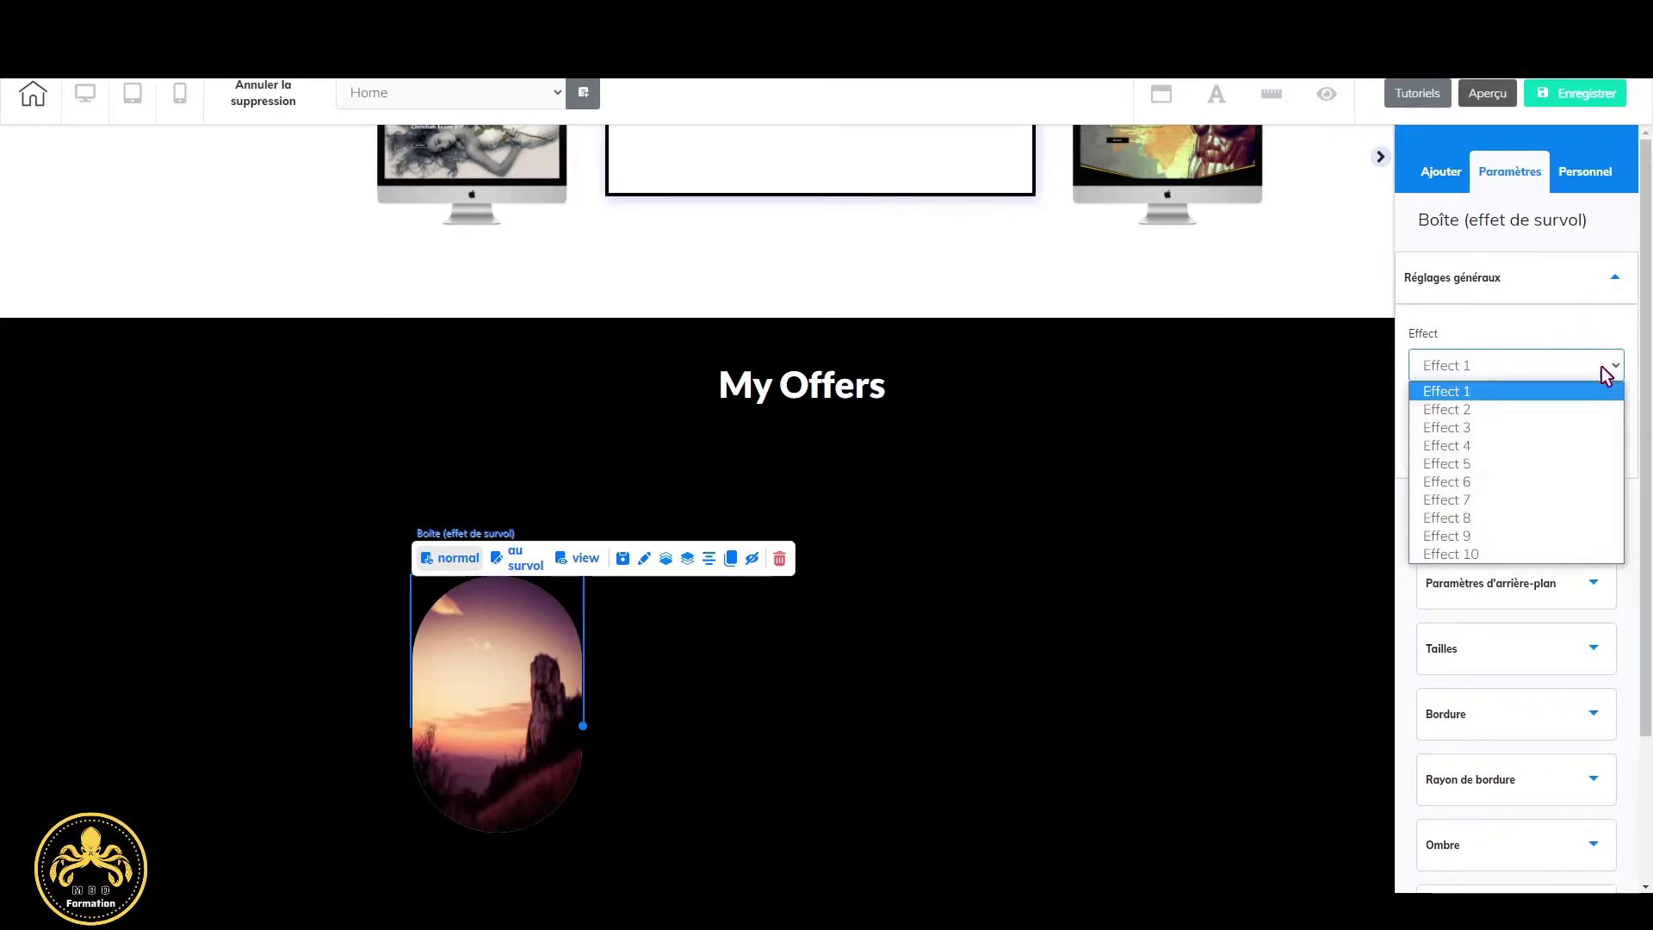
{"action": "left_click", "coordinate": [1491, 406]}
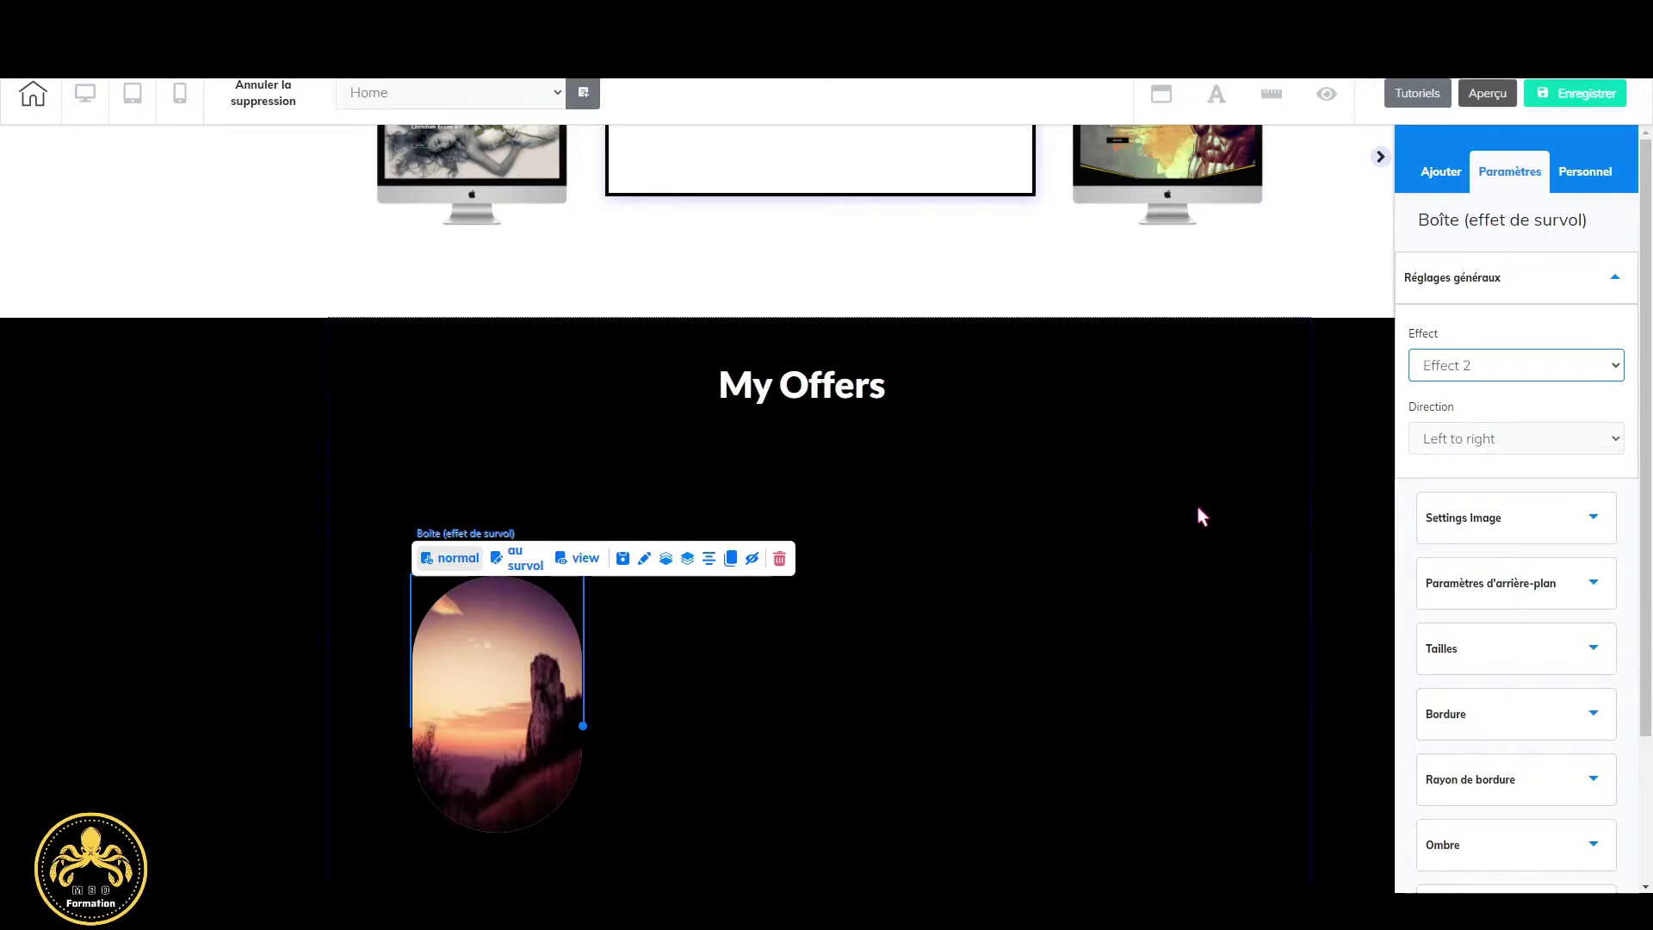
{"action": "left_click", "coordinate": [1593, 368]}
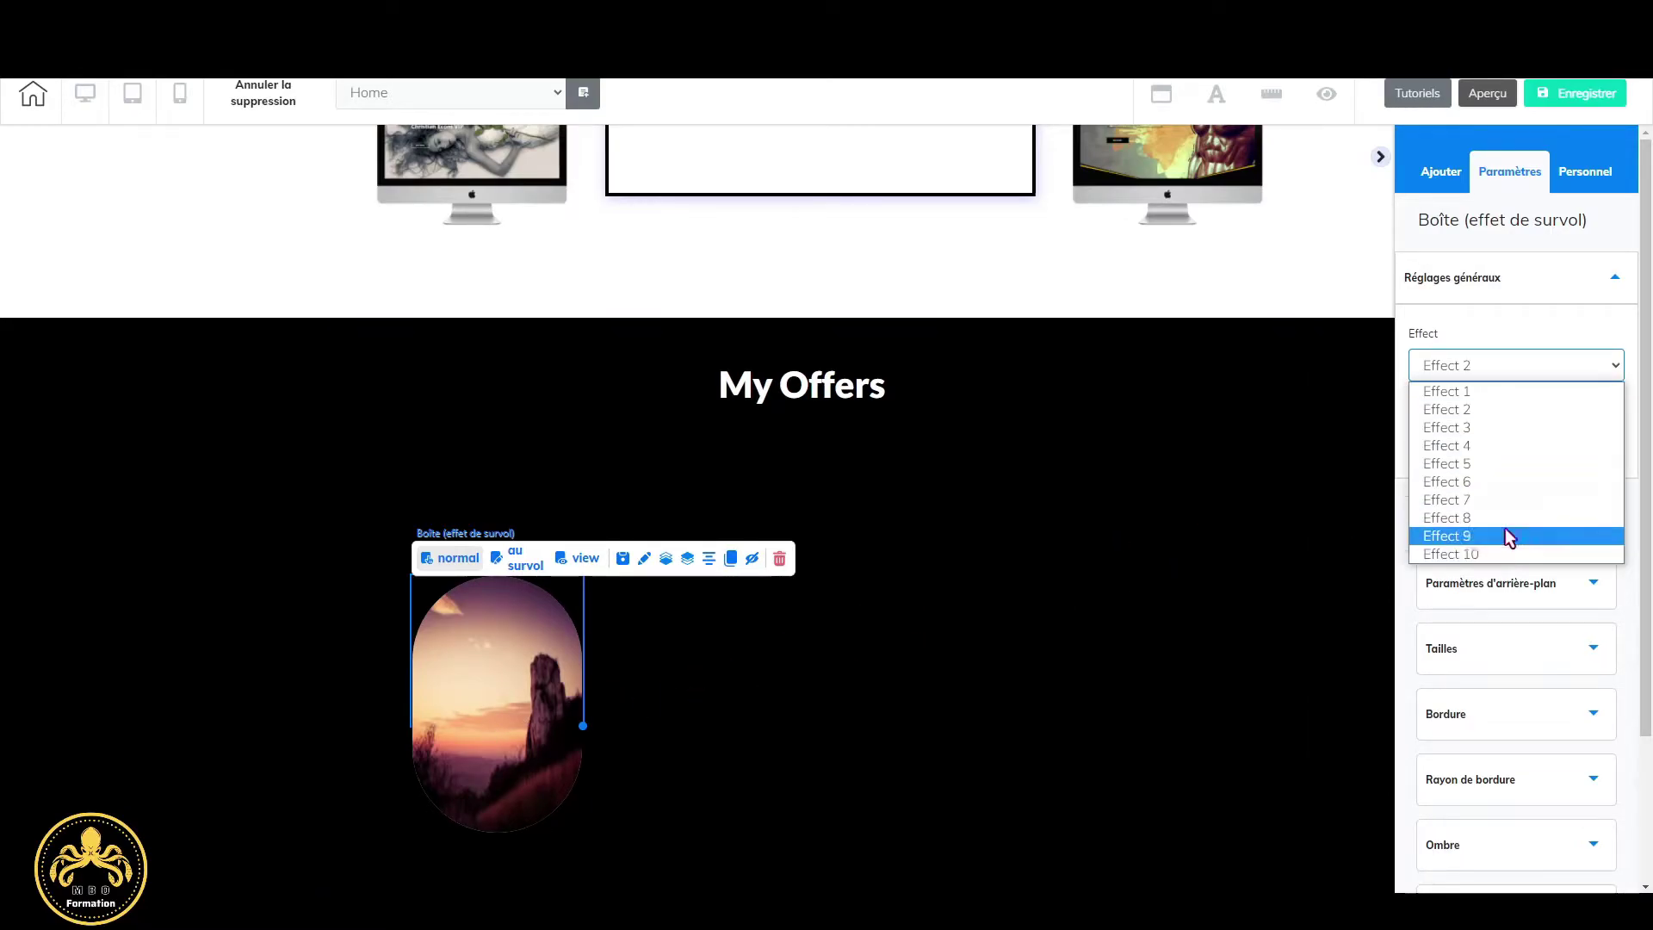
{"action": "left_click", "coordinate": [1579, 368]}
{"action": "left_click", "coordinate": [1520, 438]}
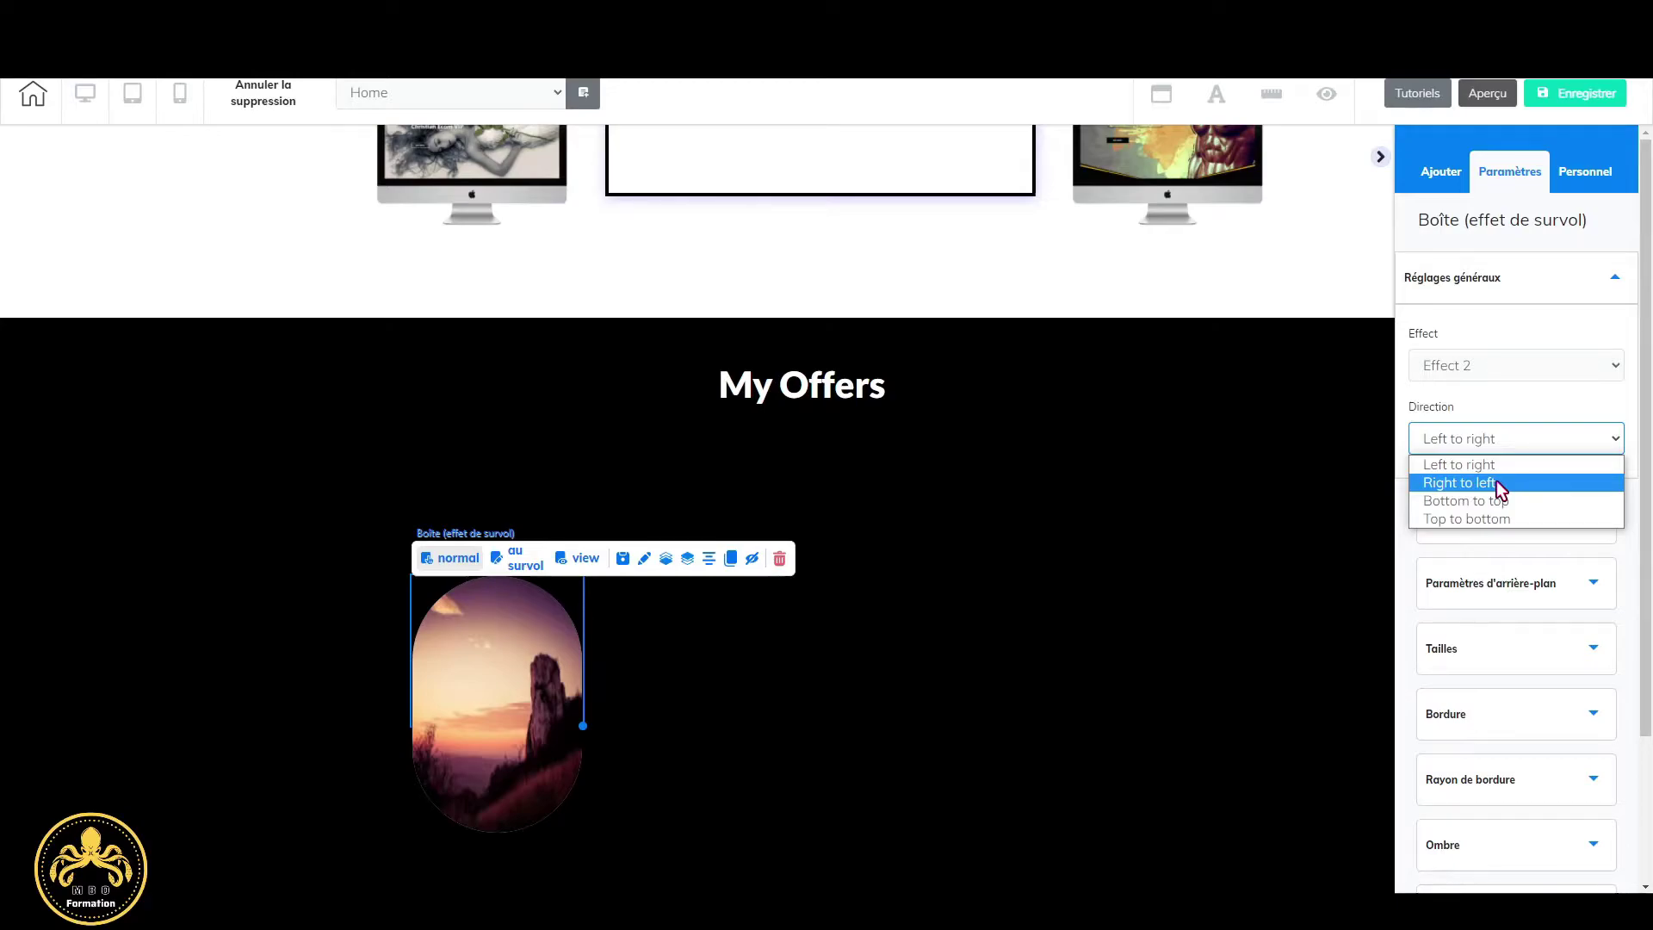
{"action": "left_click", "coordinate": [1033, 556]}
{"action": "left_click", "coordinate": [573, 562]}
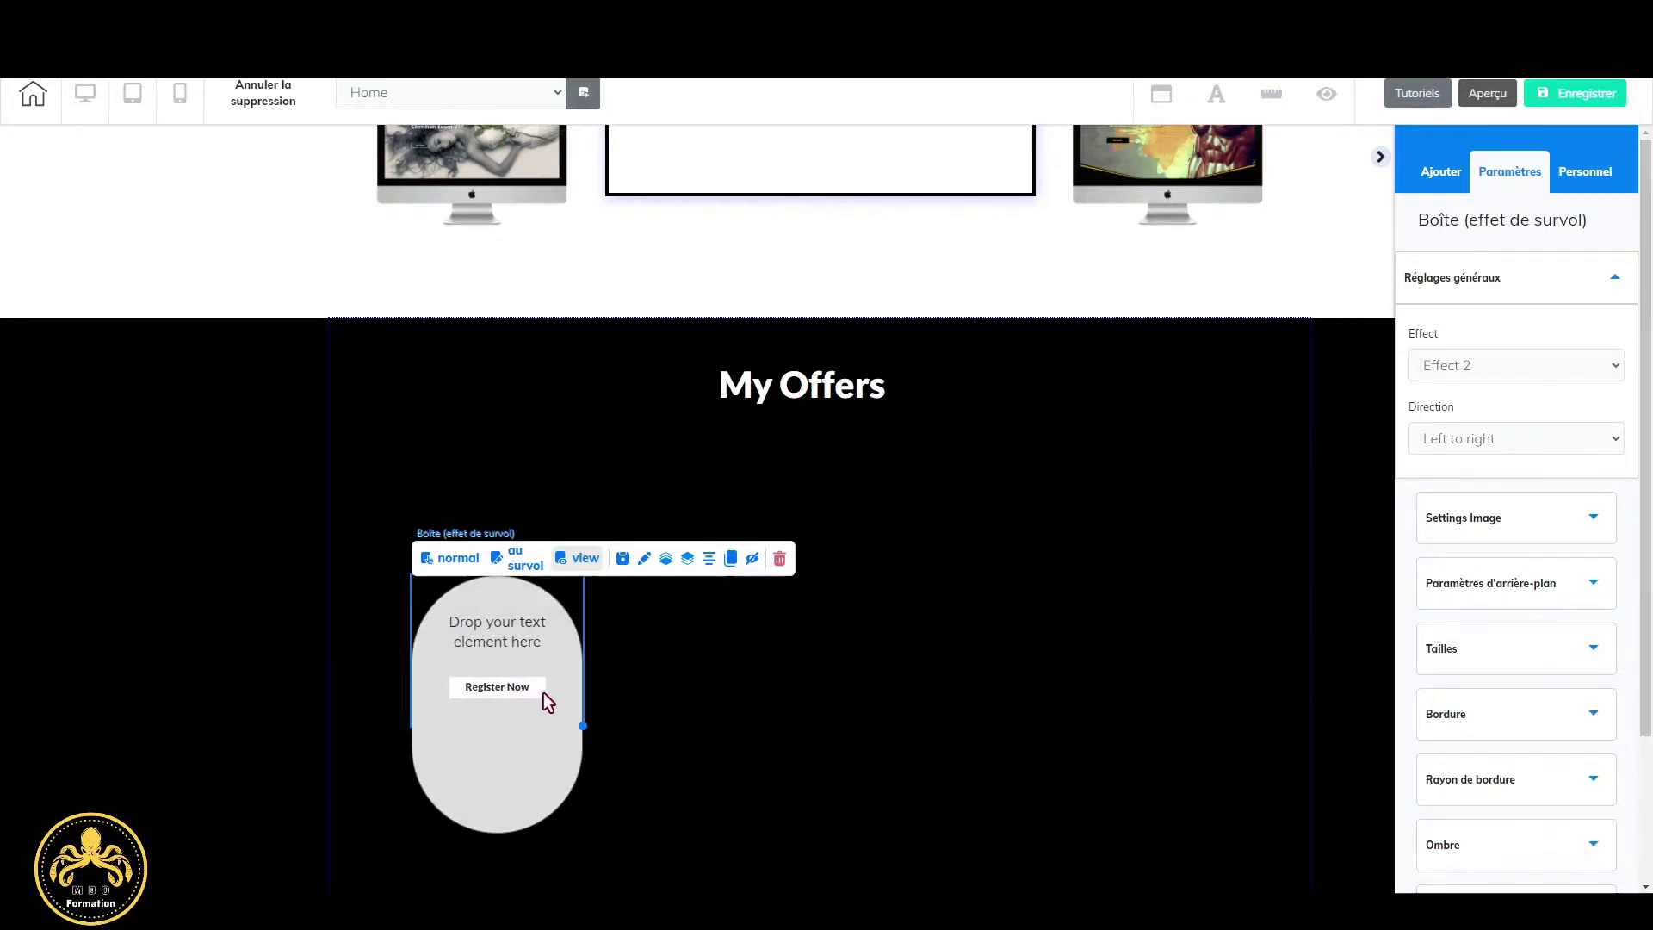
Try Effect 1, Effect 6 and Effect 9 in turn on the hover-effect box while previewing it.
{"action": "left_click", "coordinate": [1600, 373]}
{"action": "left_click", "coordinate": [1560, 415]}
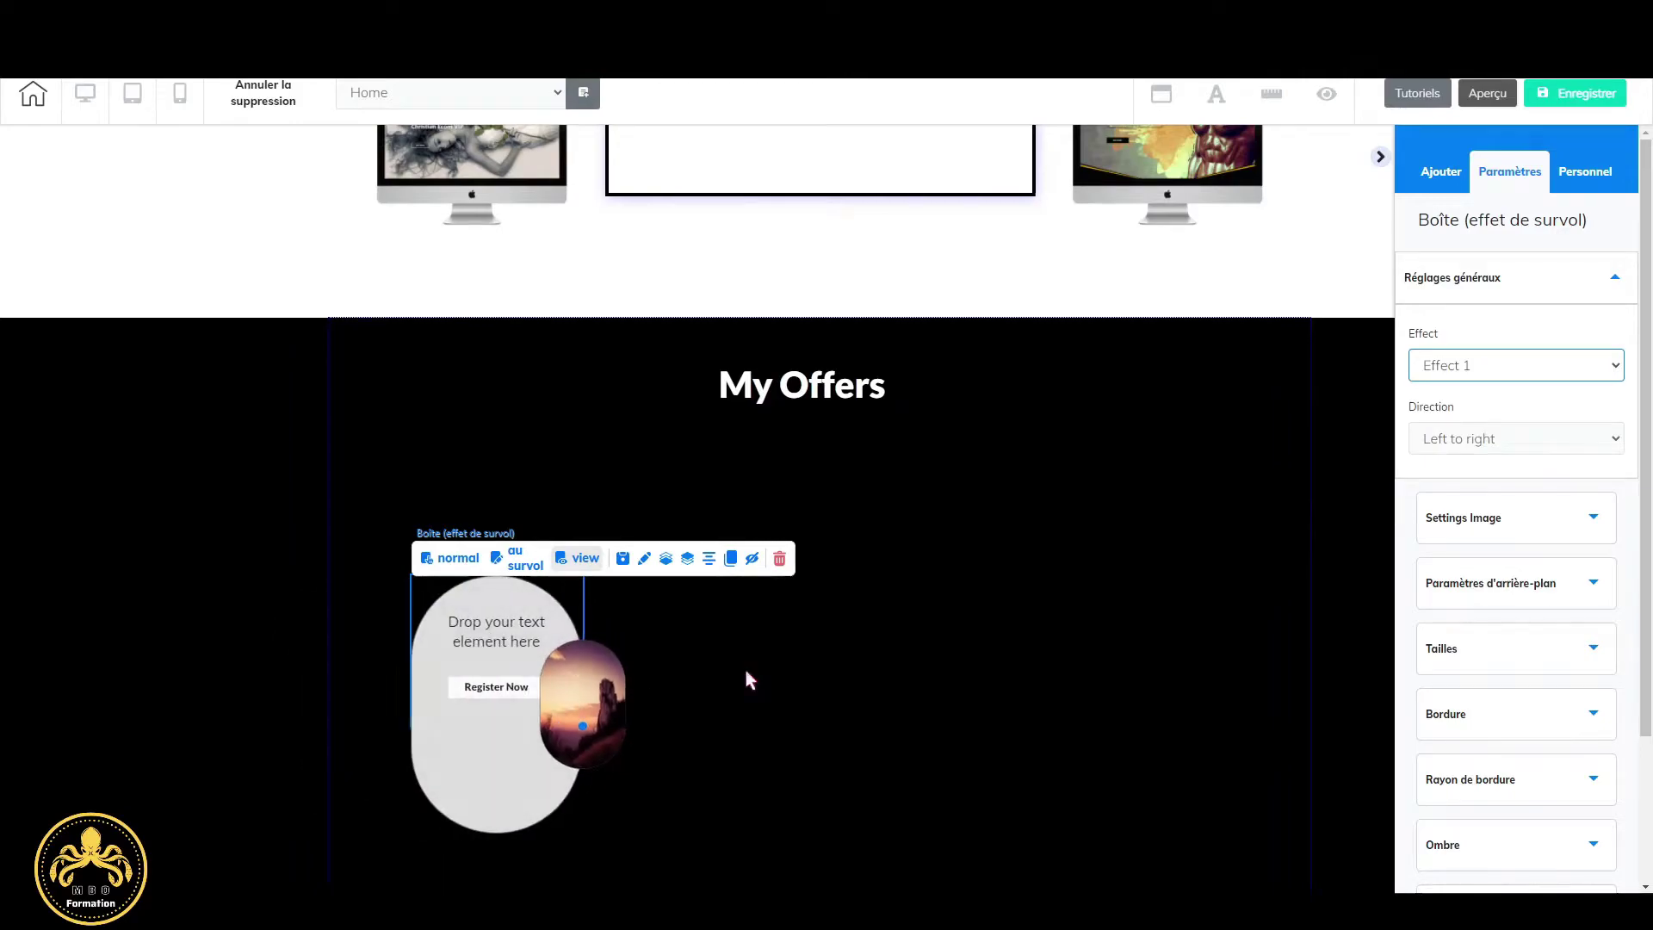
{"action": "left_click", "coordinate": [1601, 370]}
{"action": "left_click", "coordinate": [1538, 484]}
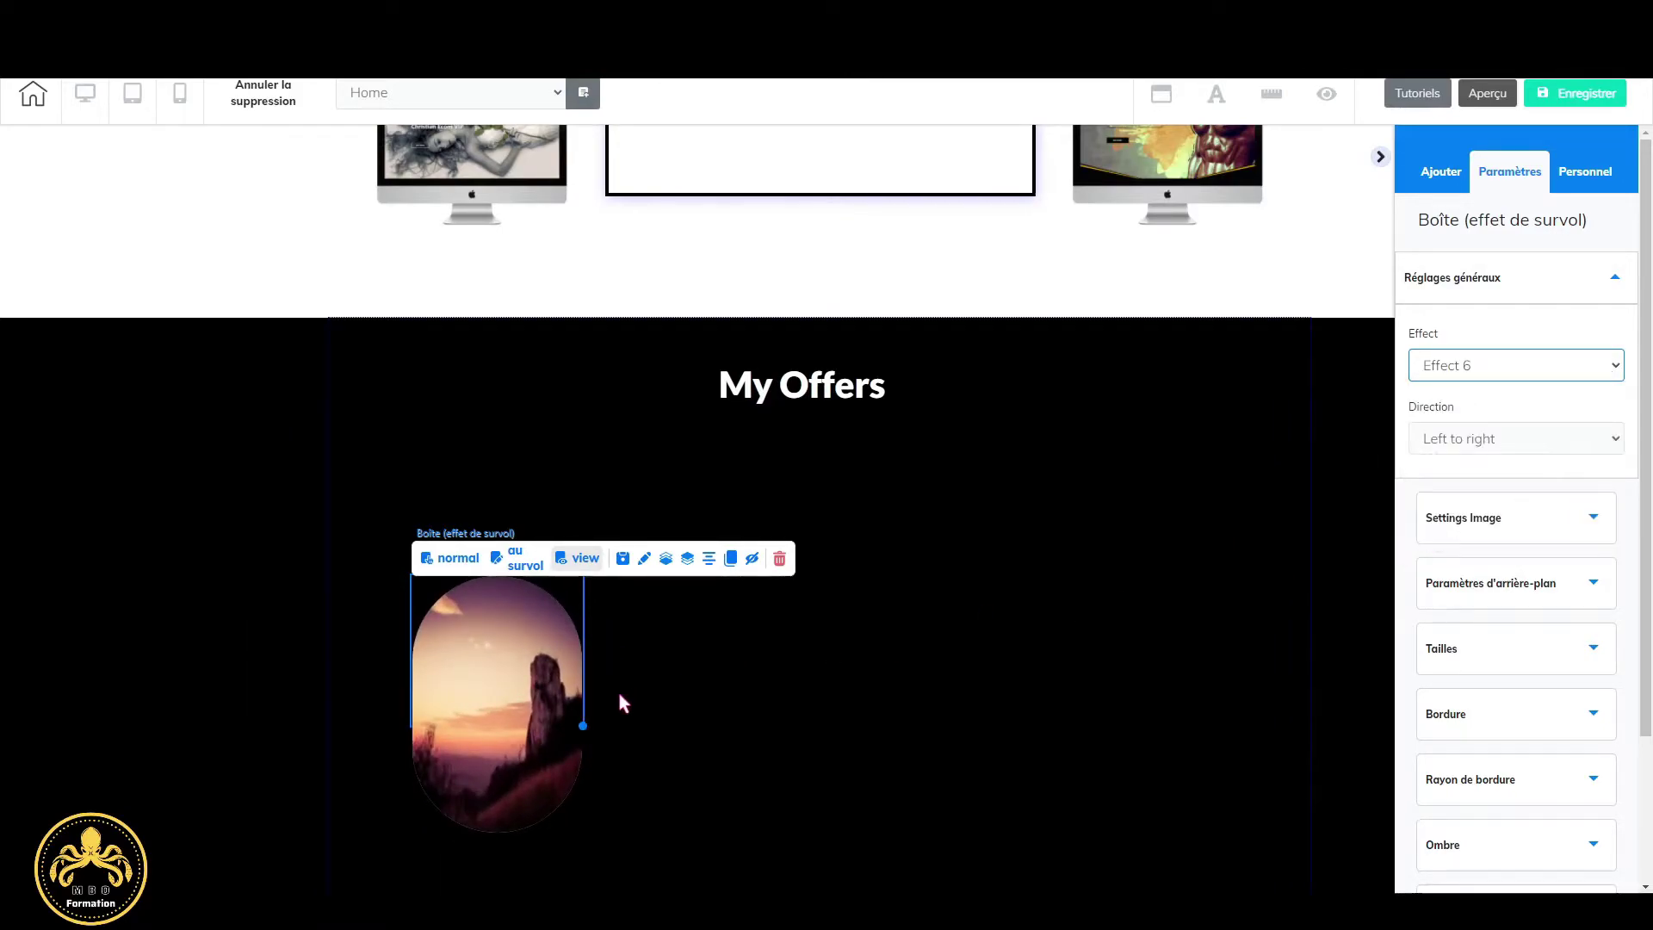
{"action": "left_click", "coordinate": [1621, 372]}
{"action": "left_click", "coordinate": [1453, 560]}
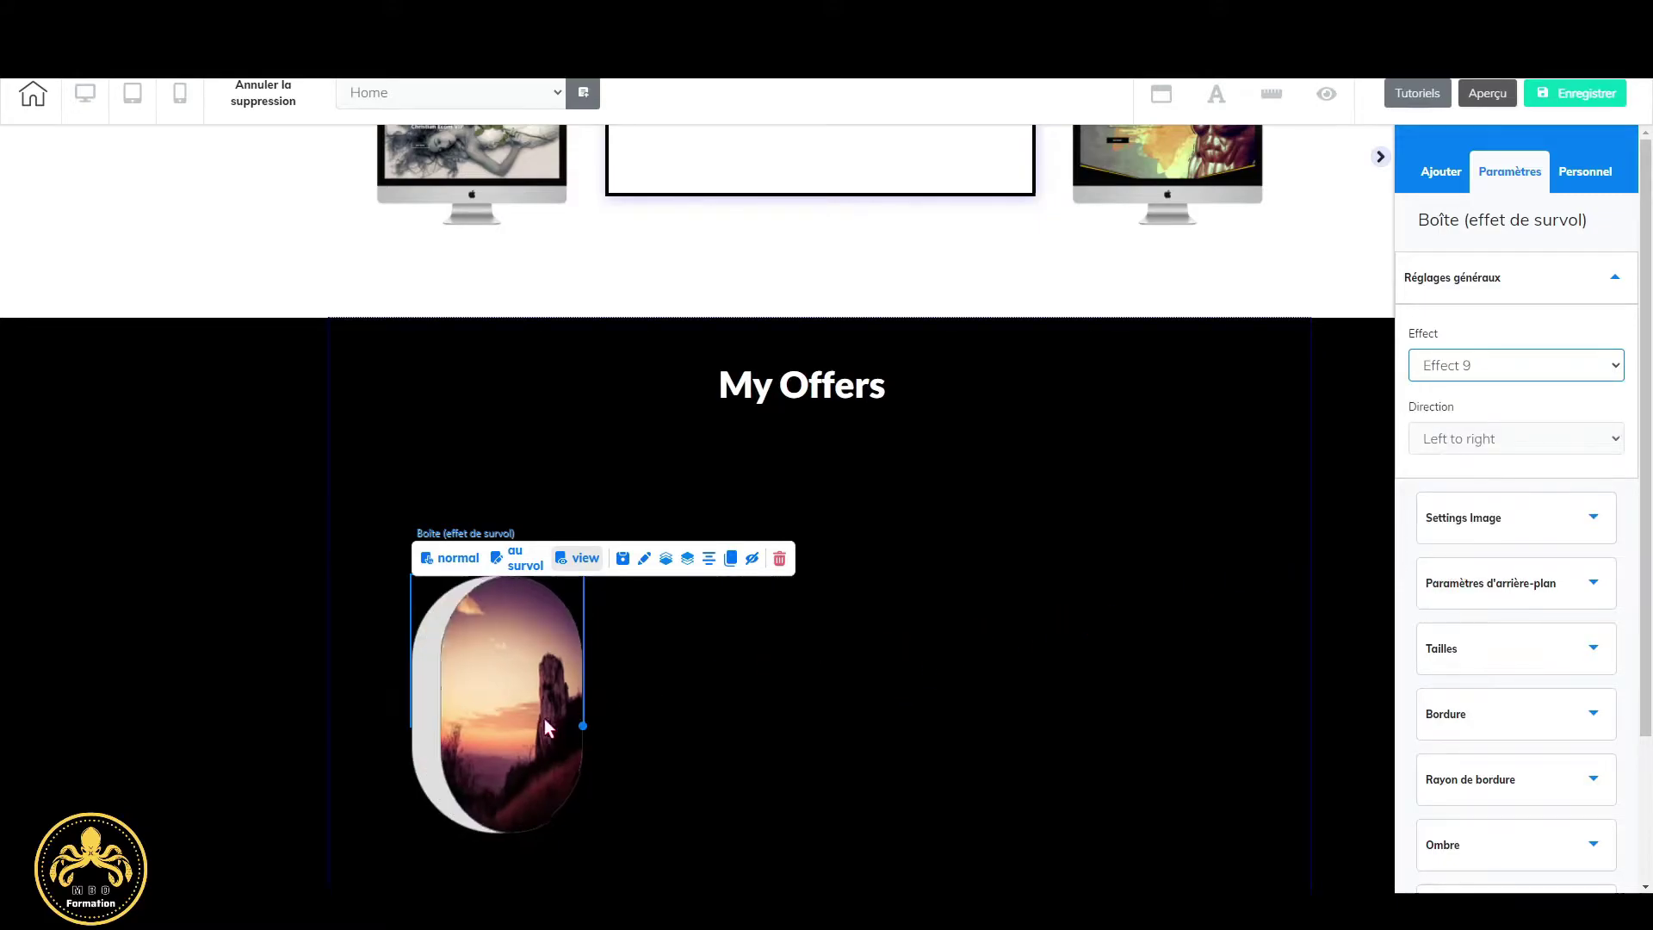
Set the hover-effect box to Effect 10 with the Bottom to top direction.
{"action": "left_click", "coordinate": [1605, 370]}
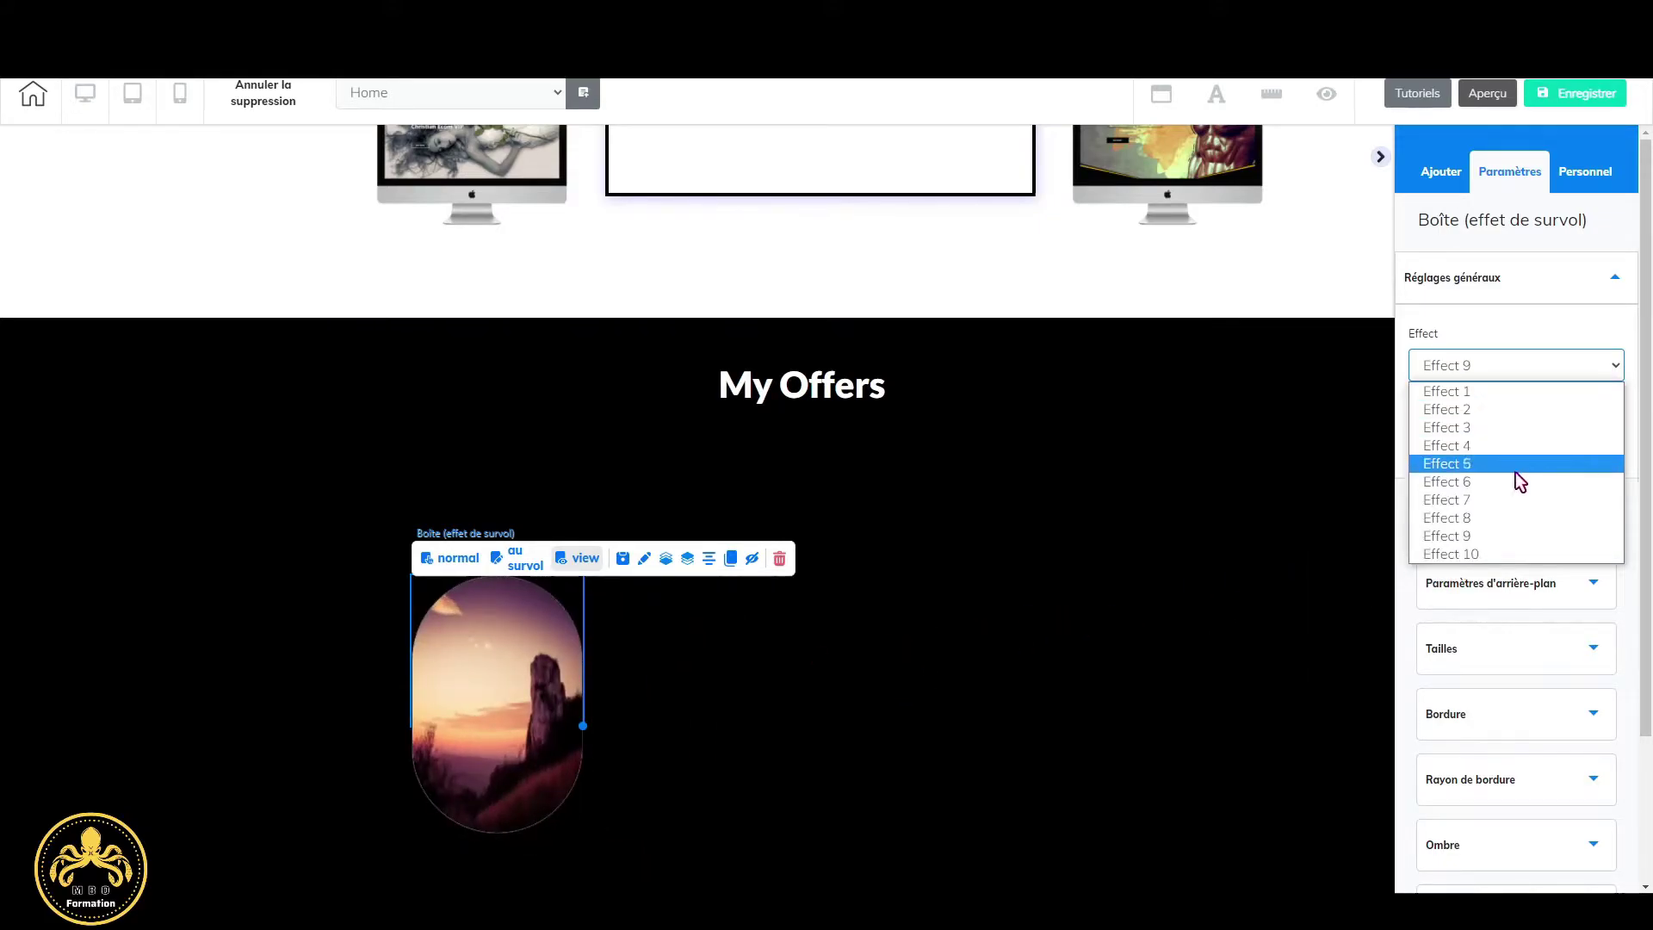
{"action": "left_click", "coordinate": [1451, 554]}
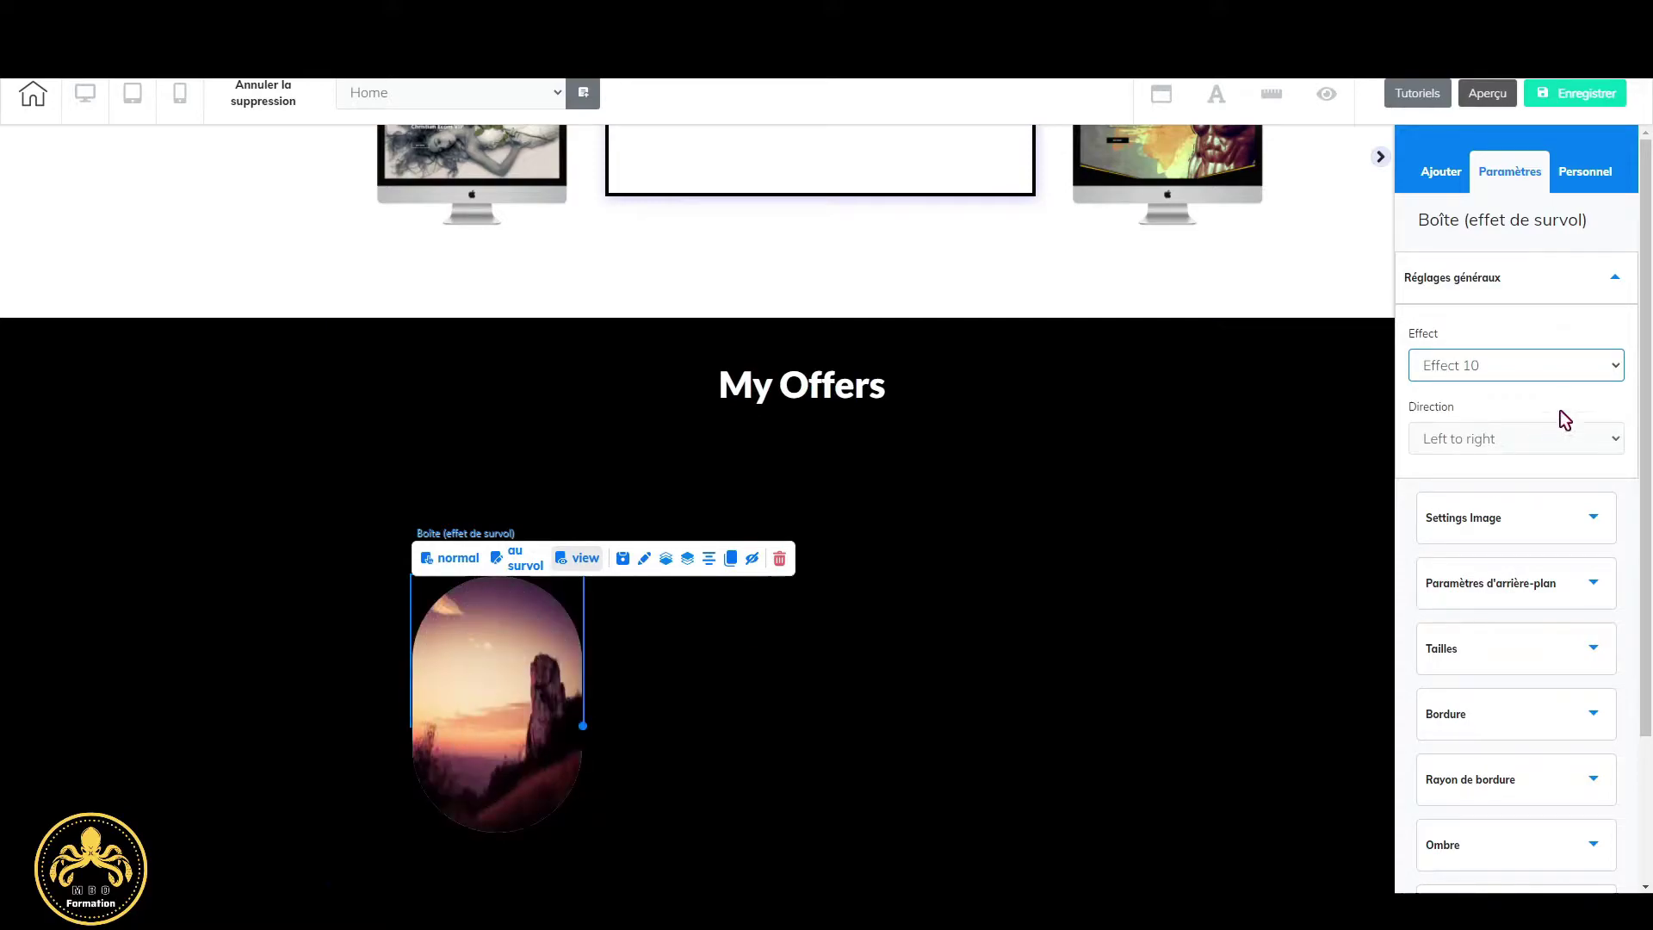
{"action": "left_click", "coordinate": [1583, 441]}
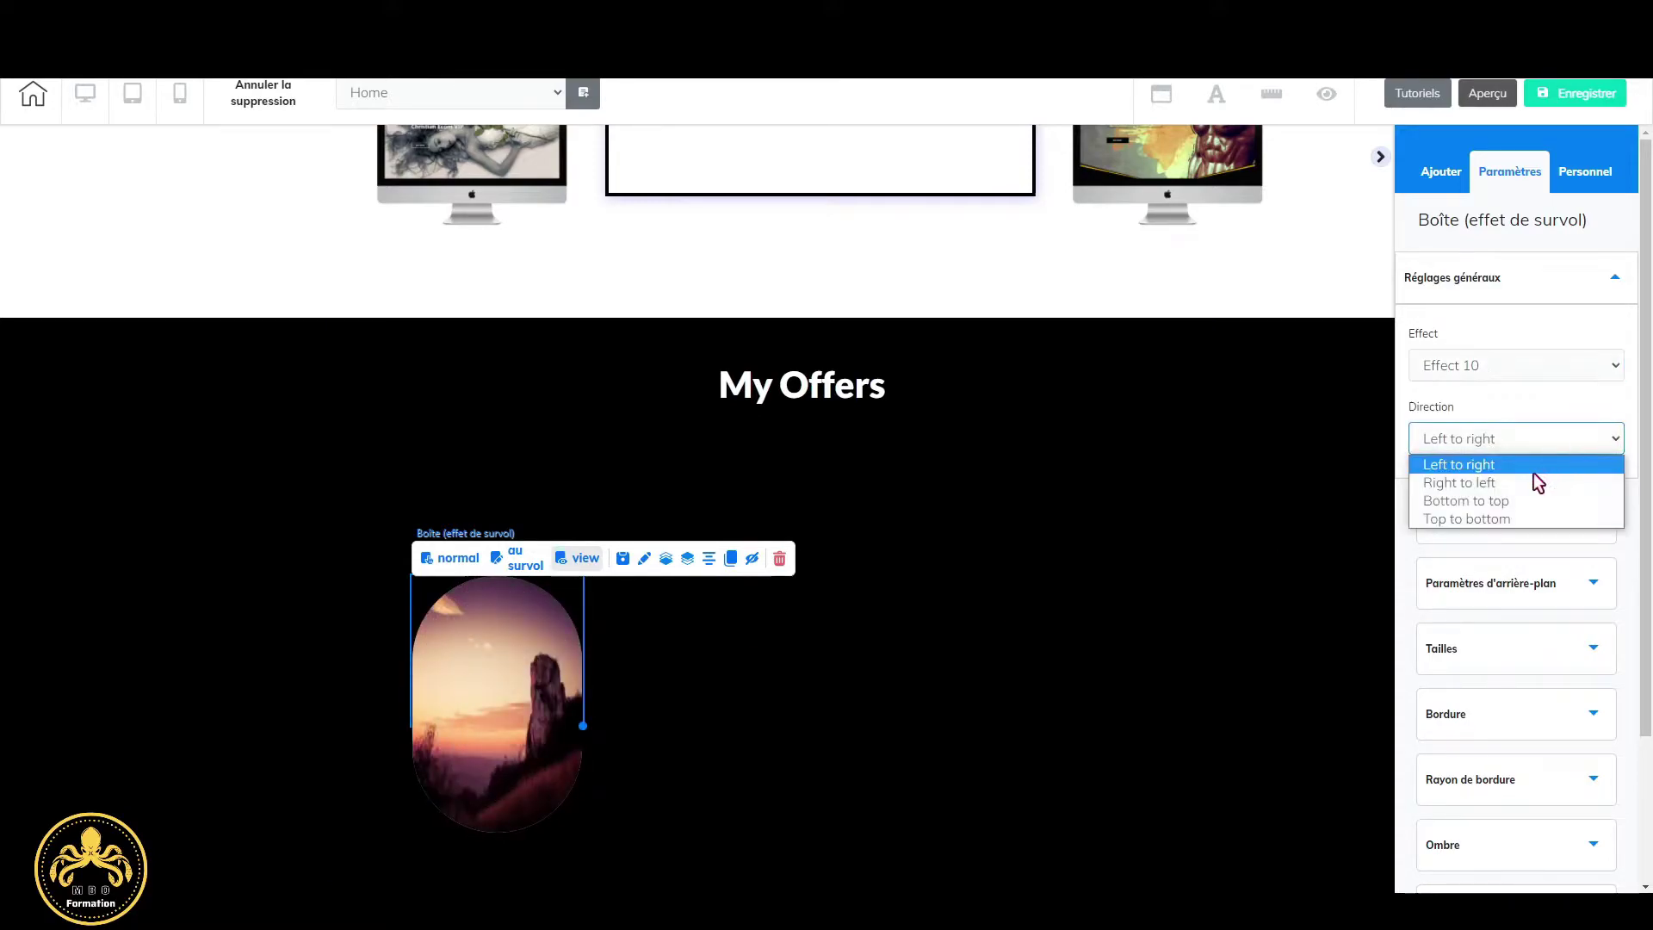
{"action": "left_click", "coordinate": [1498, 501]}
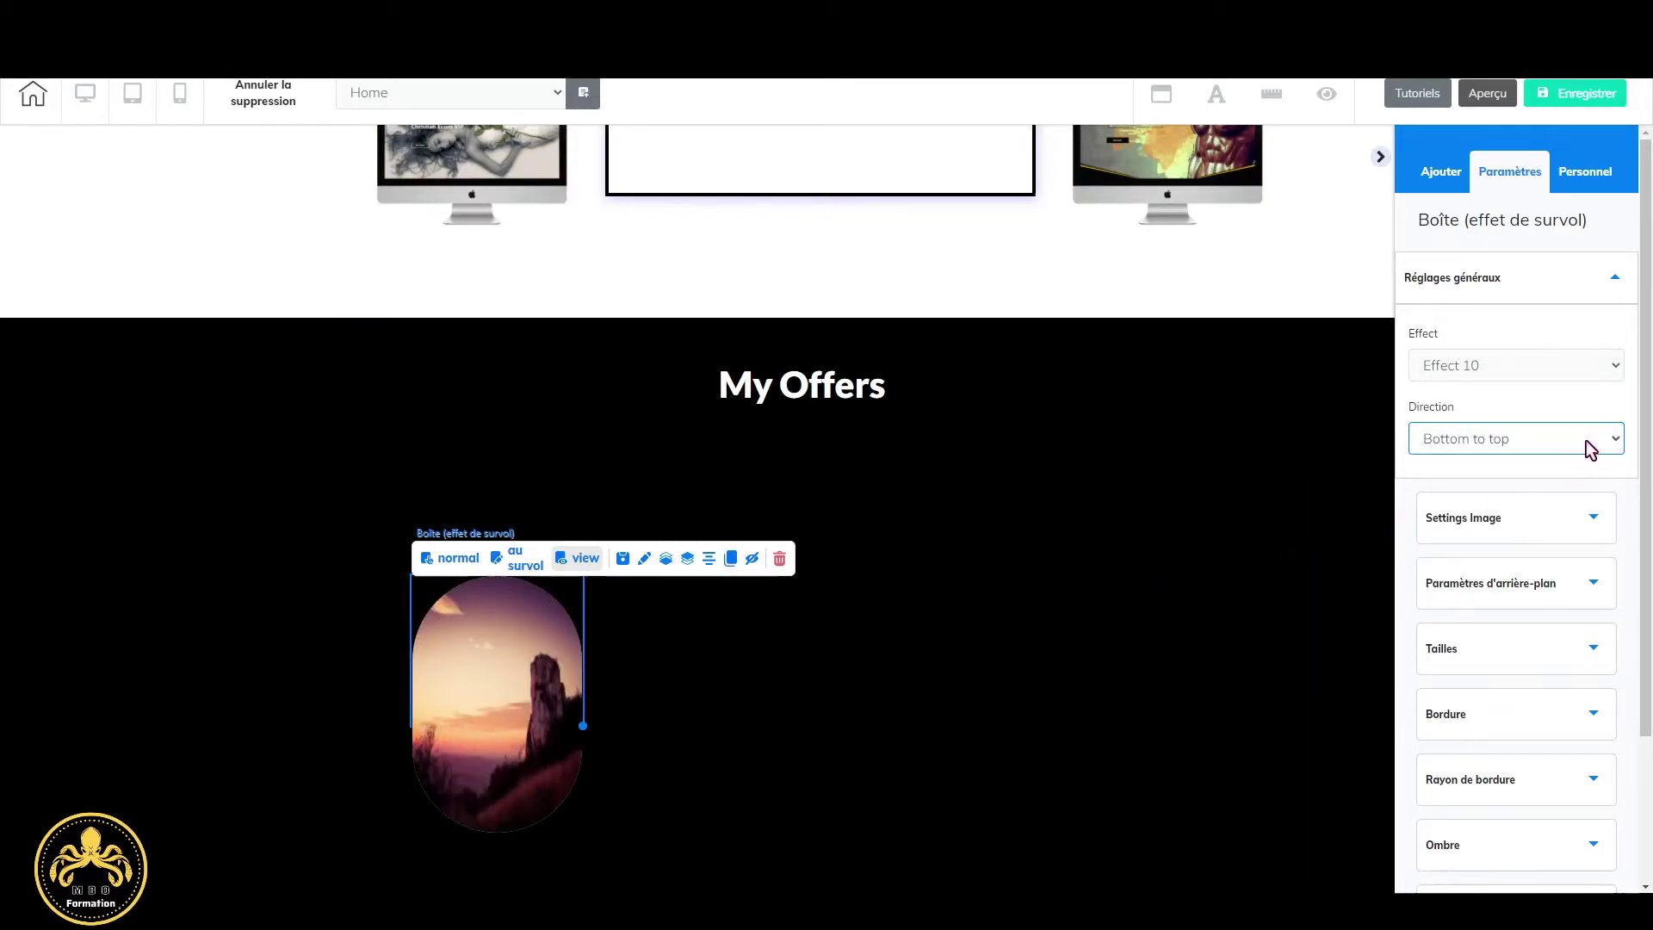
Choose a different effect for the hover-effect box and reselect the box to preview its hover face.
{"action": "left_click", "coordinate": [1603, 373]}
{"action": "left_click", "coordinate": [1502, 487]}
{"action": "left_click", "coordinate": [551, 735]}
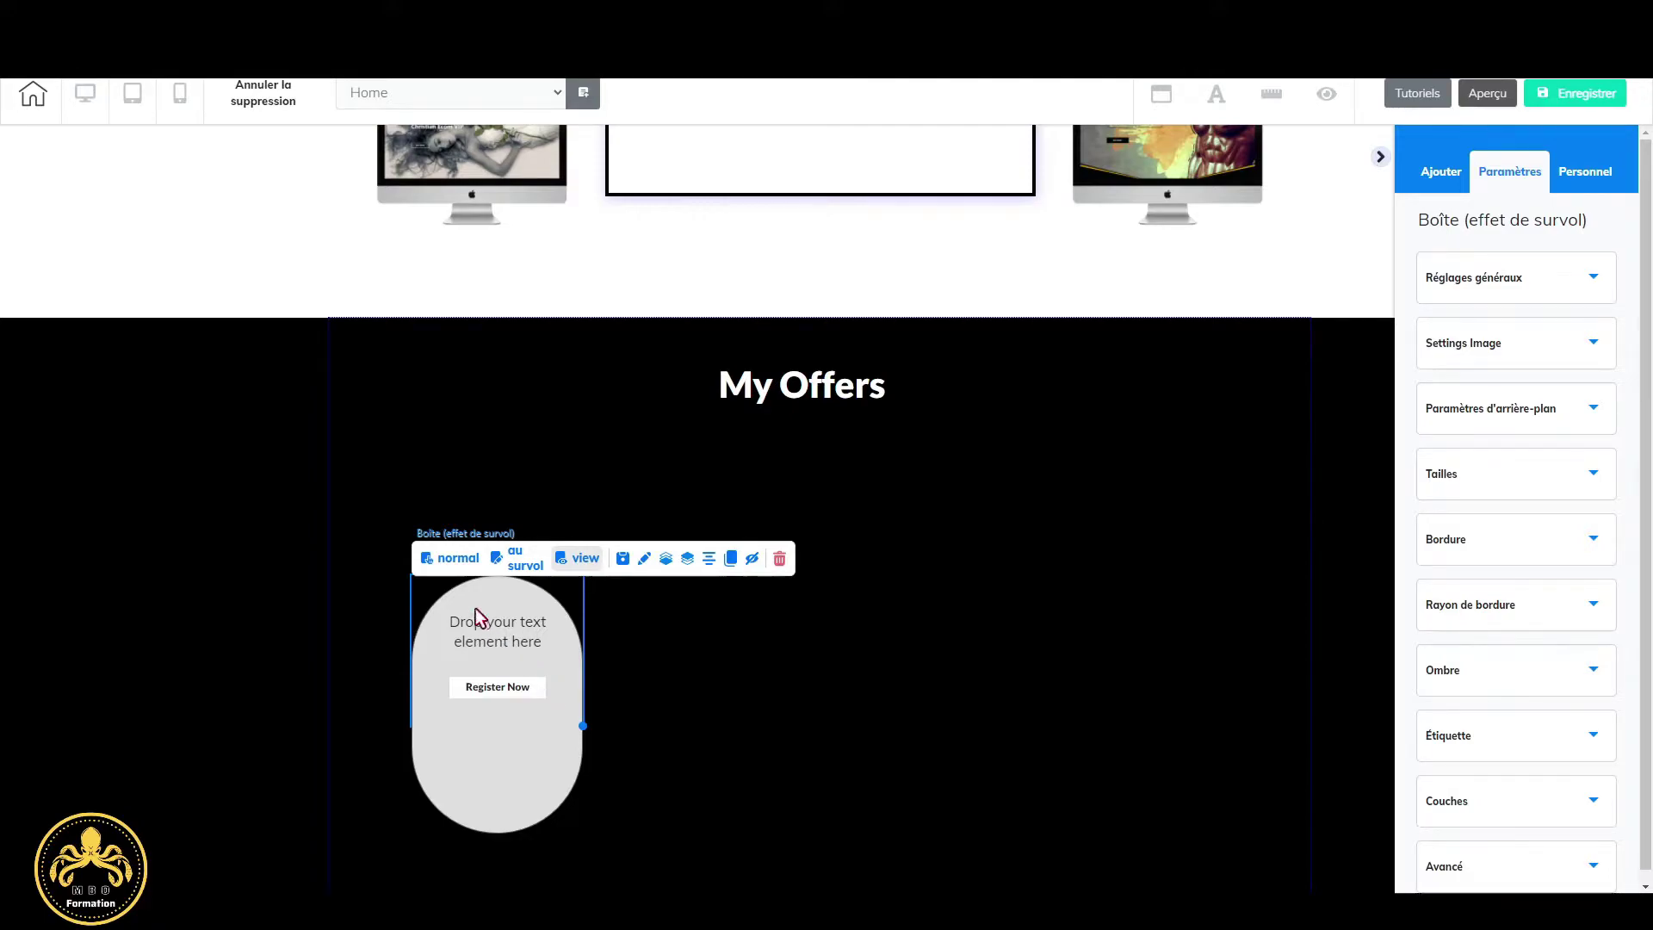
View the hover-effect box's normal face, and switch it back to its hover face.
{"action": "left_click", "coordinate": [454, 559]}
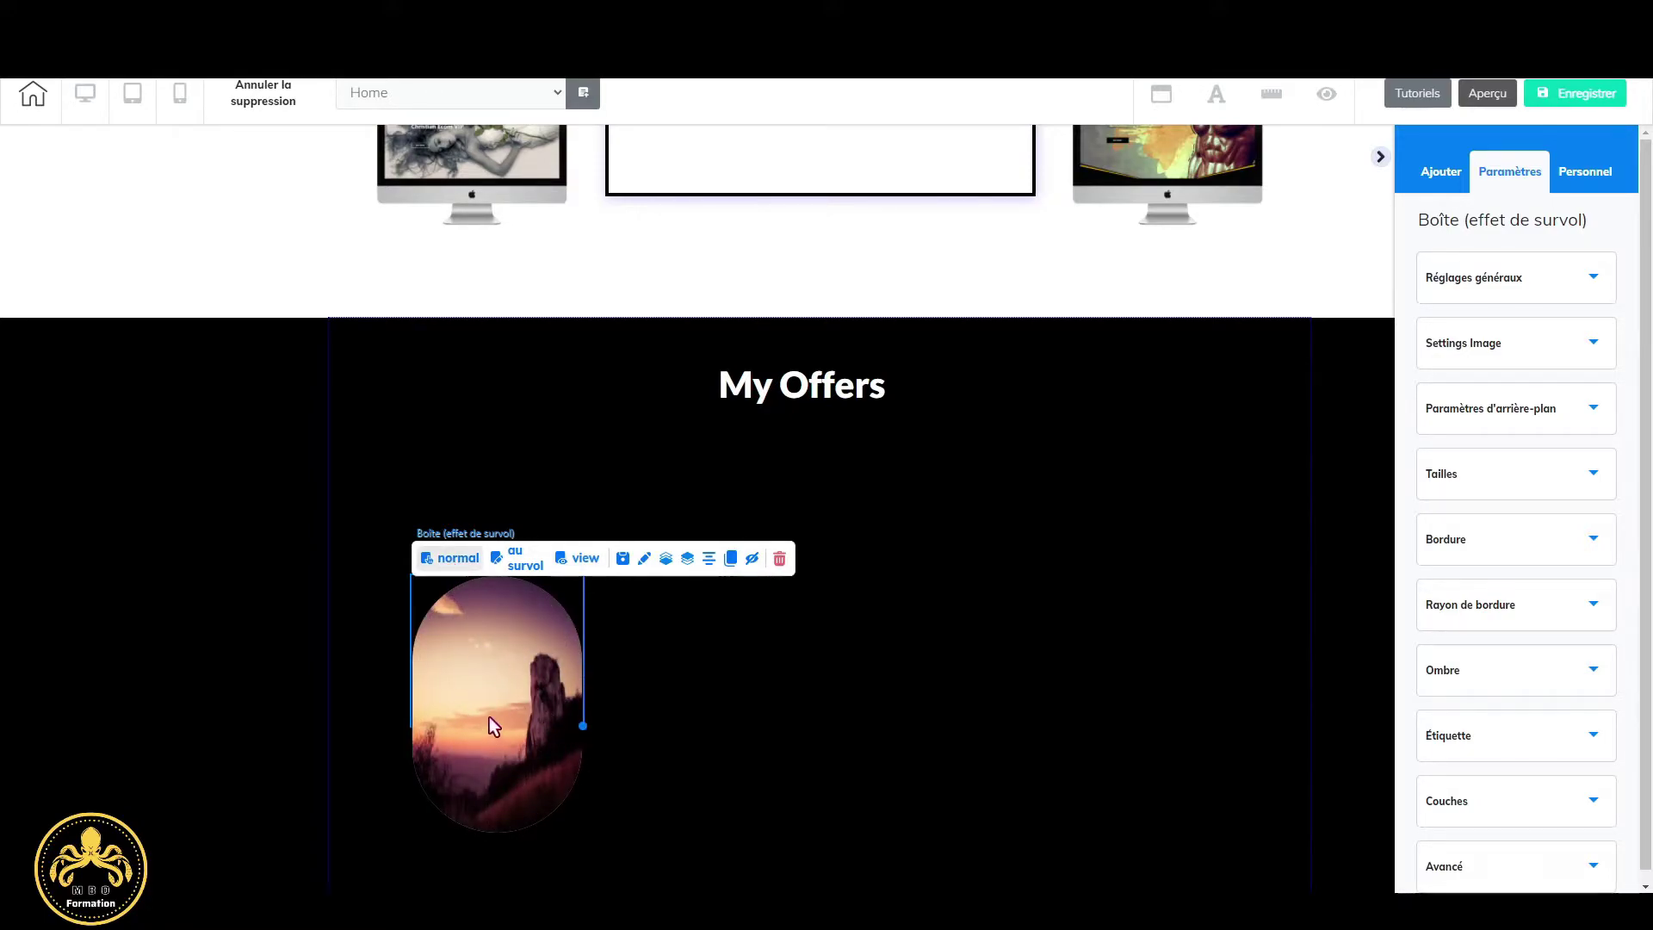
{"action": "left_click", "coordinate": [522, 559]}
{"action": "left_click", "coordinate": [522, 560]}
Try to enlarge the rounded hover-effect box in width and height while its hover face is displayed.
{"action": "left_click_drag", "start_coordinate": [583, 726], "coordinate": [608, 889]}
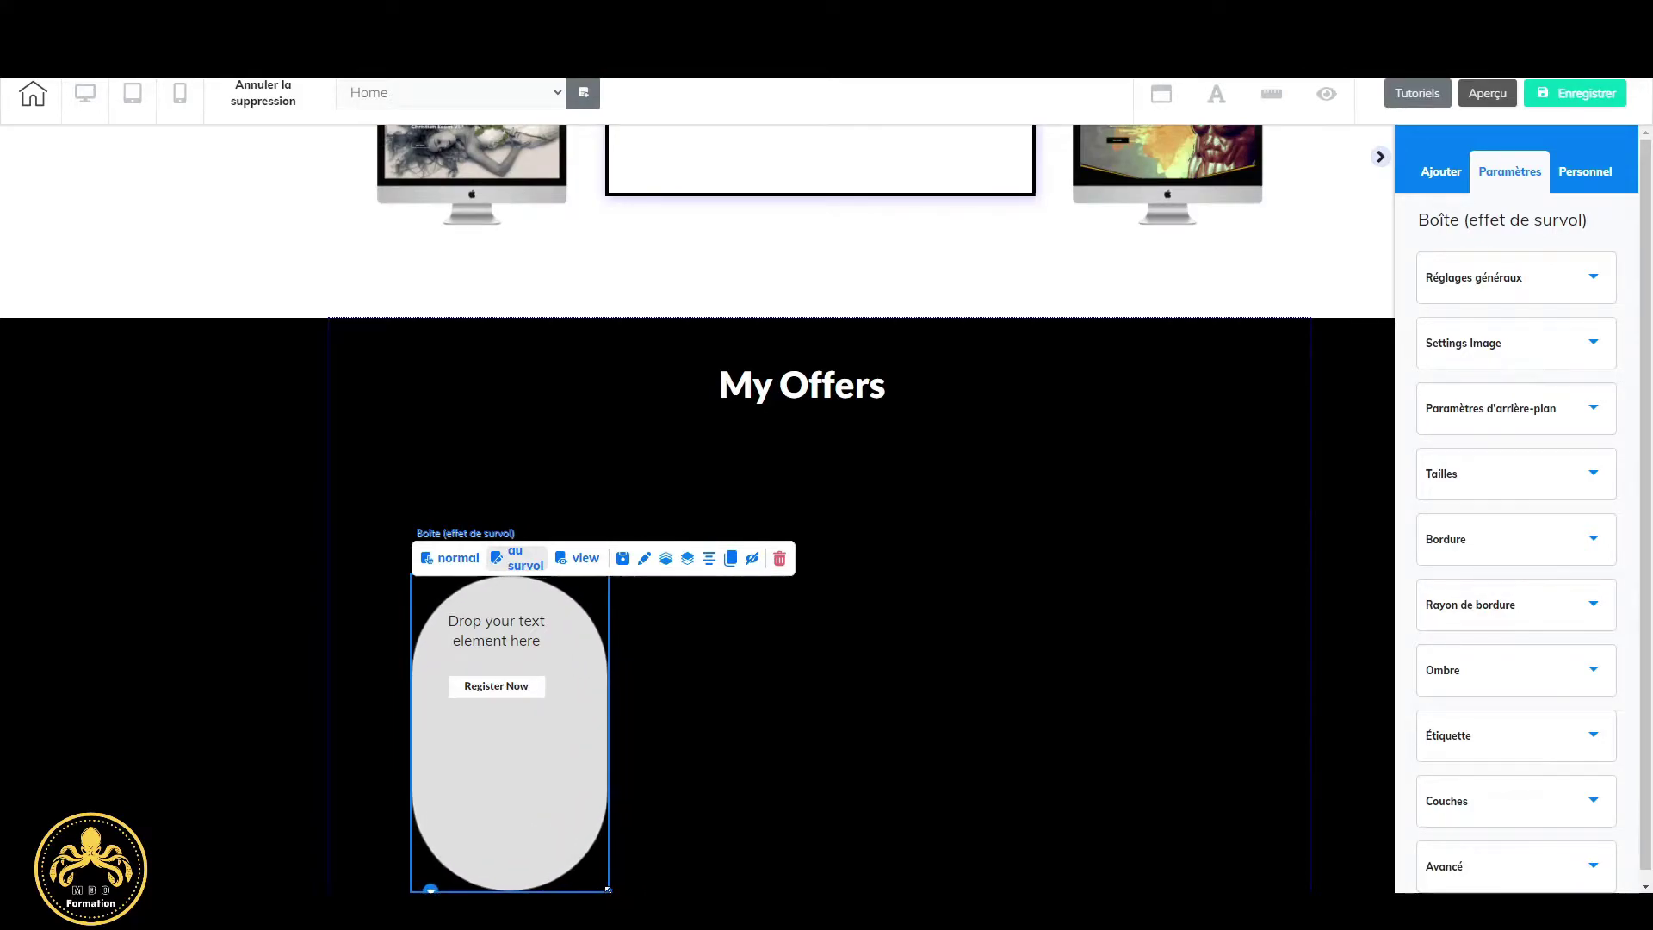
{"action": "scroll", "coordinate": [675, 797], "scroll_direction": "down", "scroll_amount": 3}
{"action": "left_click_drag", "start_coordinate": [604, 602], "coordinate": [656, 692]}
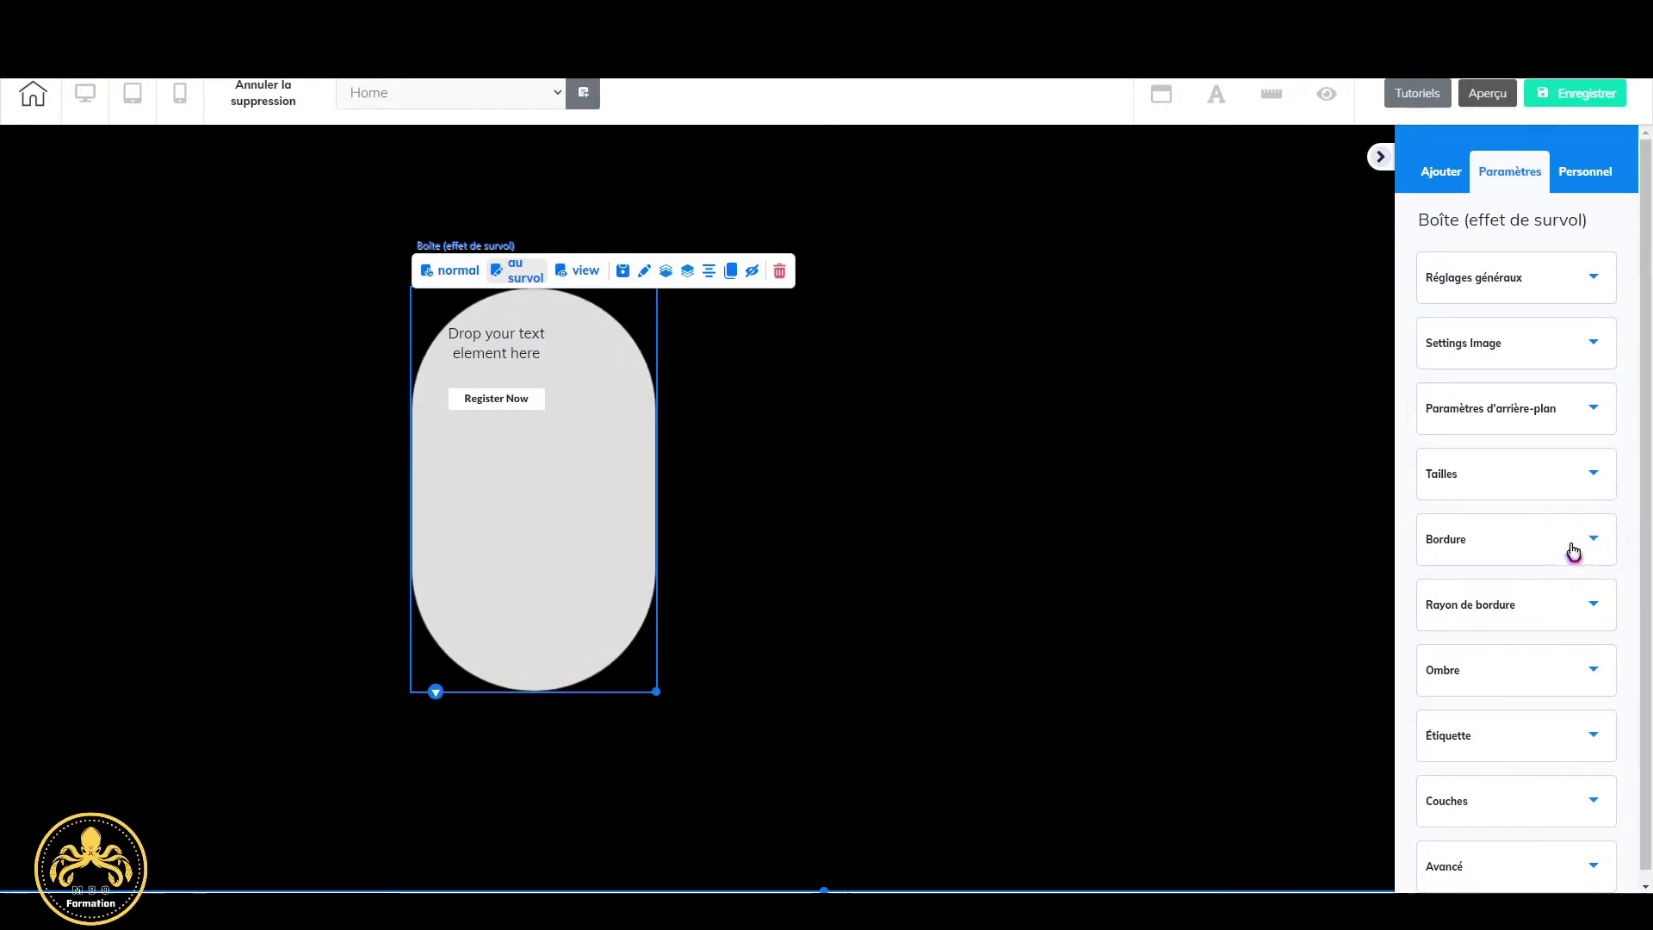
Set the border radius of all four corners of the hover-effect box to 0.
{"action": "left_click", "coordinate": [1565, 606]}
{"action": "double_click", "coordinate": [1433, 670]}
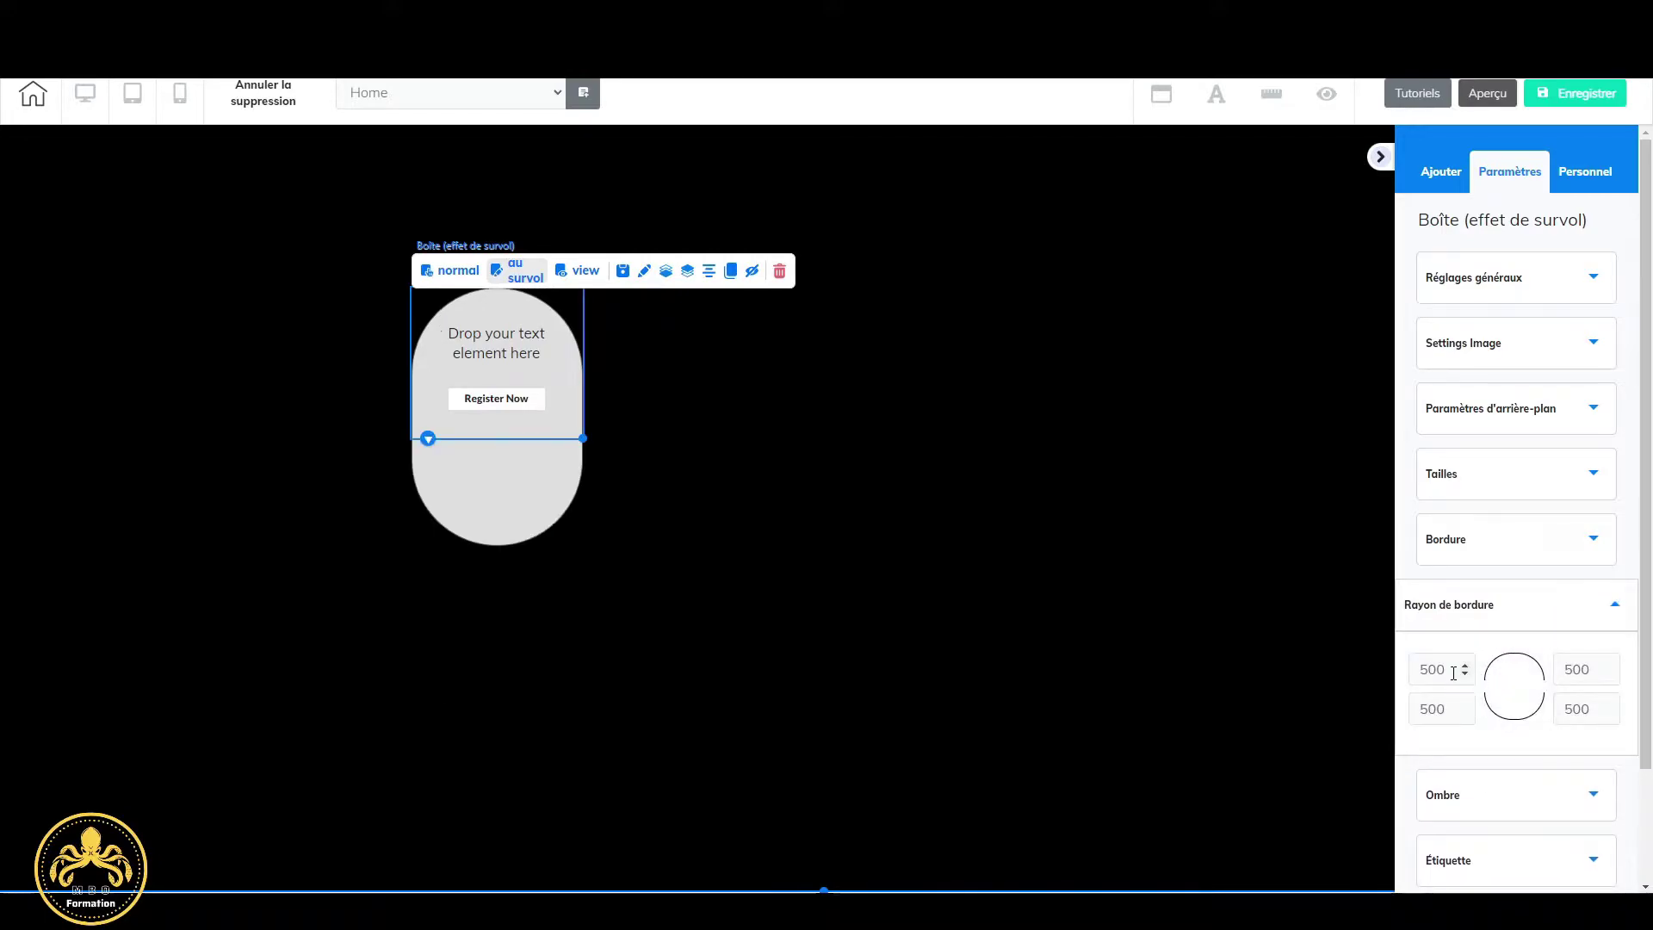
{"action": "type", "text": "0"}
{"action": "key", "text": "Tab"}
{"action": "type", "text": "0"}
{"action": "key", "text": "Tab"}
{"action": "type", "text": "0"}
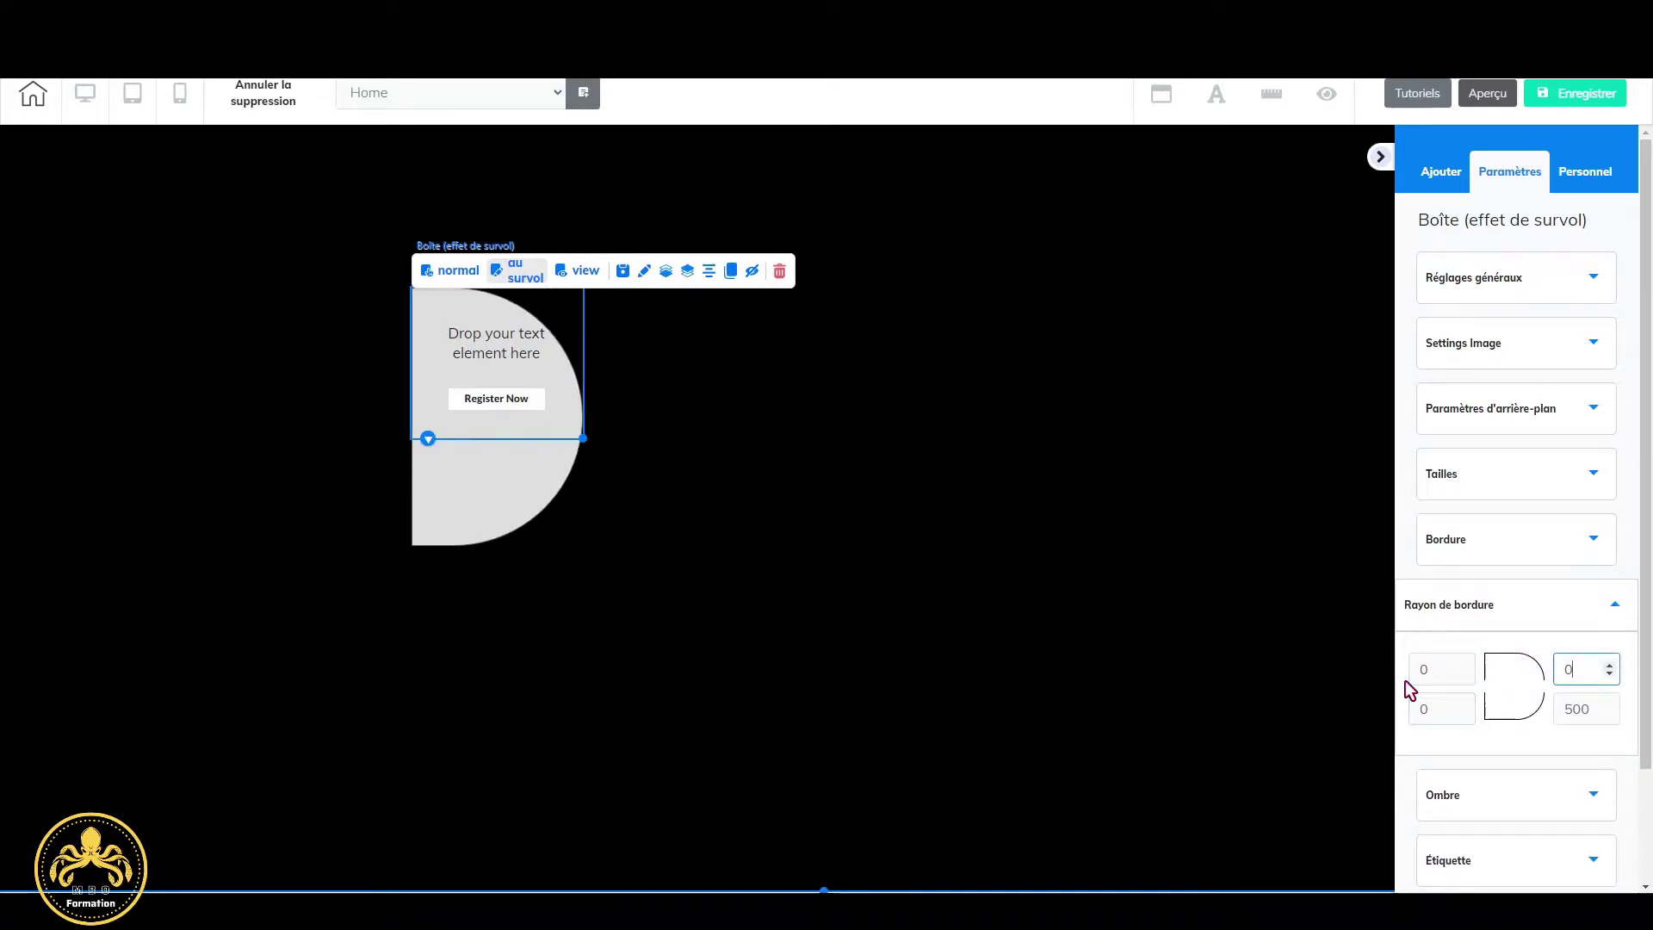
{"action": "key", "text": "Tab"}
{"action": "type", "text": "0"}
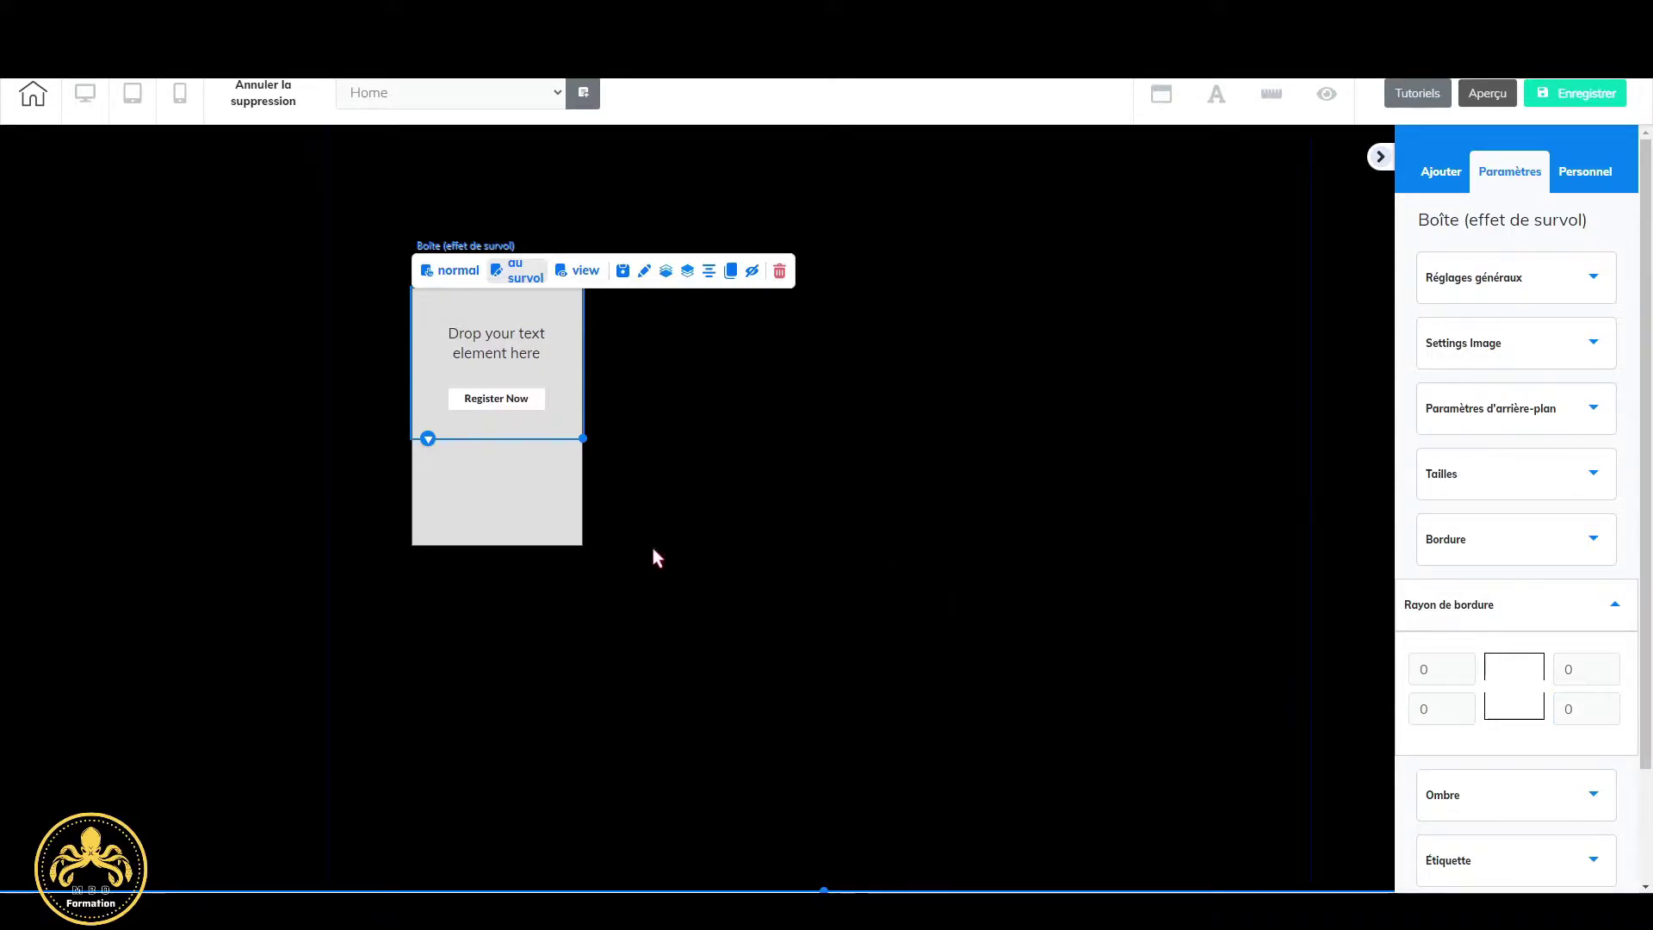
Enlarge the hover-effect box into a wider, much taller rectangle and shift it slightly left and down beneath the "My Offers" title.
{"action": "left_click_drag", "start_coordinate": [580, 434], "coordinate": [598, 627]}
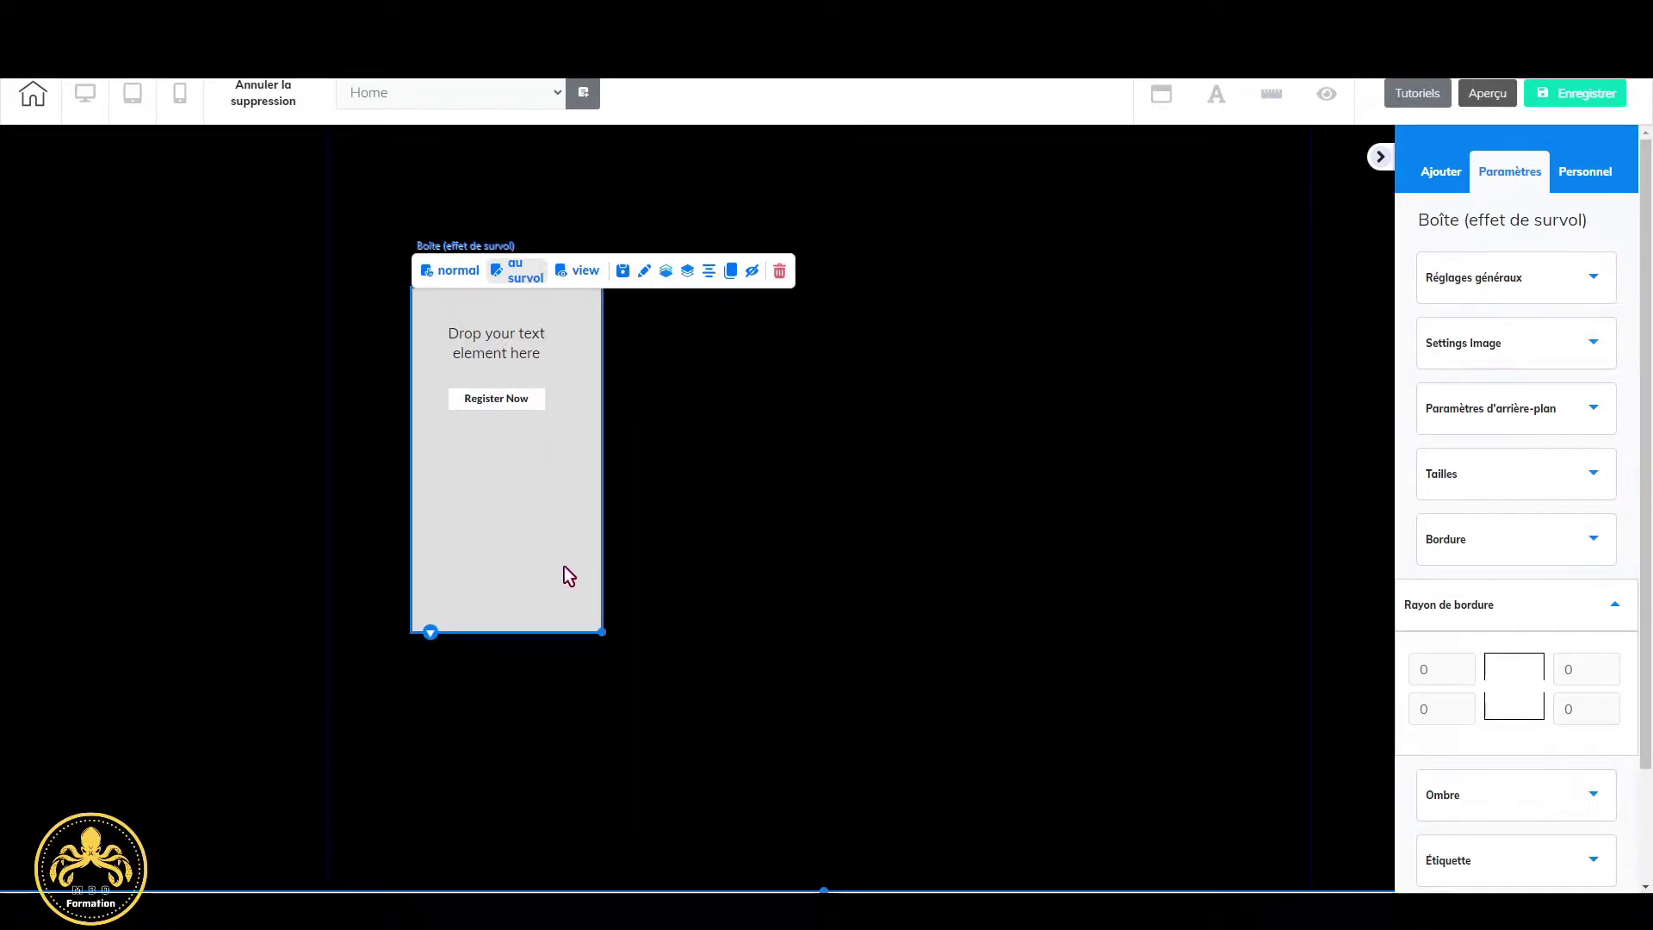
{"action": "left_click_drag", "start_coordinate": [603, 634], "coordinate": [618, 661]}
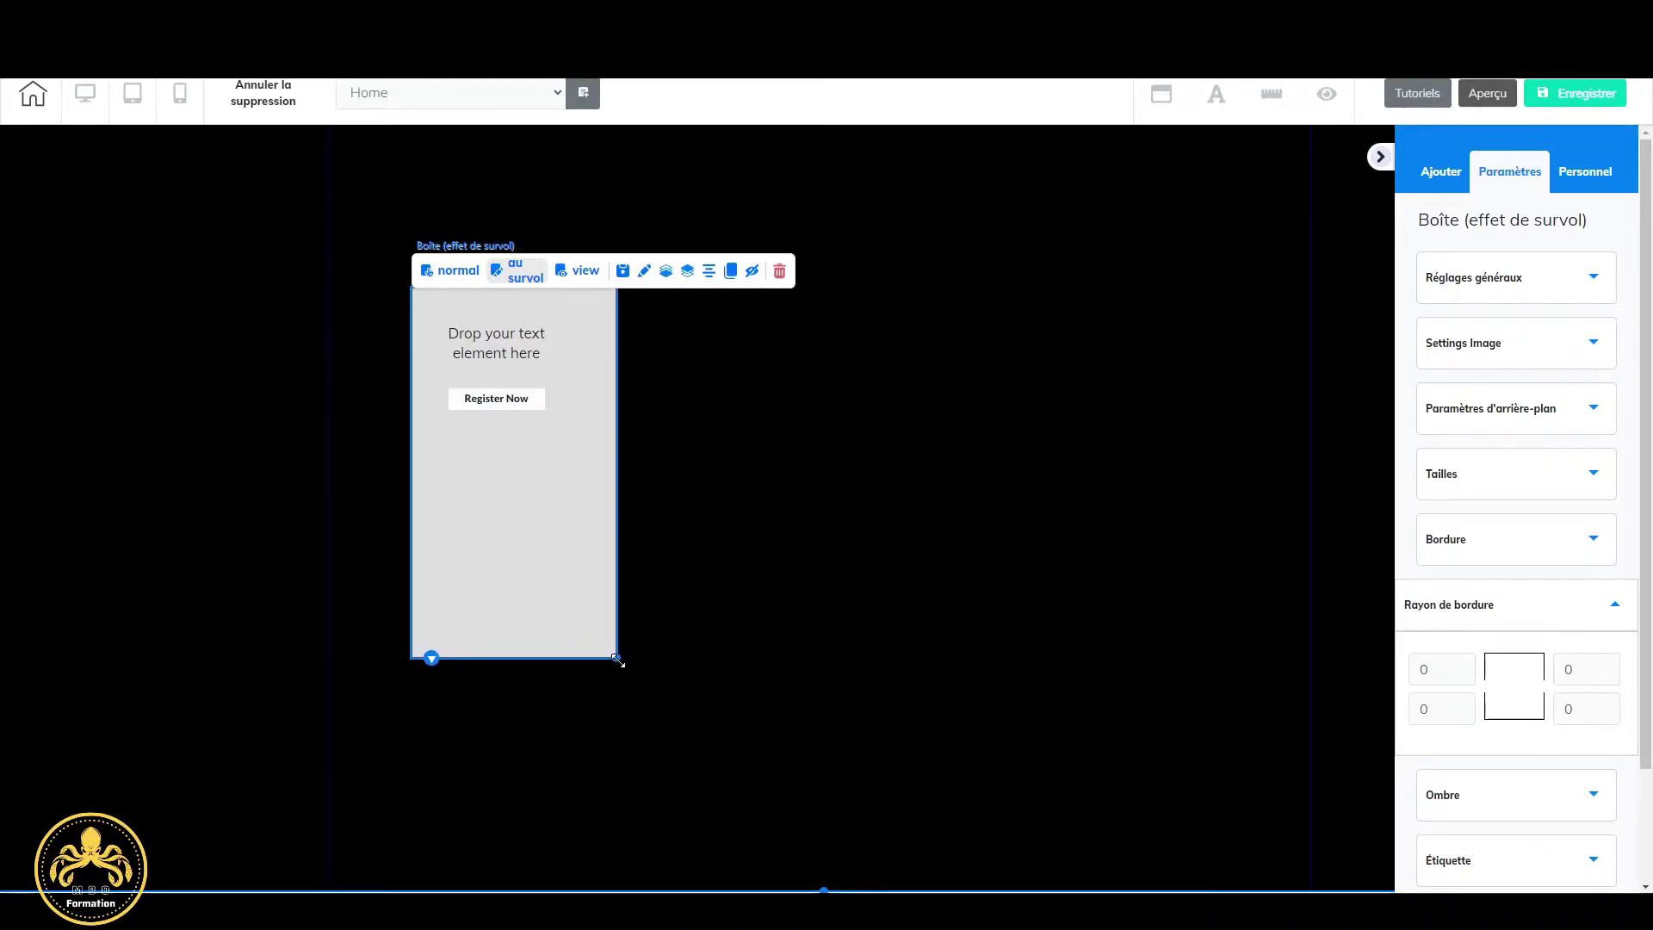
{"action": "mouse_move", "coordinate": [584, 594]}
{"action": "left_mouse_down"}
{"action": "mouse_move", "coordinate": [539, 594]}
{"action": "mouse_move", "coordinate": [553, 583]}
{"action": "left_mouse_up"}
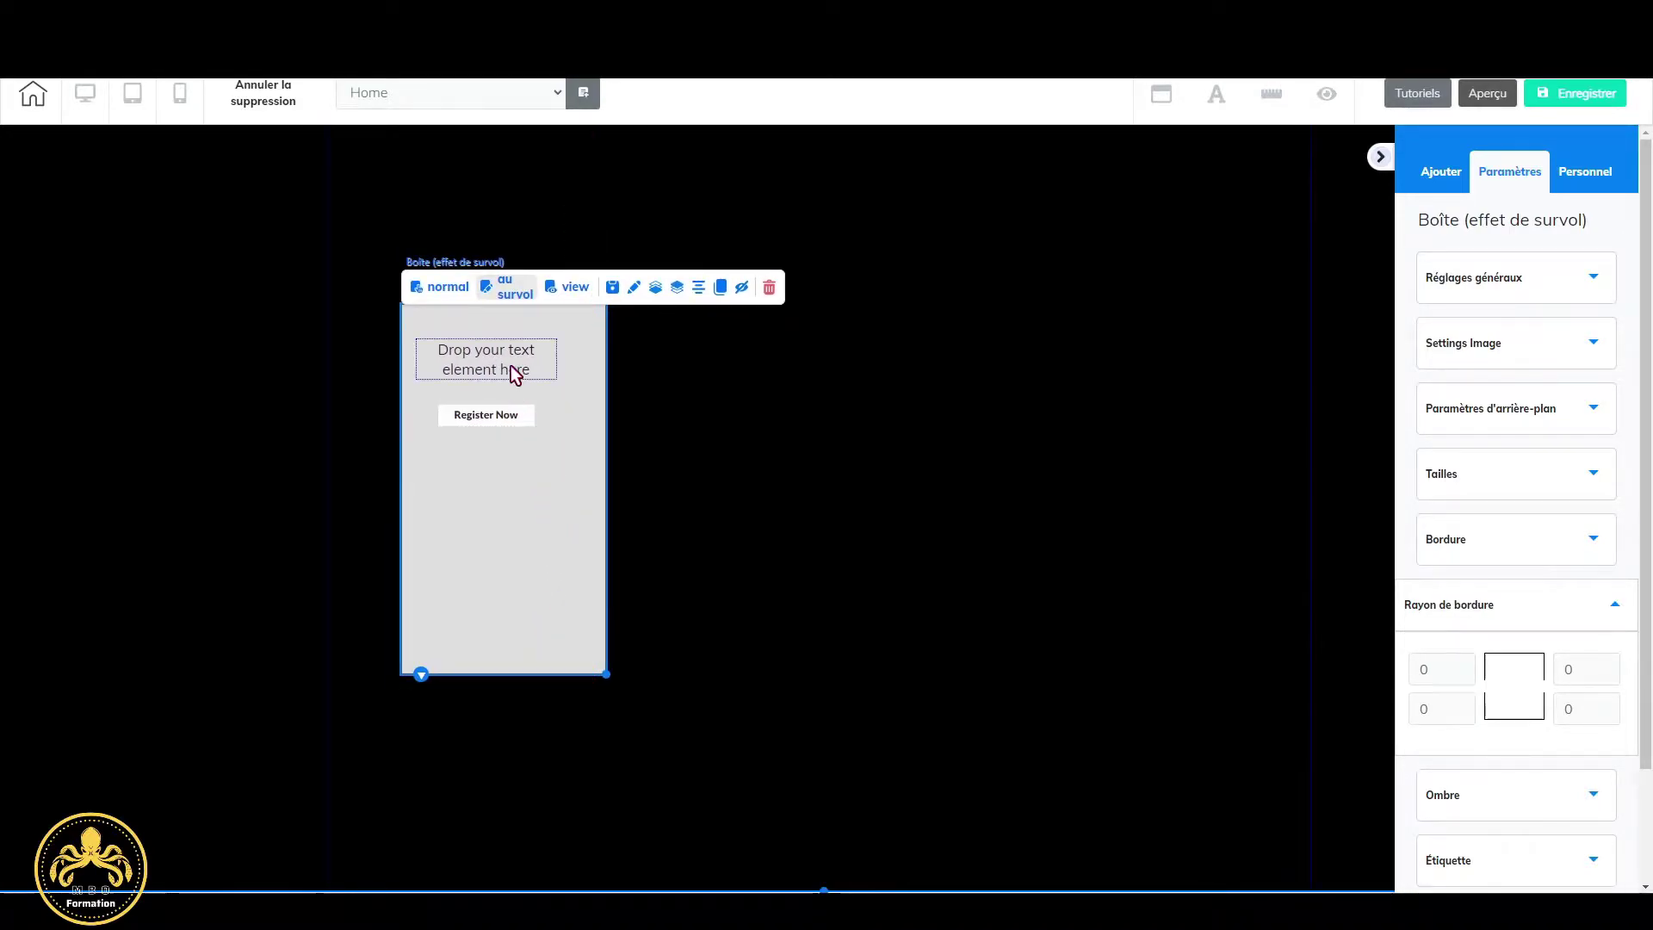
{"action": "left_click_drag", "start_coordinate": [606, 674], "coordinate": [645, 740]}
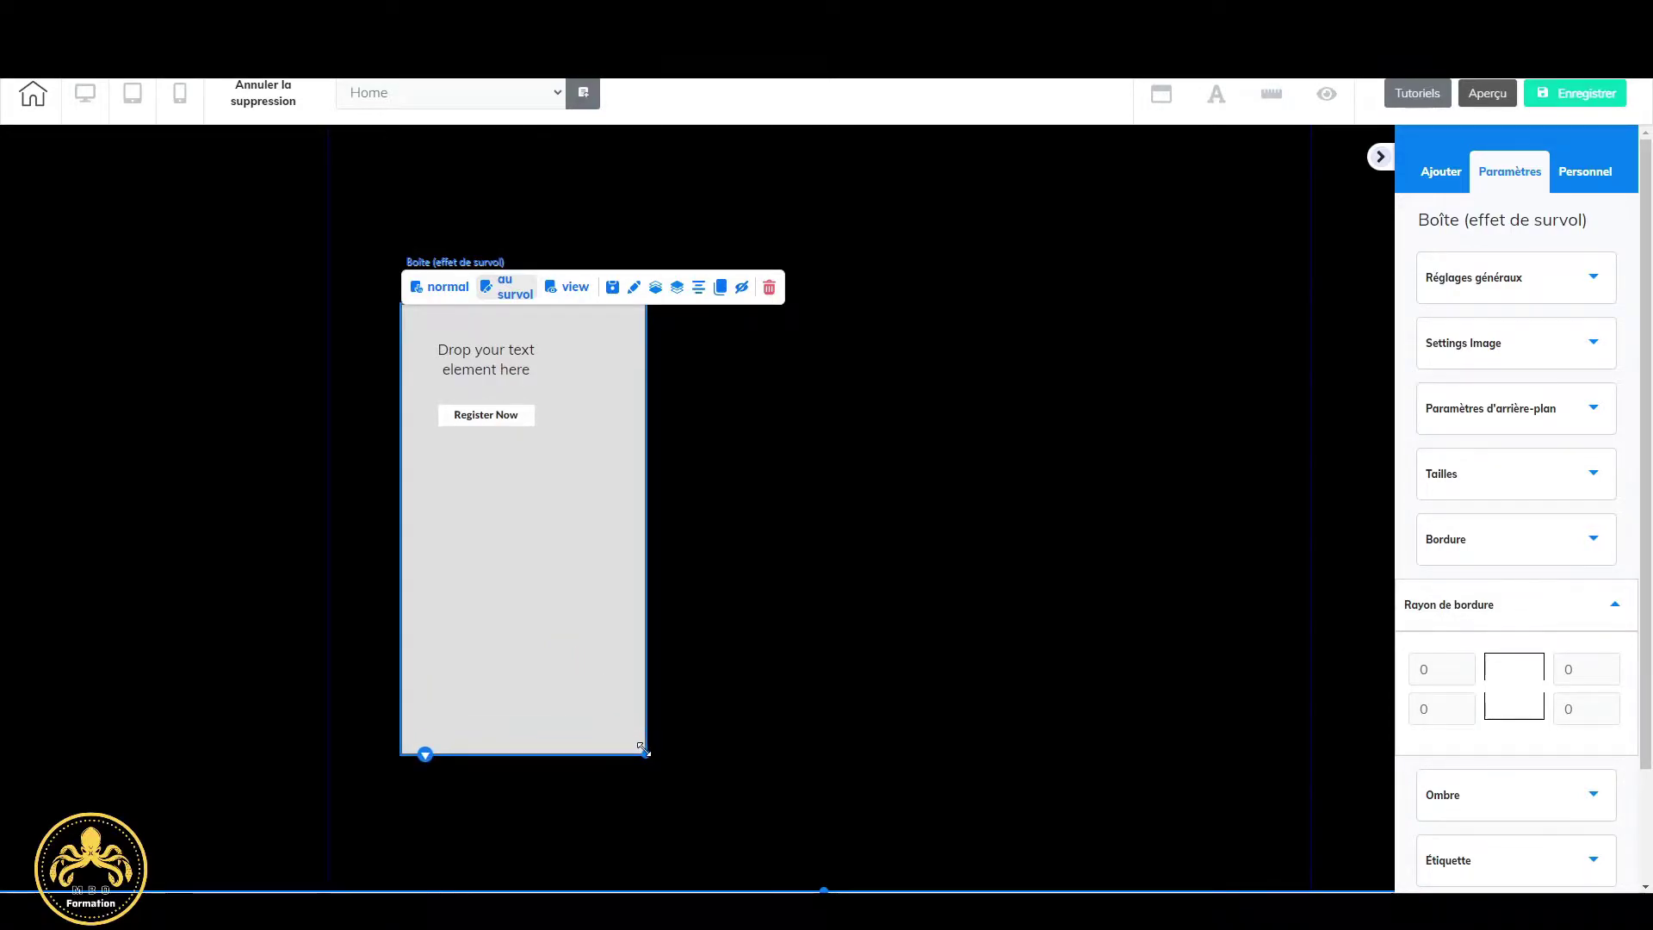
{"action": "scroll", "coordinate": [598, 603], "scroll_direction": "up", "scroll_amount": 2}
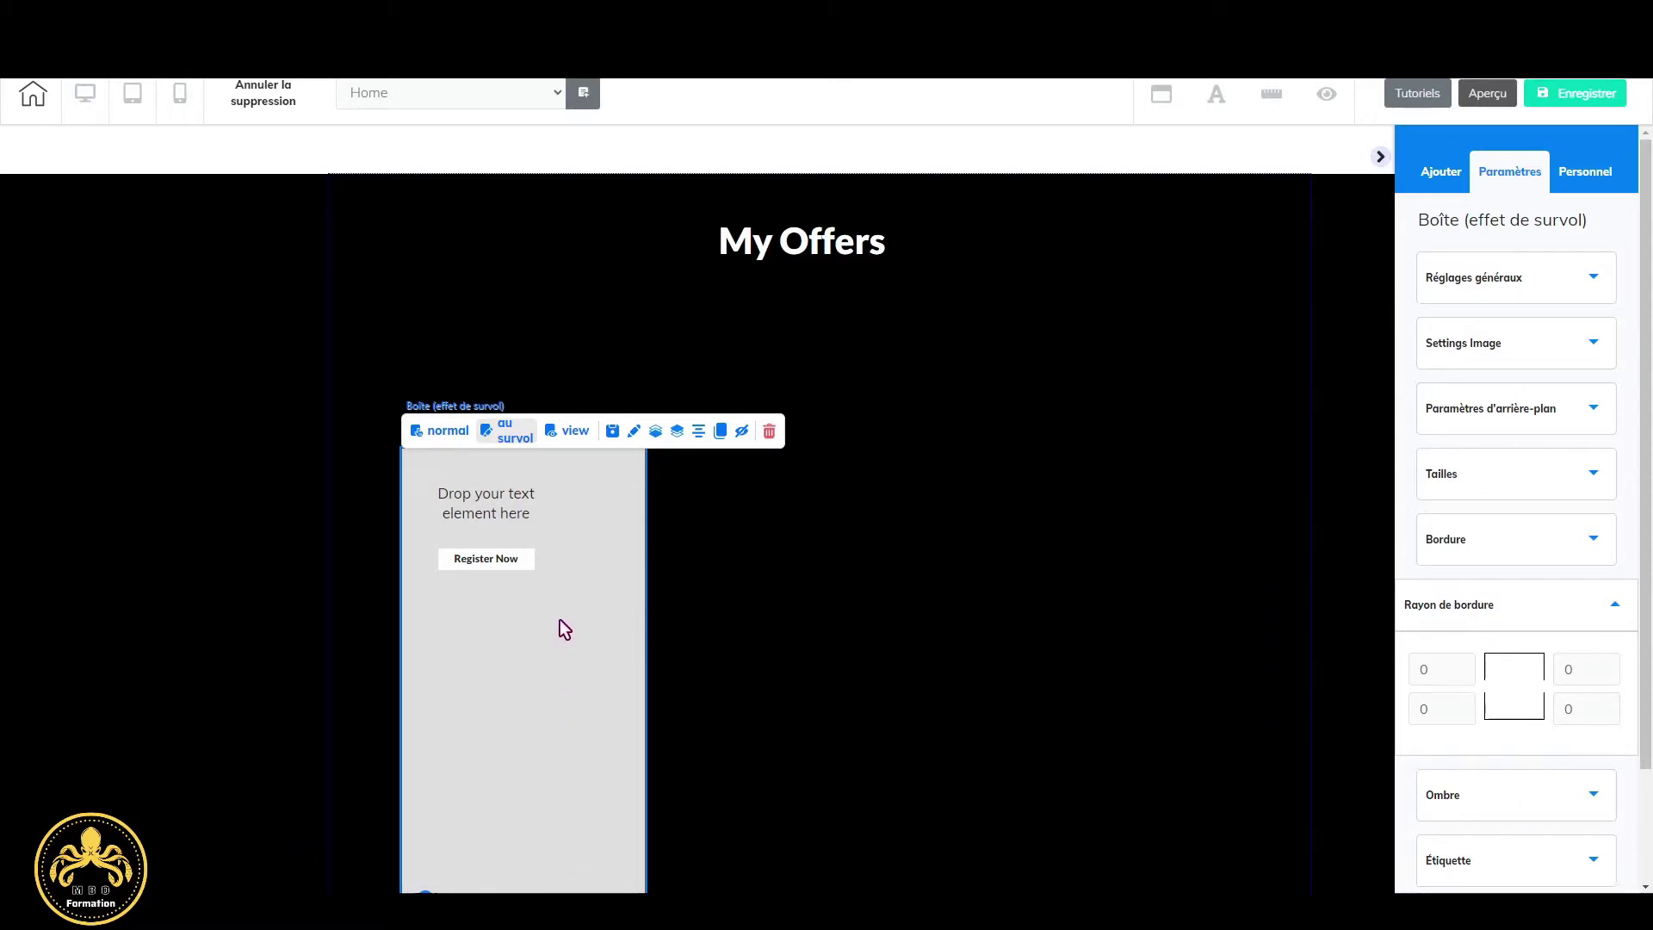
Move the Register Now button near the bottom of the hover box and the placeholder text above the box's middle.
{"action": "left_click", "coordinate": [584, 721]}
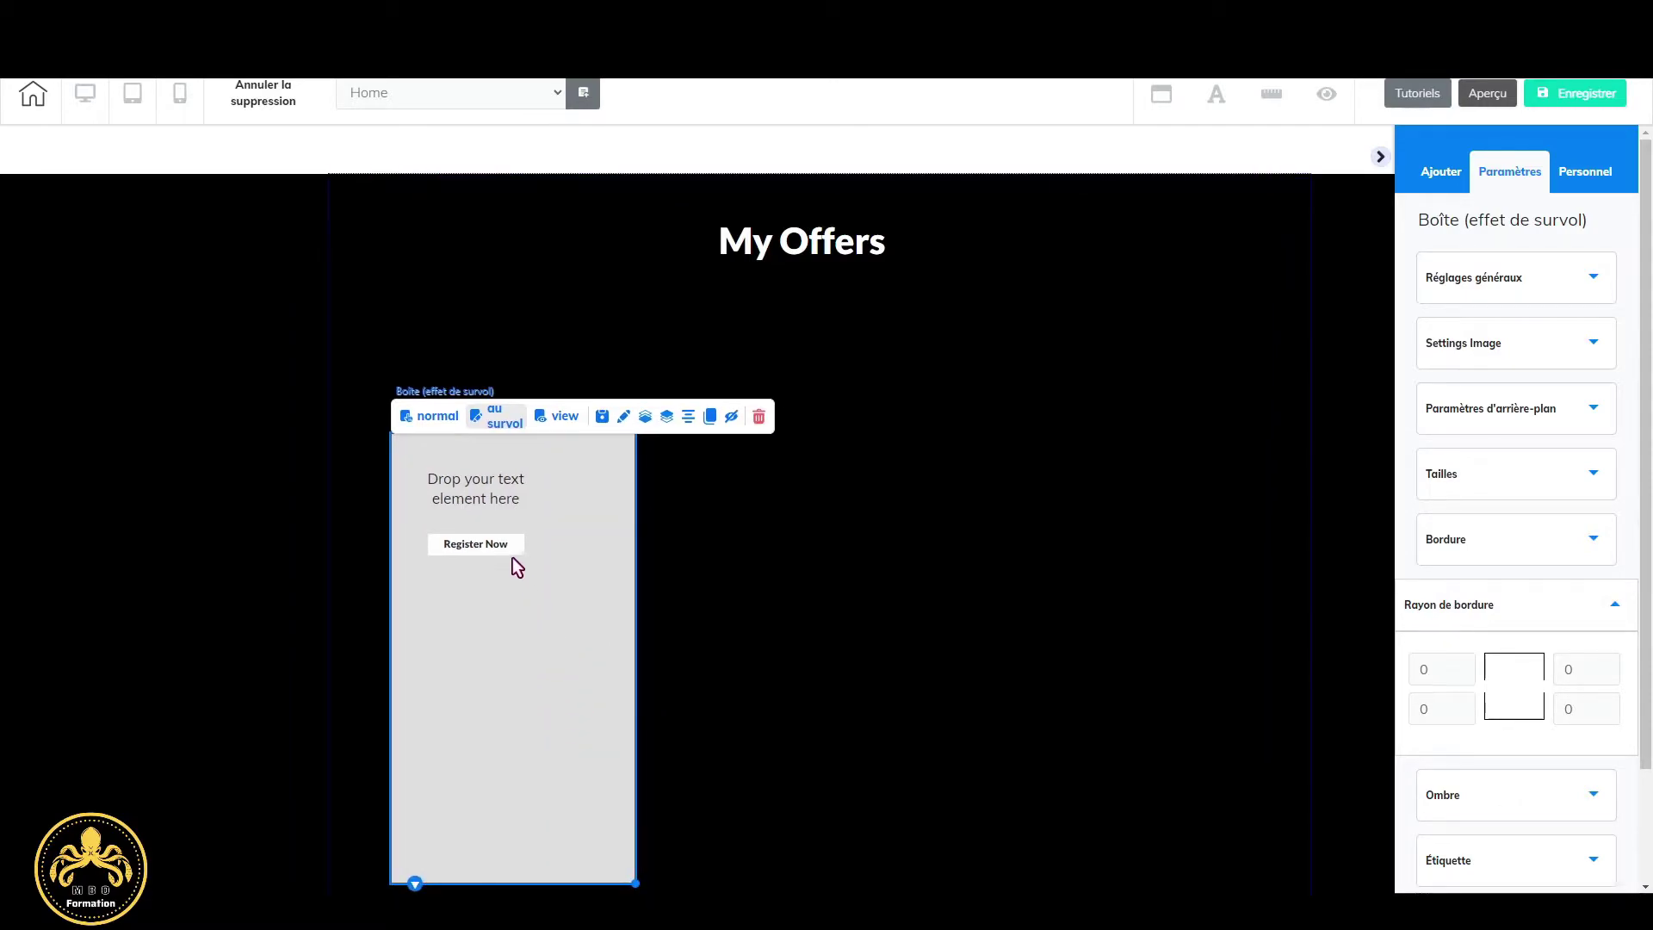
{"action": "left_click_drag", "start_coordinate": [510, 549], "coordinate": [540, 819]}
{"action": "left_click_drag", "start_coordinate": [483, 502], "coordinate": [506, 558]}
Format the placeholder text as Neutral Paragraph in Muli Black at size 19.
{"action": "double_click", "coordinate": [564, 587]}
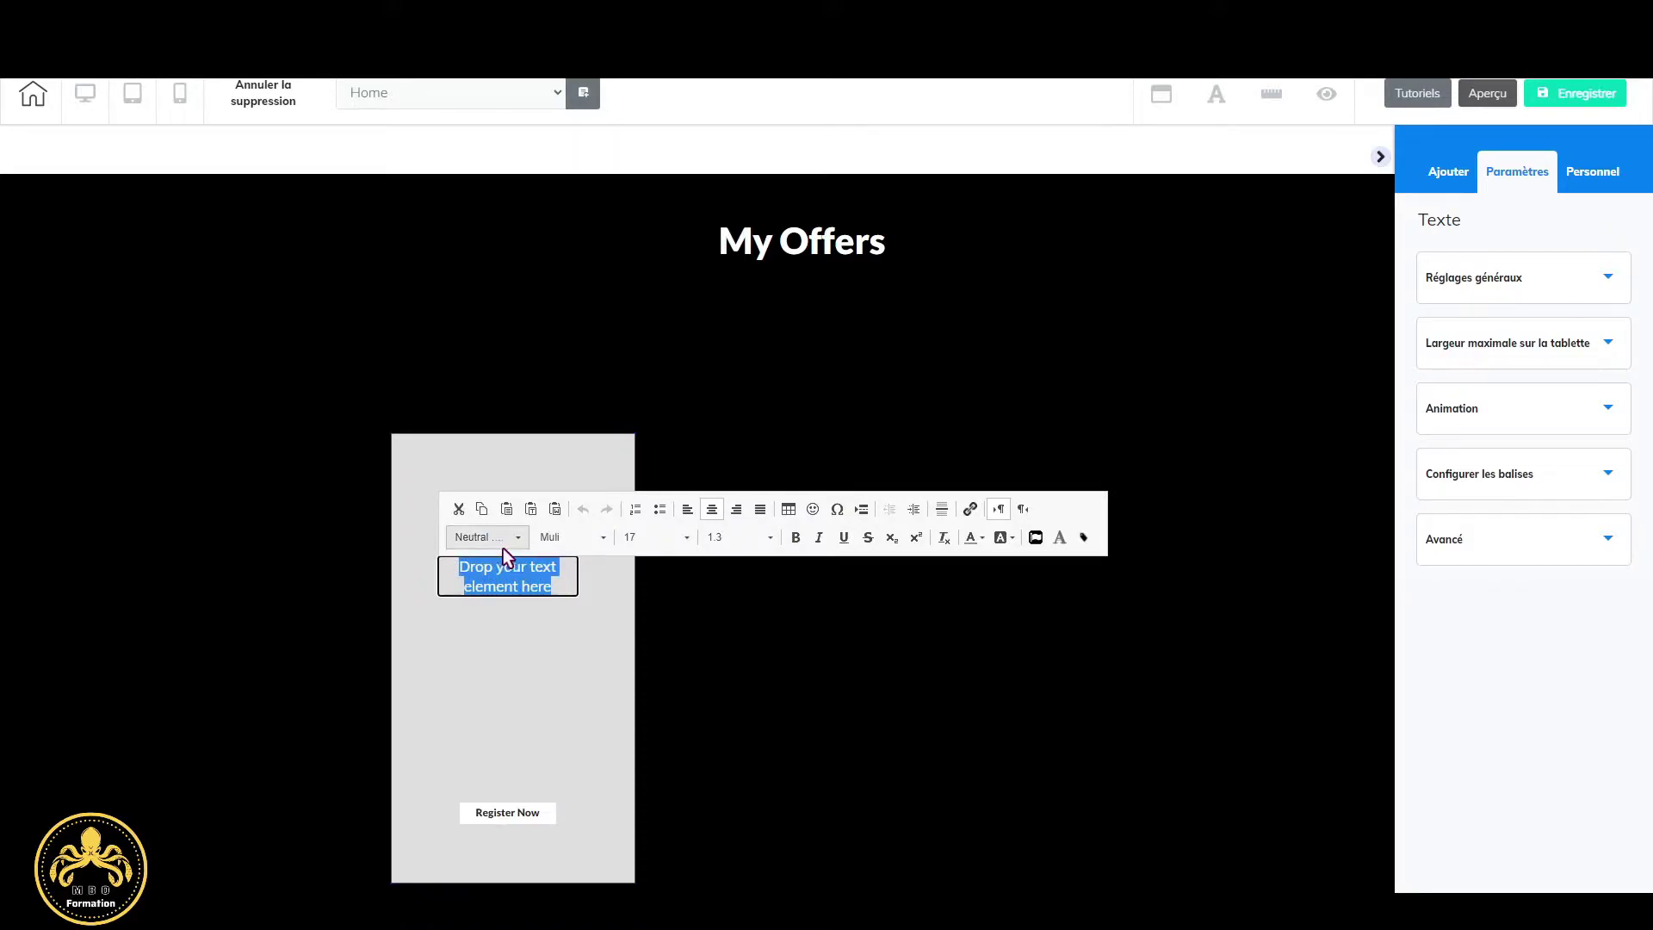
{"action": "left_click", "coordinate": [513, 538]}
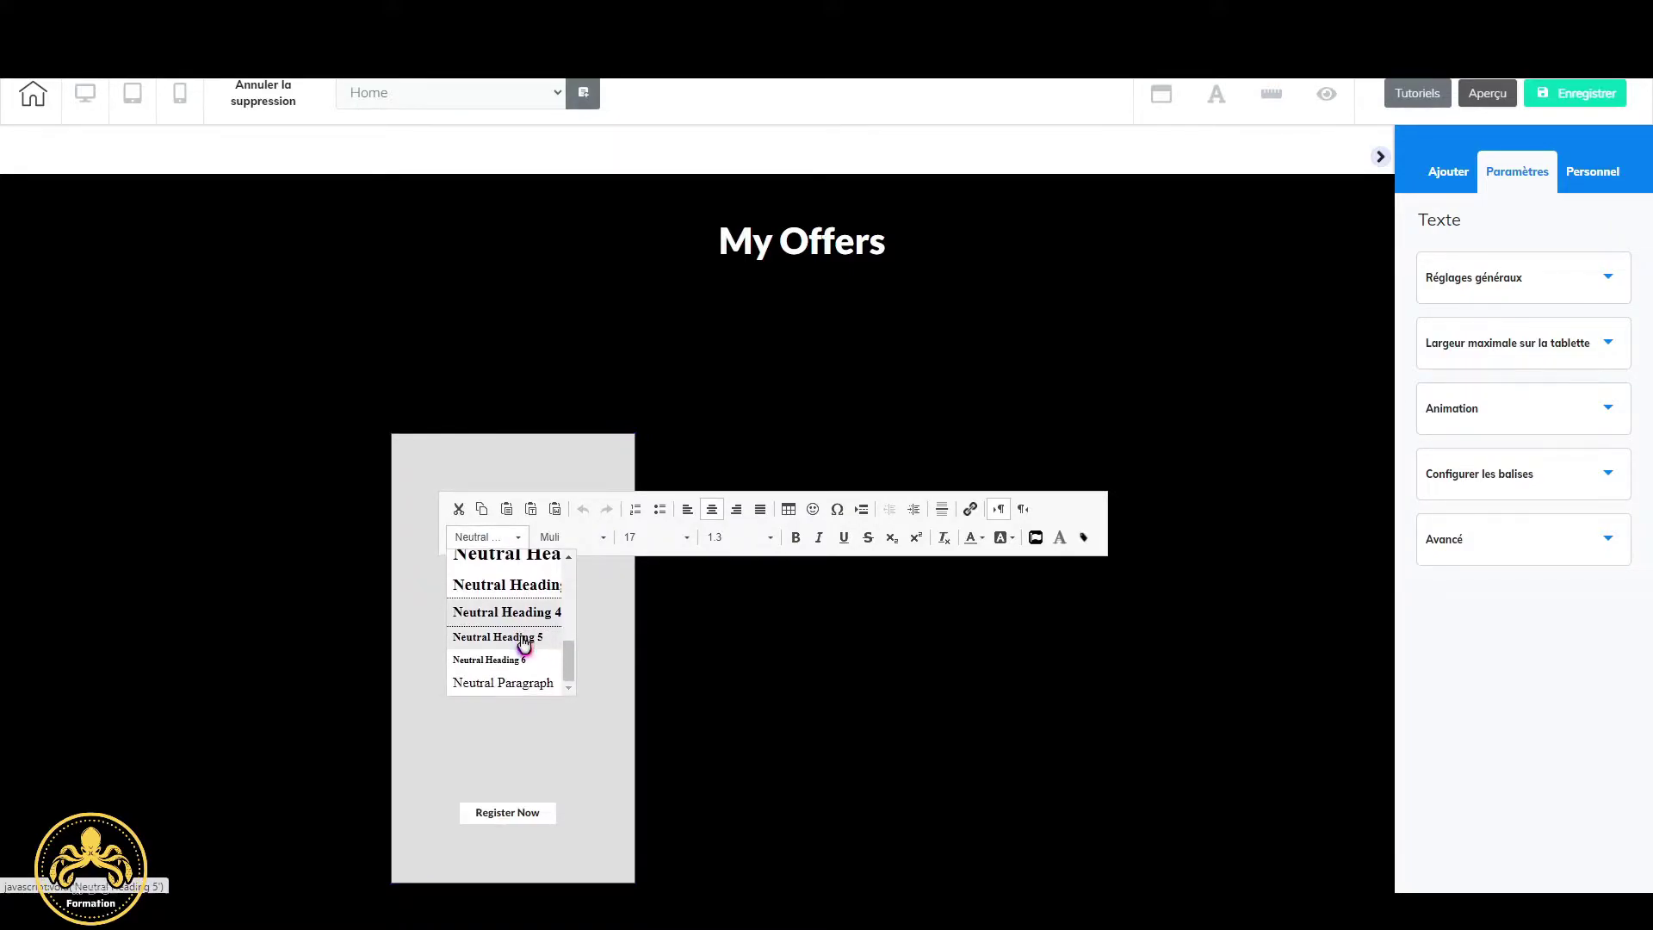
{"action": "left_click", "coordinate": [525, 683]}
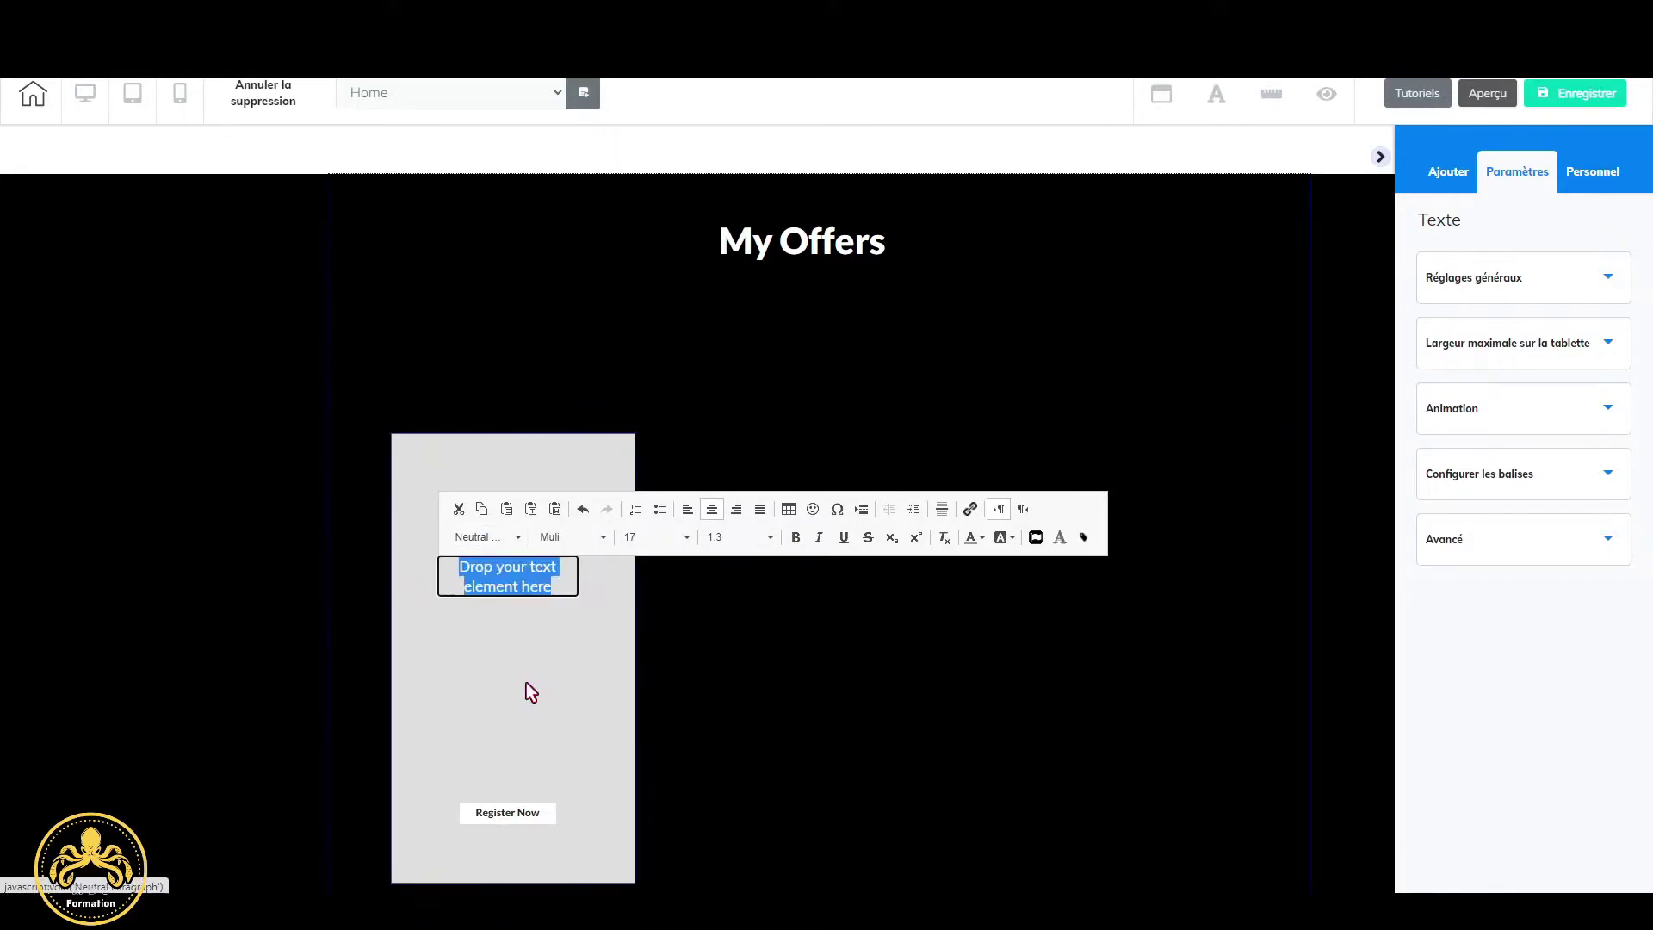
{"action": "left_click", "coordinate": [601, 539]}
{"action": "scroll", "coordinate": [598, 628], "scroll_direction": "down", "scroll_amount": 6}
{"action": "scroll", "coordinate": [600, 642], "scroll_direction": "up", "scroll_amount": 8}
{"action": "scroll", "coordinate": [600, 641], "scroll_direction": "up", "scroll_amount": 2}
{"action": "scroll", "coordinate": [600, 639], "scroll_direction": "down", "scroll_amount": 6}
{"action": "scroll", "coordinate": [600, 639], "scroll_direction": "down", "scroll_amount": 2}
{"action": "left_click", "coordinate": [598, 642]}
{"action": "left_click", "coordinate": [680, 537]}
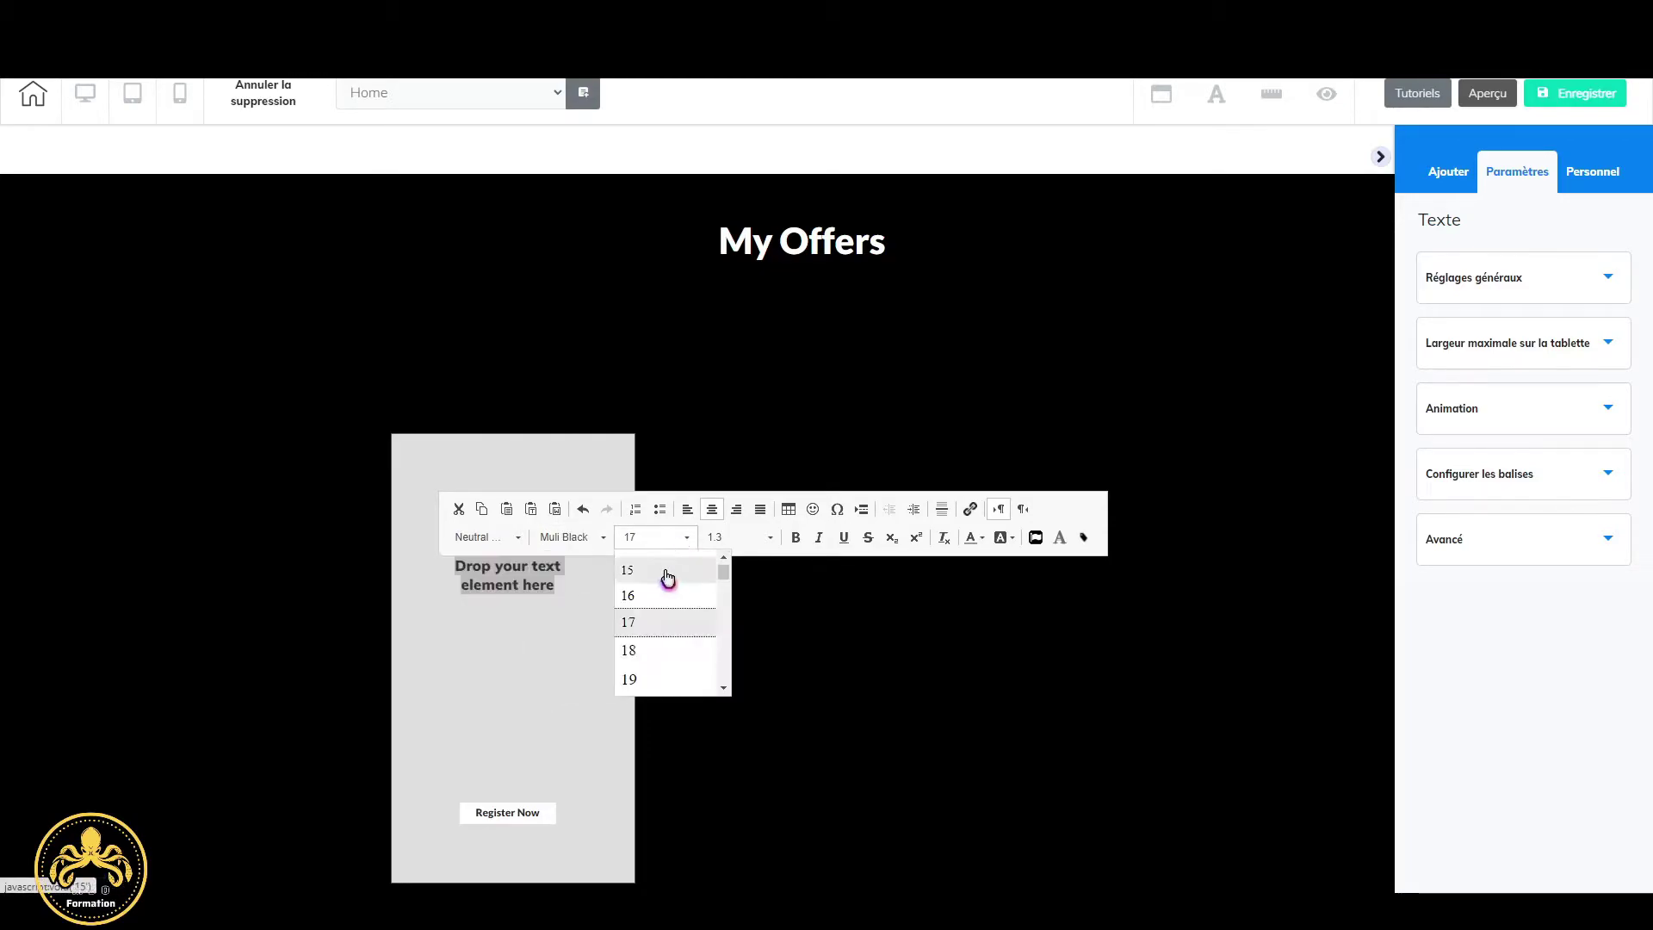
{"action": "left_click", "coordinate": [668, 679]}
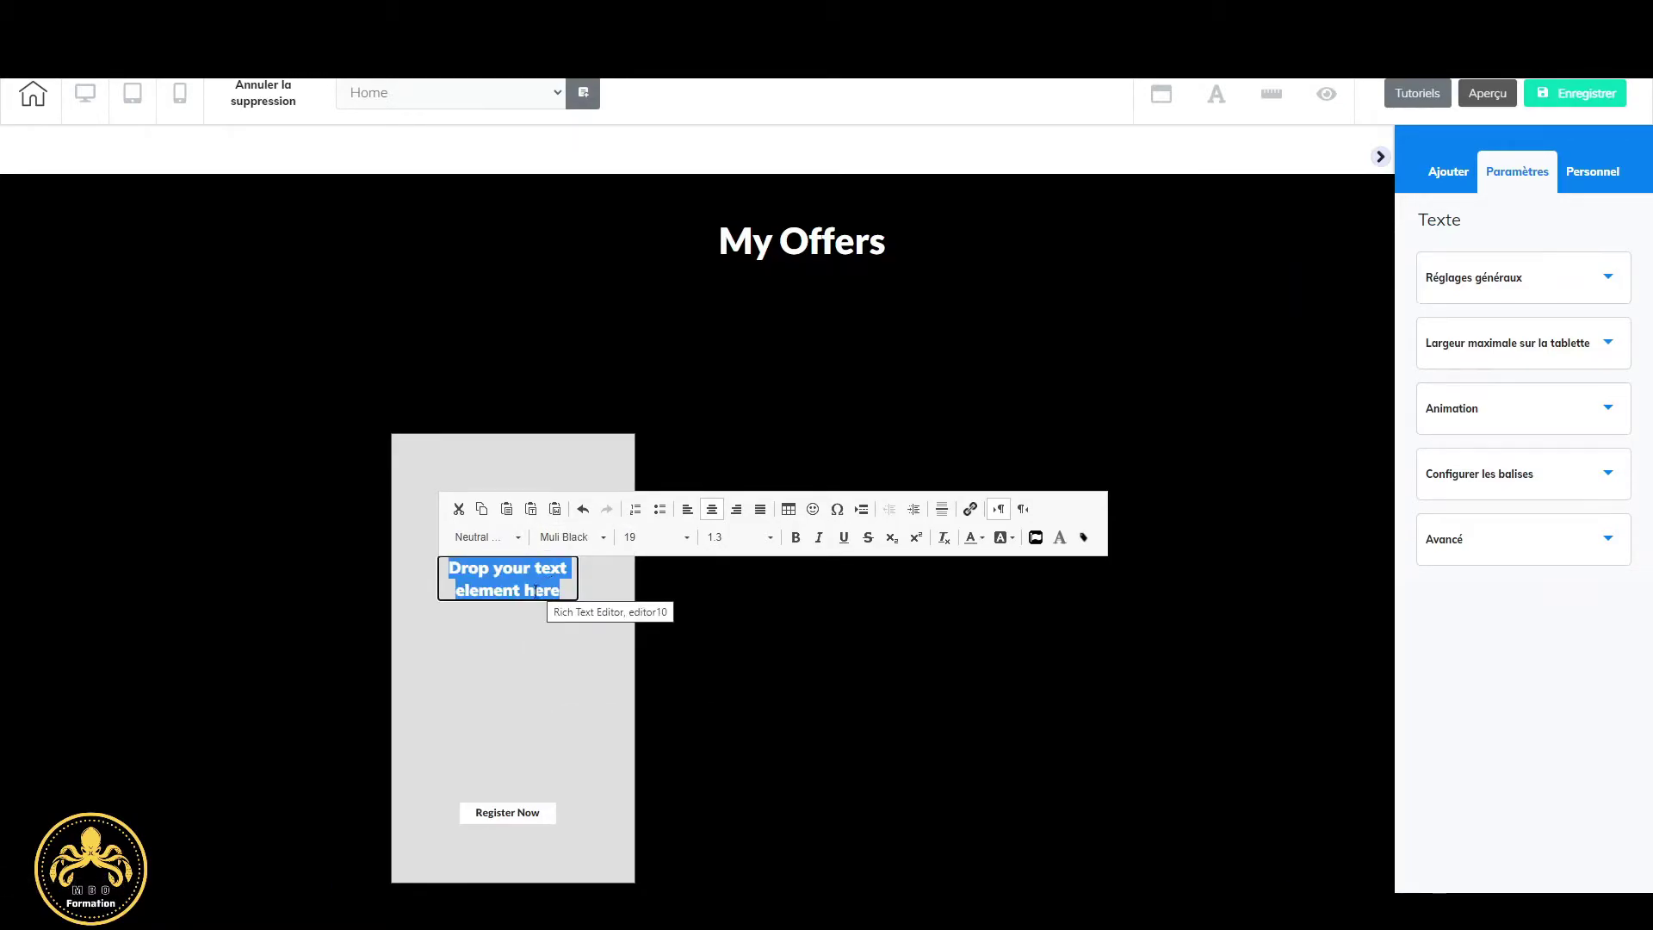
Finish editing the placeholder text and shift it slightly down to the horizontal centre of the box.
{"action": "left_click", "coordinate": [564, 592]}
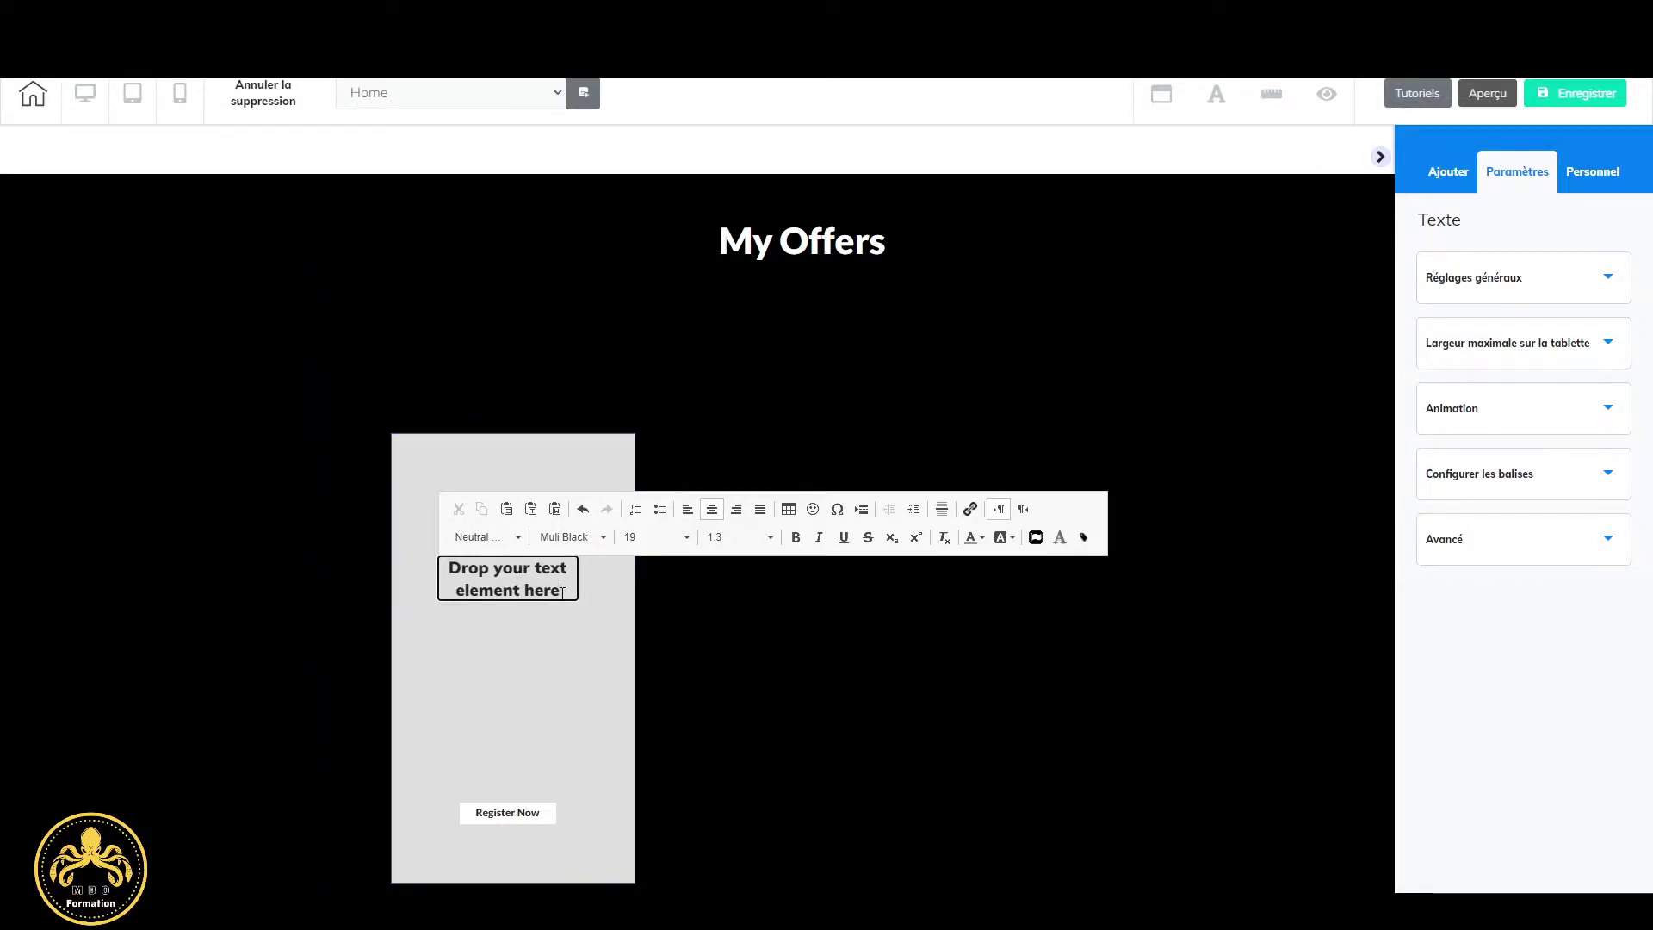
{"action": "left_click", "coordinate": [540, 668]}
{"action": "left_click_drag", "start_coordinate": [513, 595], "coordinate": [519, 606]}
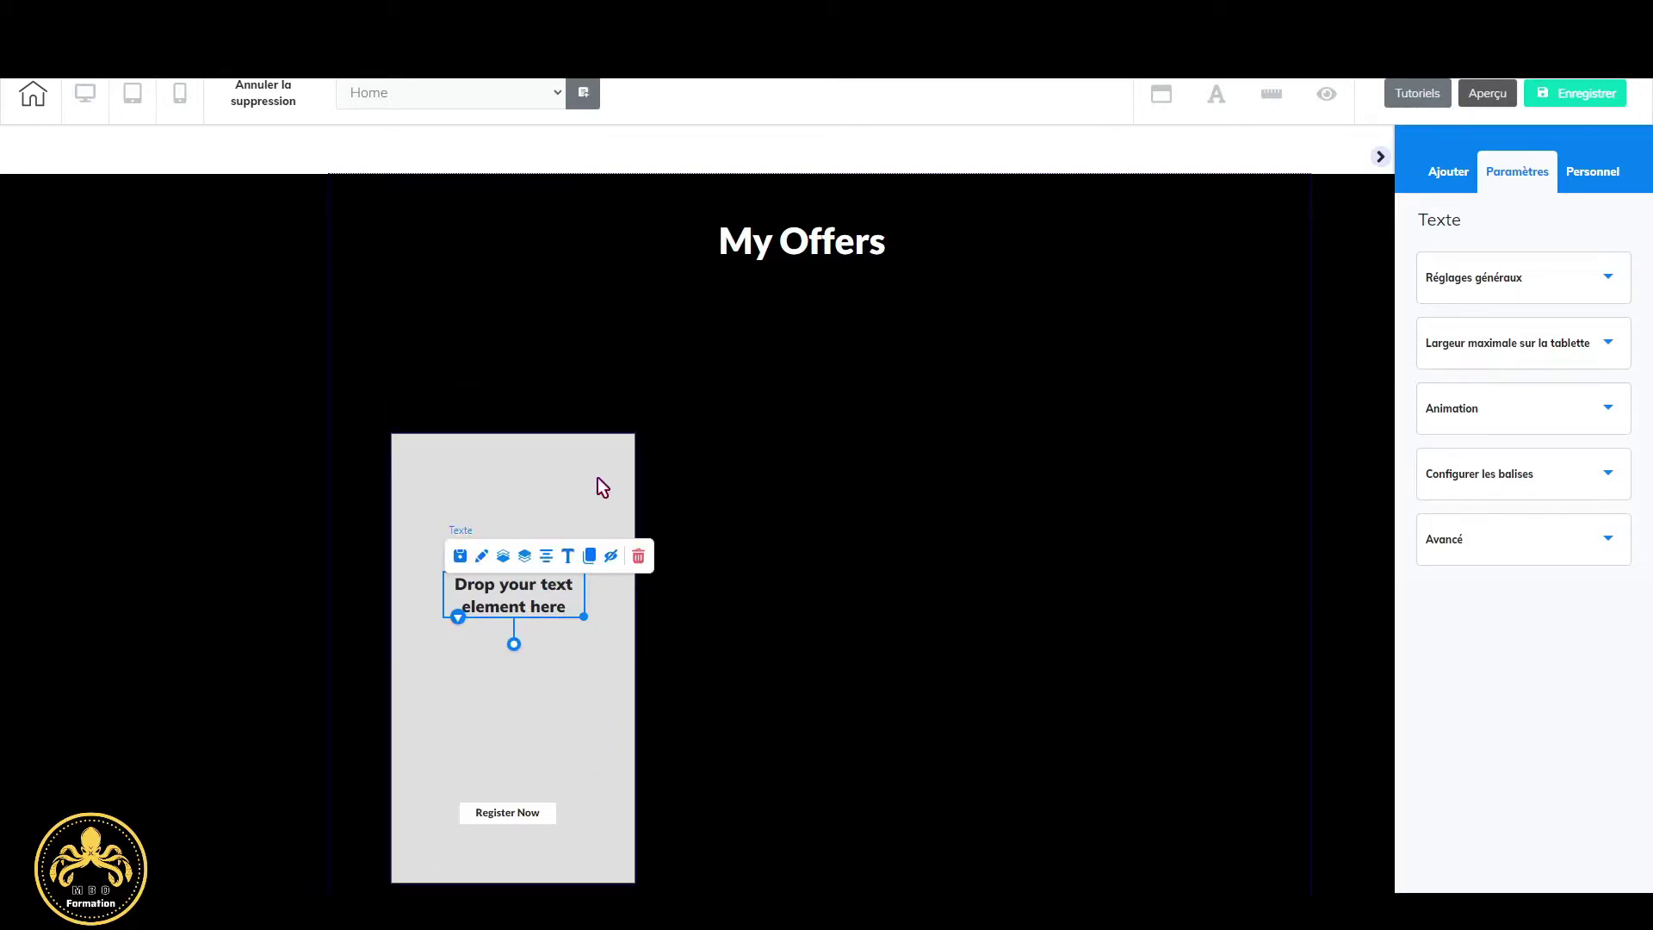
Add a Titre H3 text element to the upper part of the hover box, above the placeholder text.
{"action": "left_click", "coordinate": [1449, 172]}
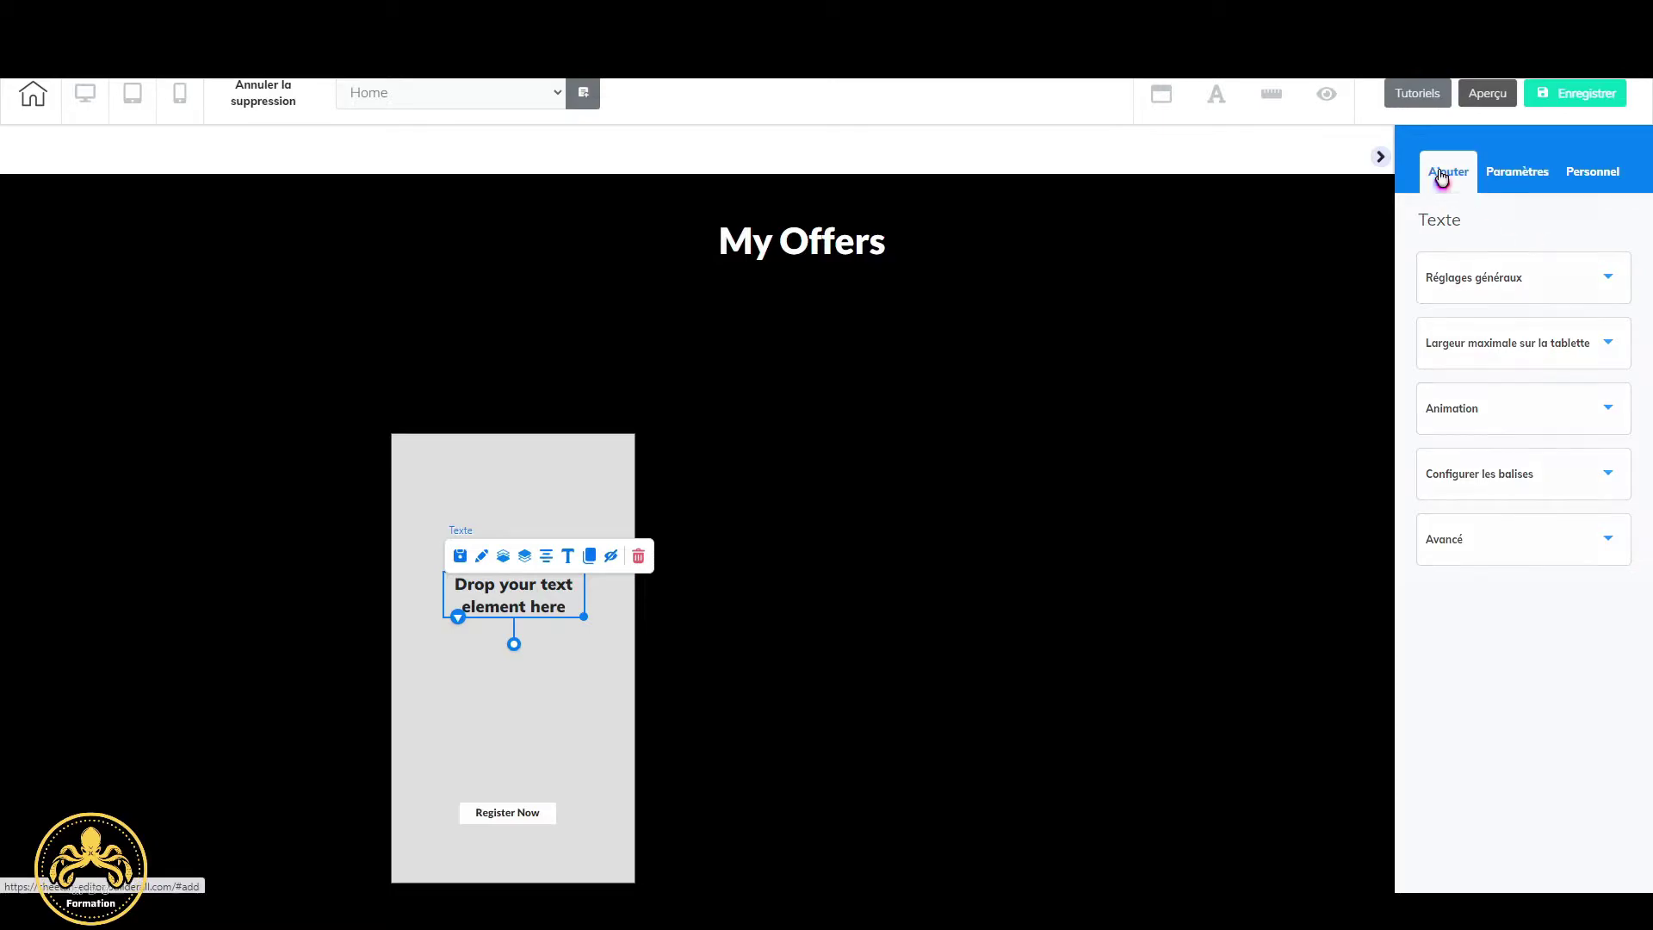
{"action": "left_click", "coordinate": [1572, 224]}
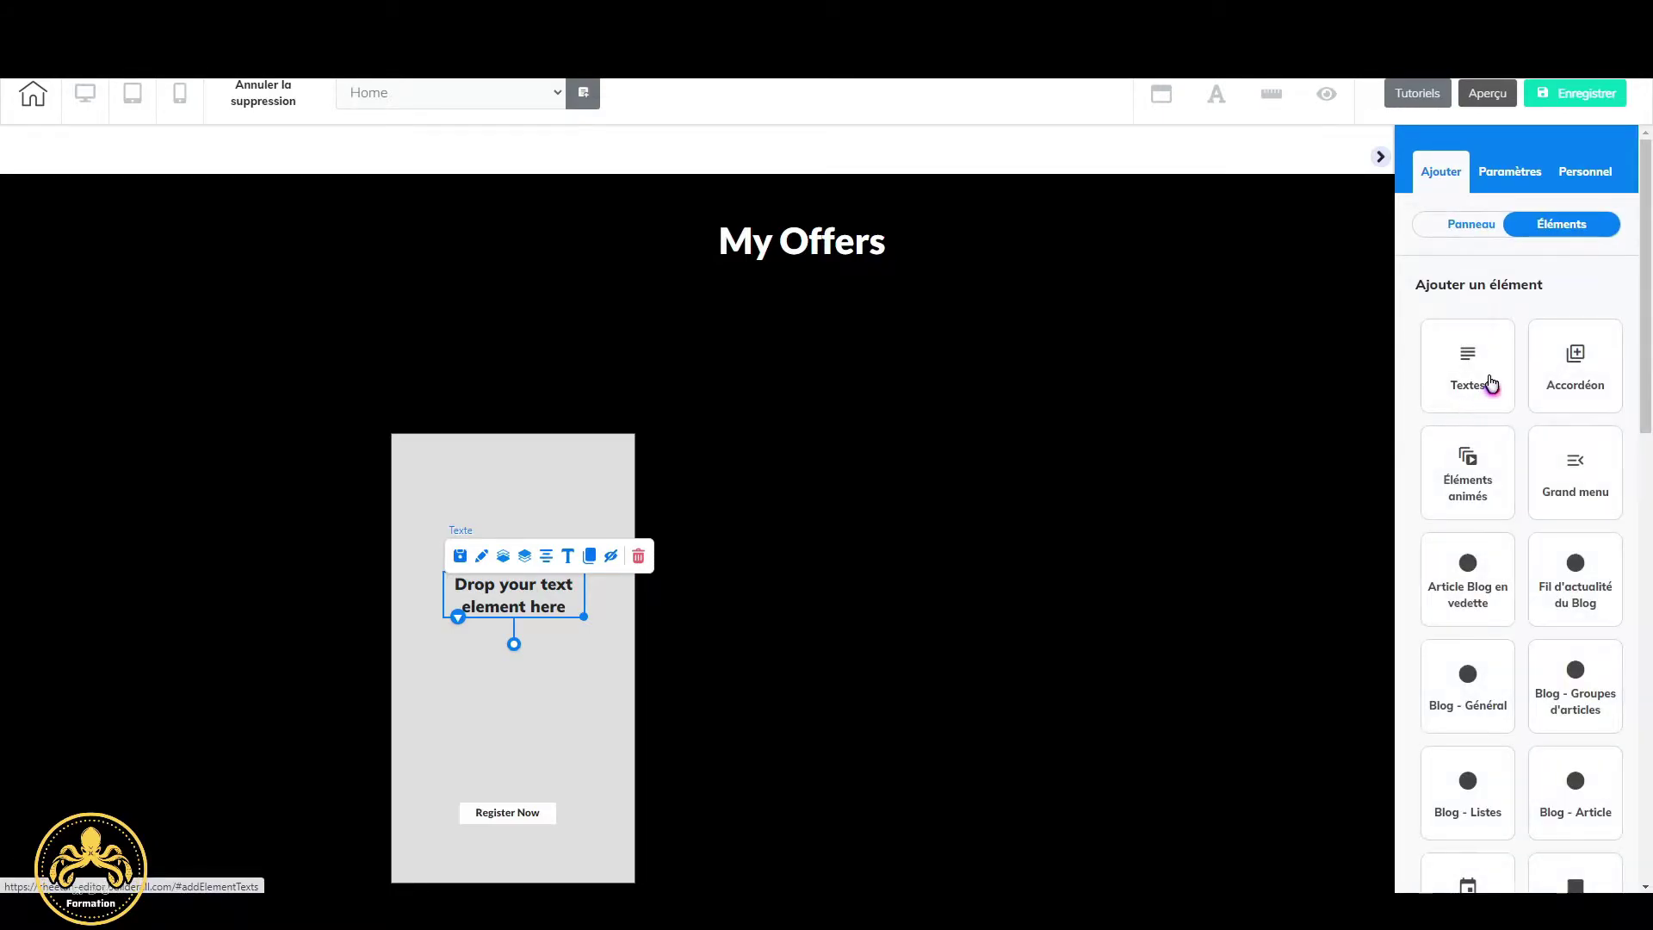
{"action": "left_click", "coordinate": [1485, 379]}
{"action": "left_click_drag", "start_coordinate": [1543, 564], "coordinate": [668, 365]}
{"action": "left_click", "coordinate": [801, 368]}
Format the Titre H3 text with a neutral style, the Lato Black font and size 40.
{"action": "double_click", "coordinate": [817, 373]}
{"action": "left_click", "coordinate": [608, 323]}
{"action": "scroll", "coordinate": [603, 439], "scroll_direction": "down", "scroll_amount": 3}
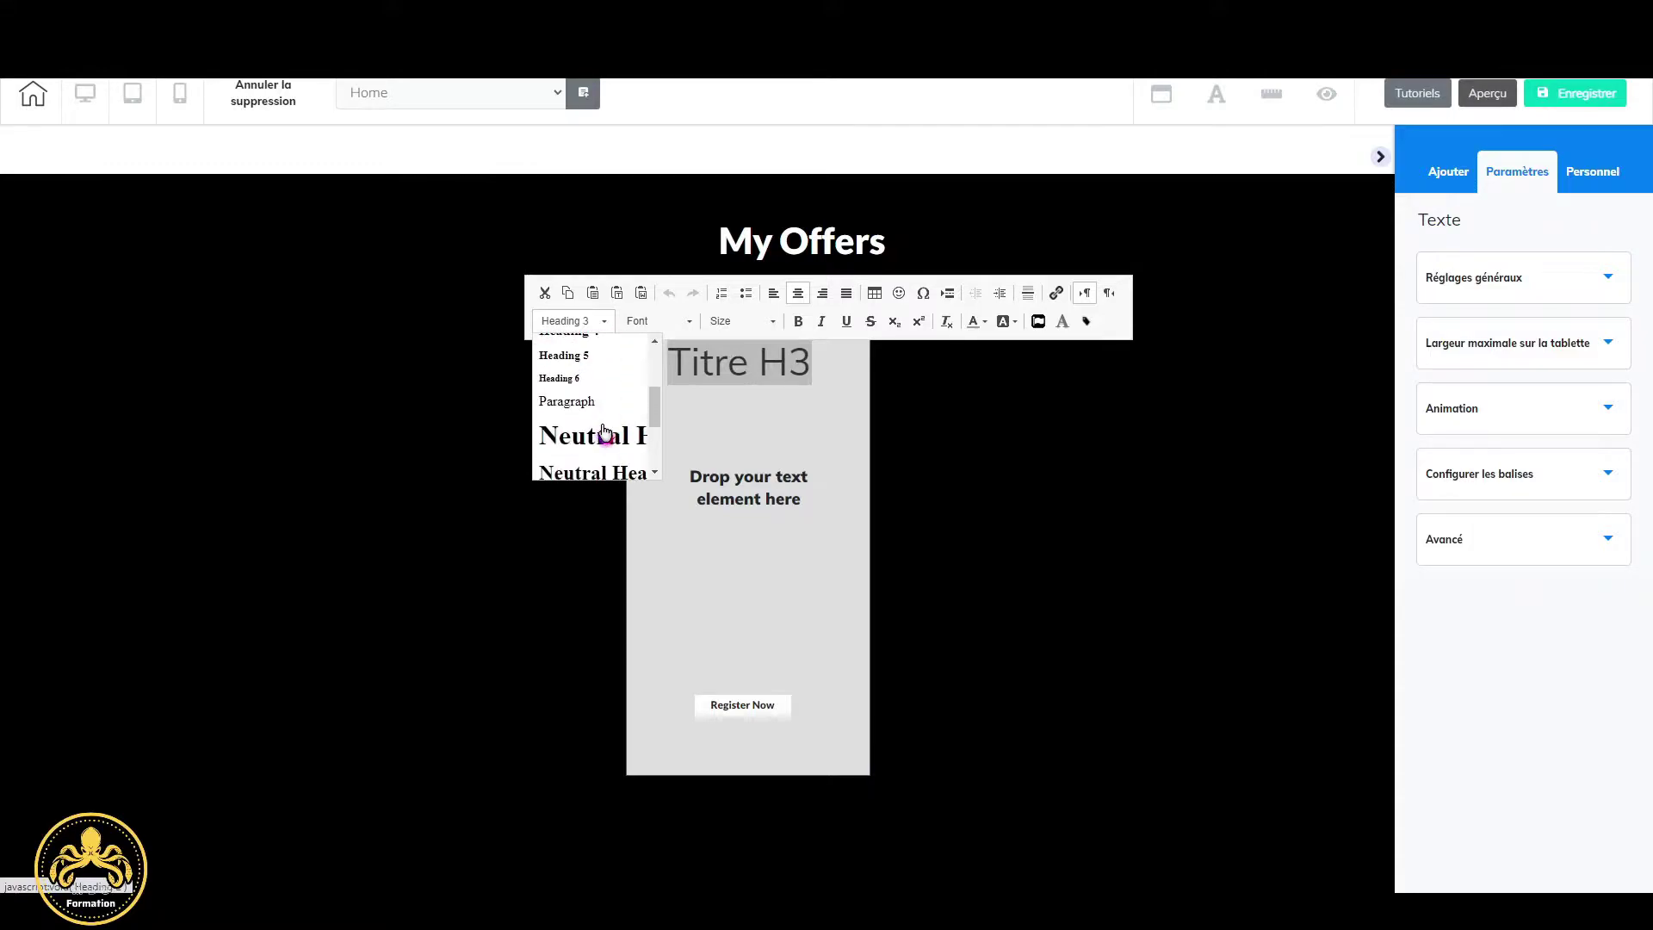
{"action": "scroll", "coordinate": [602, 443], "scroll_direction": "down", "scroll_amount": 3}
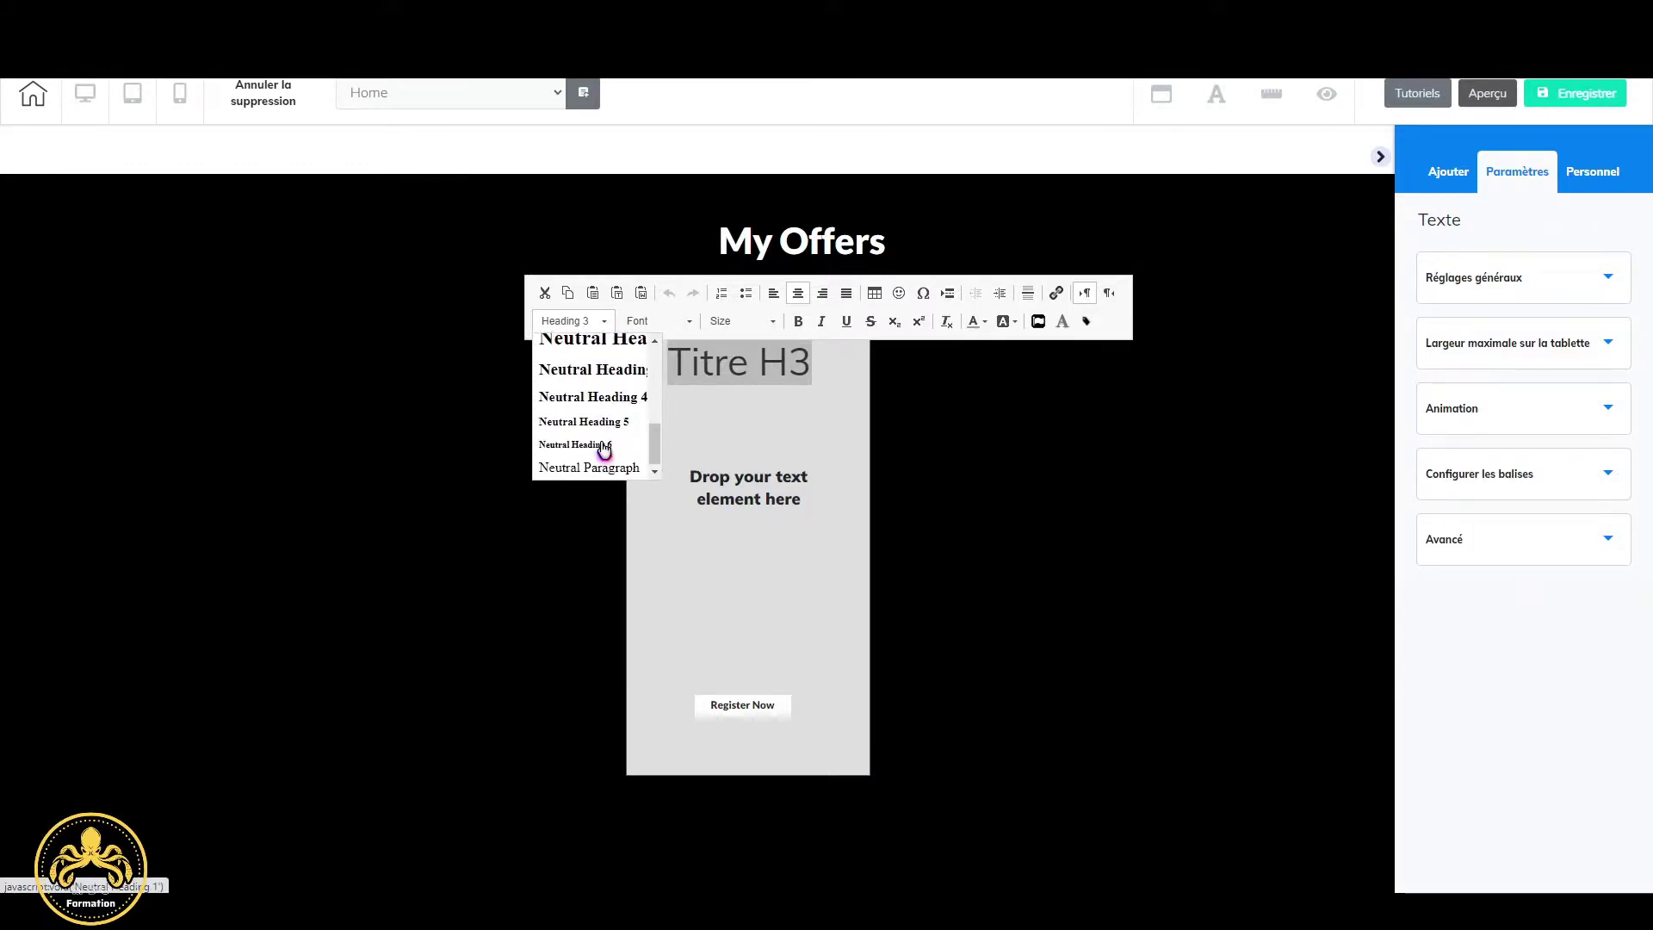
{"action": "left_click", "coordinate": [624, 380]}
{"action": "left_click", "coordinate": [685, 322]}
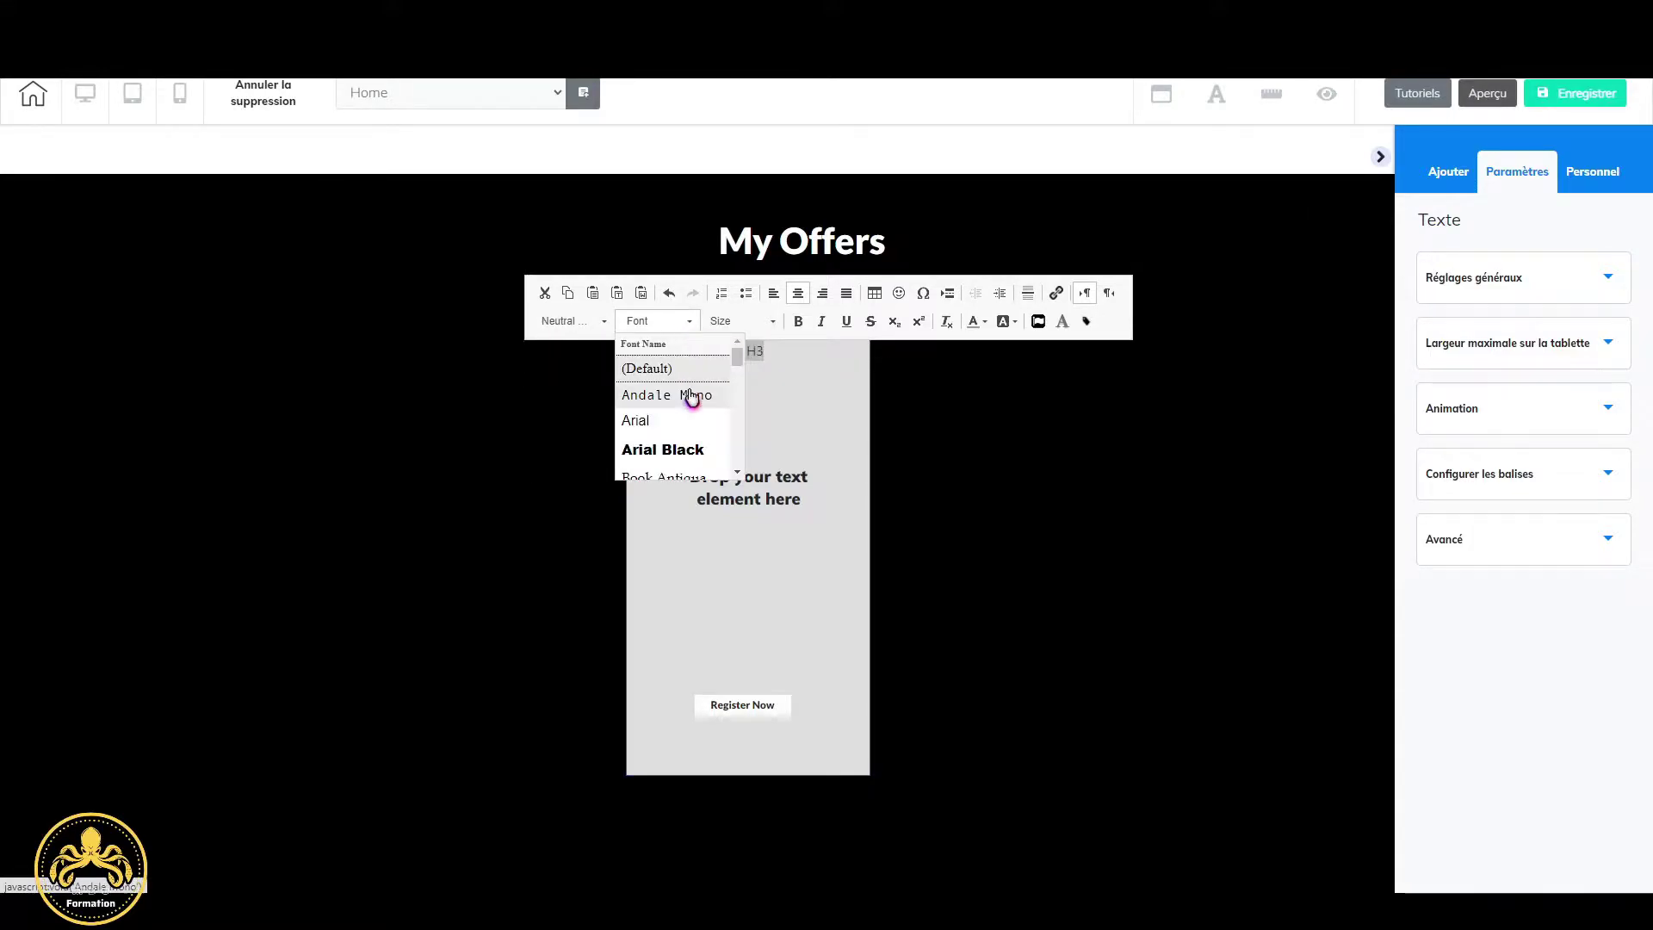
{"action": "scroll", "coordinate": [689, 431], "scroll_direction": "down", "scroll_amount": 5}
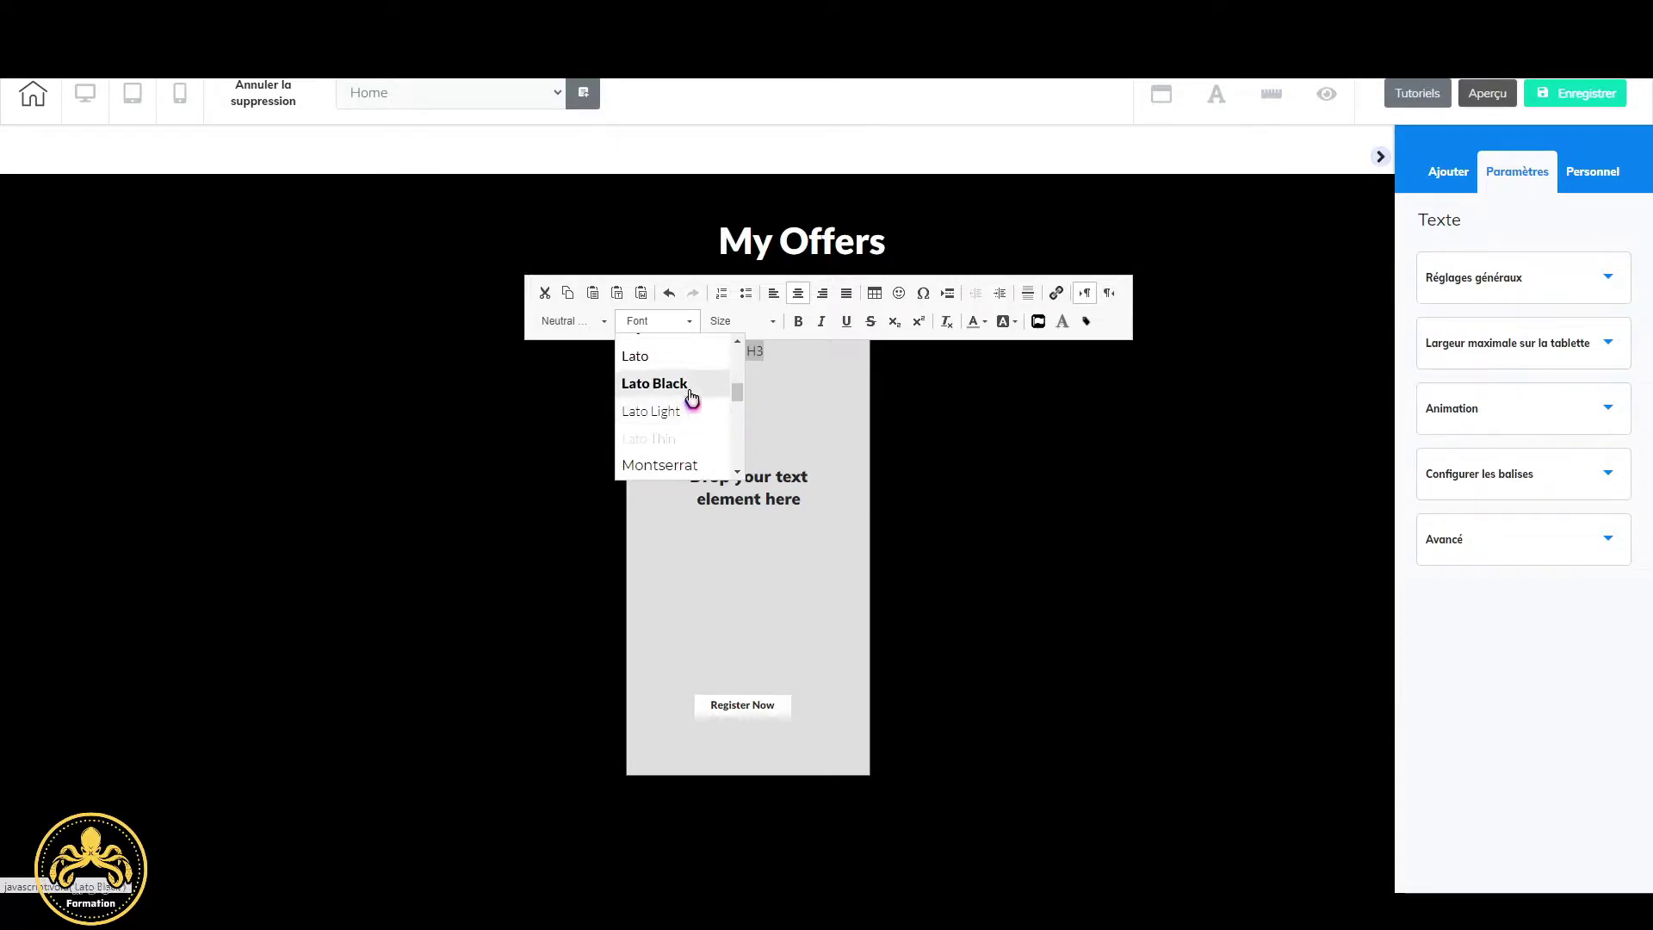
{"action": "left_click", "coordinate": [690, 395]}
{"action": "left_click", "coordinate": [774, 321]}
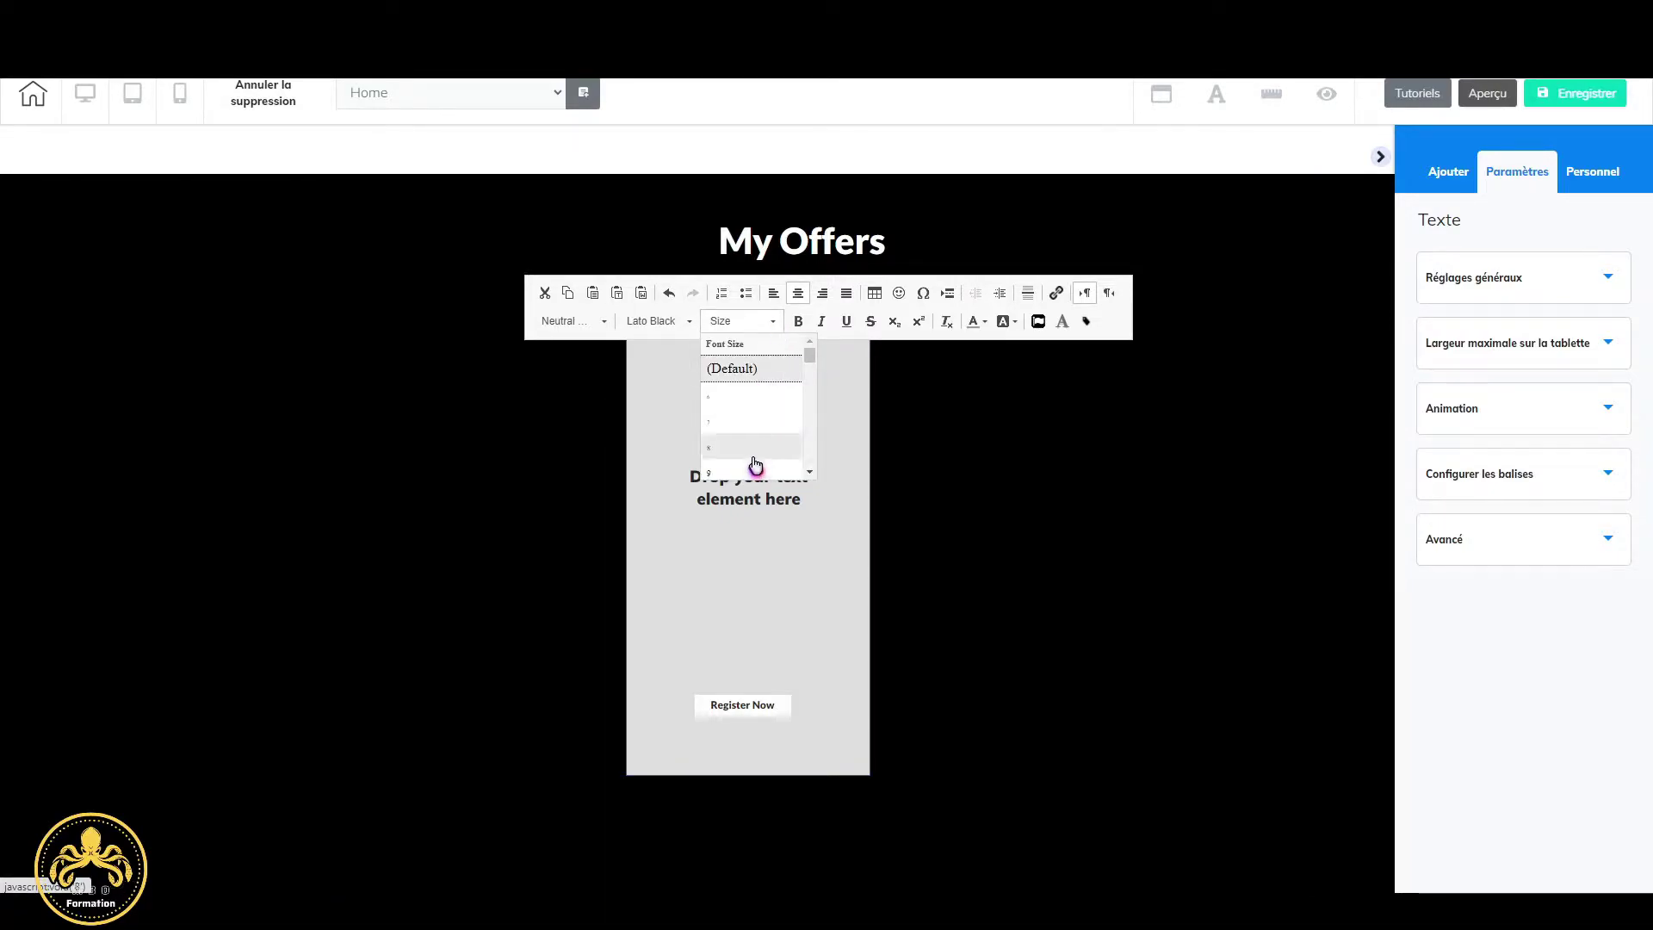
{"action": "scroll", "coordinate": [755, 465], "scroll_direction": "down", "scroll_amount": 10}
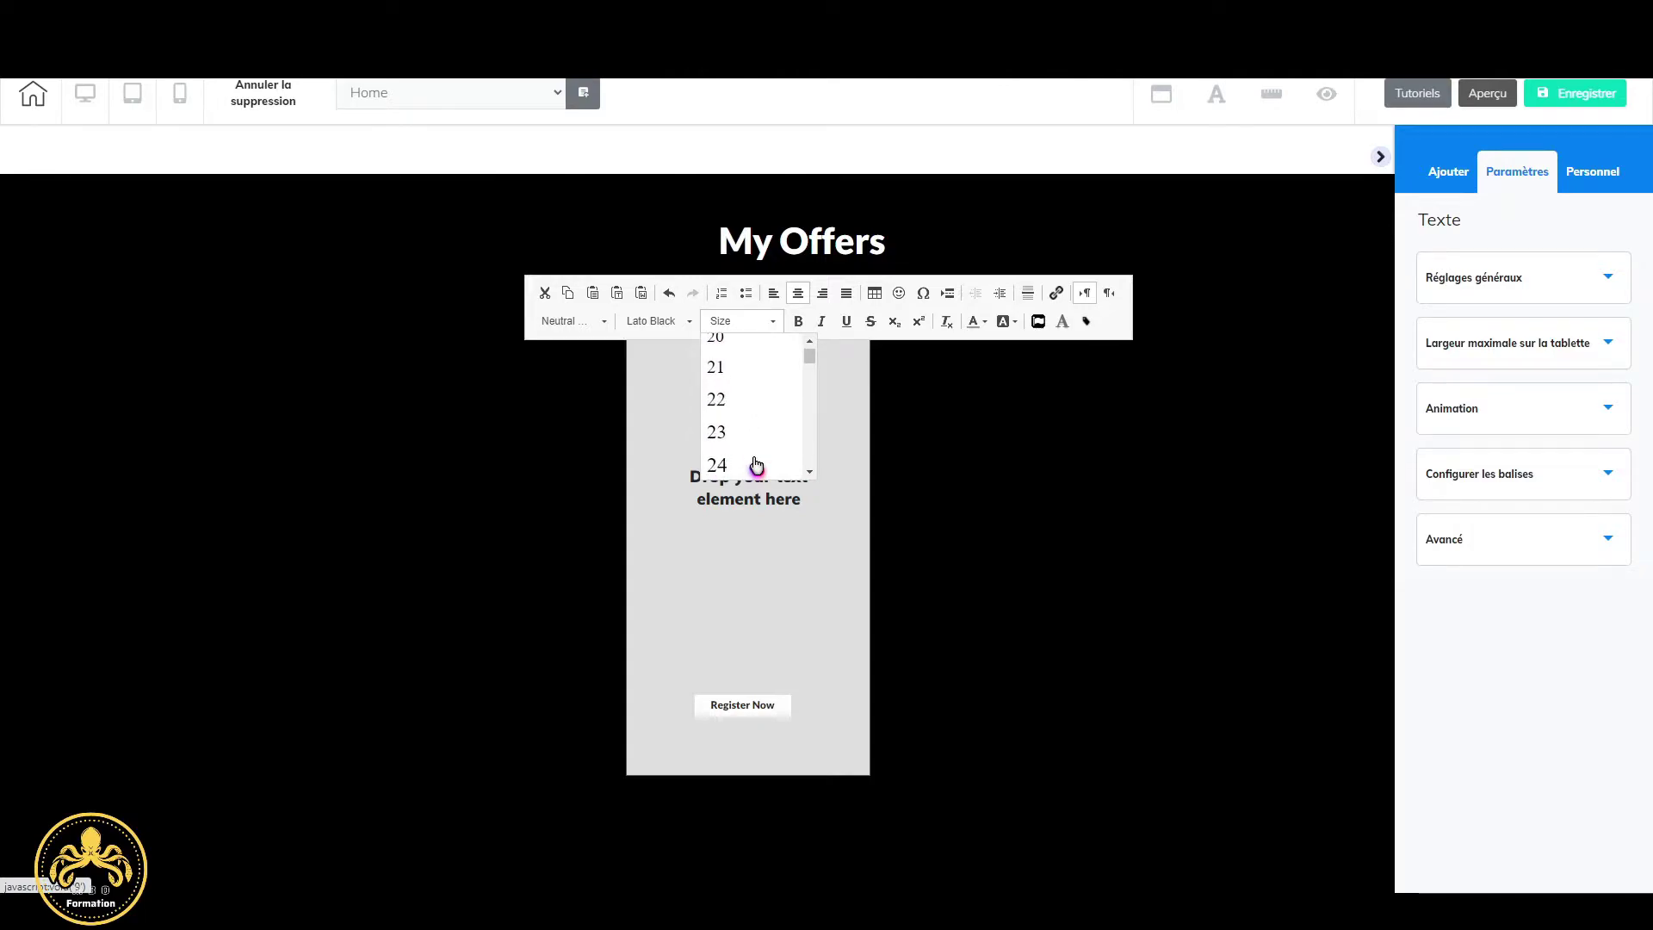
{"action": "left_click", "coordinate": [756, 465]}
Replace the title text with "Offer 1" and centre it horizontally in the hover box.
{"action": "type", "text": "Offe"}
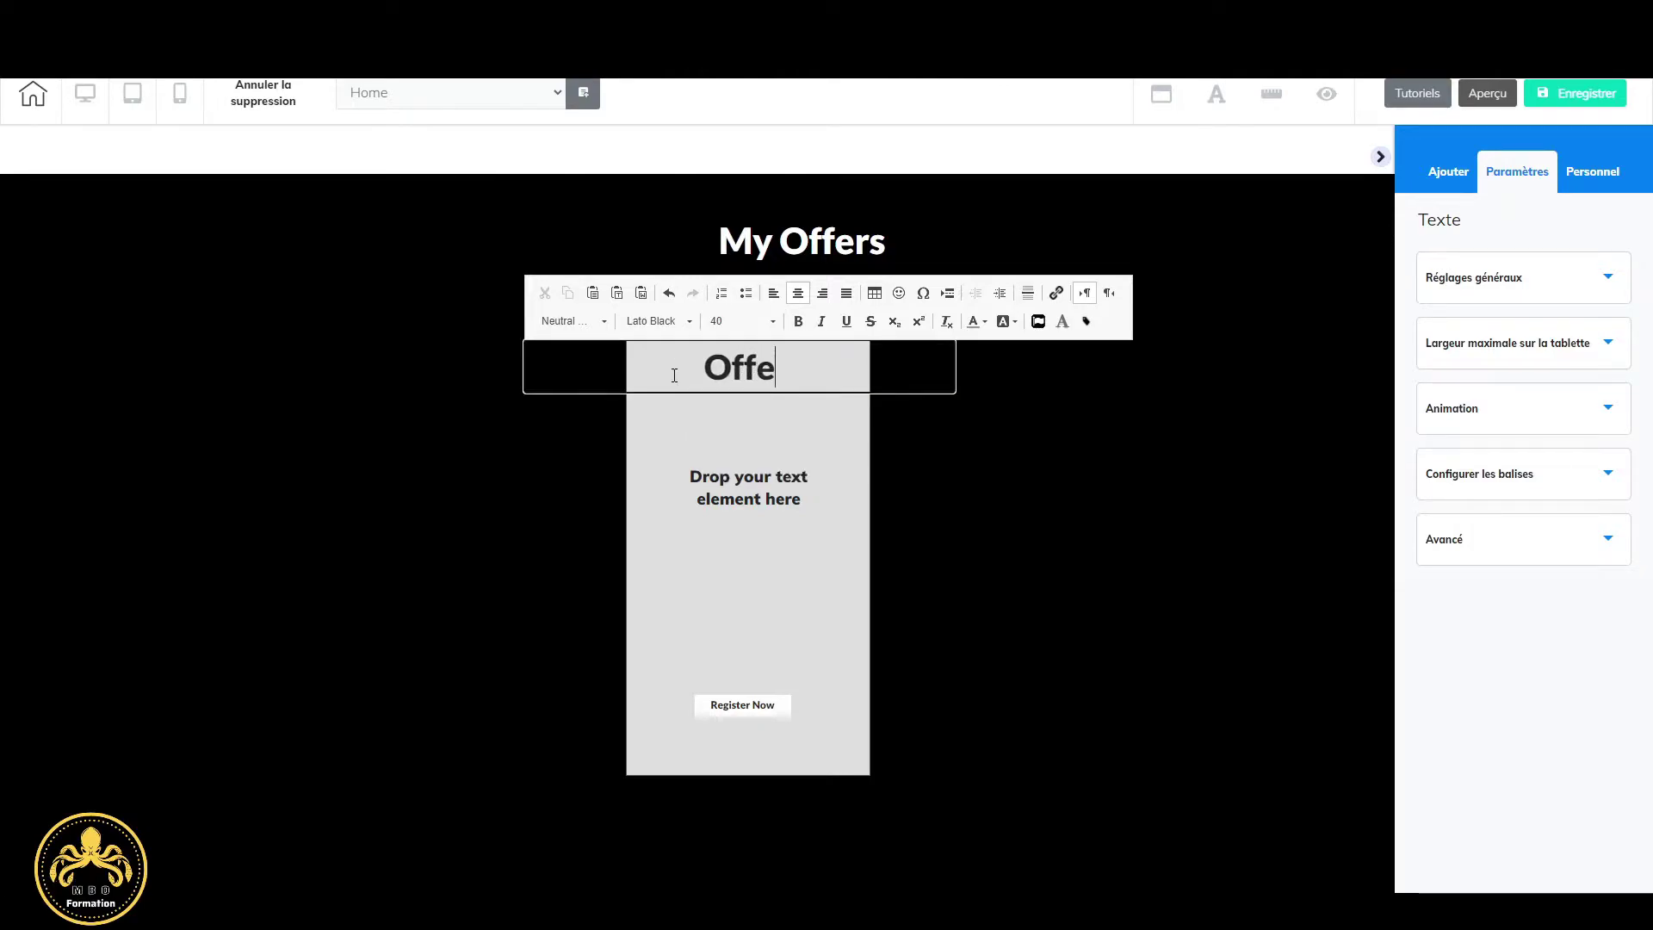
{"action": "type", "text": "r 1"}
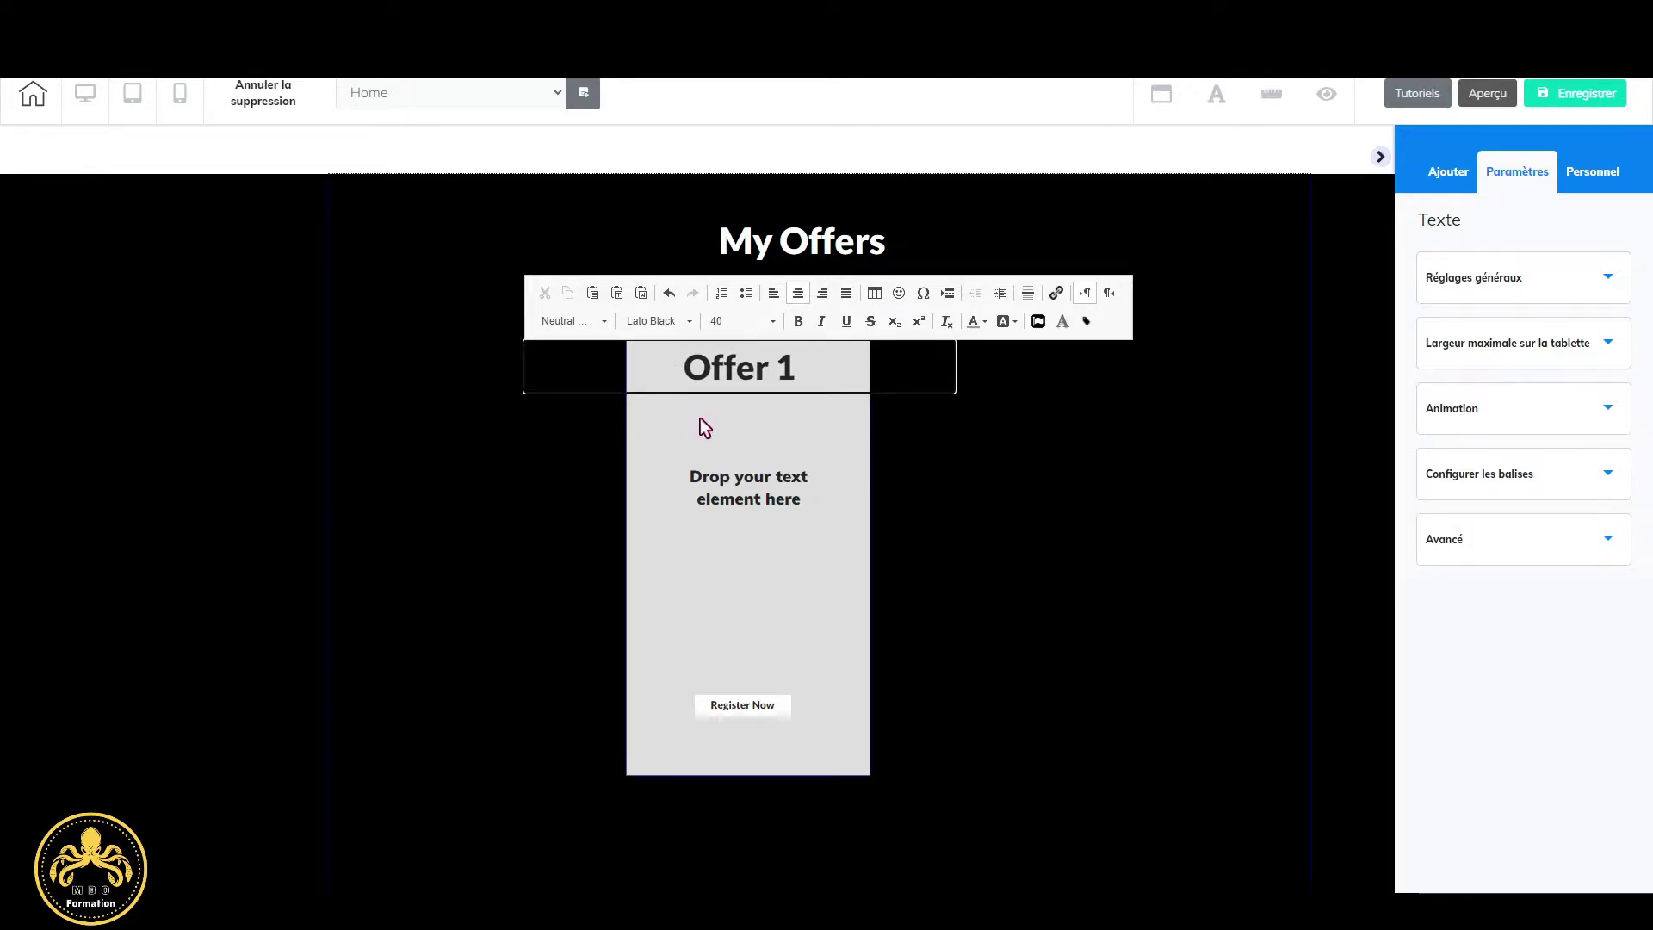
{"action": "left_click", "coordinate": [849, 436]}
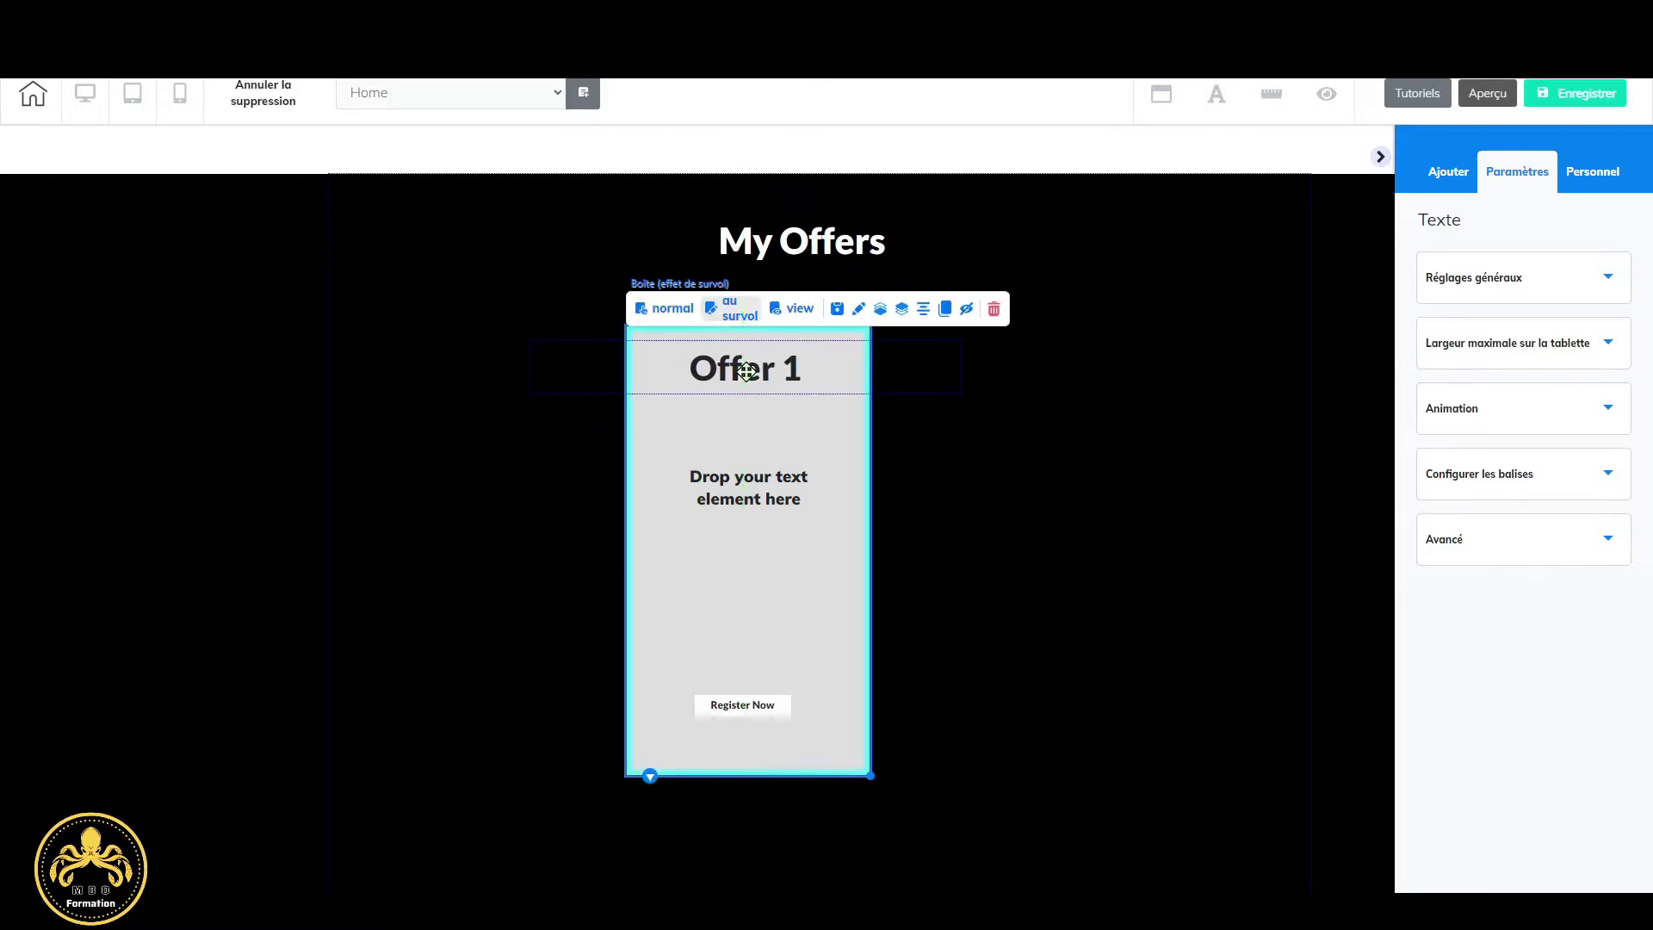
{"action": "left_click", "coordinate": [746, 371]}
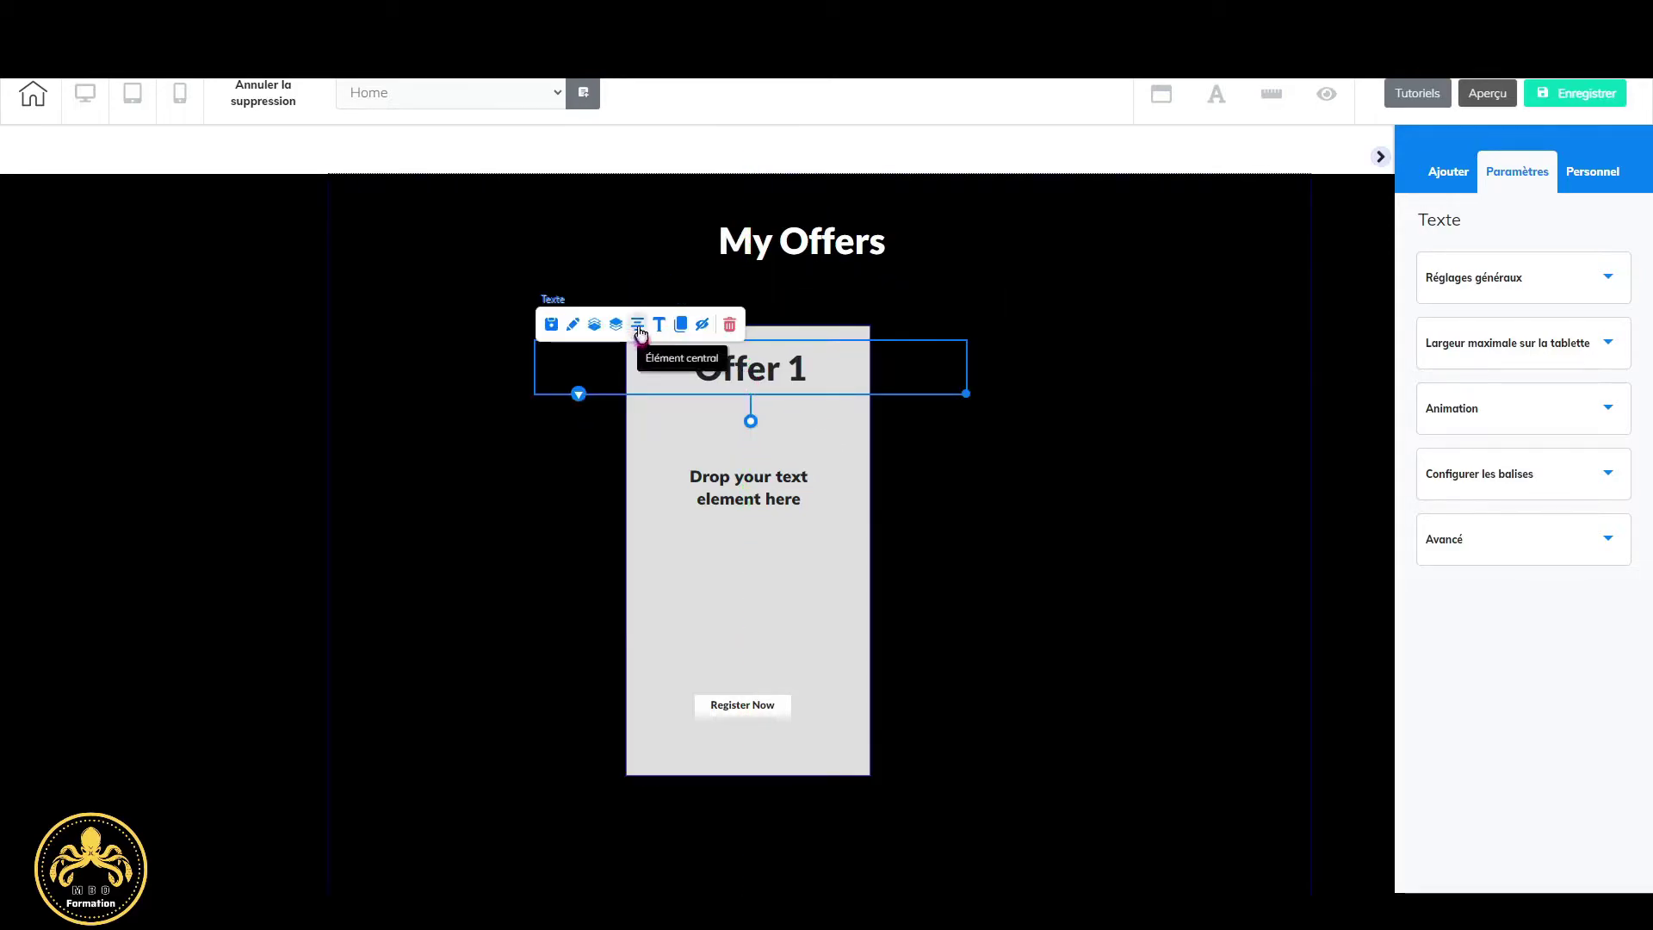
Clone the placeholder text twice in the box's hover view and stack the copies below the original.
{"action": "left_click", "coordinate": [804, 497]}
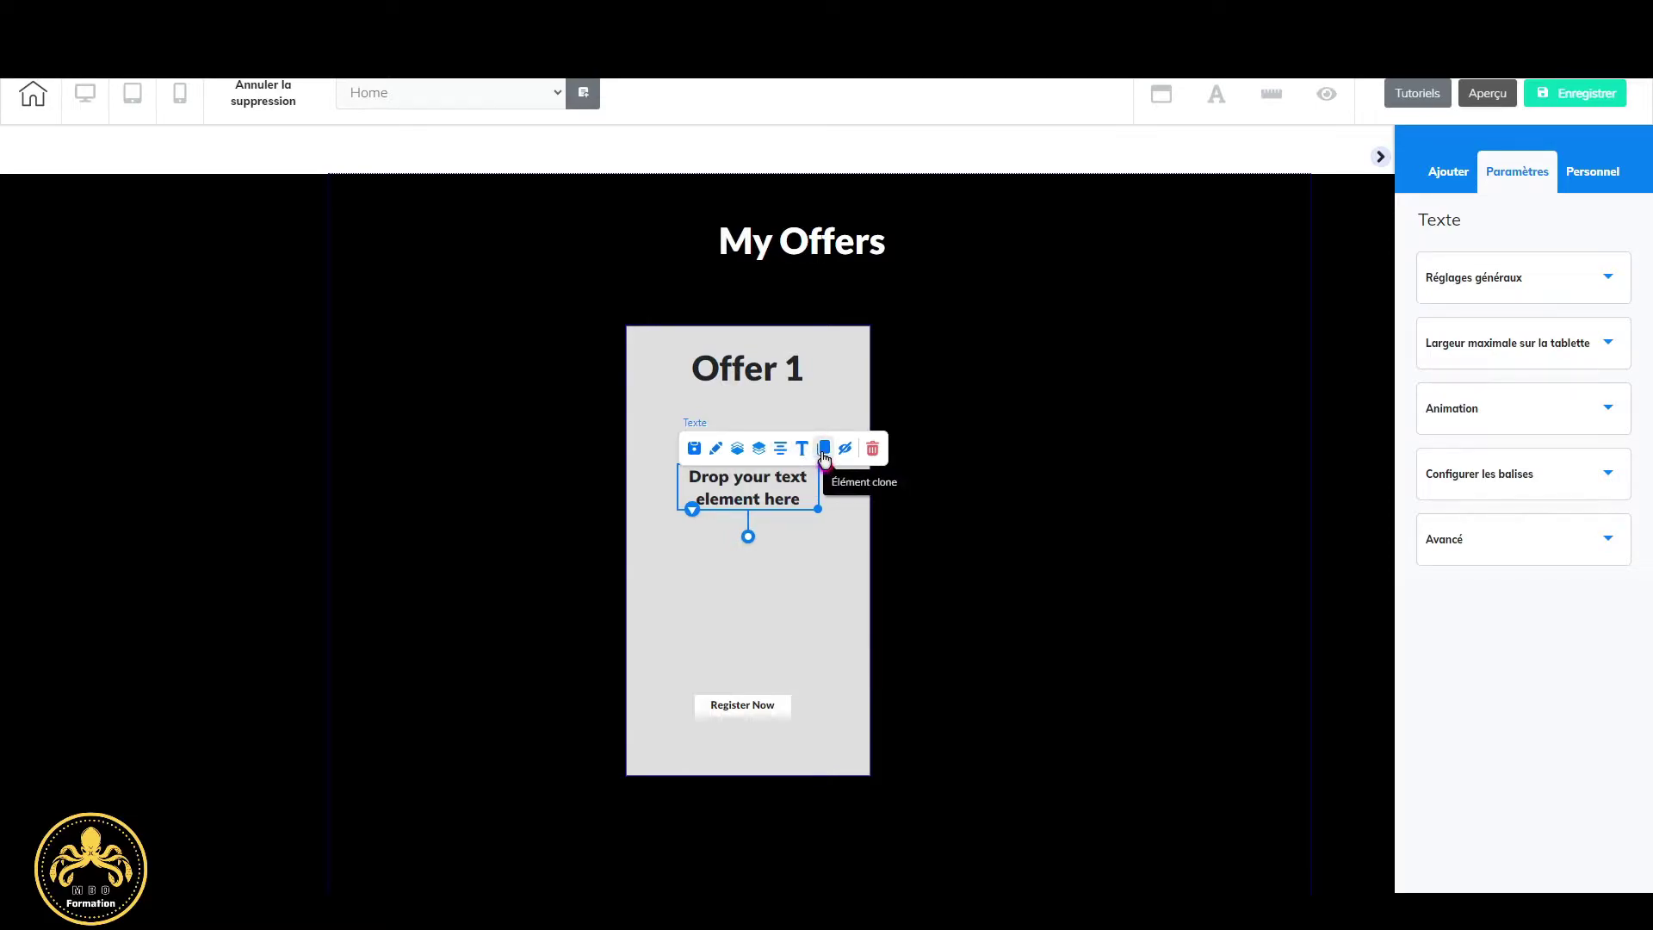
{"action": "mouse_move", "coordinate": [824, 452]}
{"action": "left_mouse_down"}
{"action": "mouse_move", "coordinate": [819, 487]}
{"action": "mouse_move", "coordinate": [805, 398]}
{"action": "mouse_move", "coordinate": [785, 422]}
{"action": "left_mouse_up"}
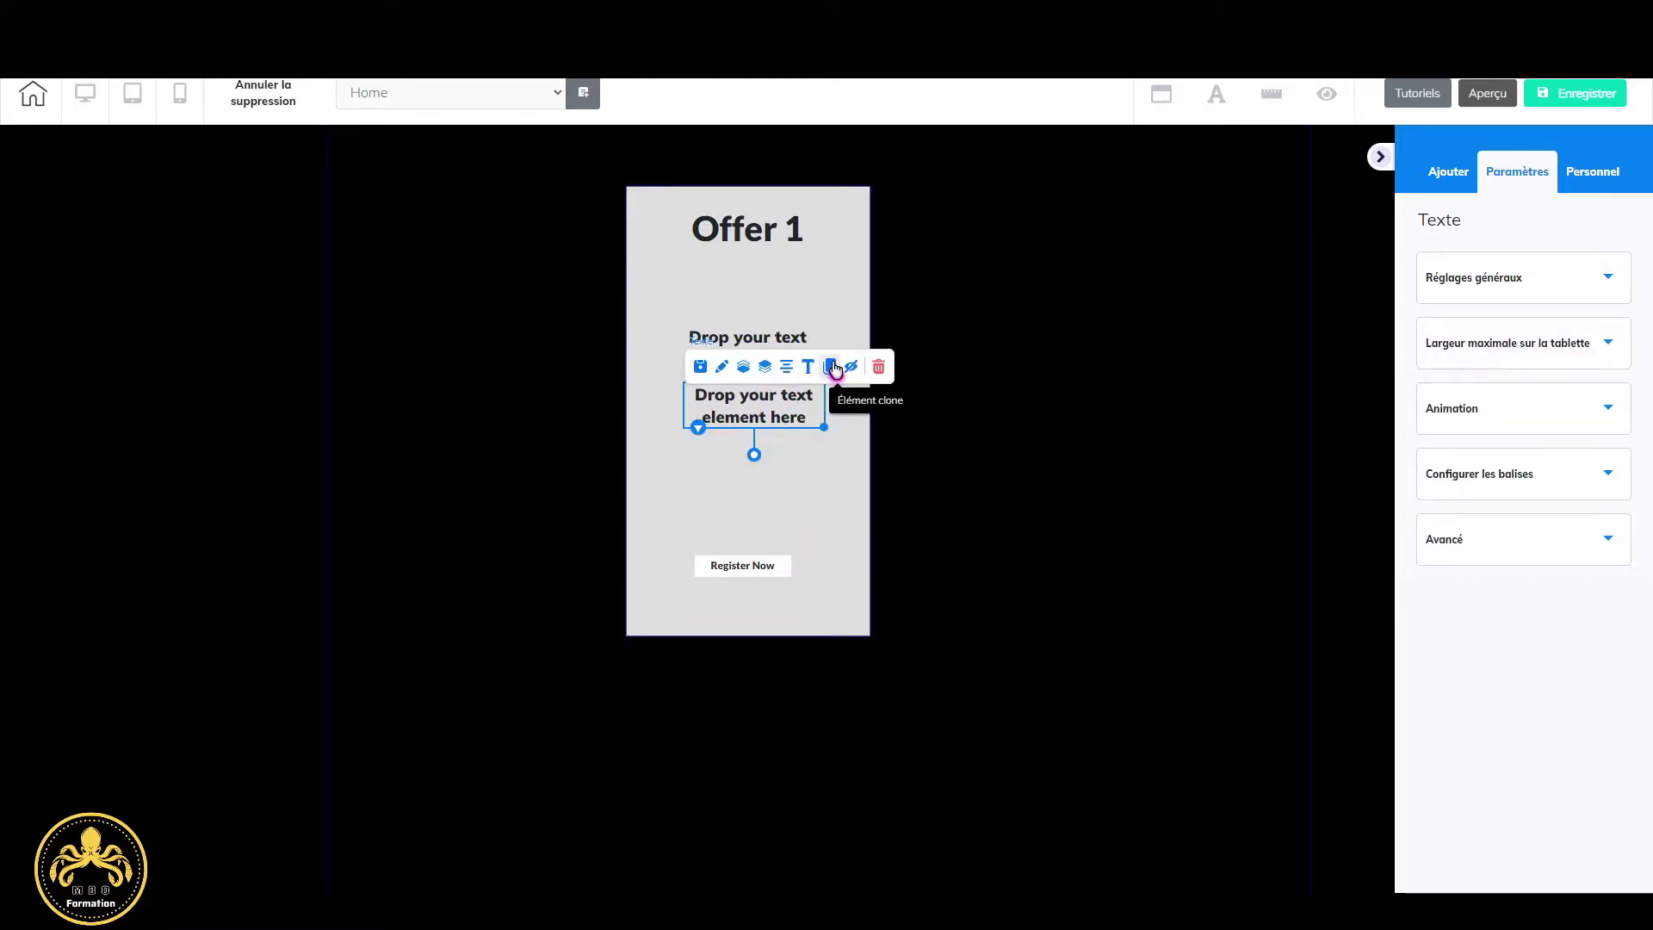
{"action": "left_click", "coordinate": [794, 421]}
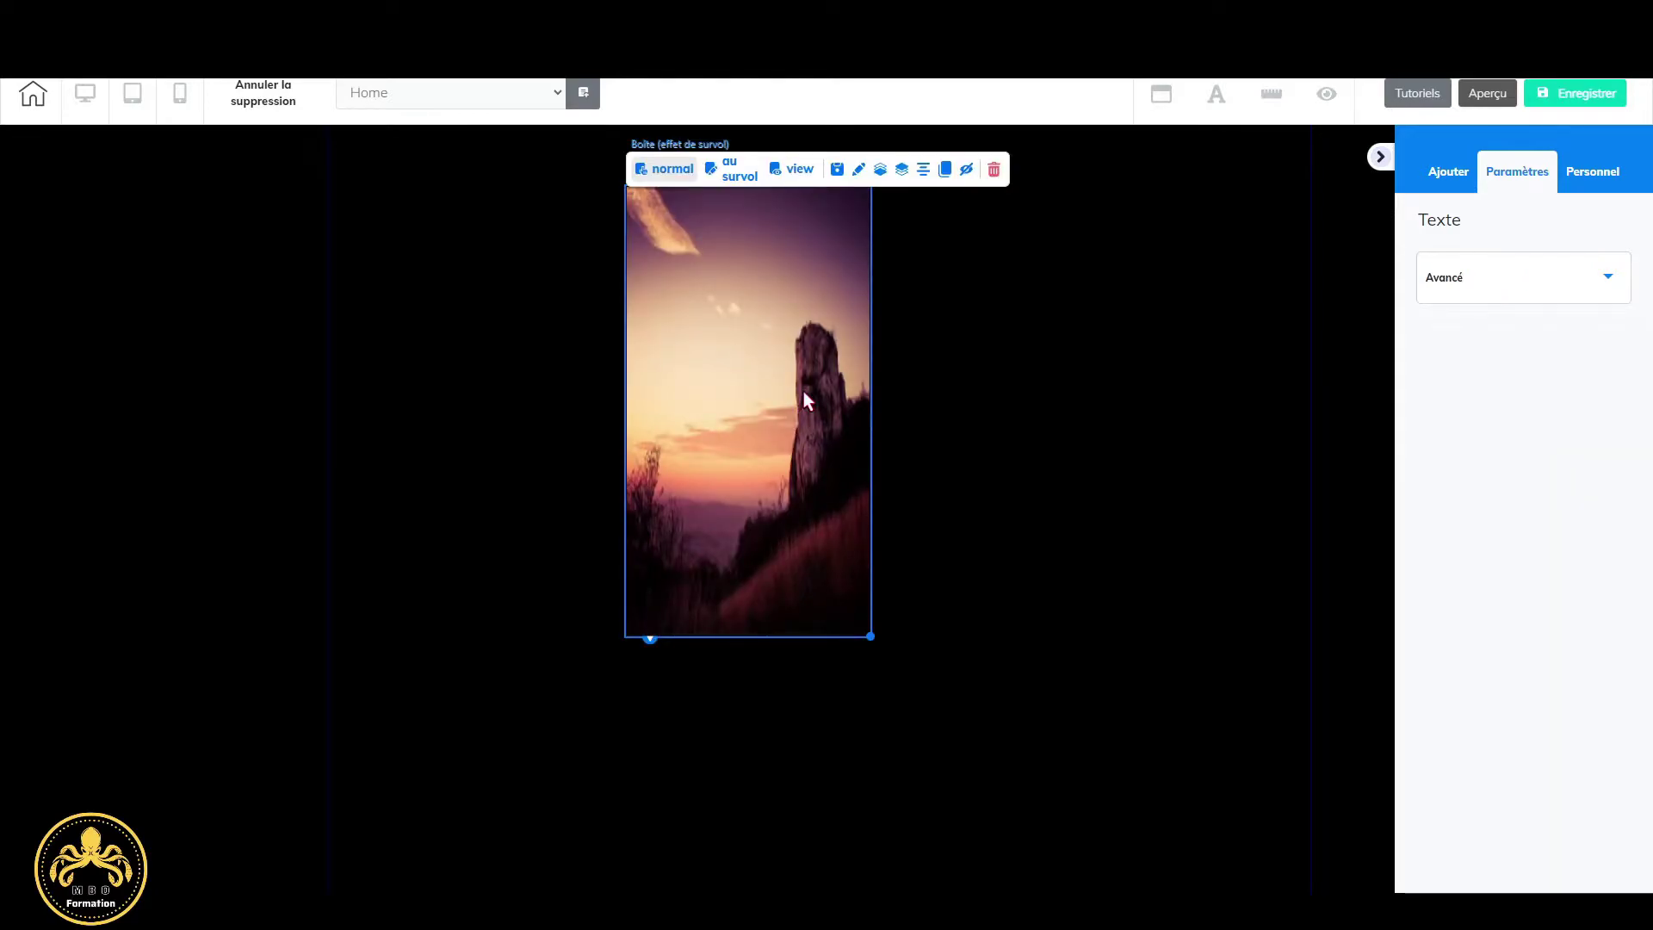
{"action": "left_click", "coordinate": [727, 165]}
{"action": "left_click_drag", "start_coordinate": [810, 437], "coordinate": [782, 483]}
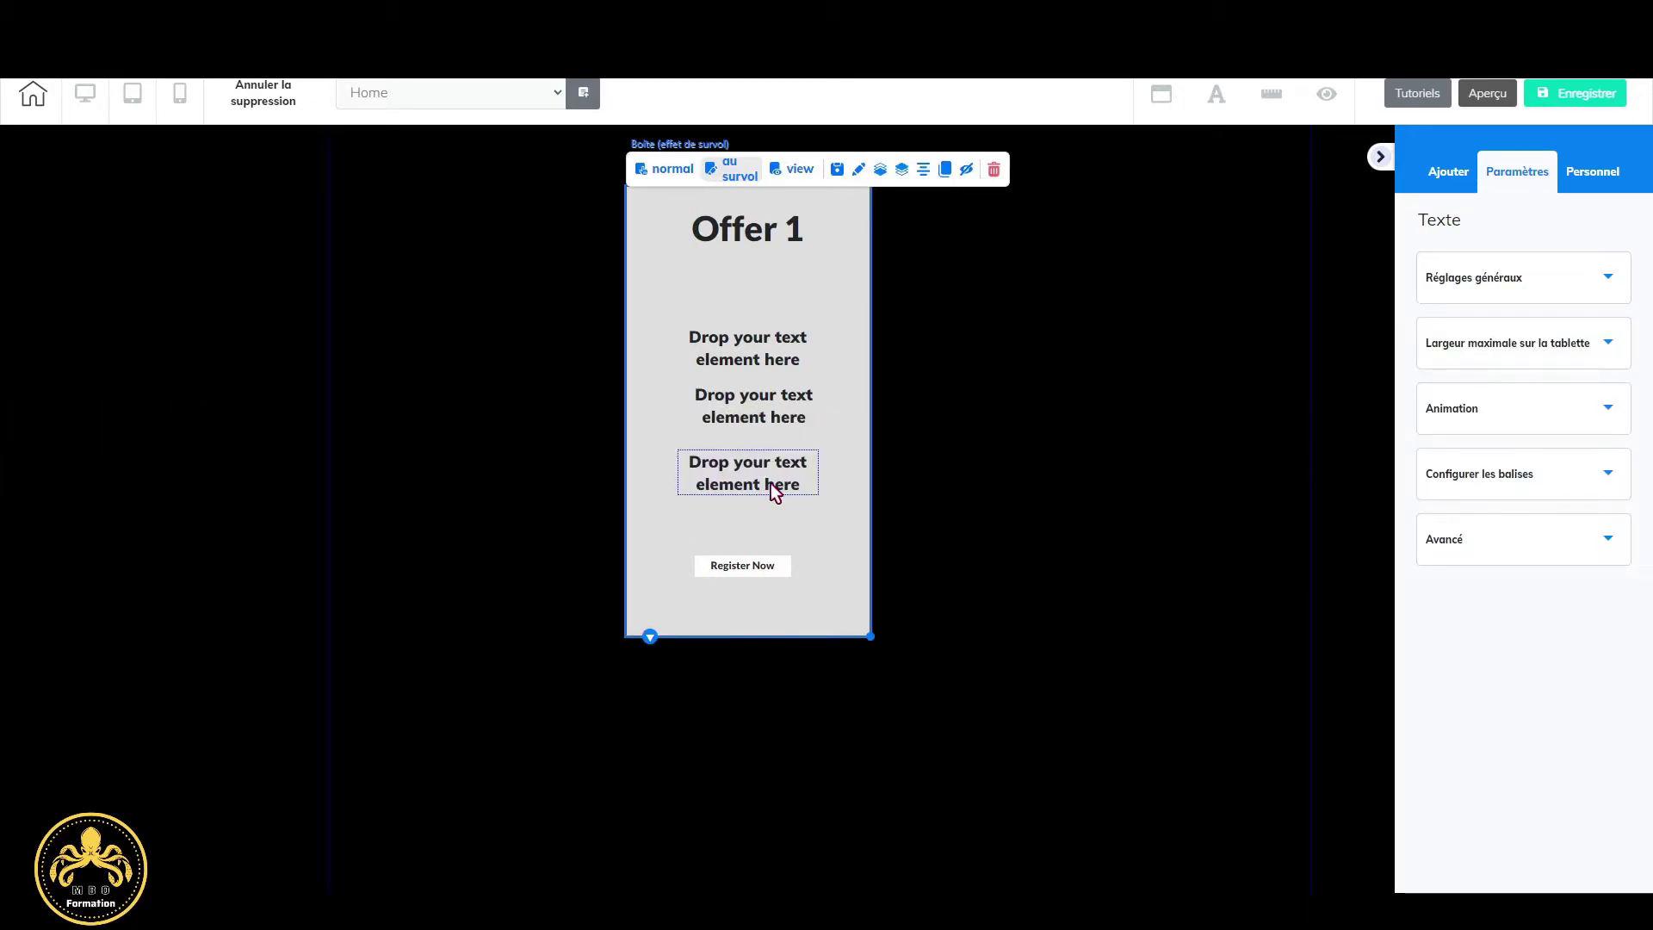
Centre the middle and upper placeholder texts horizontally in the hover box.
{"action": "left_click", "coordinate": [782, 427]}
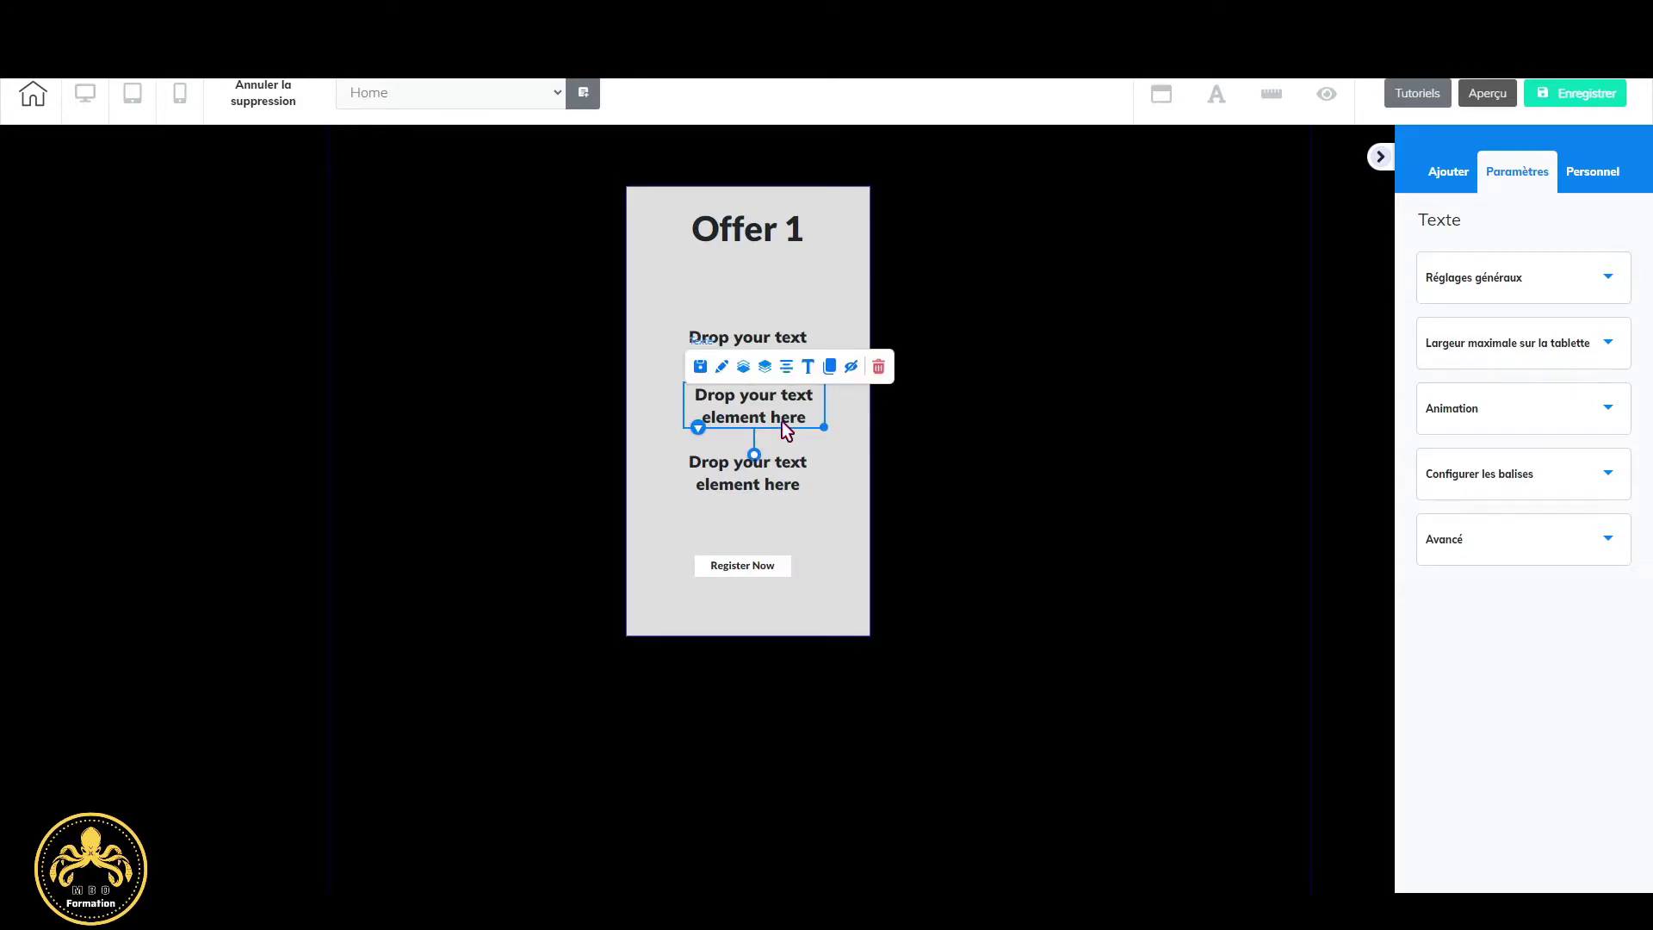
{"action": "left_click", "coordinate": [786, 368]}
{"action": "left_click_drag", "start_coordinate": [779, 344], "coordinate": [776, 328]}
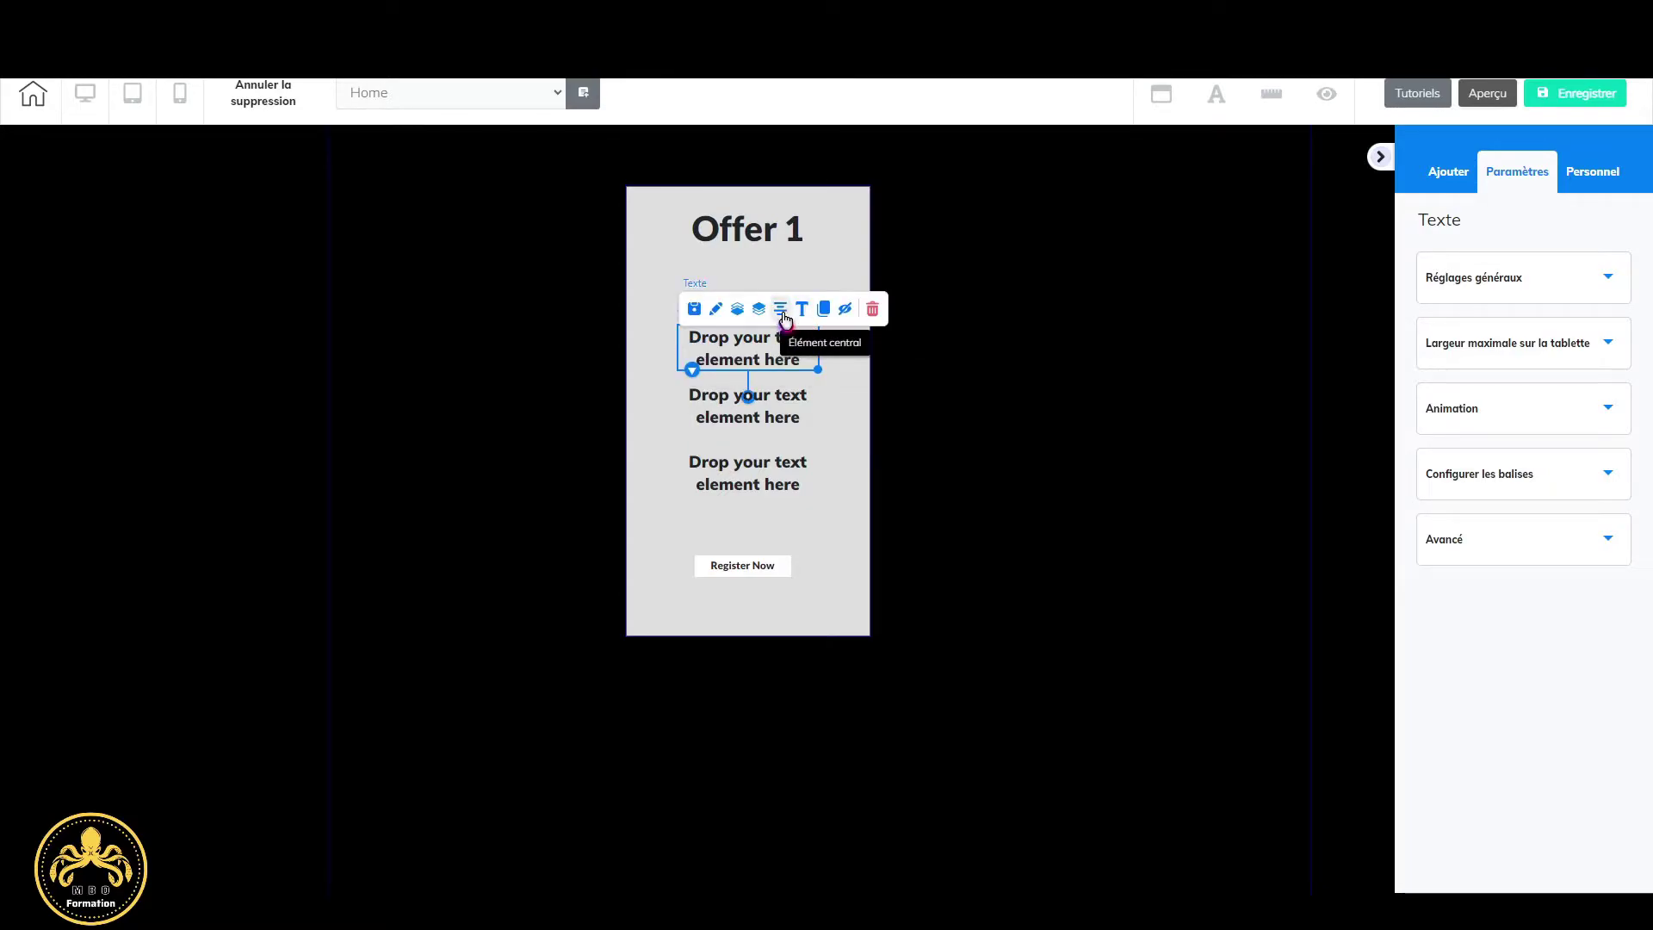
{"action": "left_click", "coordinate": [854, 501]}
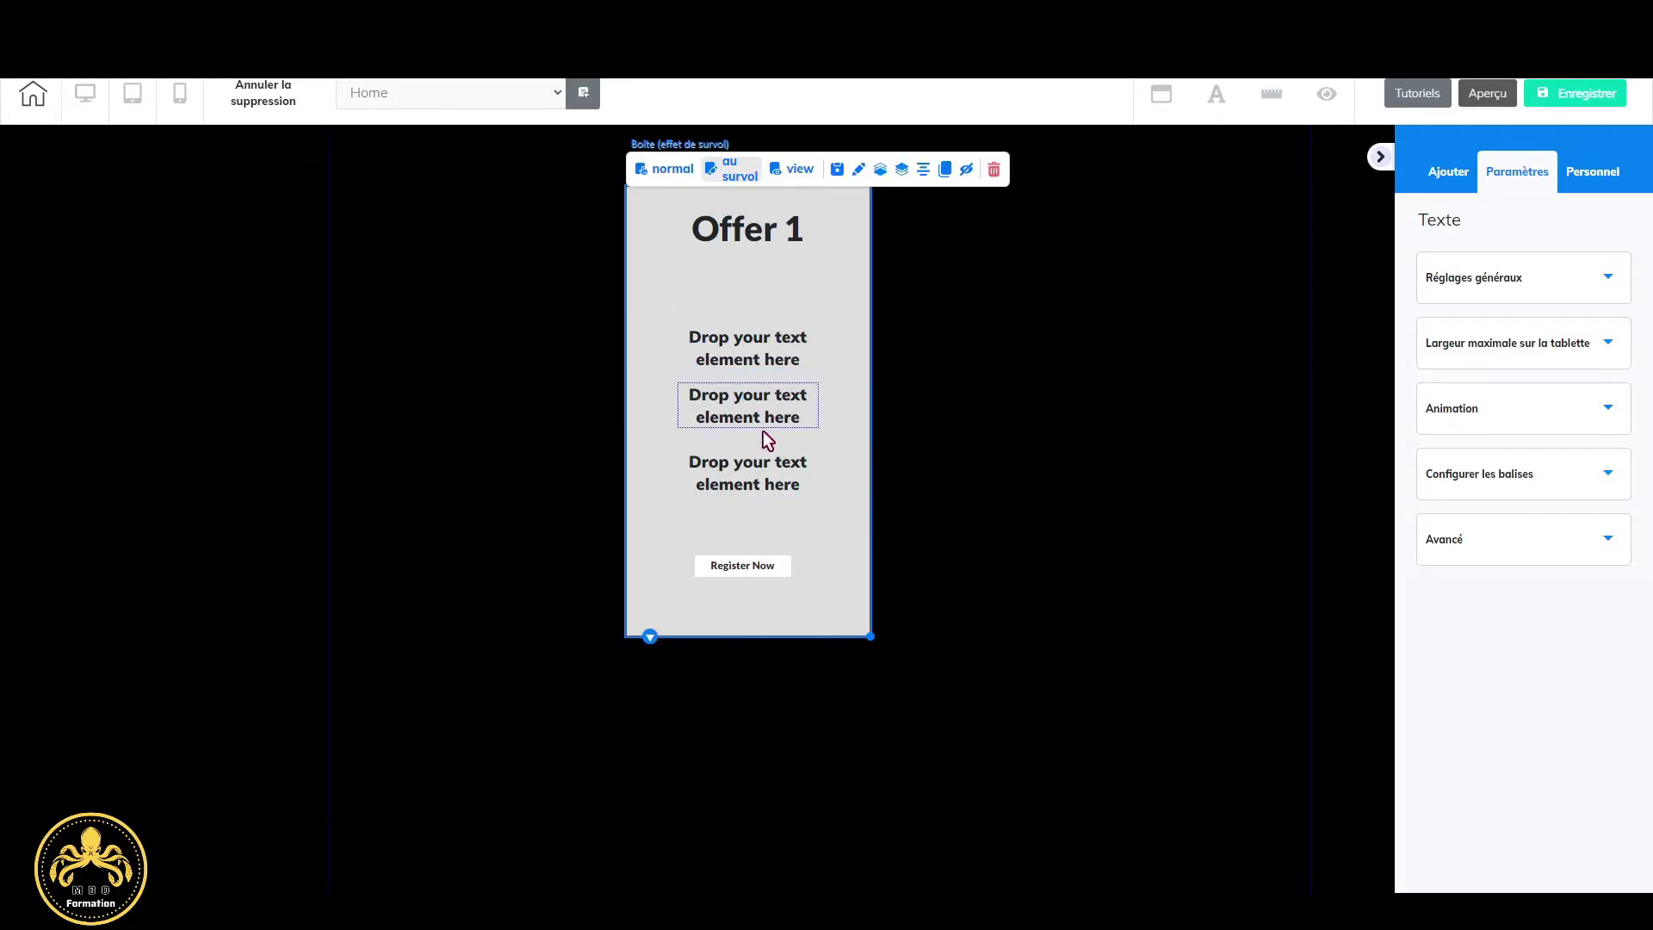
Nudge the lowest placeholder text upward to even out the spacing between the three texts.
{"action": "left_click", "coordinate": [773, 484]}
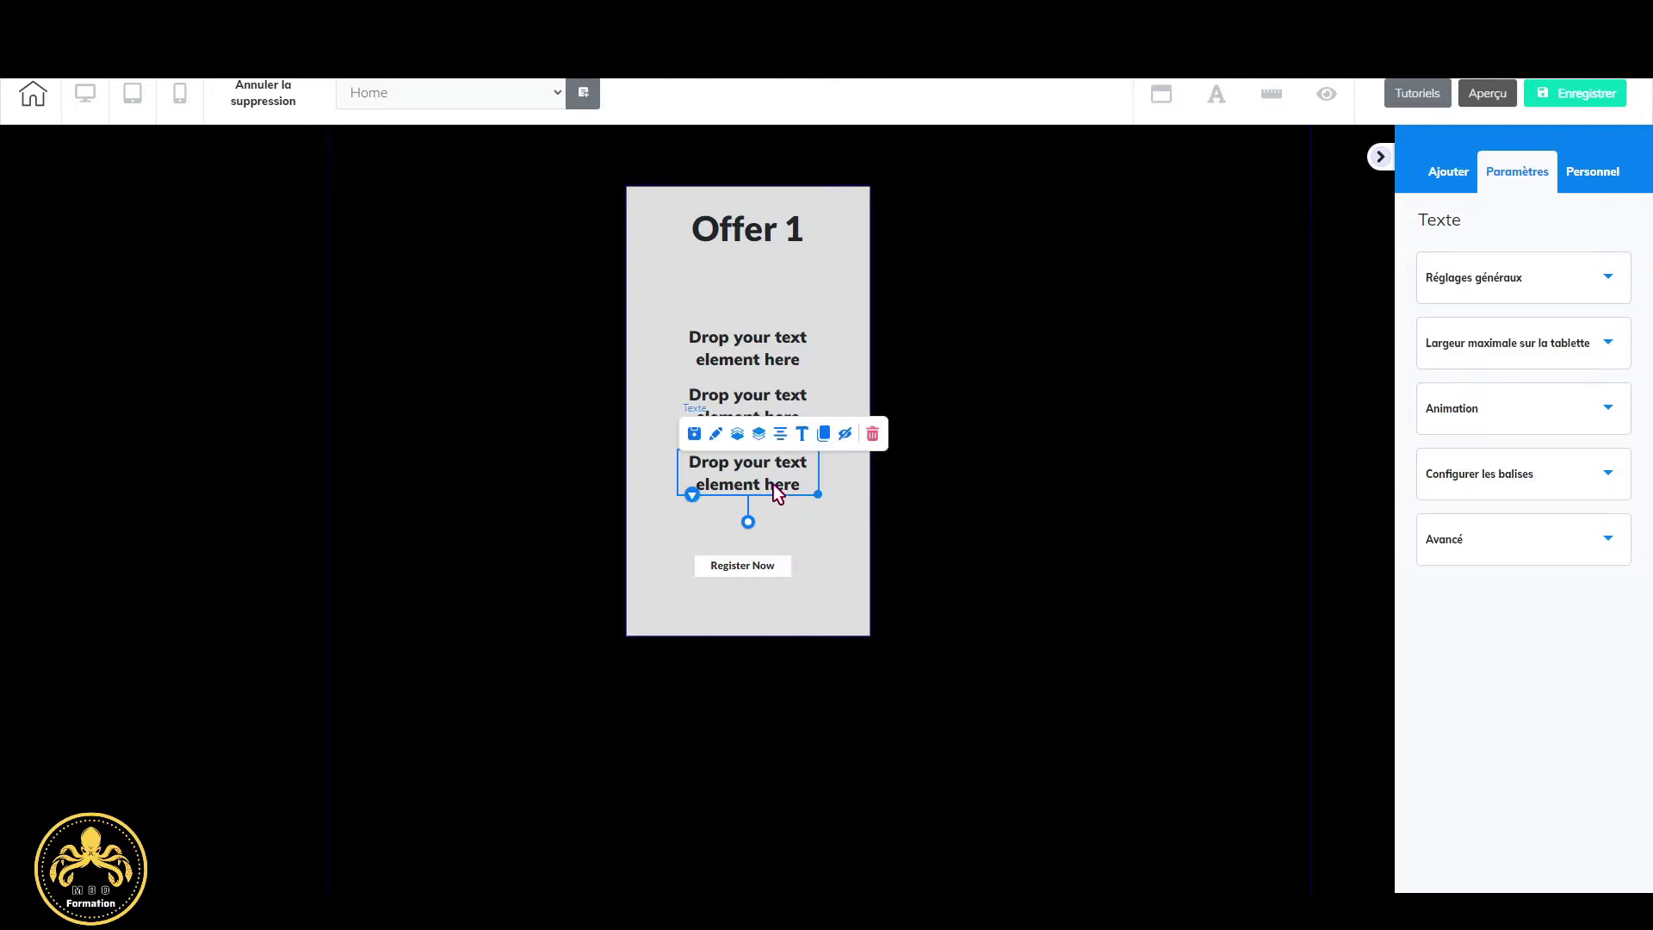
{"action": "left_click", "coordinate": [844, 524]}
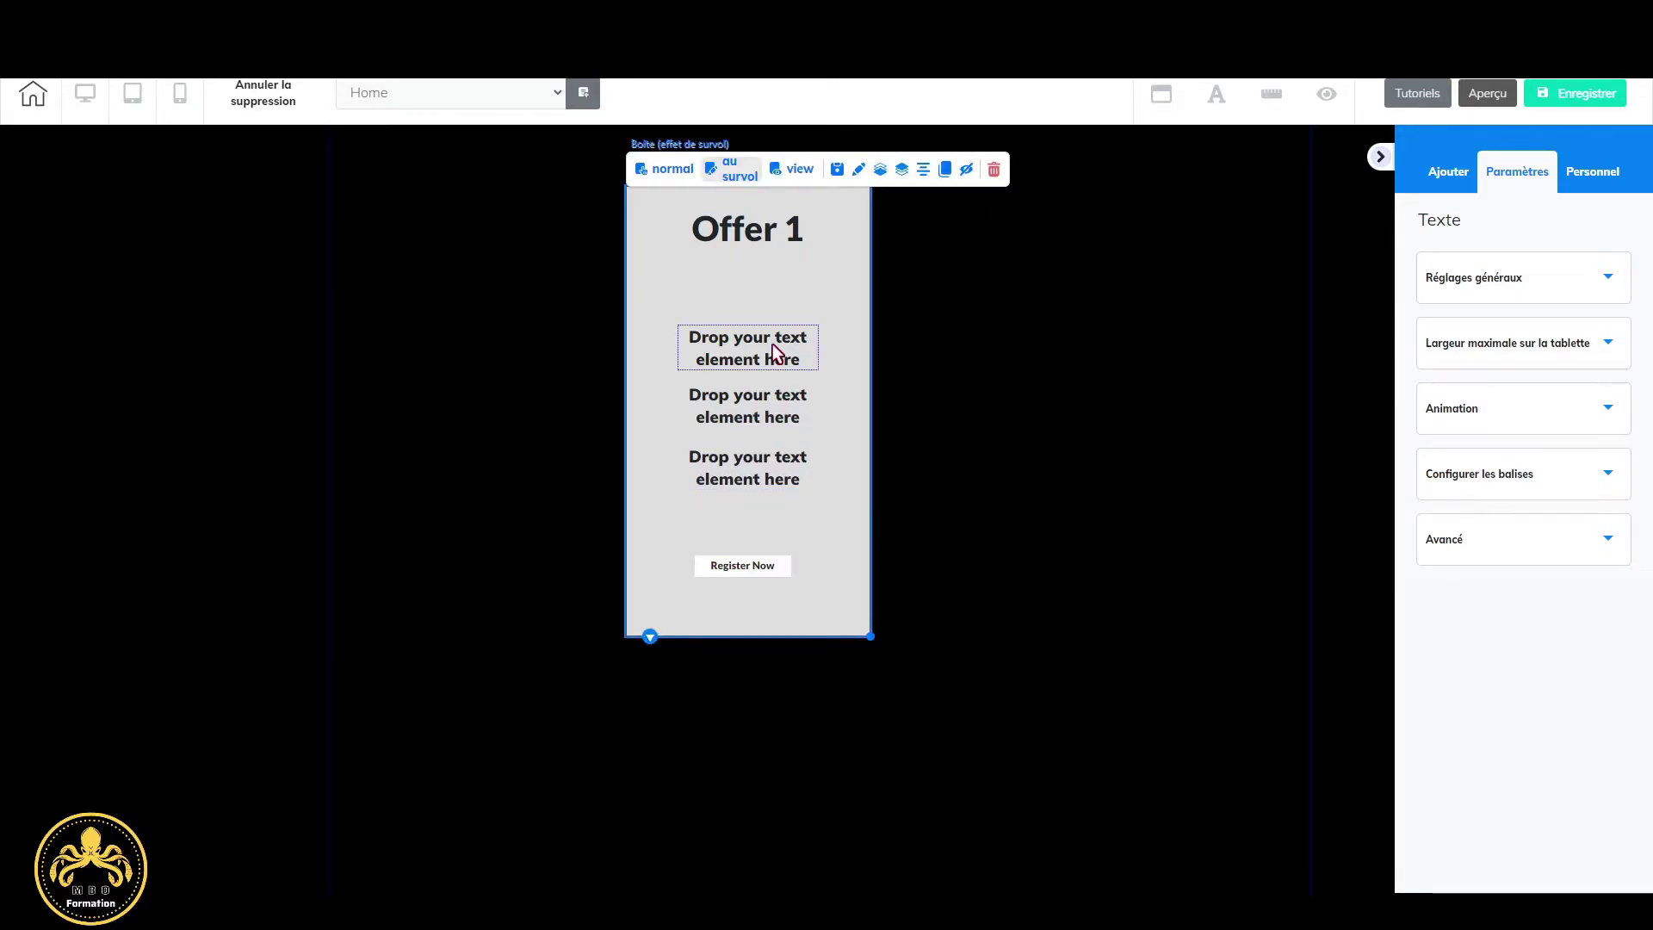
{"action": "left_click", "coordinate": [777, 477]}
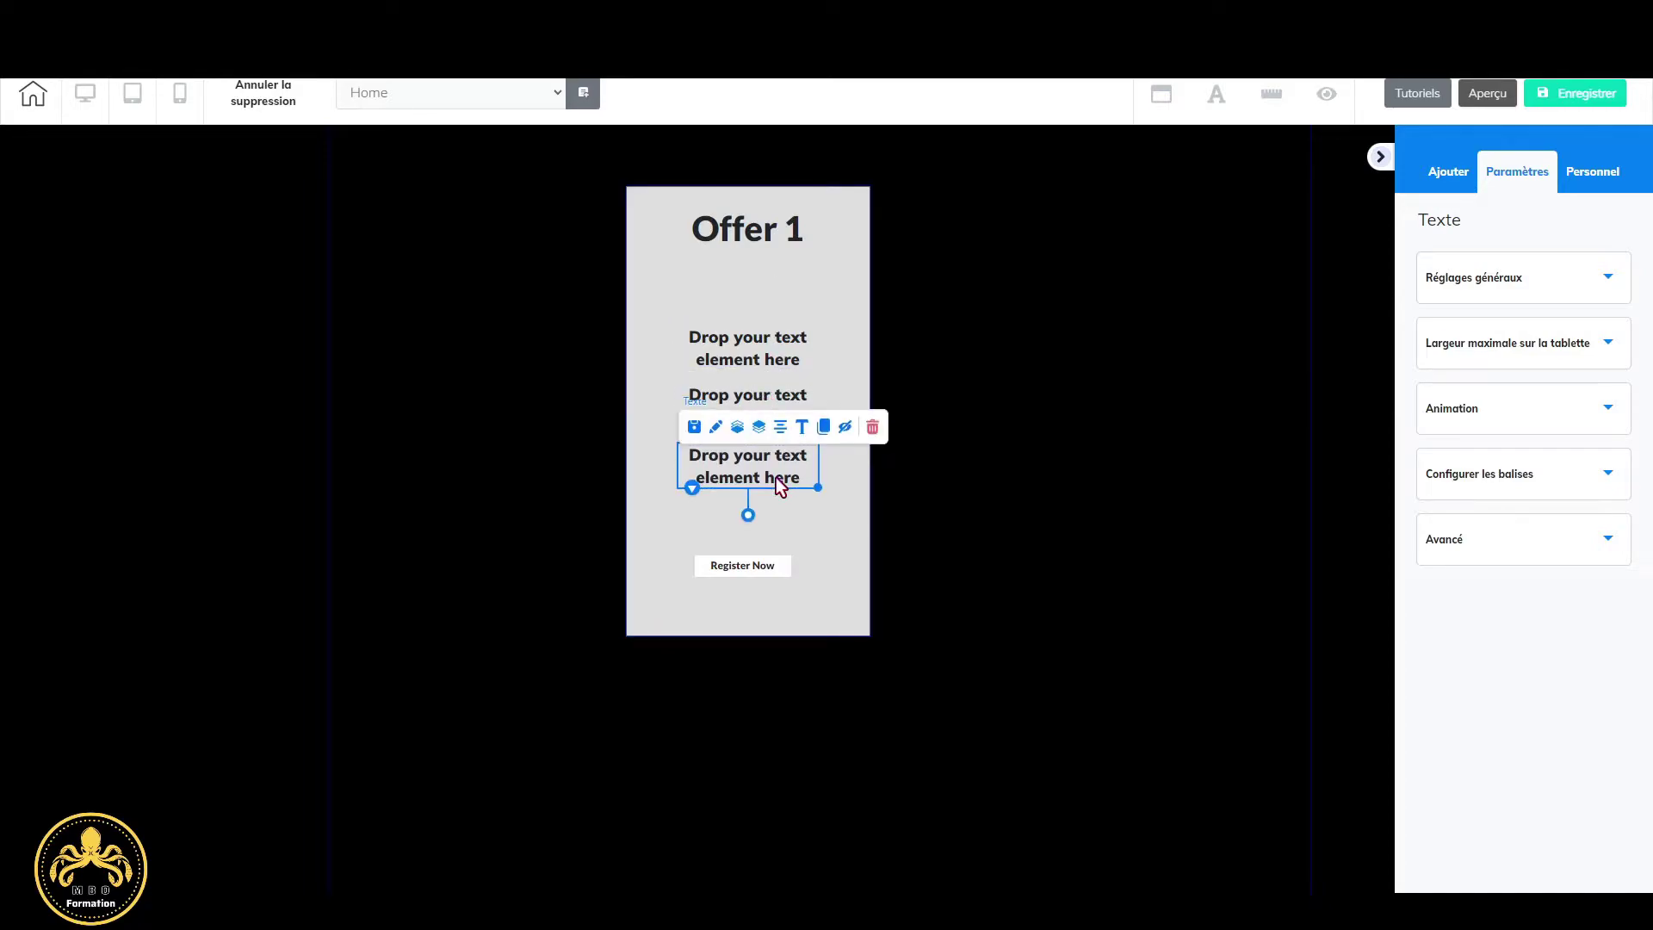
{"action": "left_click", "coordinate": [818, 519]}
Set the Register Now button's width to 180.
{"action": "left_click", "coordinate": [778, 578]}
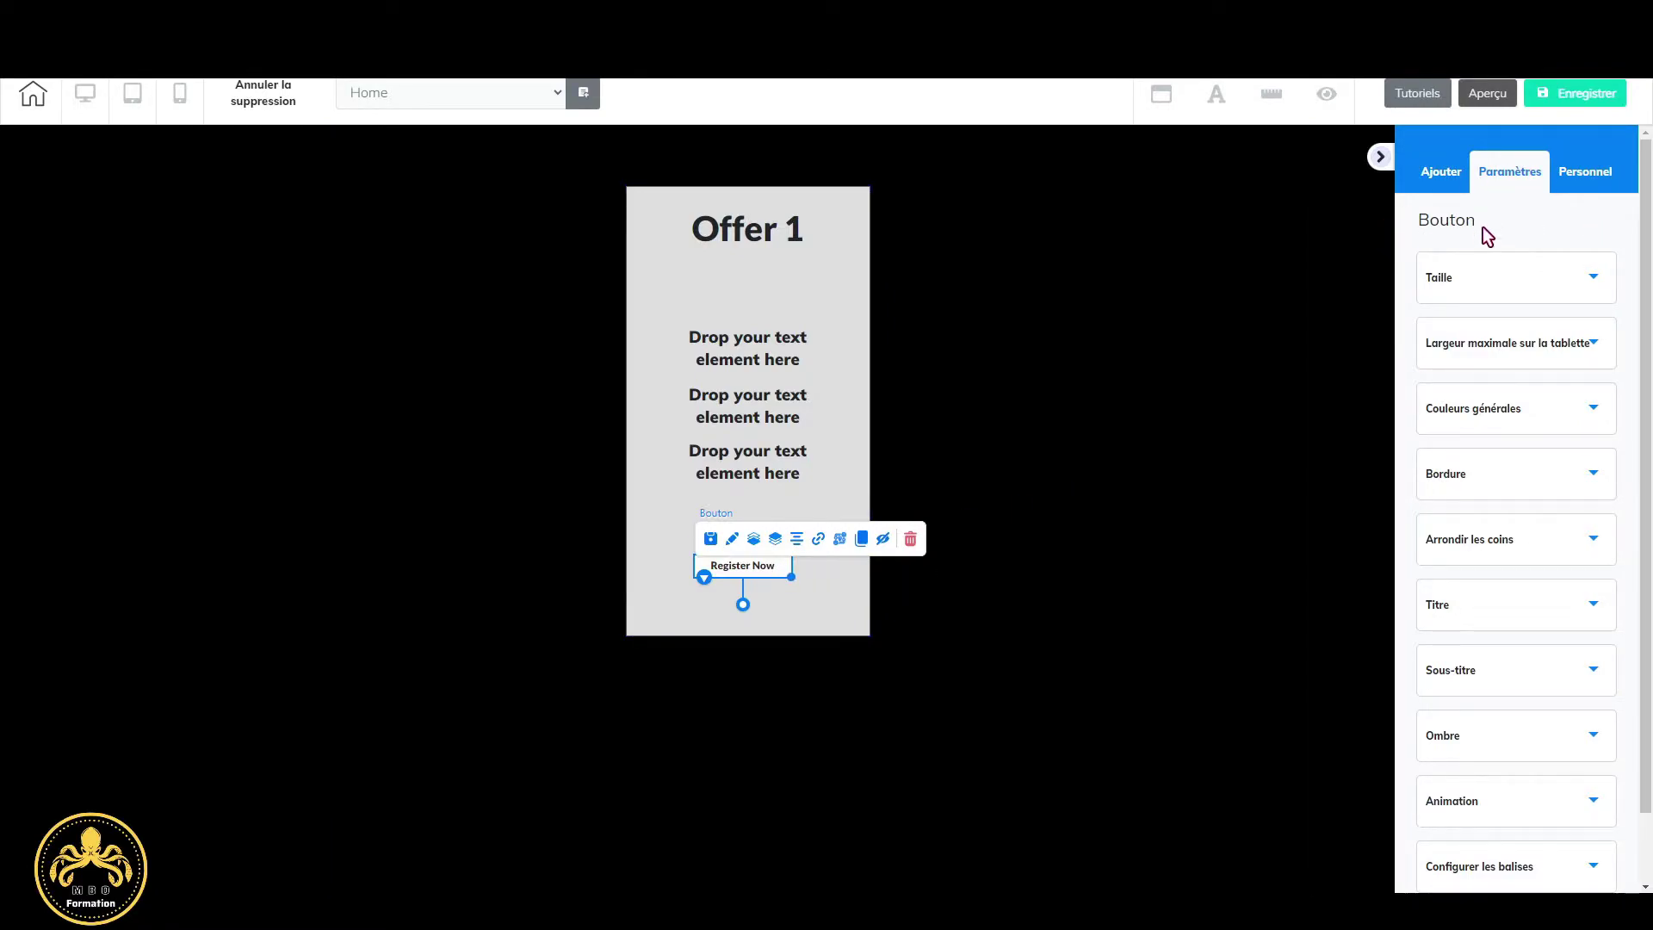
{"action": "left_click", "coordinate": [1594, 278]}
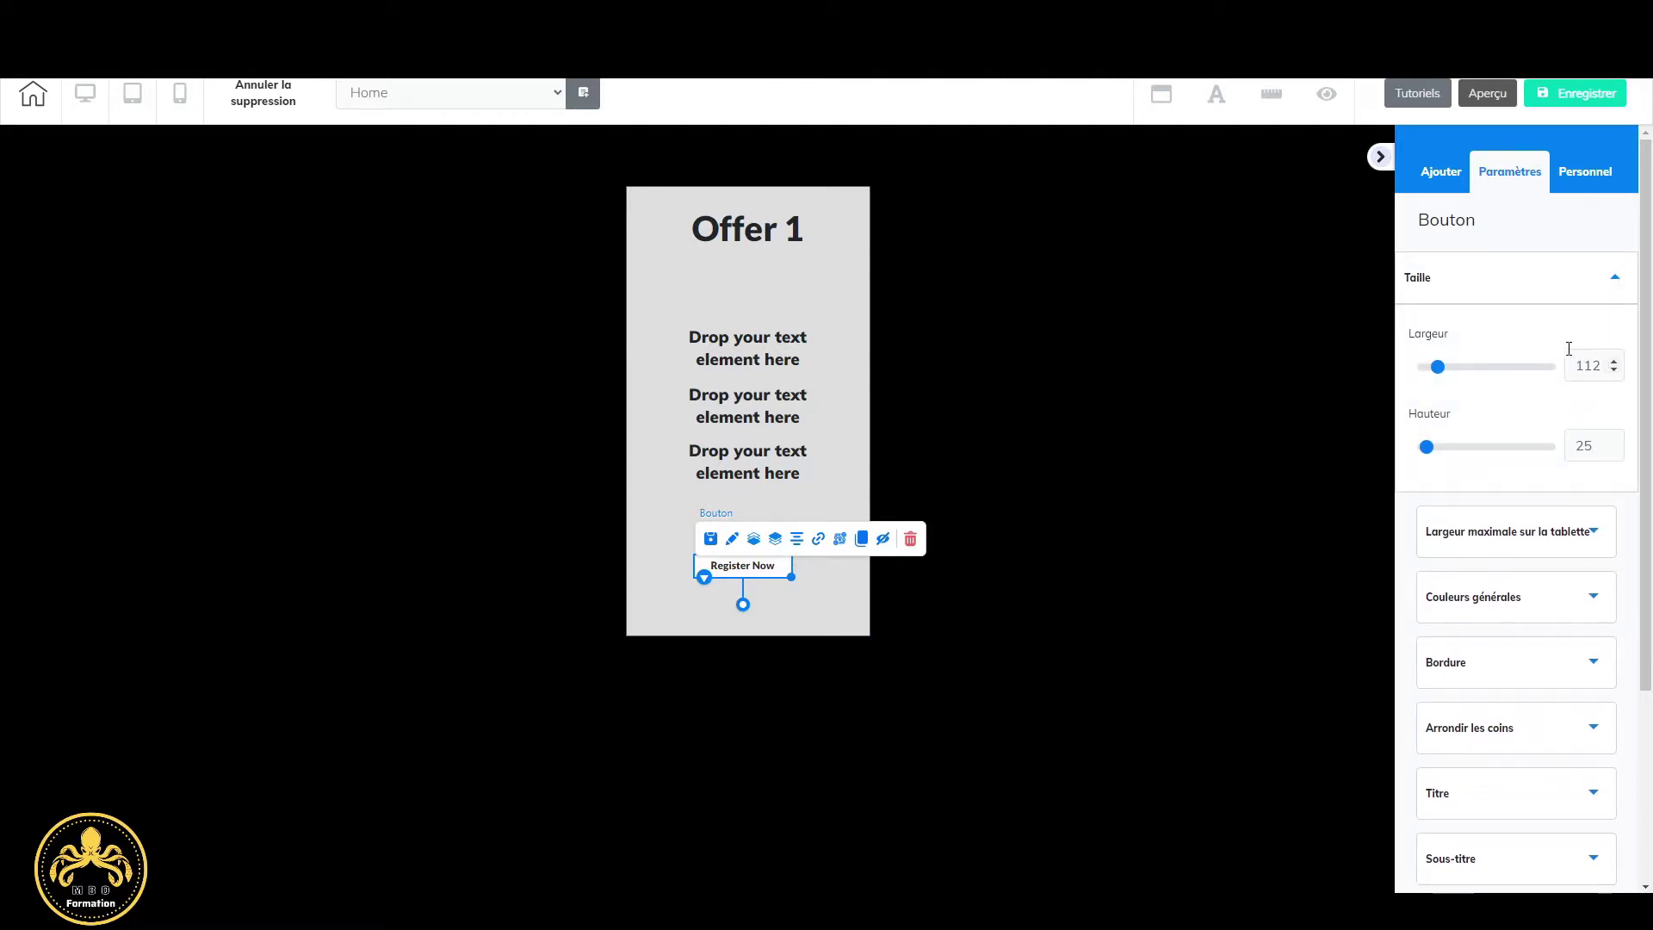
{"action": "left_click", "coordinate": [1614, 362]}
{"action": "left_click", "coordinate": [1614, 362]}
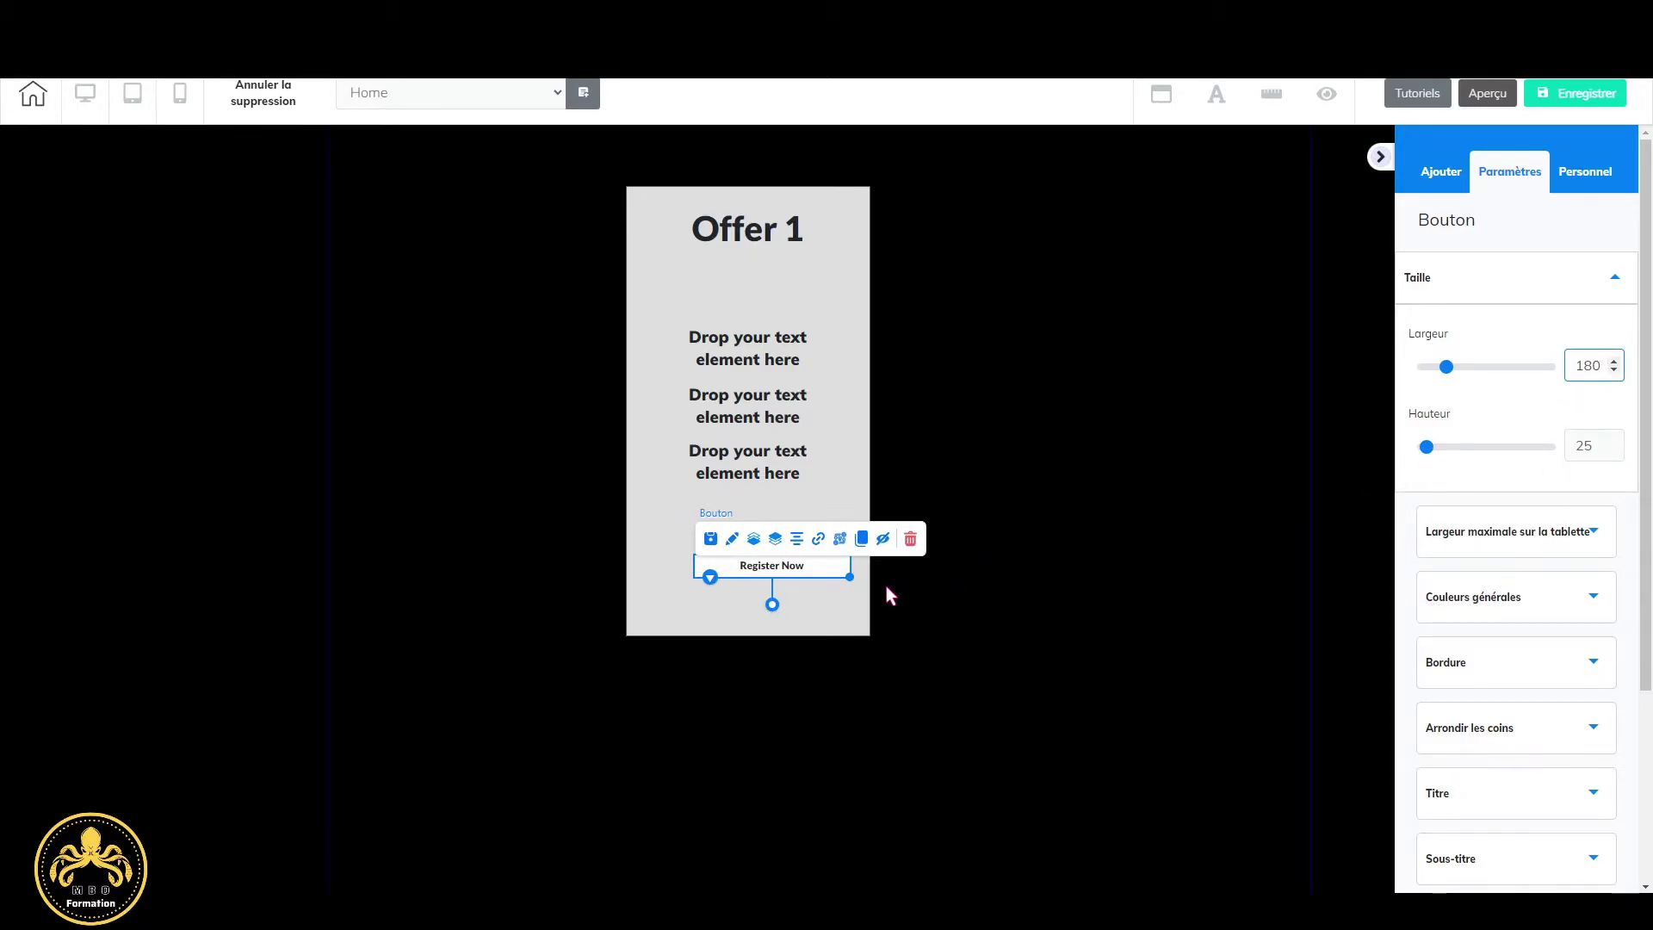
Resize the Register Now button to 180 wide and 50 high, placed at the horizontal centre of the box.
{"action": "mouse_move", "coordinate": [850, 577]}
{"action": "left_mouse_down"}
{"action": "mouse_move", "coordinate": [856, 601]}
{"action": "mouse_move", "coordinate": [832, 593]}
{"action": "left_mouse_up"}
{"action": "left_click", "coordinate": [1613, 369]}
{"action": "left_click", "coordinate": [1613, 369]}
{"action": "left_click", "coordinate": [1613, 369]}
{"action": "left_click", "coordinate": [1614, 370]}
{"action": "left_click", "coordinate": [1614, 369]}
{"action": "left_click", "coordinate": [1614, 370]}
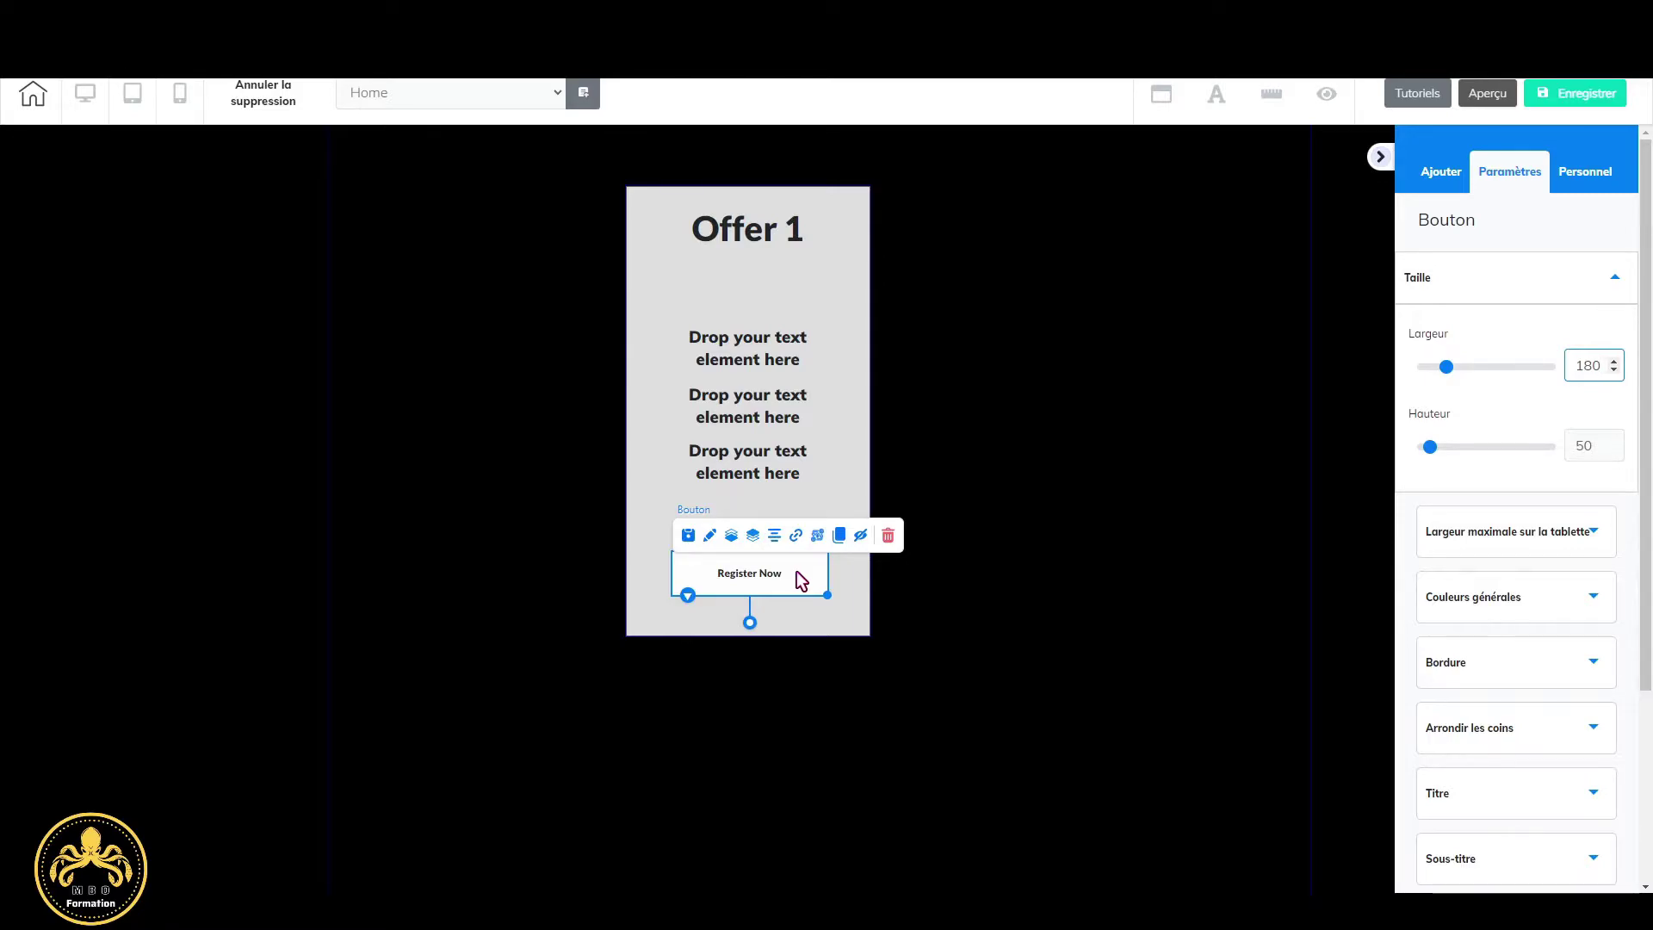
Set the Register Now button's background to a colour gradient, checking the page's laptop image for matching colours.
{"action": "left_click", "coordinate": [1572, 609]}
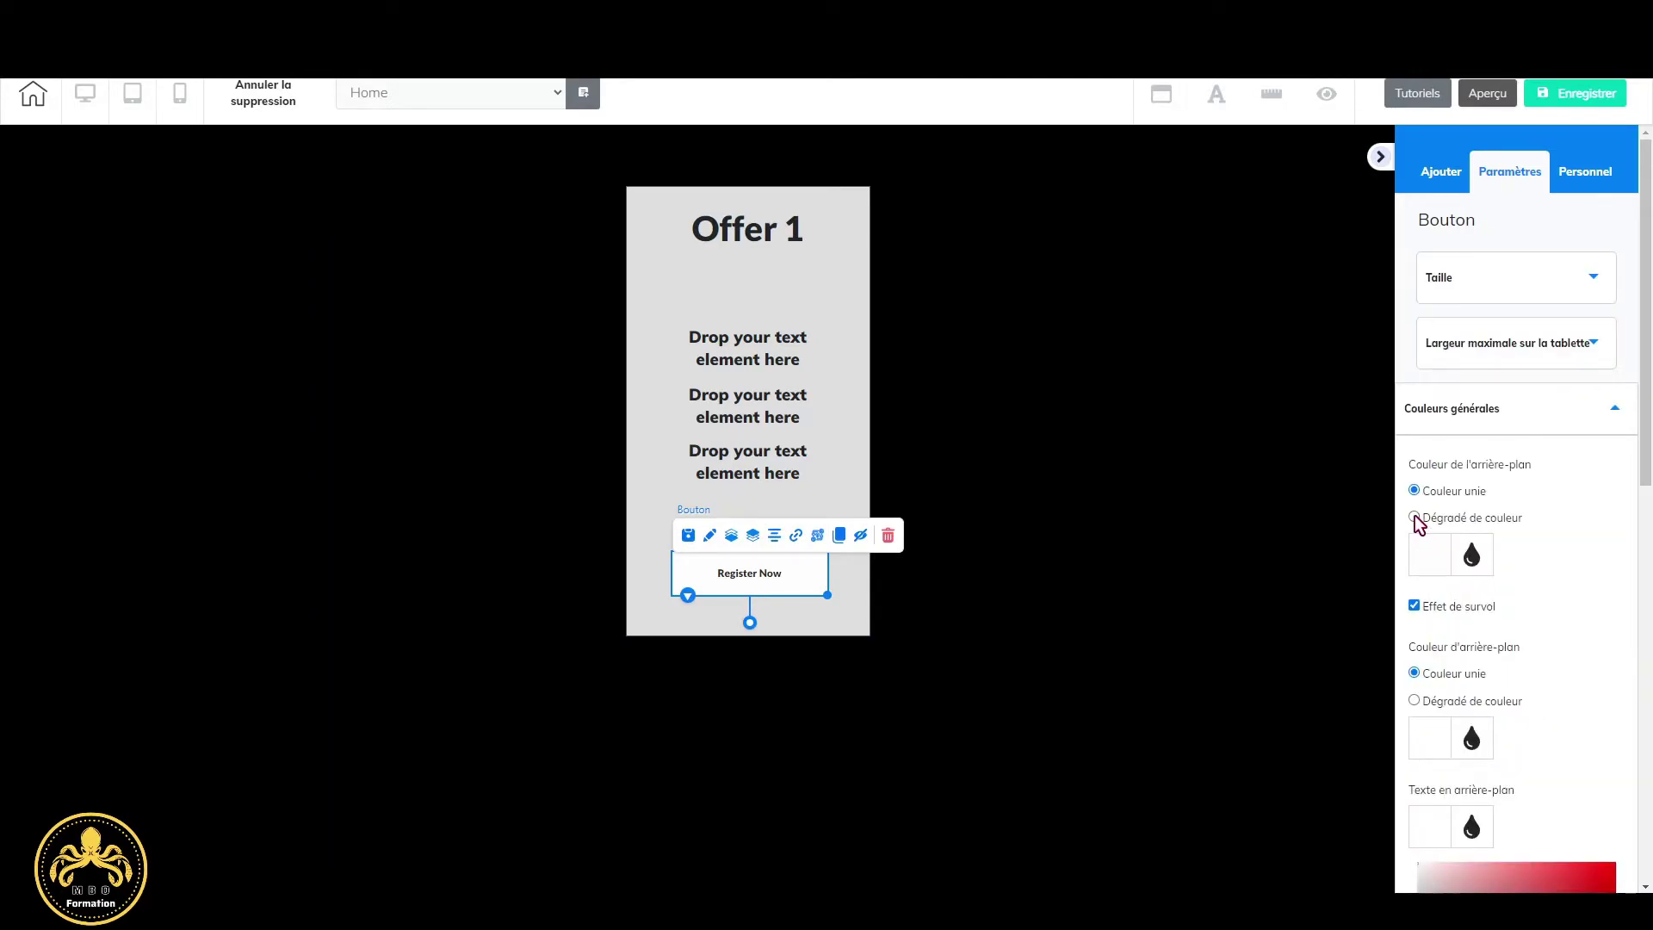
{"action": "left_click", "coordinate": [1414, 517]}
{"action": "scroll", "coordinate": [1252, 529], "scroll_direction": "up", "scroll_amount": 7}
{"action": "scroll", "coordinate": [1252, 529], "scroll_direction": "up", "scroll_amount": 10}
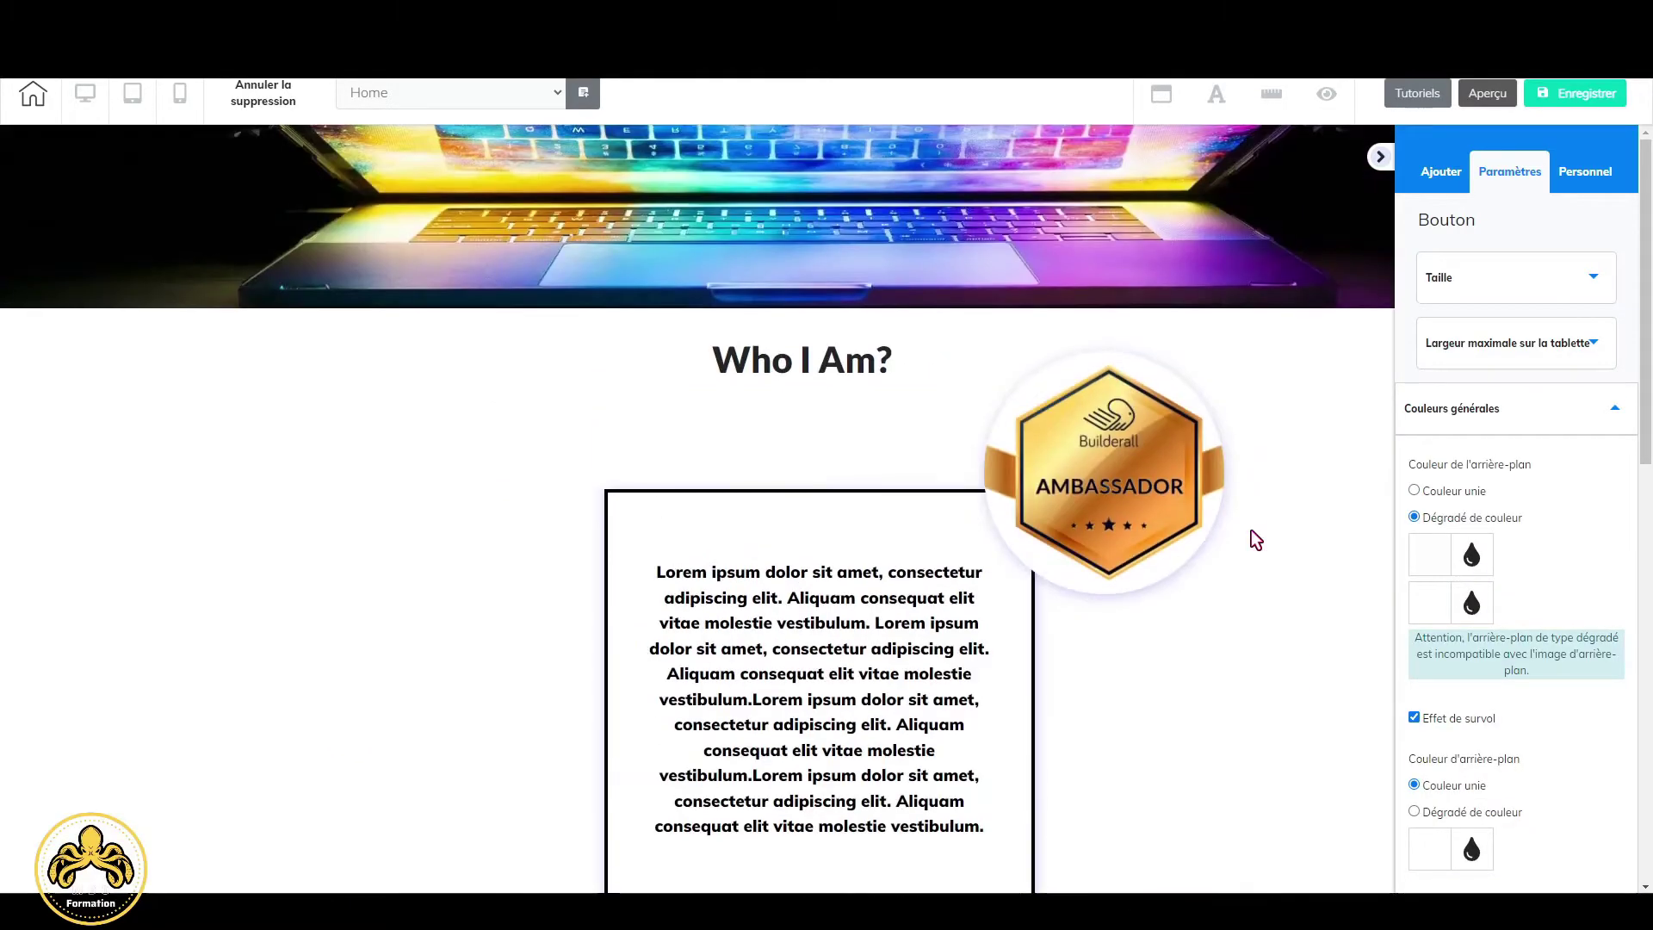
{"action": "scroll", "coordinate": [650, 541], "scroll_direction": "down", "scroll_amount": 3}
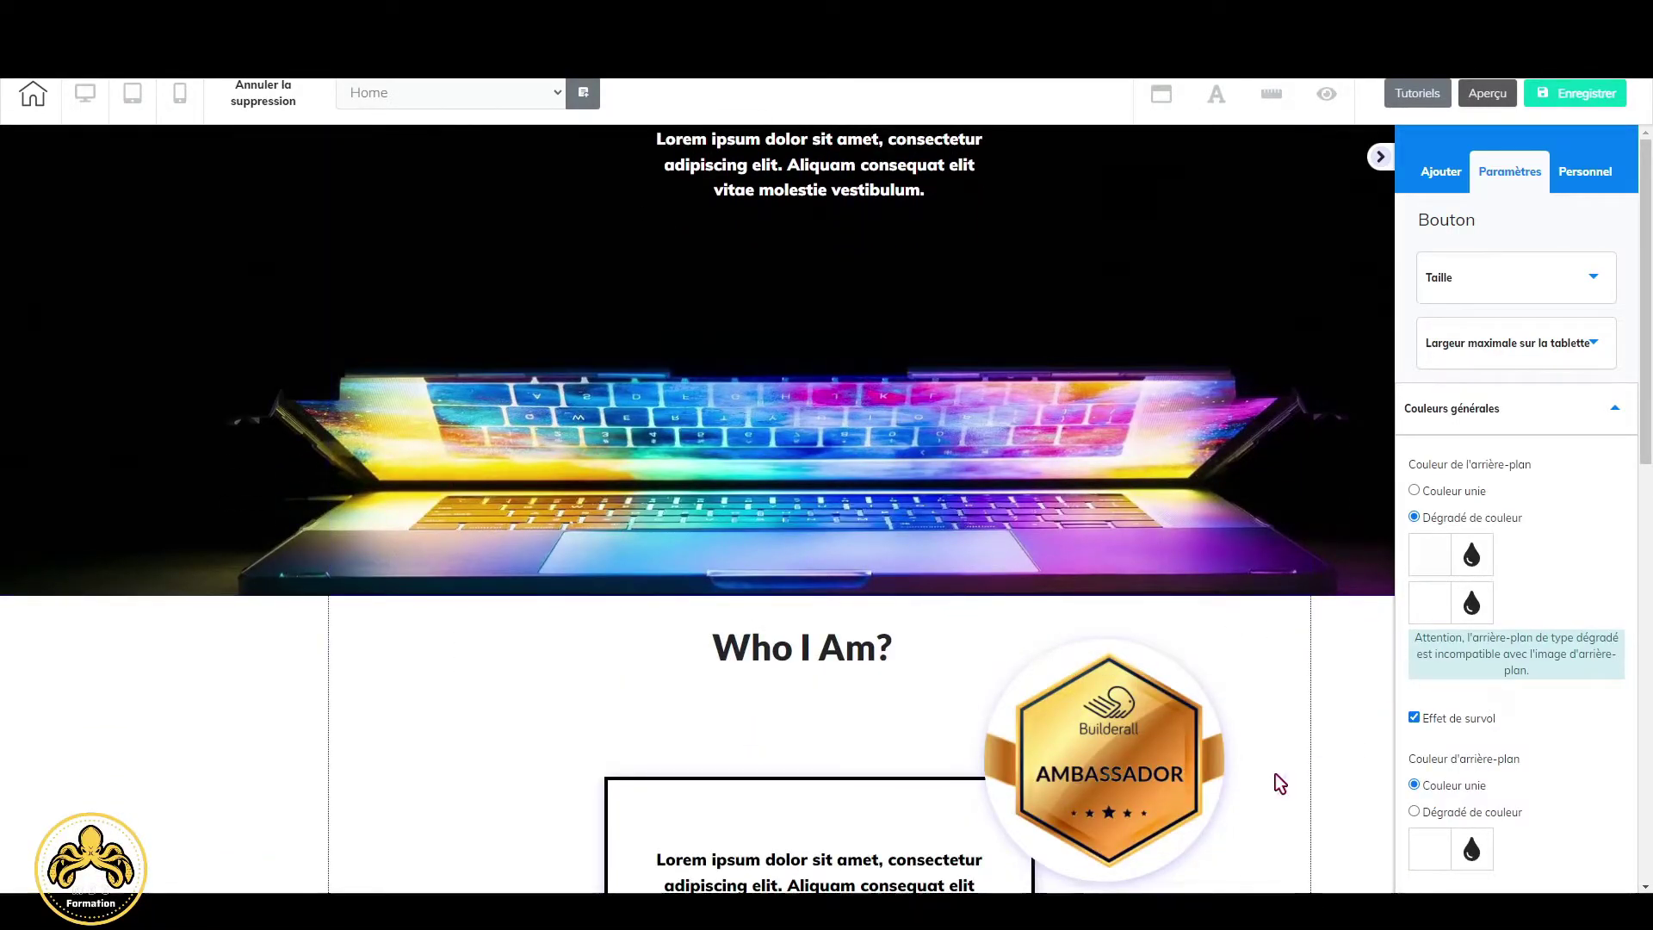
{"action": "scroll", "coordinate": [1243, 722], "scroll_direction": "down", "scroll_amount": 6}
{"action": "scroll", "coordinate": [1244, 722], "scroll_direction": "down", "scroll_amount": 8}
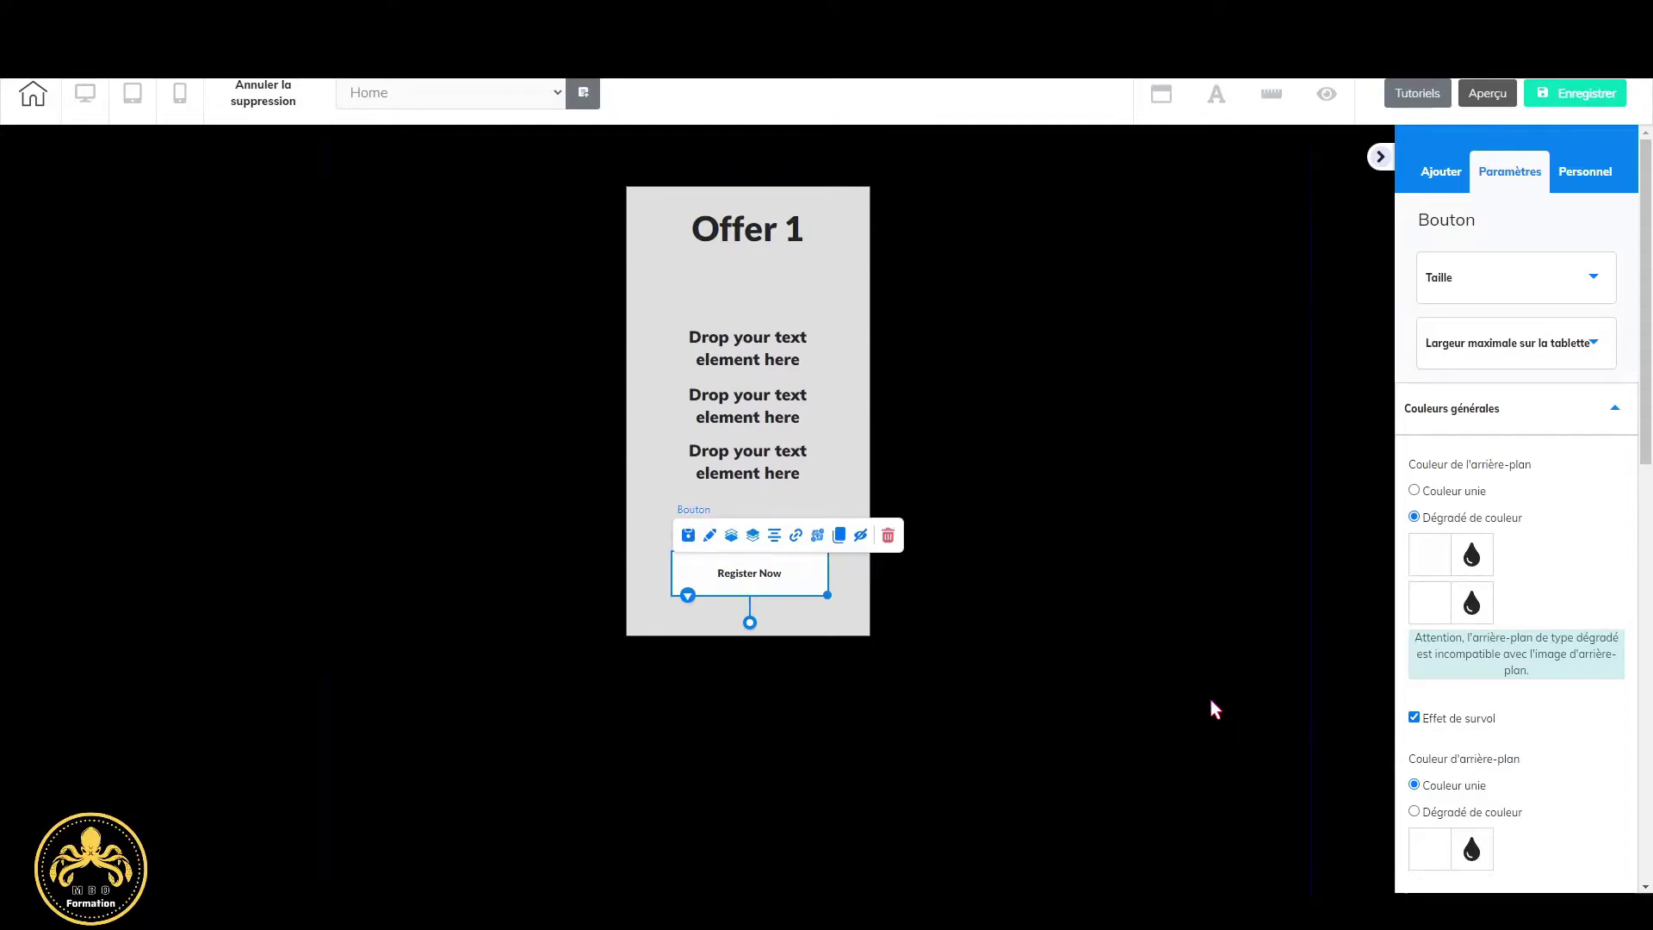
{"action": "left_click", "coordinate": [1414, 490]}
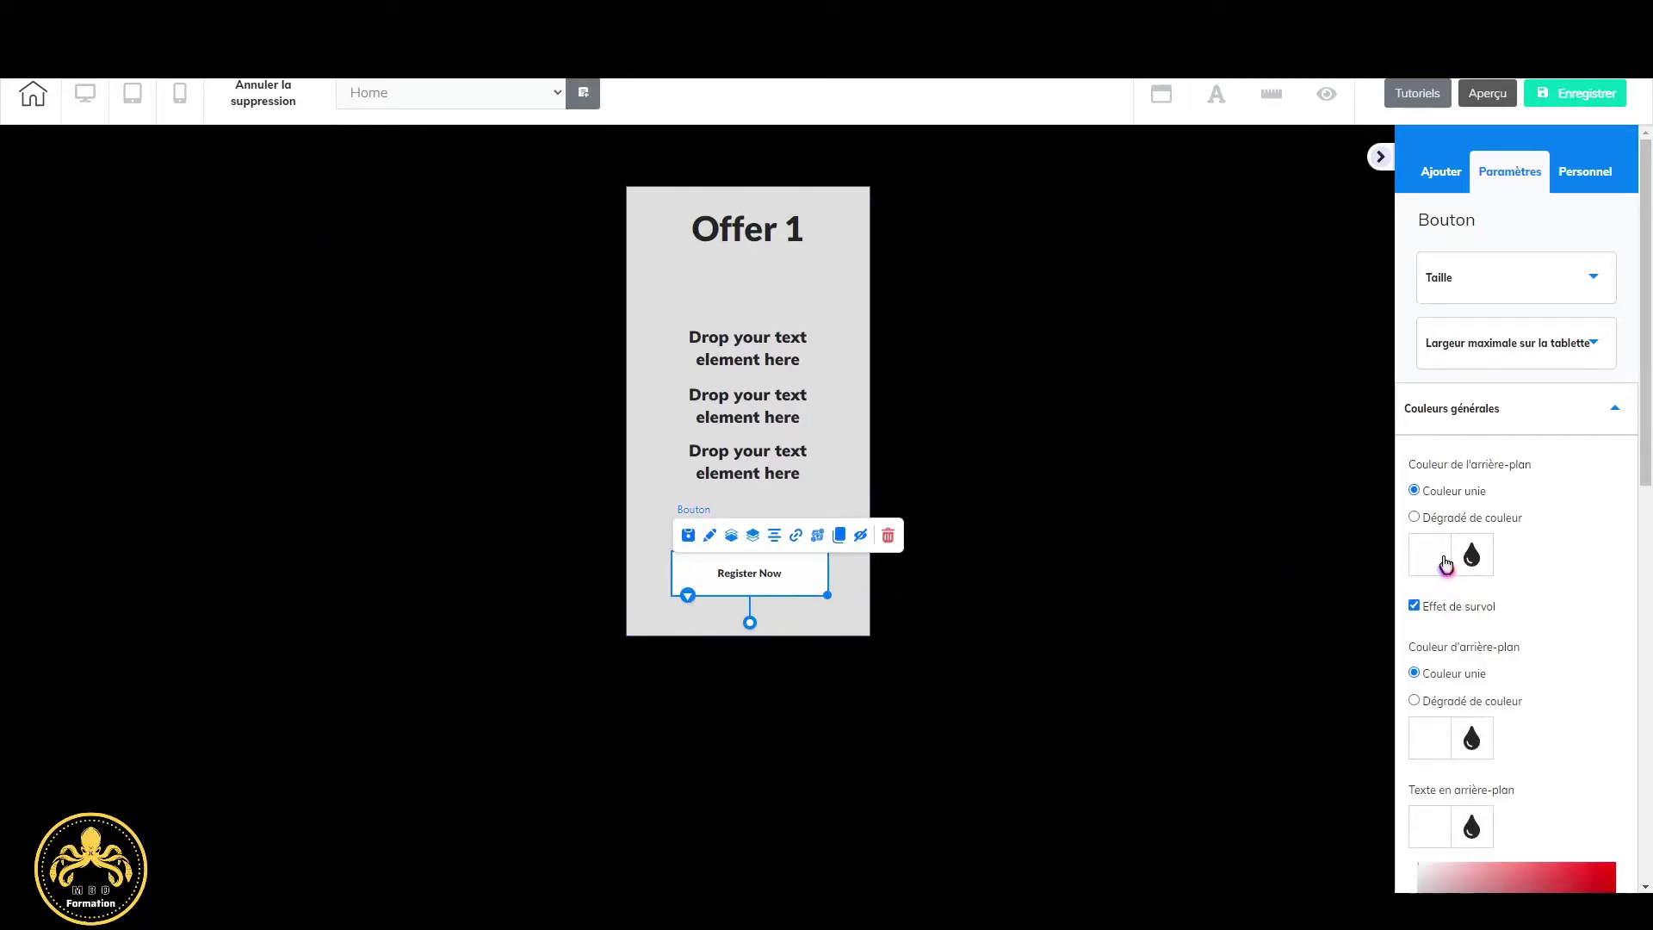
{"action": "left_click", "coordinate": [1414, 517]}
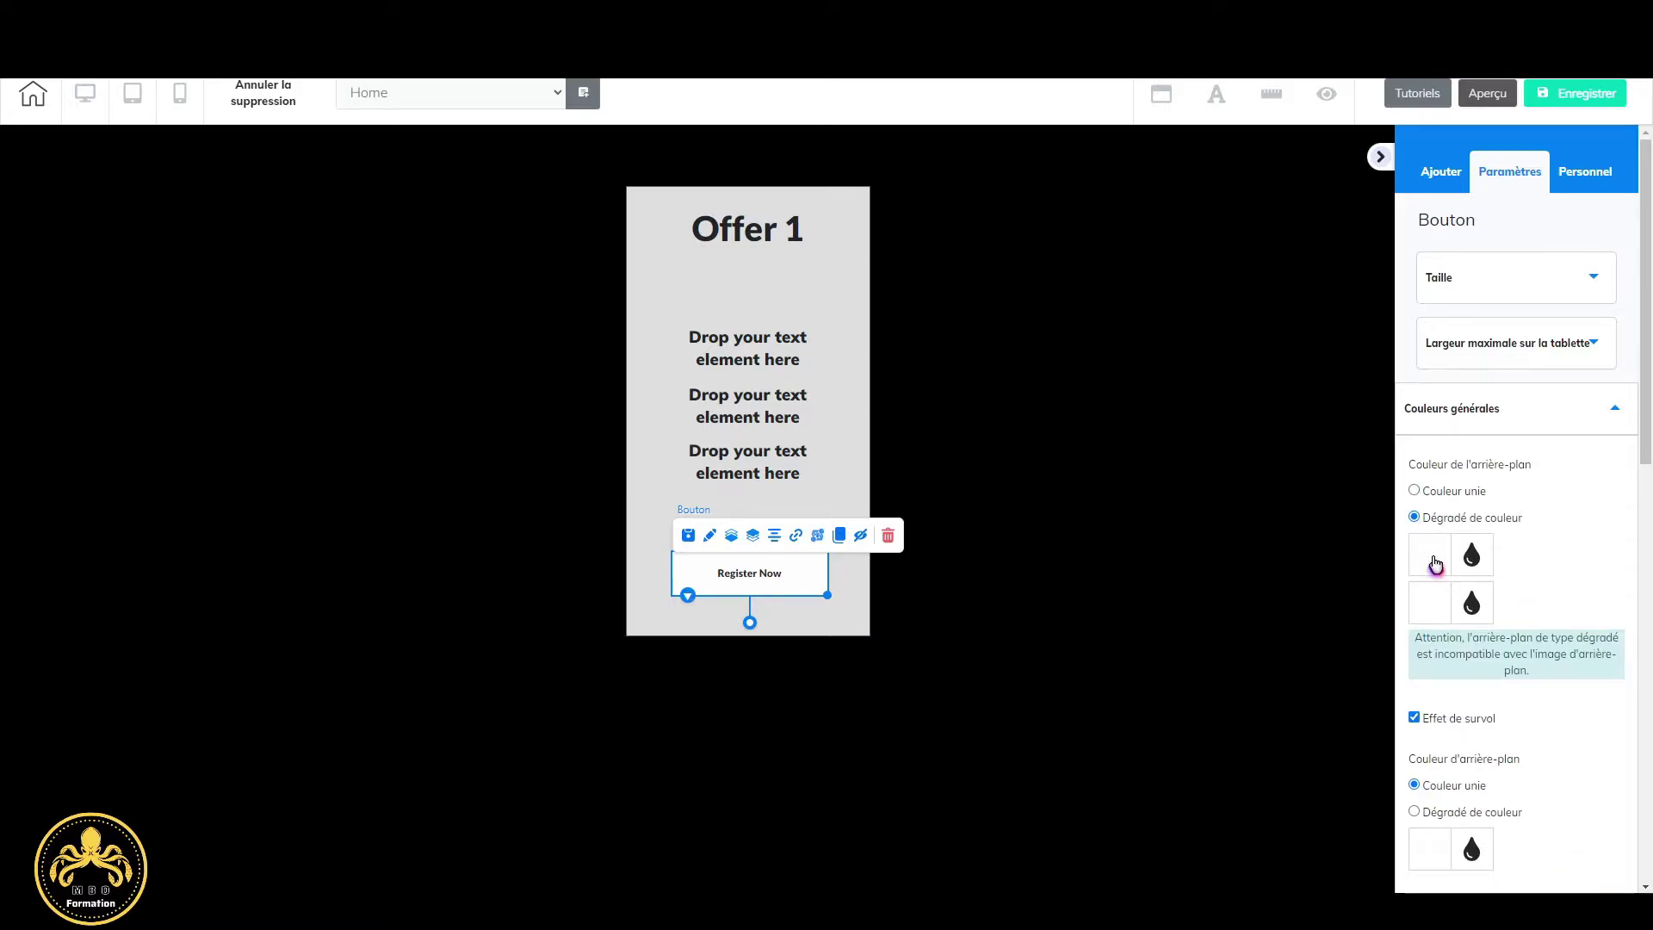
Set the first colour of the button's background gradient to yellow FAFF3F.
{"action": "left_click", "coordinate": [1431, 558]}
{"action": "scroll", "coordinate": [1435, 564], "scroll_direction": "down", "scroll_amount": 2}
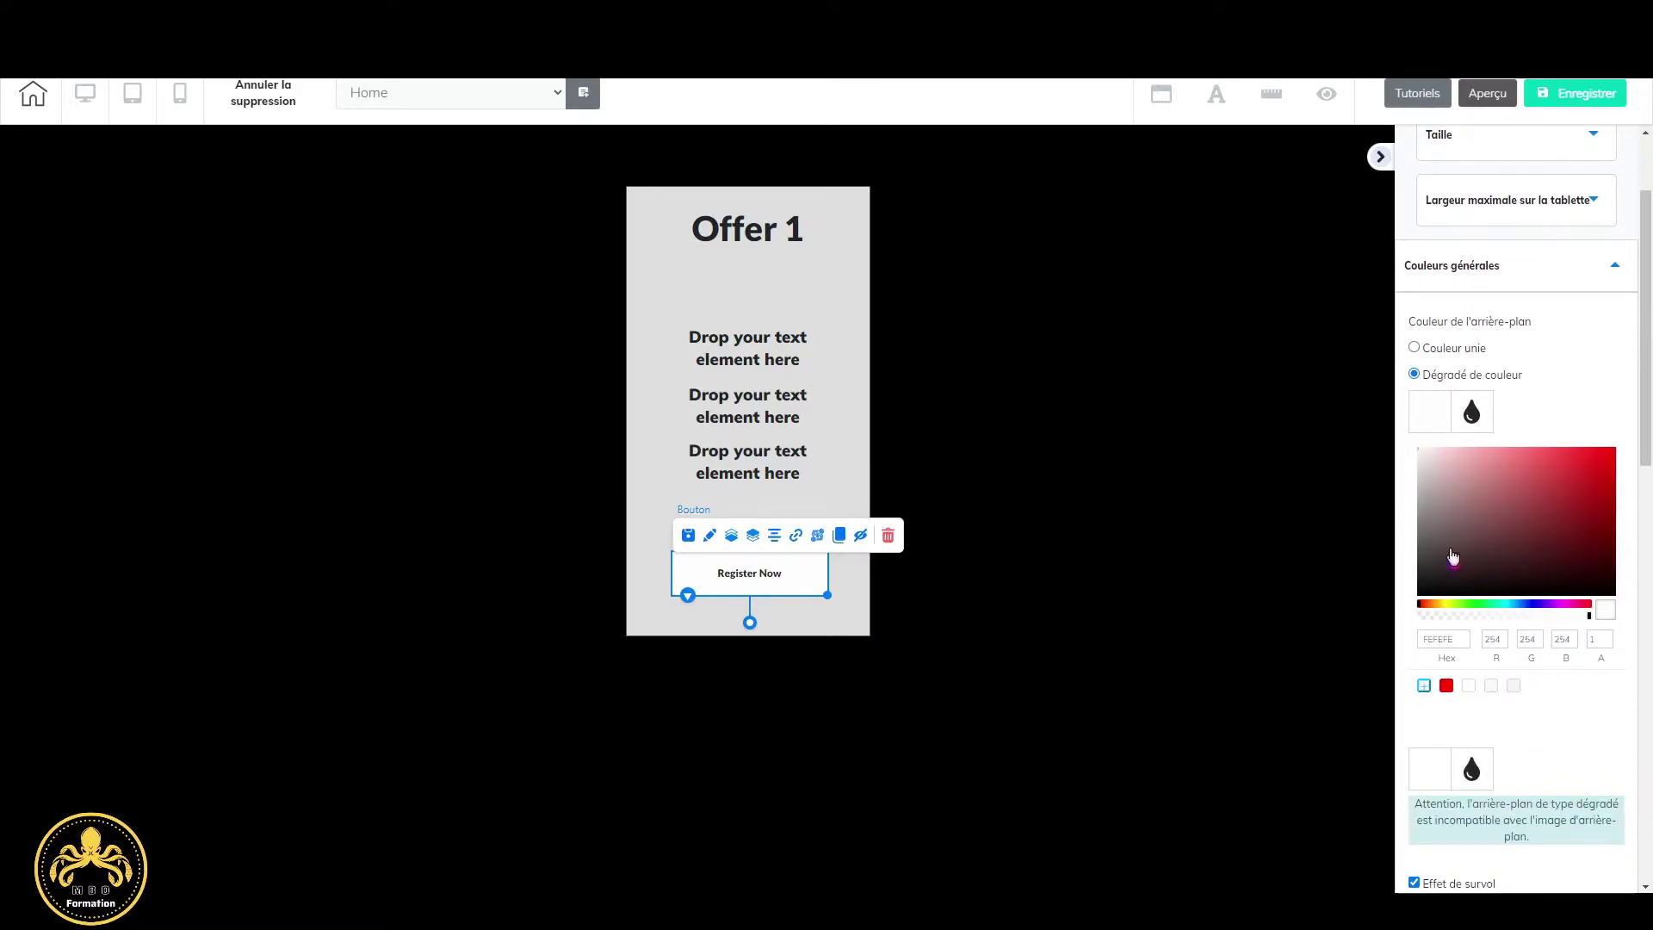
{"action": "left_click", "coordinate": [1450, 605]}
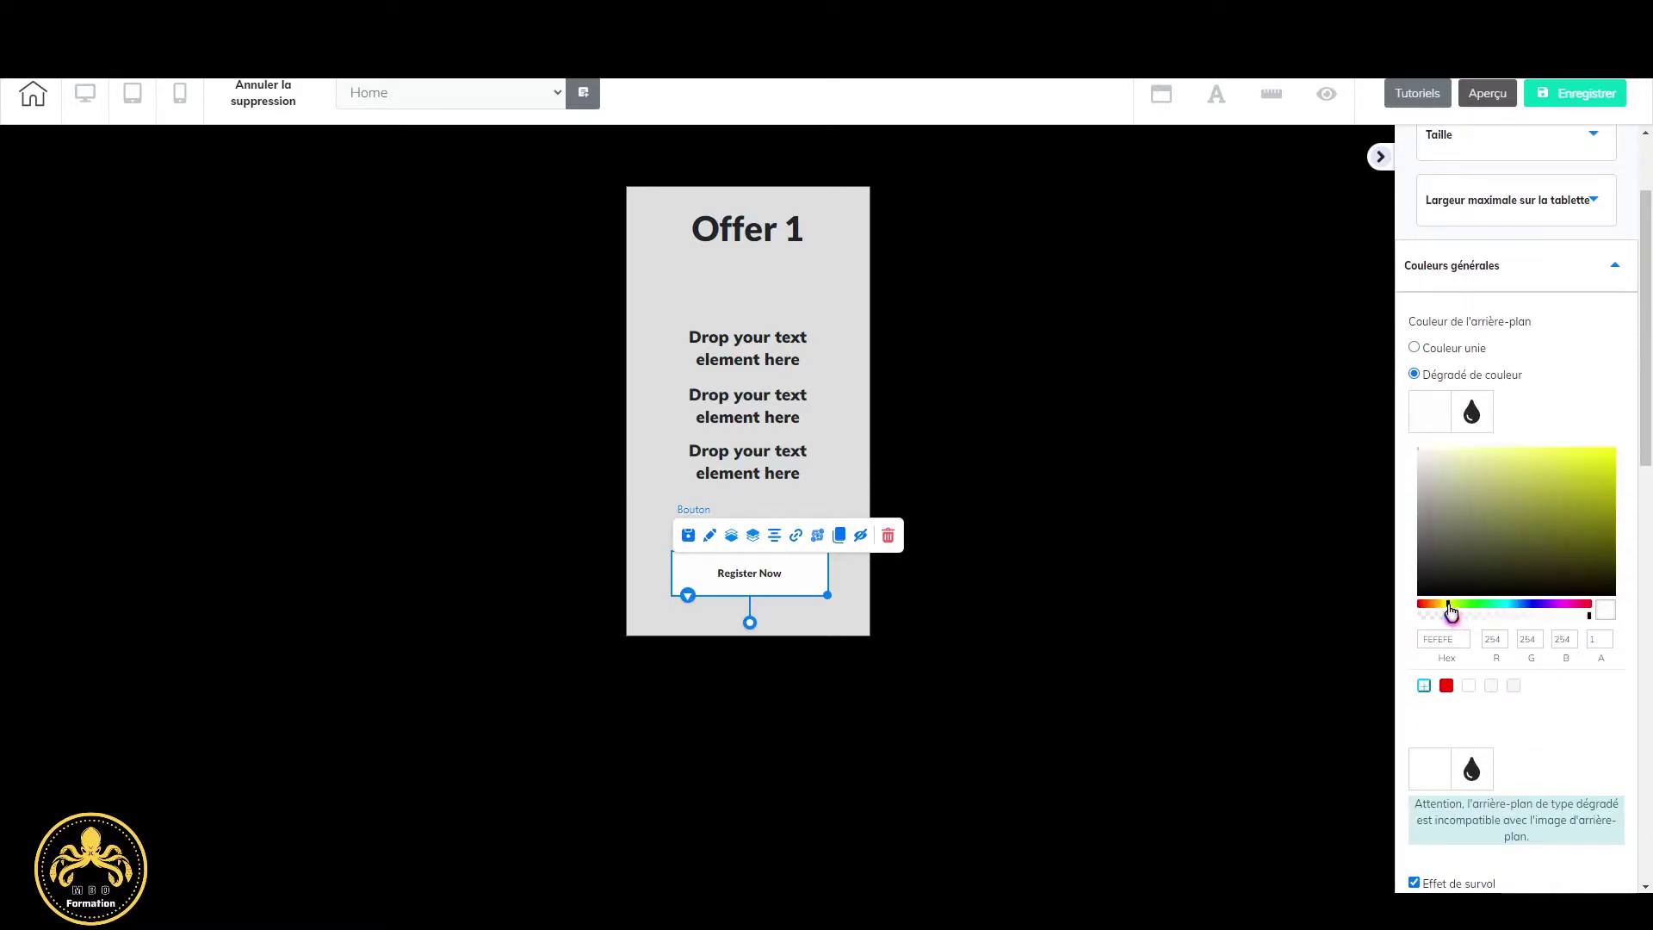
{"action": "left_click", "coordinate": [1572, 456]}
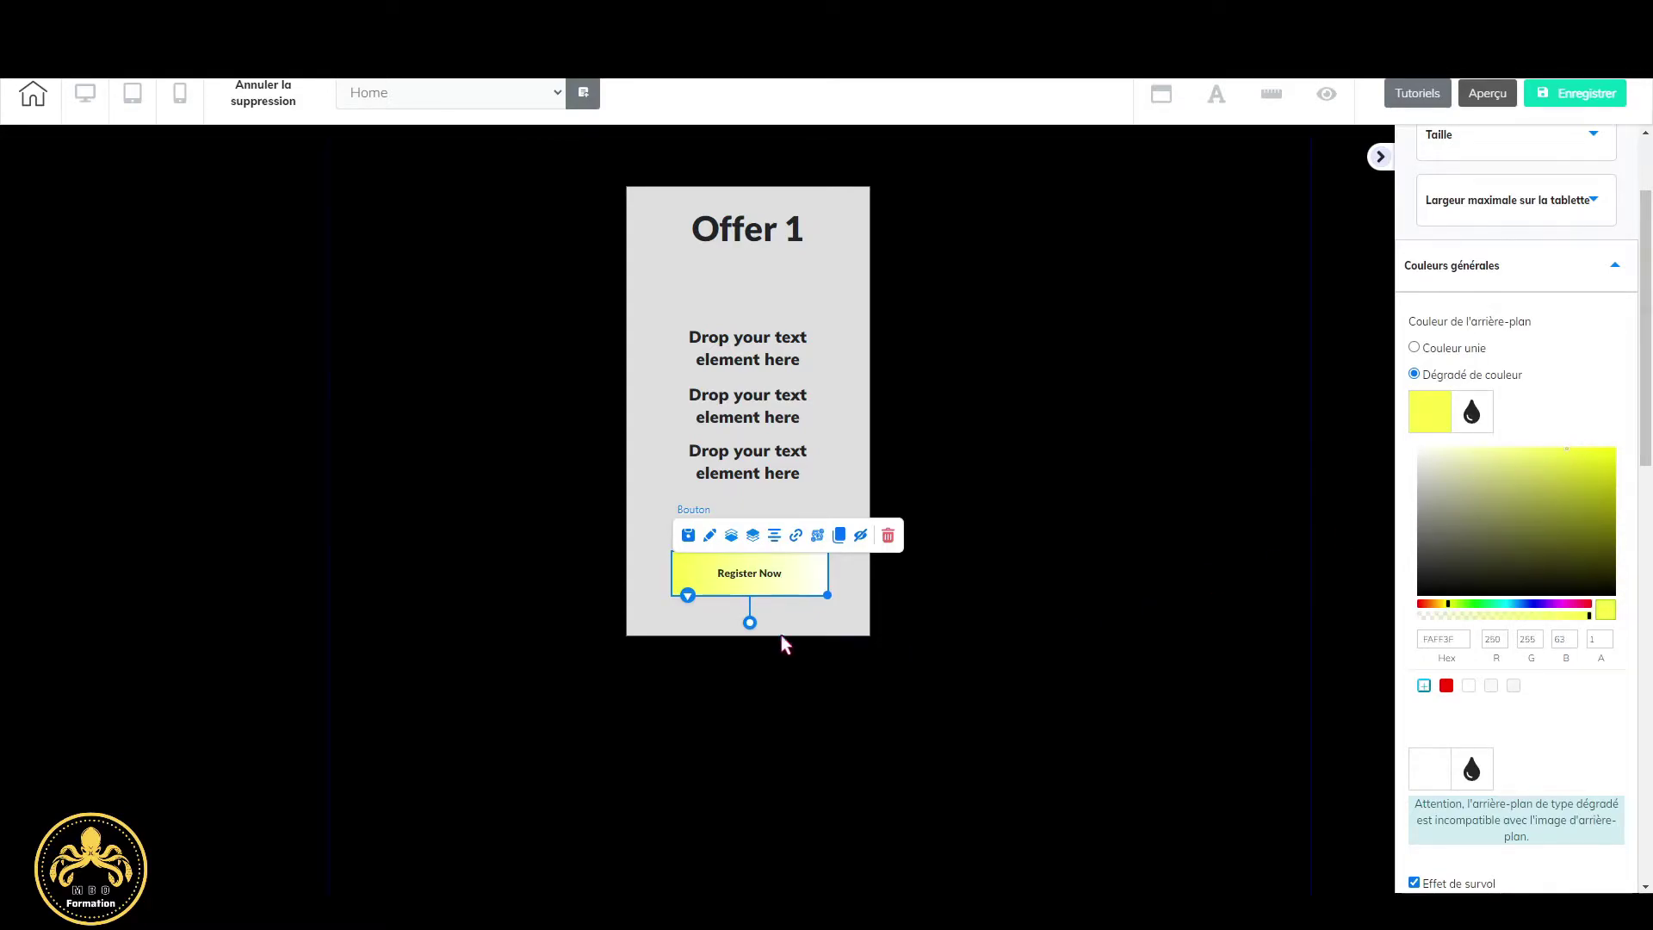
{"action": "left_click", "coordinate": [1466, 414]}
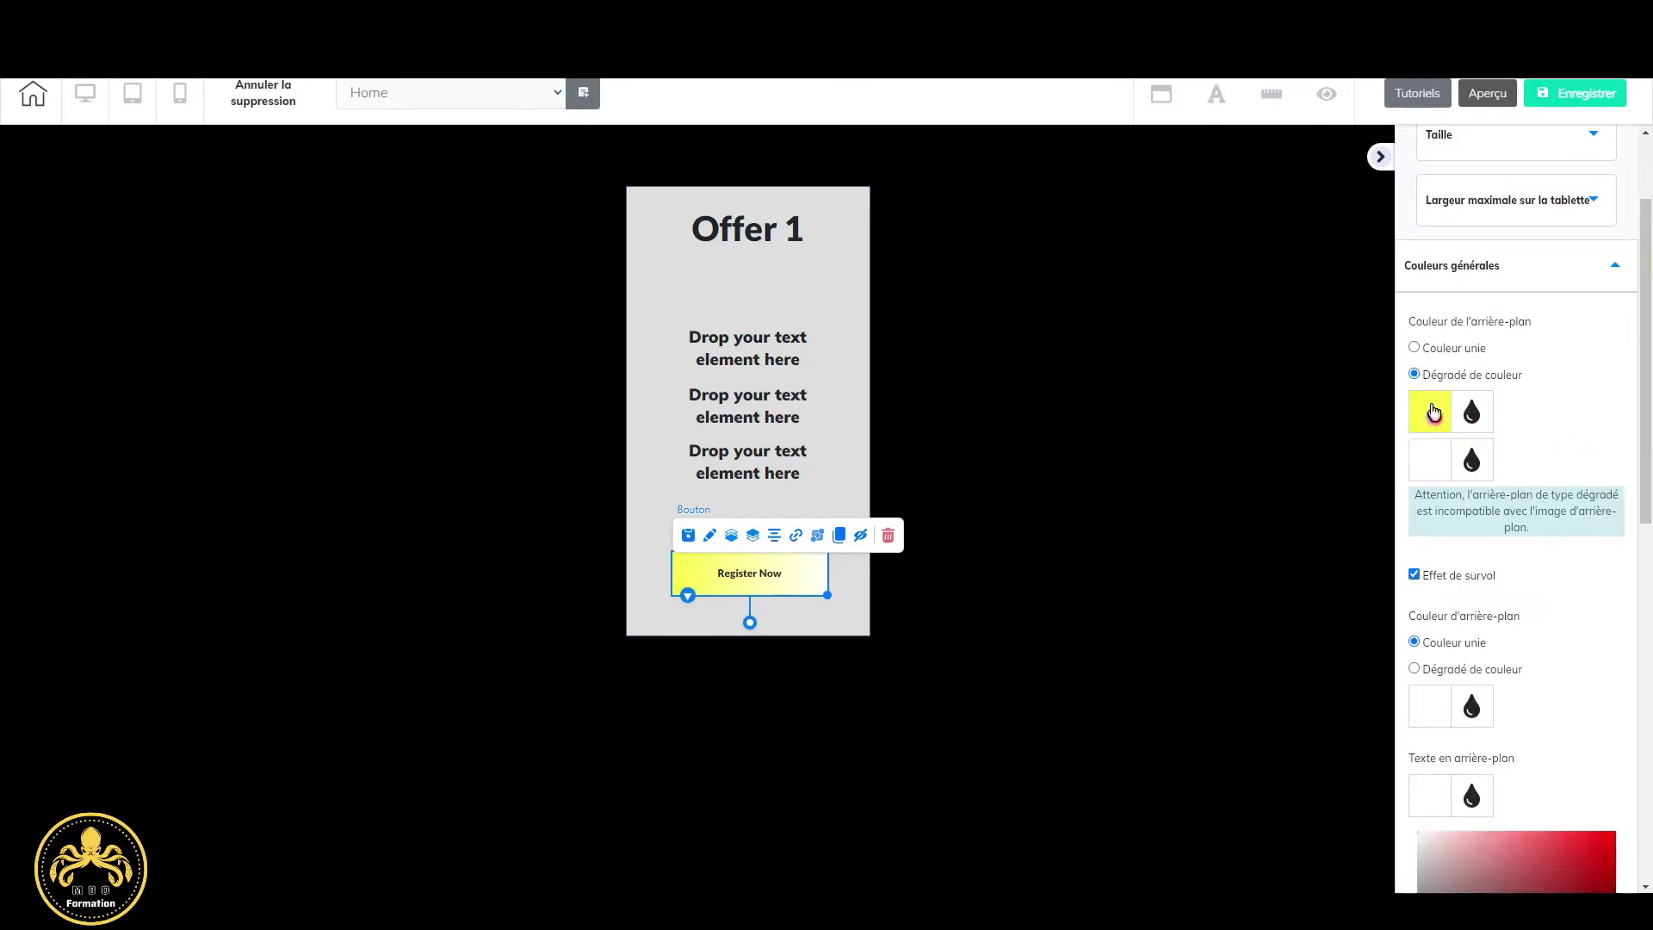
Set the second colour of the button's background gradient to purple D11EFF.
{"action": "left_click", "coordinate": [1427, 472]}
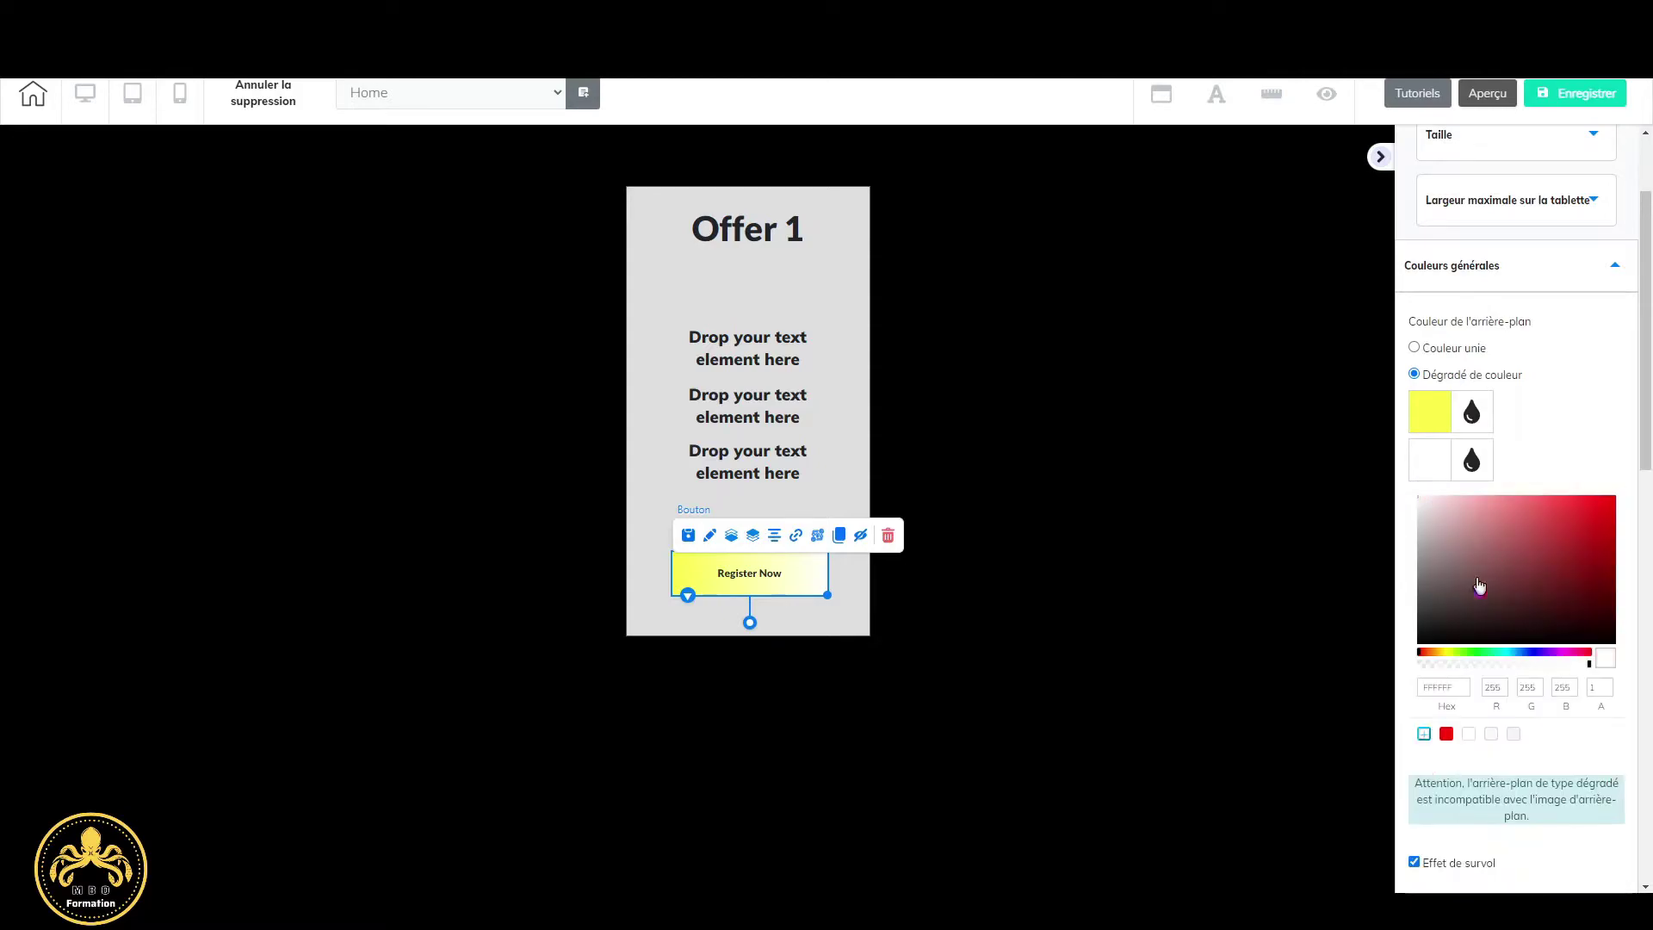
{"action": "left_click", "coordinate": [1556, 652]}
{"action": "left_click_drag", "start_coordinate": [1572, 548], "coordinate": [1596, 489]}
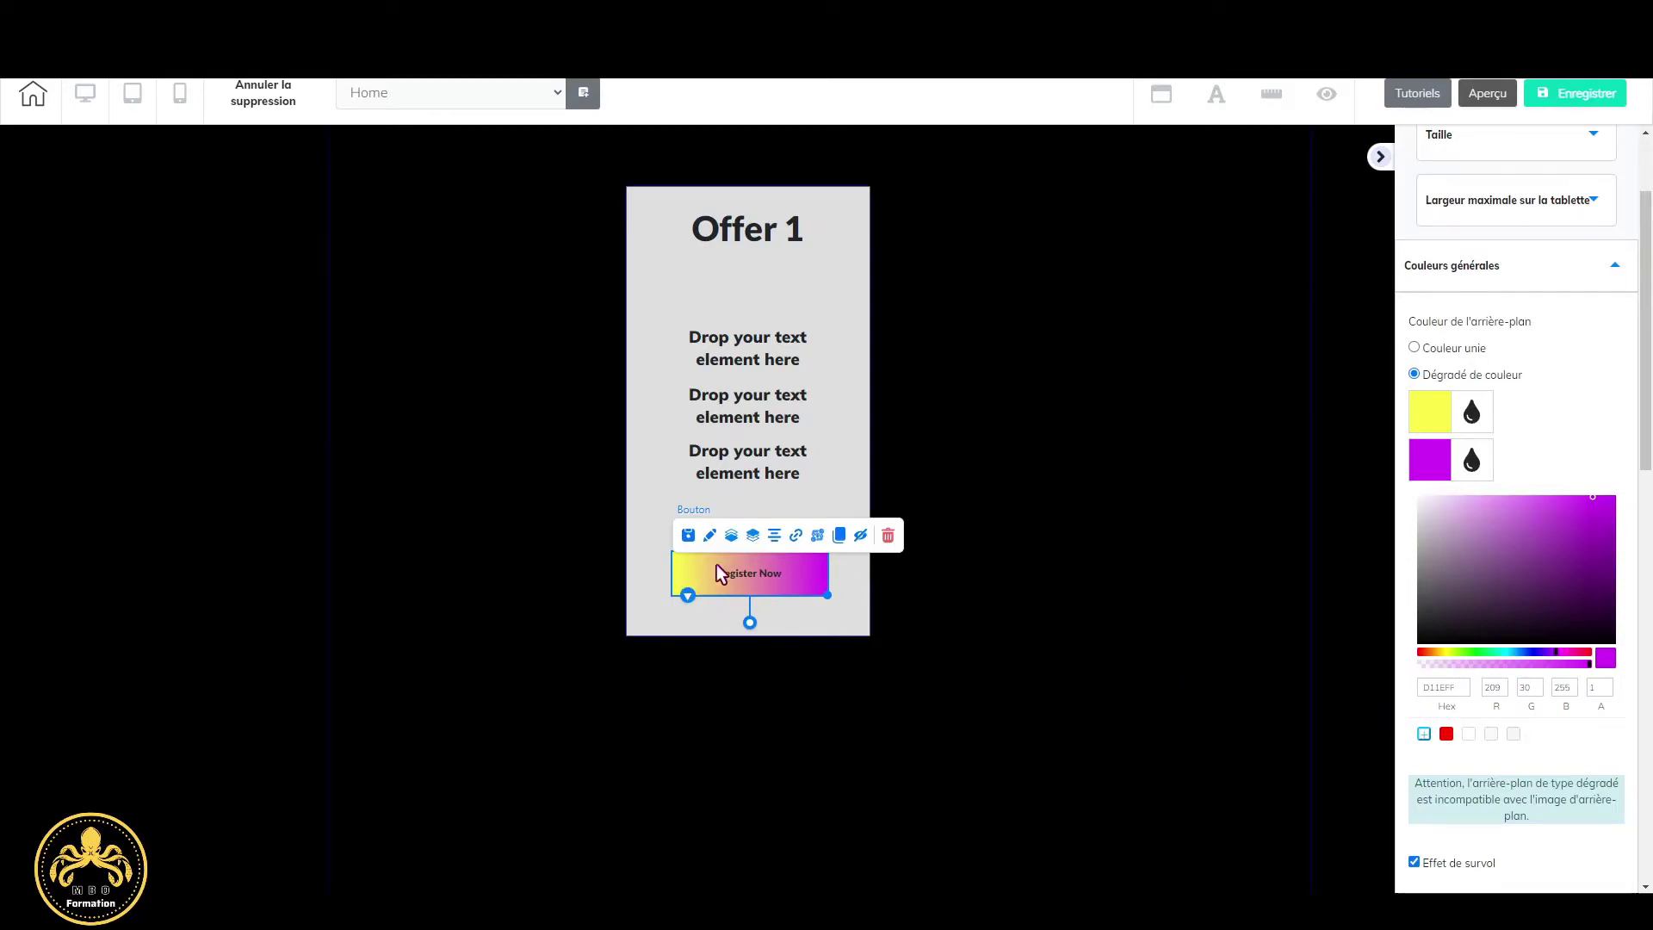
Set the button's hover background to a gradient and copy the purple D11EFF into its first colour.
{"action": "double_click", "coordinate": [1462, 686]}
{"action": "key", "text": "ctrl+c"}
{"action": "scroll", "coordinate": [1488, 682], "scroll_direction": "down", "scroll_amount": 5}
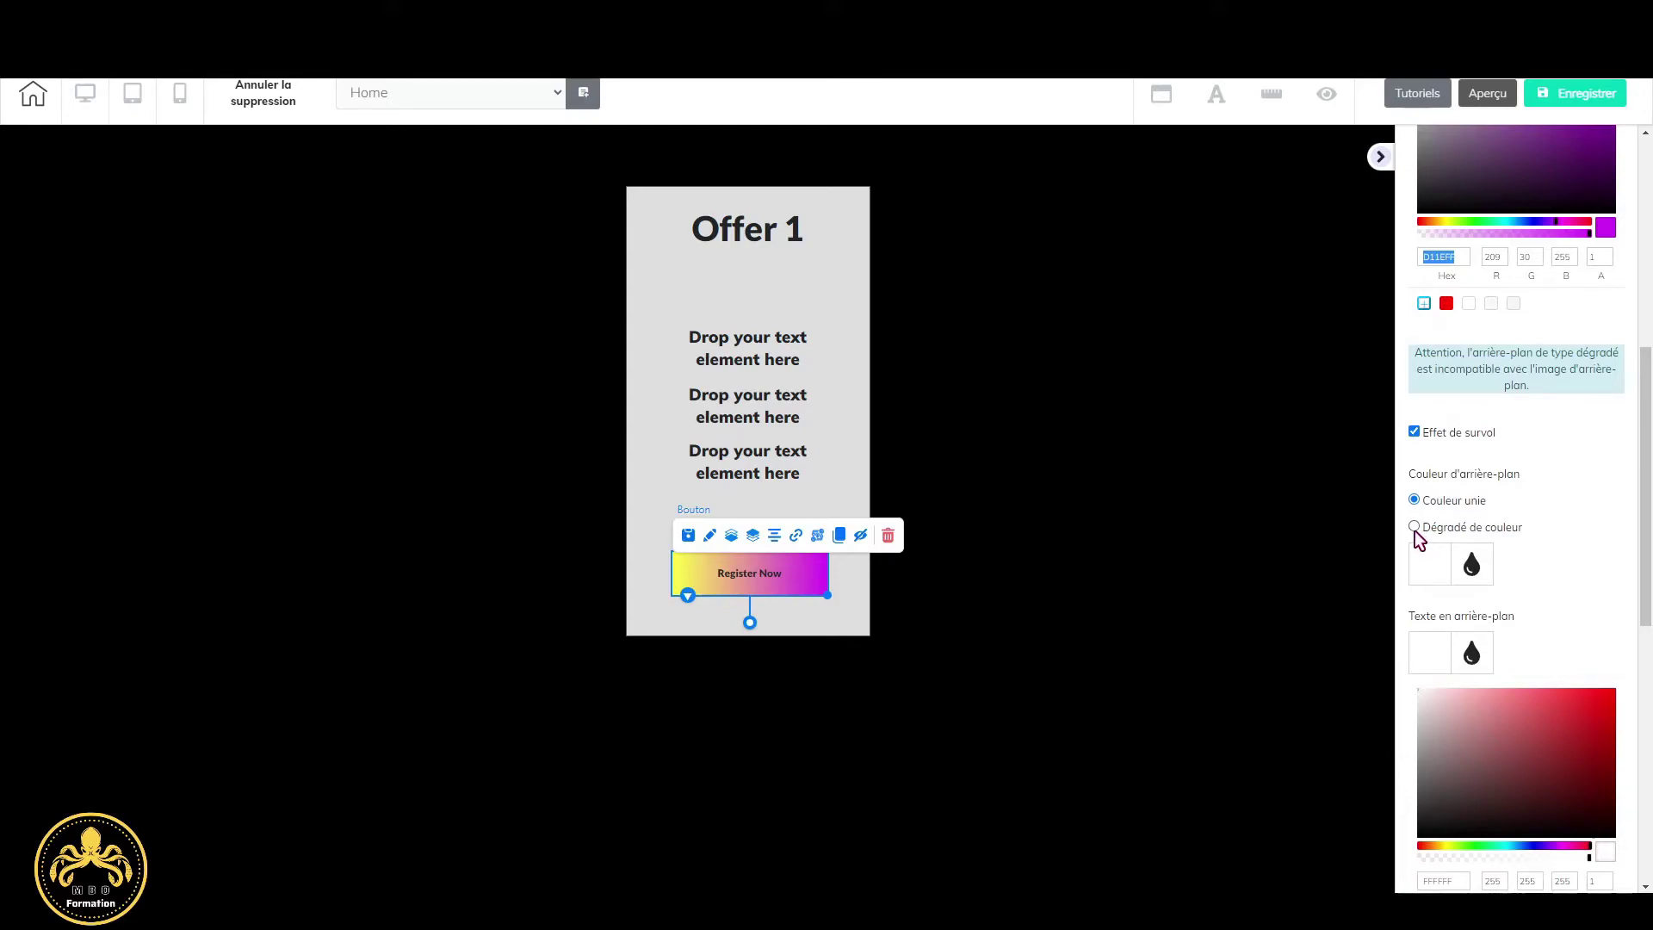
{"action": "left_click", "coordinate": [1414, 527]}
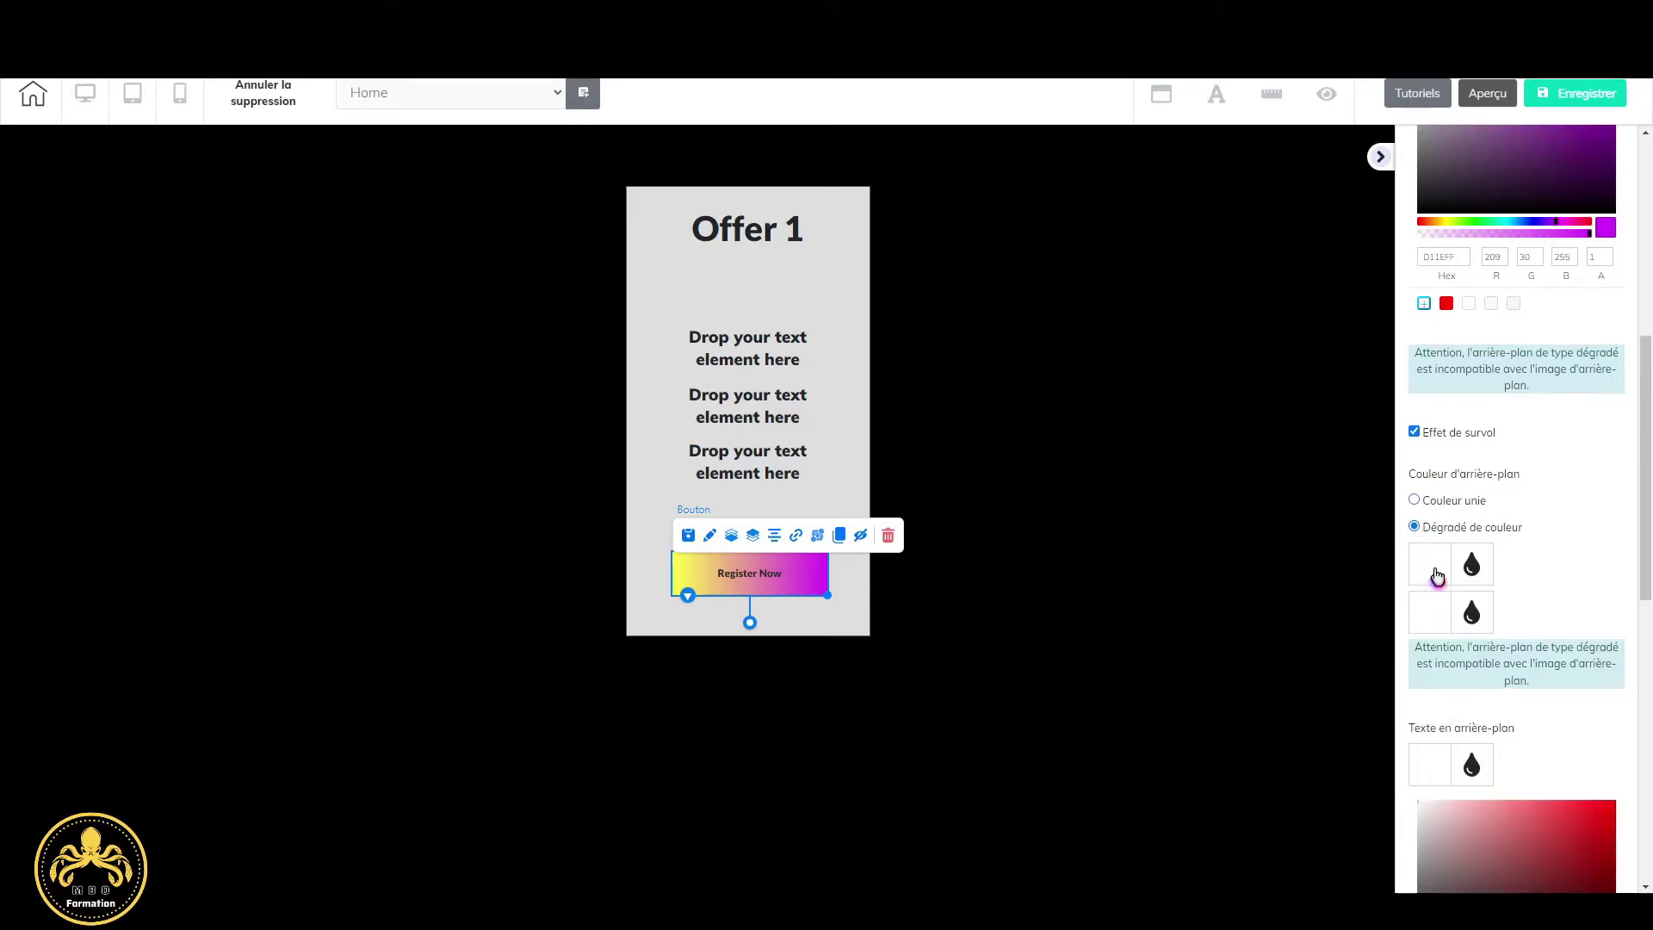
{"action": "left_click", "coordinate": [1437, 575]}
{"action": "left_click_drag", "start_coordinate": [1464, 790], "coordinate": [1412, 805]}
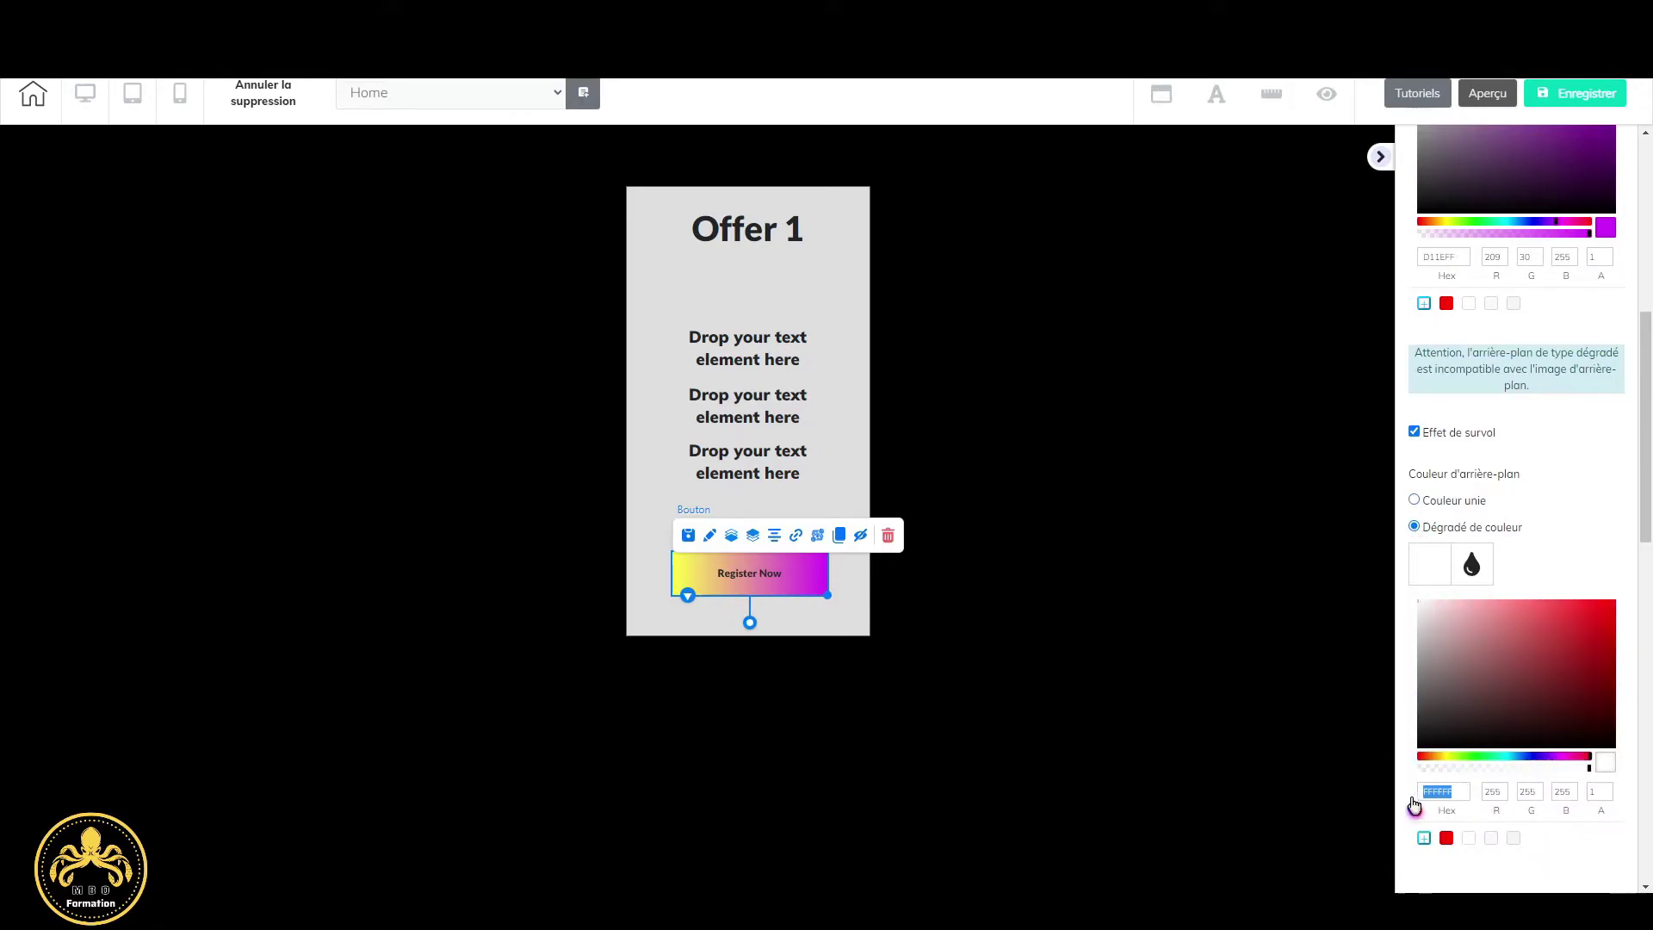
{"action": "key", "text": "ctrl+v"}
Copy the yellow FAFF3F from the button's normal gradient into the second colour of its hover gradient.
{"action": "scroll", "coordinate": [1498, 628], "scroll_direction": "up", "scroll_amount": 3}
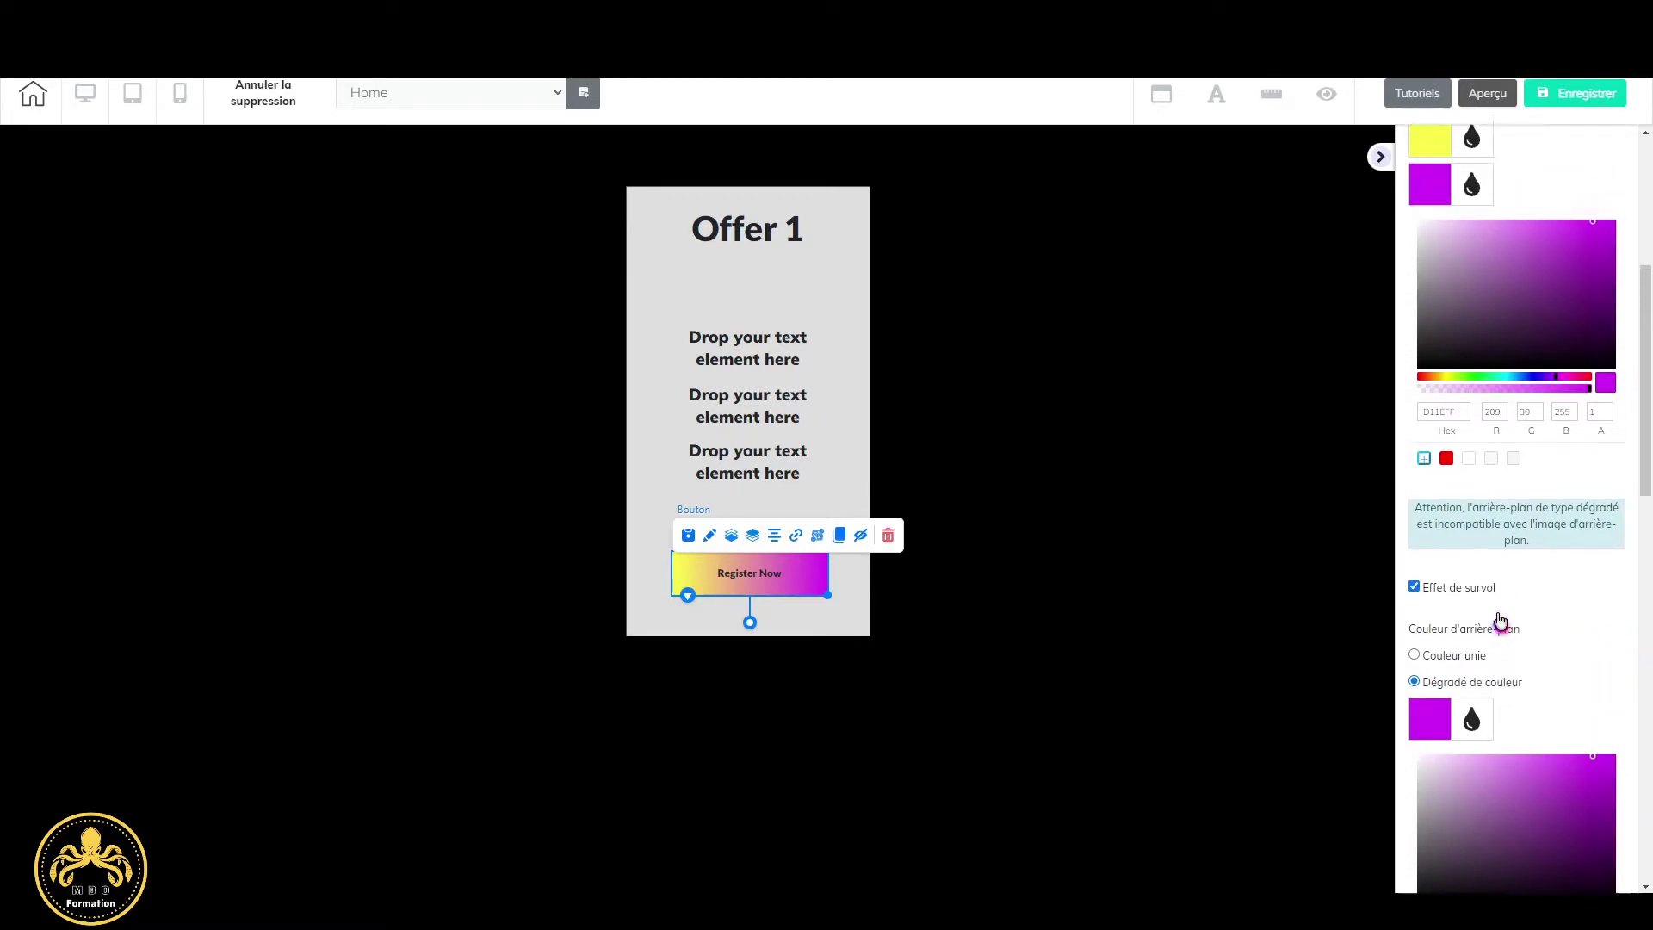
{"action": "left_click", "coordinate": [1440, 282]}
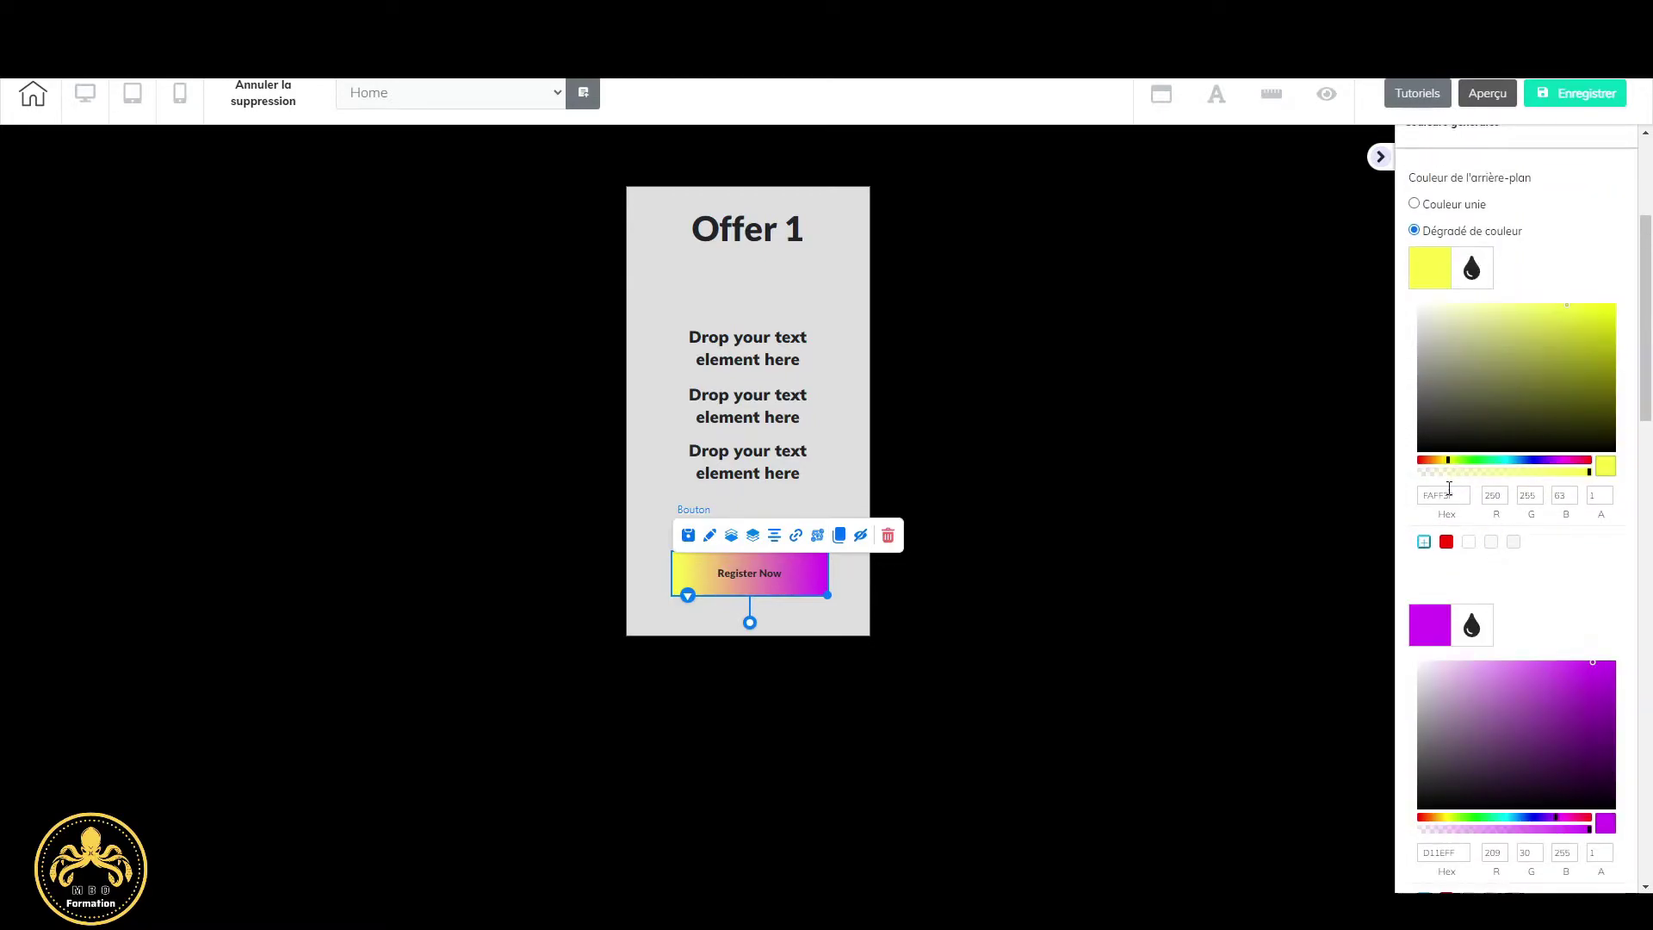
{"action": "left_click_drag", "start_coordinate": [1449, 494], "coordinate": [1413, 499]}
{"action": "key", "text": "ctrl+c"}
{"action": "scroll", "coordinate": [1474, 676], "scroll_direction": "down", "scroll_amount": 7}
{"action": "scroll", "coordinate": [1472, 677], "scroll_direction": "down", "scroll_amount": 4}
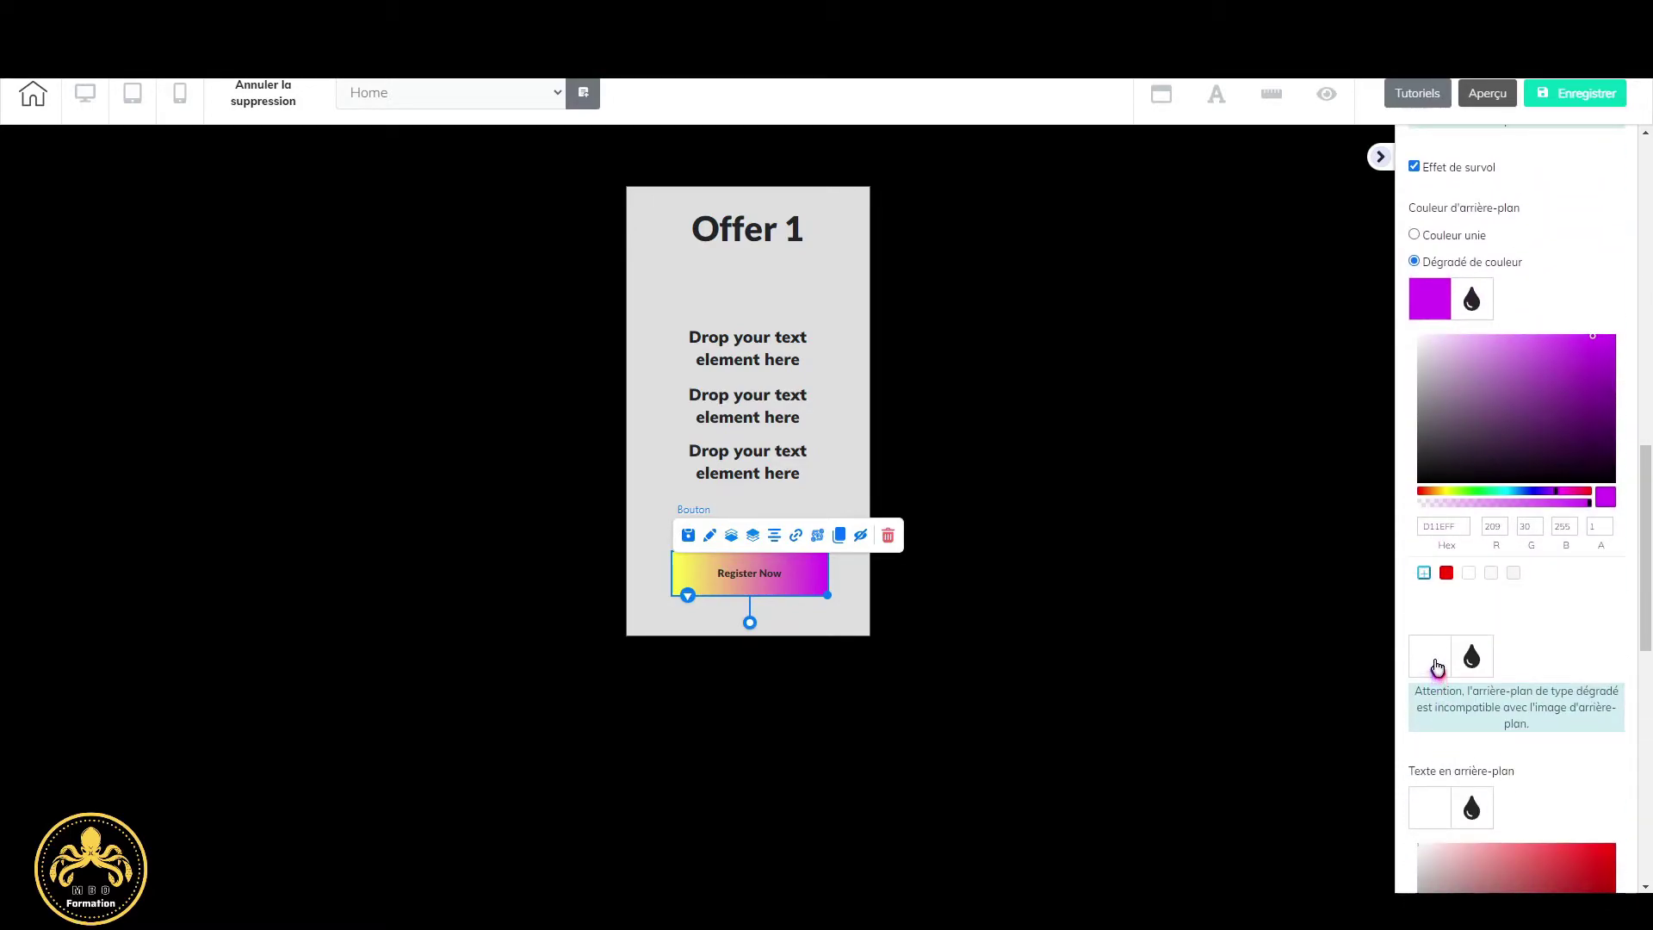
{"action": "left_click", "coordinate": [1434, 666]}
{"action": "scroll", "coordinate": [1459, 817], "scroll_direction": "down", "scroll_amount": 2}
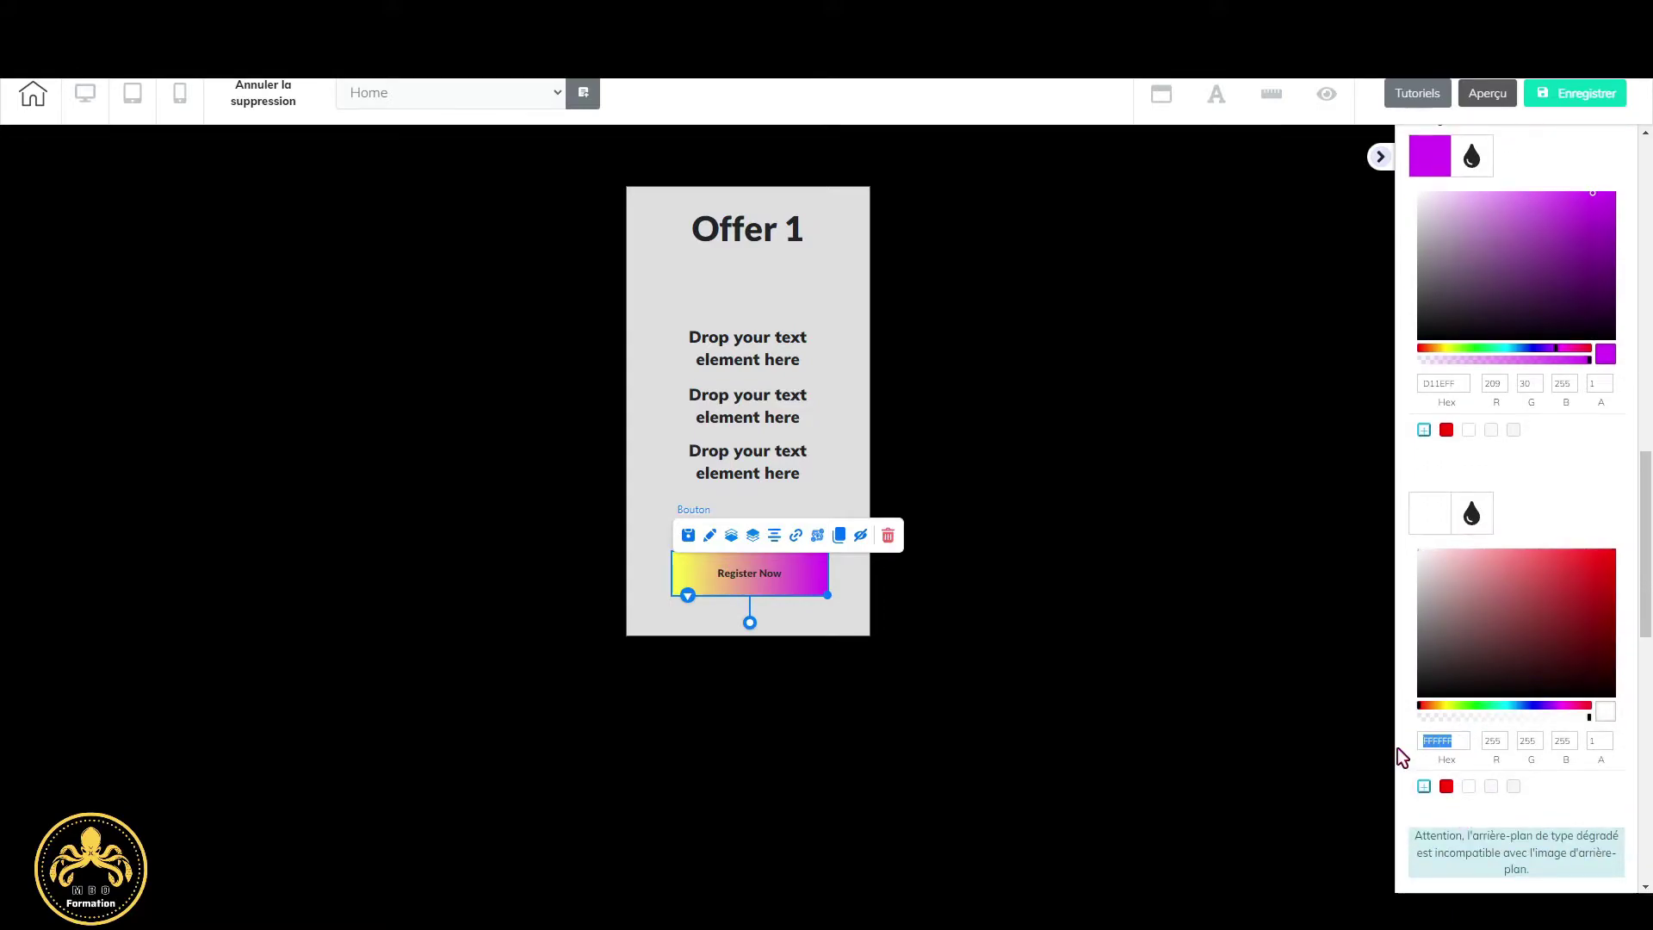
{"action": "key", "text": "ctrl+v"}
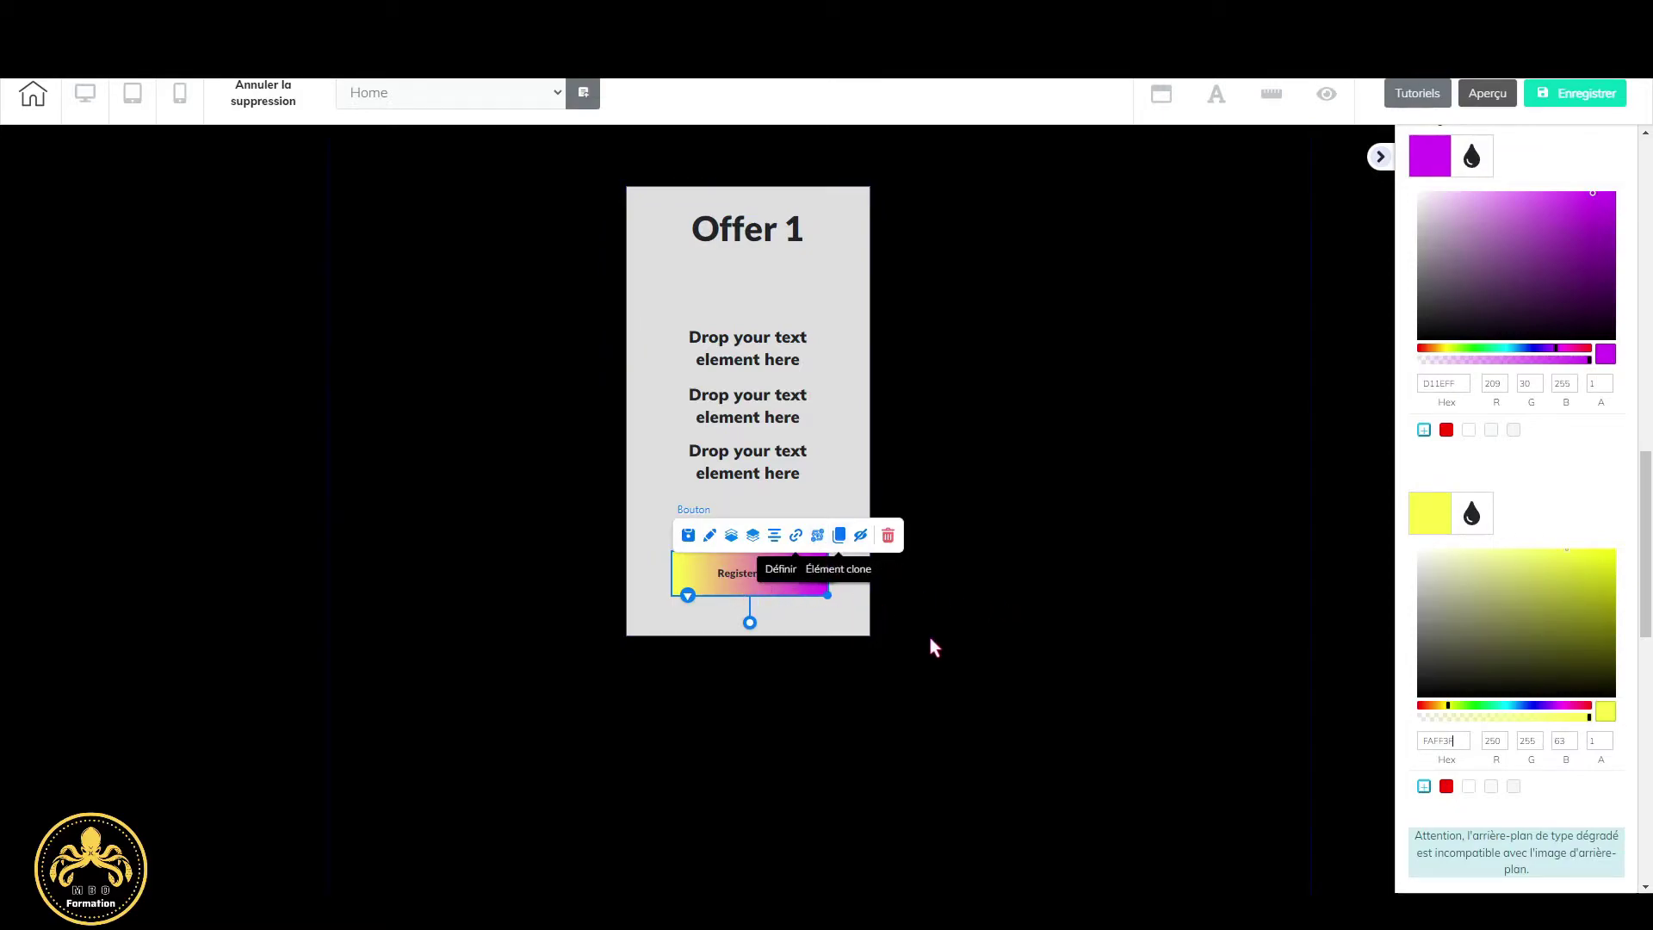
Examine the button's hover text colour and compare its normal and hover gradient colours.
{"action": "scroll", "coordinate": [1494, 714], "scroll_direction": "down", "scroll_amount": 1}
{"action": "scroll", "coordinate": [1494, 715], "scroll_direction": "down", "scroll_amount": 5}
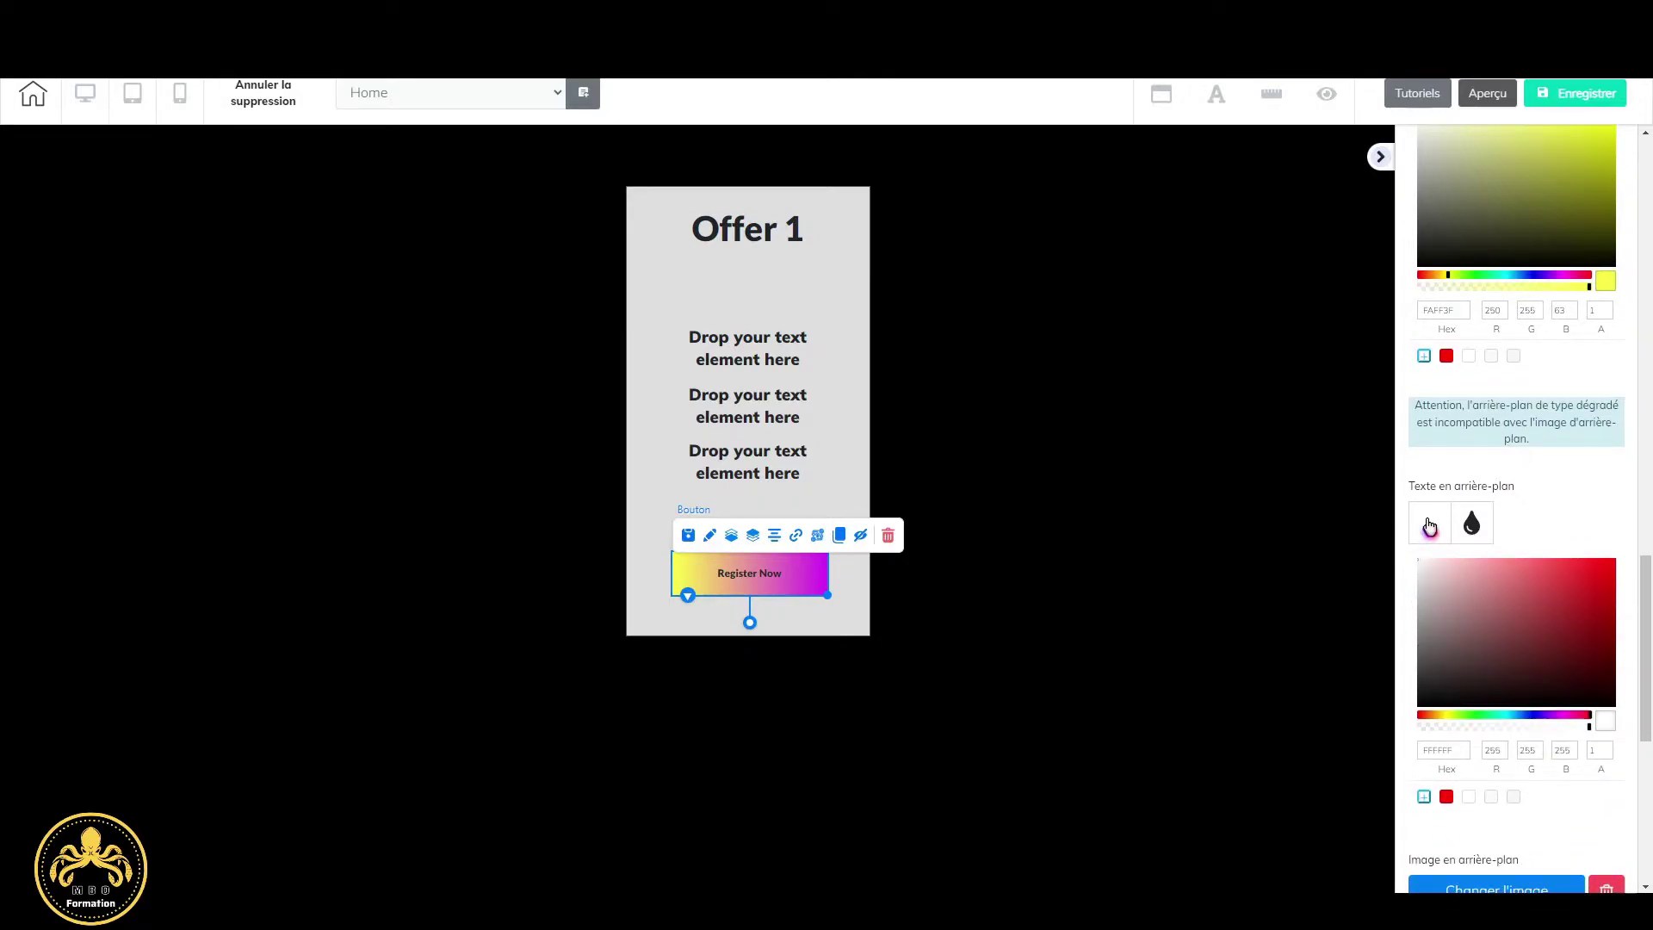
{"action": "left_click", "coordinate": [1429, 527]}
{"action": "left_click", "coordinate": [1429, 523]}
{"action": "left_click", "coordinate": [1435, 523]}
{"action": "scroll", "coordinate": [1451, 473], "scroll_direction": "up", "scroll_amount": 10}
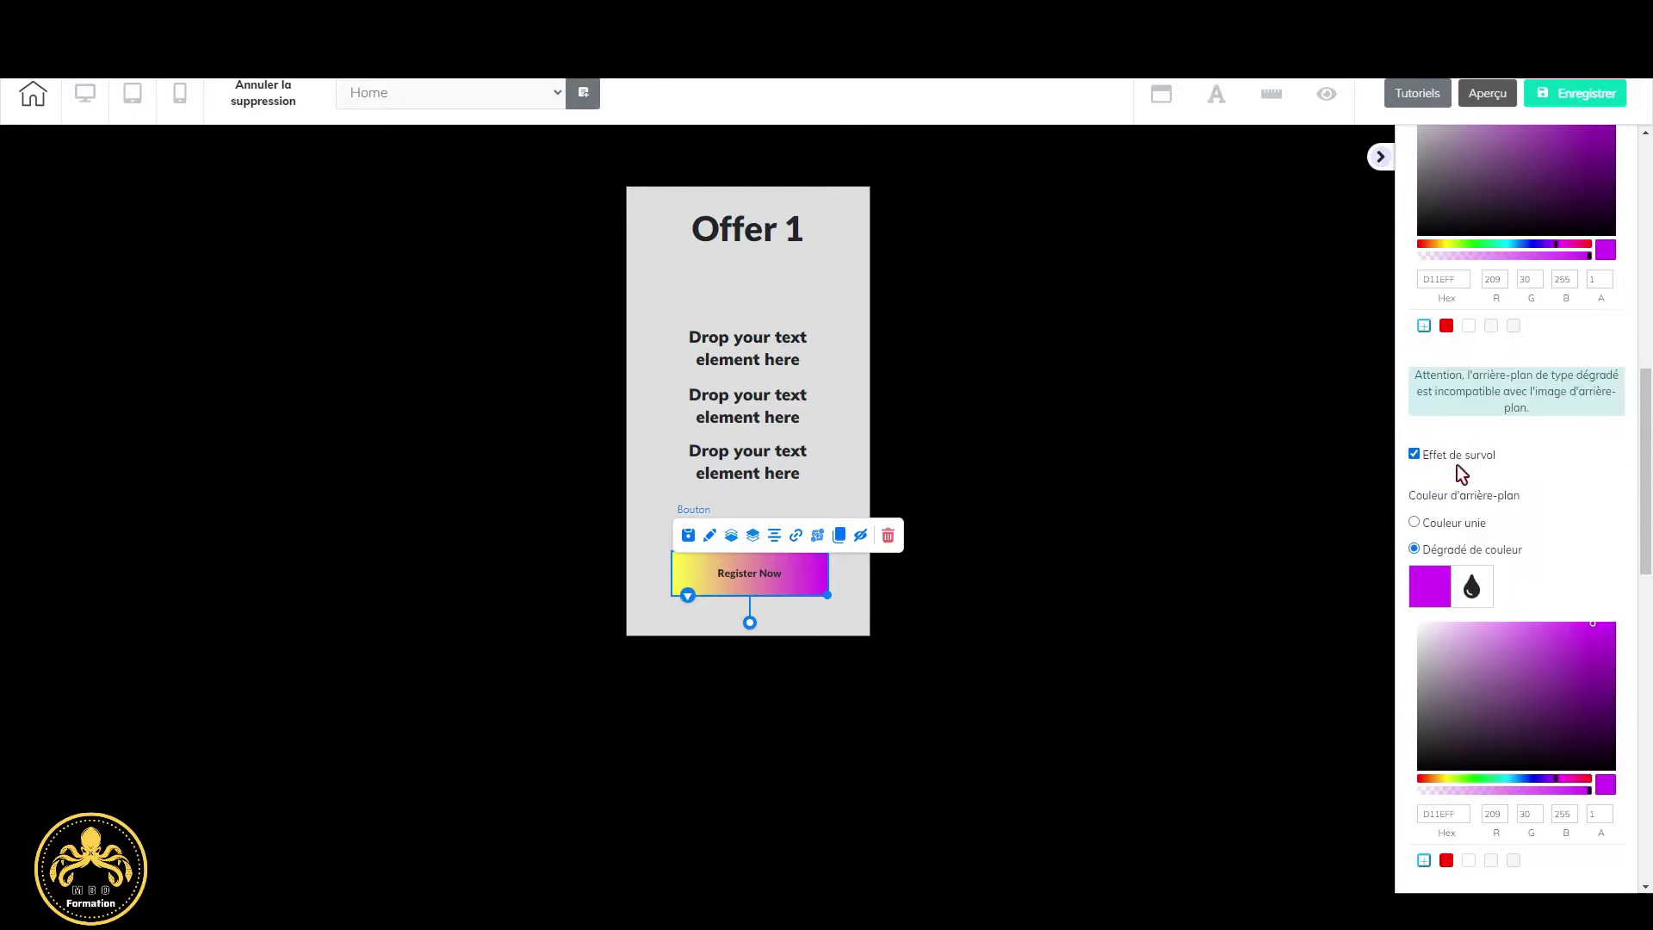
{"action": "scroll", "coordinate": [1469, 448], "scroll_direction": "up", "scroll_amount": 8}
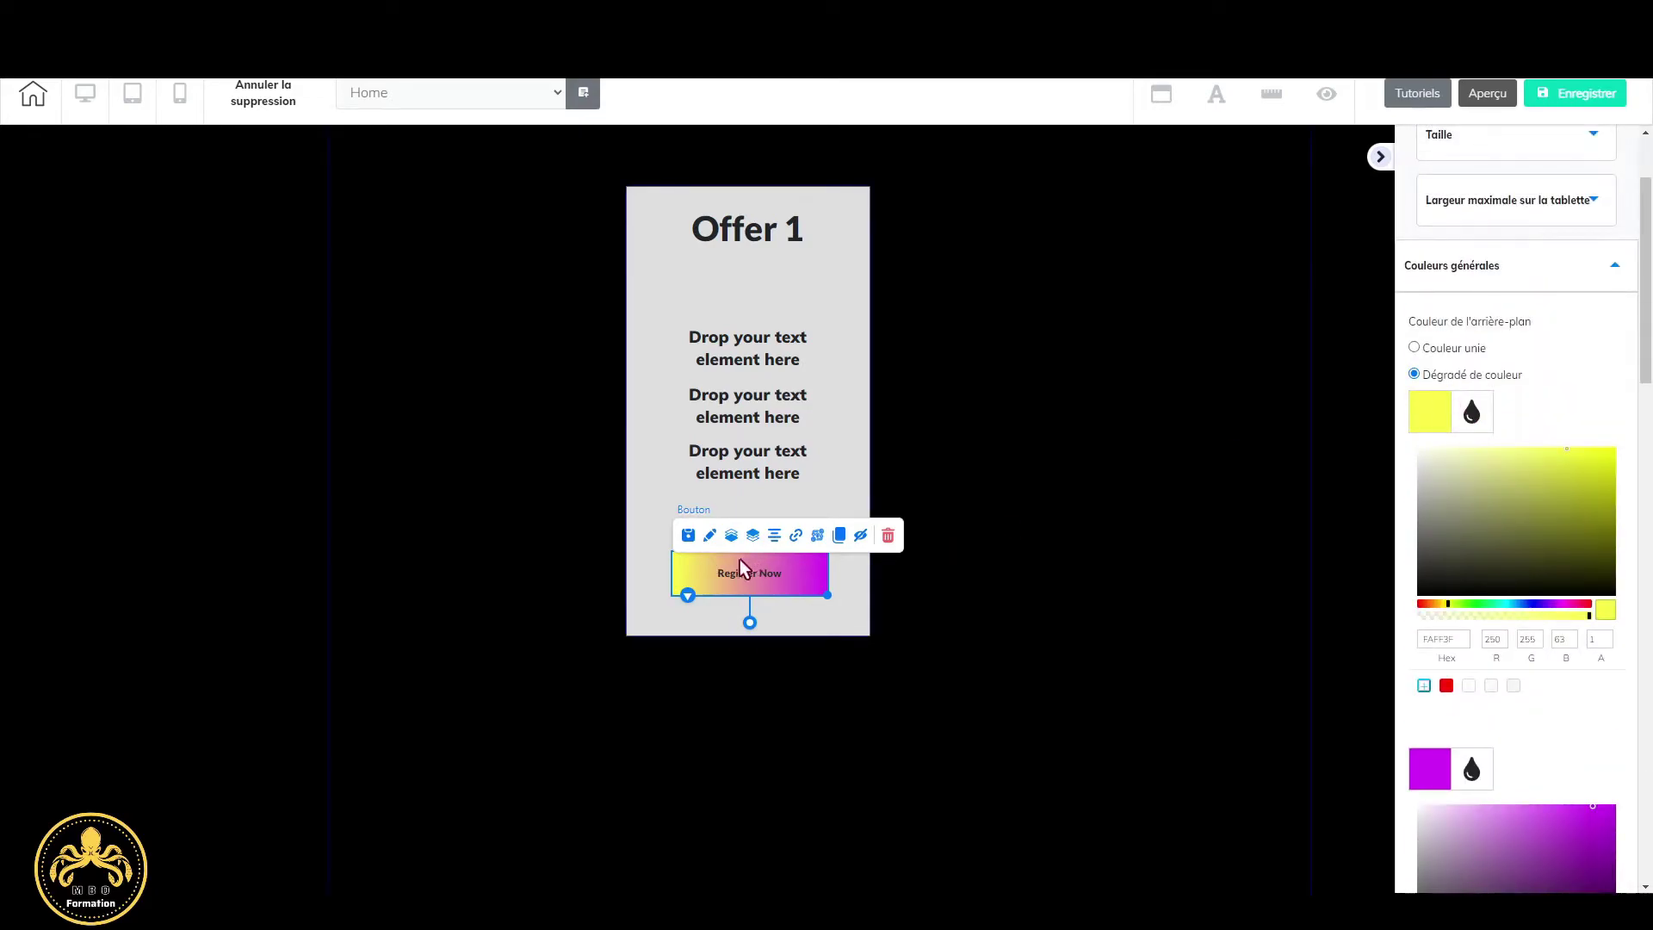
{"action": "scroll", "coordinate": [1559, 467], "scroll_direction": "down", "scroll_amount": 5}
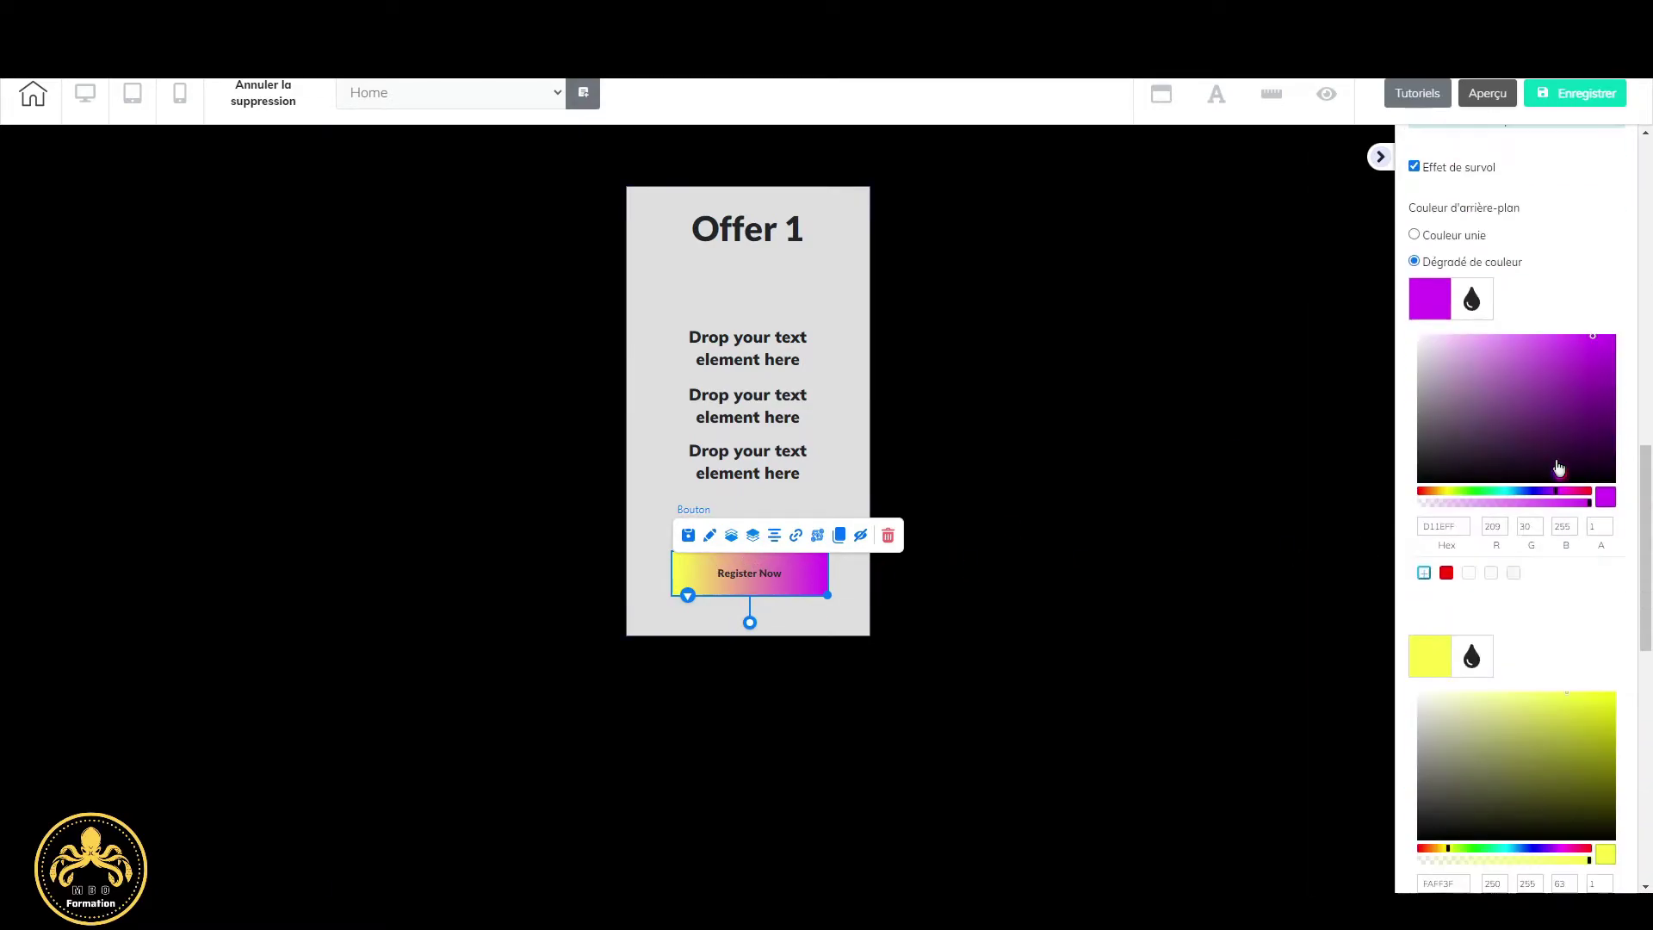
Set the colour of the button's title text to white FFFFFF.
{"action": "scroll", "coordinate": [1559, 468], "scroll_direction": "down", "scroll_amount": 5}
{"action": "left_click", "coordinate": [1588, 546]}
{"action": "left_click", "coordinate": [1445, 613]}
{"action": "scroll", "coordinate": [1445, 613], "scroll_direction": "down", "scroll_amount": 2}
{"action": "left_click_drag", "start_coordinate": [1447, 583], "coordinate": [1399, 479]}
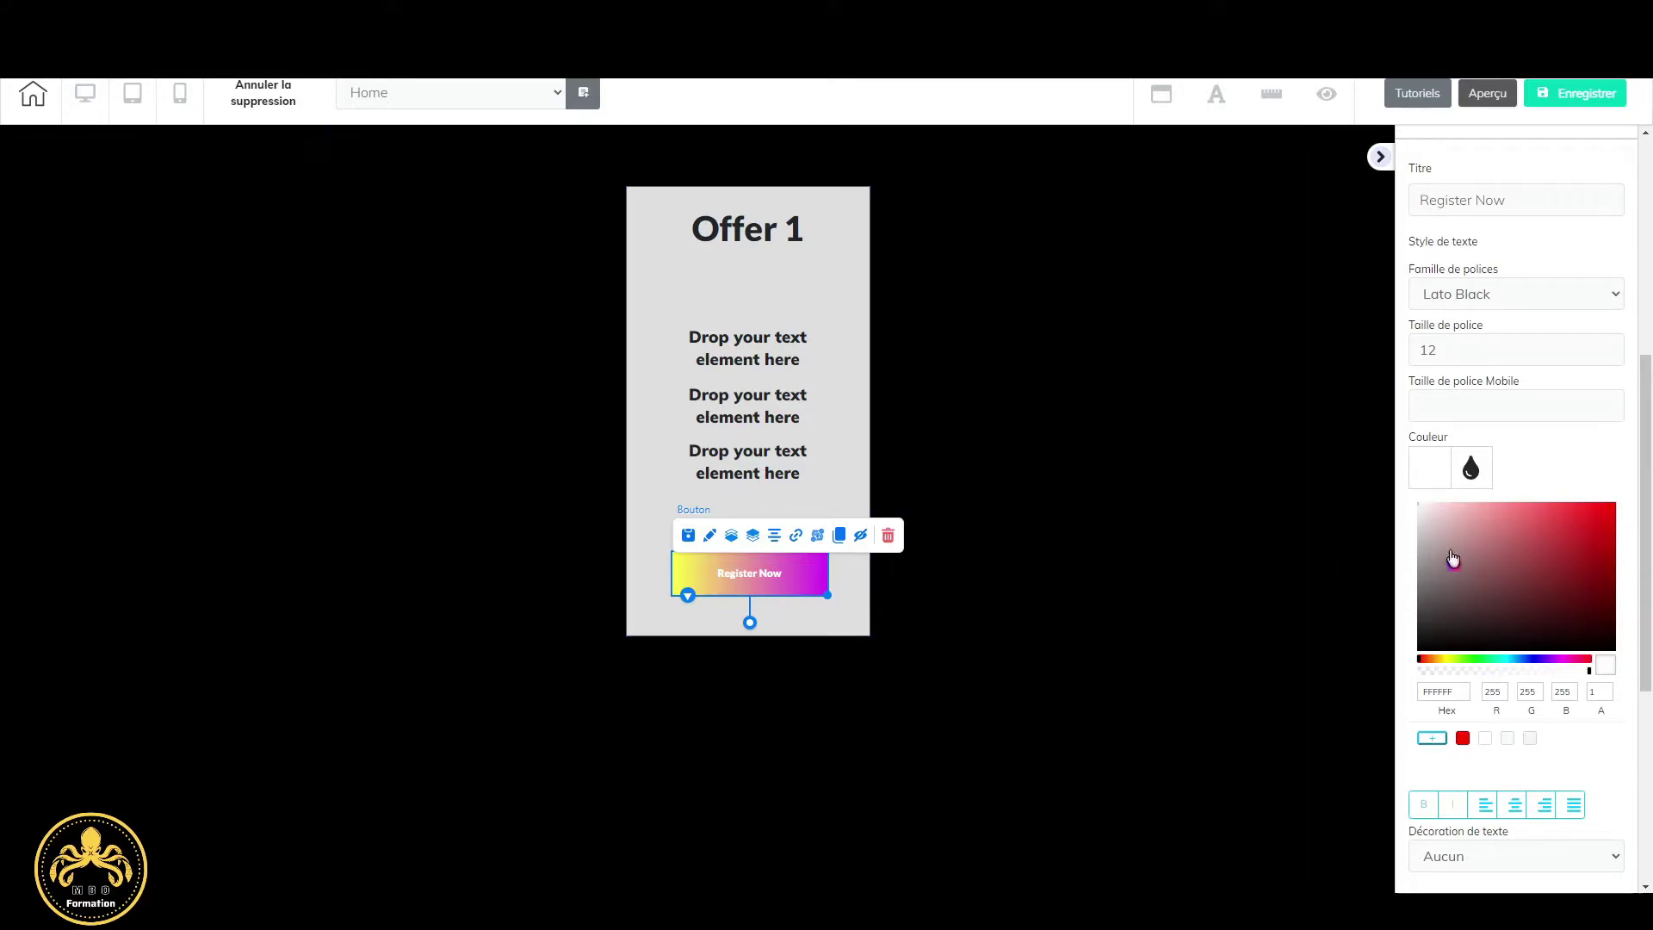
Set both the font size and the mobile font size of the button's title to 19.
{"action": "left_click", "coordinate": [1614, 346]}
{"action": "left_click", "coordinate": [1613, 345]}
{"action": "left_click", "coordinate": [1613, 345]}
{"action": "left_click", "coordinate": [1613, 346]}
{"action": "left_click", "coordinate": [1613, 345]}
{"action": "left_click", "coordinate": [1613, 345]}
{"action": "left_click", "coordinate": [1613, 346]}
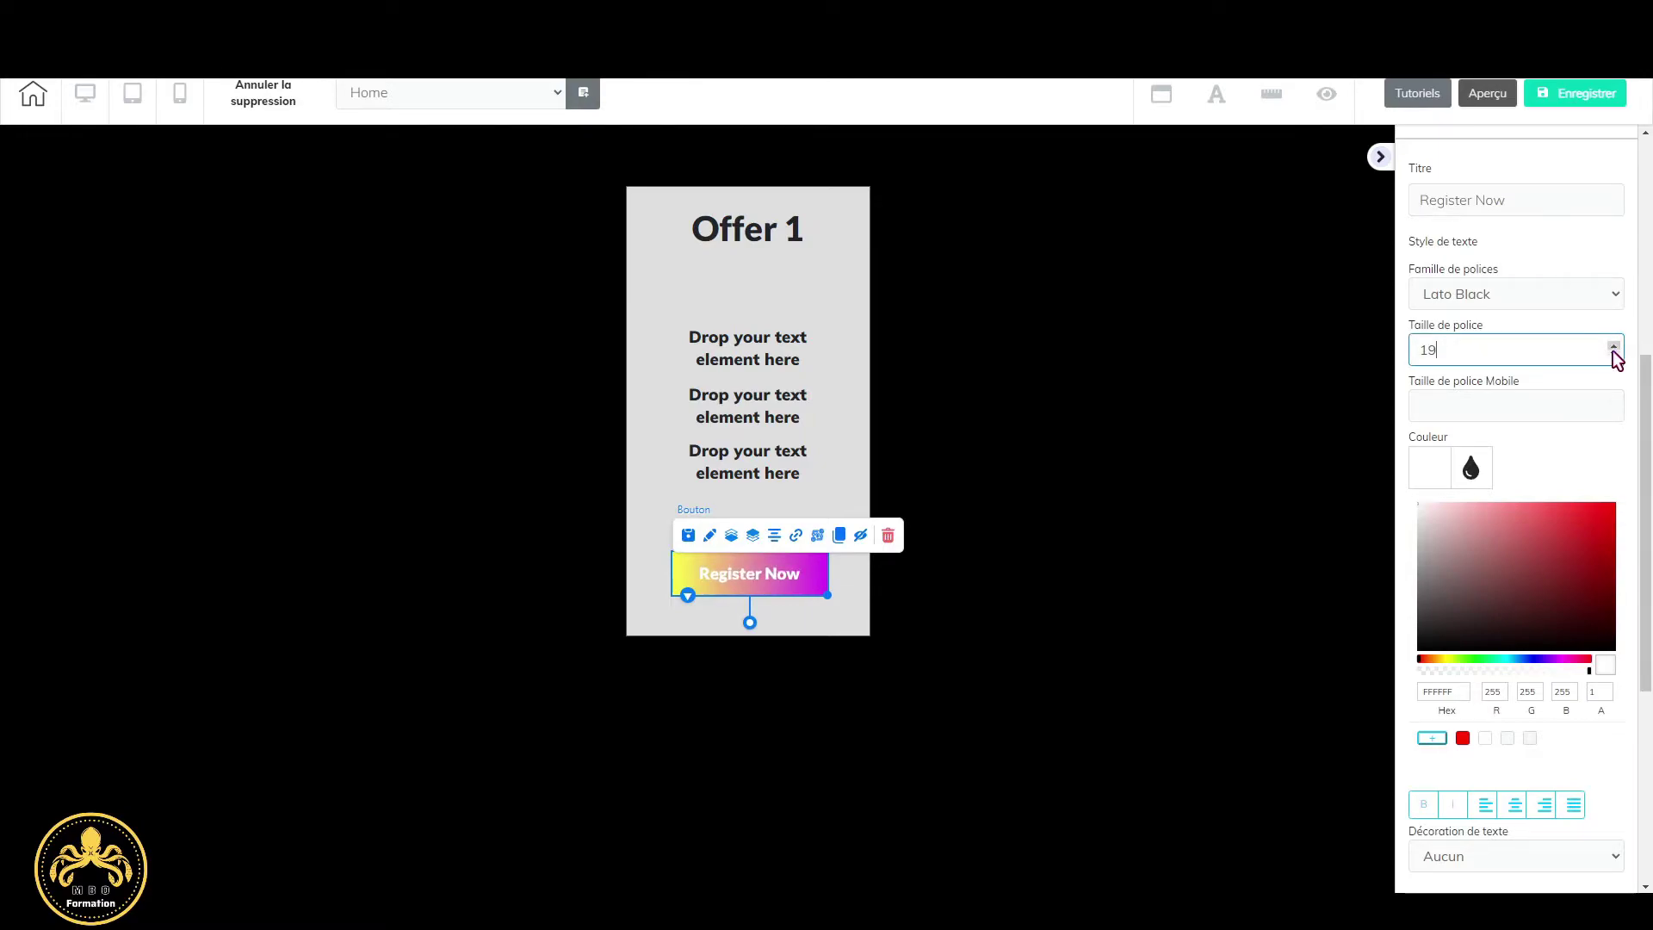
{"action": "left_click", "coordinate": [1614, 402]}
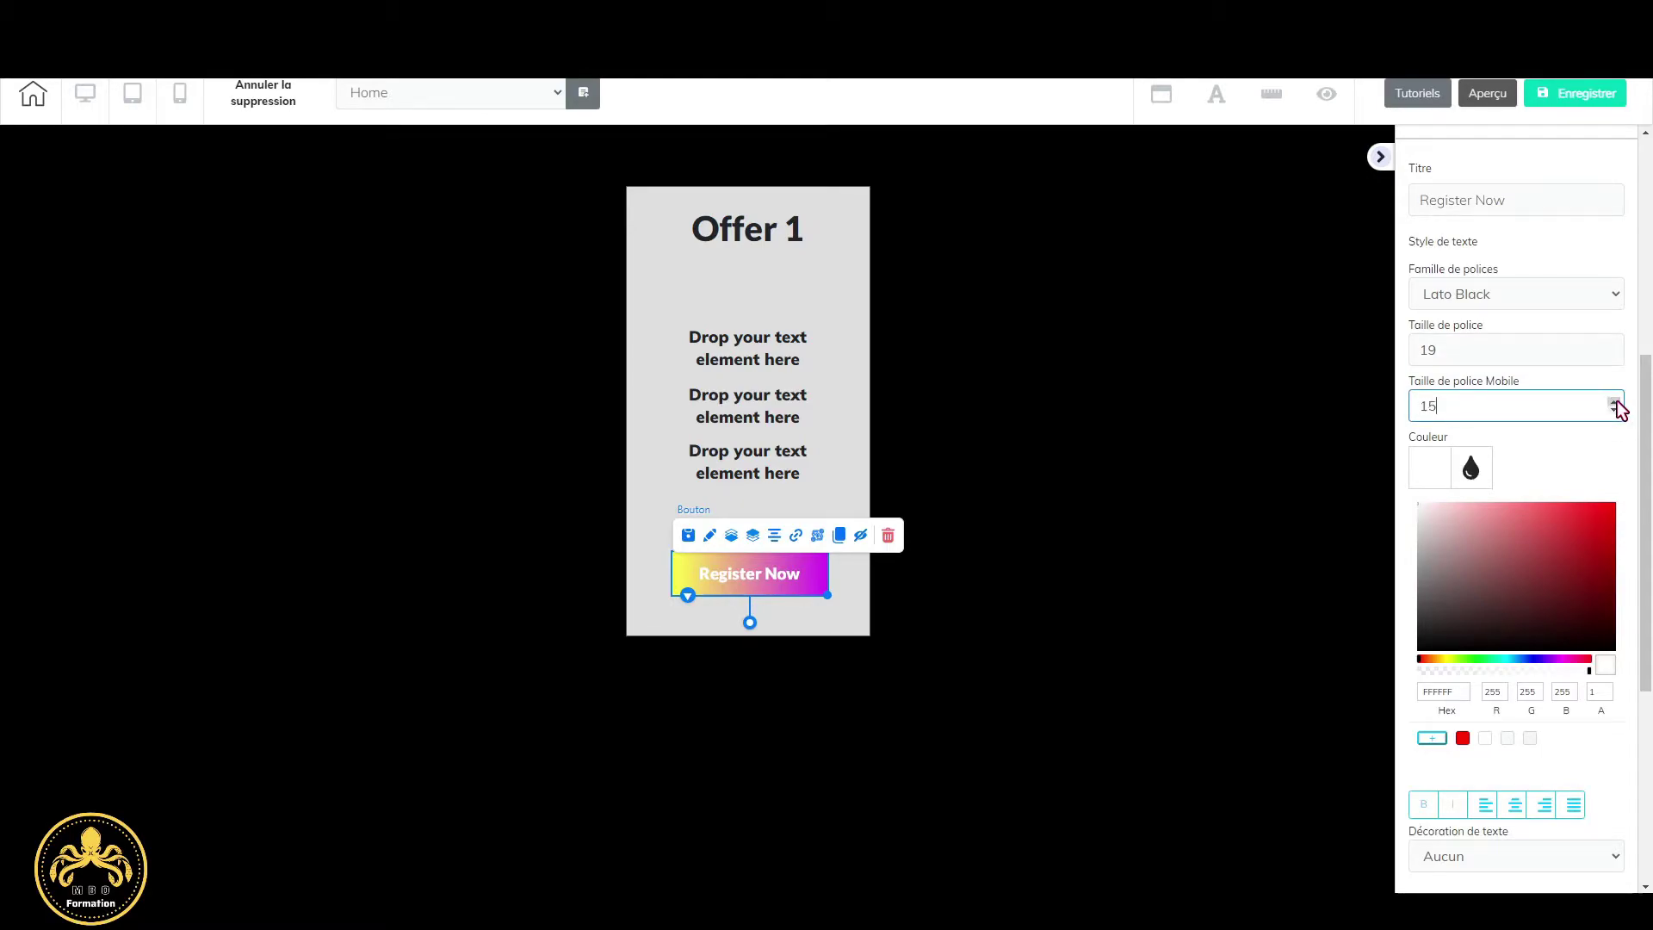
{"action": "left_click", "coordinate": [1615, 401]}
Change the button's title to "Buy Now" and close its title settings.
{"action": "scroll", "coordinate": [1541, 323], "scroll_direction": "up", "scroll_amount": 2}
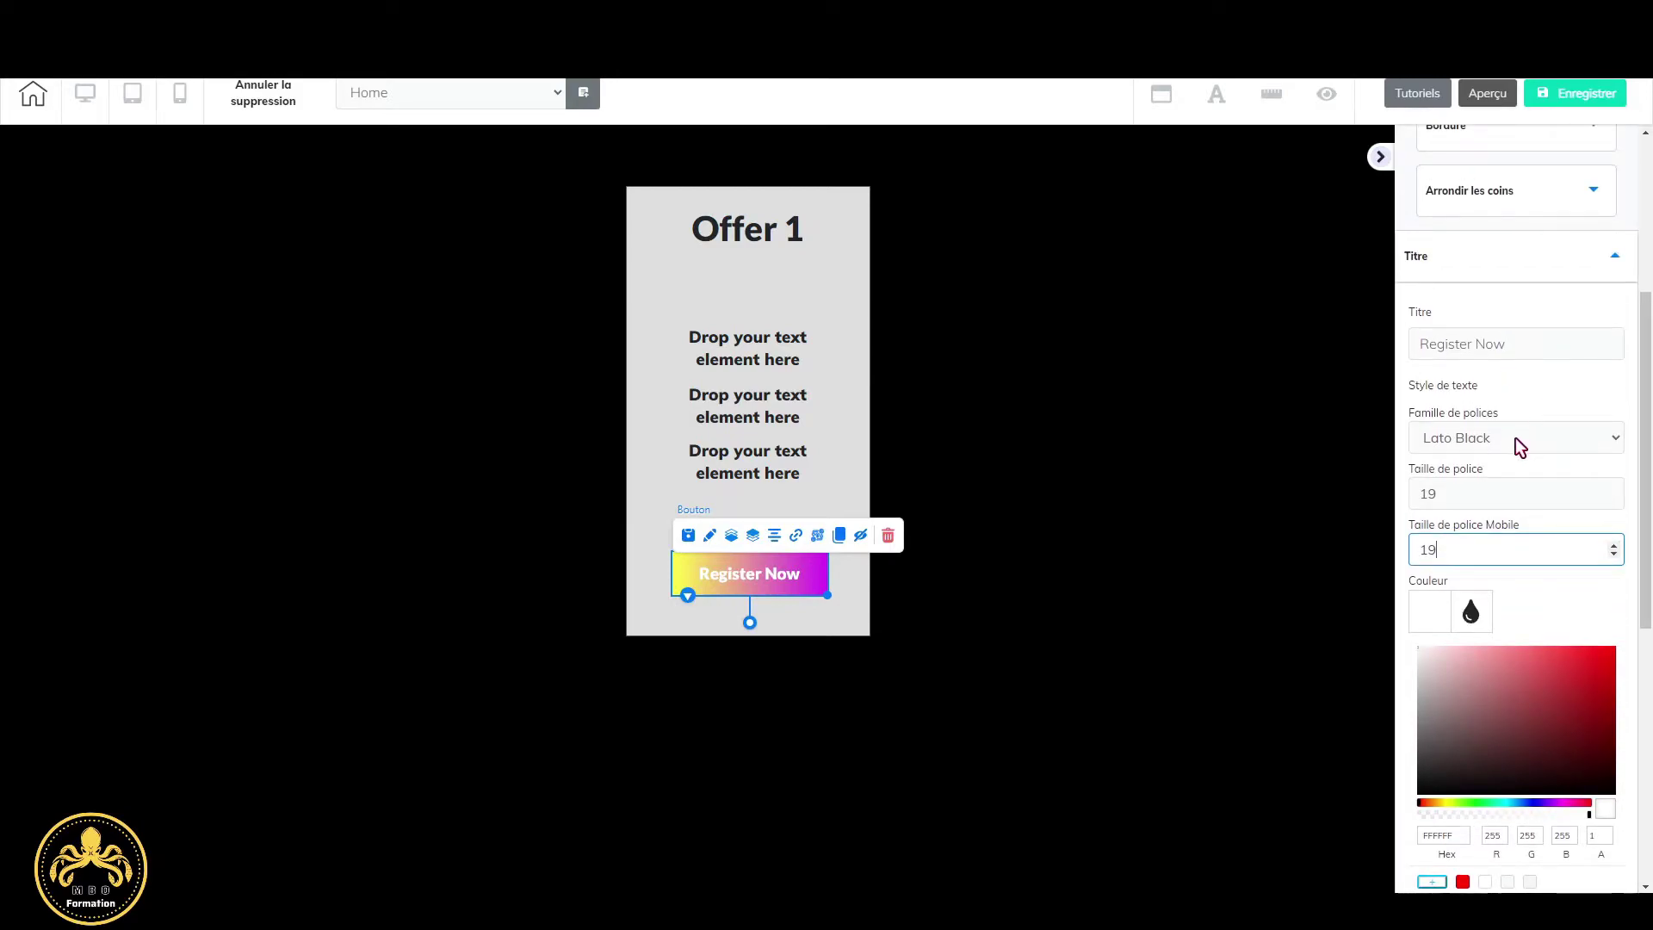
{"action": "left_click_drag", "start_coordinate": [1545, 350], "coordinate": [1408, 346]}
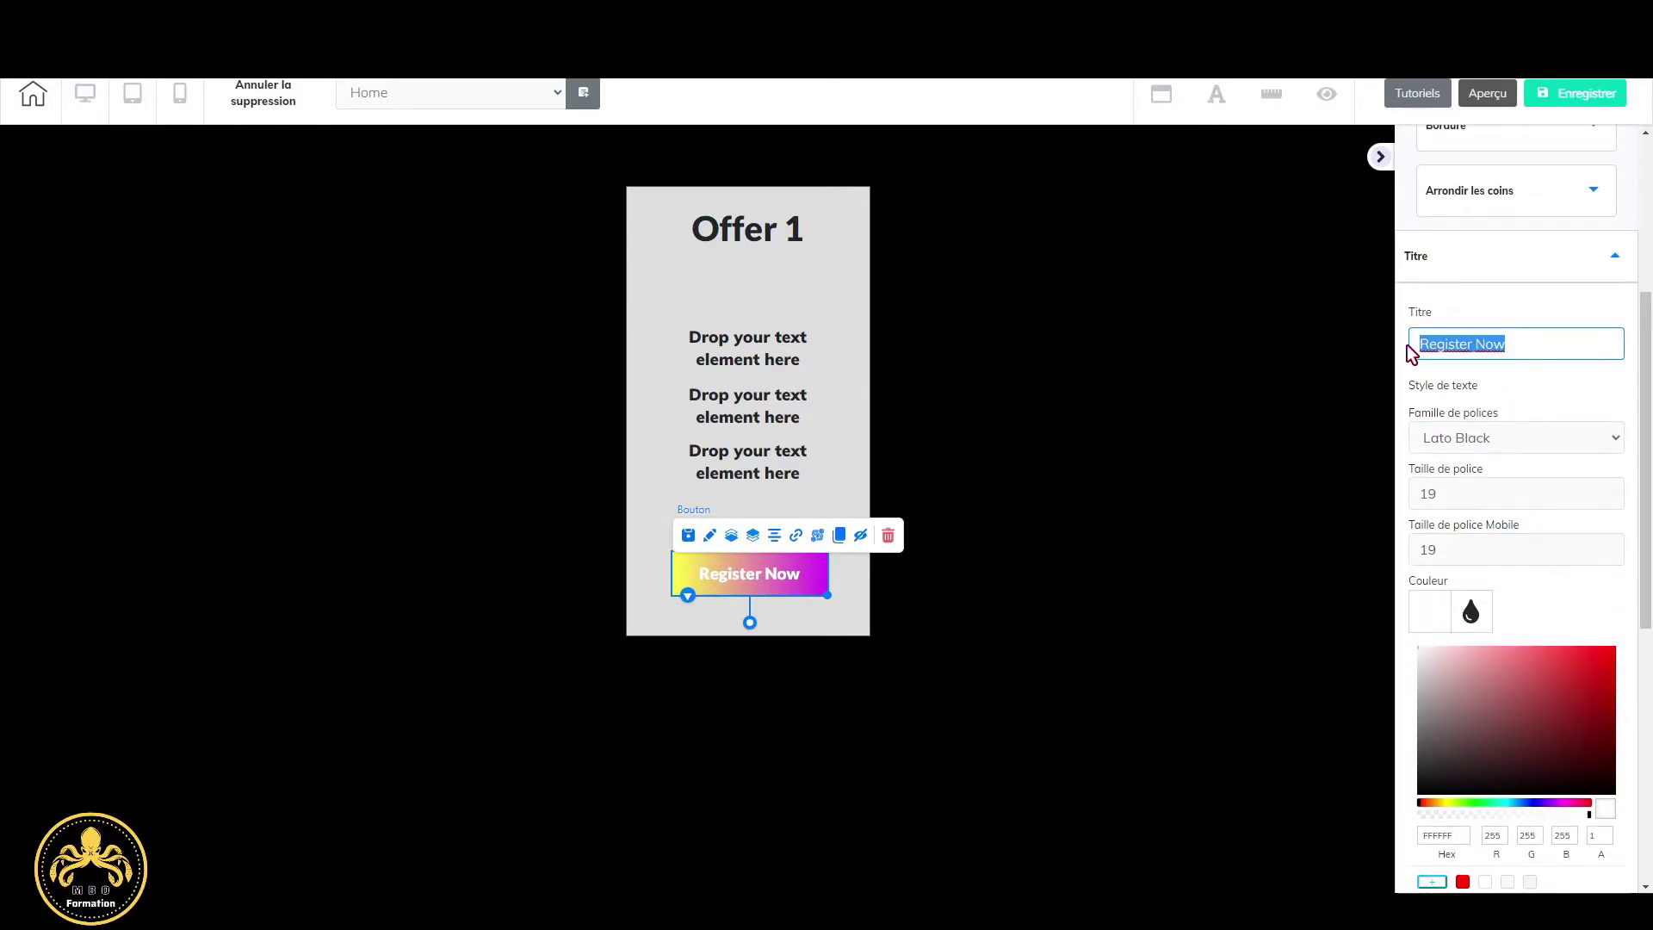
{"action": "type", "text": "Buy Now"}
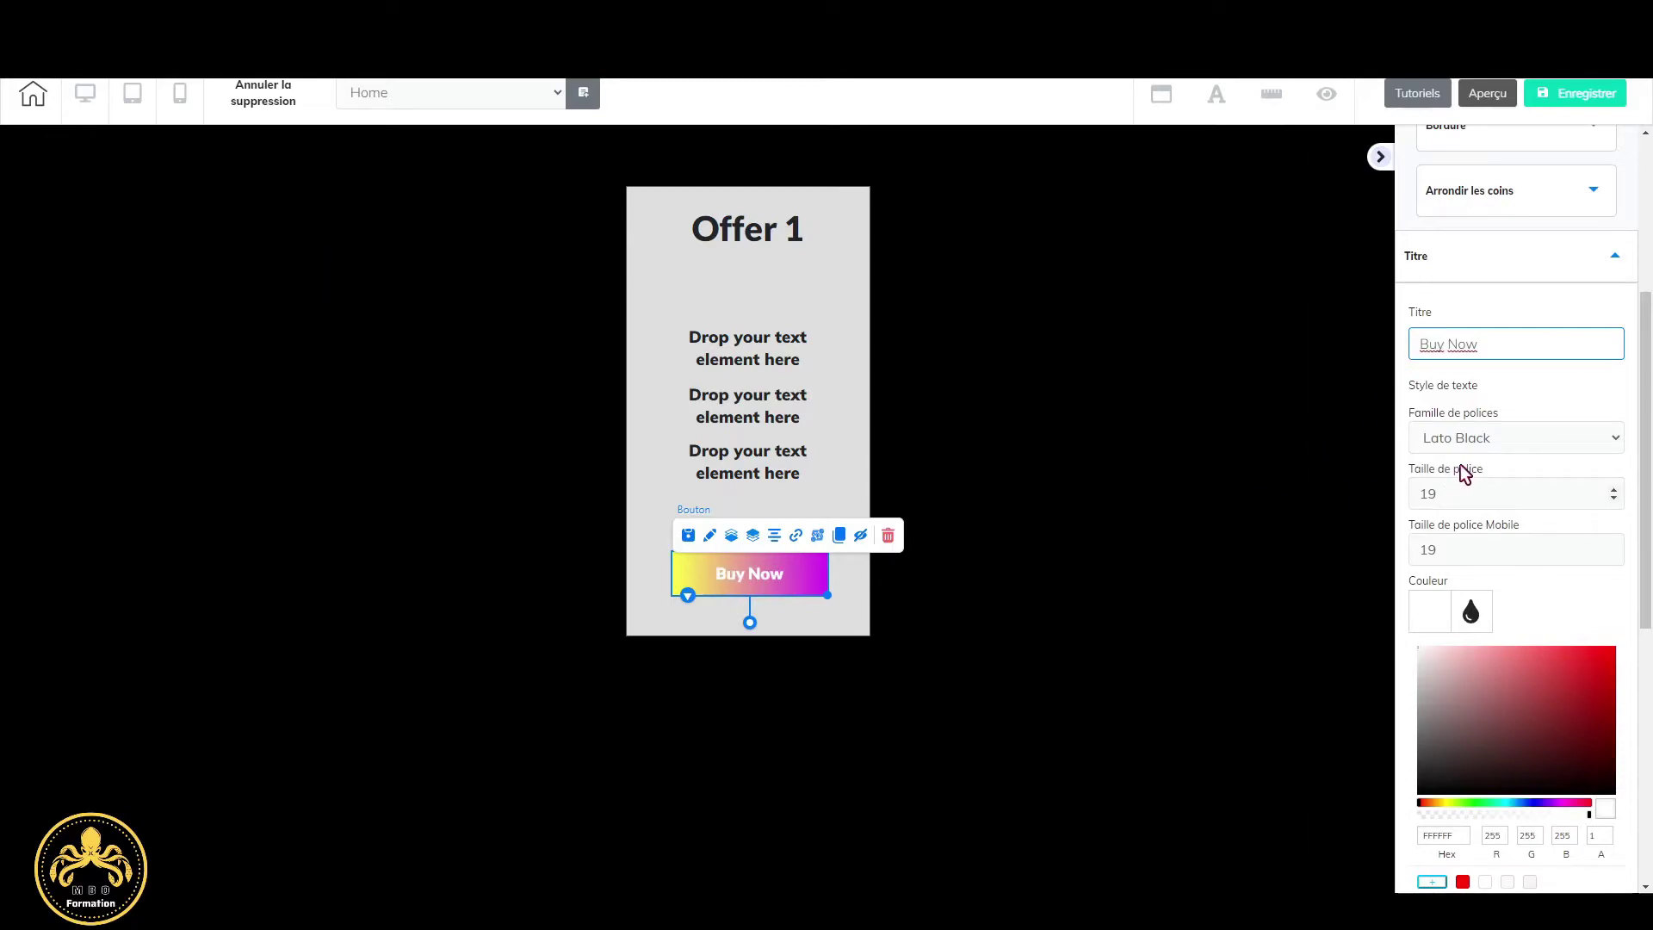
{"action": "scroll", "coordinate": [1506, 499], "scroll_direction": "down", "scroll_amount": 6}
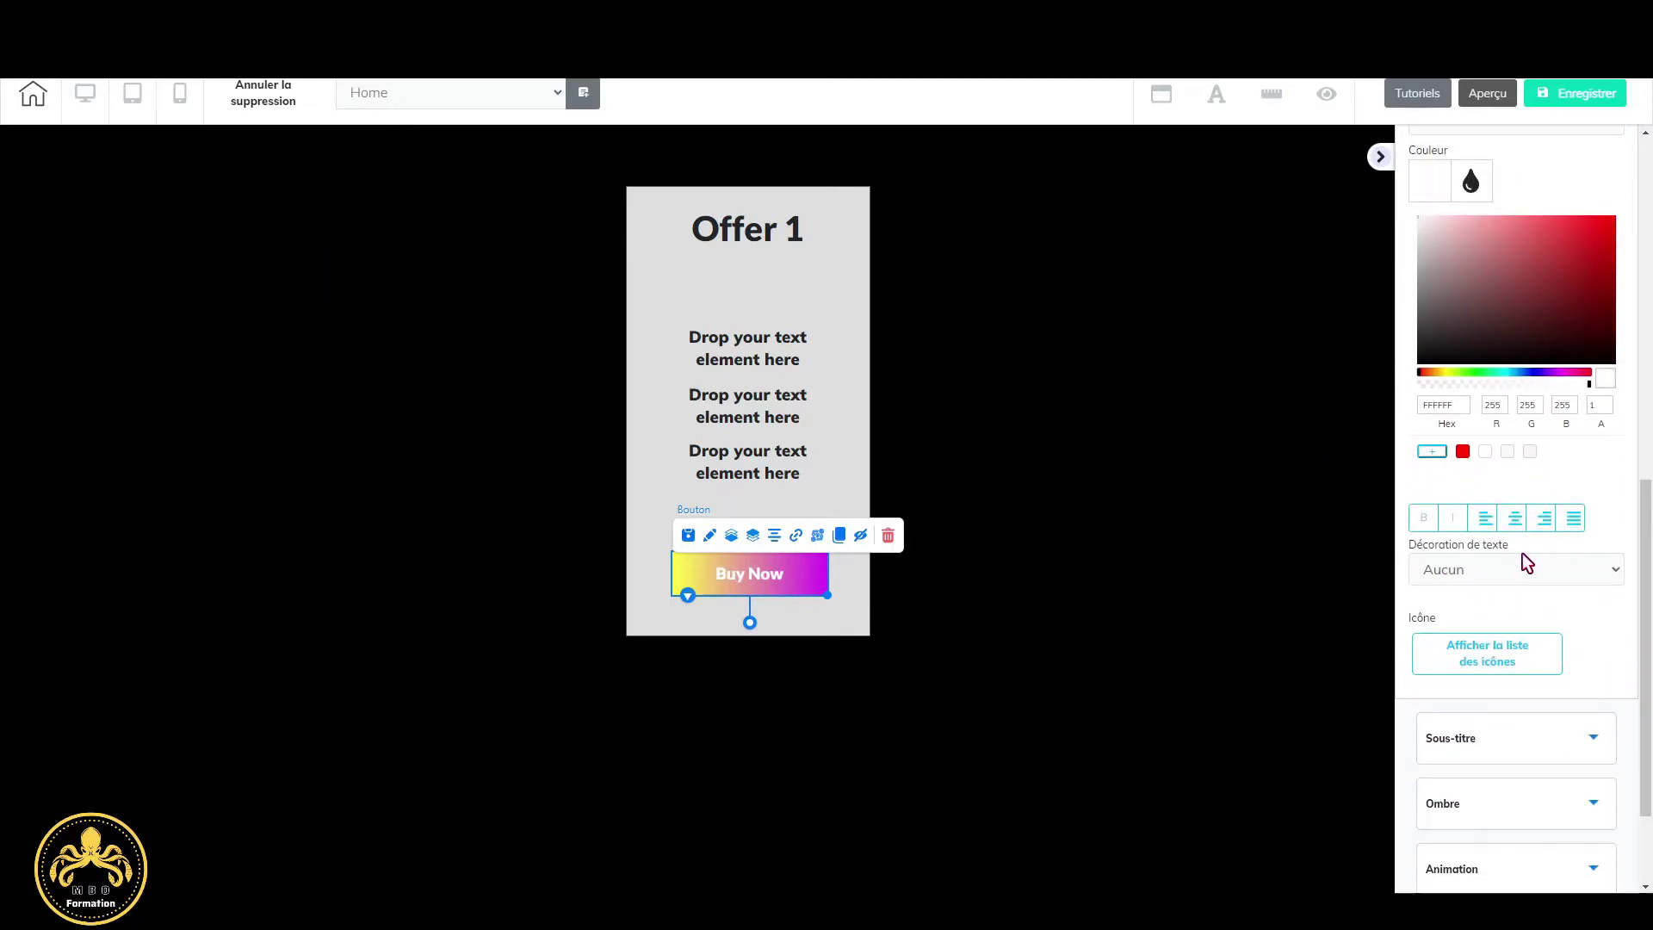
{"action": "scroll", "coordinate": [1522, 553], "scroll_direction": "down", "scroll_amount": 2}
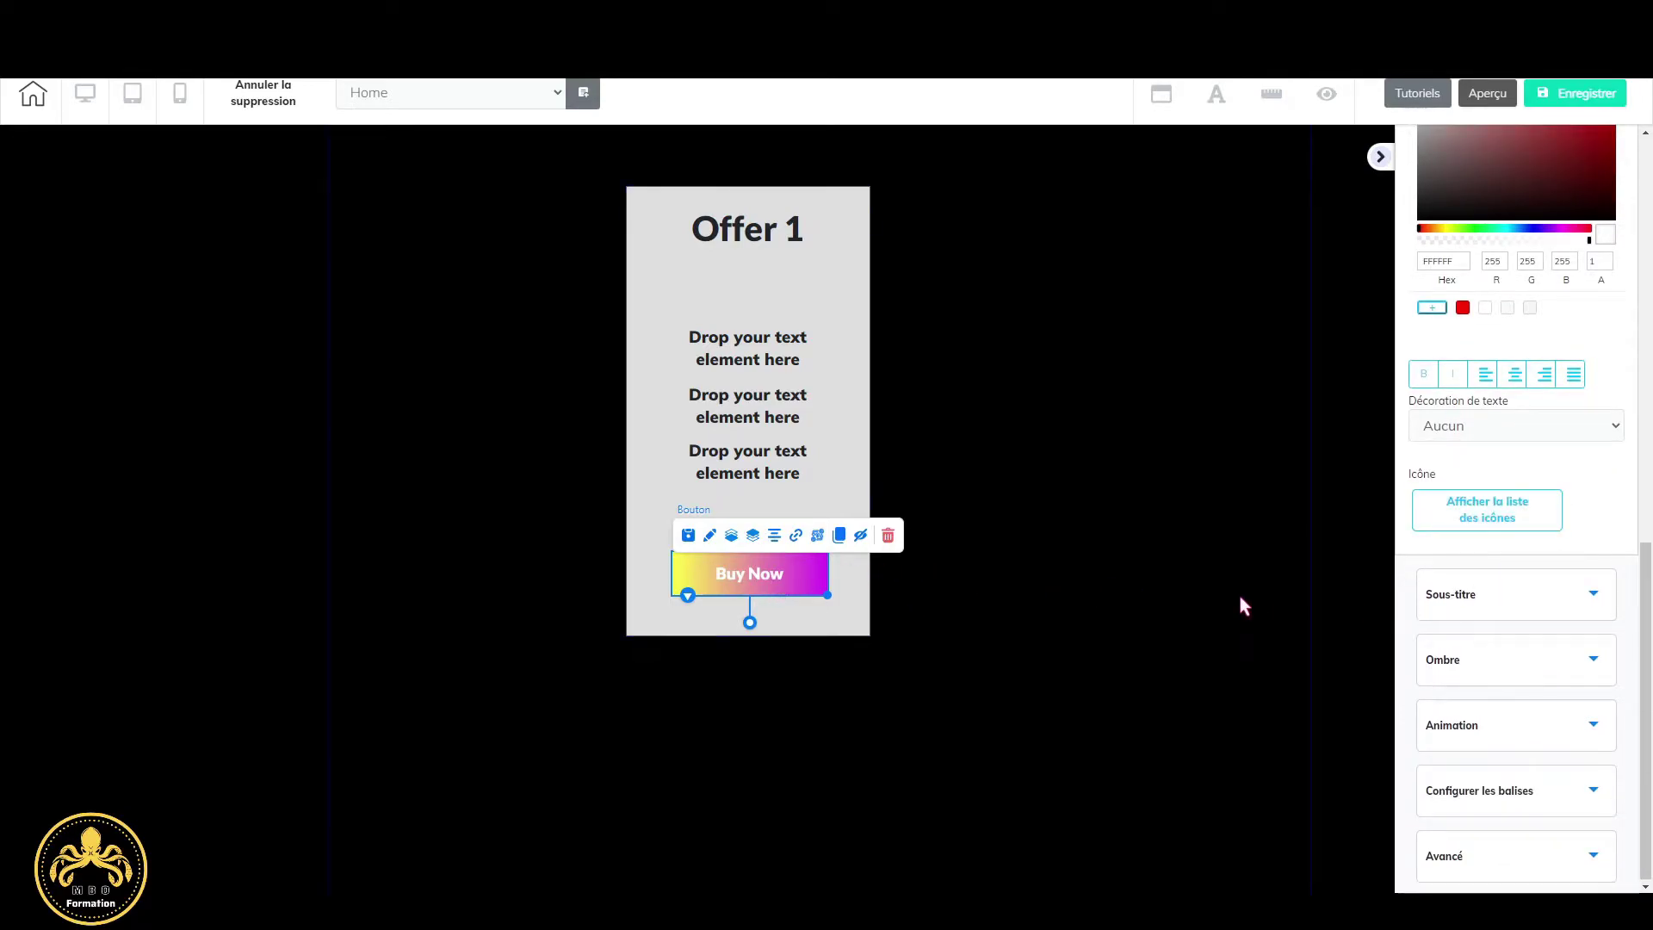
{"action": "left_click", "coordinate": [1487, 620]}
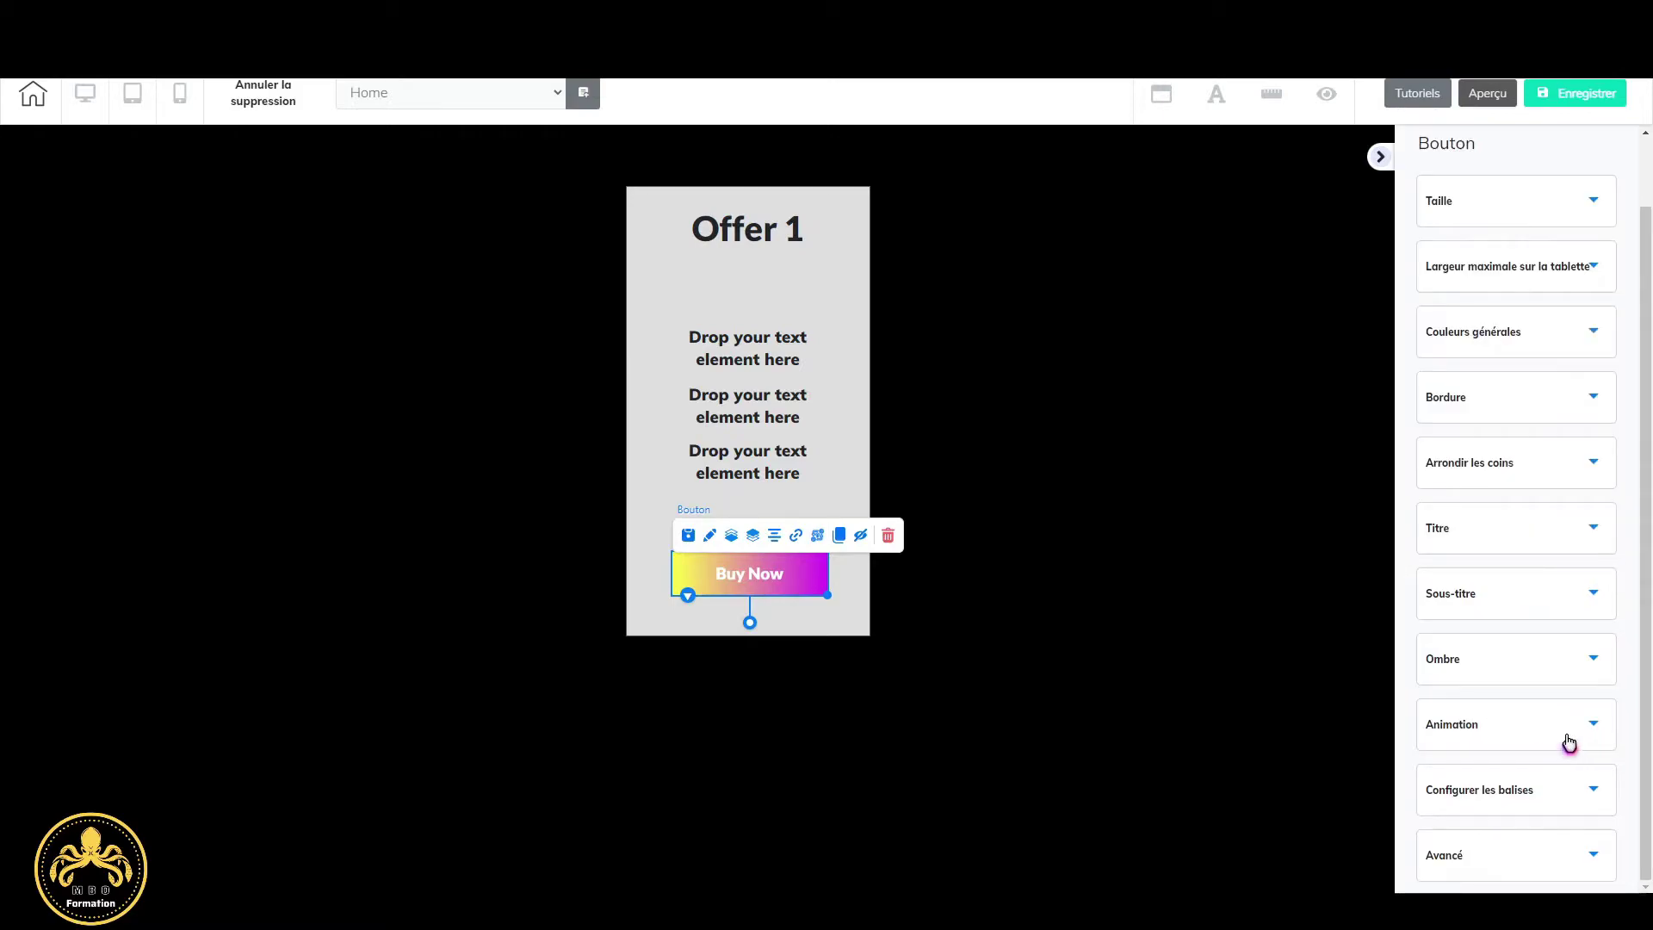
Set the solid background colour of the Offer 1 hover-effect box to white FFFFFF and deselect the box.
{"action": "scroll", "coordinate": [1003, 680], "scroll_direction": "up", "scroll_amount": 4}
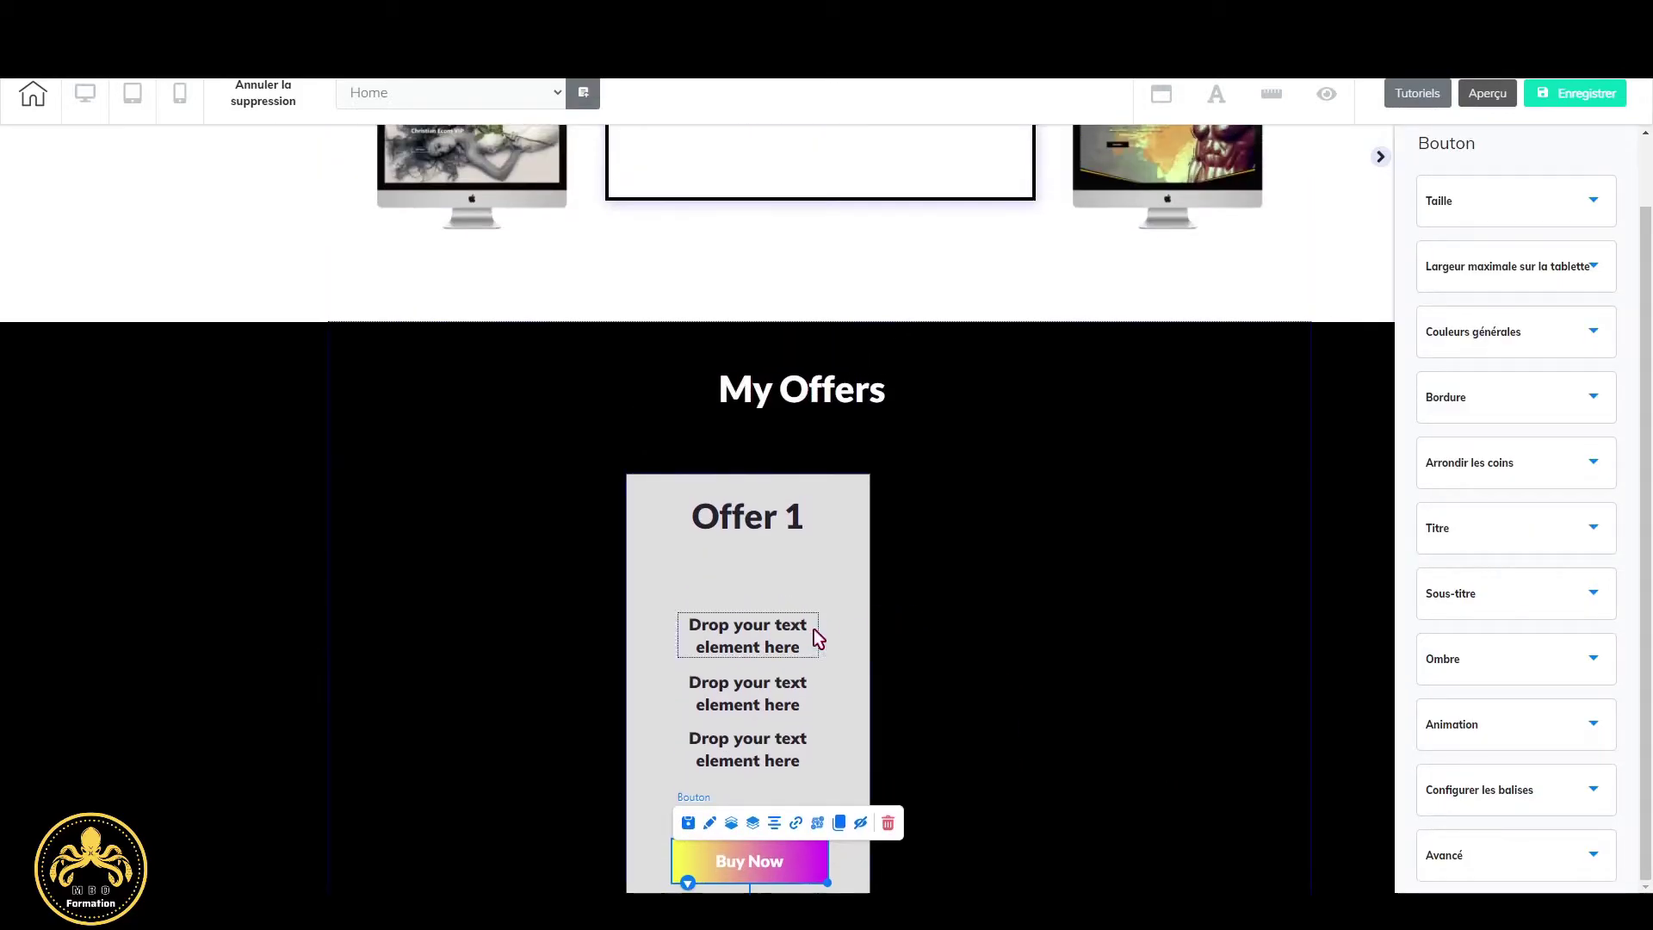
{"action": "left_click", "coordinate": [850, 608]}
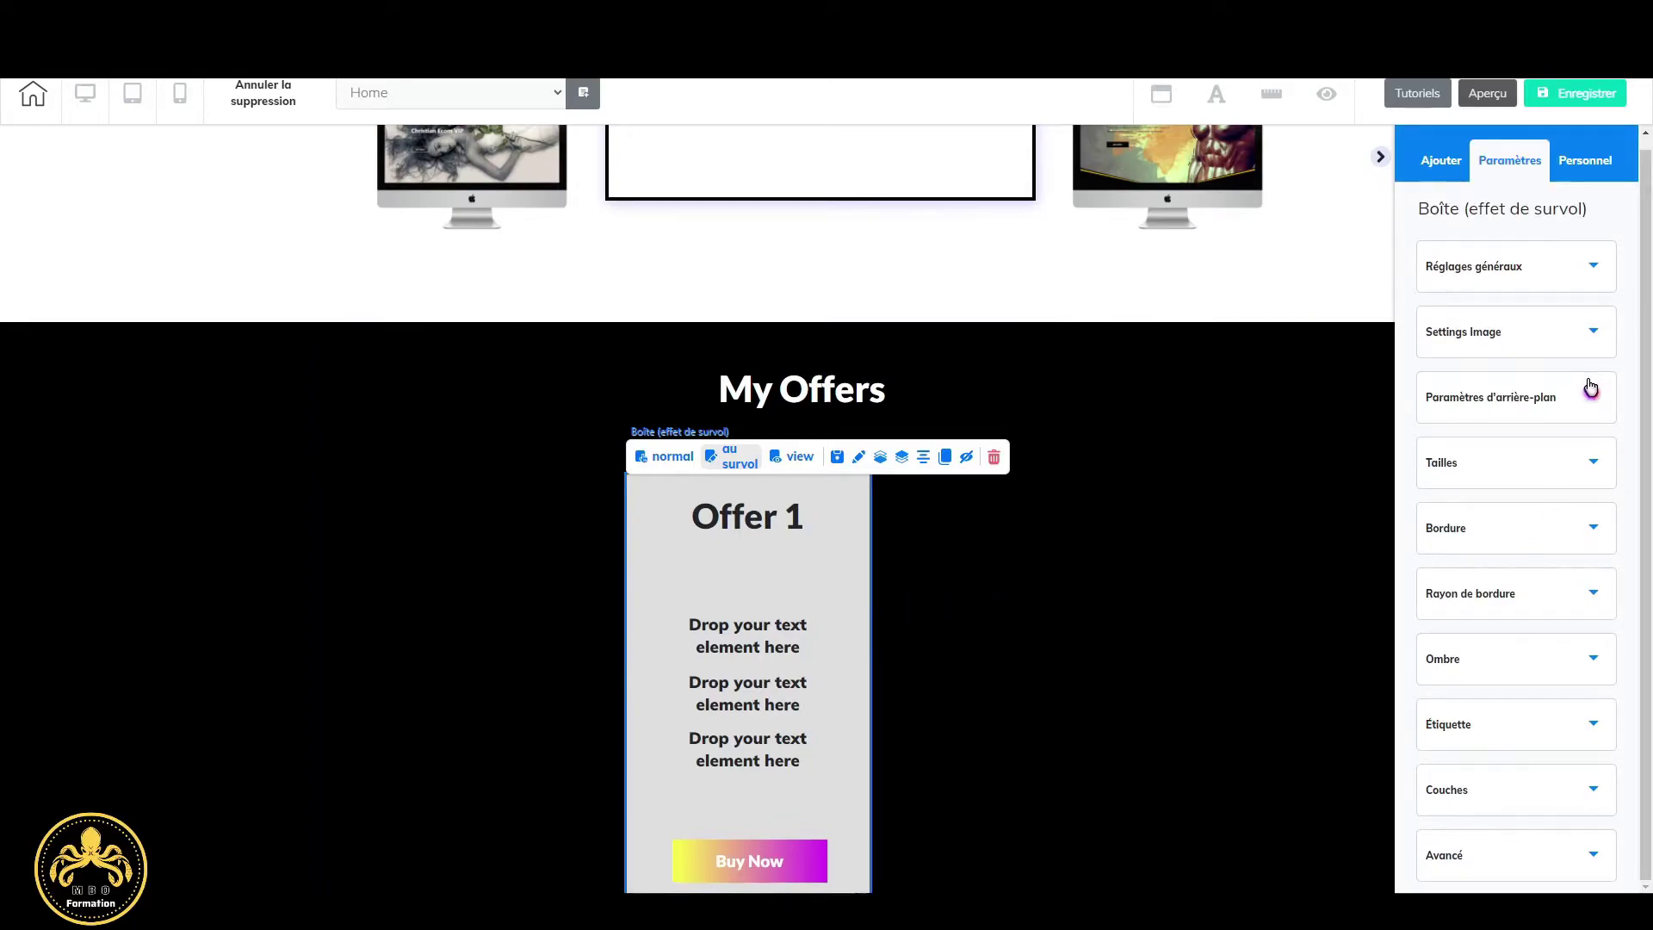
{"action": "left_click", "coordinate": [1587, 403]}
{"action": "left_click", "coordinate": [1429, 476]}
{"action": "left_click", "coordinate": [1461, 584]}
{"action": "left_click", "coordinate": [1419, 515]}
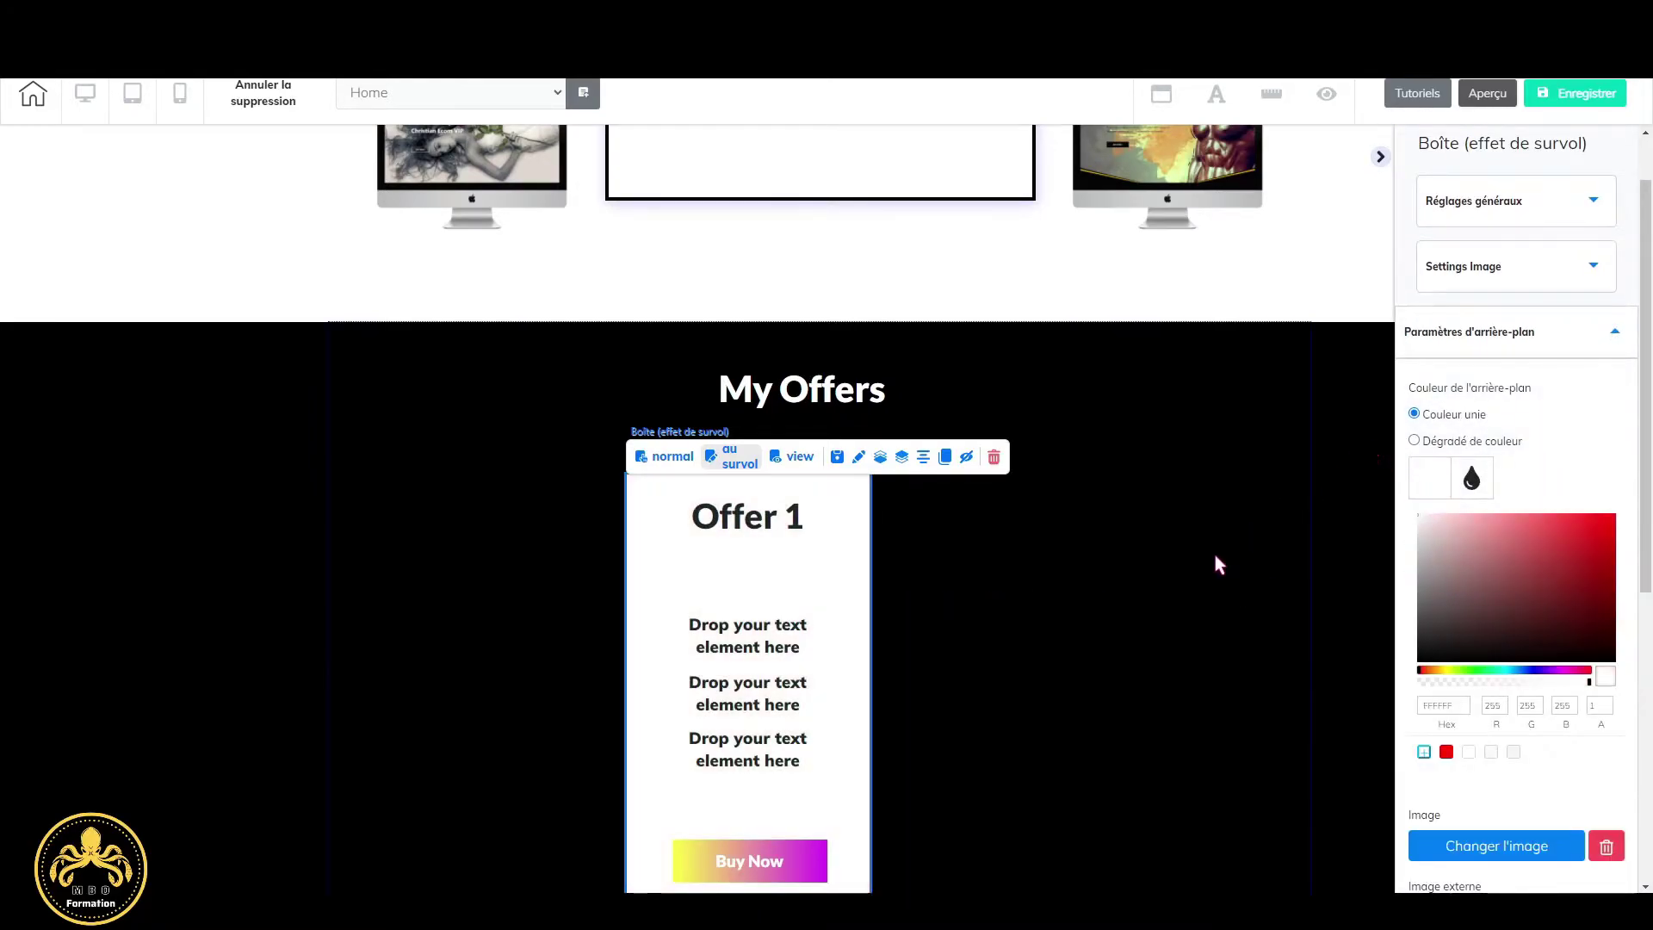
{"action": "left_click", "coordinate": [1052, 702]}
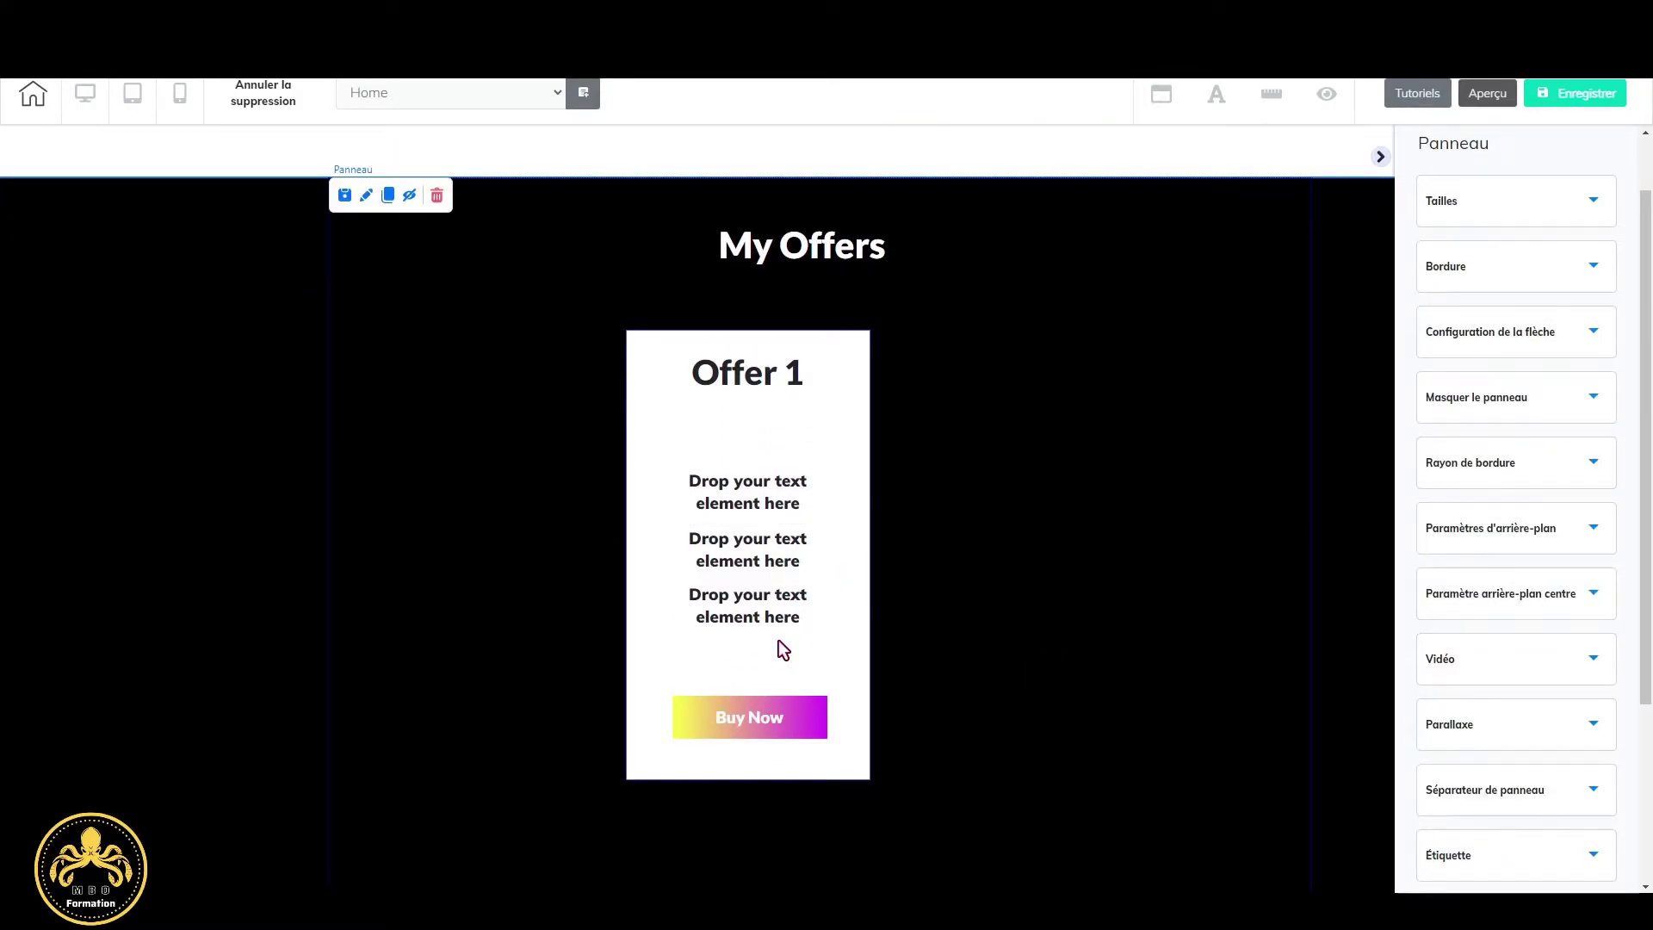
Insert a filled circle check-mark icon at the start of the first description text in the Offer 1 box.
{"action": "left_click", "coordinate": [761, 493]}
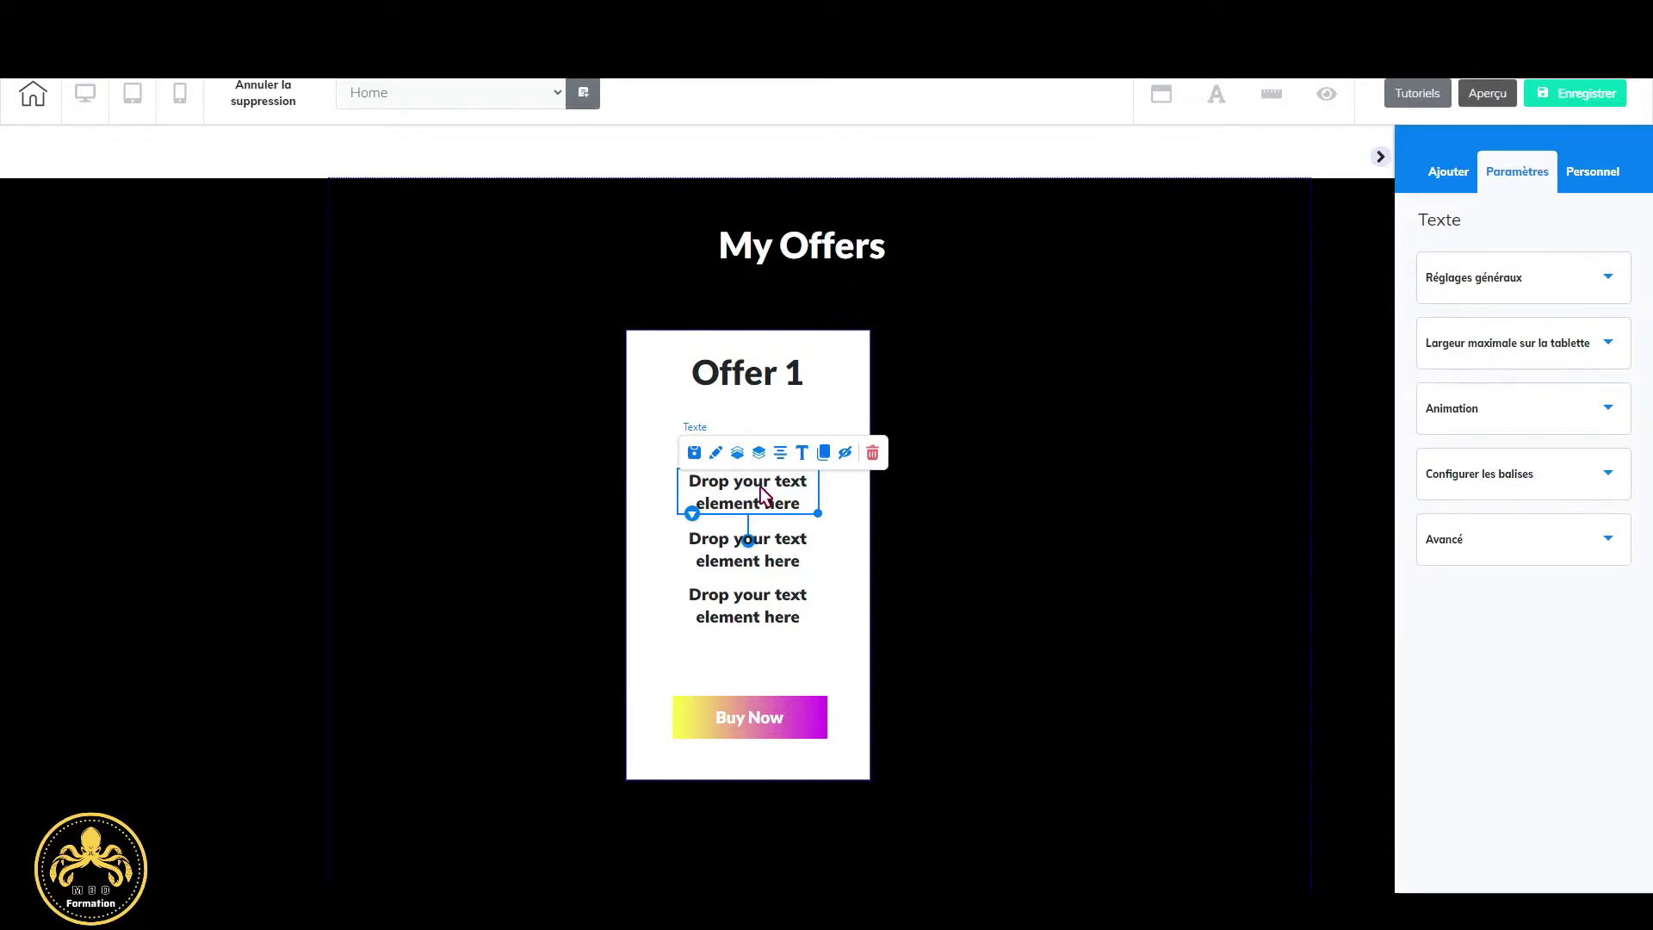
{"action": "left_click_drag", "start_coordinate": [760, 494], "coordinate": [754, 507]}
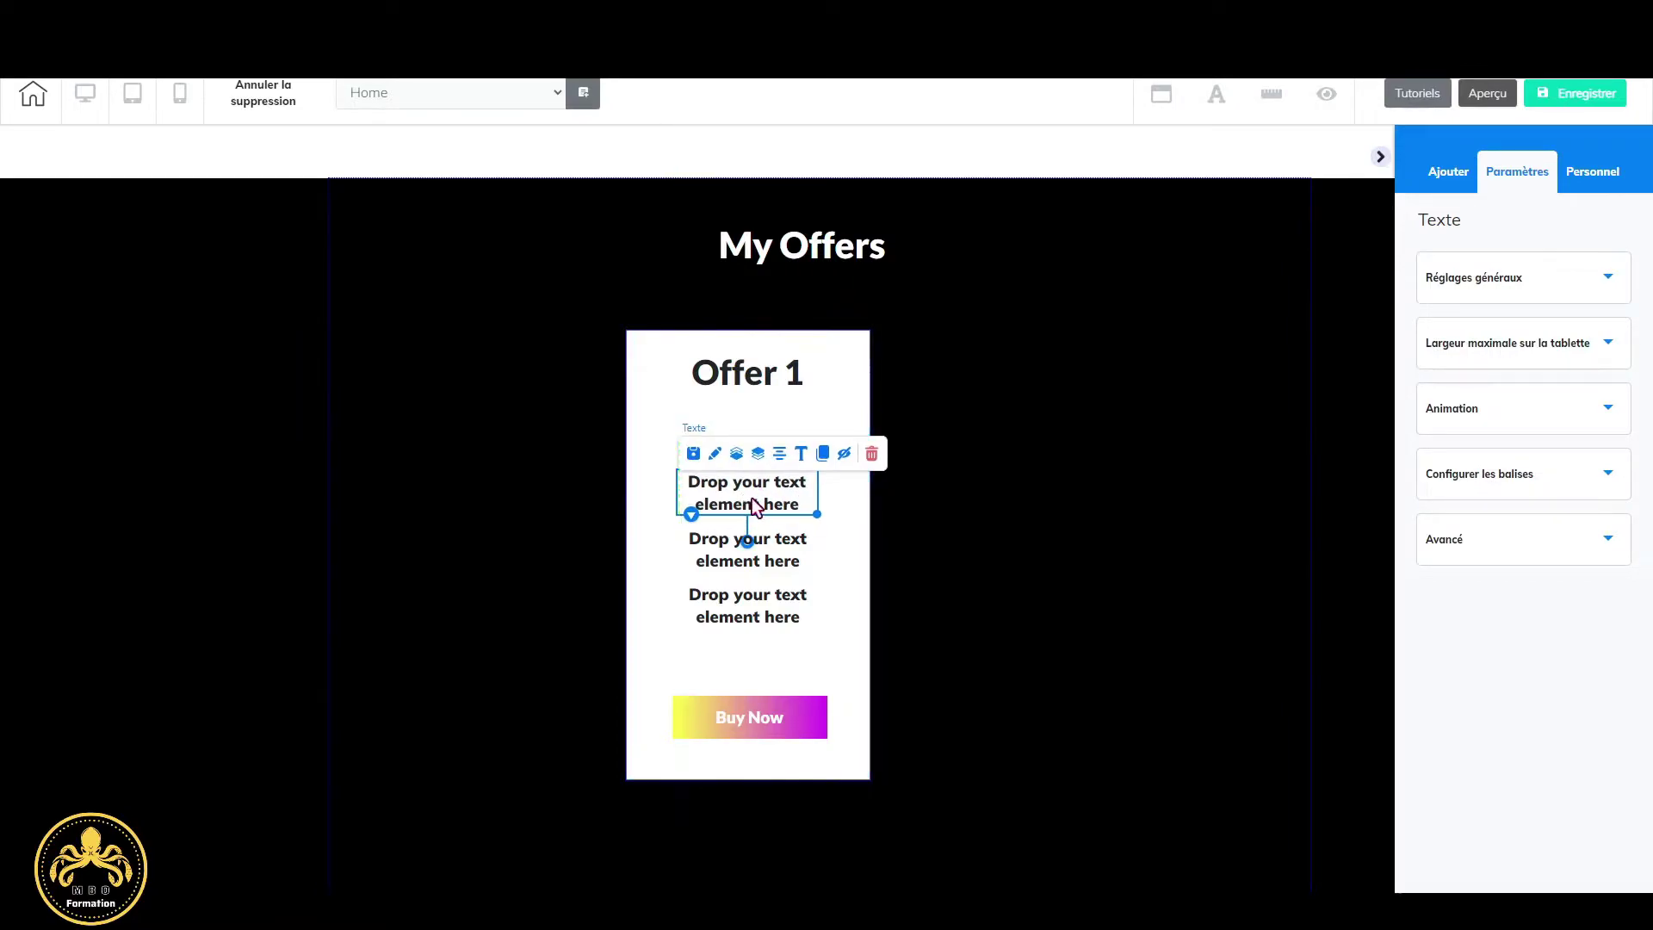
{"action": "double_click", "coordinate": [756, 499]}
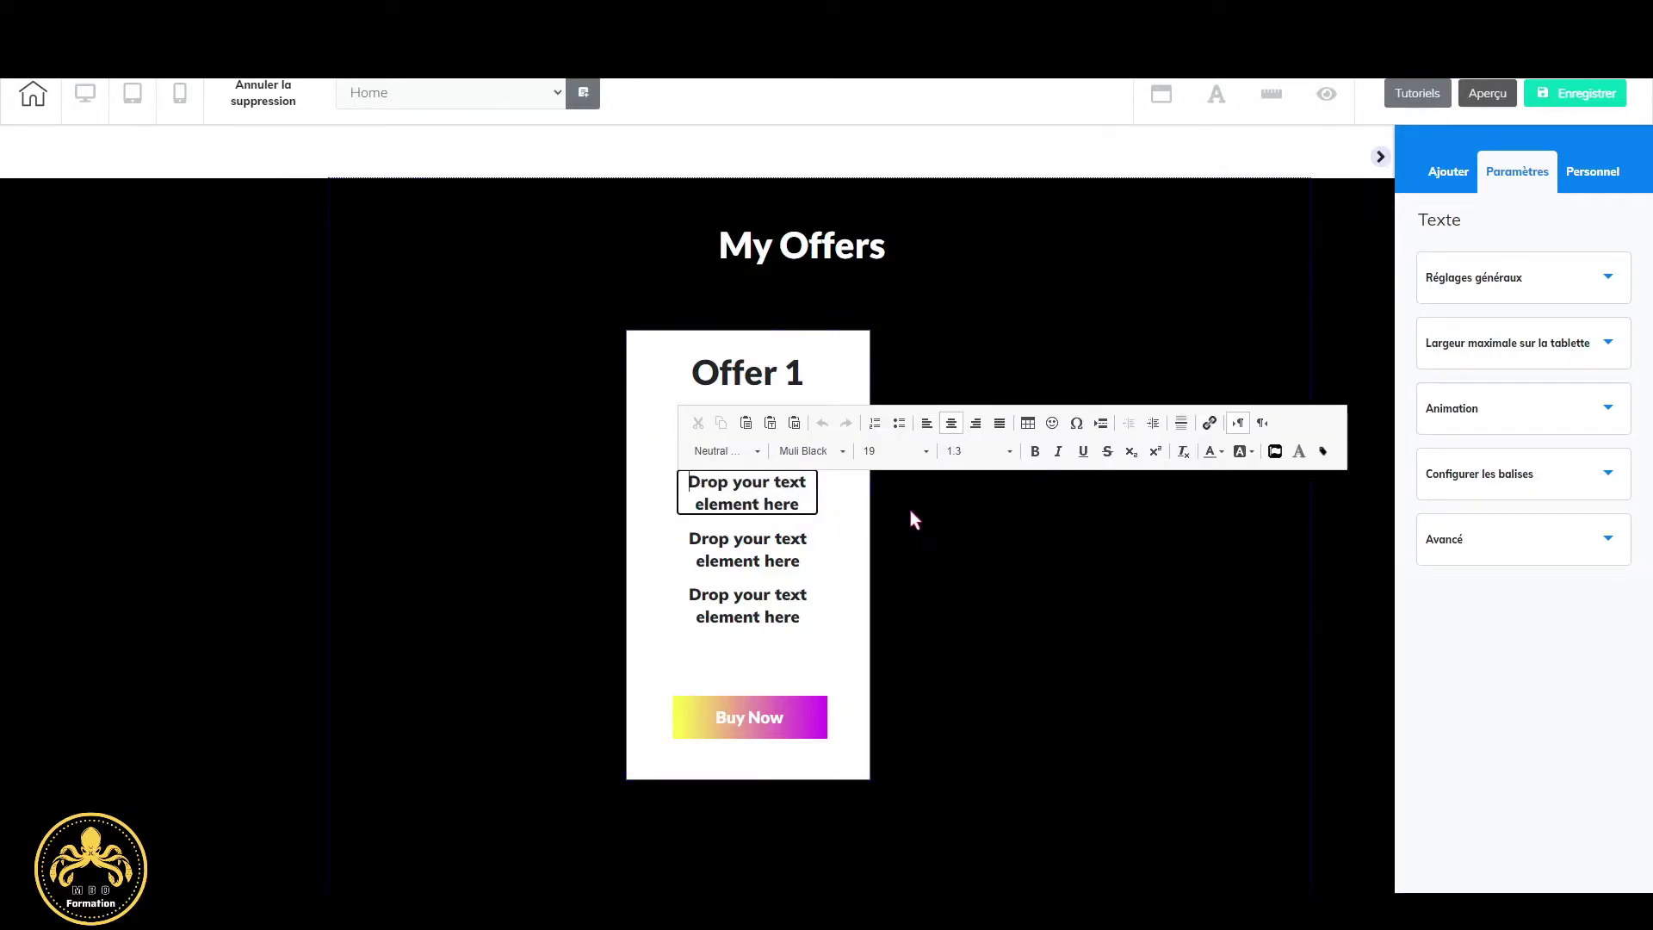
{"action": "left_click", "coordinate": [1277, 456]}
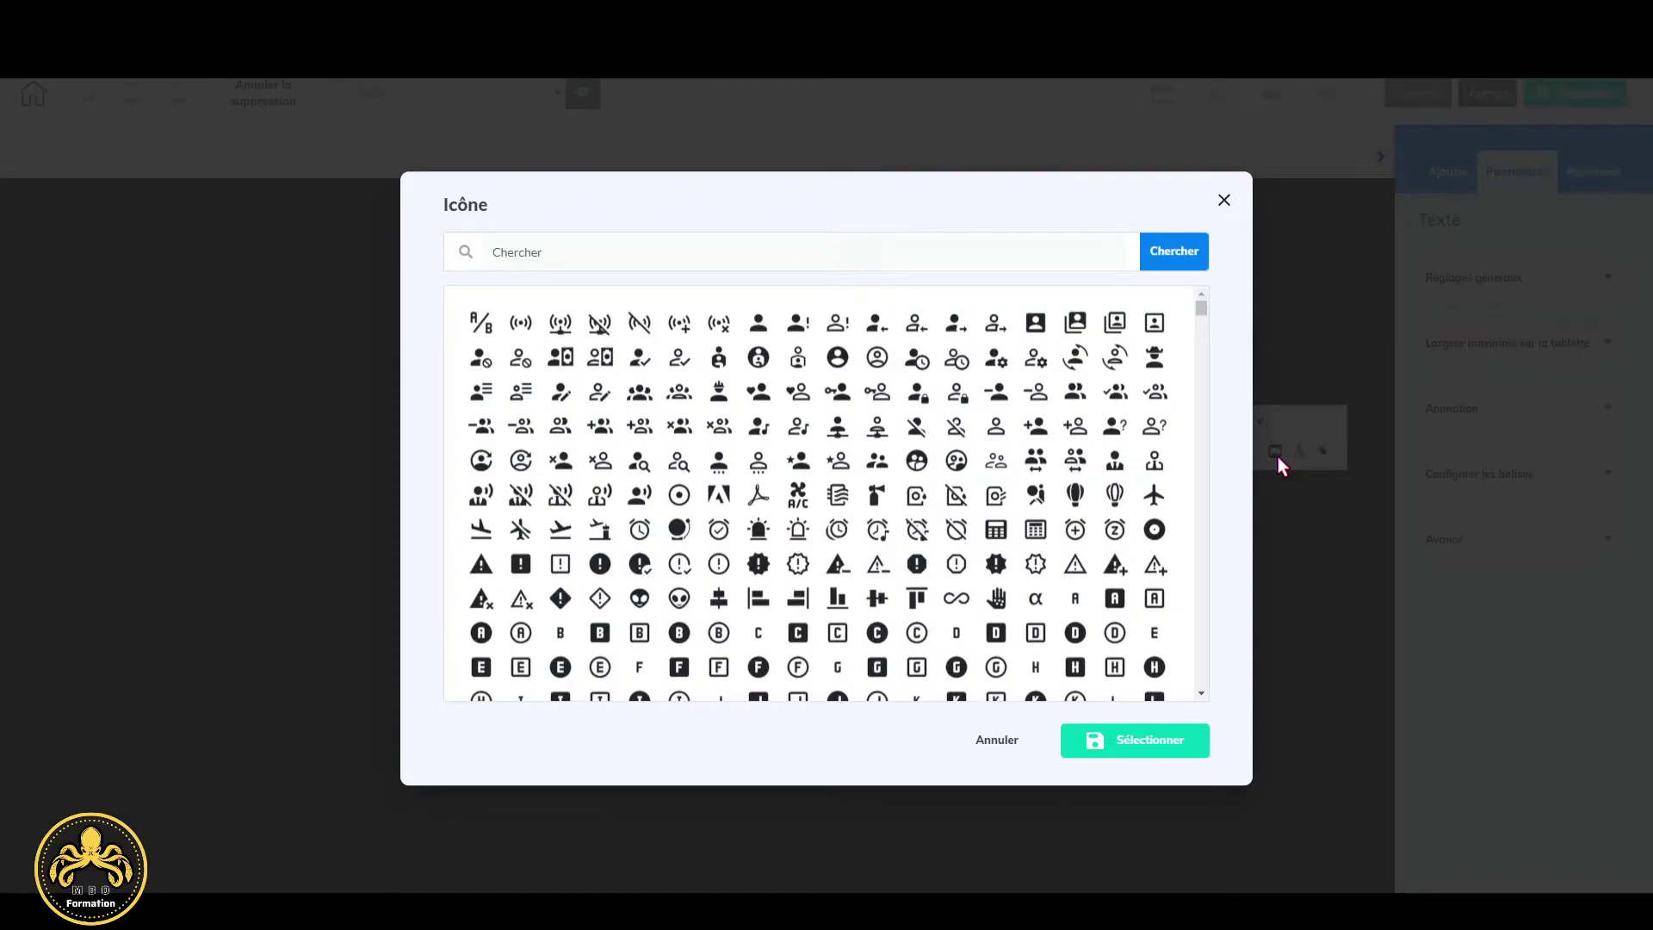
{"action": "scroll", "coordinate": [911, 443], "scroll_direction": "down", "scroll_amount": 5}
{"action": "scroll", "coordinate": [913, 454], "scroll_direction": "down", "scroll_amount": 10}
{"action": "scroll", "coordinate": [913, 456], "scroll_direction": "down", "scroll_amount": 4}
{"action": "scroll", "coordinate": [914, 456], "scroll_direction": "down", "scroll_amount": 8}
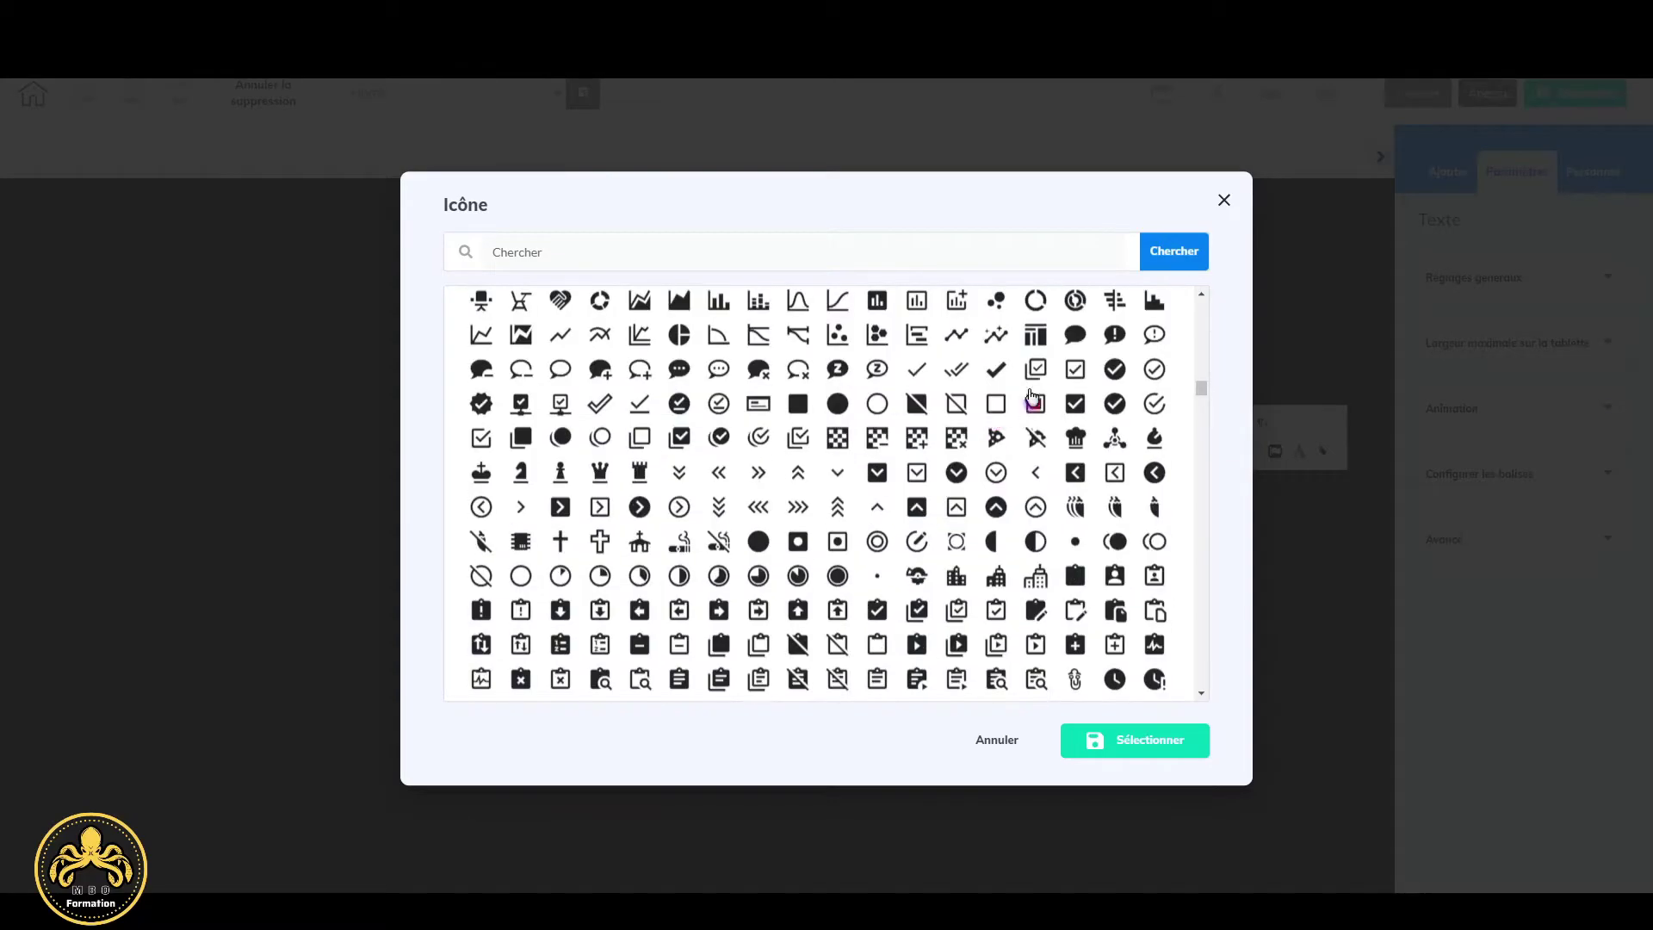
{"action": "left_click", "coordinate": [1117, 372]}
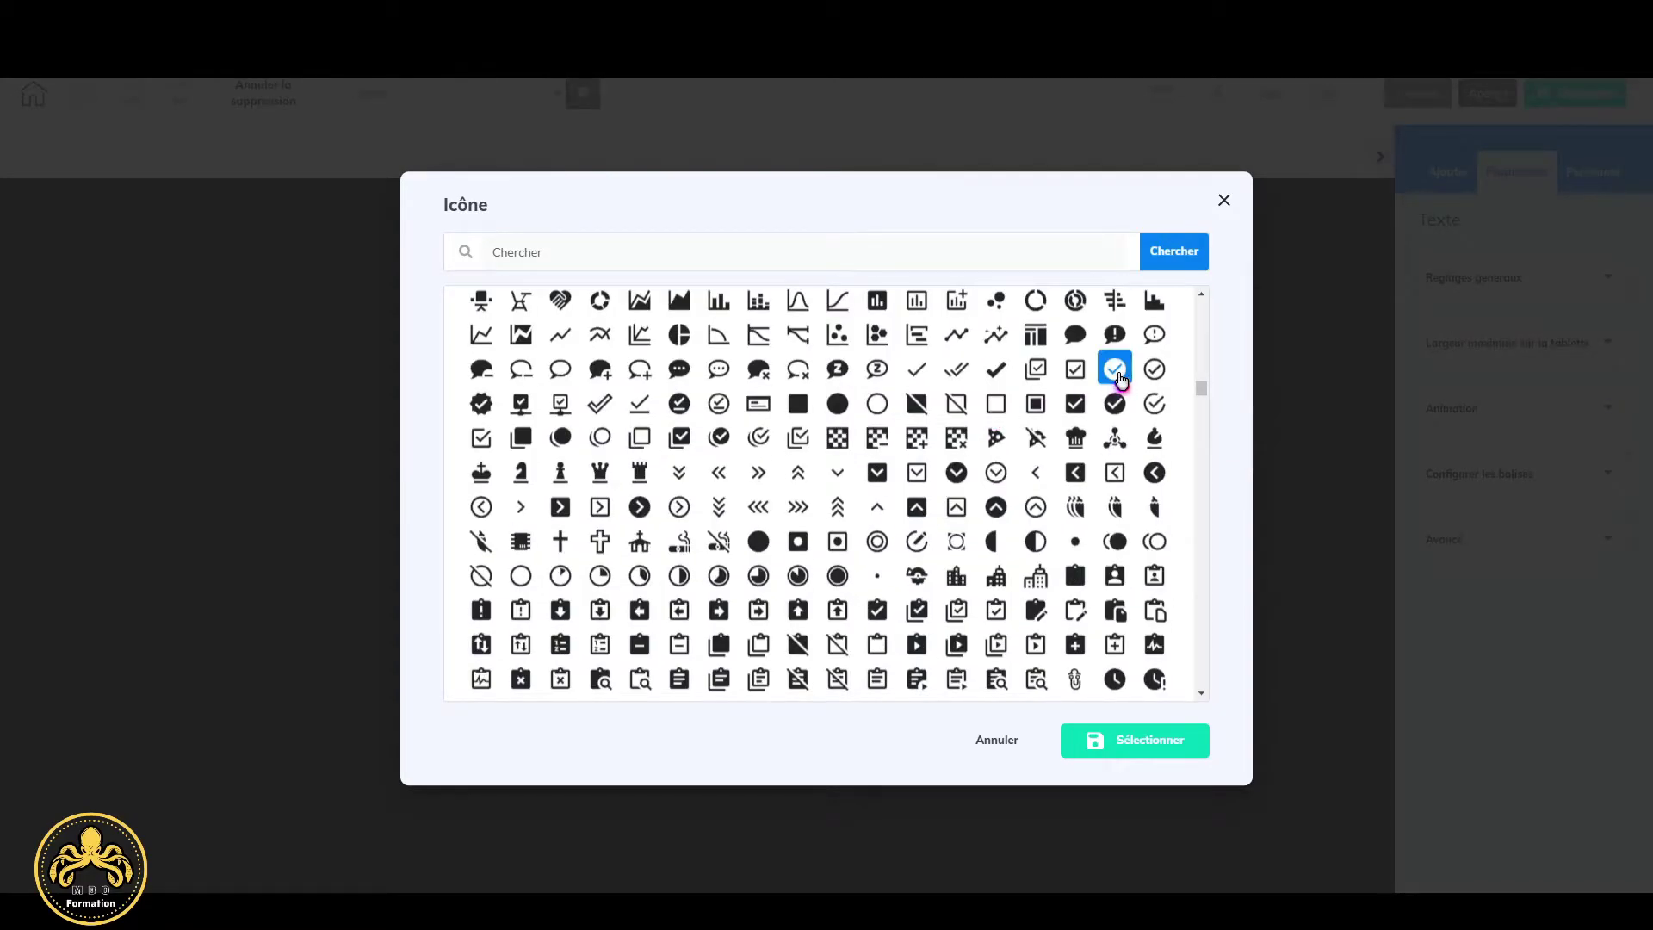
{"action": "left_click", "coordinate": [1173, 753]}
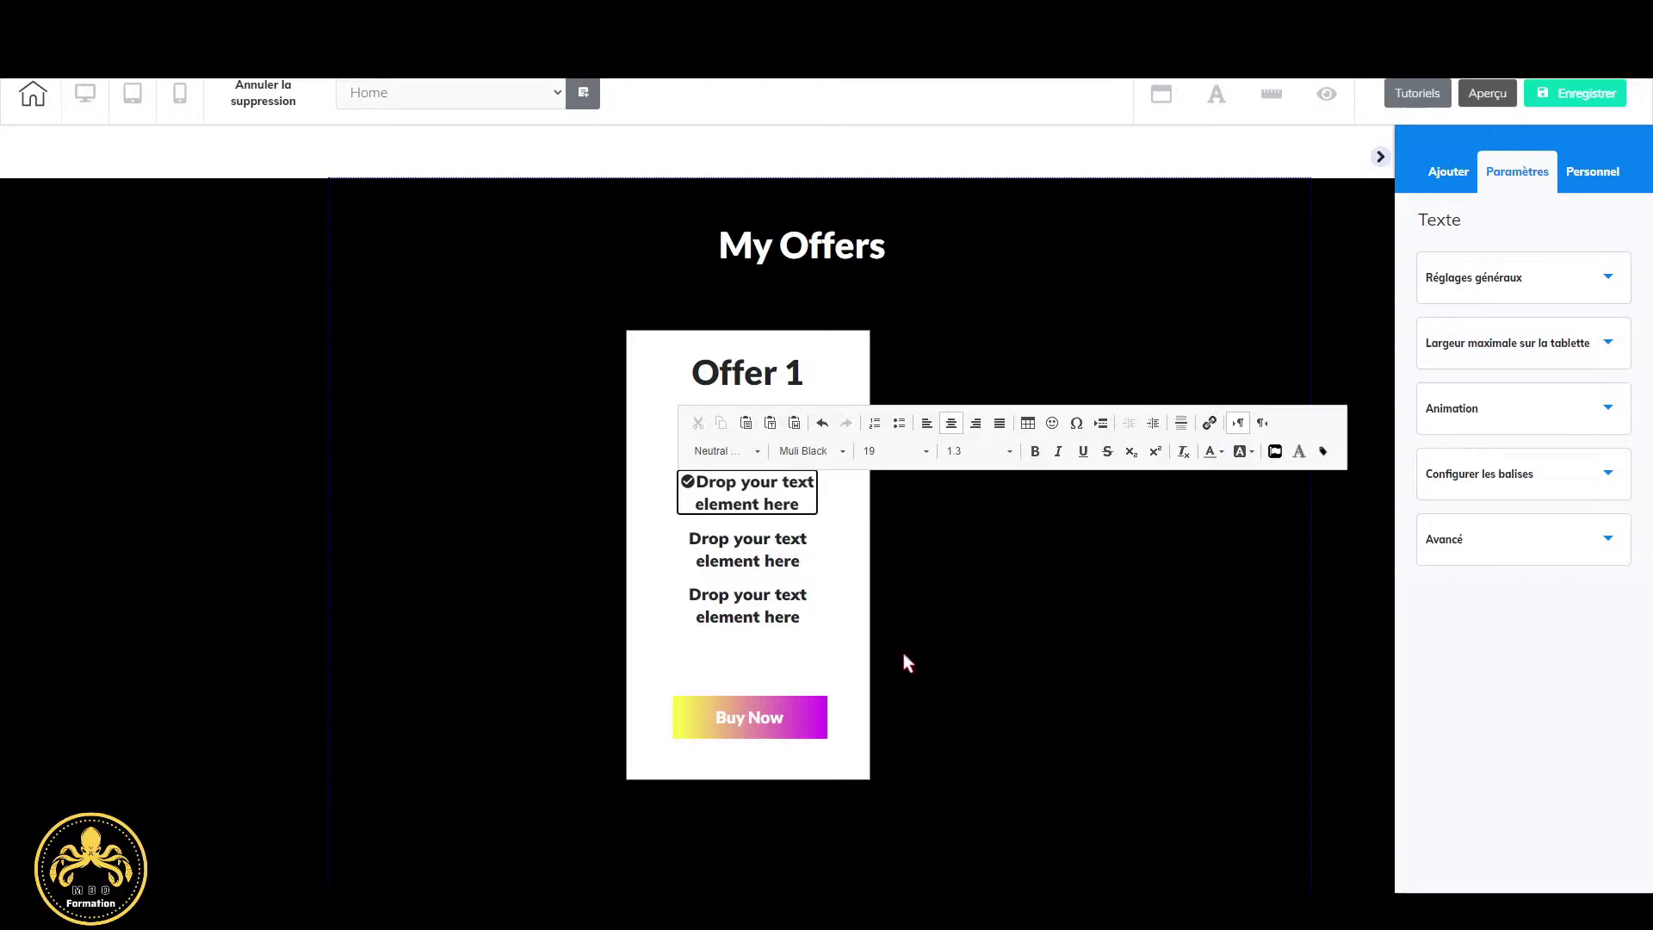
Set the font size of the check icon in the first description text to 31.
{"action": "left_click", "coordinate": [688, 482]}
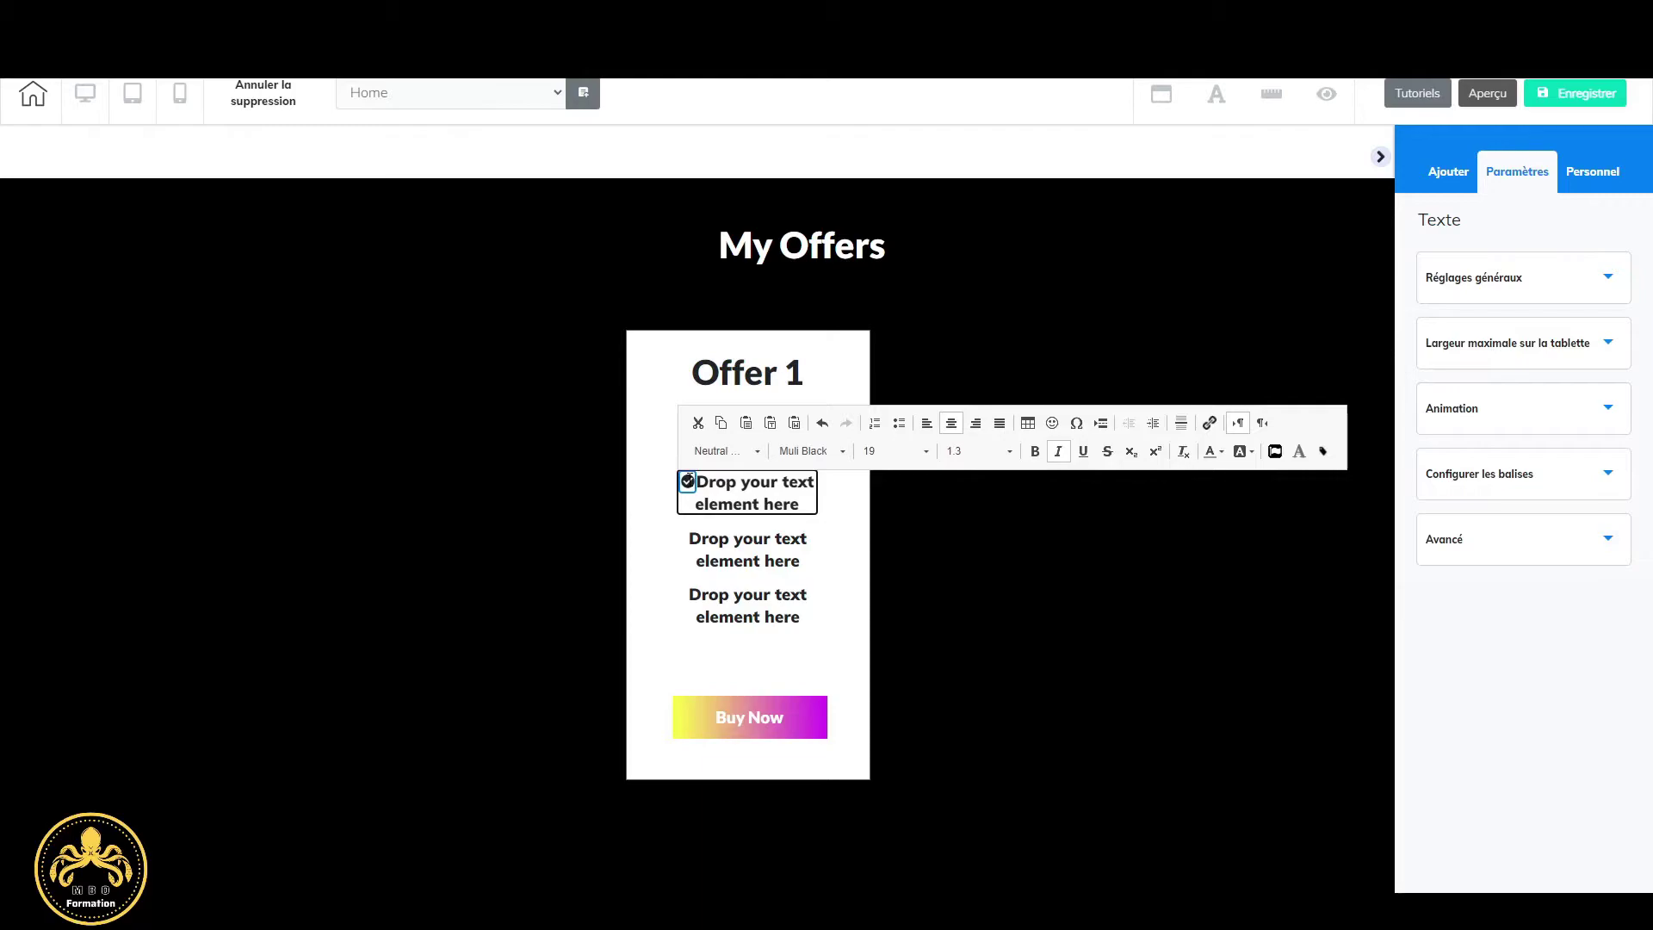
{"action": "left_click", "coordinate": [927, 452]}
{"action": "scroll", "coordinate": [913, 593], "scroll_direction": "down", "scroll_amount": 2}
{"action": "scroll", "coordinate": [913, 592], "scroll_direction": "down", "scroll_amount": 3}
{"action": "left_click", "coordinate": [903, 538]}
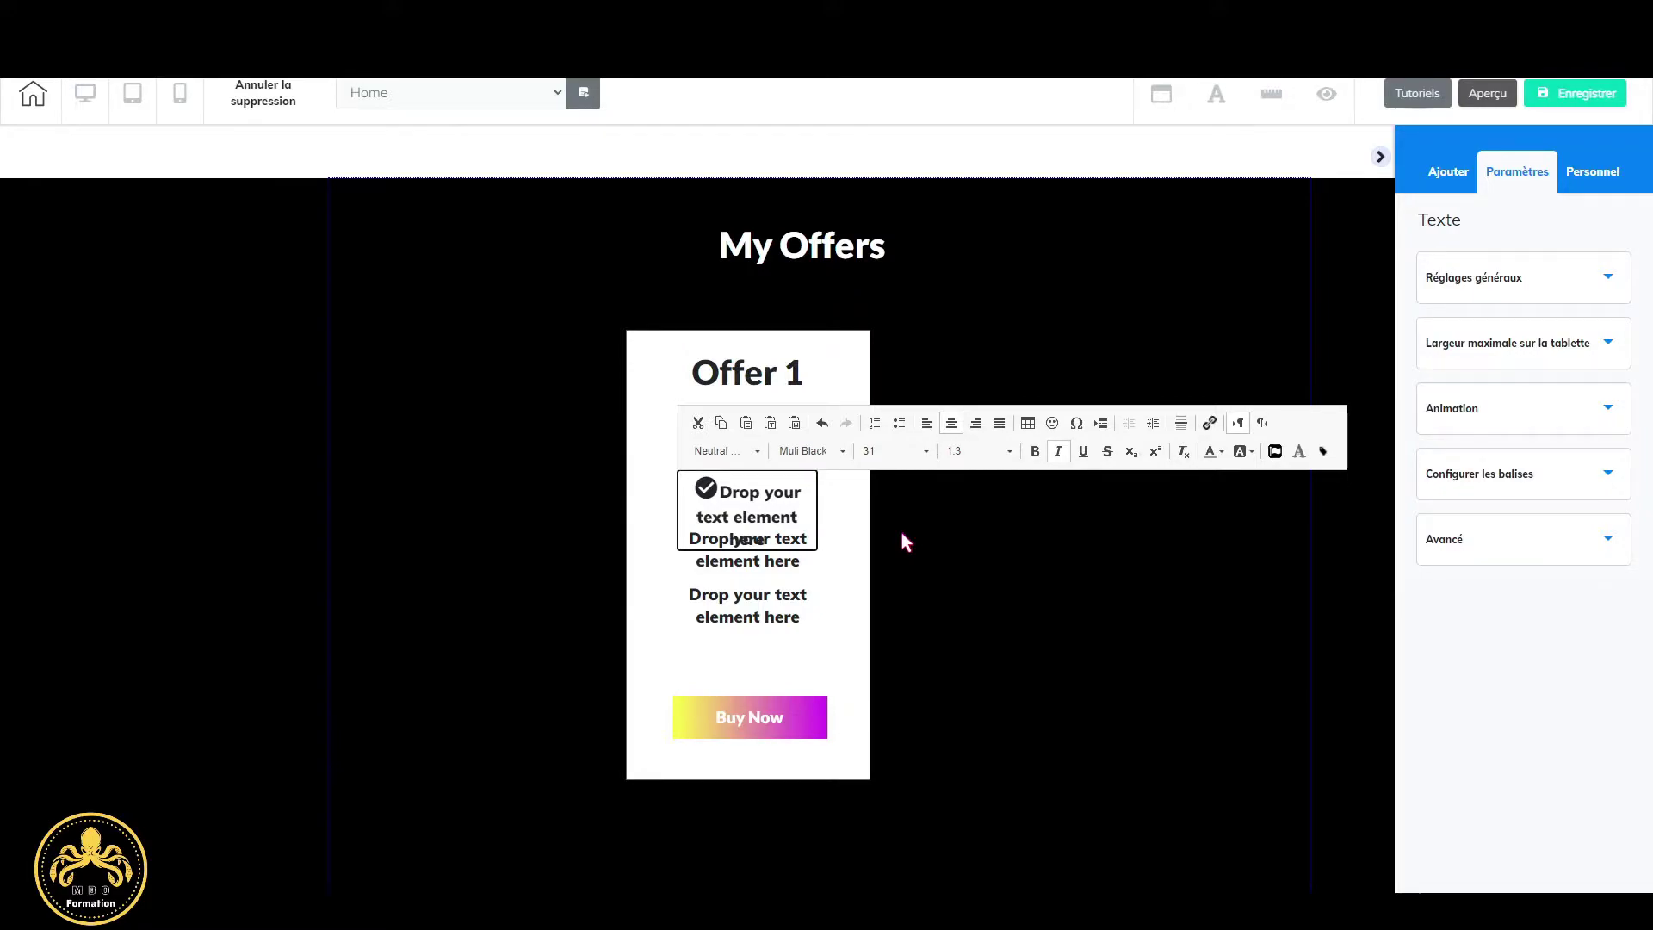
Set the font size of the check icon in the first description text to 22.
{"action": "left_click", "coordinate": [927, 453]}
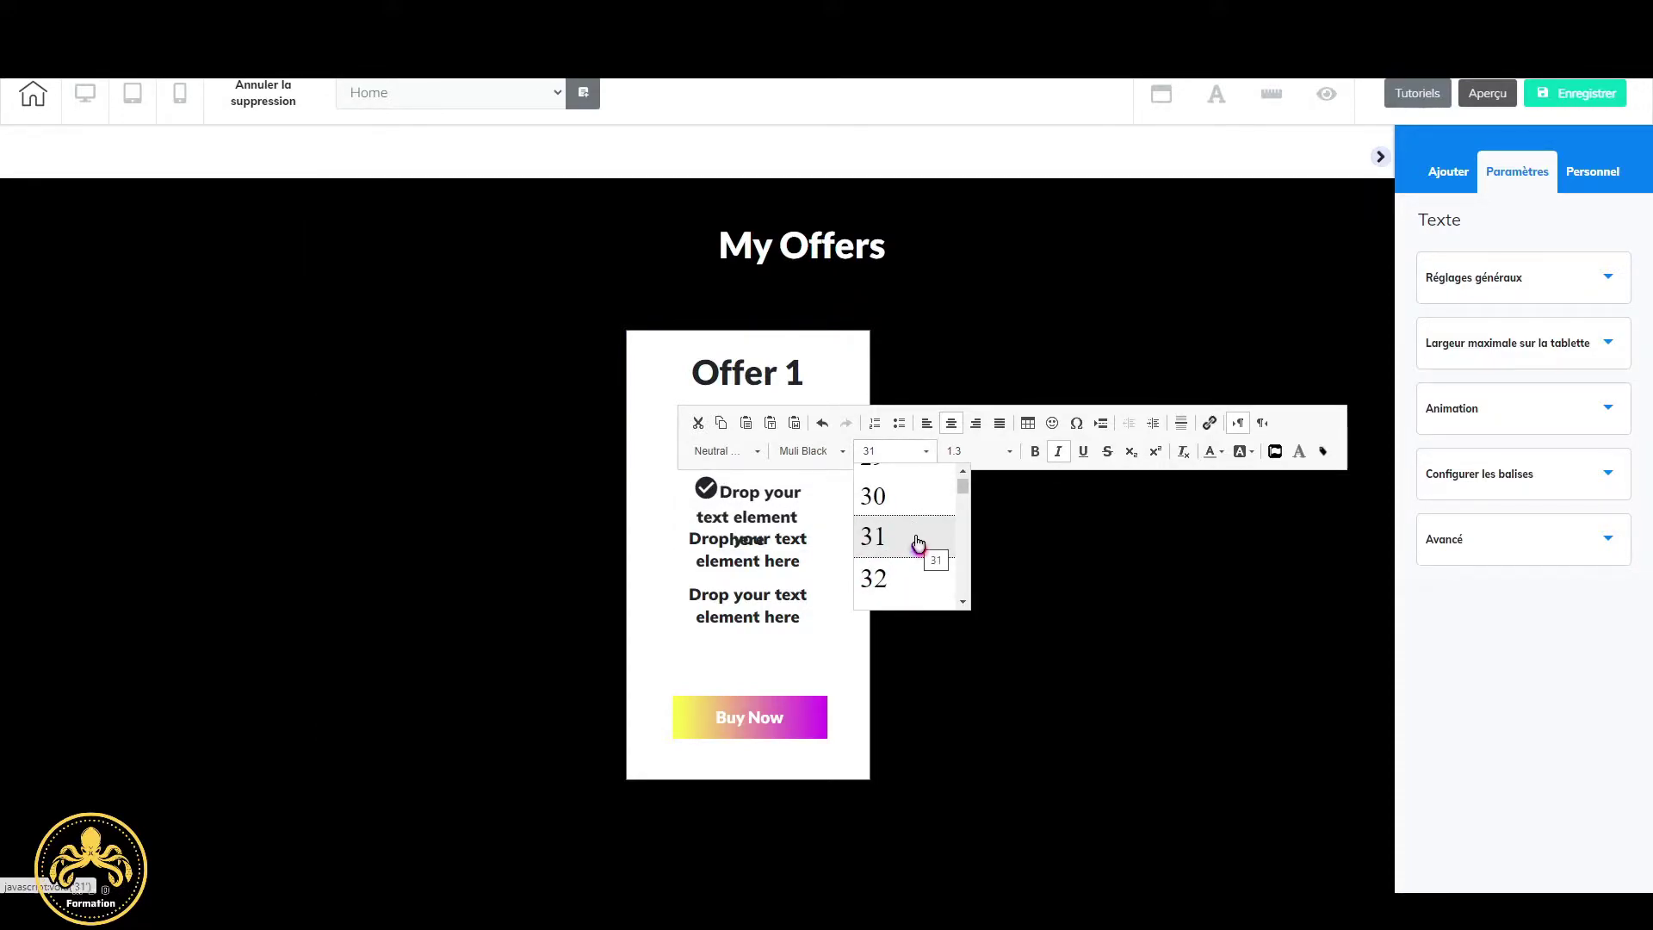
{"action": "scroll", "coordinate": [918, 543], "scroll_direction": "up", "scroll_amount": 2}
{"action": "scroll", "coordinate": [918, 542], "scroll_direction": "up", "scroll_amount": 2}
{"action": "scroll", "coordinate": [918, 541], "scroll_direction": "down", "scroll_amount": 1}
{"action": "scroll", "coordinate": [918, 534], "scroll_direction": "up", "scroll_amount": 3}
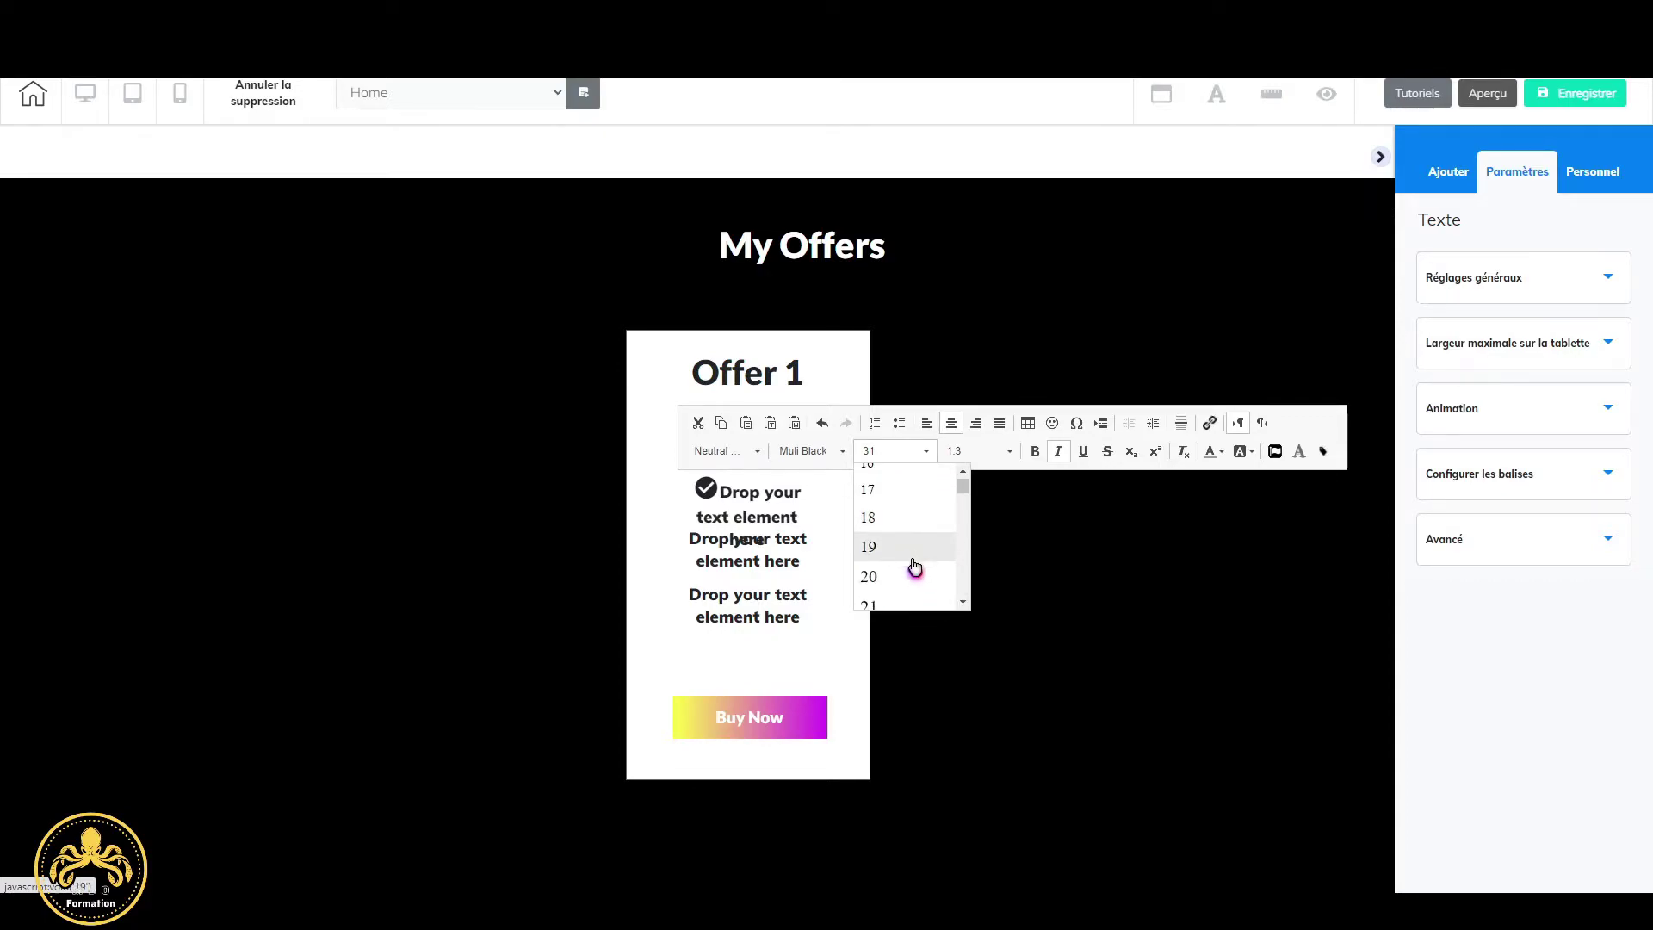
{"action": "scroll", "coordinate": [916, 538], "scroll_direction": "down", "scroll_amount": 2}
{"action": "left_click", "coordinate": [919, 499]}
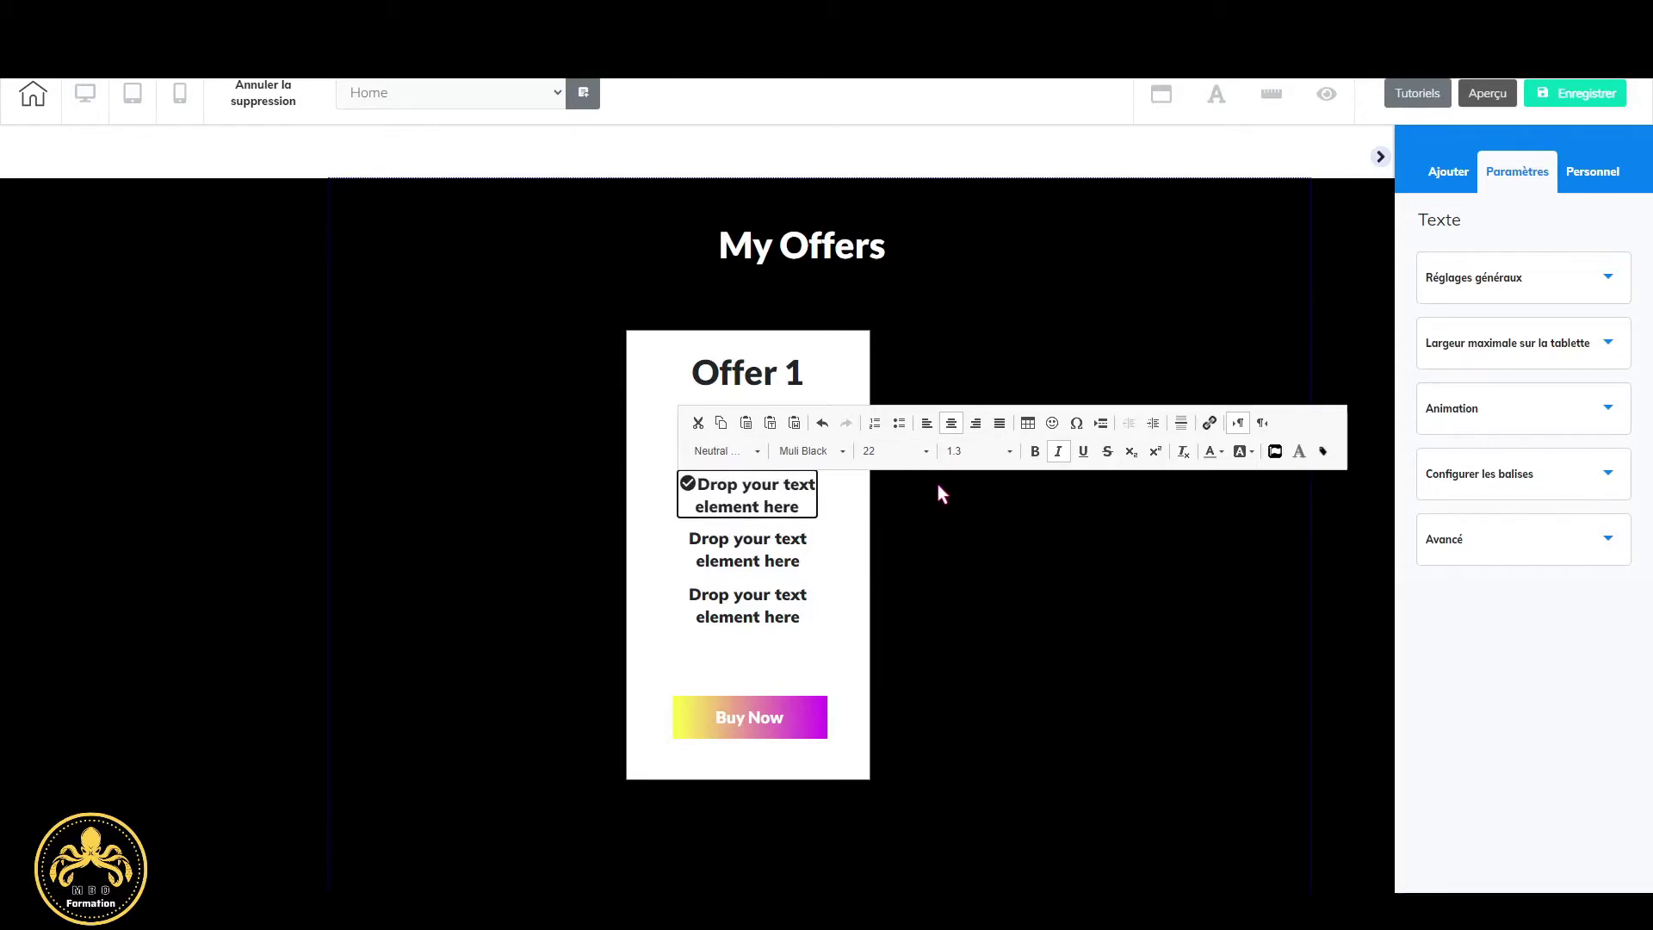
Set the check icon's text colour to the custom yellow FAFF3F.
{"action": "left_click", "coordinate": [691, 486]}
{"action": "left_click", "coordinate": [1219, 452]}
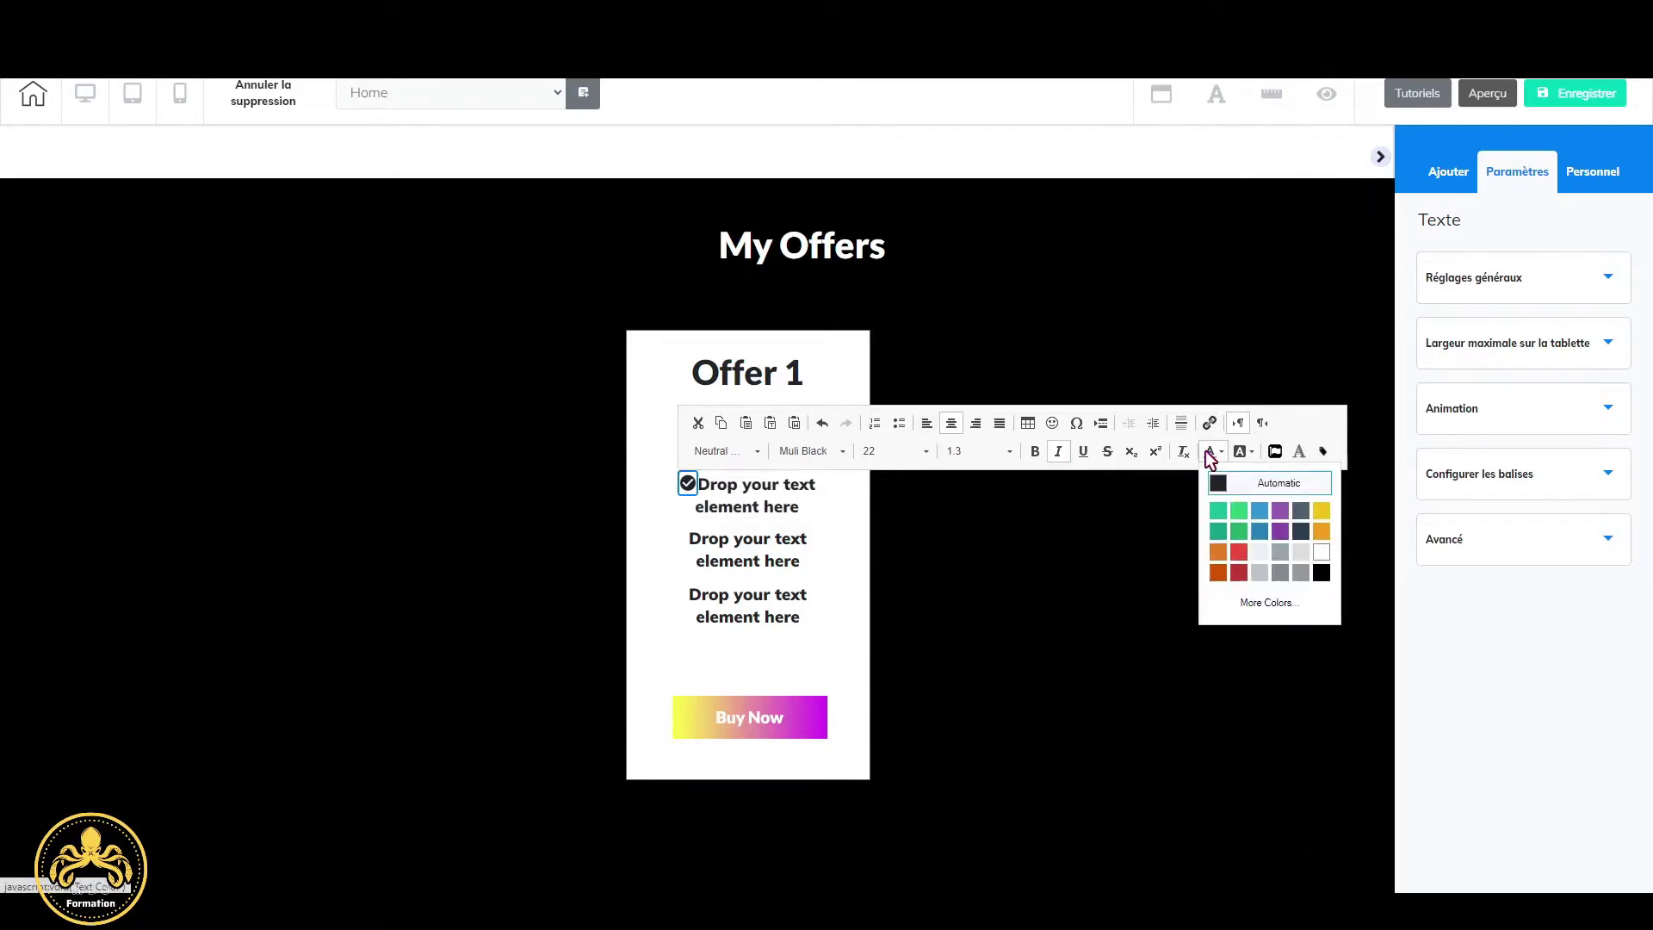
{"action": "left_click", "coordinate": [1302, 607]}
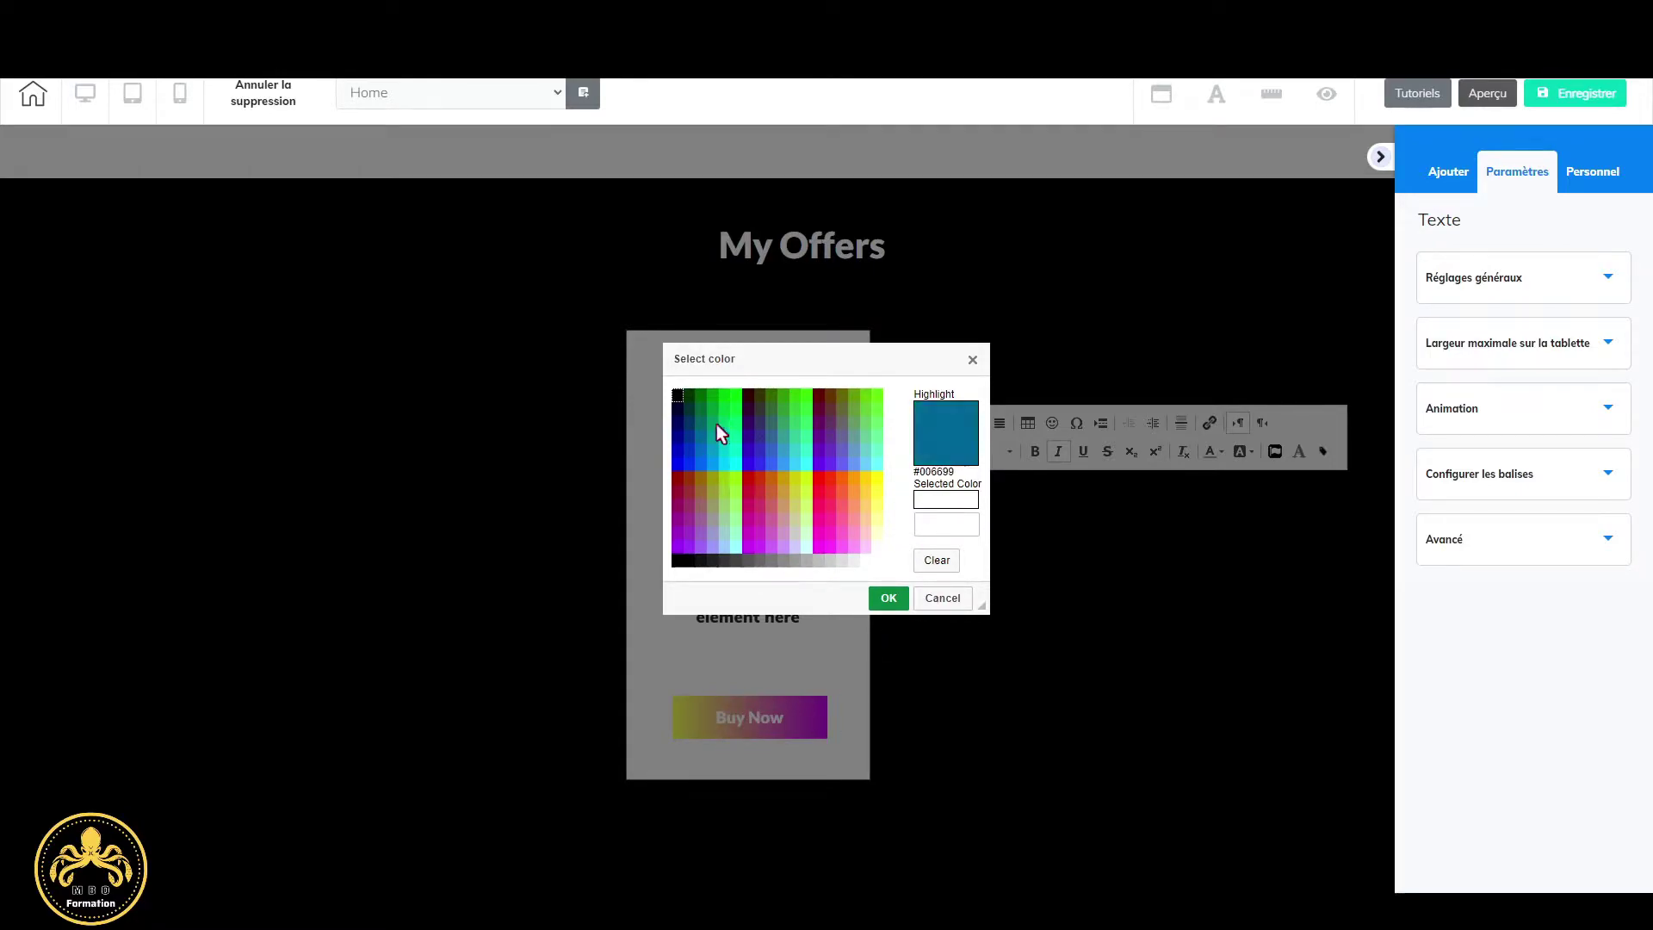
{"action": "left_click", "coordinate": [953, 524]}
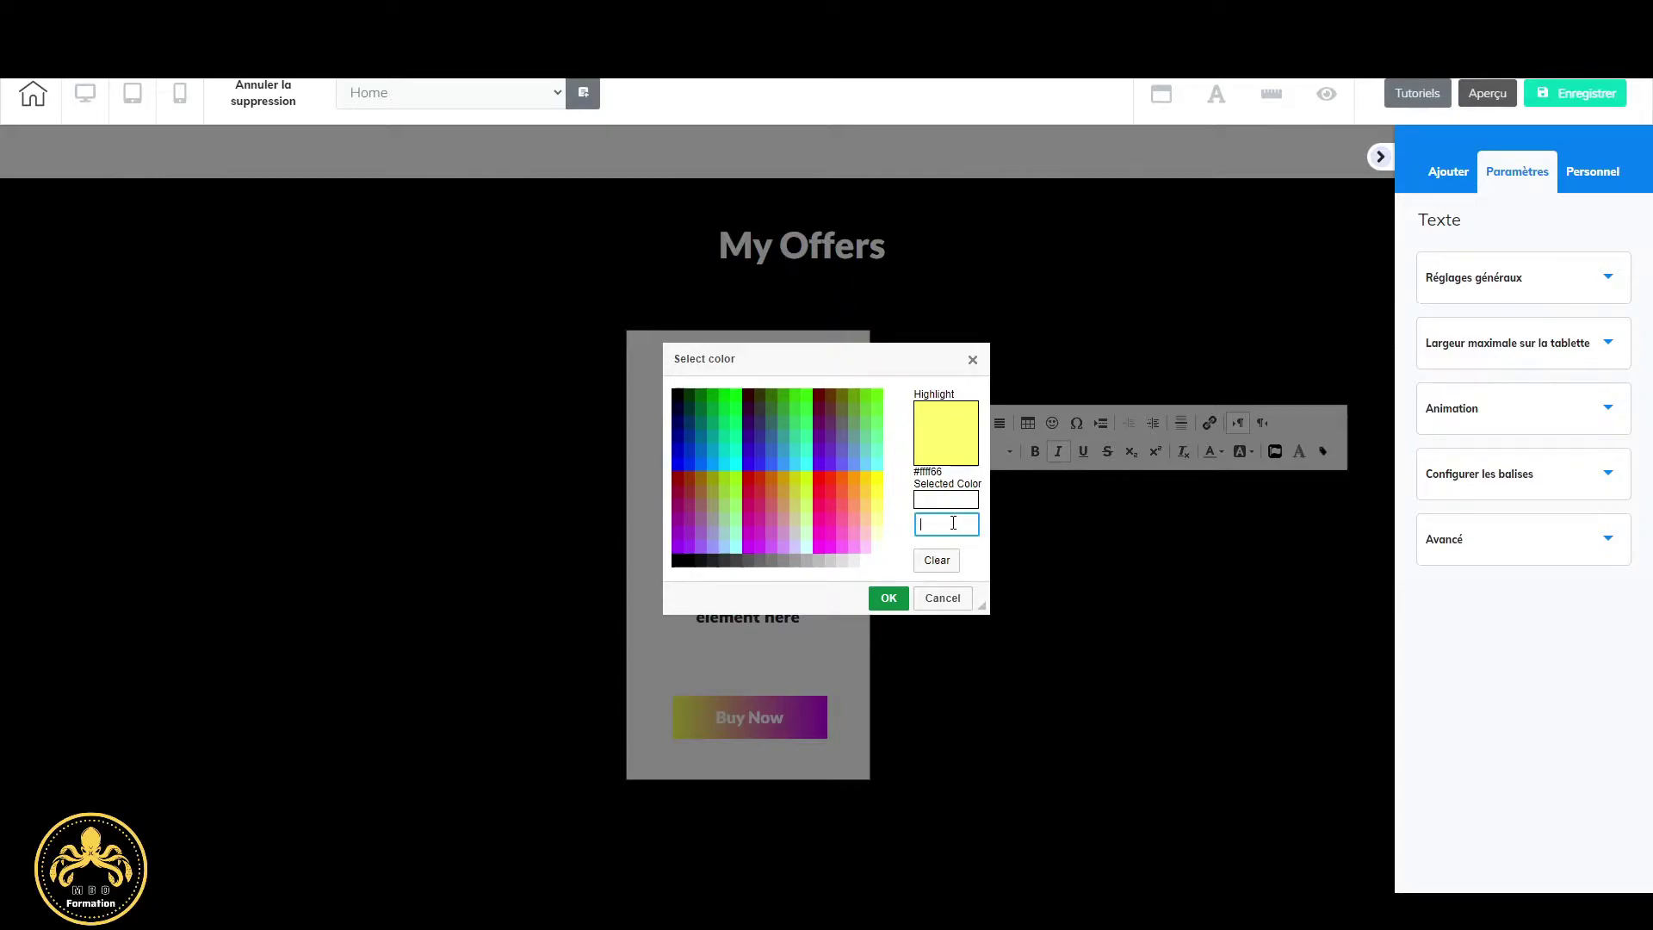
{"action": "type", "text": "FAFF3F"}
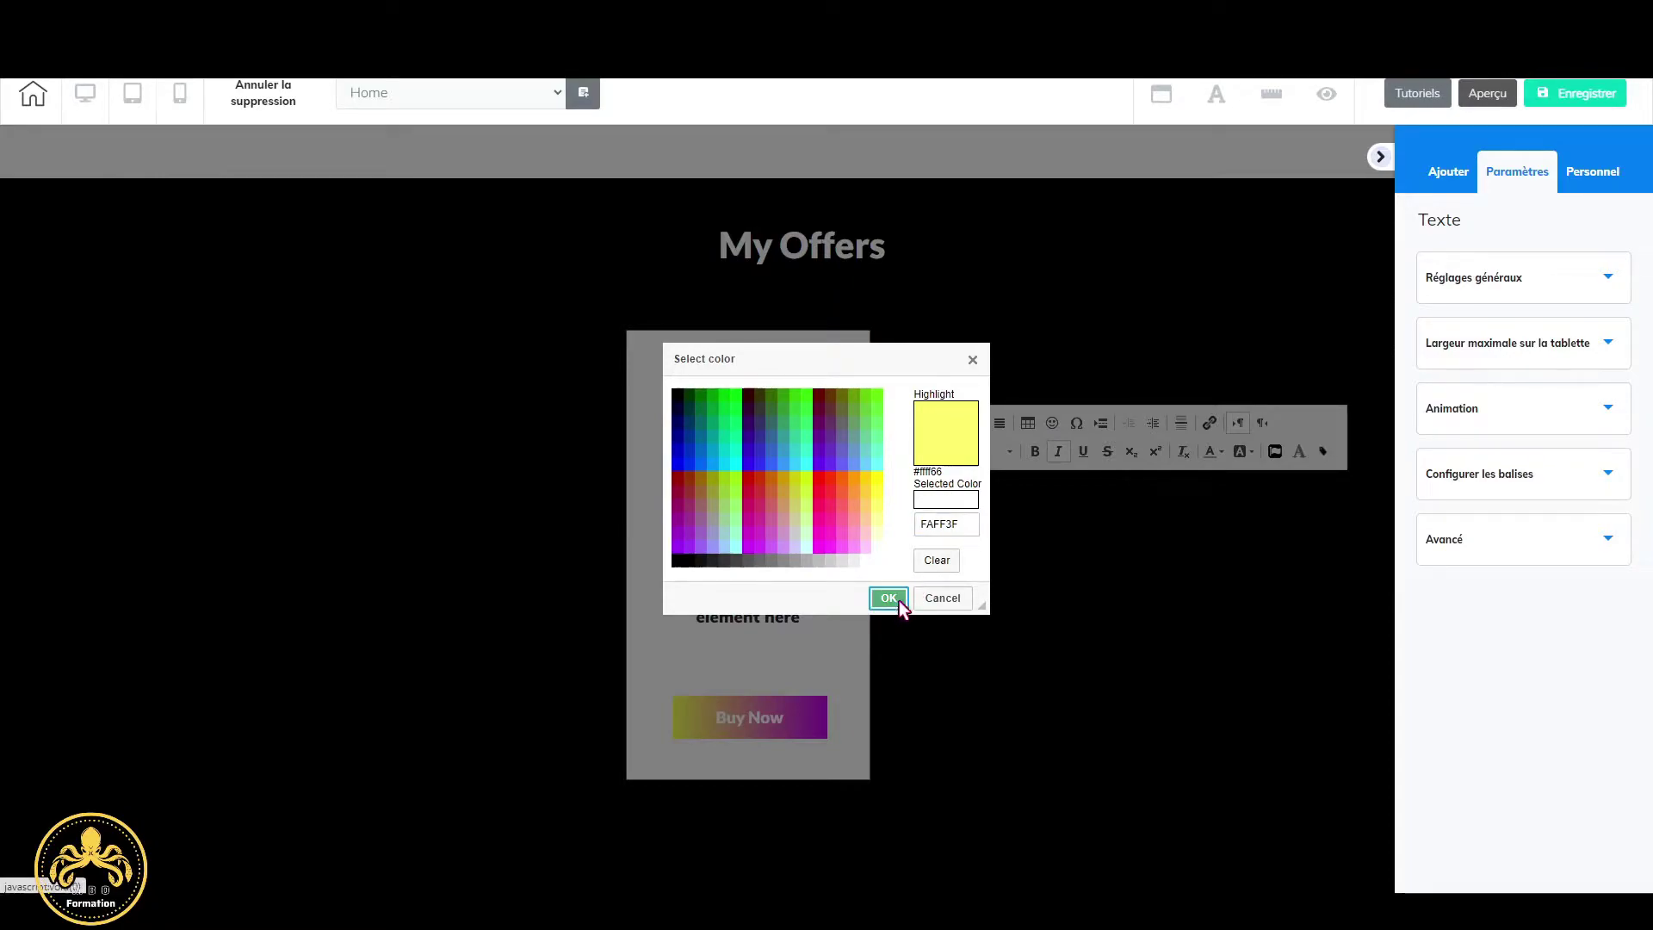
{"action": "left_click", "coordinate": [889, 599]}
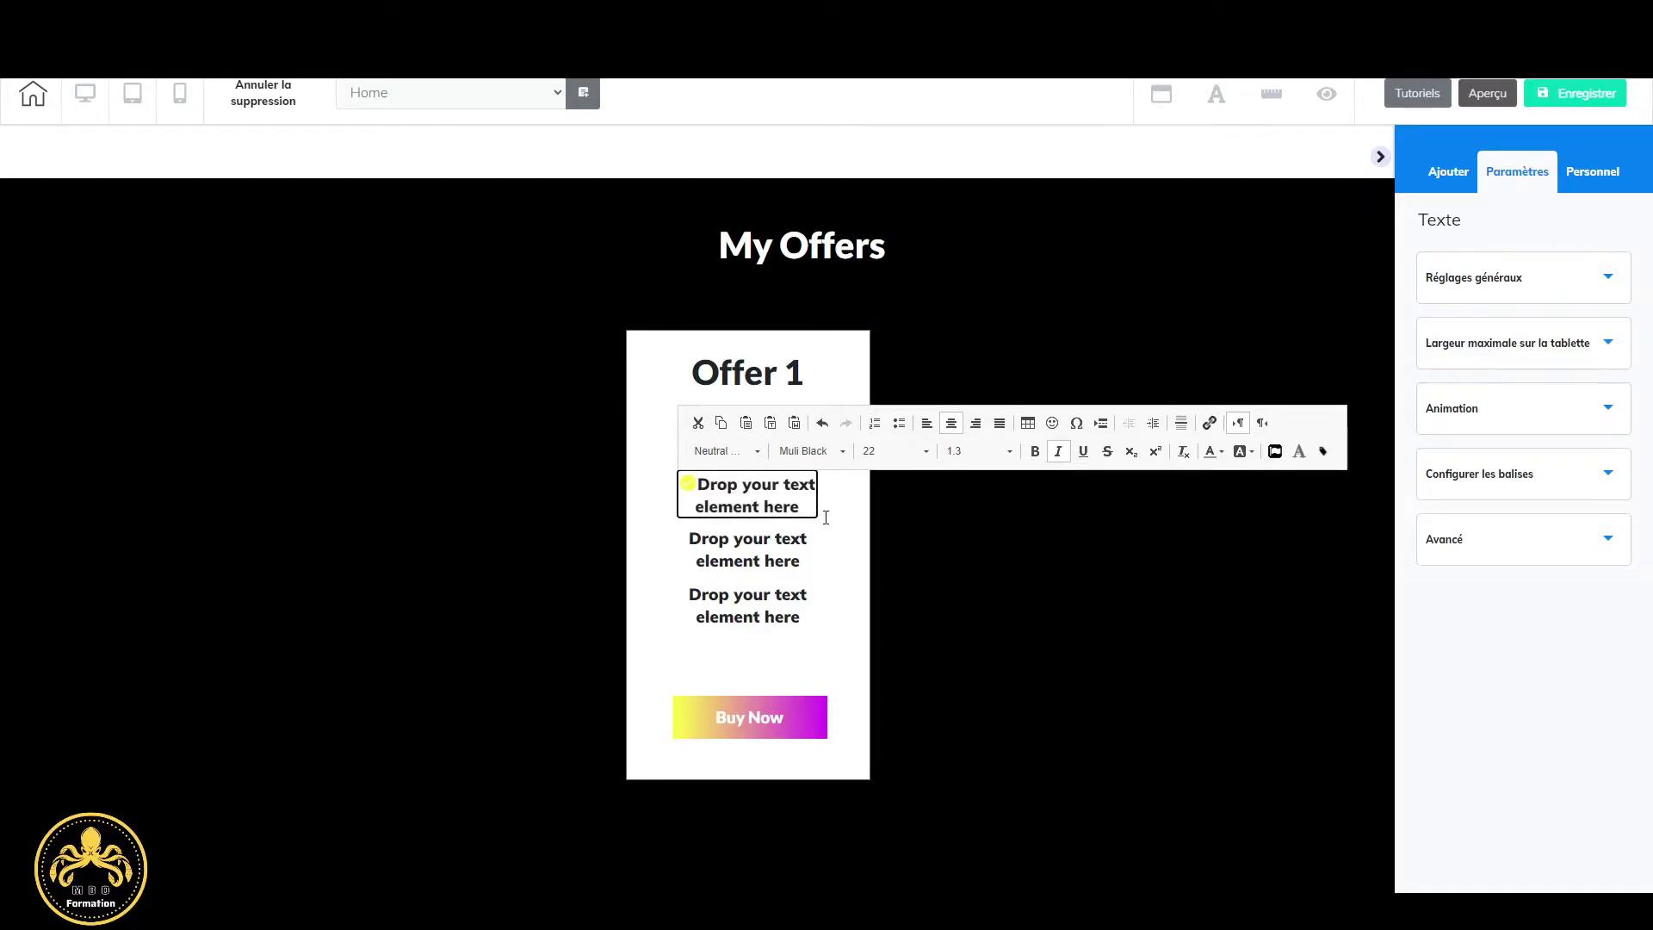
Copy the purple hex code D11EFF from the Buy Now button's background gradient.
{"action": "left_click", "coordinate": [814, 715]}
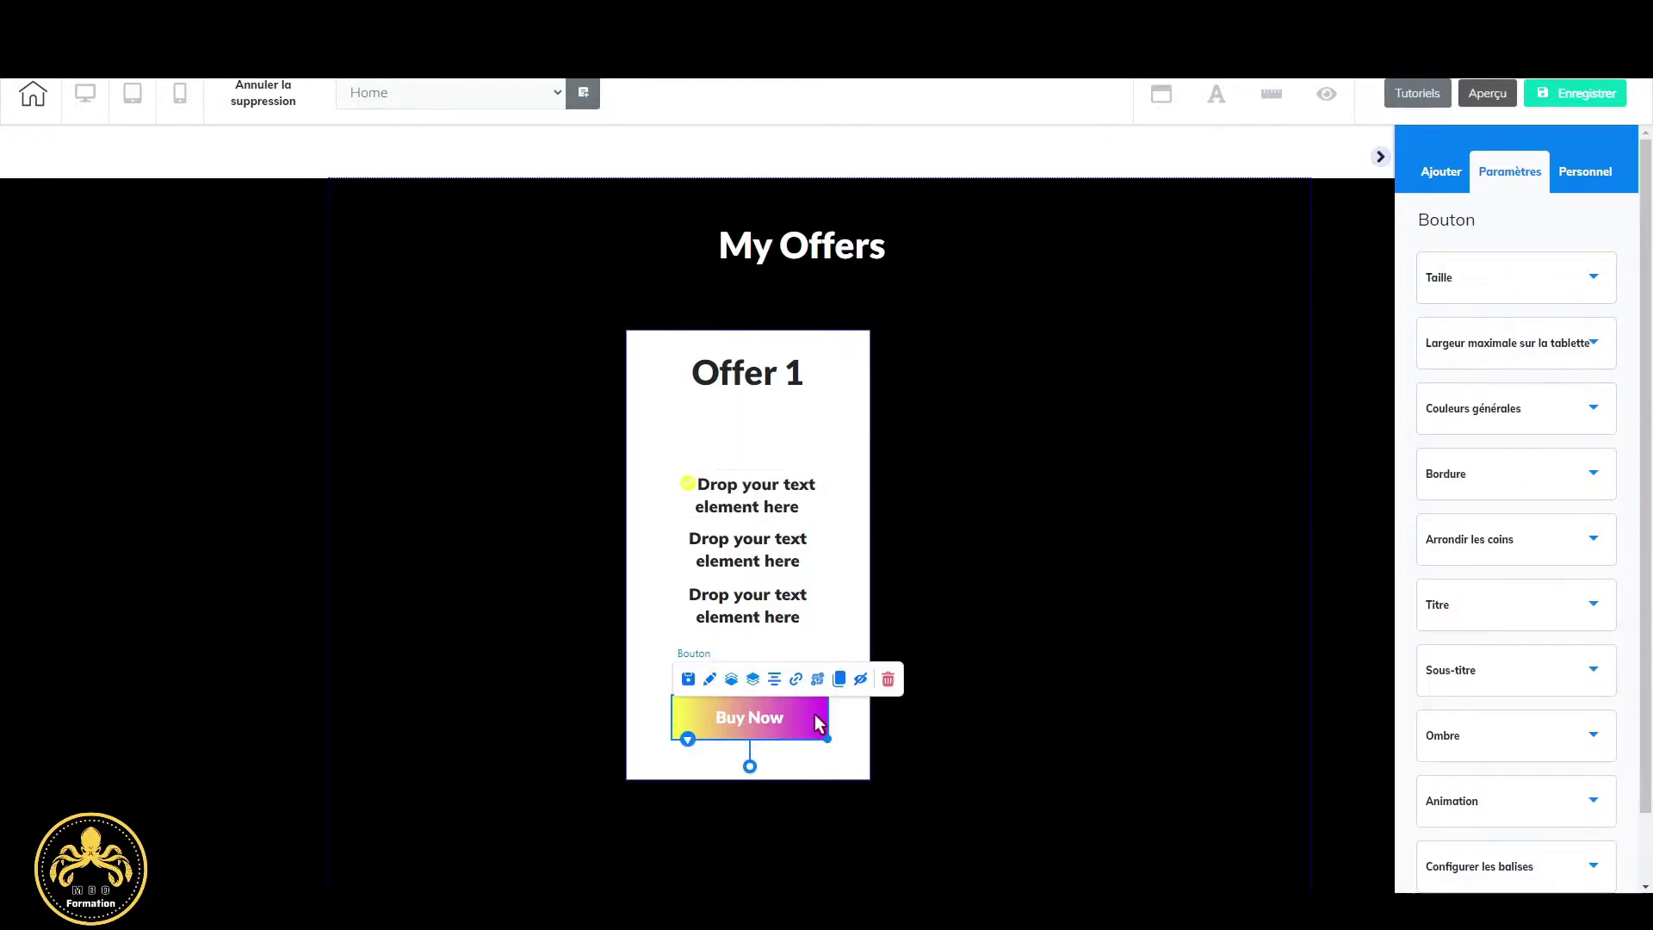
{"action": "left_click", "coordinate": [1590, 426]}
{"action": "scroll", "coordinate": [1343, 637], "scroll_direction": "down", "scroll_amount": 2}
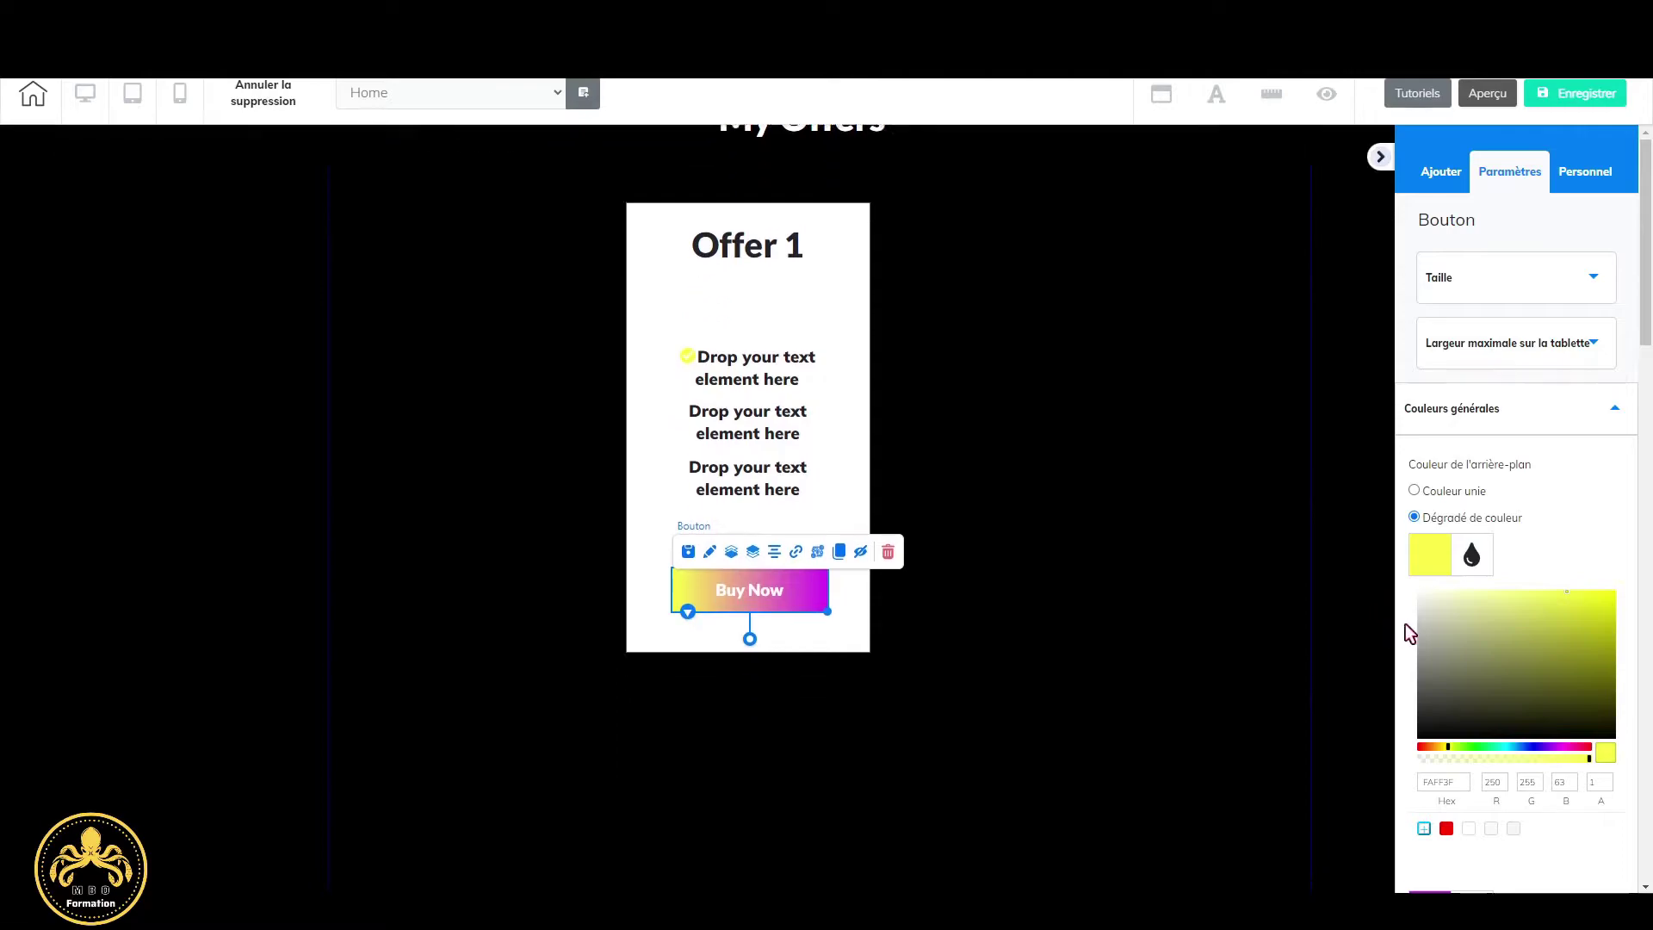
{"action": "scroll", "coordinate": [1461, 716], "scroll_direction": "down", "scroll_amount": 5}
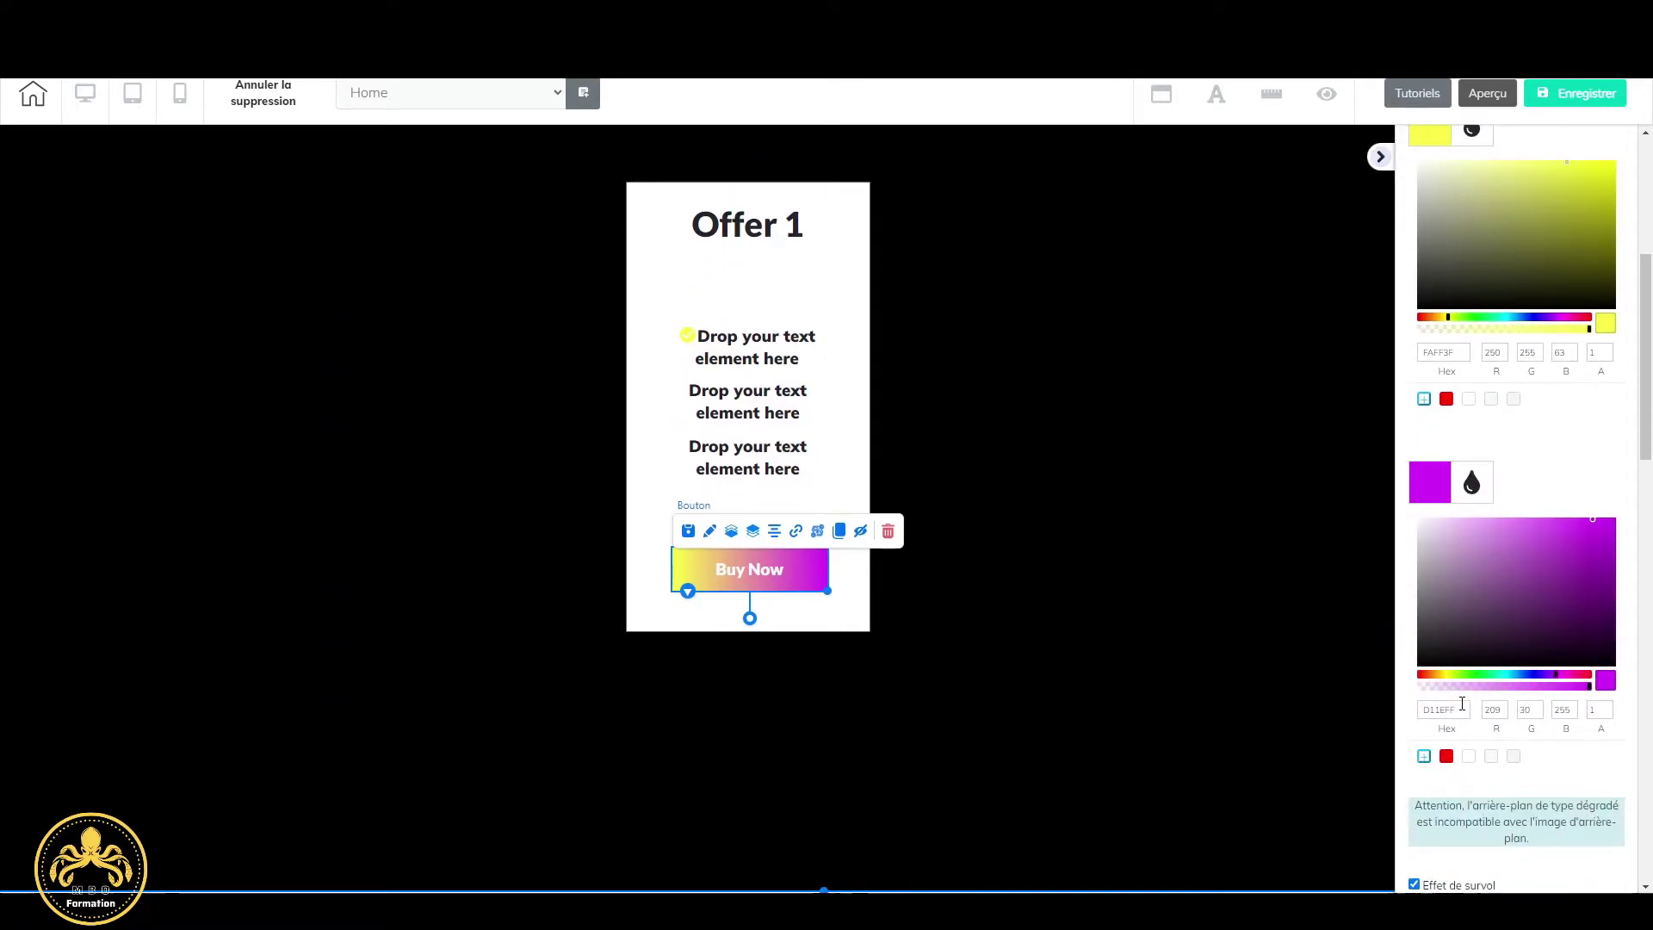
{"action": "left_click_drag", "start_coordinate": [1457, 710], "coordinate": [1398, 721]}
{"action": "key", "text": "ctrl+c"}
Recolour the first description text's check icon to D11EFF and add a space between the icon and the text.
{"action": "left_click", "coordinate": [687, 334]}
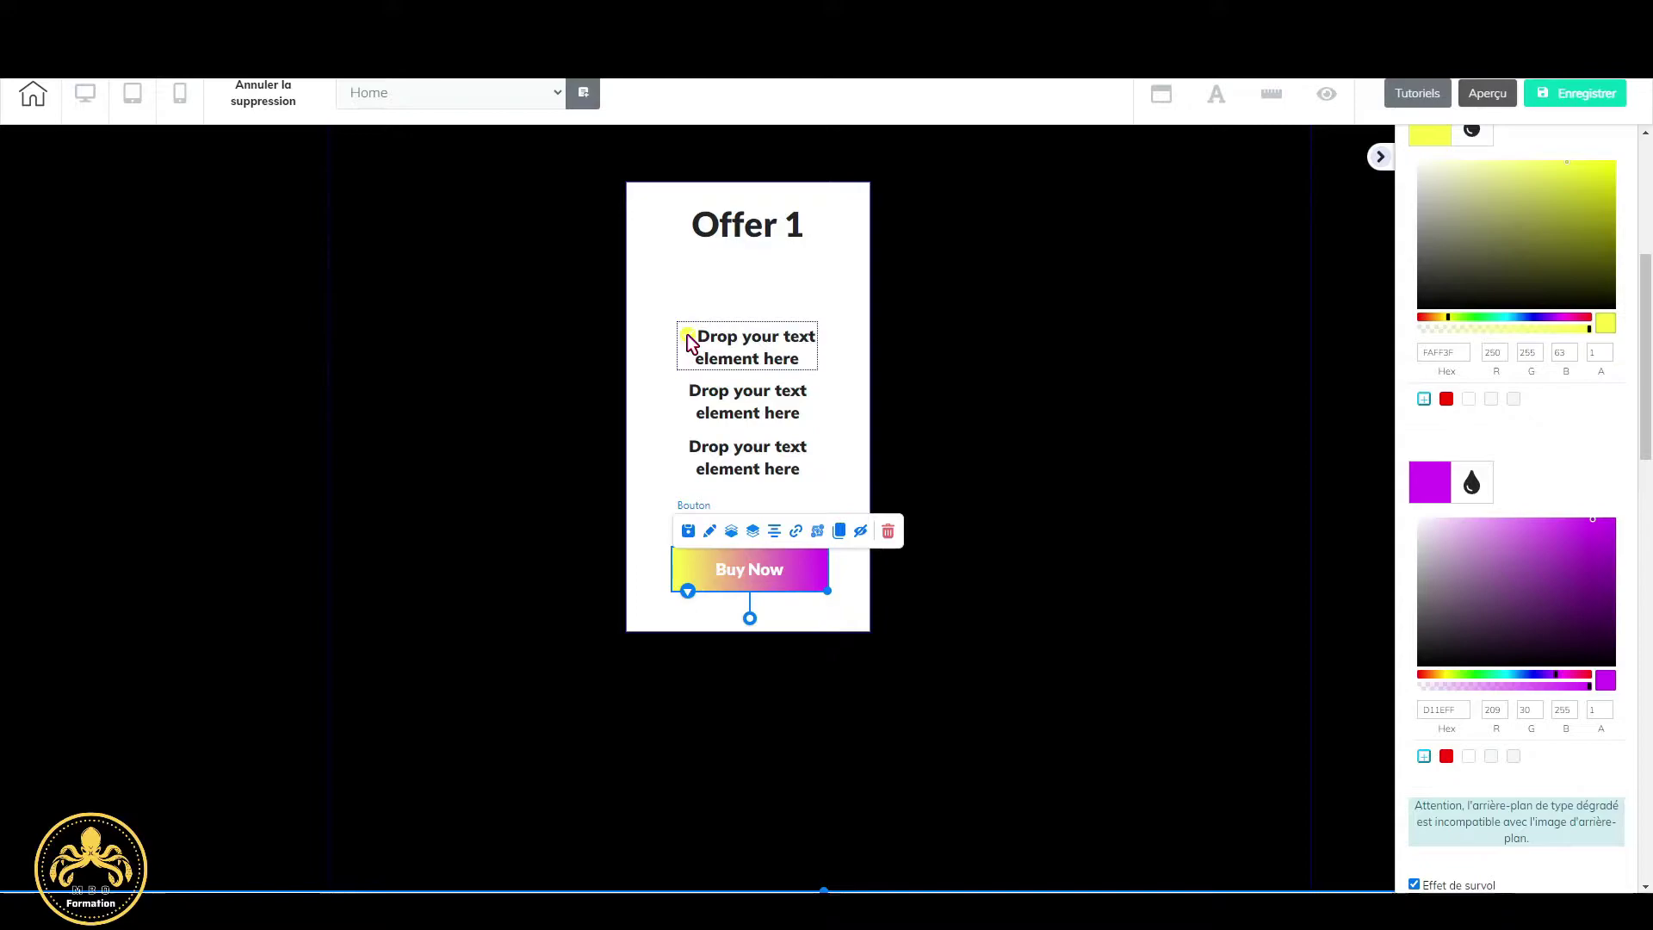
{"action": "double_click", "coordinate": [687, 334]}
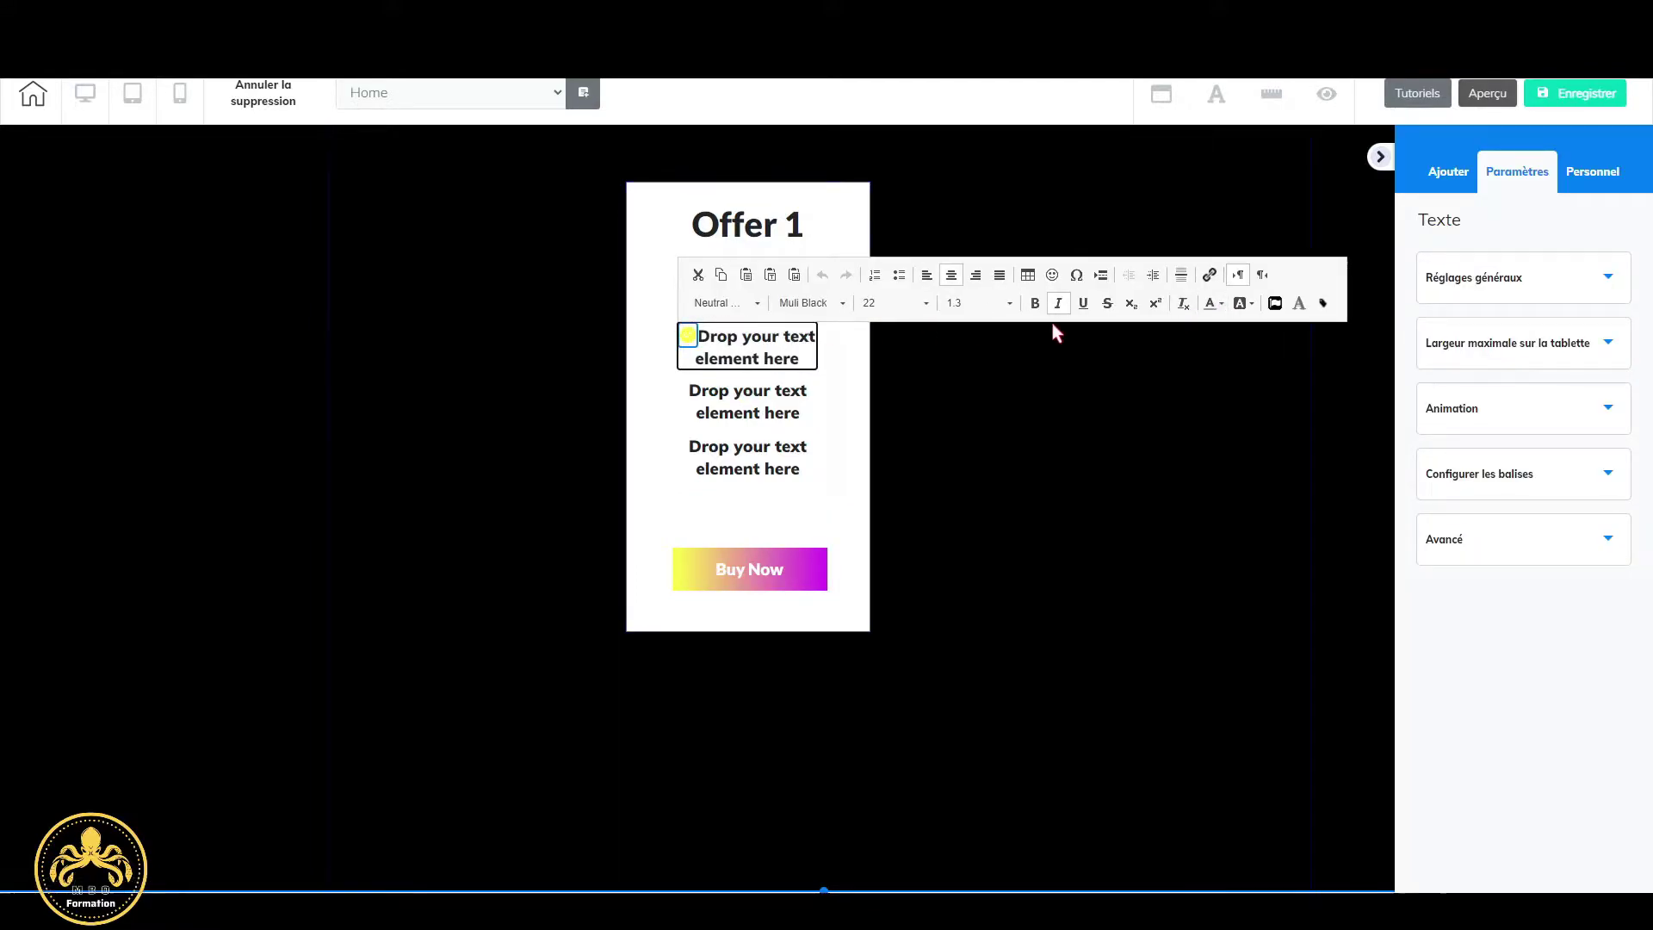
{"action": "left_click", "coordinate": [1222, 303]}
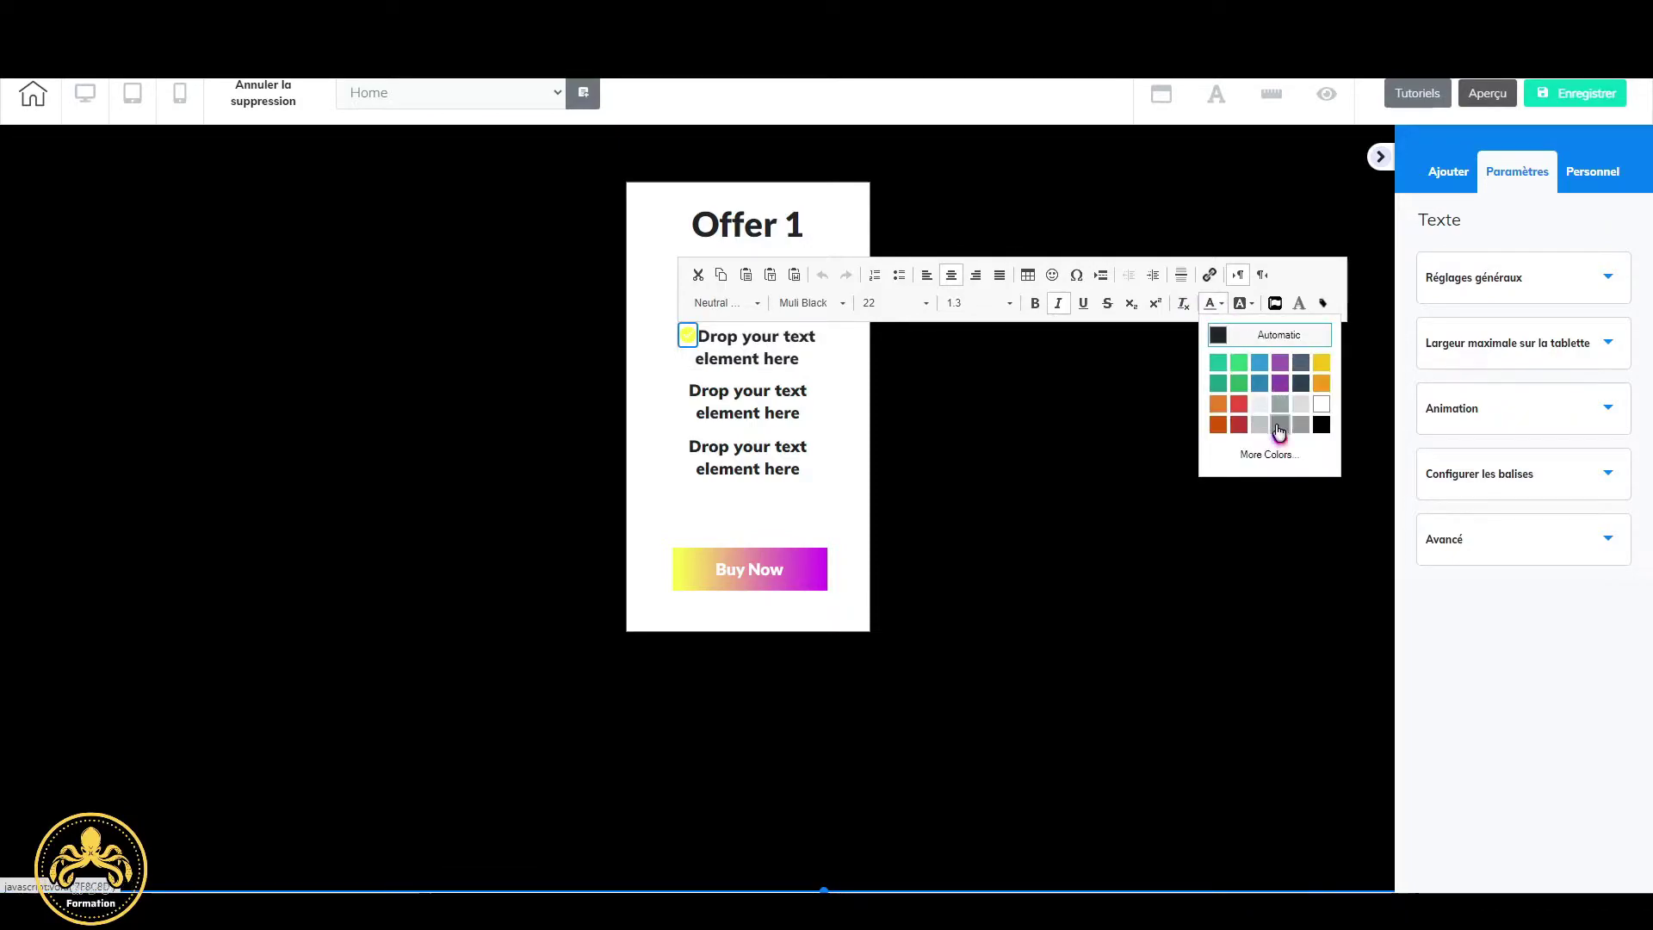
{"action": "left_click", "coordinate": [1281, 456]}
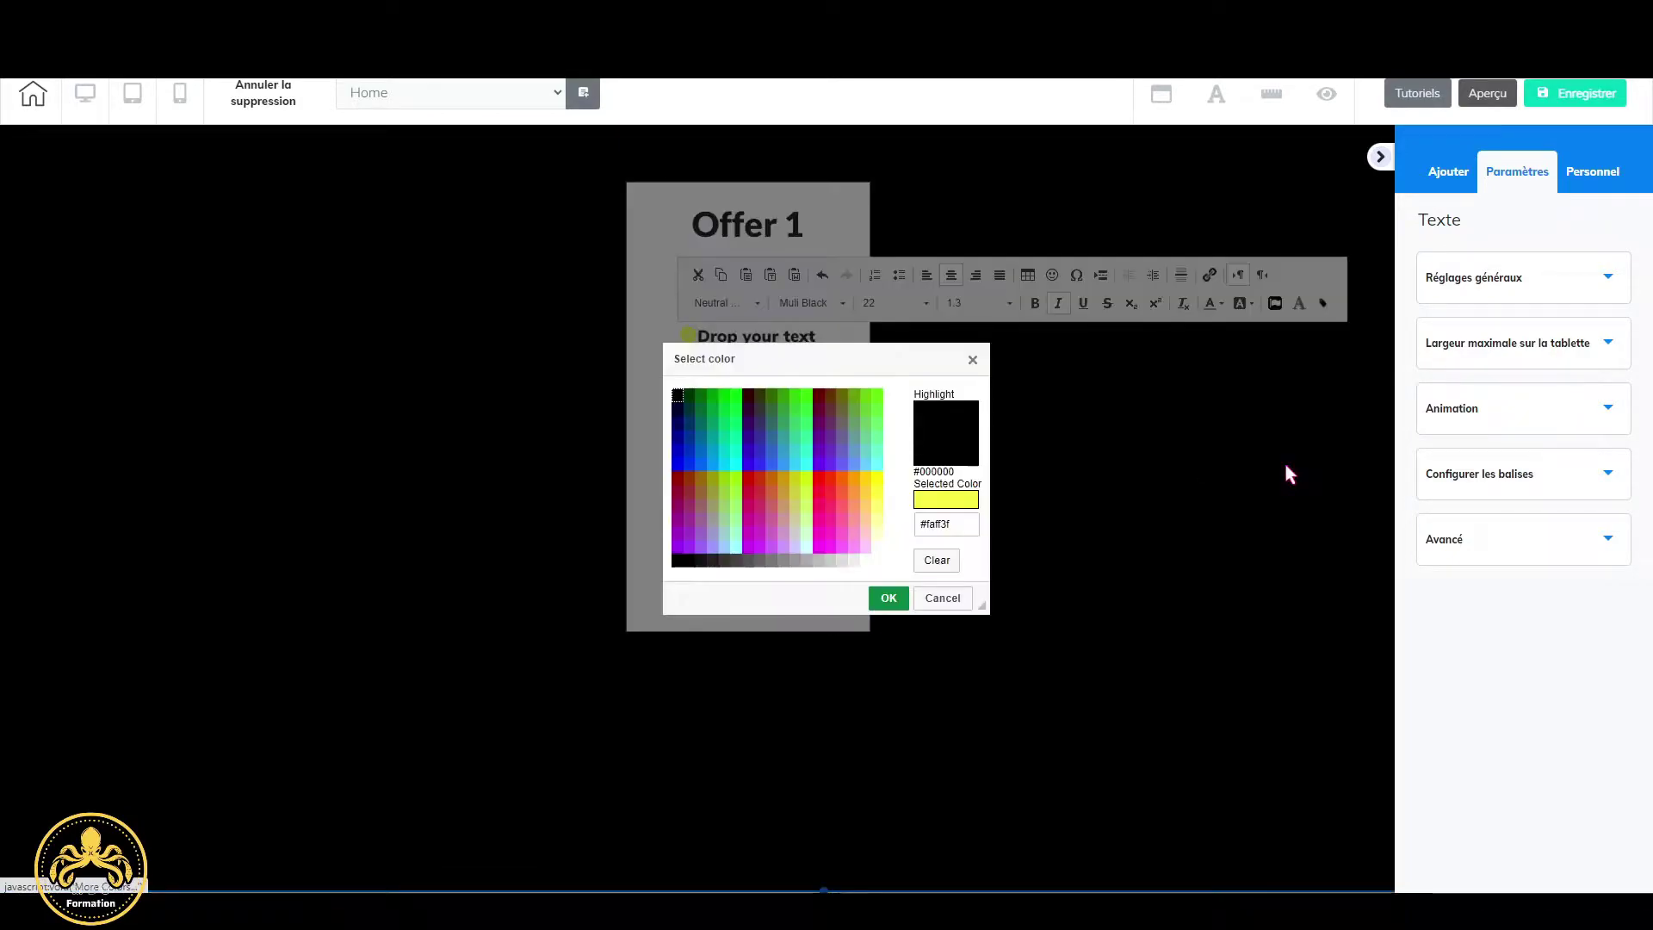
{"action": "triple_click", "coordinate": [969, 527]}
{"action": "key", "text": "ctrl+v"}
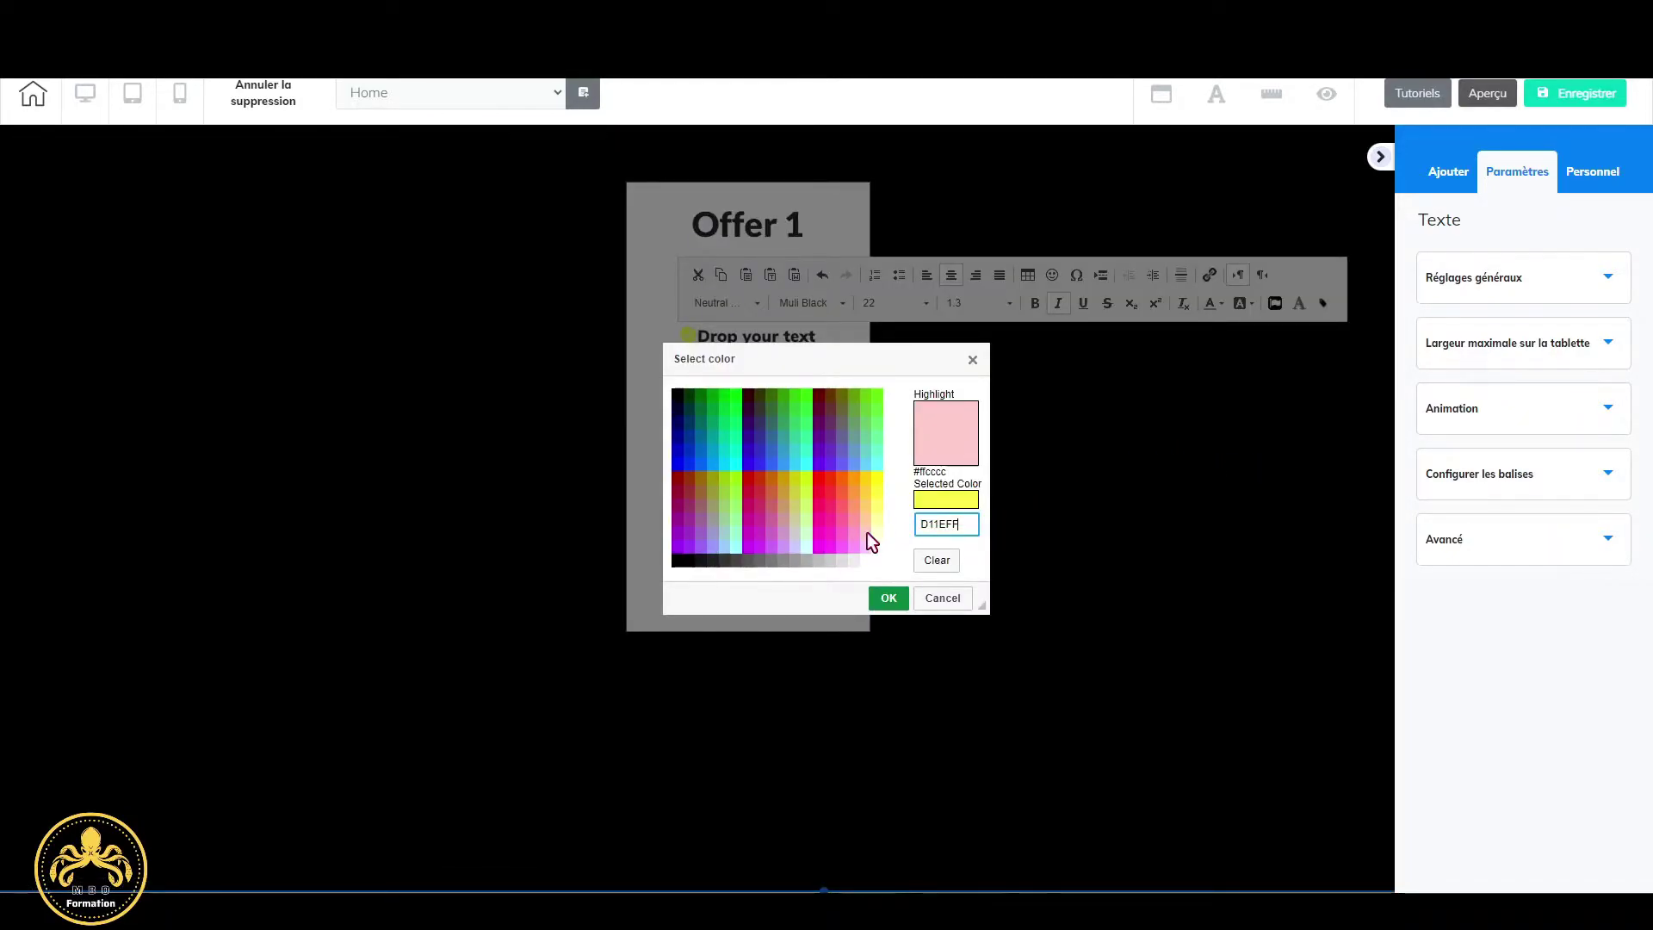
{"action": "left_click", "coordinate": [889, 597]}
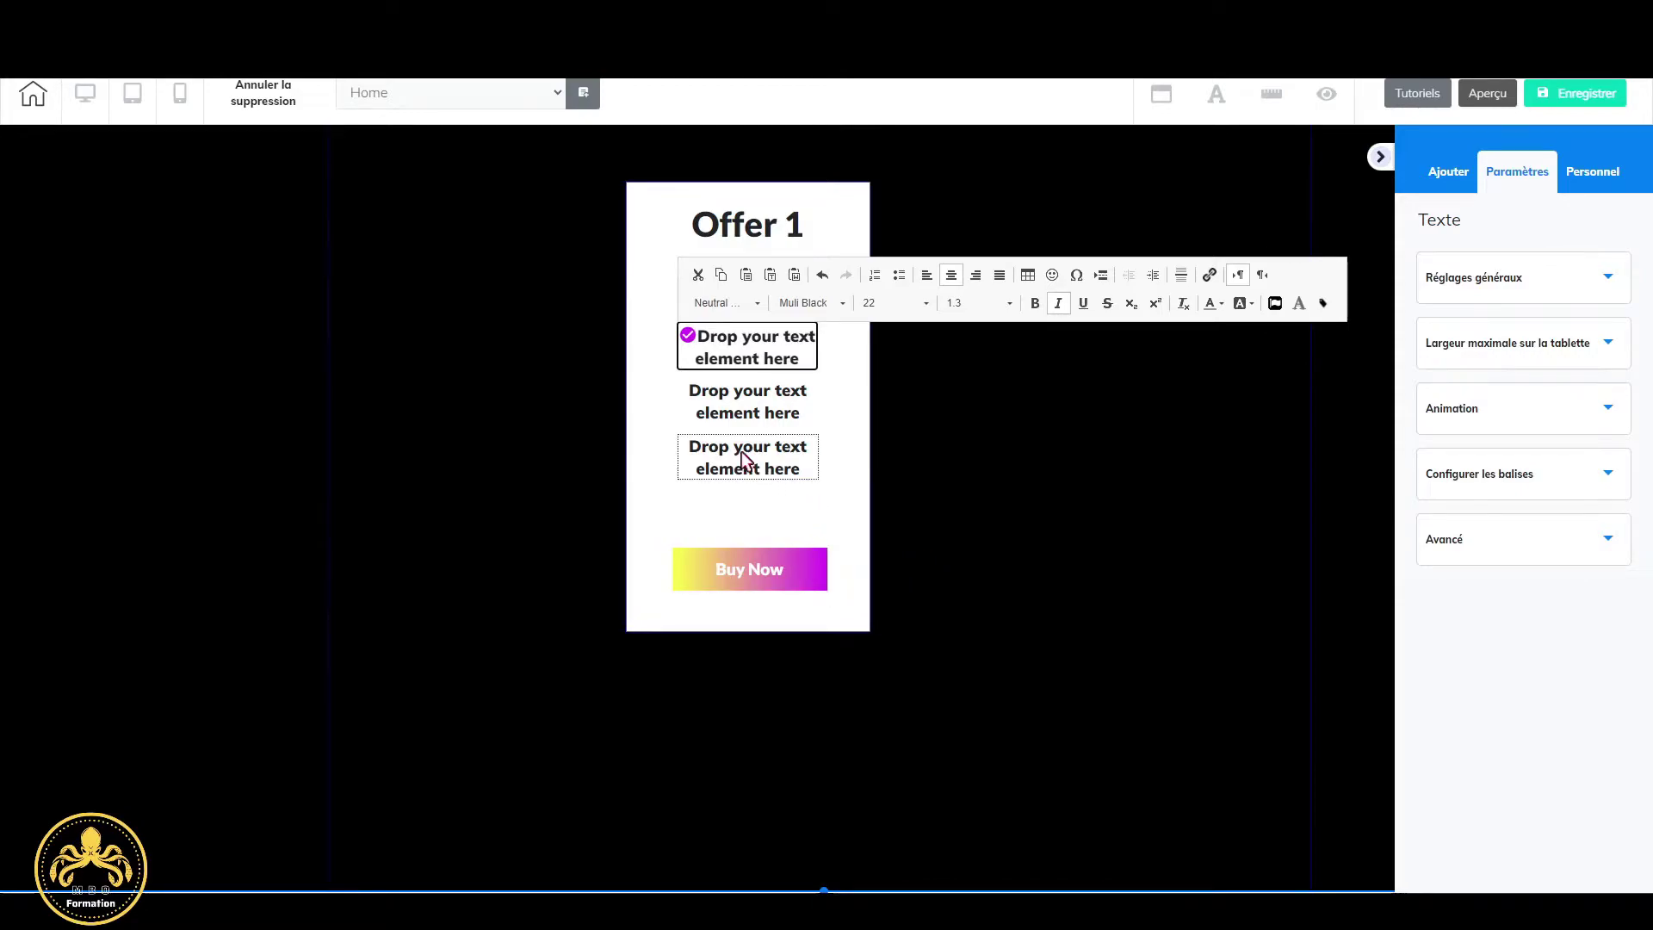
{"action": "left_click", "coordinate": [697, 337]}
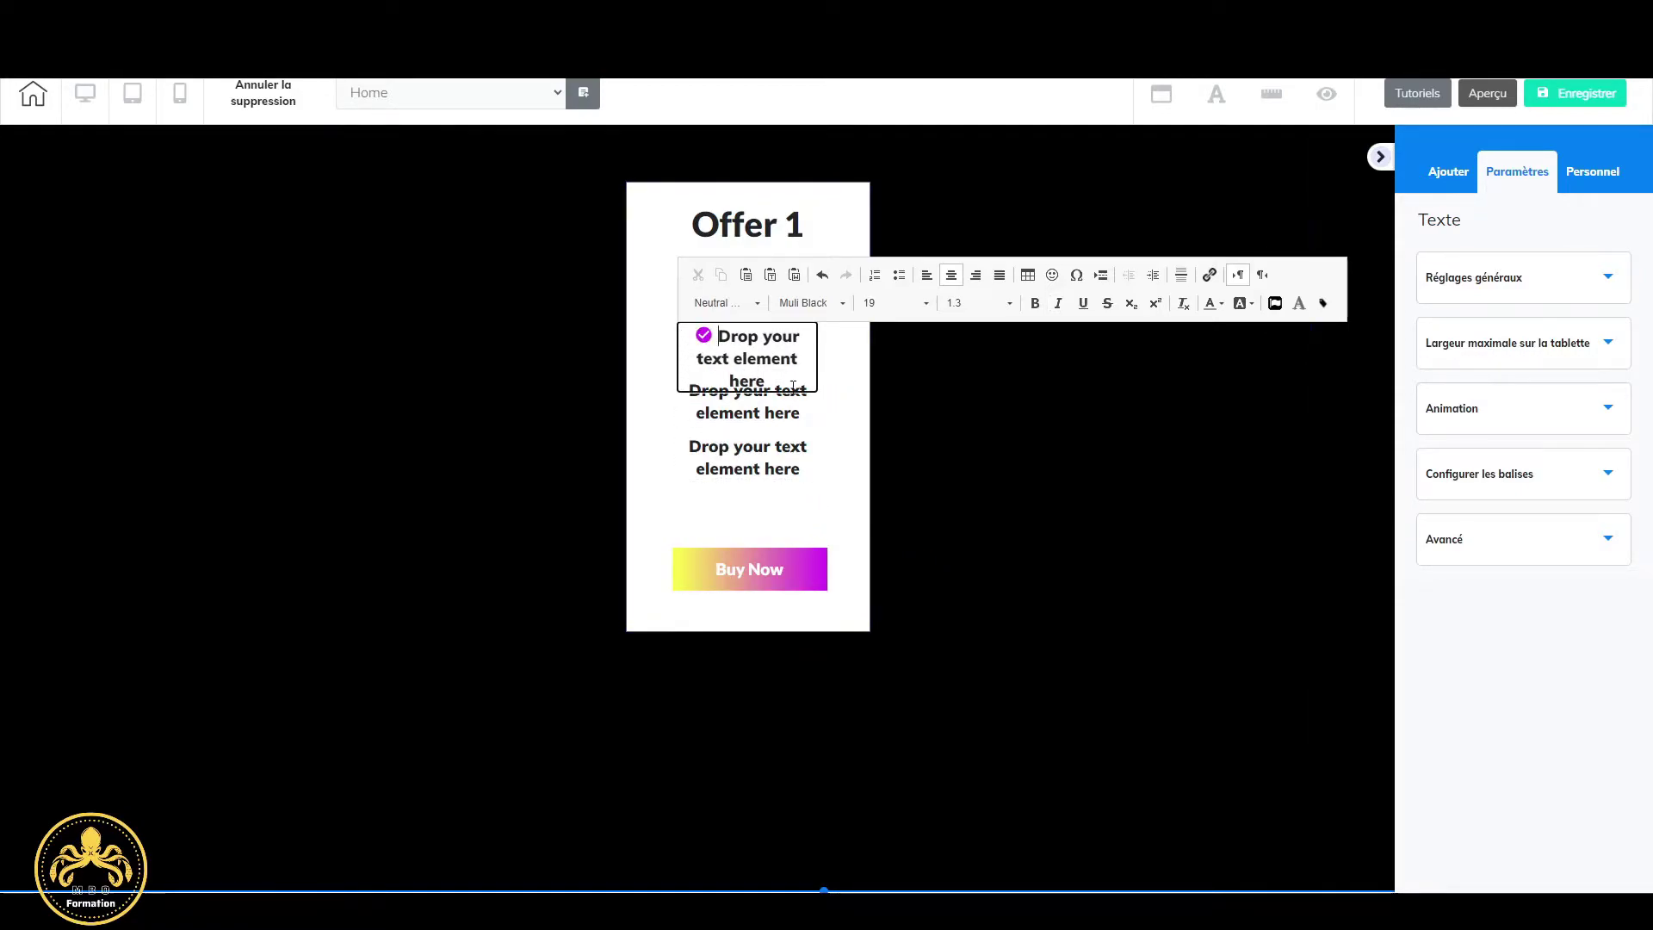
{"action": "left_click", "coordinate": [892, 420]}
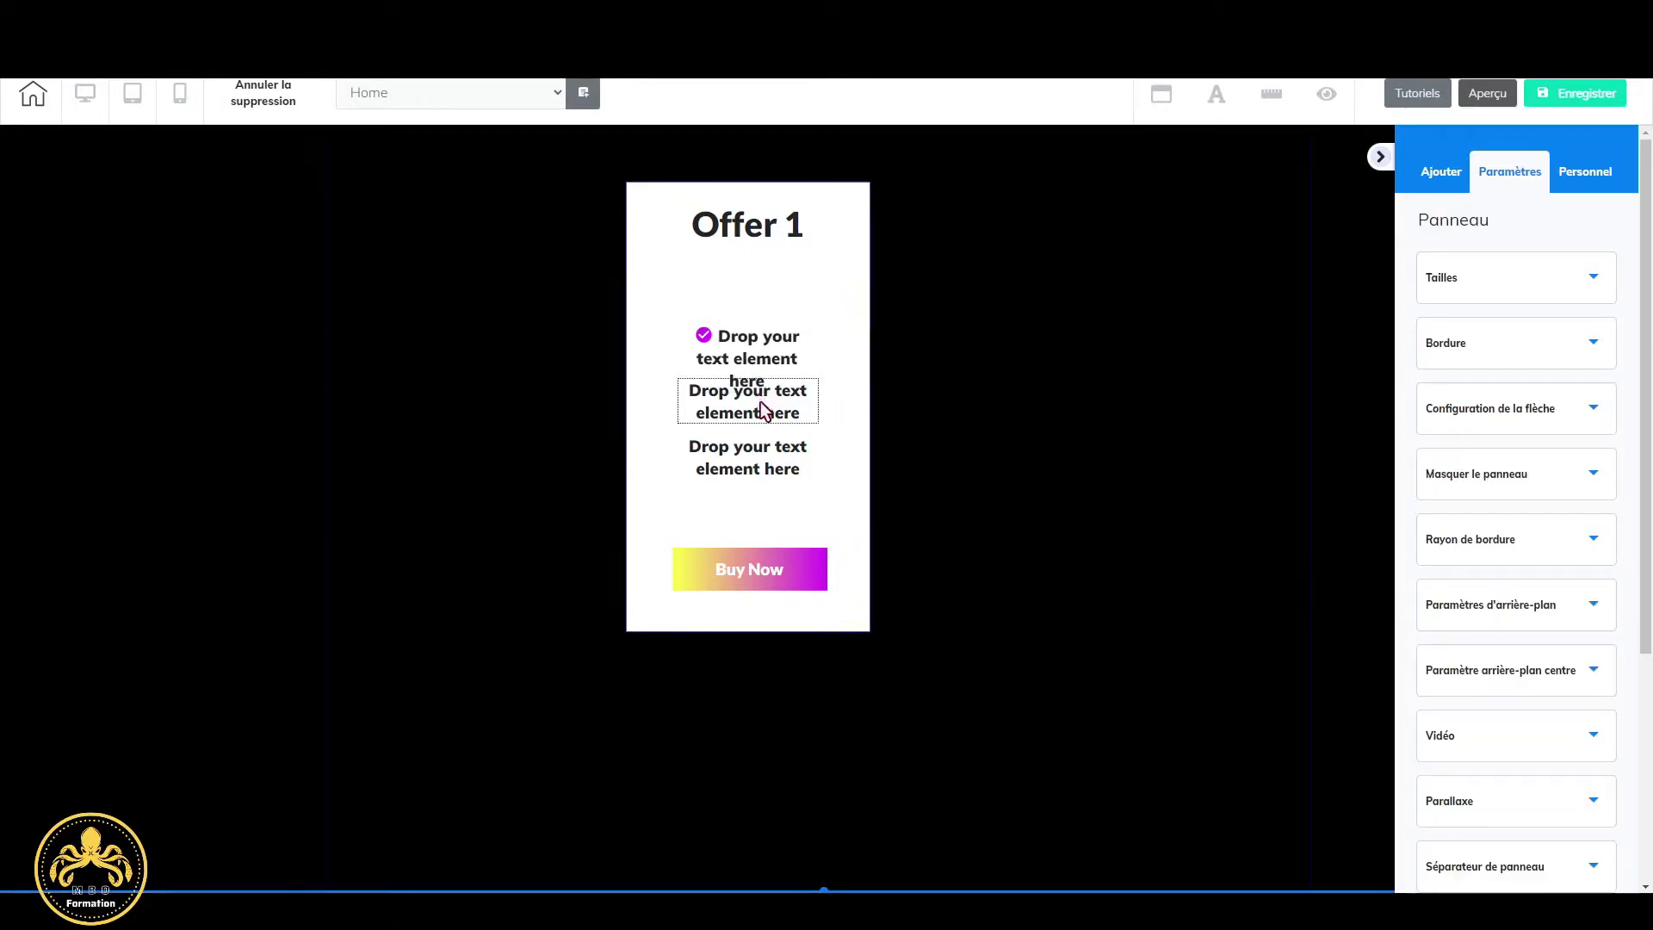
Delete the two description texts without check icons from the Offer 1 box.
{"action": "left_click", "coordinate": [761, 404]}
{"action": "left_click_drag", "start_coordinate": [761, 405], "coordinate": [753, 522]}
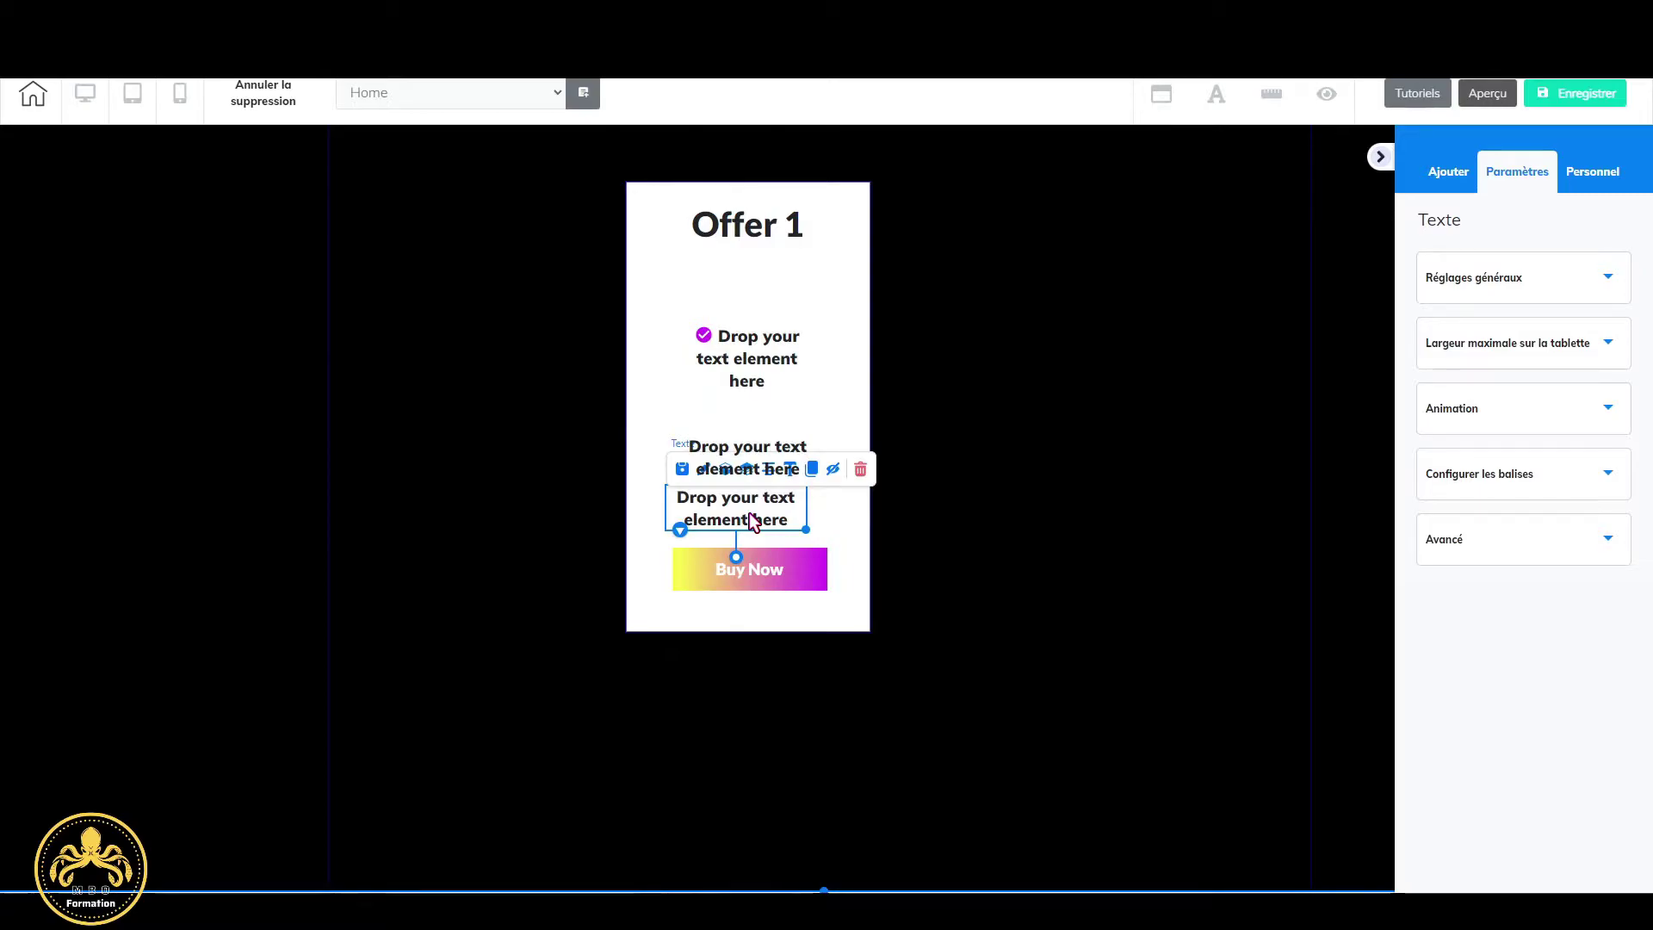
{"action": "left_click", "coordinate": [860, 472]}
{"action": "left_click", "coordinate": [943, 530]}
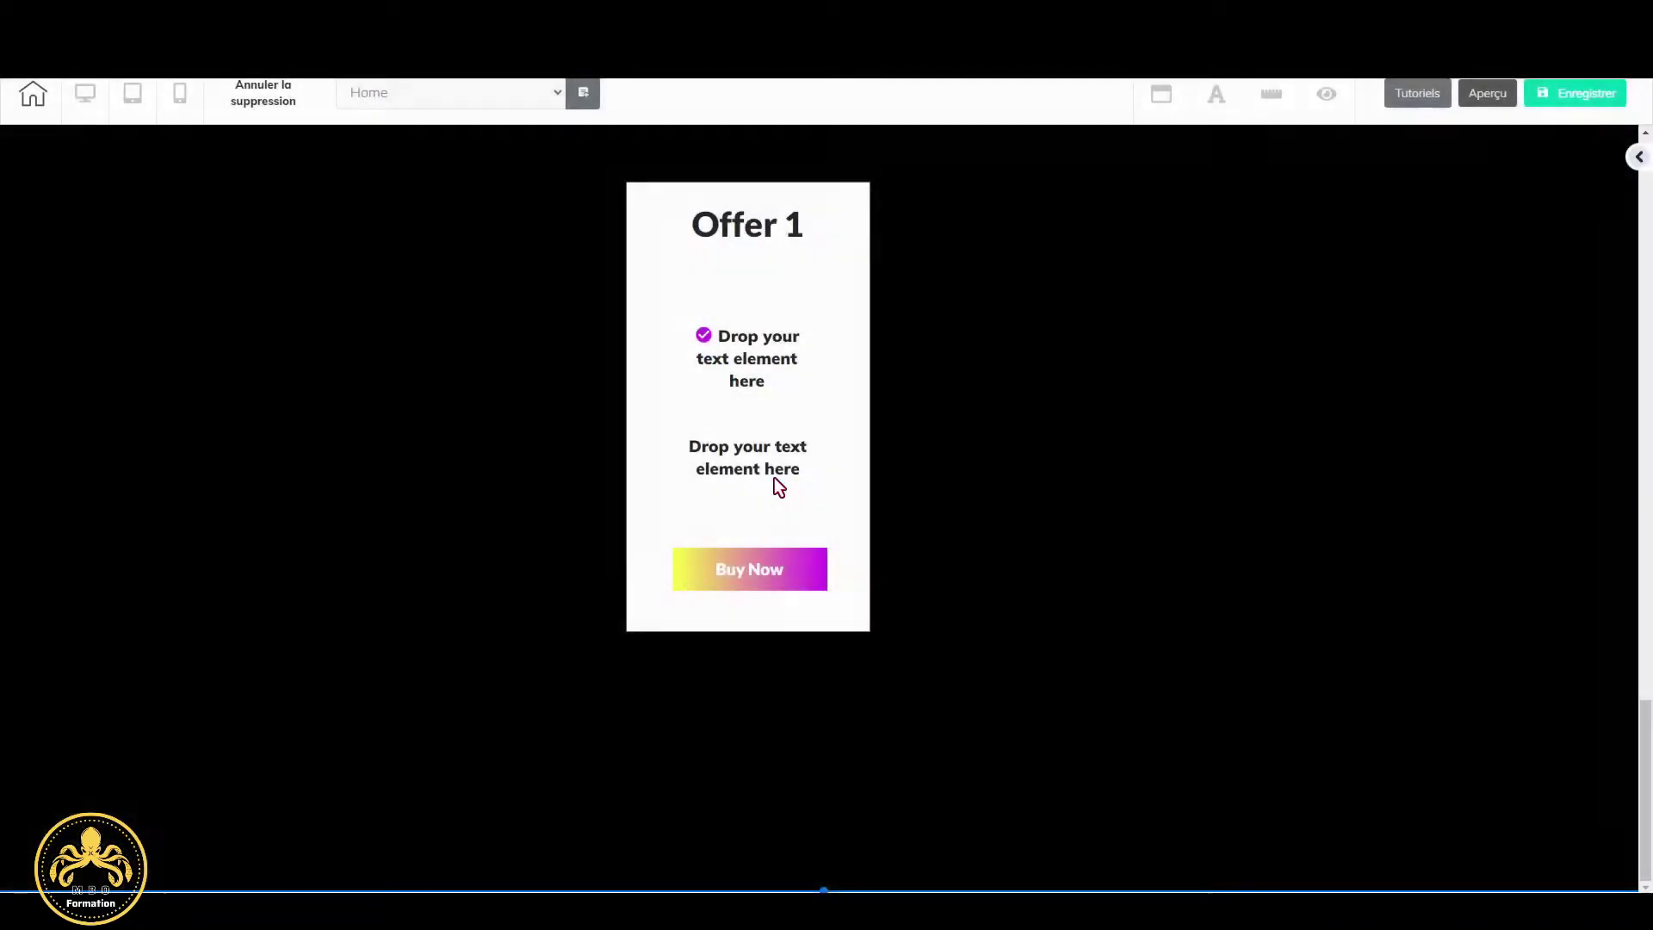
{"action": "left_click", "coordinate": [775, 451]}
{"action": "left_click", "coordinate": [876, 419]}
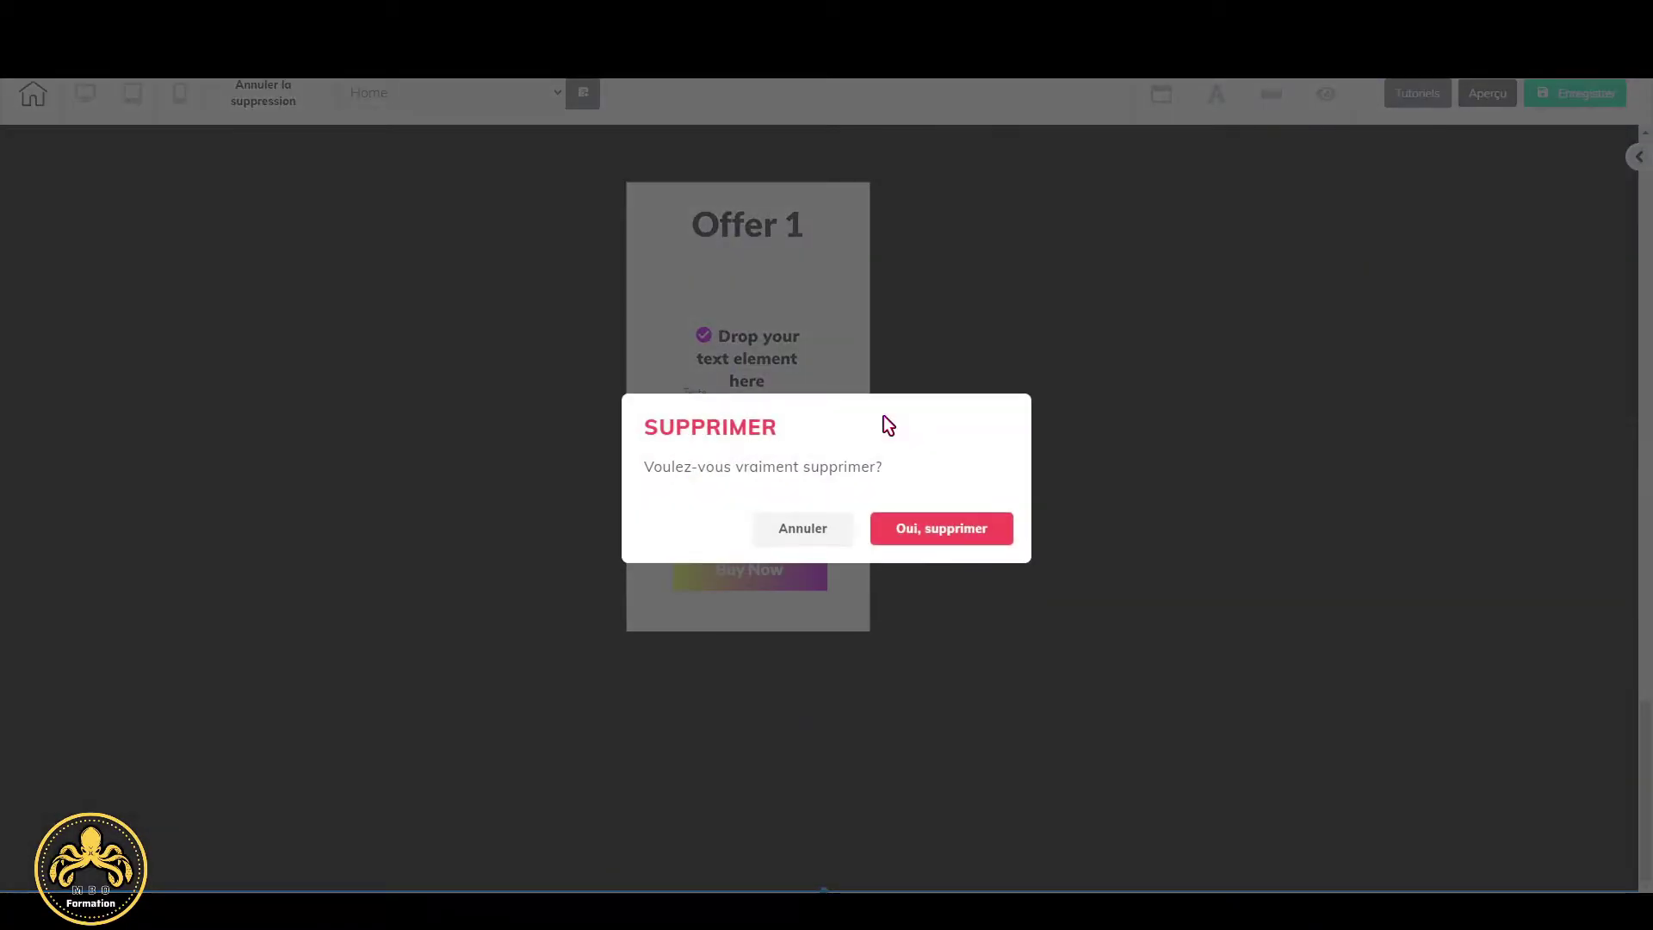
{"action": "left_click", "coordinate": [954, 528]}
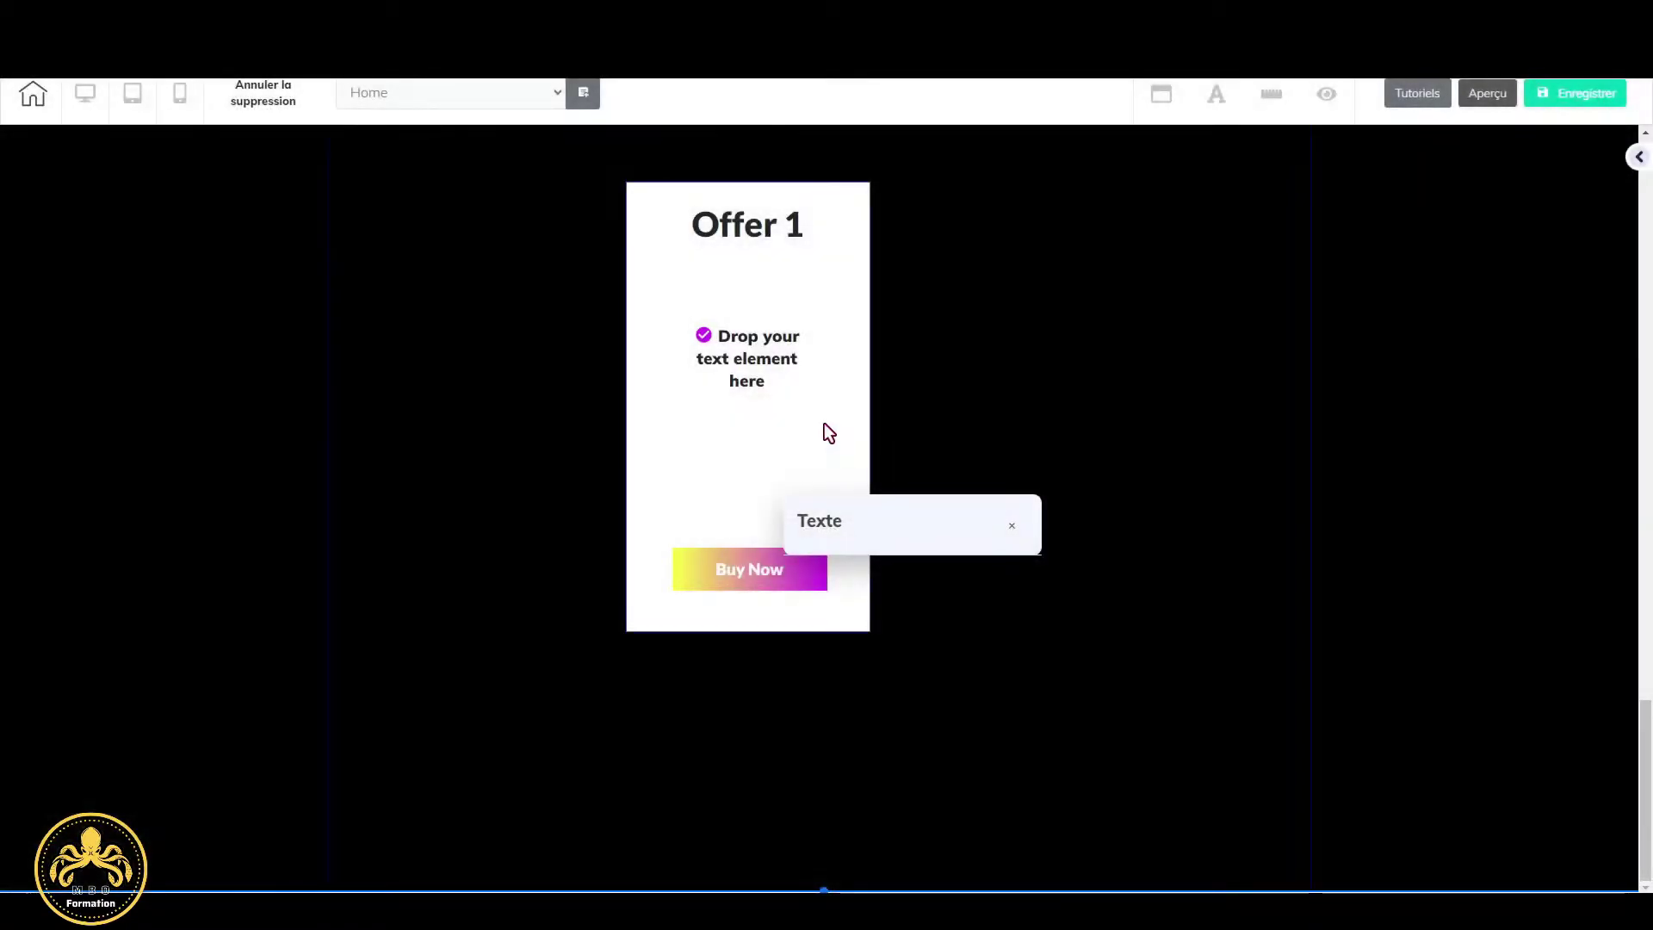
Duplicate the check-icon description text twice in the box's hover state, placing the first copy below the original.
{"action": "left_click", "coordinate": [767, 359]}
{"action": "left_click", "coordinate": [825, 308]}
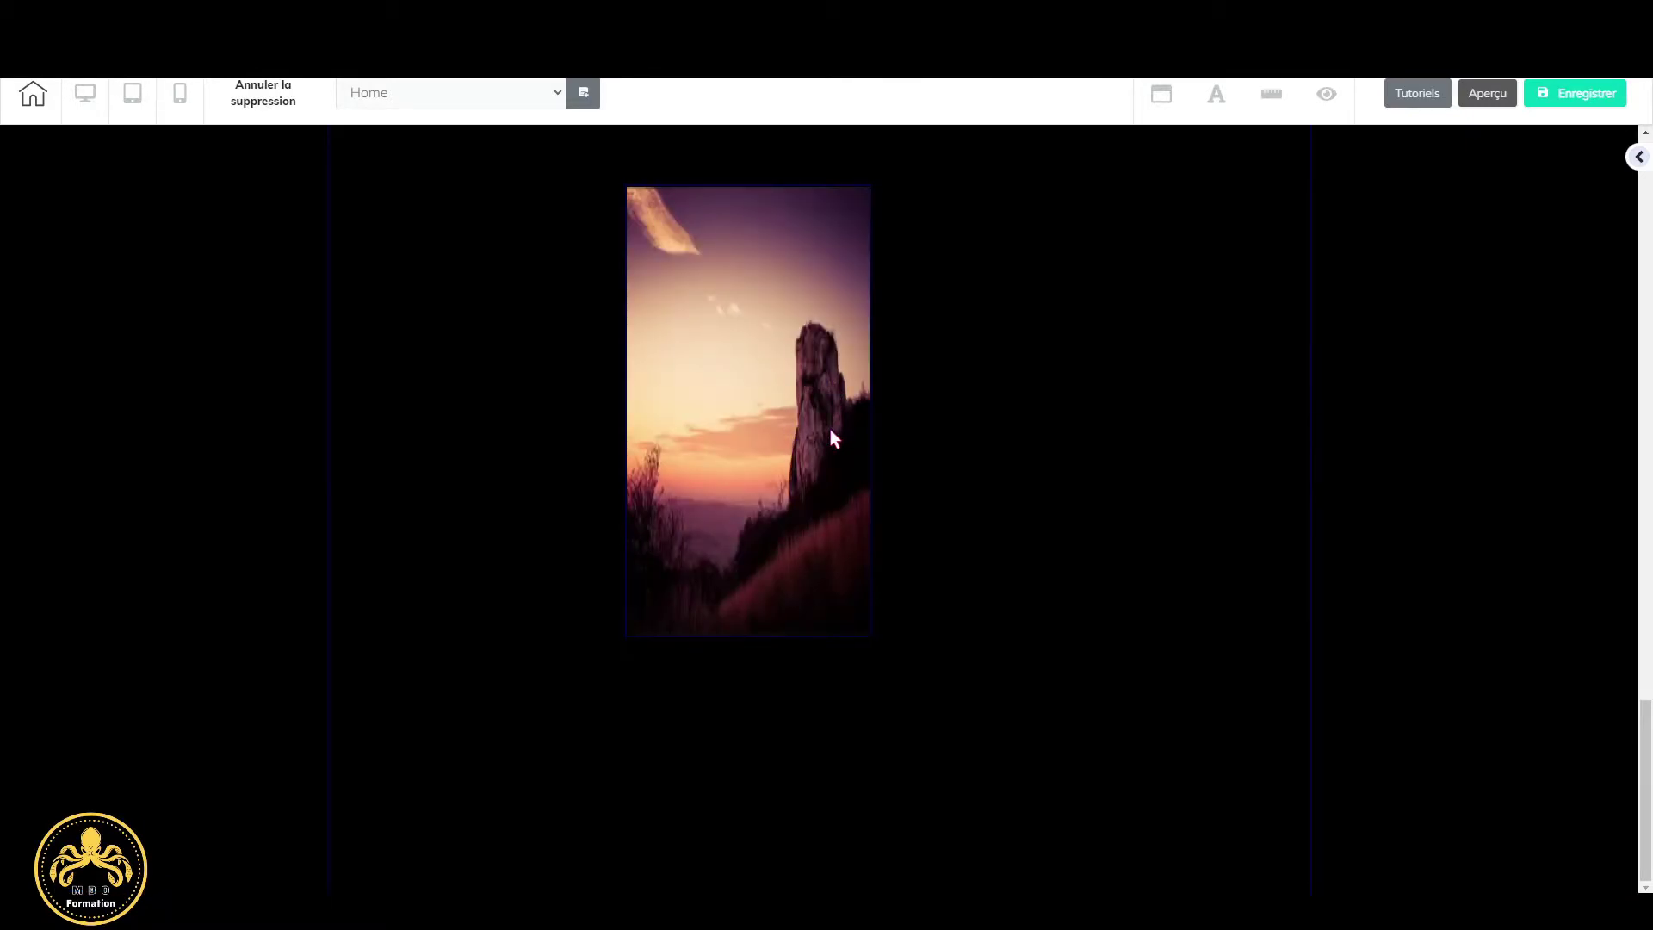
{"action": "left_click", "coordinate": [762, 308]}
{"action": "left_click", "coordinate": [723, 170]}
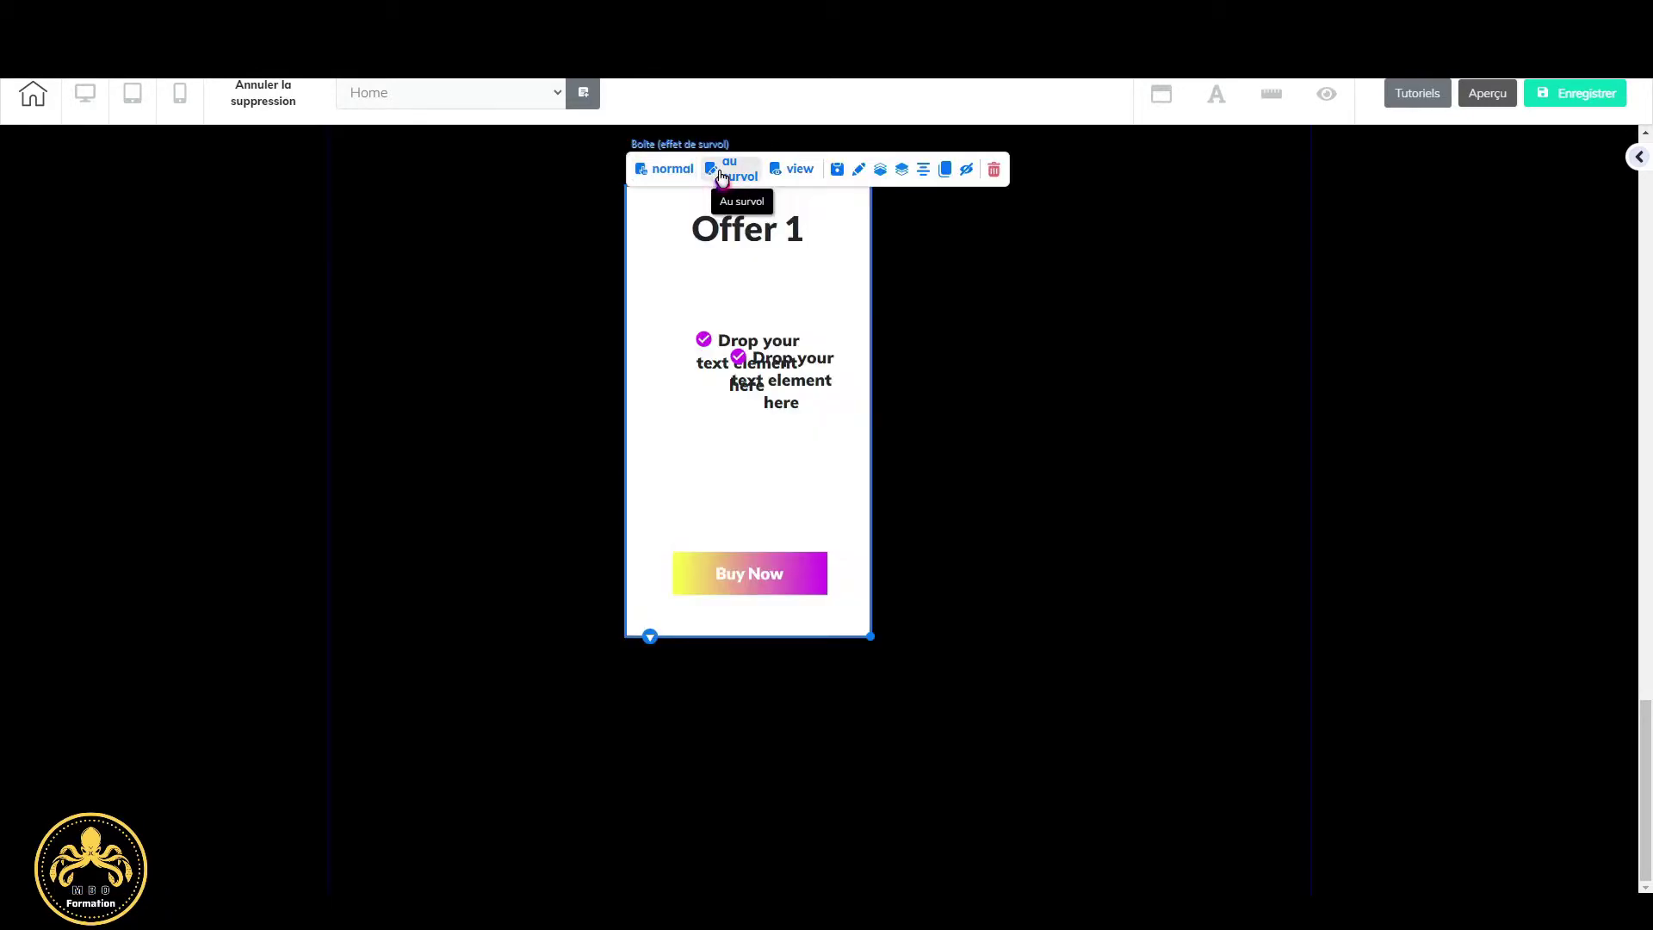
{"action": "left_click_drag", "start_coordinate": [778, 407], "coordinate": [745, 454]}
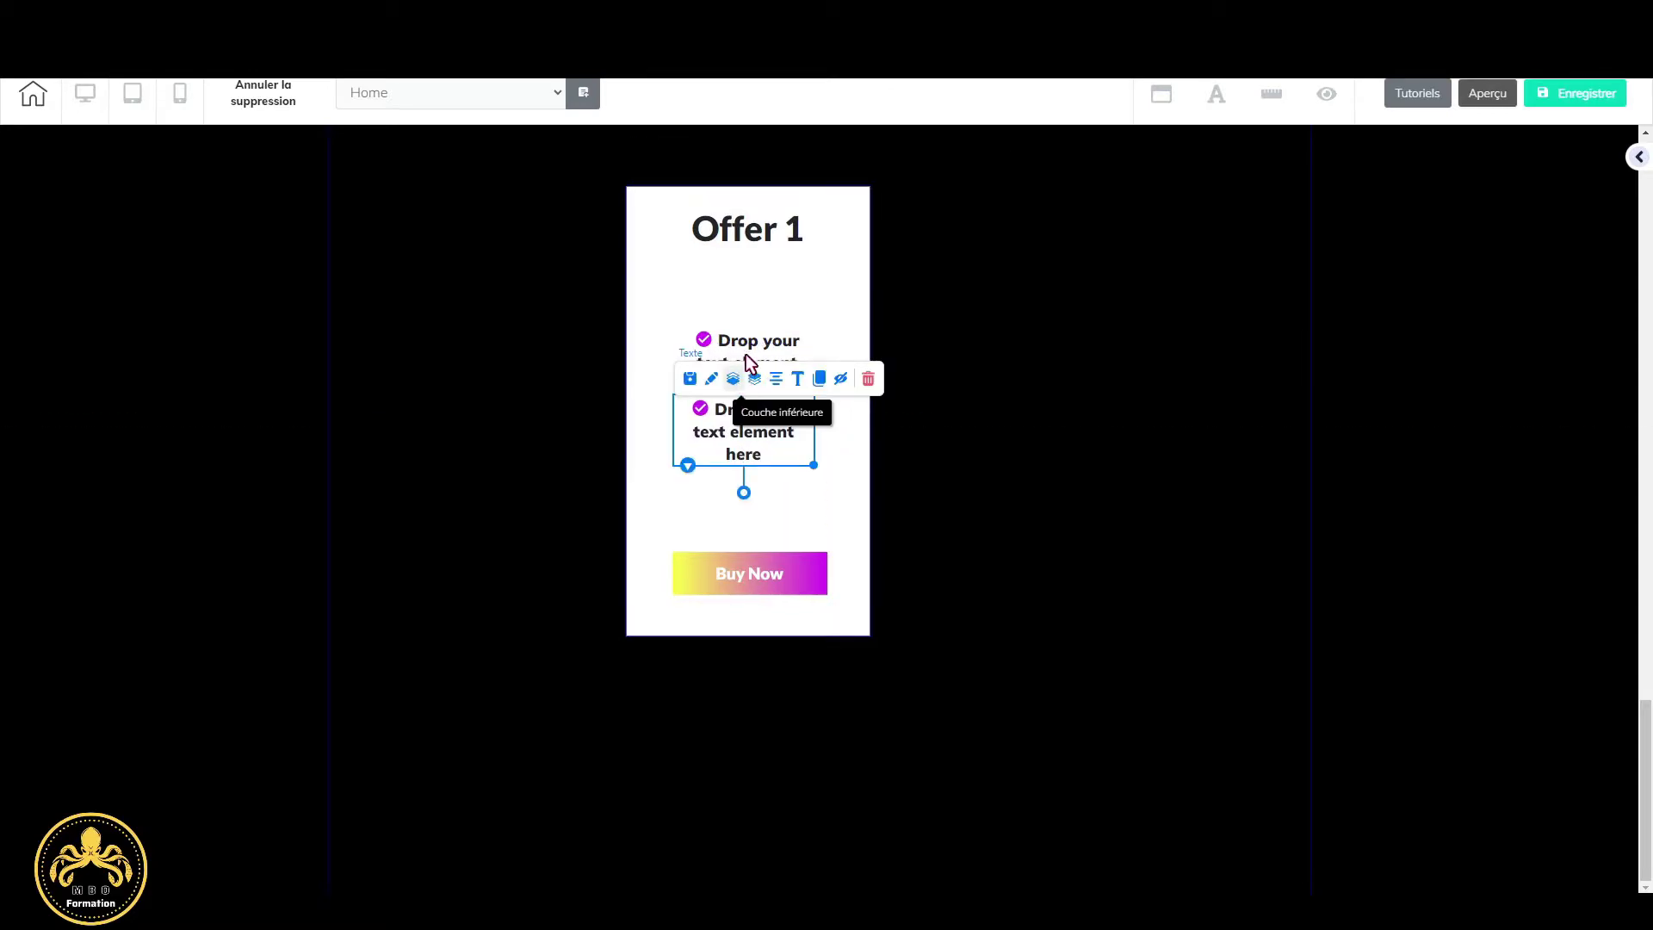
{"action": "left_click", "coordinate": [822, 379]}
{"action": "left_click", "coordinate": [778, 267]}
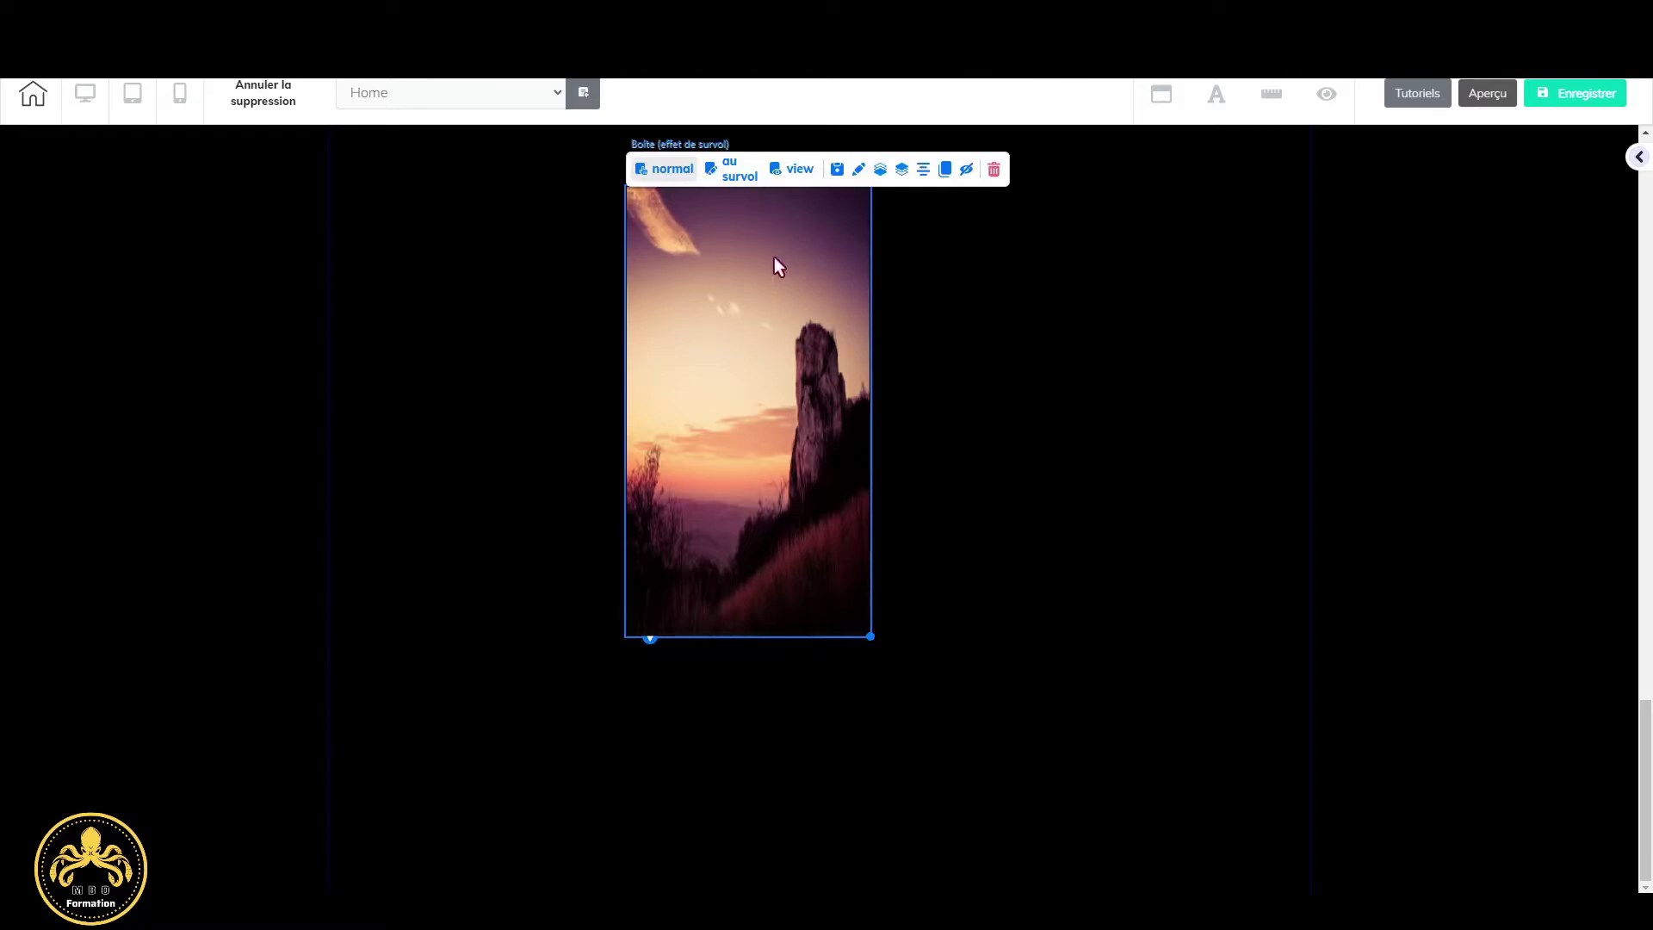
{"action": "left_click", "coordinate": [736, 172]}
Stack the three check-icon texts in a column between the Offer 1 title and the Buy Now button and align them vertically.
{"action": "left_click_drag", "start_coordinate": [757, 367], "coordinate": [752, 289]}
{"action": "left_click_drag", "start_coordinate": [749, 412], "coordinate": [761, 379]}
{"action": "left_click_drag", "start_coordinate": [792, 458], "coordinate": [767, 504]}
{"action": "left_click_drag", "start_coordinate": [766, 401], "coordinate": [764, 389]}
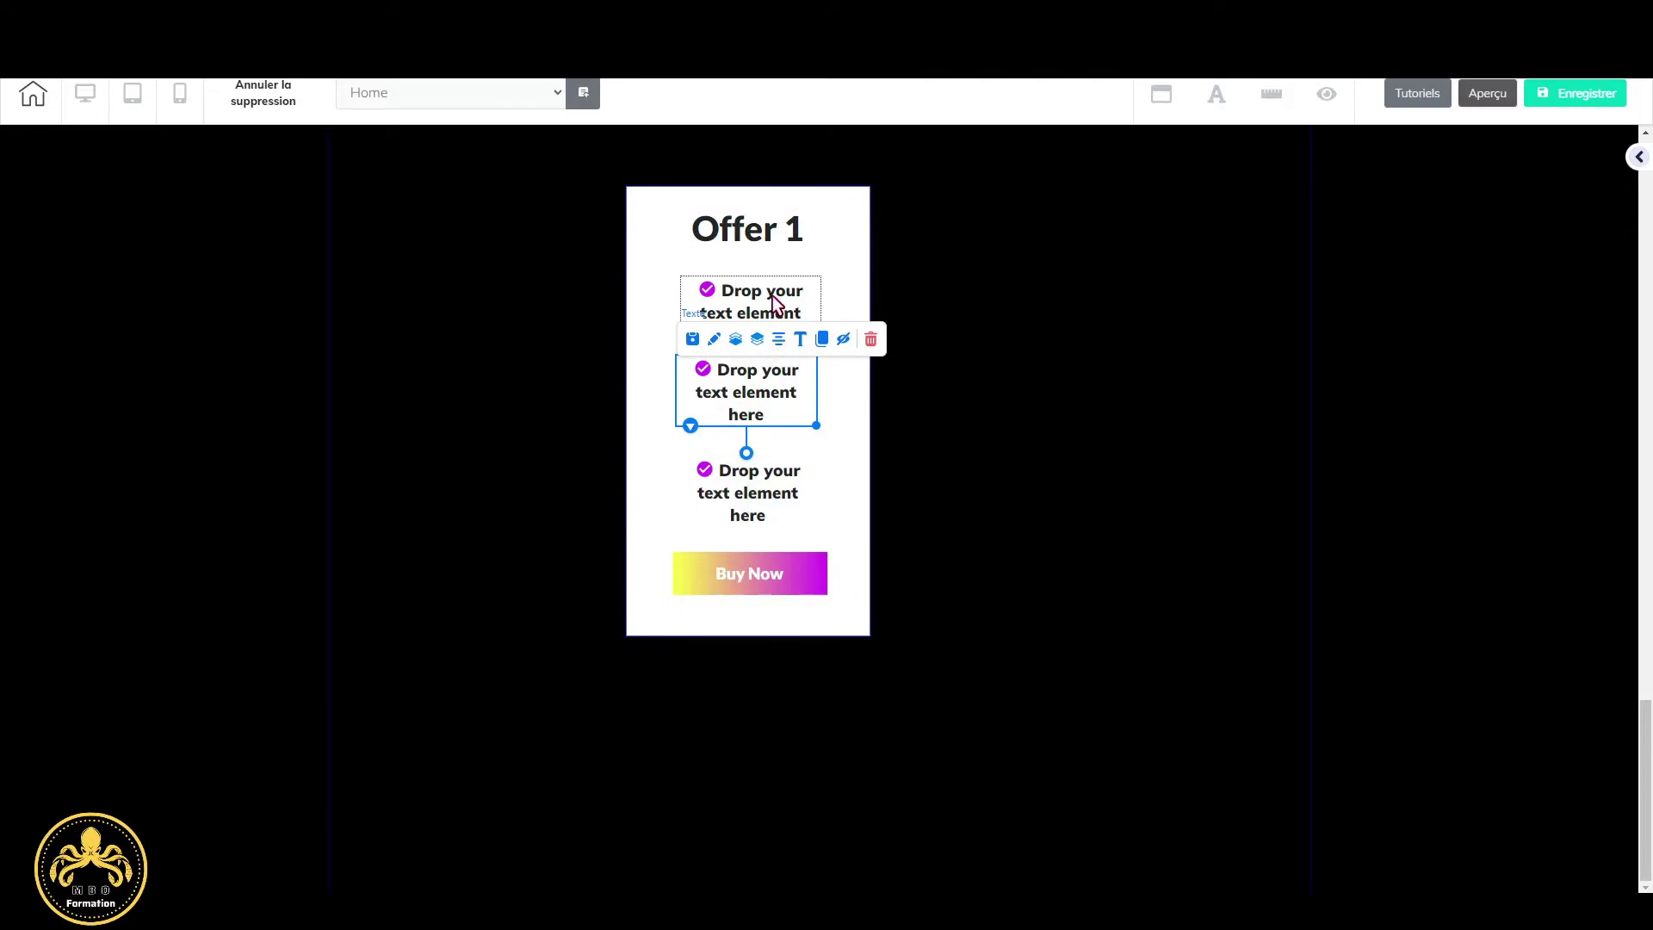
{"action": "left_click", "coordinate": [772, 296]}
{"action": "left_click", "coordinate": [765, 399]}
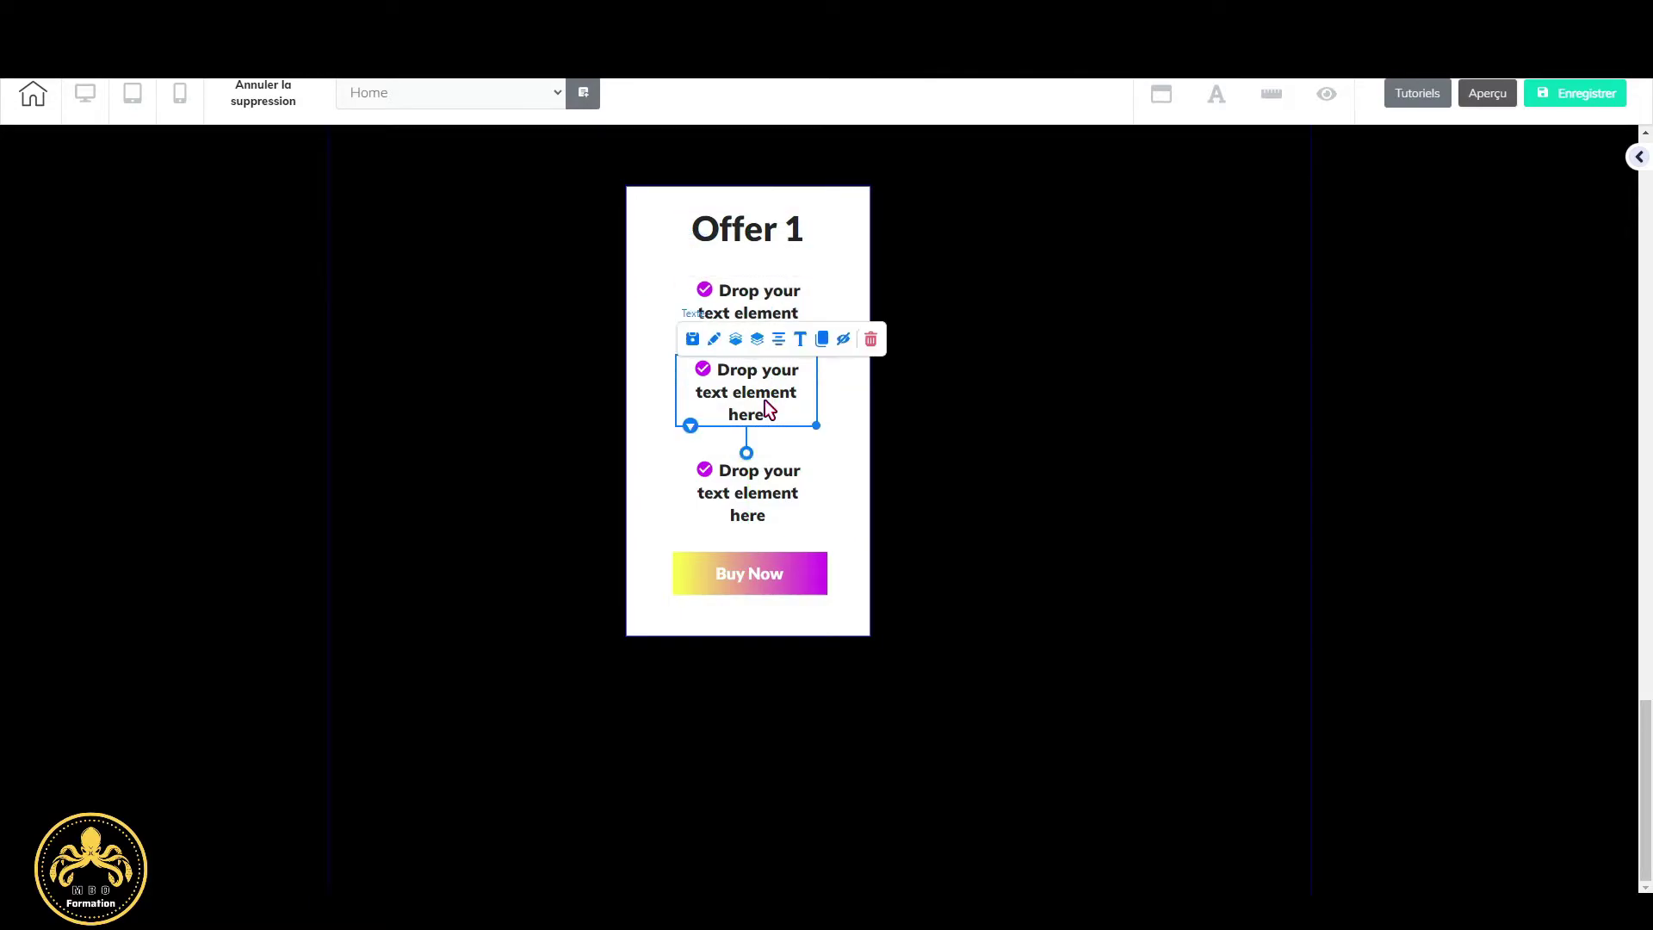
{"action": "left_click", "coordinate": [770, 489]}
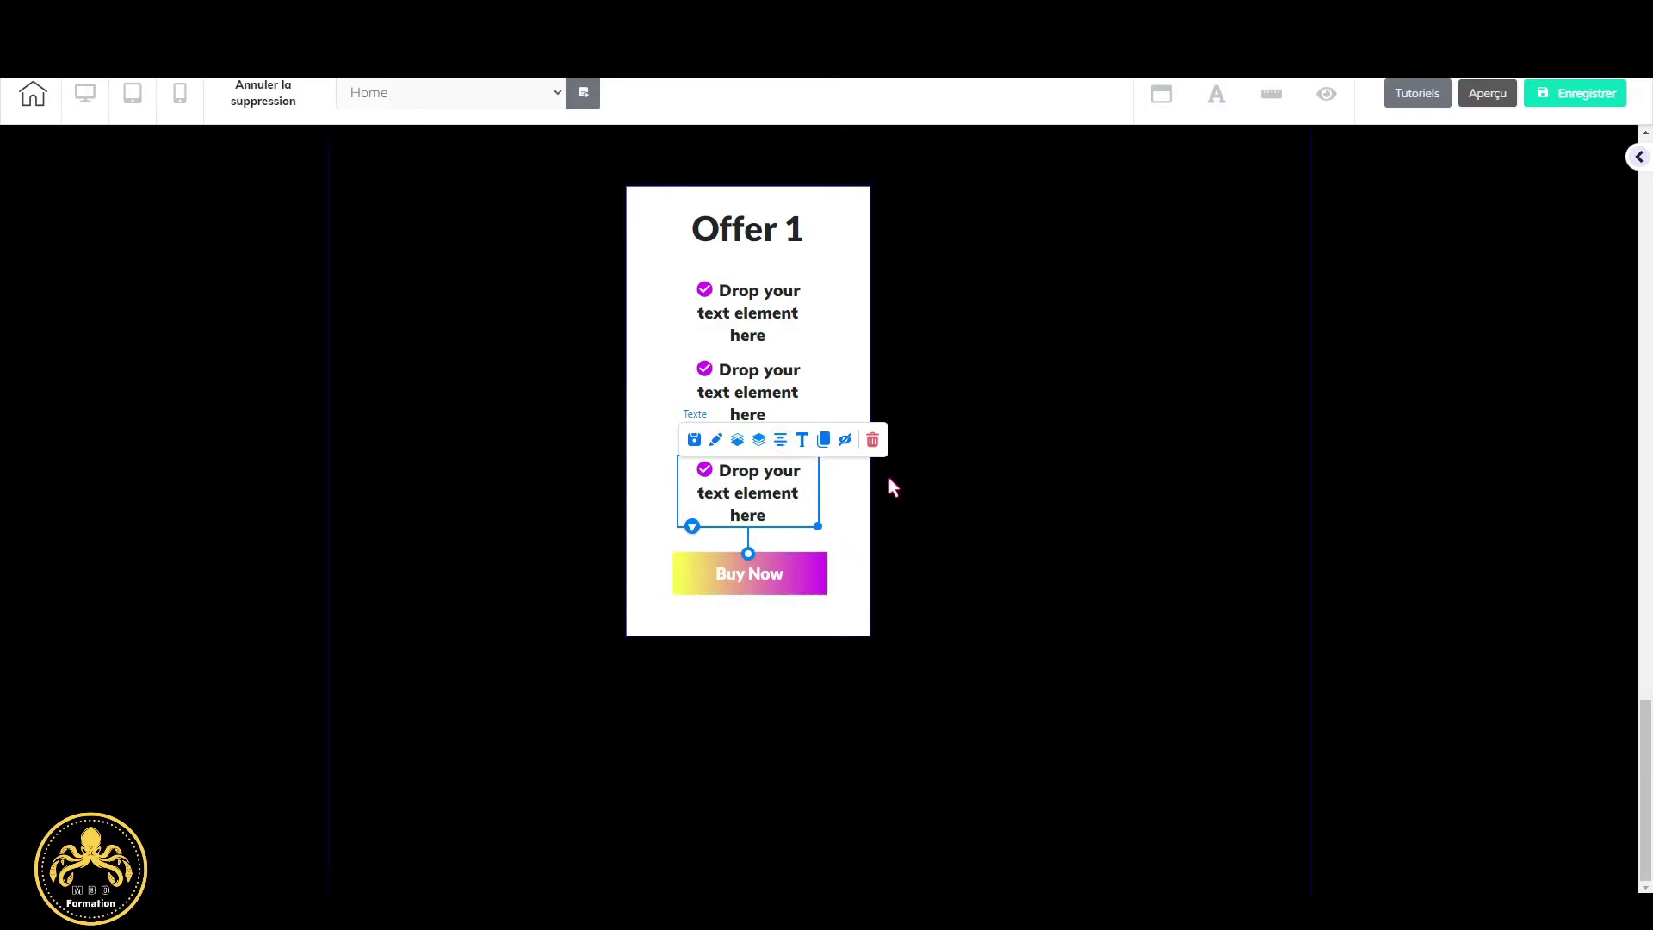
Nudge the middle check-icon text down slightly to even out the spacing between the three texts.
{"action": "left_click", "coordinate": [954, 587]}
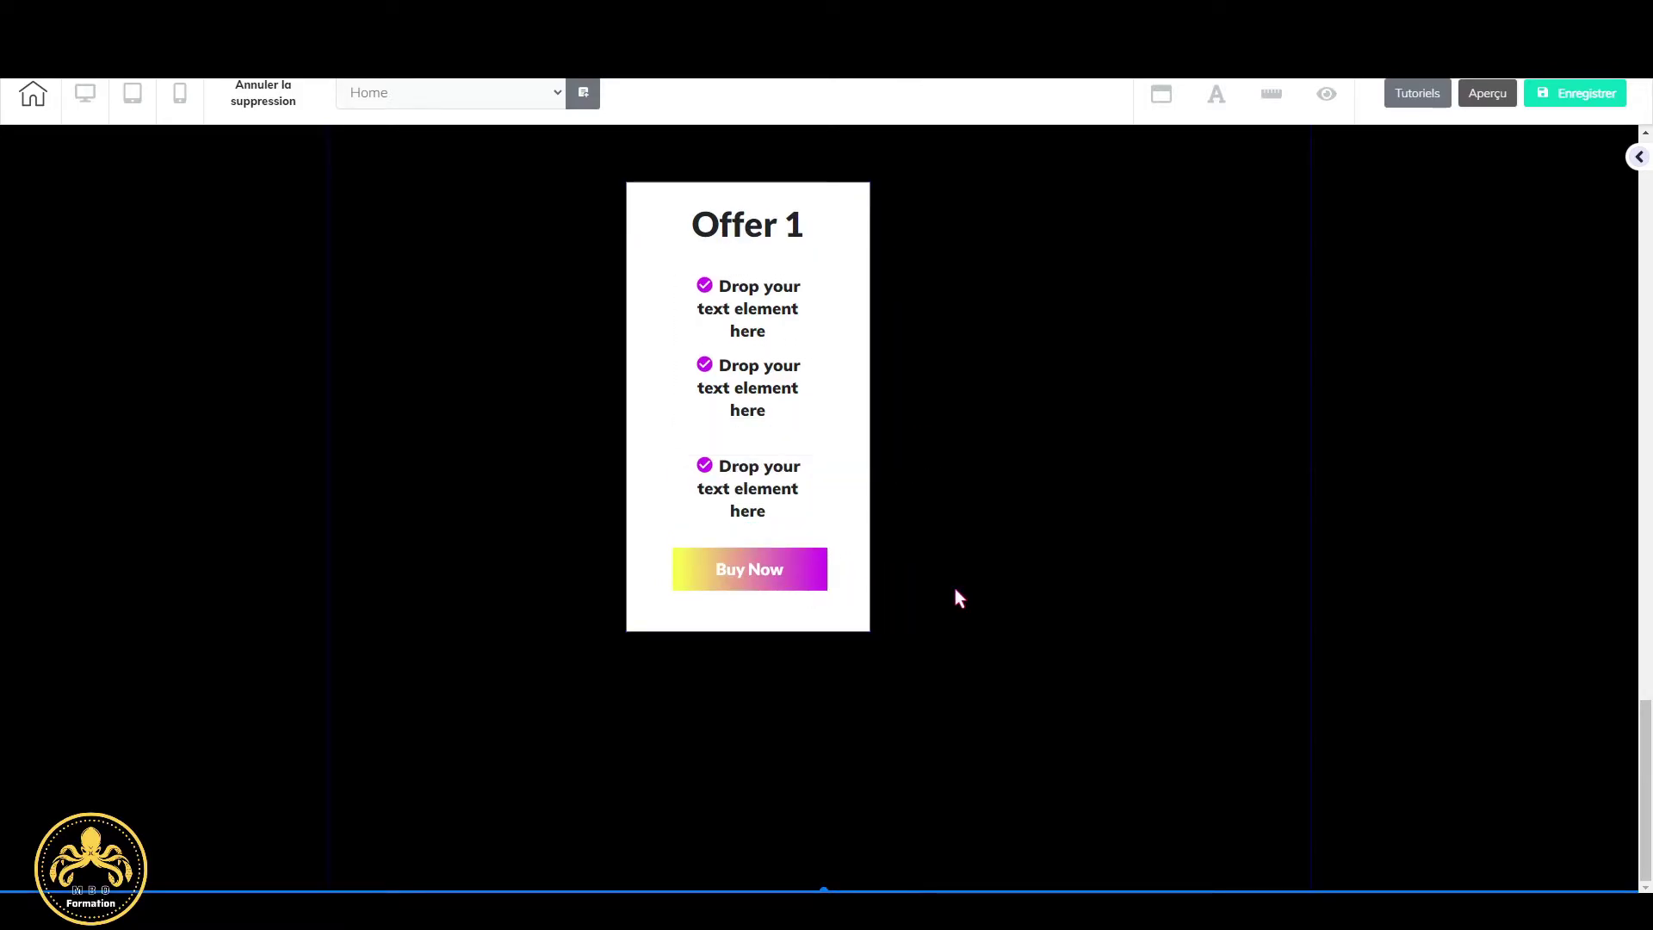
{"action": "left_click", "coordinate": [763, 401]}
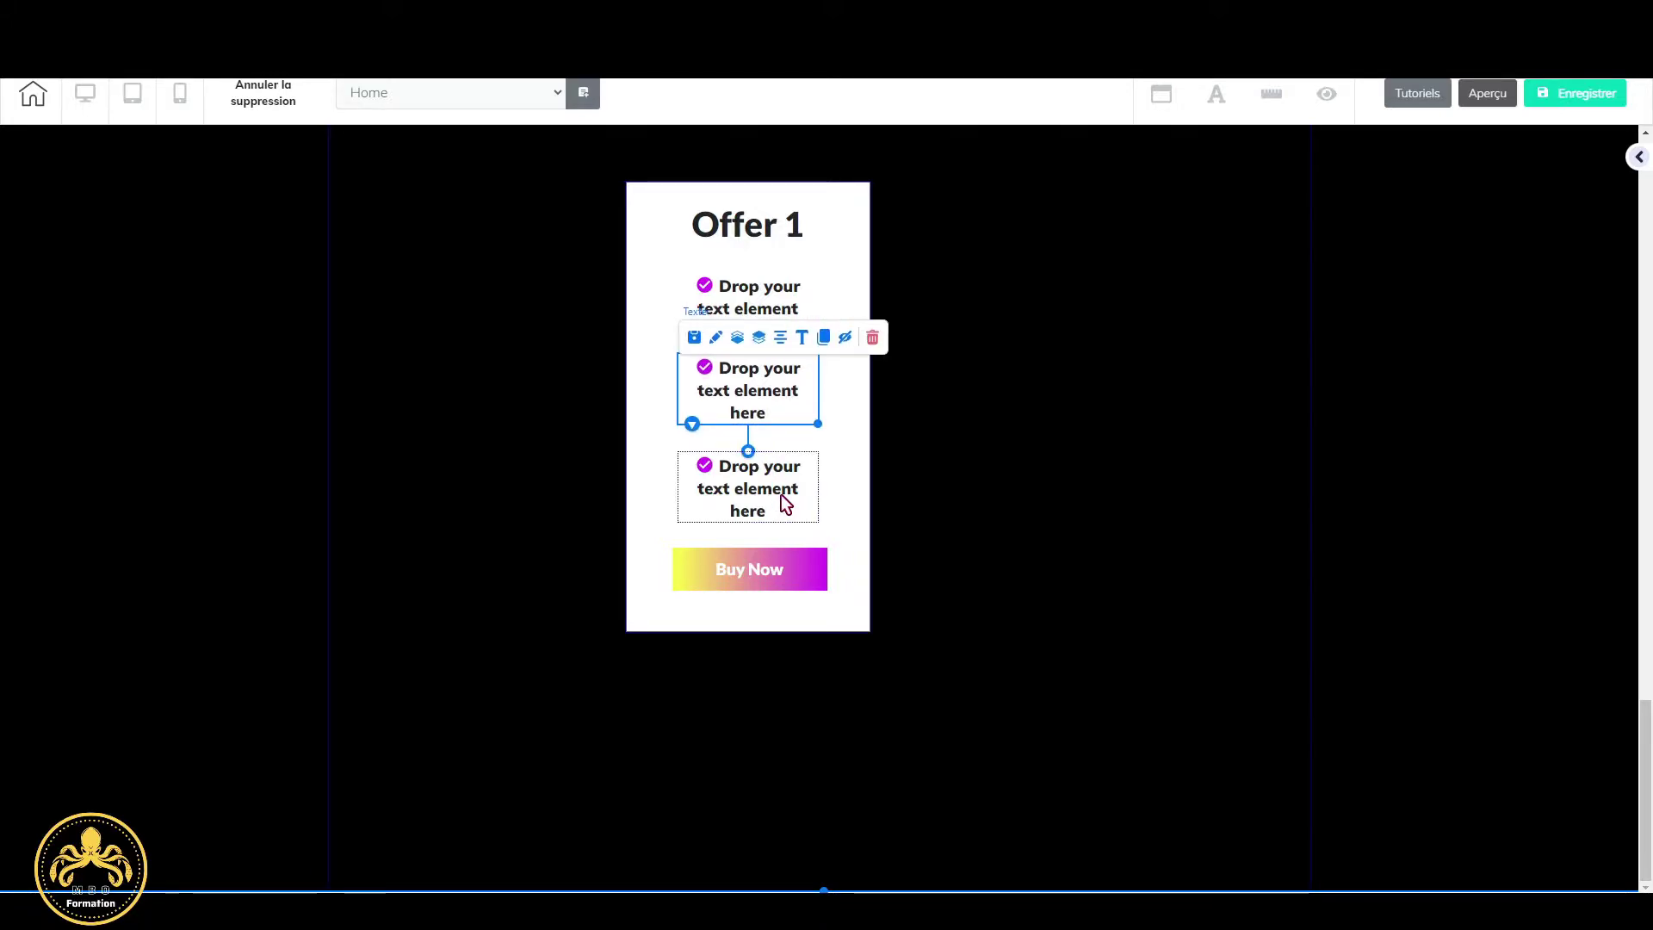
{"action": "left_click", "coordinate": [781, 495]}
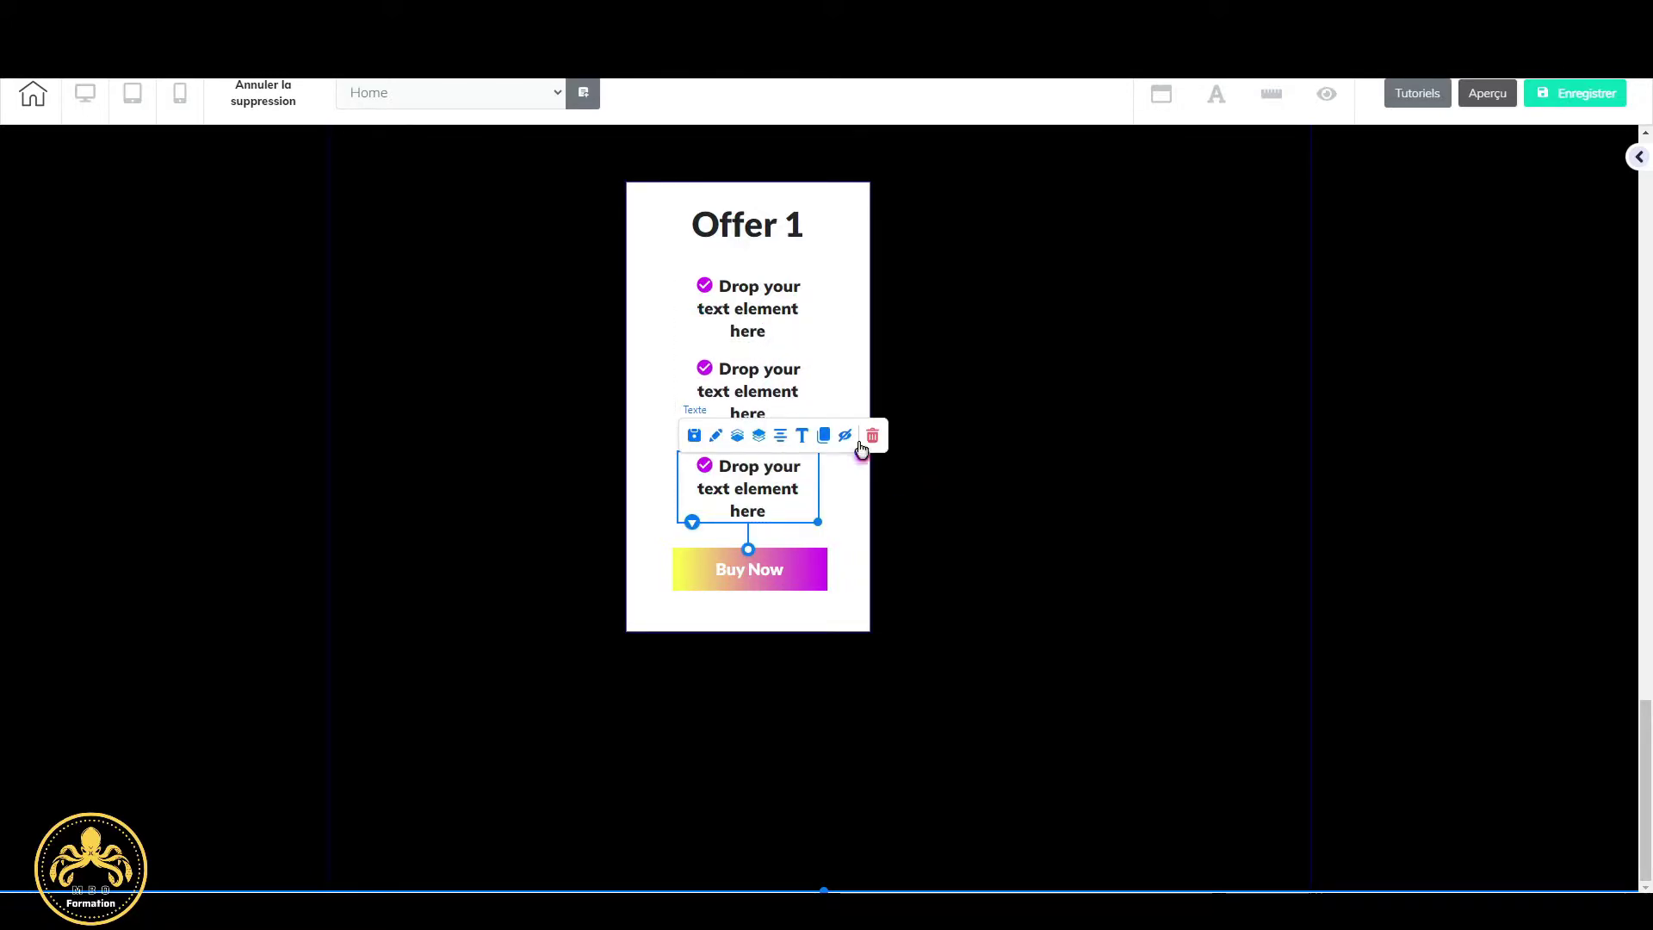
{"action": "left_click", "coordinate": [976, 483]}
{"action": "left_click", "coordinate": [728, 394]}
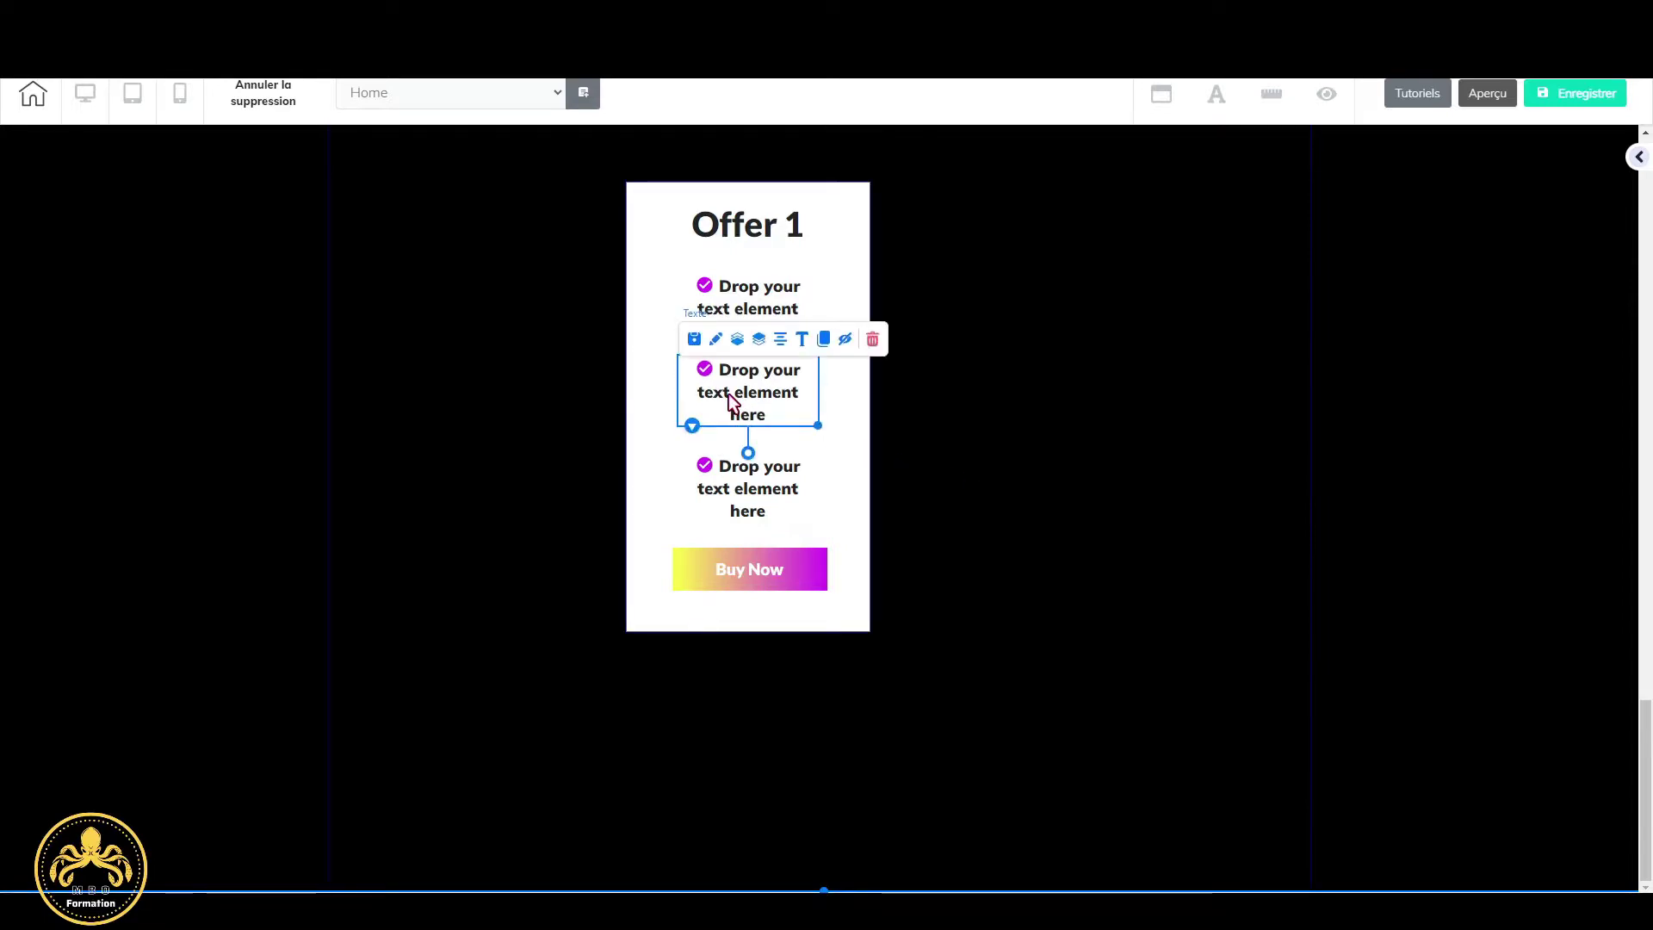
{"action": "left_click", "coordinate": [947, 472]}
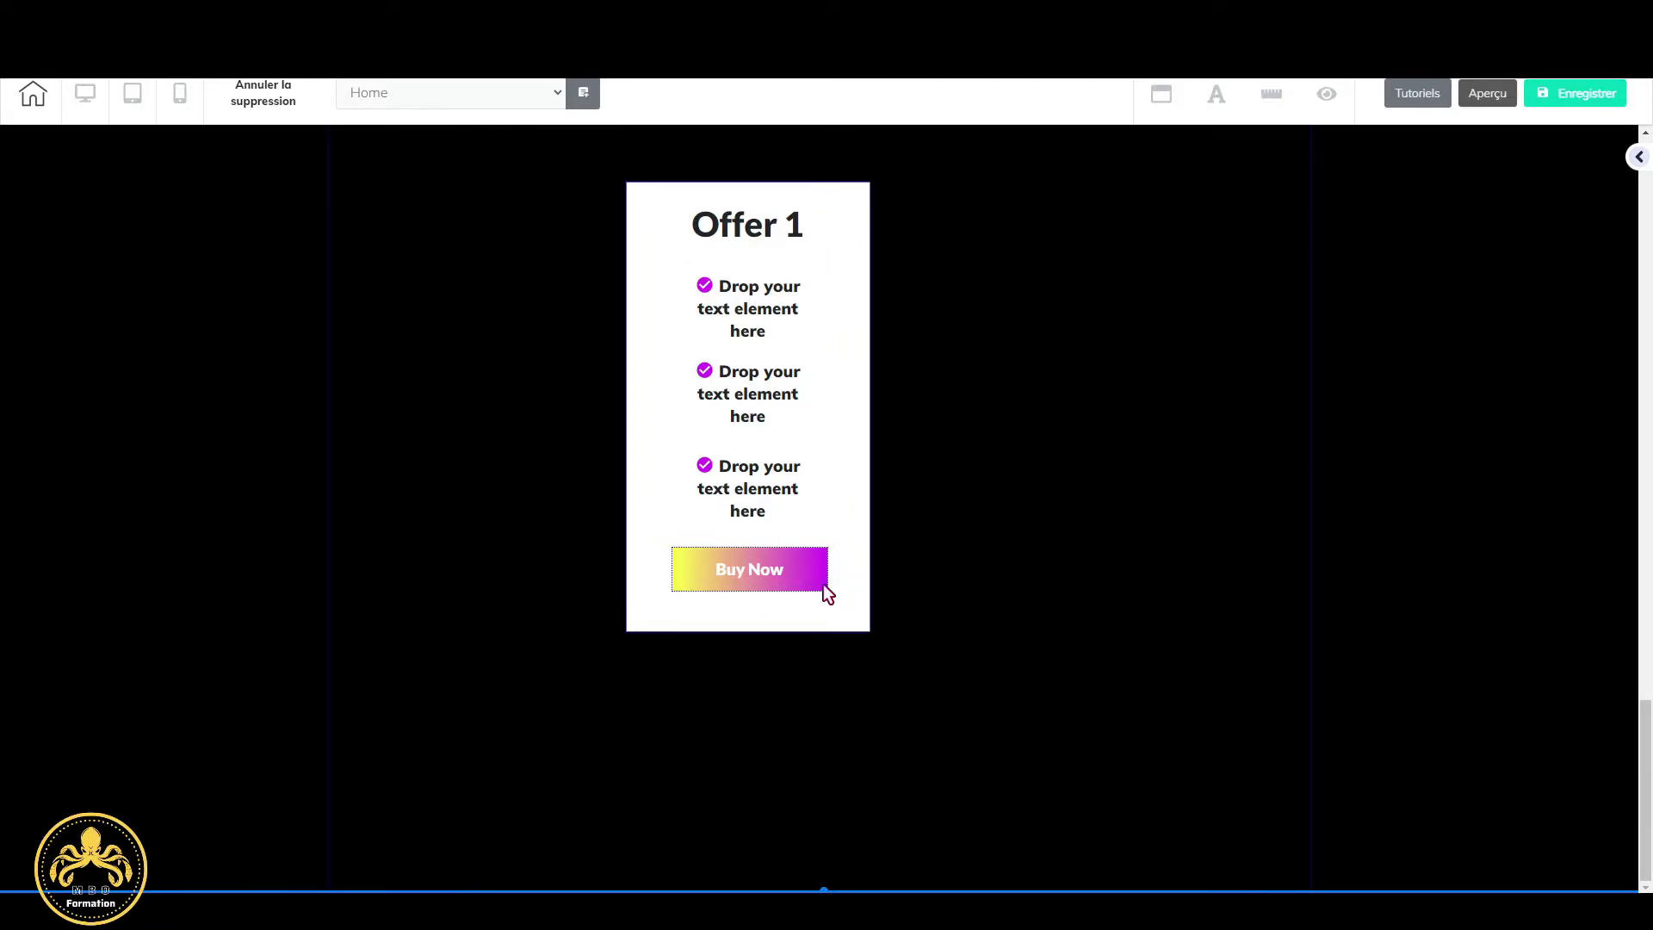
Switch the hover box back to its normal state and save the site without publishing it.
{"action": "scroll", "coordinate": [907, 436], "scroll_direction": "up", "scroll_amount": 3}
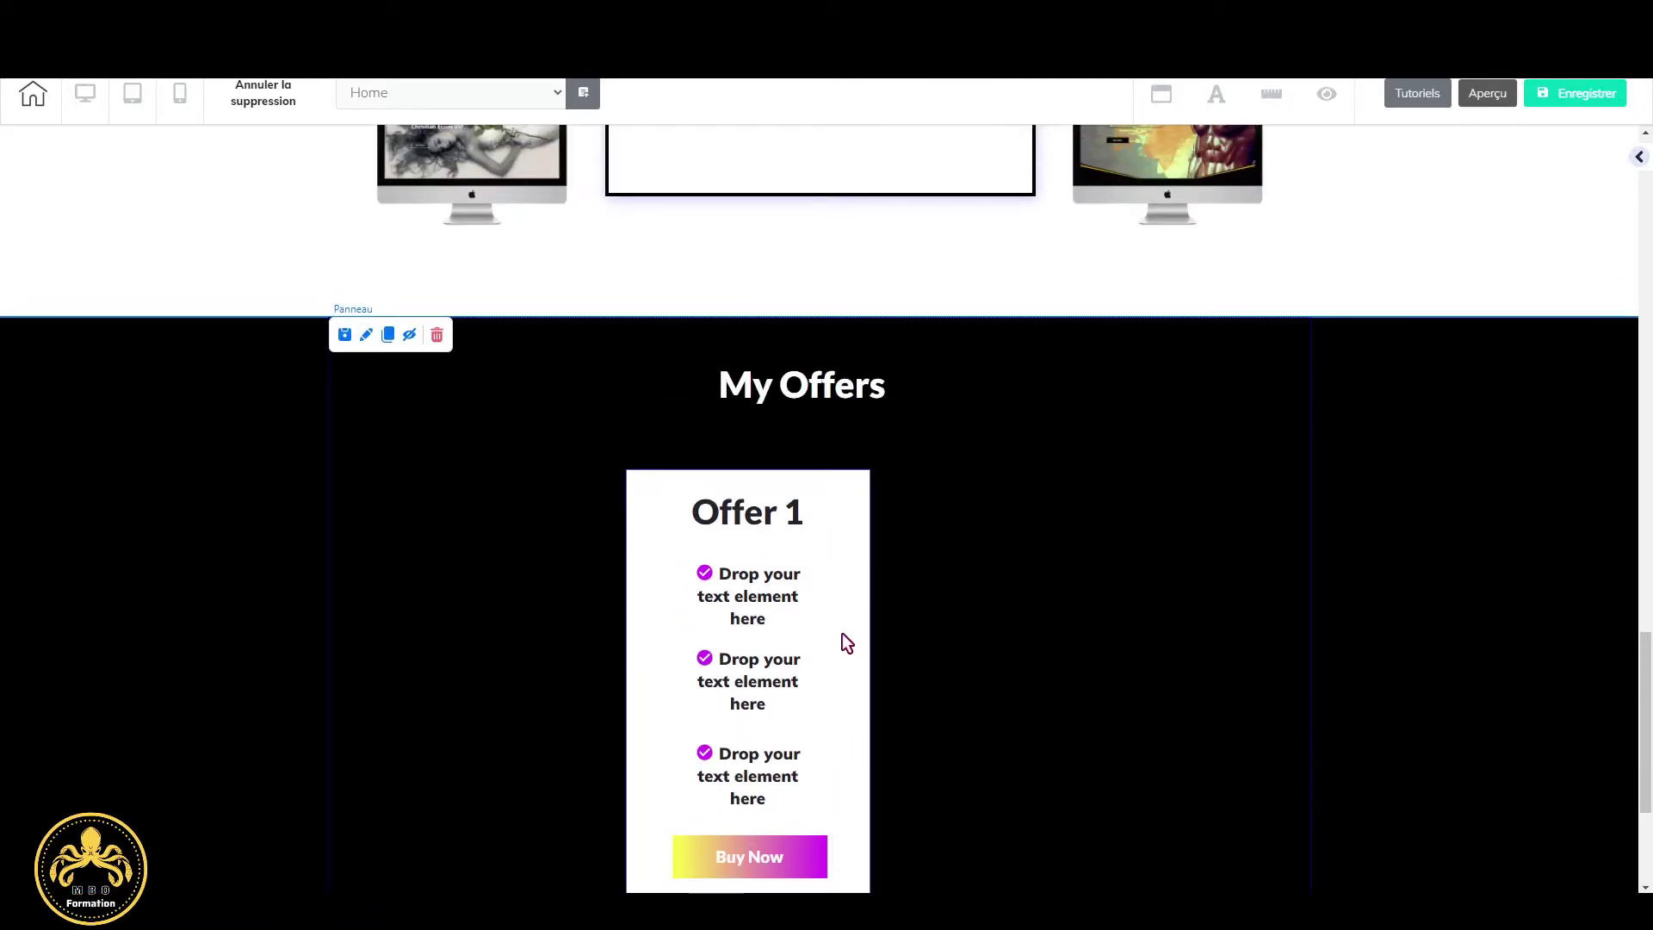
{"action": "left_click", "coordinate": [843, 634]}
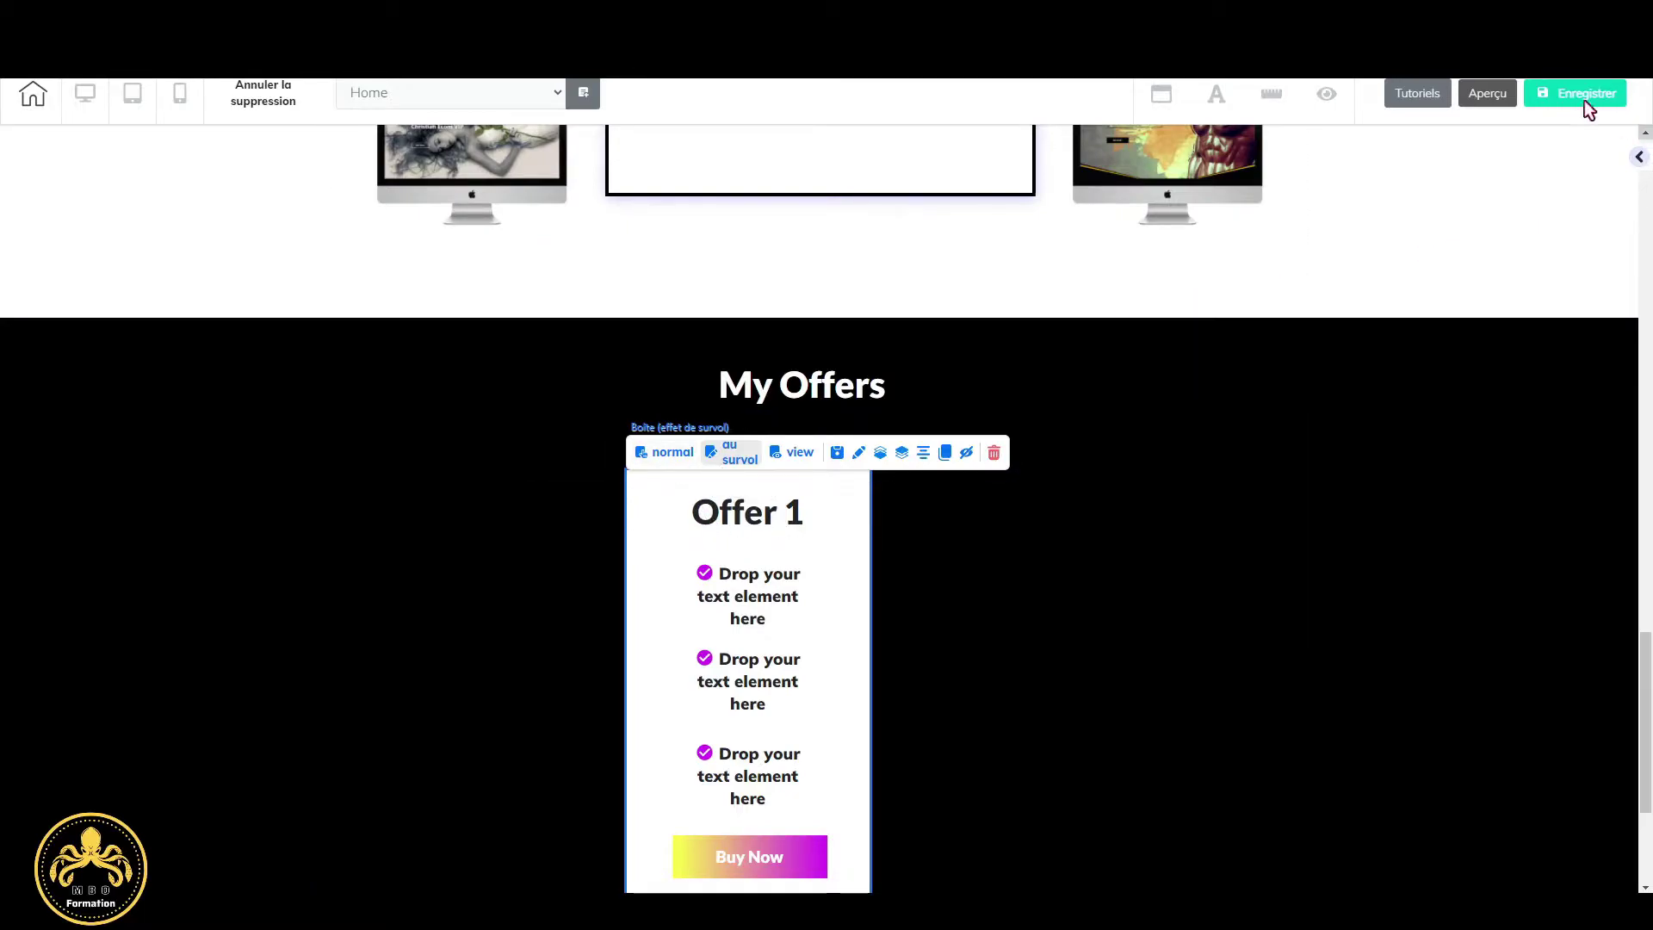
{"action": "left_click", "coordinate": [670, 458]}
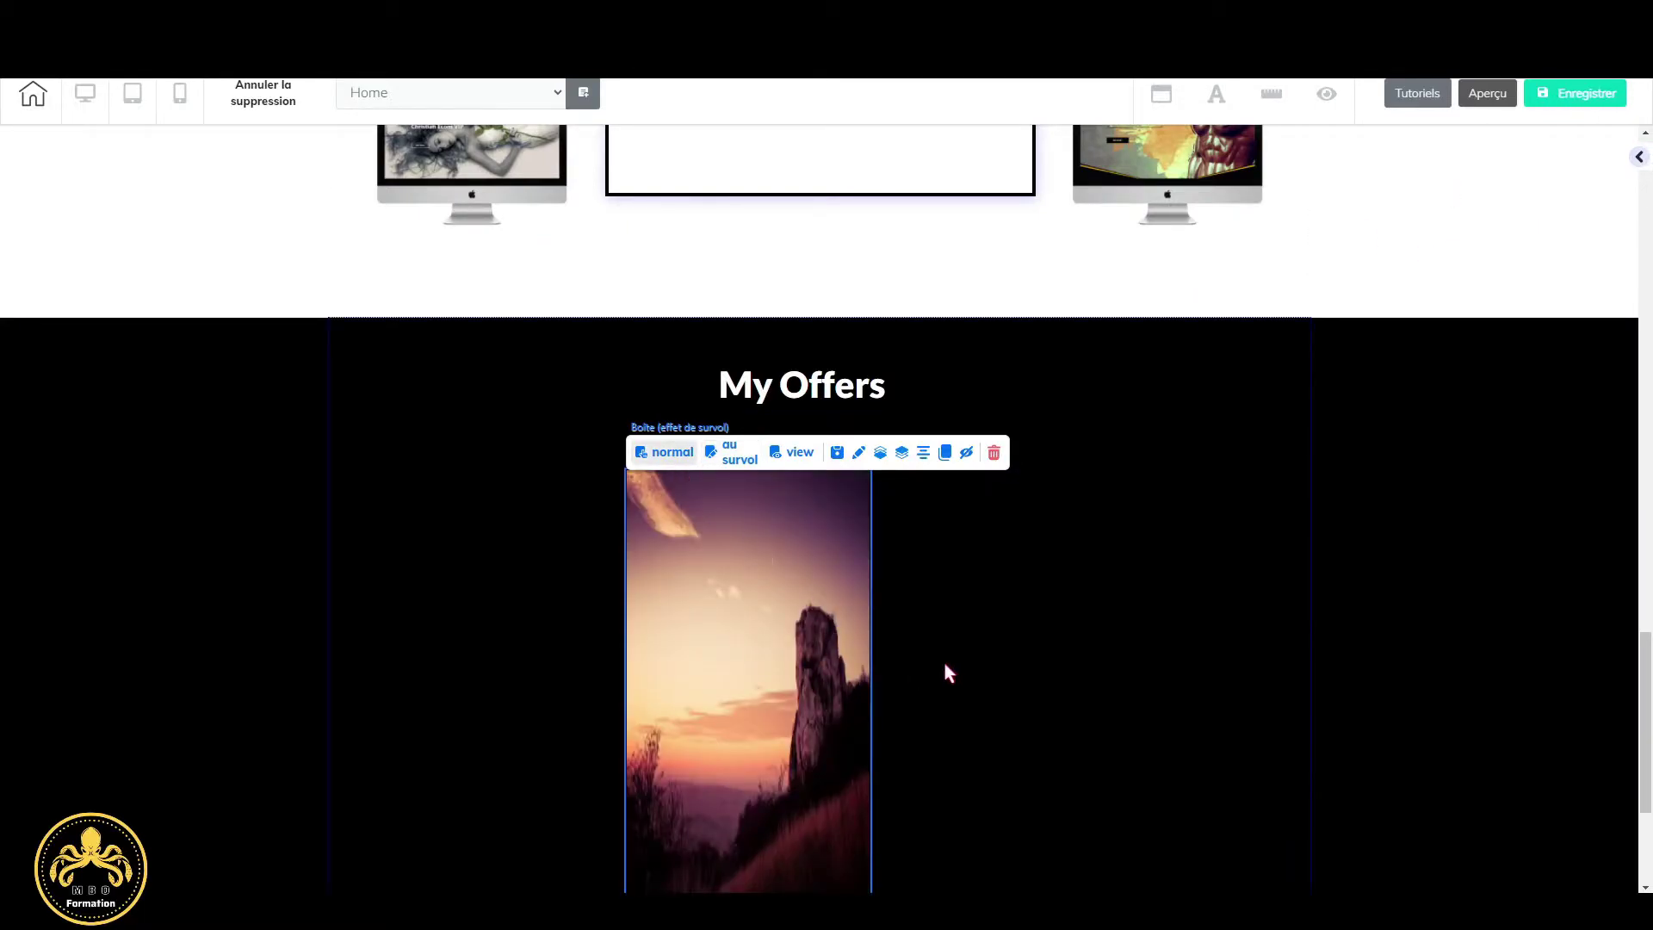
{"action": "scroll", "coordinate": [985, 650], "scroll_direction": "down", "scroll_amount": 2}
{"action": "left_click", "coordinate": [1041, 614]}
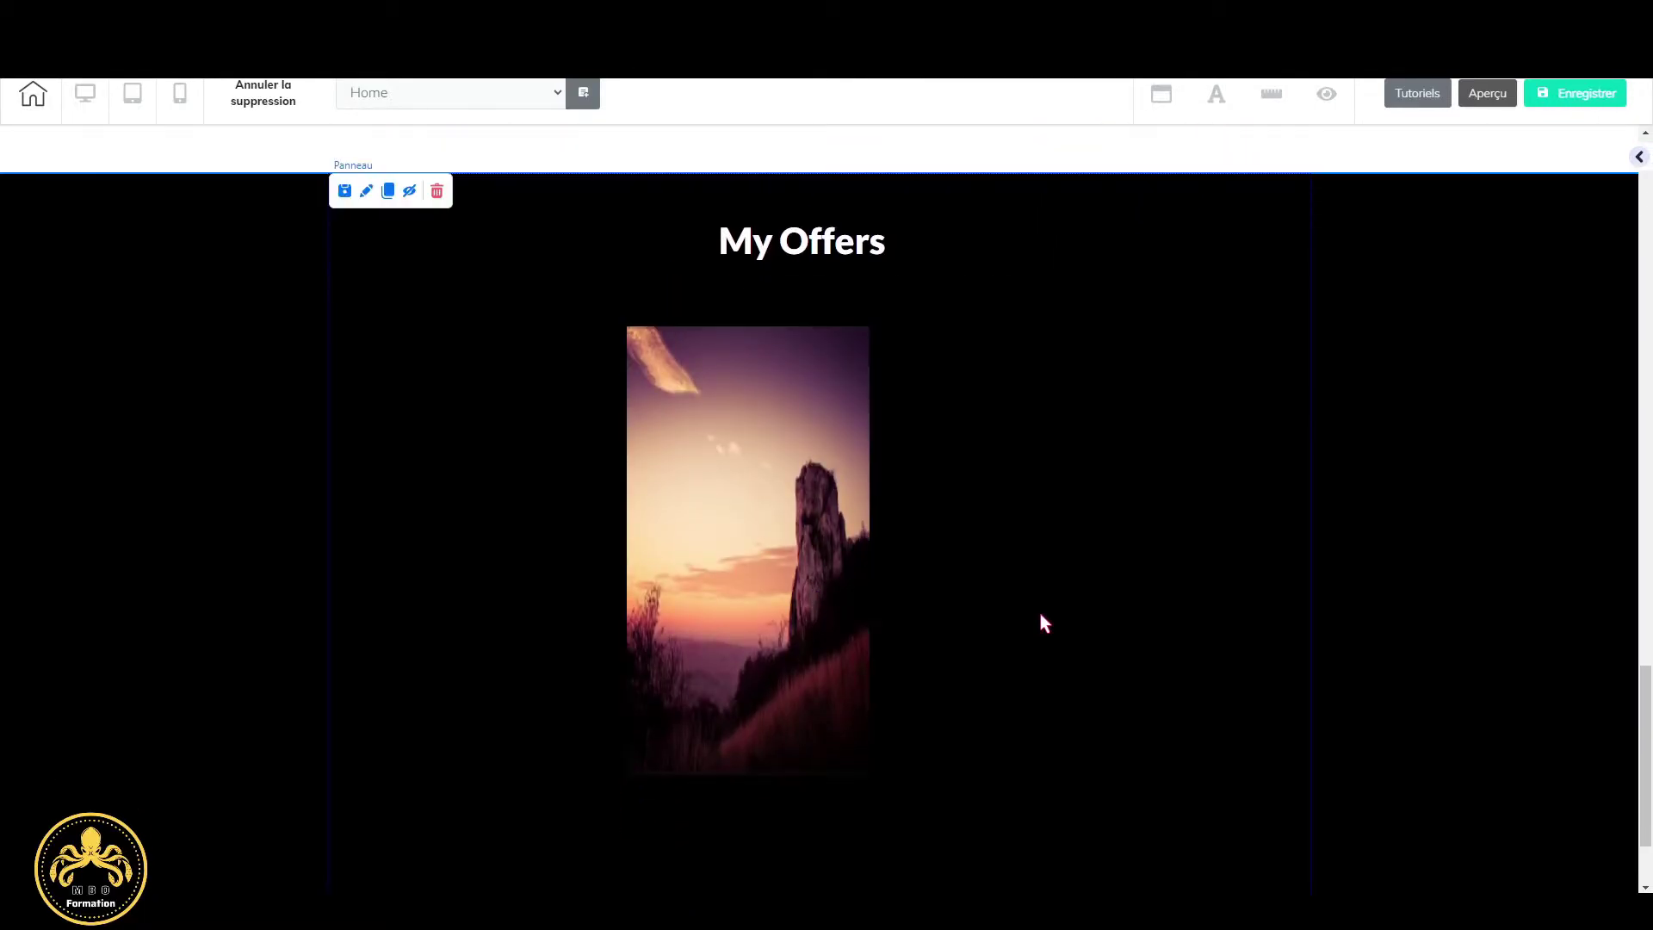
{"action": "left_click", "coordinate": [1579, 95]}
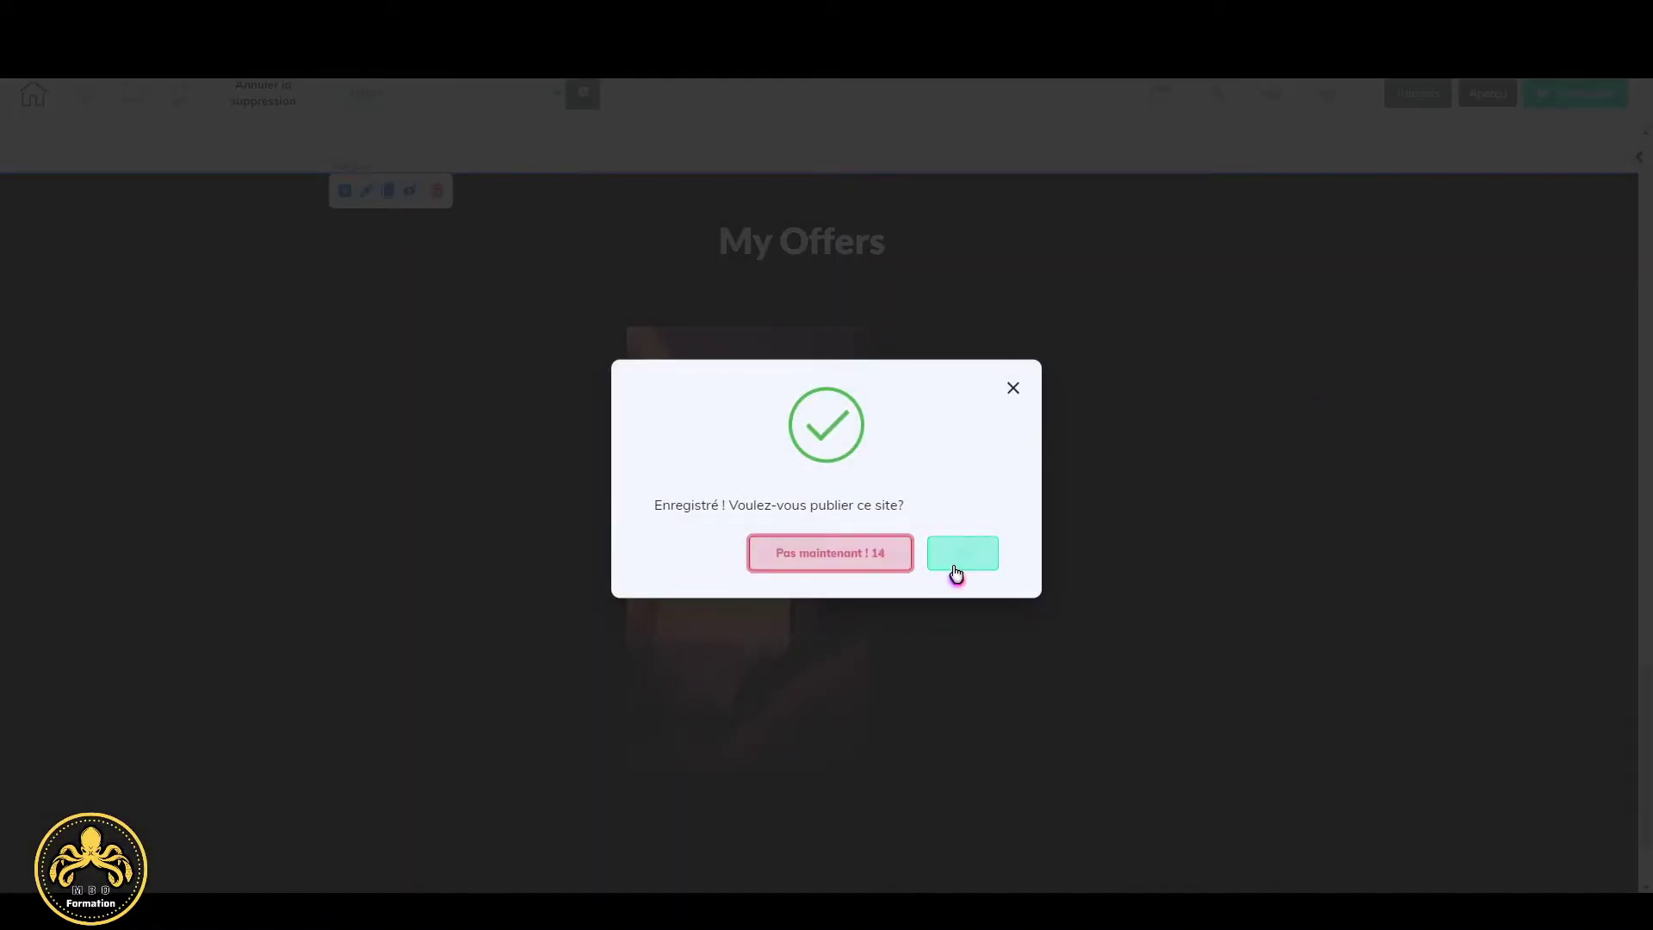
{"action": "left_click", "coordinate": [873, 561]}
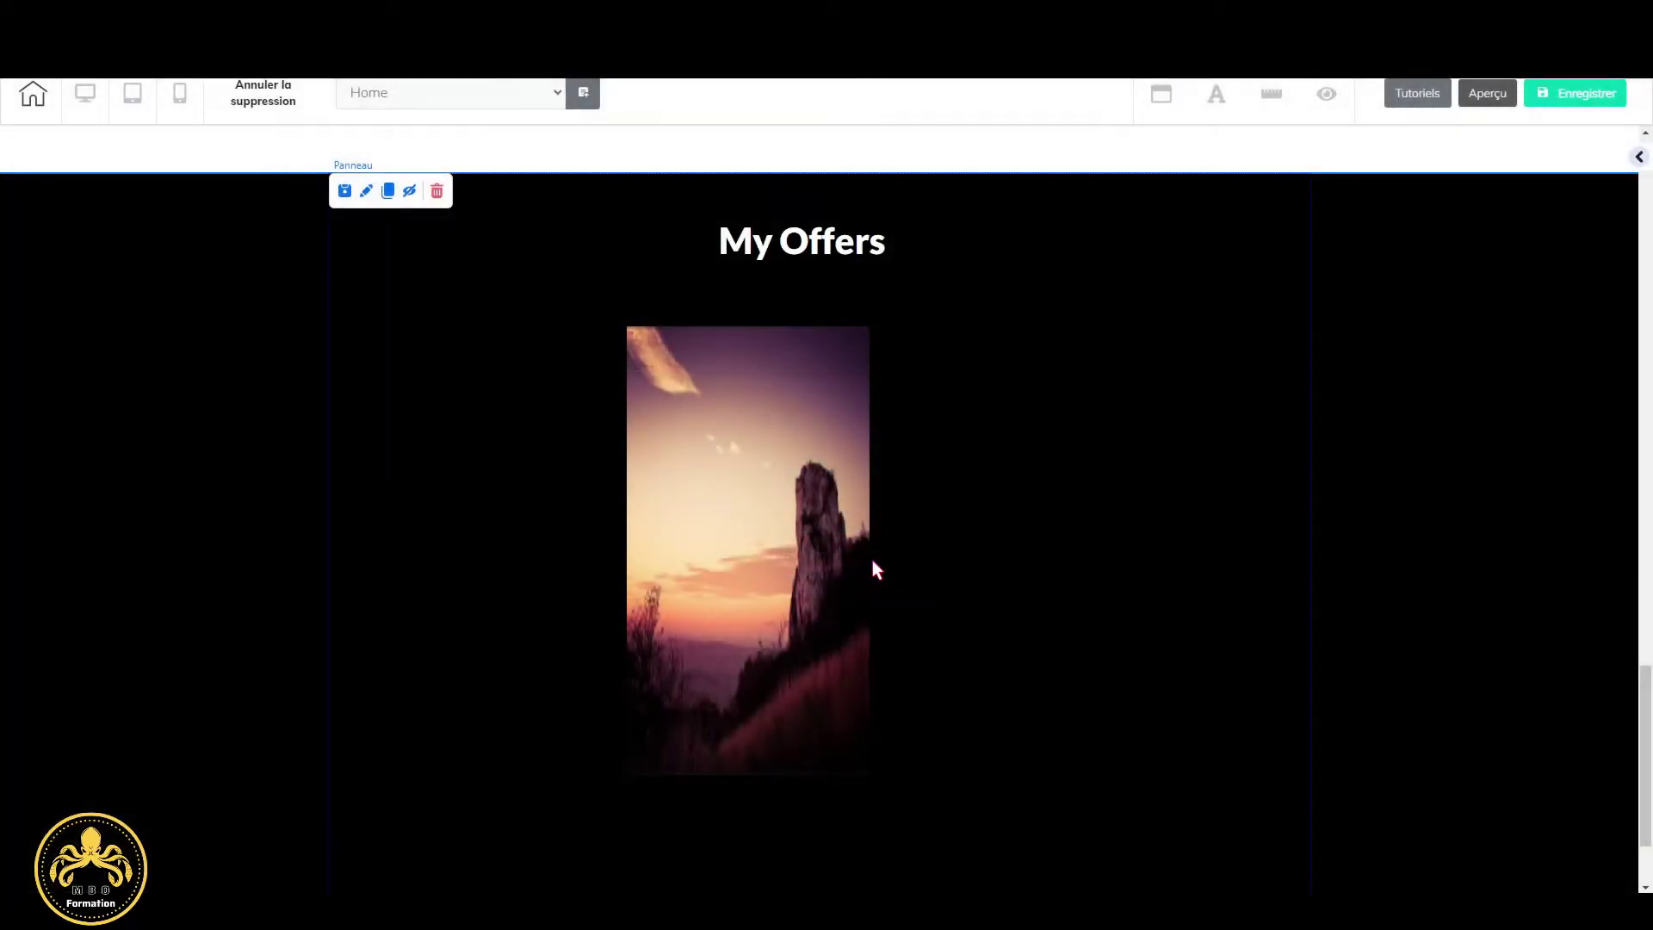
Open the hover box's image settings and examine the background colour and image options.
{"action": "left_click", "coordinate": [828, 472]}
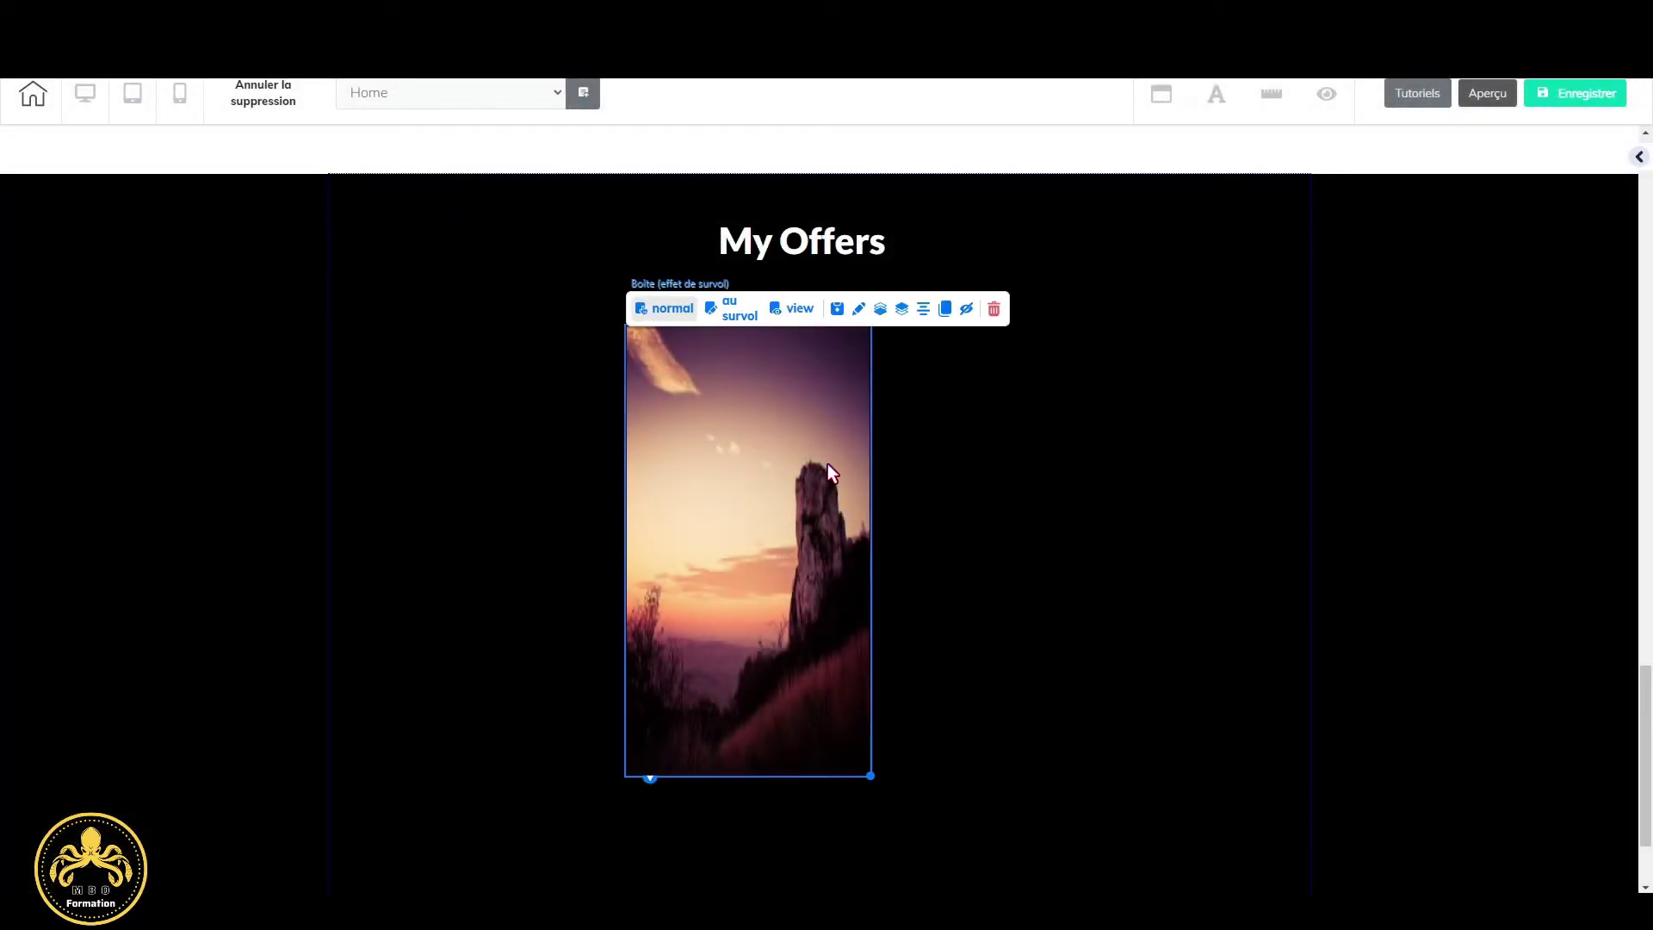
{"action": "double_click", "coordinate": [829, 468]}
{"action": "left_click", "coordinate": [902, 465]}
{"action": "left_click", "coordinate": [1322, 385]}
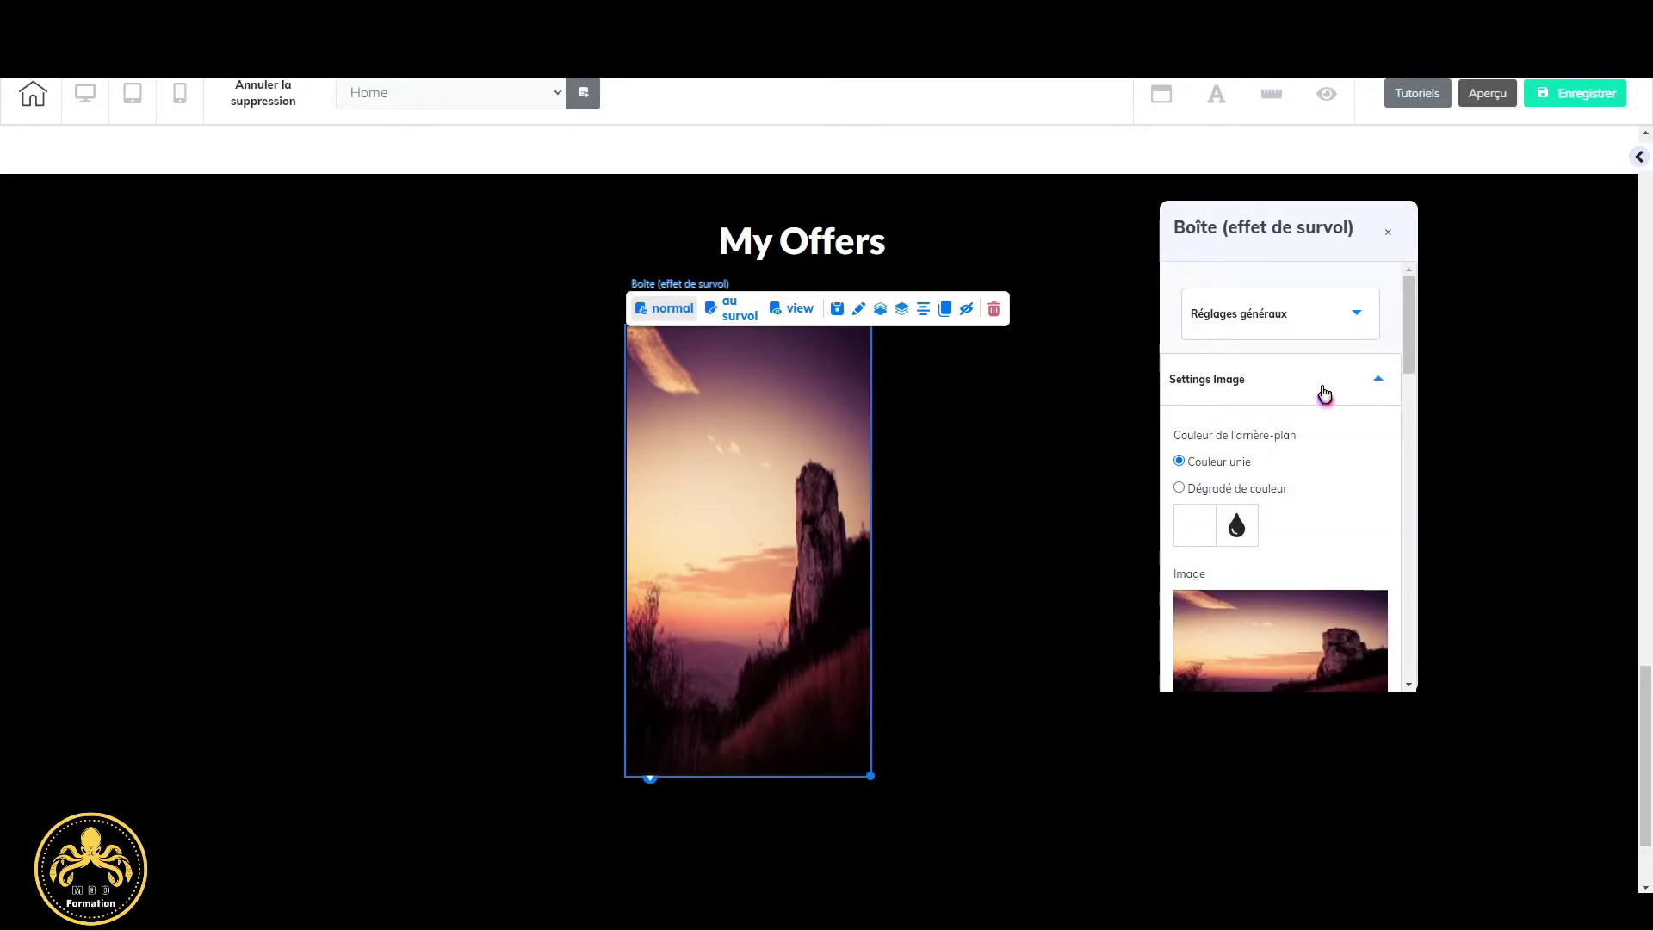
{"action": "scroll", "coordinate": [1324, 392], "scroll_direction": "down", "scroll_amount": 2}
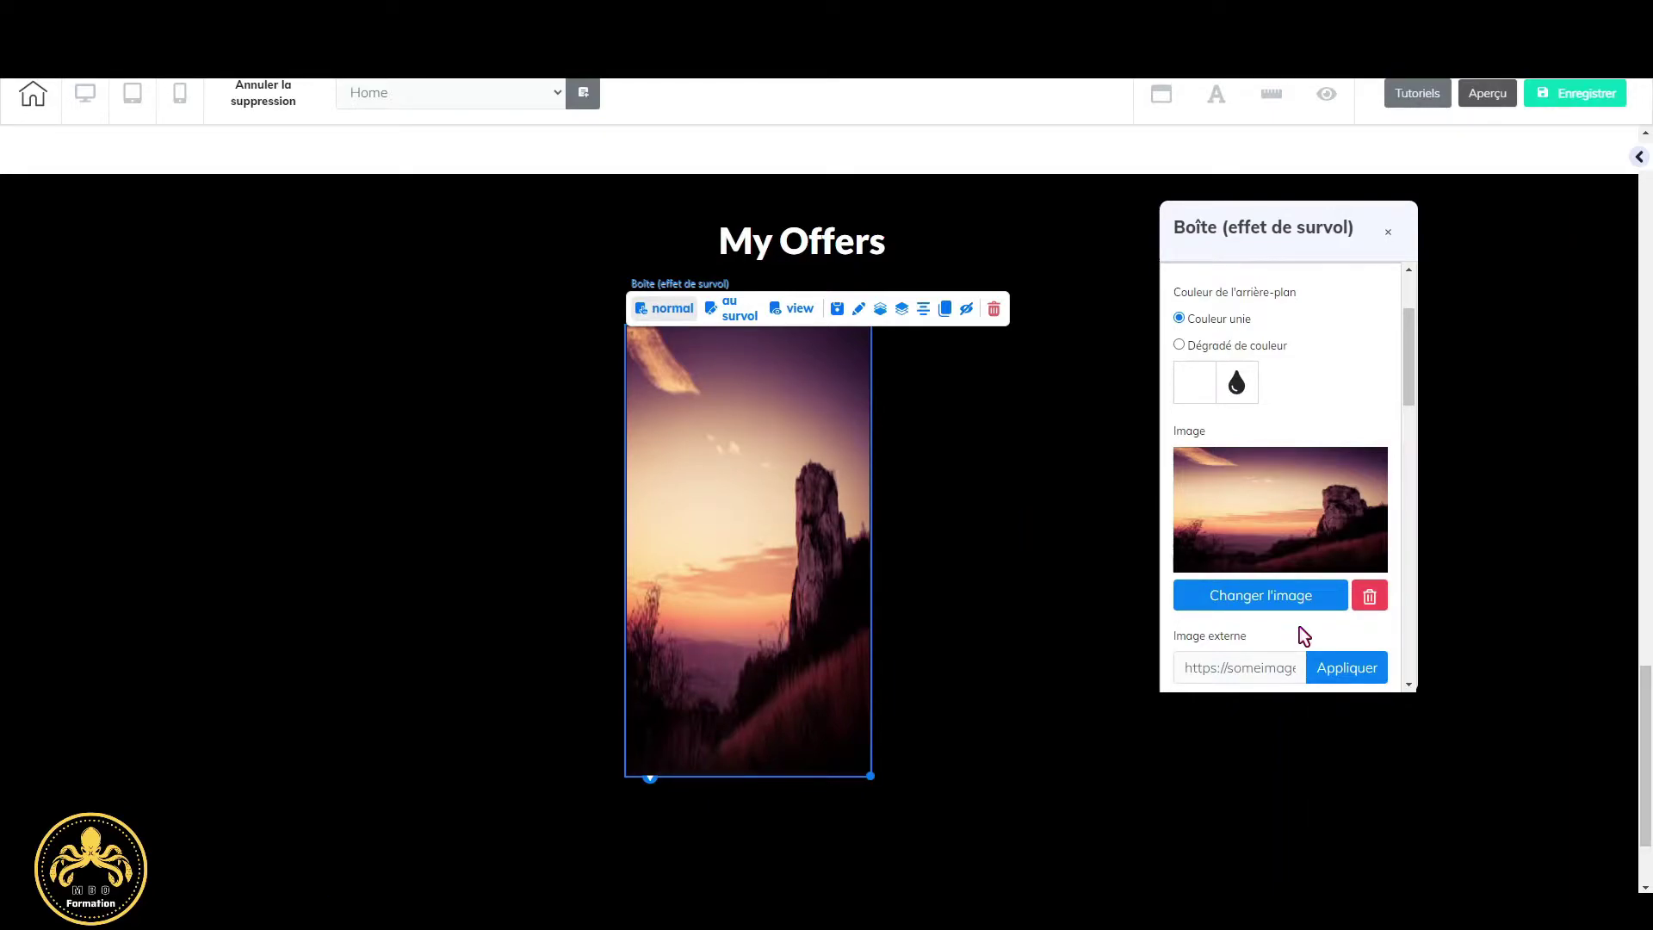
{"action": "left_click", "coordinate": [776, 516]}
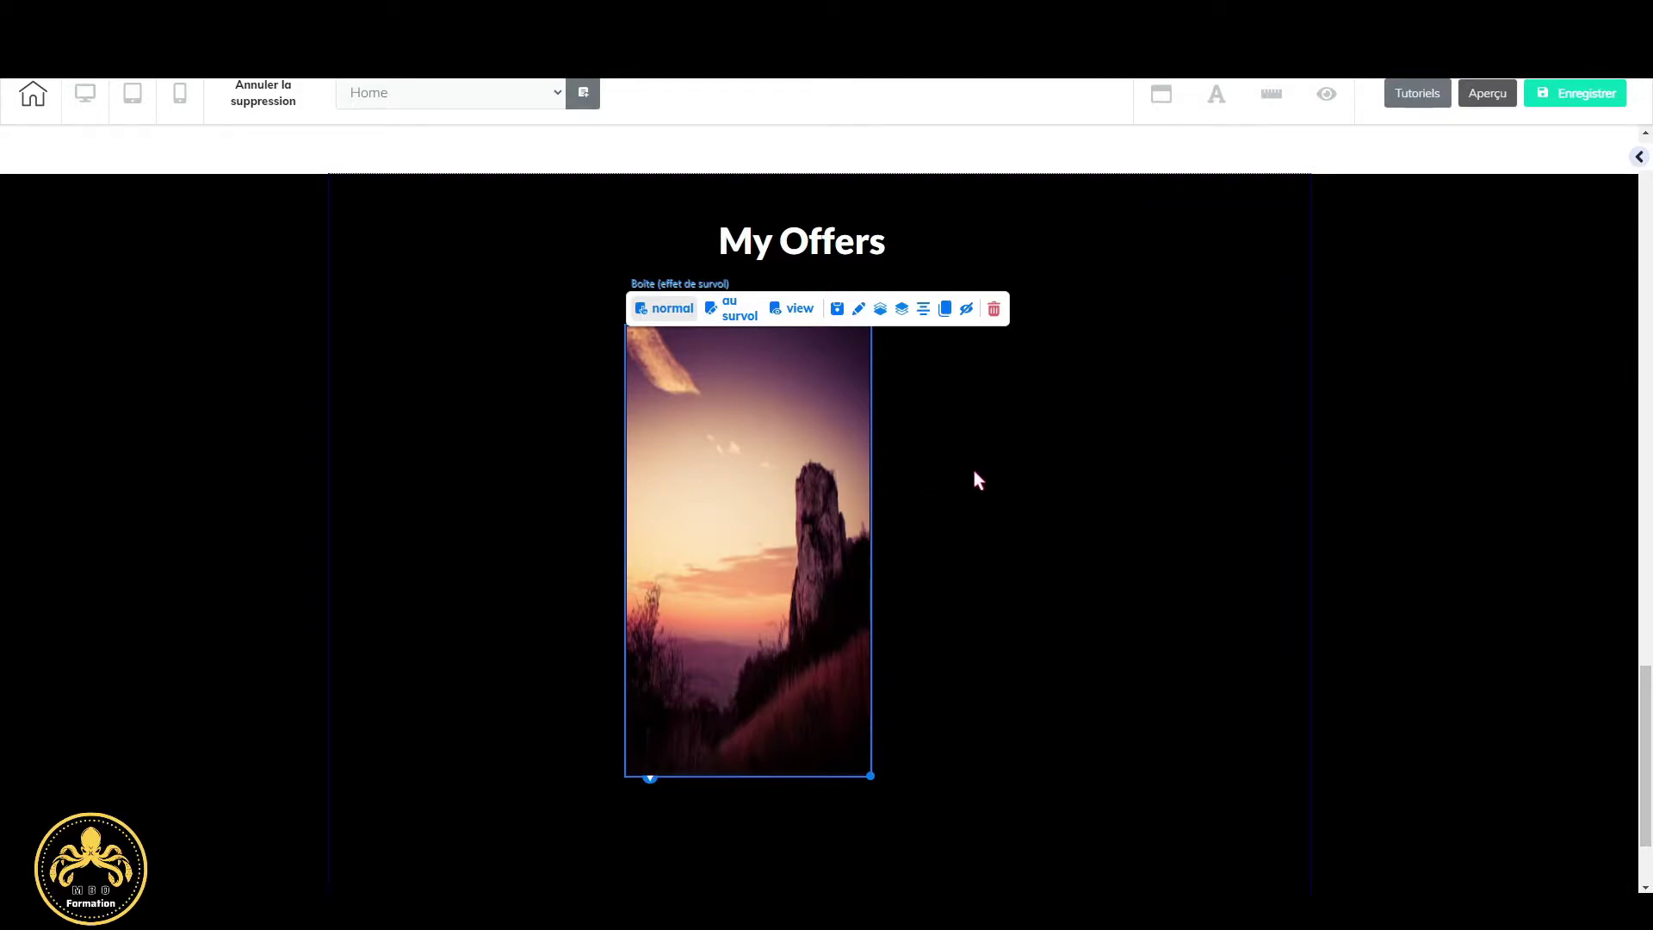
Move the hover box to the left side of the My Offers section and duplicate it twice to form a row of three boxes.
{"action": "left_click_drag", "start_coordinate": [793, 462], "coordinate": [557, 541]}
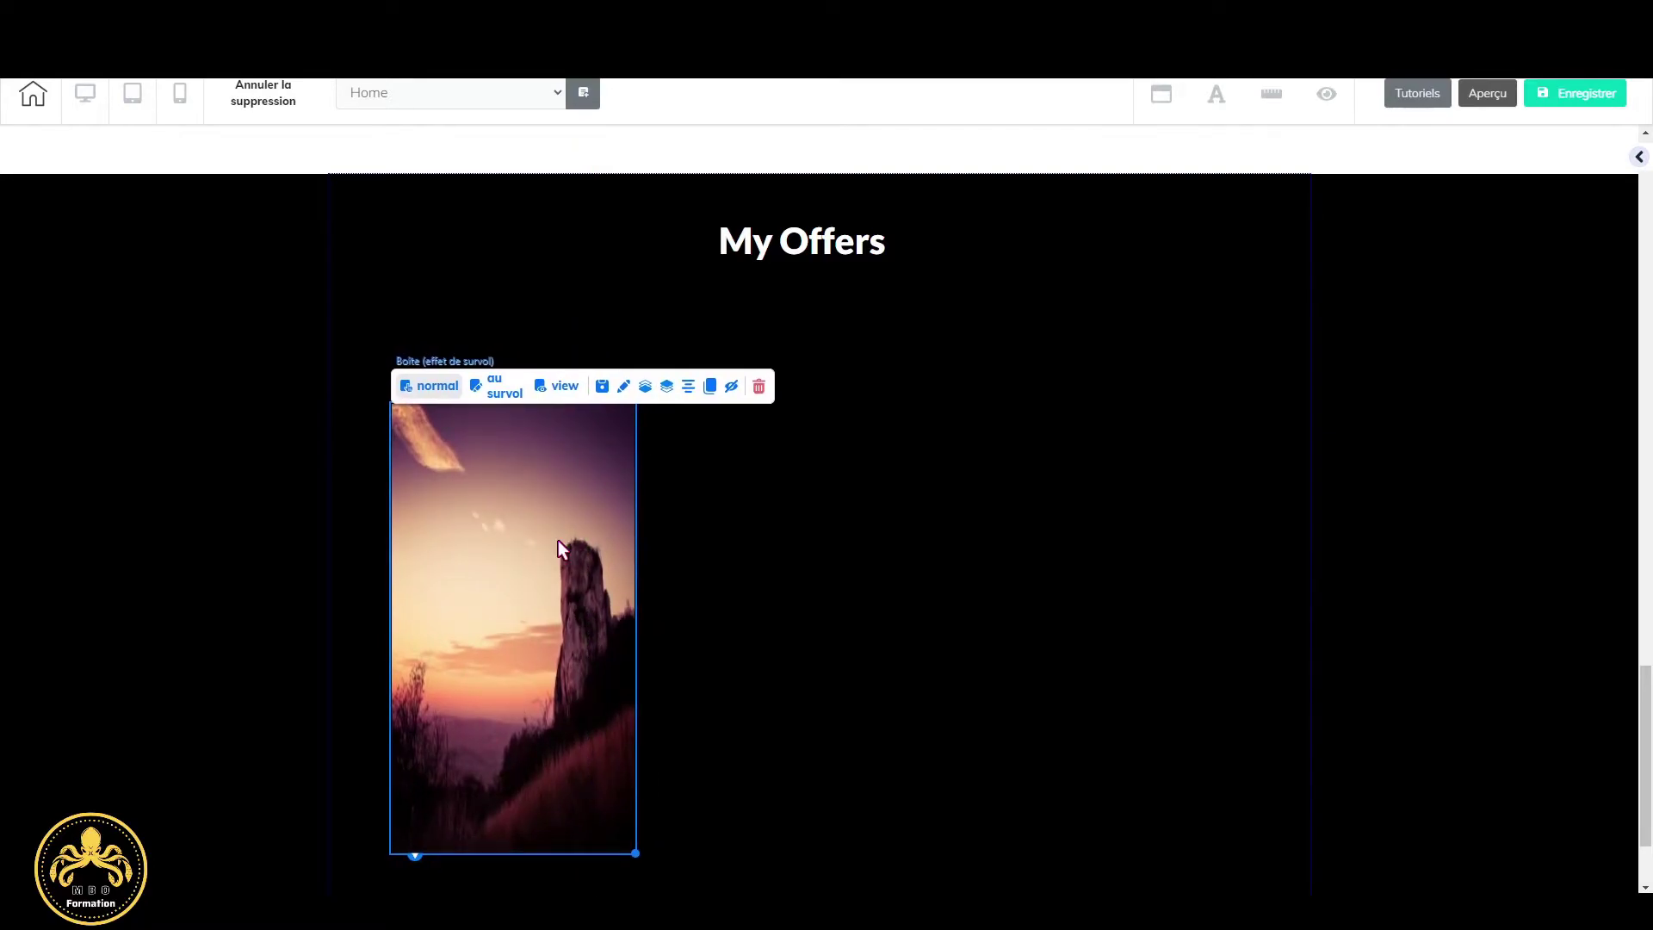
{"action": "left_click", "coordinate": [711, 388]}
{"action": "mouse_move", "coordinate": [628, 540]}
{"action": "left_mouse_down"}
{"action": "mouse_move", "coordinate": [930, 490]}
{"action": "mouse_move", "coordinate": [908, 522]}
{"action": "left_mouse_up"}
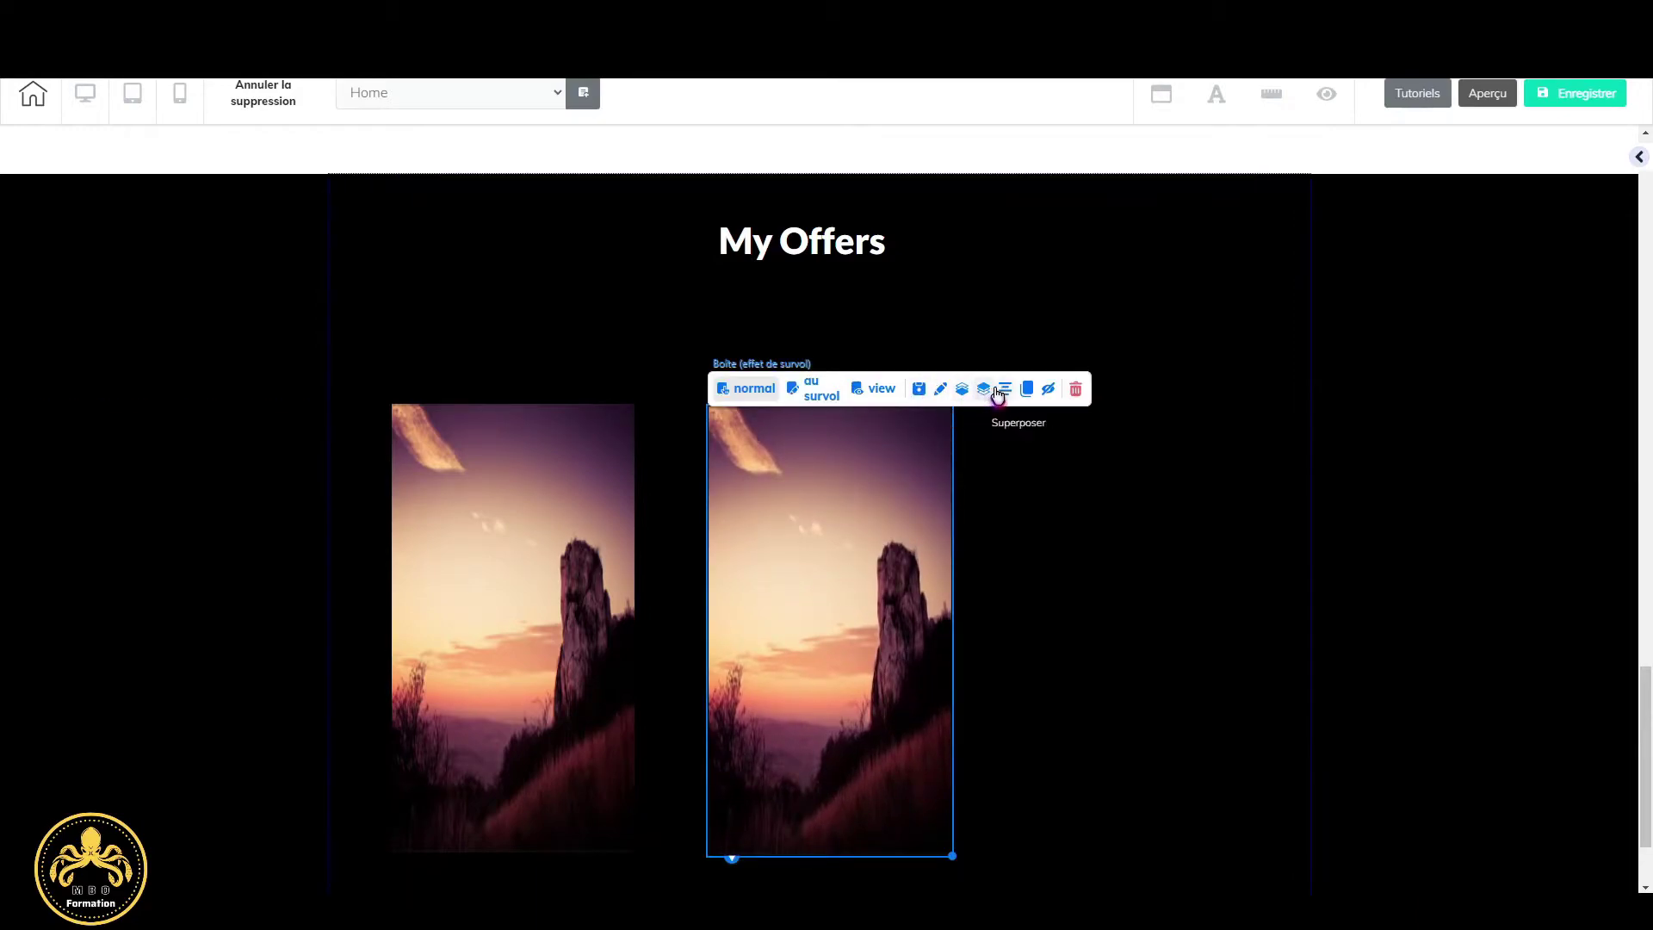
{"action": "left_click", "coordinate": [997, 394]}
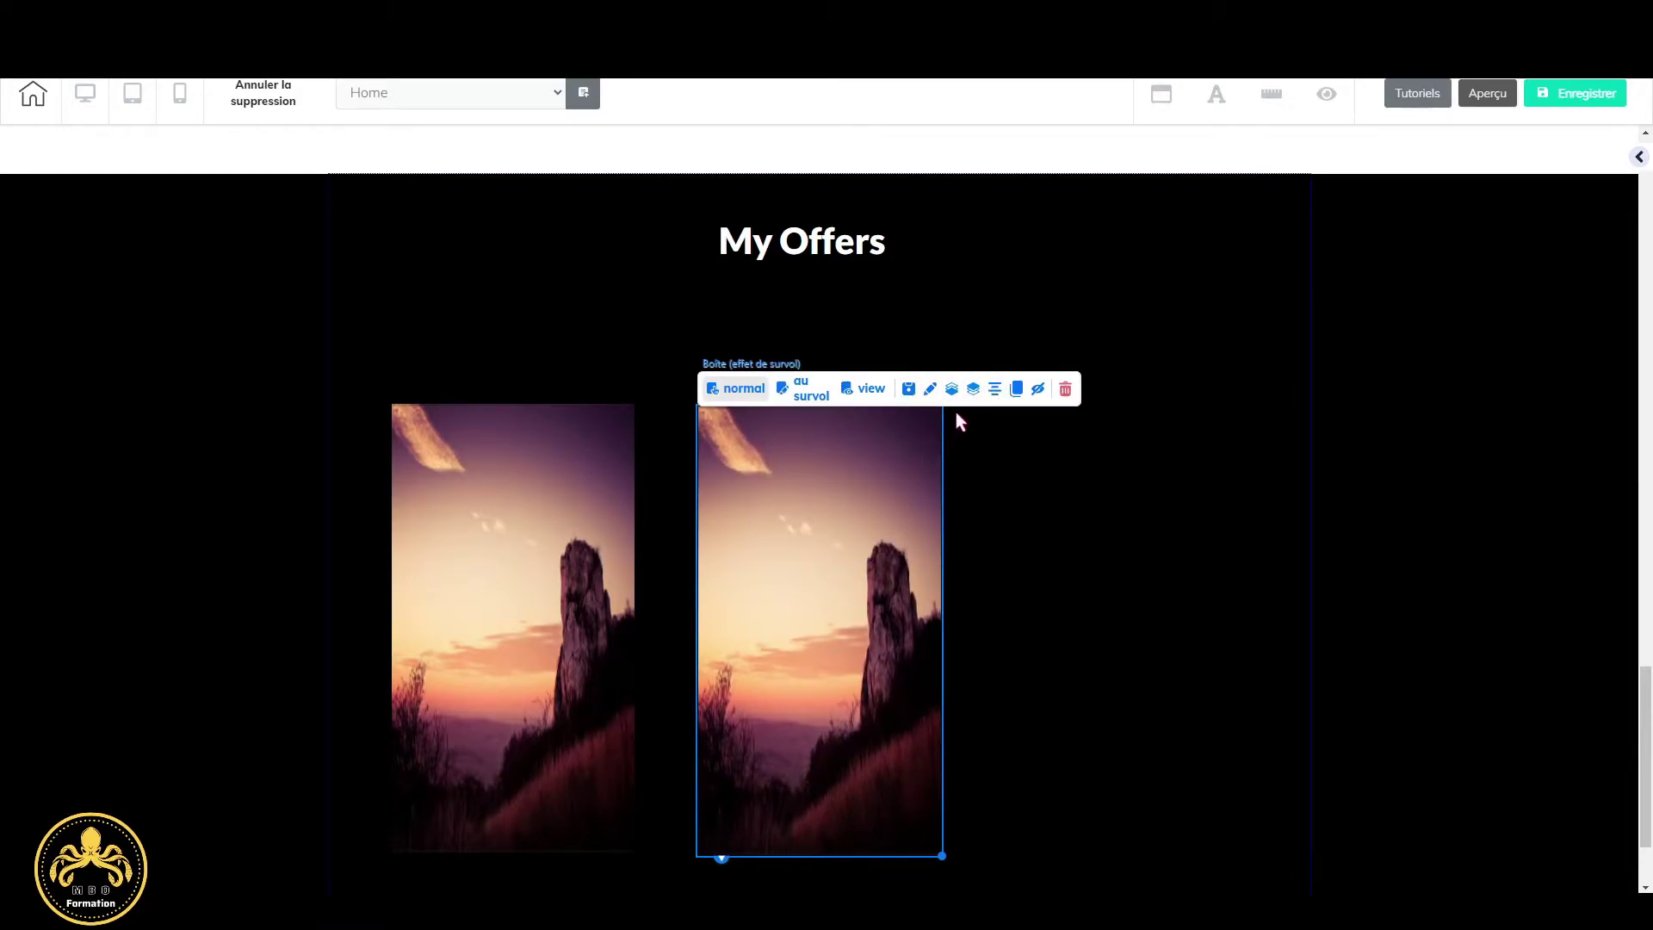
{"action": "left_click", "coordinate": [1016, 389]}
{"action": "left_click_drag", "start_coordinate": [891, 606], "coordinate": [1171, 589]}
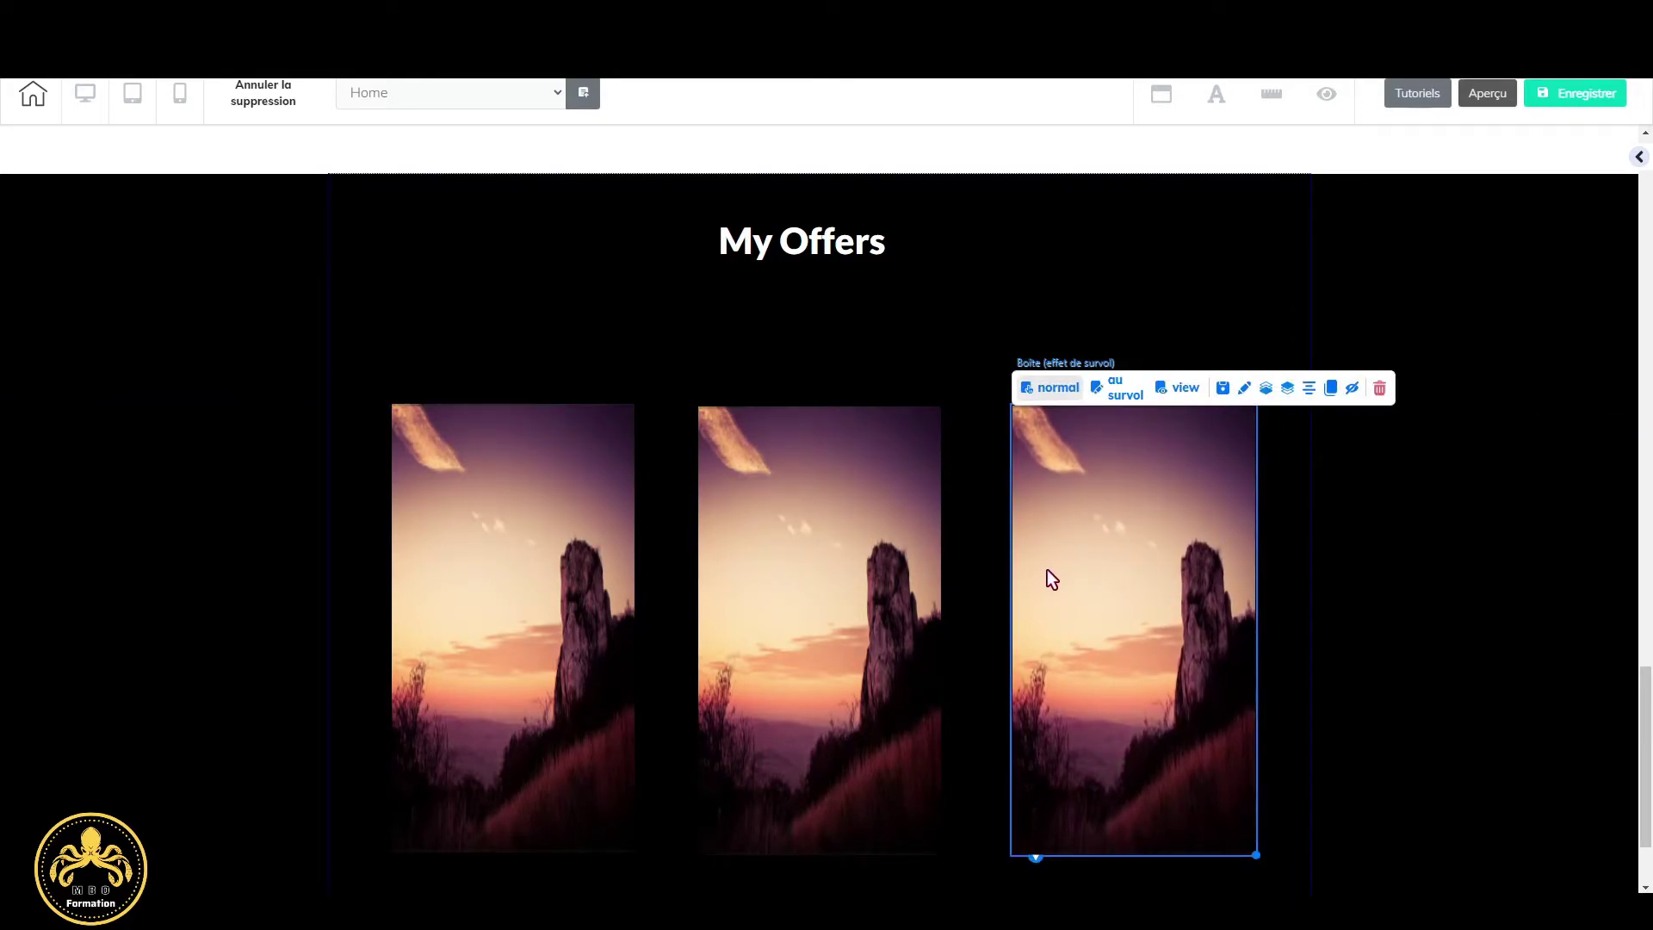
Align the three hover boxes horizontally in one row and reduce the height of the My Offers panel beneath them.
{"action": "scroll", "coordinate": [1371, 606], "scroll_direction": "down", "scroll_amount": 2}
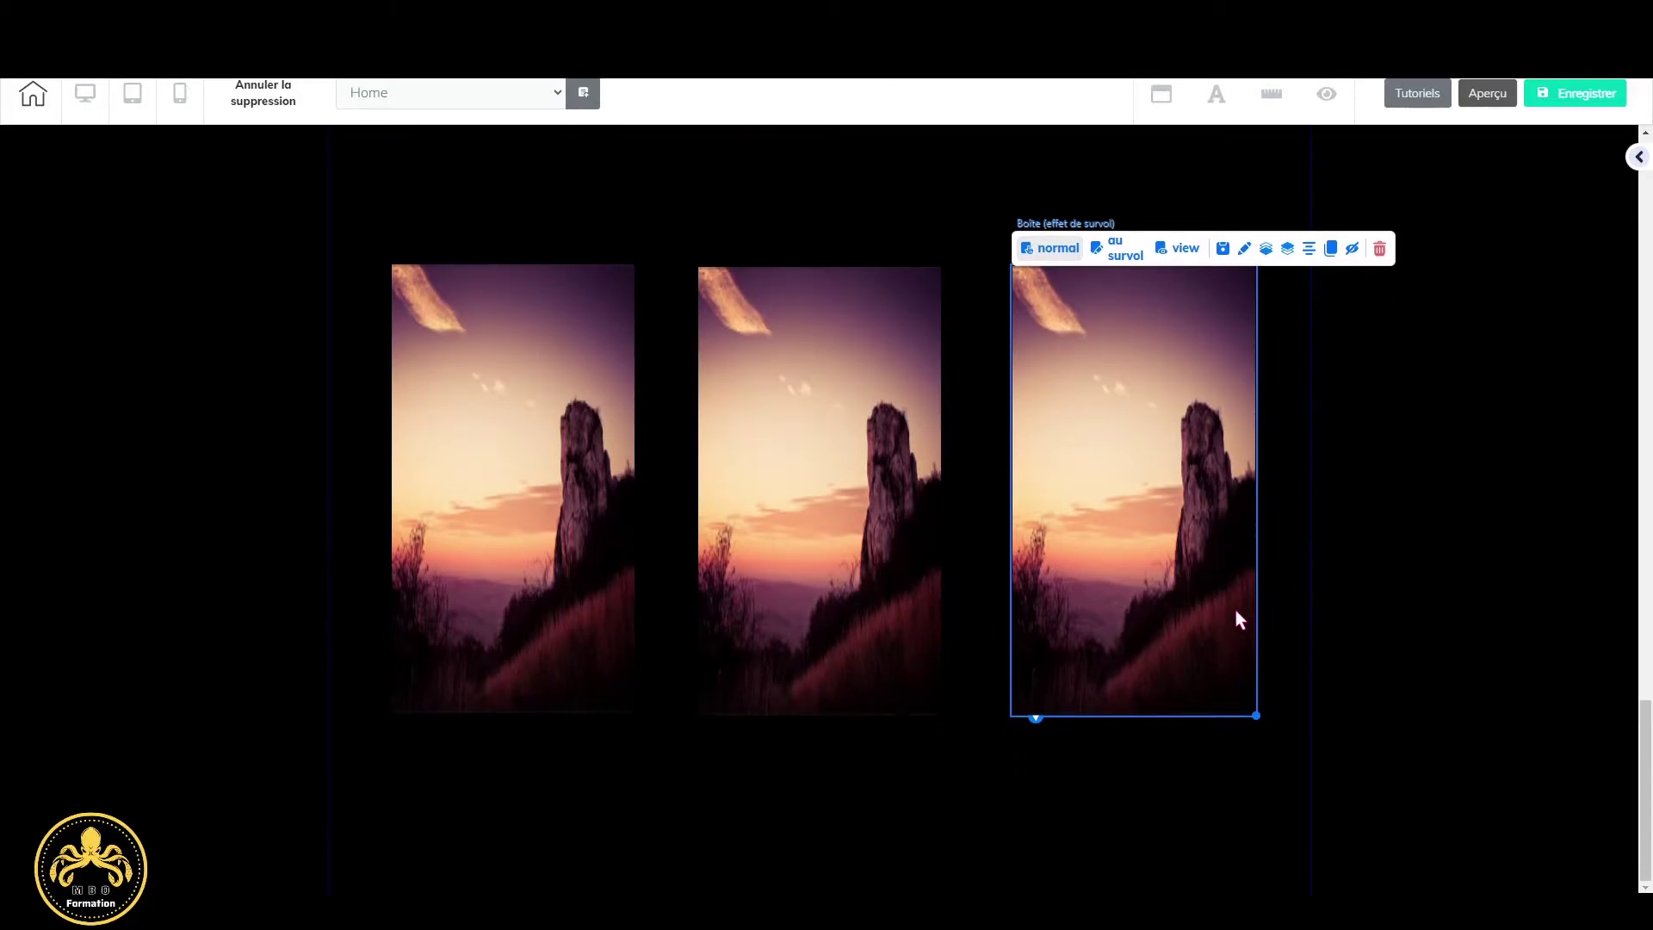
{"action": "left_click", "coordinate": [850, 578]}
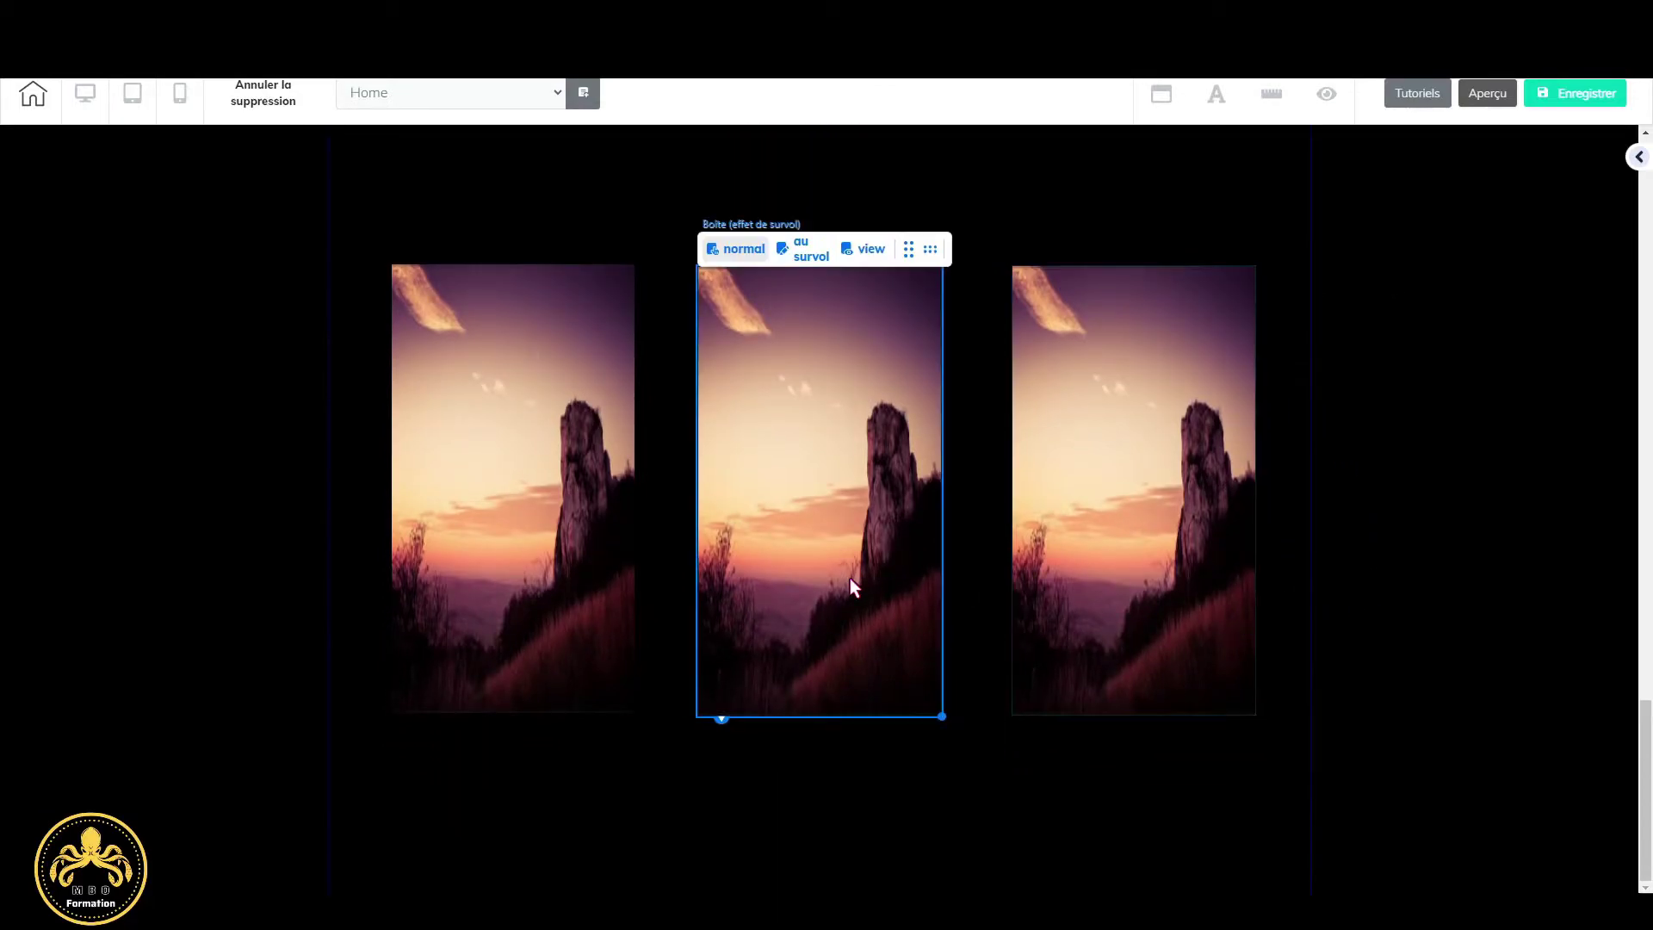
{"action": "left_click", "coordinate": [487, 551]}
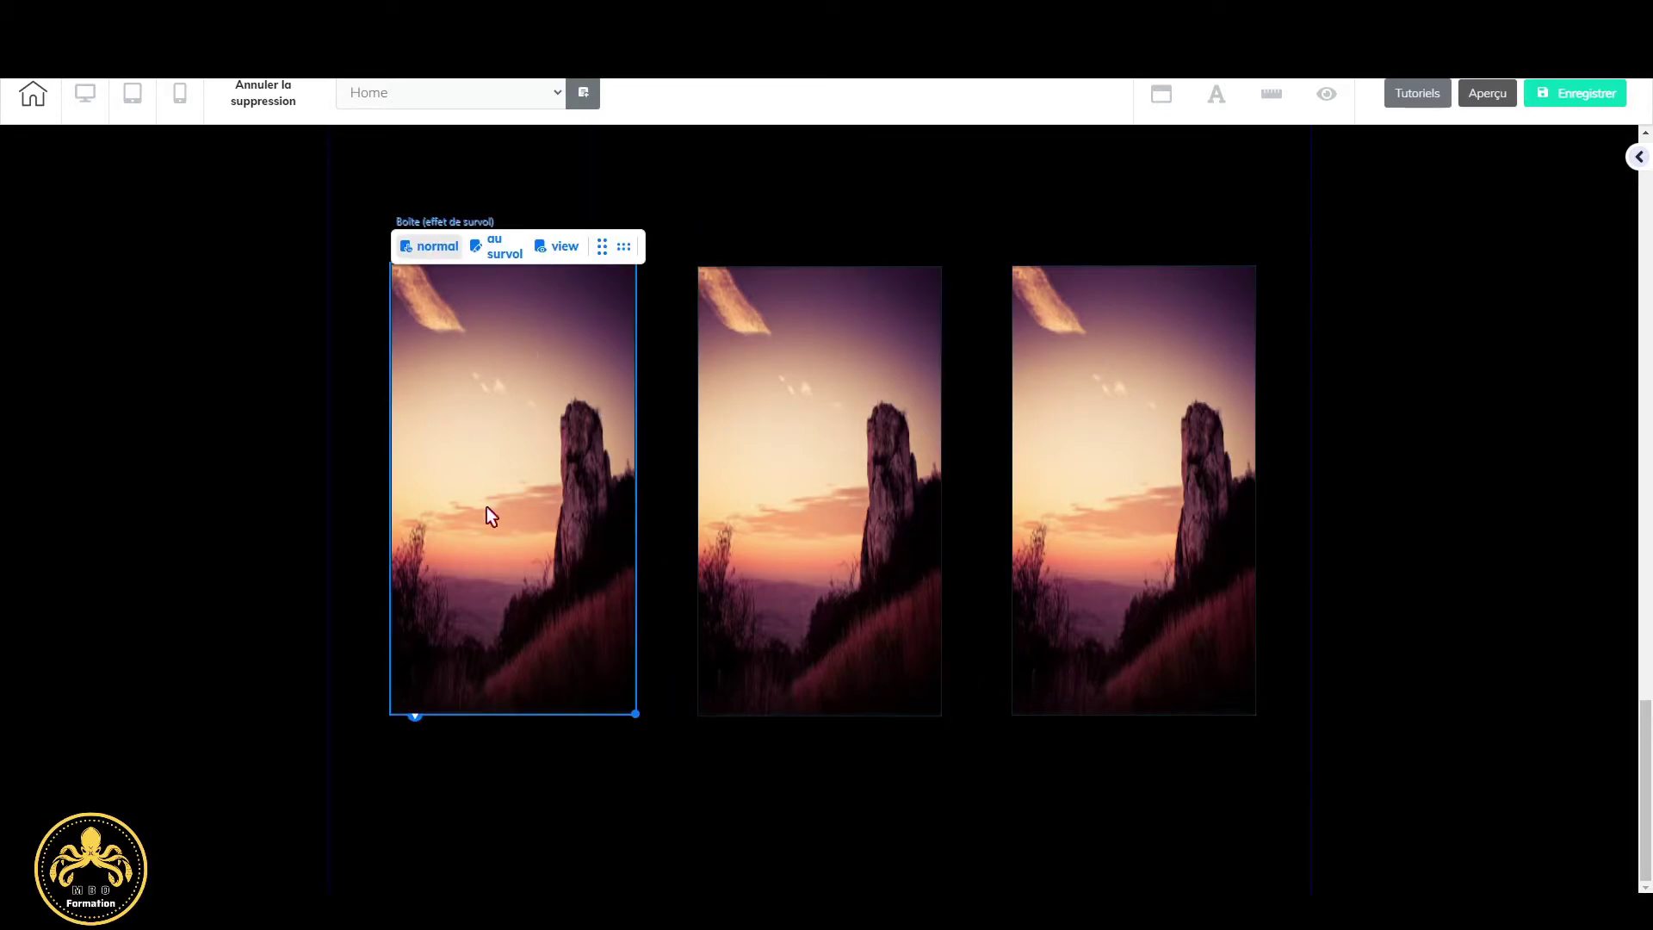
{"action": "left_click", "coordinate": [626, 253]}
{"action": "left_click", "coordinate": [997, 799]}
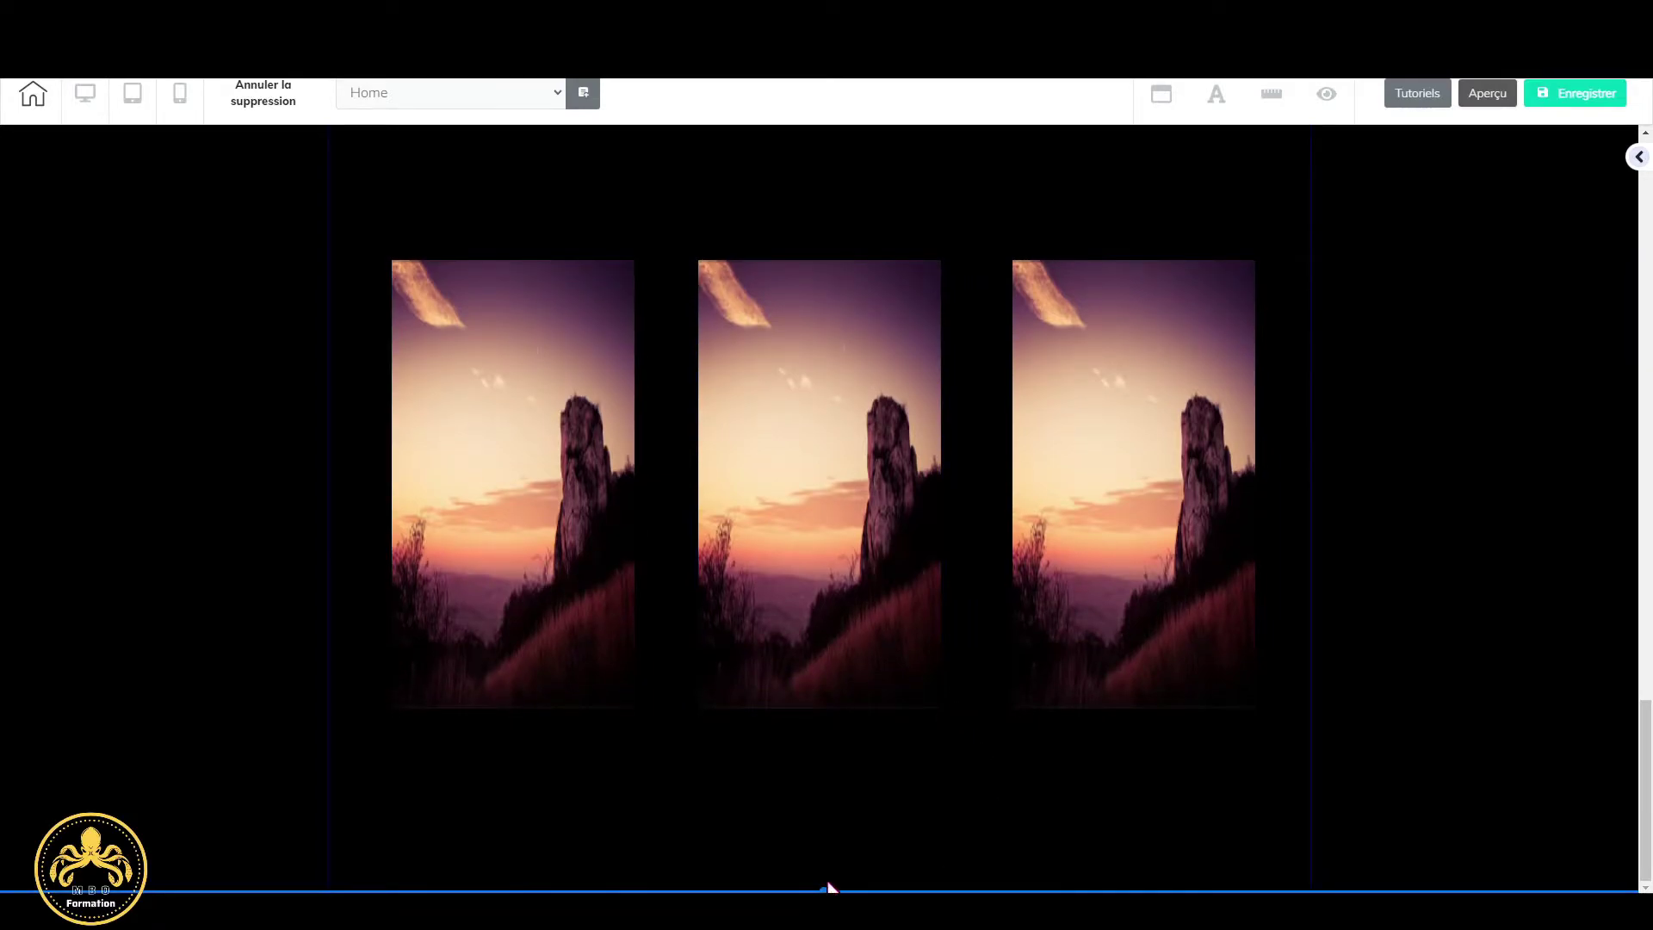
{"action": "left_click_drag", "start_coordinate": [825, 887], "coordinate": [834, 807]}
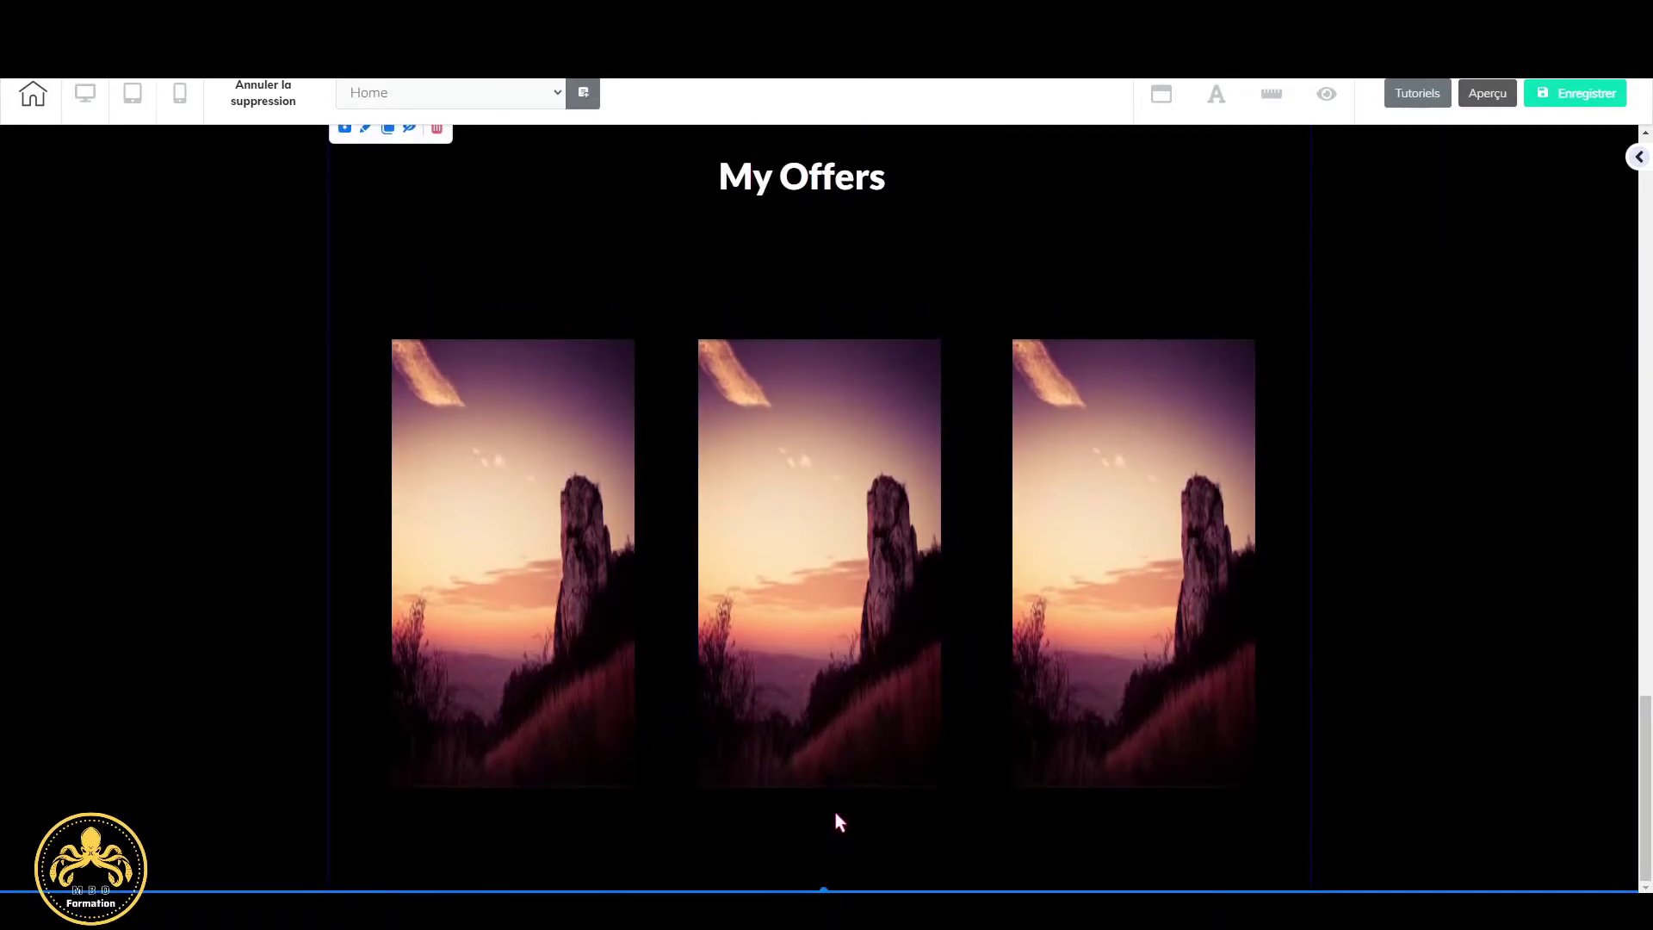
Save the site without publishing it.
{"action": "left_click", "coordinate": [1573, 95]}
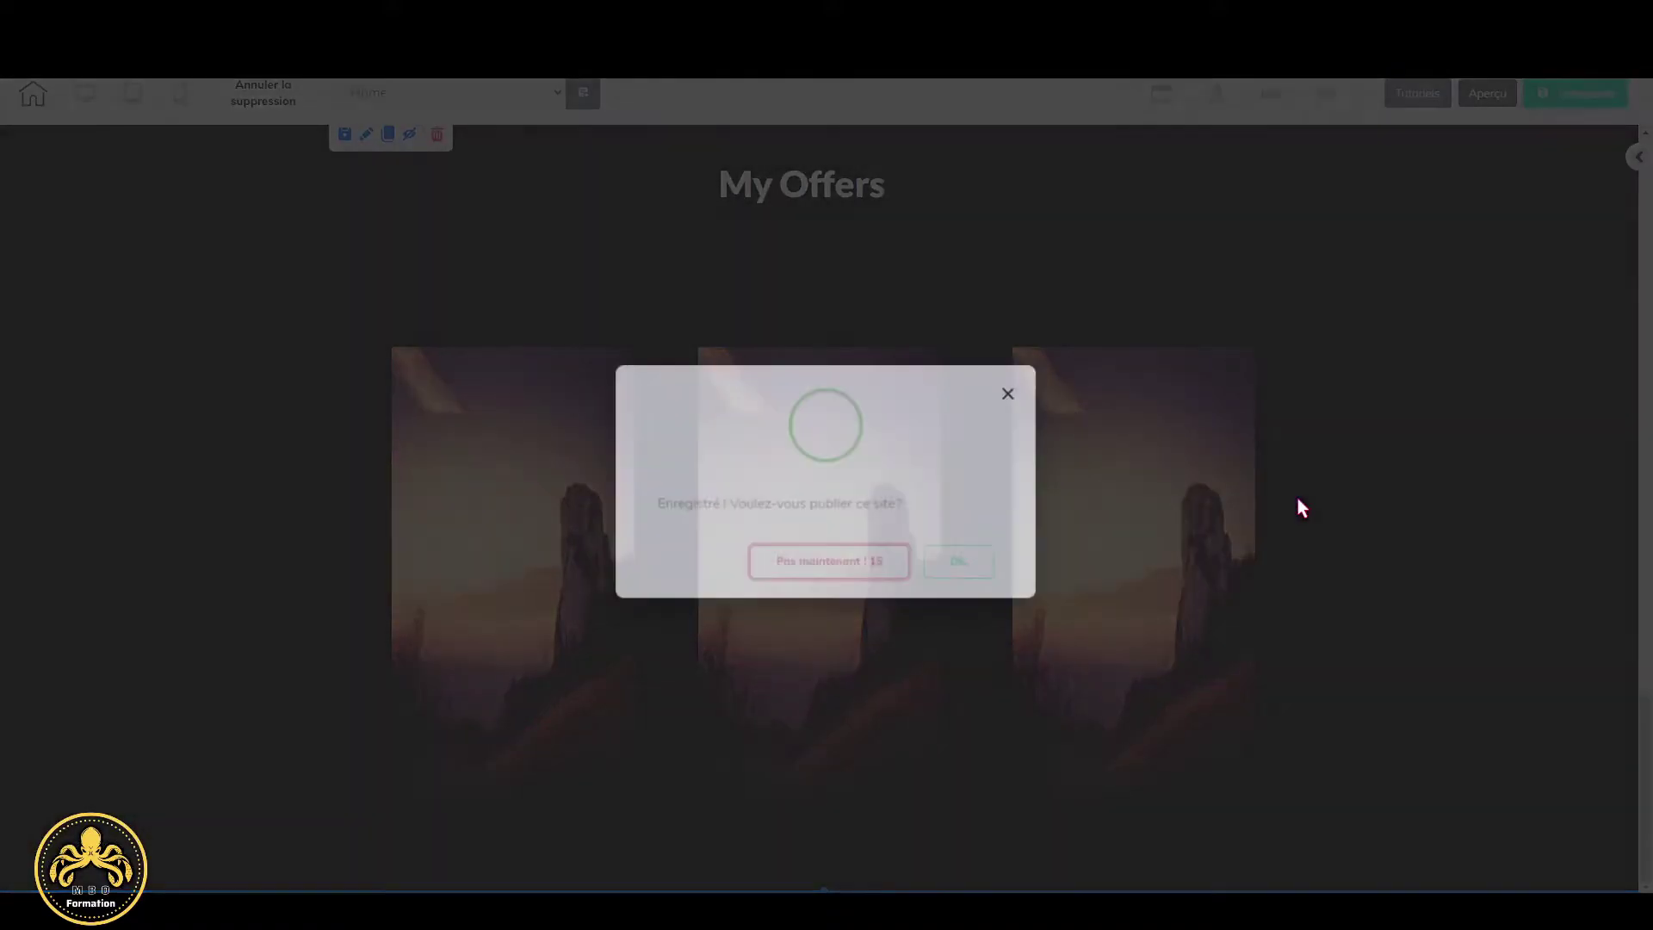
{"action": "left_click", "coordinate": [875, 568]}
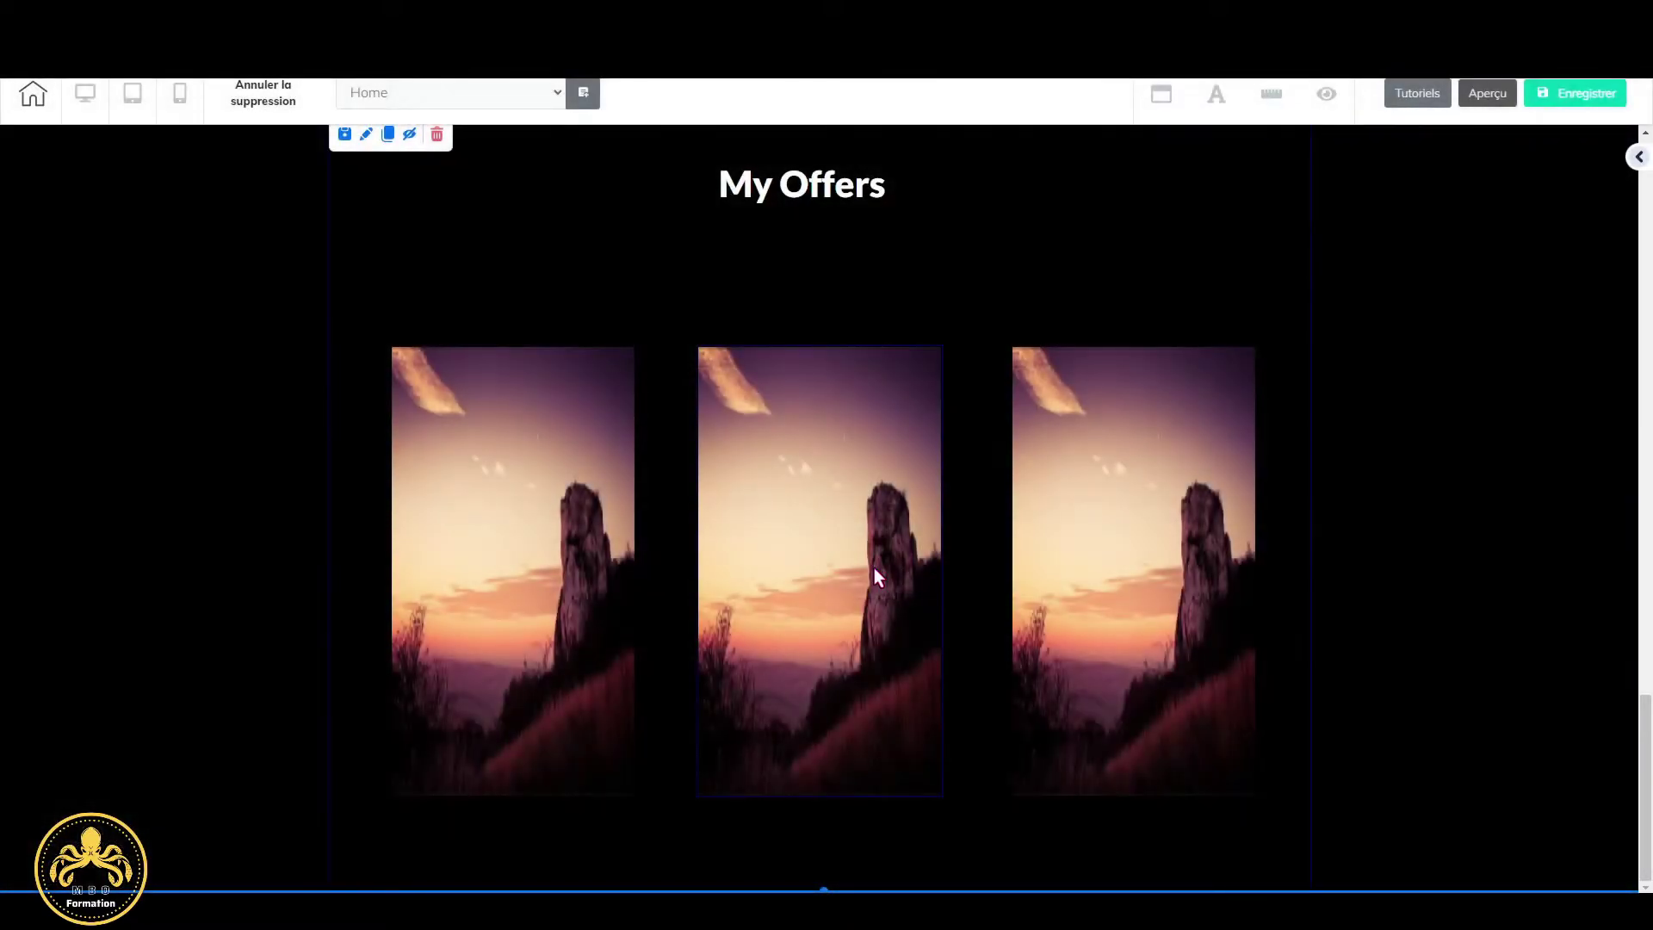
Switch the middle box to its hover state and change its title to Offer 2.
{"action": "left_click", "coordinate": [875, 568]}
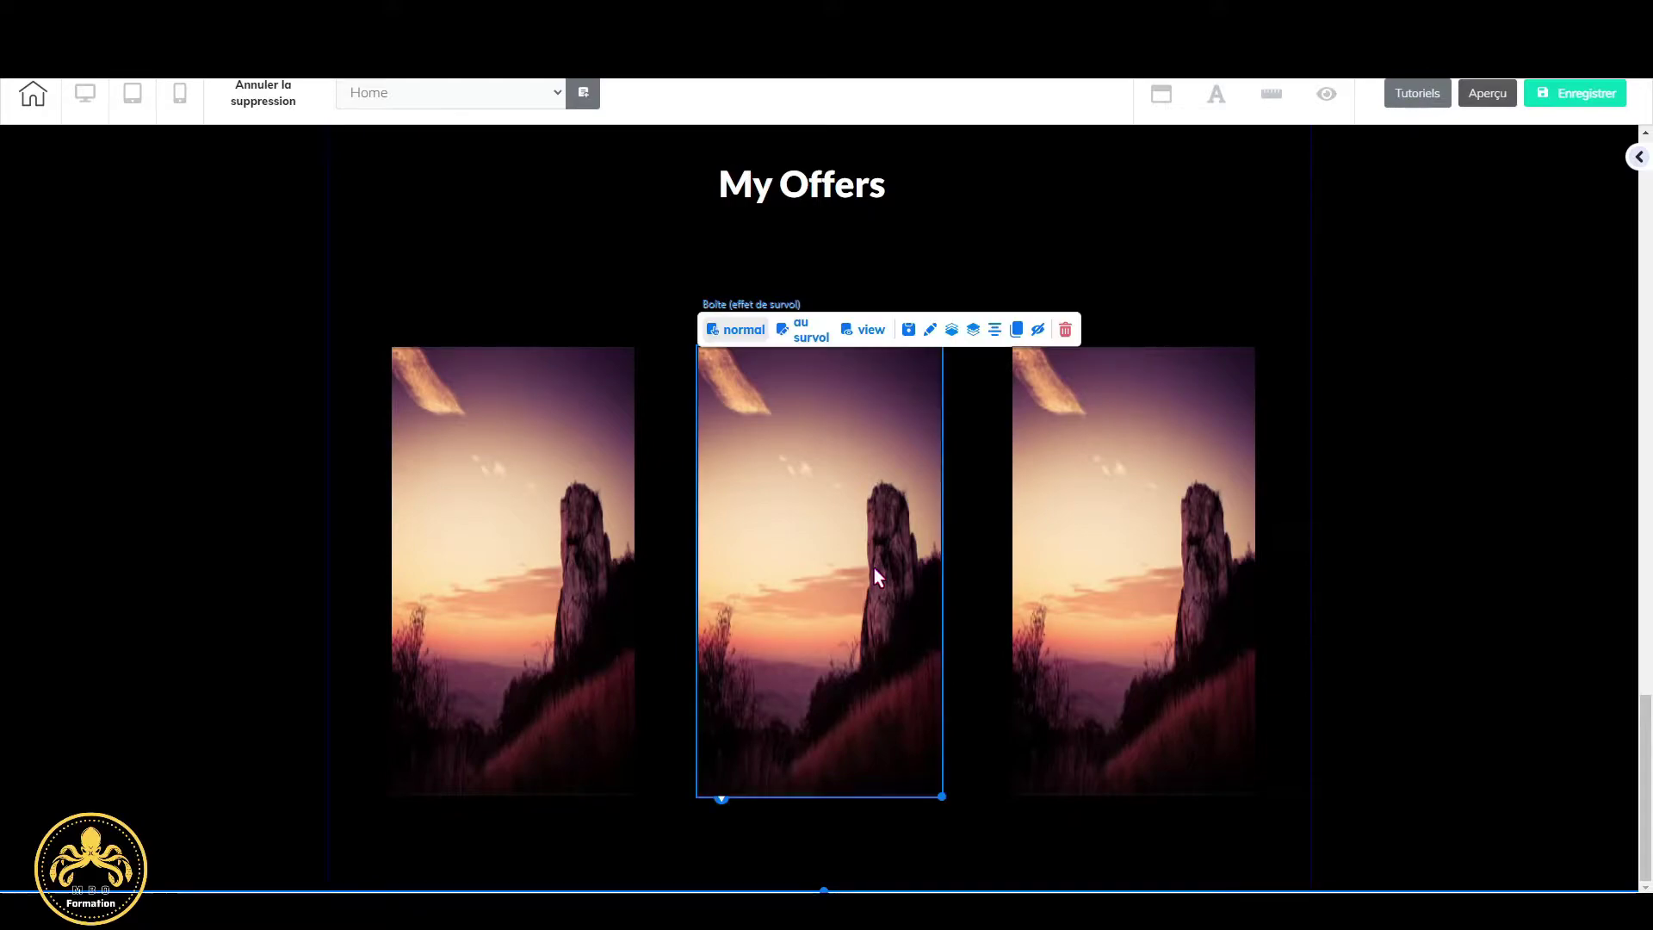
{"action": "left_click", "coordinate": [814, 334]}
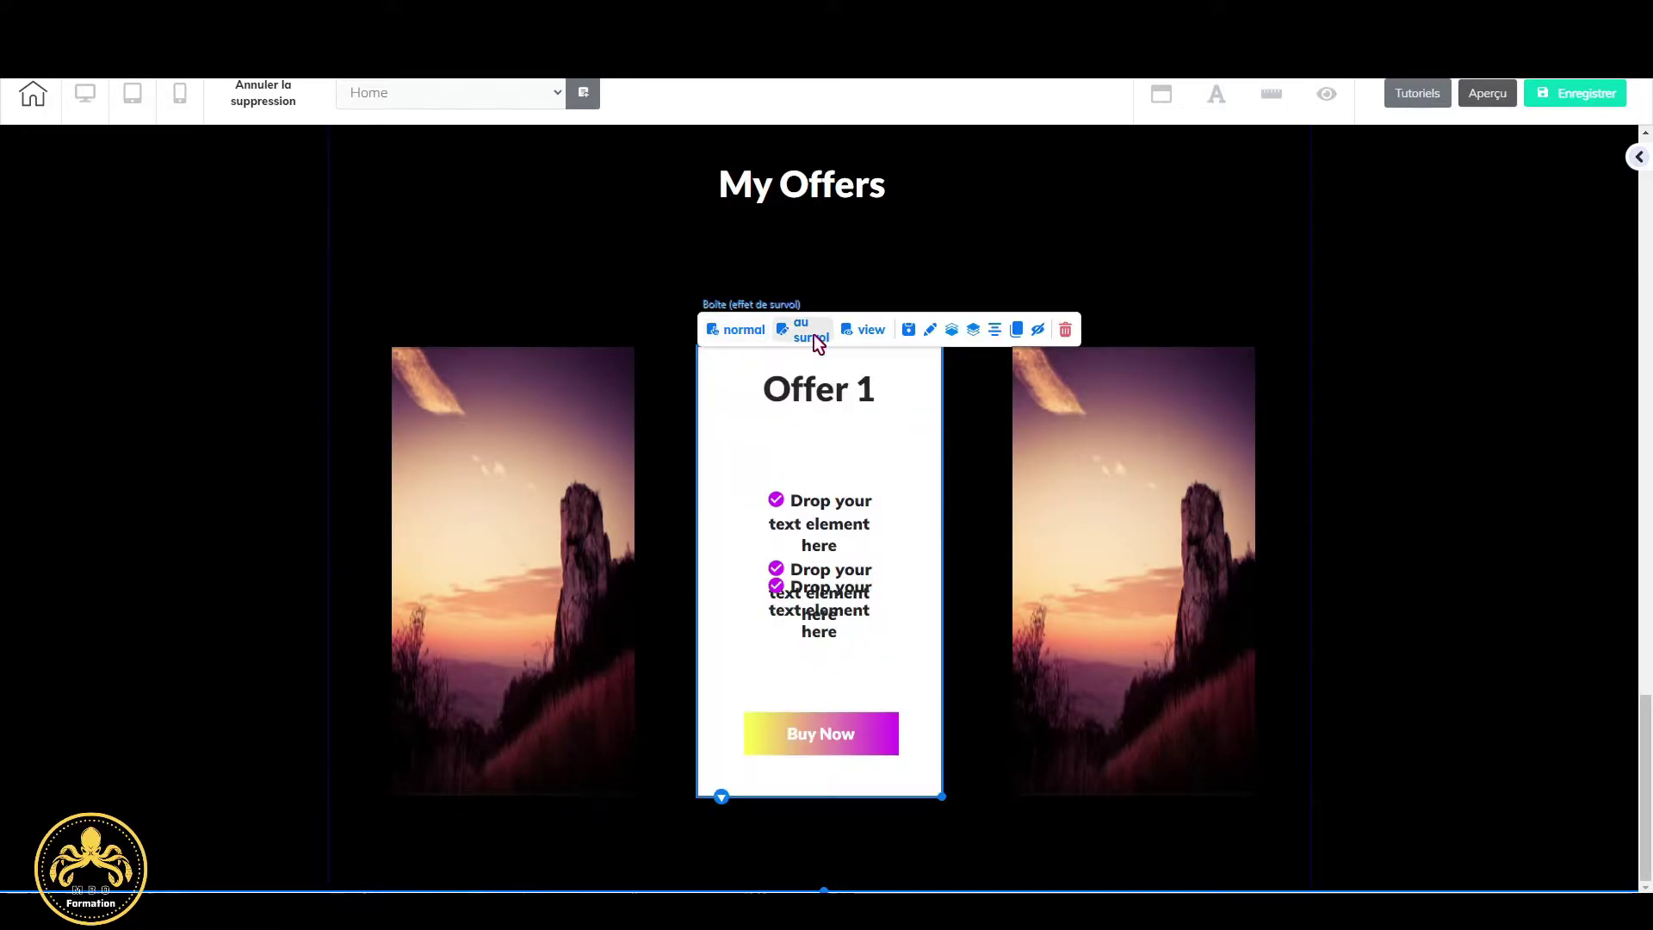
{"action": "double_click", "coordinate": [881, 390]}
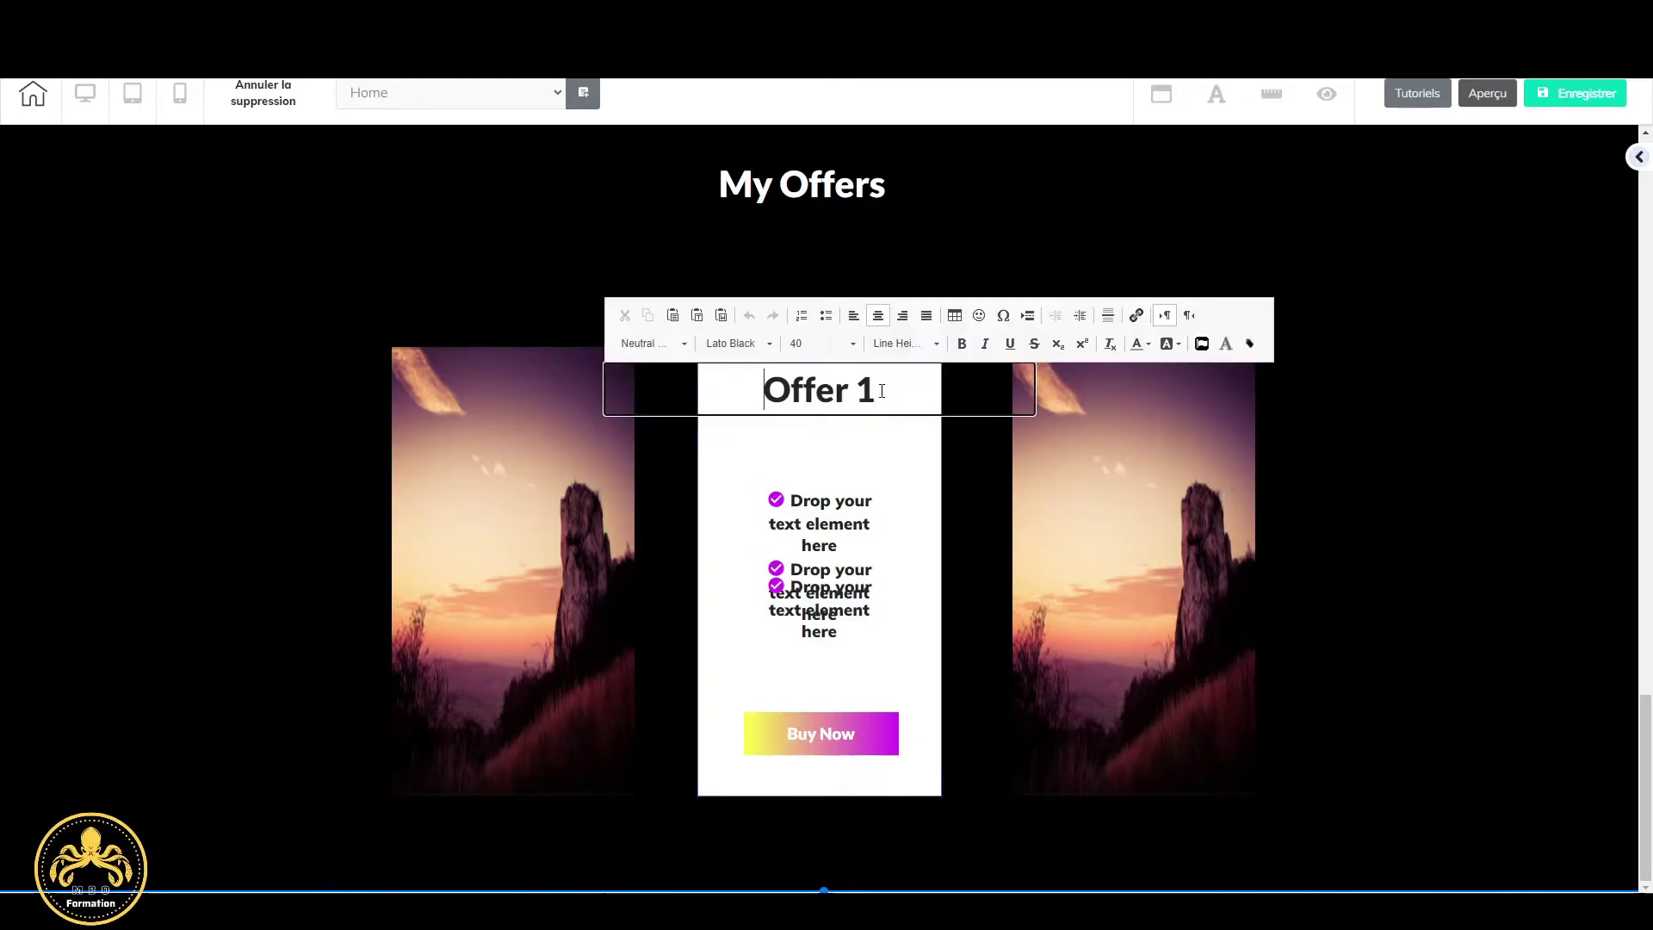
{"action": "double_click", "coordinate": [868, 391]}
{"action": "type", "text": "2"}
Space the three description texts in the Offer 2 box evenly between the title and the Buy Now button.
{"action": "left_click_drag", "start_coordinate": [833, 576], "coordinate": [833, 618]}
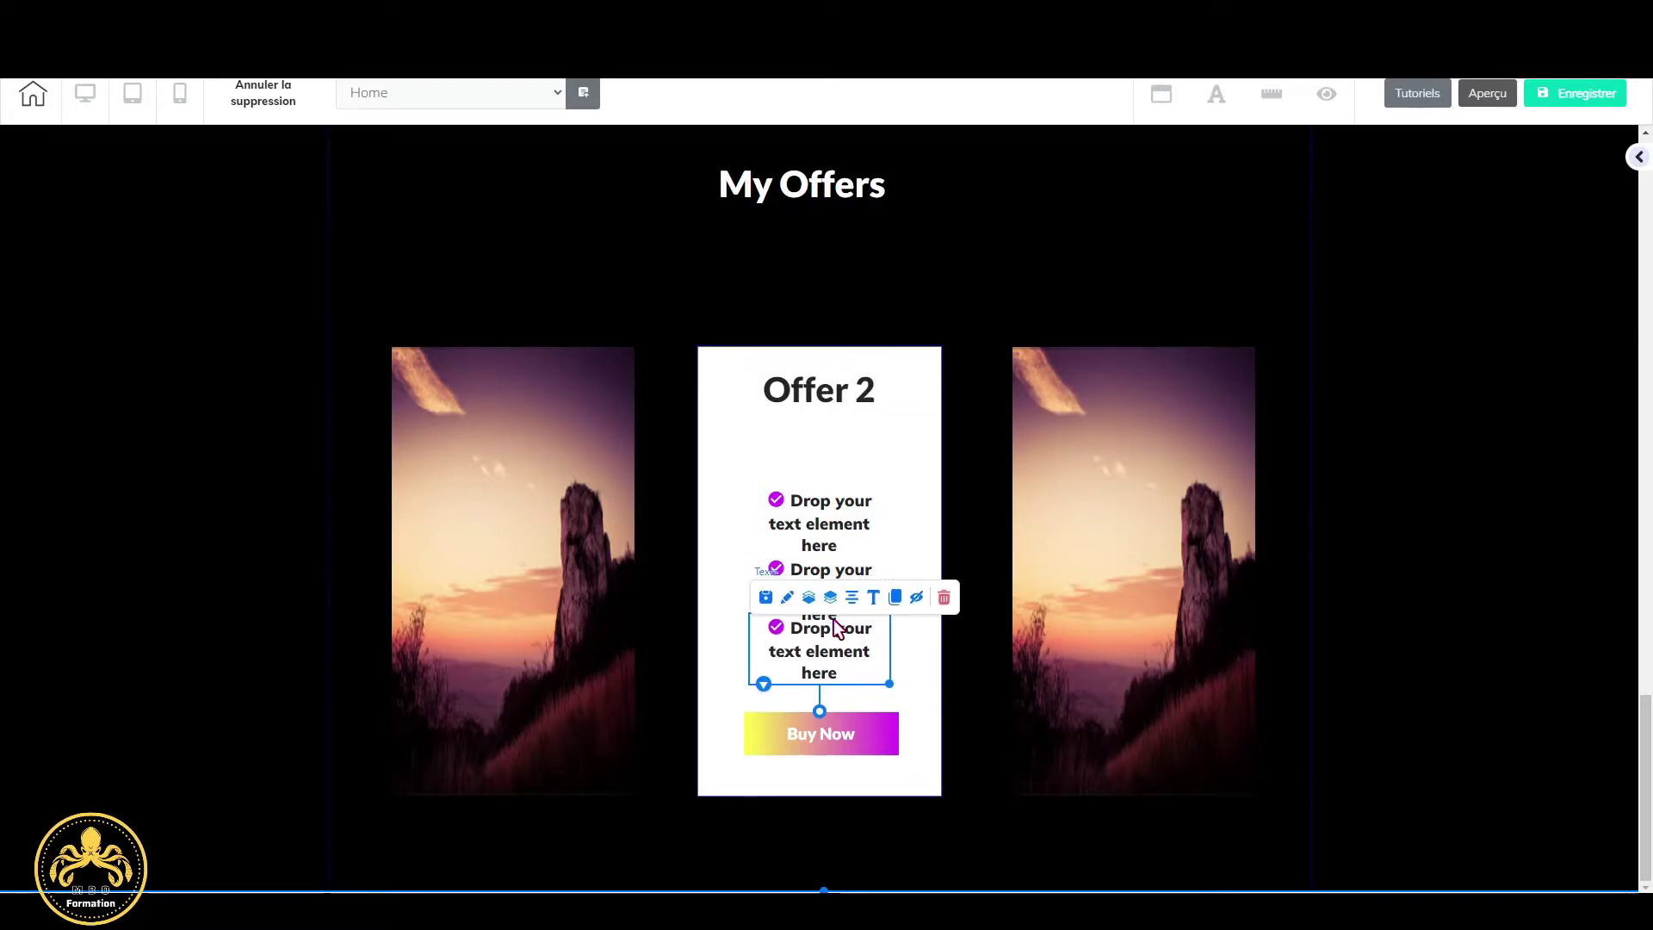
{"action": "left_click", "coordinate": [822, 517]}
{"action": "key", "text": "Up"}
{"action": "key", "text": "Up"}
{"action": "key", "text": "Up"}
{"action": "key", "text": "Up"}
{"action": "key", "text": "Up"}
{"action": "key", "text": "Up"}
{"action": "key", "text": "Up"}
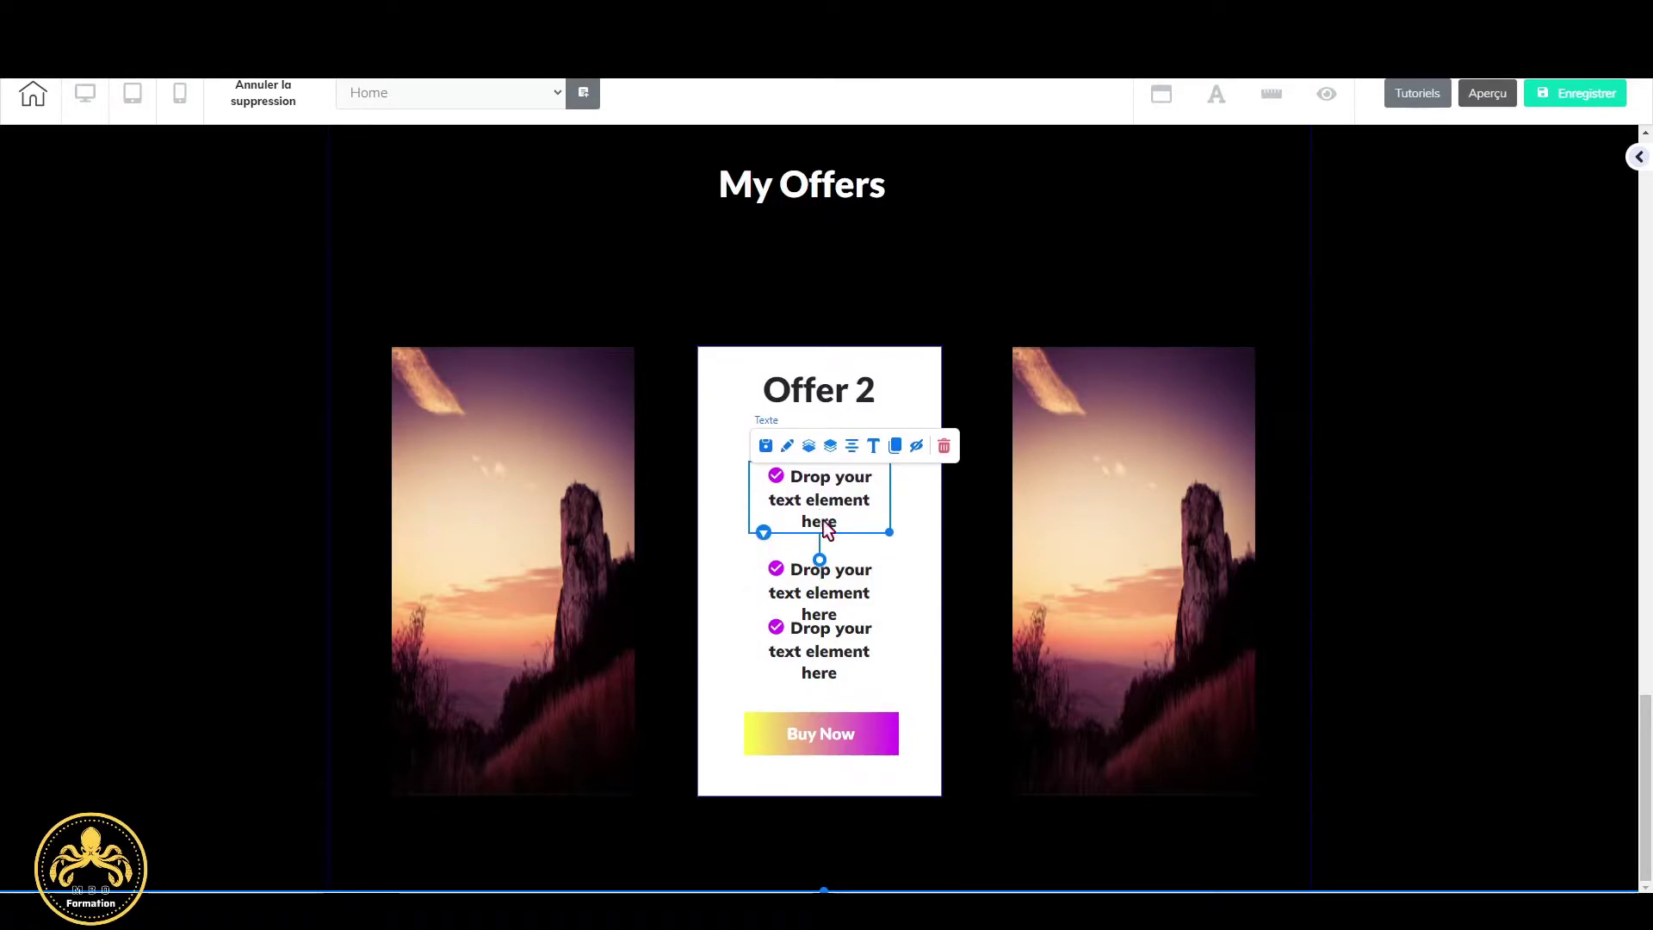
{"action": "left_click", "coordinate": [840, 578]}
{"action": "key", "text": "Up"}
{"action": "key", "text": "Up"}
{"action": "key", "text": "Up"}
{"action": "key", "text": "Up"}
{"action": "key", "text": "Up"}
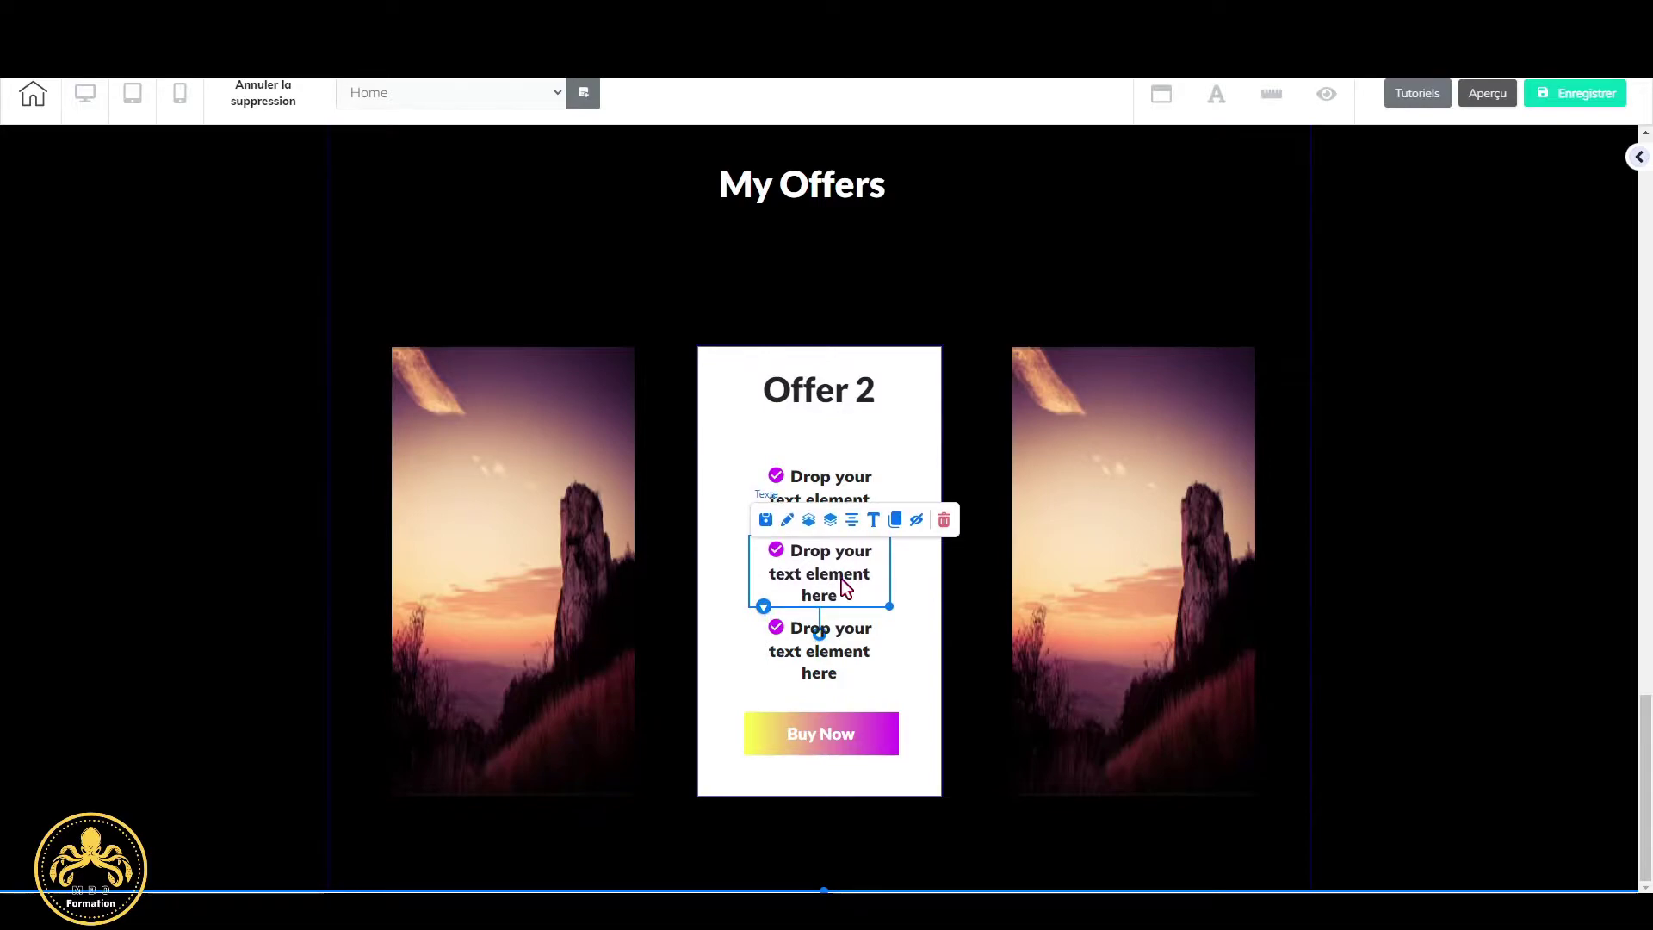
{"action": "left_click", "coordinate": [921, 664]}
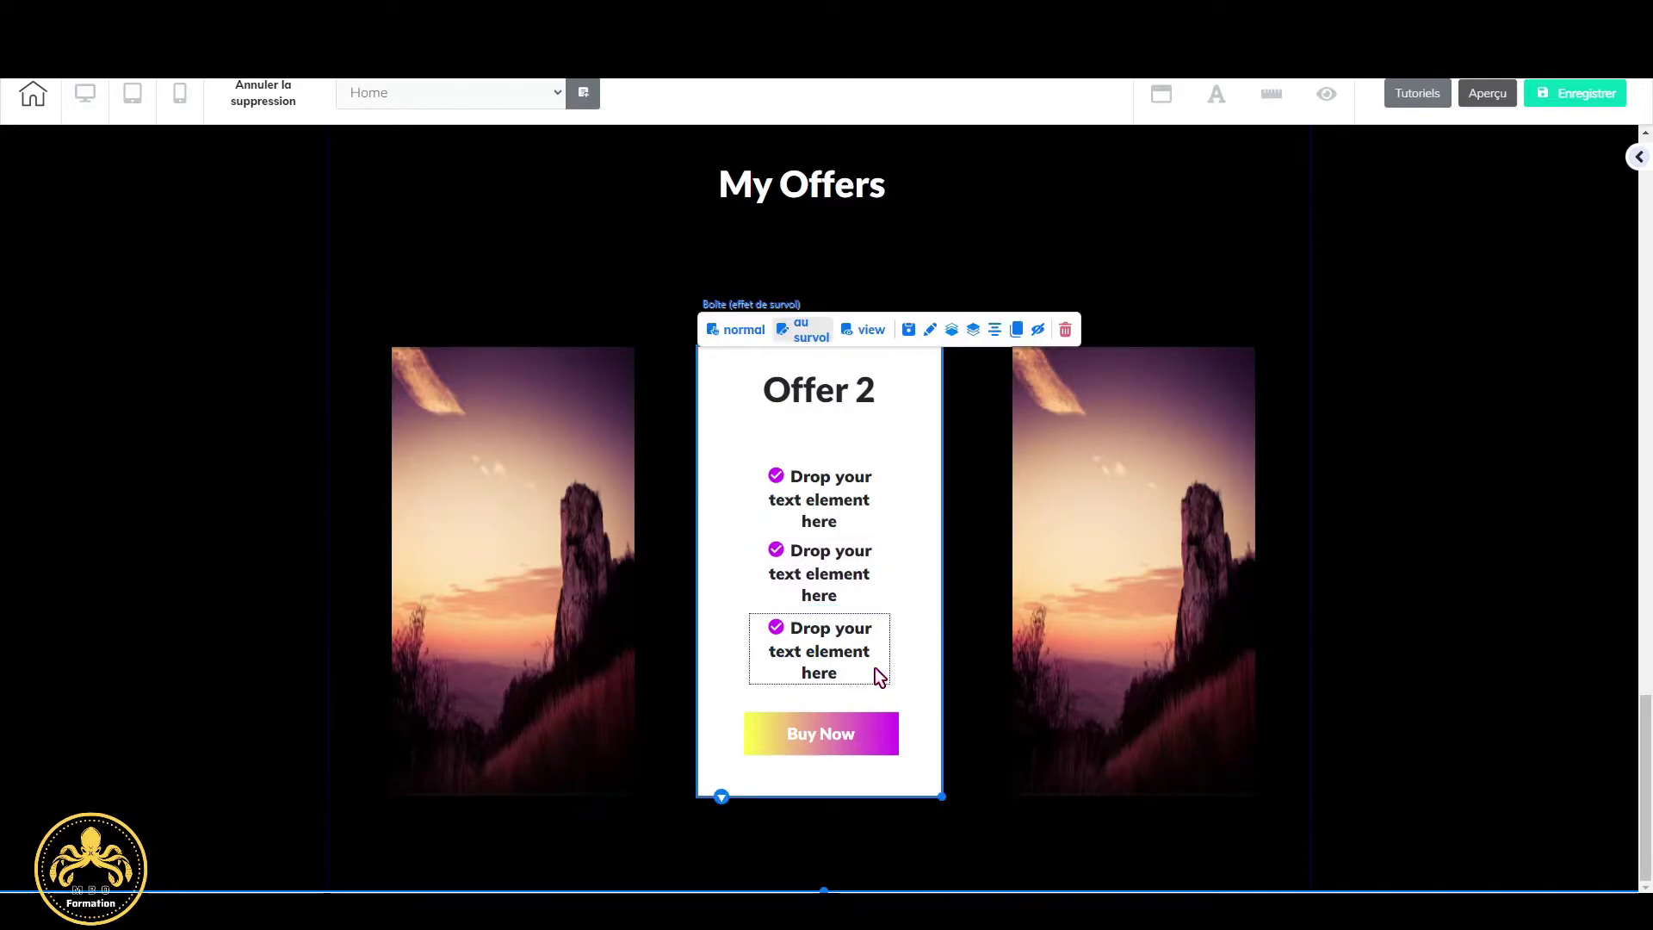
In the third box's hover state, spread out the three description texts and change the title to Offer 3.
{"action": "left_click", "coordinate": [1149, 503]}
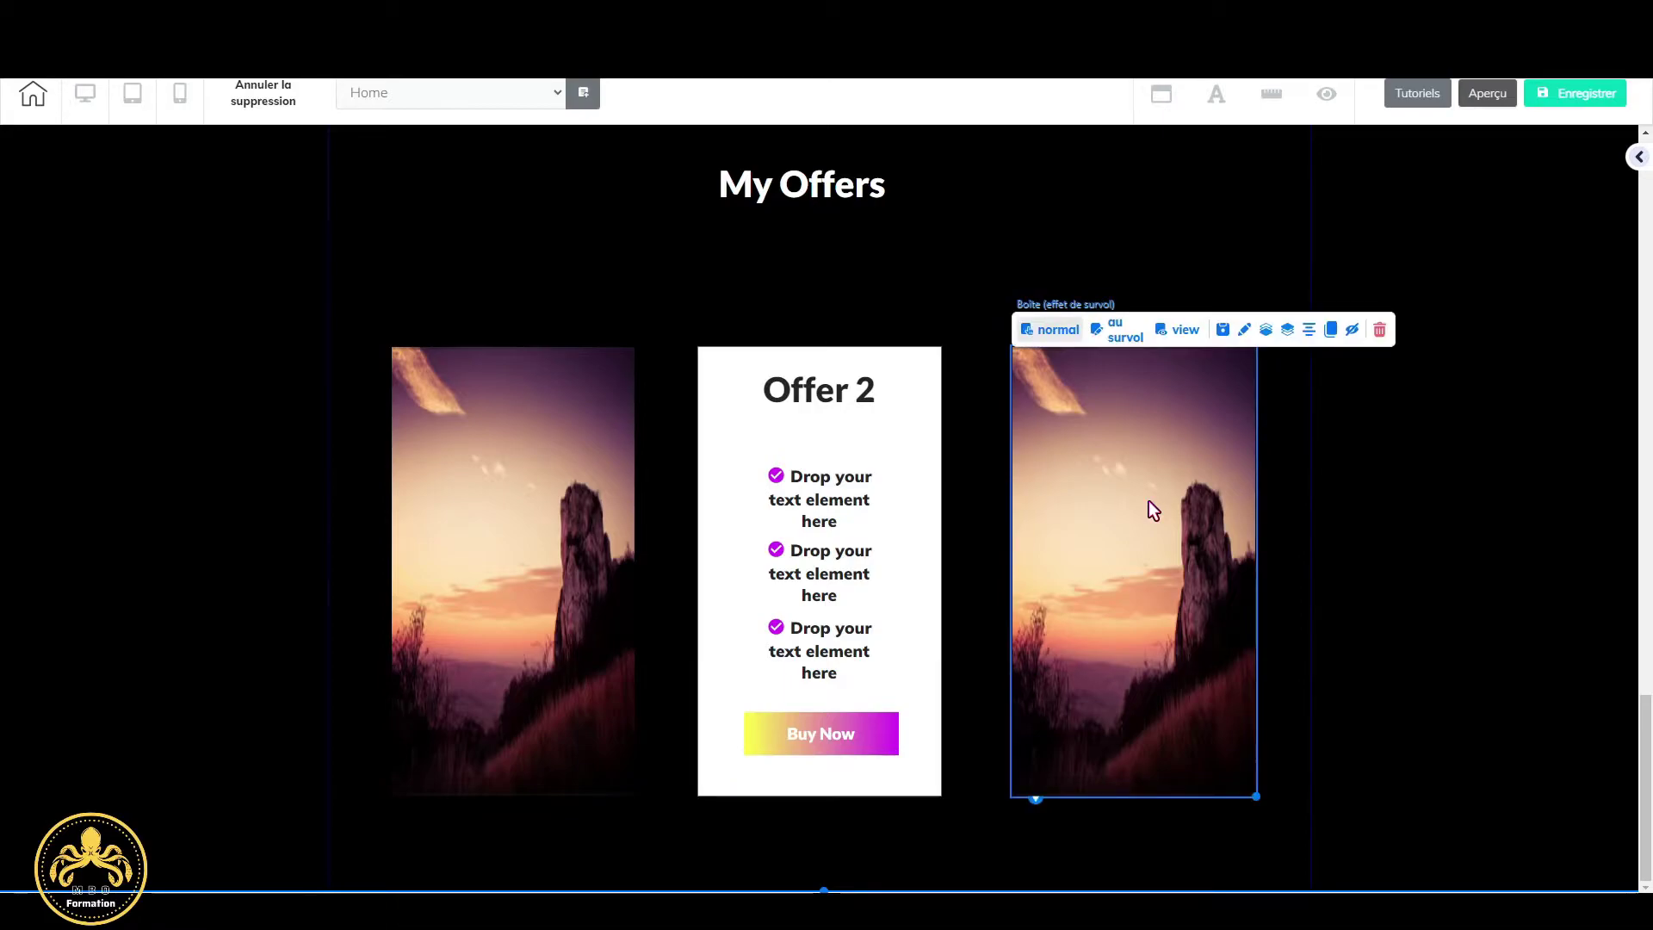
{"action": "left_click", "coordinate": [1124, 334]}
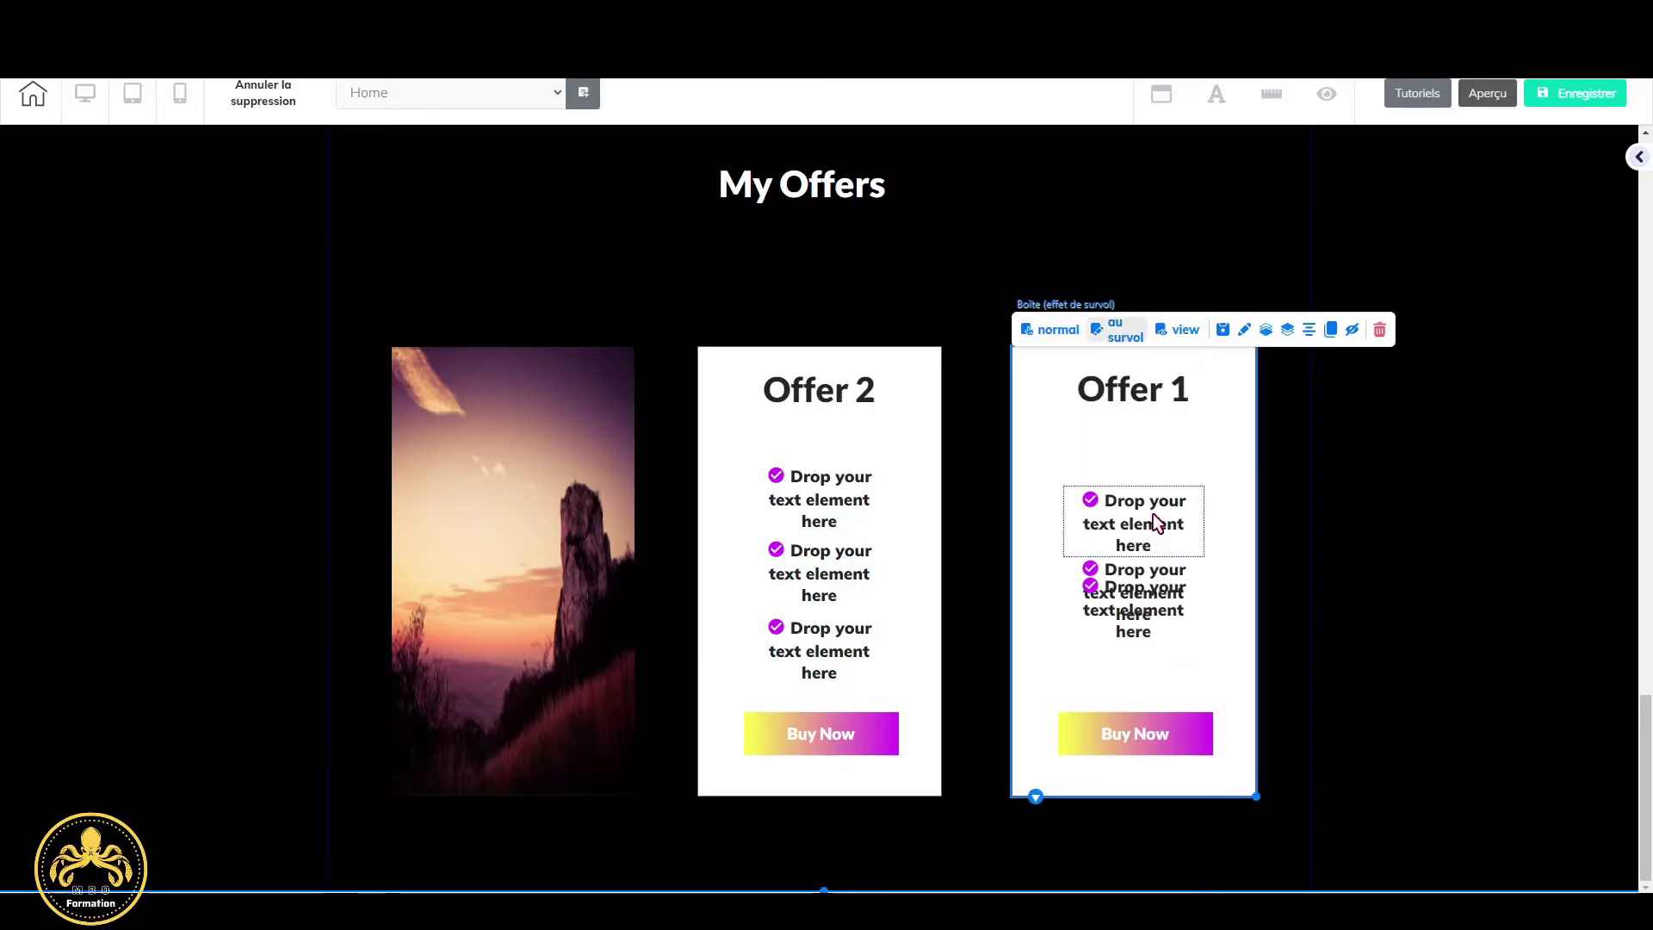
{"action": "left_click", "coordinate": [1204, 392]}
{"action": "key", "text": "BackSpace"}
{"action": "type", "text": "3"}
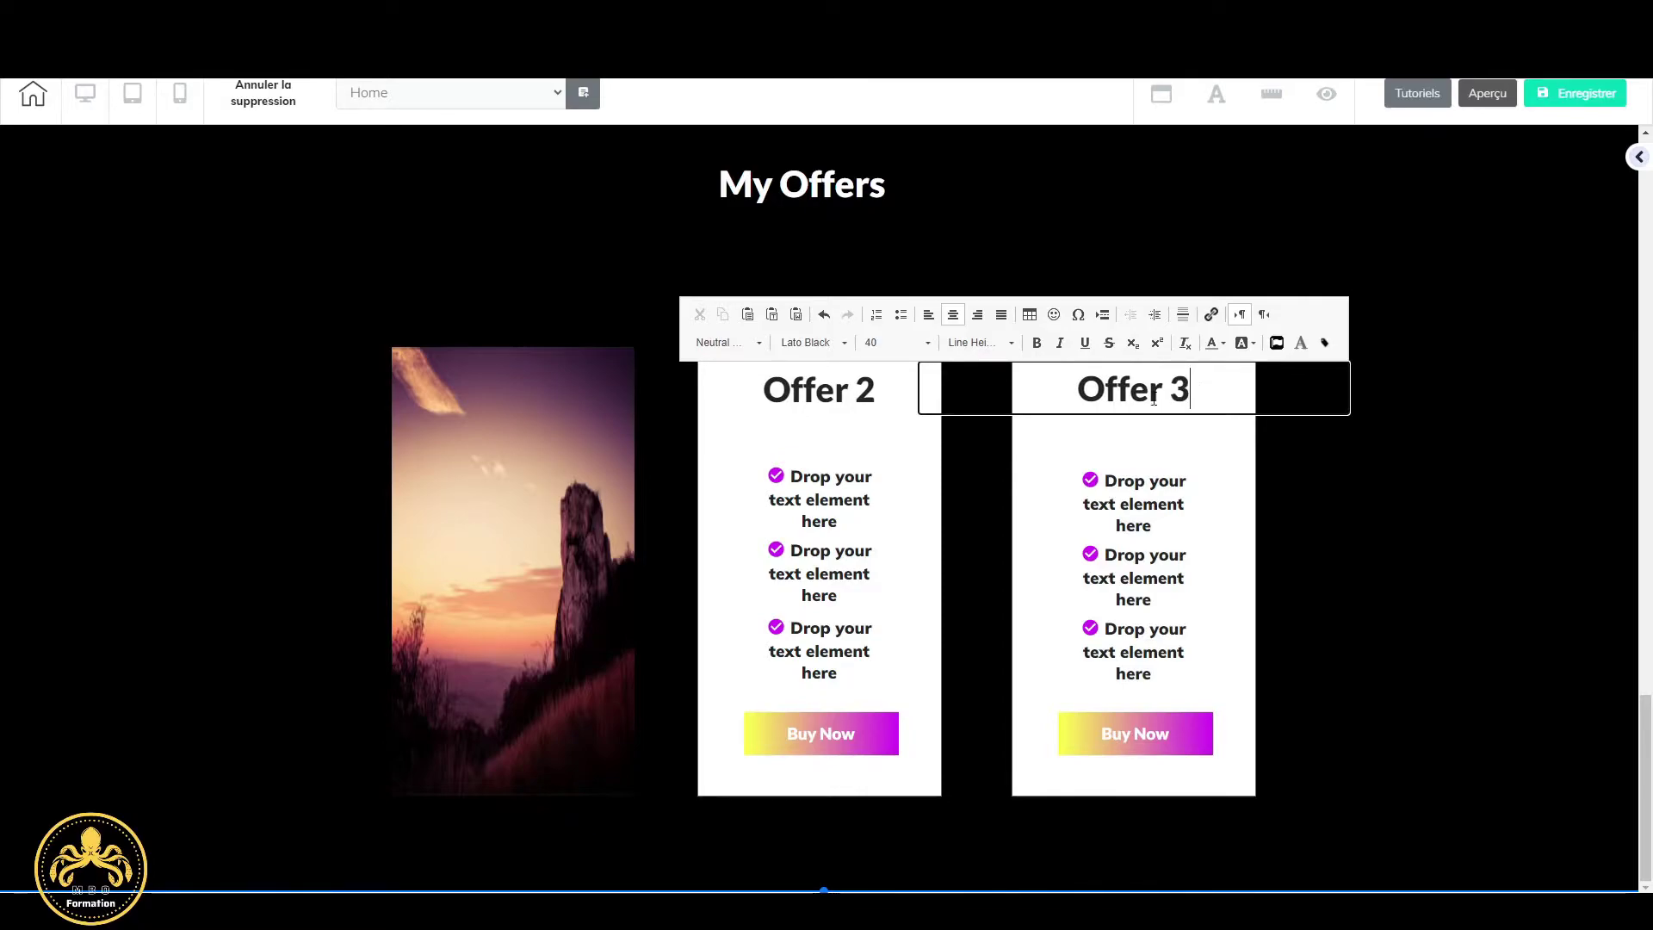
Switch the first box to its hover state and move its uppermost description text closer to the Offer 1 title.
{"action": "left_click", "coordinate": [455, 508]}
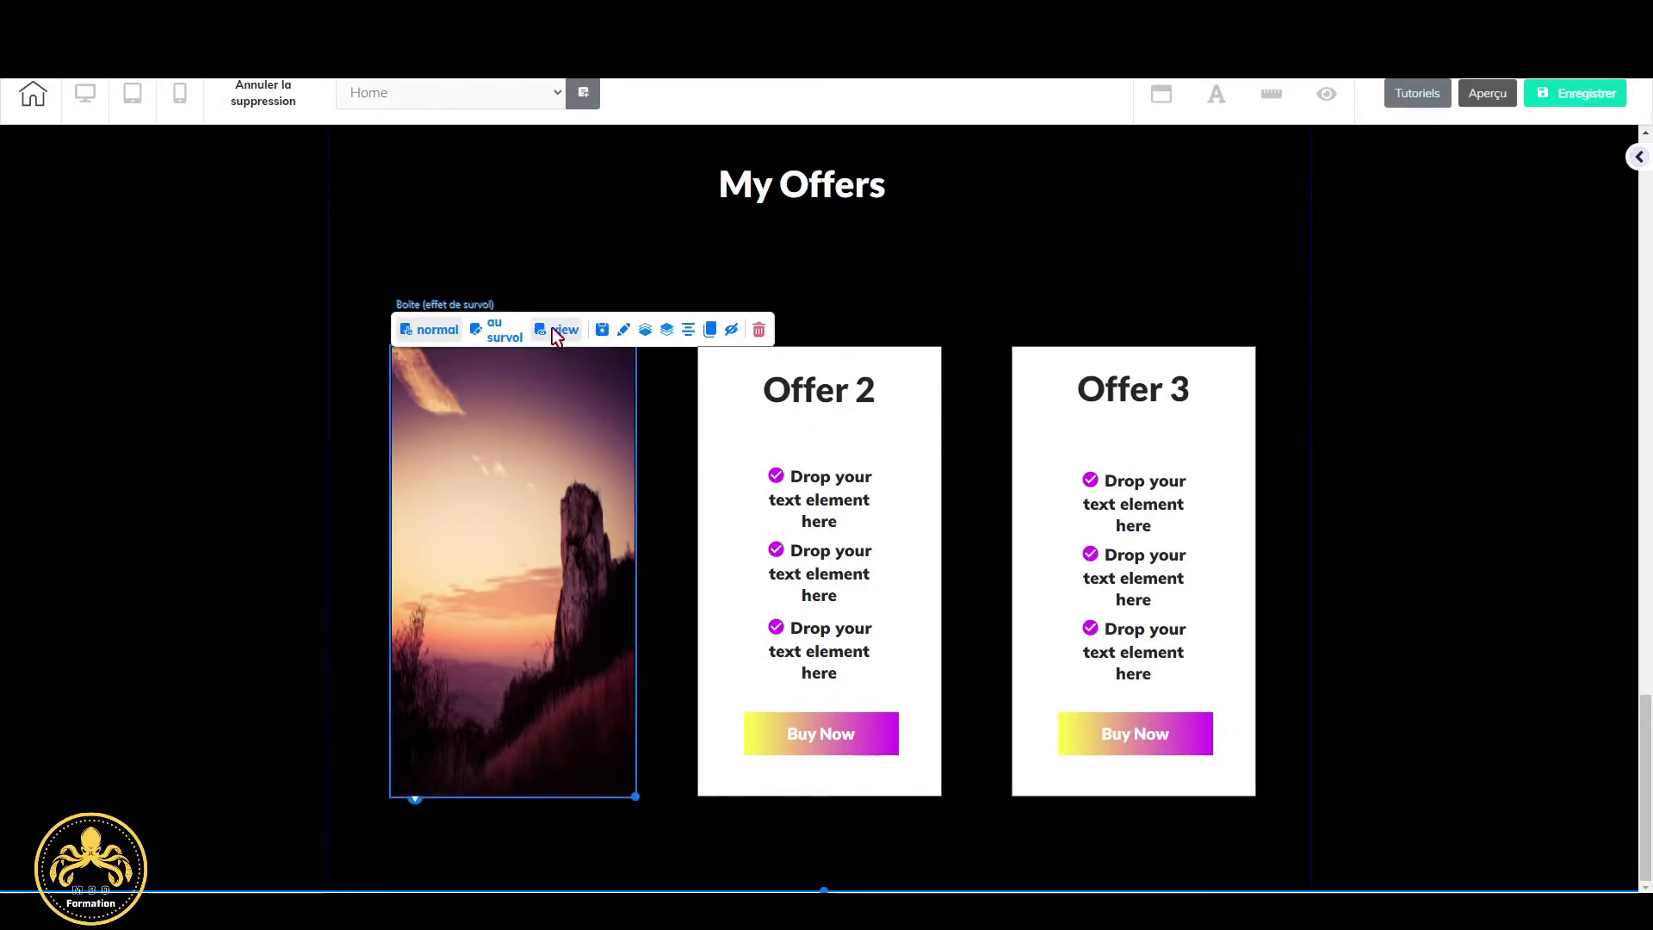
{"action": "left_click", "coordinate": [498, 330]}
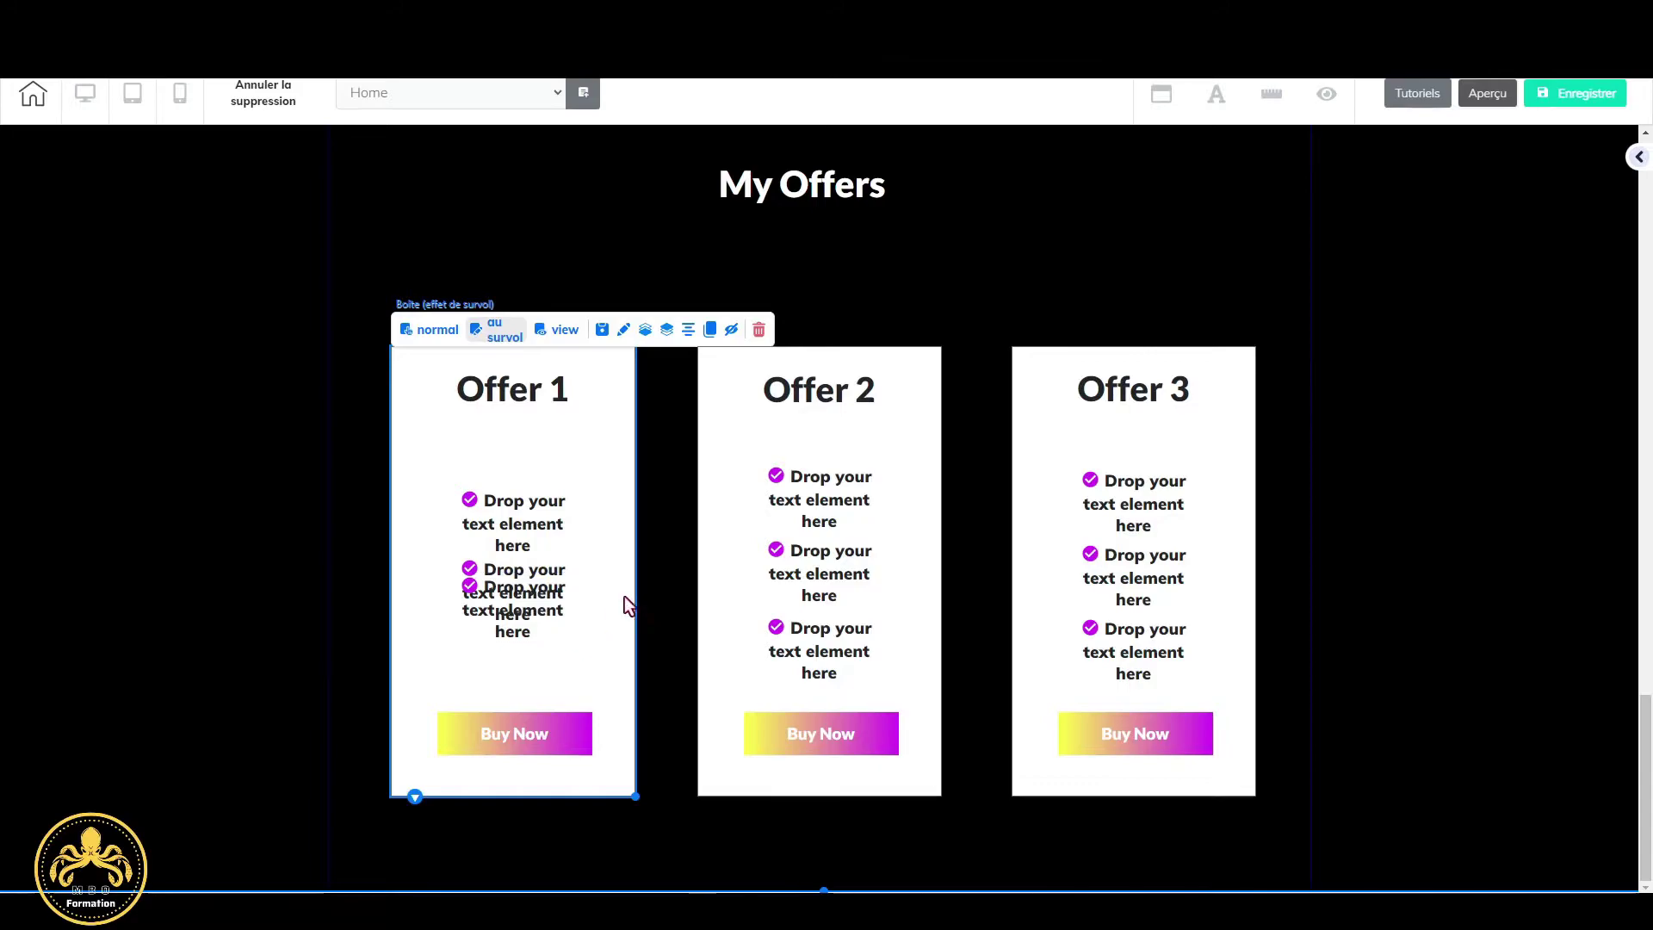
{"action": "left_click", "coordinate": [526, 621]}
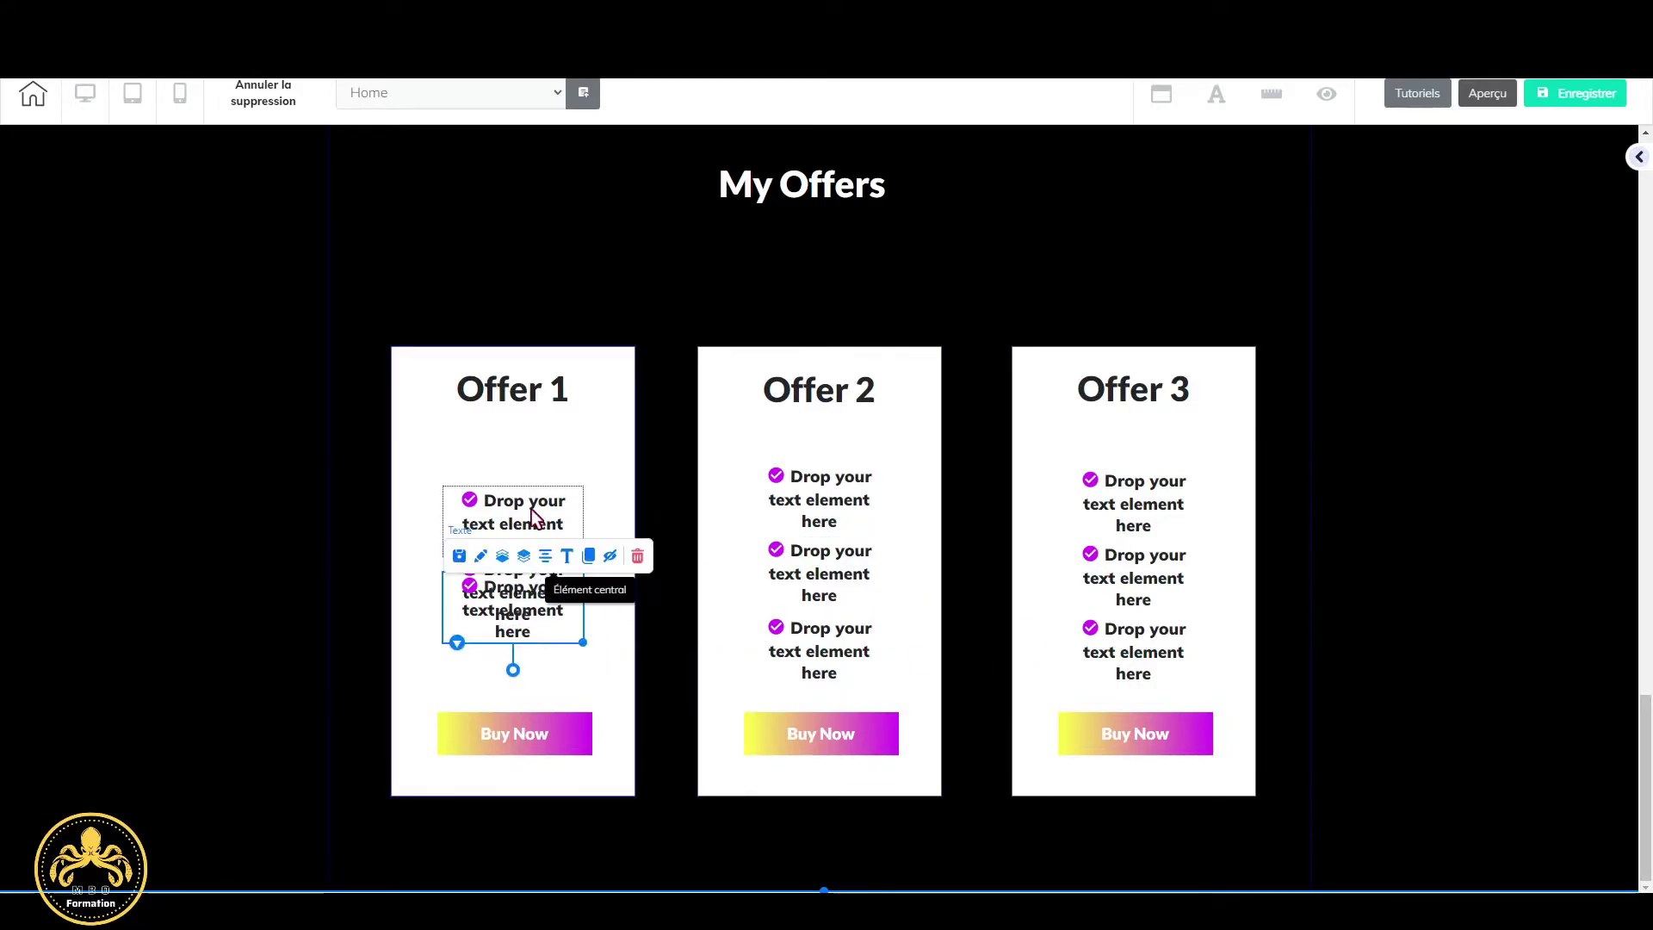
{"action": "left_click", "coordinate": [530, 509]}
{"action": "key", "text": "Up"}
{"action": "key", "text": "Up"}
{"action": "key", "text": "Up"}
{"action": "key", "text": "Up"}
{"action": "key", "text": "Up"}
{"action": "key", "text": "Up"}
{"action": "key", "text": "Up"}
{"action": "key", "text": "Up"}
{"action": "key", "text": "Up"}
{"action": "key", "text": "Up"}
{"action": "key", "text": "Up"}
{"action": "key", "text": "Up"}
{"action": "key", "text": "Up"}
{"action": "key", "text": "Up"}
{"action": "key", "text": "Up"}
{"action": "key", "text": "Up"}
{"action": "key", "text": "Up"}
{"action": "key", "text": "Up"}
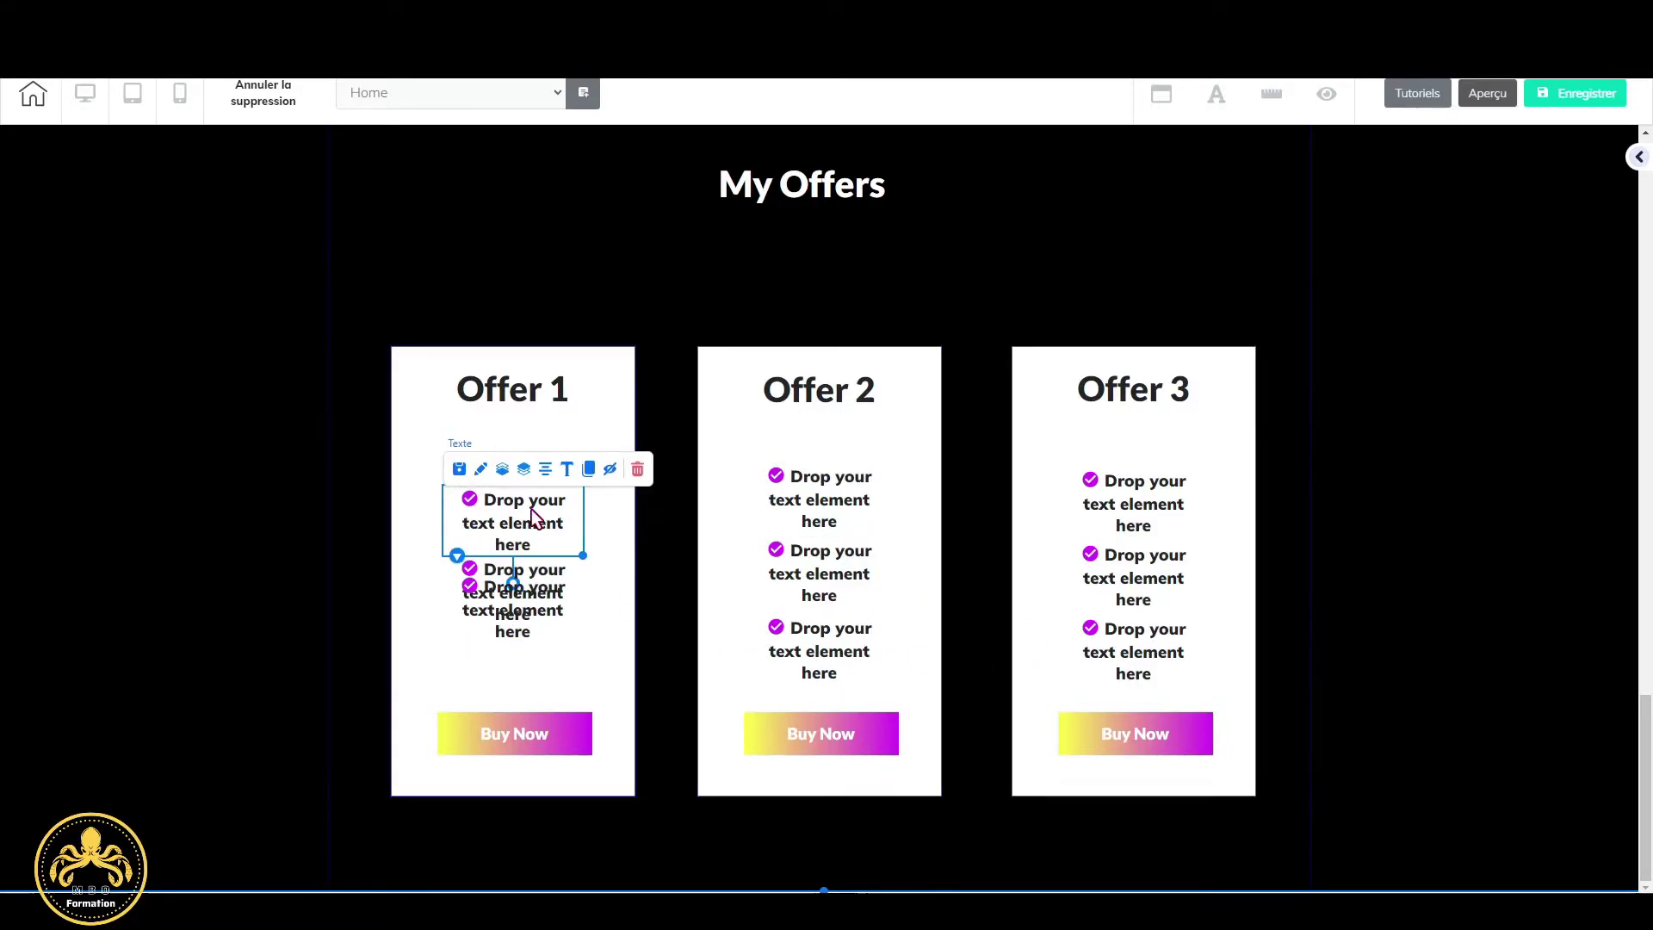
Move the lowest description text in the Offer 1 box down towards the Buy Now button.
{"action": "left_click", "coordinate": [513, 622]}
{"action": "key", "text": "Down"}
{"action": "key", "text": "Down"}
{"action": "key", "text": "Down"}
{"action": "key", "text": "Down"}
{"action": "key", "text": "Down"}
{"action": "key", "text": "Down"}
{"action": "key", "text": "Down"}
{"action": "key", "text": "Down"}
{"action": "key", "text": "Down"}
{"action": "key", "text": "Down"}
{"action": "key", "text": "Down"}
{"action": "key", "text": "Down"}
{"action": "key", "text": "Down"}
{"action": "key", "text": "Down"}
{"action": "key", "text": "Down"}
{"action": "key", "text": "Down"}
{"action": "key", "text": "Down"}
{"action": "key", "text": "Down"}
{"action": "key", "text": "Down"}
{"action": "key", "text": "Down"}
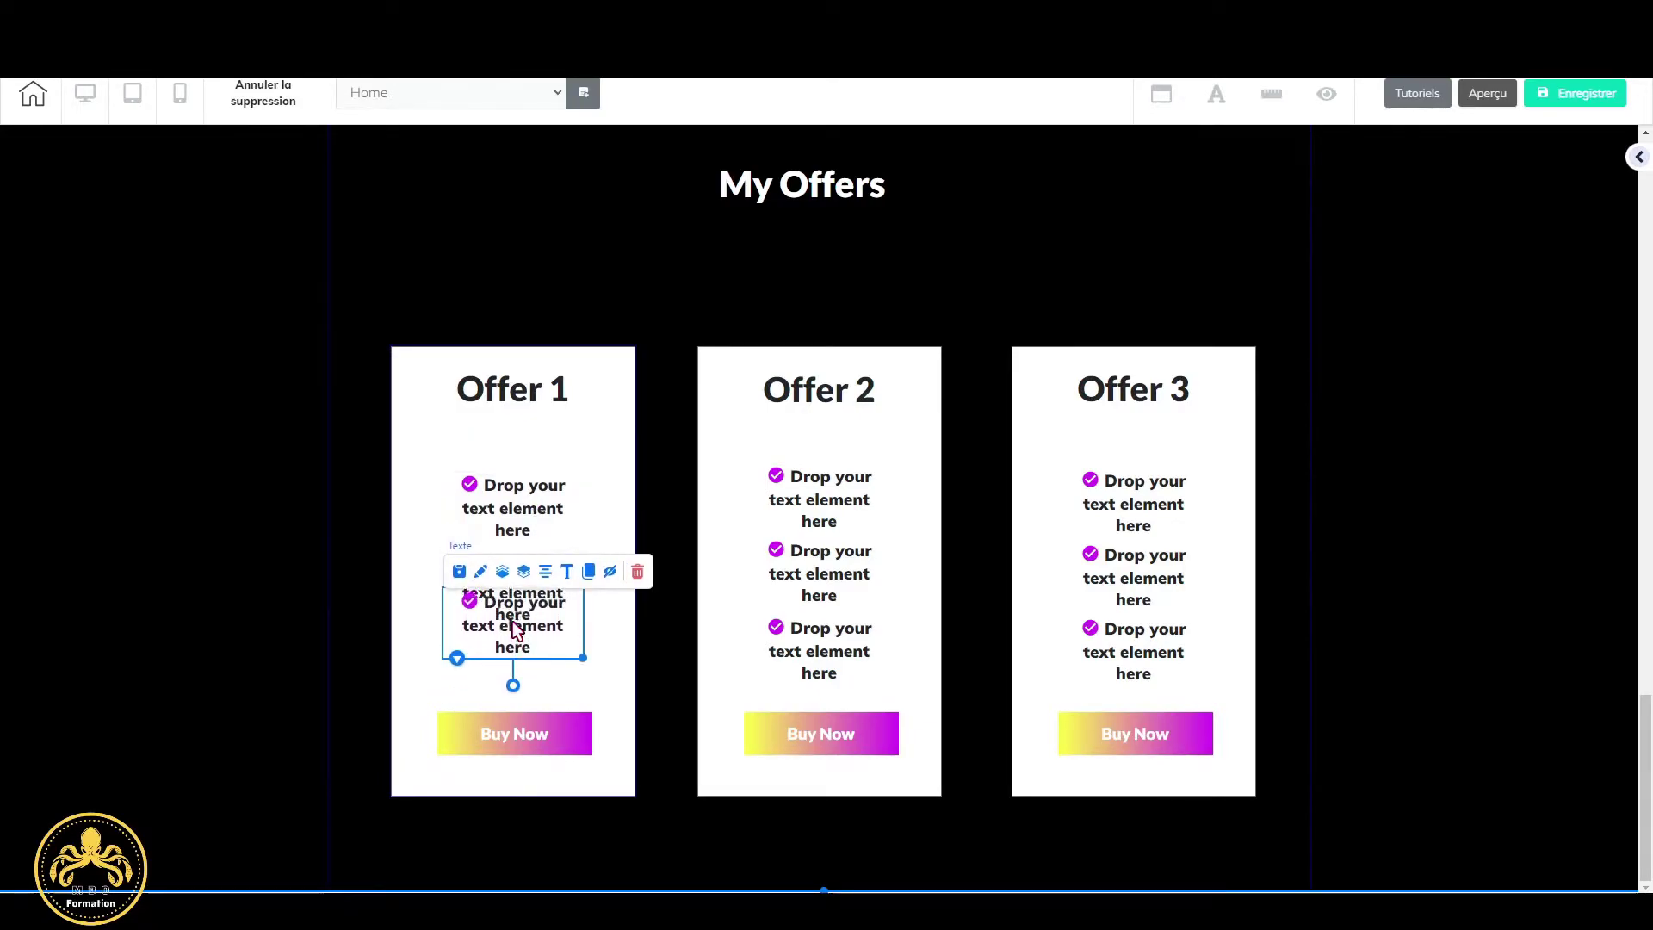
Align the first description texts of the three offer boxes horizontally.
{"action": "left_click", "coordinate": [542, 514]}
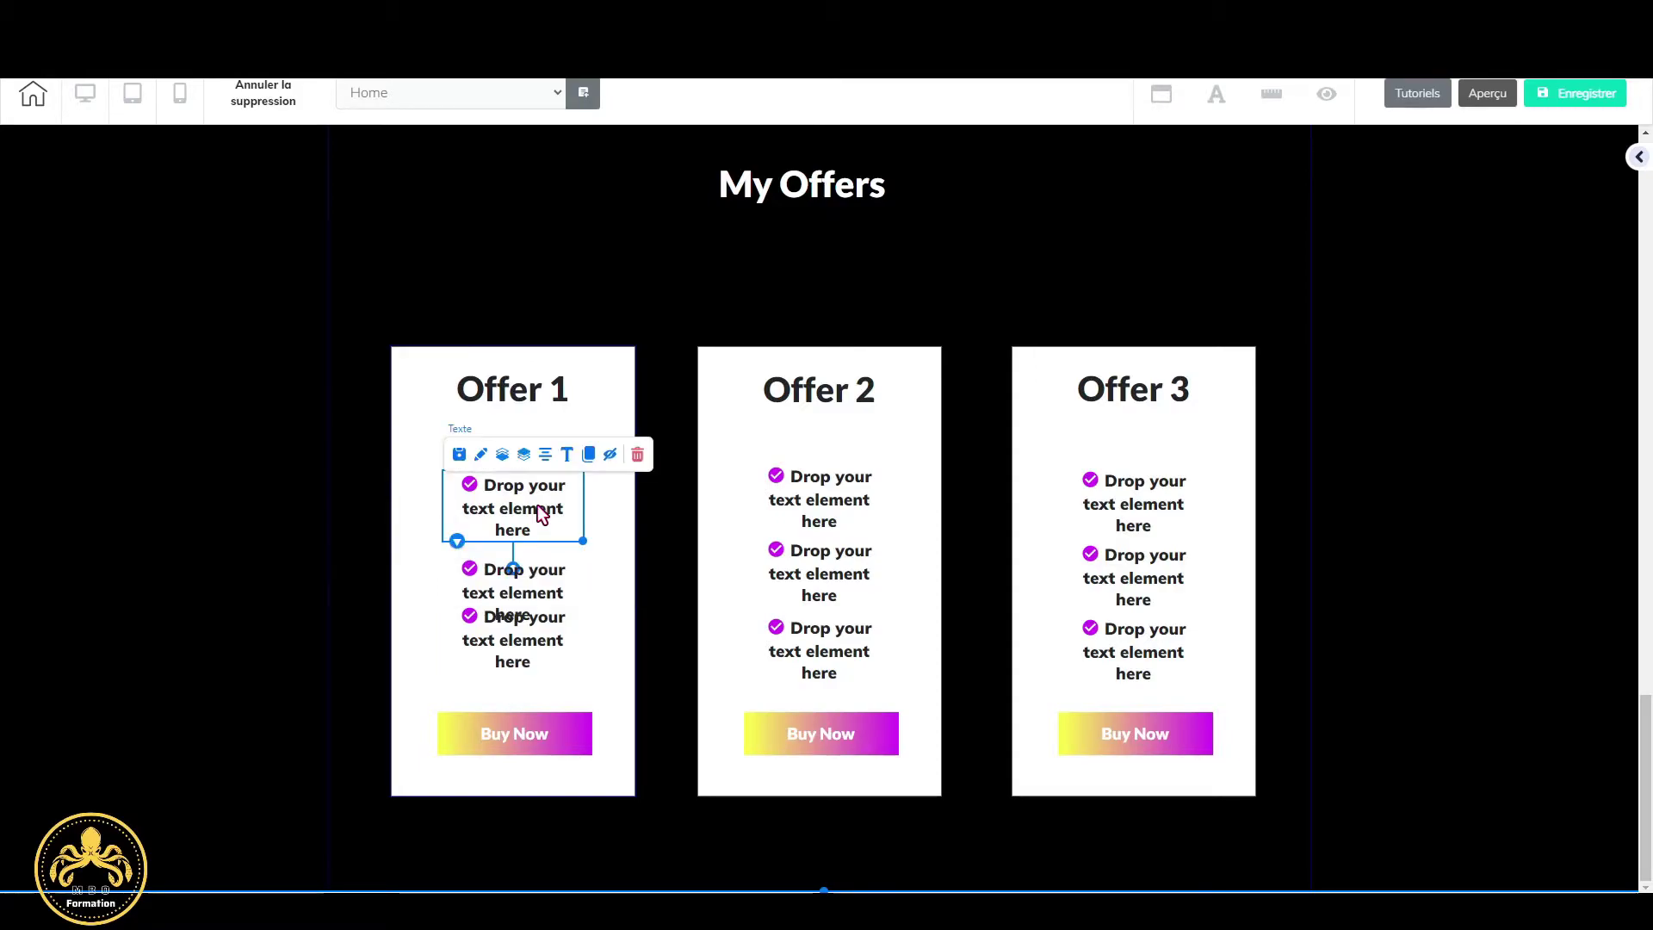
{"action": "left_click", "coordinate": [855, 523], "text": "shift"}
{"action": "left_click", "coordinate": [1065, 507], "text": "shift"}
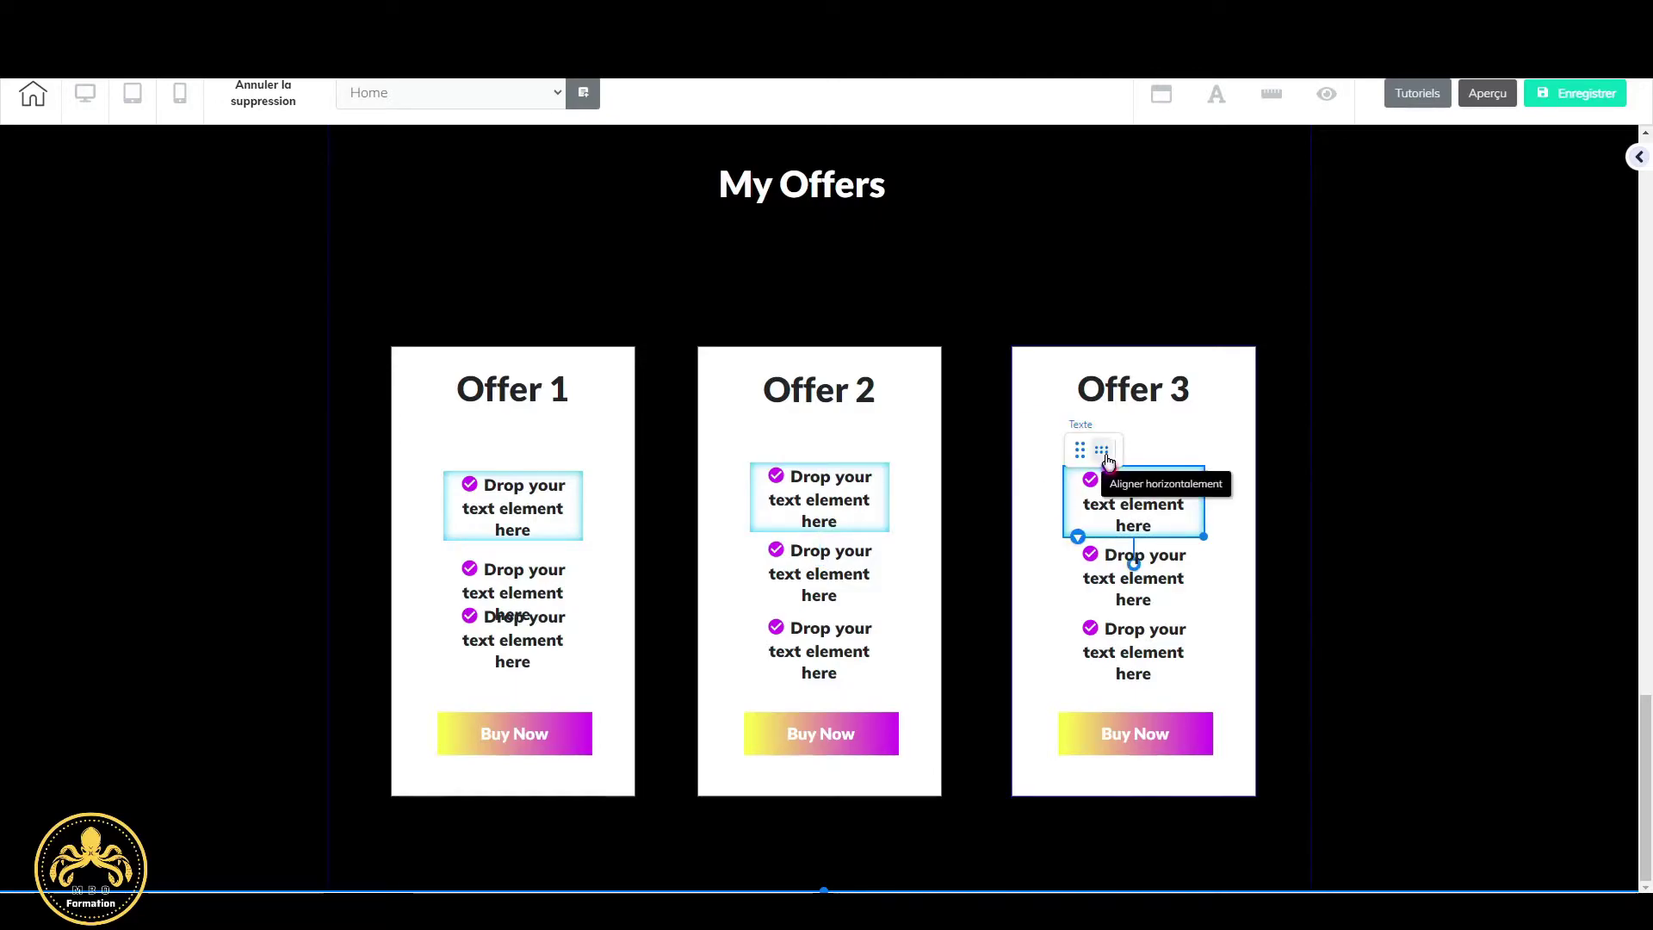
{"action": "left_click", "coordinate": [1107, 482]}
Align the second description texts of the three offer boxes horizontally.
{"action": "left_click", "coordinate": [528, 600]}
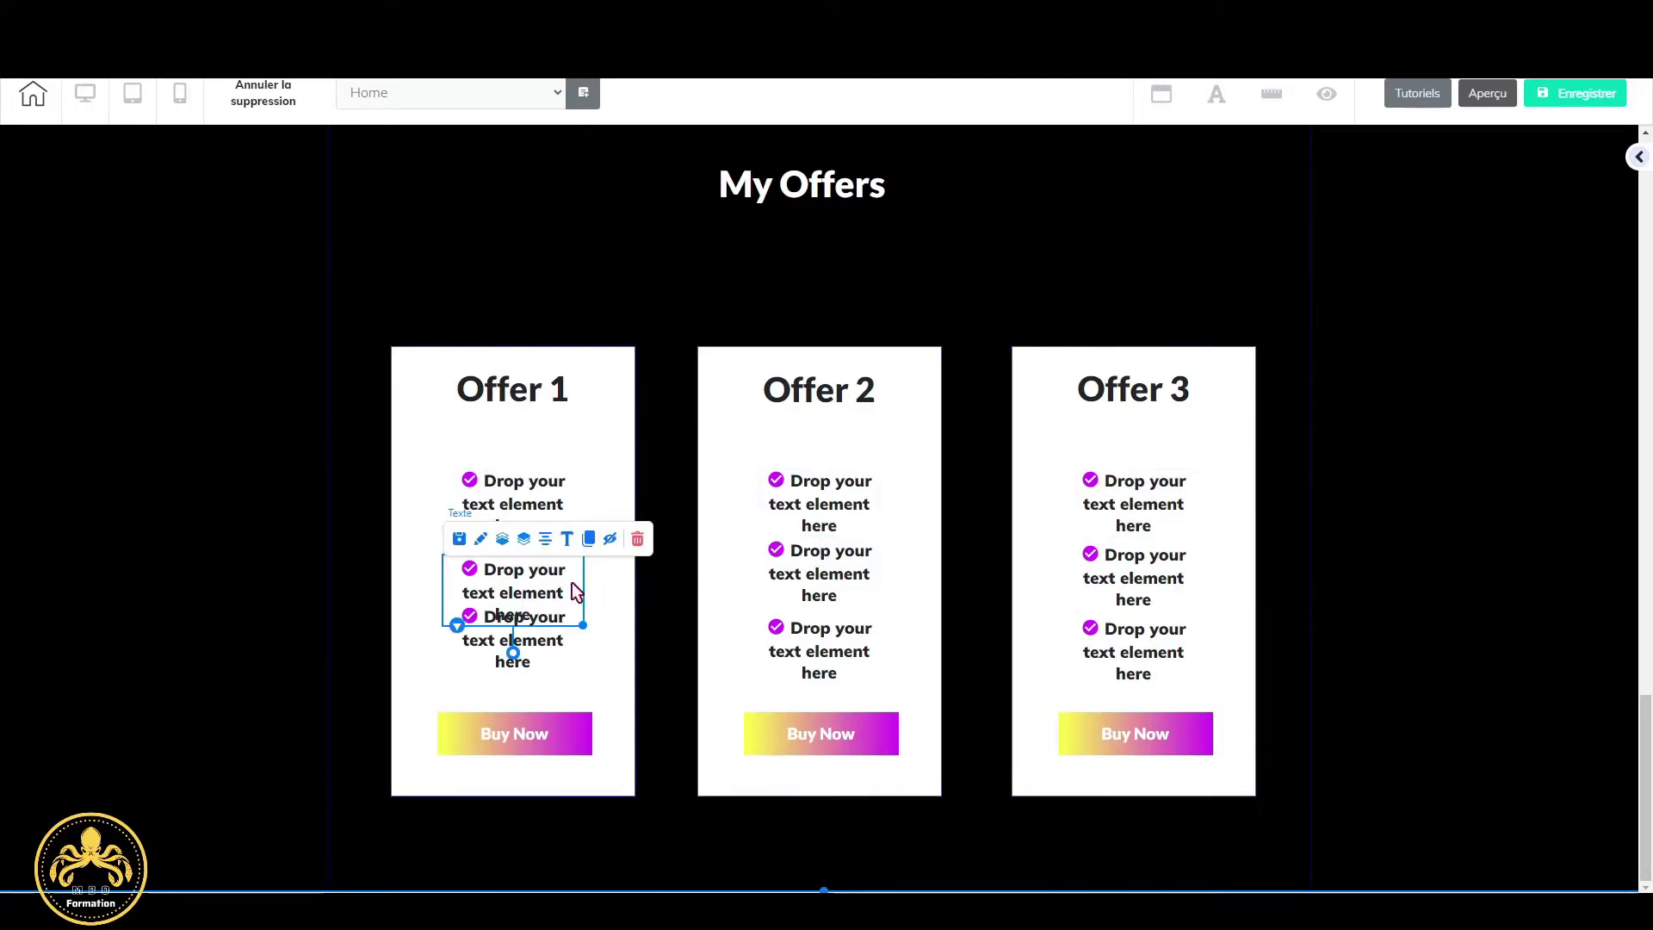
{"action": "left_click", "coordinate": [482, 581]}
{"action": "left_click", "coordinate": [793, 577]}
{"action": "left_click", "coordinate": [1109, 565]}
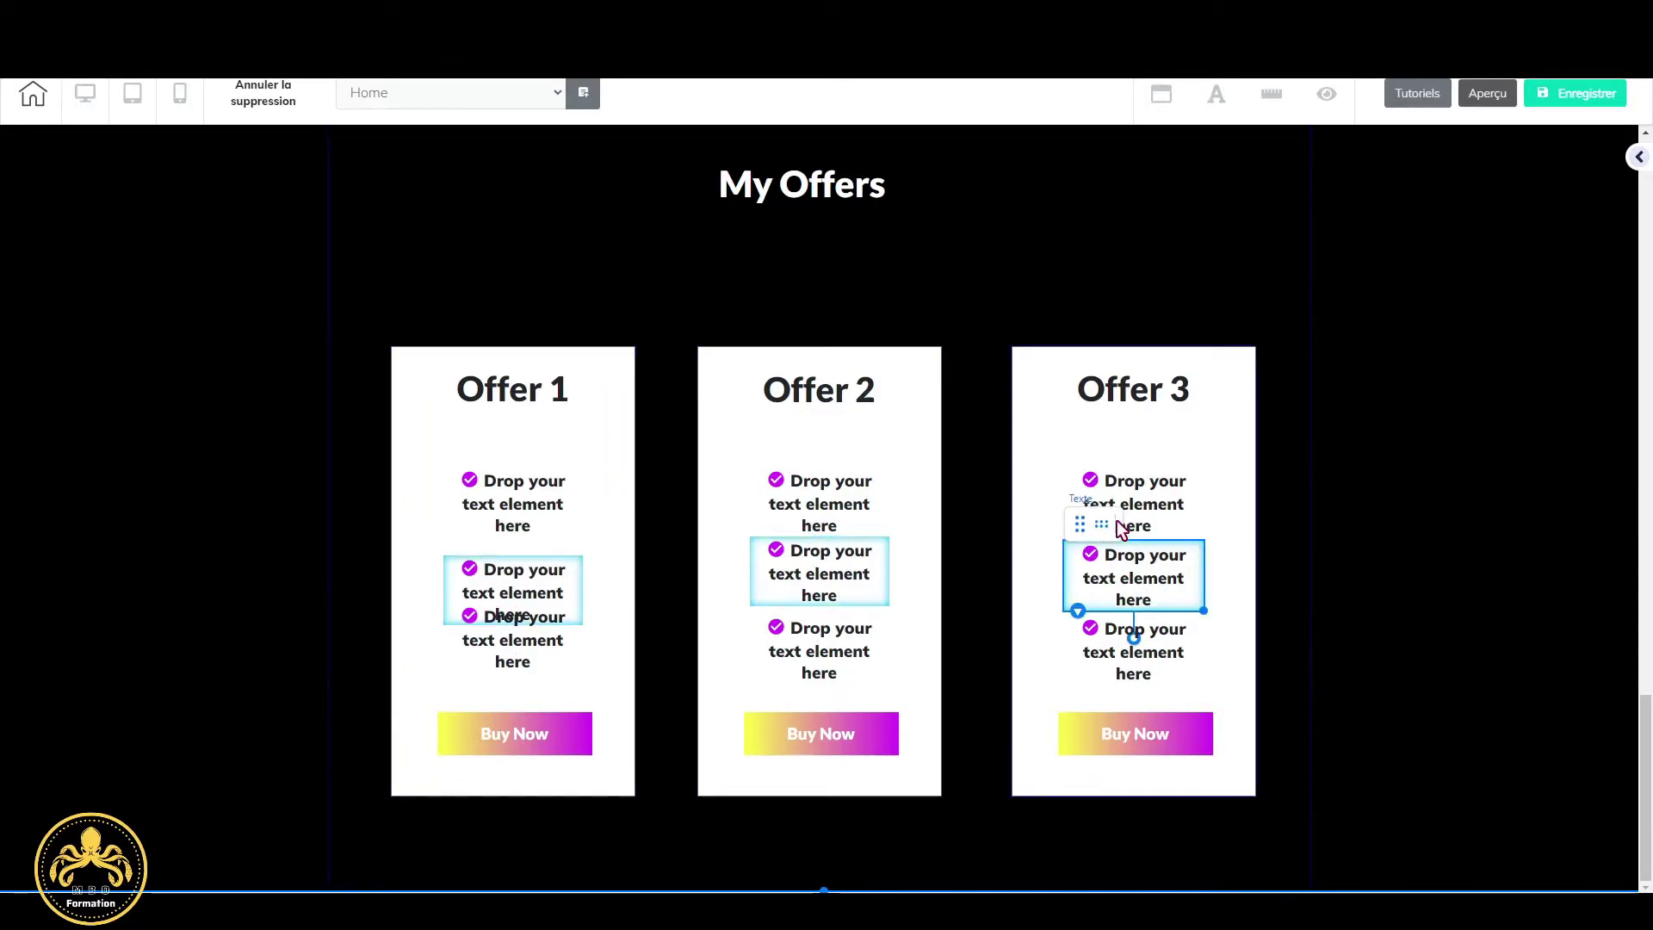
Align the third description texts of the three offer boxes horizontally.
{"action": "left_click", "coordinate": [520, 651]}
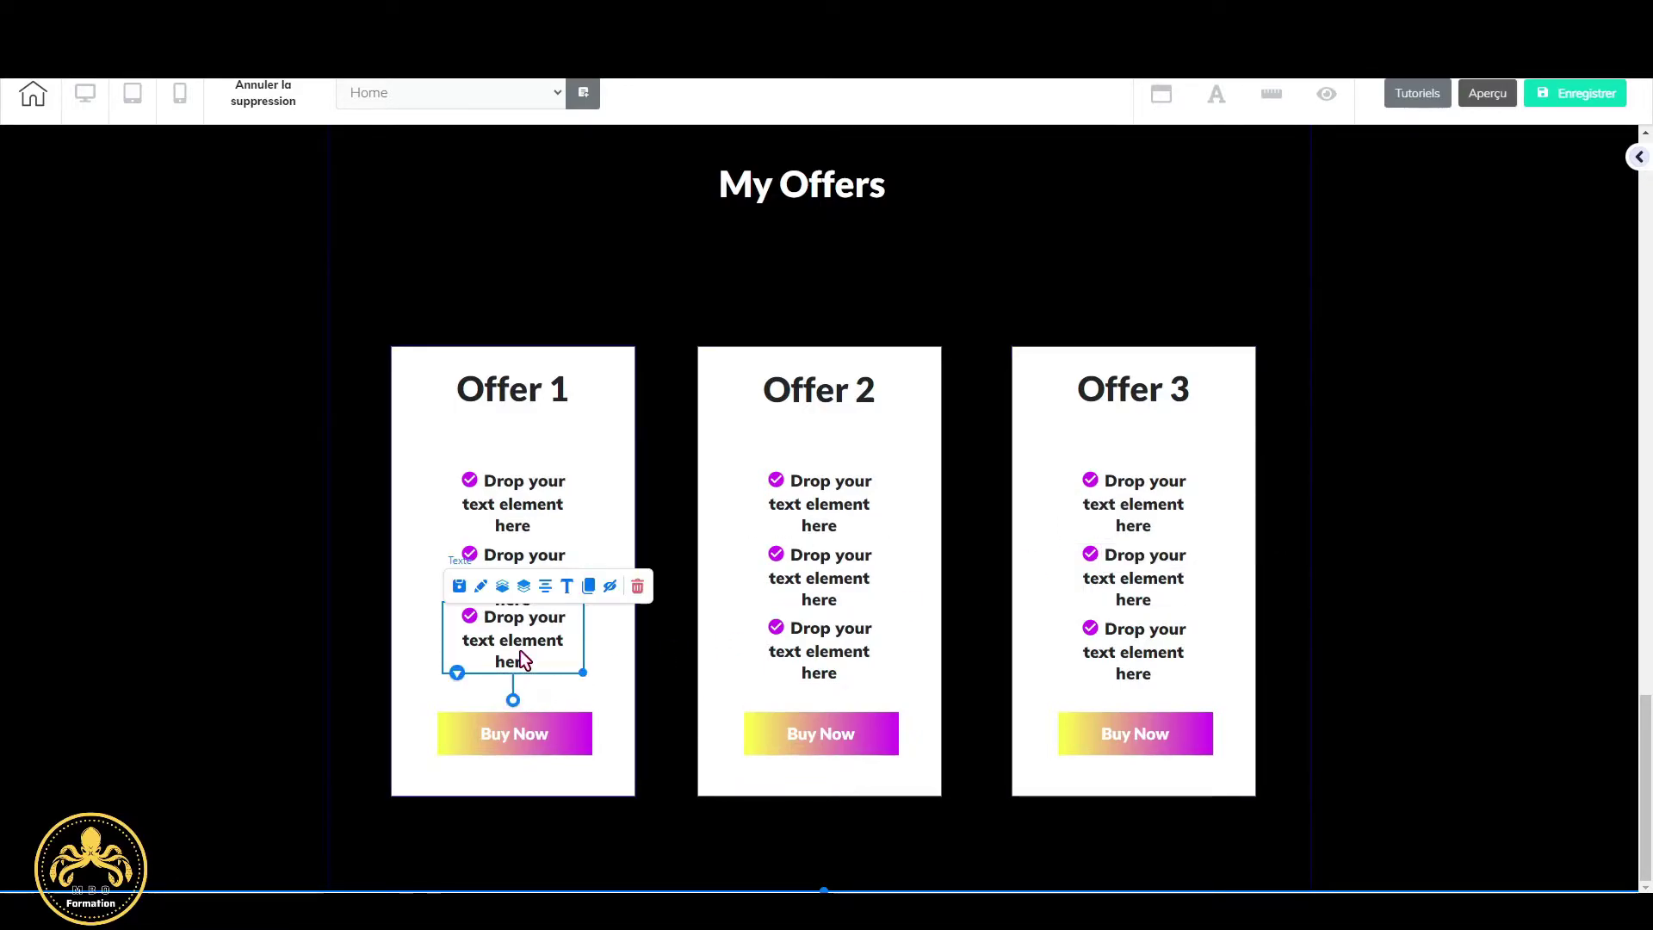
{"action": "left_click", "coordinate": [798, 646]}
{"action": "left_click", "coordinate": [1110, 644]}
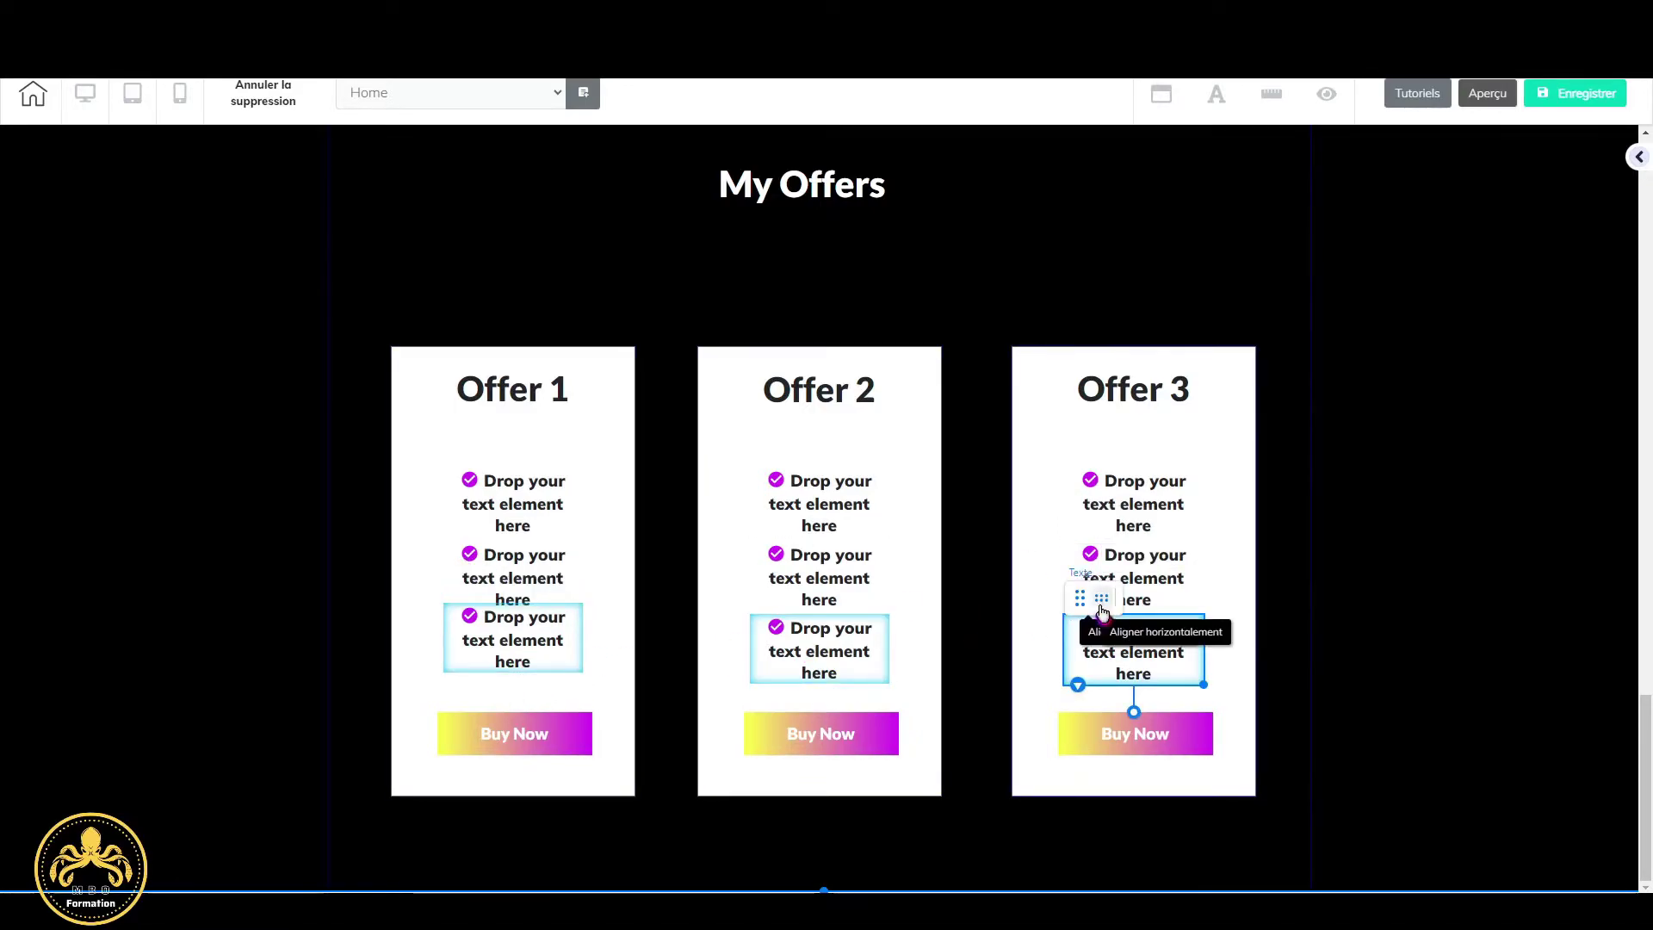
{"action": "left_click", "coordinate": [1101, 606]}
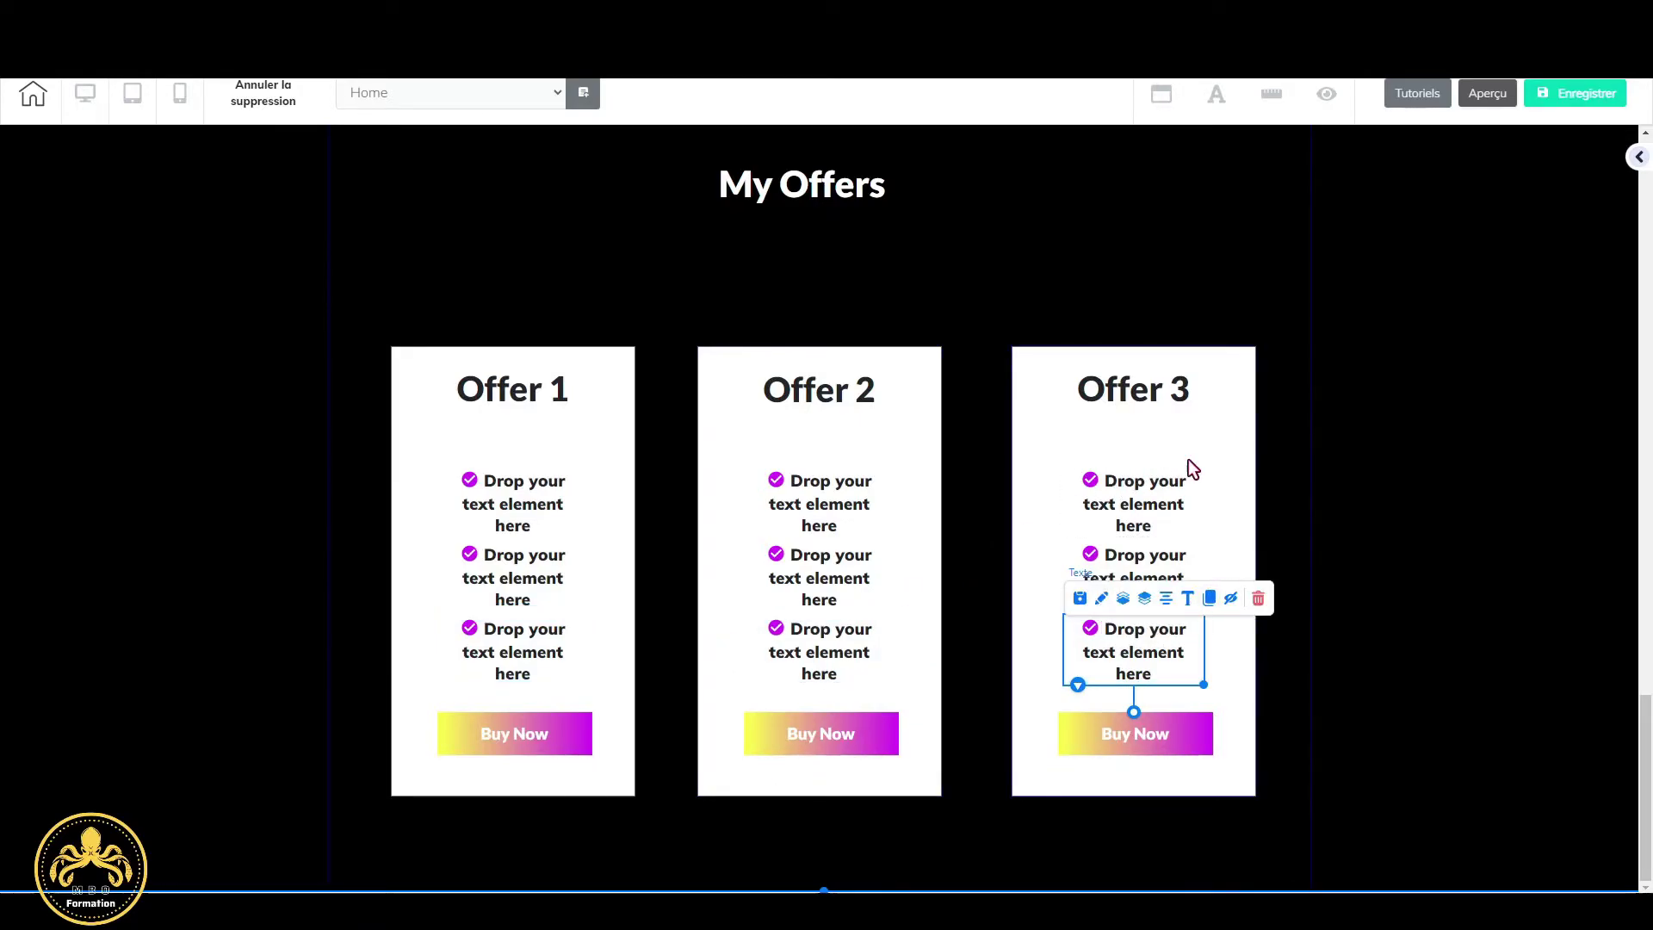
Add a new panel with a placeholder title below the My Offers section.
{"action": "left_click", "coordinate": [1244, 483]}
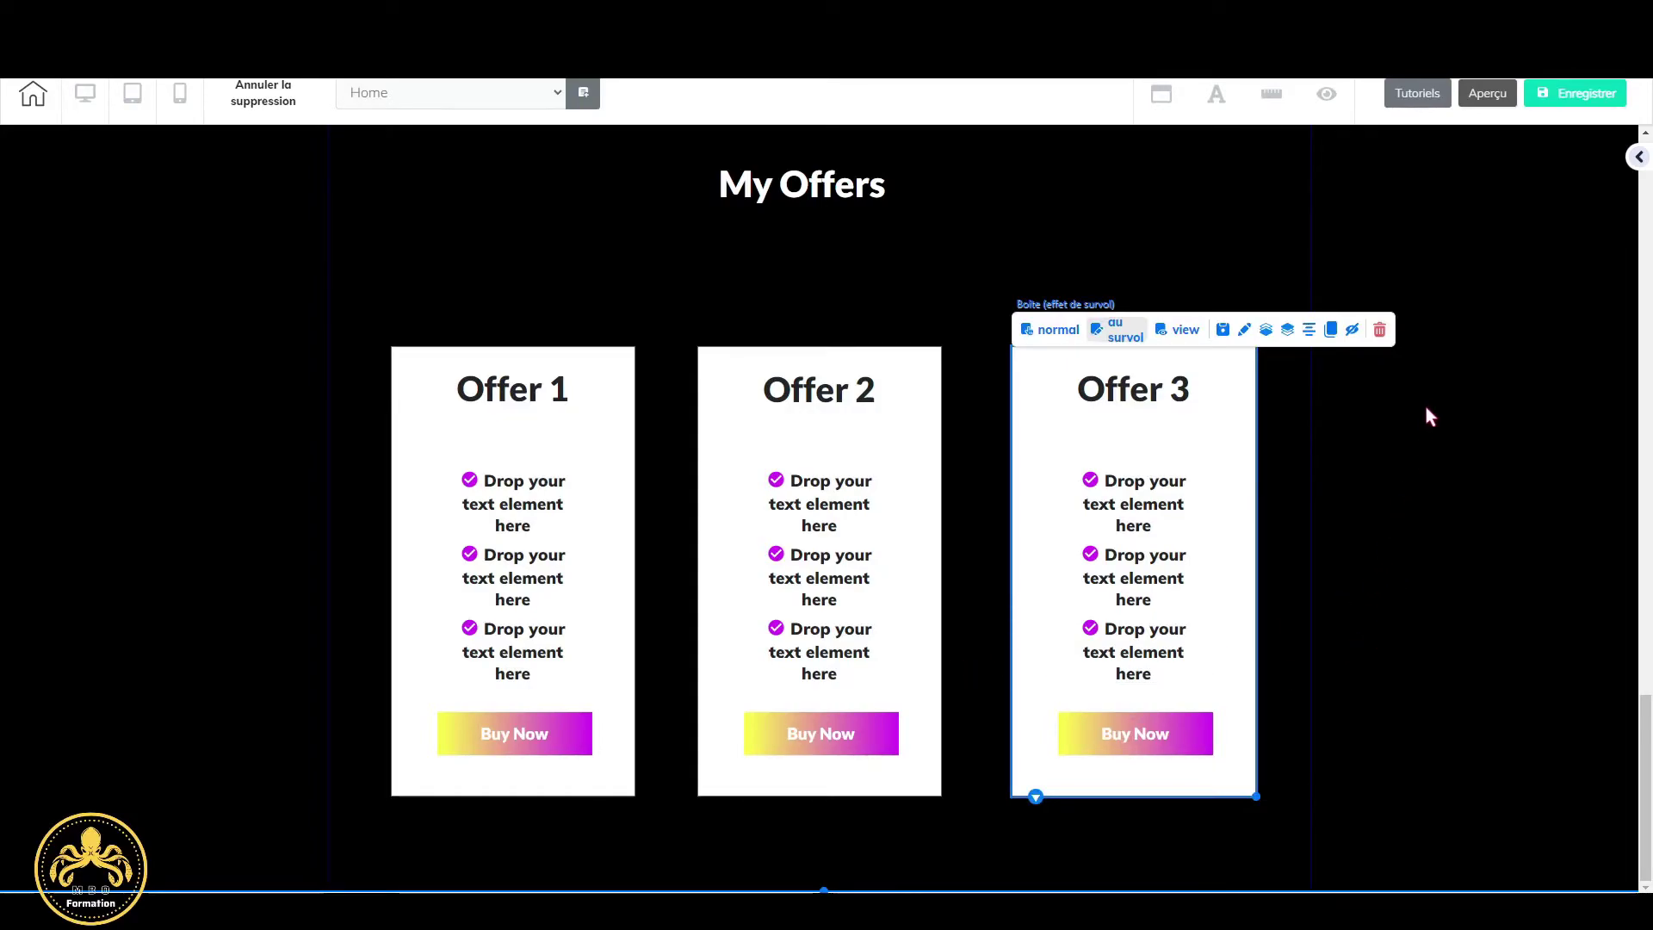
{"action": "scroll", "coordinate": [1422, 414], "scroll_direction": "up", "scroll_amount": 4}
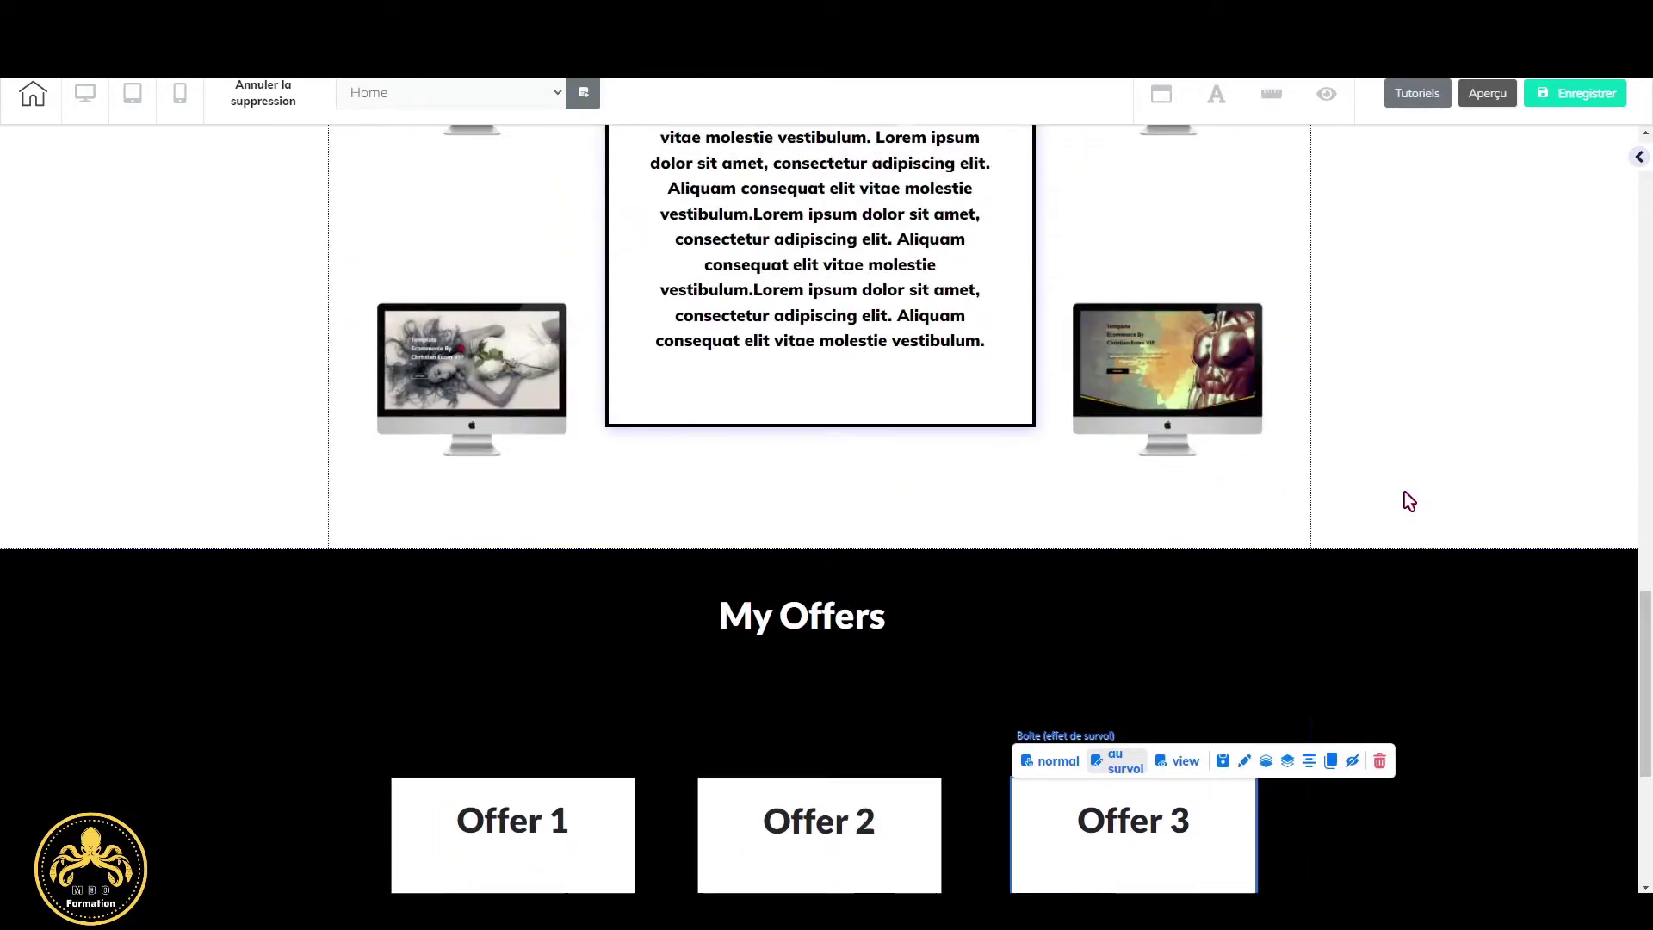
{"action": "scroll", "coordinate": [1409, 501], "scroll_direction": "down", "scroll_amount": 4}
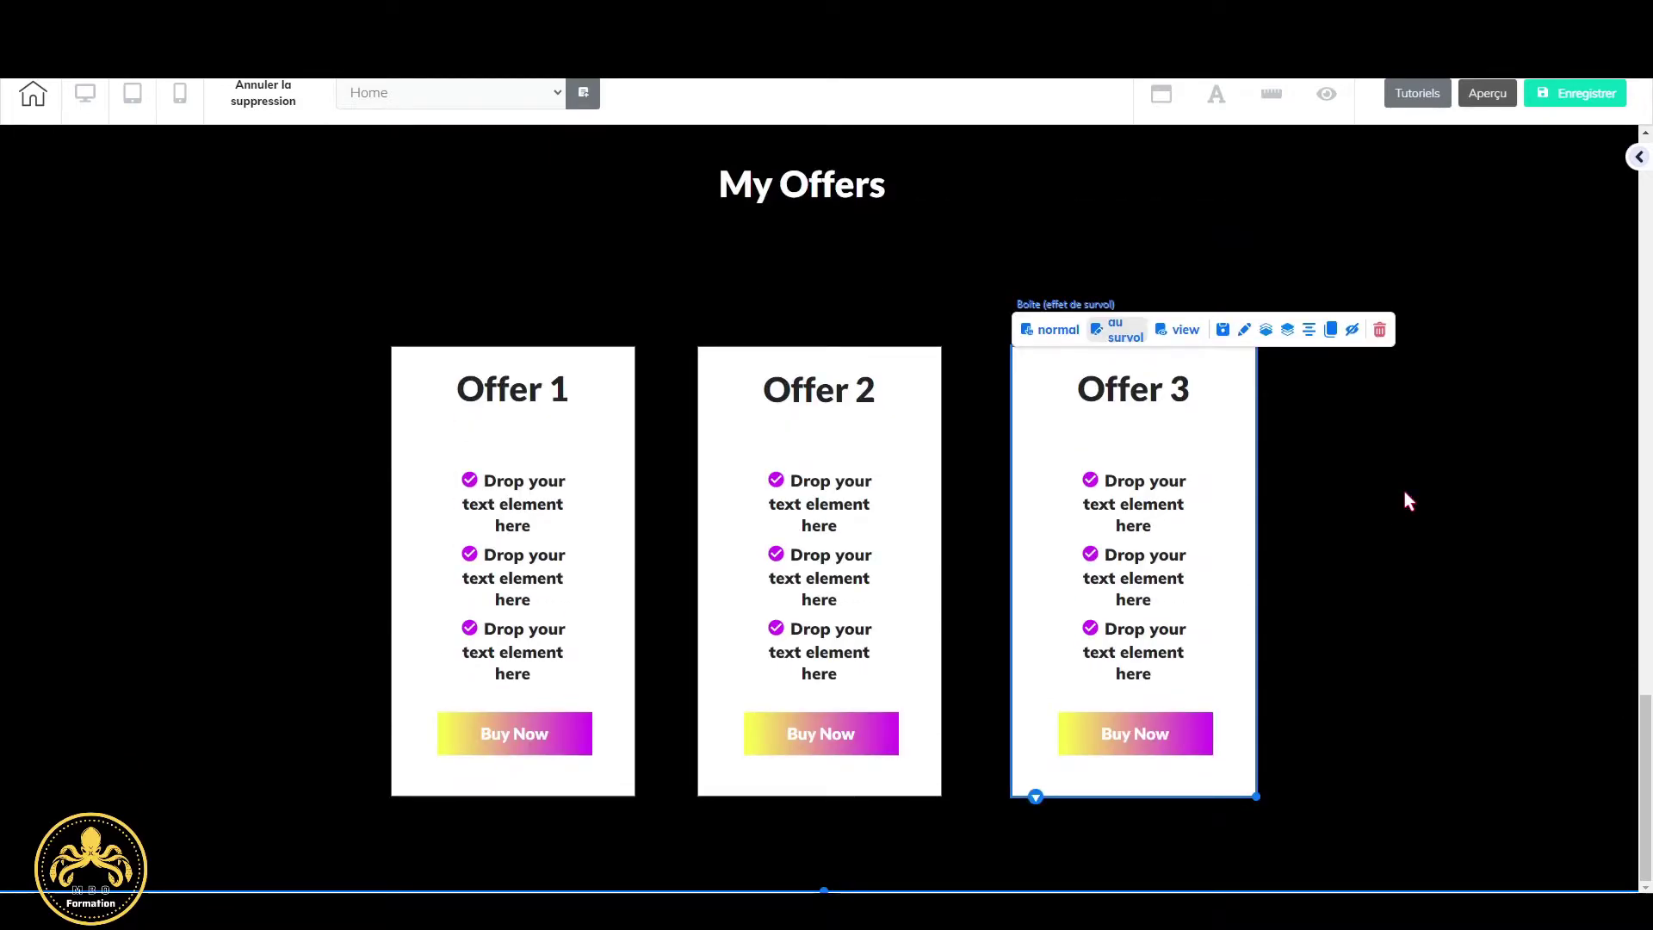
{"action": "left_click", "coordinate": [1639, 158]}
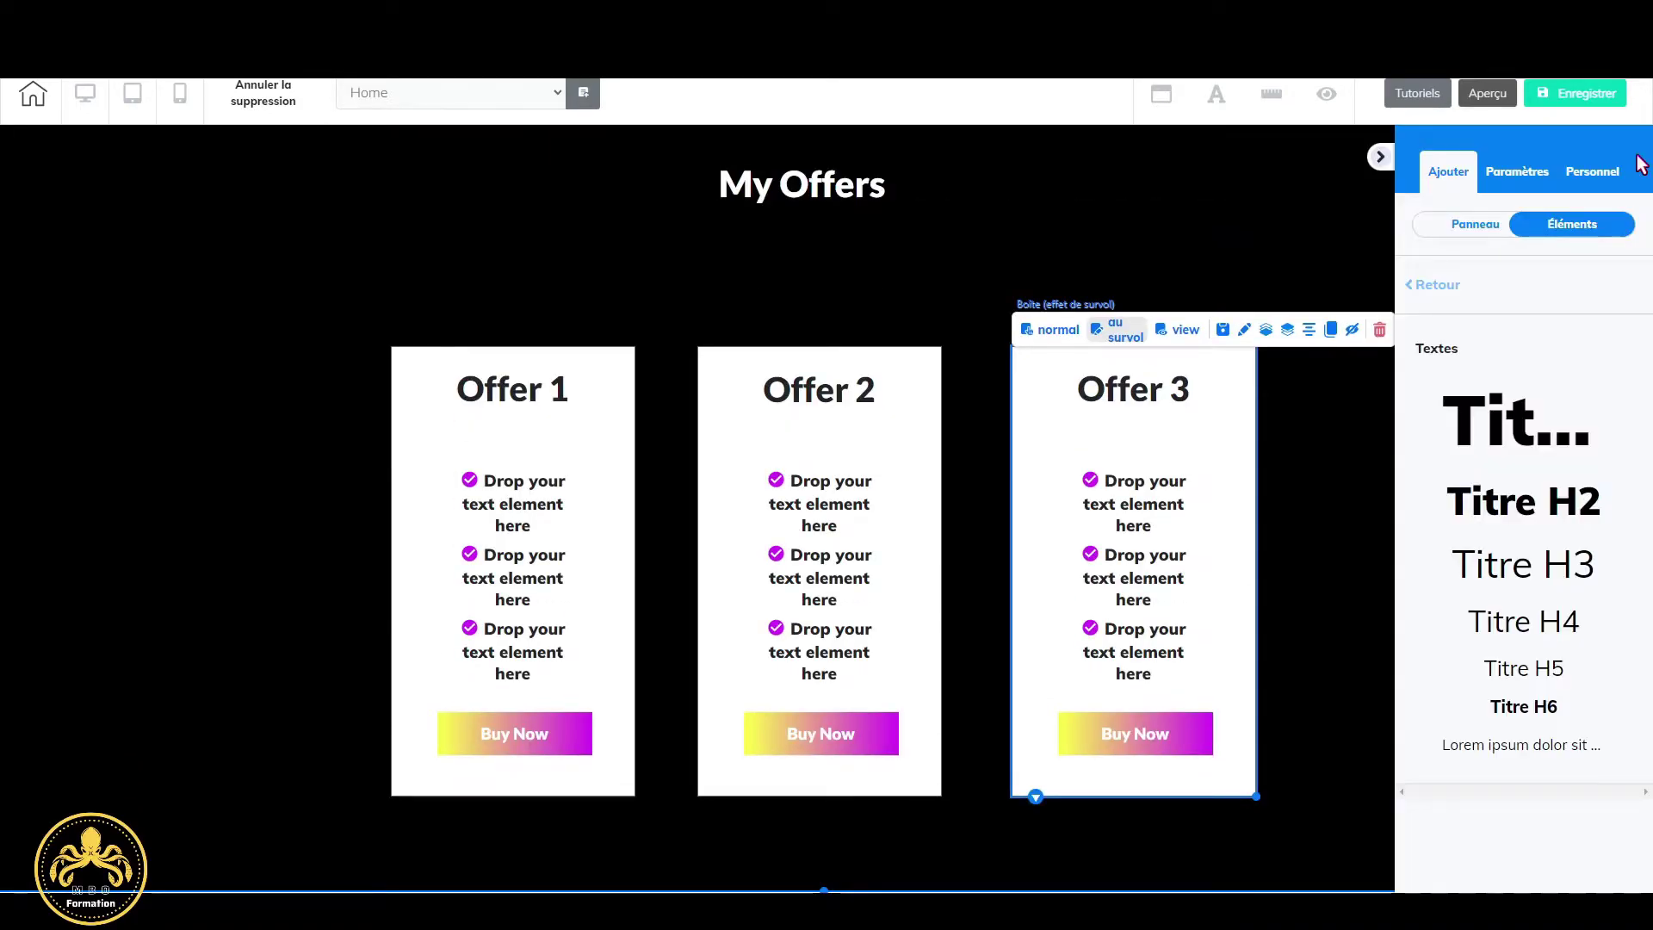
{"action": "left_click", "coordinate": [1472, 224]}
{"action": "left_click", "coordinate": [1421, 332]}
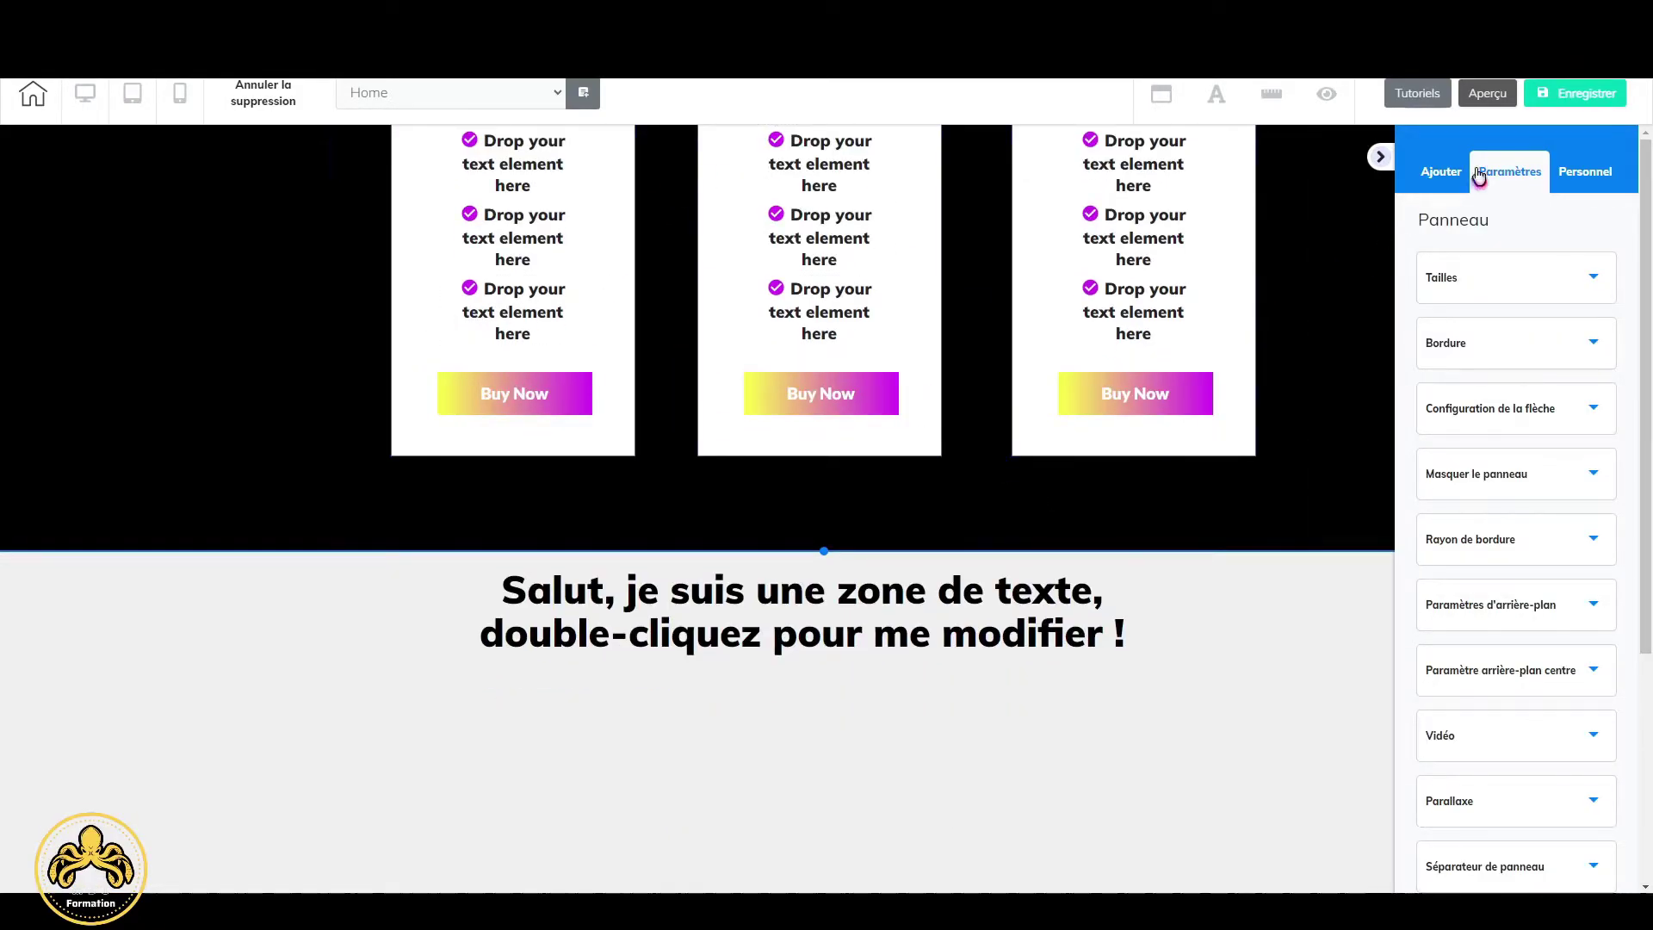
Save and publish the site, and open the published page.
{"action": "left_click", "coordinate": [1586, 97]}
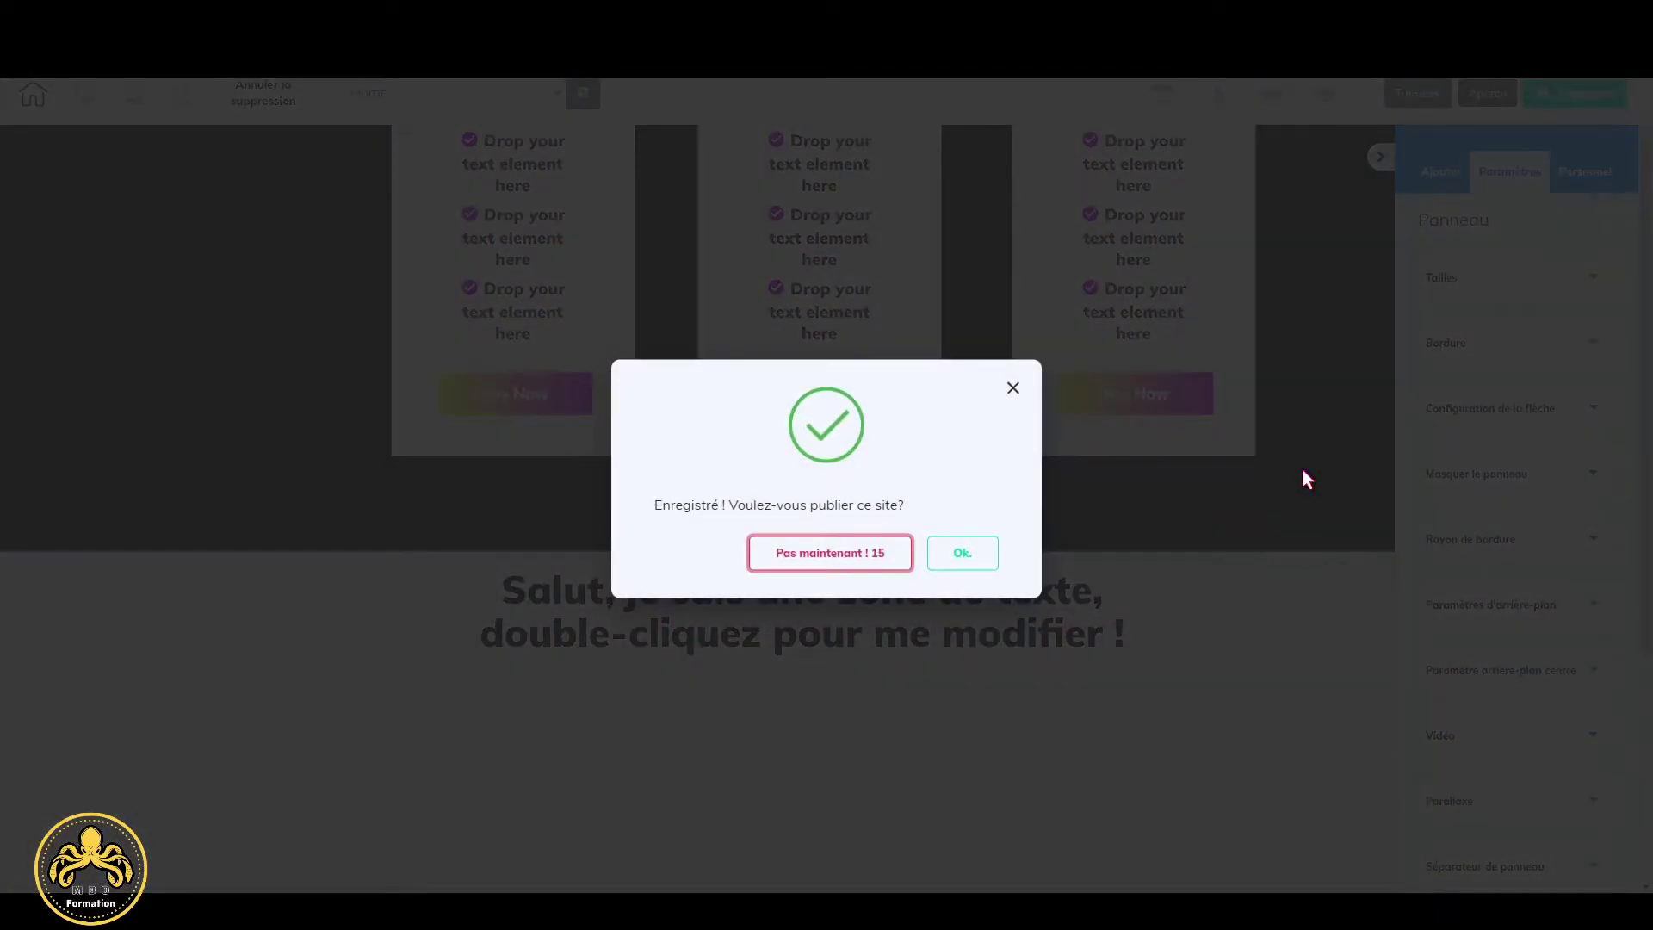
{"action": "left_click", "coordinate": [967, 561]}
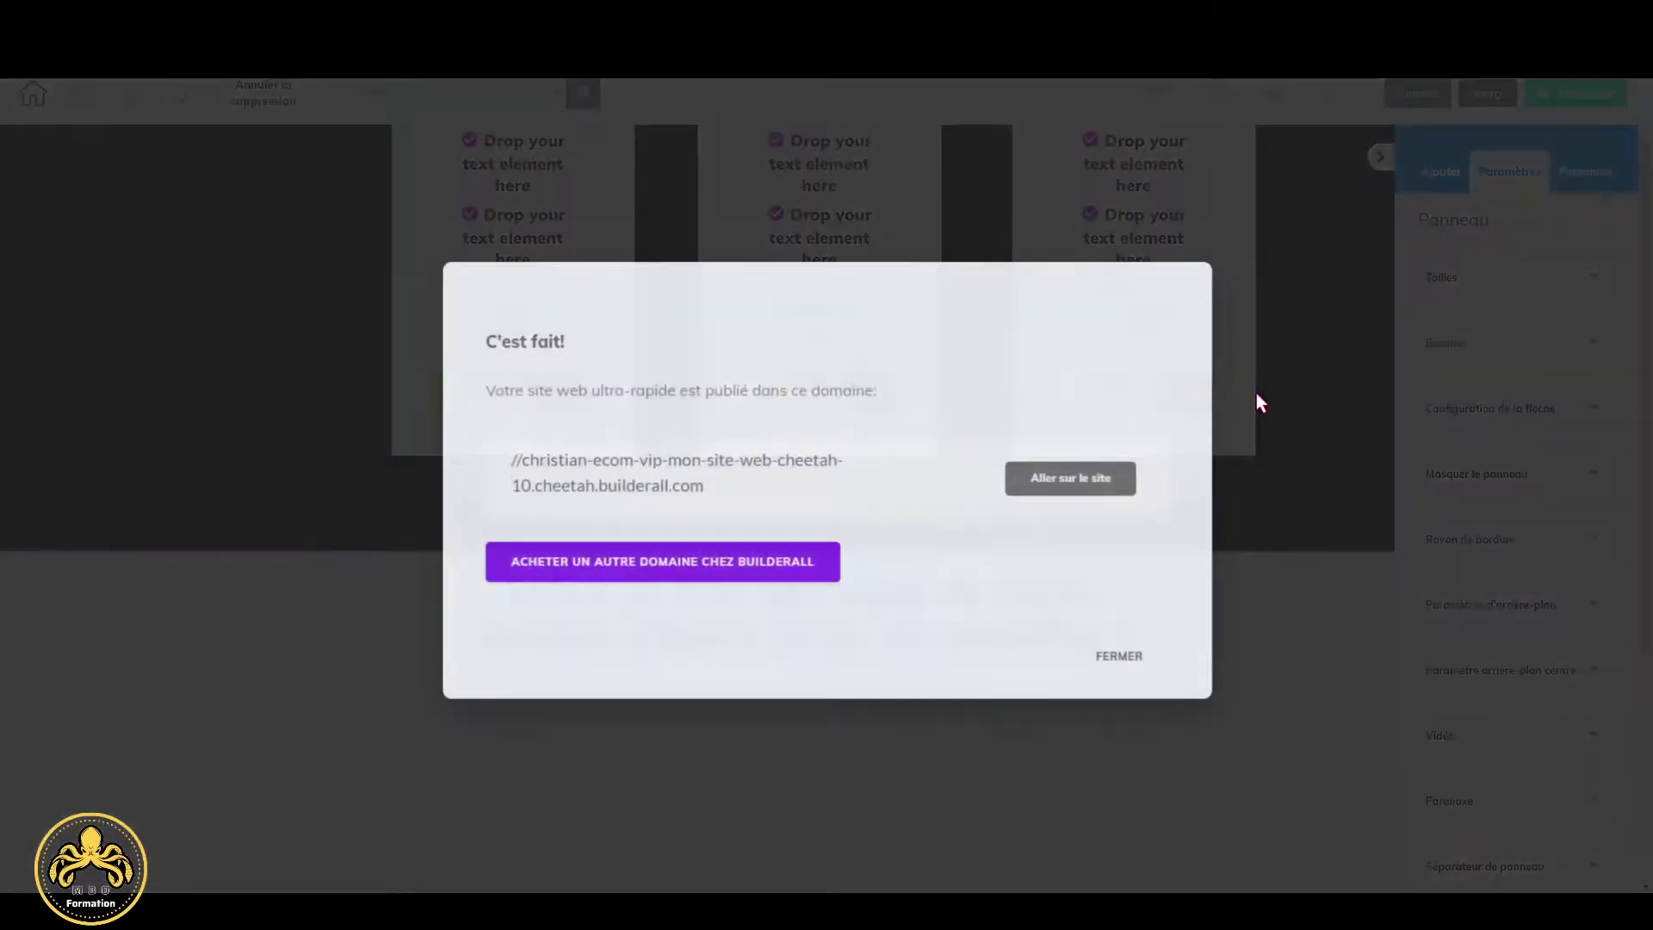
{"action": "left_click", "coordinate": [1091, 483]}
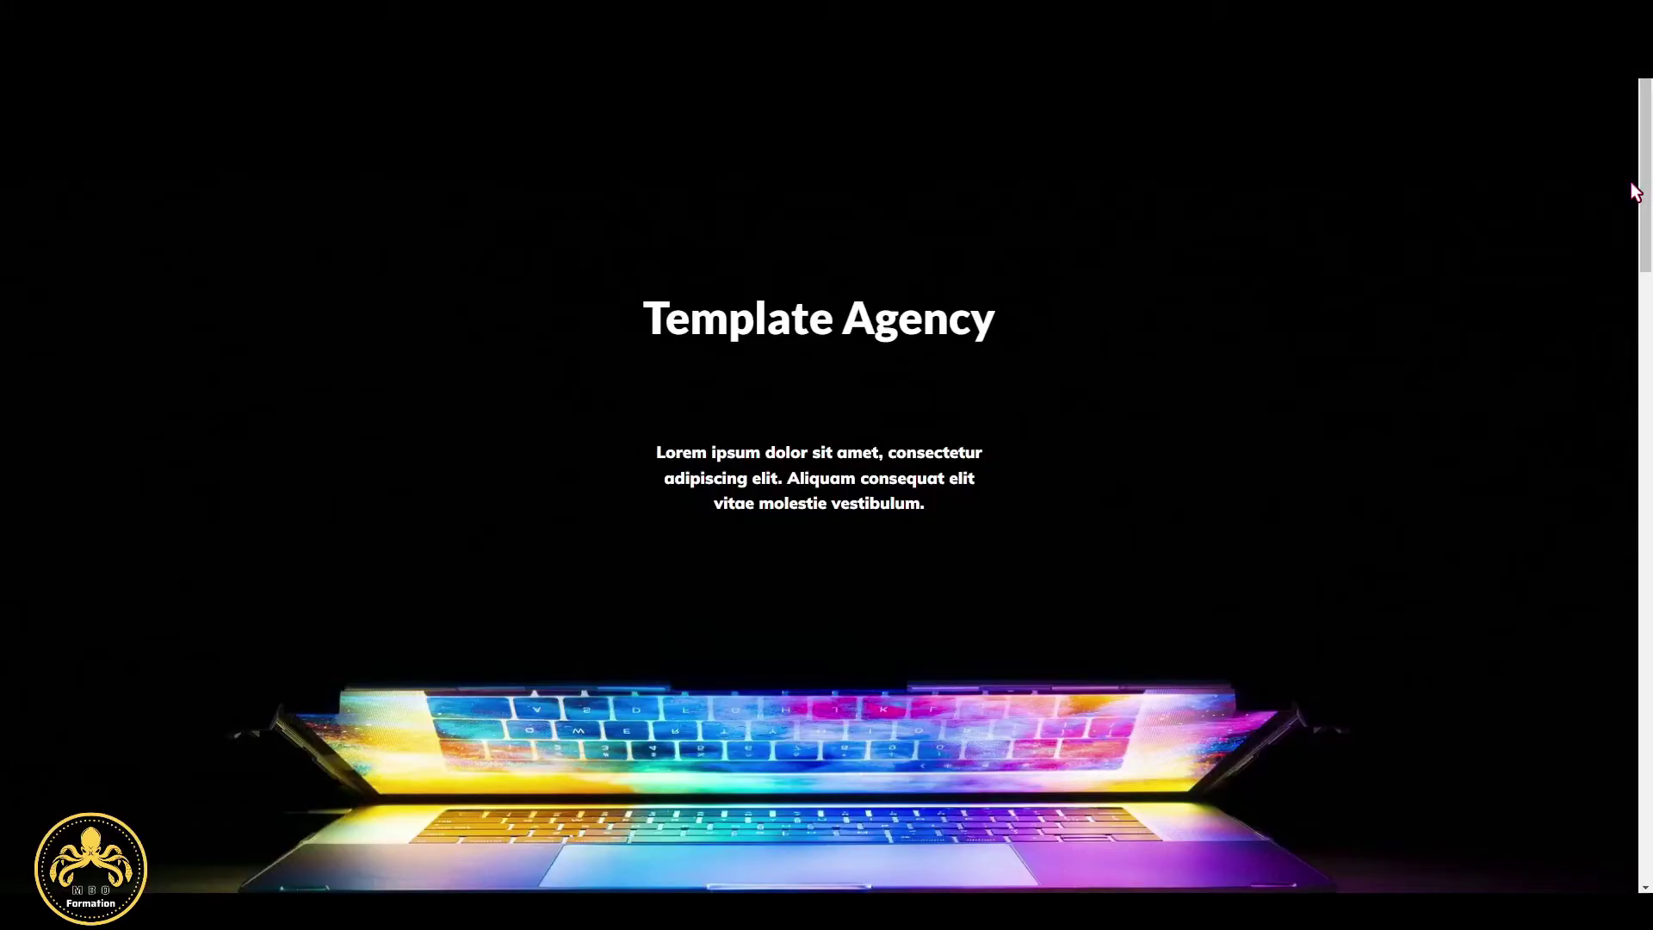
Check the hover effect of the three My Offers boxes and the panel below them on the published page.
{"action": "left_click_drag", "start_coordinate": [1645, 191], "coordinate": [1589, 710]}
{"action": "mouse_move", "coordinate": [561, 532]}
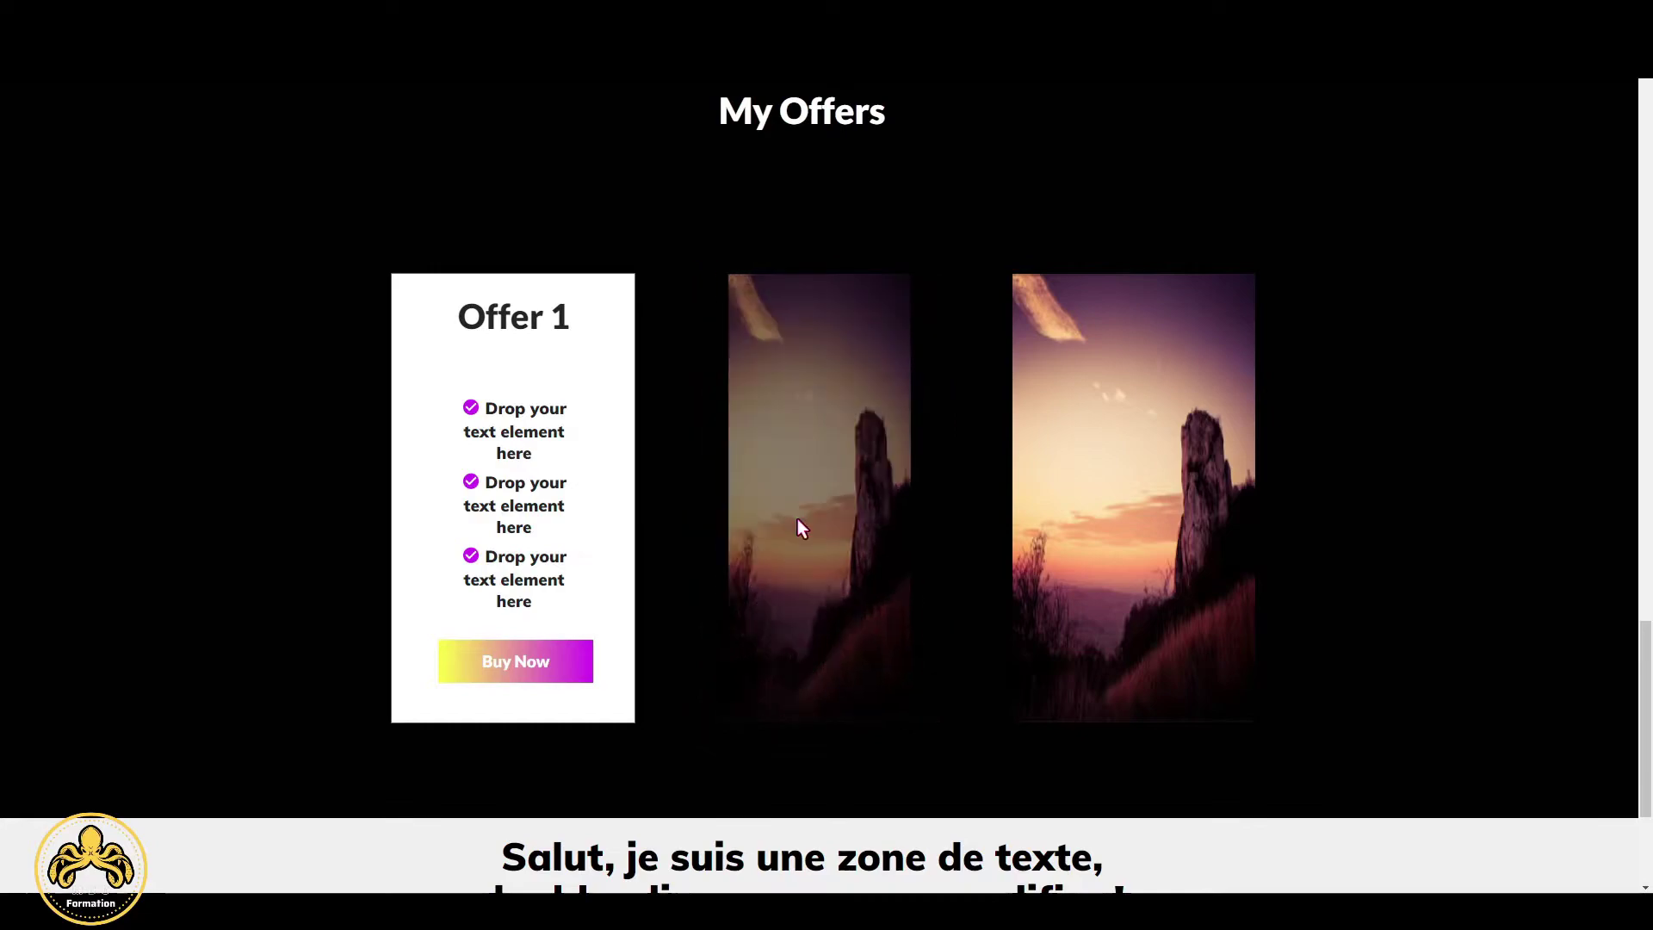
{"action": "mouse_move", "coordinate": [800, 518]}
{"action": "mouse_move", "coordinate": [1158, 534]}
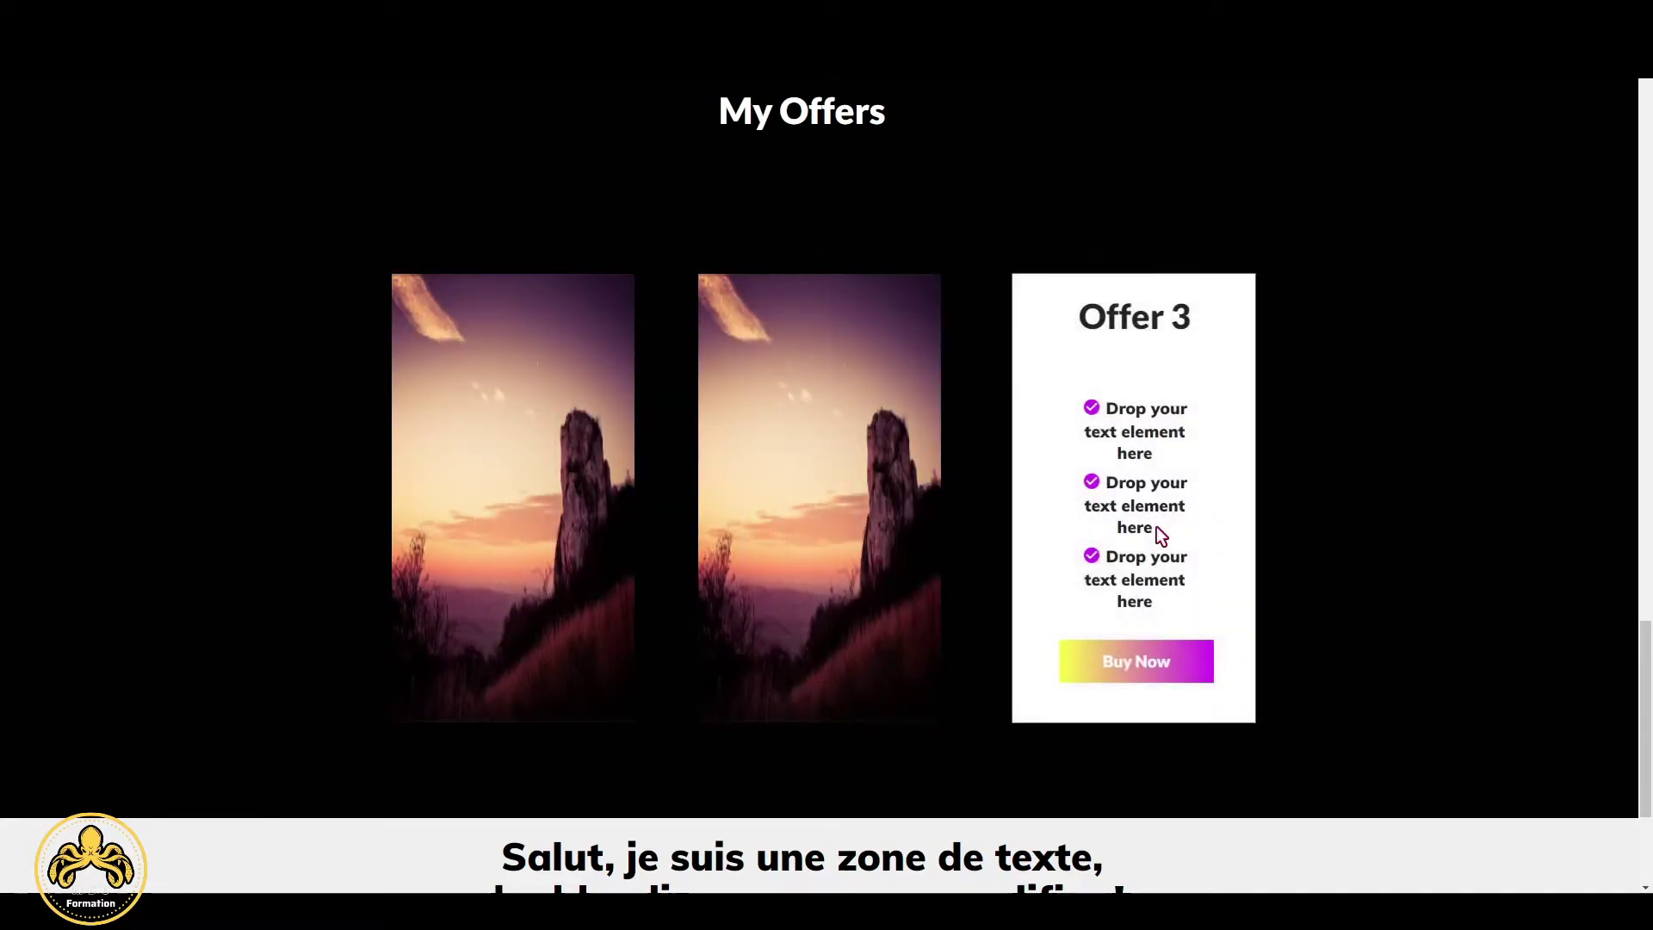
{"action": "scroll", "coordinate": [1438, 538], "scroll_direction": "down", "scroll_amount": 3}
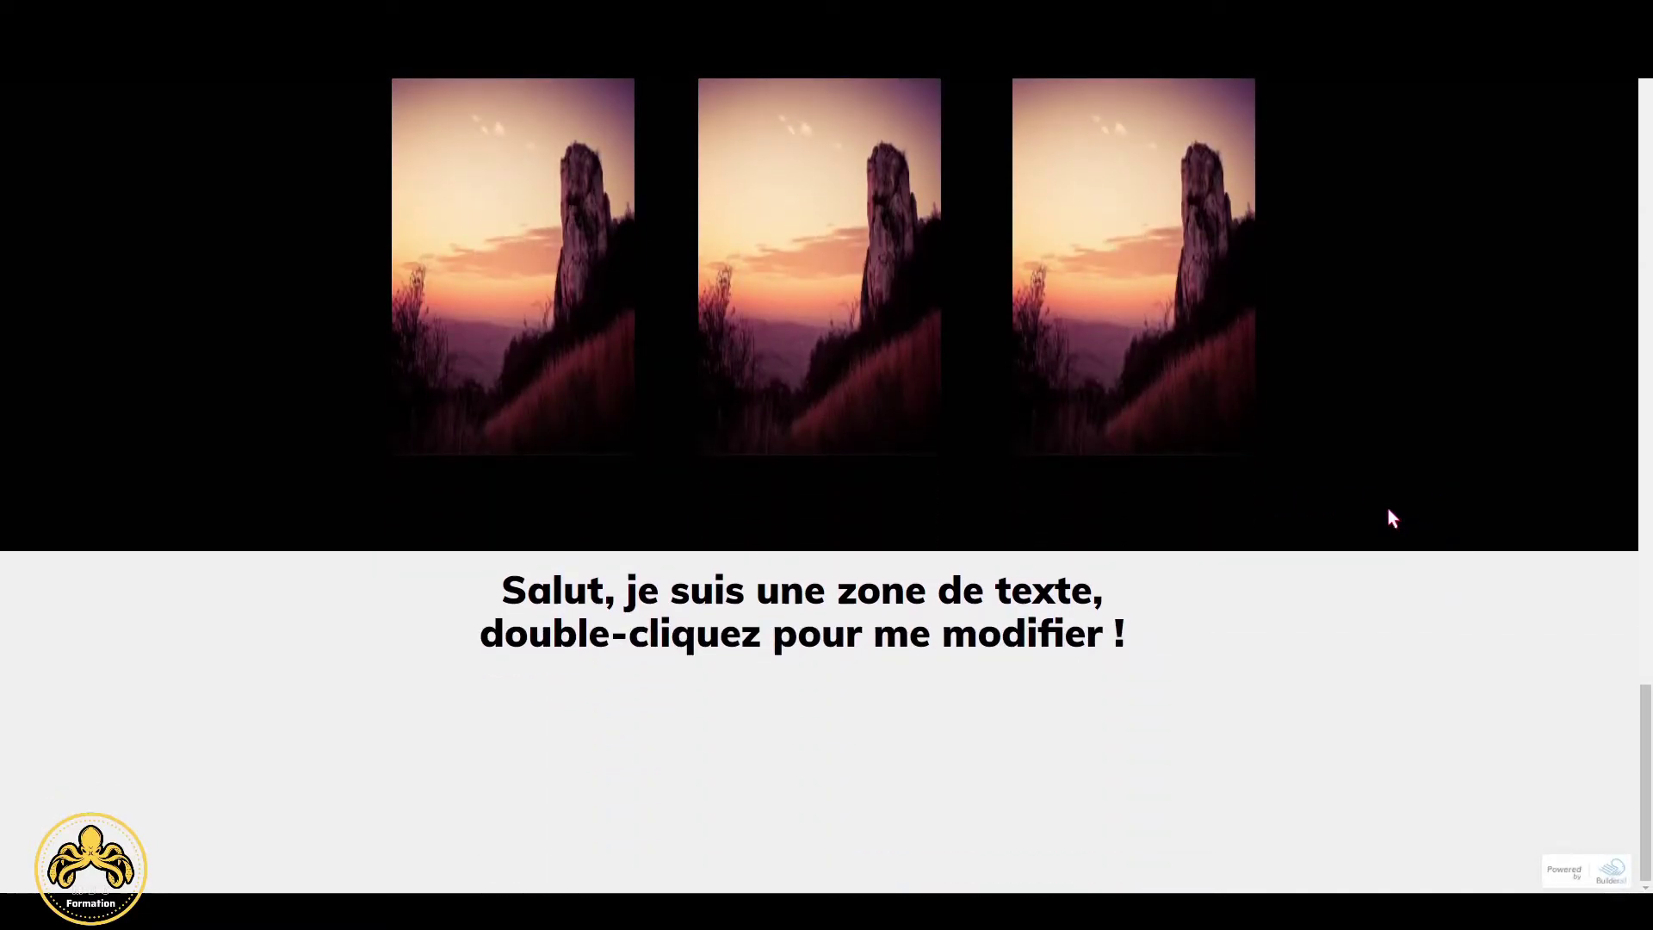
Review the My Offers section and the panel below it on the published page, and return to the editor.
{"action": "mouse_move", "coordinate": [822, 315]}
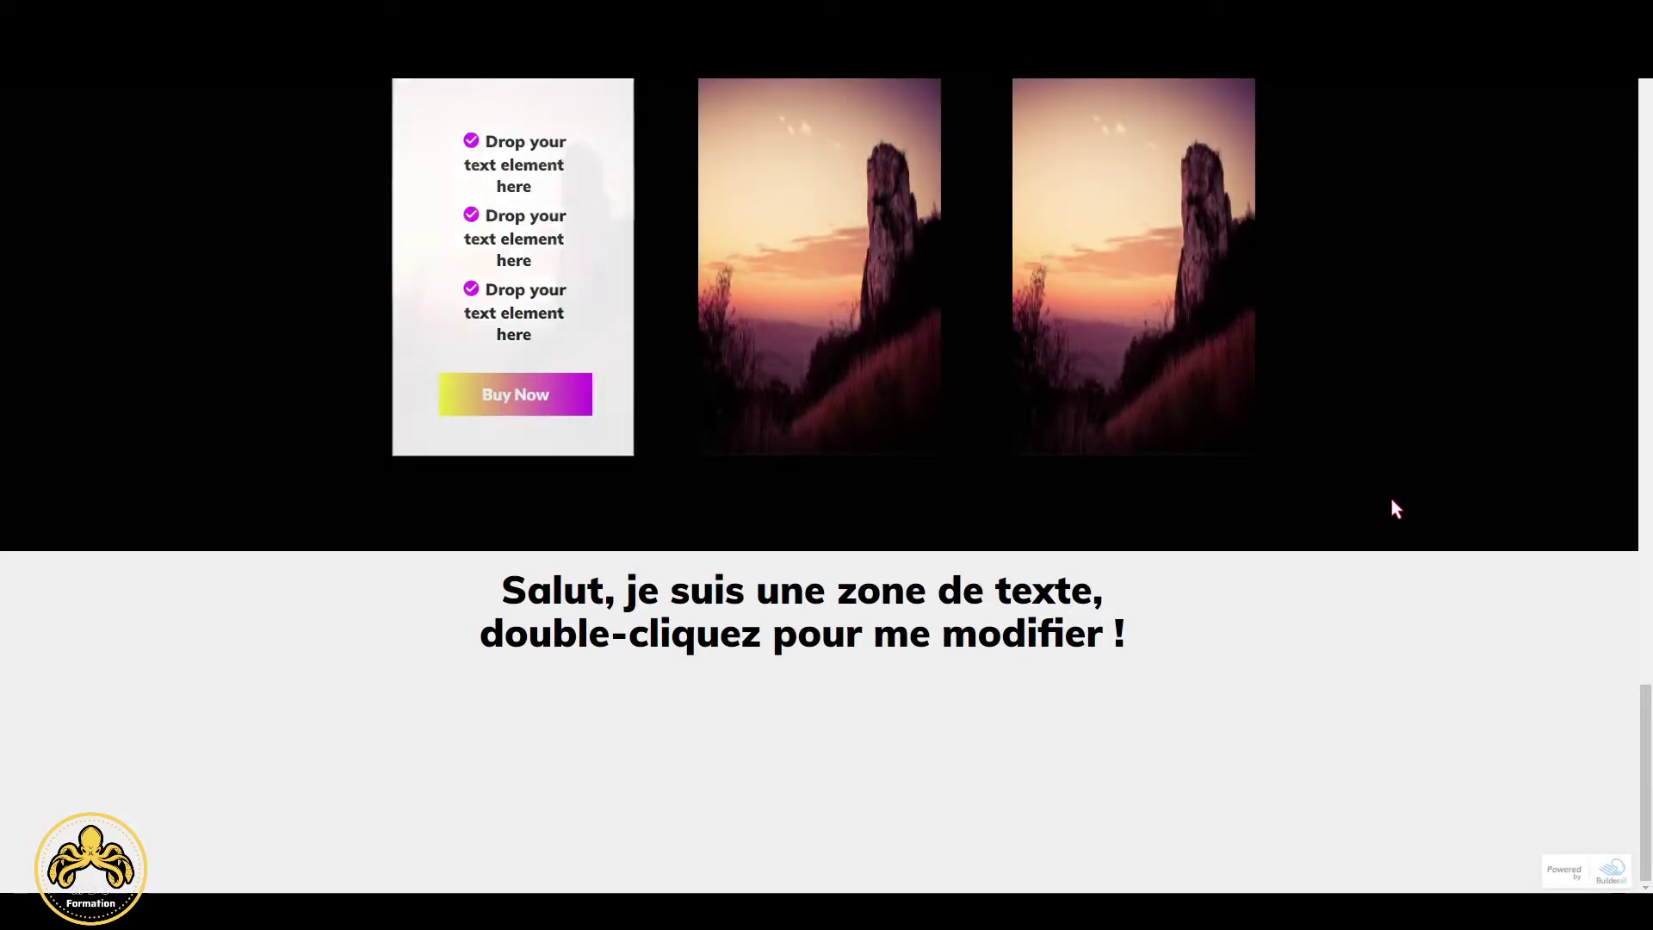
{"action": "scroll", "coordinate": [1335, 568], "scroll_direction": "up", "scroll_amount": 6}
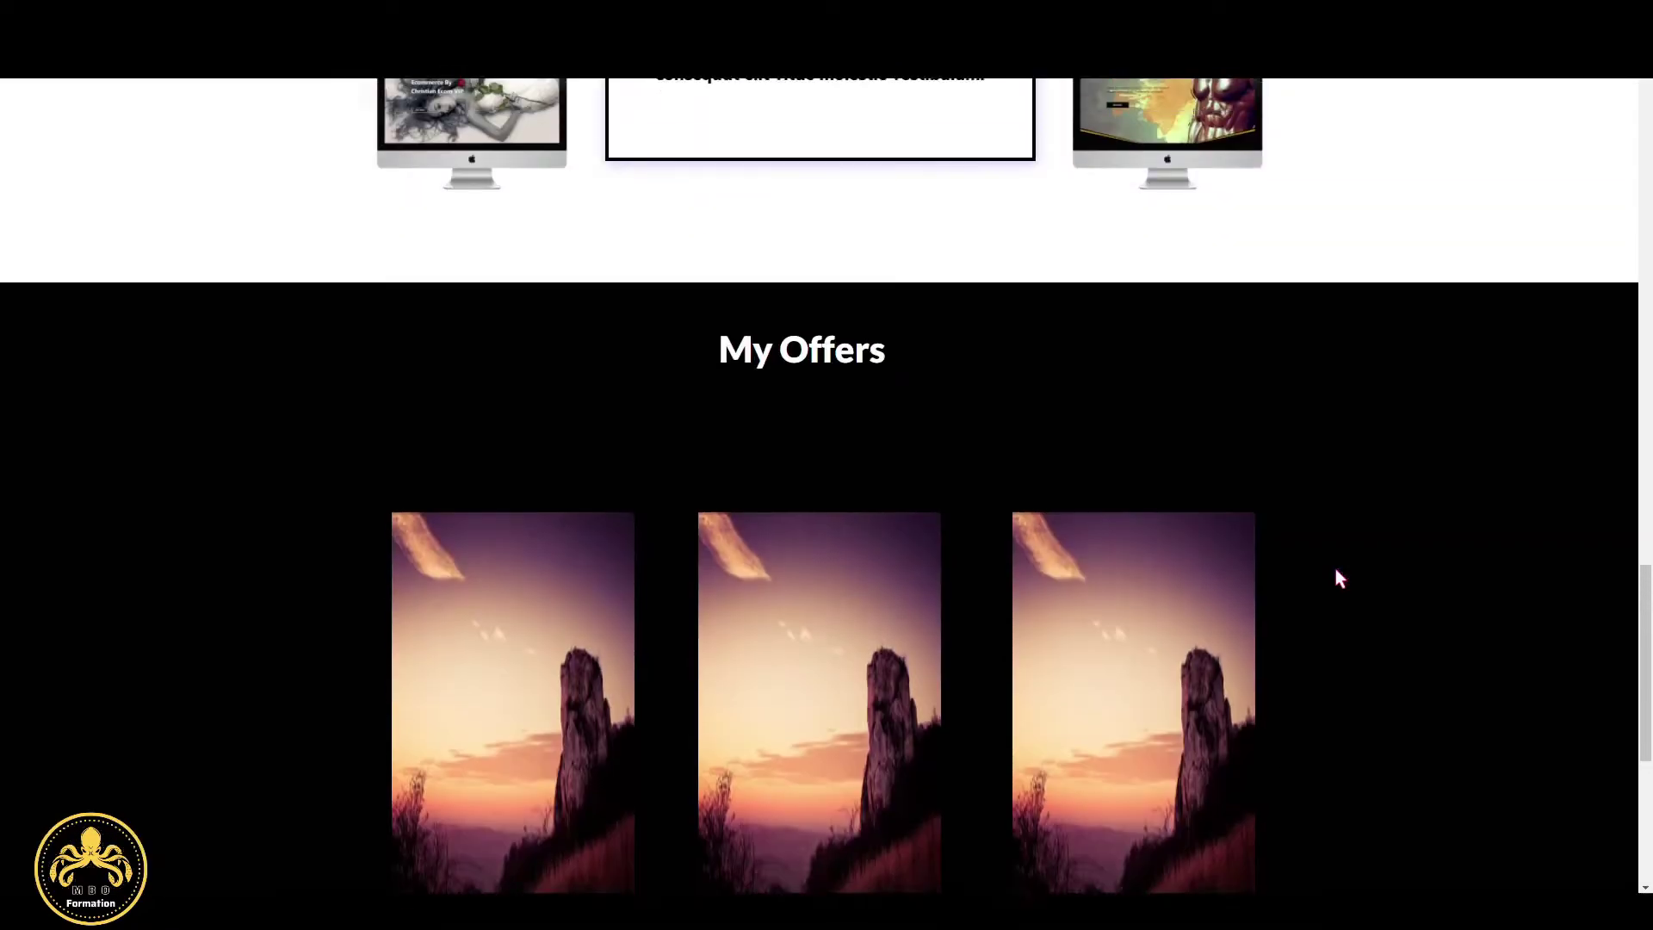
{"action": "scroll", "coordinate": [1291, 585], "scroll_direction": "down", "scroll_amount": 6}
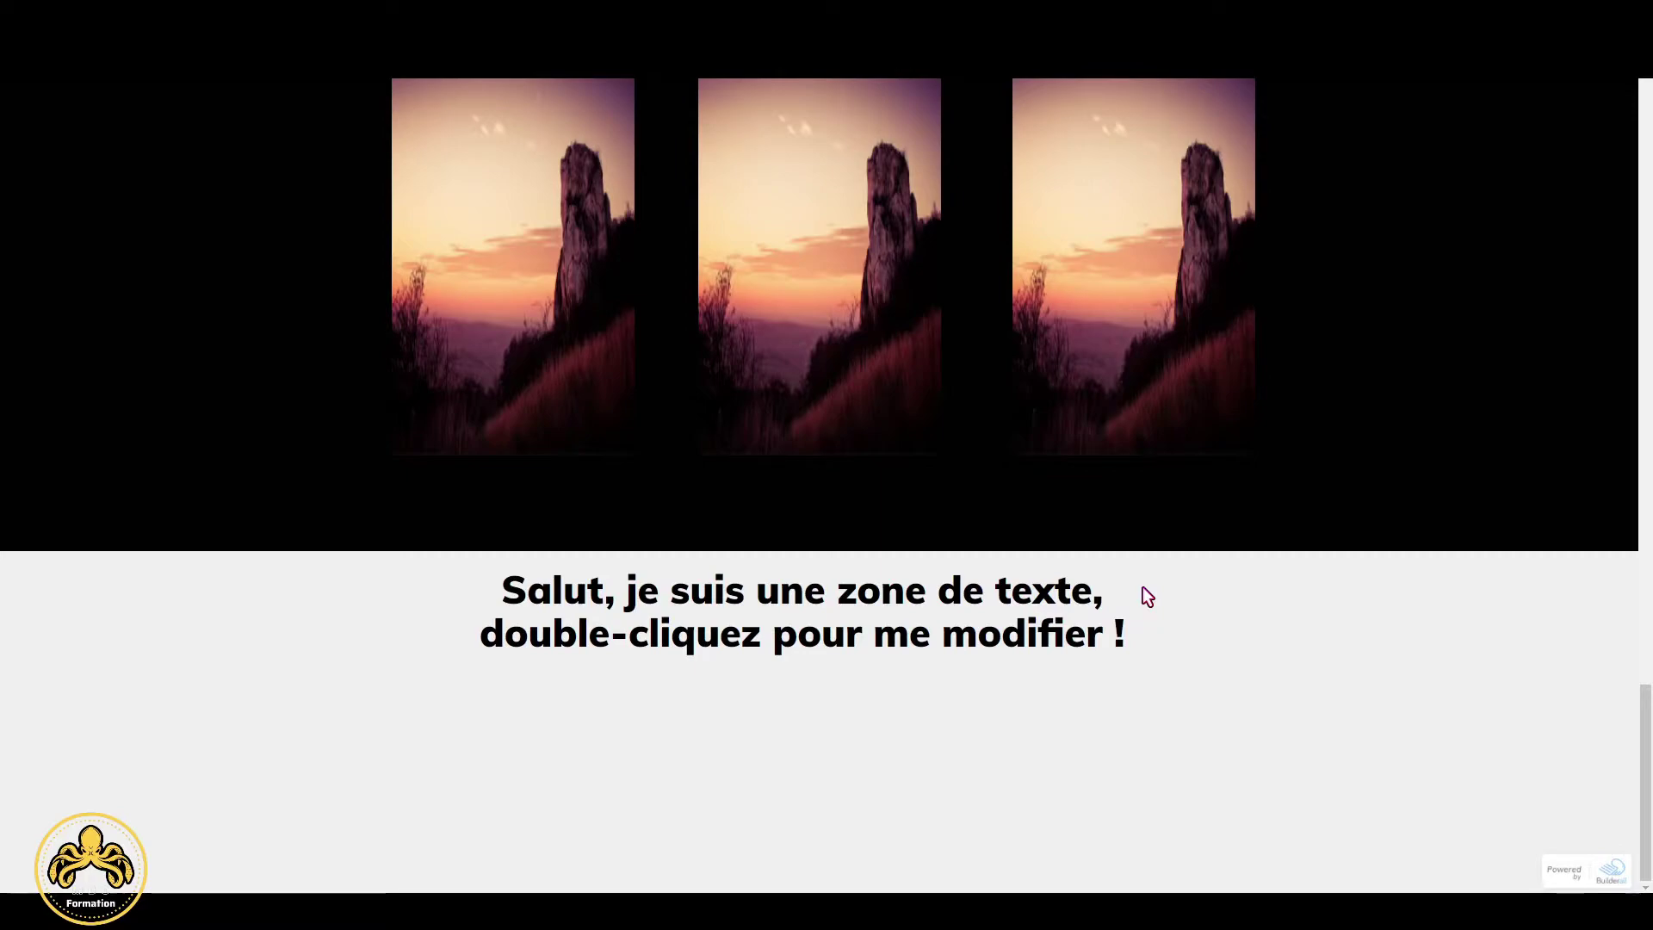
{"action": "scroll", "coordinate": [1143, 587], "scroll_direction": "up", "scroll_amount": 6}
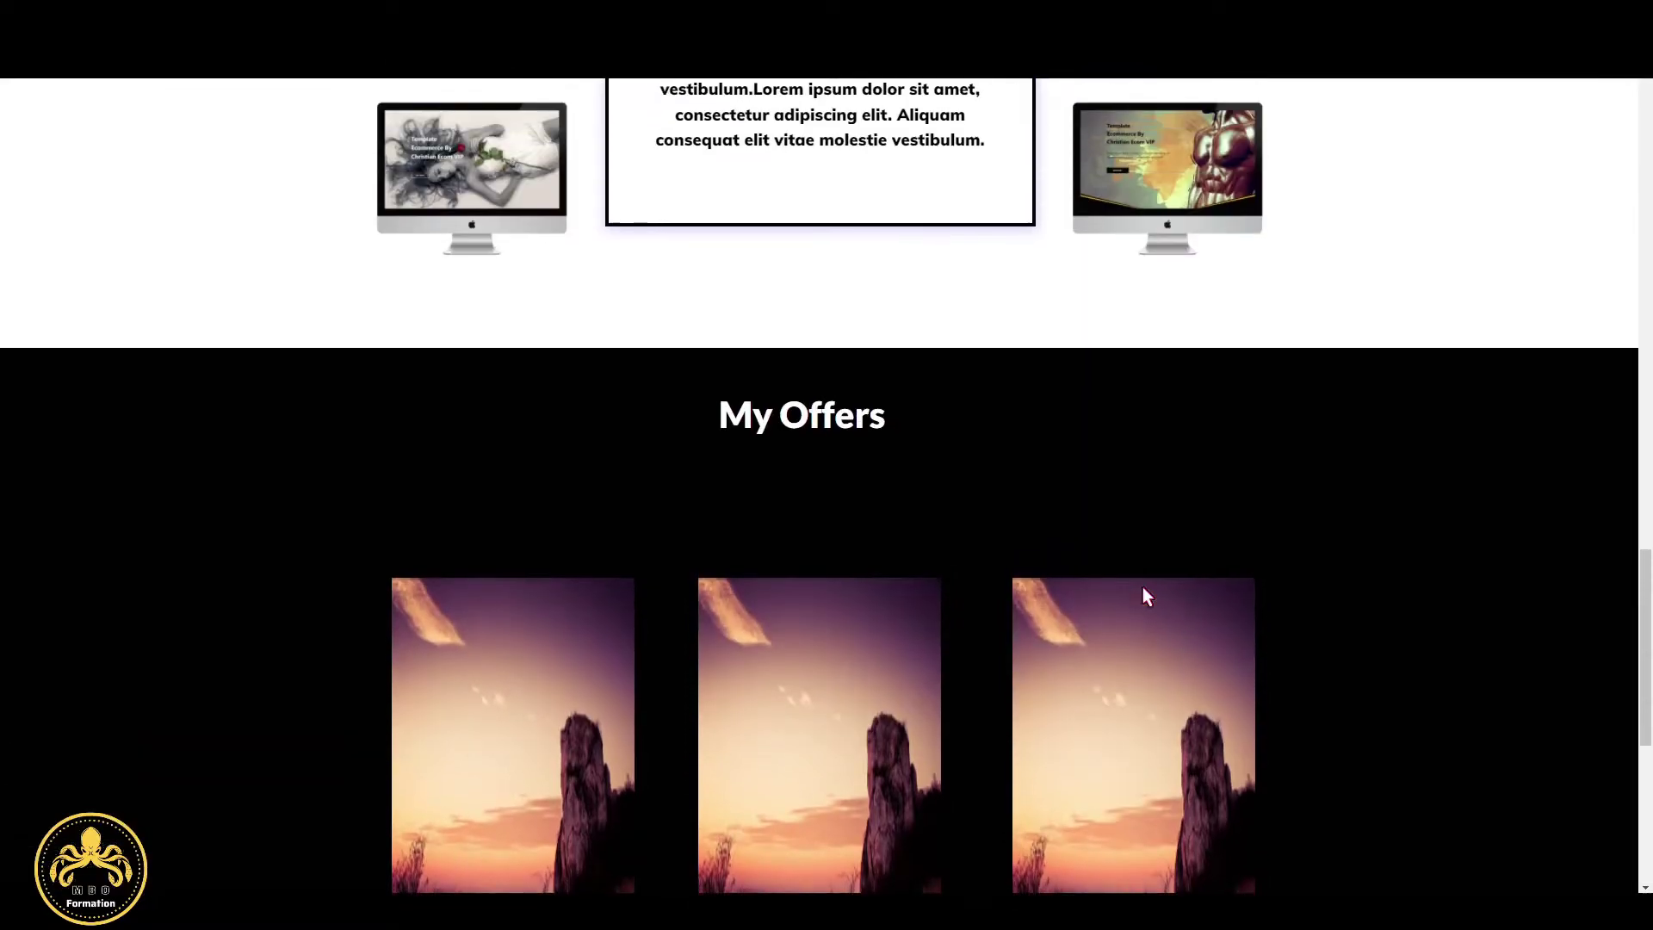
{"action": "key", "text": "ctrl+w"}
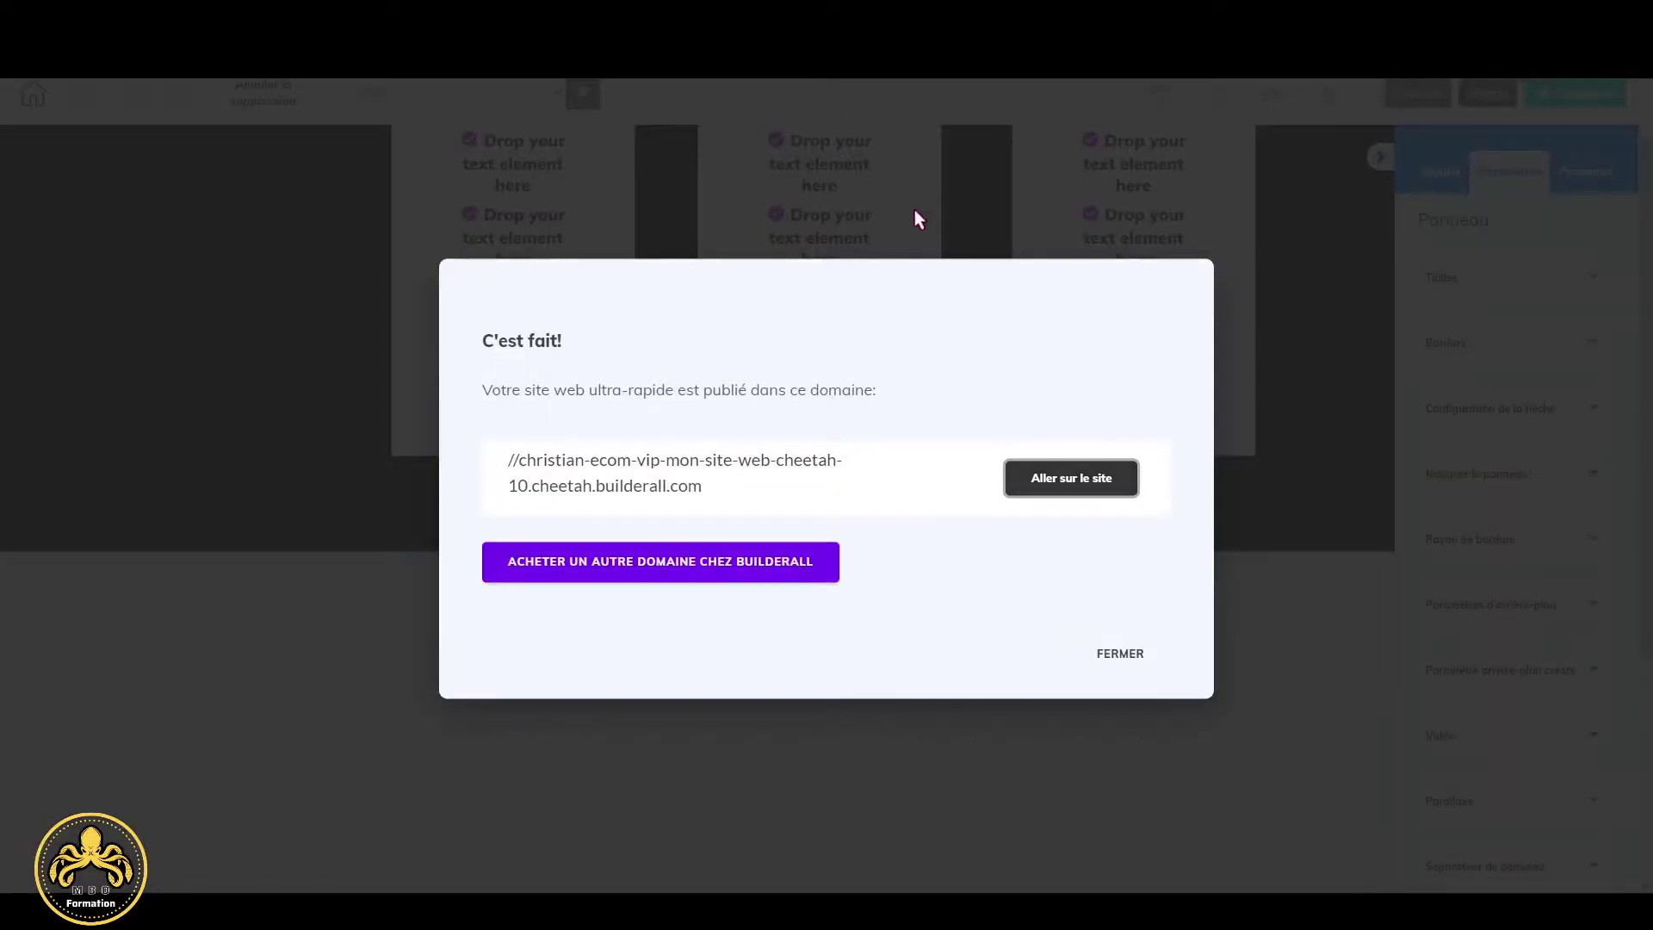
{"action": "left_click", "coordinate": [1120, 654]}
Apply a neutral text style and the Lato Black font to the placeholder title below the My Offers section.
{"action": "double_click", "coordinate": [1102, 637]}
{"action": "left_click", "coordinate": [506, 548]}
{"action": "scroll", "coordinate": [548, 641], "scroll_direction": "down", "scroll_amount": 2}
{"action": "scroll", "coordinate": [548, 641], "scroll_direction": "down", "scroll_amount": 3}
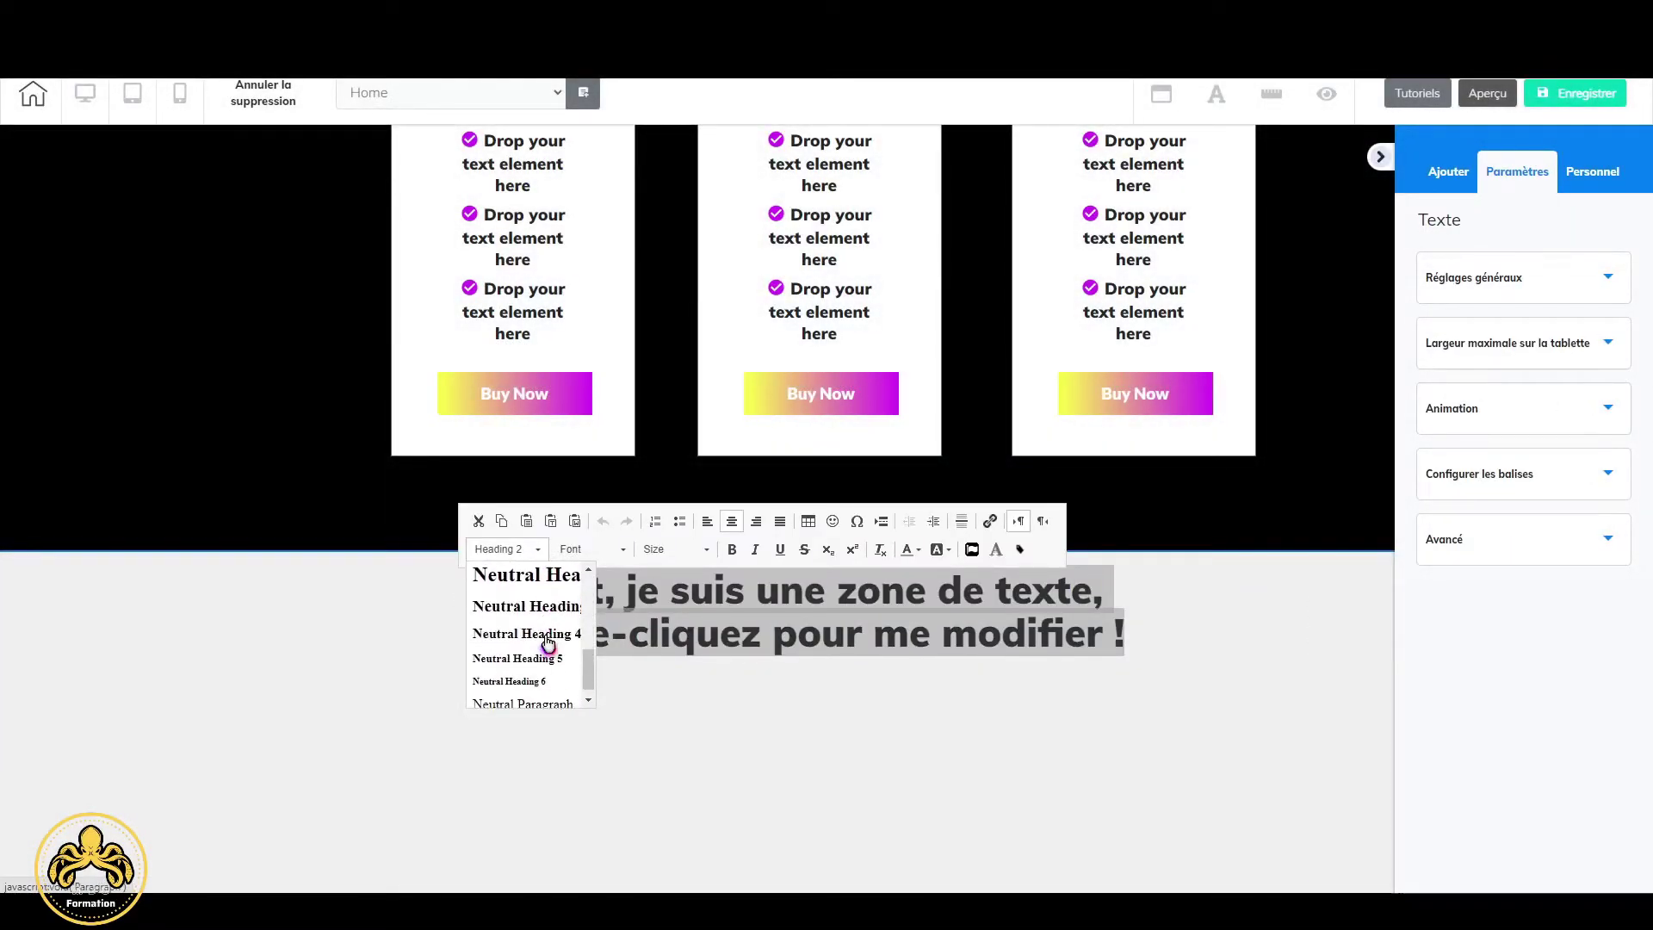
{"action": "left_click", "coordinate": [553, 584]}
{"action": "left_click", "coordinate": [620, 556]}
{"action": "scroll", "coordinate": [620, 654], "scroll_direction": "down", "scroll_amount": 5}
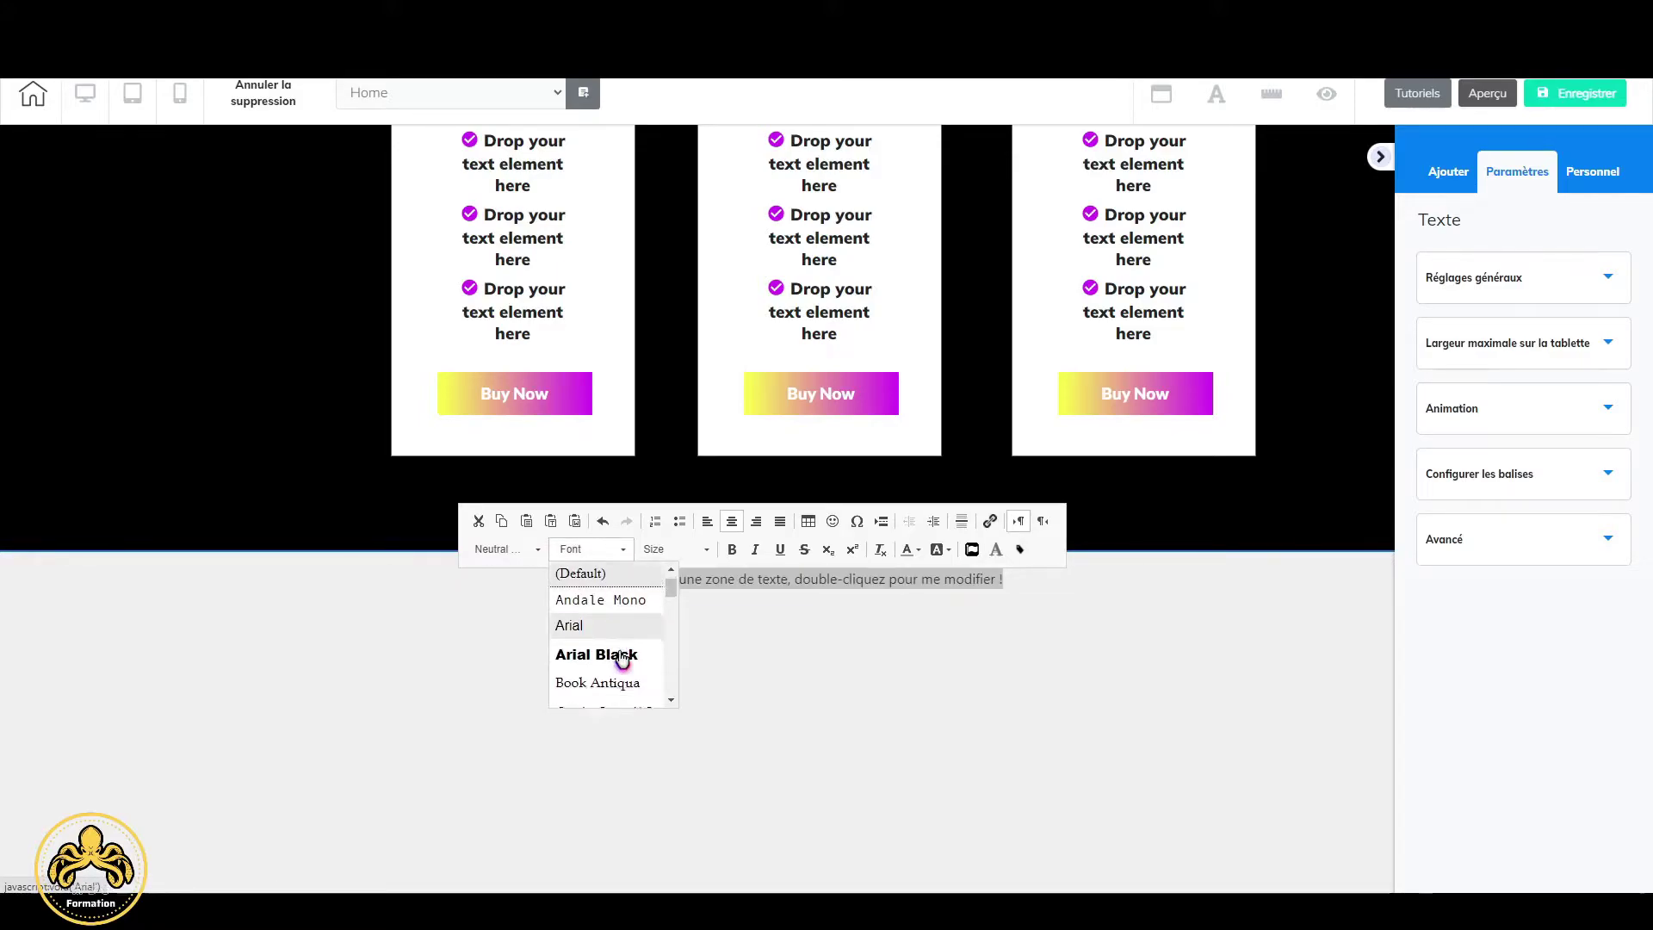
{"action": "scroll", "coordinate": [622, 659], "scroll_direction": "down", "scroll_amount": 1}
{"action": "left_click", "coordinate": [618, 615]}
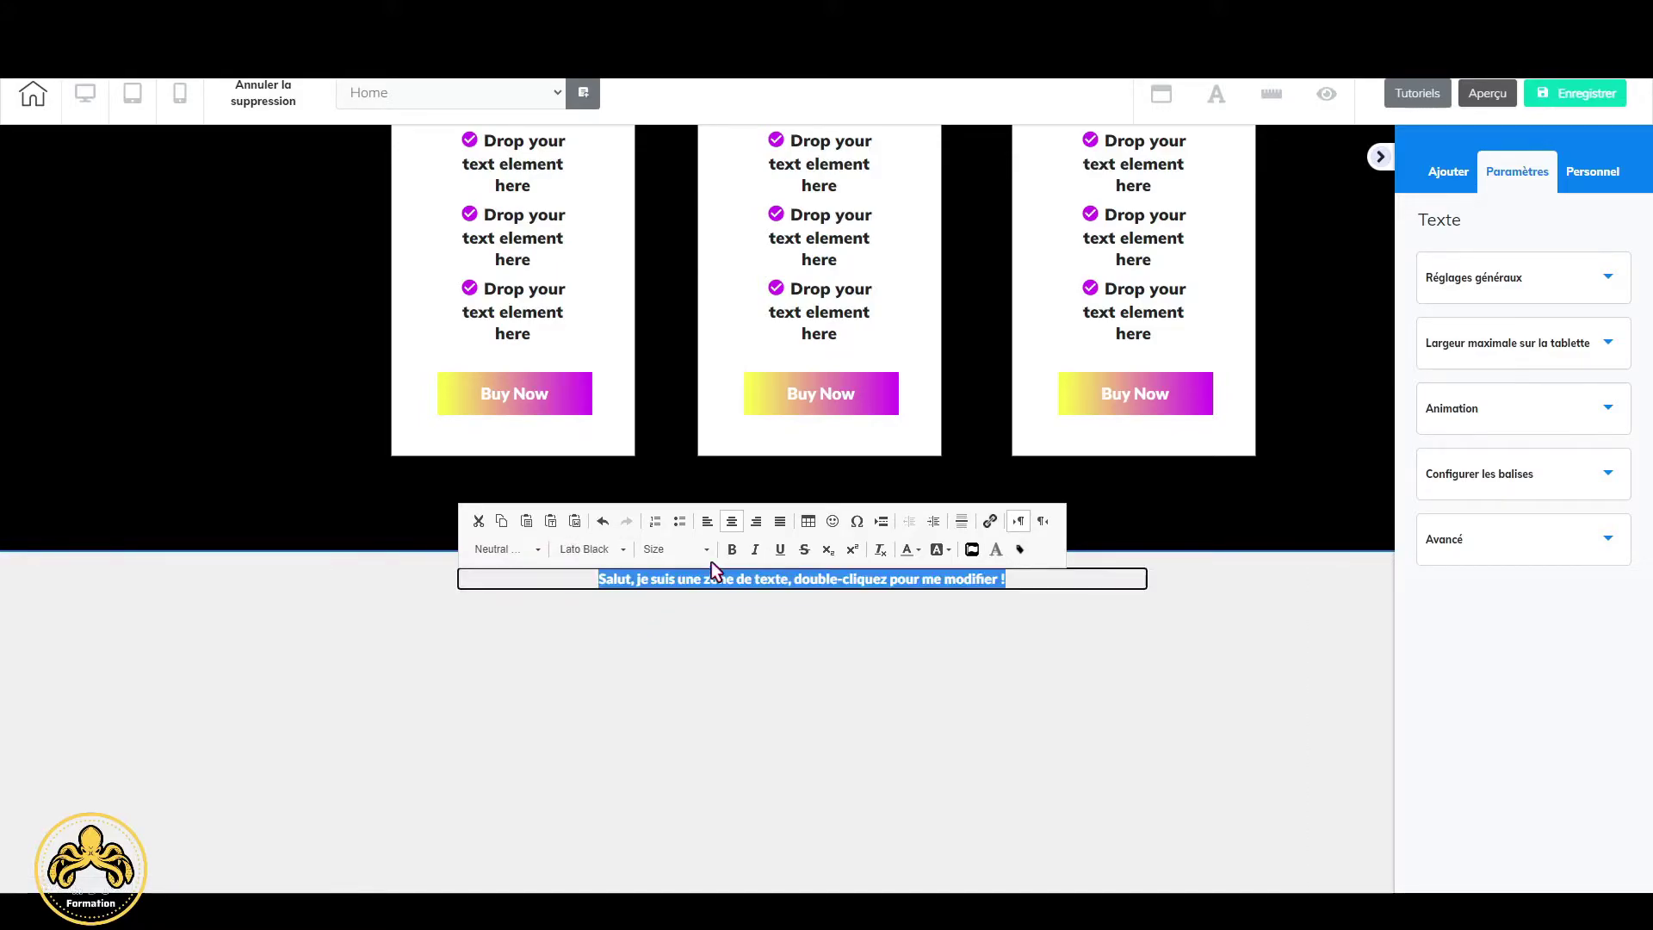
Set the font size of the placeholder title below the offer boxes to 42.
{"action": "left_click", "coordinate": [704, 550]}
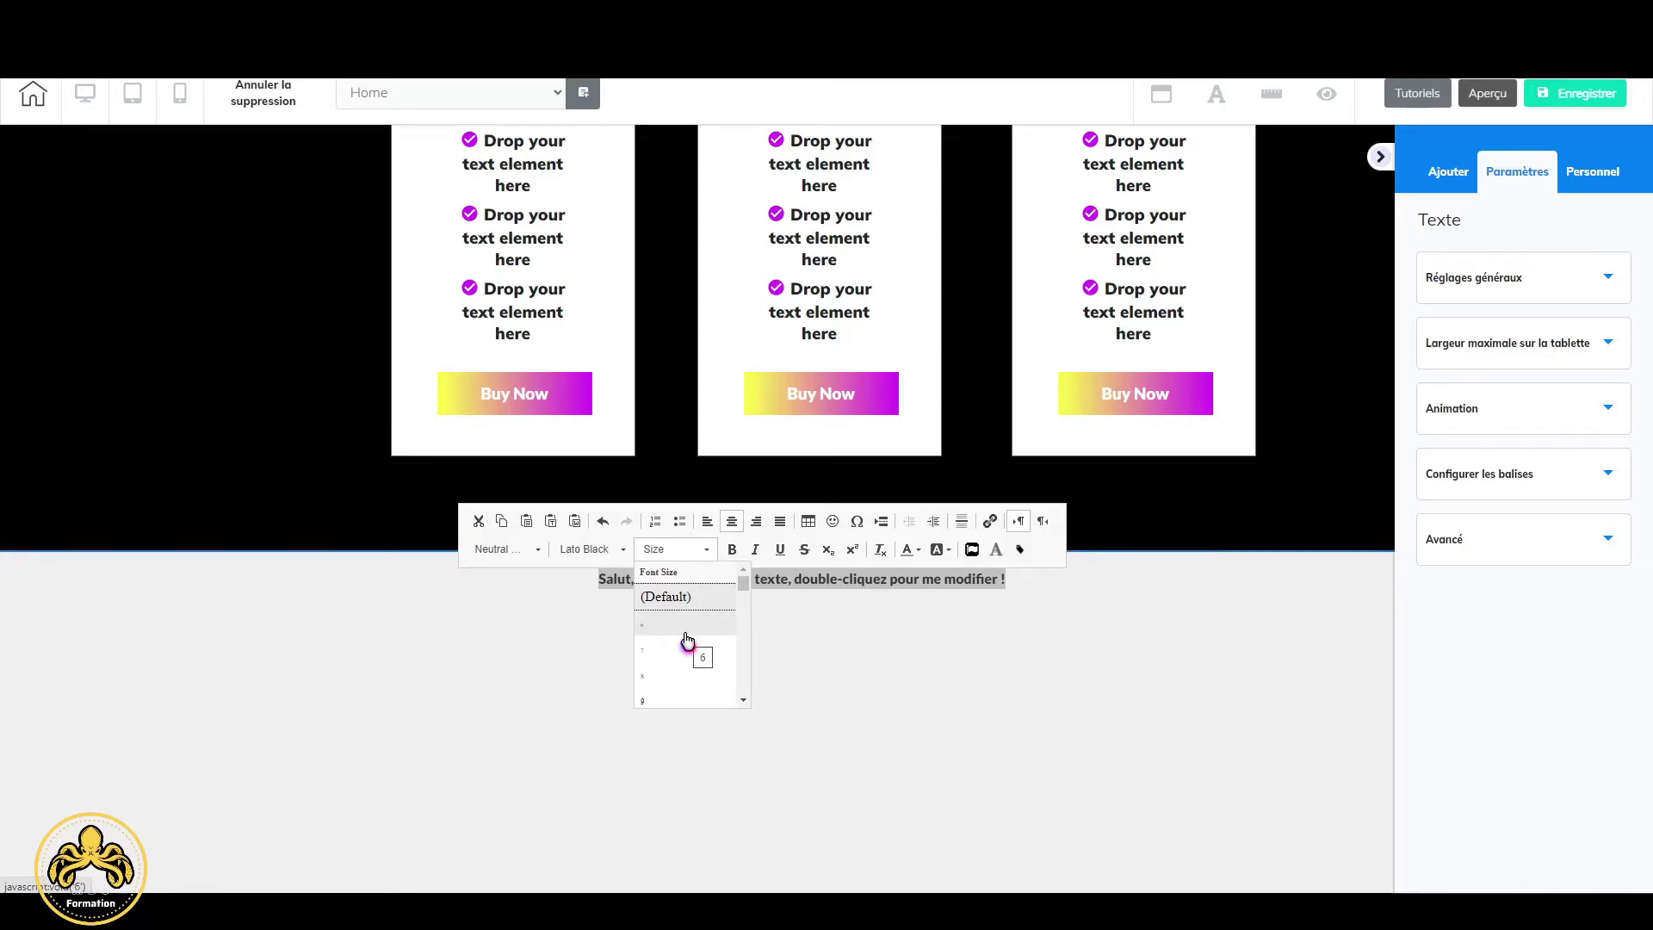
{"action": "scroll", "coordinate": [687, 642], "scroll_direction": "down", "scroll_amount": 3}
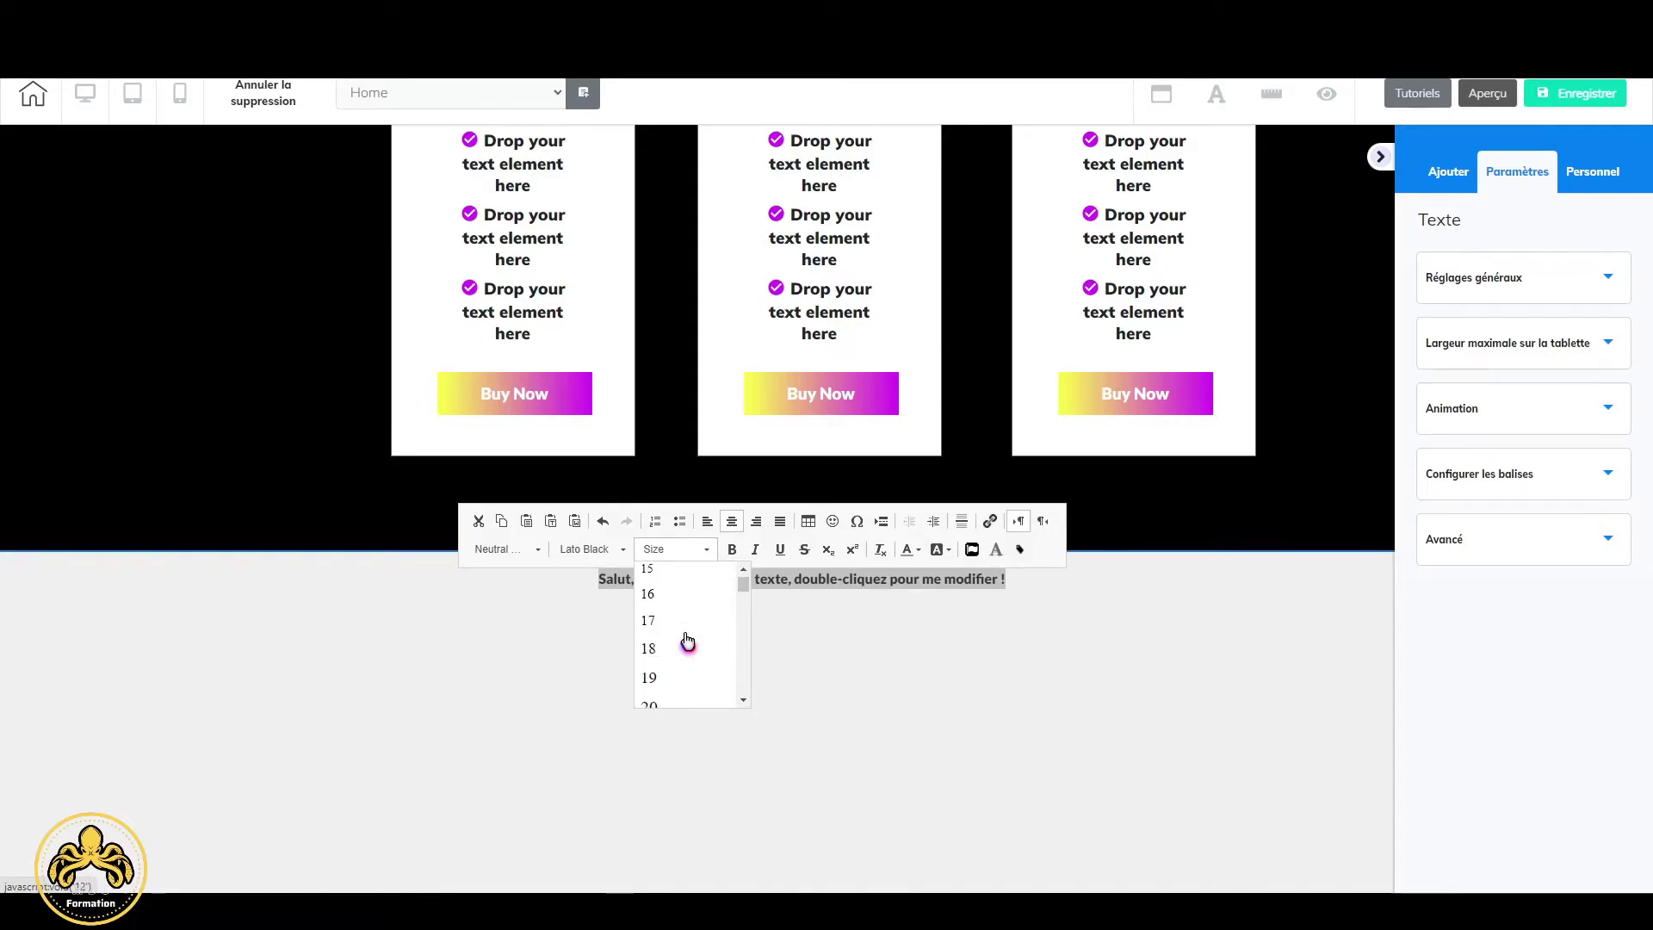
{"action": "scroll", "coordinate": [687, 641], "scroll_direction": "down", "scroll_amount": 8}
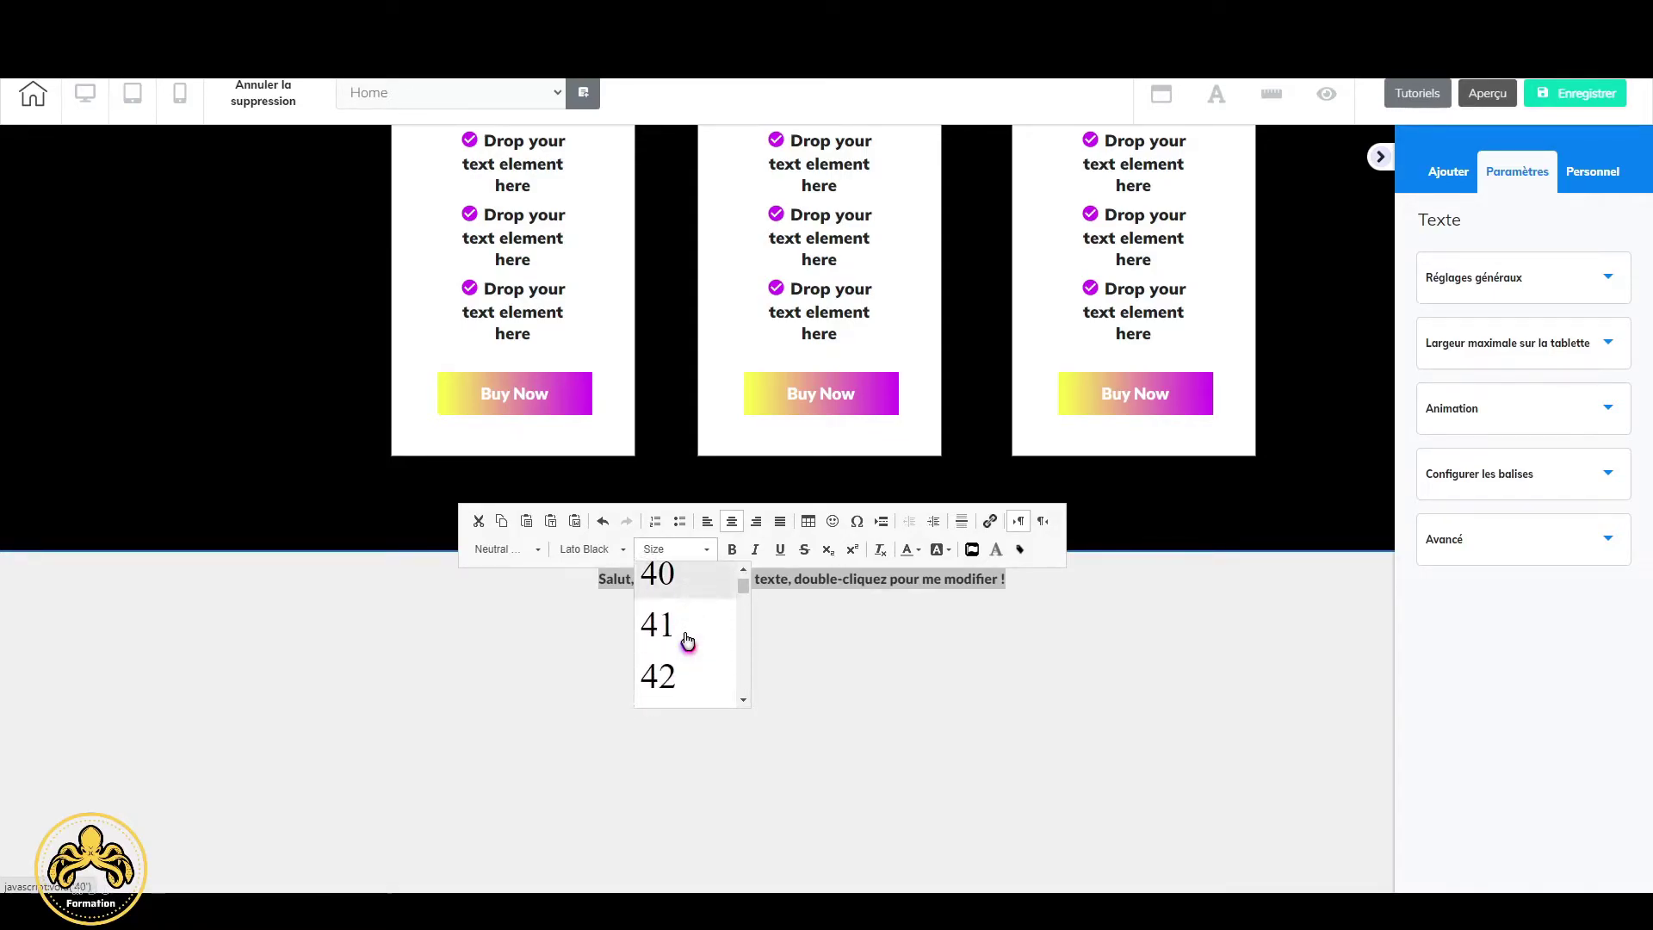
{"action": "left_click", "coordinate": [694, 627]}
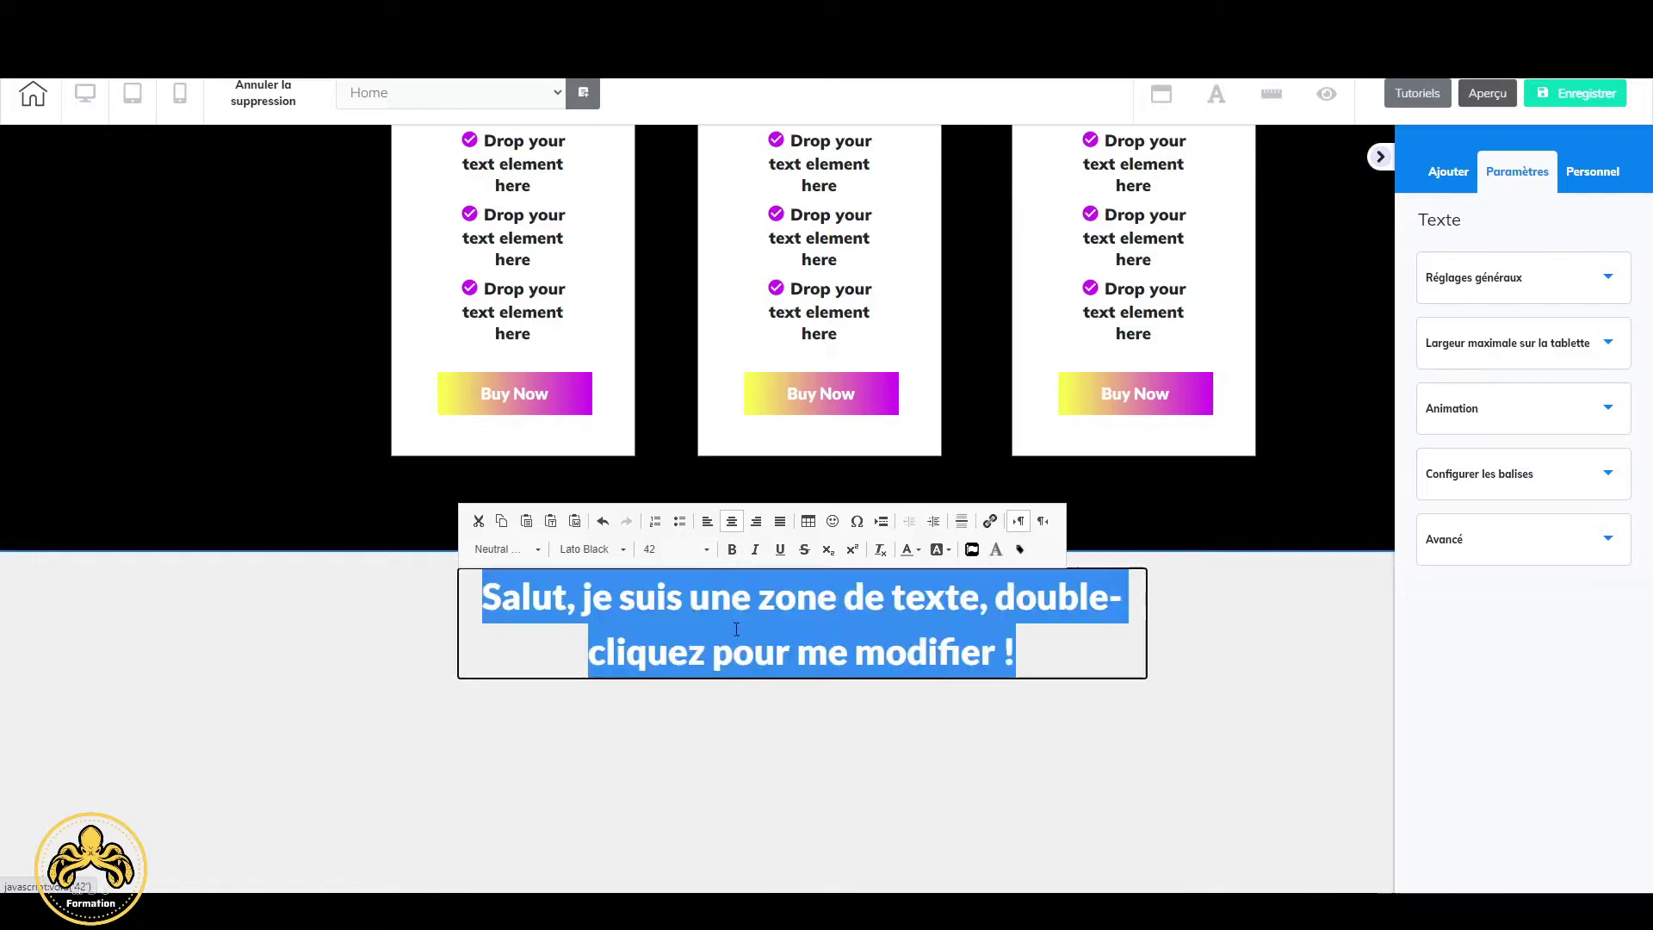
{"action": "left_click", "coordinate": [1061, 722]}
{"action": "scroll", "coordinate": [1096, 539], "scroll_direction": "up", "scroll_amount": 6}
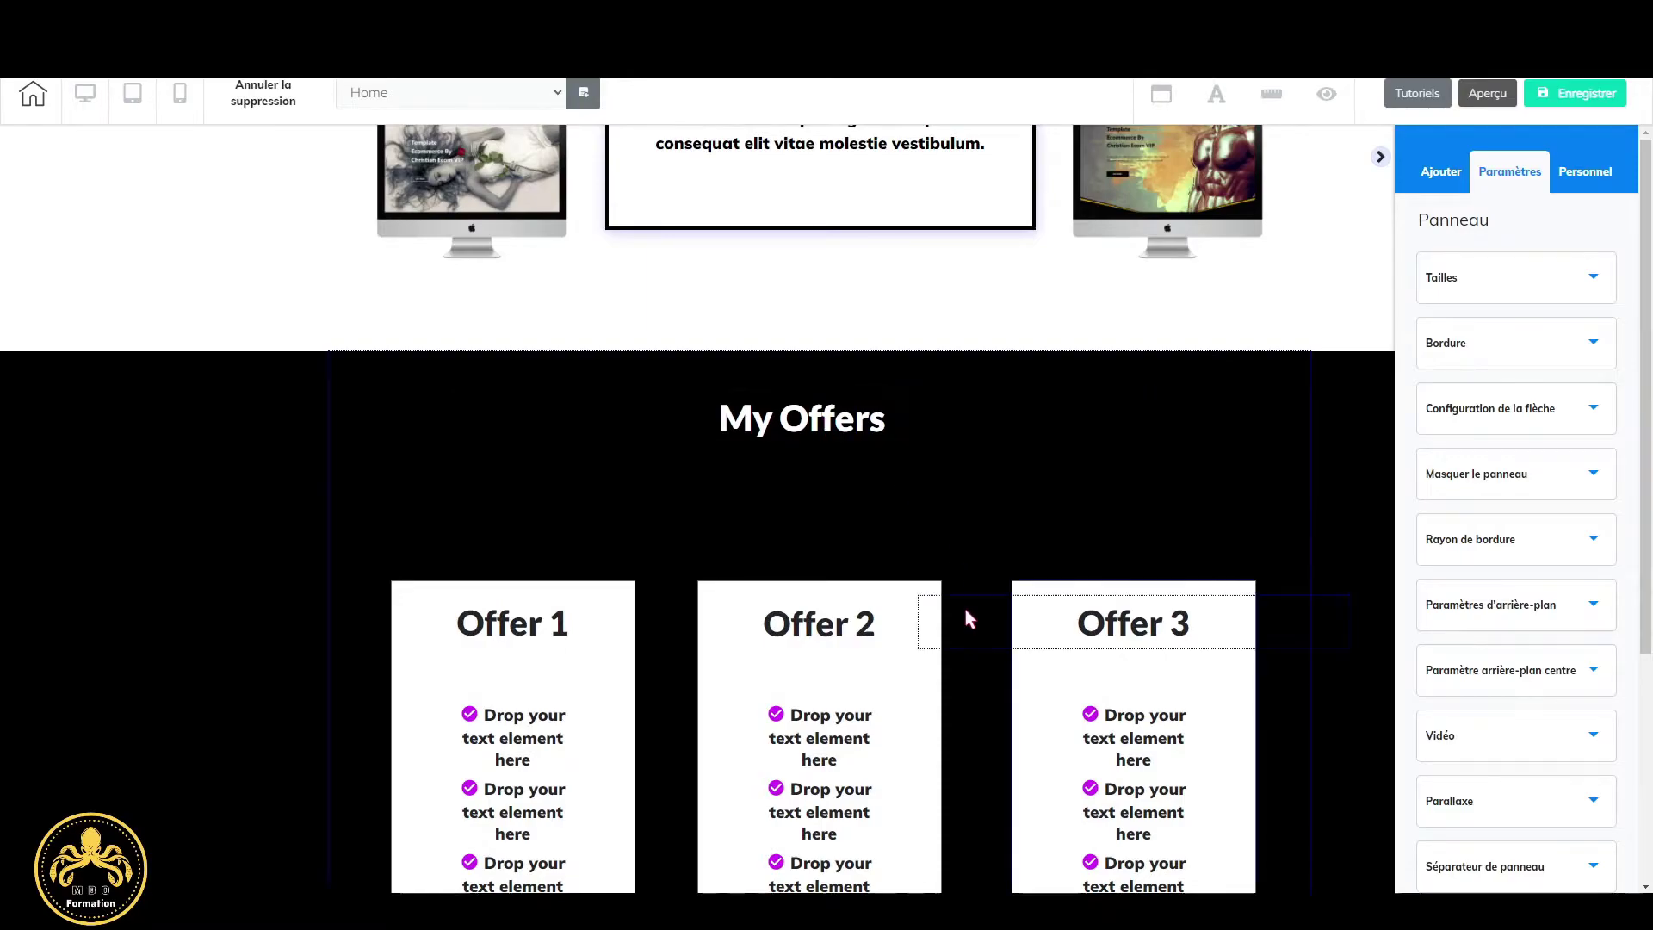
{"action": "scroll", "coordinate": [966, 603], "scroll_direction": "down", "scroll_amount": 6}
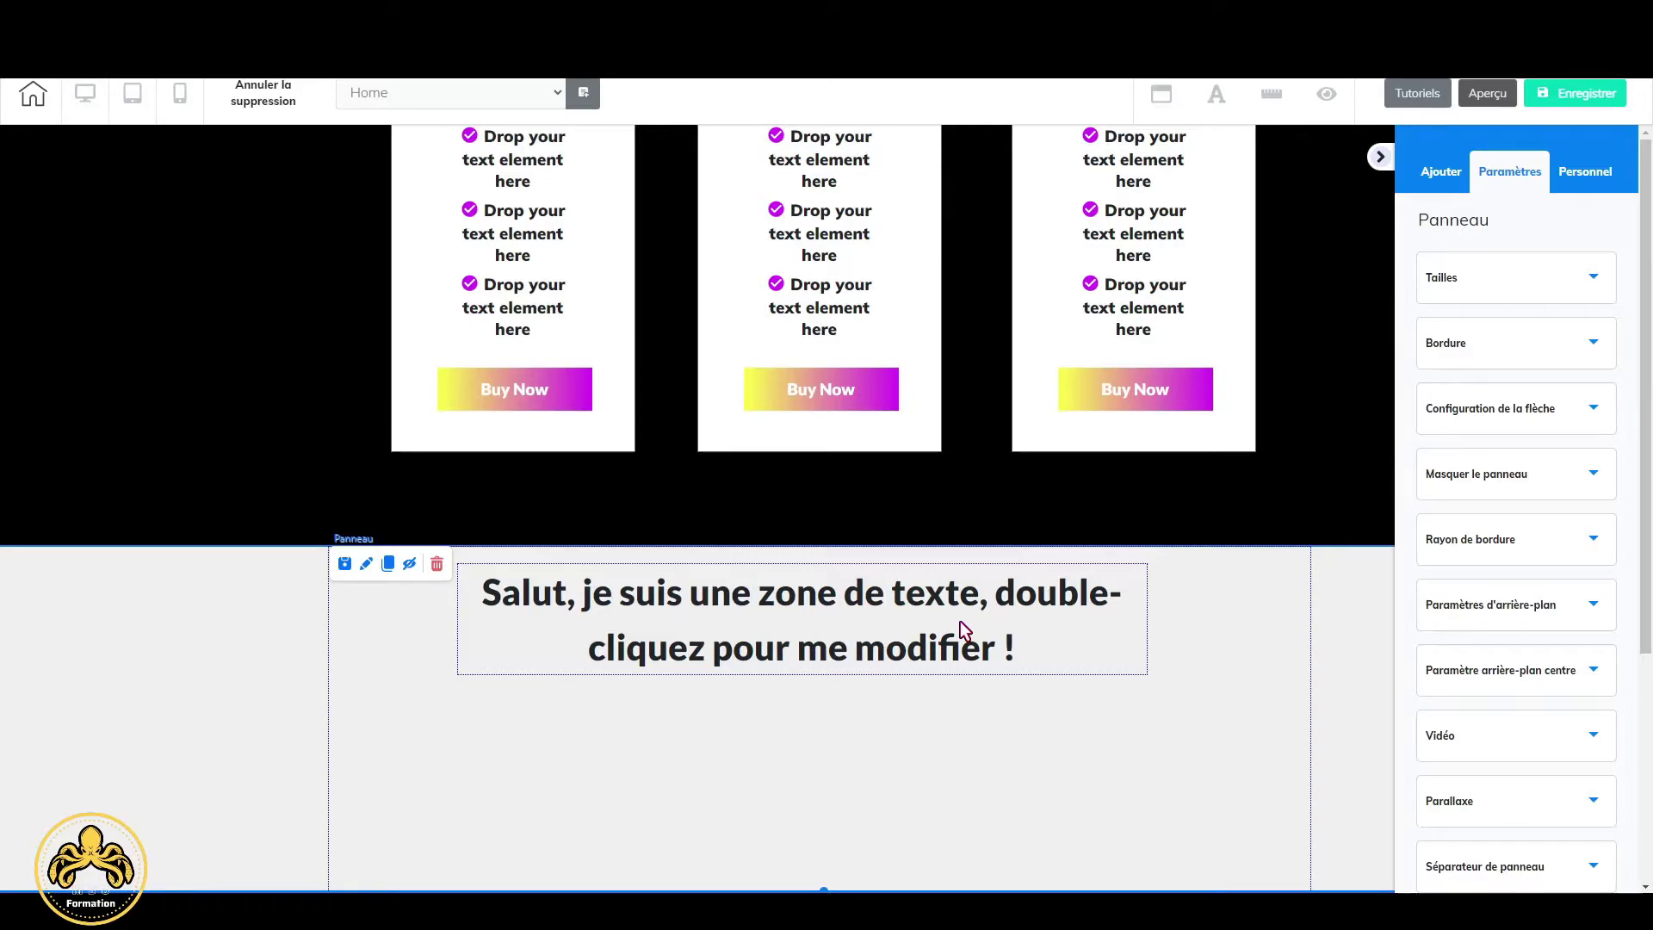
{"action": "scroll", "coordinate": [944, 256], "scroll_direction": "up", "scroll_amount": 6}
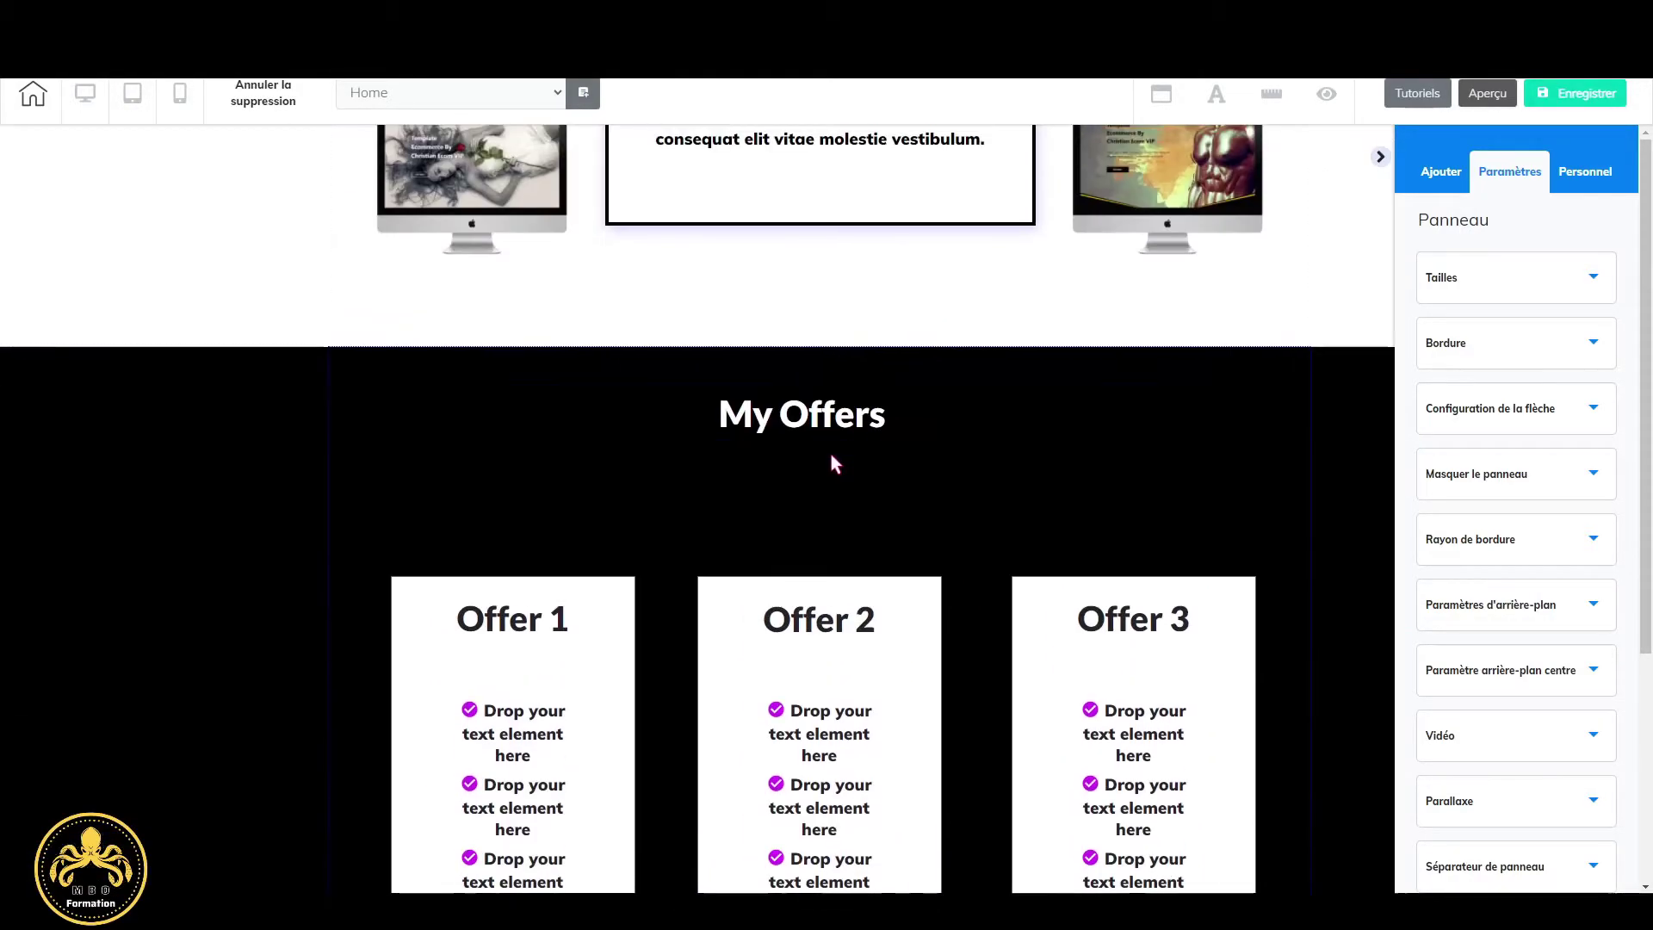
{"action": "scroll", "coordinate": [943, 555], "scroll_direction": "down", "scroll_amount": 6}
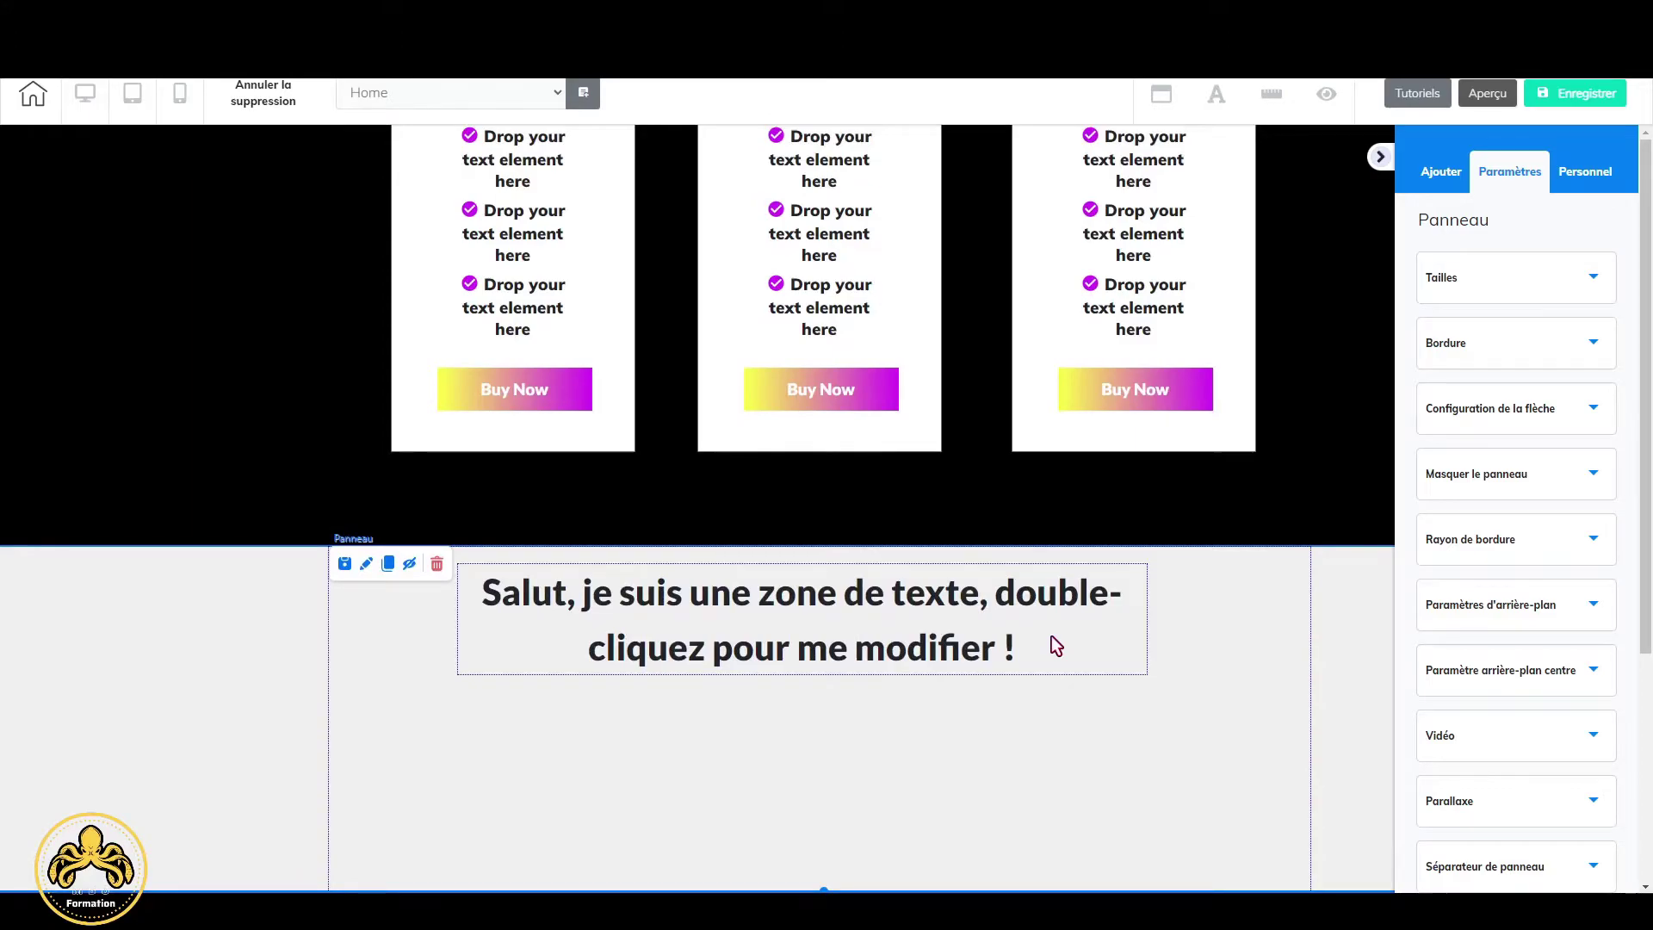
Give the new panel's placeholder title a neutral text style in the Lato Black font.
{"action": "double_click", "coordinate": [1051, 635]}
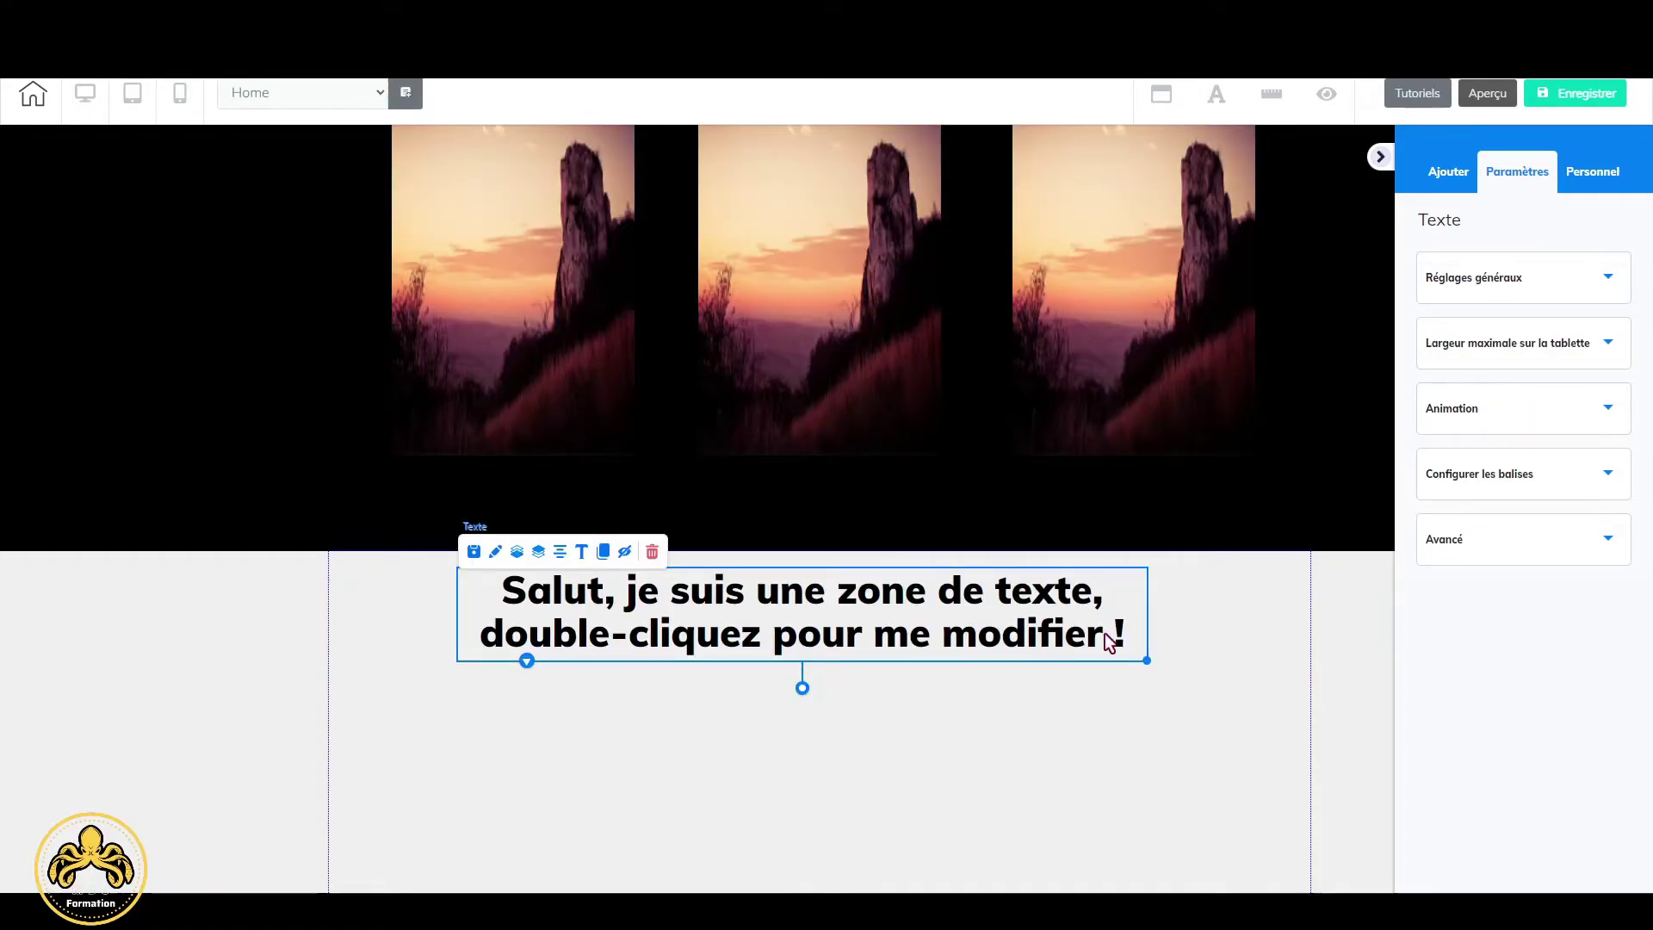
{"action": "left_click_drag", "start_coordinate": [1126, 637], "coordinate": [454, 603]}
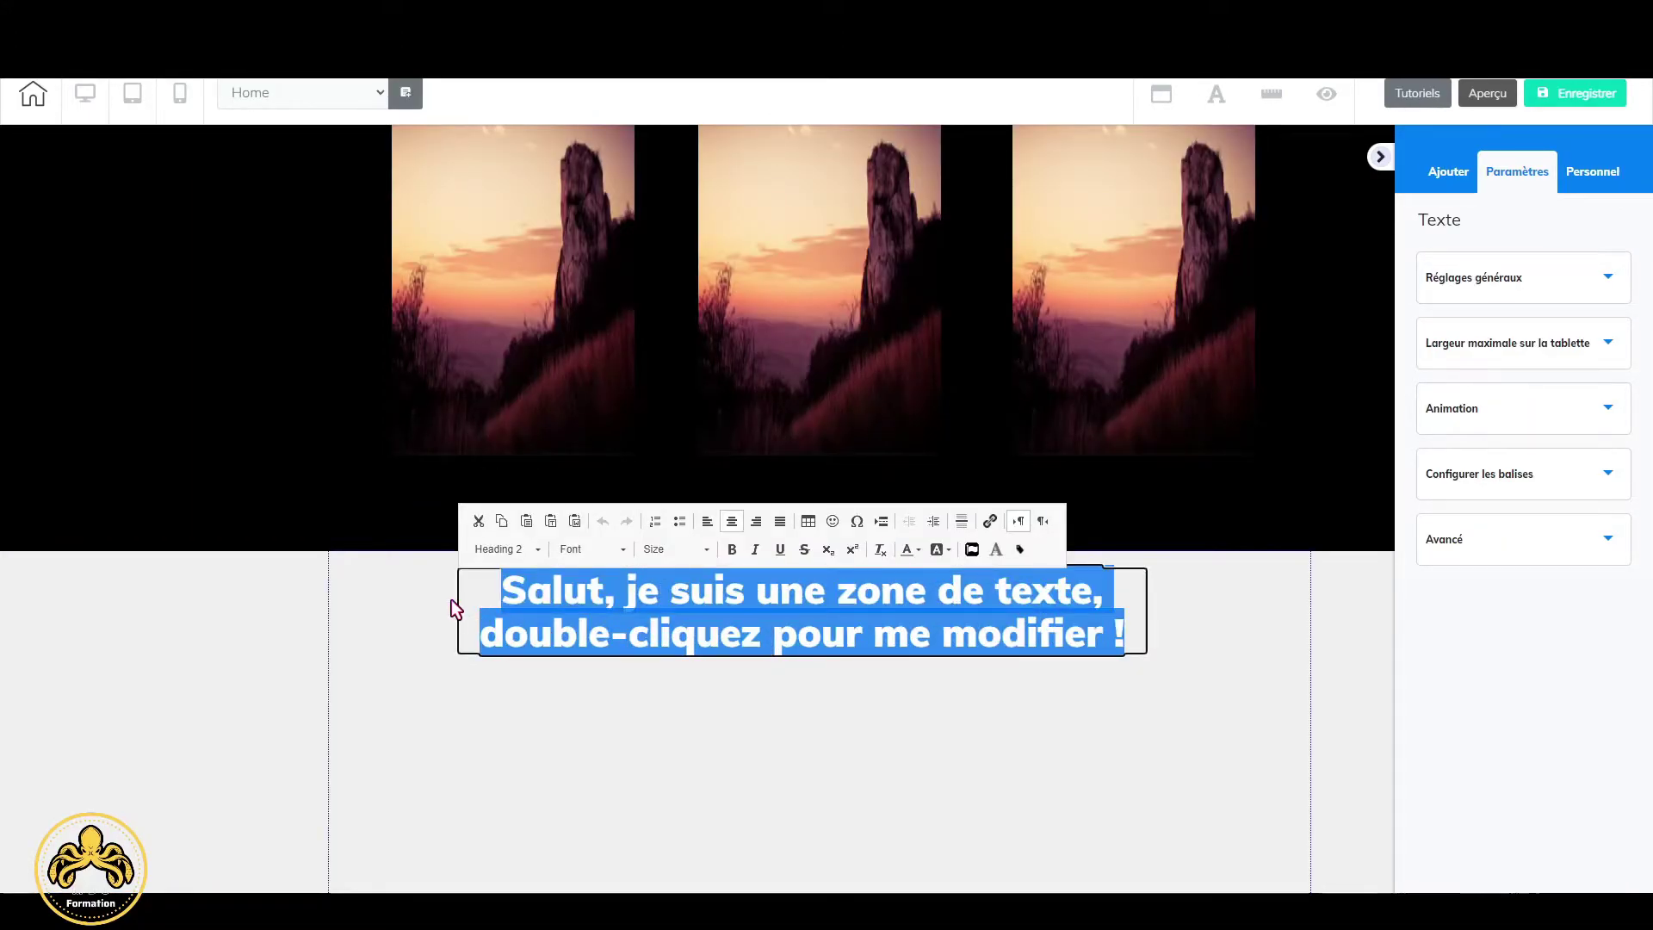
{"action": "left_click", "coordinate": [524, 553]}
{"action": "scroll", "coordinate": [539, 638], "scroll_direction": "down", "scroll_amount": 5}
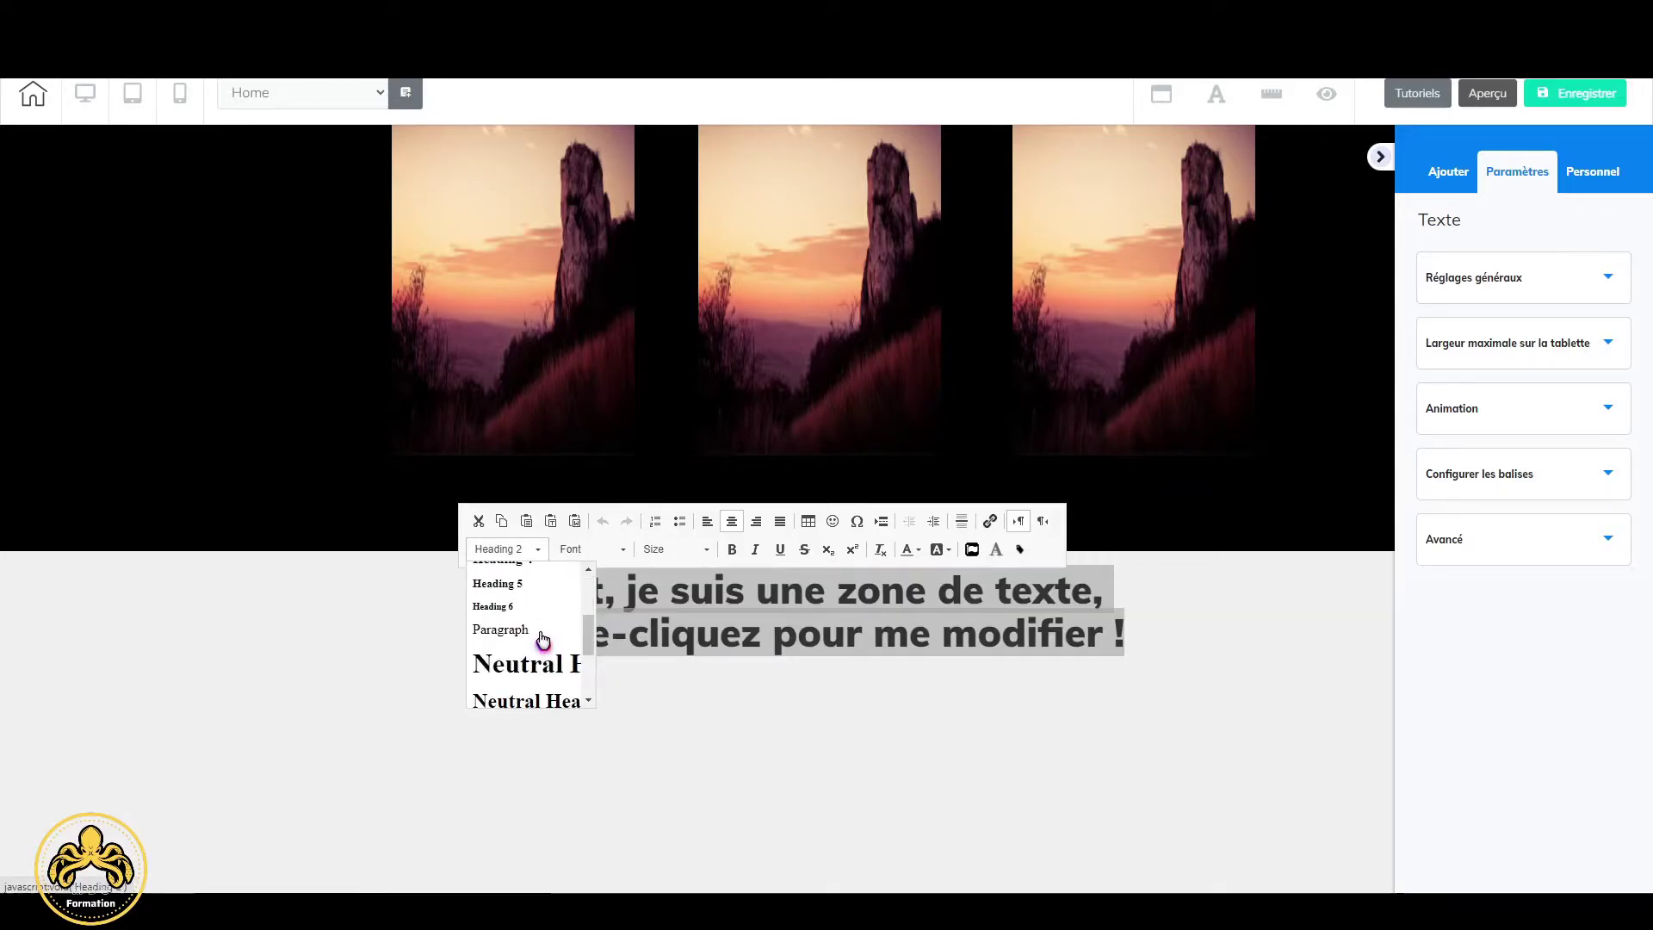
{"action": "left_click", "coordinate": [547, 603]}
{"action": "left_click", "coordinate": [605, 551]}
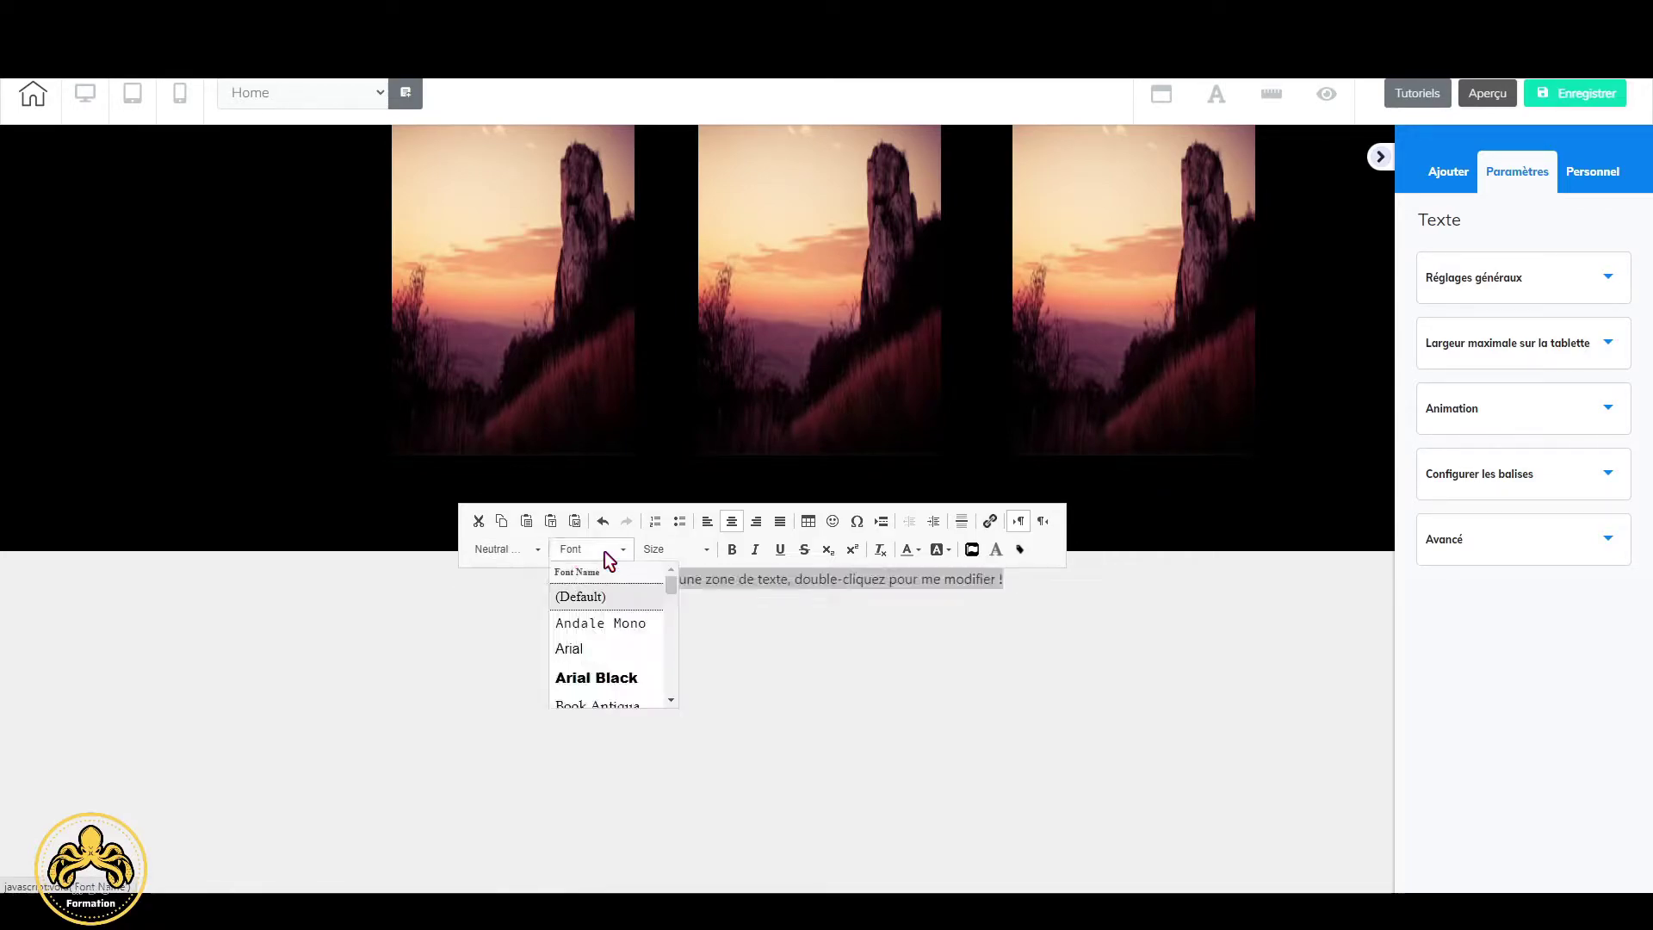
Set the new panel's placeholder title to font size 42.
{"action": "left_click", "coordinate": [684, 549]}
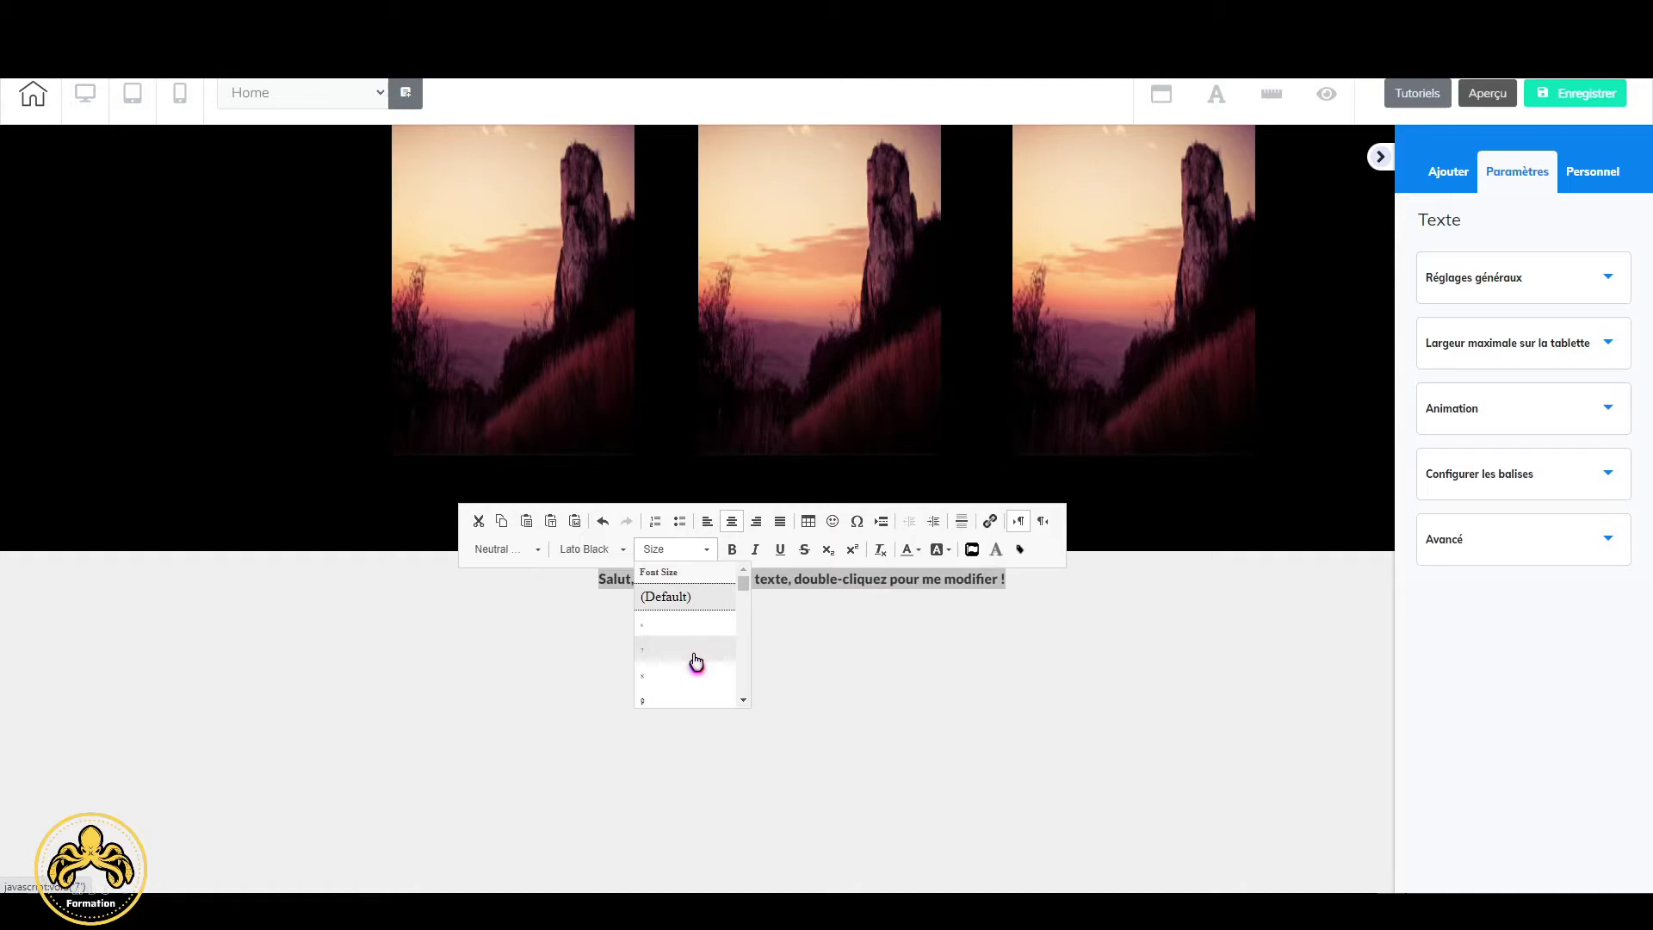
{"action": "scroll", "coordinate": [694, 664], "scroll_direction": "down", "scroll_amount": 1}
{"action": "scroll", "coordinate": [694, 663], "scroll_direction": "down", "scroll_amount": 5}
{"action": "scroll", "coordinate": [705, 585], "scroll_direction": "up", "scroll_amount": 1}
{"action": "scroll", "coordinate": [688, 653], "scroll_direction": "down", "scroll_amount": 6}
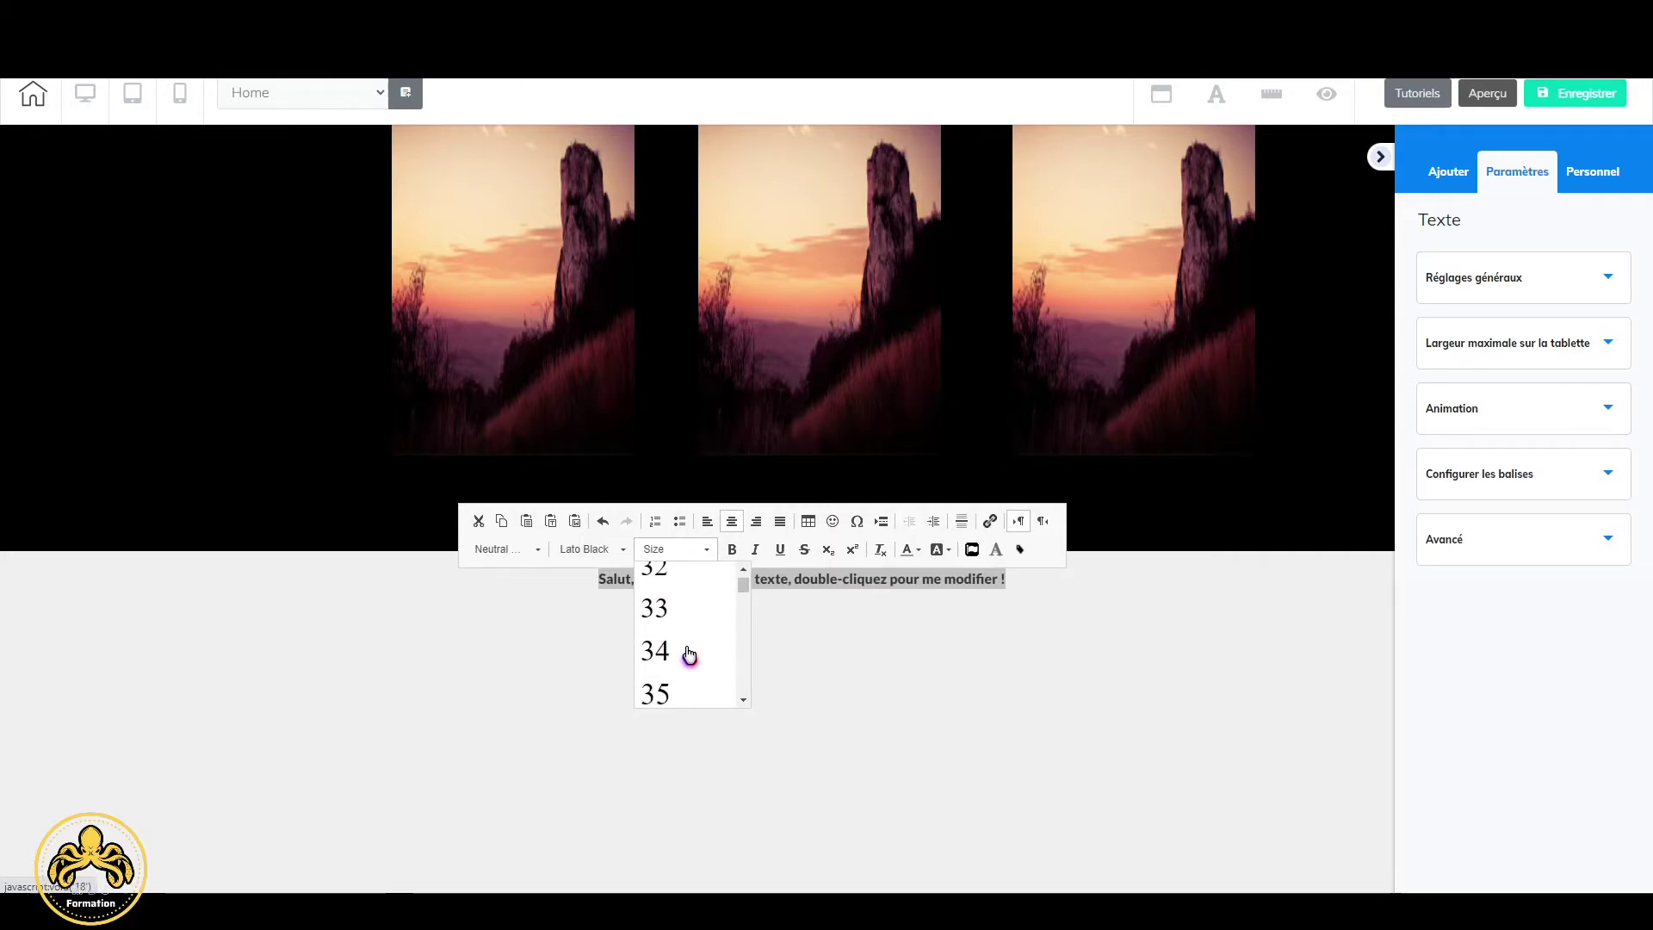
{"action": "scroll", "coordinate": [689, 655], "scroll_direction": "down", "scroll_amount": 2}
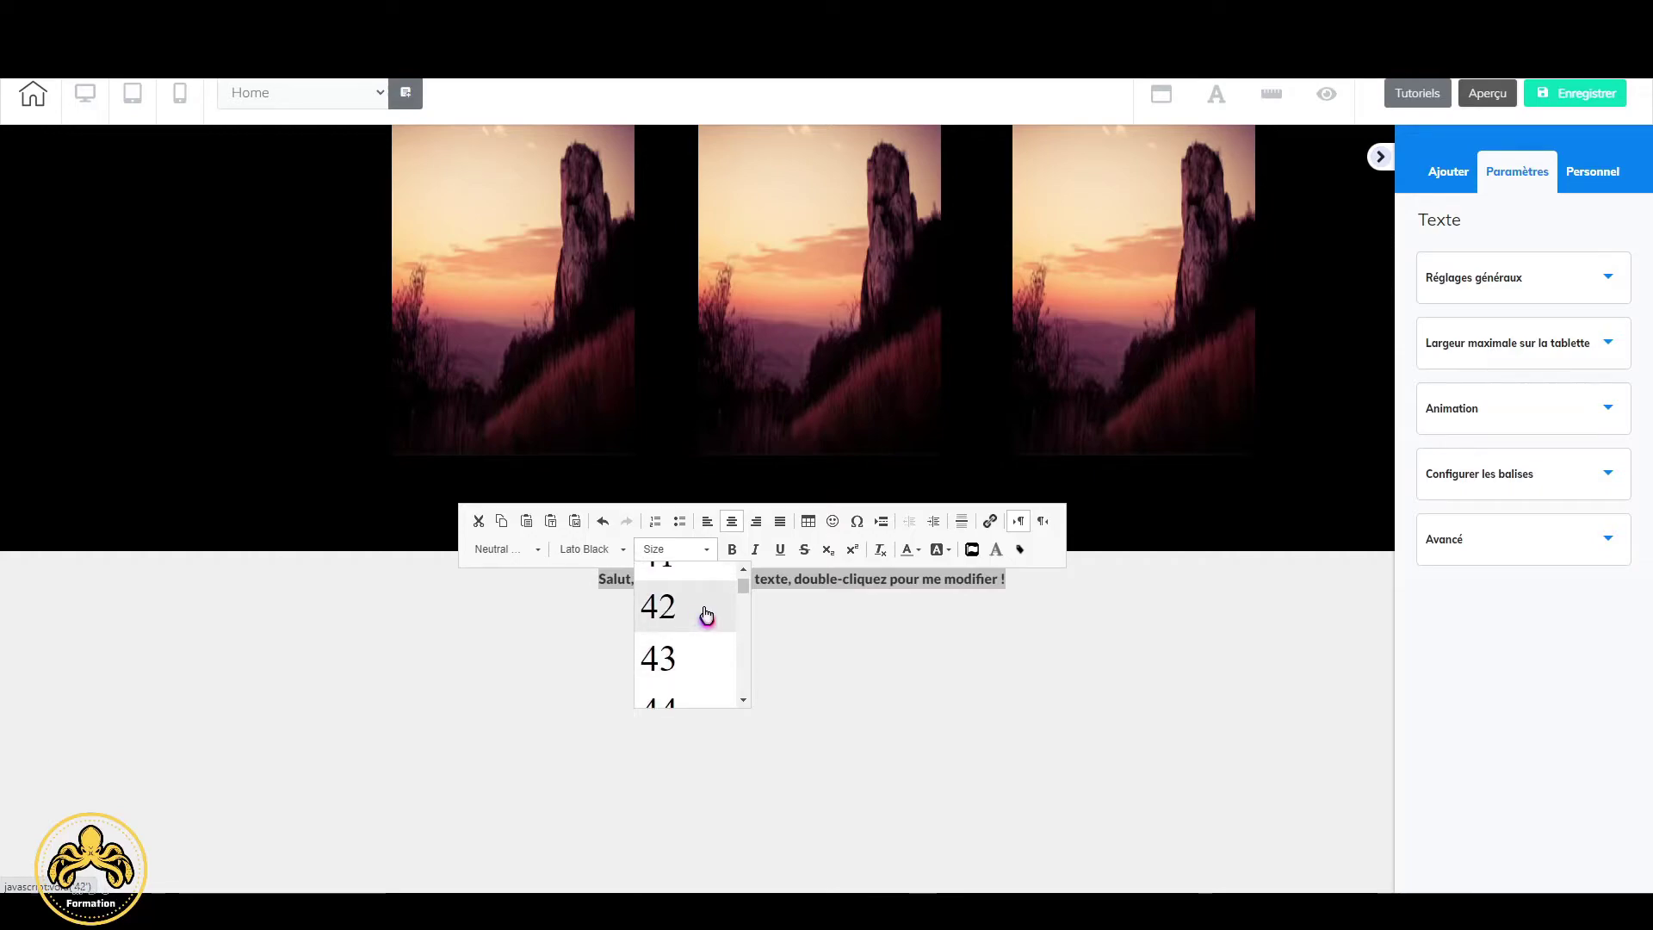
{"action": "left_click", "coordinate": [706, 612]}
Replace the placeholder title with "My Credentials" and center the text element in its panel.
{"action": "left_click", "coordinate": [1051, 665]}
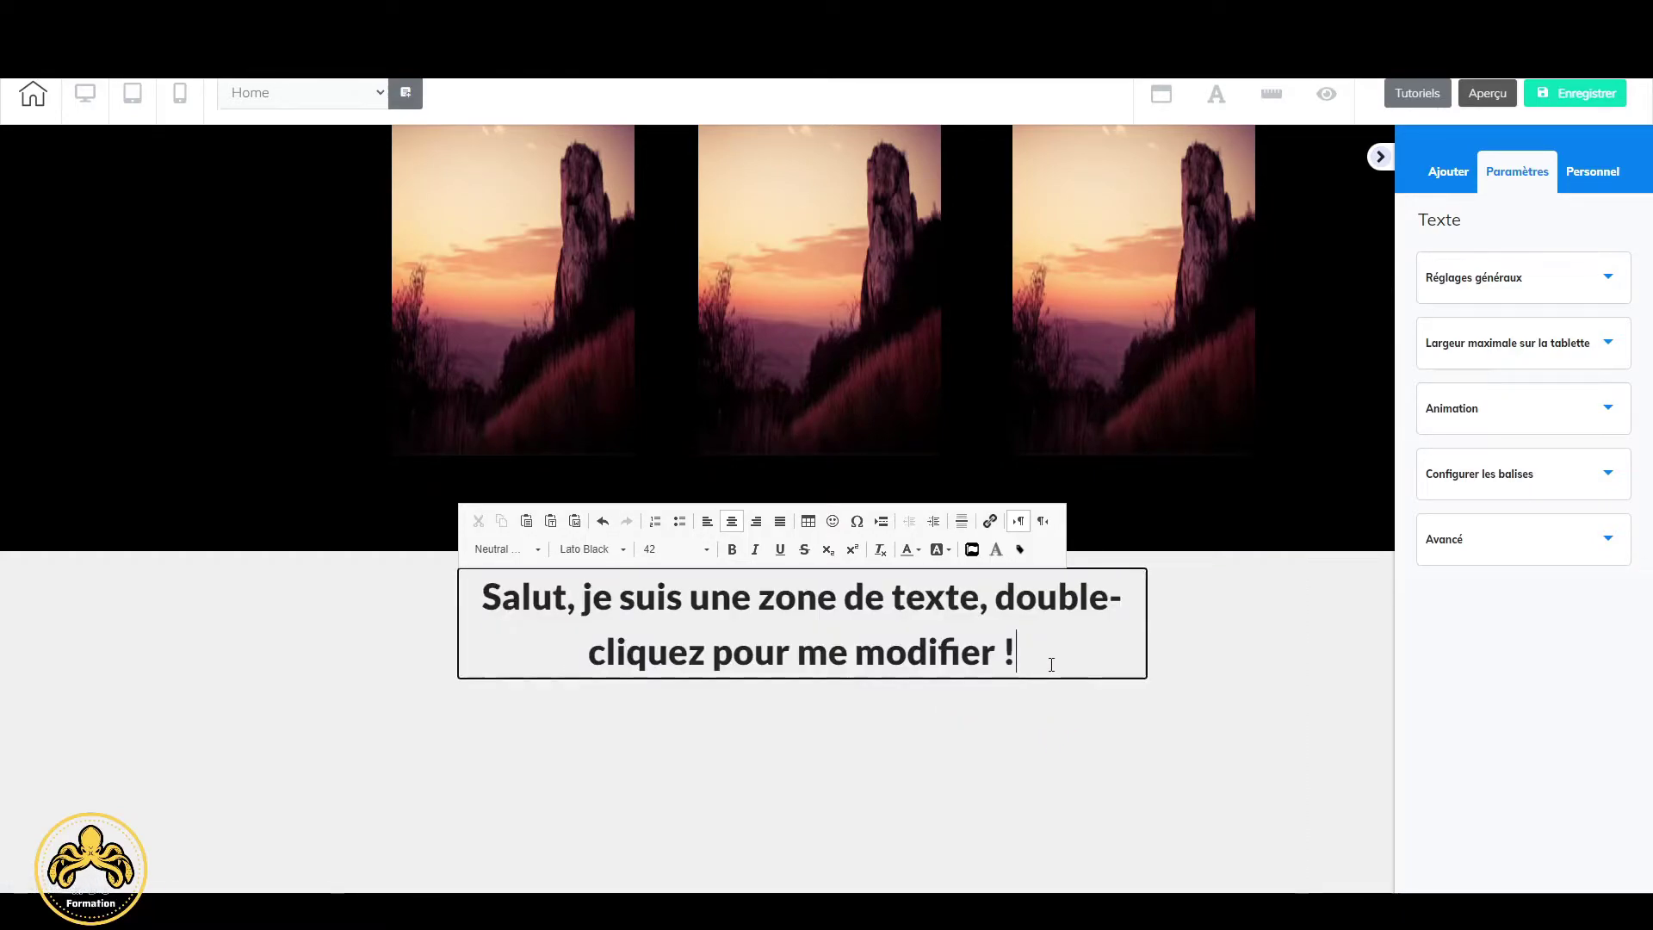
{"action": "left_click_drag", "start_coordinate": [1051, 664], "coordinate": [551, 598]}
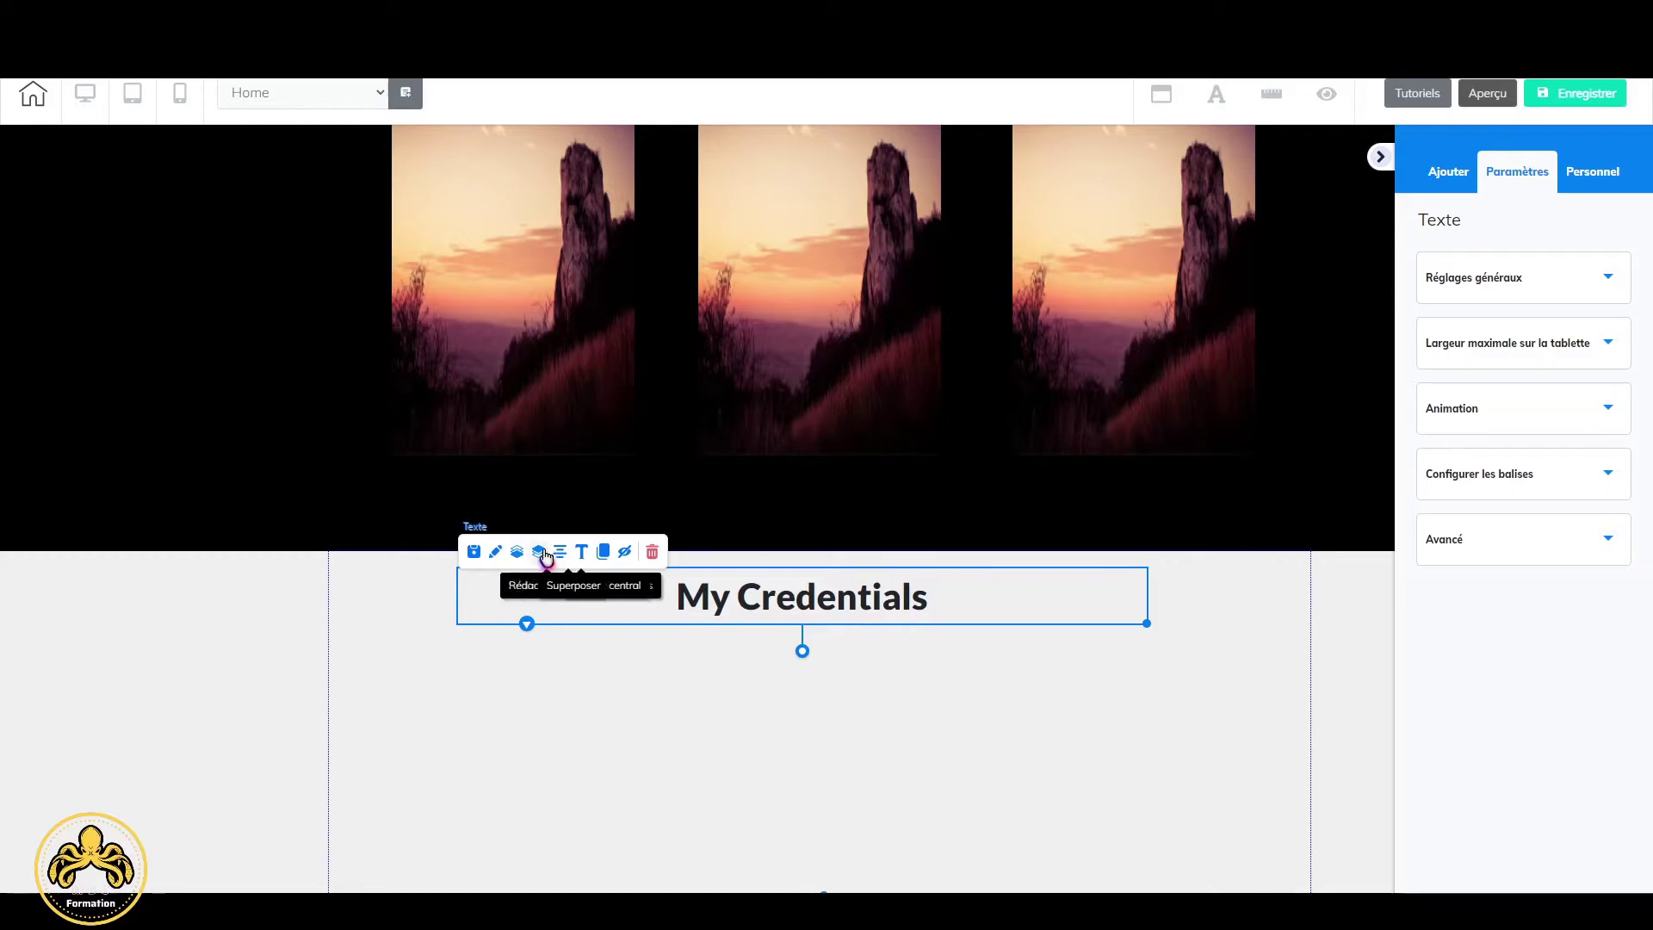
{"action": "left_click", "coordinate": [568, 561]}
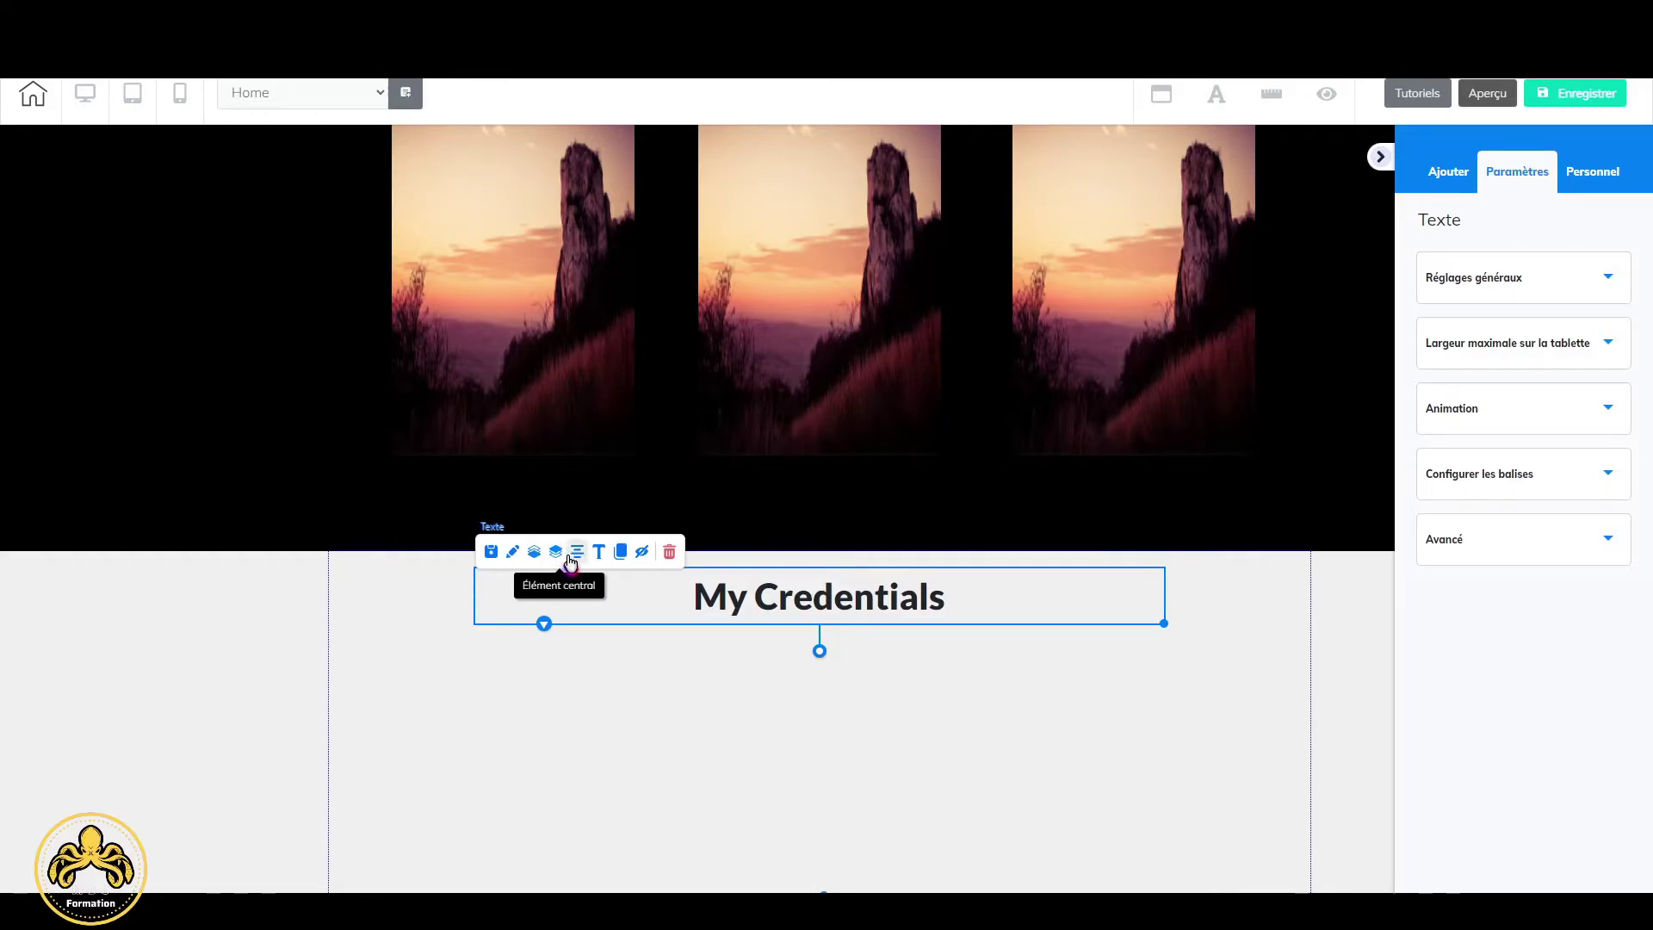
Change the solid background color of the My Credentials panel to white.
{"action": "left_click", "coordinate": [875, 691]}
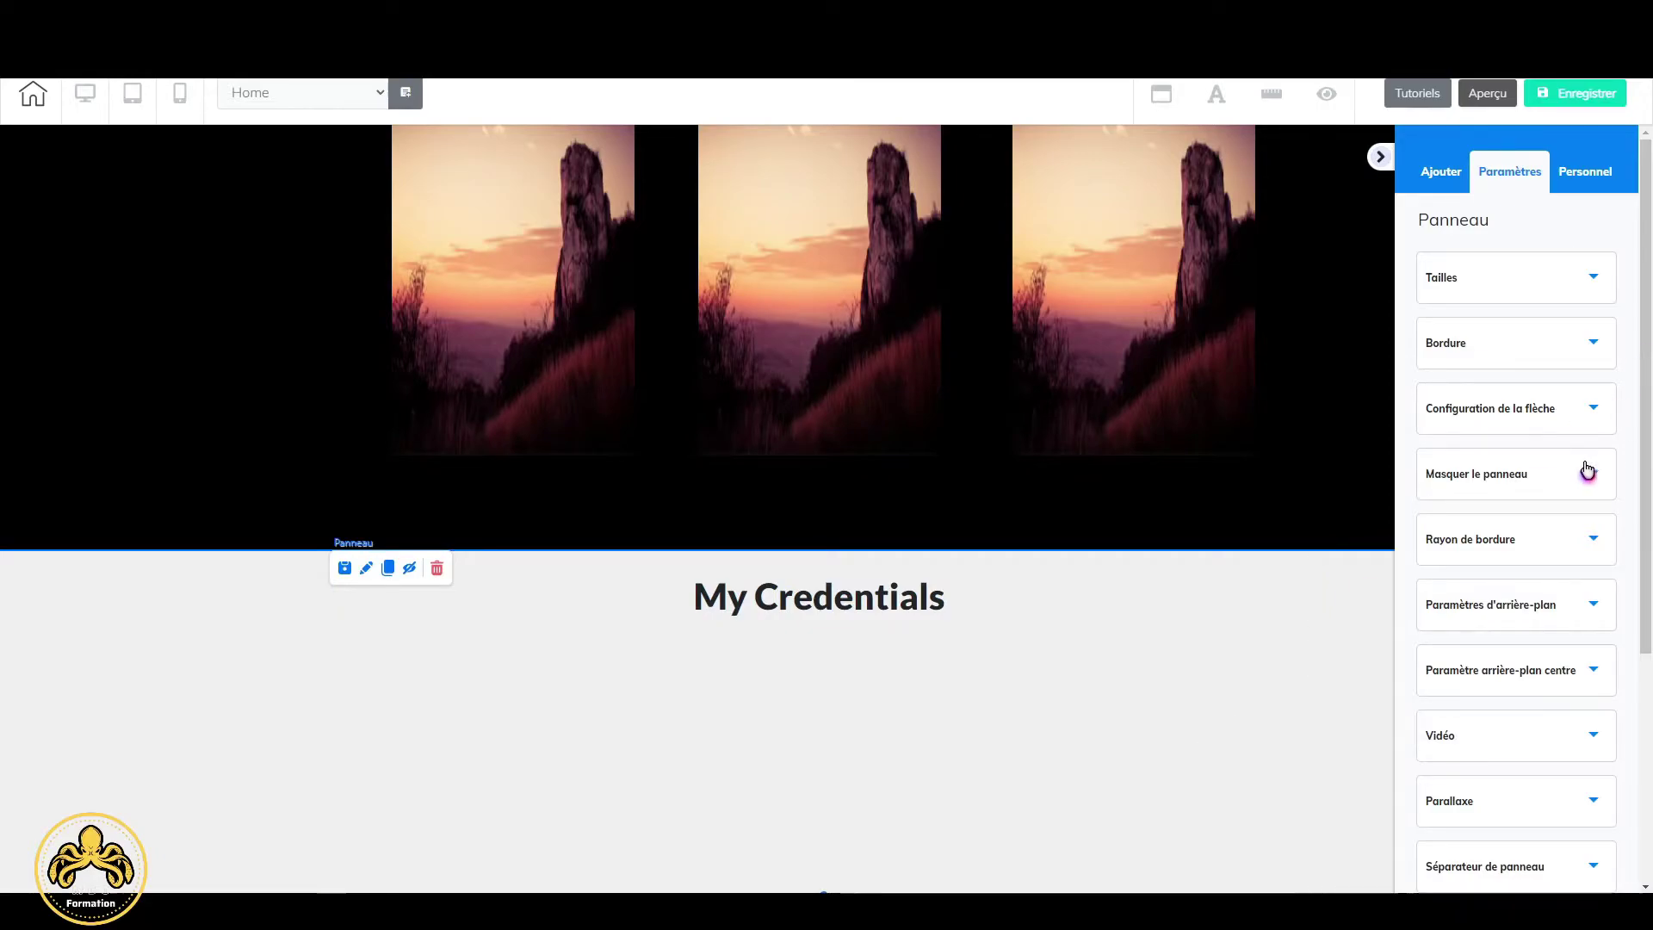
{"action": "left_click", "coordinate": [1578, 626]}
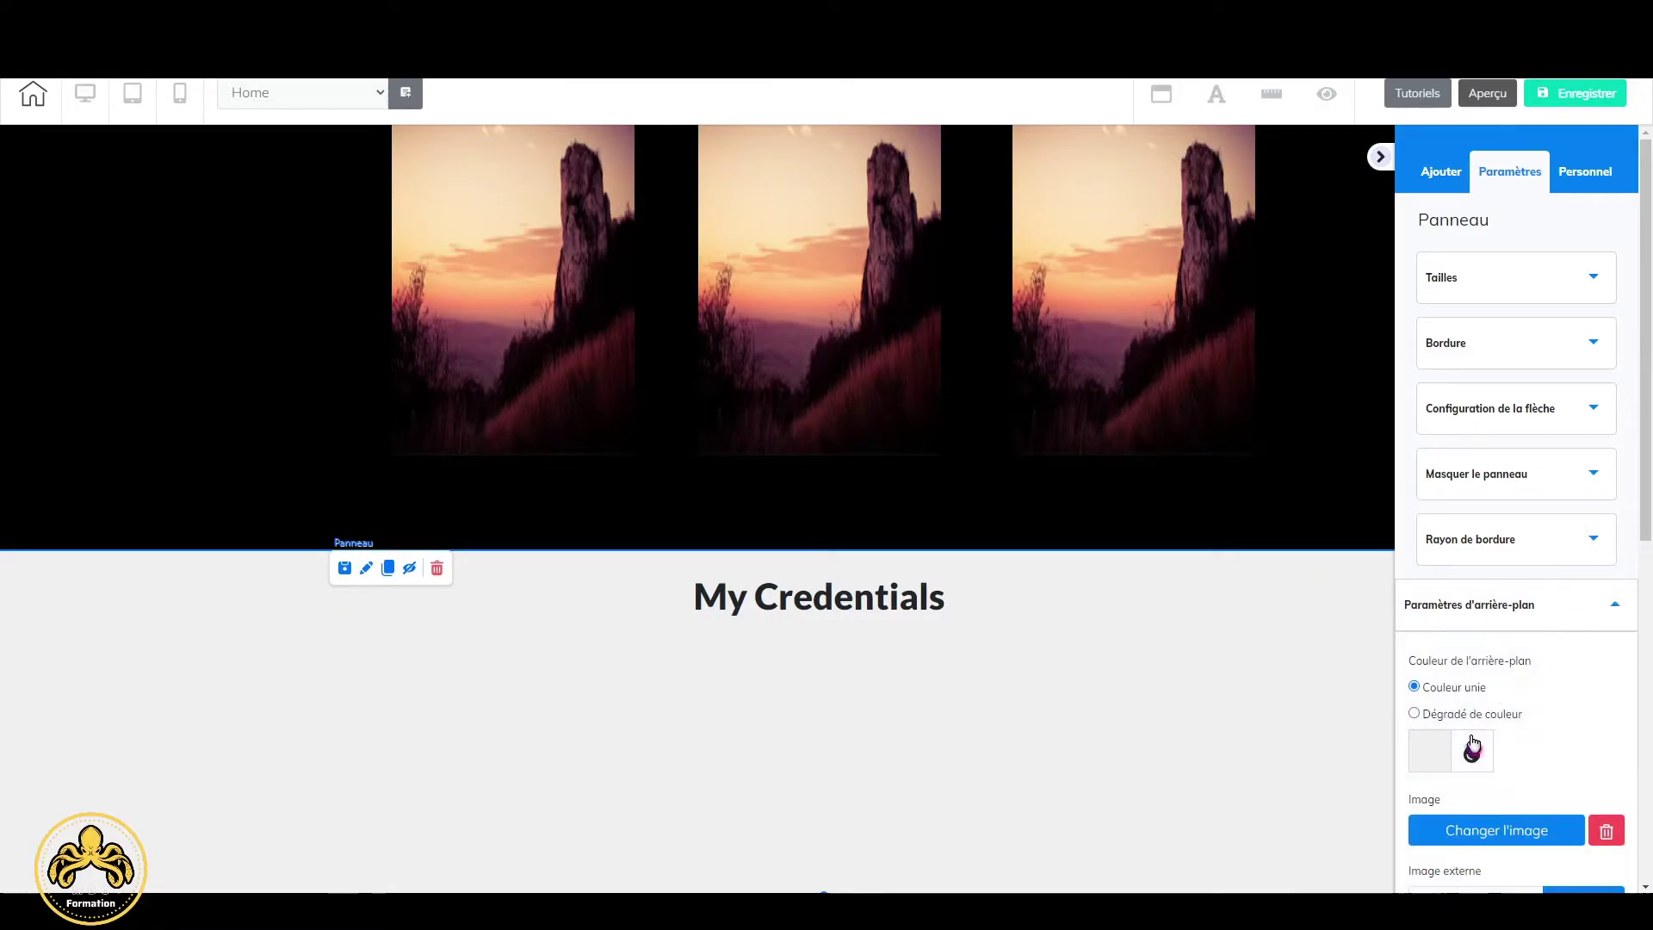
{"action": "left_click", "coordinate": [1441, 760]}
{"action": "left_click_drag", "start_coordinate": [1452, 832], "coordinate": [1283, 714]}
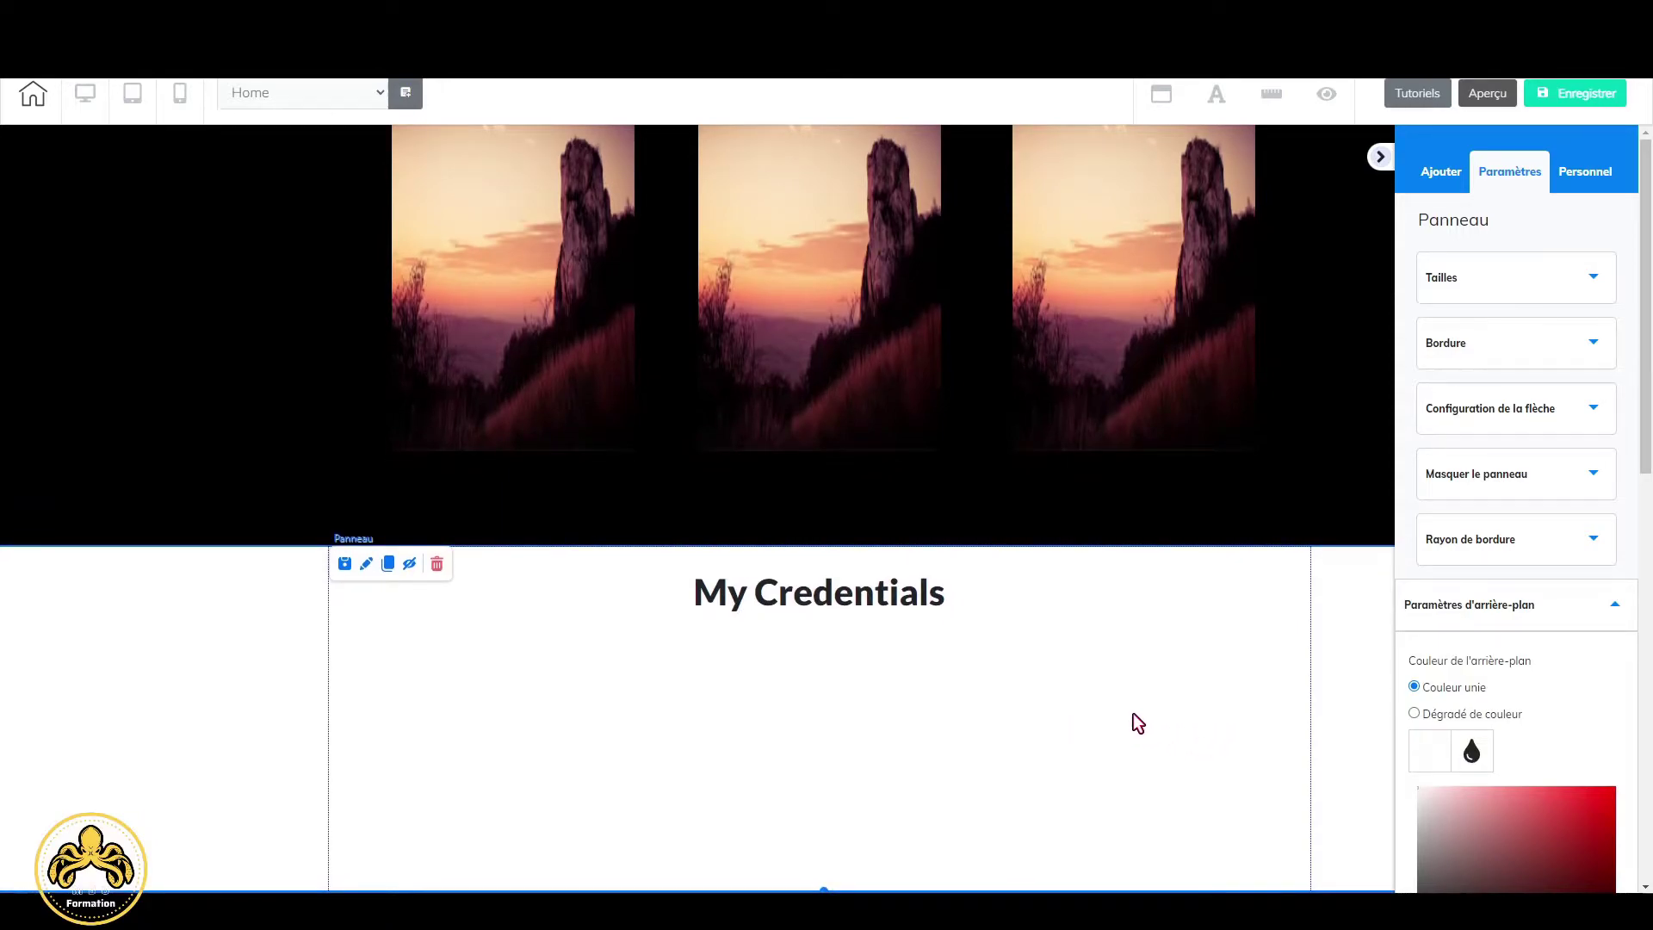
Set the height of the My Credentials panel to 938.
{"action": "left_click", "coordinate": [1587, 293]}
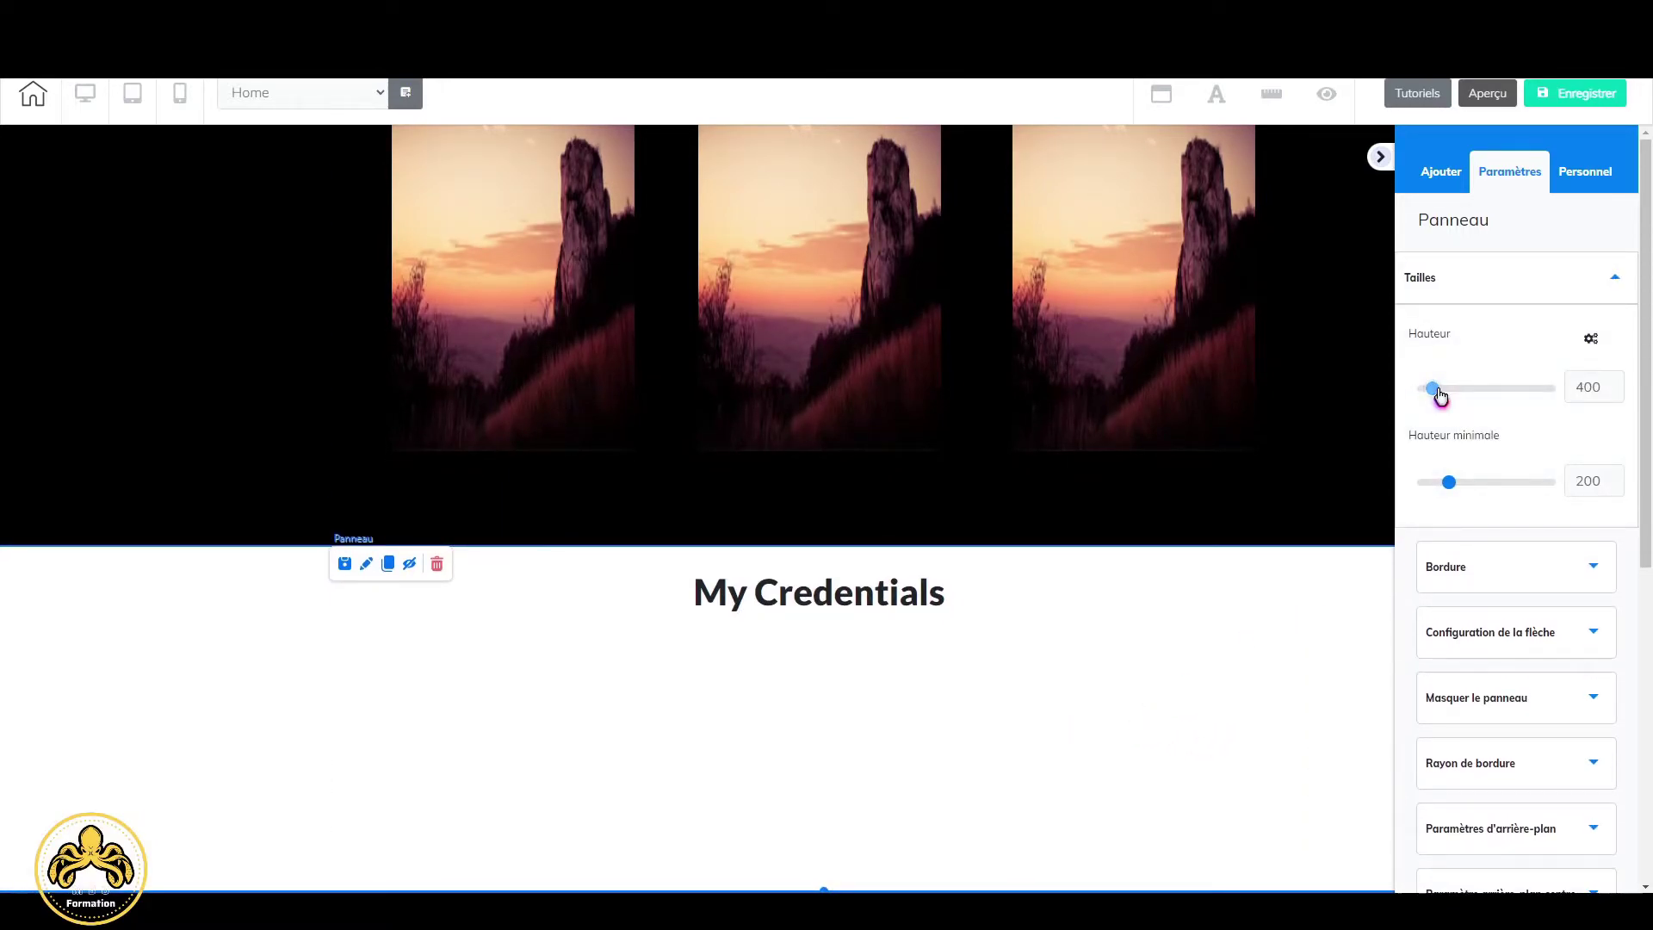
{"action": "left_click_drag", "start_coordinate": [1449, 395], "coordinate": [1451, 395]}
{"action": "scroll", "coordinate": [1205, 628], "scroll_direction": "down", "scroll_amount": 3}
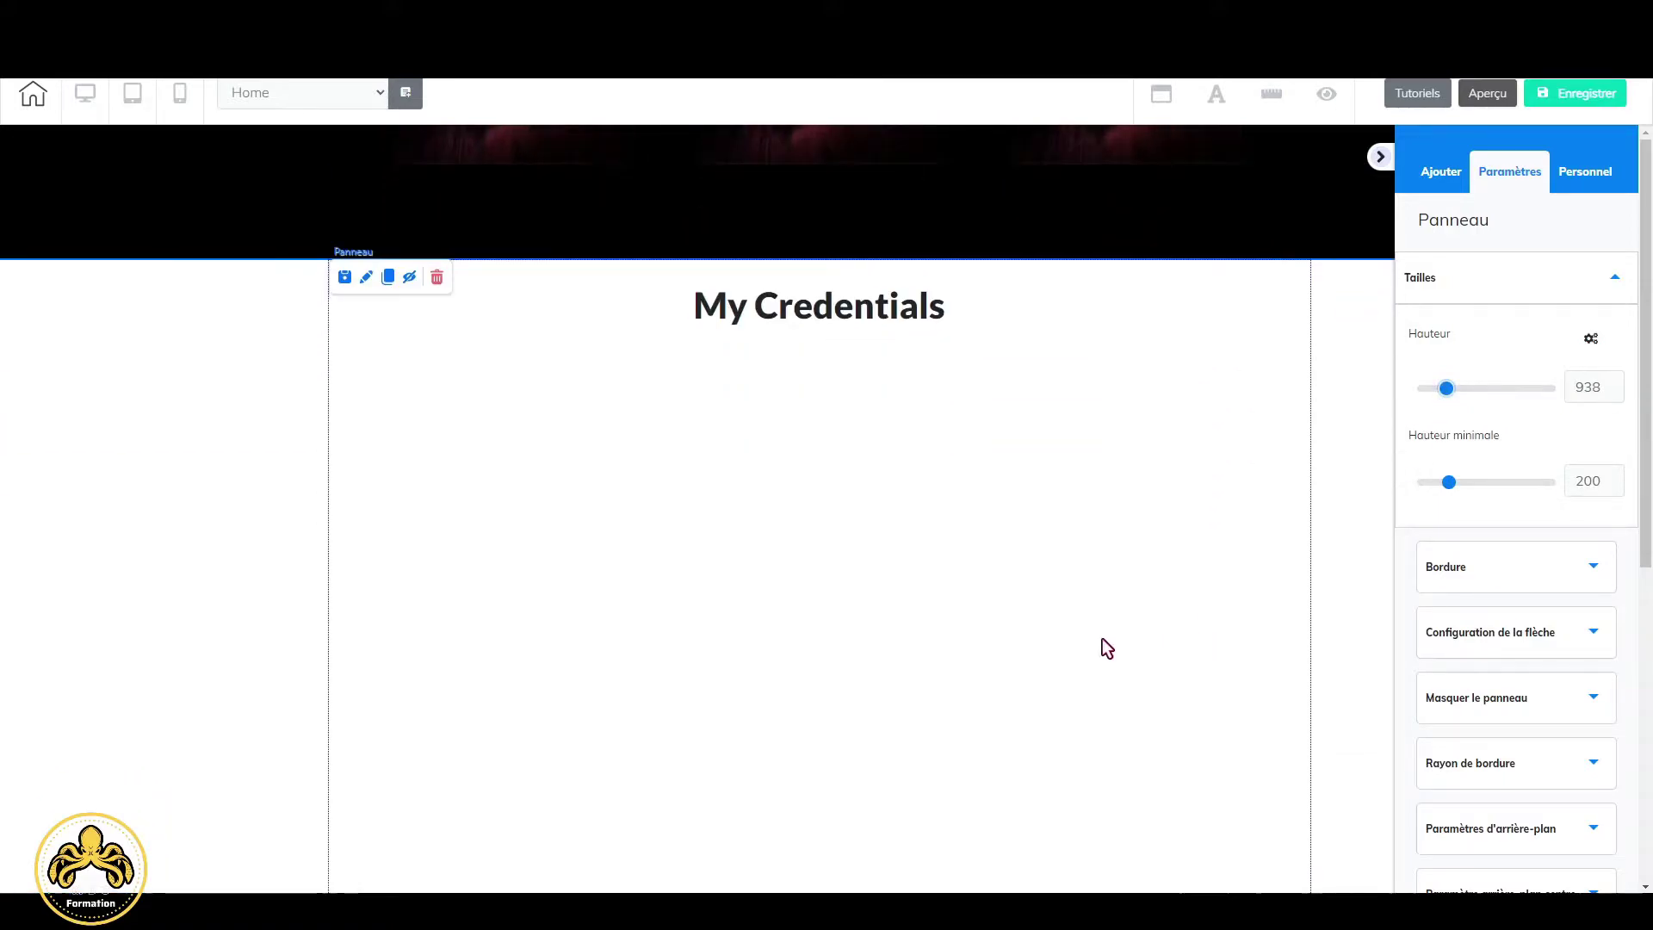
Add the first rotating banner template, with the white background and illustrated man, to the My Credentials panel below its title.
{"action": "left_click", "coordinate": [1453, 177]}
{"action": "left_click", "coordinate": [1558, 231]}
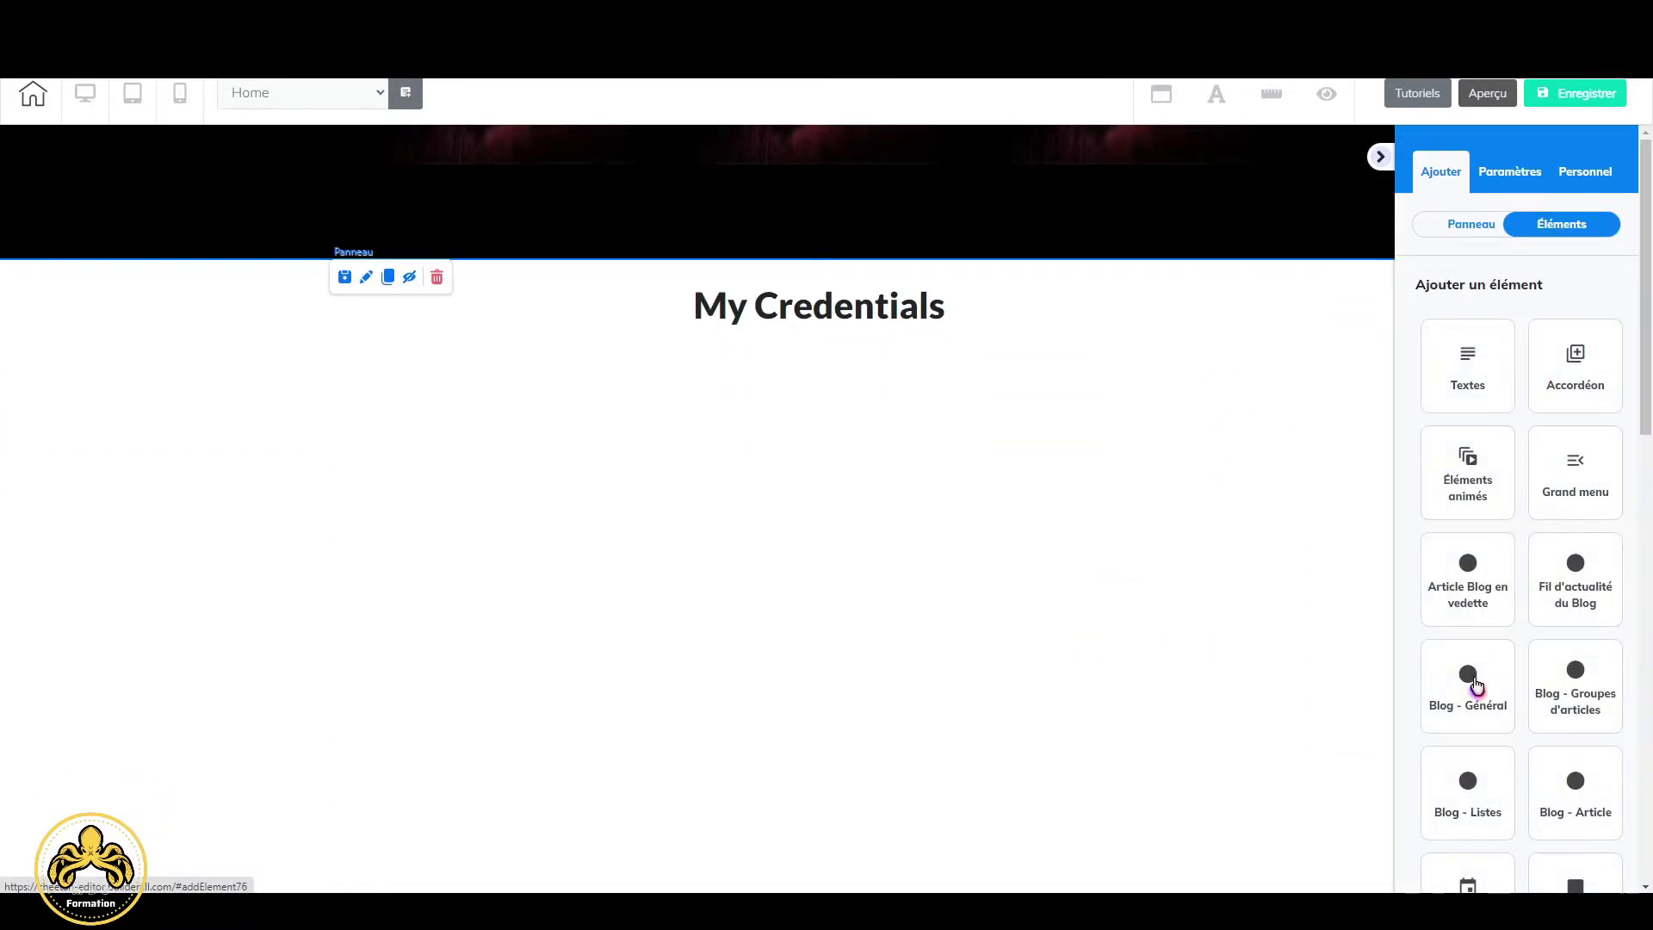
{"action": "scroll", "coordinate": [1476, 684], "scroll_direction": "down", "scroll_amount": 8}
{"action": "scroll", "coordinate": [1476, 685], "scroll_direction": "down", "scroll_amount": 3}
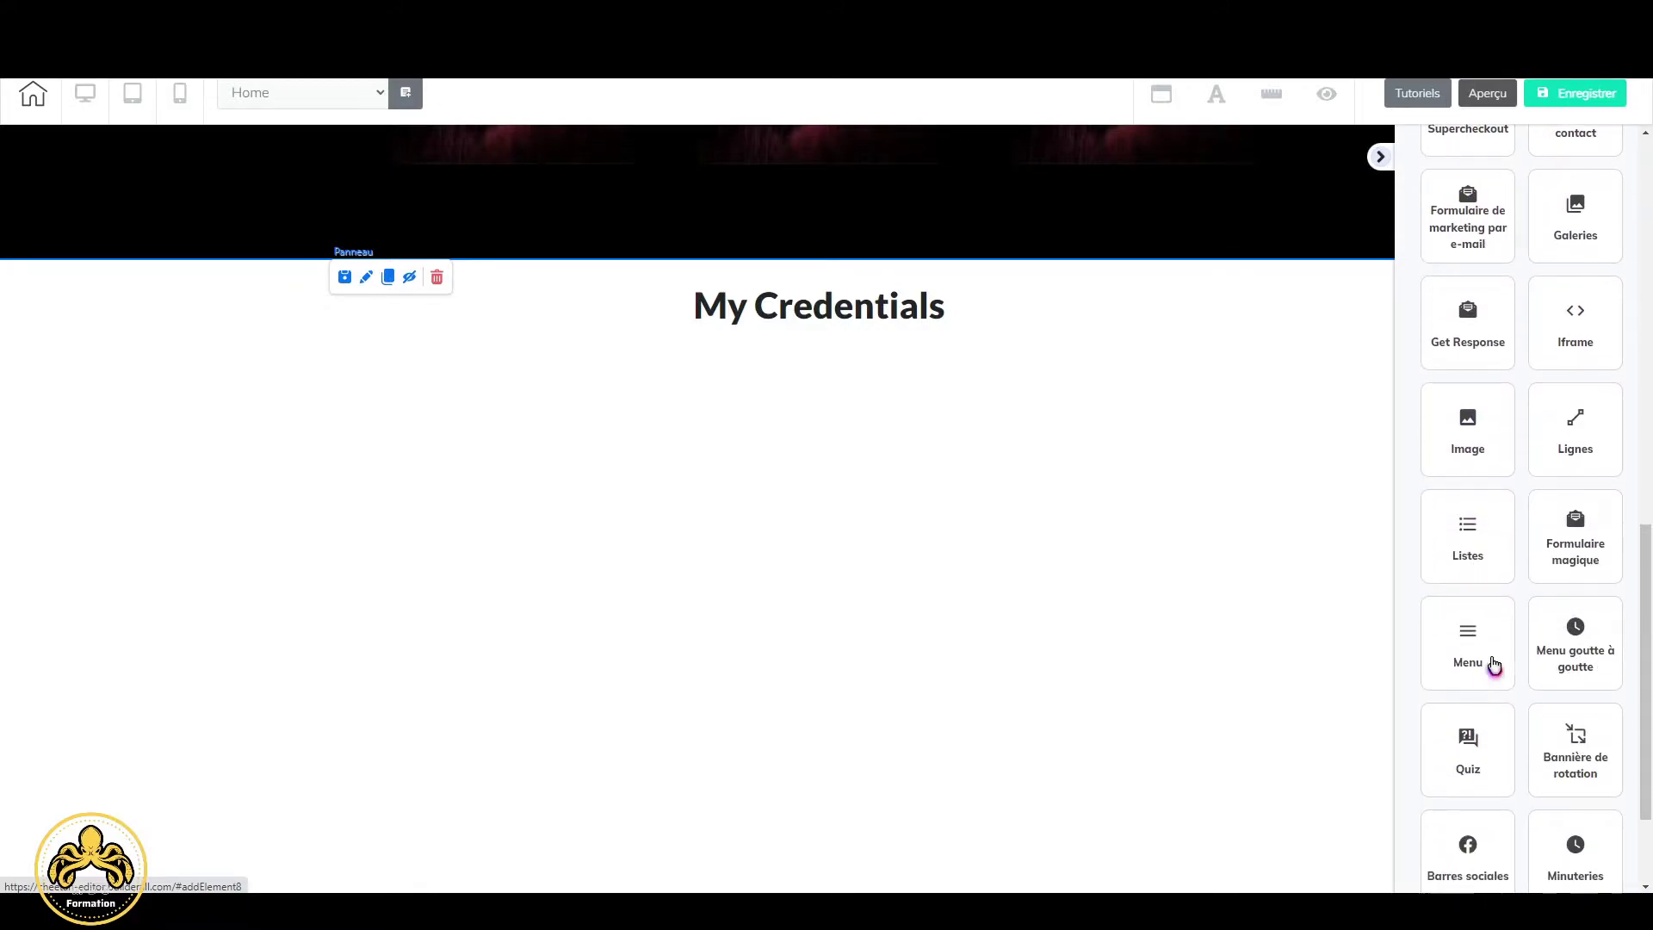
{"action": "left_click", "coordinate": [1588, 755]}
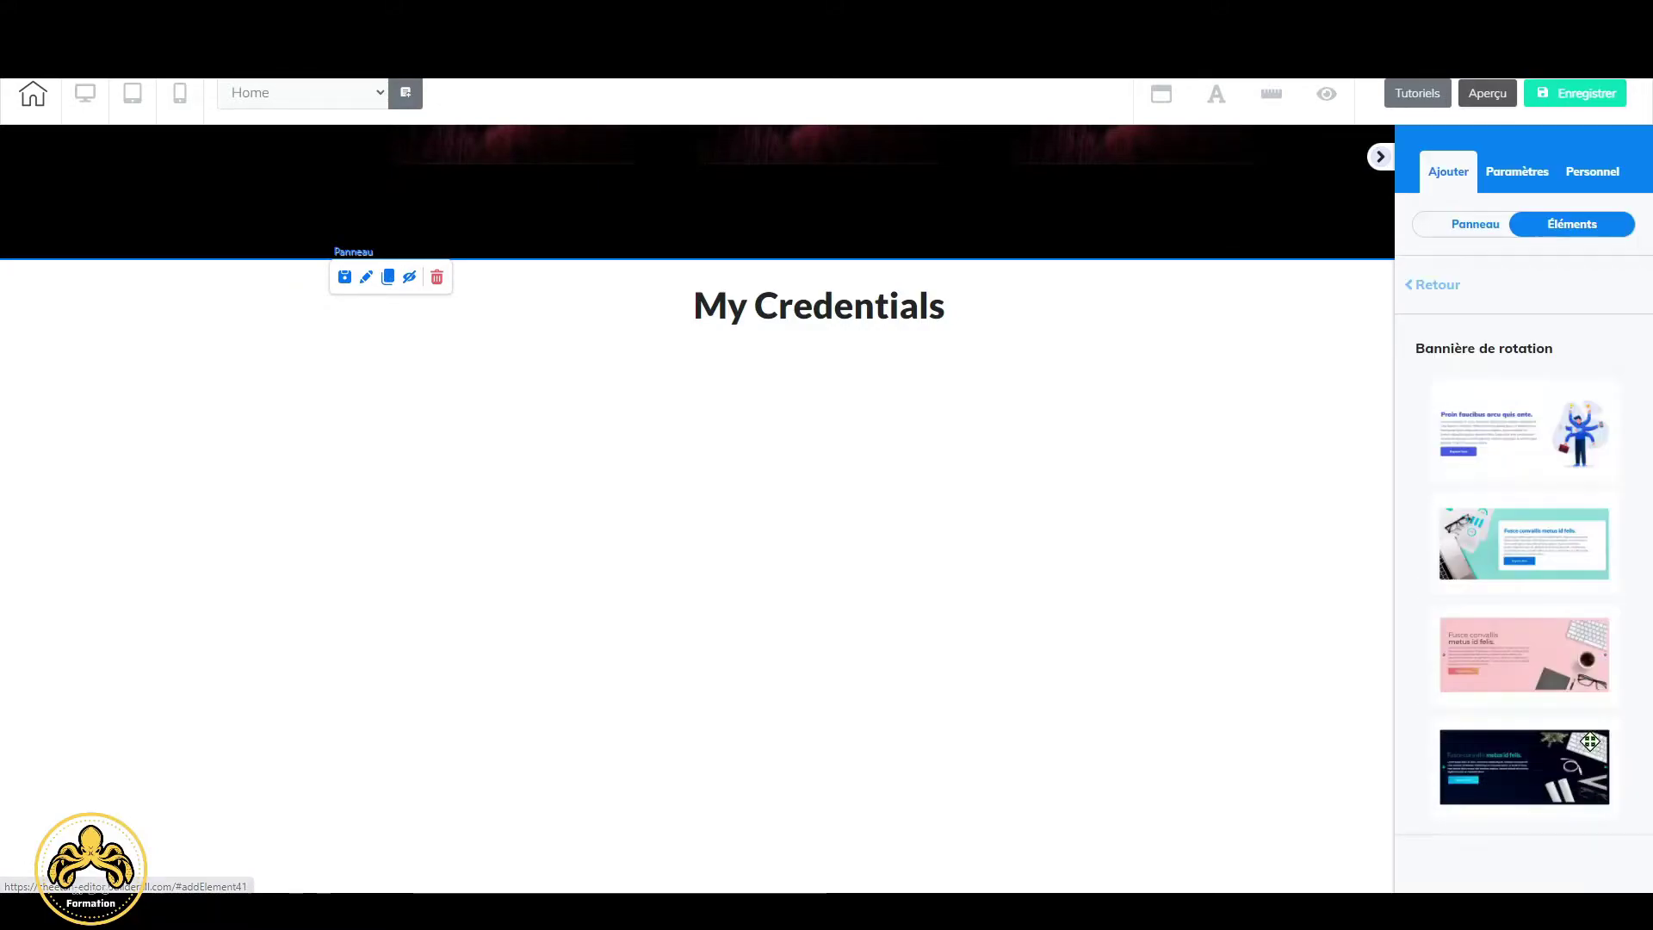
{"action": "left_click_drag", "start_coordinate": [1461, 462], "coordinate": [746, 579]}
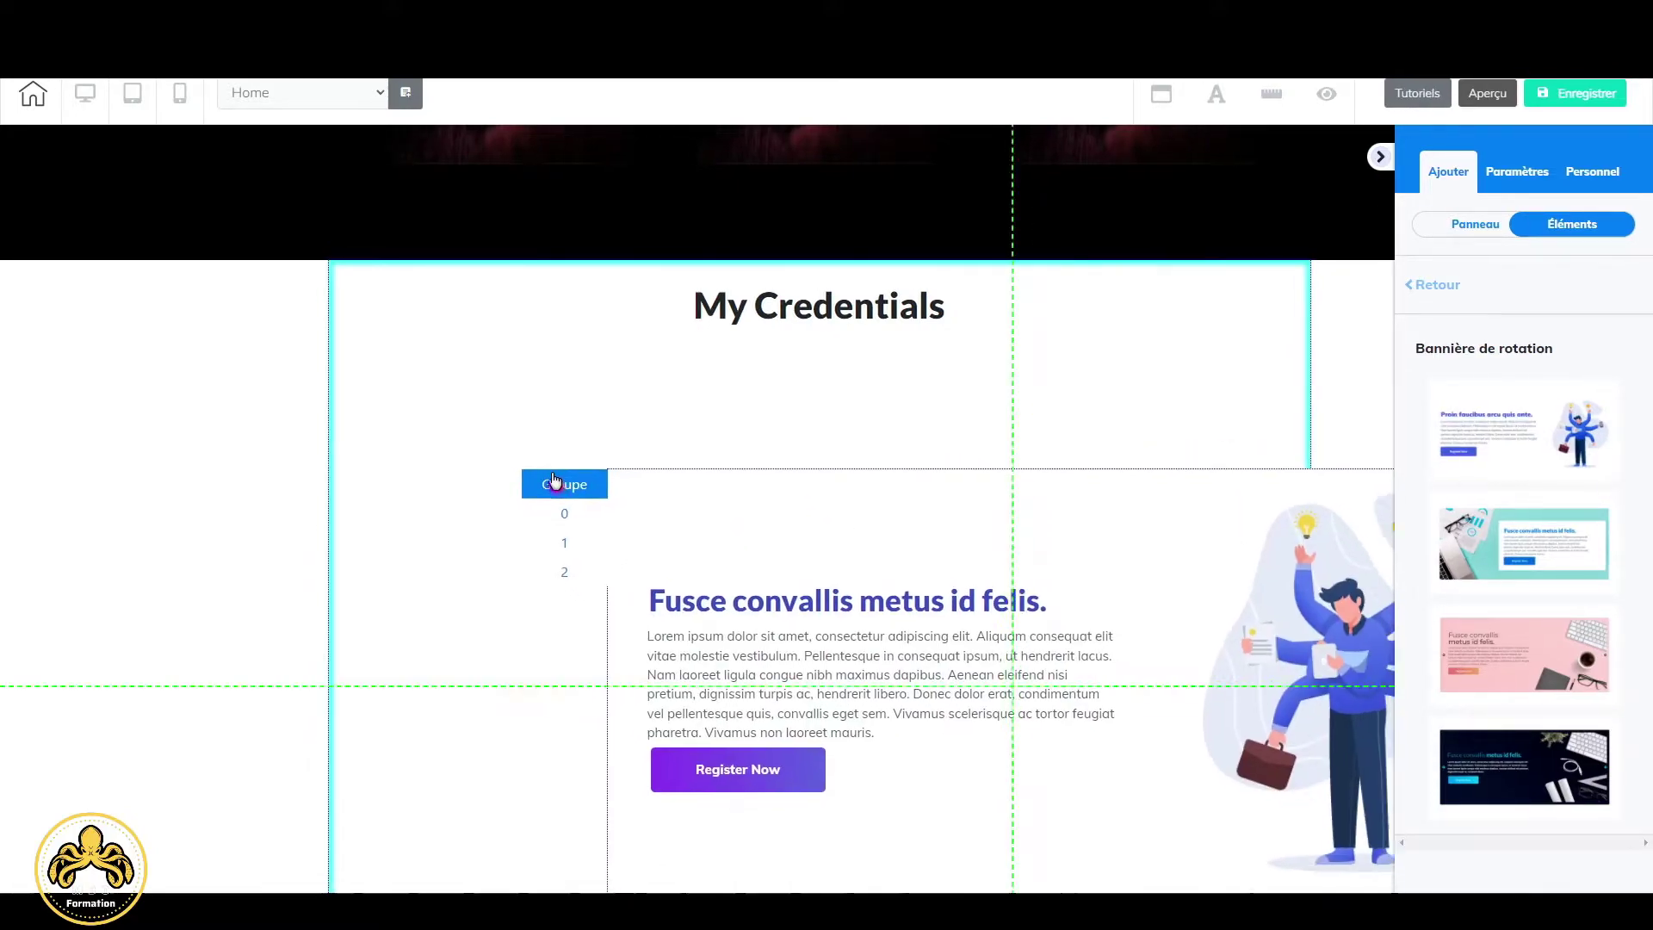
Delete sliding page 2, with the group of people around a light bulb, from the rotating banner.
{"action": "left_click", "coordinate": [297, 495]}
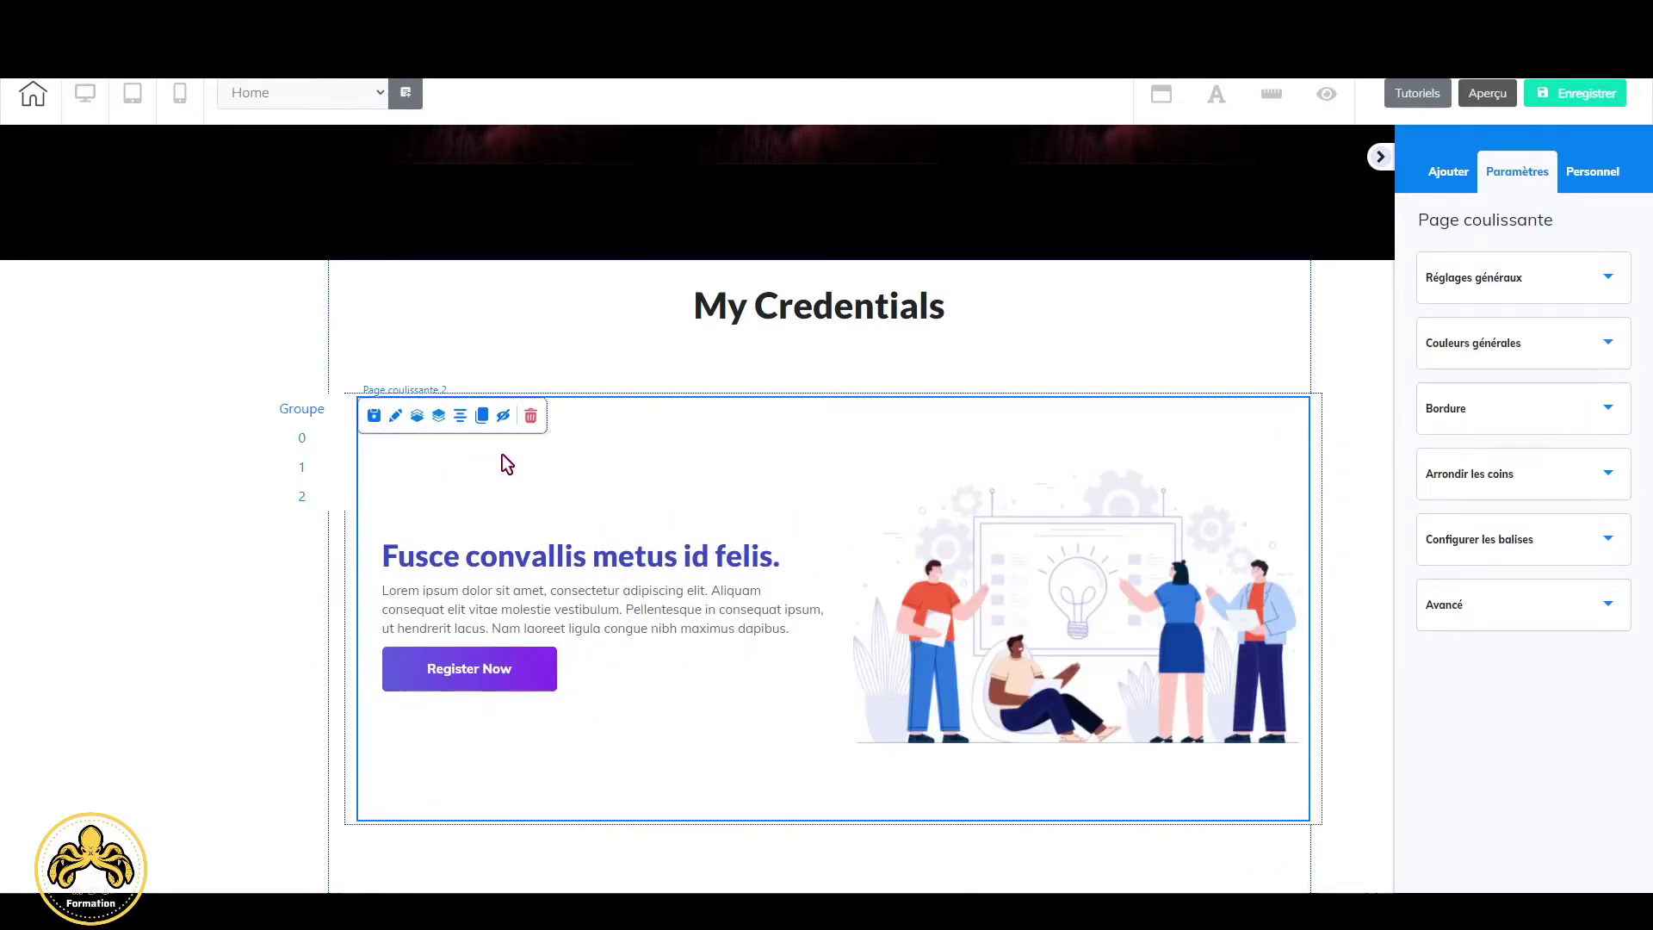
{"action": "left_click", "coordinate": [532, 419]}
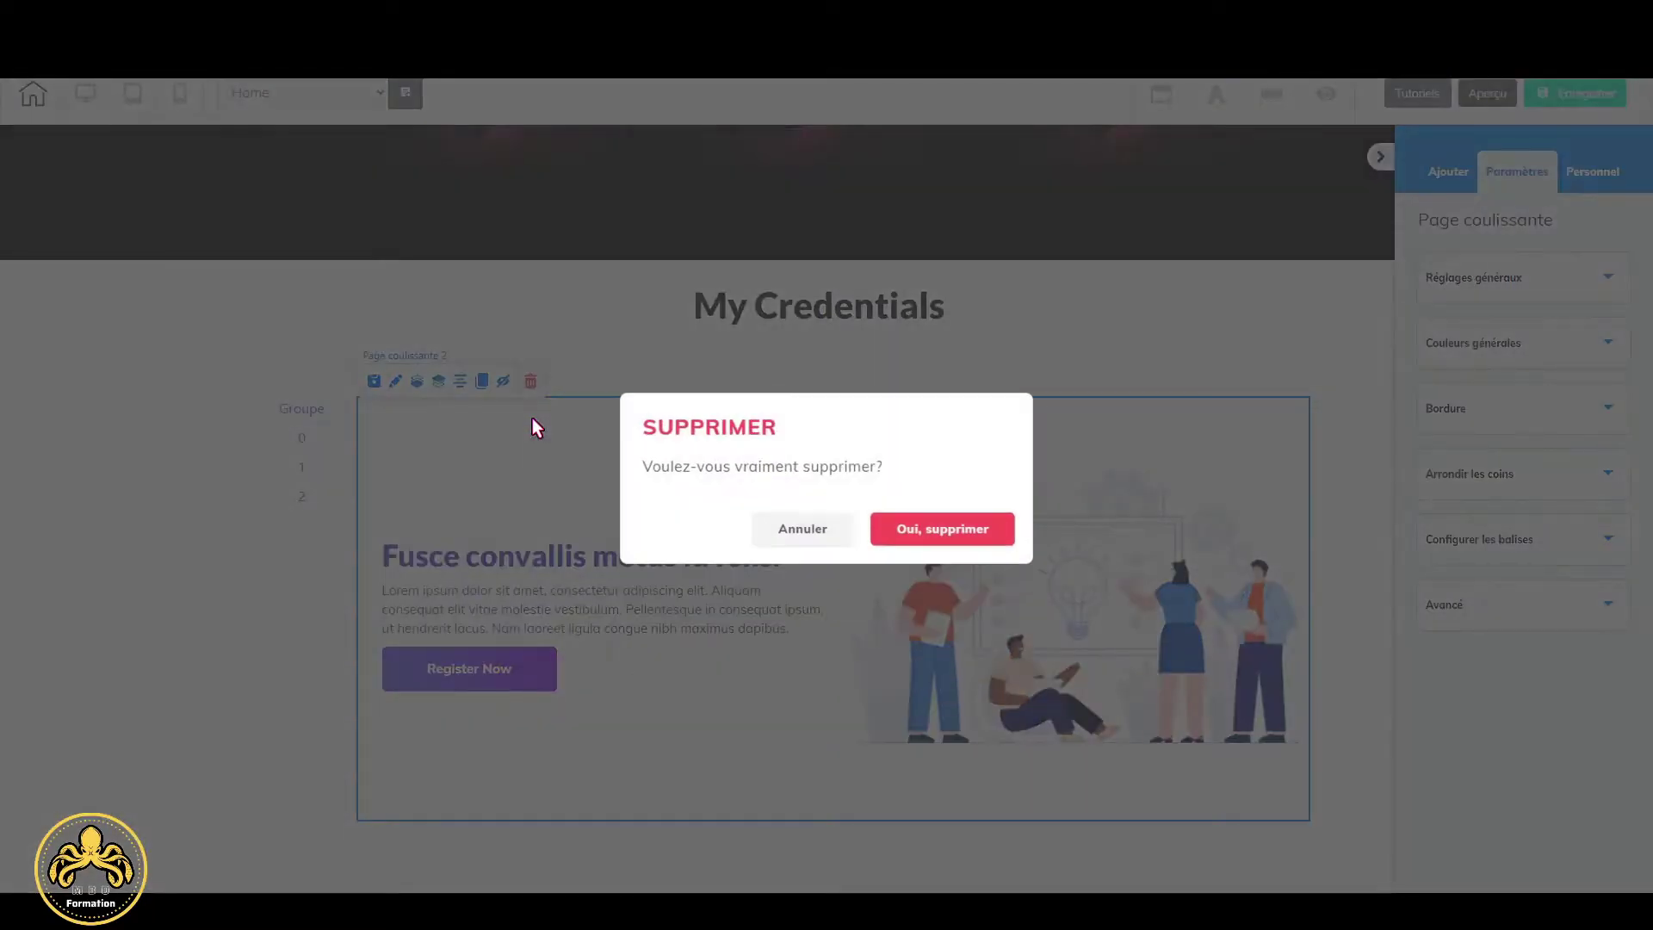
{"action": "left_click", "coordinate": [974, 539]}
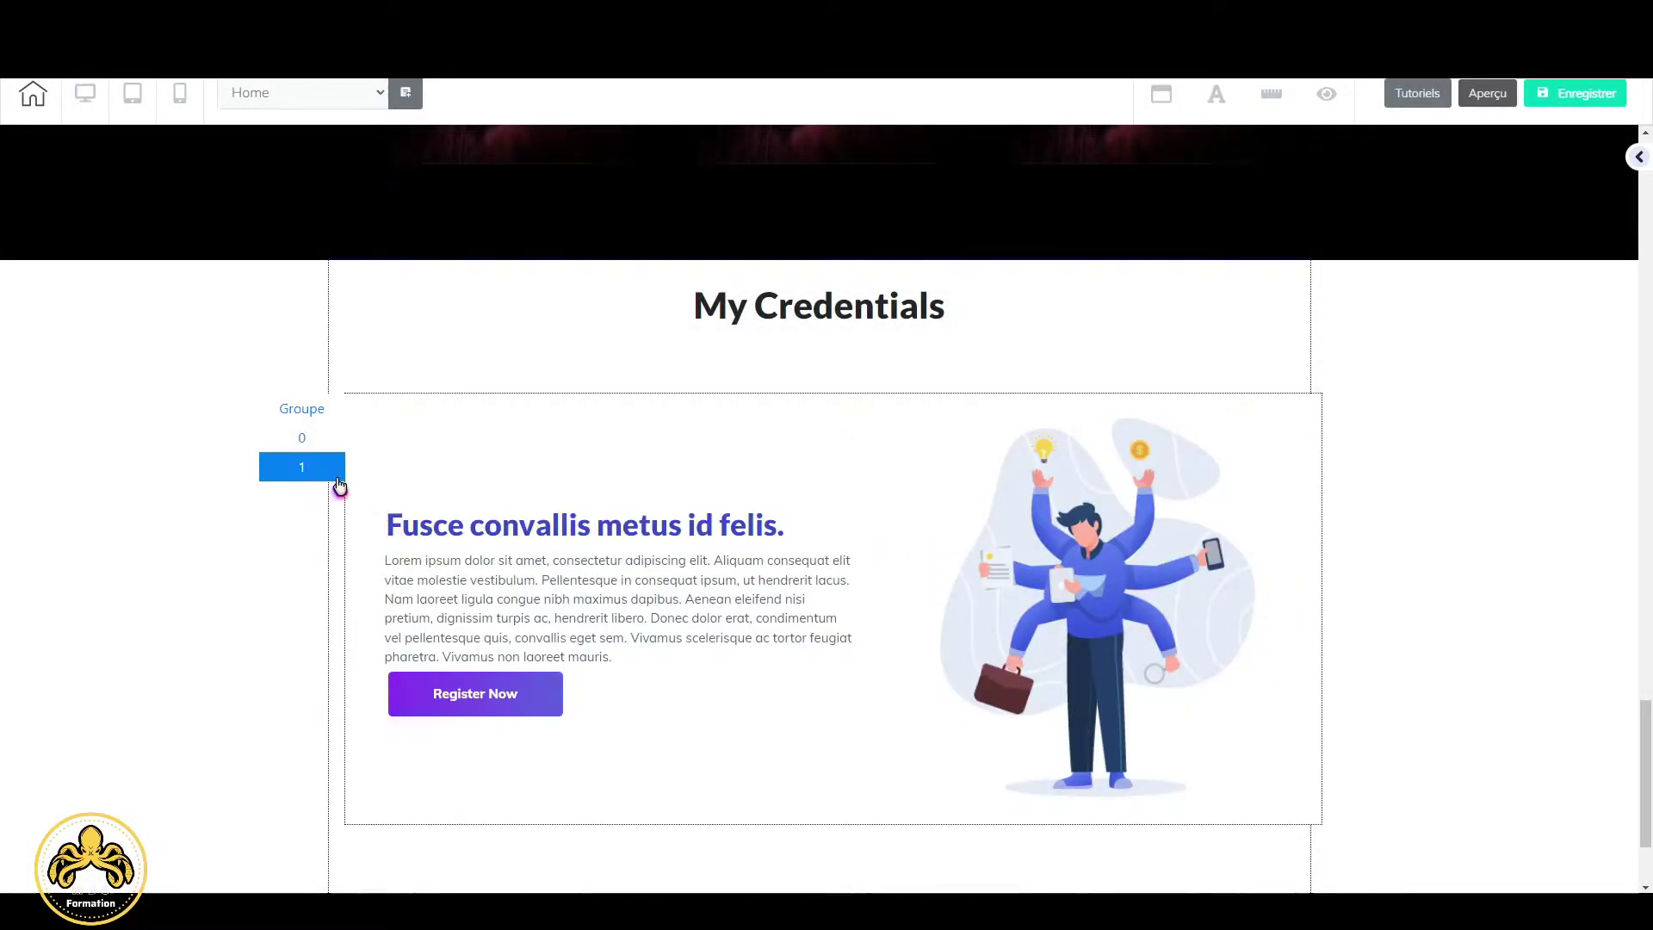
Clear the banner's first sliding page by deleting its image, heading, paragraph text and Register Now button.
{"action": "left_click", "coordinate": [1072, 540]}
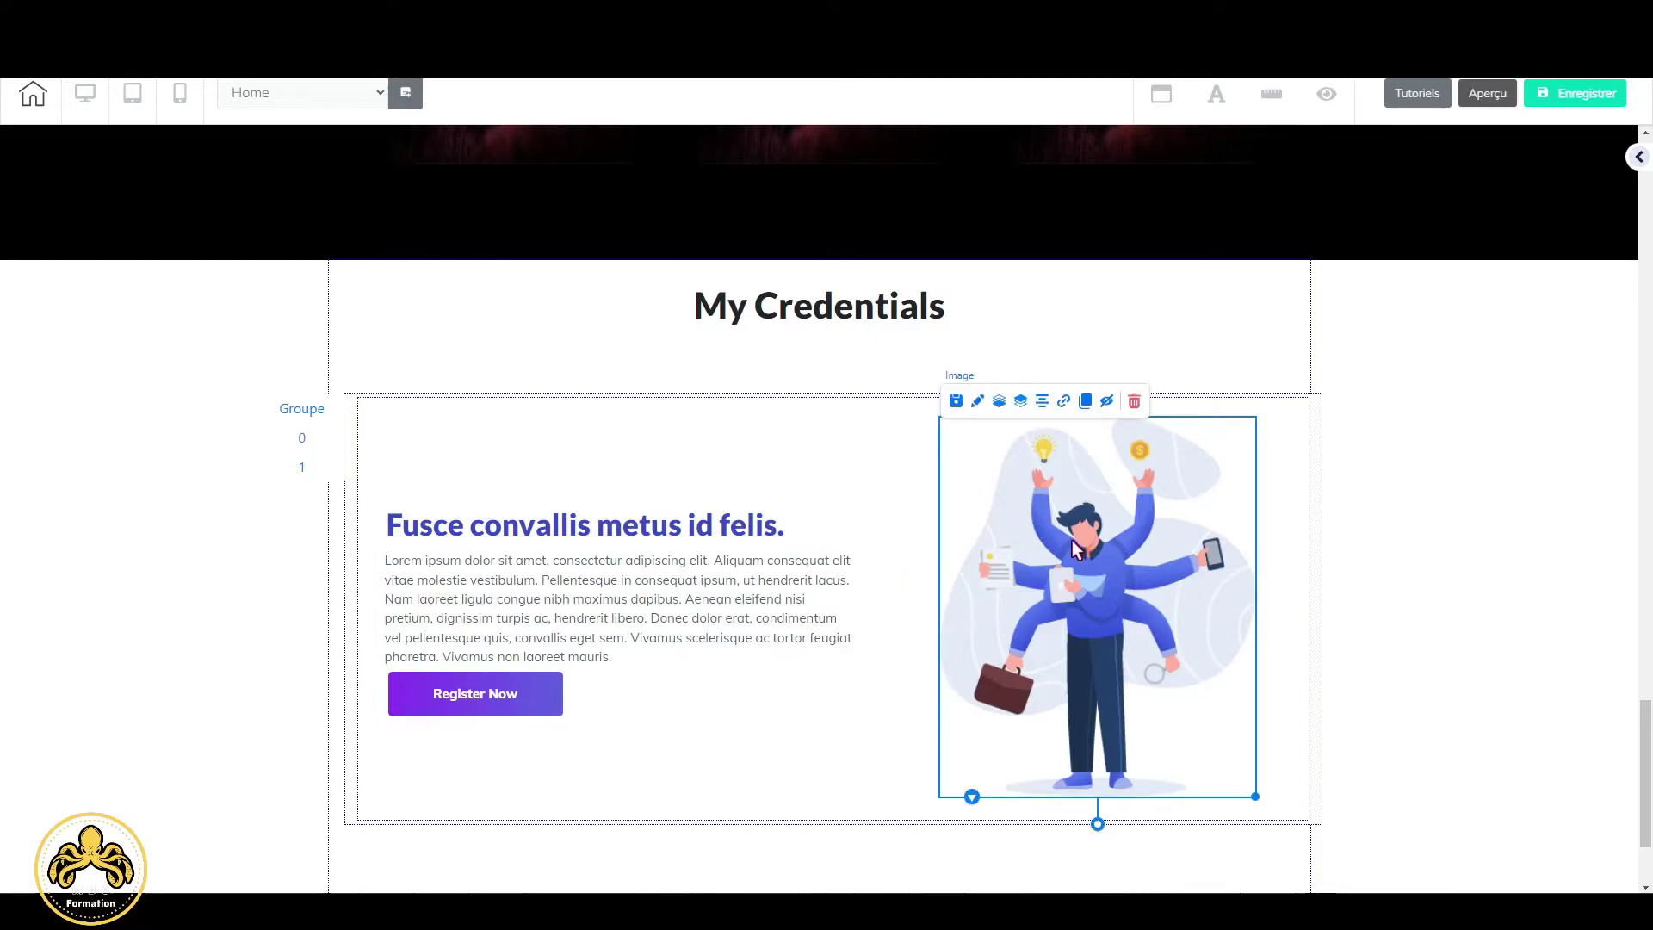
{"action": "key", "text": "Delete"}
{"action": "left_click", "coordinate": [937, 534]}
{"action": "left_click", "coordinate": [739, 530]}
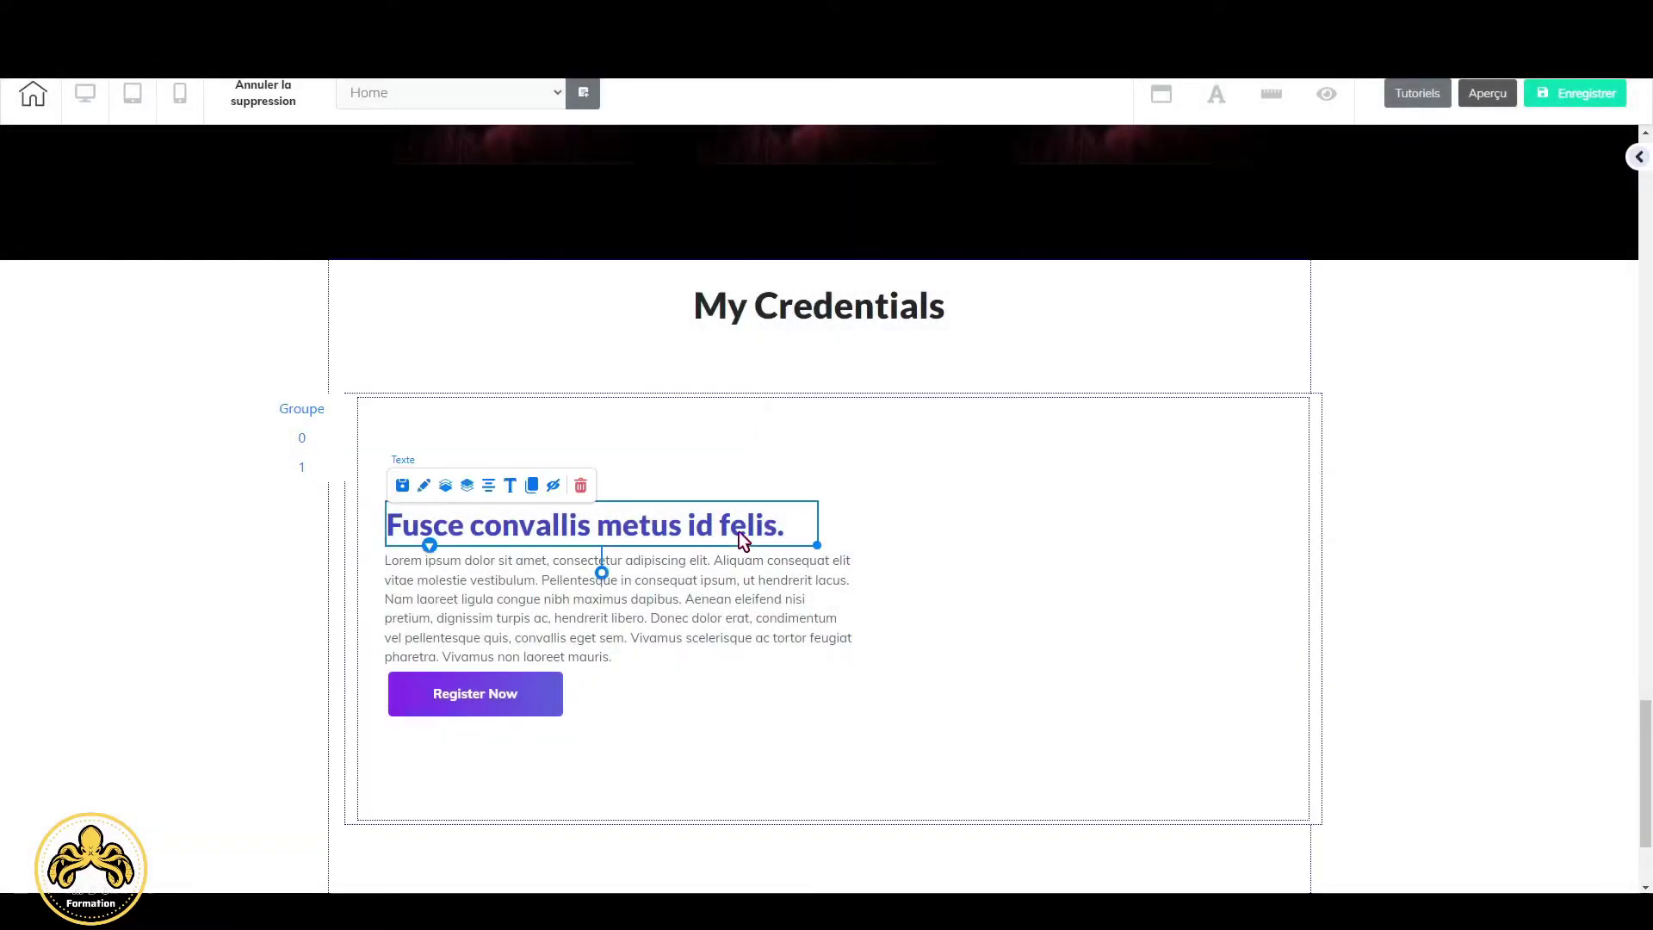
{"action": "key", "text": "Delete"}
{"action": "left_click", "coordinate": [956, 538]}
{"action": "left_click", "coordinate": [760, 628]}
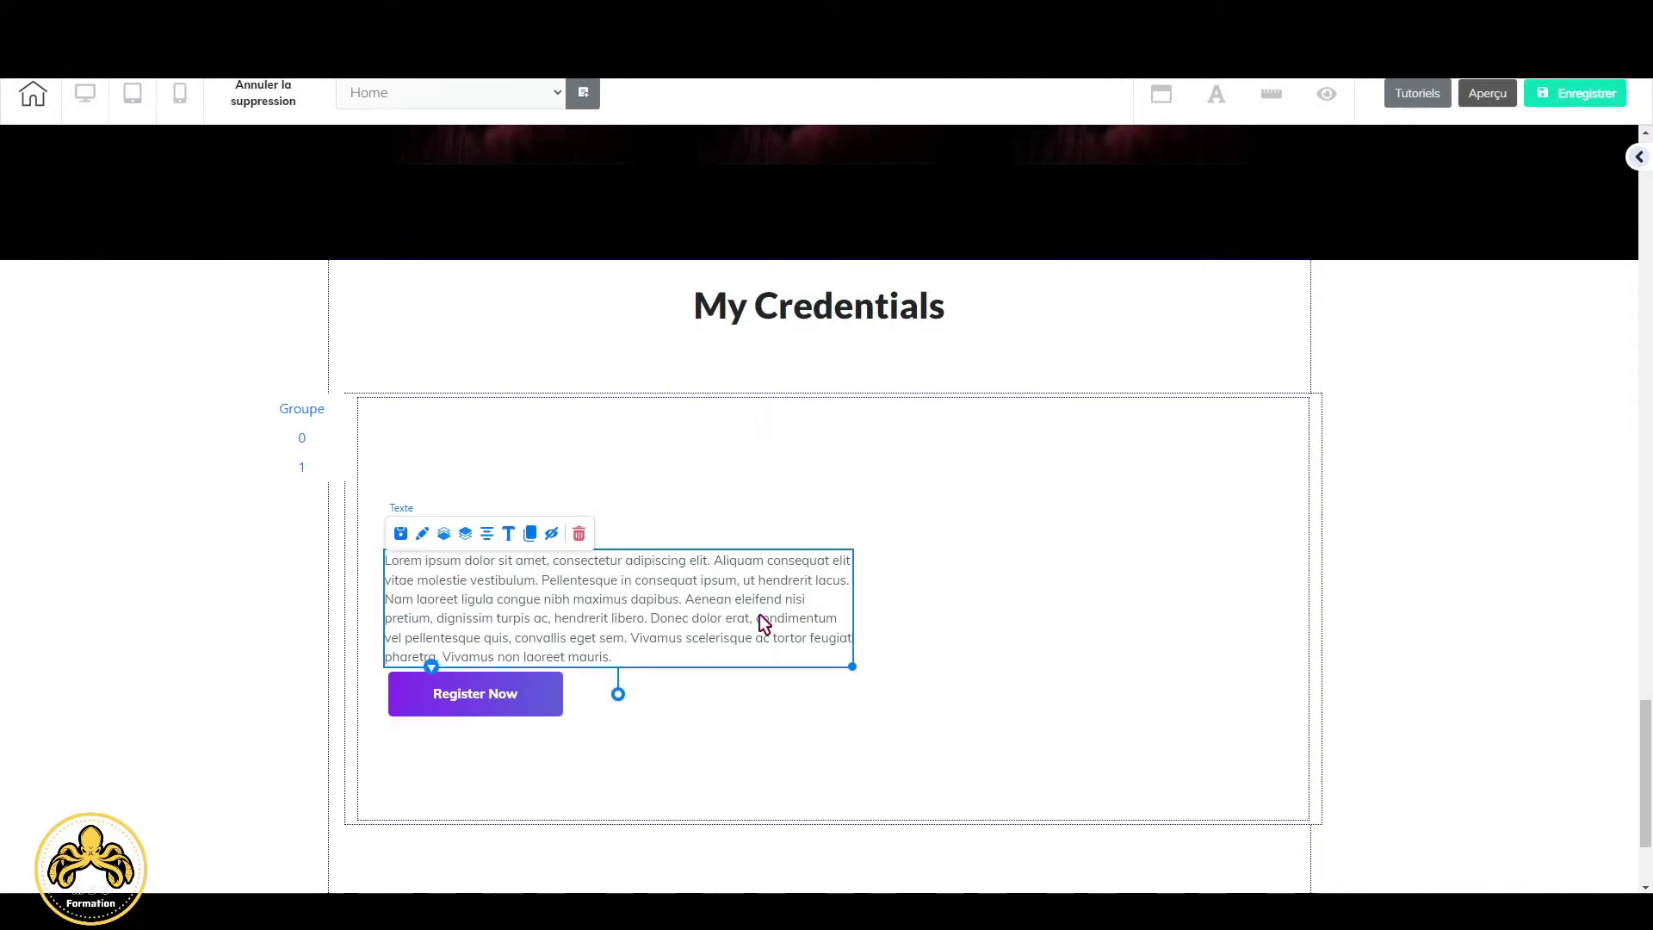
{"action": "key", "text": "Delete"}
{"action": "left_click", "coordinate": [976, 531]}
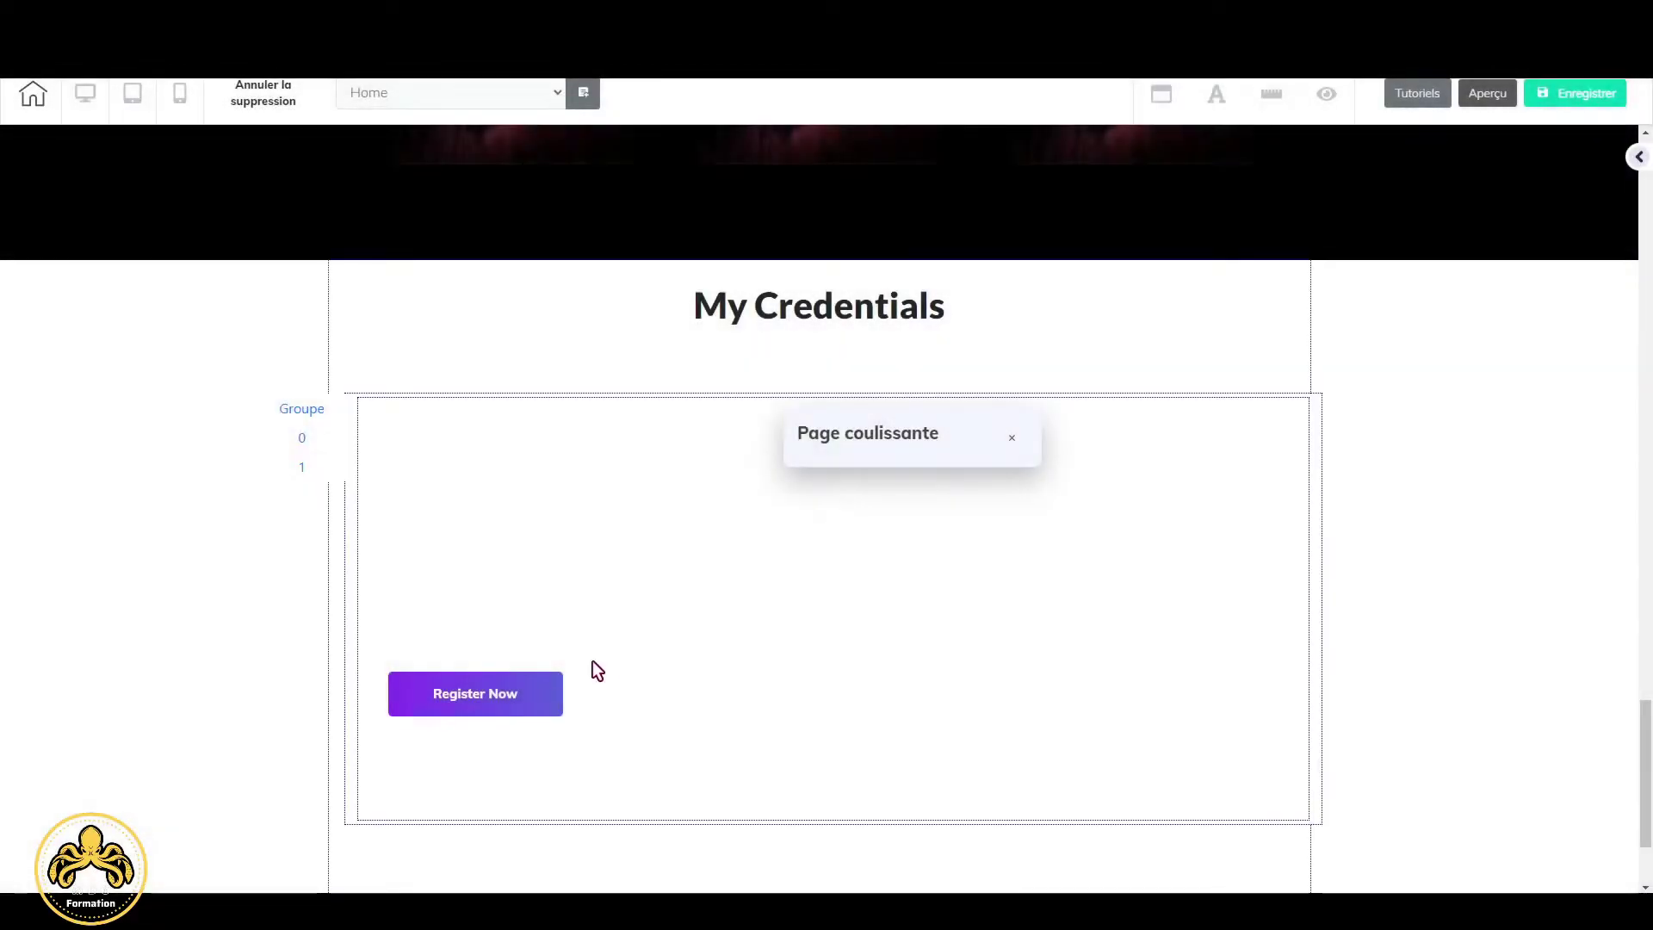
{"action": "left_click", "coordinate": [519, 694]}
{"action": "key", "text": "Delete"}
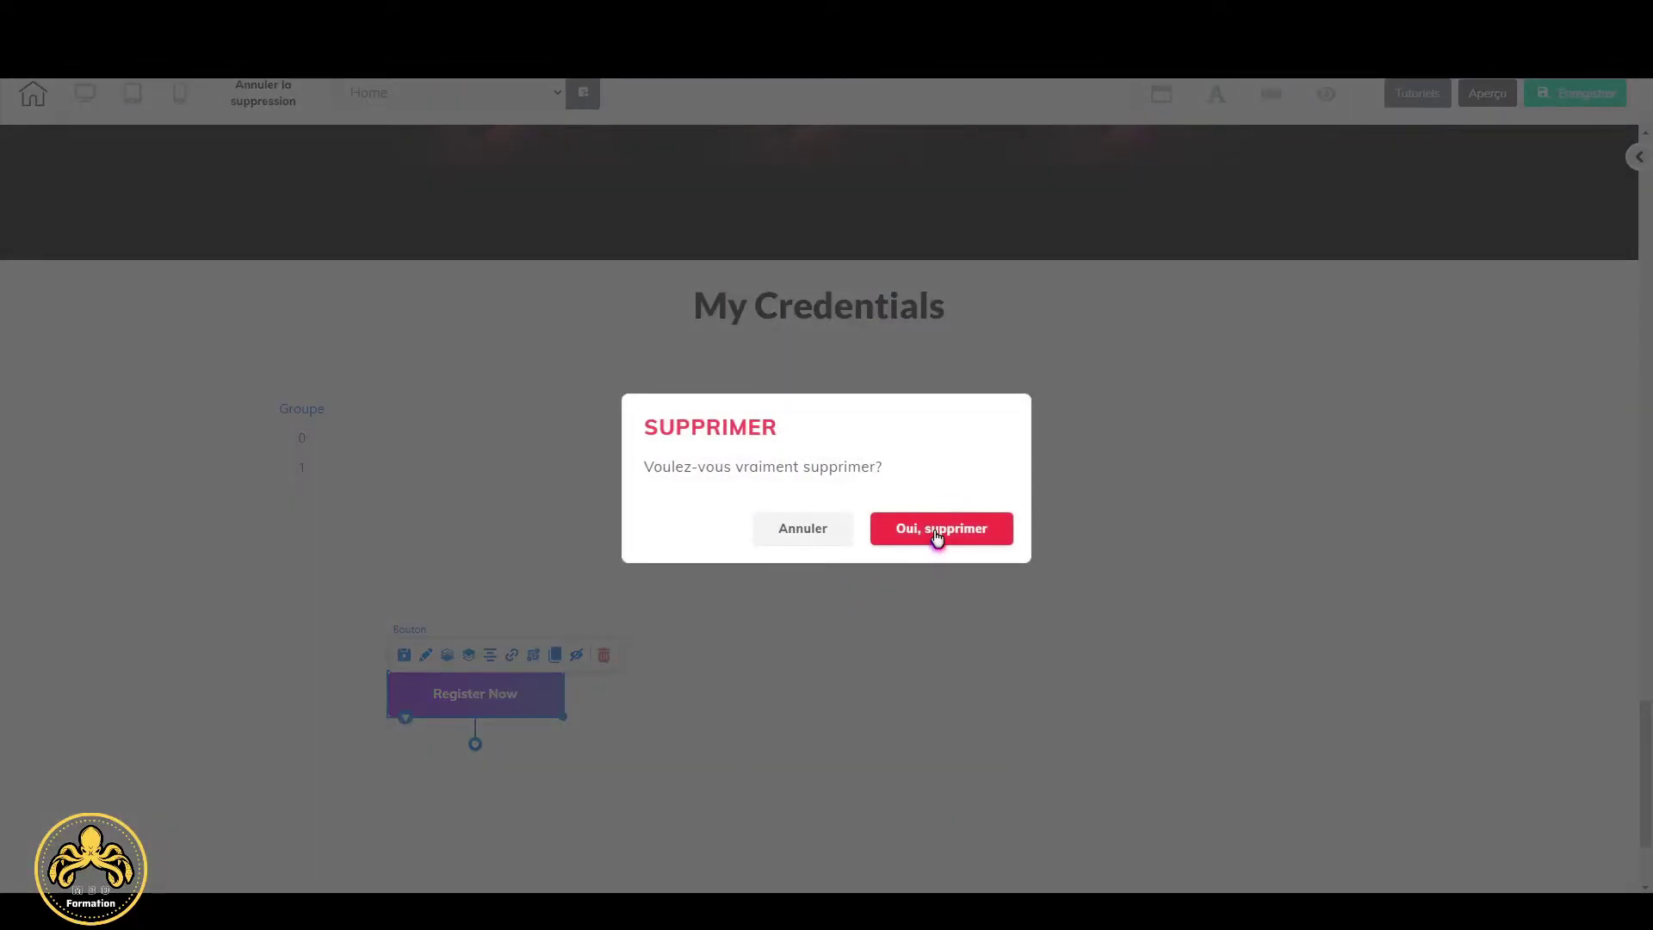
{"action": "left_click", "coordinate": [938, 535]}
Delete sliding page 1, with the gray background, from the rotating banner.
{"action": "left_click", "coordinate": [313, 412]}
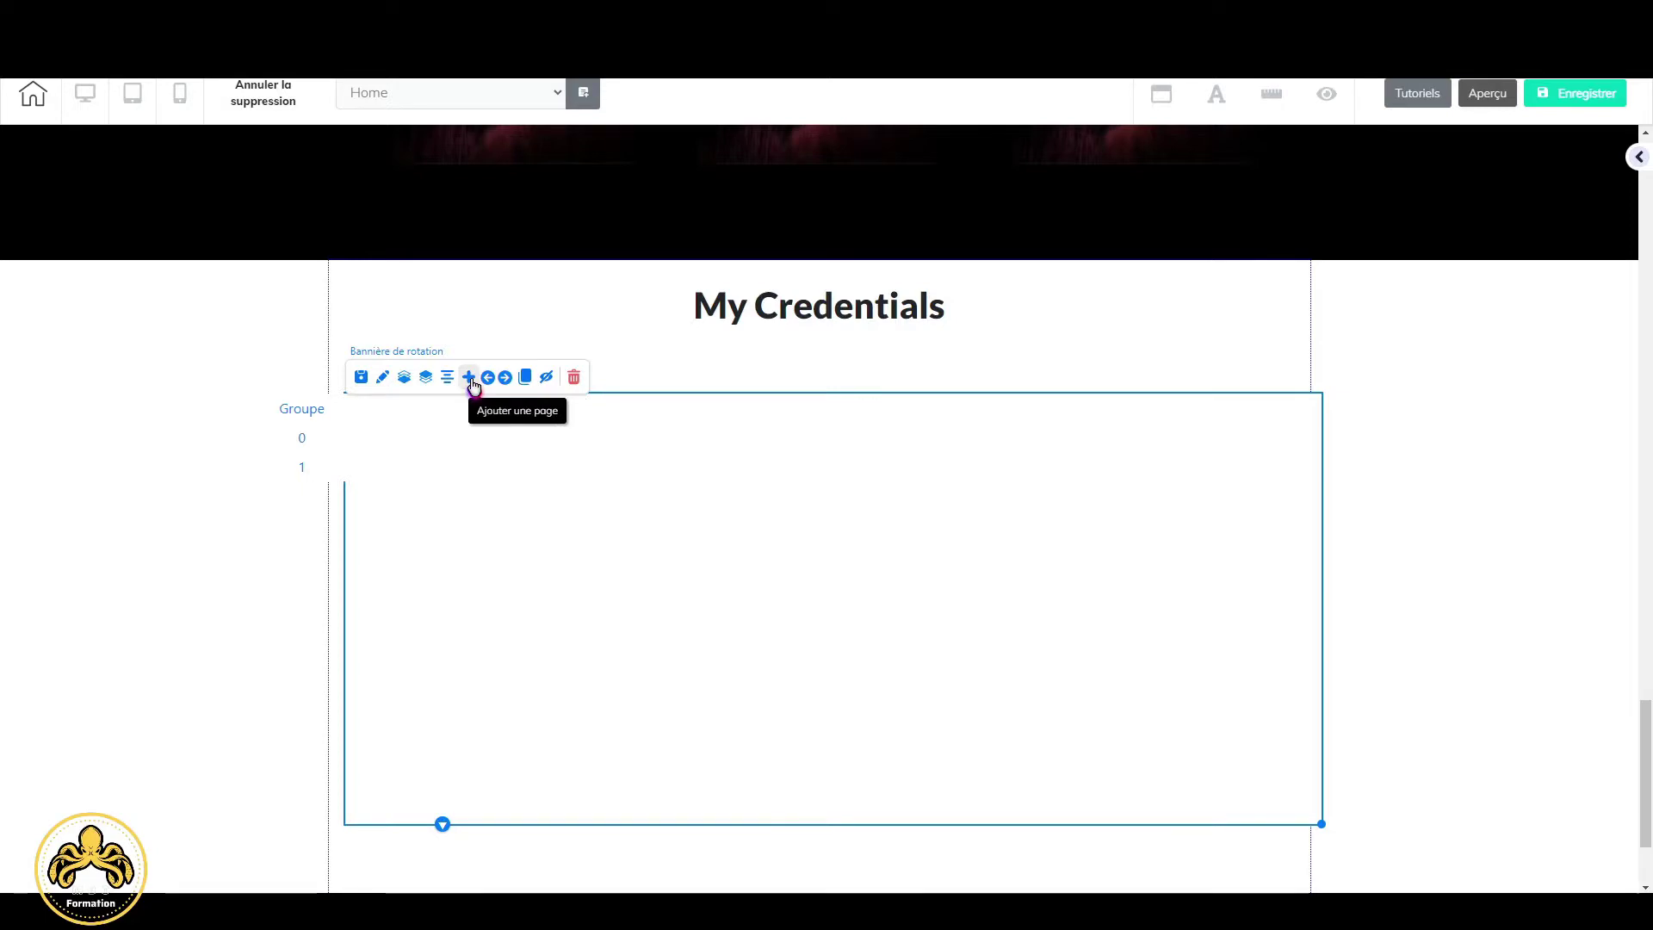
{"action": "left_click", "coordinate": [527, 380]}
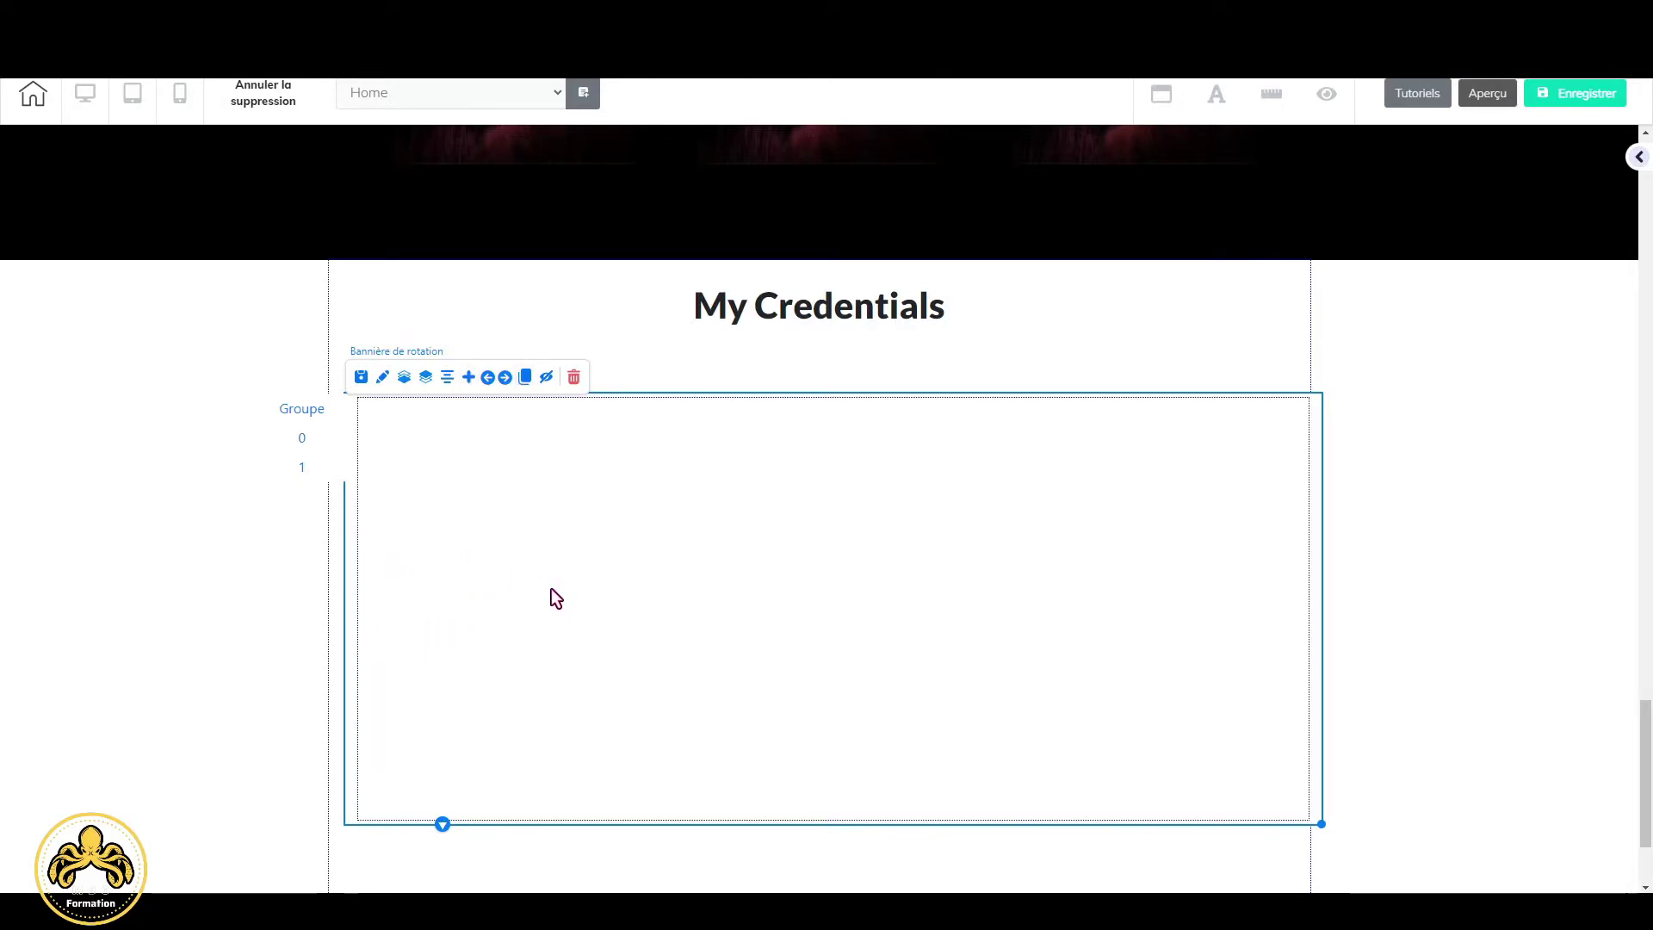
{"action": "left_click", "coordinate": [327, 469]}
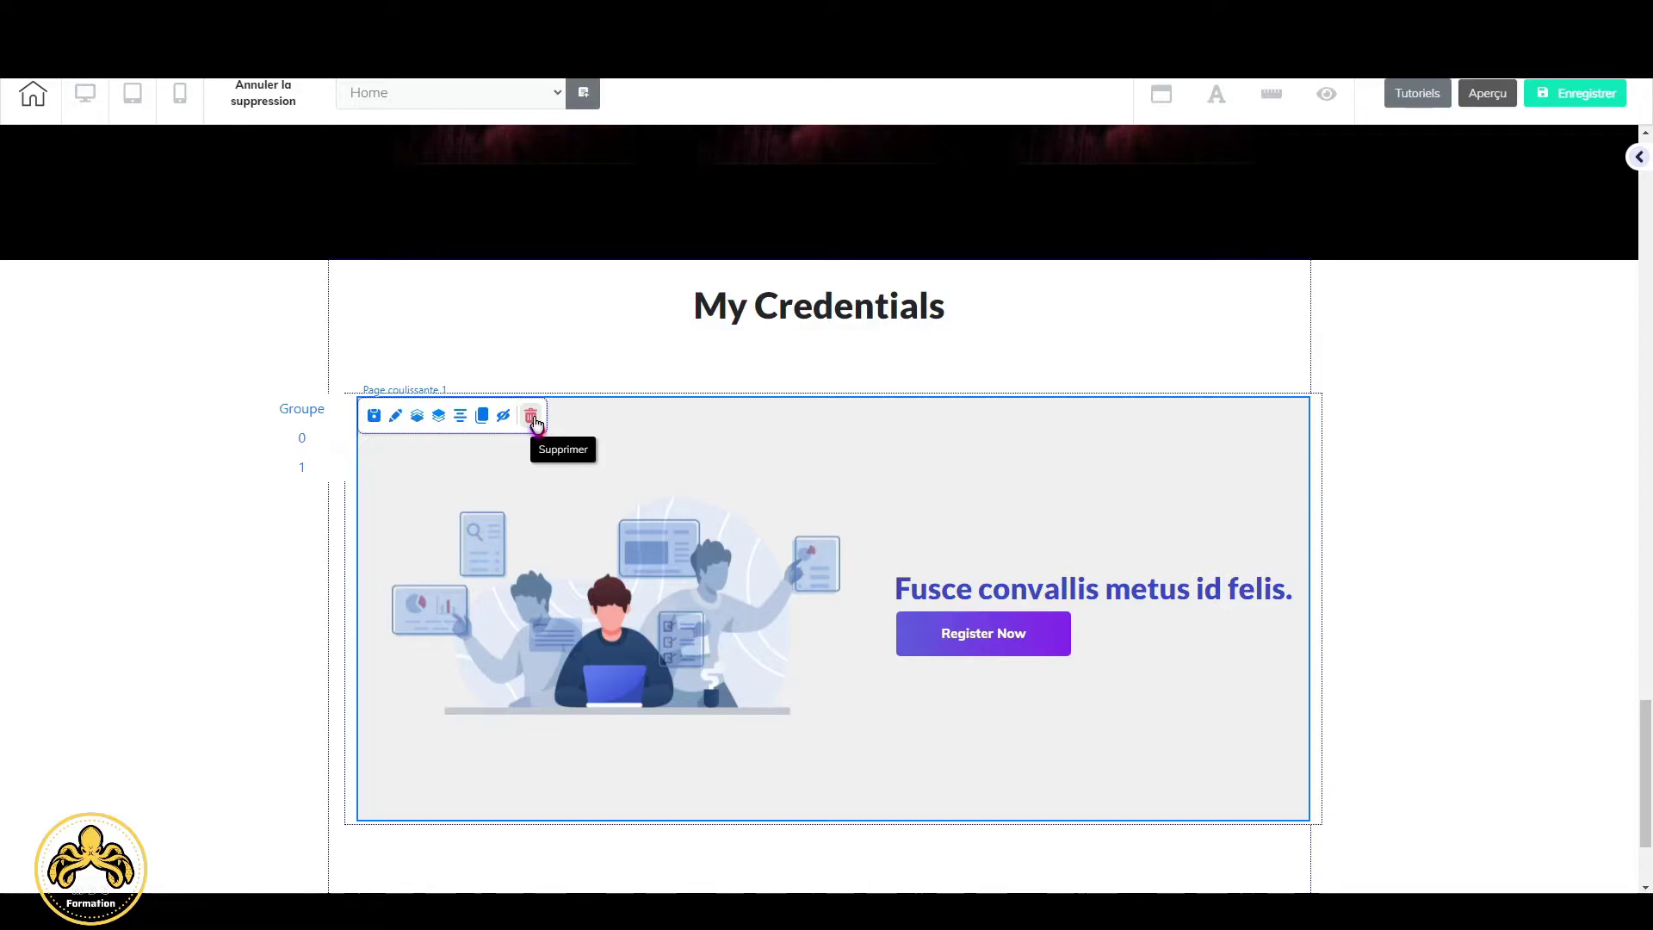
{"action": "left_click", "coordinate": [533, 418]}
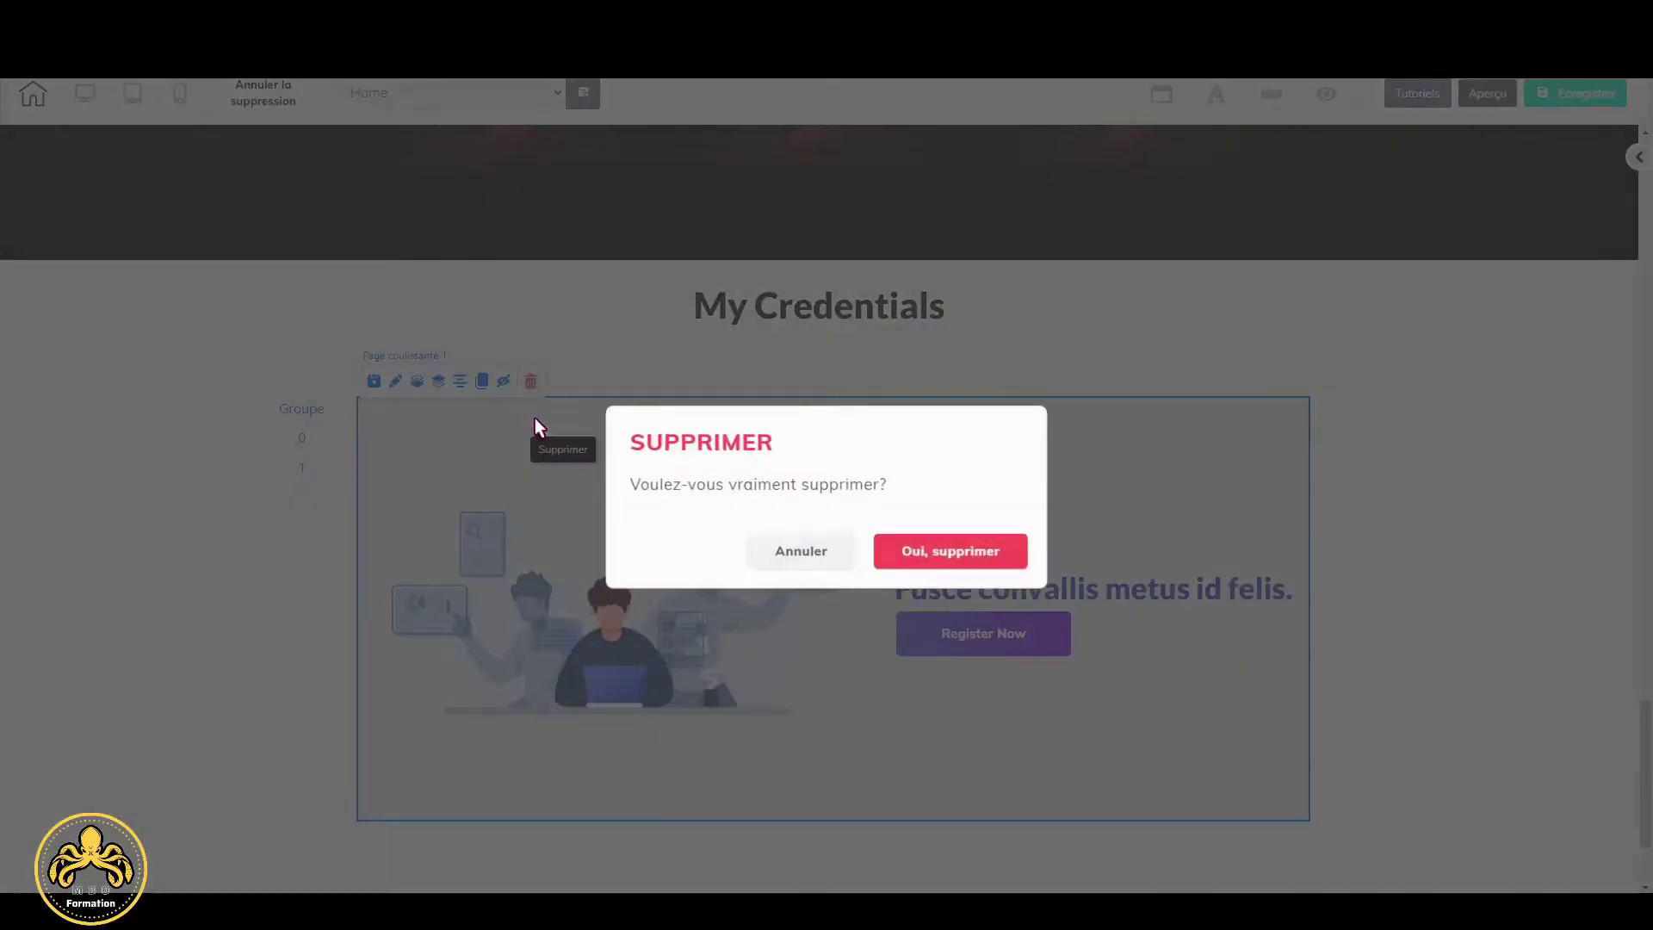
{"action": "left_click", "coordinate": [943, 532]}
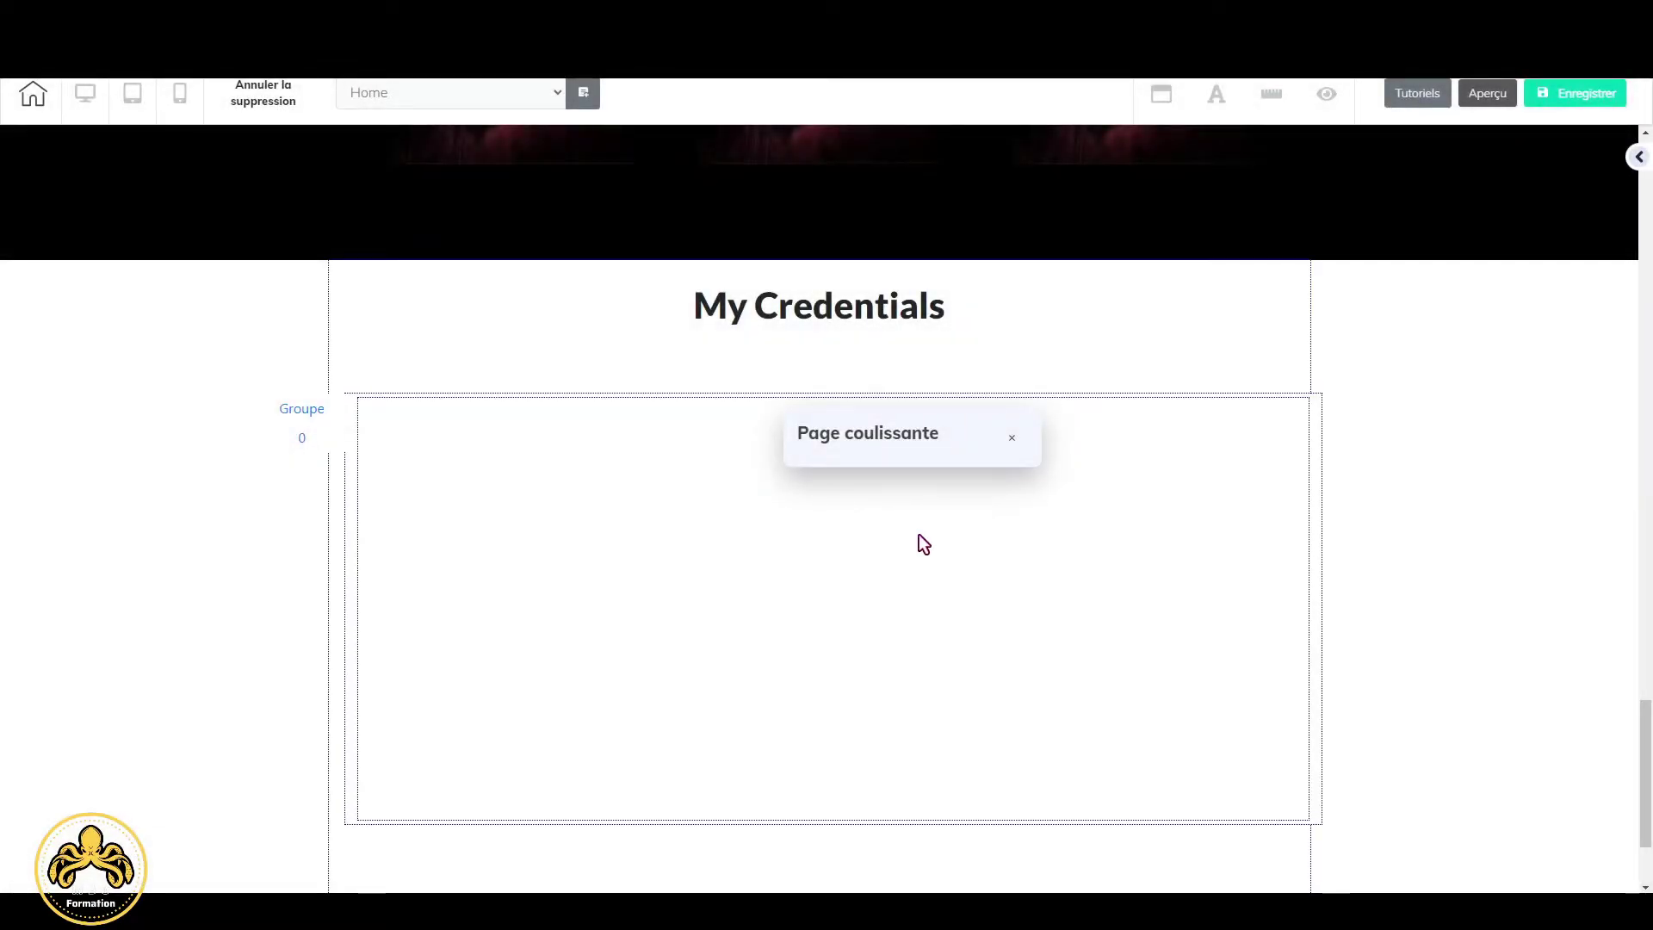
Shrink the rotating banner to a shallow strip slightly narrower than the My Credentials panel.
{"action": "left_click", "coordinate": [305, 439]}
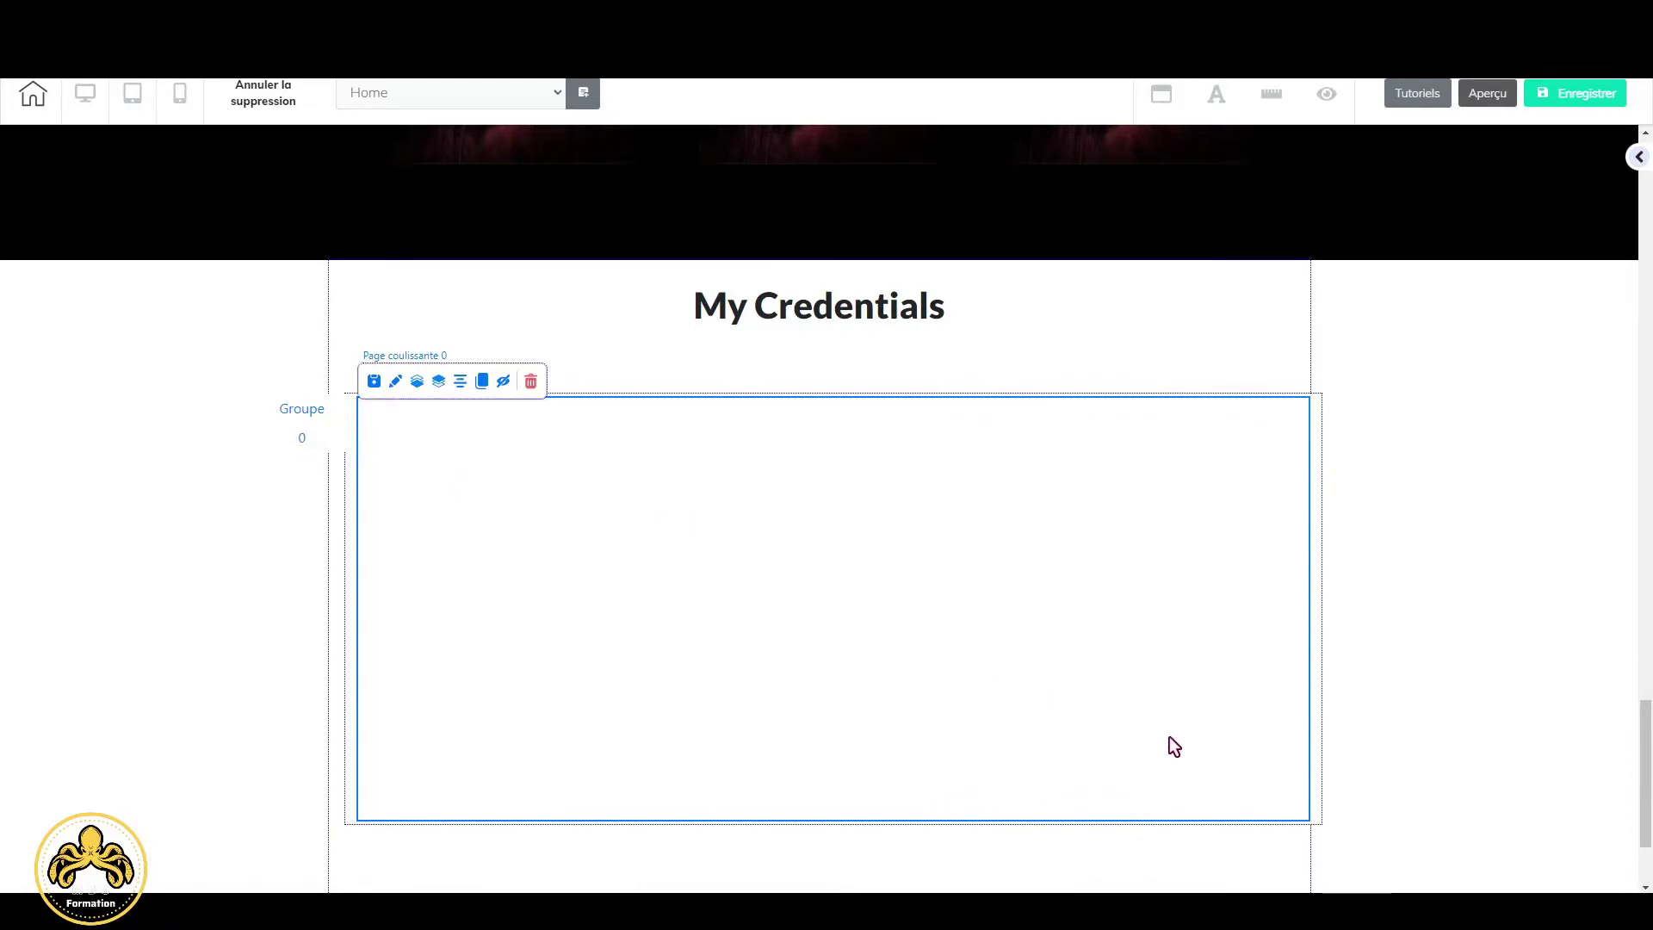
{"action": "left_click", "coordinate": [1319, 822]}
{"action": "left_click", "coordinate": [1322, 827]}
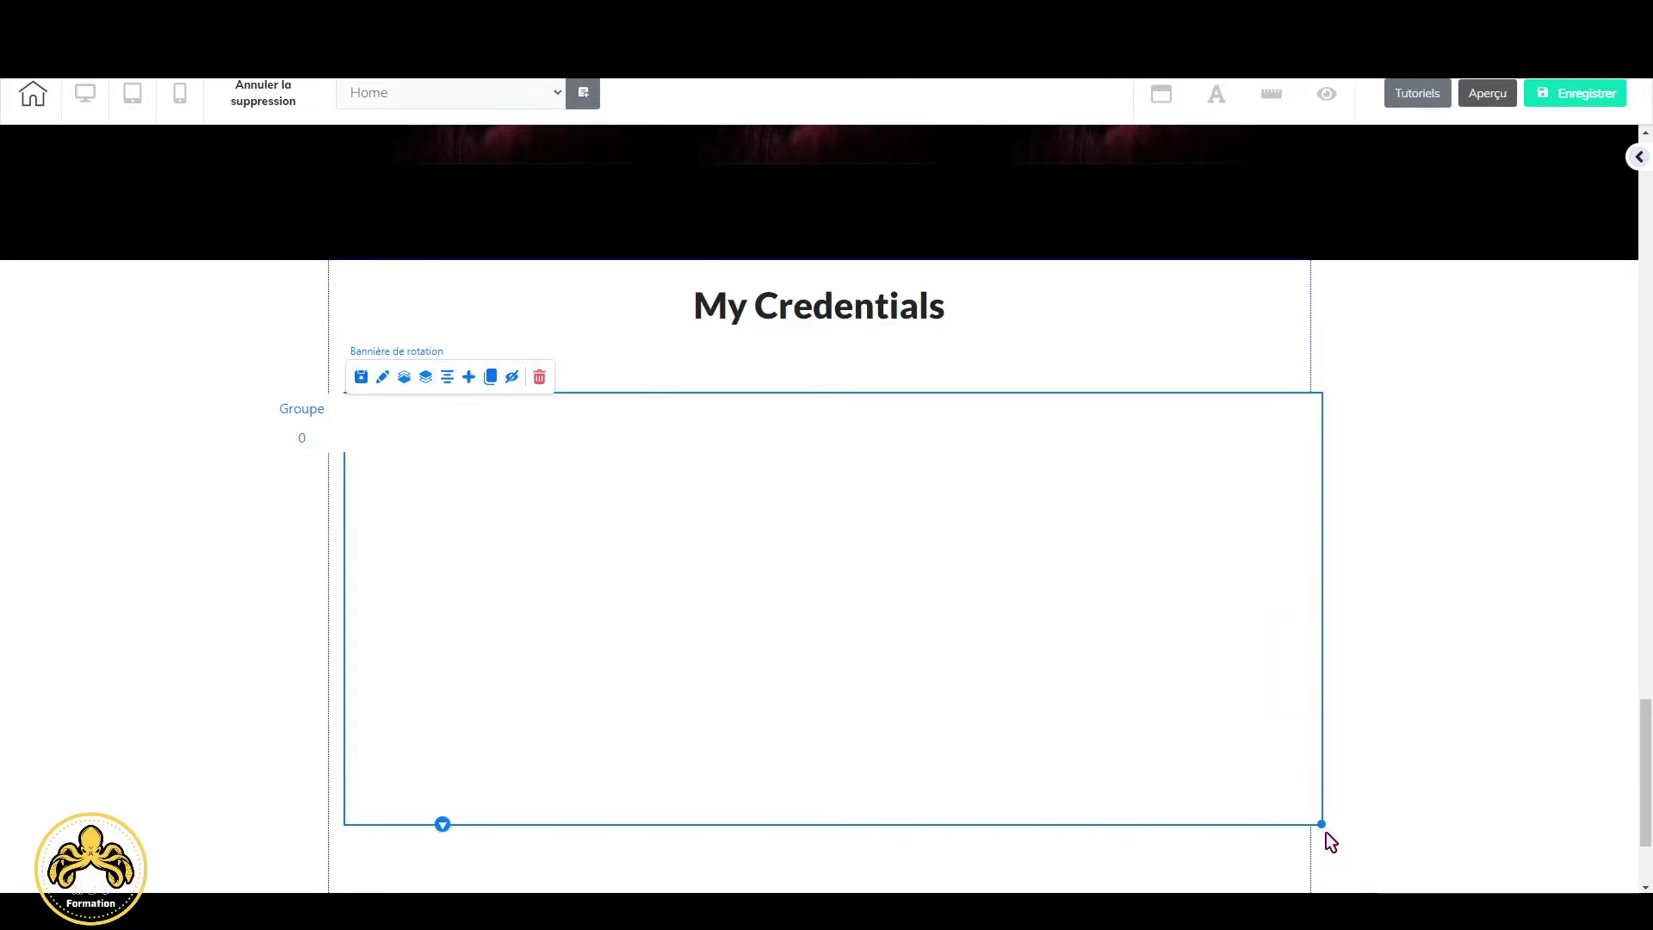
{"action": "left_click_drag", "start_coordinate": [1320, 825], "coordinate": [1274, 583]}
Copy the lower-right monitor mockup box from My Templates and paste it at the left end of the banner's sliding page.
{"action": "scroll", "coordinate": [1058, 538], "scroll_direction": "up", "scroll_amount": 10}
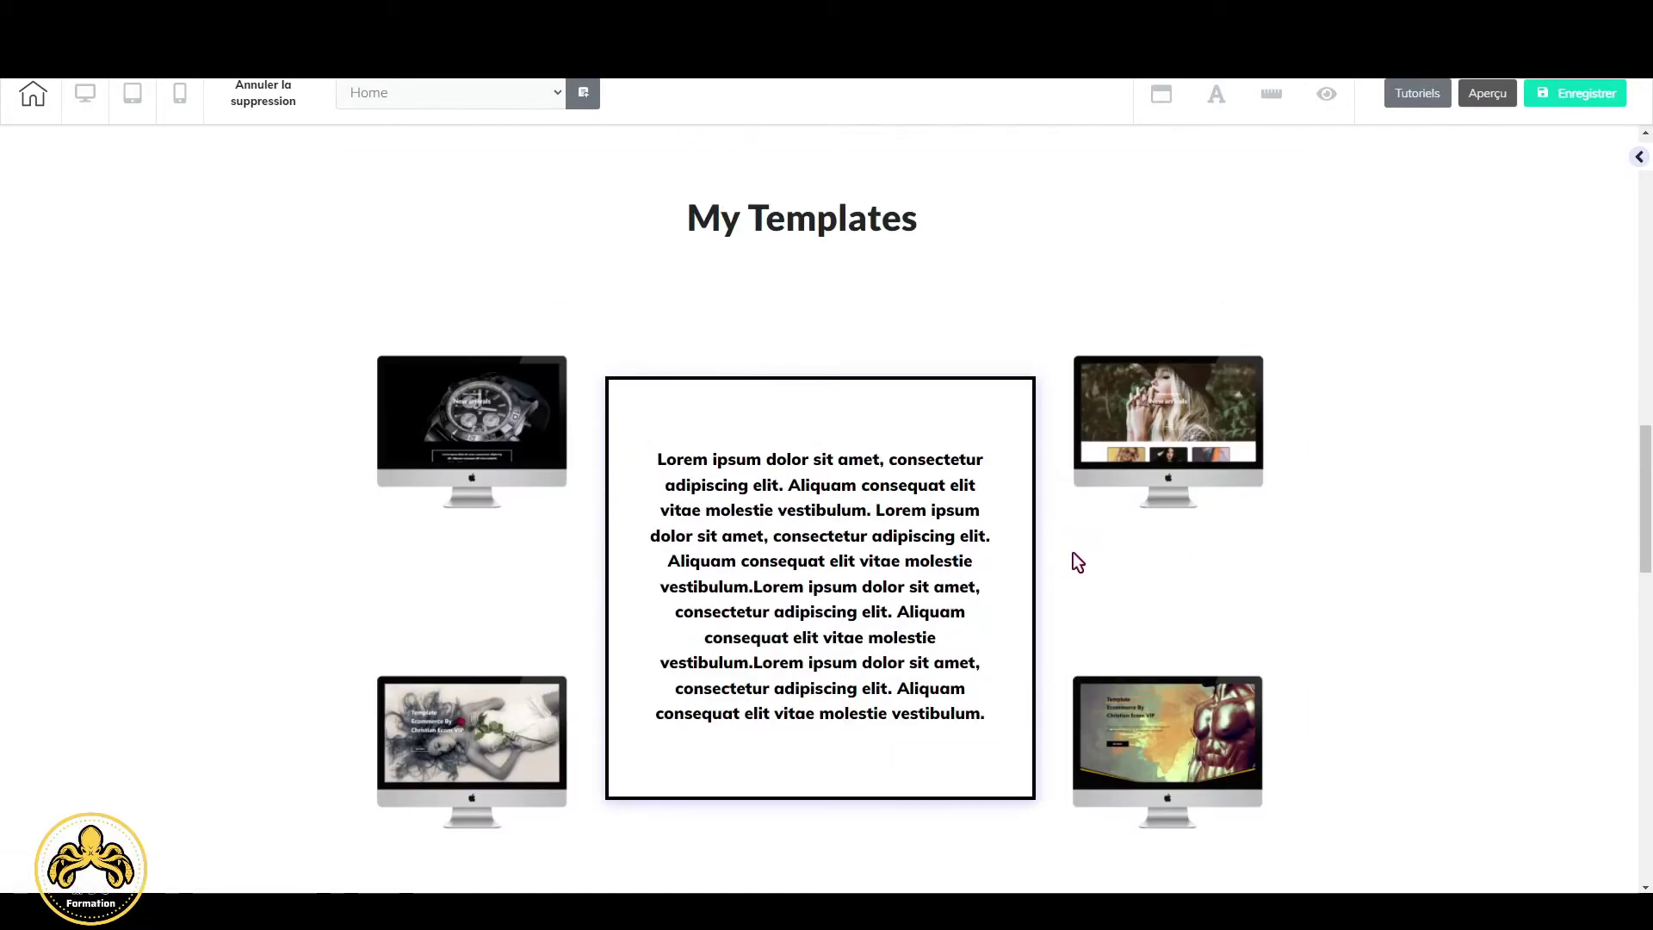
{"action": "scroll", "coordinate": [1076, 562], "scroll_direction": "down", "scroll_amount": 3}
{"action": "left_click", "coordinate": [1191, 447]}
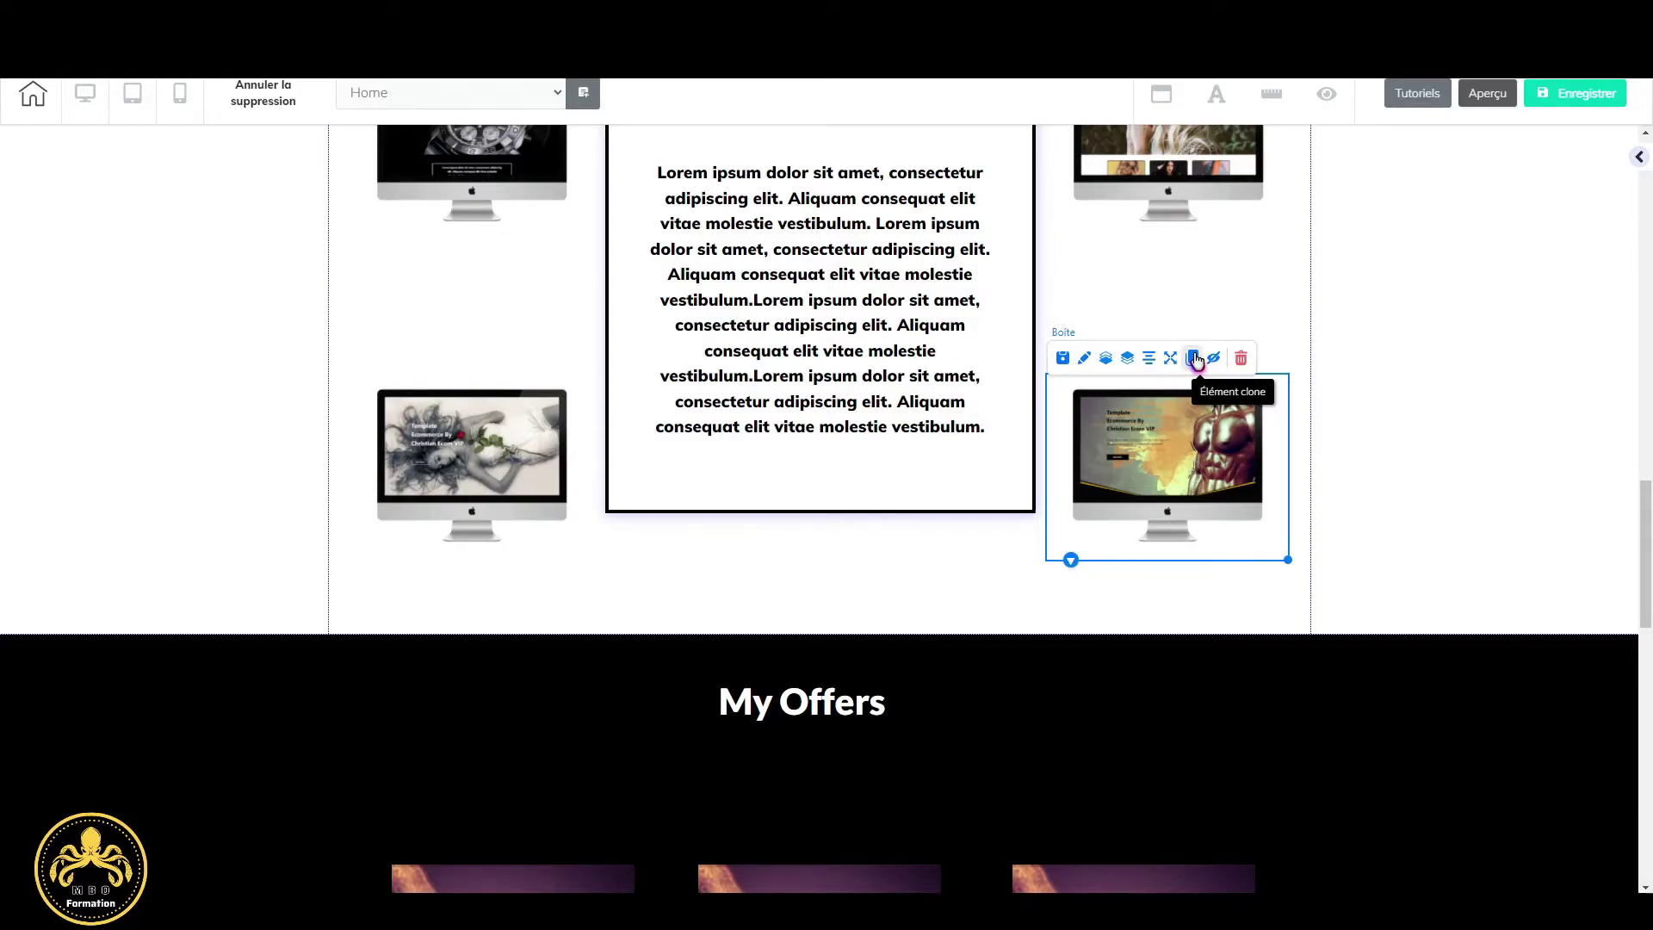
{"action": "left_click_drag", "start_coordinate": [1211, 540], "coordinate": [1225, 508]}
{"action": "scroll", "coordinate": [1223, 626], "scroll_direction": "down", "scroll_amount": 5}
{"action": "scroll", "coordinate": [1136, 732], "scroll_direction": "down", "scroll_amount": 7}
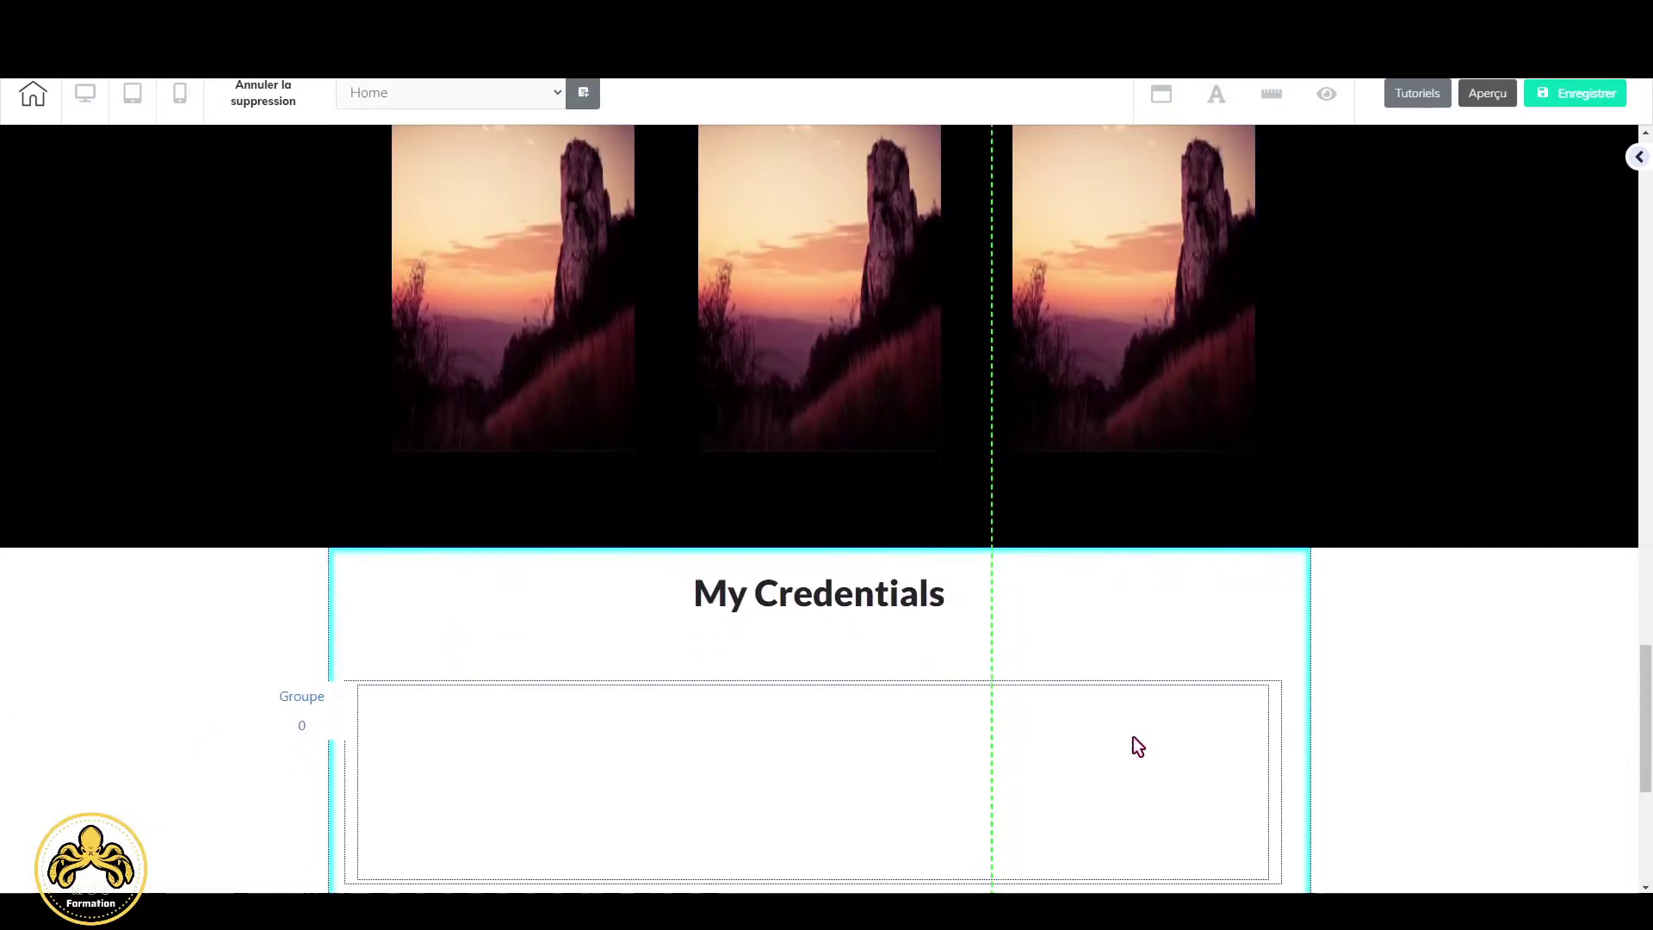
{"action": "key", "text": "ctrl+v"}
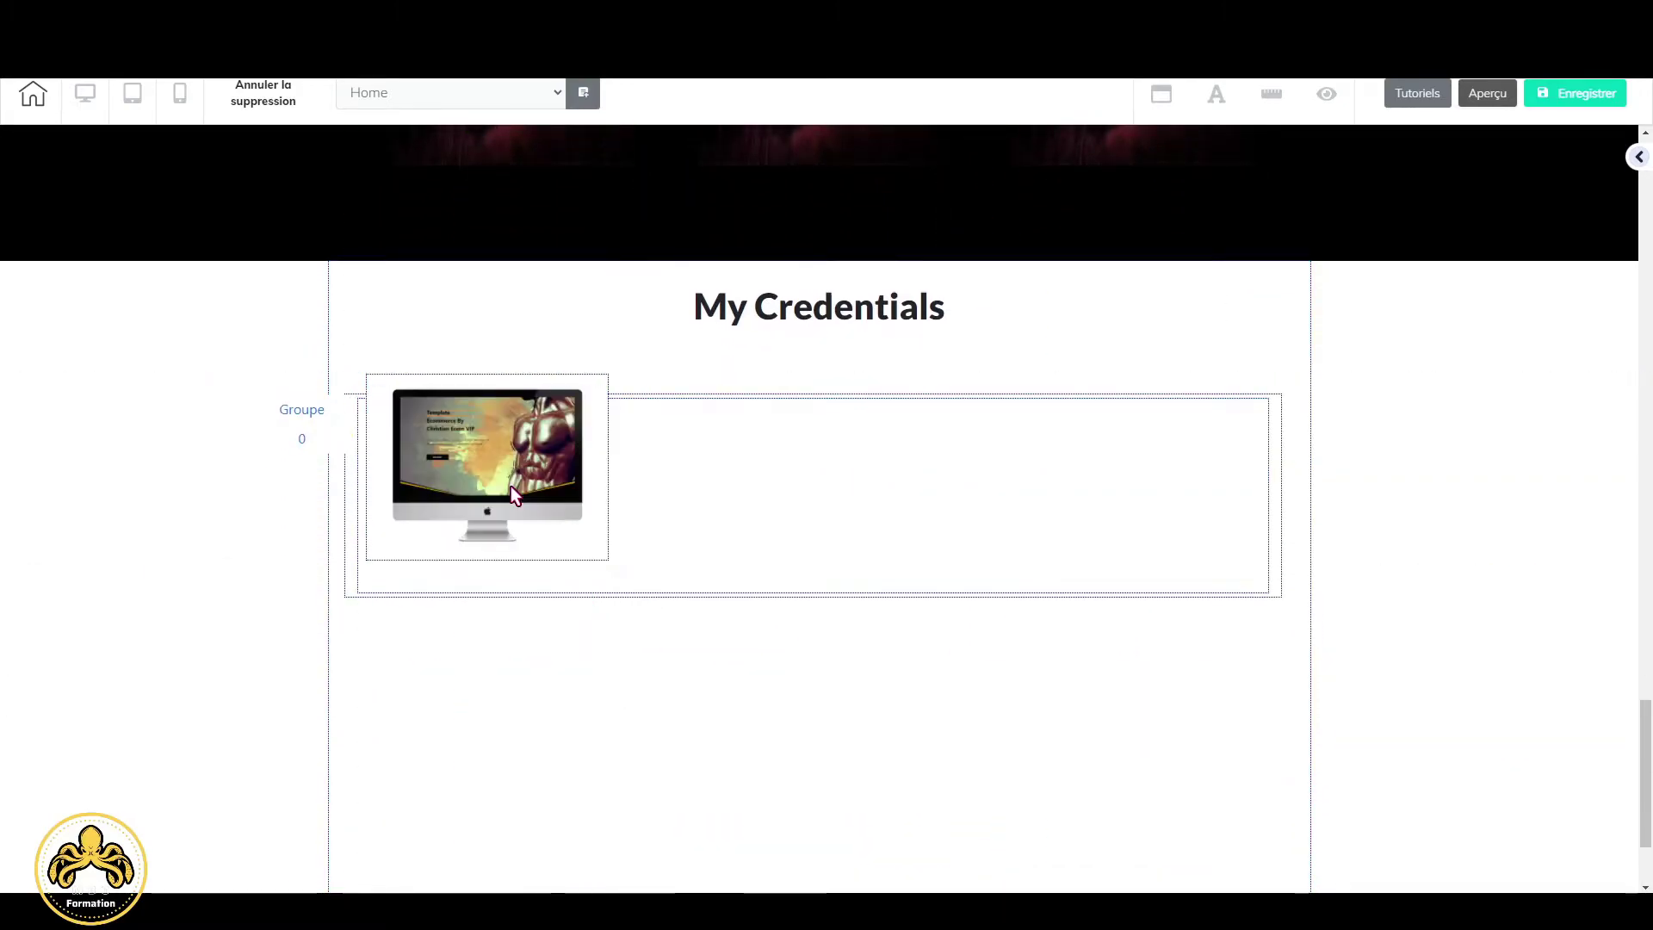
{"action": "left_click", "coordinate": [504, 502]}
{"action": "left_click", "coordinate": [773, 529]}
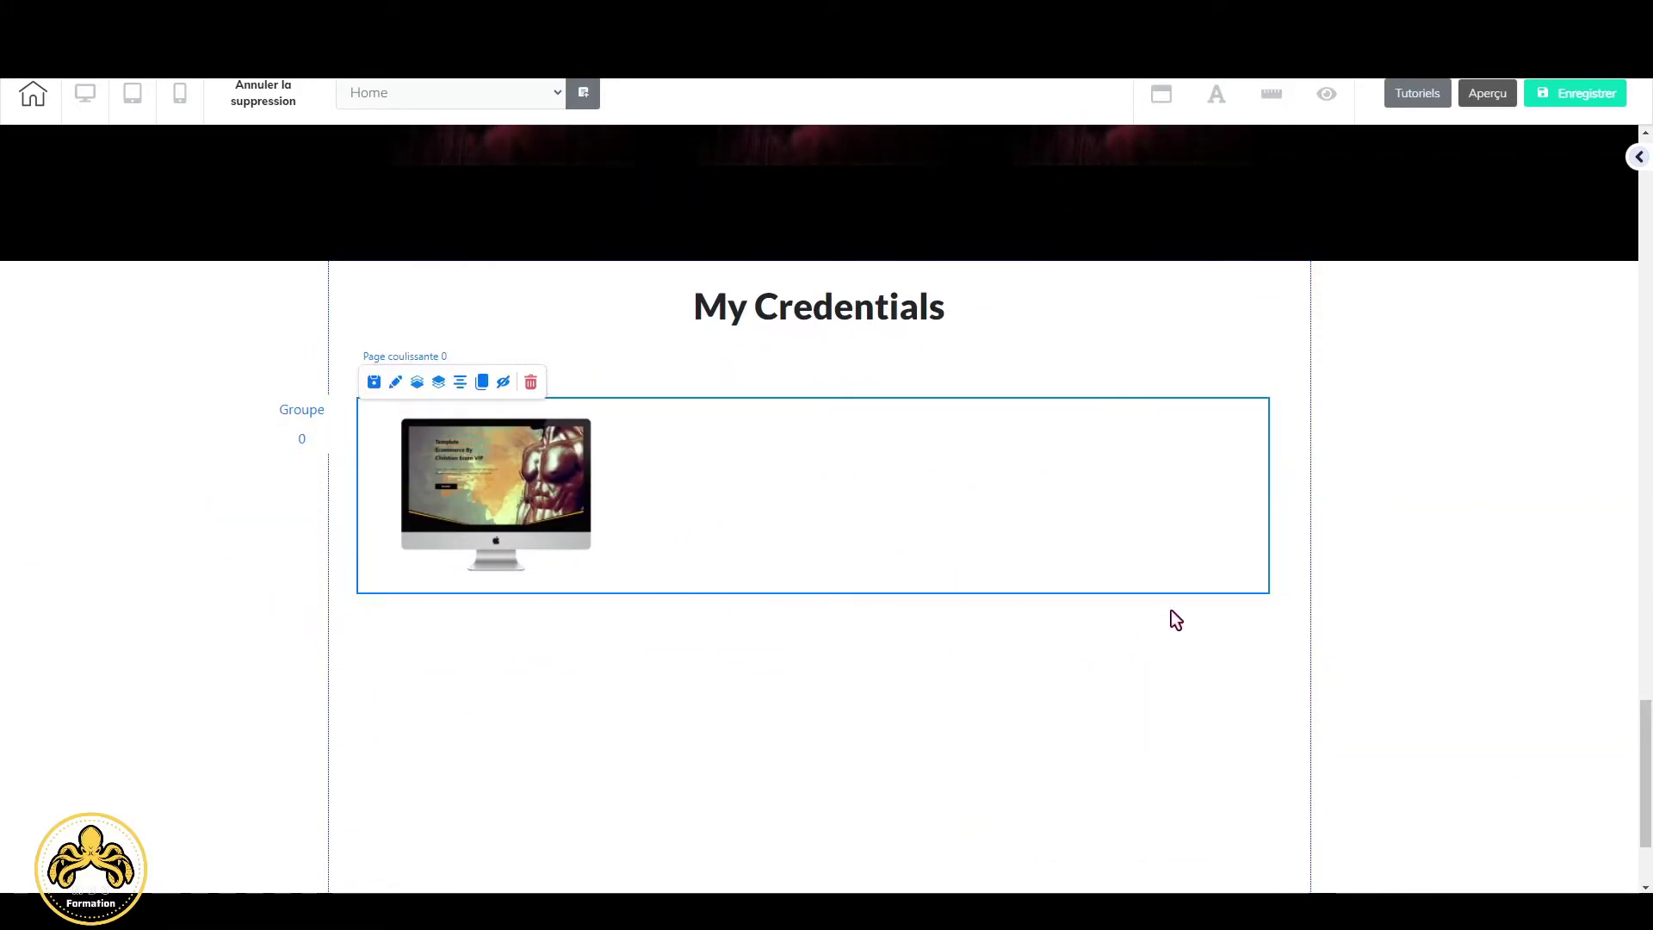
Enlarge the rotating banner slightly and reposition the monitor mockup box inside its sliding page.
{"action": "left_click", "coordinate": [1279, 595]}
{"action": "left_click_drag", "start_coordinate": [1287, 599], "coordinate": [1304, 635]}
{"action": "left_click_drag", "start_coordinate": [534, 528], "coordinate": [527, 544]}
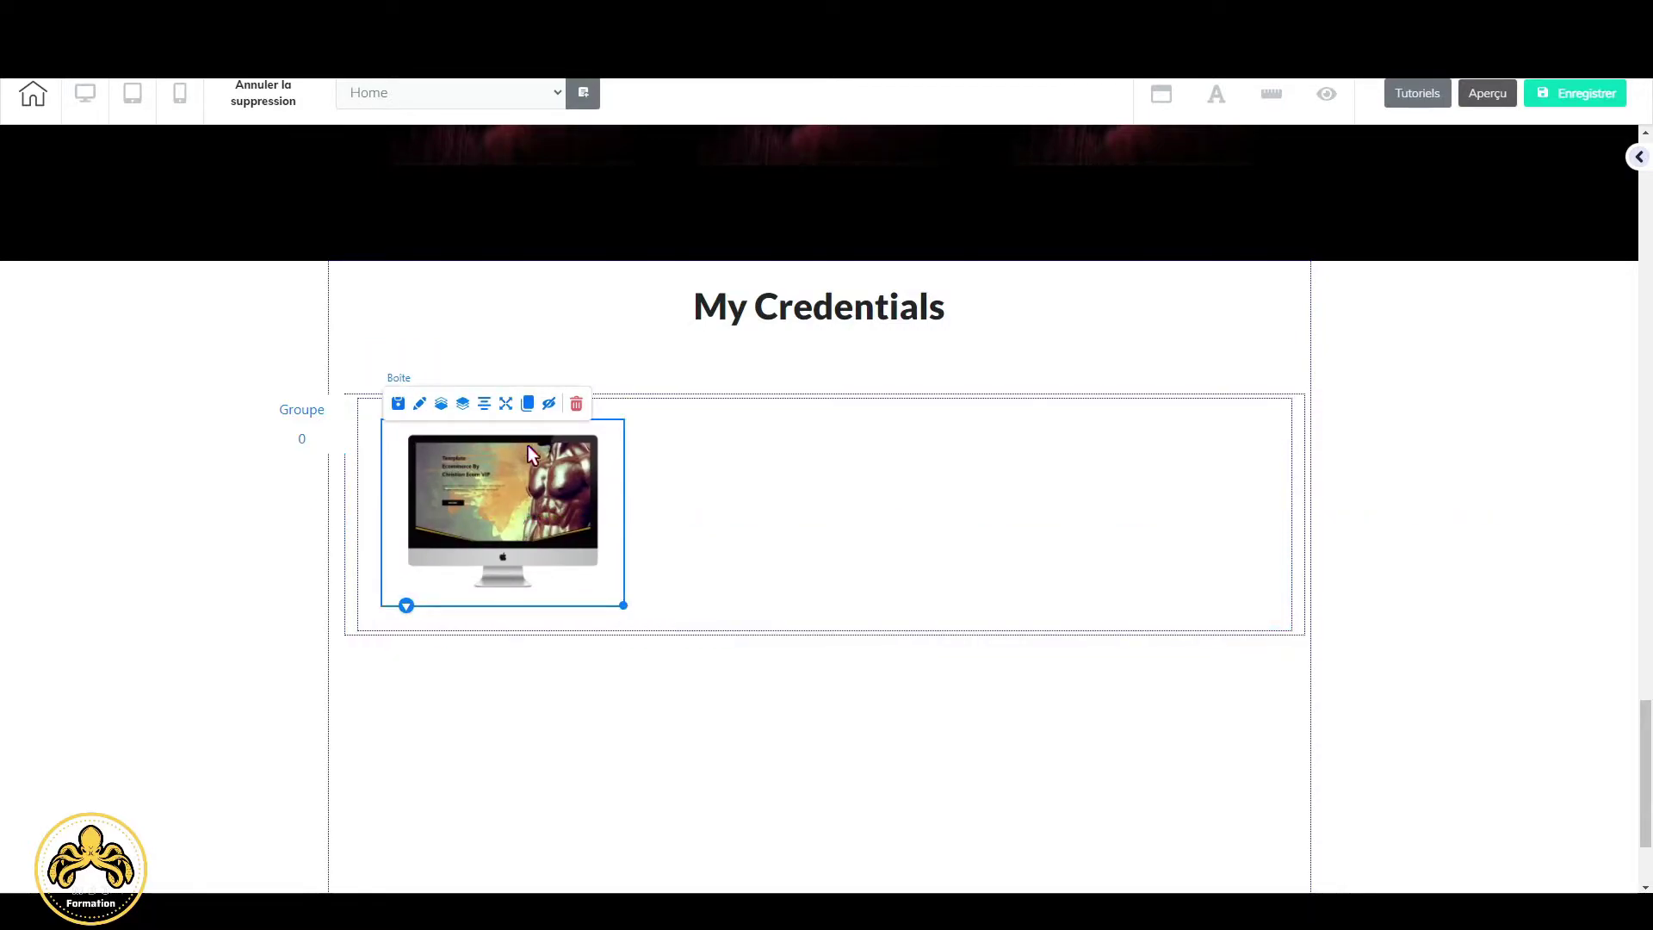
Set the monitor mockup box's animation effect to none.
{"action": "double_click", "coordinate": [535, 527]}
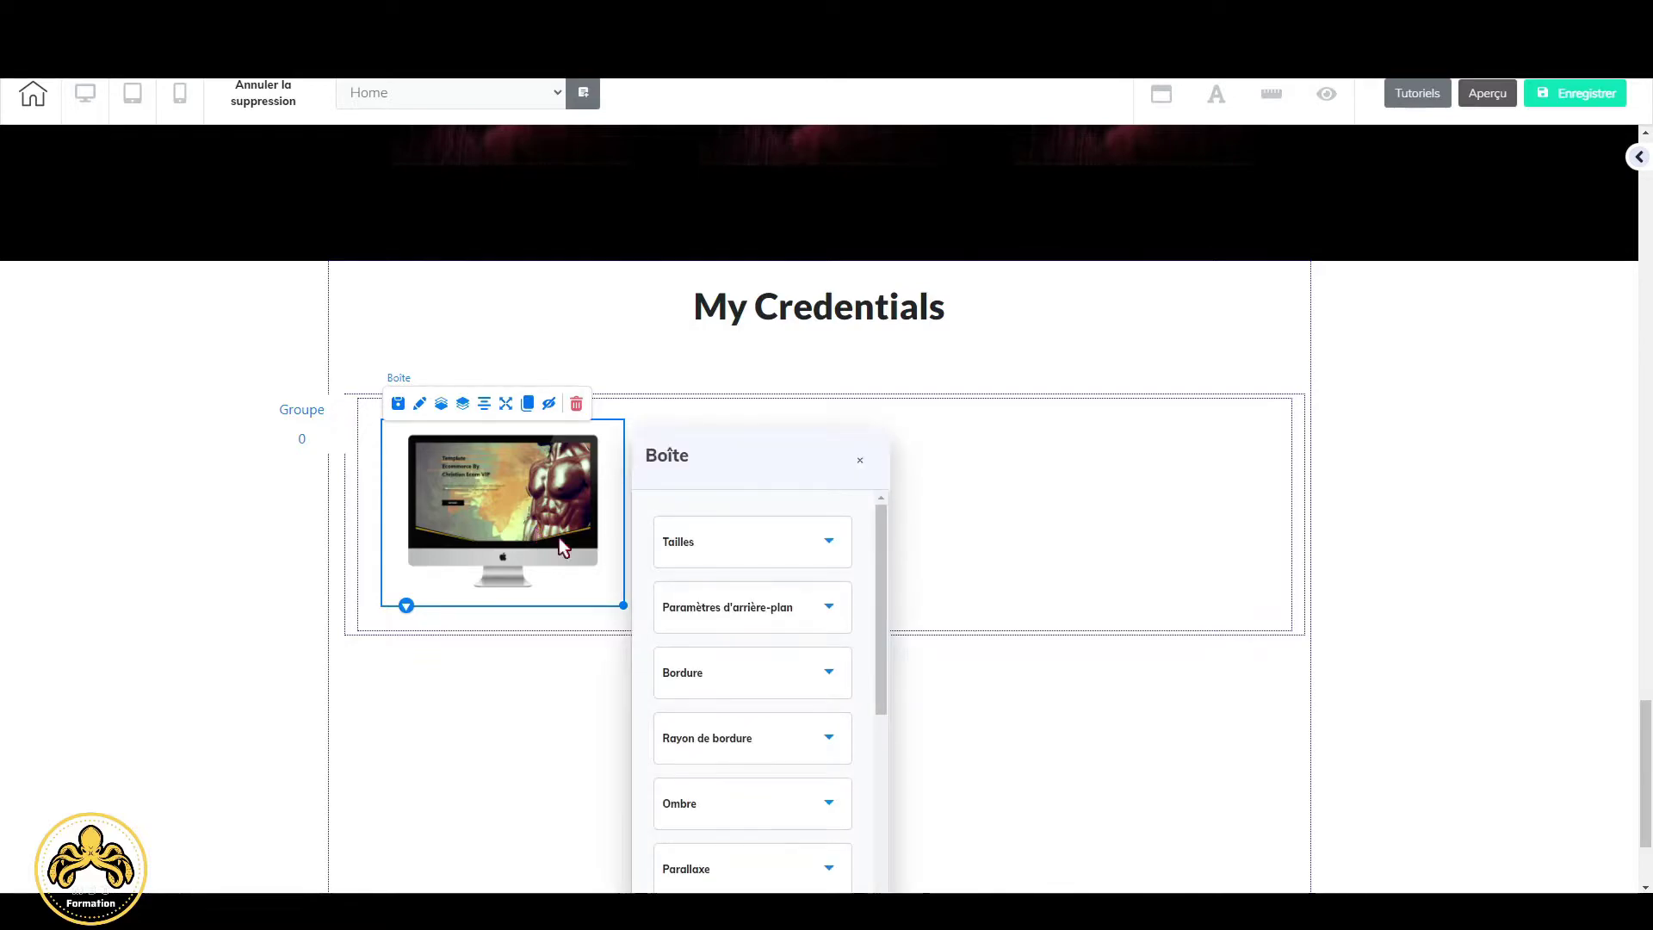
{"action": "left_click_drag", "start_coordinate": [764, 472], "coordinate": [1072, 265]}
{"action": "scroll", "coordinate": [1070, 570], "scroll_direction": "down", "scroll_amount": 5}
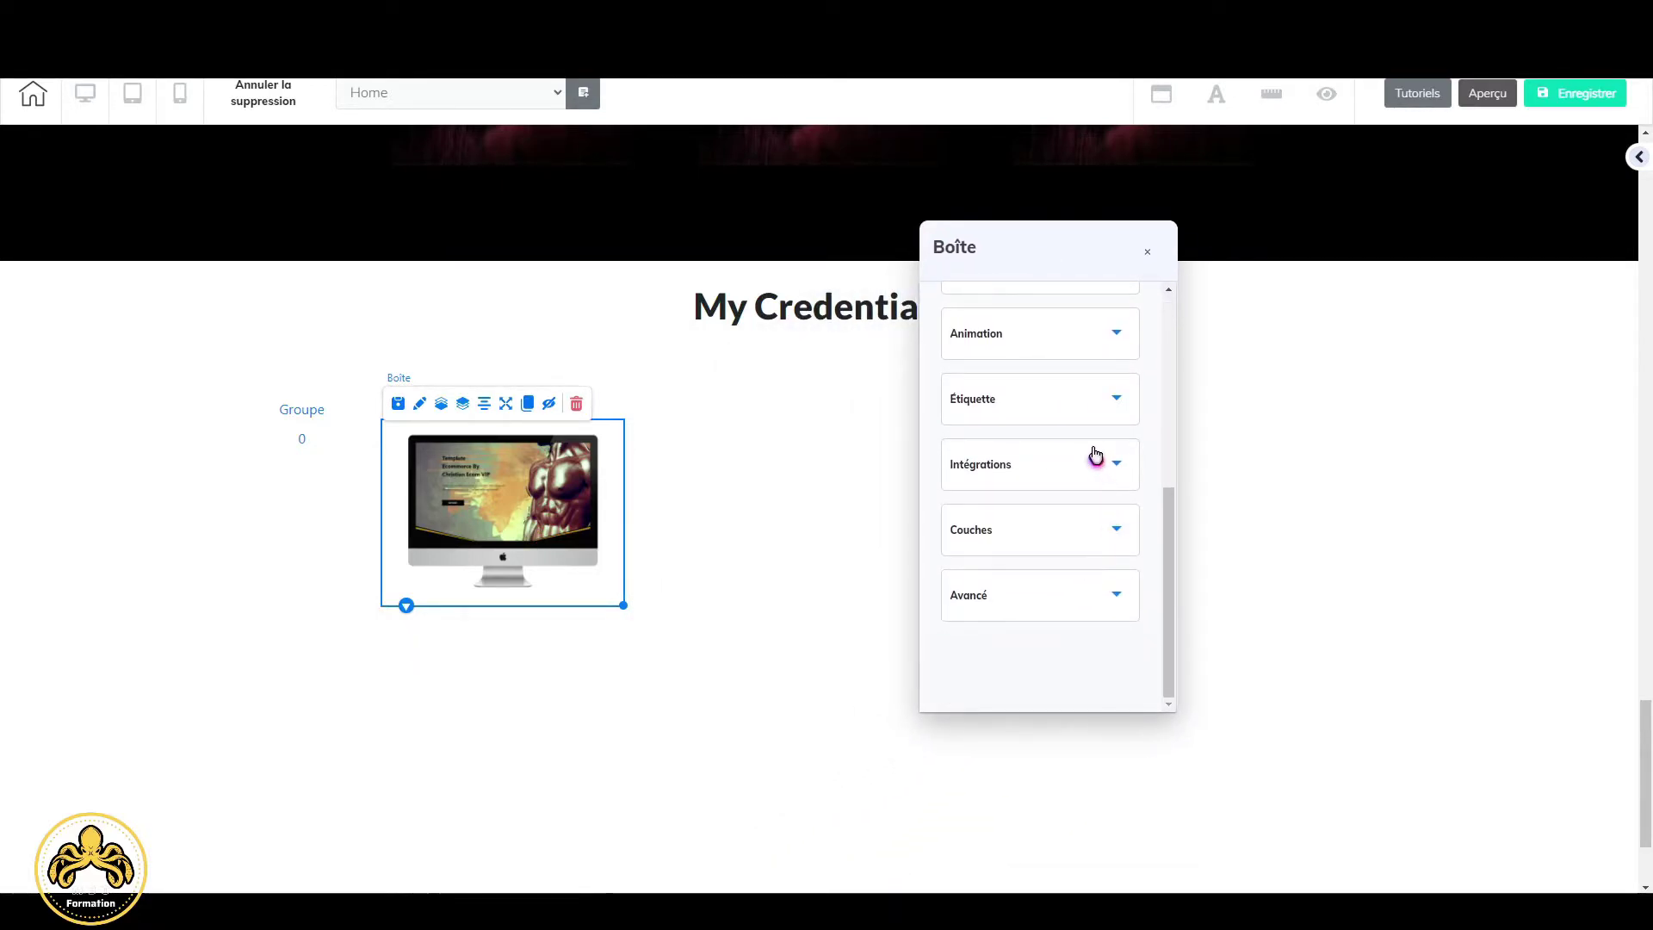
{"action": "left_click", "coordinate": [1117, 338]}
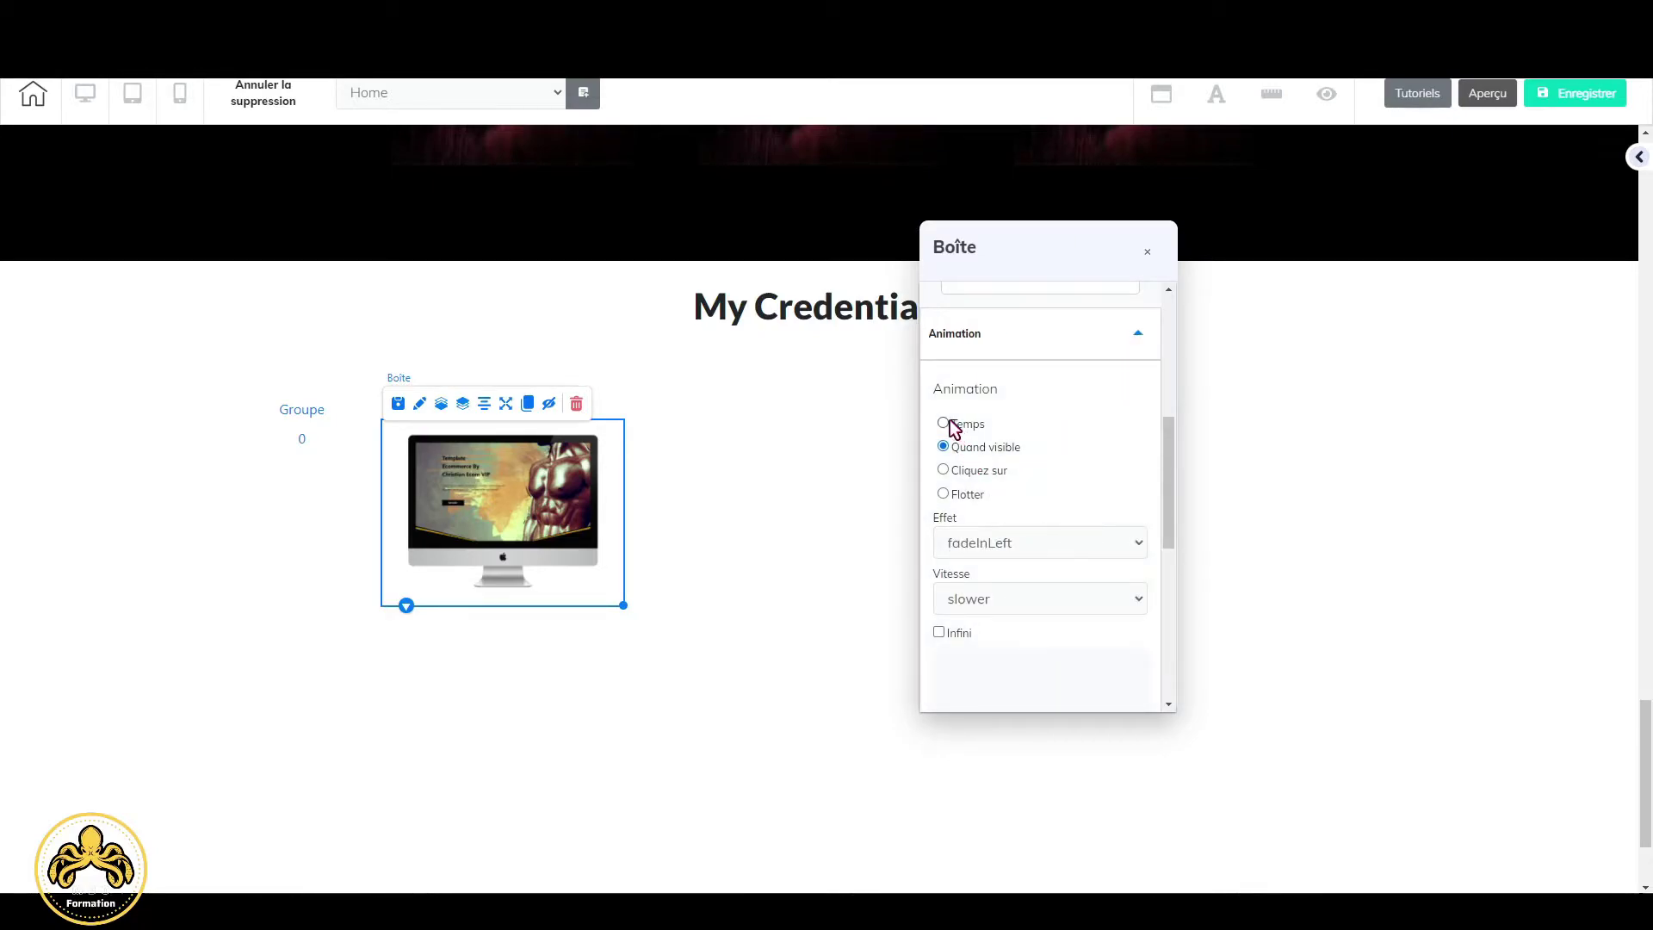
{"action": "left_click", "coordinate": [1068, 544]}
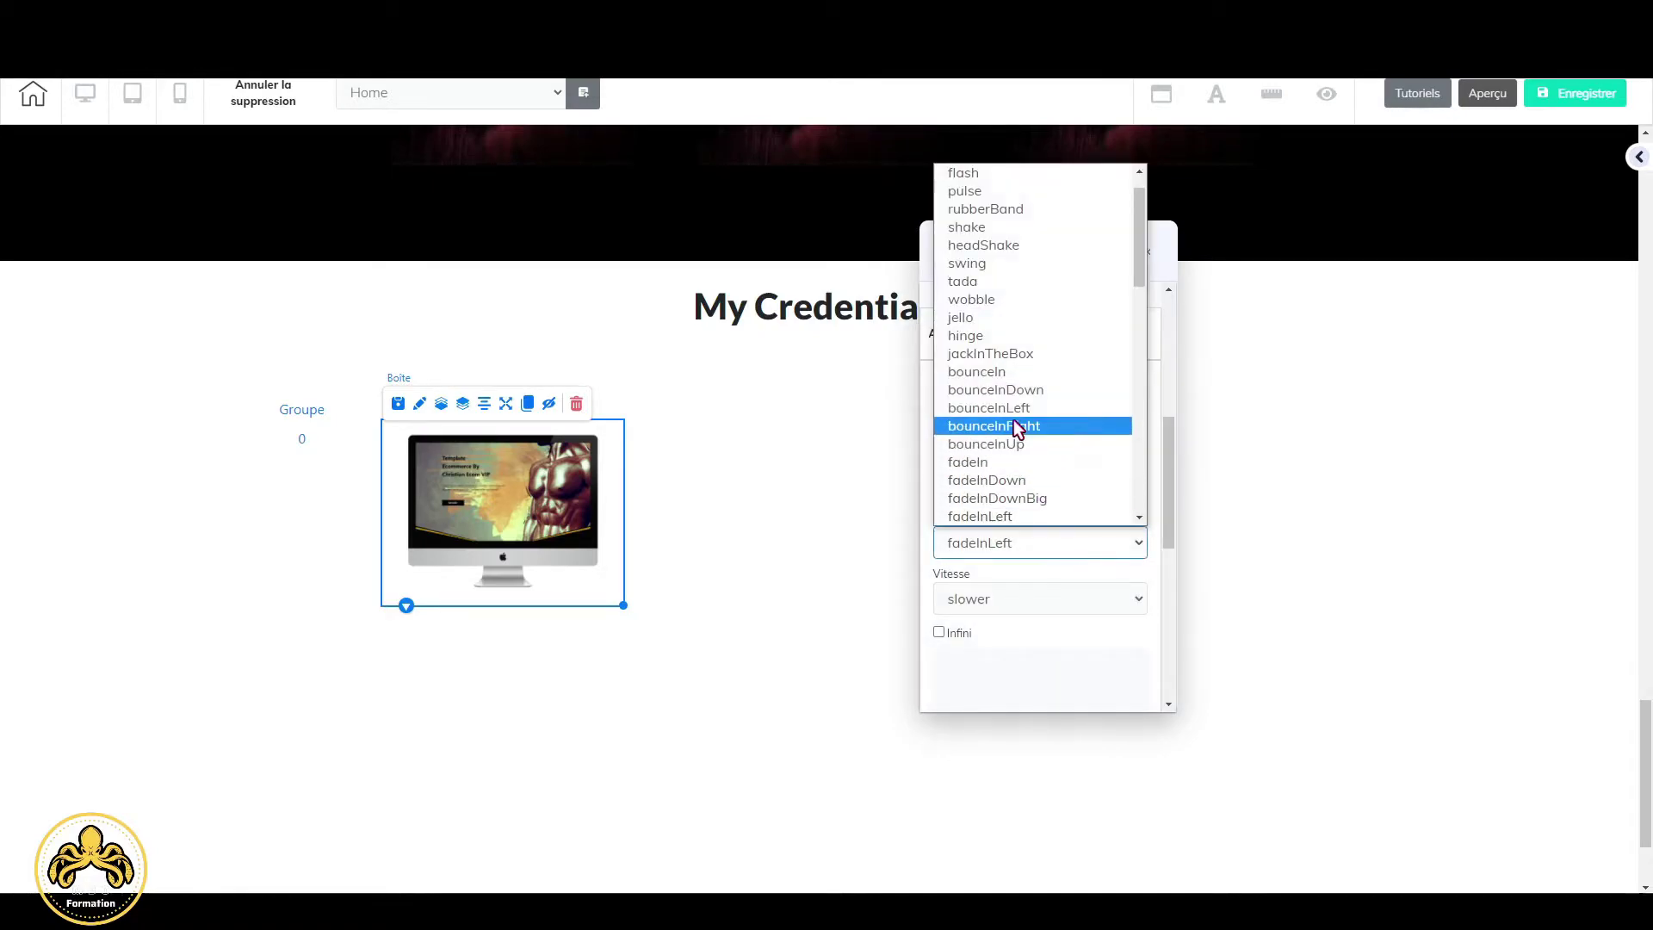
{"action": "left_click", "coordinate": [1026, 177]}
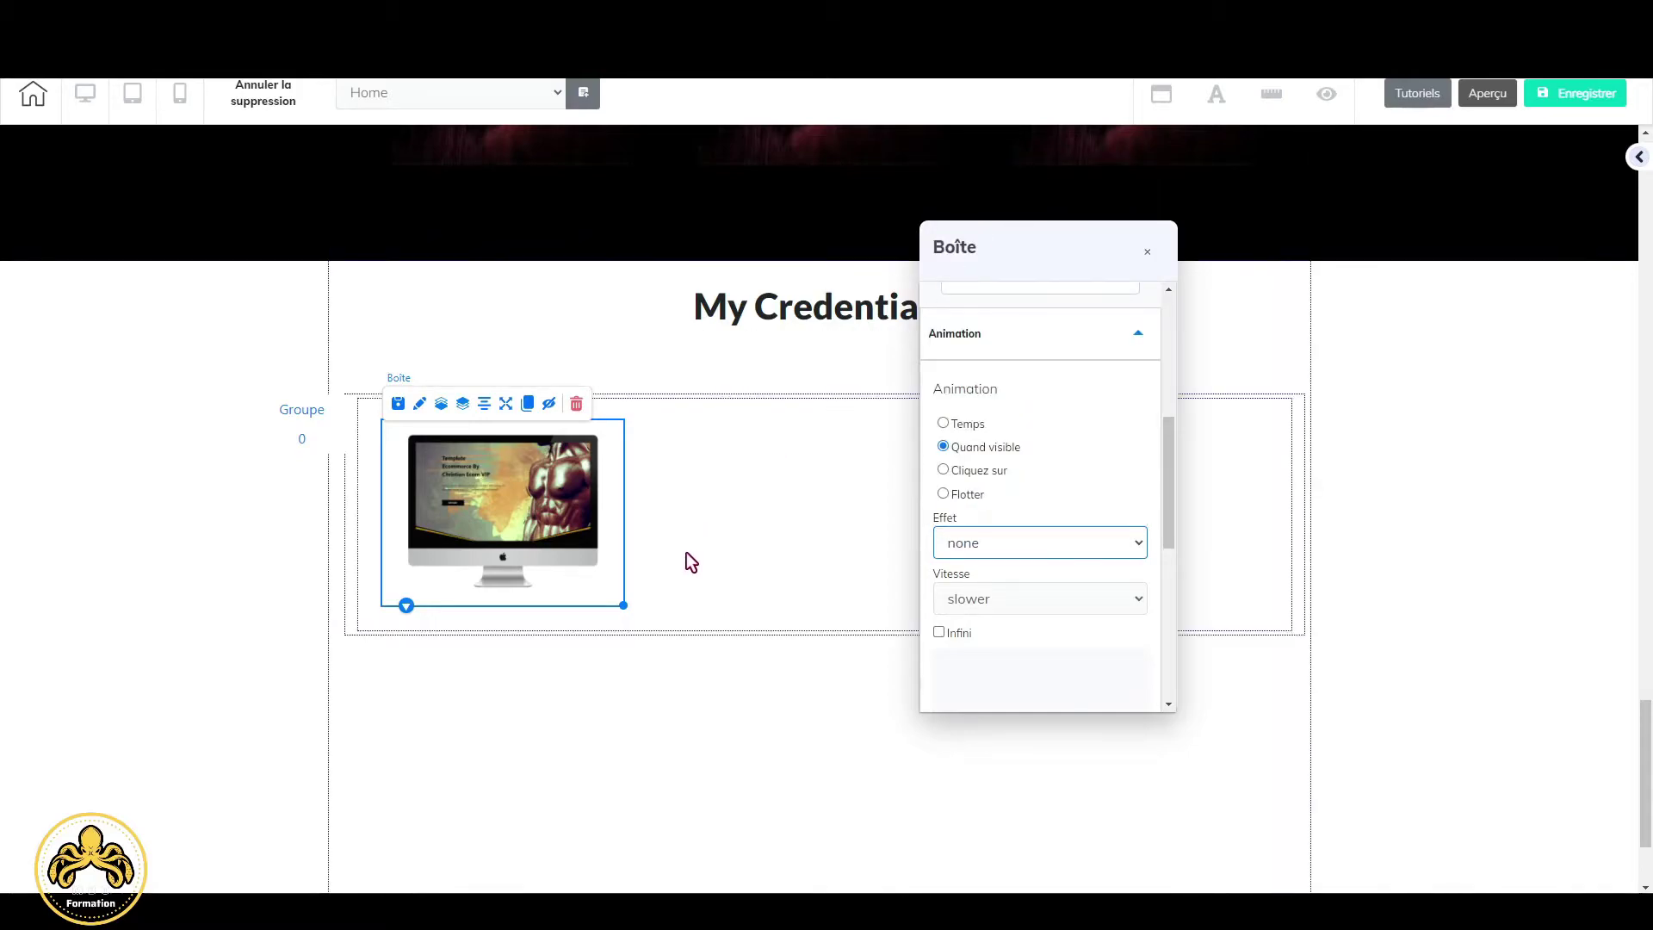
{"action": "left_click", "coordinate": [751, 747]}
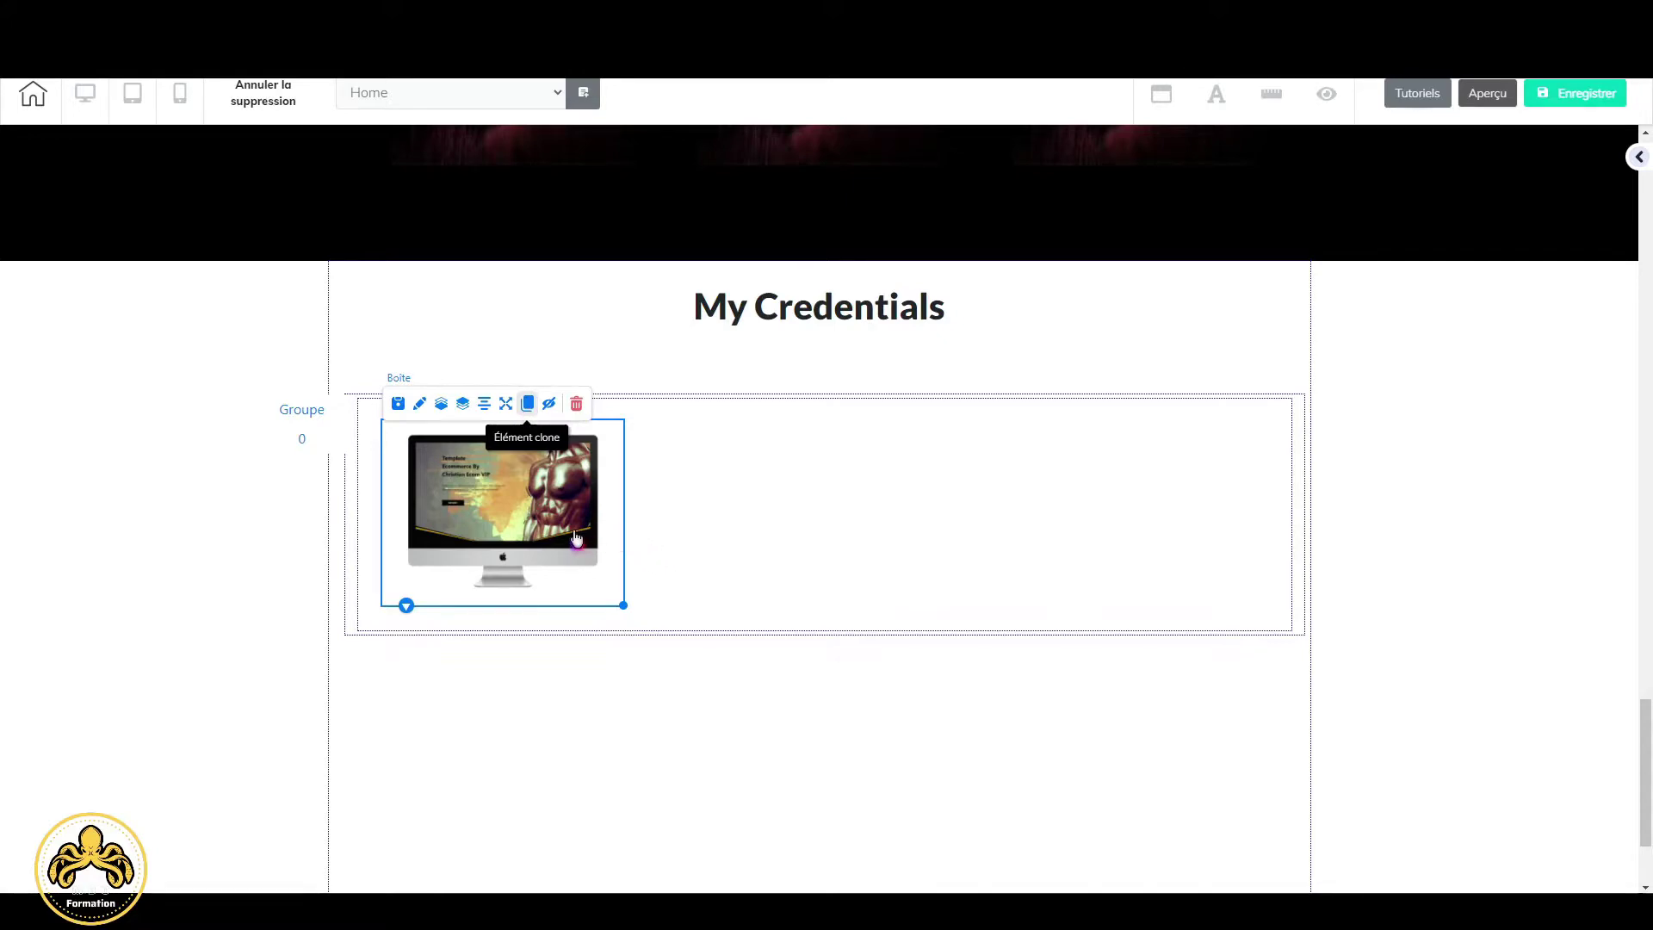
Clone the monitor mockup box twice to form a row of three, centering the middle copy in the sliding page.
{"action": "left_click_drag", "start_coordinate": [631, 529], "coordinate": [923, 513]}
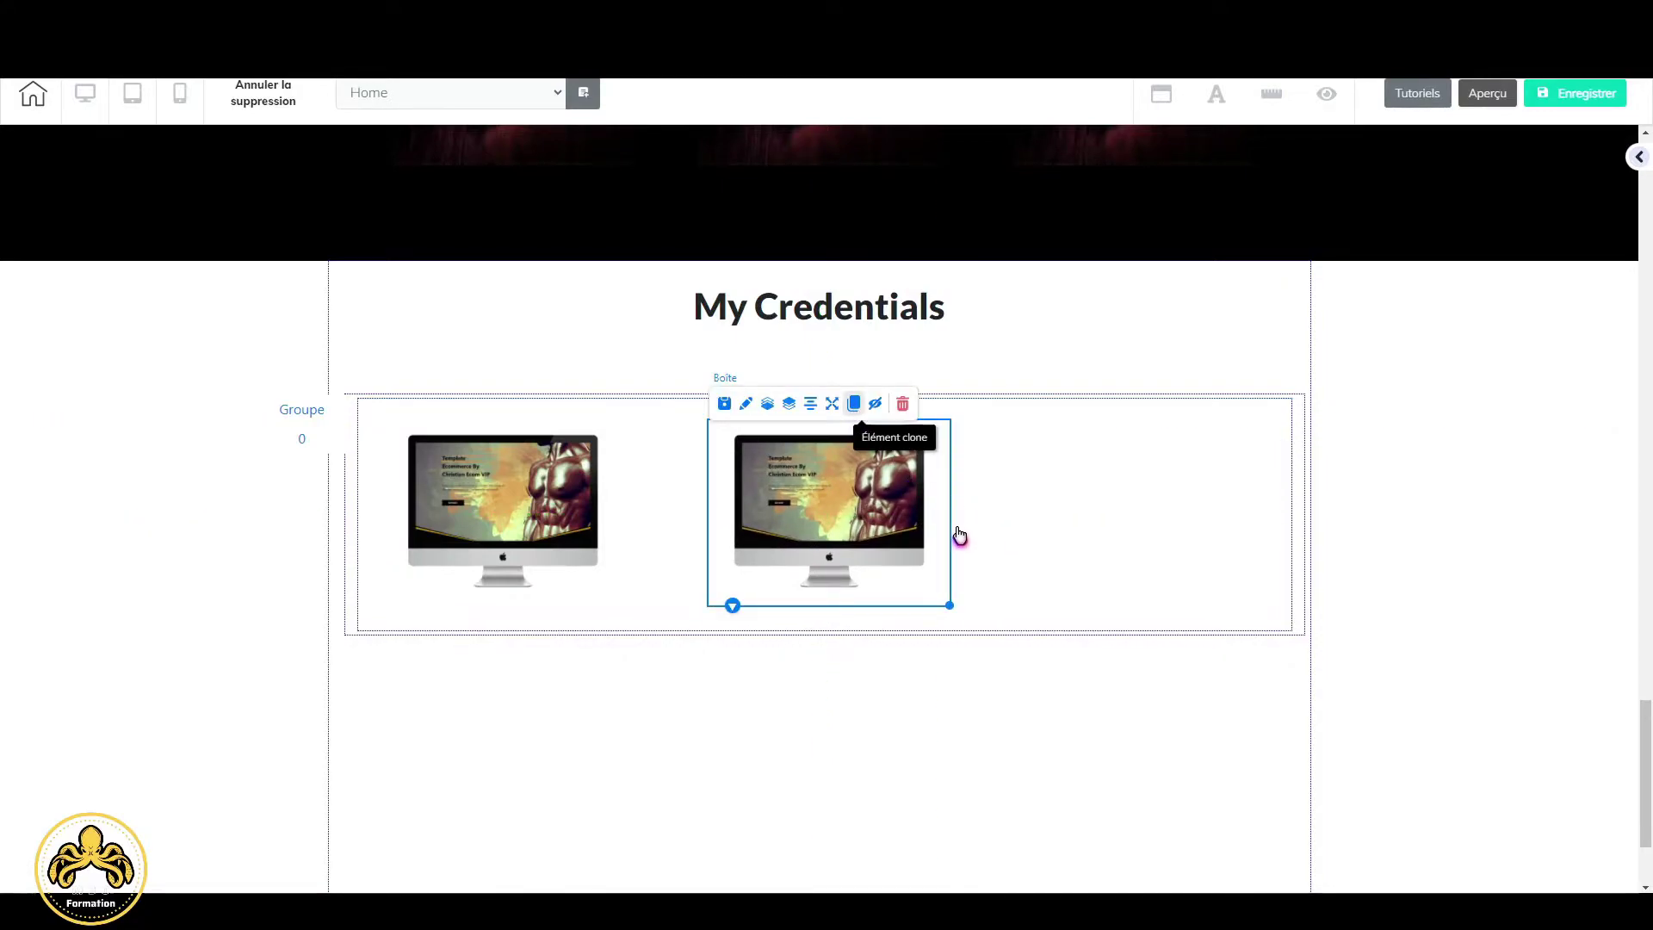
{"action": "mouse_move", "coordinate": [871, 497]}
{"action": "left_mouse_down"}
{"action": "mouse_move", "coordinate": [905, 515]}
{"action": "mouse_move", "coordinate": [1208, 525]}
{"action": "left_mouse_up"}
{"action": "left_click", "coordinate": [861, 532]}
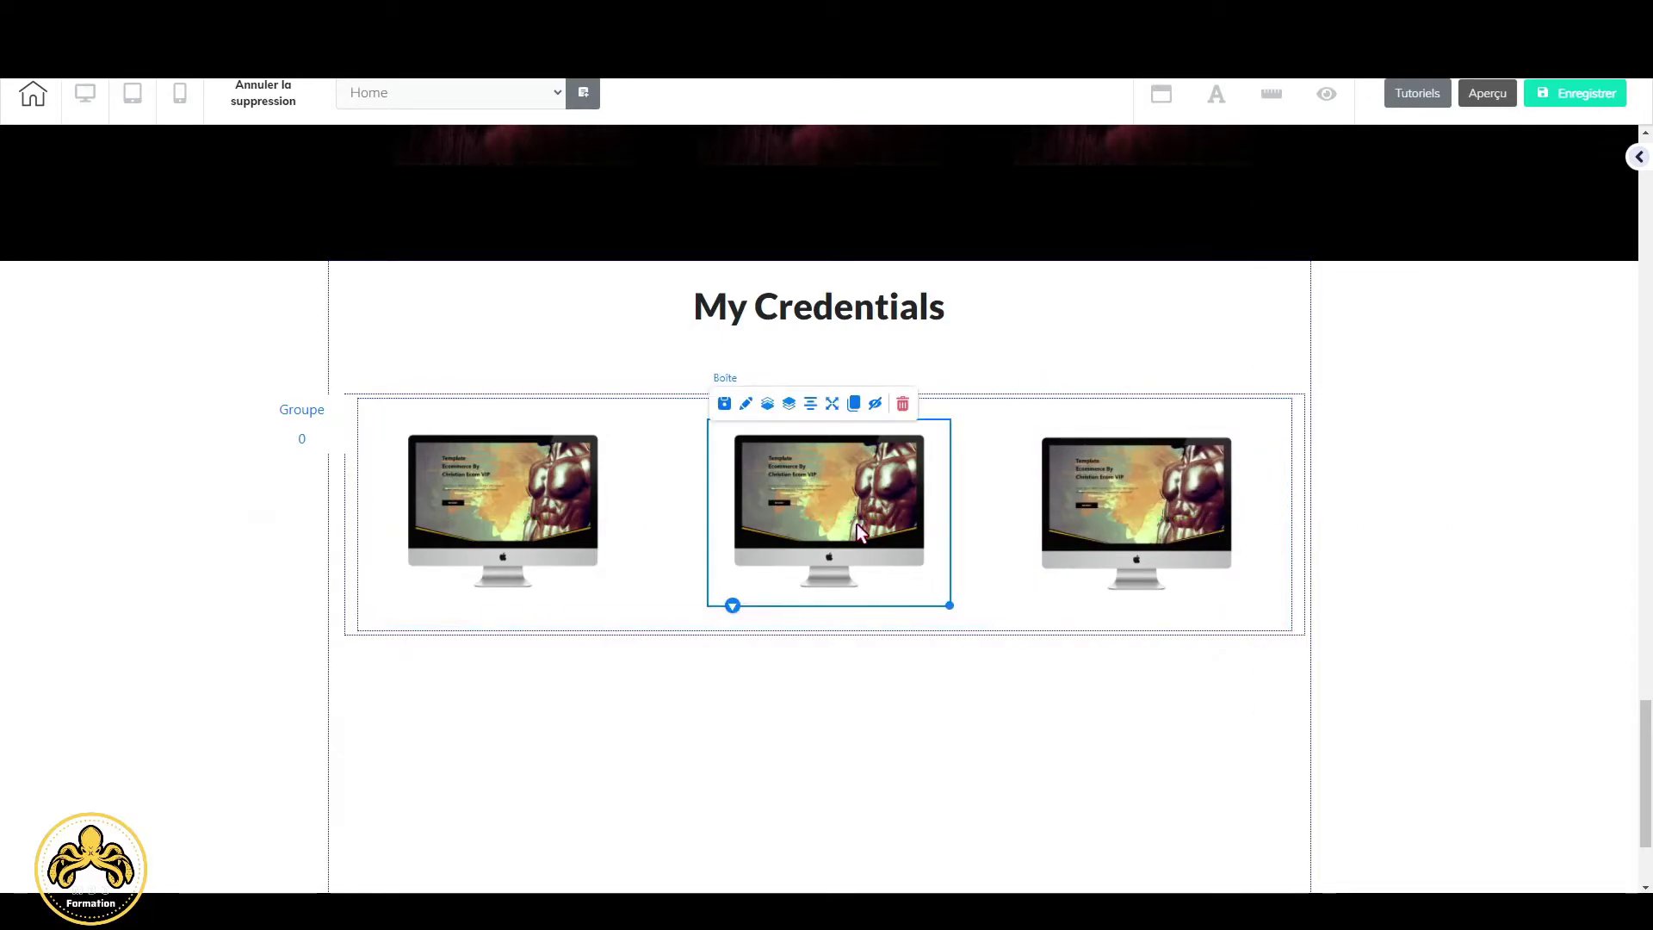
{"action": "left_click", "coordinate": [815, 409]}
Select the three monitor mockup boxes together for horizontal alignment.
{"action": "left_click", "coordinate": [1166, 535]}
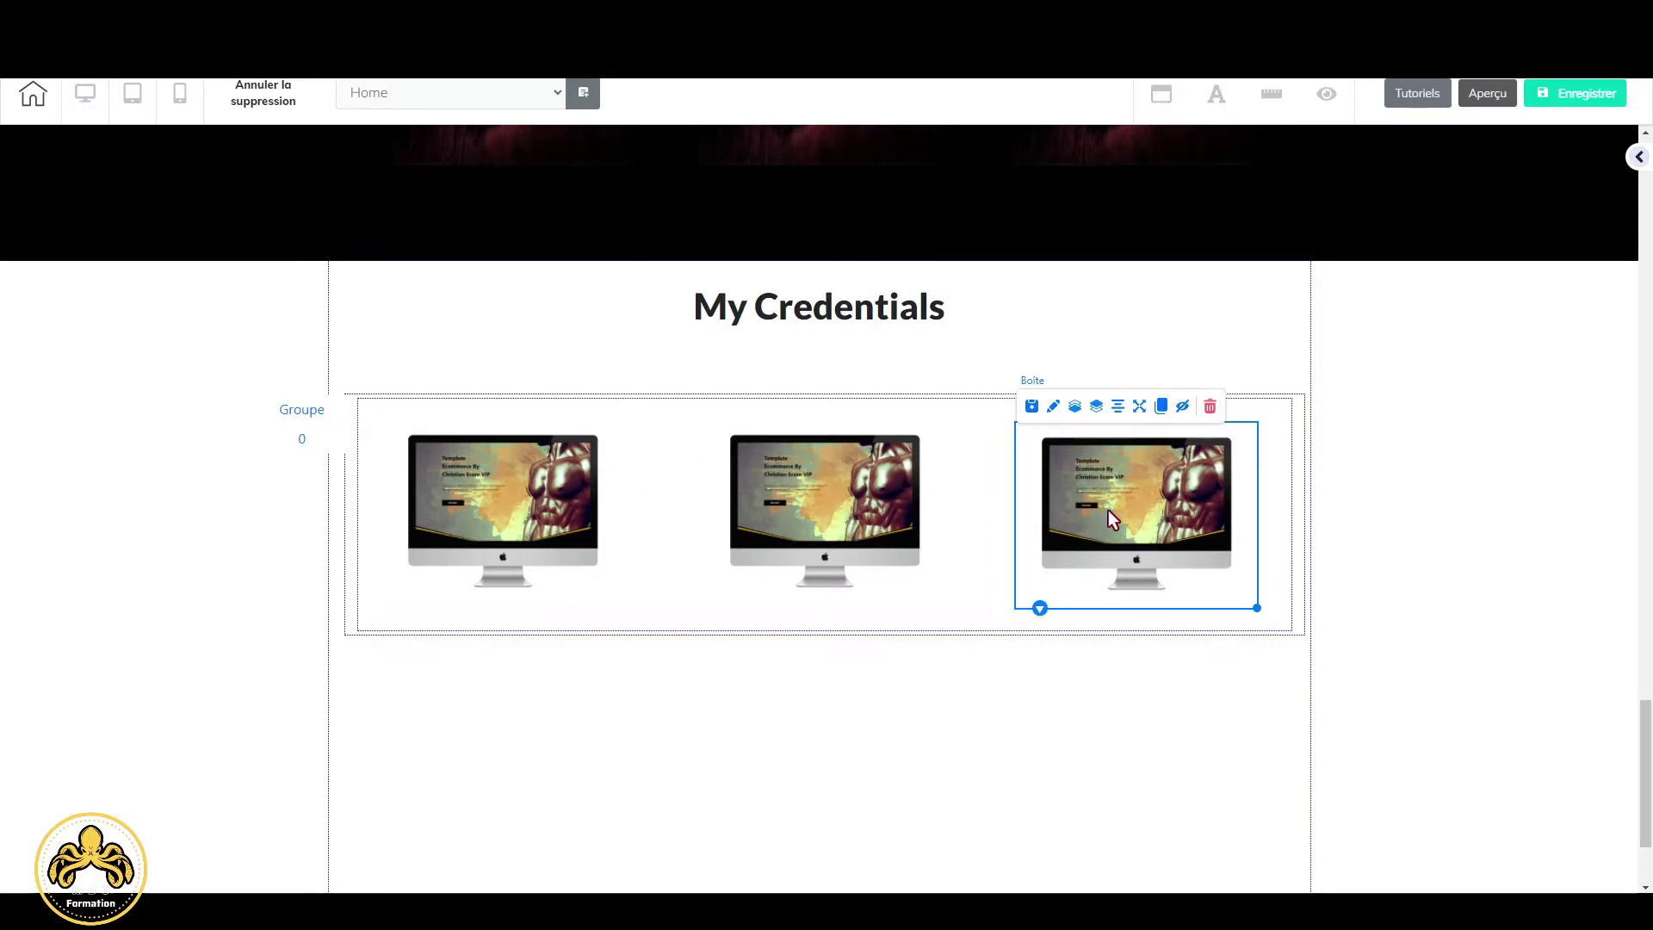
{"action": "left_click", "coordinate": [775, 510]}
{"action": "left_click", "coordinate": [555, 510]}
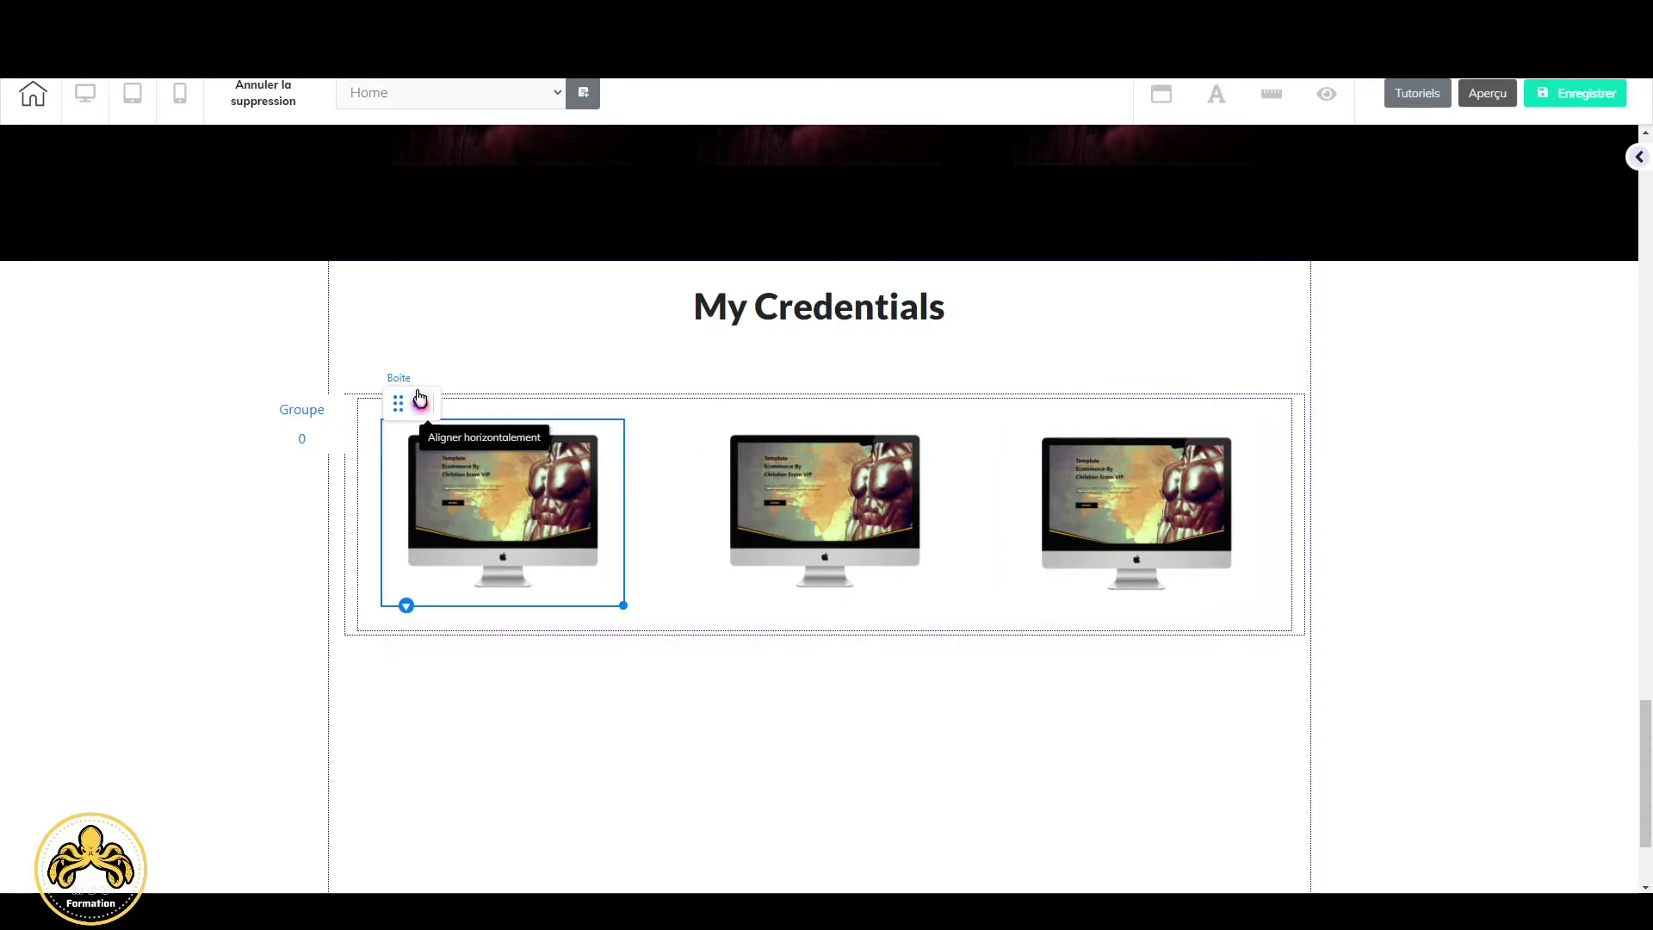
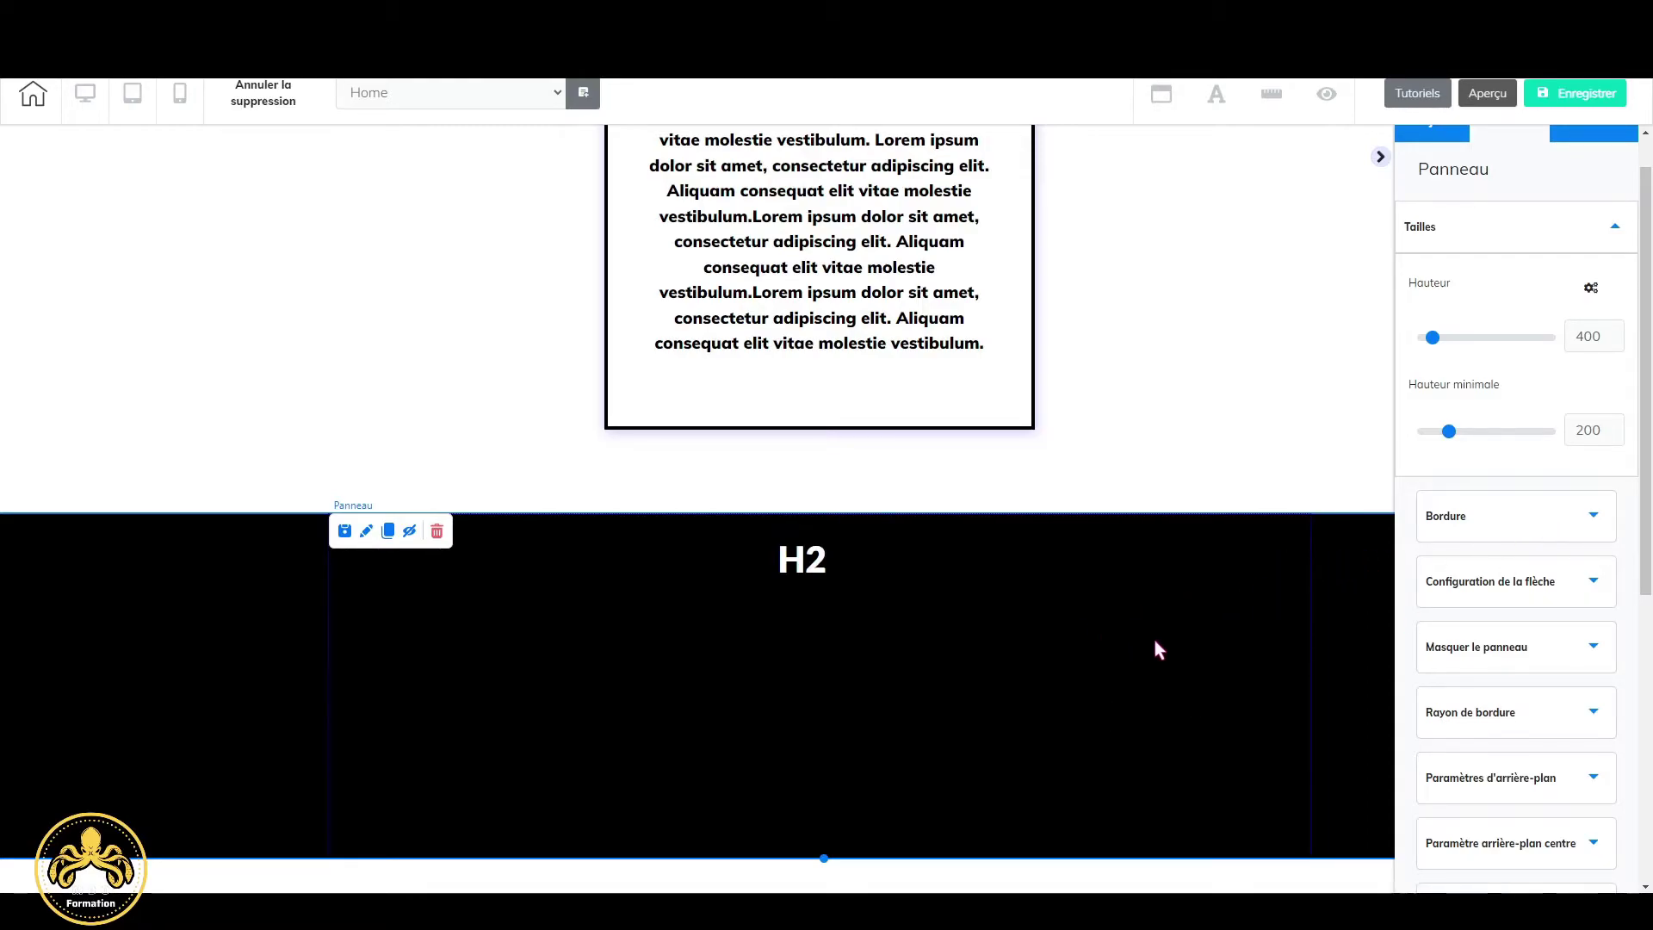
Set the H2 panel's background image to the black MBO Multi Business Online picture with laptop, tablet and phone.
{"action": "scroll", "coordinate": [1554, 639], "scroll_direction": "down", "scroll_amount": 2}
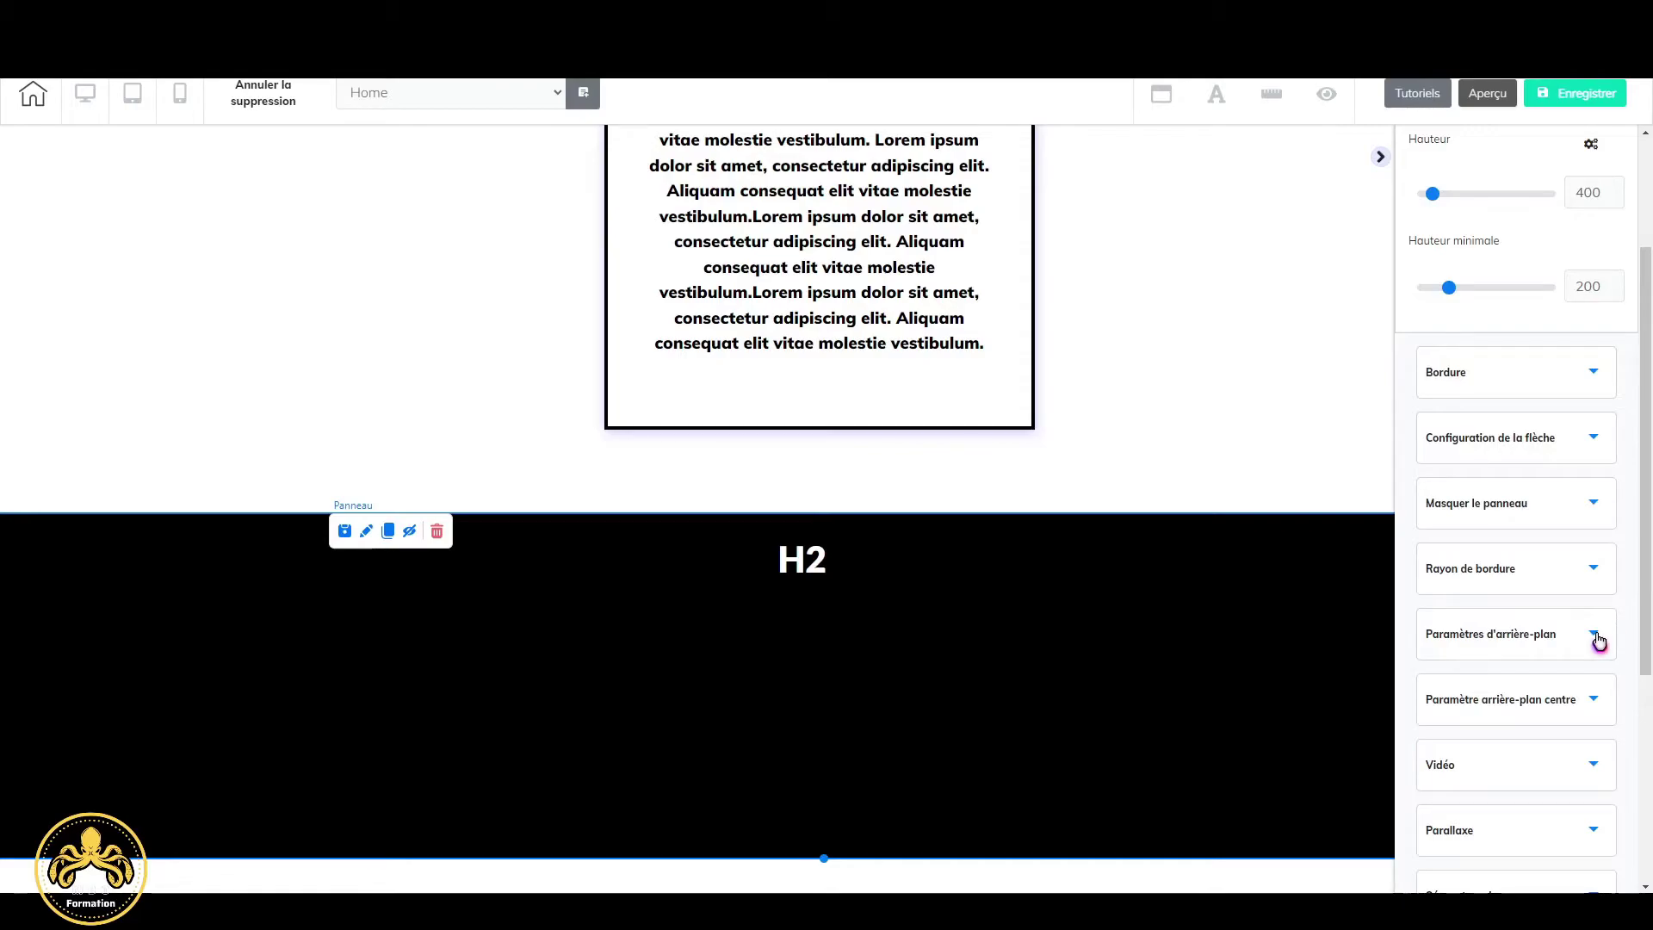
{"action": "left_click", "coordinate": [1597, 639]}
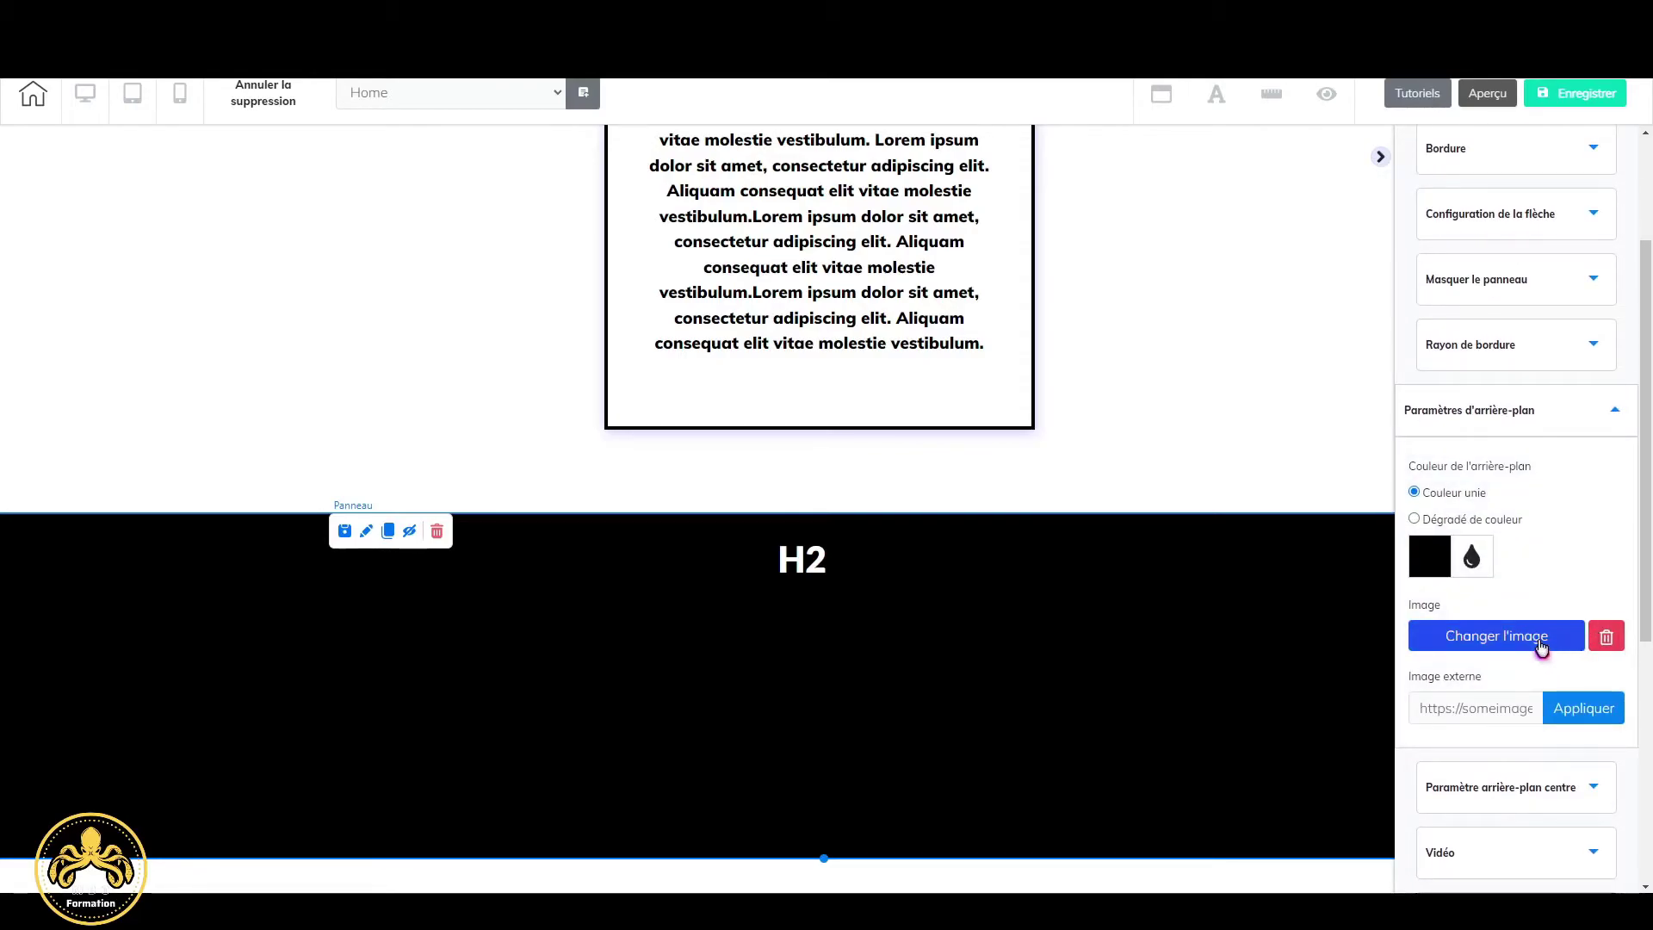
{"action": "left_click", "coordinate": [1490, 642]}
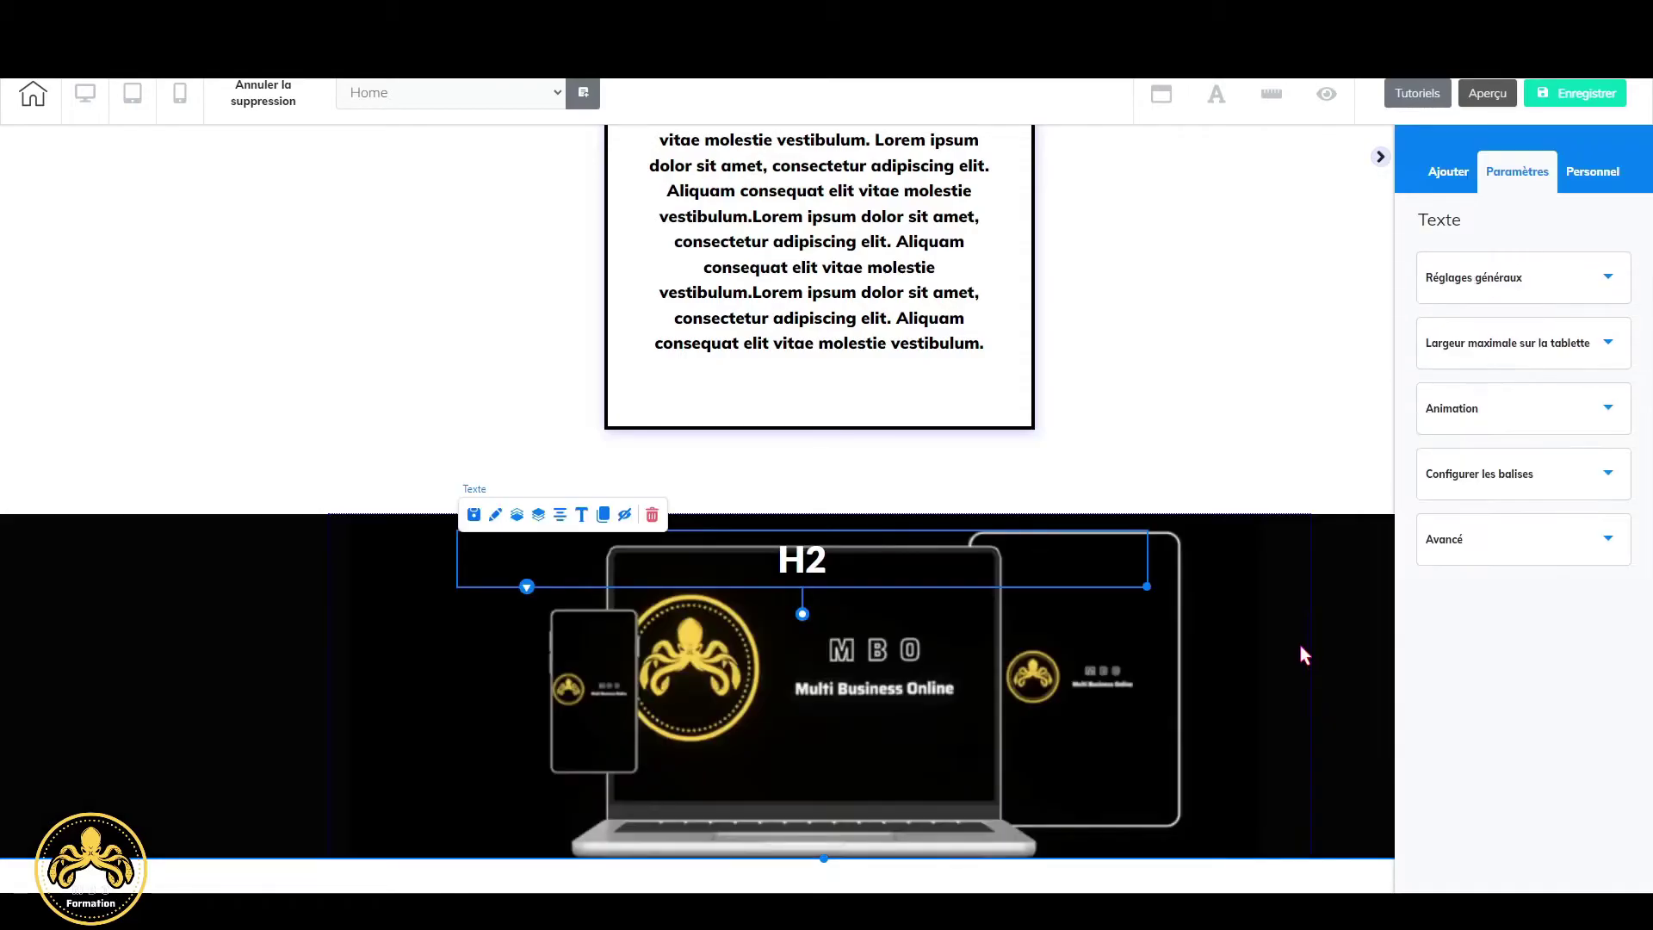
Delete the H2 heading text from the panel with the MBO background image.
{"action": "left_click", "coordinate": [895, 575]}
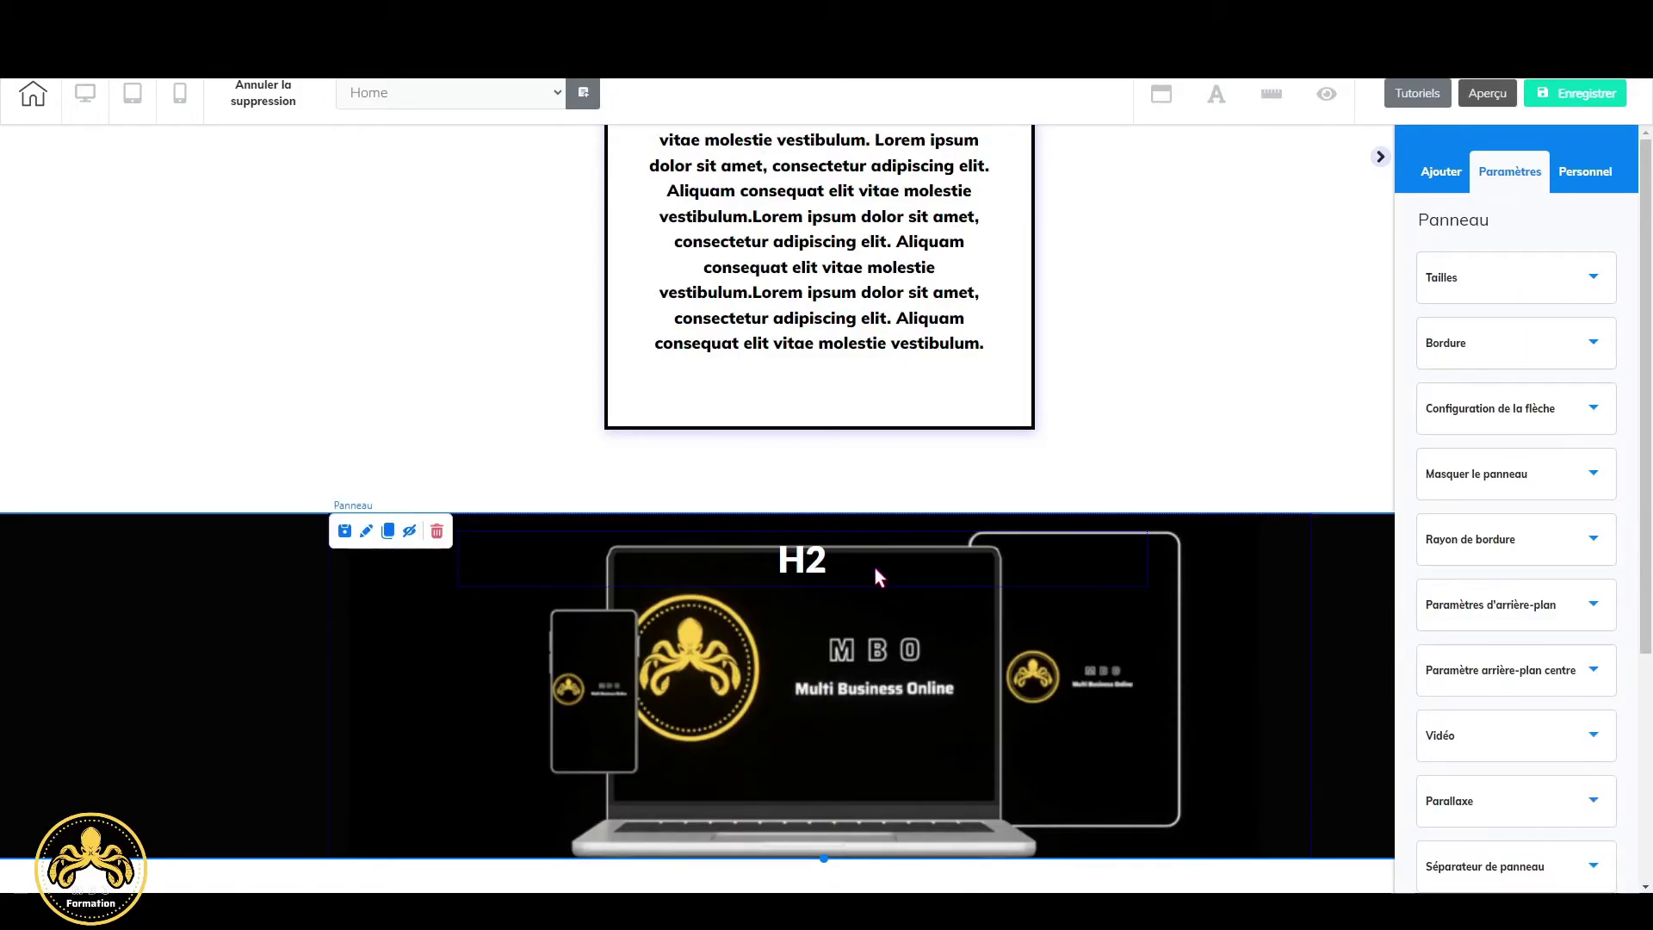
{"action": "left_click", "coordinate": [874, 567]}
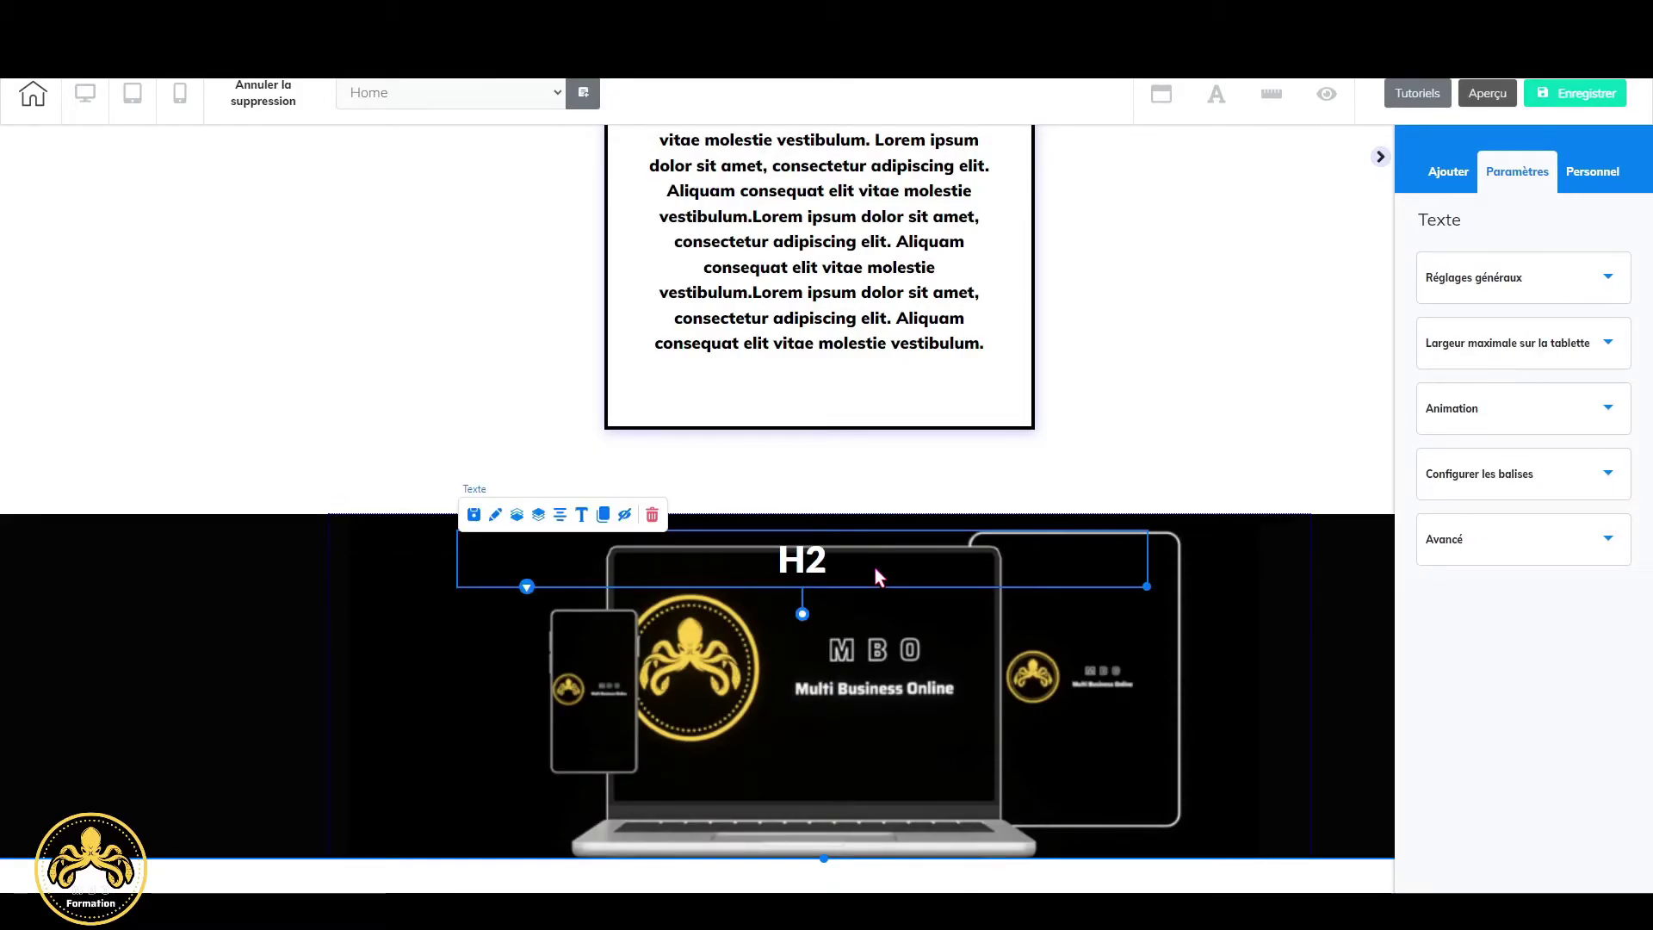
{"action": "key", "text": "Delete"}
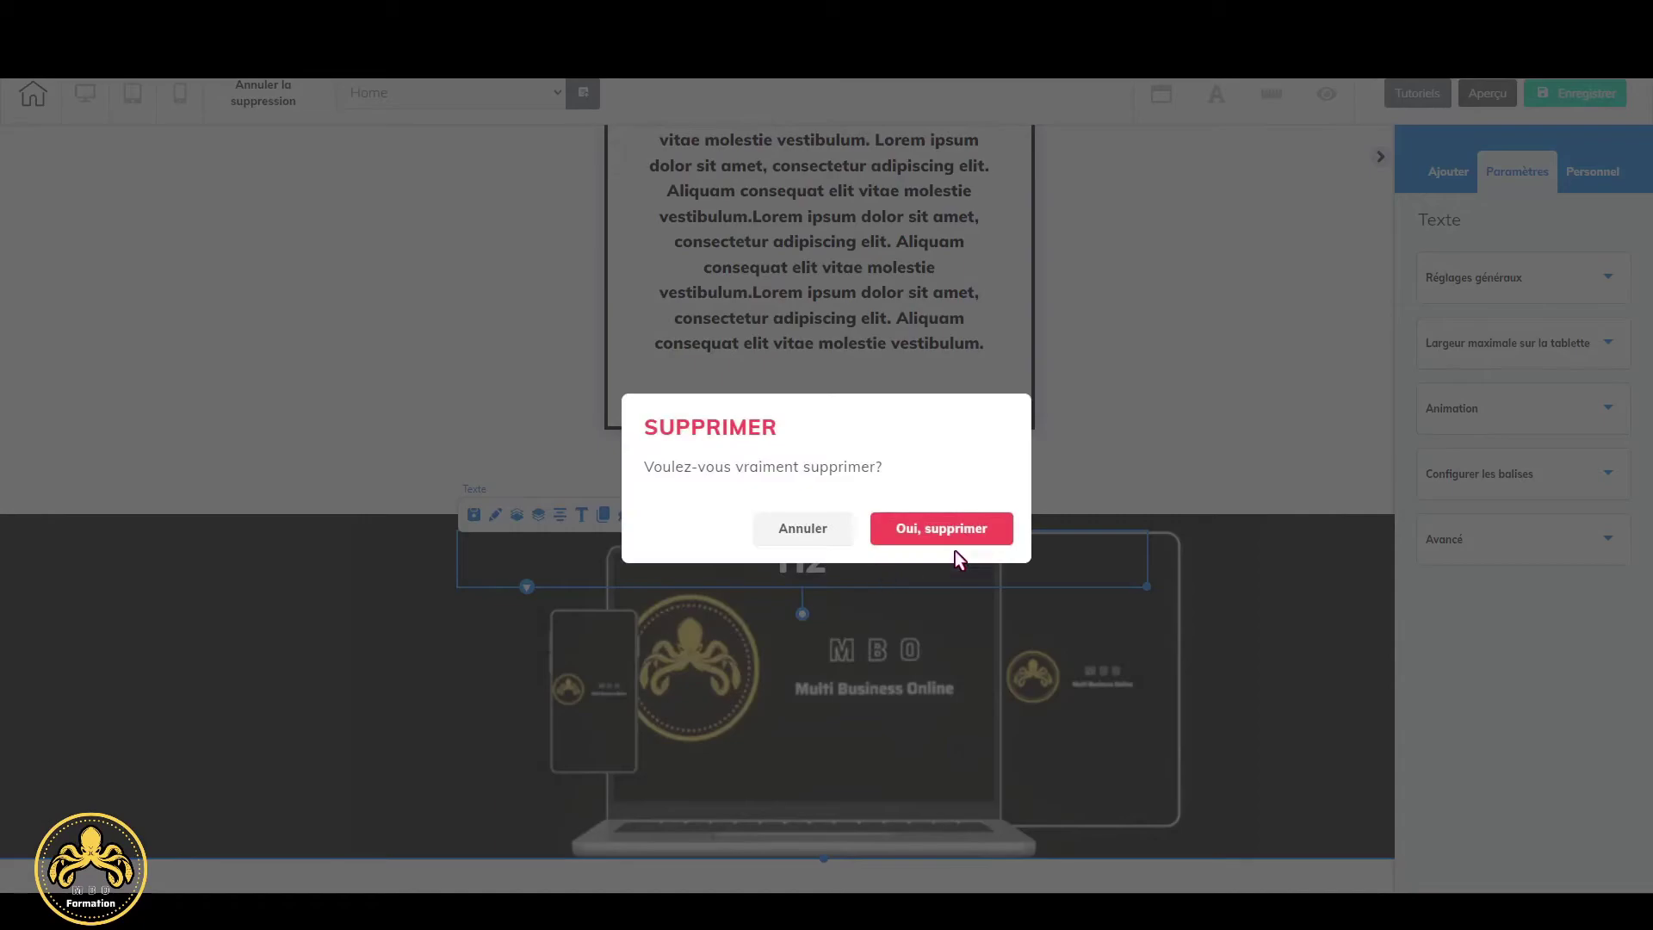
{"action": "left_click", "coordinate": [994, 538]}
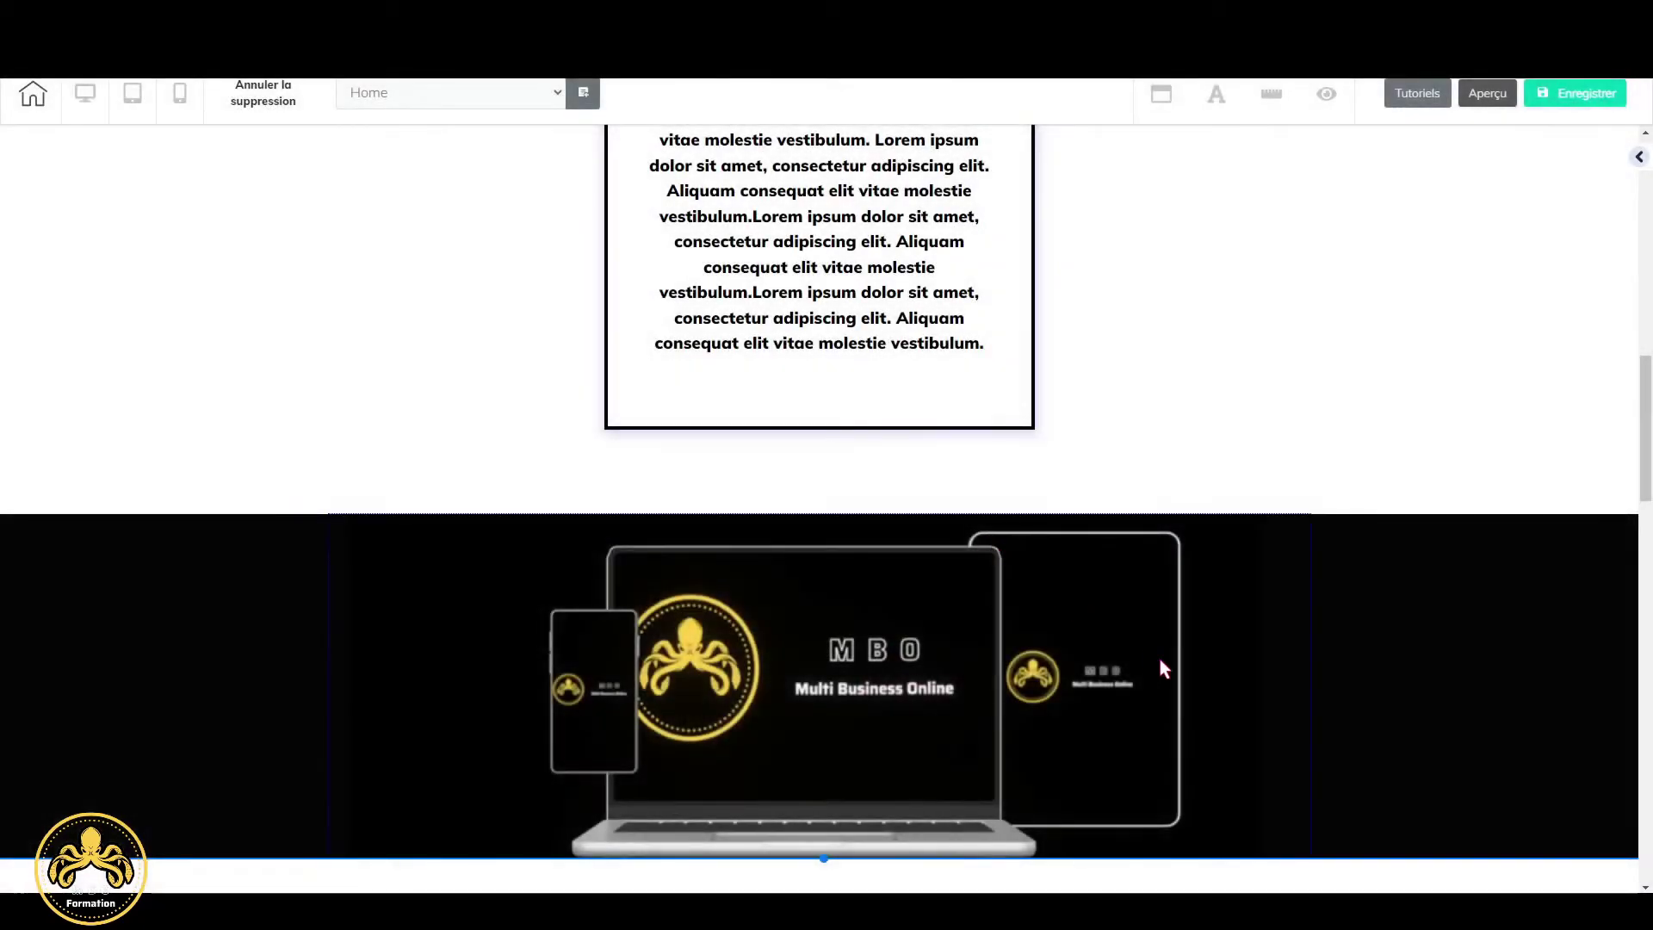
Save the page and publish the site.
{"action": "scroll", "coordinate": [1243, 607], "scroll_direction": "down", "scroll_amount": 3}
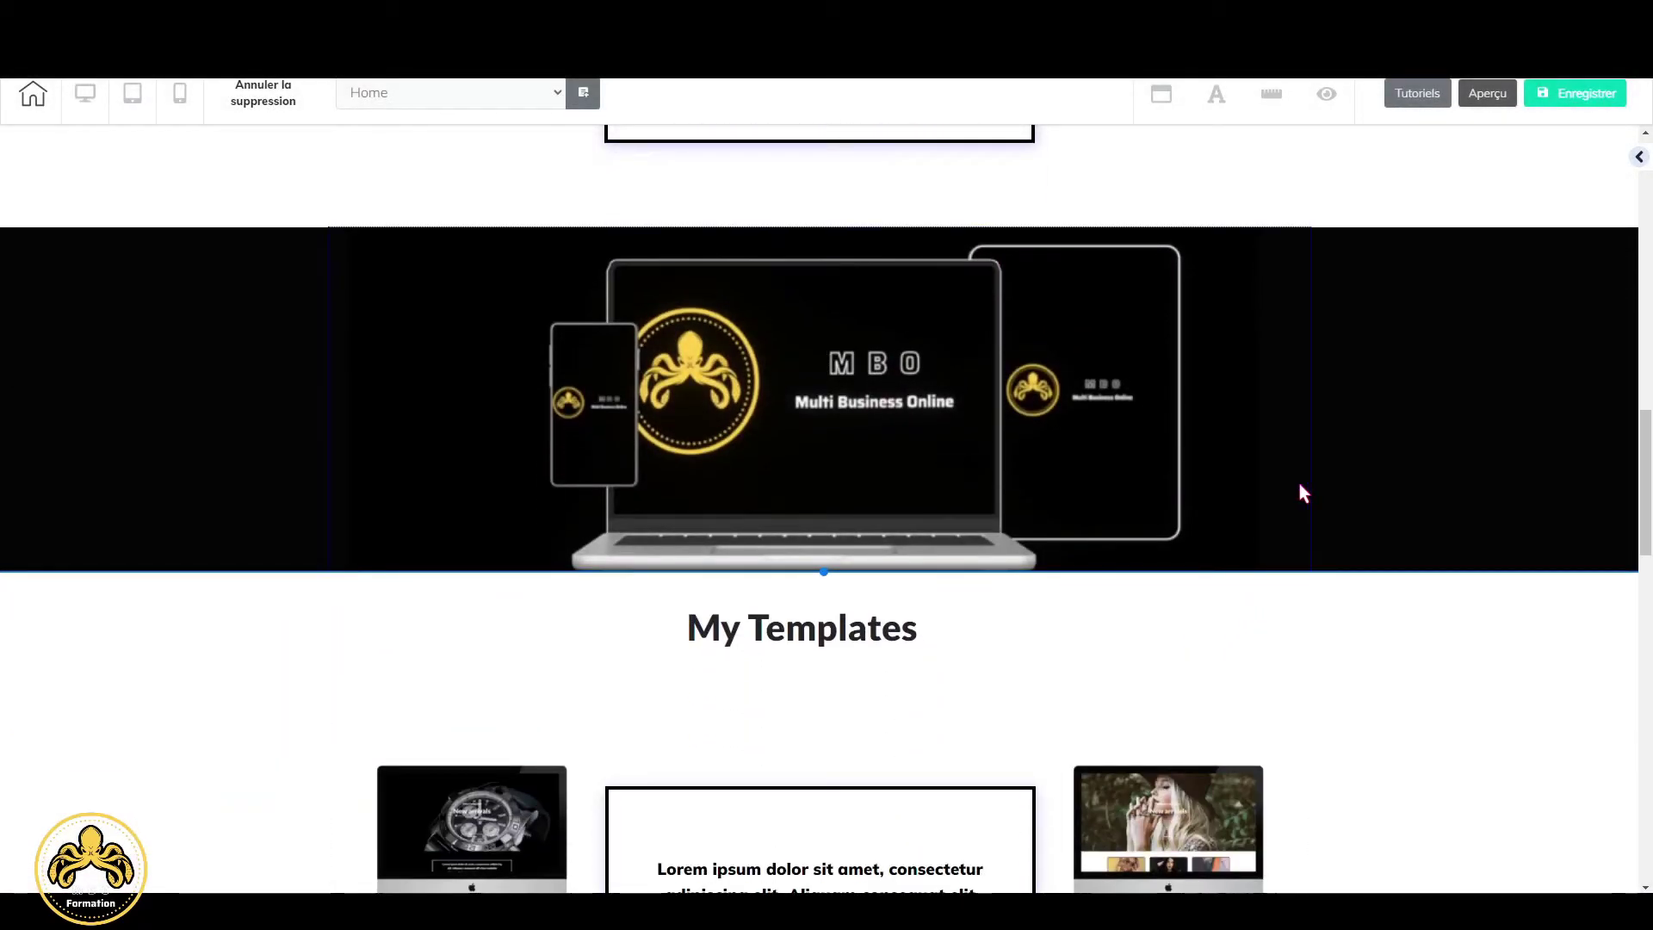
{"action": "scroll", "coordinate": [1301, 493], "scroll_direction": "up", "scroll_amount": 2}
{"action": "left_click", "coordinate": [1587, 95]}
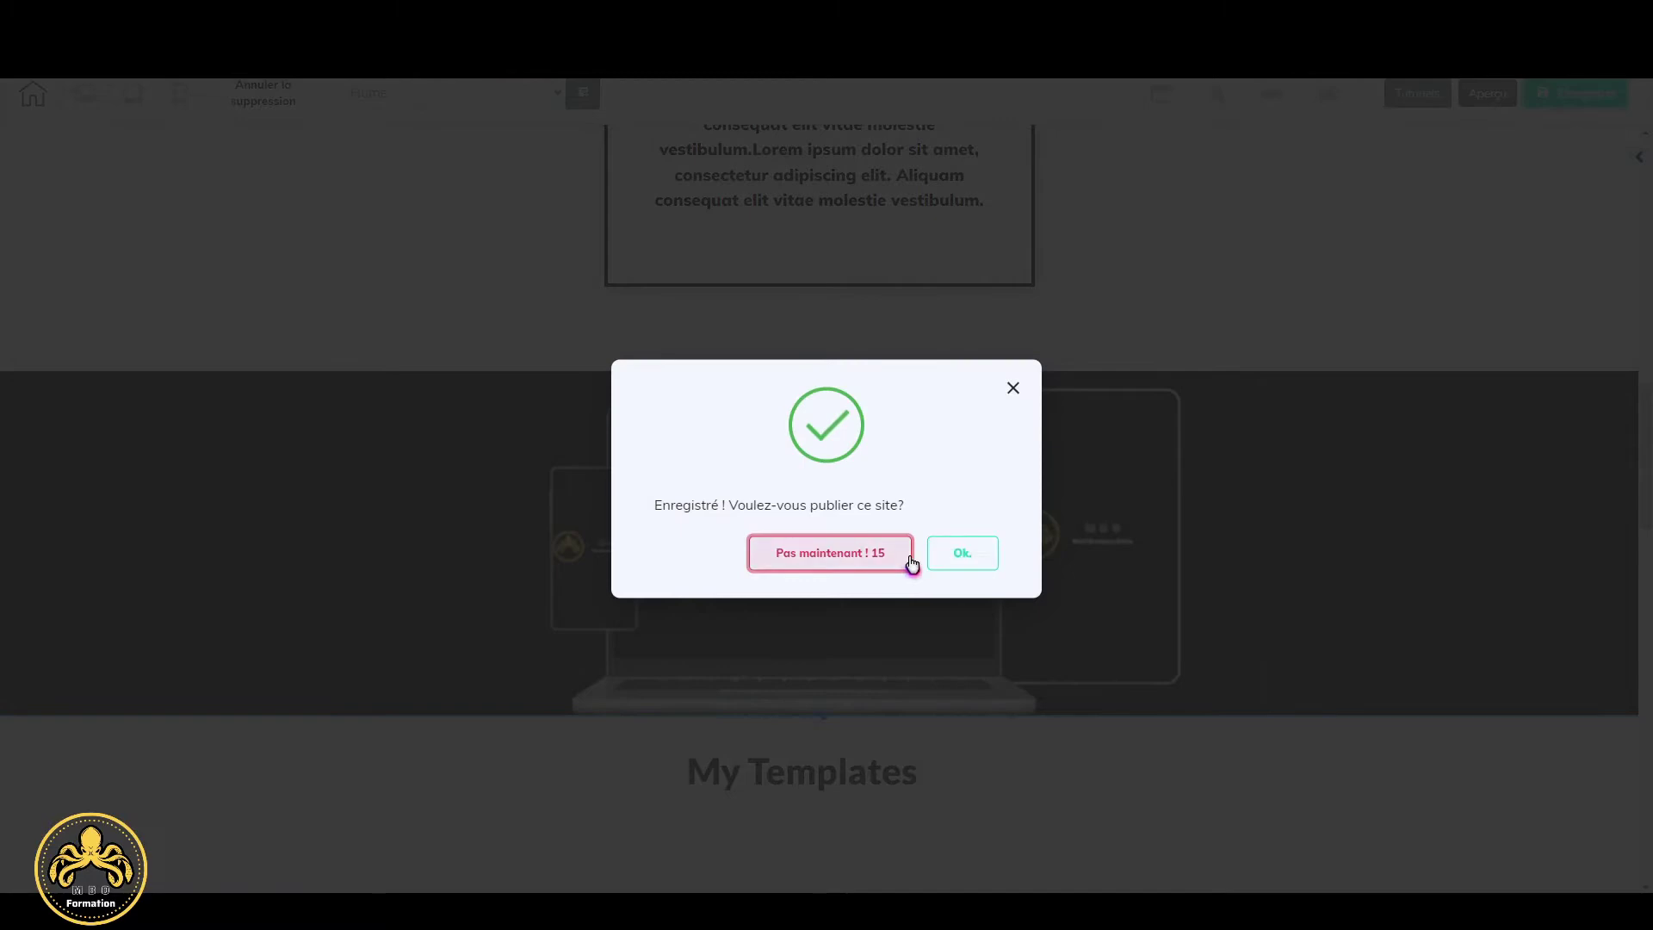
{"action": "left_click", "coordinate": [962, 554]}
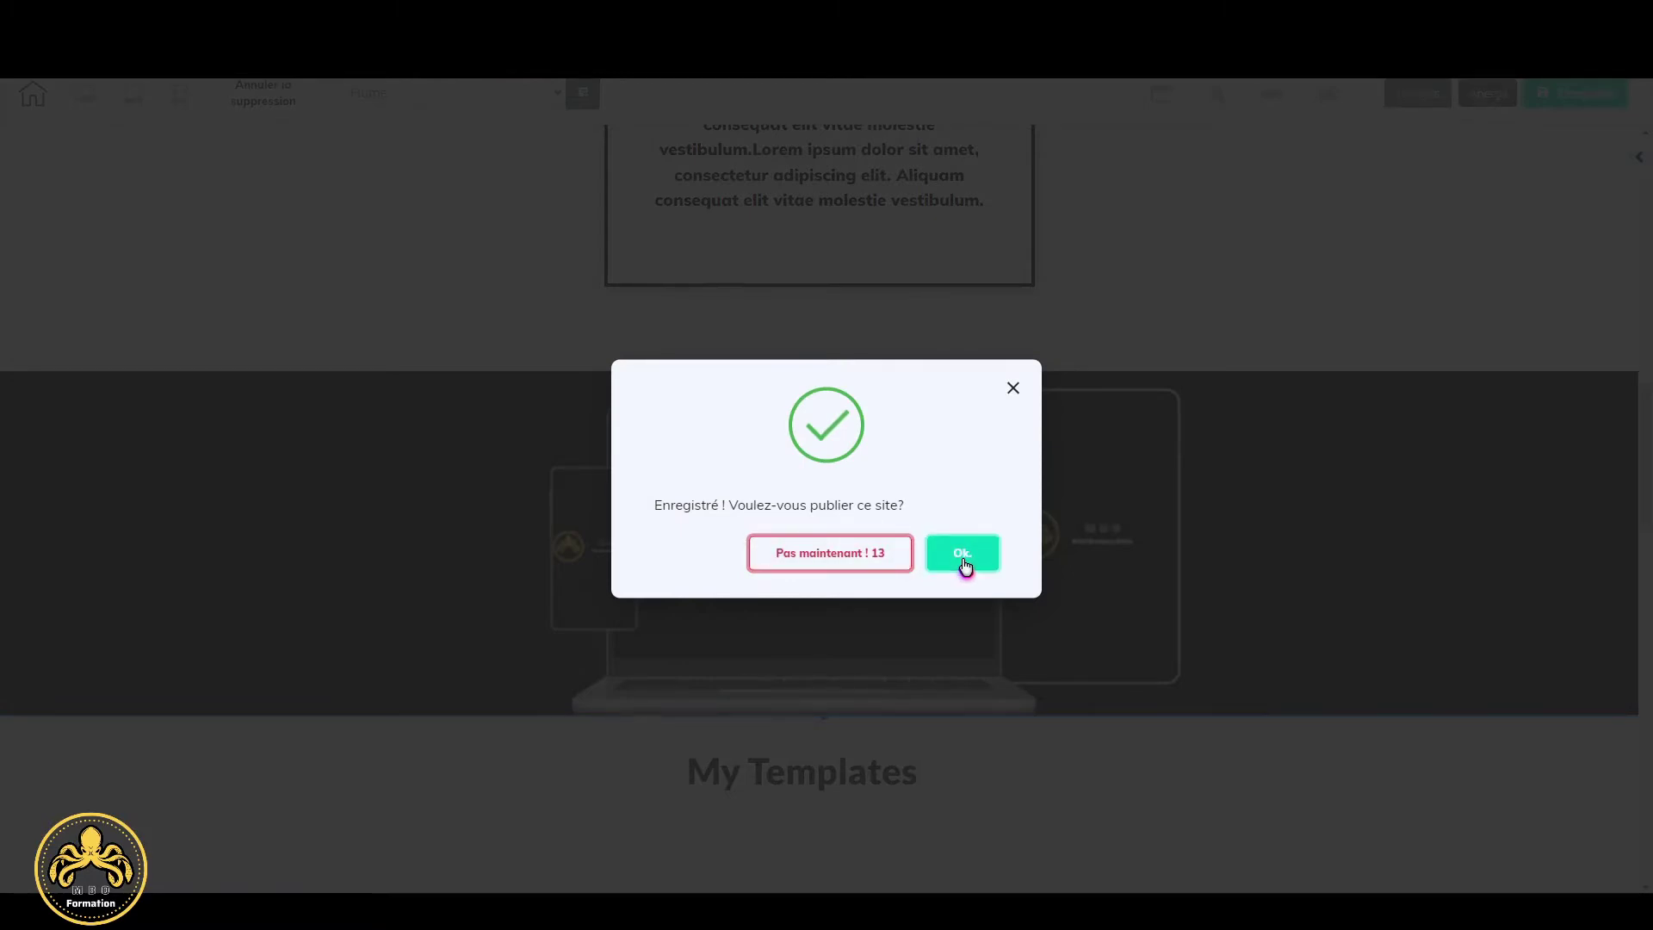
{"action": "left_click", "coordinate": [963, 557]}
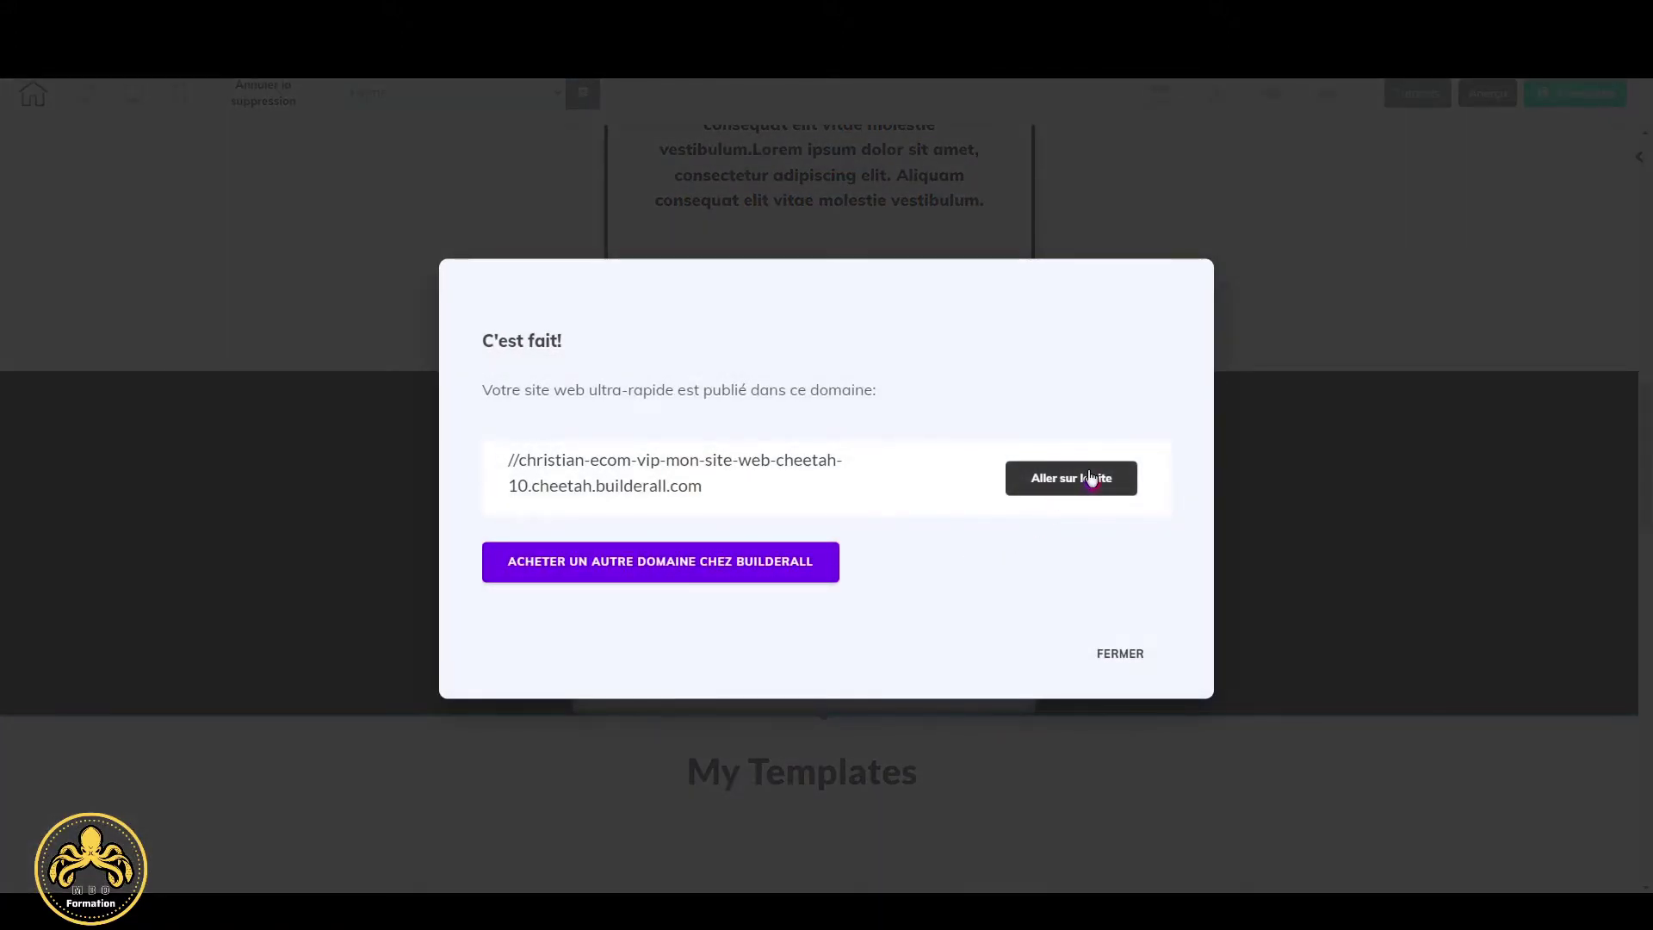
Open the published site to review the MBO image panel, and return to the editor, closing the publication notice.
{"action": "left_click", "coordinate": [1117, 472]}
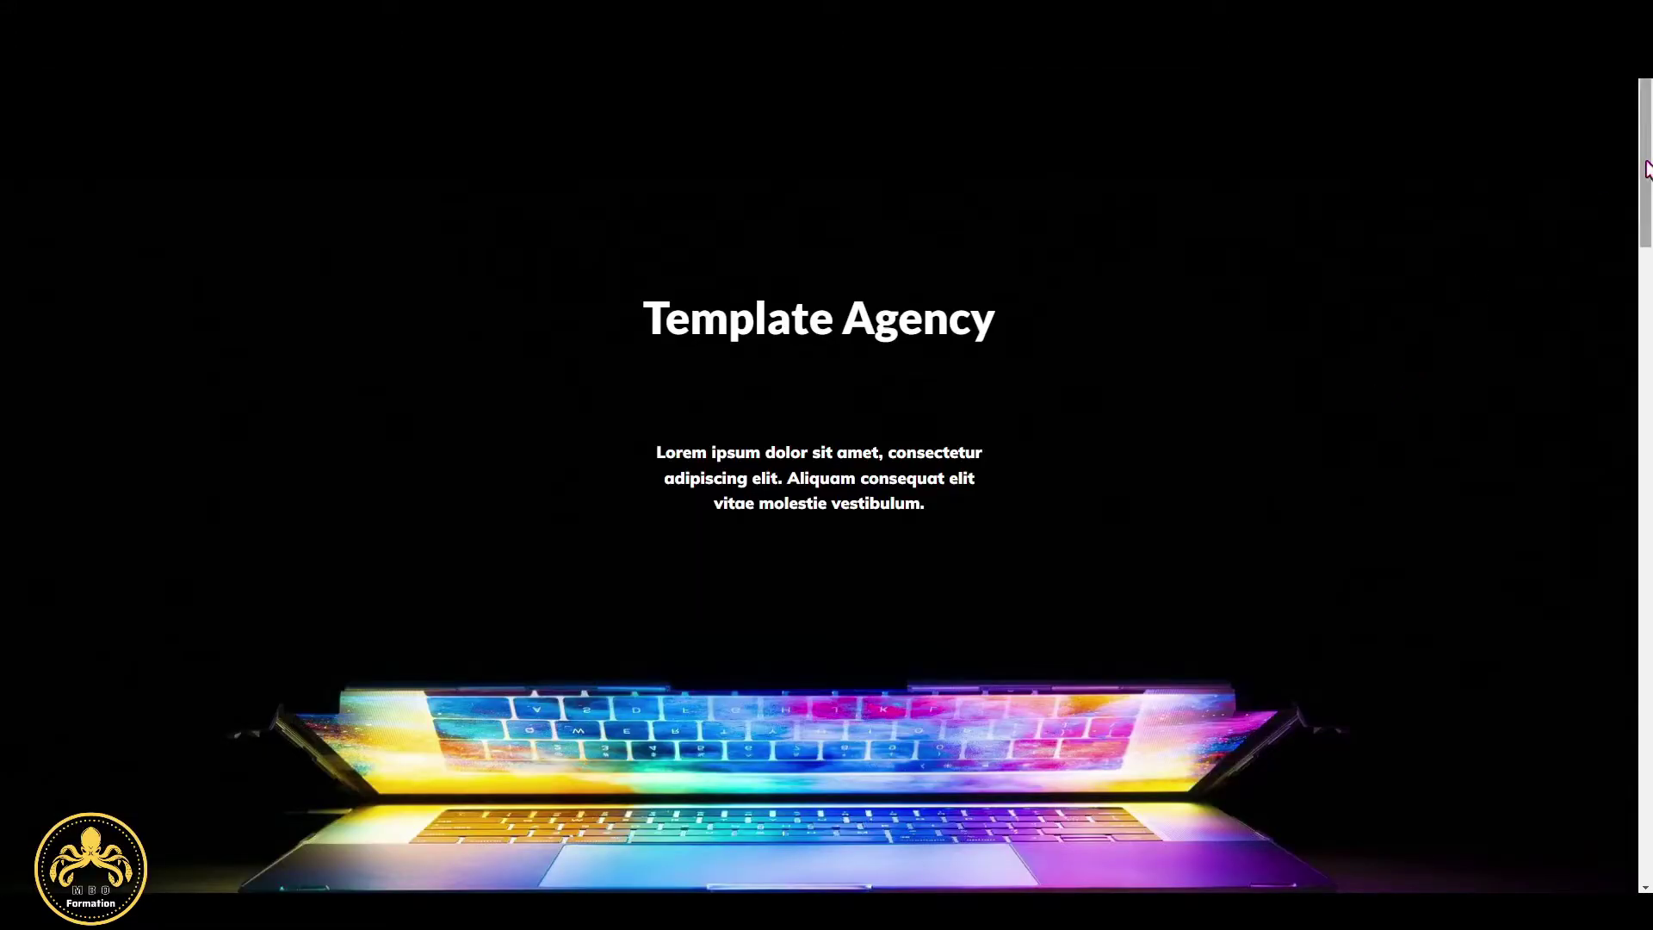
{"action": "left_click_drag", "start_coordinate": [1646, 168], "coordinate": [1646, 440]}
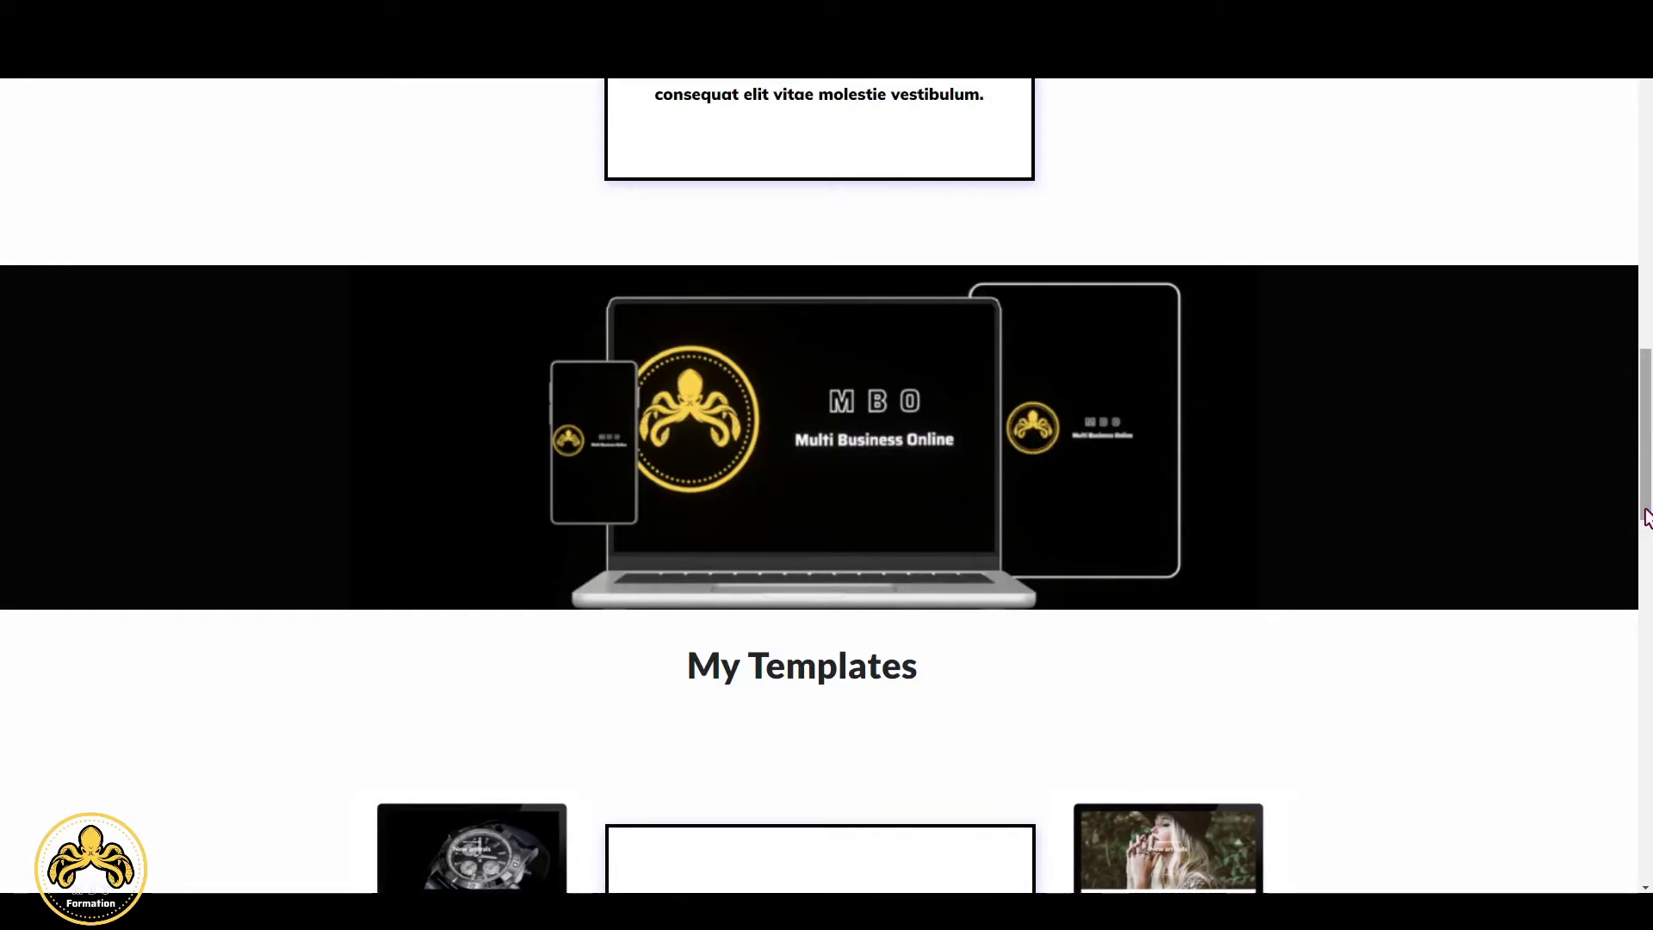
{"action": "scroll", "coordinate": [1646, 516], "scroll_direction": "up", "scroll_amount": 10}
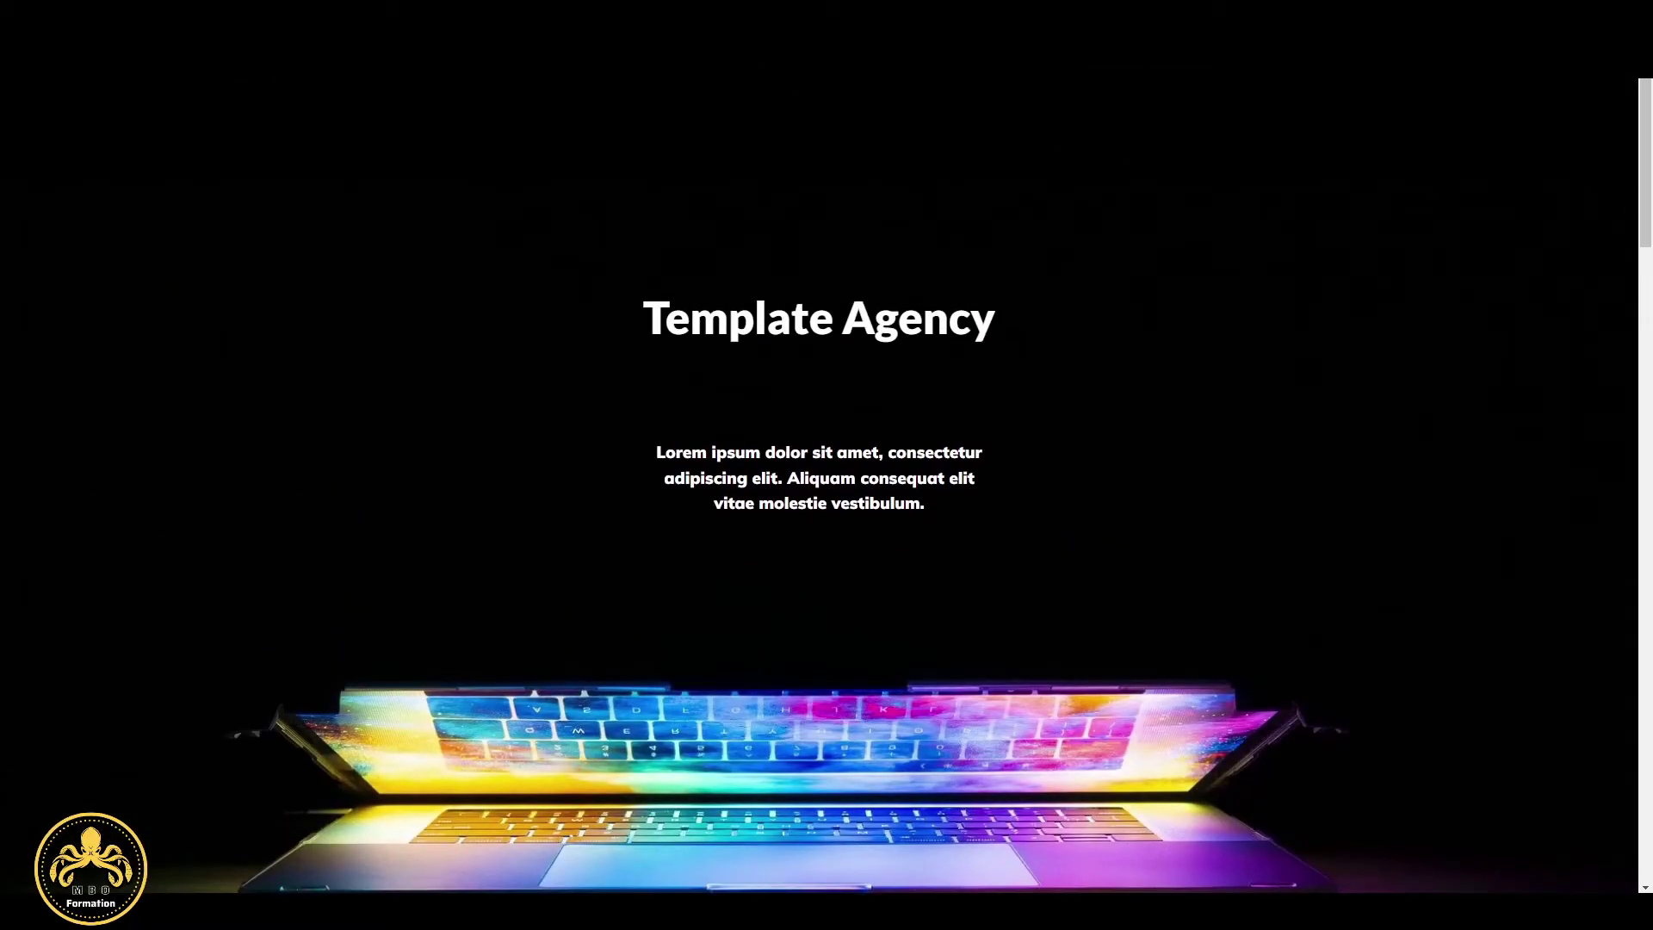
{"action": "key", "text": "ctrl+w"}
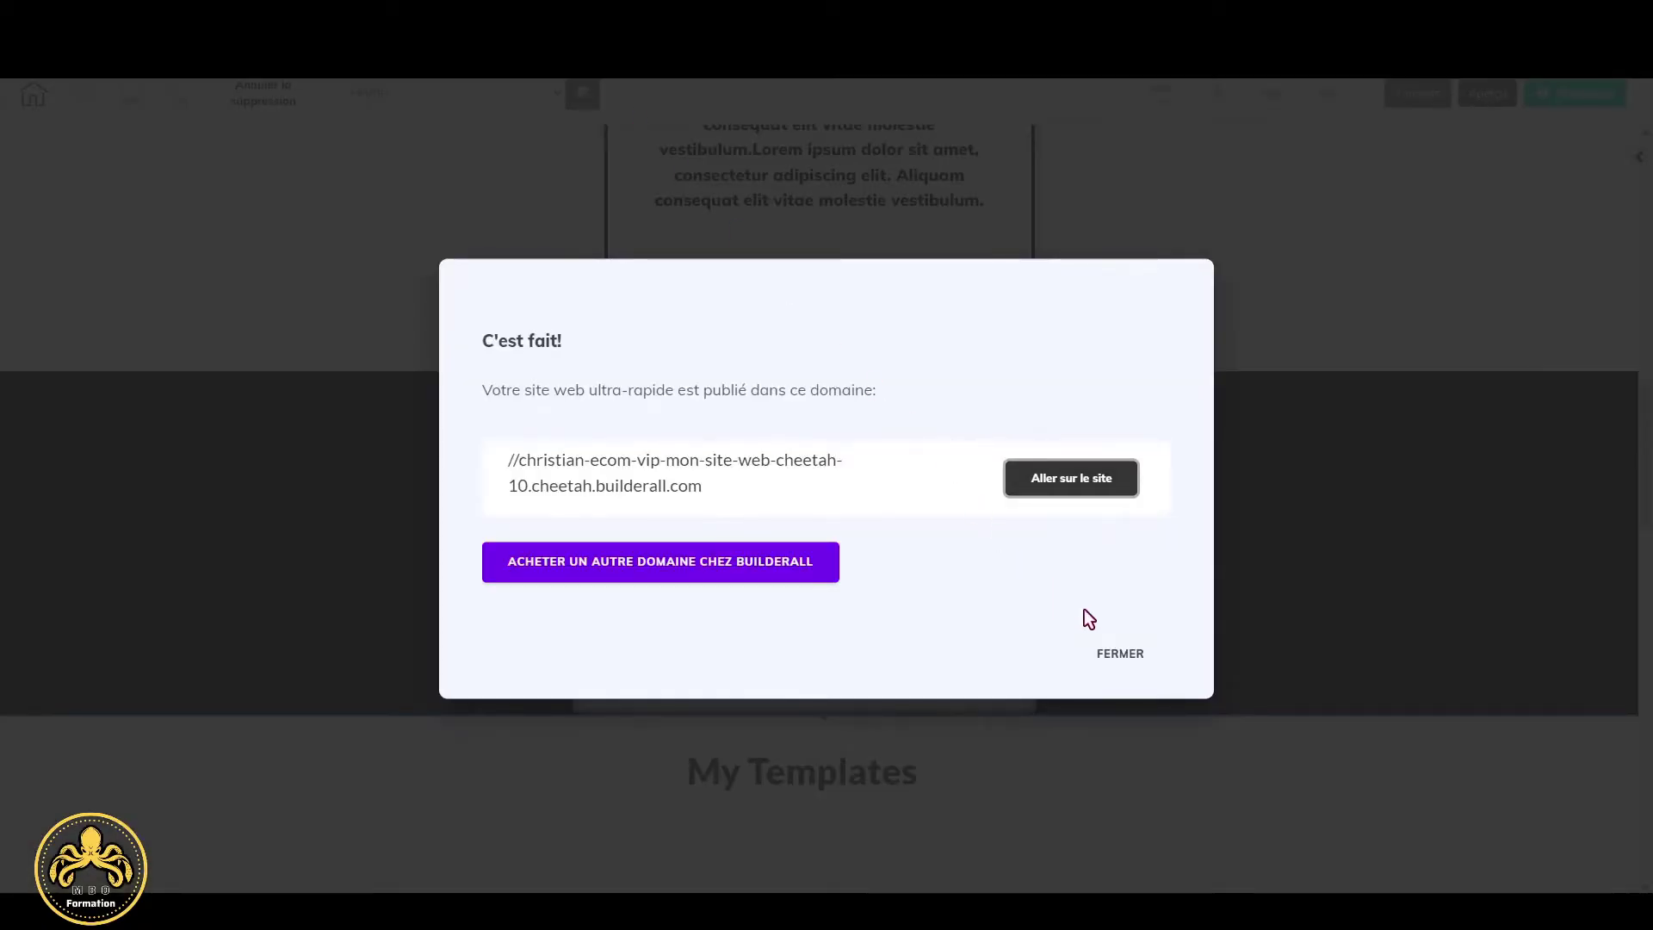
{"action": "left_click", "coordinate": [1119, 655]}
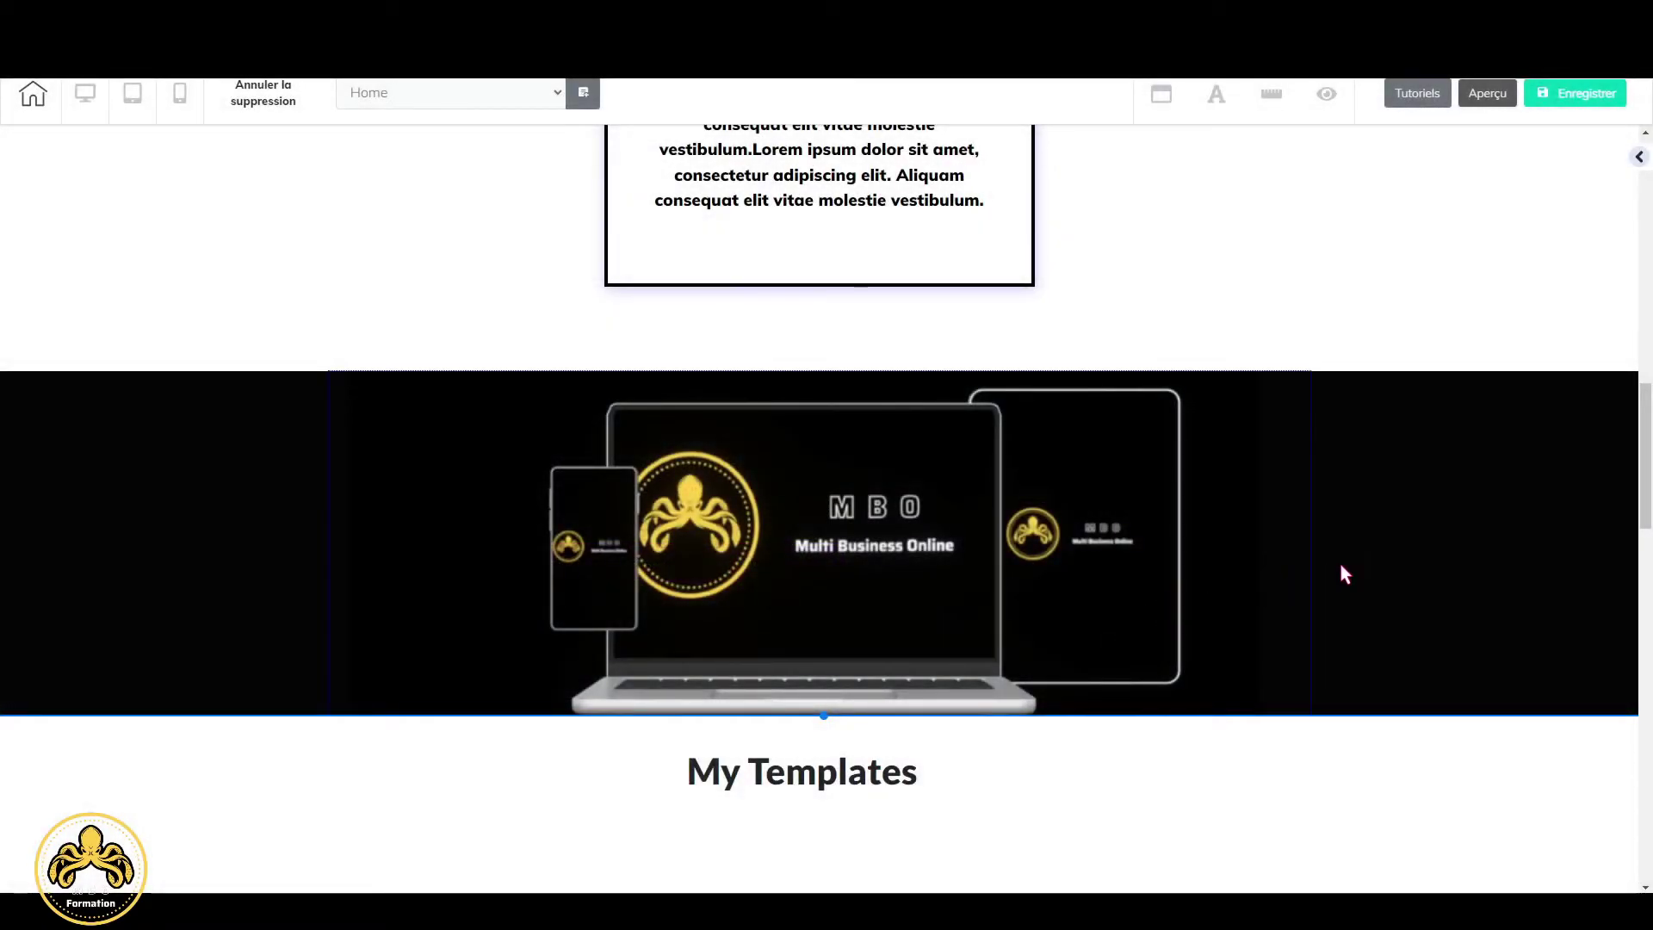
Set the MBO panel's background image to Laisser fixe on scroll, sized to fit entirely instead of being cropped.
{"action": "mouse_move", "coordinate": [1344, 574]}
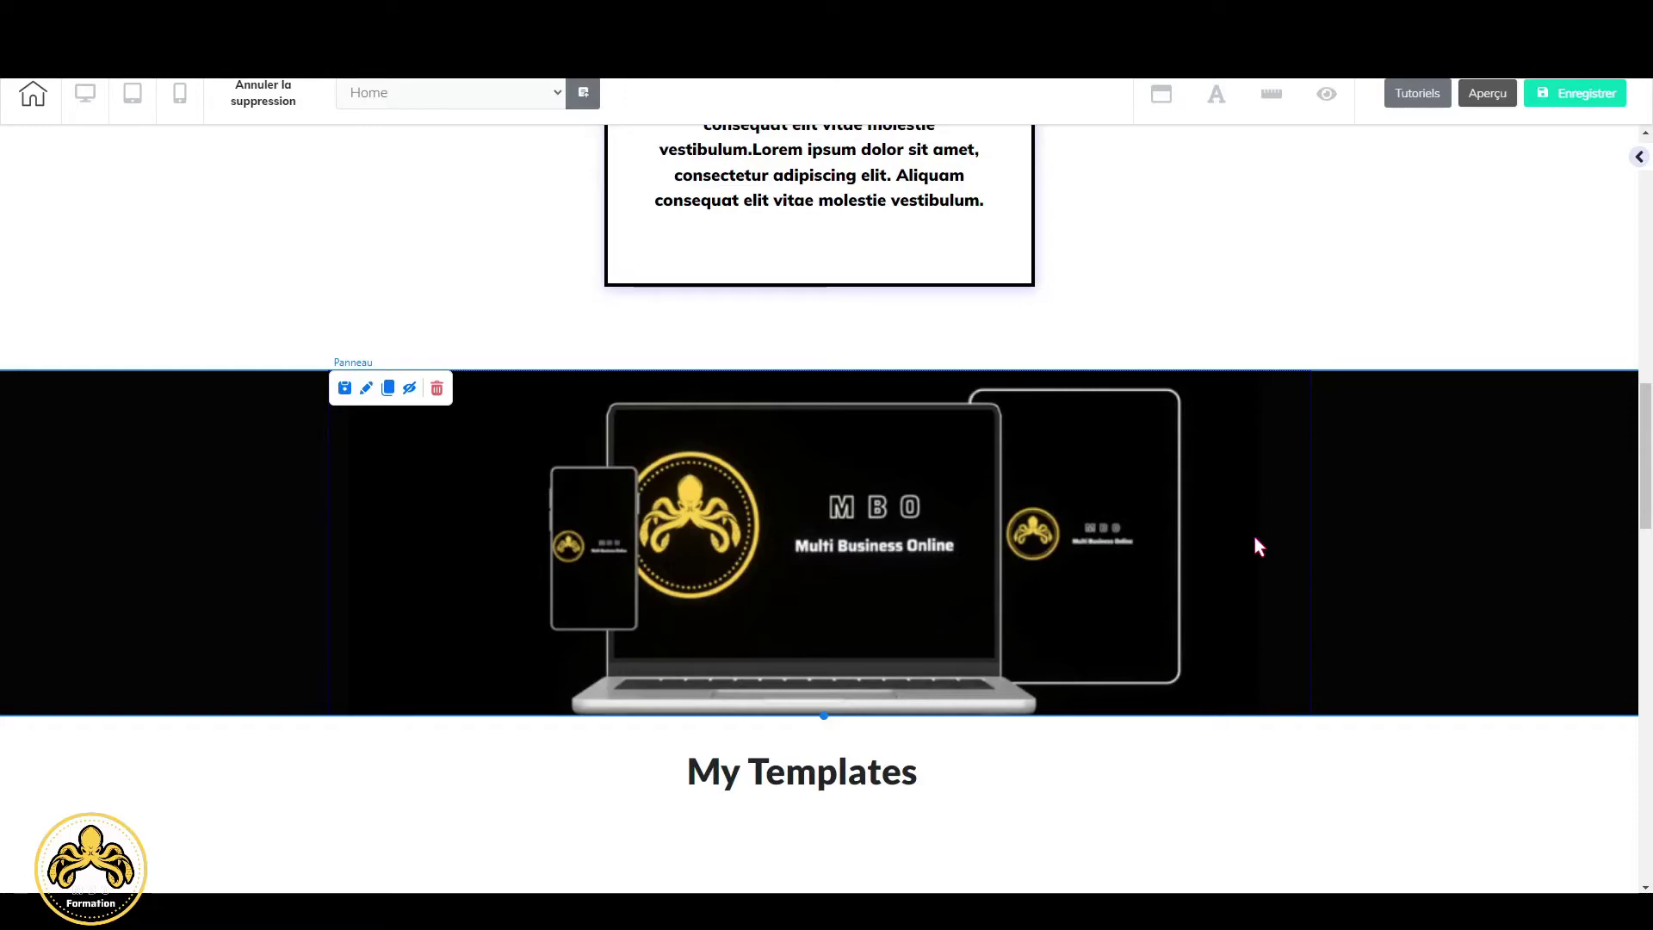
{"action": "left_click", "coordinate": [1283, 539]}
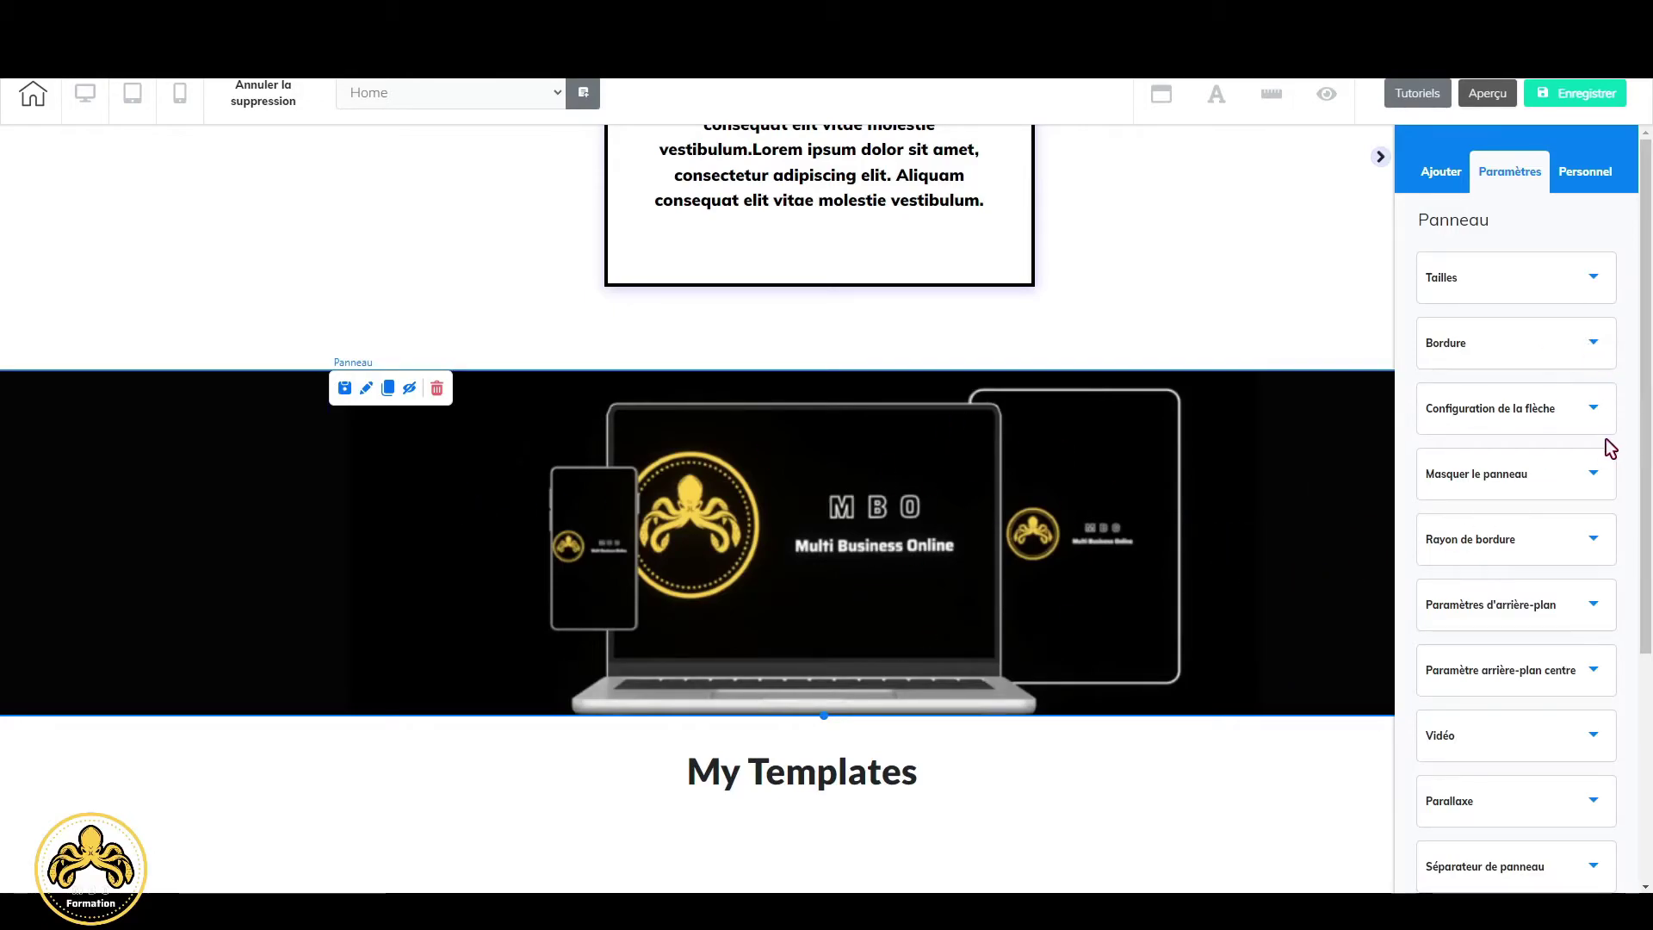
{"action": "left_click", "coordinate": [1580, 604]}
{"action": "scroll", "coordinate": [1578, 603], "scroll_direction": "down", "scroll_amount": 8}
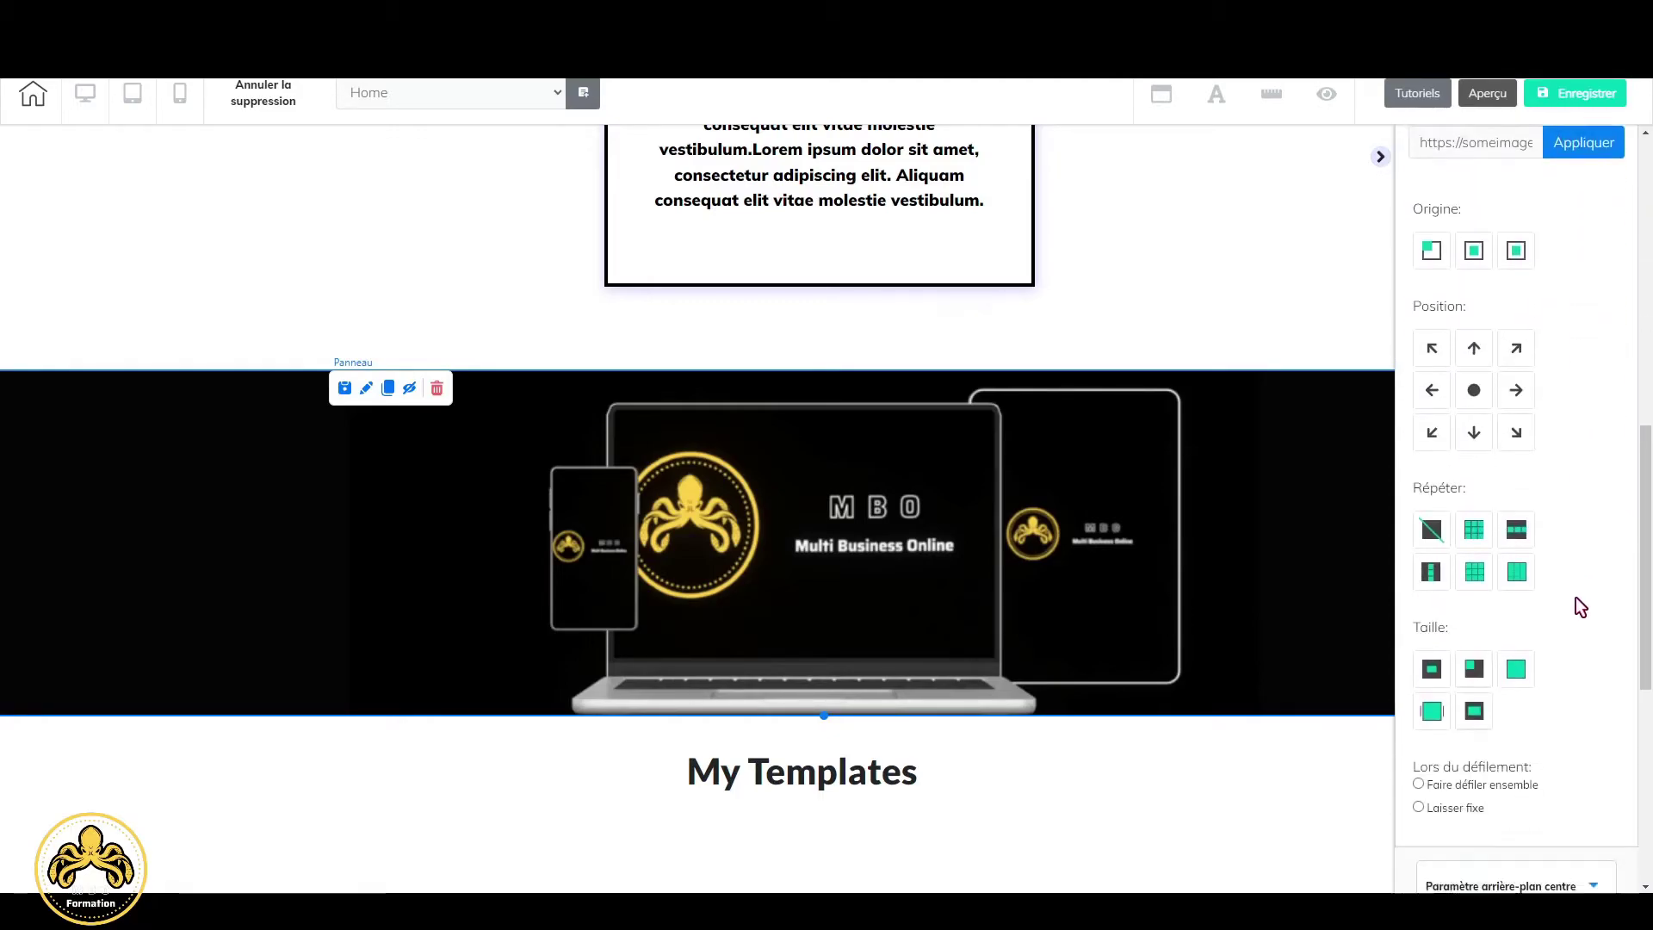
{"action": "left_click", "coordinate": [1419, 641]}
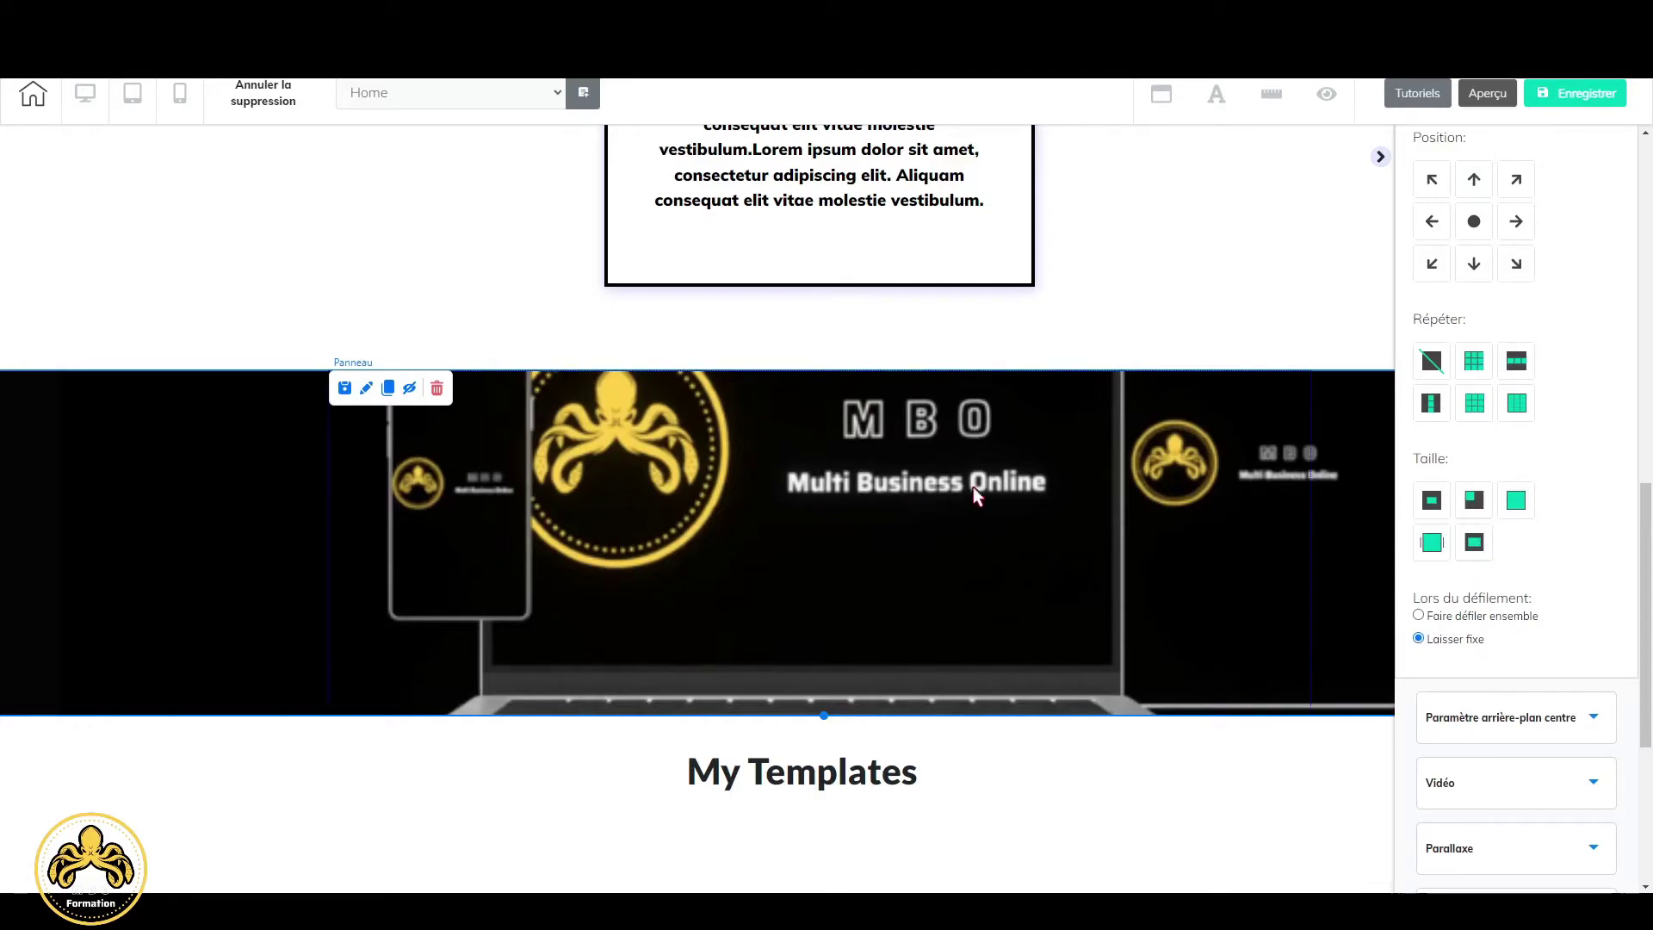
{"action": "left_click", "coordinate": [1473, 542]}
Examine how the fixed MBO background behaves while the page moves between the text box and My Templates.
{"action": "scroll", "coordinate": [1007, 448], "scroll_direction": "down", "scroll_amount": 2}
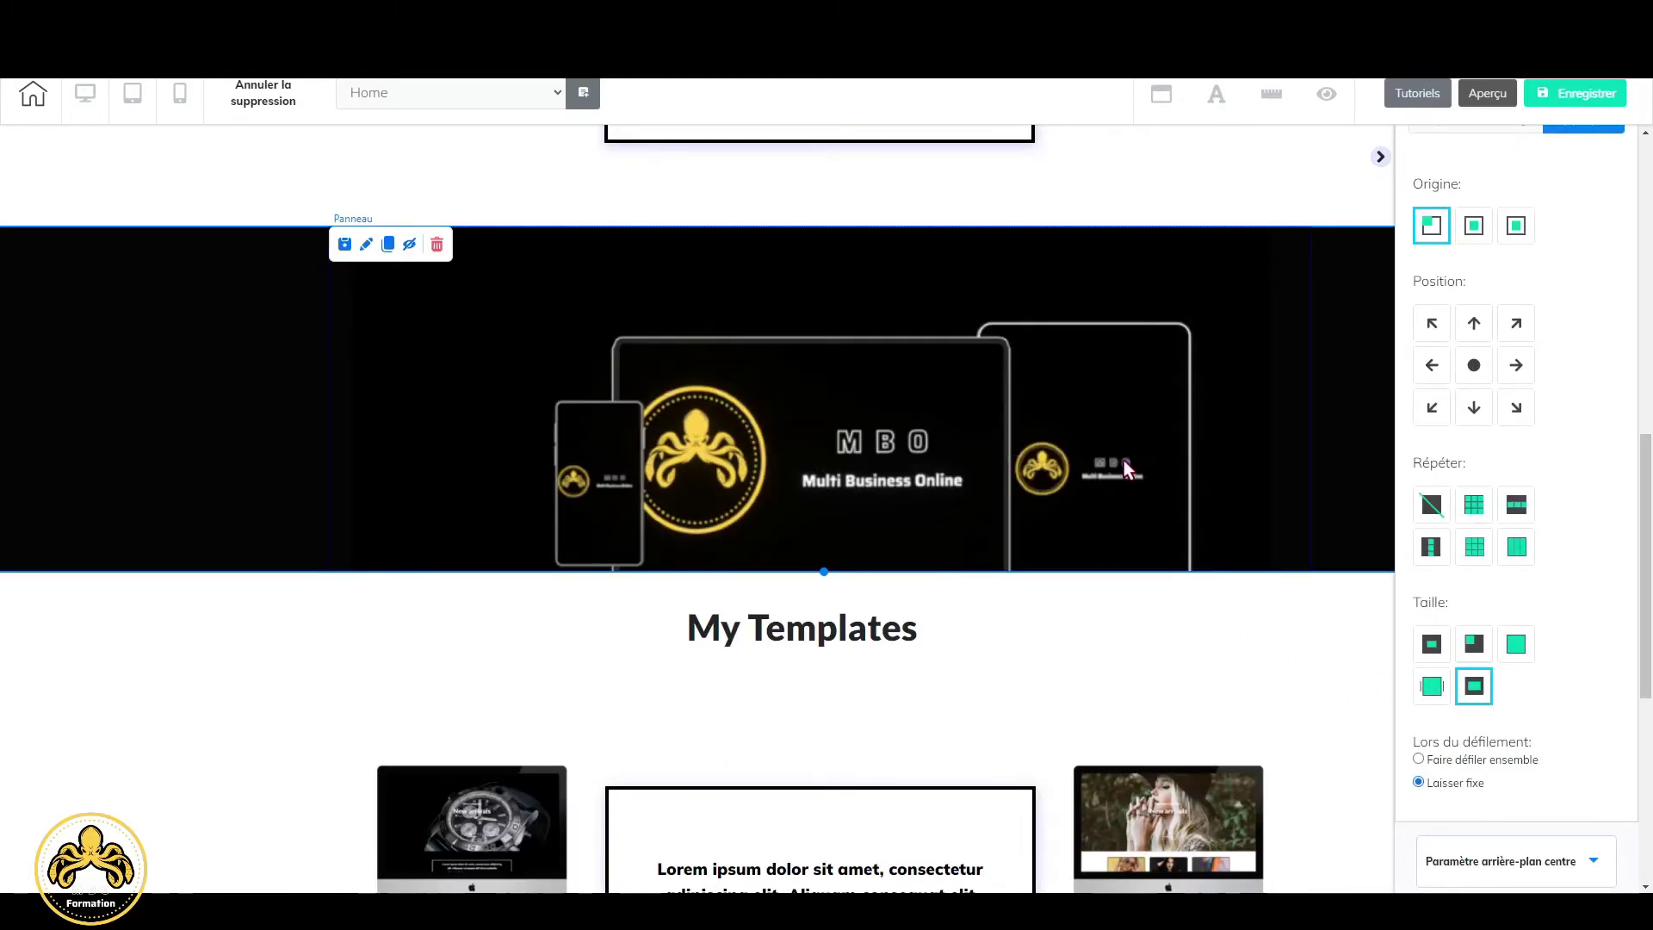
{"action": "scroll", "coordinate": [1107, 482], "scroll_direction": "up", "scroll_amount": 2}
{"action": "scroll", "coordinate": [1107, 482], "scroll_direction": "down", "scroll_amount": 2}
{"action": "scroll", "coordinate": [1104, 484], "scroll_direction": "up", "scroll_amount": 2}
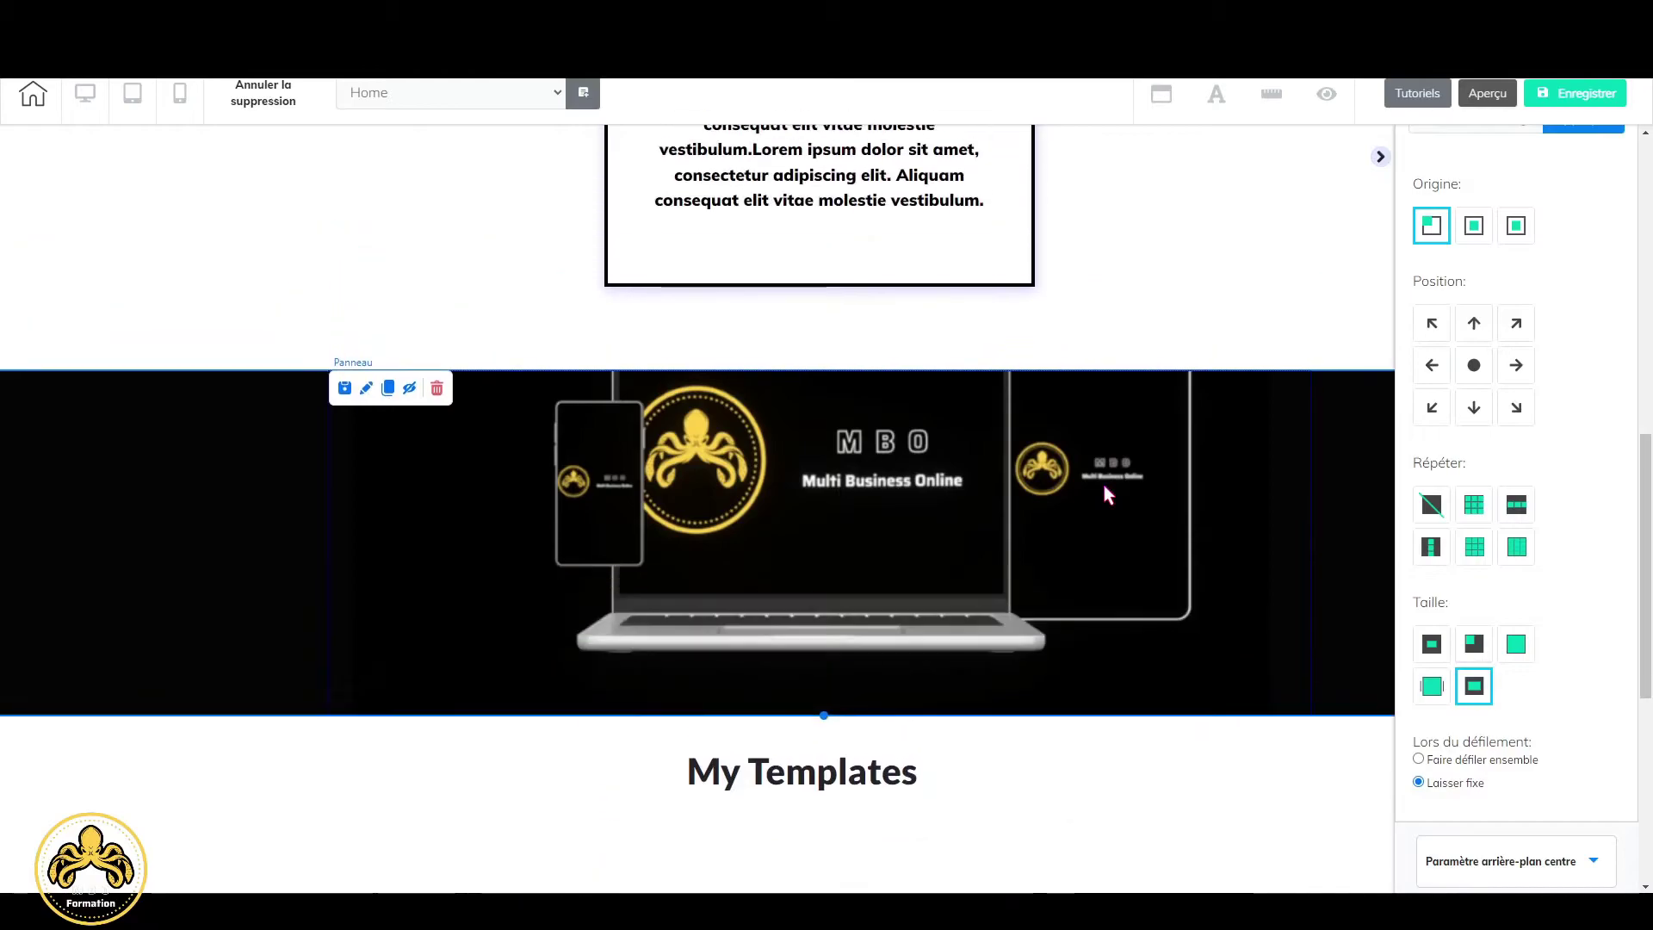
{"action": "scroll", "coordinate": [1103, 484], "scroll_direction": "down", "scroll_amount": 4}
{"action": "scroll", "coordinate": [1098, 489], "scroll_direction": "up", "scroll_amount": 2}
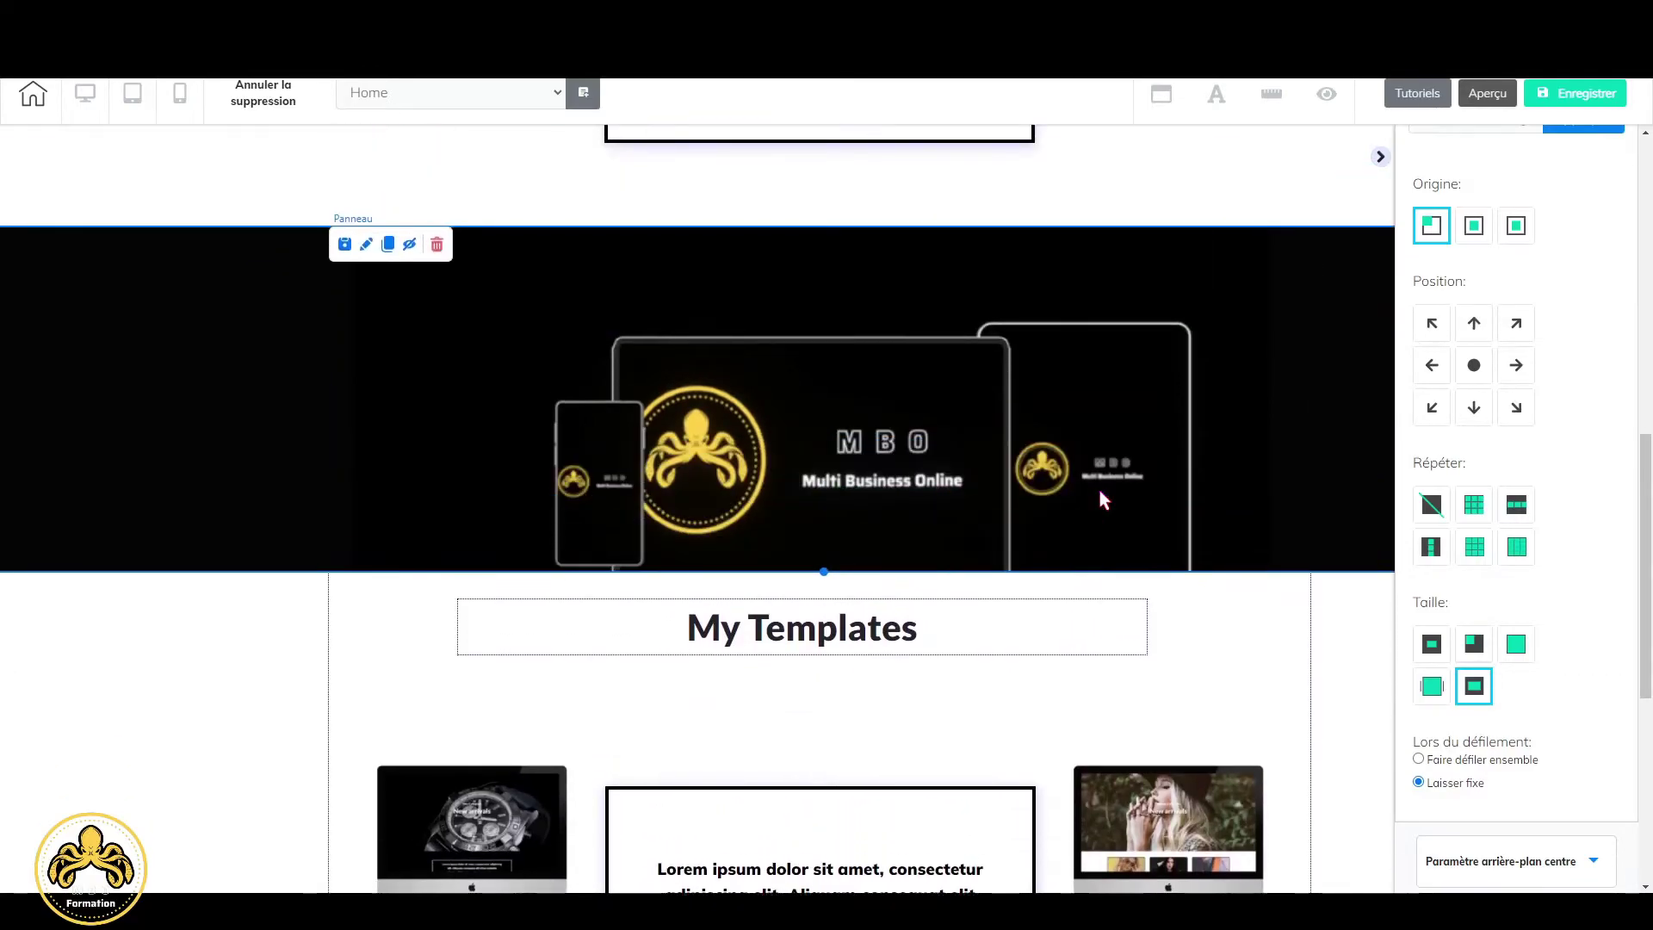
{"action": "scroll", "coordinate": [1100, 493], "scroll_direction": "up", "scroll_amount": 4}
{"action": "scroll", "coordinate": [1100, 492], "scroll_direction": "down", "scroll_amount": 2}
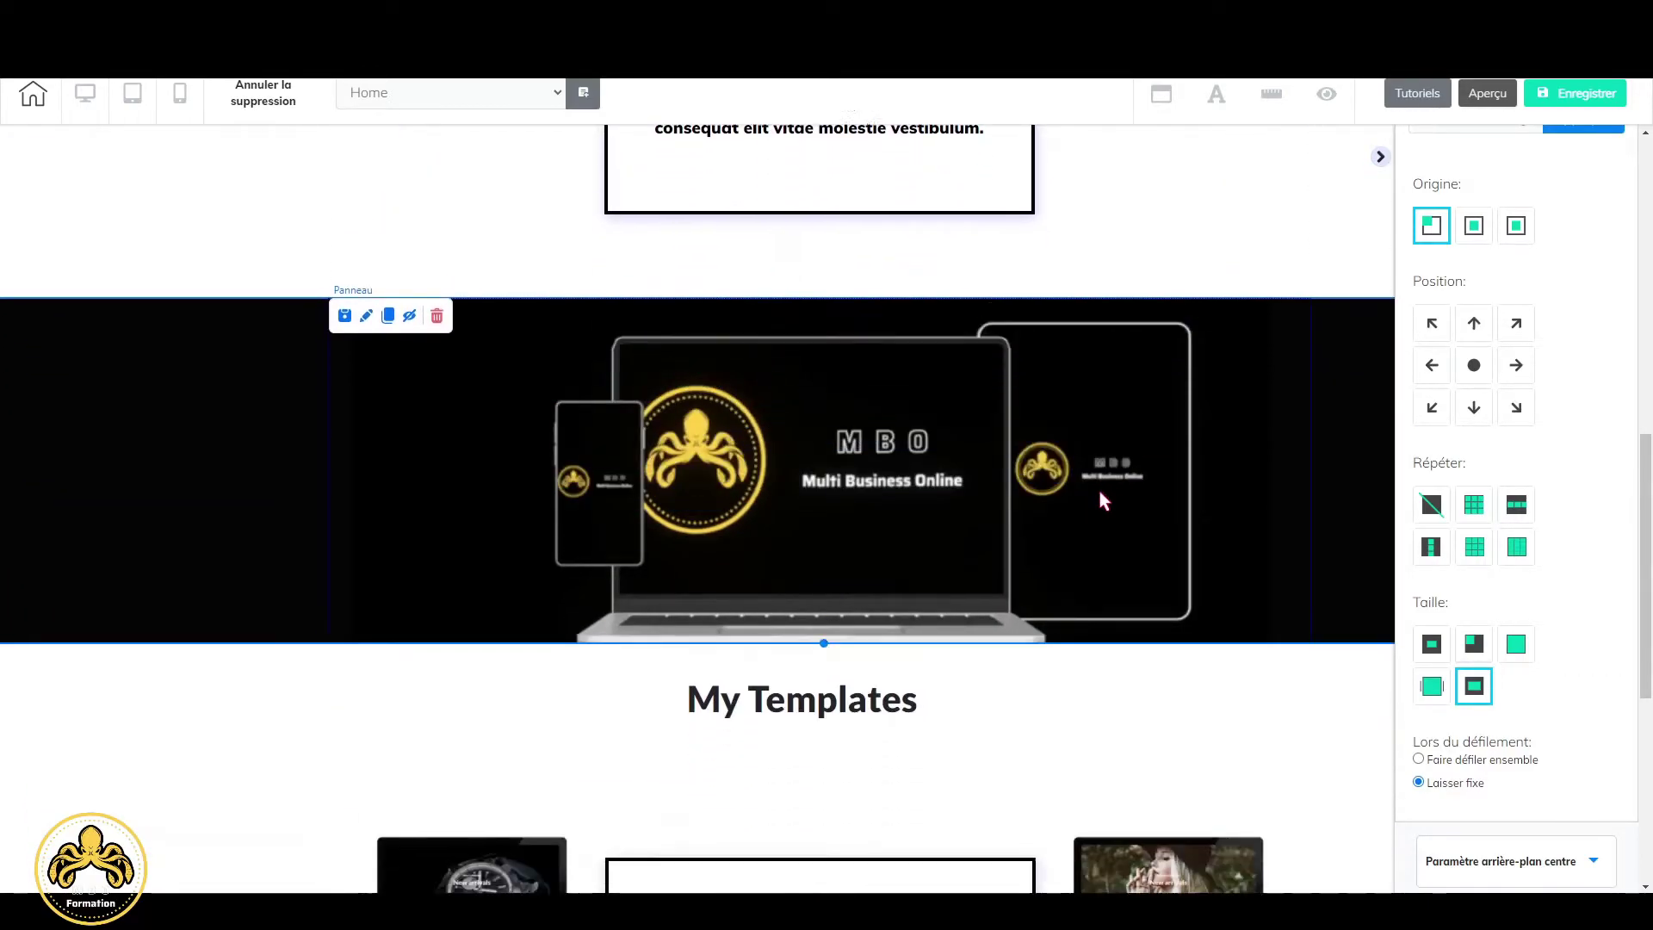
{"action": "scroll", "coordinate": [1101, 492], "scroll_direction": "down", "scroll_amount": 1}
{"action": "scroll", "coordinate": [1102, 448], "scroll_direction": "up", "scroll_amount": 2}
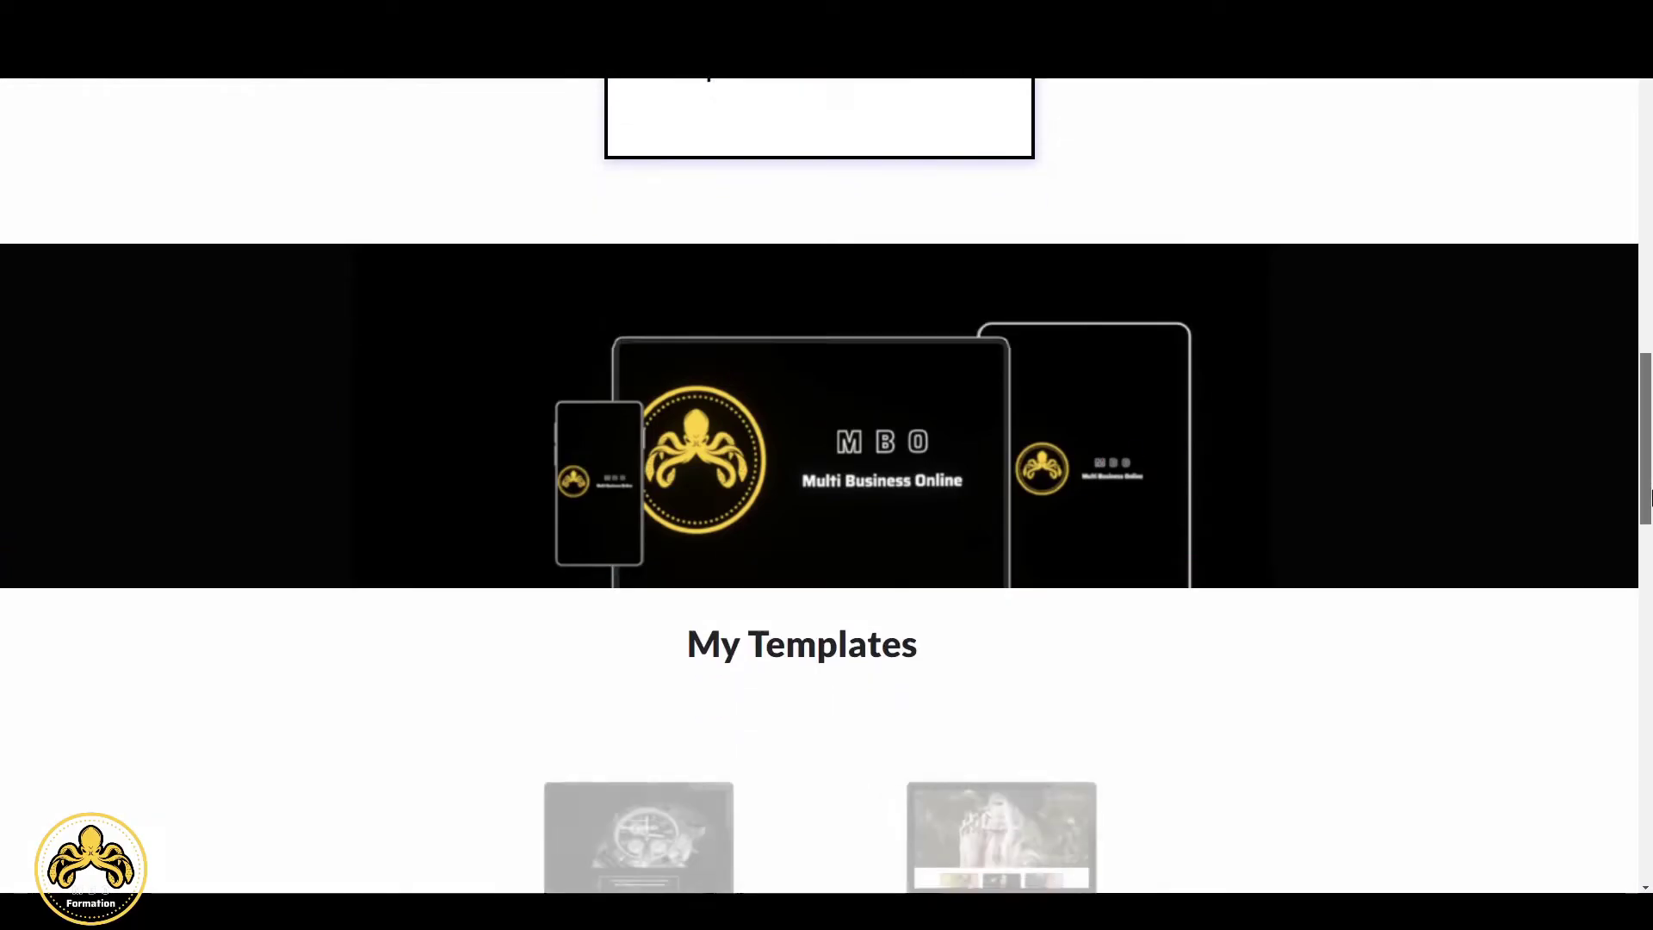
Review the published page from the Template Agency header to the footer, including the My Offers flip boxes, and close the publication notice.
{"action": "left_click_drag", "start_coordinate": [1647, 498], "coordinate": [1609, 160]}
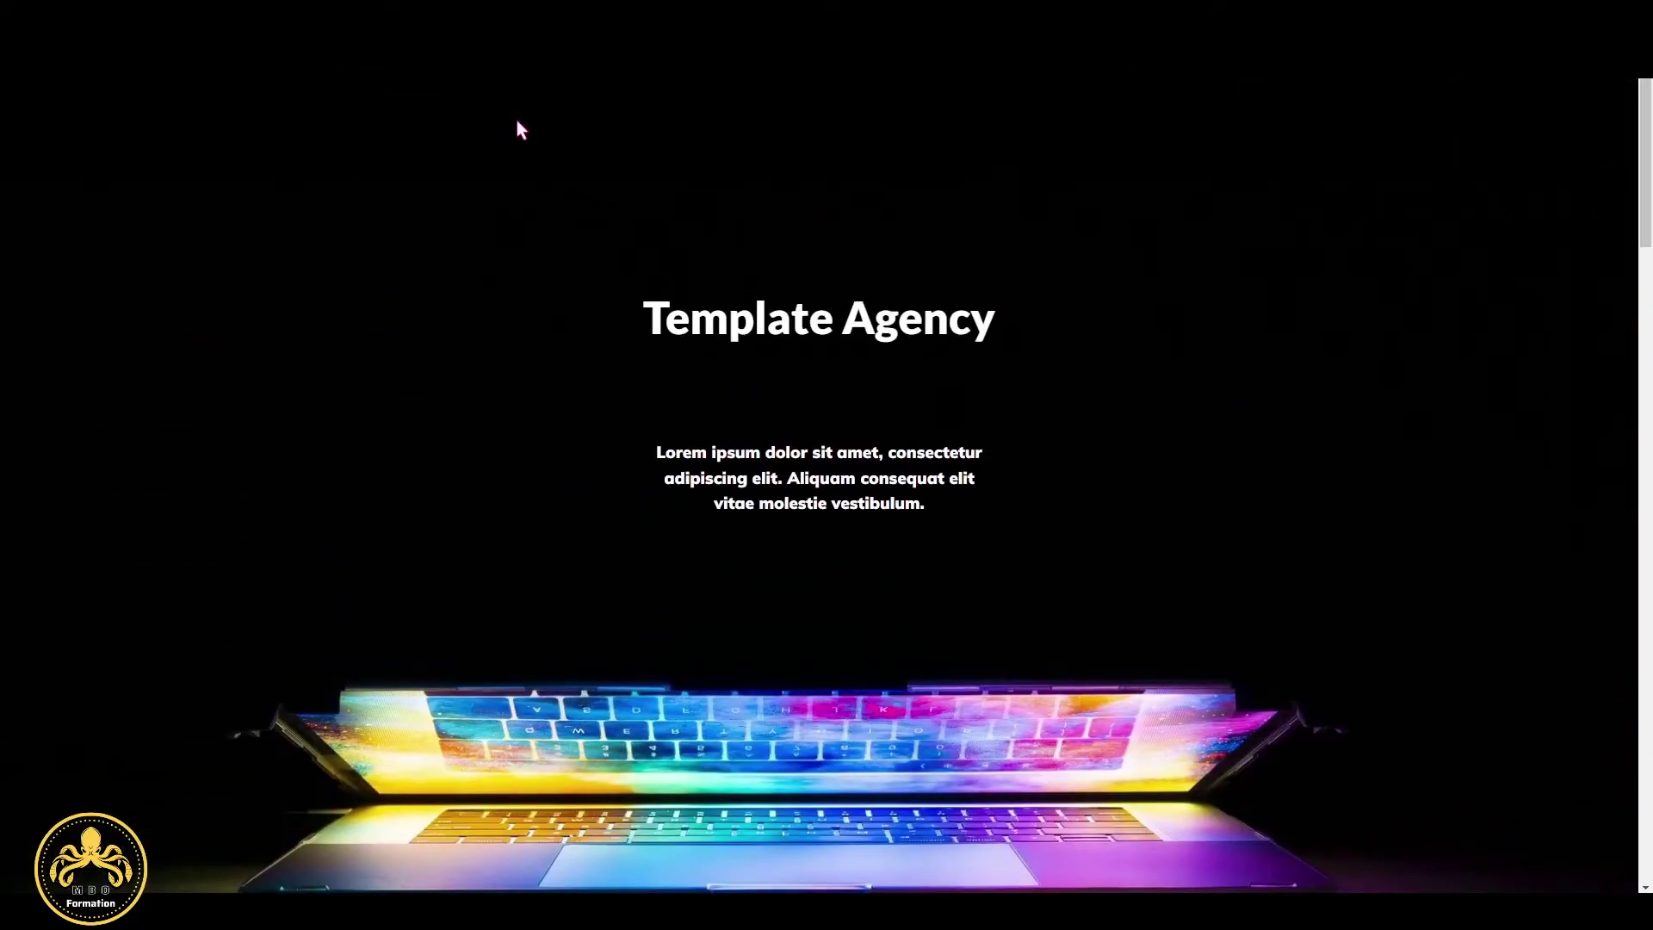
{"action": "scroll", "coordinate": [780, 594], "scroll_direction": "down", "scroll_amount": 4}
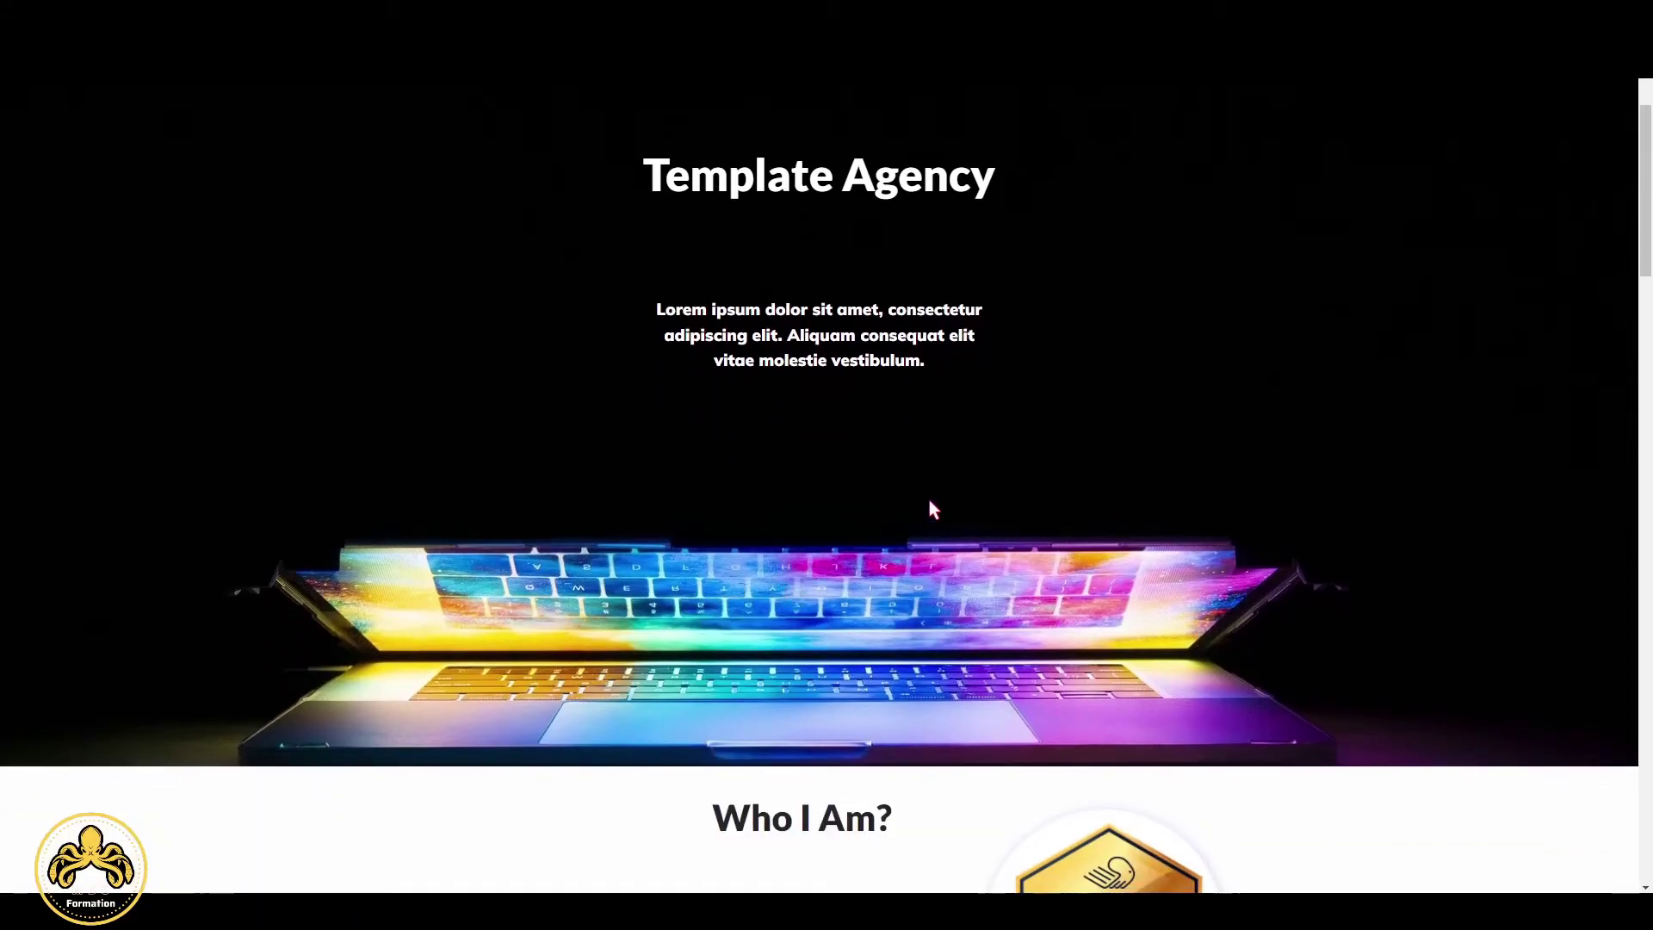
{"action": "scroll", "coordinate": [918, 503], "scroll_direction": "up", "scroll_amount": 4}
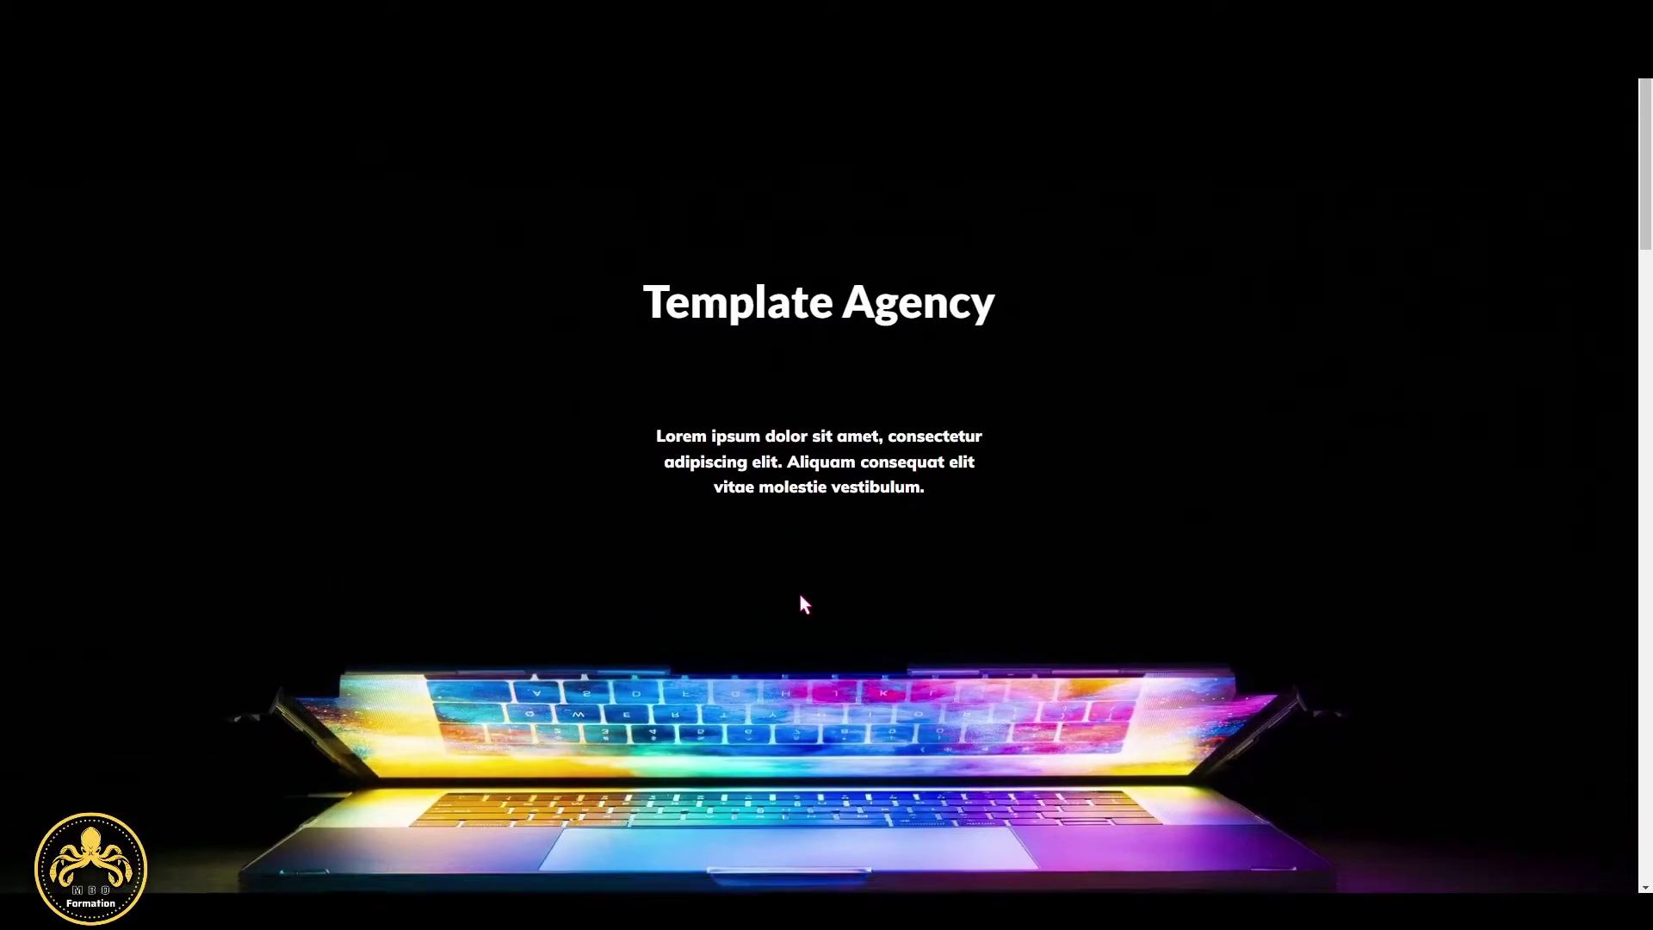
{"action": "scroll", "coordinate": [805, 607], "scroll_direction": "down", "scroll_amount": 15}
{"action": "scroll", "coordinate": [1180, 622], "scroll_direction": "down", "scroll_amount": 15}
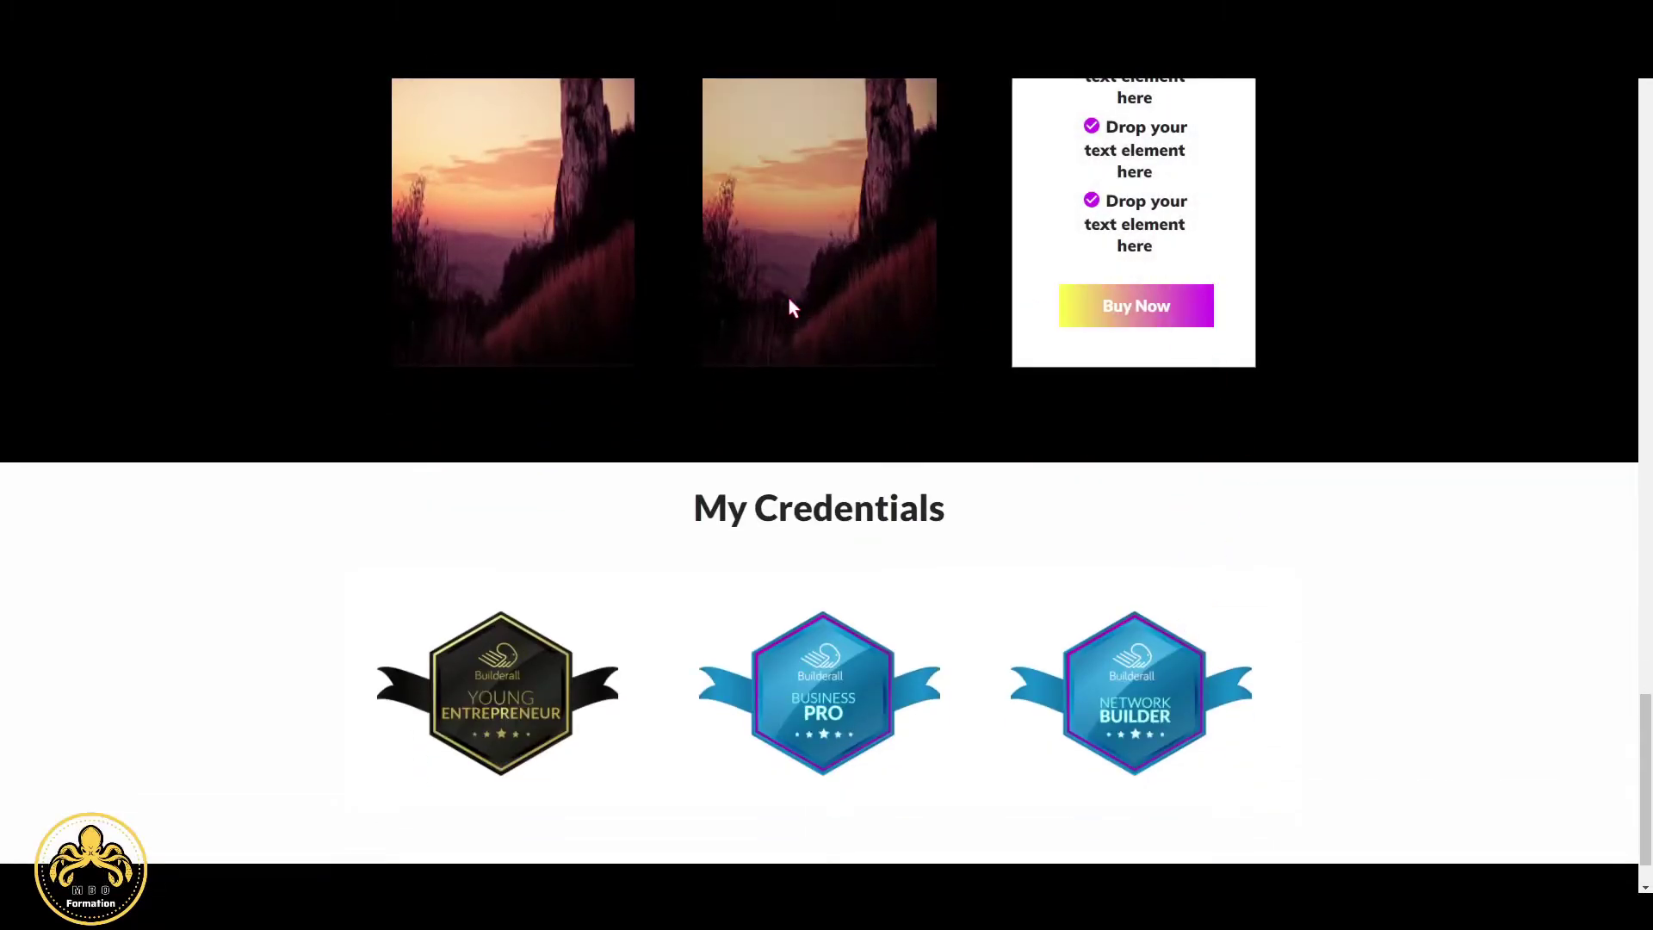
{"action": "scroll", "coordinate": [1170, 520], "scroll_direction": "down", "scroll_amount": 1}
{"action": "scroll", "coordinate": [1169, 520], "scroll_direction": "up", "scroll_amount": 8}
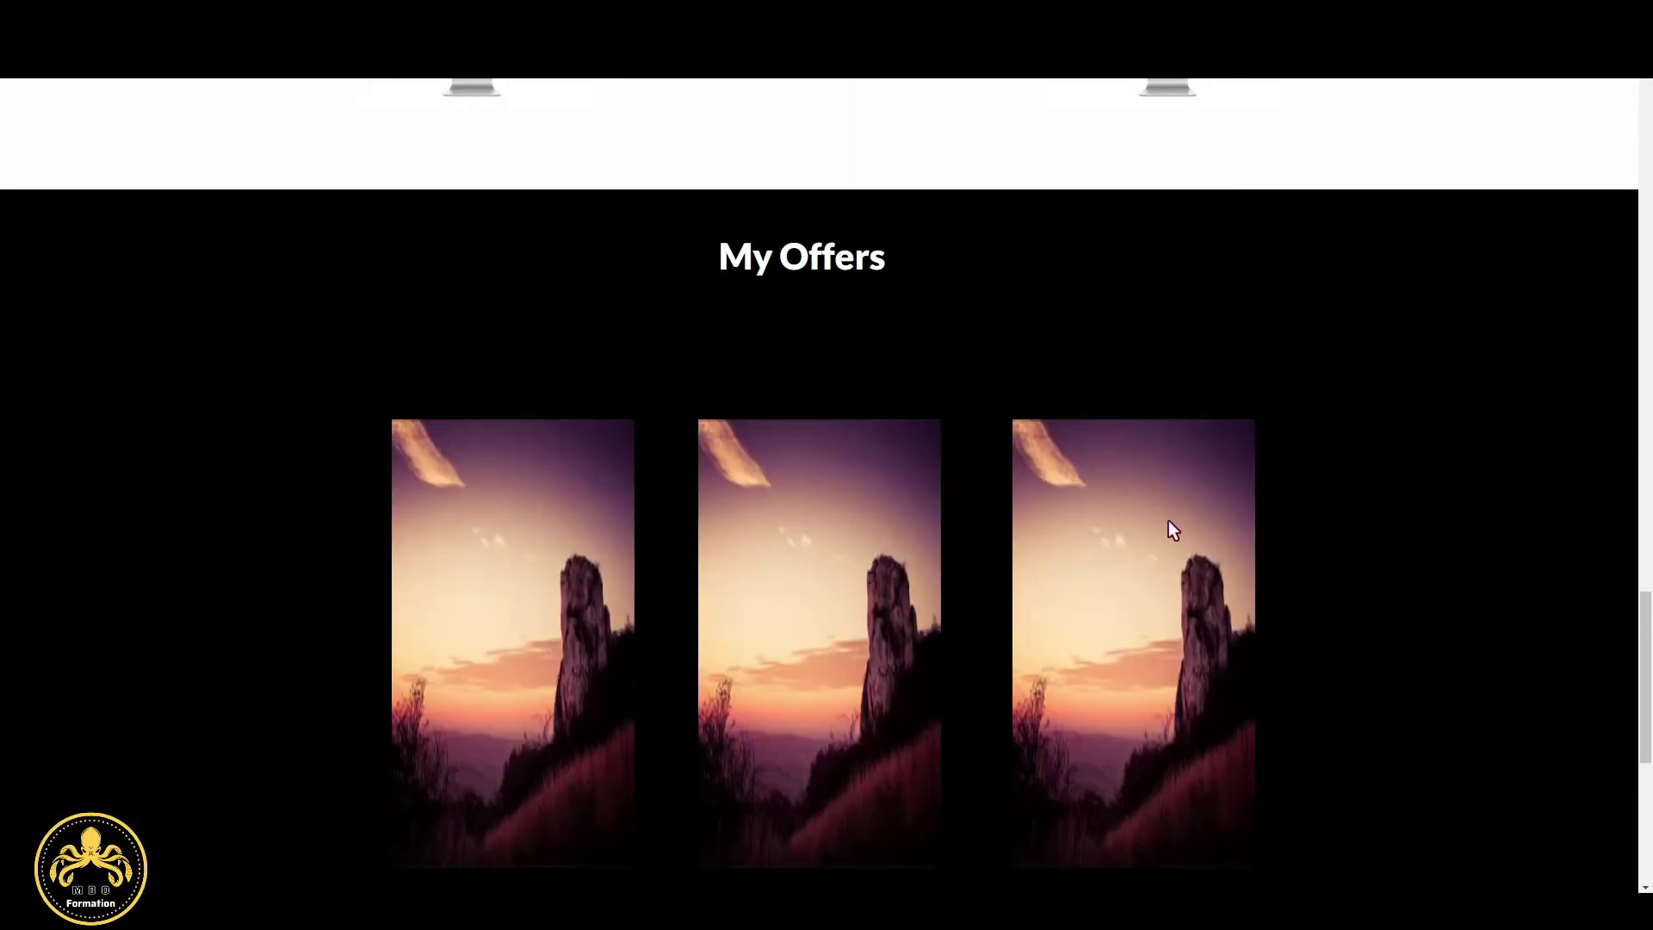
{"action": "scroll", "coordinate": [1169, 520], "scroll_direction": "down", "scroll_amount": 8}
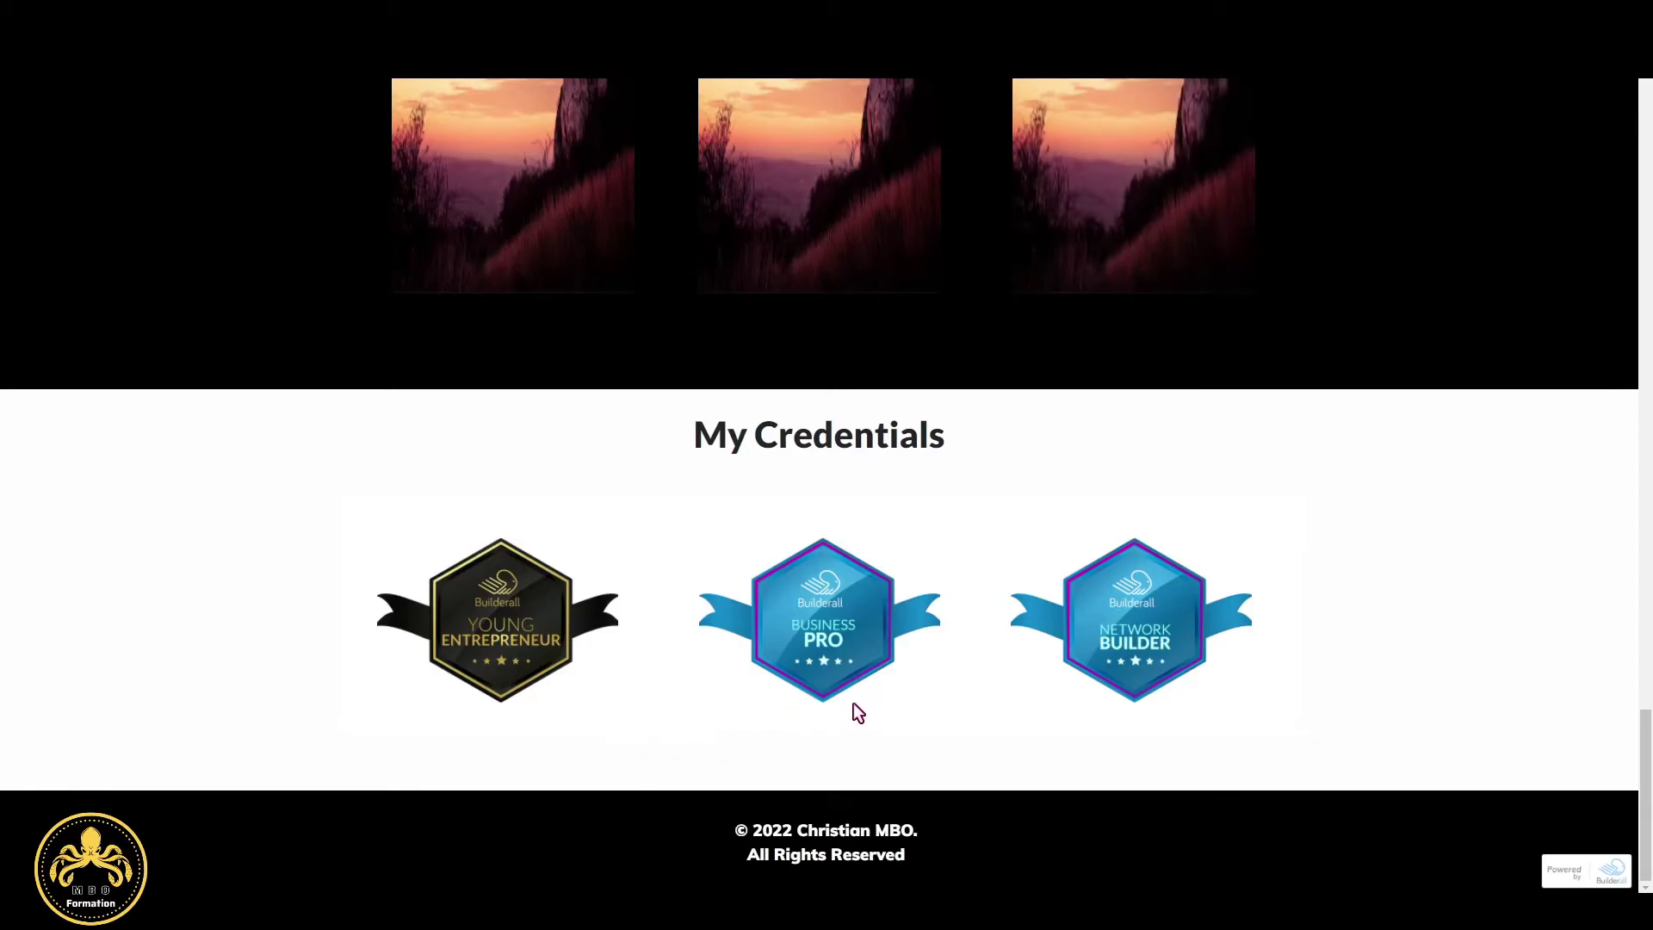
{"action": "scroll", "coordinate": [1165, 470], "scroll_direction": "up", "scroll_amount": 20}
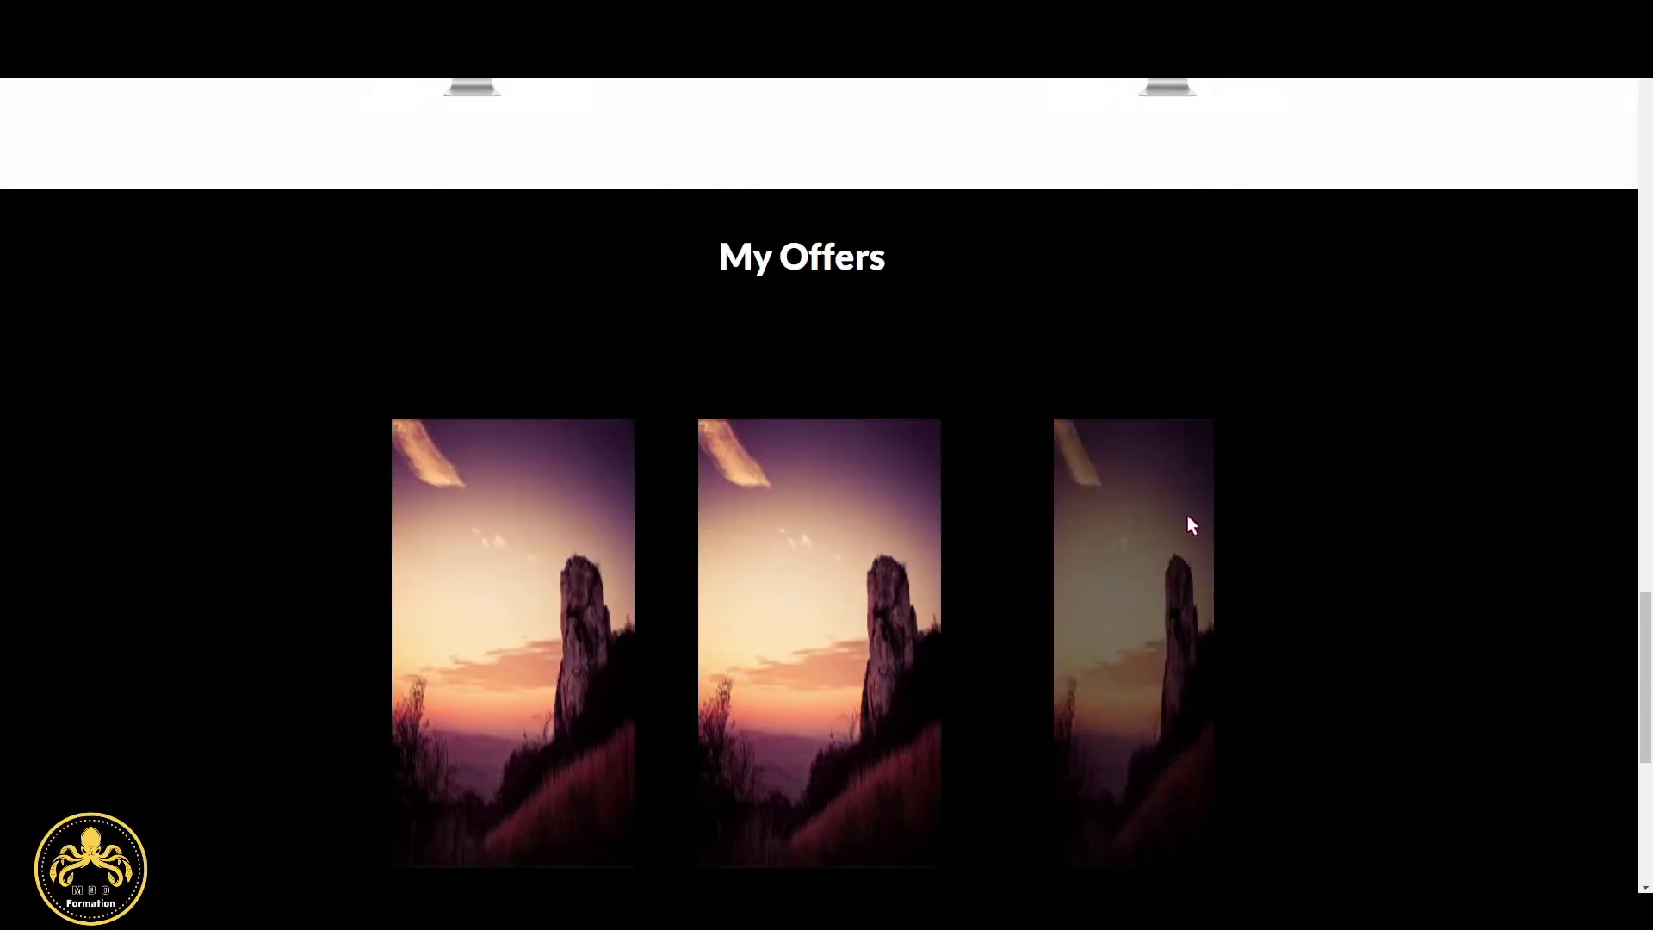
{"action": "scroll", "coordinate": [1188, 529], "scroll_direction": "up", "scroll_amount": 6}
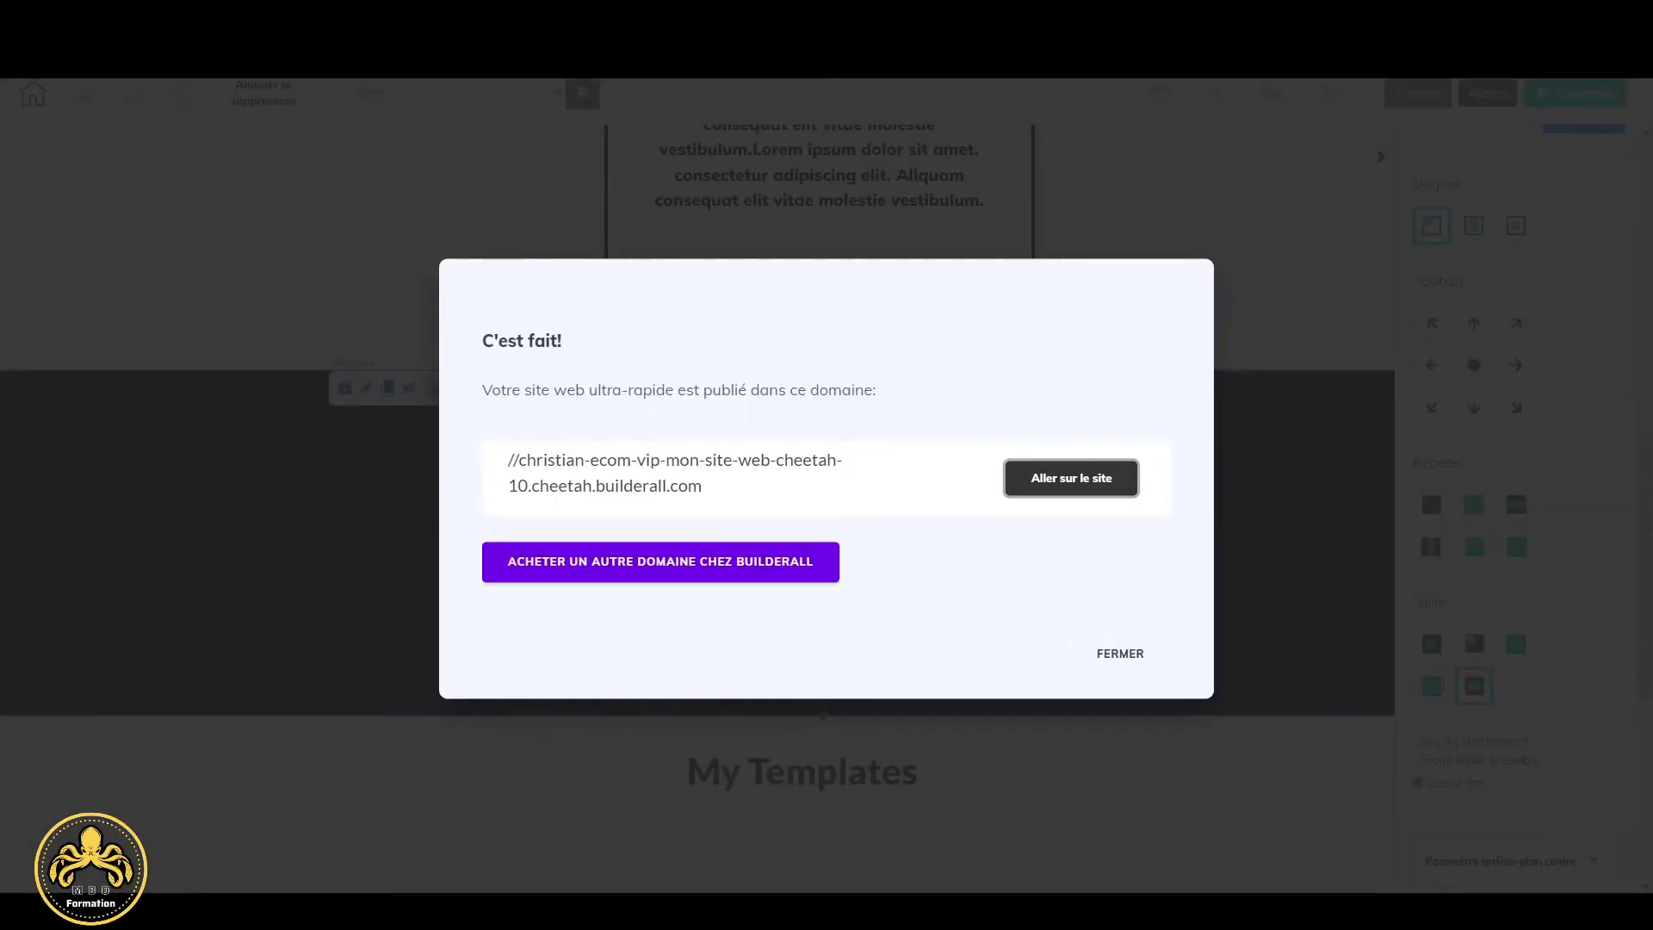
{"action": "left_click", "coordinate": [1119, 656]}
Shorten the My Credentials panel slightly by raising its lower edge closer to the badges.
{"action": "scroll", "coordinate": [1150, 639], "scroll_direction": "down", "scroll_amount": 12}
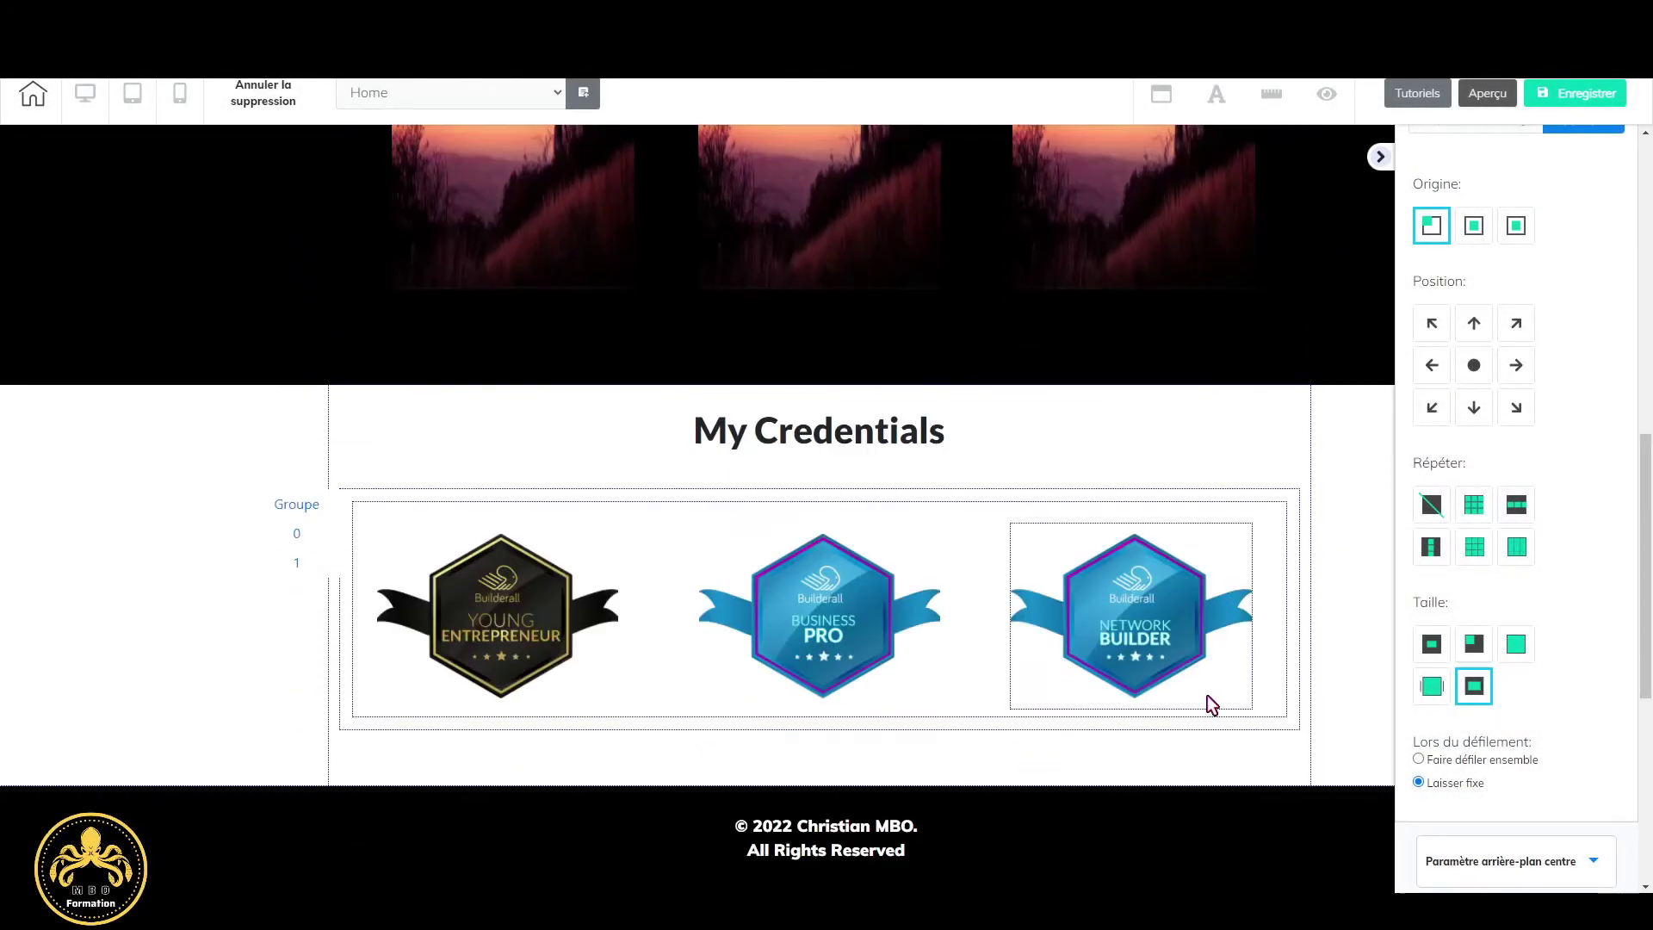
{"action": "left_click", "coordinate": [1076, 766]}
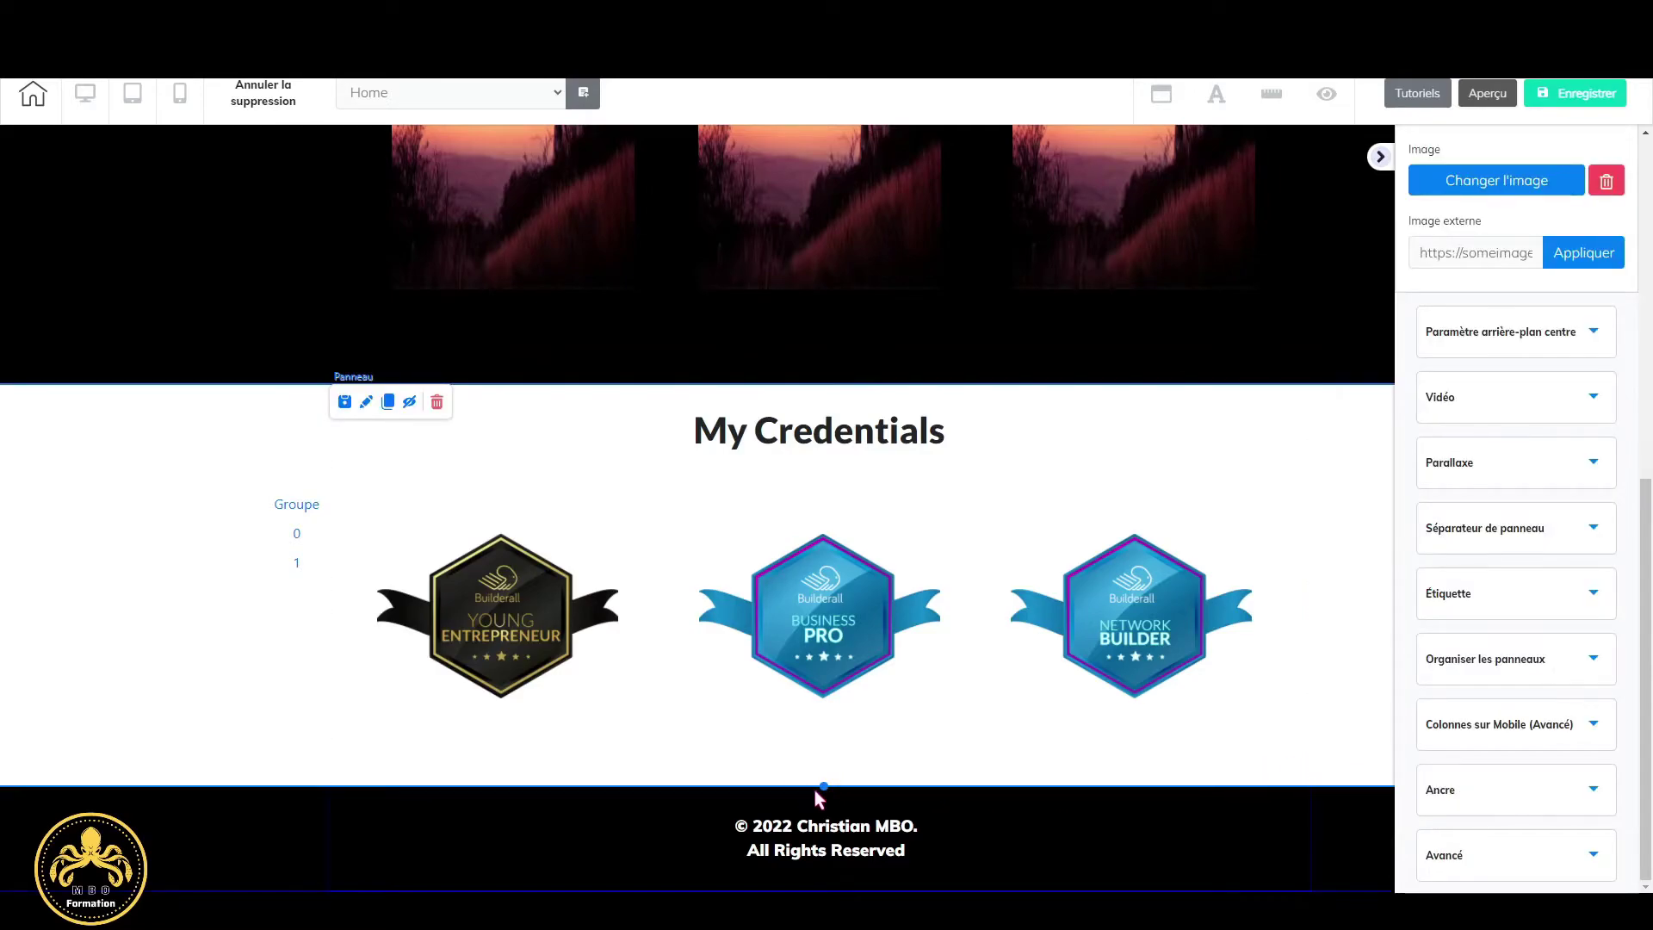
{"action": "left_click_drag", "start_coordinate": [823, 780], "coordinate": [819, 752]}
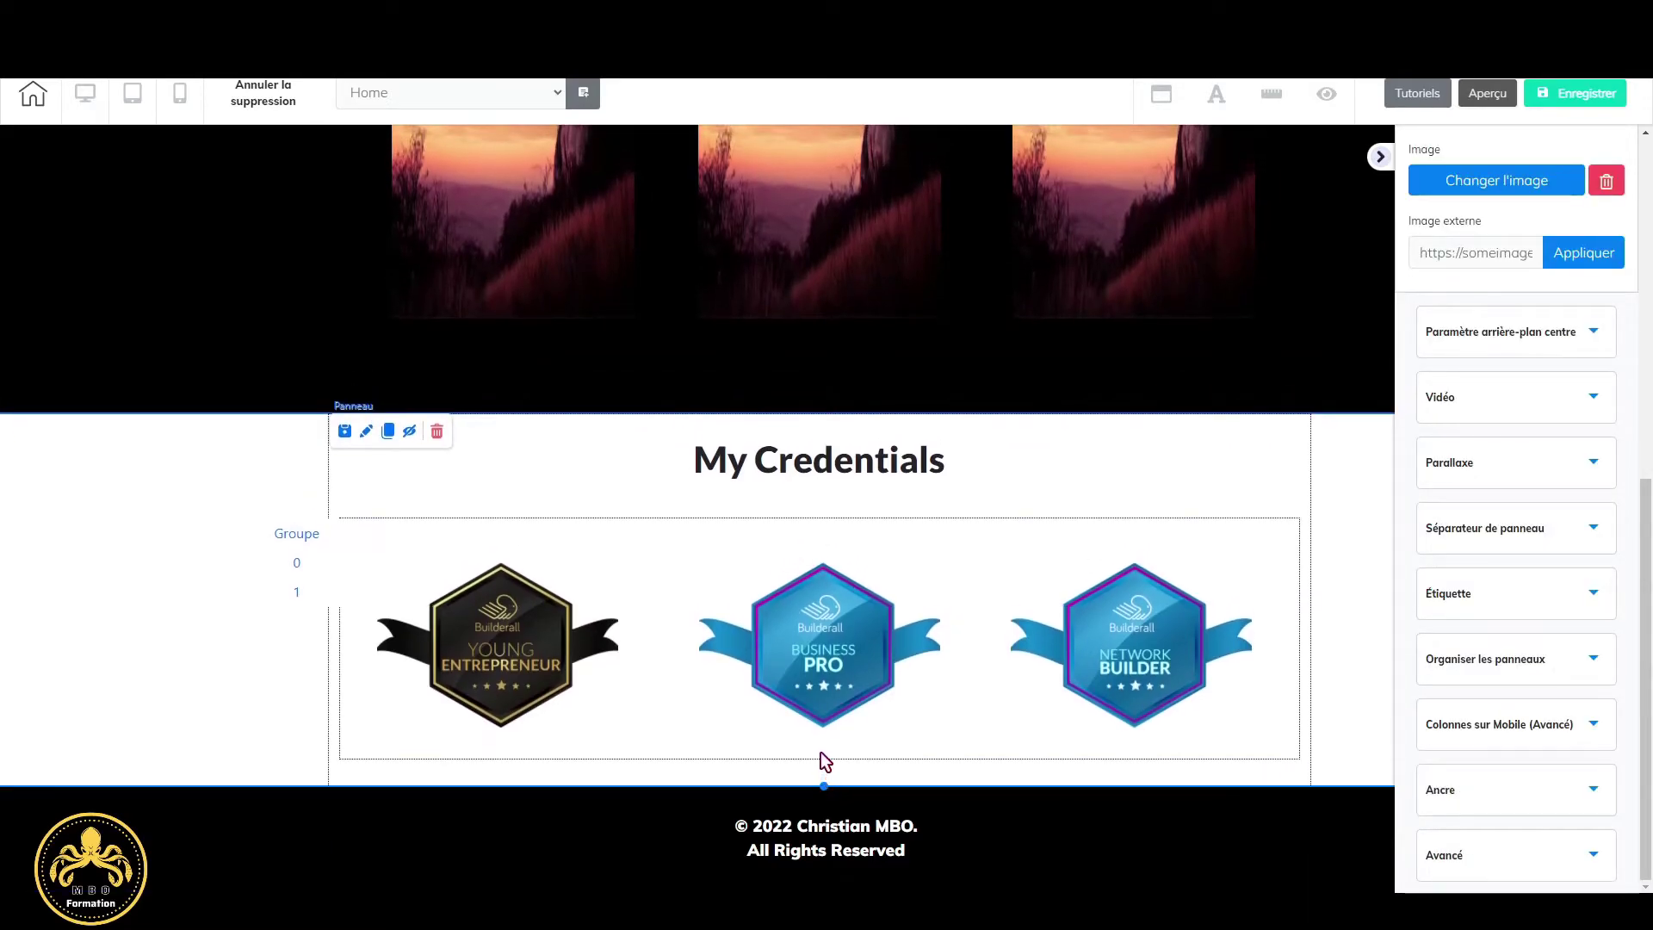
{"action": "scroll", "coordinate": [926, 410], "scroll_direction": "up", "scroll_amount": 10}
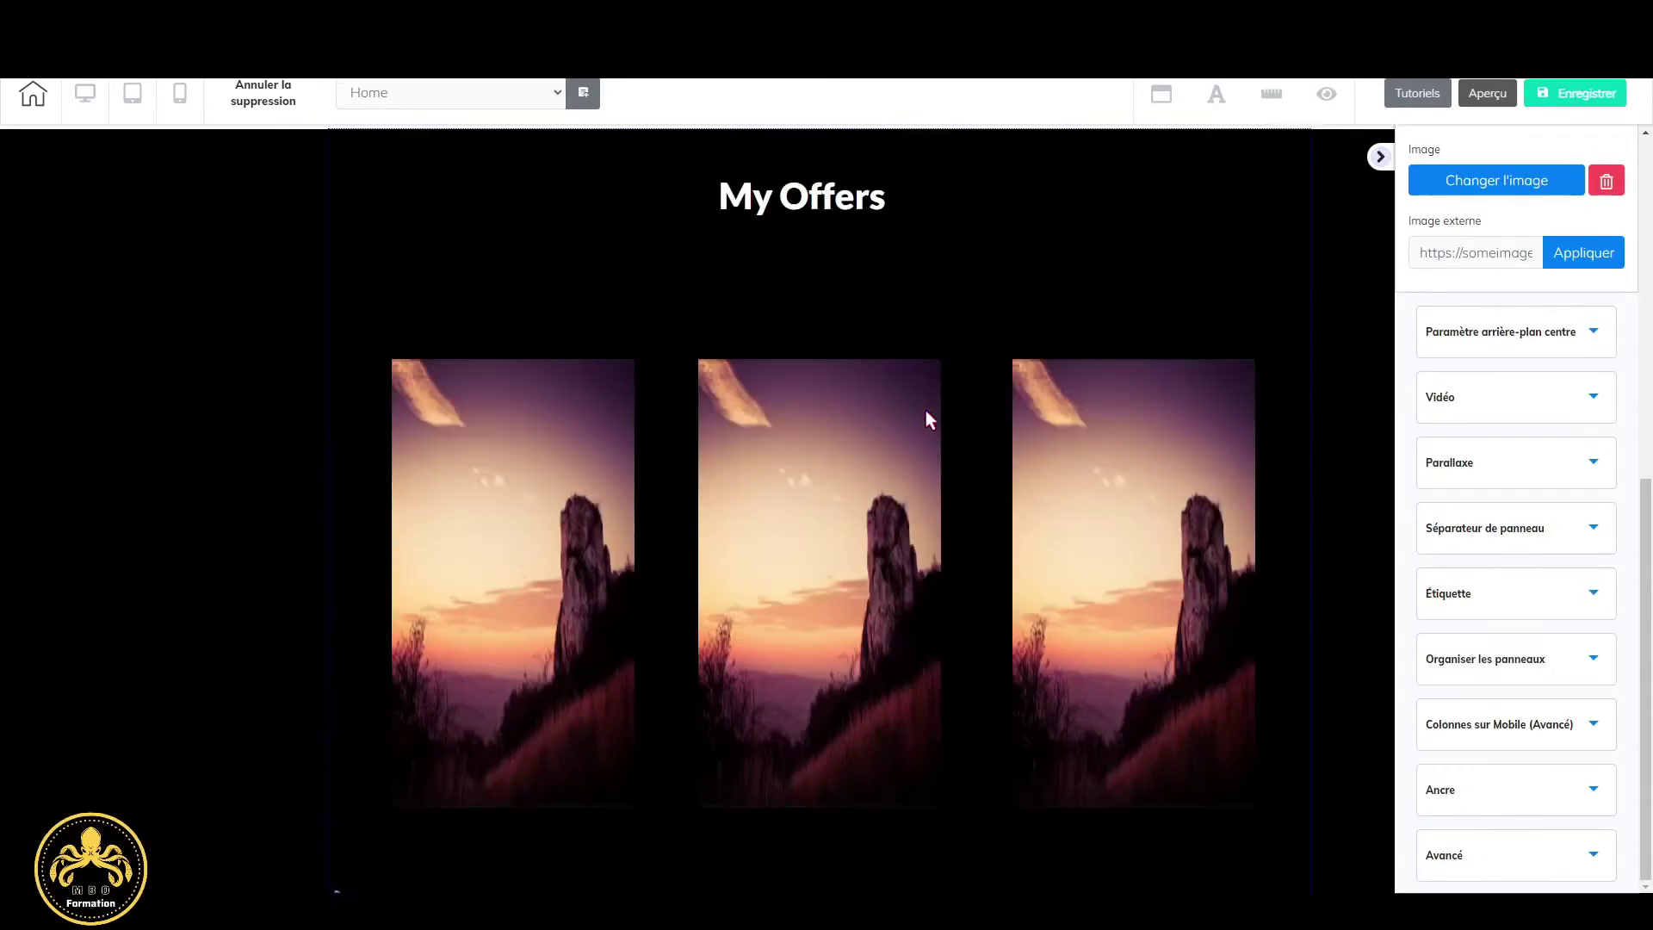
{"action": "scroll", "coordinate": [926, 410], "scroll_direction": "down", "scroll_amount": 10}
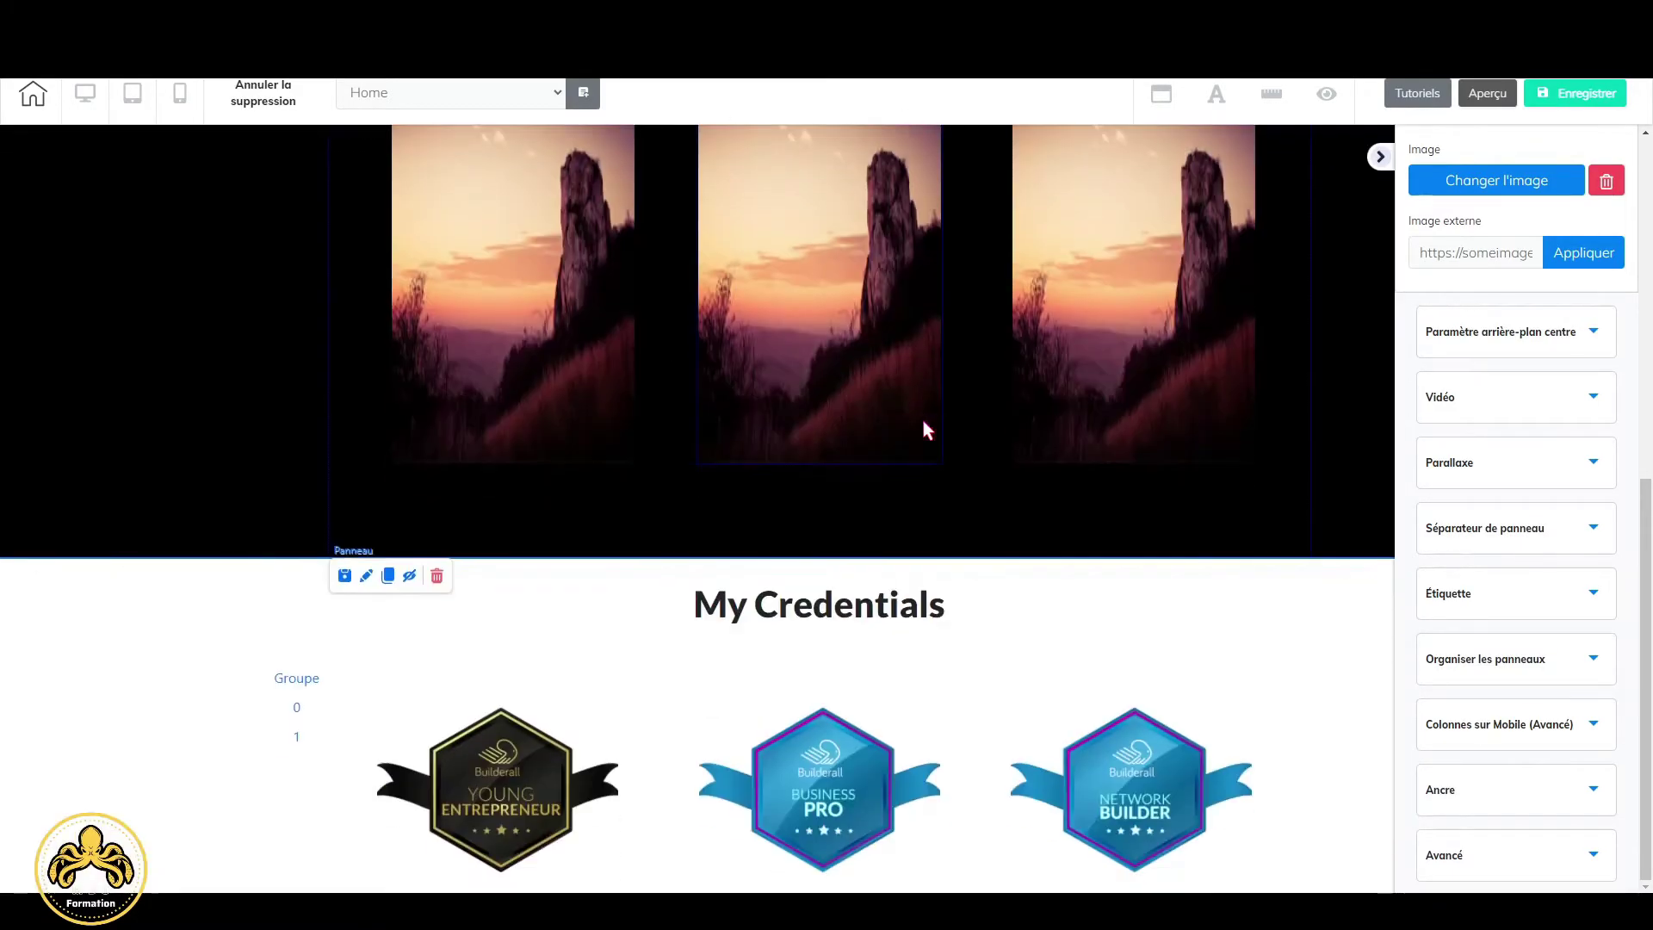
Duplicate the Buy Now button on the hover side of the Offer 3 box.
{"action": "left_click", "coordinate": [1133, 320]}
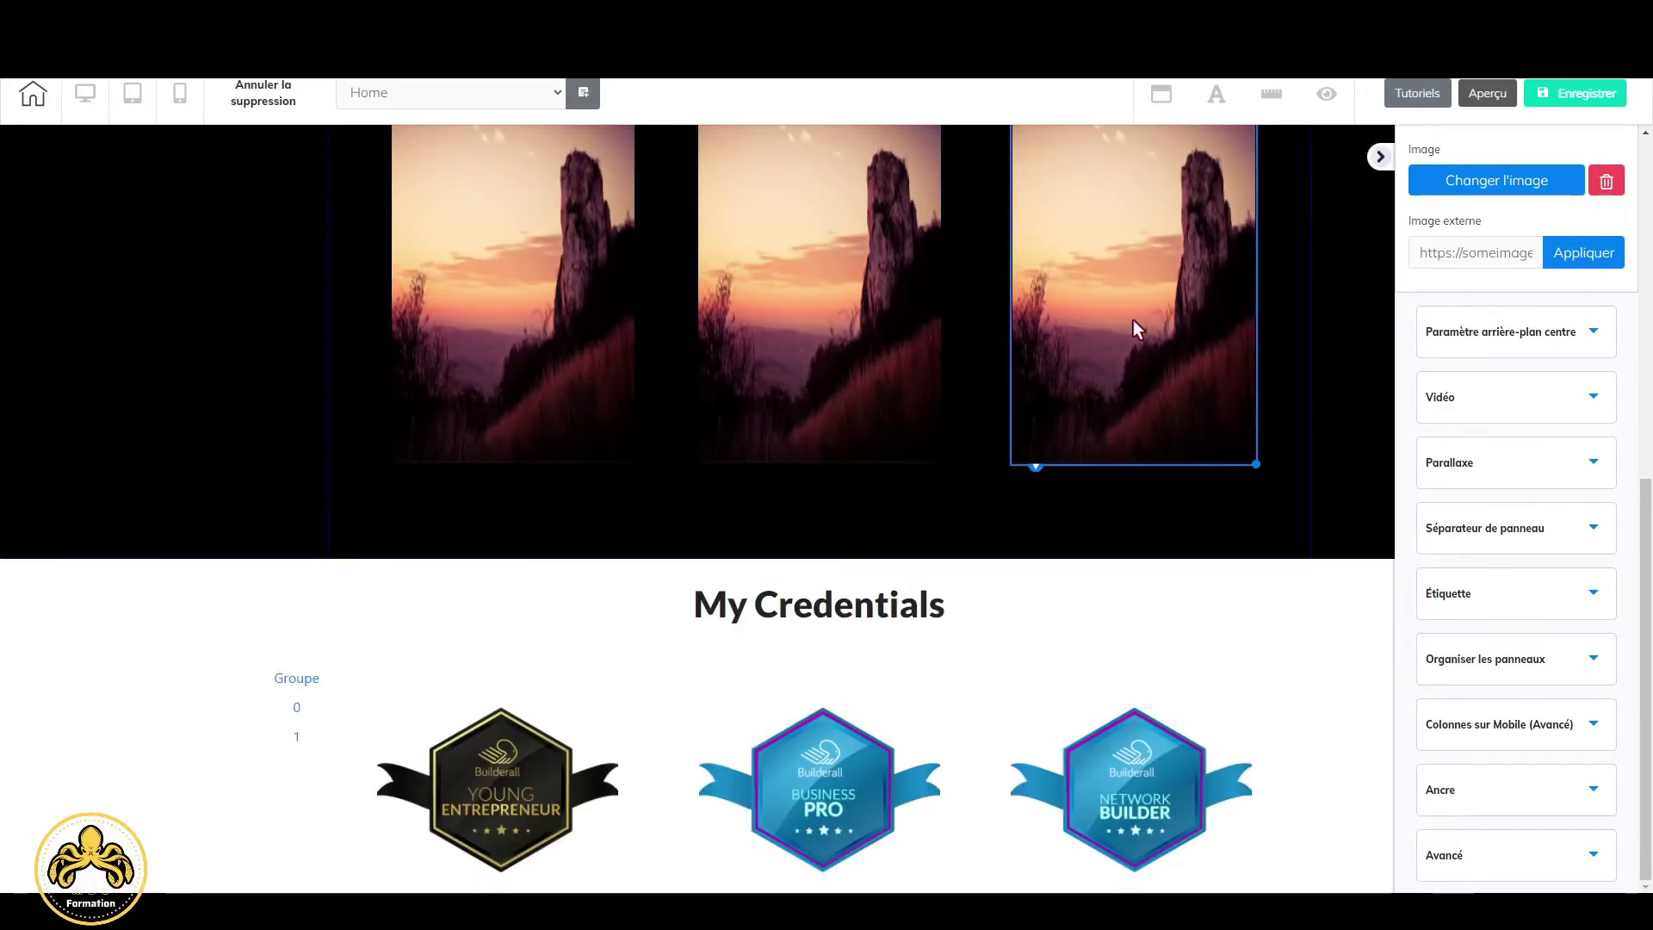
{"action": "scroll", "coordinate": [1133, 326], "scroll_direction": "up", "scroll_amount": 3}
{"action": "left_click", "coordinate": [1122, 317]}
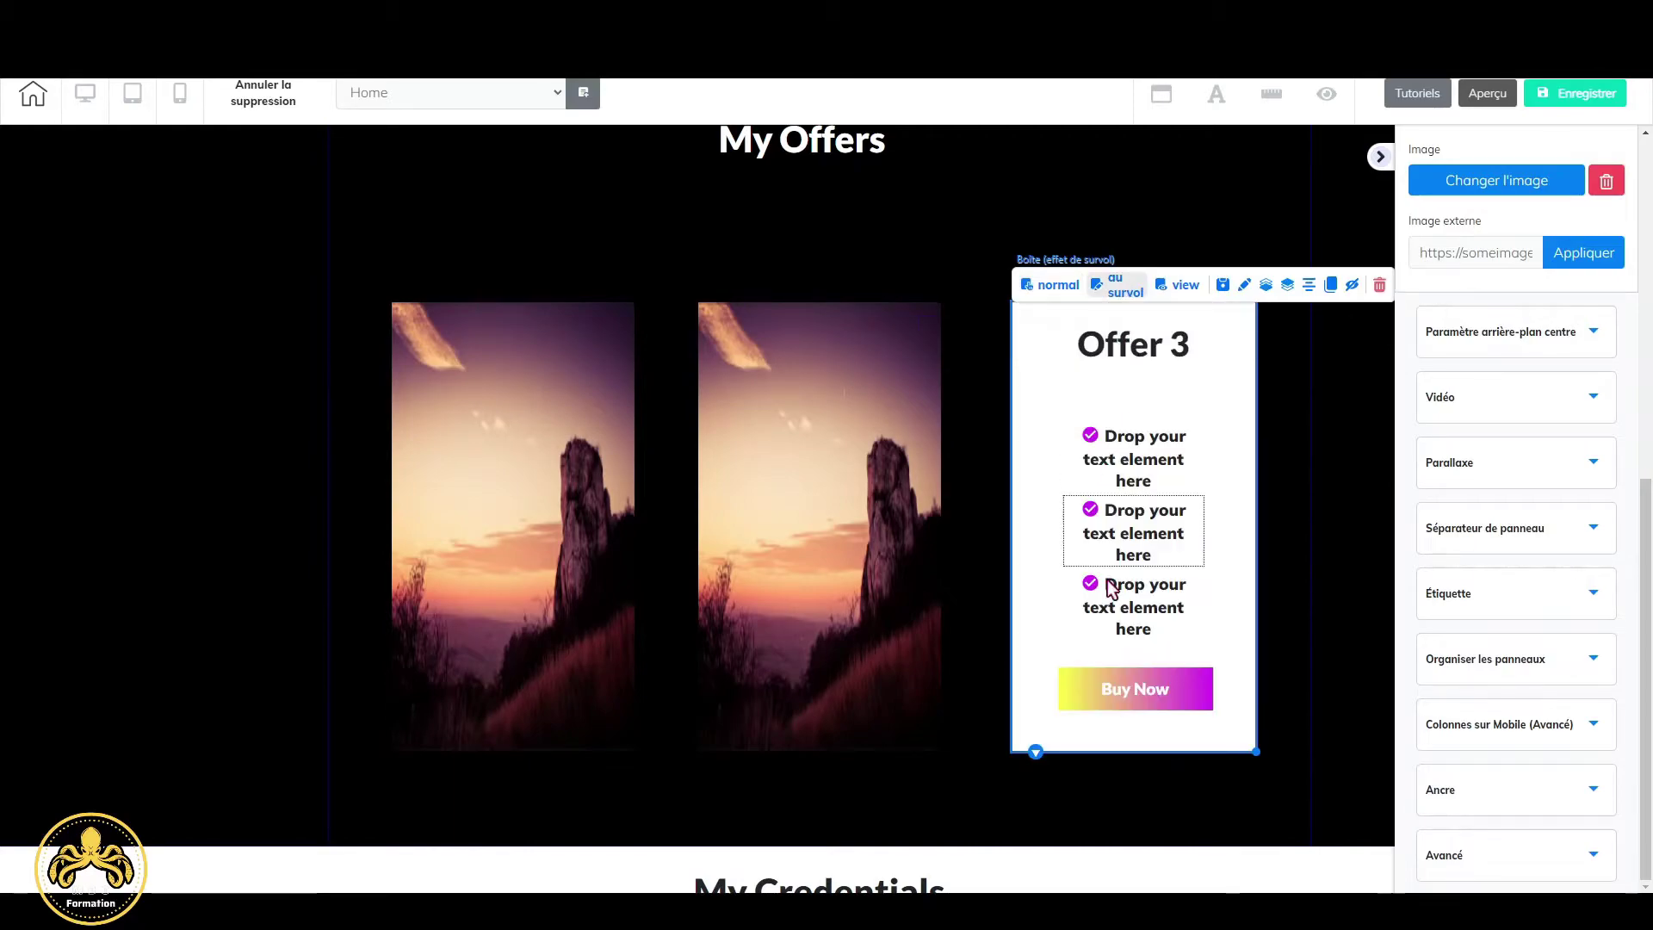
{"action": "left_click", "coordinate": [1150, 696]}
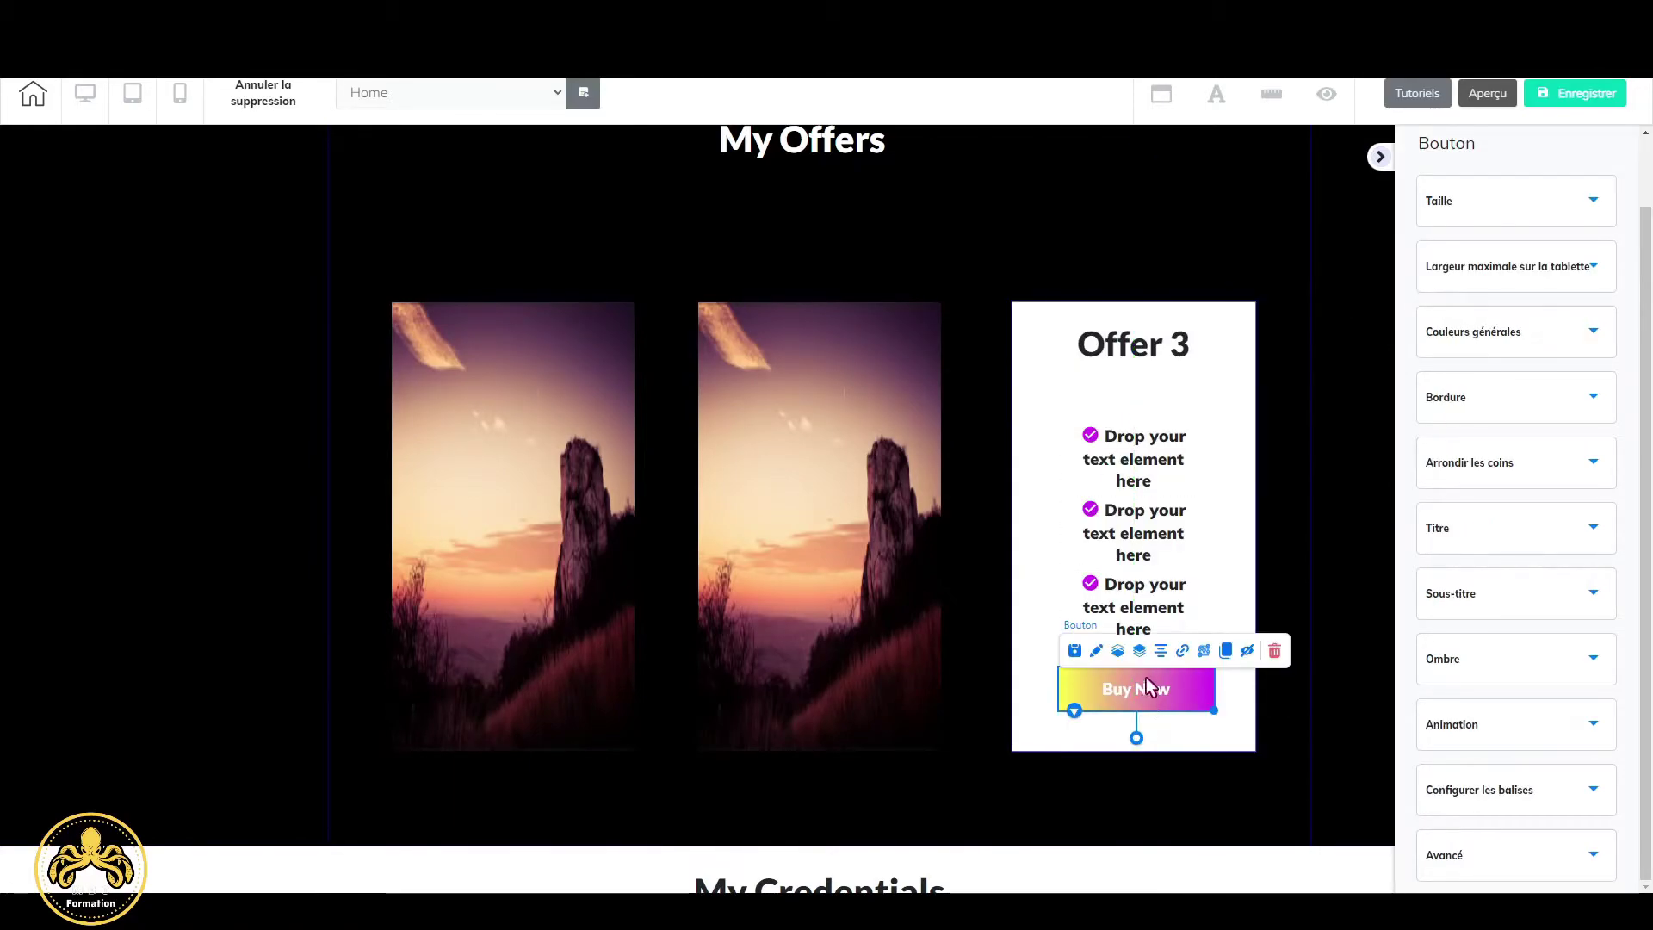
{"action": "left_click", "coordinate": [1224, 651]}
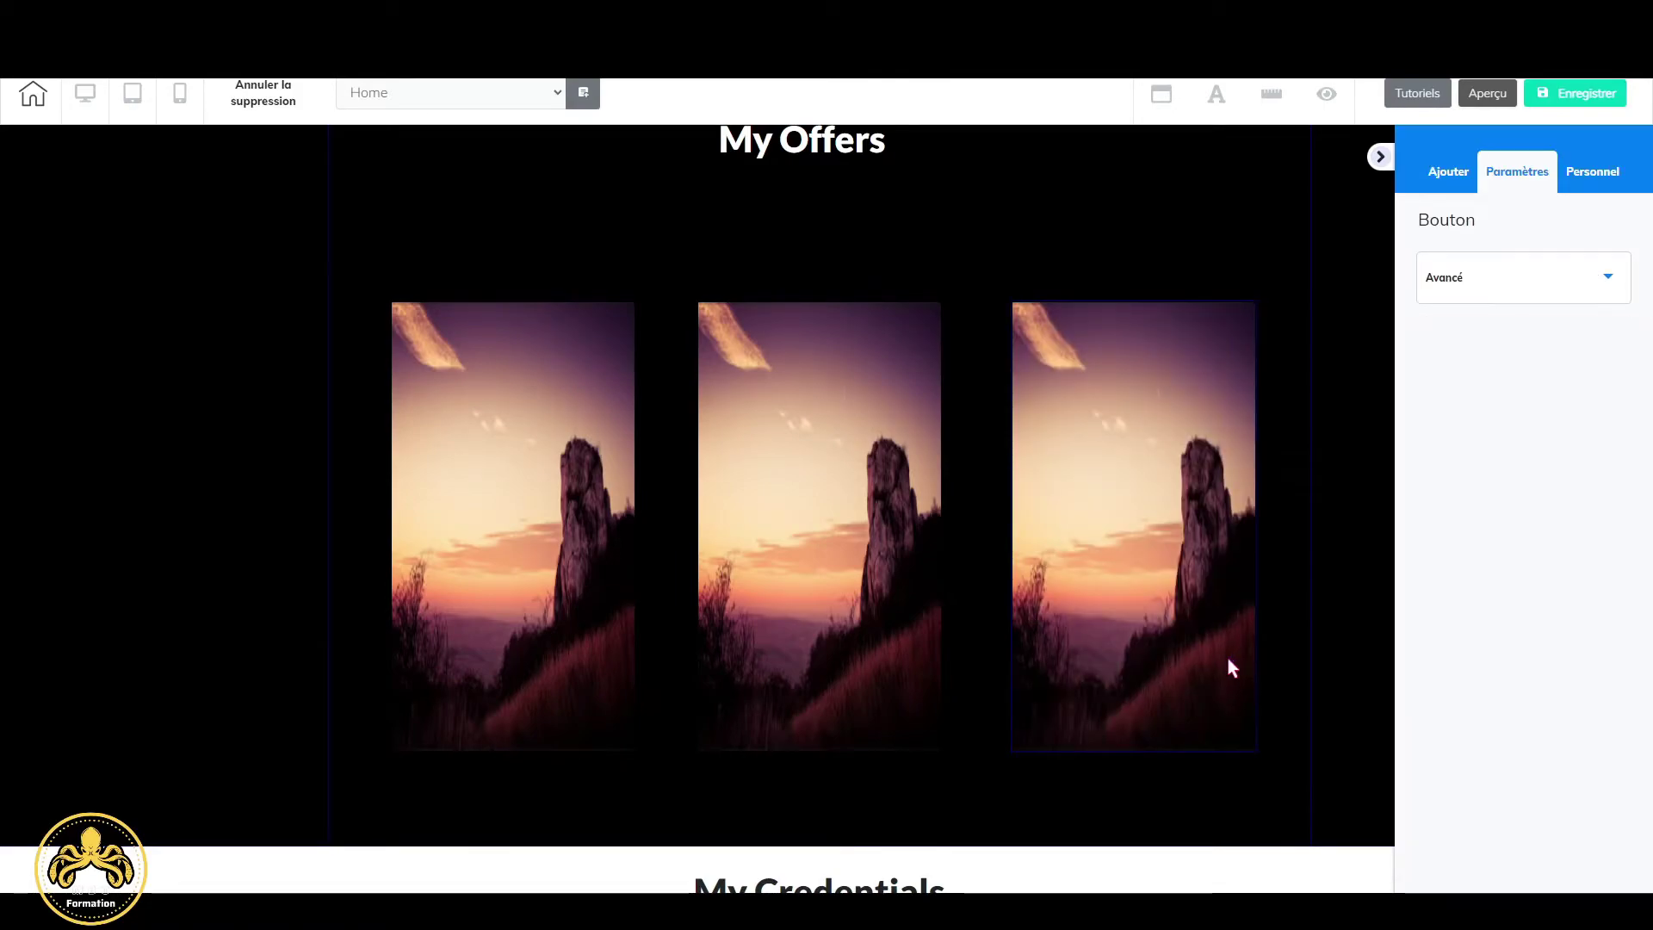
Move the copied Buy Now button out of the Offer 3 box to below the intro text in the Template Agency header.
{"action": "left_click", "coordinate": [1115, 287]}
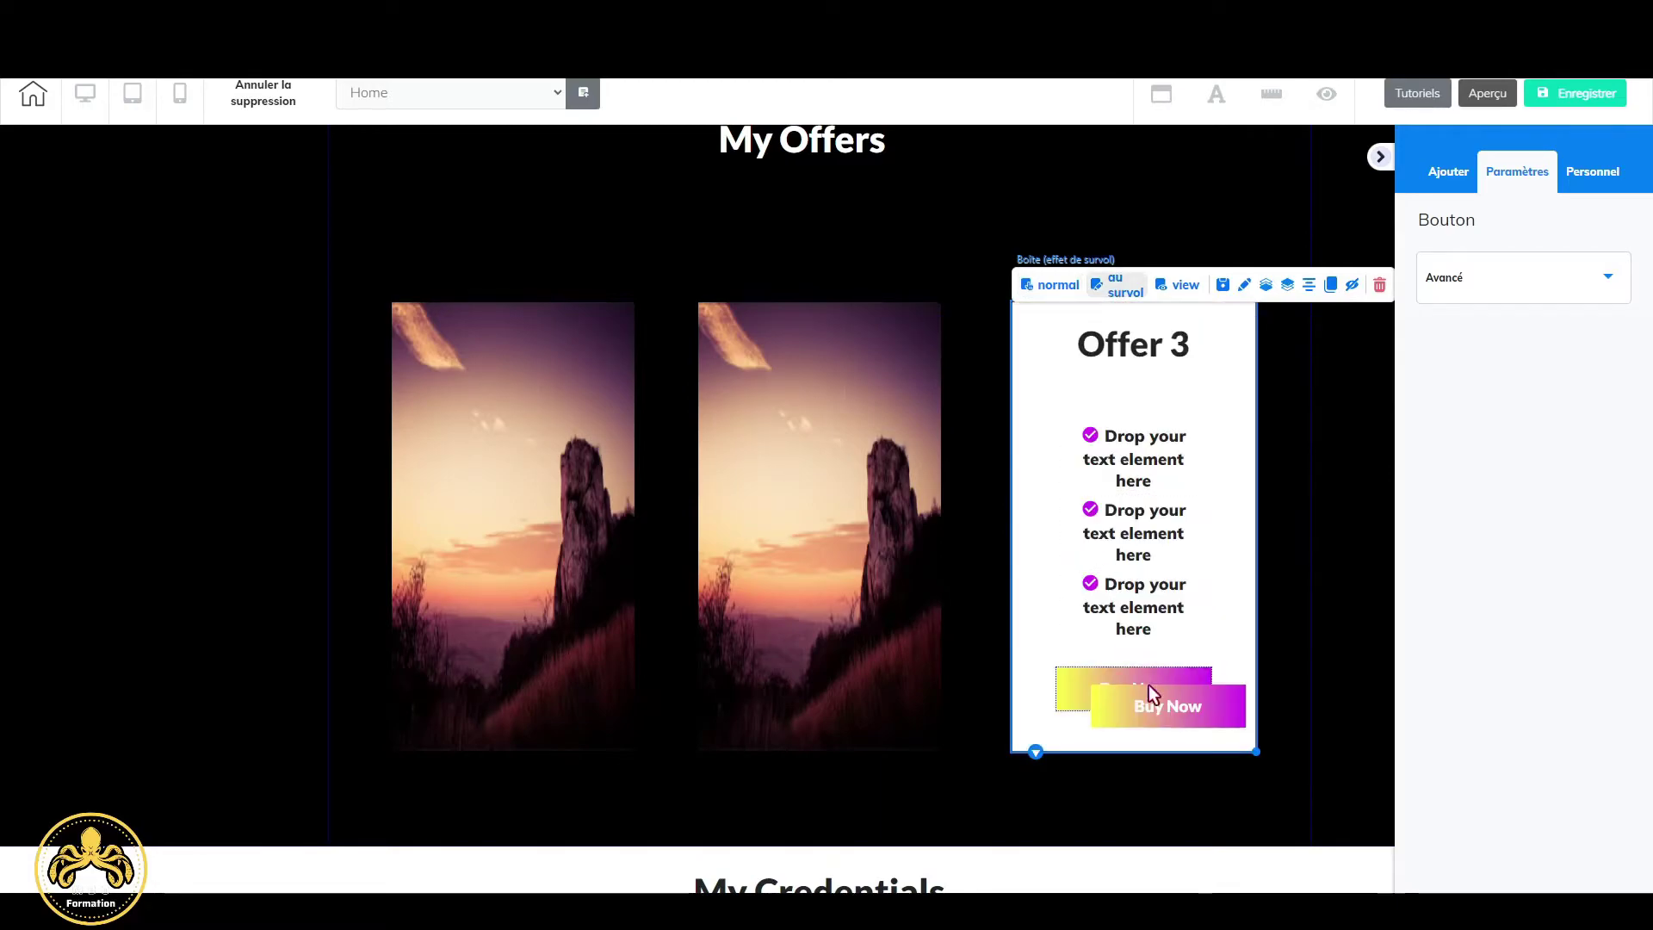
{"action": "left_click_drag", "start_coordinate": [1148, 684], "coordinate": [1071, 189]}
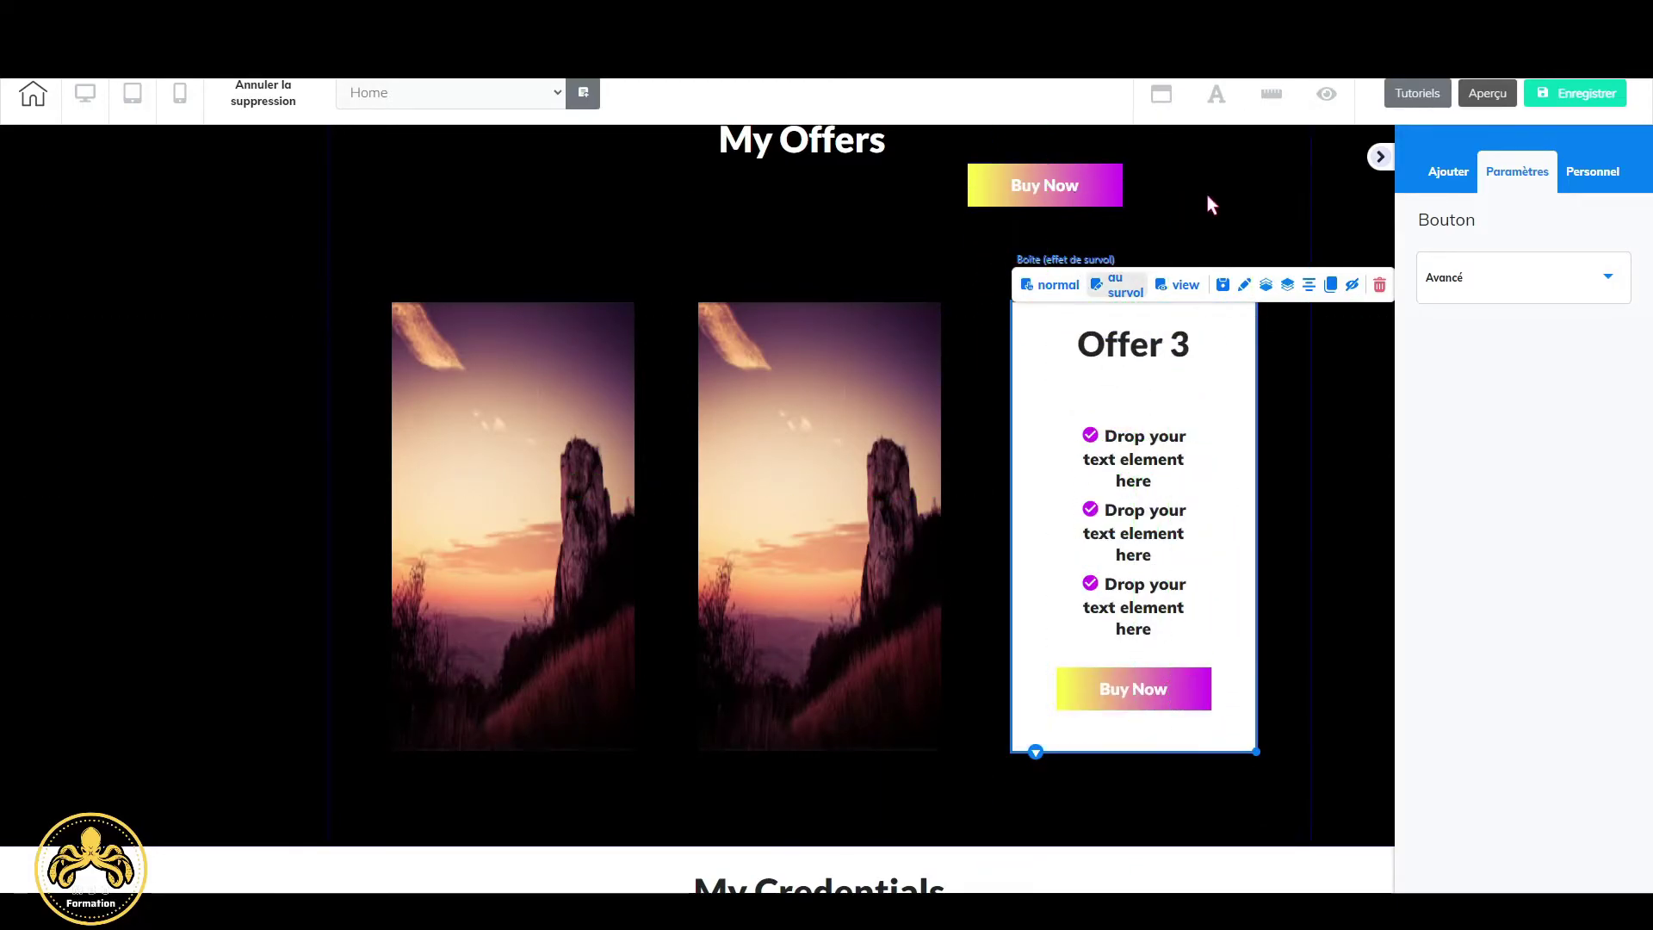
{"action": "left_click", "coordinate": [1196, 225]}
{"action": "scroll", "coordinate": [1196, 225], "scroll_direction": "up", "scroll_amount": 3}
{"action": "left_click_drag", "start_coordinate": [1081, 472], "coordinate": [844, 427]}
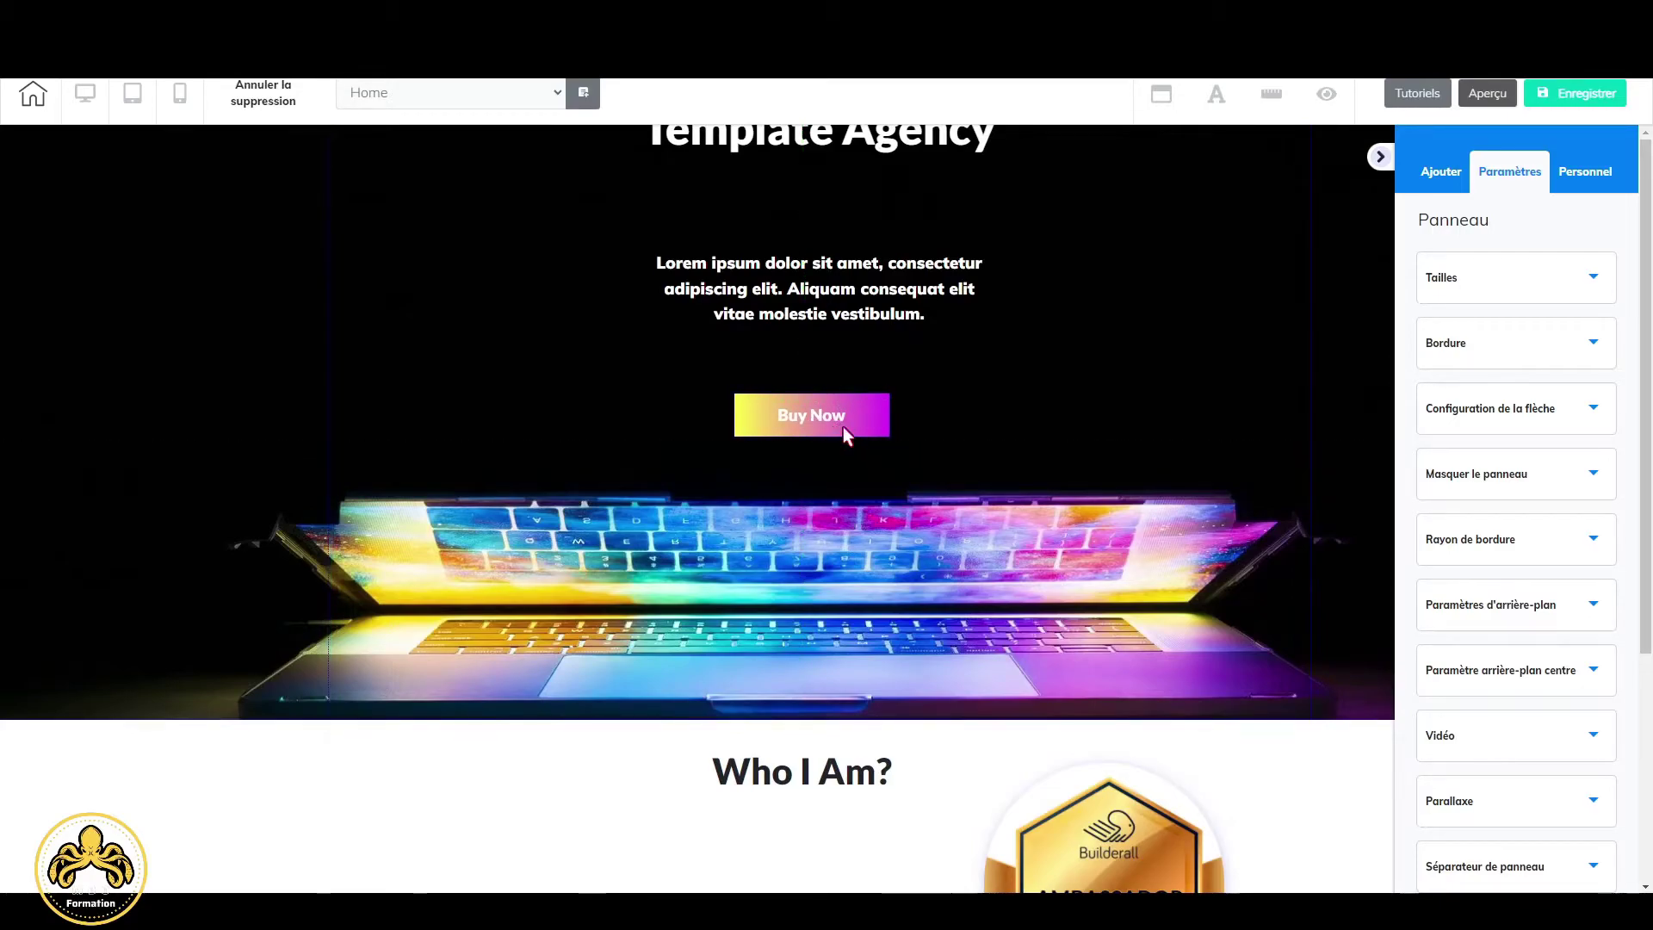
Raise the Template Agency title, intro text and Buy Now button above the laptop image, and centre the button horizontally.
{"action": "scroll", "coordinate": [844, 426], "scroll_direction": "up", "scroll_amount": 1}
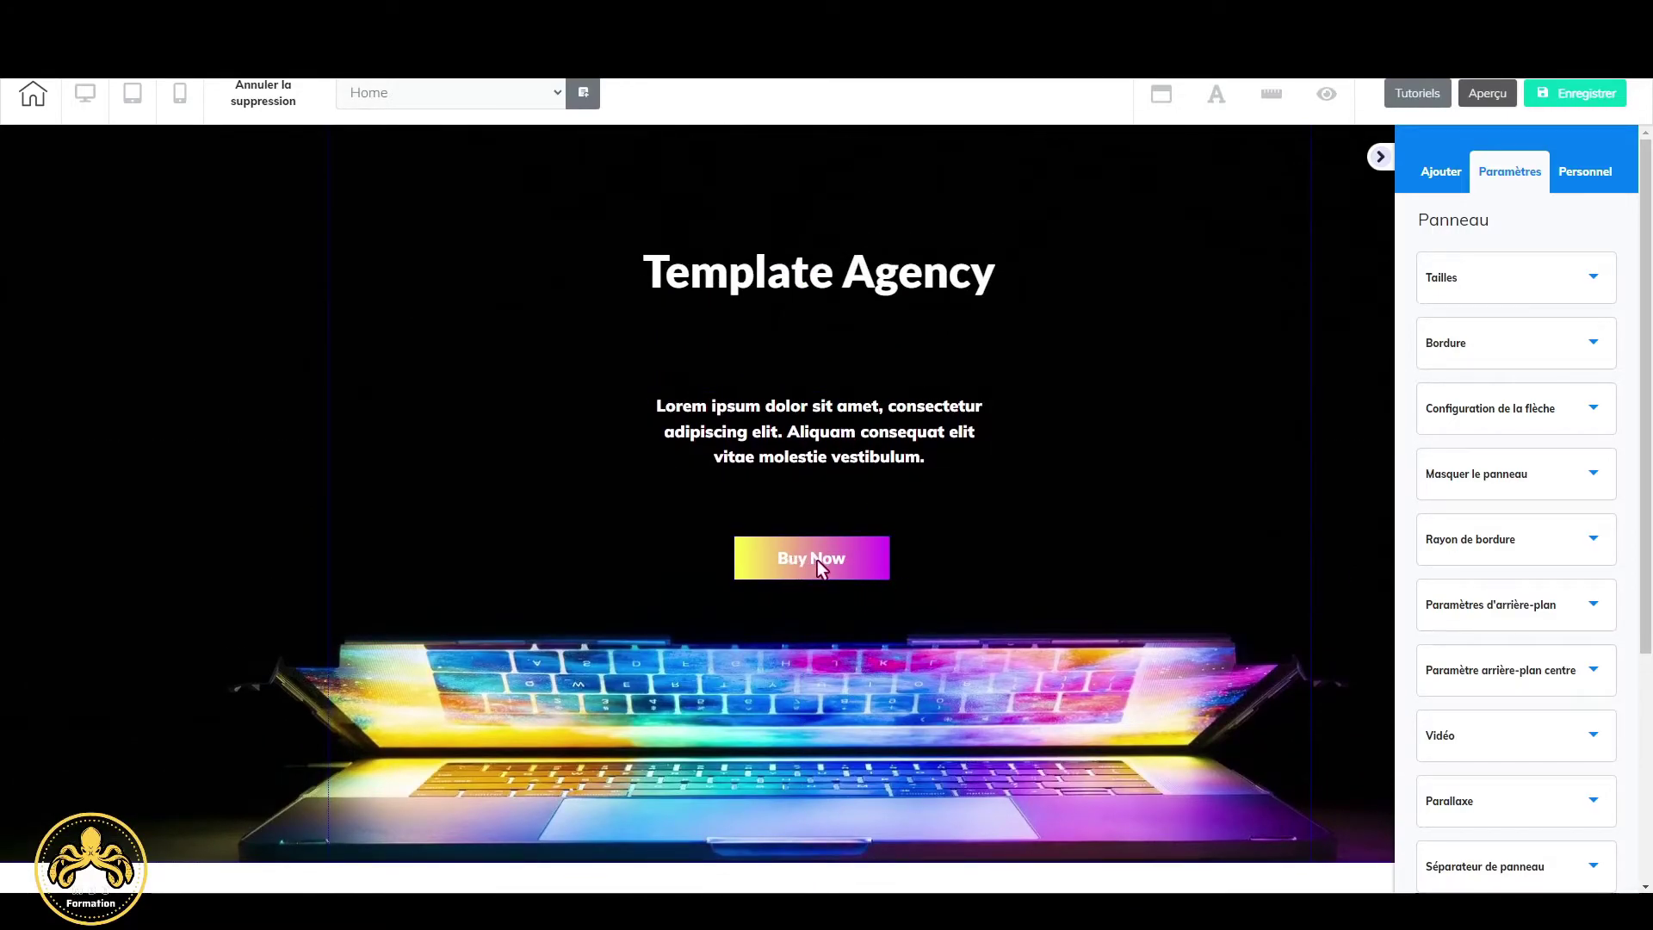
{"action": "scroll", "coordinate": [985, 456], "scroll_direction": "up", "scroll_amount": 1}
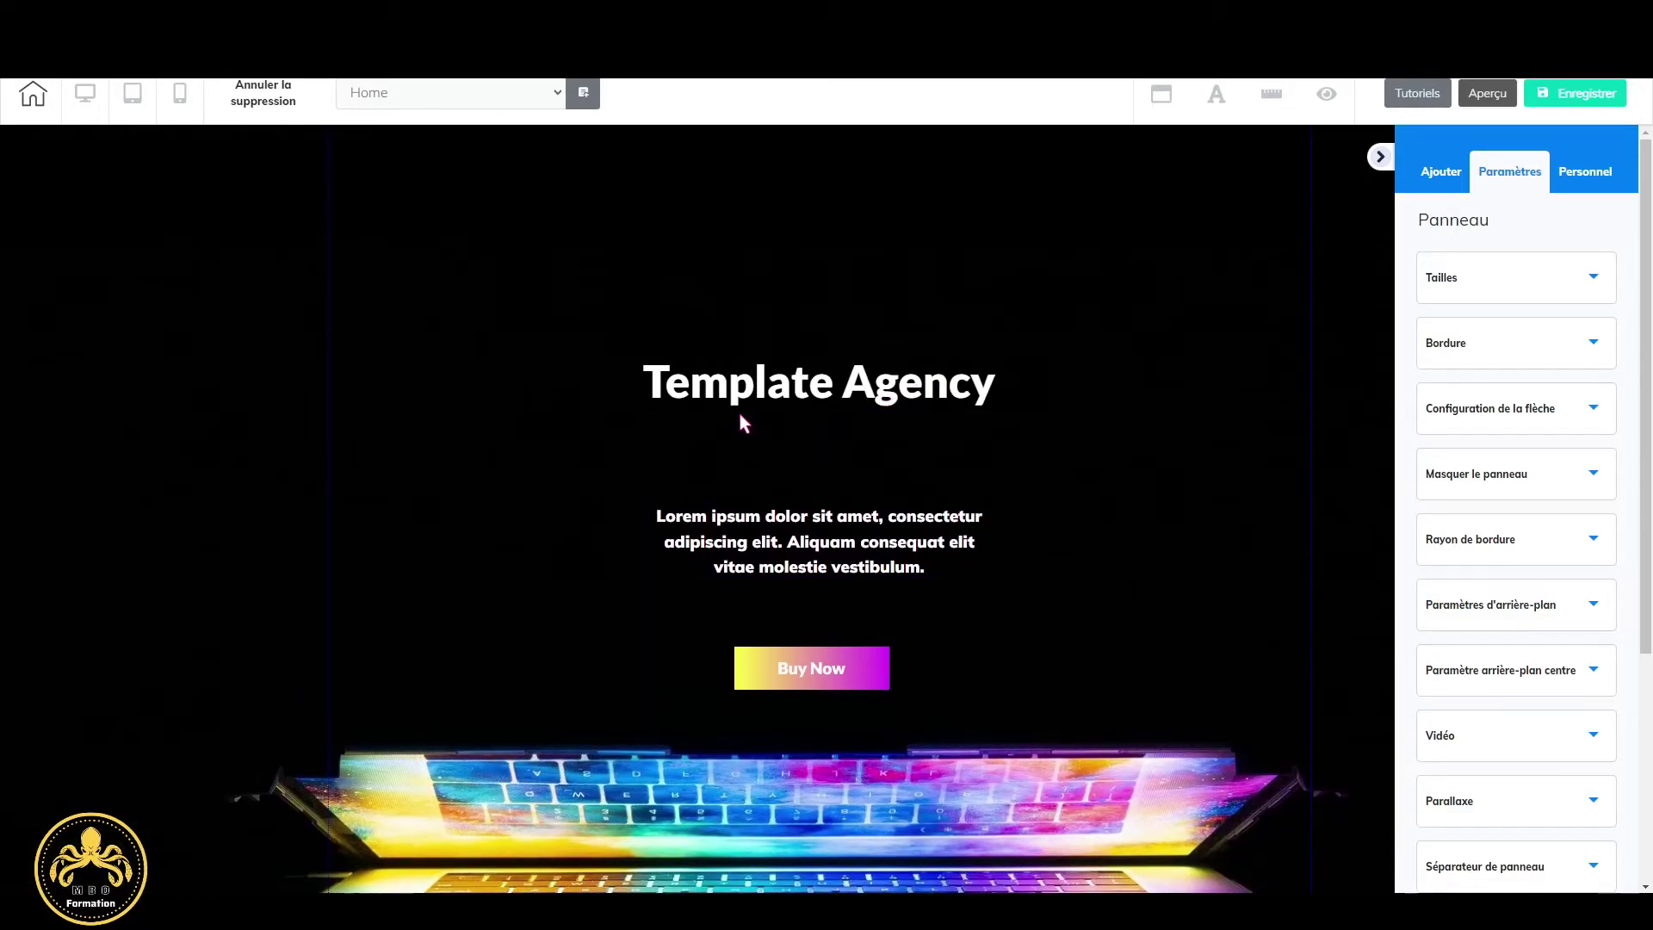
{"action": "scroll", "coordinate": [885, 694], "scroll_direction": "down", "scroll_amount": 3}
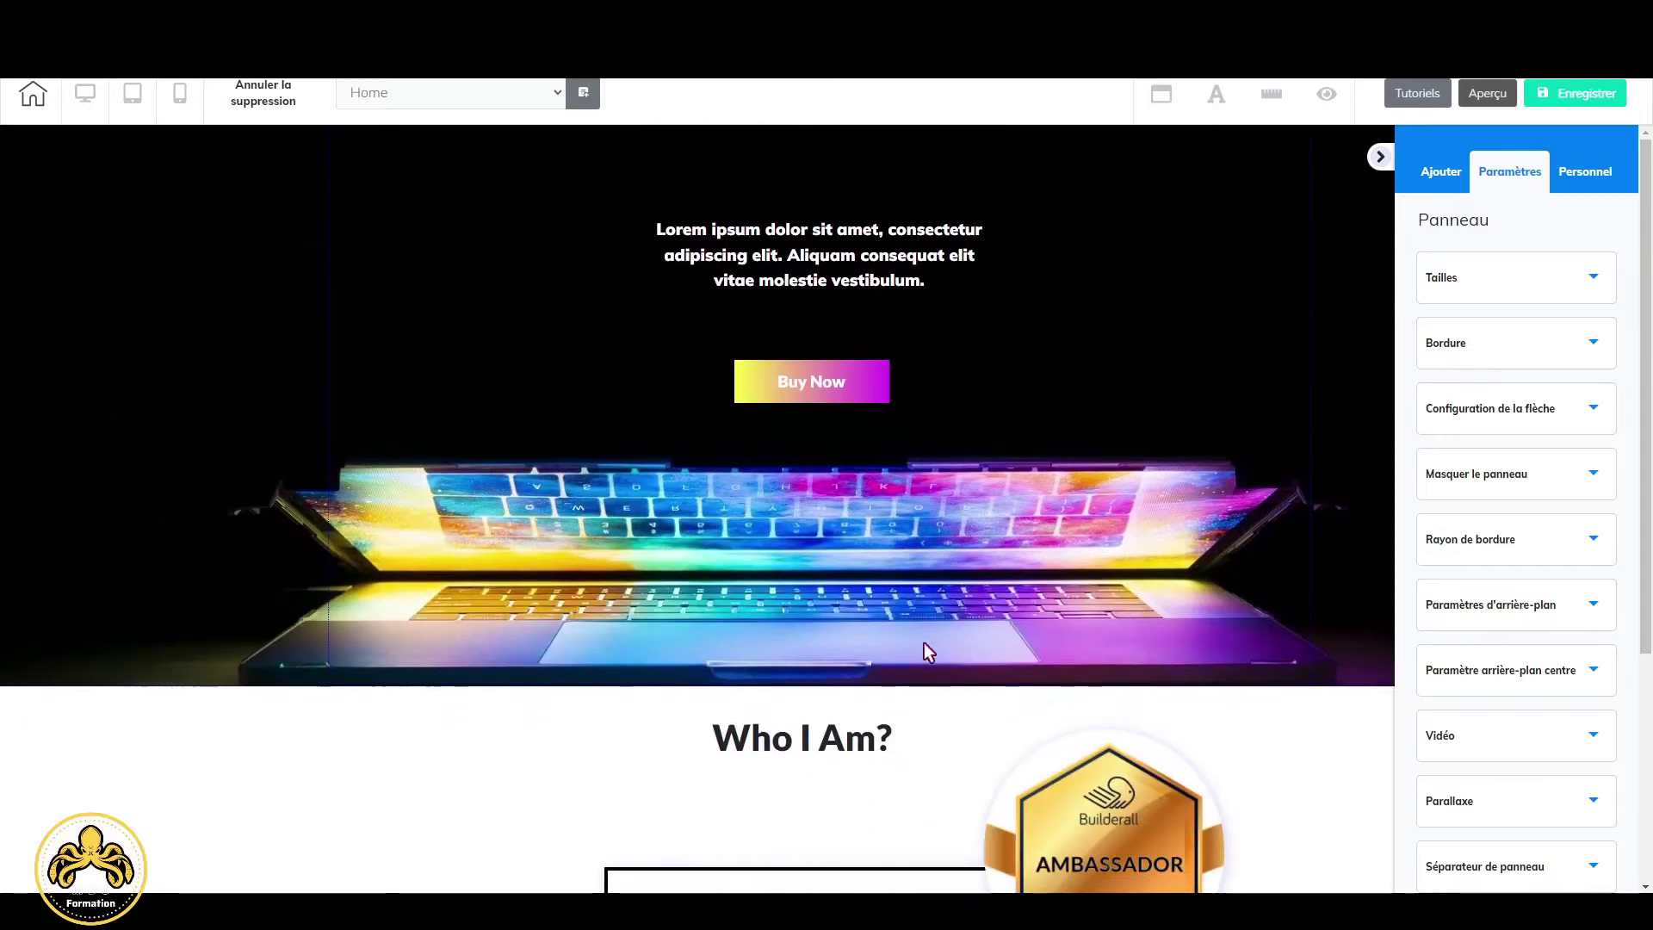
{"action": "scroll", "coordinate": [976, 374], "scroll_direction": "up", "scroll_amount": 3}
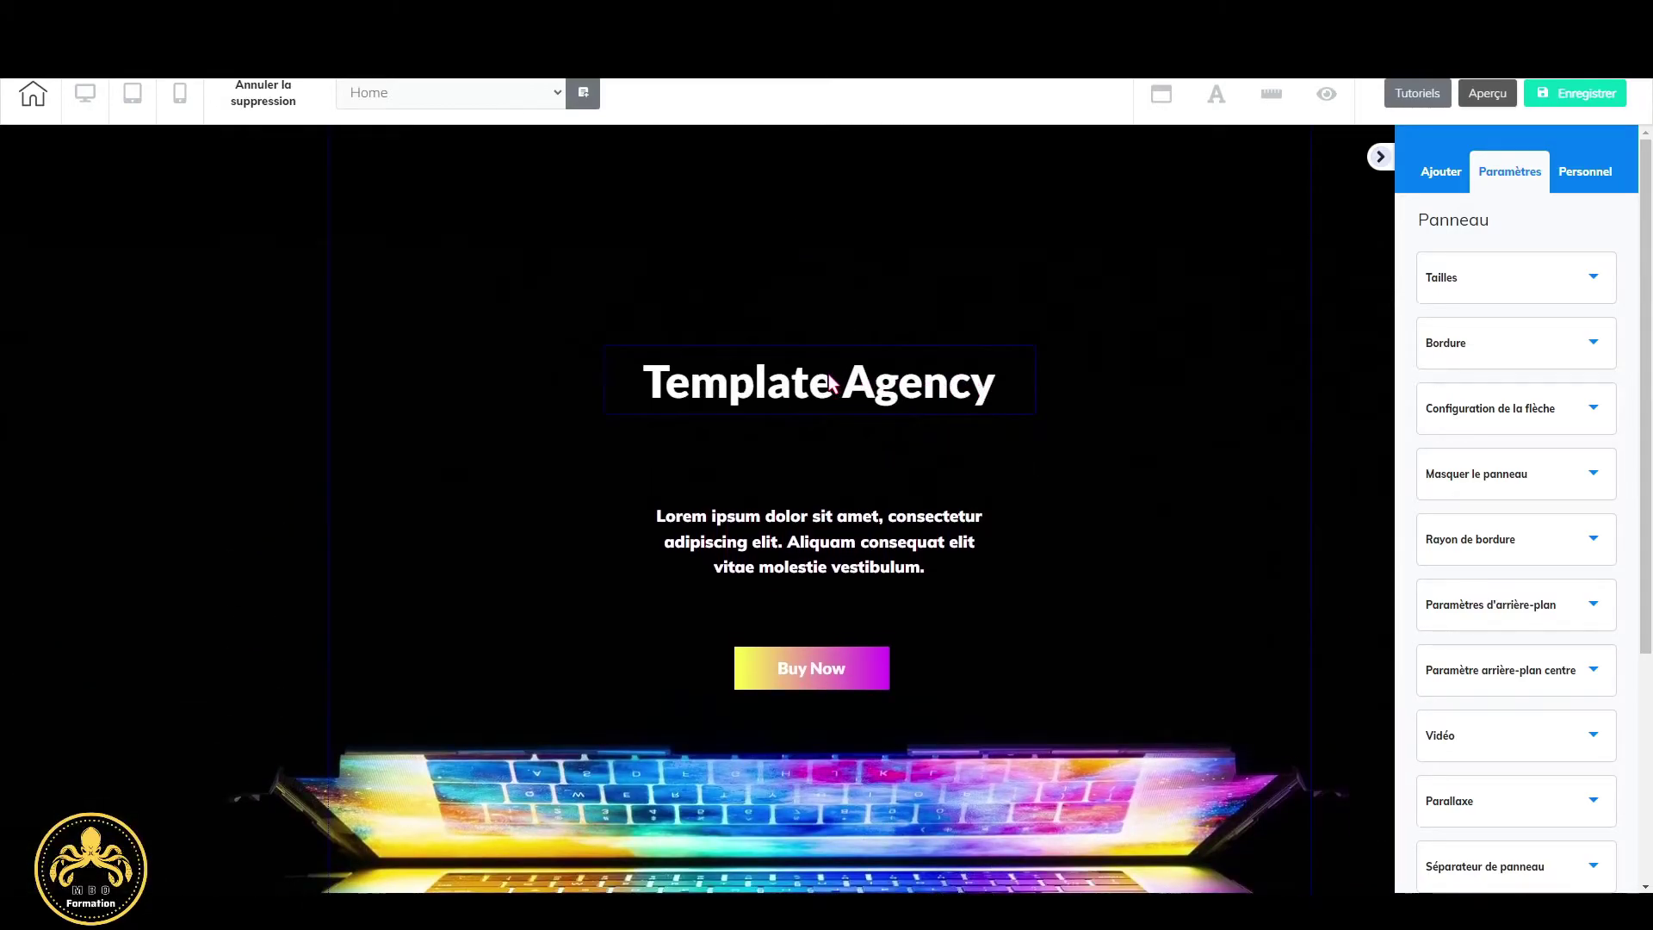
{"action": "left_click", "coordinate": [871, 389]}
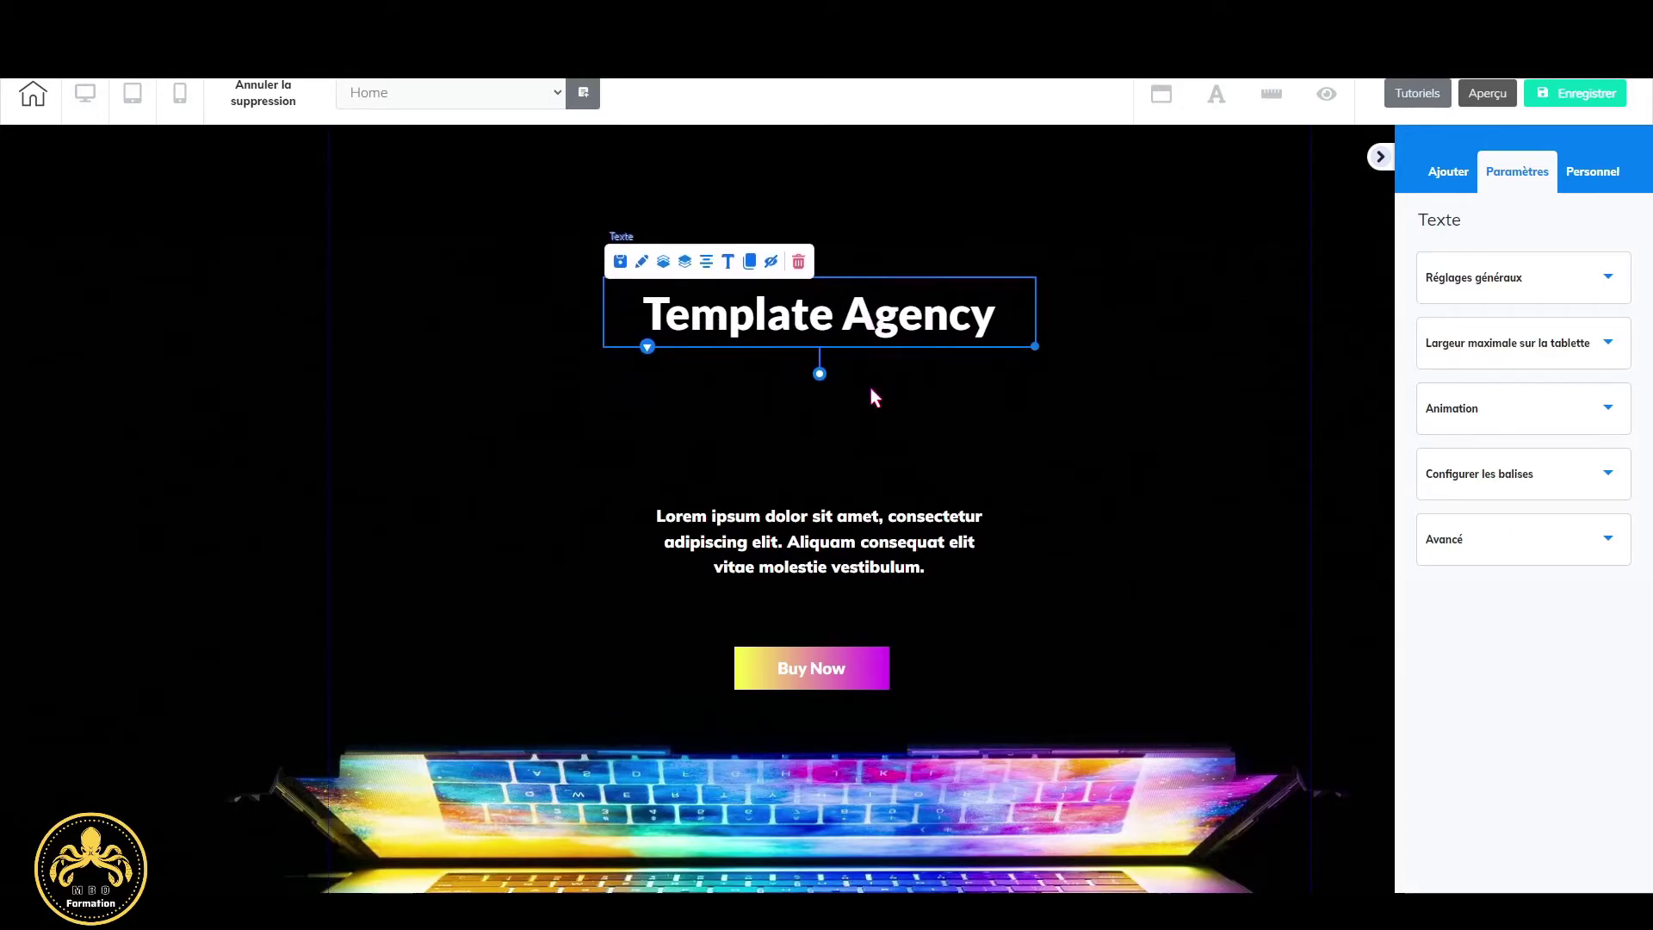
{"action": "left_click", "coordinate": [825, 525]}
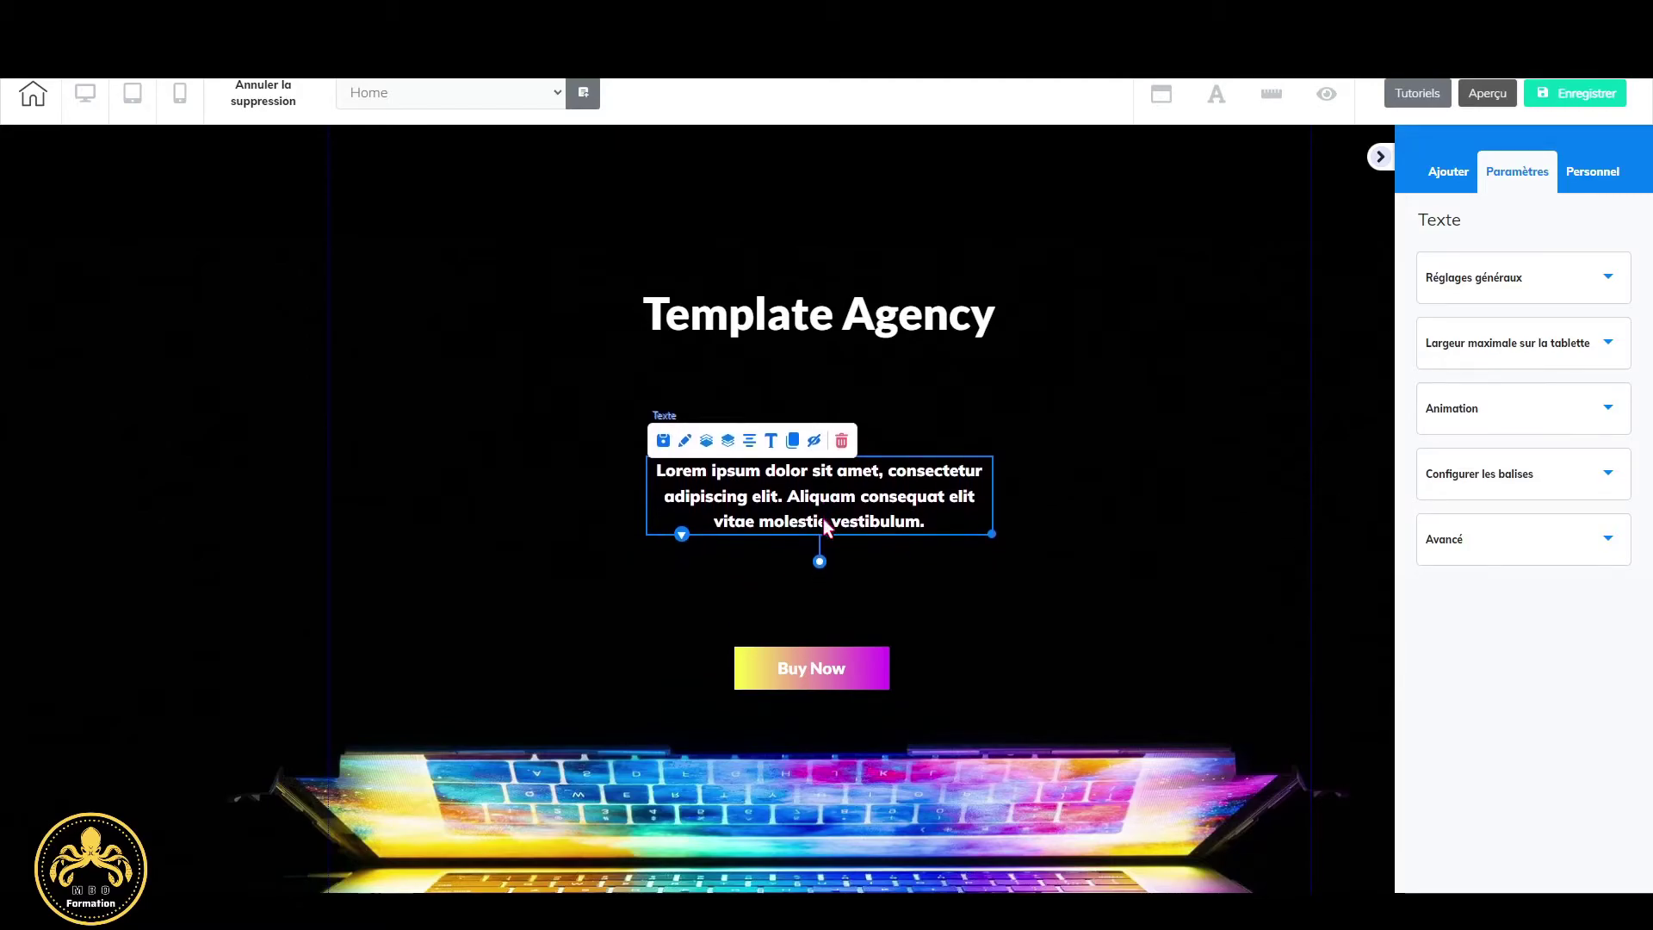
{"action": "left_click", "coordinate": [810, 686]}
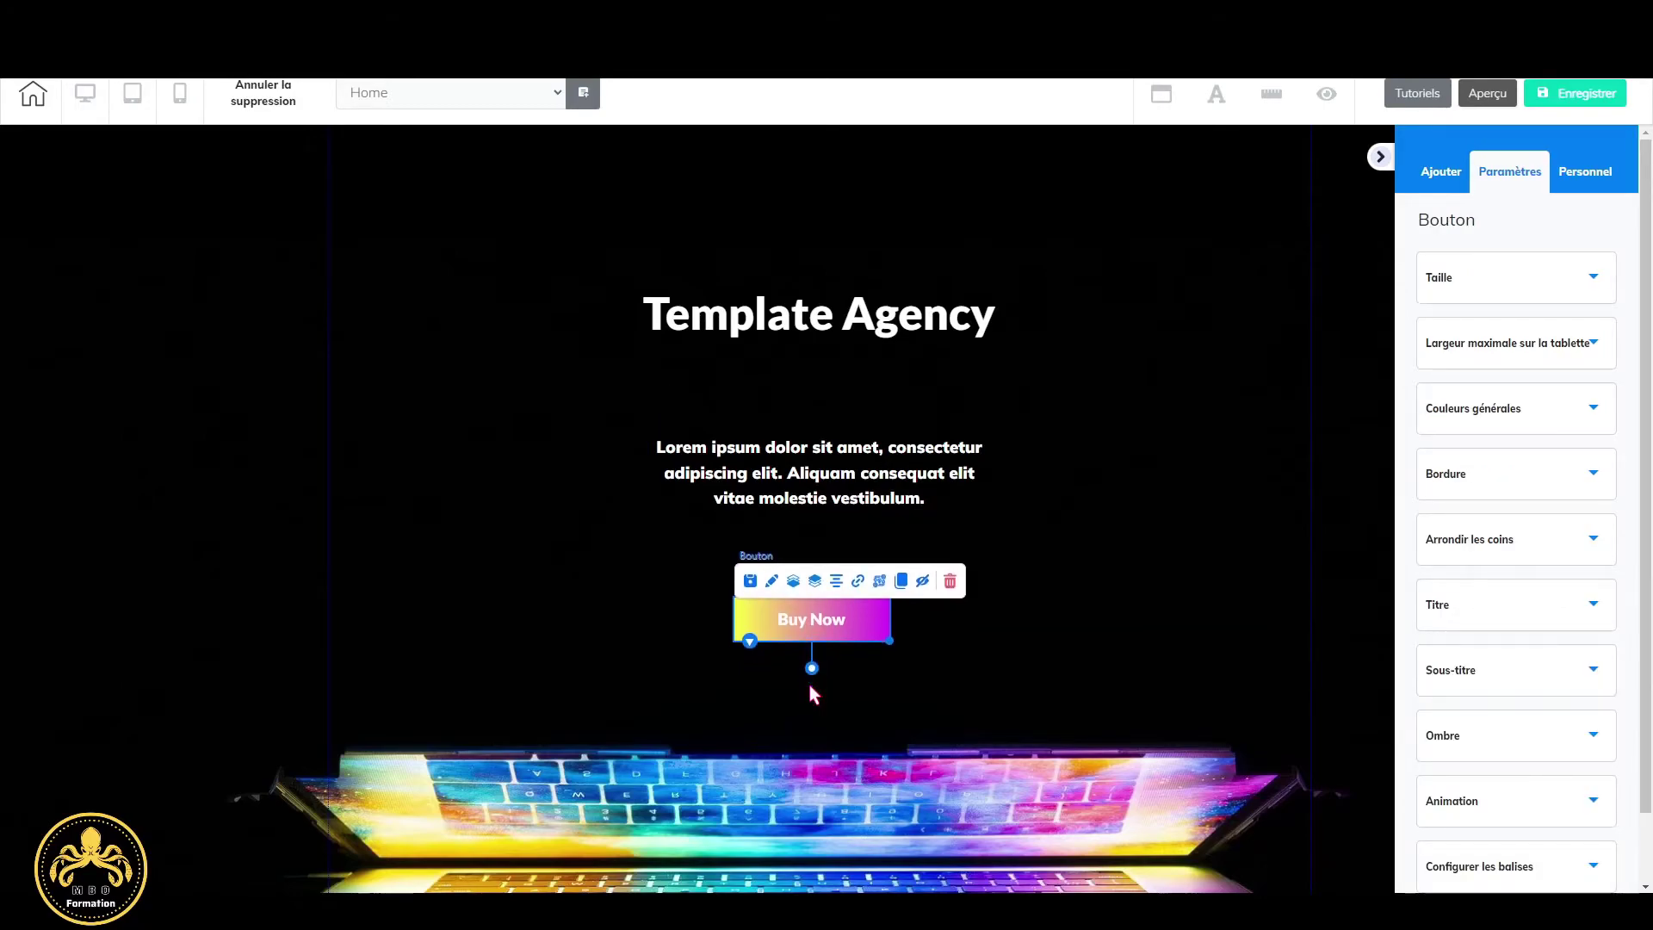
{"action": "left_click", "coordinate": [839, 585]}
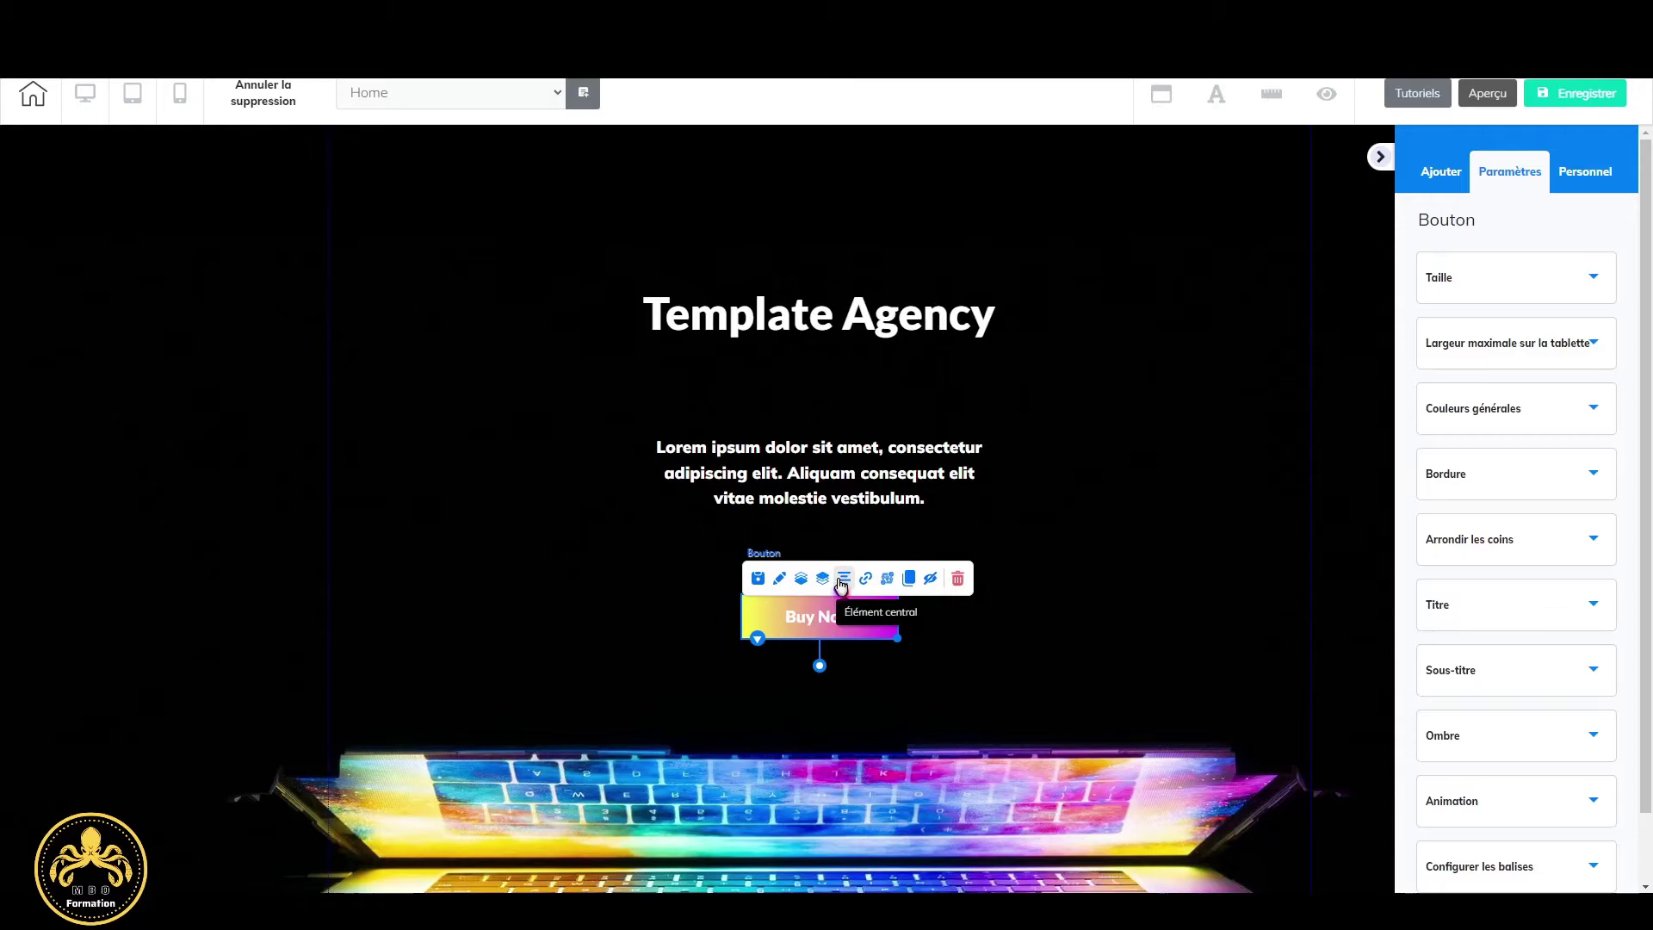
Give the Template Agency title a fadeIn animation triggered by Quand visible, at slower speed.
{"action": "left_click", "coordinate": [873, 468]}
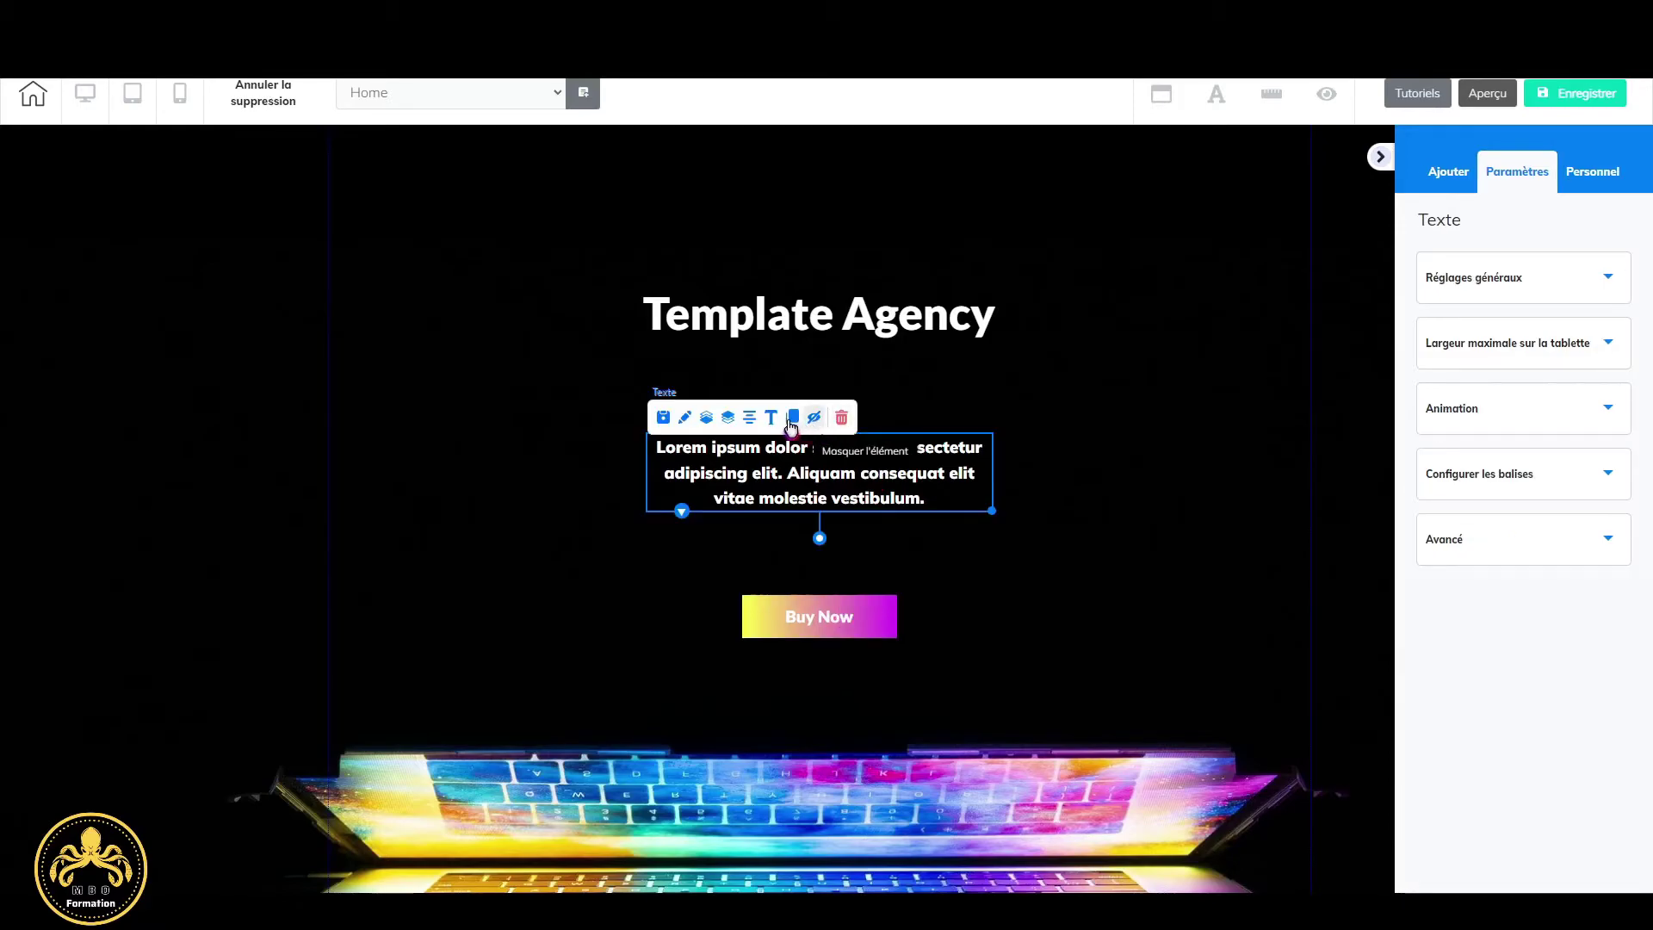
{"action": "left_click", "coordinate": [836, 323]}
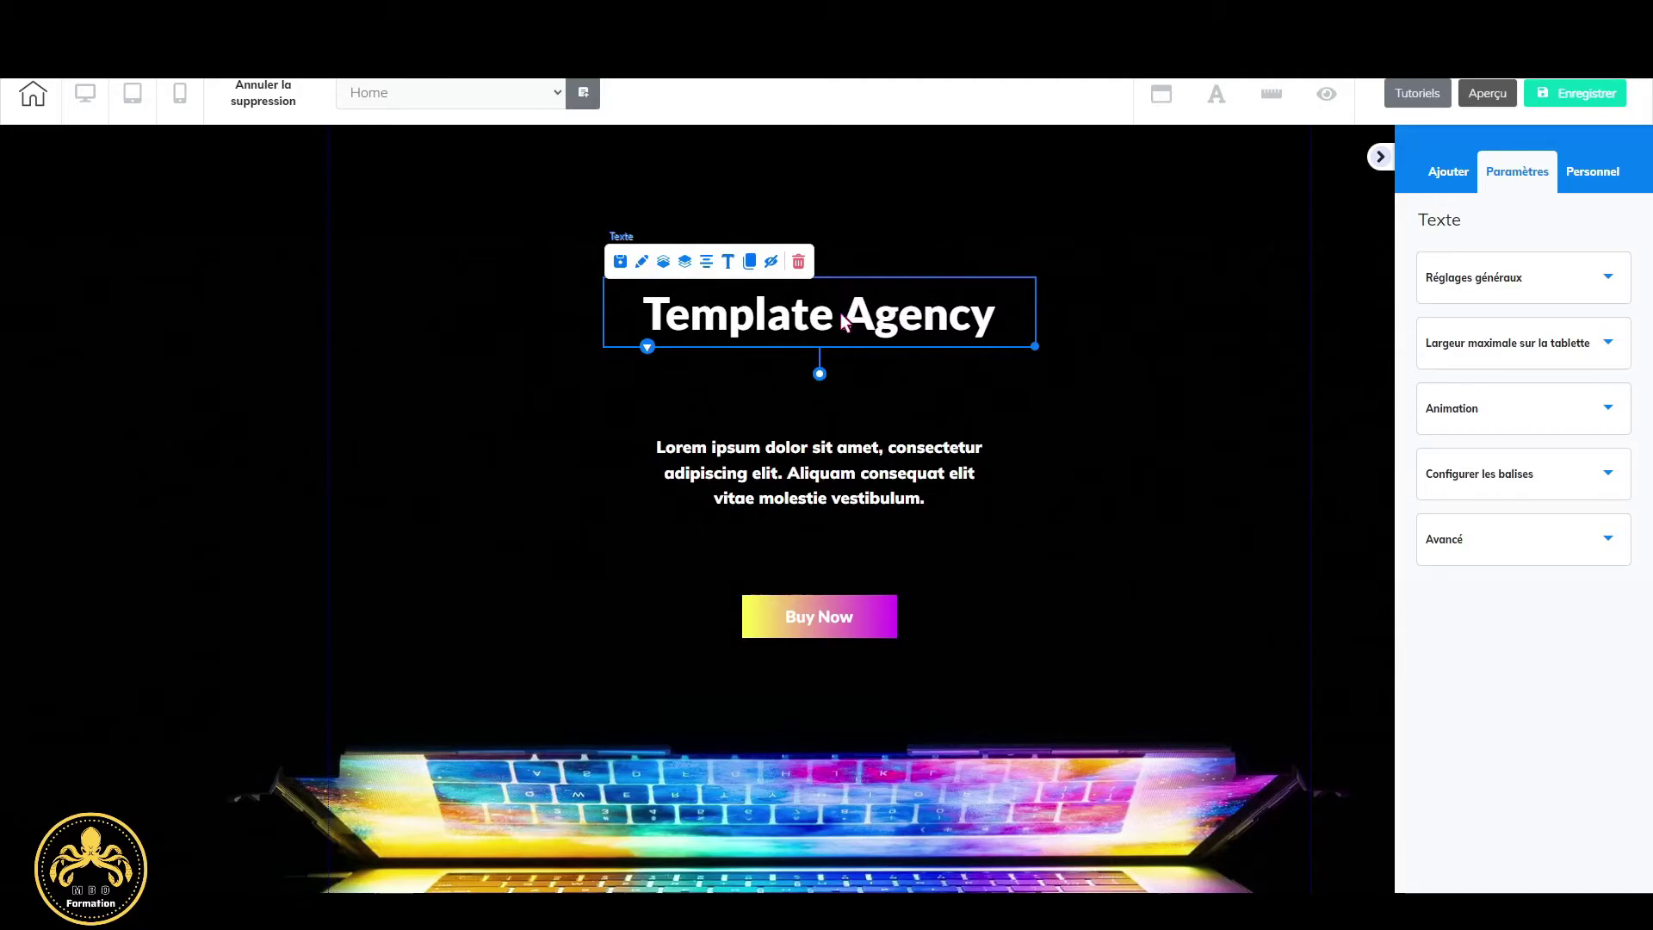
{"action": "left_click", "coordinate": [1608, 409]}
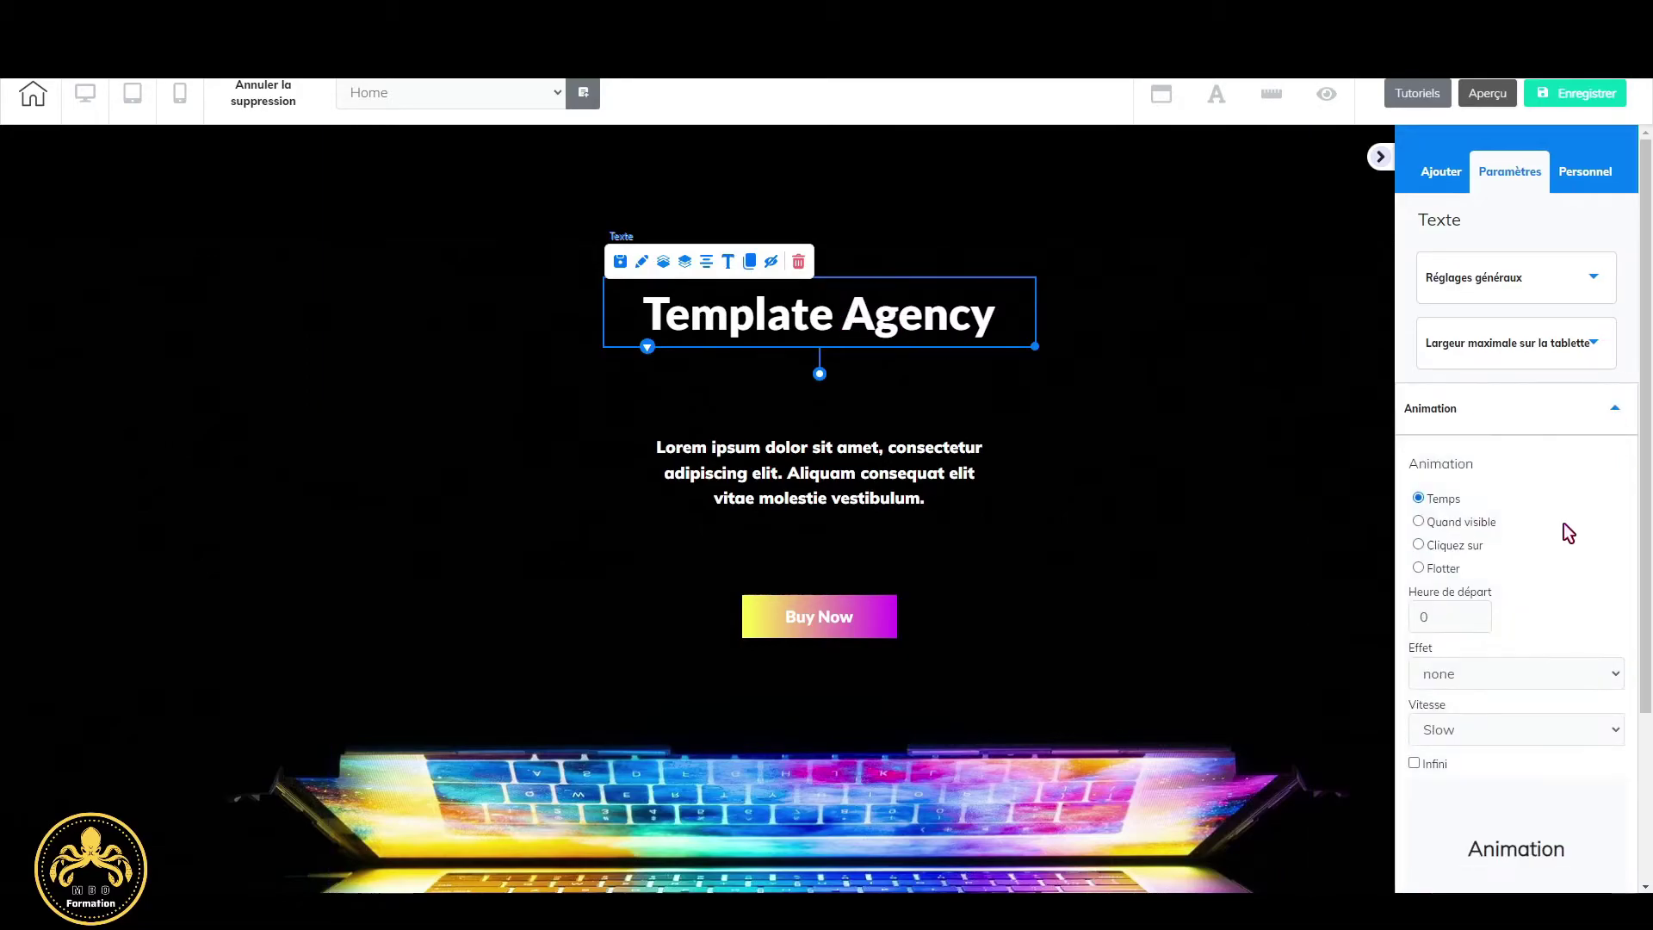
{"action": "left_click", "coordinate": [1419, 522]}
{"action": "left_click", "coordinate": [1502, 610]}
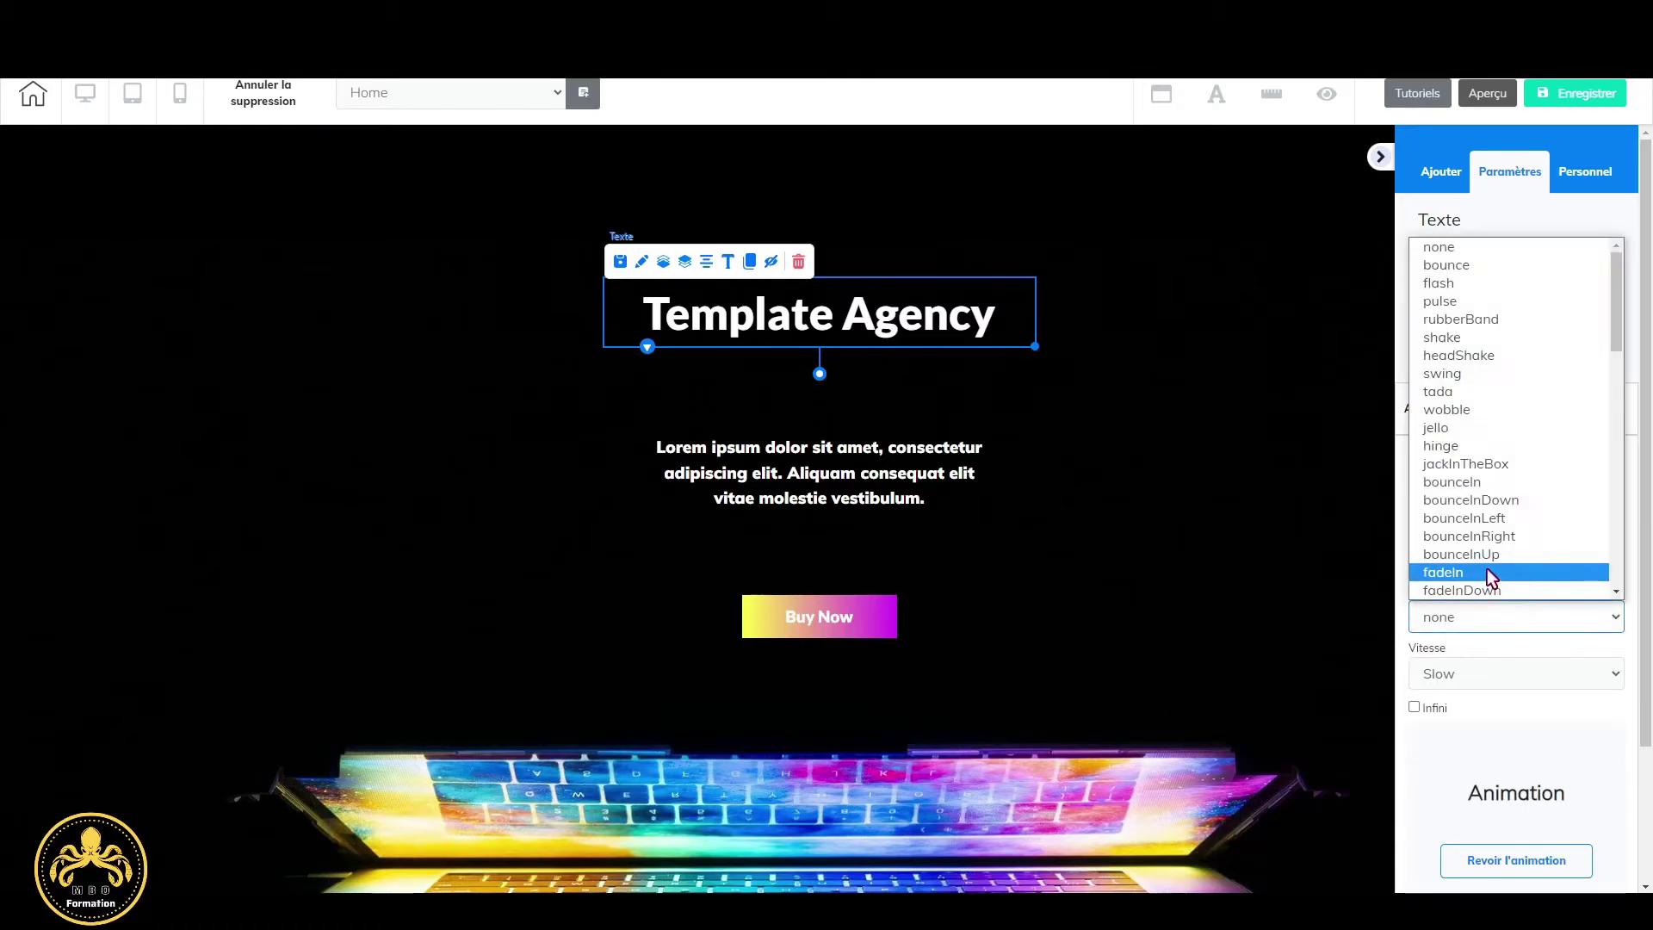
{"action": "left_click", "coordinate": [1487, 576]}
{"action": "left_click", "coordinate": [1532, 687]}
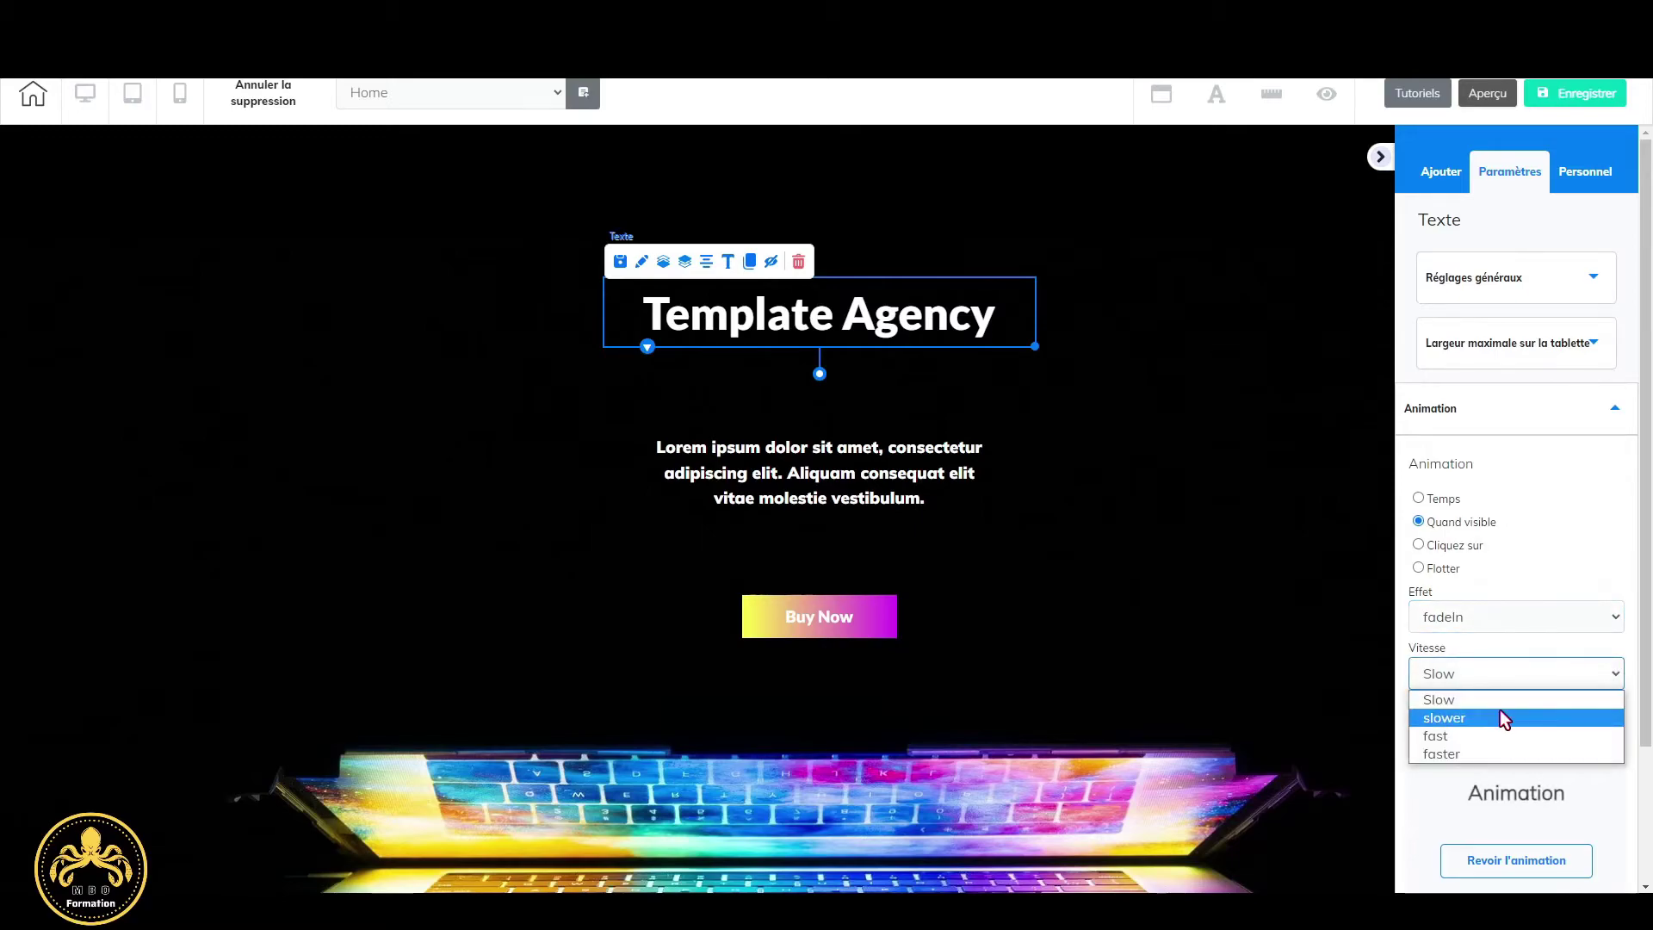
{"action": "left_click", "coordinate": [1506, 715]}
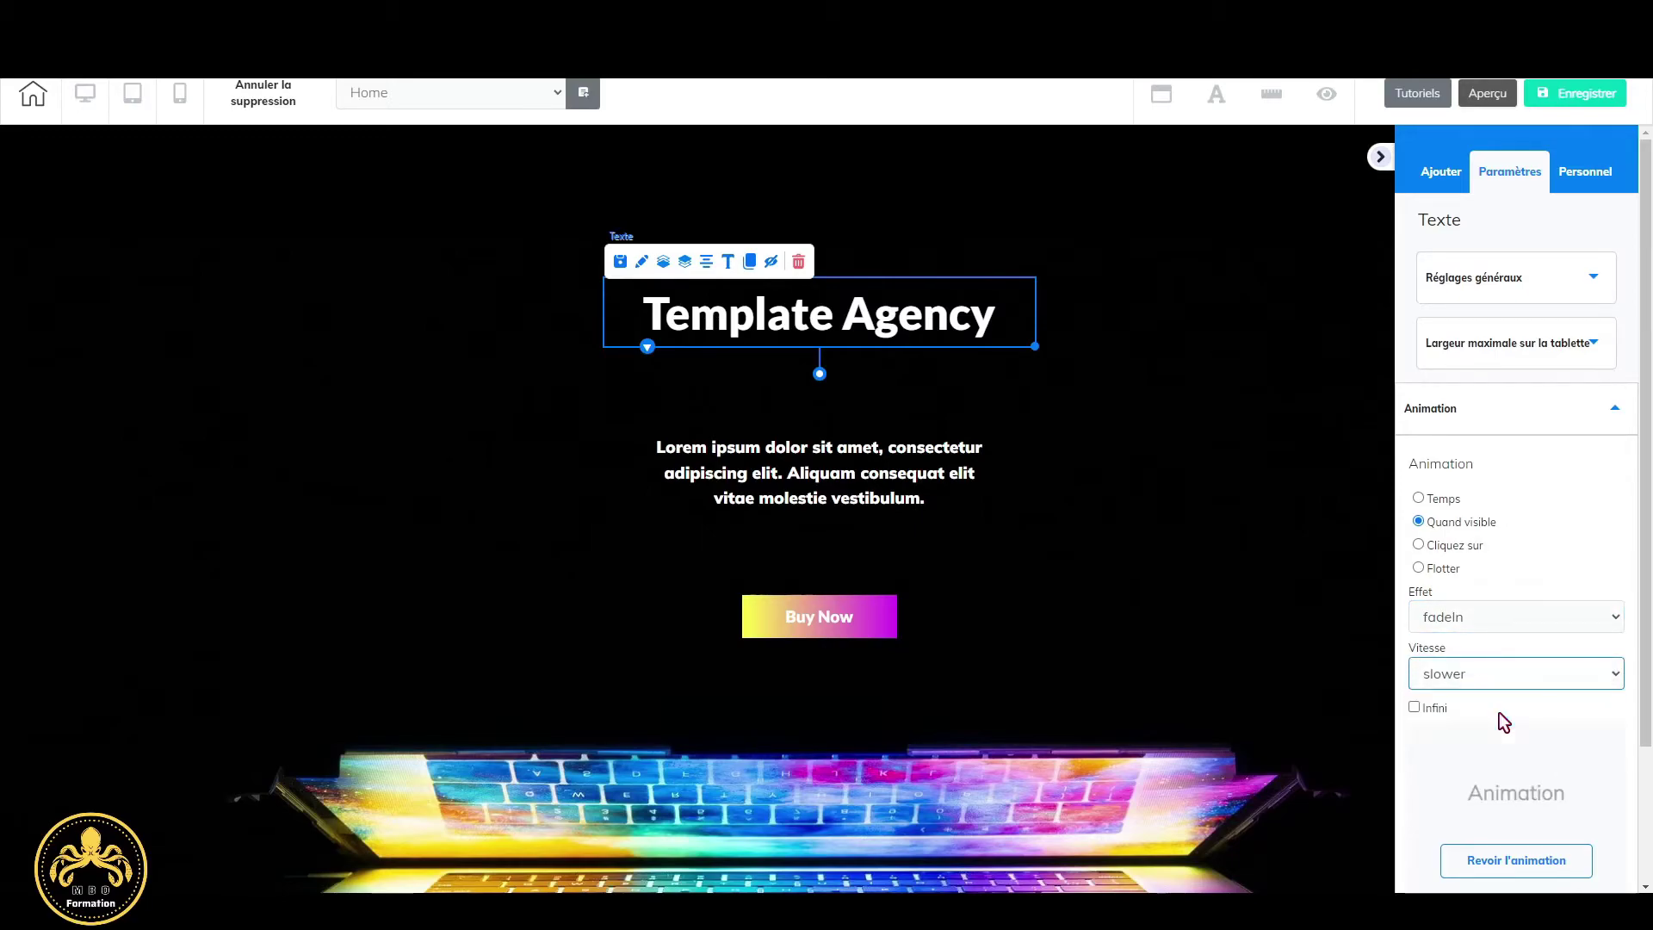
Animate the header's Buy Now button with the fadeIn effect, triggered by Quand visible, at slower speed.
{"action": "left_click", "coordinate": [847, 624]}
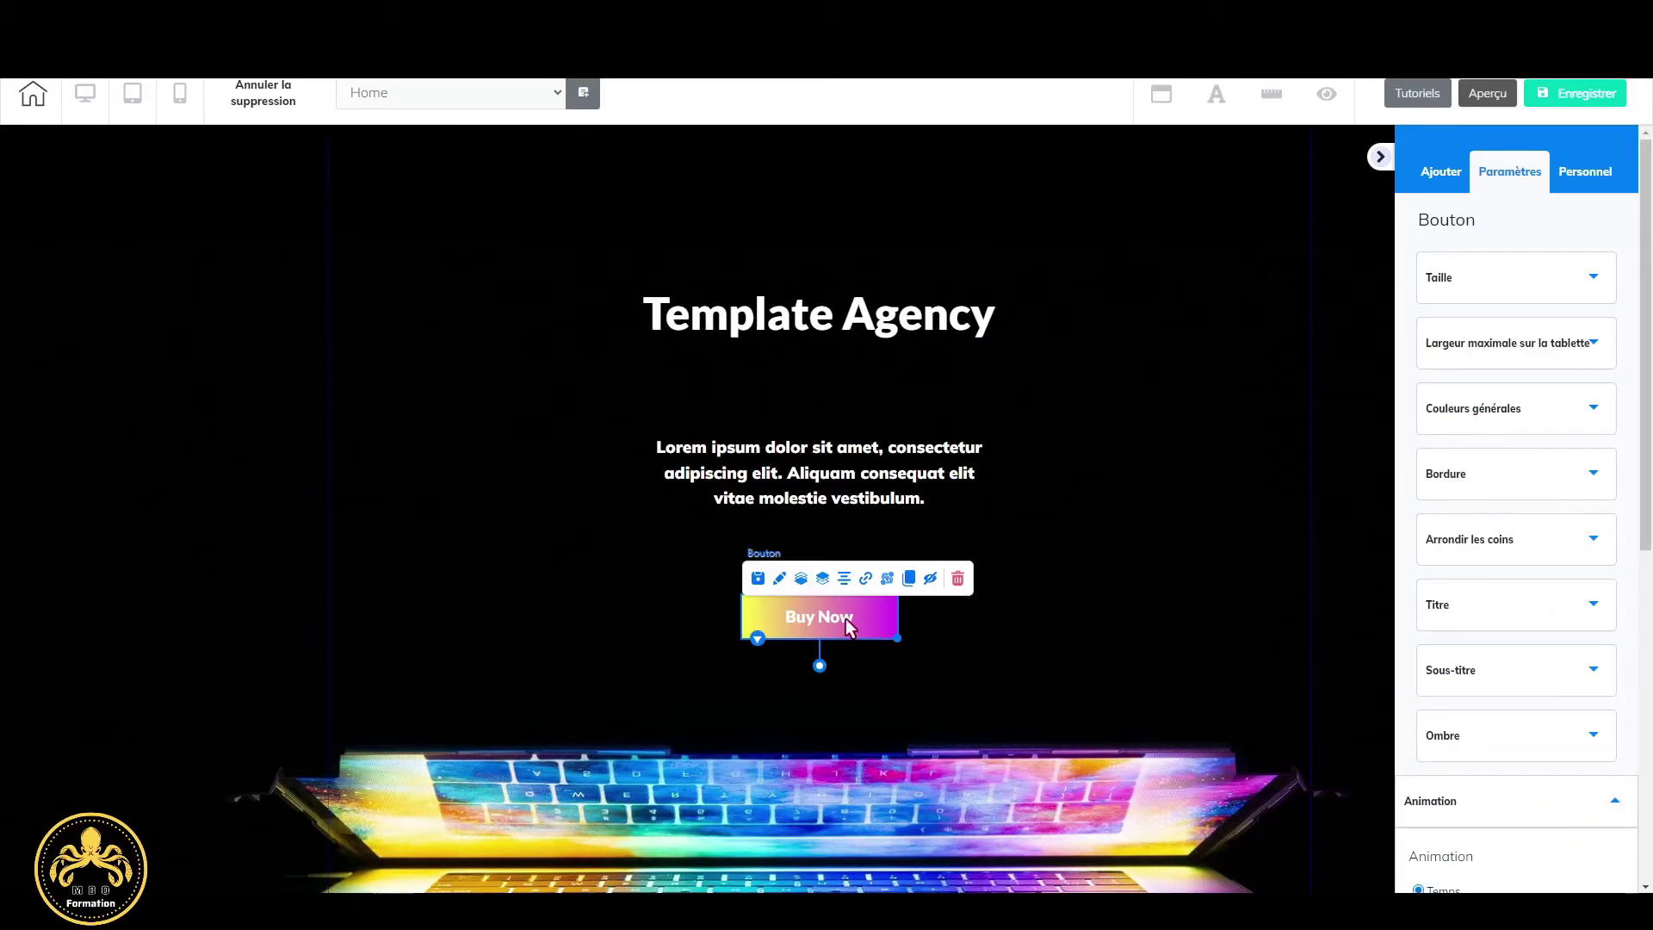
{"action": "scroll", "coordinate": [1495, 637], "scroll_direction": "down", "scroll_amount": 3}
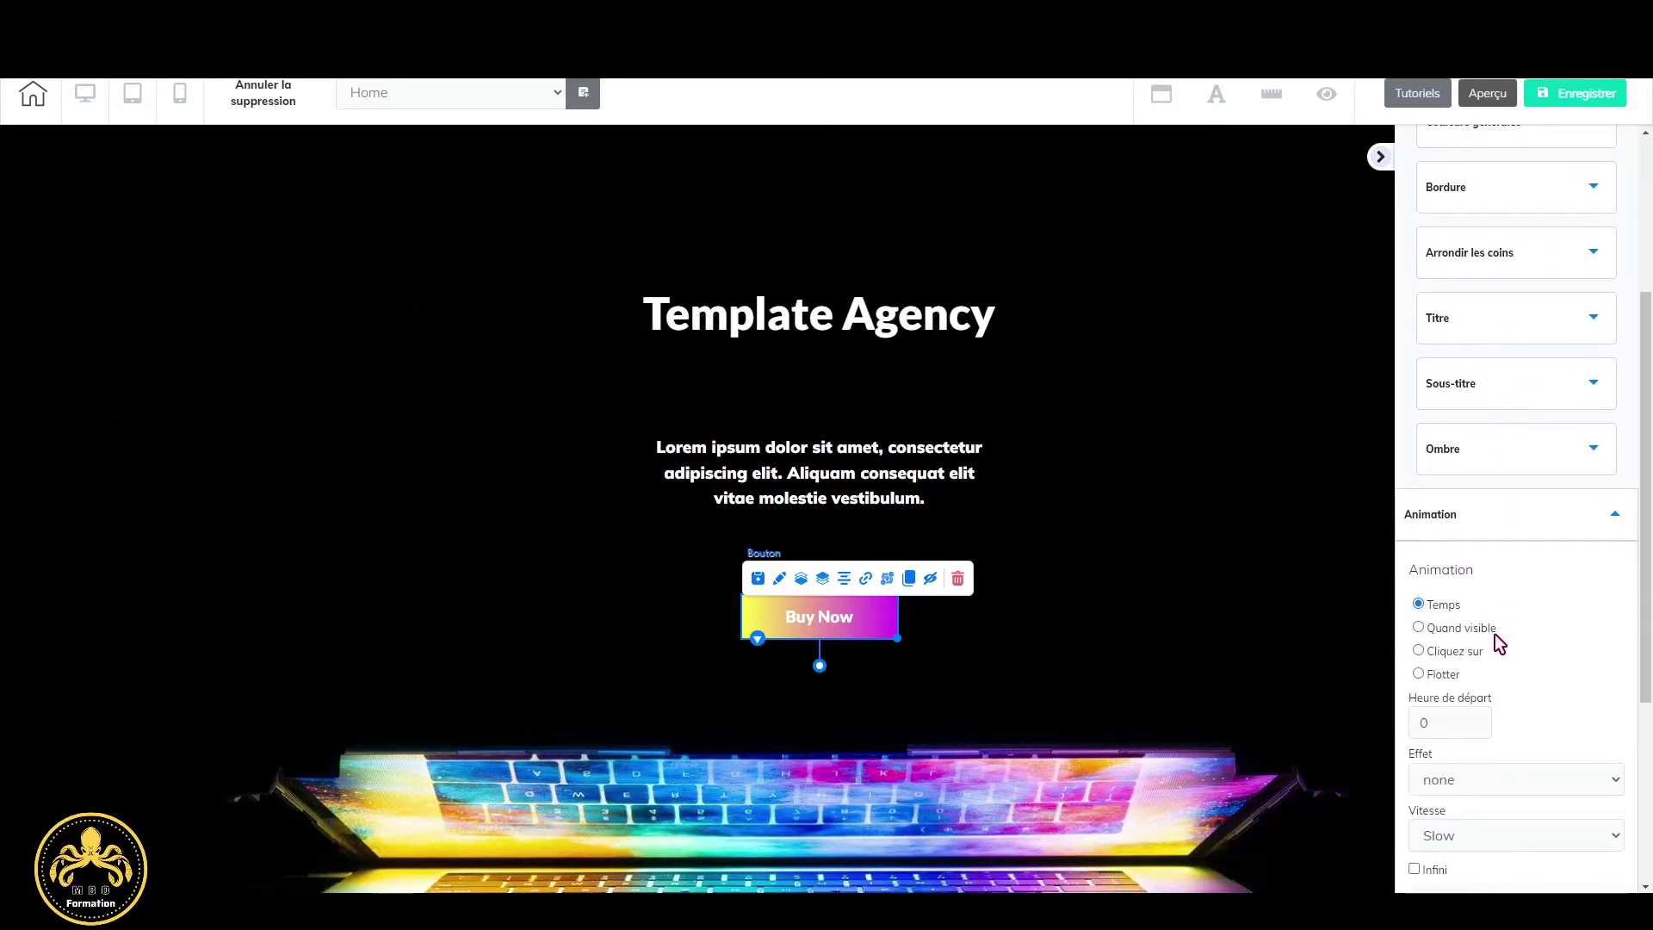
{"action": "left_click", "coordinate": [1419, 628]}
{"action": "left_click", "coordinate": [1526, 730]}
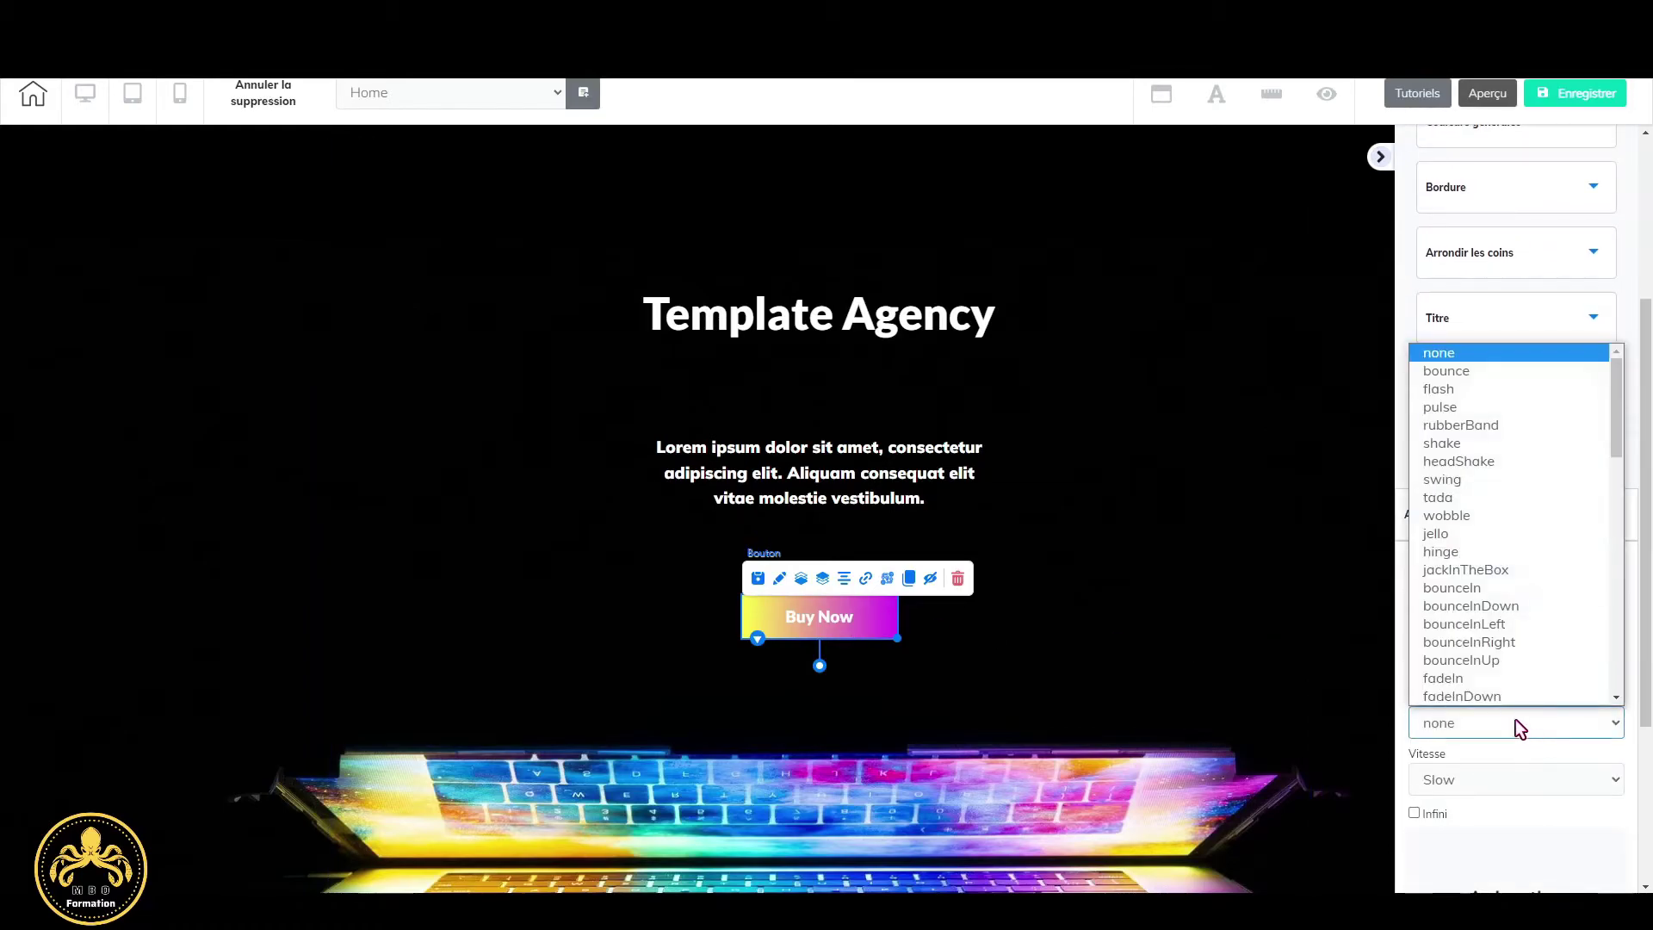
{"action": "left_click", "coordinate": [1479, 676]}
{"action": "left_click", "coordinate": [1547, 783]}
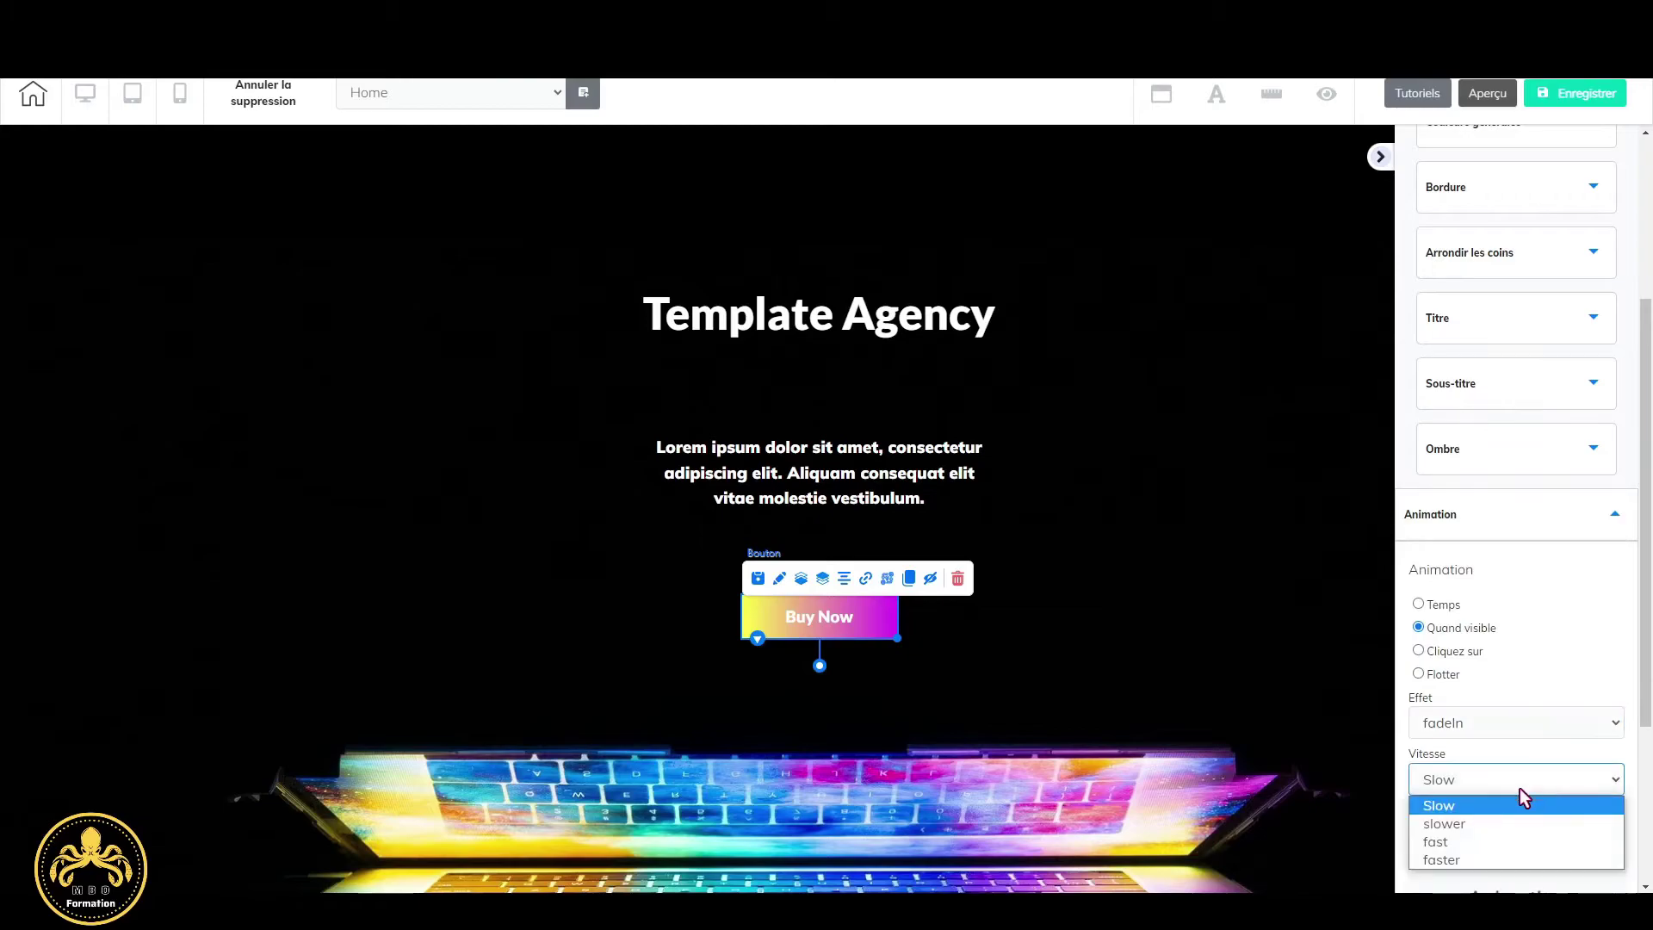
{"action": "left_click", "coordinate": [1490, 826]}
Add the Express Header panel from the Entête templates and locate it on the page.
{"action": "scroll", "coordinate": [1145, 630], "scroll_direction": "down", "scroll_amount": 4}
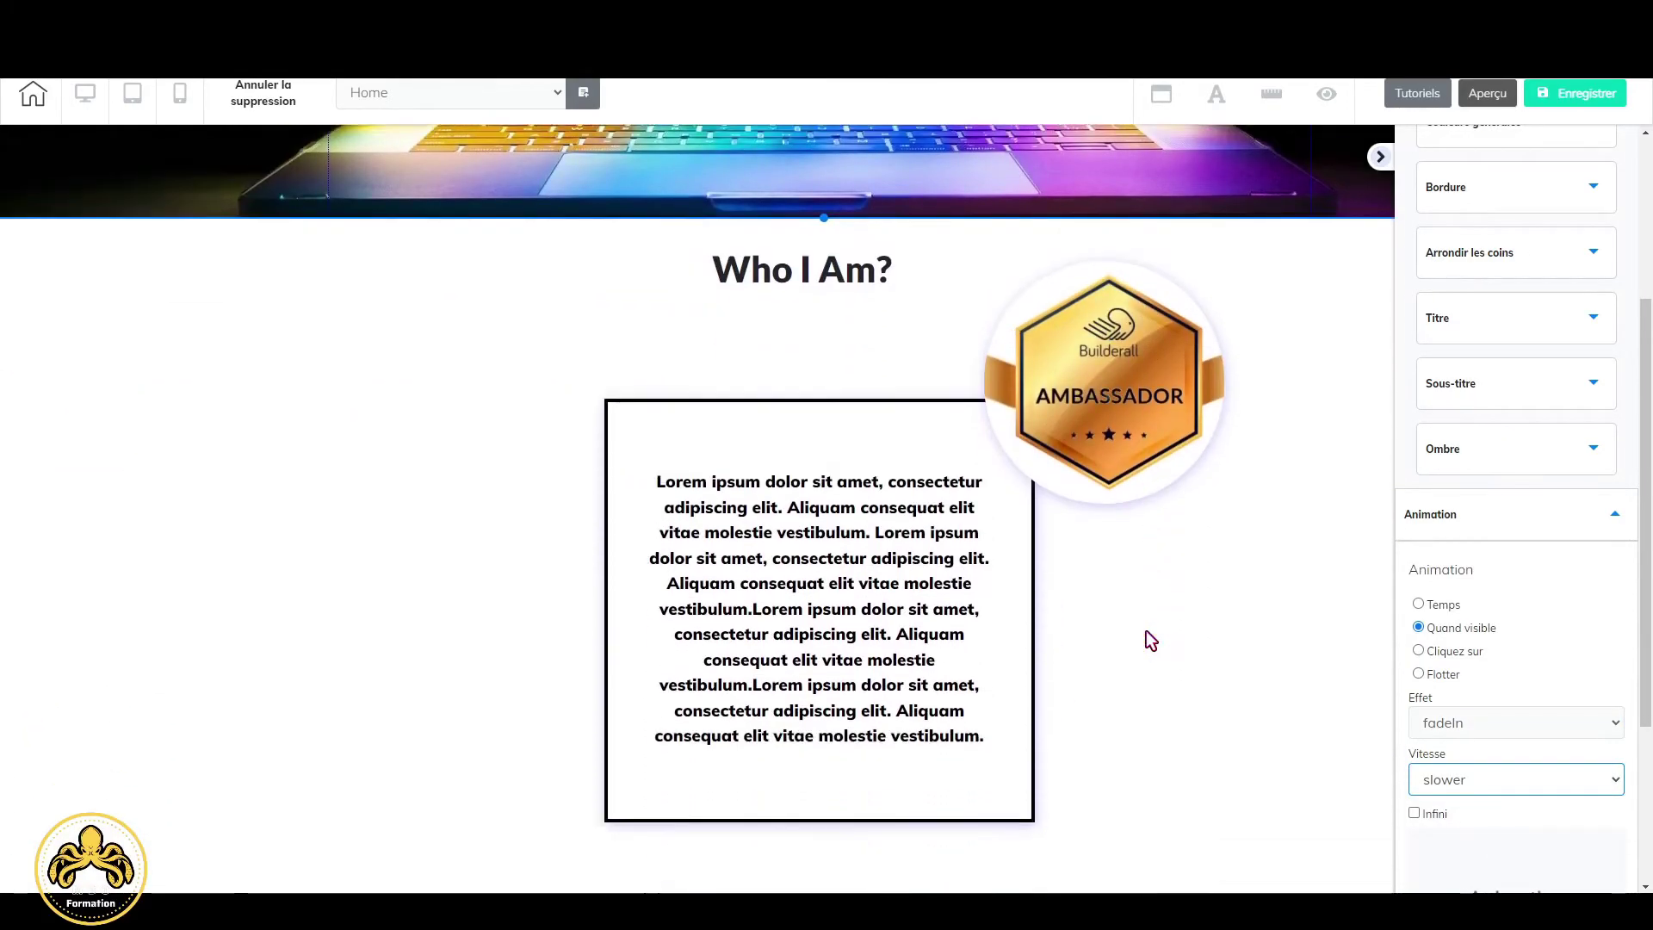
{"action": "scroll", "coordinate": [1145, 631], "scroll_direction": "up", "scroll_amount": 2}
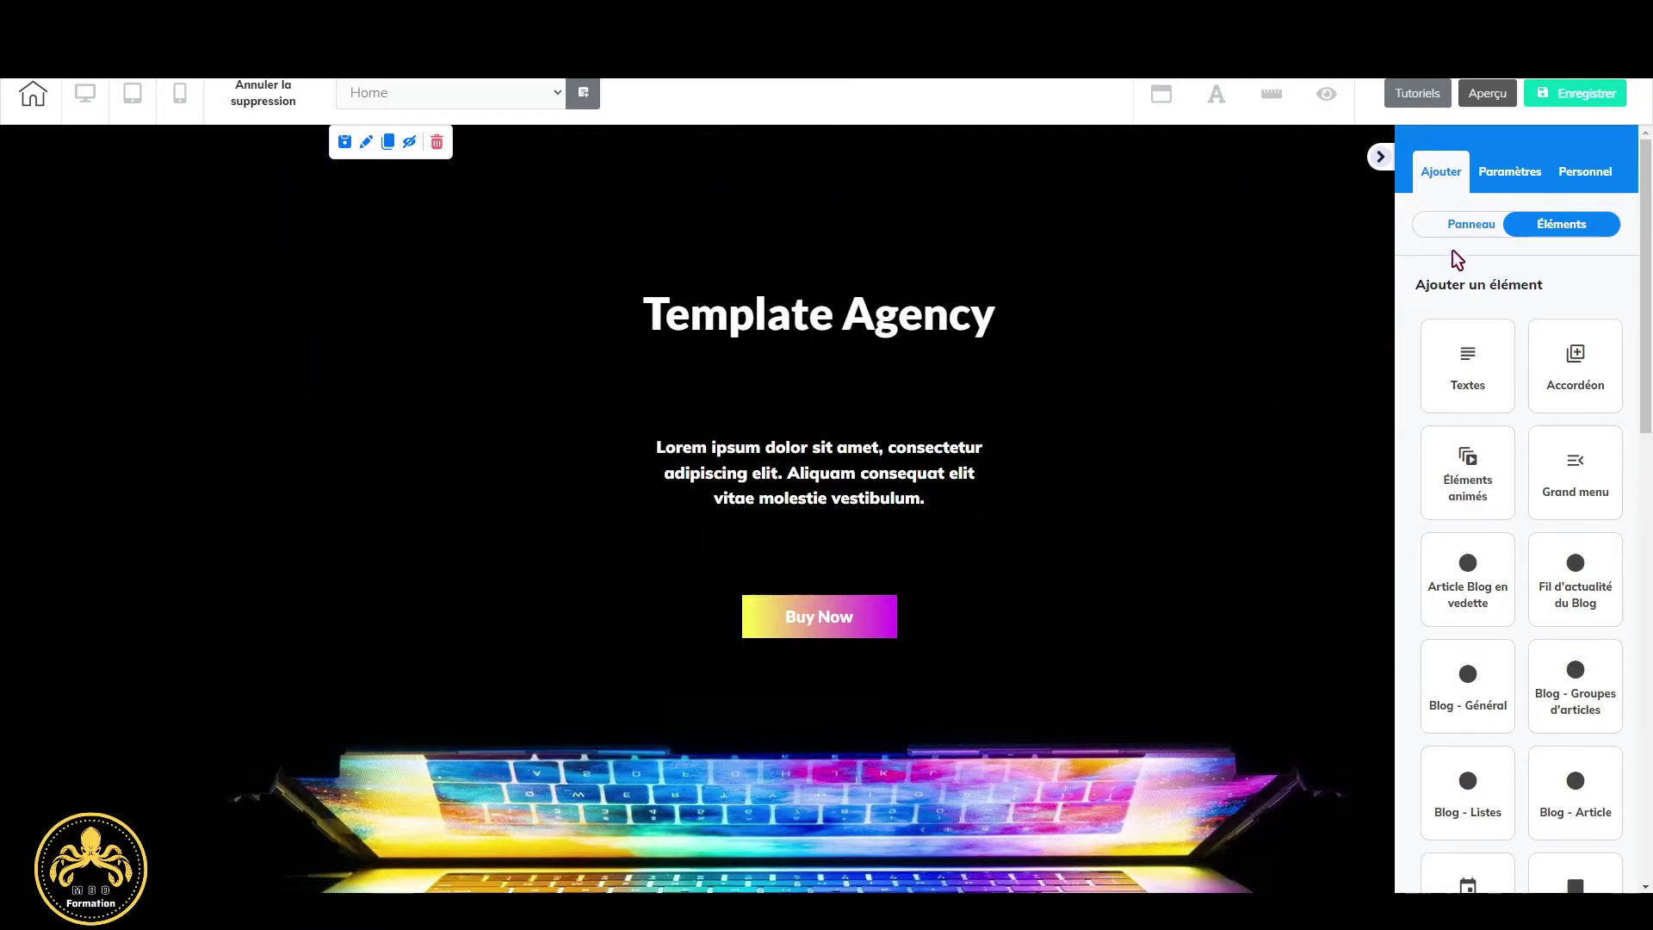
{"action": "left_click", "coordinate": [1467, 224]}
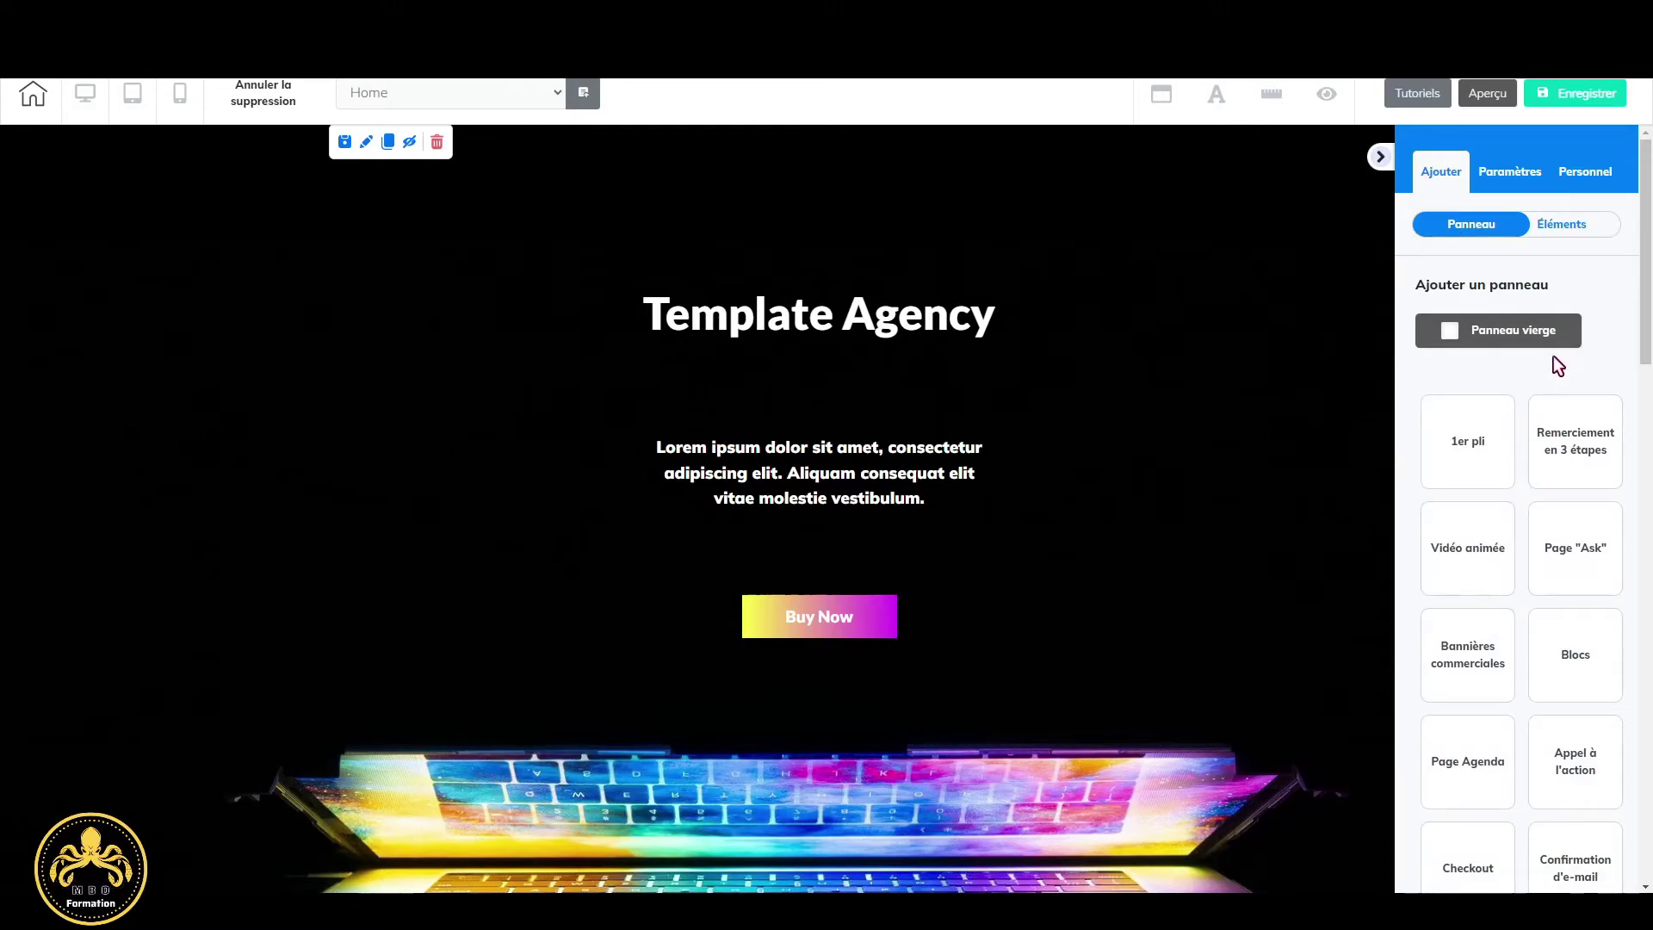
{"action": "scroll", "coordinate": [1515, 411], "scroll_direction": "down", "scroll_amount": 10}
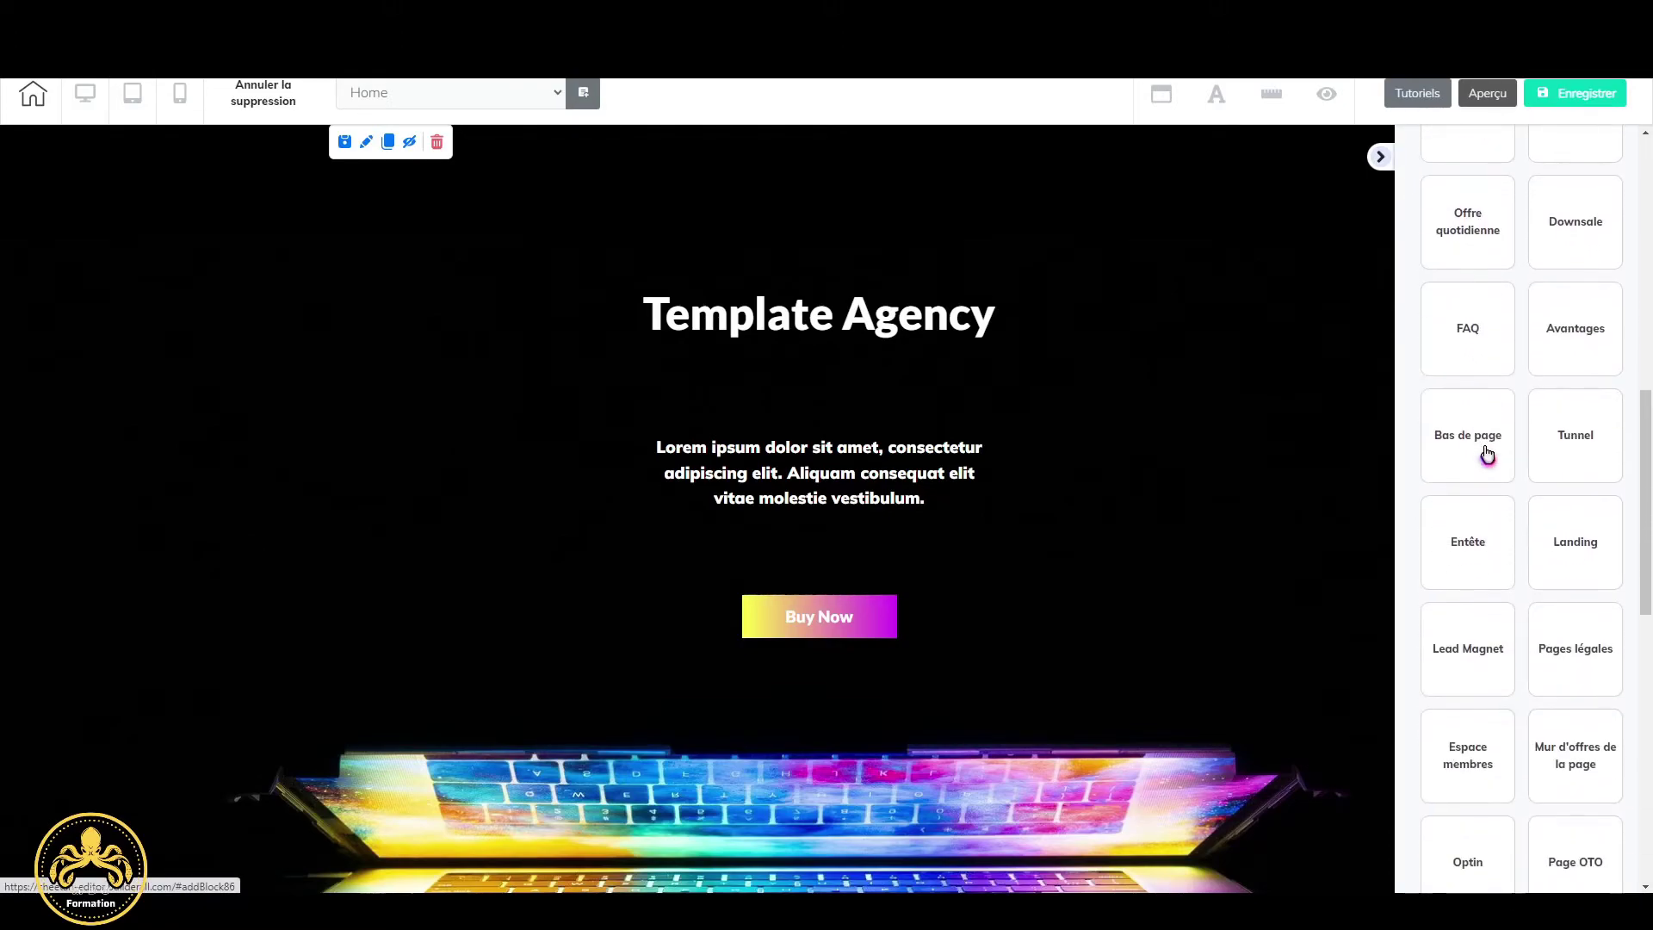
{"action": "left_click", "coordinate": [1483, 546]}
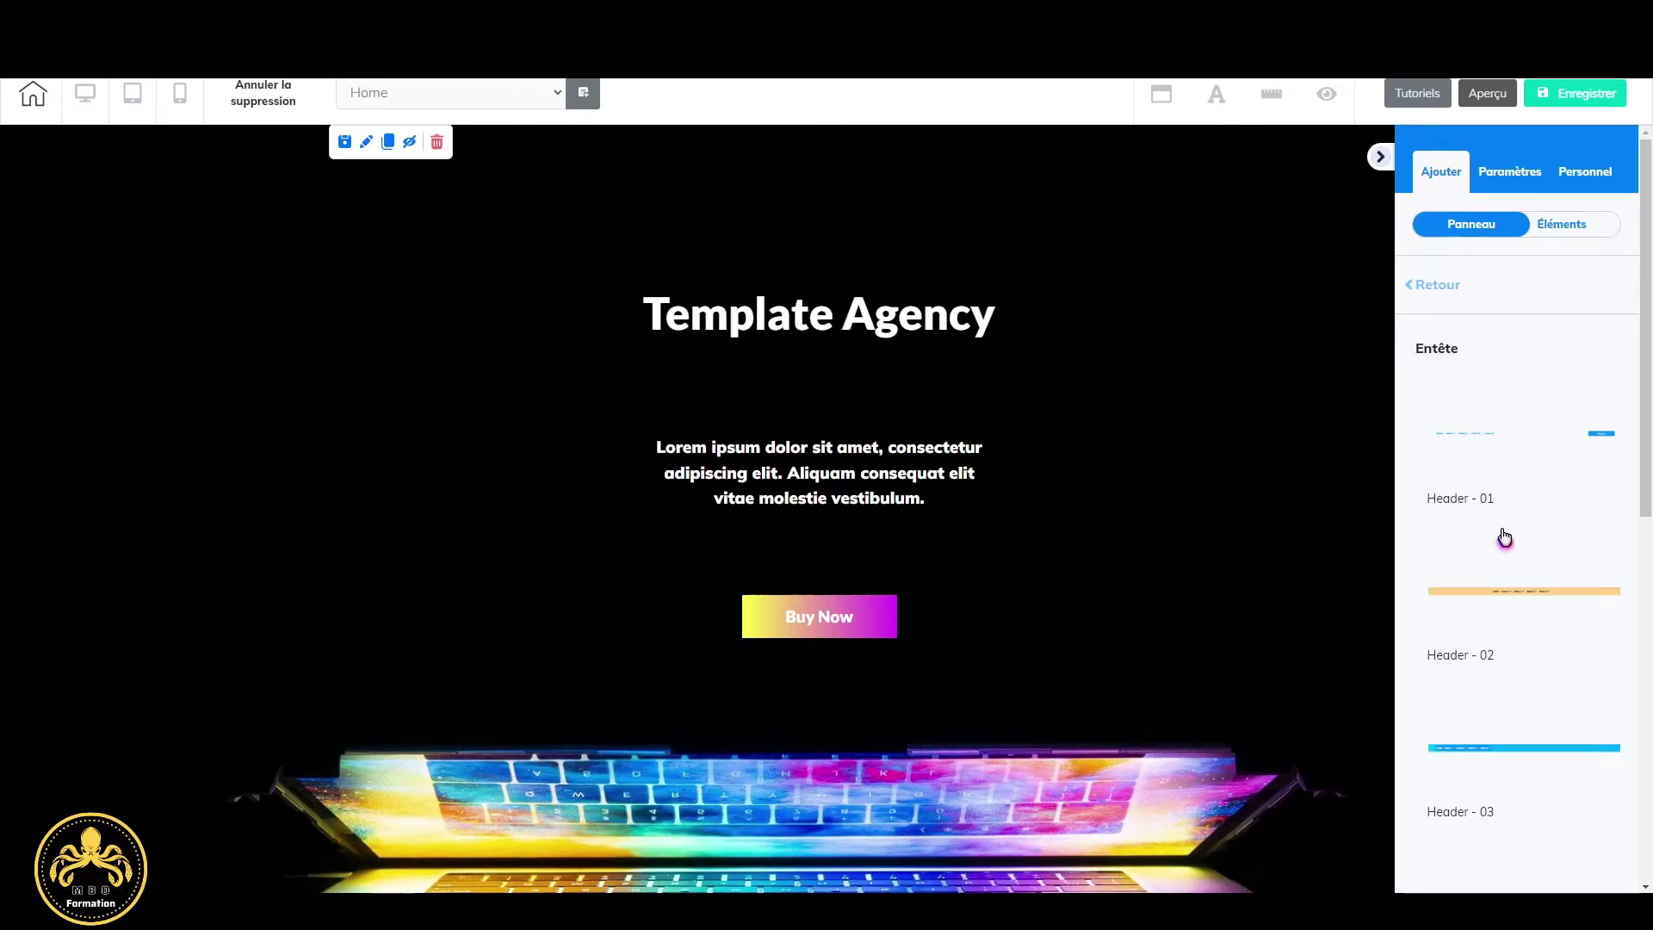
{"action": "scroll", "coordinate": [1506, 542], "scroll_direction": "down", "scroll_amount": 8}
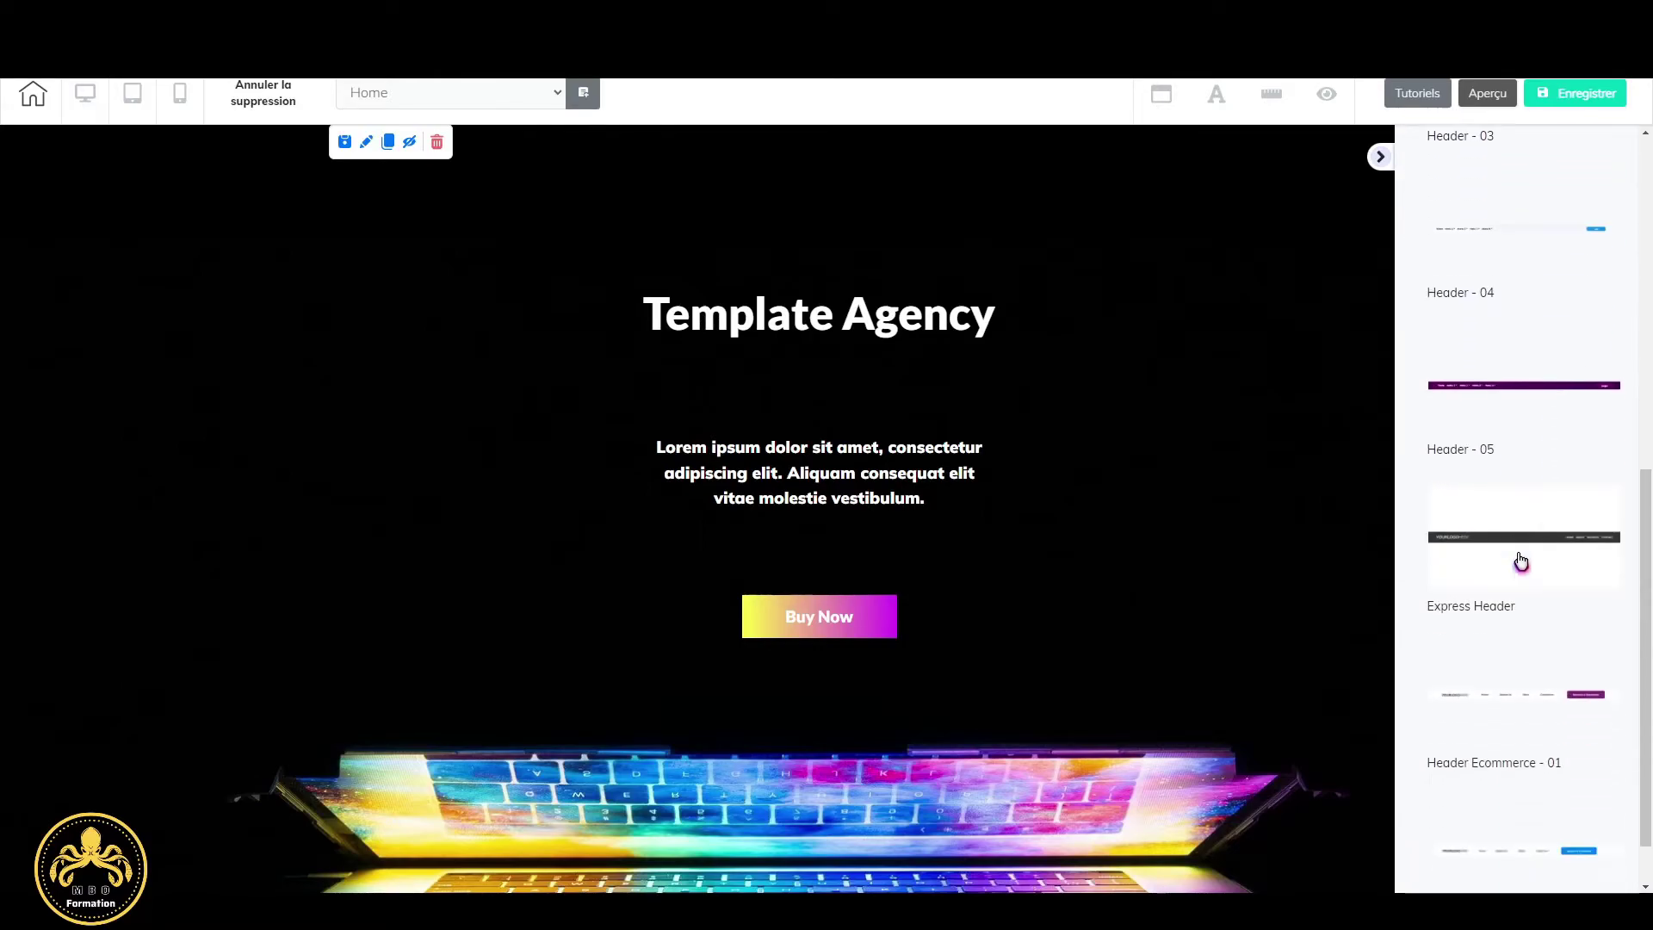
{"action": "scroll", "coordinate": [1521, 561], "scroll_direction": "down", "scroll_amount": 1}
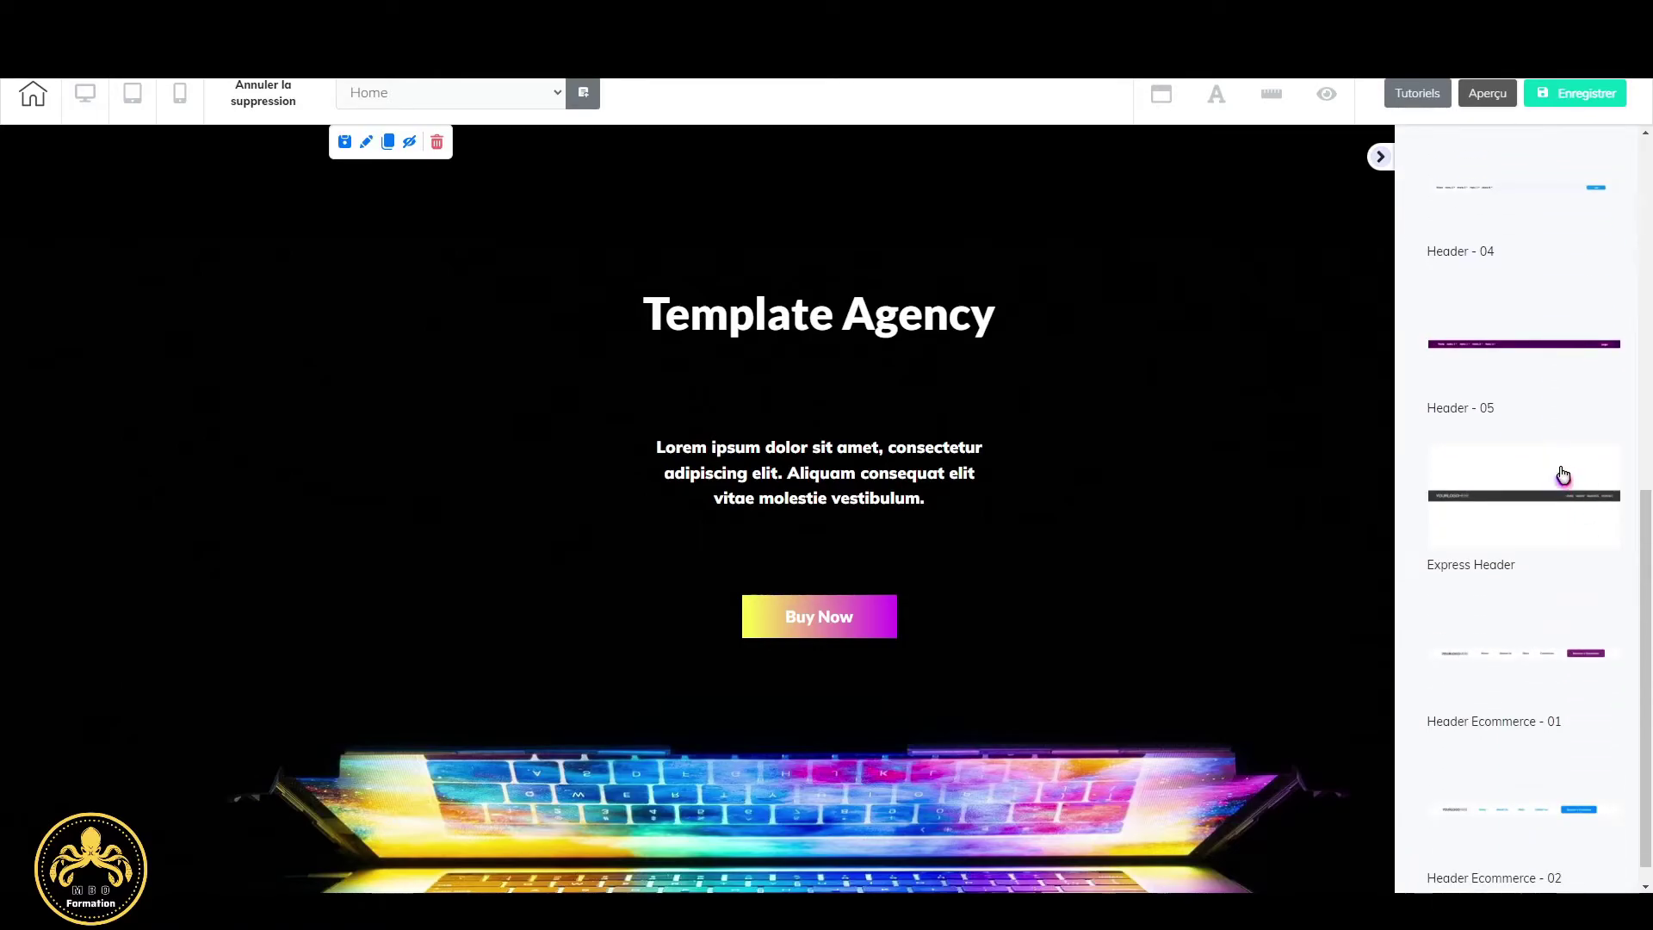
{"action": "left_click", "coordinate": [1562, 474]}
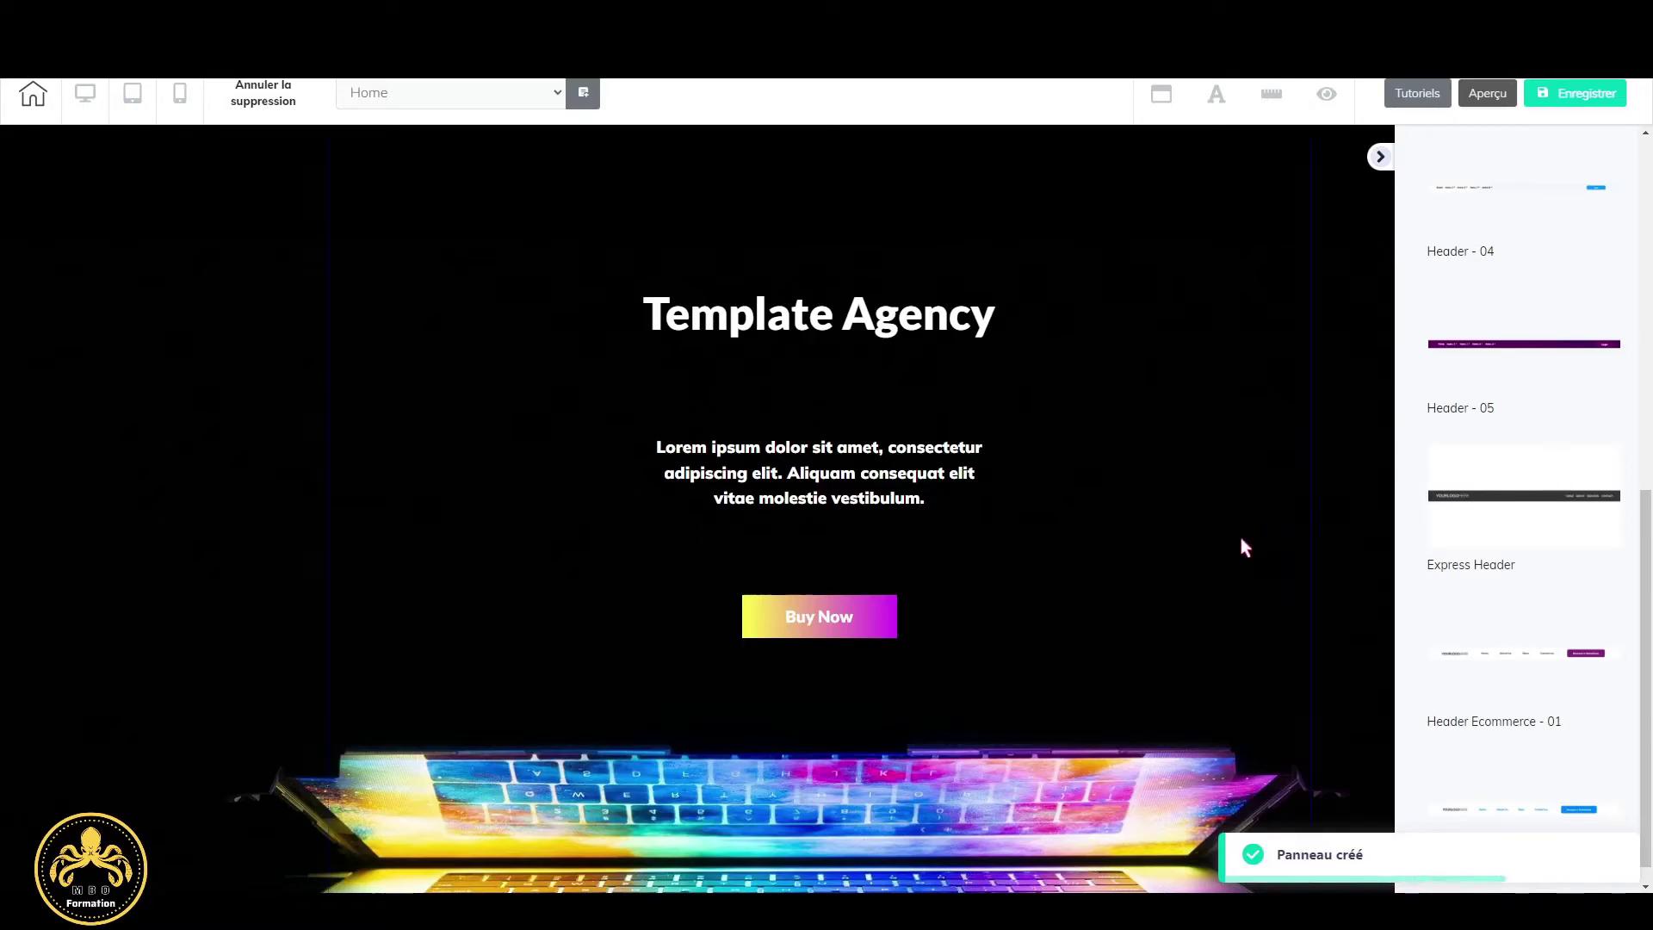
{"action": "scroll", "coordinate": [1241, 541], "scroll_direction": "down", "scroll_amount": 20}
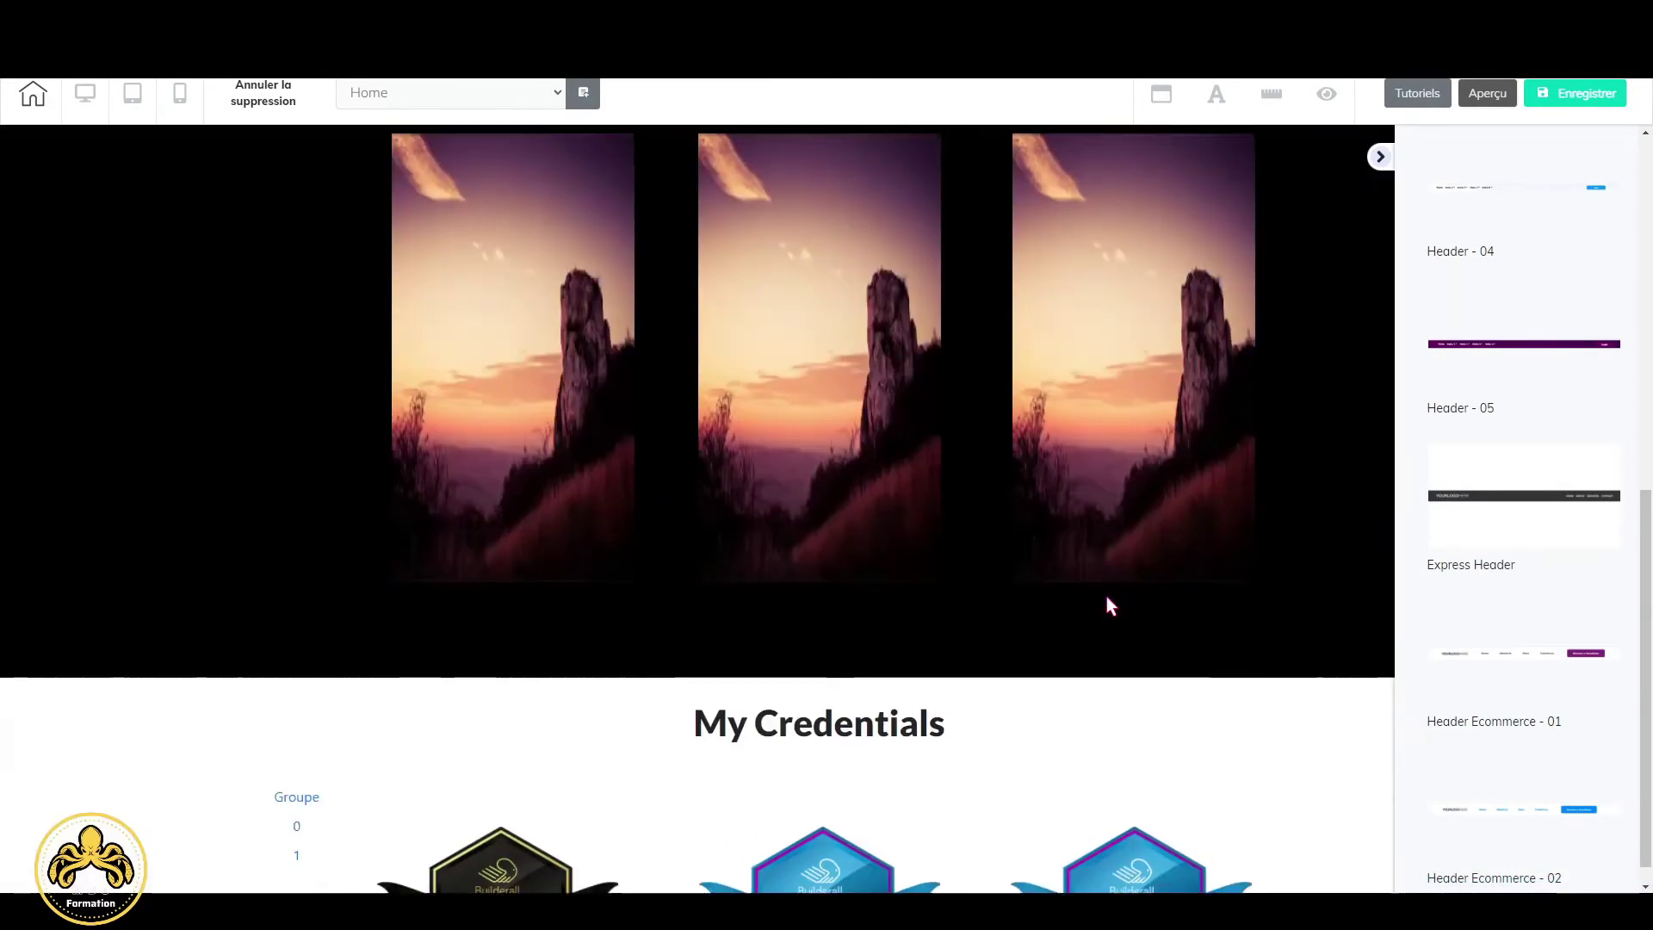
{"action": "scroll", "coordinate": [1109, 602], "scroll_direction": "down", "scroll_amount": 4}
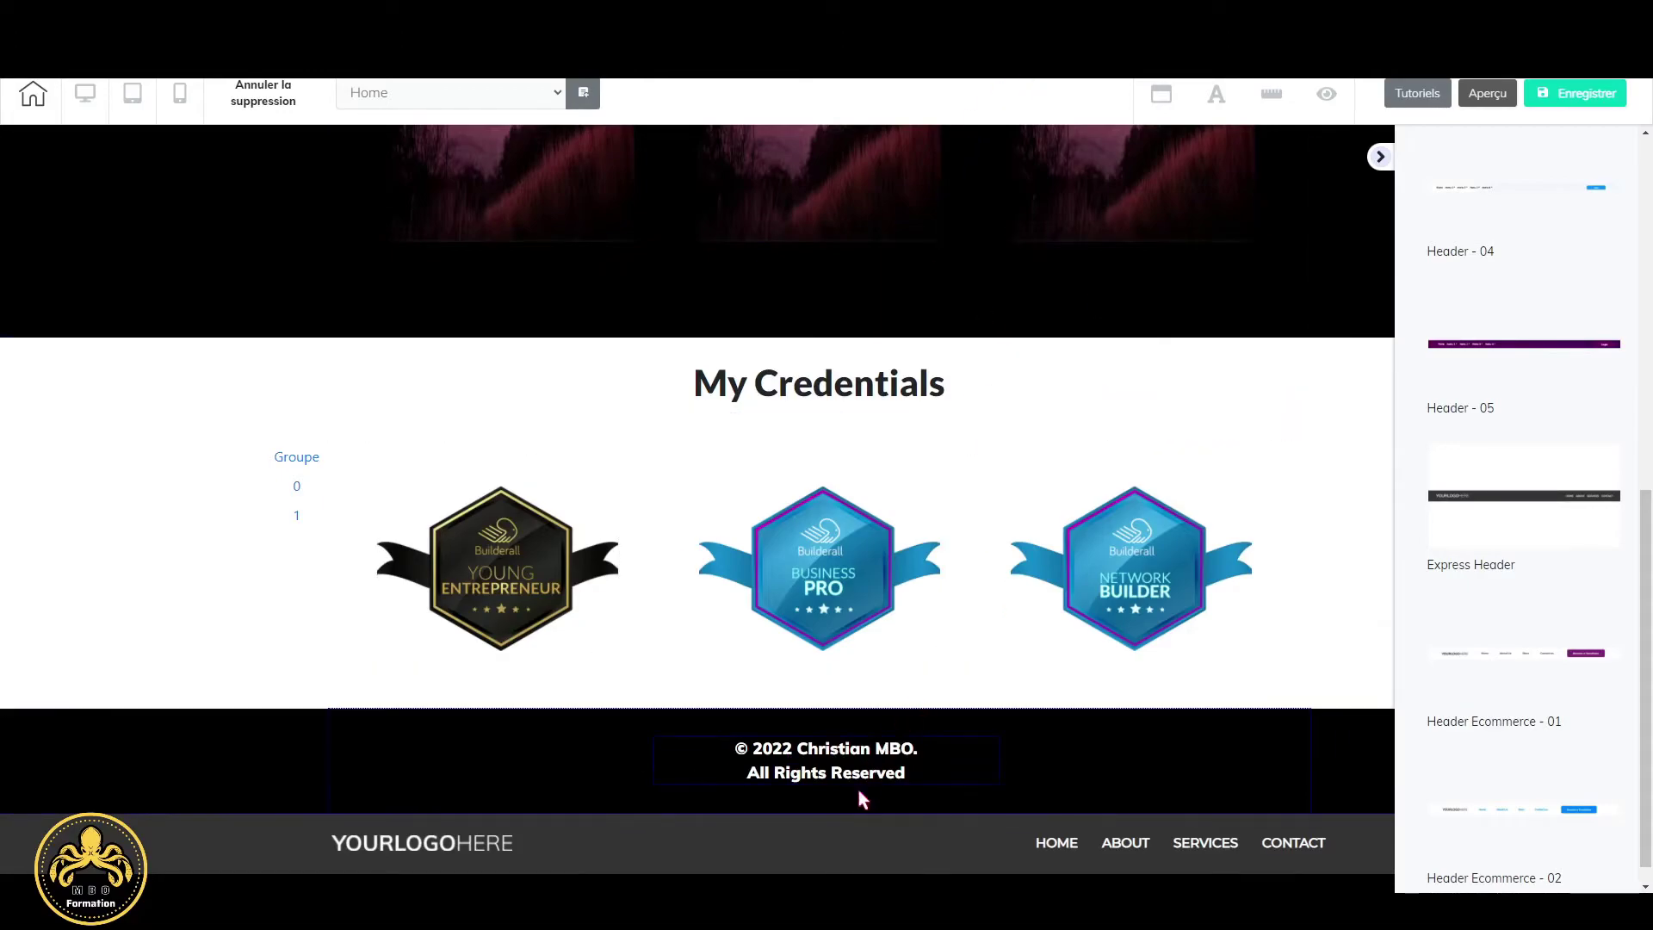
Reorder the page panels so the Express Header panel sits first, above the Template Agency section.
{"action": "left_click", "coordinate": [699, 864]}
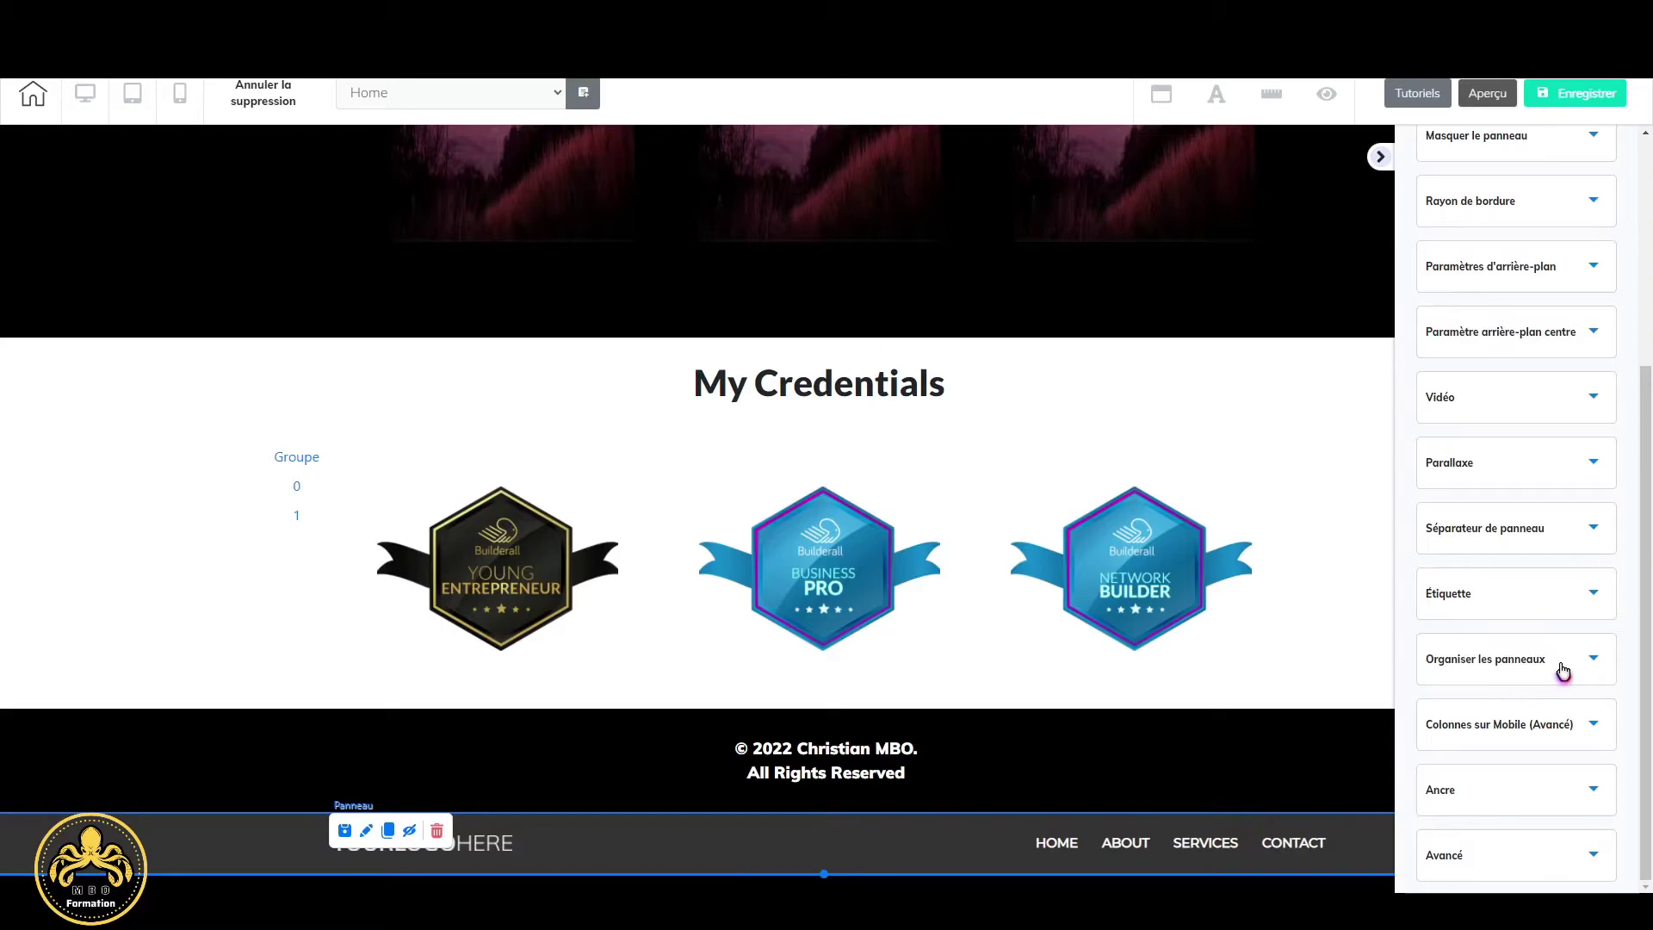
{"action": "left_click", "coordinate": [1601, 664]}
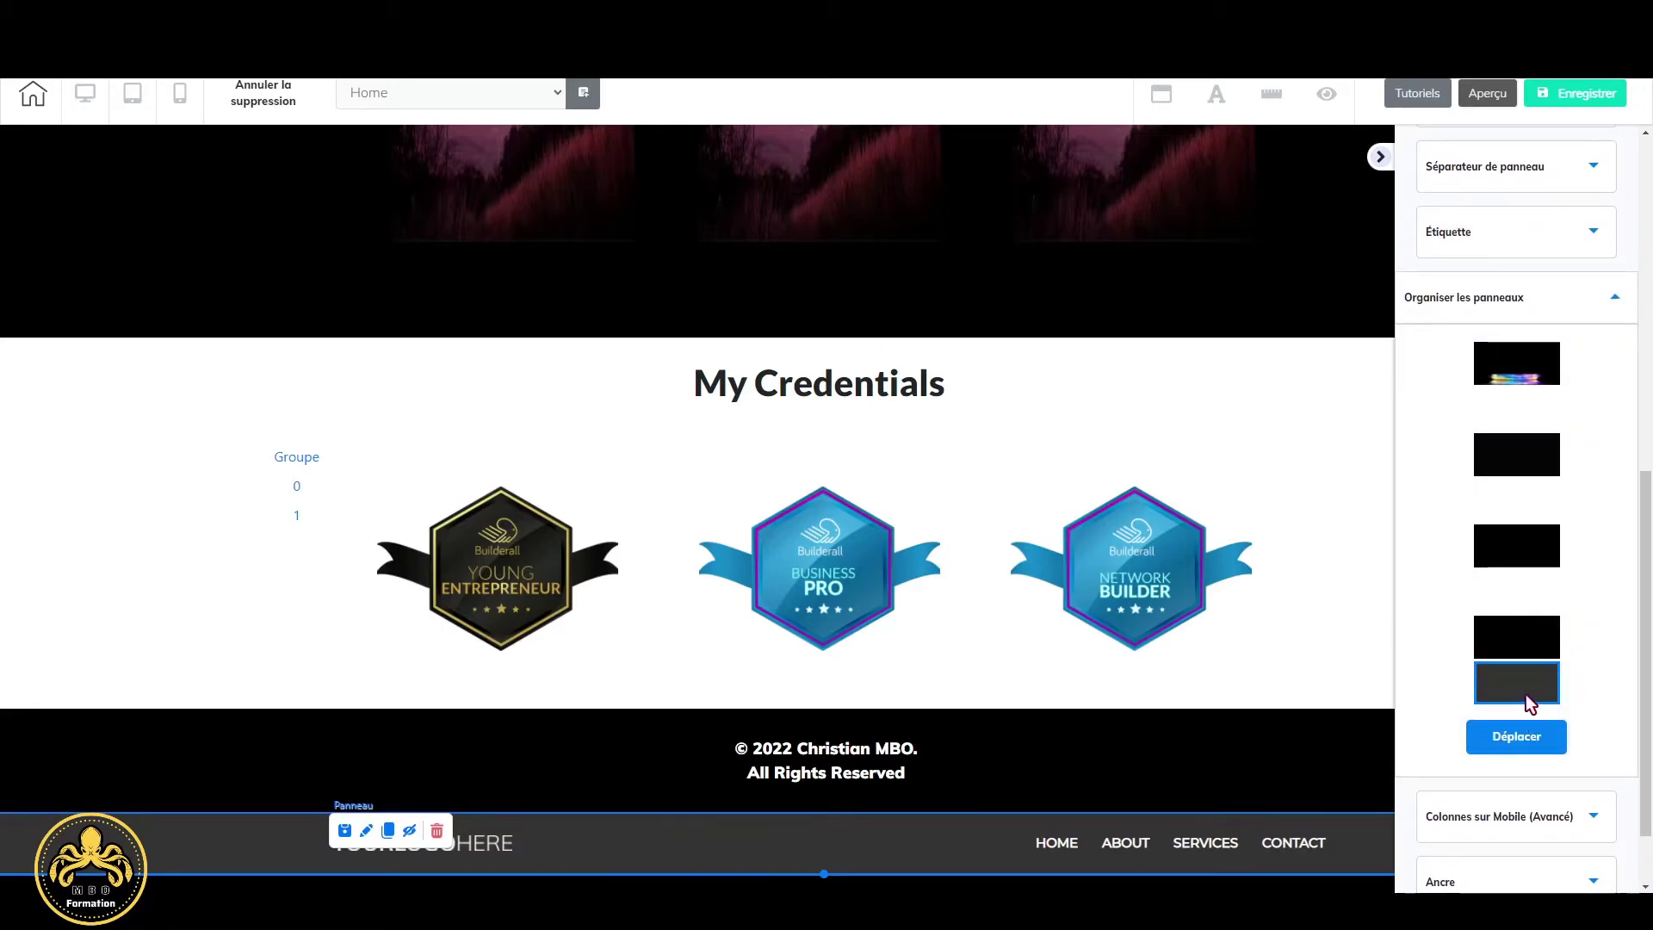
{"action": "left_click_drag", "start_coordinate": [1529, 702], "coordinate": [1531, 348]}
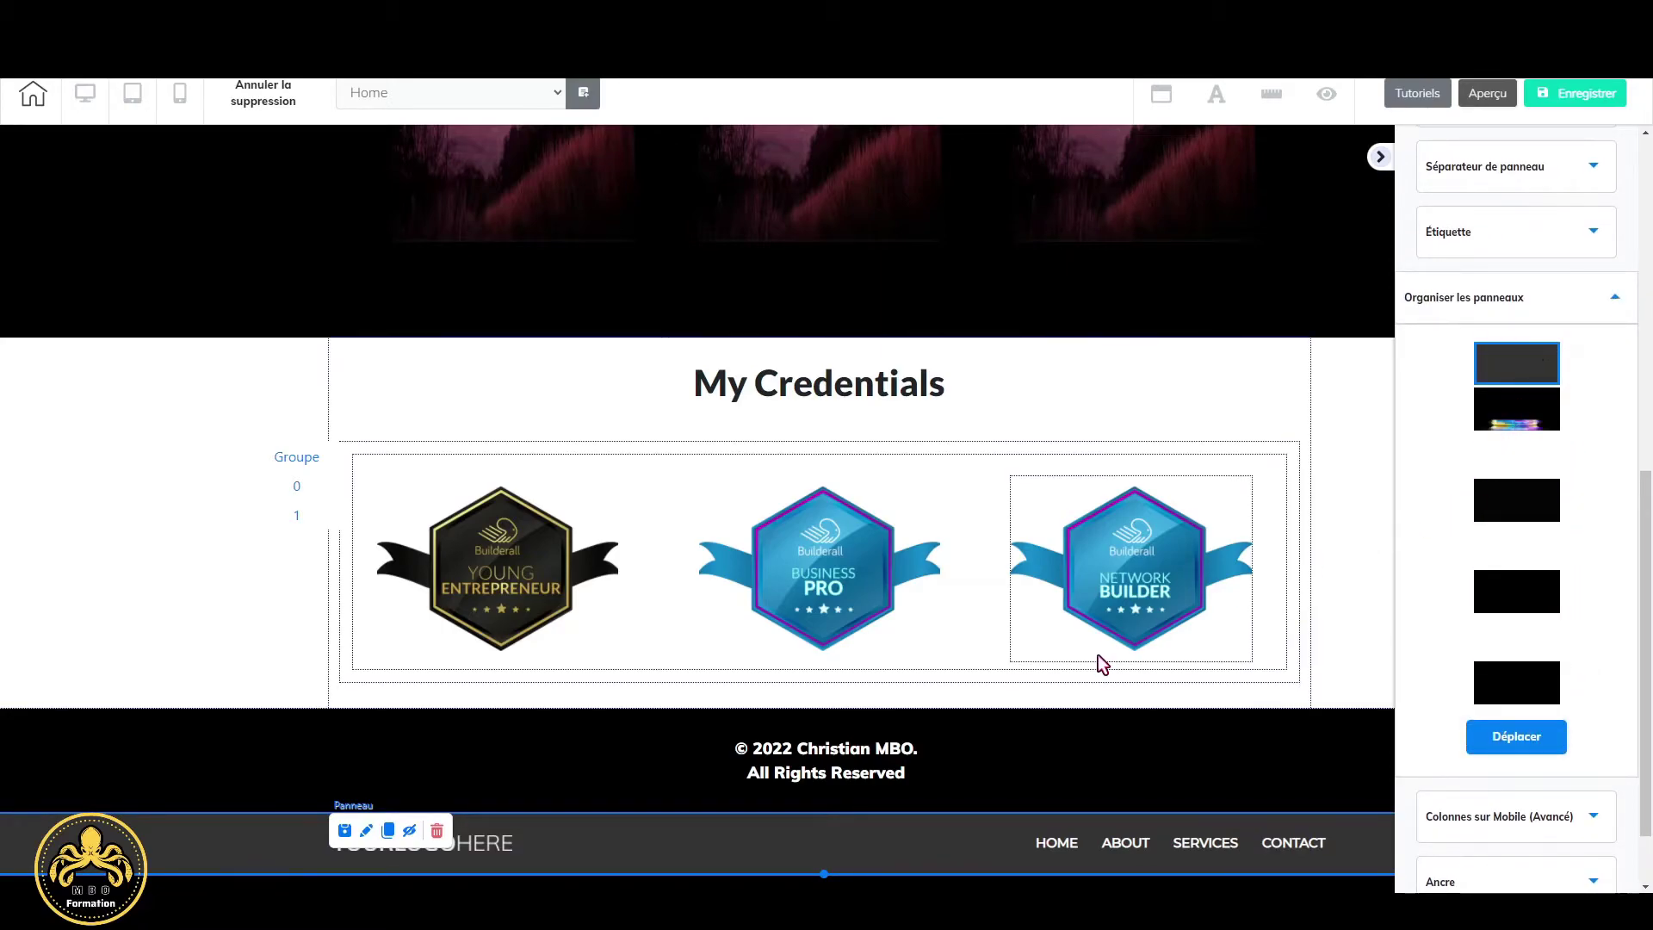
{"action": "left_click", "coordinate": [1520, 739]}
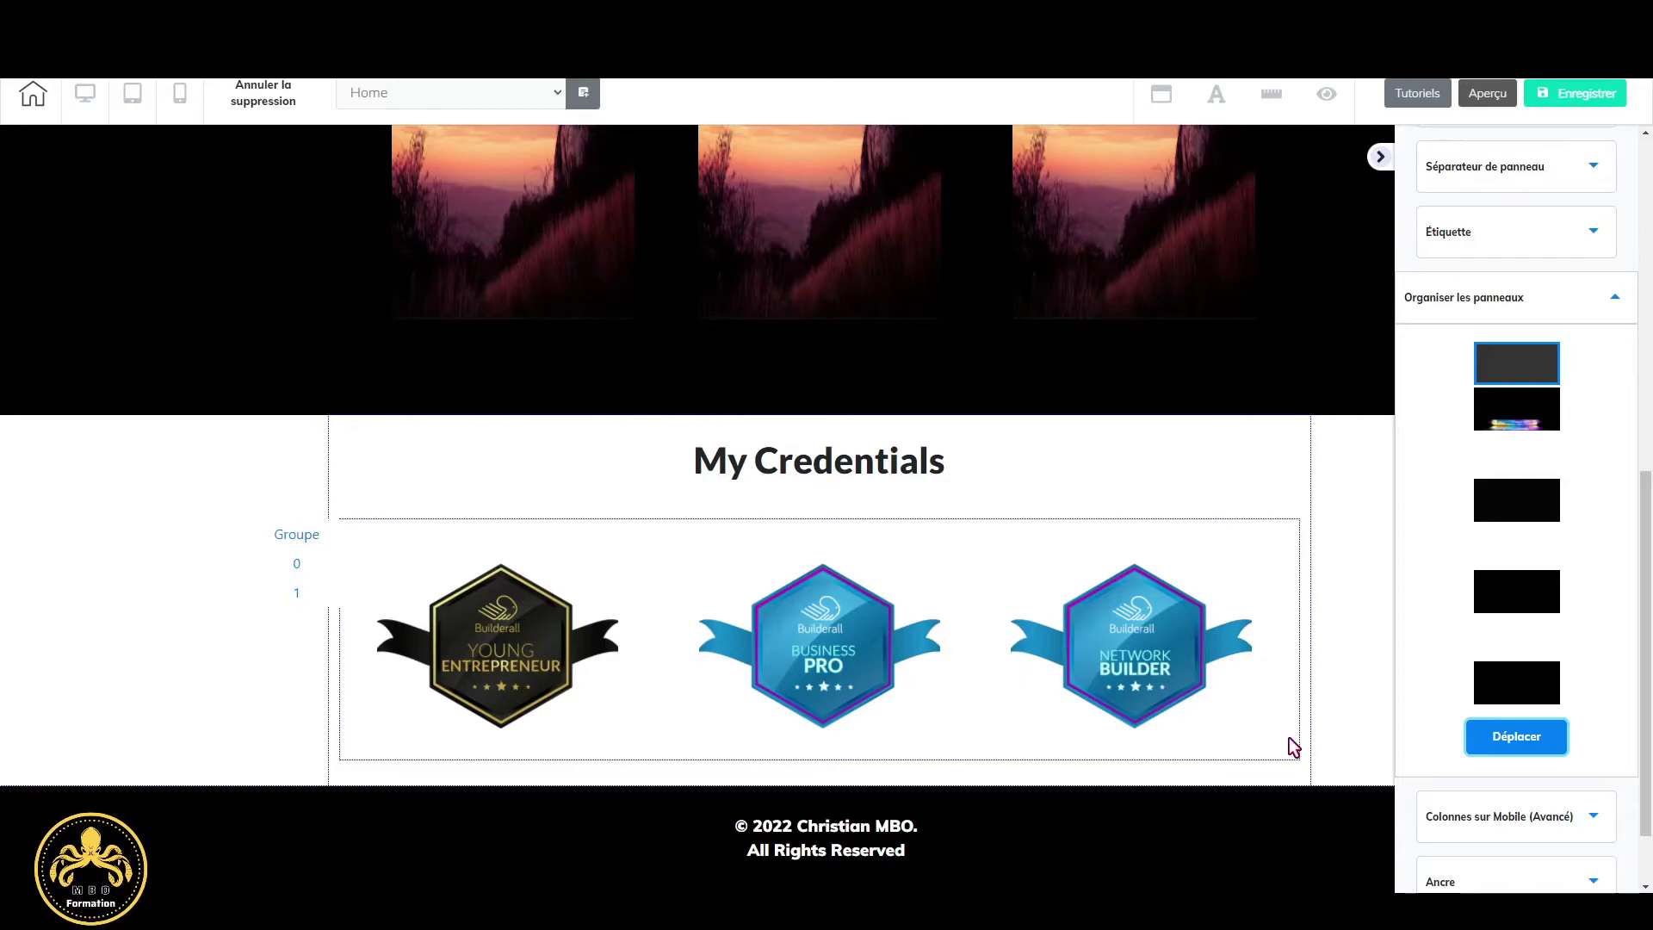
{"action": "scroll", "coordinate": [1288, 737], "scroll_direction": "up", "scroll_amount": 15}
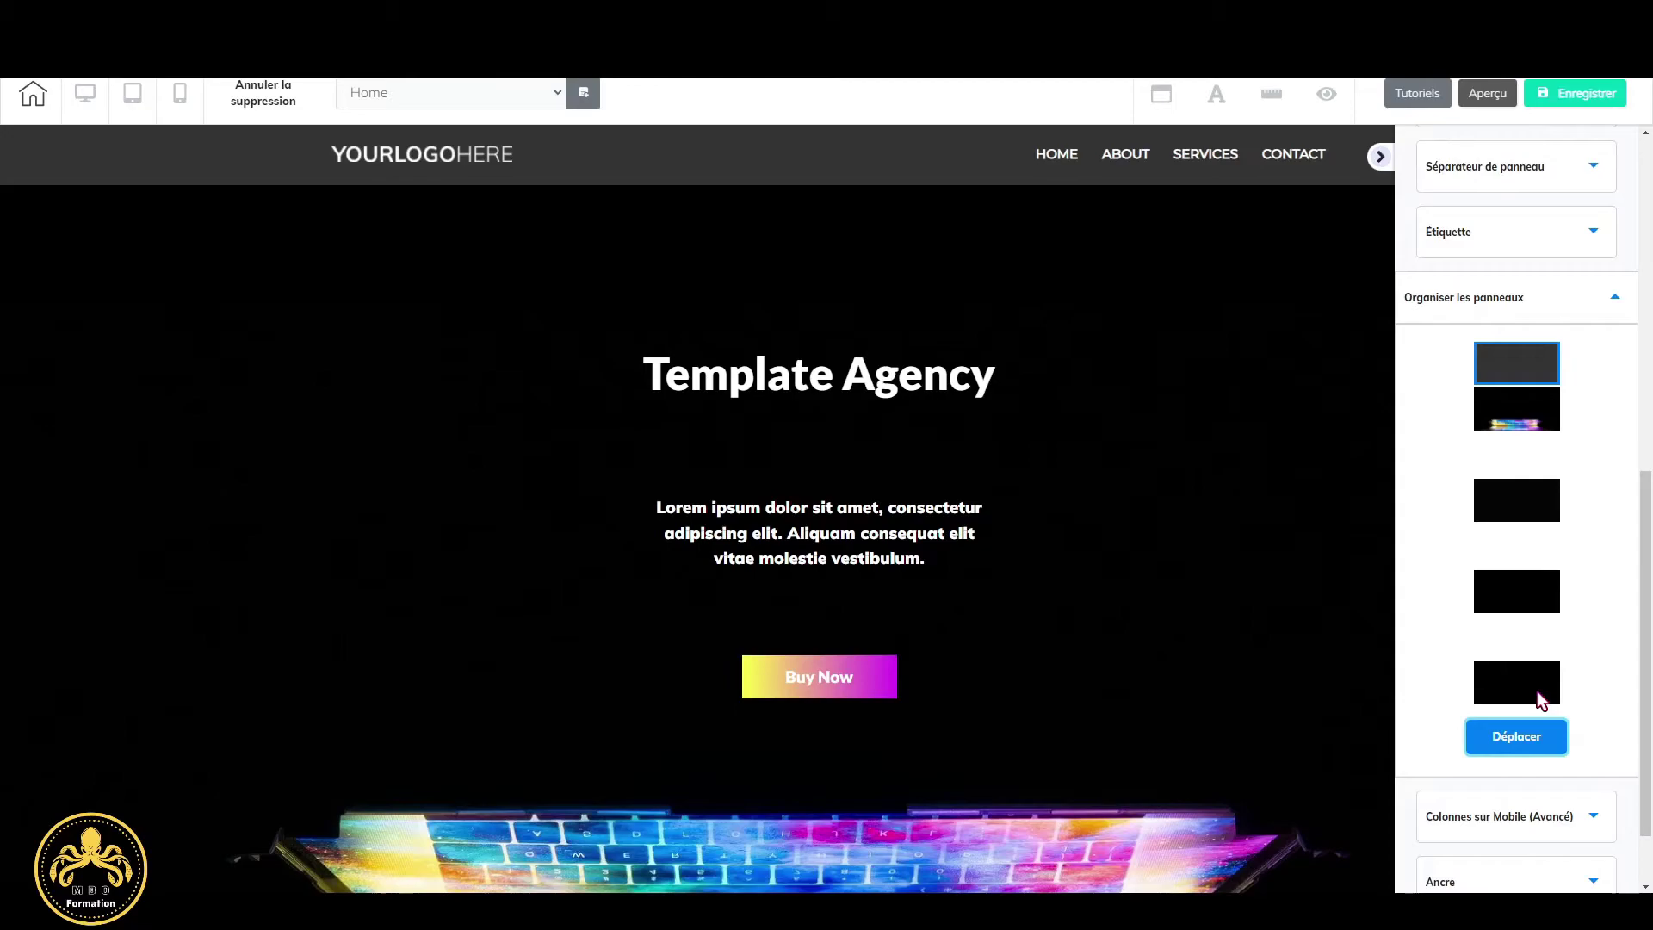
Set the Express Header panel's background to solid black (000000).
{"action": "left_click", "coordinate": [934, 151]}
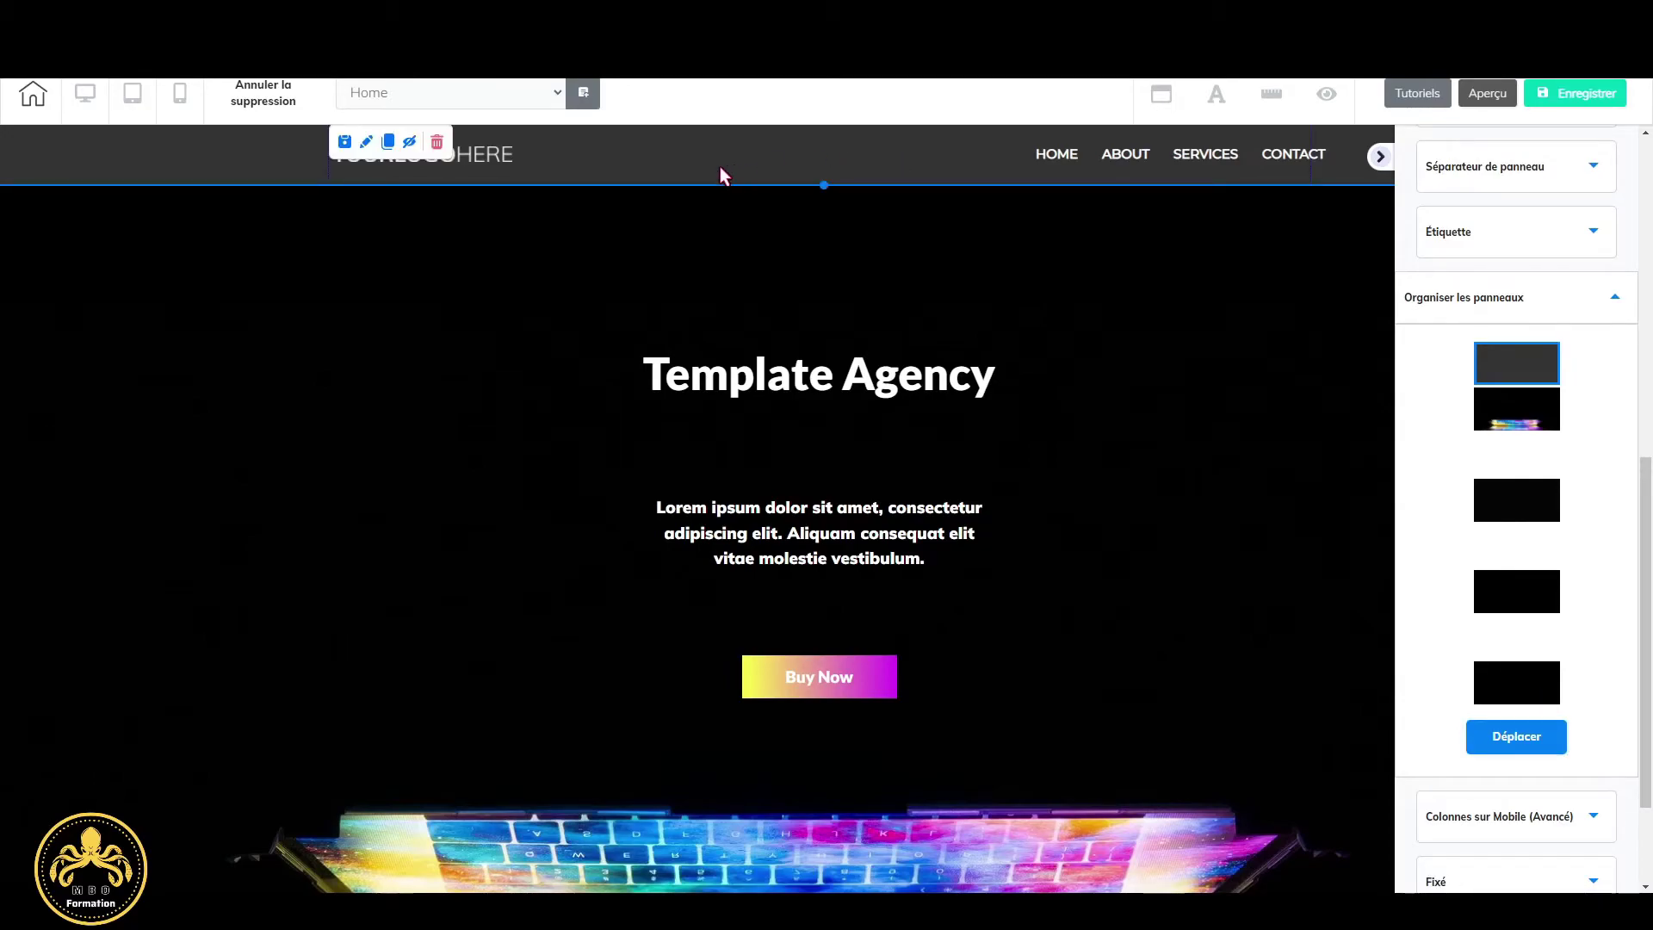
{"action": "left_click", "coordinate": [1582, 293]}
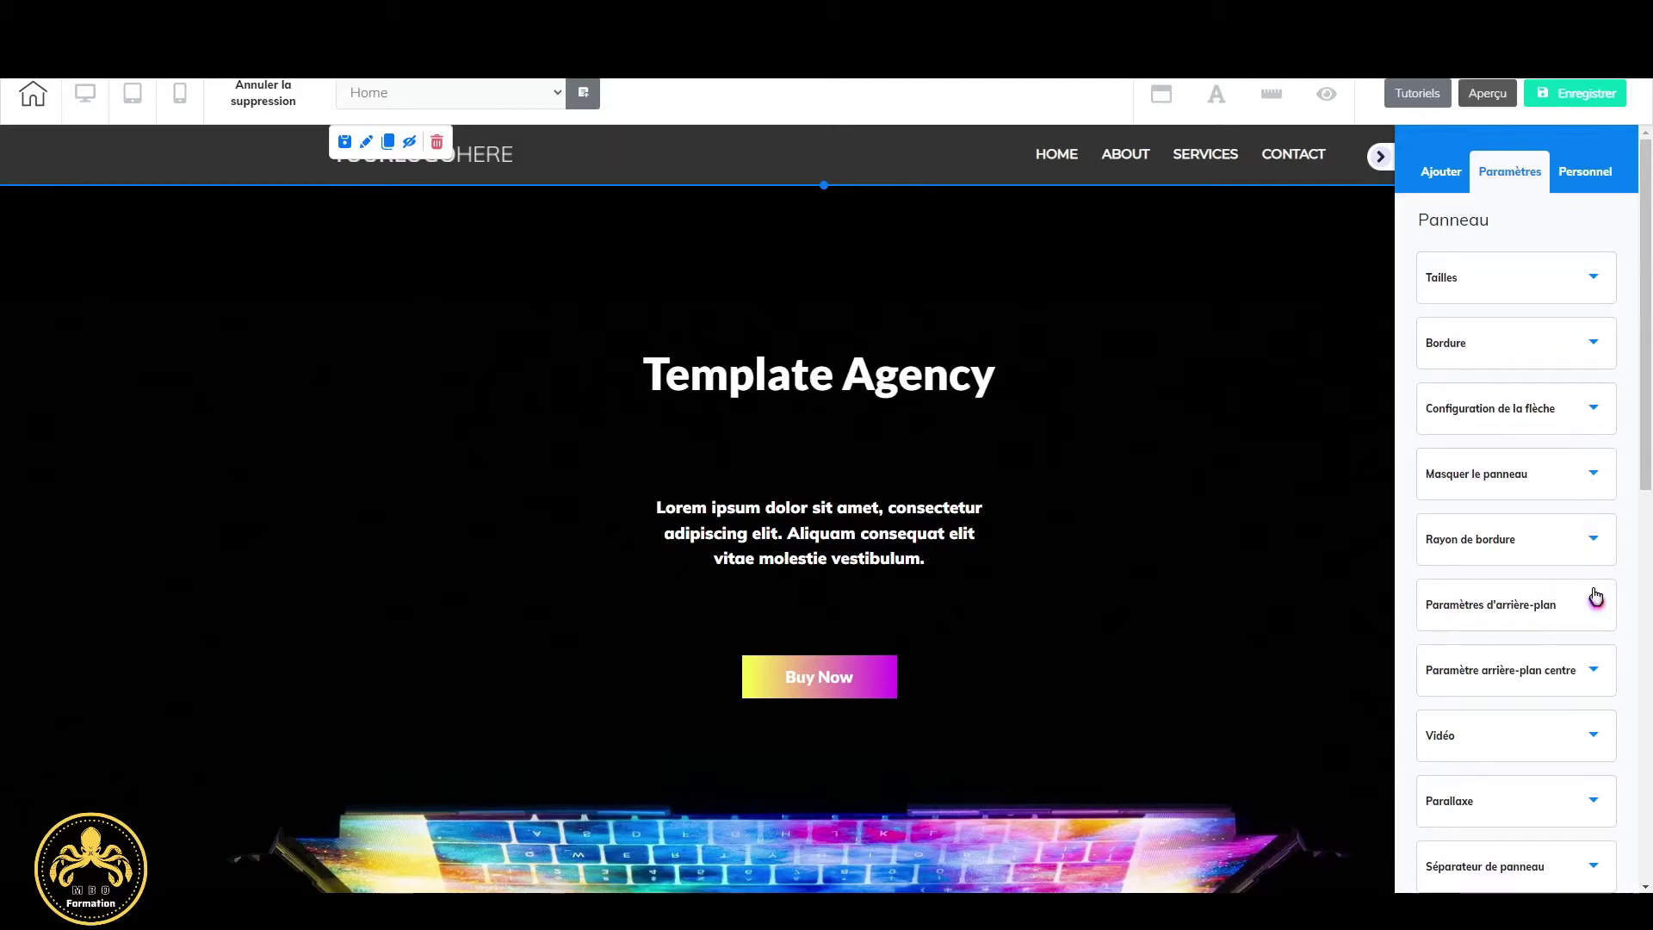
{"action": "left_click", "coordinate": [1587, 618]}
{"action": "left_click", "coordinate": [1422, 614]}
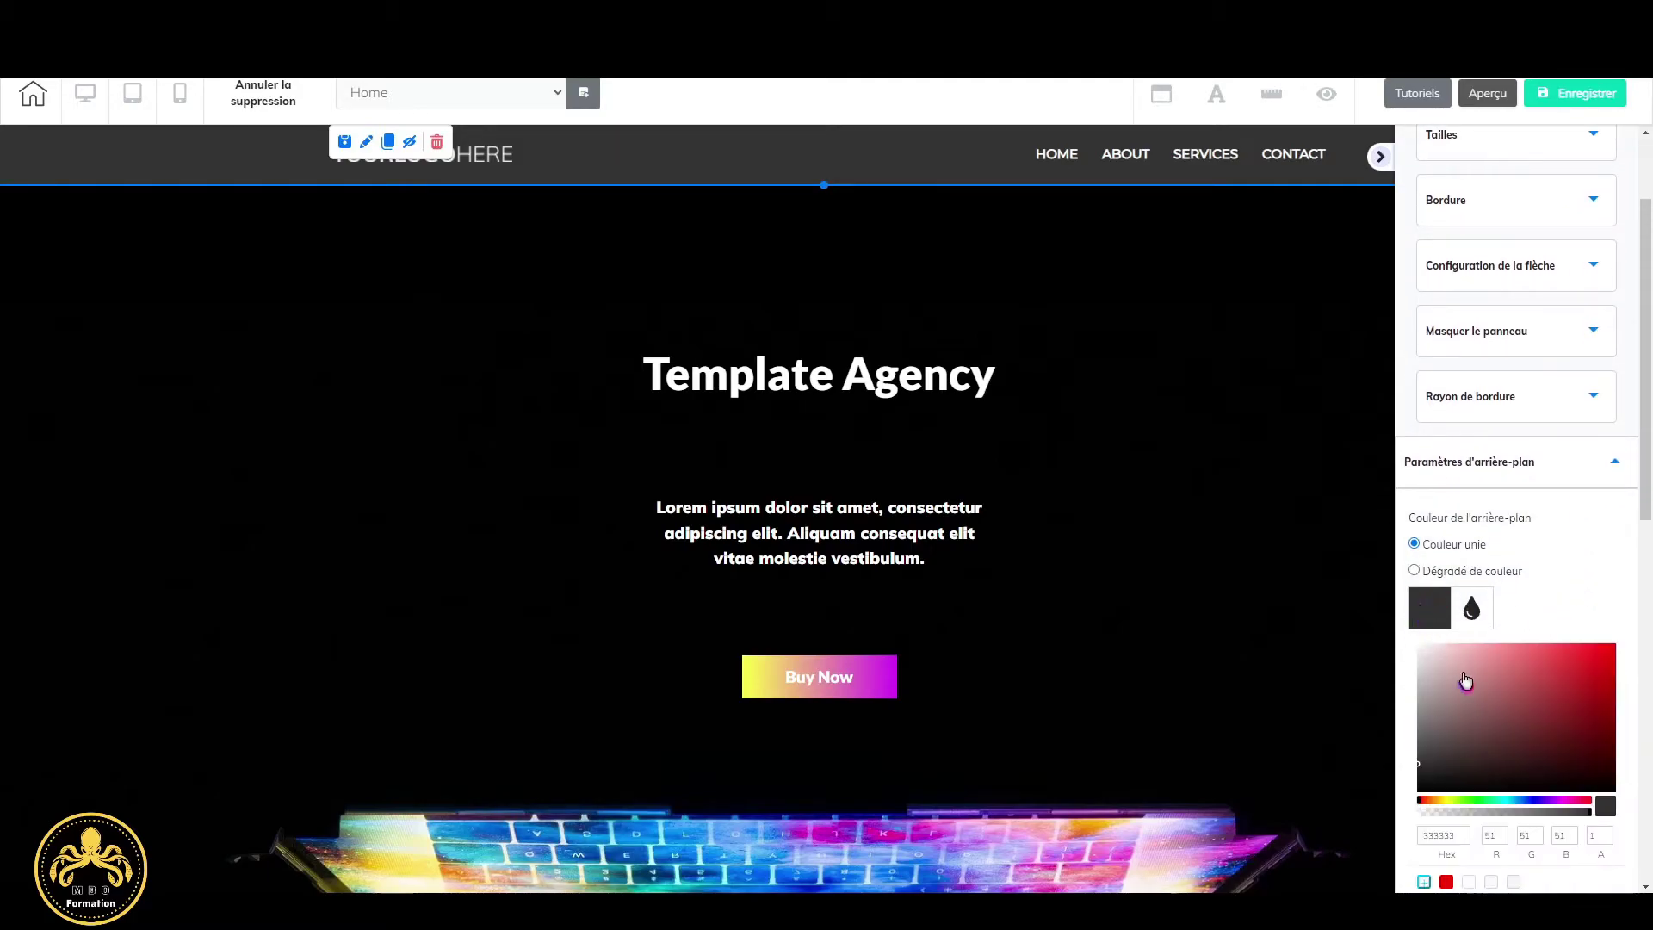
{"action": "left_click_drag", "start_coordinate": [1490, 724], "coordinate": [1374, 844]}
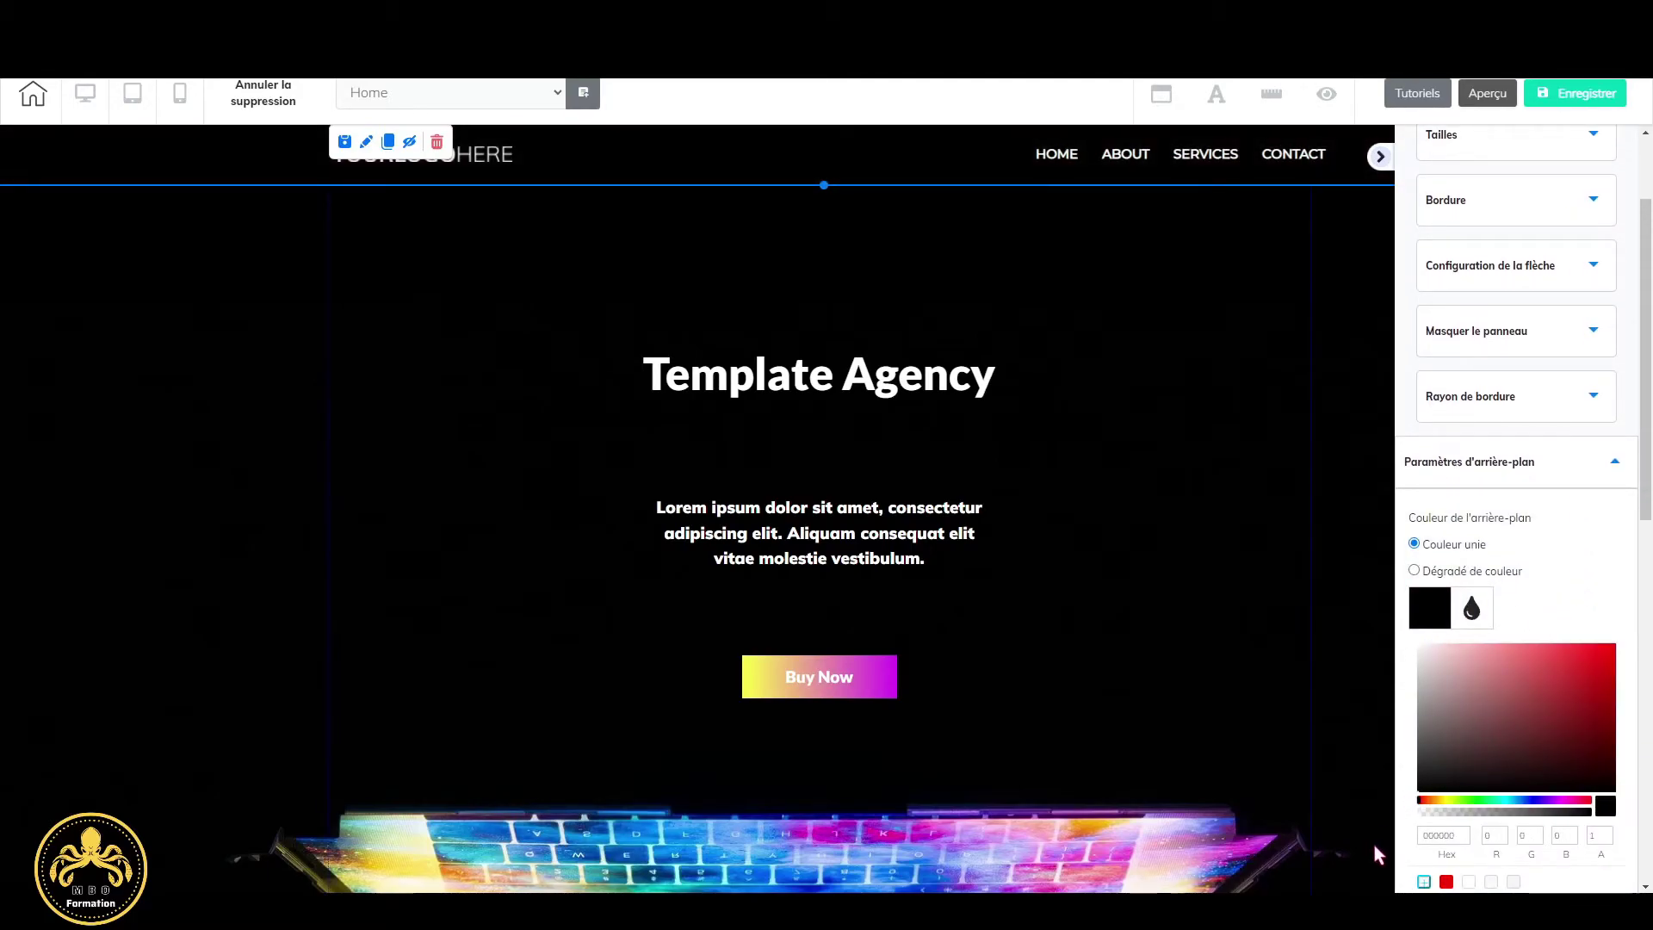
Select the navigation menu in the Express Header panel.
{"action": "left_click", "coordinate": [1179, 172]}
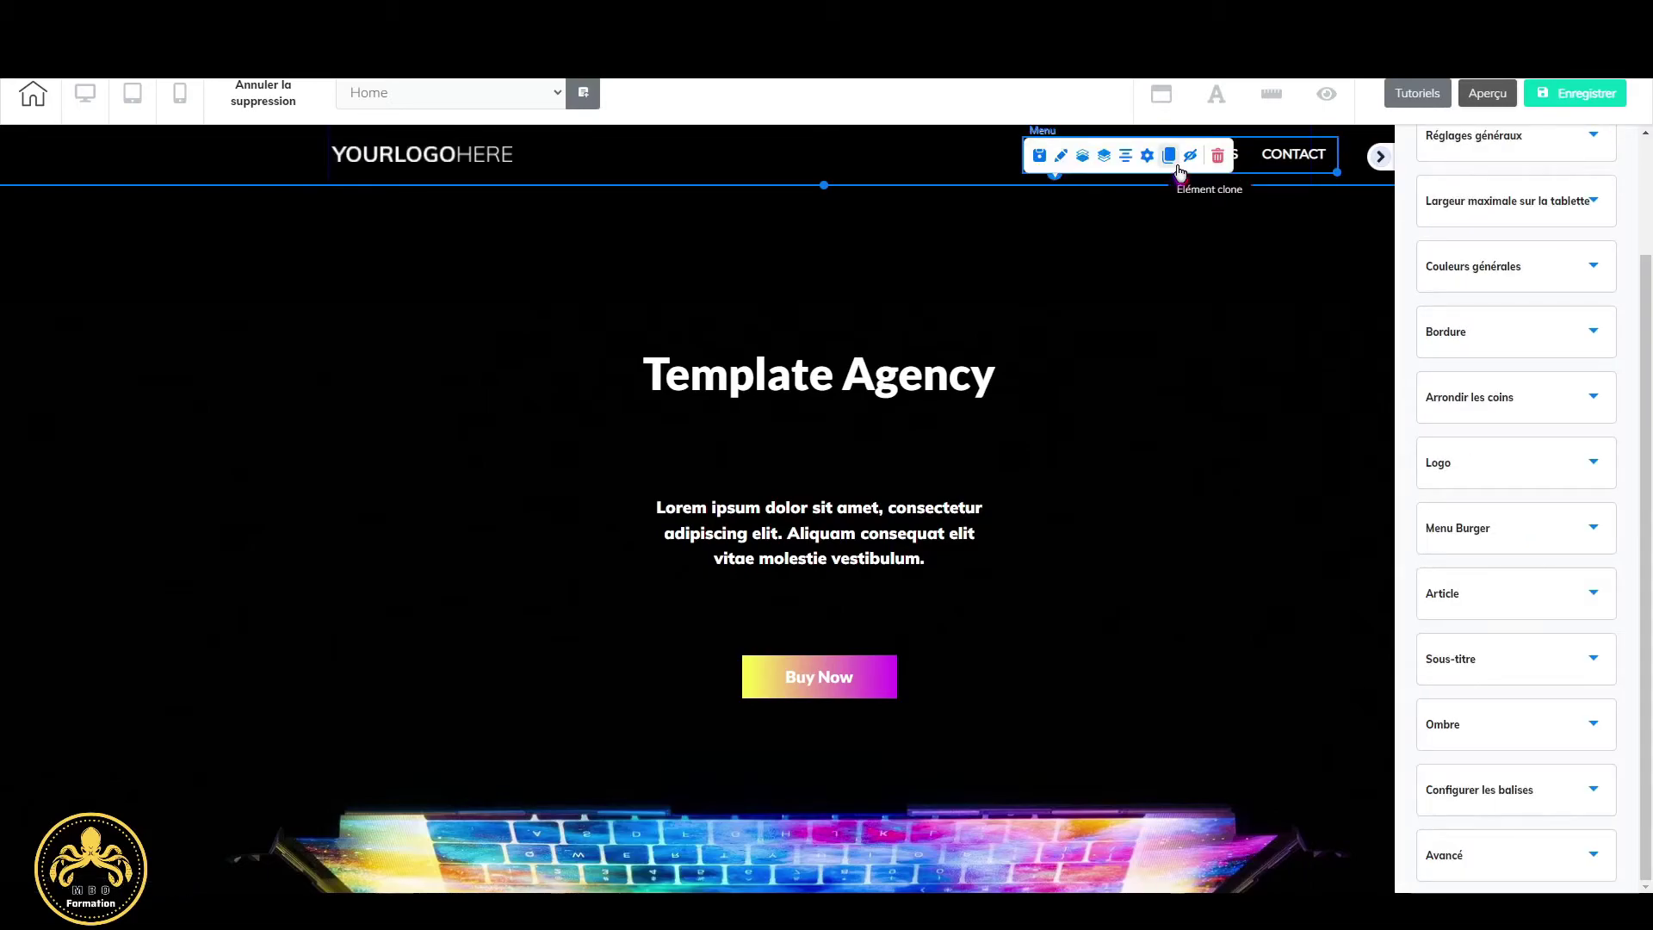
Shift the header's navigation menu slightly left, in line with the page content, and save the site without publishing it.
{"action": "left_click", "coordinate": [1180, 172]}
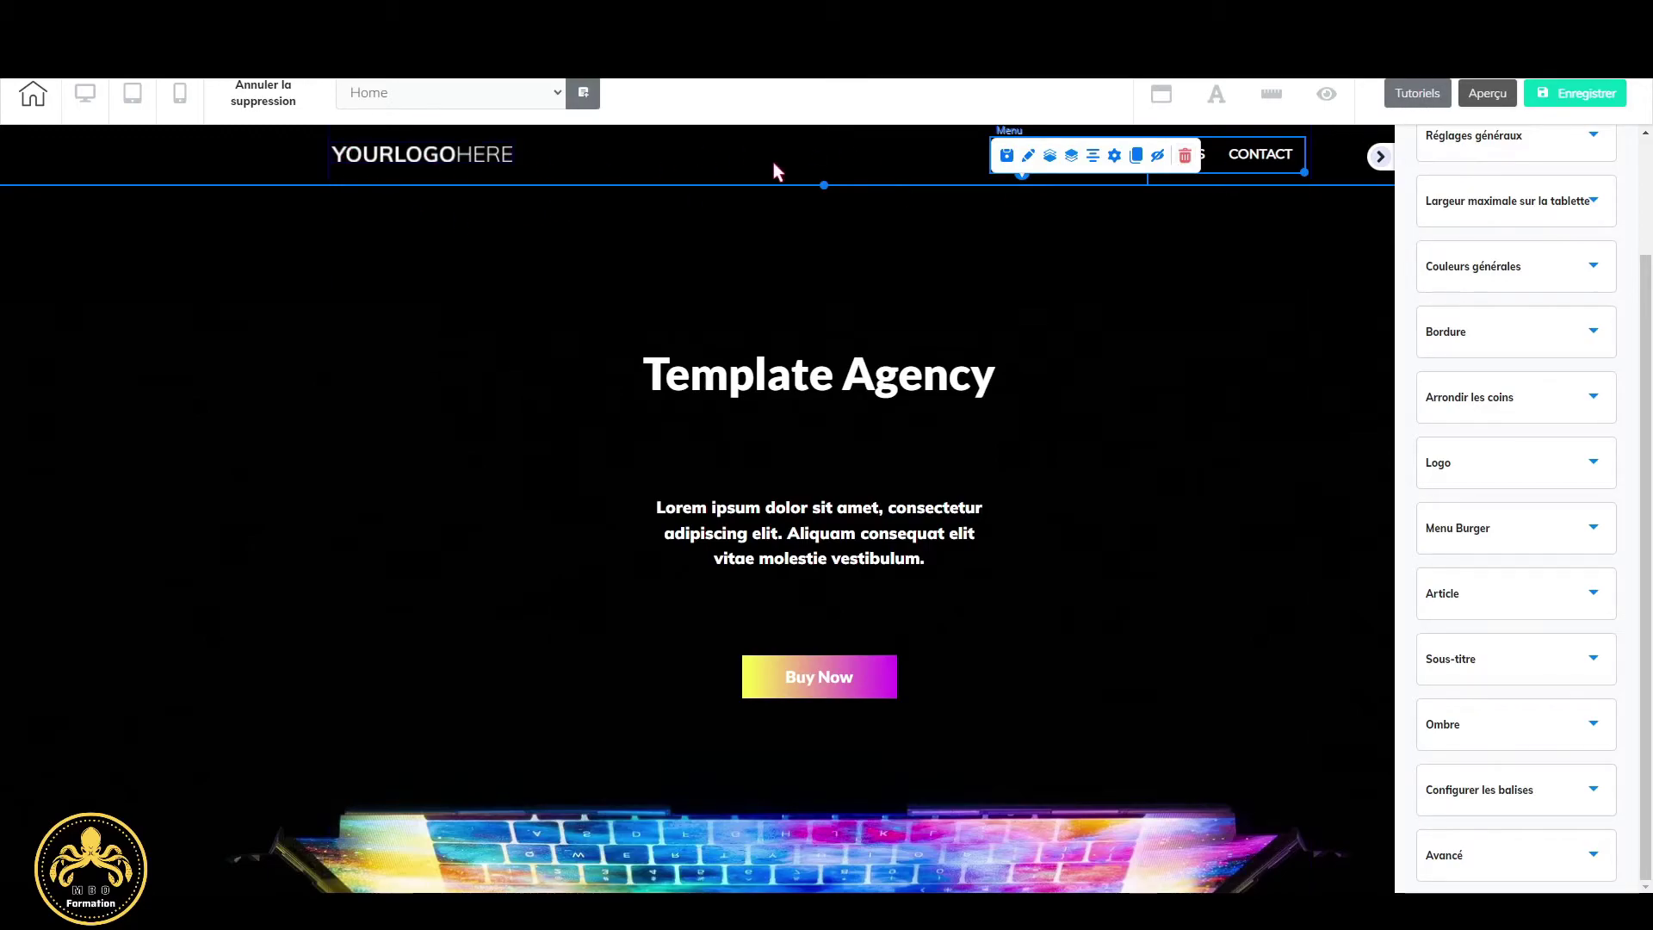
{"action": "left_click", "coordinate": [828, 157]}
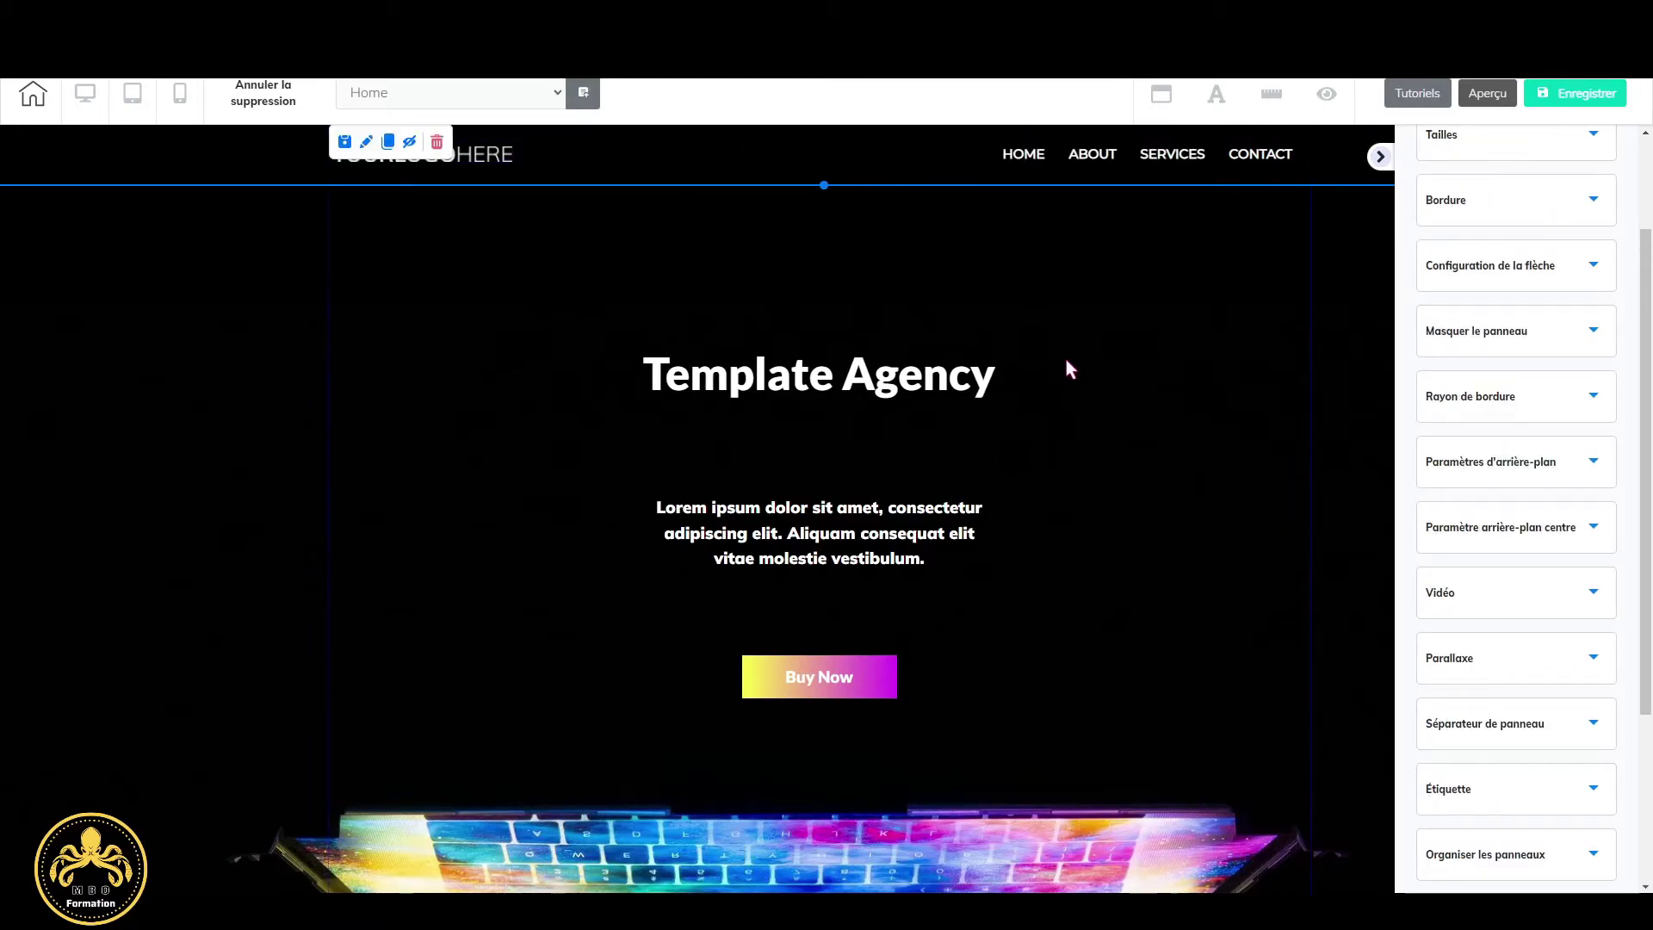
{"action": "left_click", "coordinate": [1561, 99]}
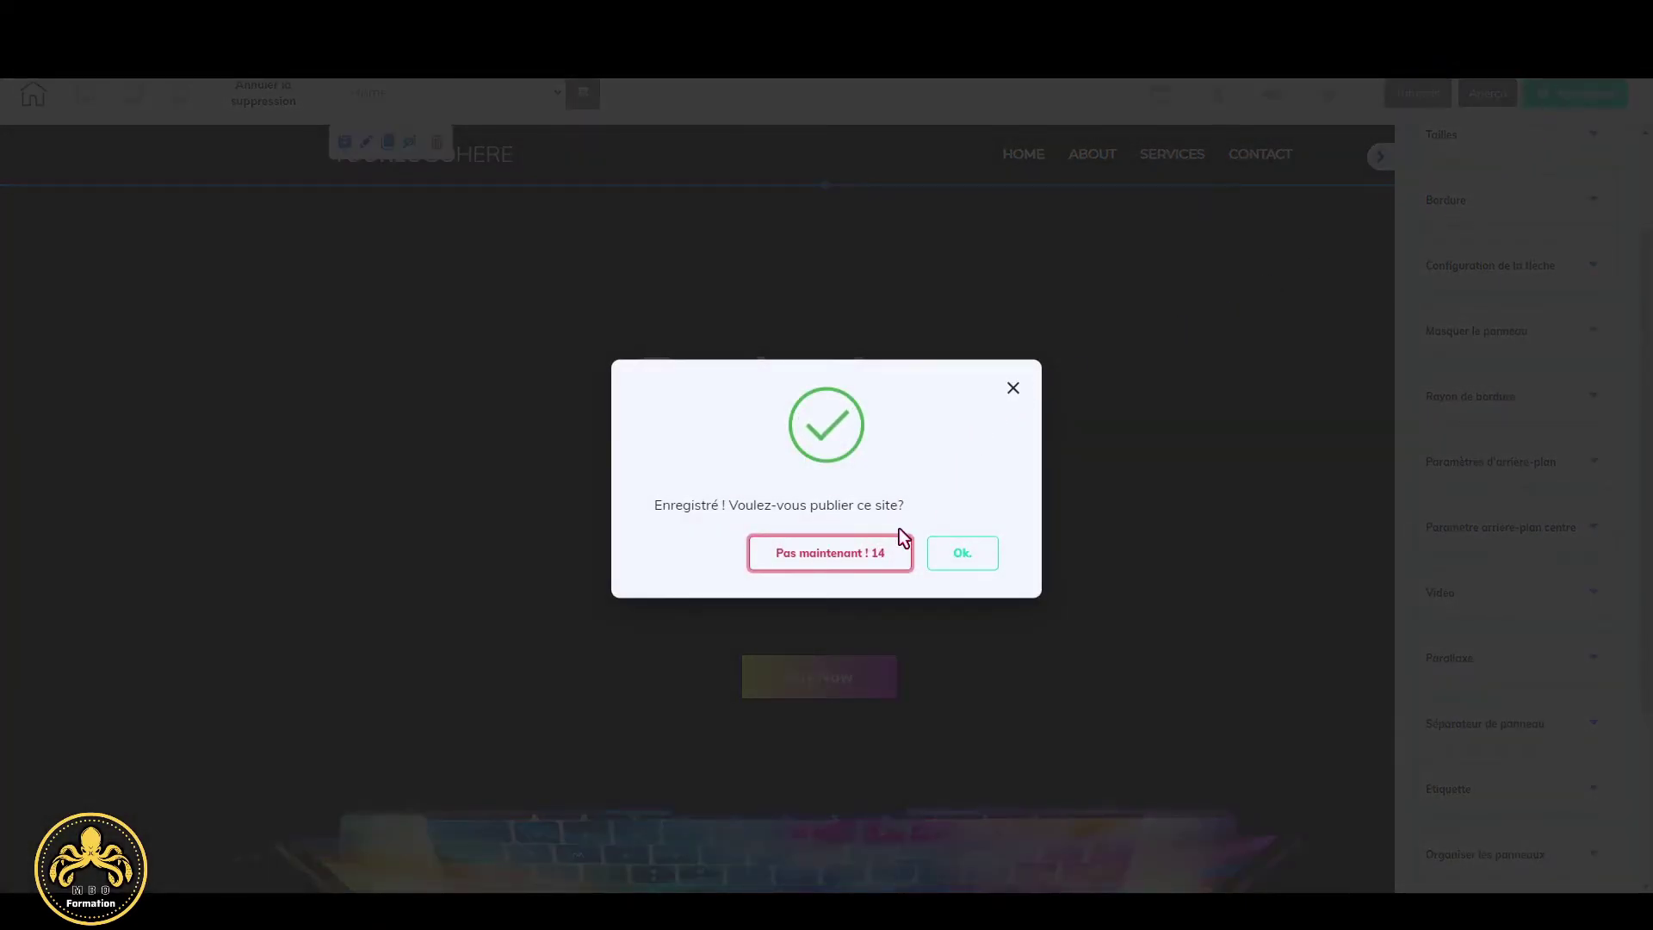
{"action": "left_click", "coordinate": [885, 559]}
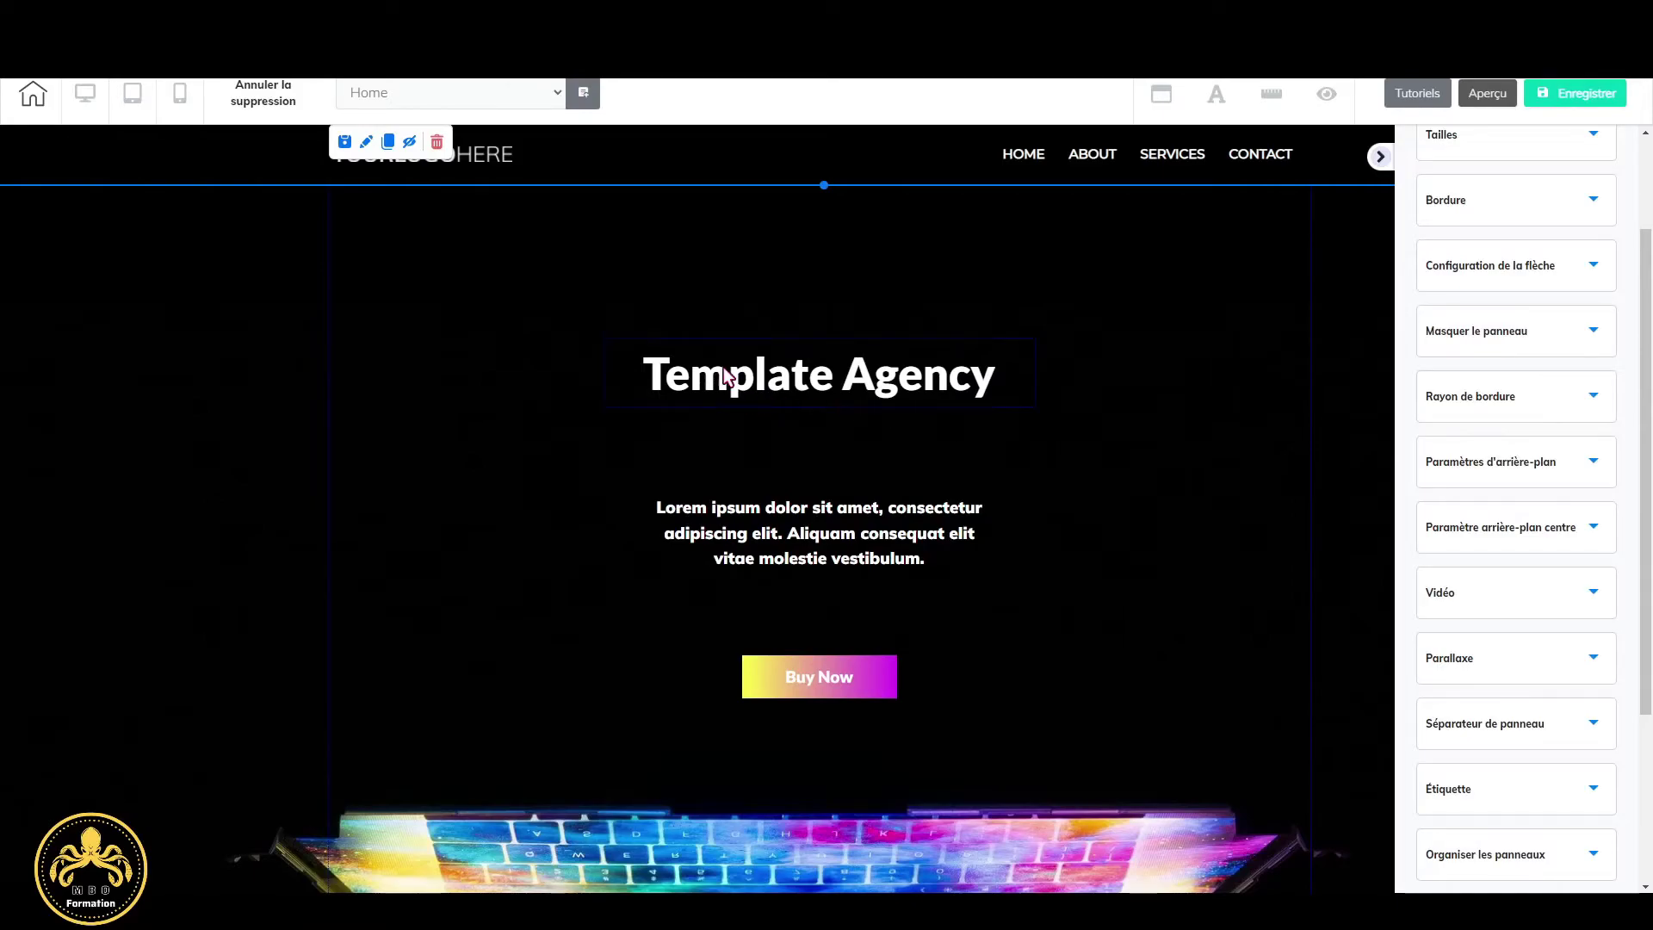
Examine the anchor options in the HOME menu item's link settings, and close the menu settings without saving.
{"action": "scroll", "coordinate": [1143, 495], "scroll_direction": "down", "scroll_amount": 10}
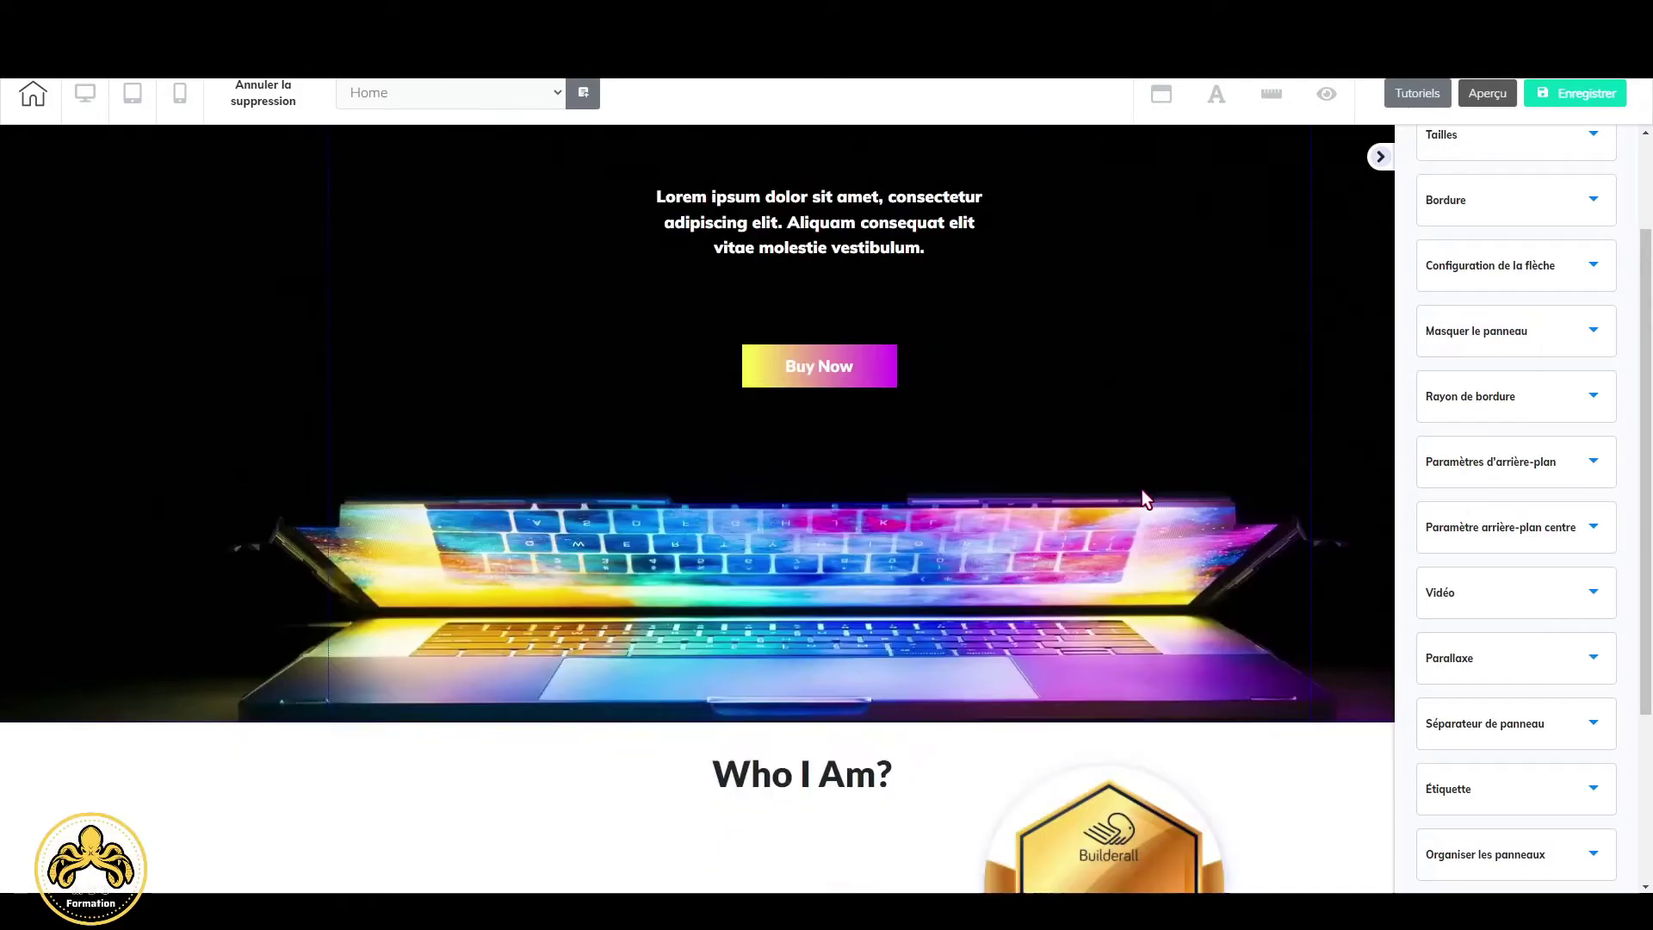
{"action": "scroll", "coordinate": [901, 518], "scroll_direction": "down", "scroll_amount": 10}
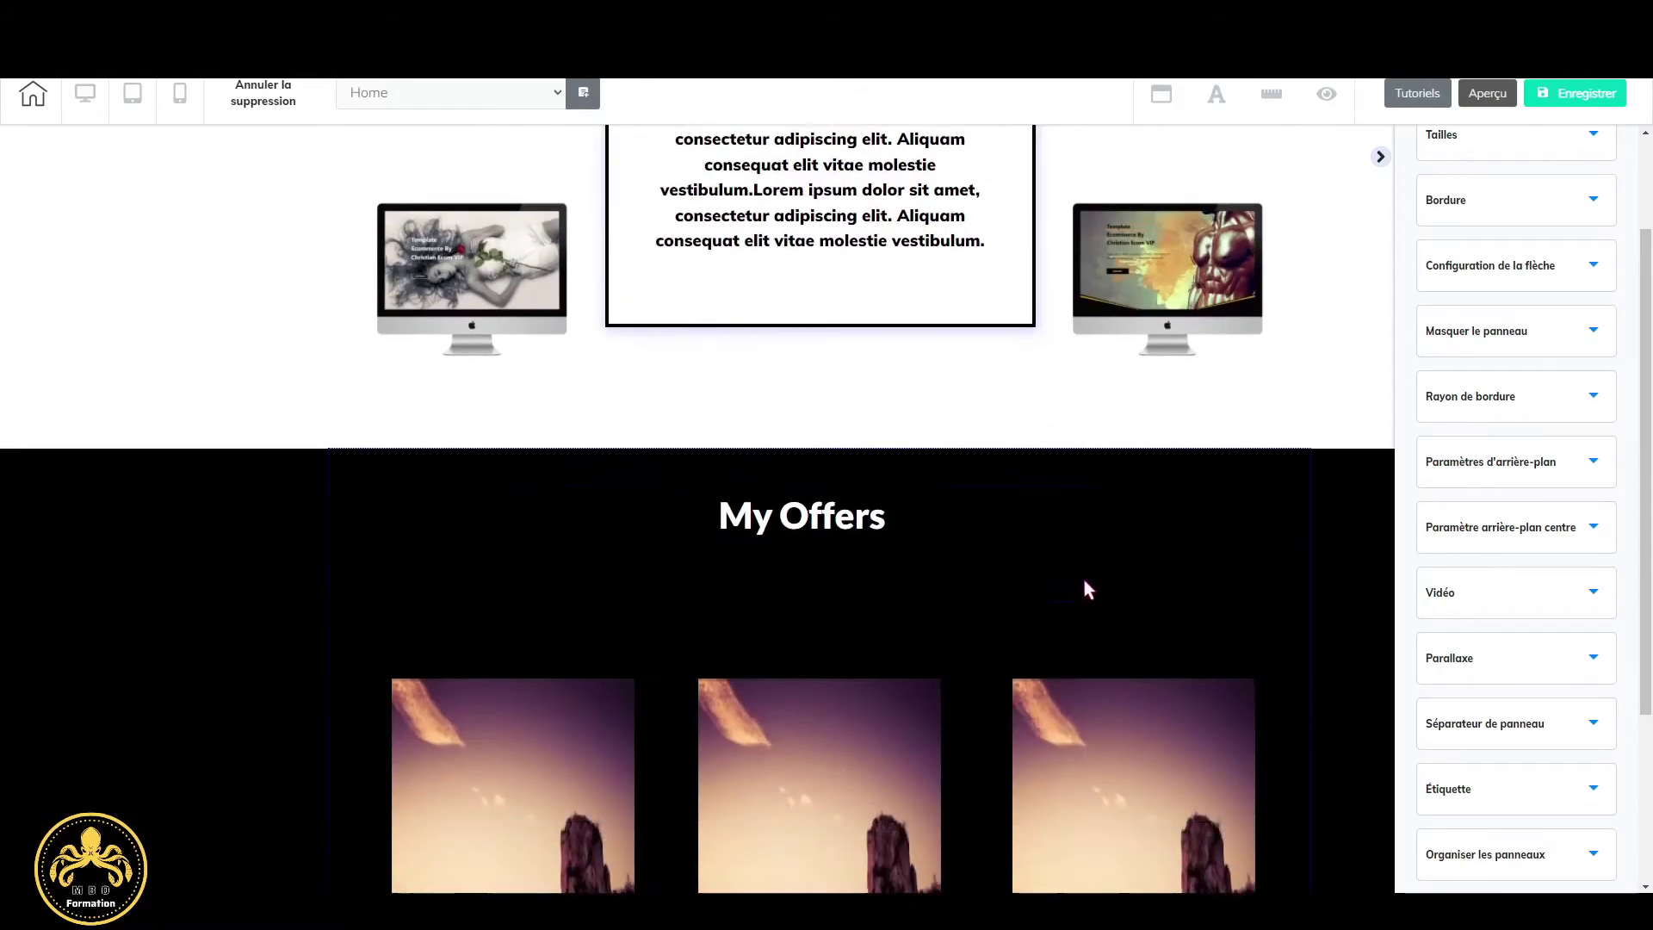
{"action": "scroll", "coordinate": [1083, 479], "scroll_direction": "down", "scroll_amount": 5}
{"action": "scroll", "coordinate": [1083, 479], "scroll_direction": "up", "scroll_amount": 15}
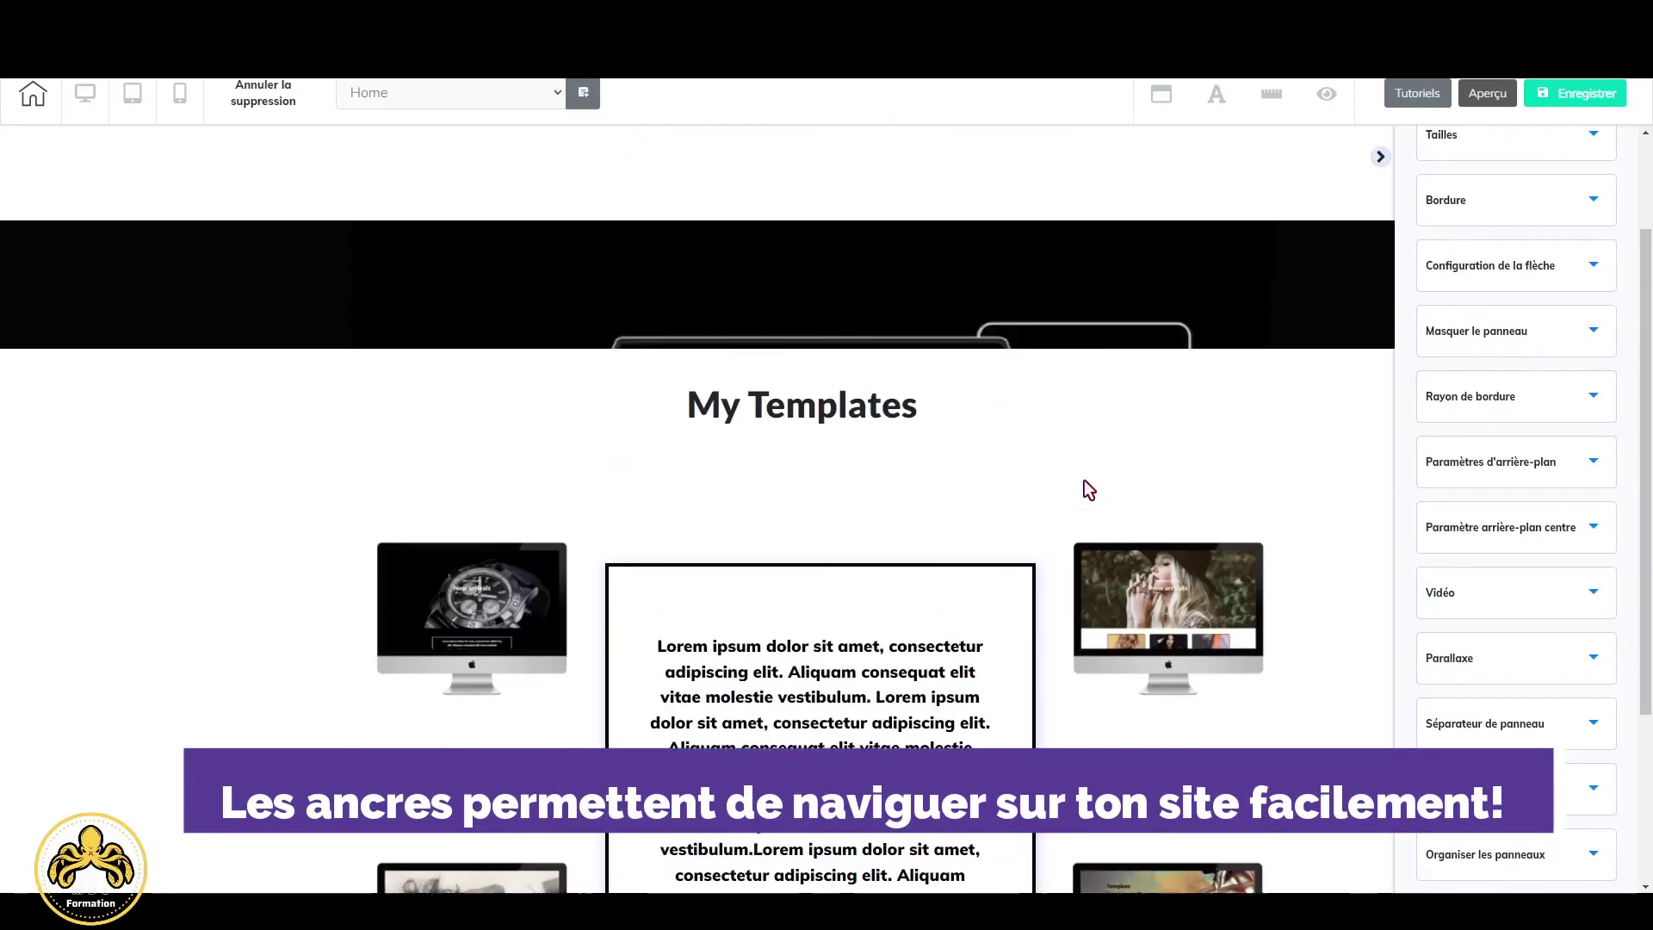
{"action": "scroll", "coordinate": [1083, 479], "scroll_direction": "up", "scroll_amount": 6}
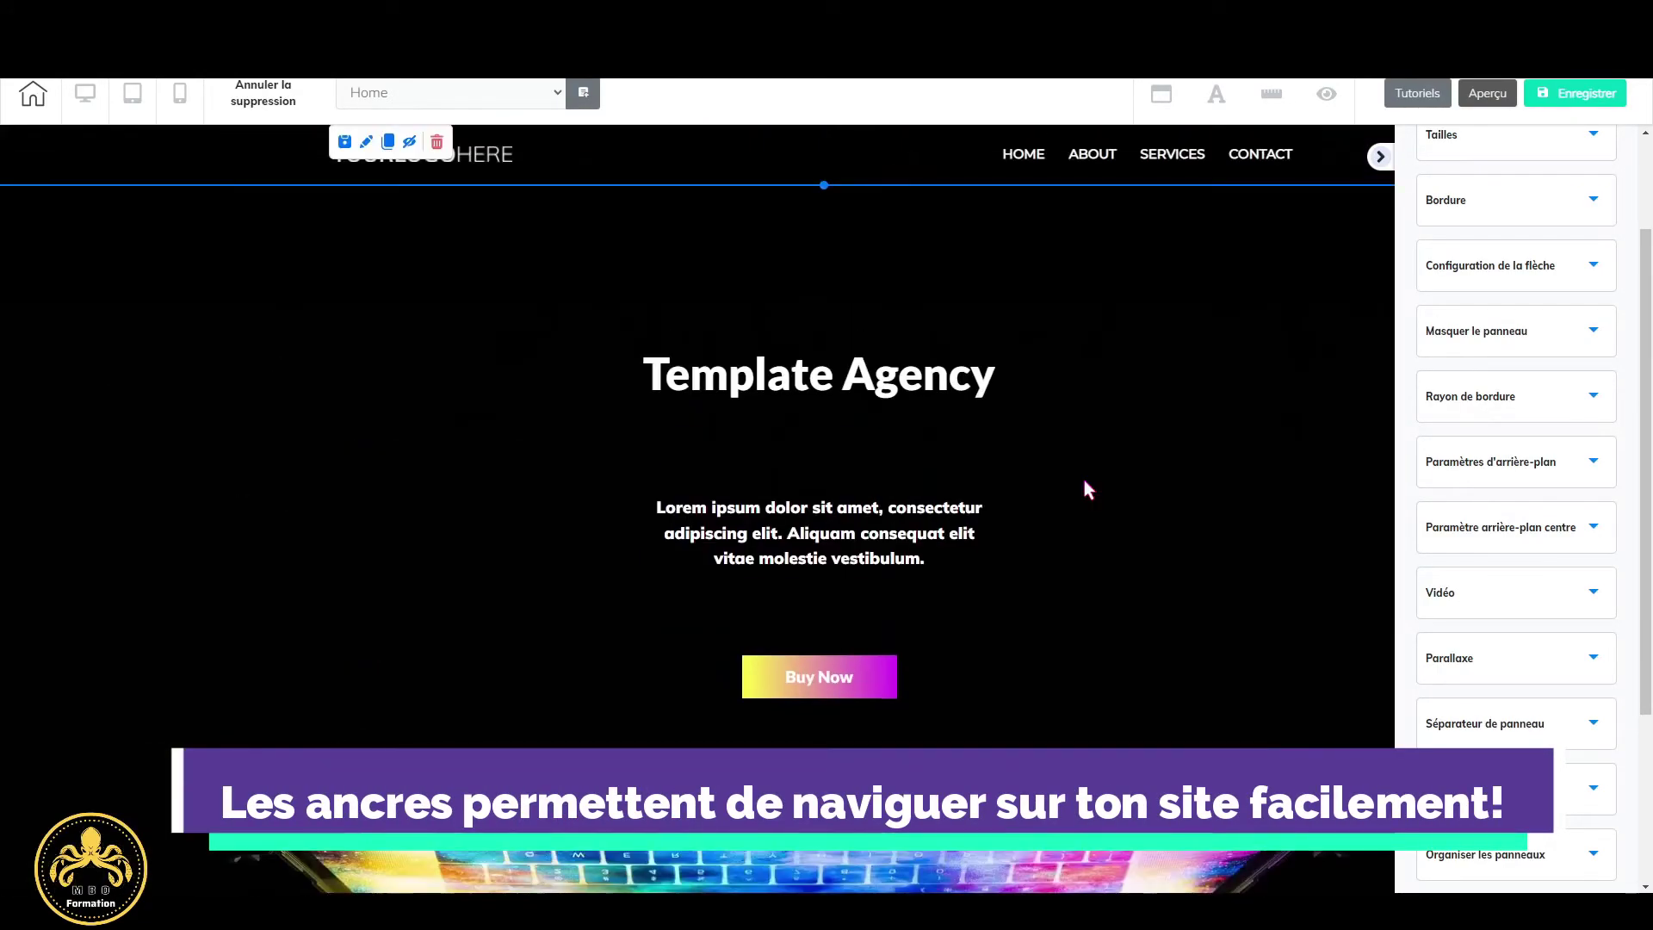
{"action": "left_click", "coordinate": [1127, 173]}
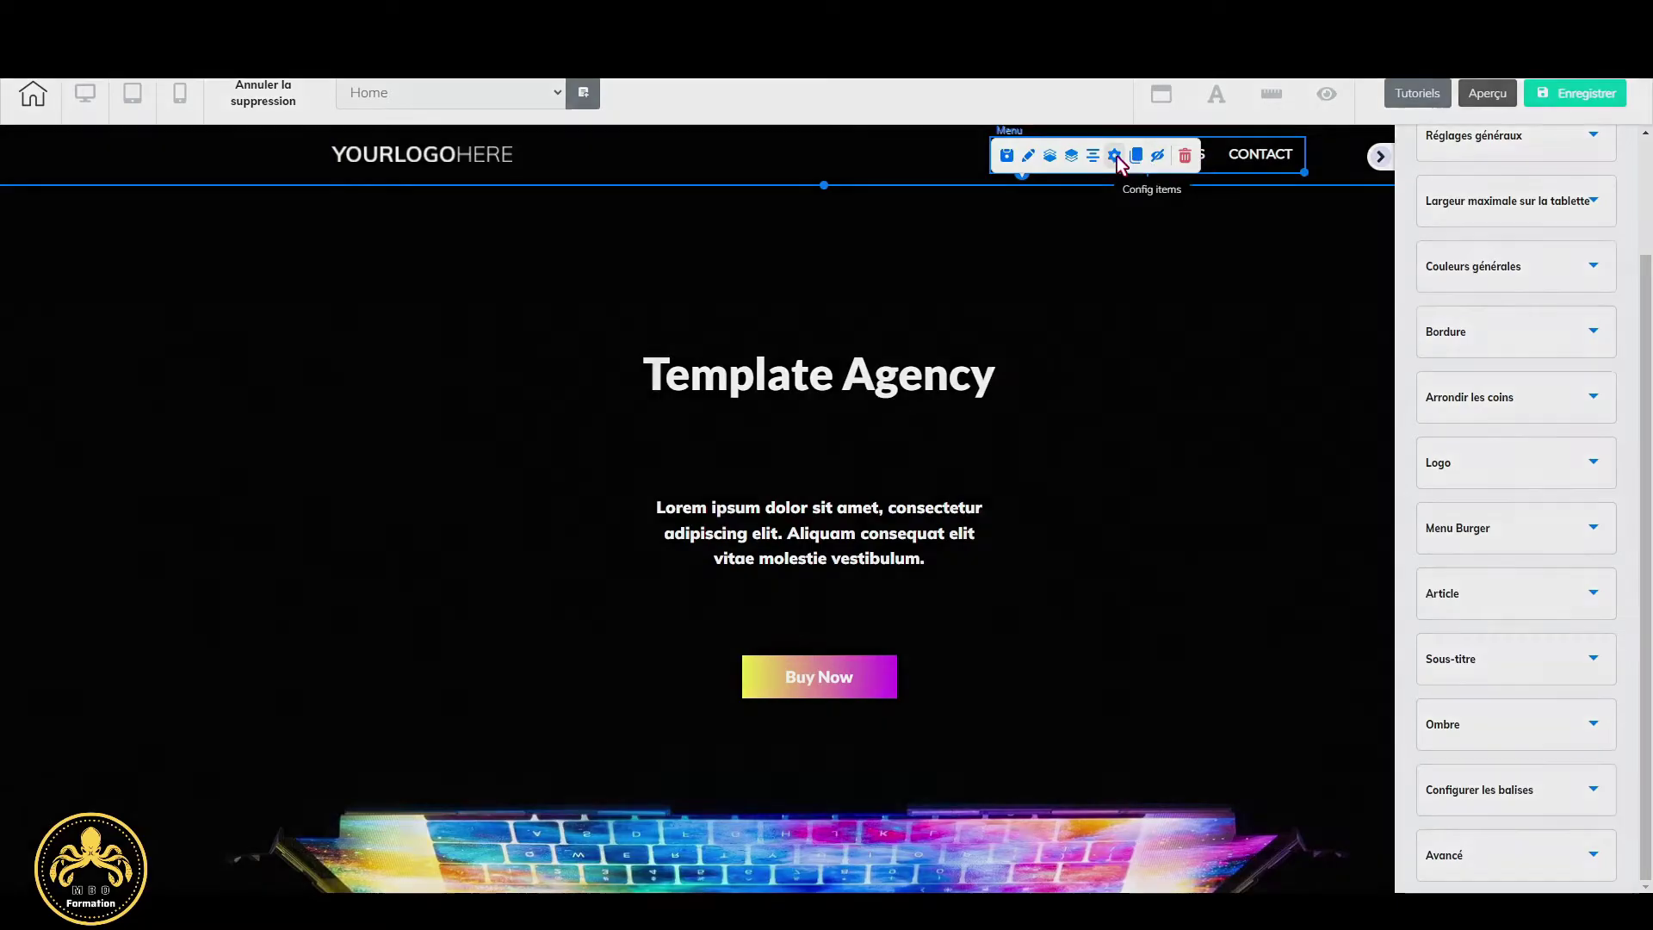
{"action": "left_click", "coordinate": [1115, 156]}
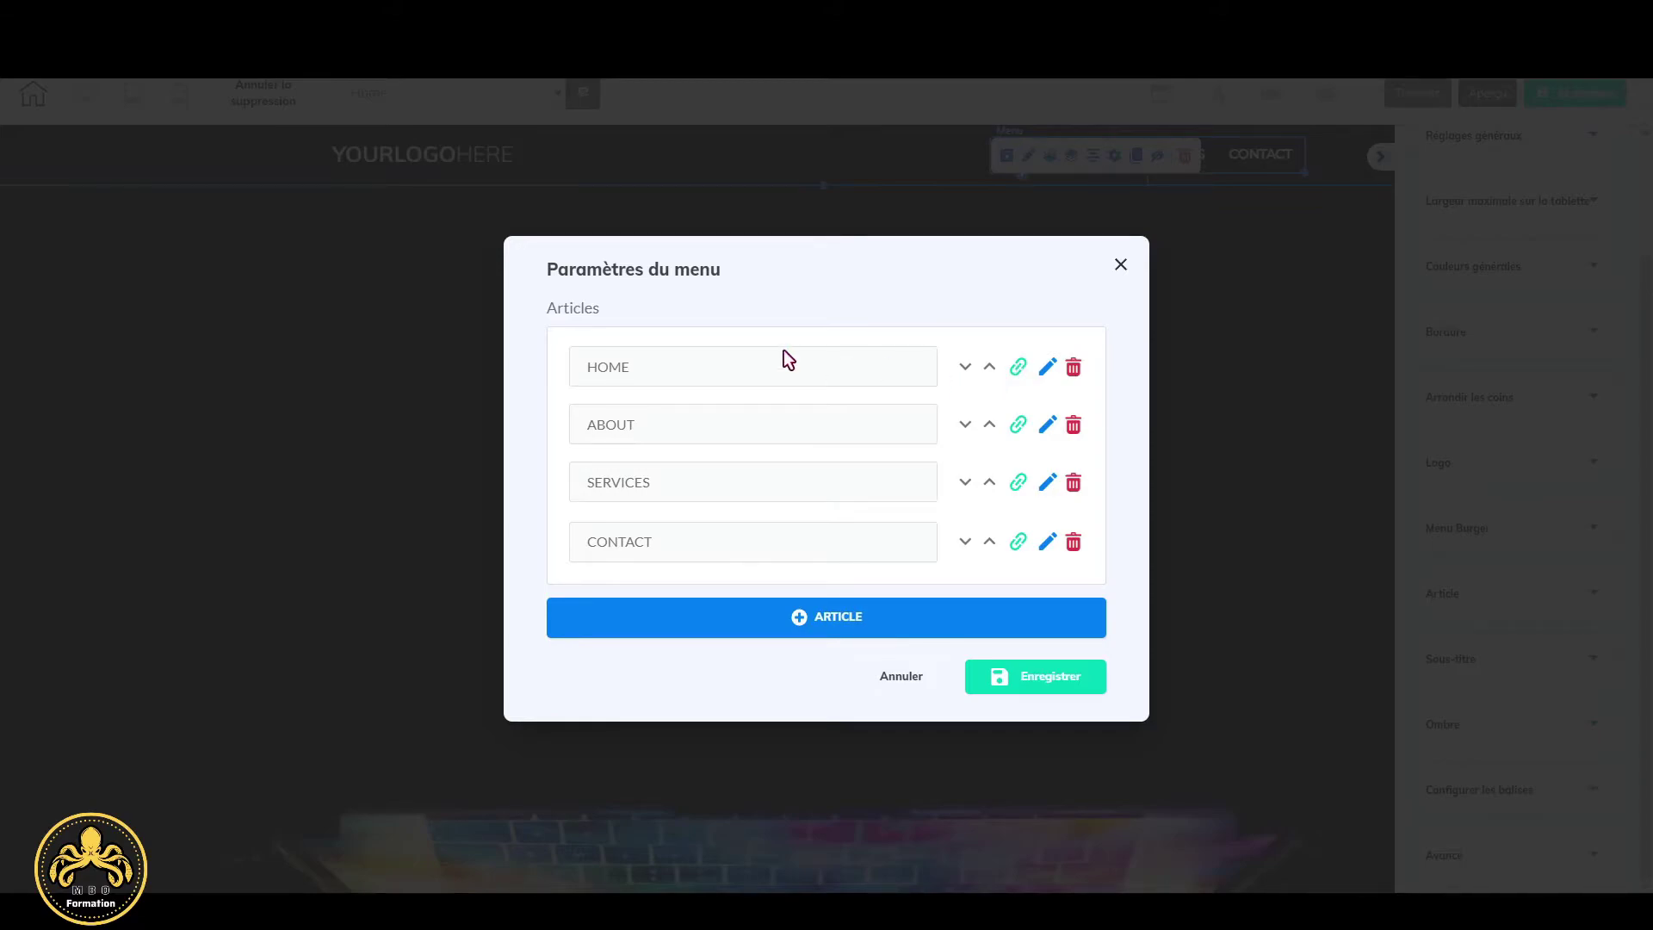
{"action": "left_click", "coordinate": [1018, 369]}
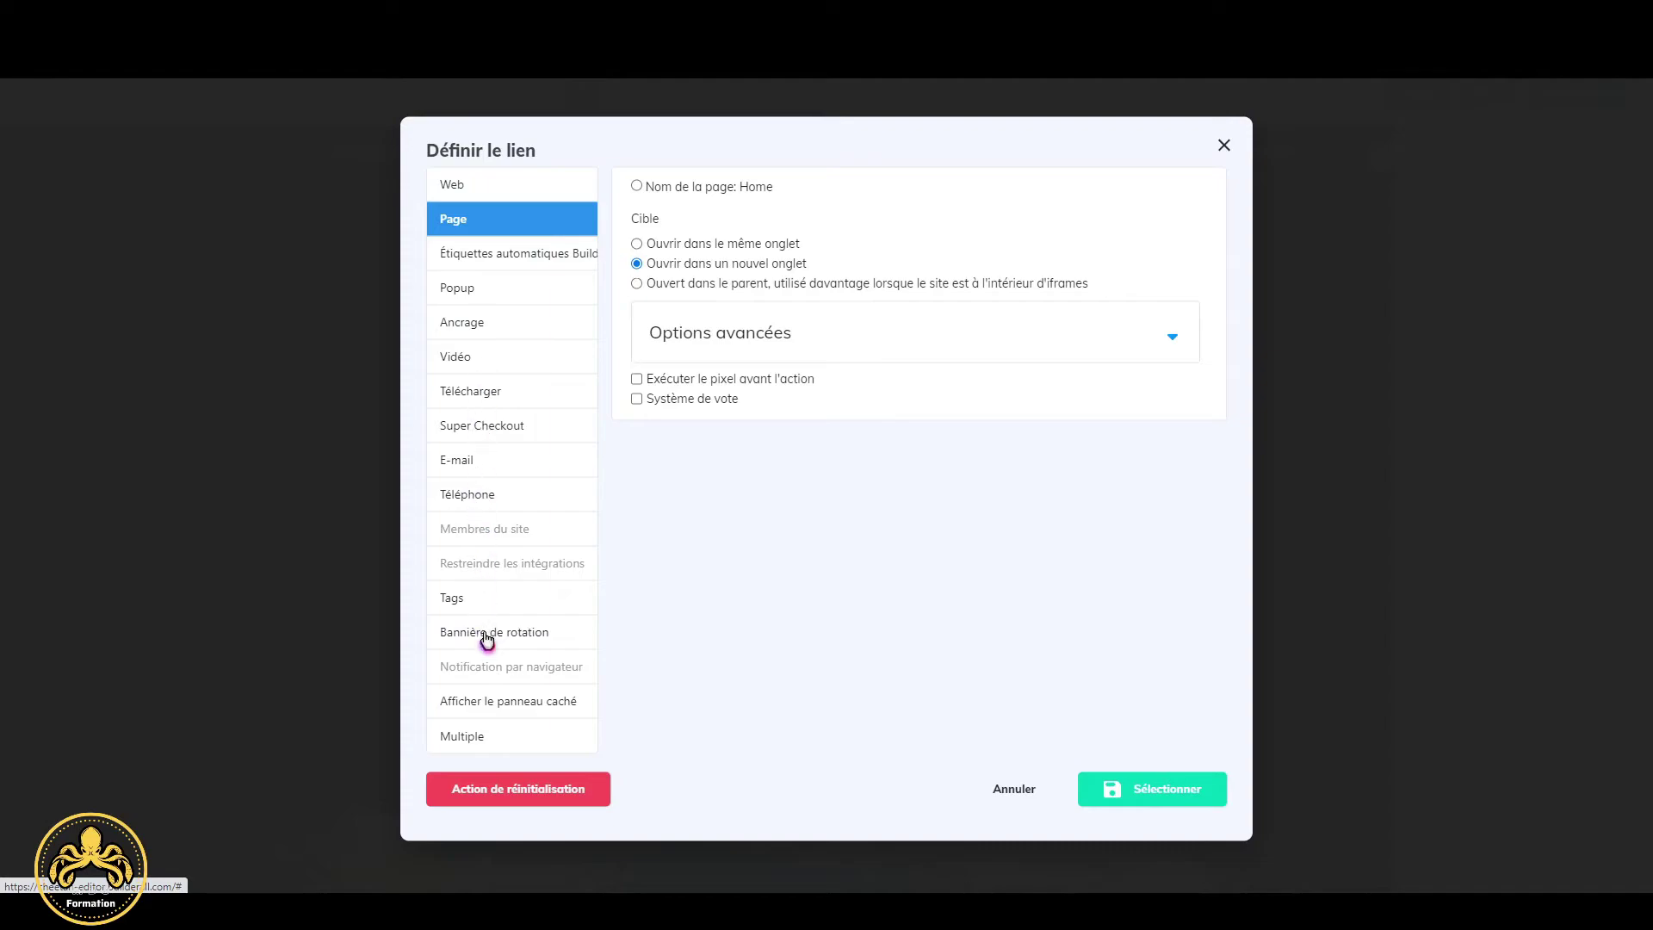
{"action": "left_click", "coordinate": [522, 328]}
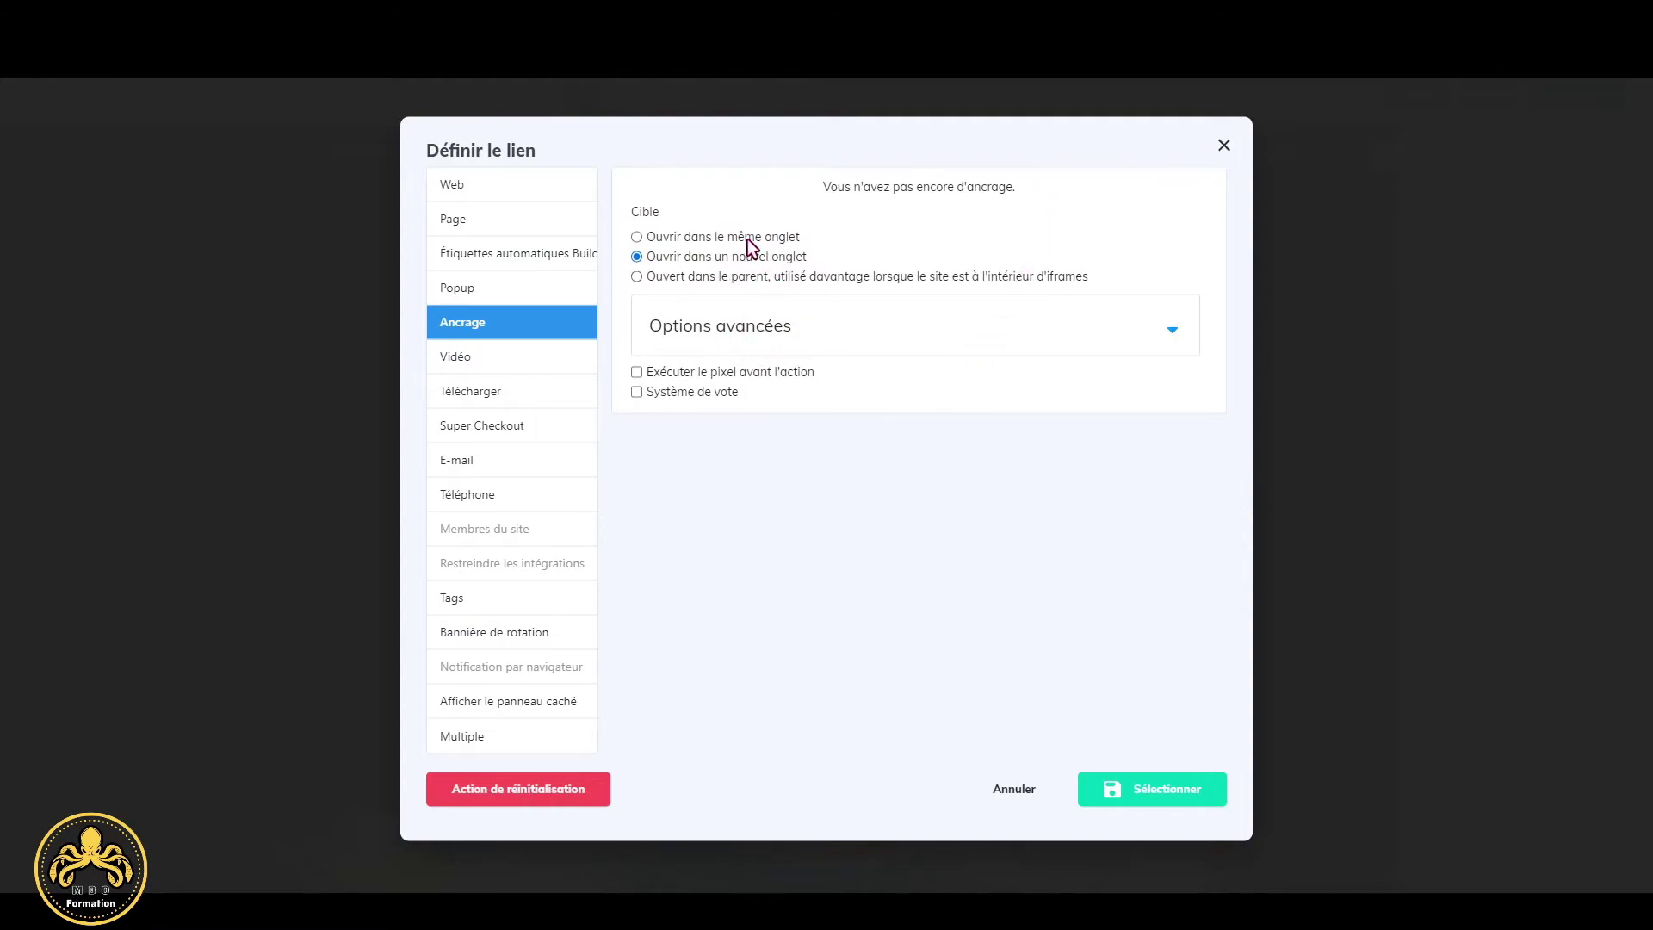
{"action": "left_click", "coordinate": [1222, 148]}
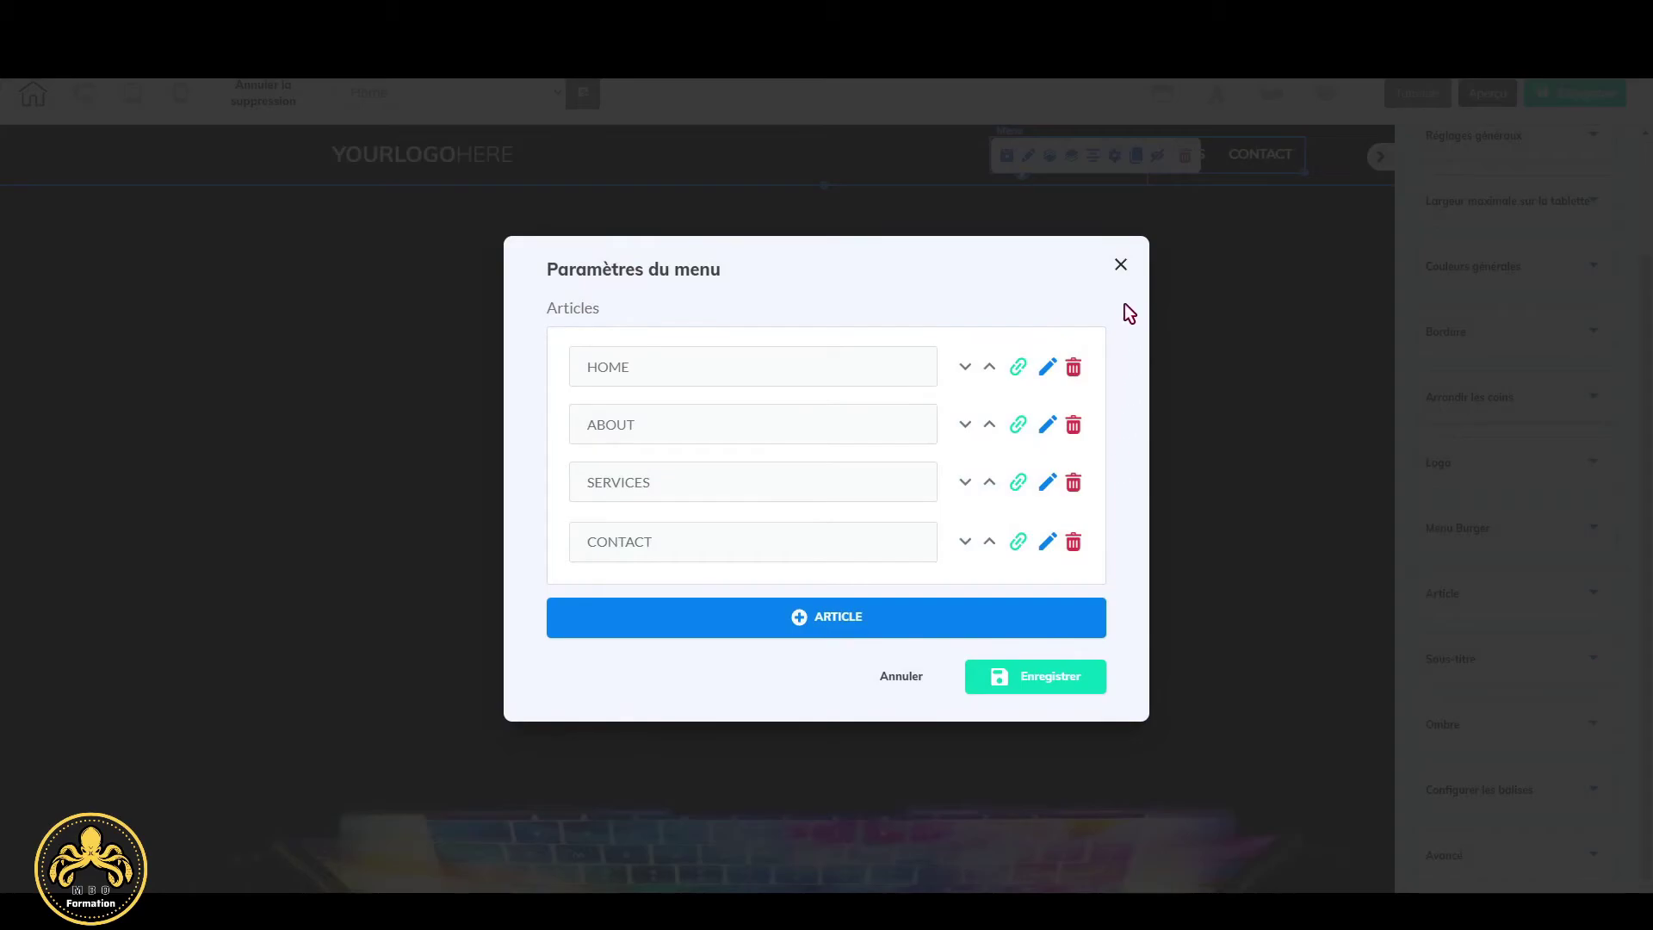
{"action": "left_click", "coordinate": [1121, 264]}
Activate an anchor on the "Who I Am?" panel and name it "About".
{"action": "scroll", "coordinate": [1154, 561], "scroll_direction": "down", "scroll_amount": 10}
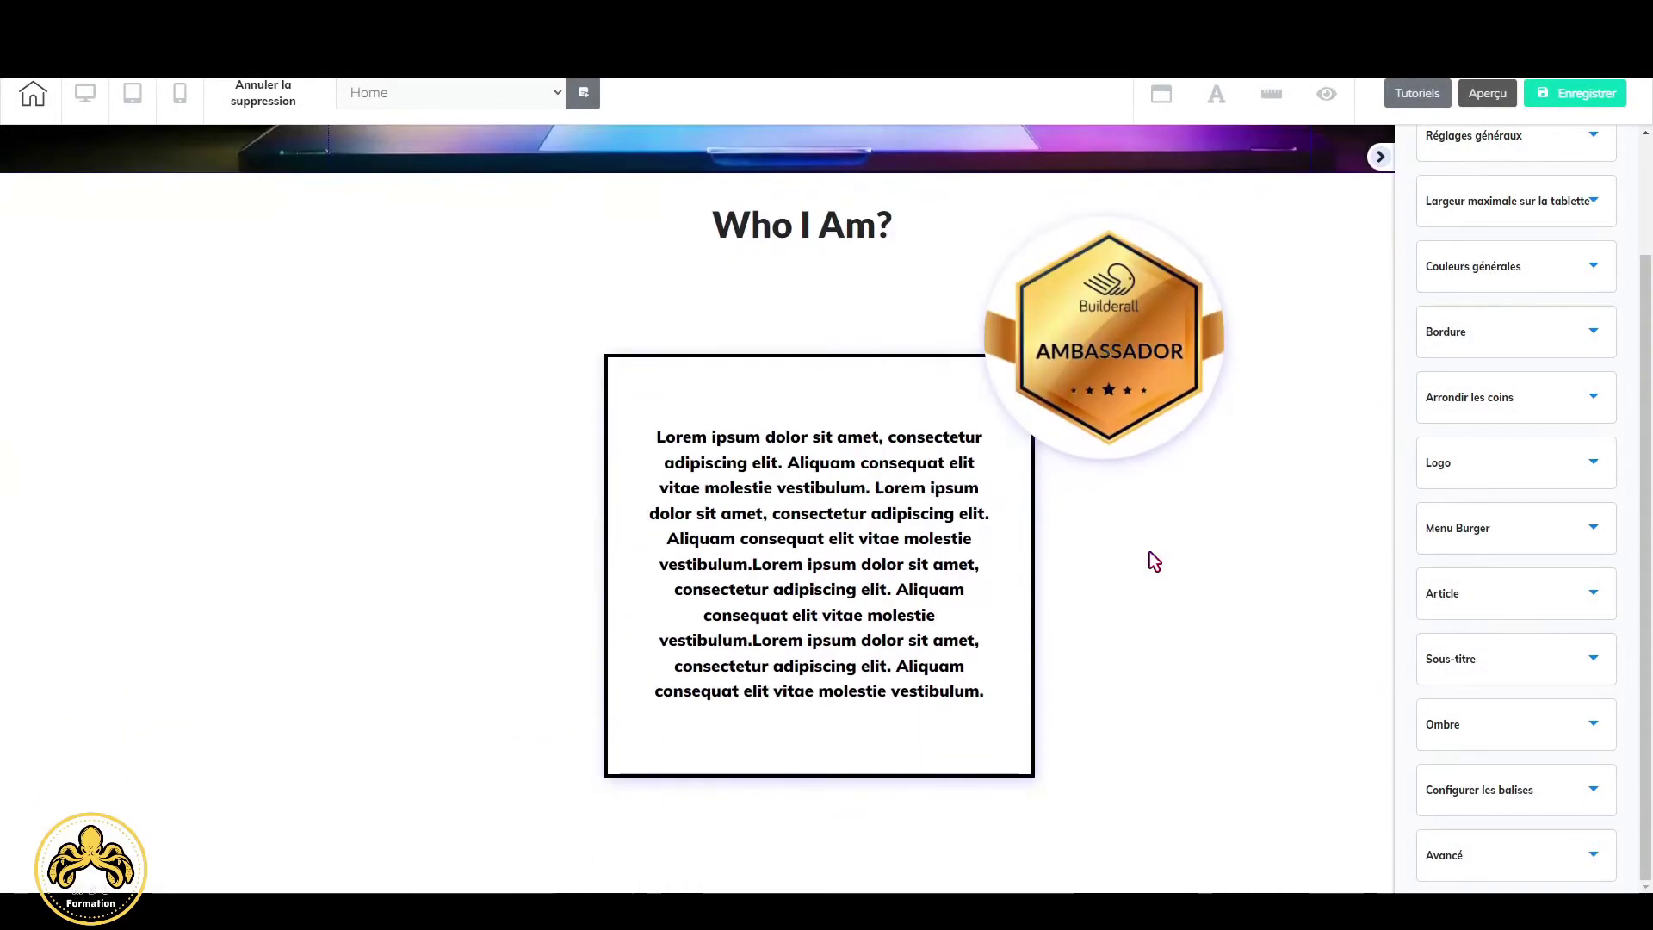
{"action": "scroll", "coordinate": [1151, 556], "scroll_direction": "down", "scroll_amount": 2}
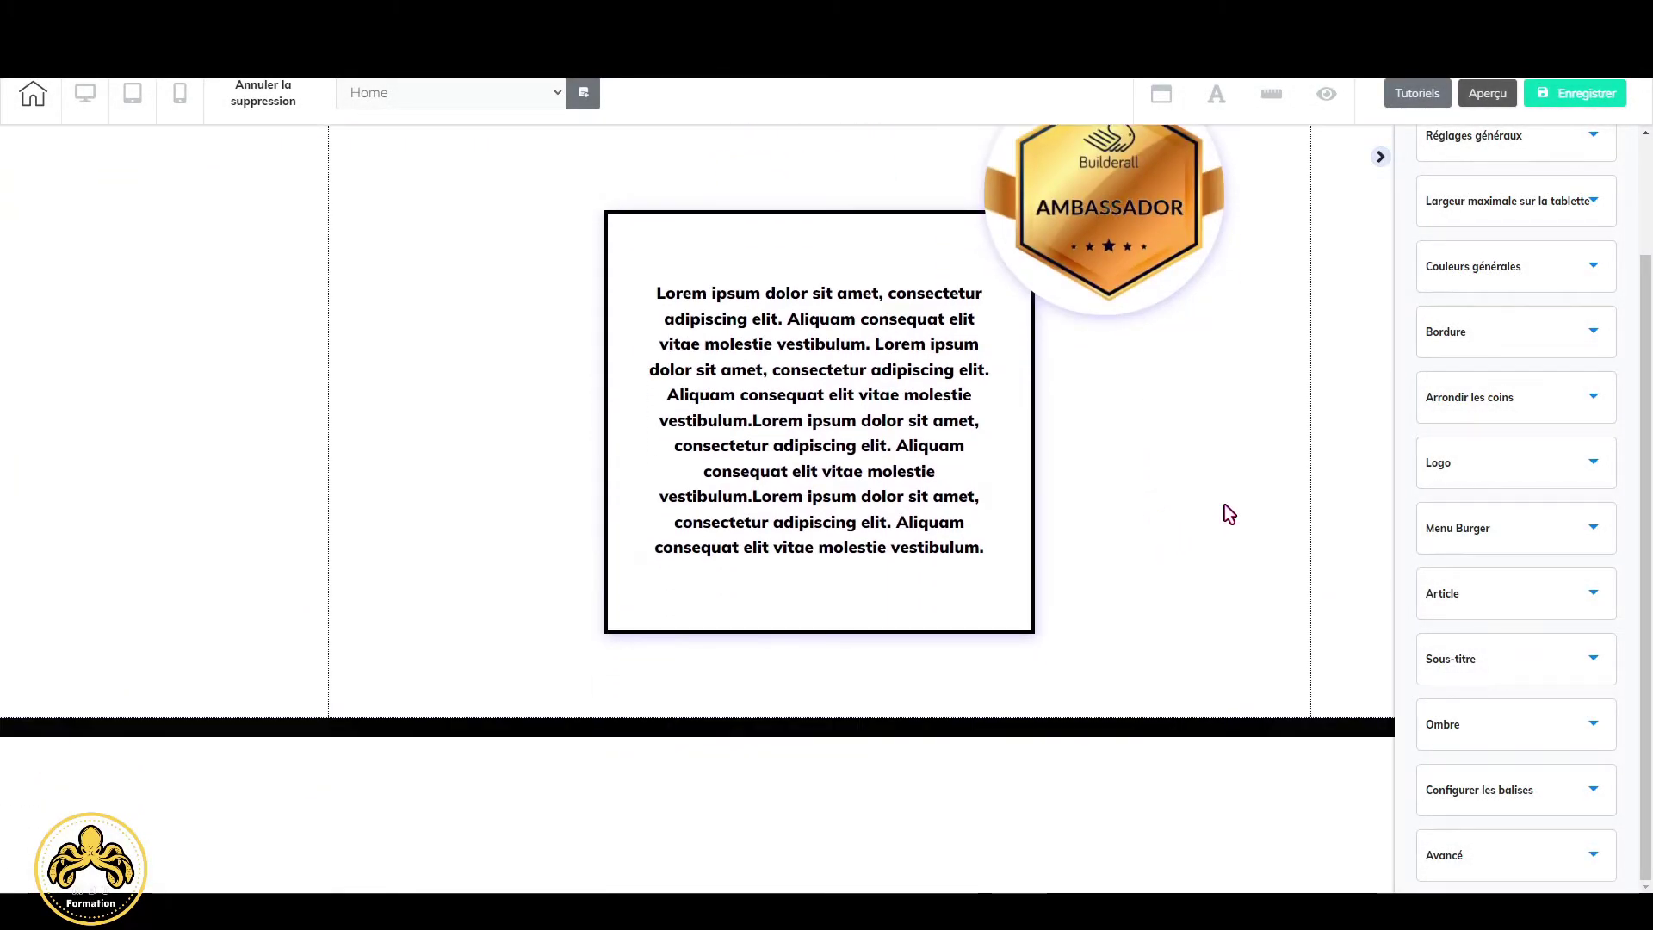
{"action": "scroll", "coordinate": [1228, 514], "scroll_direction": "up", "scroll_amount": 4}
{"action": "left_click", "coordinate": [1229, 514]}
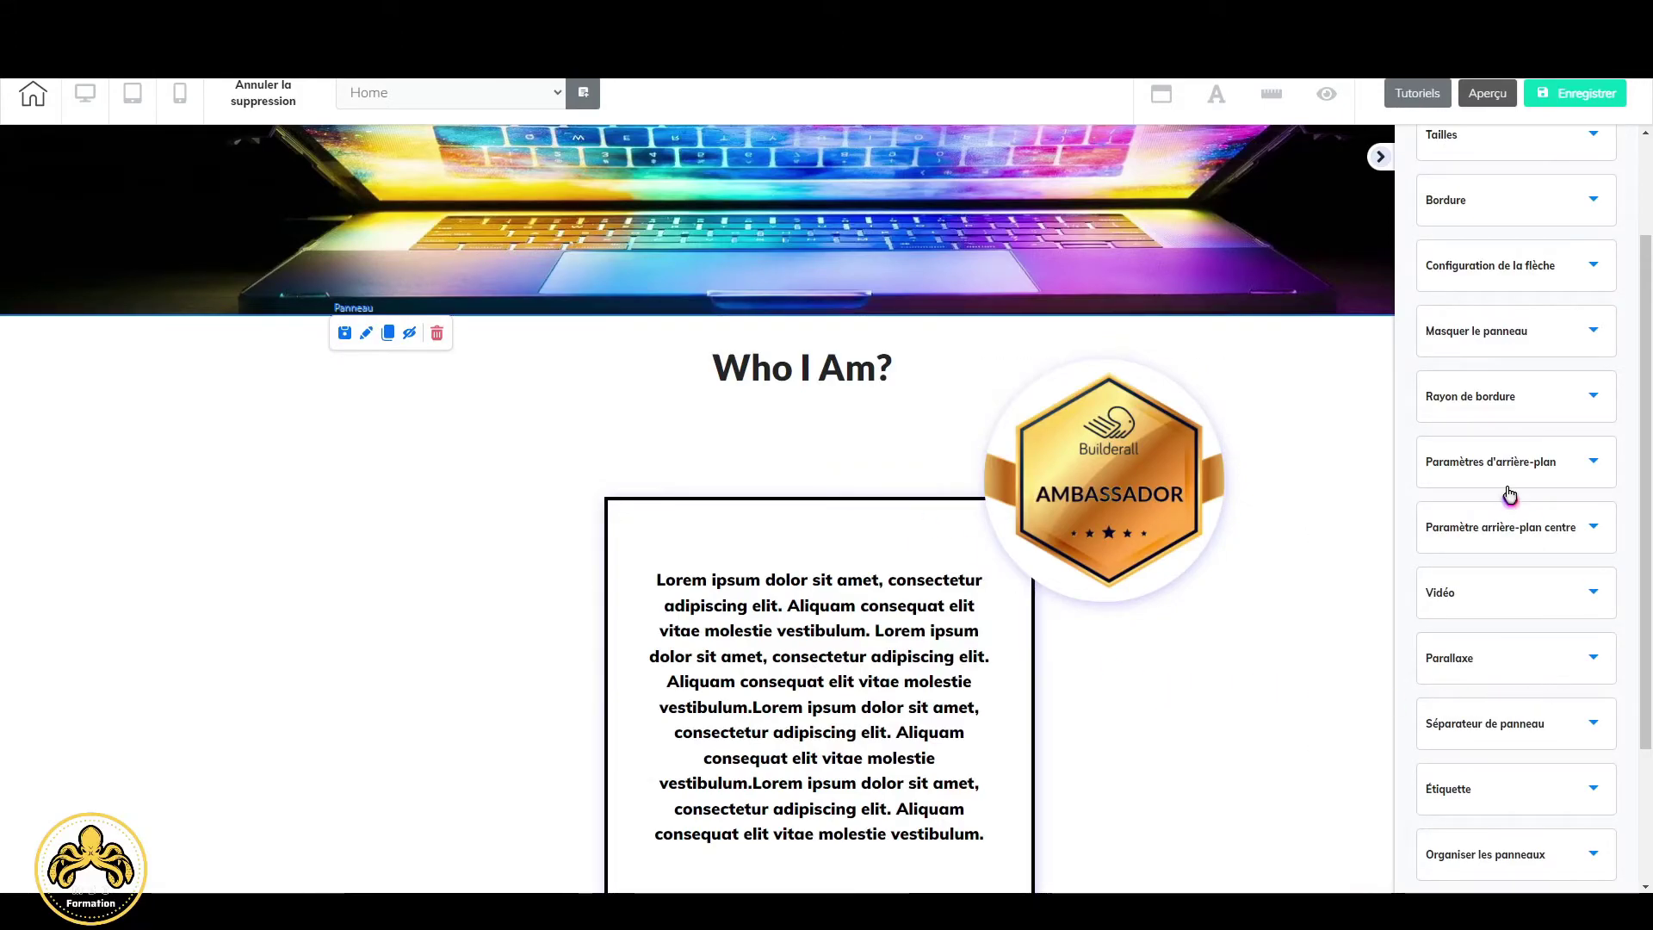
{"action": "scroll", "coordinate": [1508, 493], "scroll_direction": "down", "scroll_amount": 3}
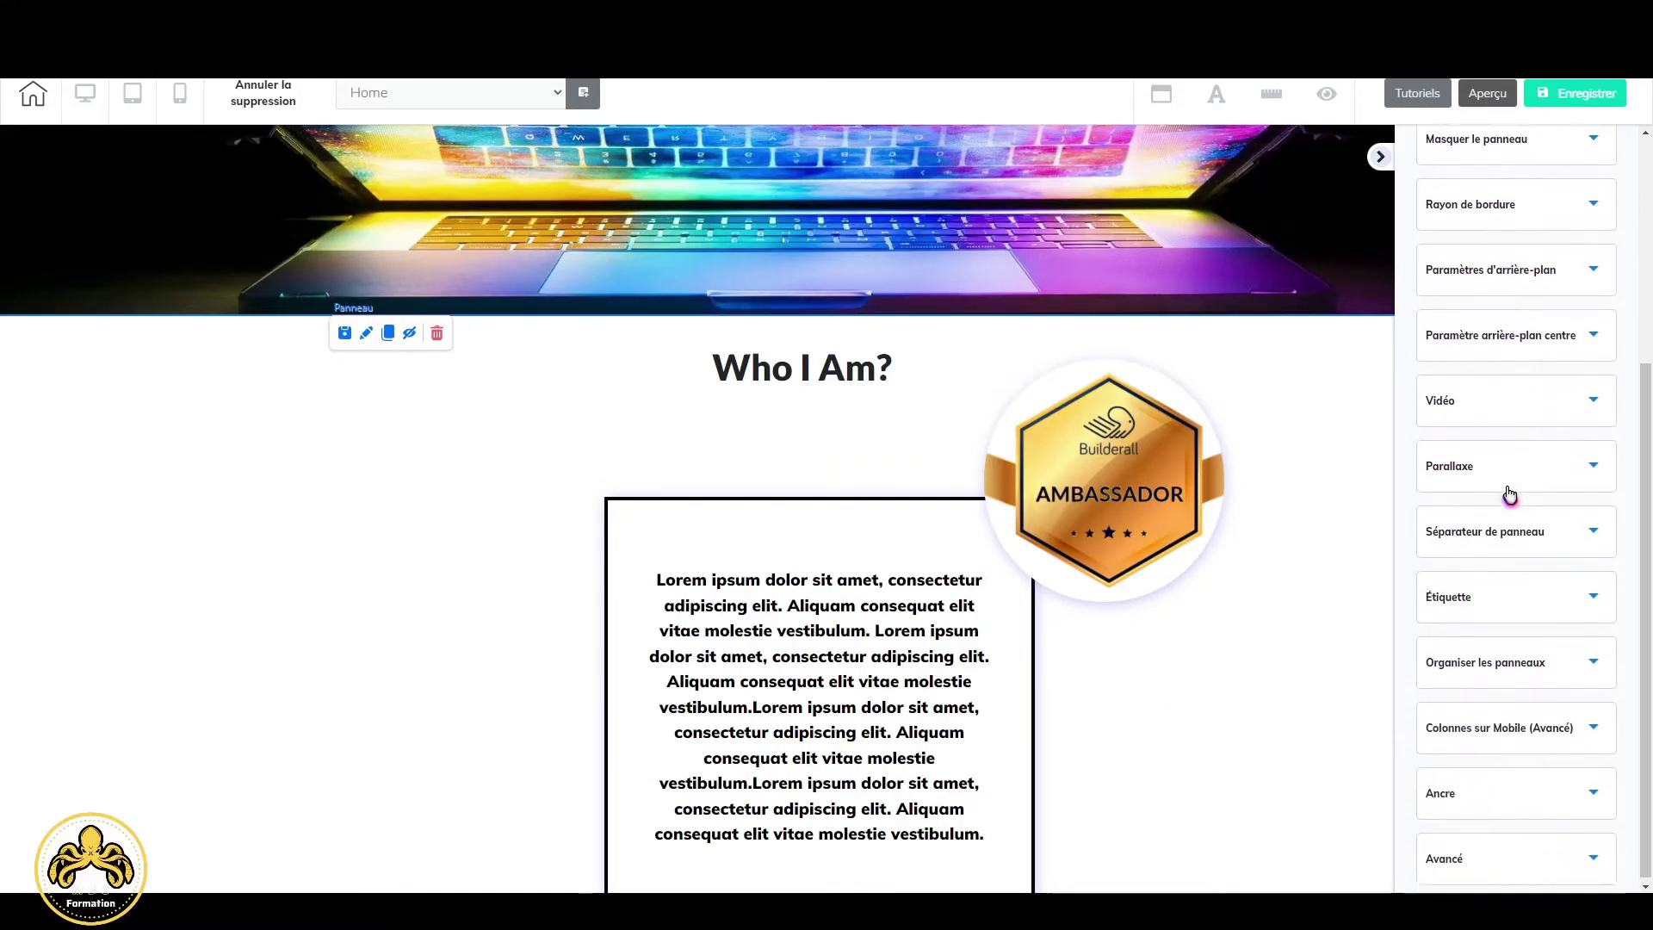
{"action": "left_click", "coordinate": [1594, 789]}
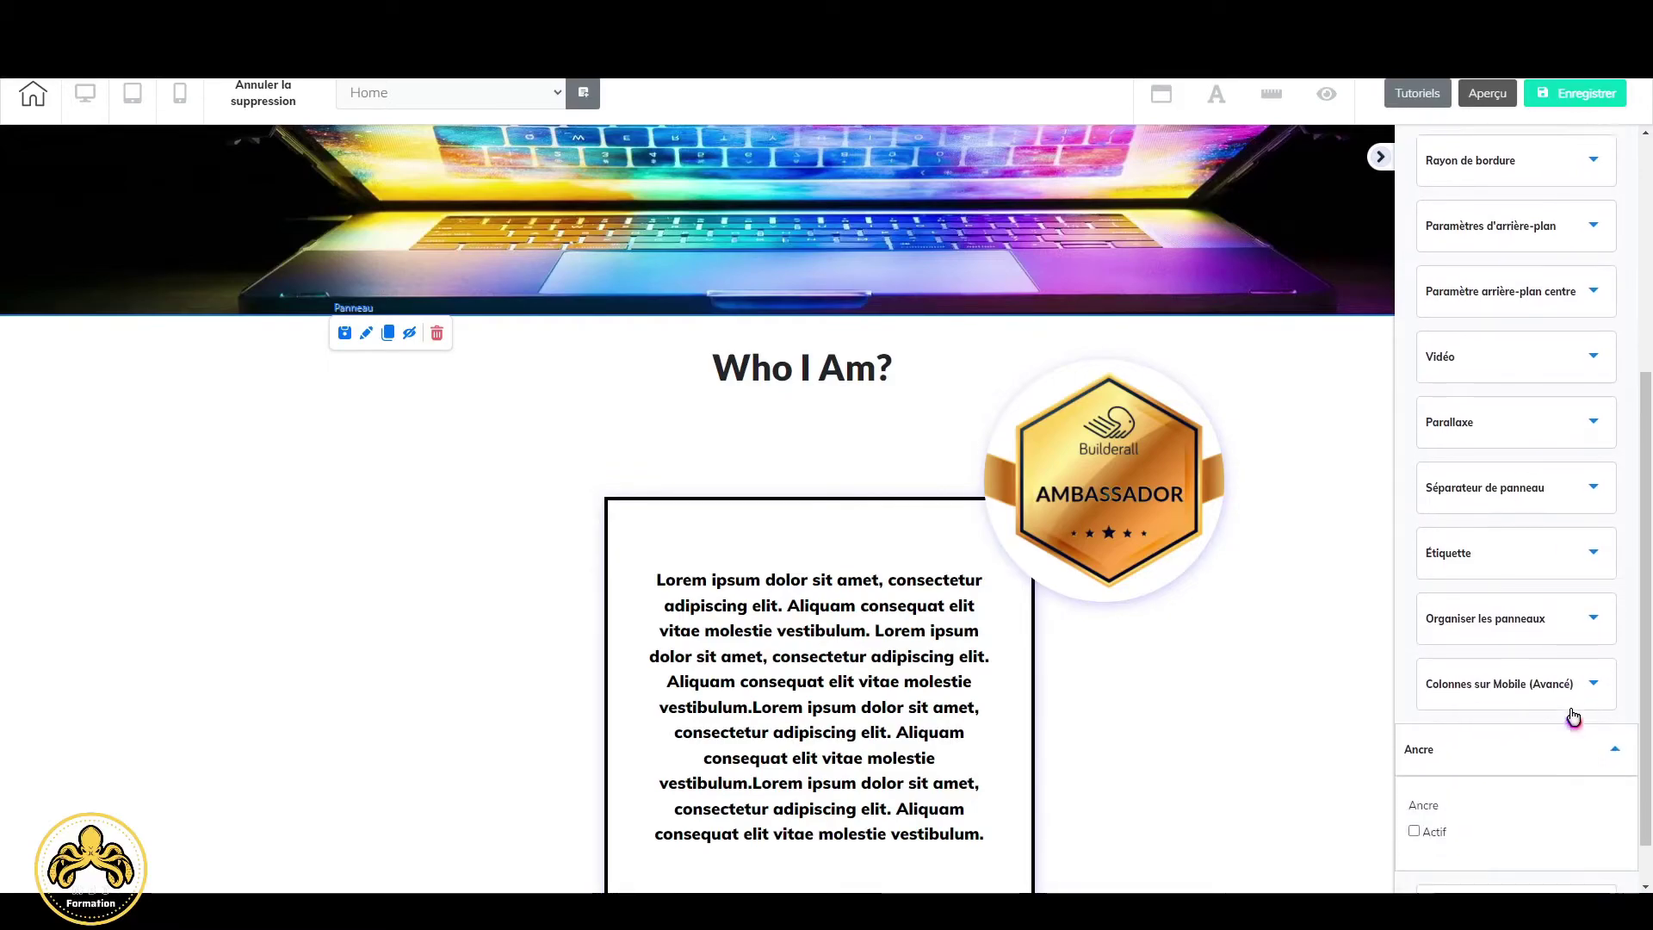
{"action": "left_click", "coordinate": [1414, 775]}
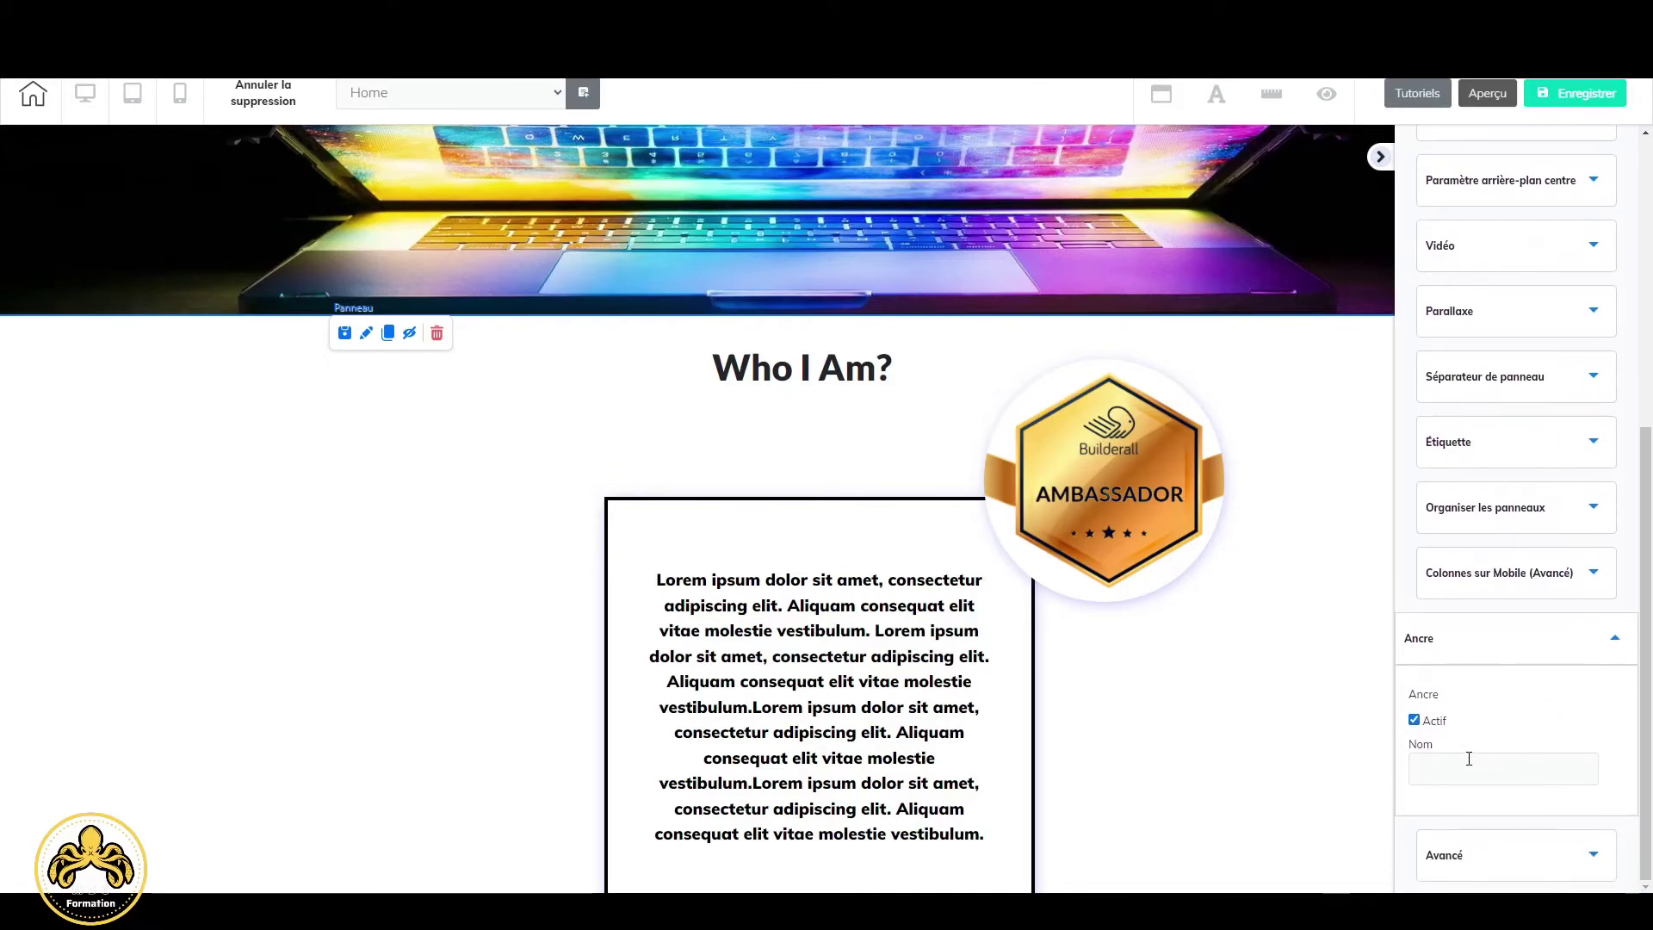
{"action": "left_click", "coordinate": [1468, 759]}
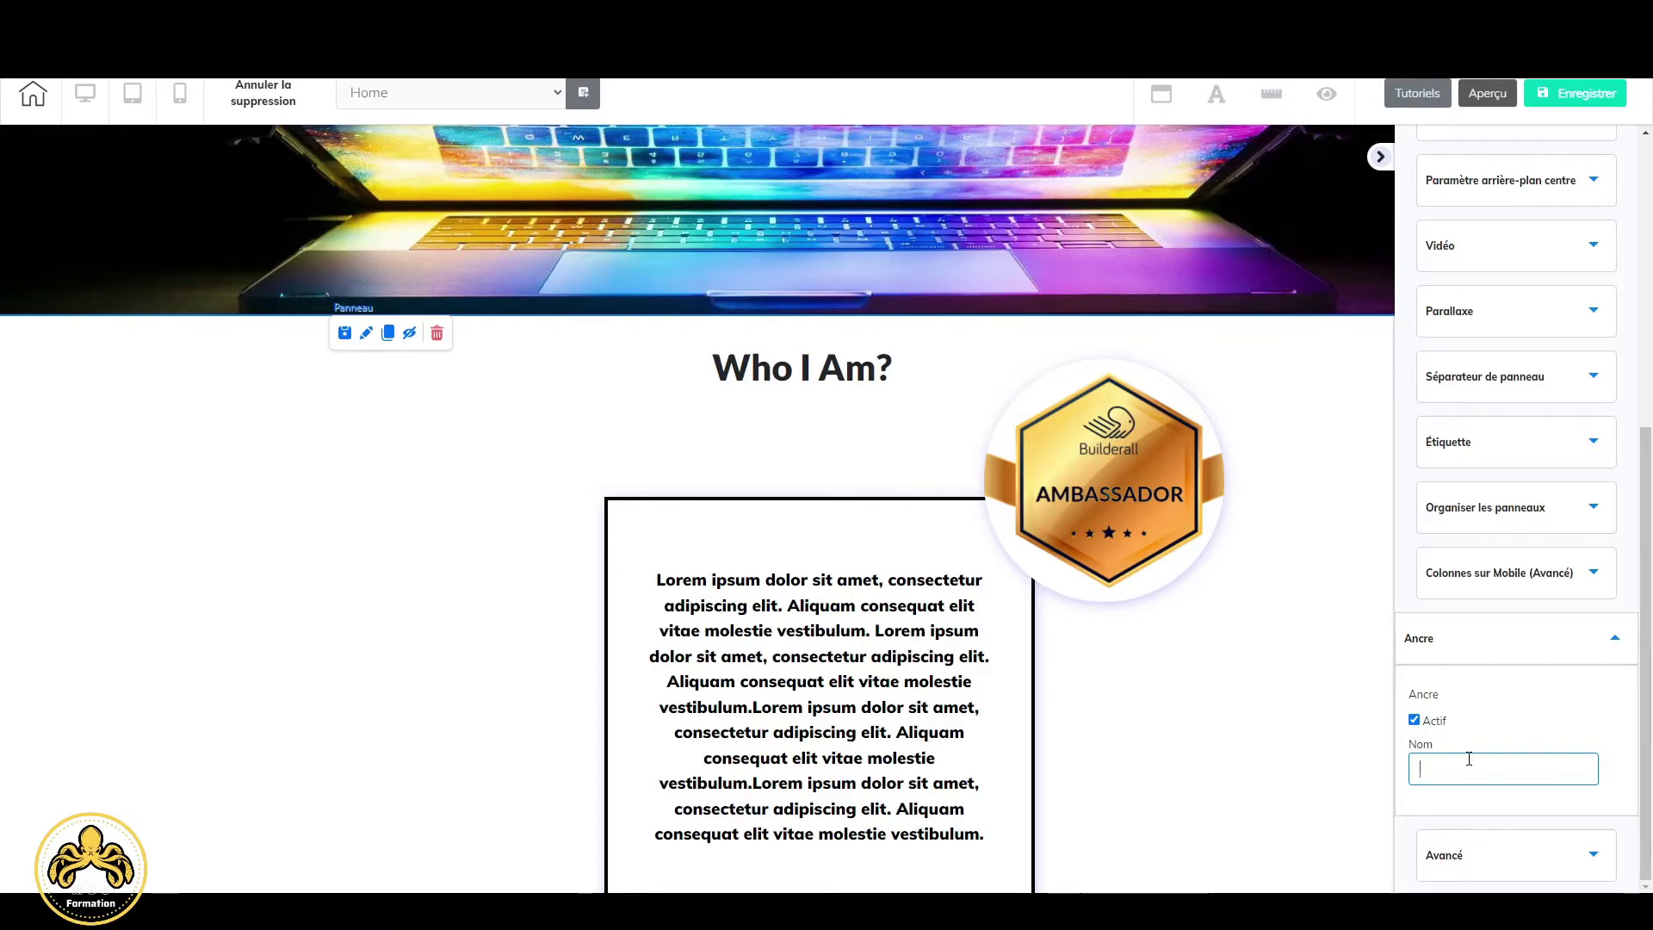
{"action": "type", "text": "About"}
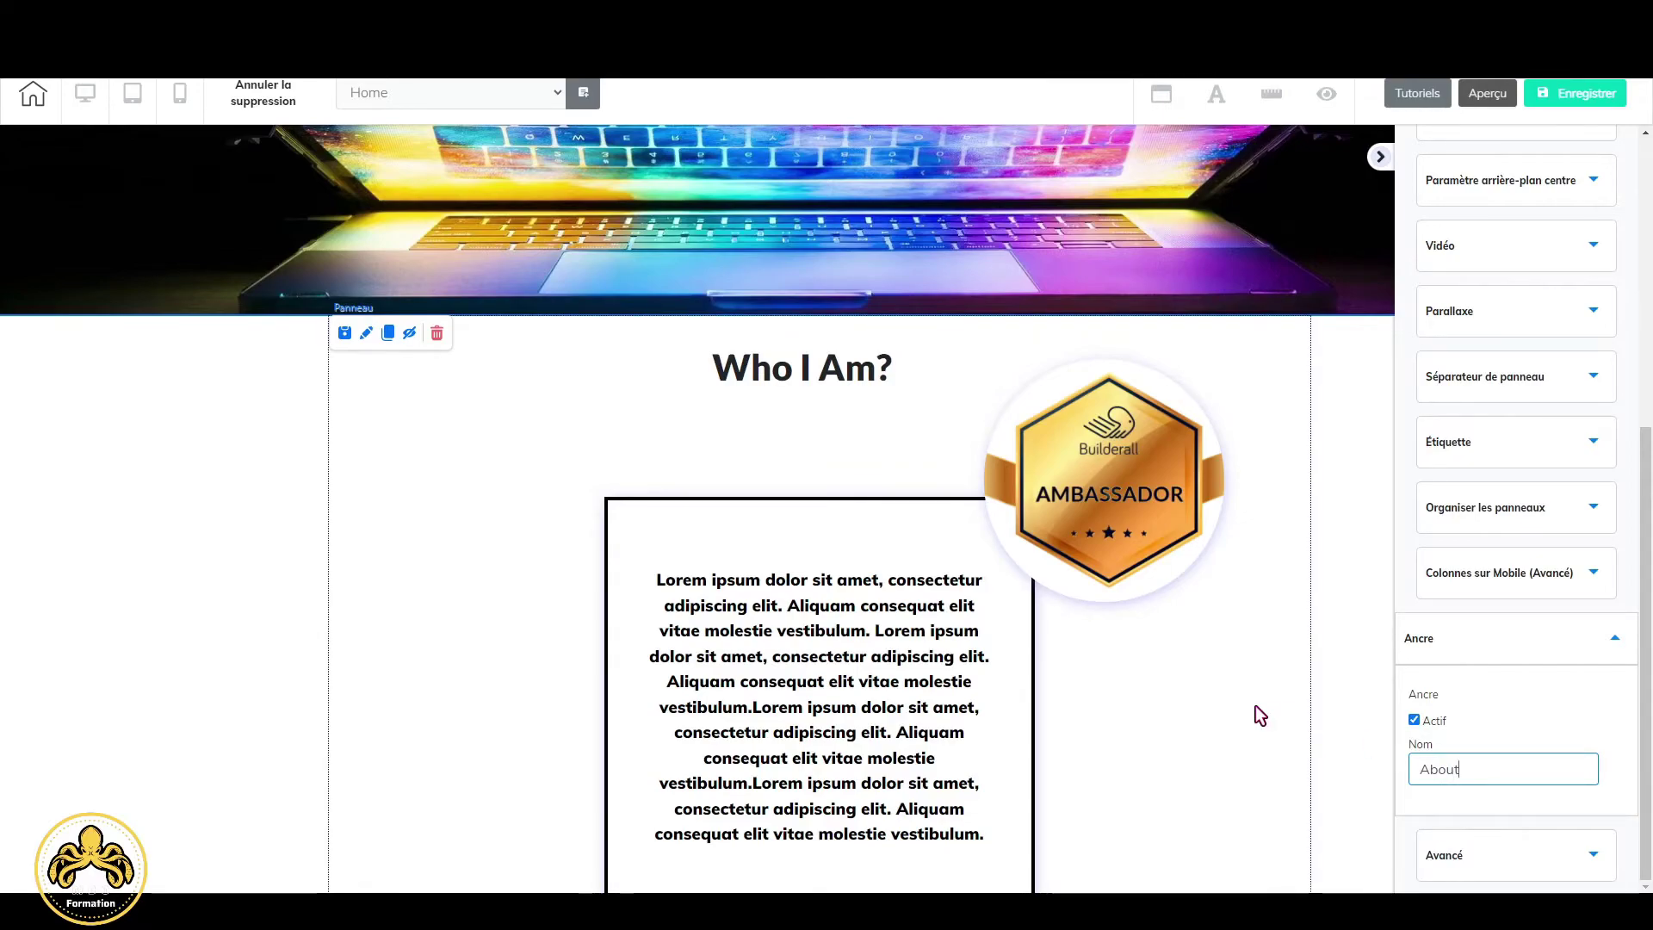
Activate an anchor on the "My Offers" panel and name it "Services".
{"action": "scroll", "coordinate": [1255, 706], "scroll_direction": "down", "scroll_amount": 10}
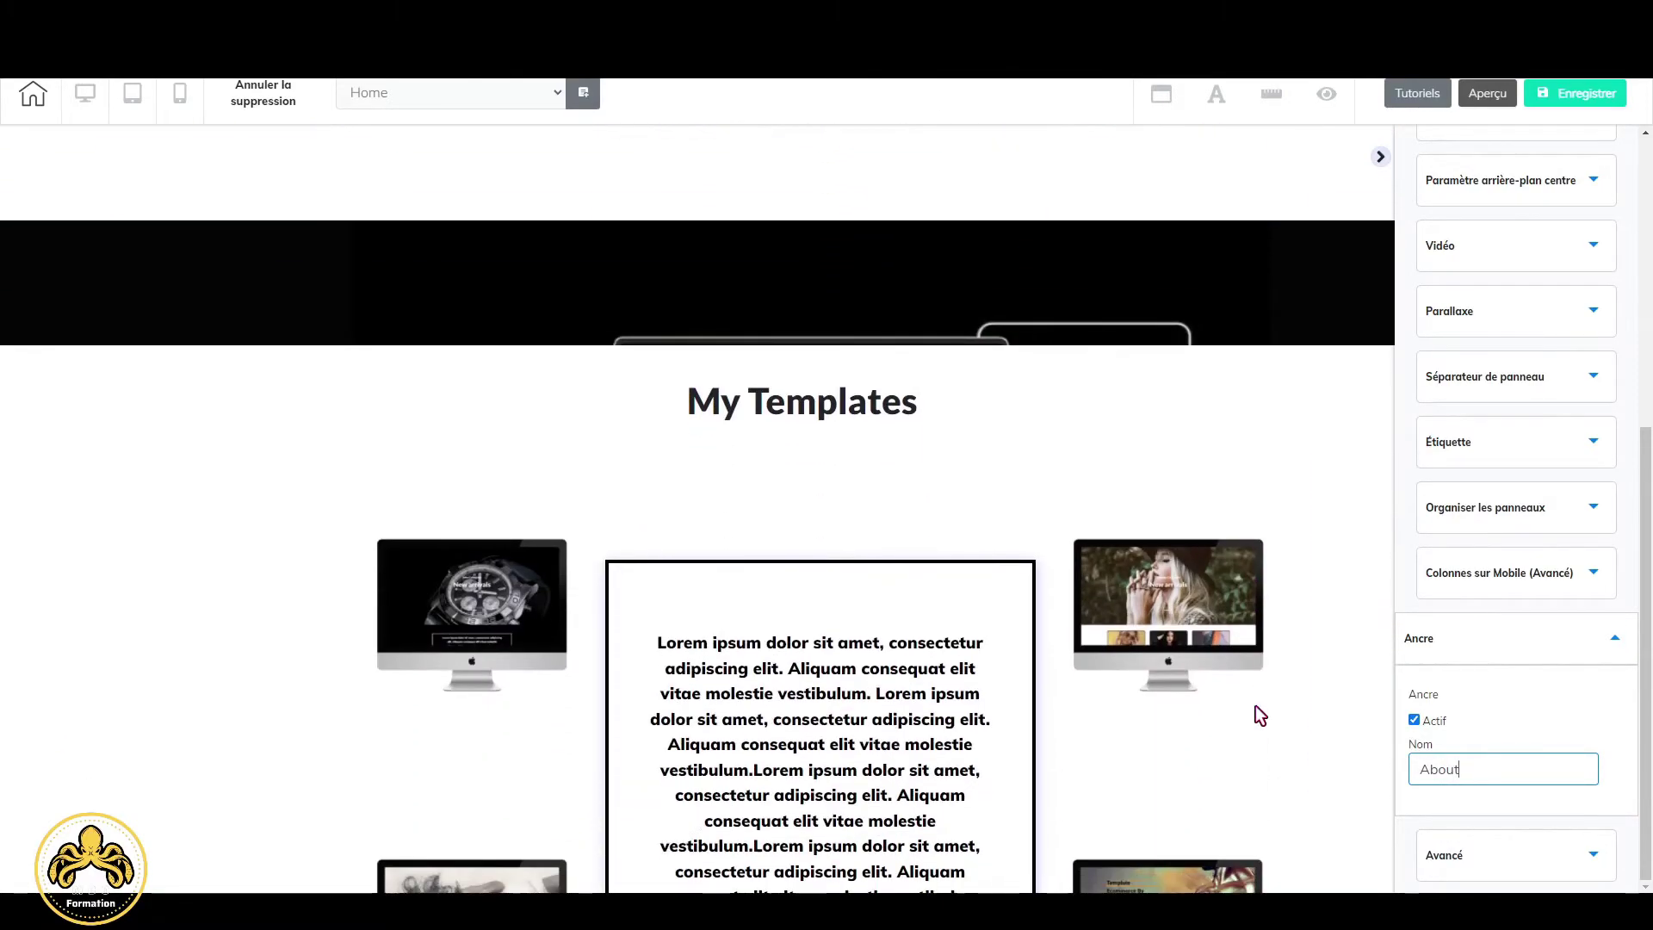
{"action": "scroll", "coordinate": [1314, 575], "scroll_direction": "down", "scroll_amount": 7}
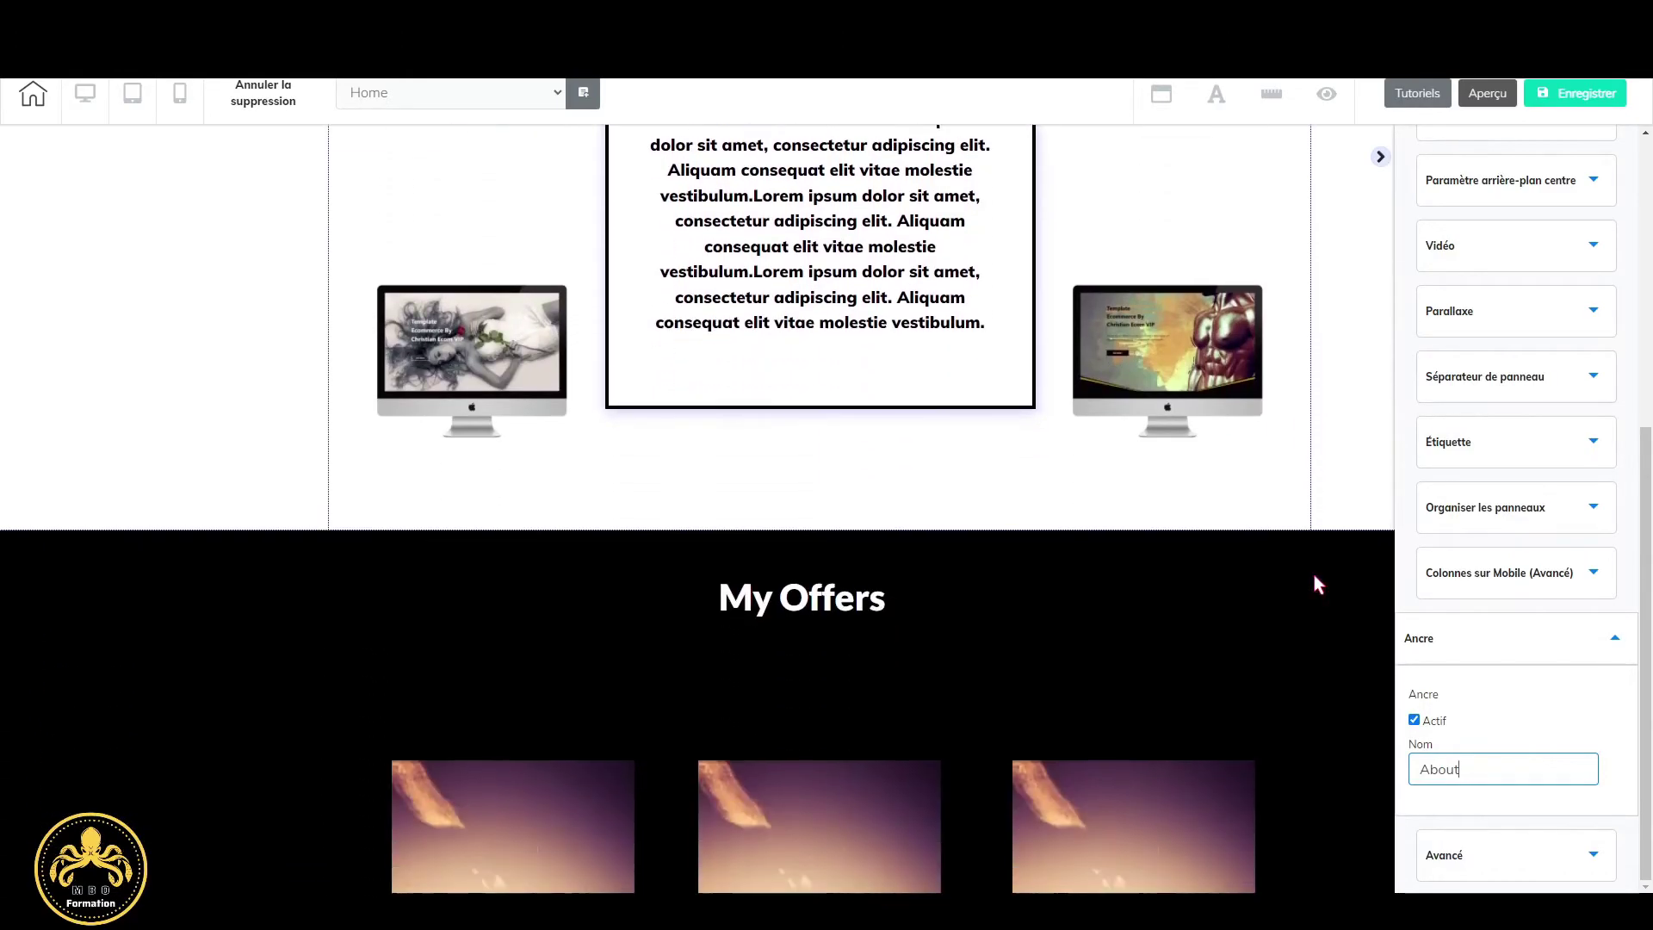
{"action": "scroll", "coordinate": [1314, 575], "scroll_direction": "down", "scroll_amount": 2}
{"action": "left_click", "coordinate": [1290, 541]}
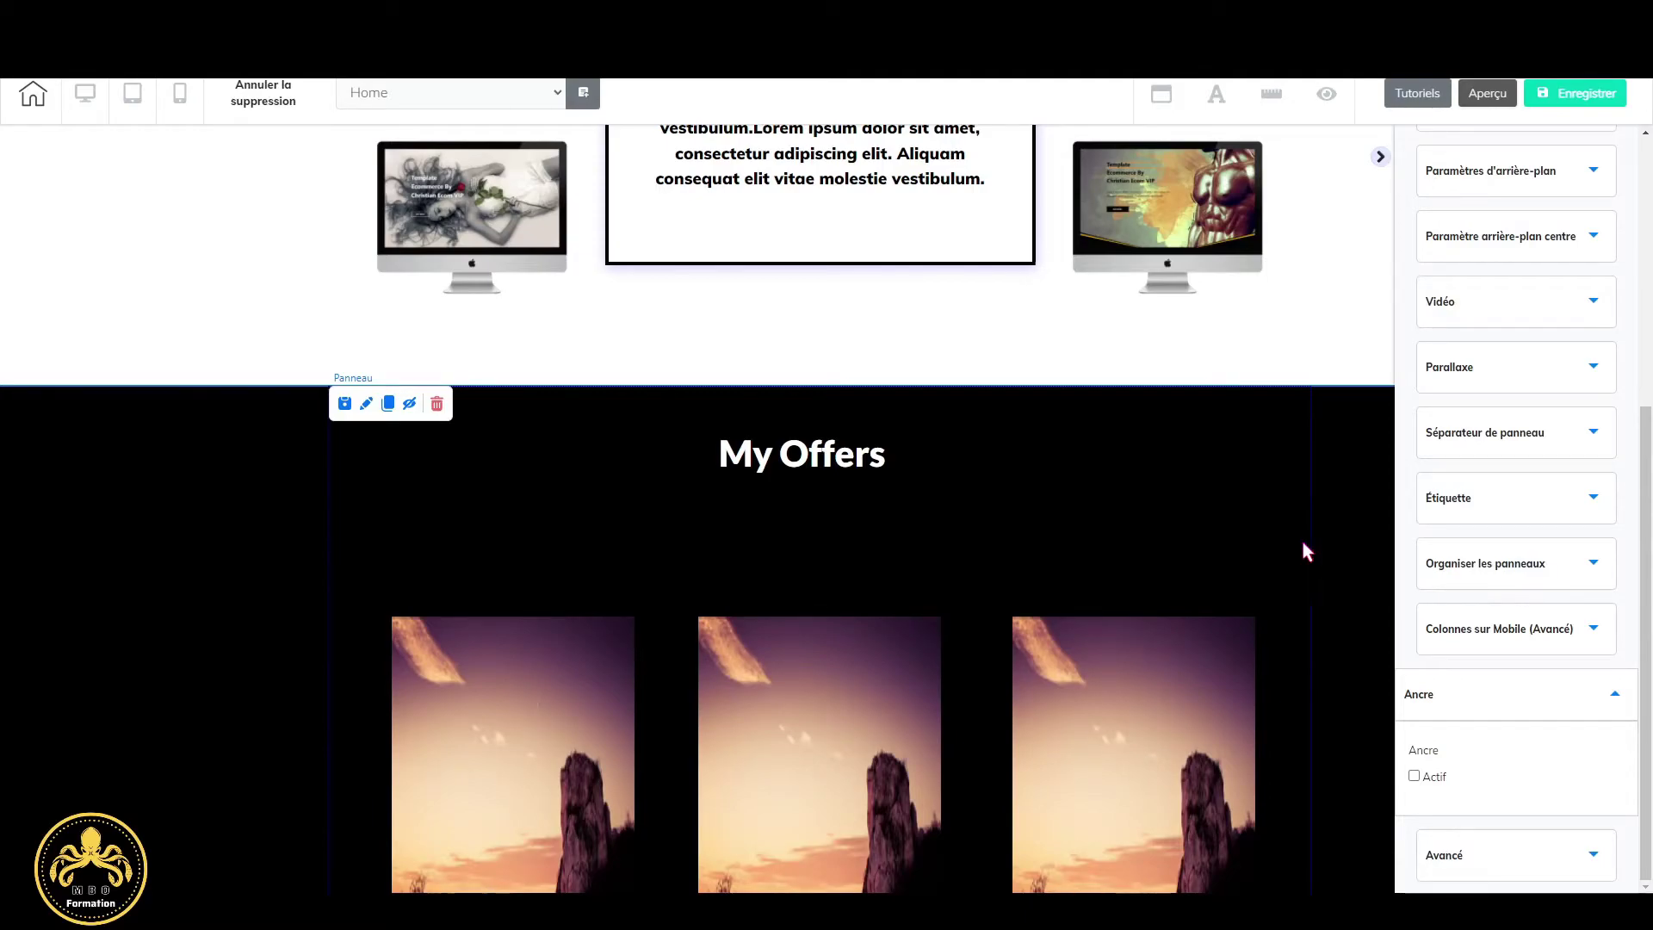
{"action": "left_click", "coordinate": [1413, 777]}
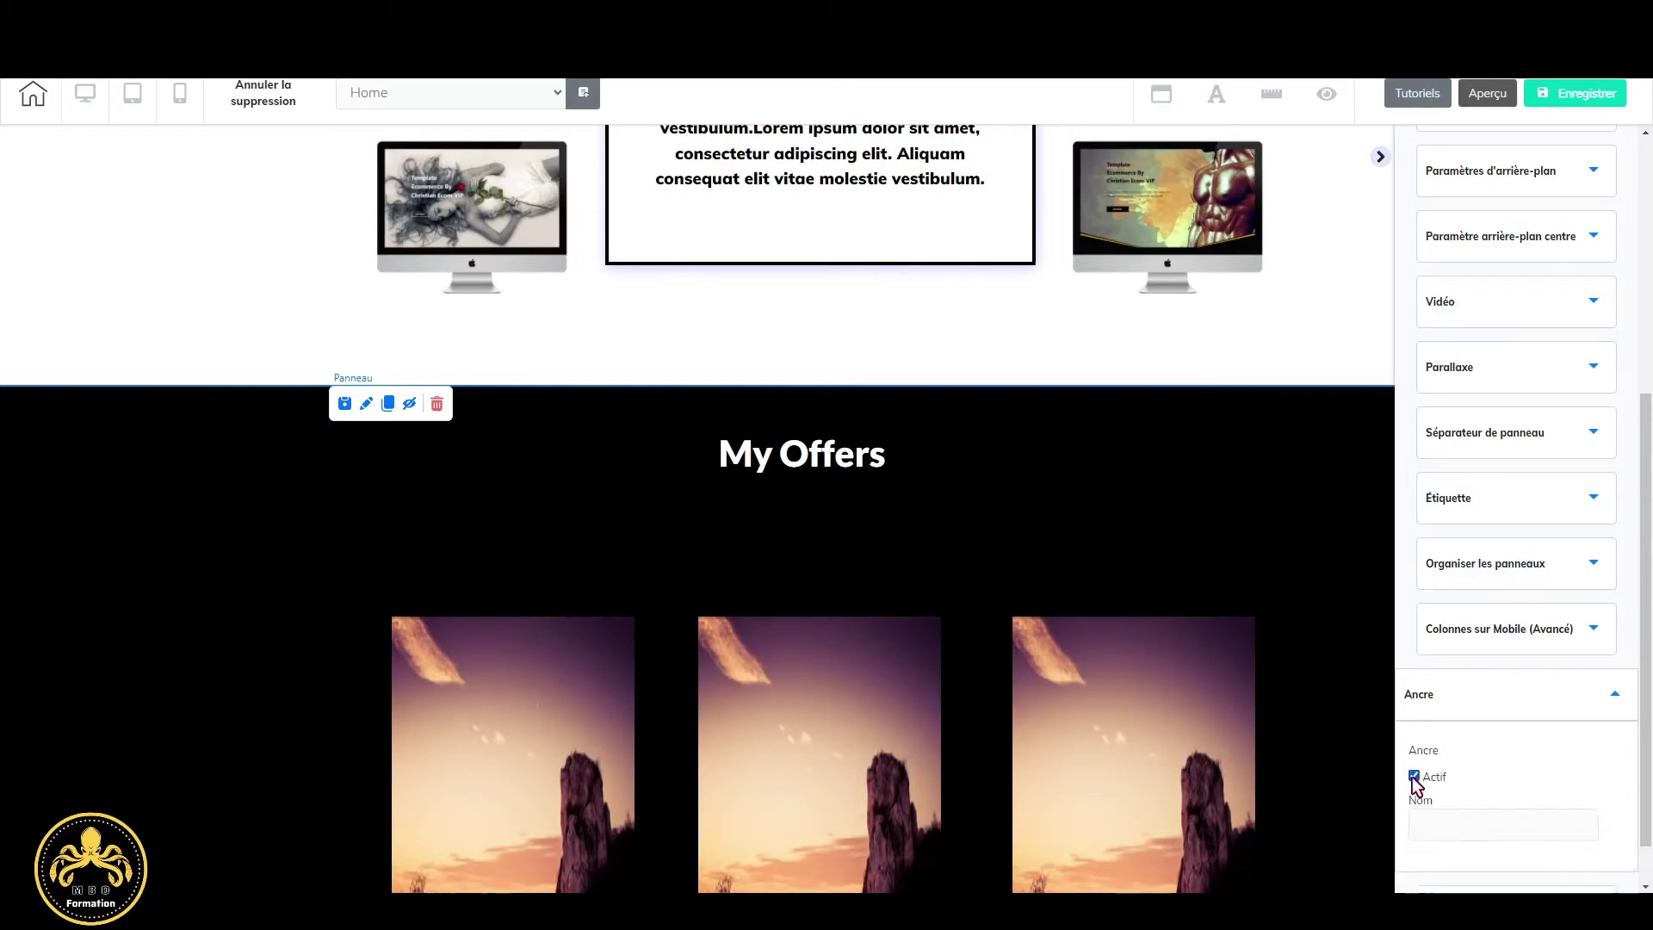
{"action": "scroll", "coordinate": [1464, 743], "scroll_direction": "down", "scroll_amount": 1}
{"action": "left_click", "coordinate": [1501, 769]}
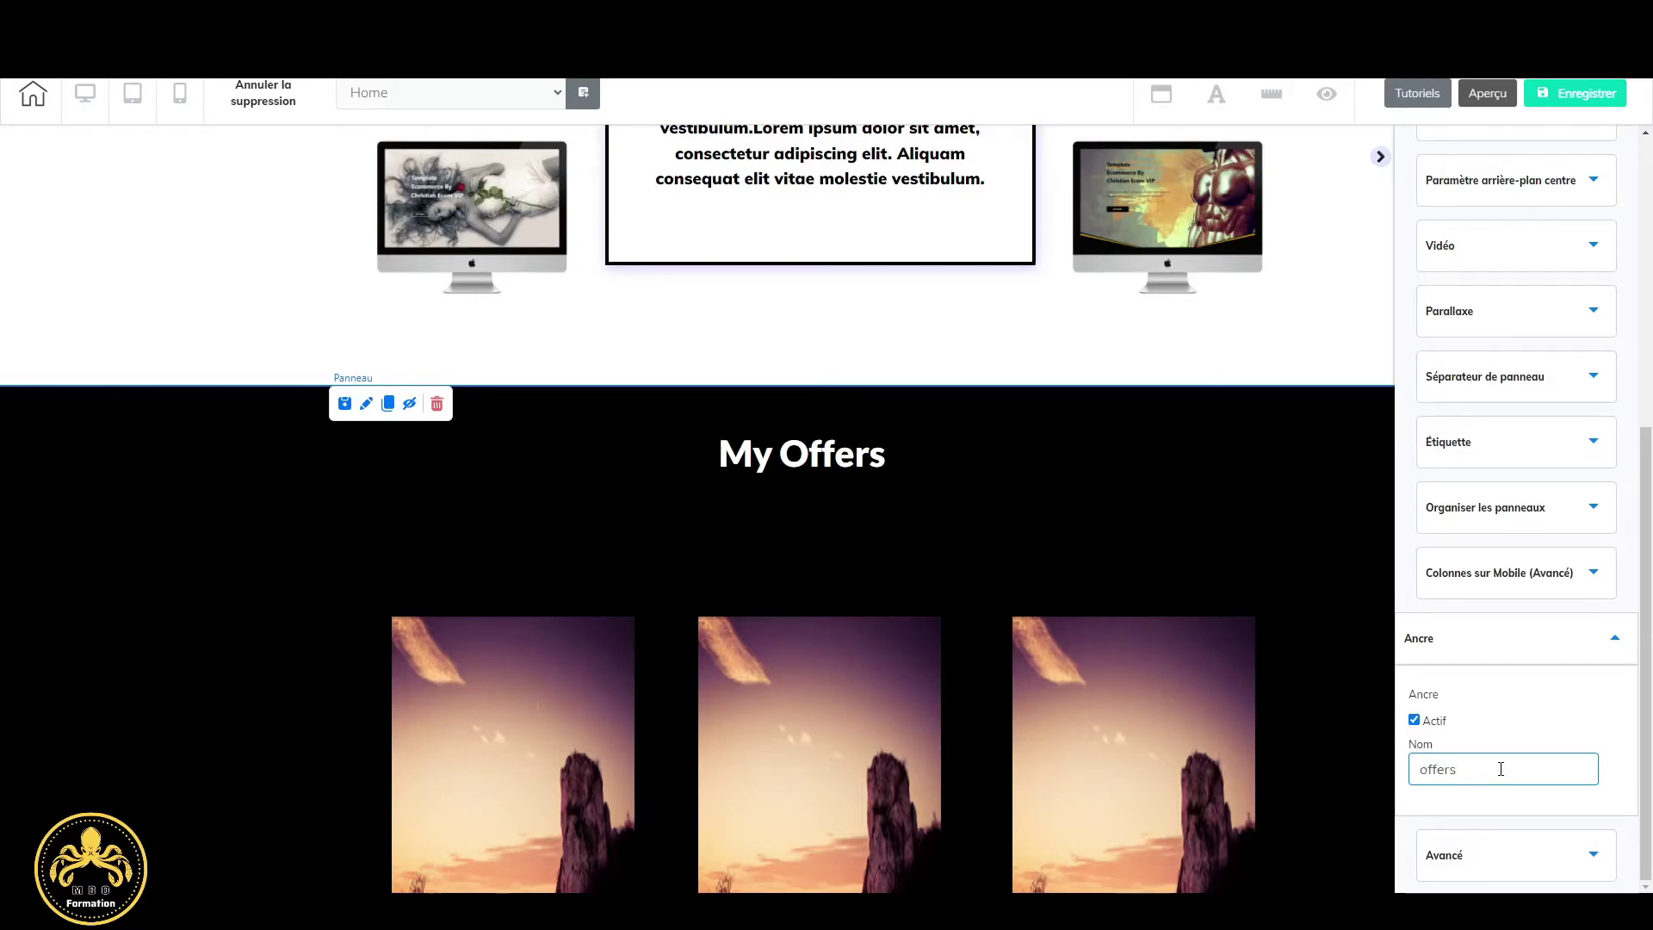
{"action": "key", "text": "BackSpace"}
{"action": "key", "text": "BackSpace"}
{"action": "key", "text": "BackSpace"}
{"action": "key", "text": "BackSpace"}
{"action": "key", "text": "BackSpace"}
{"action": "type", "text": "s"}
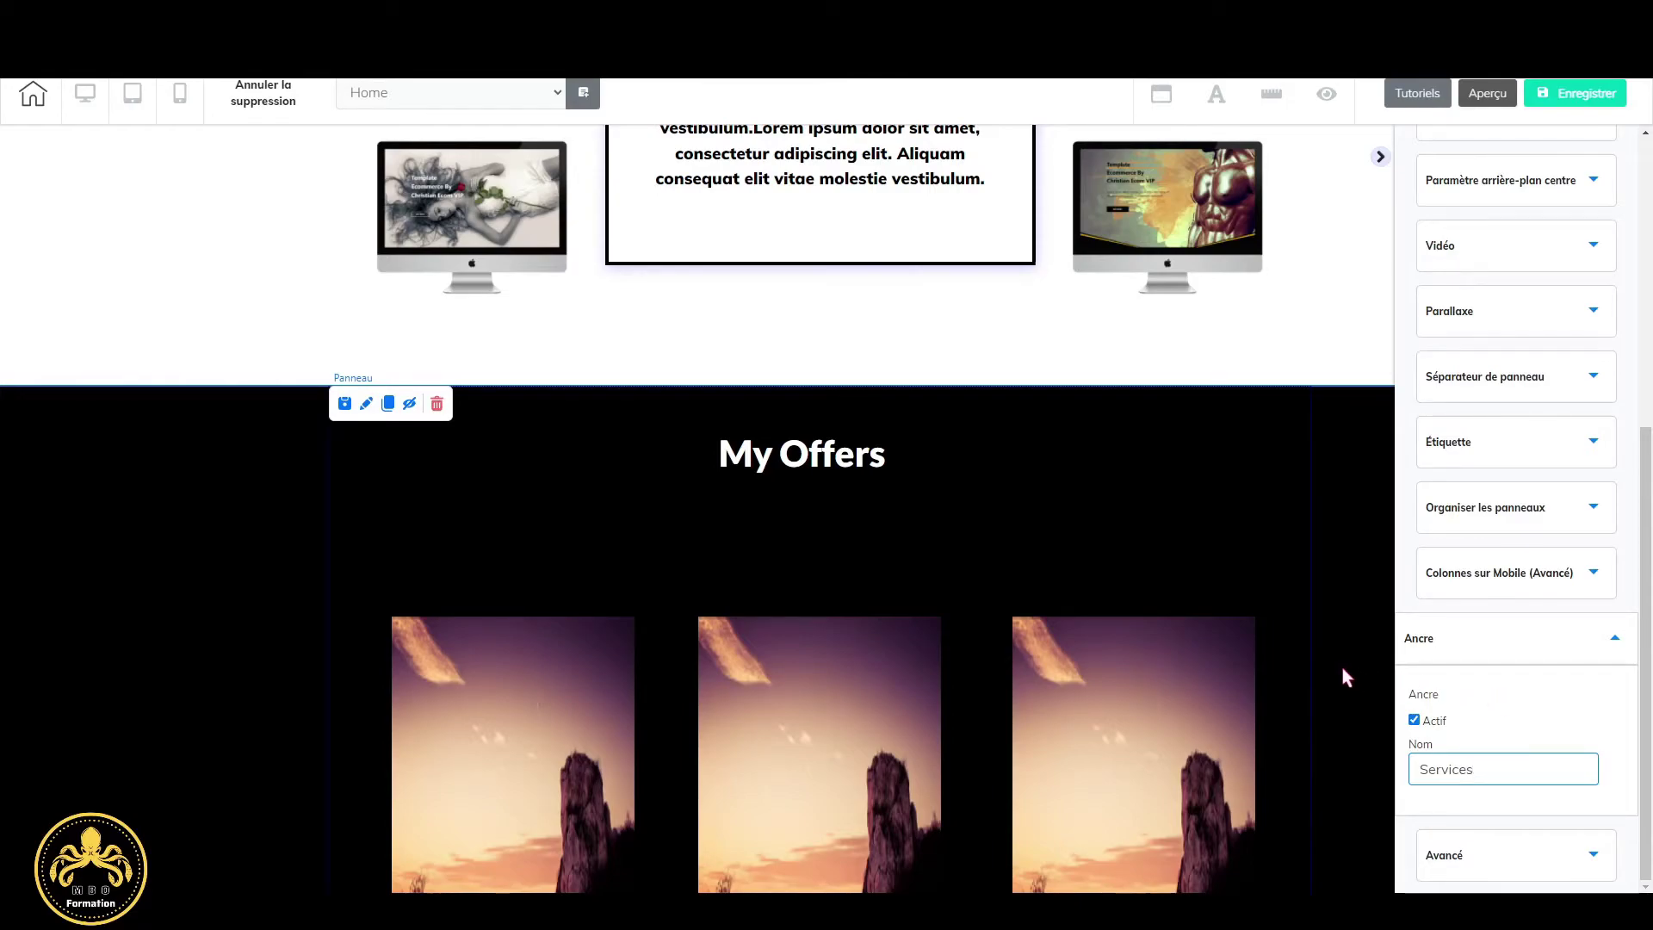
Delete the CONTACT item from the header's navigation menu.
{"action": "scroll", "coordinate": [1341, 668], "scroll_direction": "down", "scroll_amount": 8}
{"action": "scroll", "coordinate": [1342, 668], "scroll_direction": "up", "scroll_amount": 8}
{"action": "scroll", "coordinate": [1345, 677], "scroll_direction": "up", "scroll_amount": 10}
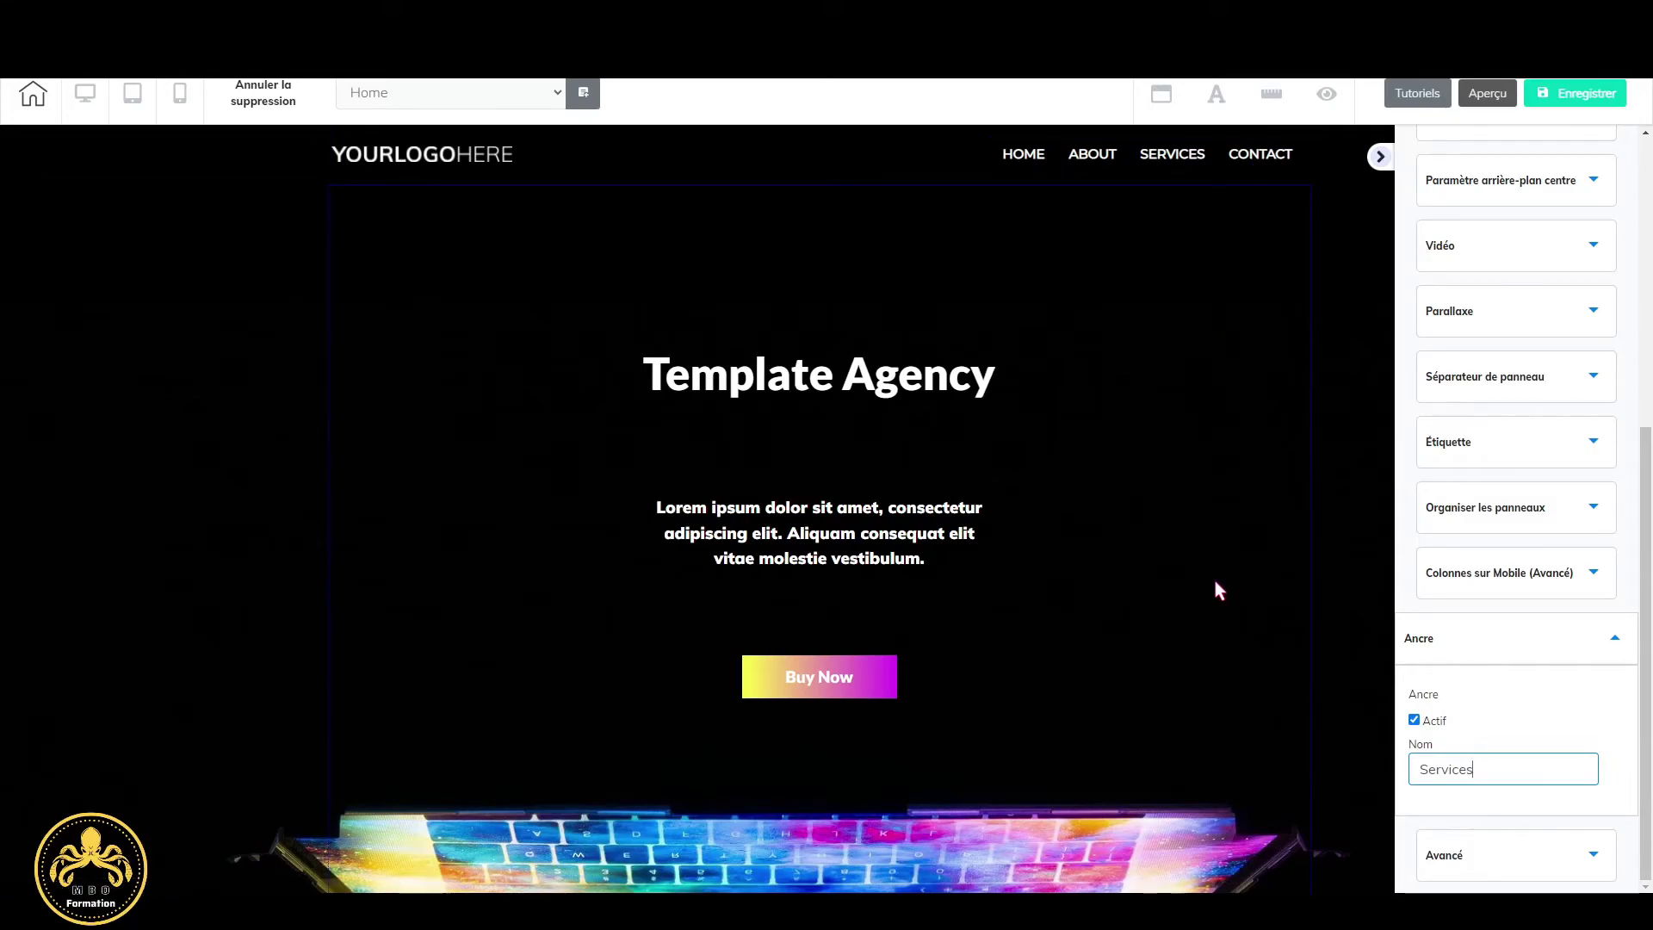
{"action": "scroll", "coordinate": [1215, 591], "scroll_direction": "down", "scroll_amount": 3}
{"action": "scroll", "coordinate": [1259, 506], "scroll_direction": "up", "scroll_amount": 3}
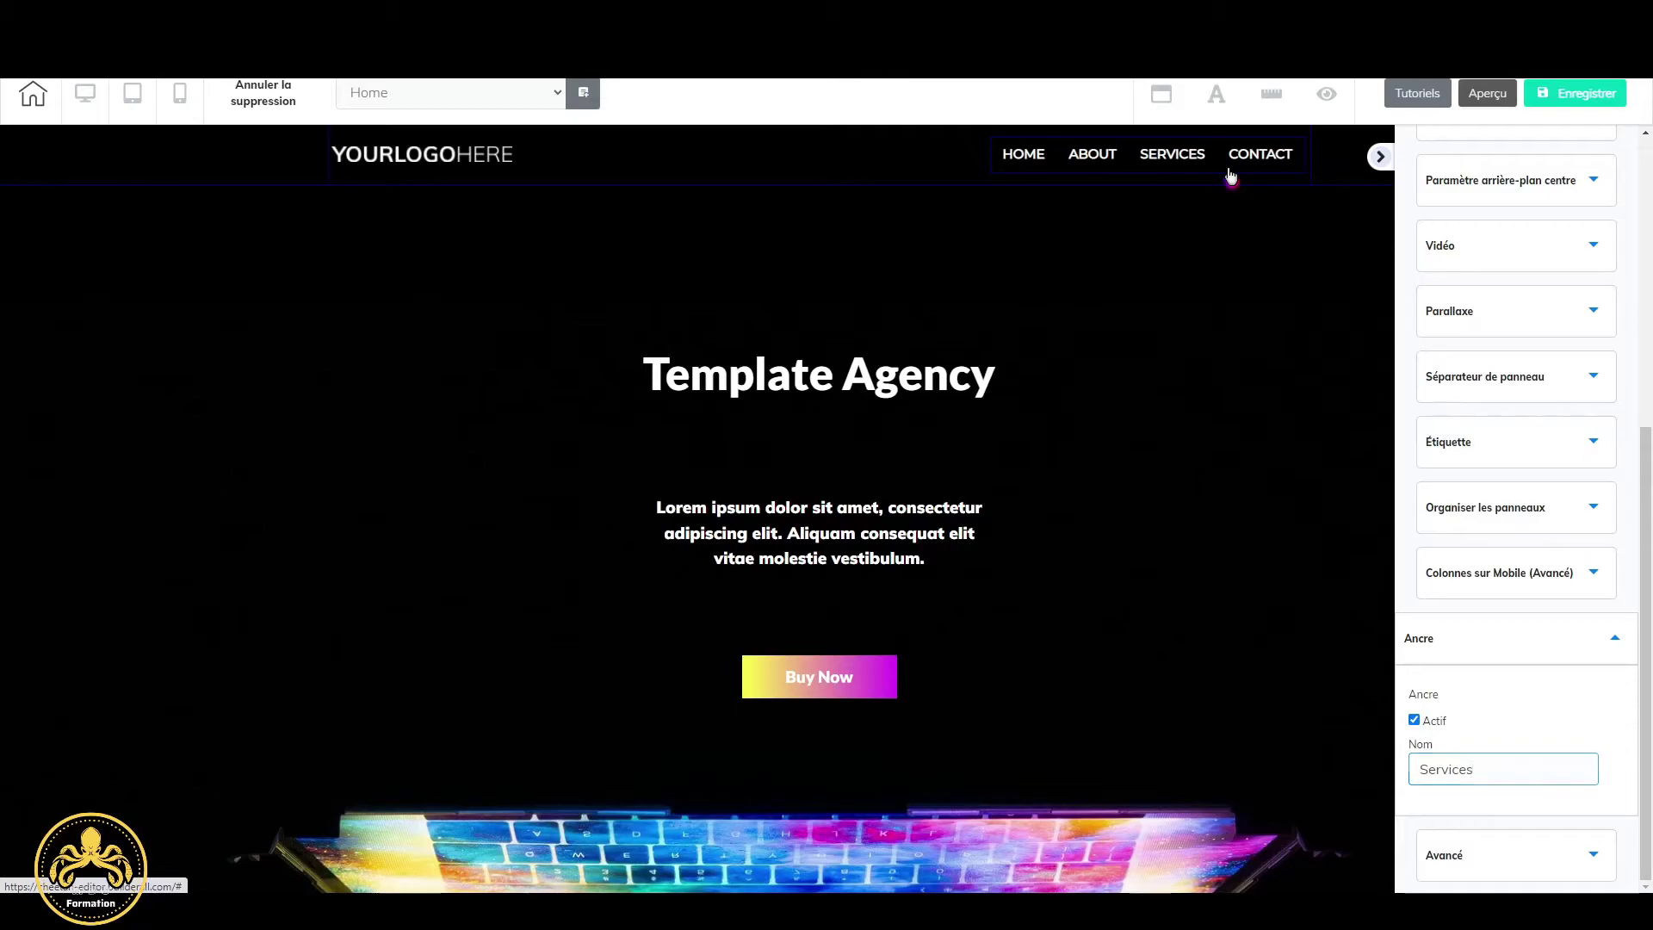
{"action": "left_click", "coordinate": [1232, 174]}
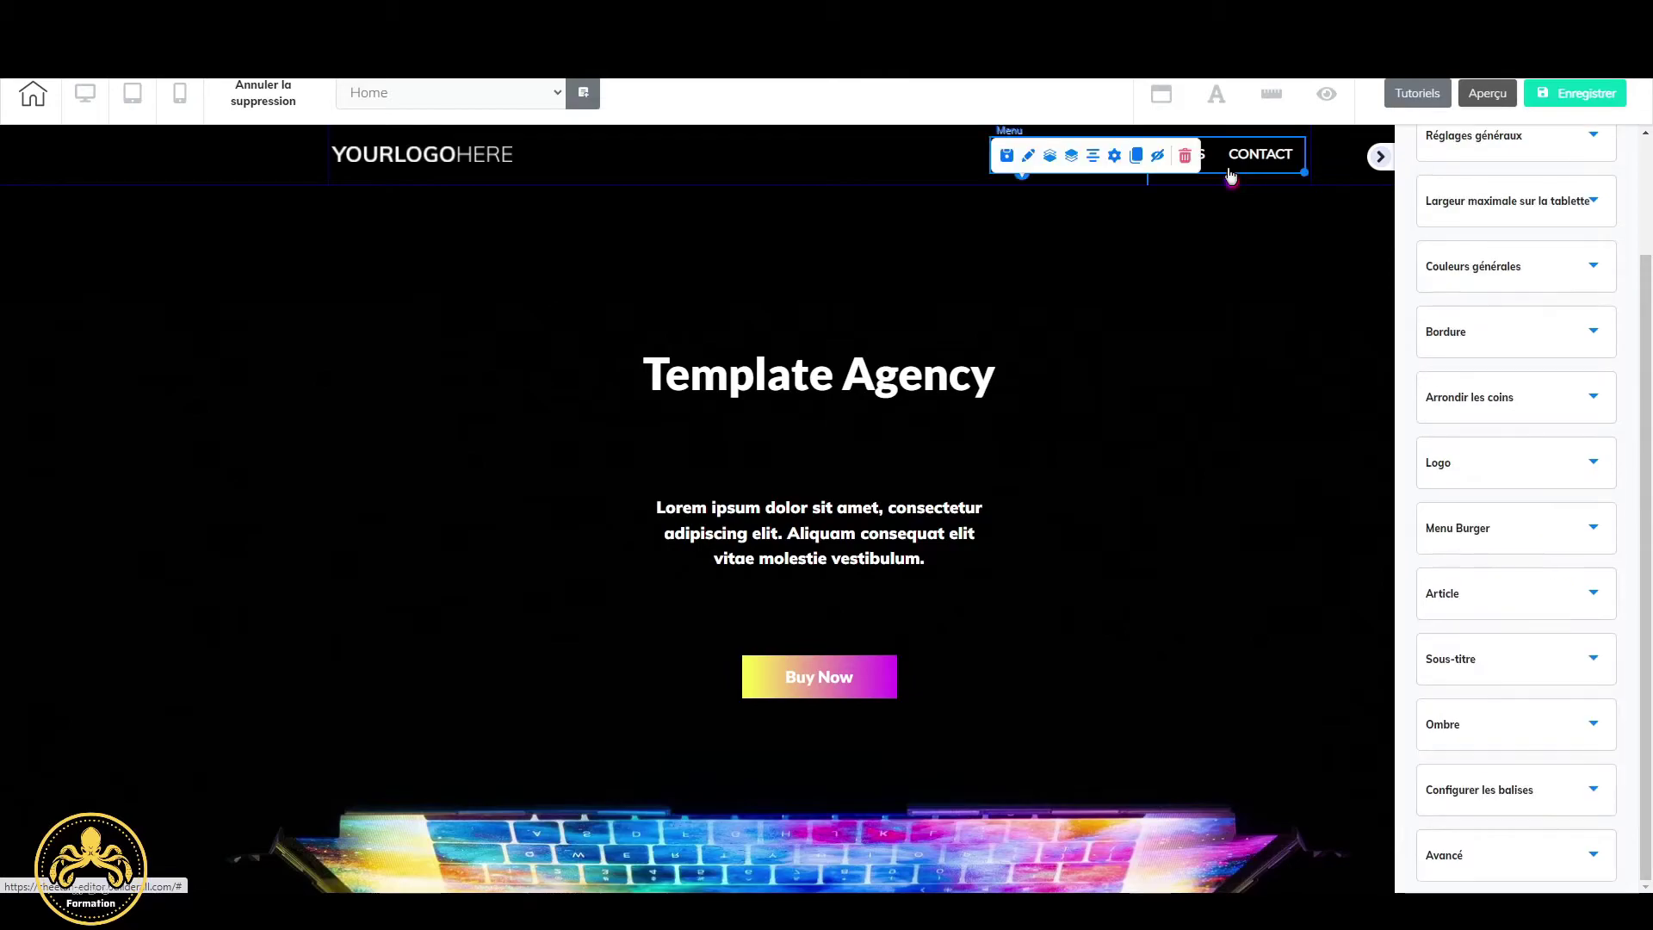
{"action": "left_click", "coordinate": [1116, 156]}
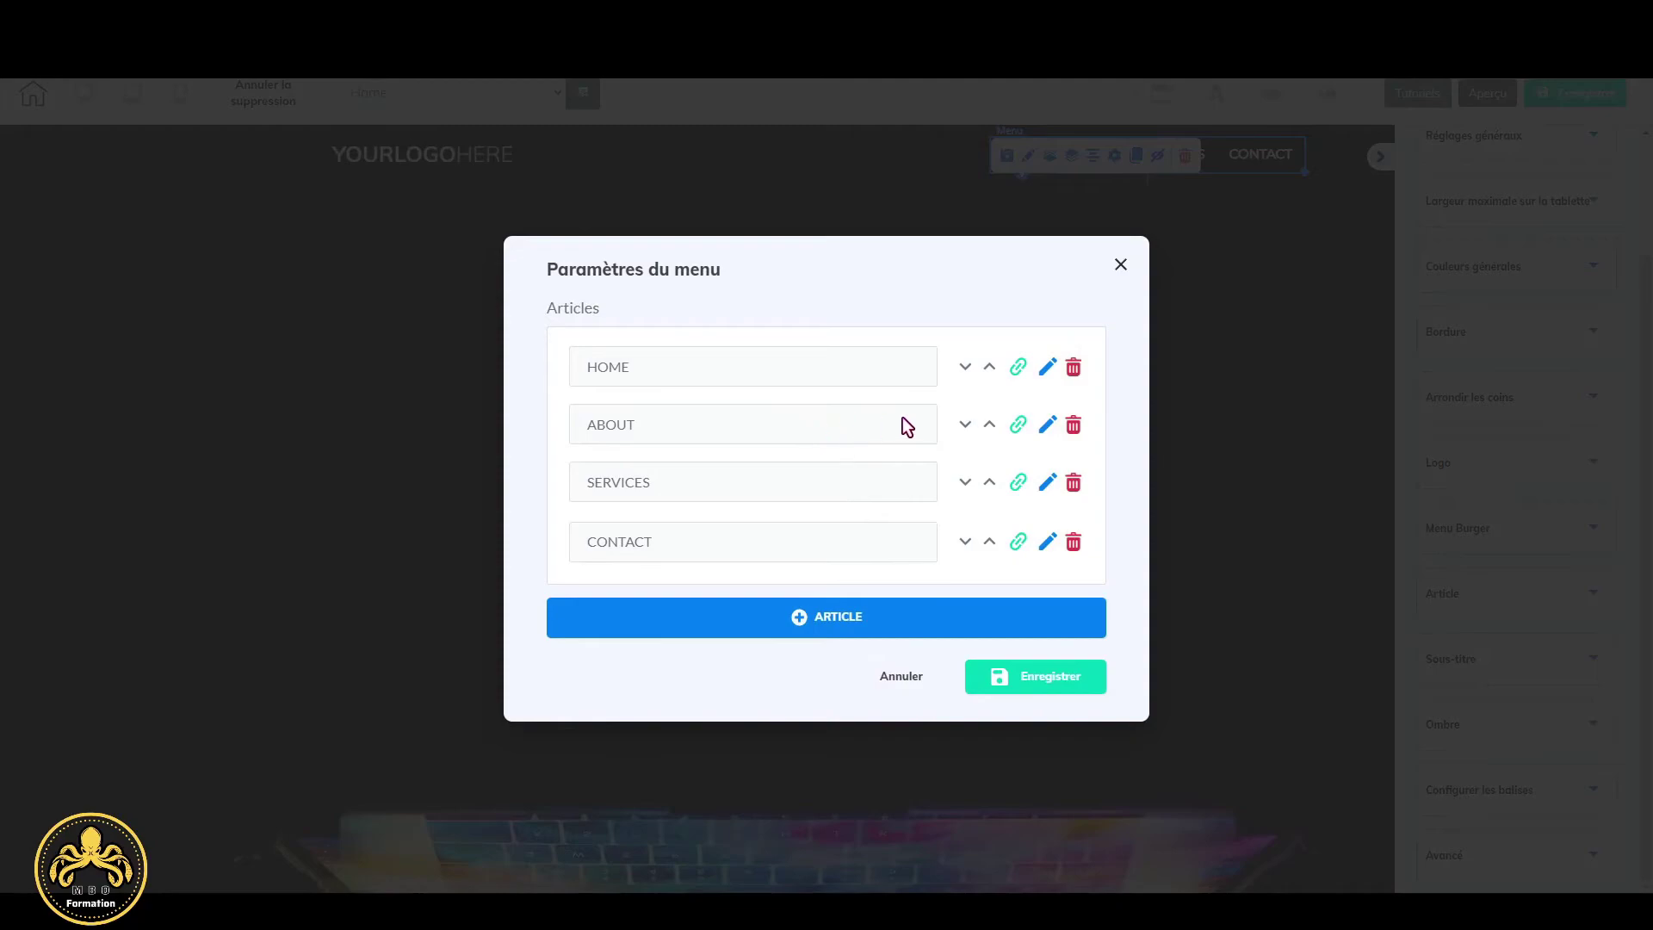
{"action": "left_click", "coordinate": [1078, 544]}
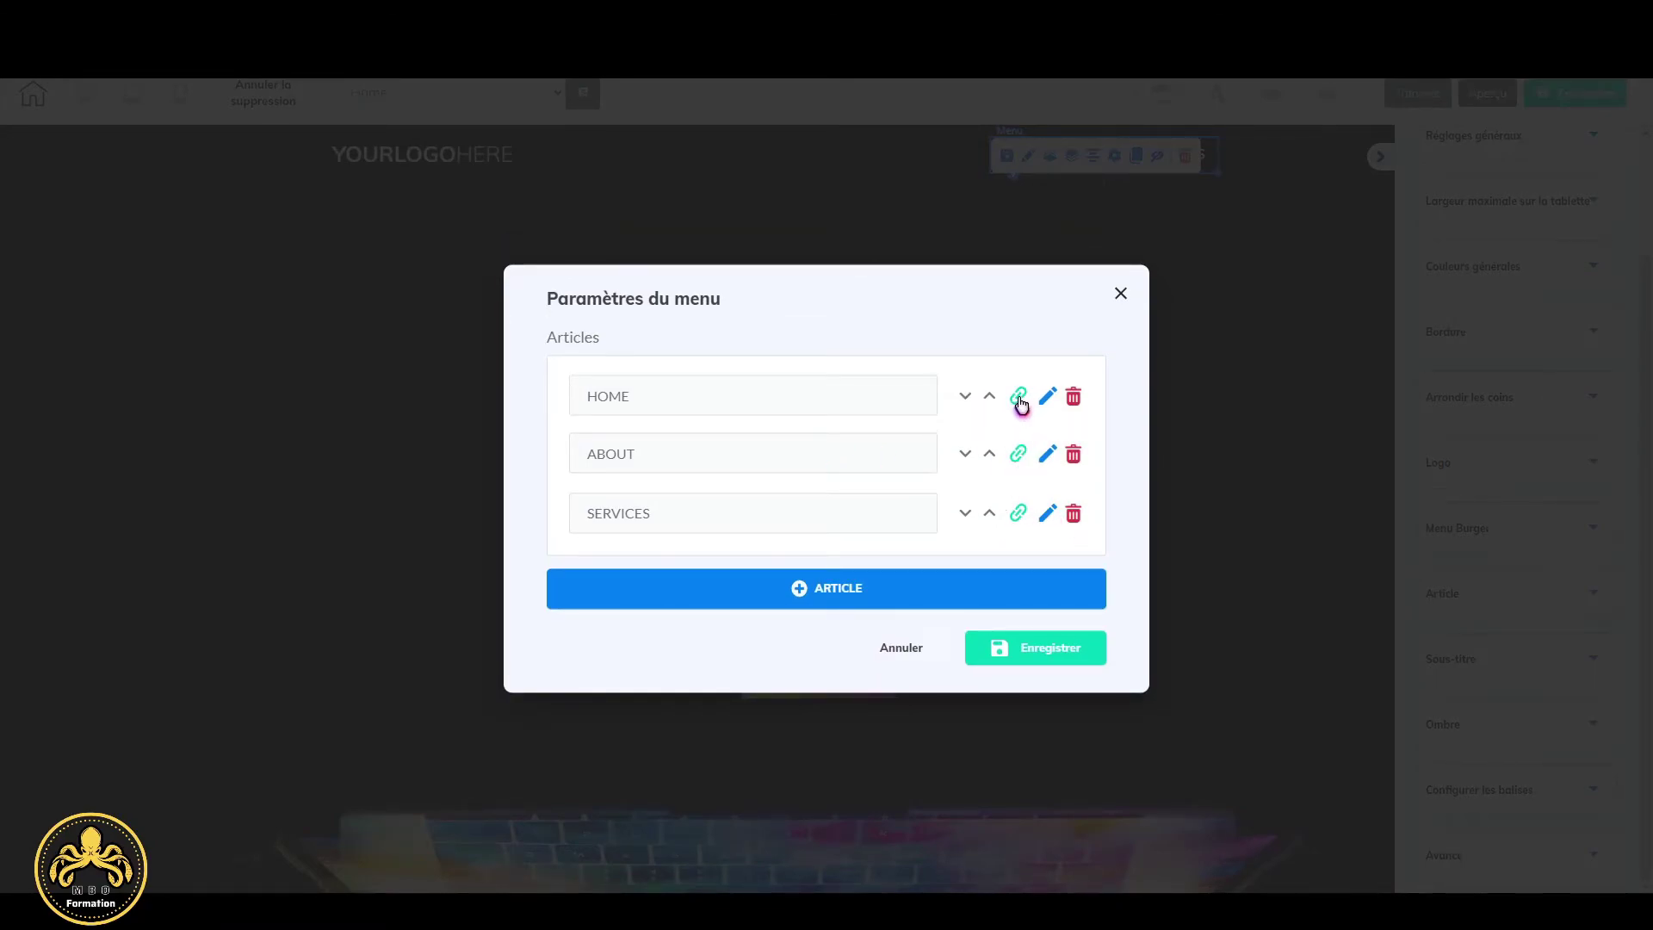
Link the ABOUT menu item to the "About" anchor on the Home page.
{"action": "left_click", "coordinate": [1018, 454]}
{"action": "left_click", "coordinate": [516, 324]}
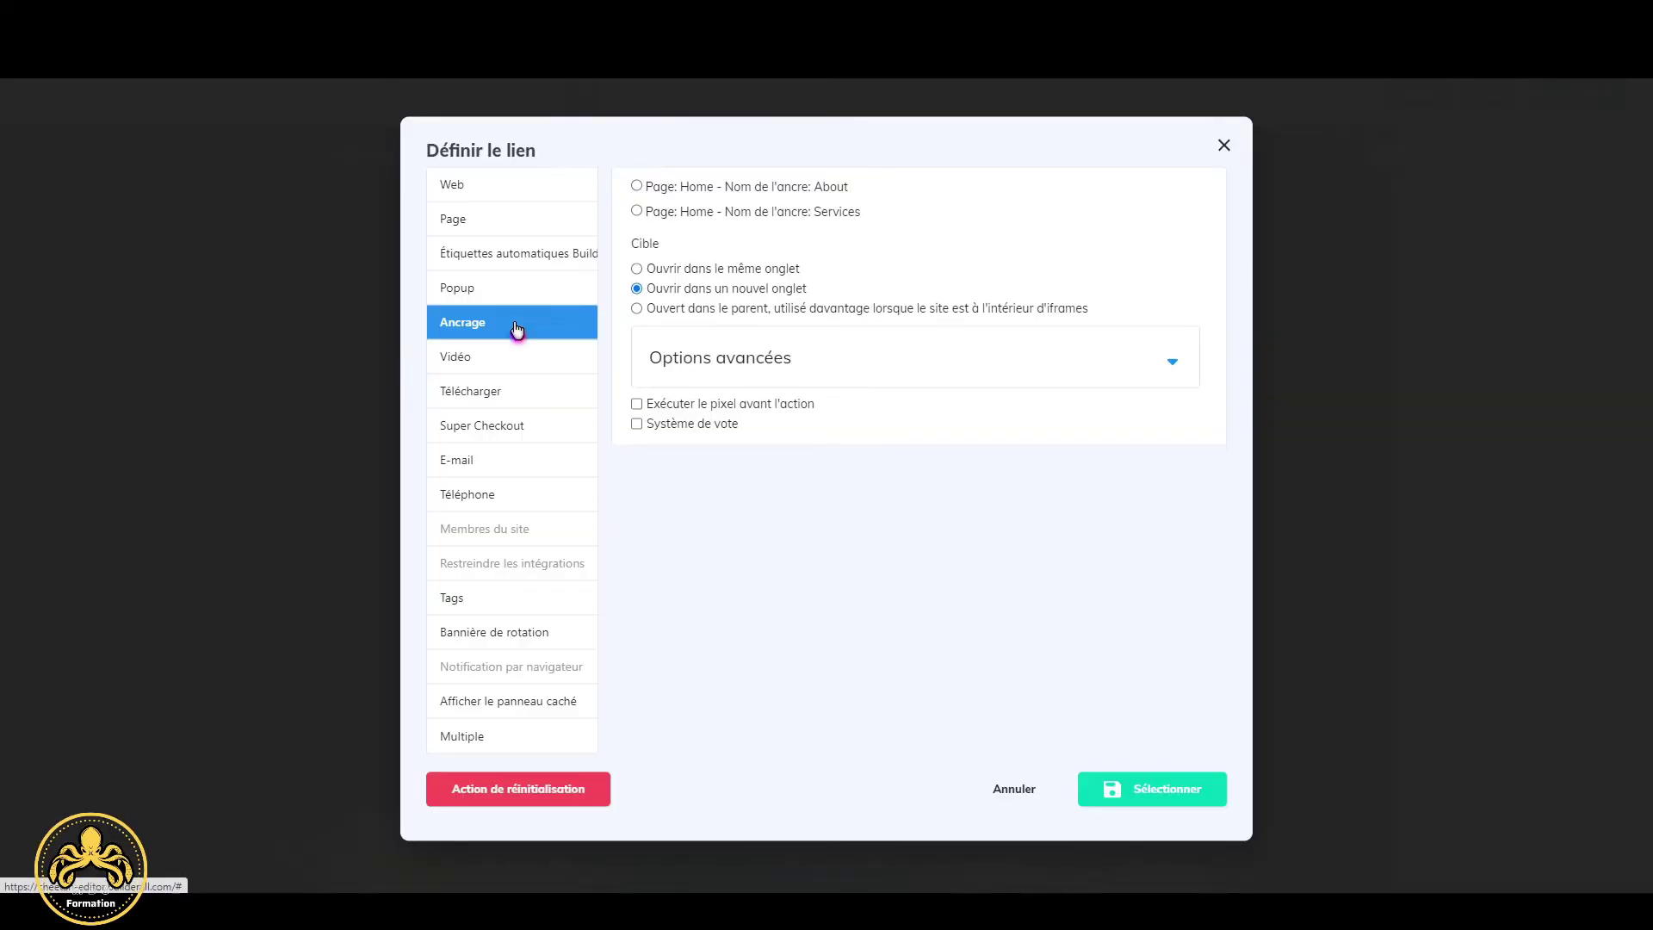
{"action": "left_click", "coordinate": [637, 186]}
{"action": "left_click", "coordinate": [1167, 786]}
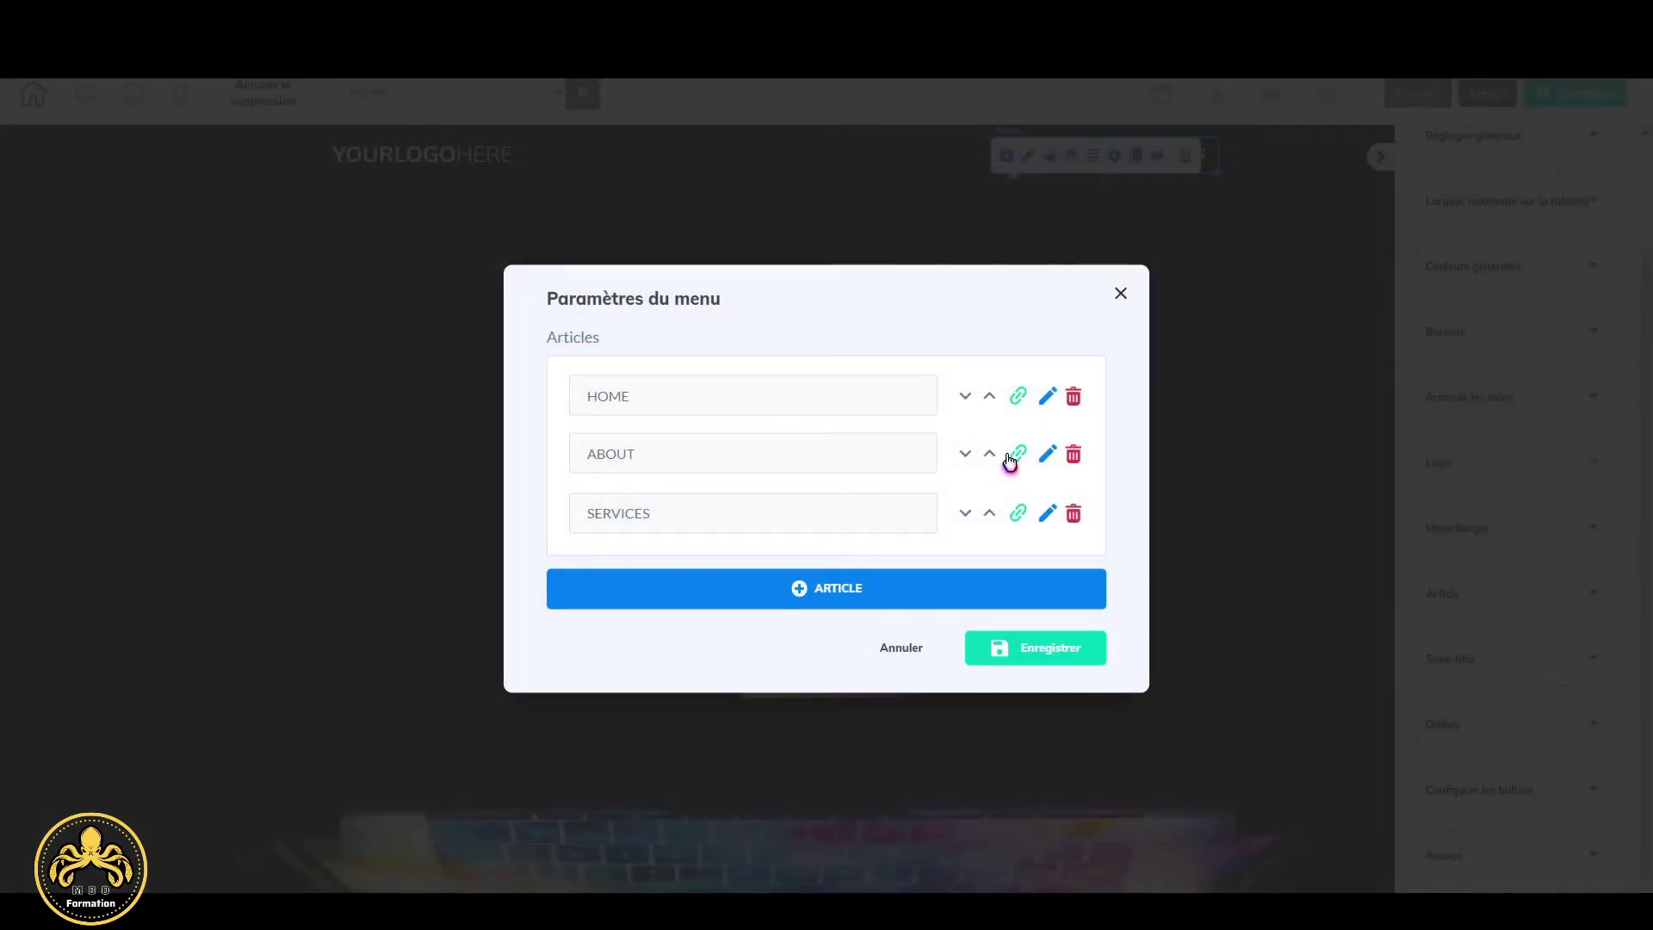
Link the SERVICES menu item to the "Services" anchor on the Home page and save the menu settings.
{"action": "left_click", "coordinate": [1019, 513]}
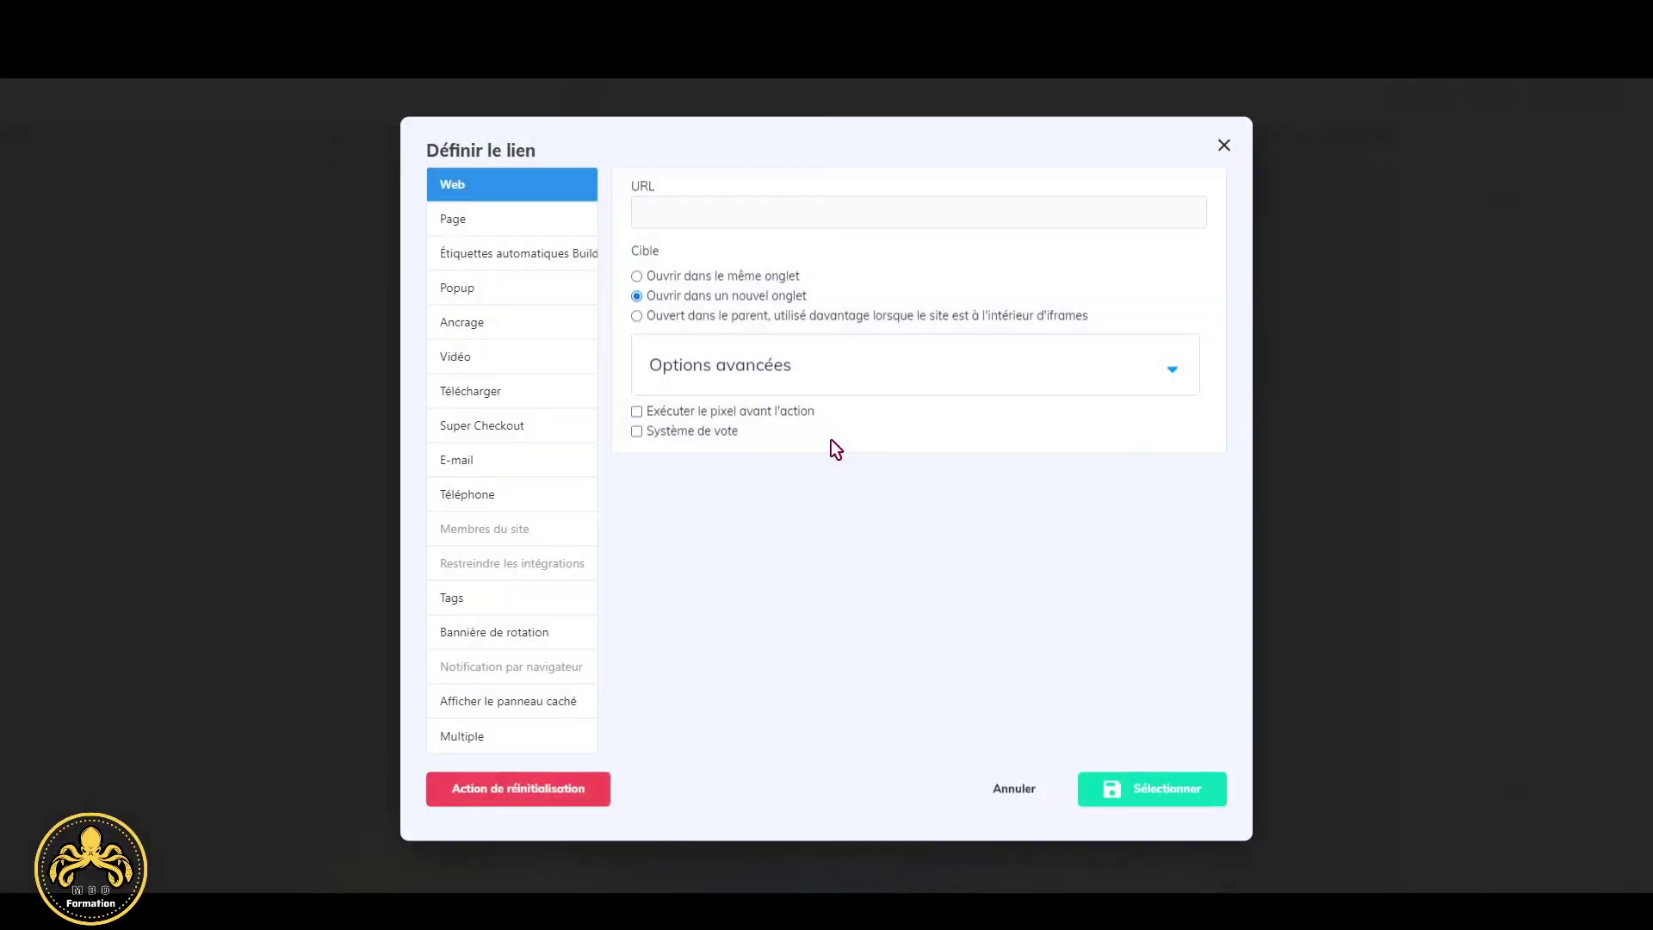
{"action": "left_click", "coordinate": [492, 323]}
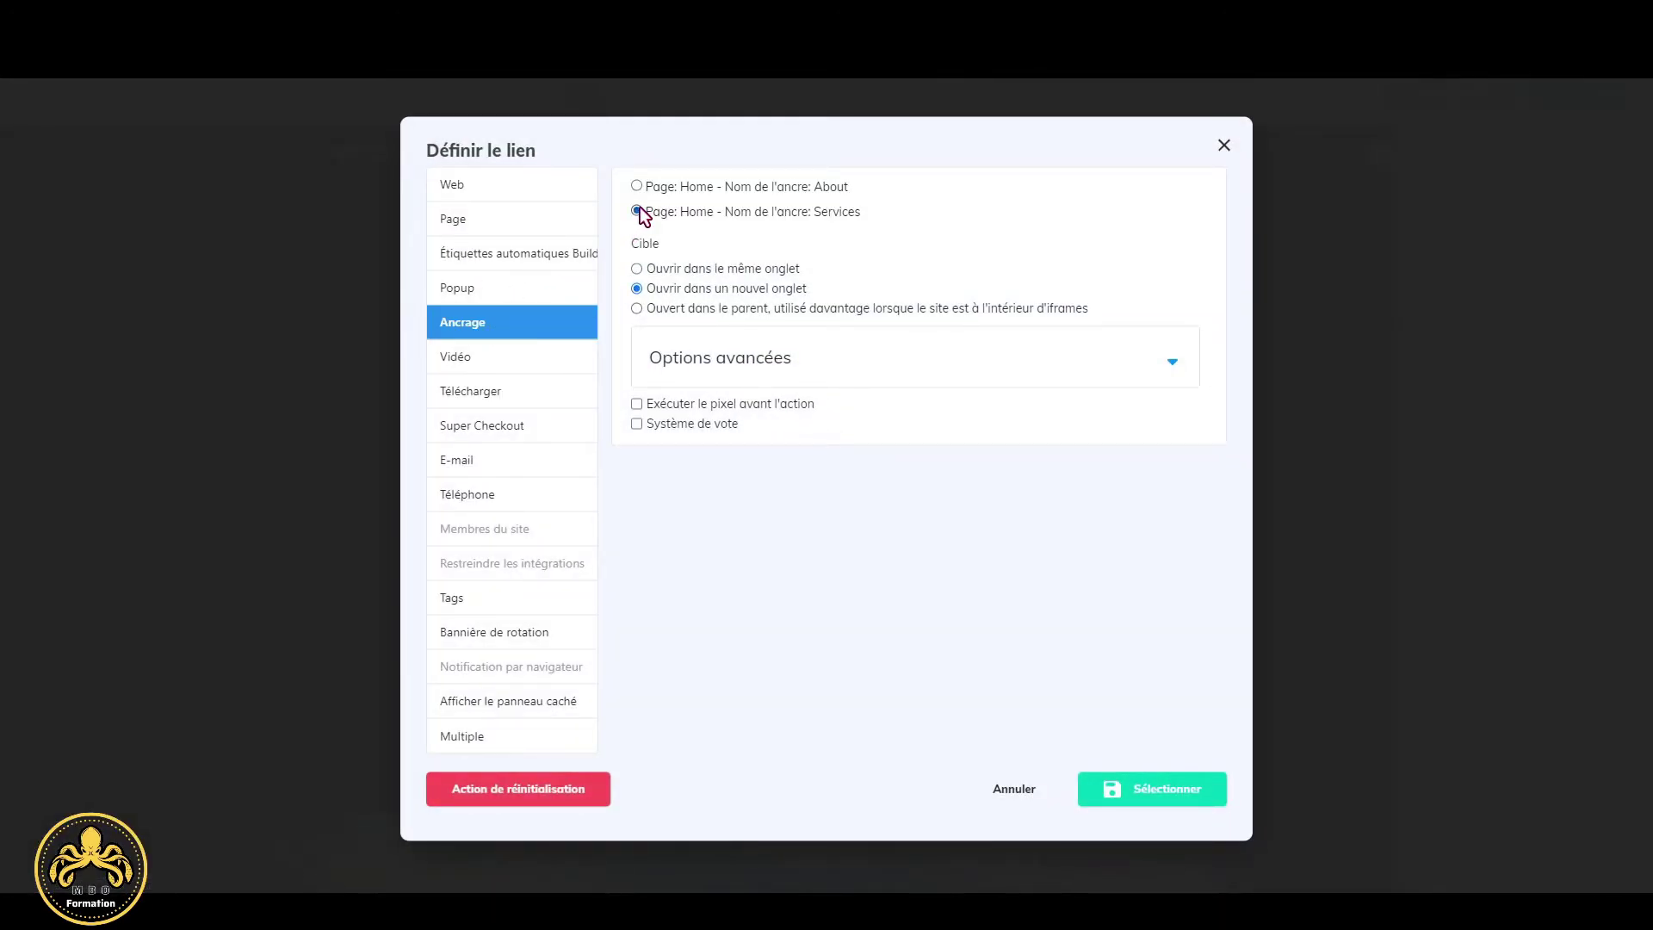
{"action": "left_click", "coordinate": [1178, 794]}
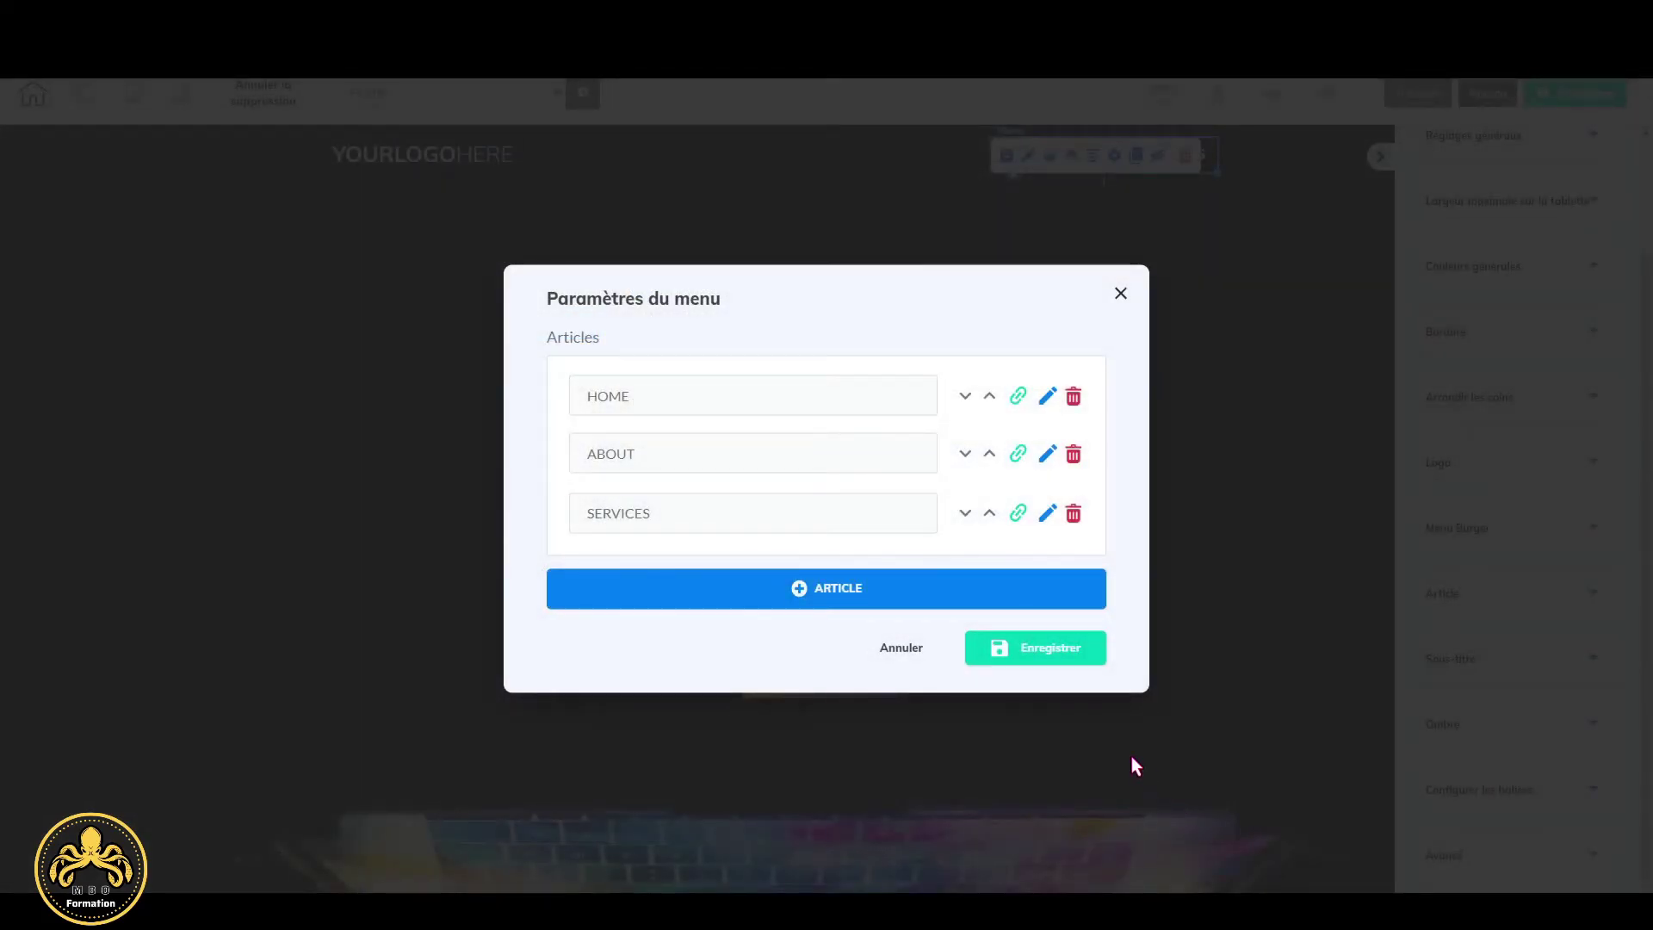
{"action": "left_click", "coordinate": [1059, 650]}
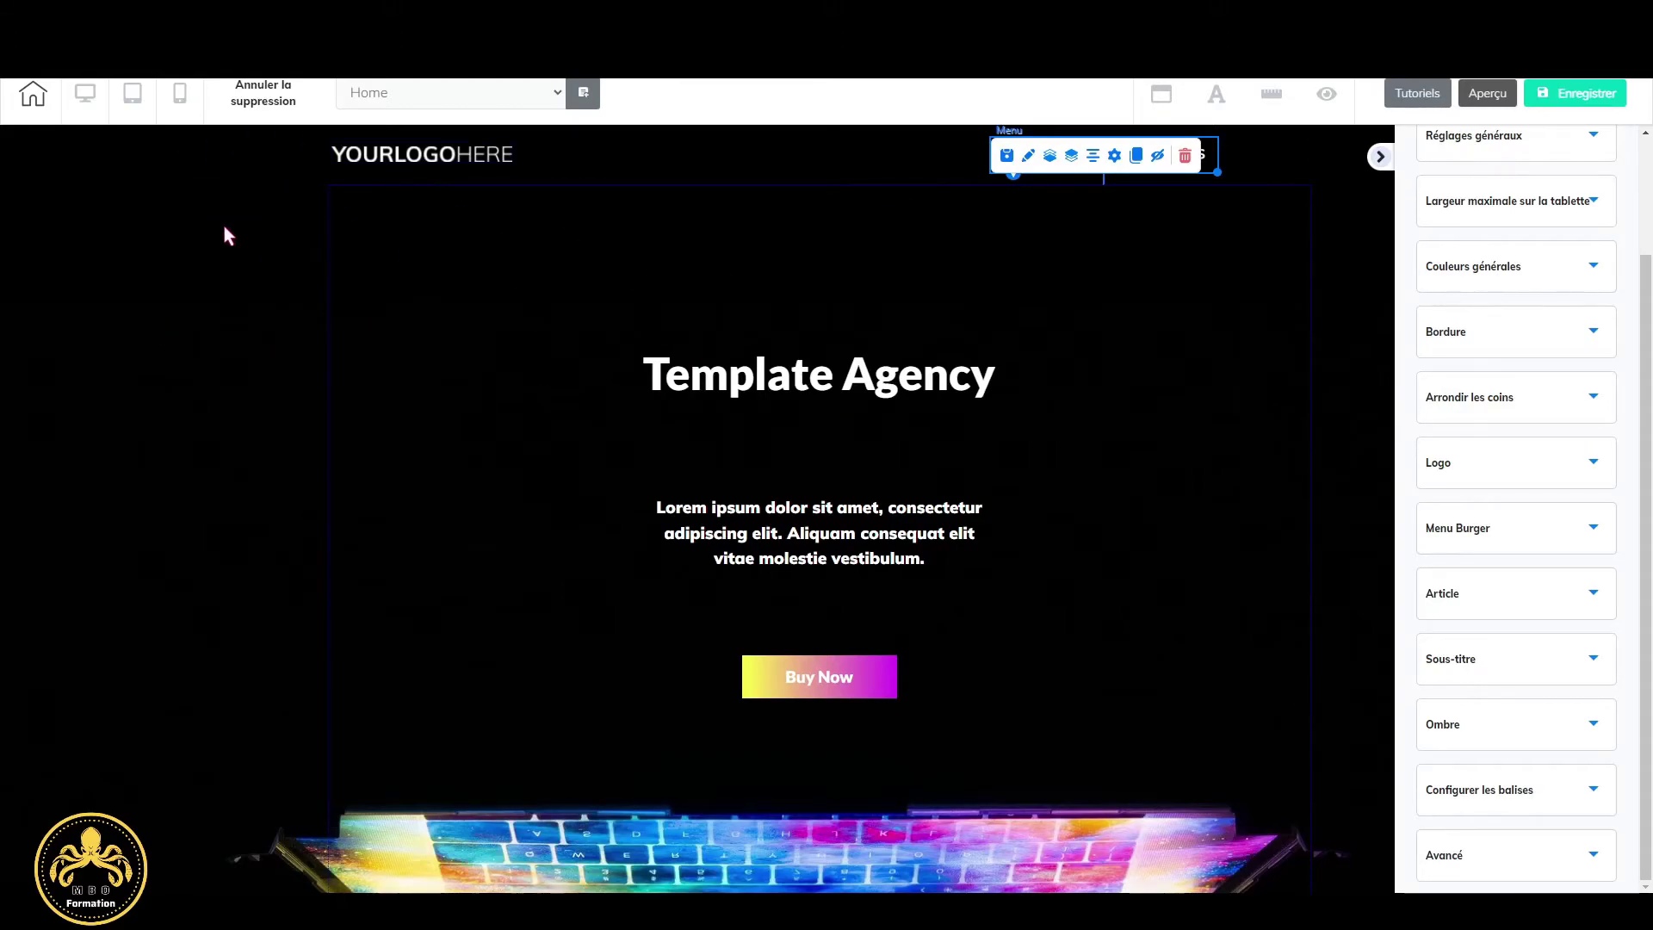
Activate an anchor on the "Template Agency" panel and name it "Home".
{"action": "left_click", "coordinate": [230, 299]}
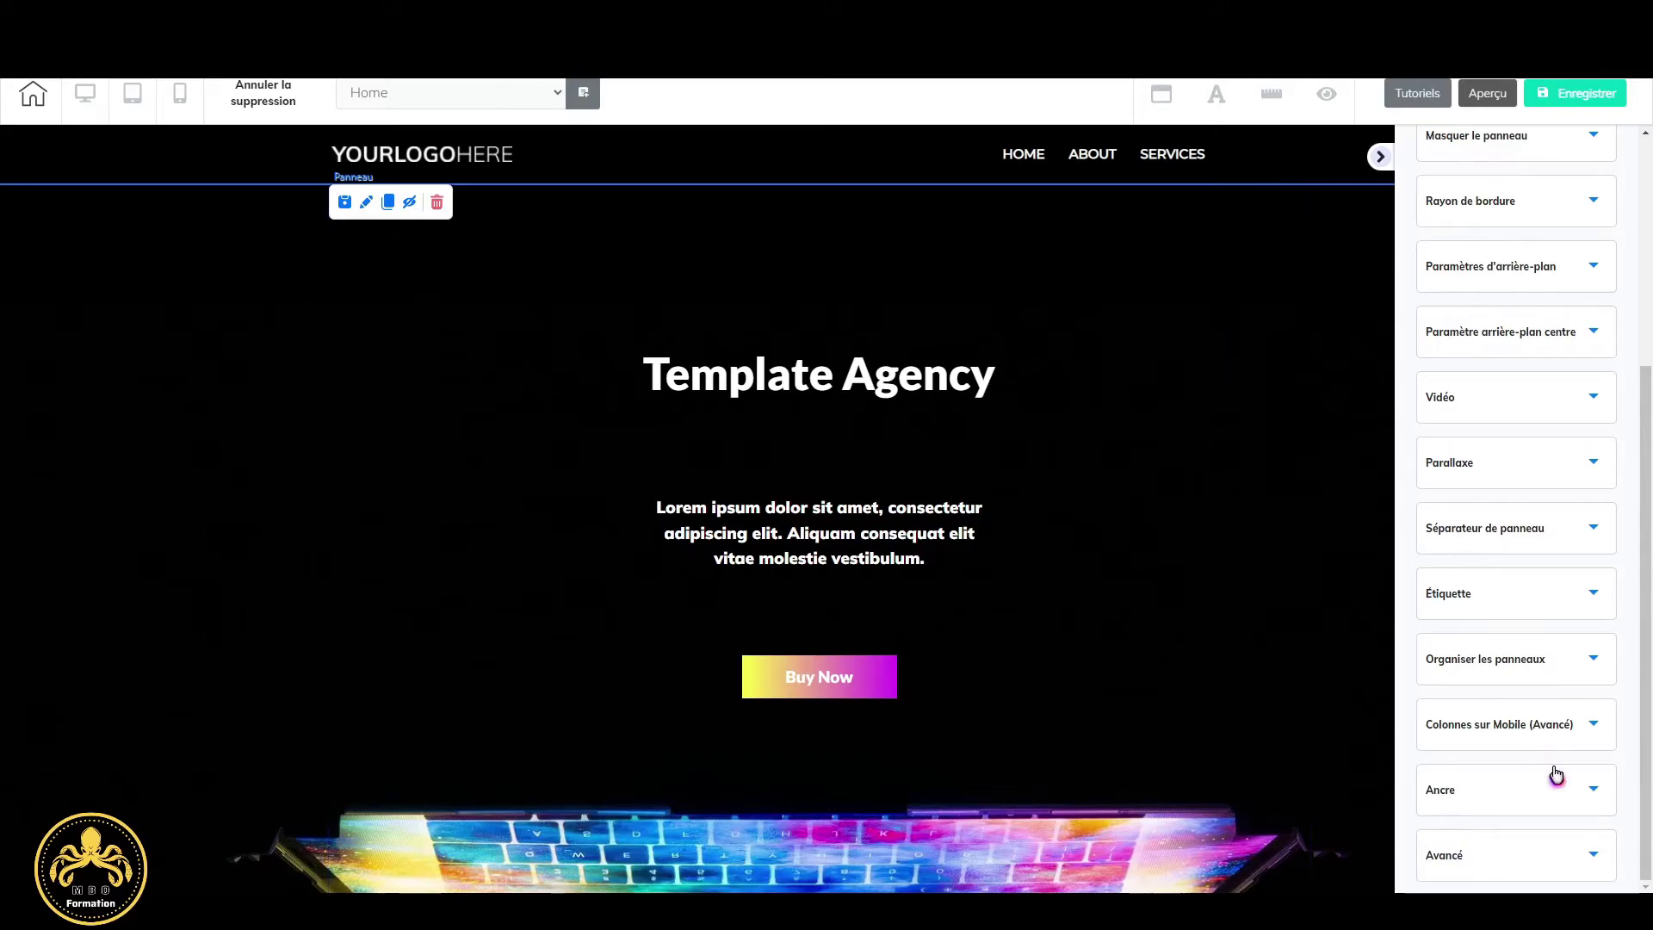
{"action": "left_click", "coordinate": [1577, 796]}
{"action": "left_click", "coordinate": [1415, 776]}
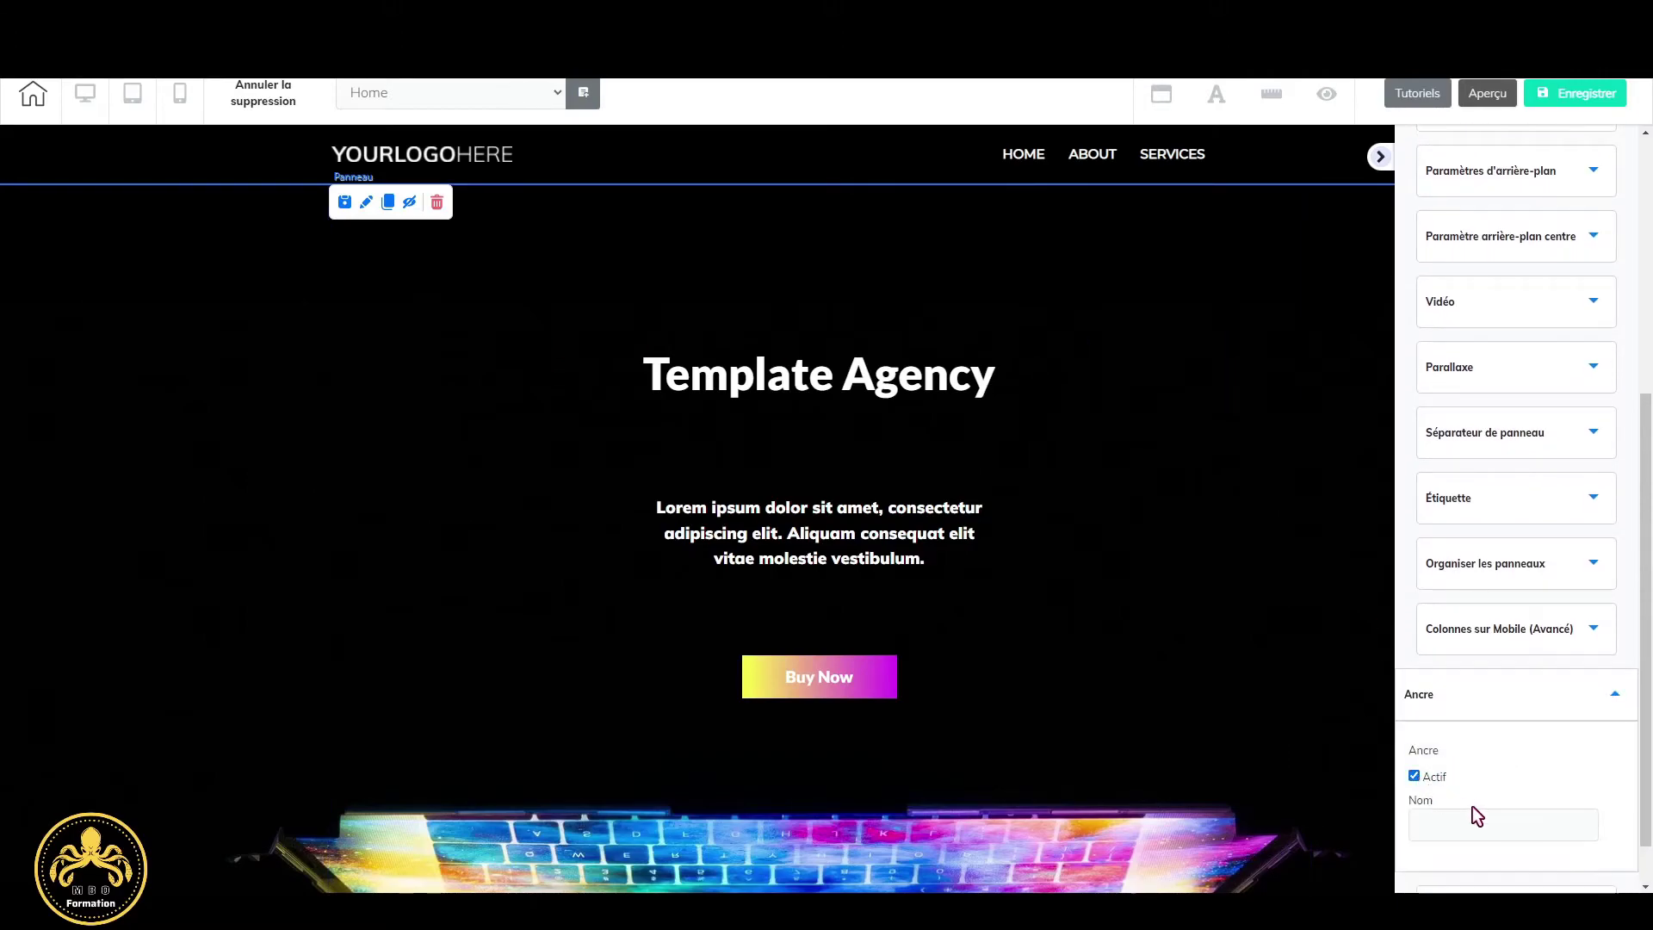
{"action": "left_click", "coordinate": [1476, 819]}
{"action": "type", "text": "H"}
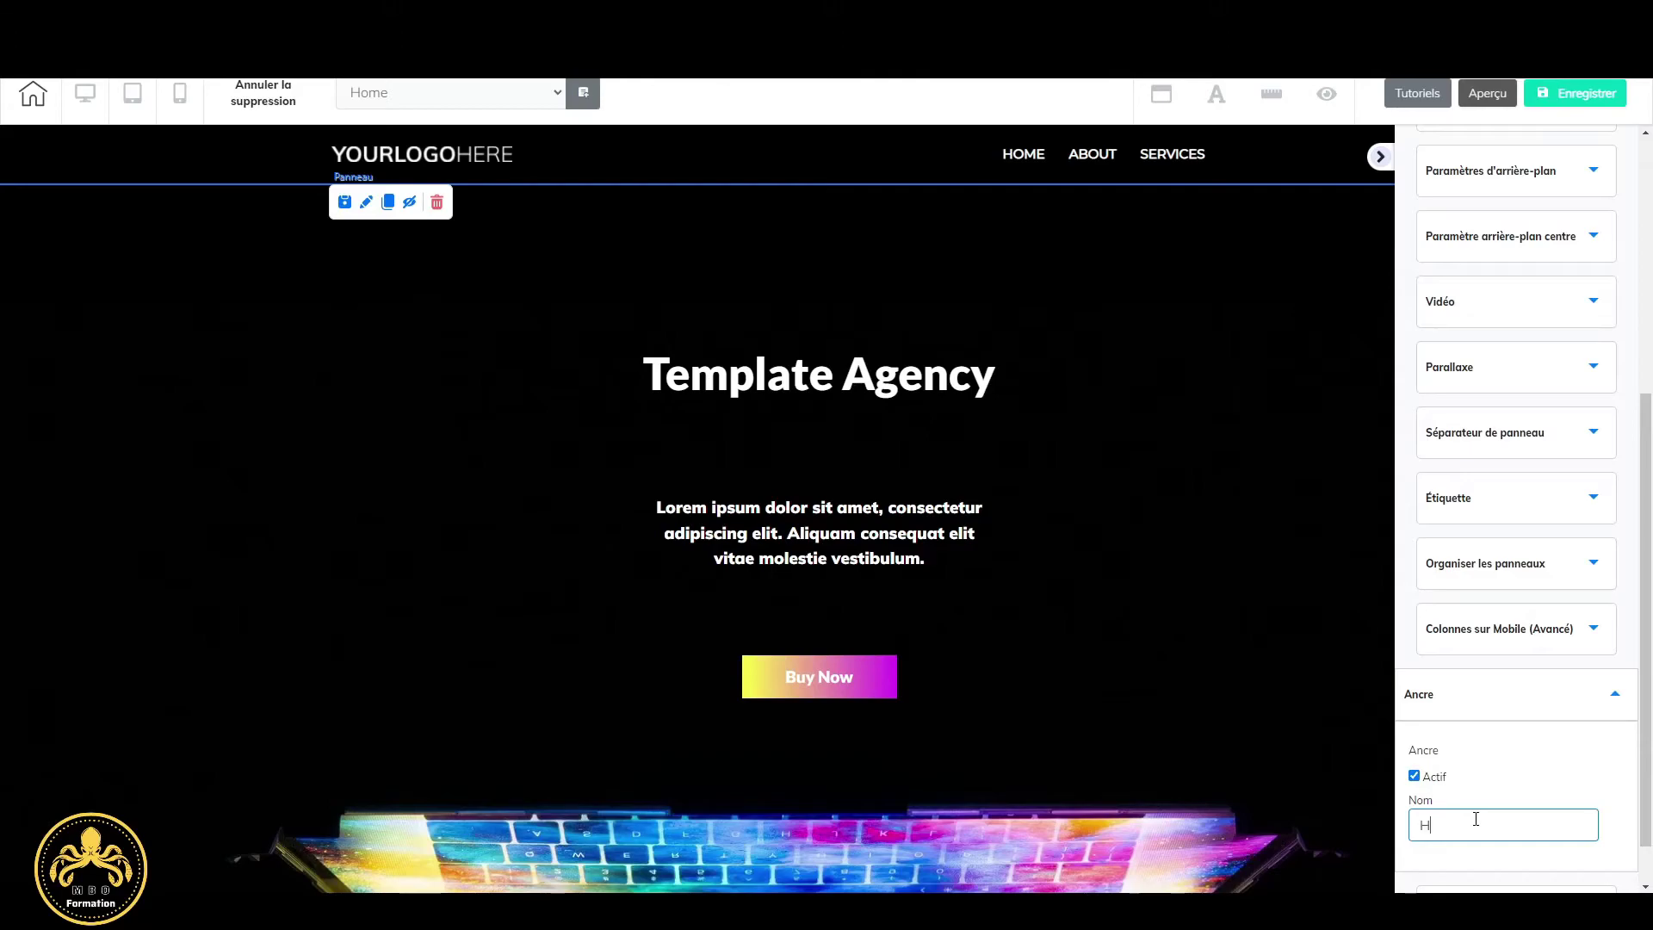
{"action": "type", "text": "ome"}
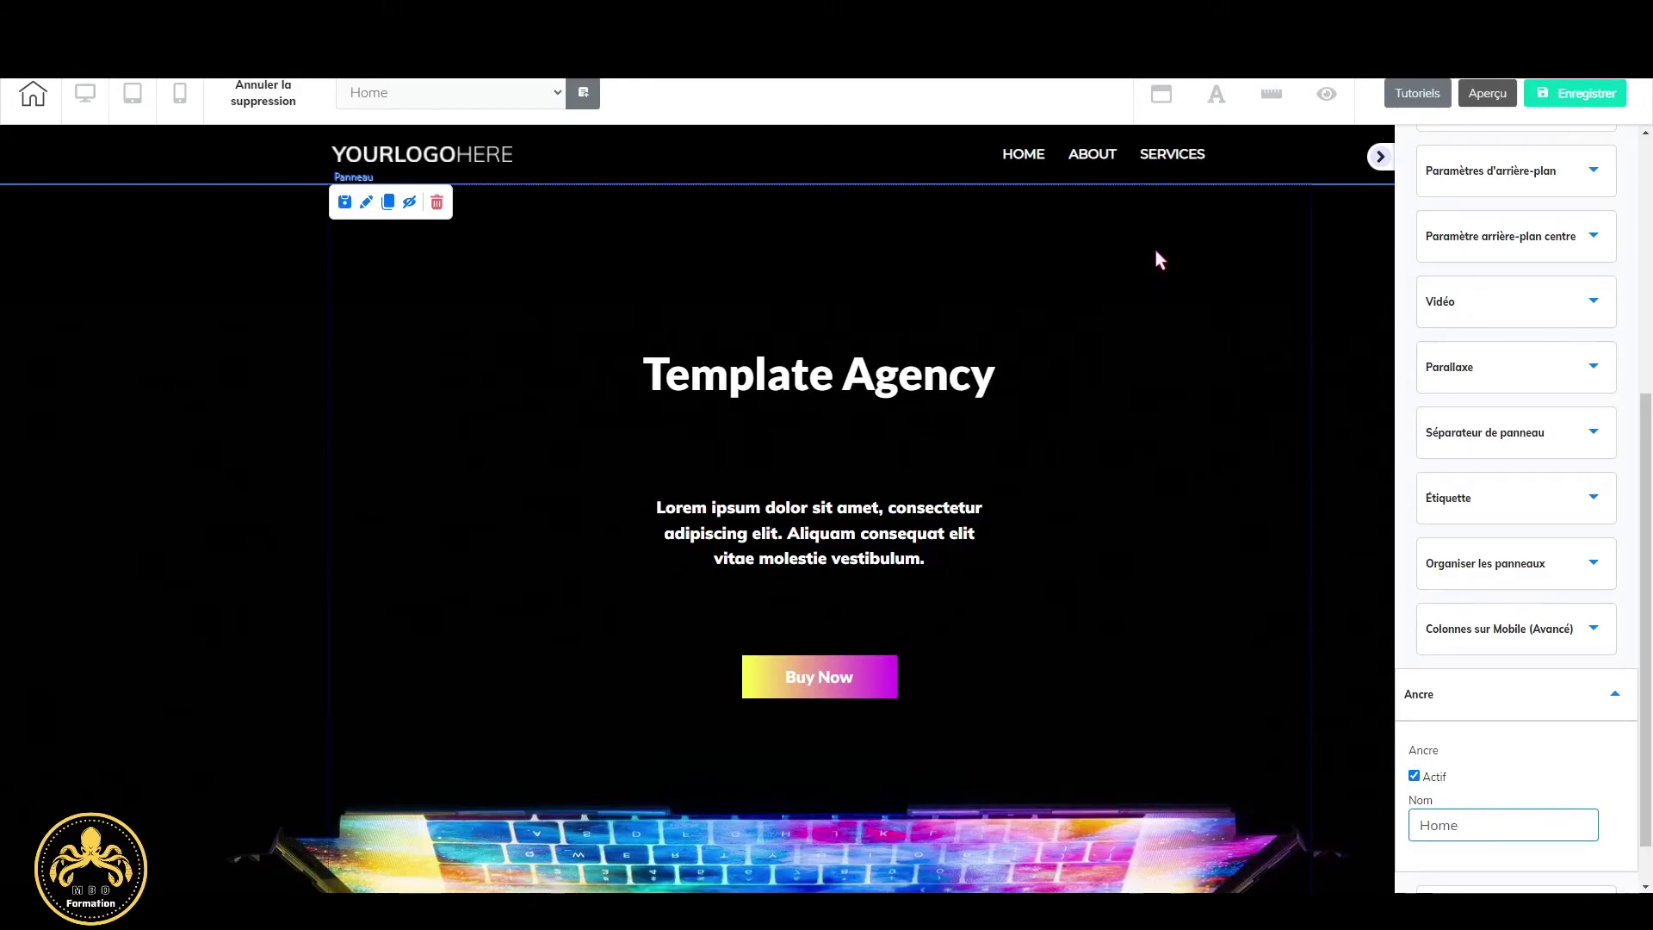
Link the header's HOME menu item to the "Home" anchor, set to open in the same tab.
{"action": "left_click", "coordinate": [1114, 153]}
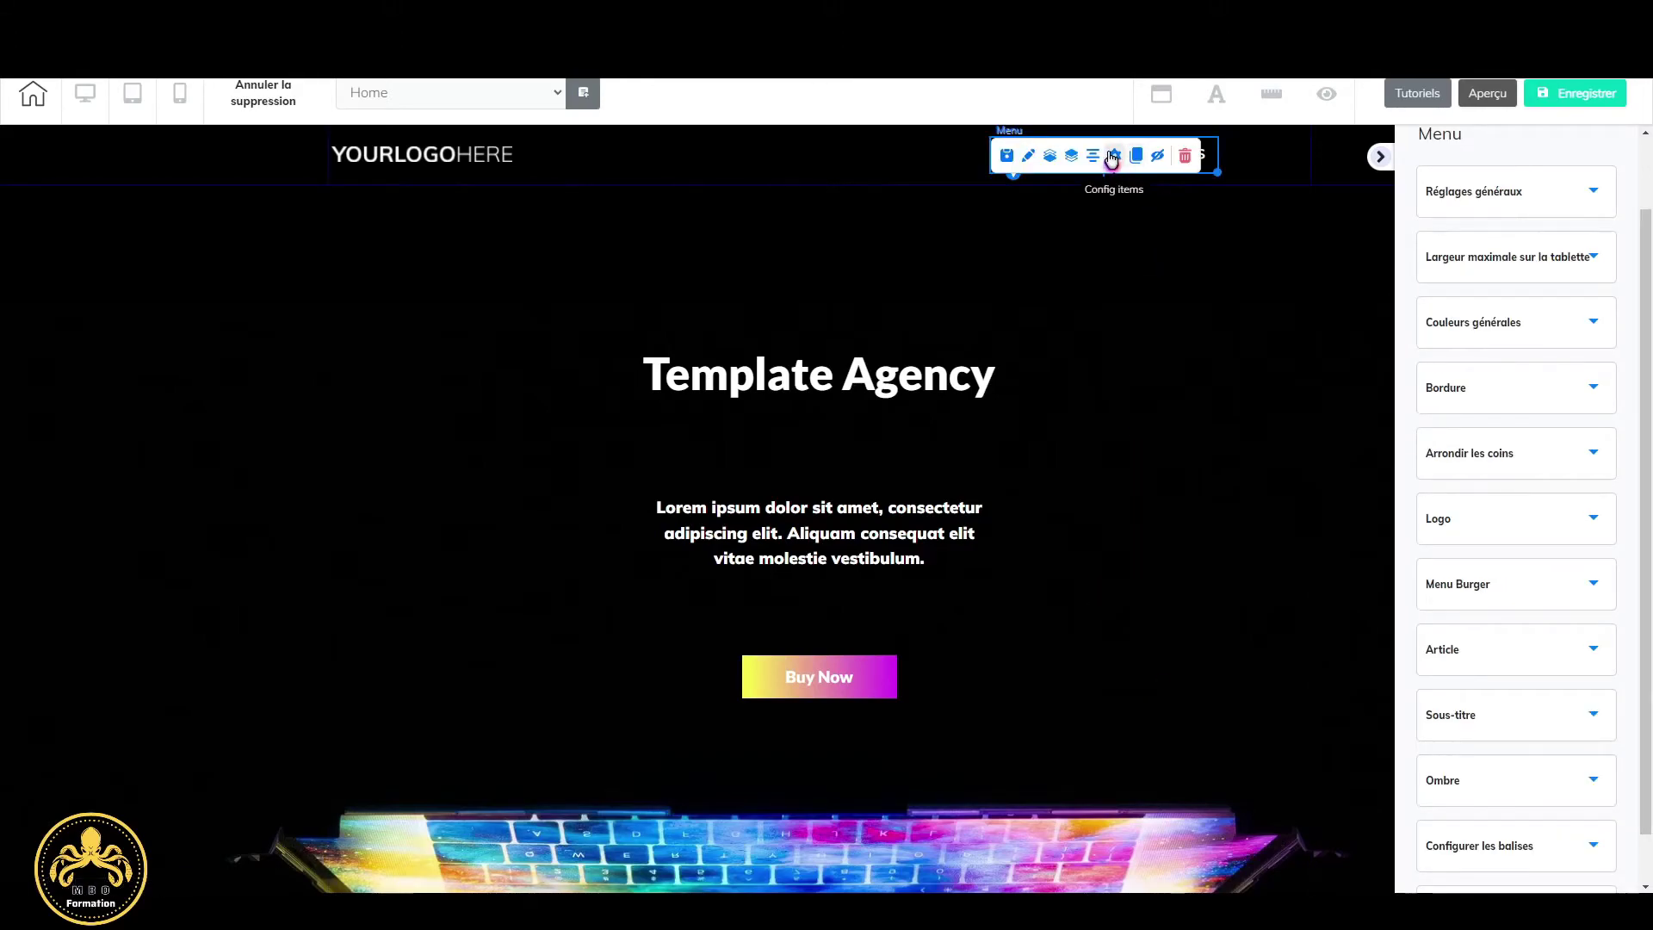
{"action": "left_click", "coordinate": [1112, 155]}
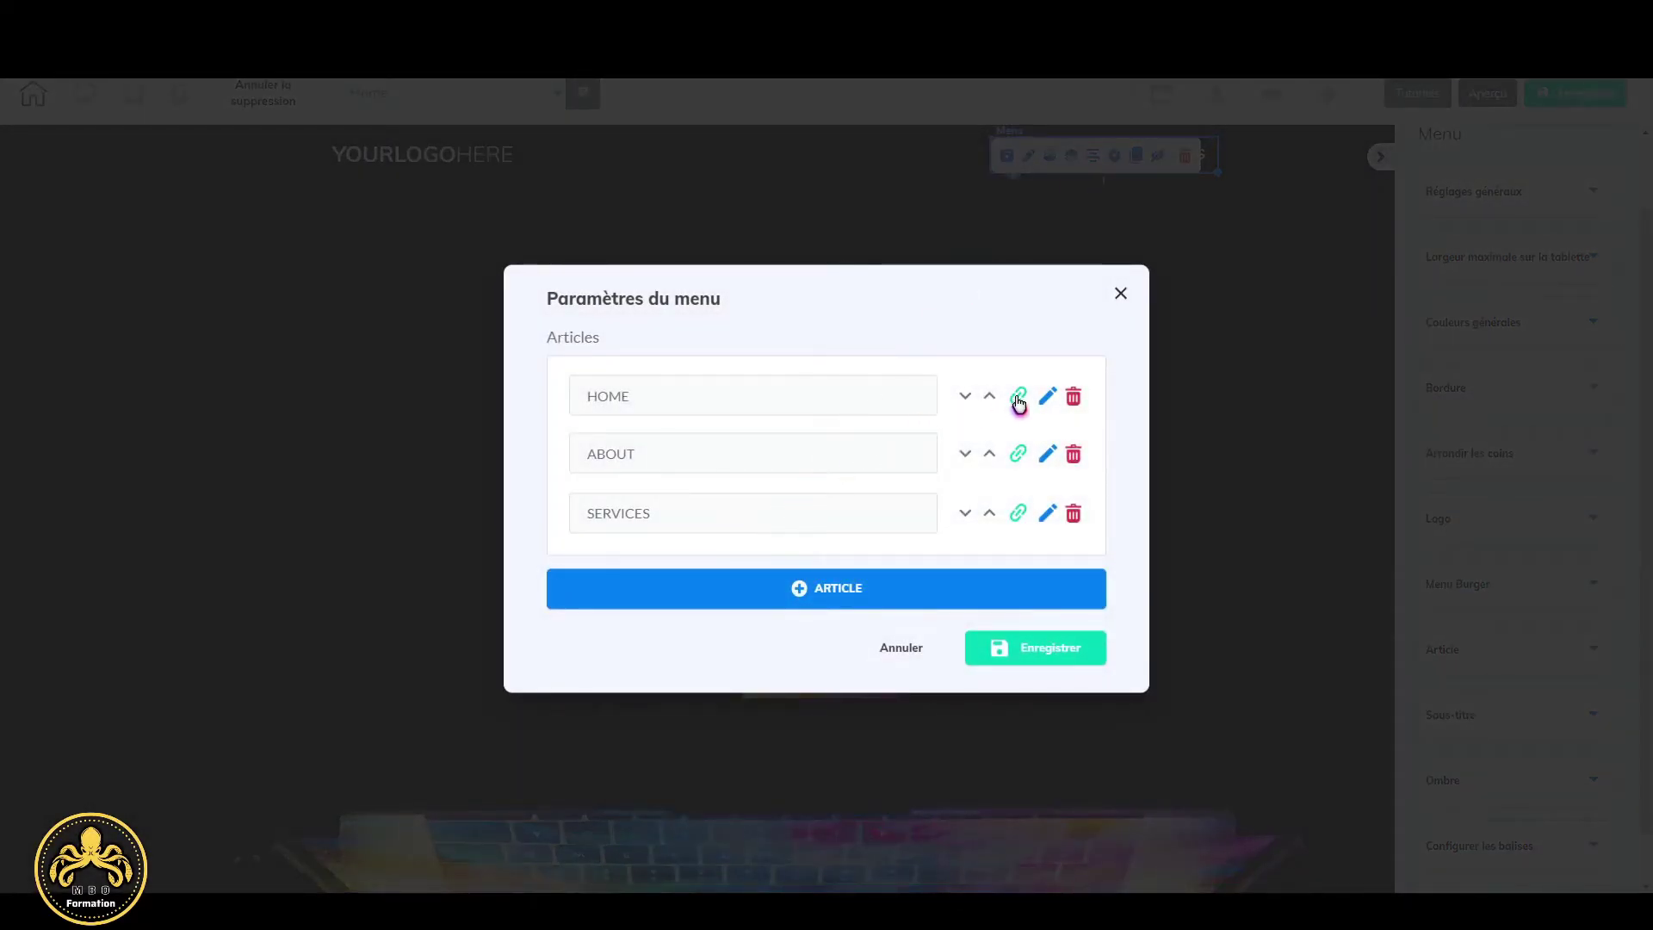
{"action": "left_click", "coordinate": [1018, 397]}
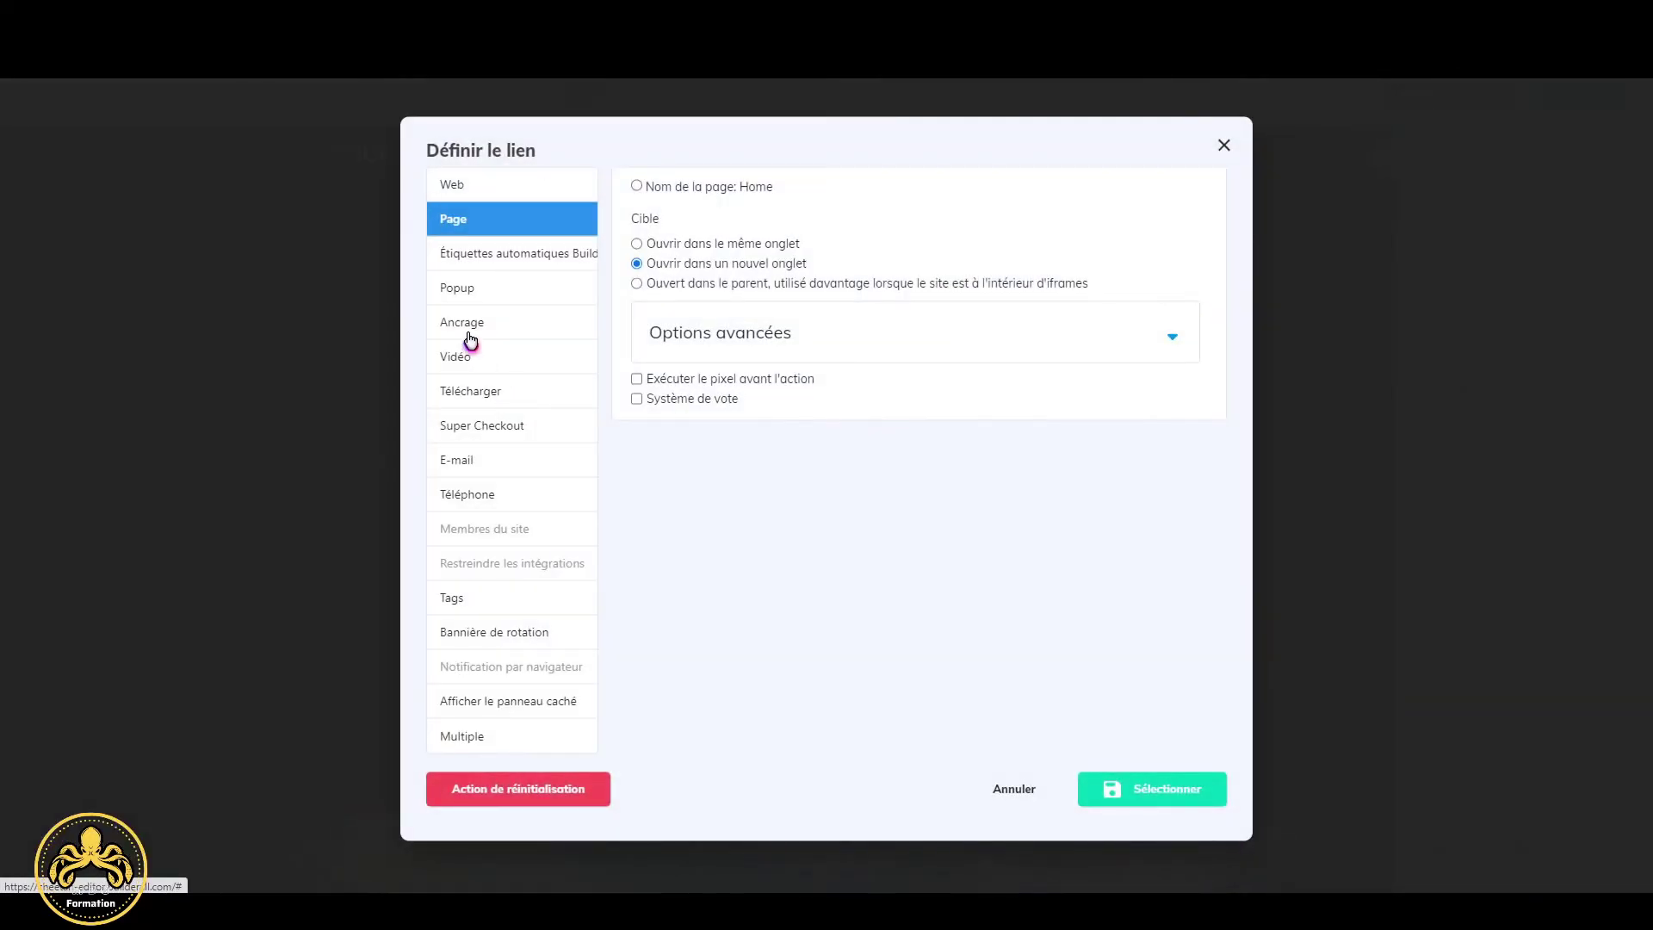
{"action": "left_click", "coordinate": [474, 326]}
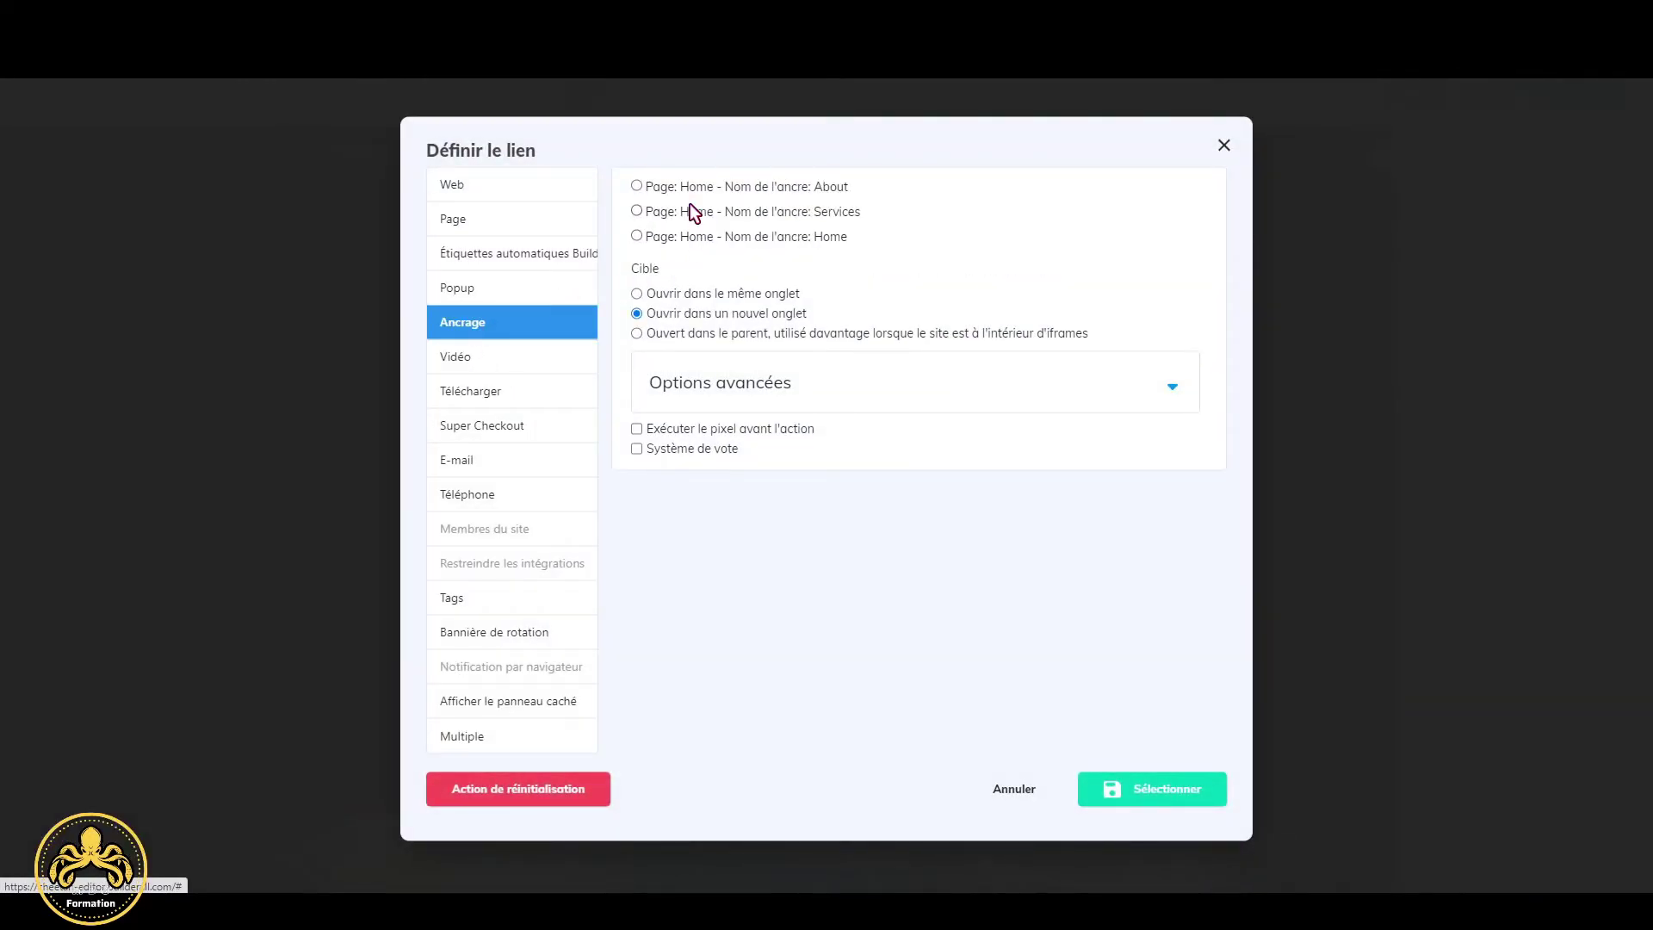
{"action": "left_click", "coordinate": [638, 235]}
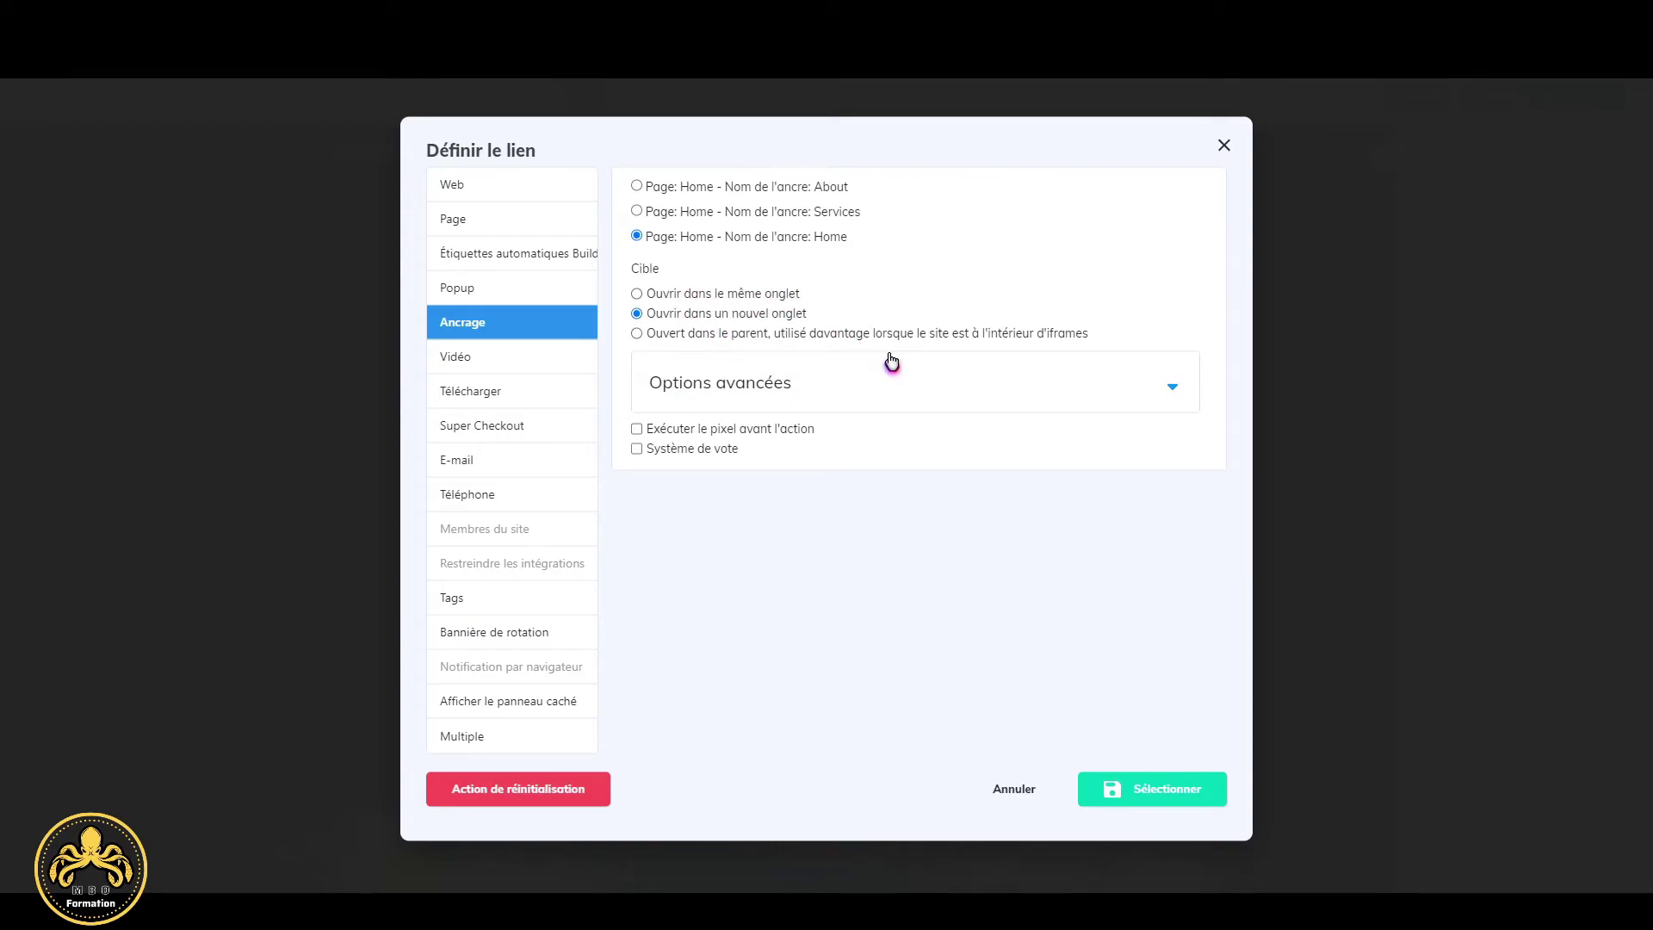
{"action": "left_click", "coordinate": [638, 294]}
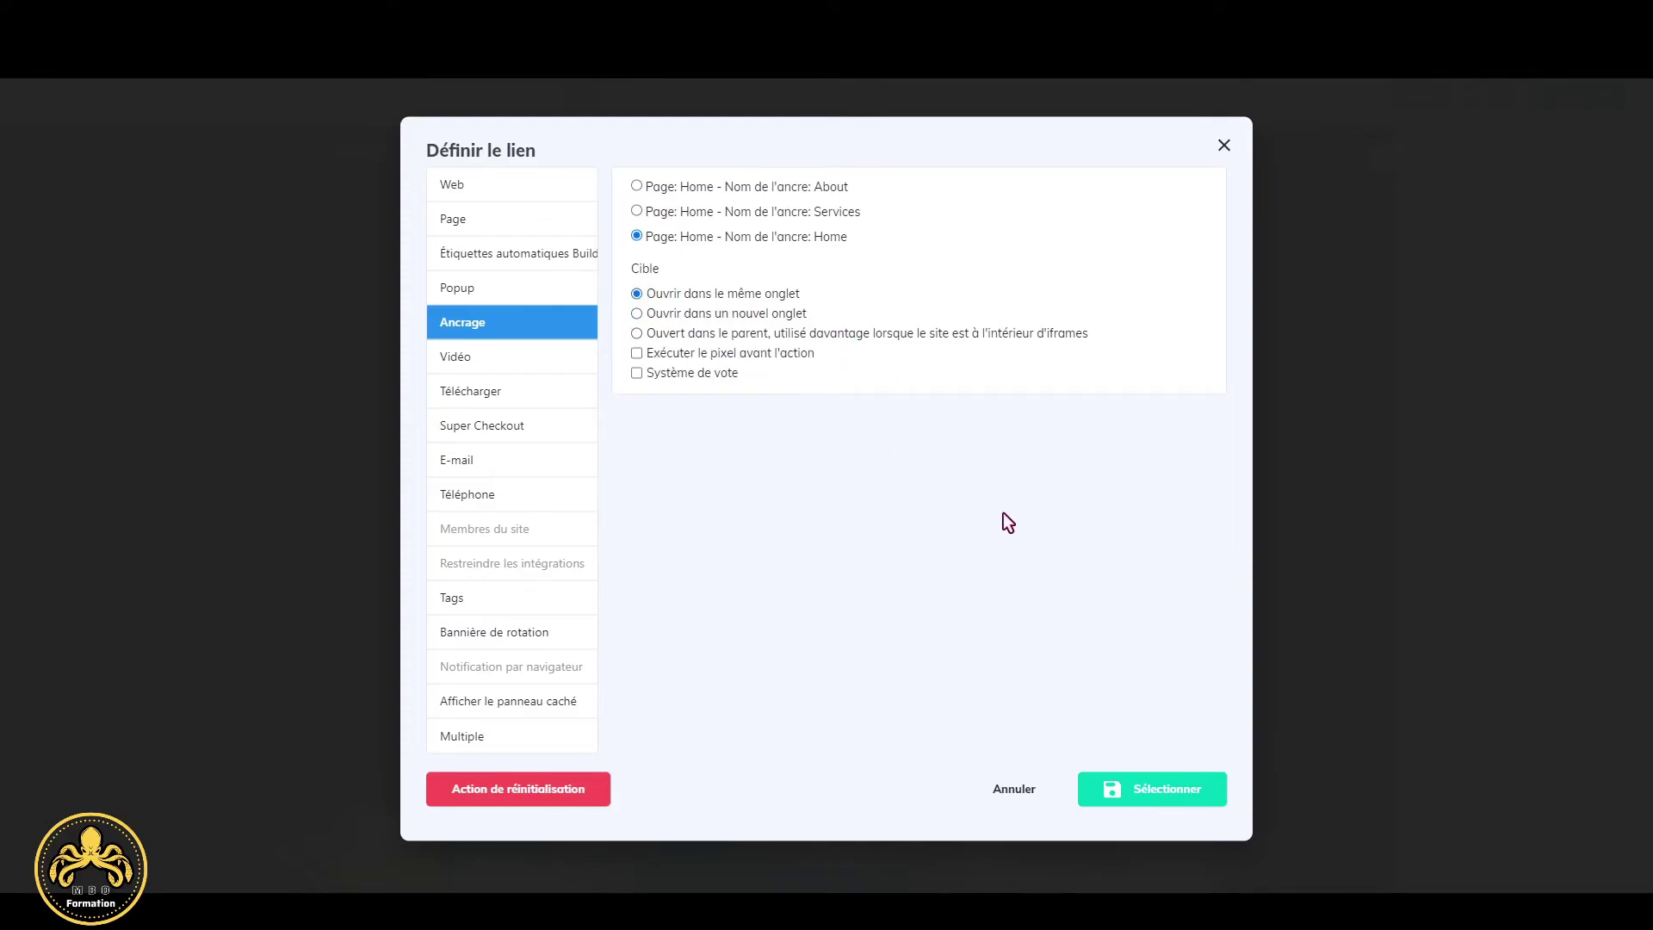
{"action": "left_click", "coordinate": [1168, 791]}
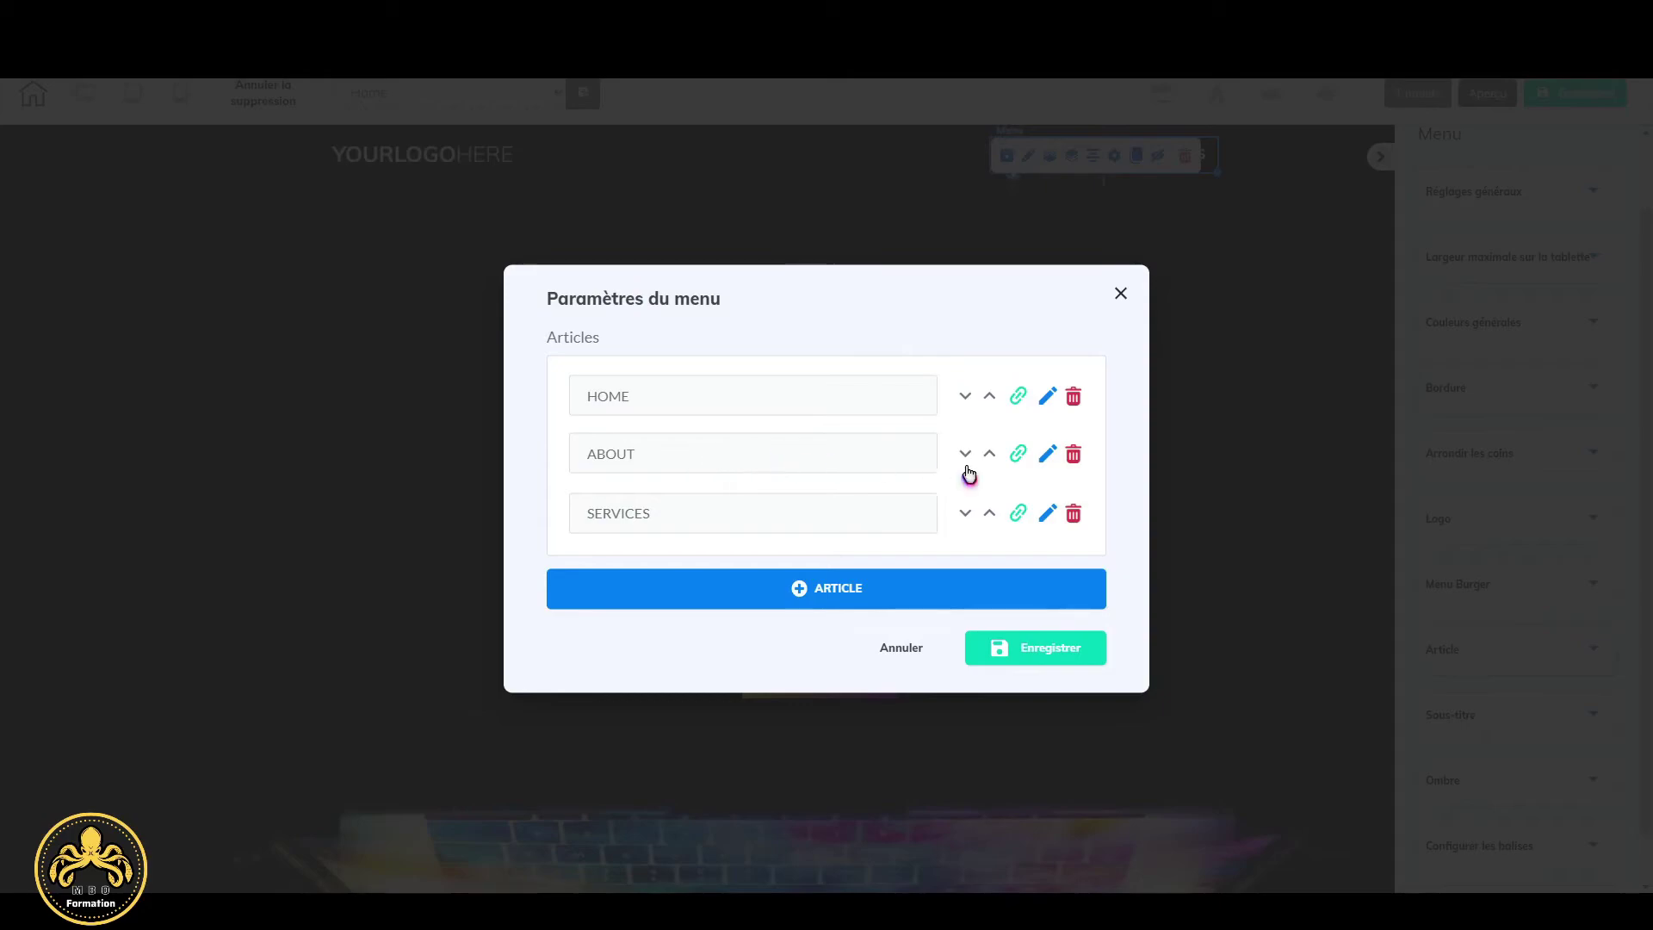
Set the ABOUT and SERVICES menu links to open in the same tab and save the menu settings.
{"action": "left_click", "coordinate": [1018, 457]}
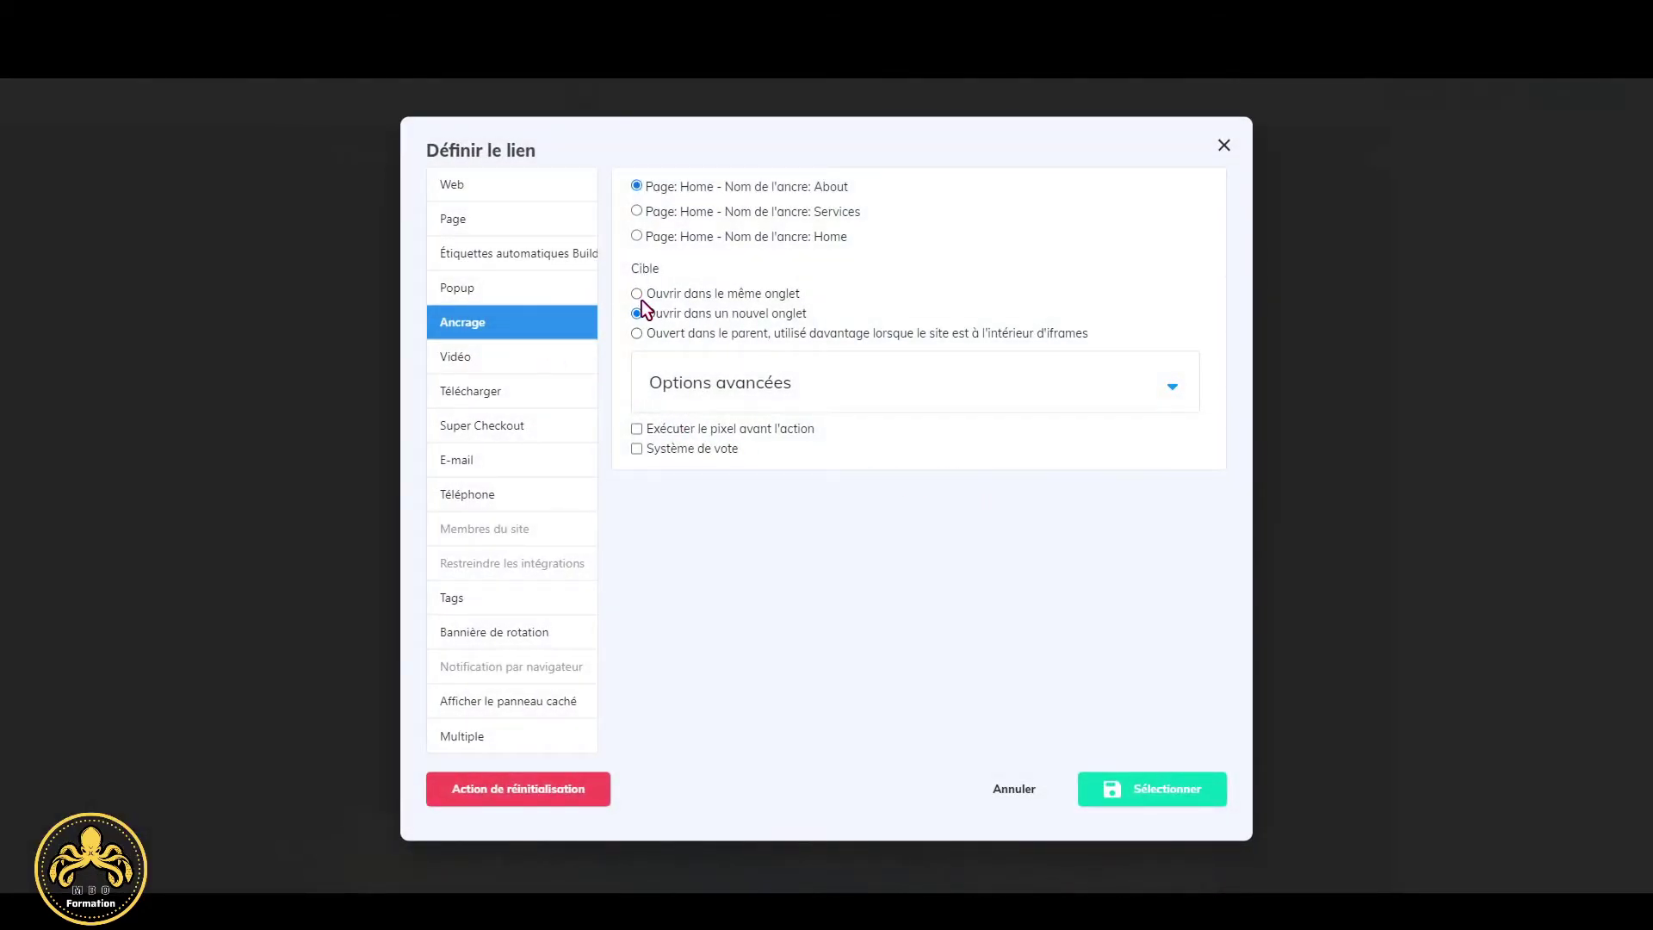
{"action": "left_click", "coordinate": [638, 295]}
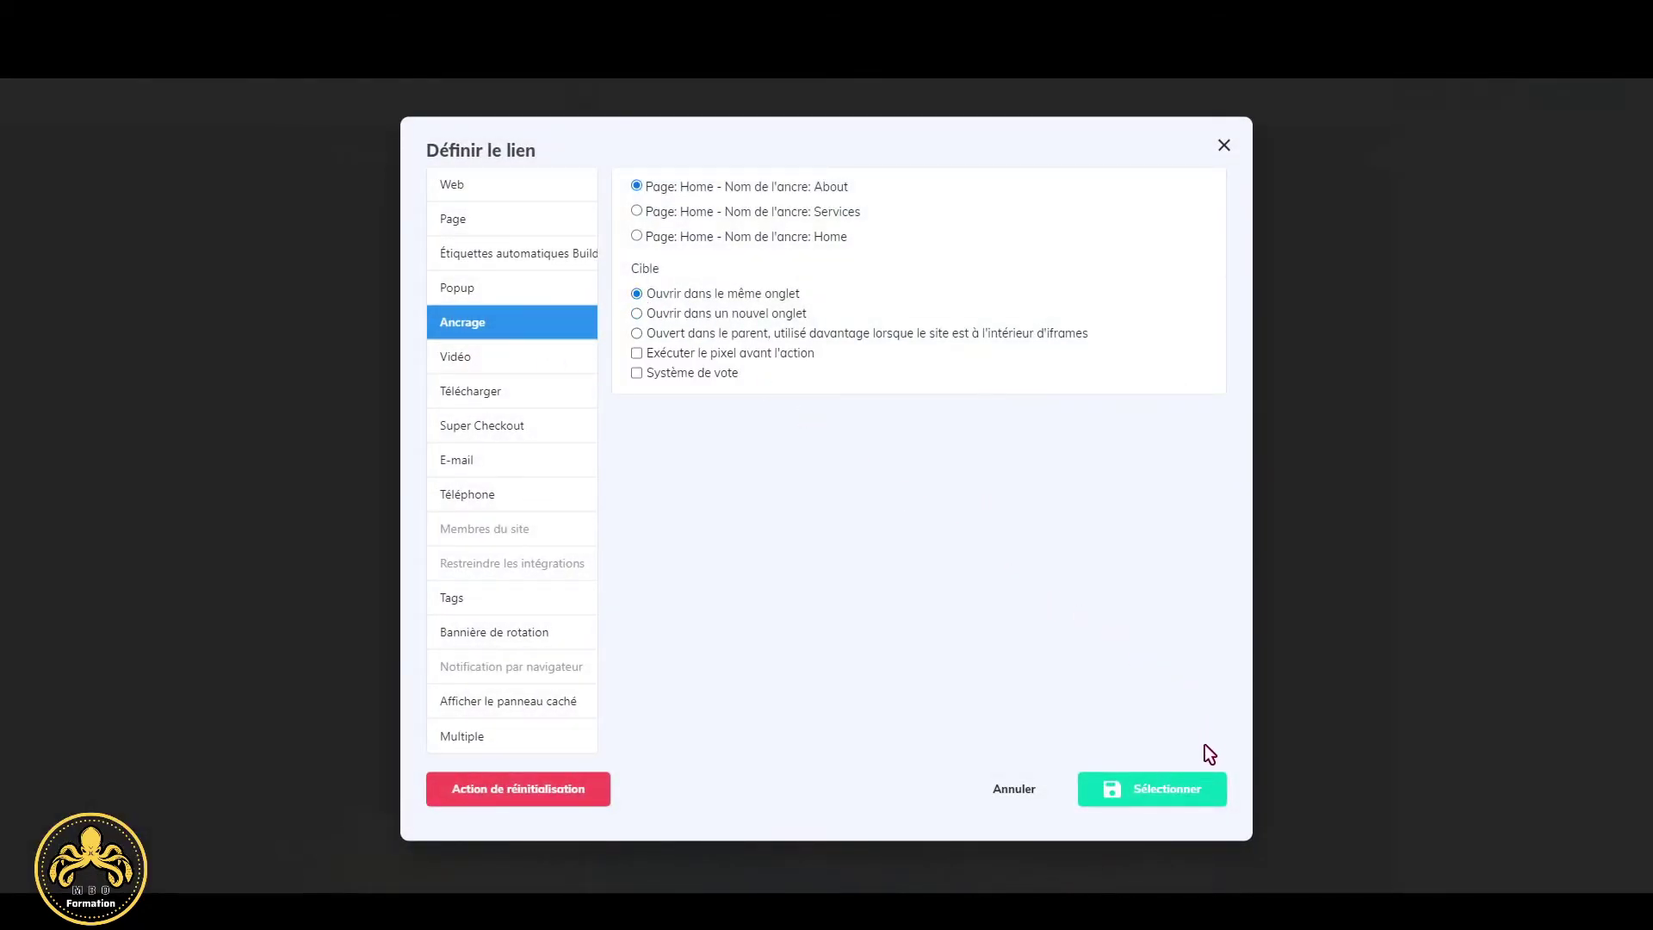
{"action": "left_click", "coordinate": [1202, 792]}
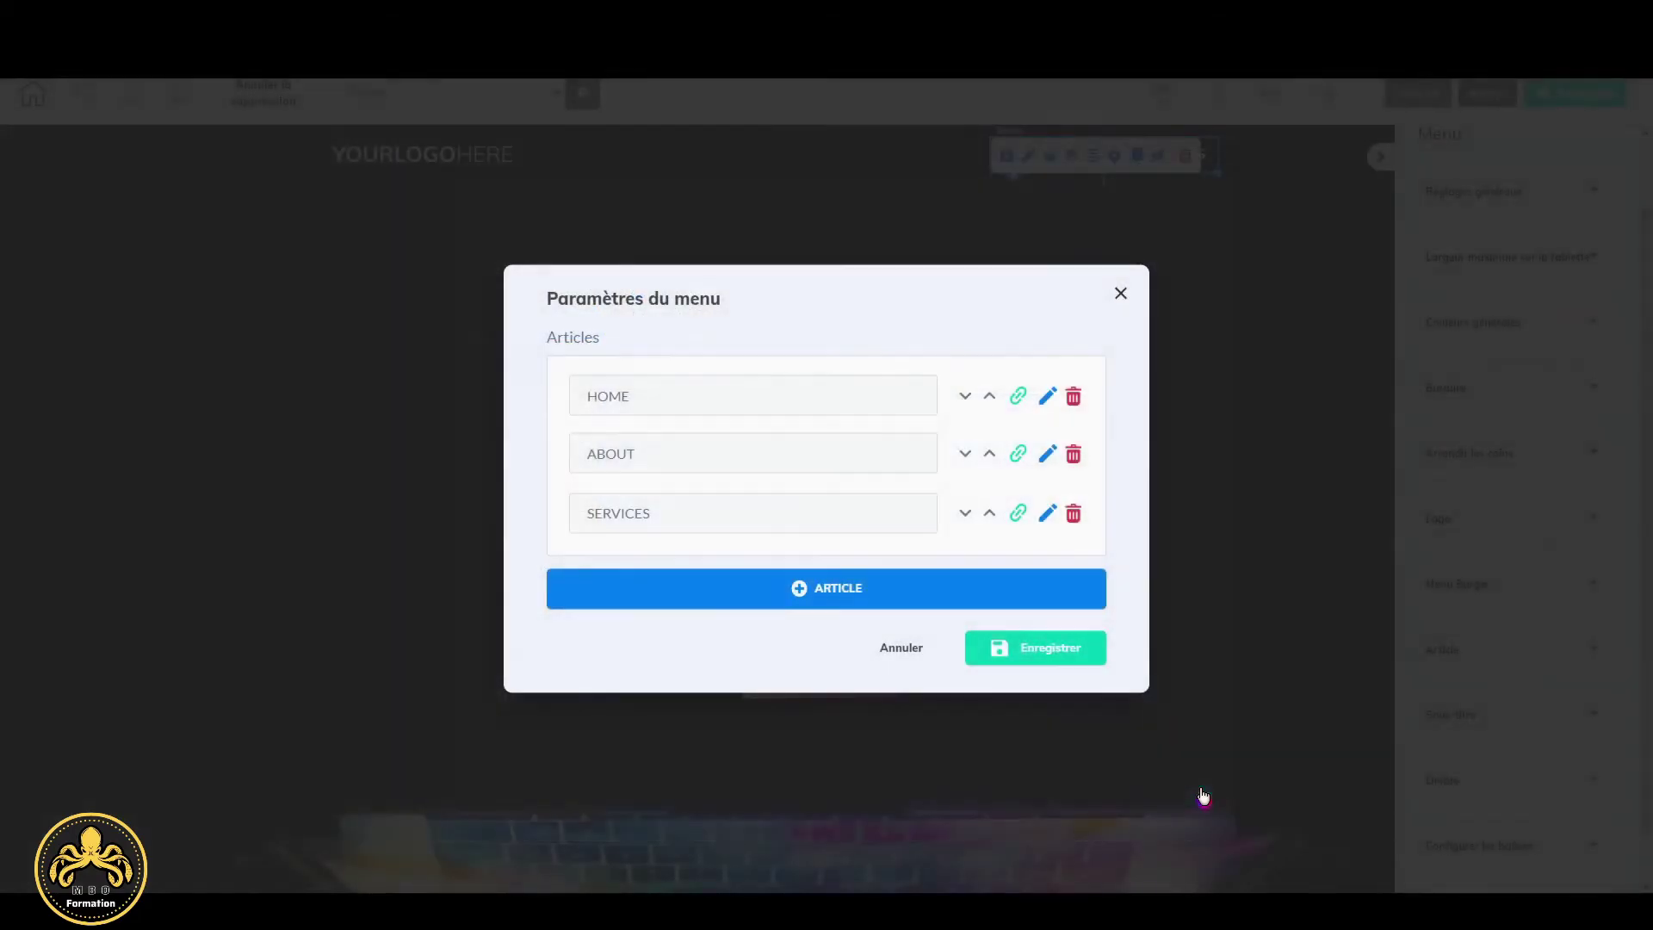
{"action": "left_click", "coordinate": [1018, 513]}
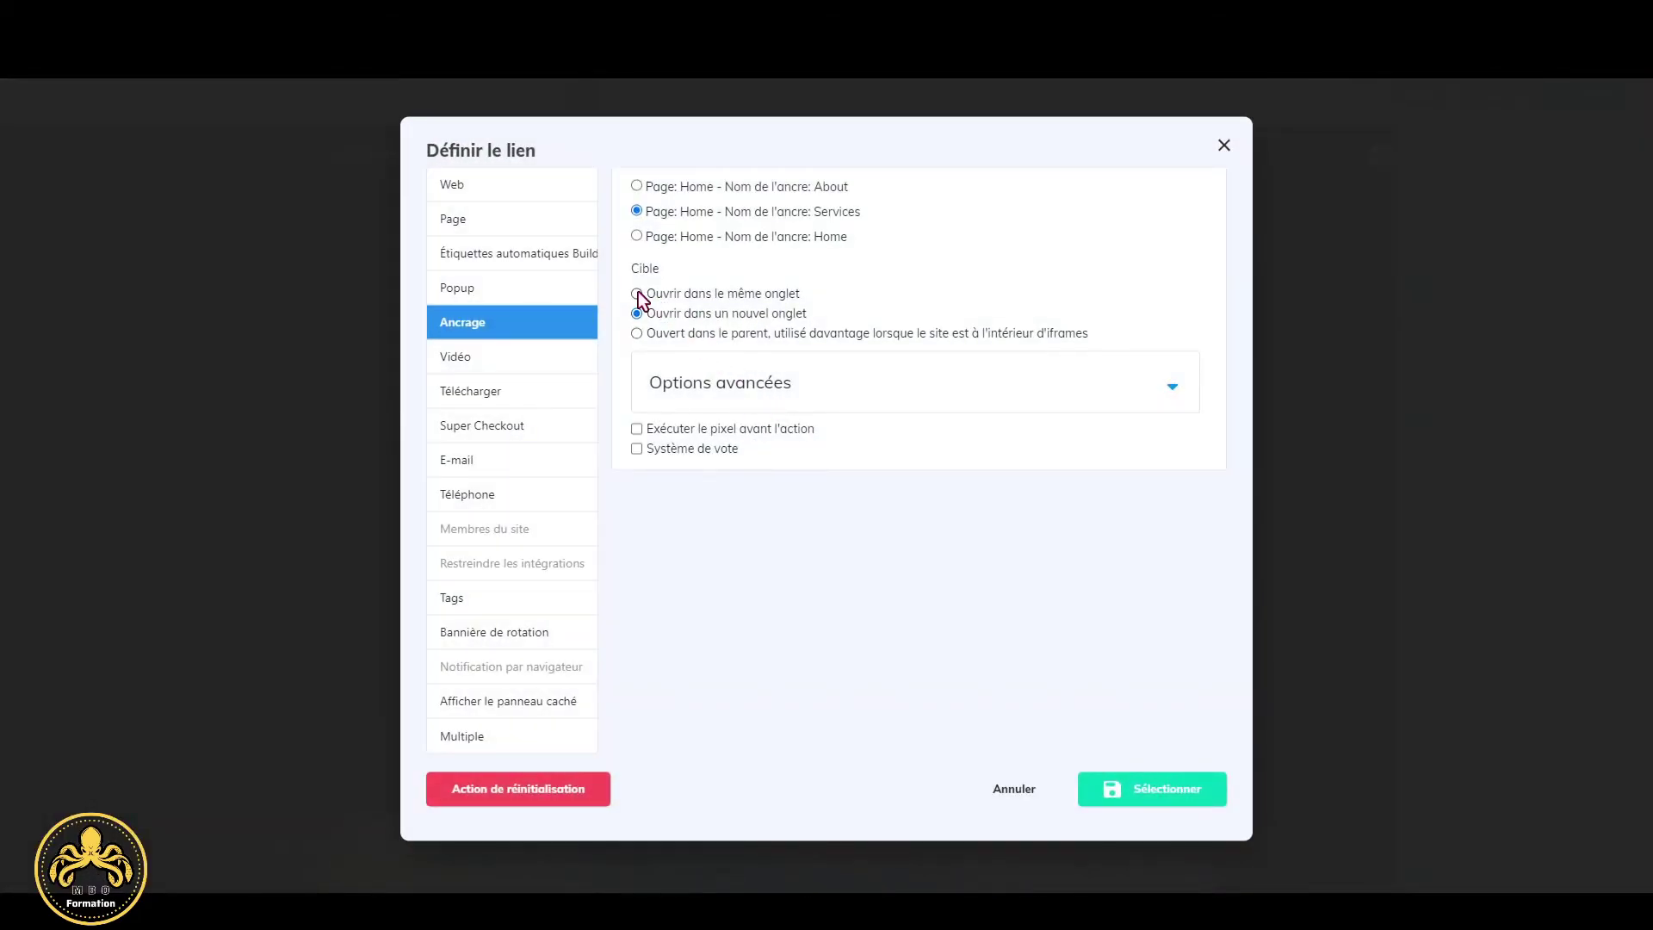
{"action": "left_click", "coordinate": [638, 294]}
{"action": "left_click", "coordinate": [1203, 790]}
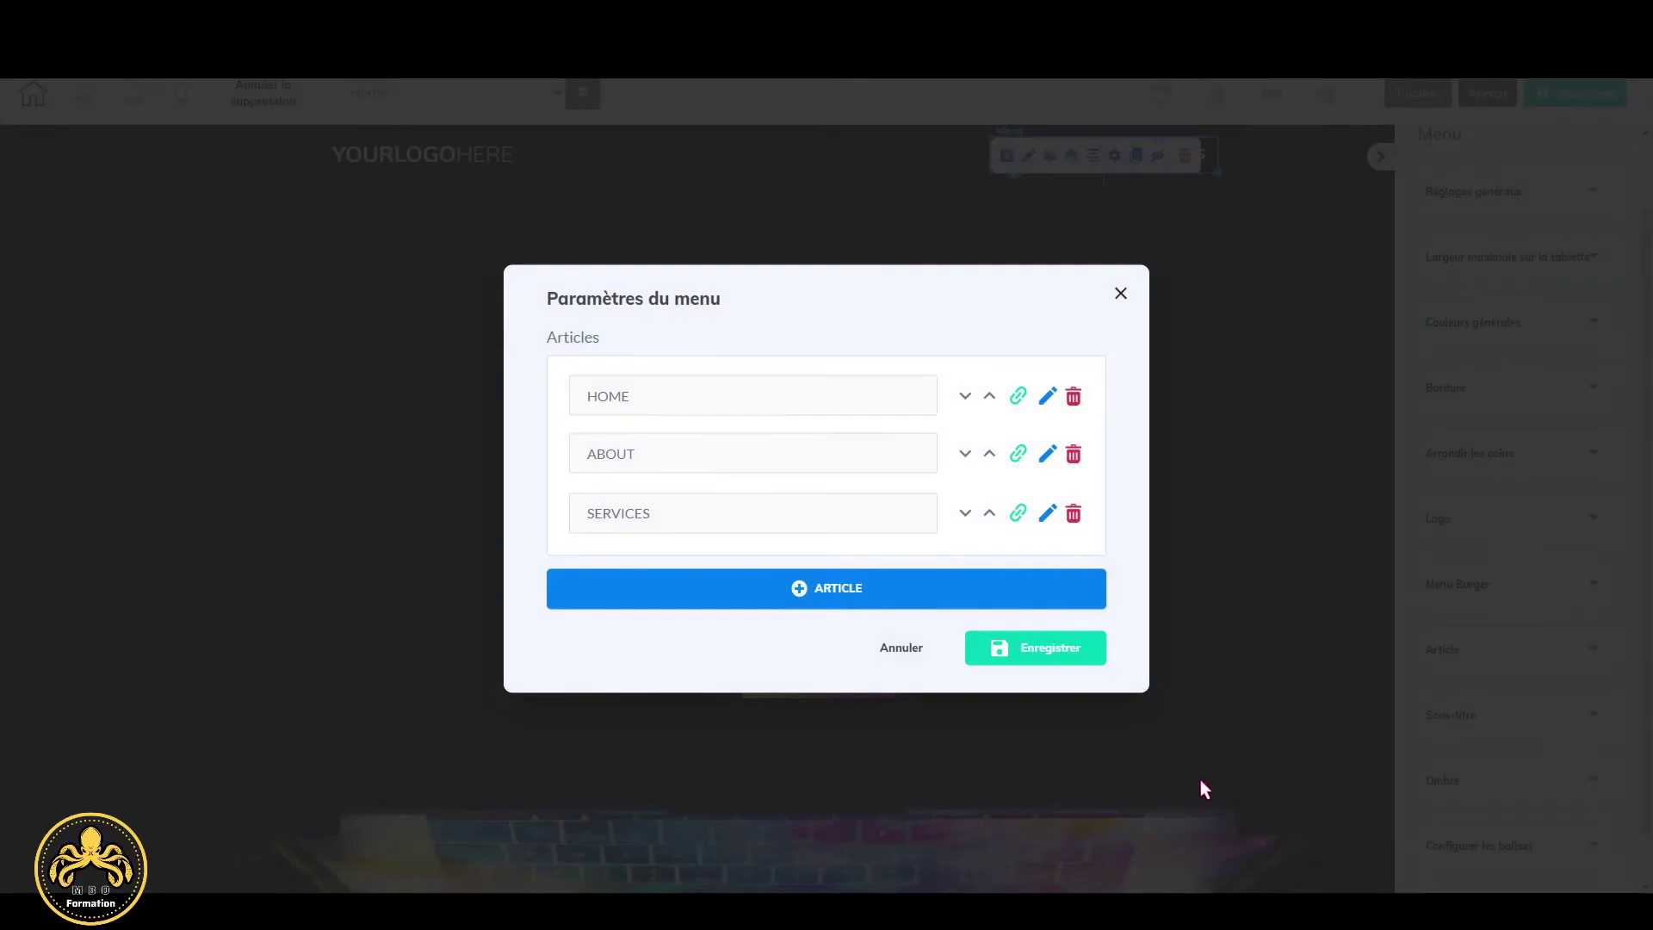
{"action": "left_click", "coordinate": [1040, 660]}
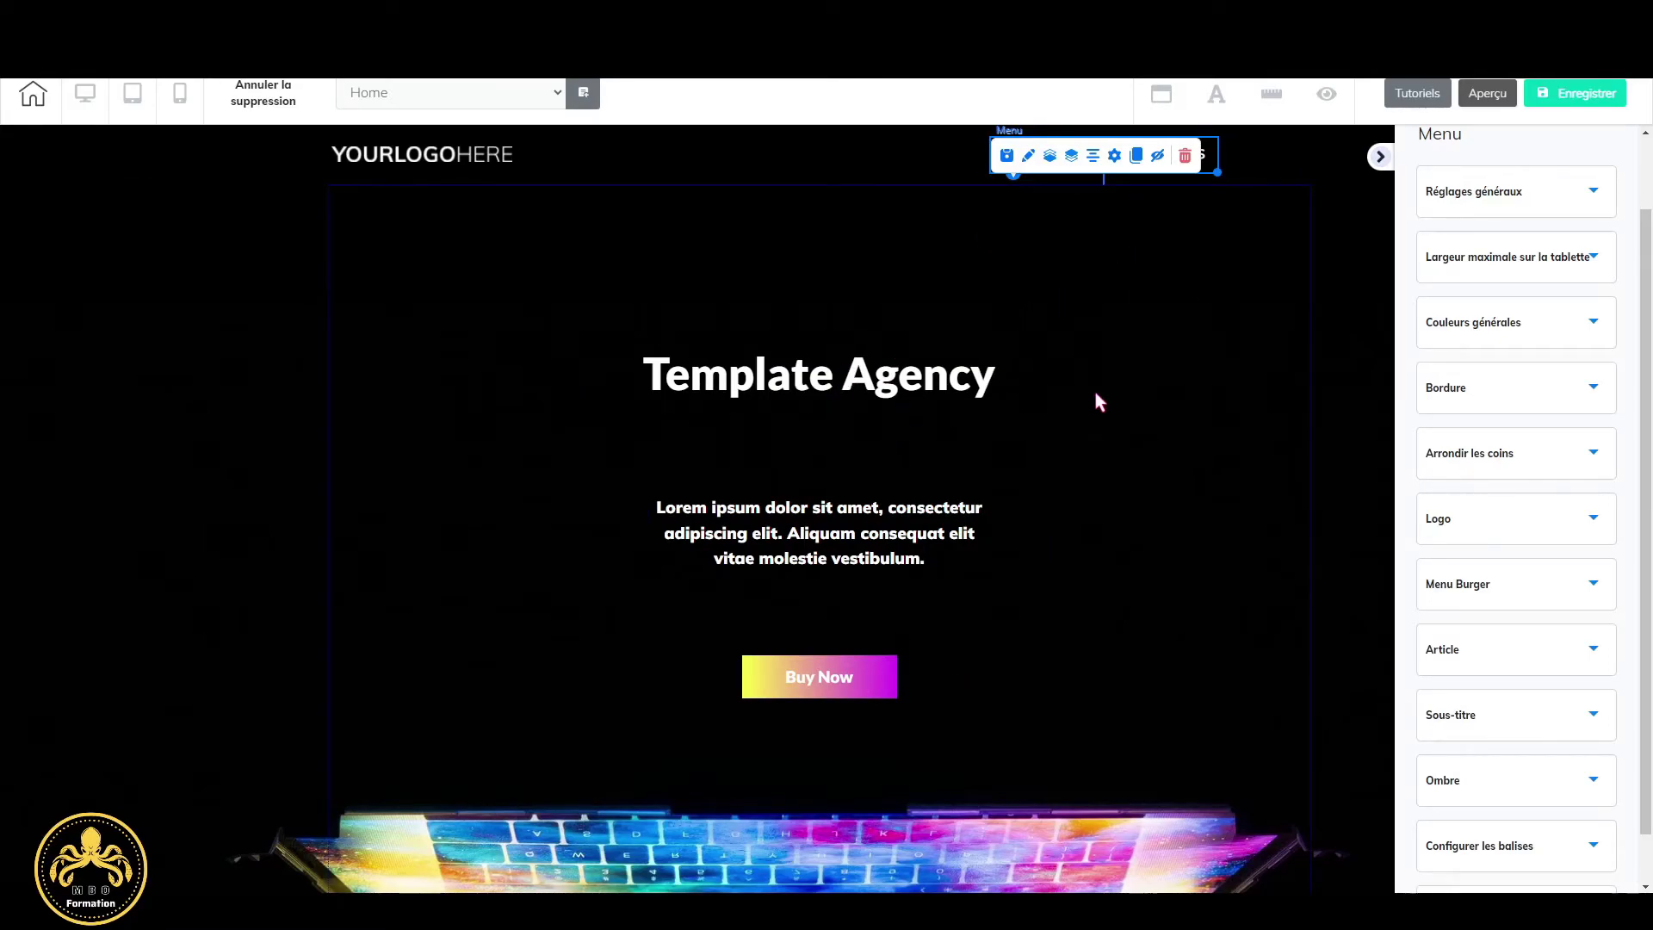
Save the Home page and publish the site.
{"action": "left_click", "coordinate": [1261, 345]}
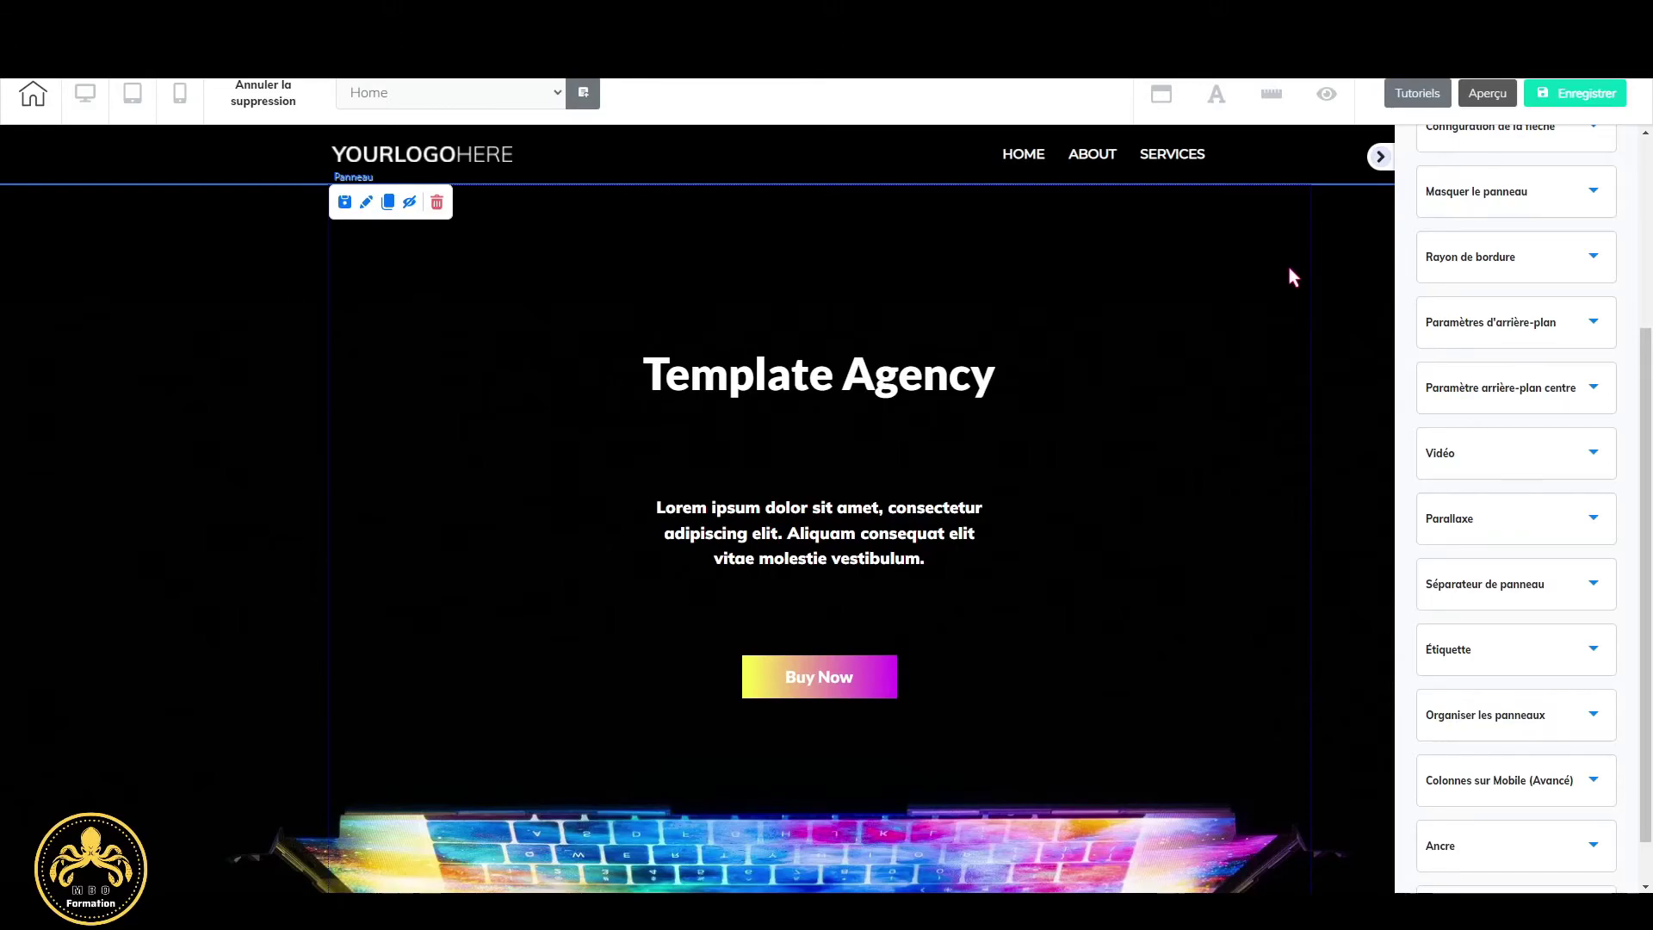
{"action": "key", "text": "ctrl+s"}
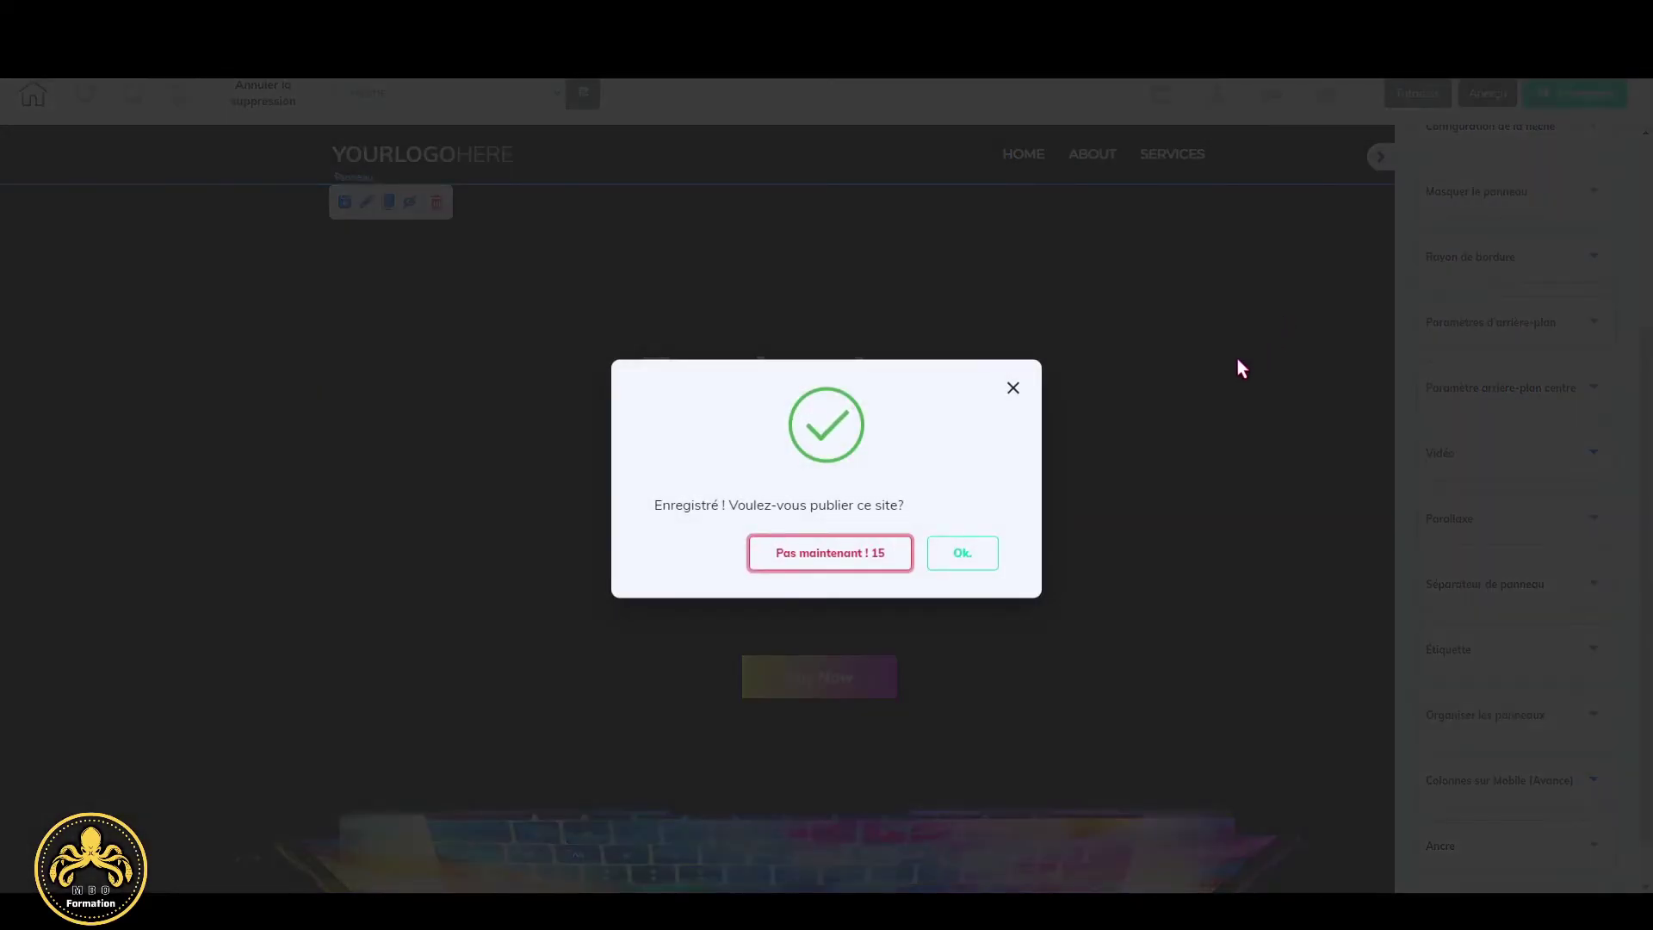
{"action": "left_click", "coordinate": [963, 552]}
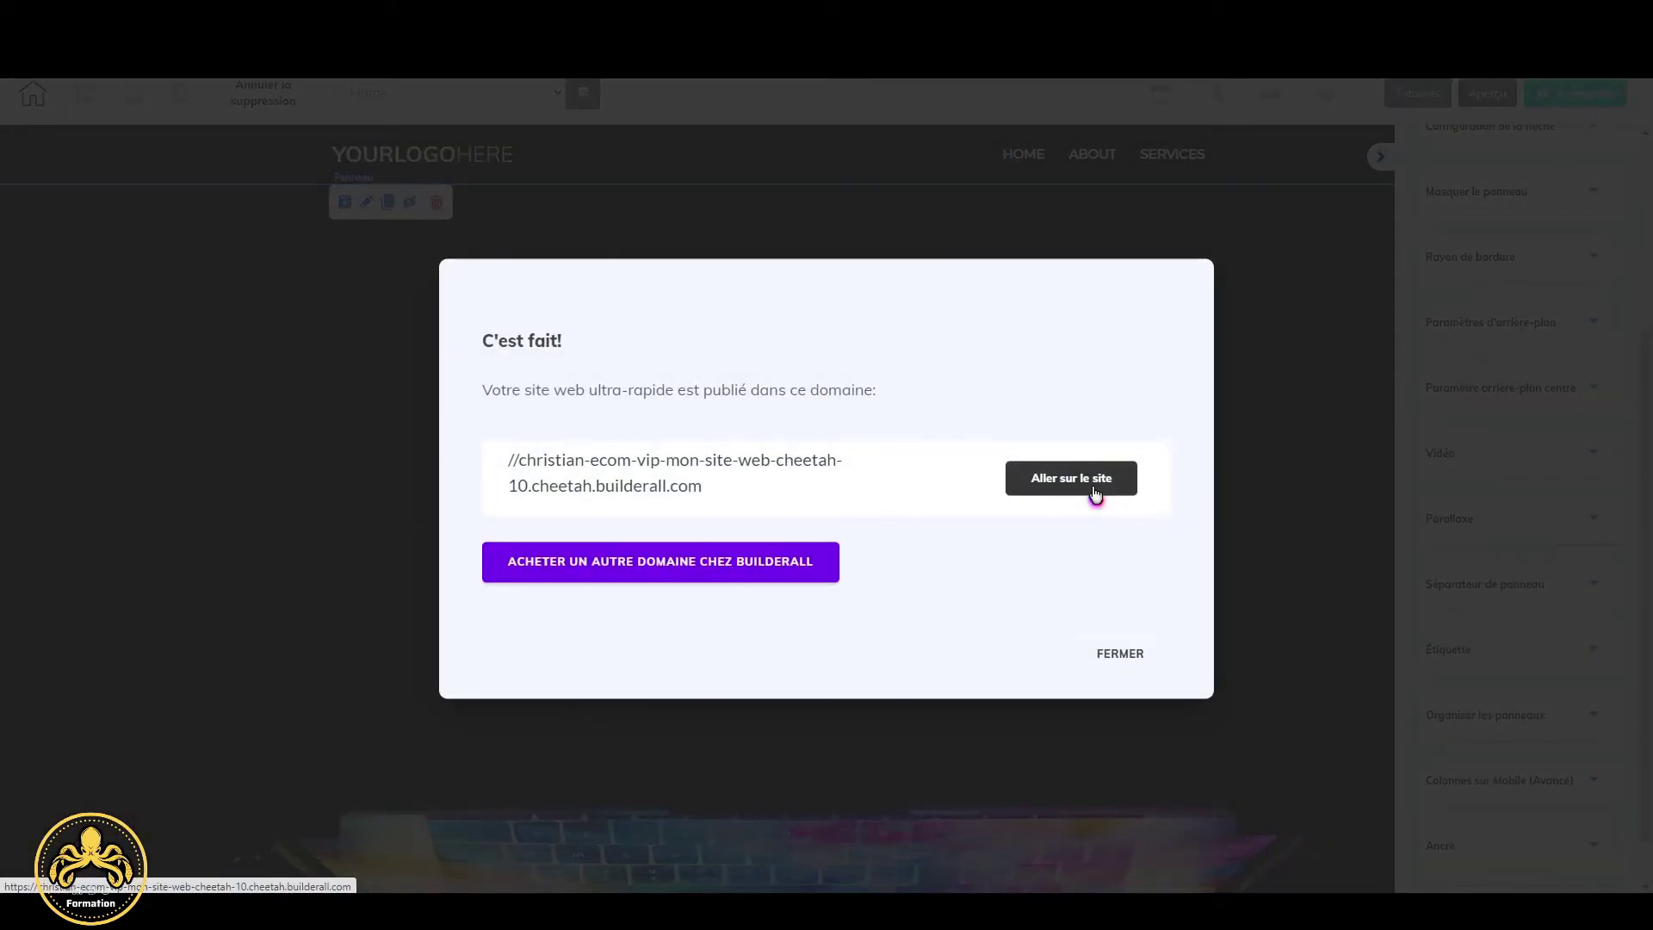
Visit the published site, look through the page from header to footer, and dismiss the publication dialog in the editor.
{"action": "left_click", "coordinate": [1093, 489]}
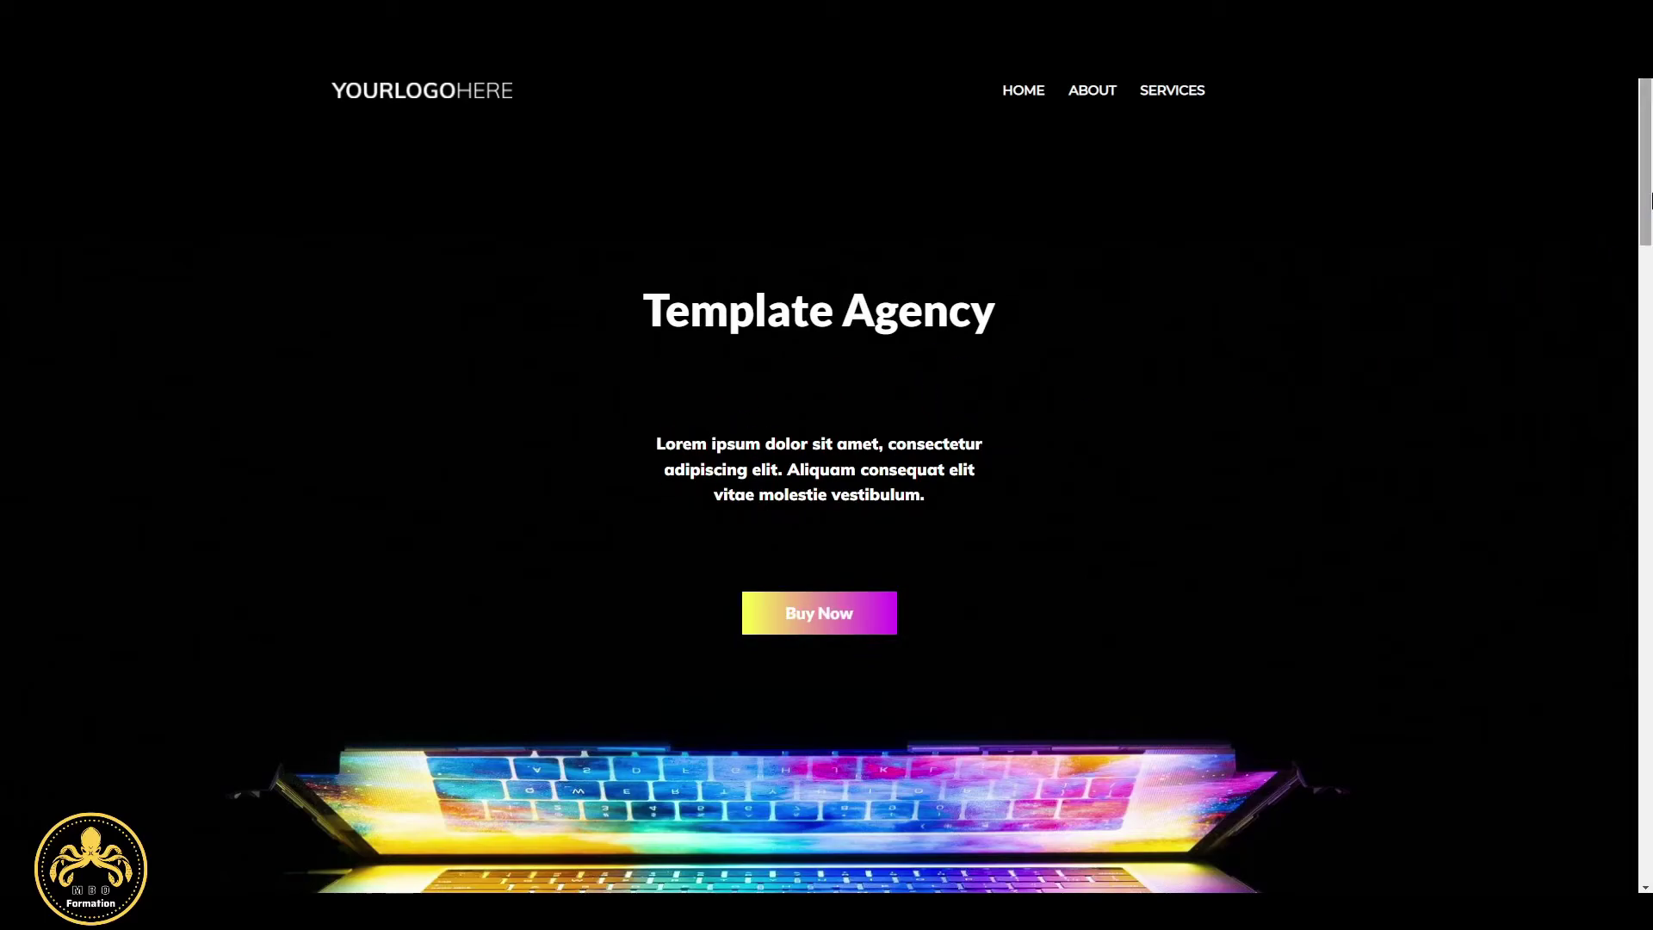
{"action": "left_click_drag", "start_coordinate": [1644, 196], "coordinate": [1646, 833]}
{"action": "scroll", "coordinate": [956, 624], "scroll_direction": "up", "scroll_amount": 5}
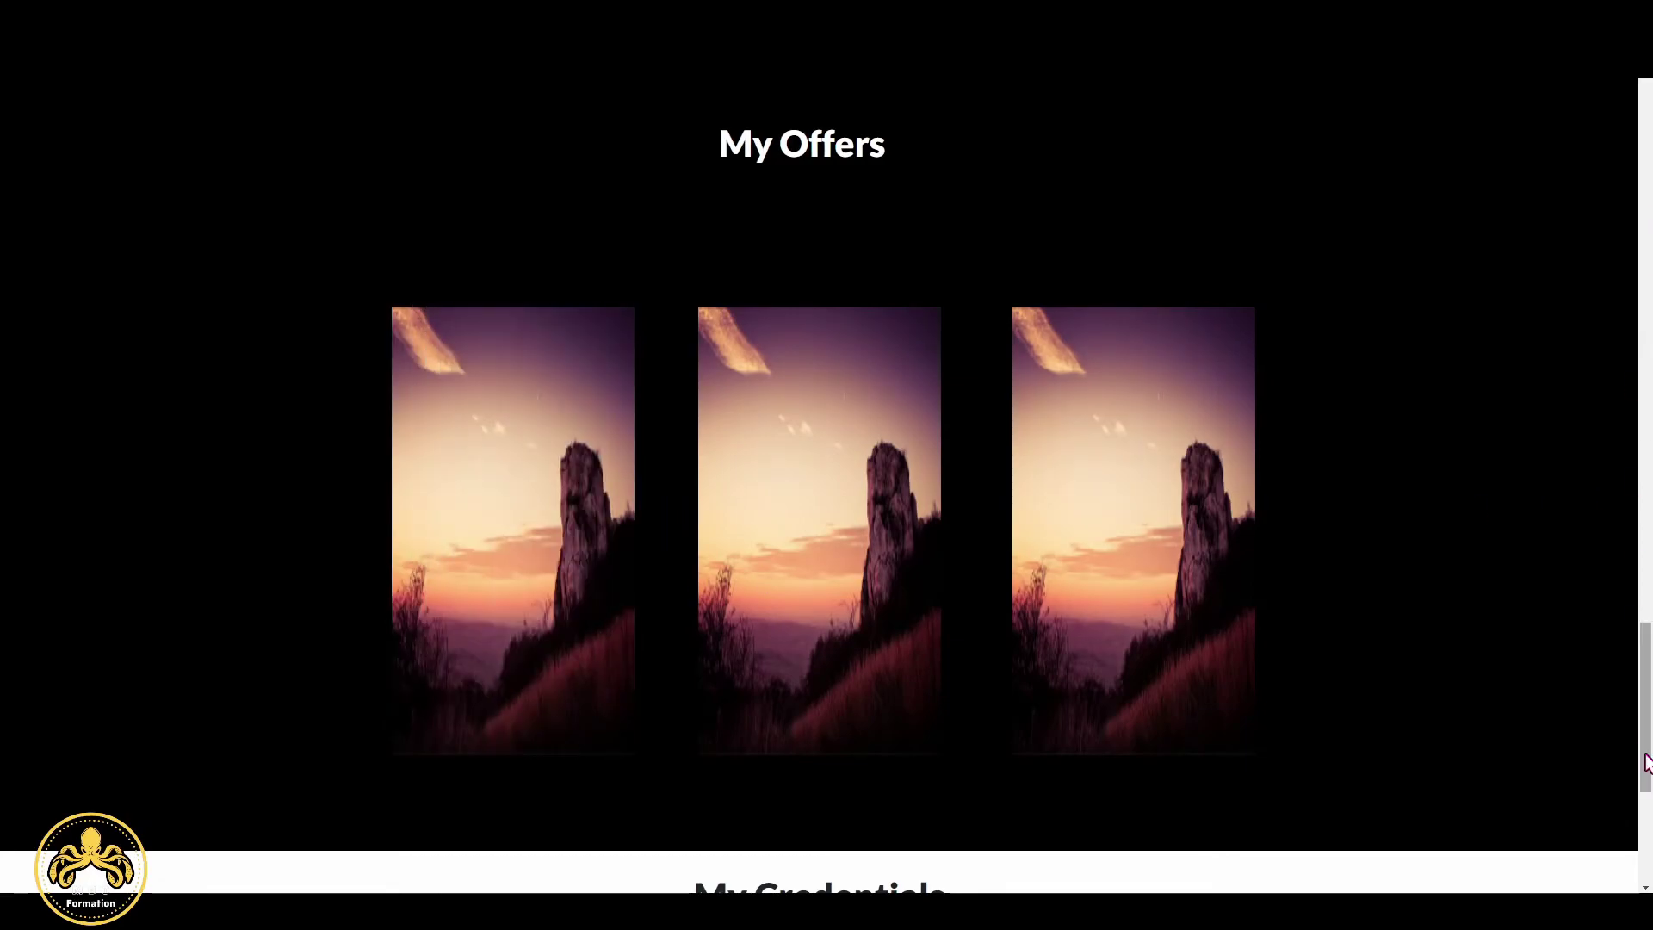
{"action": "left_click_drag", "start_coordinate": [1643, 771], "coordinate": [1606, 119]}
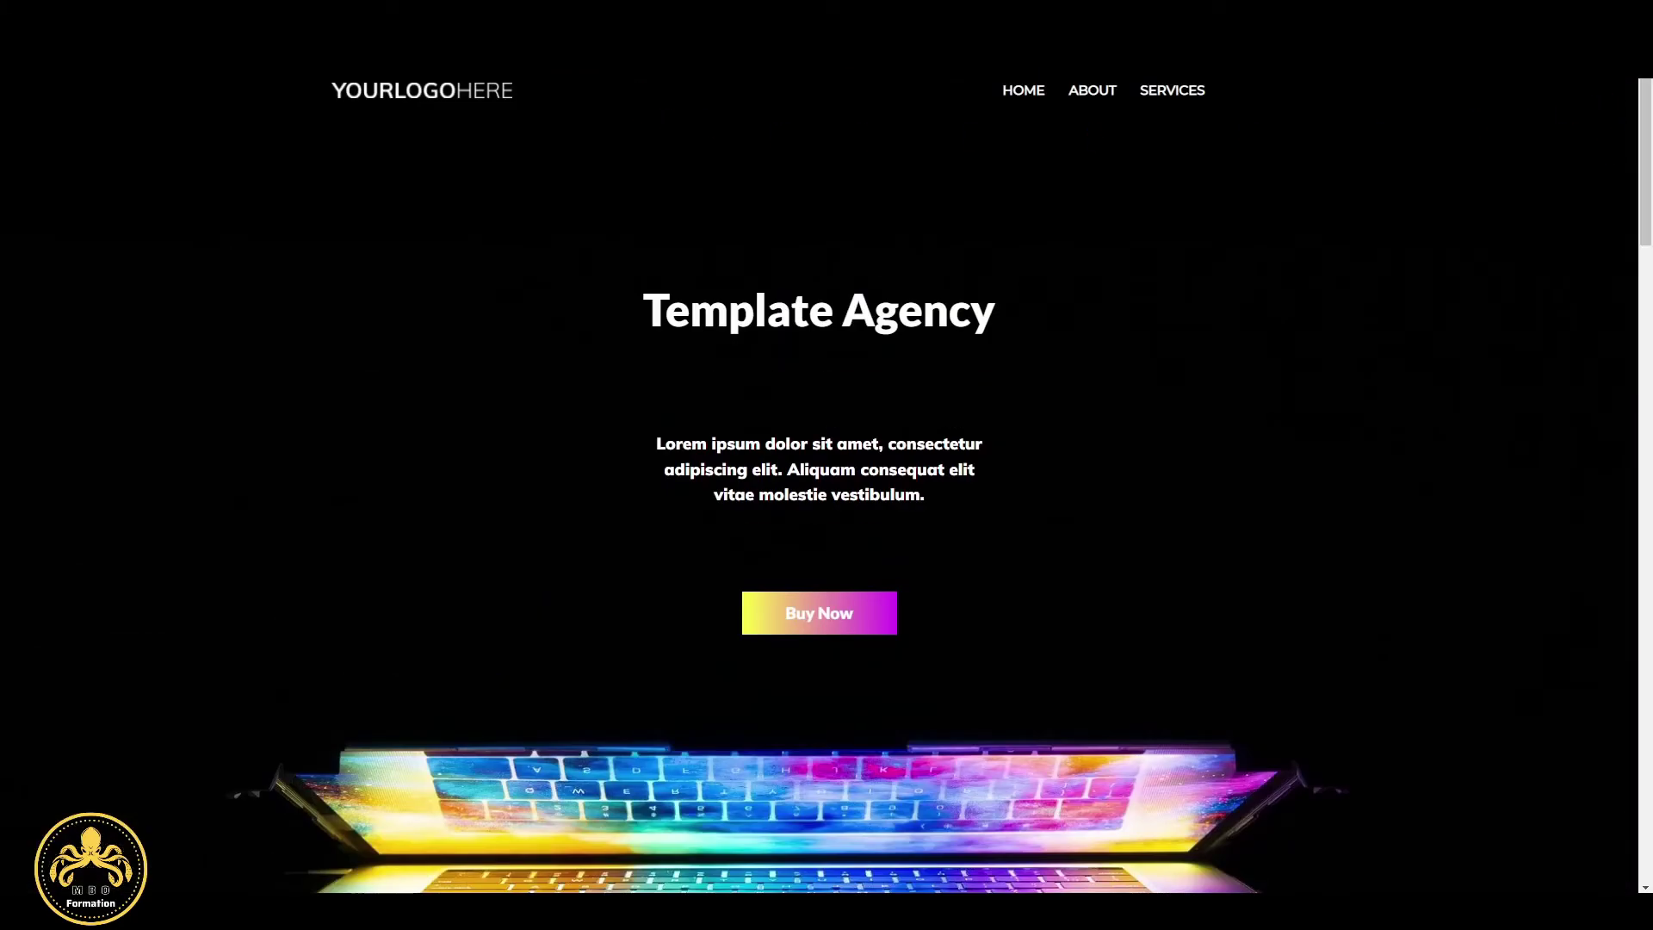
{"action": "key", "text": "End"}
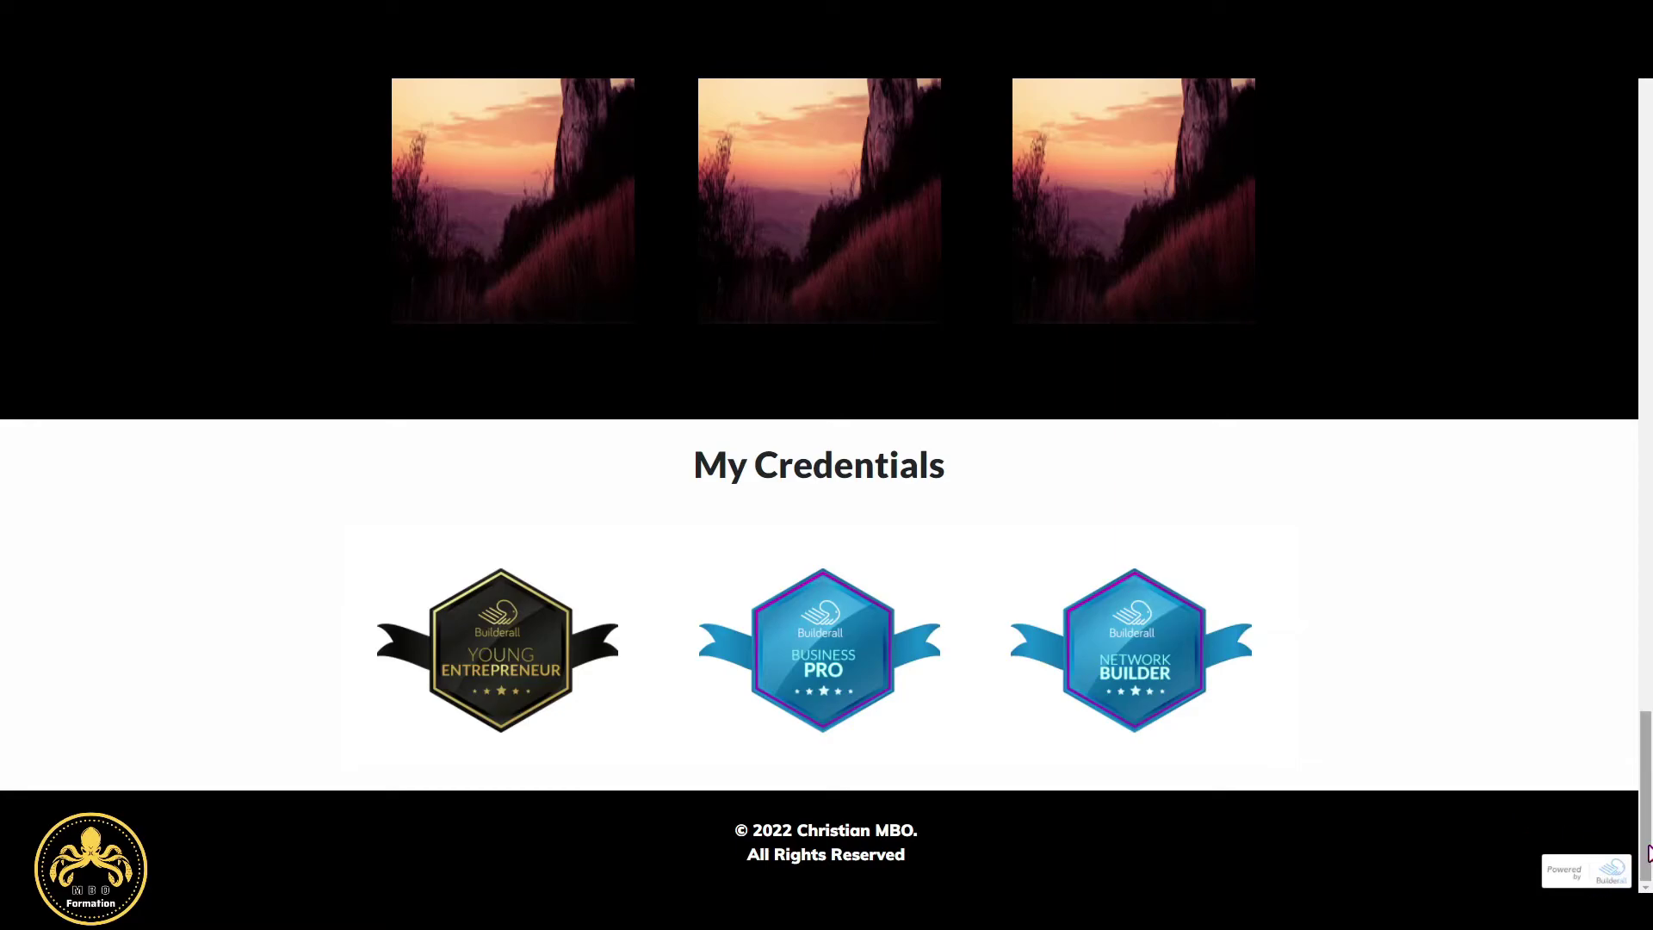
{"action": "left_click_drag", "start_coordinate": [1648, 852], "coordinate": [1643, 153]}
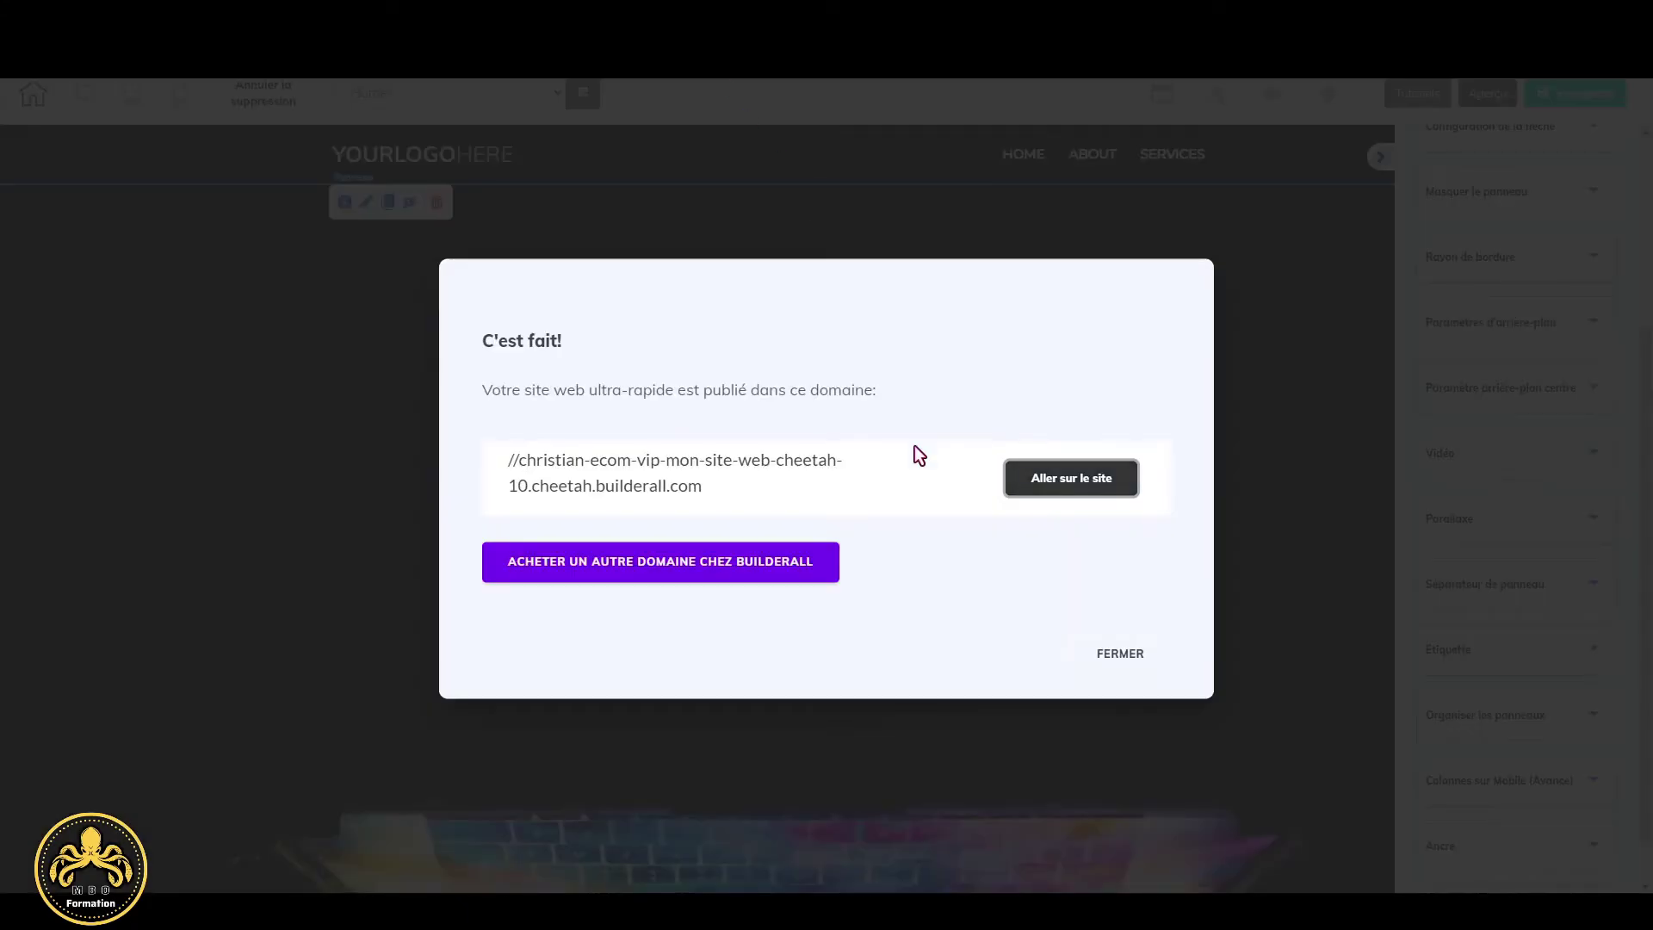
{"action": "left_click", "coordinate": [1115, 652]}
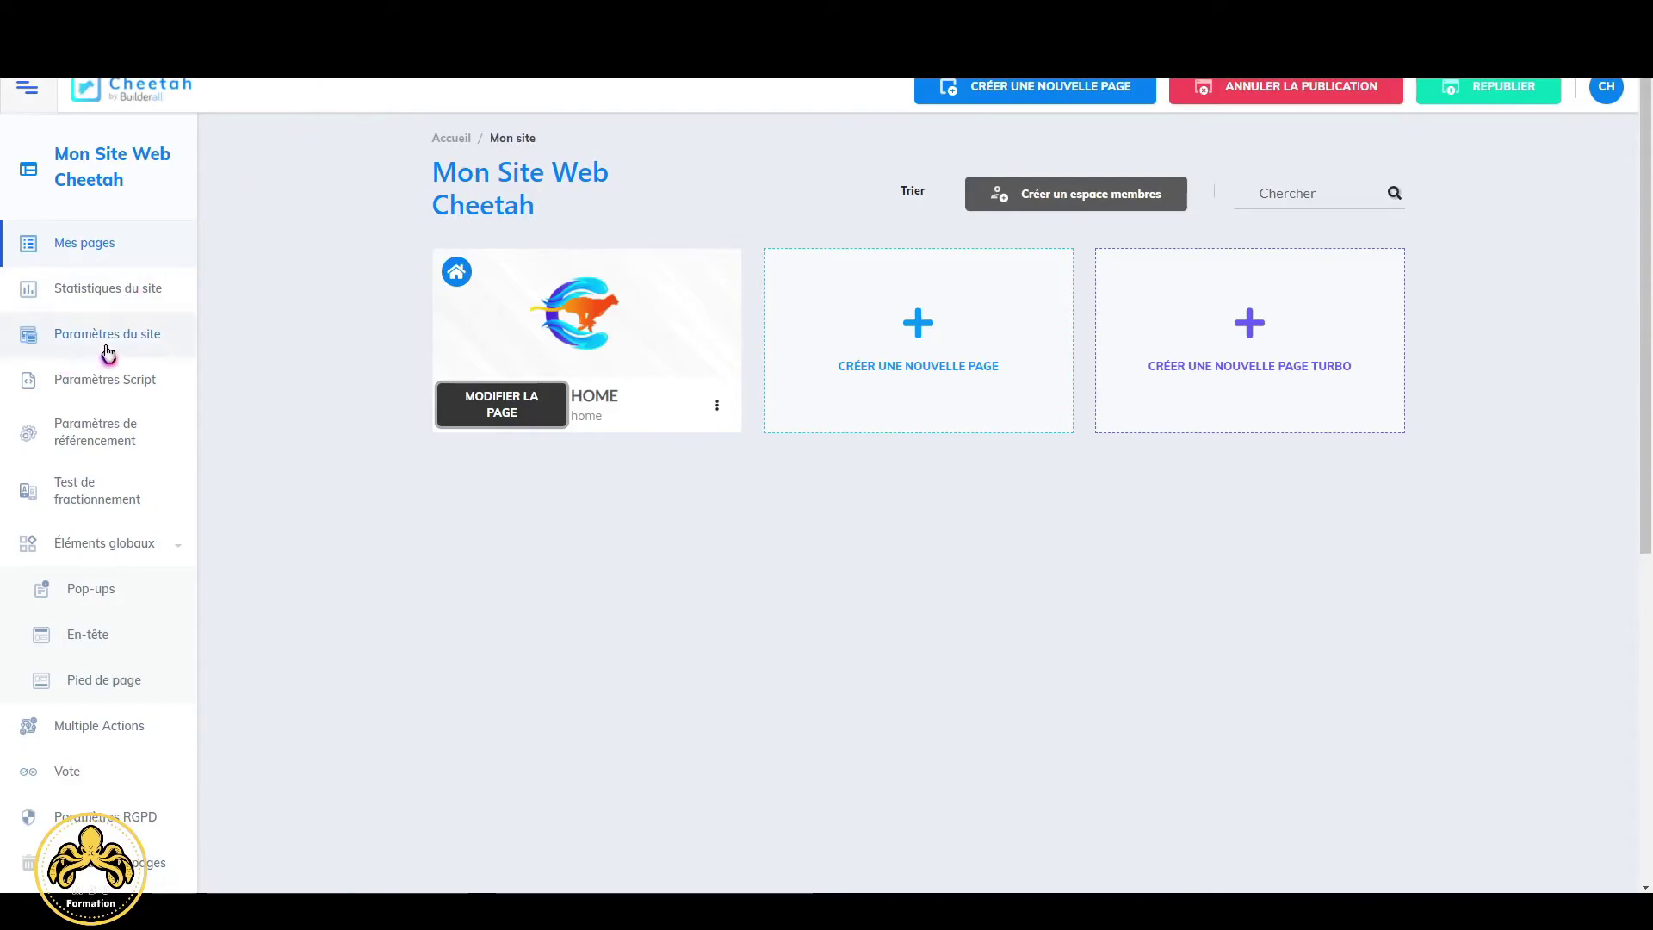
Open the site settings and examine the Builderall affiliation button switch and its watermark language choices.
{"action": "left_click", "coordinate": [123, 344]}
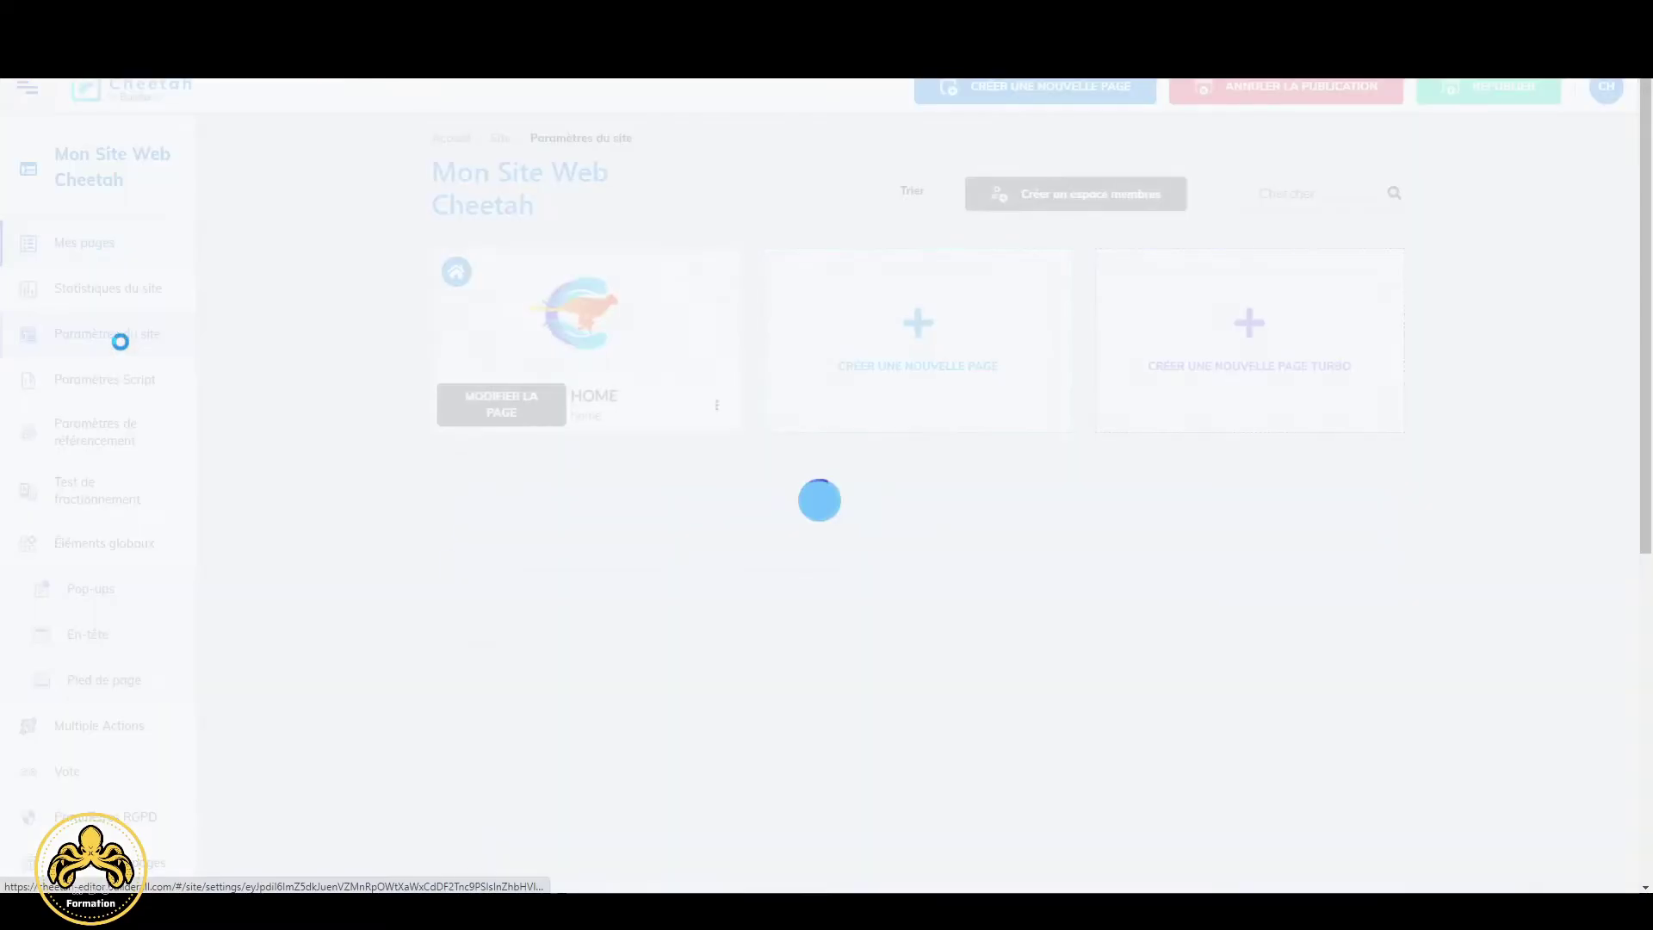
{"action": "scroll", "coordinate": [591, 396], "scroll_direction": "down", "scroll_amount": 2}
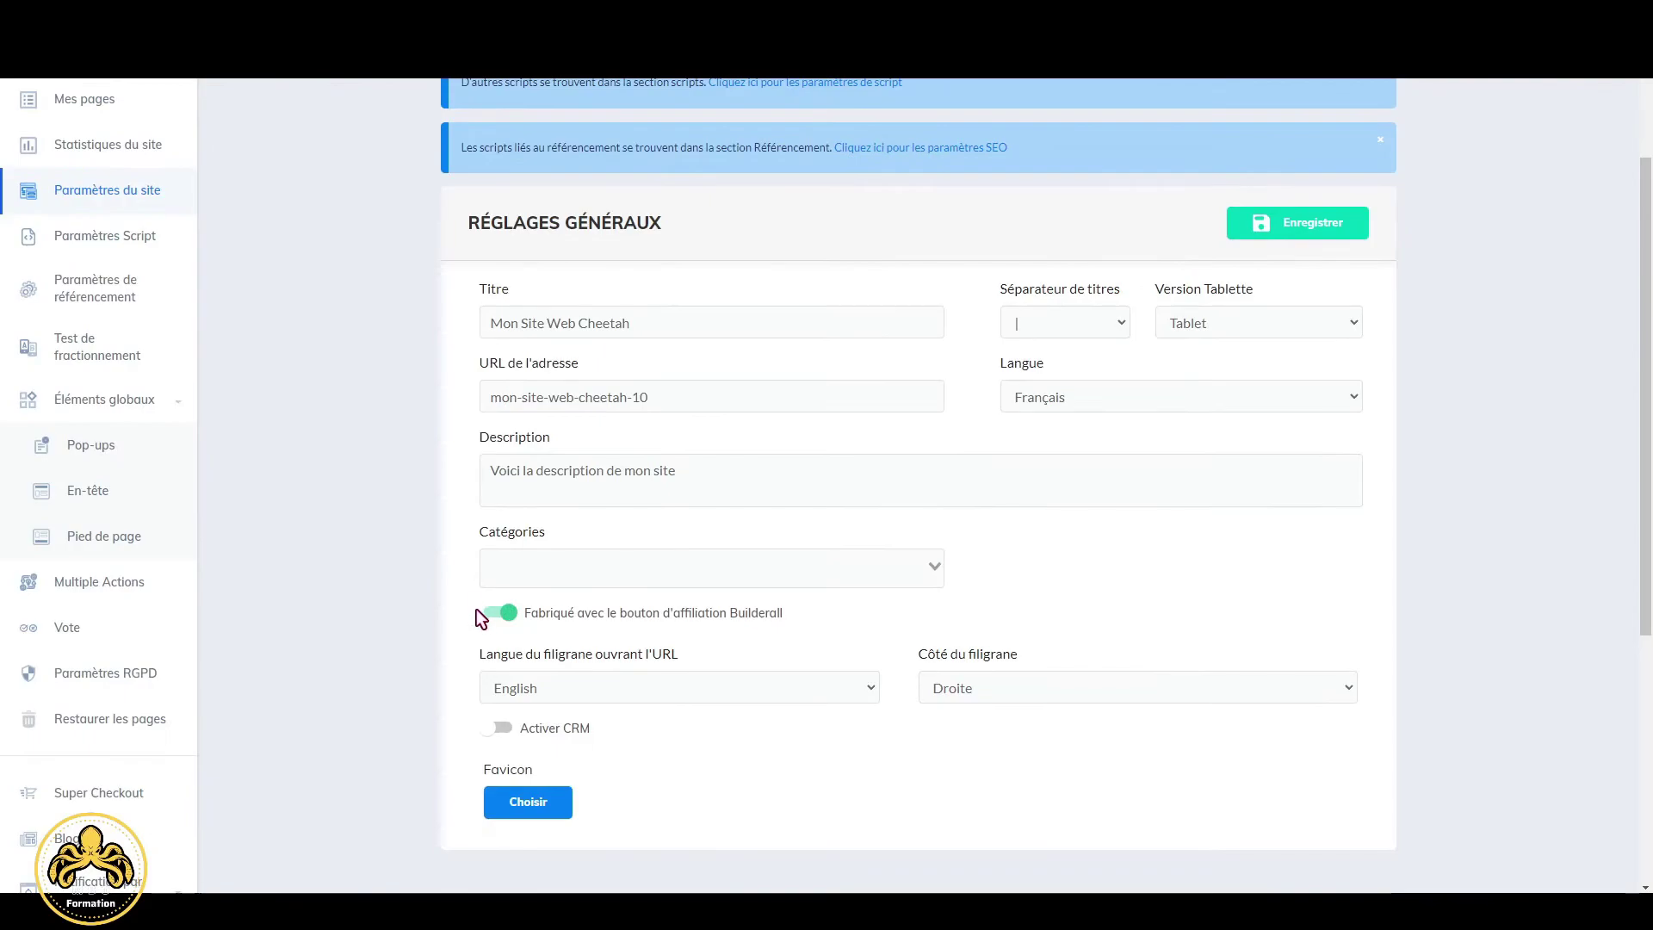
{"action": "left_click", "coordinate": [498, 613]}
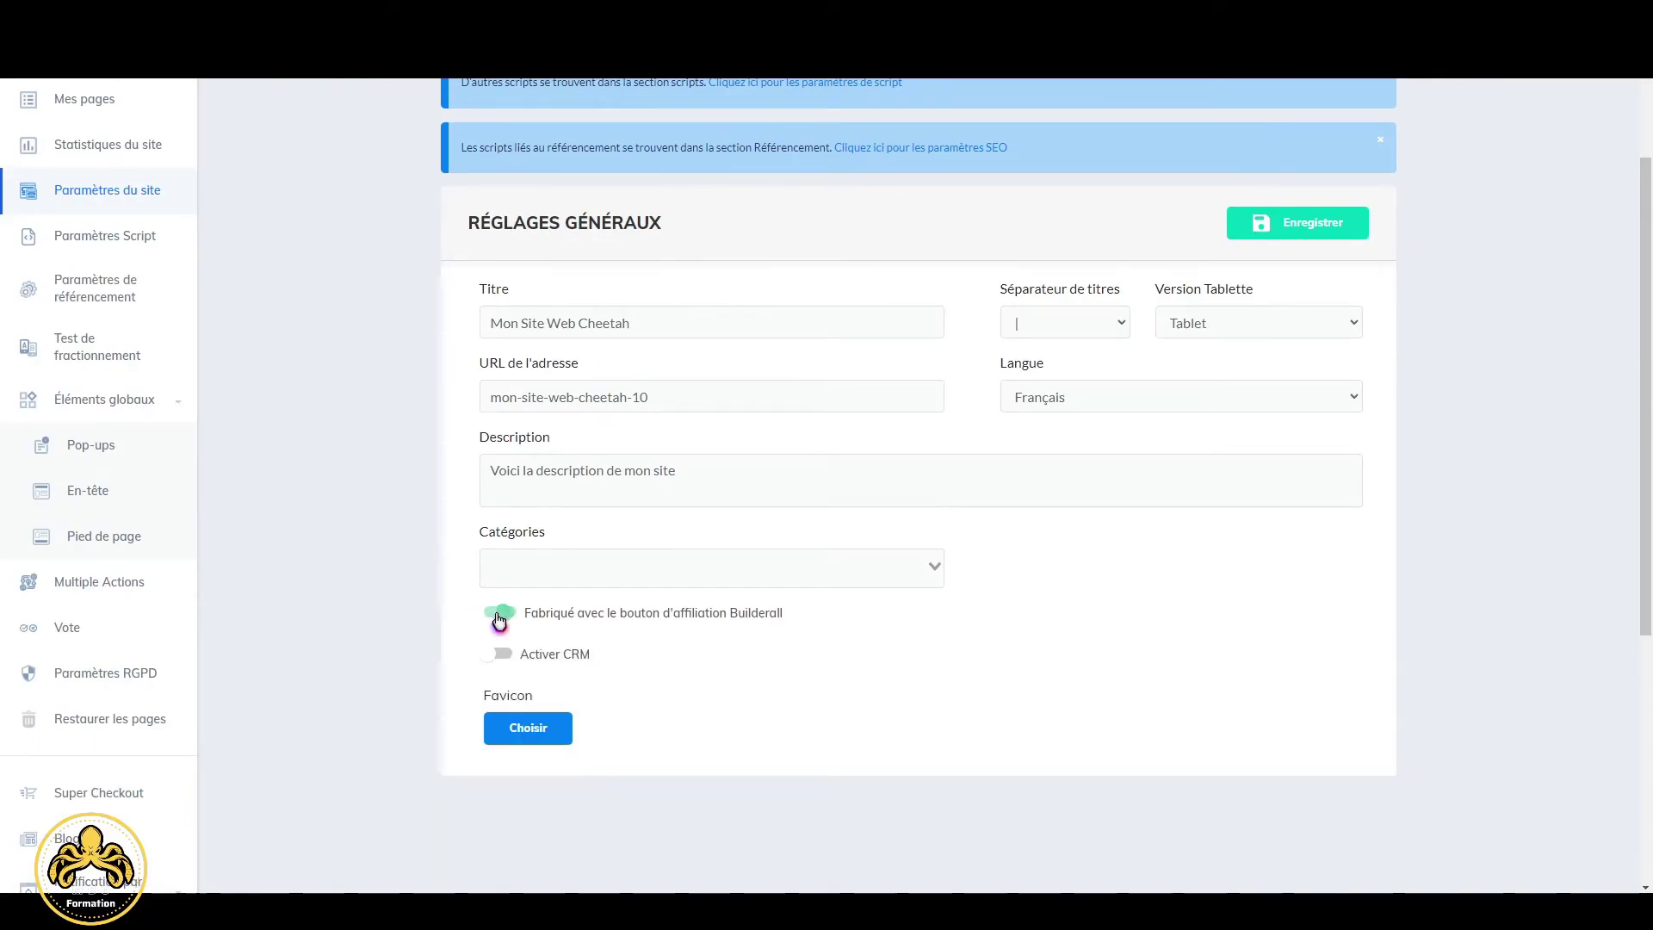
{"action": "left_click", "coordinate": [503, 616]}
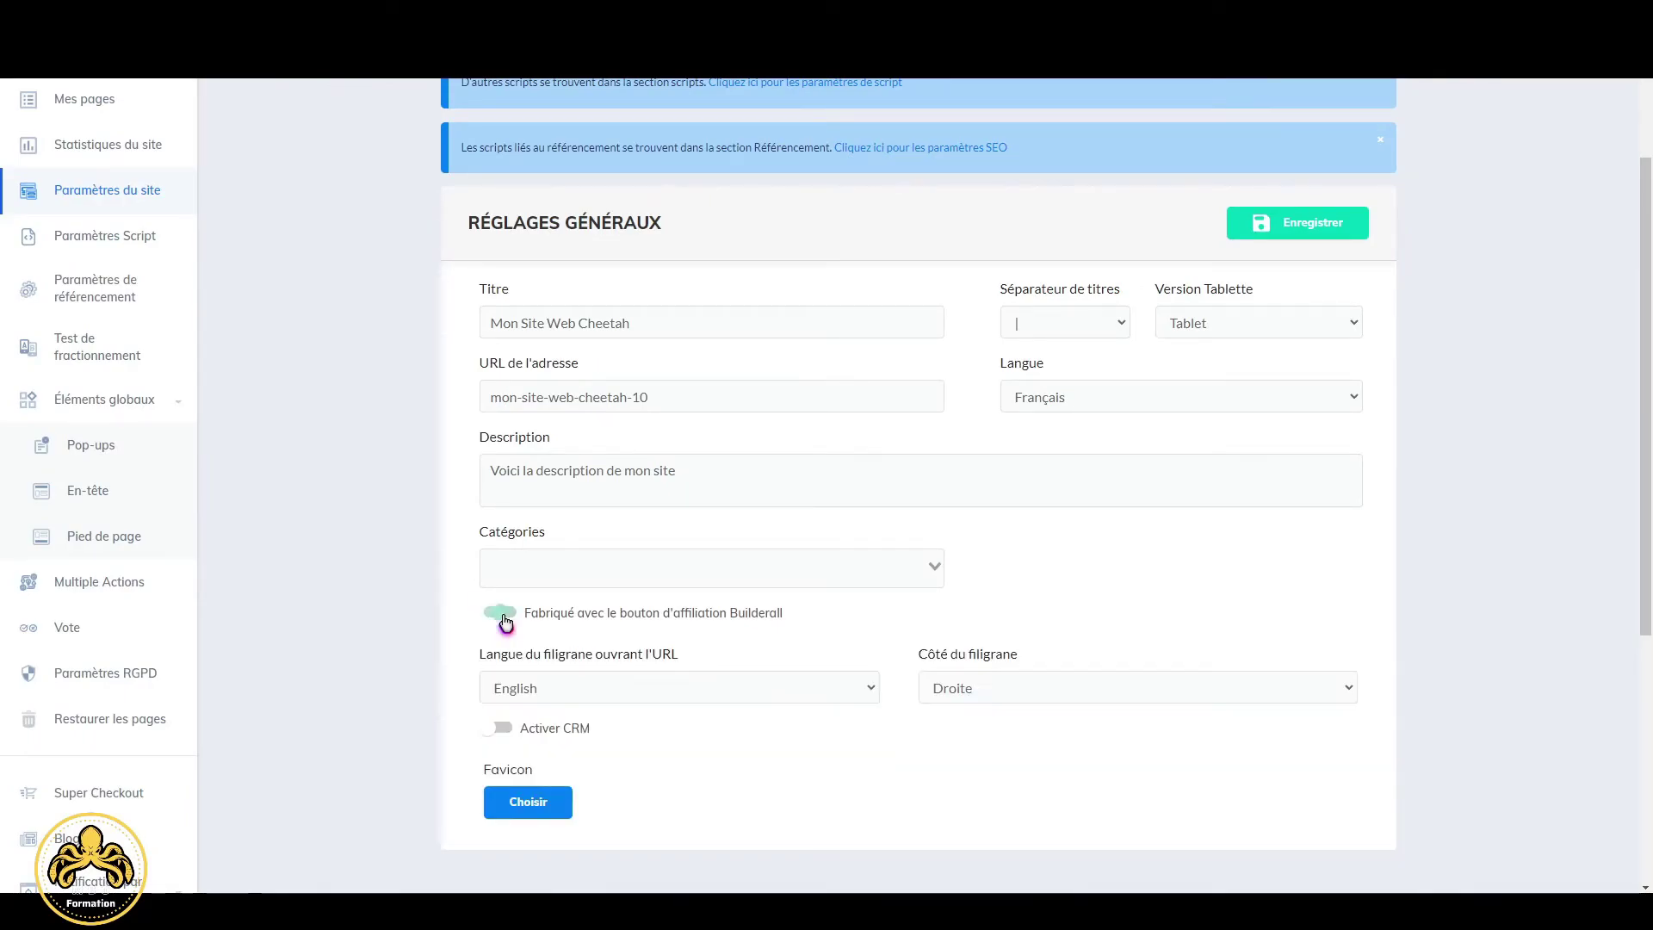
{"action": "left_click", "coordinate": [834, 689]}
{"action": "left_click", "coordinate": [833, 689]}
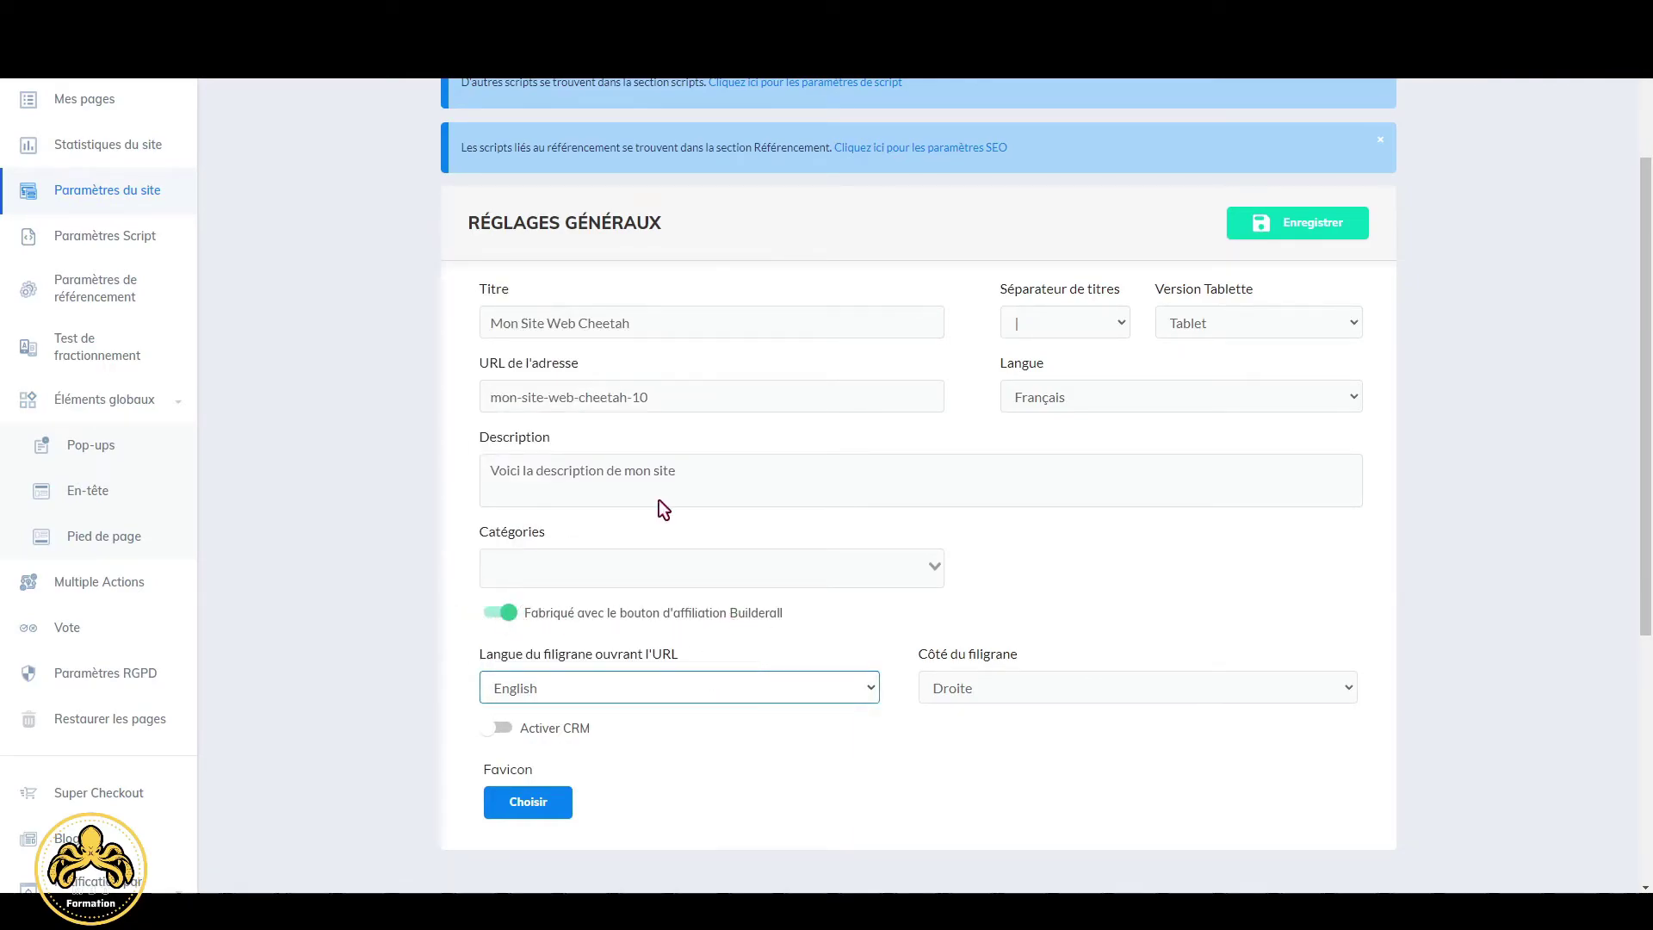
Save the general site settings, reopen them, set the tablet version to Desktop and save again.
{"action": "left_click", "coordinate": [1310, 230]}
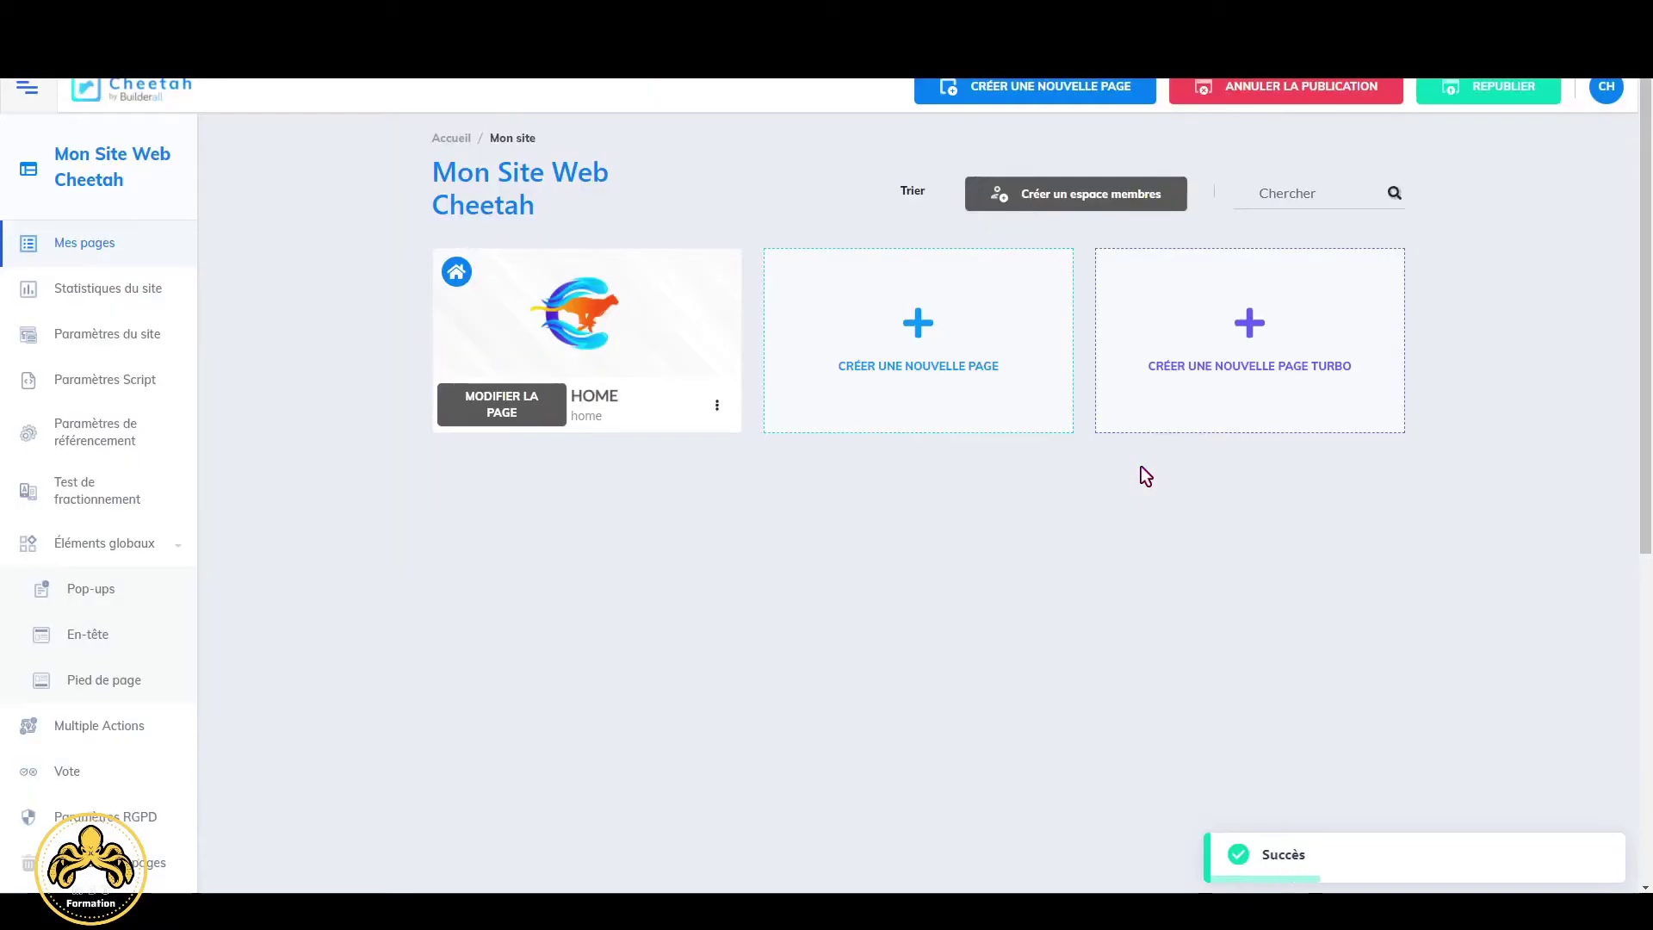
{"action": "left_click", "coordinate": [116, 349]}
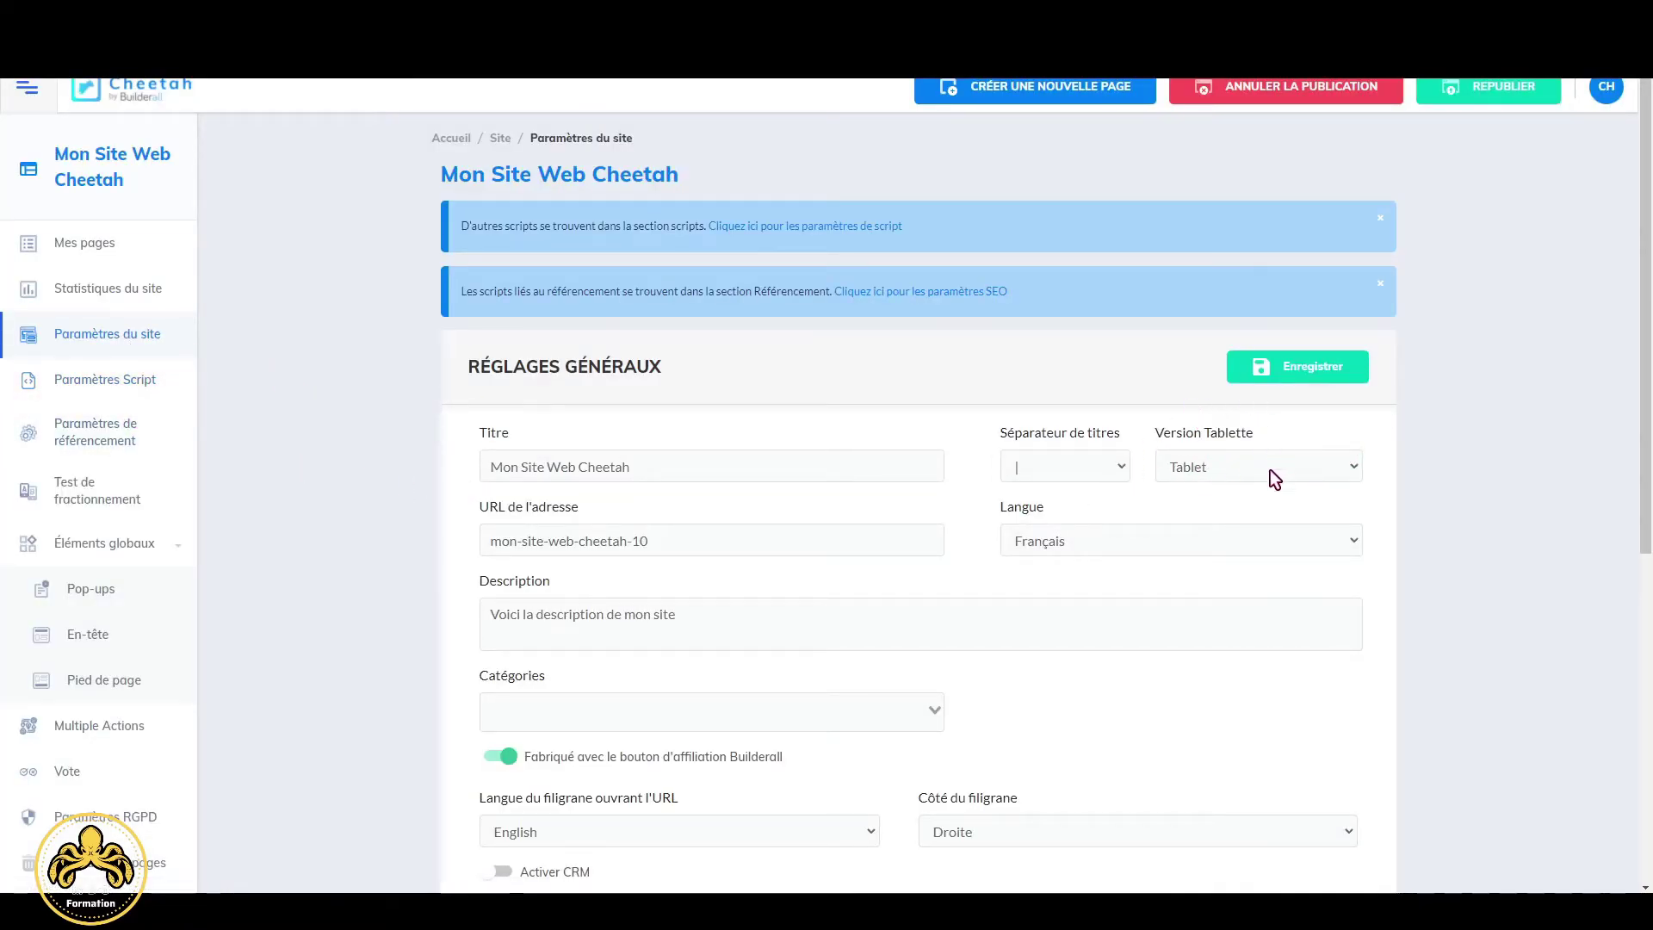
{"action": "left_click", "coordinate": [1331, 470]}
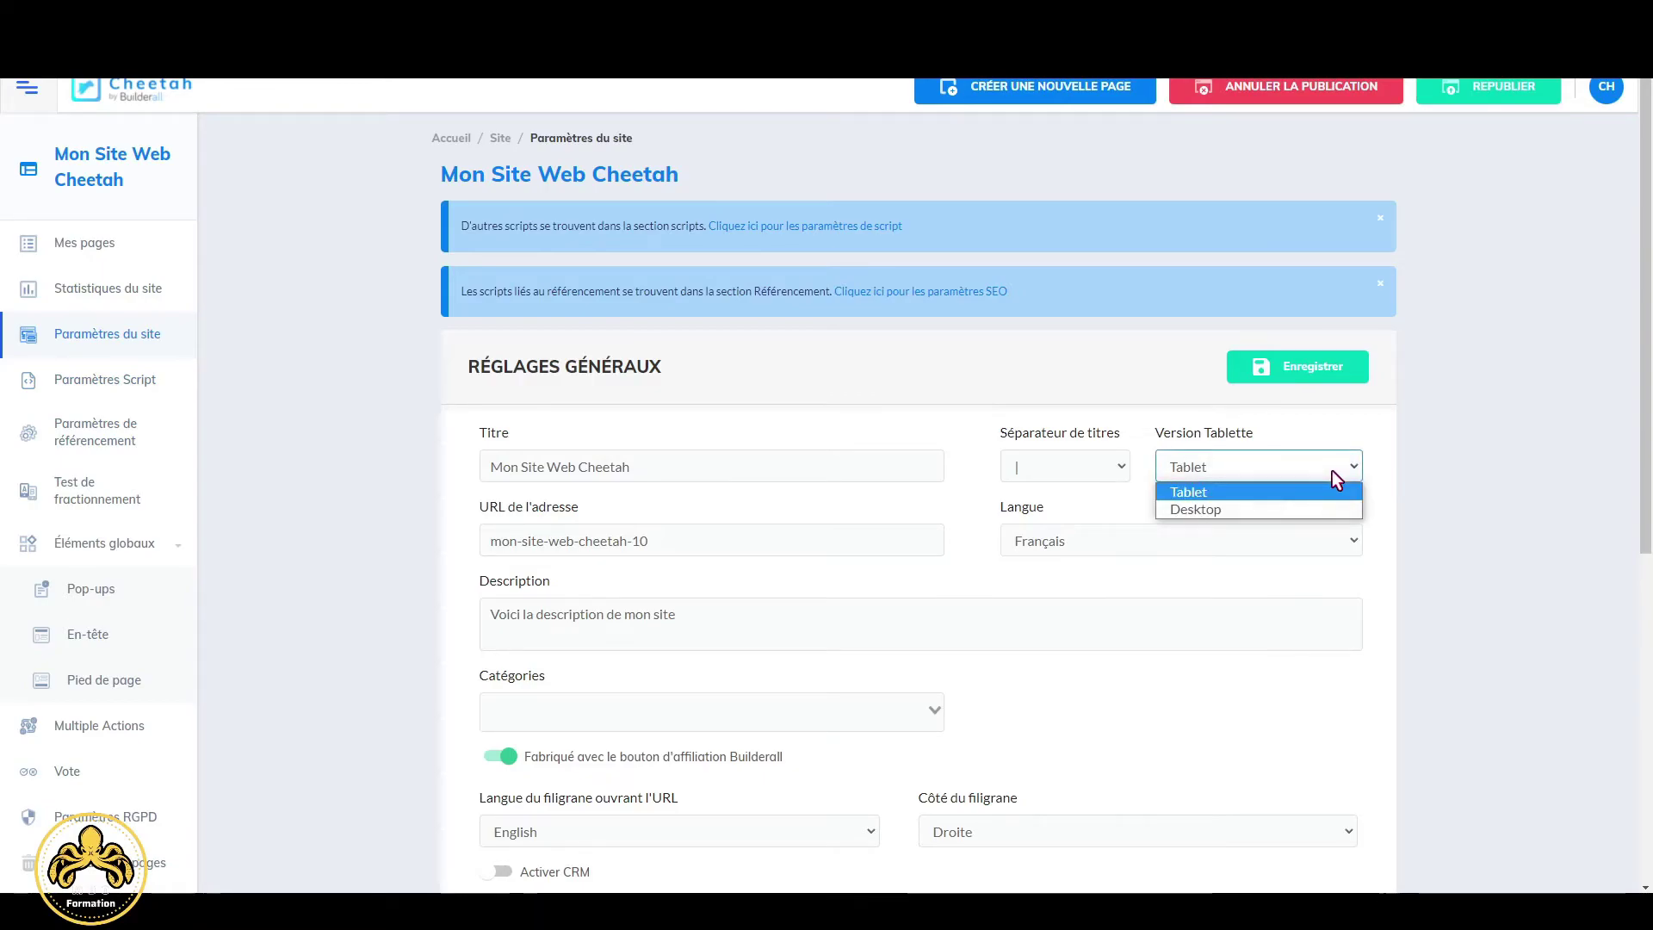
{"action": "left_click", "coordinate": [1293, 513]}
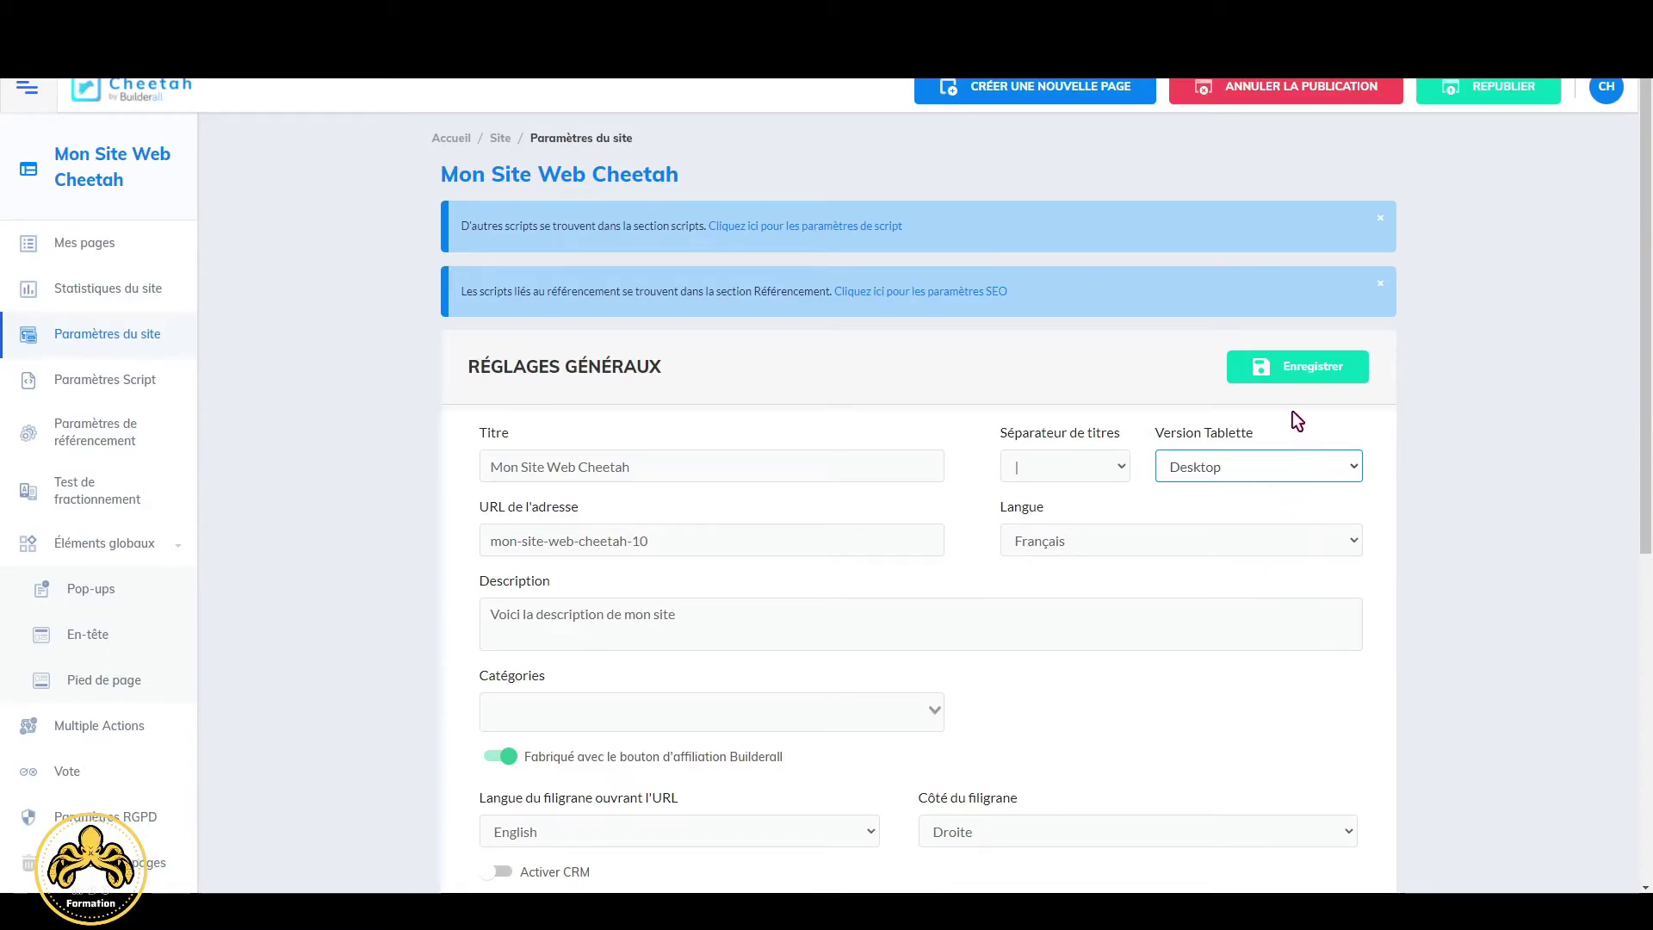
{"action": "left_click", "coordinate": [1340, 368]}
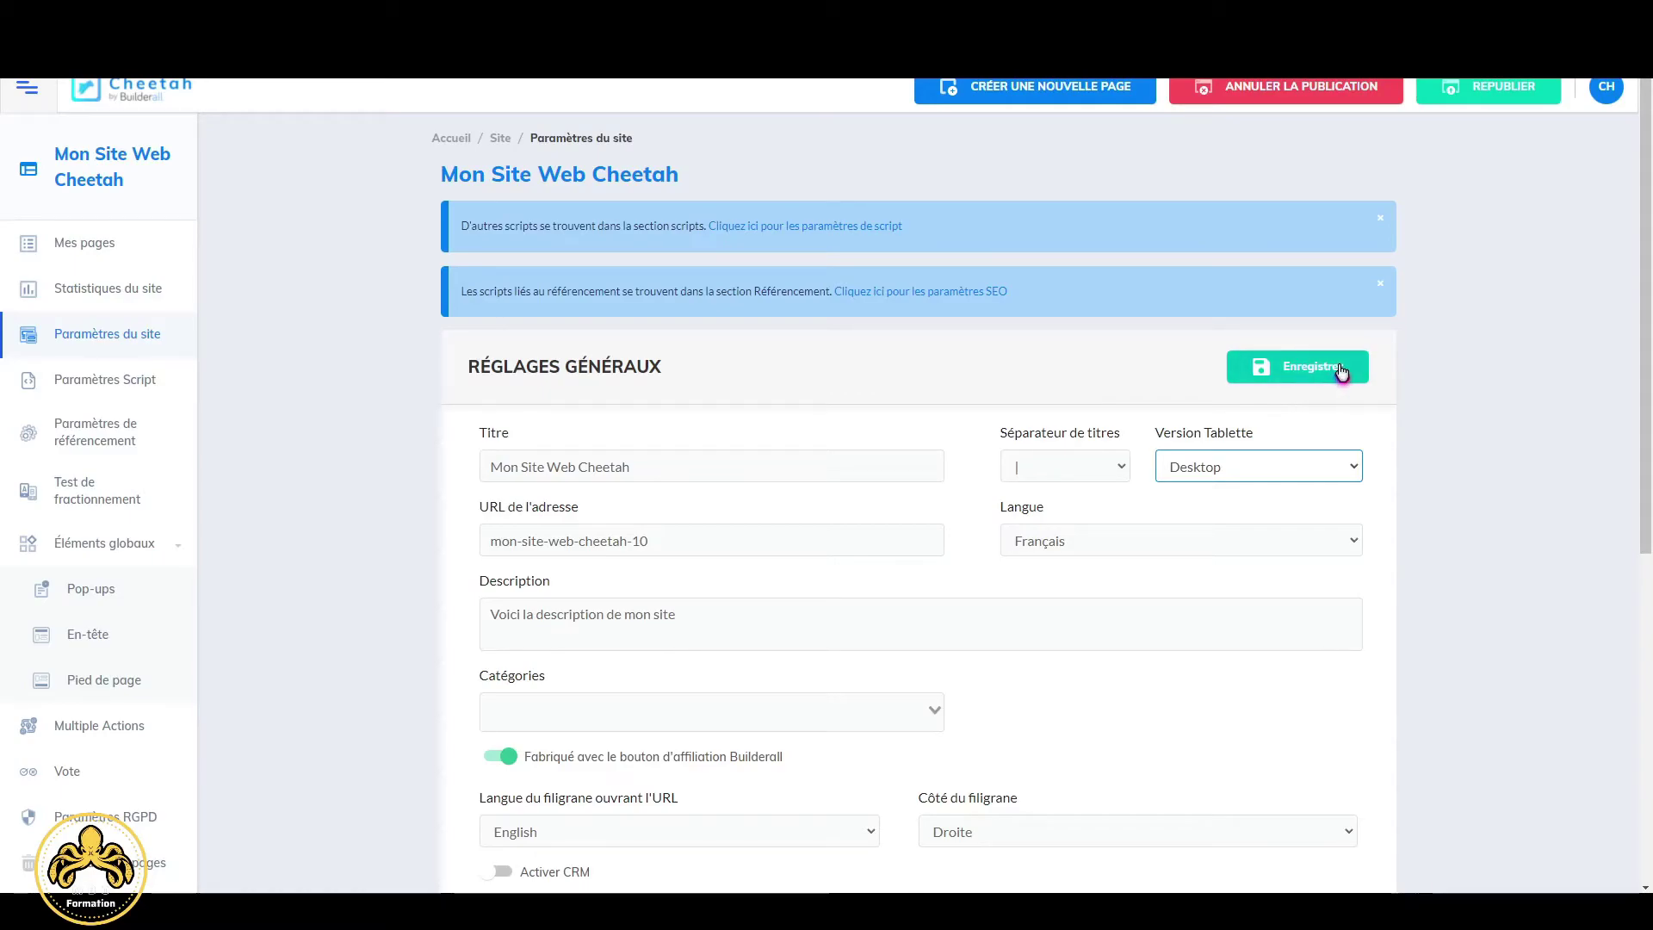
{"action": "left_click", "coordinate": [1341, 368]}
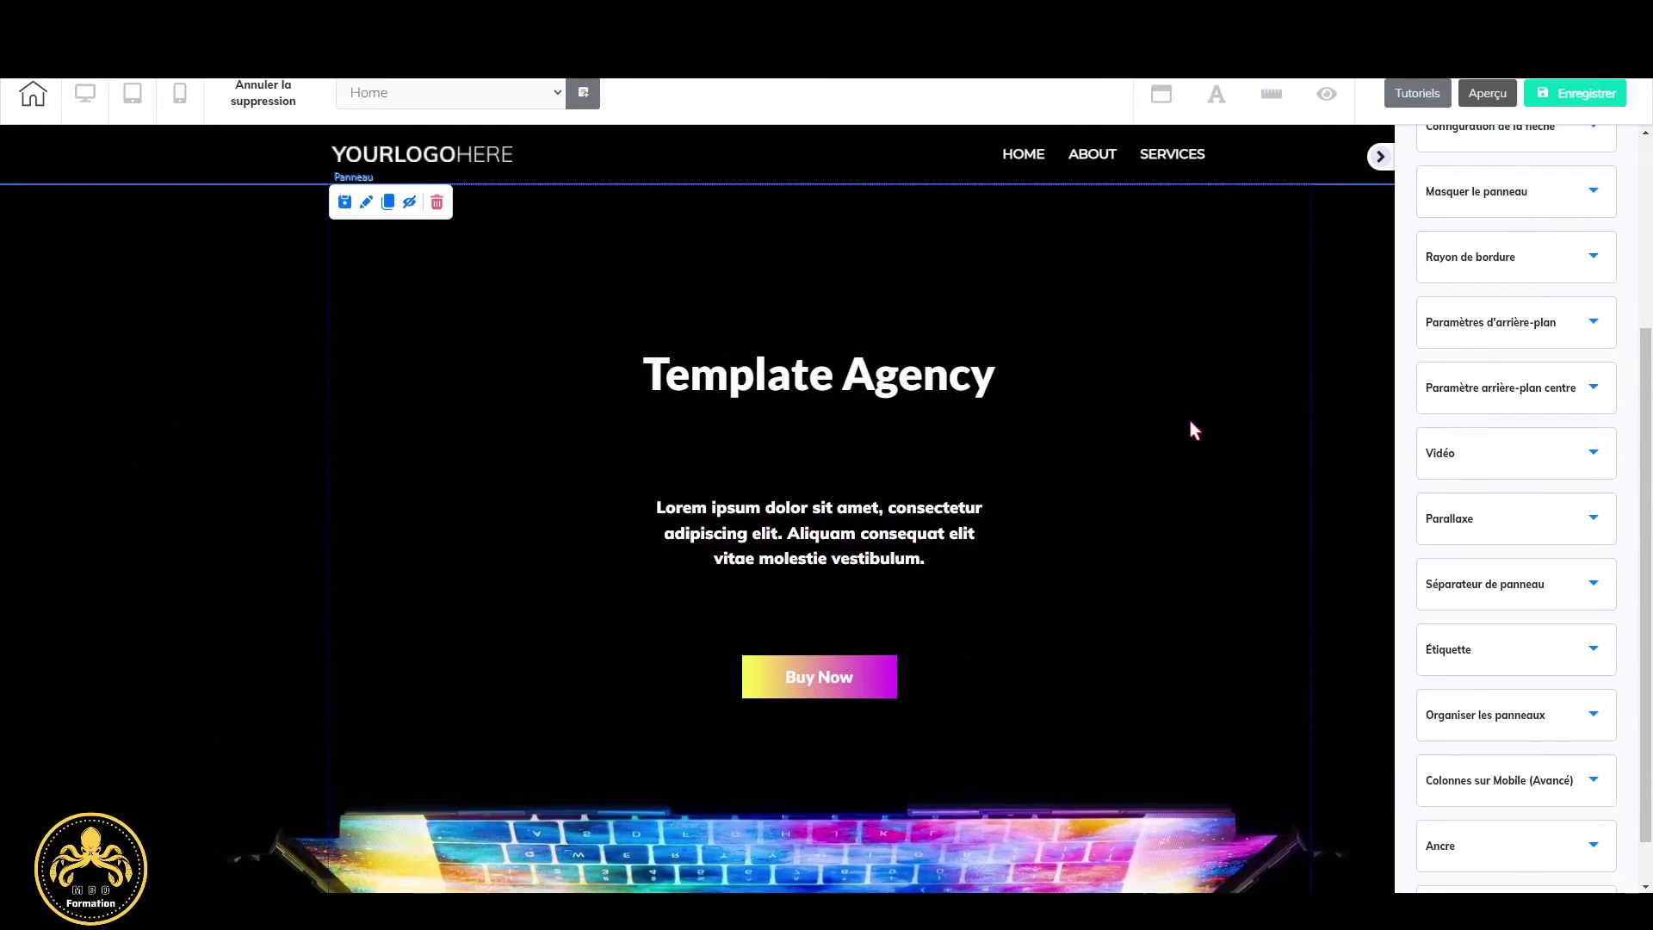
In the Home page's mobile view, set the mobile text size to about 52 for the "Template Agency" title and 19 for the paragraph below it.
{"action": "left_click", "coordinate": [180, 93]}
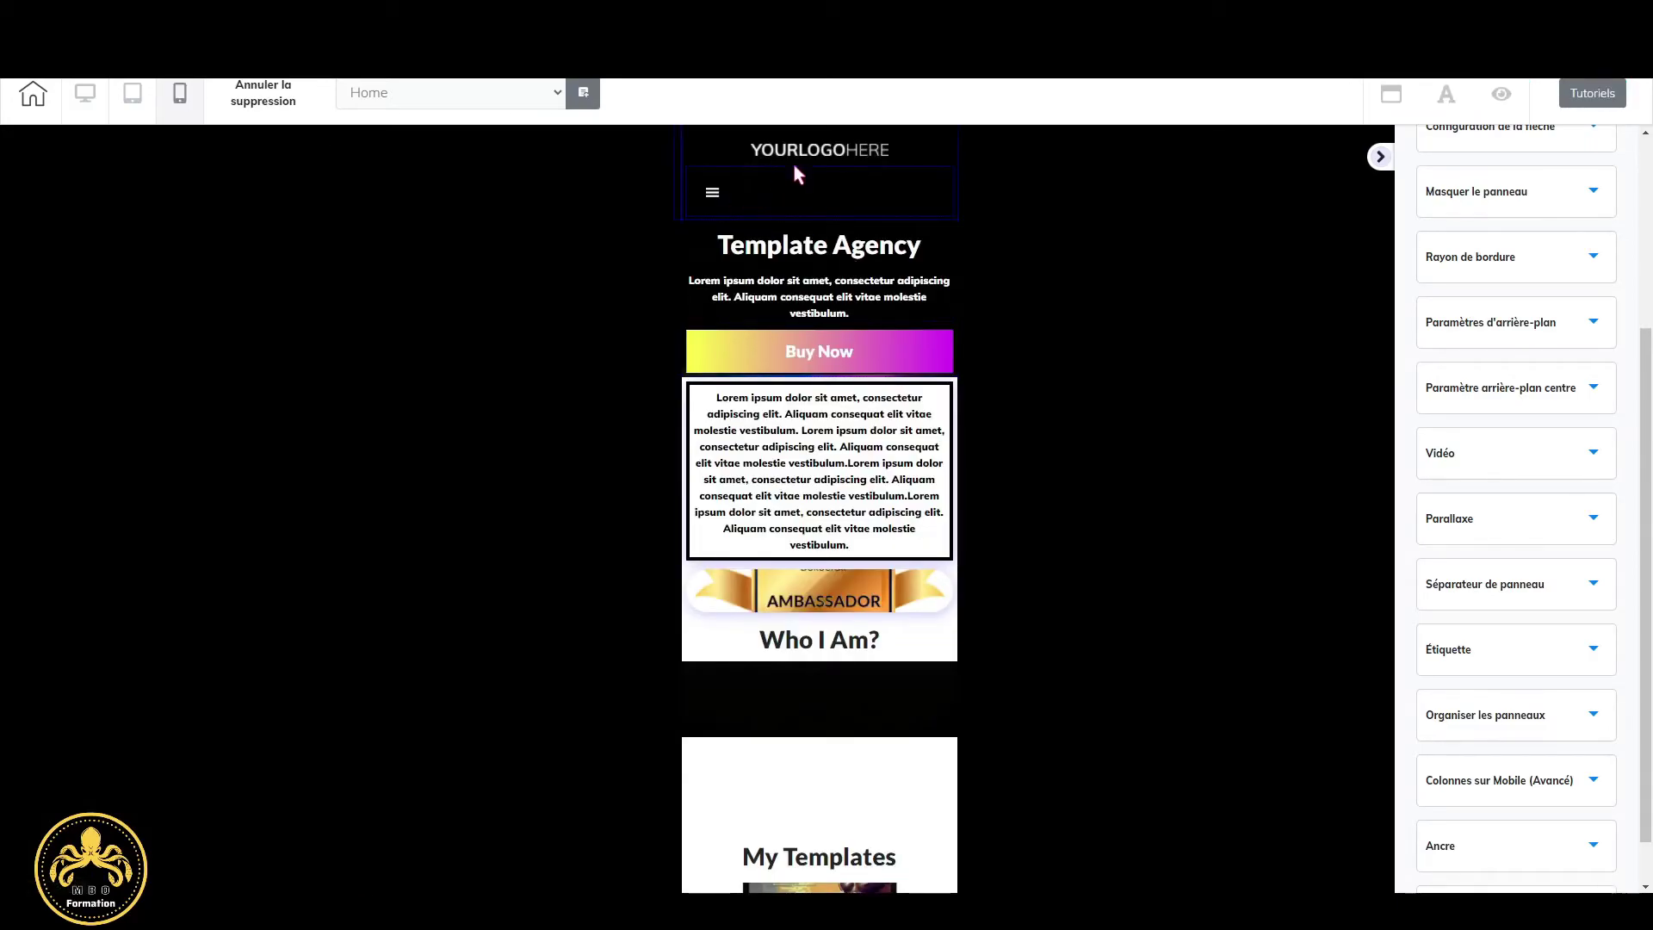
{"action": "left_click", "coordinate": [891, 250]}
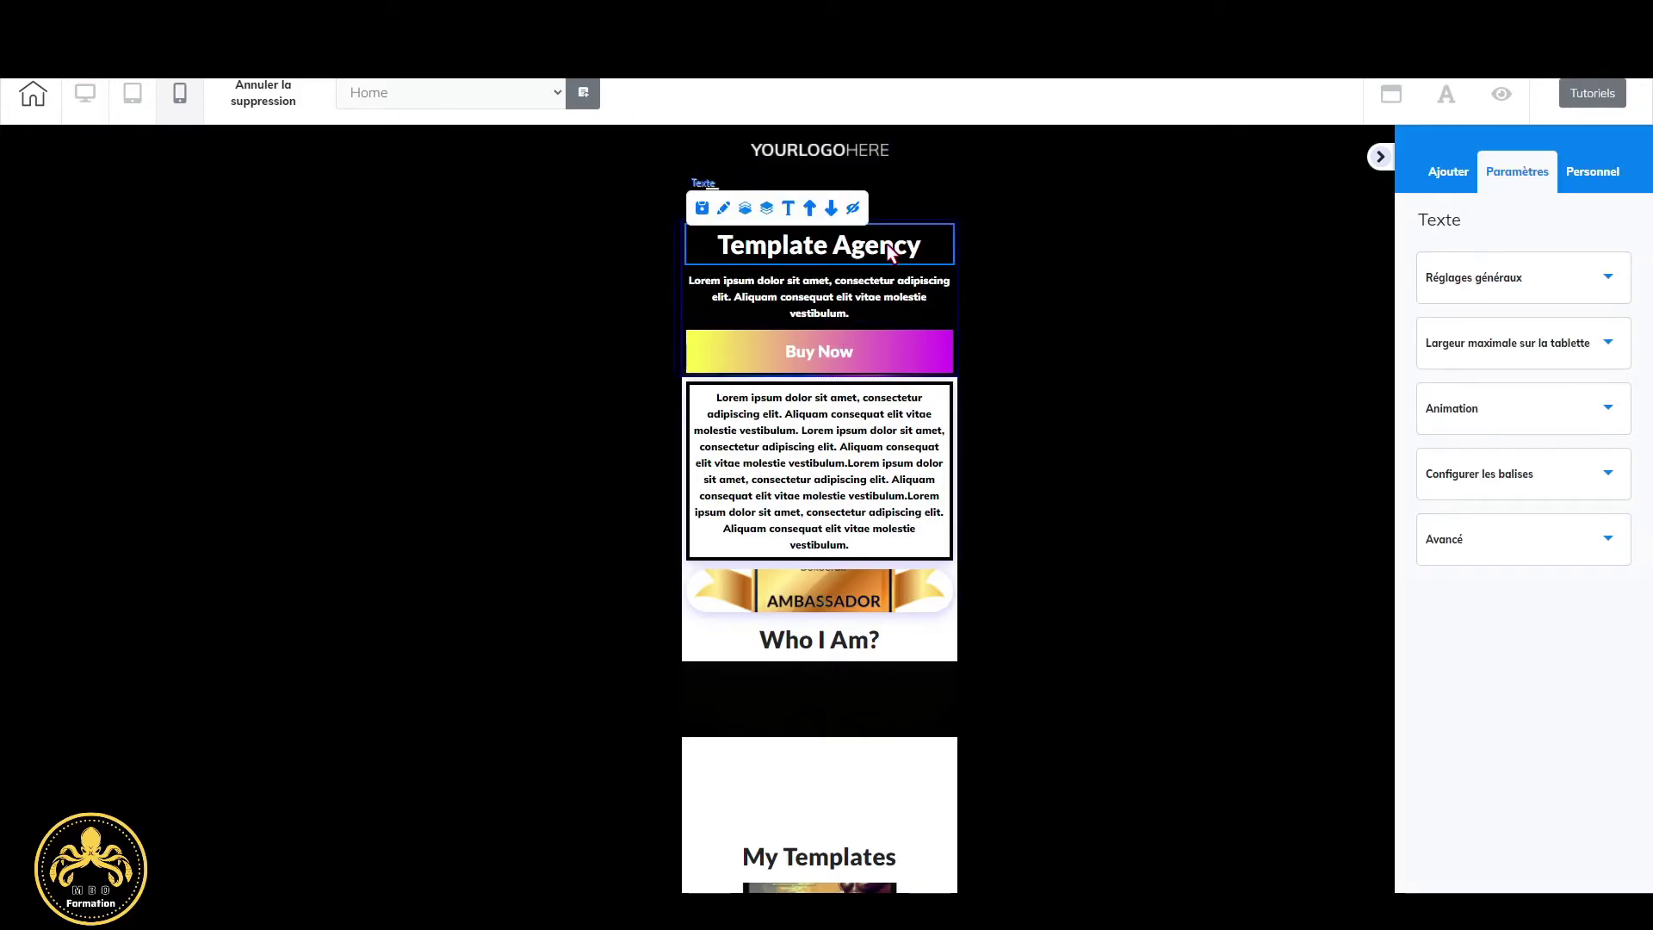
{"action": "left_click", "coordinate": [1525, 267]}
{"action": "left_click", "coordinate": [1628, 361]}
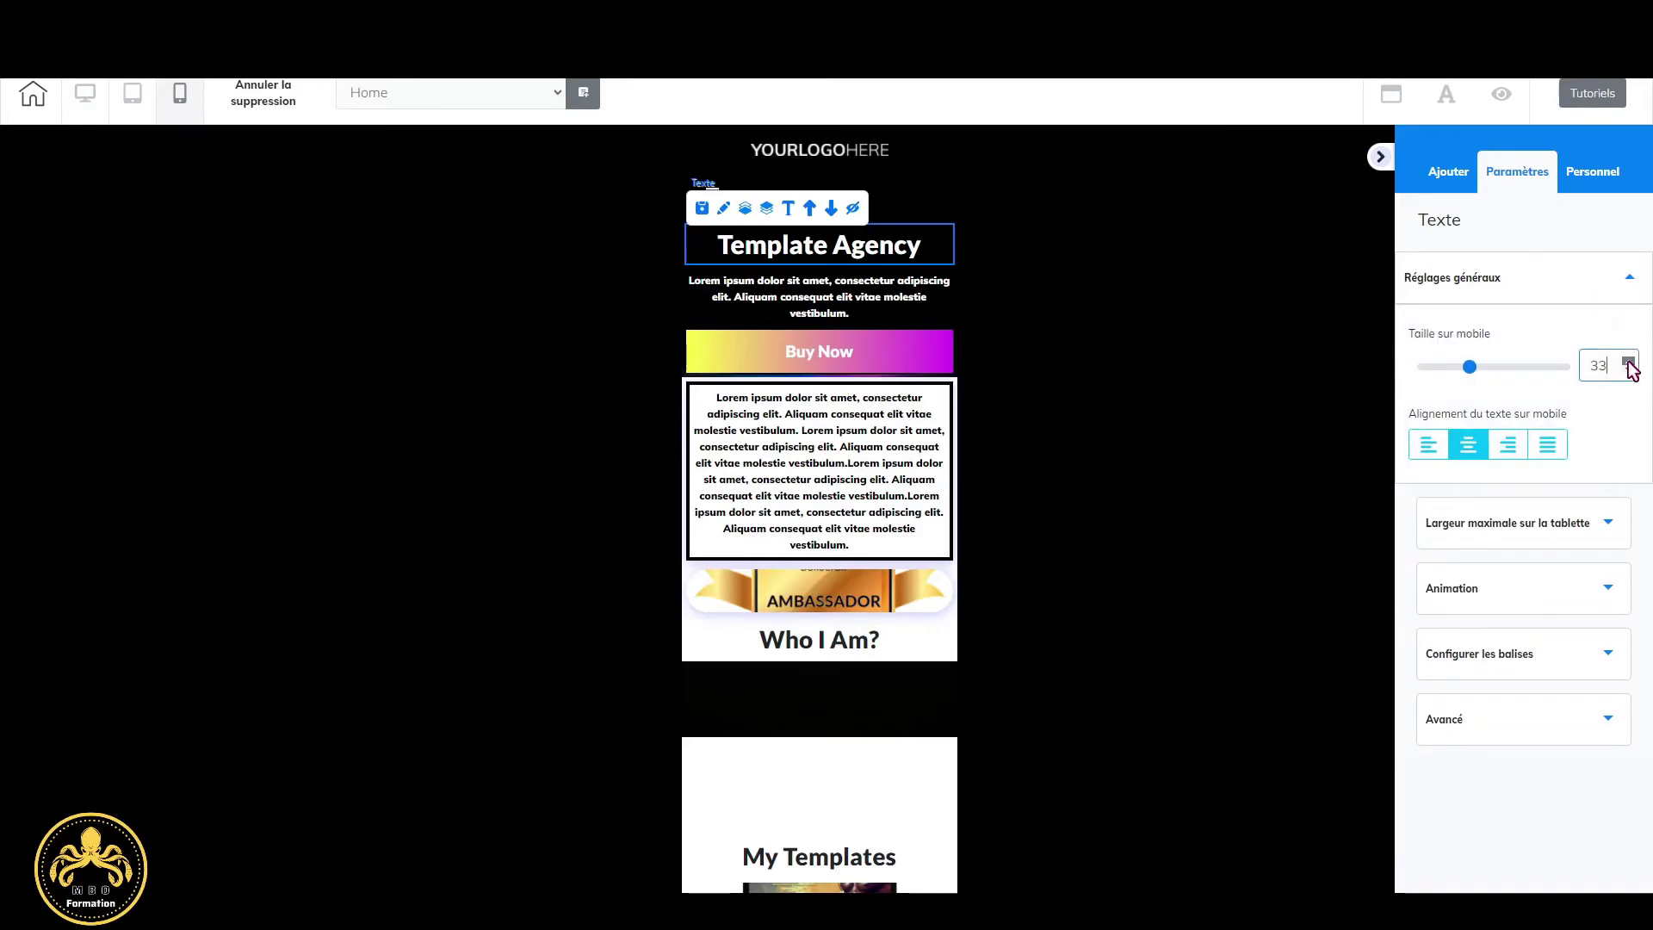
{"action": "left_click_drag", "start_coordinate": [1628, 363], "coordinate": [1628, 364]}
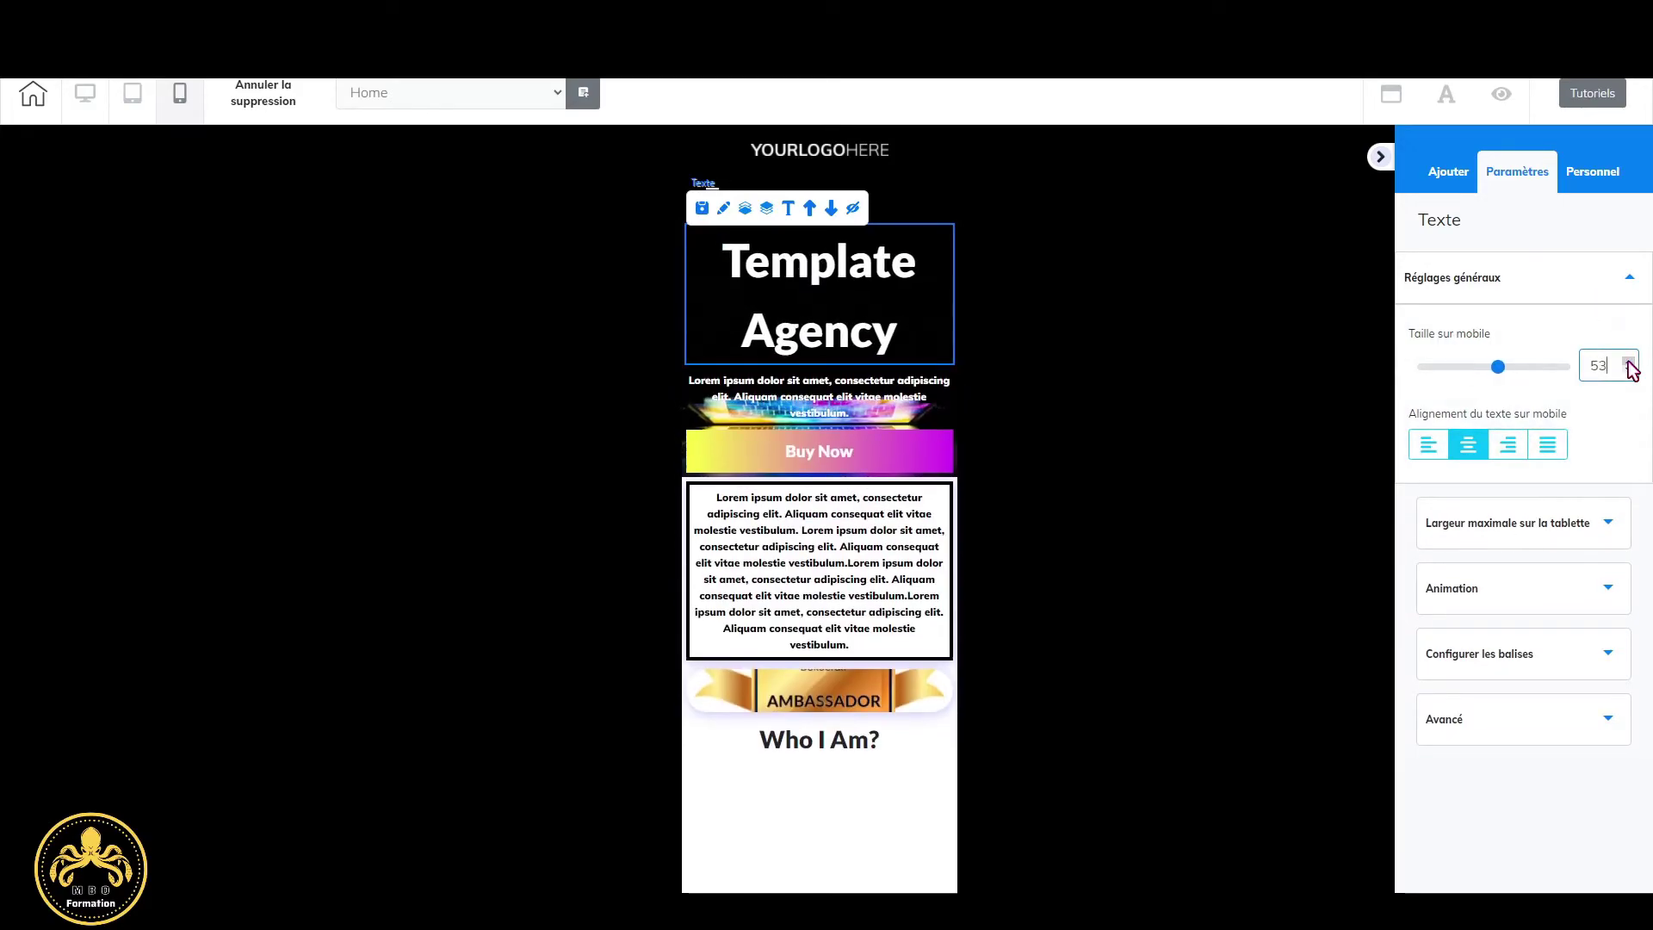
{"action": "left_click", "coordinate": [1628, 371]}
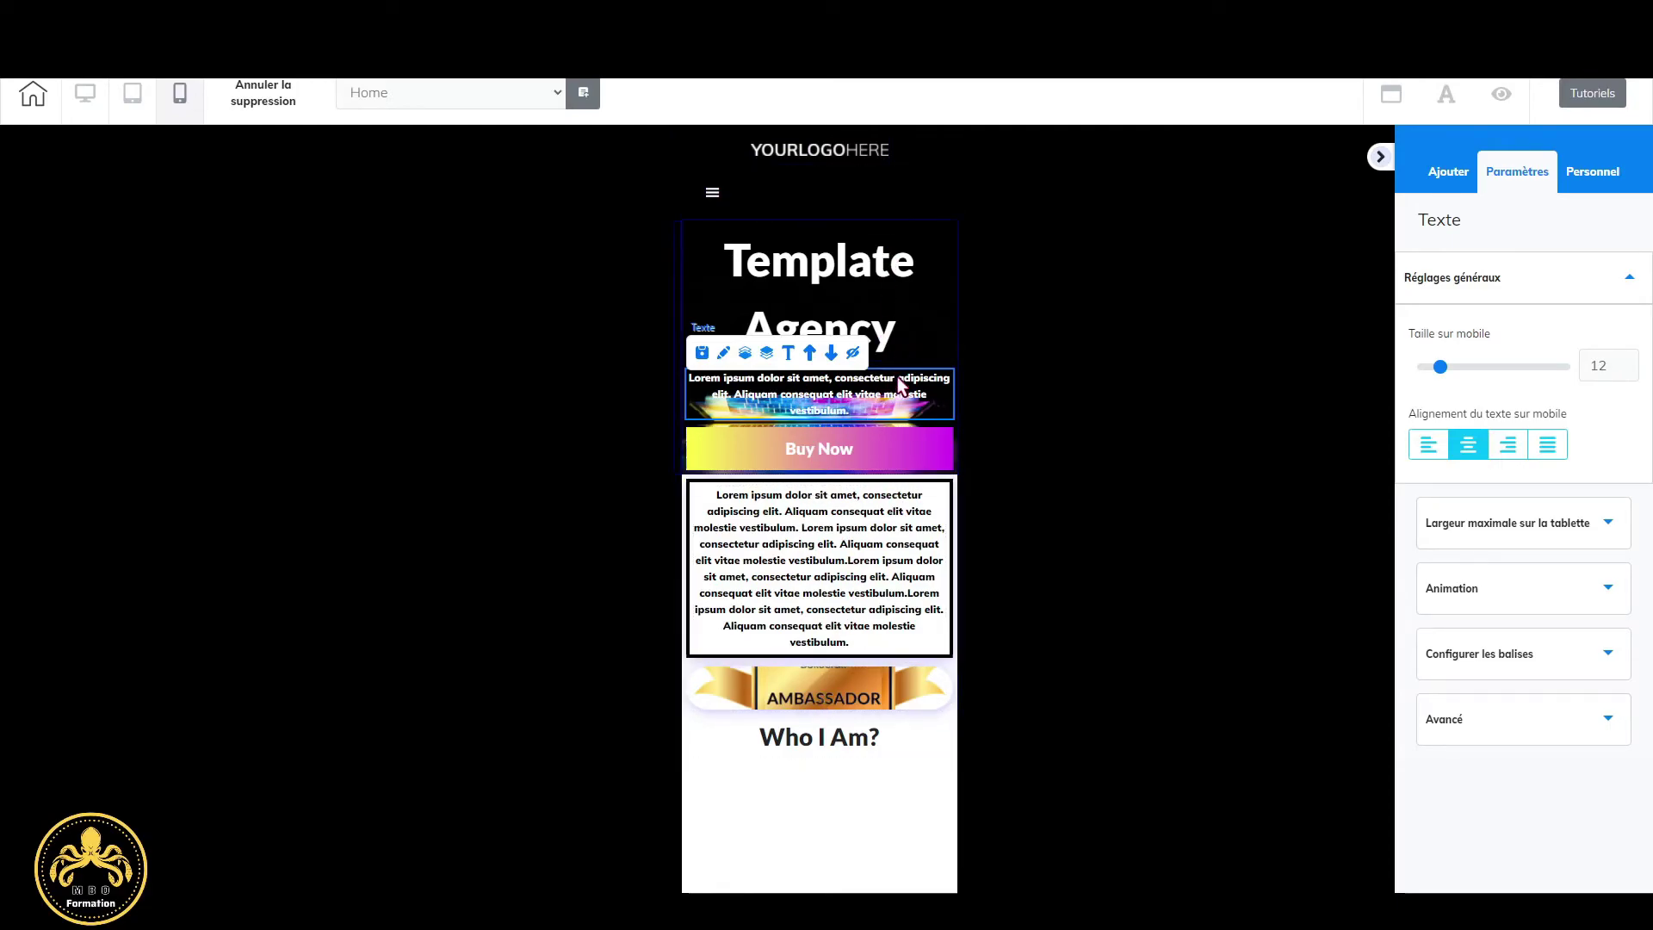
{"action": "left_click", "coordinate": [1630, 361]}
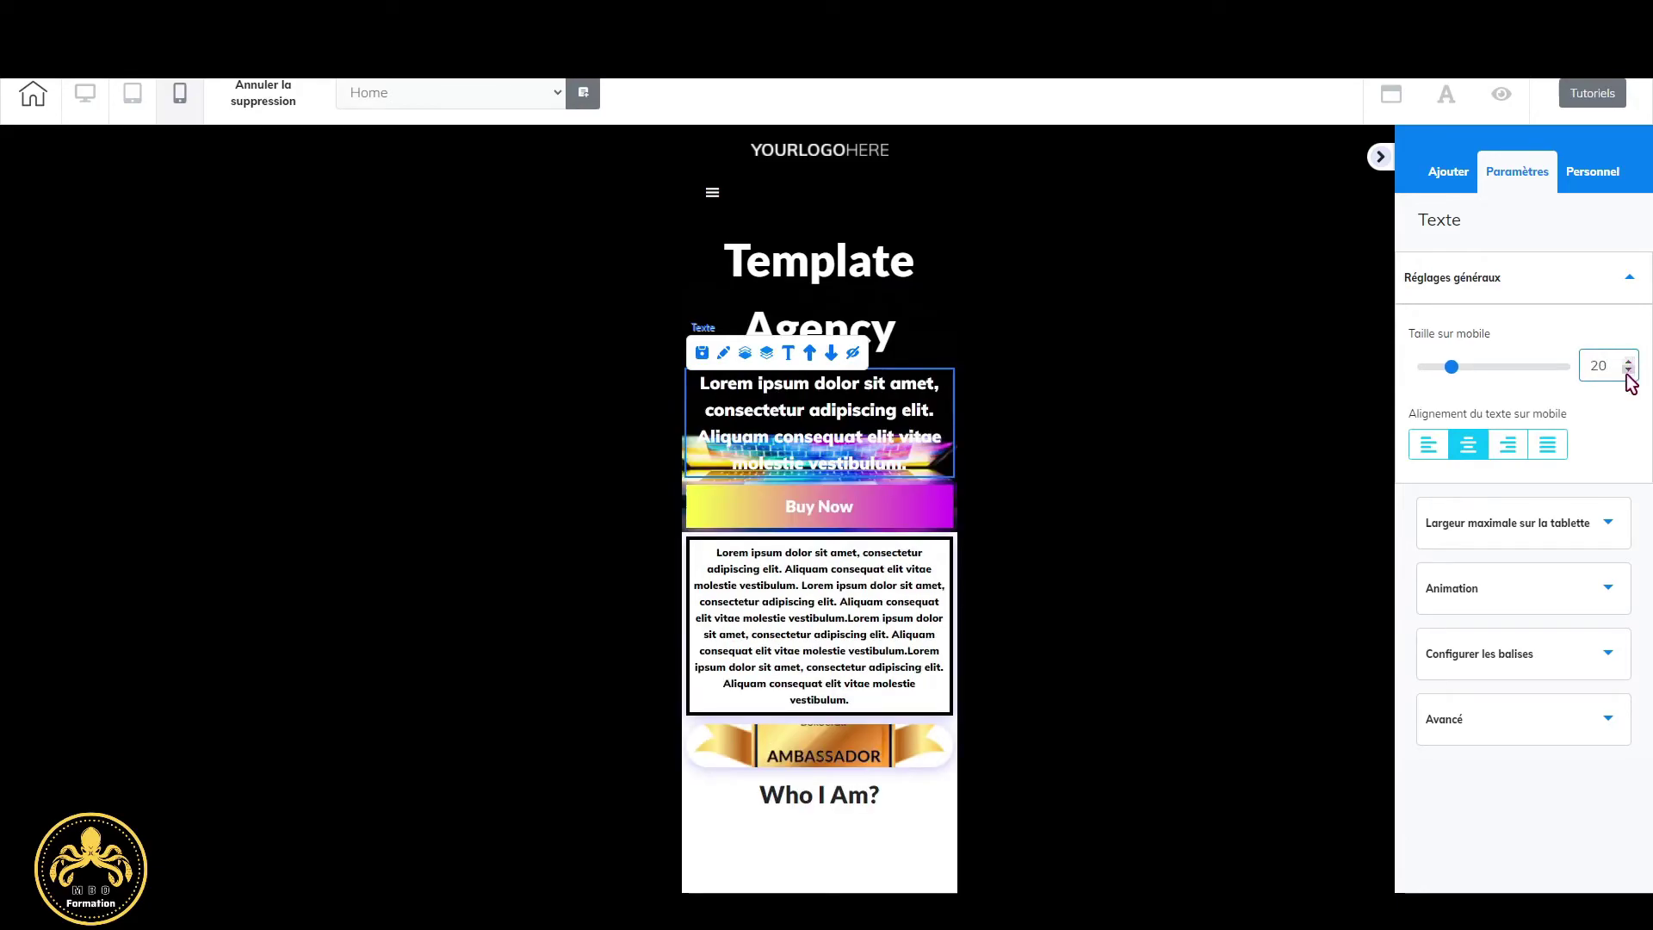
{"action": "left_click", "coordinate": [1628, 371]}
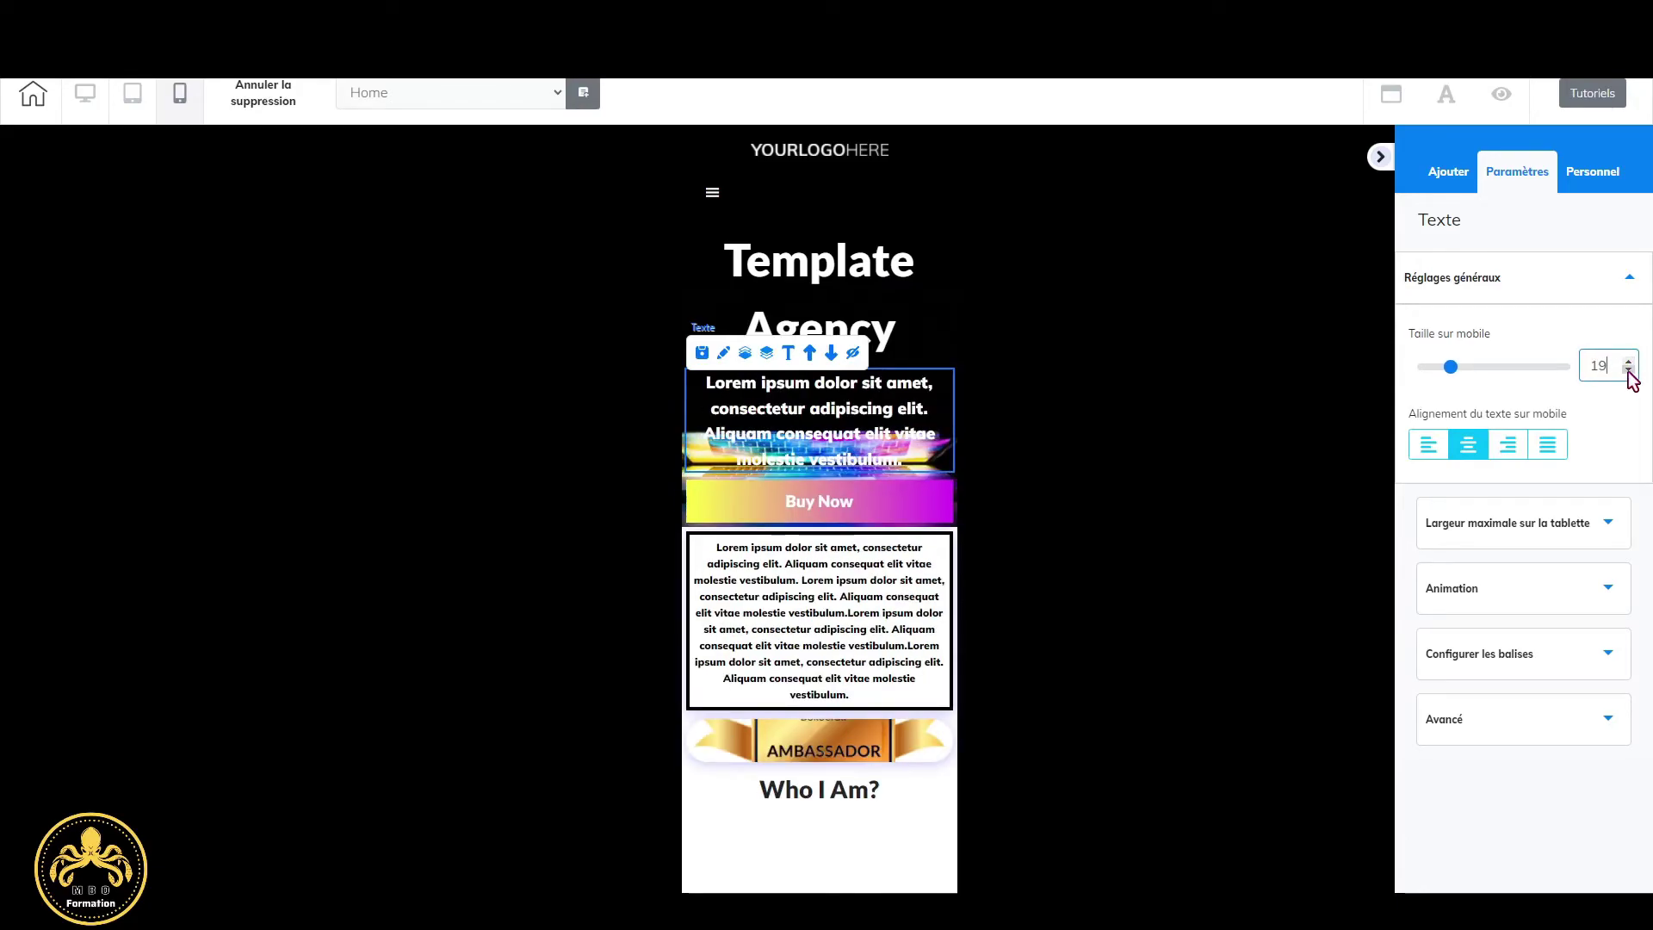
Reduce the Buy Now button's maximum width for the tablet version to 200.
{"action": "left_click", "coordinate": [864, 499]}
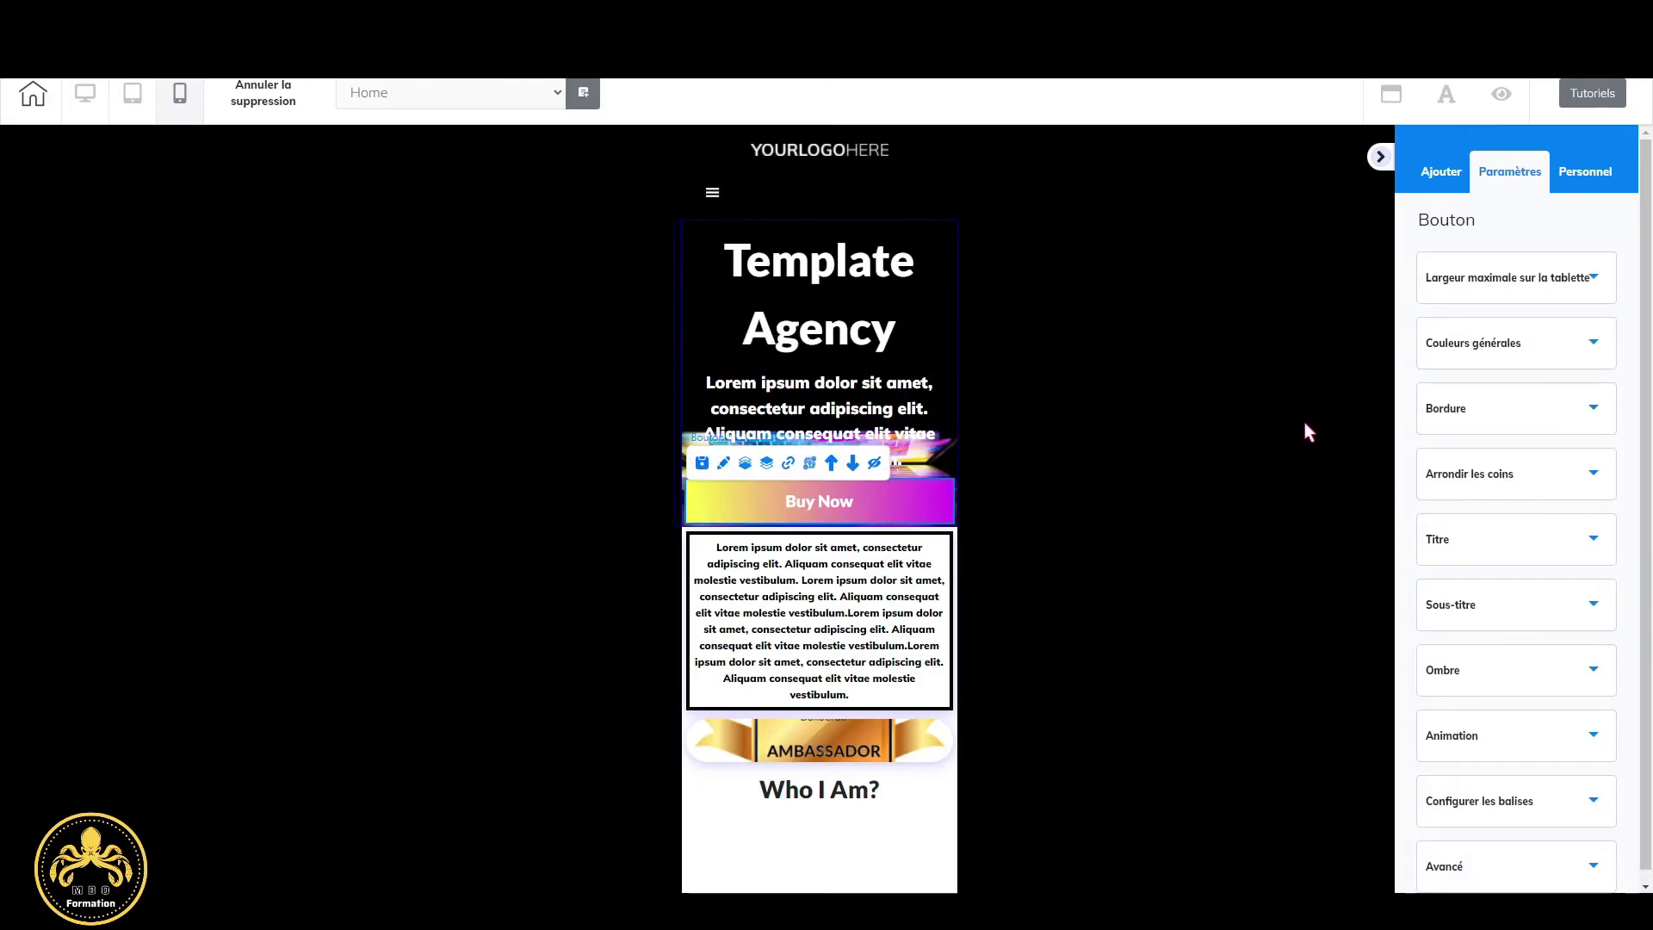
{"action": "left_click", "coordinate": [1594, 298]}
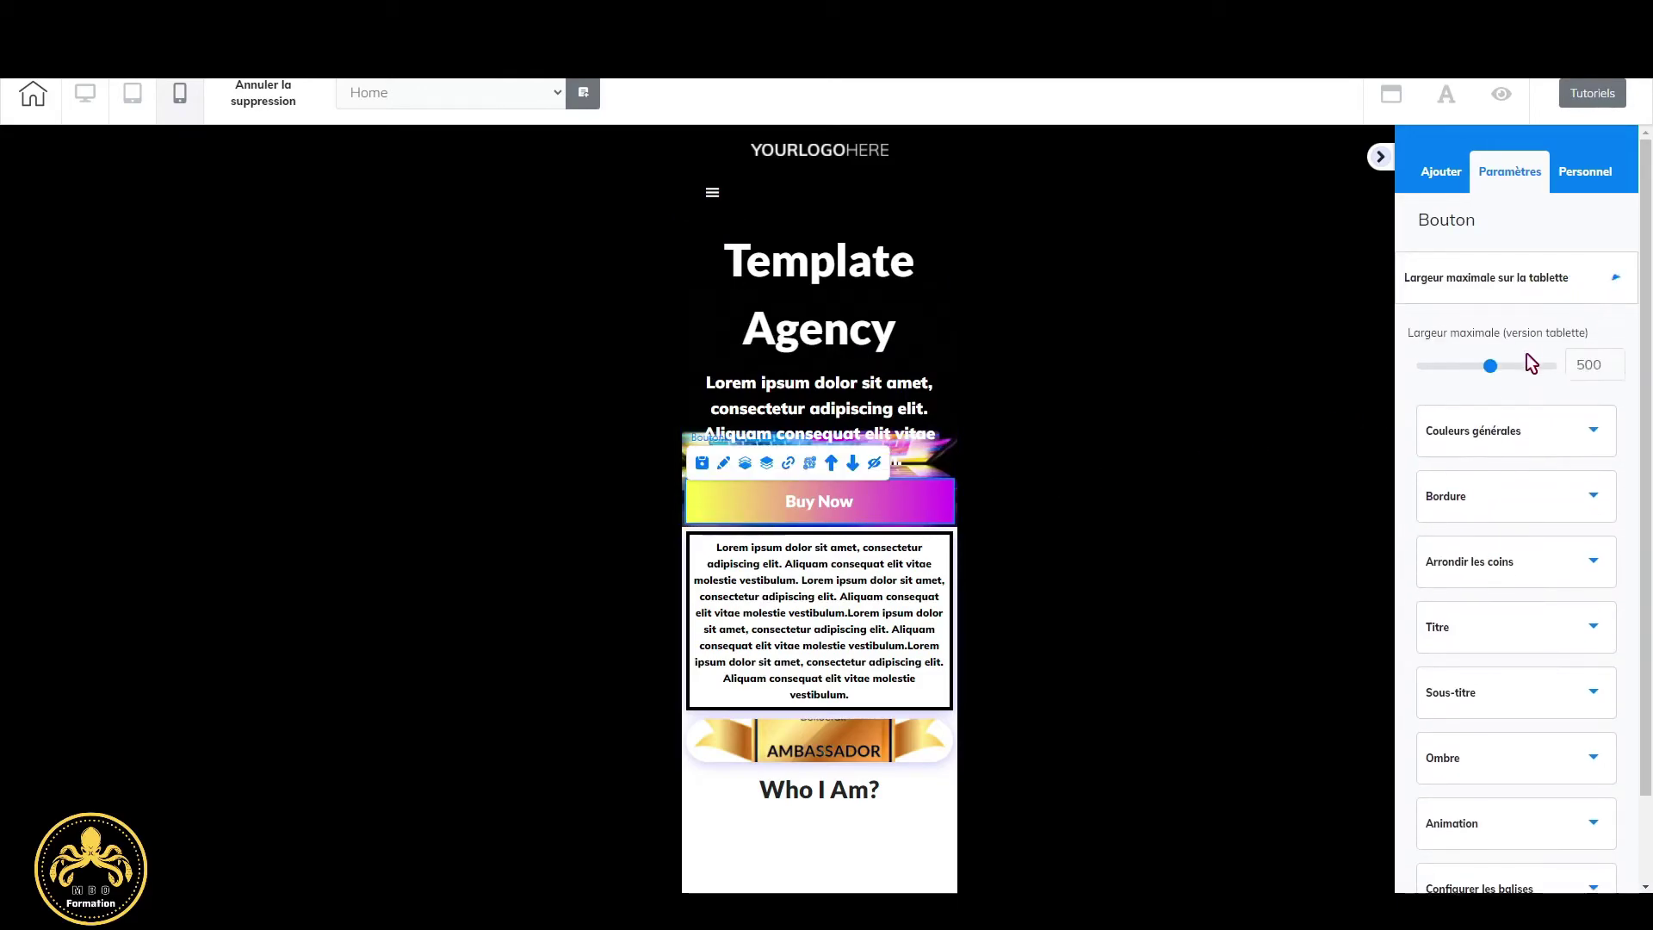
{"action": "left_click_drag", "start_coordinate": [1490, 366], "coordinate": [1412, 378]}
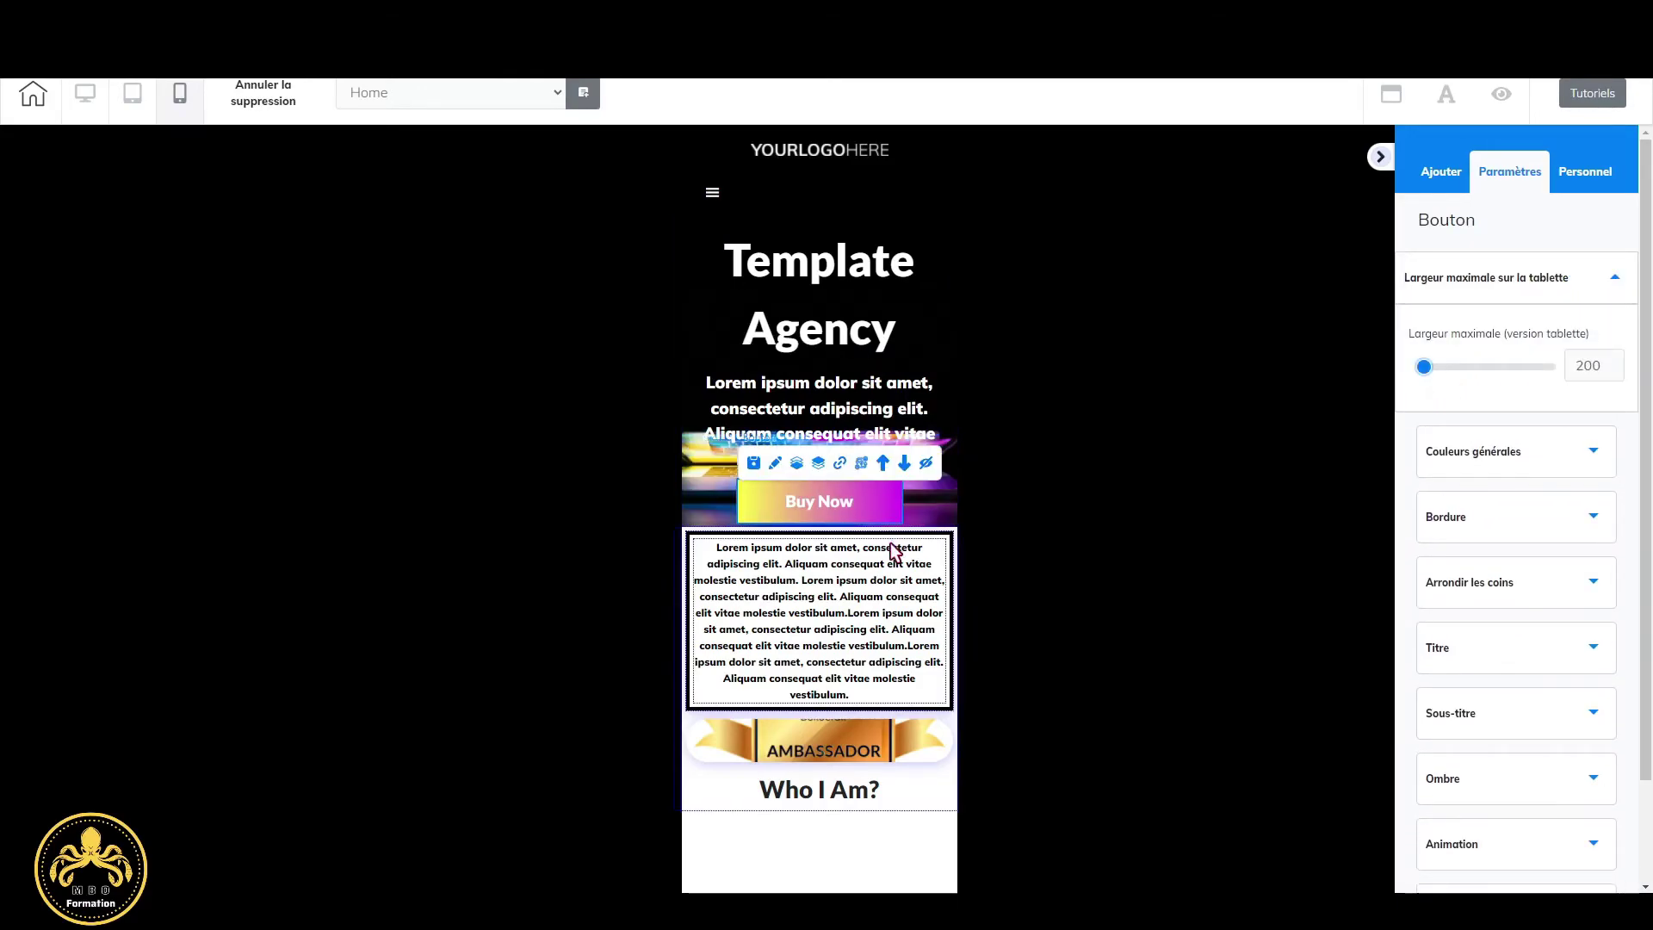
Set the mobile text size of the framed paragraph below the Buy Now button to 19.
{"action": "left_click", "coordinate": [861, 581]}
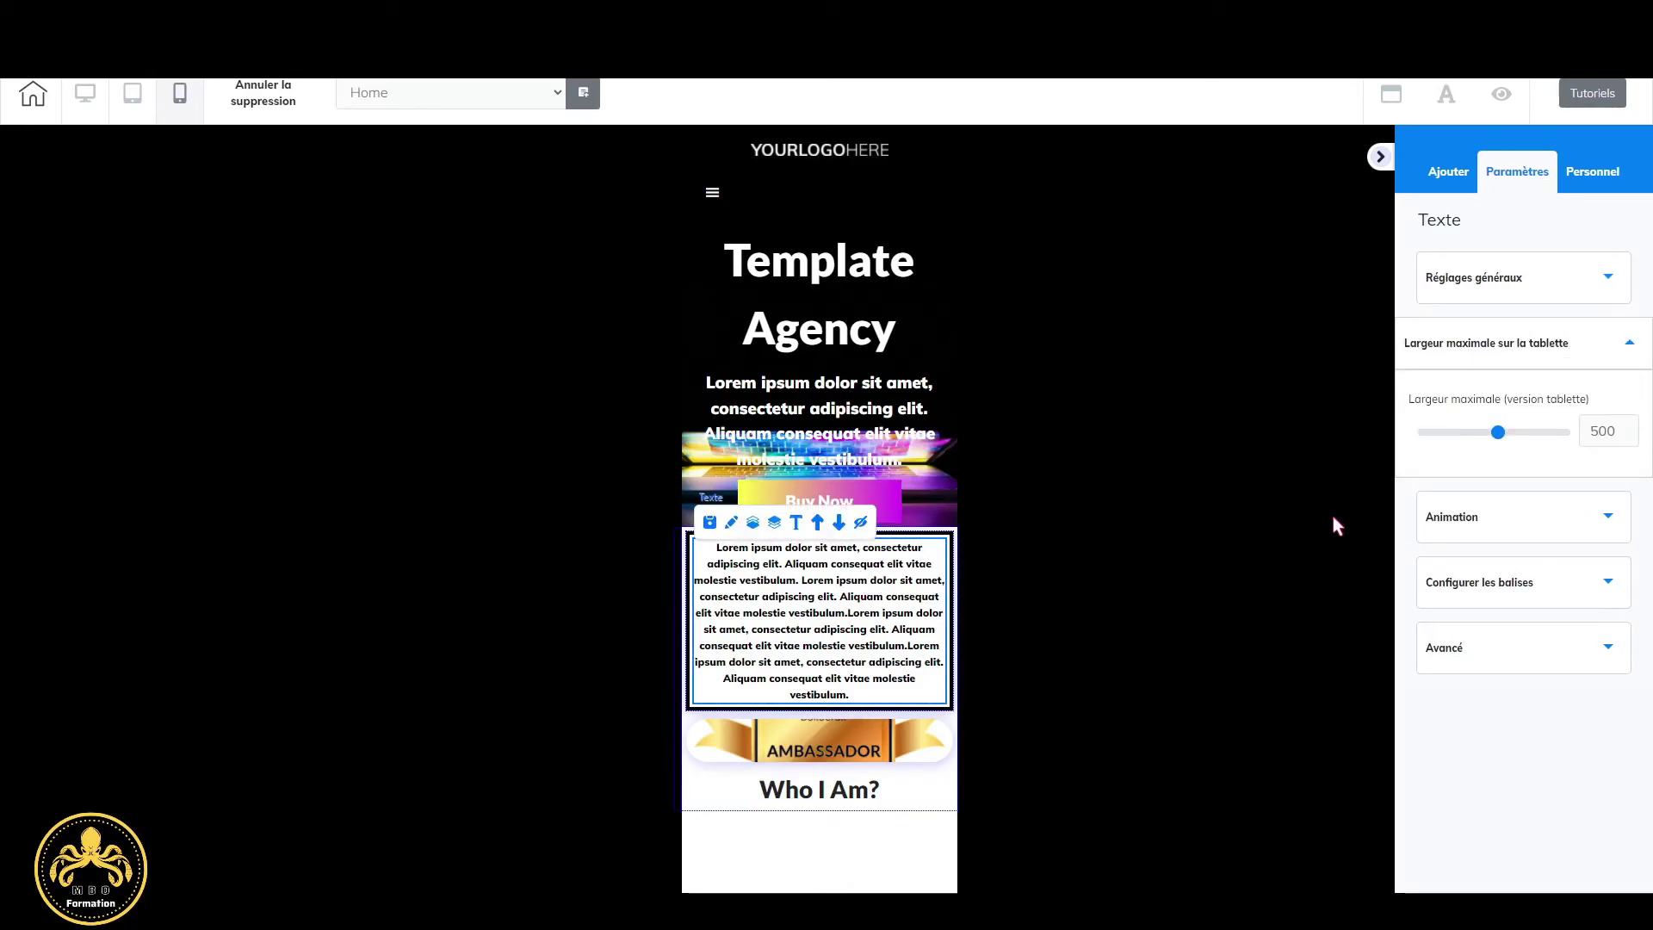
{"action": "left_click", "coordinate": [1578, 289]}
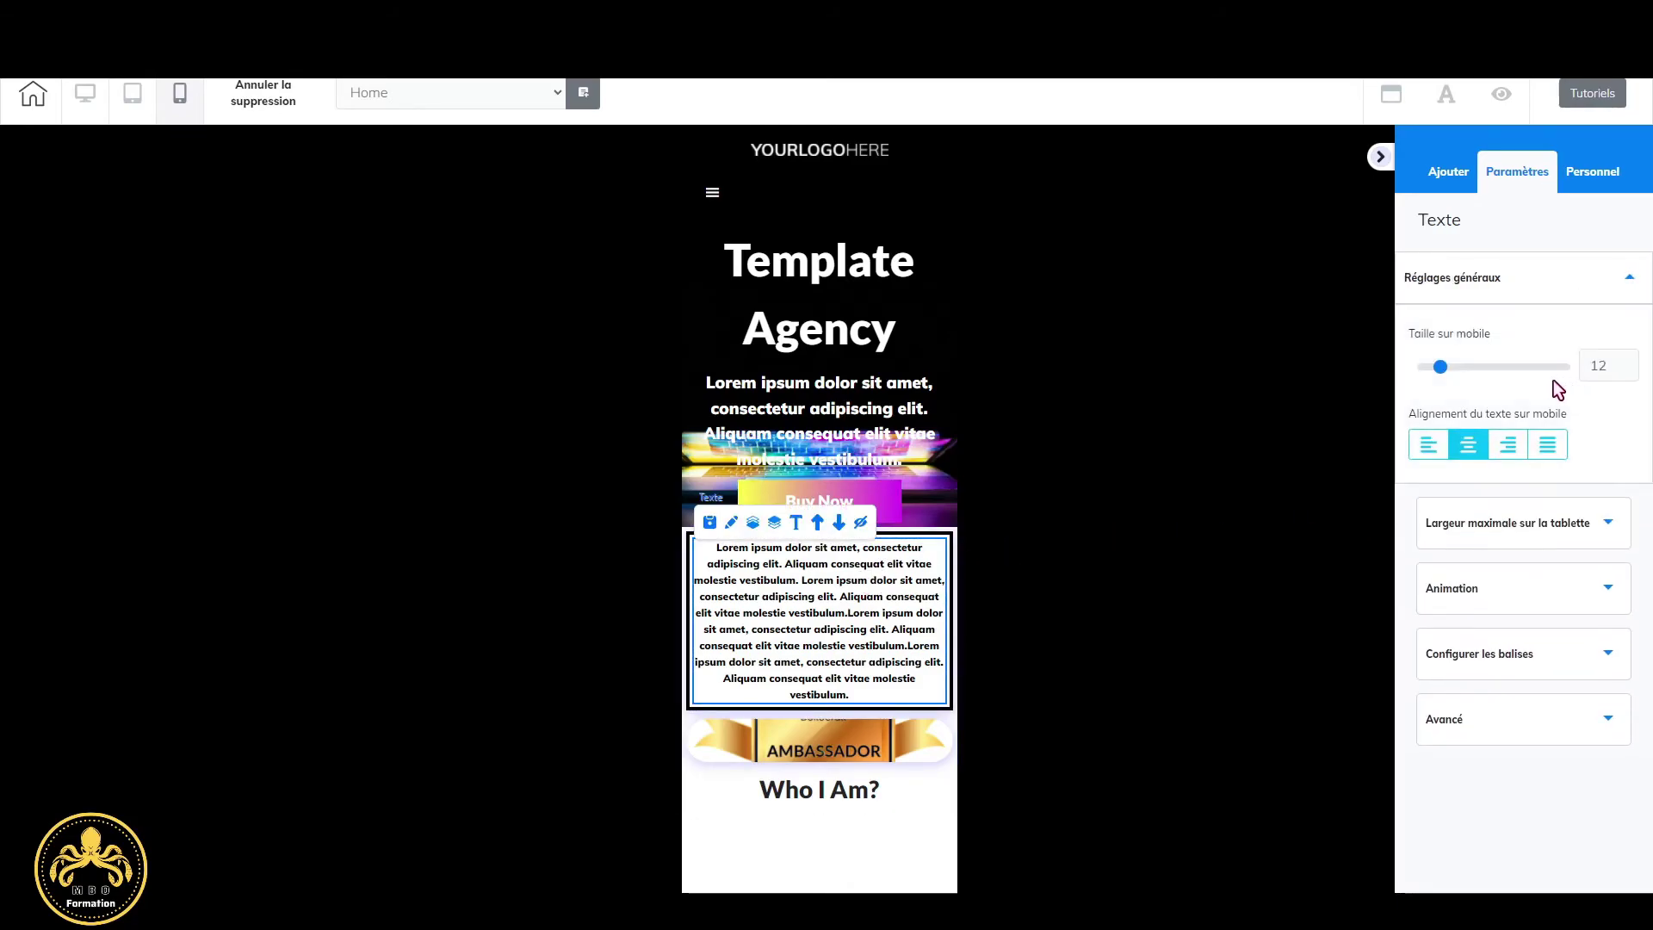
{"action": "left_click", "coordinate": [1628, 361]}
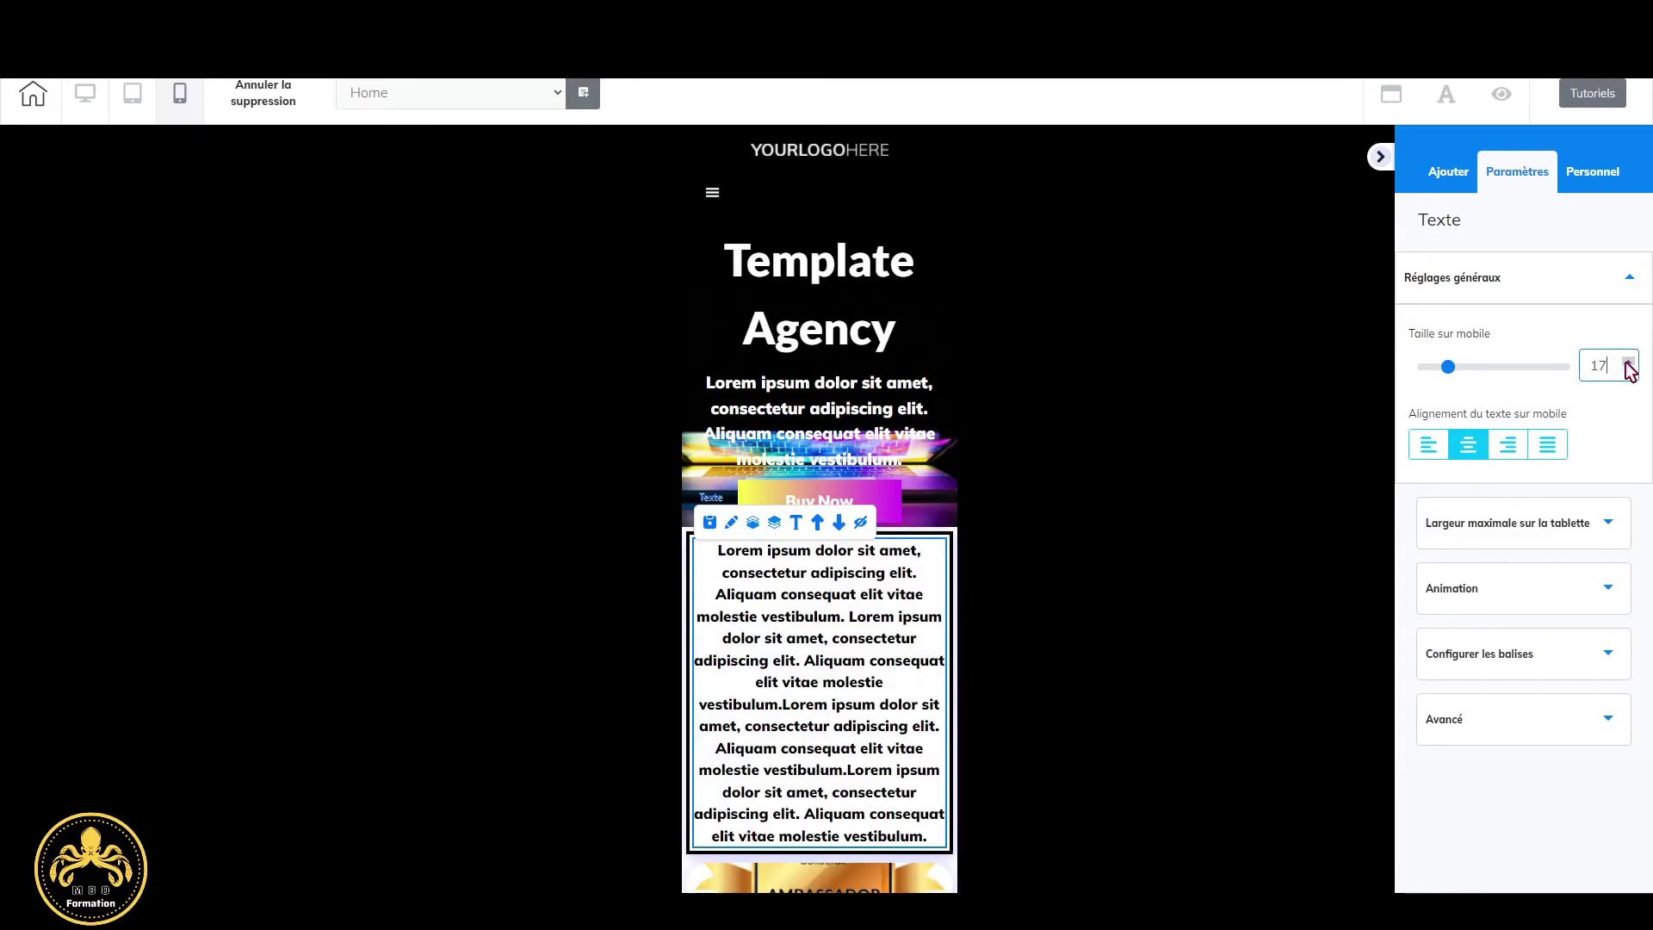
{"action": "left_click", "coordinate": [1628, 361]}
{"action": "left_click", "coordinate": [1628, 361]}
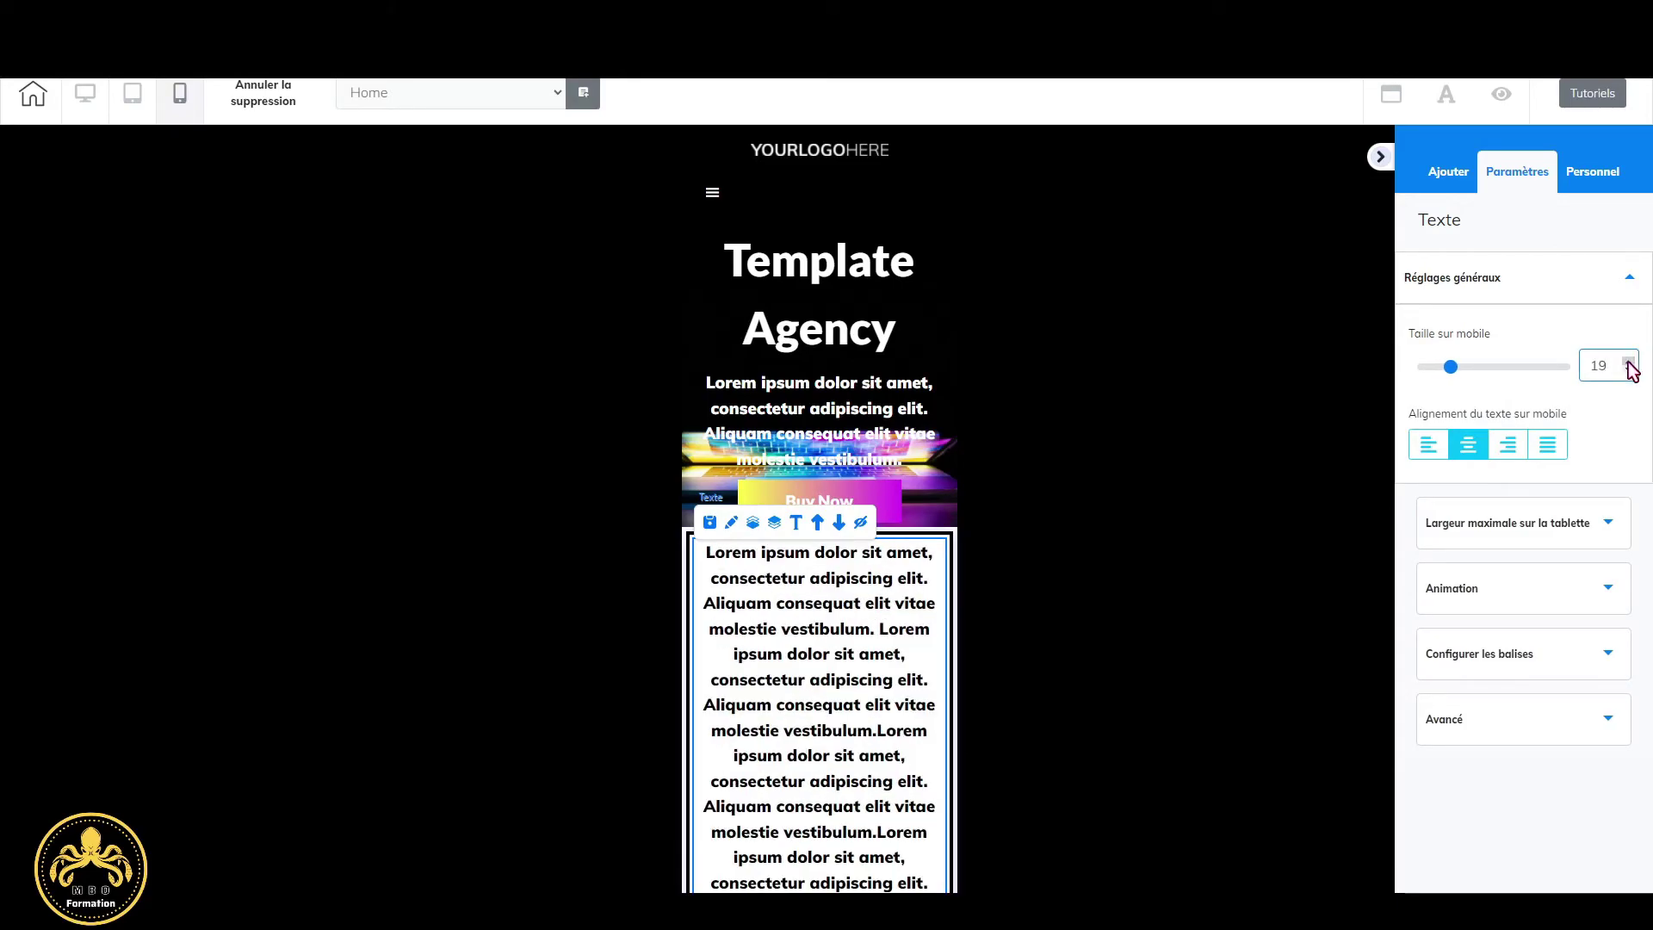
Set the mobile text size of the "Who I Am?" heading to 42.
{"action": "scroll", "coordinate": [851, 603], "scroll_direction": "down", "scroll_amount": 2}
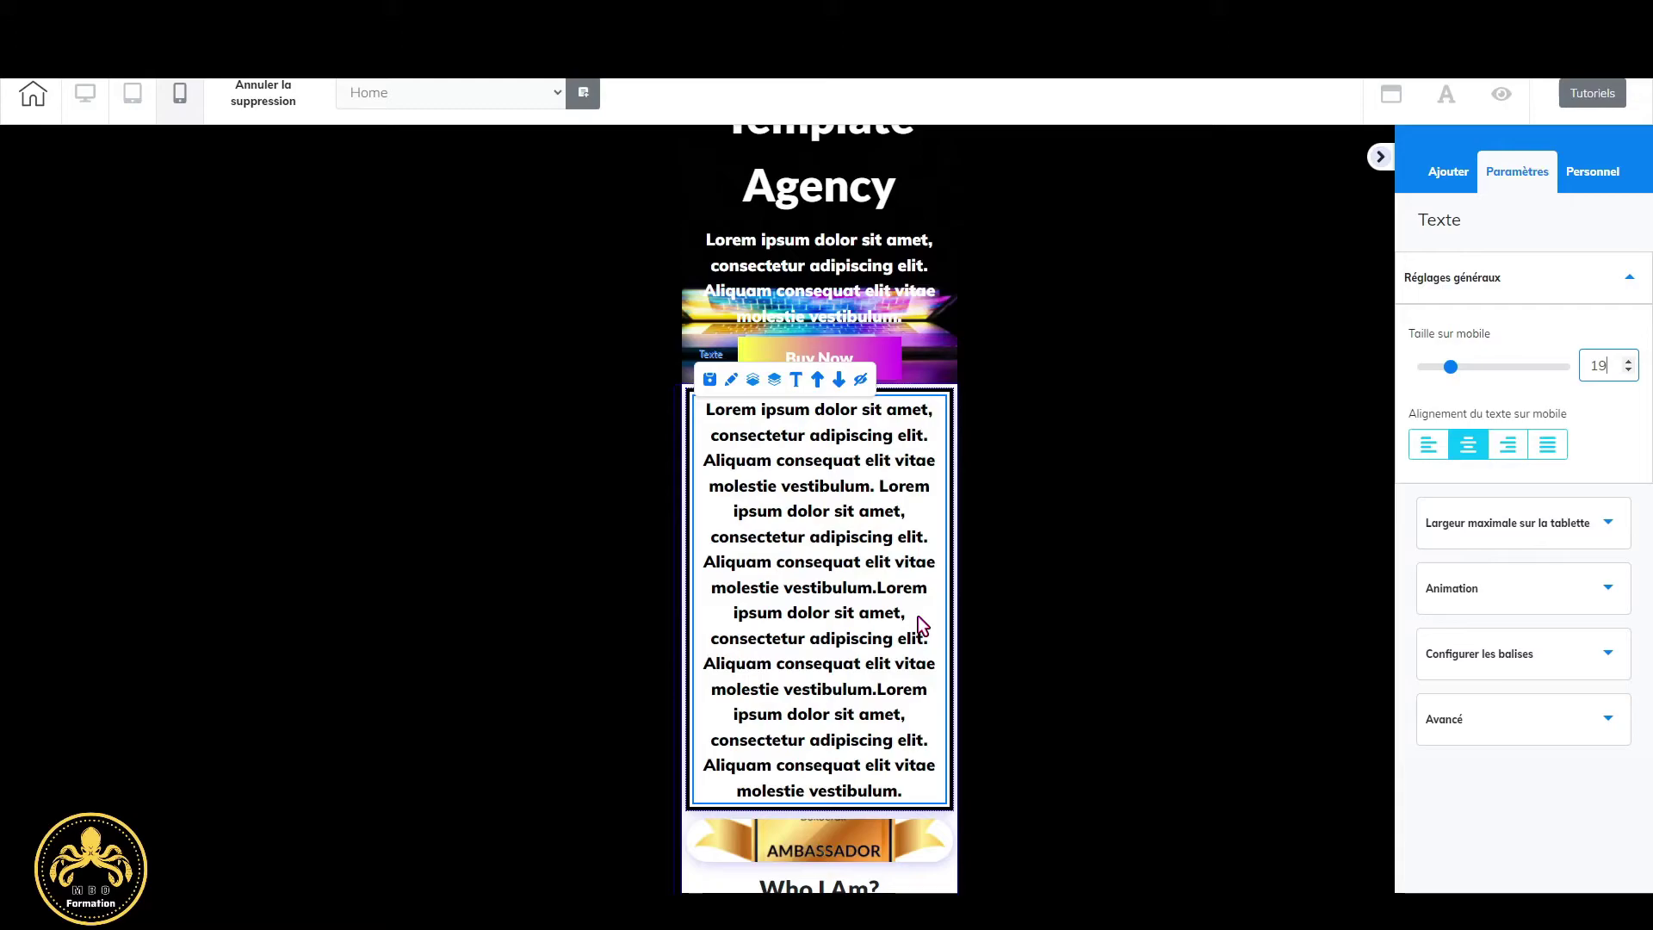
{"action": "scroll", "coordinate": [918, 616], "scroll_direction": "down", "scroll_amount": 4}
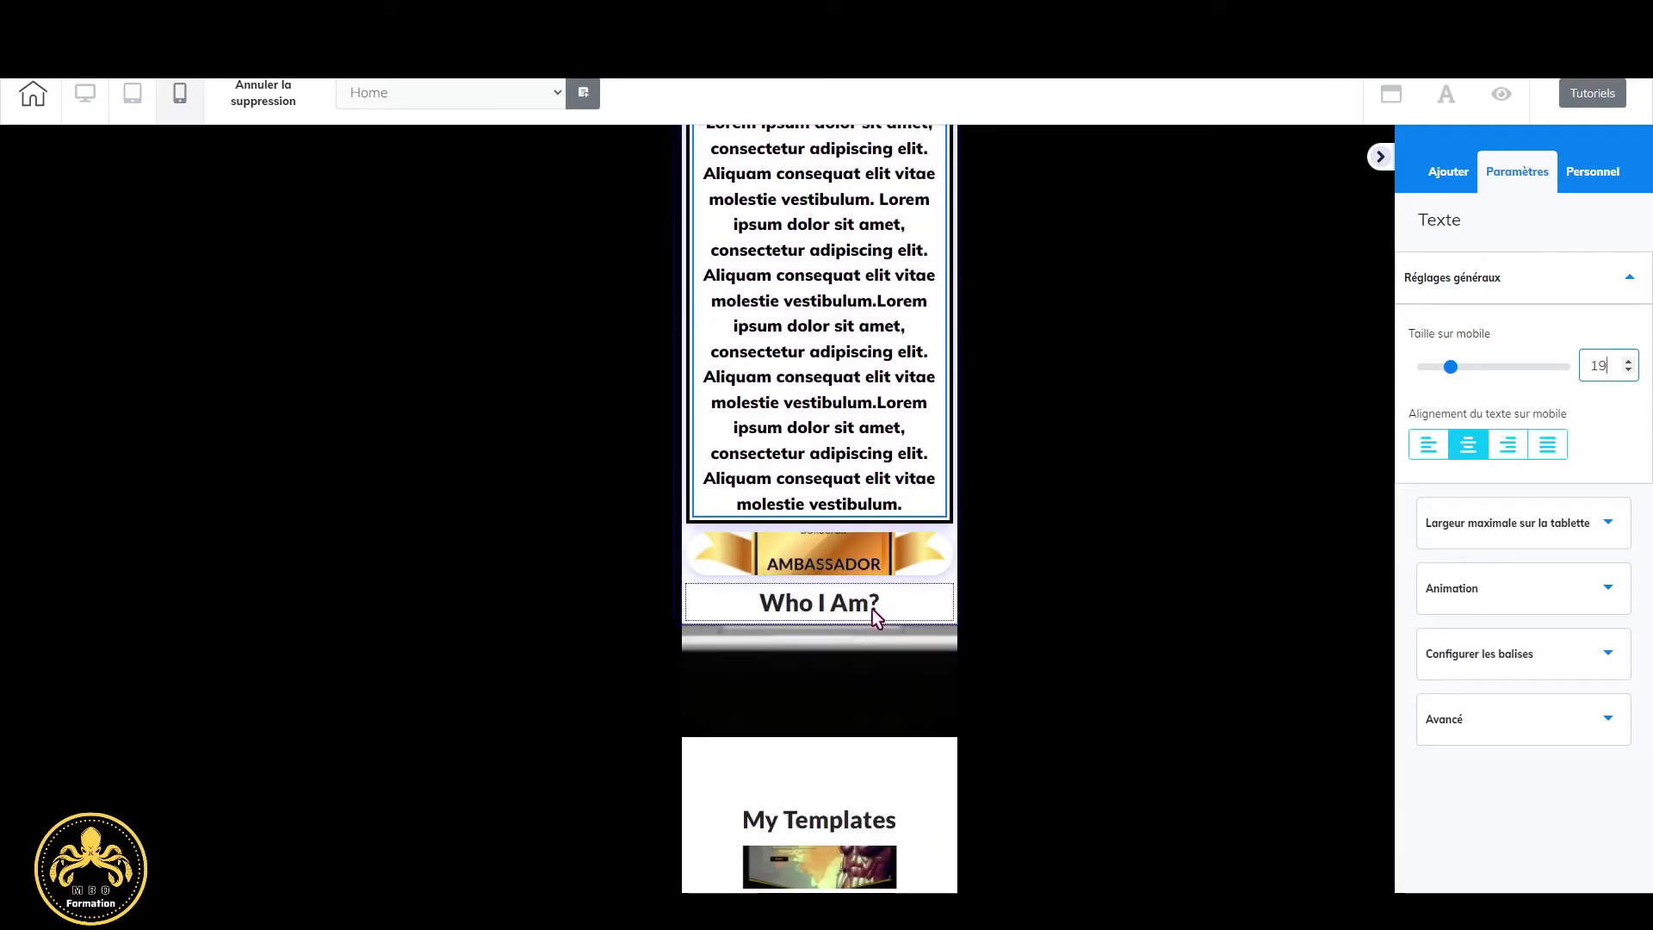
{"action": "left_click", "coordinate": [871, 608]}
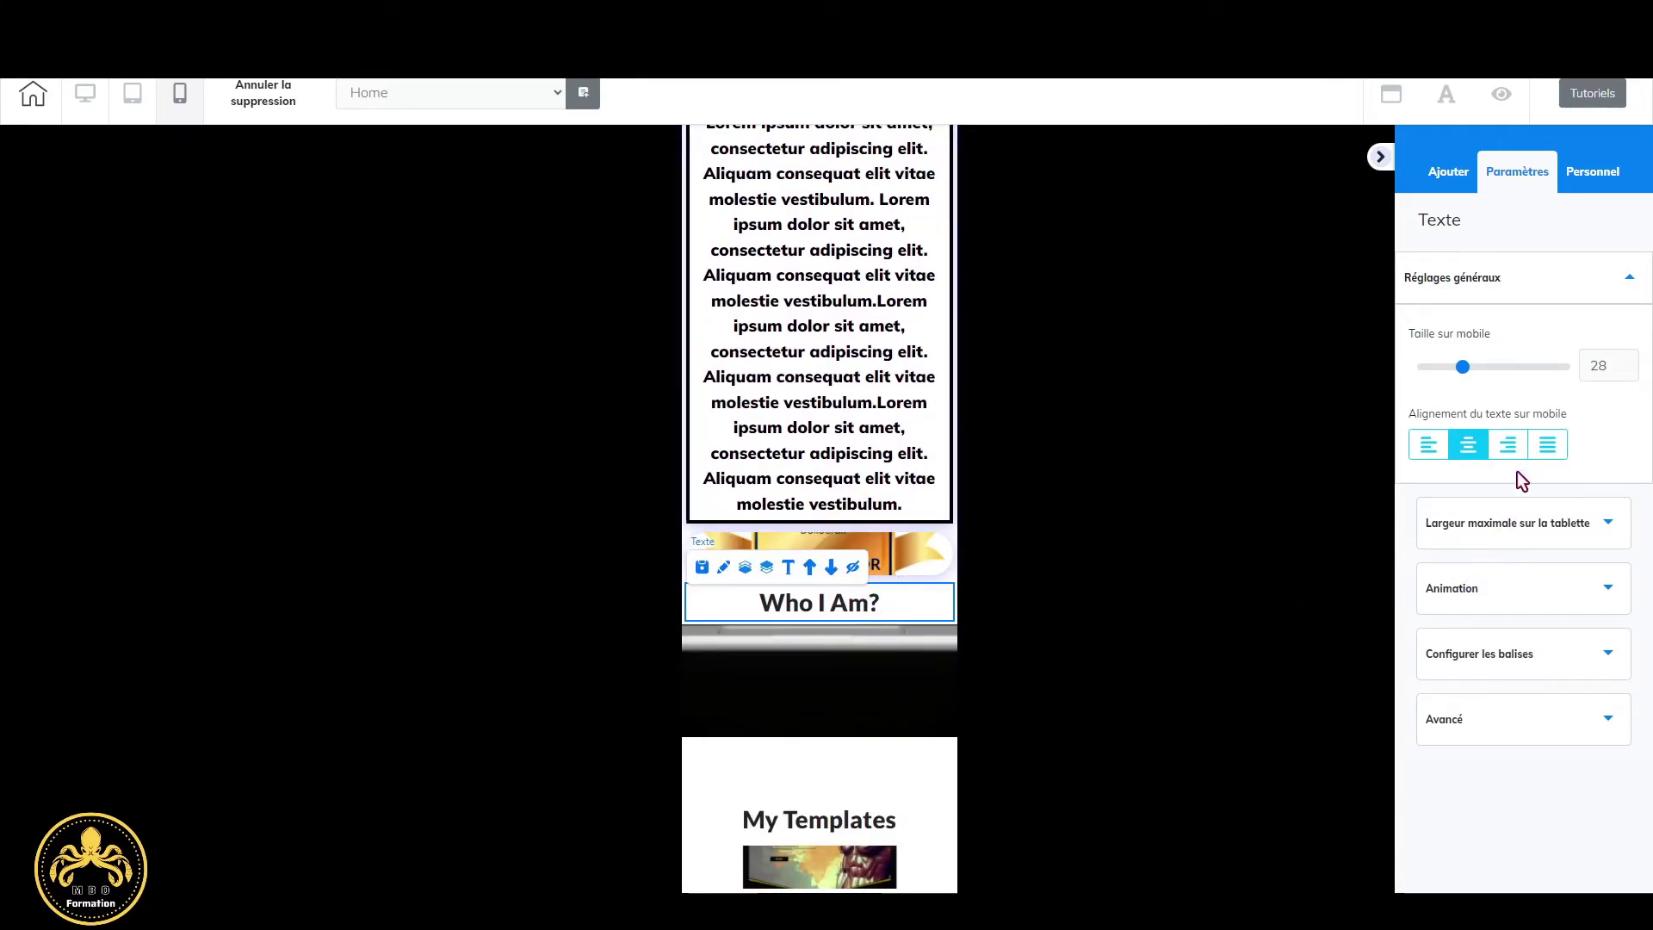
{"action": "left_click", "coordinate": [1628, 362]}
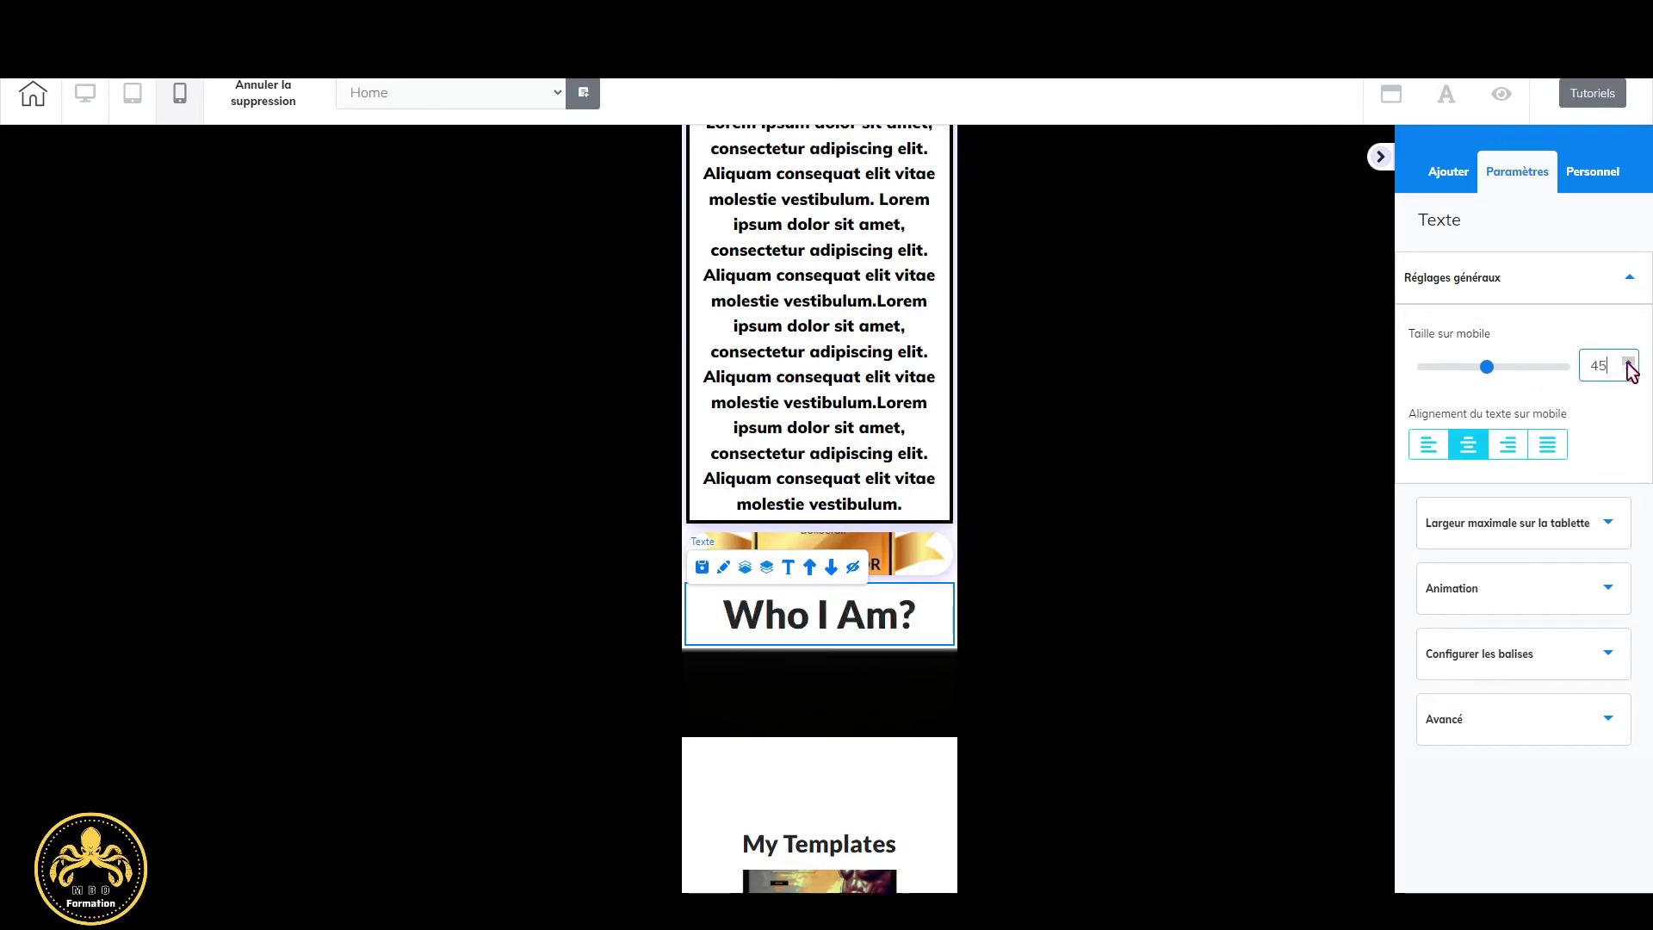
{"action": "left_click", "coordinate": [1628, 371]}
{"action": "left_click", "coordinate": [1628, 371]}
{"action": "left_click", "coordinate": [1628, 371]}
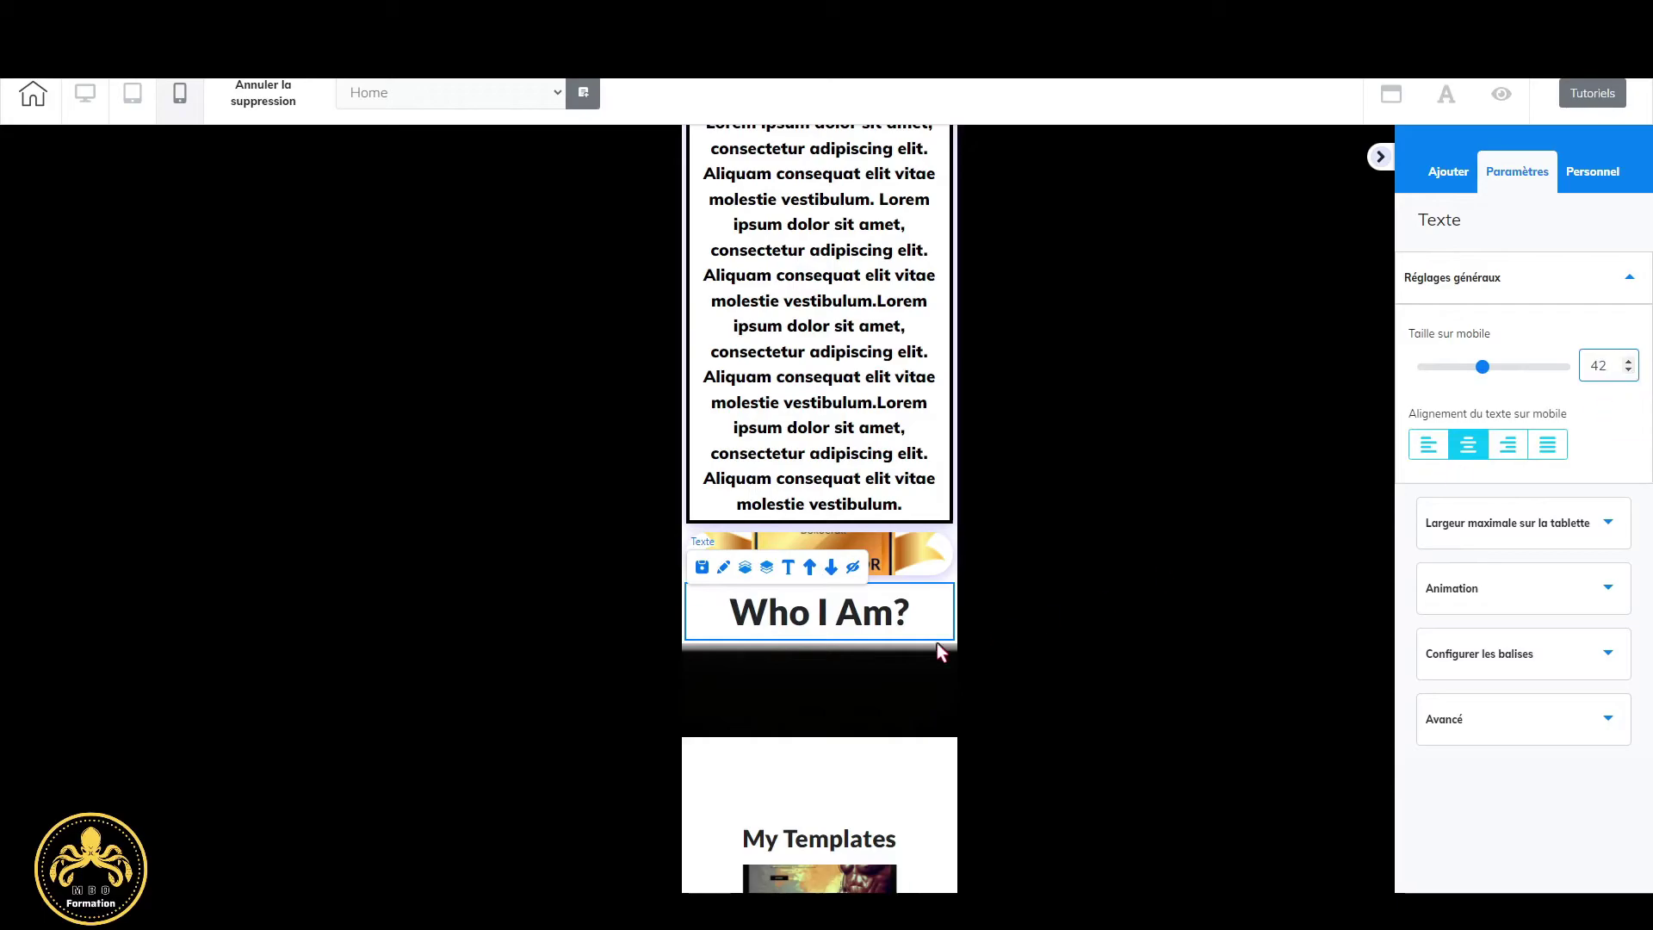
Set the mobile text size of the "My Templates" heading to 42.
{"action": "scroll", "coordinate": [936, 642], "scroll_direction": "down", "scroll_amount": 5}
{"action": "scroll", "coordinate": [906, 457], "scroll_direction": "up", "scroll_amount": 2}
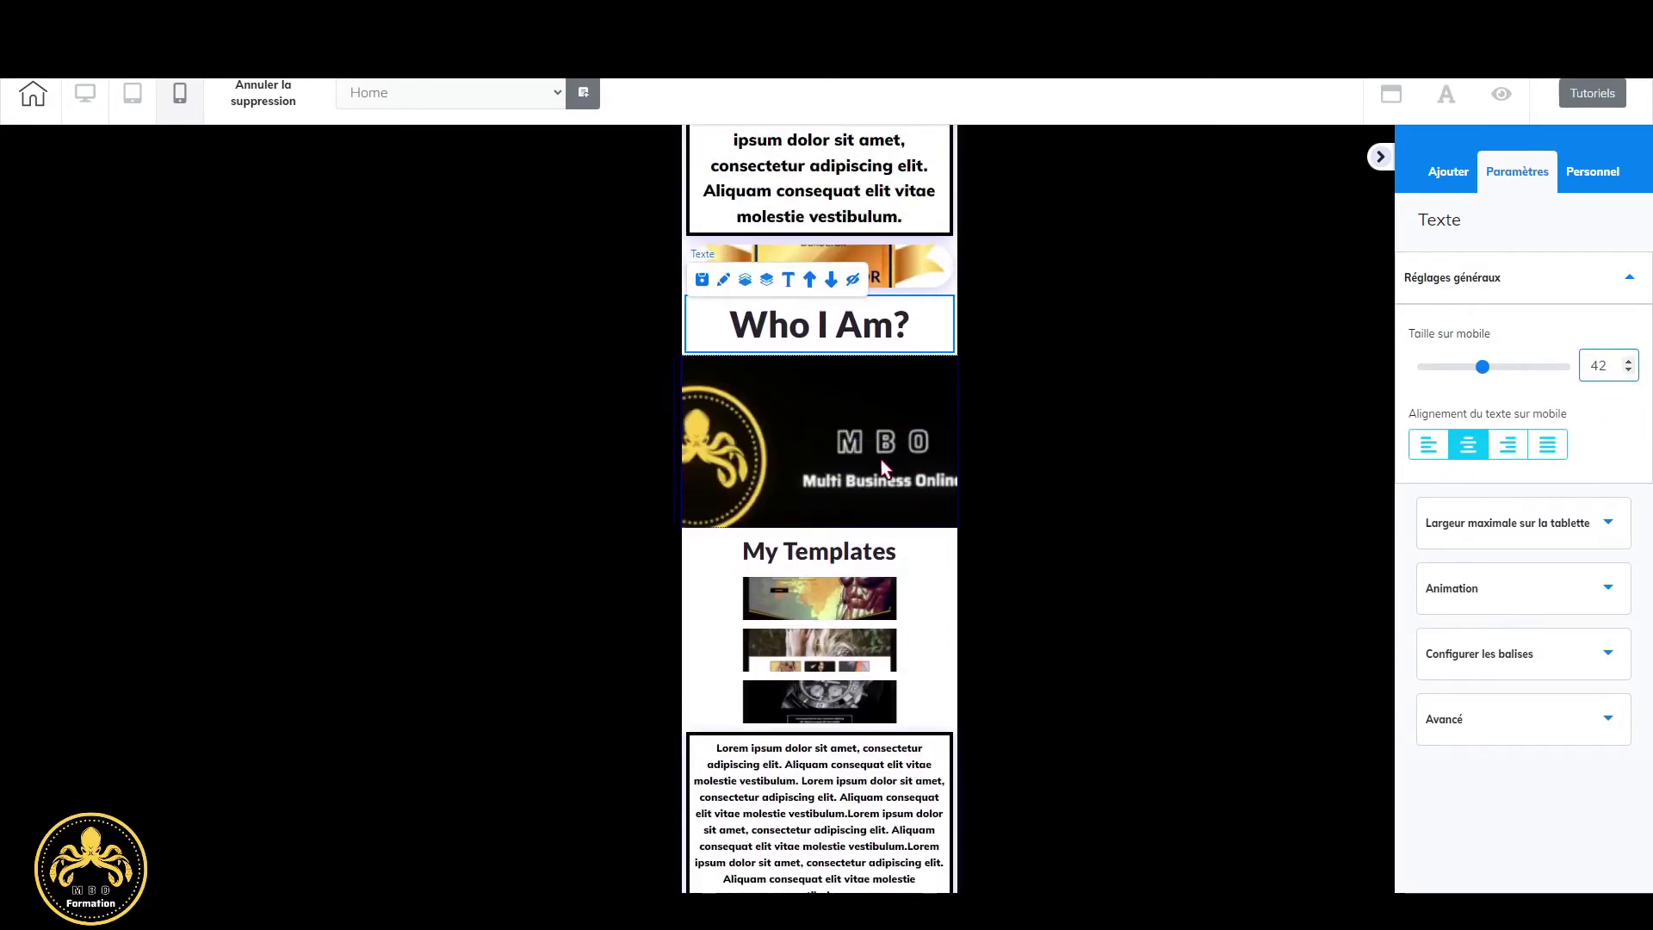
{"action": "left_click", "coordinate": [876, 561]}
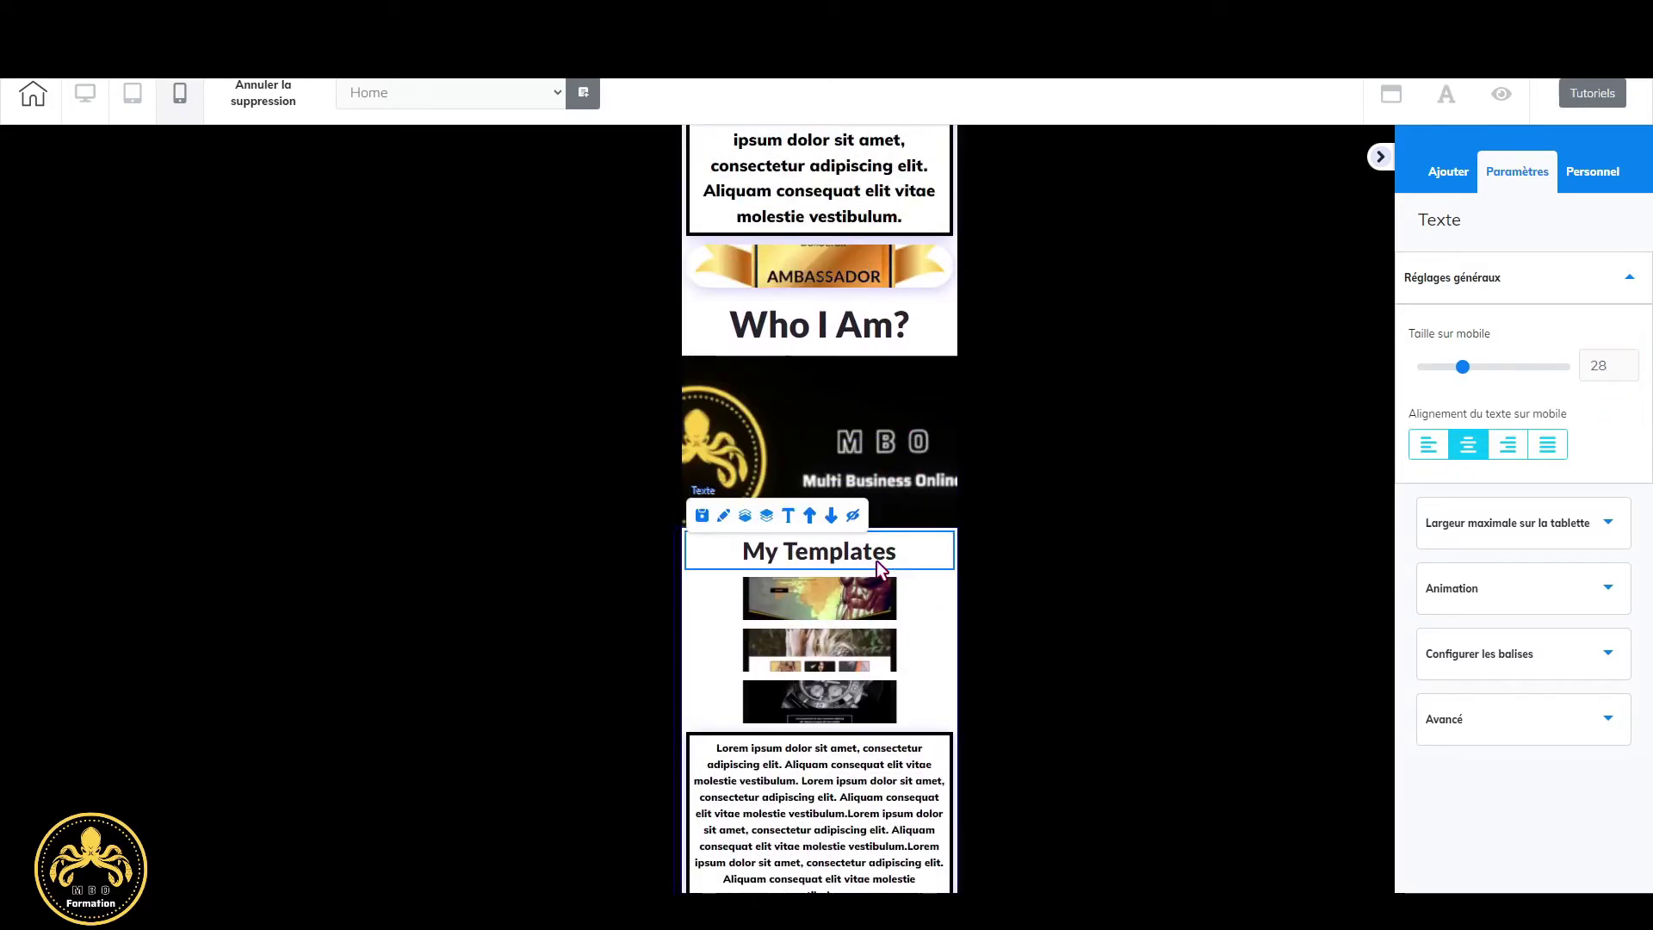
{"action": "left_click", "coordinate": [1629, 362]}
{"action": "left_click", "coordinate": [1629, 361]}
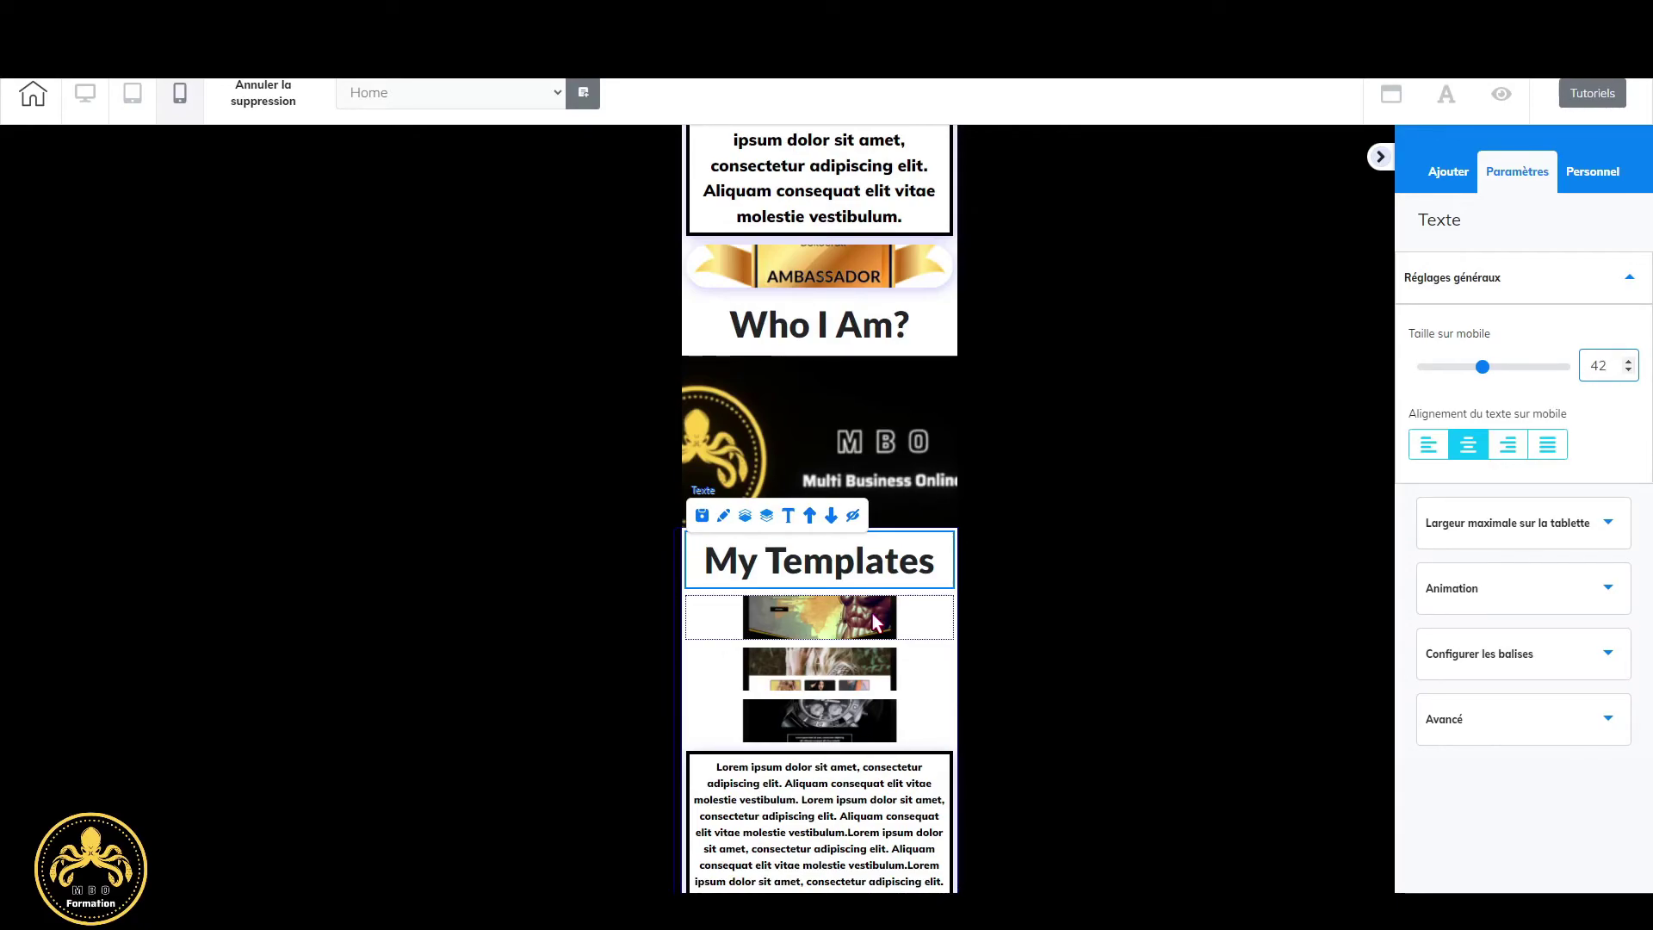
Set the mobile text size of the framed paragraph in the My Templates section to 19.
{"action": "scroll", "coordinate": [872, 613], "scroll_direction": "down", "scroll_amount": 3}
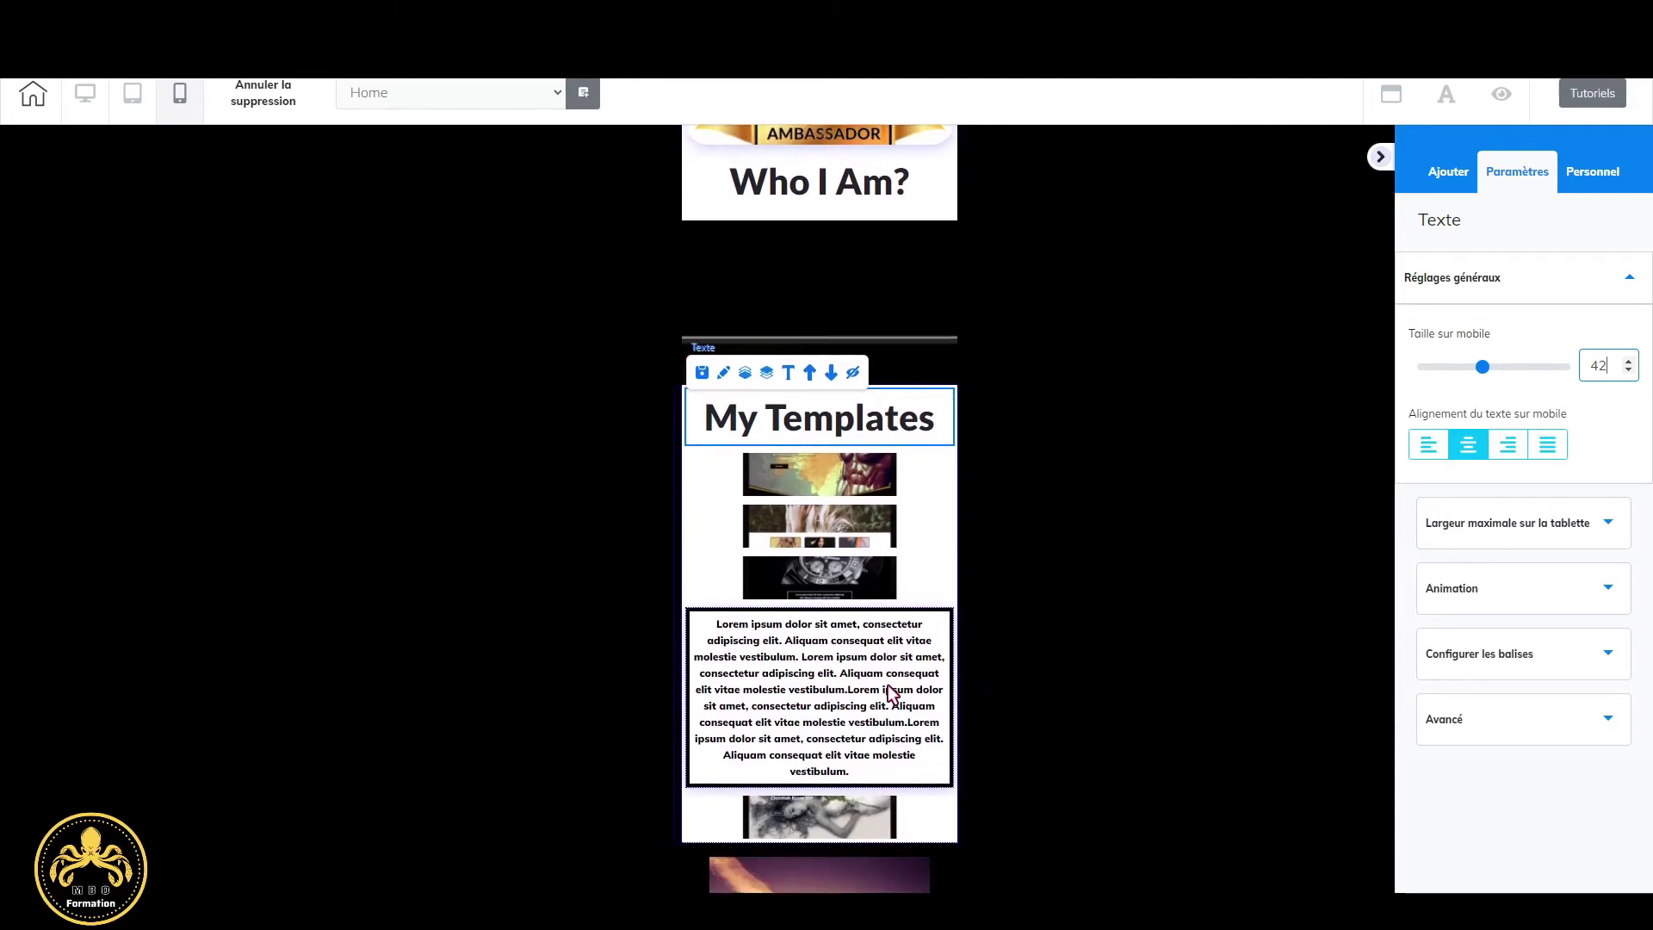
{"action": "left_click", "coordinate": [877, 568]}
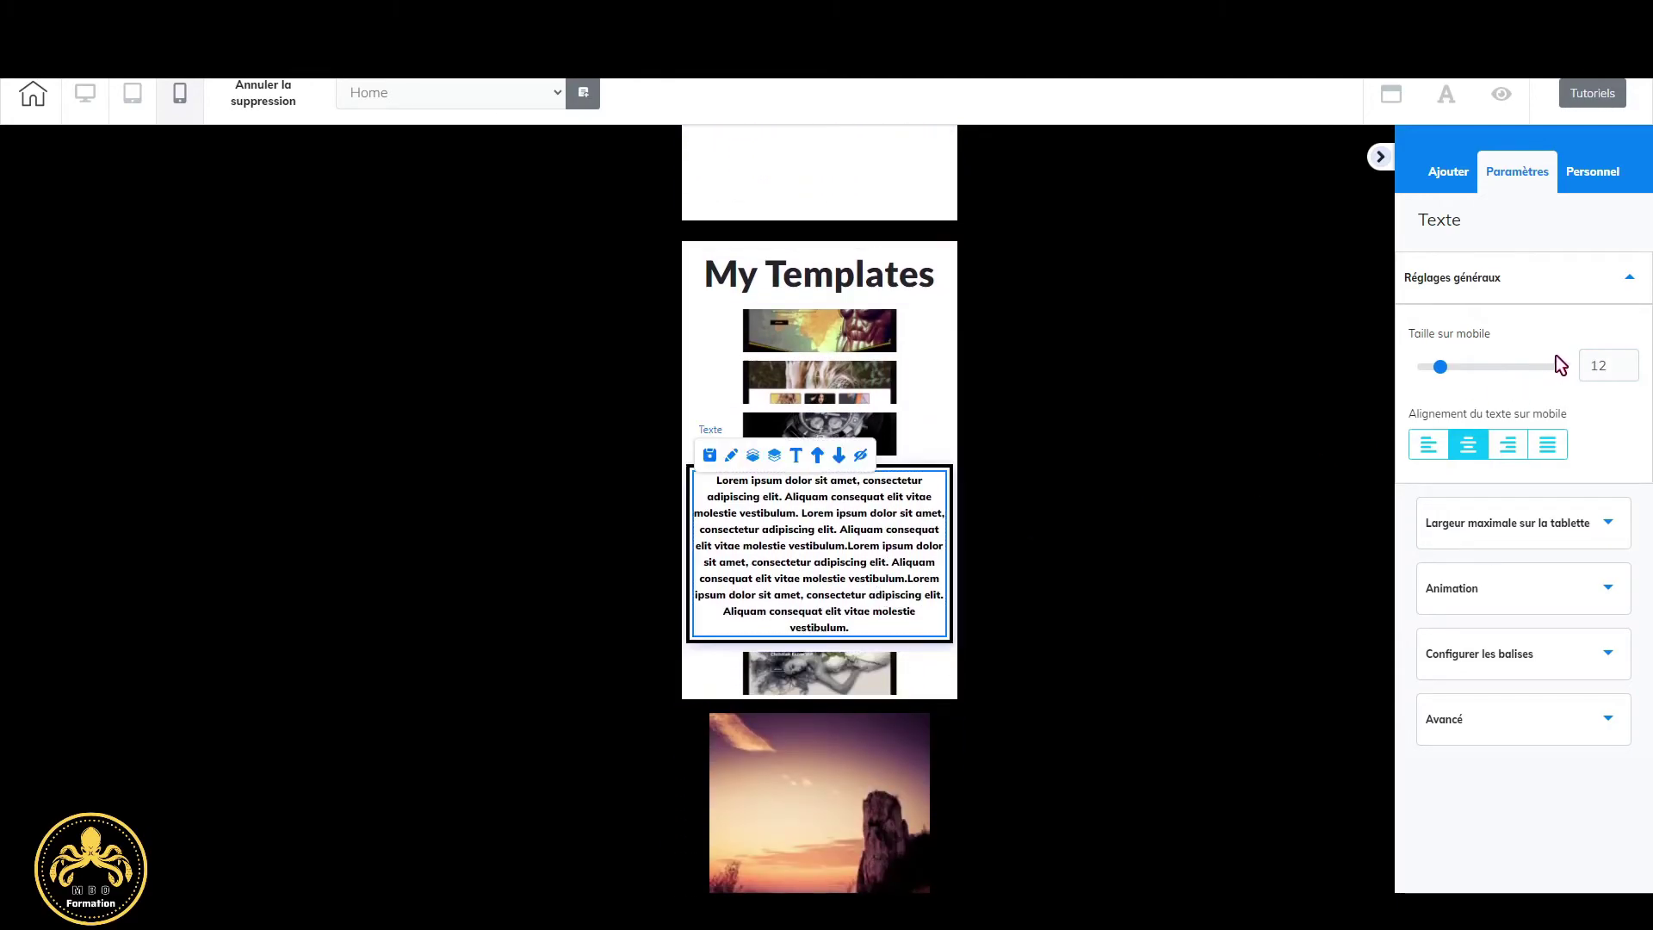
{"action": "left_click", "coordinate": [1629, 362]}
{"action": "left_click", "coordinate": [1628, 362]}
{"action": "left_click", "coordinate": [1629, 362]}
{"action": "left_click", "coordinate": [1629, 362]}
{"action": "left_click", "coordinate": [1629, 361]}
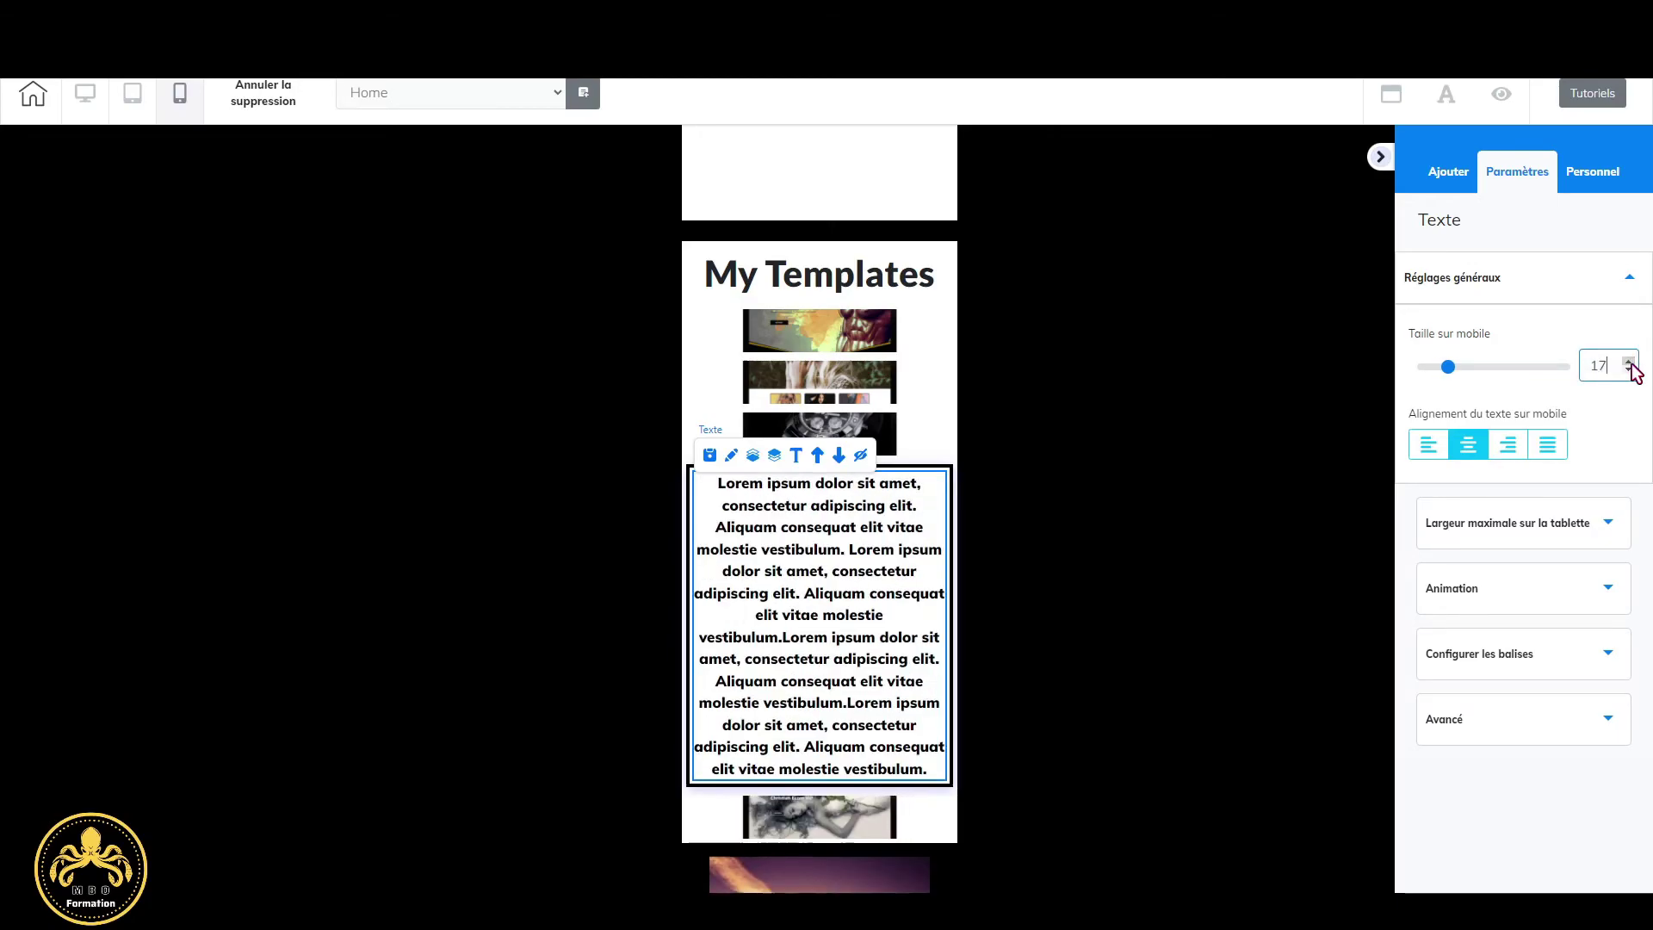
{"action": "left_click", "coordinate": [1629, 361]}
{"action": "left_click", "coordinate": [1629, 361]}
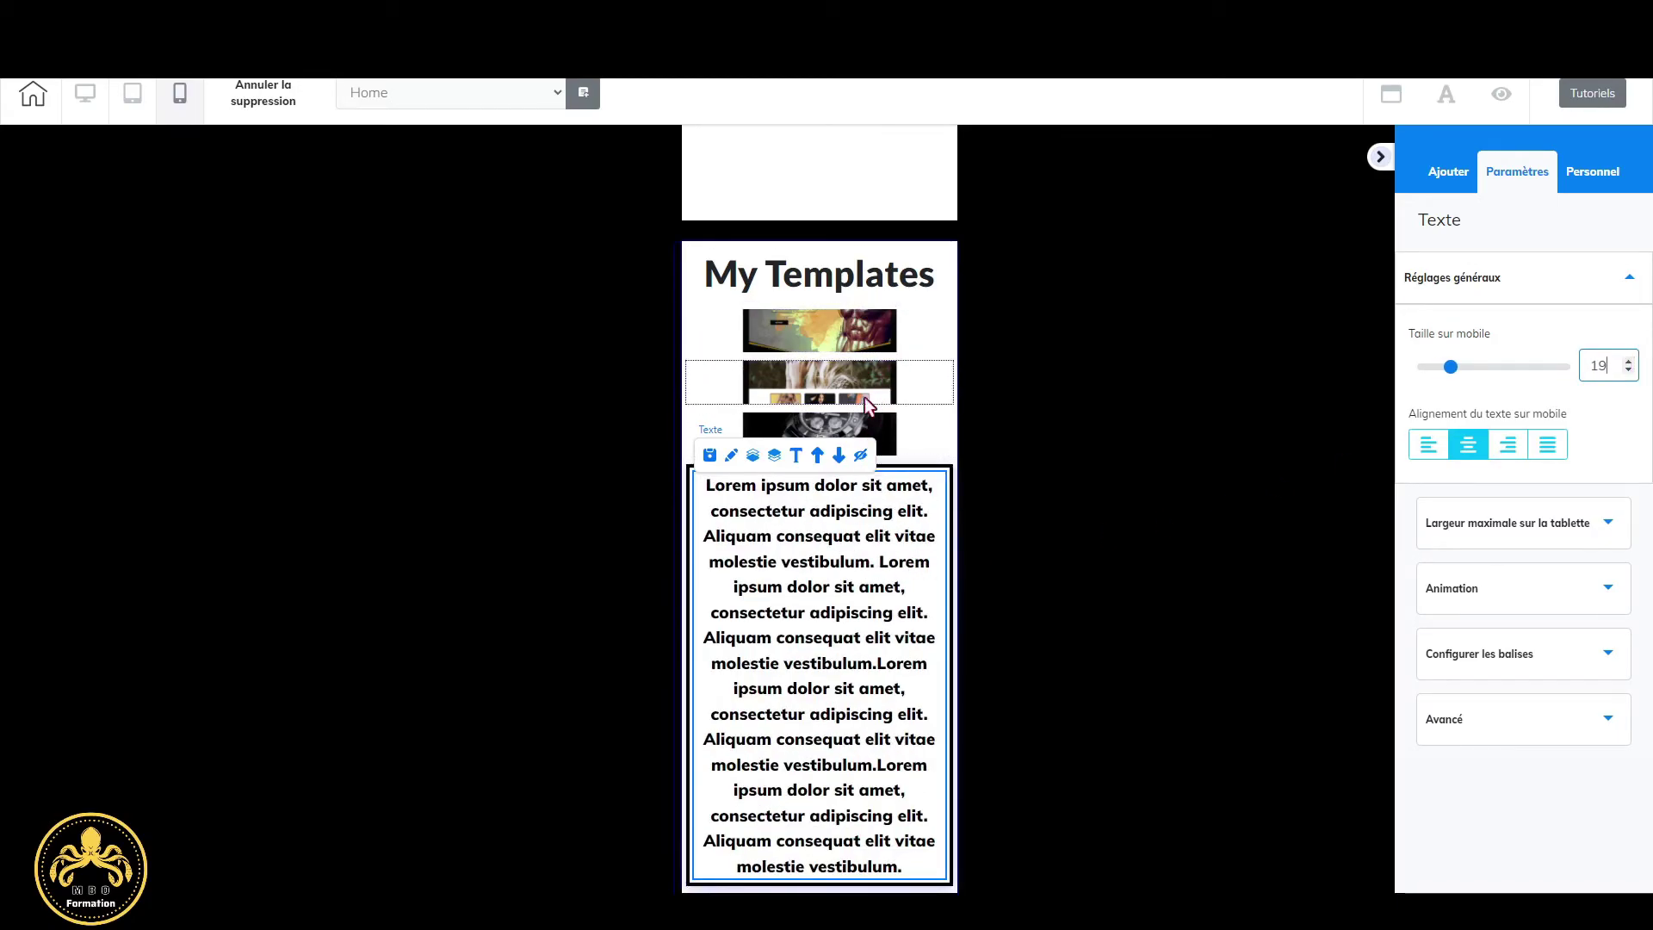
Move the "My Offers" heading up so it sits above the first image of its section in the mobile layout.
{"action": "scroll", "coordinate": [912, 537], "scroll_direction": "down", "scroll_amount": 3}
{"action": "scroll", "coordinate": [912, 537], "scroll_direction": "down", "scroll_amount": 5}
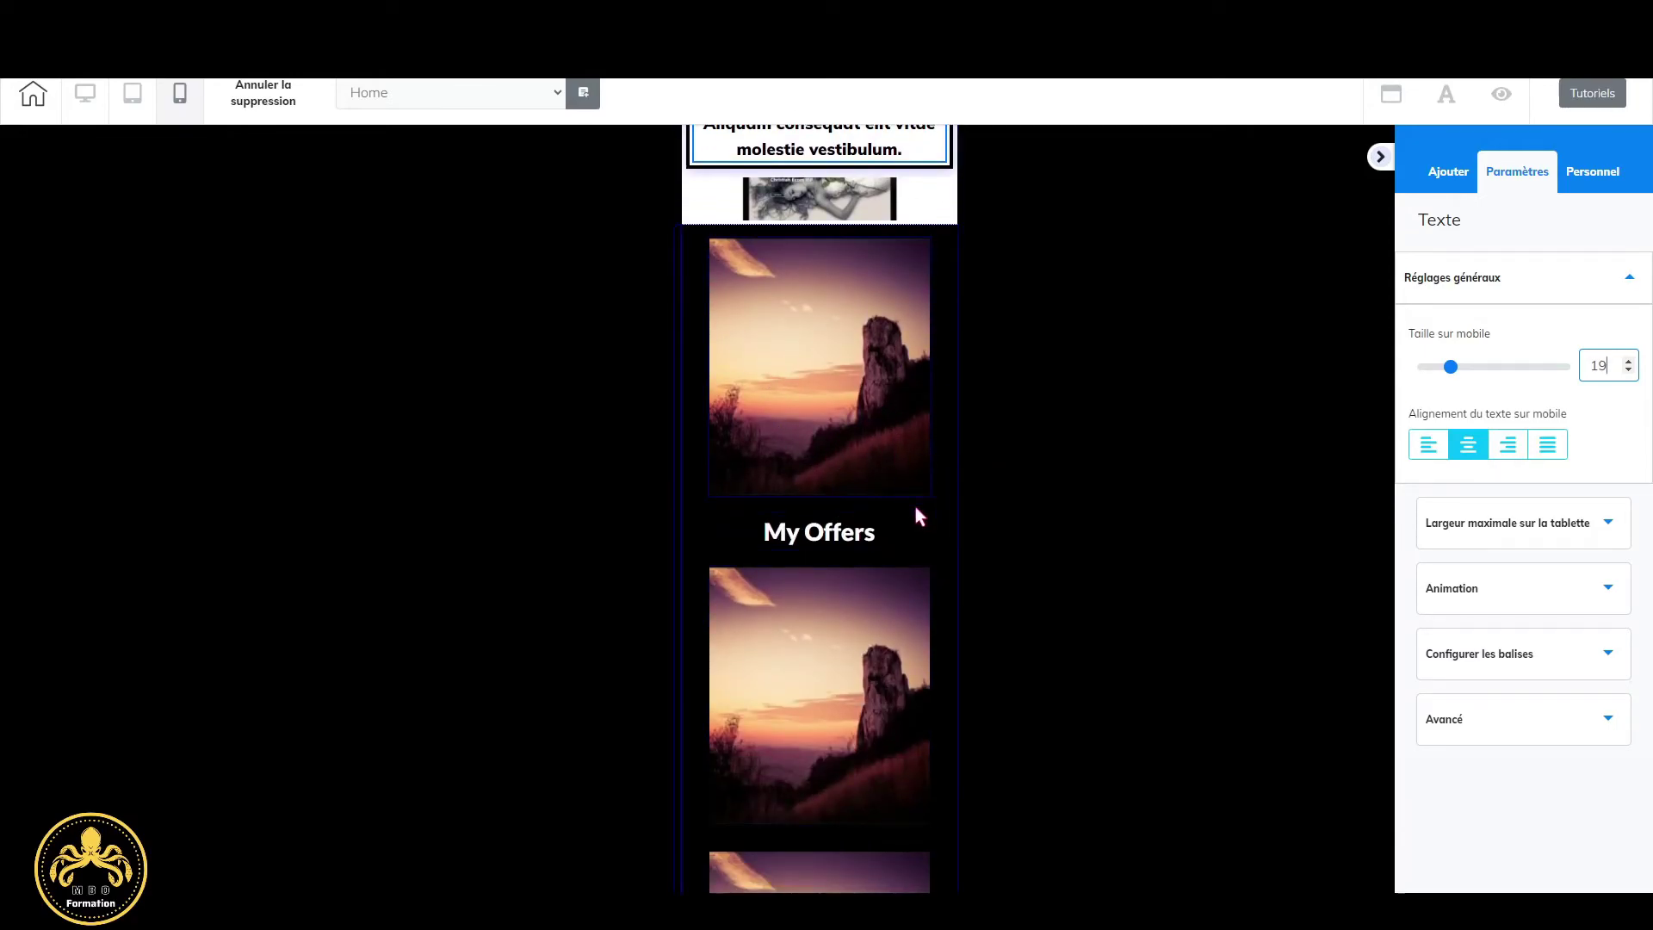
{"action": "left_click", "coordinate": [844, 532]}
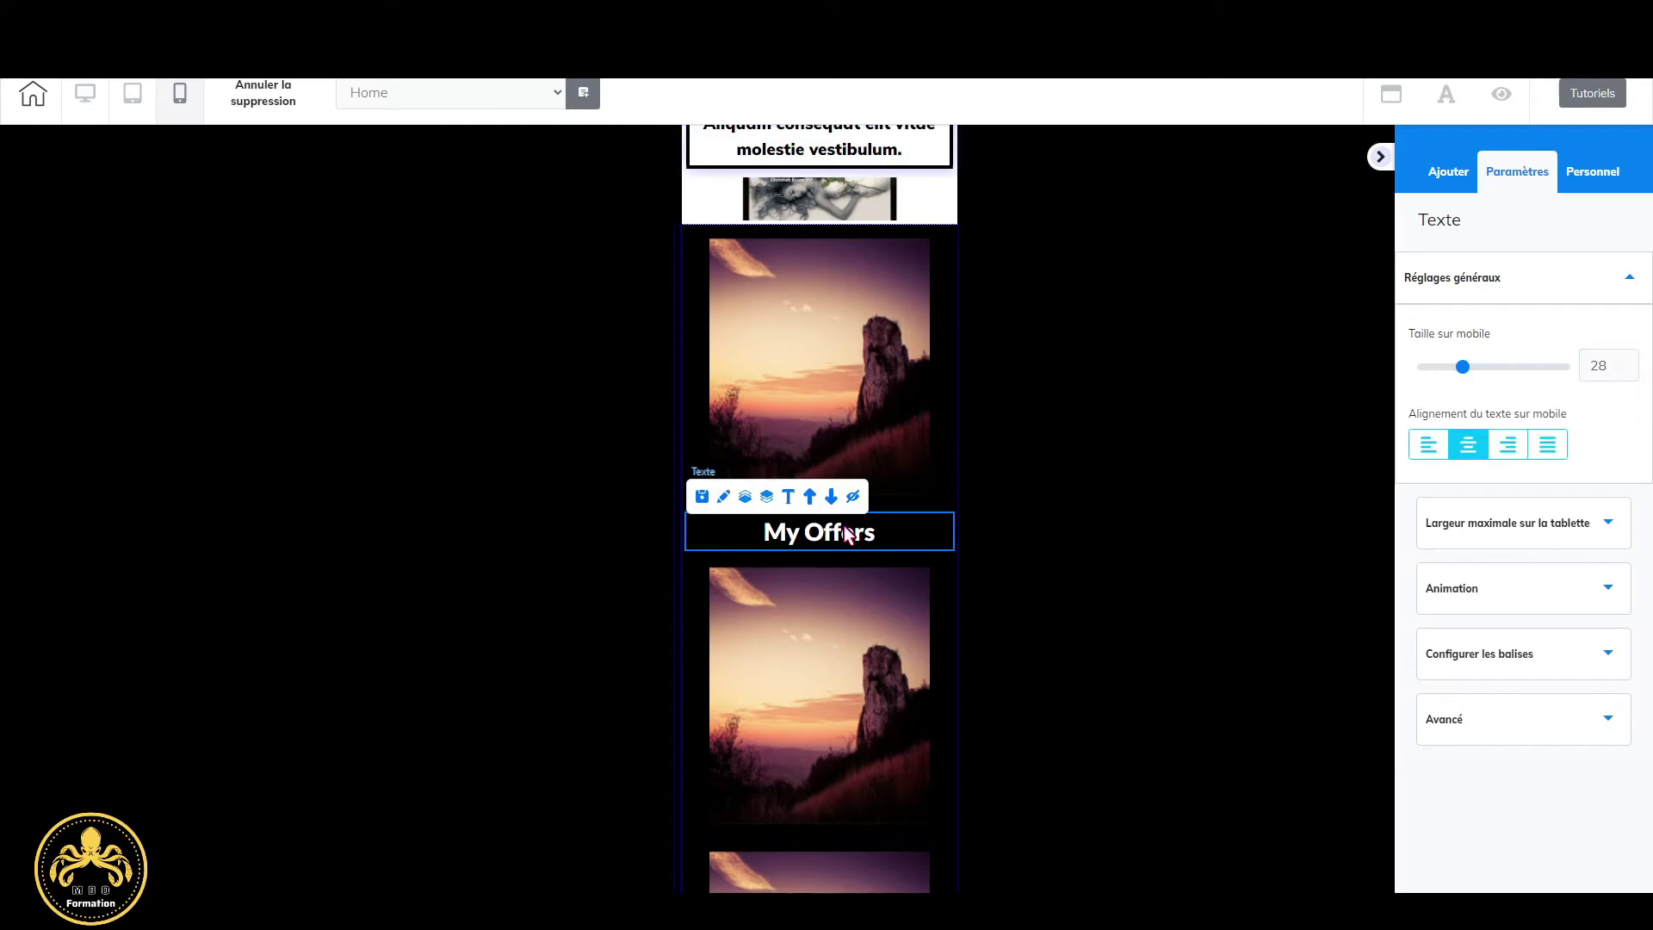
{"action": "left_click", "coordinate": [811, 504]}
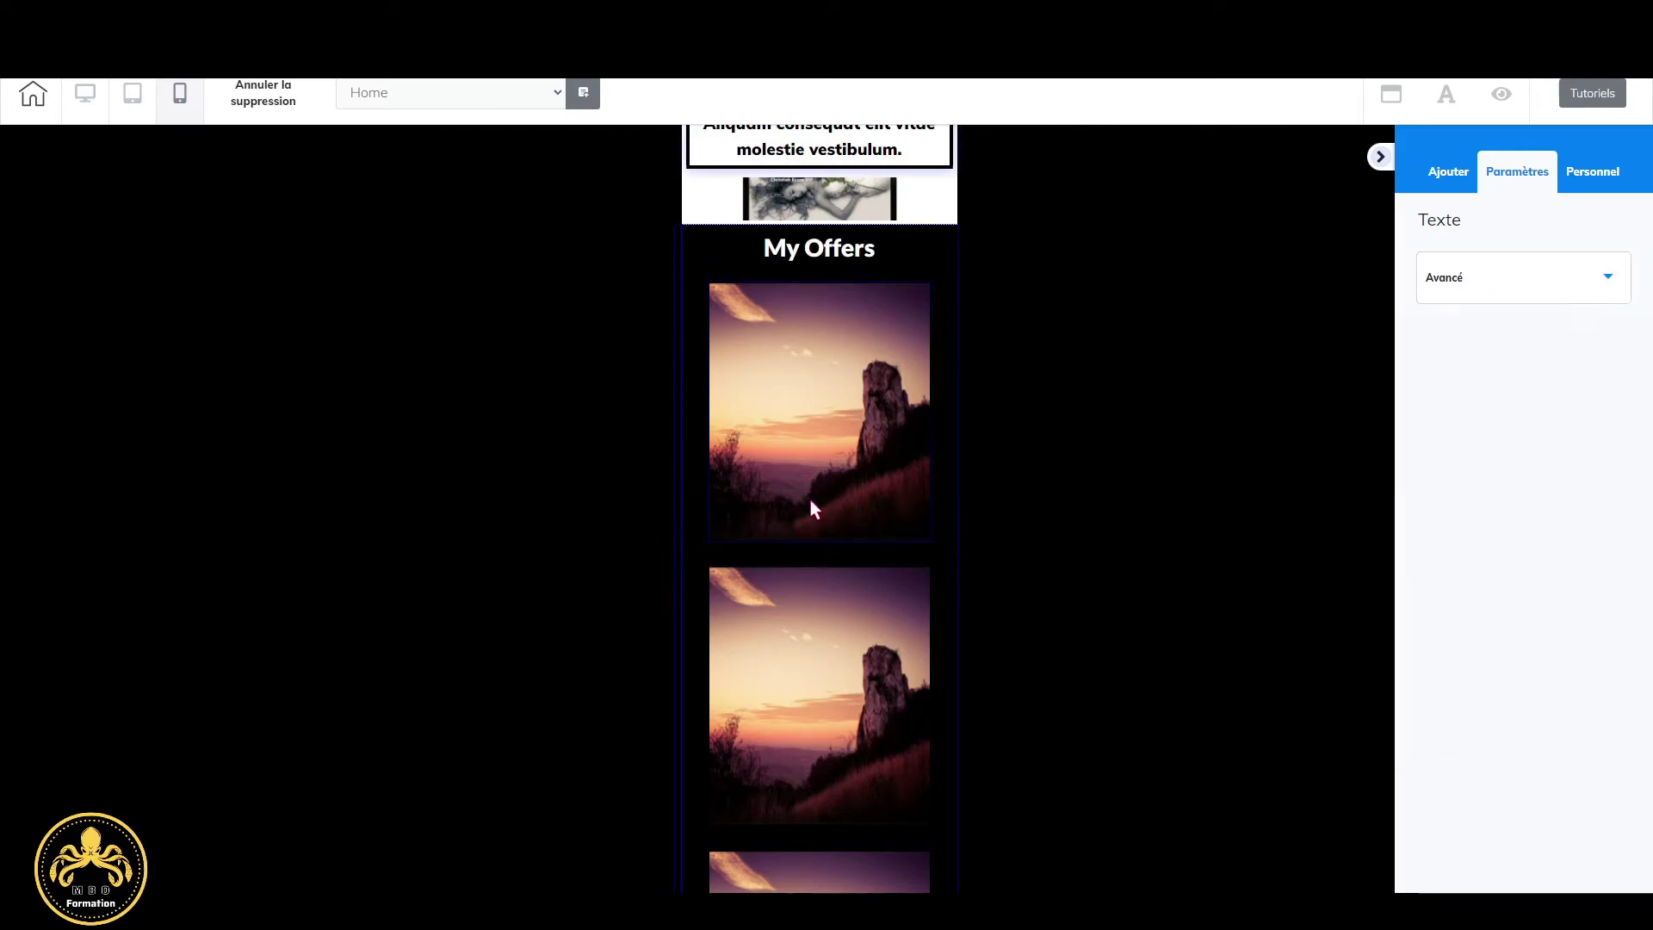
Set the mobile text size of the "My Offers" heading to 42.
{"action": "left_click", "coordinate": [881, 258]}
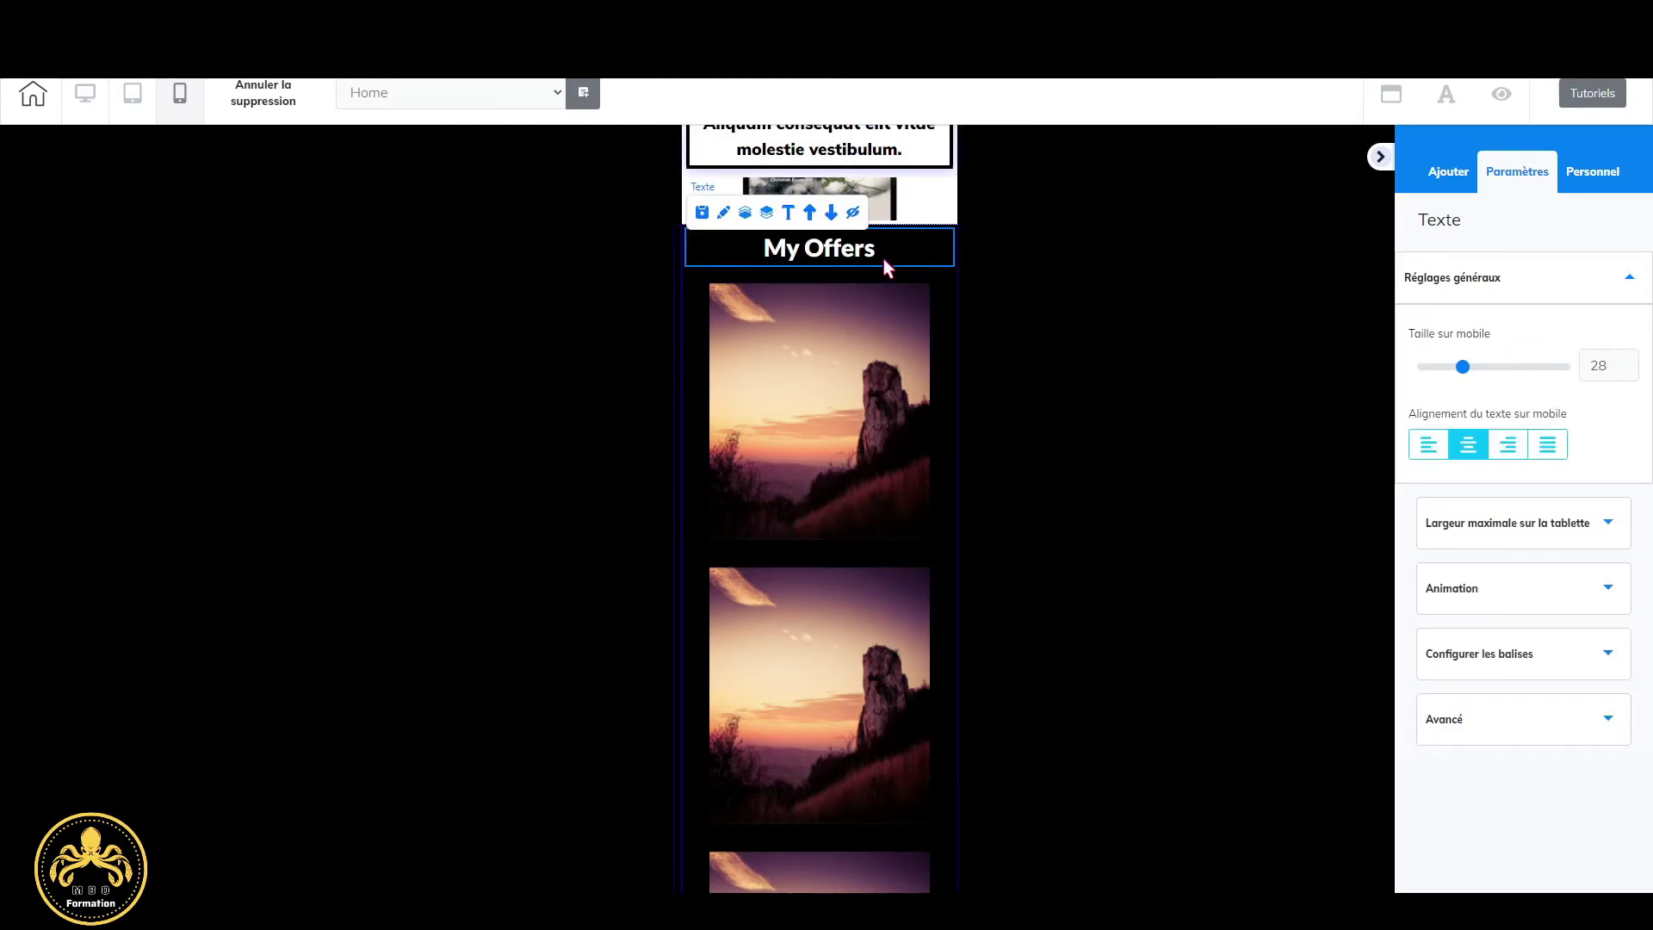
{"action": "left_click", "coordinate": [1628, 362]}
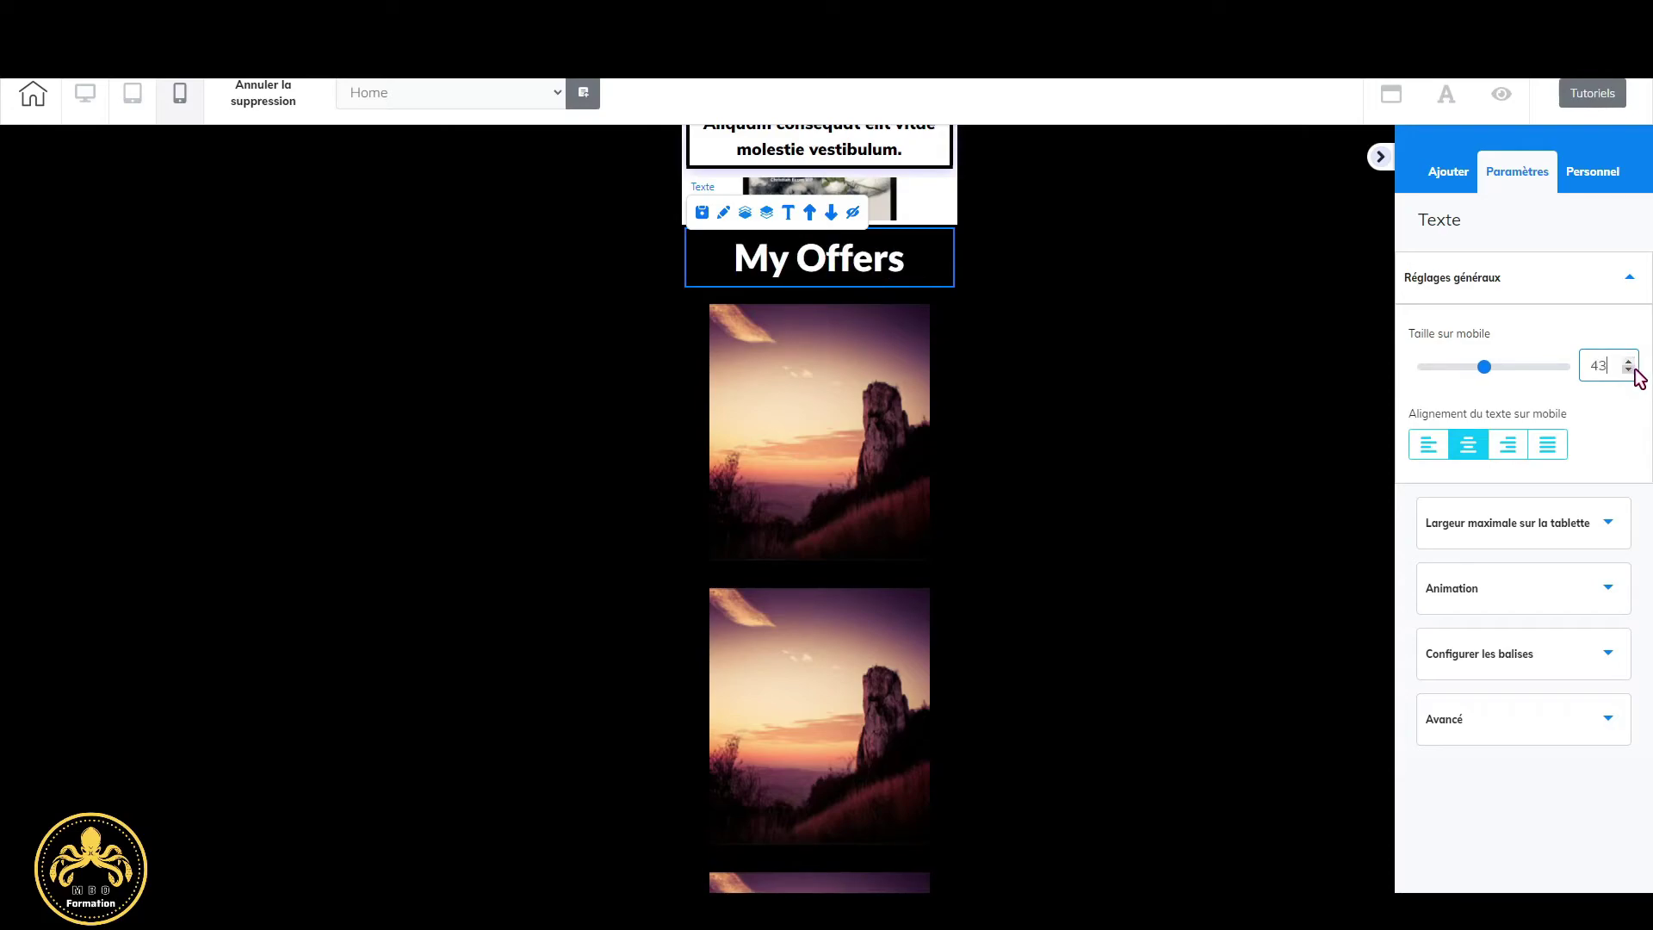
Move the "My Credentials" heading up so it sits above the three badges in the mobile layout.
{"action": "scroll", "coordinate": [937, 589], "scroll_direction": "down", "scroll_amount": 3}
{"action": "scroll", "coordinate": [912, 607], "scroll_direction": "down", "scroll_amount": 3}
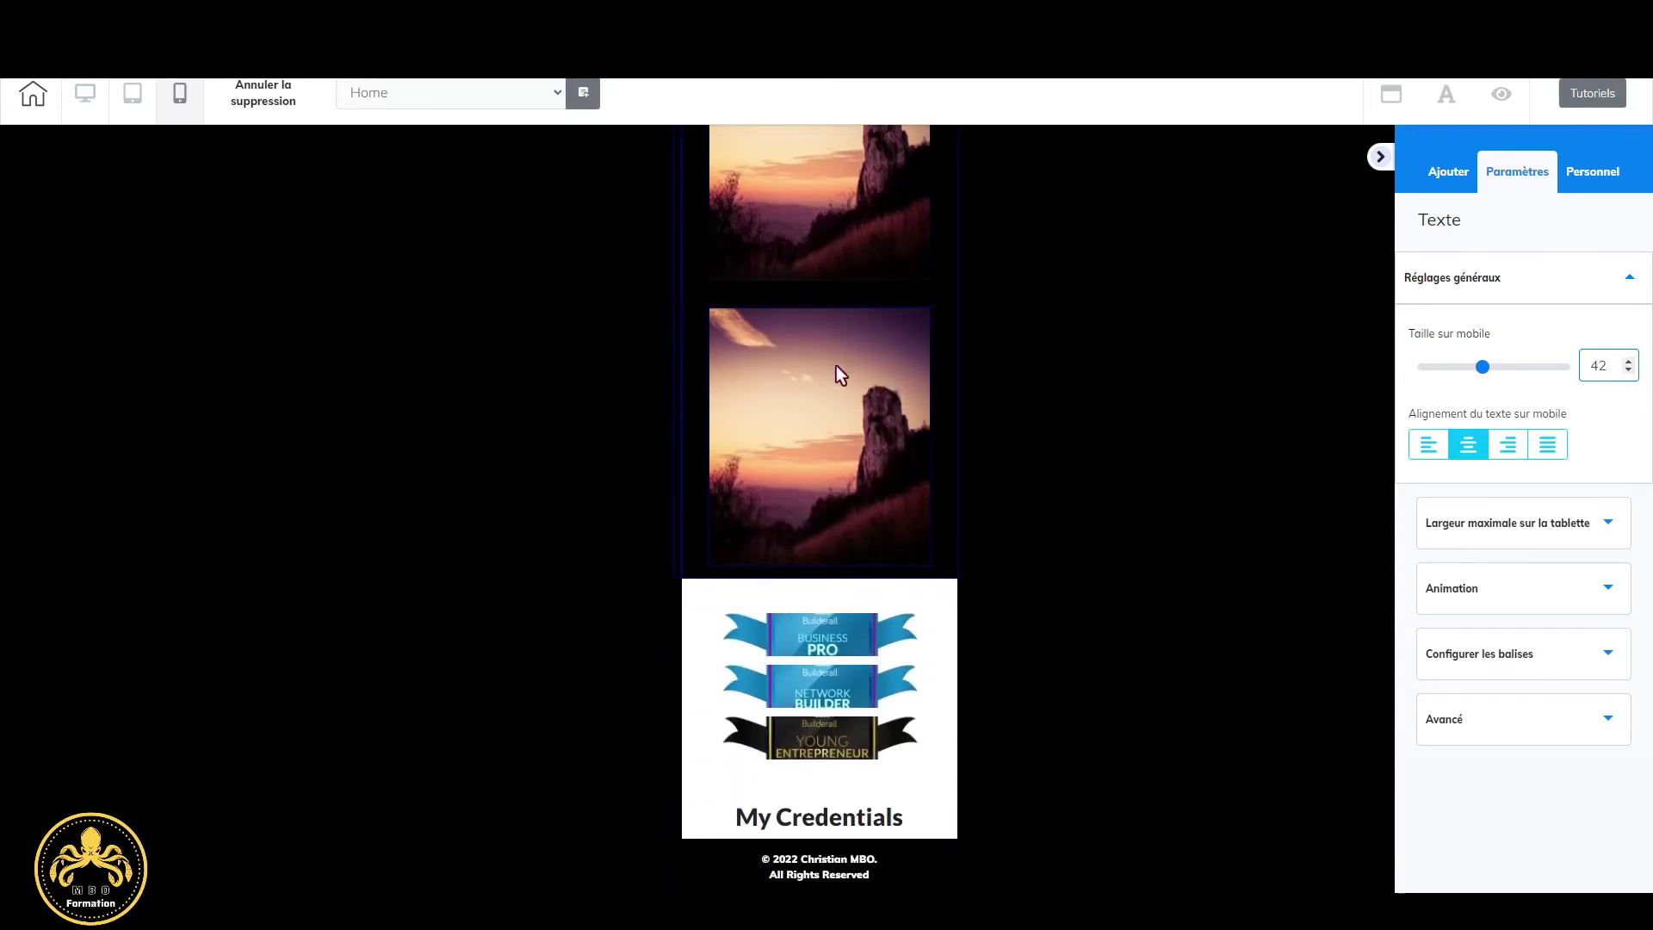
{"action": "scroll", "coordinate": [841, 373], "scroll_direction": "up", "scroll_amount": 3}
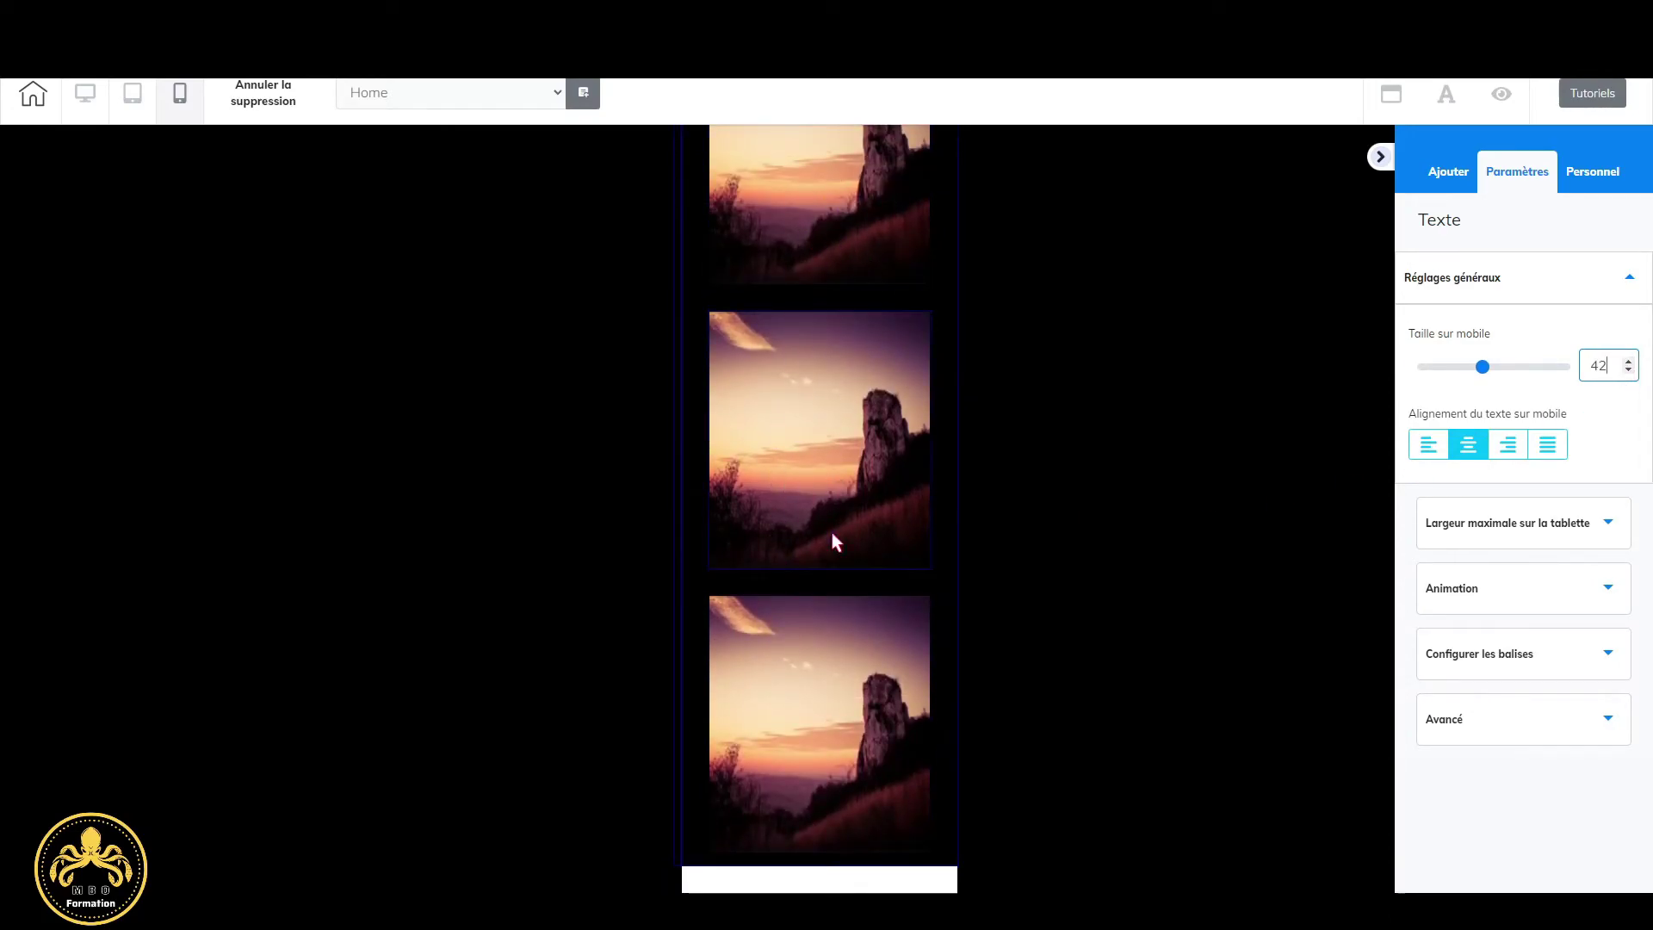
{"action": "scroll", "coordinate": [830, 687], "scroll_direction": "down", "scroll_amount": 3}
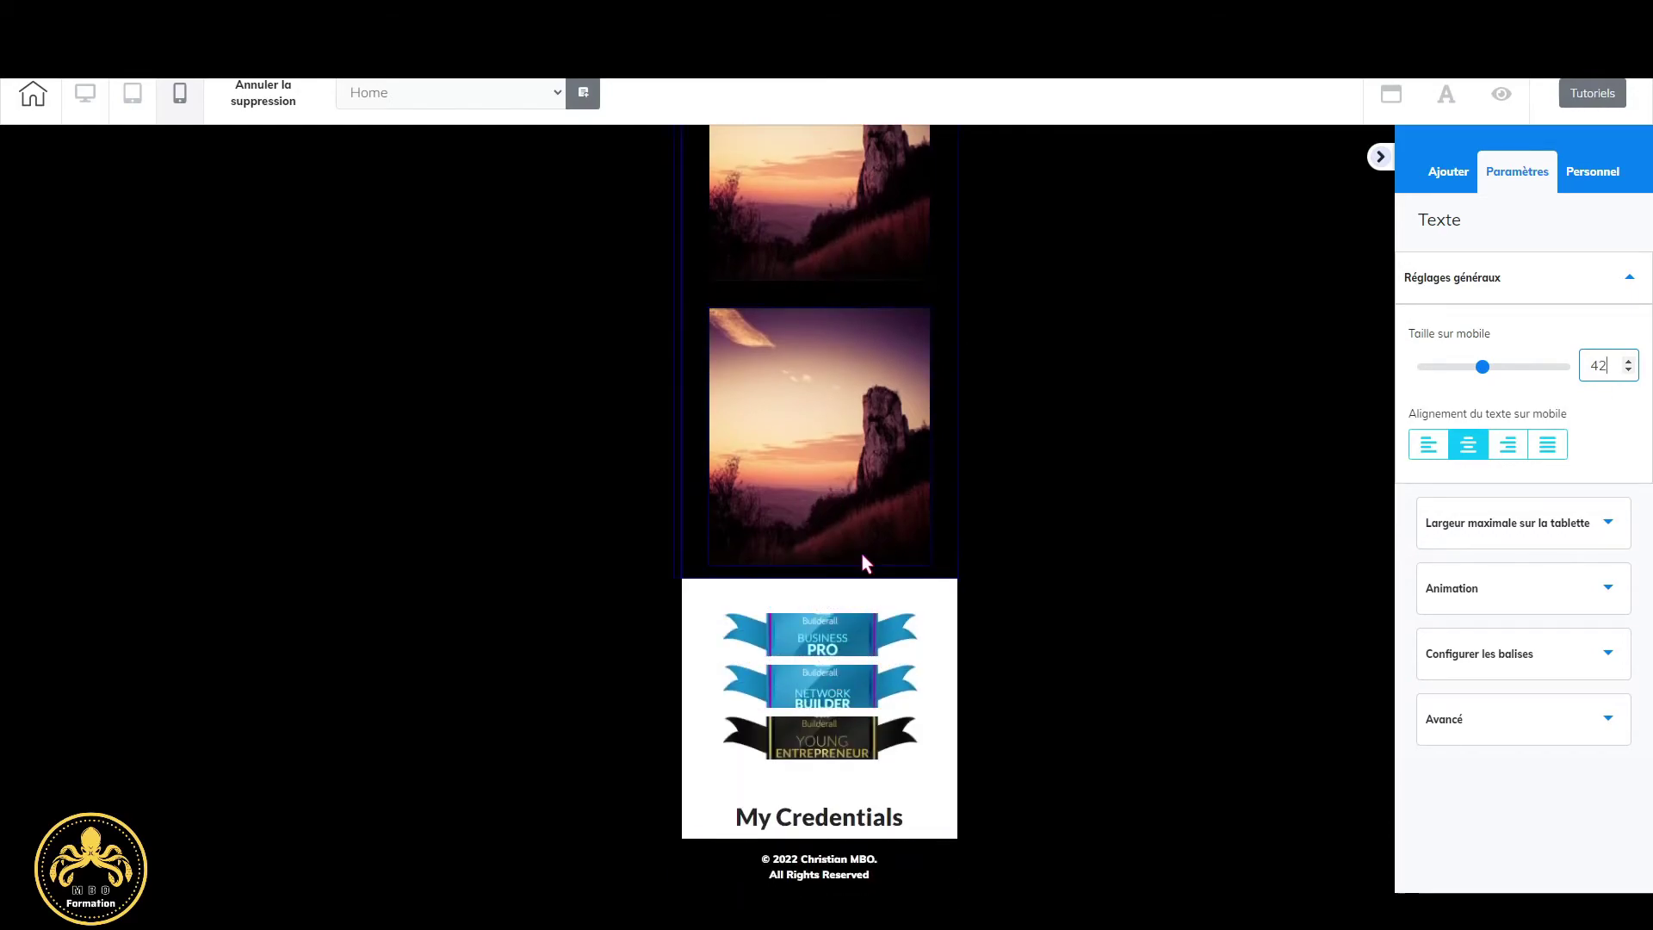
{"action": "left_click", "coordinate": [859, 819]}
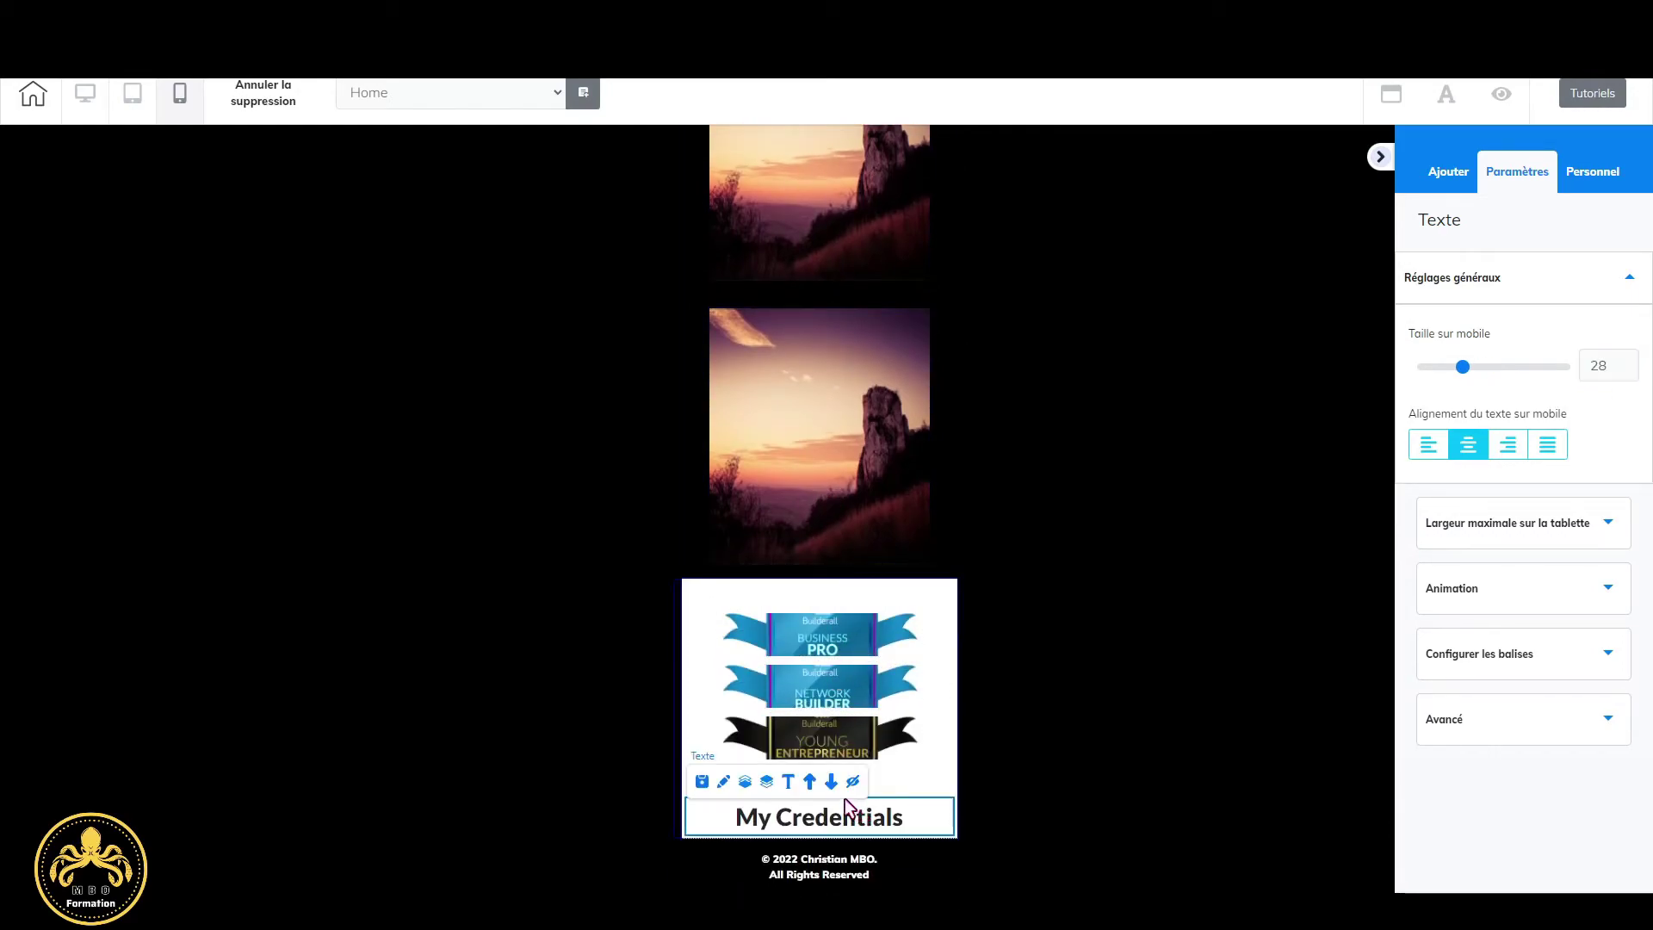
{"action": "left_click", "coordinate": [809, 784]}
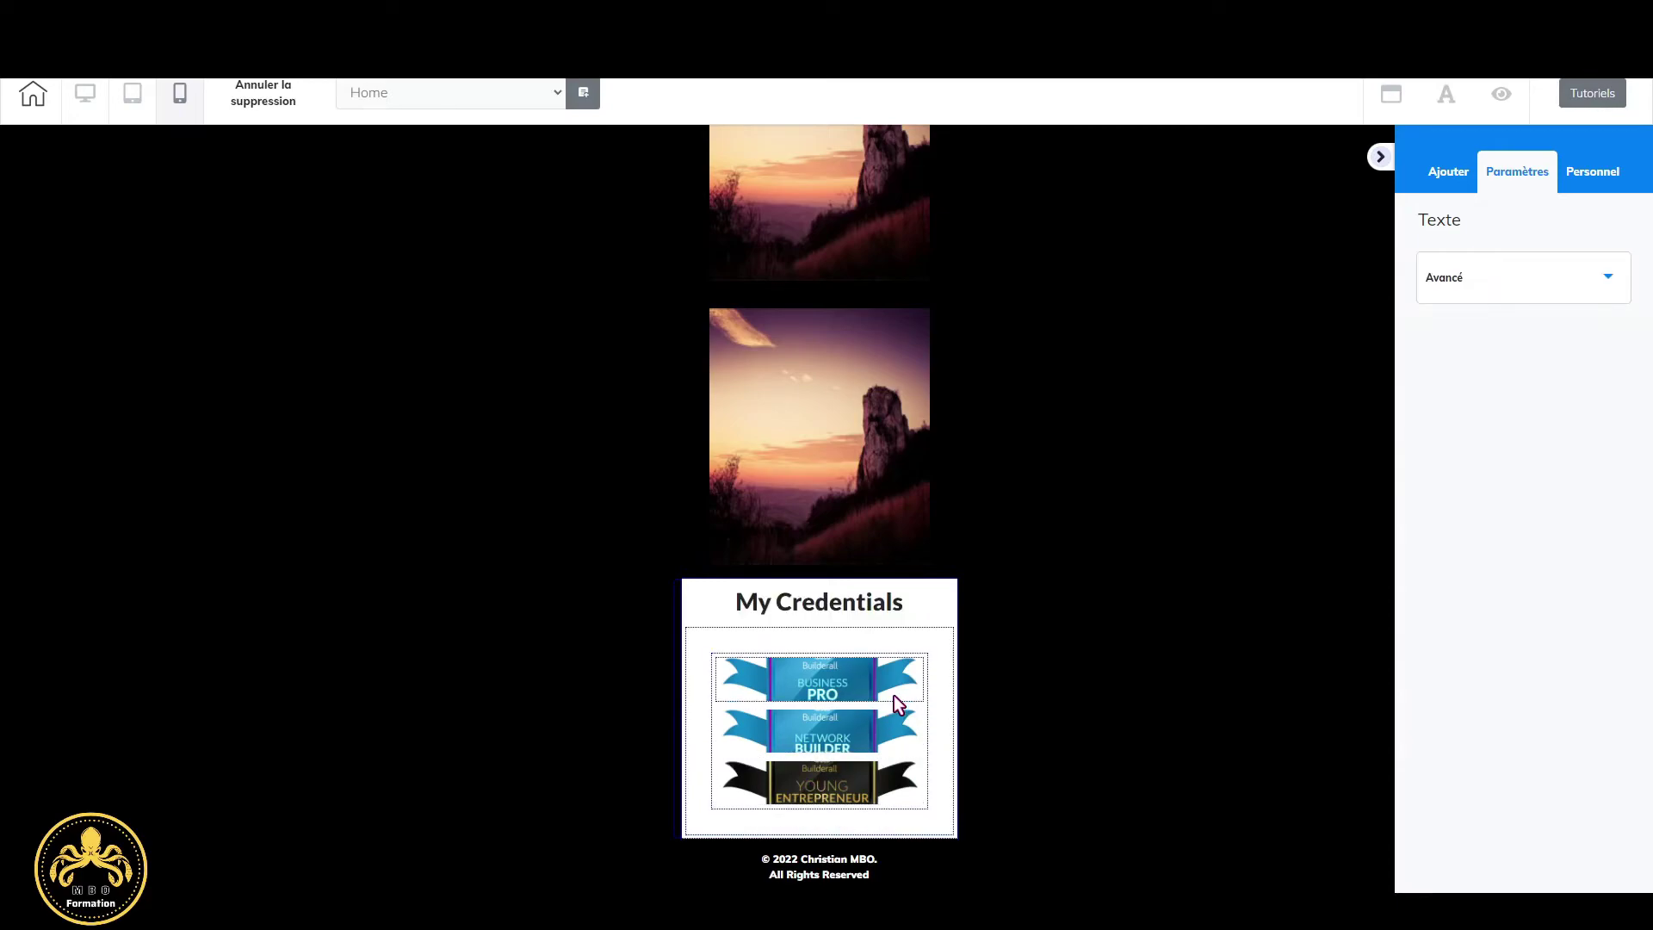
Set the mobile text size of the copyright text in the footer to 19.
{"action": "left_click", "coordinate": [842, 873]}
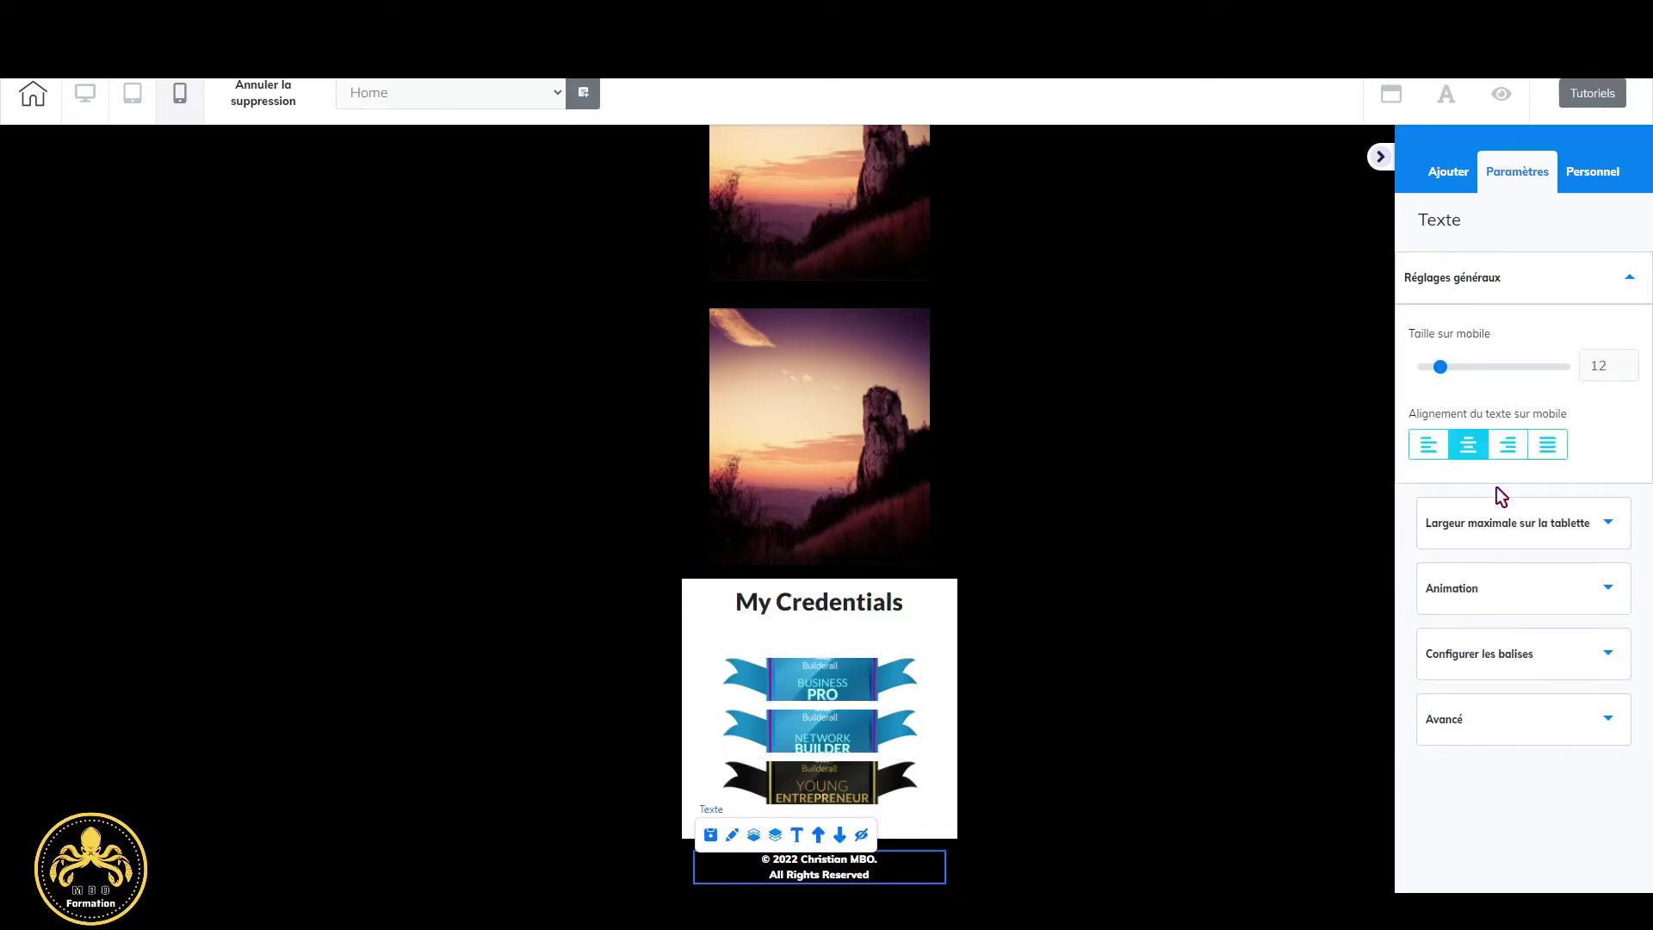
{"action": "left_click", "coordinate": [1628, 361]}
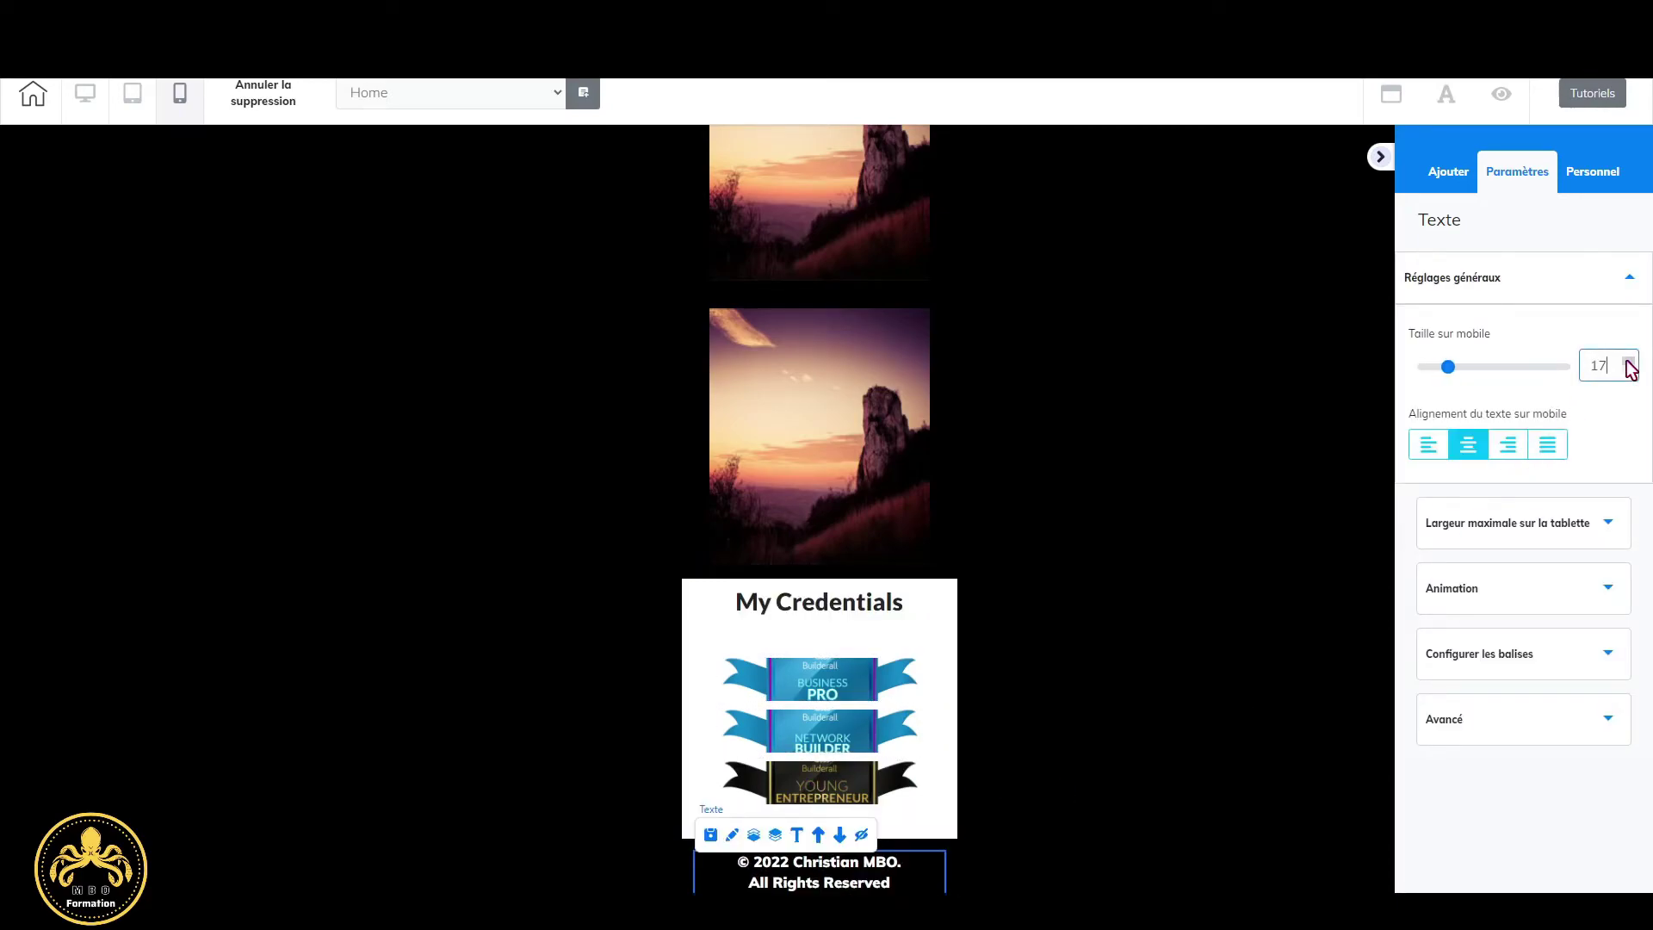
{"action": "left_click", "coordinate": [1628, 361]}
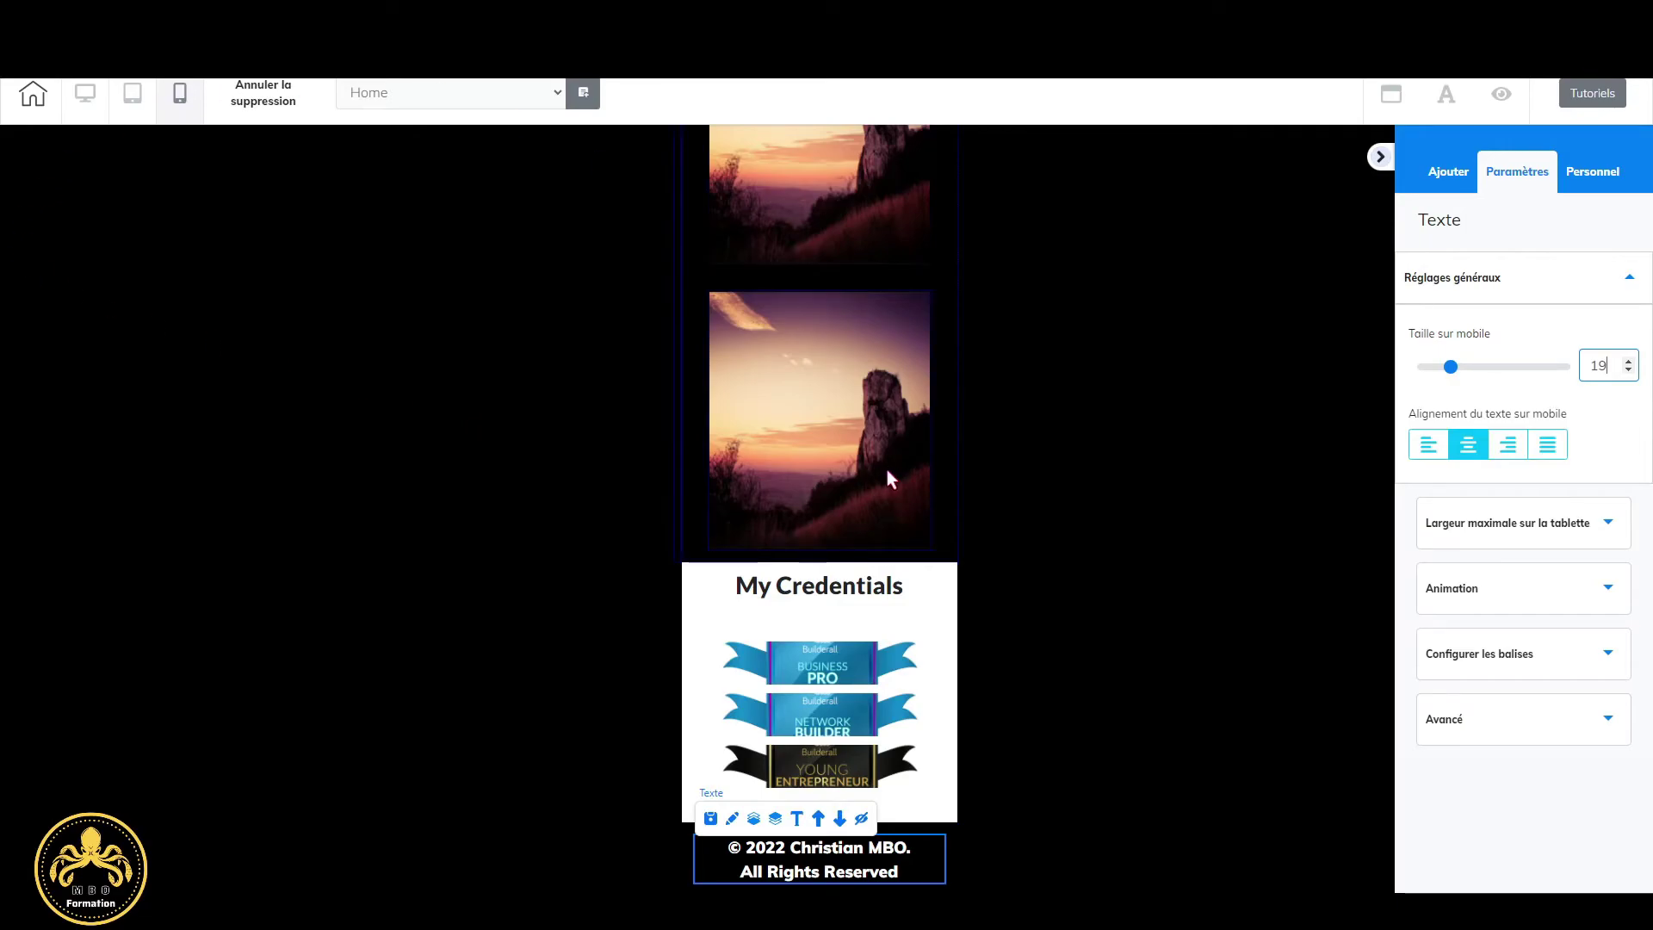
Show the hover side of the first offer box and move its "Buy Now" button down below the last bullet text.
{"action": "scroll", "coordinate": [797, 427], "scroll_direction": "up", "scroll_amount": 5}
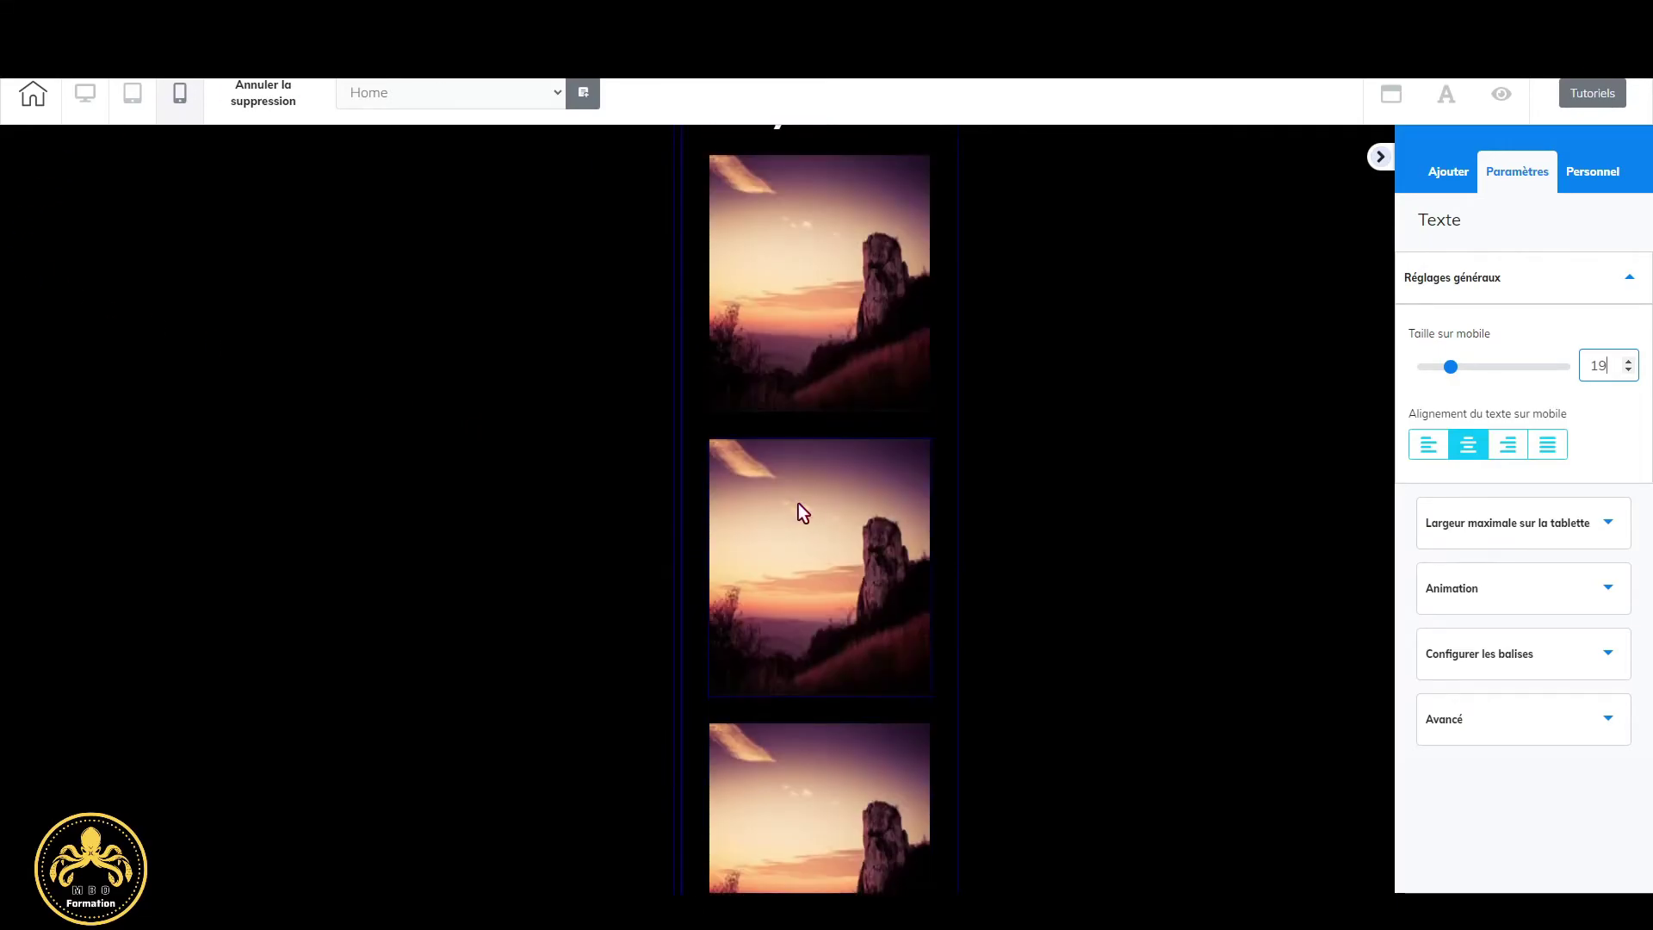
{"action": "scroll", "coordinate": [845, 517], "scroll_direction": "up", "scroll_amount": 2}
{"action": "left_click", "coordinate": [856, 484]}
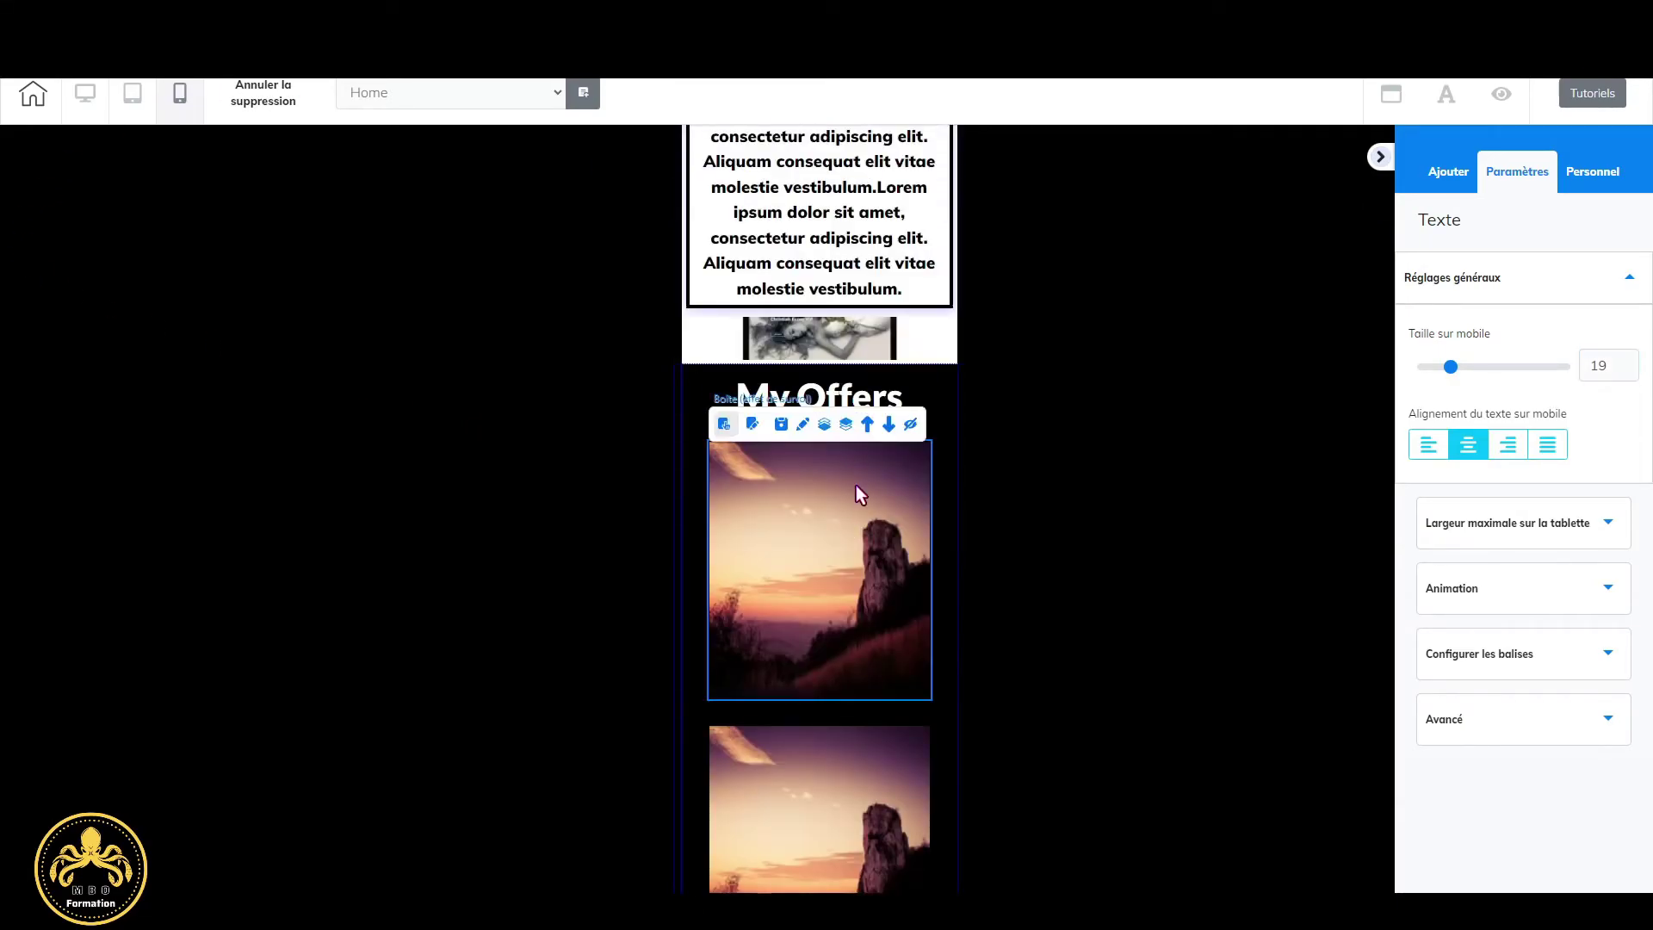
{"action": "left_click", "coordinate": [752, 426]}
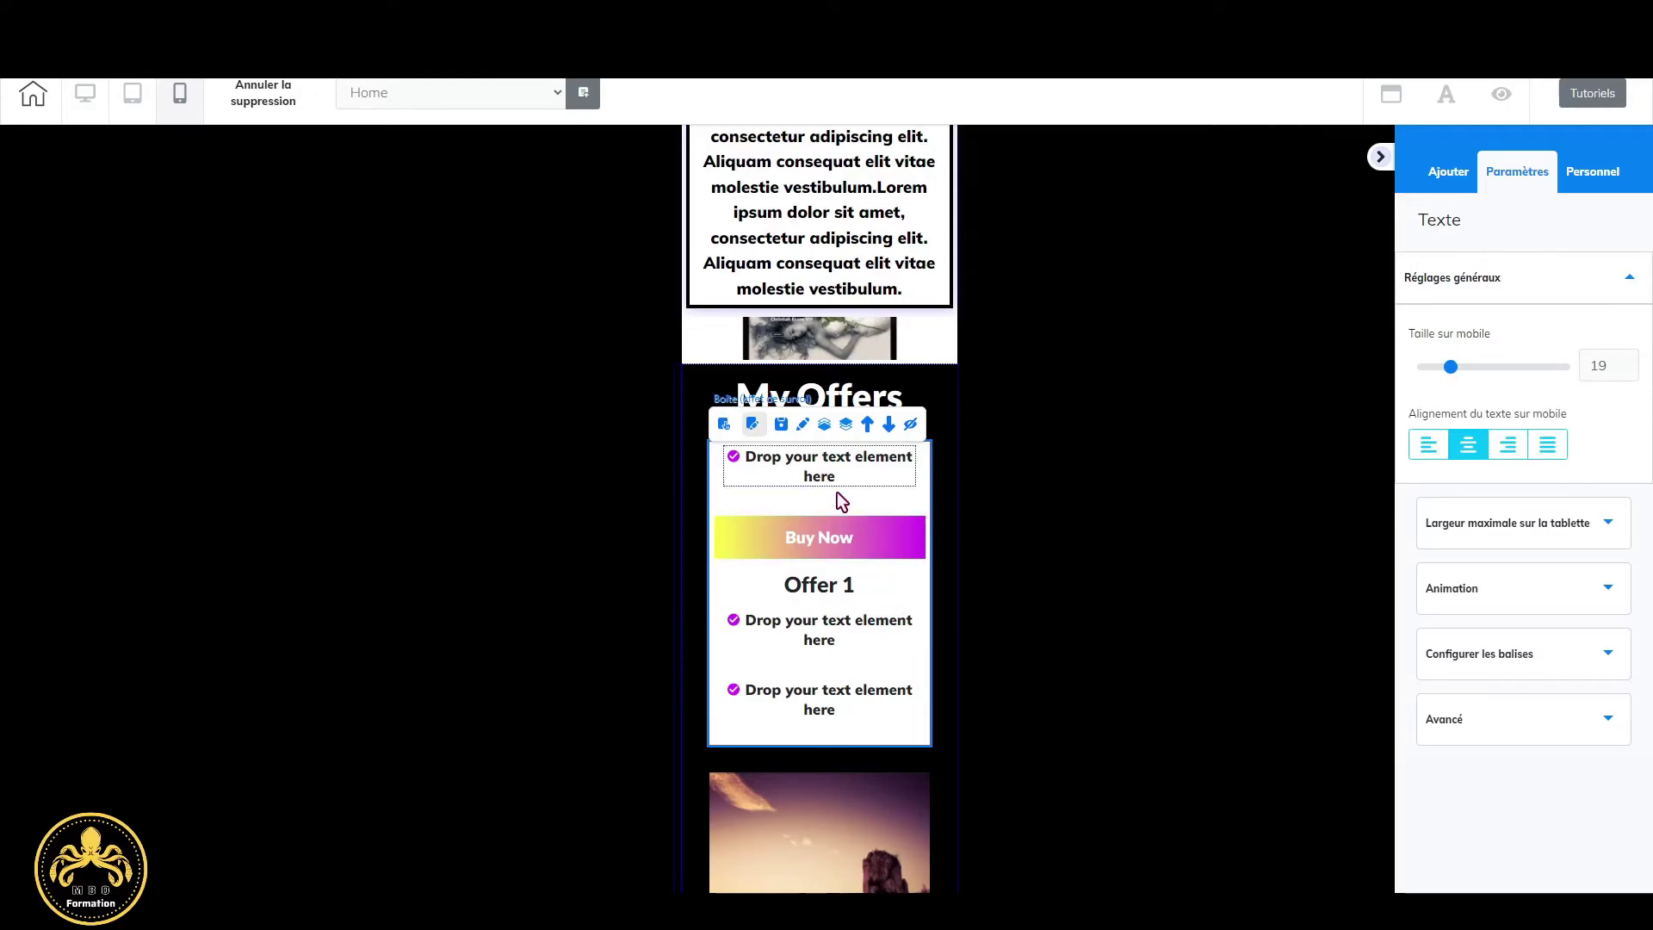
{"action": "left_click", "coordinate": [859, 537]}
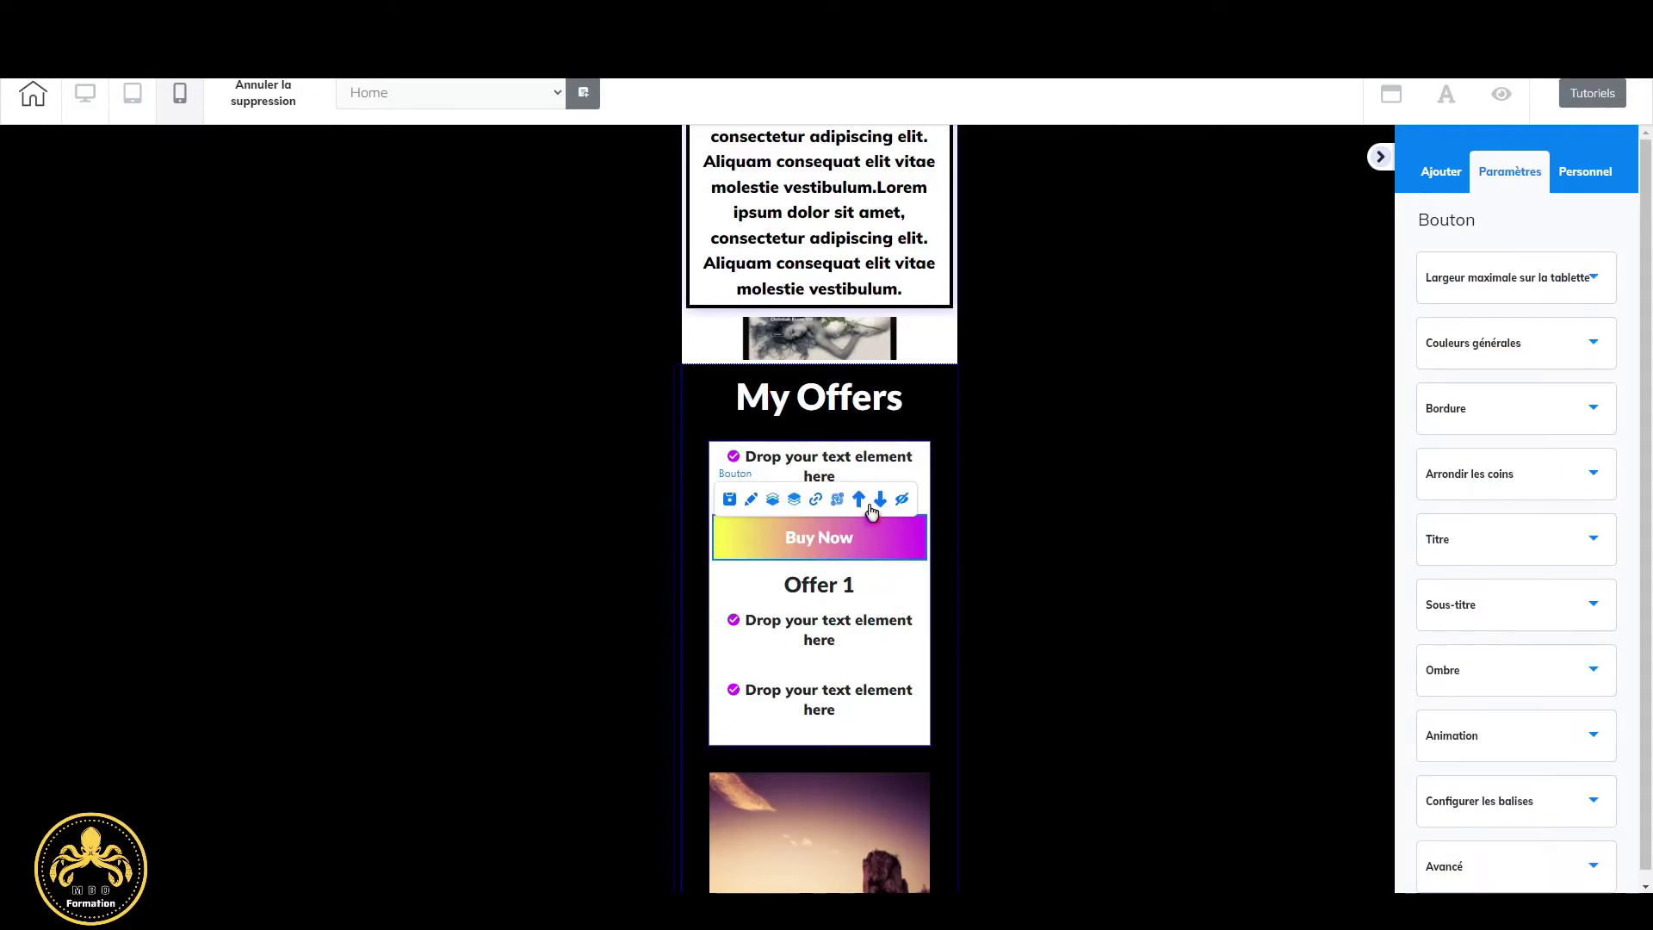
{"action": "left_click", "coordinate": [880, 500]}
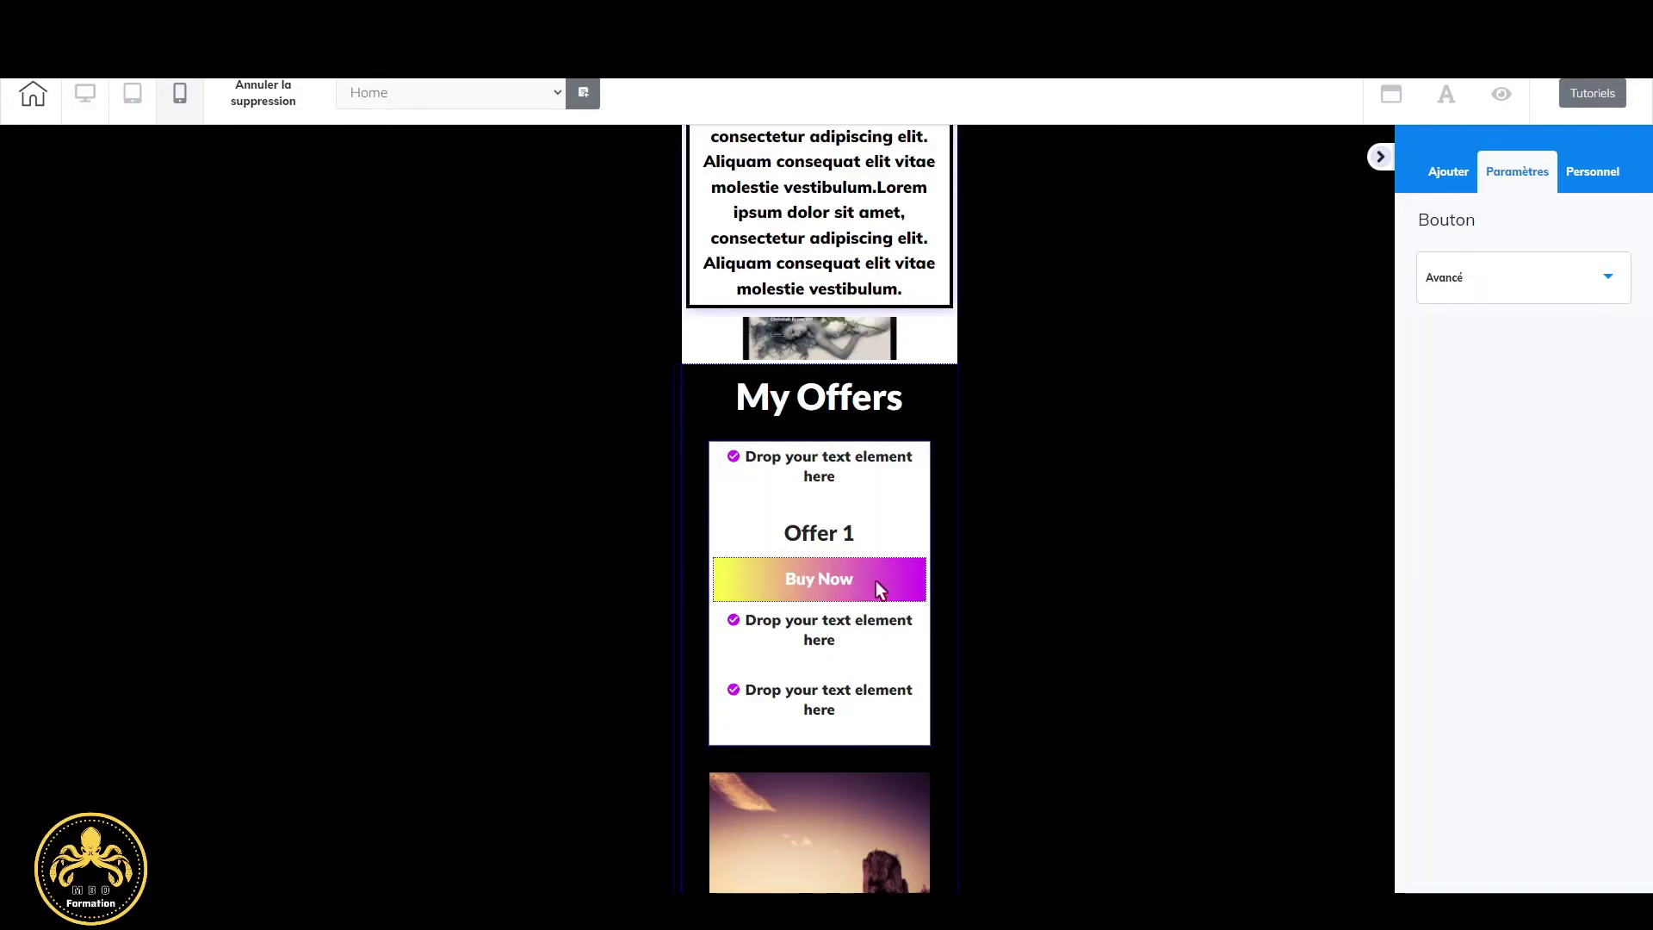
{"action": "left_click", "coordinate": [876, 580]}
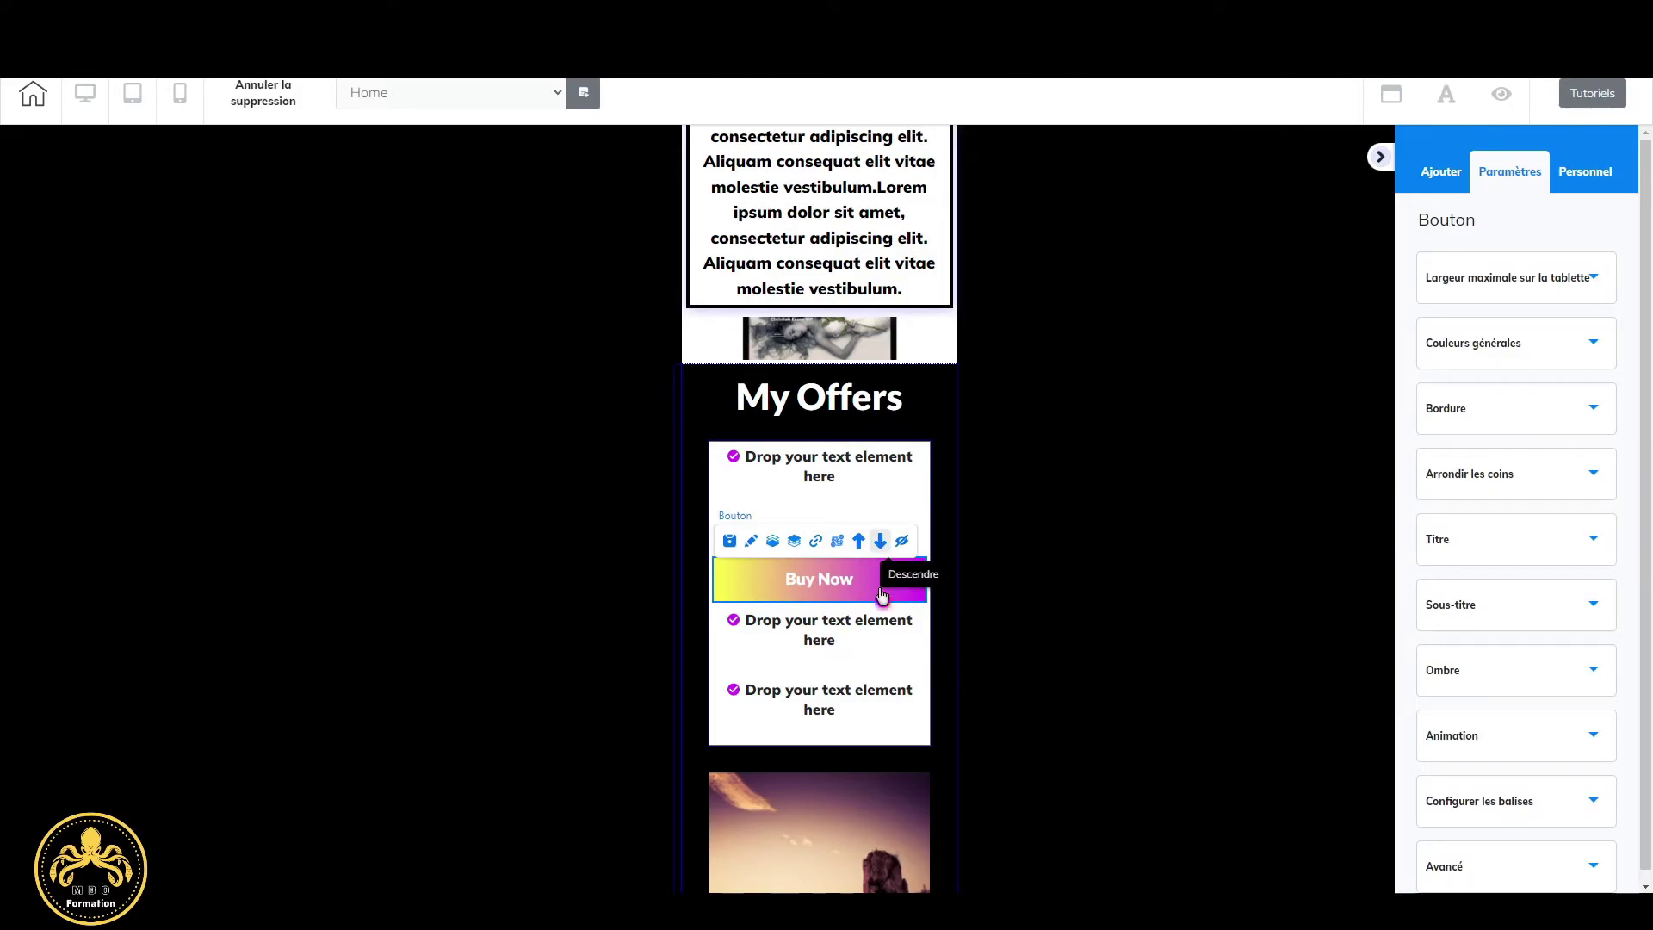
{"action": "left_click", "coordinate": [880, 541]}
{"action": "left_click", "coordinate": [842, 642]}
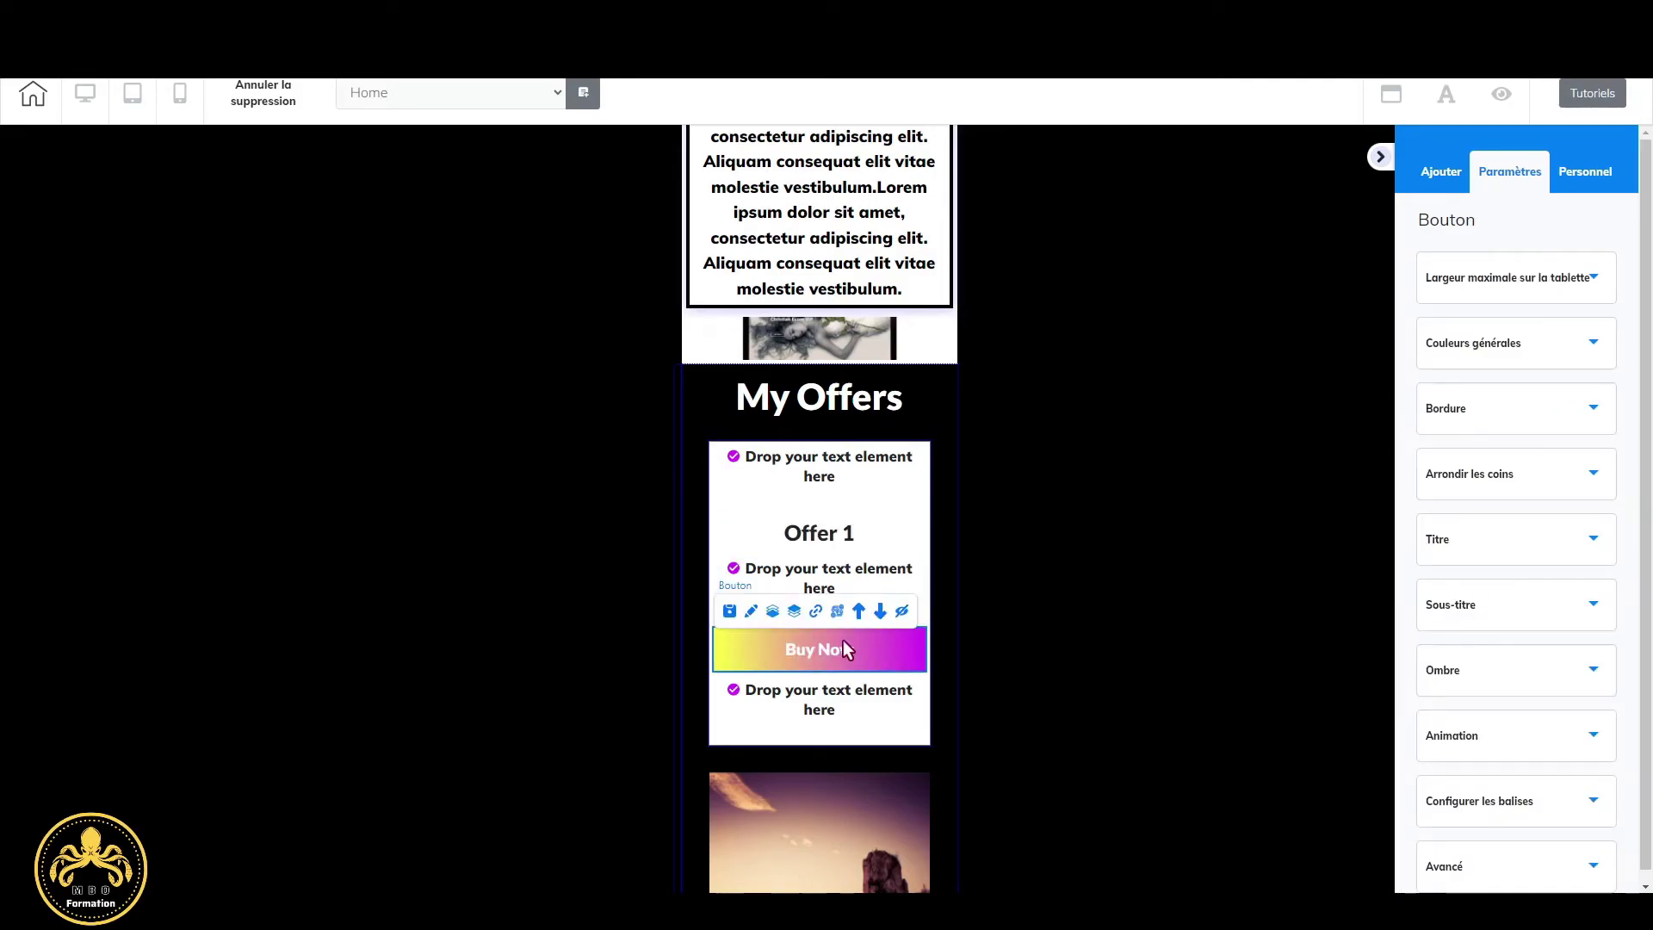
{"action": "left_click", "coordinate": [878, 612]}
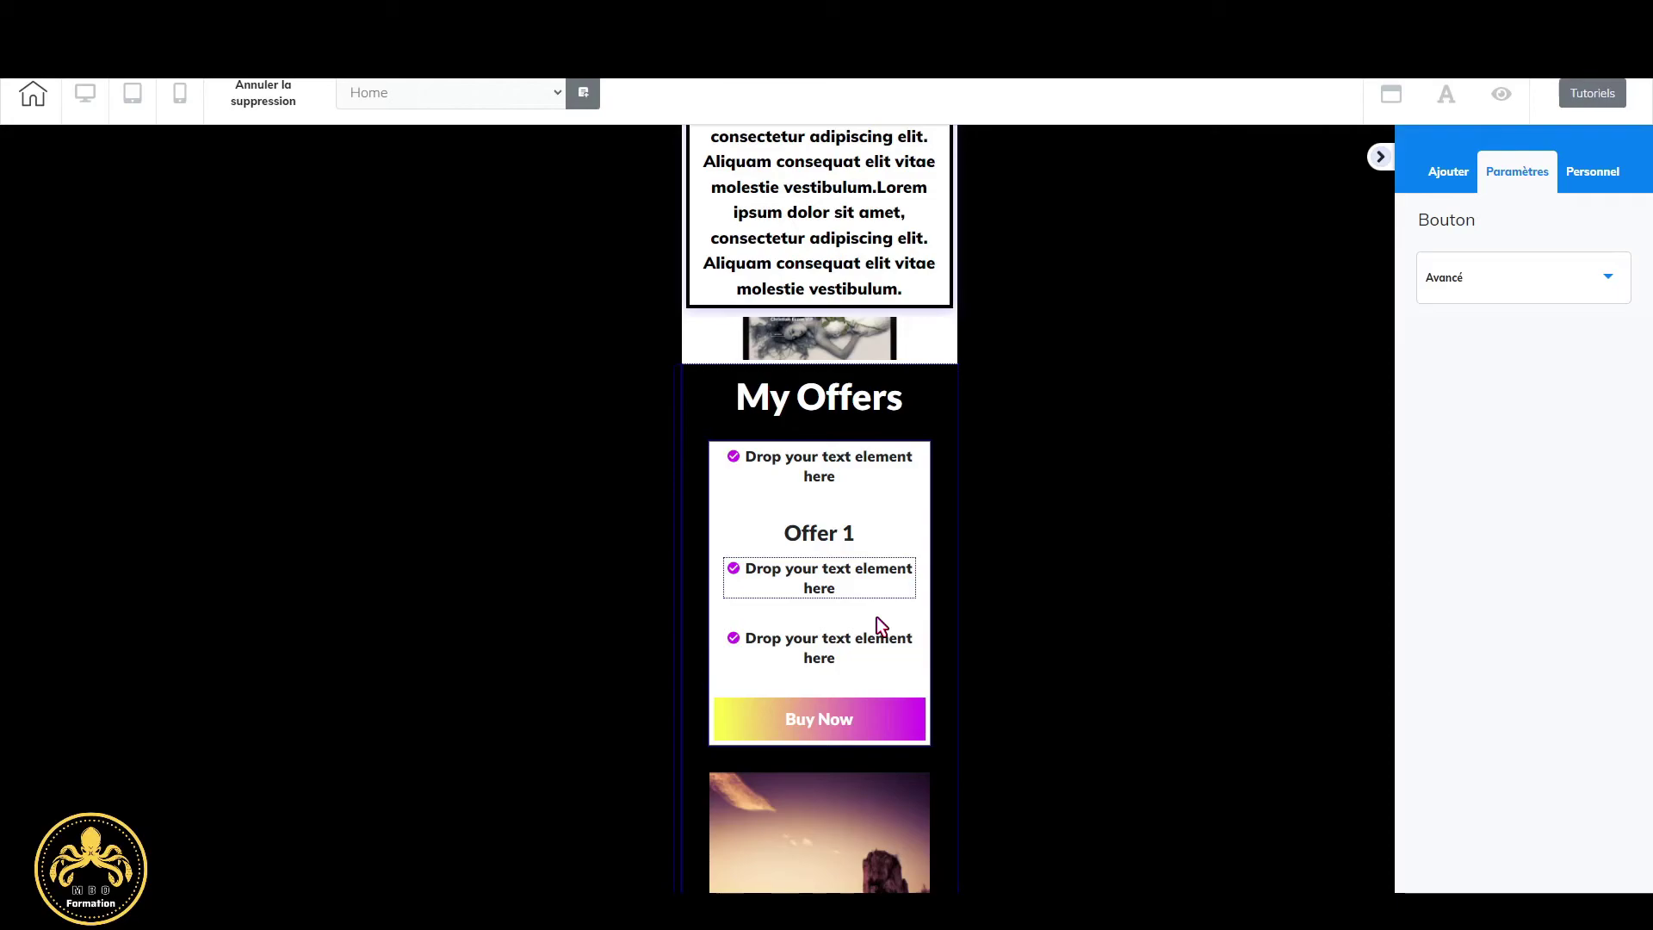
Move the "Offer 1" heading to the top of its box and set its mobile text size to 41.
{"action": "left_click", "coordinate": [809, 535]}
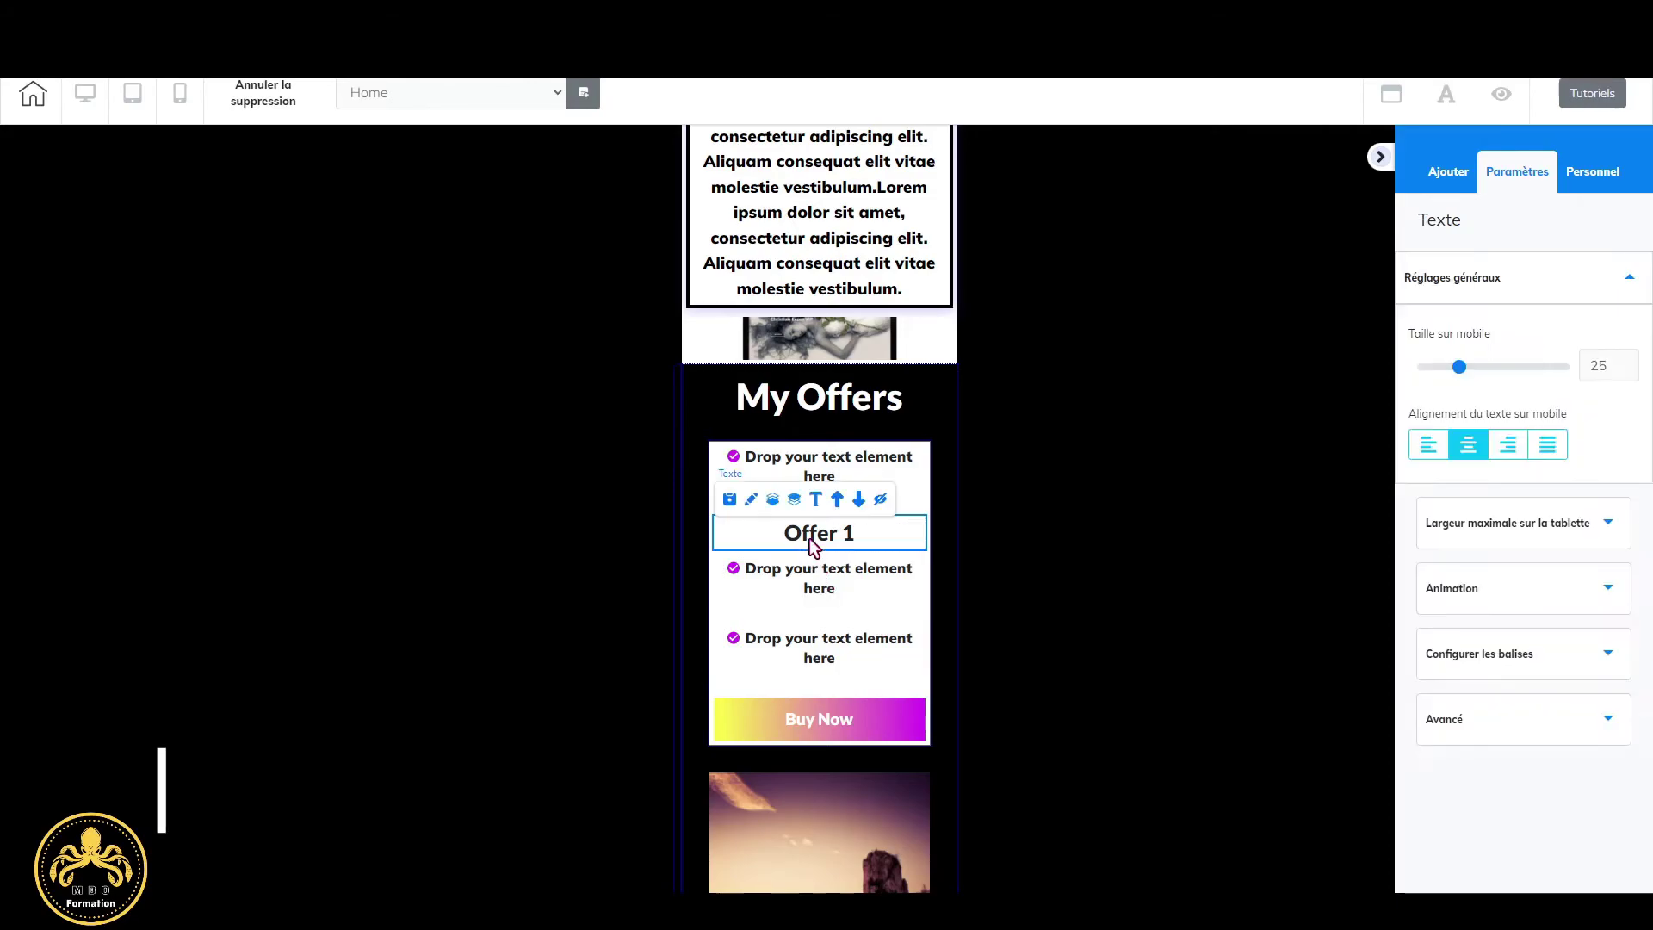
{"action": "left_click", "coordinate": [838, 501]}
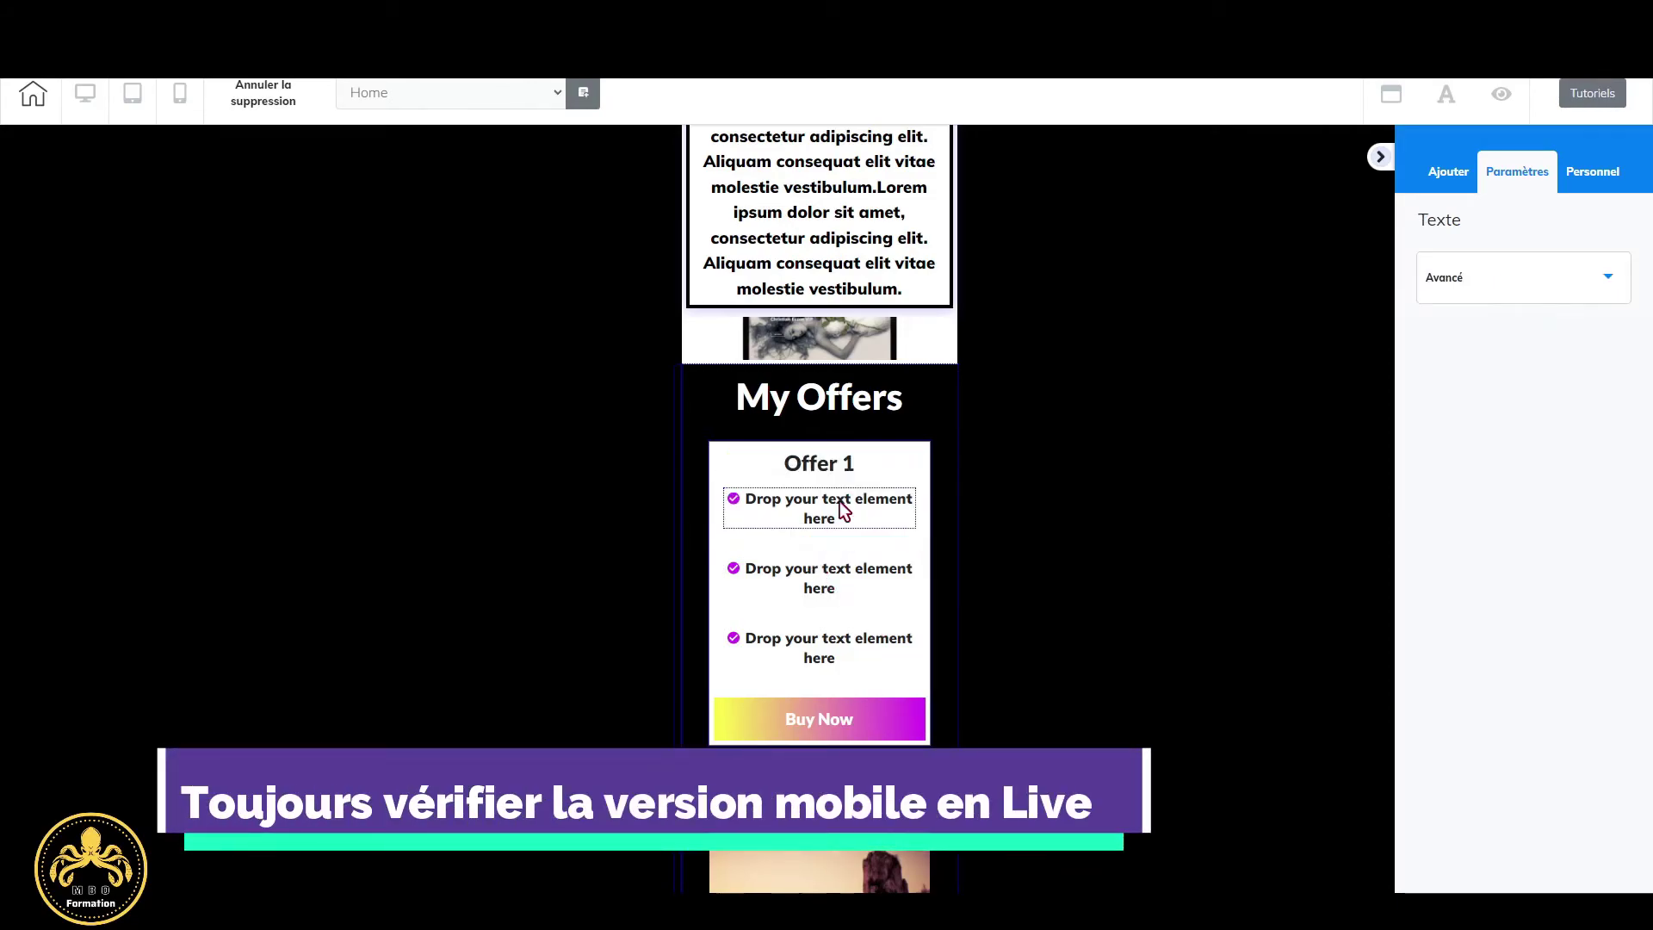
{"action": "left_click", "coordinate": [849, 474]}
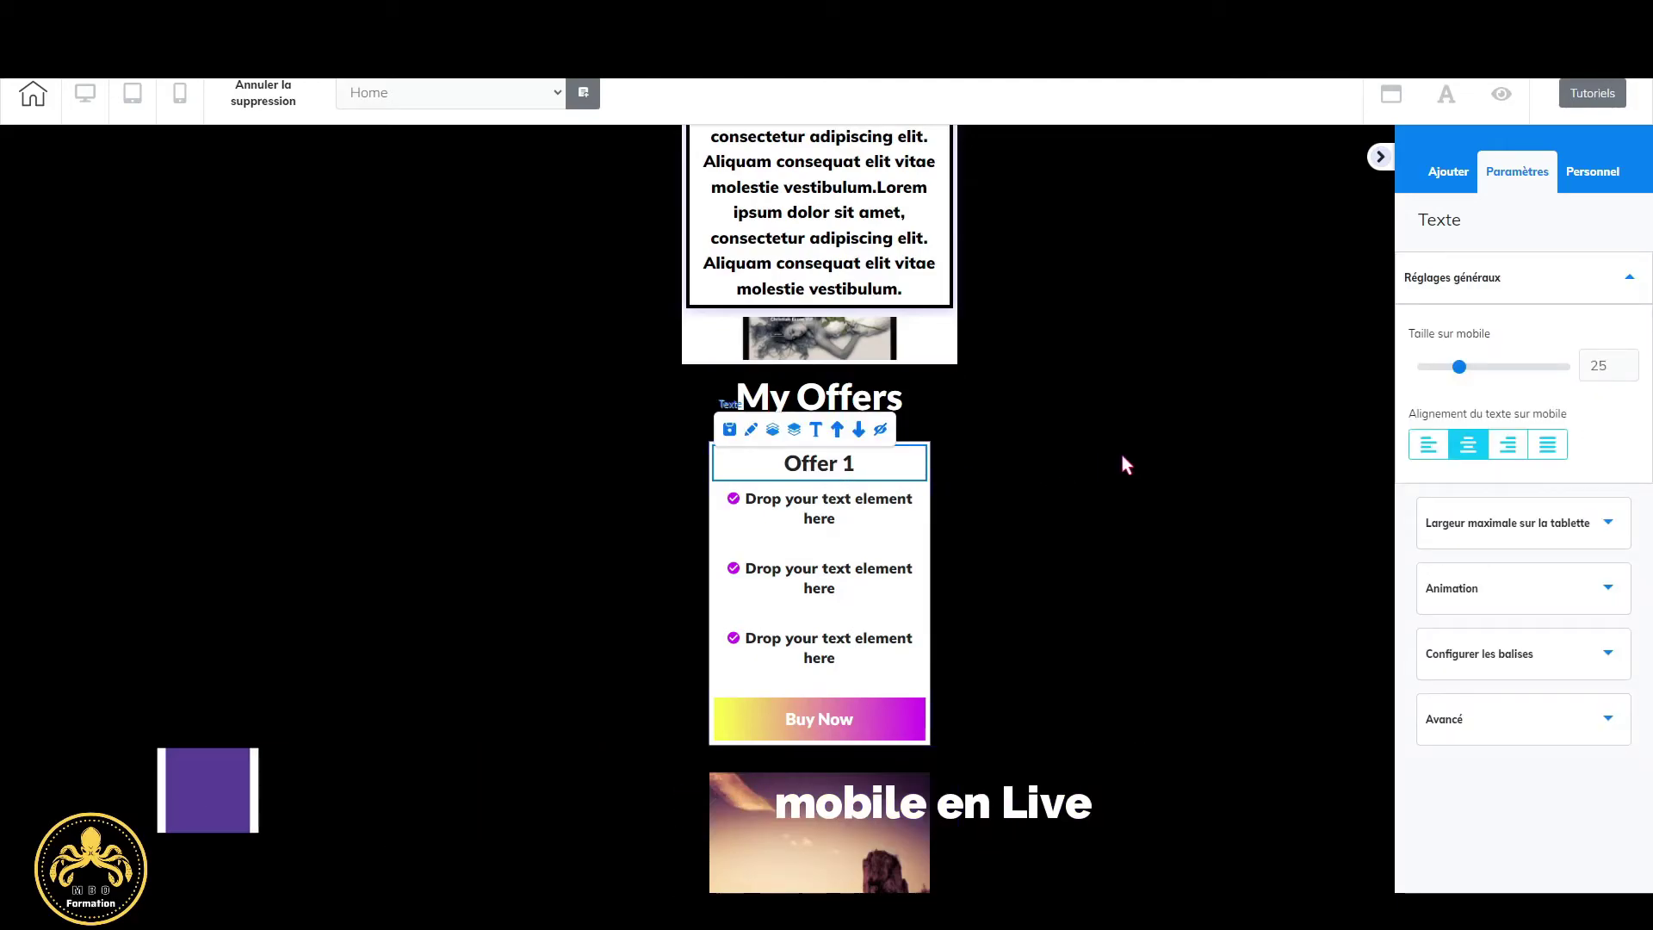
{"action": "left_click", "coordinate": [1628, 362]}
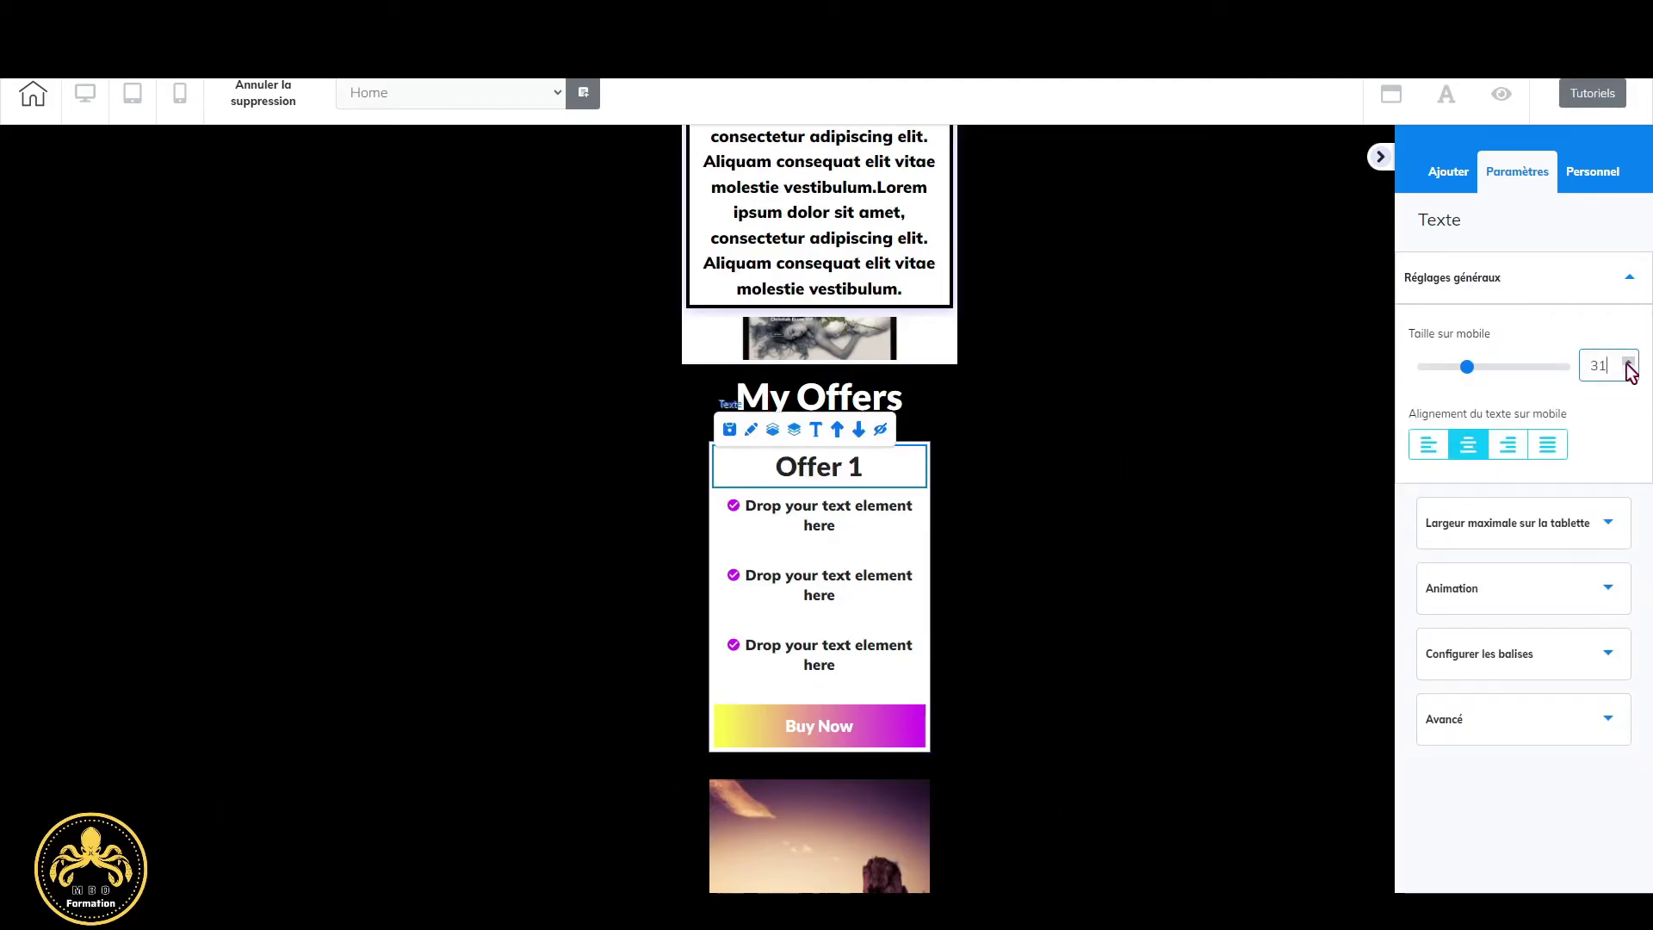
{"action": "left_click", "coordinate": [1628, 362]}
{"action": "left_click", "coordinate": [1628, 361]}
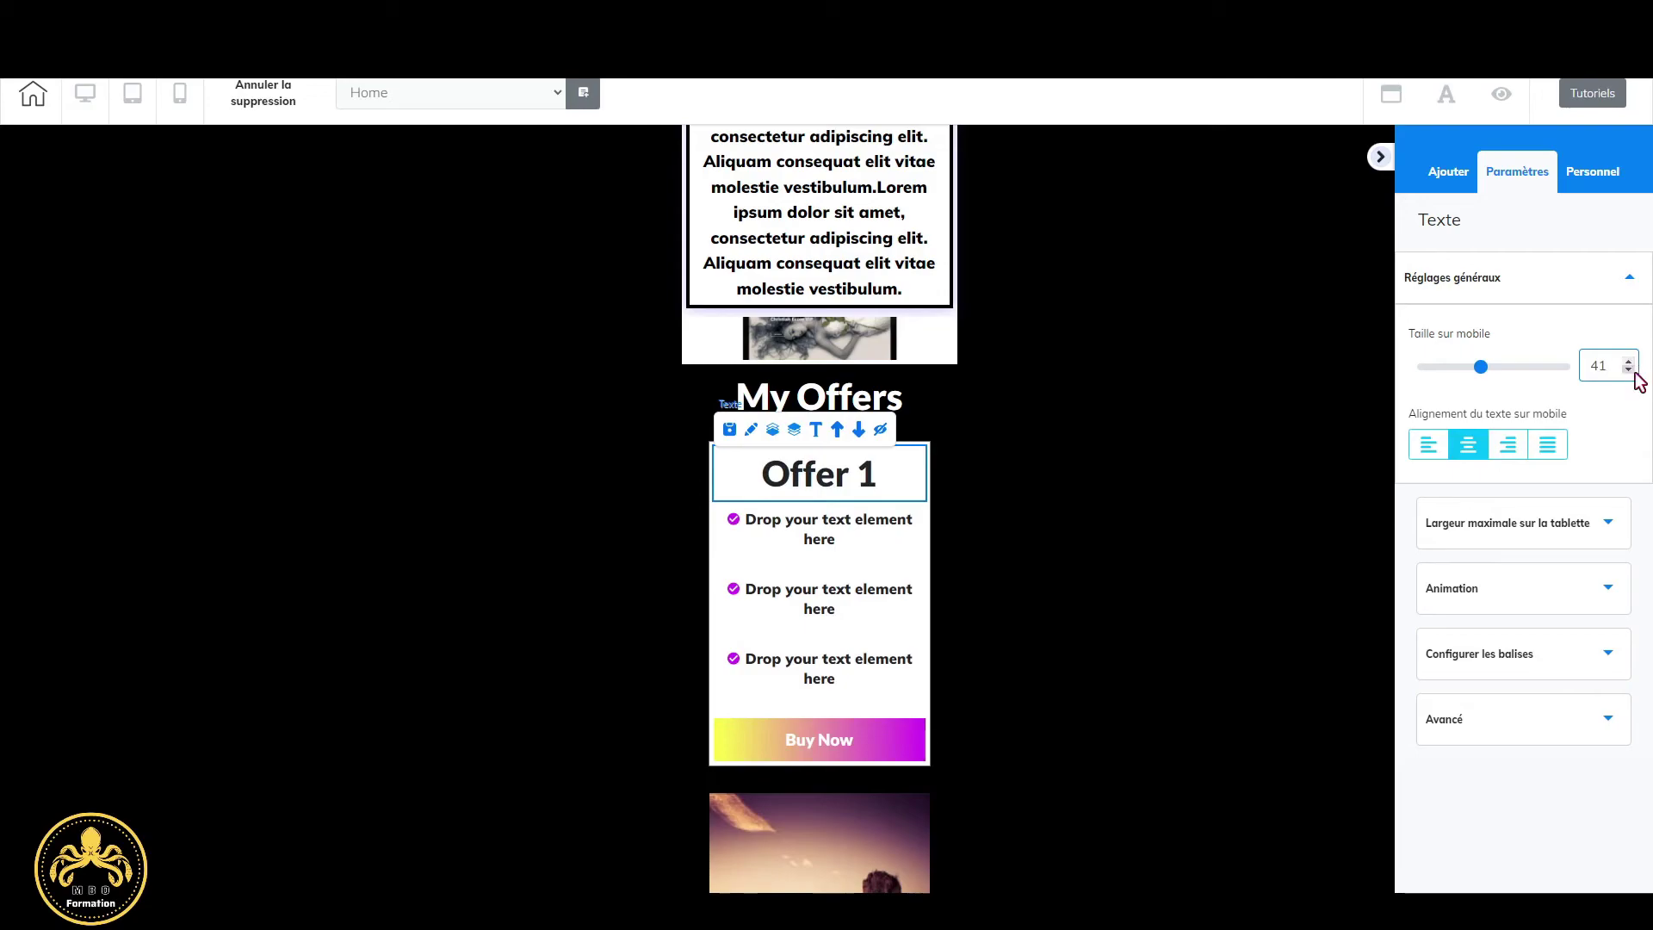
Set the mobile text size of the three bullet texts in the Offer 1 box to 19.
{"action": "left_click", "coordinate": [847, 542]}
{"action": "left_click", "coordinate": [1628, 361]}
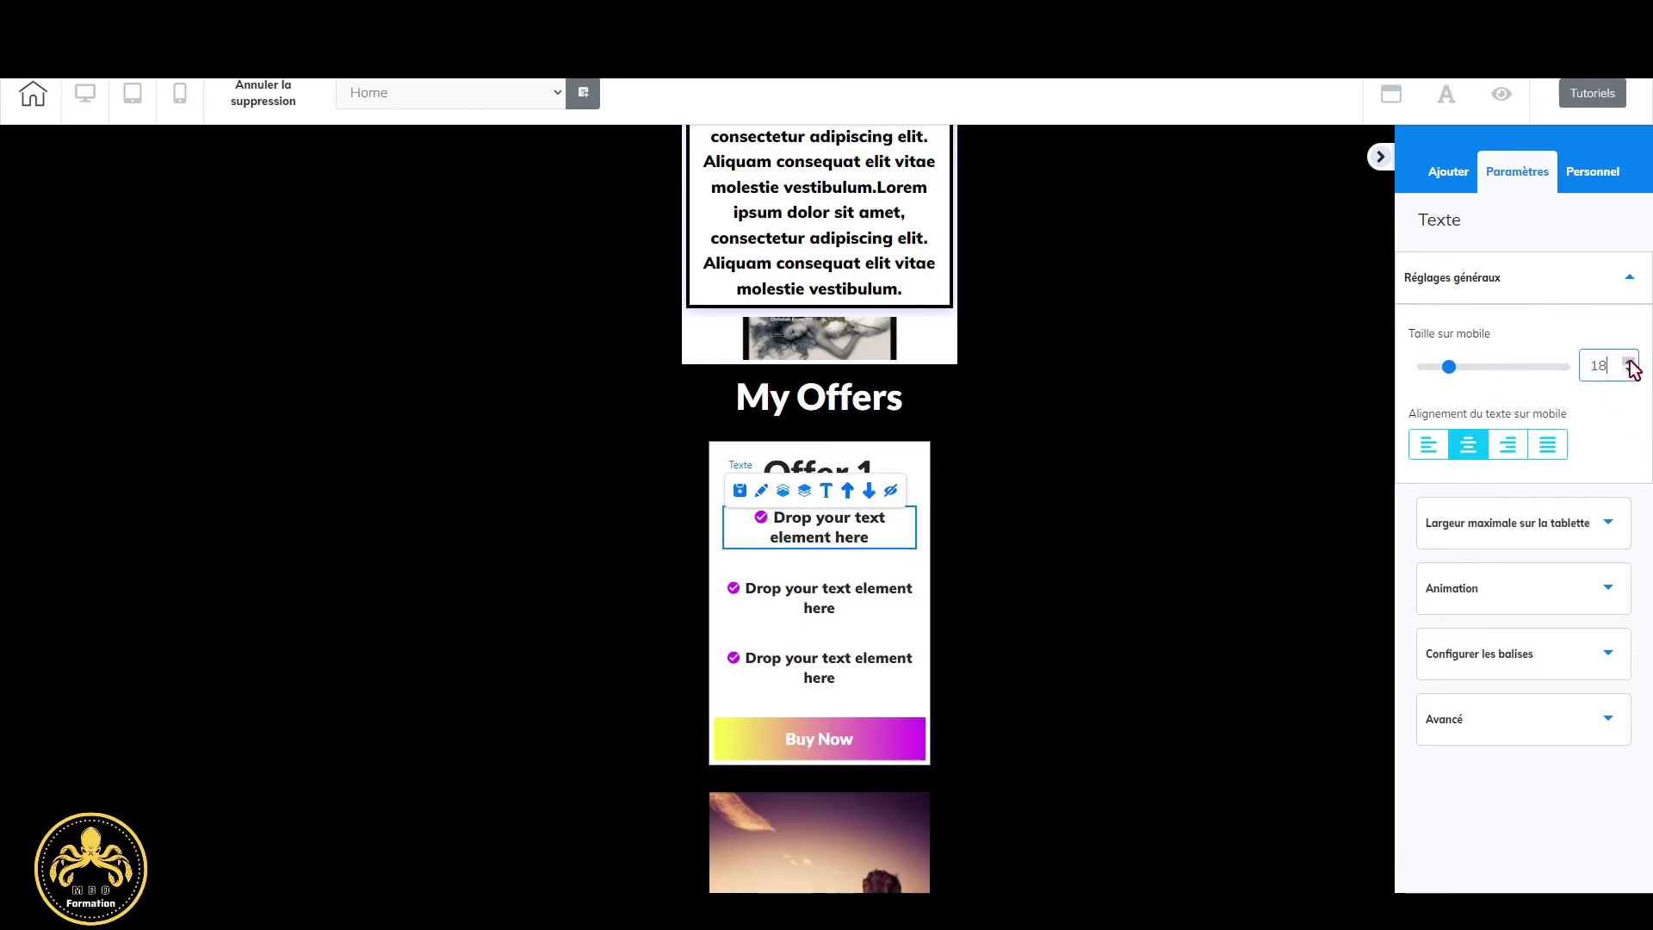
{"action": "left_click", "coordinate": [1628, 362]}
{"action": "left_click", "coordinate": [813, 595]}
{"action": "left_click", "coordinate": [1628, 362]}
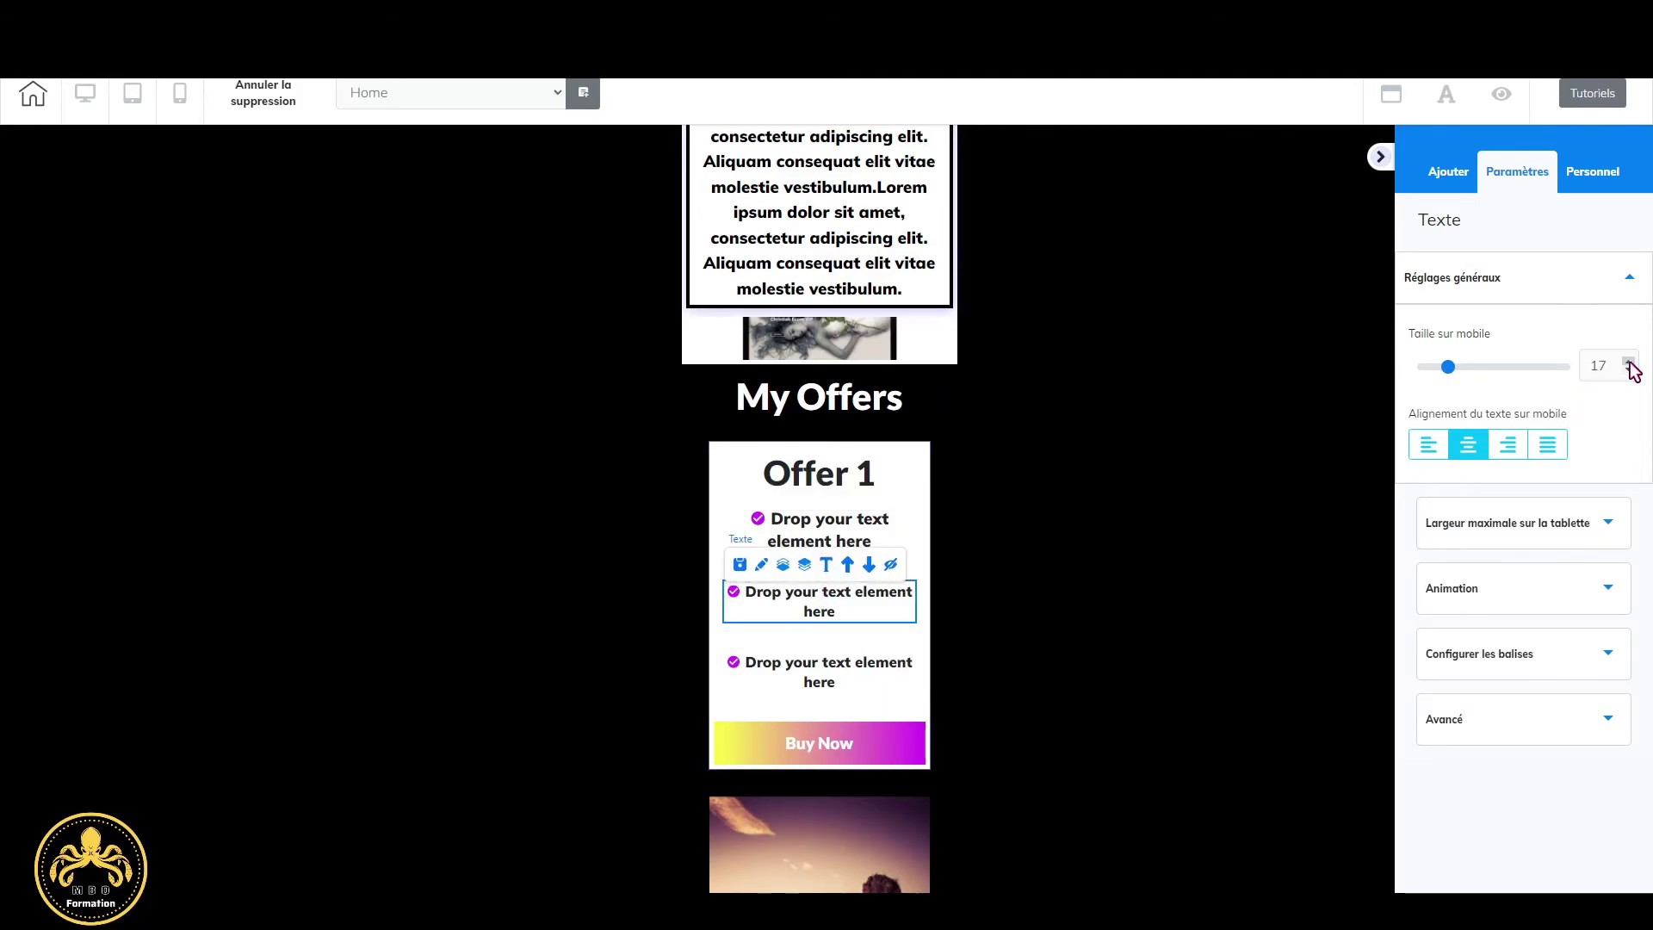
{"action": "left_click", "coordinate": [855, 675]}
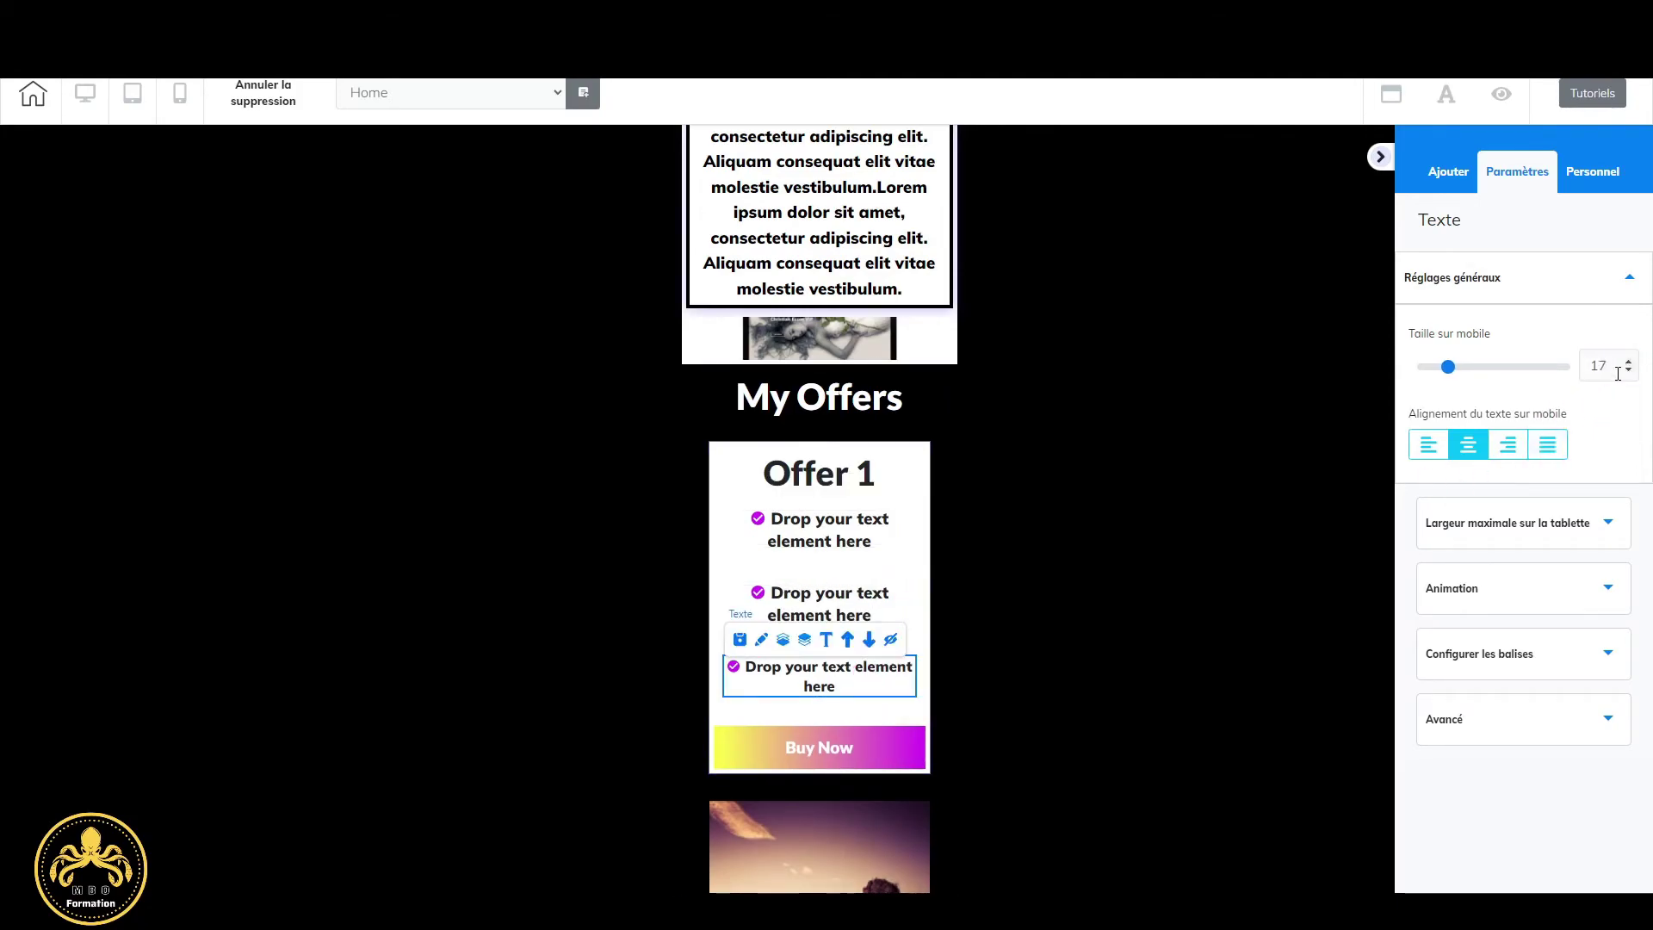
{"action": "left_click", "coordinate": [1628, 363]}
Reduce the maximum width of the "Buy Now" button in the Offer 1 box to 200.
{"action": "scroll", "coordinate": [818, 718], "scroll_direction": "down", "scroll_amount": 2}
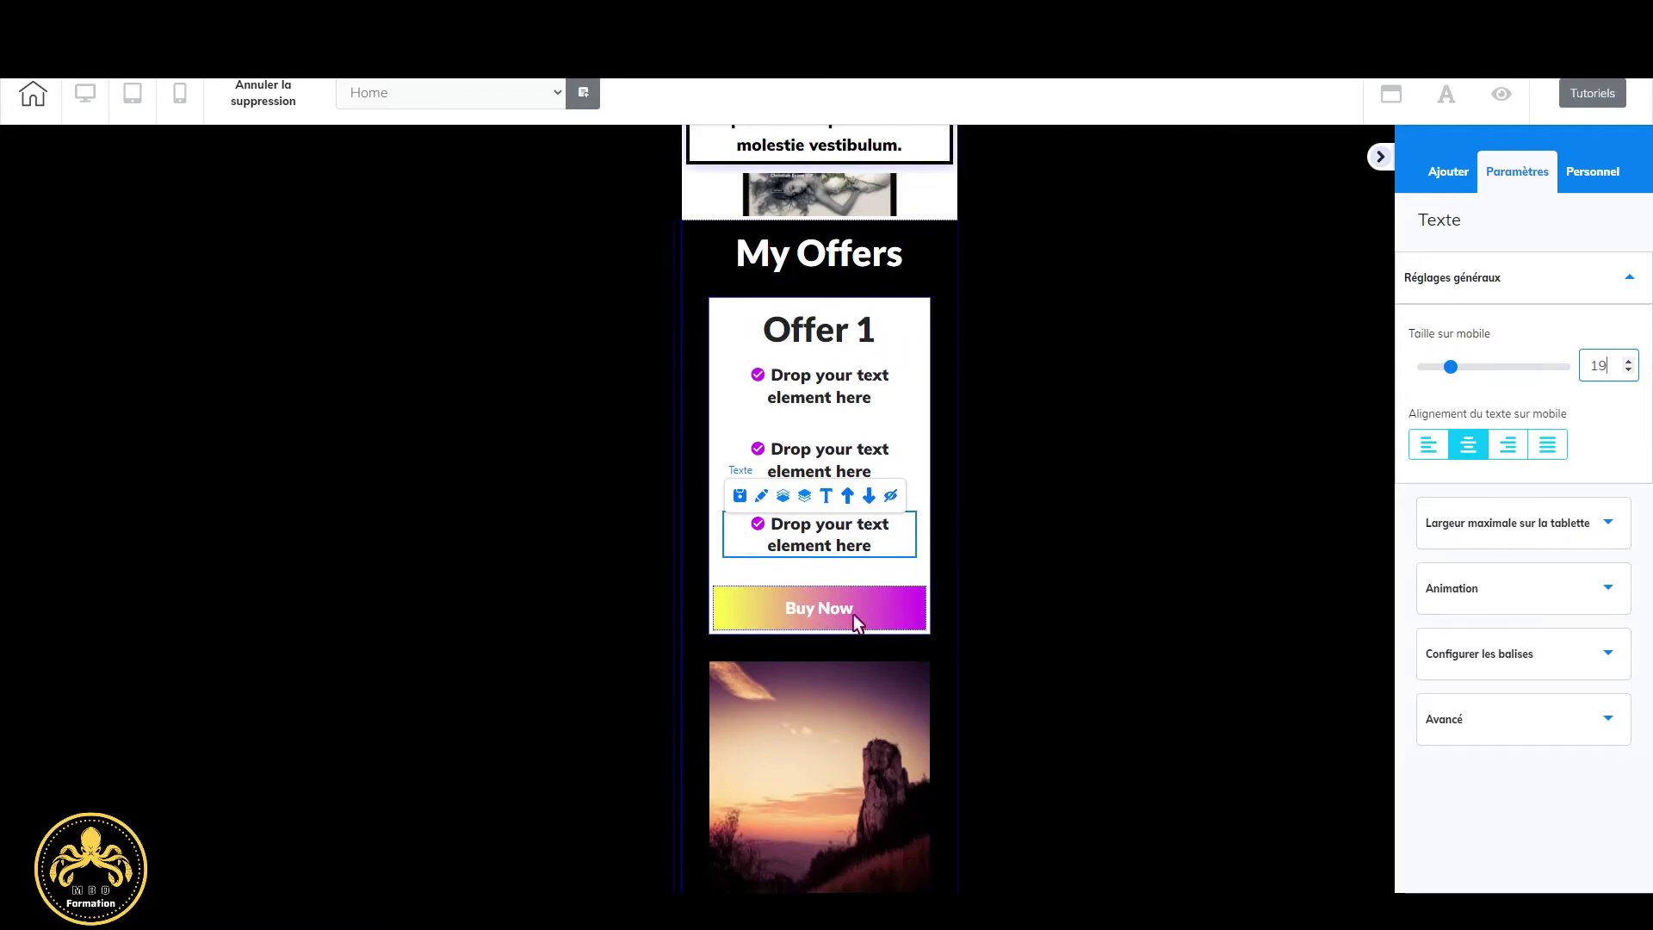
{"action": "left_click", "coordinate": [854, 613]}
{"action": "scroll", "coordinate": [854, 613], "scroll_direction": "down", "scroll_amount": 3}
{"action": "left_click", "coordinate": [1613, 371]}
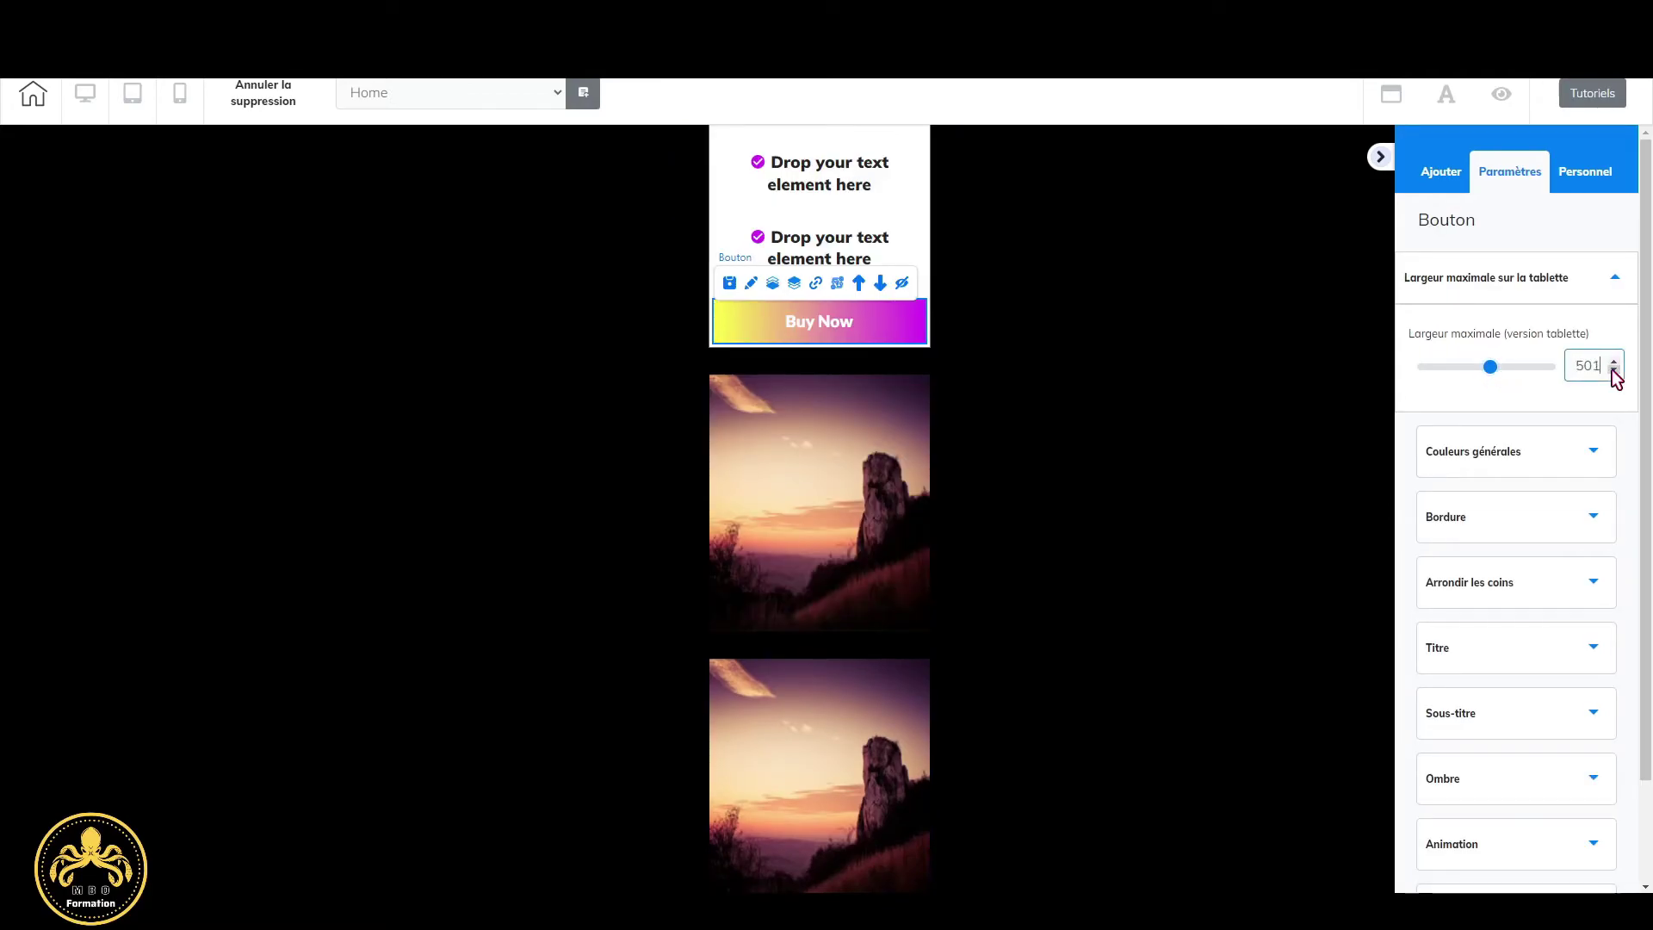
{"action": "left_click", "coordinate": [1614, 370]}
{"action": "left_click_drag", "start_coordinate": [1496, 372], "coordinate": [1347, 373]}
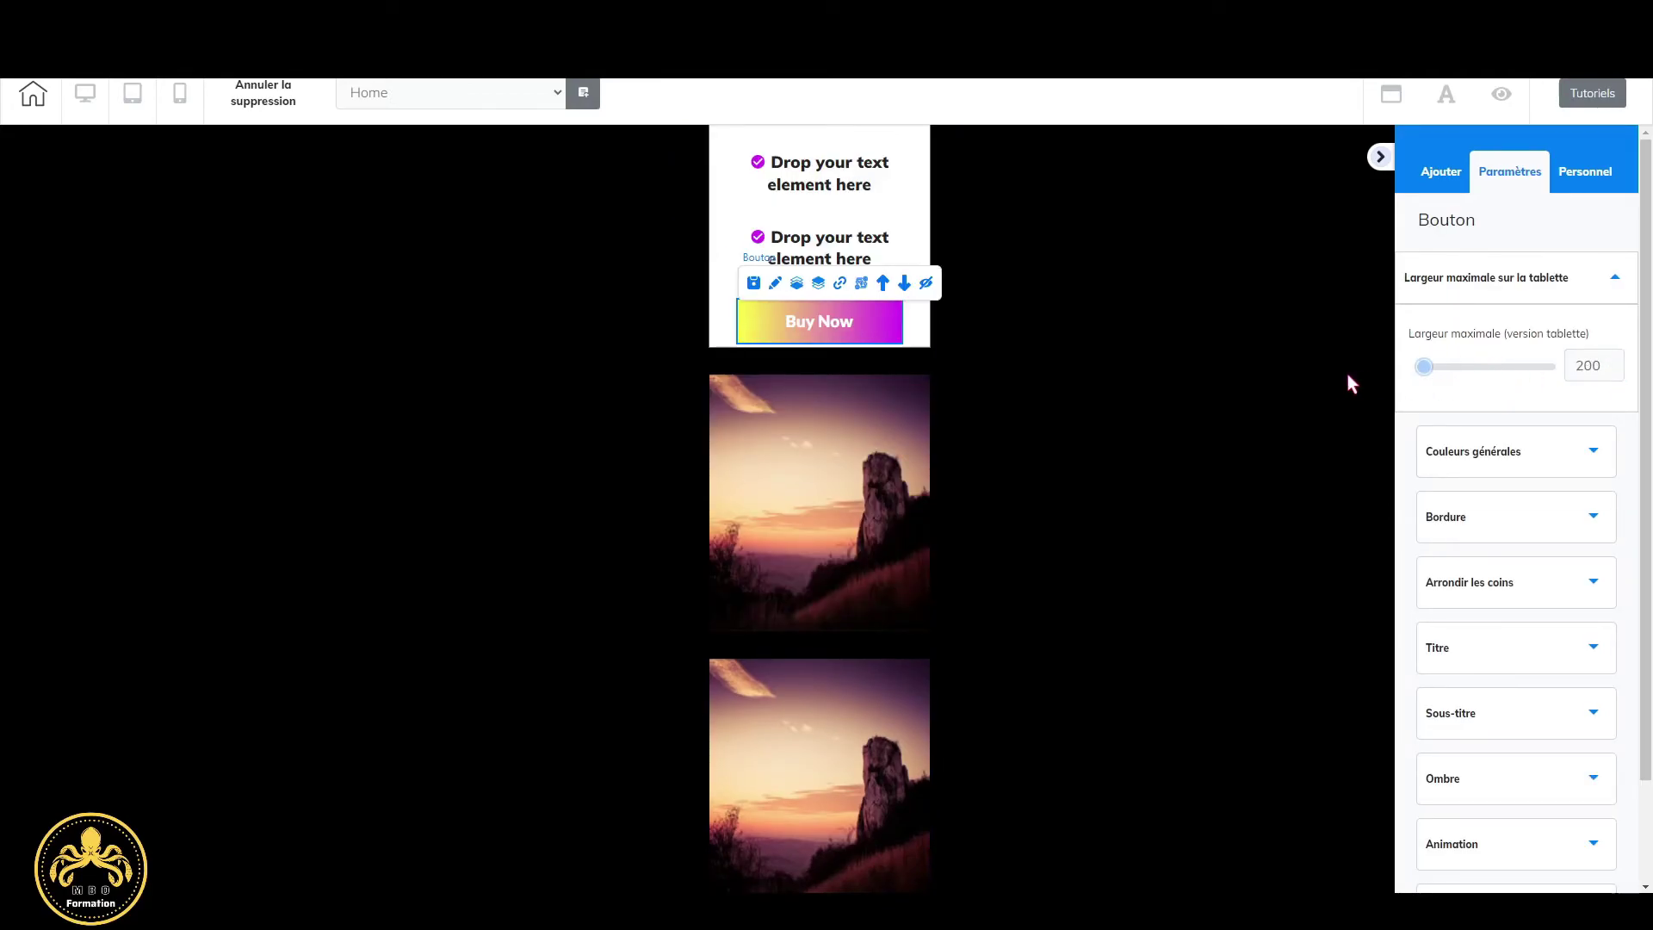
Show the hover side of the second offer box and move its "Buy Now" button down below the last bullet text.
{"action": "left_click", "coordinate": [807, 537]}
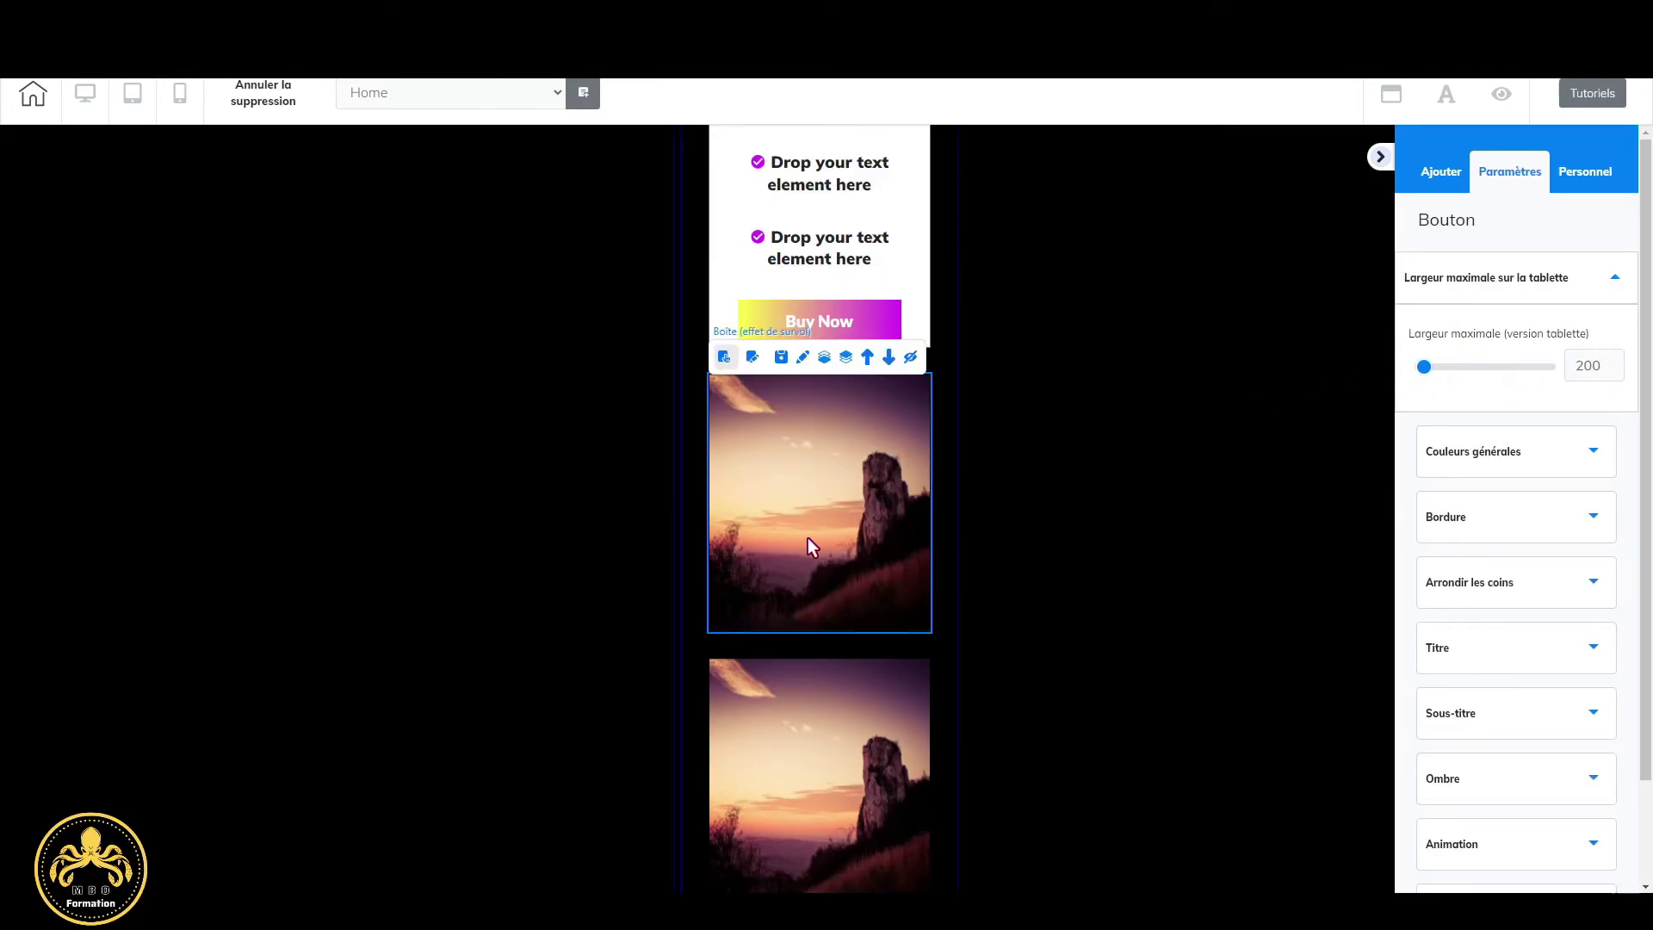
{"action": "left_click", "coordinate": [752, 356]}
{"action": "left_click", "coordinate": [861, 468]}
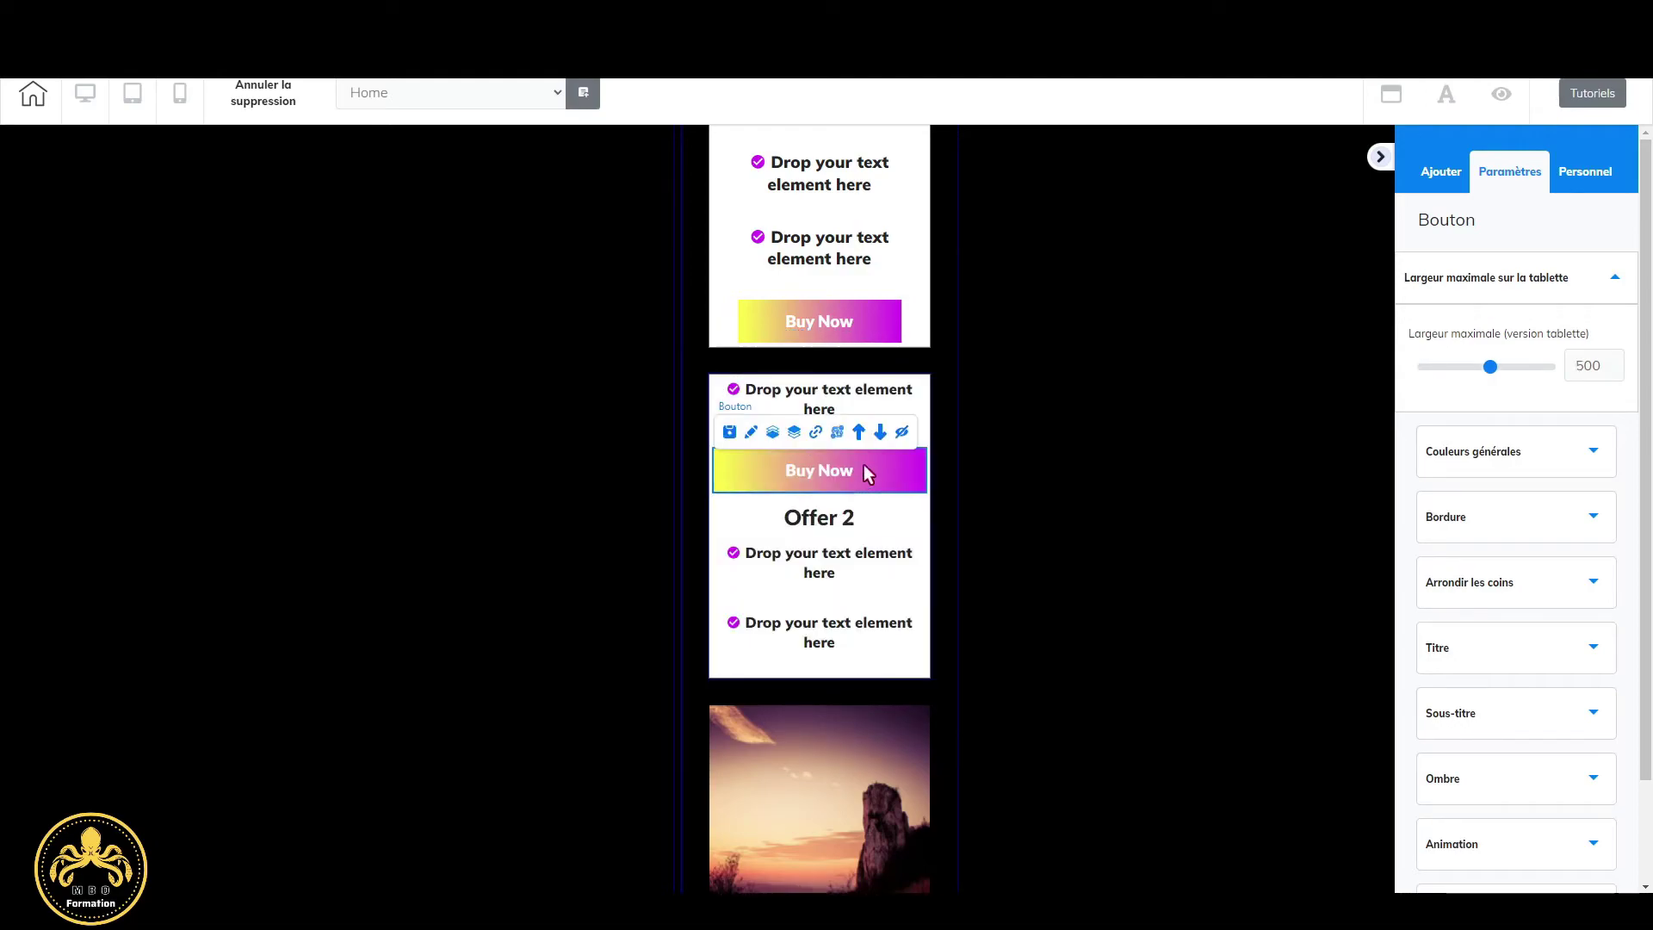
{"action": "left_click", "coordinate": [882, 438]}
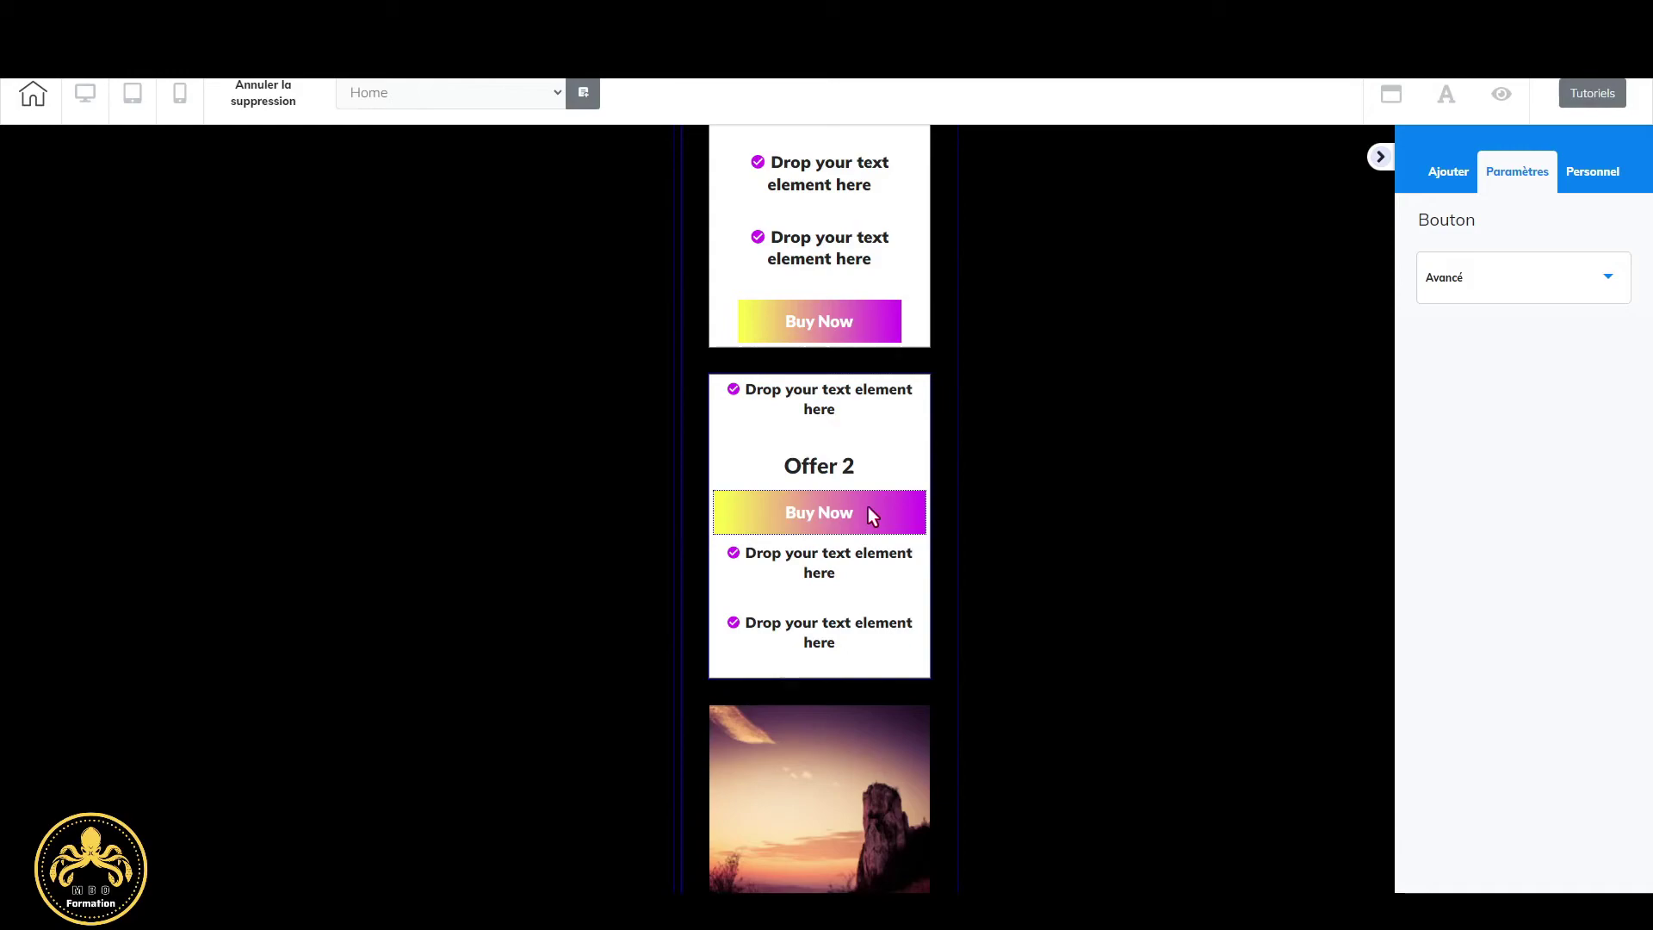
{"action": "left_click", "coordinate": [868, 508]}
{"action": "left_click", "coordinate": [879, 473]}
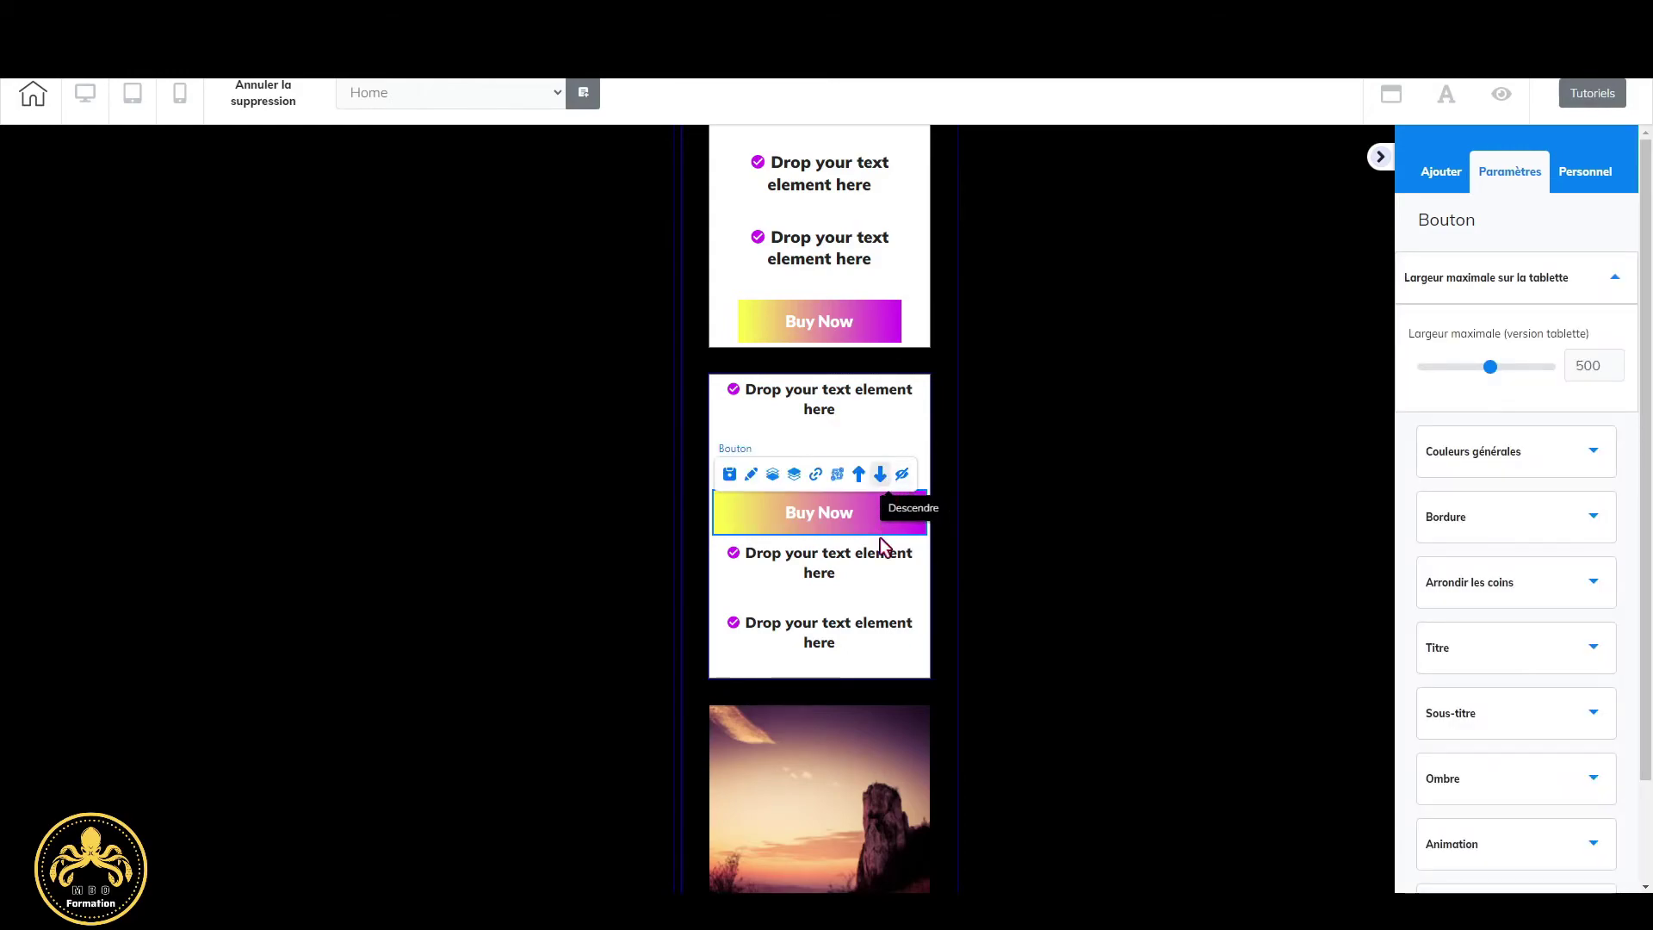
{"action": "left_click", "coordinate": [856, 577]}
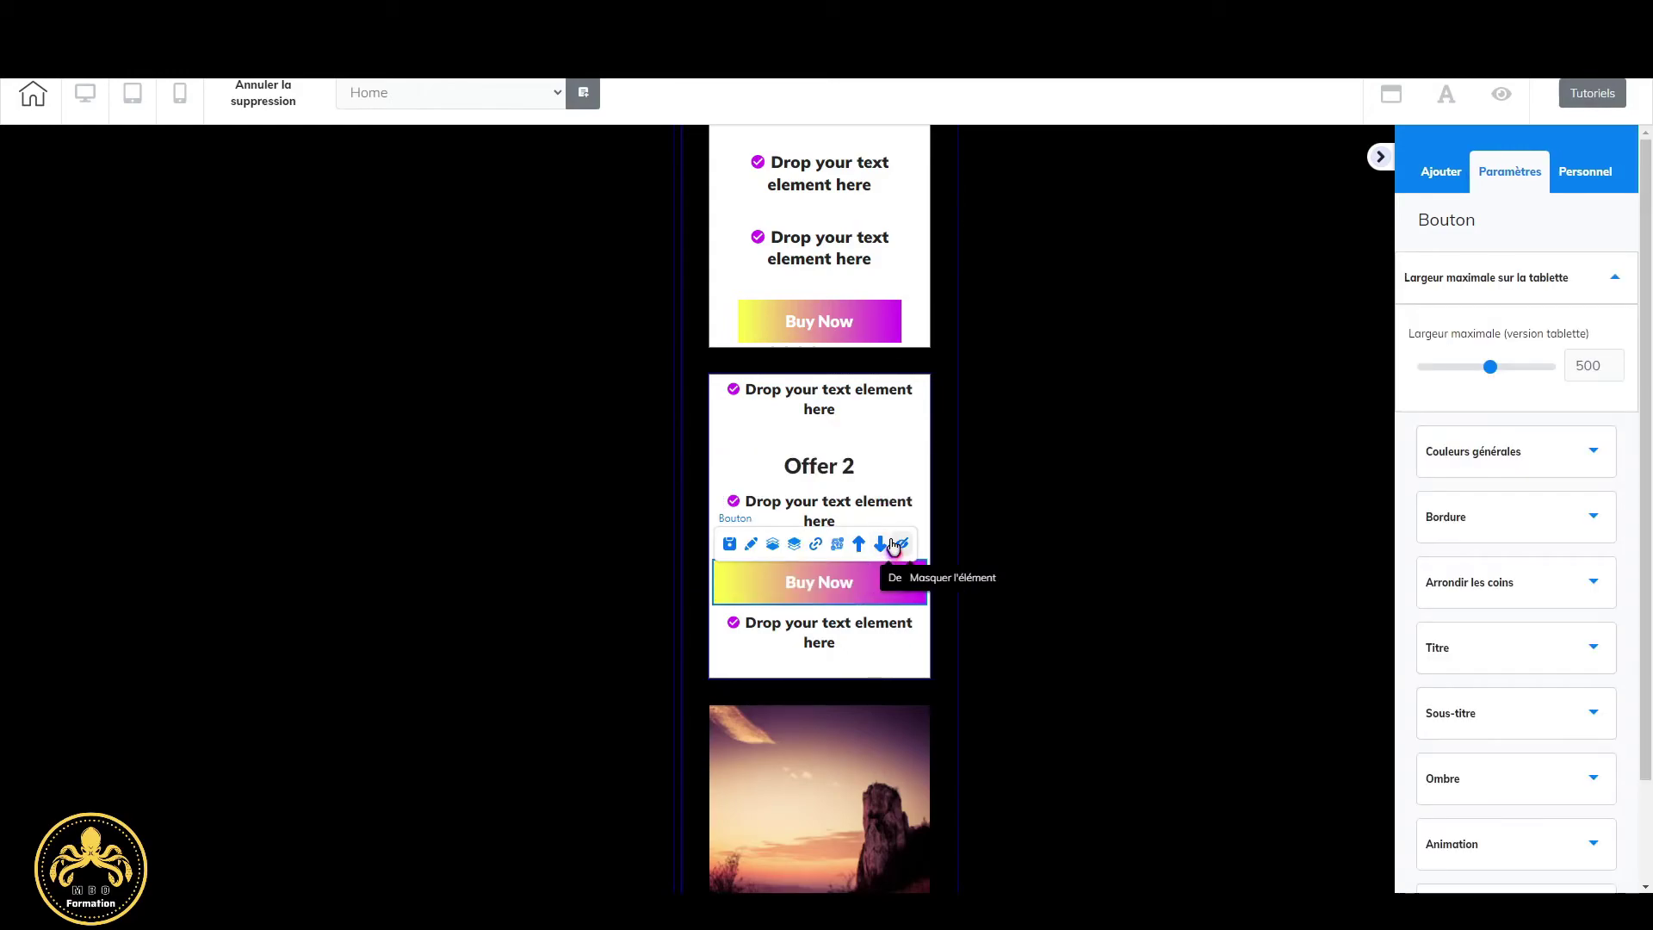
{"action": "left_click", "coordinate": [881, 544]}
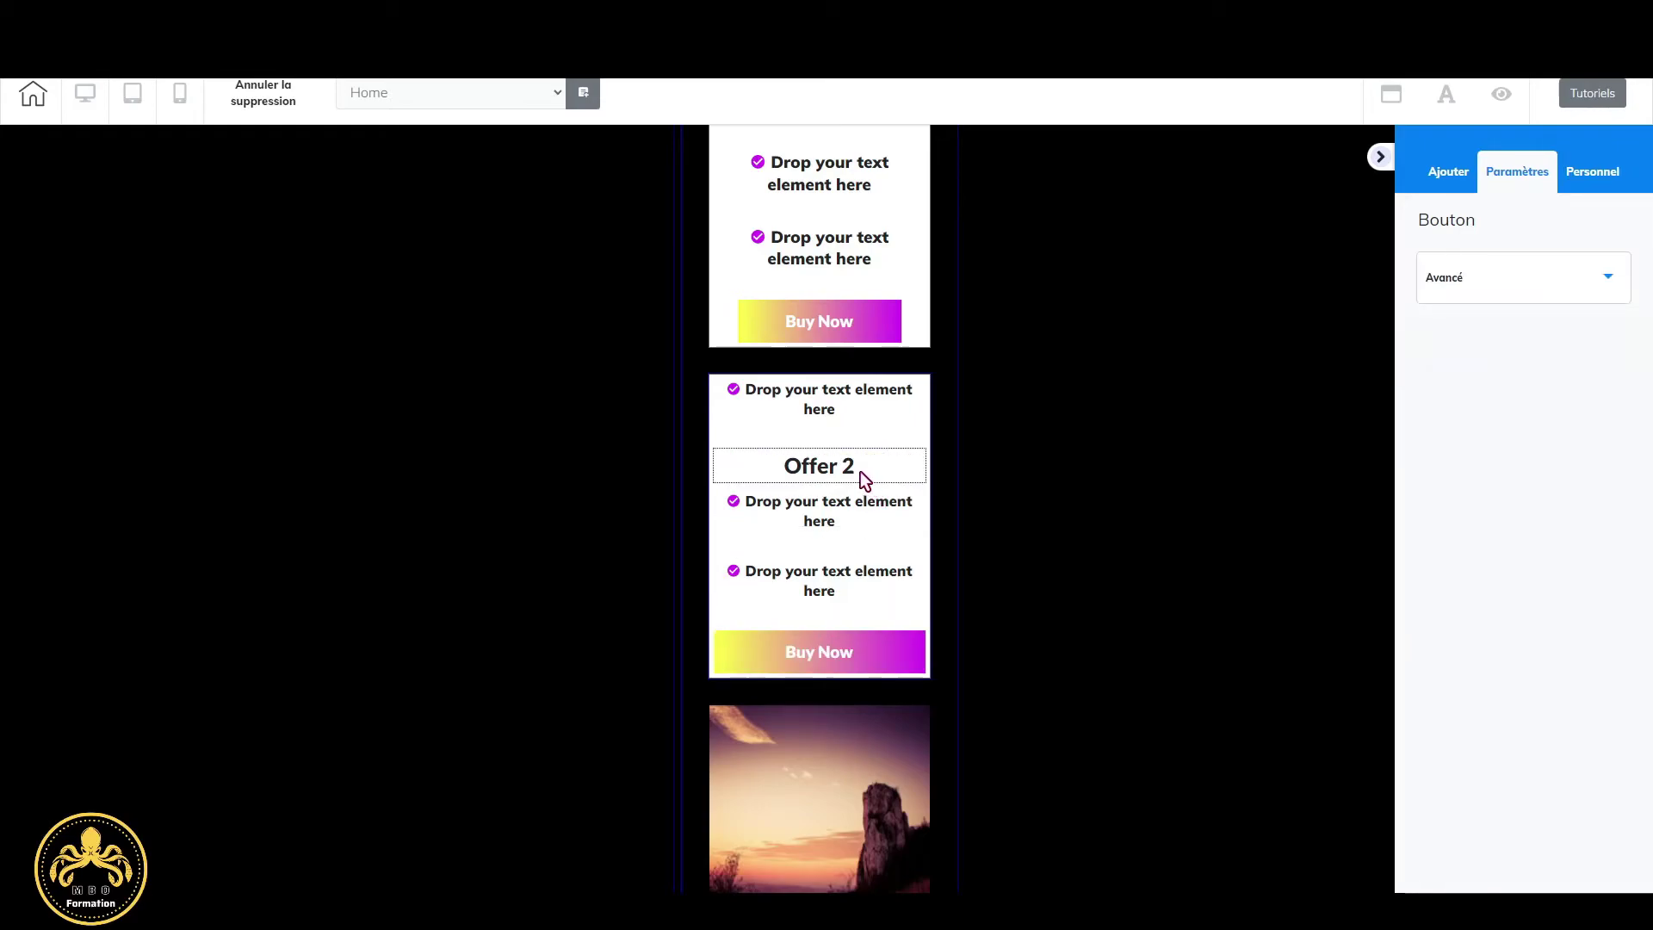
Move the "Offer 2" heading to the top of its box and set the mobile text size of its three bullet texts to 19.
{"action": "left_click", "coordinate": [860, 472]}
{"action": "left_click", "coordinate": [844, 432]}
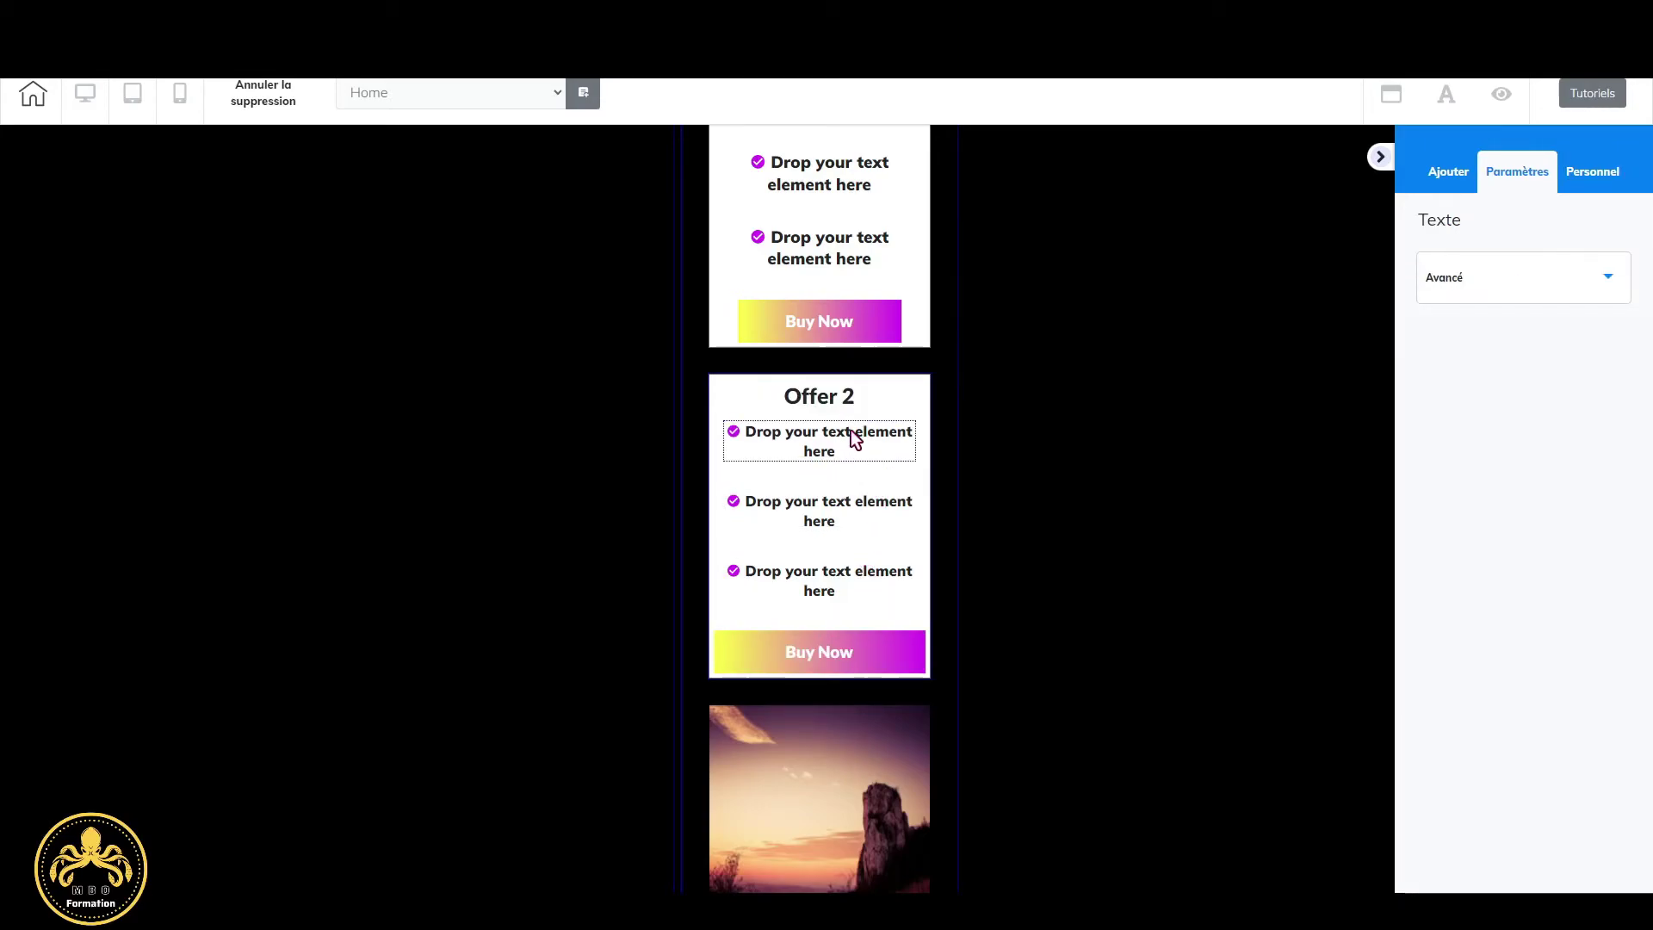
{"action": "left_click", "coordinate": [851, 431]}
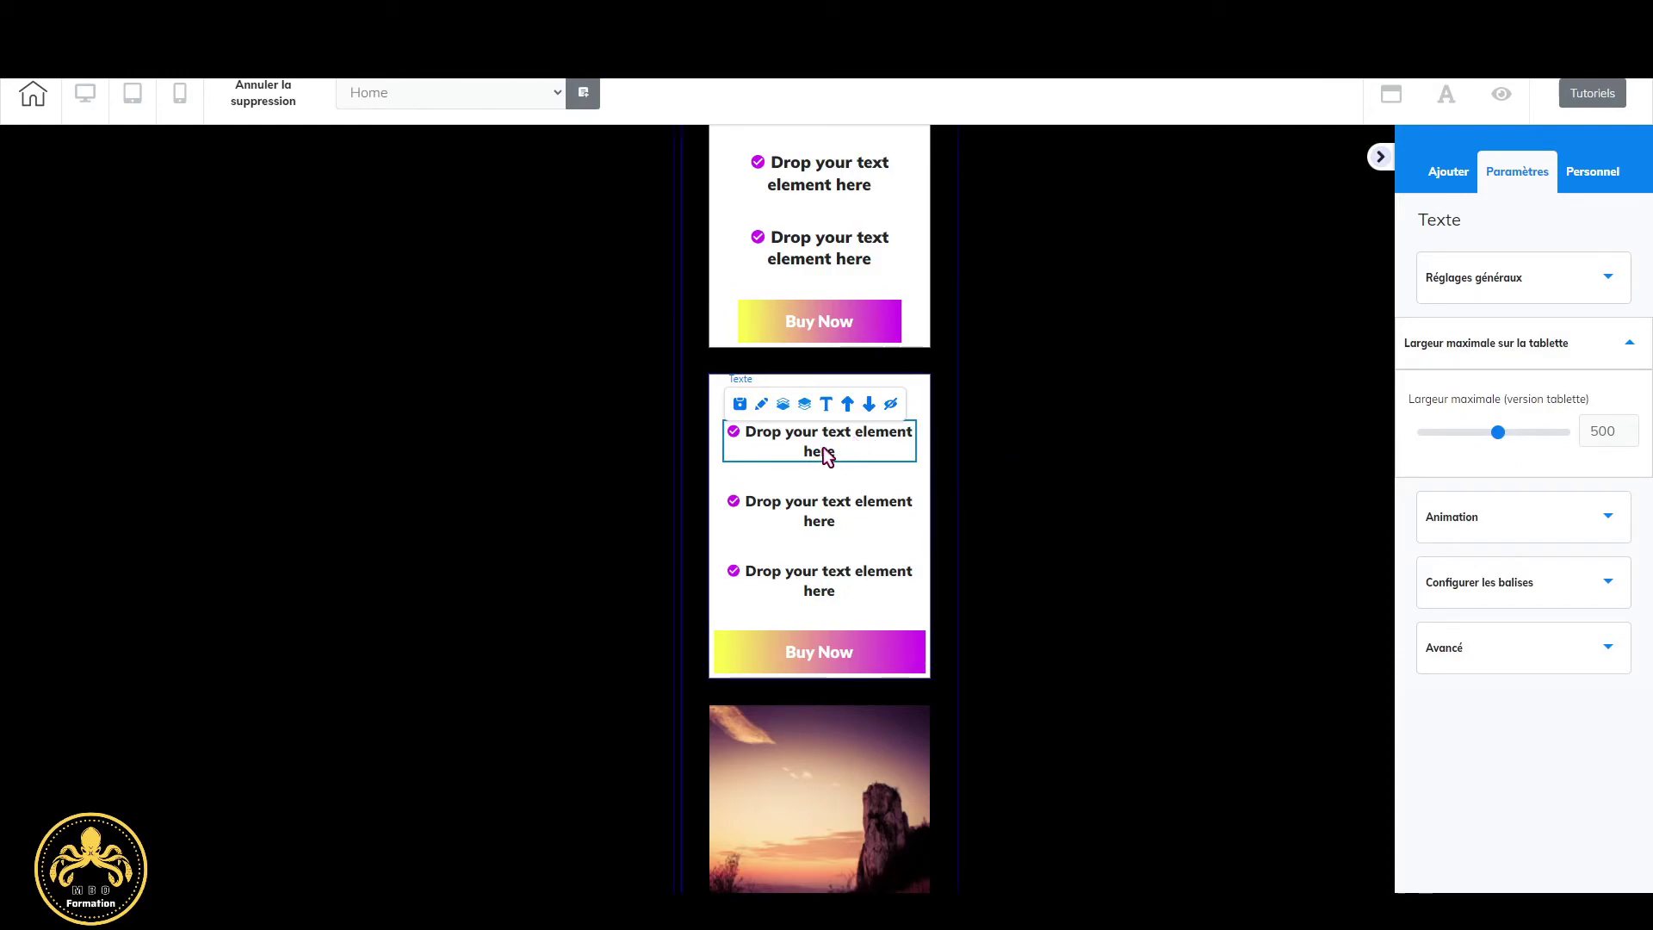
{"action": "left_click", "coordinate": [1603, 278]}
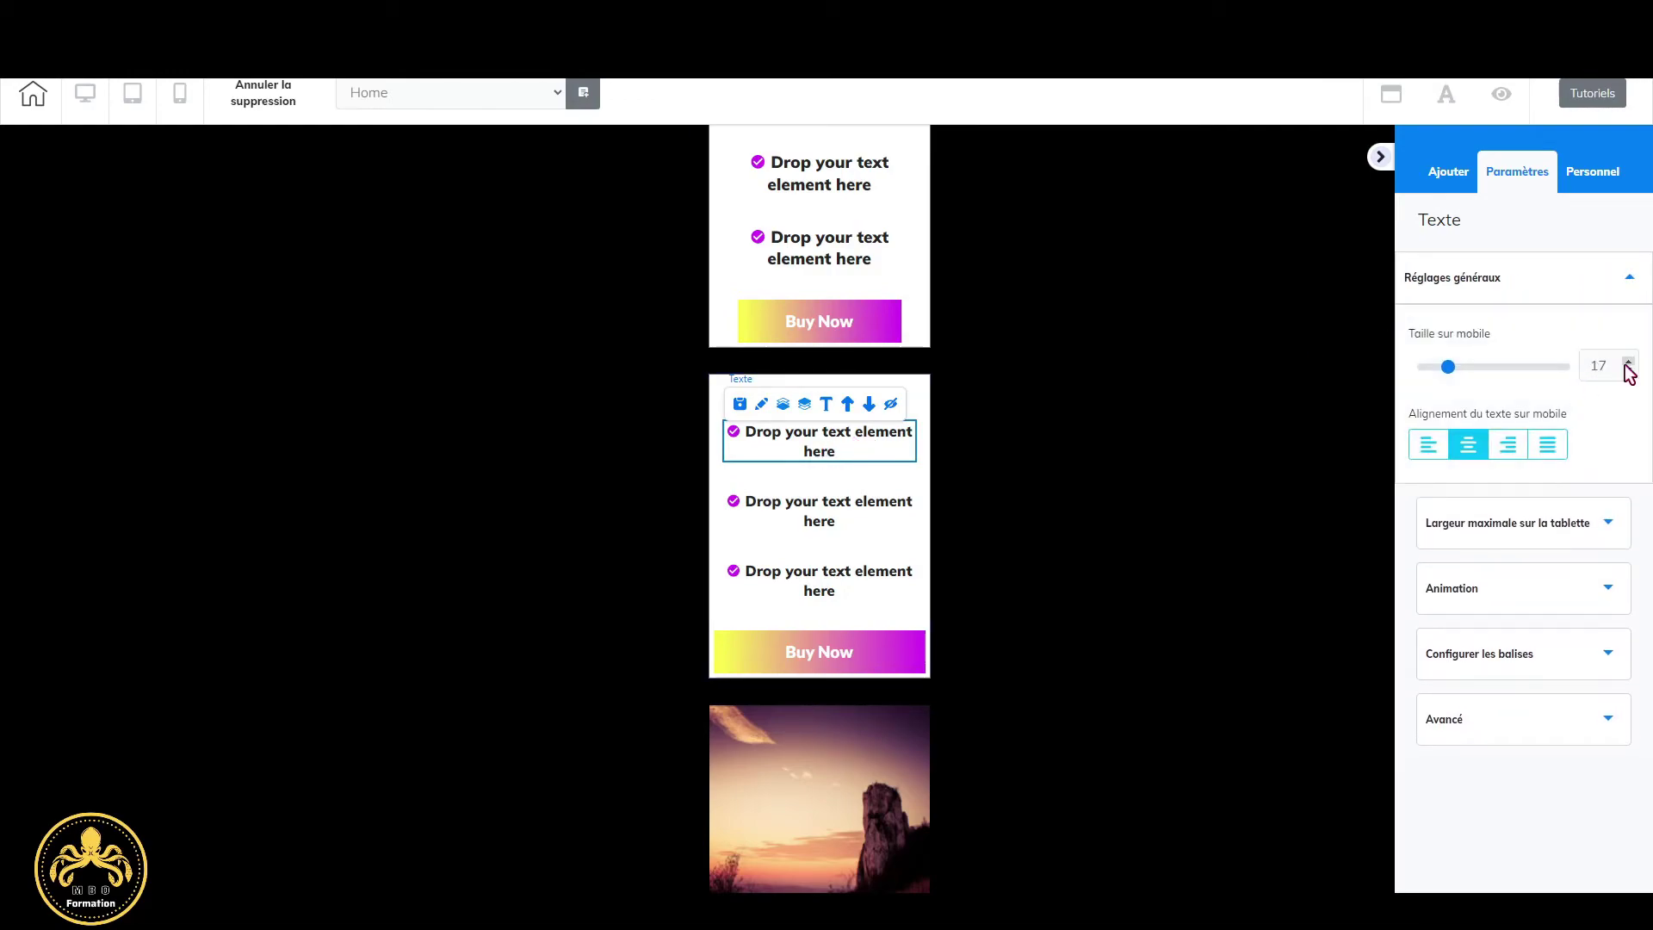
{"action": "left_click", "coordinate": [861, 531]}
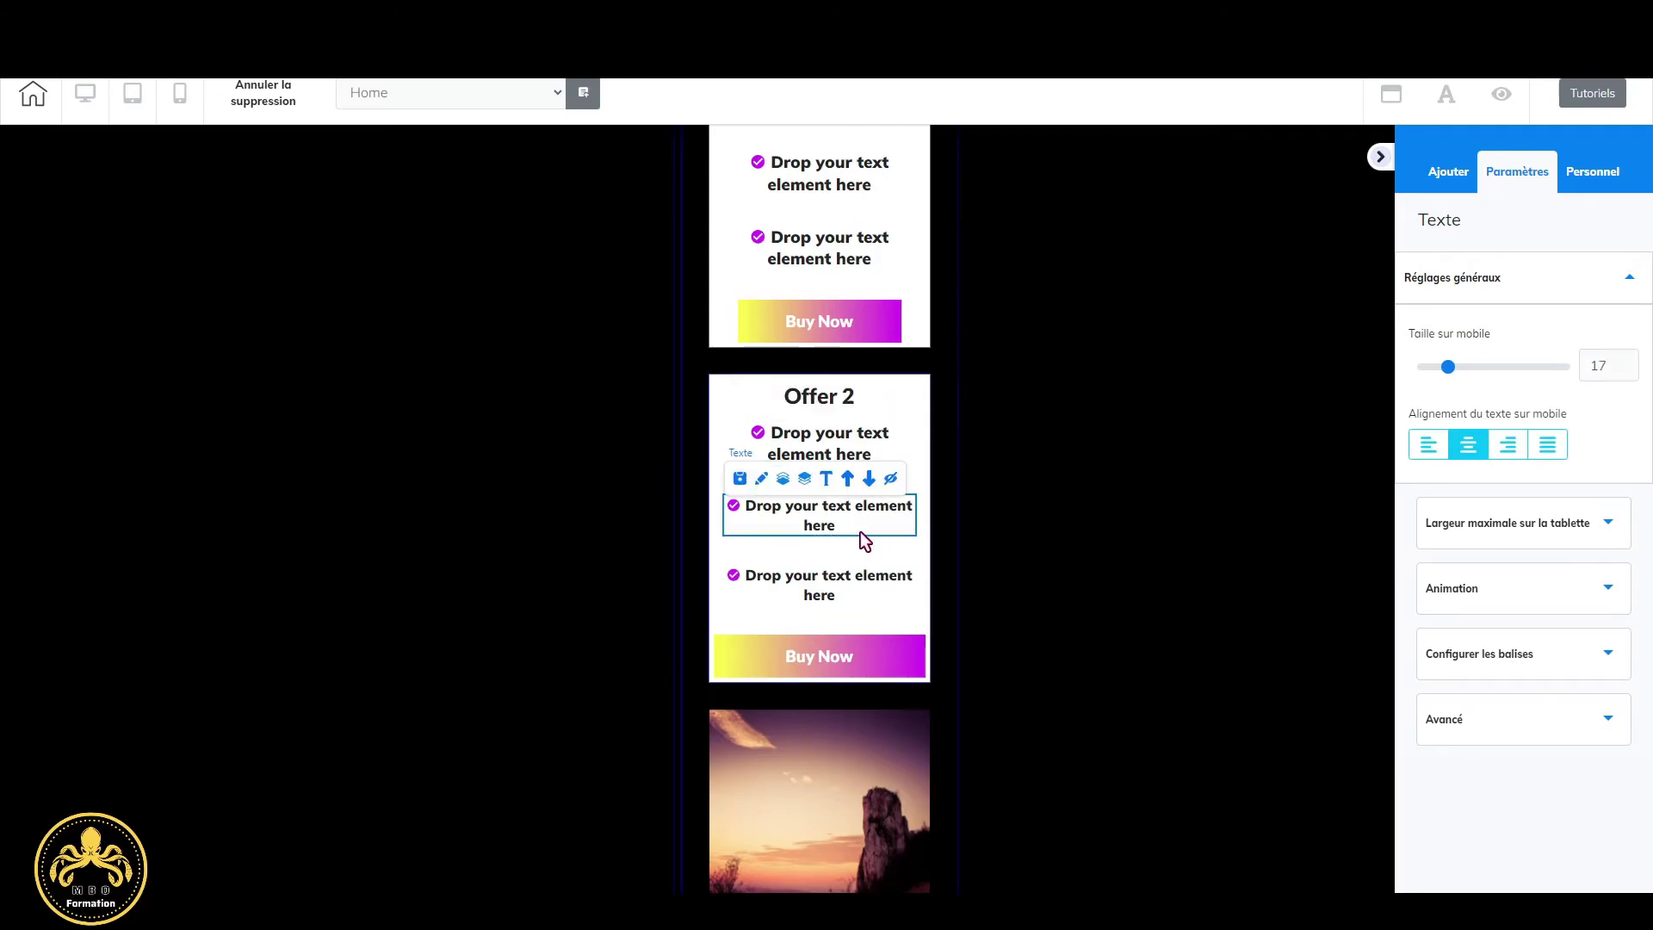
{"action": "left_click", "coordinate": [1630, 364]}
{"action": "left_click", "coordinate": [836, 608]}
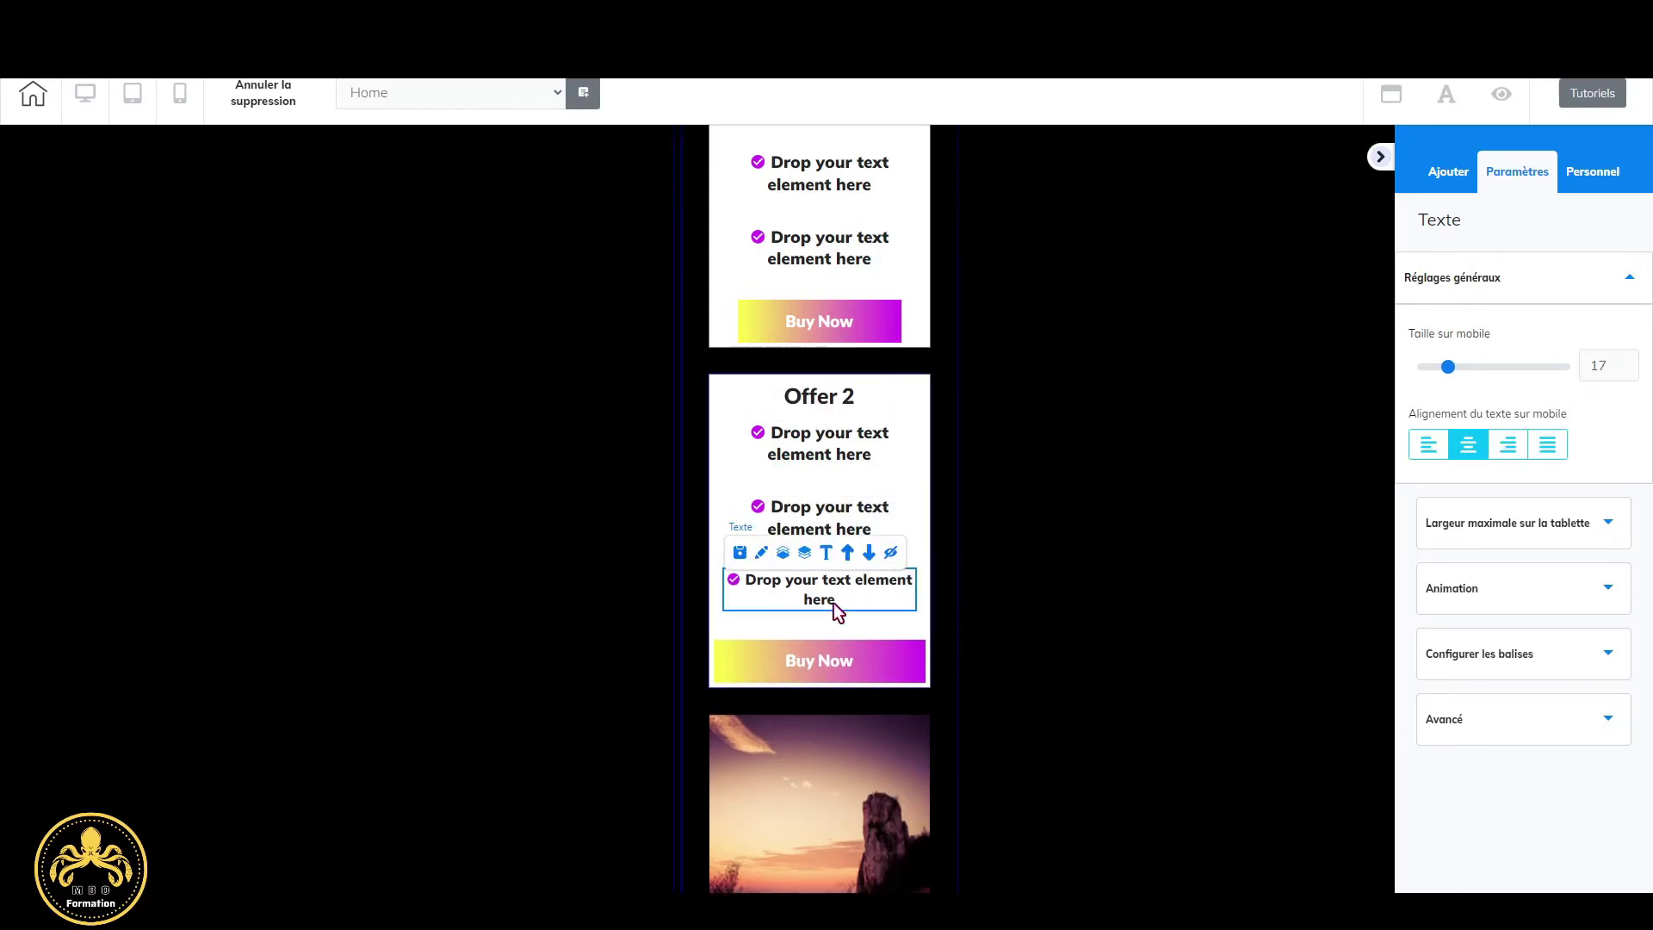
{"action": "left_click", "coordinate": [1628, 361]}
{"action": "left_click", "coordinate": [1628, 360]}
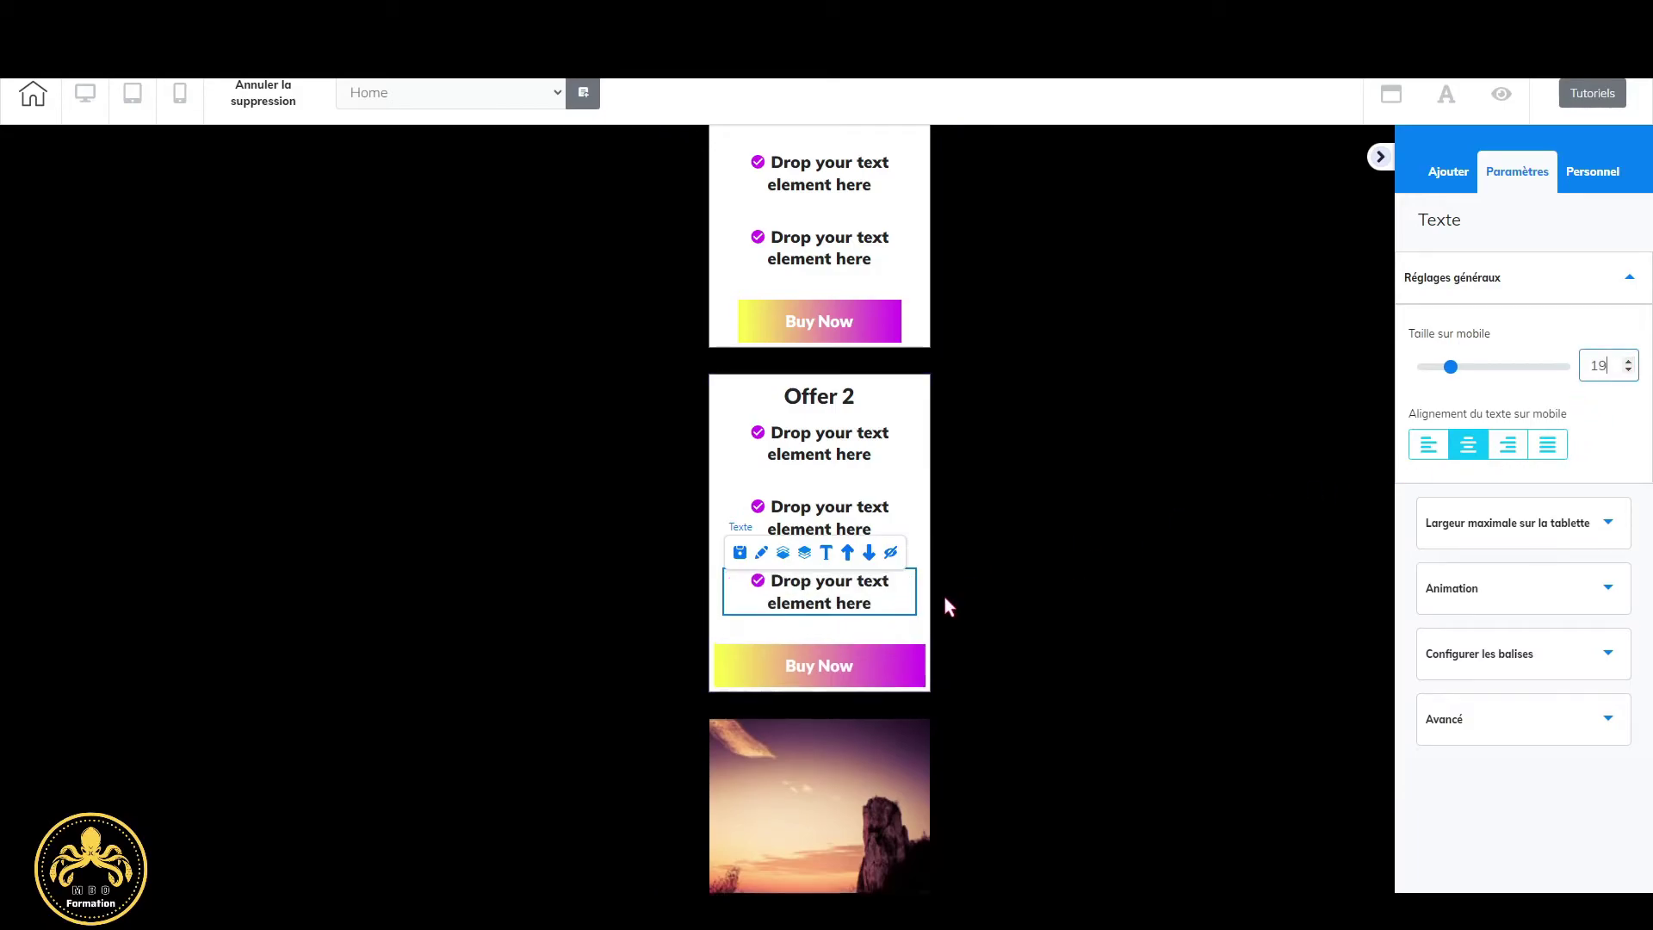
Set the mobile text size of the "Offer 2" heading to 40.
{"action": "left_click", "coordinate": [850, 391]}
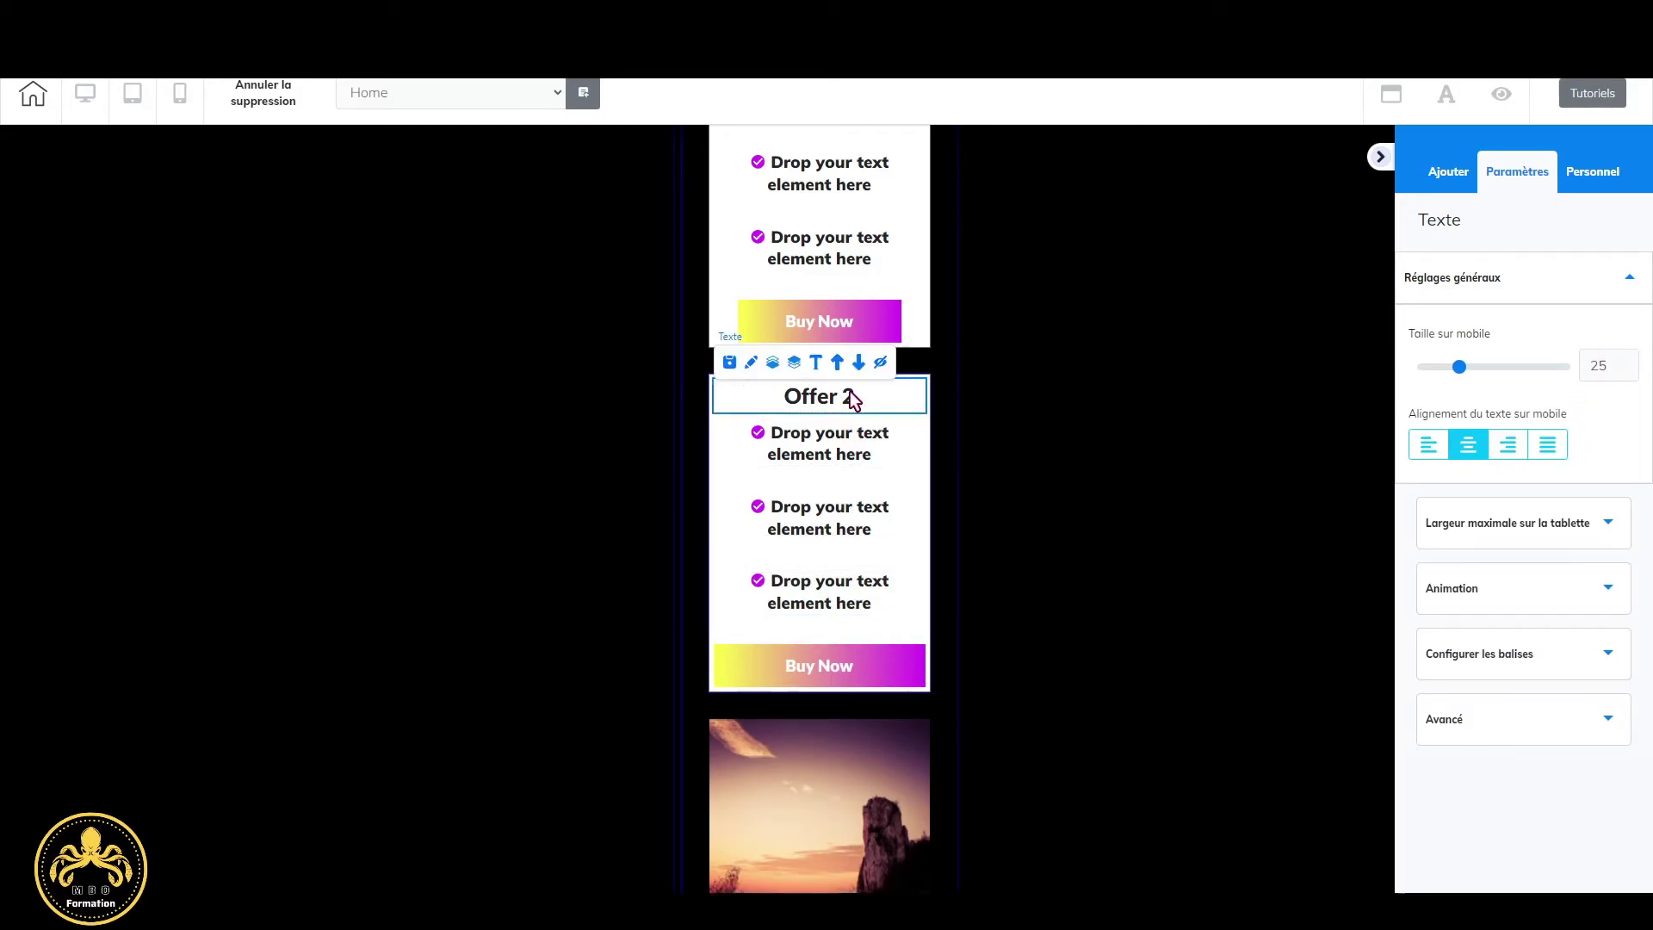
{"action": "left_click", "coordinate": [1628, 360]}
{"action": "left_click", "coordinate": [1628, 369]}
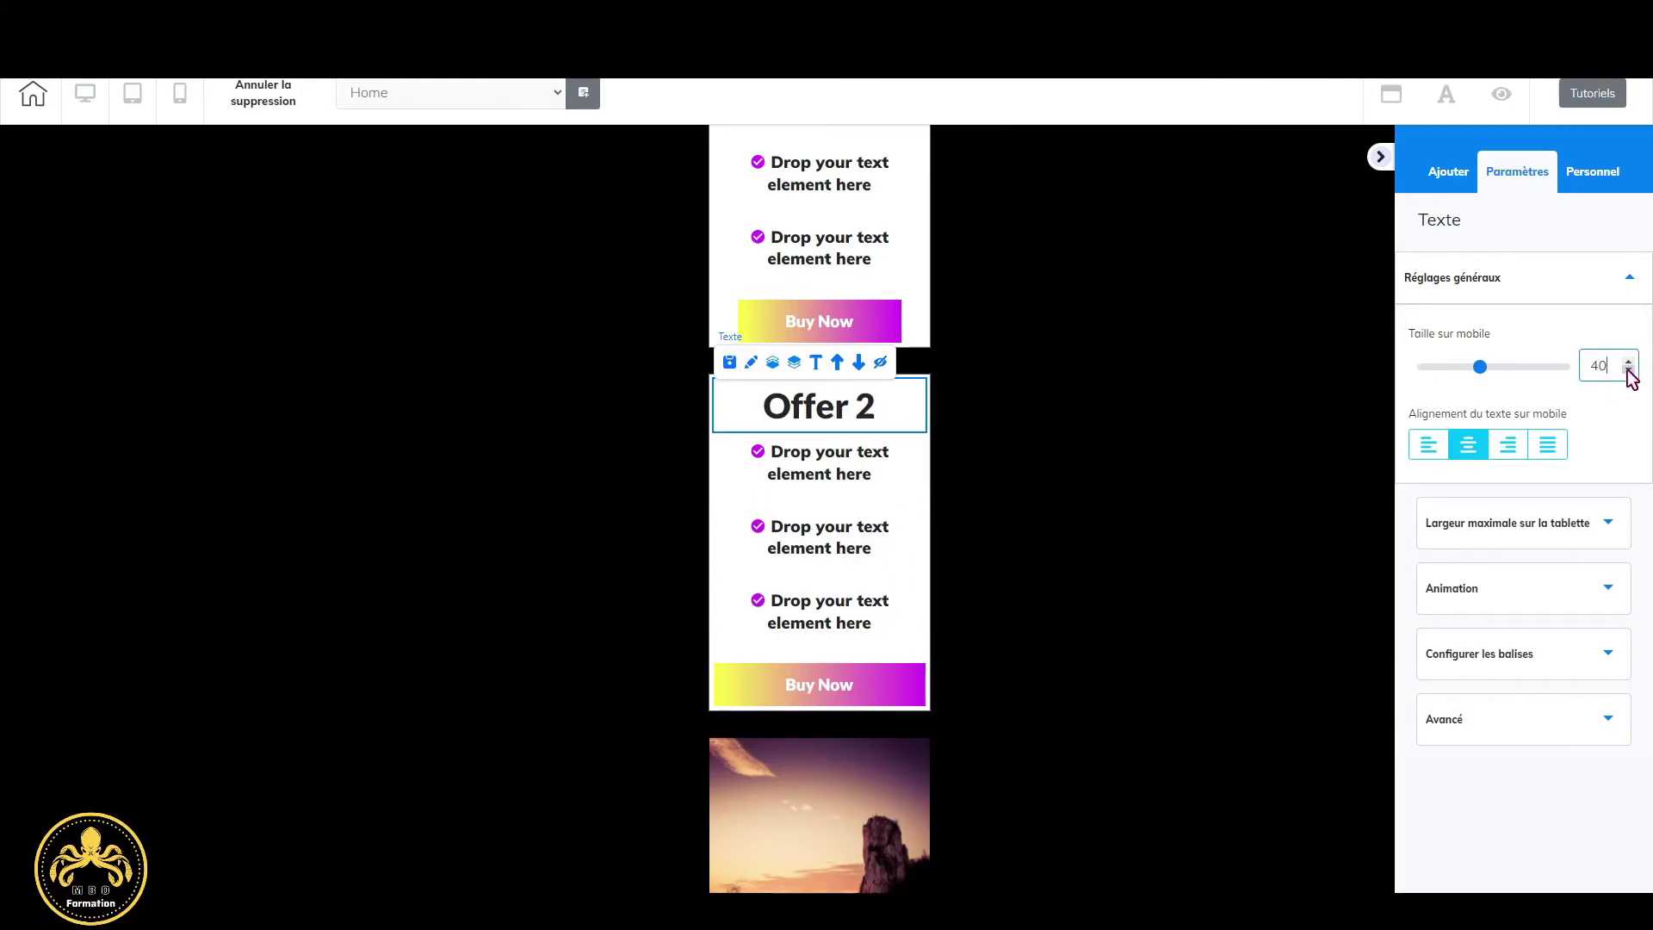
Show the hover side of the third offer box and move its "Buy Now" button down below the last bullet text.
{"action": "scroll", "coordinate": [871, 621], "scroll_direction": "down", "scroll_amount": 3}
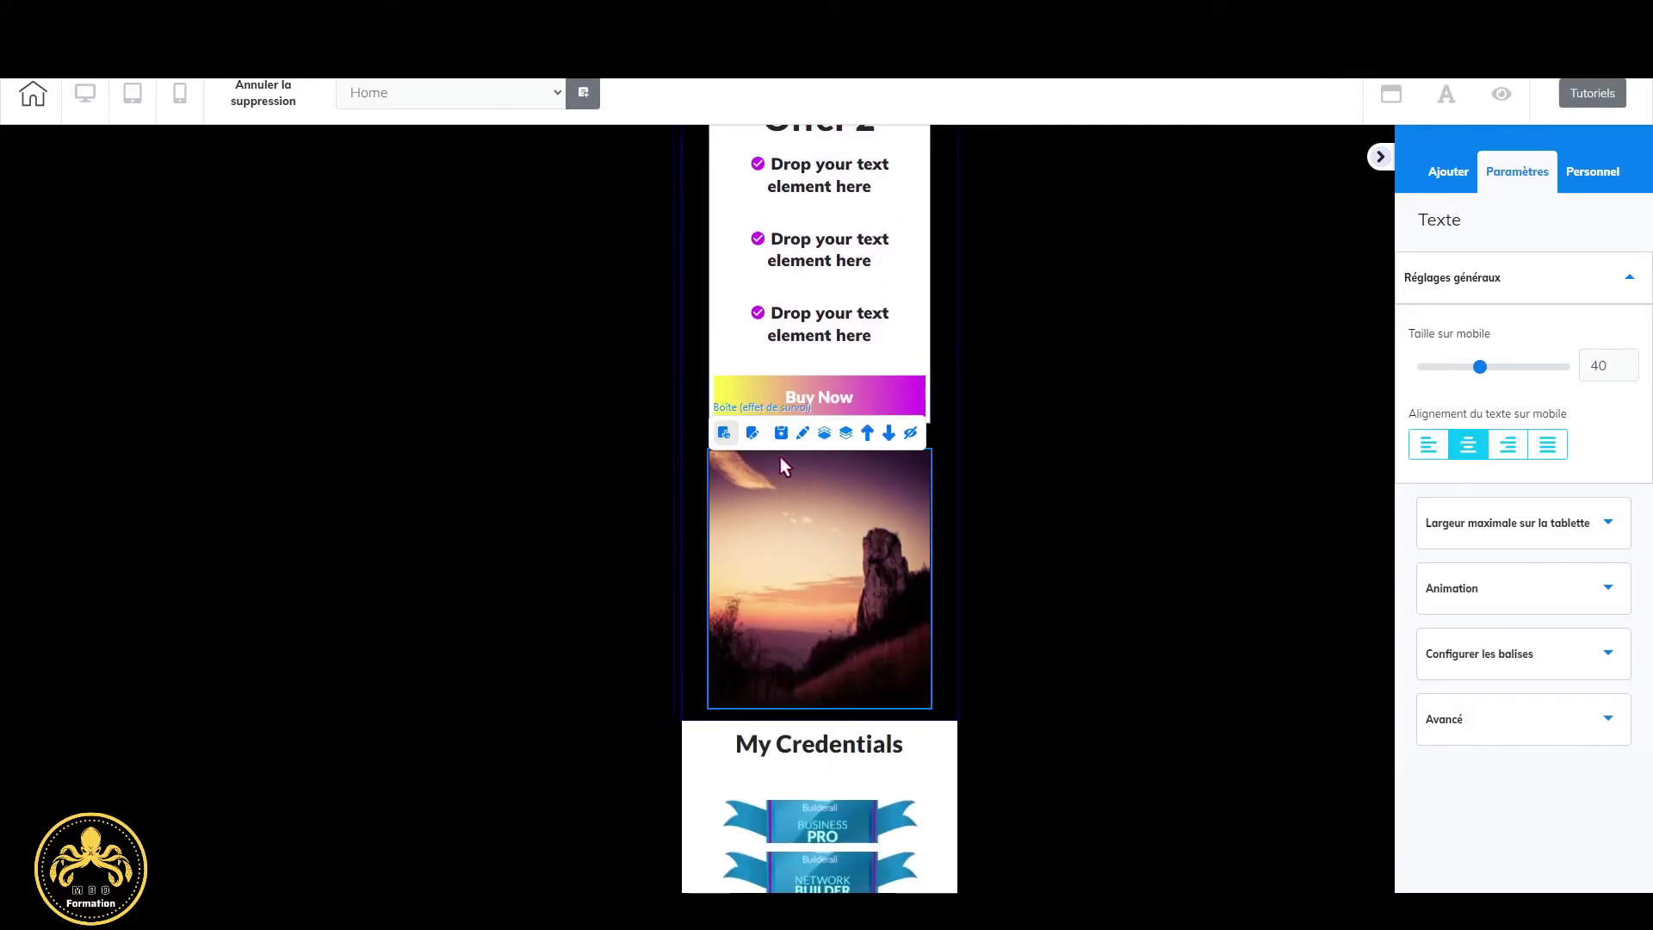
{"action": "left_click", "coordinate": [752, 432]}
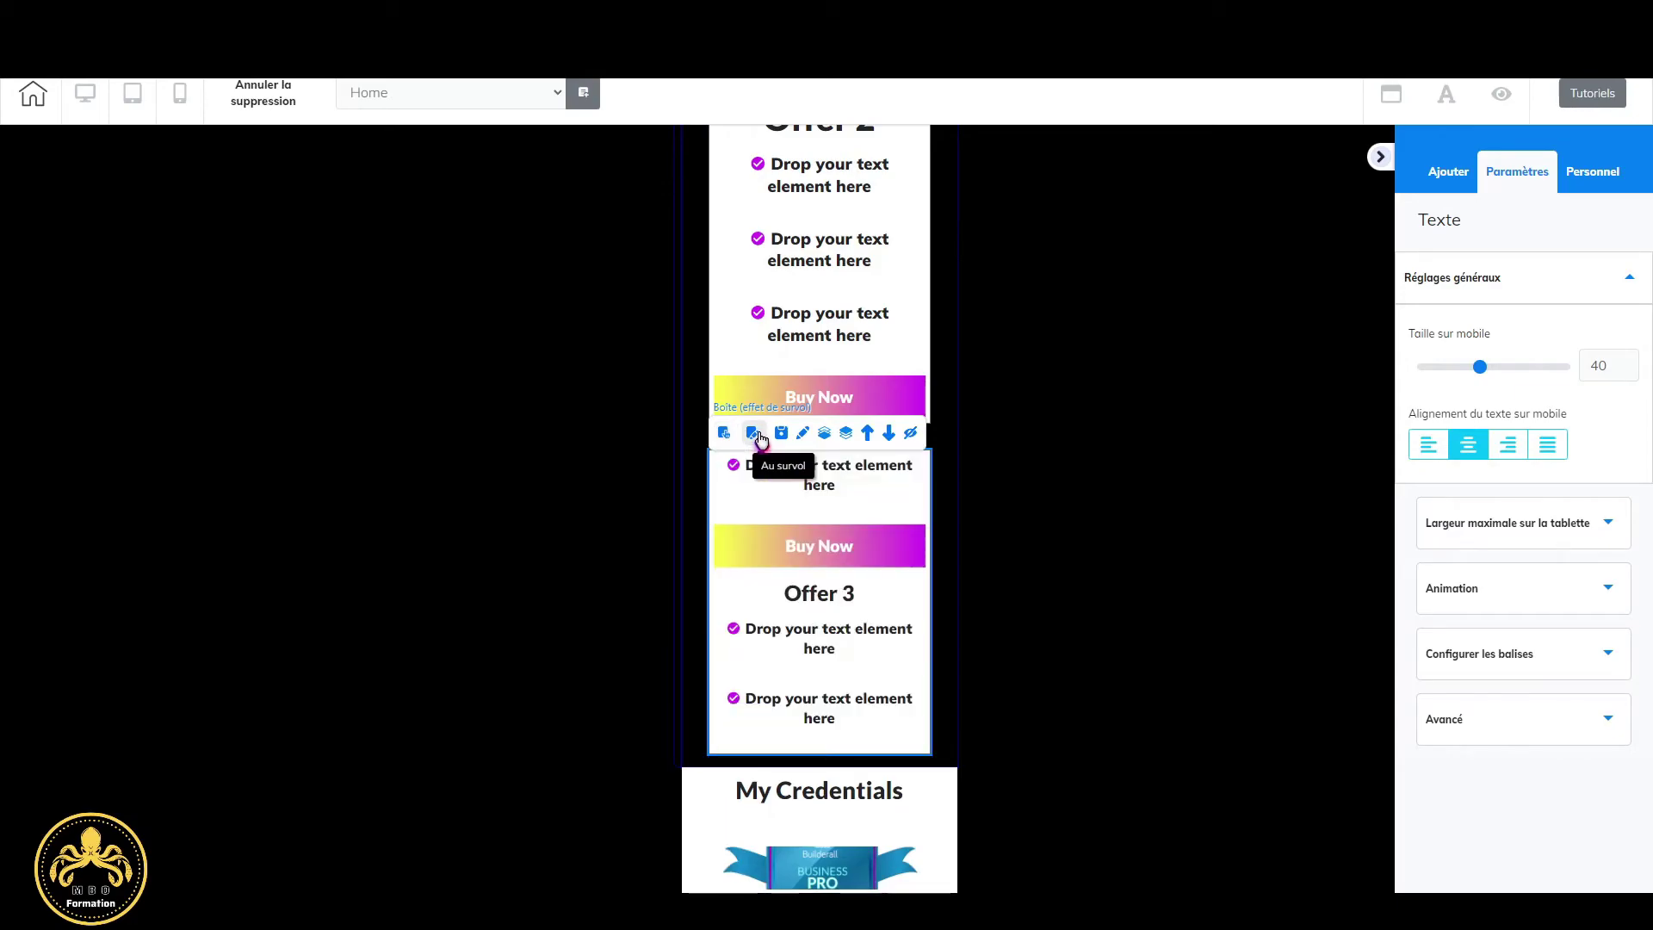
{"action": "left_click", "coordinate": [870, 533]}
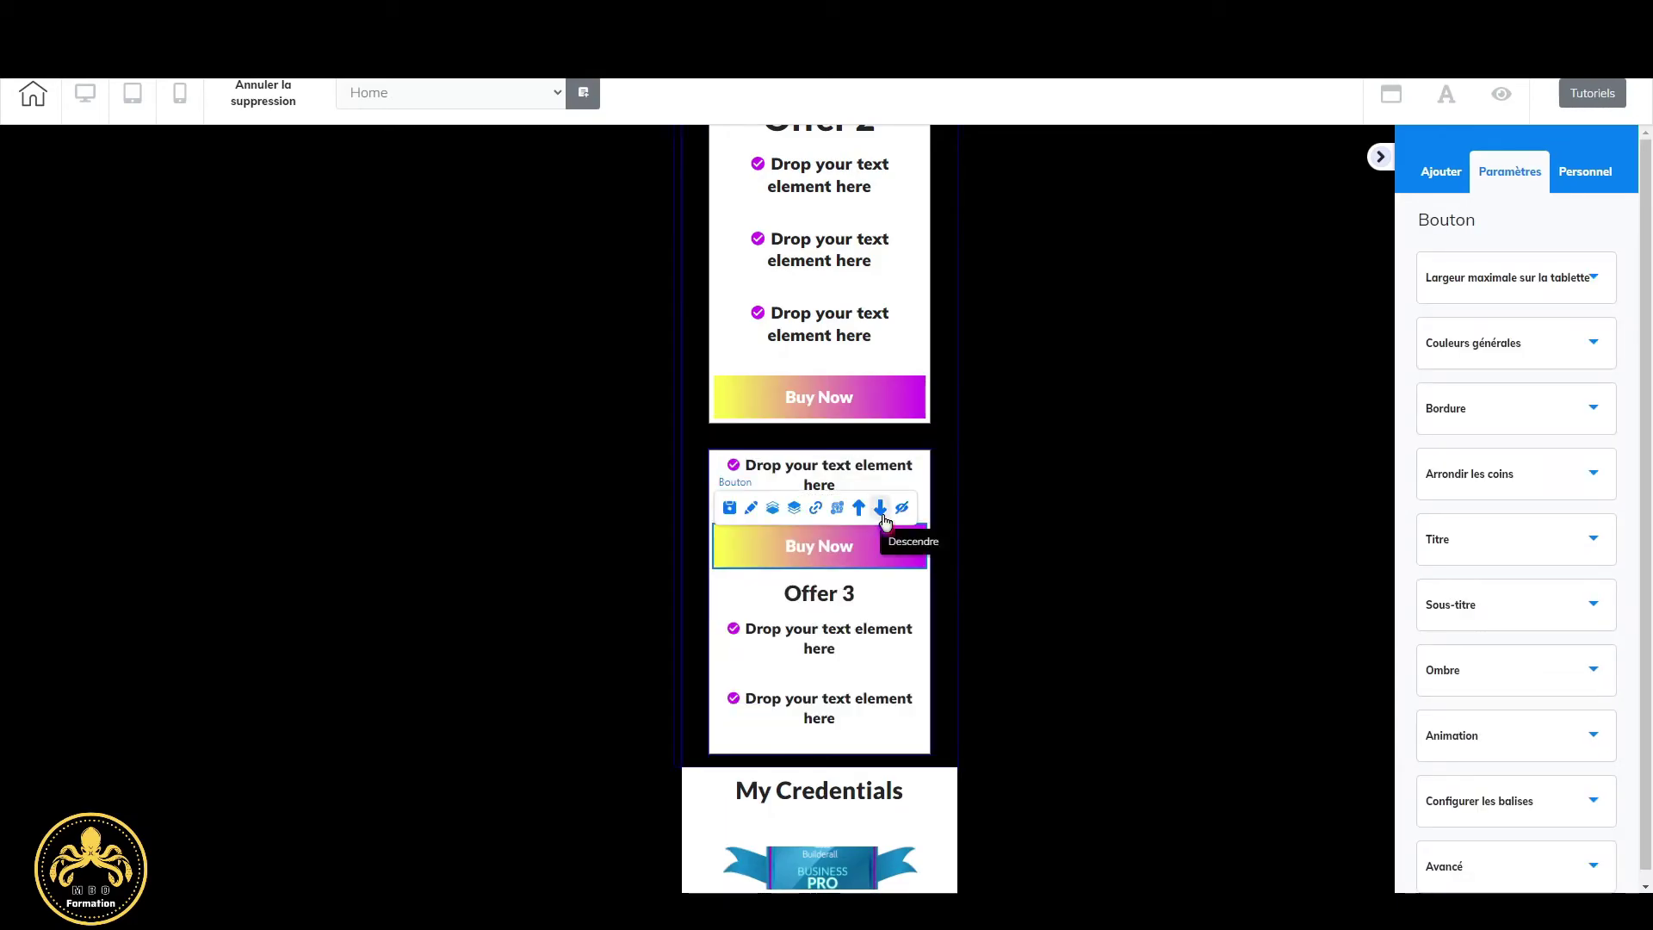
{"action": "left_click", "coordinate": [882, 509]}
{"action": "left_click", "coordinate": [882, 602]}
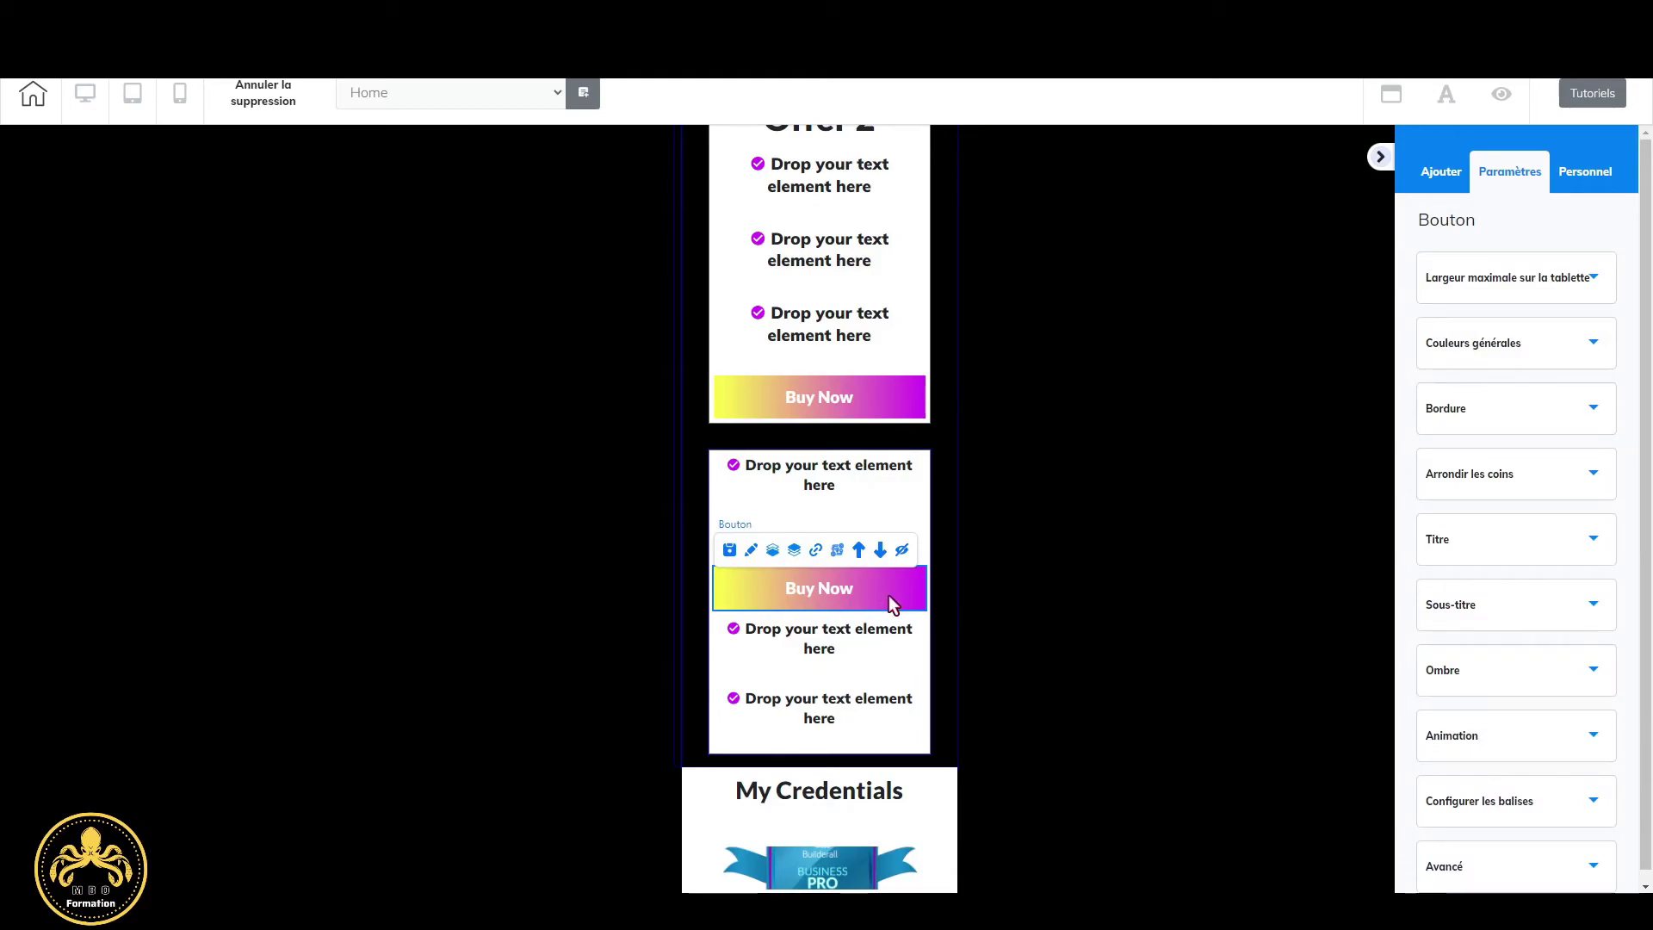
{"action": "left_click", "coordinate": [881, 551]}
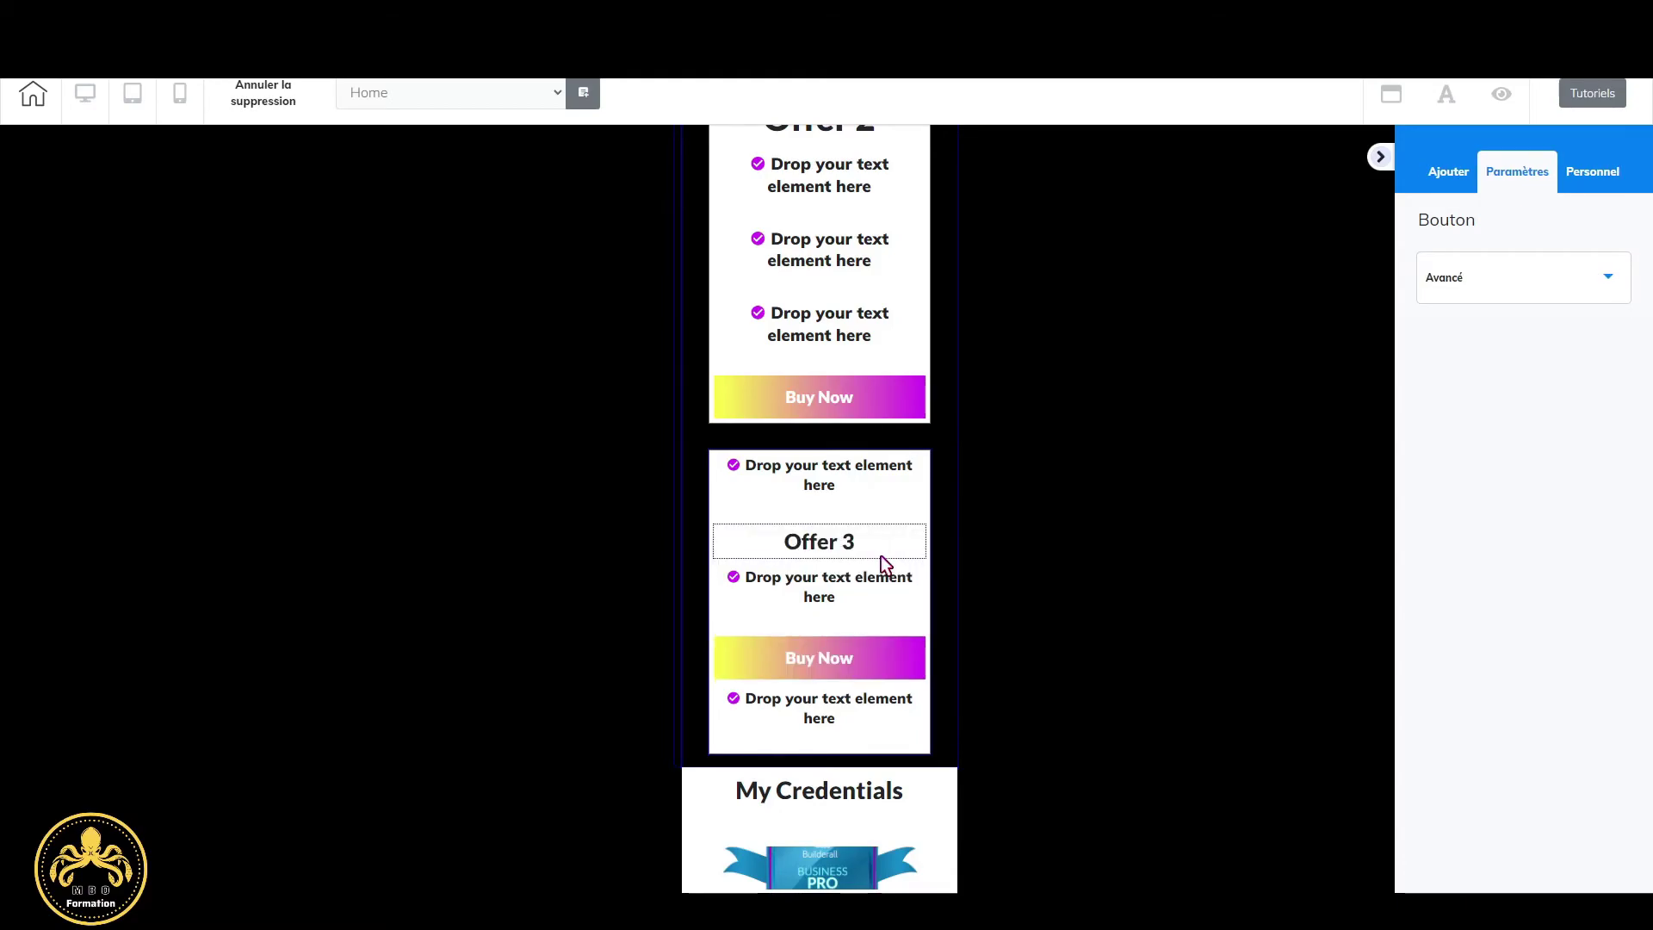
{"action": "left_click", "coordinate": [891, 649]}
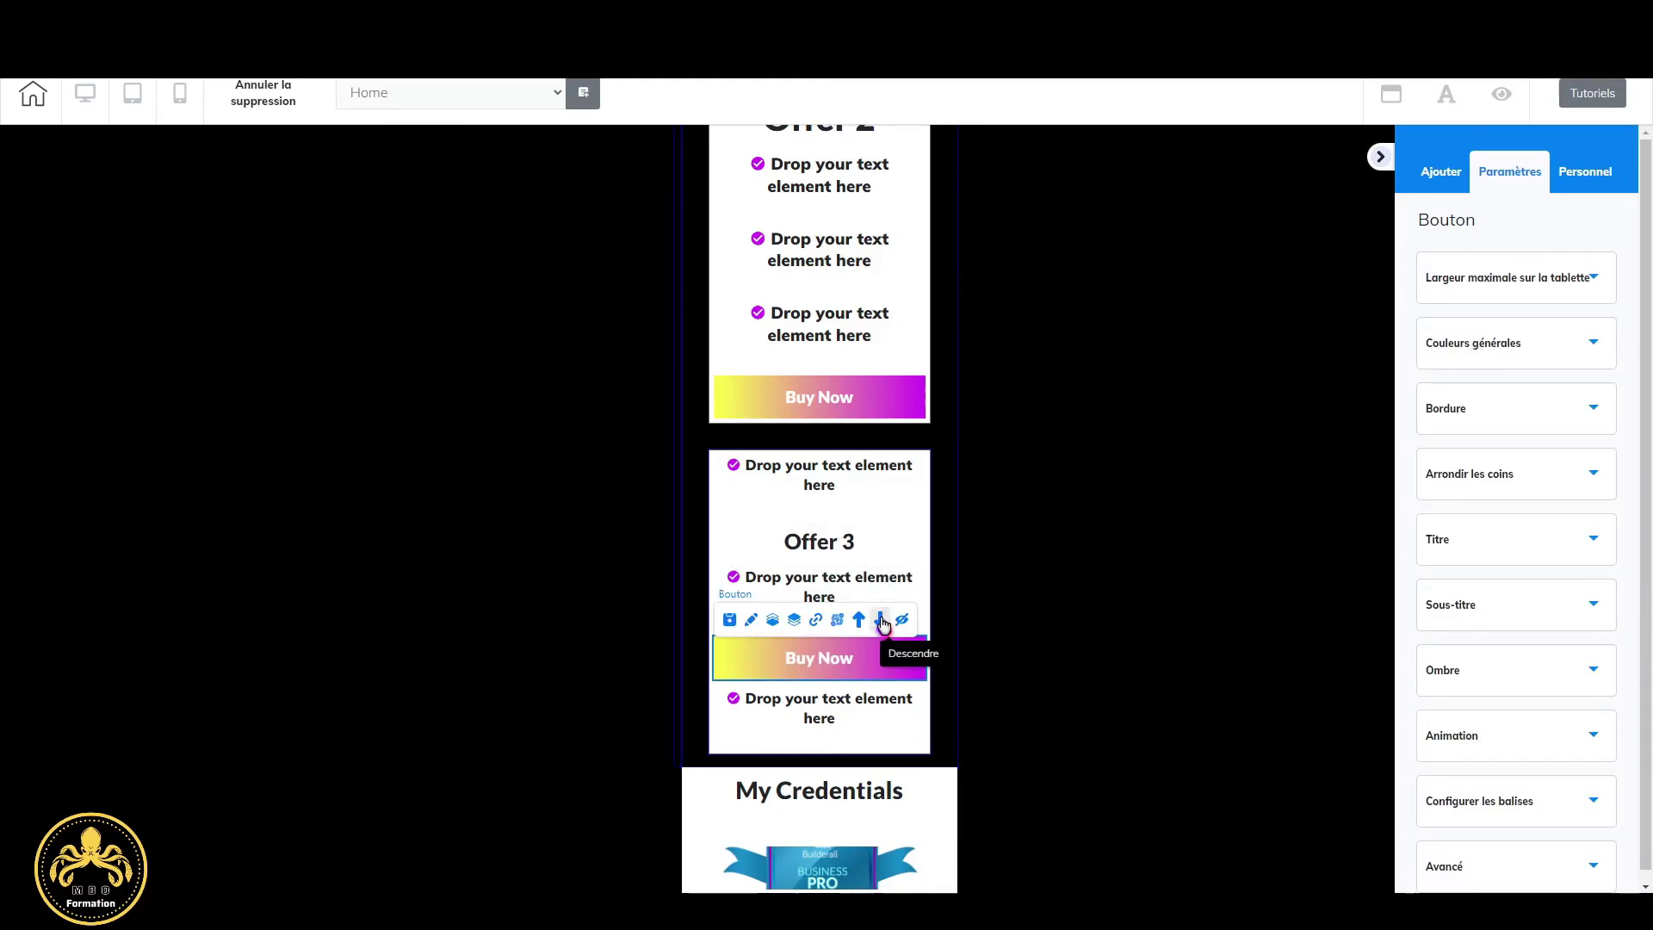
{"action": "left_click", "coordinate": [884, 617]}
Move the "Offer 3" heading to the top of its box and set the mobile text size of its three bullet texts to 19.
{"action": "left_click", "coordinate": [847, 549]}
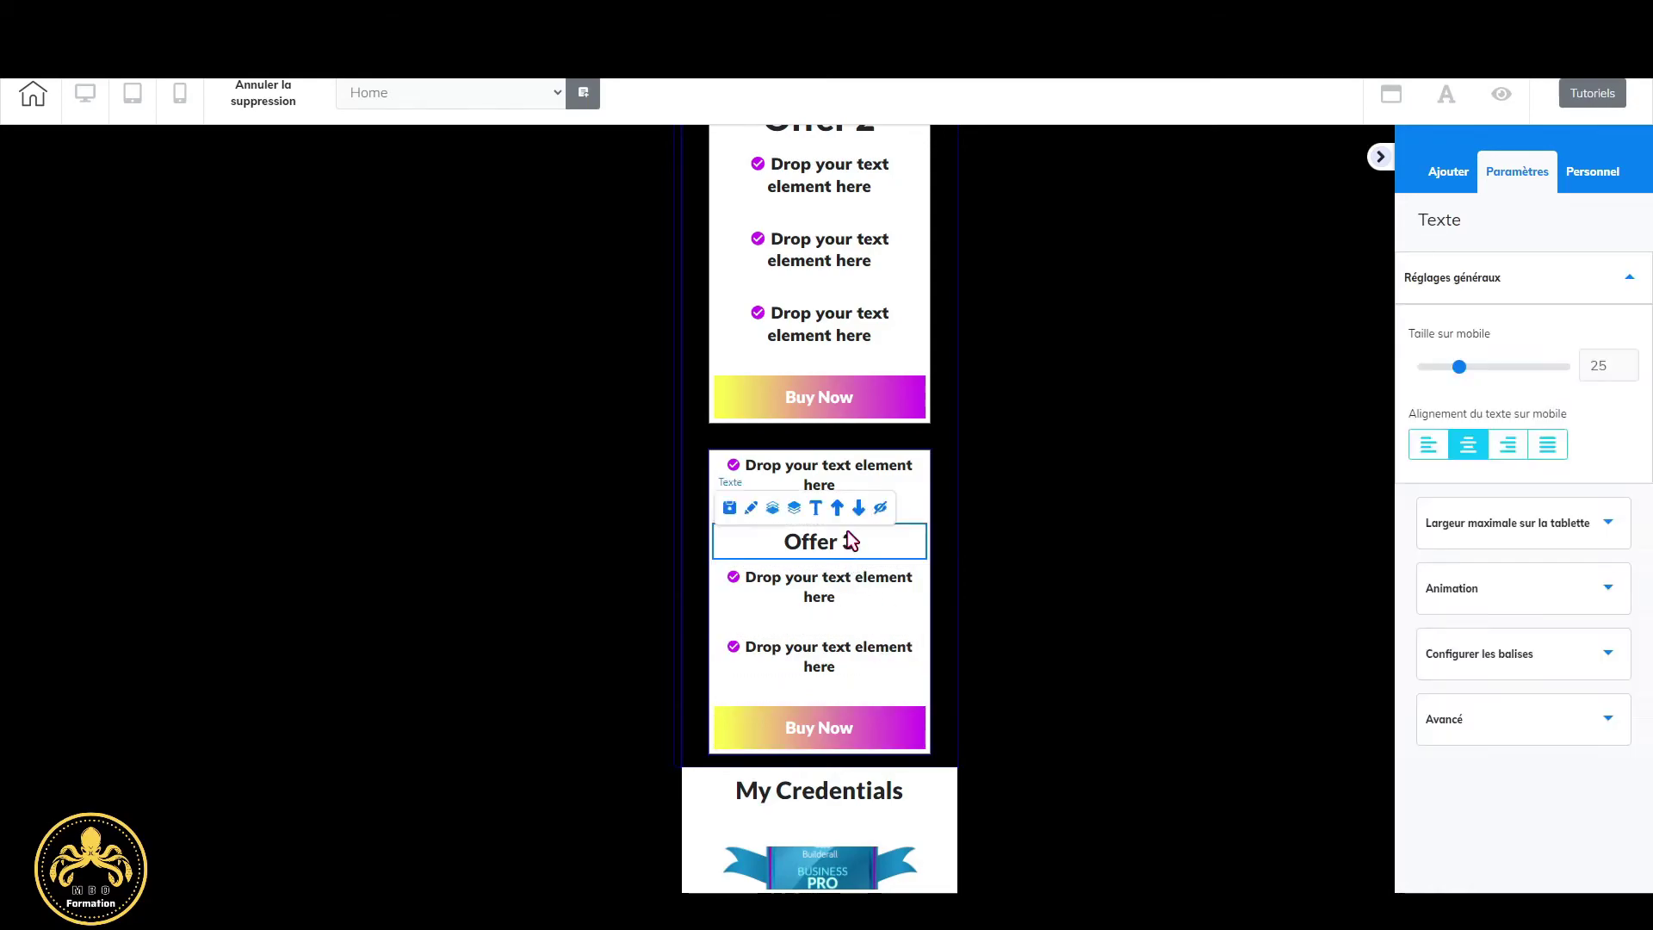
{"action": "left_click", "coordinate": [838, 510]}
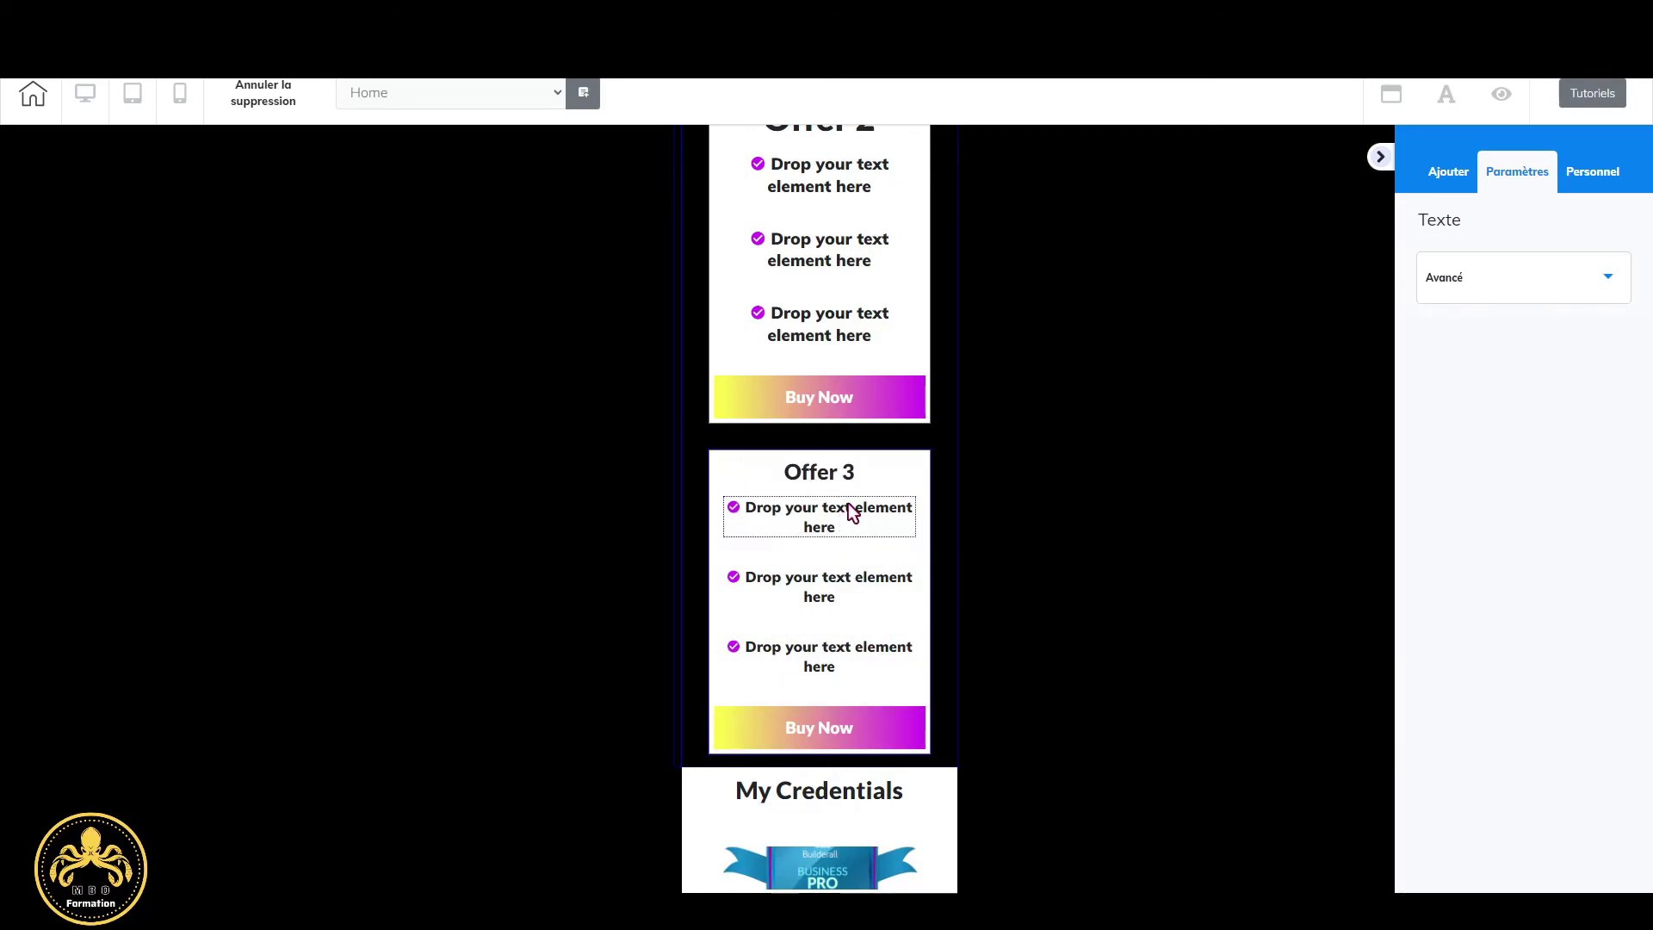
{"action": "left_click", "coordinate": [871, 525]}
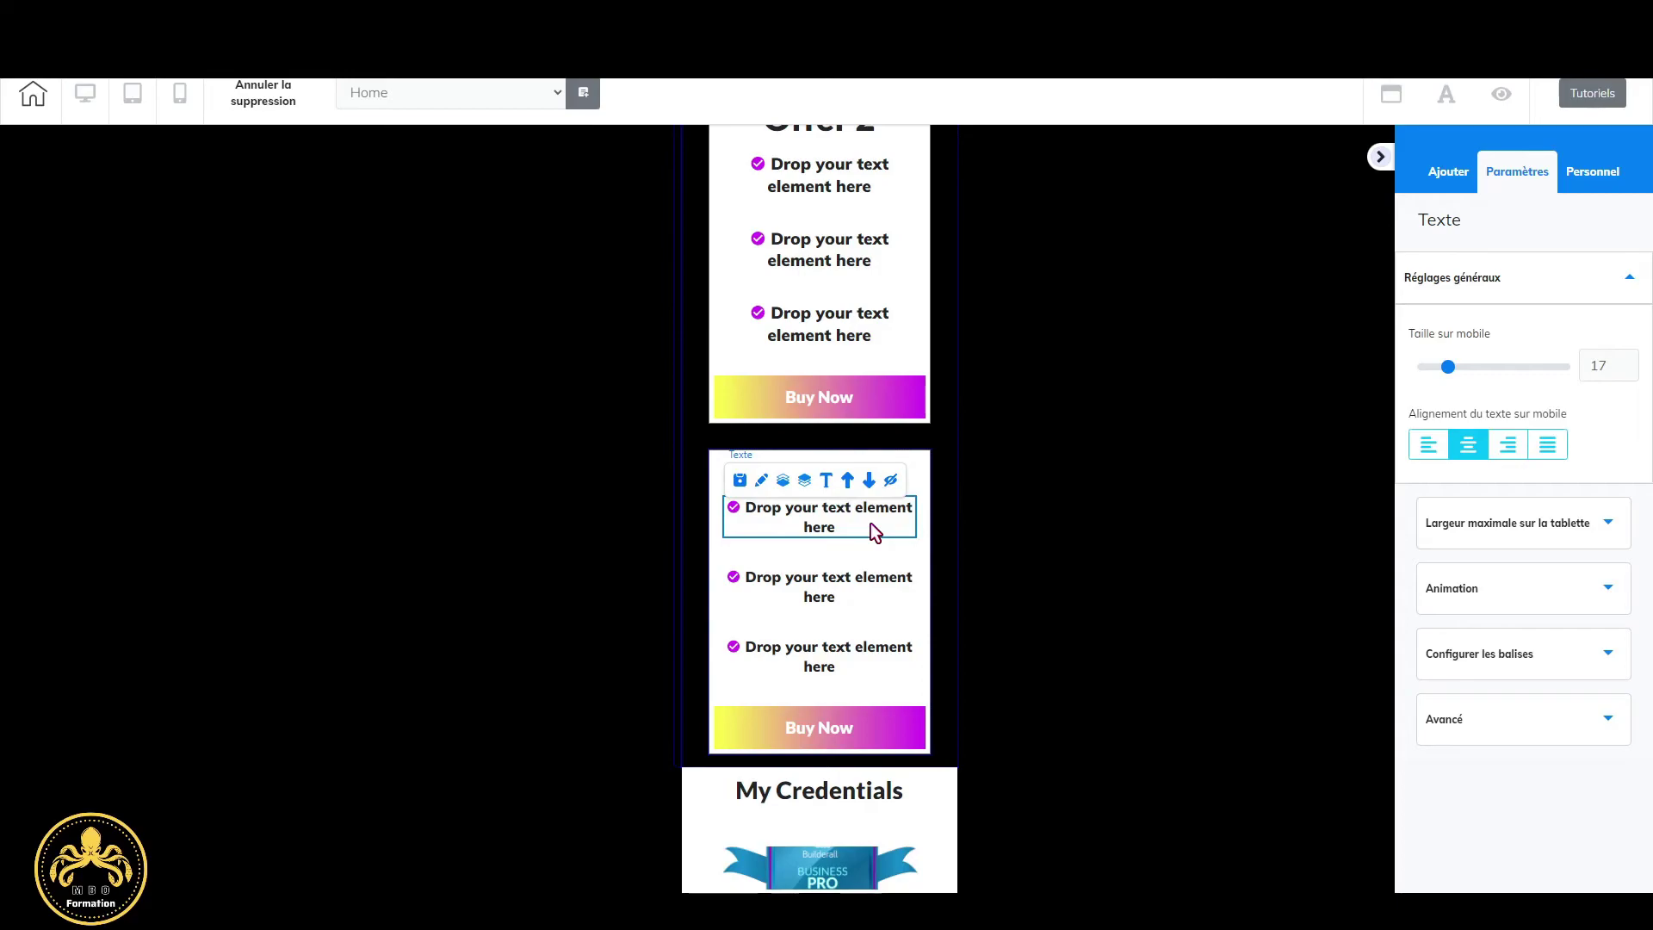
{"action": "left_click", "coordinate": [1629, 361]}
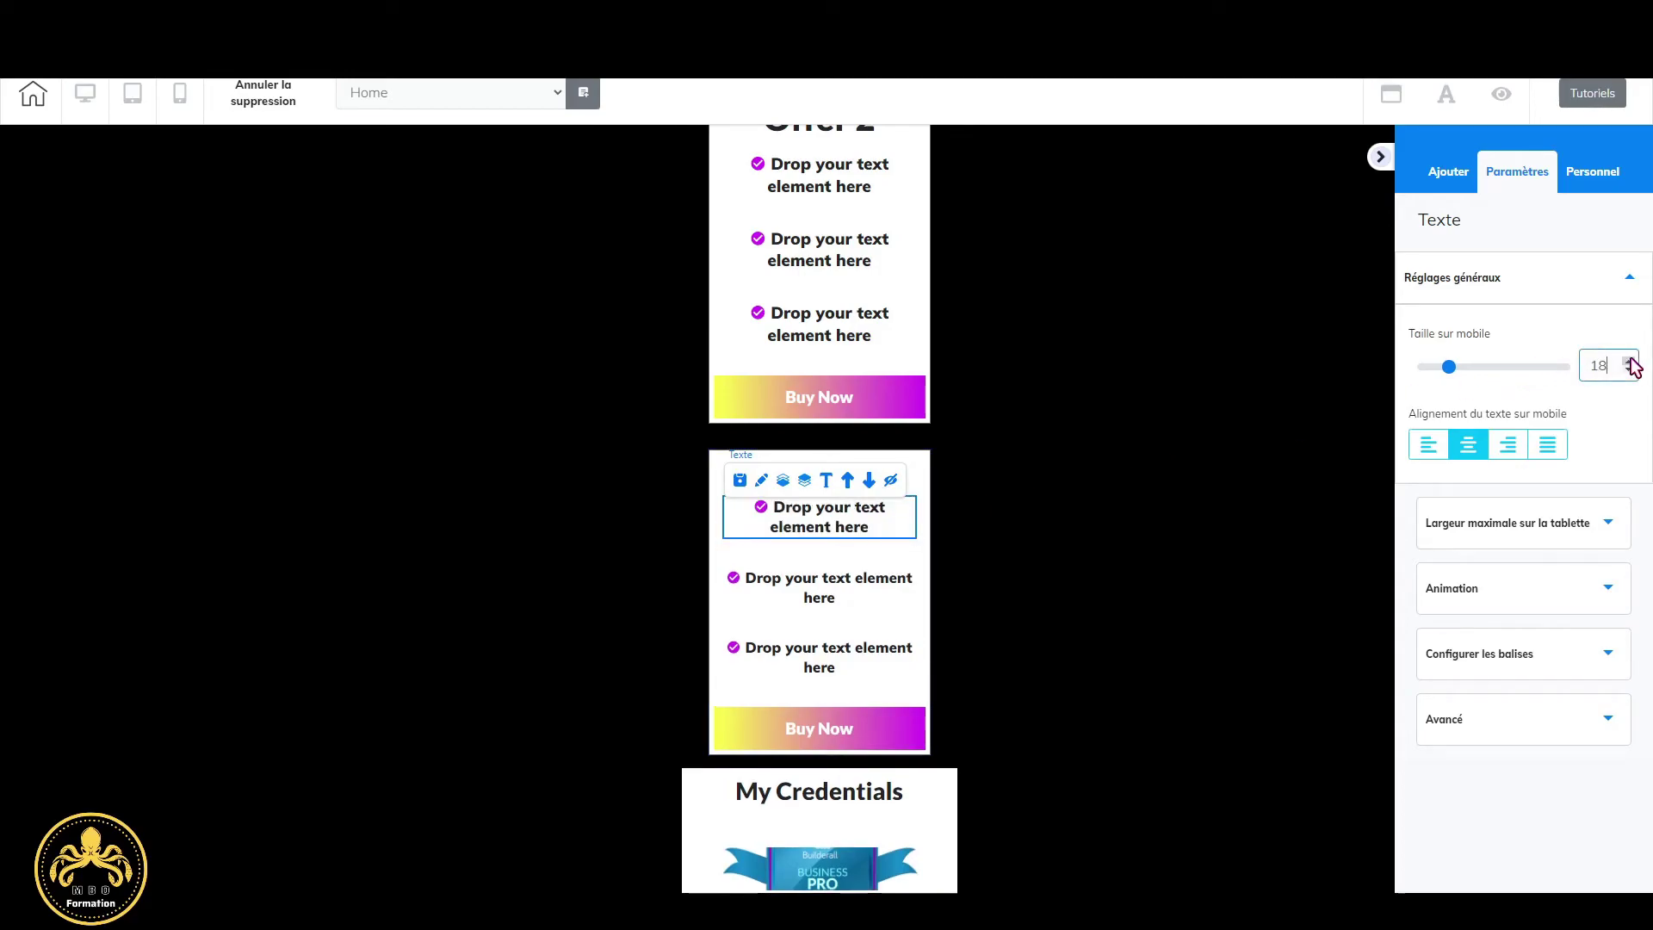
{"action": "left_click", "coordinate": [1628, 360]}
{"action": "left_click", "coordinate": [834, 582]}
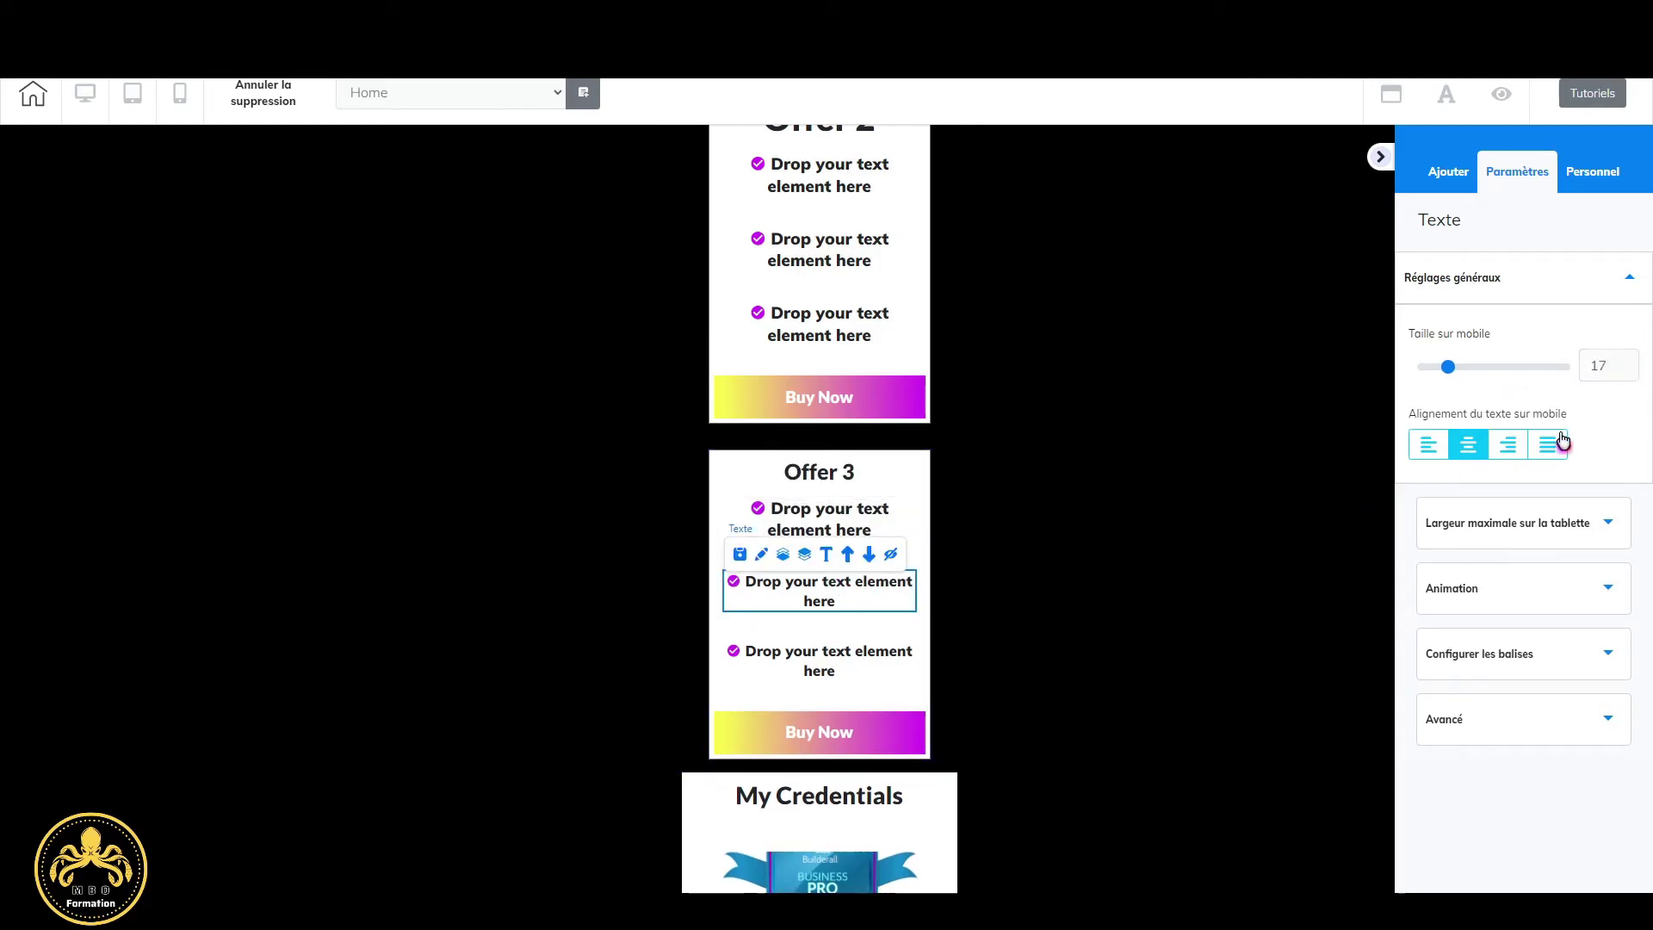
{"action": "left_click", "coordinate": [1629, 362]}
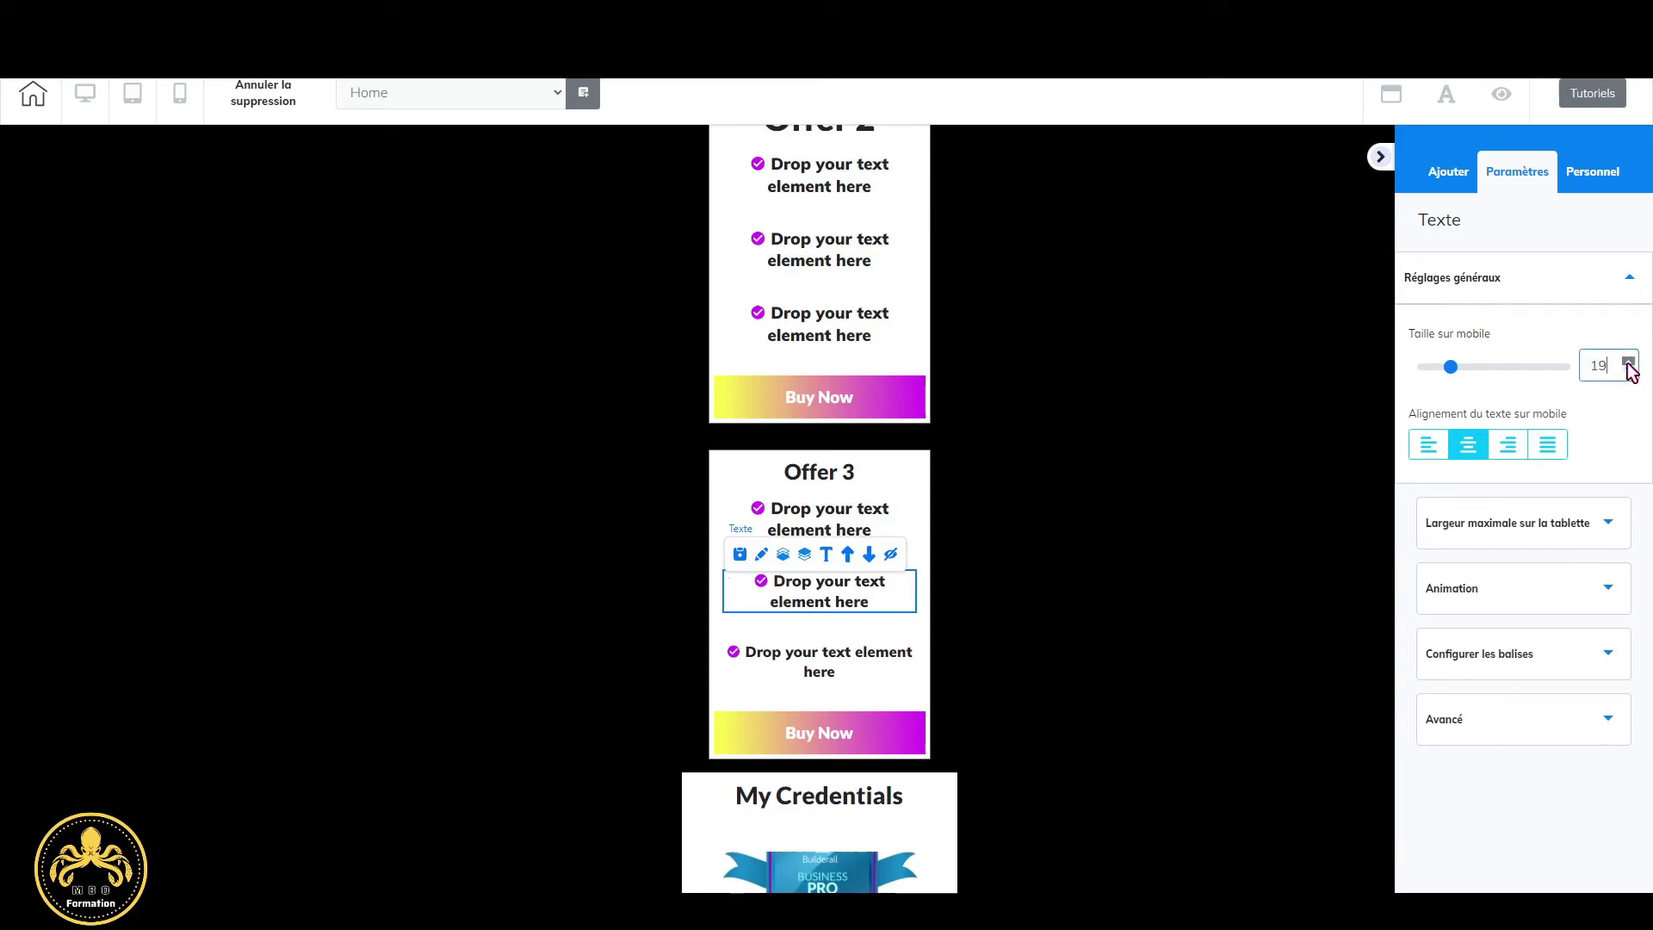
{"action": "left_click", "coordinate": [849, 672]}
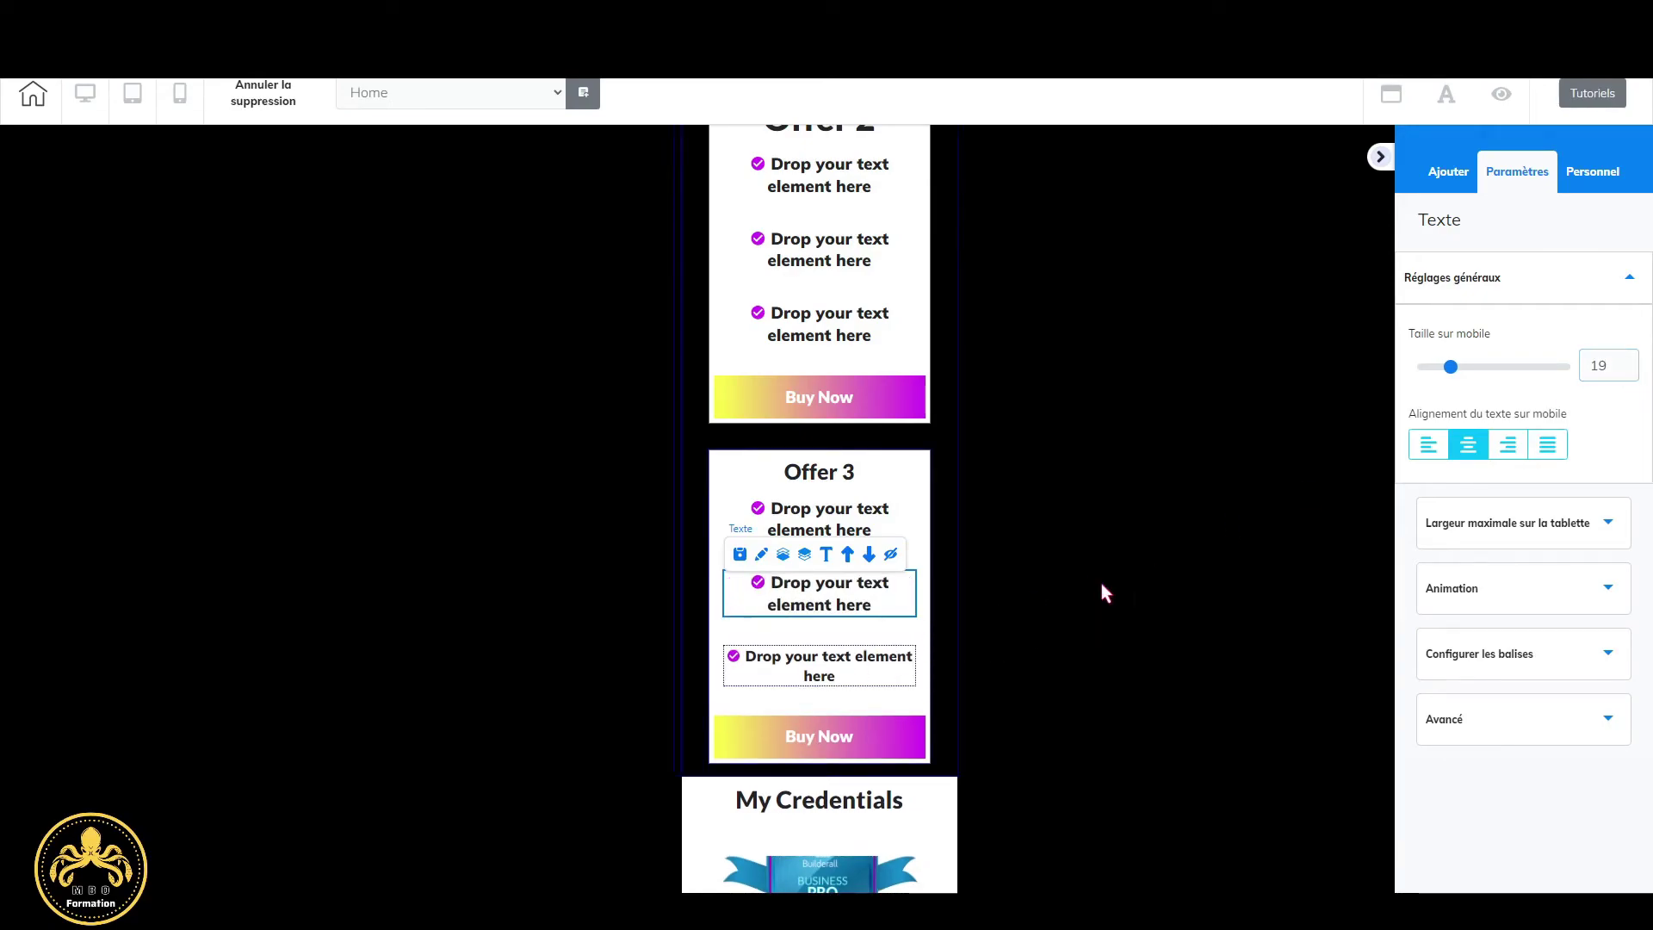
{"action": "left_click", "coordinate": [1629, 362]}
{"action": "left_click", "coordinate": [1629, 361]}
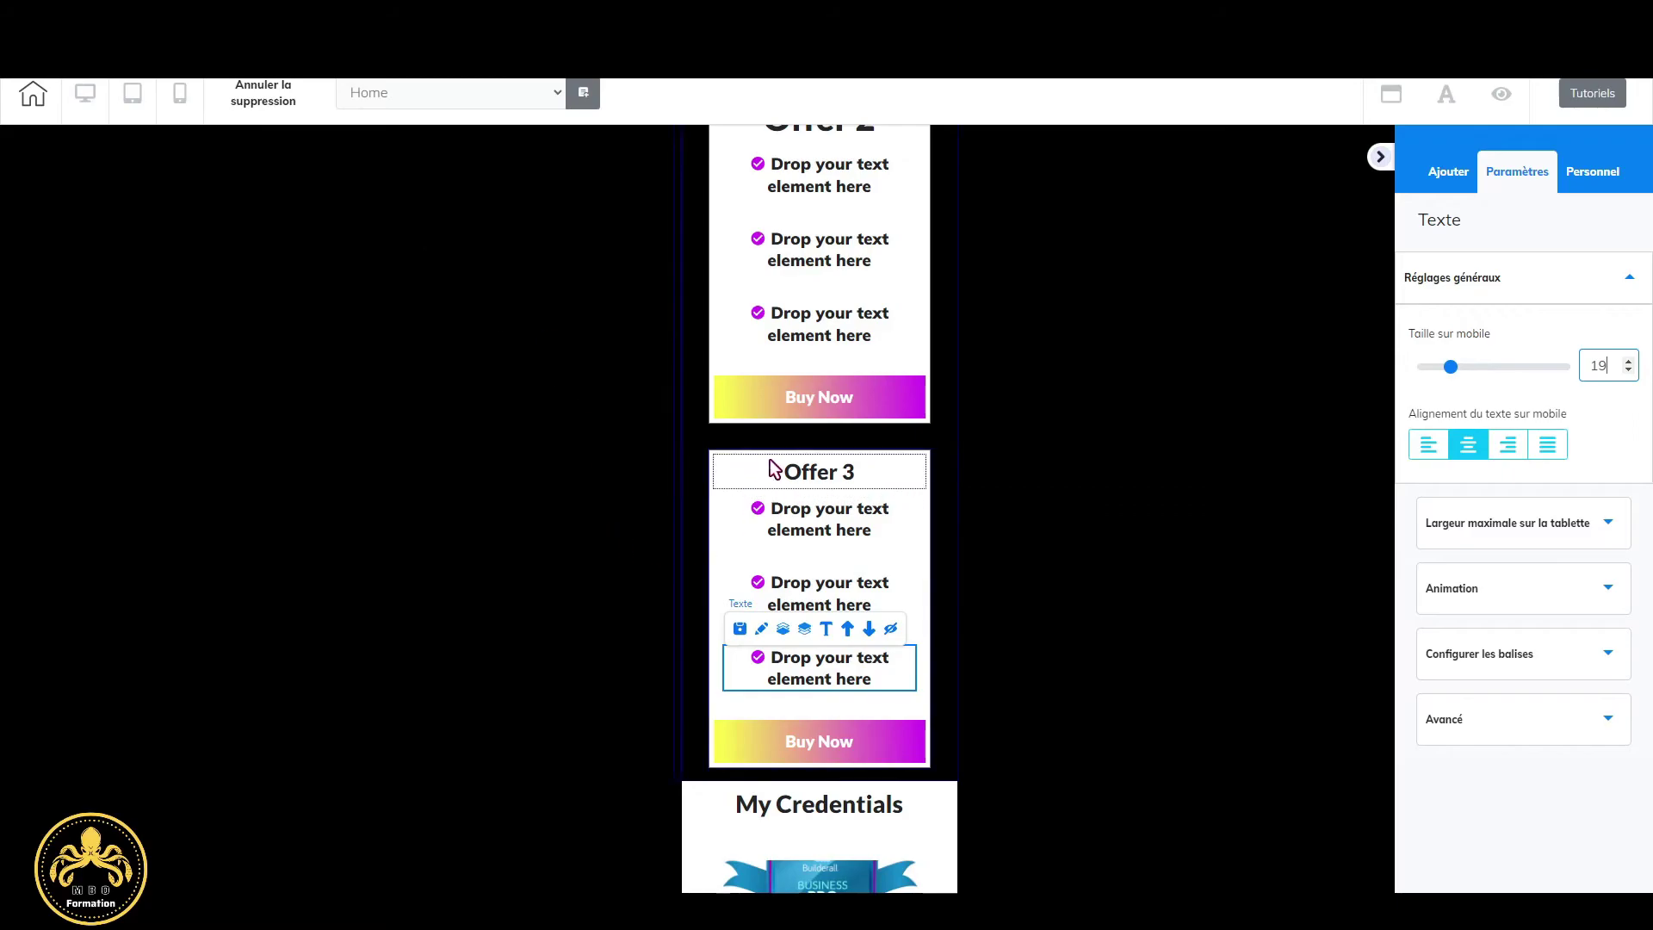
Set the mobile text size of the "Offer 3" heading to 40.
{"action": "left_click", "coordinate": [868, 471]}
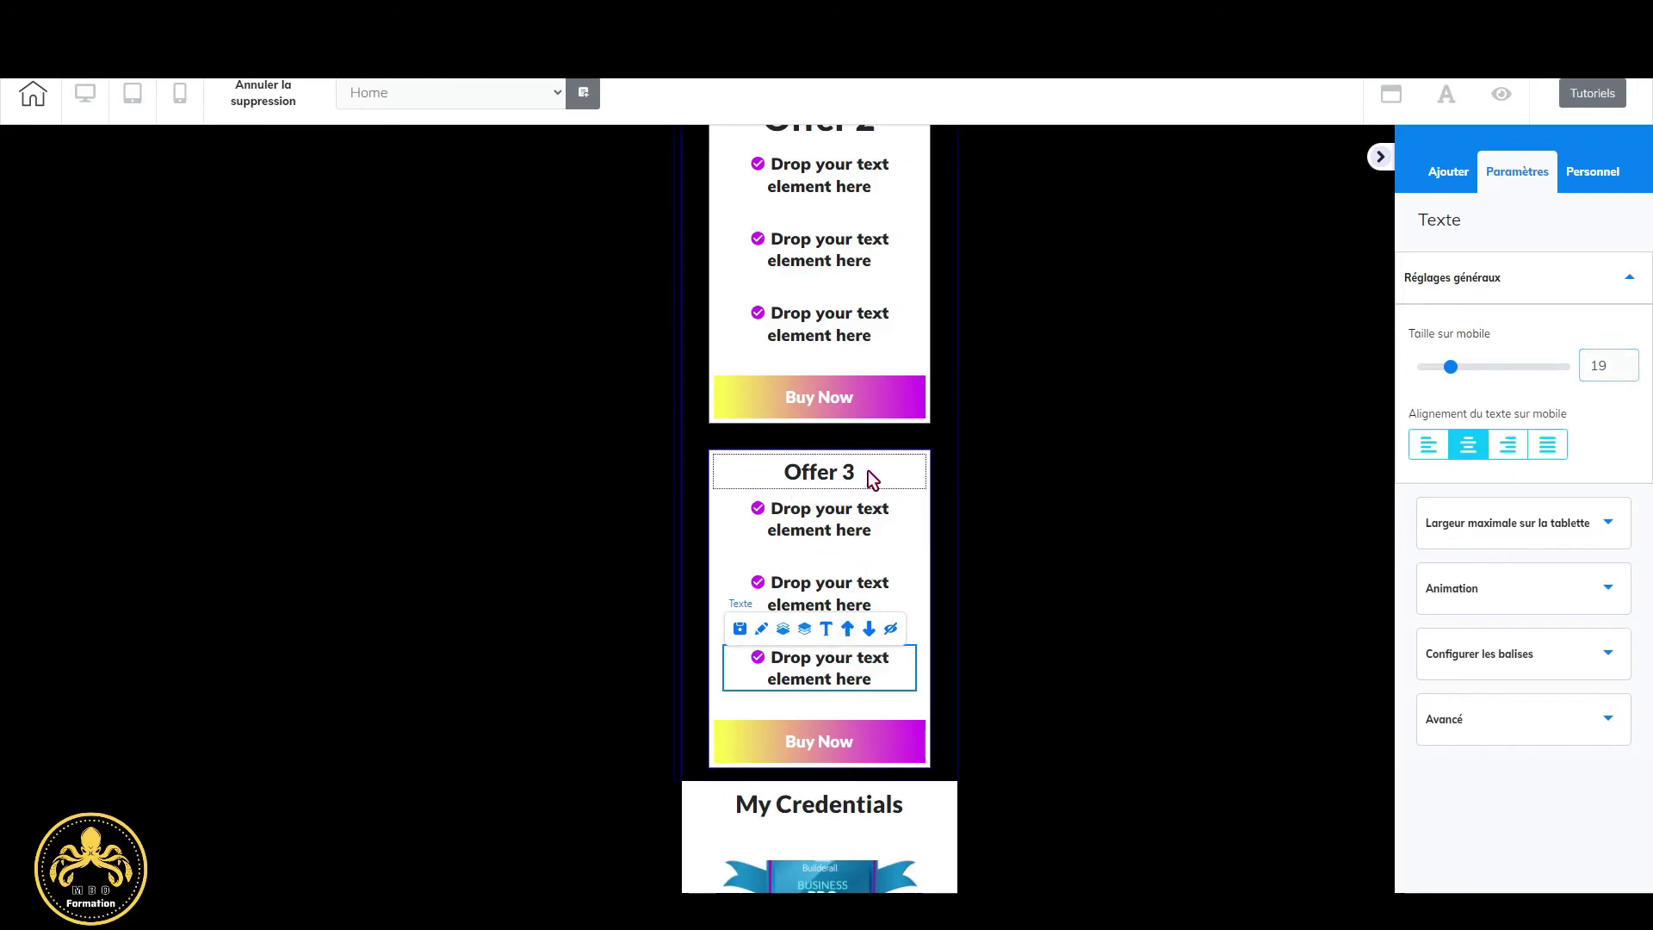
{"action": "left_click", "coordinate": [868, 472]}
{"action": "left_click", "coordinate": [1629, 362]}
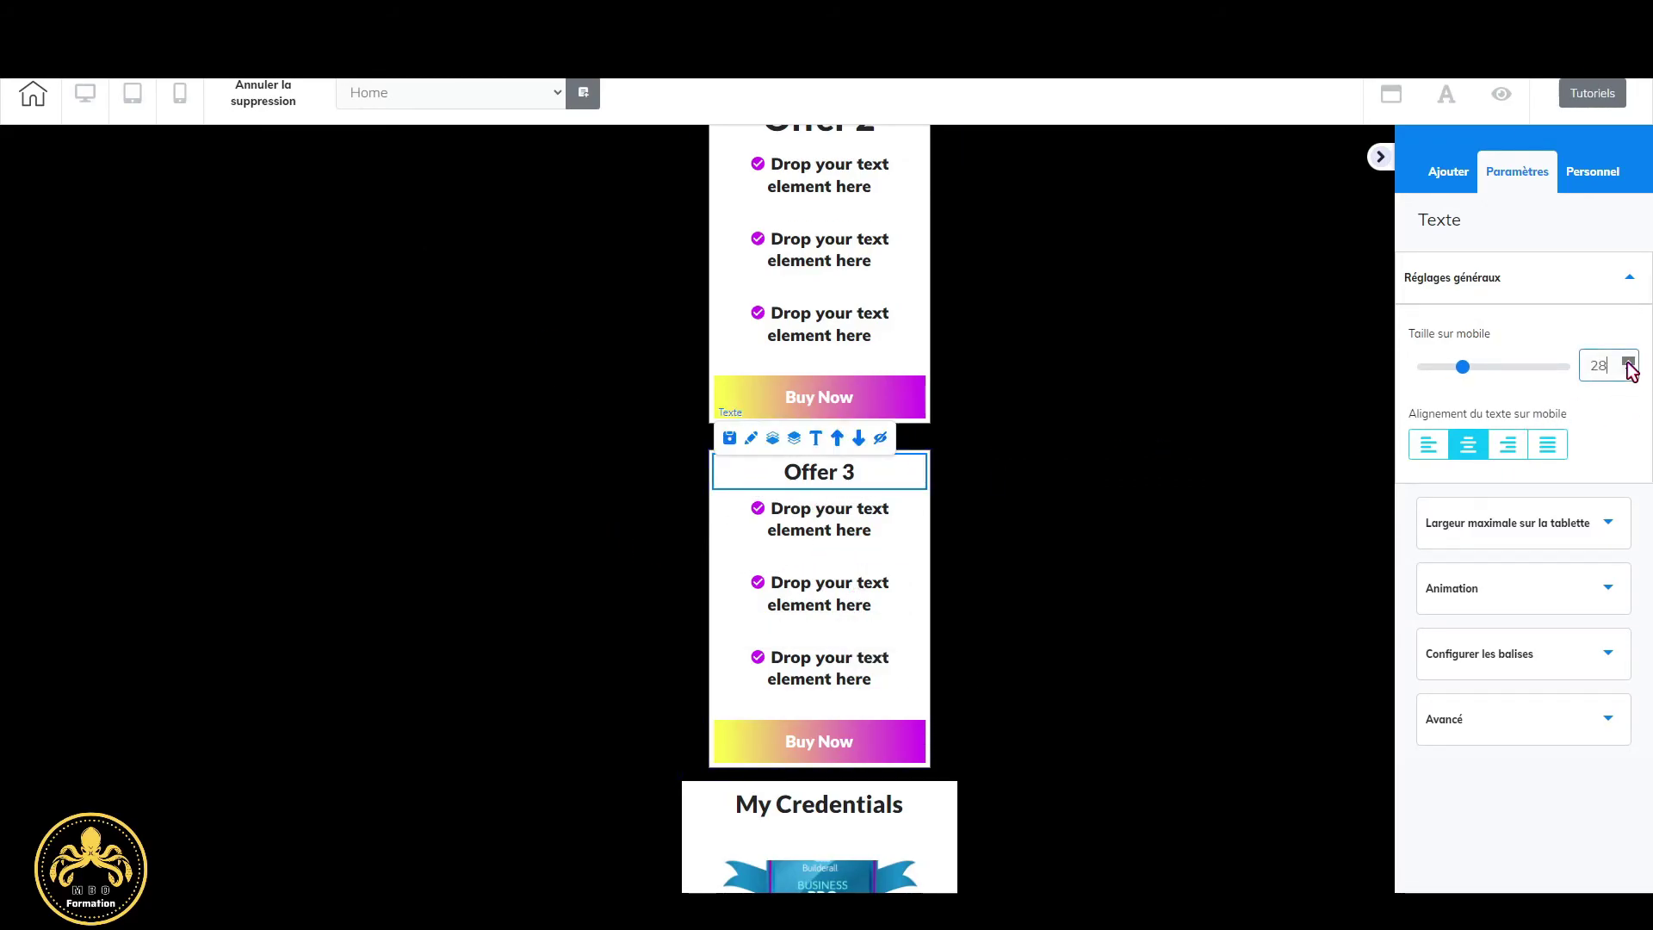
{"action": "left_click", "coordinate": [1629, 362]}
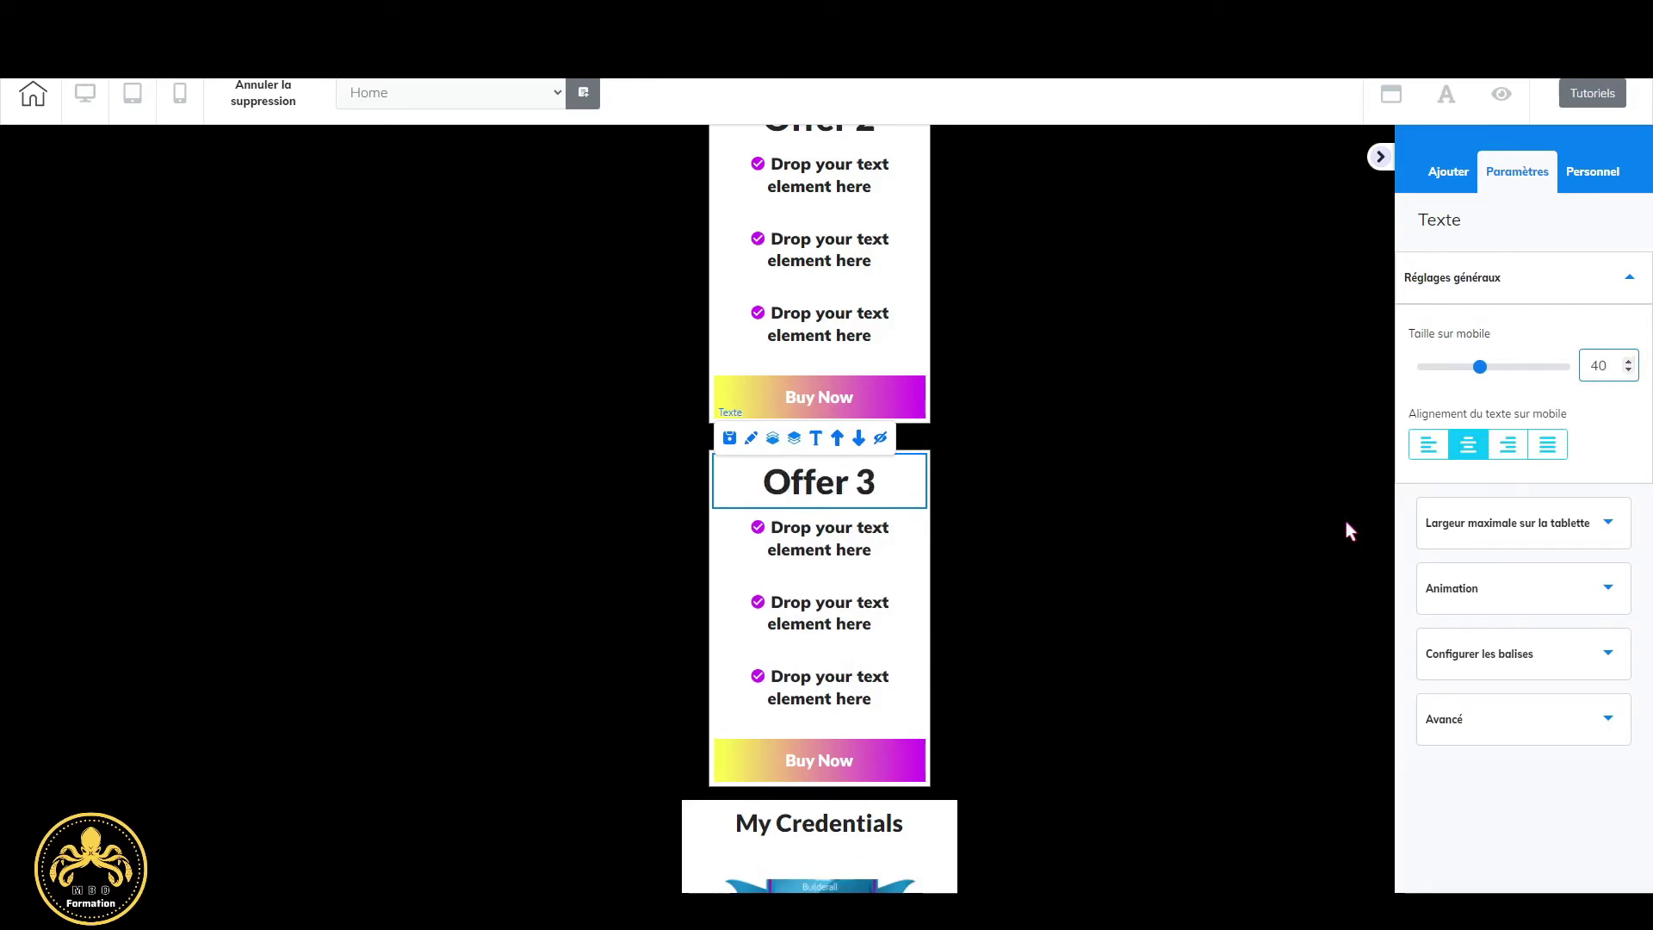
Reduce the maximum width of the "Buy Now" button in the Offer 3 box to 200.
{"action": "scroll", "coordinate": [830, 689], "scroll_direction": "down", "scroll_amount": 2}
{"action": "left_click", "coordinate": [875, 618]}
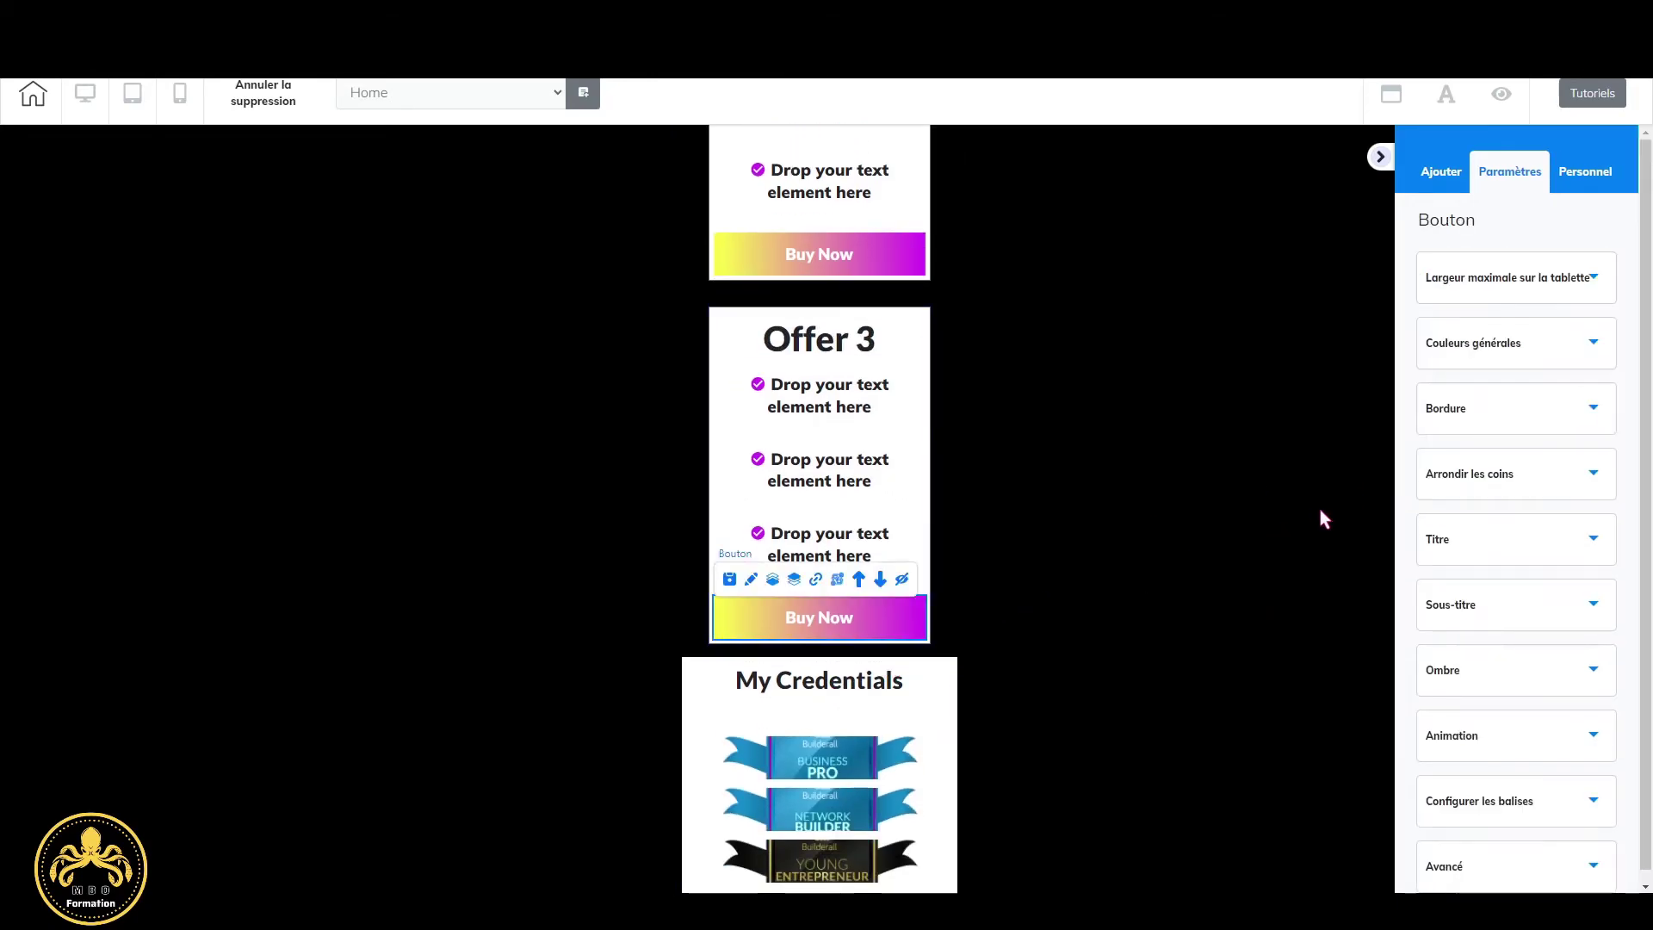
{"action": "left_click", "coordinate": [1561, 278]}
{"action": "left_click_drag", "start_coordinate": [1491, 368], "coordinate": [1310, 413]}
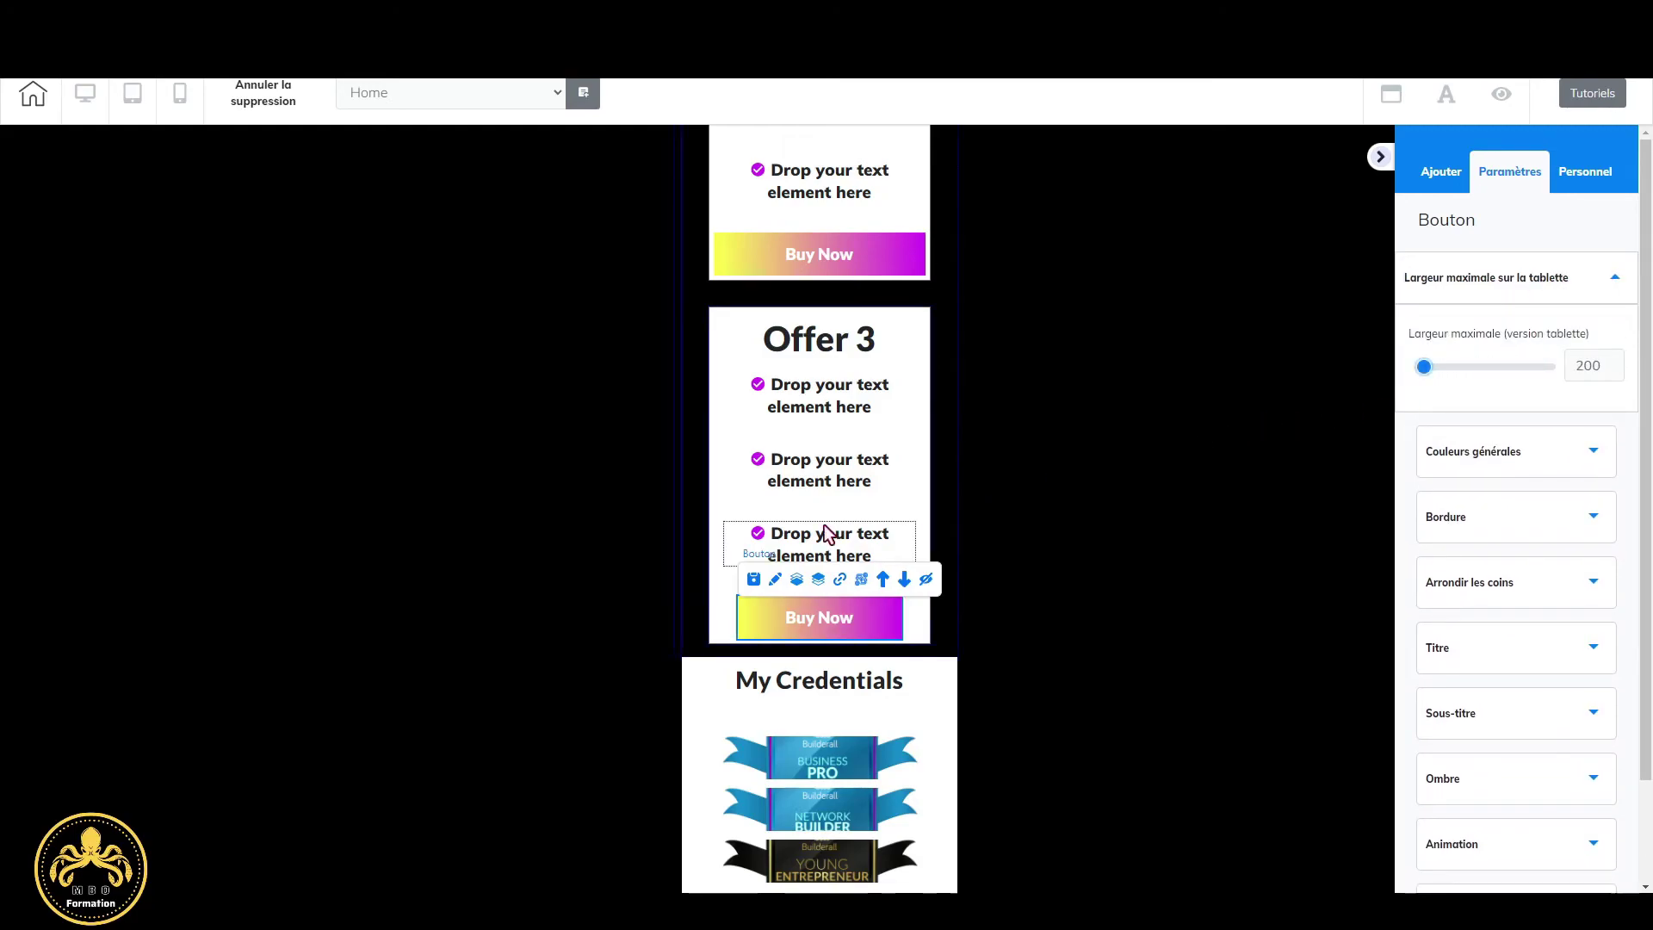
Reduce the maximum width of the "Buy Now" button in the Offer 2 box to 200.
{"action": "scroll", "coordinate": [823, 524], "scroll_direction": "up", "scroll_amount": 3}
{"action": "left_click", "coordinate": [865, 537]}
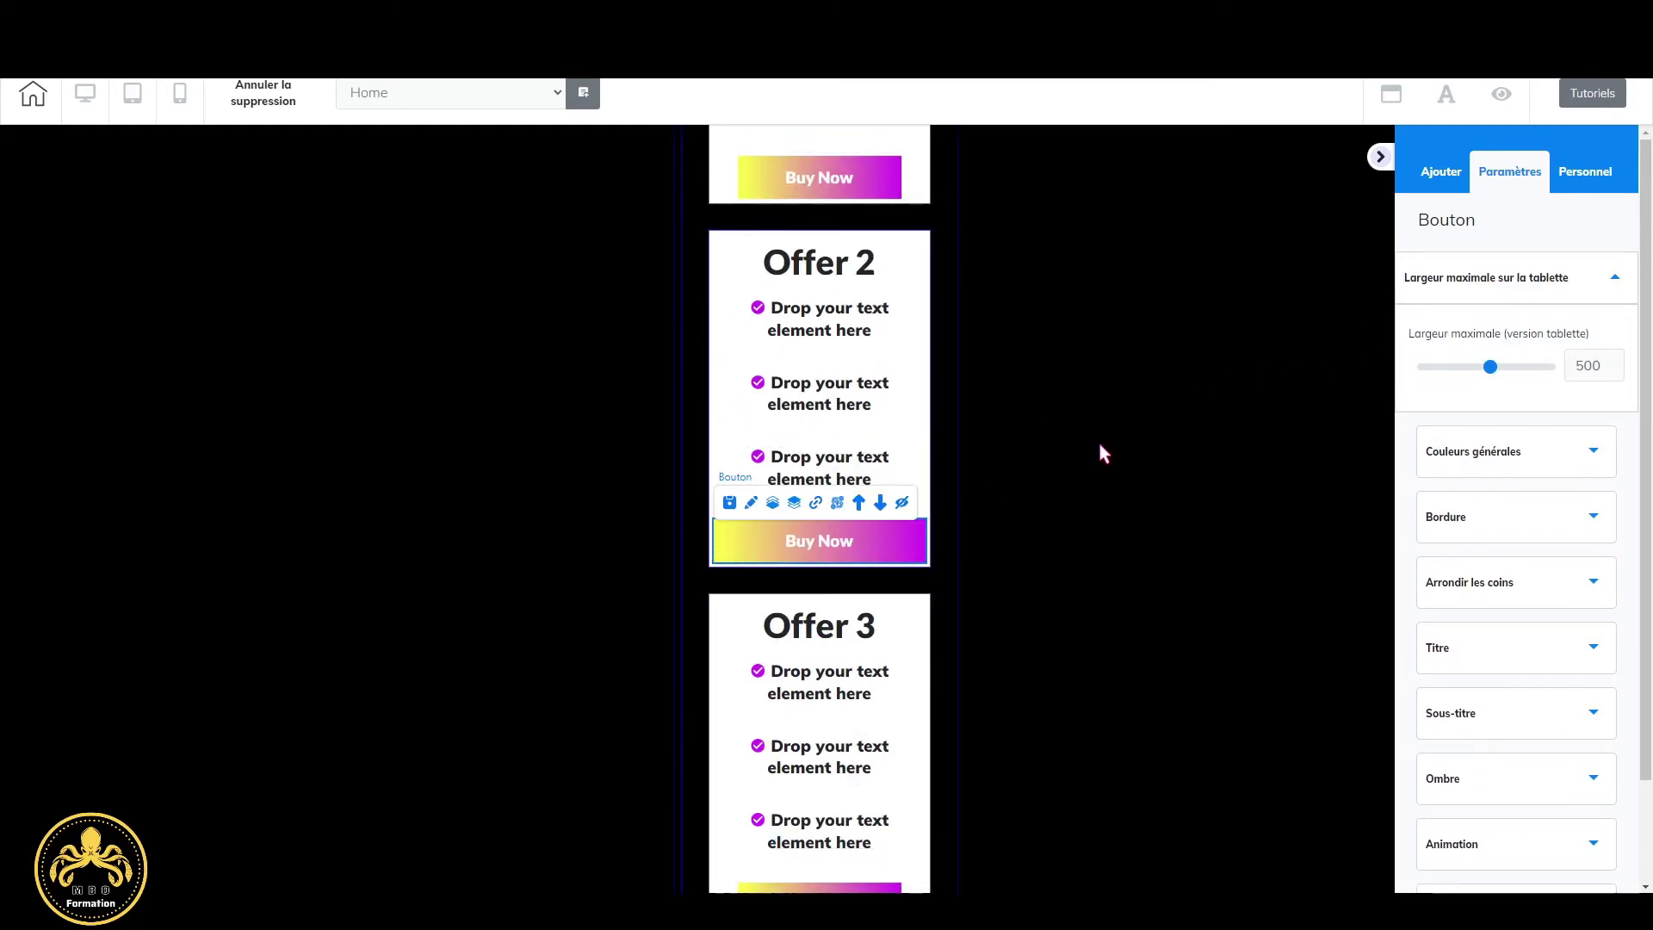
{"action": "left_click_drag", "start_coordinate": [1493, 368], "coordinate": [1317, 395]}
Set the mobile text size of the "My Credentials" heading to 42.
{"action": "scroll", "coordinate": [841, 602], "scroll_direction": "down", "scroll_amount": 3}
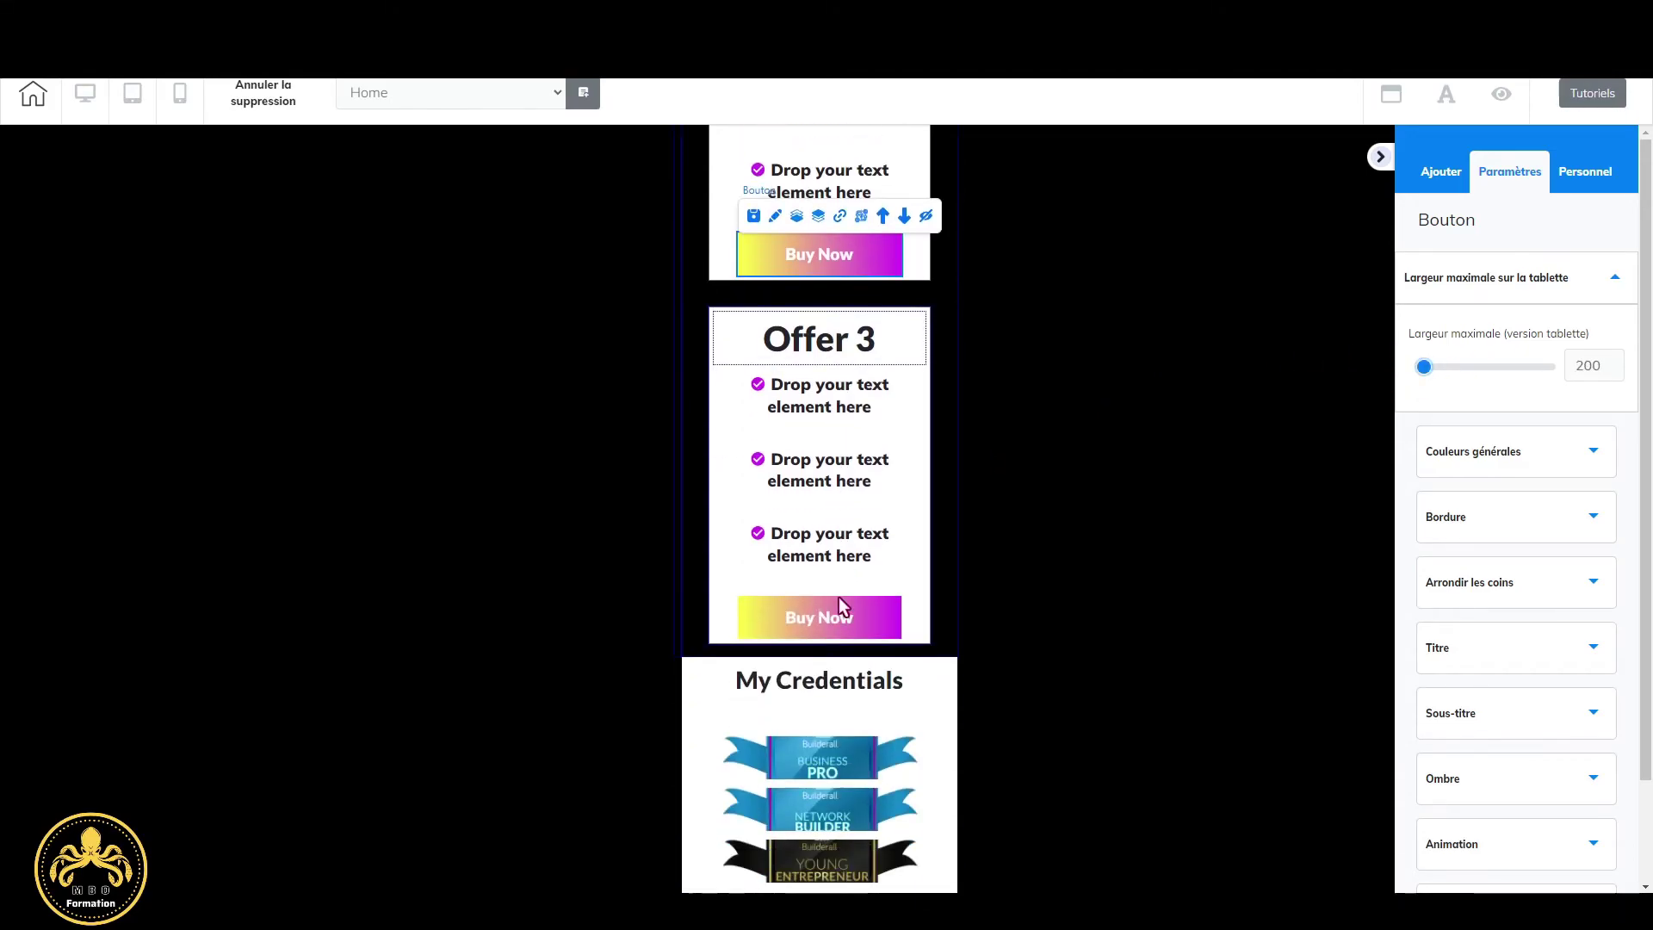
{"action": "scroll", "coordinate": [843, 605], "scroll_direction": "down", "scroll_amount": 1}
{"action": "left_click", "coordinate": [873, 592]}
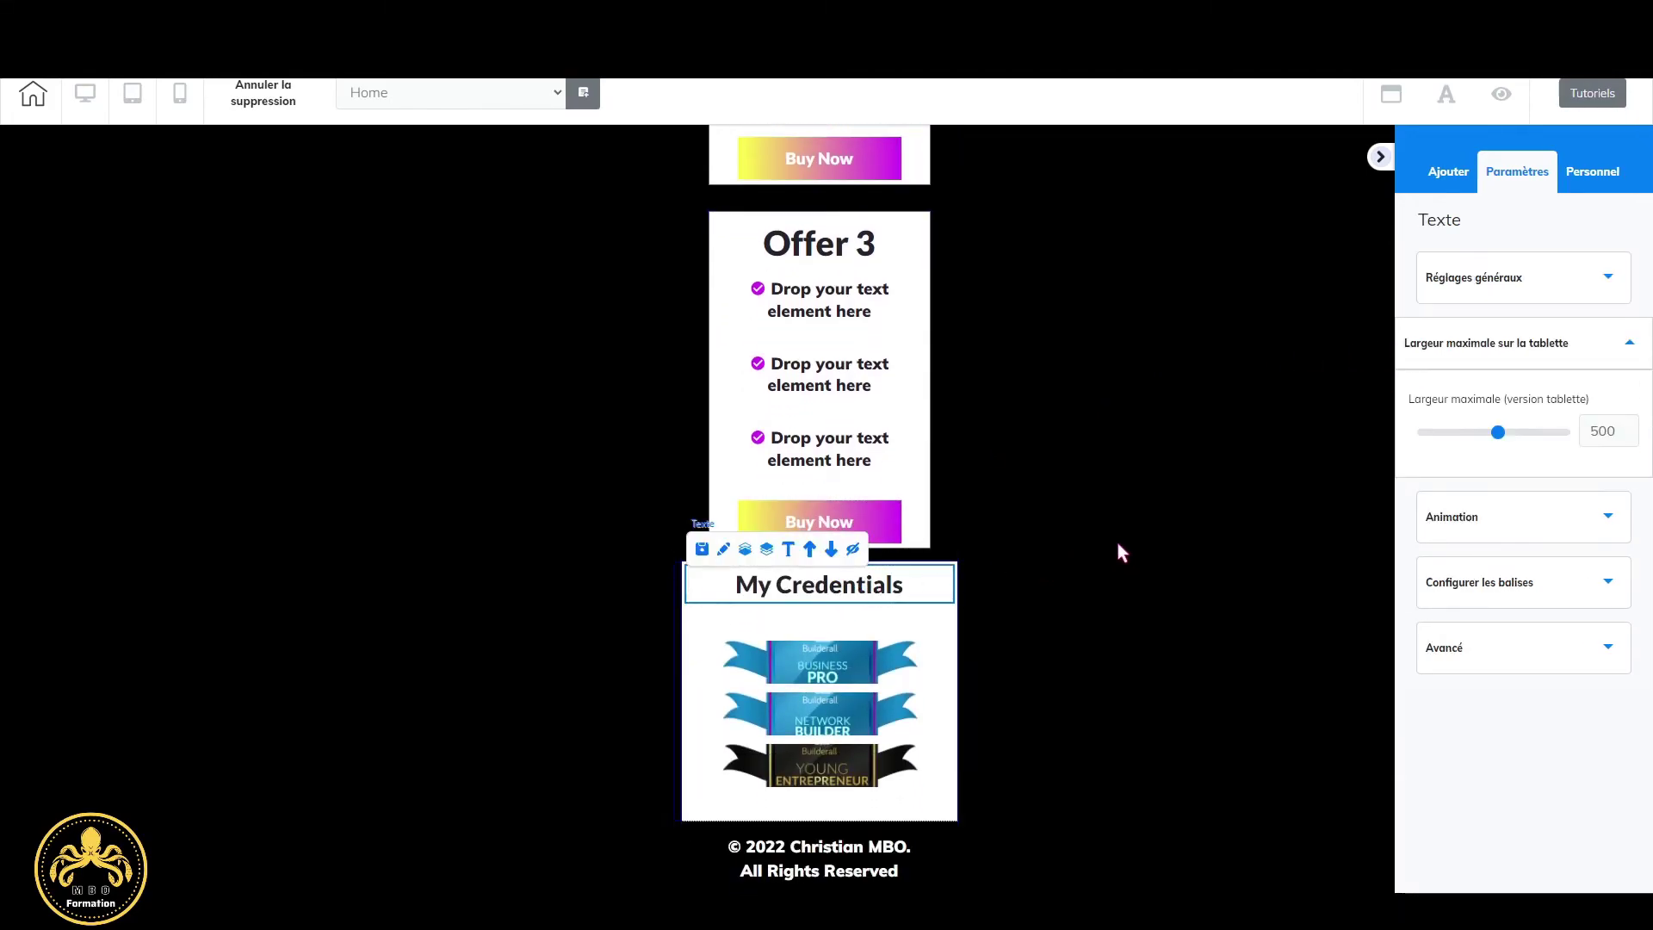
{"action": "left_click", "coordinate": [1598, 286]}
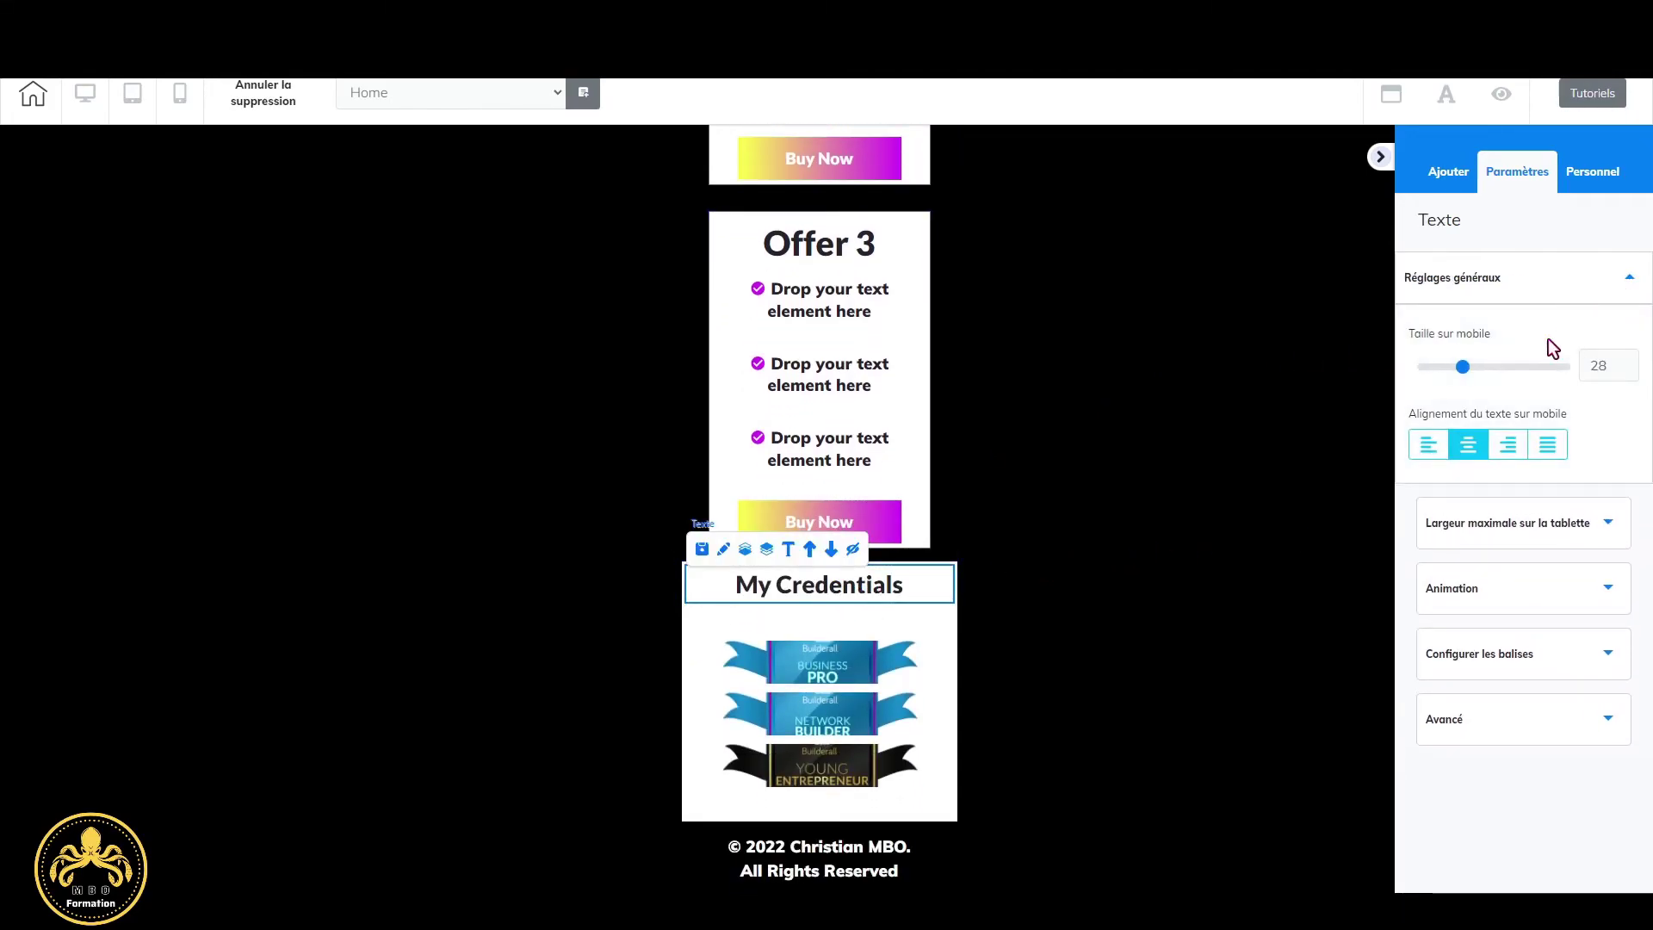
{"action": "left_click", "coordinate": [1630, 361]}
{"action": "left_click", "coordinate": [1630, 361]}
{"action": "left_click", "coordinate": [1630, 360]}
{"action": "left_click", "coordinate": [1629, 361]}
{"action": "left_click", "coordinate": [1629, 361]}
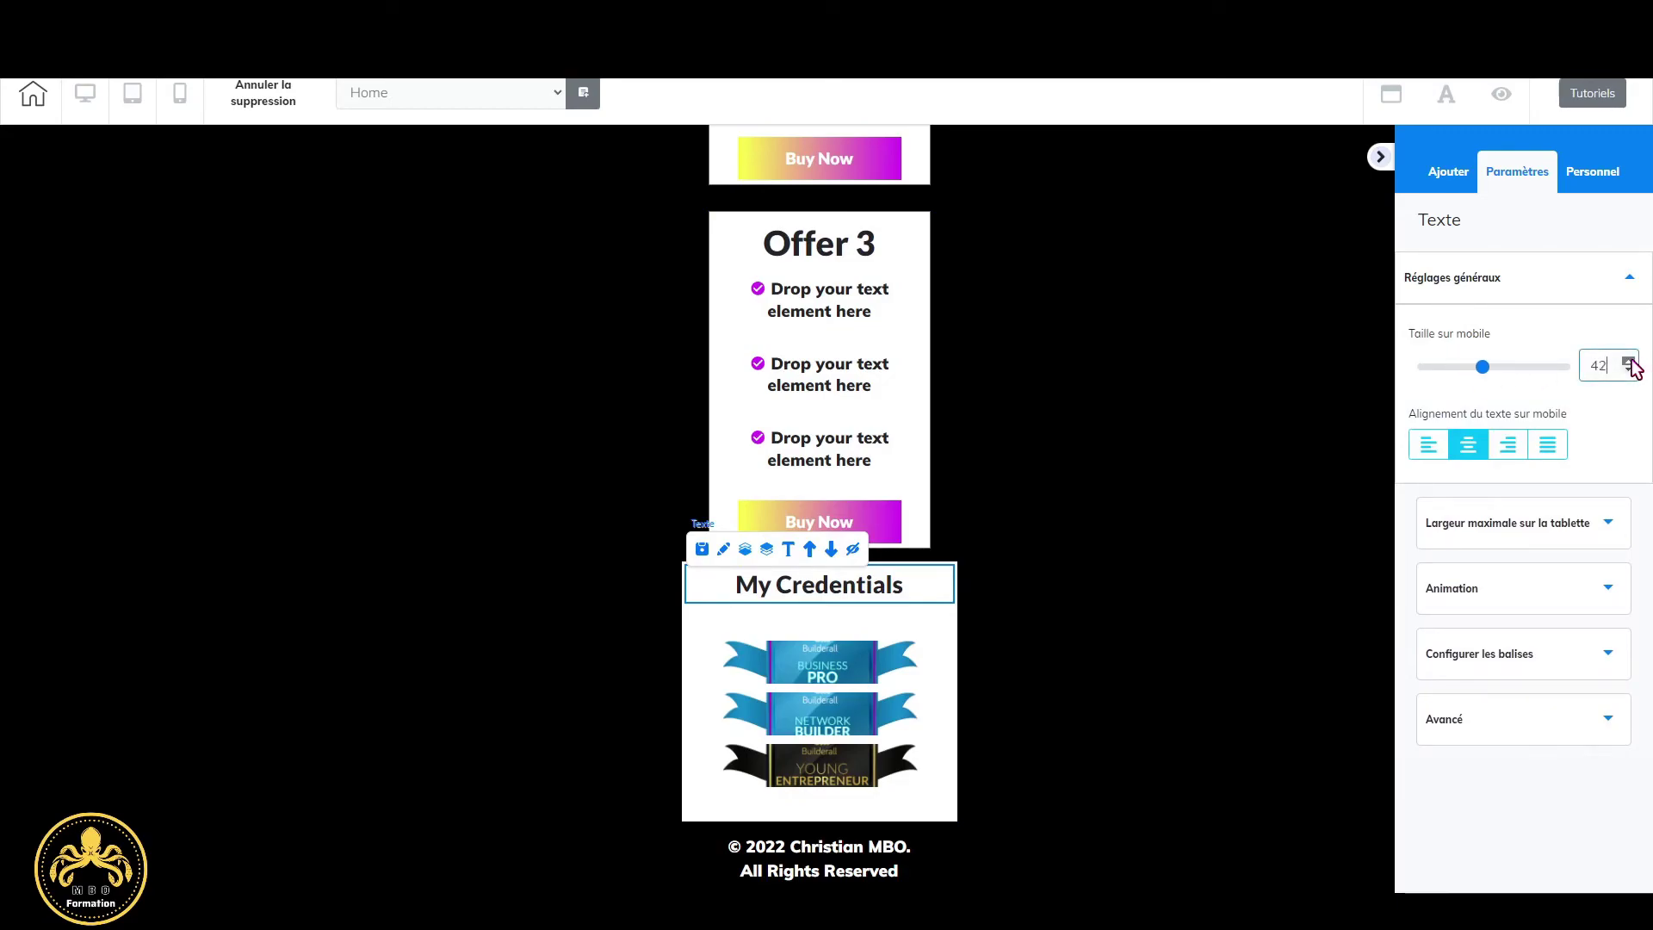
{"action": "left_click", "coordinate": [1628, 371]}
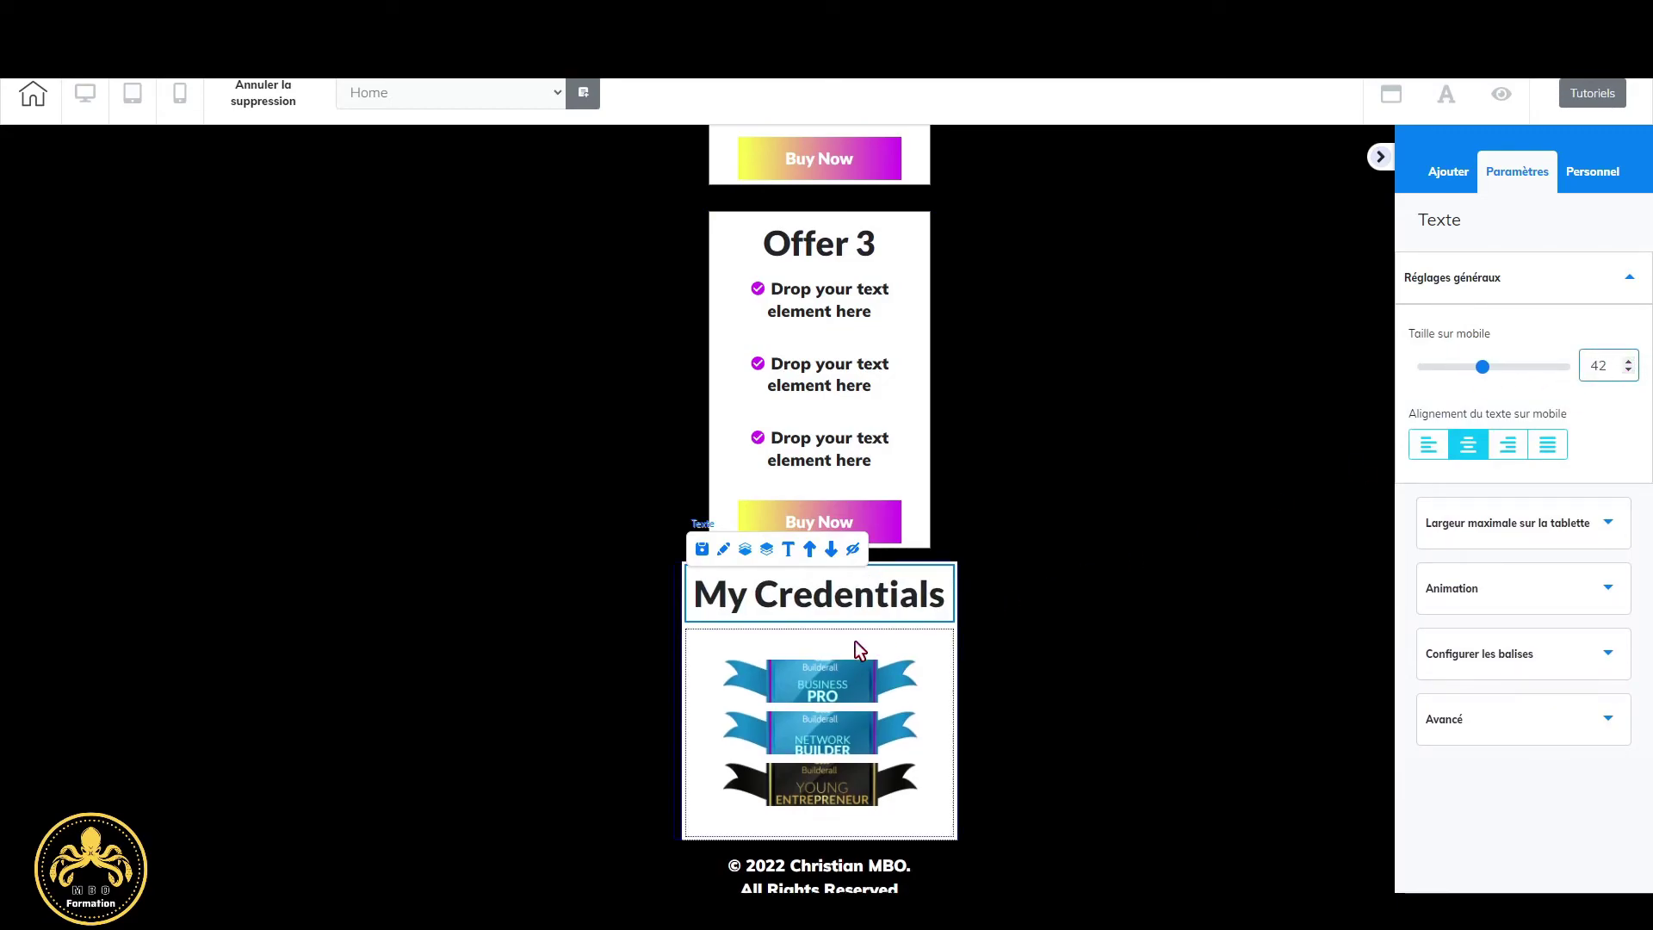
{"action": "scroll", "coordinate": [837, 717], "scroll_direction": "down", "scroll_amount": 1}
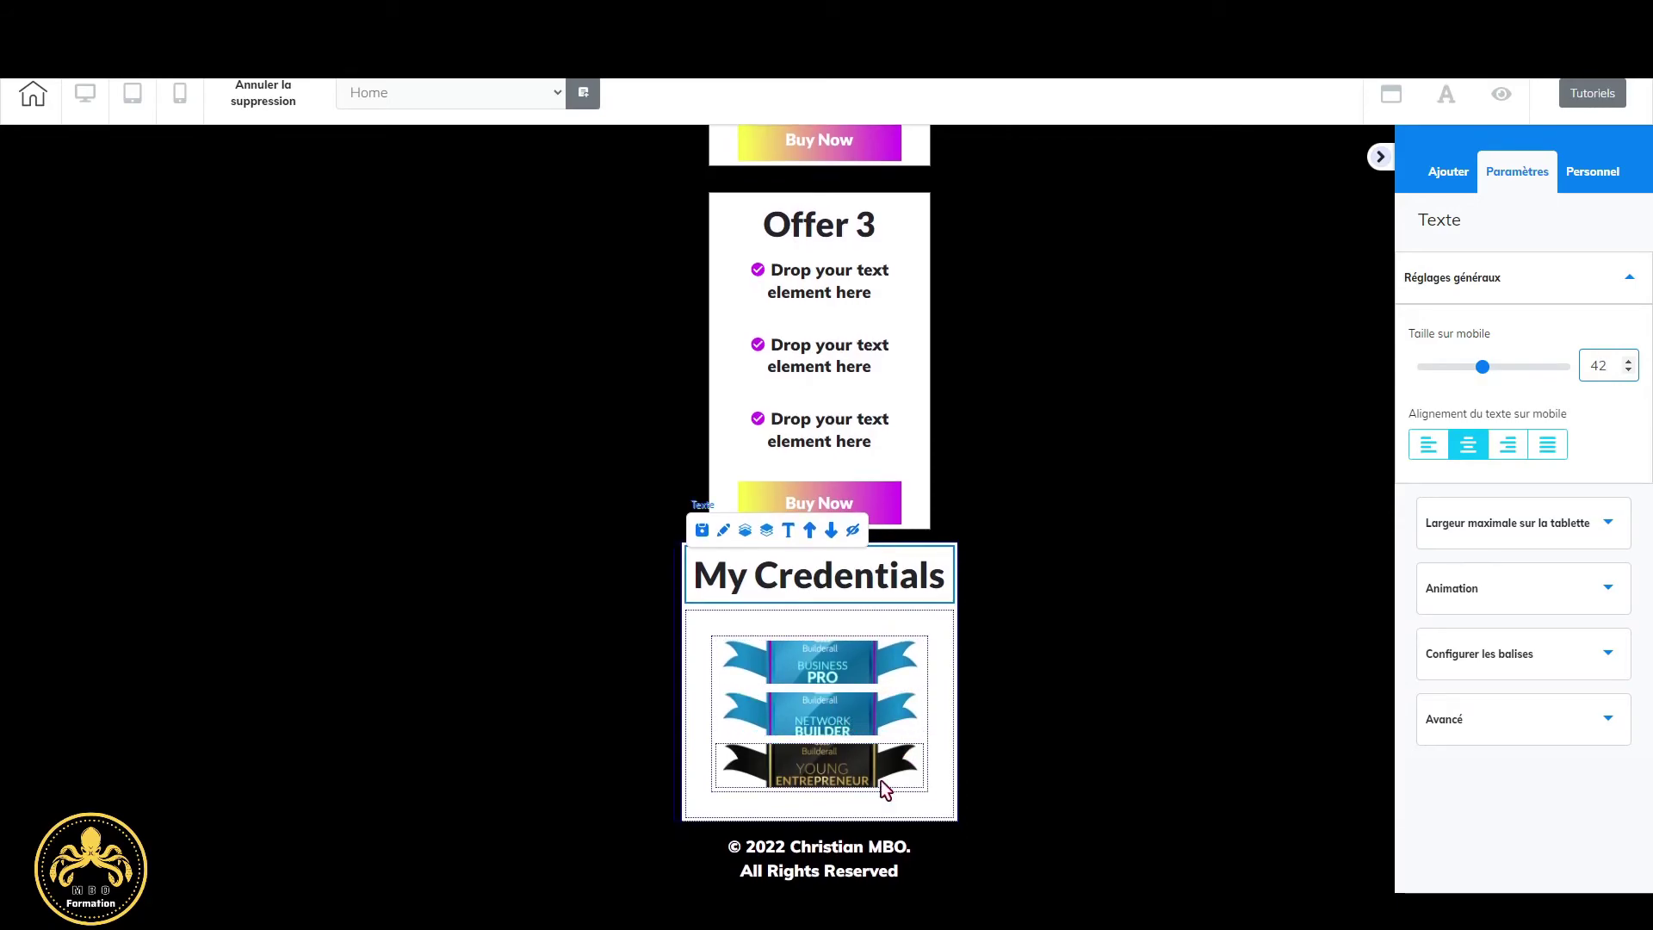
{"action": "scroll", "coordinate": [868, 704], "scroll_direction": "up", "scroll_amount": 15}
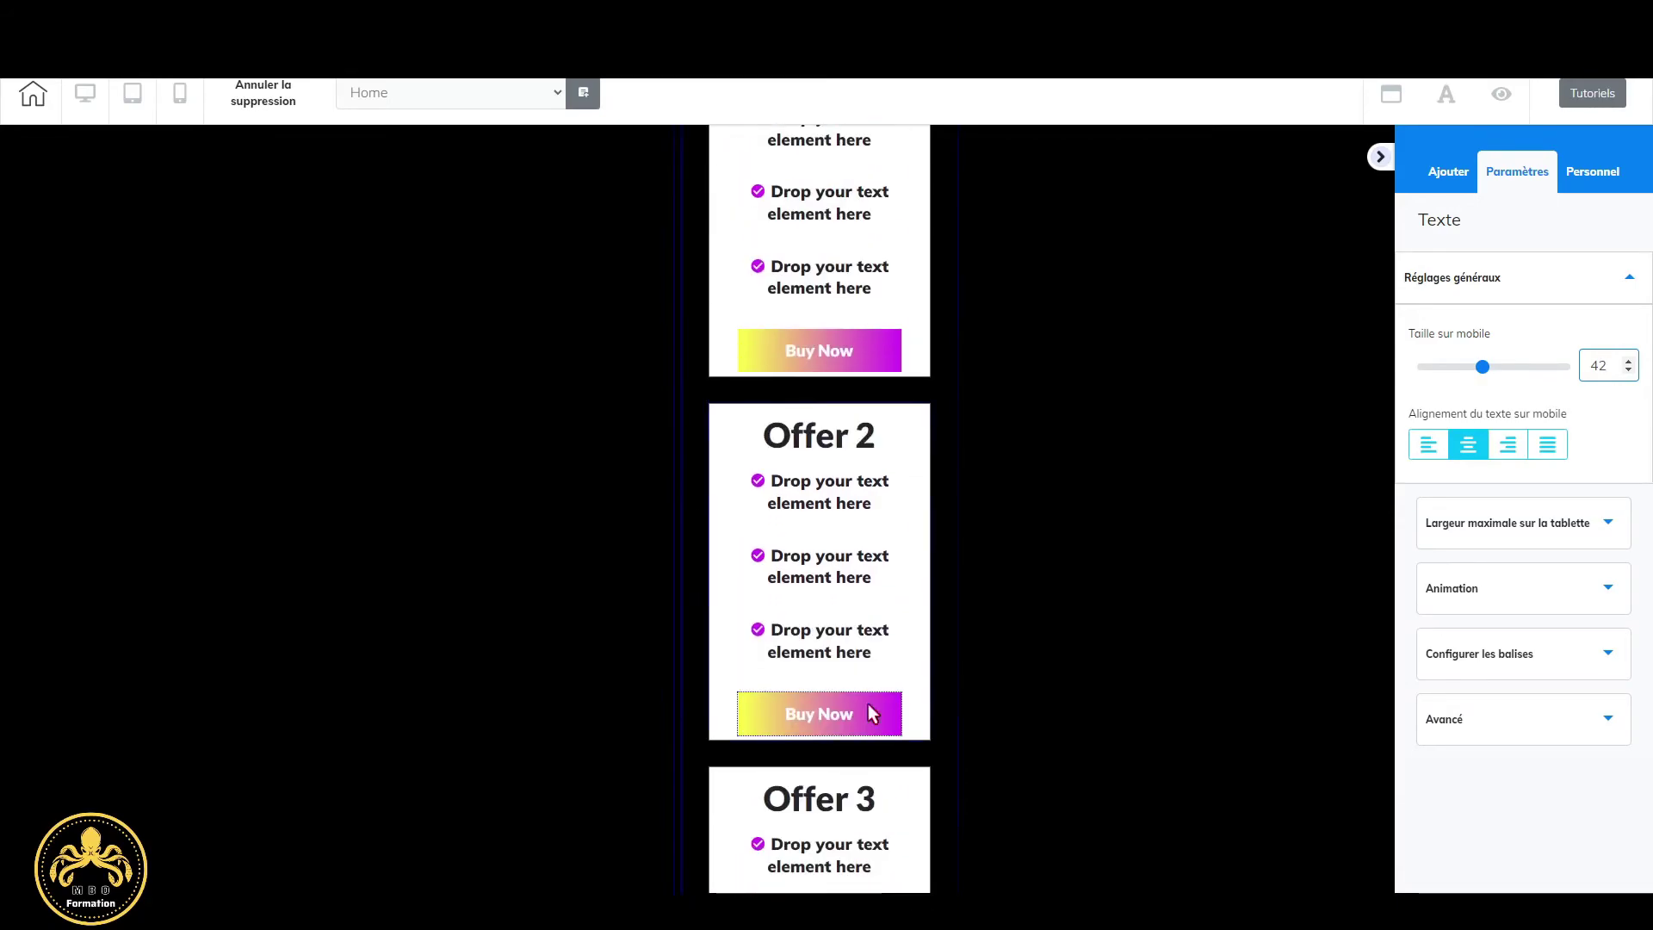
Set the minimum height of the Ambassador badge box in the "Who I Am?" section to 282.
{"action": "scroll", "coordinate": [868, 705], "scroll_direction": "up", "scroll_amount": 10}
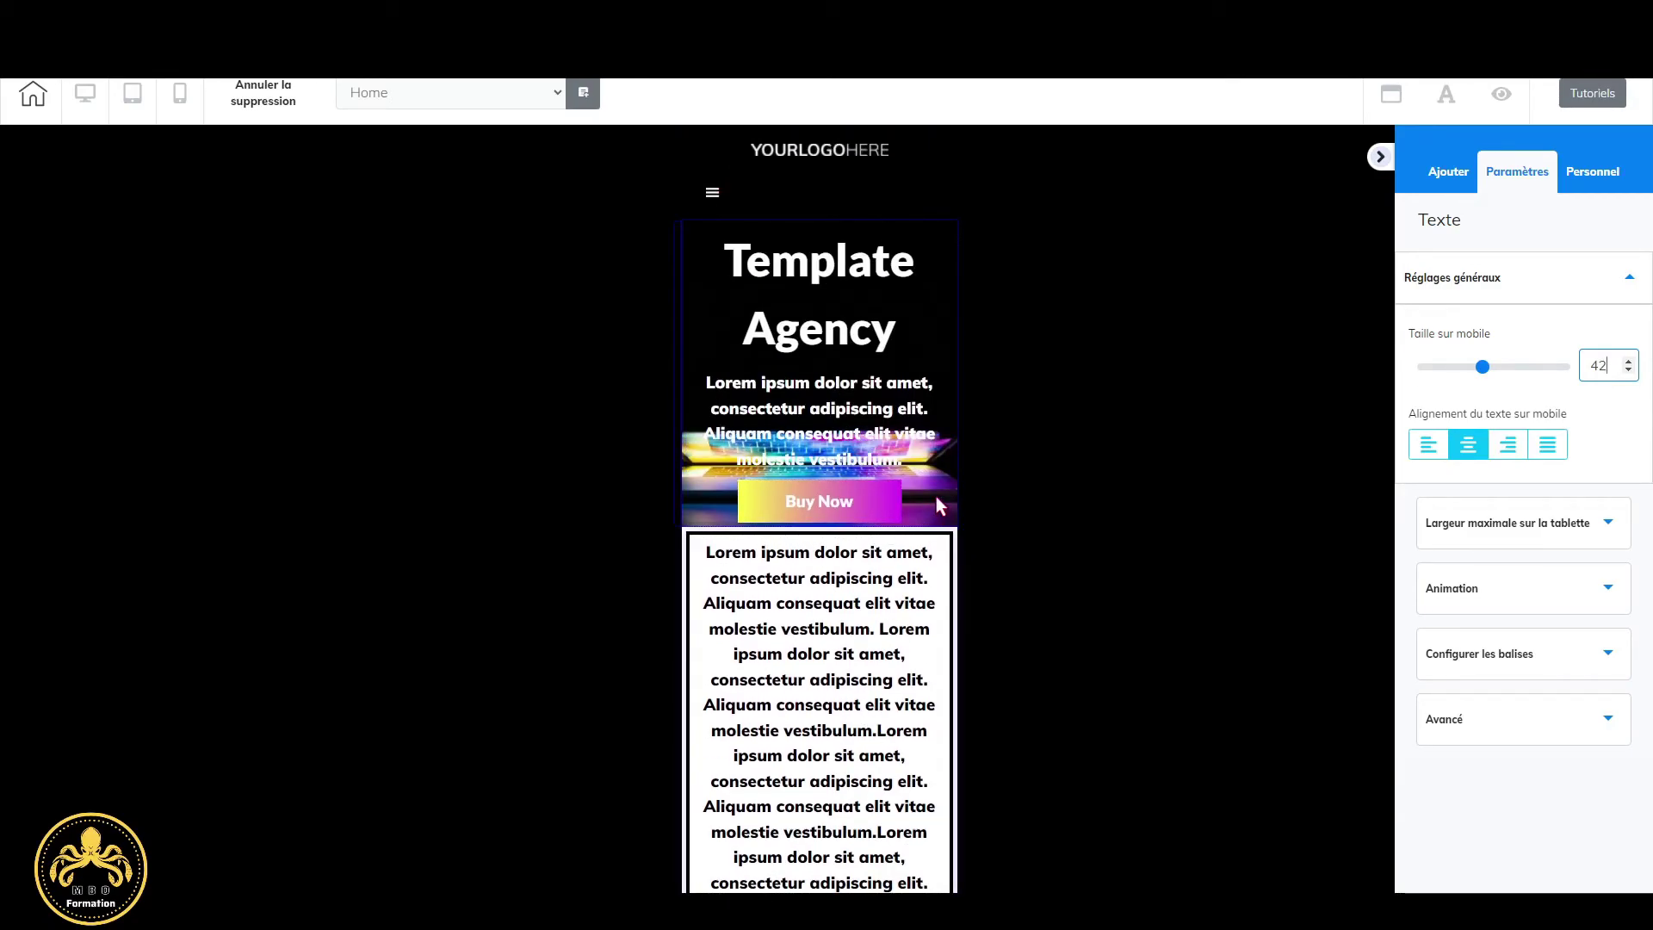
{"action": "scroll", "coordinate": [937, 496], "scroll_direction": "down", "scroll_amount": 8}
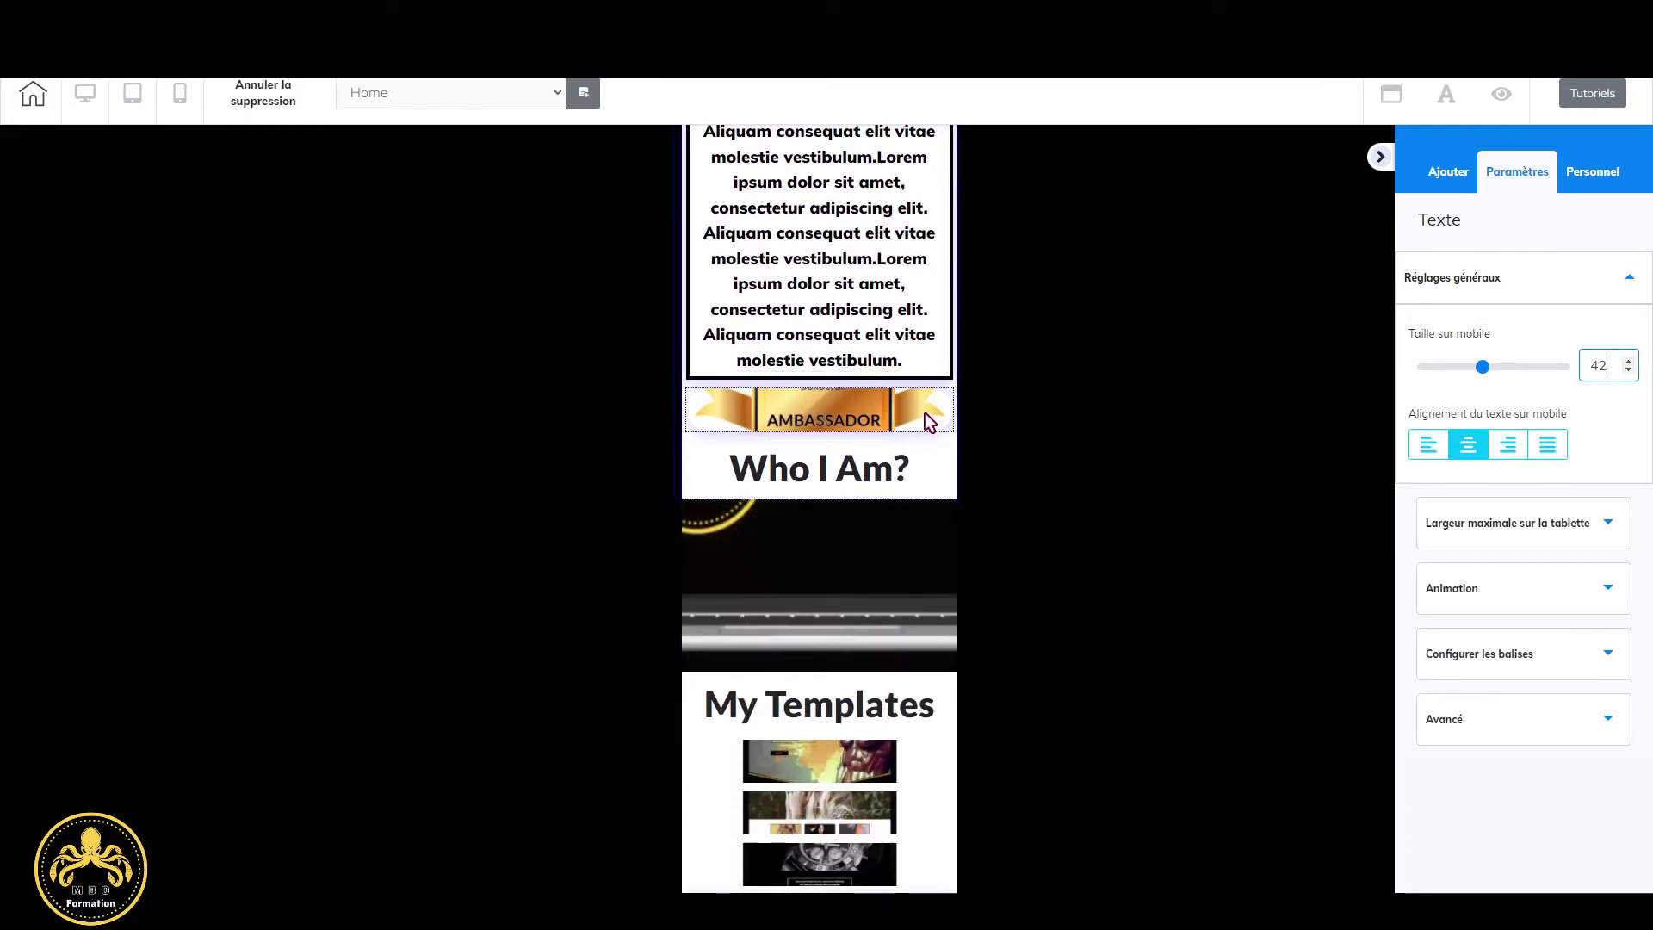
{"action": "left_click", "coordinate": [924, 413]}
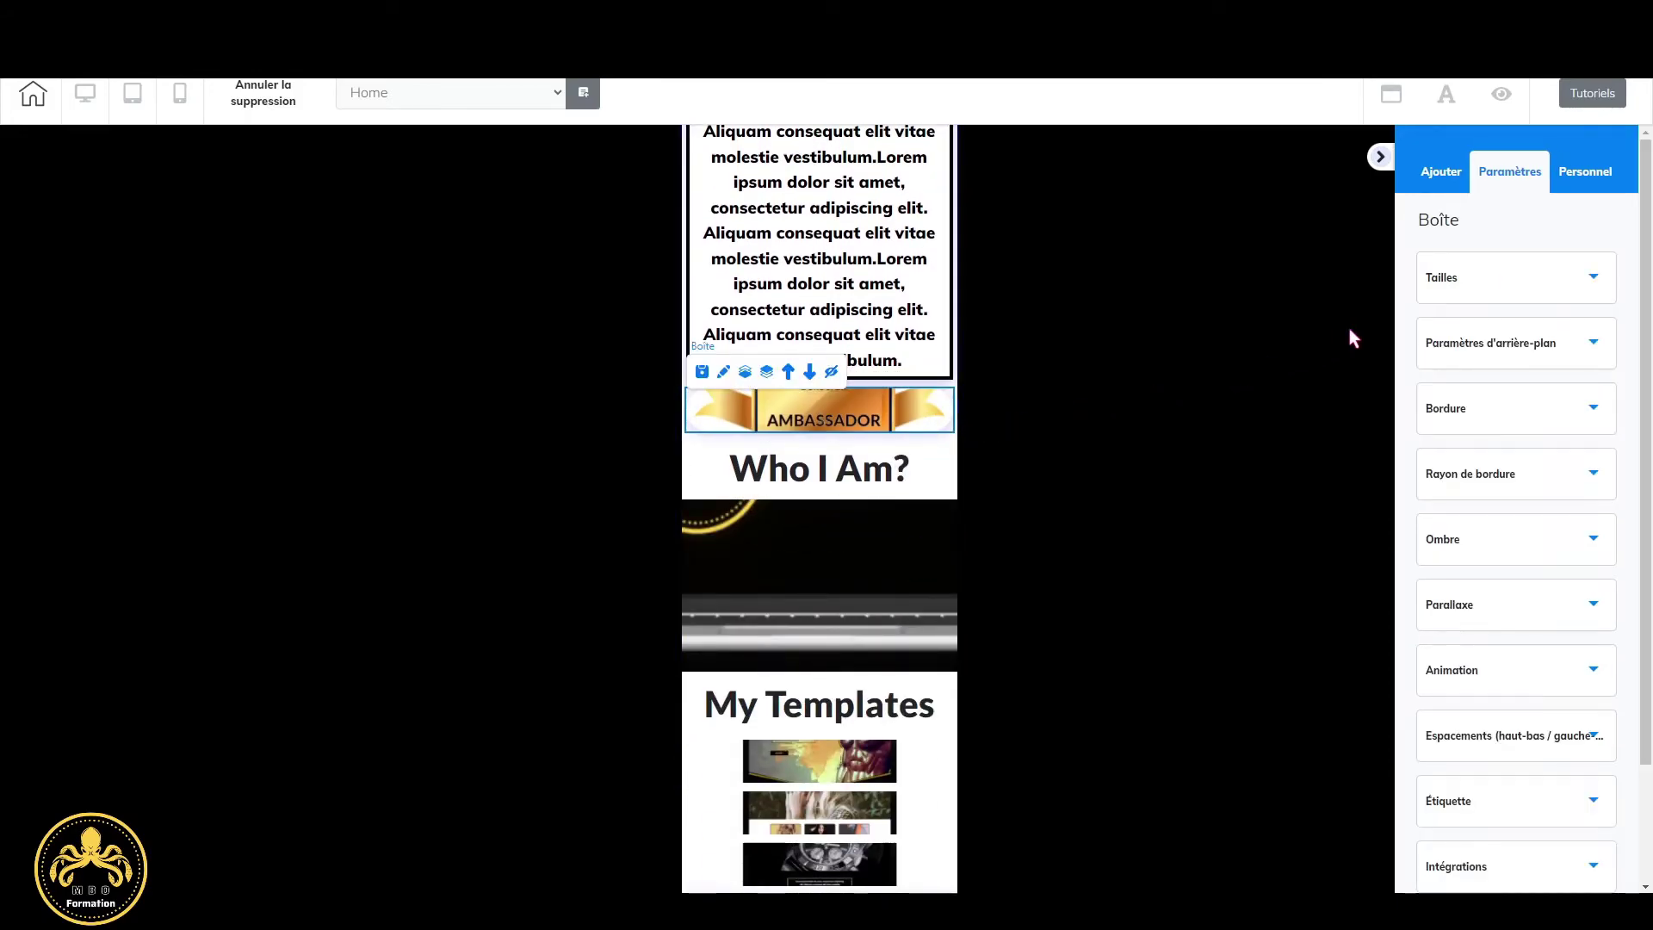
{"action": "left_click", "coordinate": [1588, 282]}
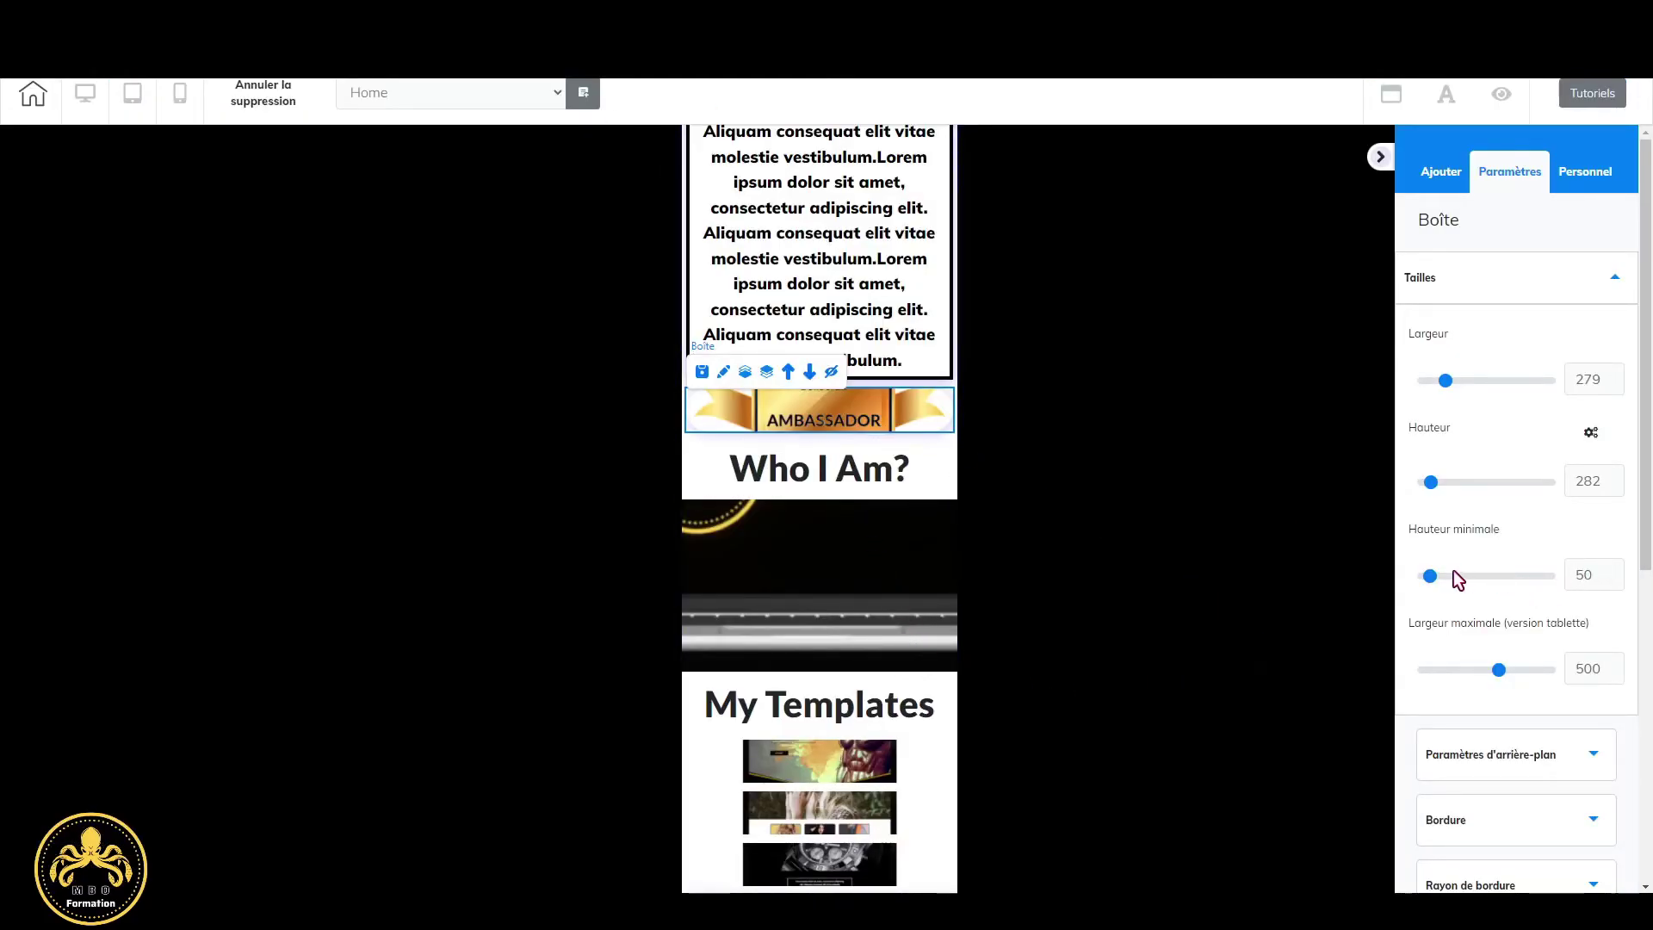
{"action": "left_click_drag", "start_coordinate": [1429, 576], "coordinate": [1471, 576]}
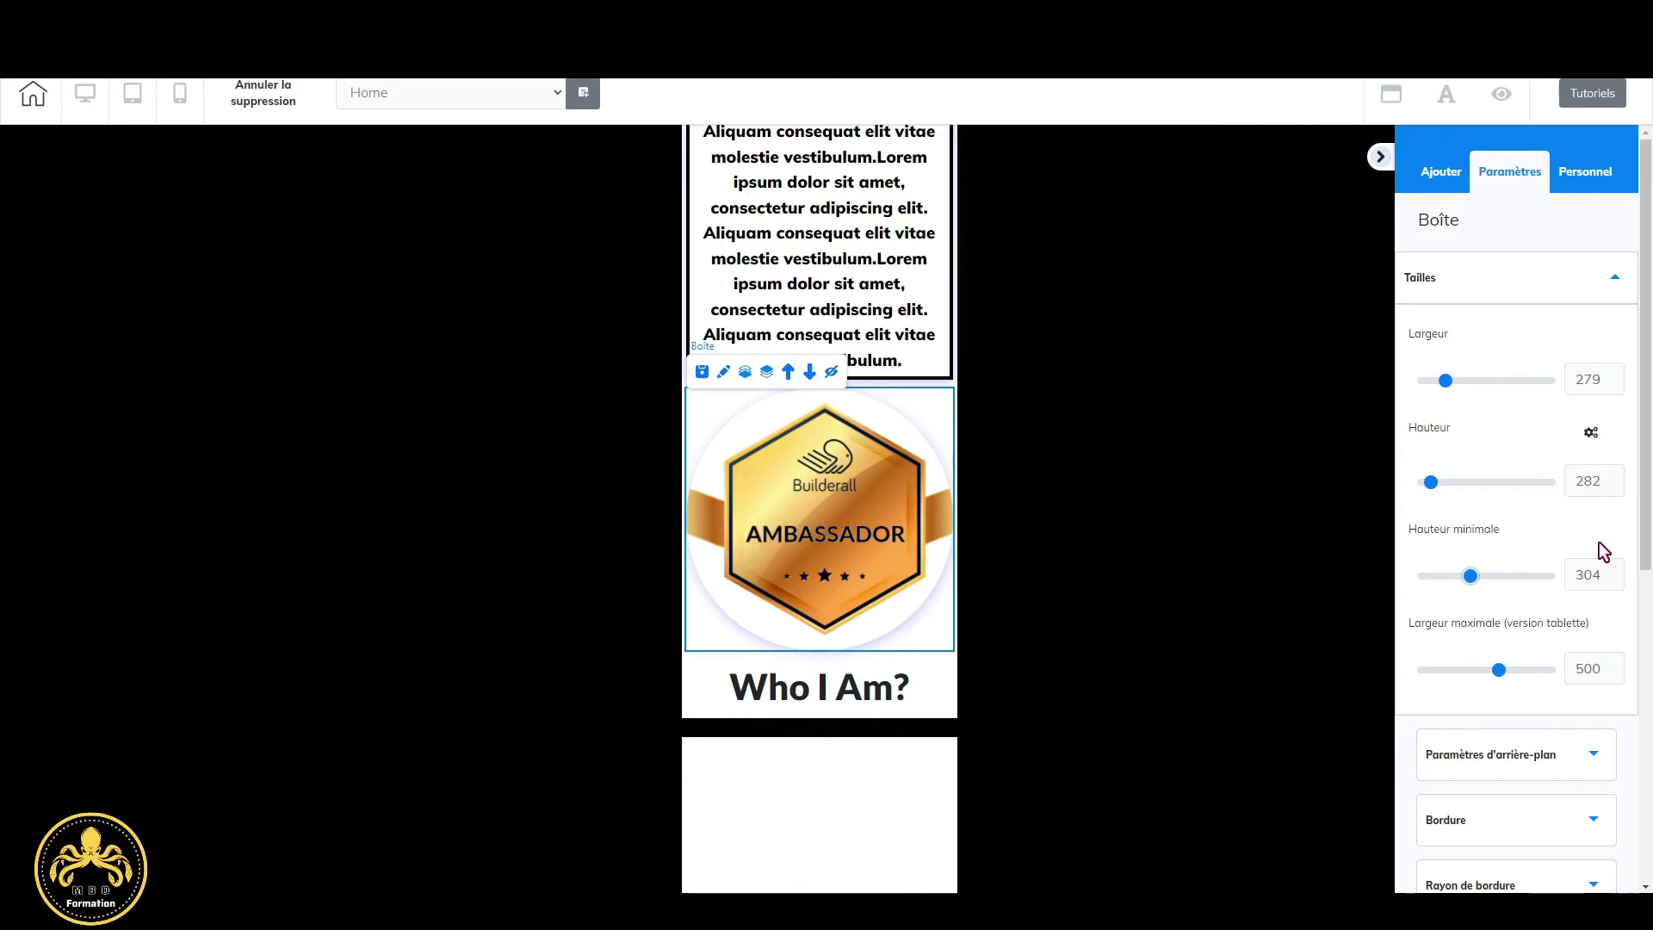
{"action": "left_click", "coordinate": [1614, 581]}
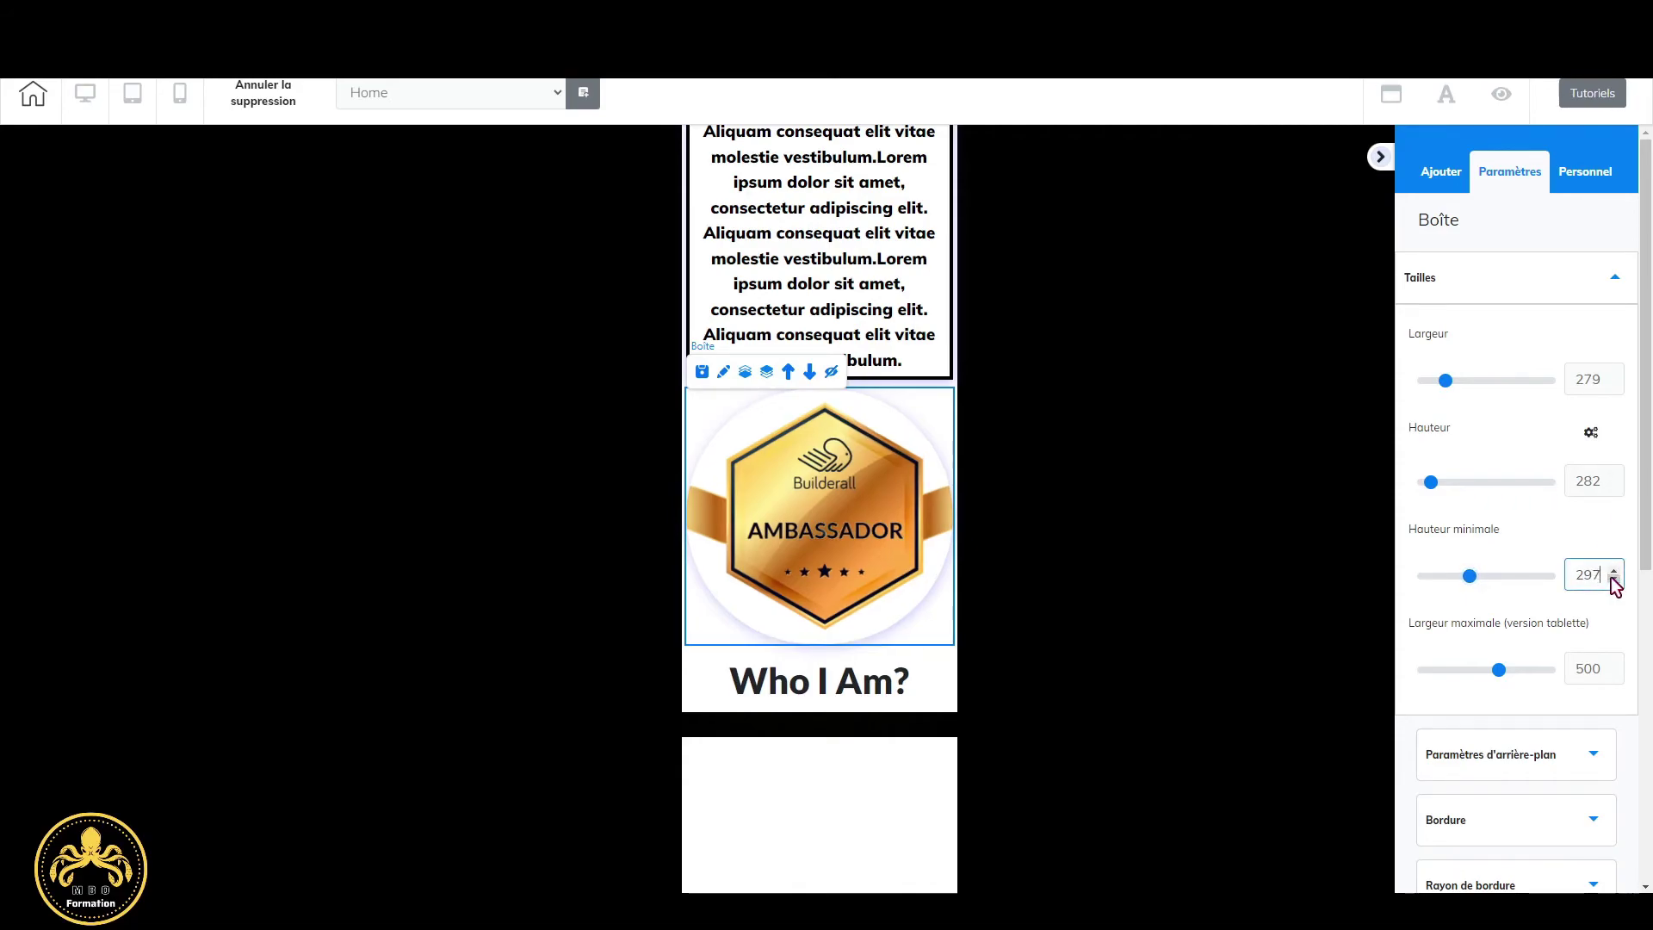
{"action": "left_click", "coordinate": [1614, 581]}
{"action": "left_click", "coordinate": [1614, 581]}
{"action": "left_click", "coordinate": [1614, 581]}
{"action": "left_click", "coordinate": [1614, 581]}
{"action": "left_click", "coordinate": [1614, 582]}
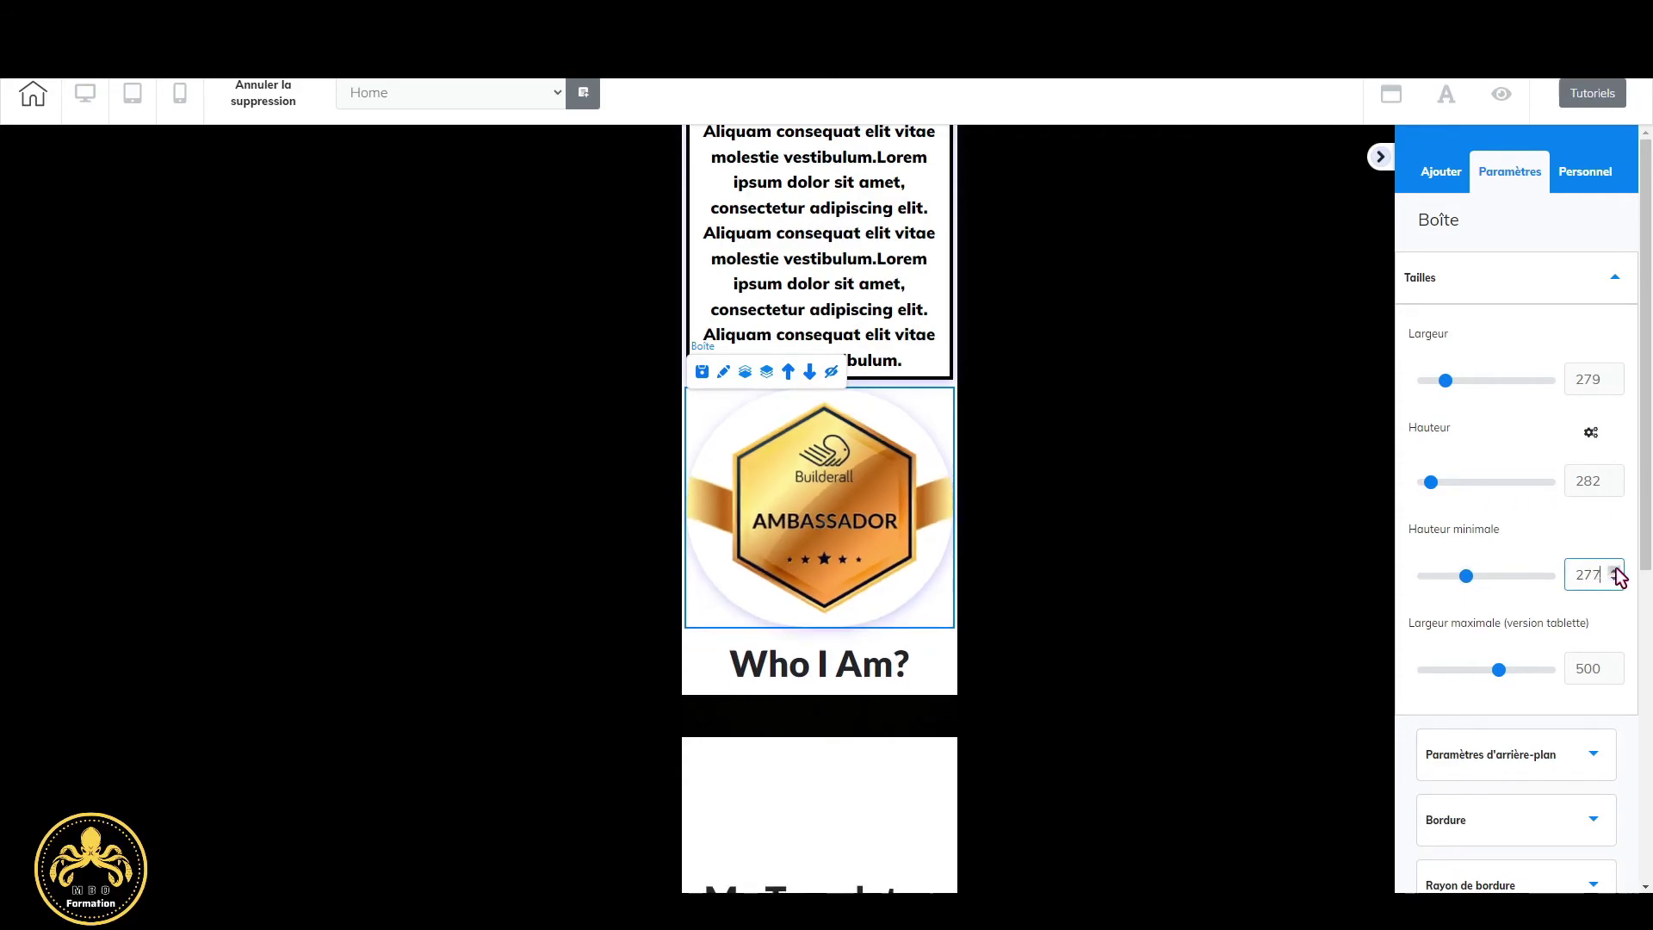
{"action": "left_click", "coordinate": [1614, 581]}
{"action": "left_click", "coordinate": [1614, 582]}
{"action": "left_click", "coordinate": [1614, 570]}
{"action": "left_click", "coordinate": [1614, 570]}
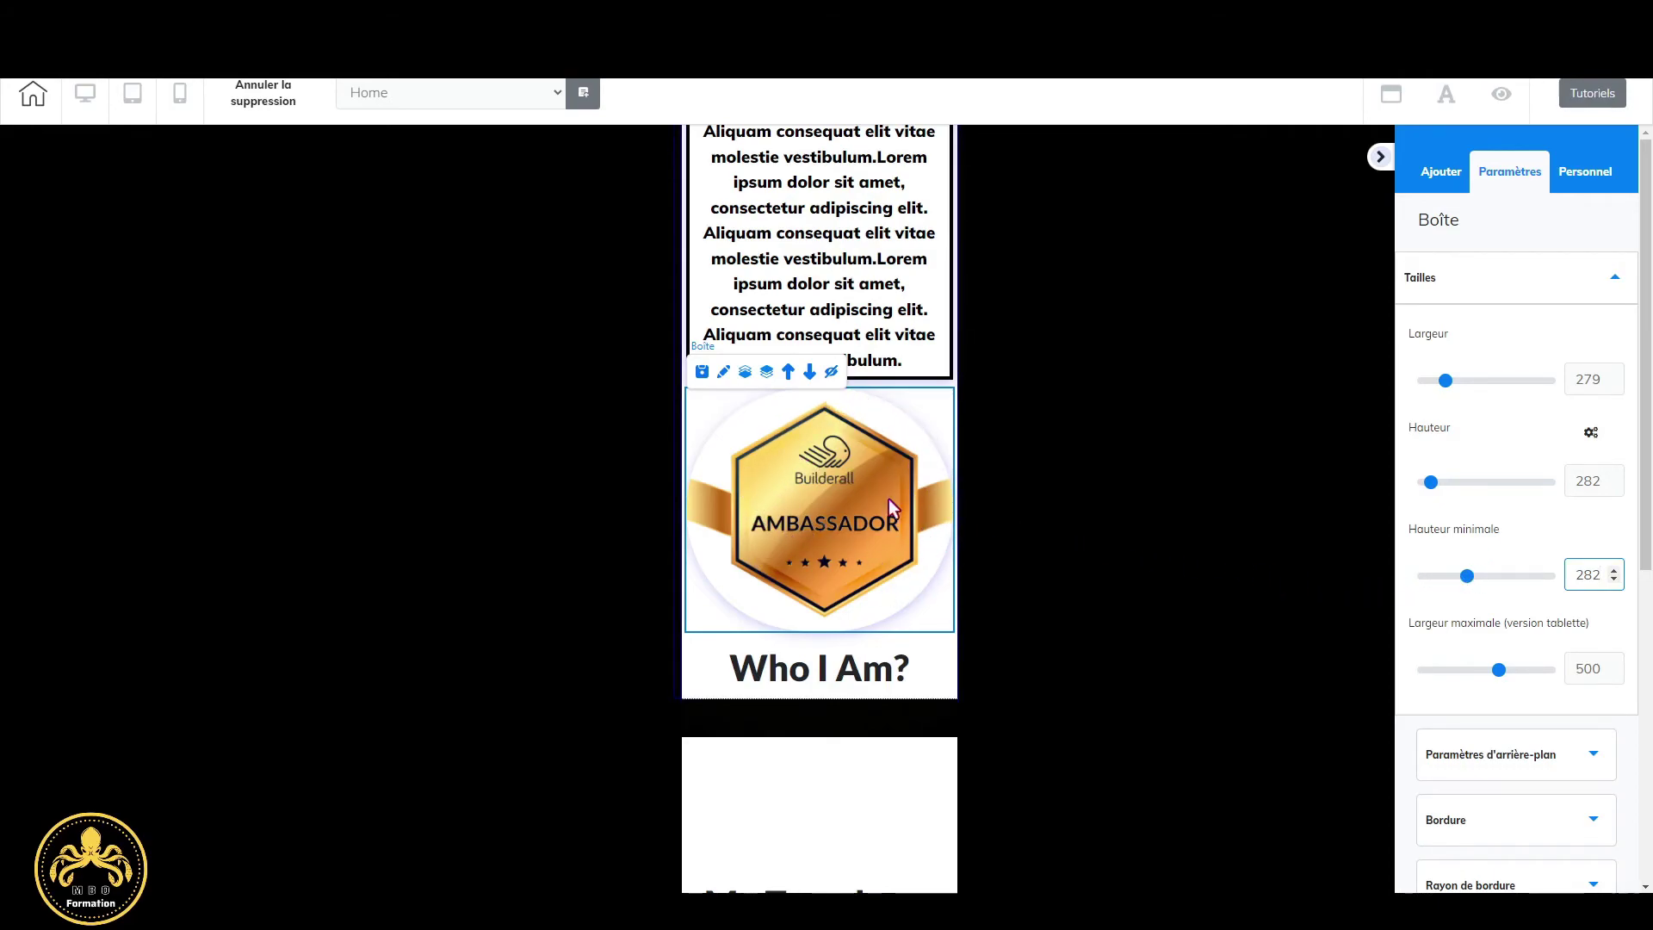
Move the "Who I Am?" heading above the Ambassador badge and the bordered text box.
{"action": "left_click", "coordinate": [901, 680]}
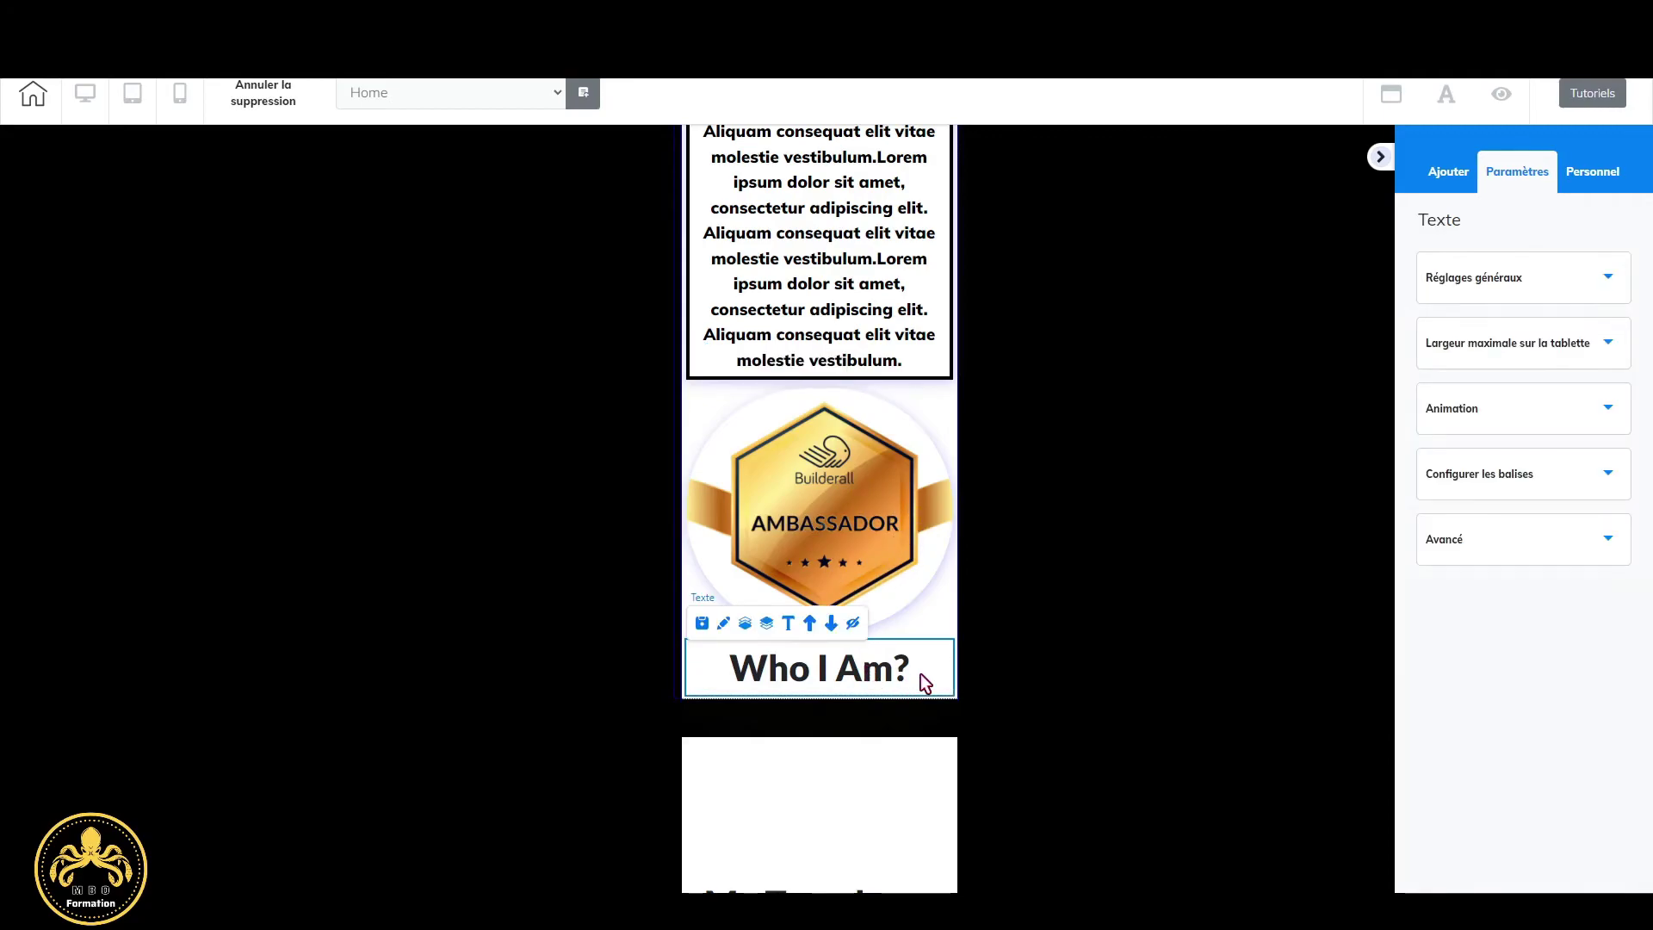
{"action": "left_click", "coordinate": [811, 628]}
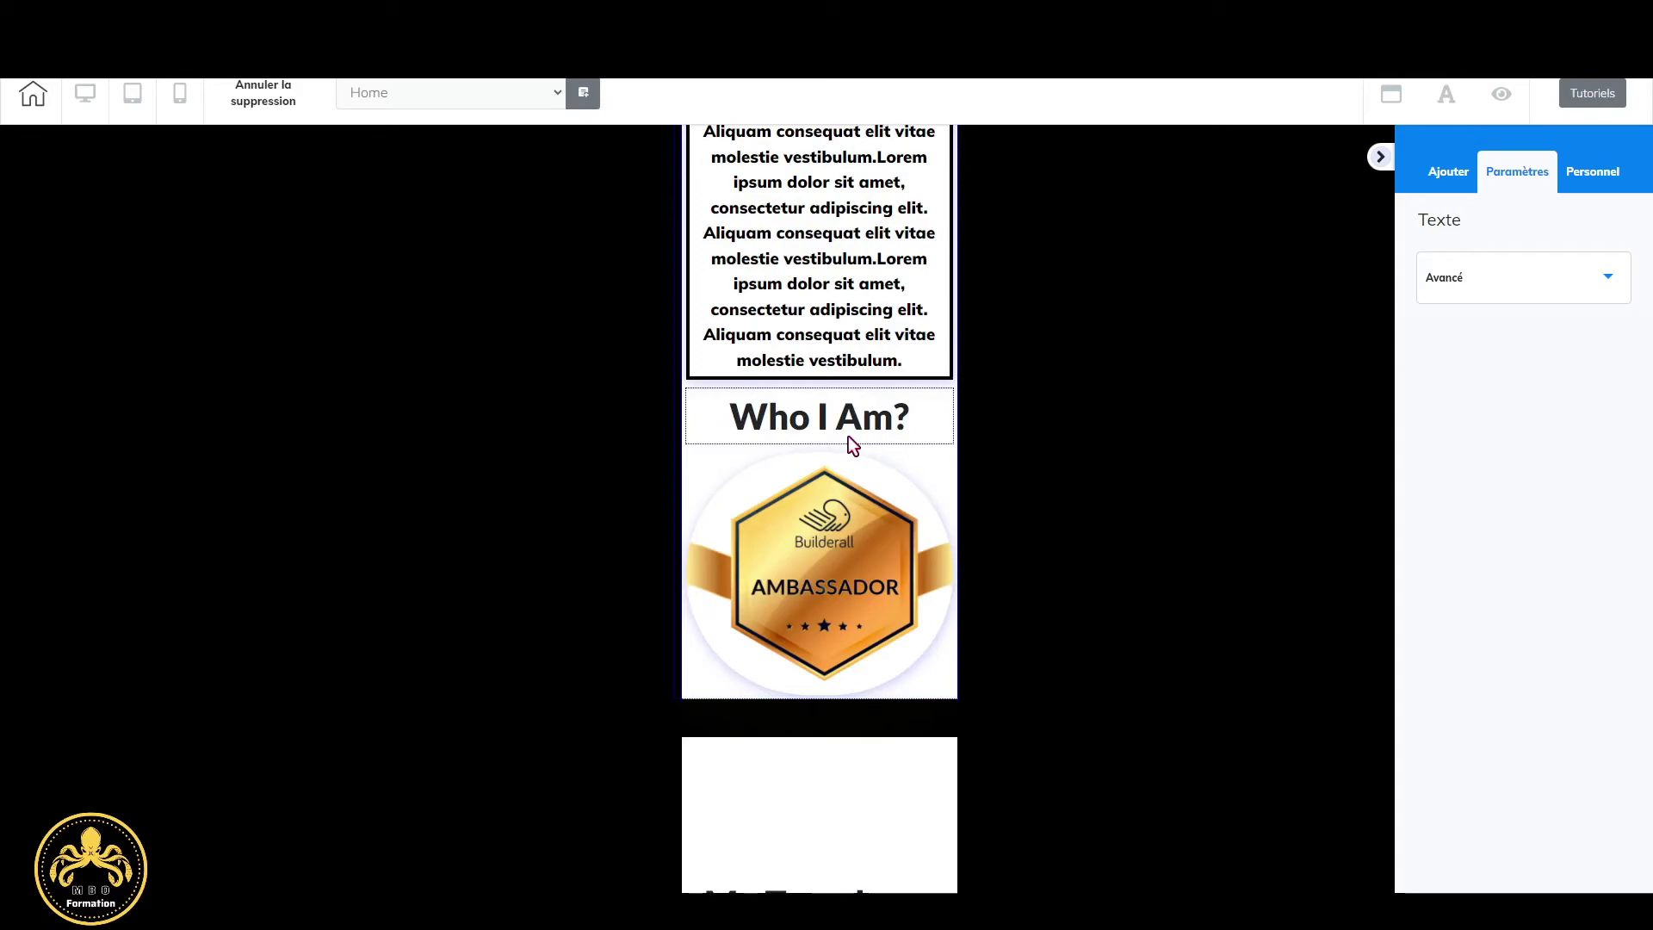
{"action": "left_click", "coordinate": [811, 373]}
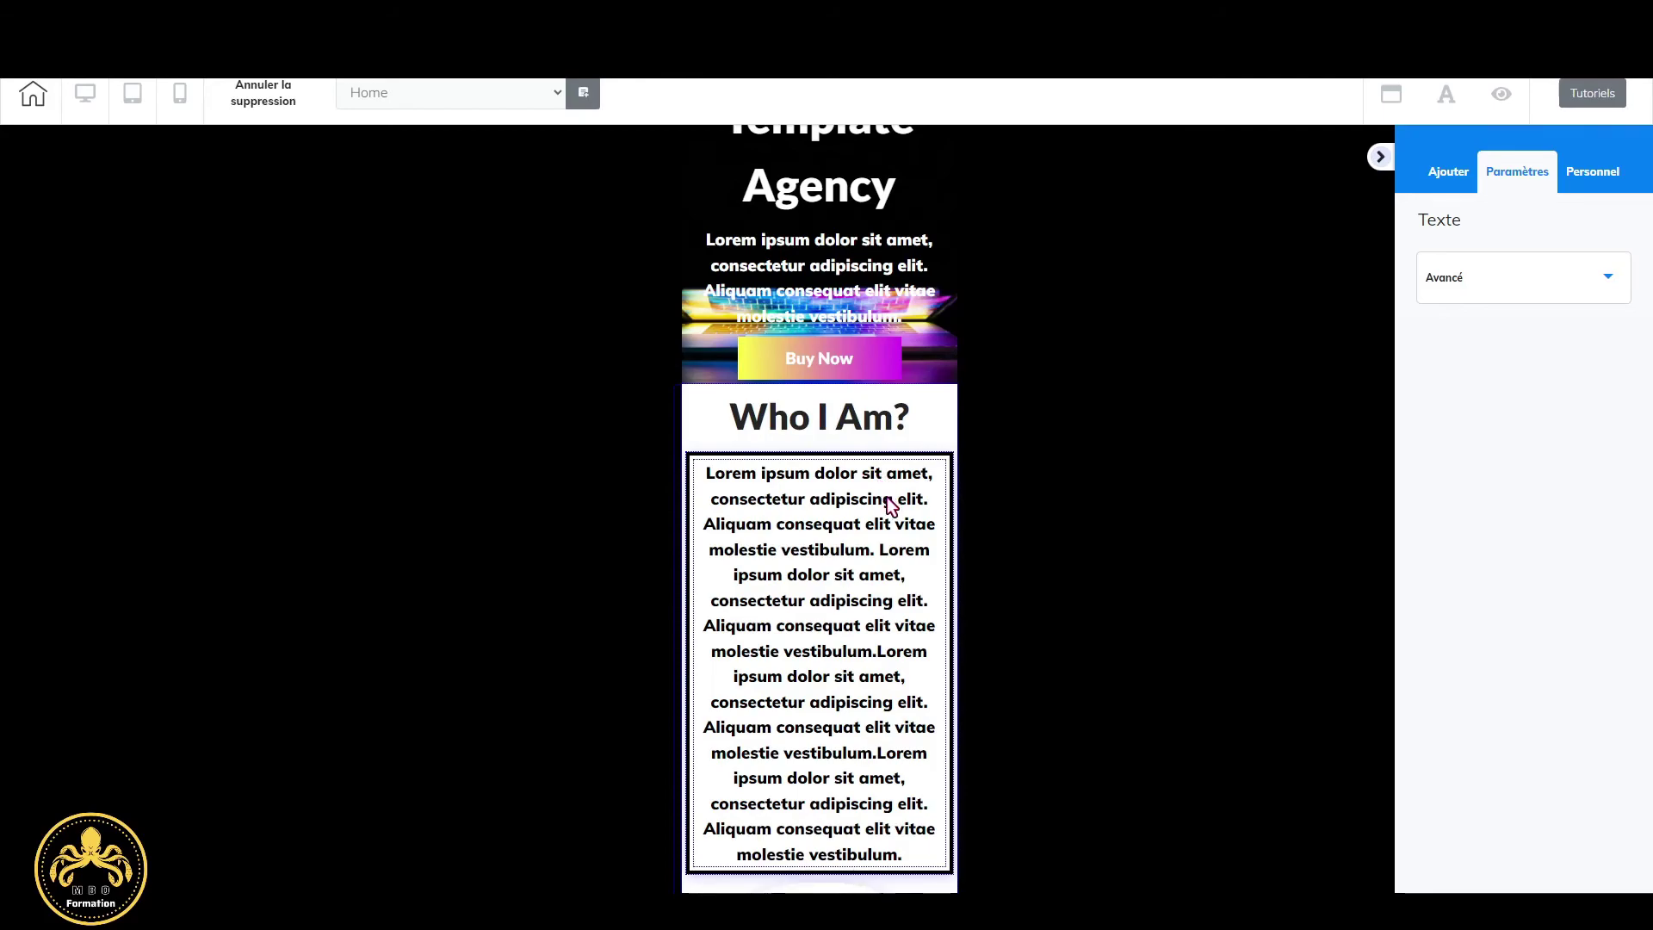
Move the Ambassador badge box up, directly beneath the "Who I Am?" heading and above the bordered text.
{"action": "scroll", "coordinate": [889, 503], "scroll_direction": "down", "scroll_amount": 6}
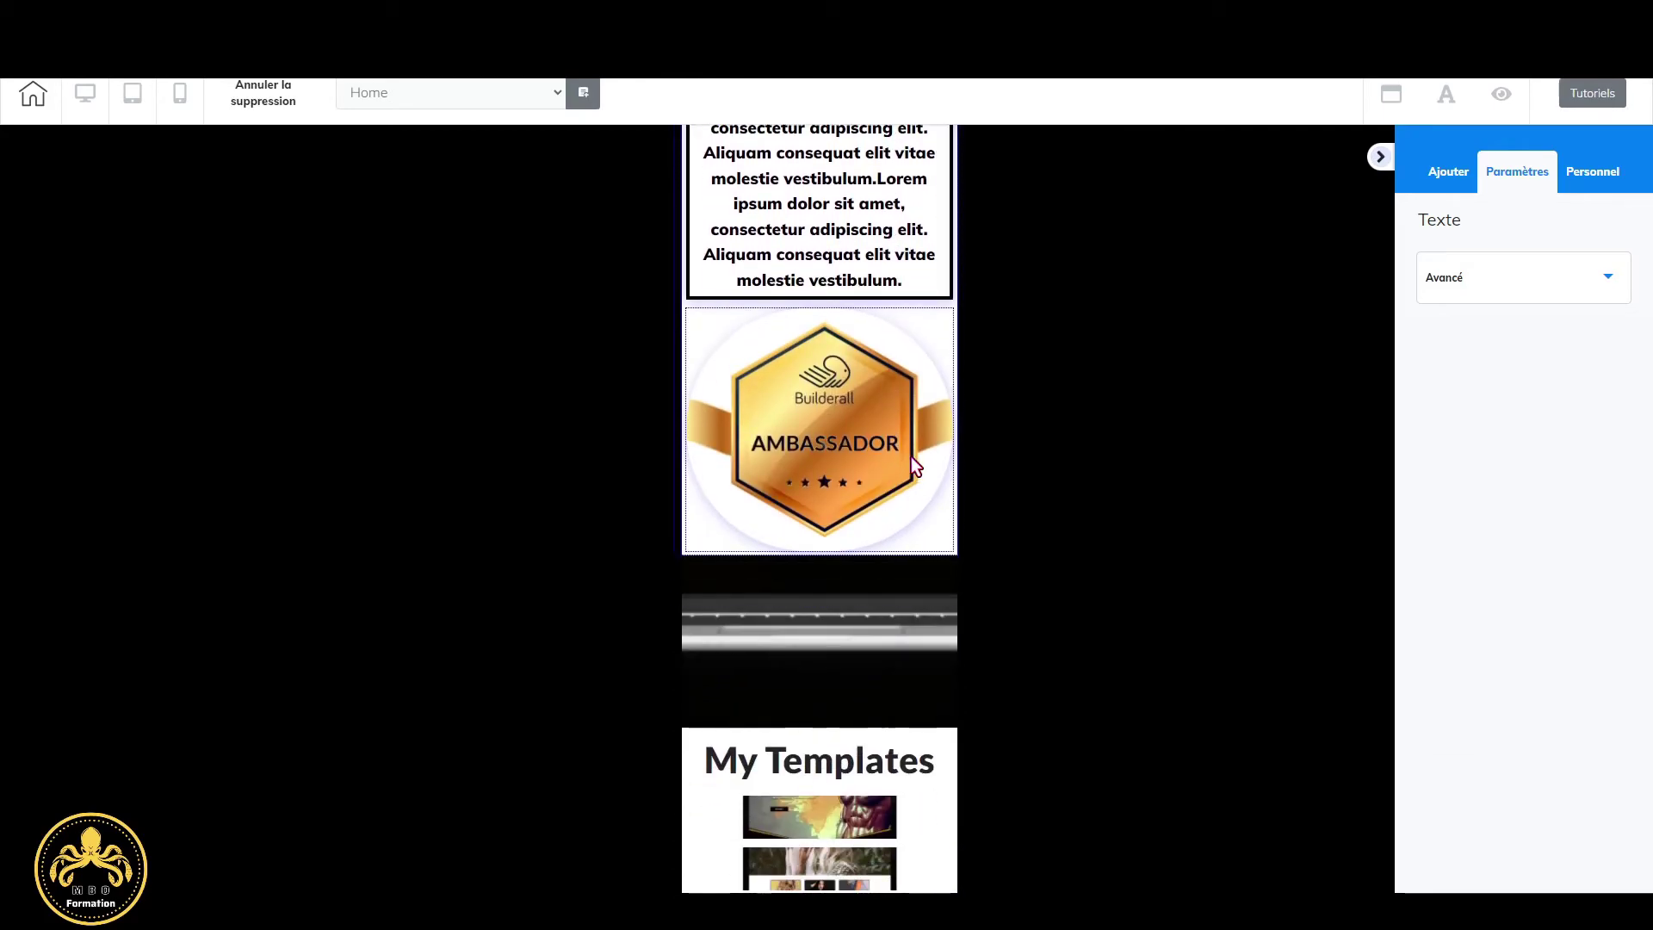
{"action": "scroll", "coordinate": [909, 465], "scroll_direction": "up", "scroll_amount": 3}
{"action": "scroll", "coordinate": [895, 525], "scroll_direction": "down", "scroll_amount": 2}
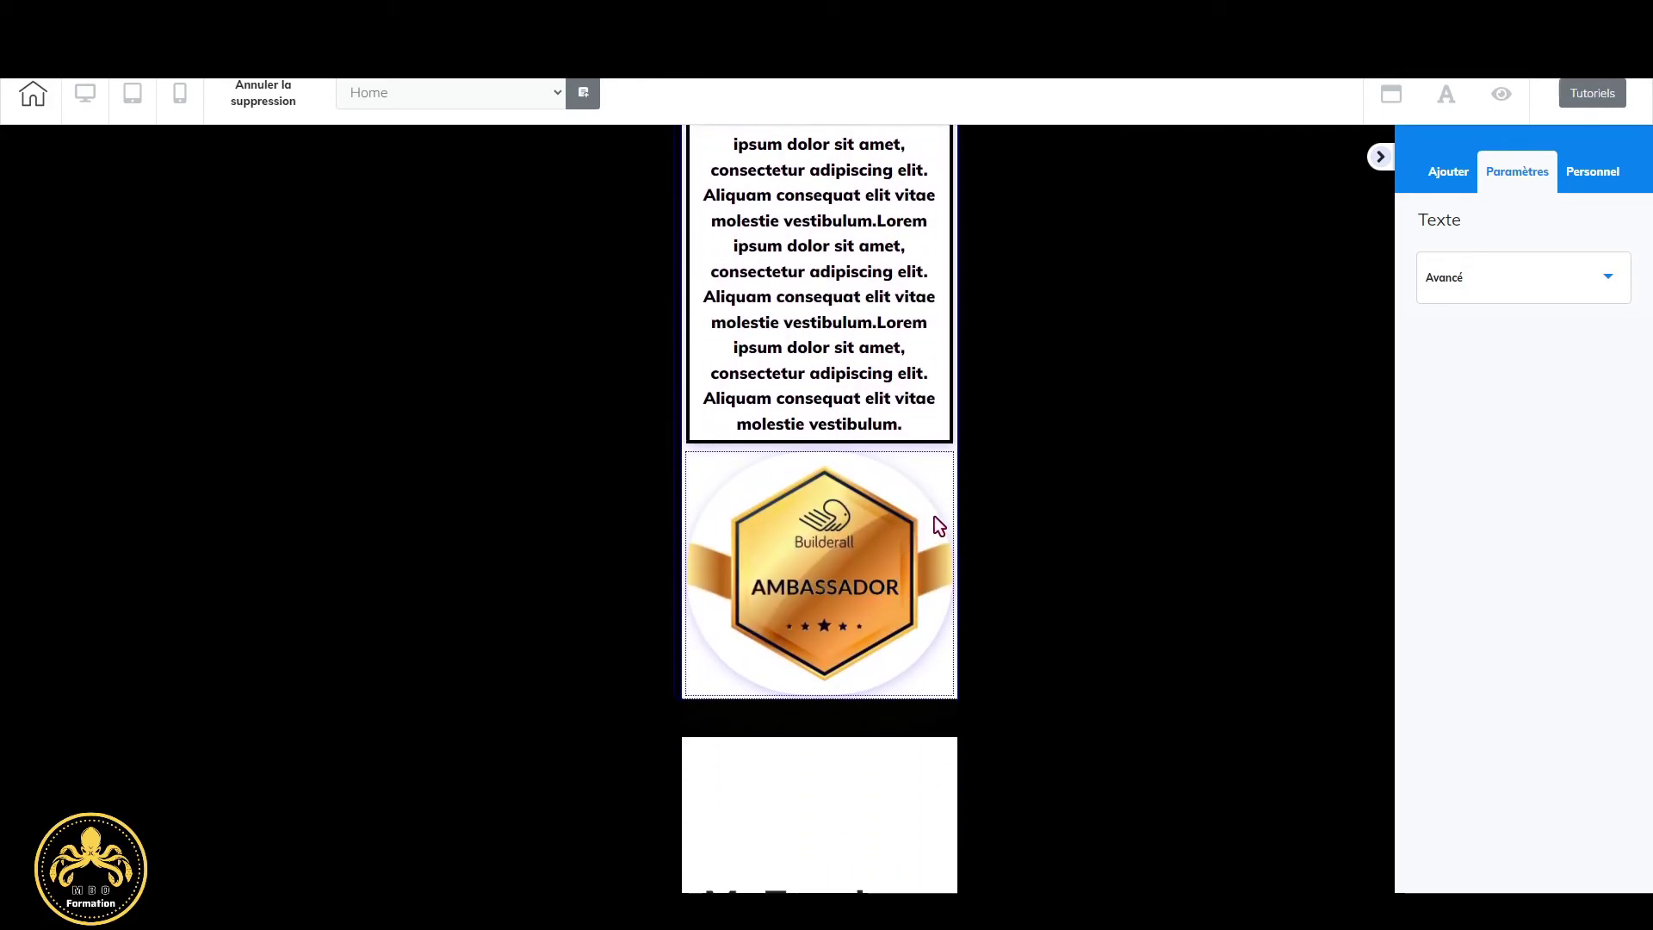
{"action": "left_click", "coordinate": [786, 435]}
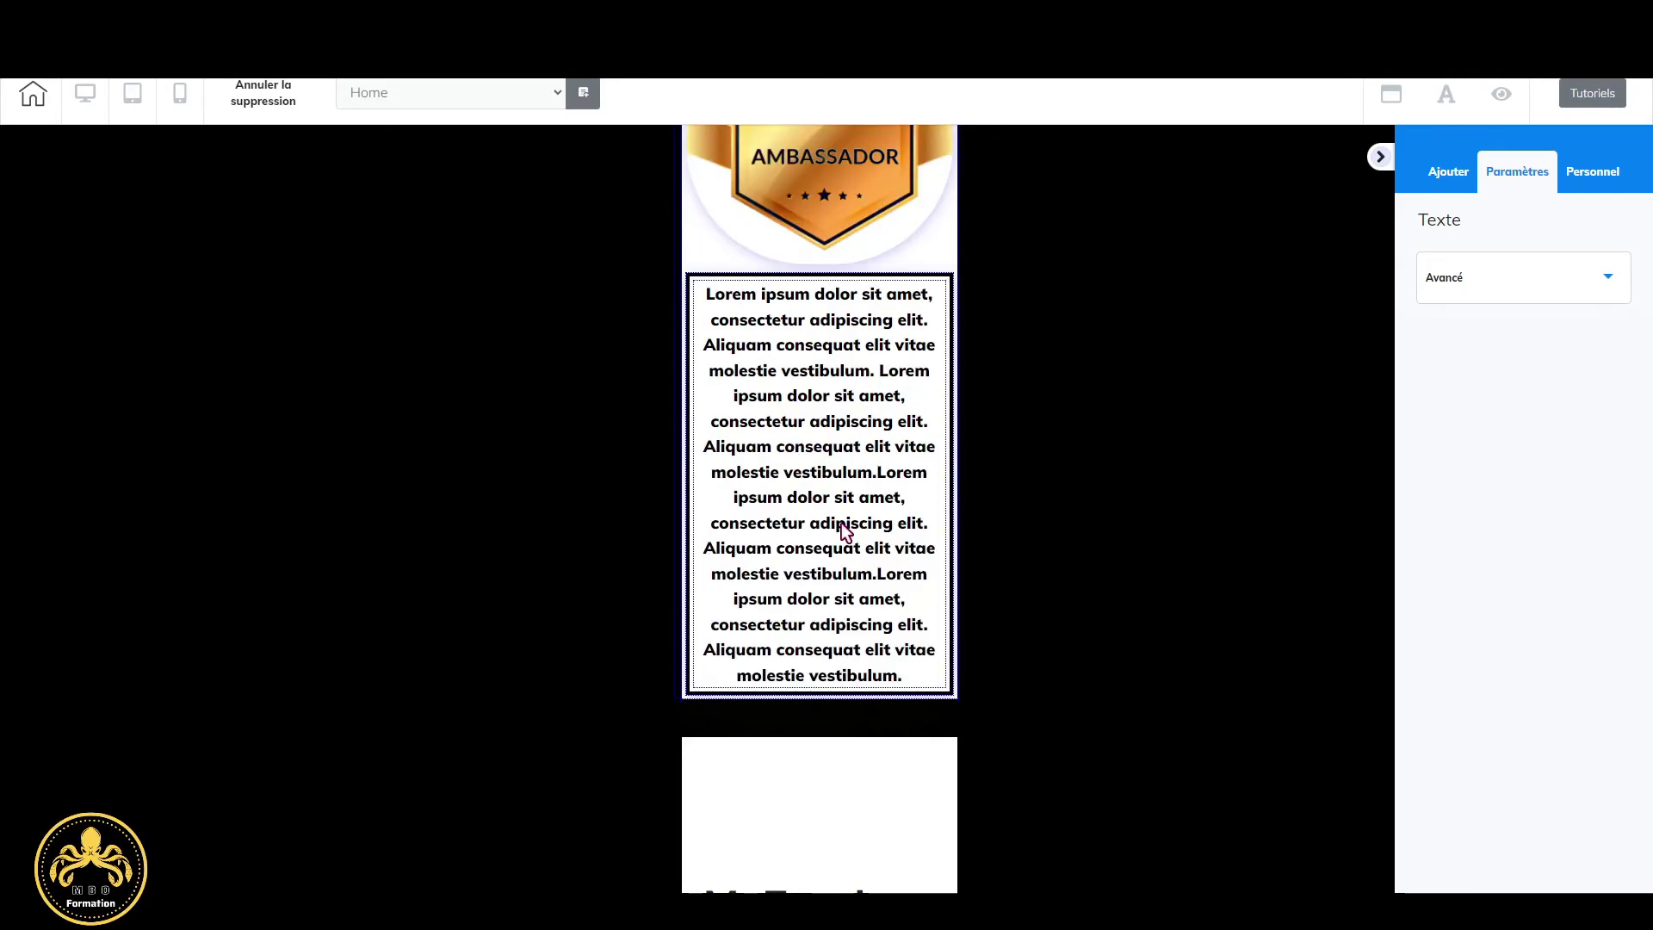
Reduce the minimum height of the Ambassador badge box to 250.
{"action": "scroll", "coordinate": [840, 524], "scroll_direction": "up", "scroll_amount": 2}
{"action": "mouse_move", "coordinate": [895, 354]}
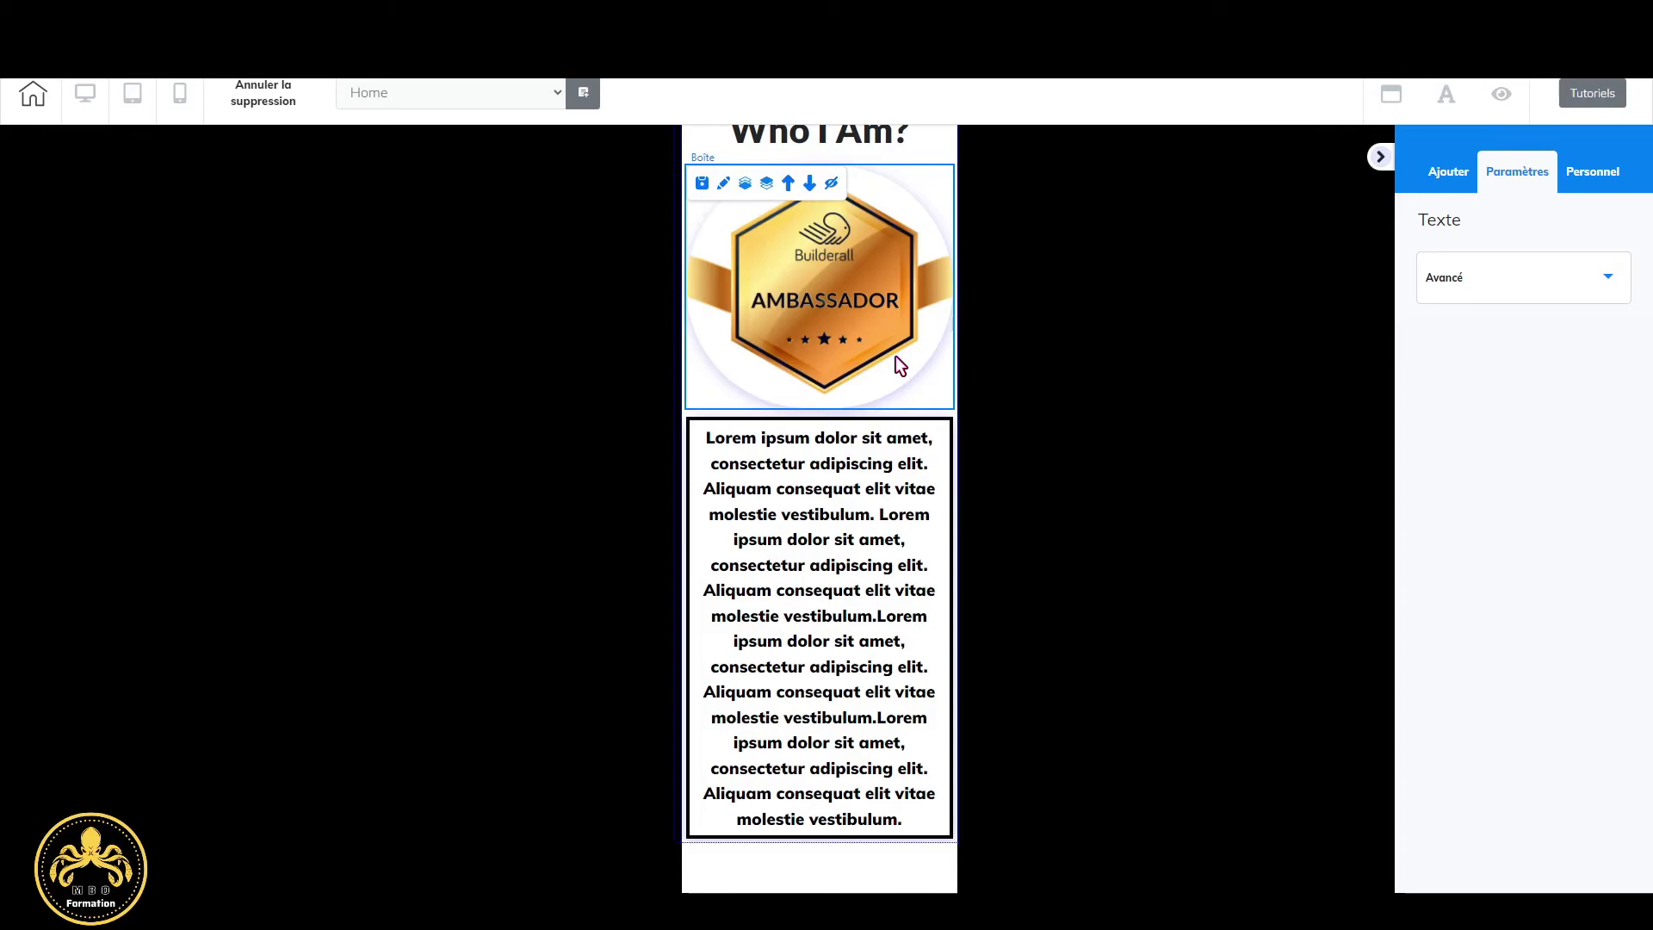
{"action": "left_click", "coordinate": [895, 355]}
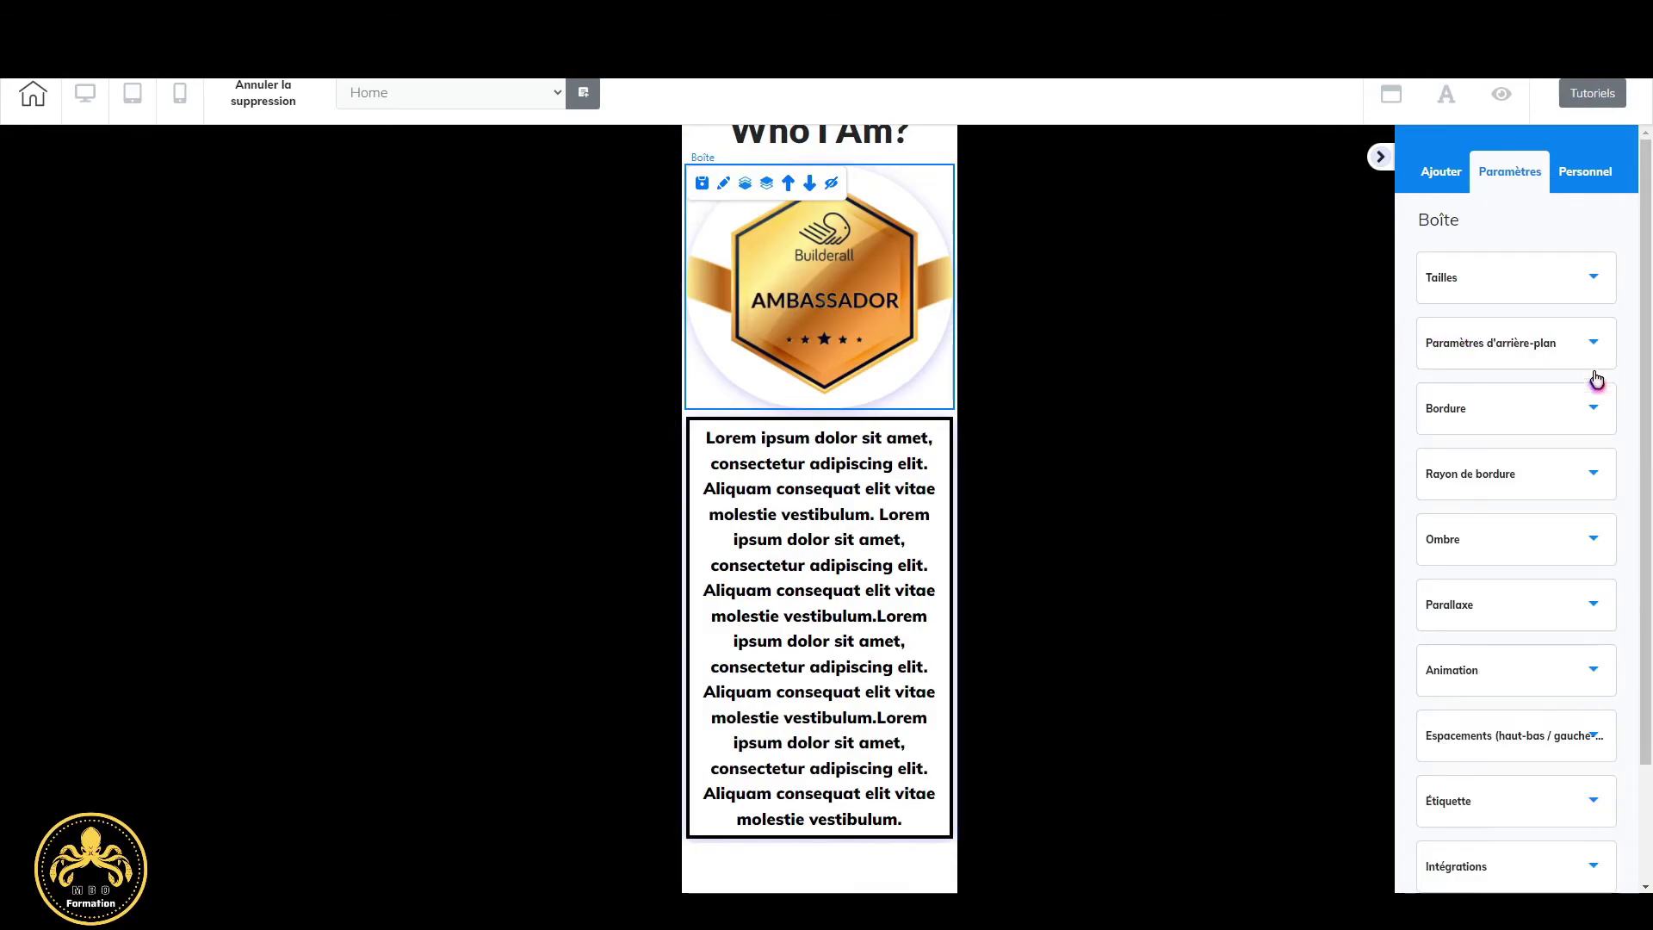
{"action": "left_click", "coordinate": [1586, 291]}
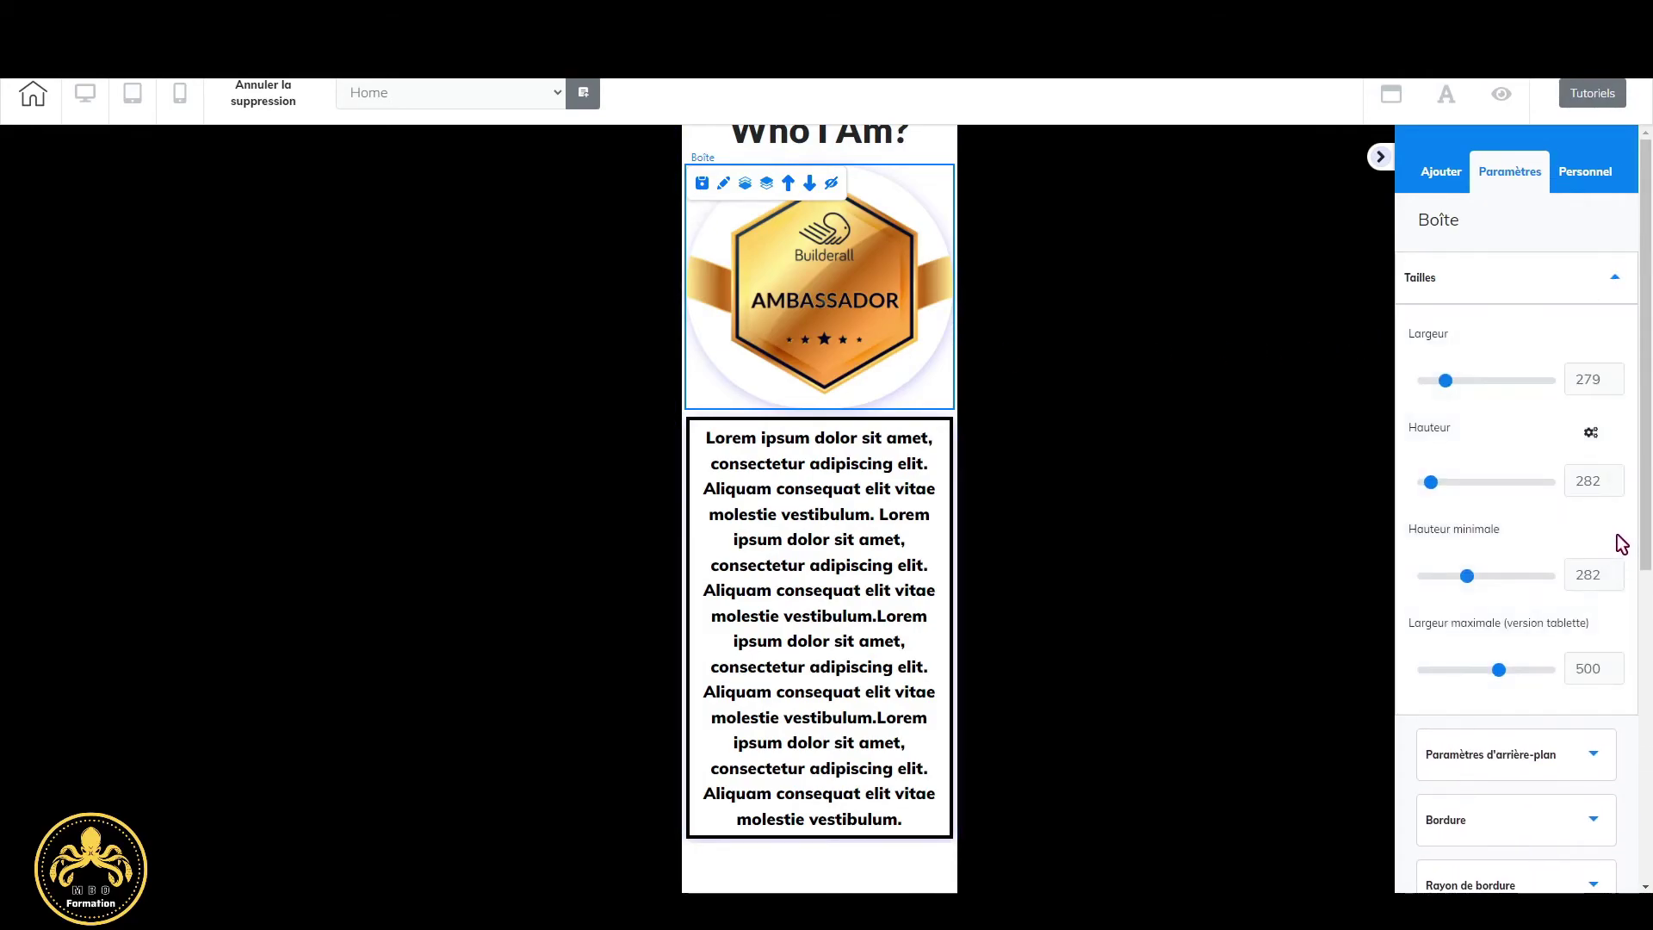
{"action": "left_click", "coordinate": [1614, 579]}
{"action": "left_click", "coordinate": [1614, 579]}
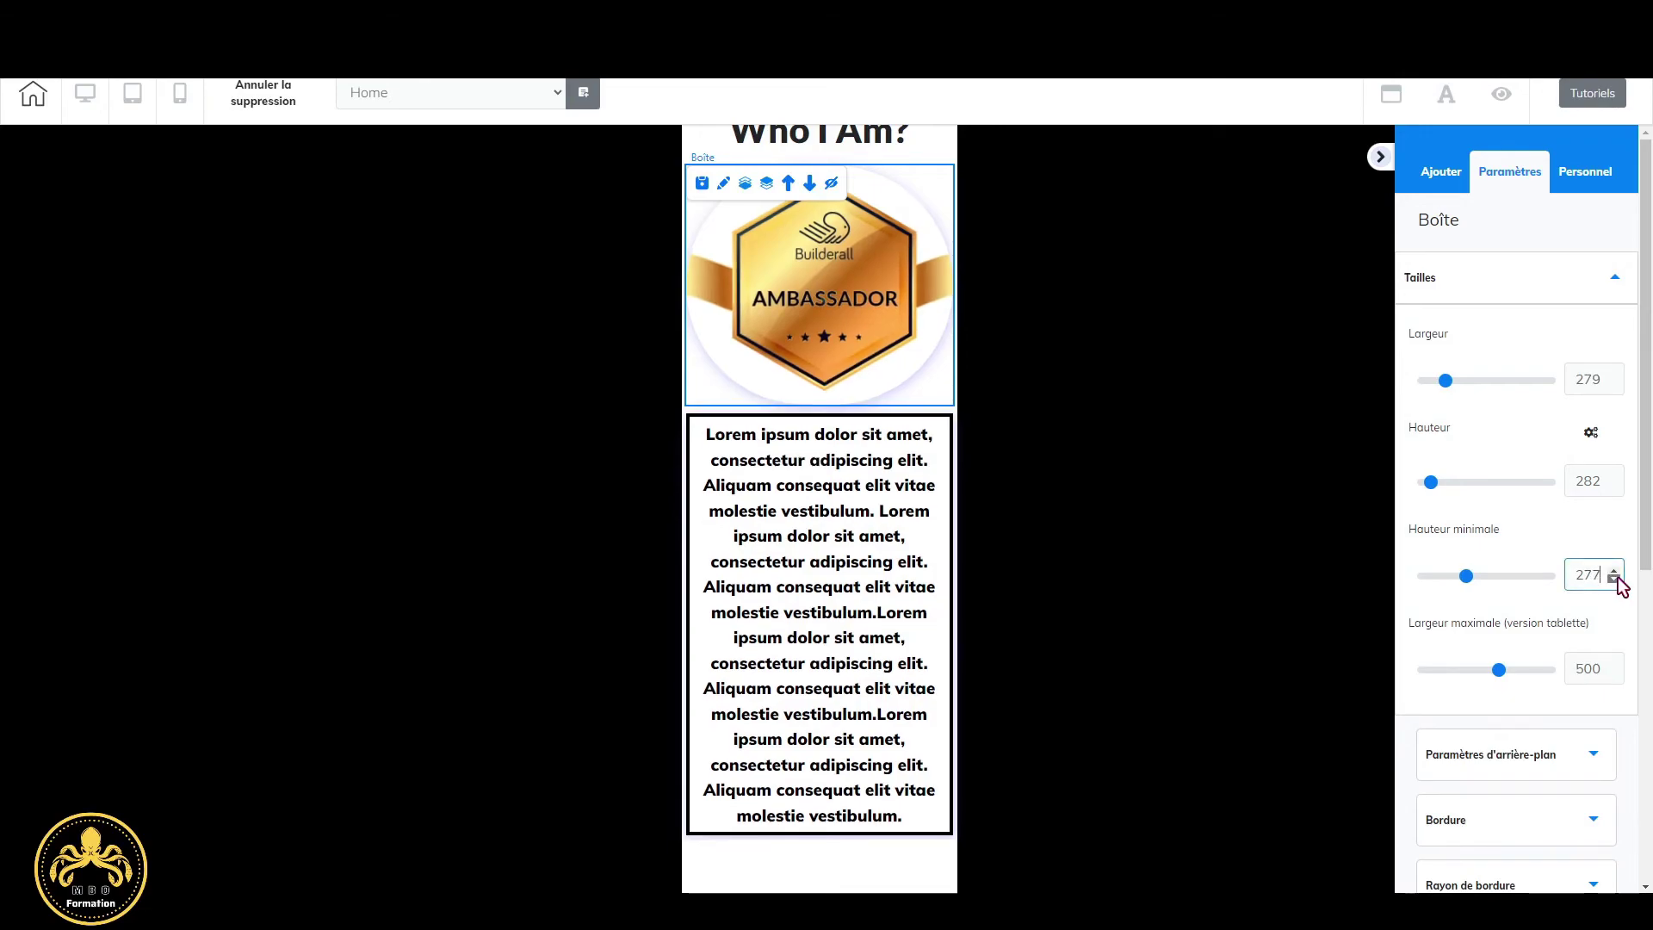
{"action": "left_click", "coordinate": [1614, 579]}
{"action": "left_click", "coordinate": [1614, 579]}
{"action": "left_click", "coordinate": [1614, 578]}
{"action": "left_click", "coordinate": [1614, 578]}
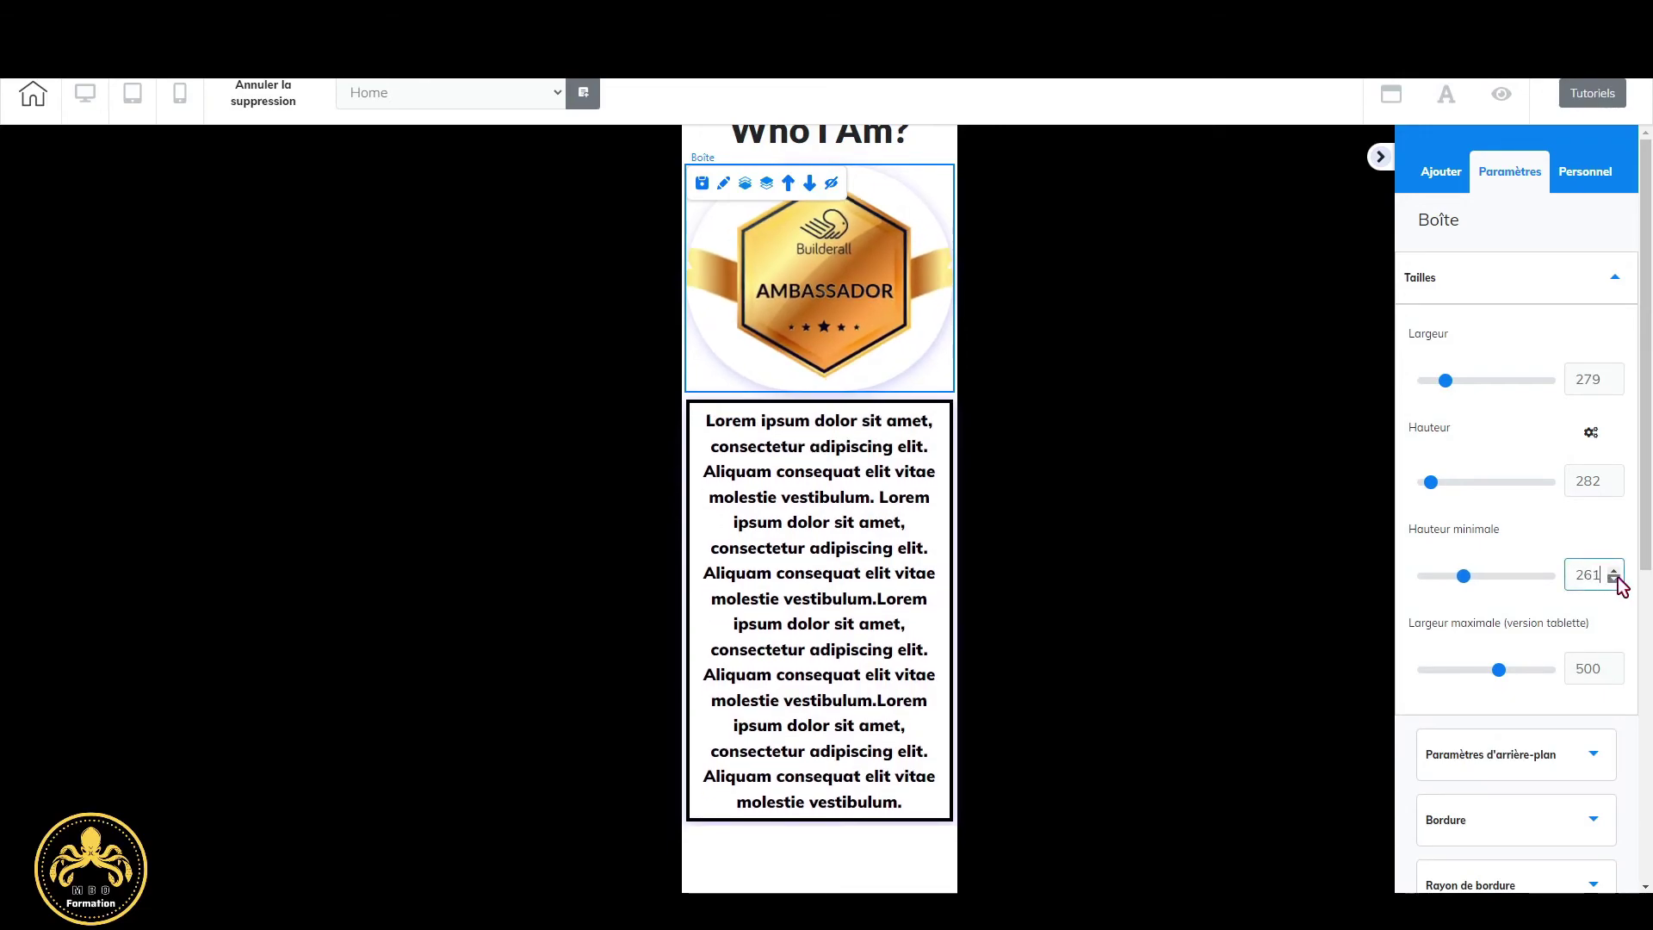
{"action": "left_click", "coordinate": [1614, 579]}
{"action": "left_click", "coordinate": [1614, 578]}
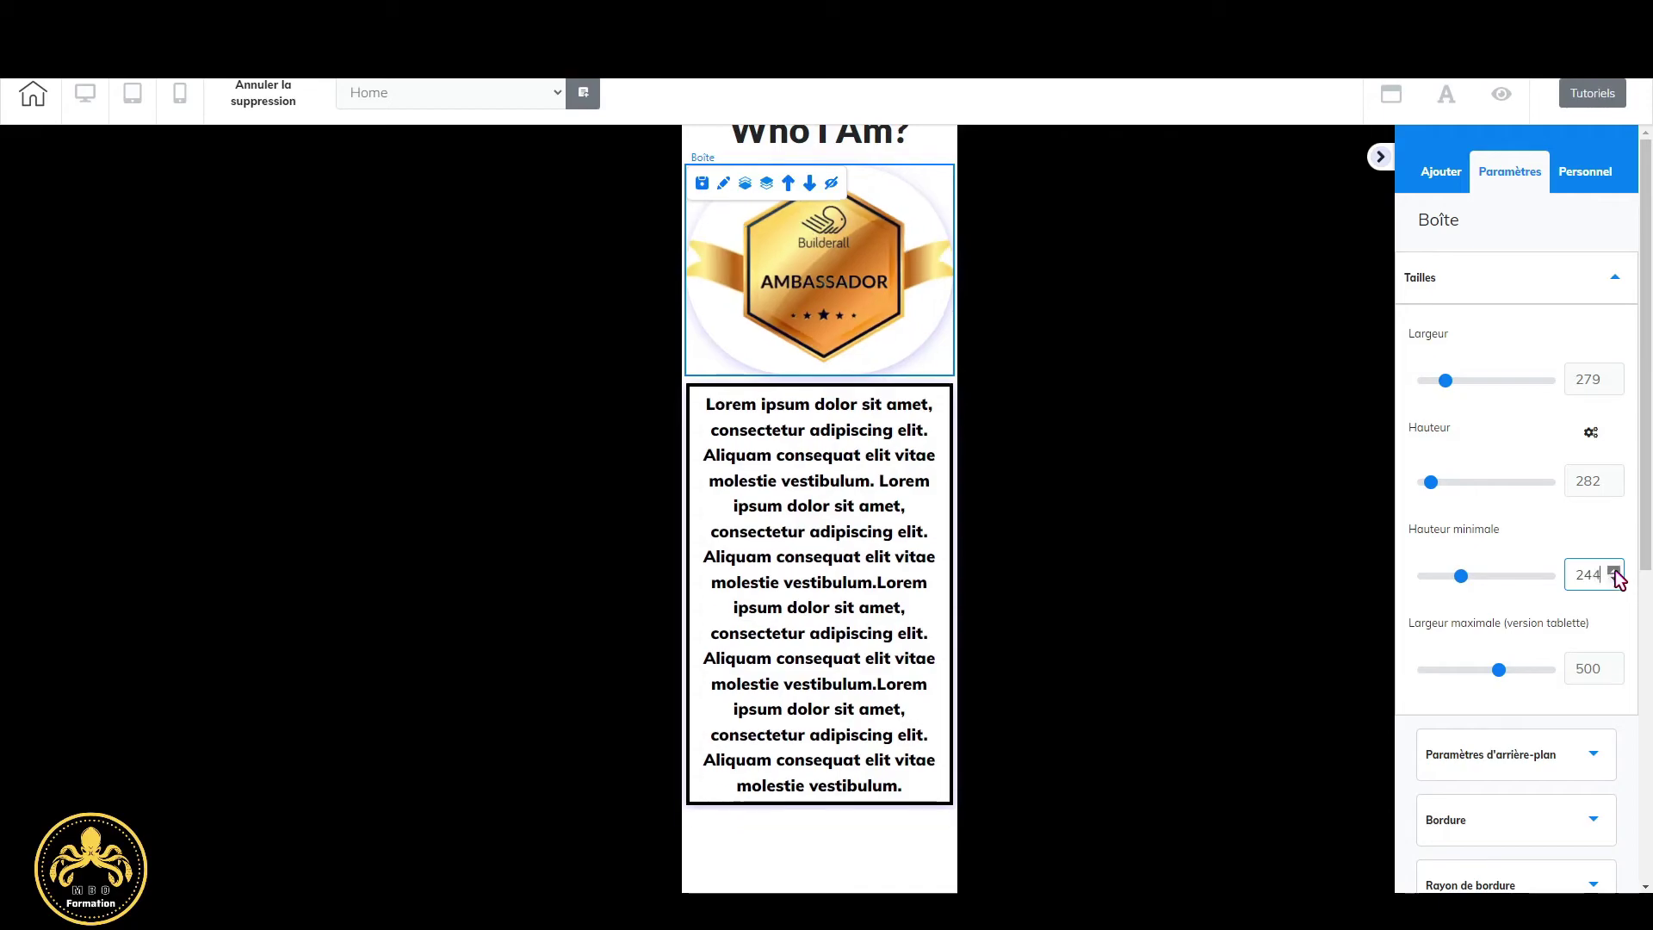
{"action": "left_click", "coordinate": [1614, 571]}
{"action": "left_click", "coordinate": [1614, 571]}
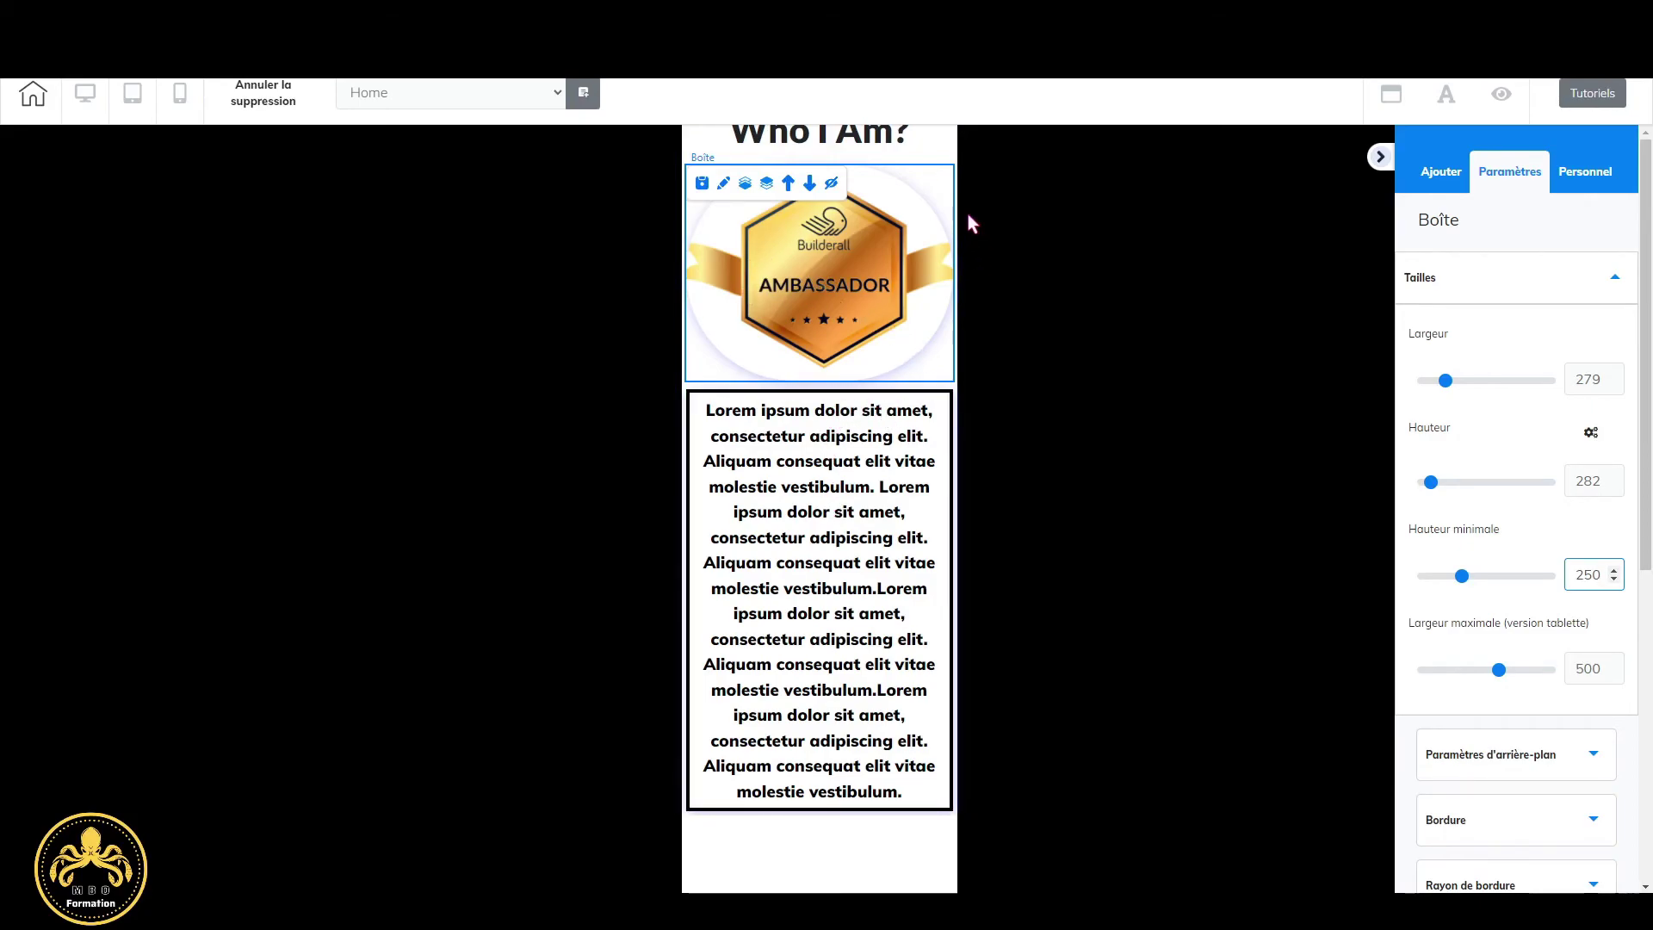
Set the minimum height of the MBO image panel above "My Templates" to 400.
{"action": "scroll", "coordinate": [887, 439], "scroll_direction": "down", "scroll_amount": 5}
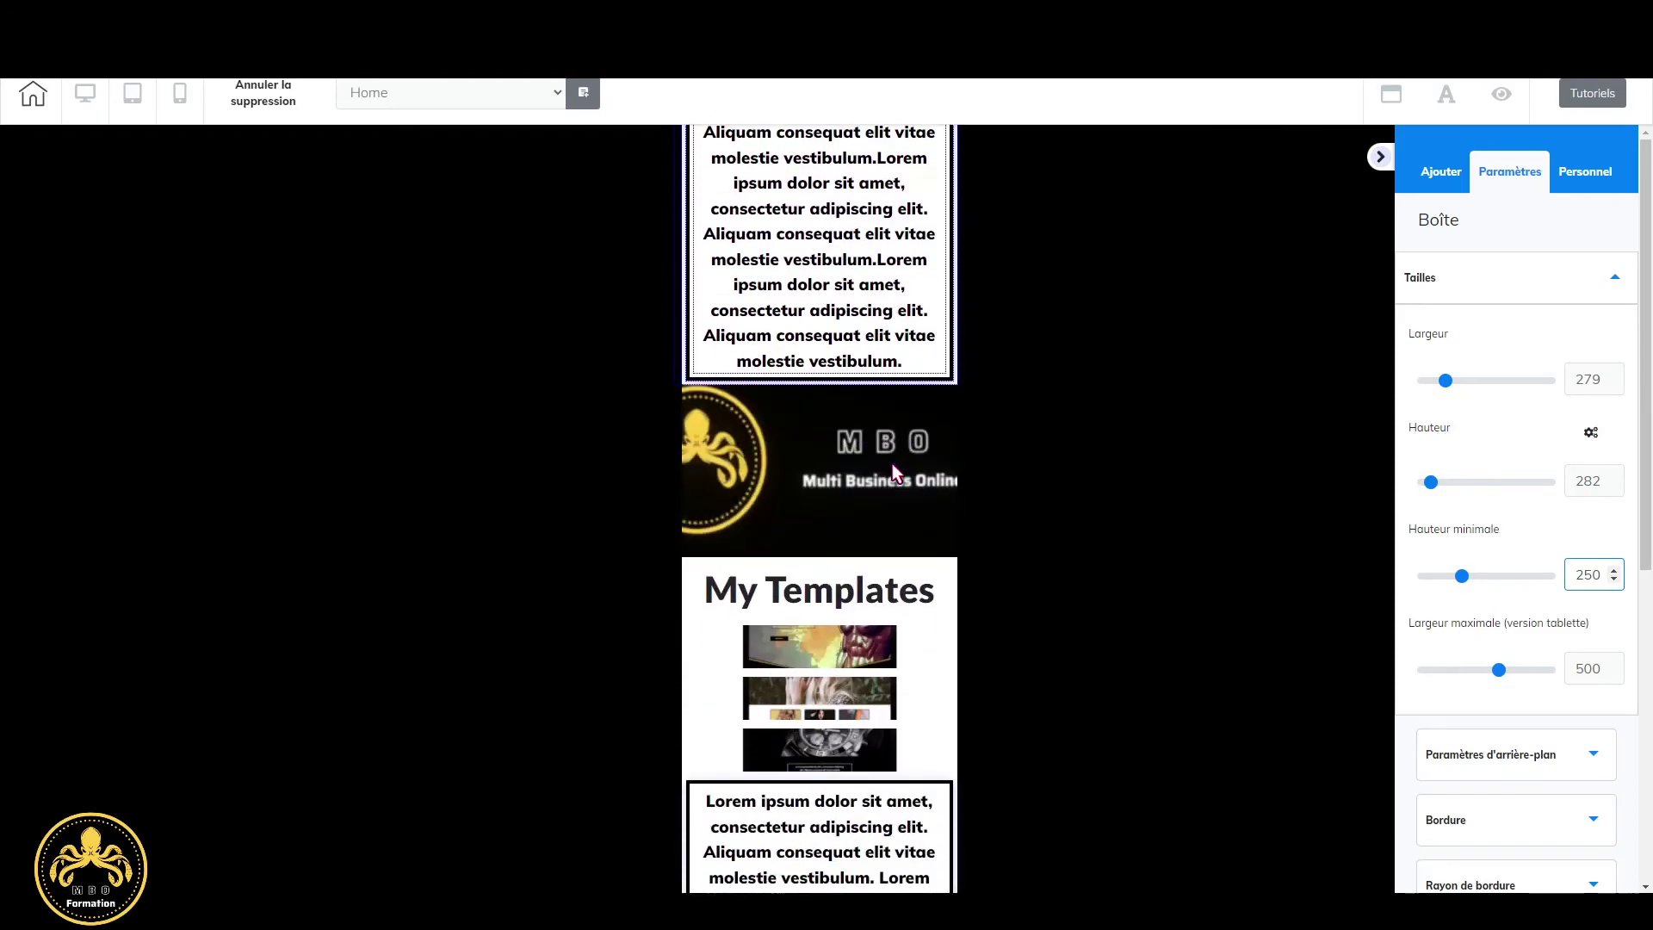
{"action": "left_click", "coordinate": [849, 453]}
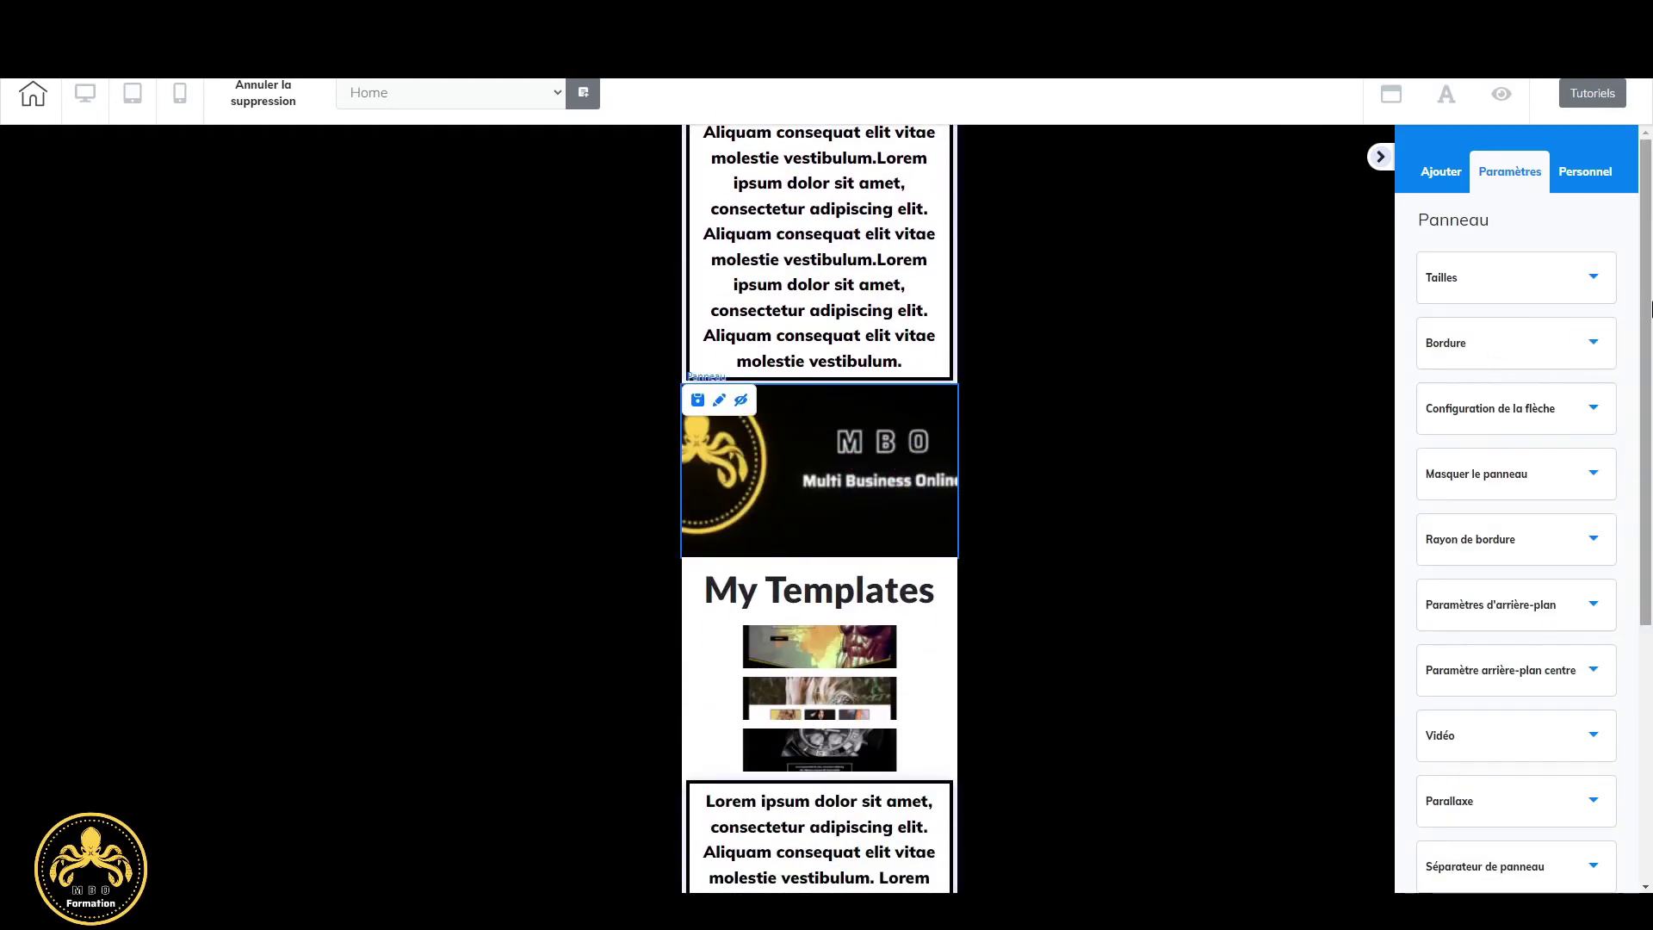
{"action": "left_click", "coordinate": [1573, 287]}
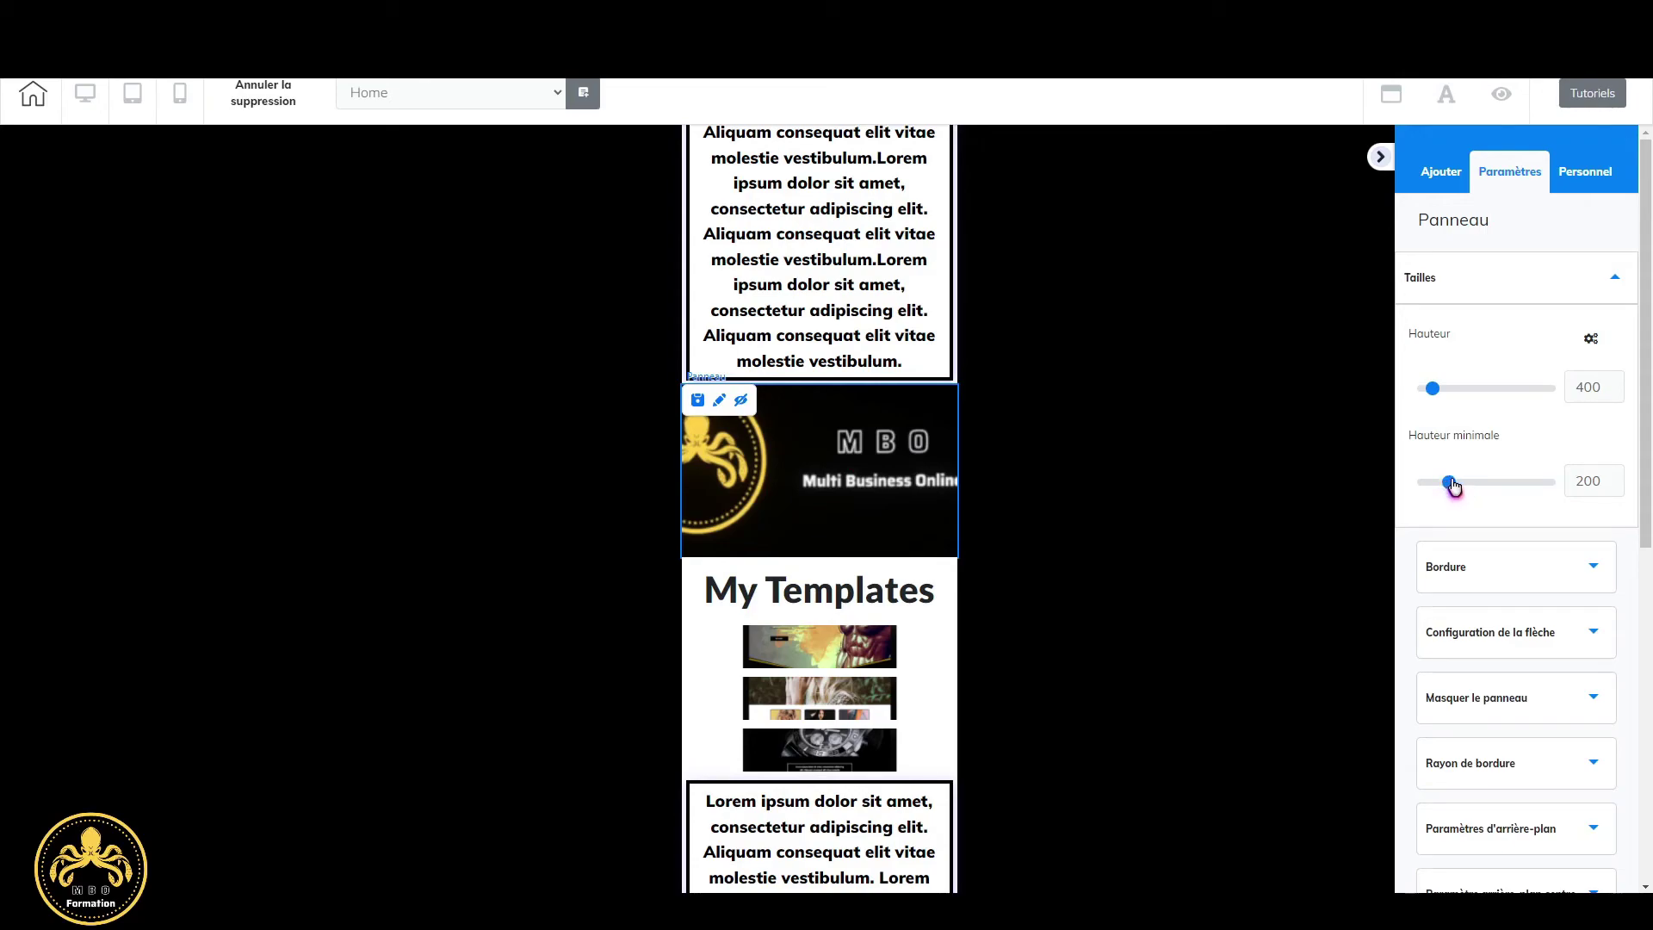
{"action": "left_click_drag", "start_coordinate": [1451, 484], "coordinate": [1477, 483]}
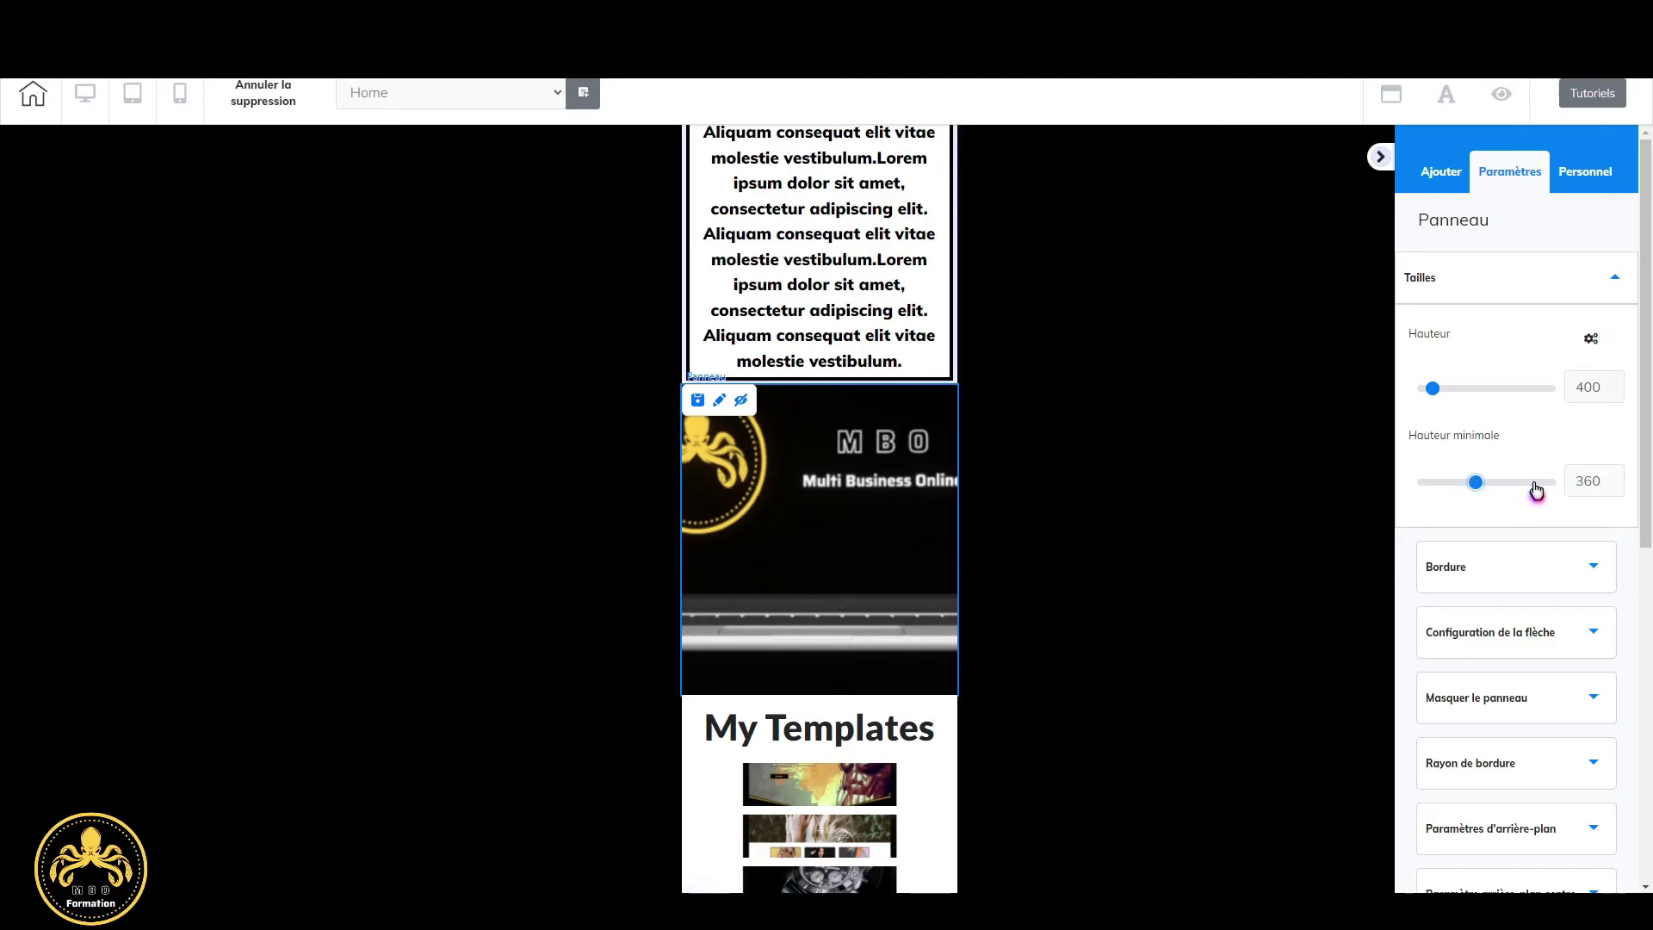
{"action": "left_click", "coordinate": [1614, 477]}
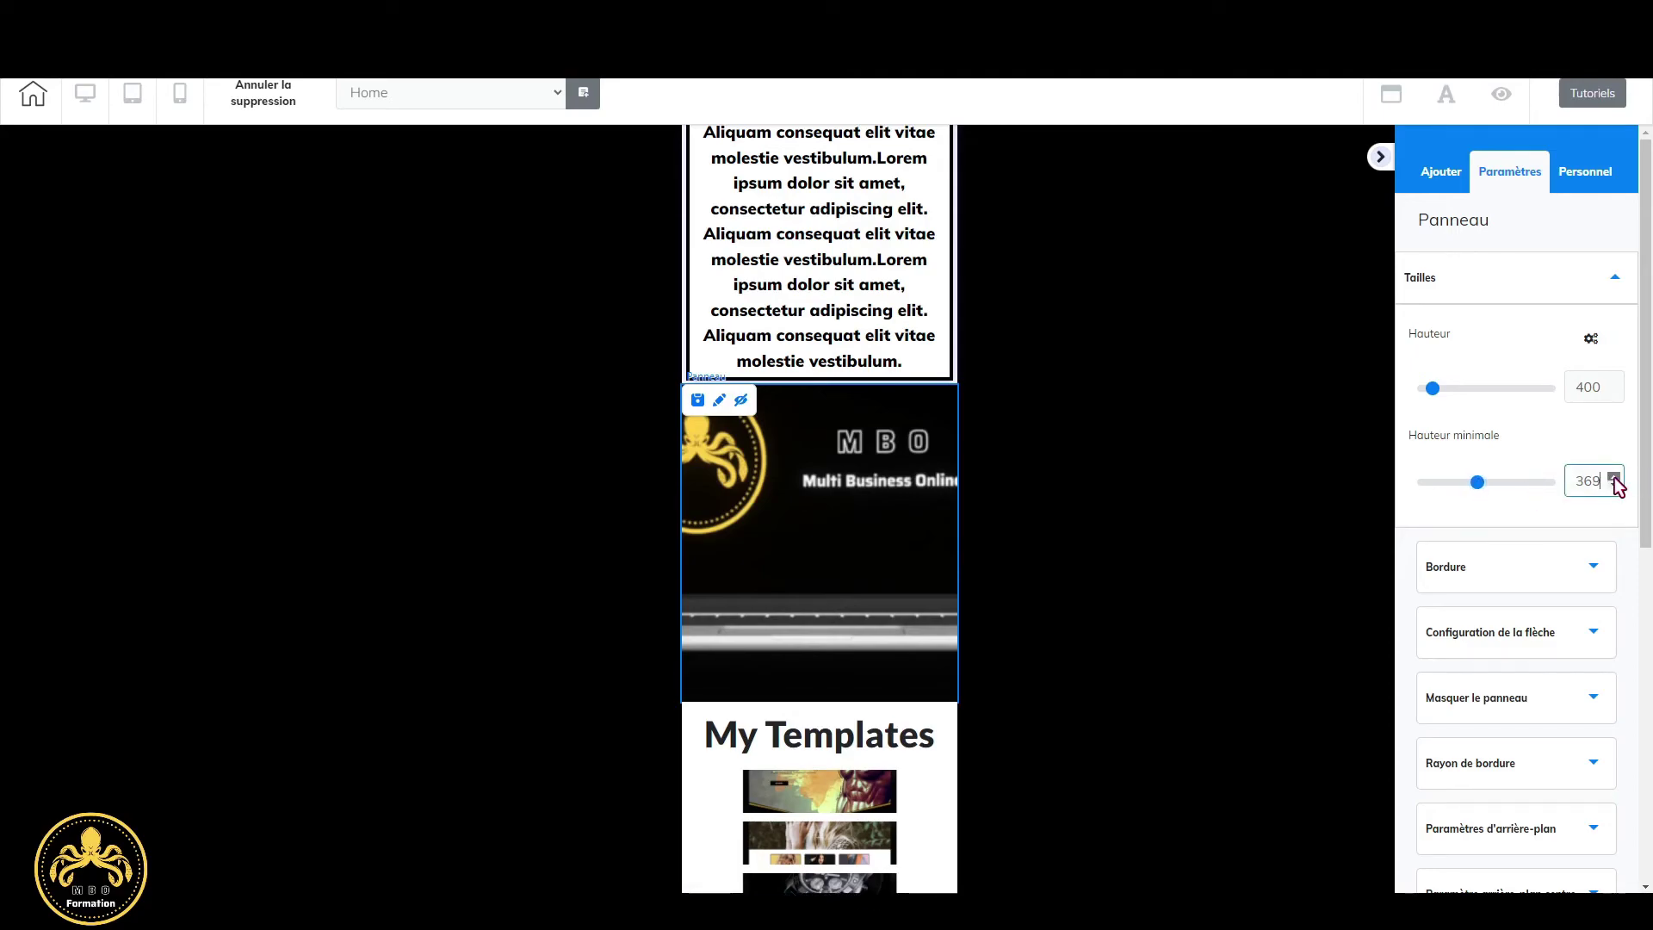
{"action": "left_click", "coordinate": [1614, 477]}
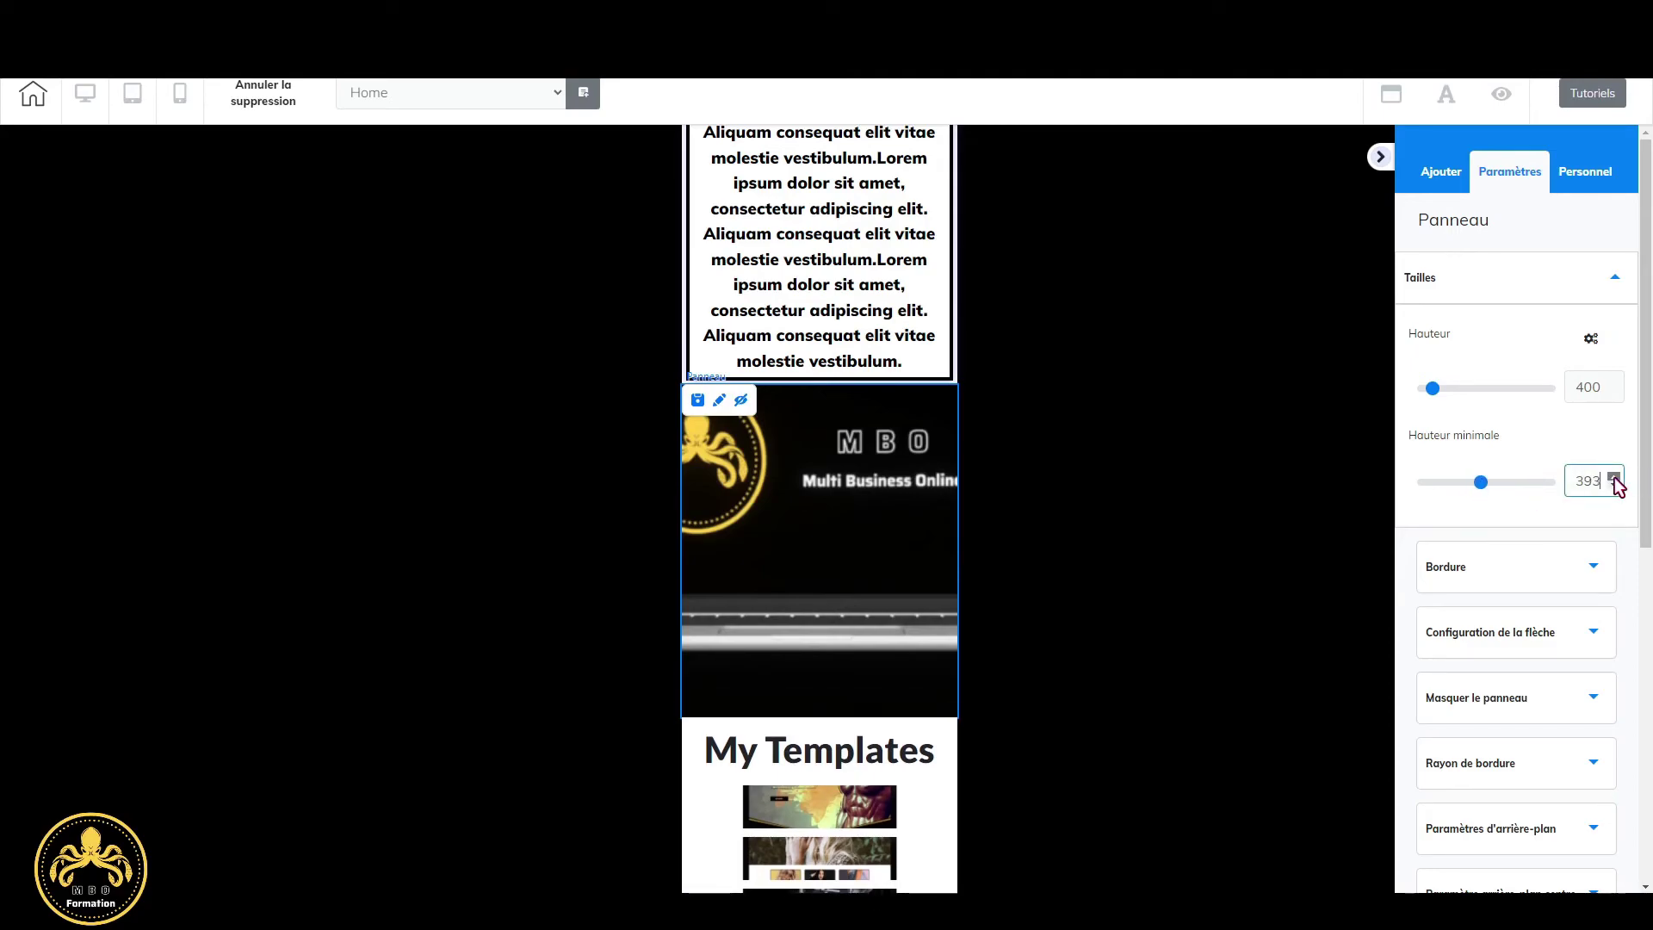
{"action": "left_click", "coordinate": [1614, 478]}
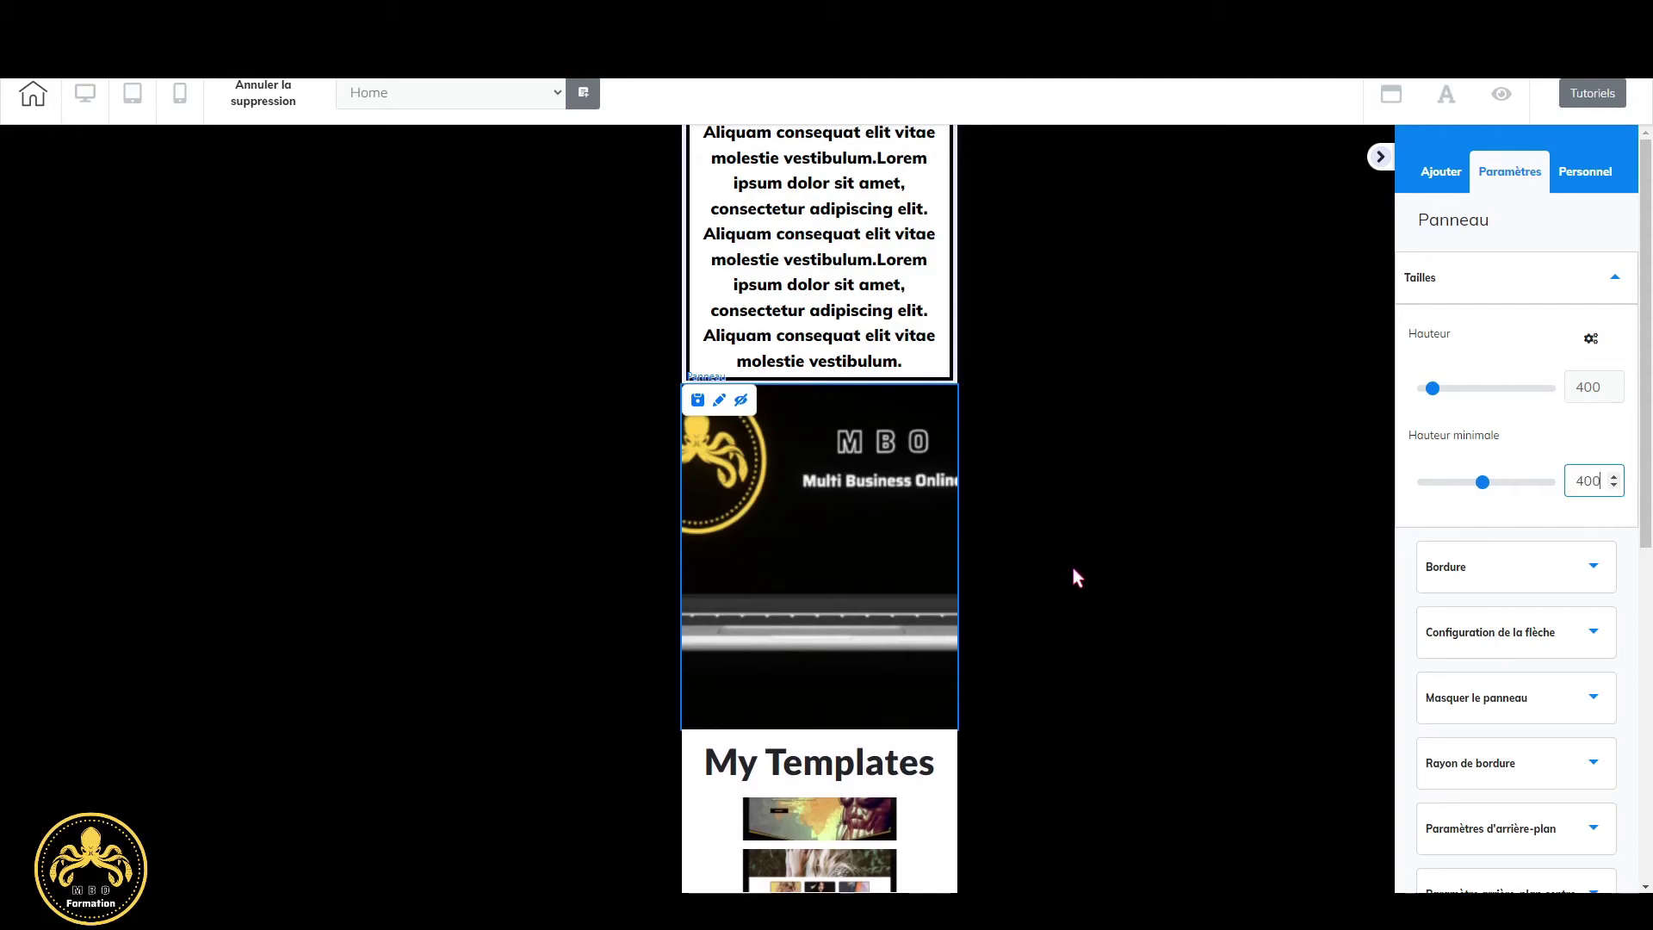
Examine how the MBO panel's background image displays on mobile while moving through the page.
{"action": "scroll", "coordinate": [862, 572], "scroll_direction": "down", "scroll_amount": 3}
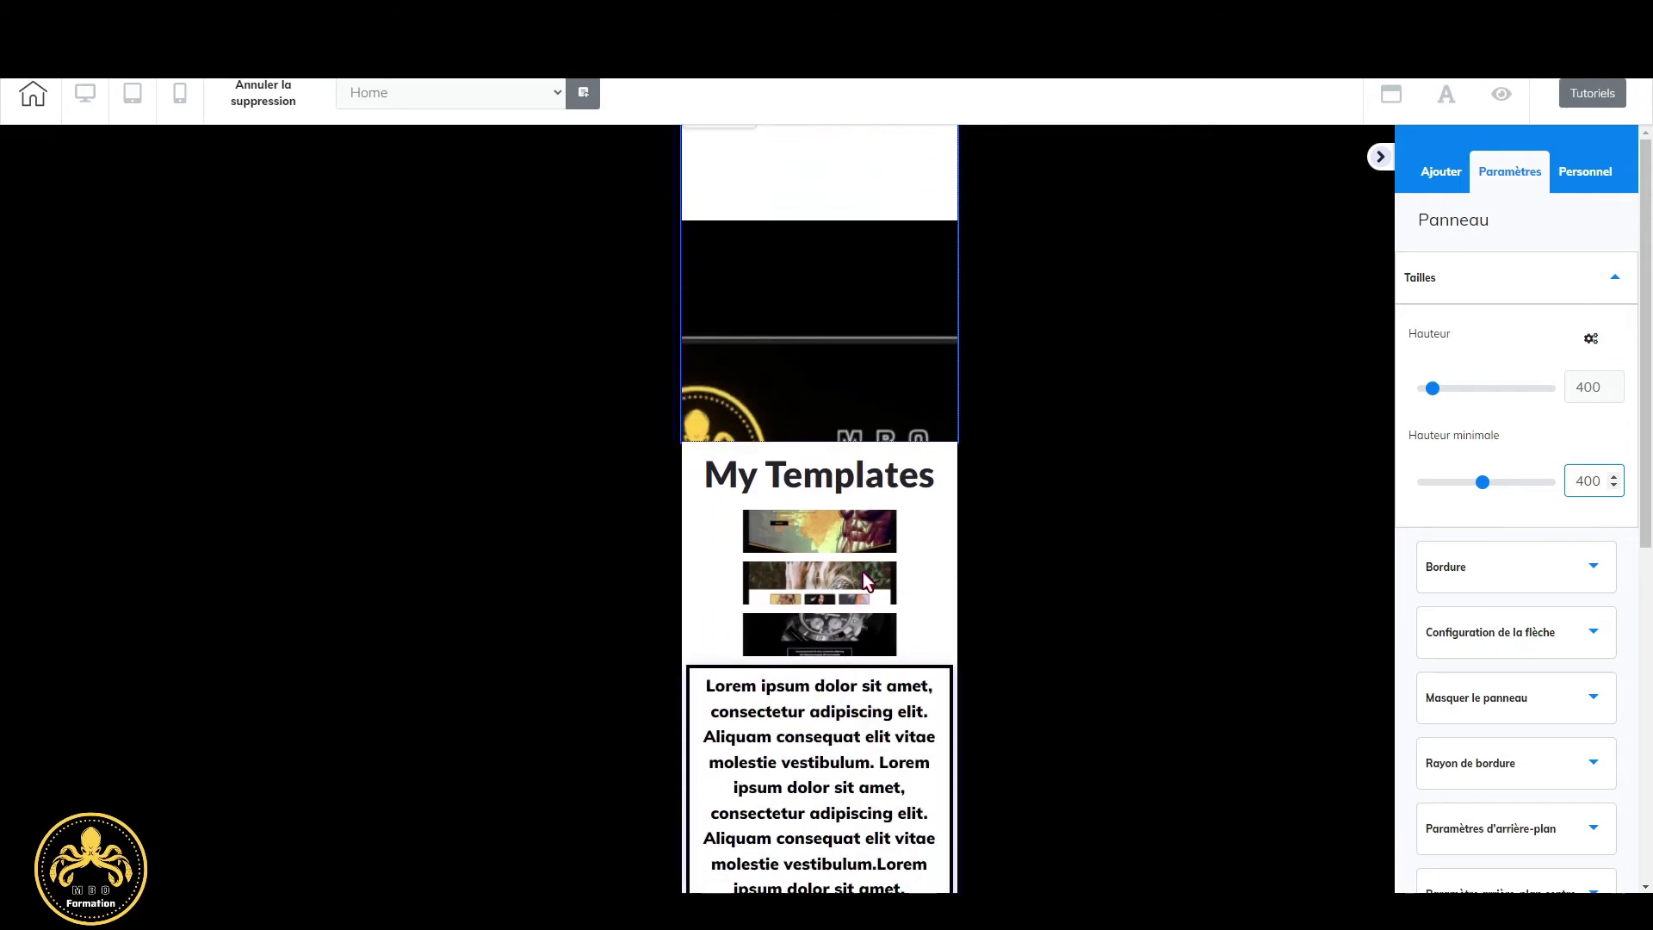
{"action": "scroll", "coordinate": [863, 571], "scroll_direction": "up", "scroll_amount": 3}
{"action": "scroll", "coordinate": [862, 572], "scroll_direction": "down", "scroll_amount": 1}
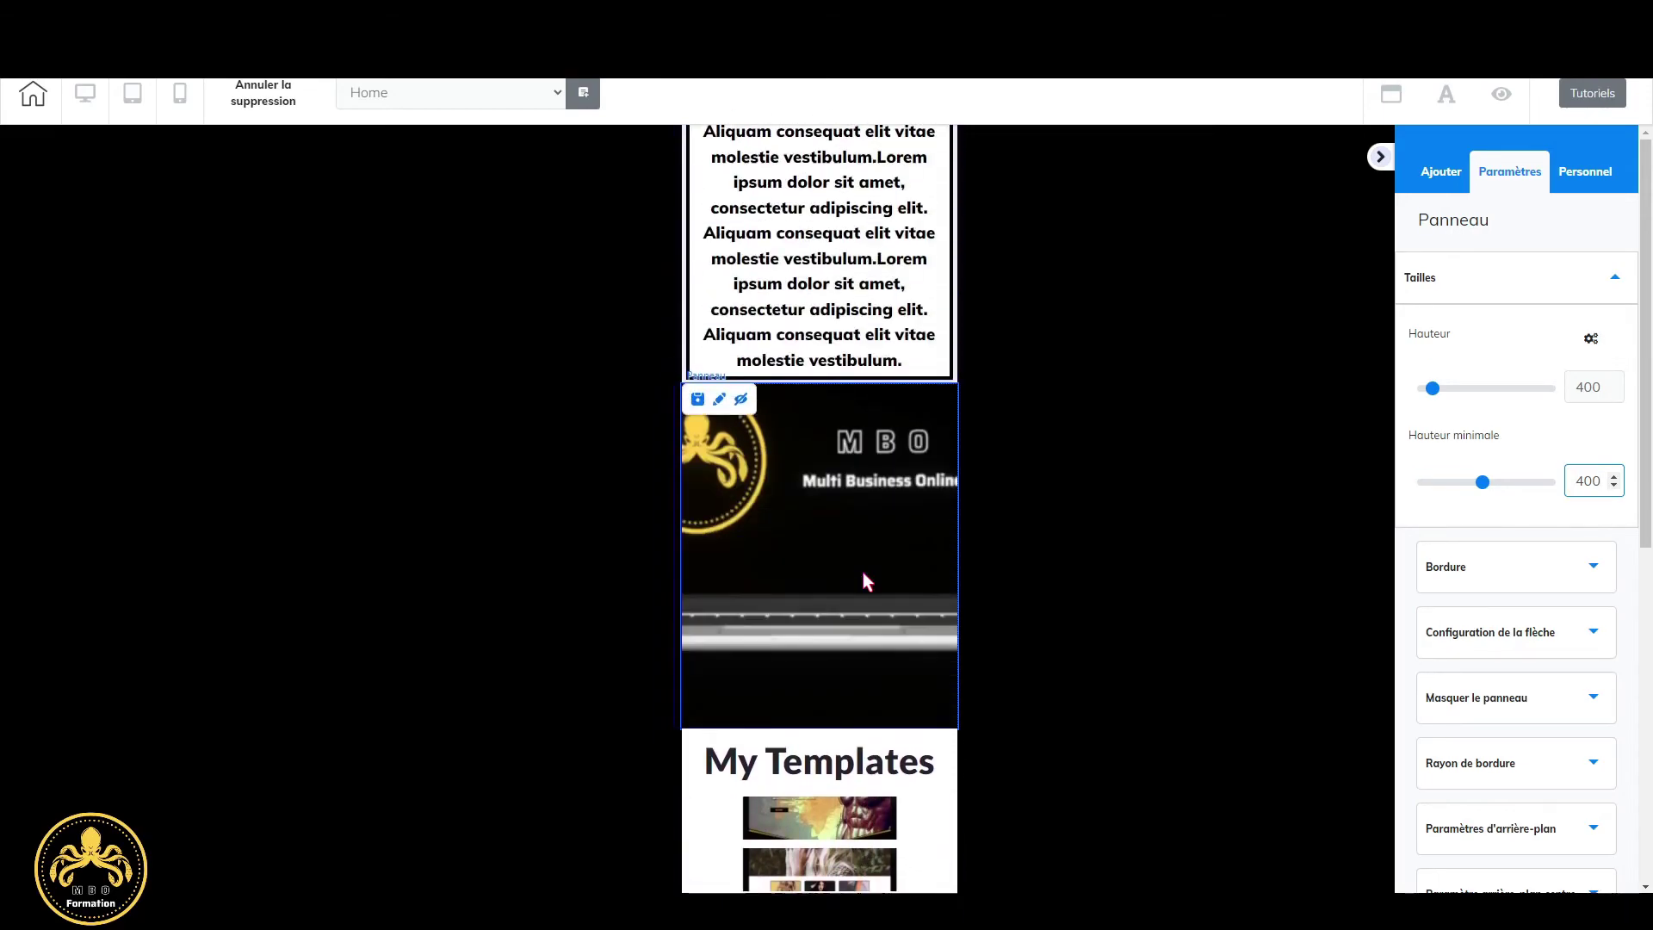
{"action": "scroll", "coordinate": [868, 561], "scroll_direction": "up", "scroll_amount": 3}
{"action": "scroll", "coordinate": [868, 561], "scroll_direction": "down", "scroll_amount": 2}
{"action": "scroll", "coordinate": [868, 562], "scroll_direction": "down", "scroll_amount": 3}
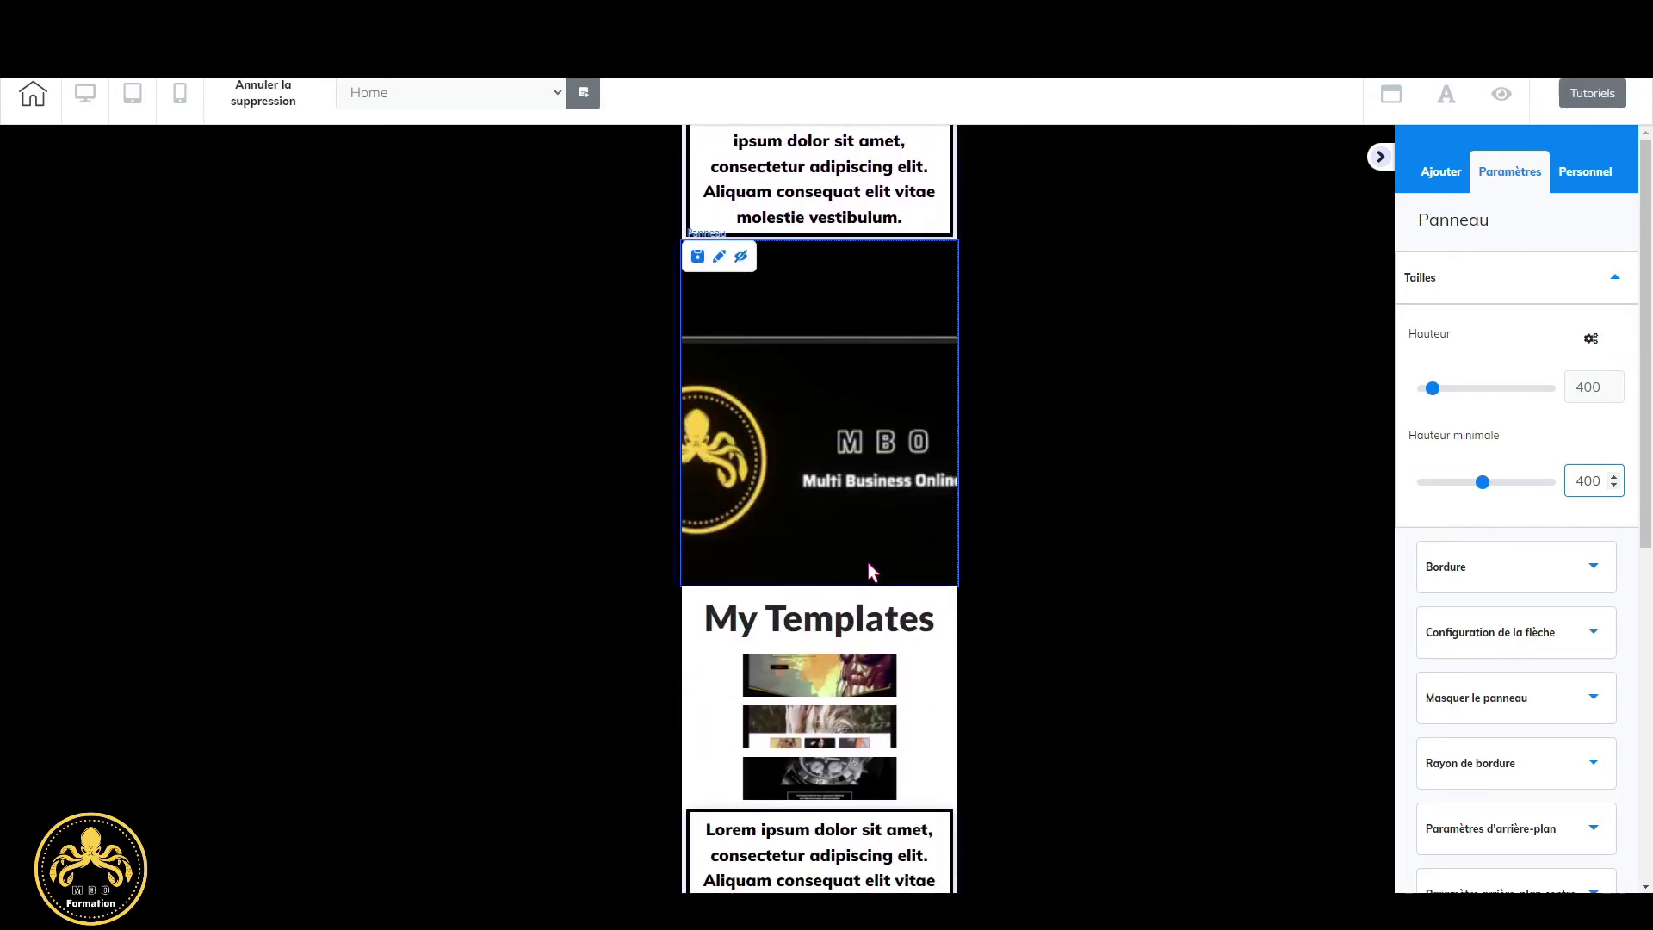
{"action": "scroll", "coordinate": [868, 561], "scroll_direction": "up", "scroll_amount": 3}
{"action": "scroll", "coordinate": [868, 562], "scroll_direction": "down", "scroll_amount": 3}
Set the minimum height of the first two template image boxes under "My Templates" to 215.
{"action": "left_click", "coordinate": [878, 517]}
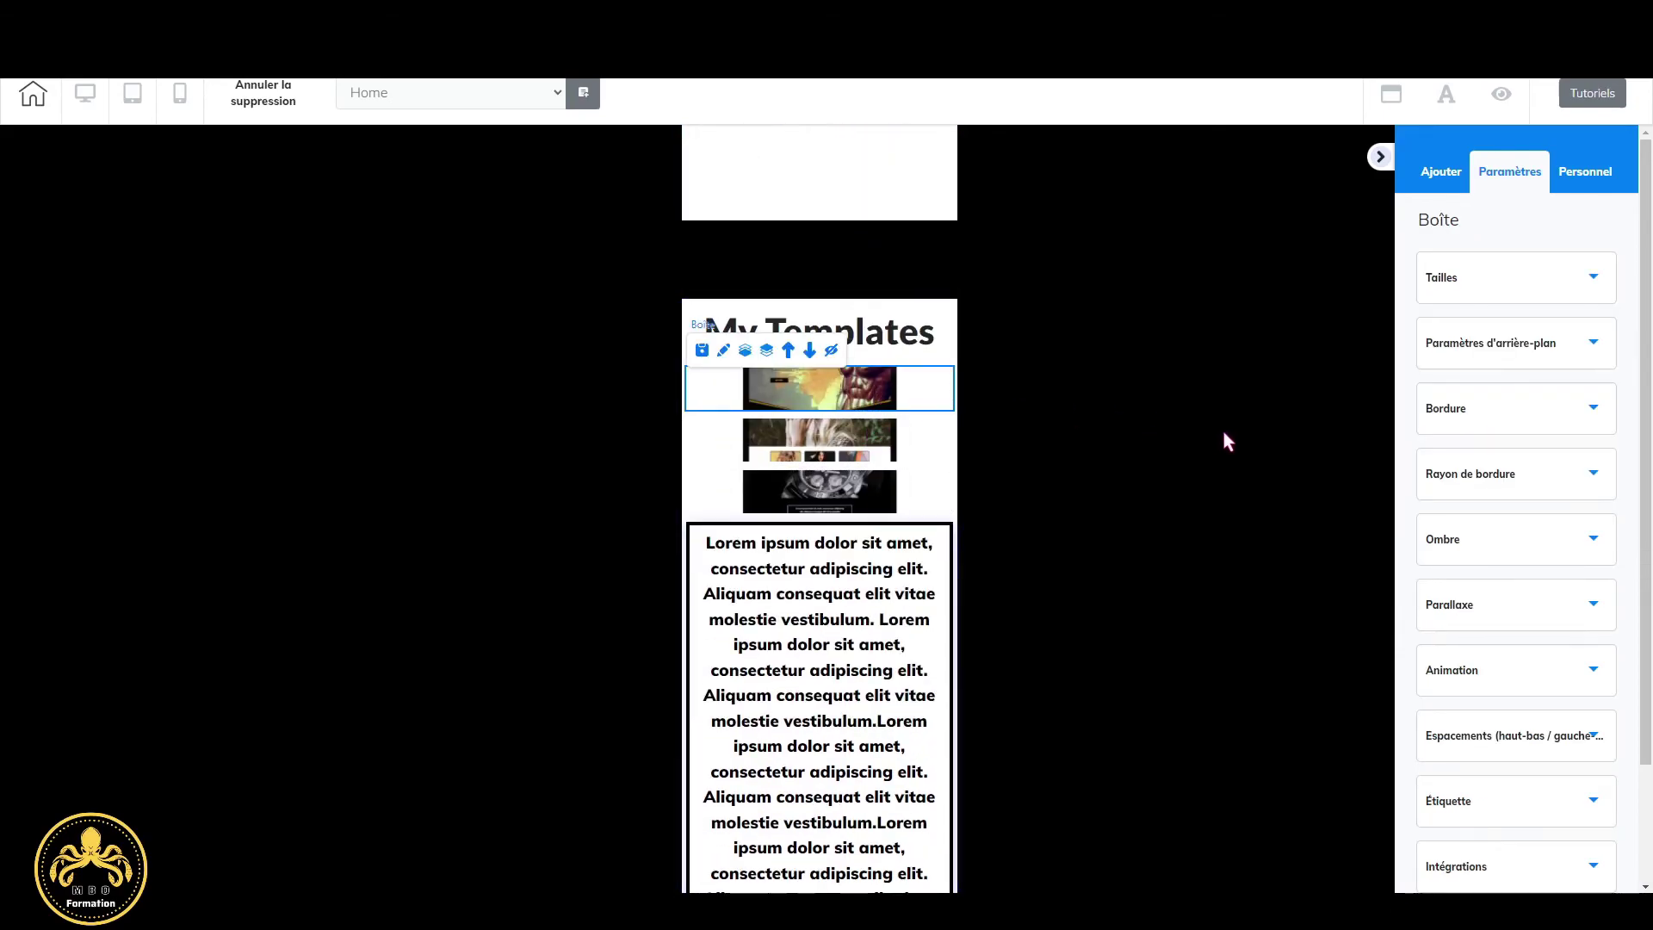
{"action": "left_click", "coordinate": [1591, 284]}
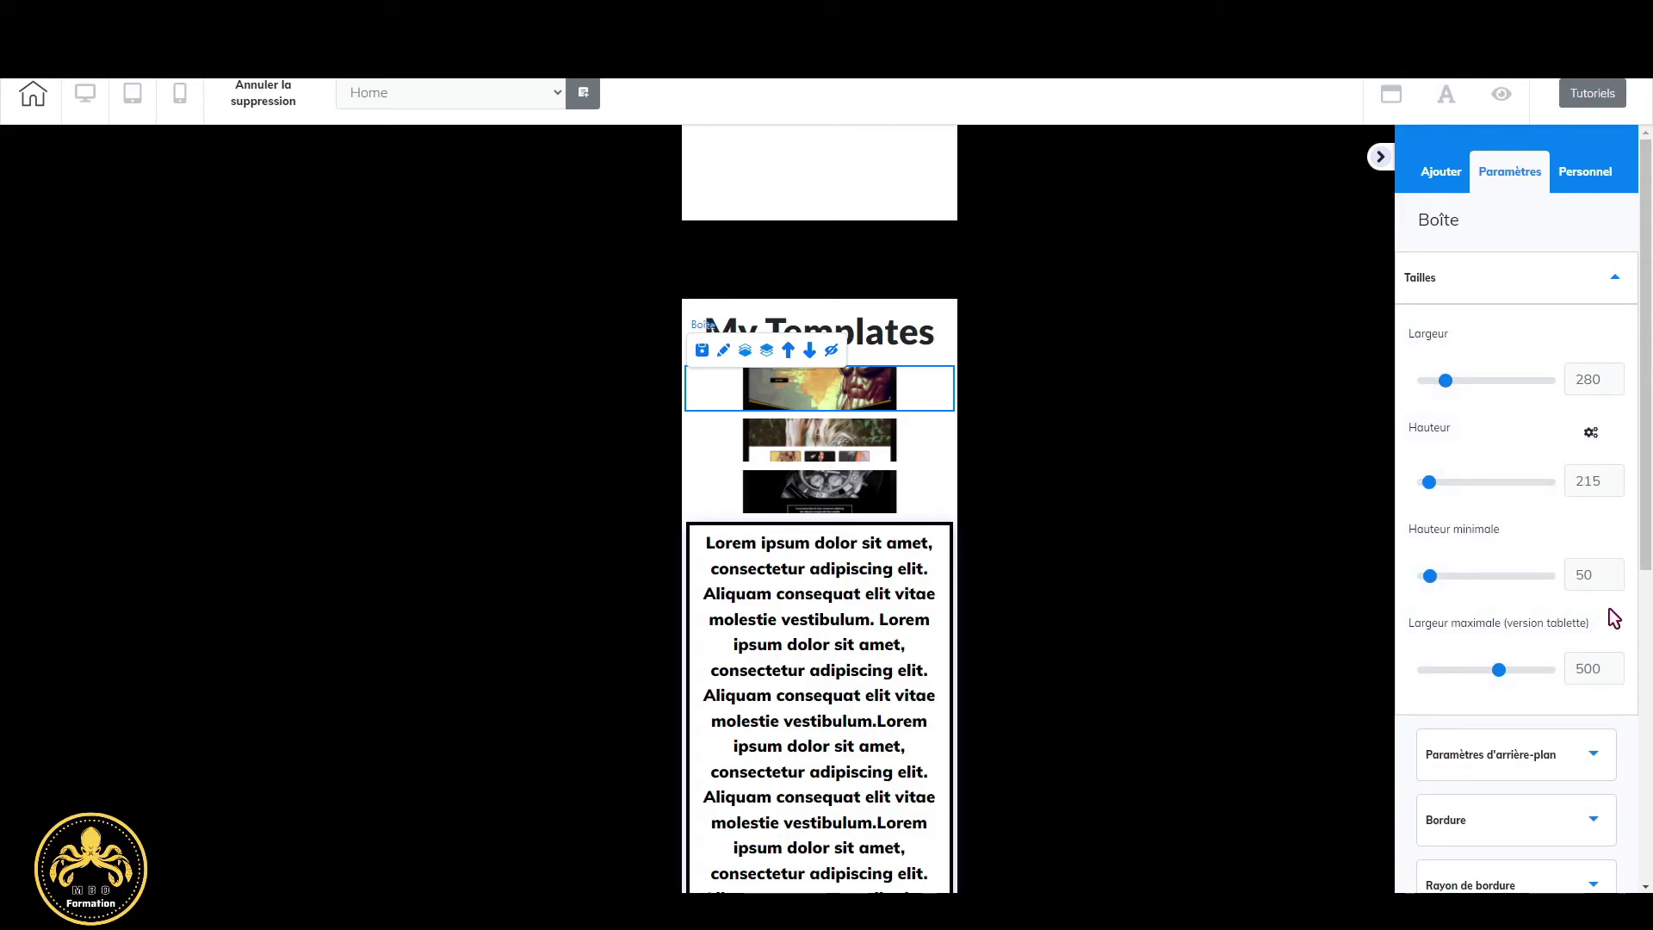
{"action": "left_click", "coordinate": [1443, 587]}
{"action": "left_click", "coordinate": [875, 591]}
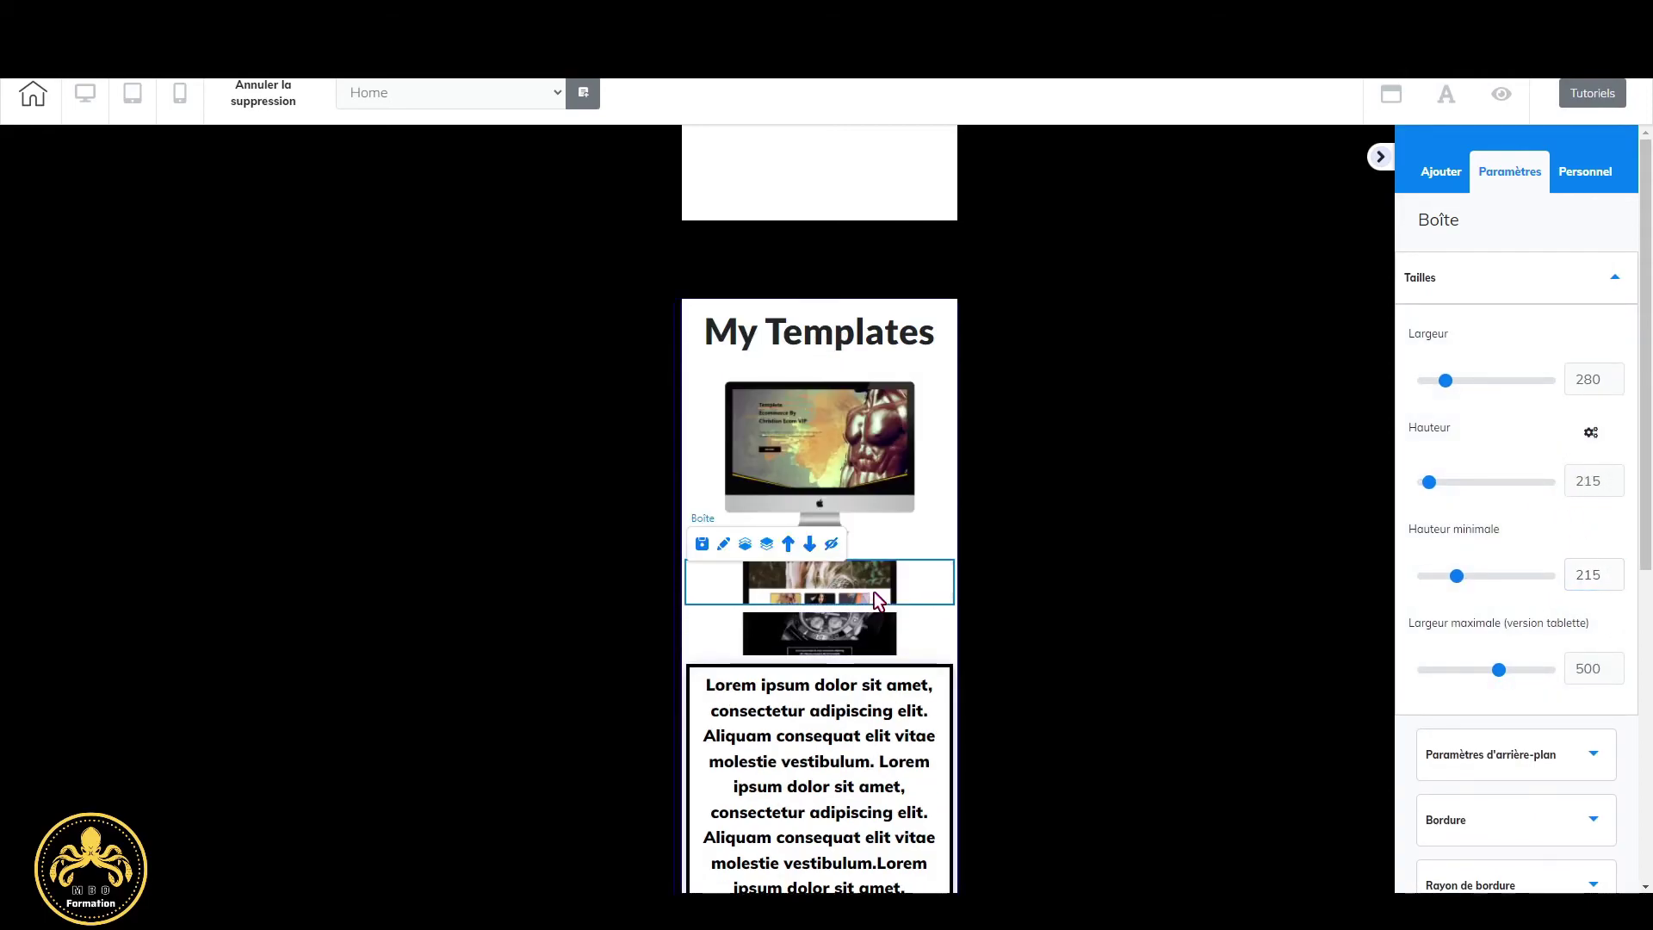
{"action": "left_click", "coordinate": [1476, 588]}
Set the minimum height of the third template image box, showing the watch, to 215.
{"action": "left_click", "coordinate": [810, 764]}
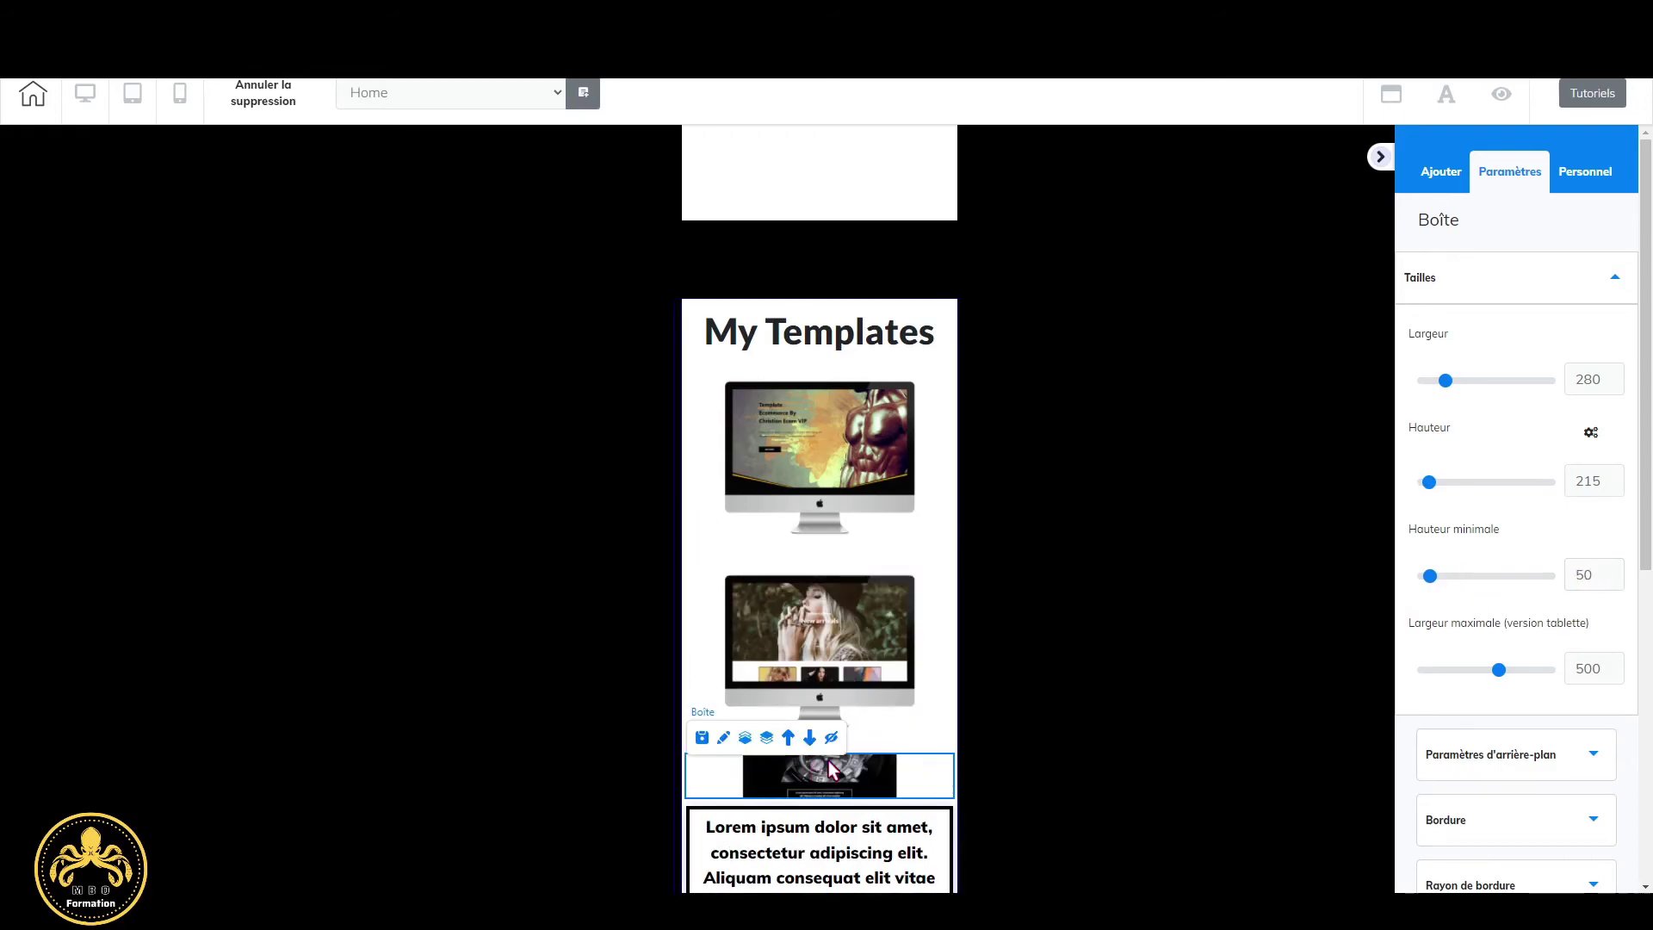
{"action": "left_click", "coordinate": [1498, 585]}
{"action": "scroll", "coordinate": [947, 824], "scroll_direction": "down", "scroll_amount": 5}
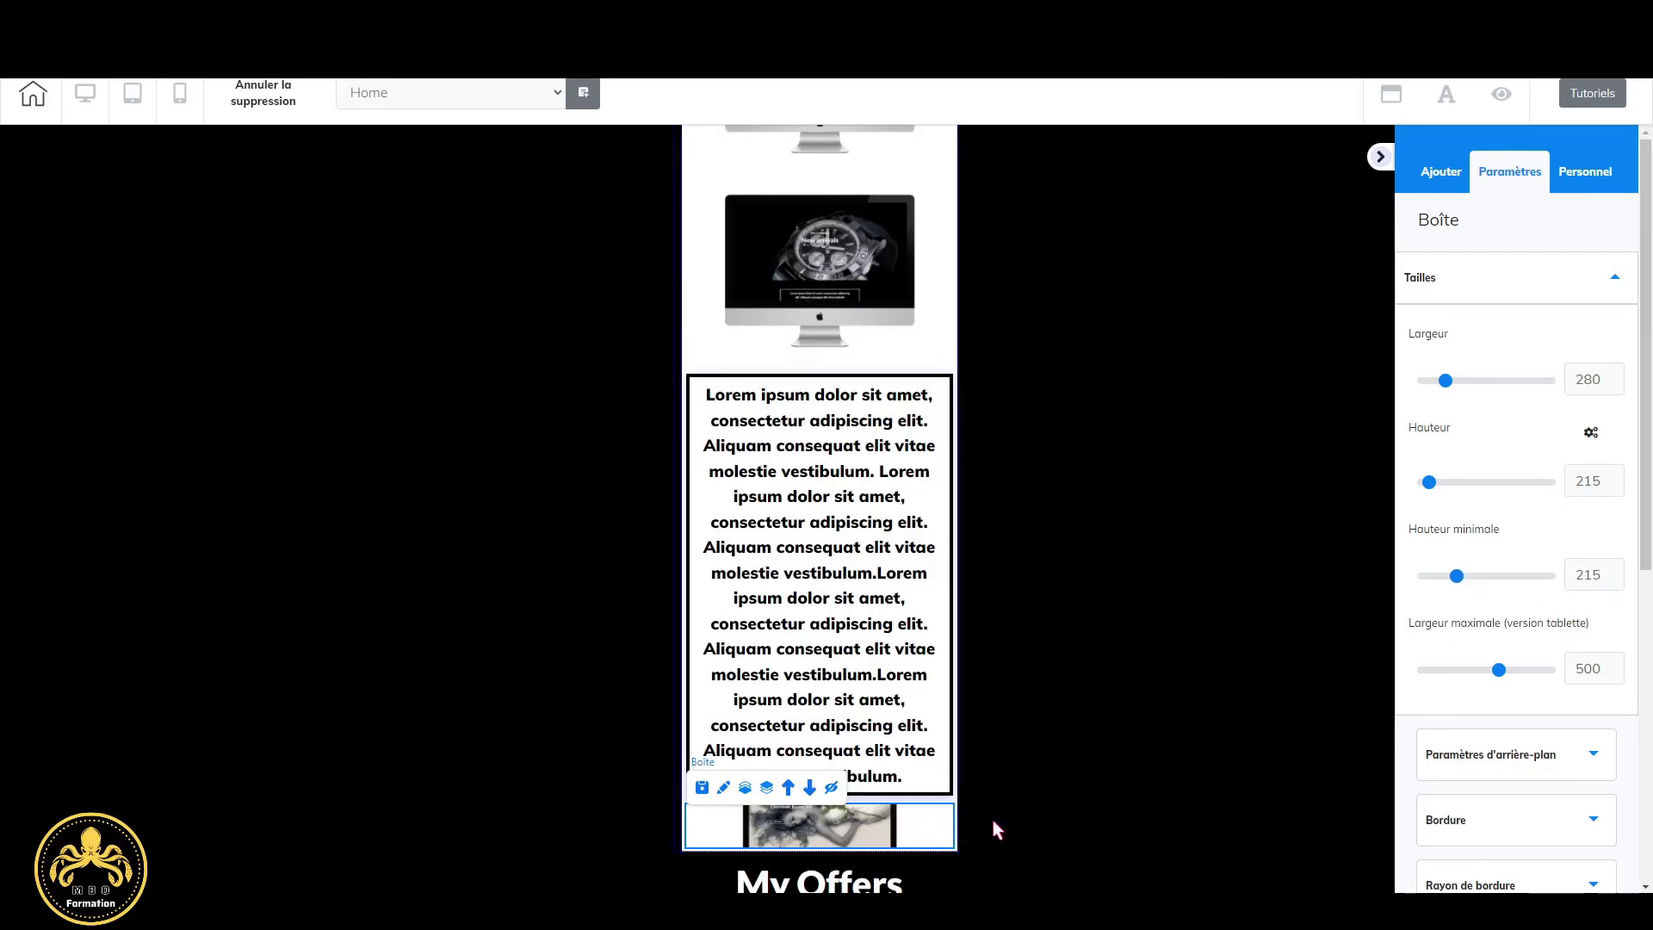
Set the minimum height of the last template image box, below the Lorem ipsum text, to 215.
{"action": "left_click", "coordinate": [1430, 576]}
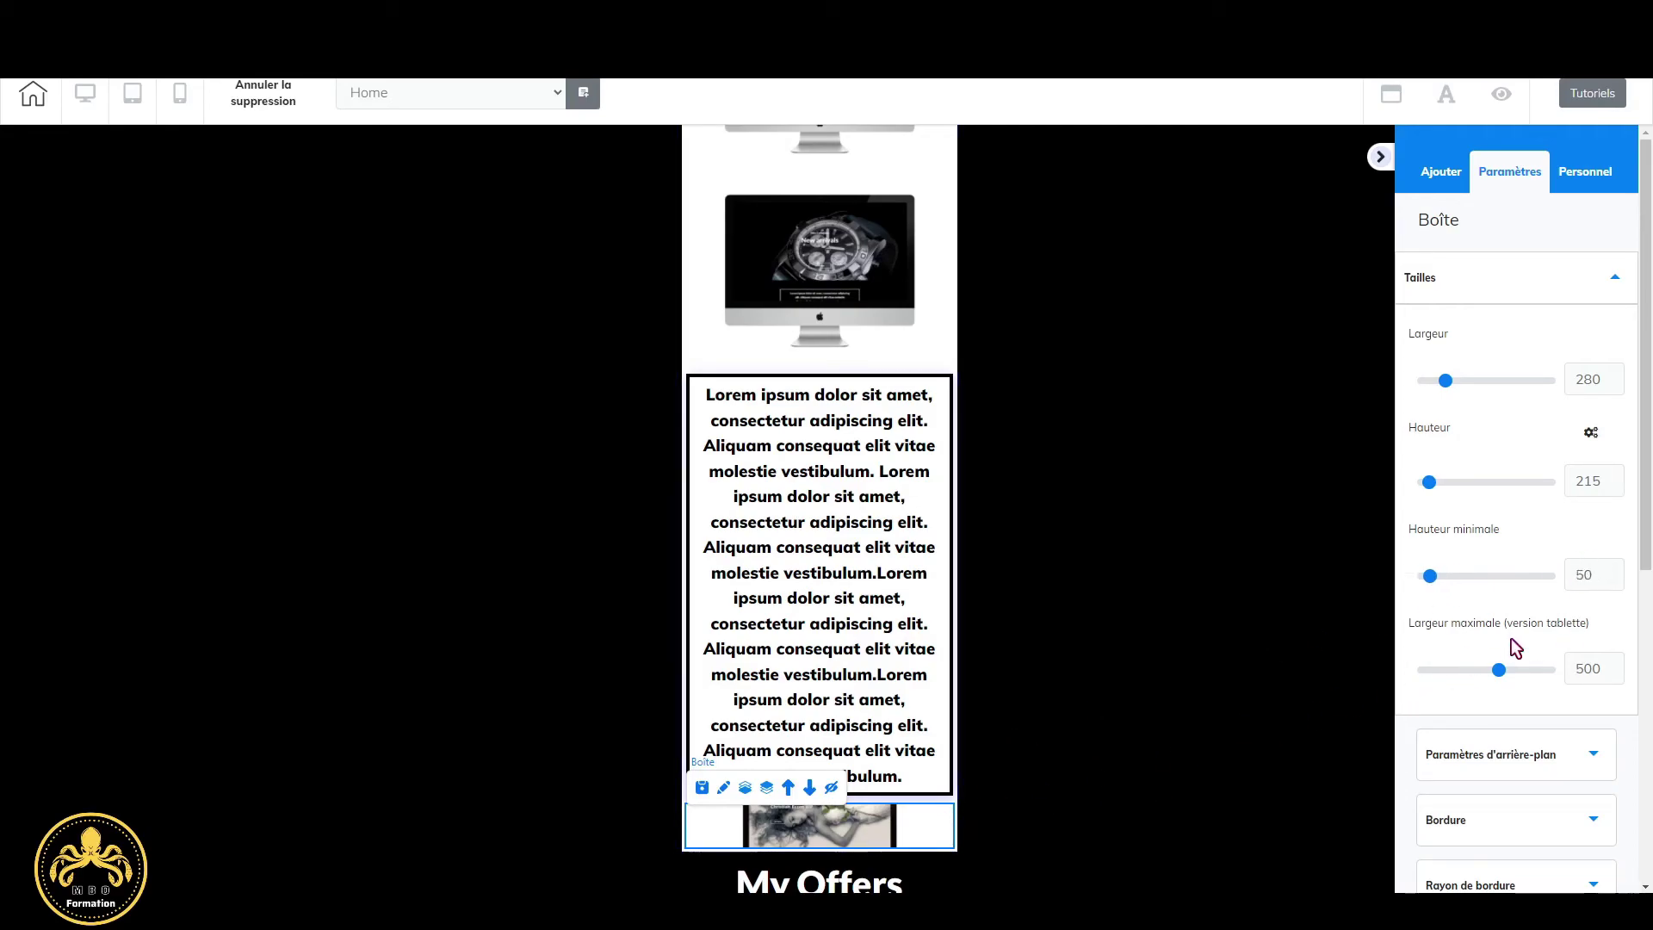
{"action": "left_click", "coordinate": [1455, 576]}
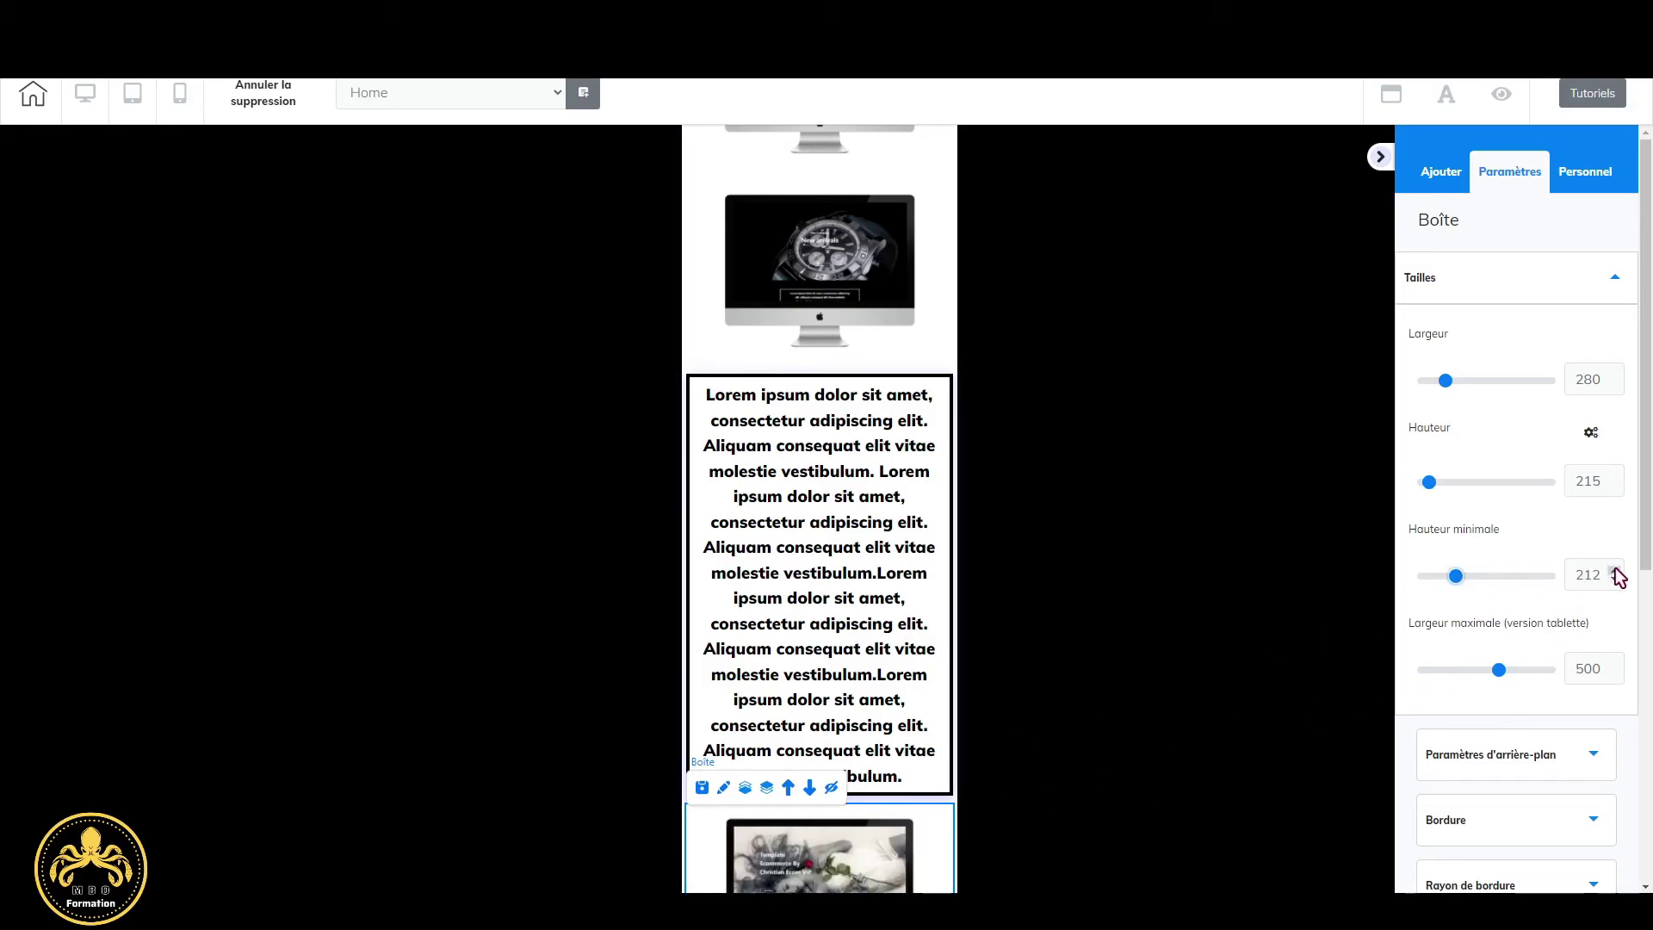
{"action": "left_click", "coordinate": [1615, 571]}
{"action": "left_click", "coordinate": [1615, 571]}
{"action": "left_click", "coordinate": [1615, 571]}
{"action": "scroll", "coordinate": [890, 495], "scroll_direction": "down", "scroll_amount": 3}
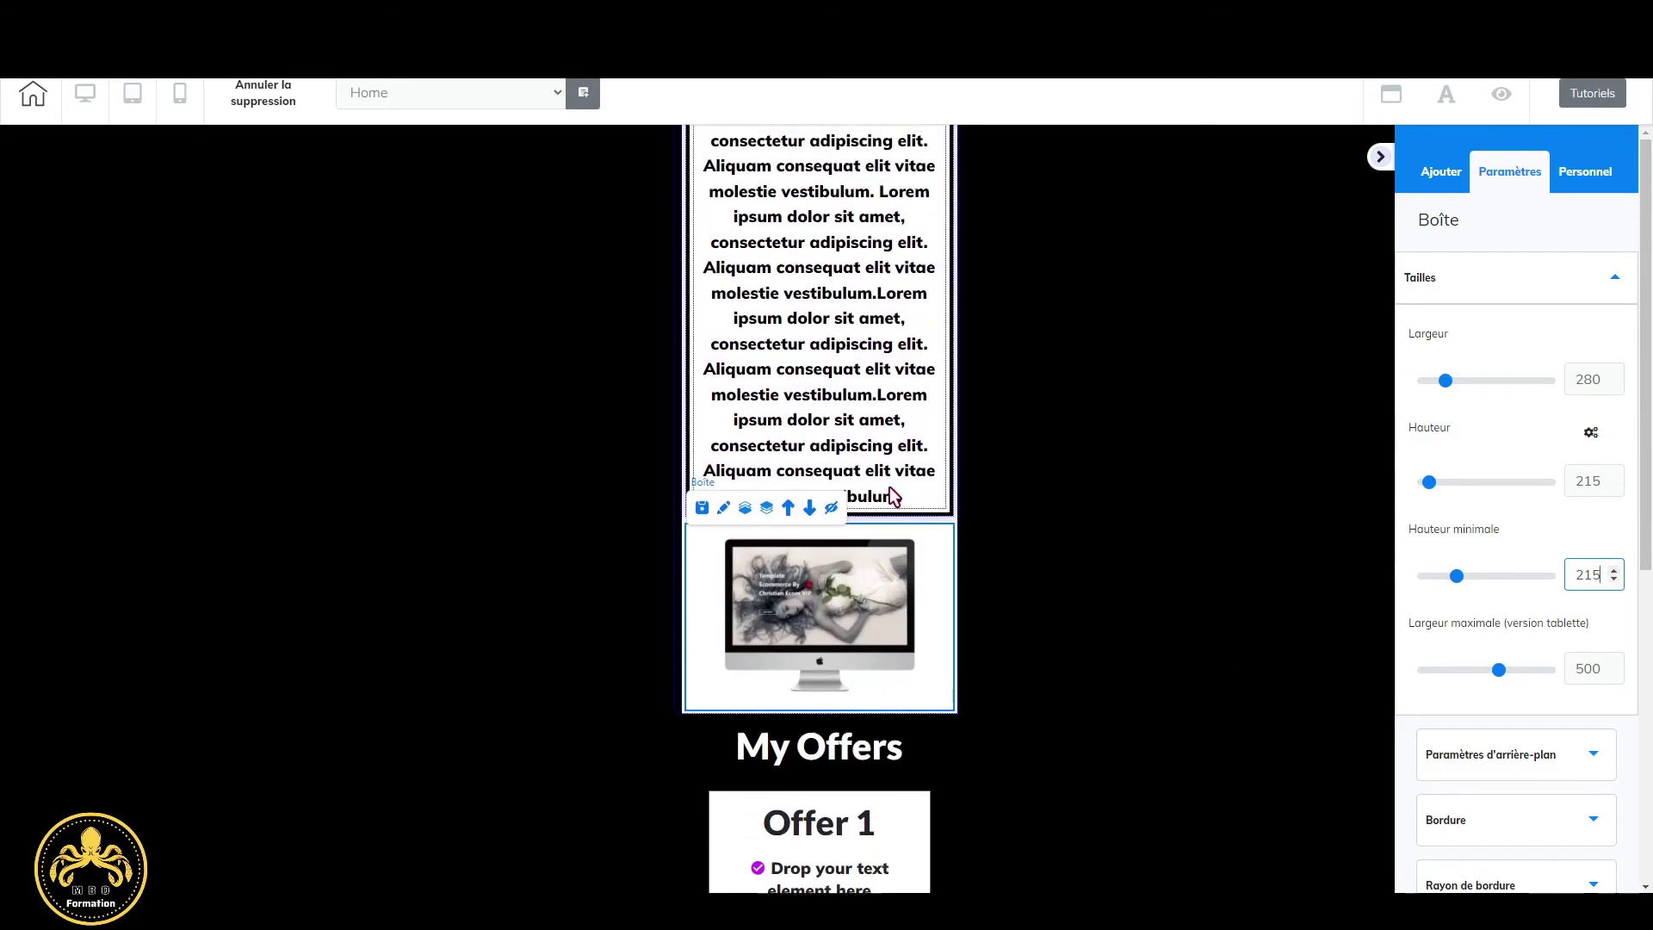
Move the watch template image box below the bordered Lorem ipsum text box in "My Templates".
{"action": "scroll", "coordinate": [890, 491], "scroll_direction": "up", "scroll_amount": 3}
{"action": "left_click", "coordinate": [884, 270]}
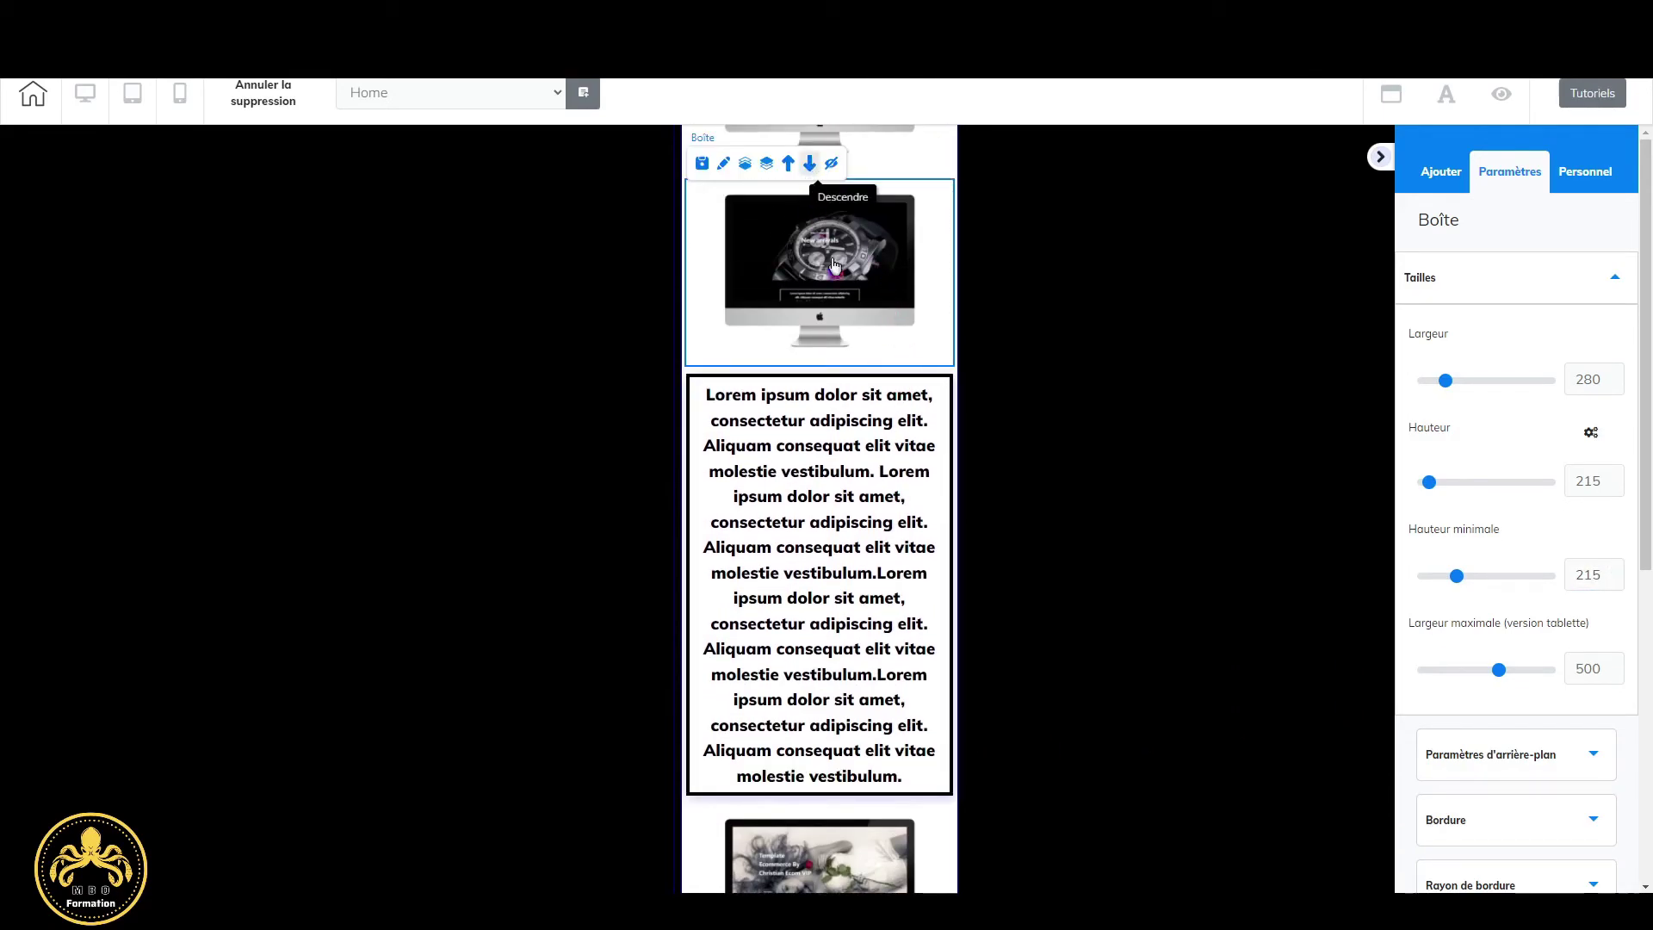
{"action": "left_click", "coordinate": [809, 164]}
{"action": "scroll", "coordinate": [874, 459], "scroll_direction": "up", "scroll_amount": 5}
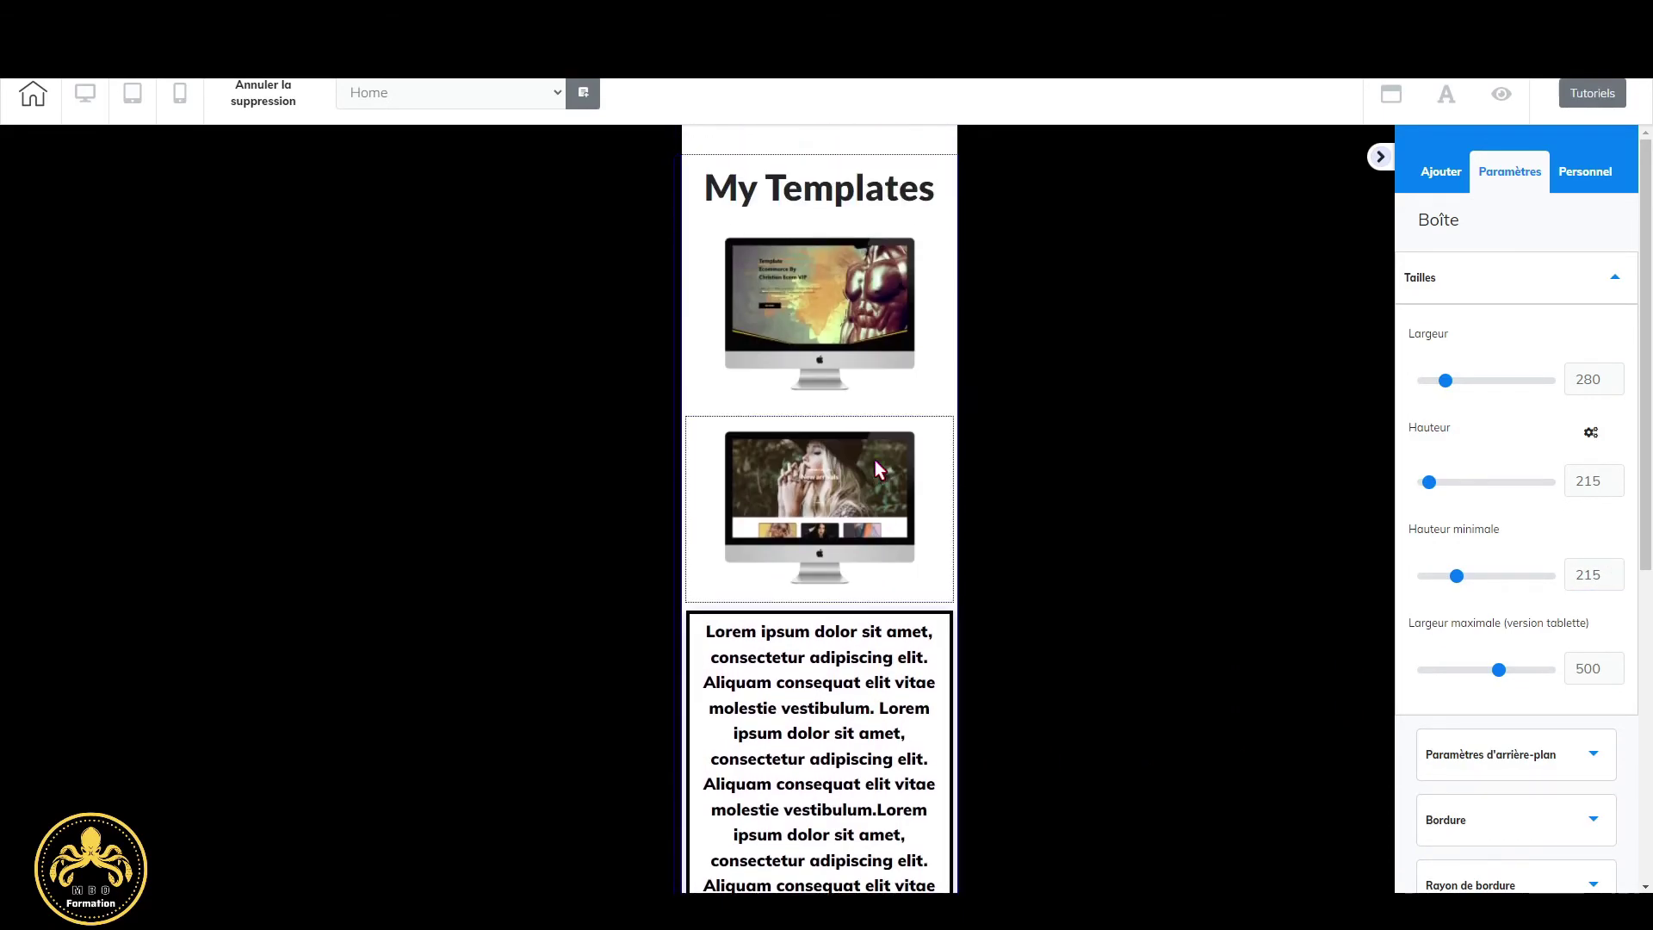
{"action": "scroll", "coordinate": [873, 442], "scroll_direction": "down", "scroll_amount": 7}
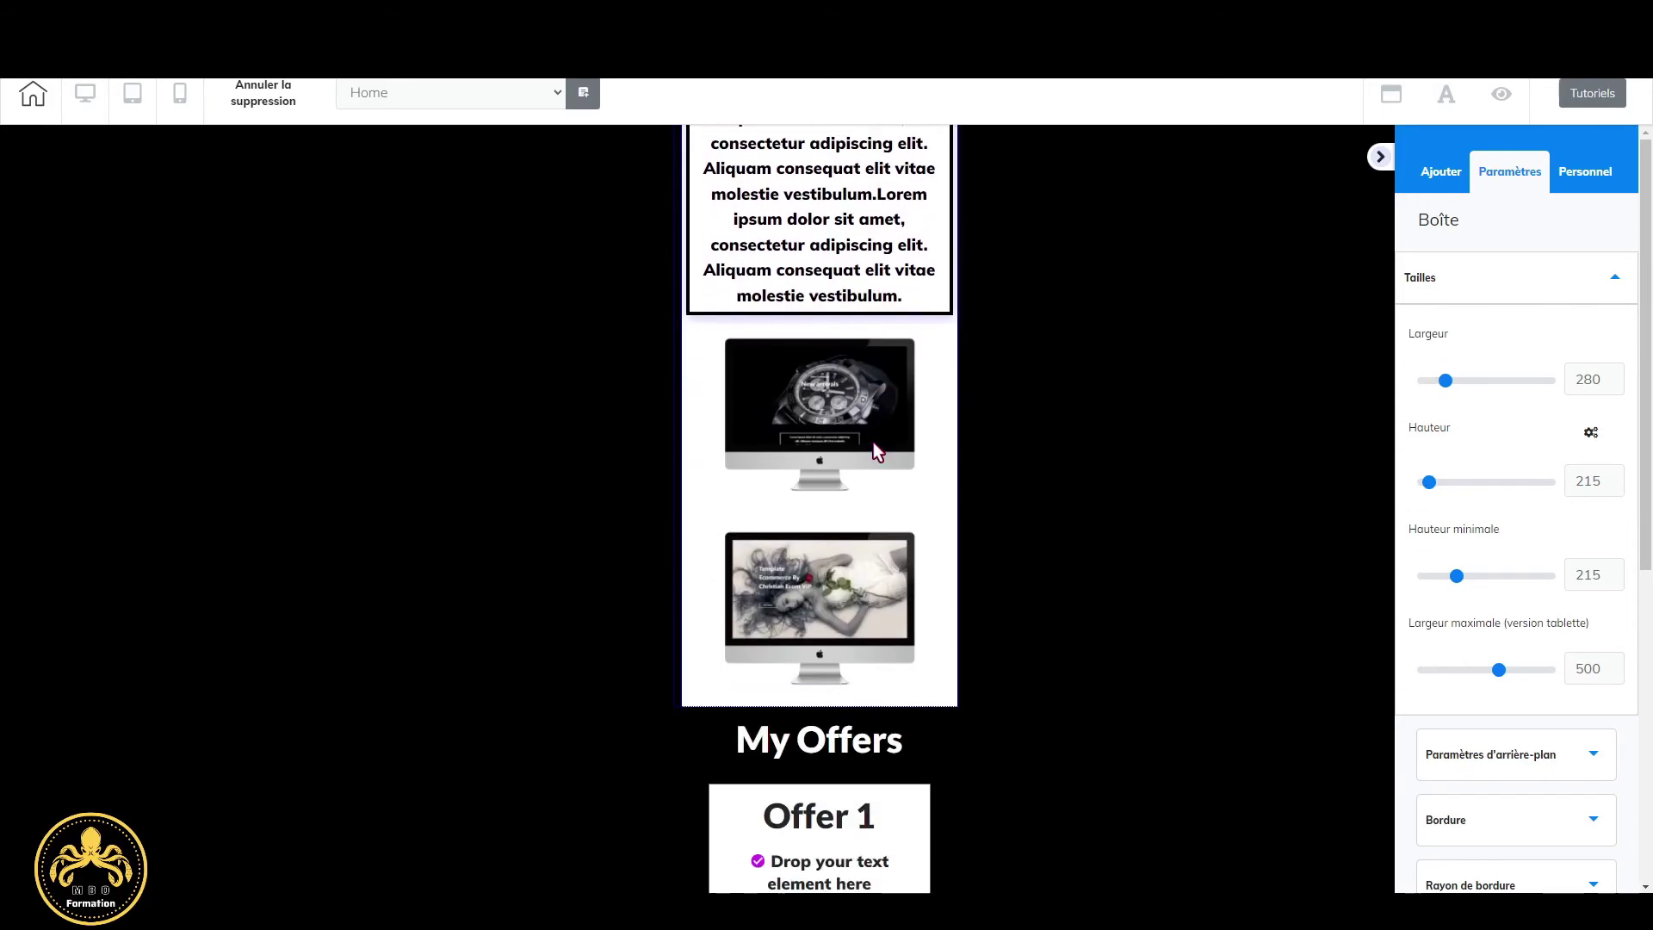
Set the minimum height of the Business Pro badge box under "My Credentials" to 215.
{"action": "scroll", "coordinate": [873, 442], "scroll_direction": "down", "scroll_amount": 3}
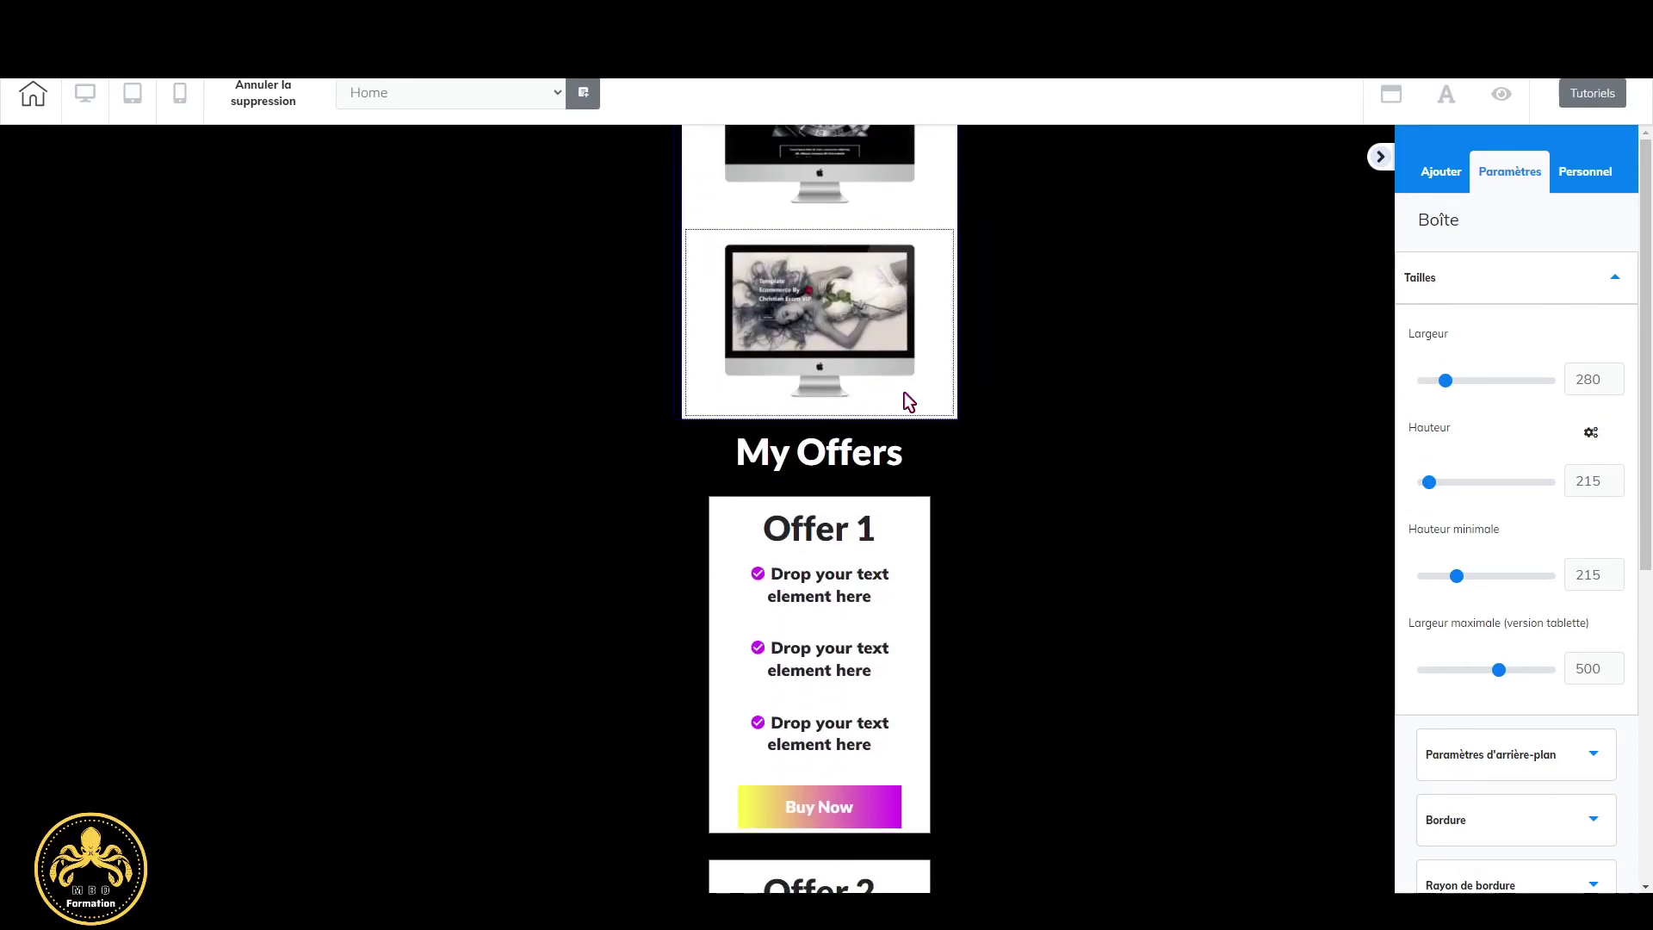
{"action": "scroll", "coordinate": [889, 344], "scroll_direction": "down", "scroll_amount": 5}
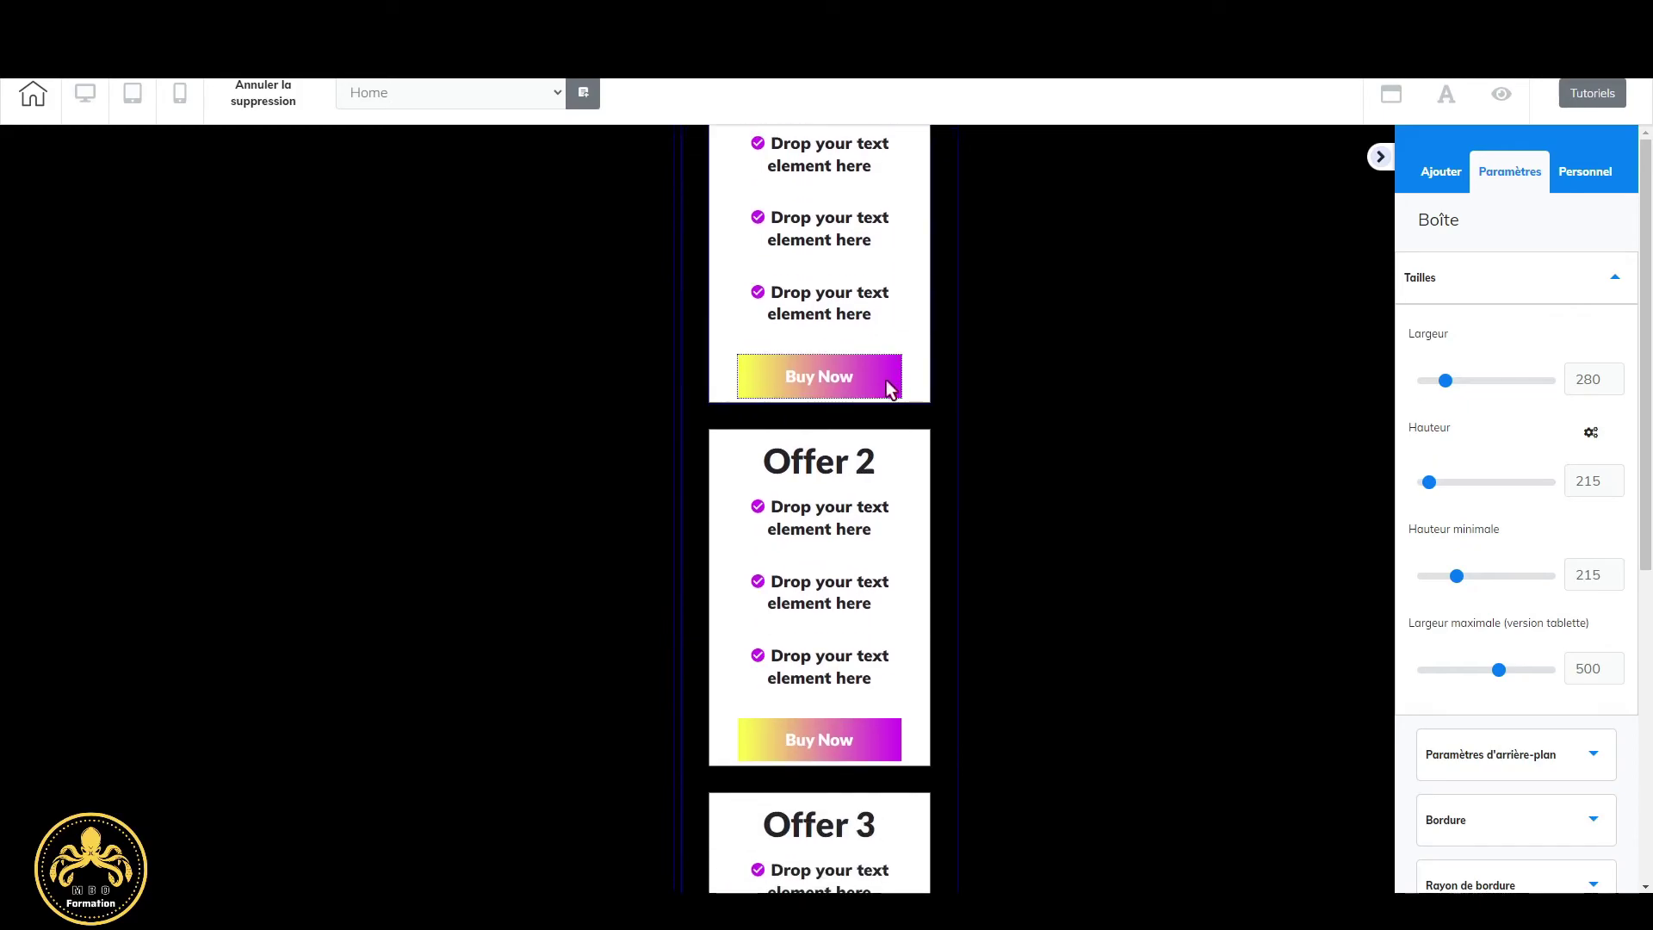
{"action": "scroll", "coordinate": [890, 388], "scroll_direction": "down", "scroll_amount": 7}
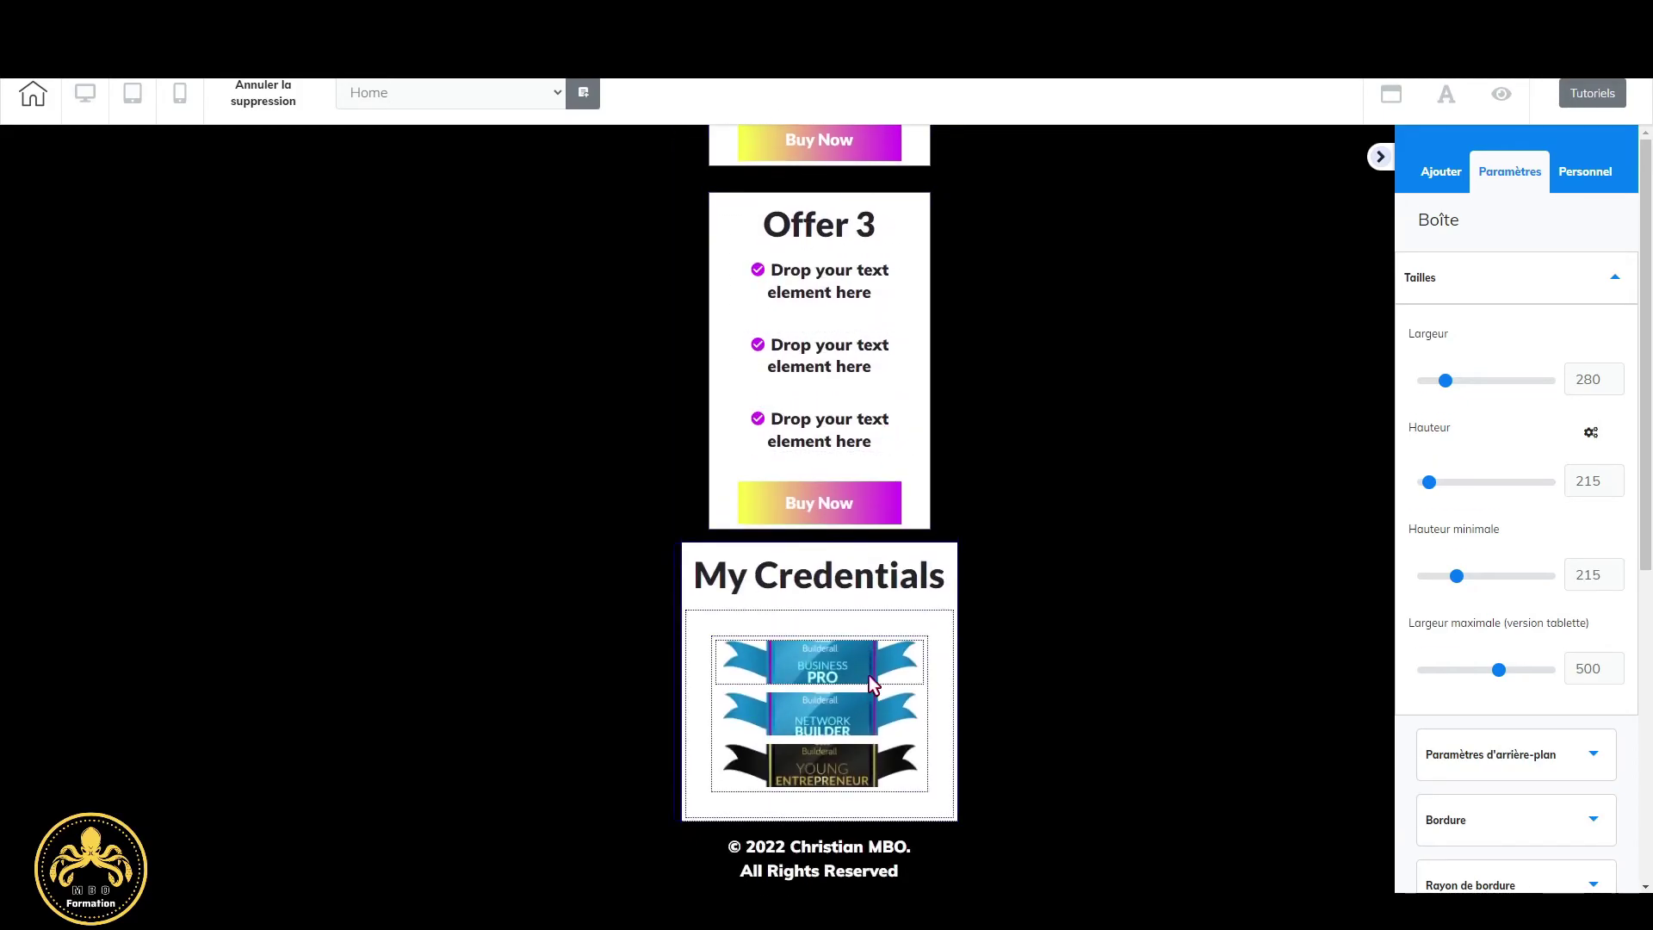
{"action": "left_click", "coordinate": [892, 663]}
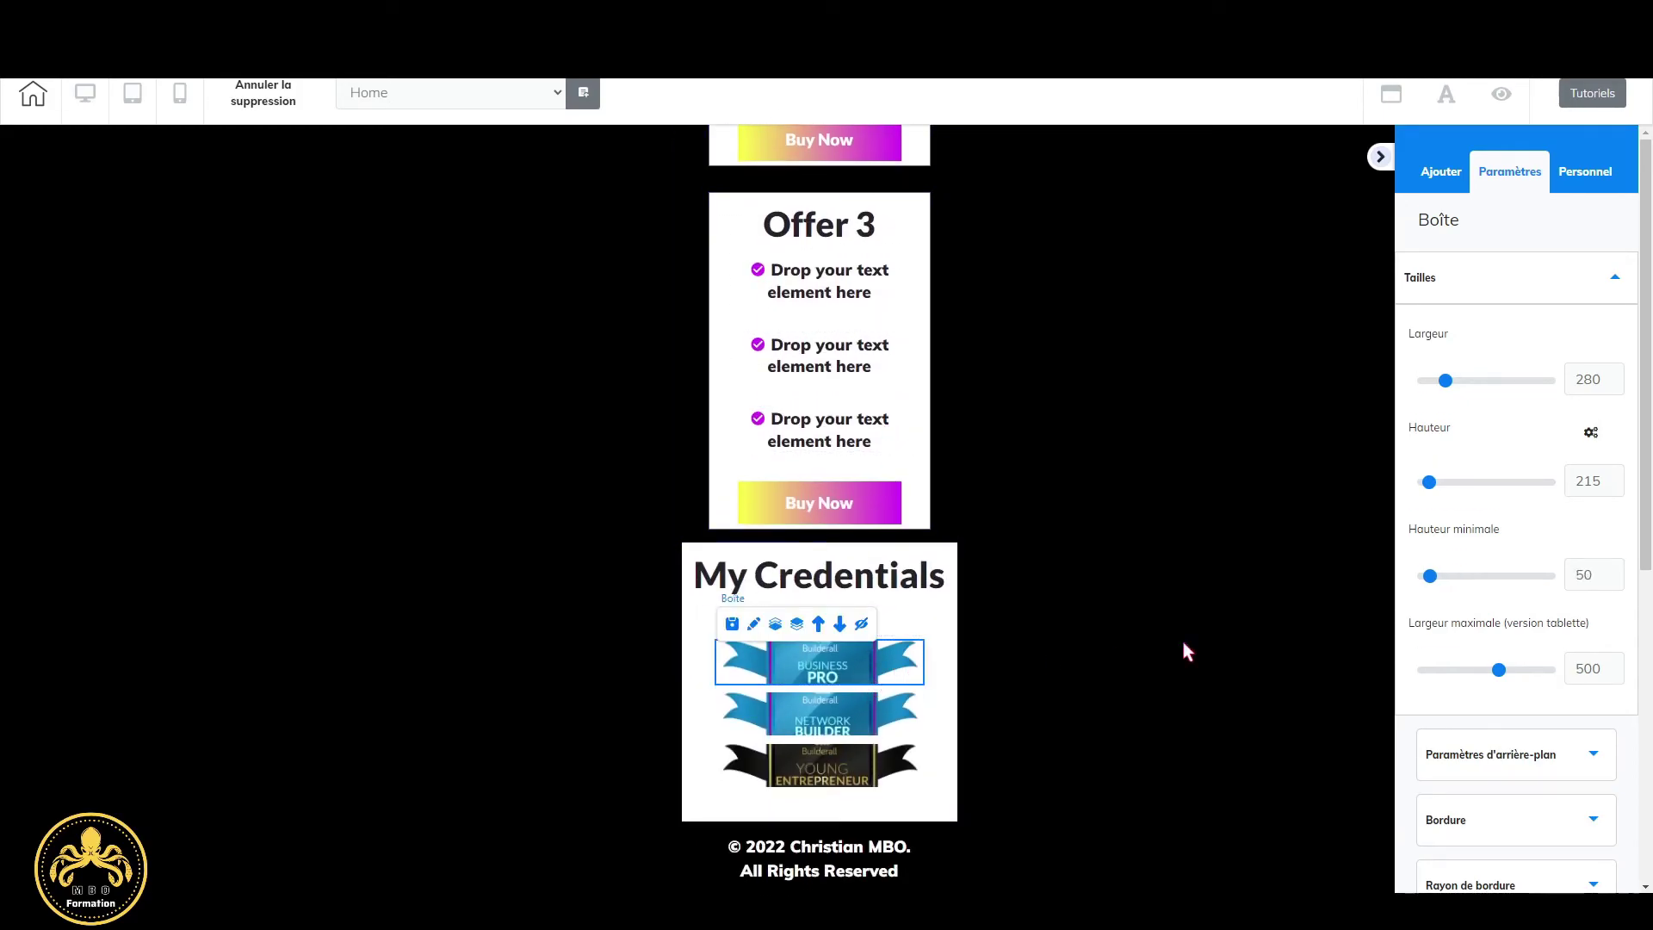
{"action": "left_click", "coordinate": [1454, 575]}
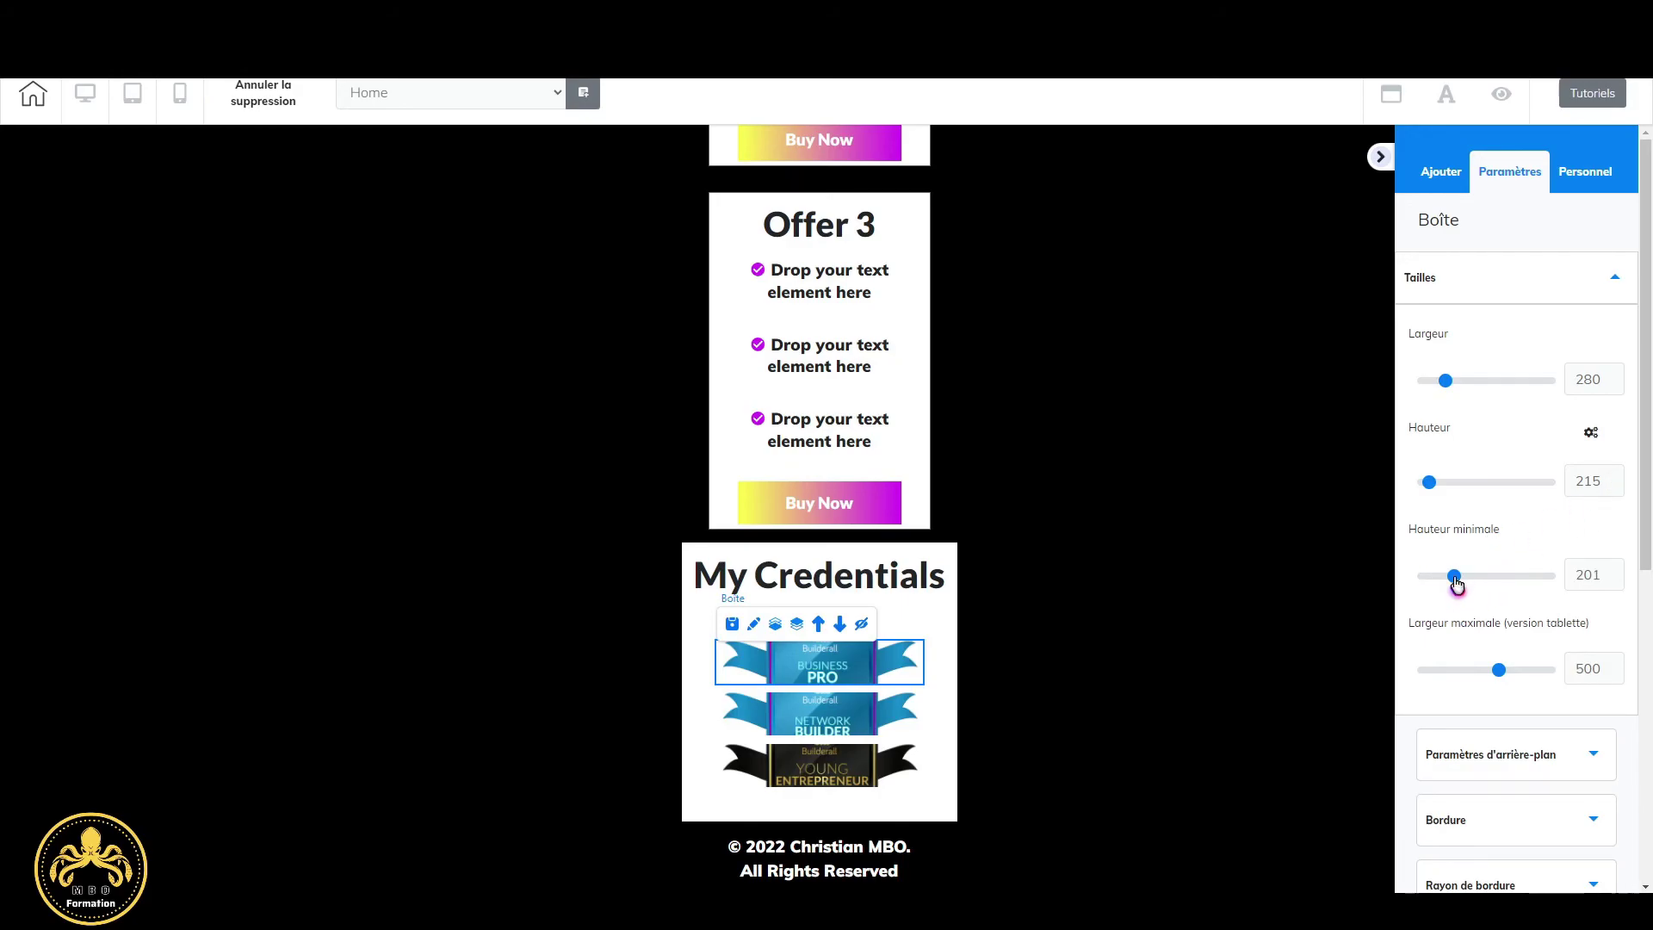
{"action": "left_click", "coordinate": [1615, 571]}
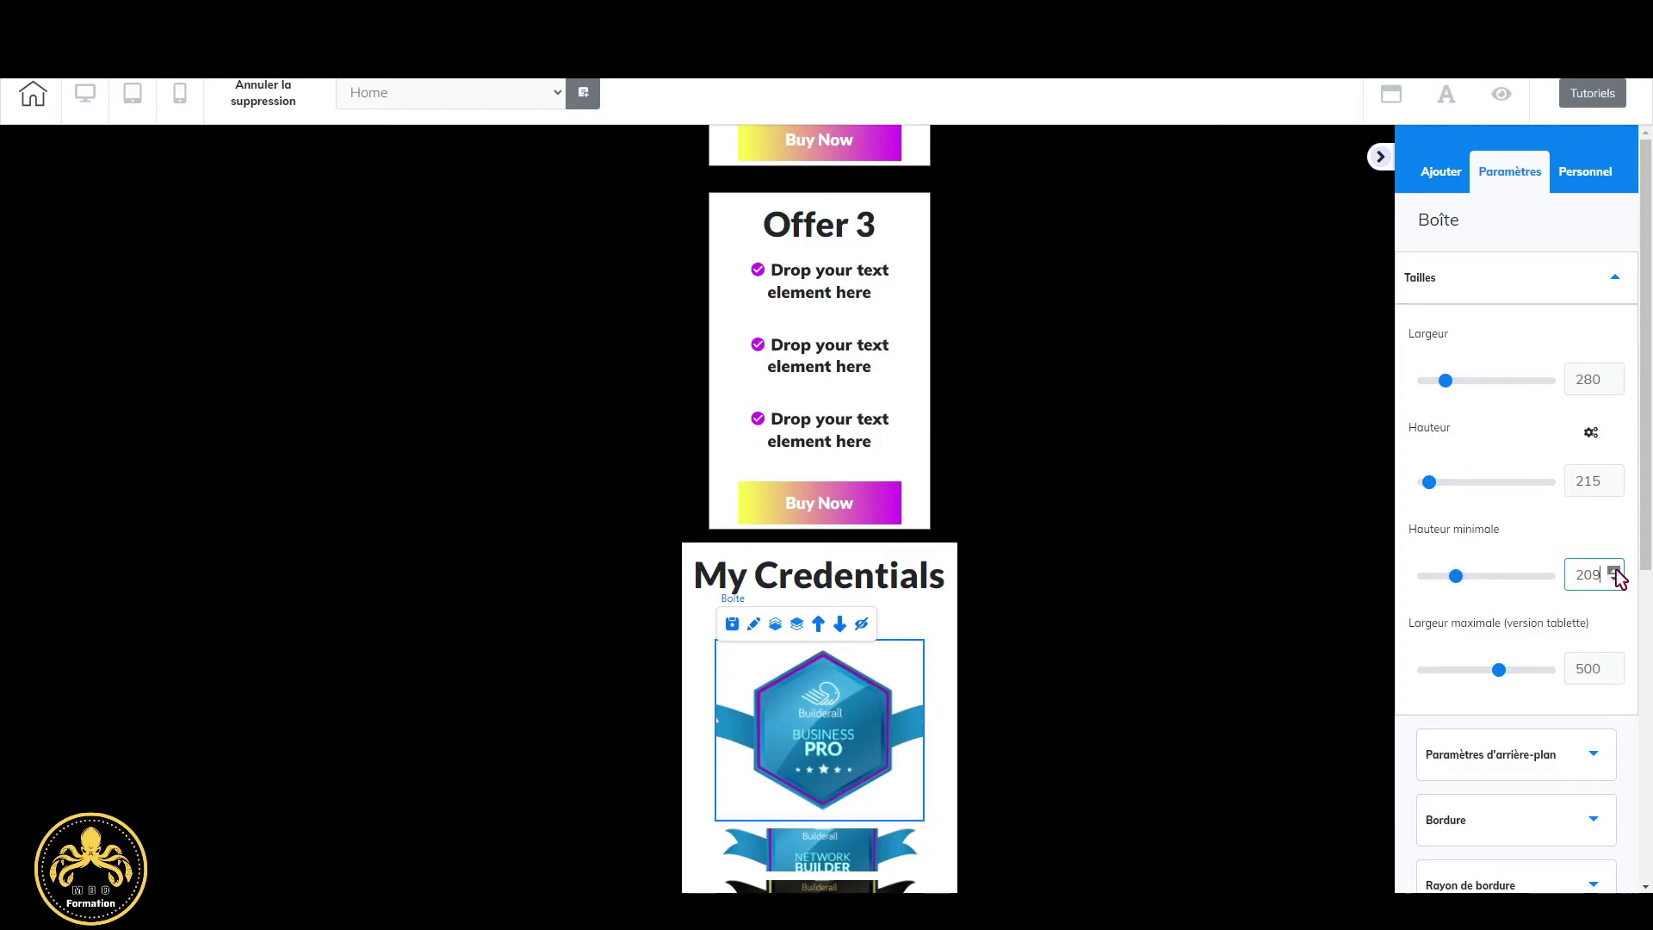
{"action": "left_click", "coordinate": [1615, 571]}
{"action": "left_click", "coordinate": [1615, 571]}
{"action": "left_click", "coordinate": [1615, 571]}
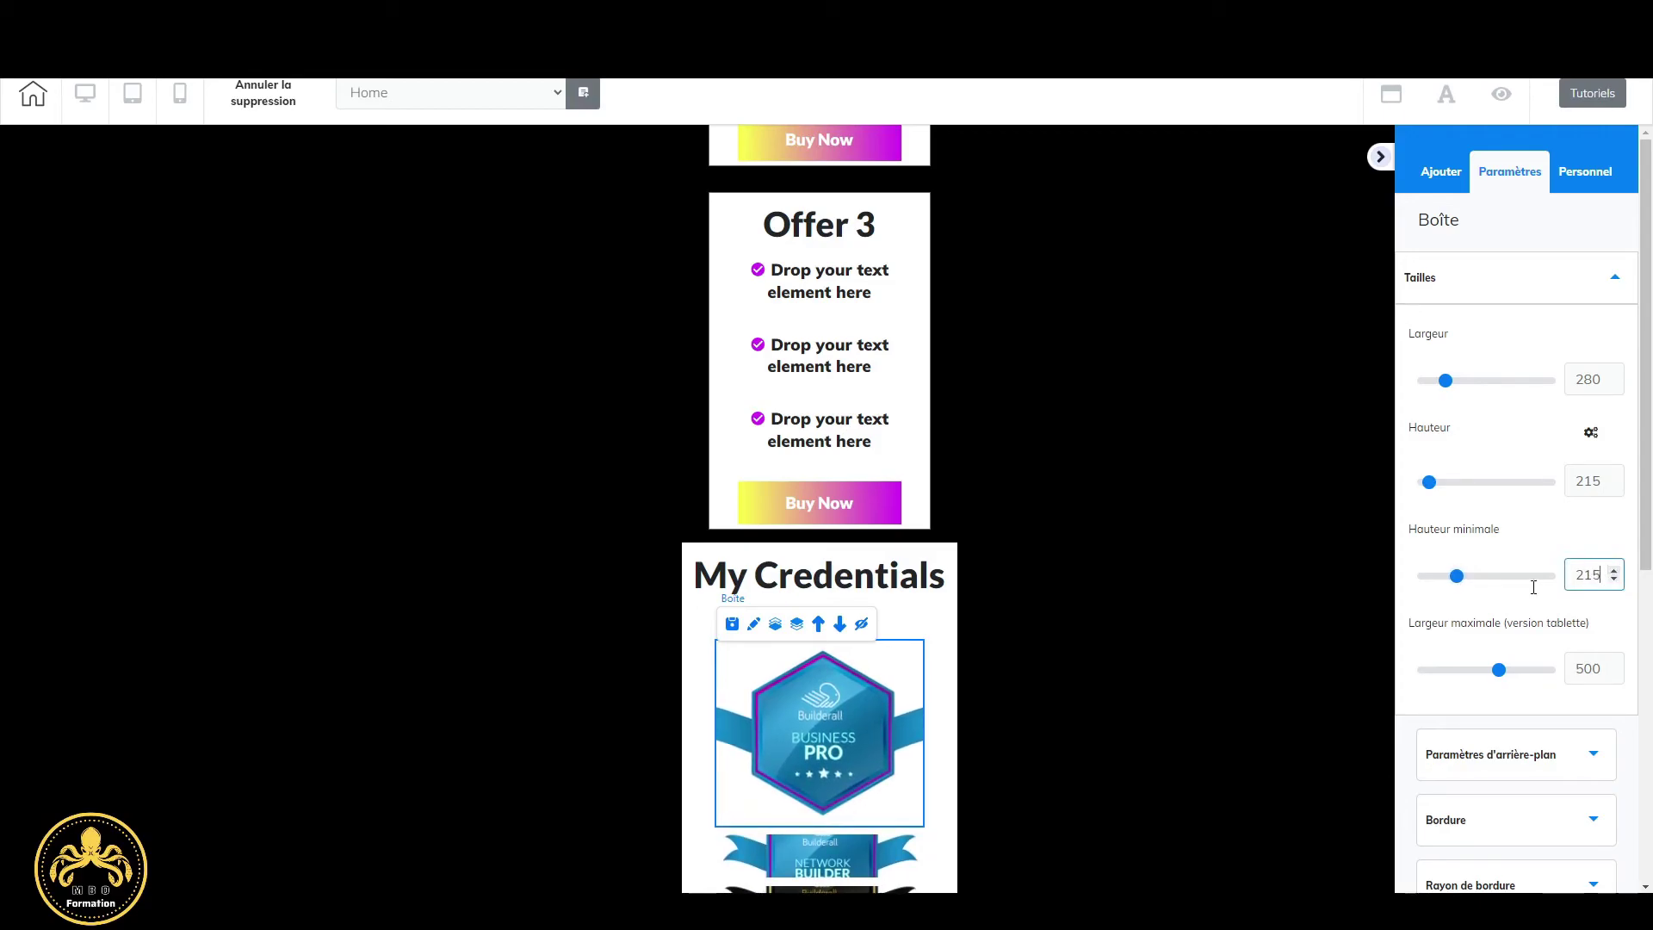
Set the minimum height of the Network Builder badge box to 215.
{"action": "scroll", "coordinate": [861, 710], "scroll_direction": "down", "scroll_amount": 2}
{"action": "left_click", "coordinate": [860, 705]}
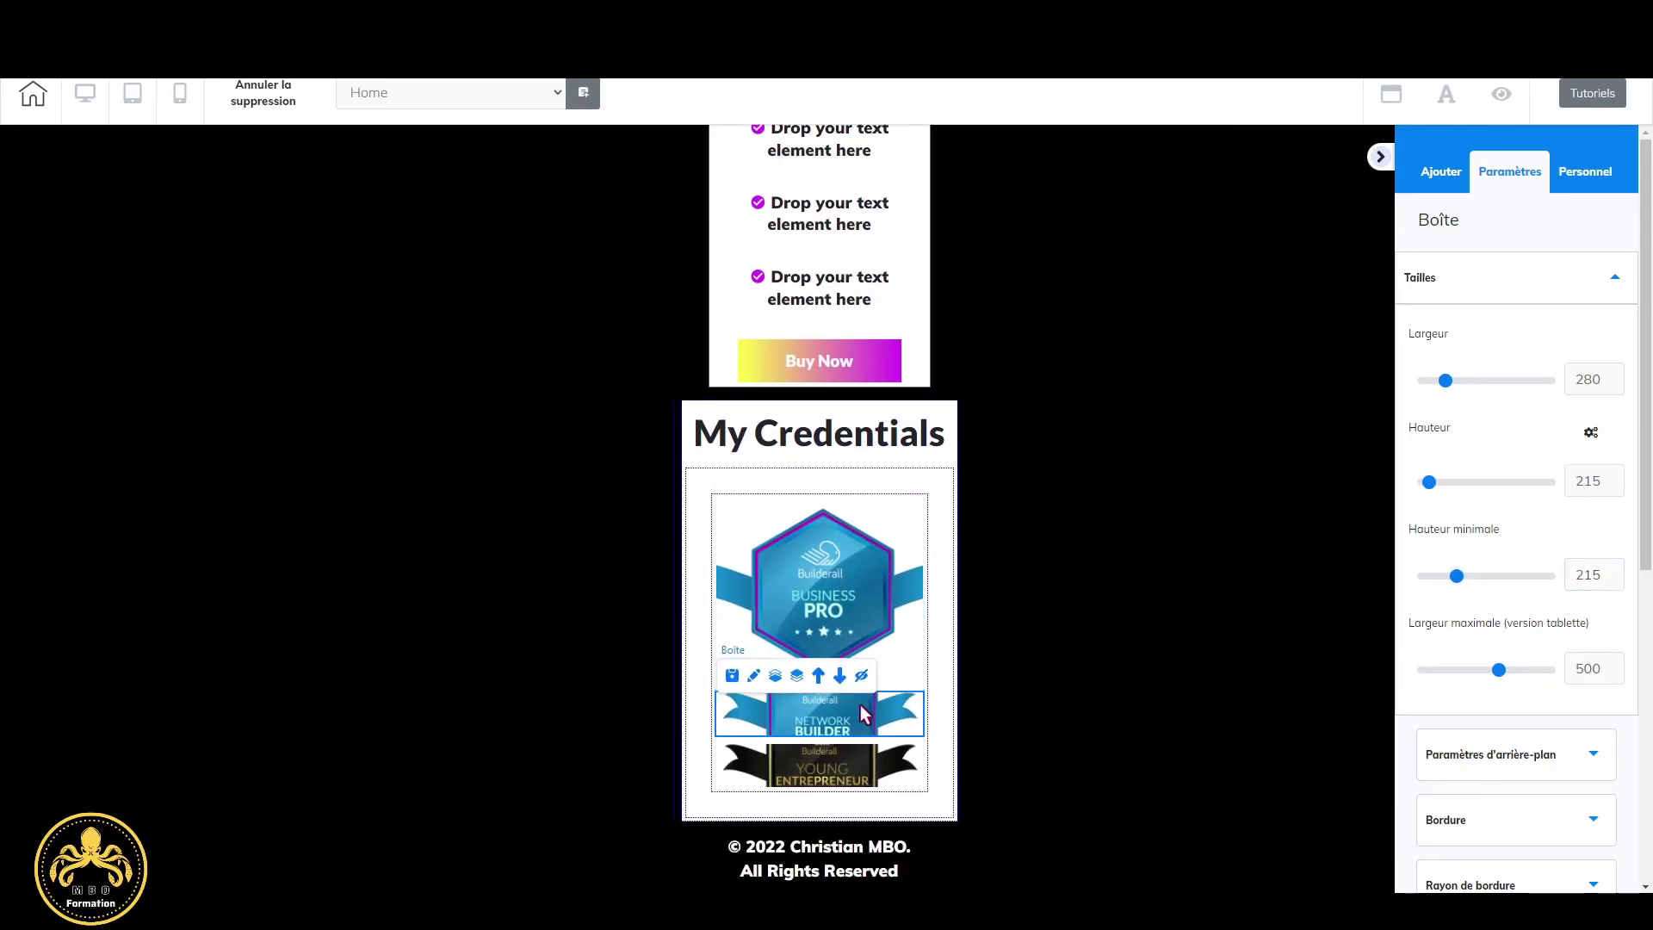
{"action": "left_click", "coordinate": [1461, 577]}
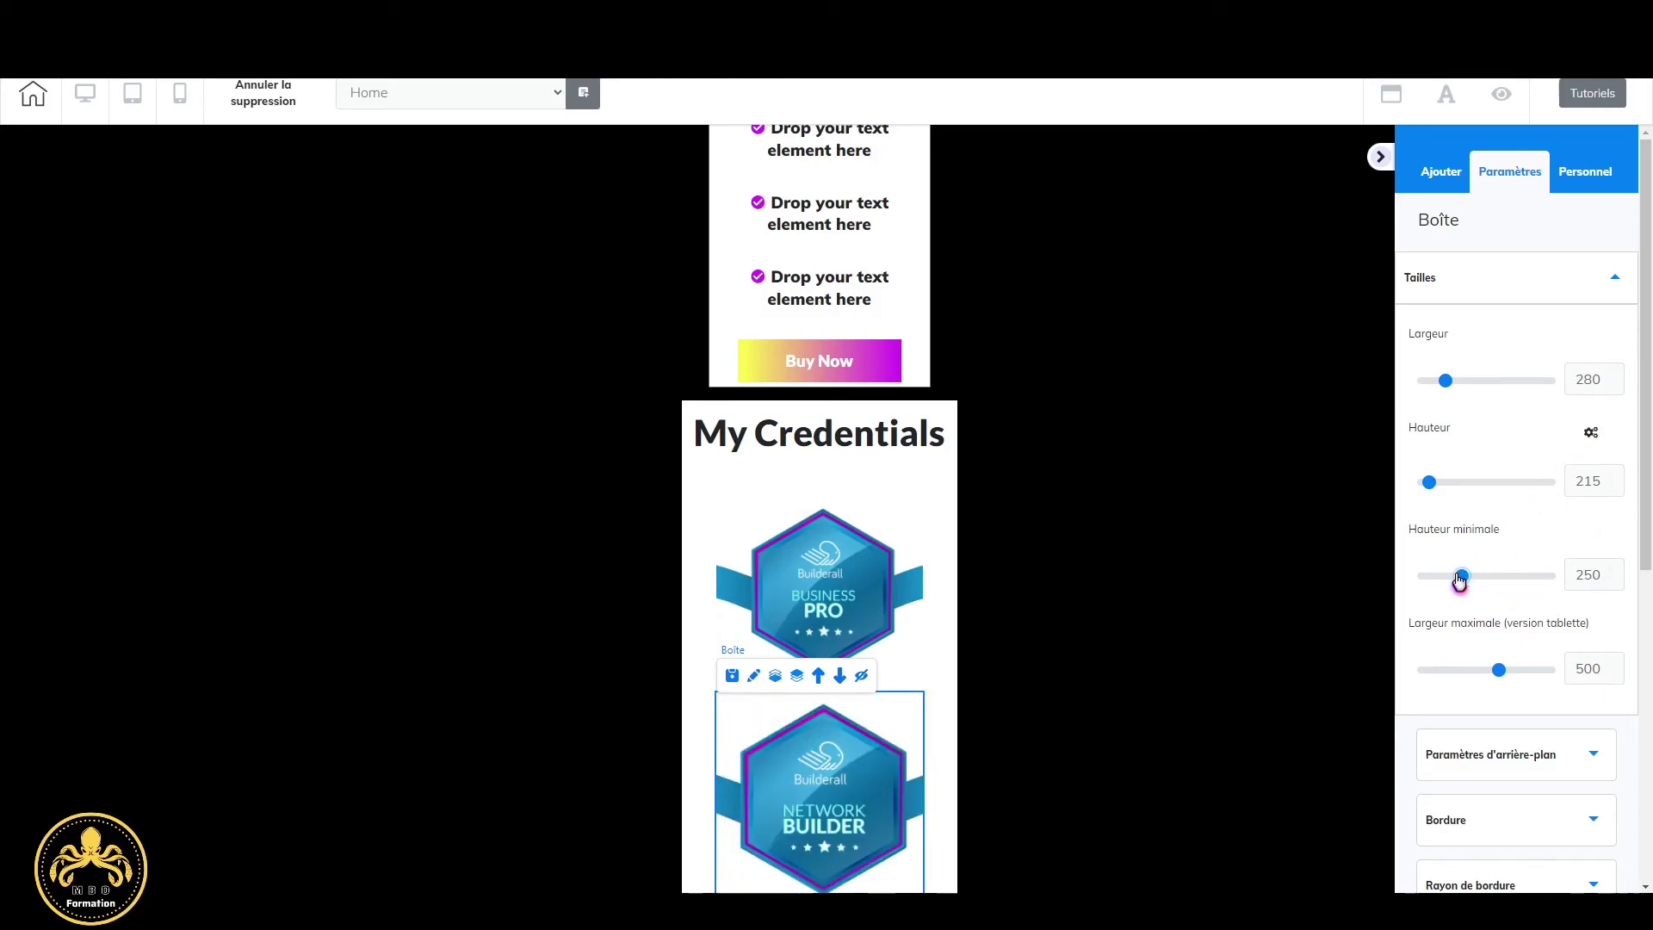
{"action": "left_click_drag", "start_coordinate": [1461, 577], "coordinate": [1455, 576]}
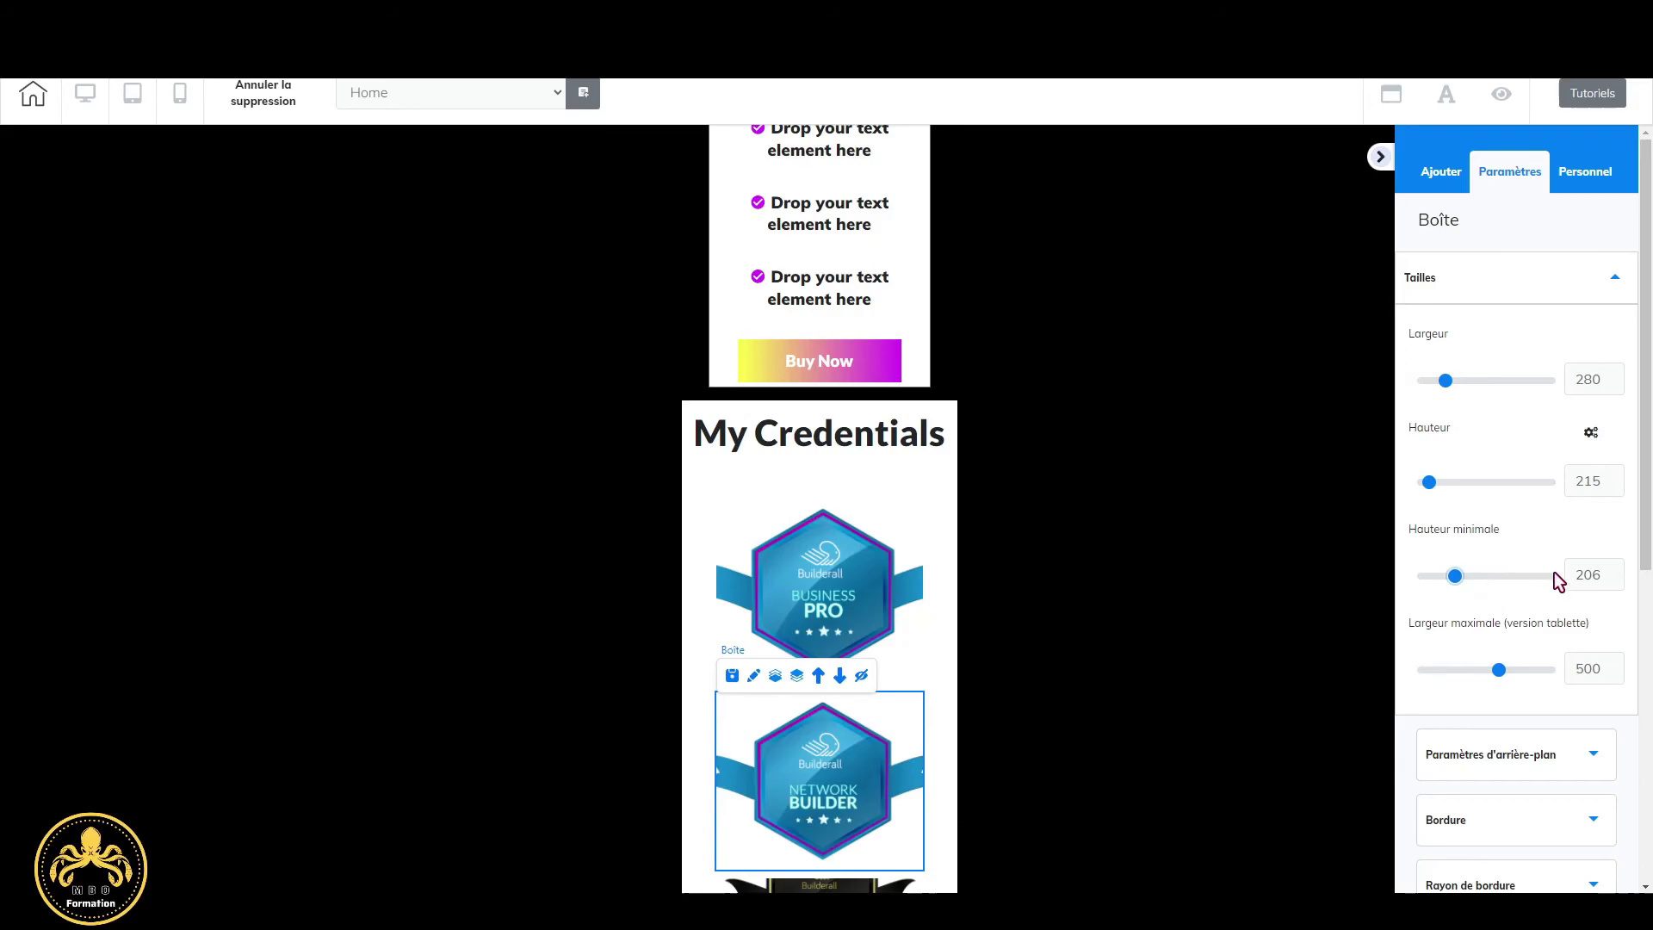
{"action": "left_click", "coordinate": [1612, 570]}
{"action": "scroll", "coordinate": [865, 750], "scroll_direction": "down", "scroll_amount": 2}
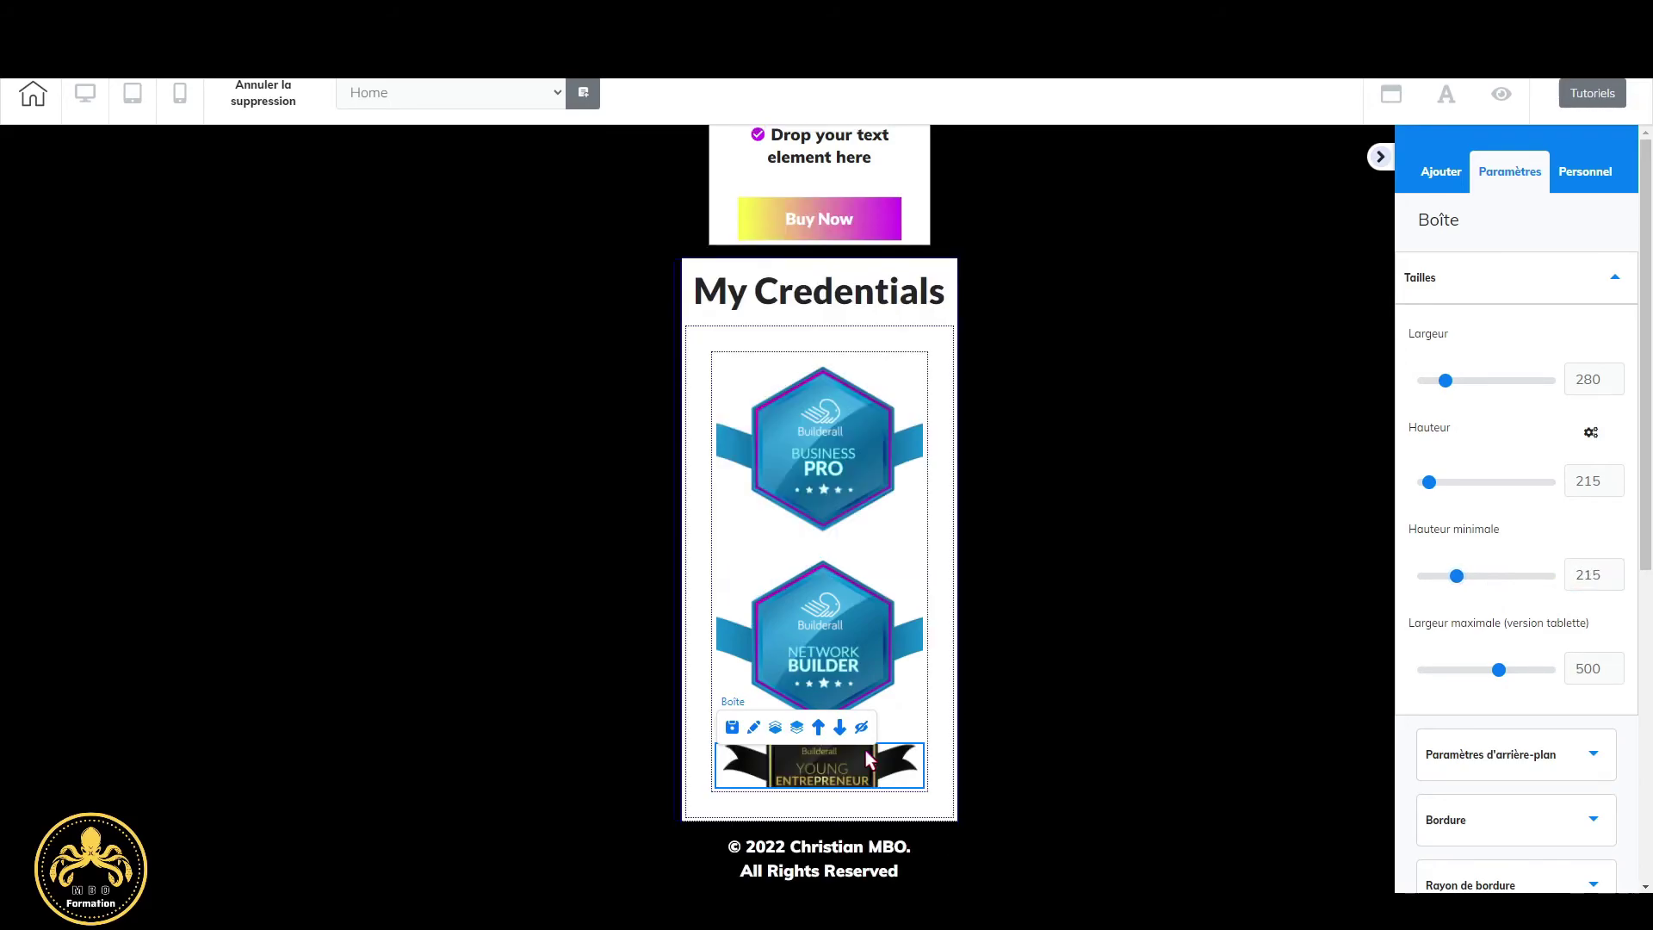
Set the minimum height of the Young Entrepreneur badge box to 215.
{"action": "left_click", "coordinate": [1461, 583]}
{"action": "left_click", "coordinate": [1614, 572]}
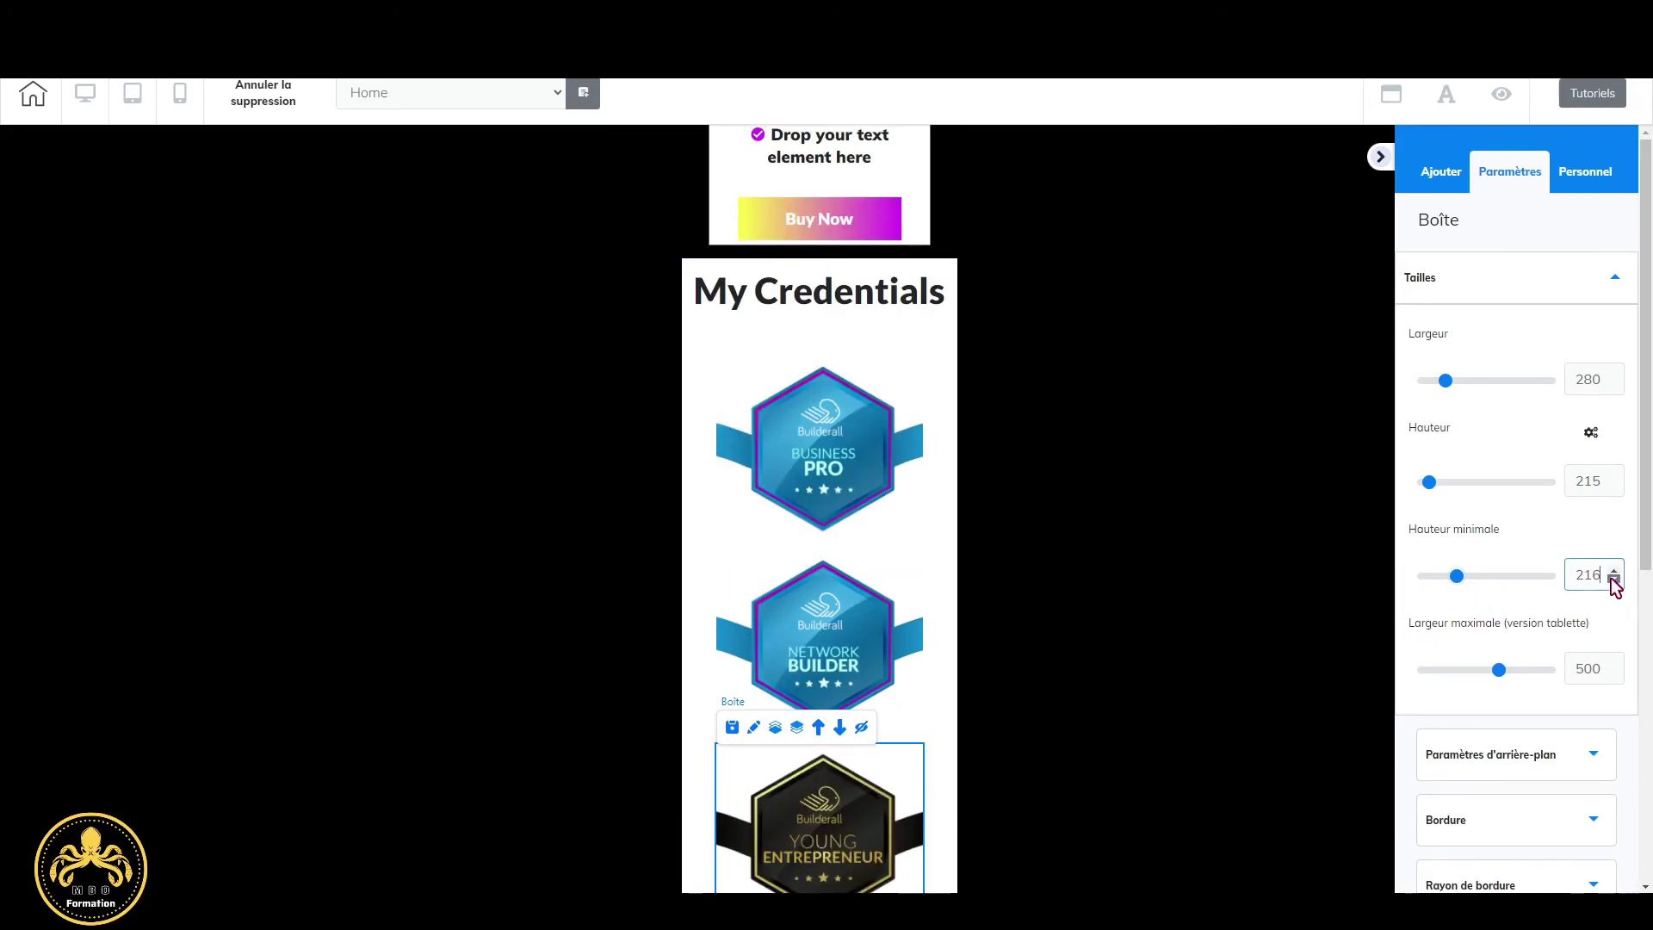
{"action": "left_click", "coordinate": [1613, 579]}
{"action": "left_click", "coordinate": [1613, 579]}
{"action": "left_click", "coordinate": [1613, 570]}
{"action": "scroll", "coordinate": [866, 661], "scroll_direction": "down", "scroll_amount": 2}
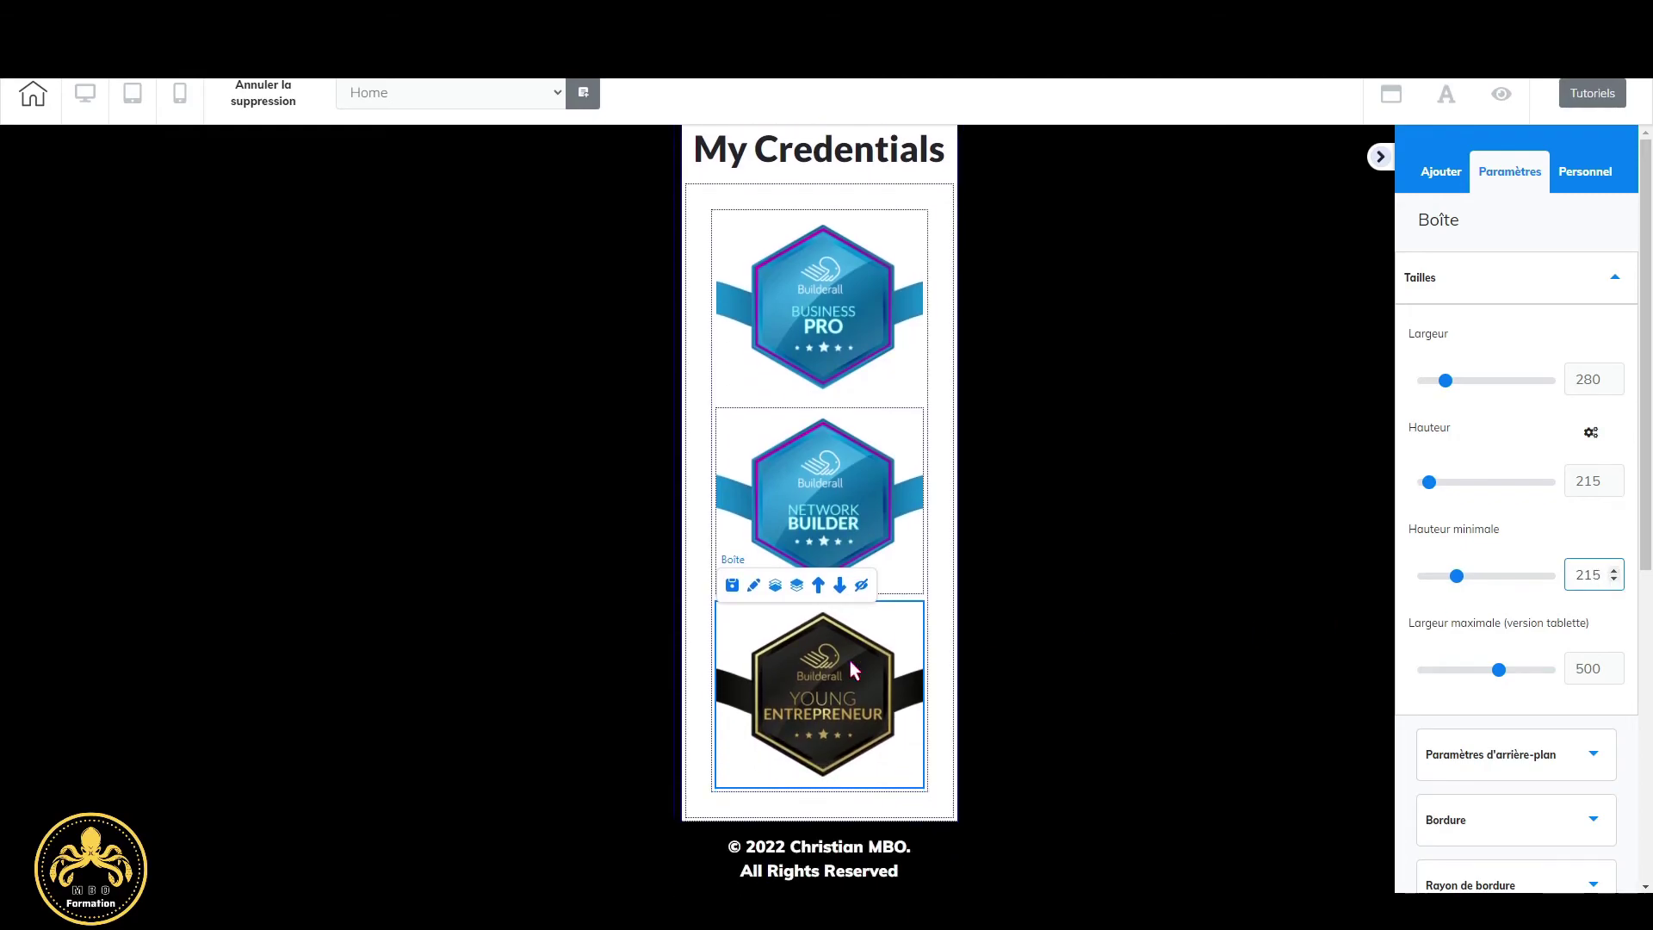
Show the next slide of the "My Credentials" rotating banner and set its badge boxes' minimum height to 215.
{"action": "left_click", "coordinate": [717, 193]}
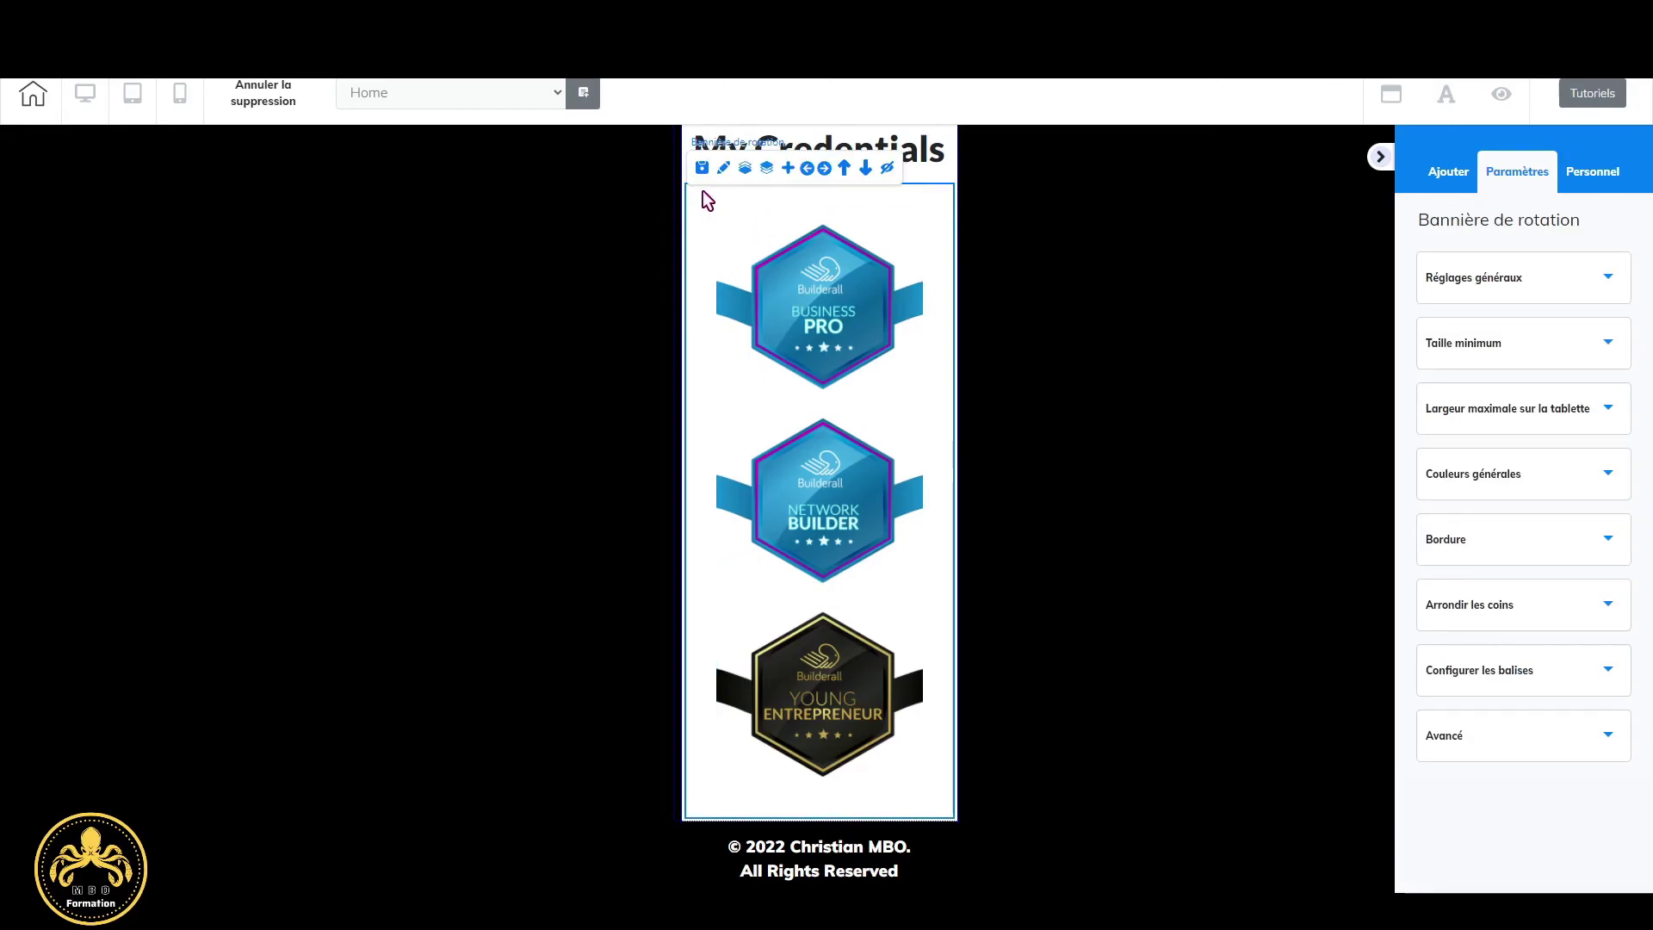
{"action": "left_click", "coordinate": [824, 169]}
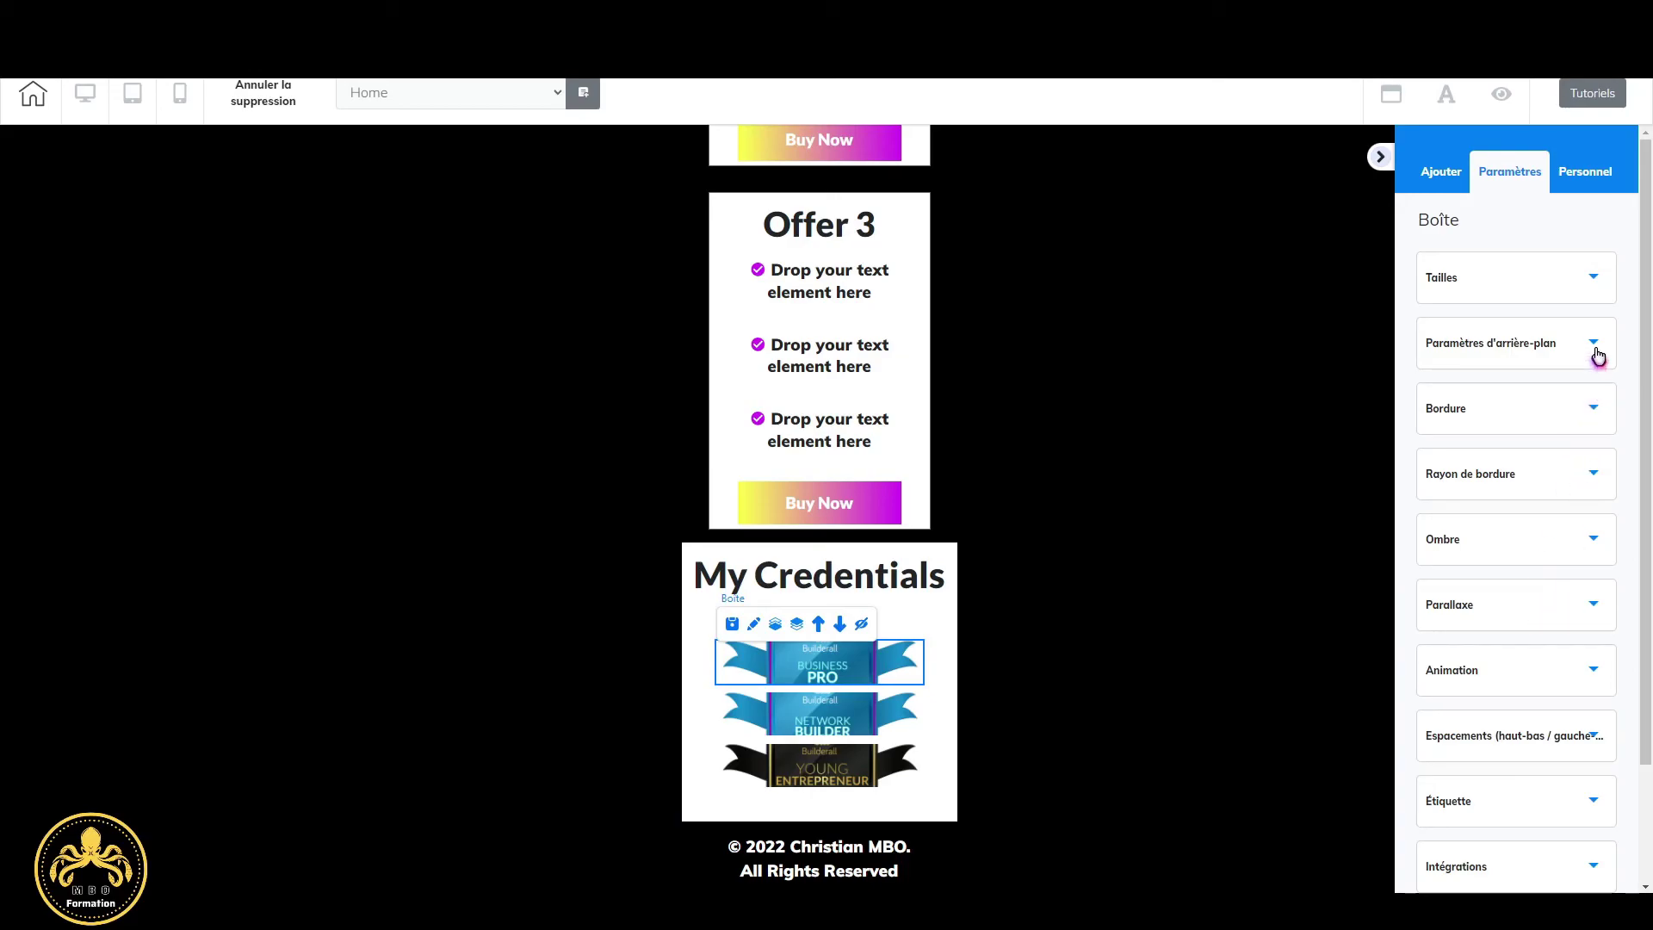
{"action": "left_click", "coordinate": [1588, 284]}
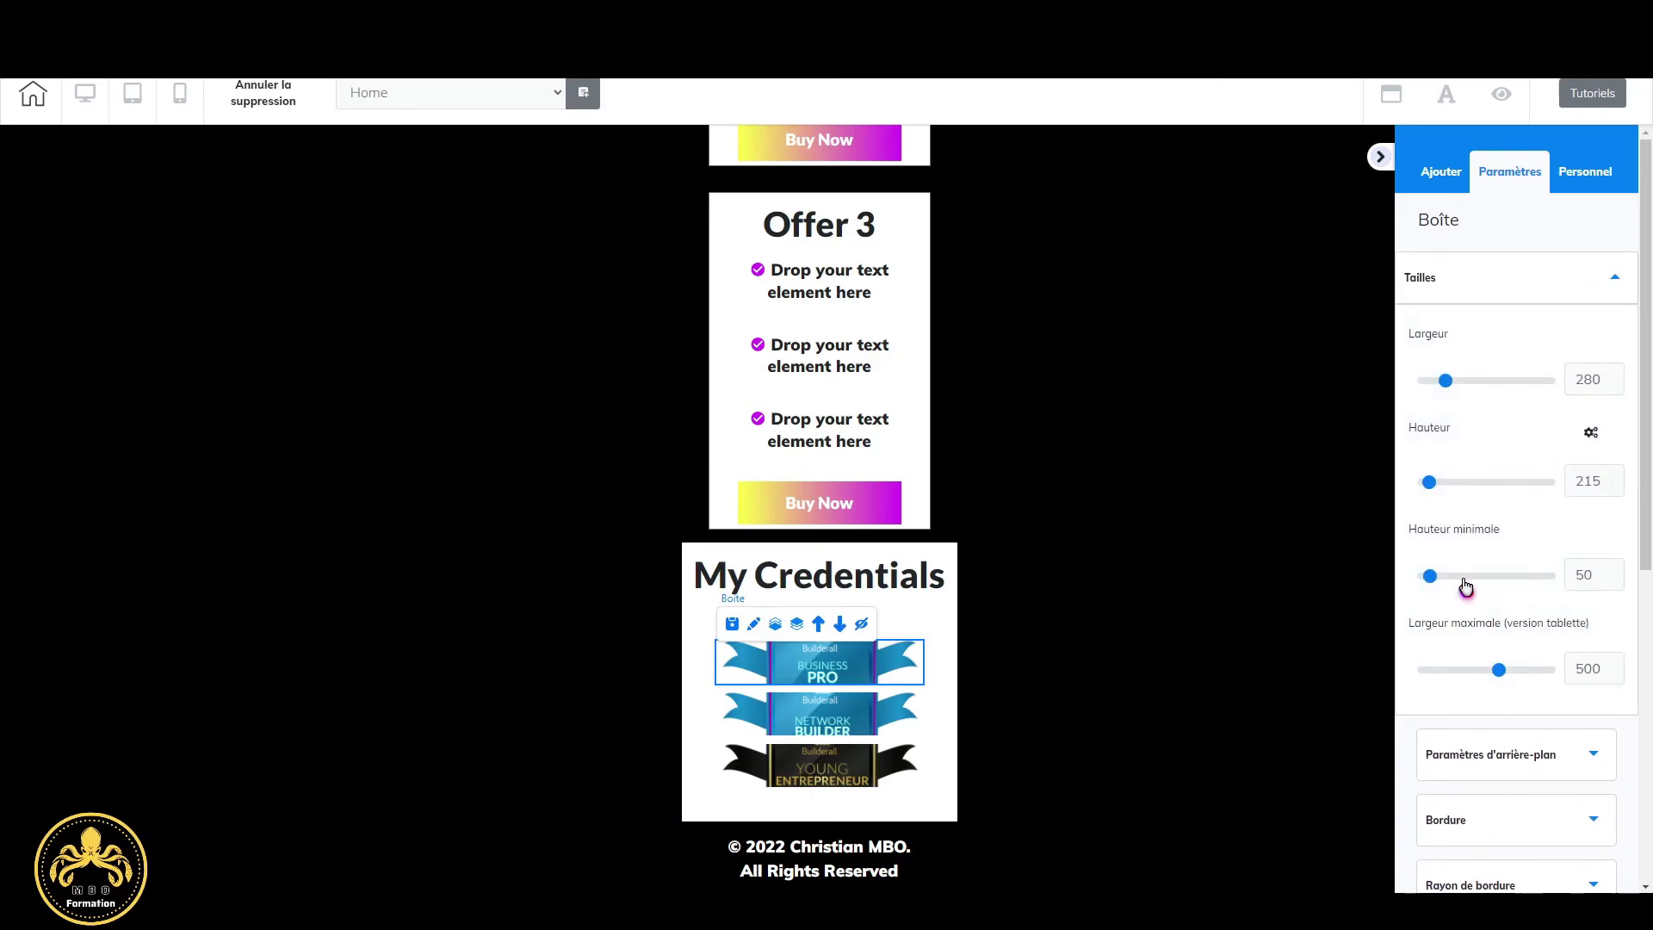
{"action": "left_click_drag", "start_coordinate": [1469, 583], "coordinate": [1457, 576]}
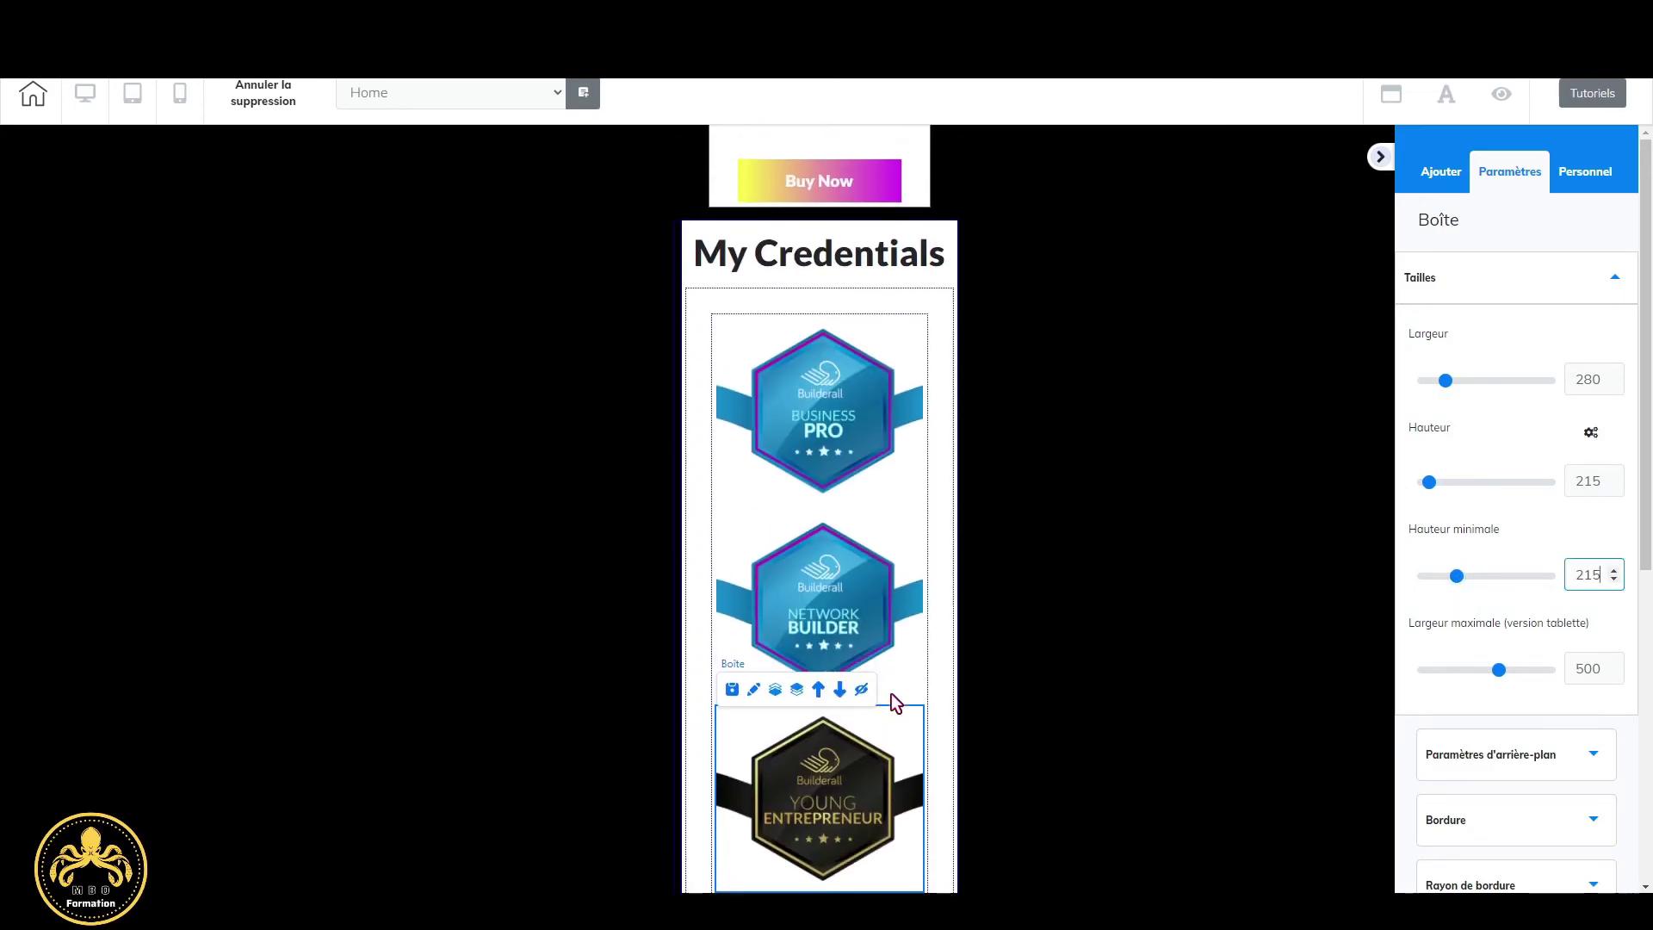
Review the mobile page from "My Credentials" up to the header, examining how the MBO panel's background image behaves while scrolling.
{"action": "scroll", "coordinate": [891, 694], "scroll_direction": "up", "scroll_amount": 4}
{"action": "scroll", "coordinate": [925, 680], "scroll_direction": "up", "scroll_amount": 1}
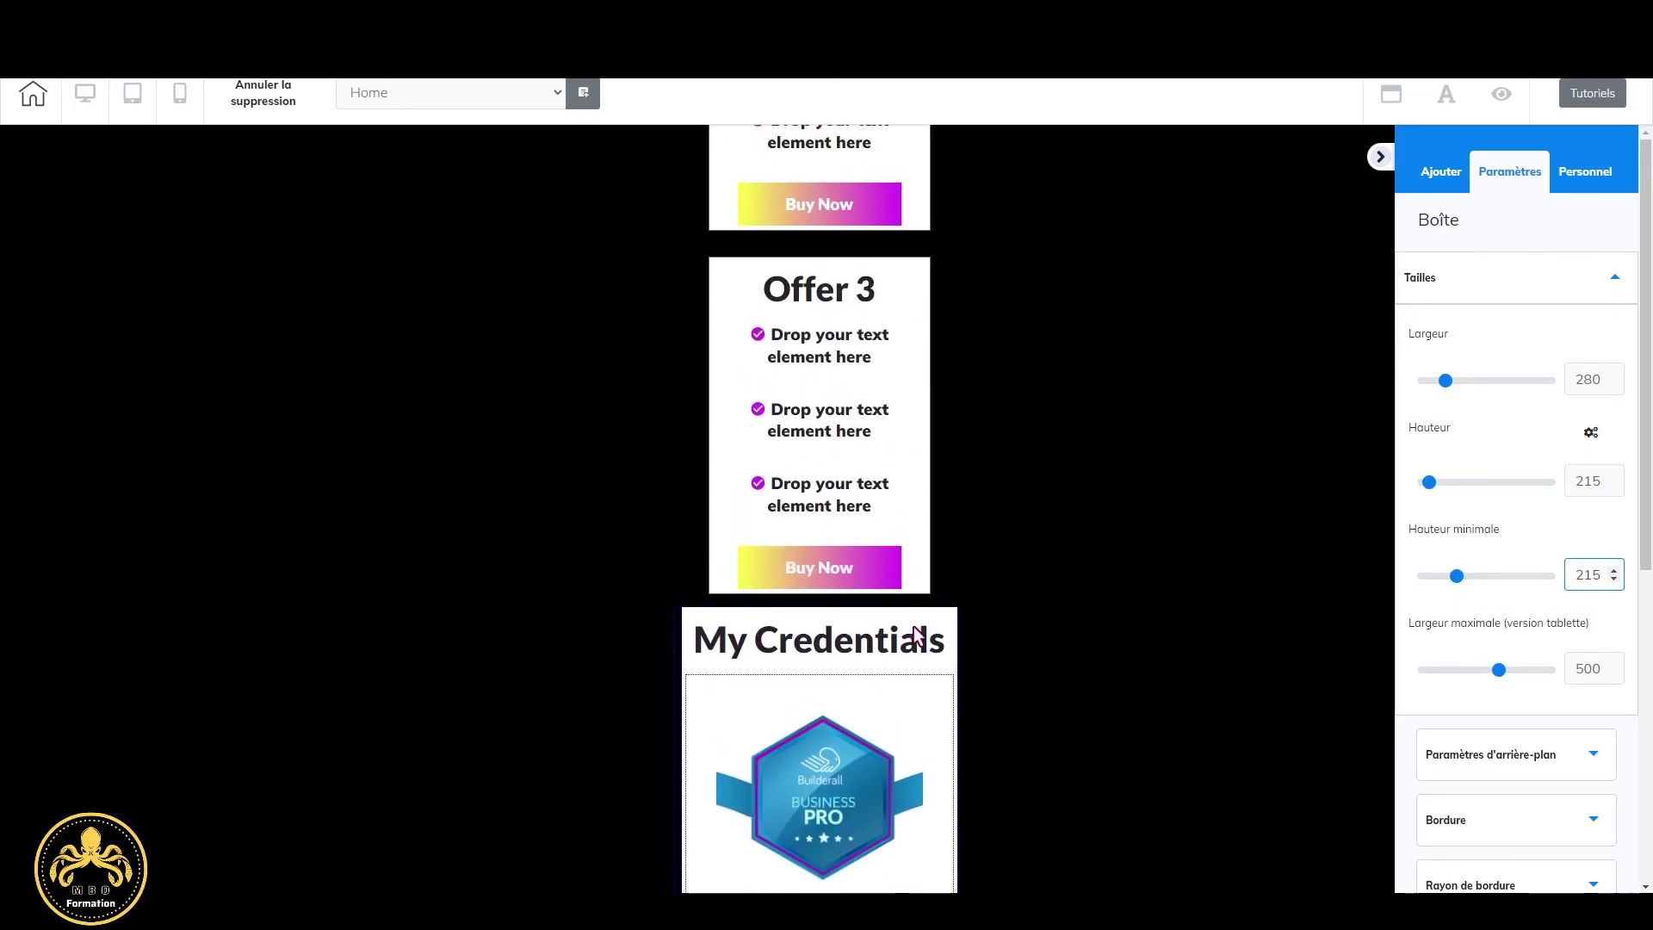
{"action": "scroll", "coordinate": [916, 635], "scroll_direction": "up", "scroll_amount": 10}
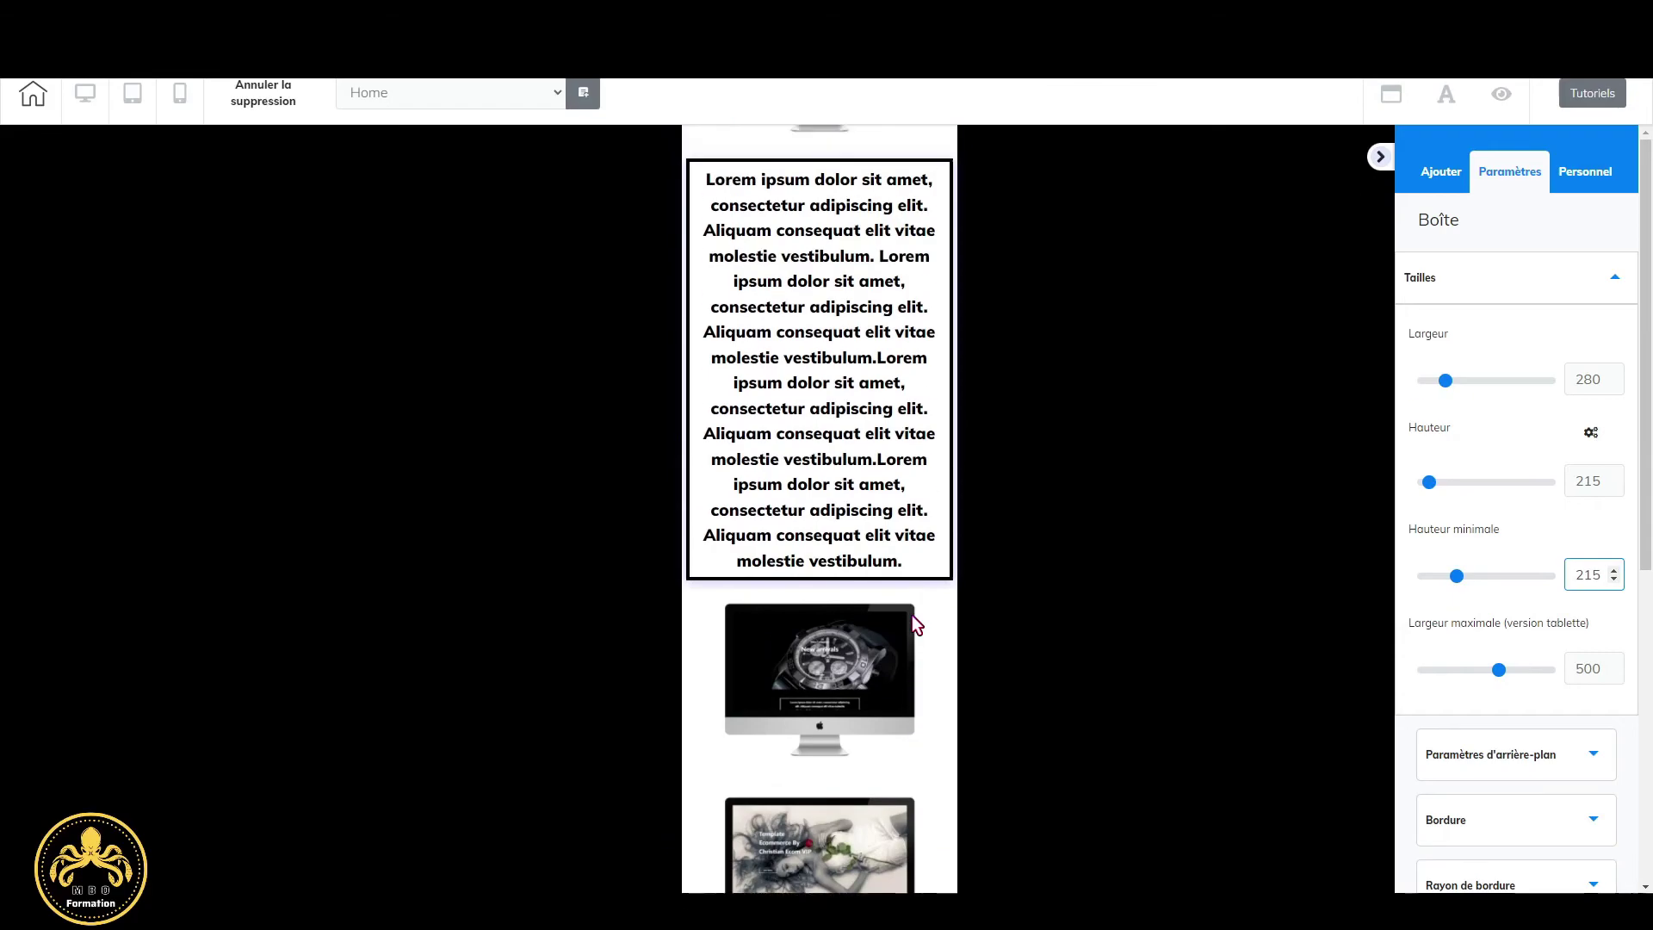
{"action": "scroll", "coordinate": [912, 615], "scroll_direction": "up", "scroll_amount": 8}
{"action": "scroll", "coordinate": [911, 615], "scroll_direction": "down", "scroll_amount": 3}
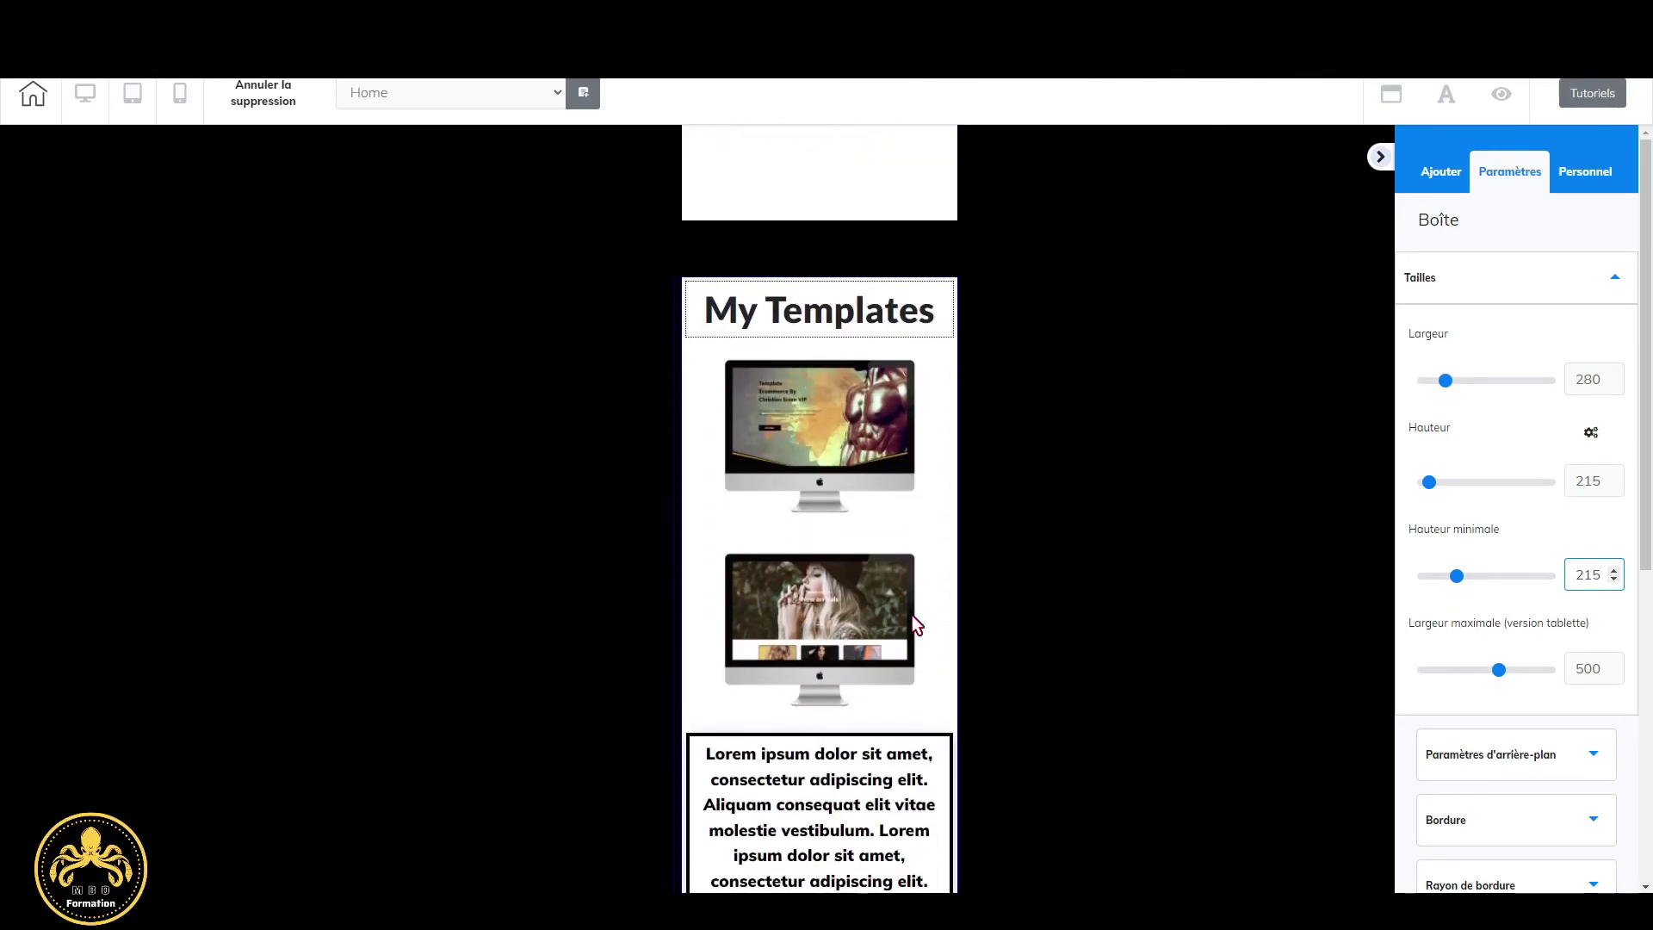
{"action": "scroll", "coordinate": [912, 615], "scroll_direction": "up", "scroll_amount": 5}
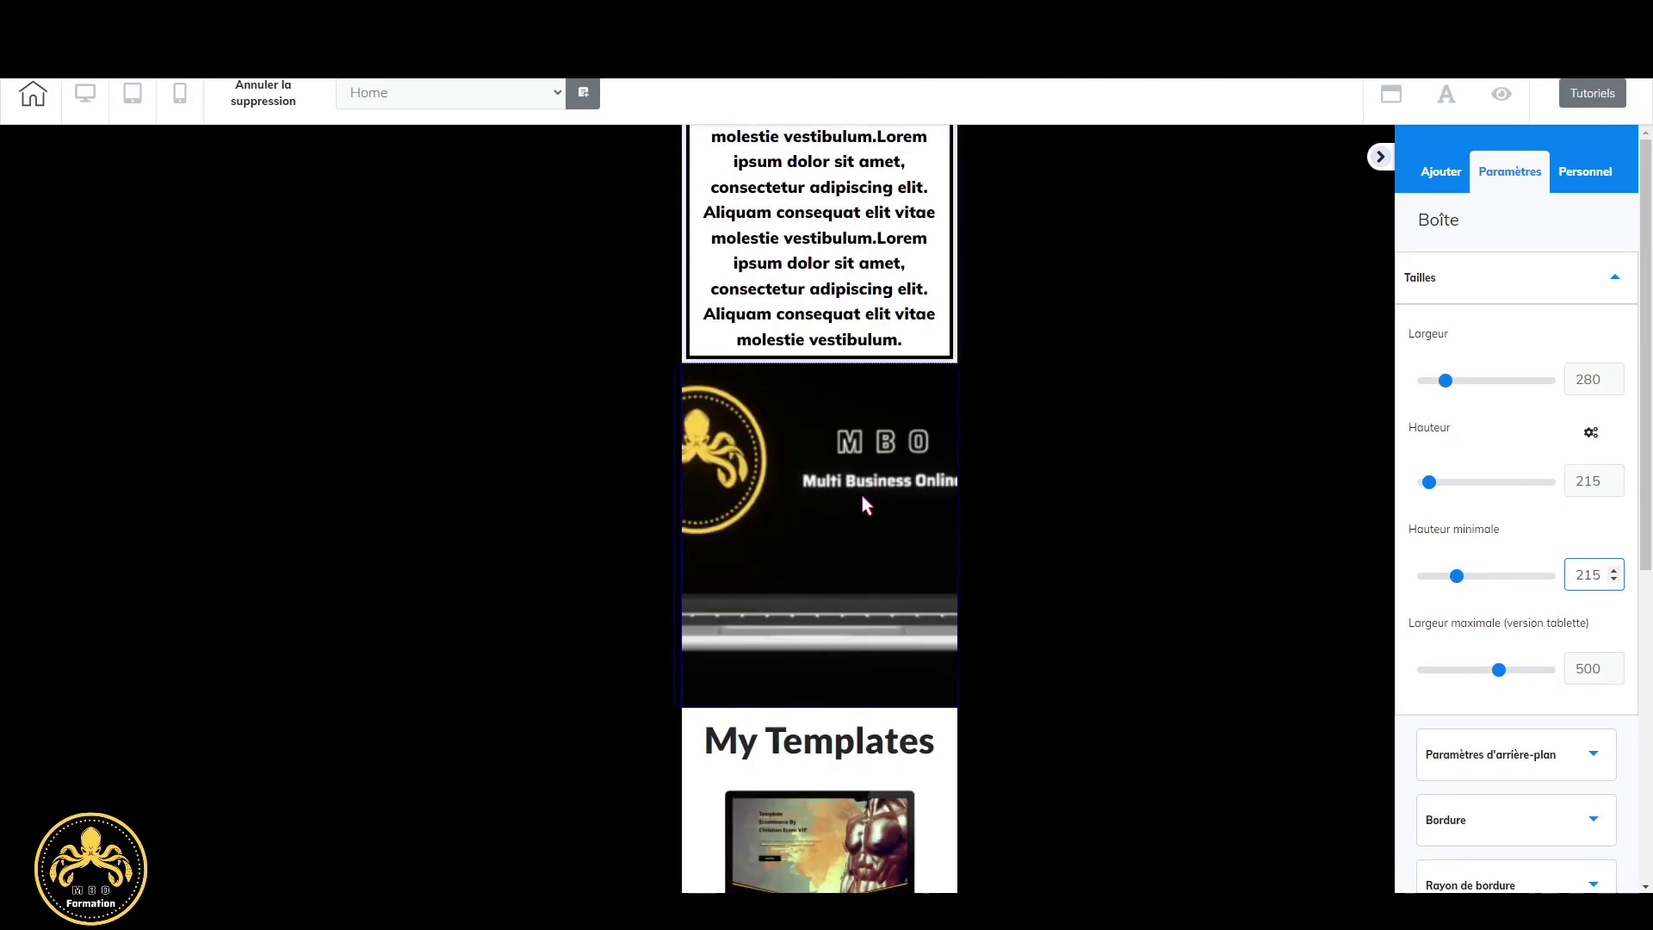
{"action": "scroll", "coordinate": [863, 499], "scroll_direction": "up", "scroll_amount": 5}
{"action": "scroll", "coordinate": [863, 499], "scroll_direction": "down", "scroll_amount": 5}
{"action": "scroll", "coordinate": [863, 500], "scroll_direction": "down", "scroll_amount": 2}
{"action": "scroll", "coordinate": [864, 503], "scroll_direction": "up", "scroll_amount": 3}
{"action": "scroll", "coordinate": [863, 504], "scroll_direction": "down", "scroll_amount": 3}
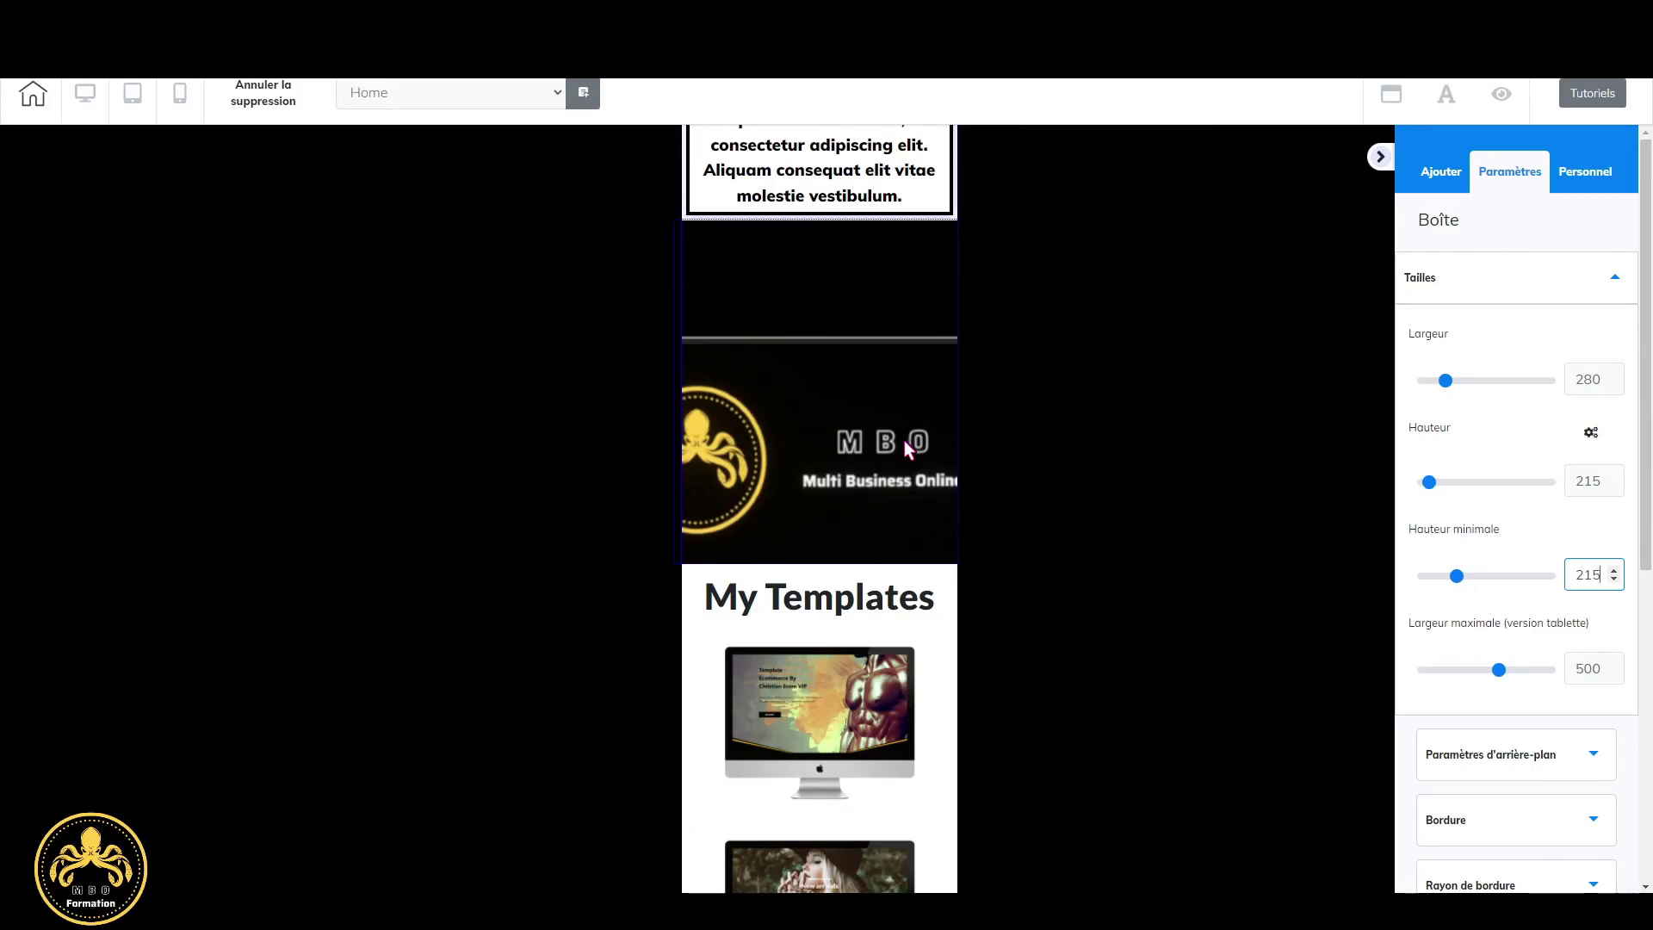
{"action": "scroll", "coordinate": [904, 441], "scroll_direction": "up", "scroll_amount": 3}
{"action": "scroll", "coordinate": [904, 441], "scroll_direction": "down", "scroll_amount": 3}
{"action": "scroll", "coordinate": [904, 441], "scroll_direction": "up", "scroll_amount": 2}
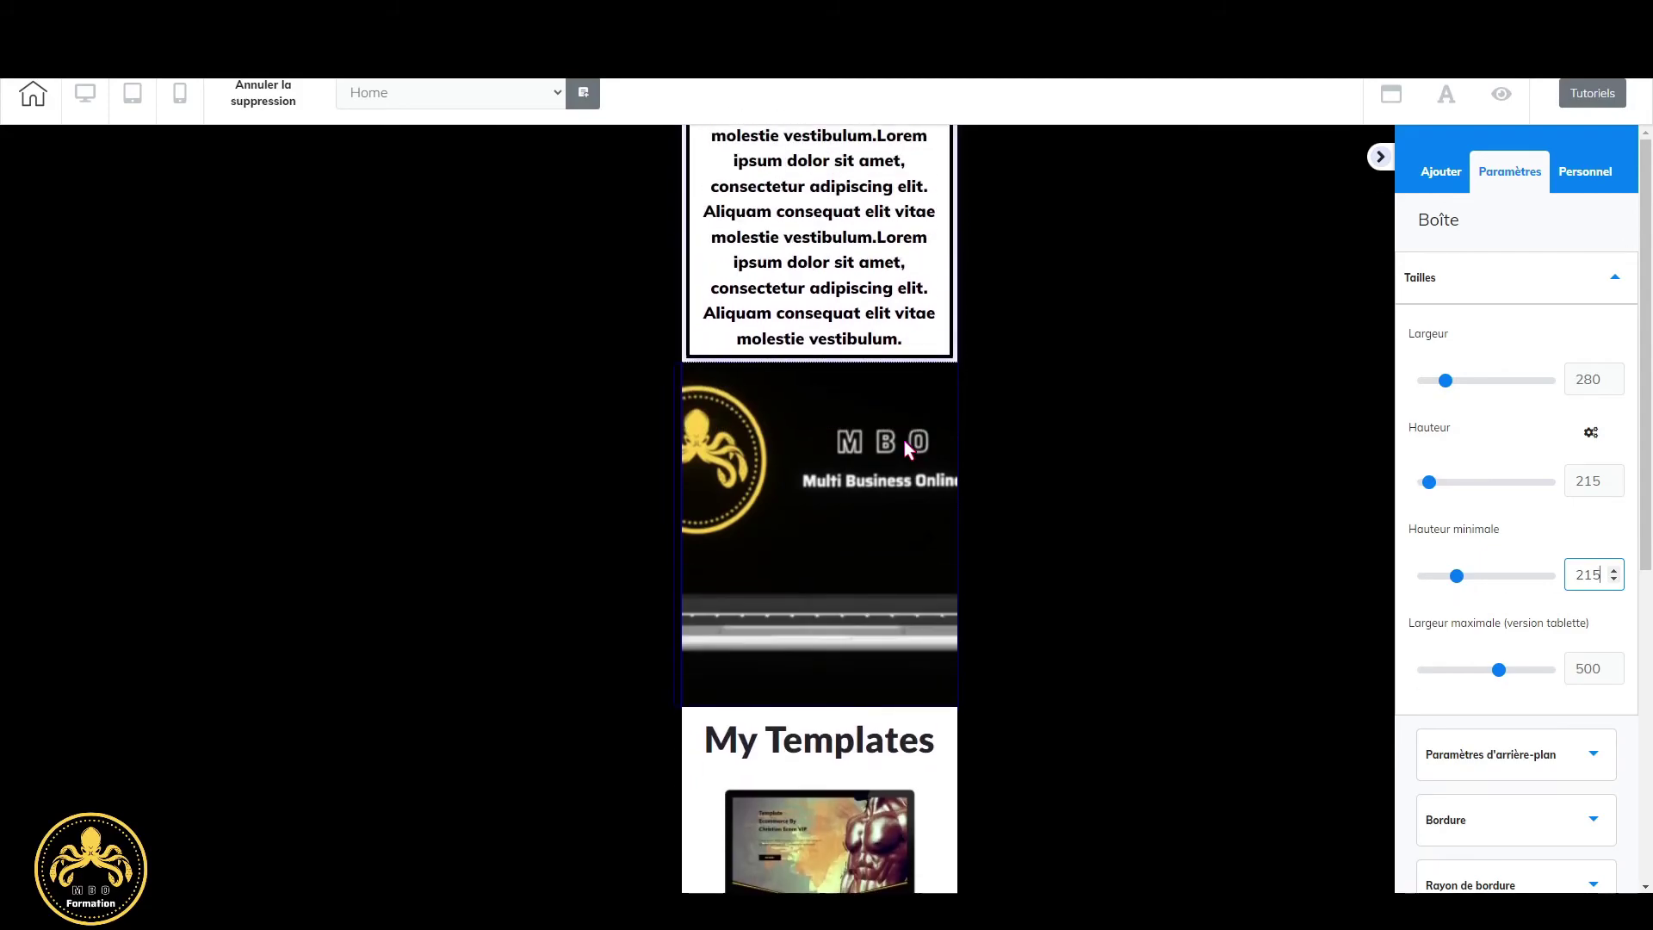
{"action": "scroll", "coordinate": [904, 441], "scroll_direction": "down", "scroll_amount": 2}
{"action": "scroll", "coordinate": [904, 441], "scroll_direction": "up", "scroll_amount": 3}
{"action": "scroll", "coordinate": [904, 441], "scroll_direction": "down", "scroll_amount": 3}
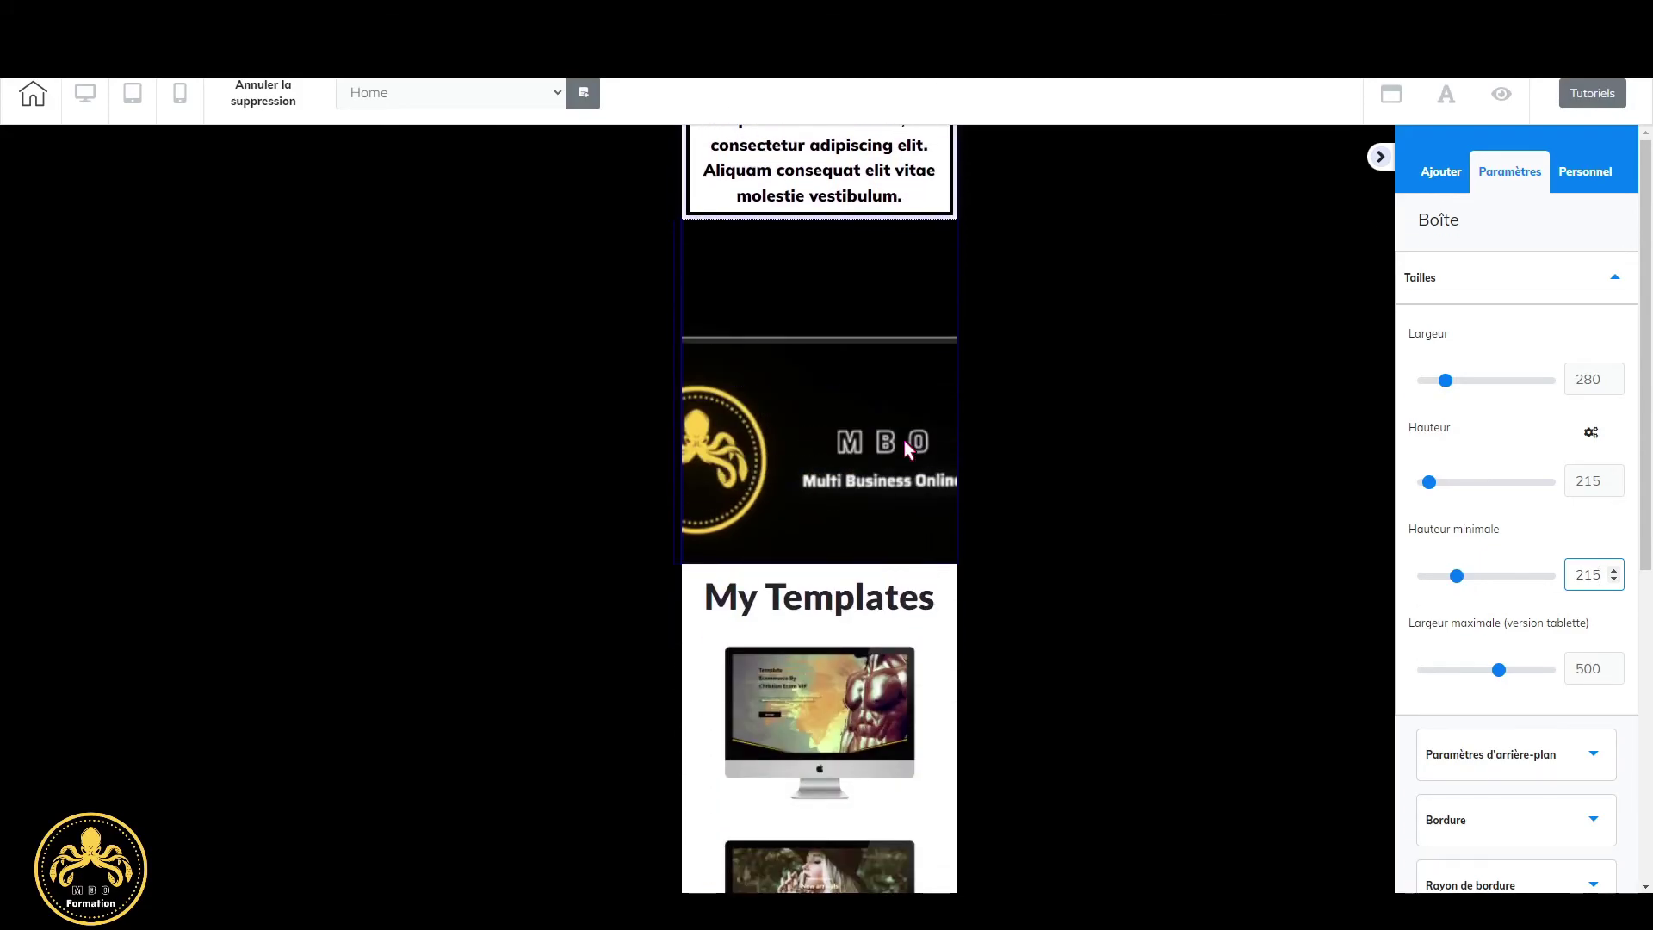
{"action": "scroll", "coordinate": [904, 440], "scroll_direction": "up", "scroll_amount": 3}
{"action": "scroll", "coordinate": [904, 441], "scroll_direction": "down", "scroll_amount": 4}
{"action": "scroll", "coordinate": [904, 441], "scroll_direction": "up", "scroll_amount": 4}
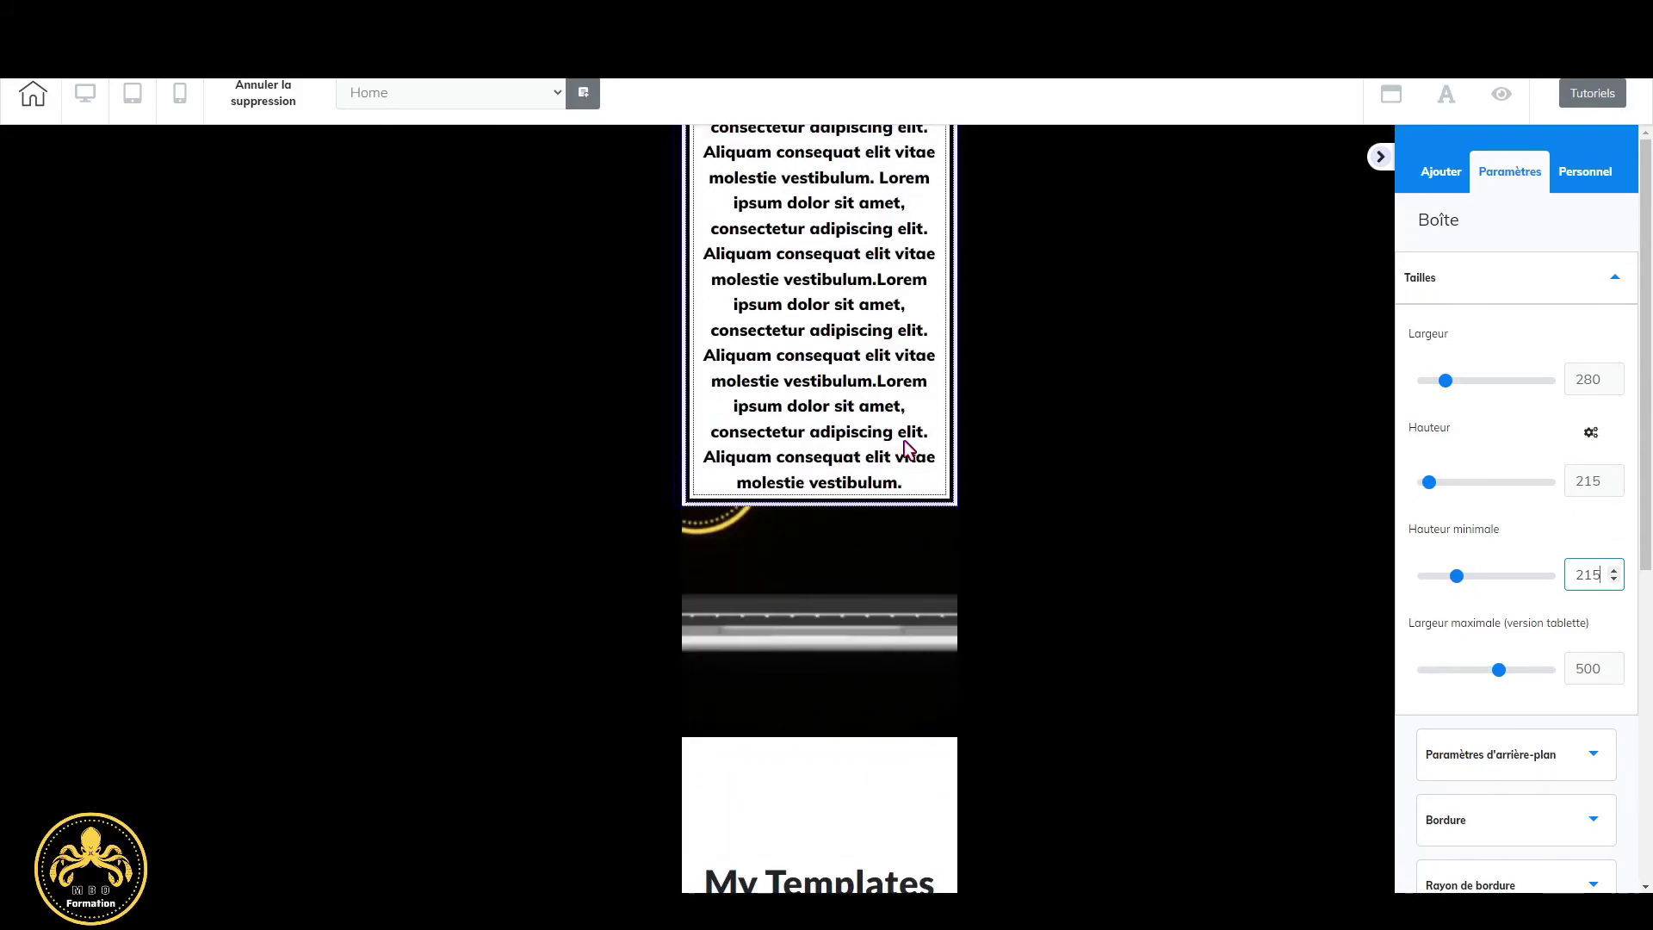
{"action": "scroll", "coordinate": [904, 440], "scroll_direction": "up", "scroll_amount": 10}
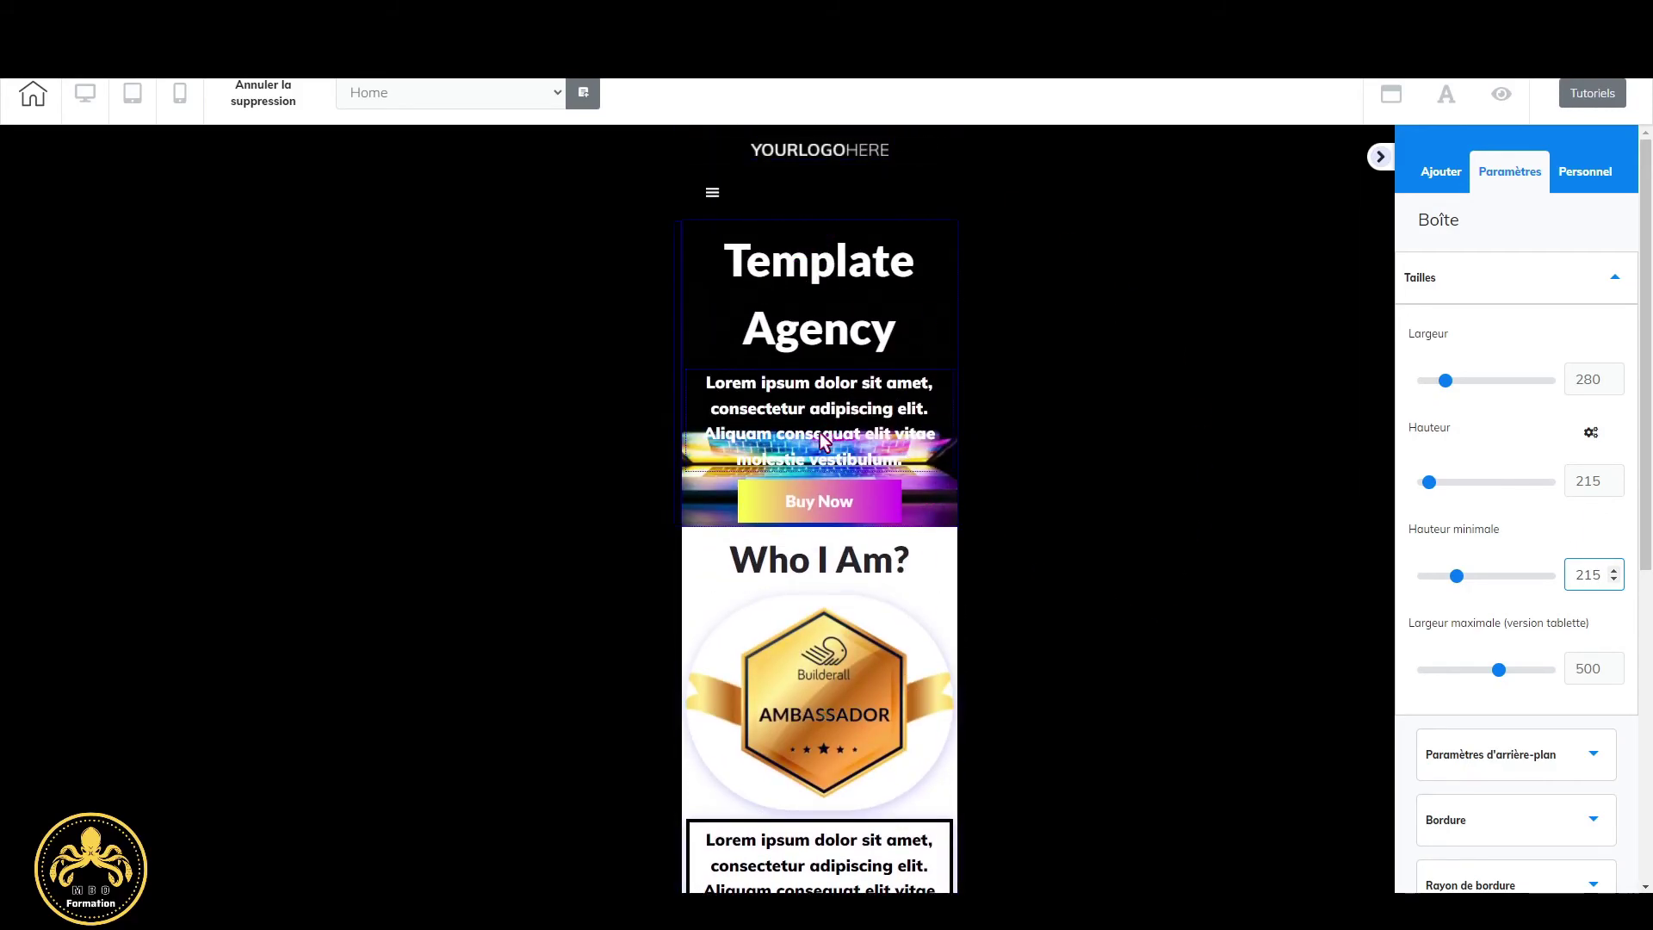
{"action": "scroll", "coordinate": [797, 658], "scroll_direction": "down", "scroll_amount": 3}
{"action": "scroll", "coordinate": [854, 529], "scroll_direction": "down", "scroll_amount": 12}
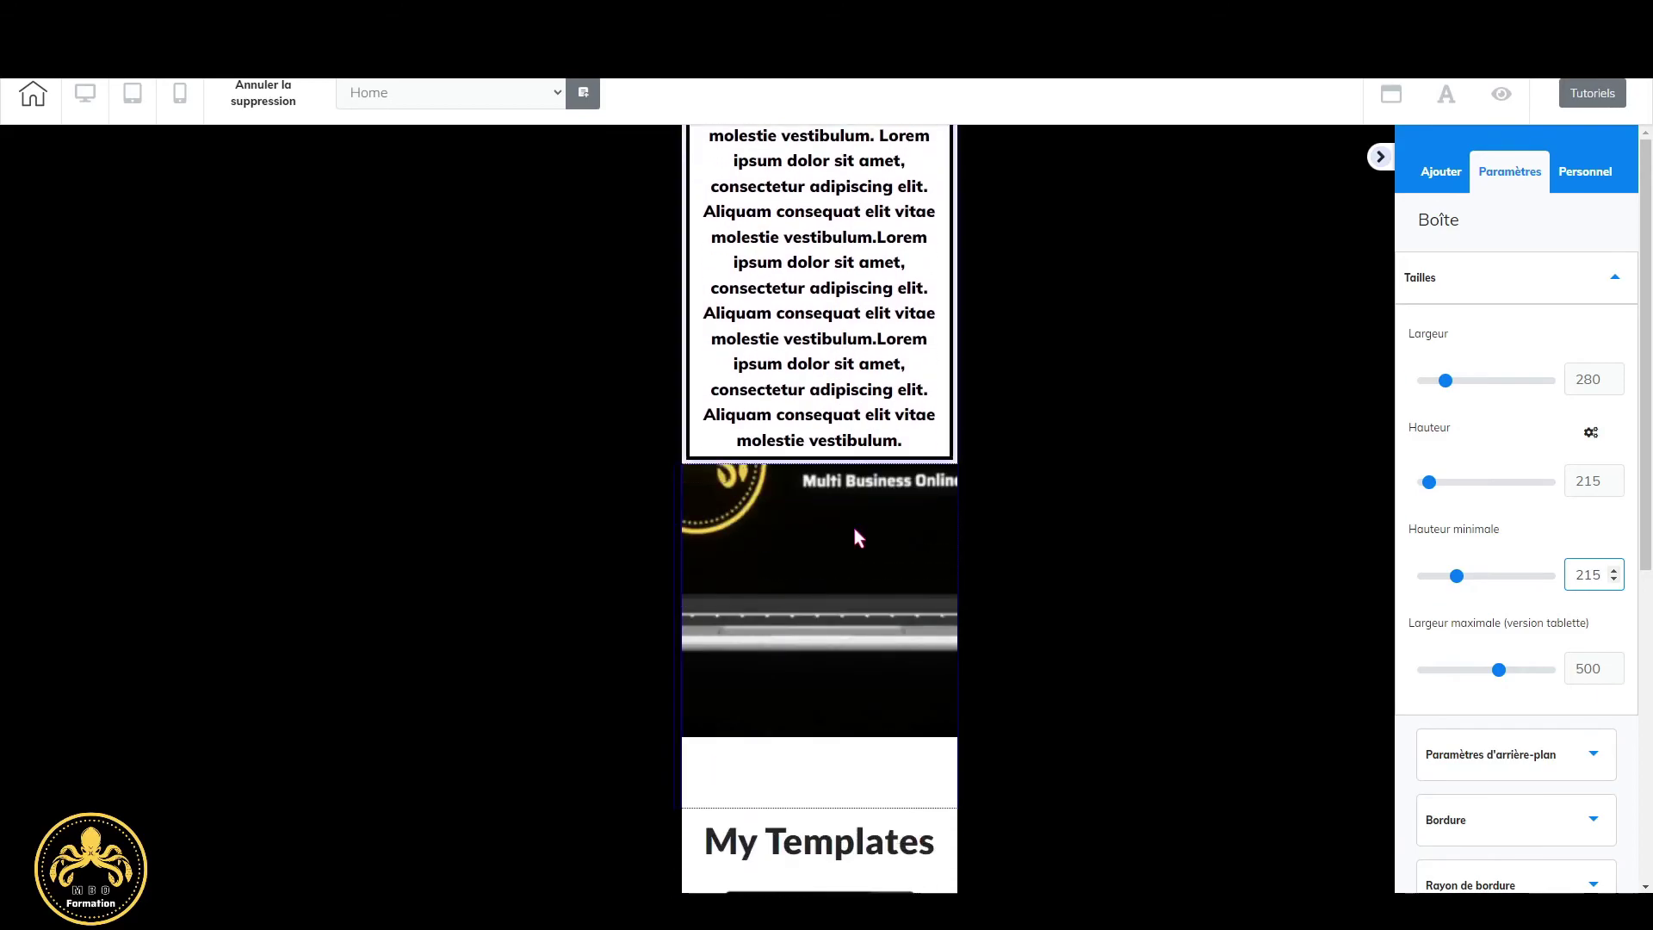
Set the bottom spacing of the header logo image to 15.
{"action": "scroll", "coordinate": [854, 528], "scroll_direction": "up", "scroll_amount": 15}
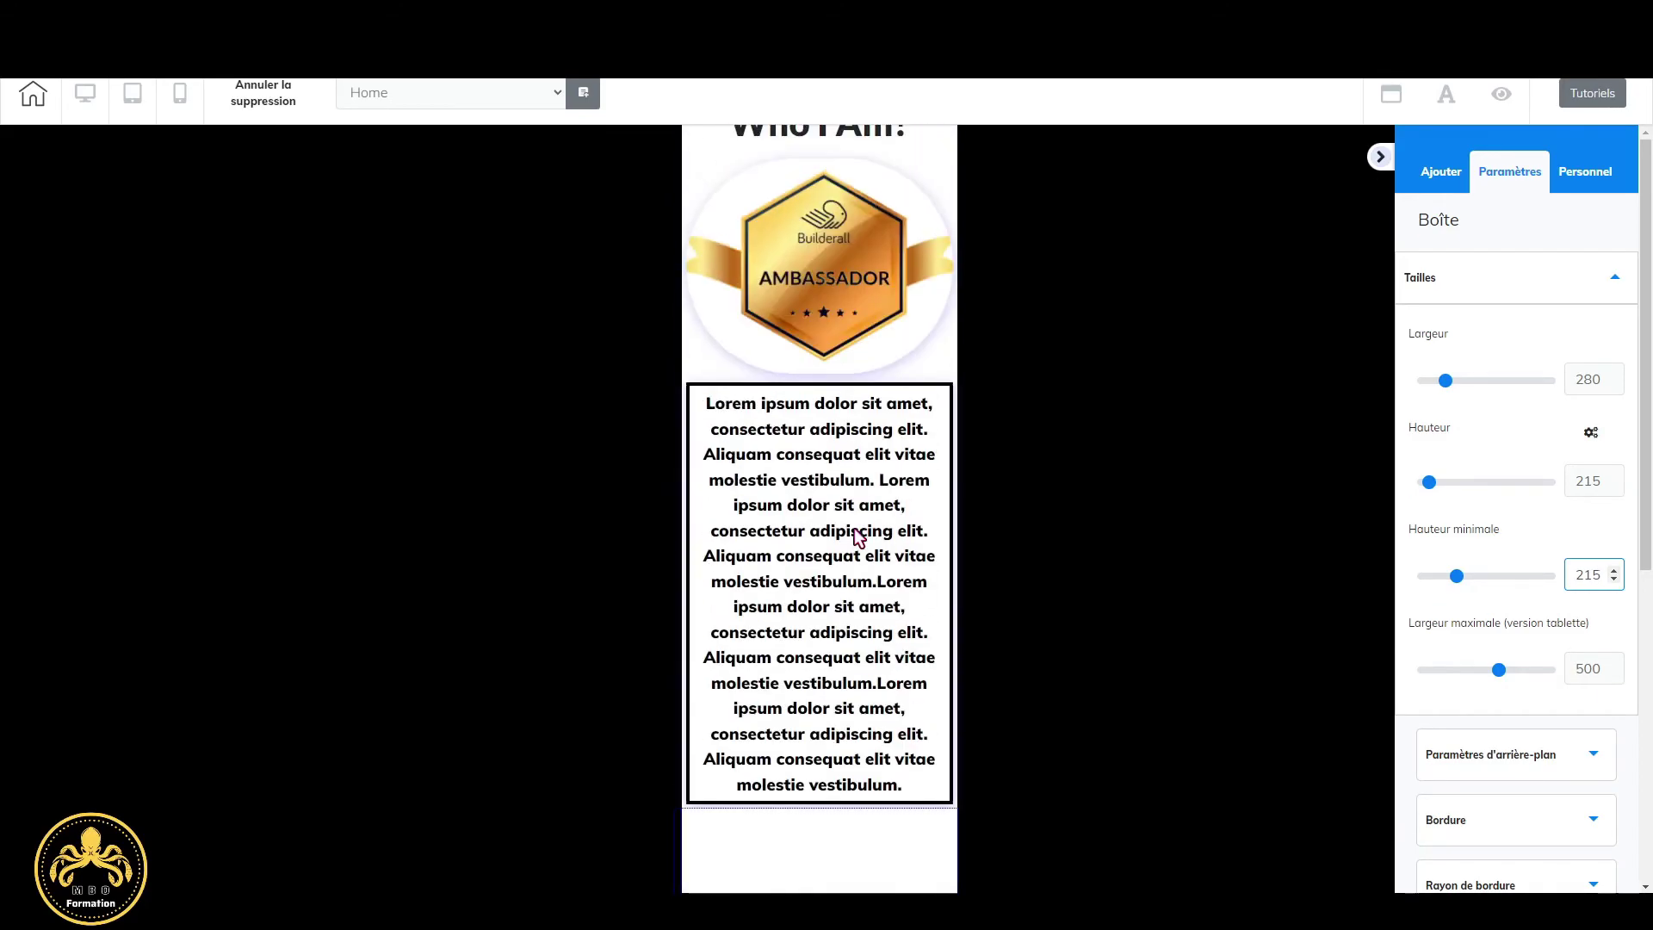
{"action": "left_click", "coordinate": [860, 151]}
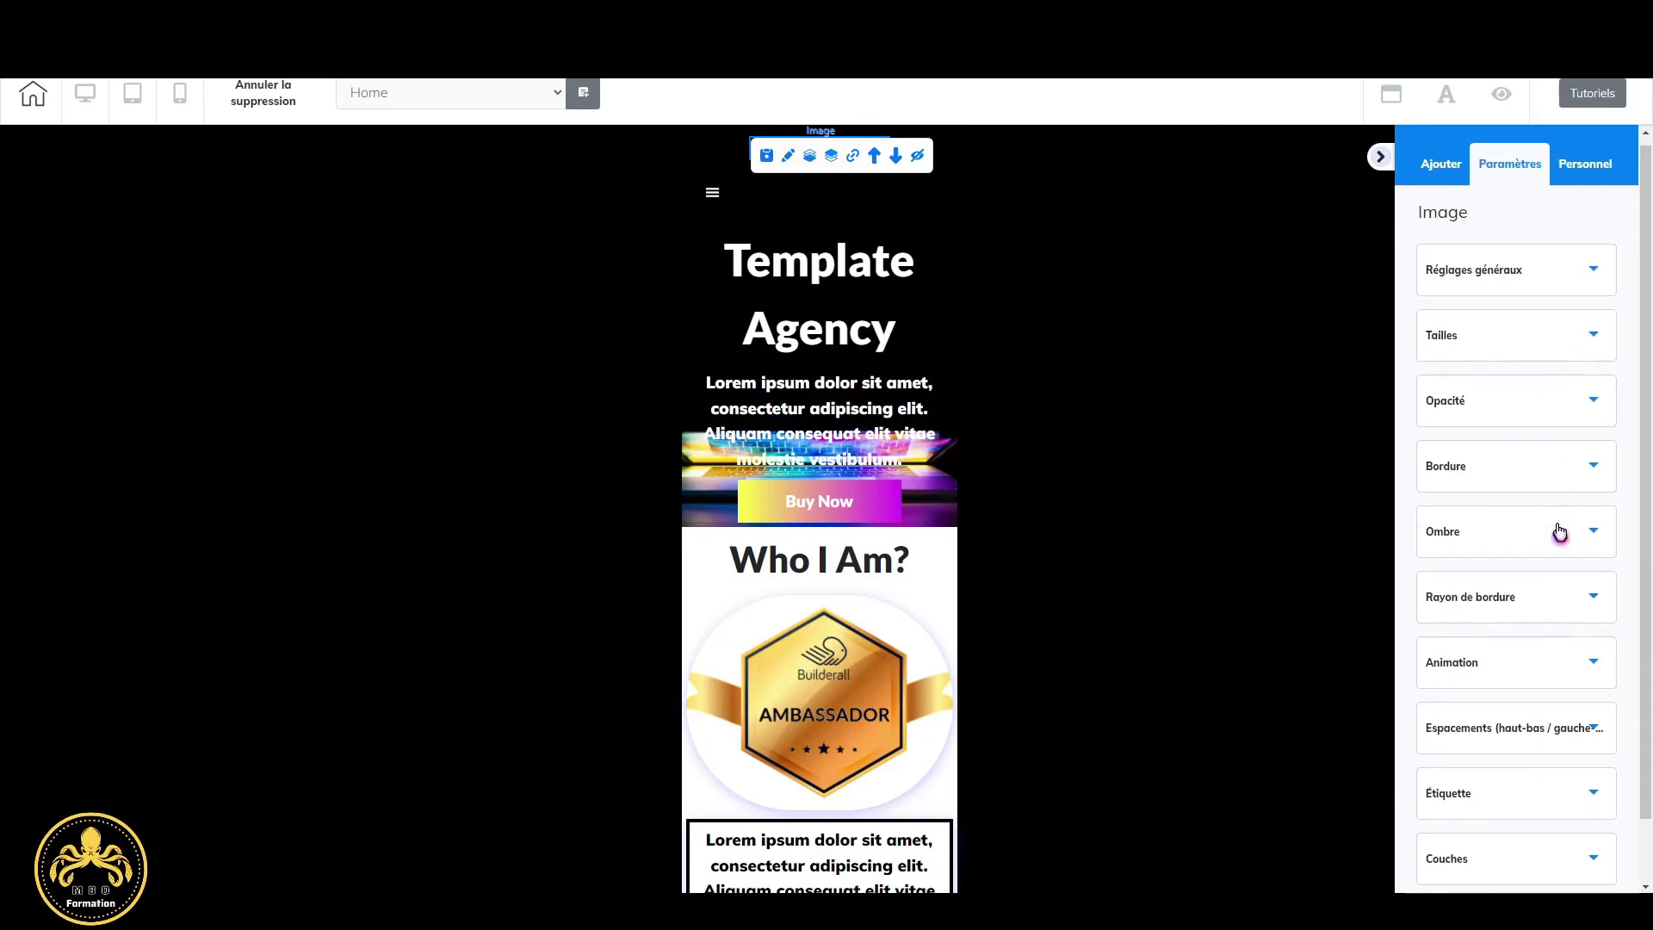
{"action": "scroll", "coordinate": [1557, 527], "scroll_direction": "down", "scroll_amount": 1}
{"action": "left_click", "coordinate": [1594, 677]}
{"action": "scroll", "coordinate": [1558, 680], "scroll_direction": "down", "scroll_amount": 3}
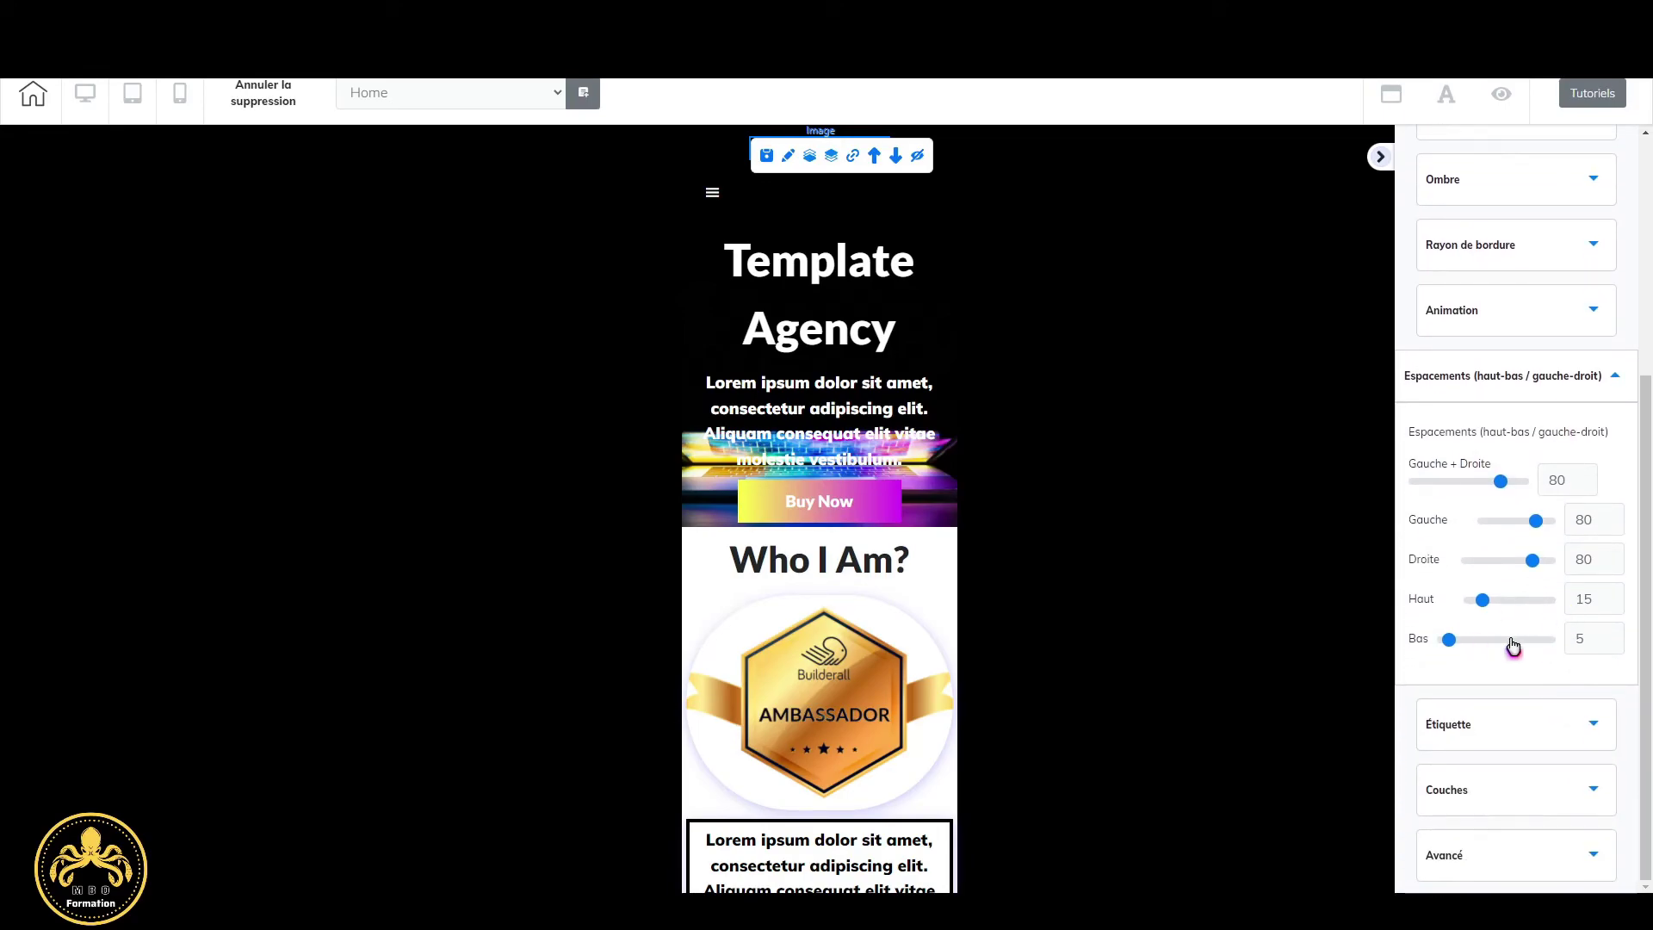
{"action": "type", "text": "15"}
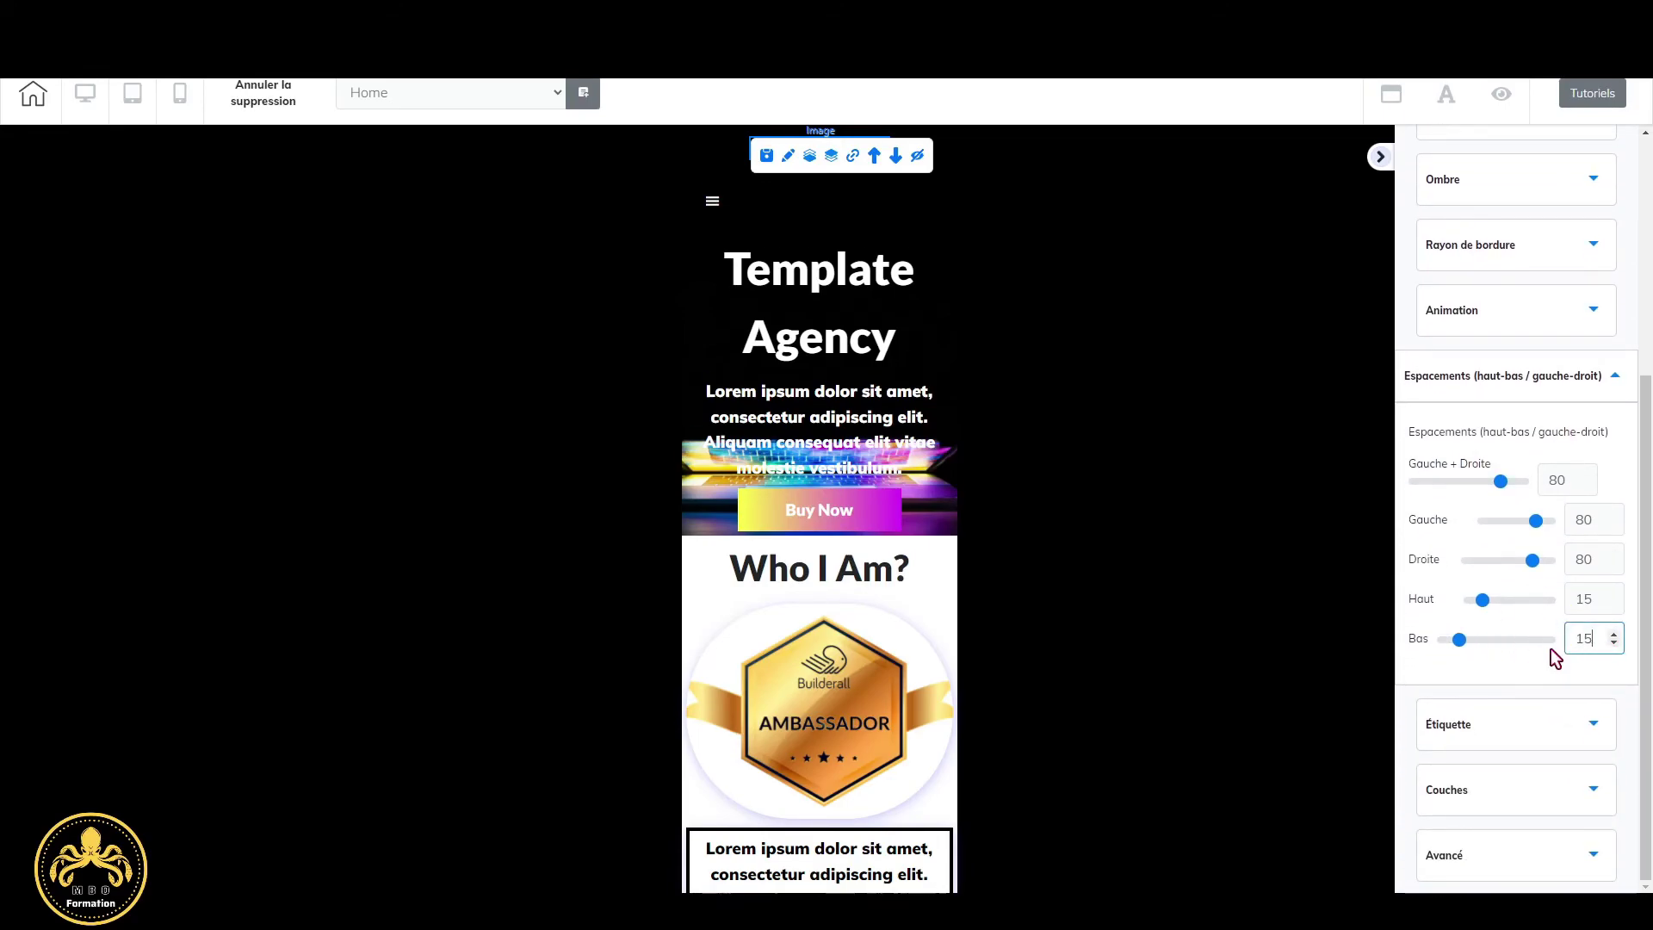
{"action": "left_click", "coordinate": [848, 214]}
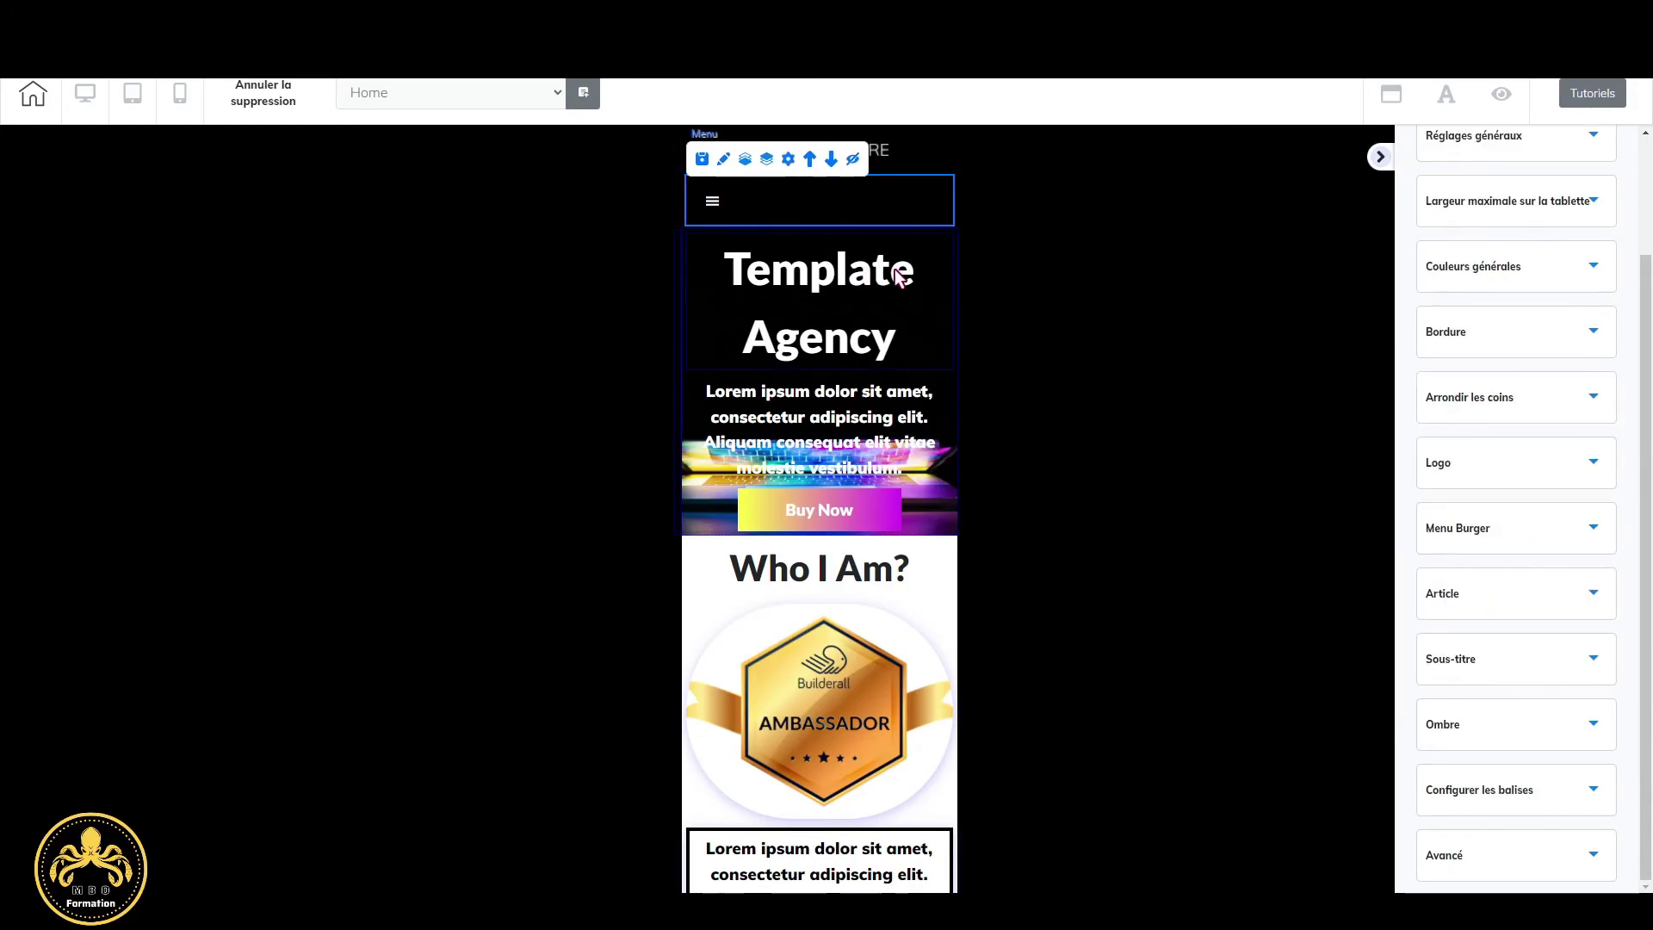
{"action": "left_click", "coordinate": [852, 280]}
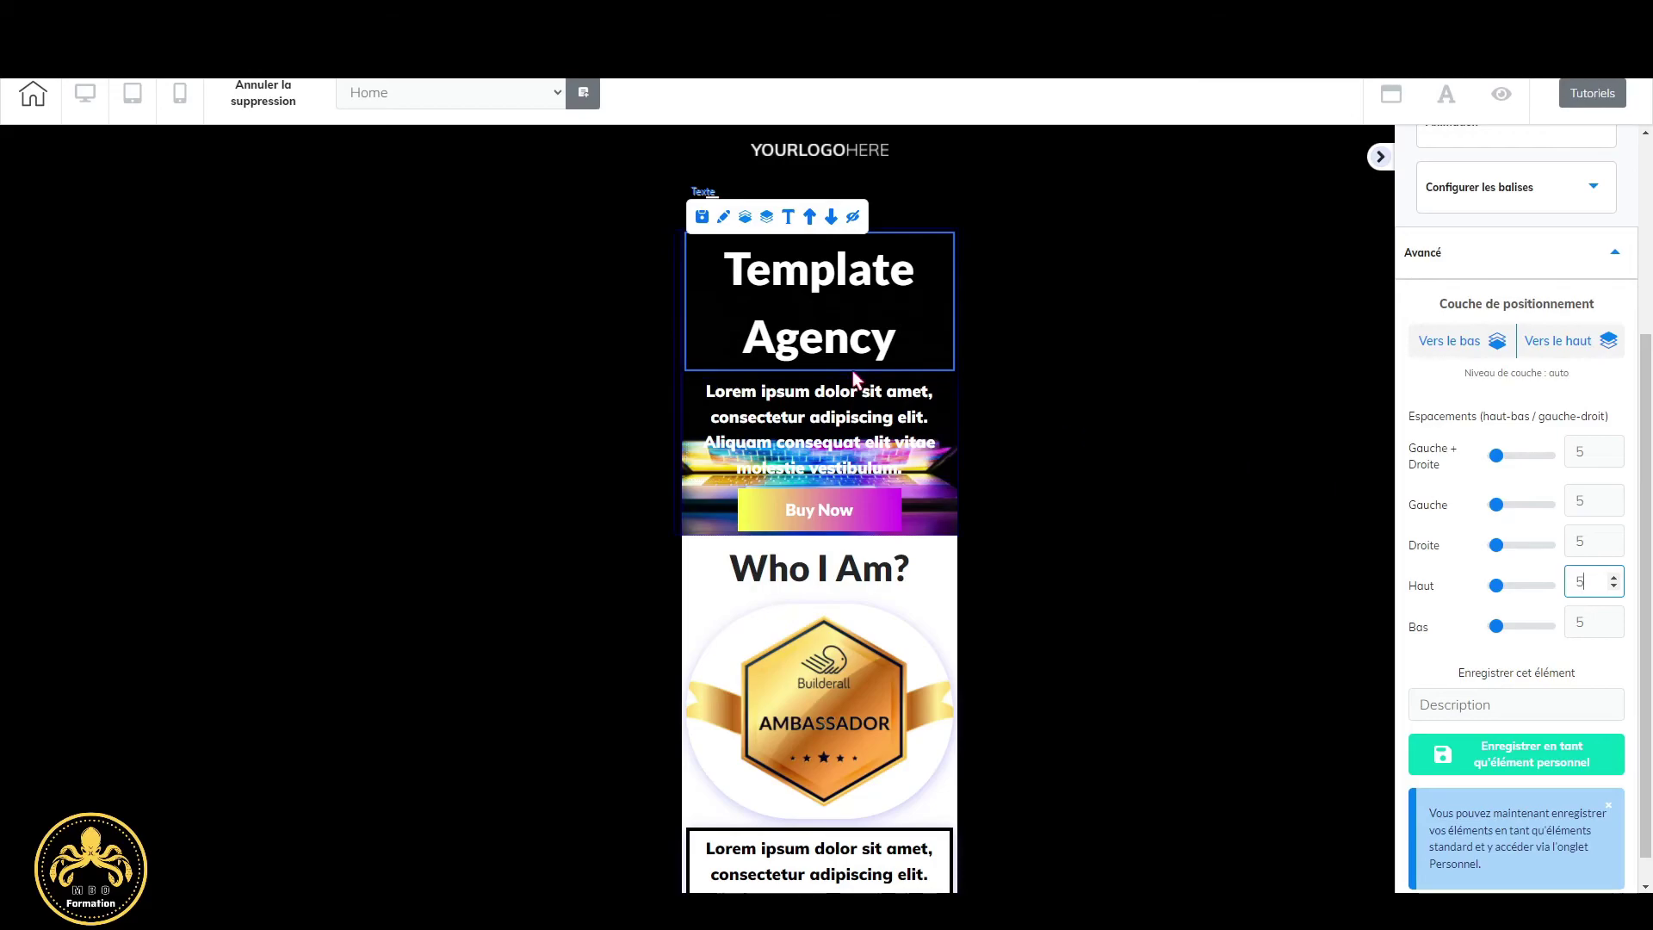
{"action": "left_click", "coordinate": [1596, 577]}
{"action": "left_click", "coordinate": [885, 148]}
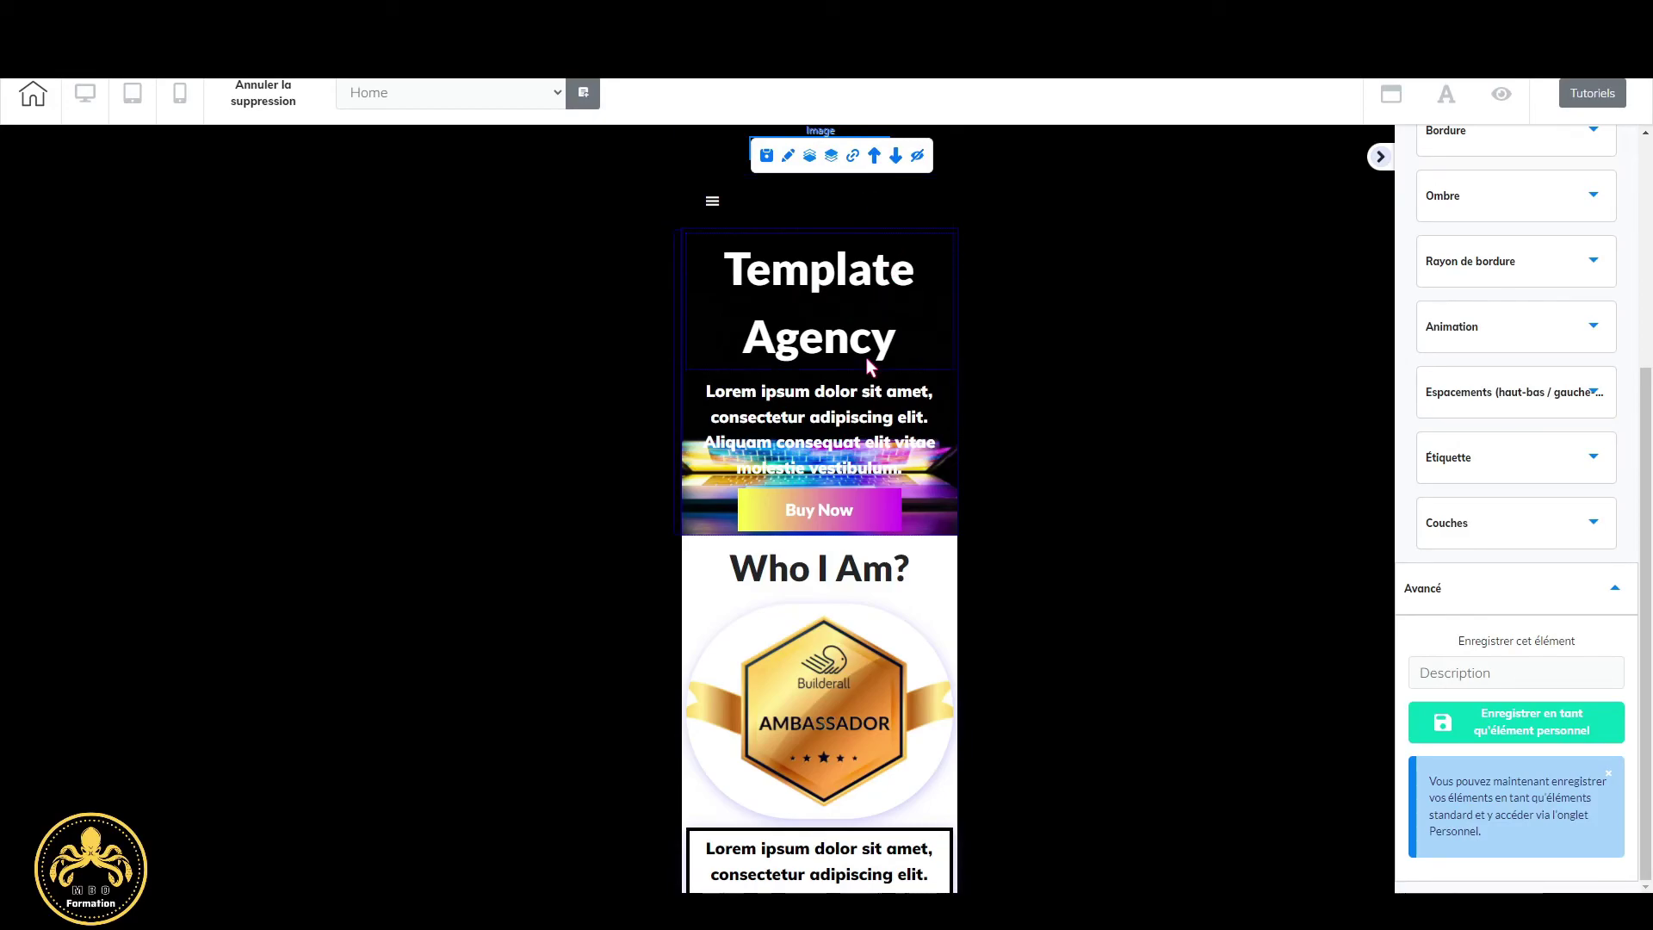
Set the top and bottom spacing of the "Template Agency" title to 15 each.
{"action": "left_click", "coordinate": [927, 303]}
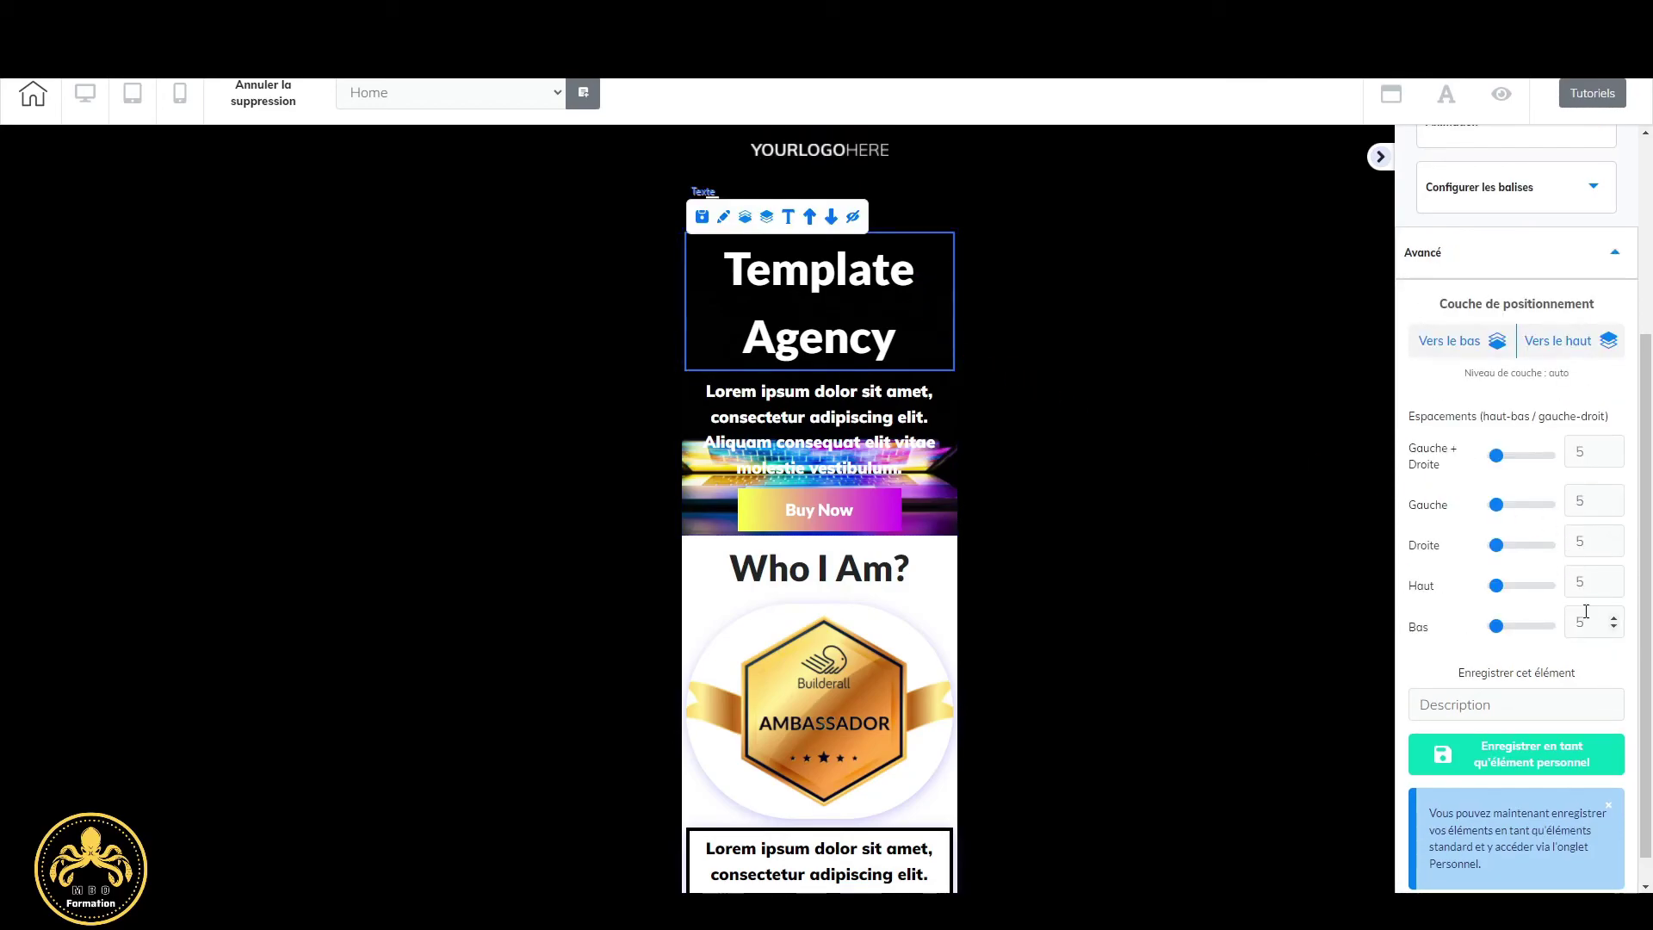
{"action": "left_click_drag", "start_coordinate": [1591, 587], "coordinate": [1568, 592]}
{"action": "type", "text": "15"}
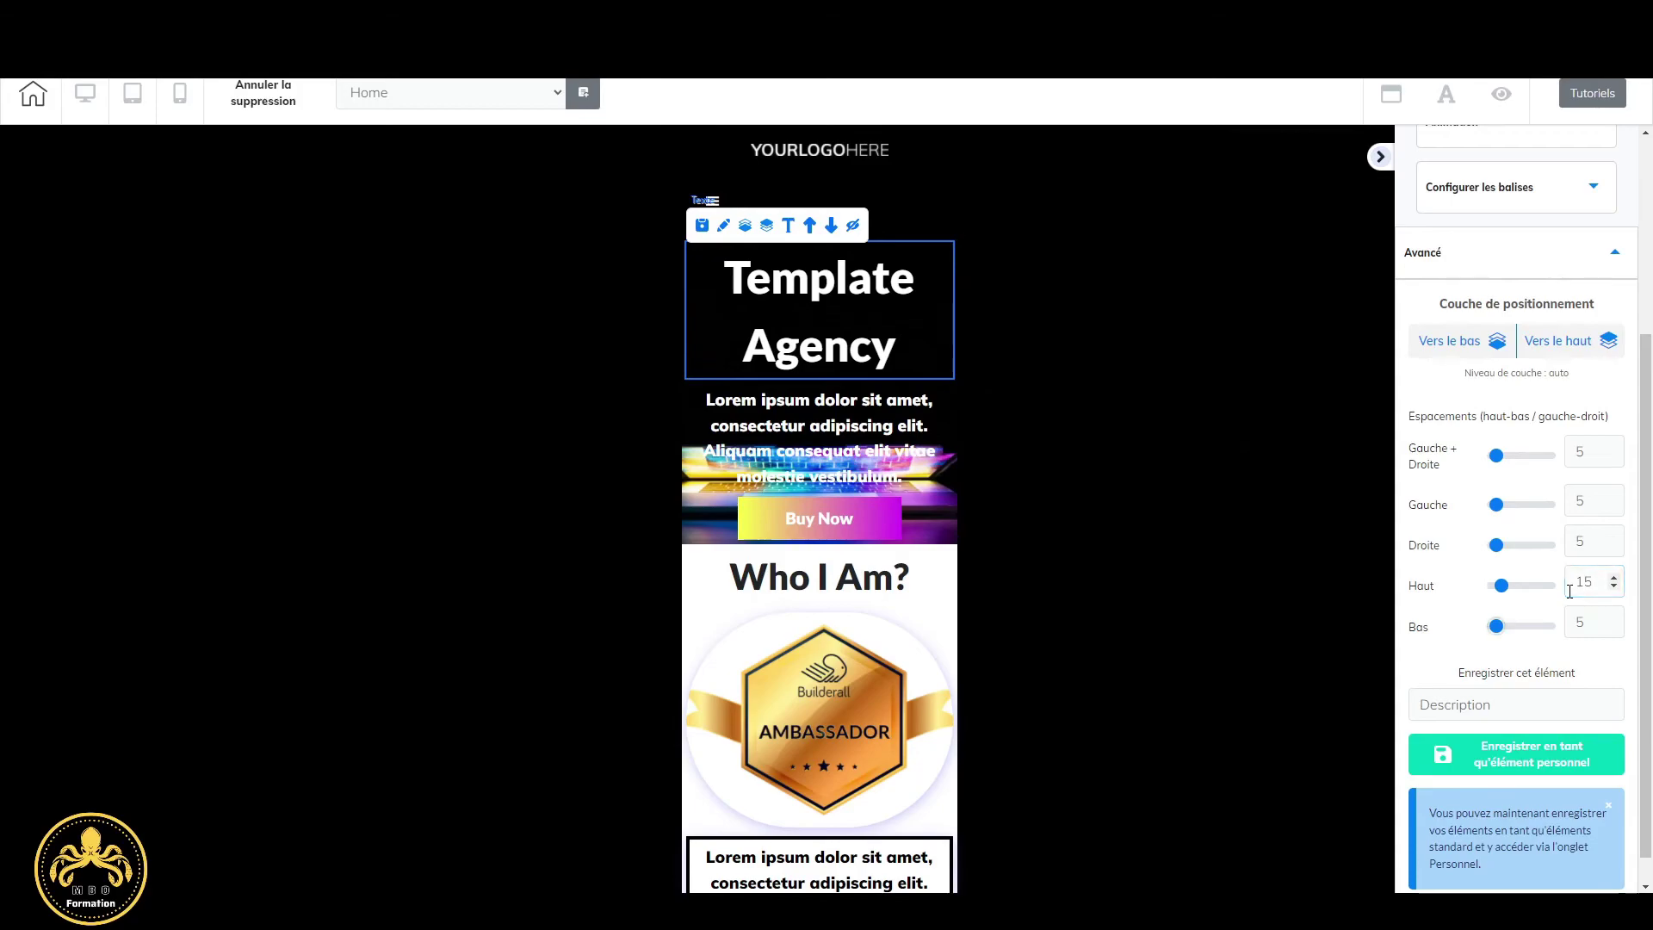
{"action": "double_click", "coordinate": [1588, 625]}
{"action": "type", "text": "15"}
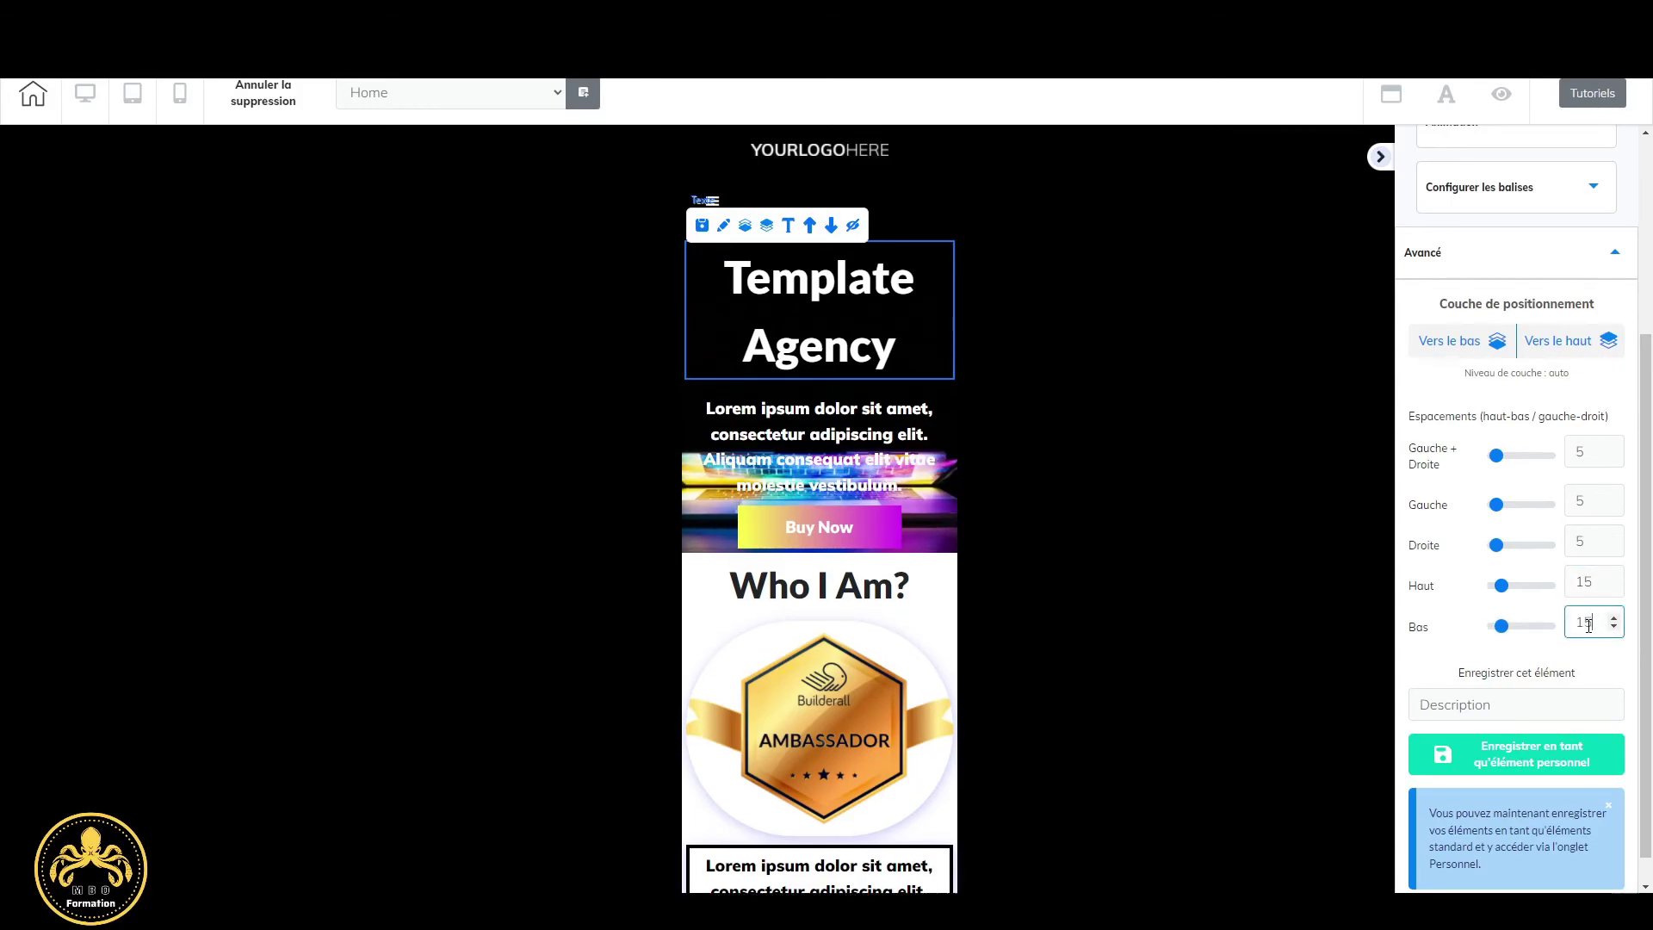
Set the bottom spacing of the Lorem ipsum paragraph under the "Template Agency" title to 15.
{"action": "left_click", "coordinate": [899, 468]}
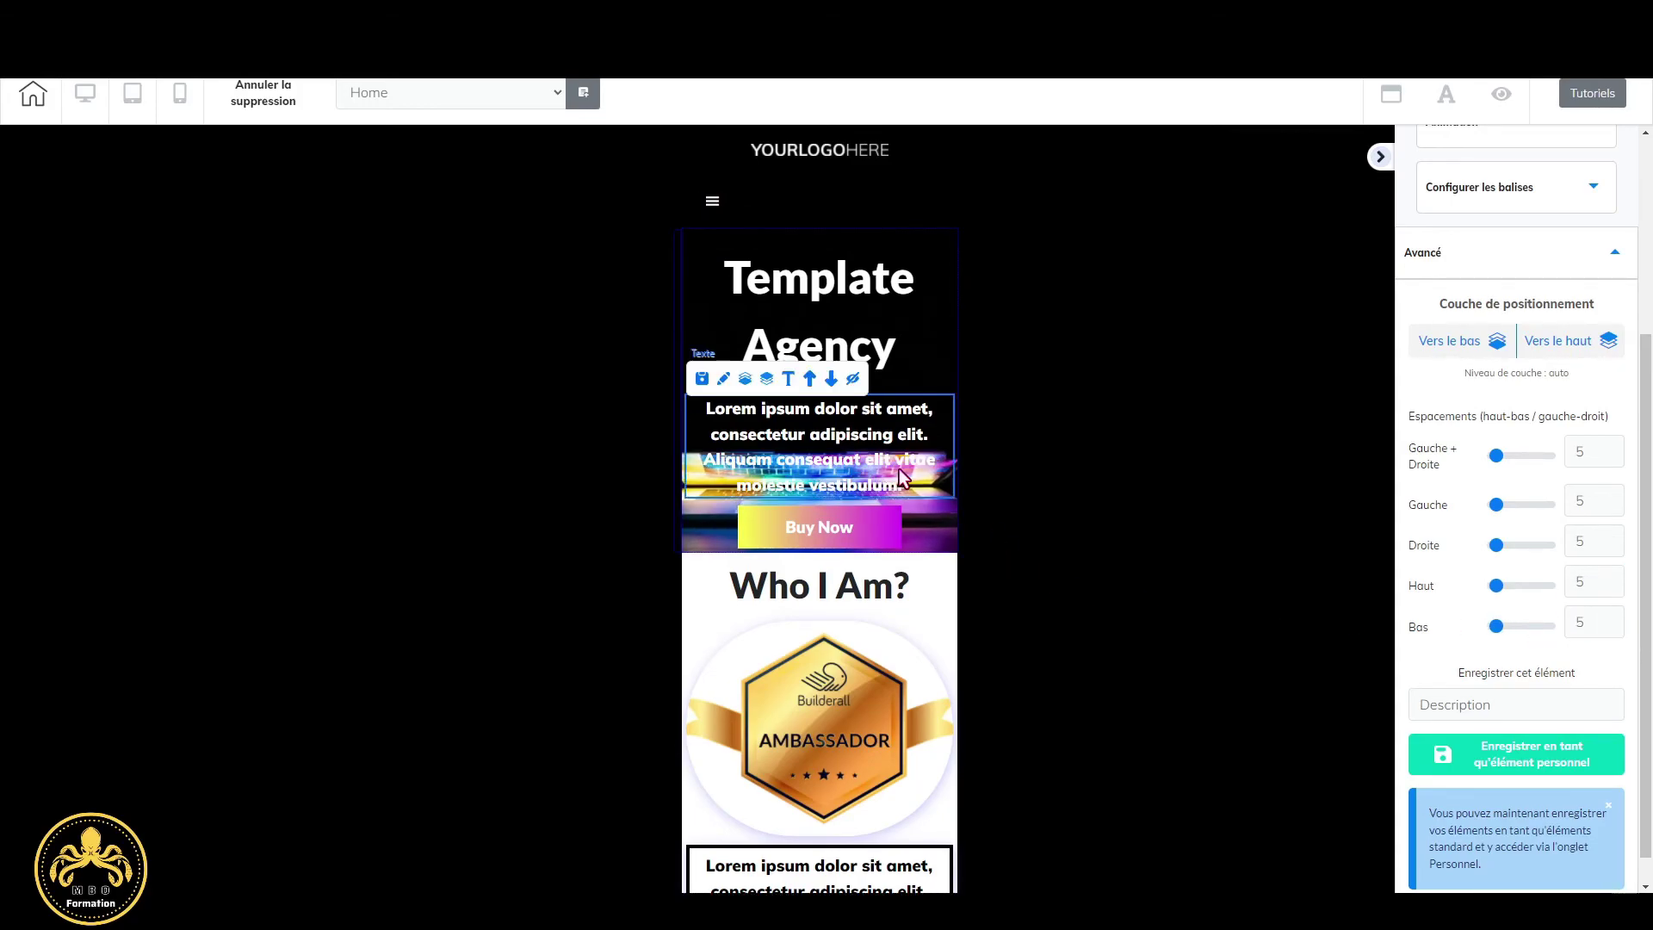
{"action": "double_click", "coordinate": [1586, 620]}
{"action": "type", "text": "15"}
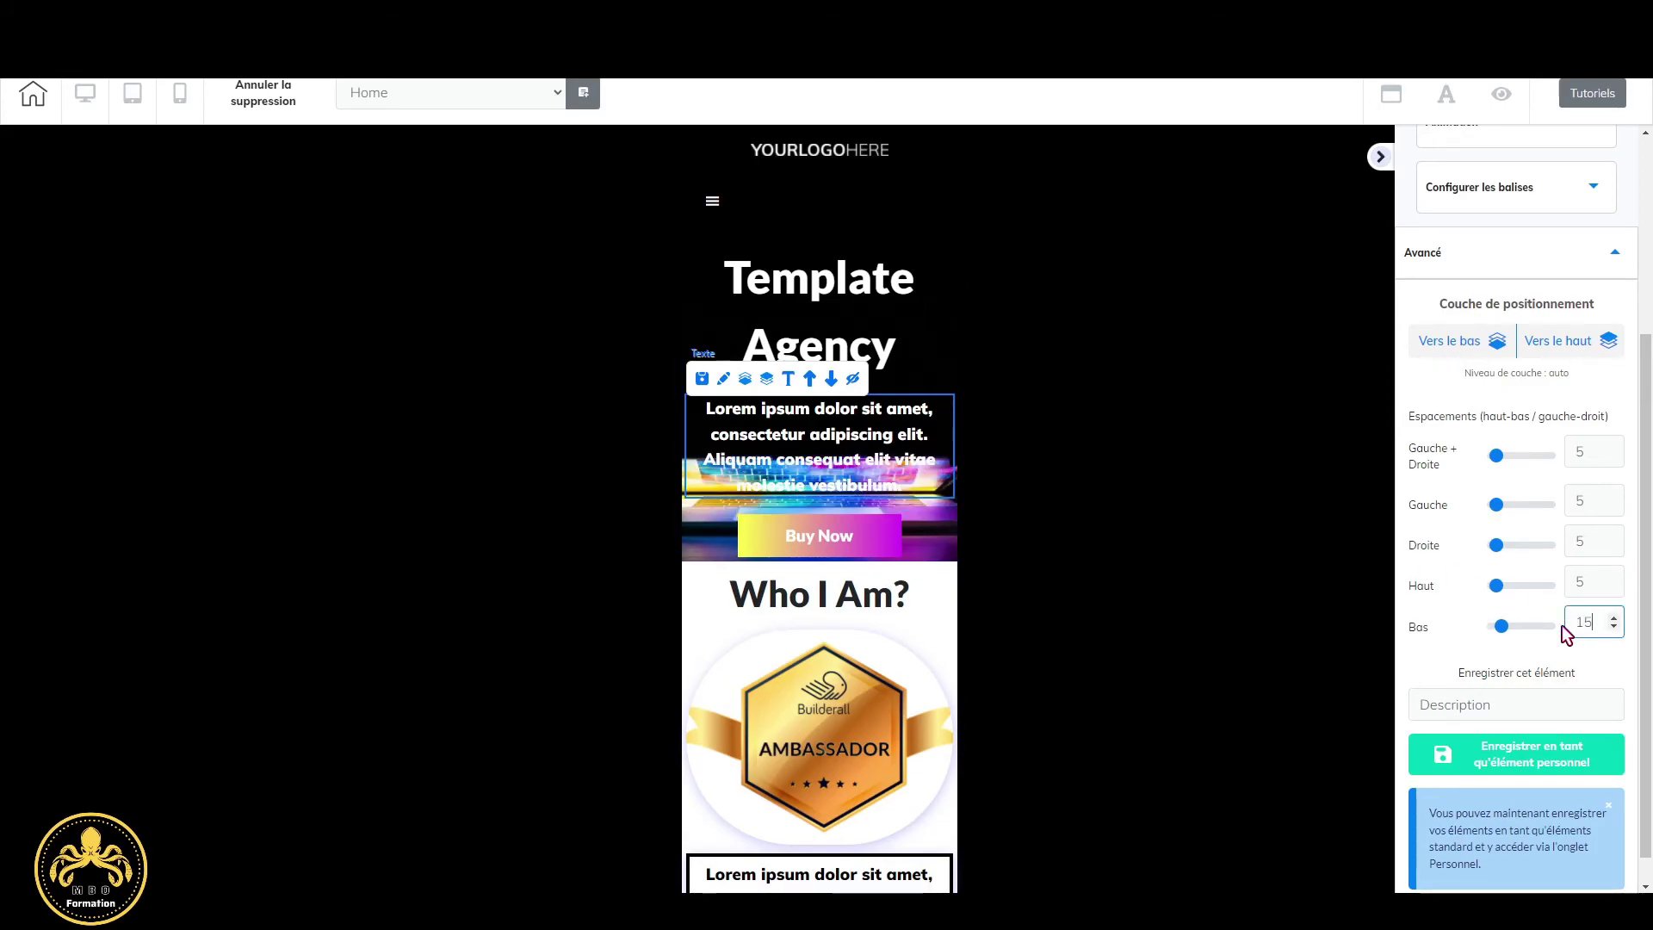
Set the bottom spacing of the "Buy Now" button to 15 and check the header section's layout.
{"action": "left_click", "coordinate": [844, 548]}
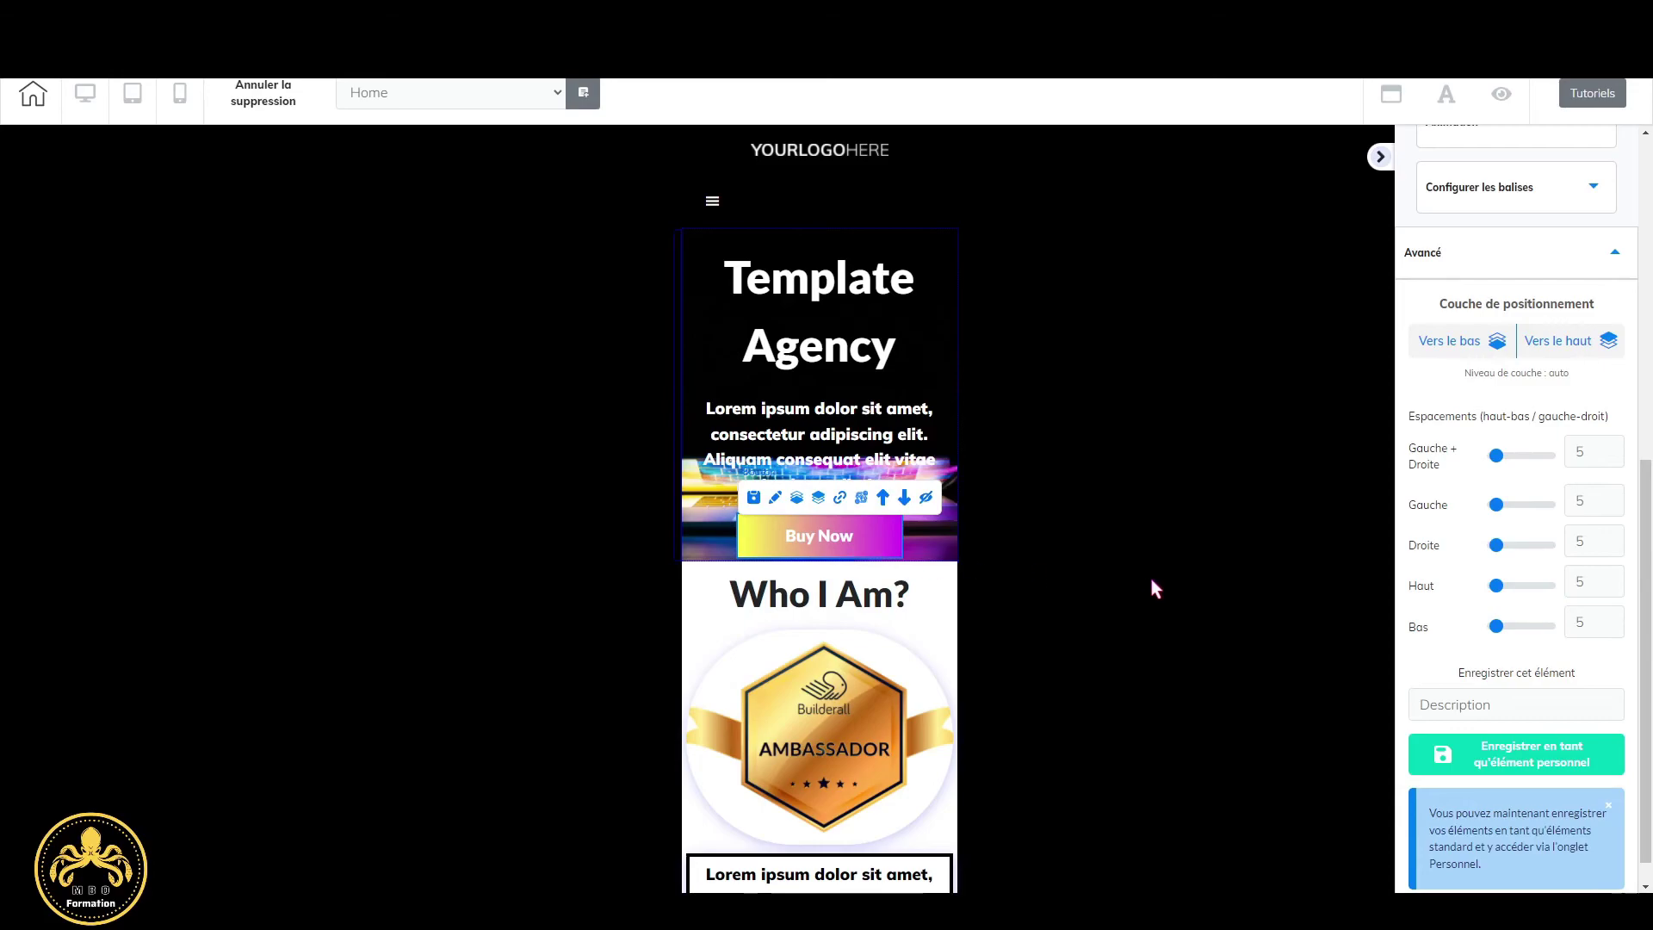
{"action": "double_click", "coordinate": [1587, 621]}
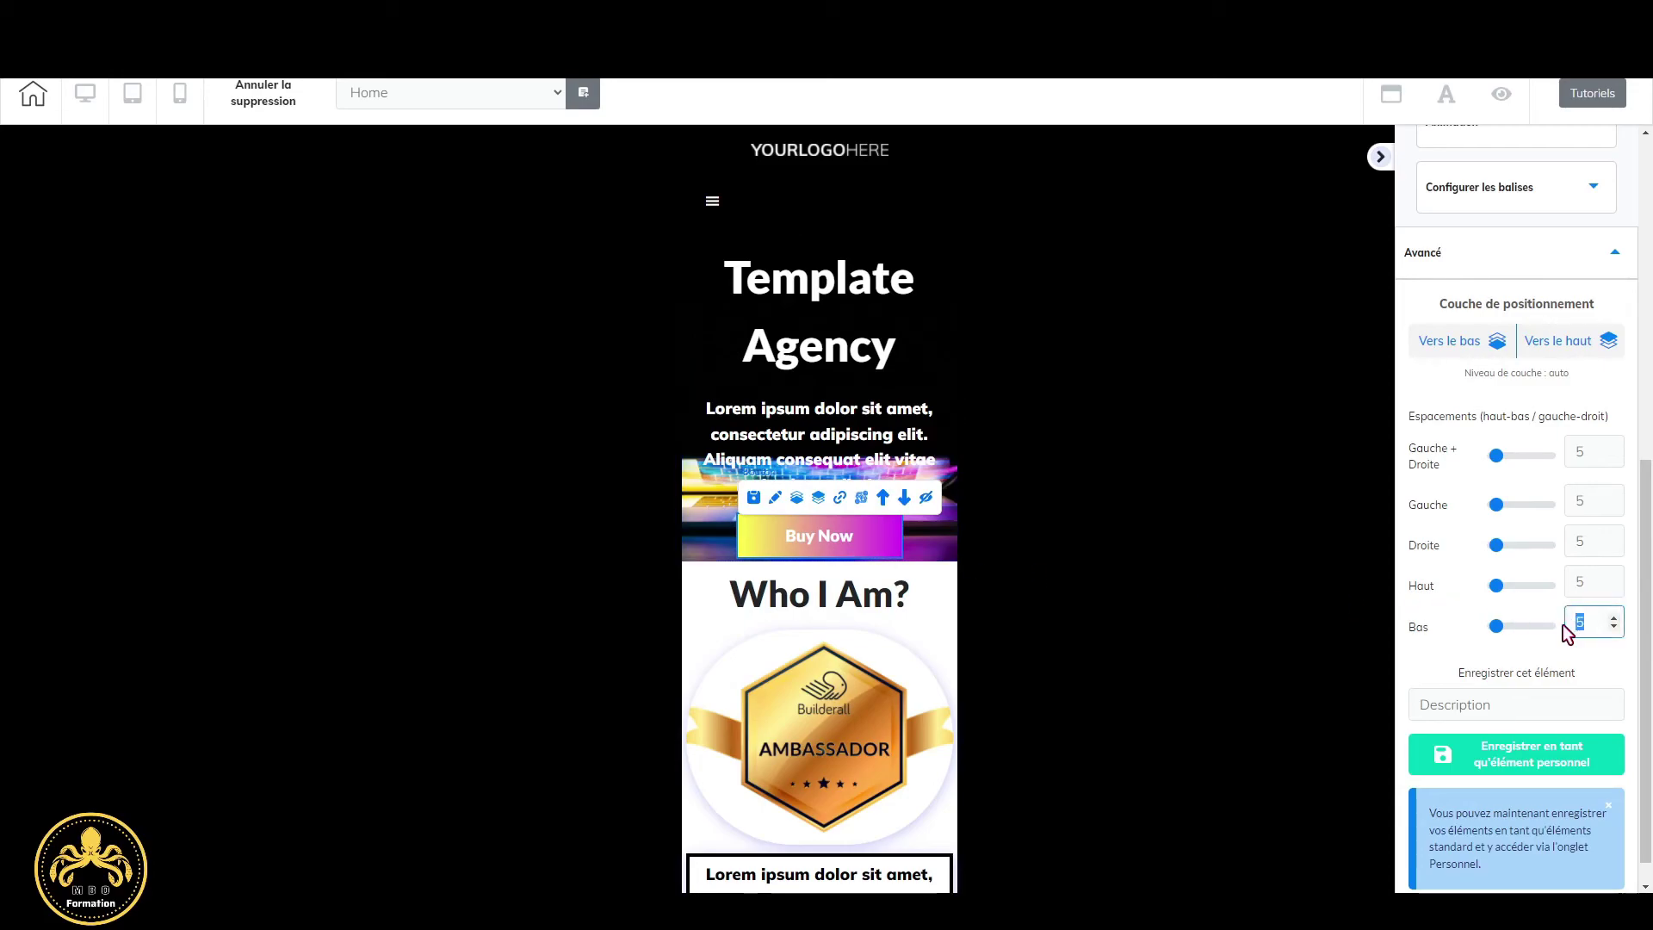
{"action": "type", "text": "15"}
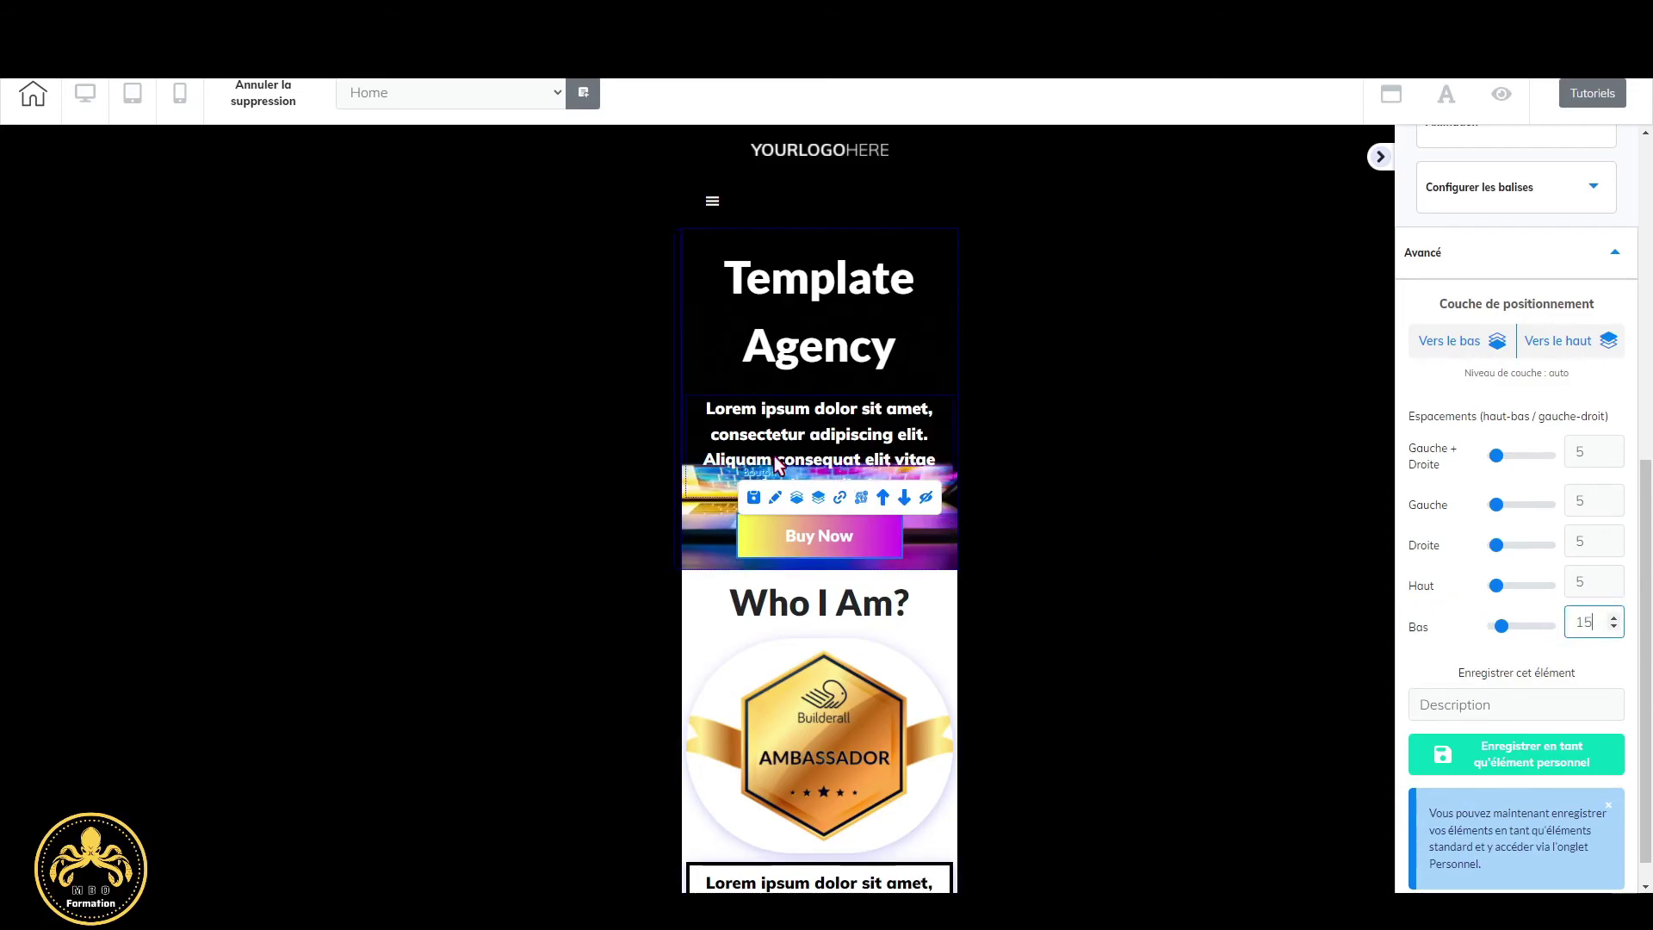
{"action": "scroll", "coordinate": [861, 473], "scroll_direction": "down", "scroll_amount": 3}
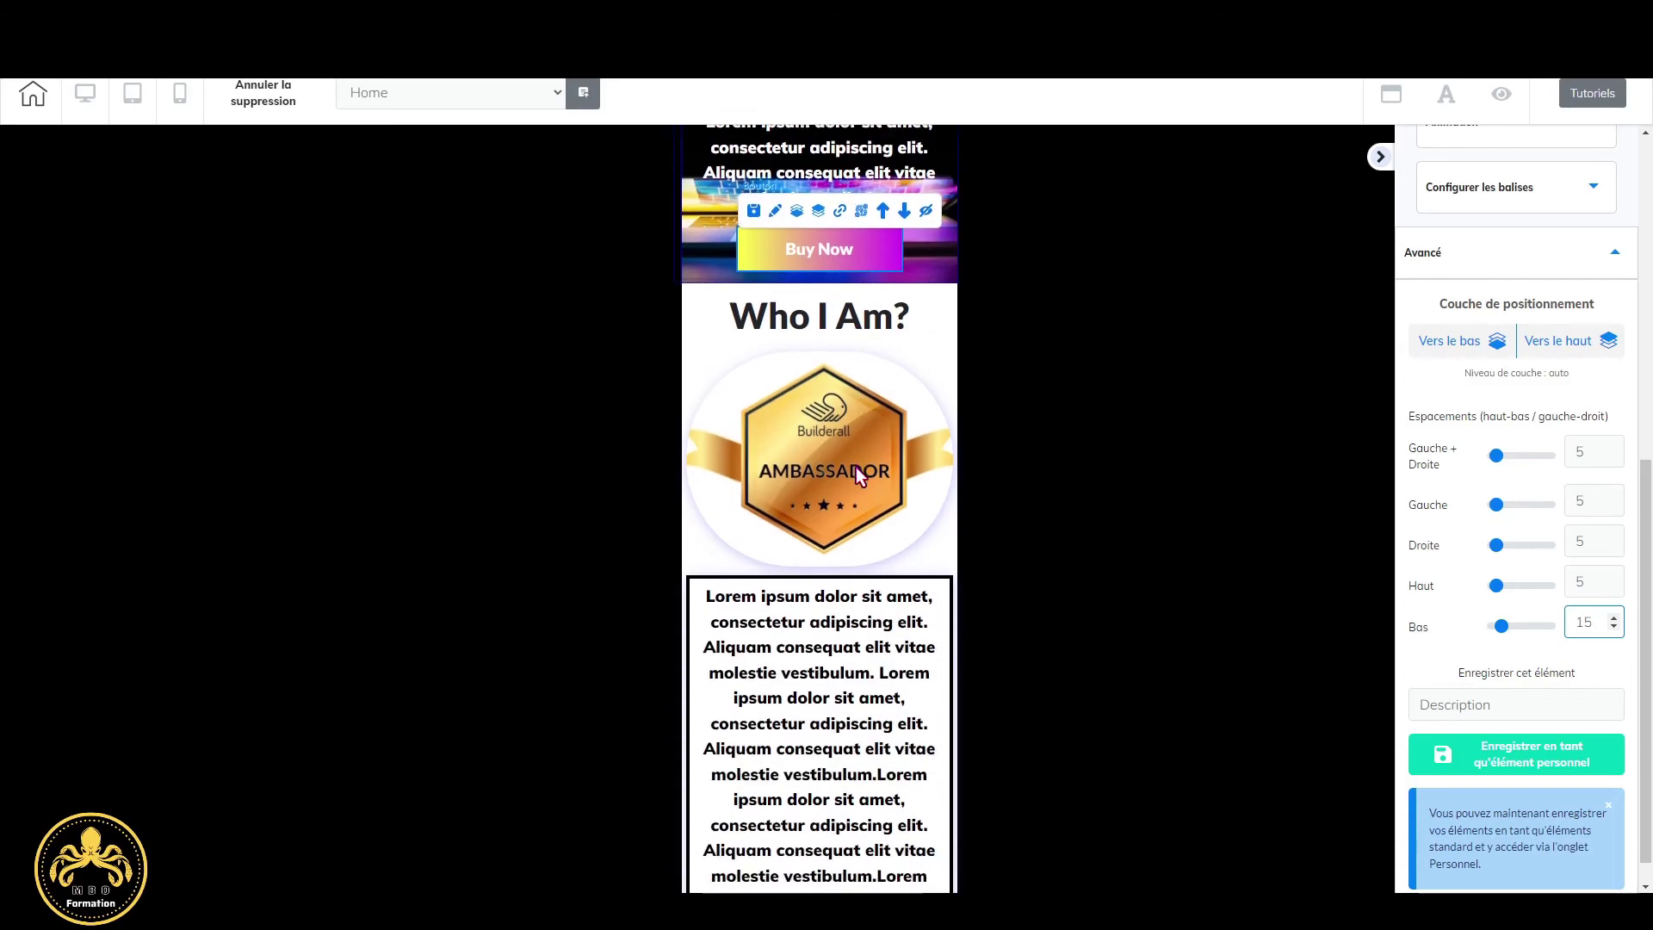
{"action": "scroll", "coordinate": [835, 387], "scroll_direction": "up", "scroll_amount": 3}
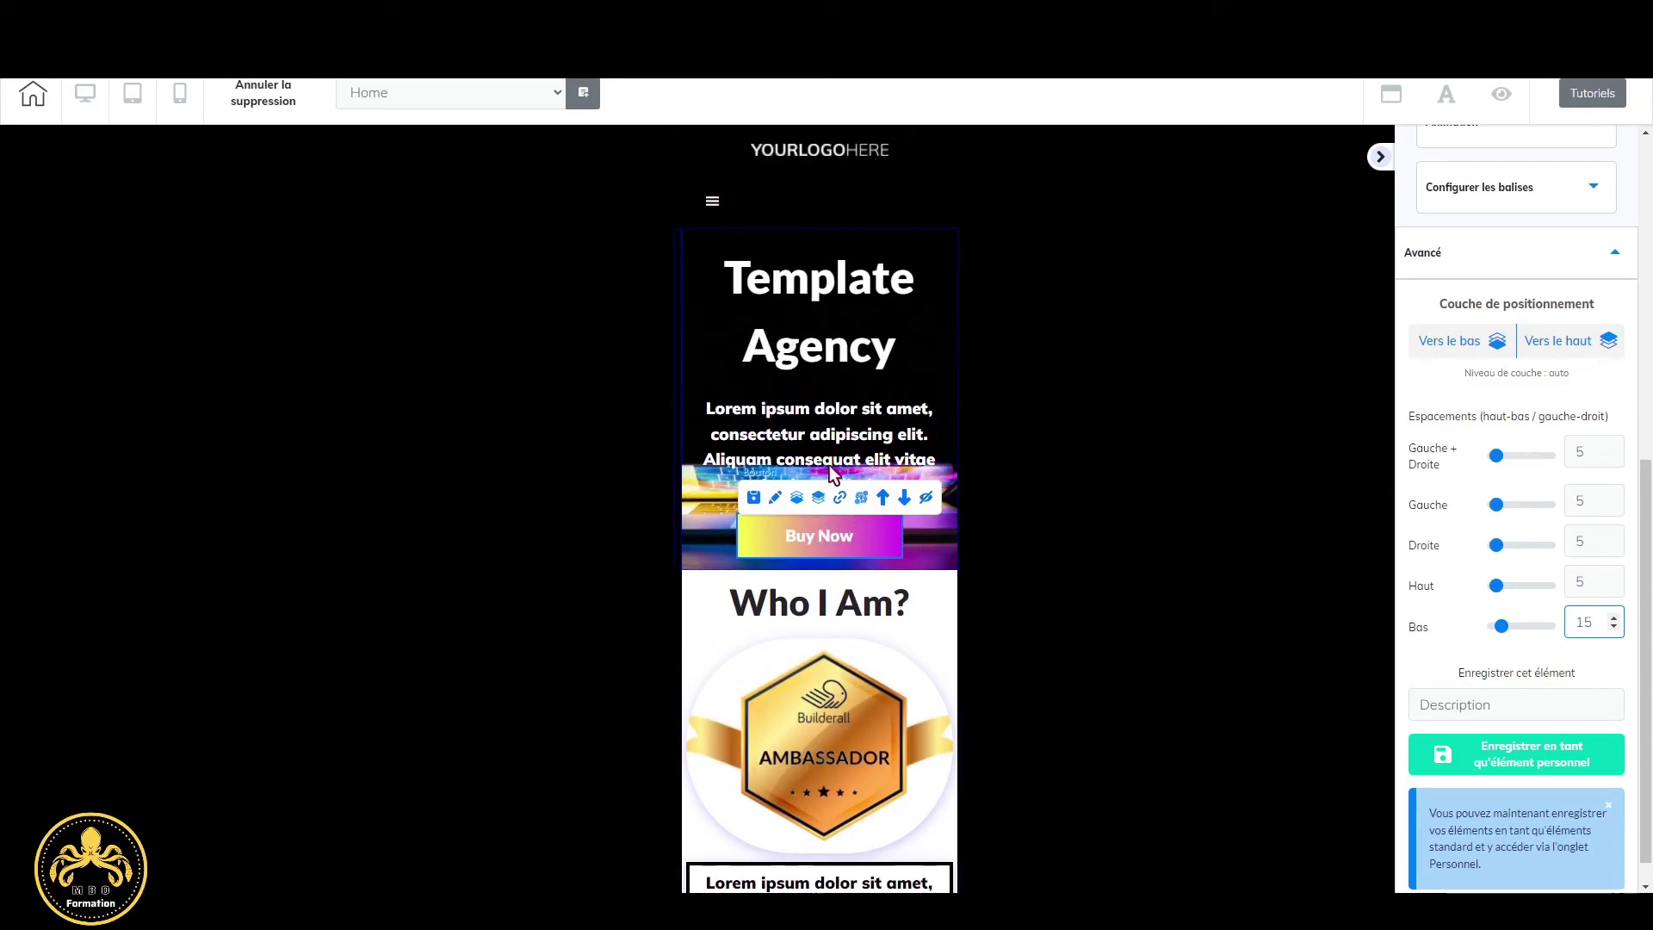
Set the top and bottom spacing of the "Who I Am?" heading to 15 each.
{"action": "scroll", "coordinate": [887, 516], "scroll_direction": "down", "scroll_amount": 2}
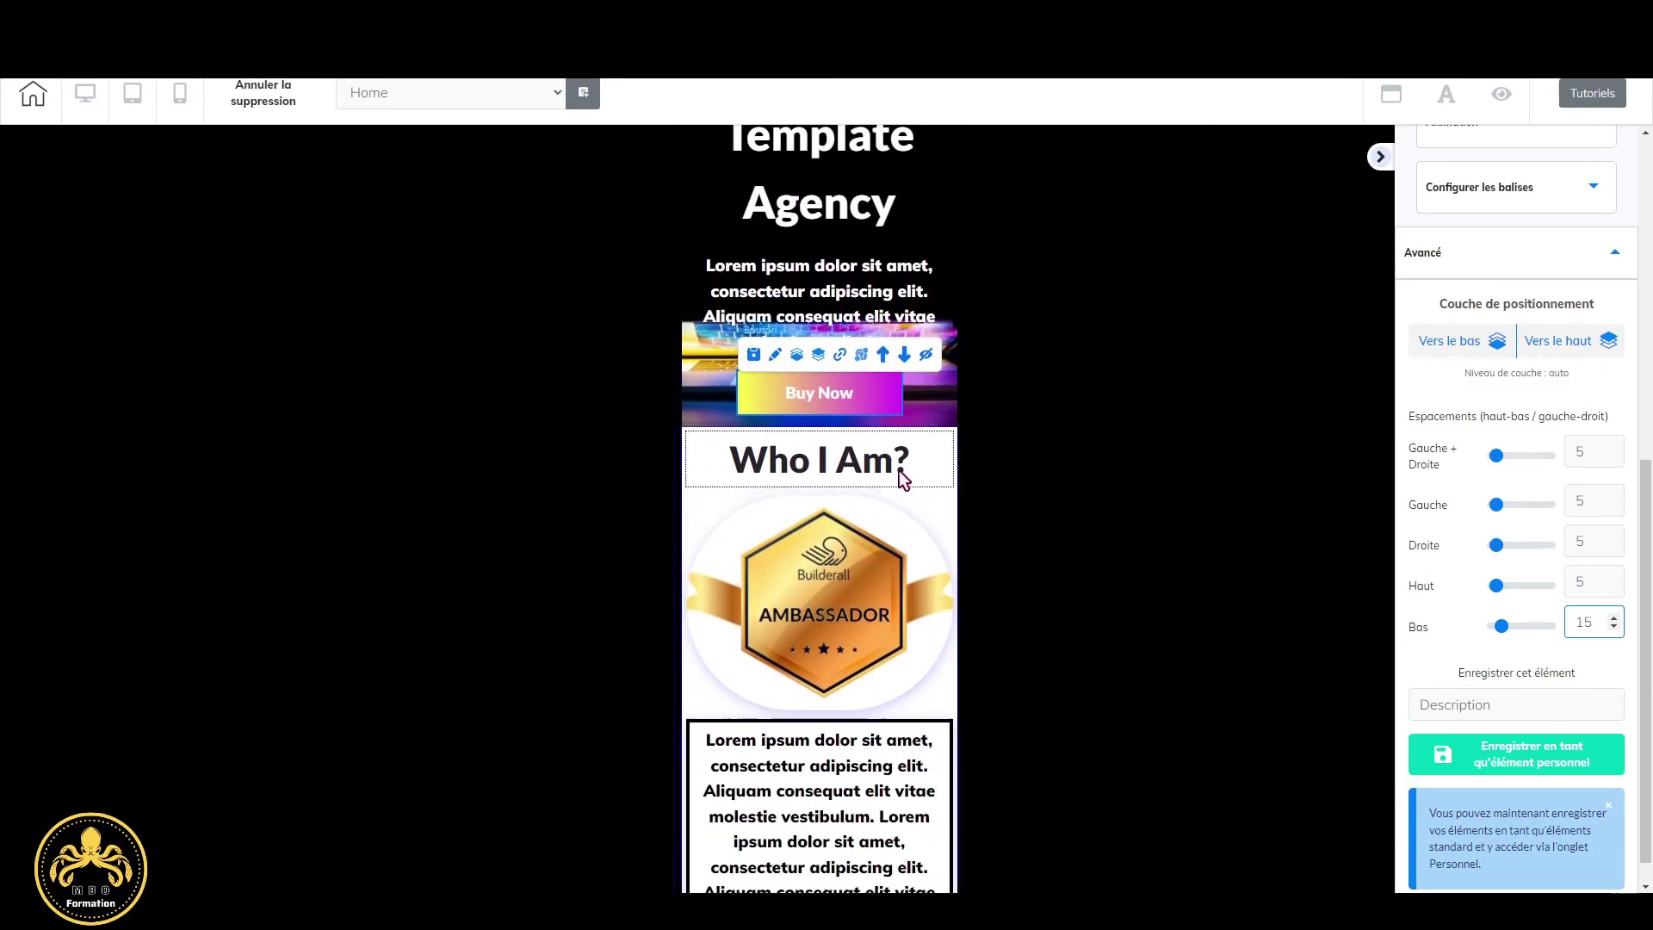
{"action": "left_click", "coordinate": [900, 466]}
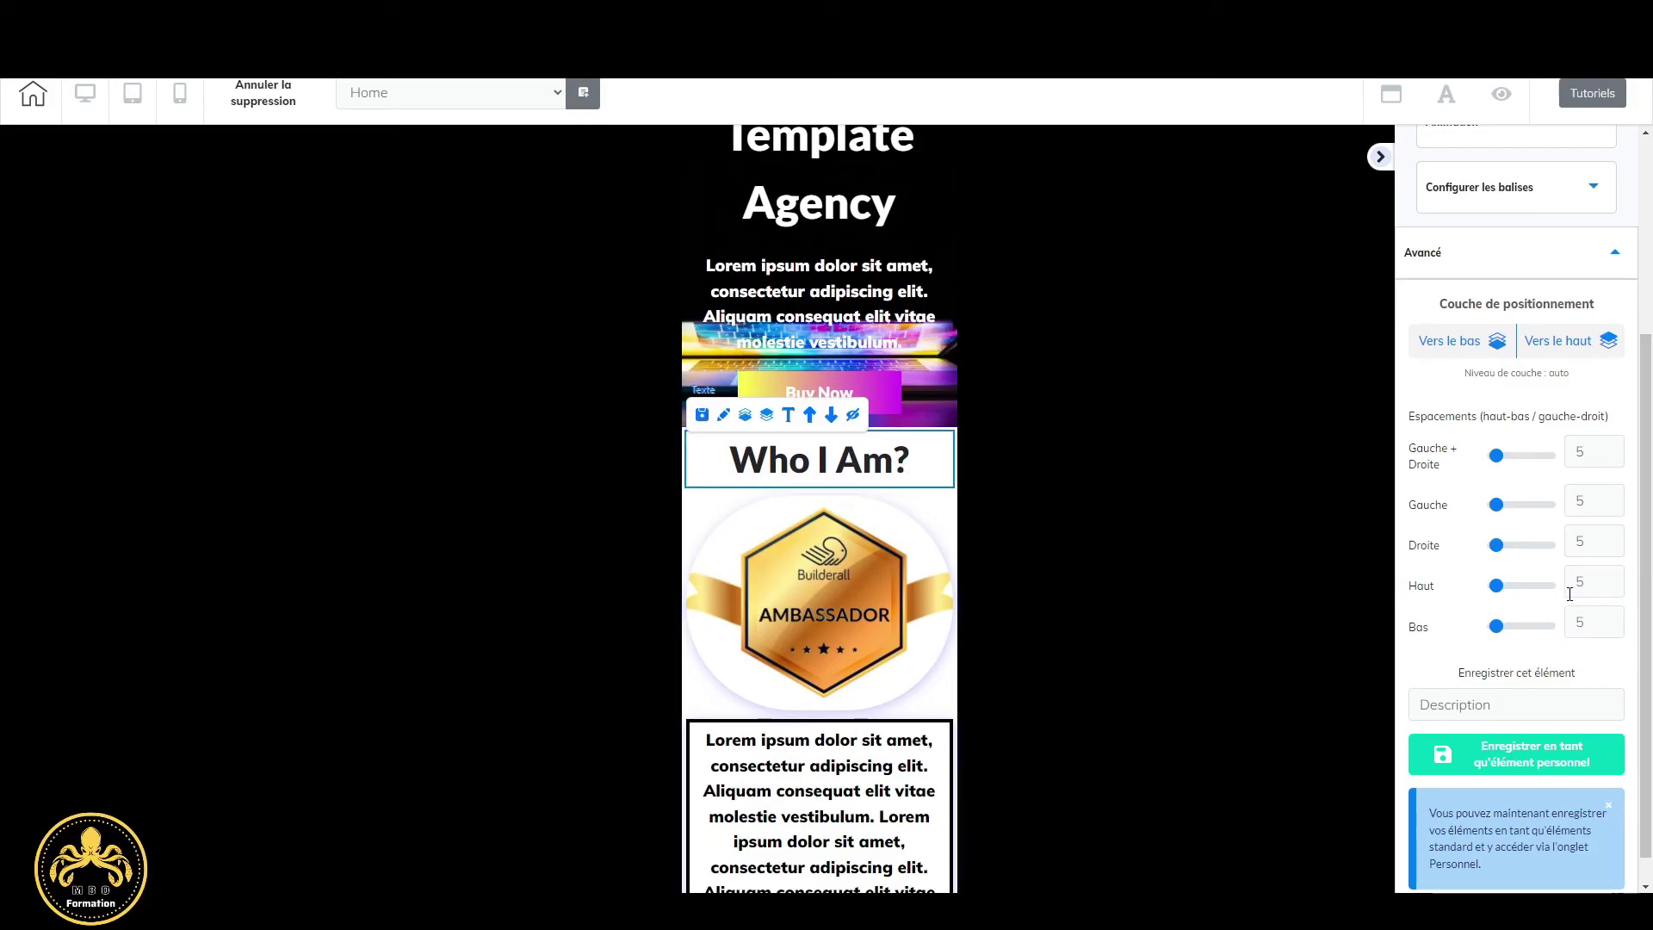
{"action": "type", "text": "15"}
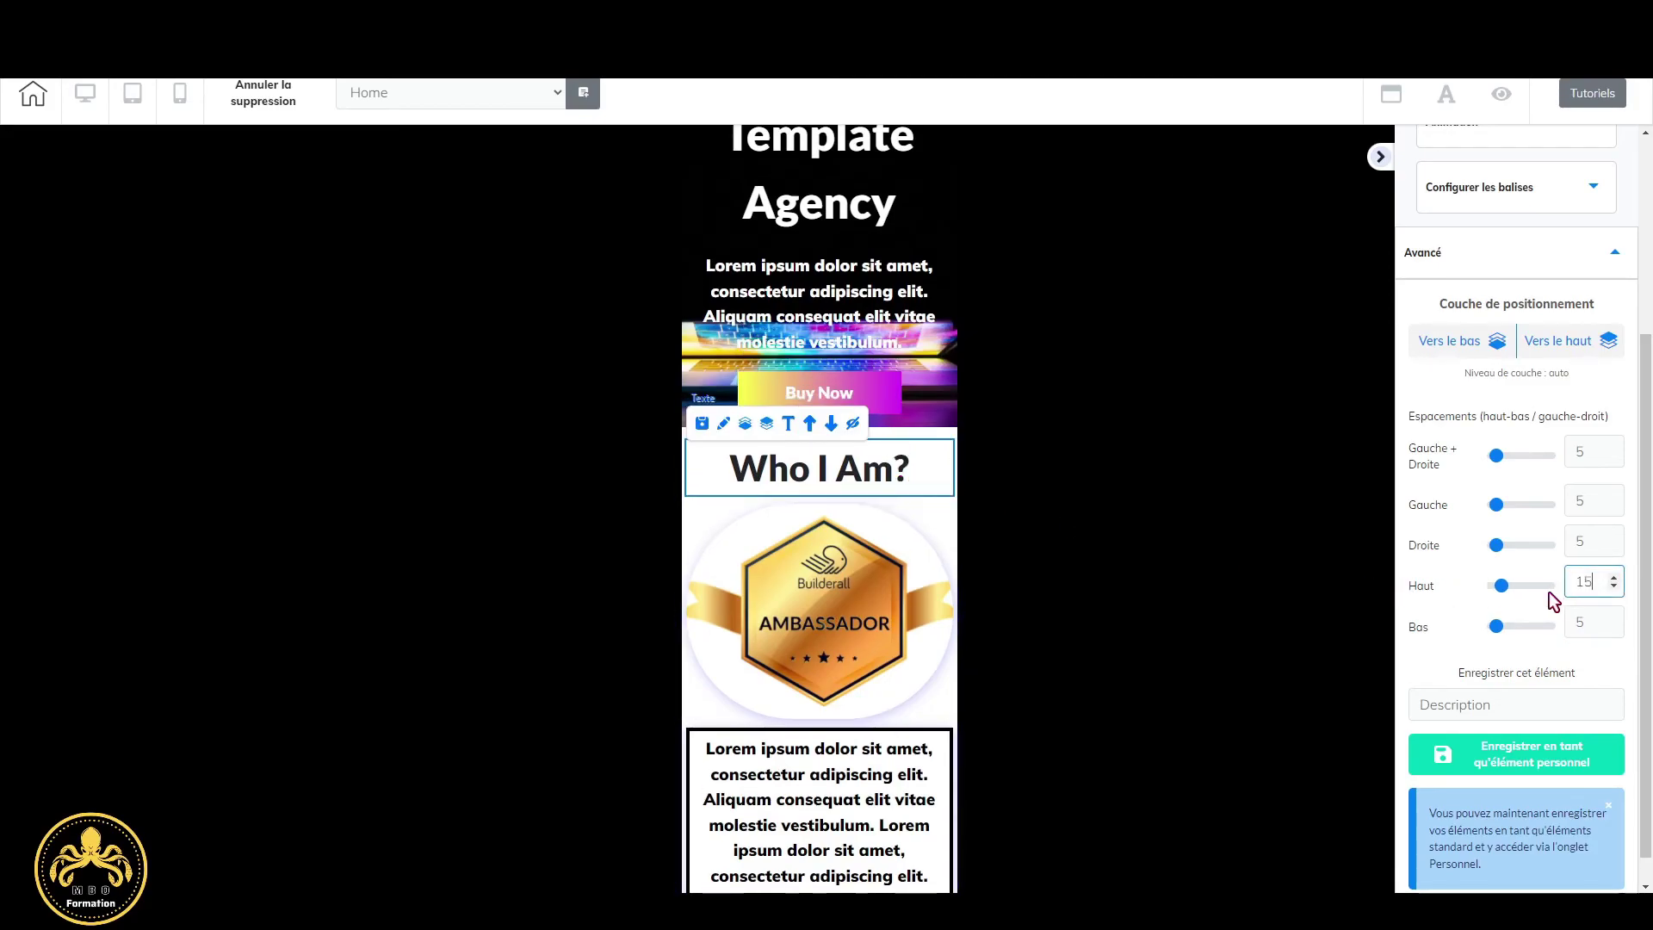
{"action": "type", "text": "15"}
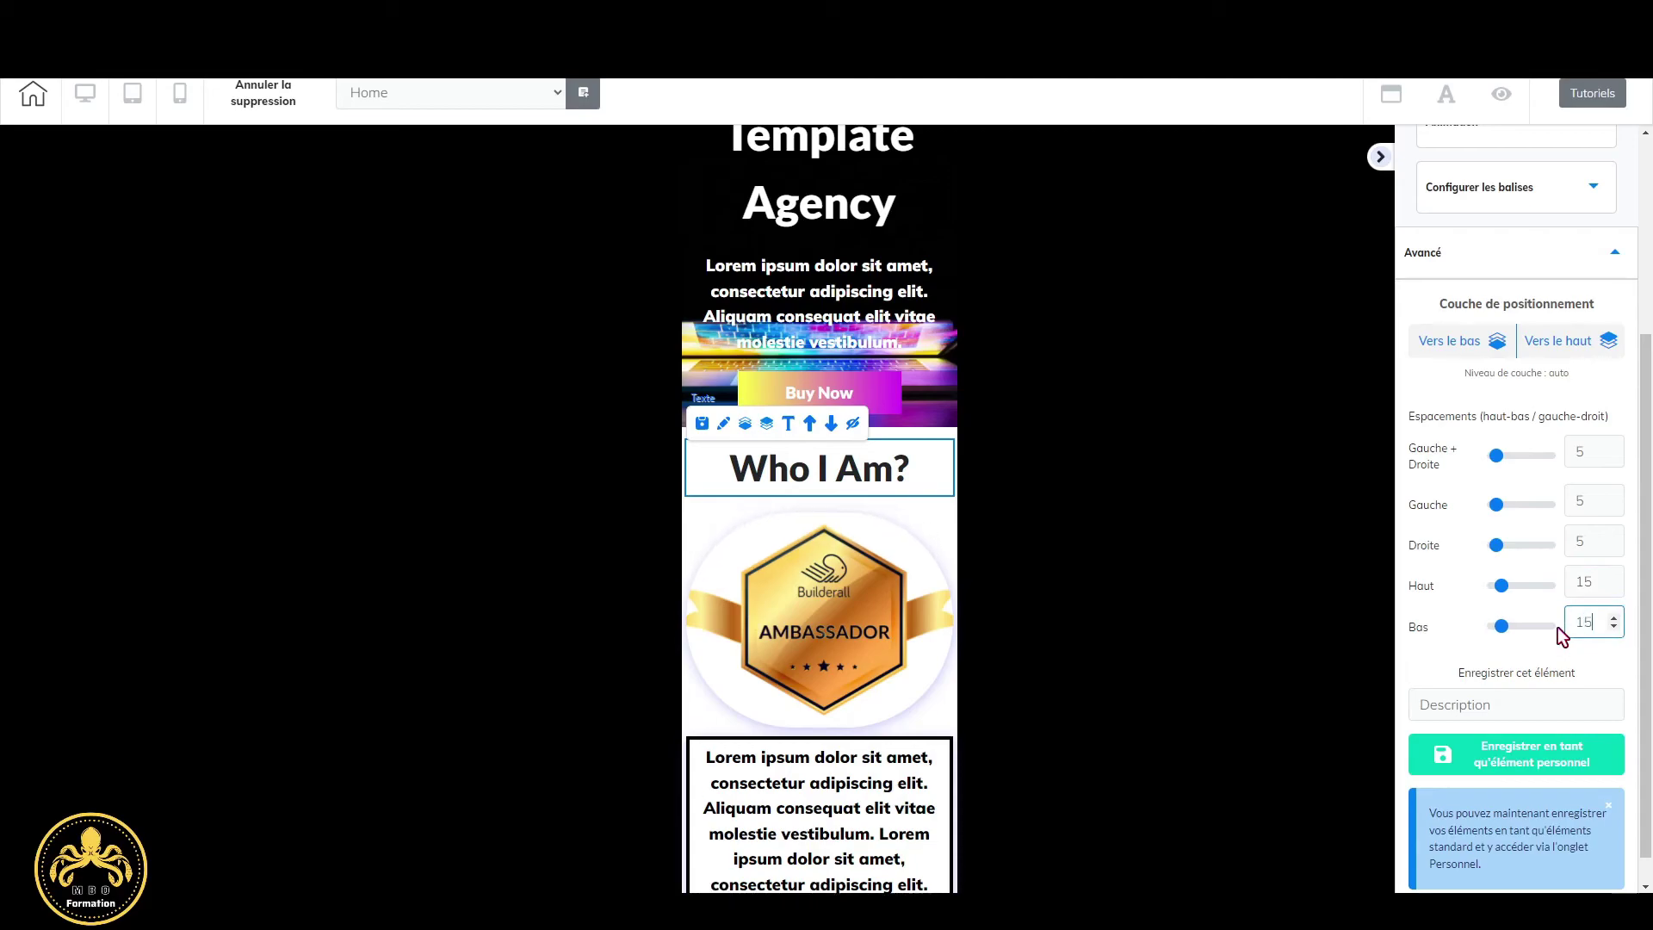
Set the bottom spacing of the box holding the Ambassador badge to 15.
{"action": "left_click", "coordinate": [835, 603]}
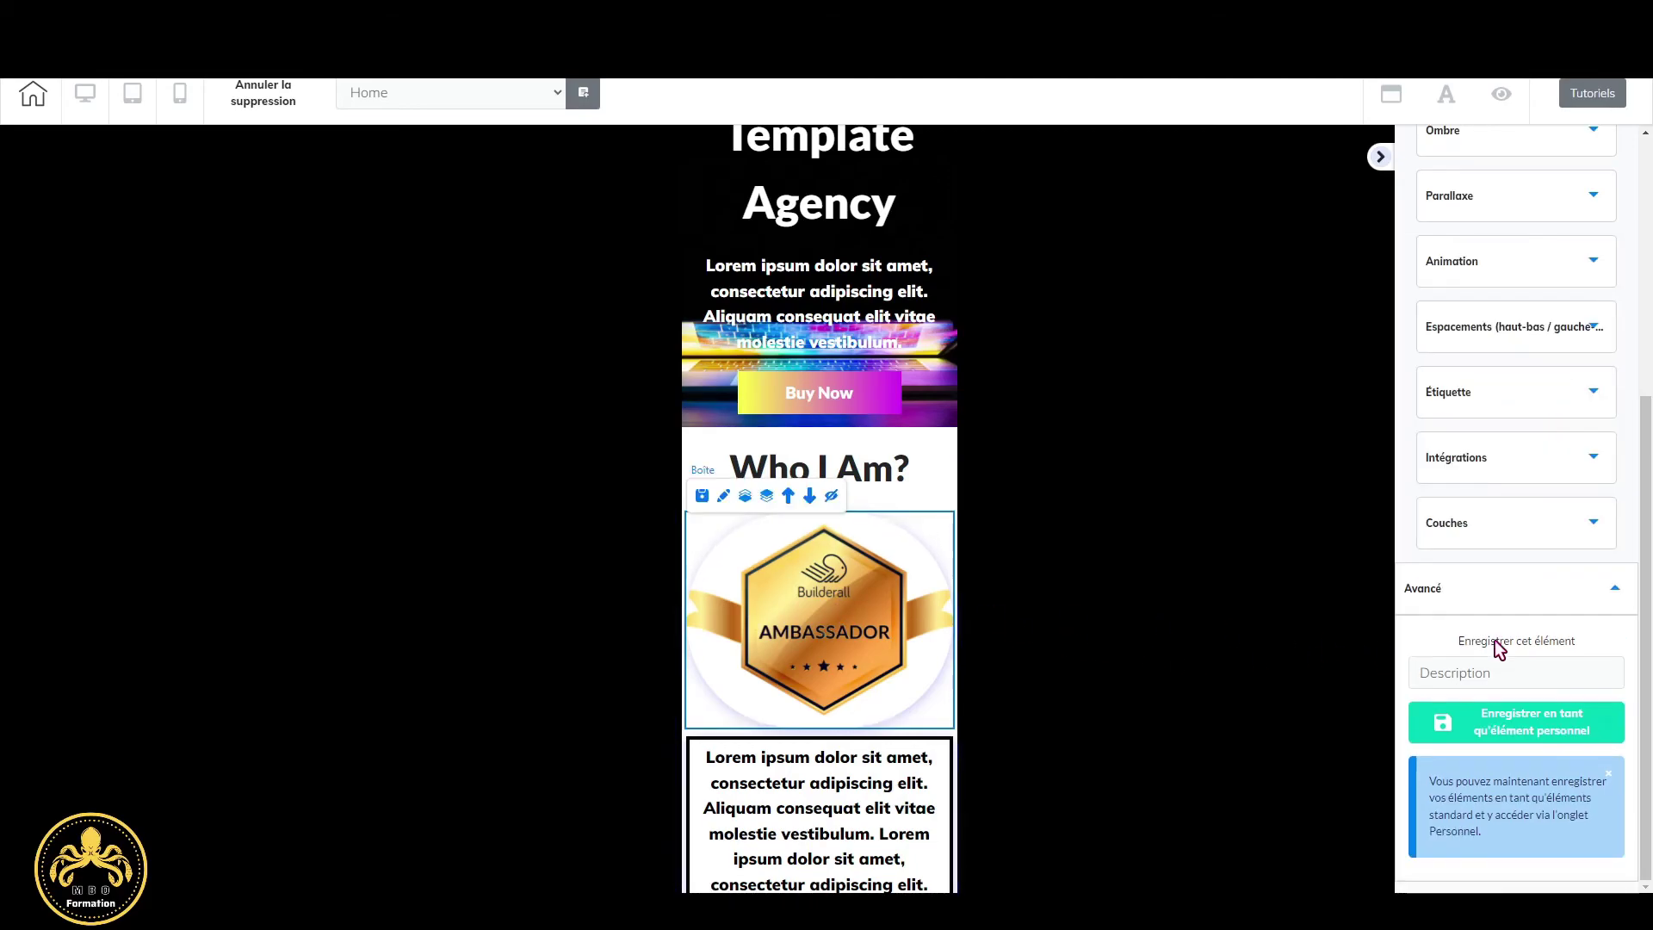
{"action": "left_click", "coordinate": [1586, 342]}
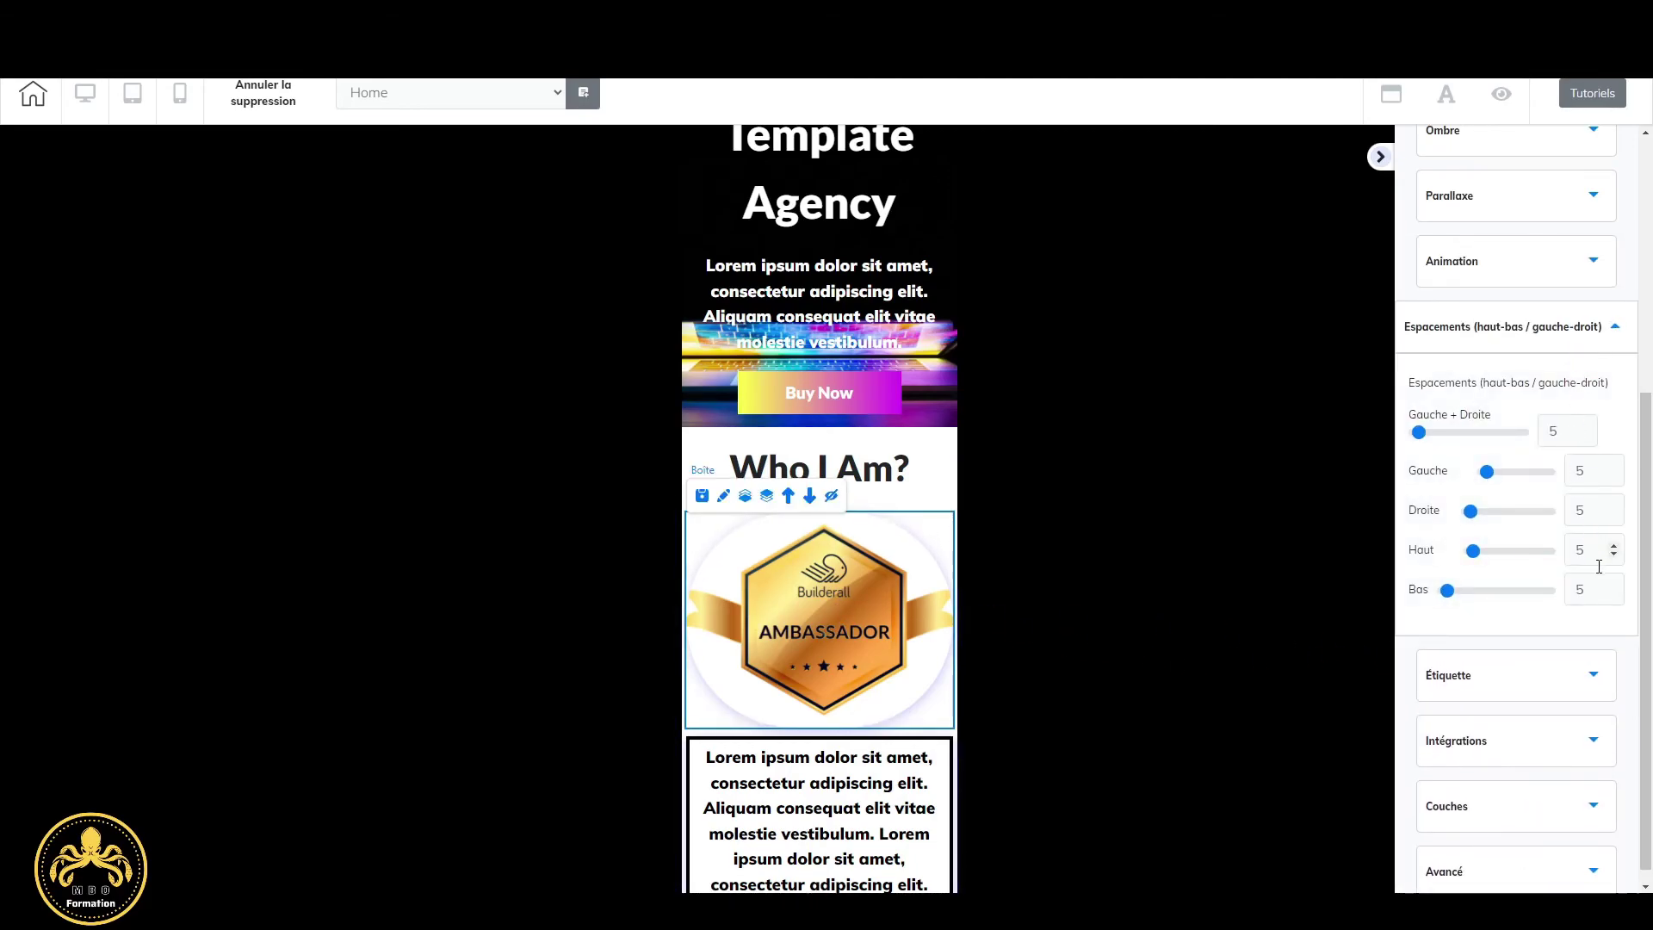
{"action": "left_click", "coordinate": [1591, 598]}
{"action": "type", "text": "15"}
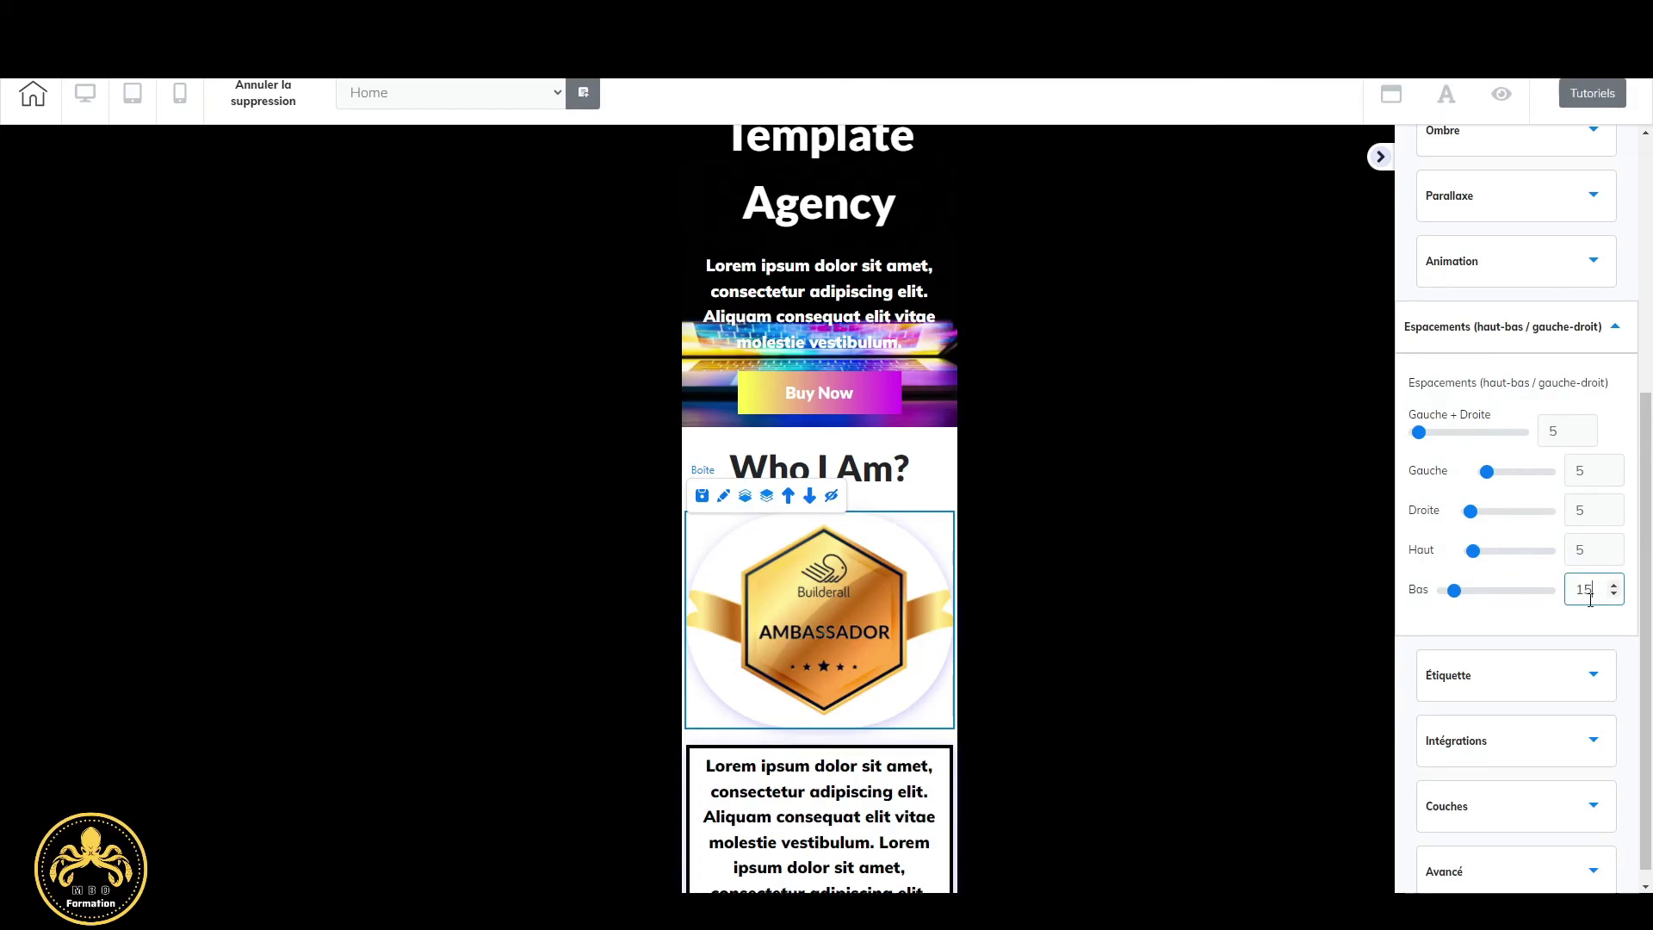
Set the top and bottom spacing of the text inside the bordered "Who I Am?" box to 15 each.
{"action": "scroll", "coordinate": [913, 689], "scroll_direction": "down", "scroll_amount": 2}
{"action": "left_click", "coordinate": [920, 677]}
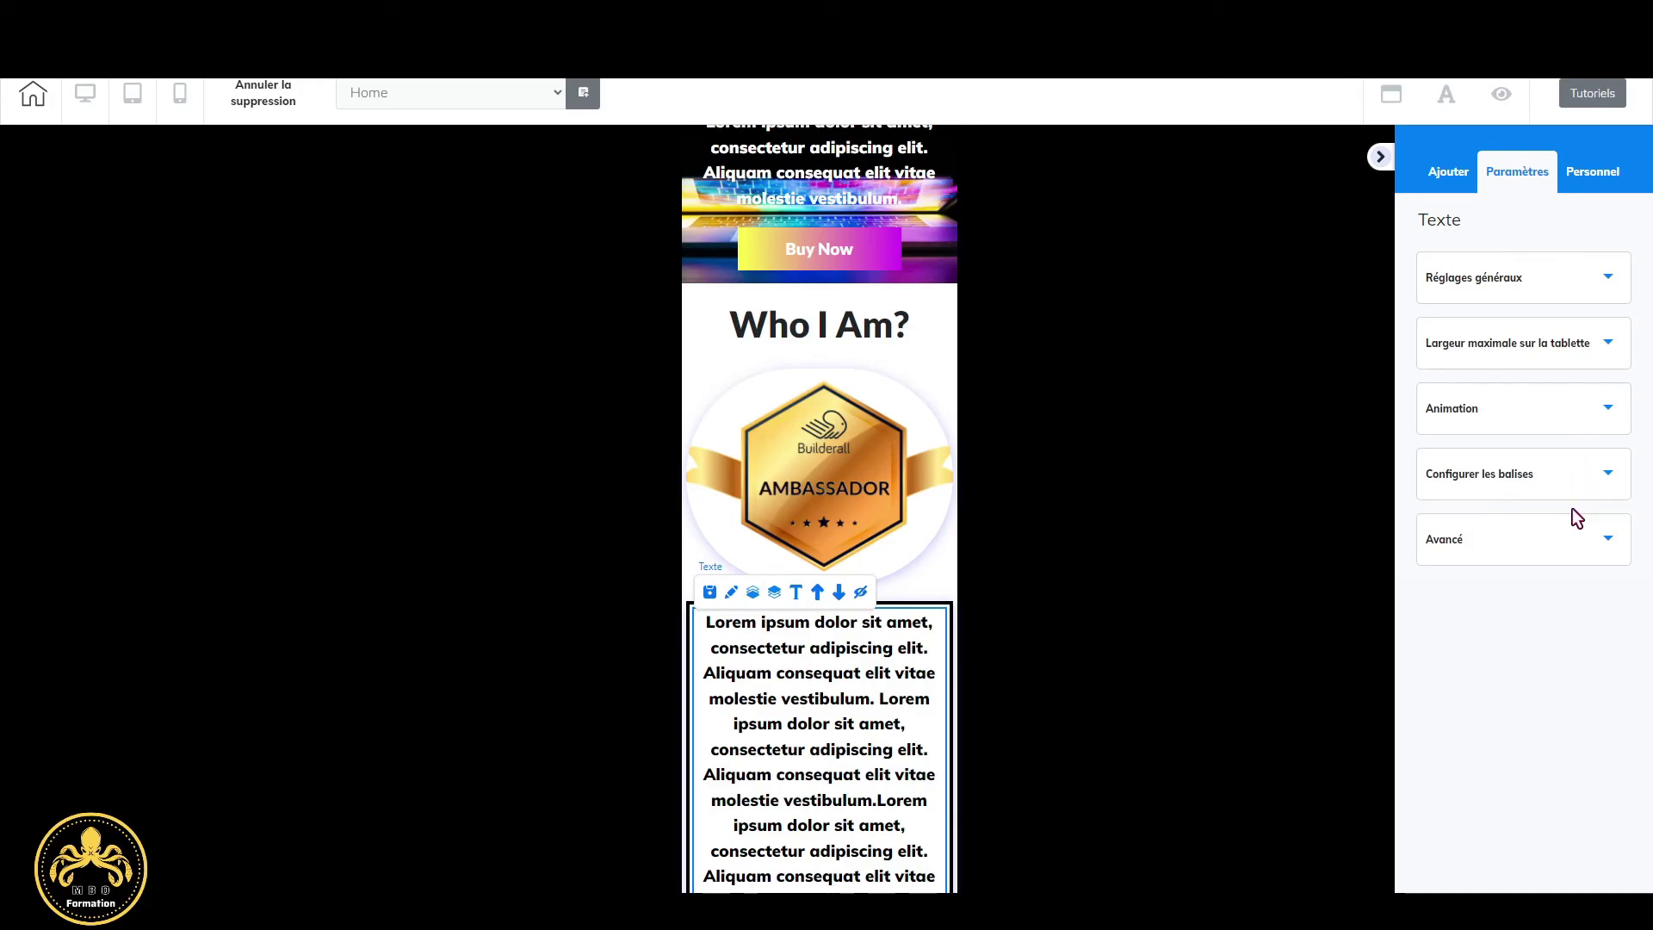
{"action": "left_click", "coordinate": [1607, 539]}
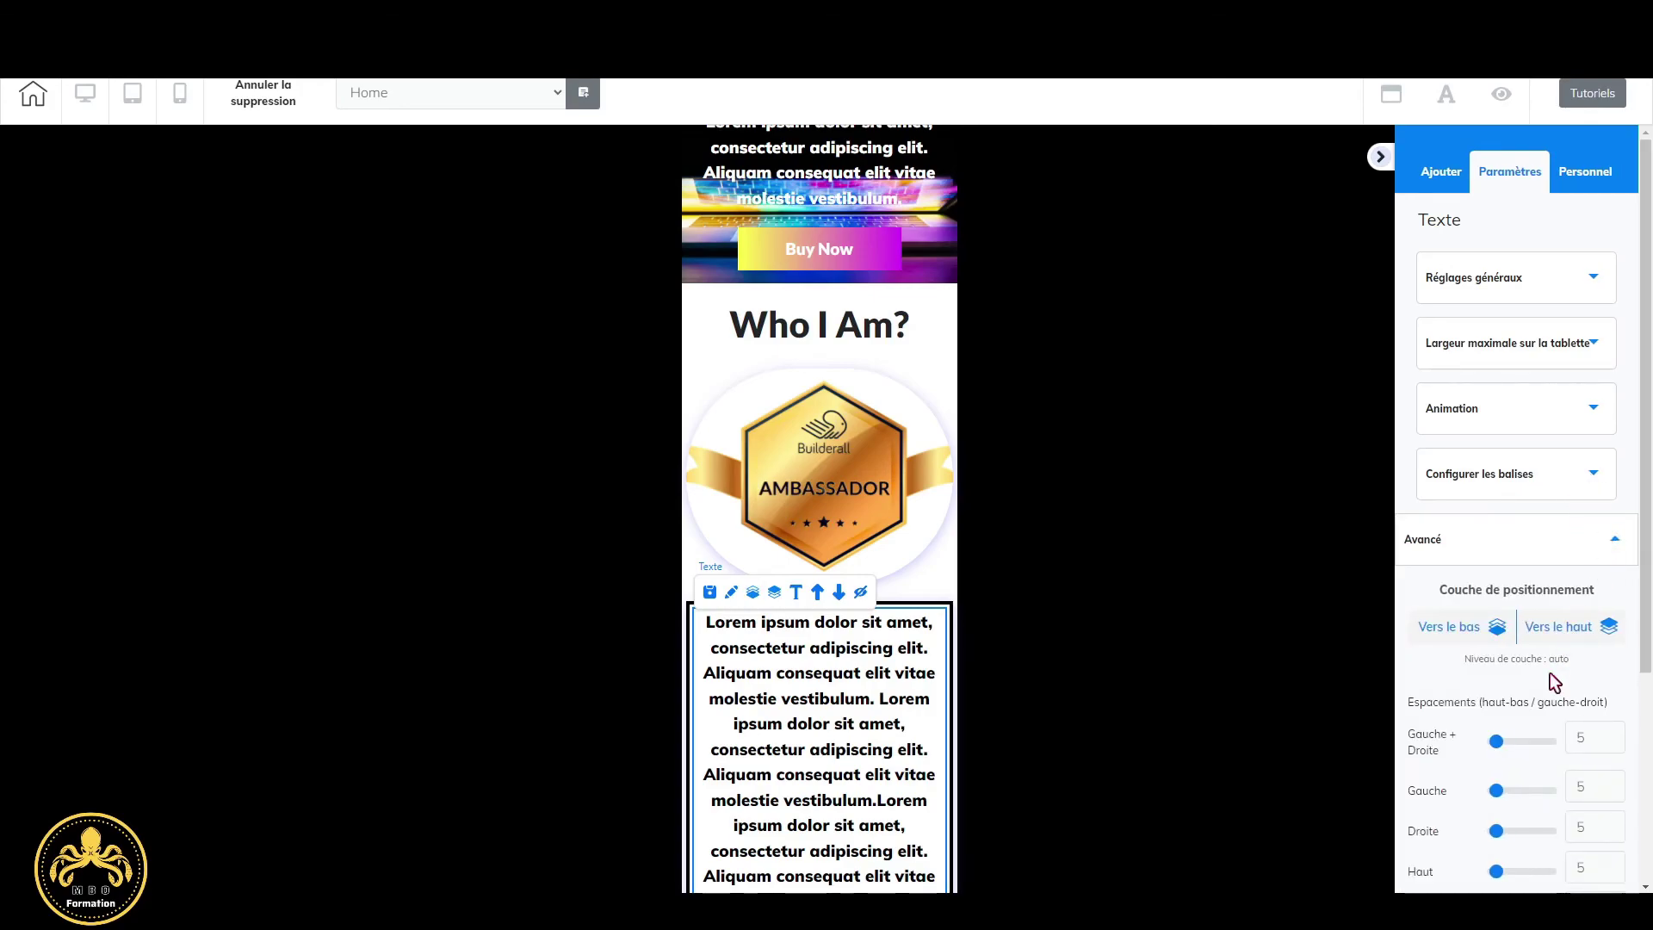
{"action": "scroll", "coordinate": [1610, 689], "scroll_direction": "down", "scroll_amount": 3}
{"action": "double_click", "coordinate": [1589, 586]}
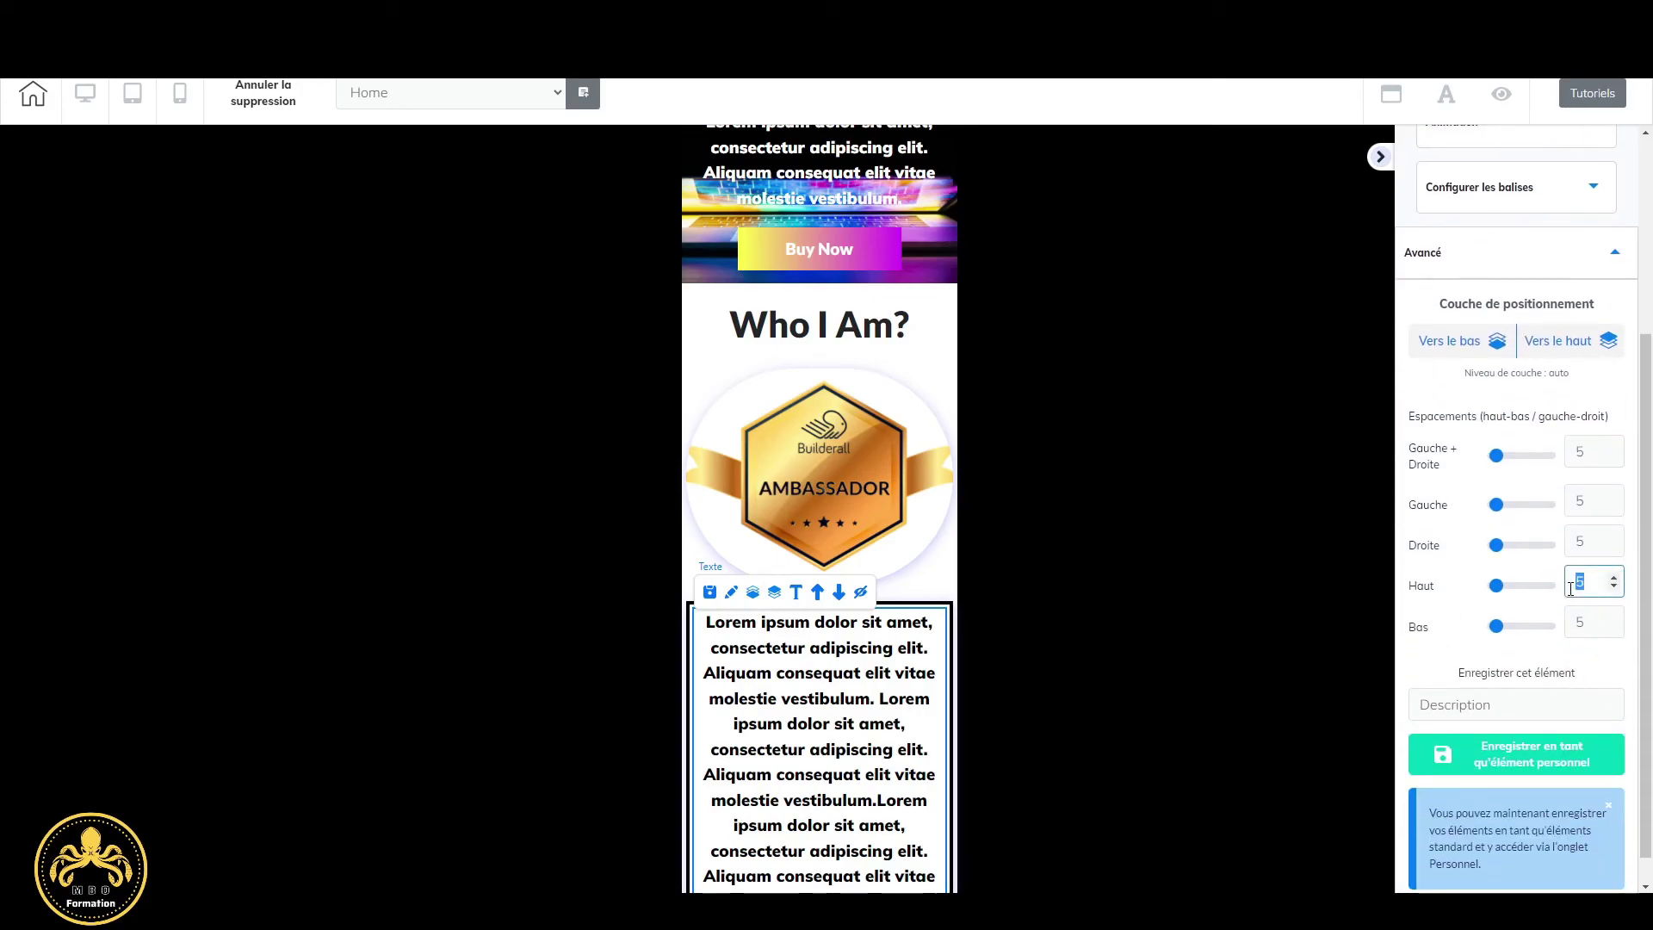
{"action": "type", "text": "15"}
{"action": "double_click", "coordinate": [1604, 618]}
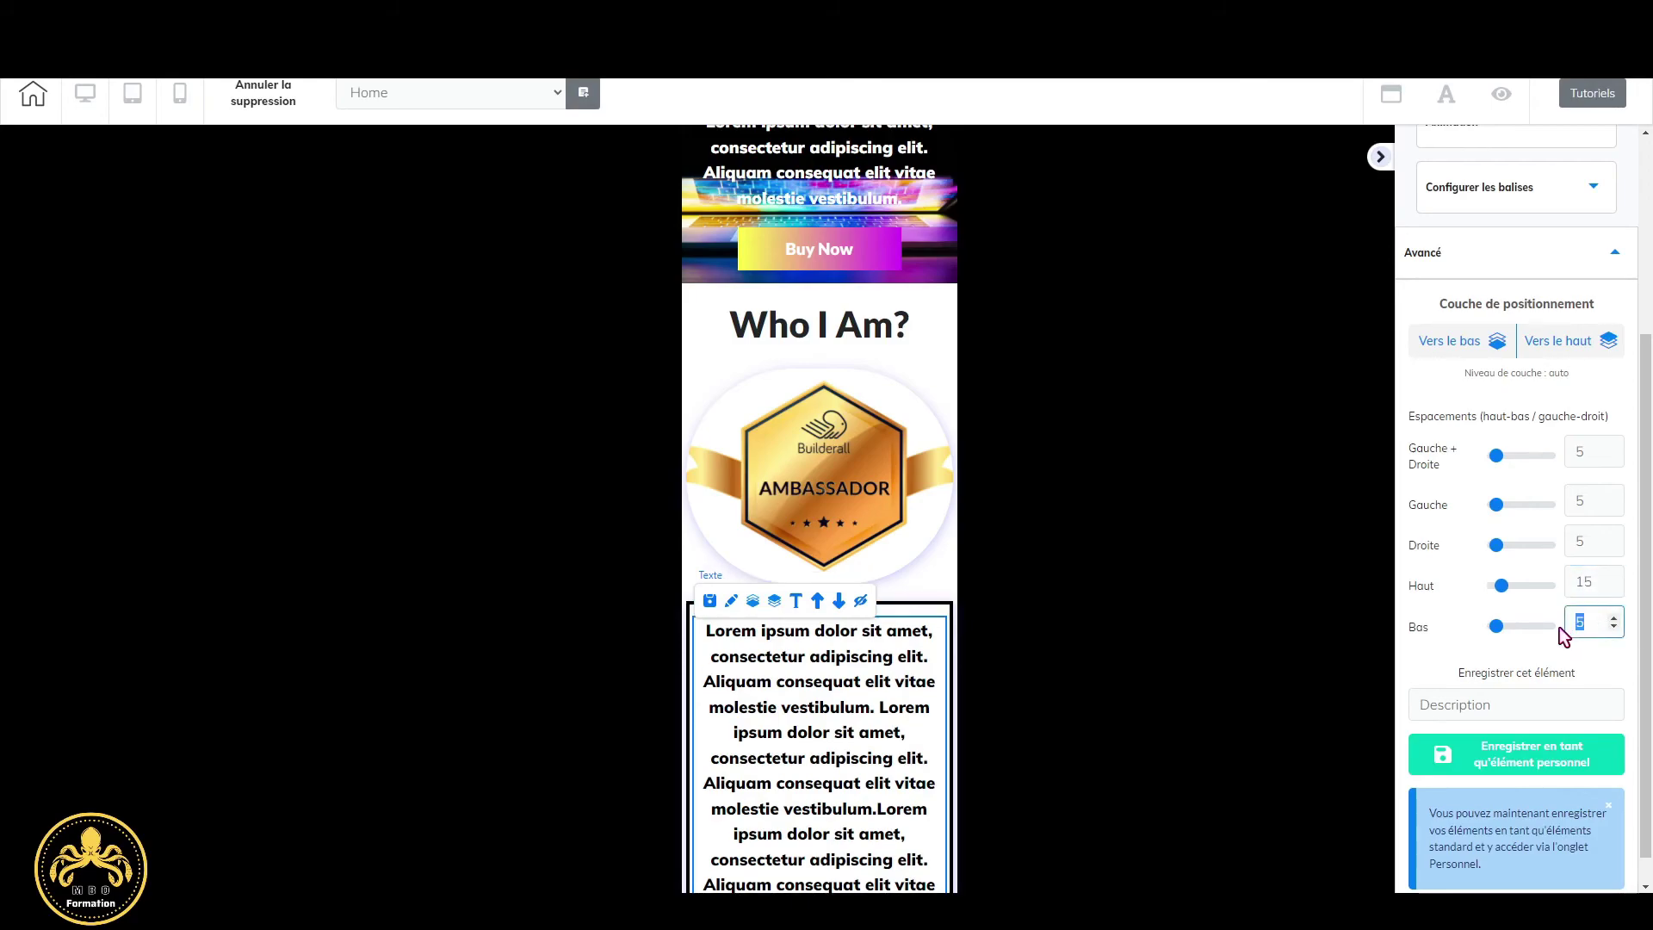
{"action": "type", "text": "15"}
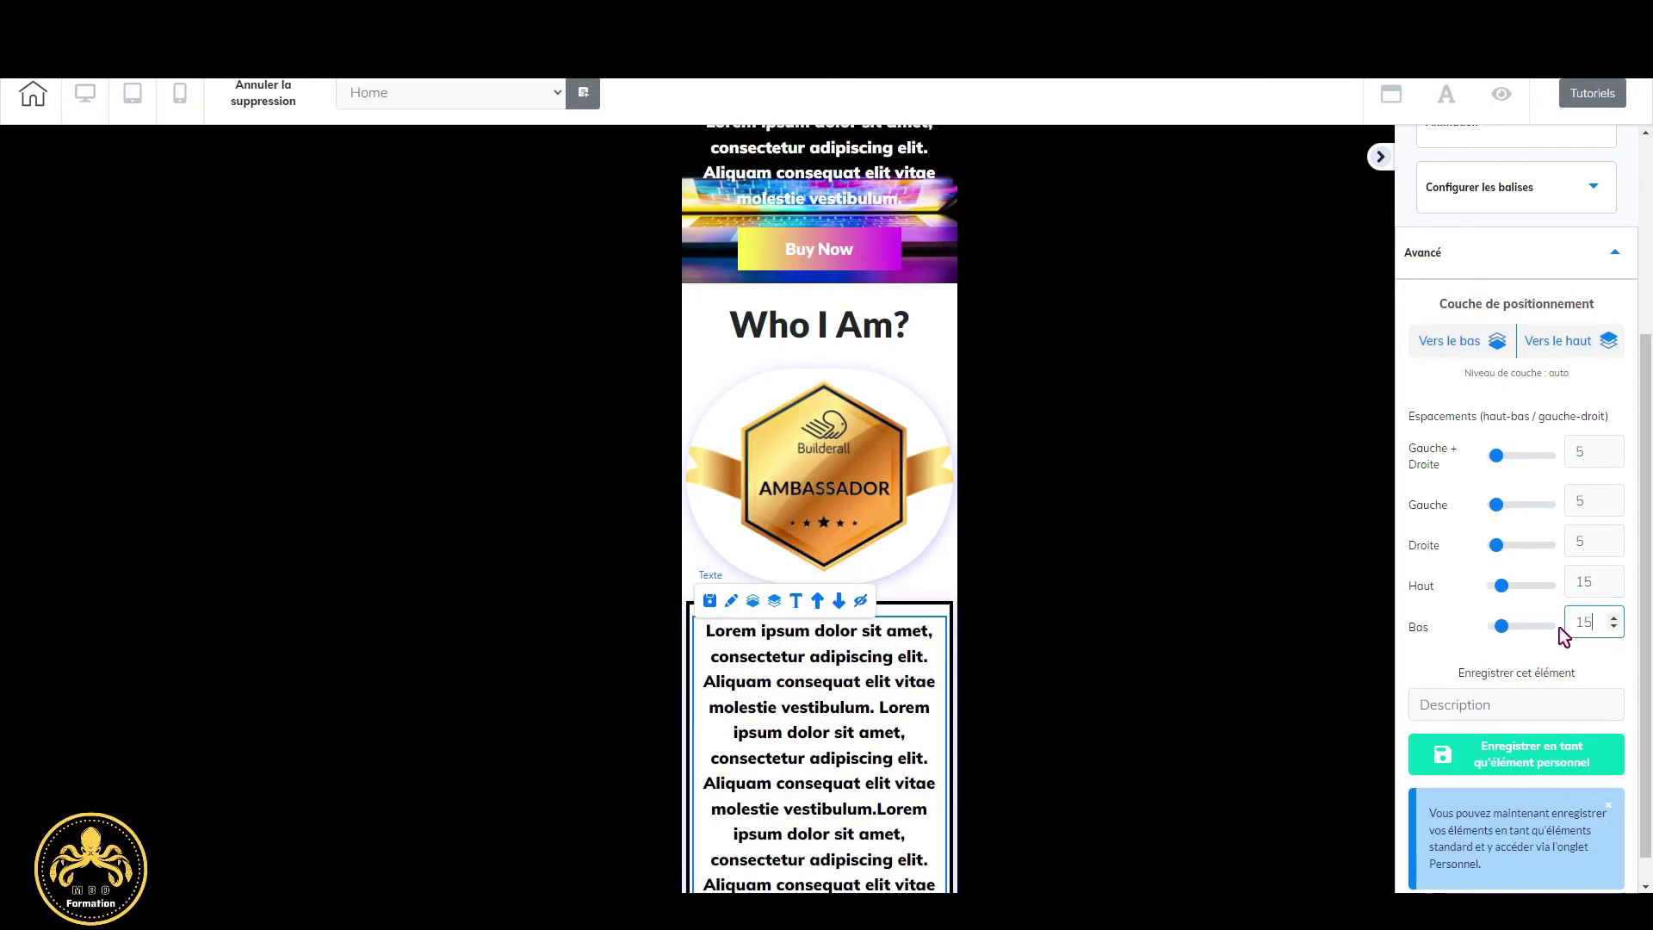
Set the bottom spacing of the bordered box around the "Who I Am?" text to 15.
{"action": "left_click", "coordinate": [916, 606]}
{"action": "left_click", "coordinate": [940, 608]}
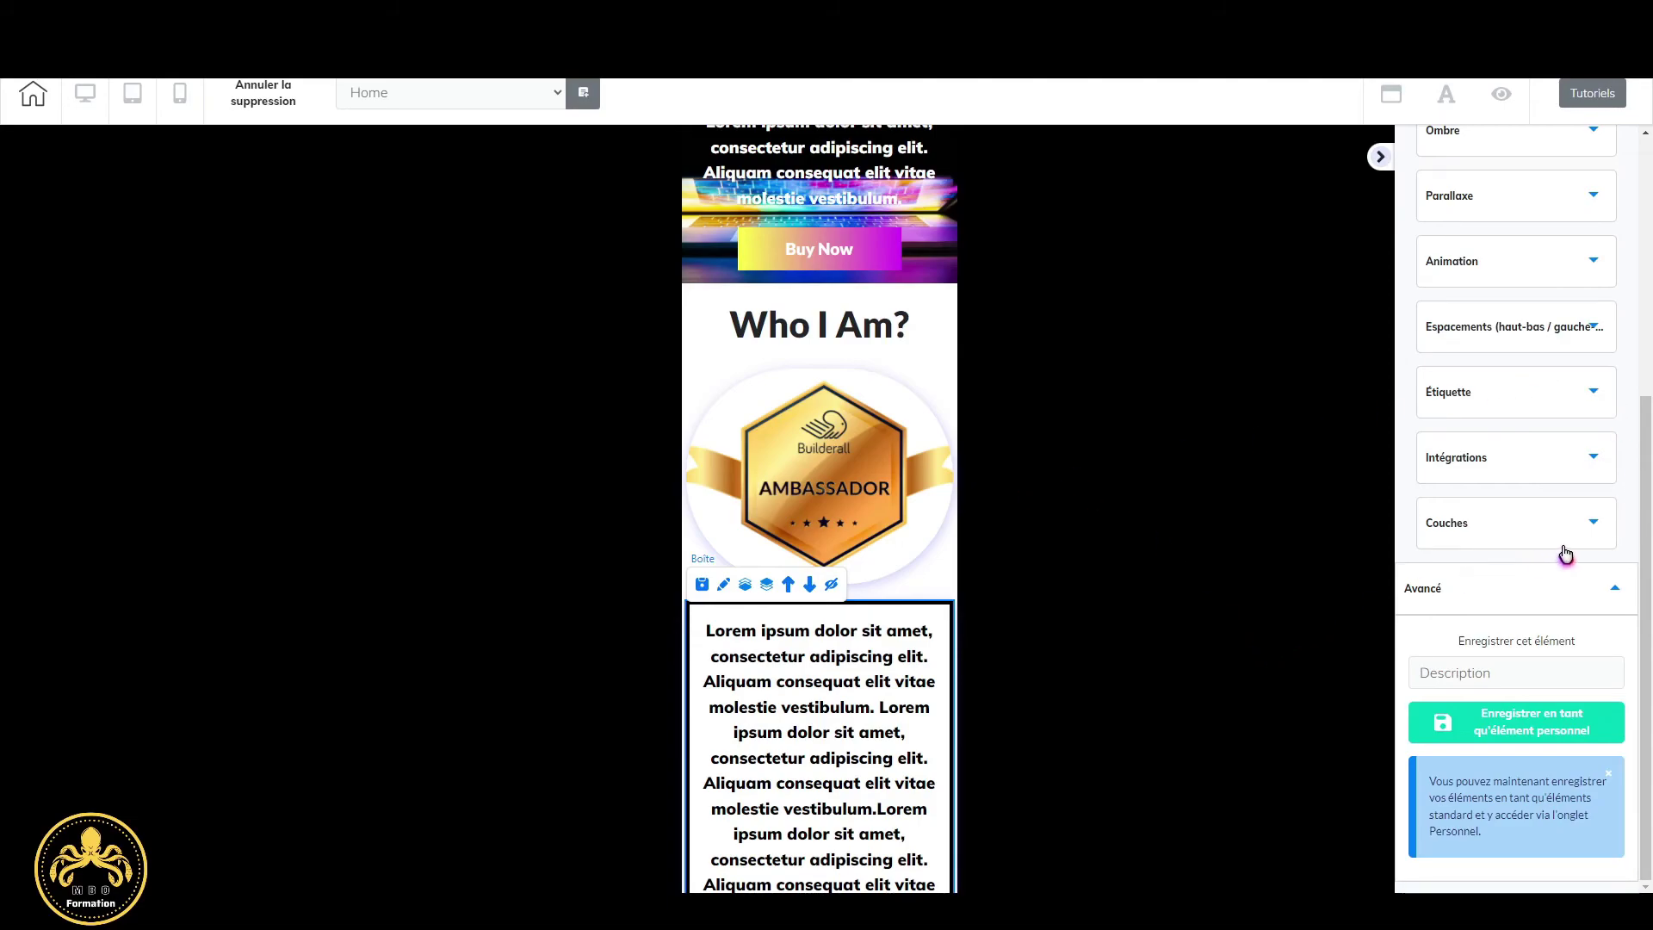
{"action": "scroll", "coordinate": [856, 675], "scroll_direction": "down", "scroll_amount": 3}
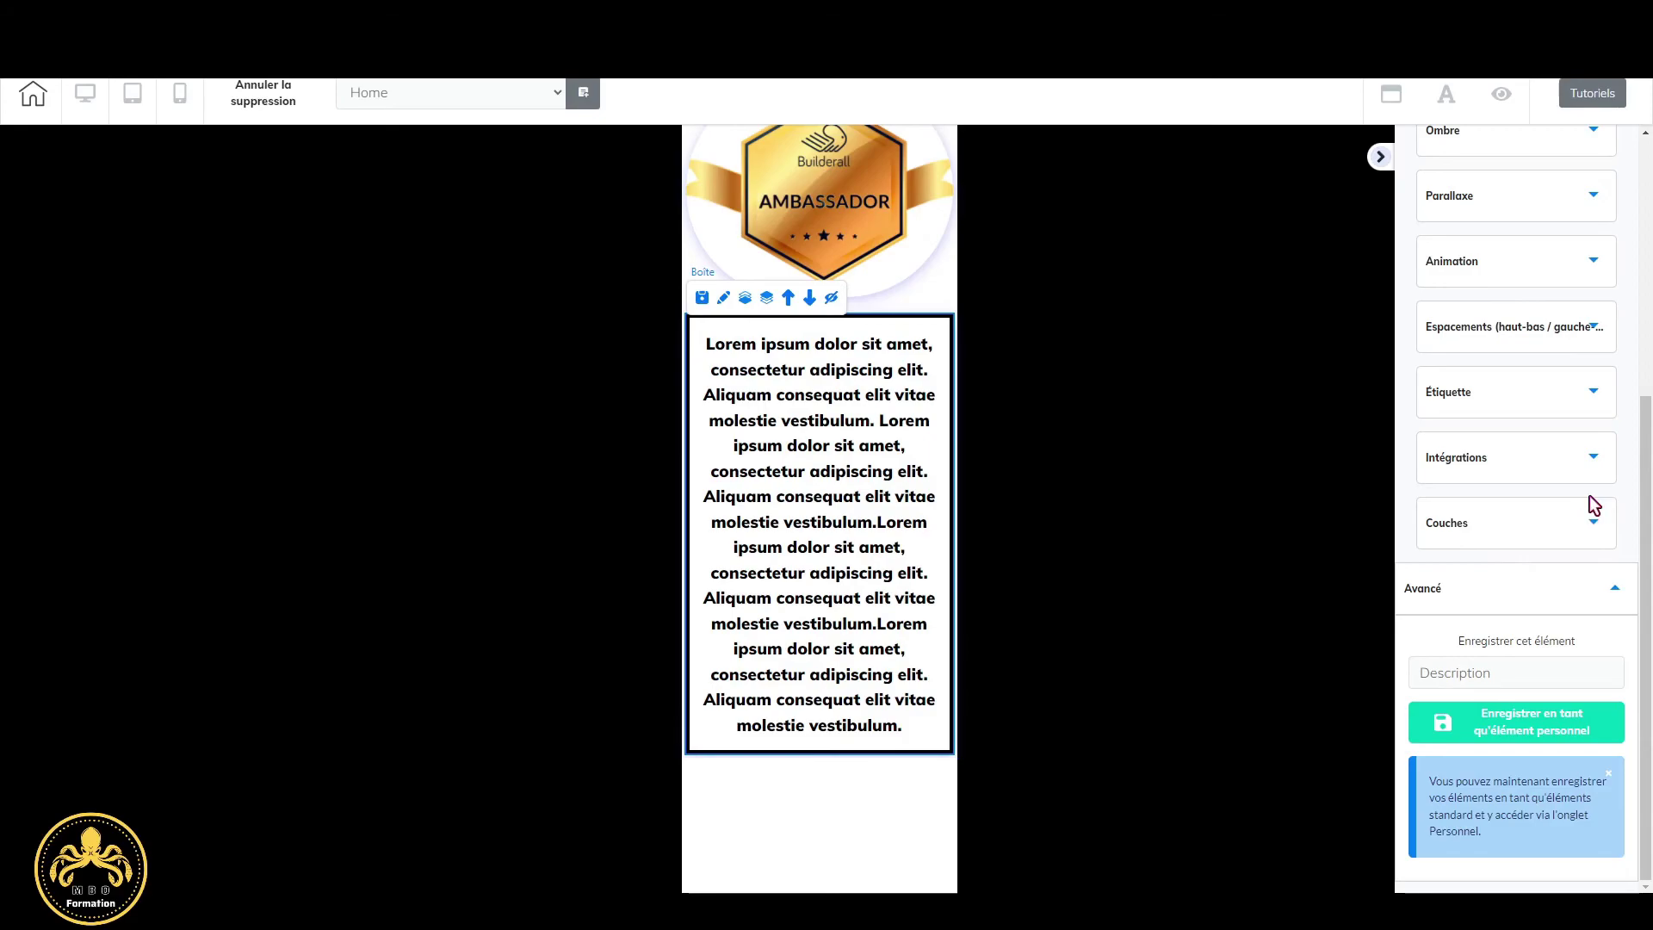
{"action": "left_click", "coordinate": [1607, 327]}
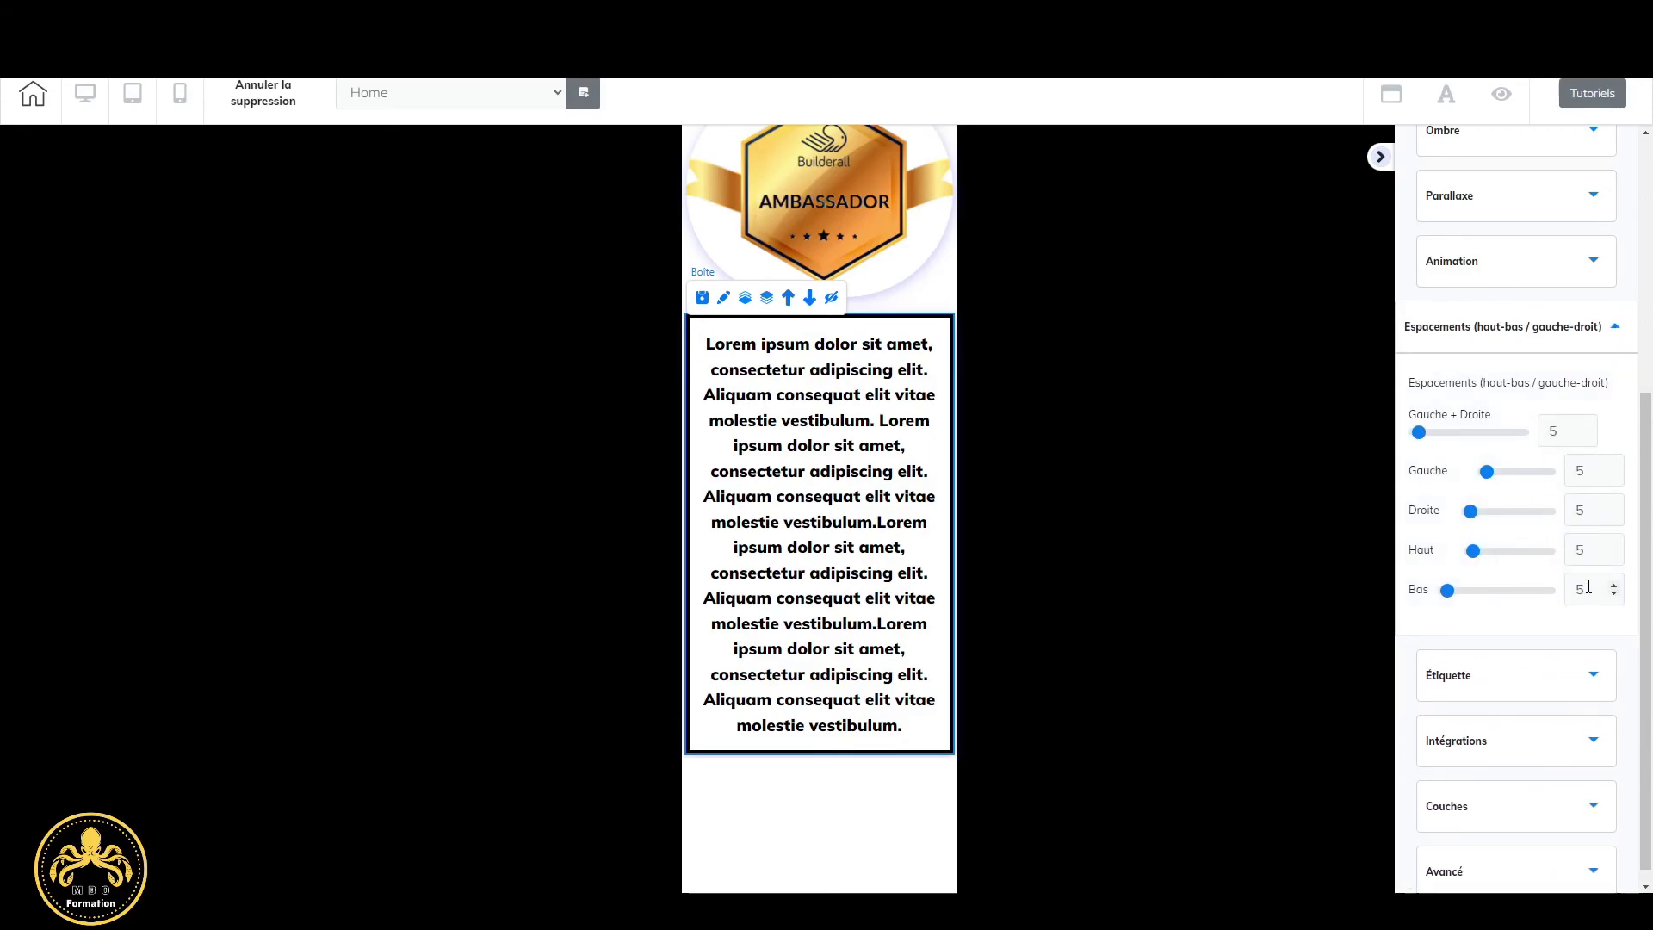
{"action": "double_click", "coordinate": [1582, 589]}
{"action": "type", "text": "15"}
Set the top and bottom spacing of the "My Templates" heading to 15 each.
{"action": "scroll", "coordinate": [851, 613], "scroll_direction": "down", "scroll_amount": 3}
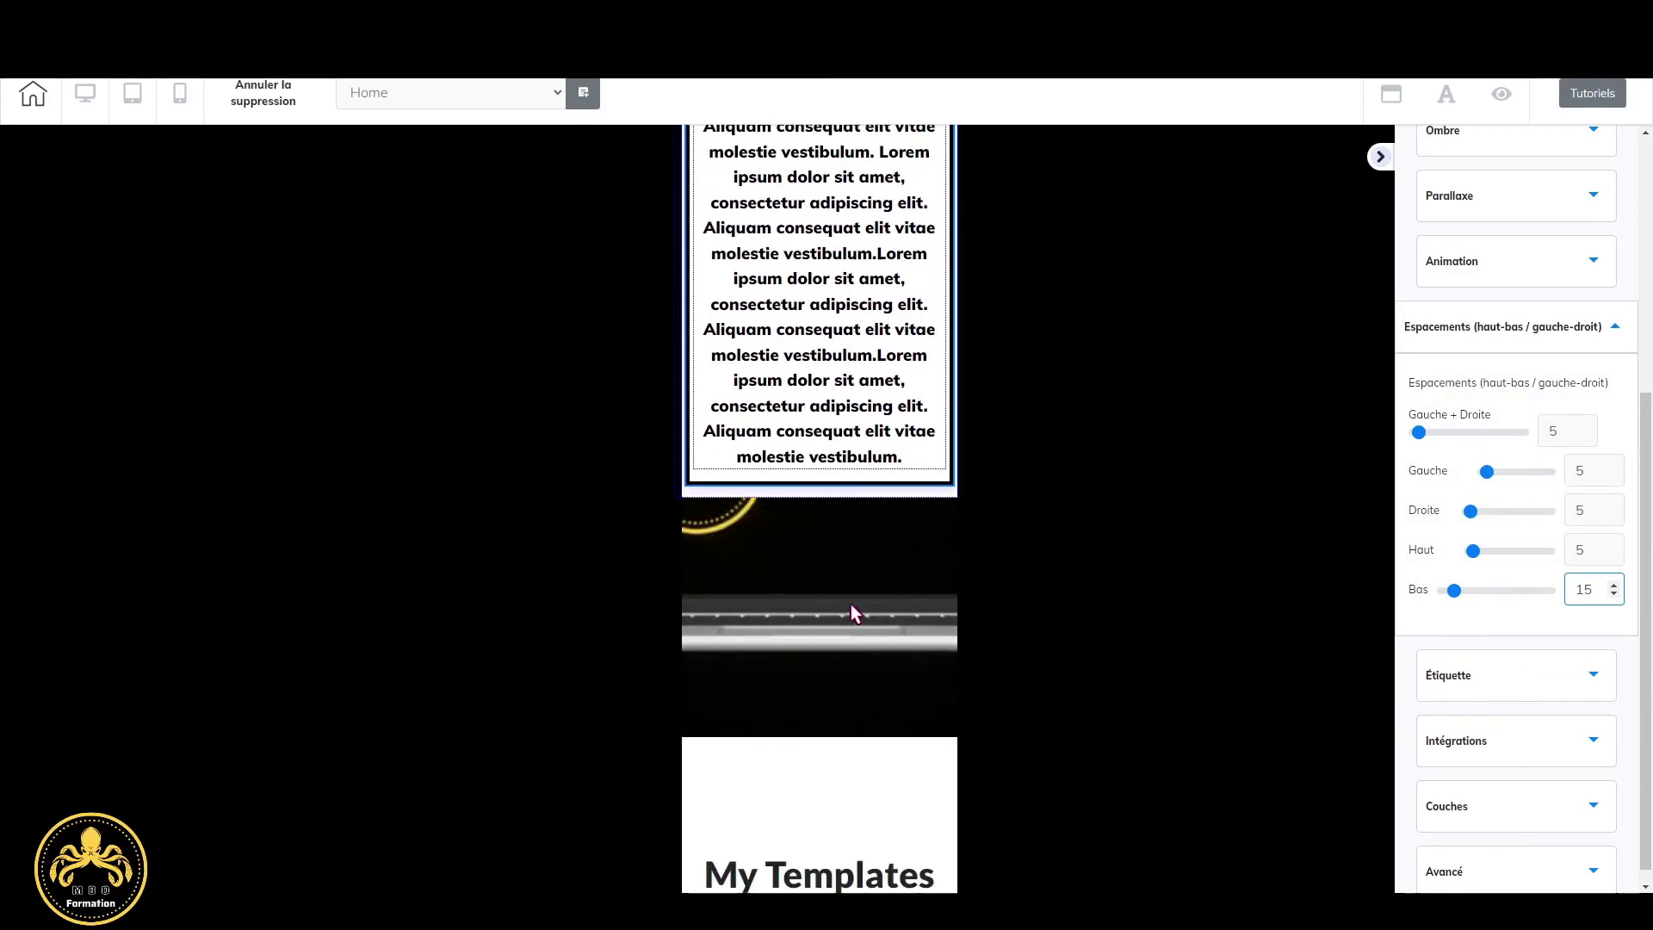
{"action": "scroll", "coordinate": [851, 603], "scroll_direction": "down", "scroll_amount": 2}
{"action": "scroll", "coordinate": [866, 597], "scroll_direction": "down", "scroll_amount": 2}
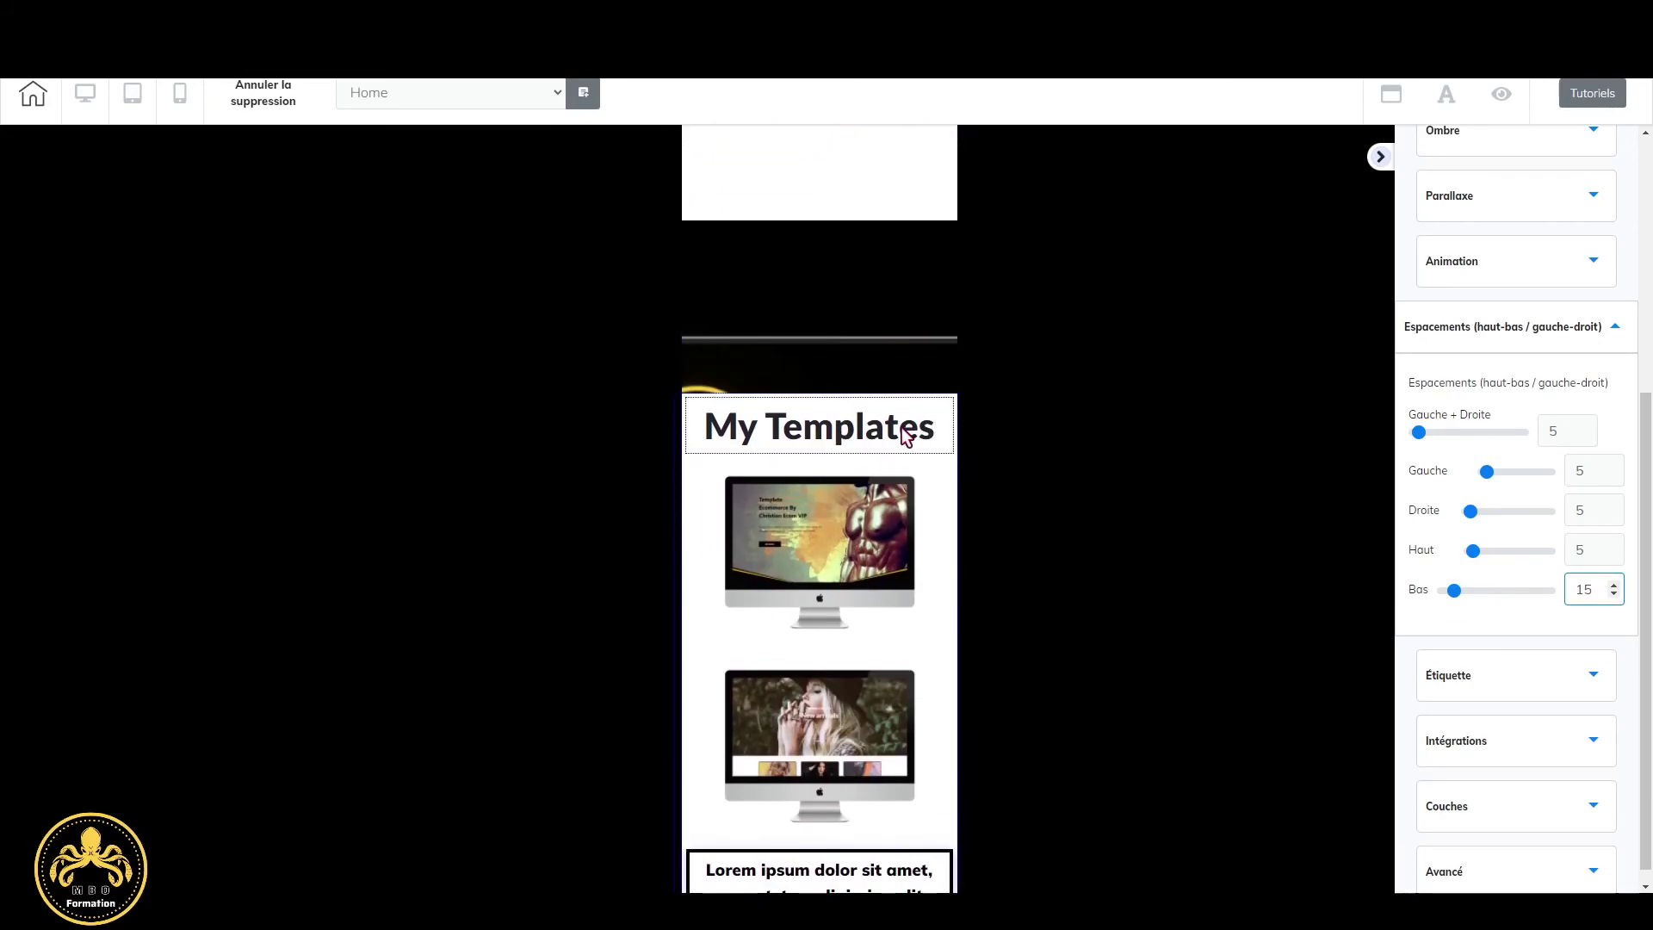
{"action": "left_click", "coordinate": [905, 435]}
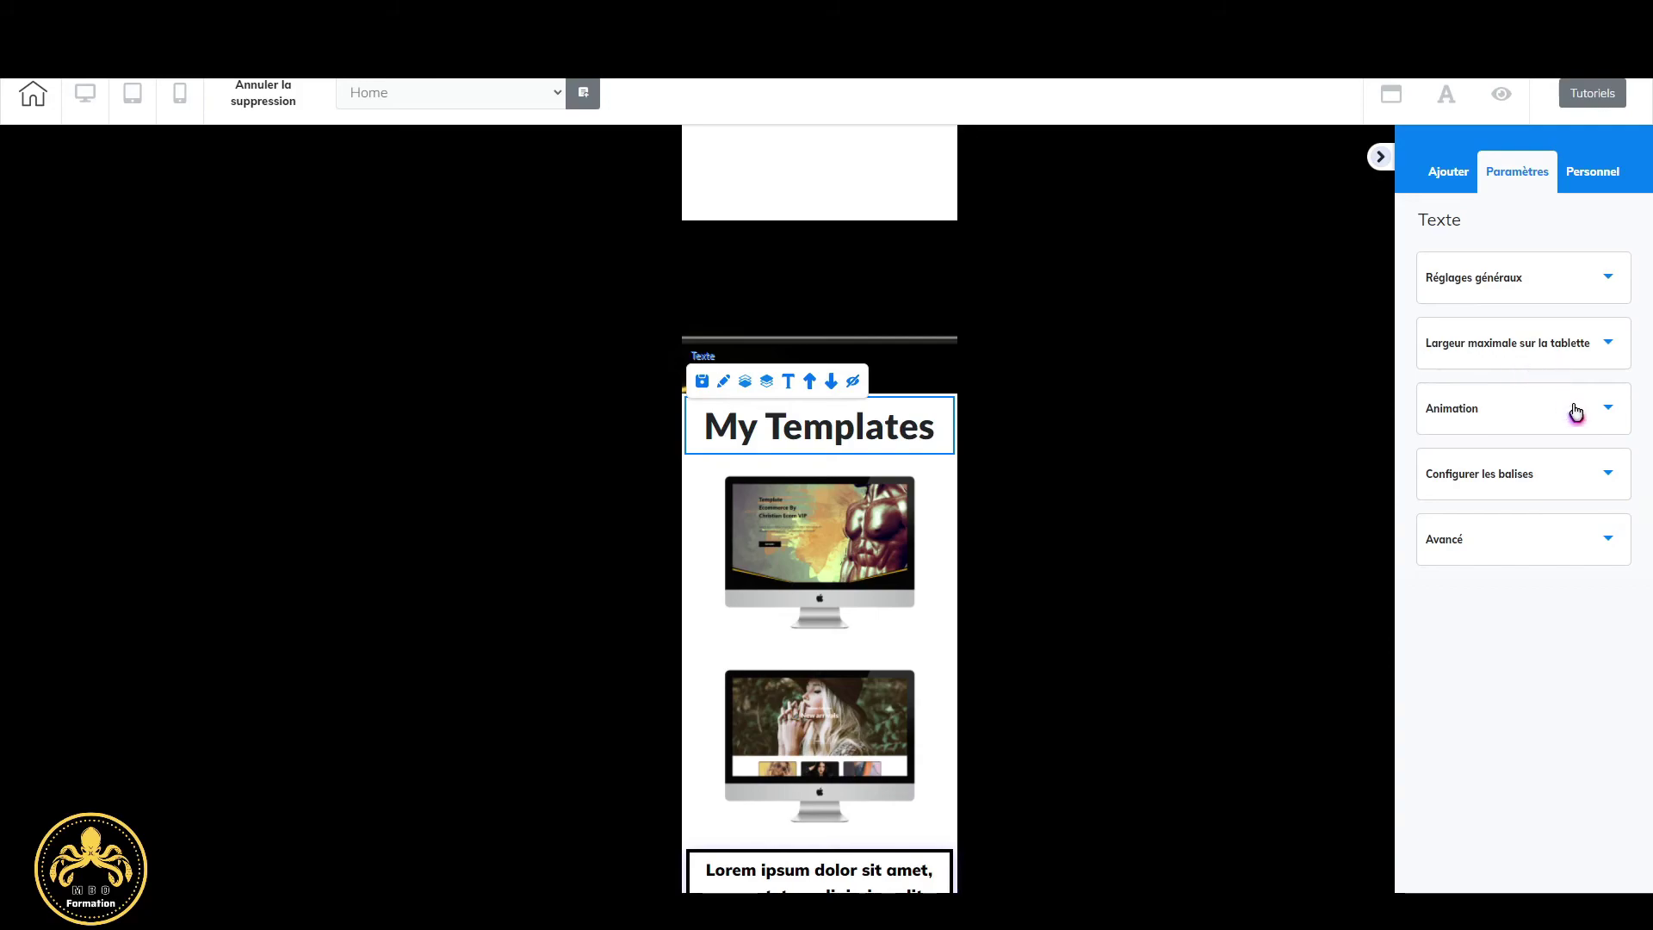
{"action": "left_click", "coordinate": [1597, 539]}
{"action": "scroll", "coordinate": [1575, 683], "scroll_direction": "down", "scroll_amount": 2}
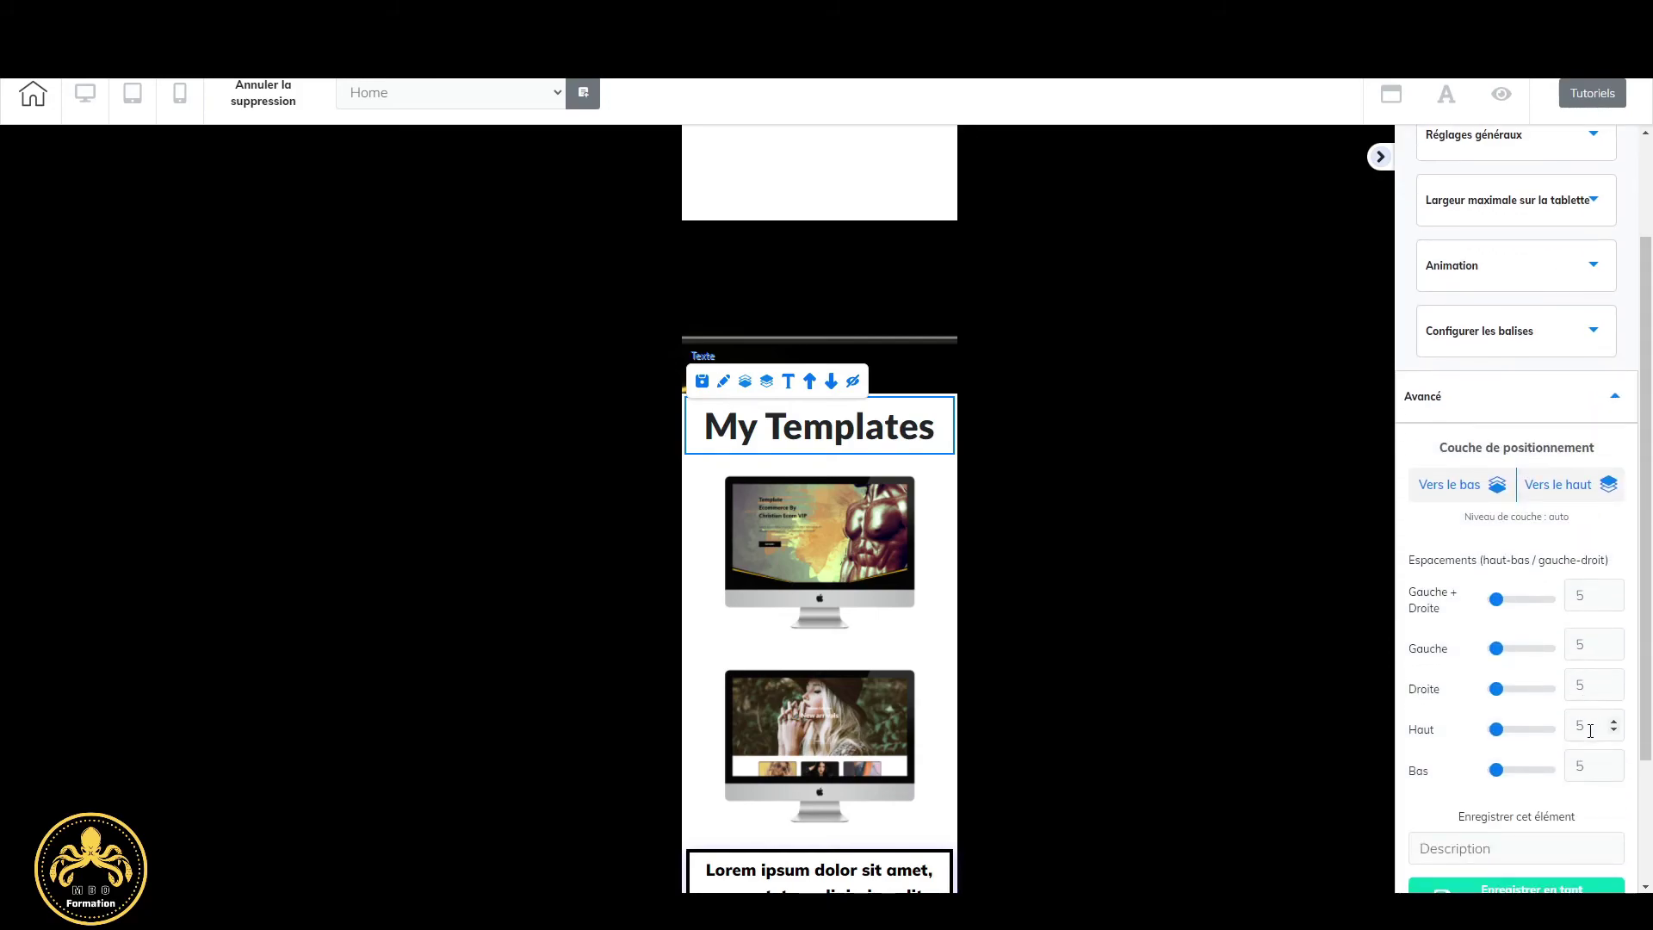
{"action": "type", "text": "15"}
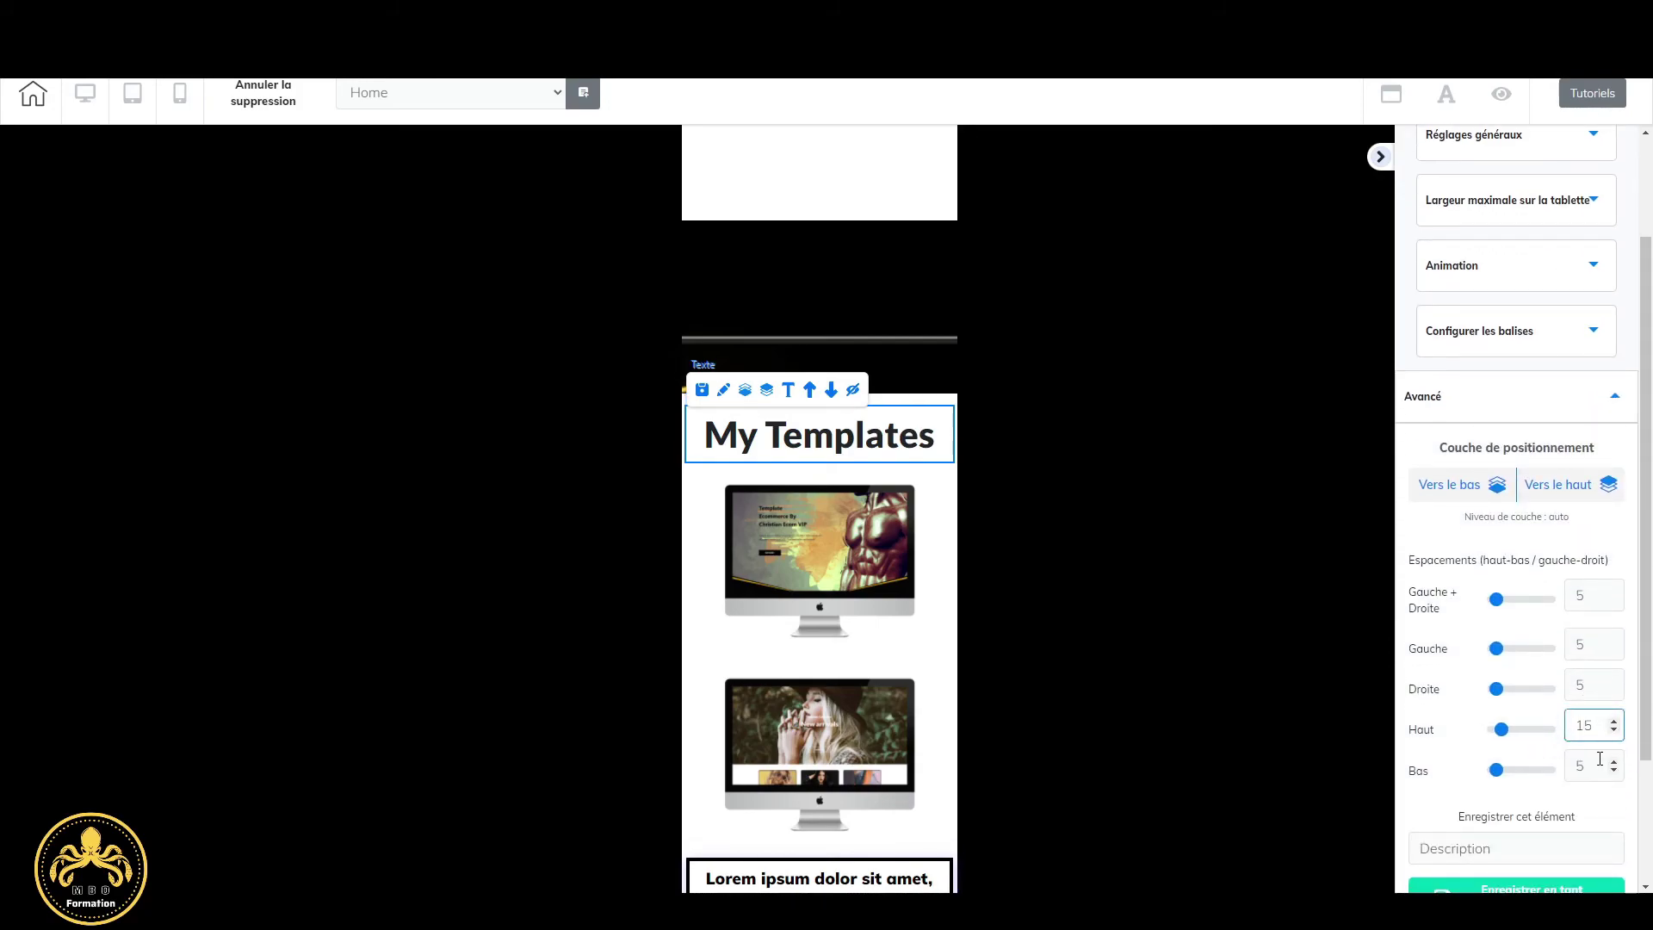
{"action": "key", "text": "Tab"}
{"action": "type", "text": "15"}
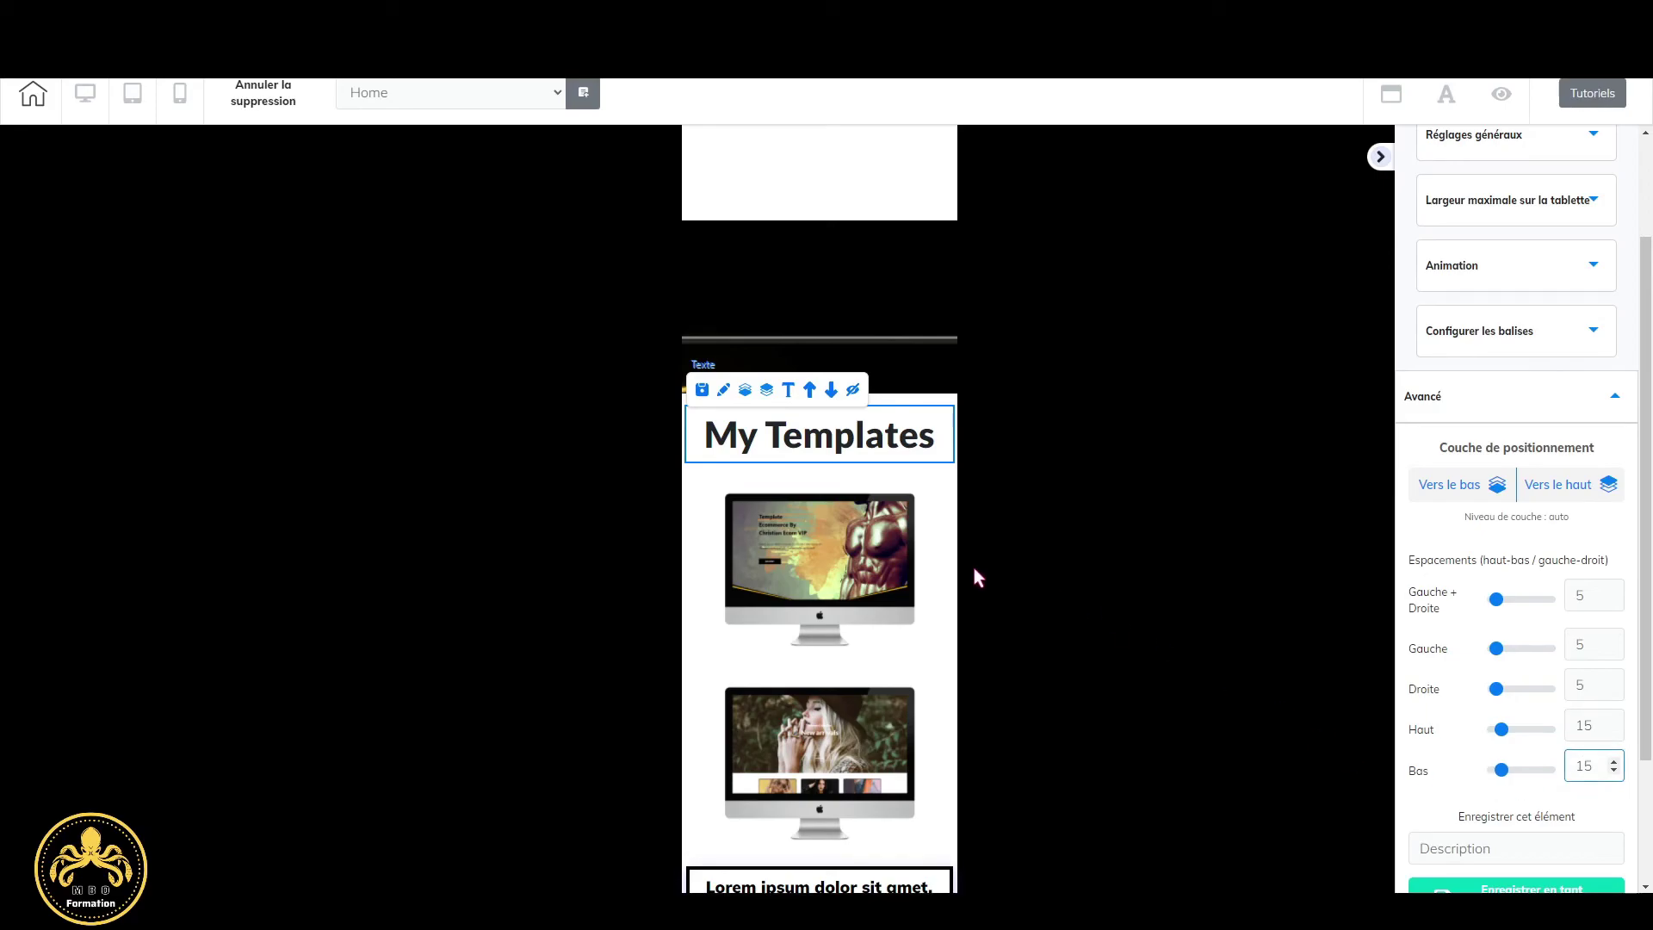
Set the bottom spacing of the two monitor image boxes directly below the "My Templates" heading to 15 each.
{"action": "left_click", "coordinate": [871, 575]}
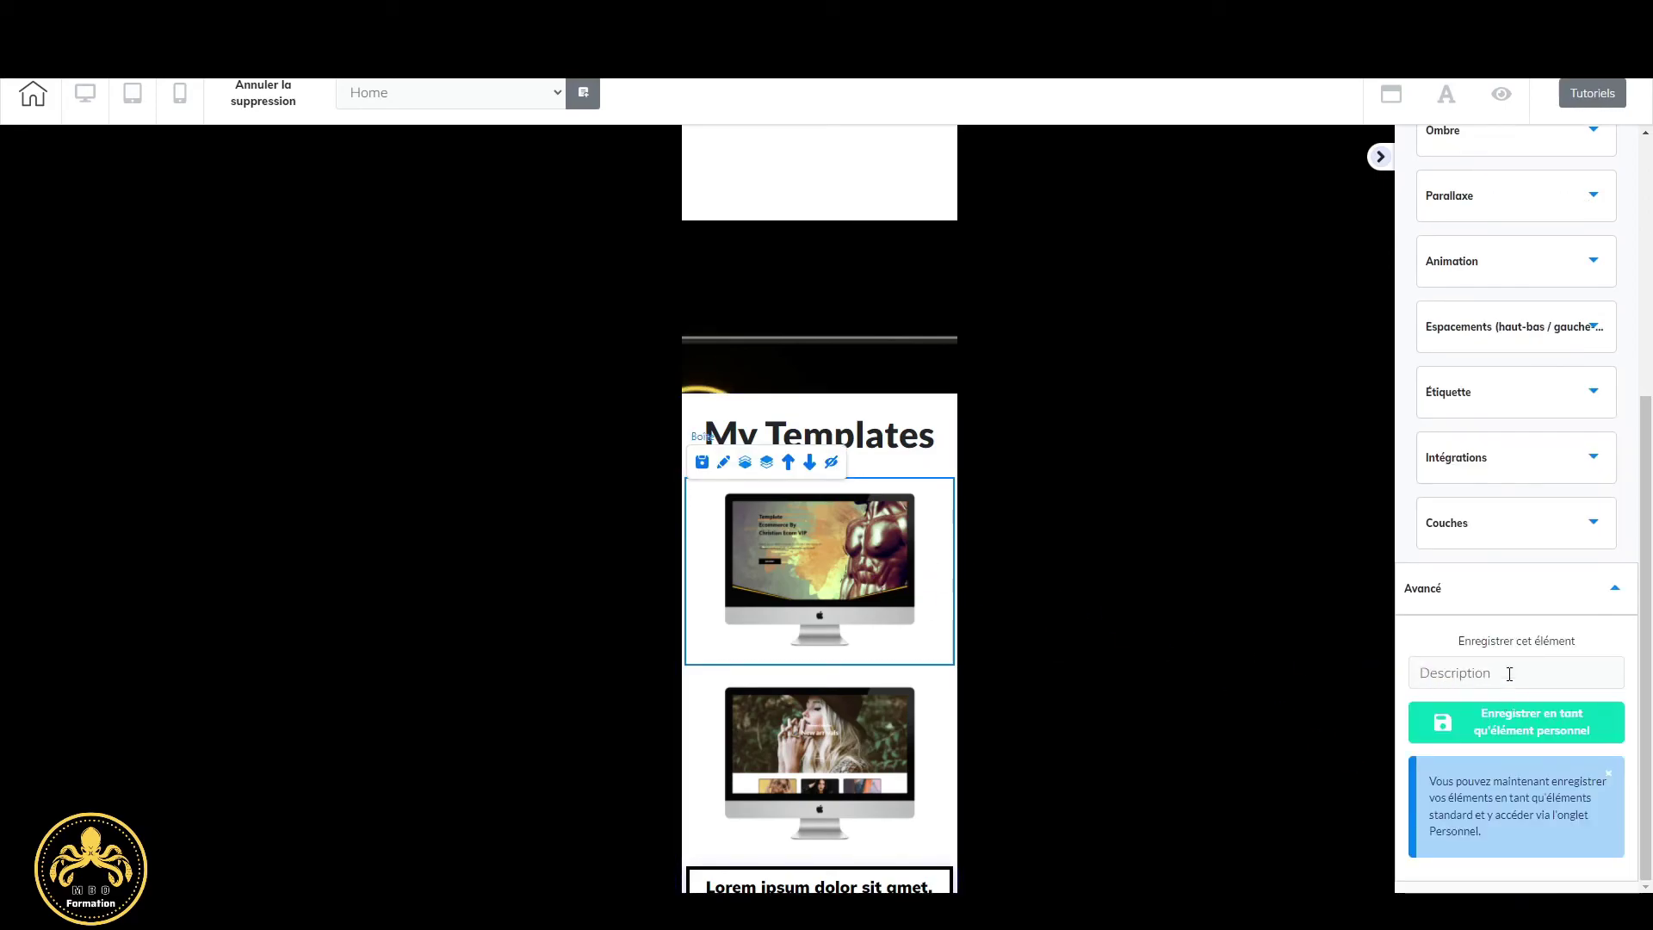
{"action": "left_click", "coordinate": [1591, 339]}
{"action": "scroll", "coordinate": [1580, 603], "scroll_direction": "down", "scroll_amount": 1}
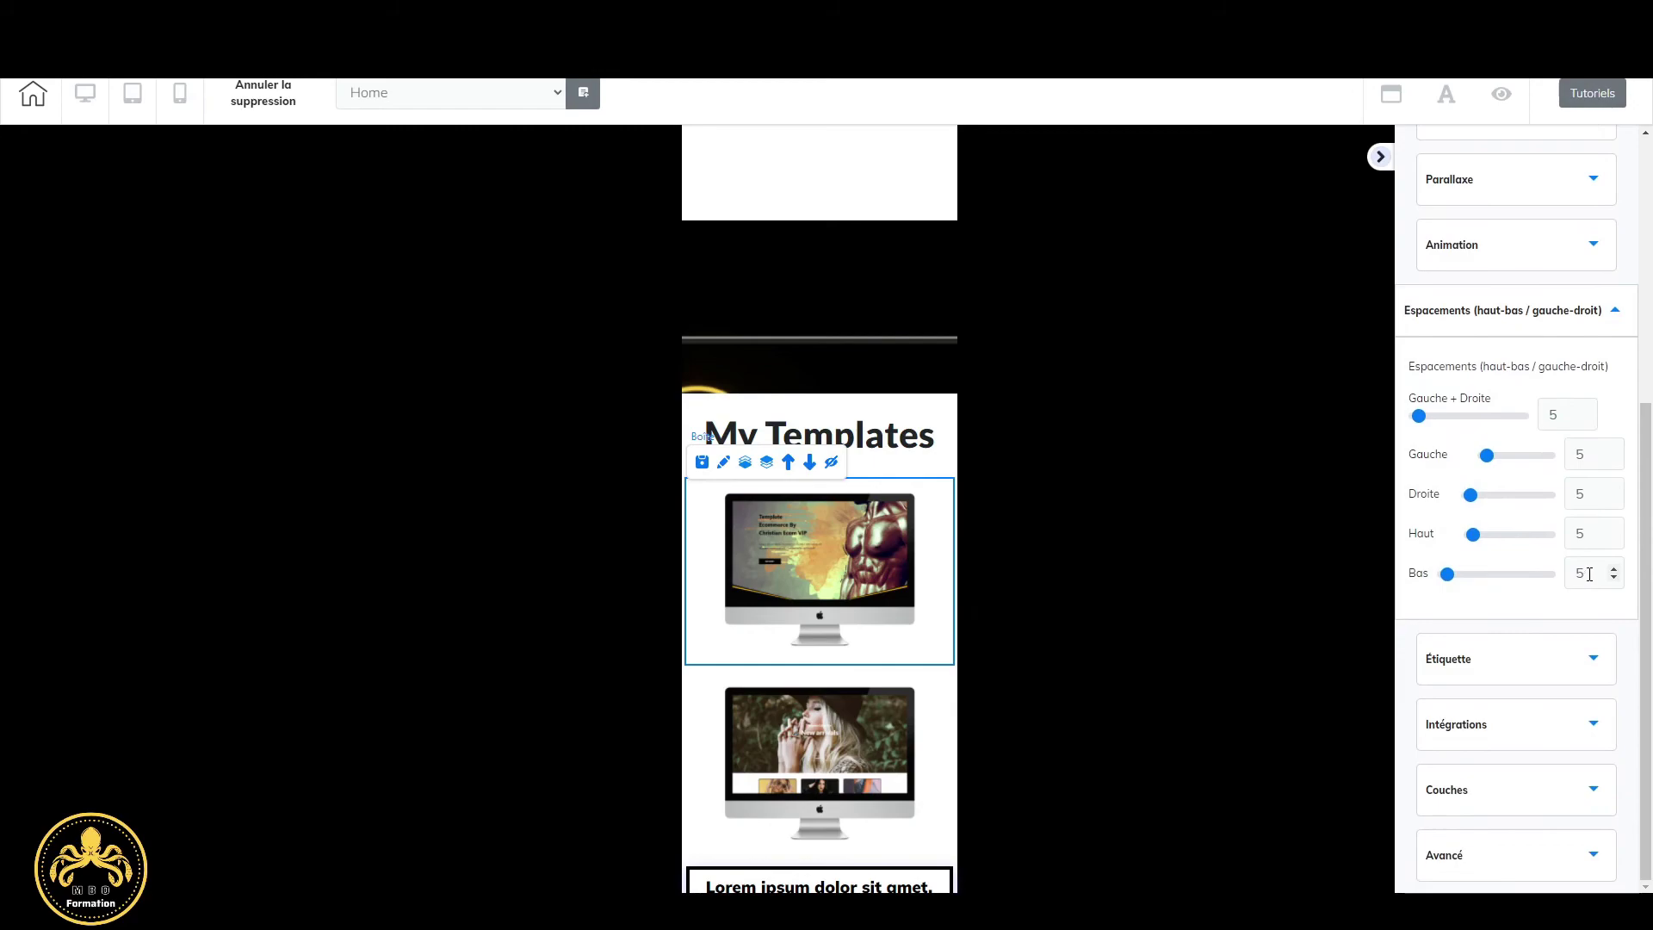
{"action": "type", "text": "10"}
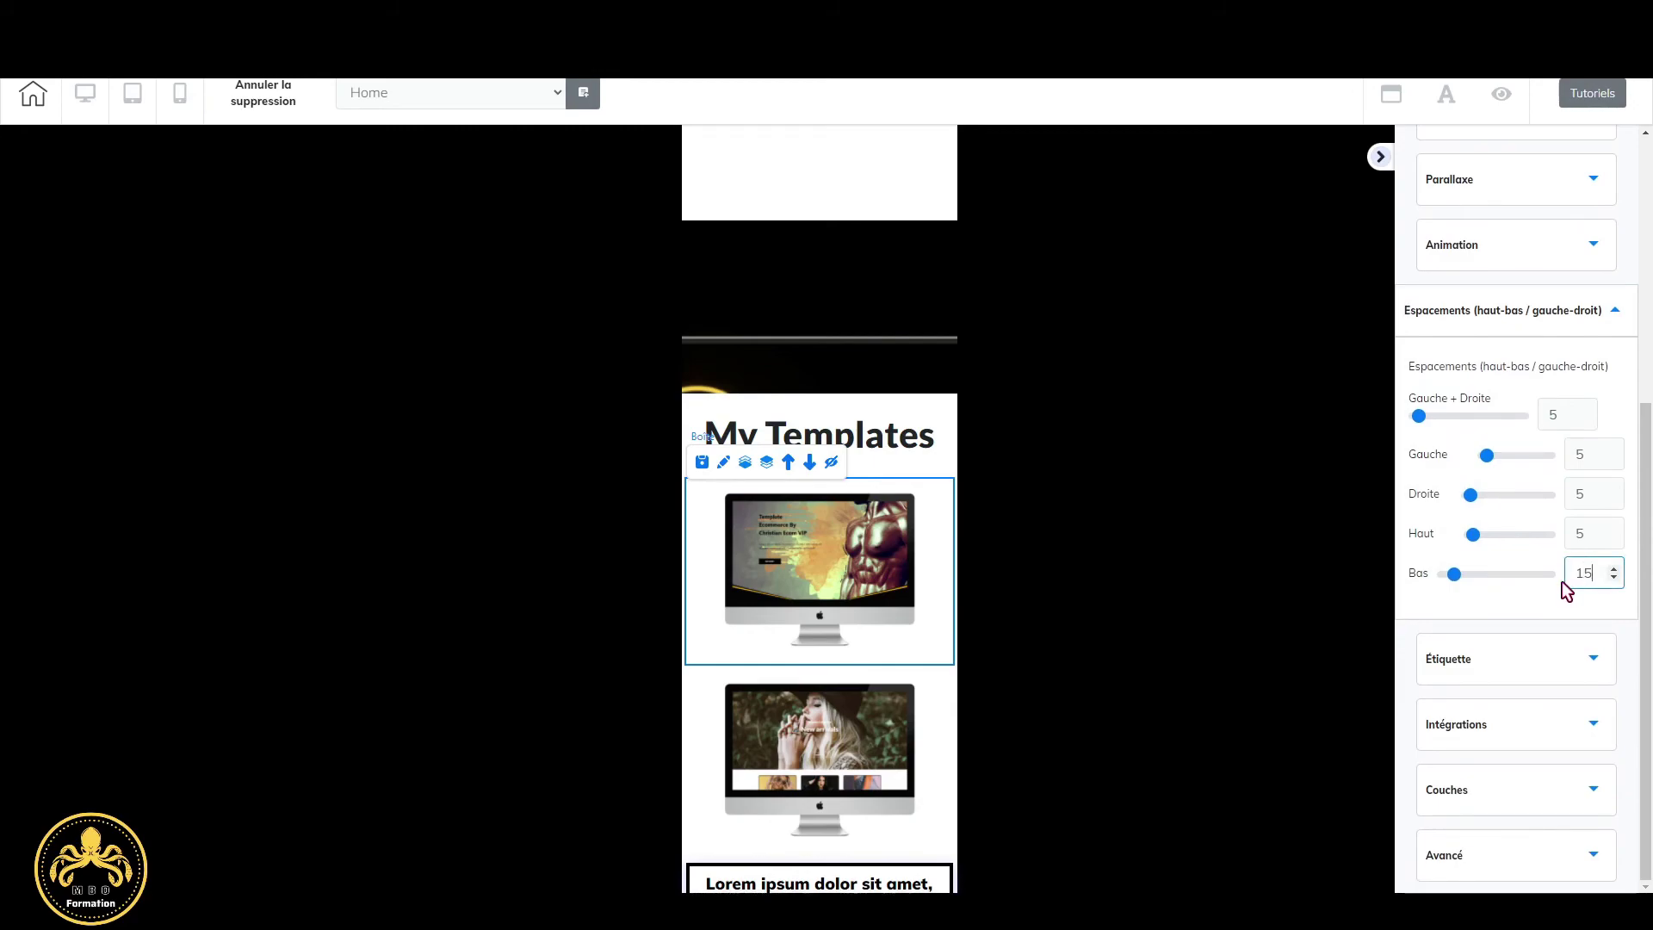
{"action": "left_click", "coordinate": [899, 796]}
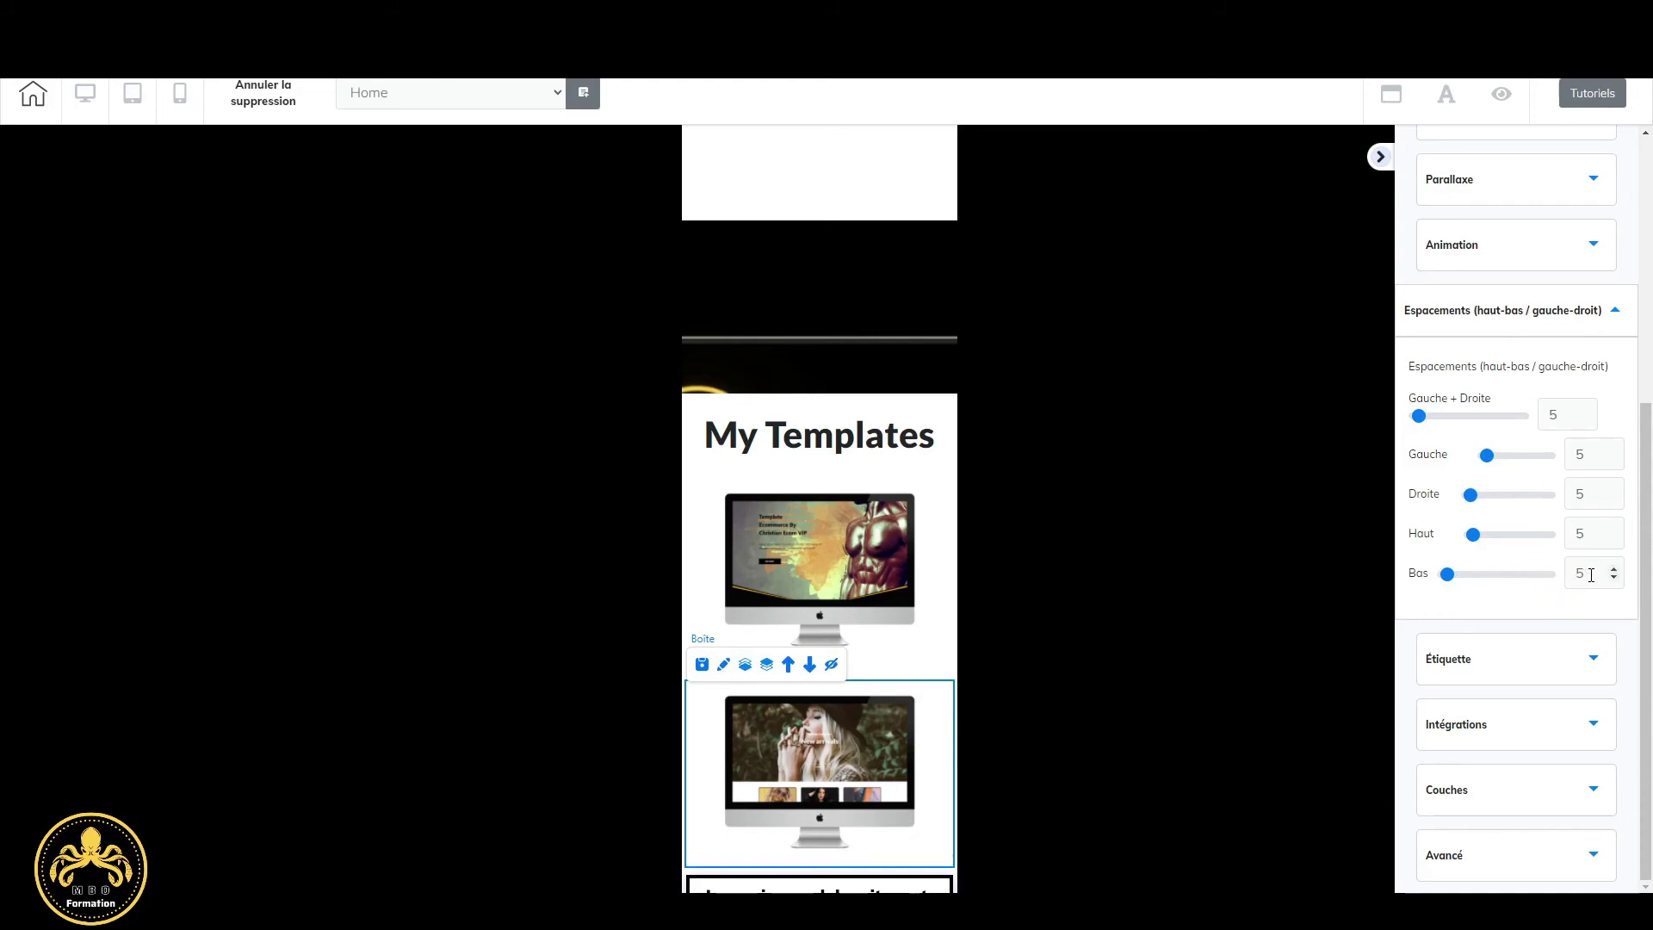
{"action": "type", "text": "15"}
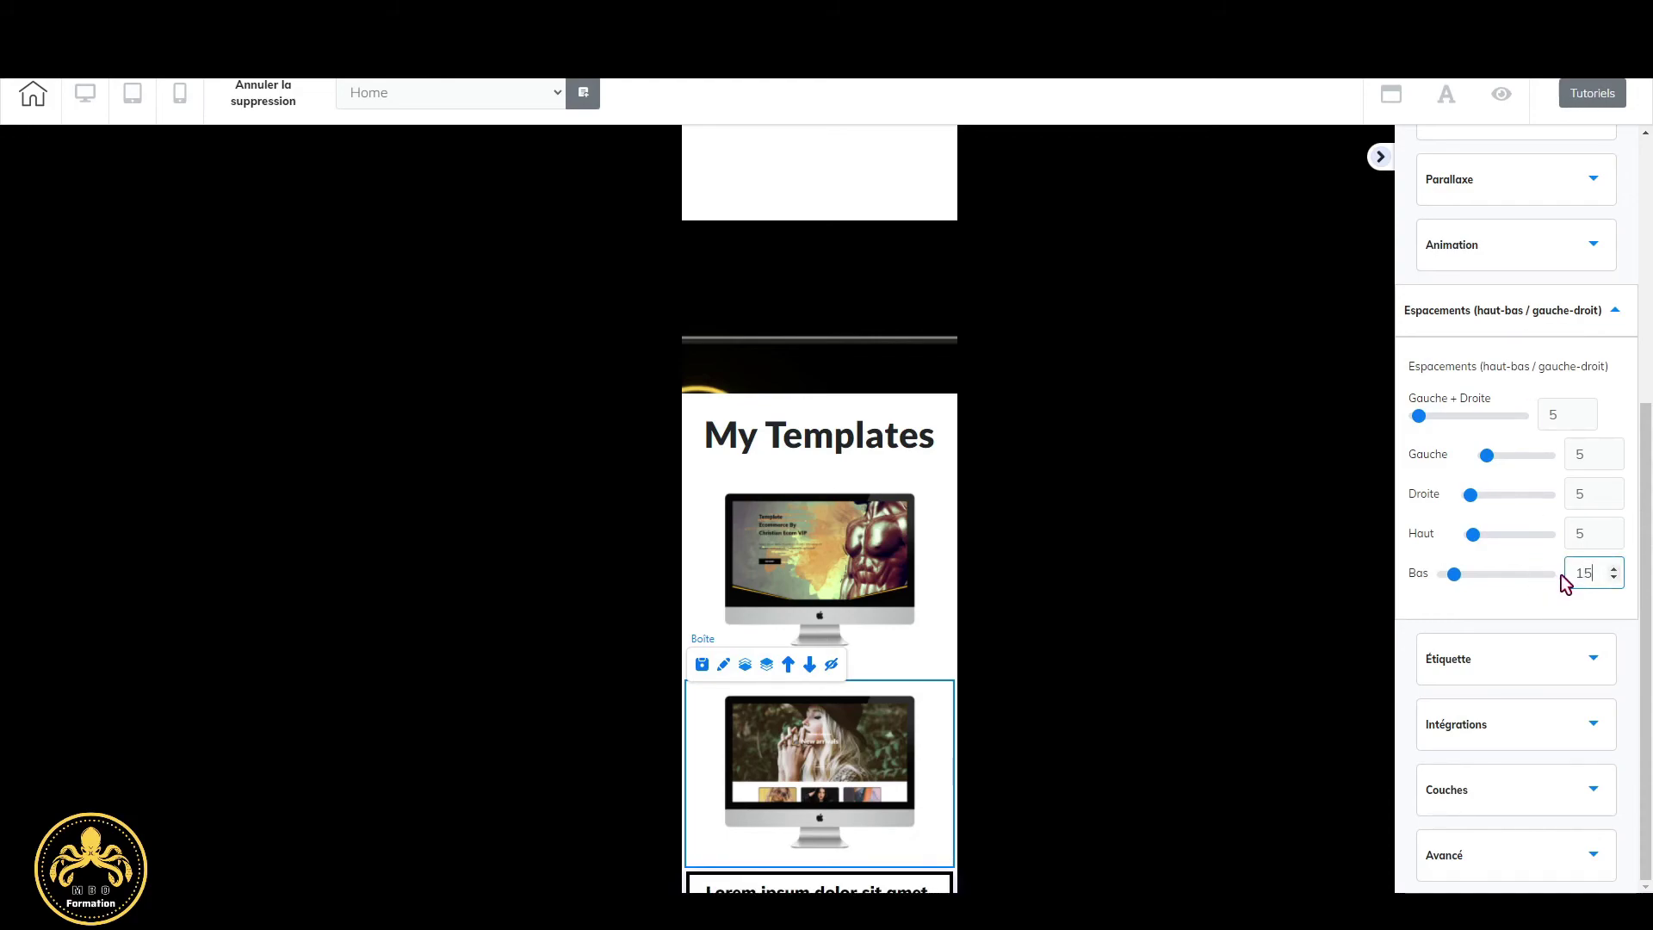
Set the top and bottom spacing of the text inside the bordered "My Templates" box to 15 each.
{"action": "scroll", "coordinate": [887, 701], "scroll_direction": "down", "scroll_amount": 3}
{"action": "left_click", "coordinate": [889, 702]}
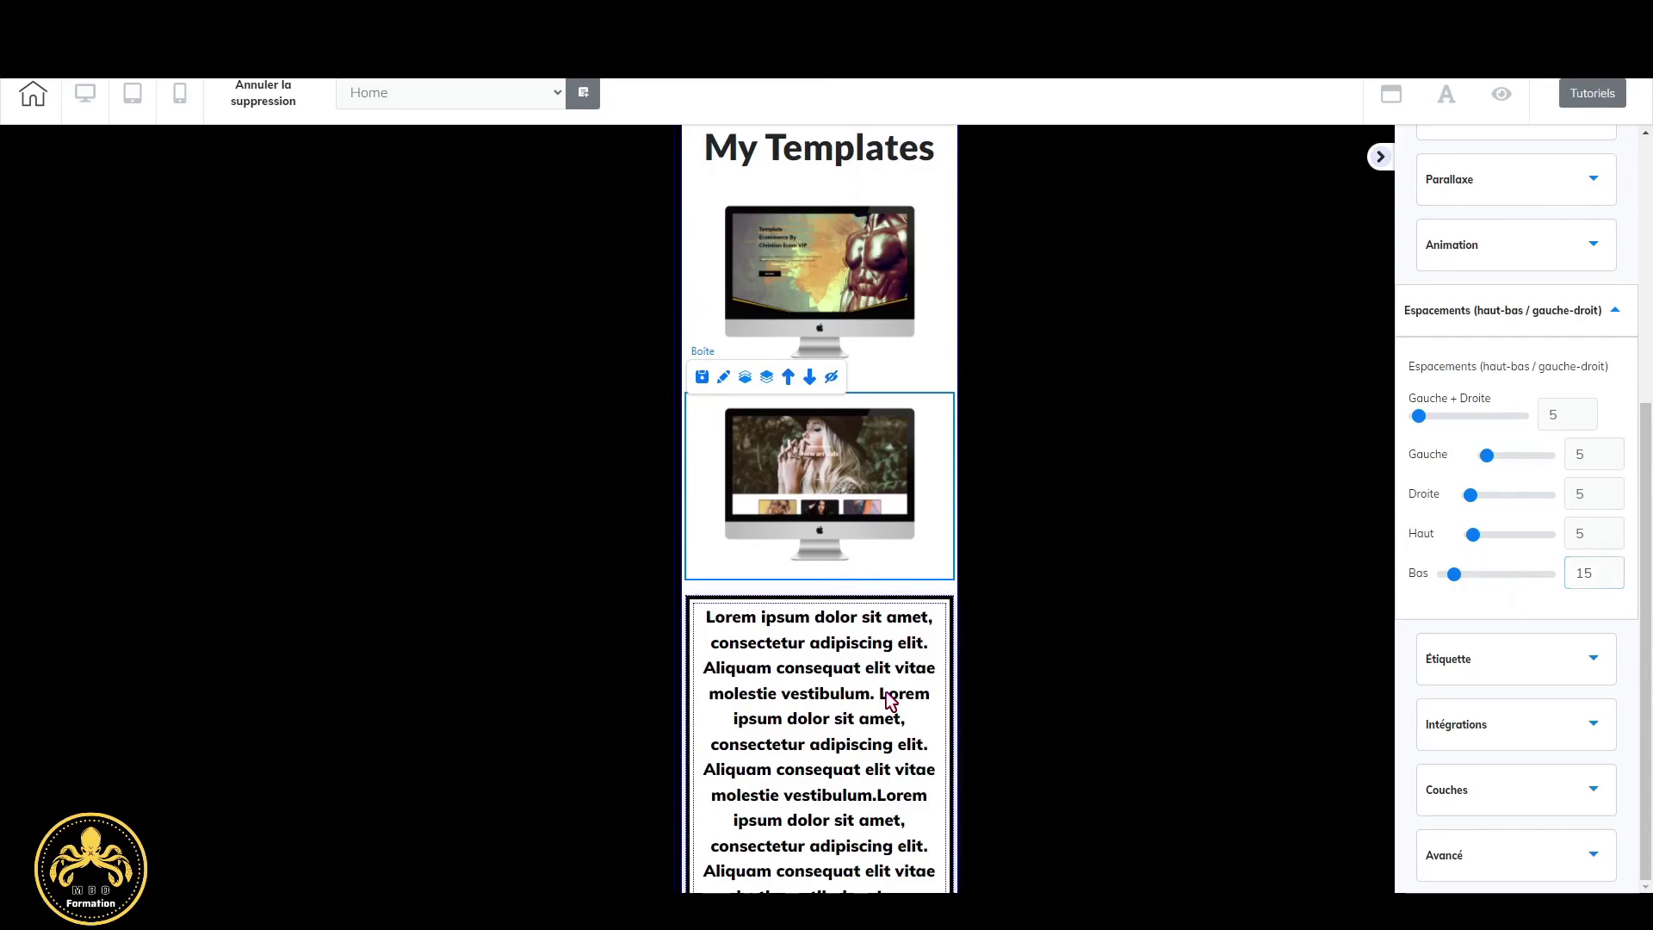
{"action": "left_click", "coordinate": [889, 701]}
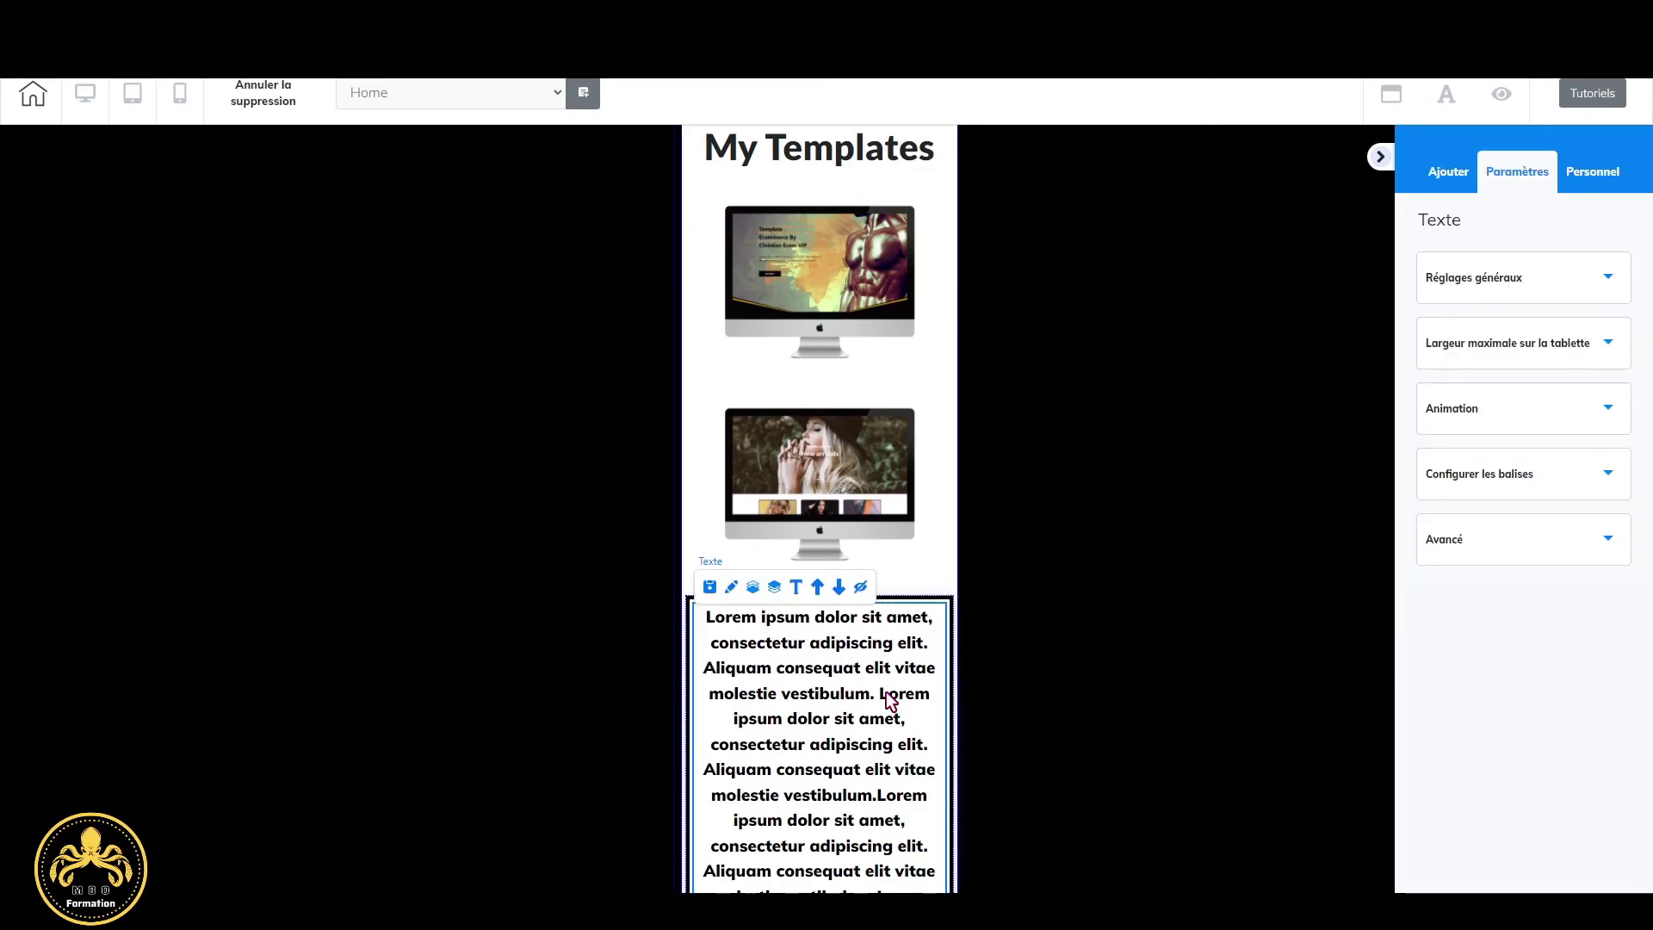
{"action": "left_click", "coordinate": [1593, 539]}
{"action": "scroll", "coordinate": [1558, 664], "scroll_direction": "down", "scroll_amount": 2}
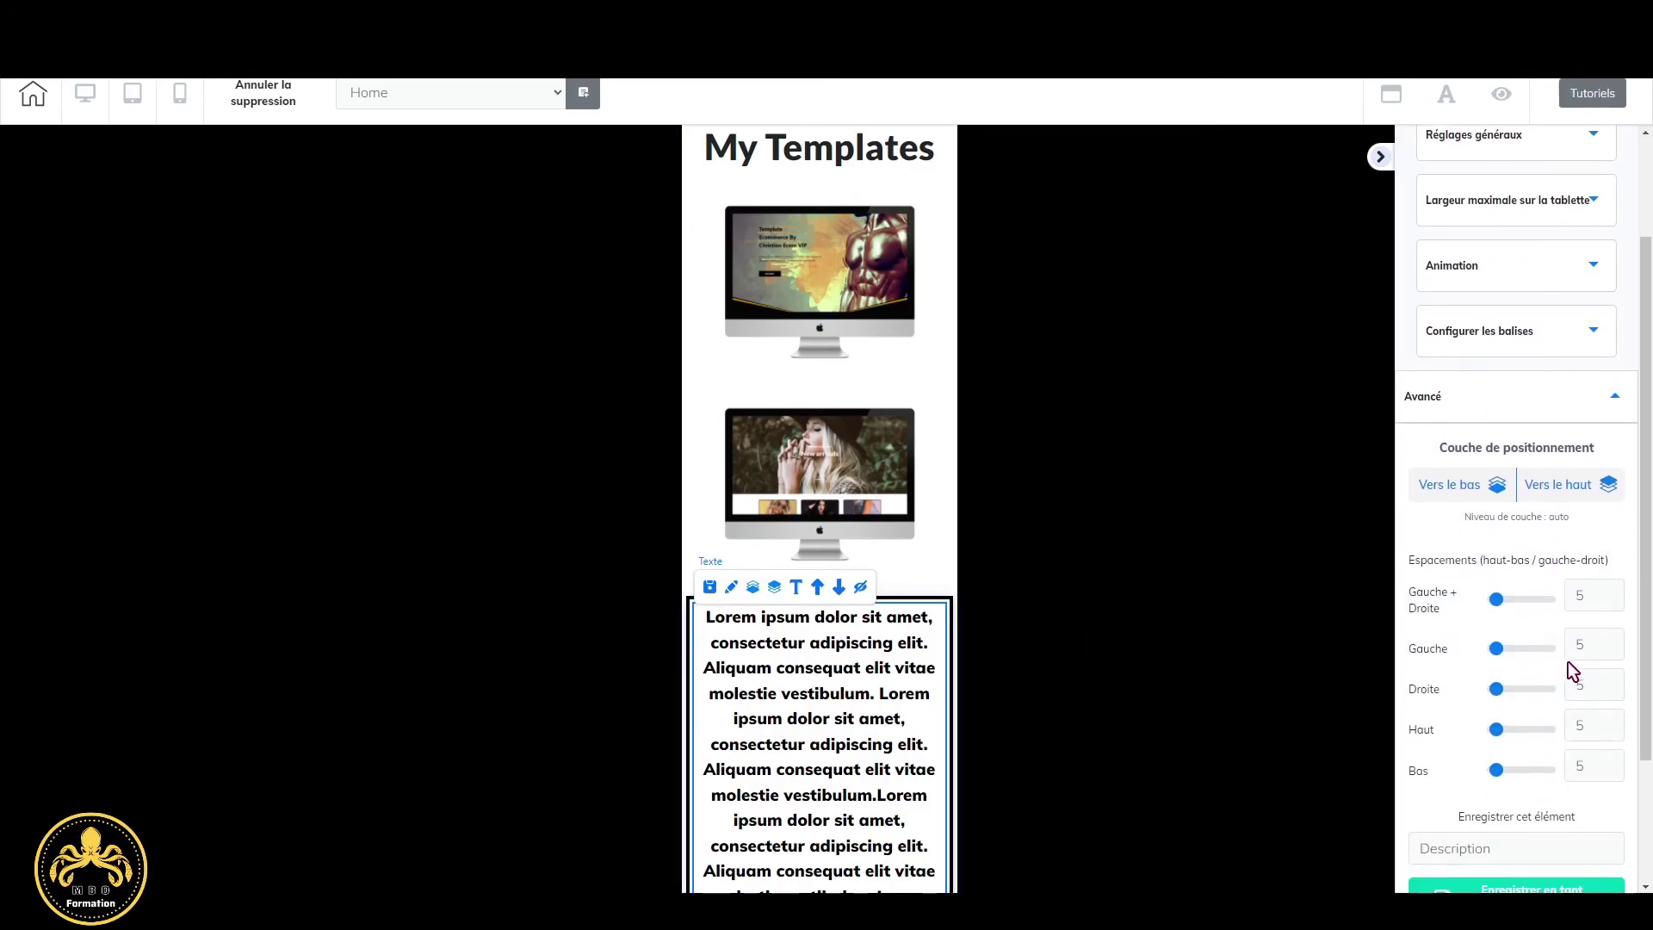
{"action": "double_click", "coordinate": [1578, 731]}
{"action": "type", "text": "15"}
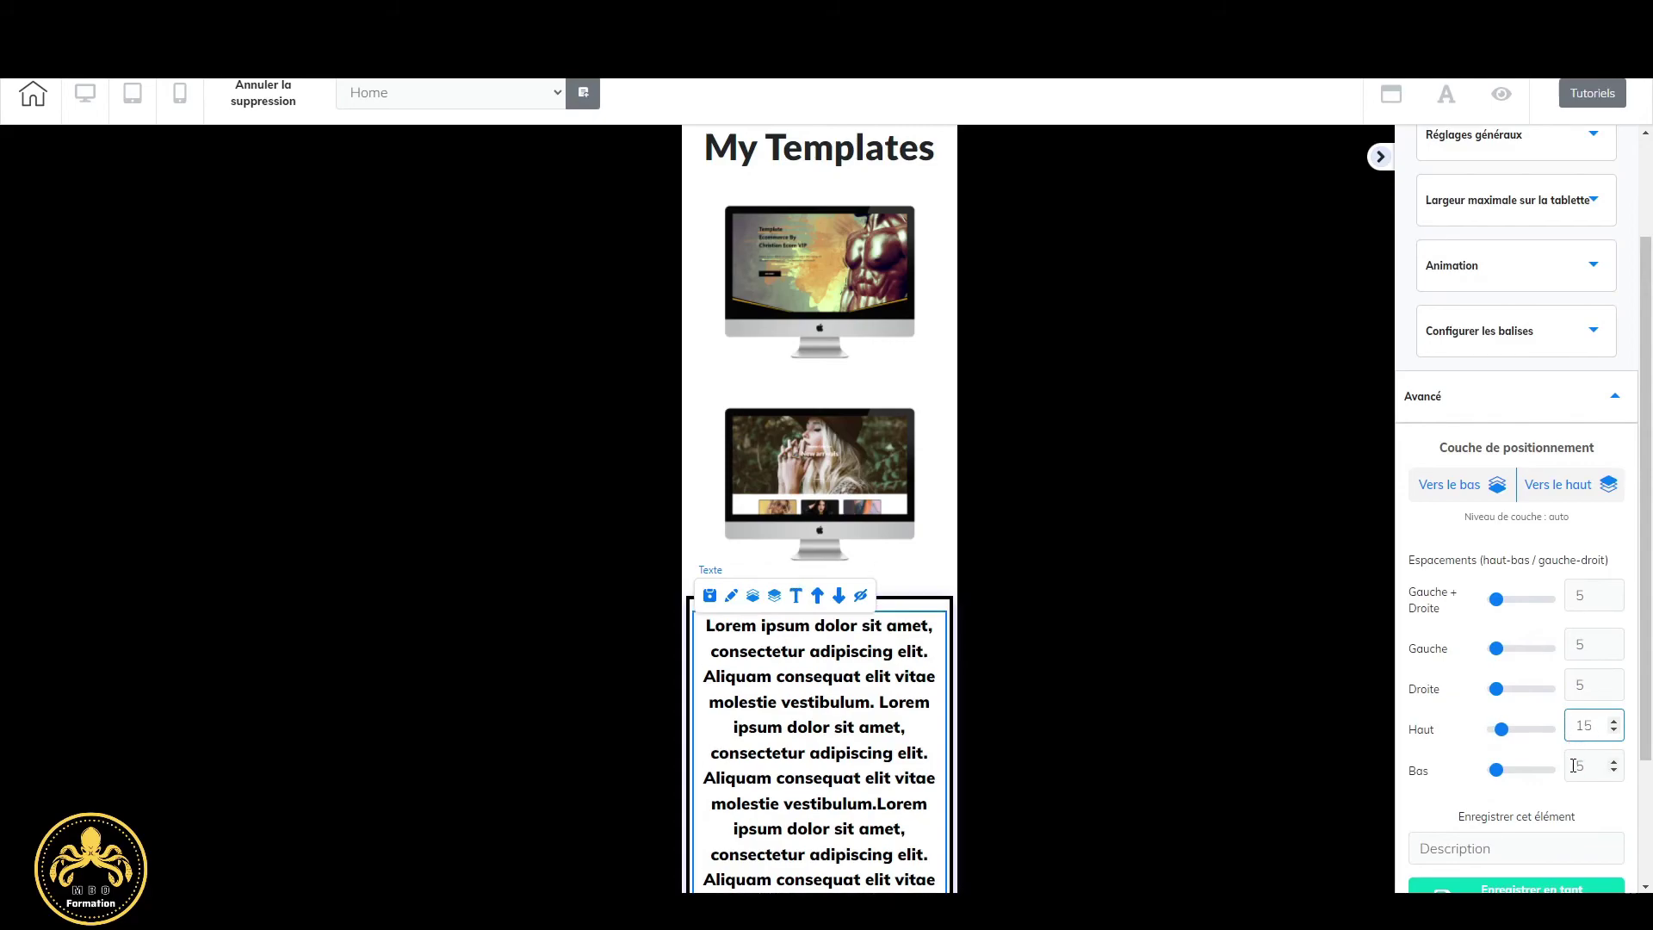
{"action": "double_click", "coordinate": [1572, 766]}
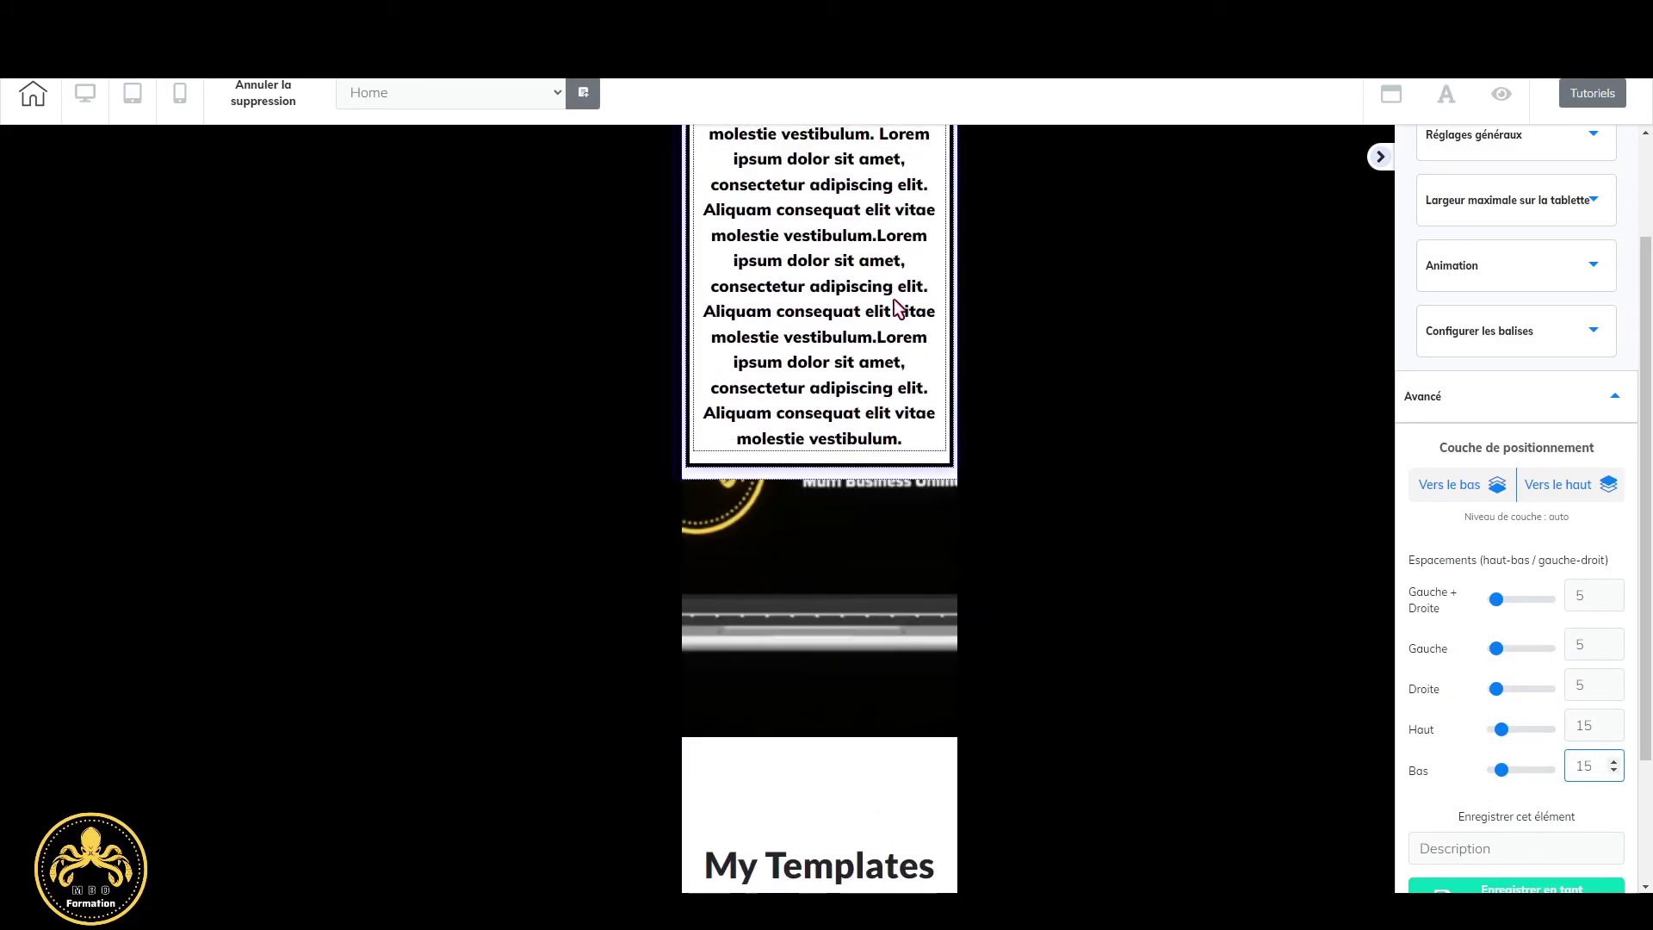
Set the bottom spacing of the bordered box around the "My Templates" text to 15.
{"action": "scroll", "coordinate": [876, 651], "scroll_direction": "down", "scroll_amount": 4}
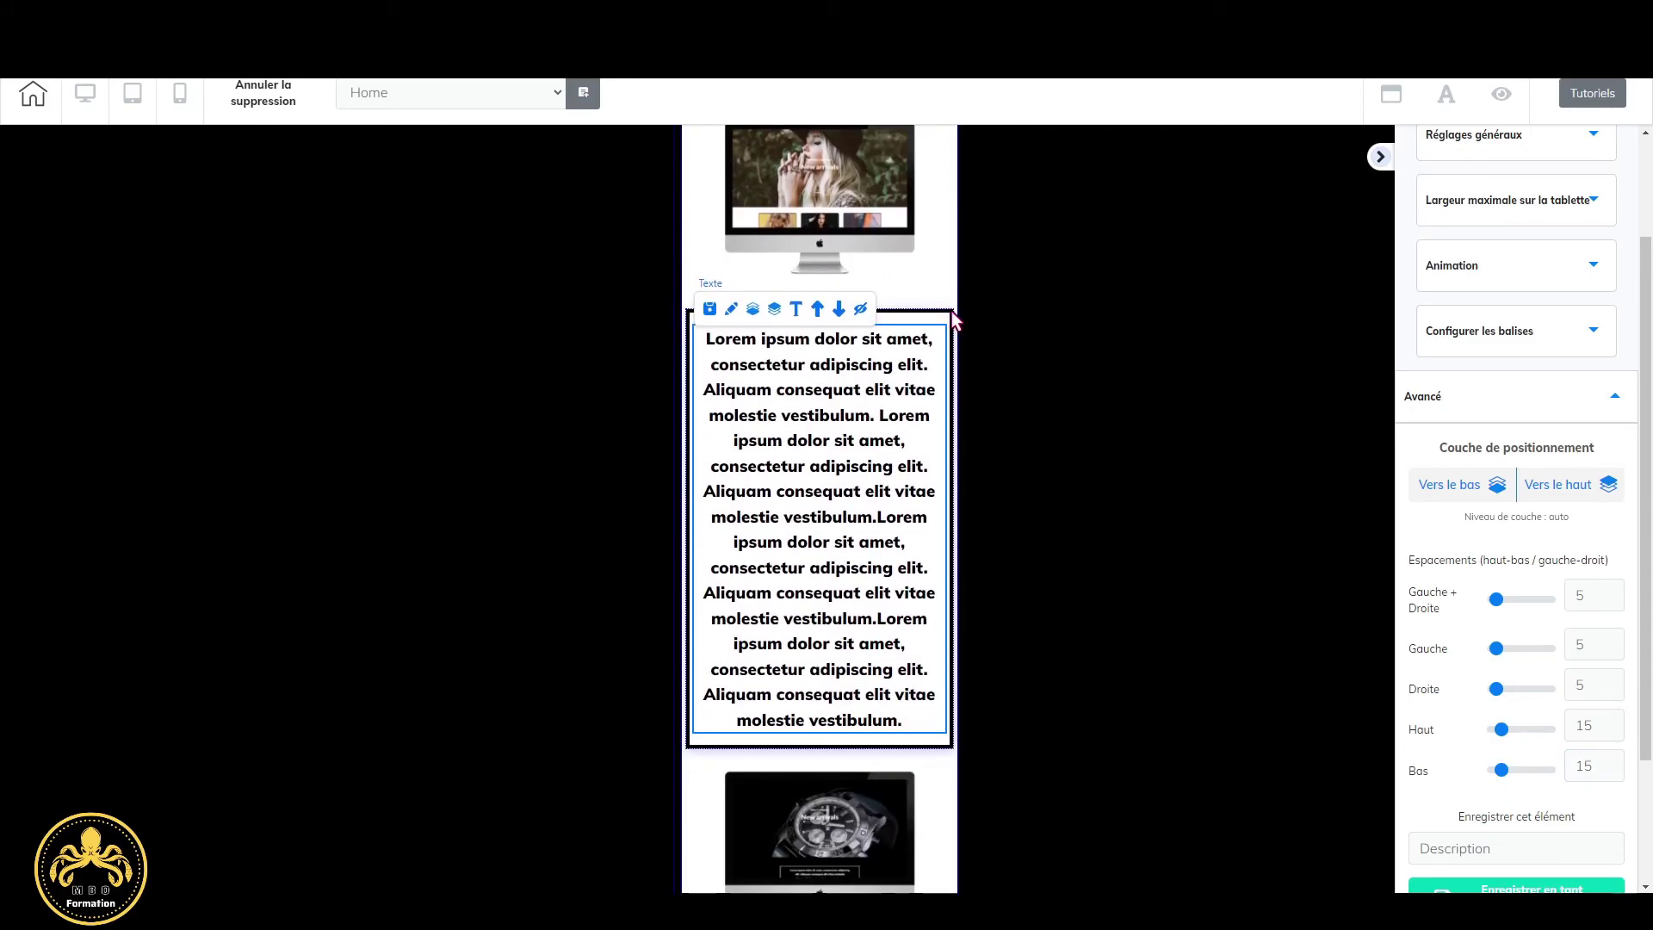
{"action": "left_click", "coordinate": [952, 312]}
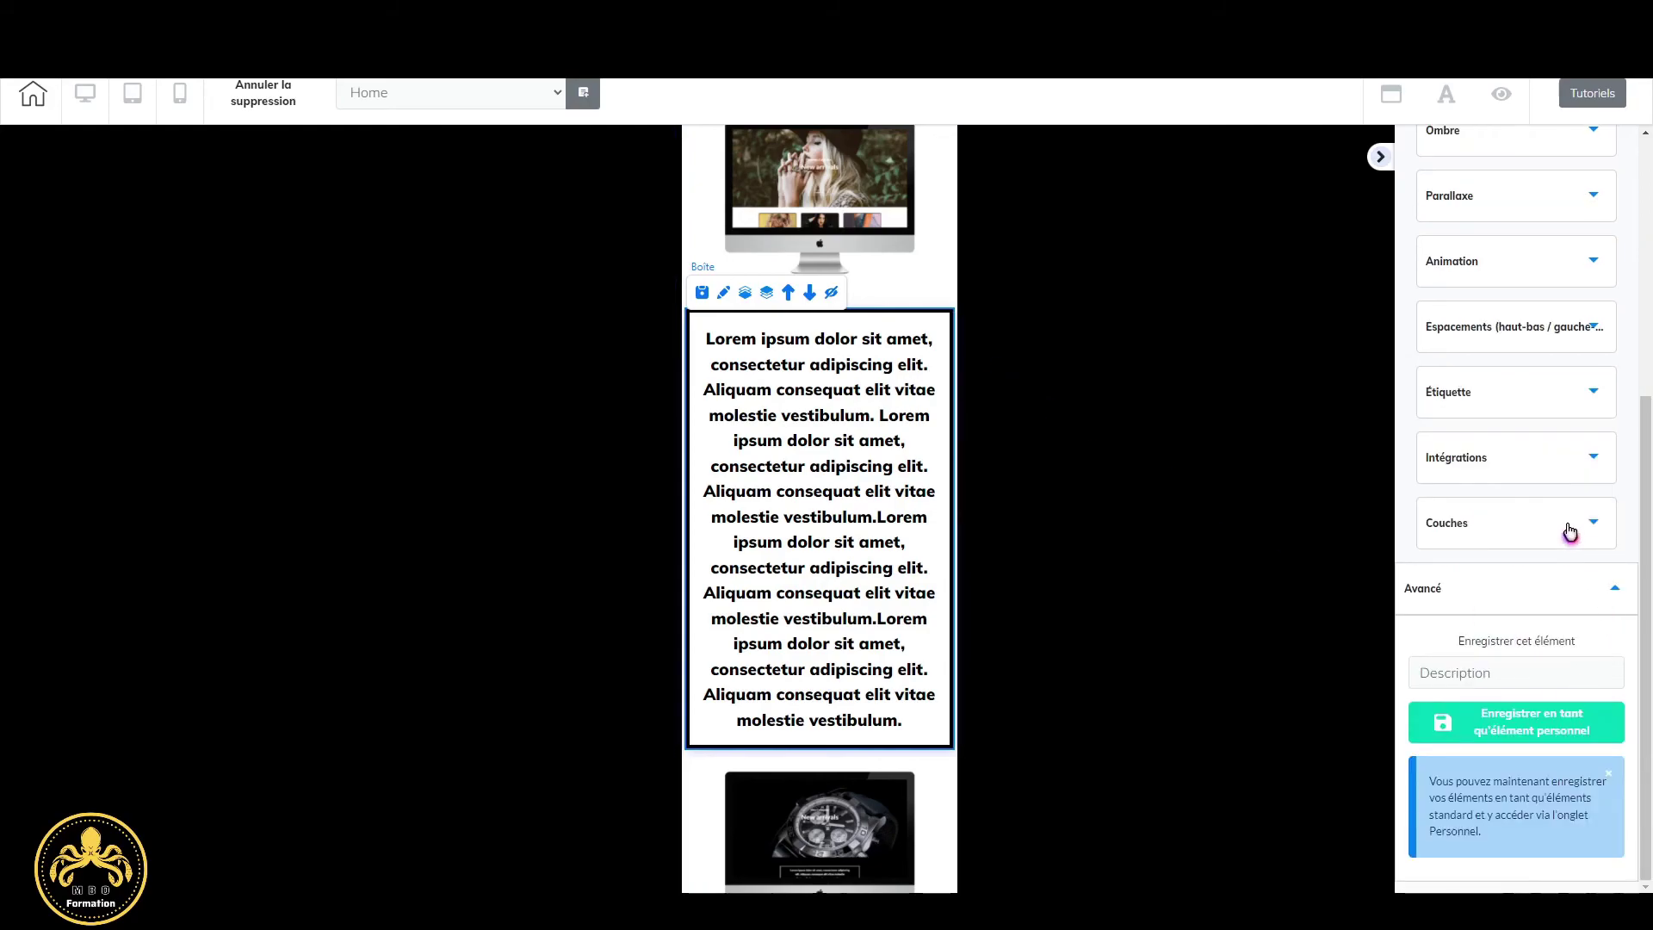
{"action": "left_click", "coordinate": [1560, 346]}
{"action": "double_click", "coordinate": [1571, 590]}
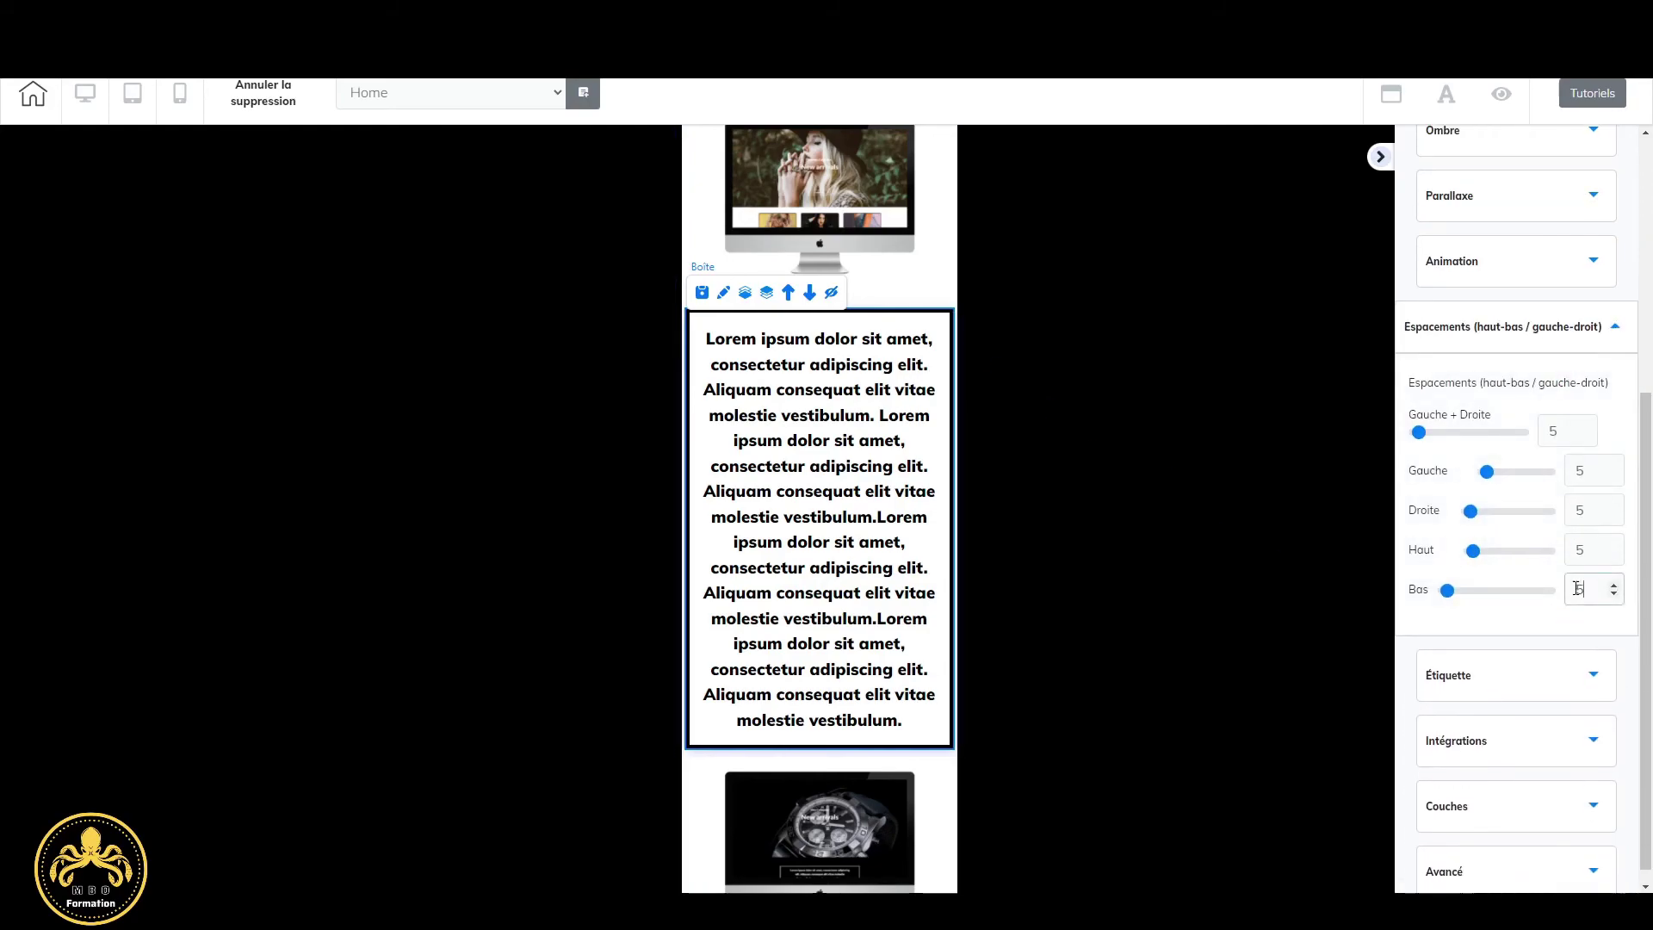
{"action": "type", "text": "15"}
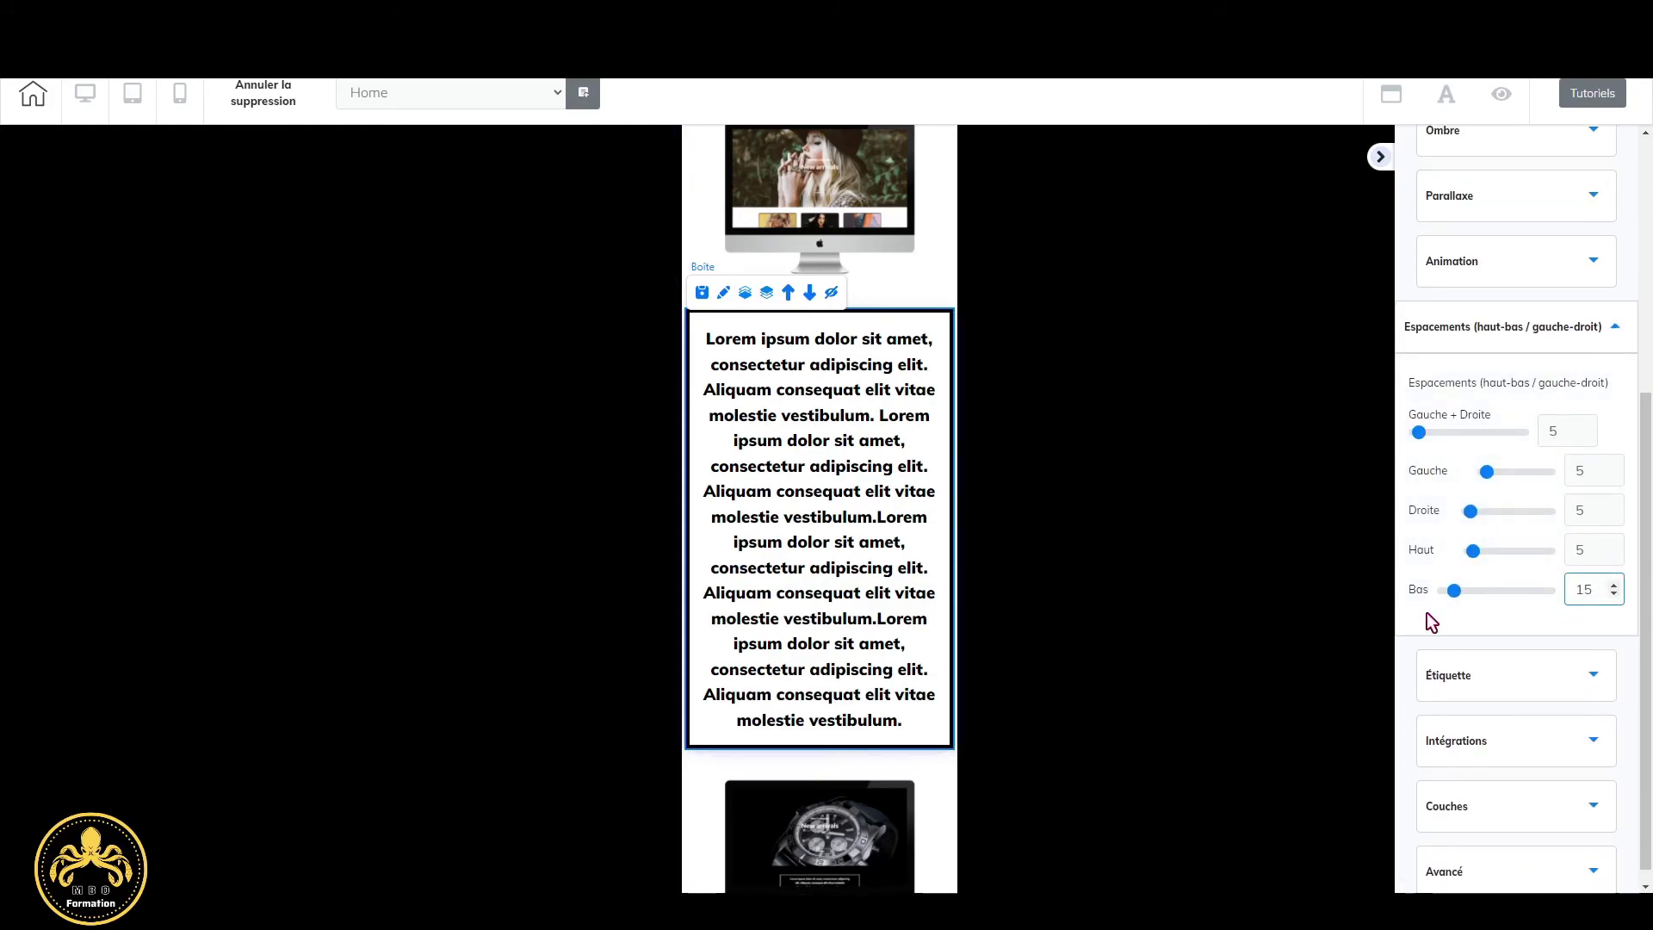
Set the bottom spacing of the watch and rose monitor image boxes below the bordered text to 15 each.
{"action": "scroll", "coordinate": [911, 682], "scroll_direction": "down", "scroll_amount": 3}
{"action": "left_click", "coordinate": [878, 566]}
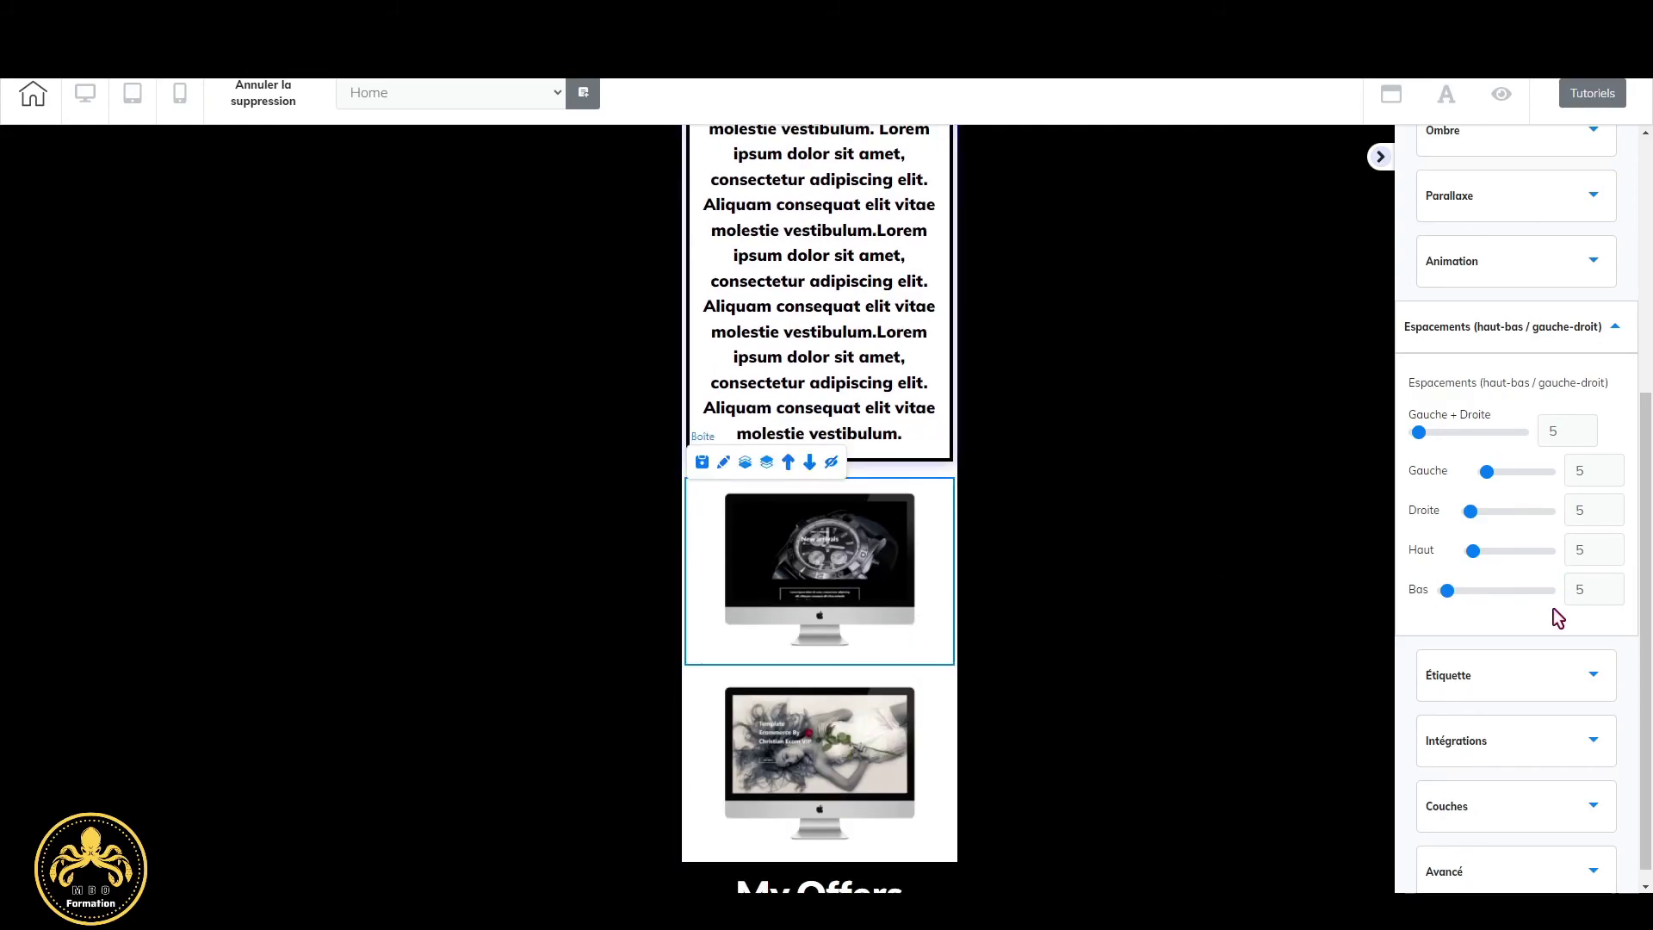
{"action": "type", "text": "15"}
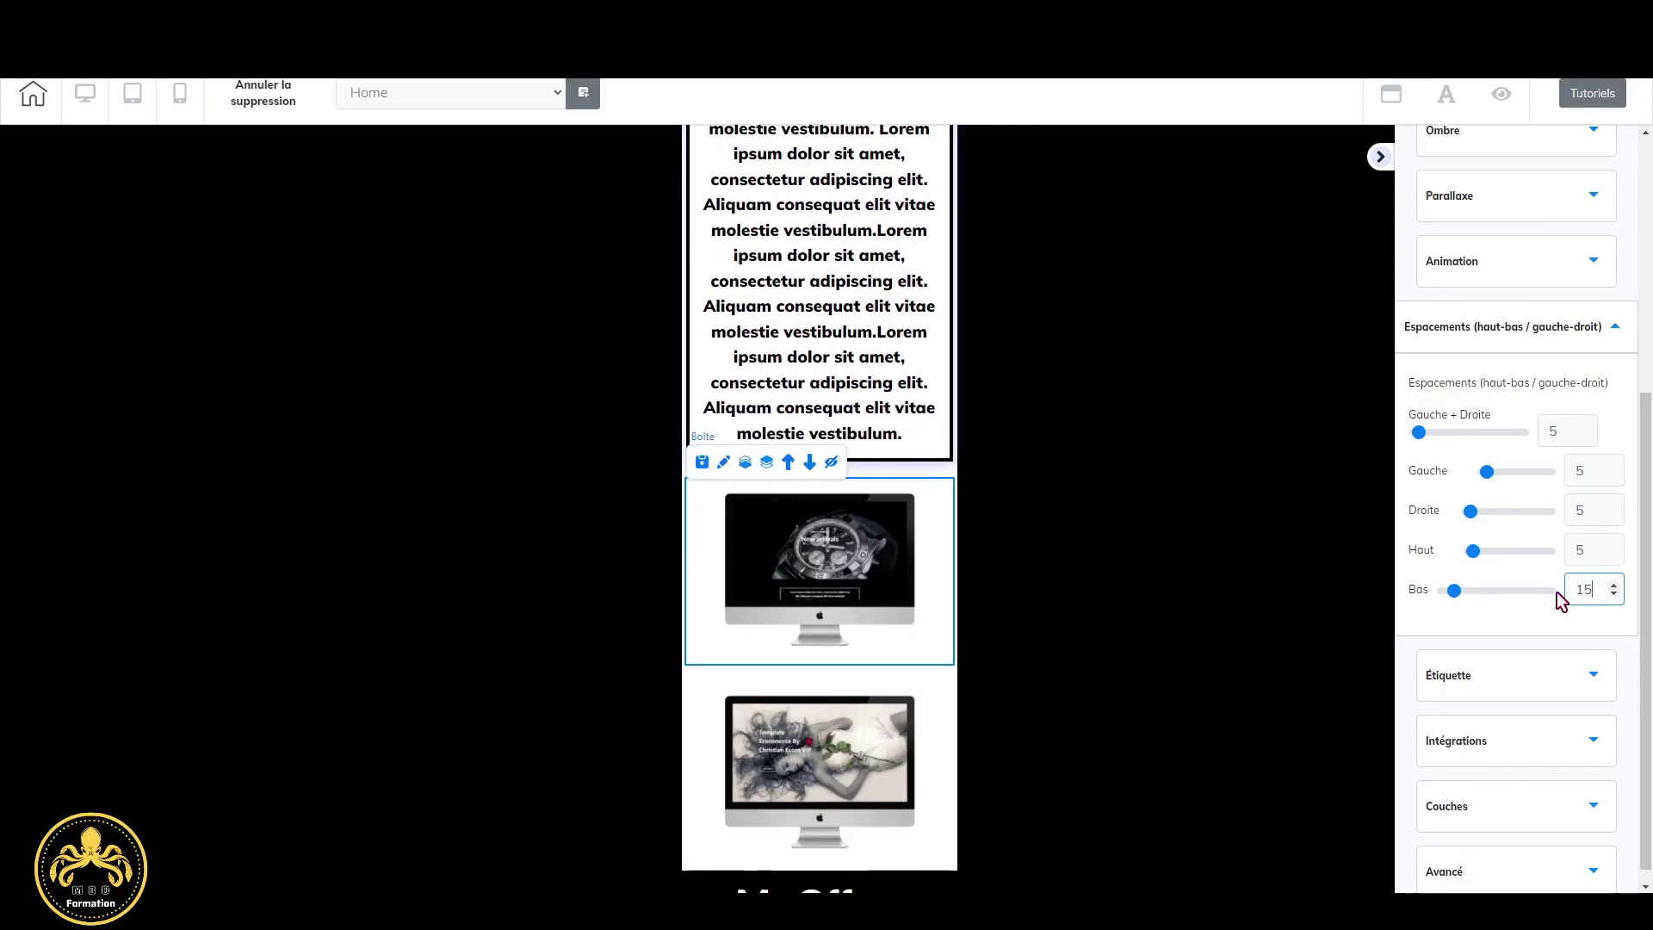
{"action": "left_click", "coordinate": [869, 820]}
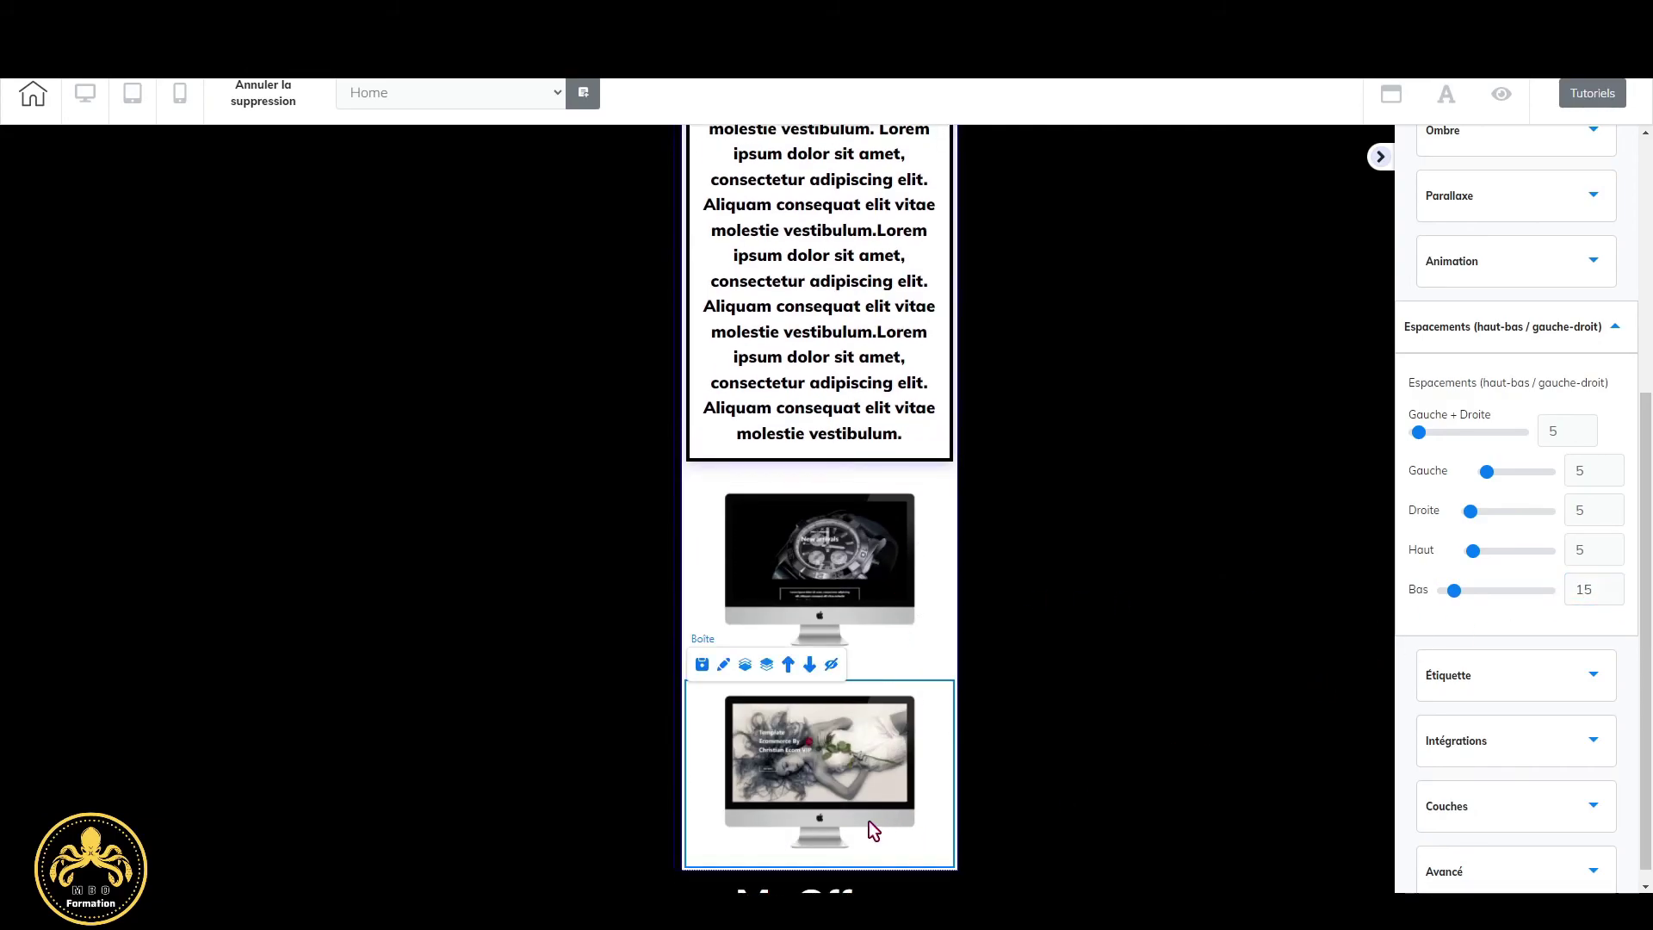
{"action": "double_click", "coordinate": [1570, 592]}
{"action": "type", "text": "15"}
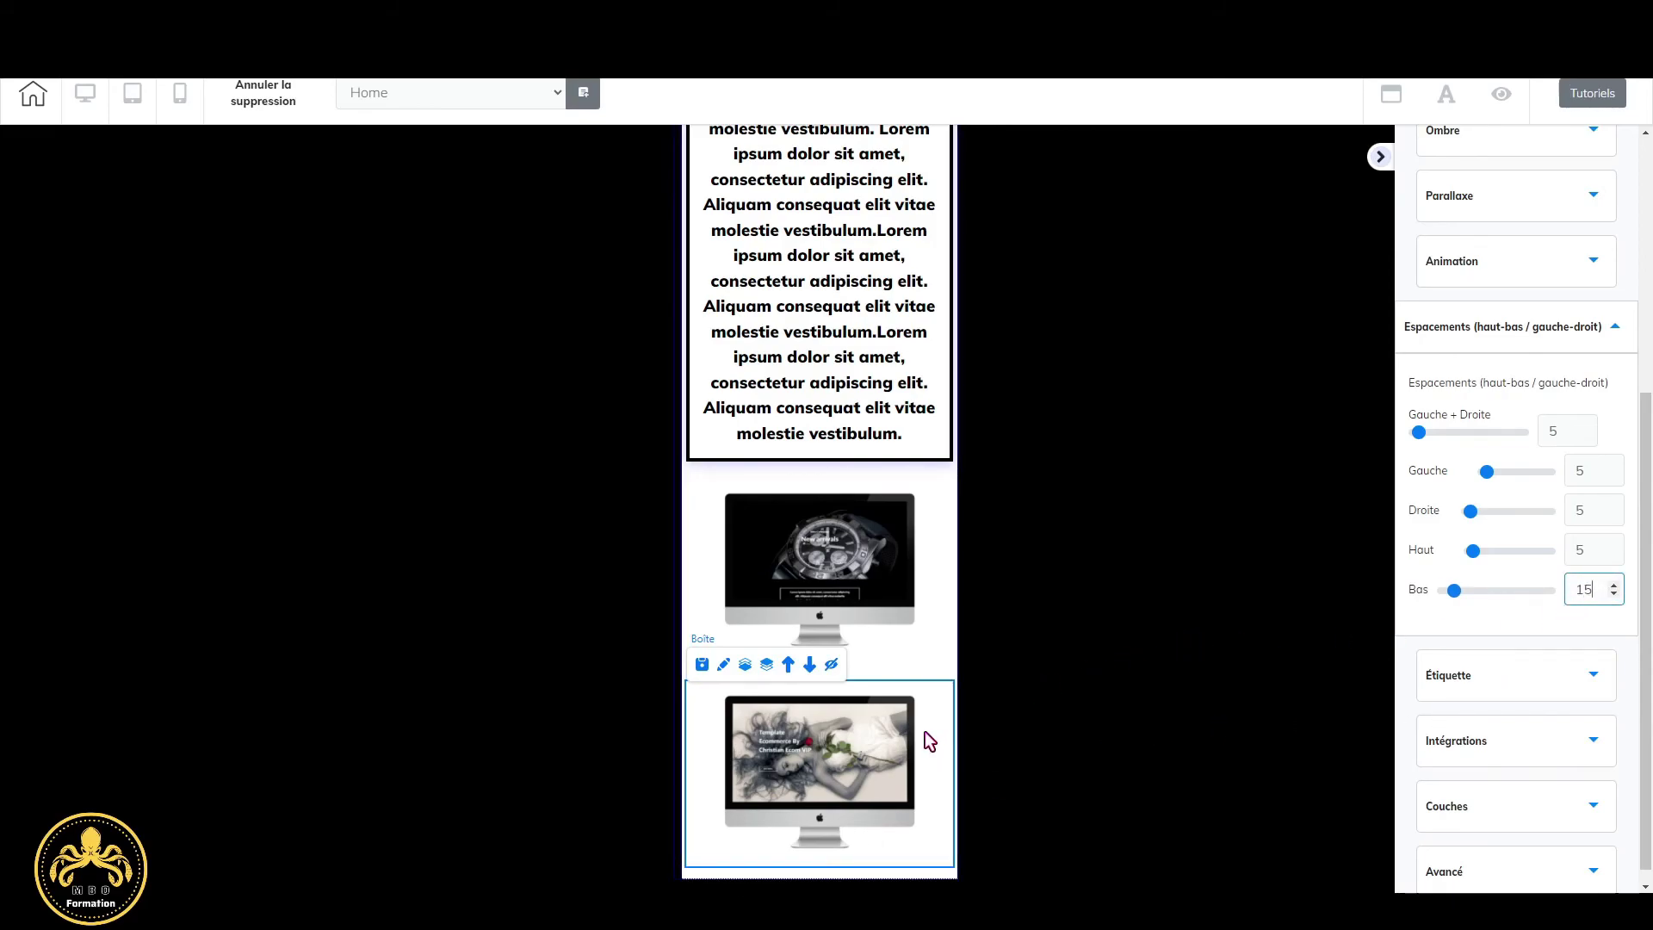
Set the bottom and top spacing of the "My Offers" heading to 15 each.
{"action": "scroll", "coordinate": [925, 731], "scroll_direction": "down", "scroll_amount": 3}
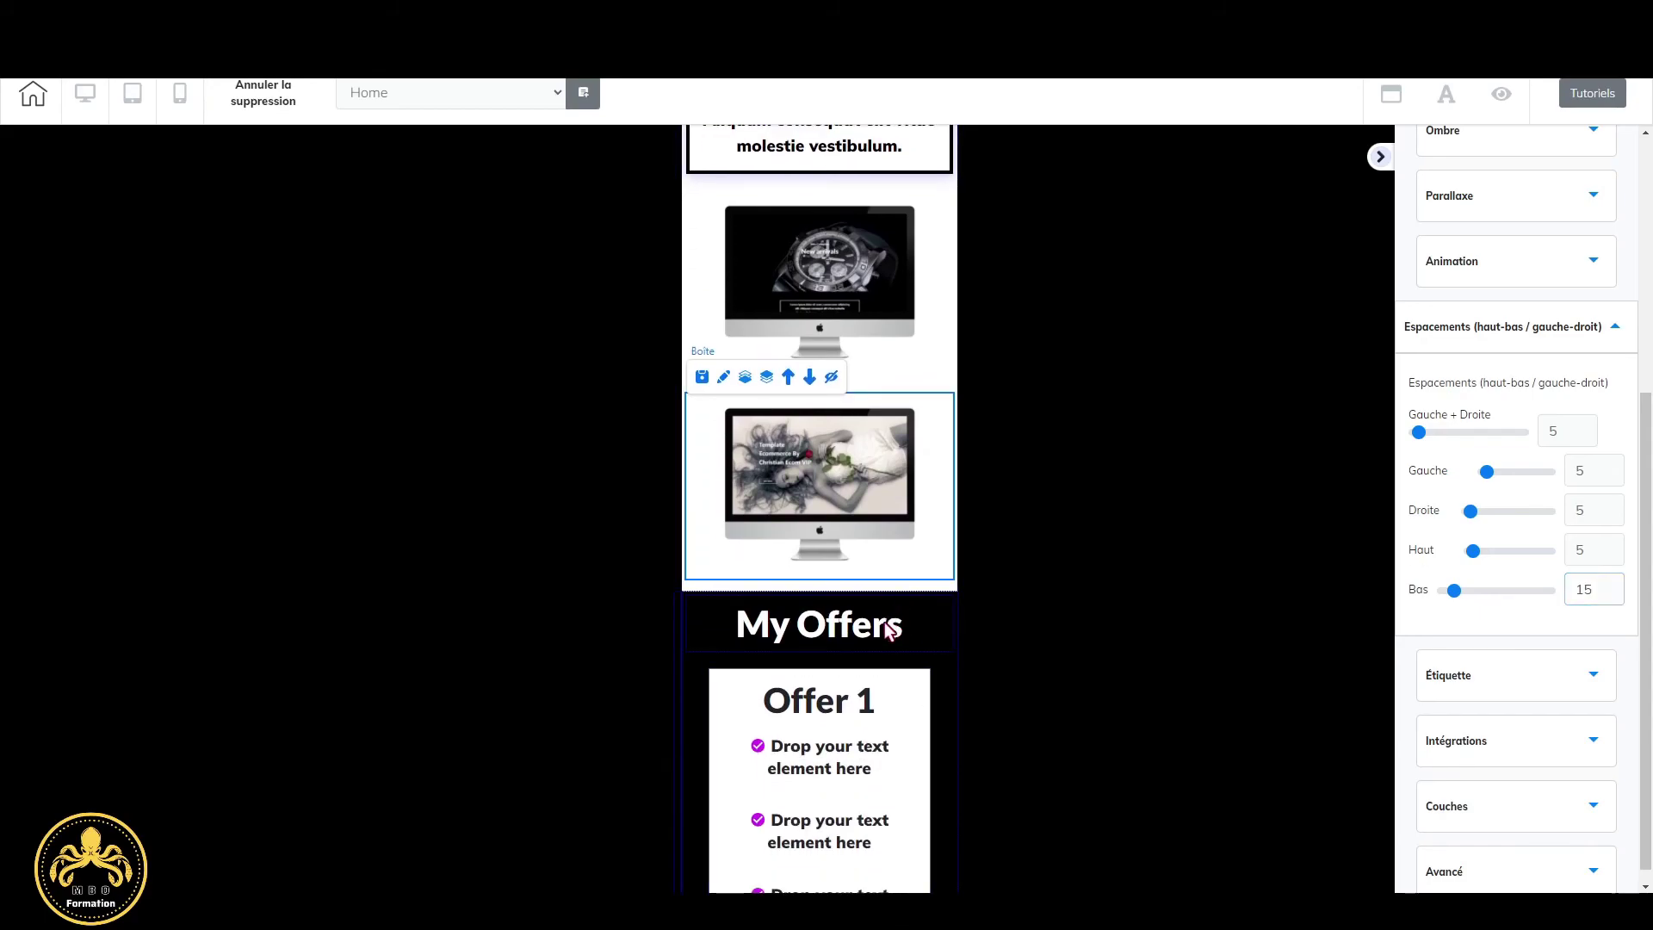
{"action": "left_click", "coordinate": [891, 630]}
{"action": "left_click", "coordinate": [1592, 543]}
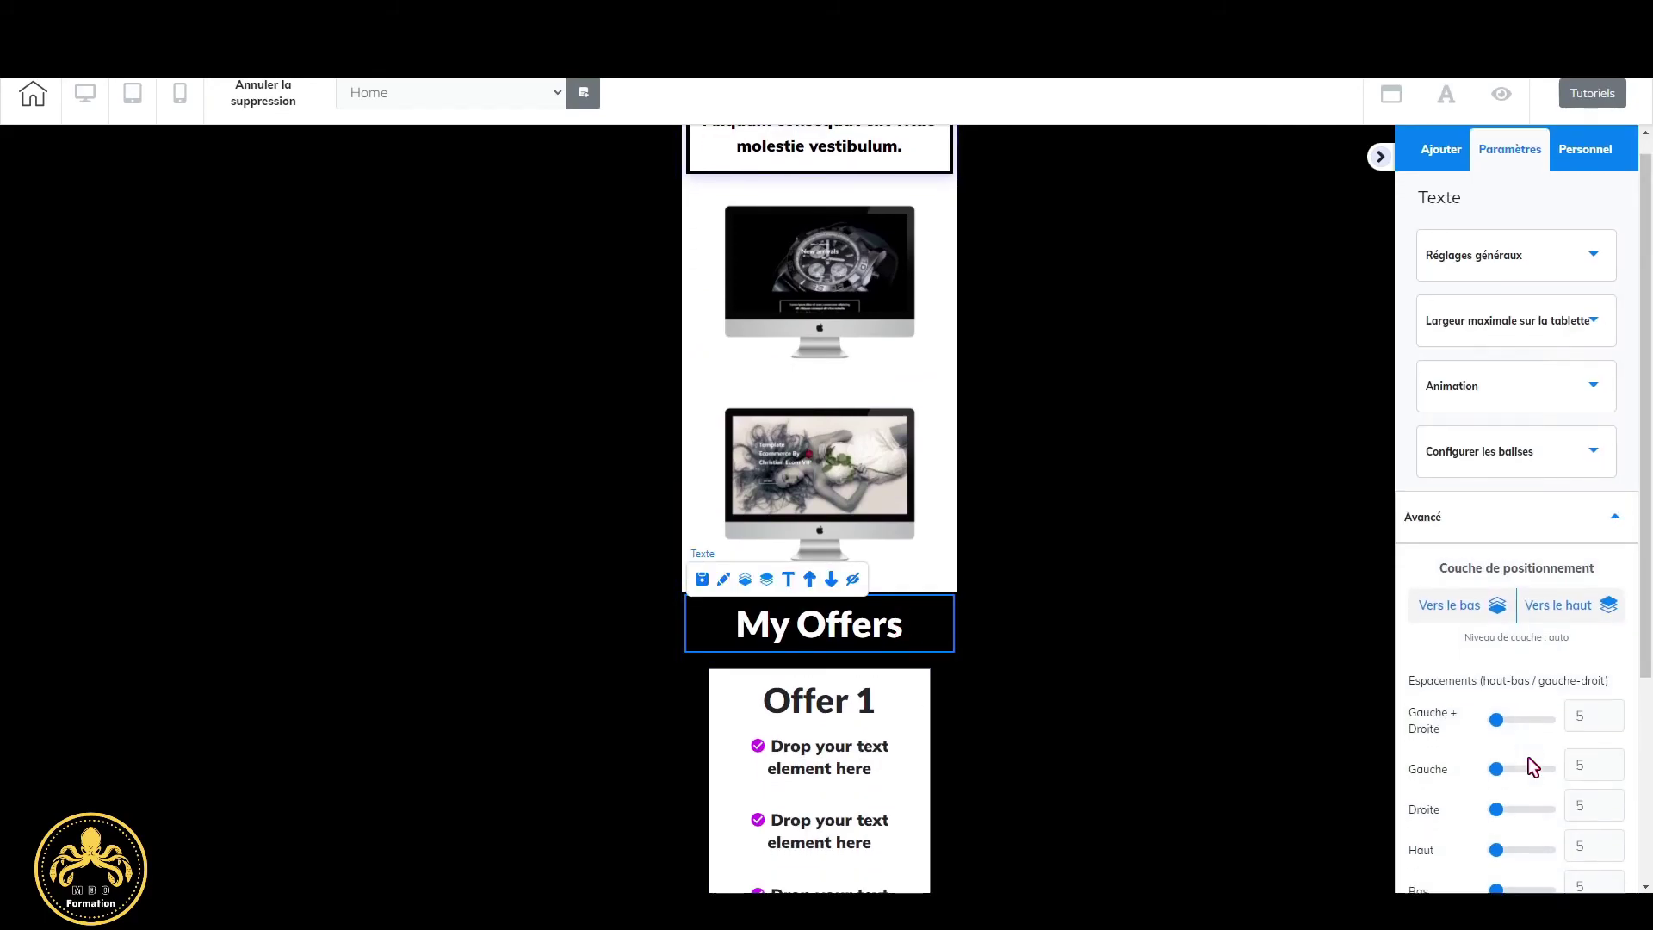
{"action": "scroll", "coordinate": [1604, 633], "scroll_direction": "down", "scroll_amount": 3}
{"action": "double_click", "coordinate": [1598, 621]}
{"action": "type", "text": "15"}
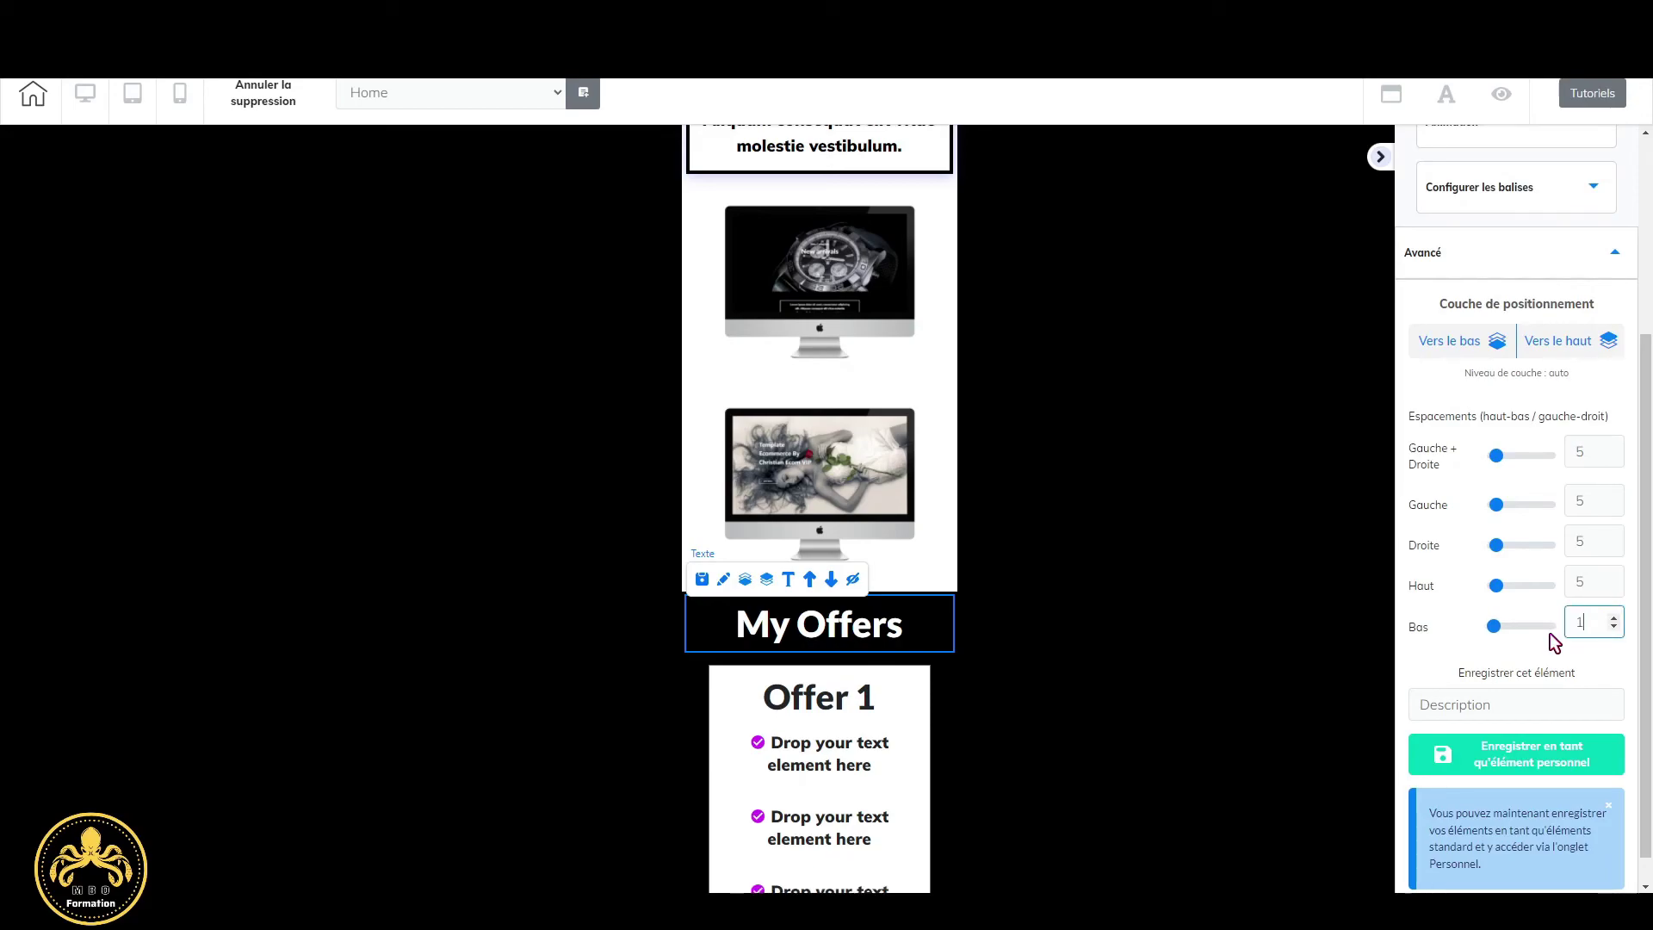
{"action": "double_click", "coordinate": [1598, 578]}
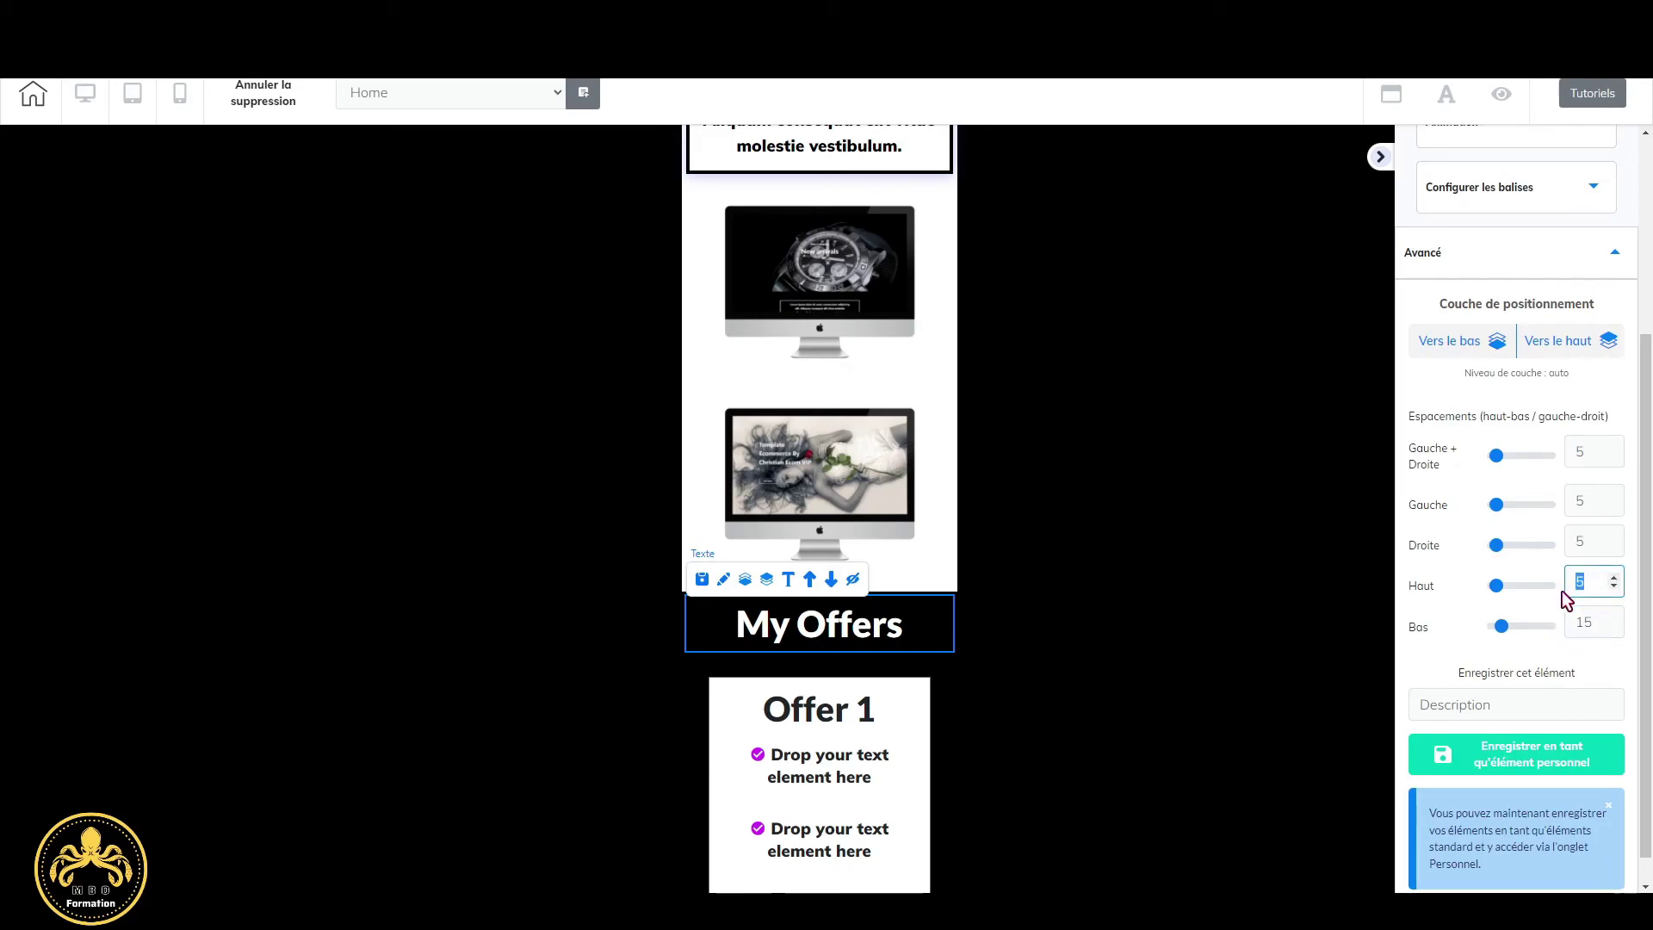
{"action": "type", "text": "15"}
Set the top and bottom spacing of the "Offer 1" heading to 15 each.
{"action": "scroll", "coordinate": [943, 752], "scroll_direction": "down", "scroll_amount": 2}
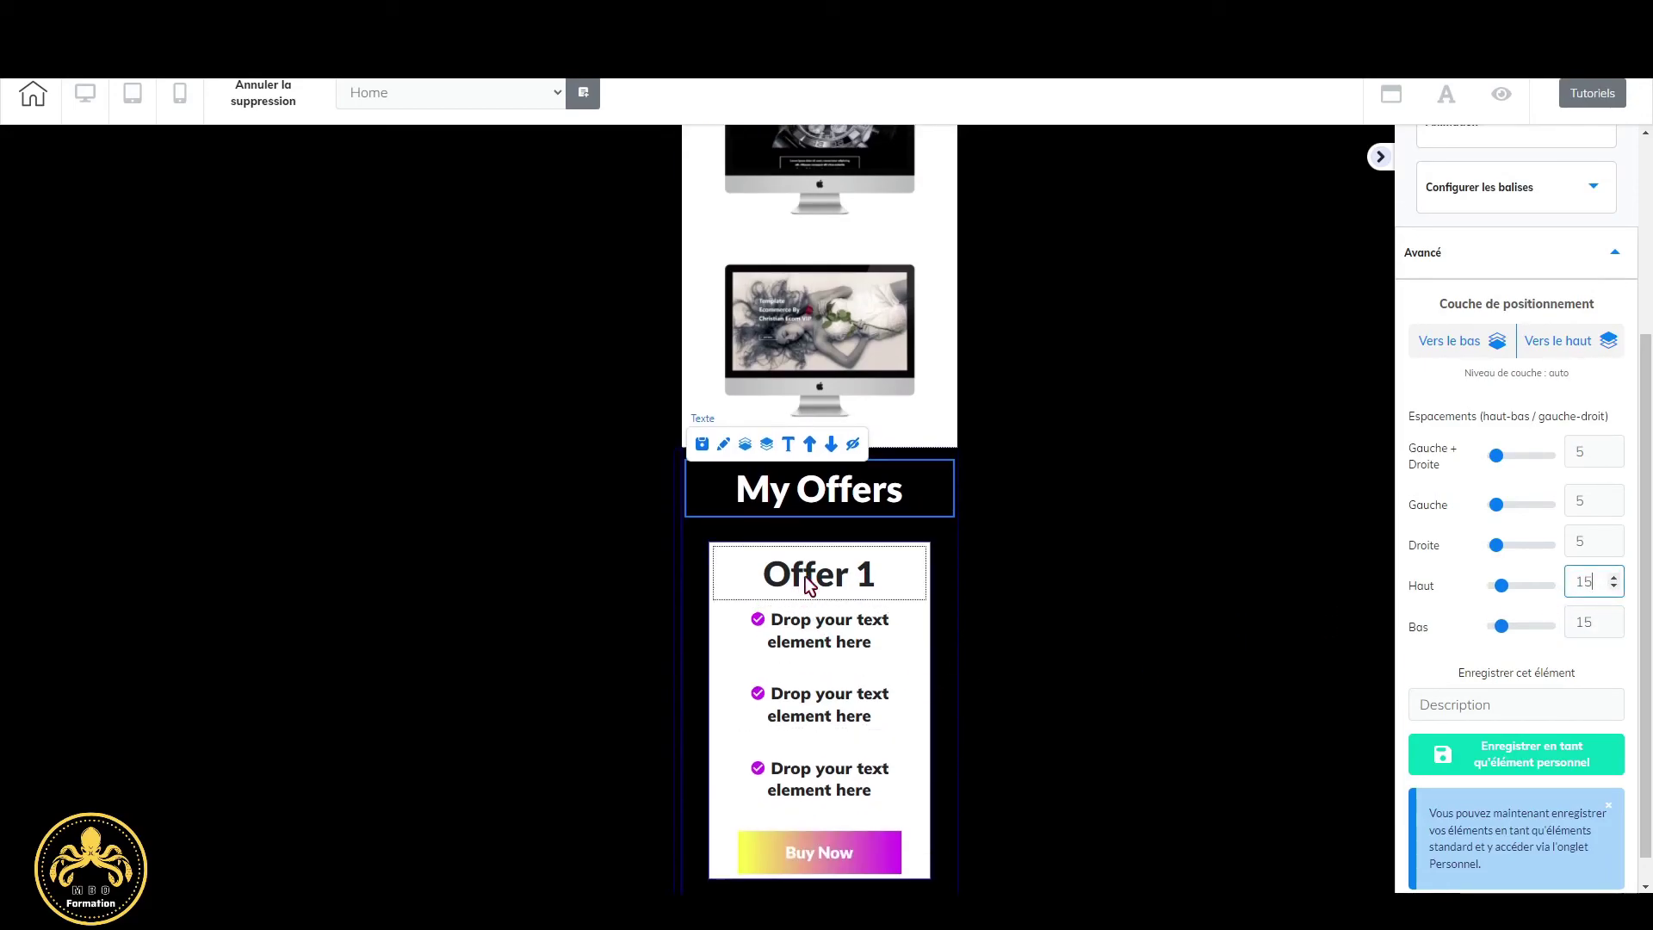
{"action": "left_click", "coordinate": [864, 575]}
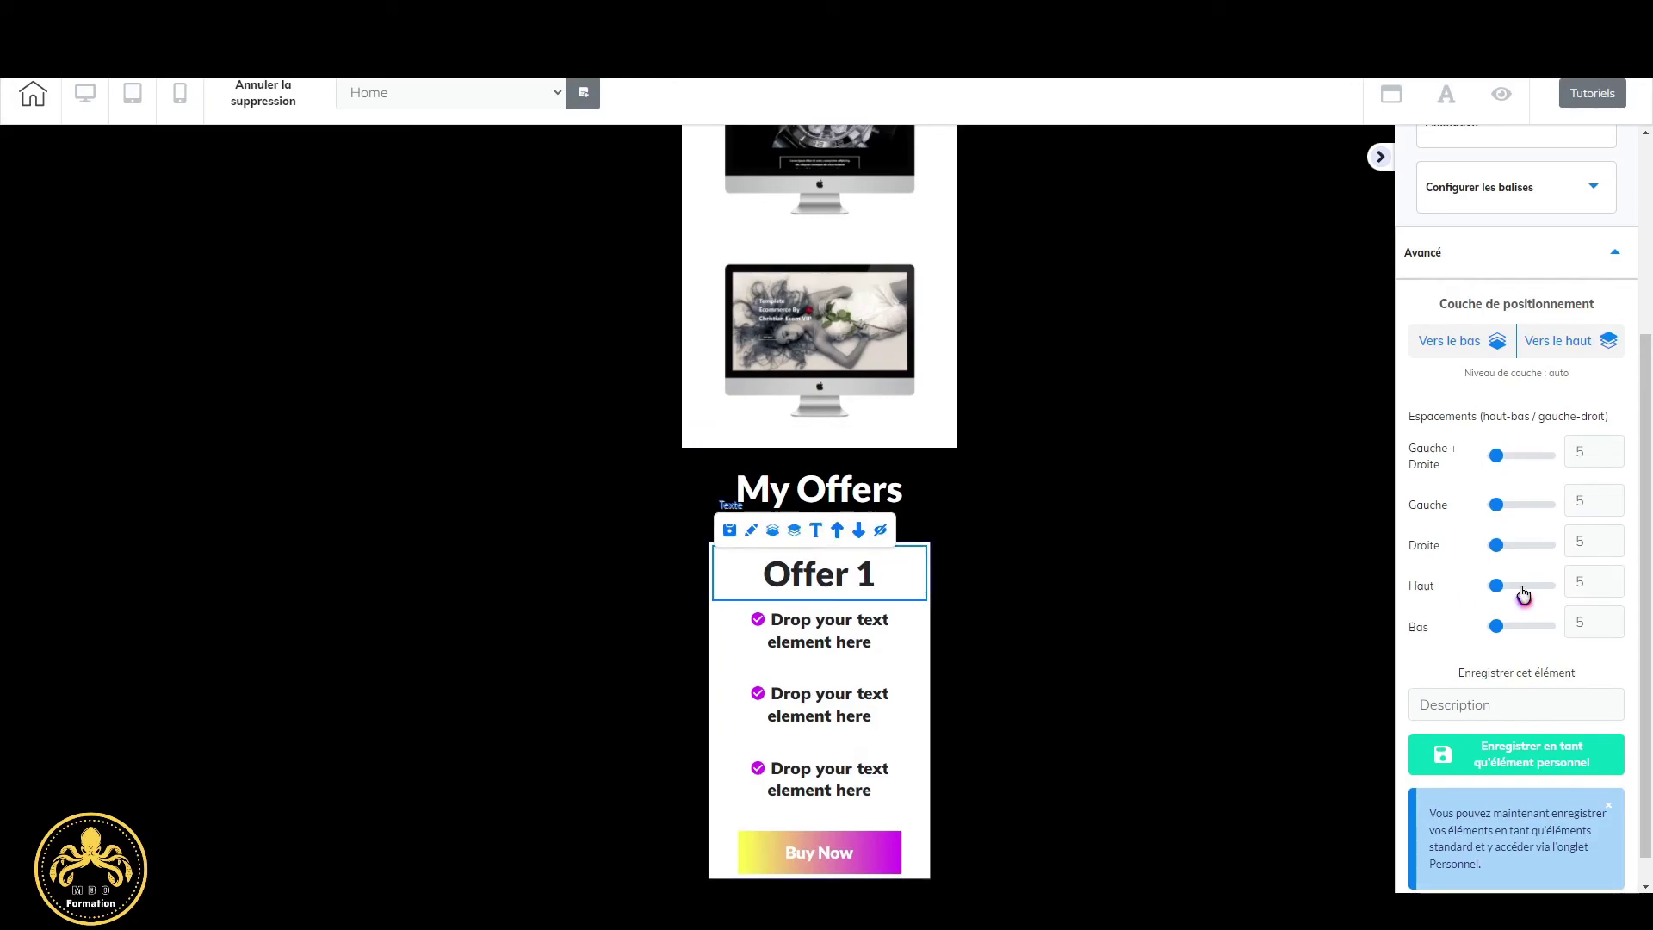
{"action": "left_click_drag", "start_coordinate": [1593, 581], "coordinate": [1572, 629]}
{"action": "type", "text": "1515"}
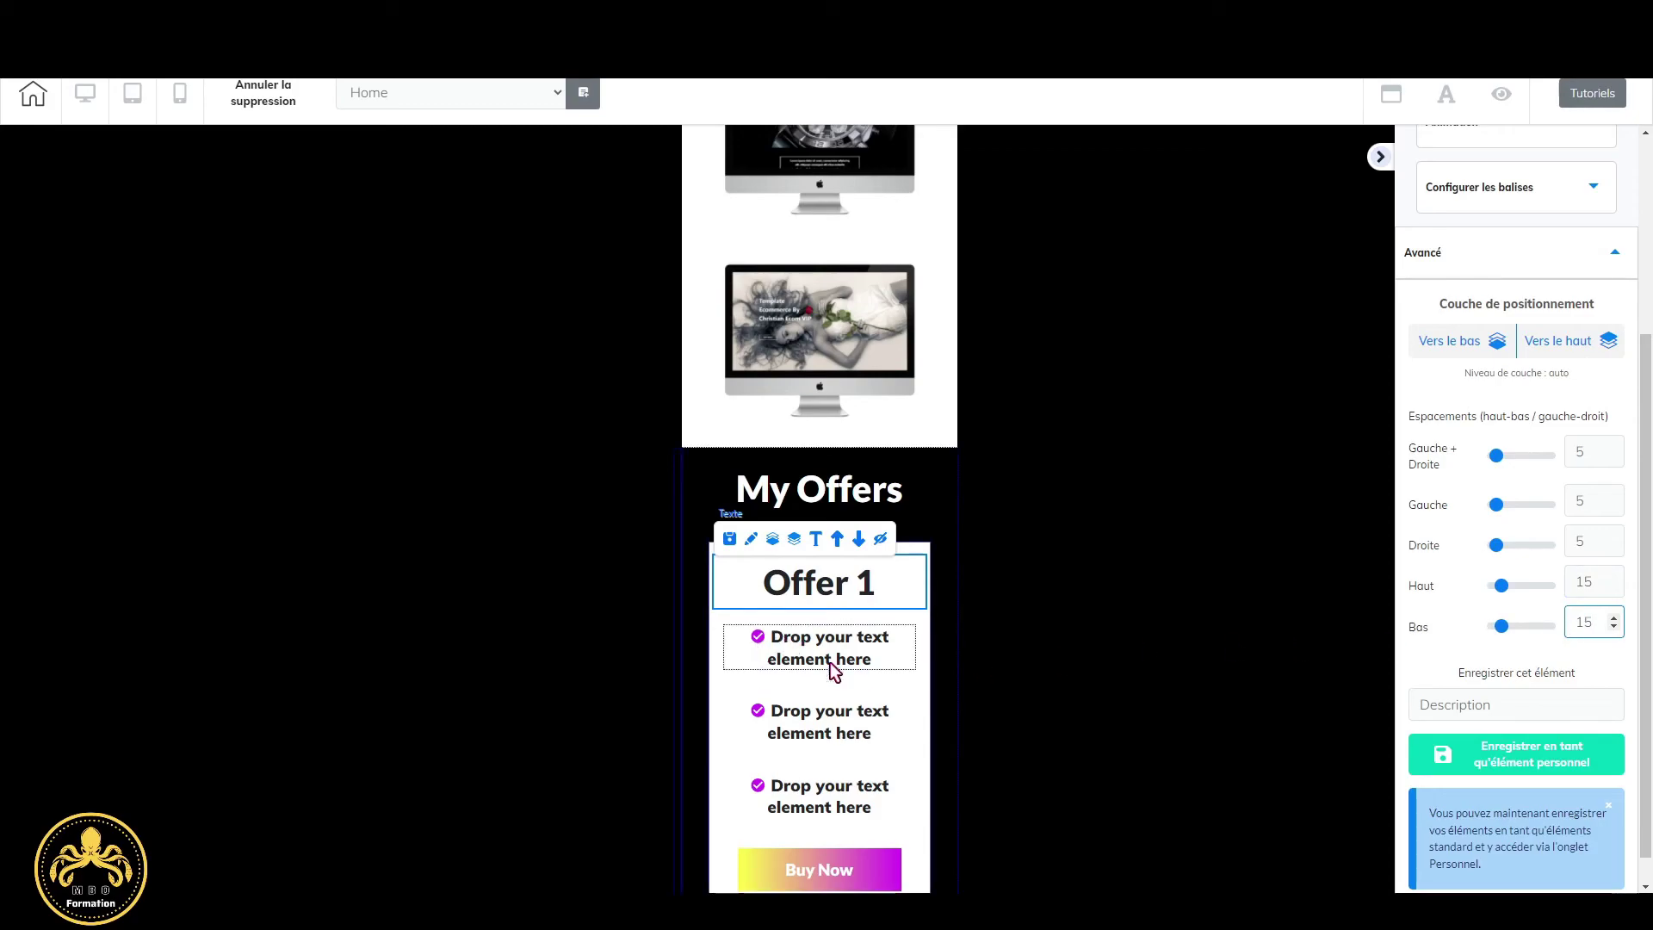
Set the bottom spacing of the "Buy Now" button in the Offer 1 box to 15.
{"action": "scroll", "coordinate": [844, 706], "scroll_direction": "down", "scroll_amount": 1}
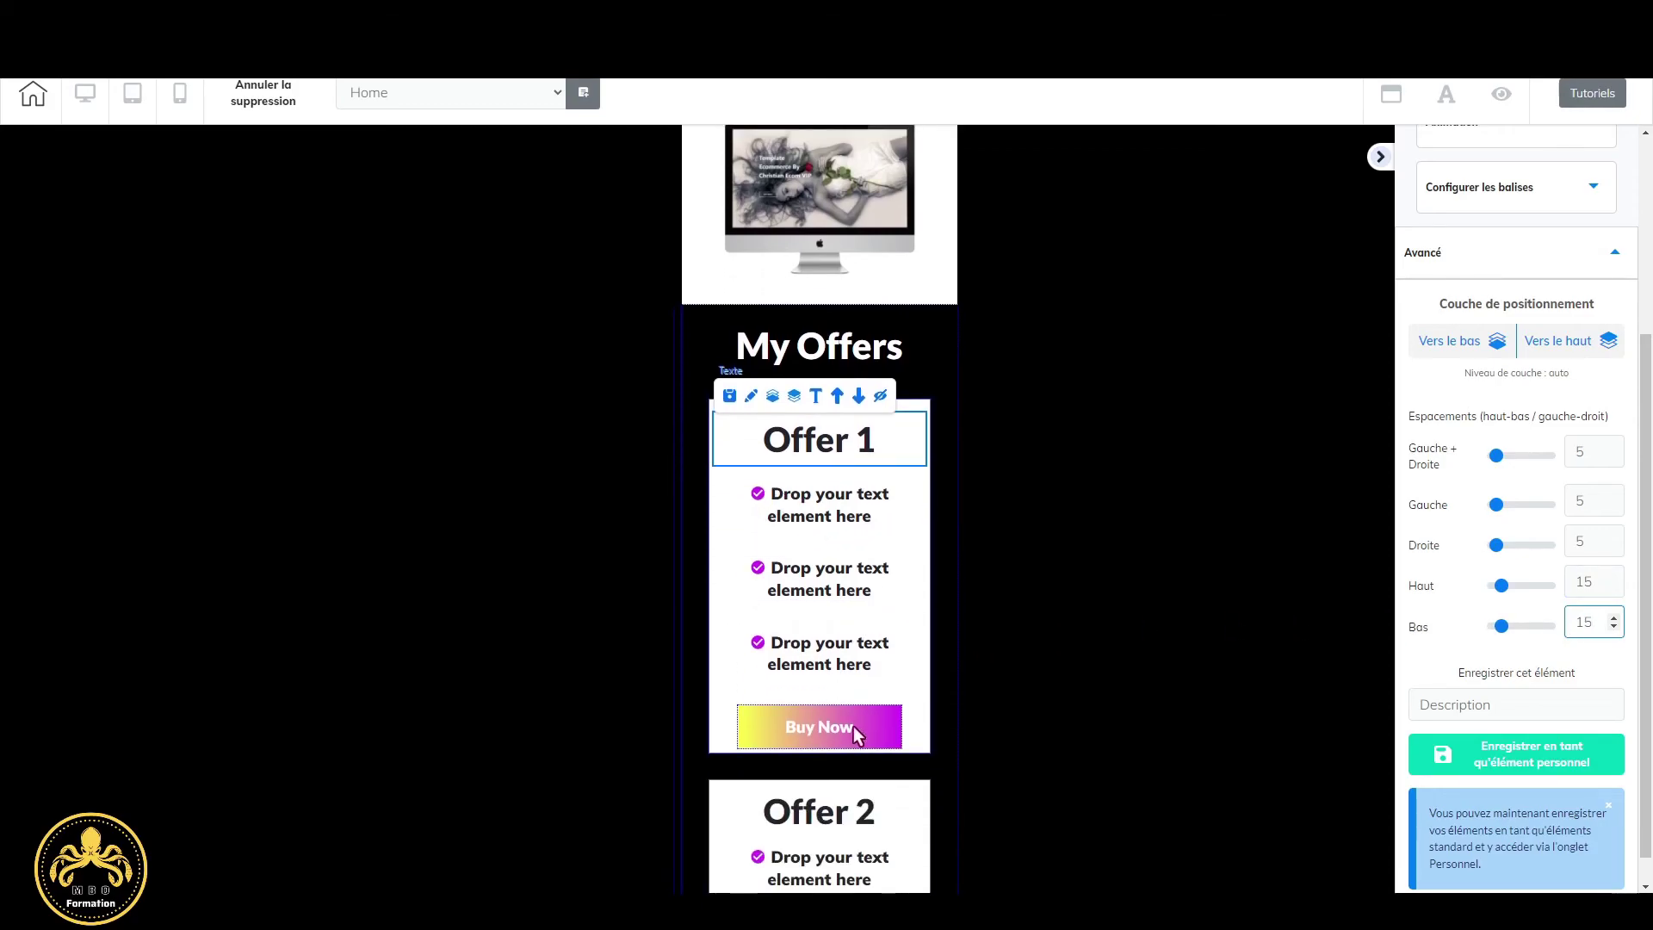
{"action": "left_click", "coordinate": [854, 726]}
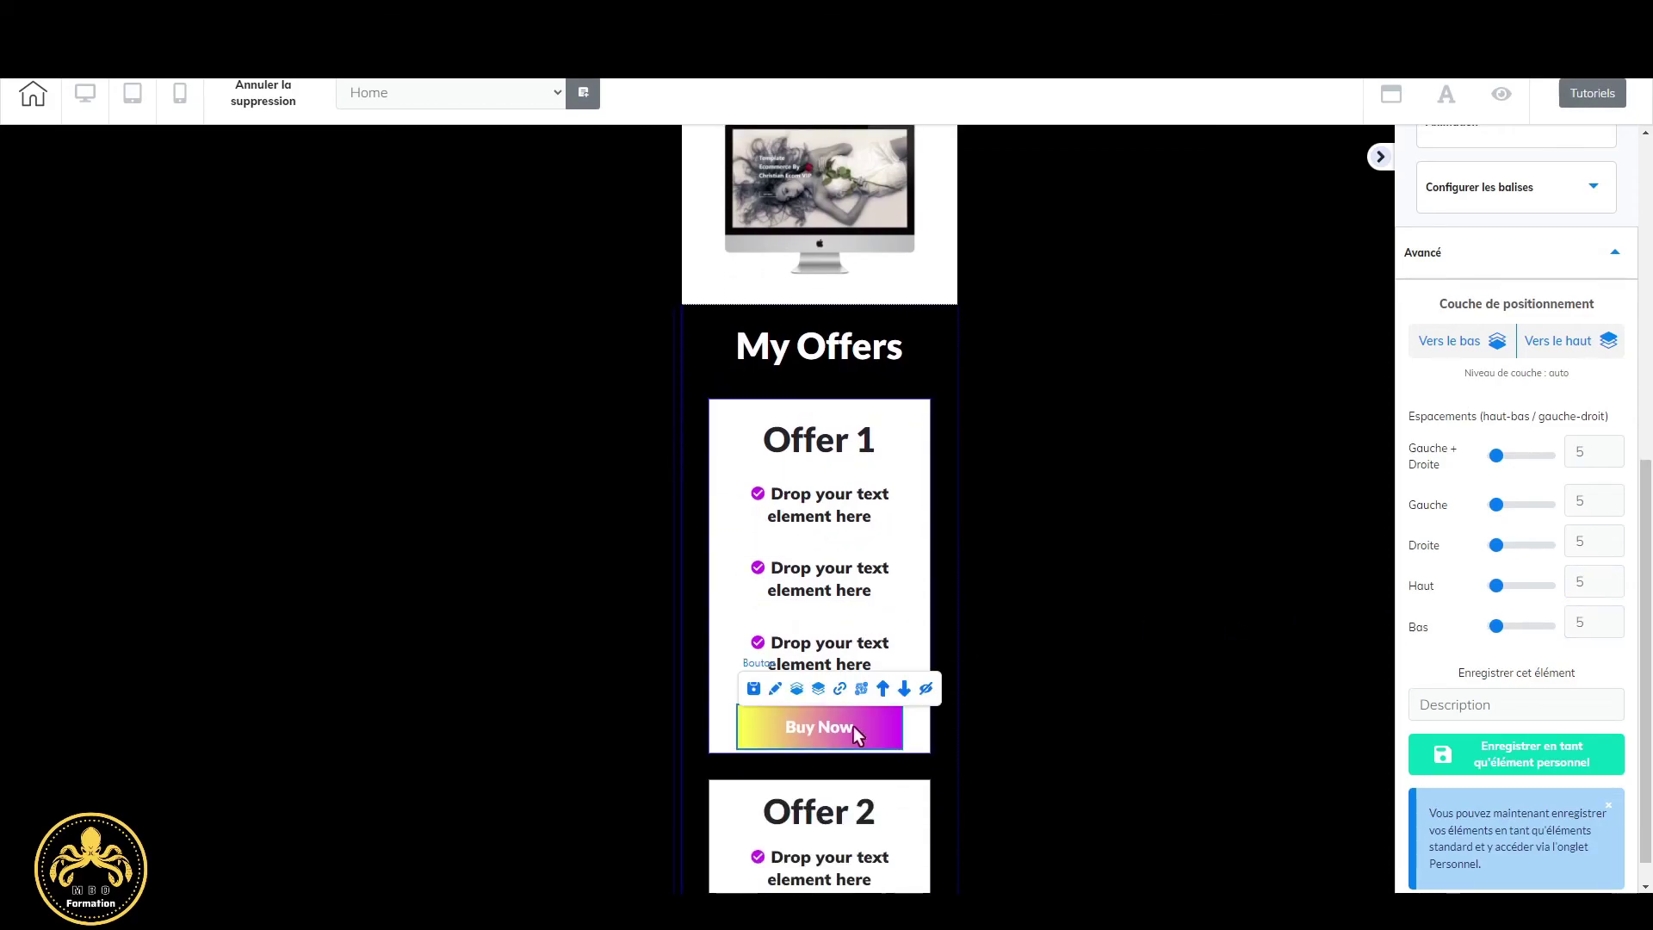
{"action": "double_click", "coordinate": [1598, 624]}
{"action": "type", "text": "15"}
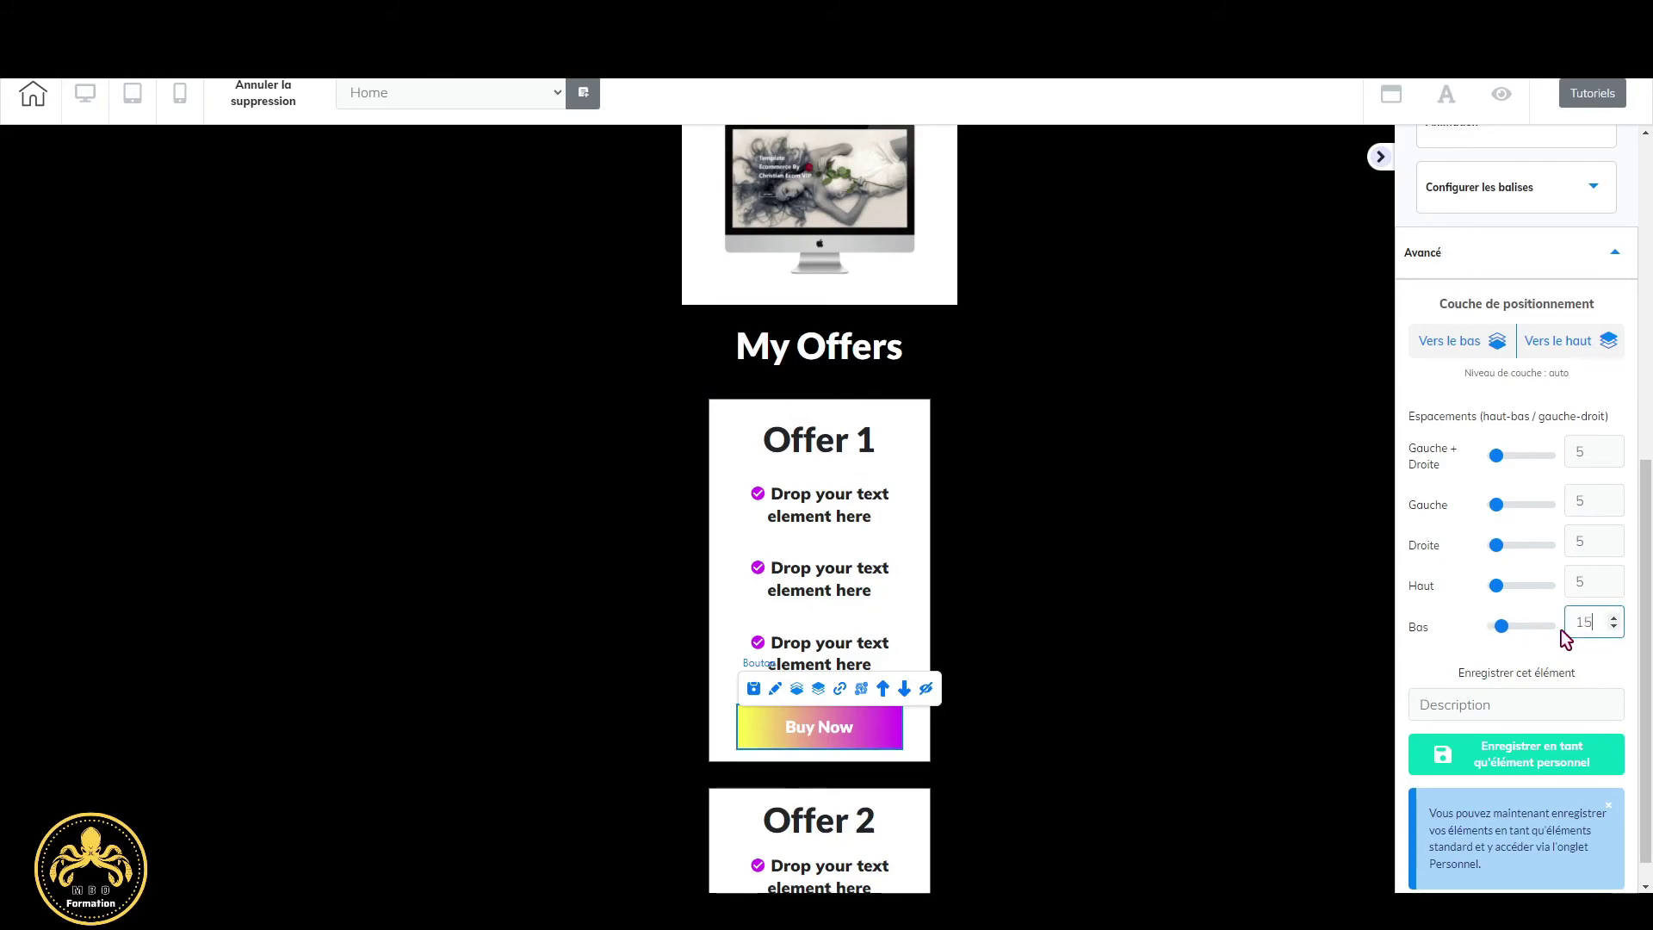
{"action": "scroll", "coordinate": [841, 818], "scroll_direction": "down", "scroll_amount": 2}
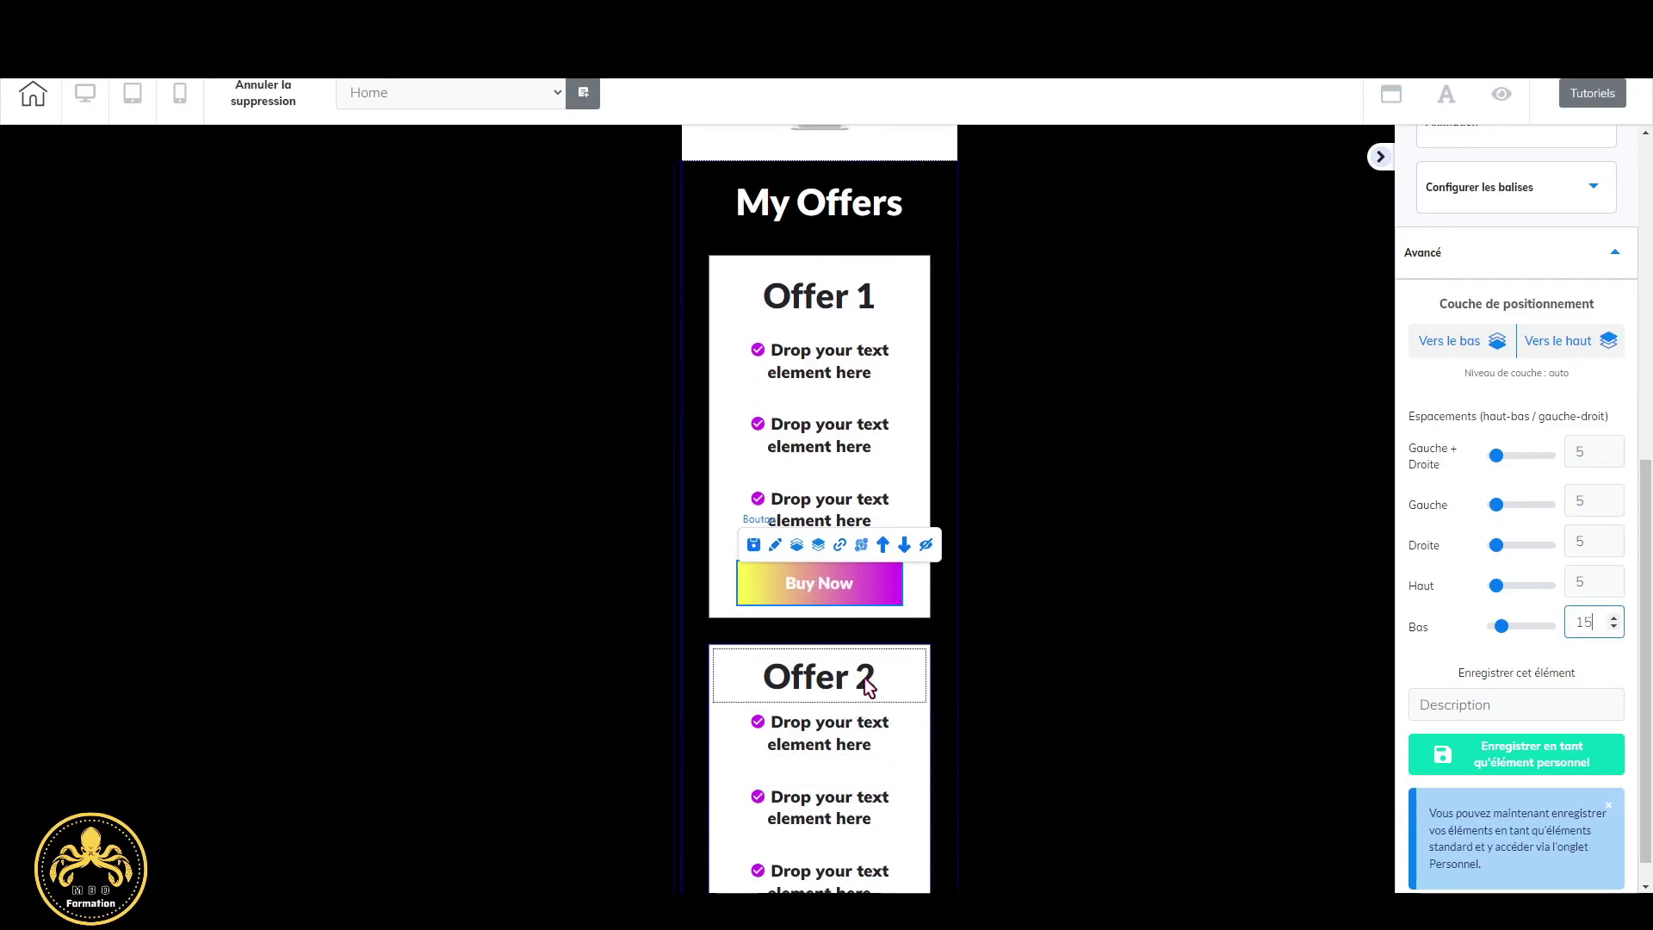
Set the top and bottom spacing of the "Offer 2" heading to 15 each.
{"action": "left_click", "coordinate": [867, 686]}
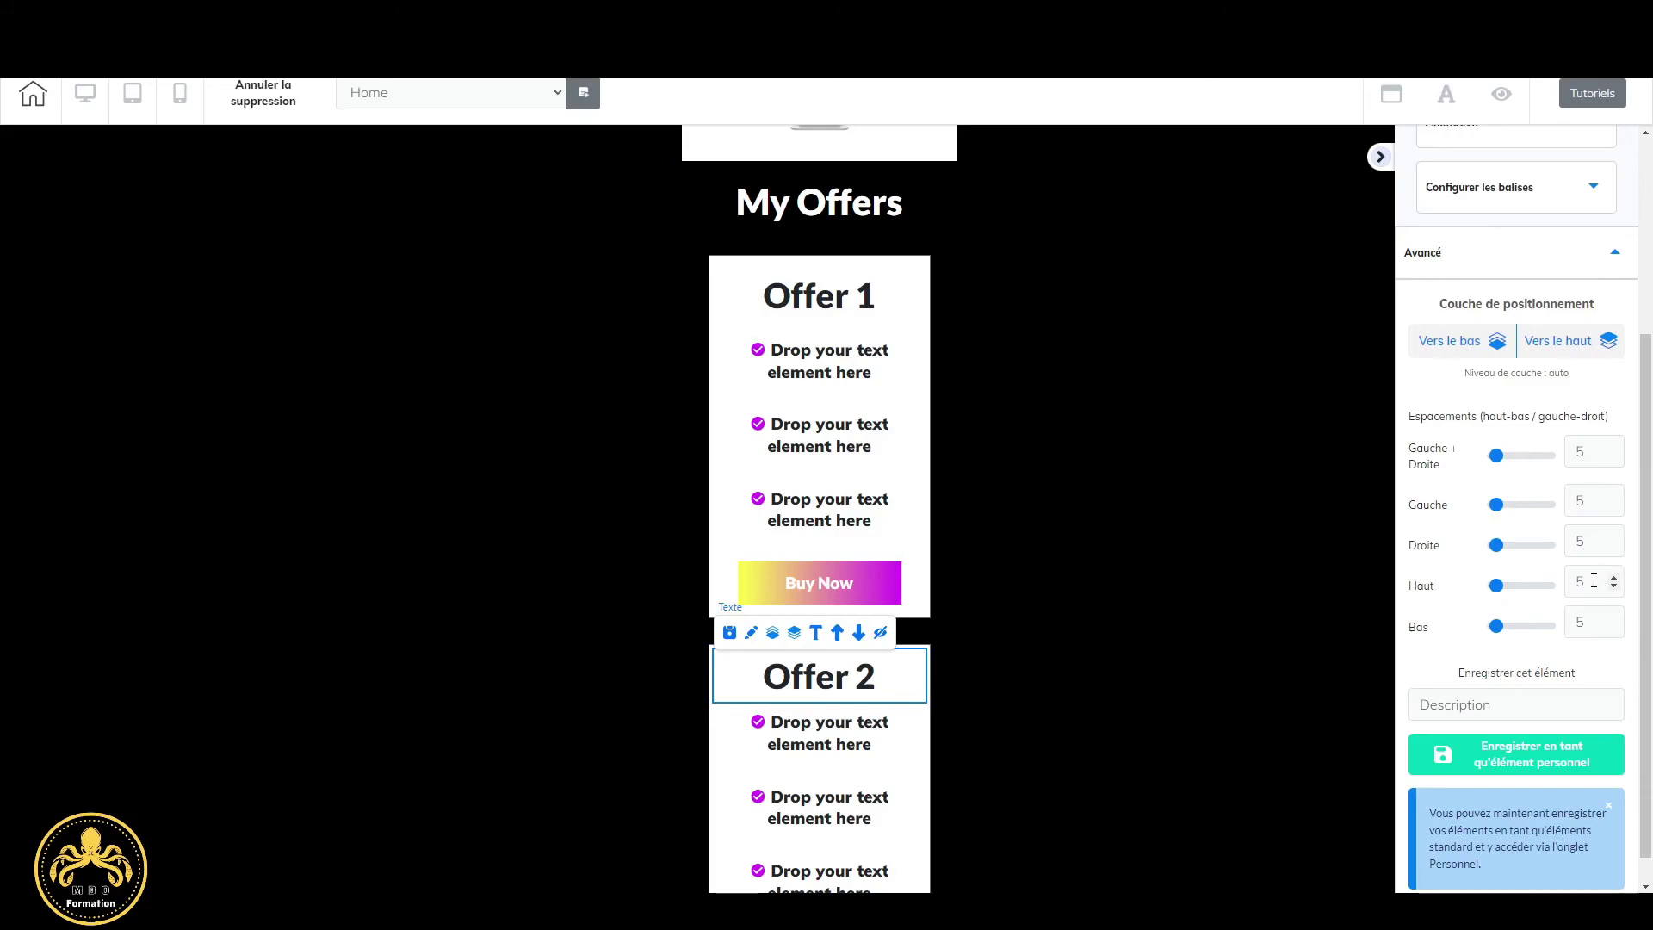
{"action": "type", "text": "15"}
{"action": "key", "text": "Tab"}
{"action": "type", "text": "15"}
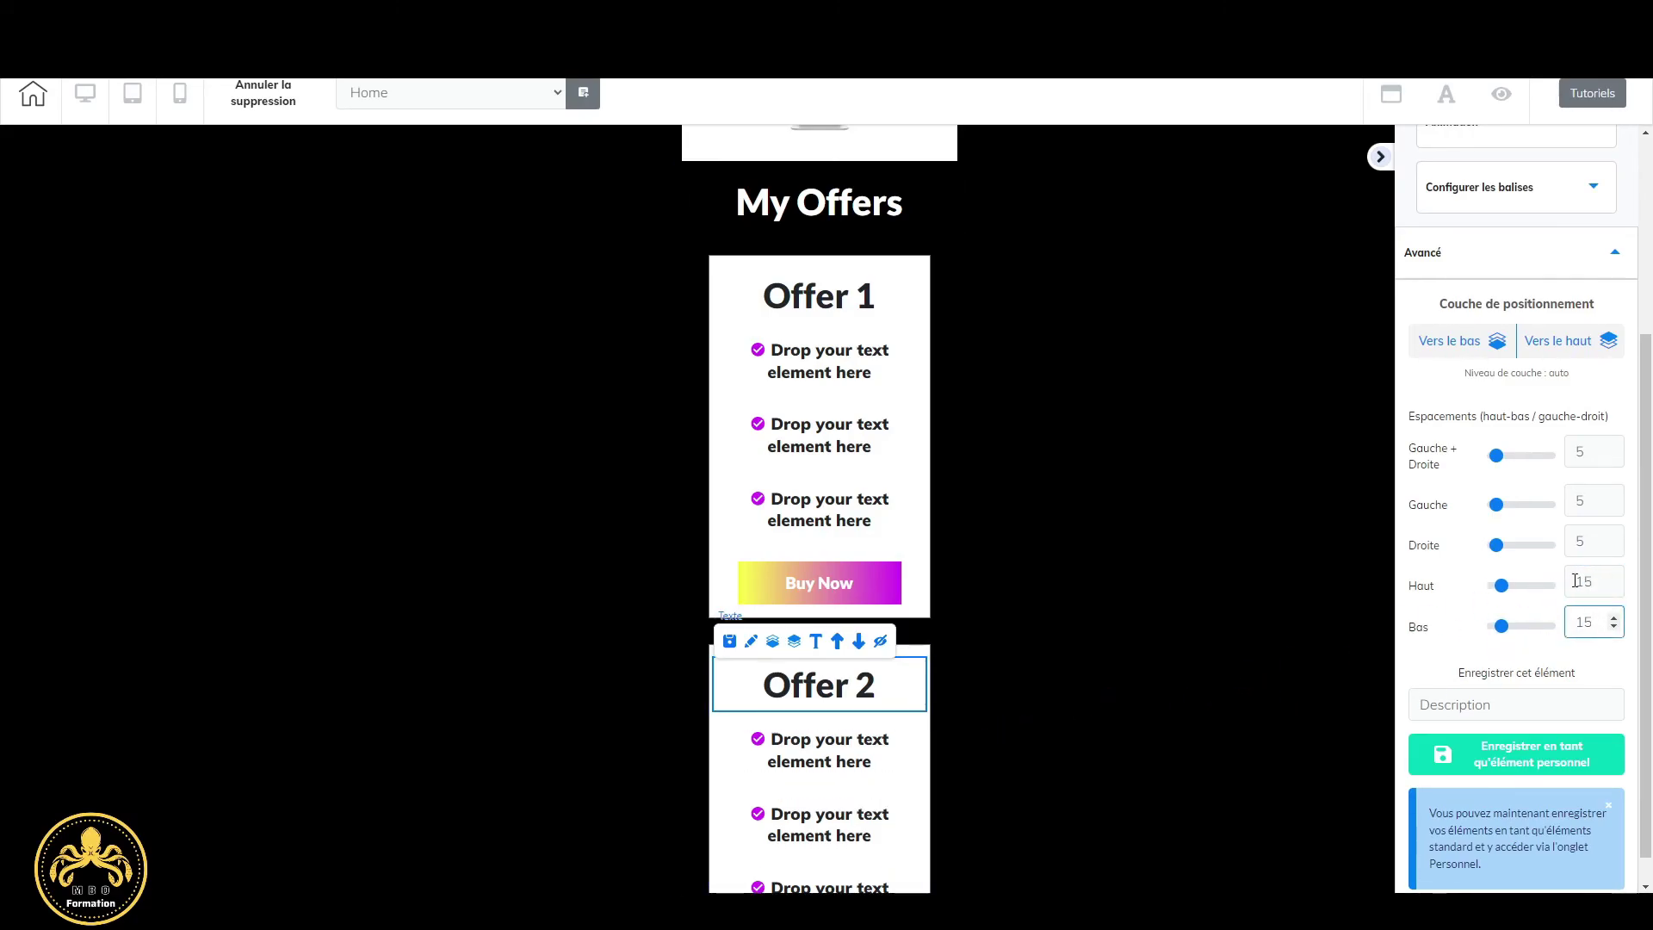
Set the bottom spacing of the "Buy Now" button in the Offer 2 box to 15.
{"action": "scroll", "coordinate": [923, 729], "scroll_direction": "down", "scroll_amount": 2}
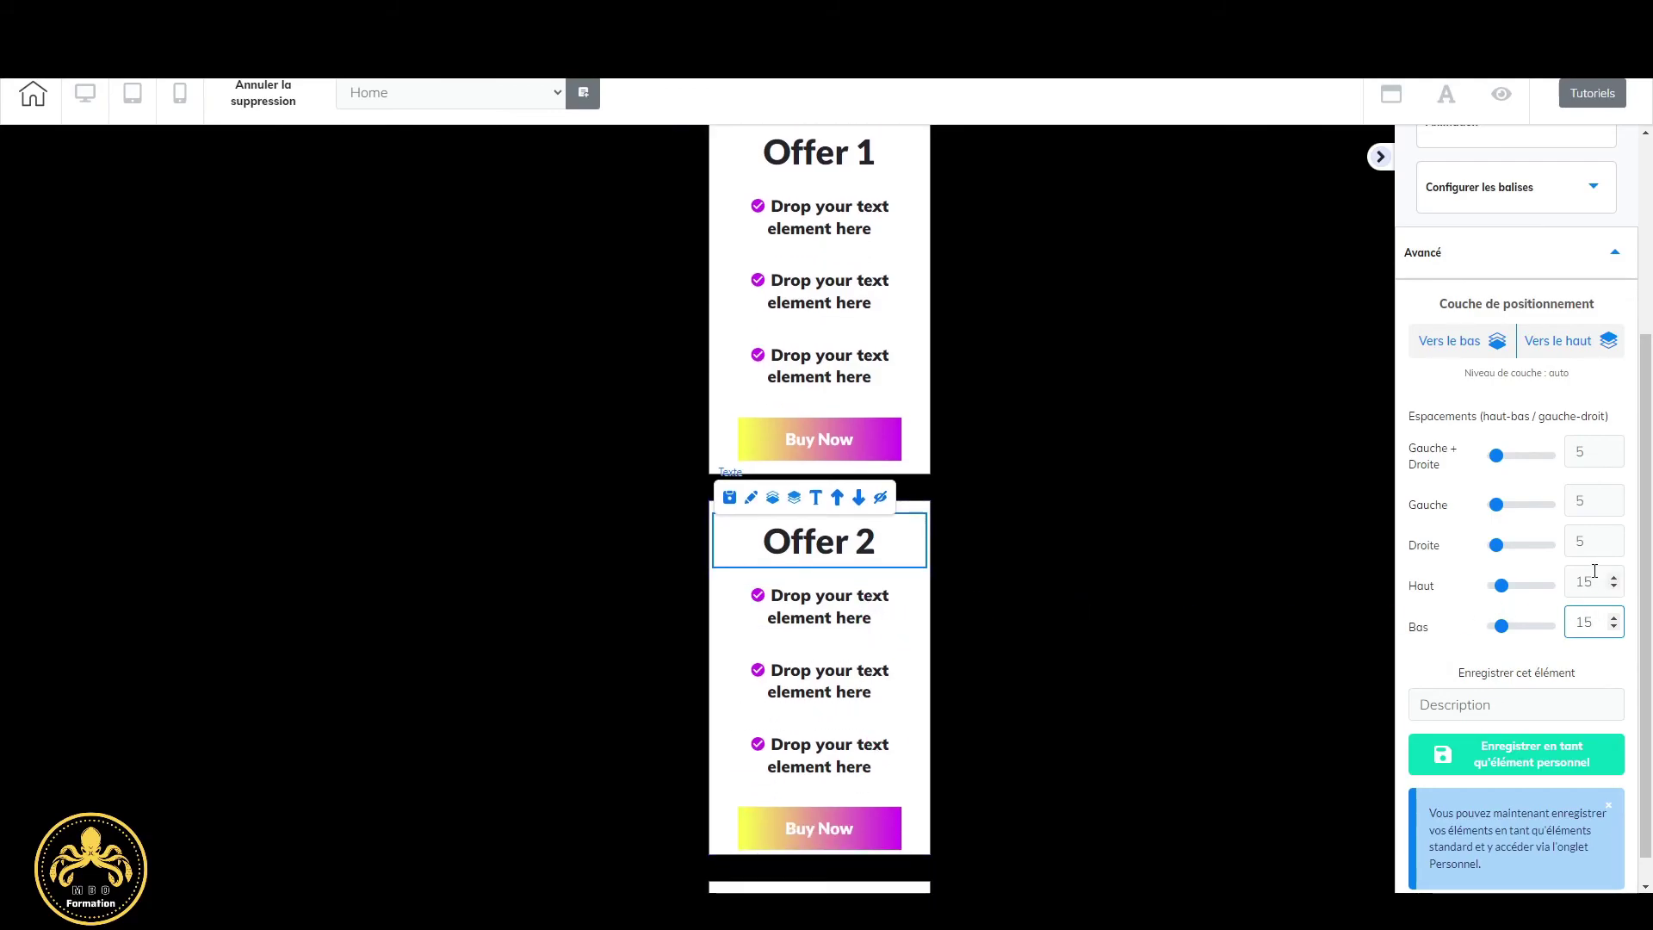
{"action": "left_click", "coordinate": [829, 819]}
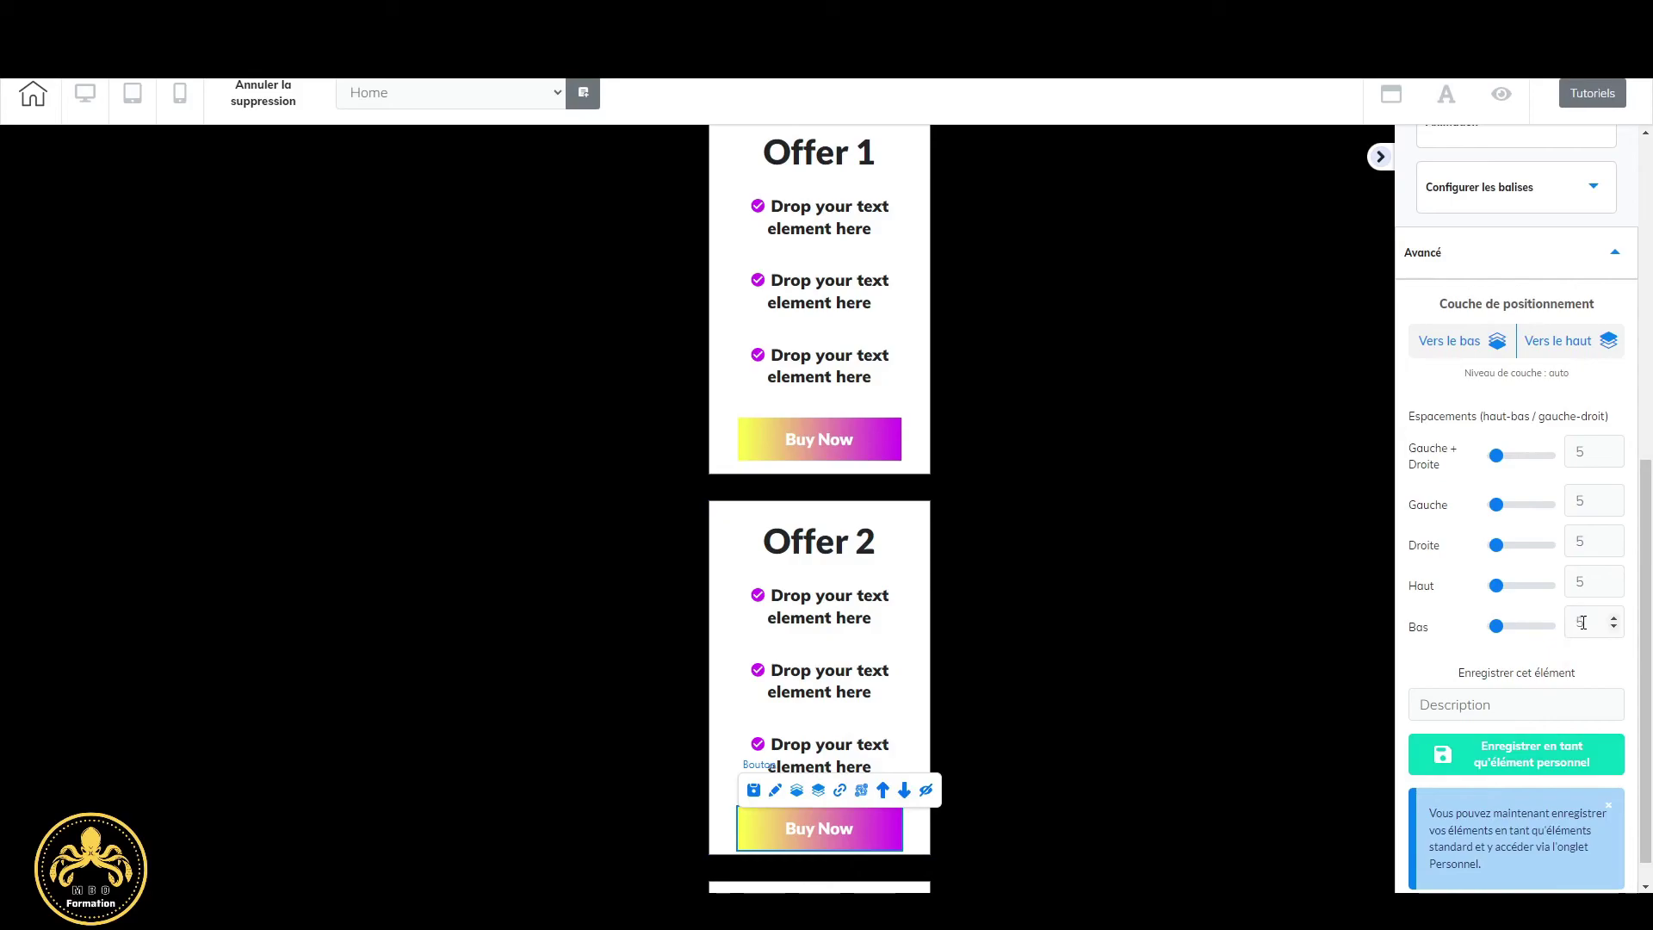
{"action": "left_click_drag", "start_coordinate": [1582, 622], "coordinate": [1569, 625]}
{"action": "type", "text": "15"}
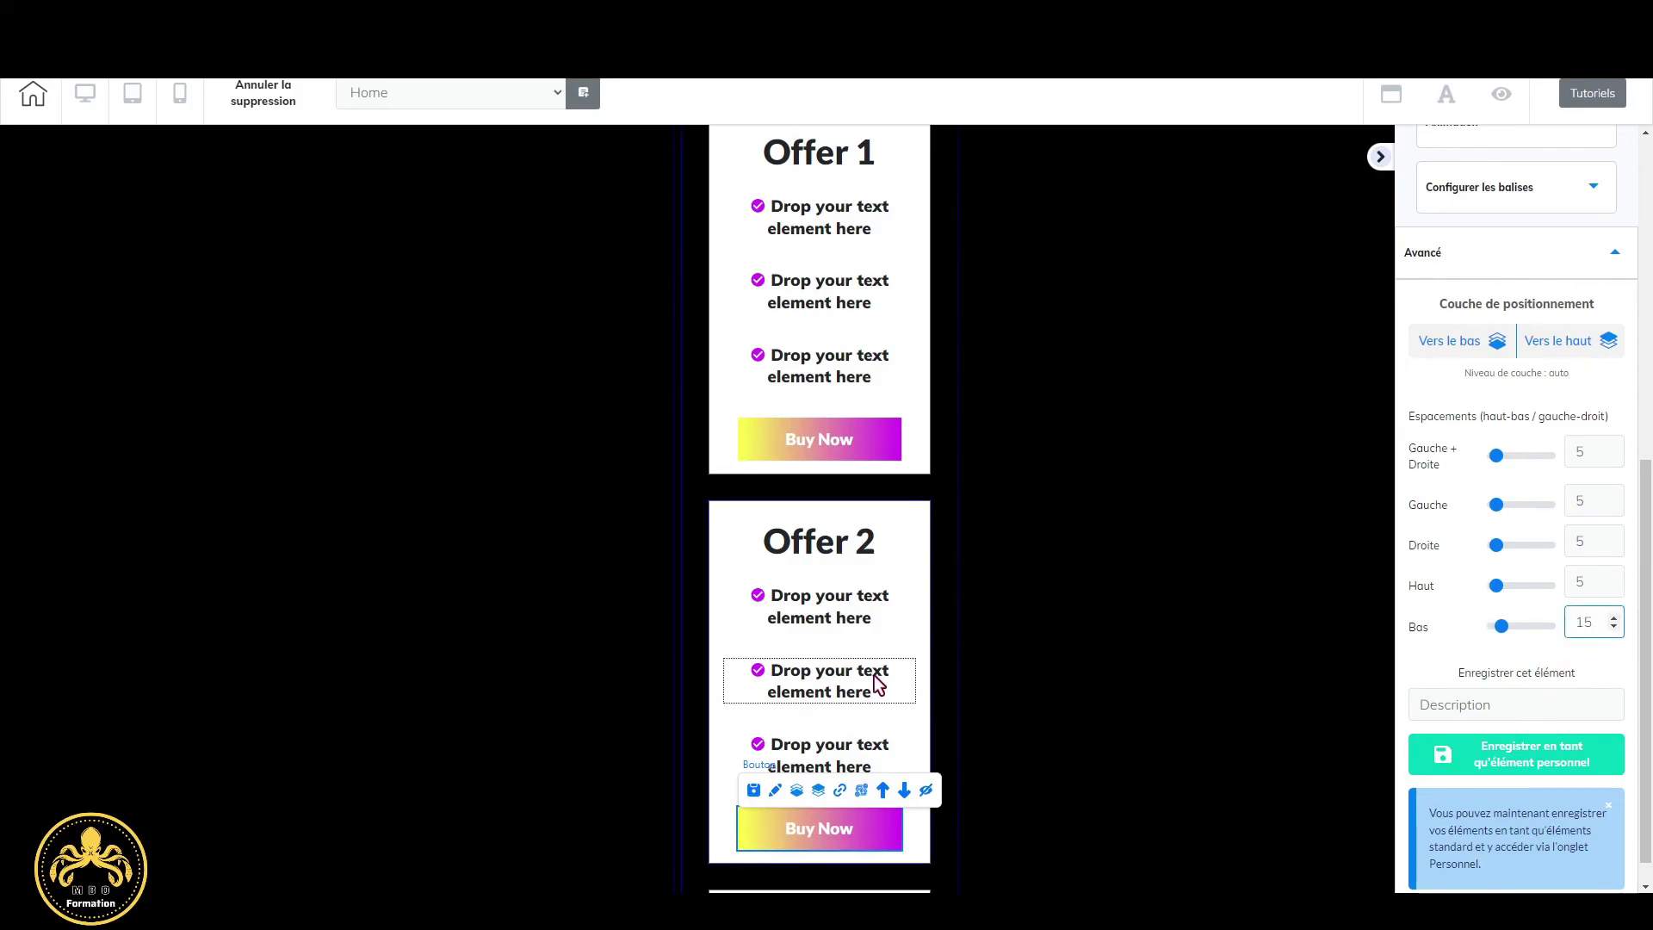
Set the top and bottom spacing of the "Offer 3" heading to 15 each.
{"action": "scroll", "coordinate": [875, 676], "scroll_direction": "down", "scroll_amount": 3}
{"action": "left_click", "coordinate": [880, 643]}
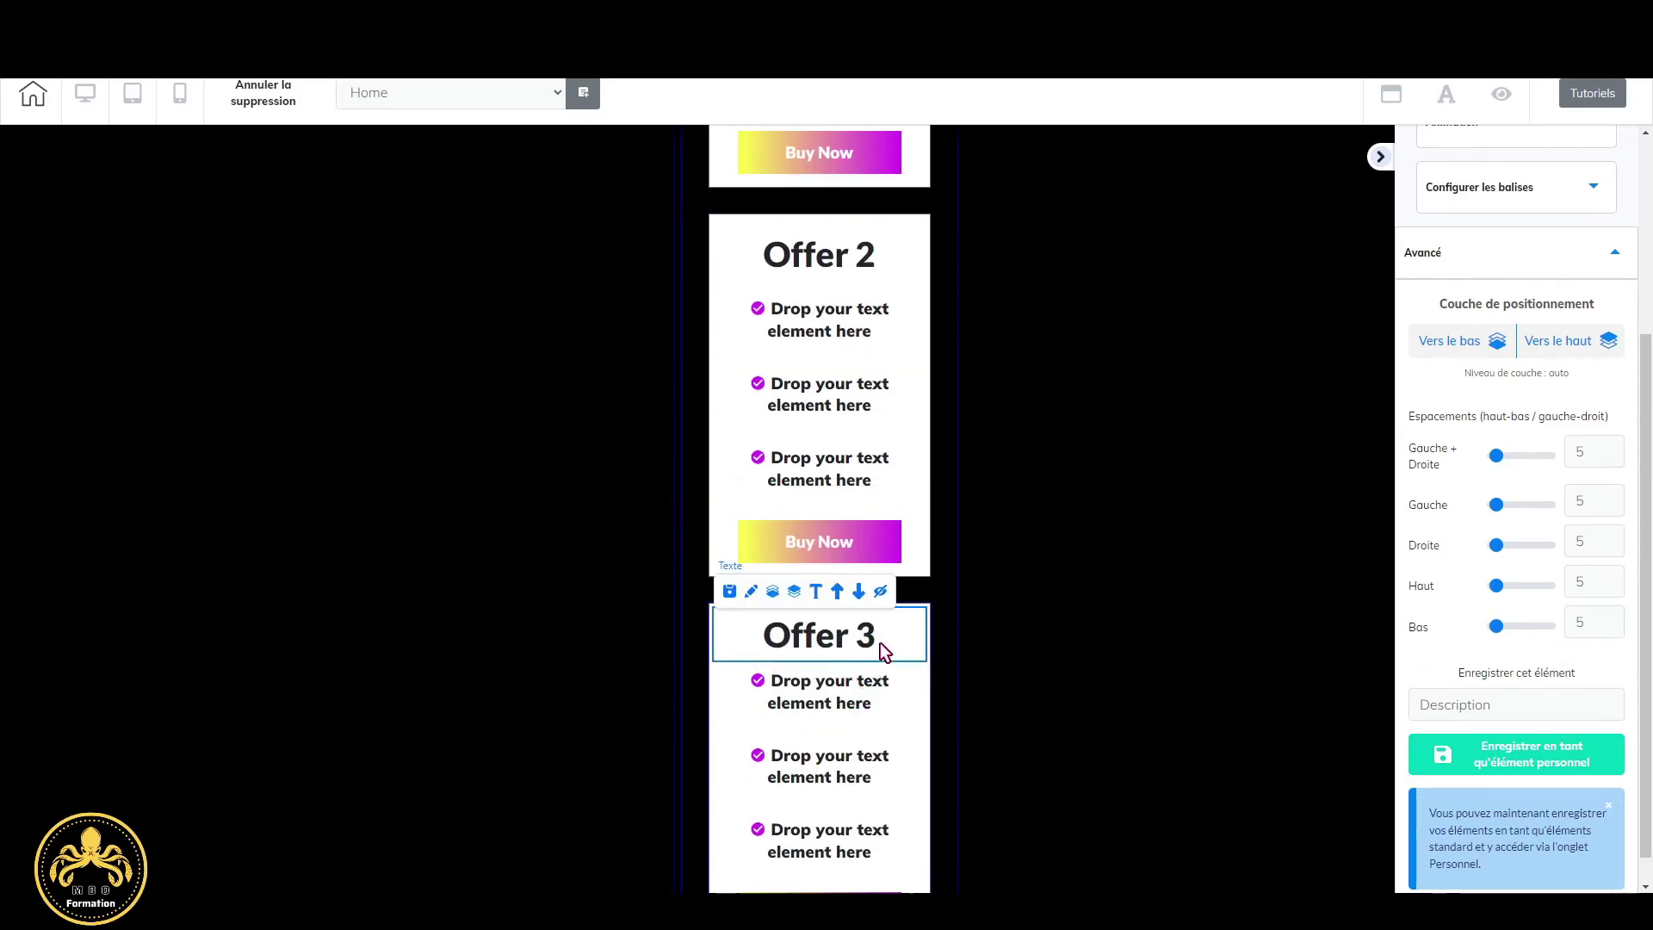
{"action": "double_click", "coordinate": [1581, 582]}
{"action": "type", "text": "15"}
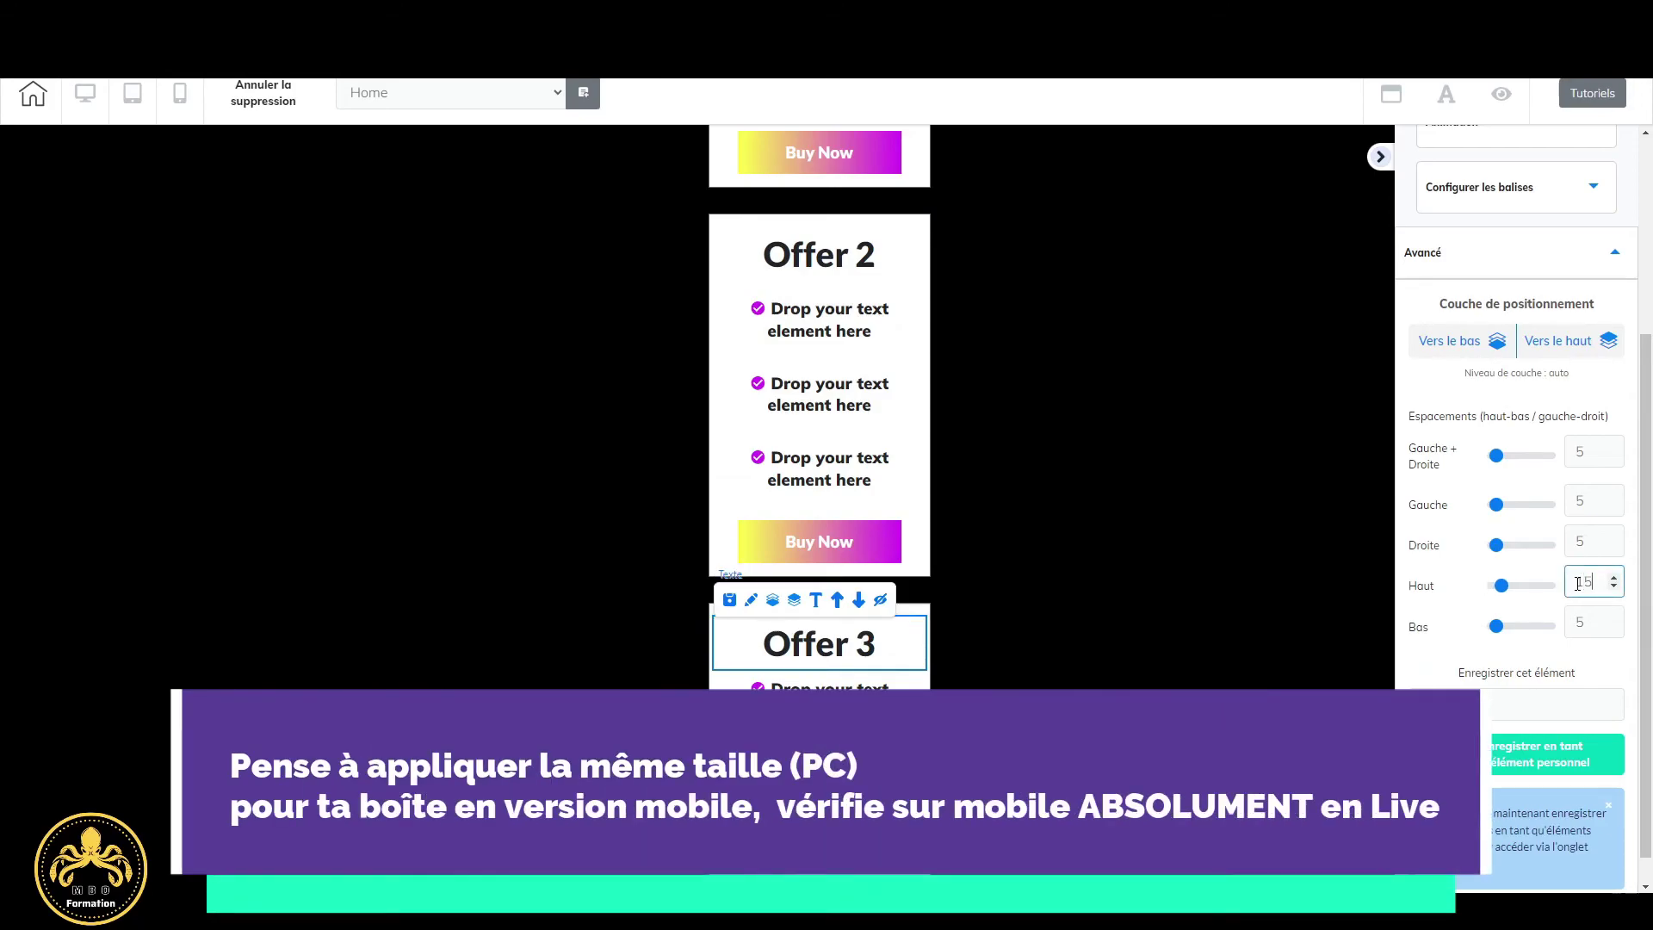
{"action": "key", "text": "Tab"}
{"action": "type", "text": "15"}
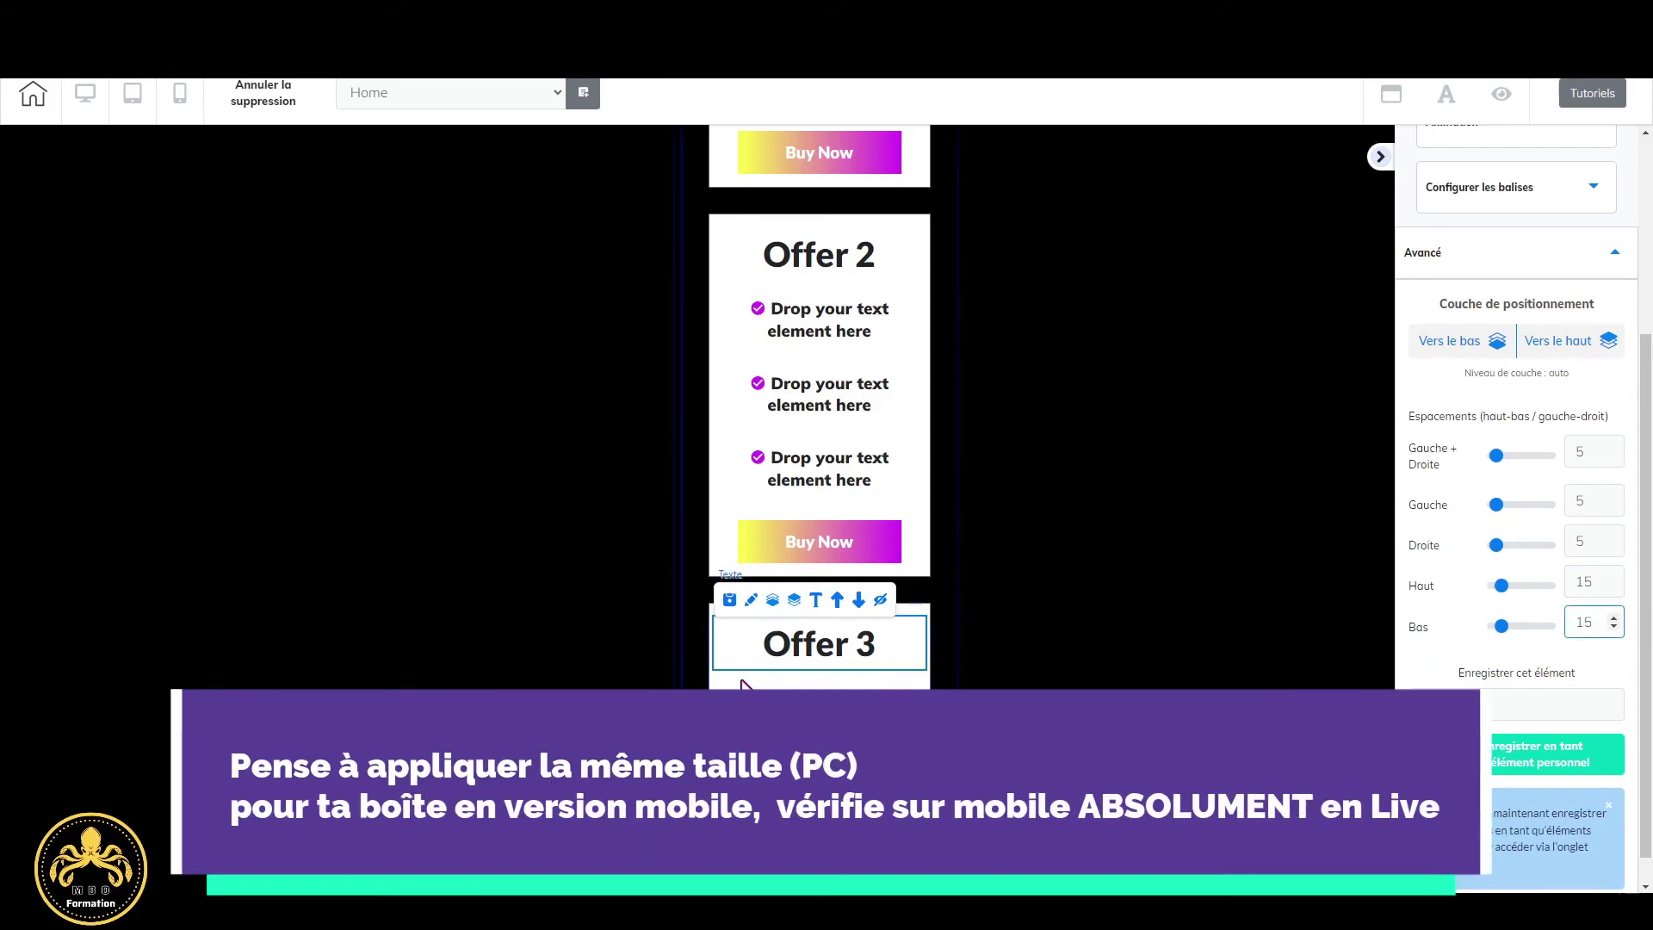